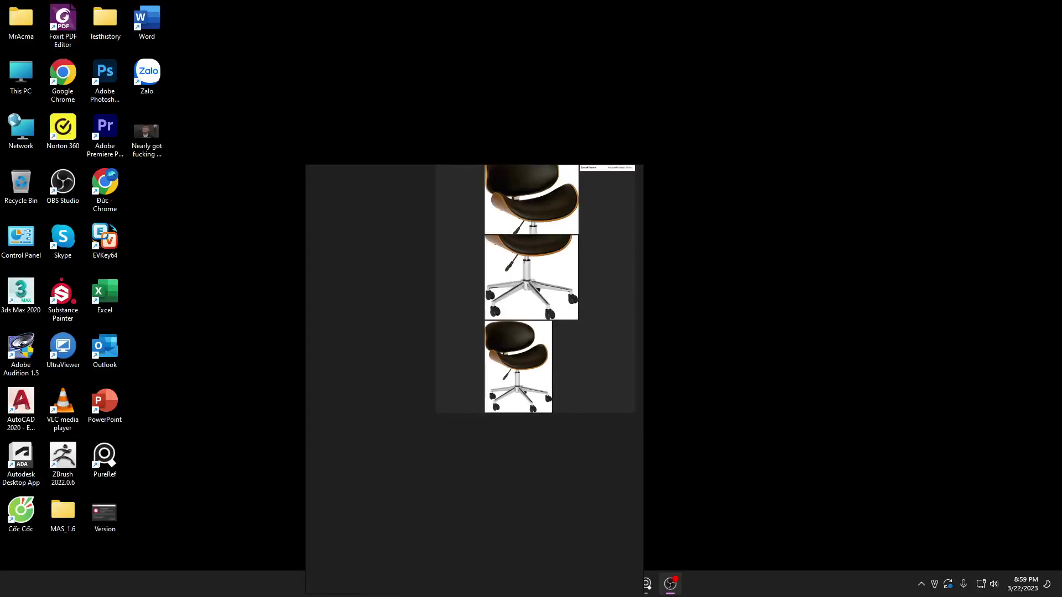
Move the PureRef window aside and shift the top two chair photos left on the board
left_click(703, 388)
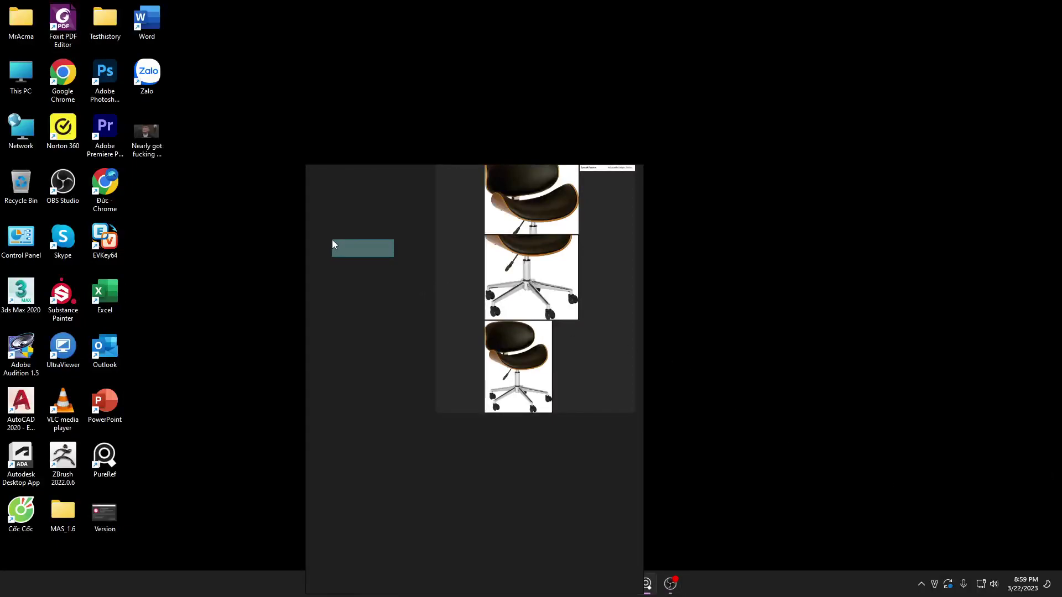
mouse_move(394, 261)
left_mouse_down()
mouse_move(122, 181)
mouse_move(82, 124)
left_mouse_up()
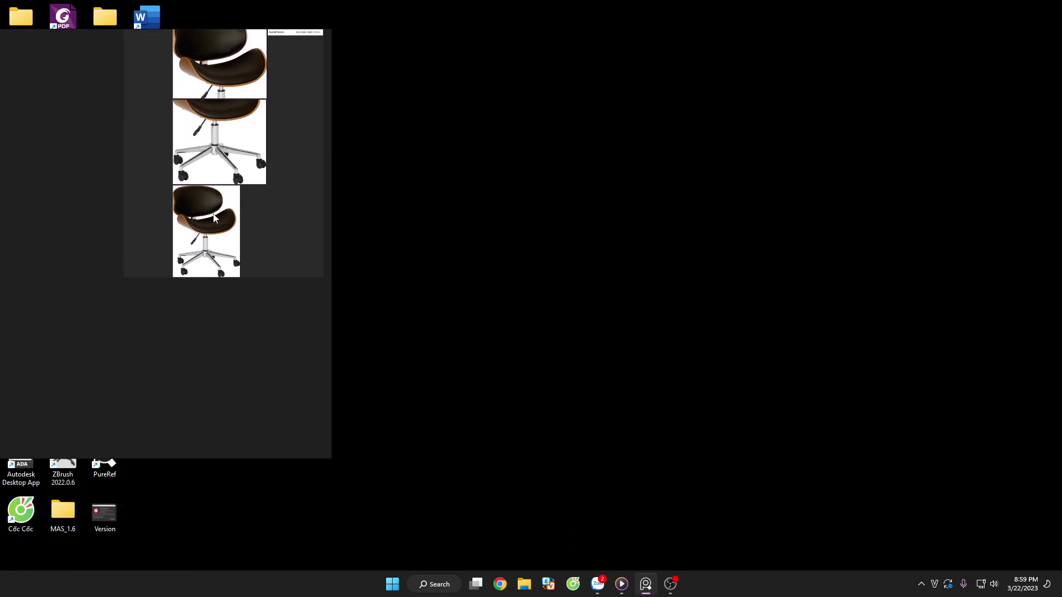
scroll(290, 253, "up", 2)
scroll(292, 133, "up", 2)
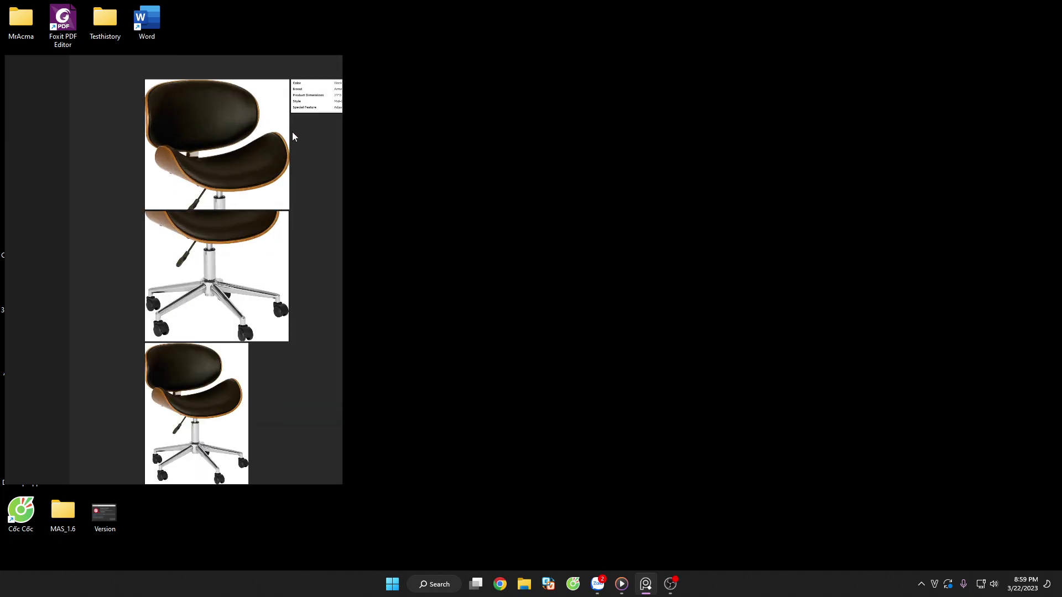
scroll(210, 231, "up", 2)
scroll(210, 231, "down", 5)
left_click_drag(201, 223, 175, 210)
left_click_drag(201, 268, 185, 261)
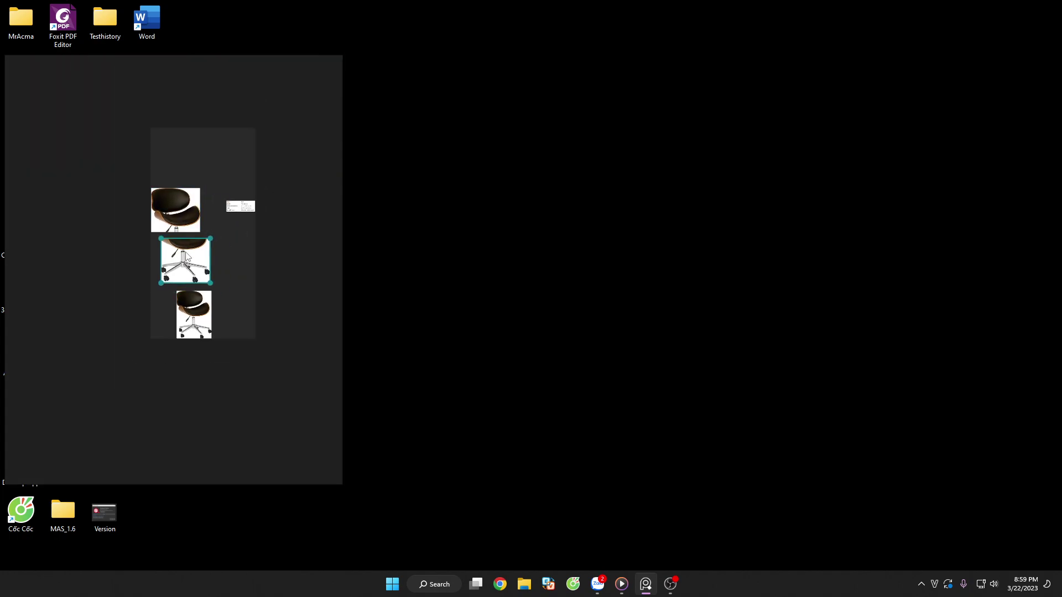
left_click(200, 303)
Zoom in on the spec table, reposition the board window, and launch 3ds Max 2020
left_click(240, 206)
scroll(241, 206, "up", 5)
scroll(240, 222, "up", 2)
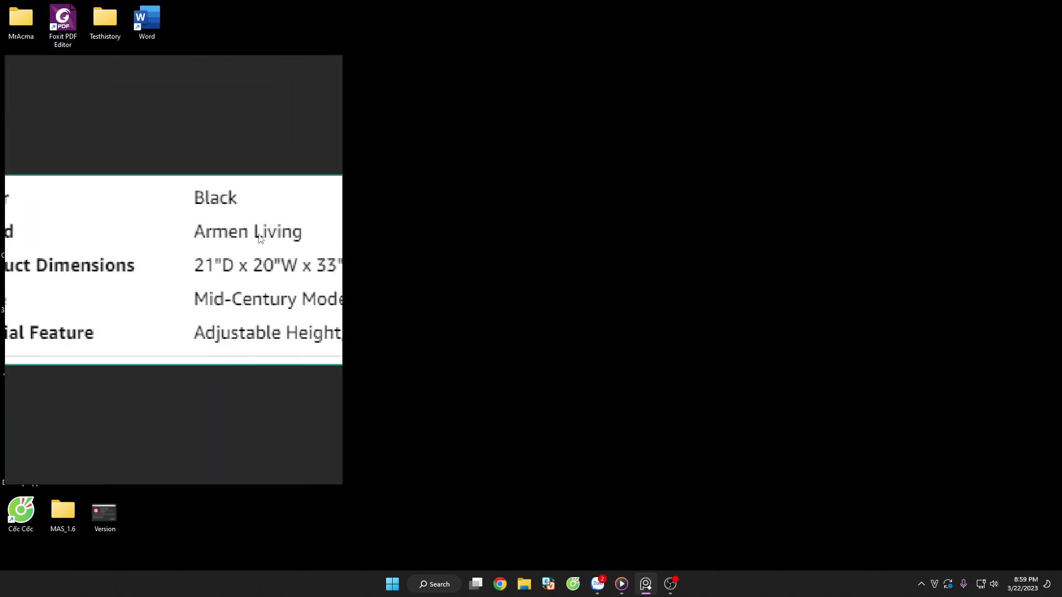
scroll(254, 251, "down", 2)
scroll(254, 251, "down", 2)
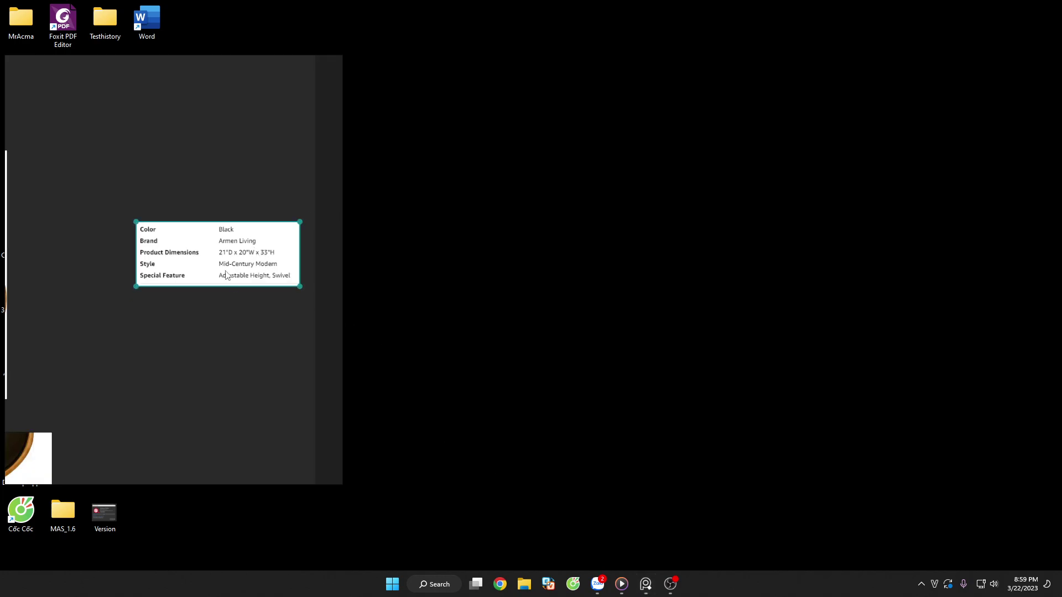
left_click_drag(175, 148, 471, 438)
double_click(21, 292)
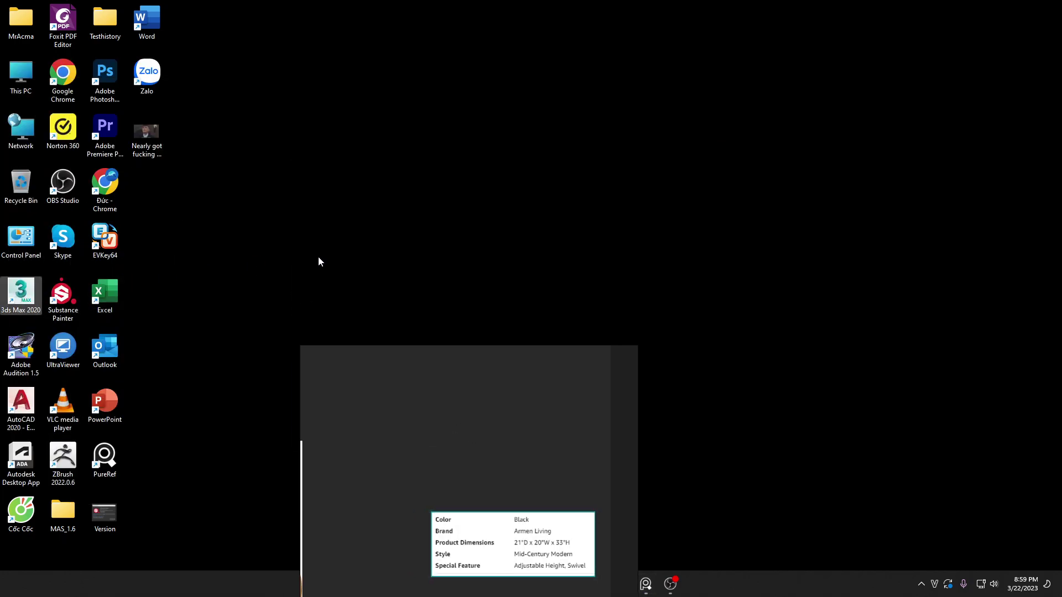
Enlarge and reposition the reference window, and move the bottom chair photo further down
mouse_move(416, 395)
left_mouse_down()
mouse_move(94, 156)
mouse_move(97, 61)
left_mouse_up()
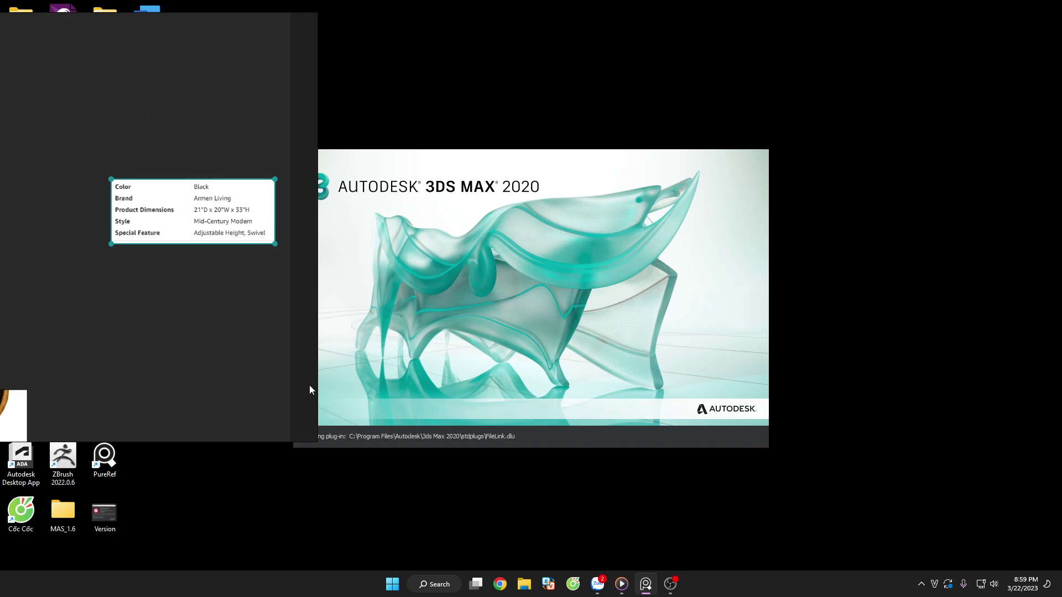
left_click_drag(304, 440, 304, 509)
left_click_drag(206, 315, 334, 336)
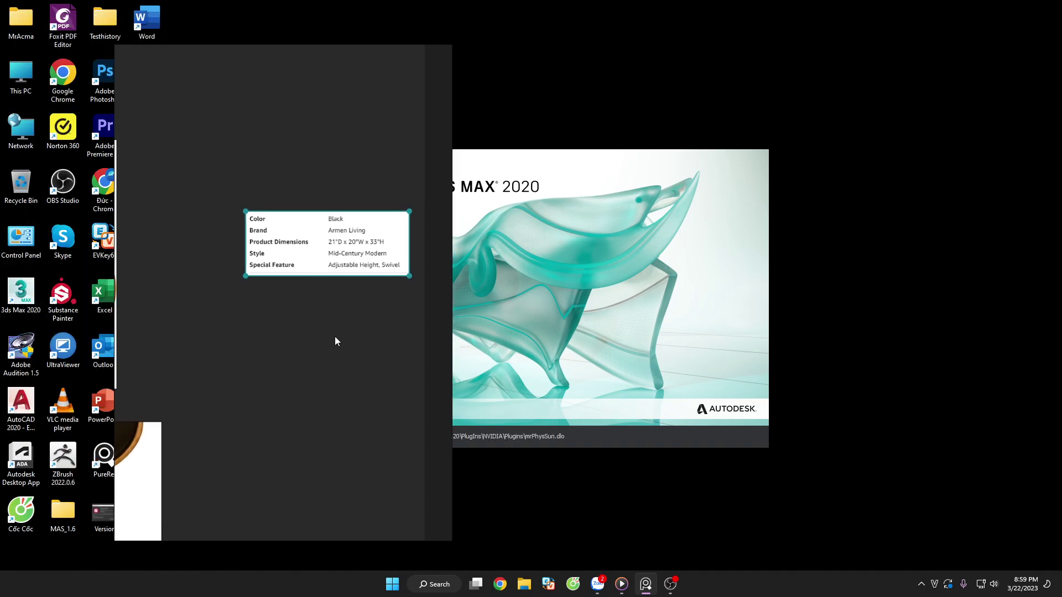
scroll(334, 336, "down", 5)
scroll(326, 369, "up", 5)
left_click(309, 429)
scroll(344, 314, "down", 2)
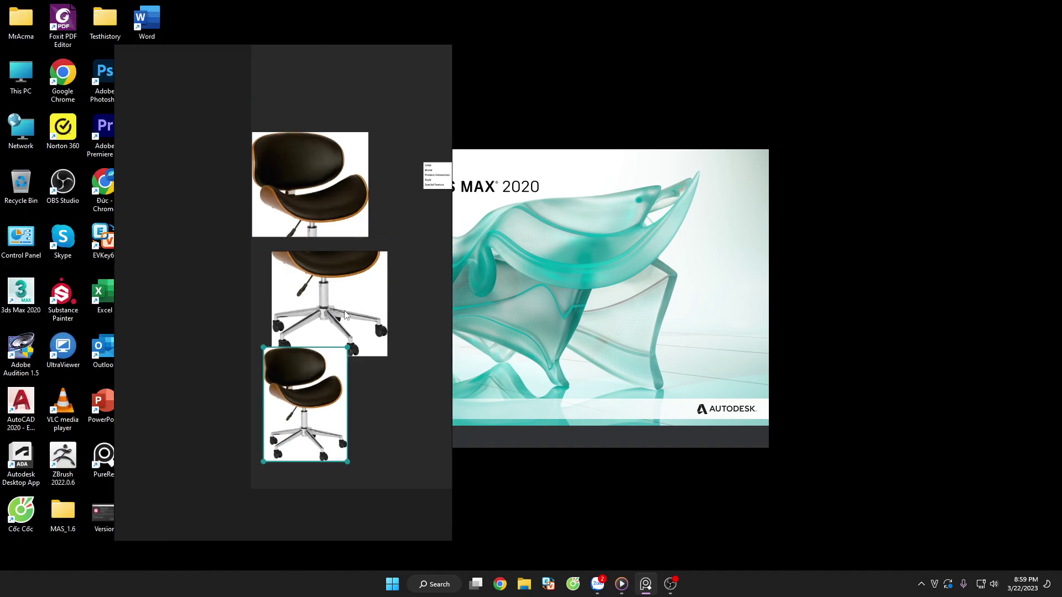
scroll(318, 389, "up", 3)
left_click_drag(318, 389, 319, 443)
left_click(380, 409)
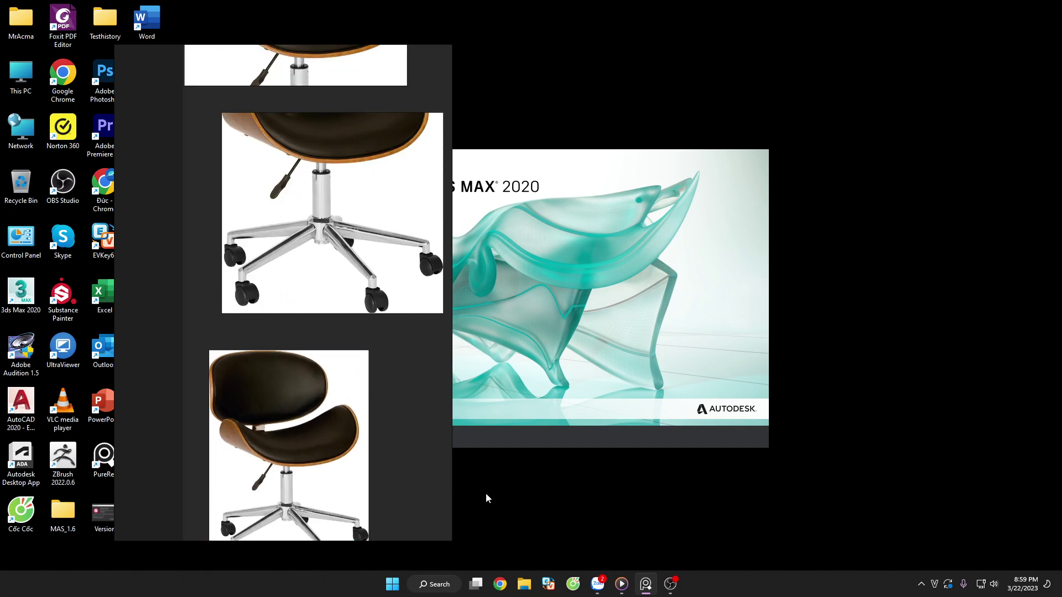
Browse to PracticeModel > ArmenLiving in File Explorer and preview a chair photo
left_click(525, 584)
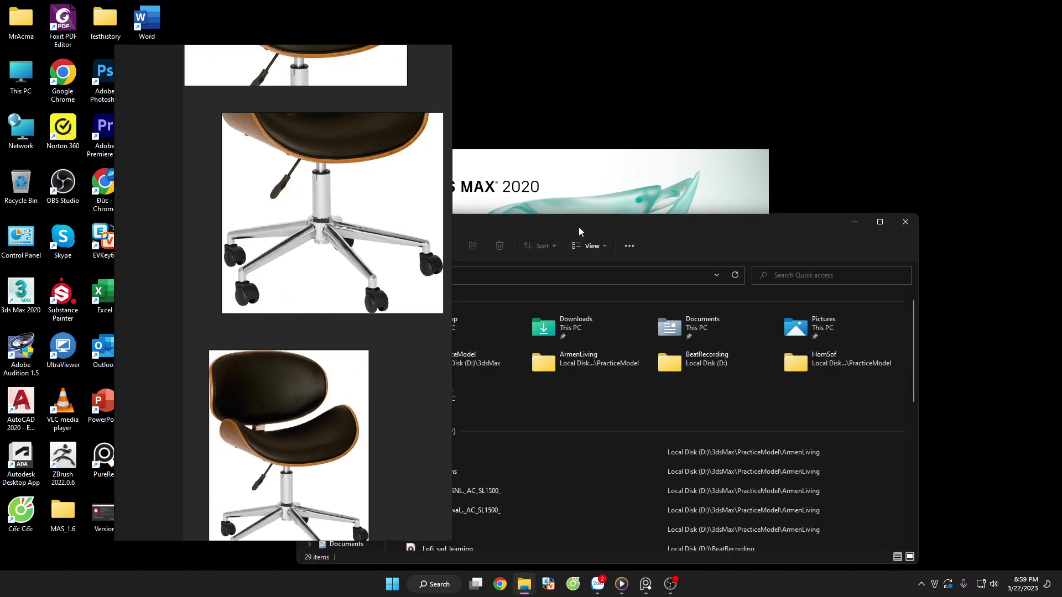
left_click_drag(579, 227, 793, 139)
left_click(570, 326)
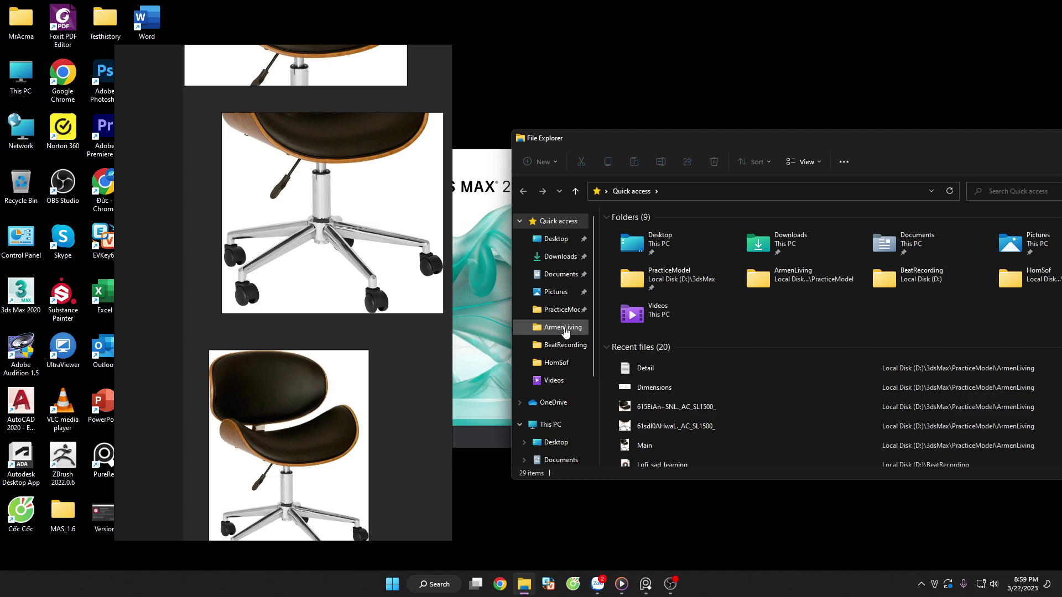
left_click(570, 310)
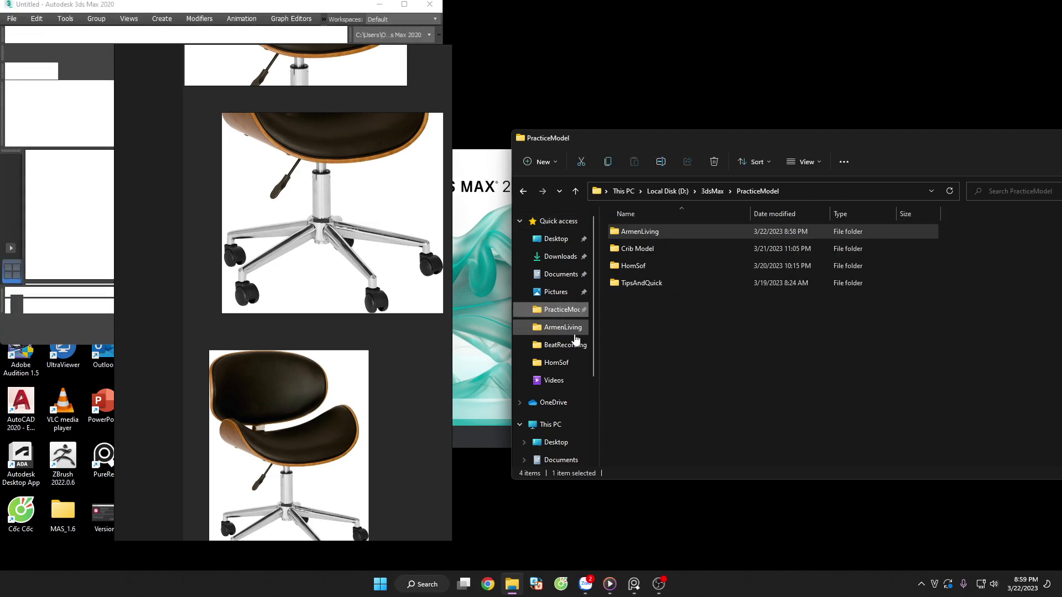
double_click(655, 231)
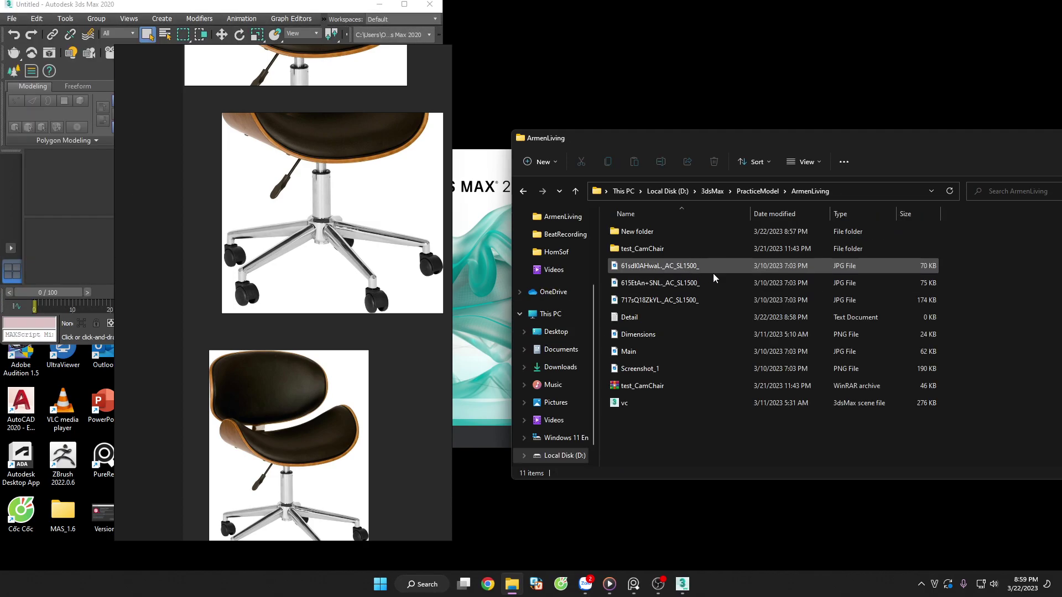
left_click(656, 233)
double_click(654, 233)
key("BackSpace")
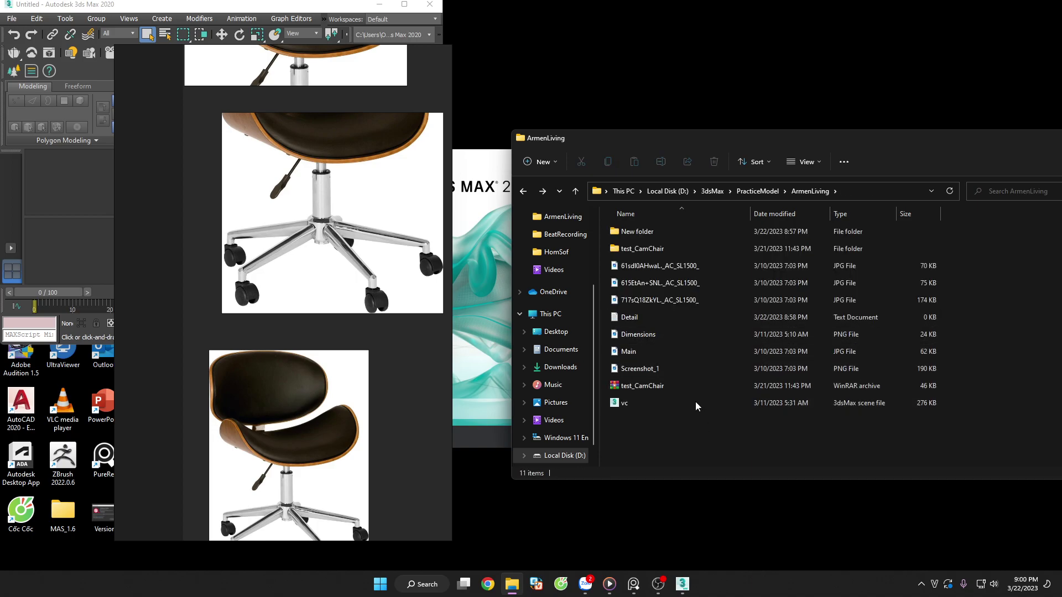
left_click(672, 300)
double_click(673, 304)
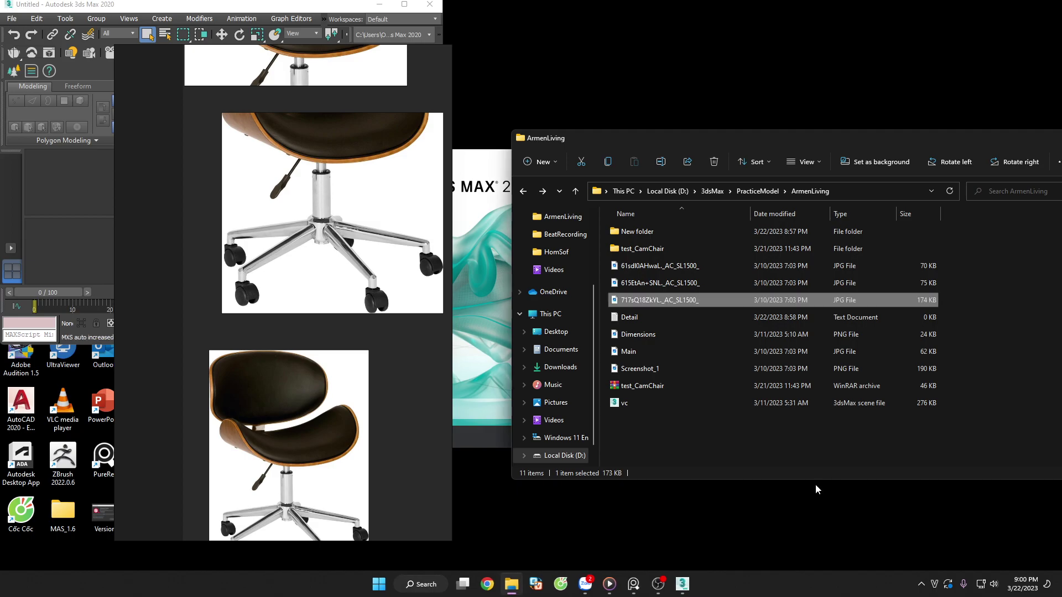
left_click(707, 429)
Open Main.jpg in Adobe Photoshop 2022 and maximize the Photoshop window
left_click(635, 353)
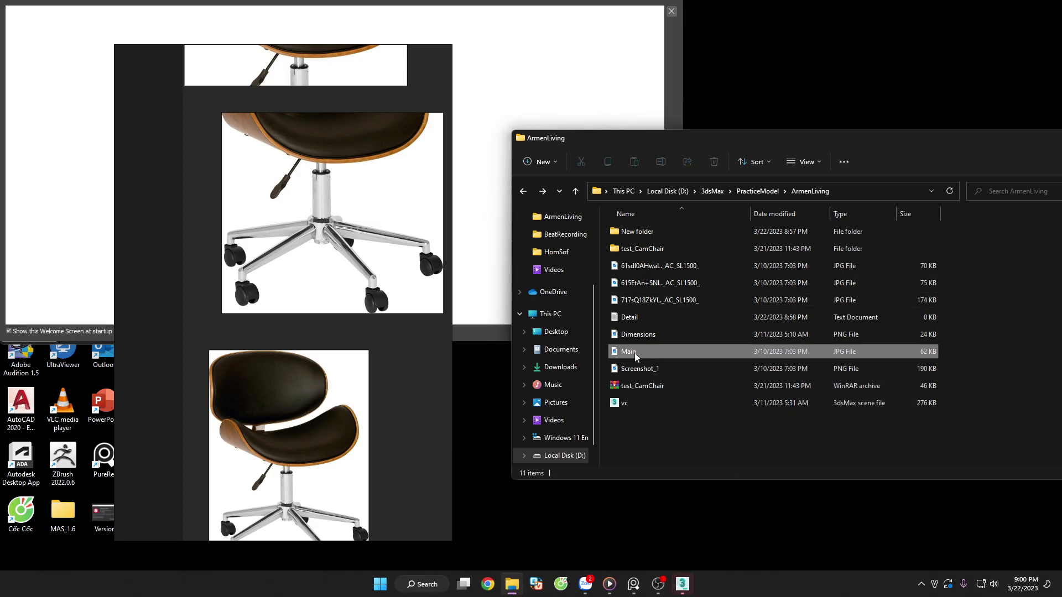
right_click(653, 354)
mouse_move(714, 173)
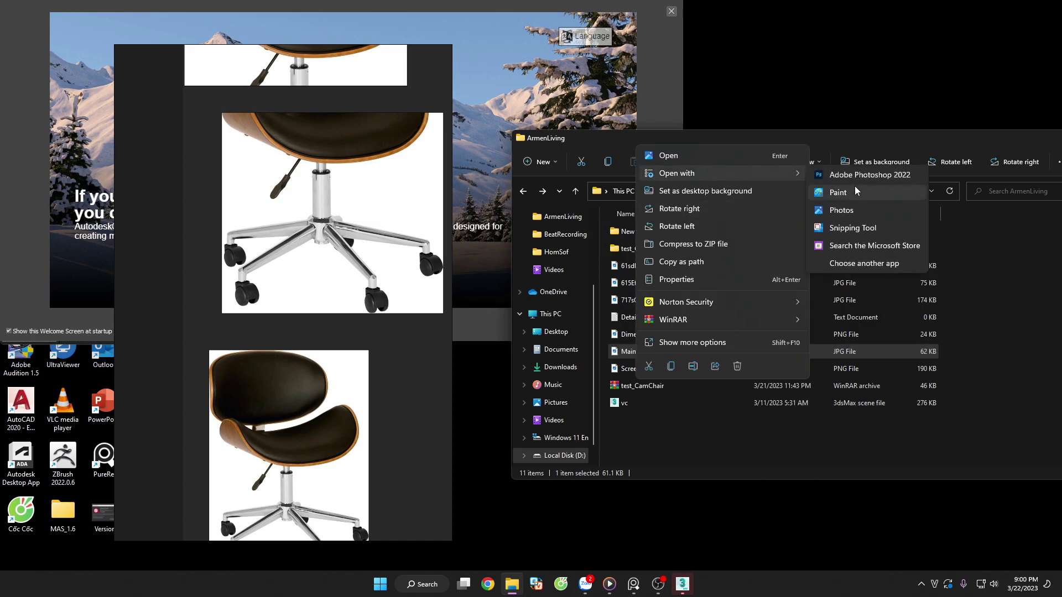
left_click(862, 177)
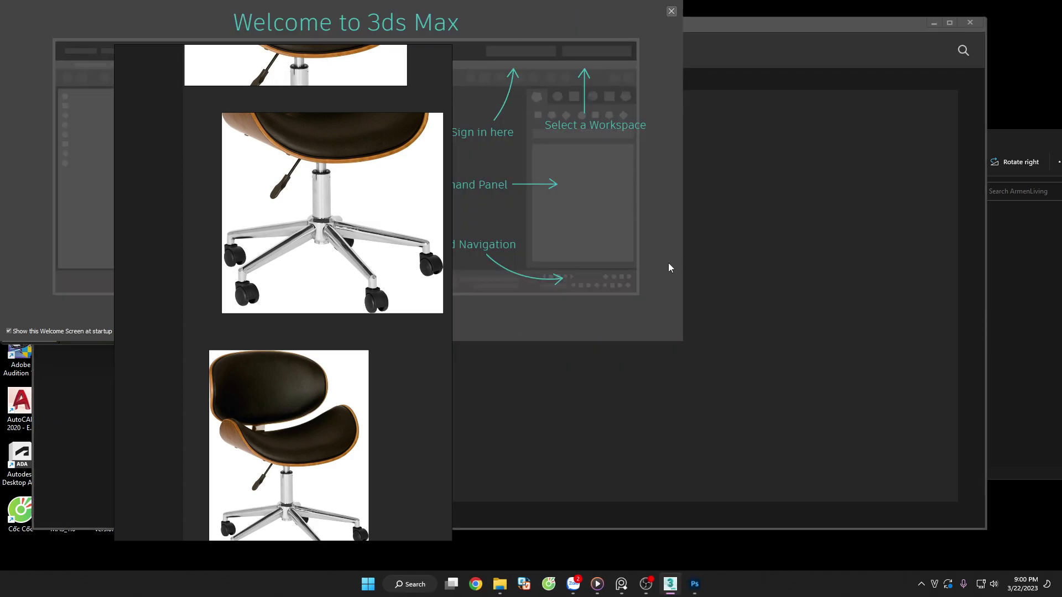
left_click(673, 13)
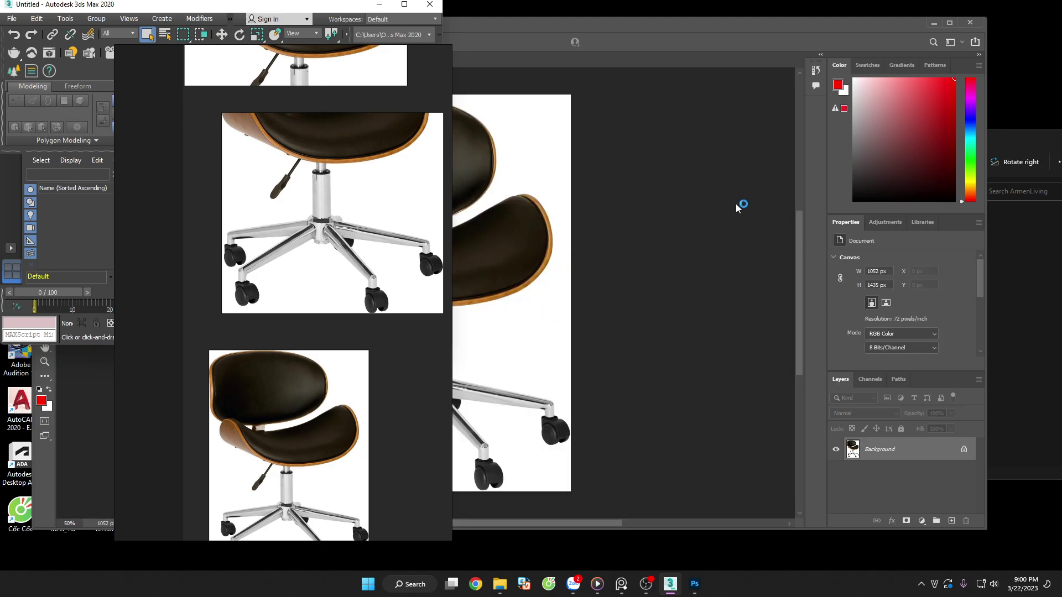
left_click(950, 22)
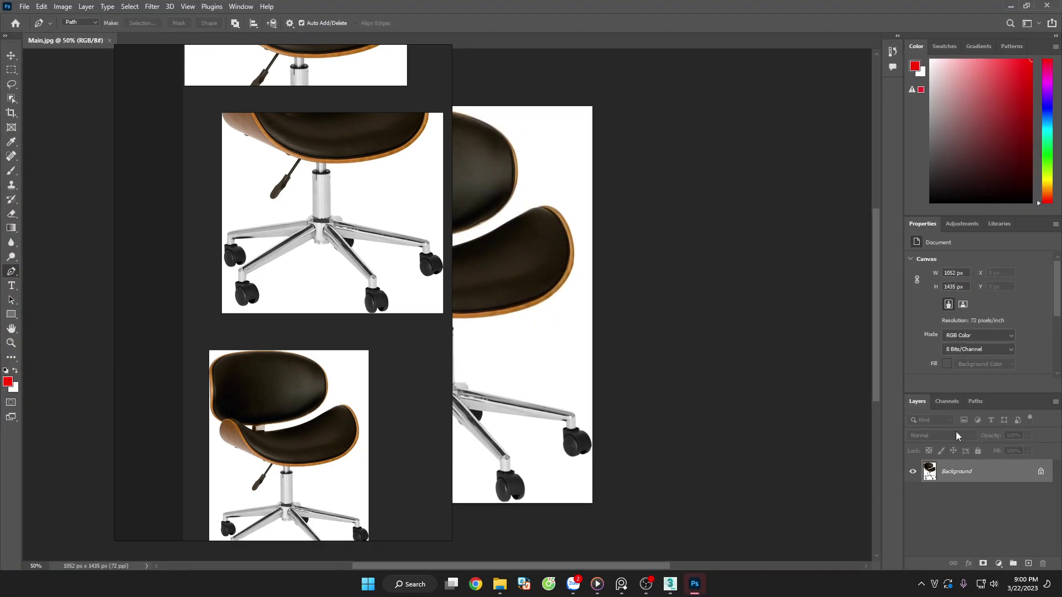
Turn the Background into Layer 0 and enlarge the canvas to 2051 px wide
double_click(967, 483)
left_click(620, 173)
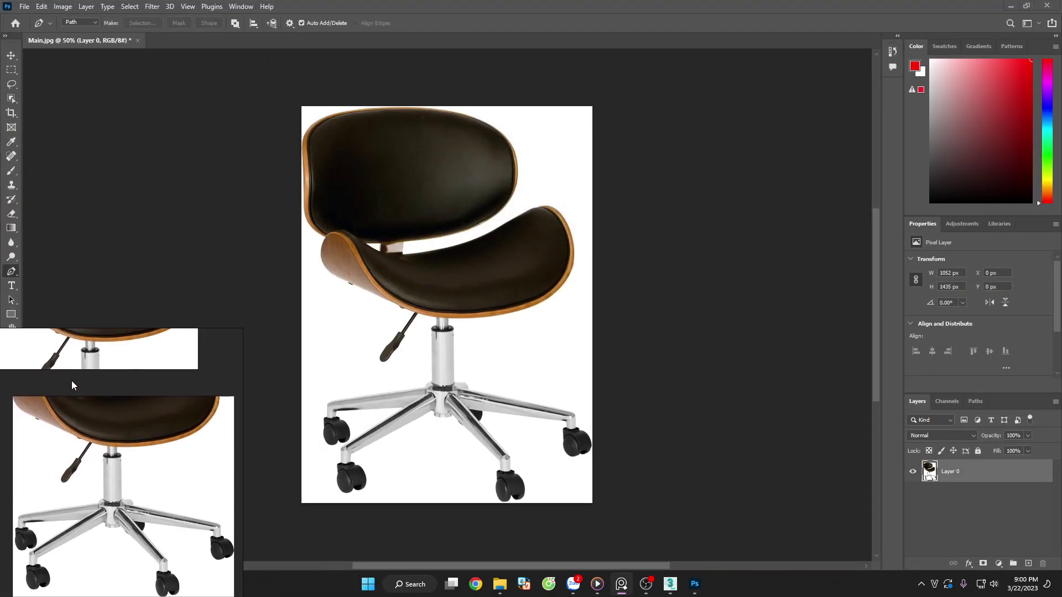
left_click(87, 7)
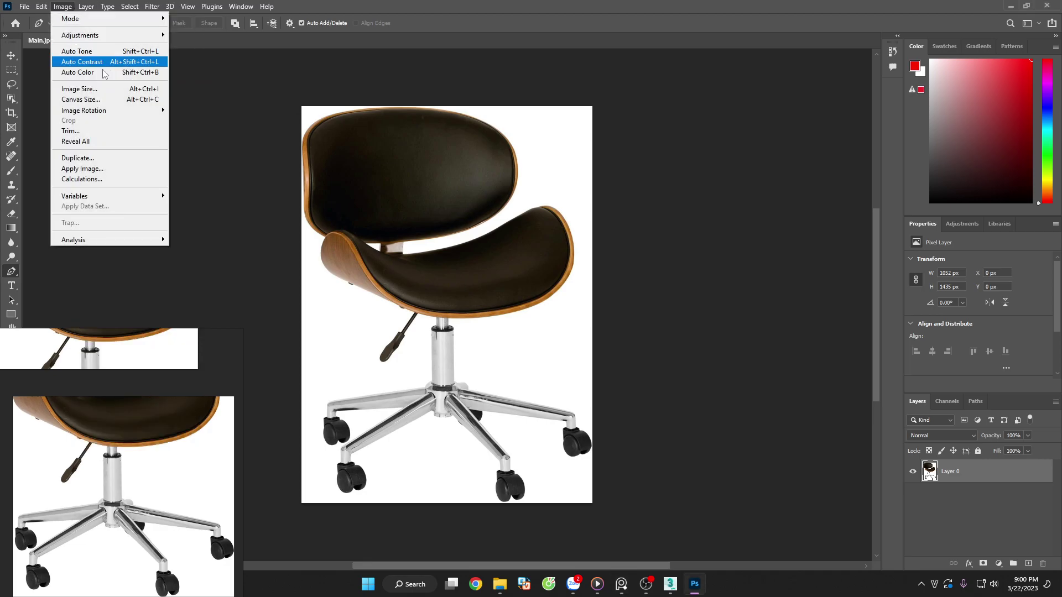
left_click(83, 95)
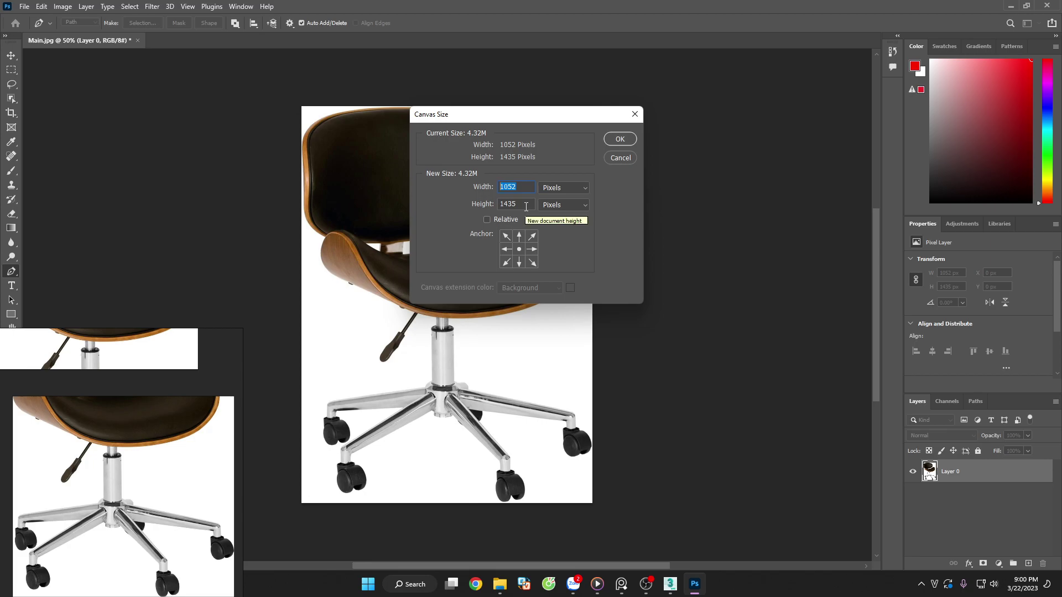
key("Down")
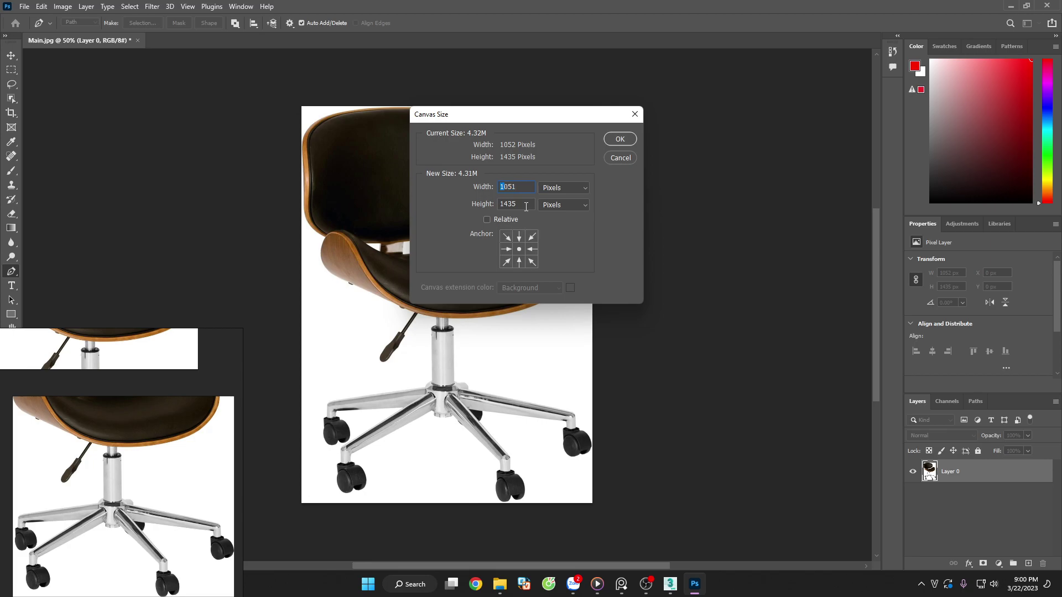
type("2")
left_click(619, 140)
Add a white-filled layer beneath the chair and merge both layers into one
scroll(659, 309, "down", 2, "alt")
scroll(658, 310, "down", 1, "alt")
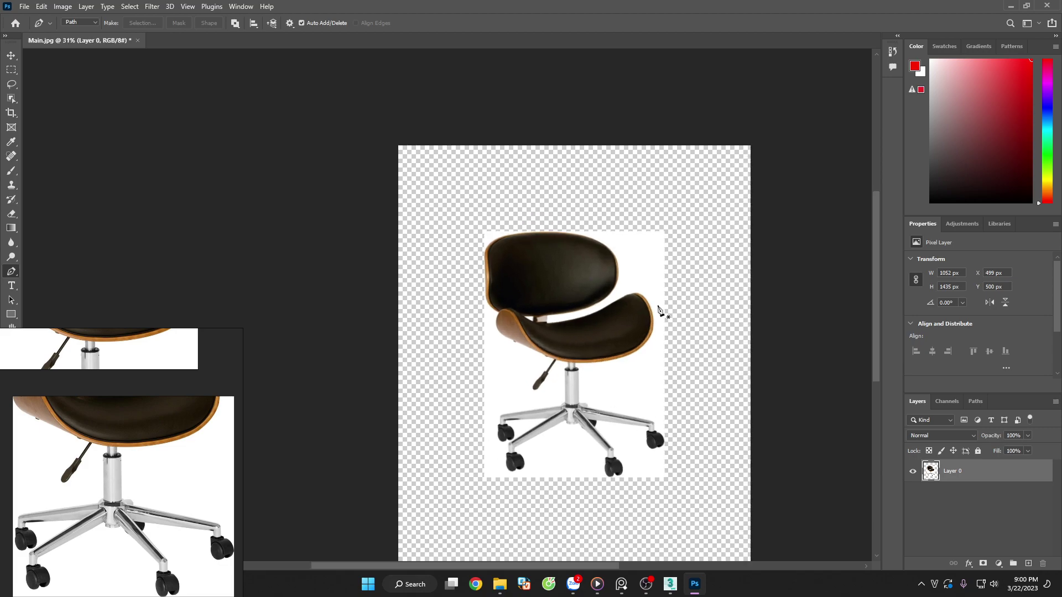
key("v")
left_click(685, 308)
left_click(632, 302)
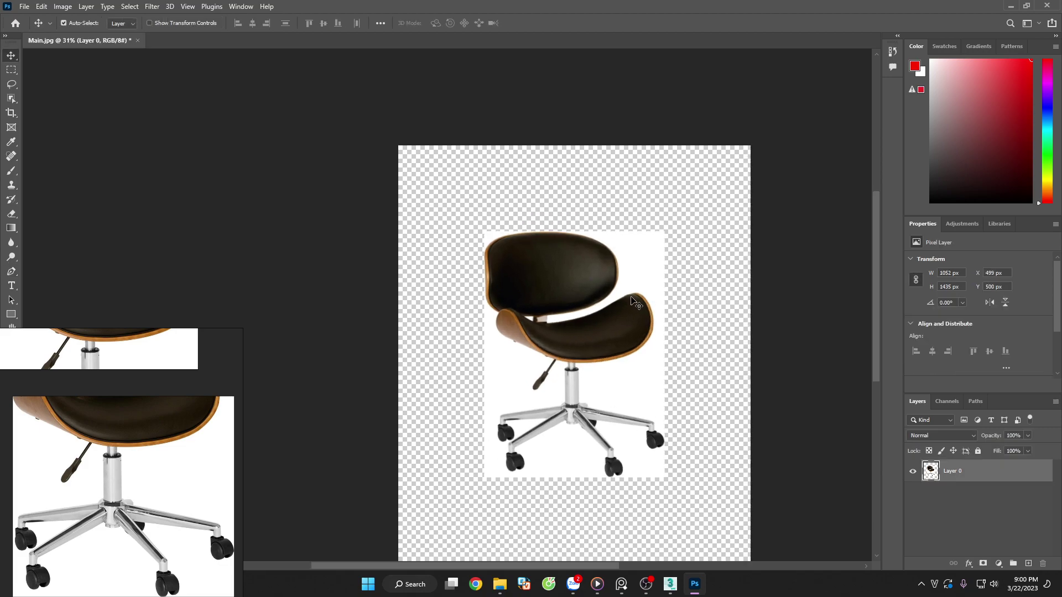
left_click(1028, 563, "ctrl")
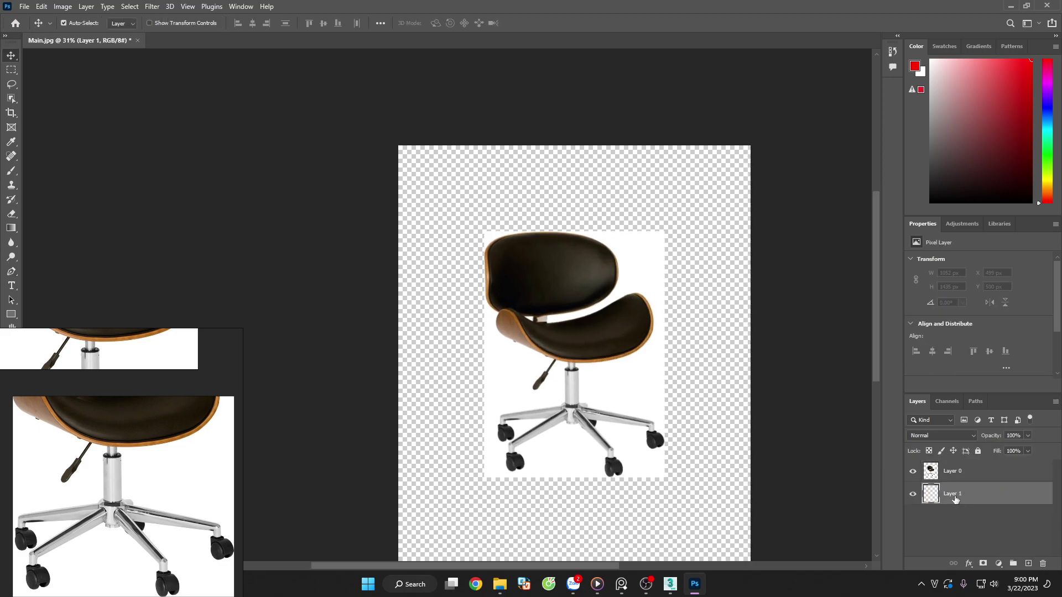
key("ctrl+BackSpace")
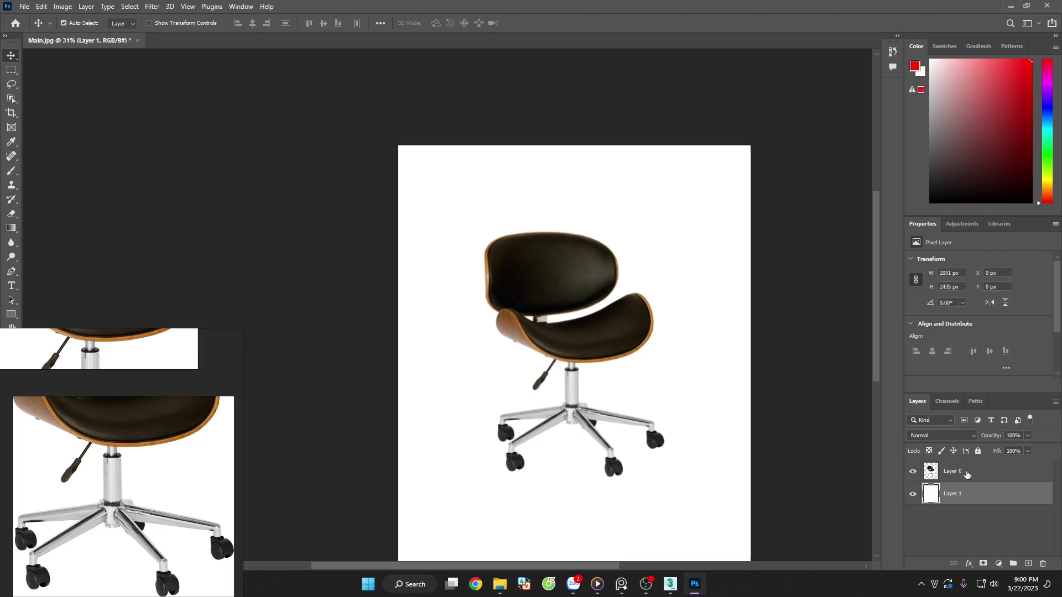
left_click(967, 474, "ctrl")
key("ctrl+e")
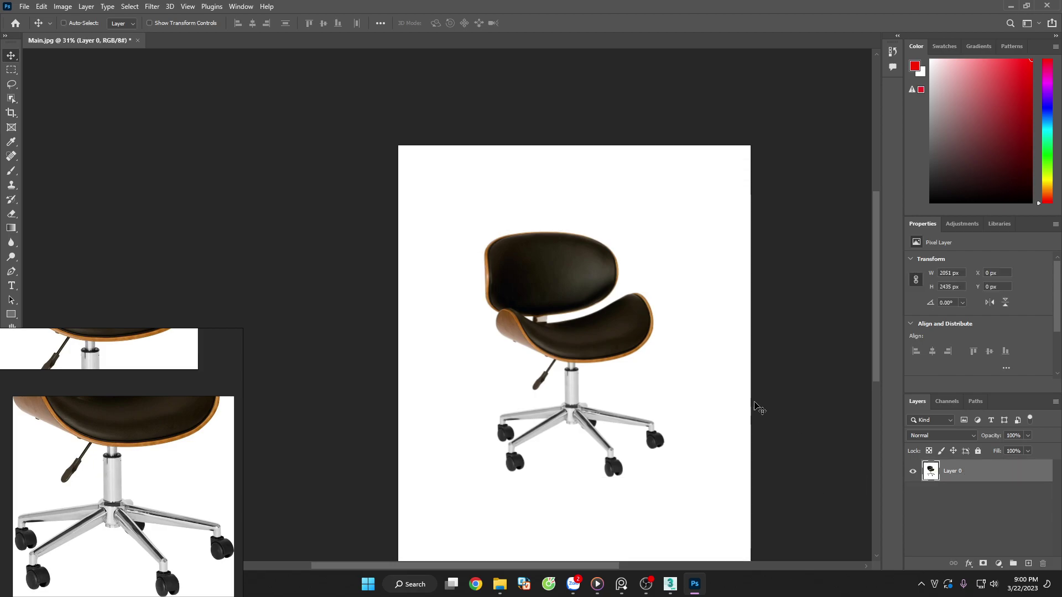
Review the merged white-background image and bring up Save As
left_click(759, 408, "ctrl")
scroll(631, 315, "up", 3, "alt")
scroll(666, 319, "down", 3, "alt")
scroll(643, 337, "up", 2, "alt")
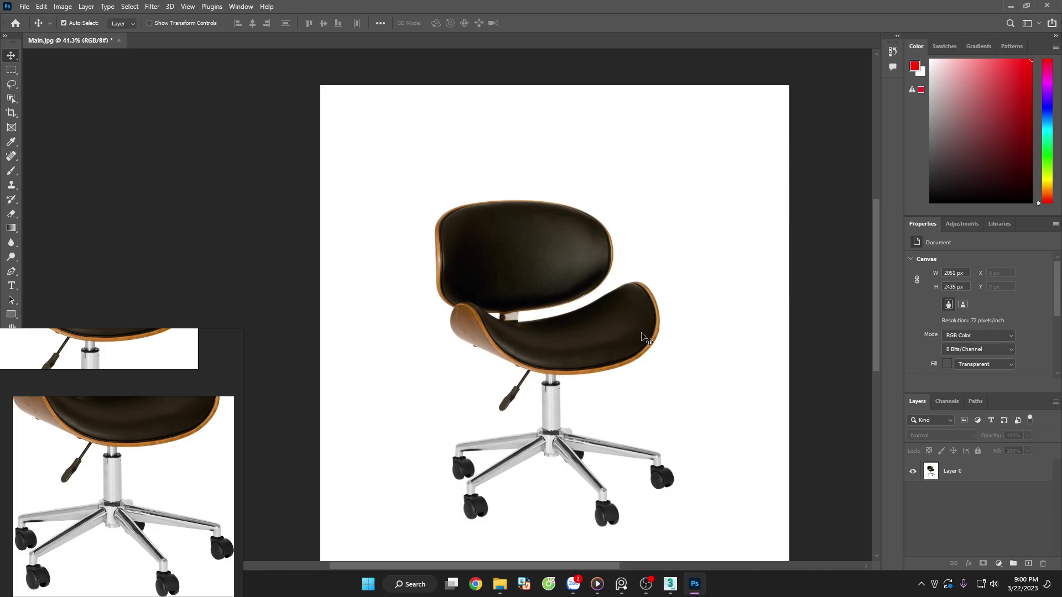
key("ctrl+shift+s")
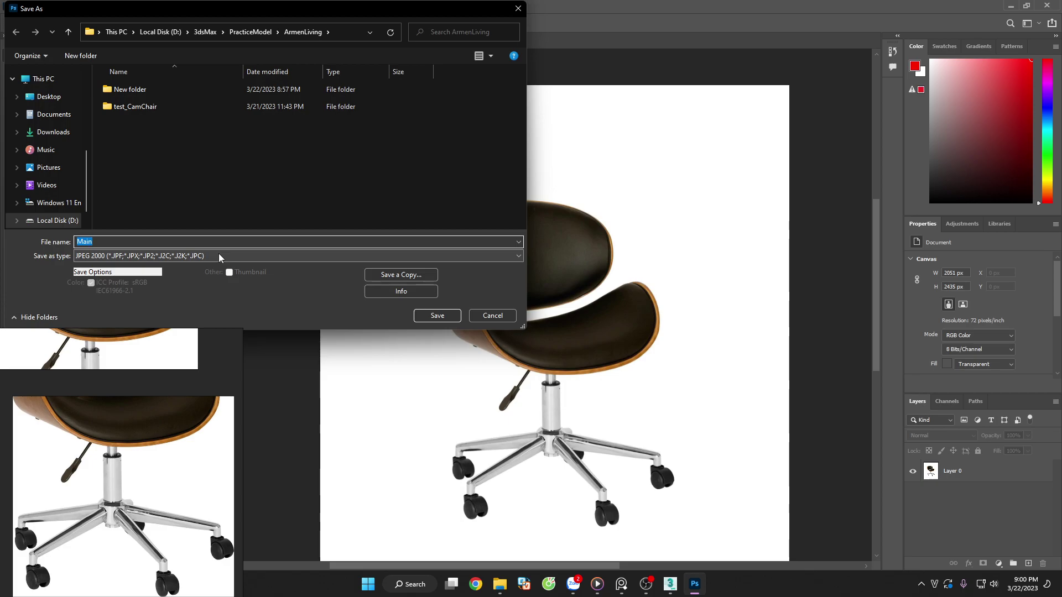
Save the image as Main_bg in JPEG 2000 format
left_click(172, 241)
type("_bg")
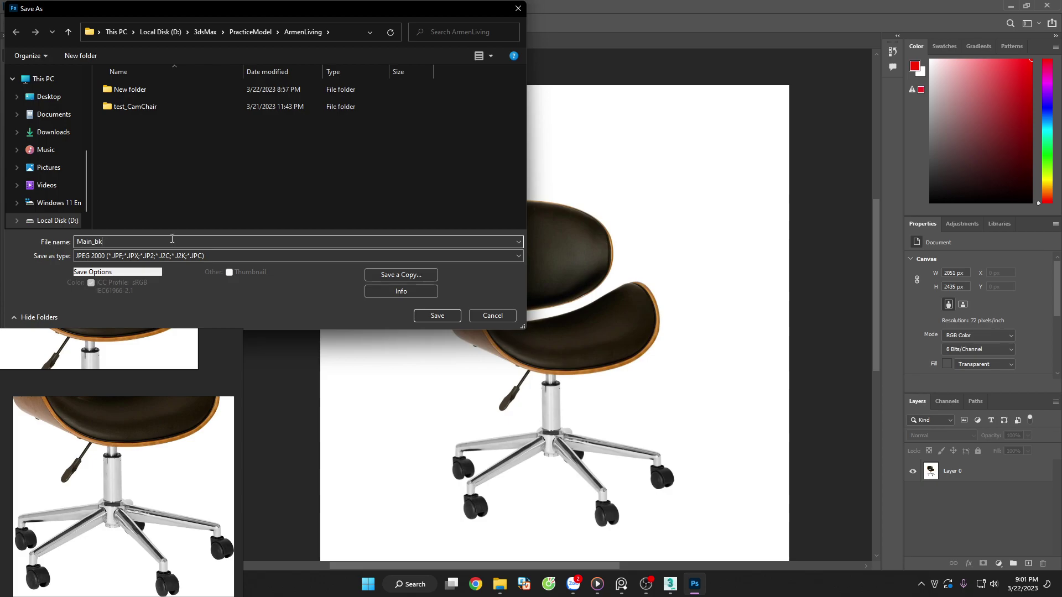
left_click(437, 316)
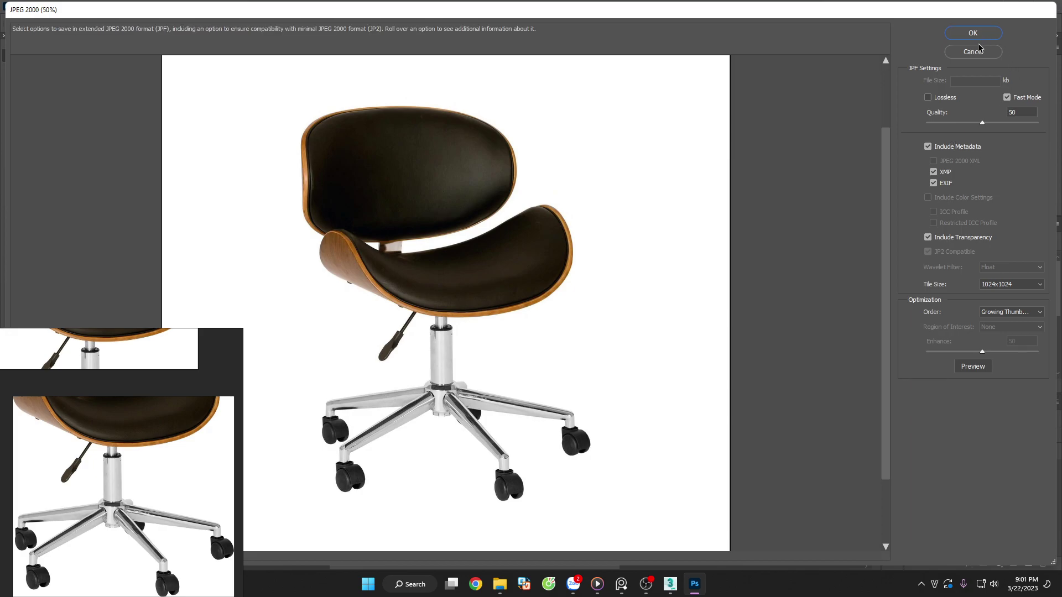
left_click(984, 38)
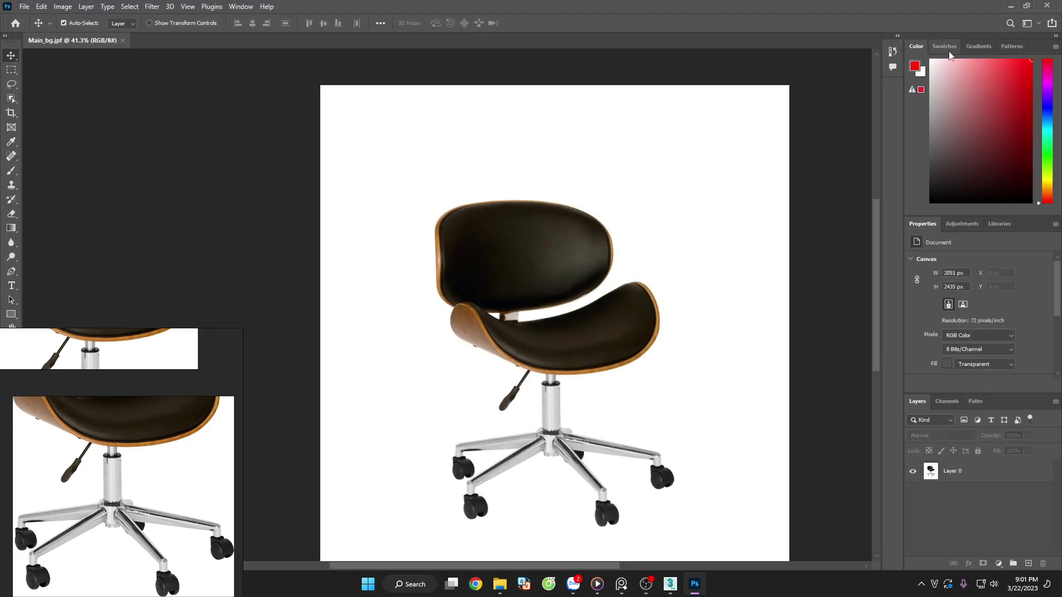
Save a JPEG copy named Main_bg copy at maximum quality
left_click(24, 6)
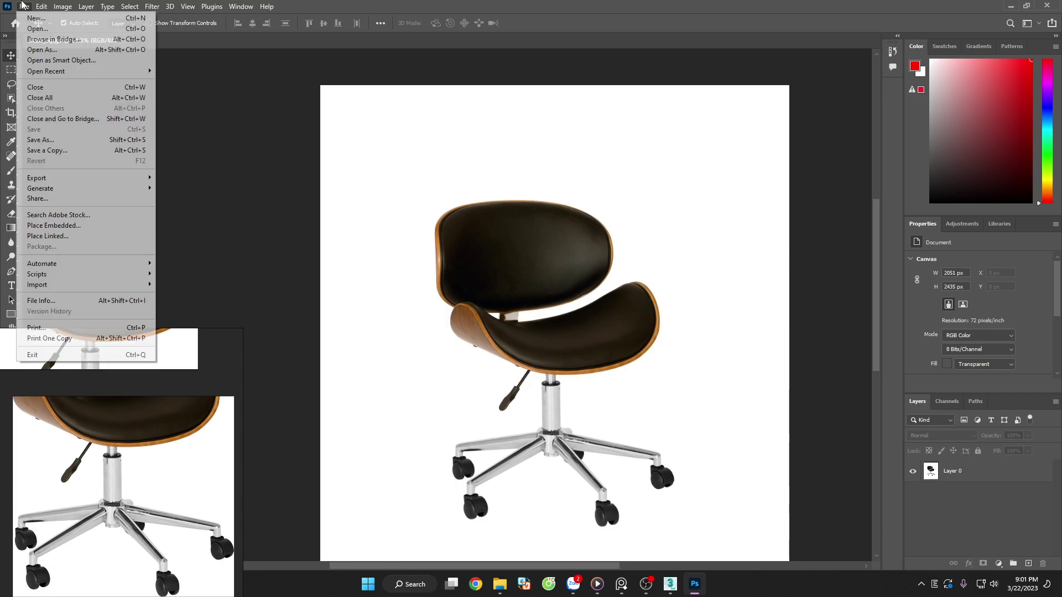
left_click(124, 150)
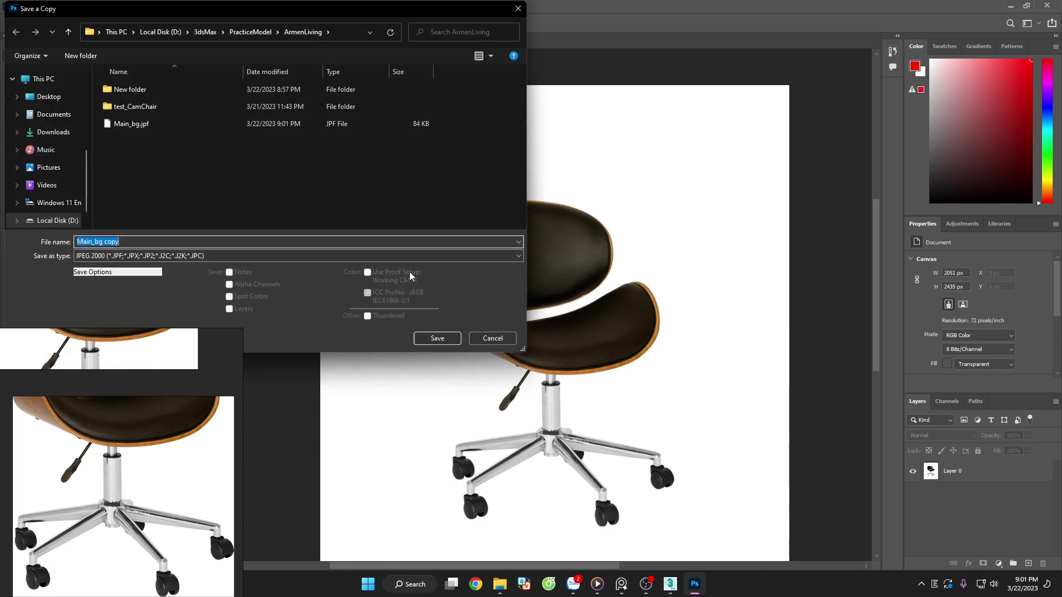
left_click(279, 254)
left_click(215, 340)
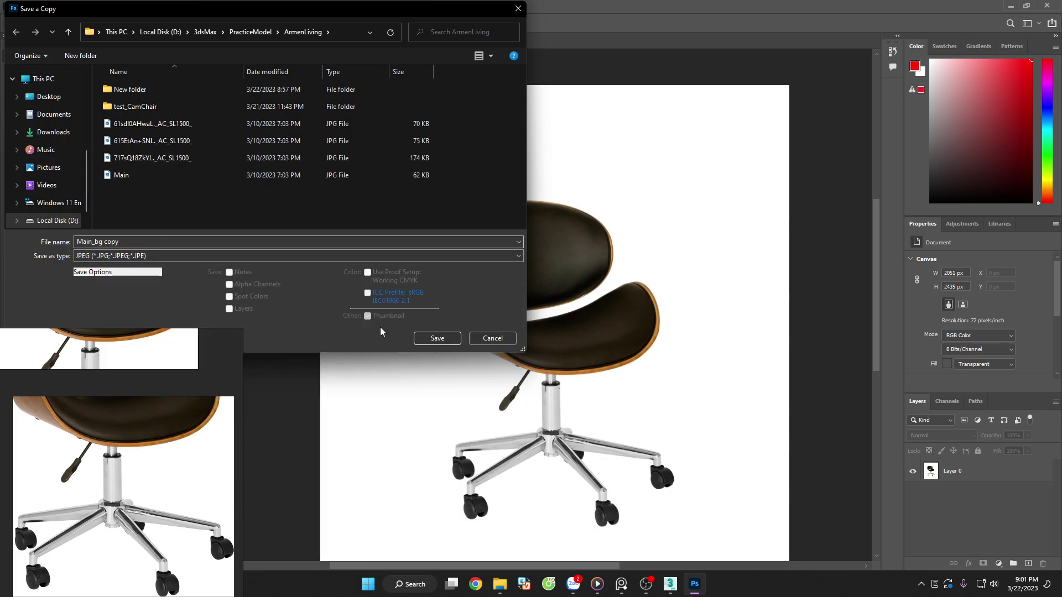
left_click(437, 339)
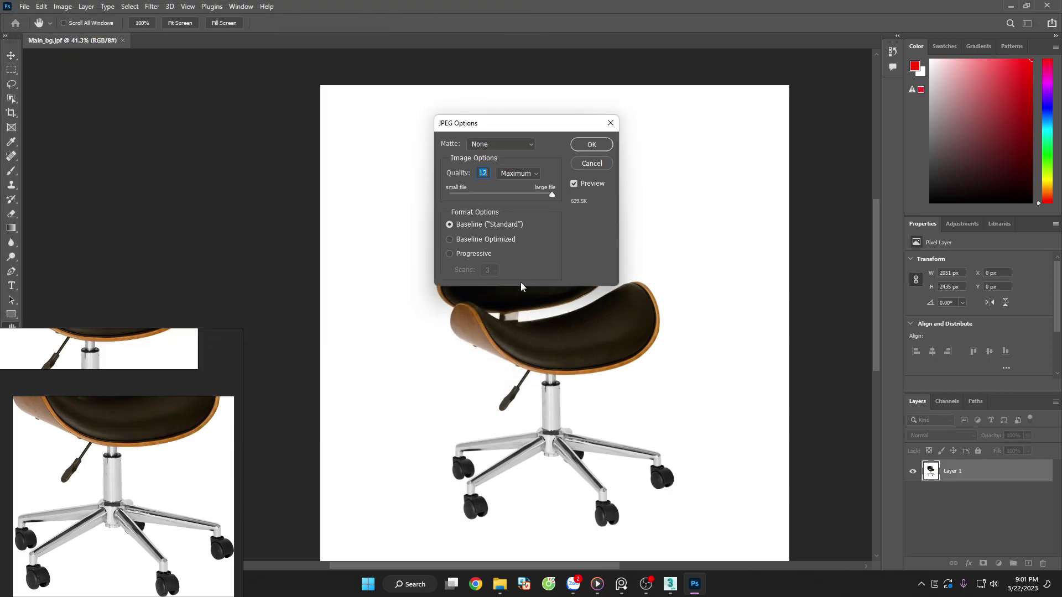
left_click(609, 144)
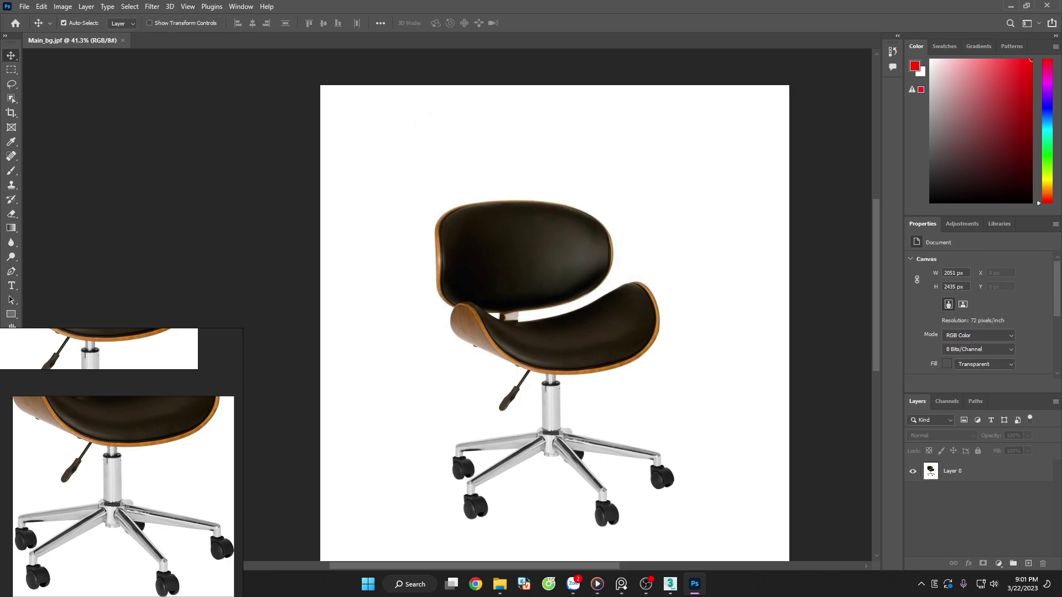
Quit Photoshop and maximize the 3ds Max window
left_click(1048, 6)
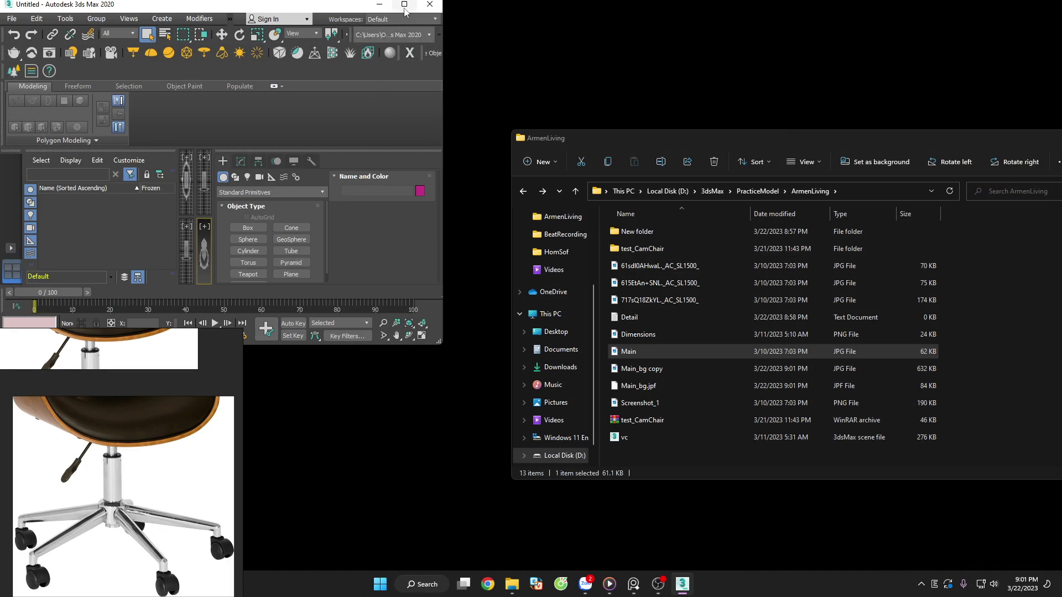
left_click(404, 4)
left_click(512, 585)
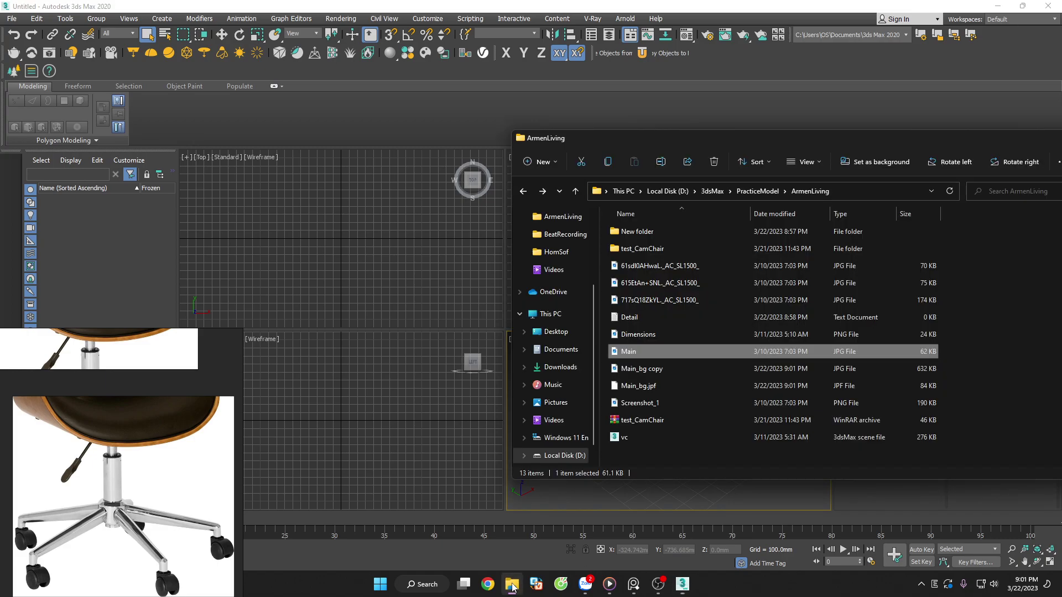
left_click(512, 584)
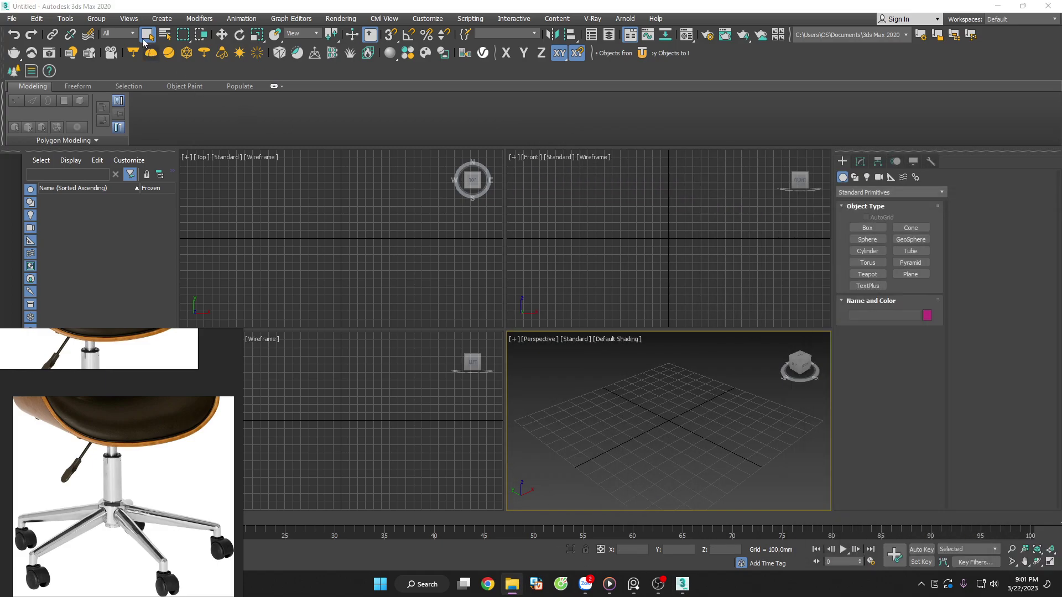
left_click(129, 18)
Use a two-vertical-pane viewport layout with Top on the left and Perspective on the right
left_click(154, 80)
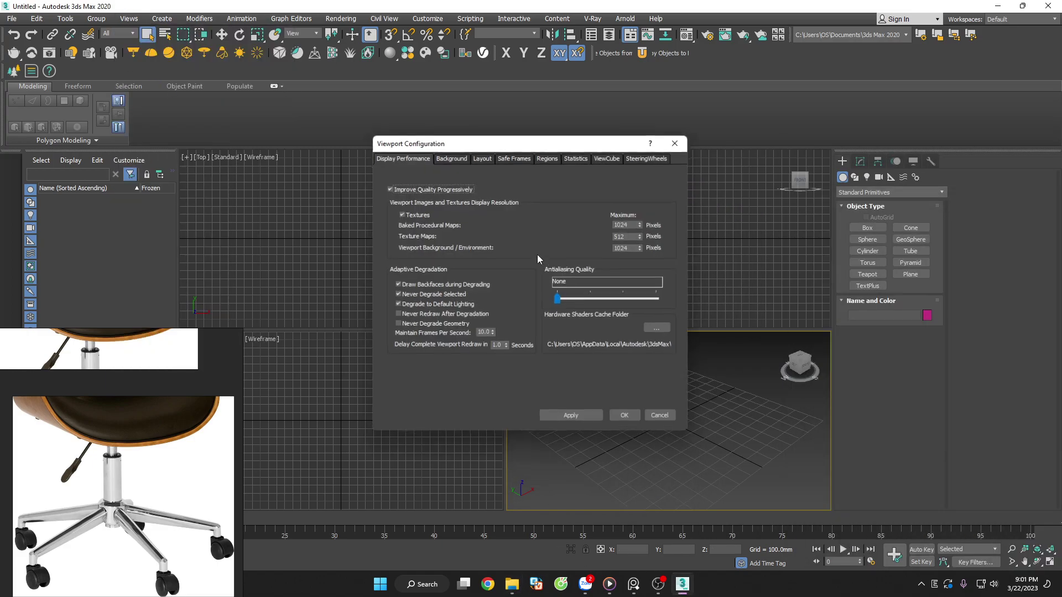
left_click(481, 157)
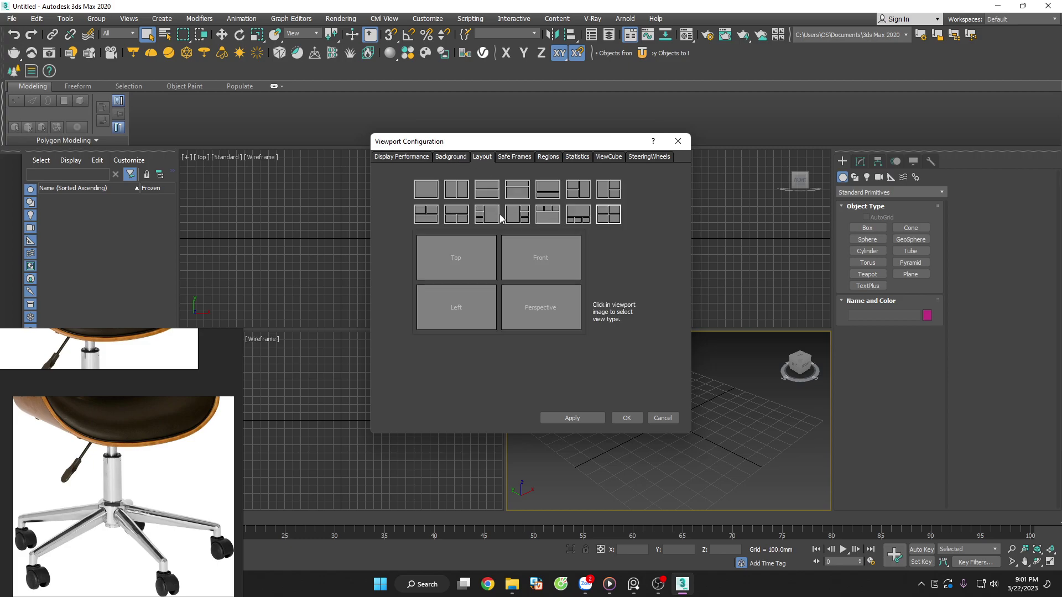
left_click(450, 195)
left_click(522, 261)
left_click(626, 418)
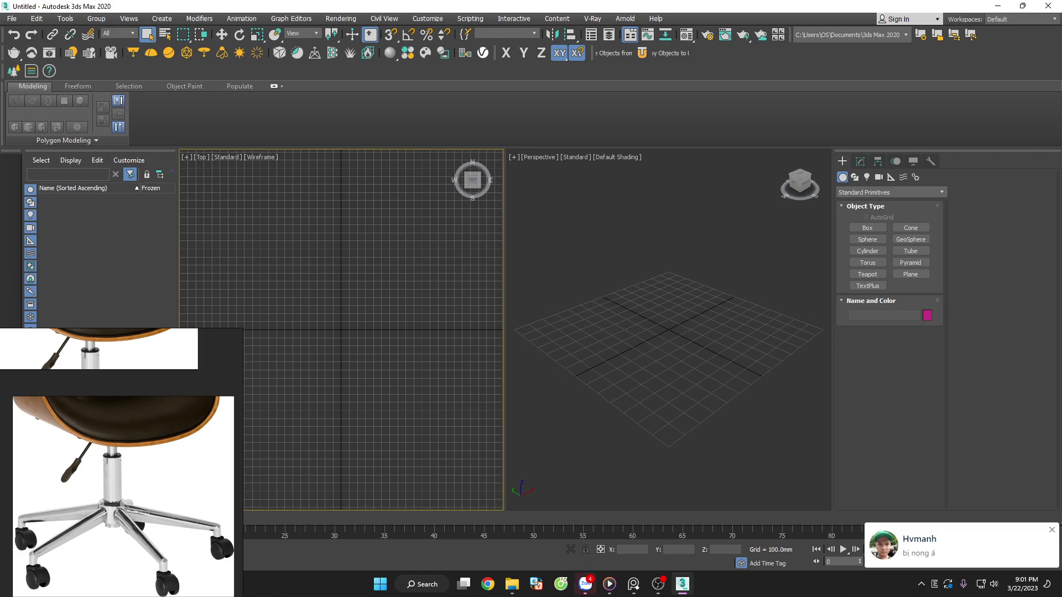
Drop Main_bg copy.jpg onto the Perspective viewport as its background image
key("alt+Tab")
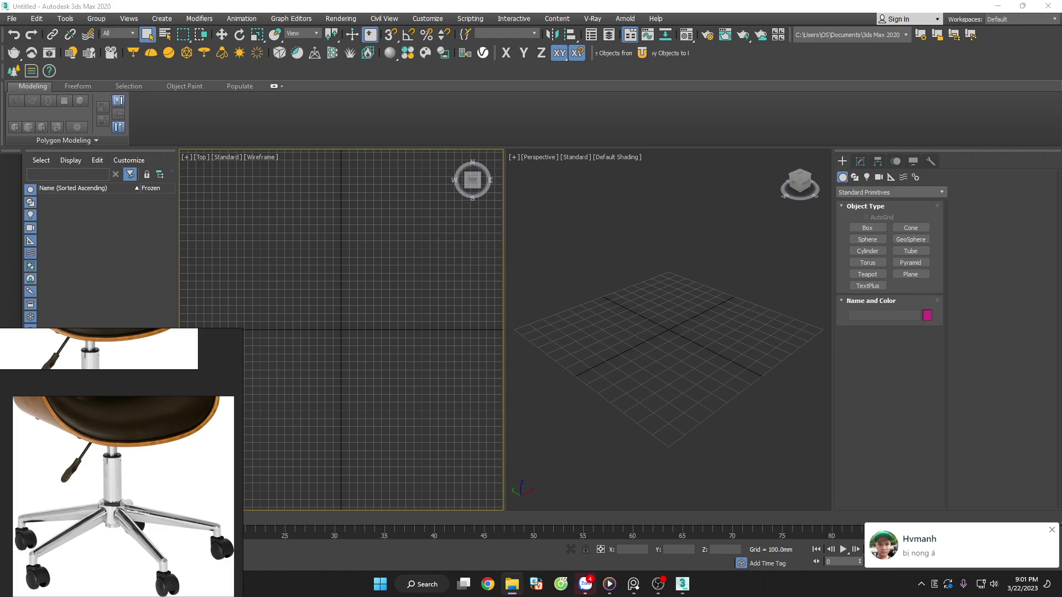
left_click_drag(675, 474, 651, 376)
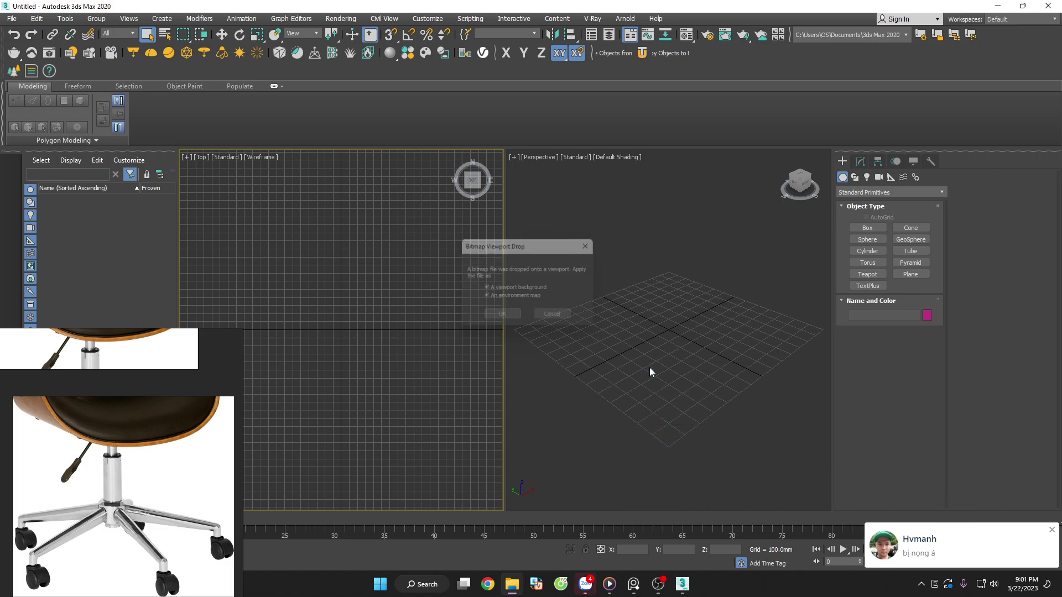
left_click(510, 319)
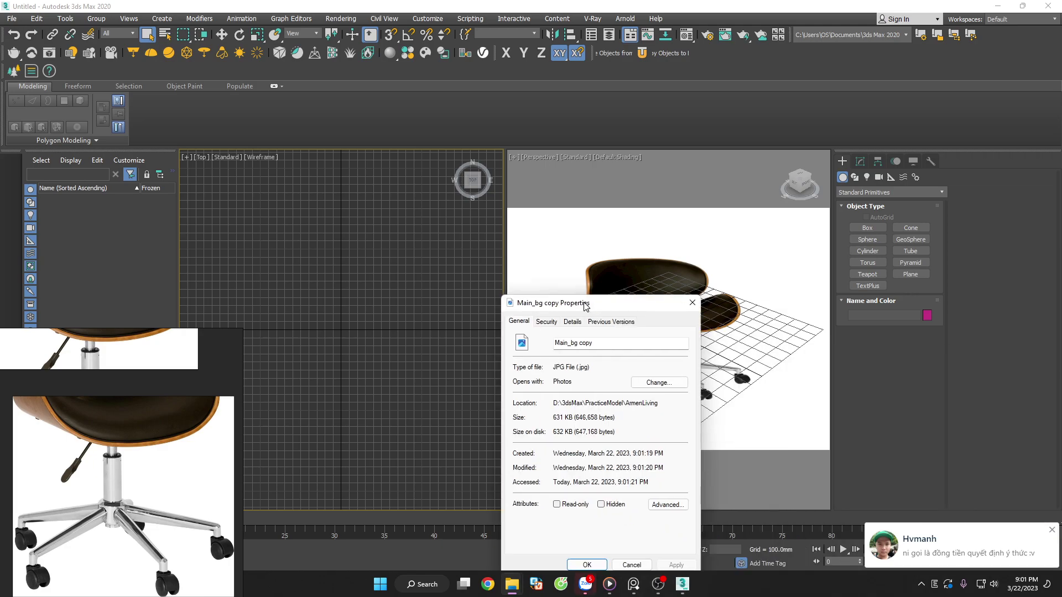
Check the image file's properties window, then move it out of the way
left_click_drag(581, 296, 310, 154)
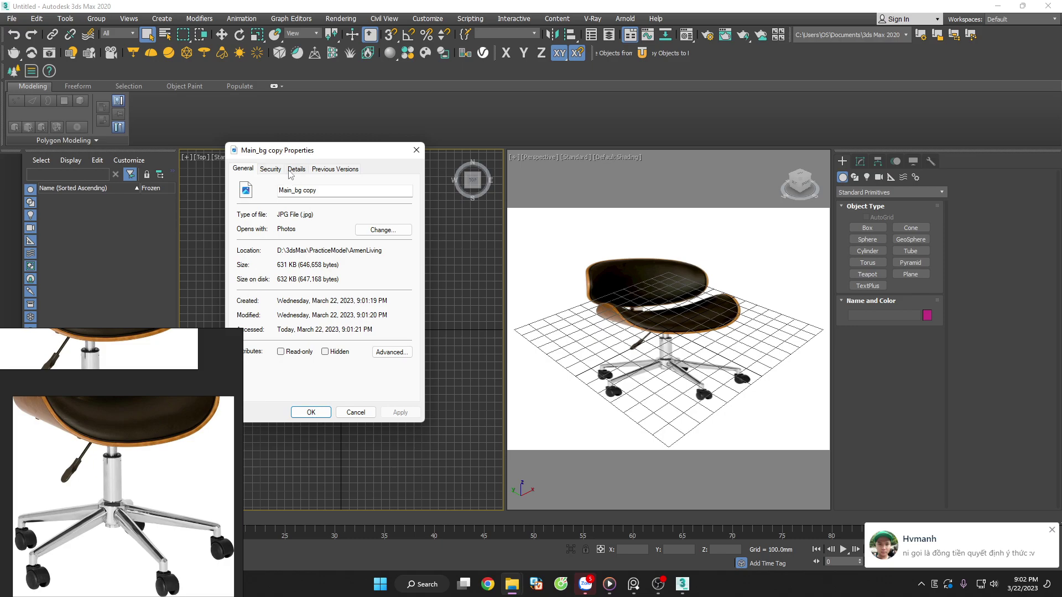
left_click(296, 169)
scroll(347, 344, "down", 1)
left_click(694, 378)
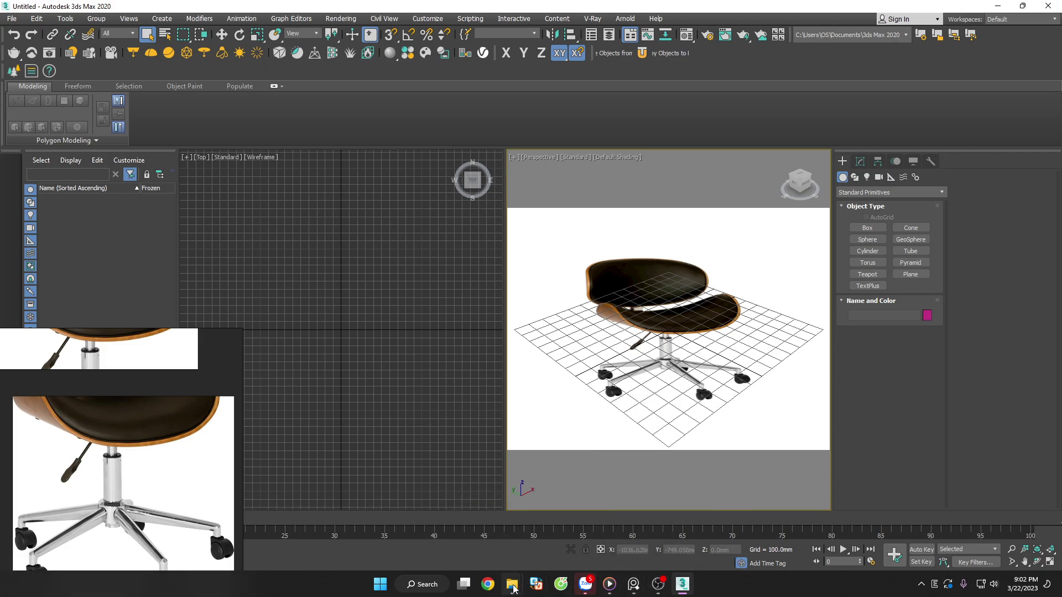
mouse_move(511, 584)
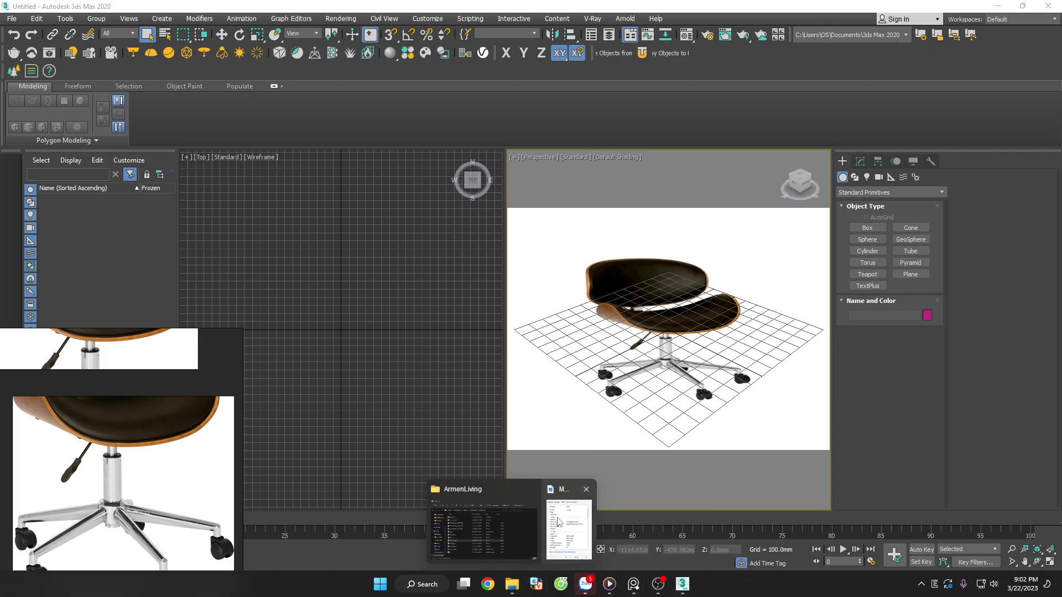
left_click(558, 520)
left_click_drag(310, 152, 1061, 166)
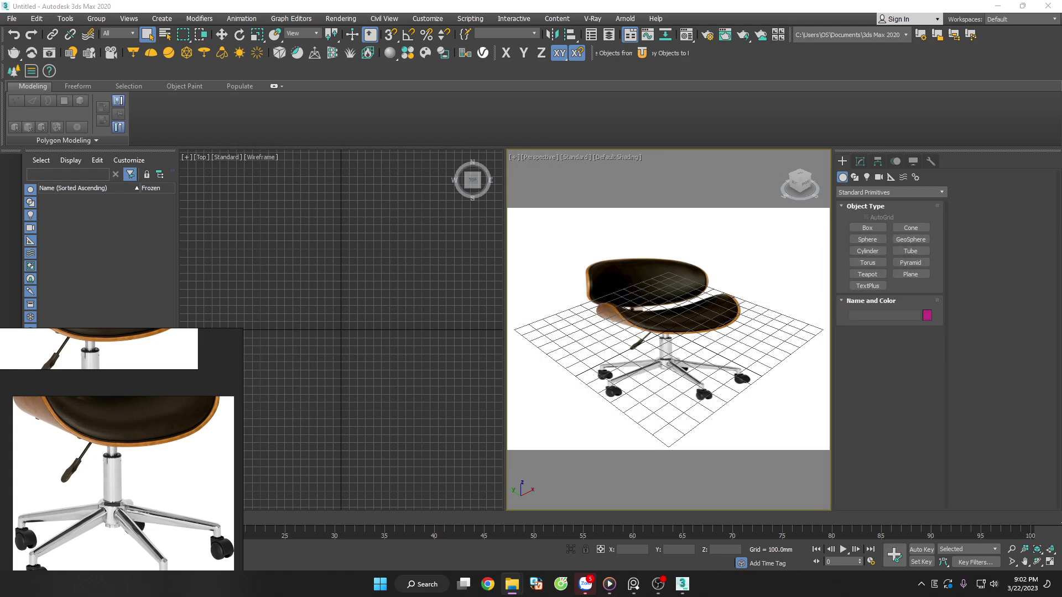
Set render output to 2051 × 2435, enable the safe frame, and orbit the Perspective view
left_click(624, 317)
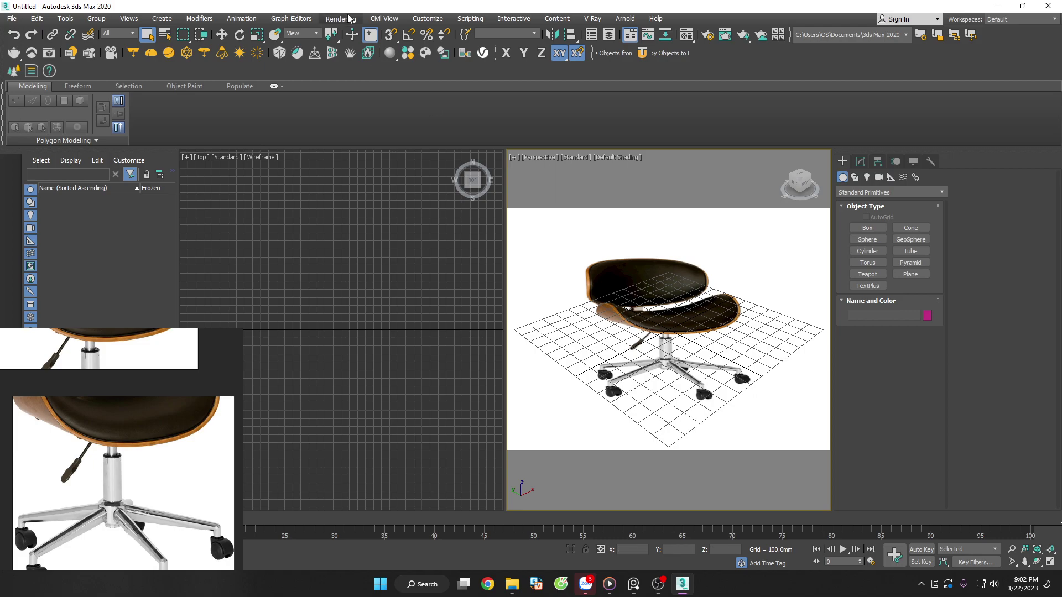
key("F10")
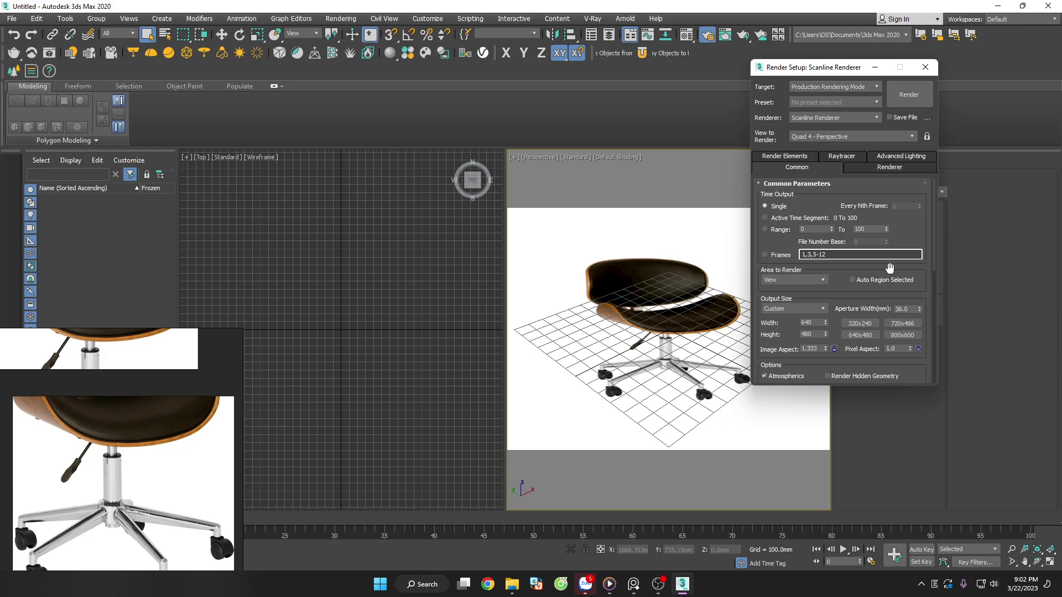
double_click(811, 322)
type("2051")
double_click(815, 336)
type("2435")
left_click(811, 323)
left_click(926, 67)
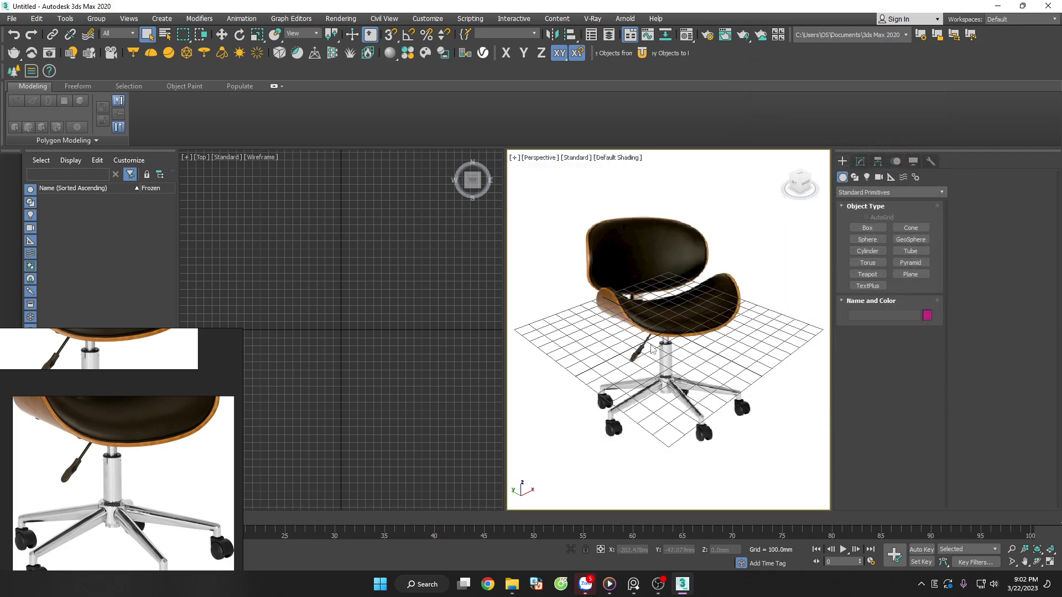
key("shift+f")
mouse_move(737, 409)
middle_mouse_down("alt")
mouse_move(721, 391)
mouse_move(728, 438)
middle_mouse_up("alt")
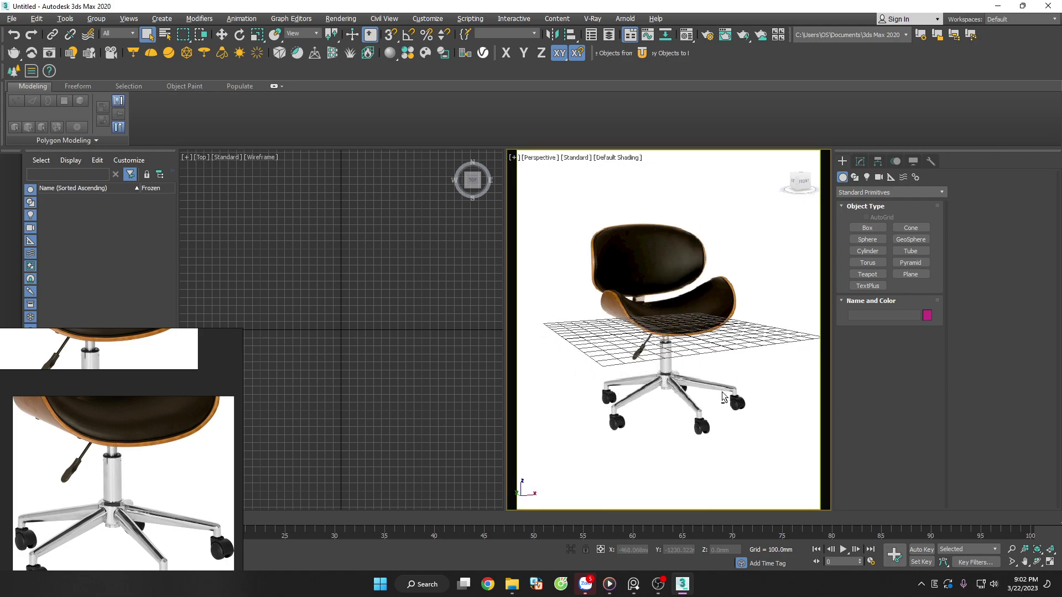
Draw a box primitive over the chair's footprint in the Top view and switch to Move
left_click(403, 334)
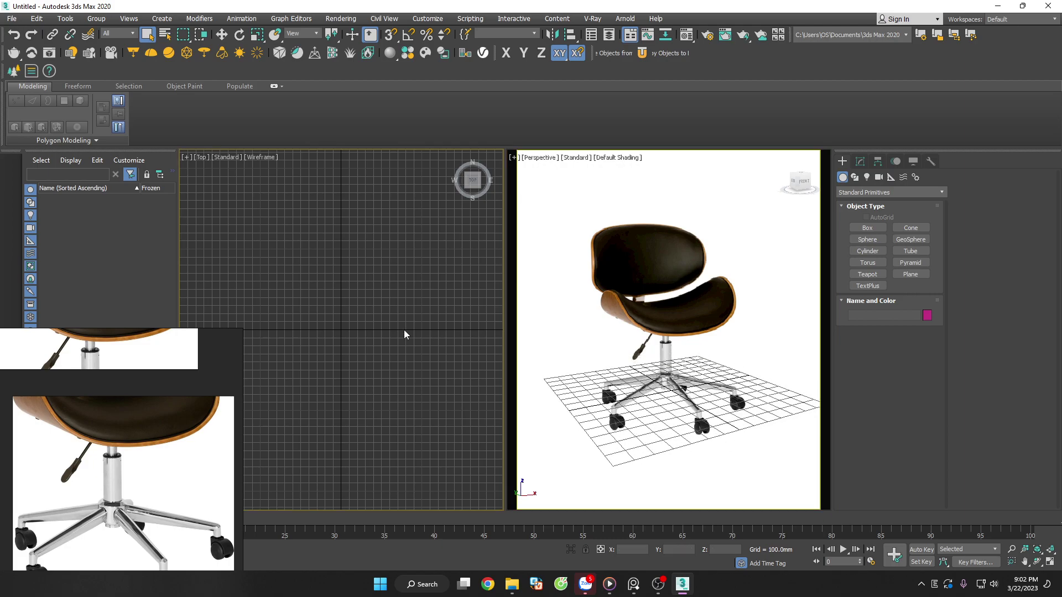
left_click(863, 229)
left_click_drag(293, 300, 388, 379)
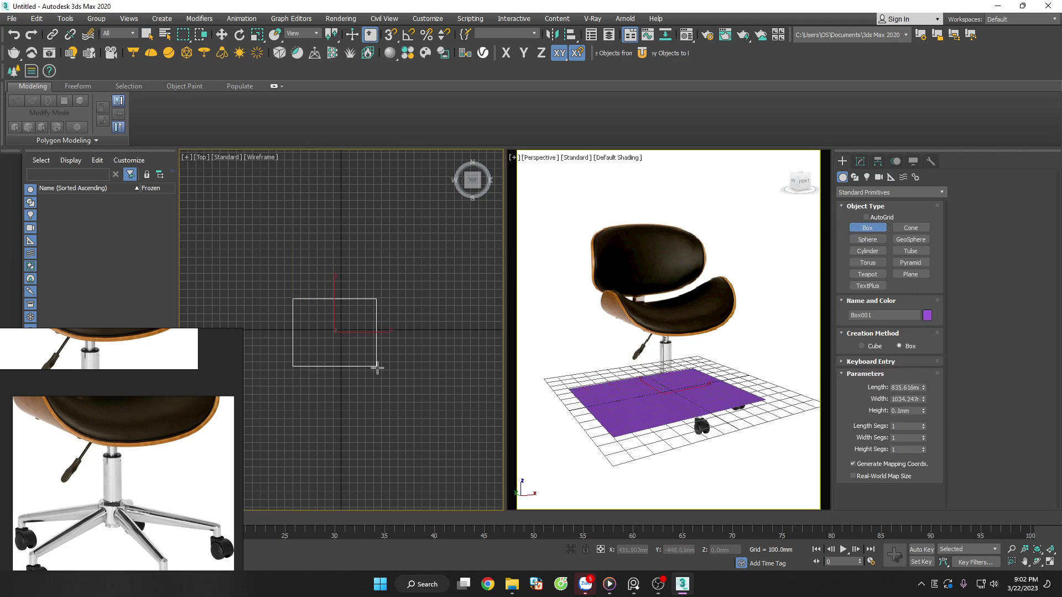
left_click(390, 307)
right_click(389, 307)
left_click(388, 343)
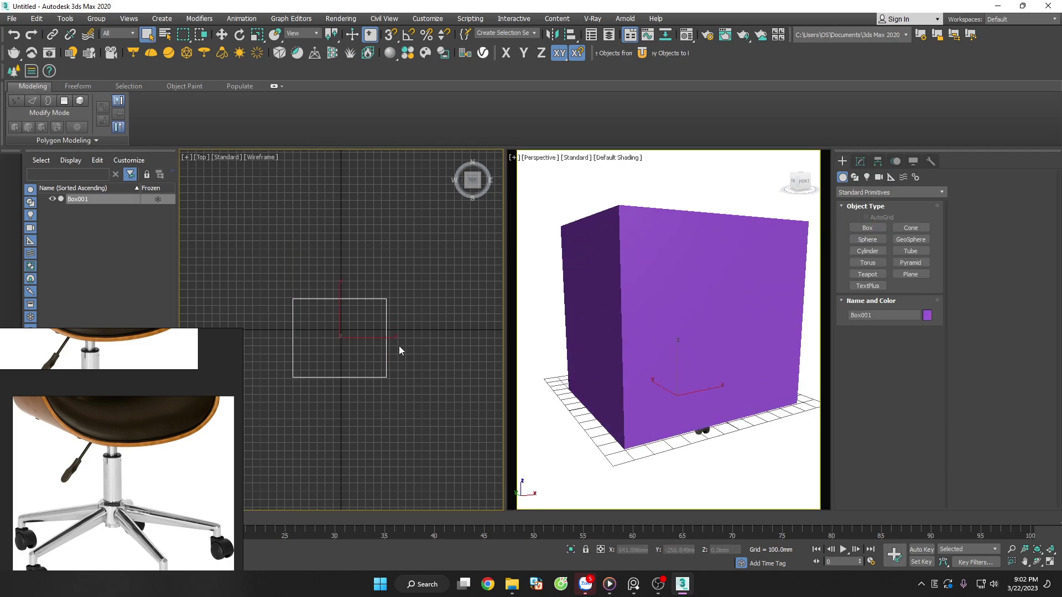
key("w")
left_click(329, 333)
Zoom the reference board to the chair's 21"D x 20"W x 33"H spec table
left_click(227, 240)
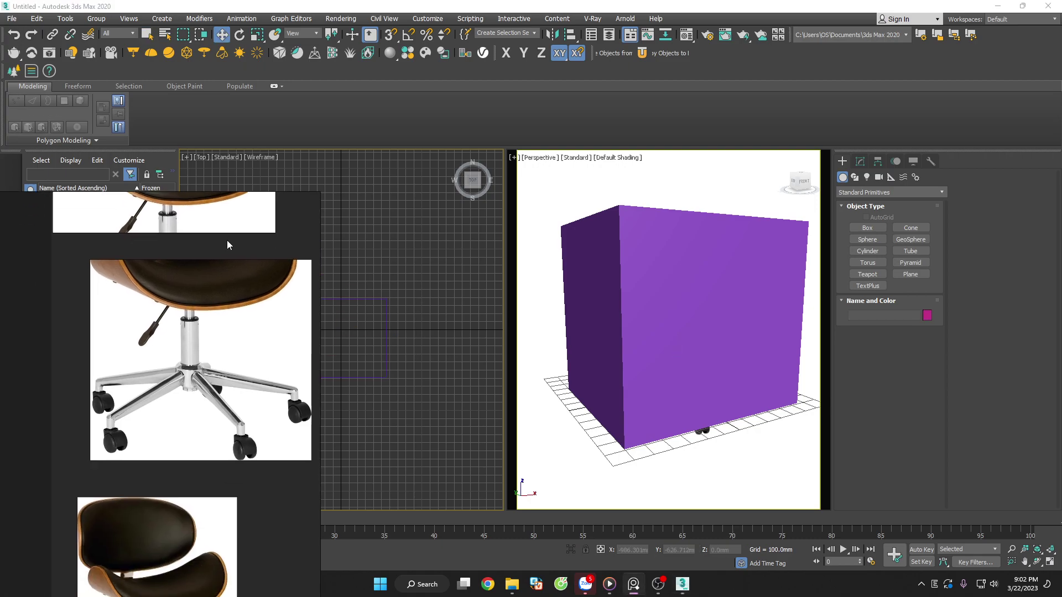
scroll(183, 291, "up", 1)
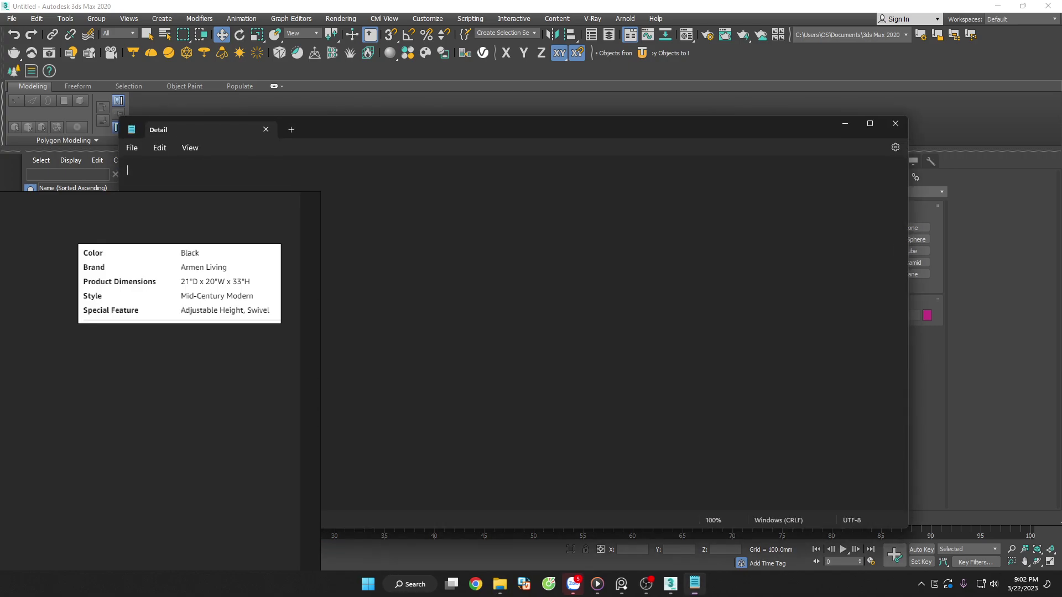
key("super+Down")
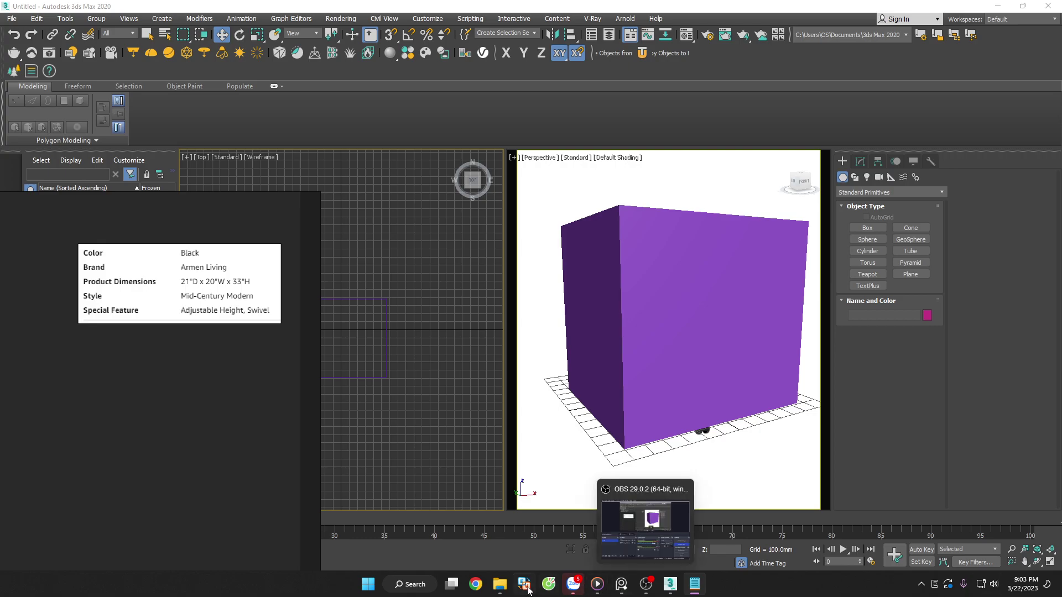
Search Google in Chrome for 'change inch to mm' and find the converter
left_click(475, 584)
left_click(442, 310)
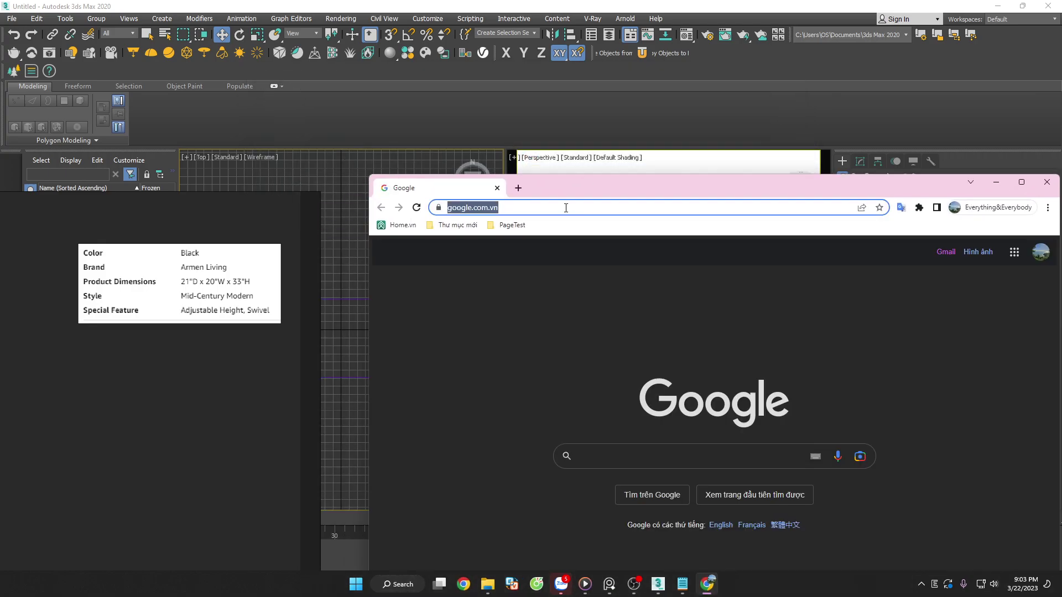
left_click(632, 460)
type("ch")
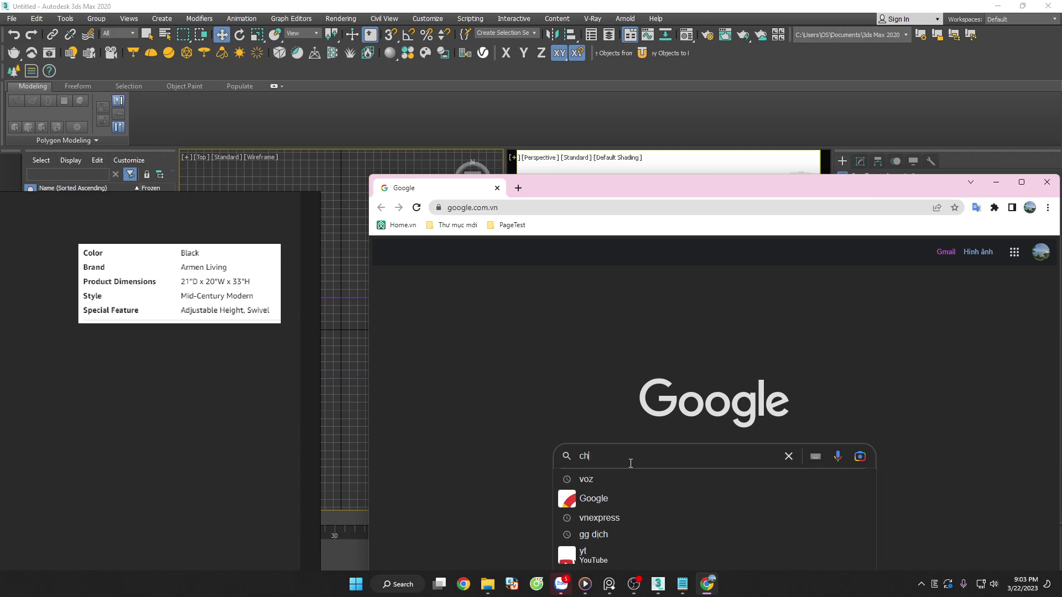
type("ange inch to")
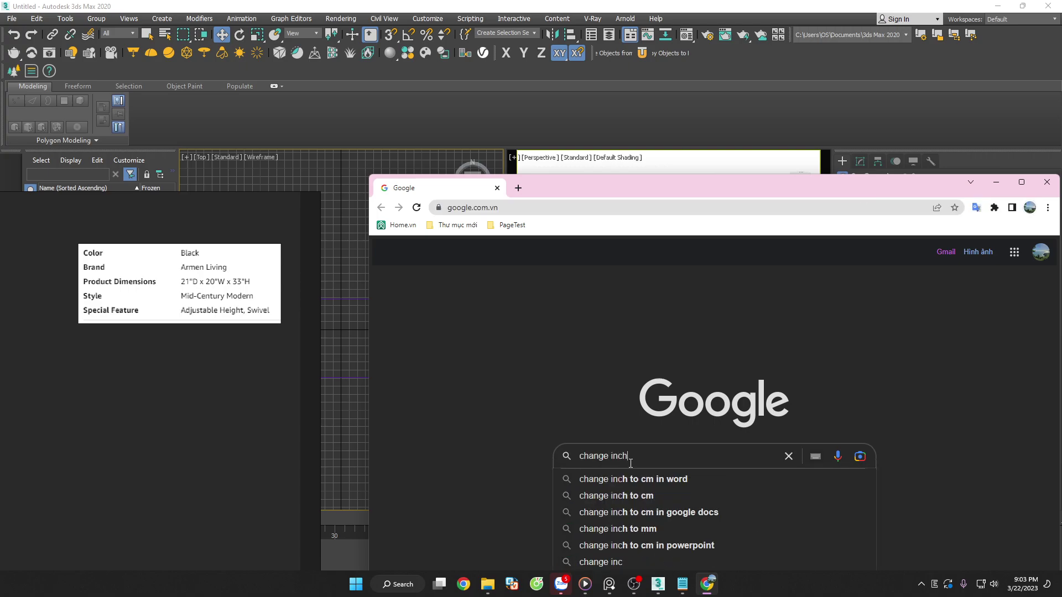
type(" mm")
key("Return")
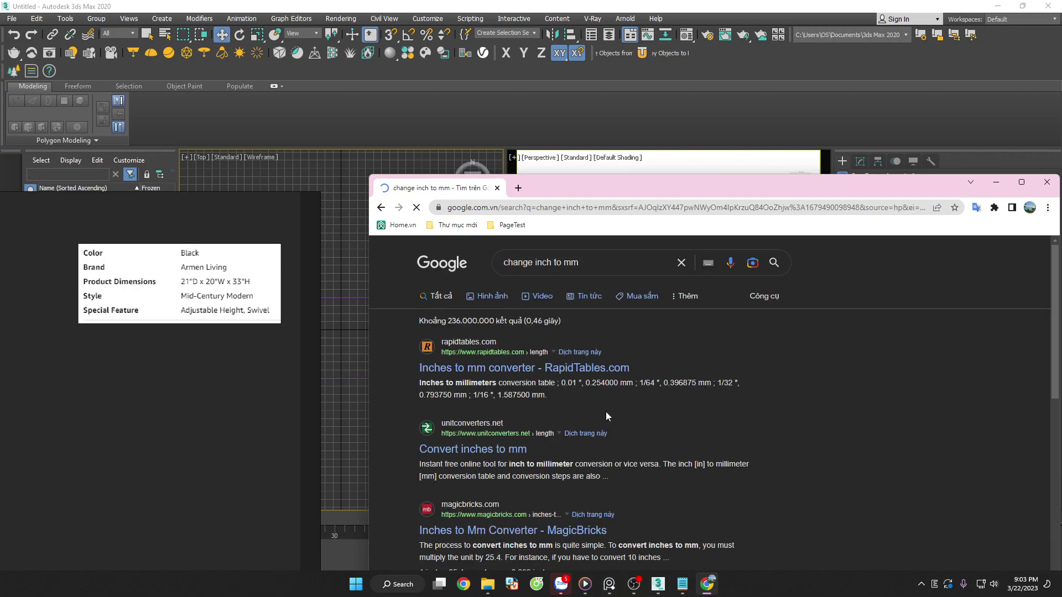
scroll(606, 416, "down", 2)
scroll(610, 415, "down", 4)
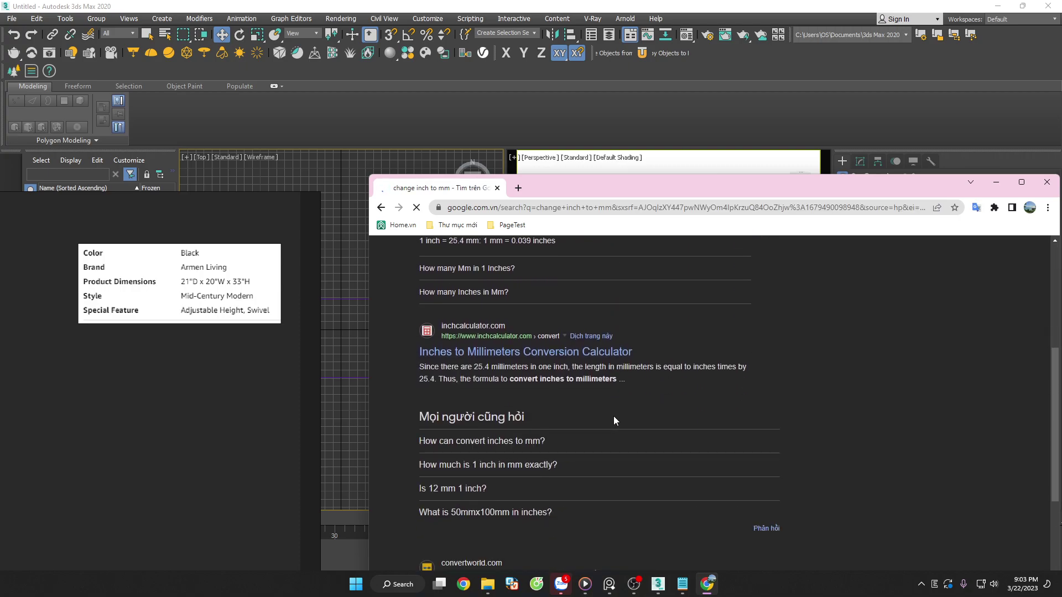
scroll(613, 421, "down", 5)
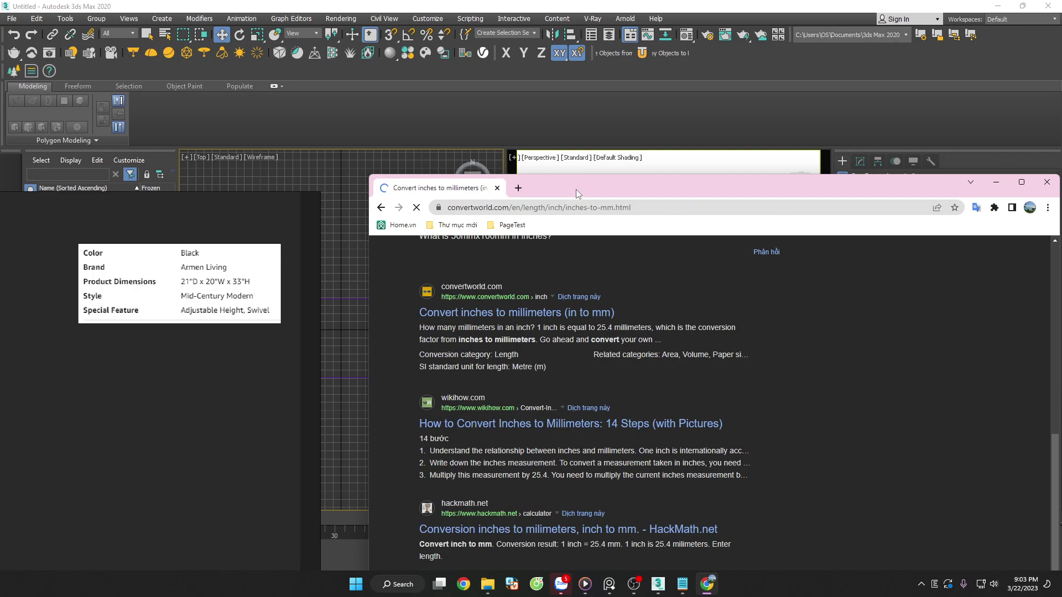
Convert 21 inches to millimetres, giving 533.4 mm
left_click(479, 389)
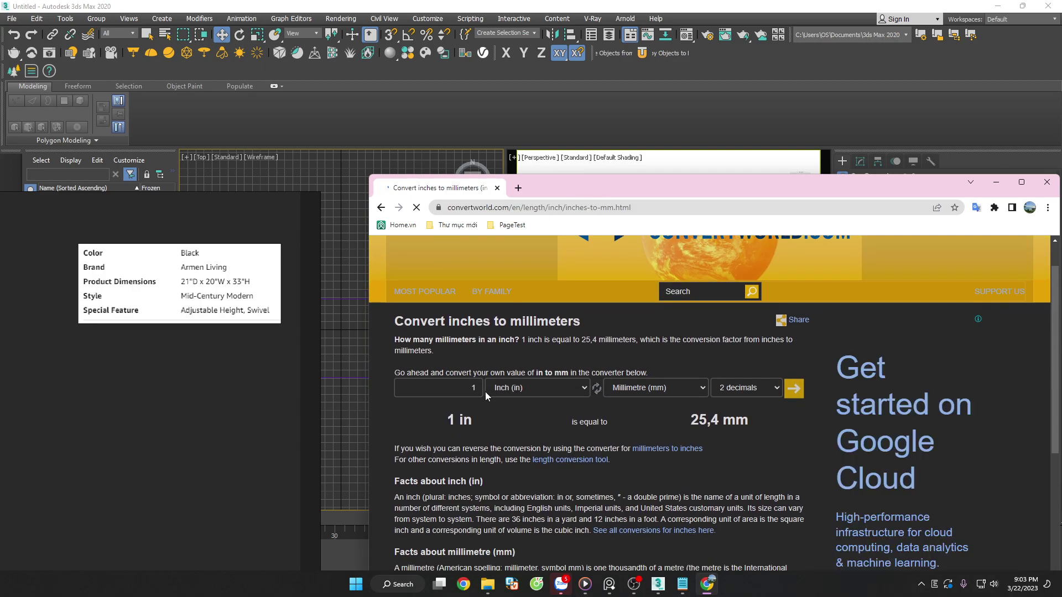
key("BackSpace")
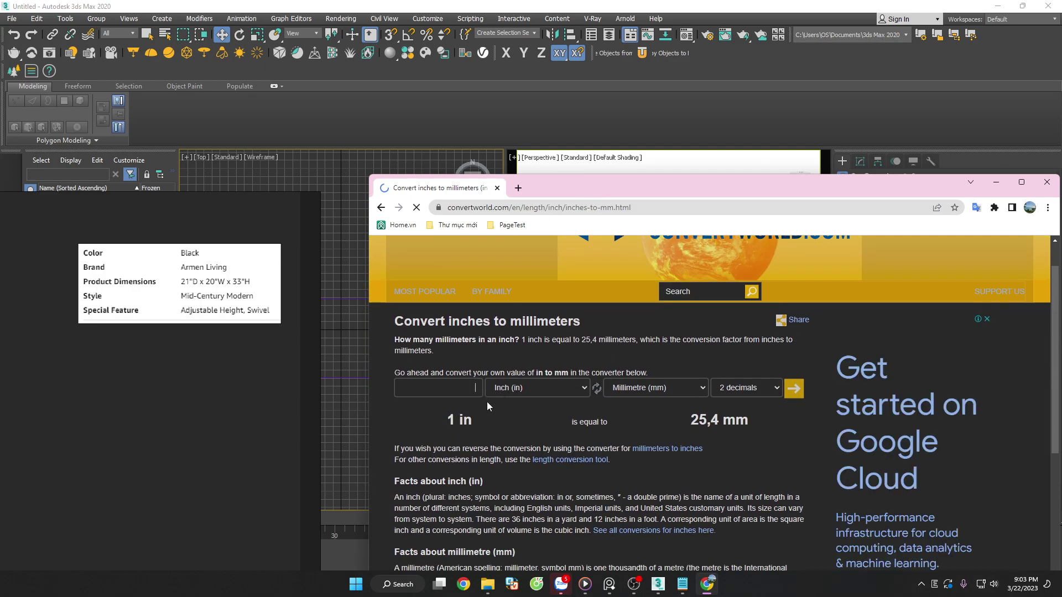
type("21")
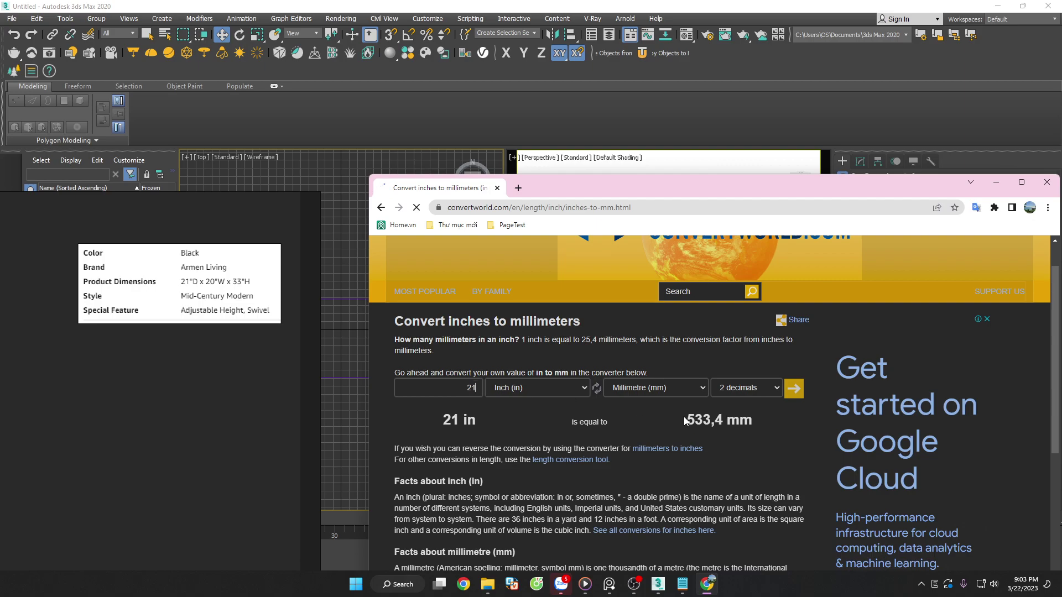
left_click_drag(685, 419, 721, 419)
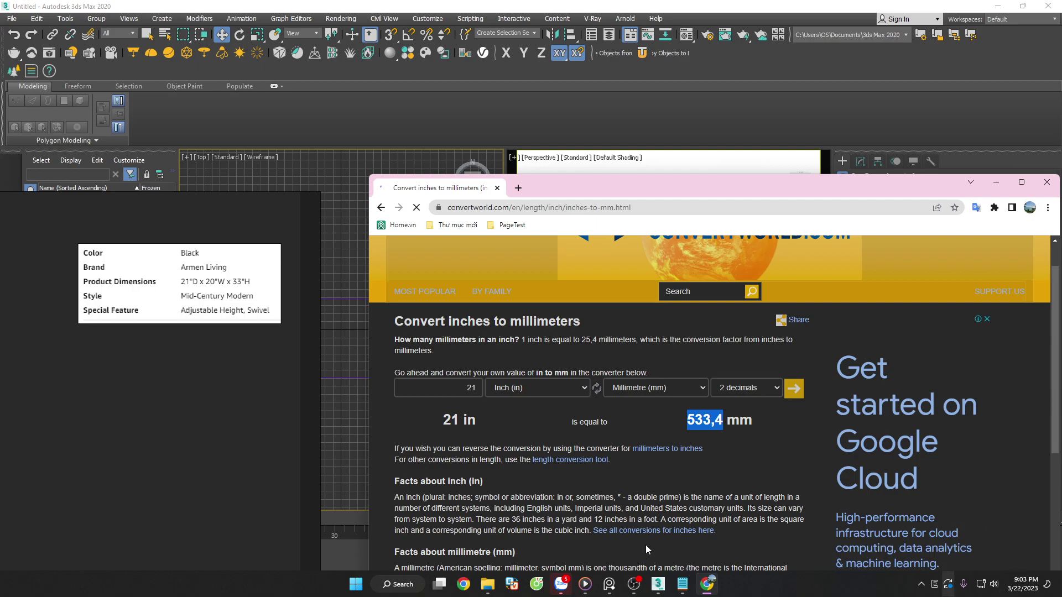
left_click(684, 586)
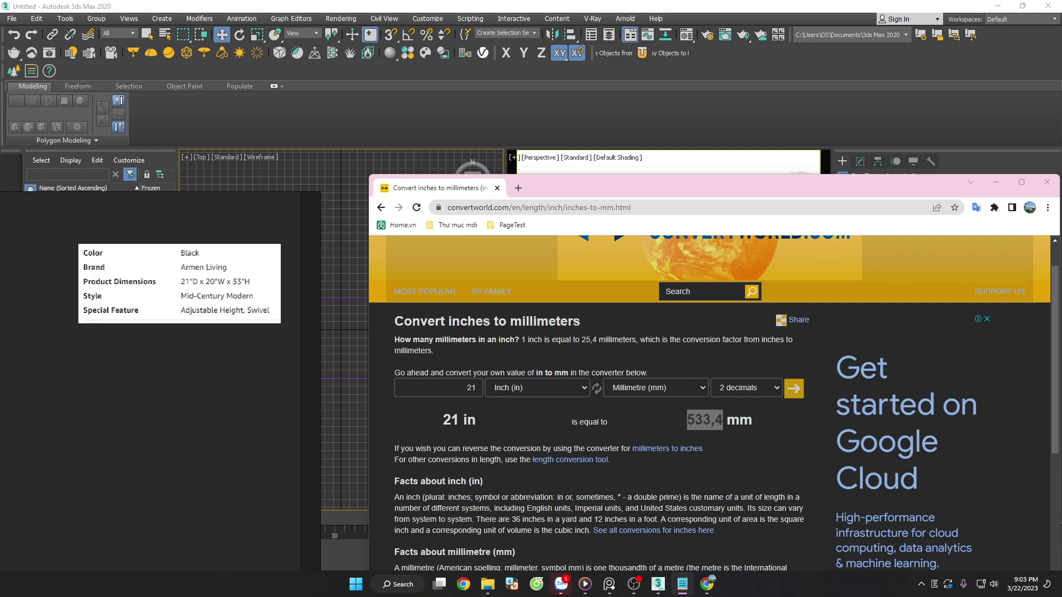
Convert 20 in (508 mm) and 33 in (838.2 mm), then close Chrome
double_click(473, 389)
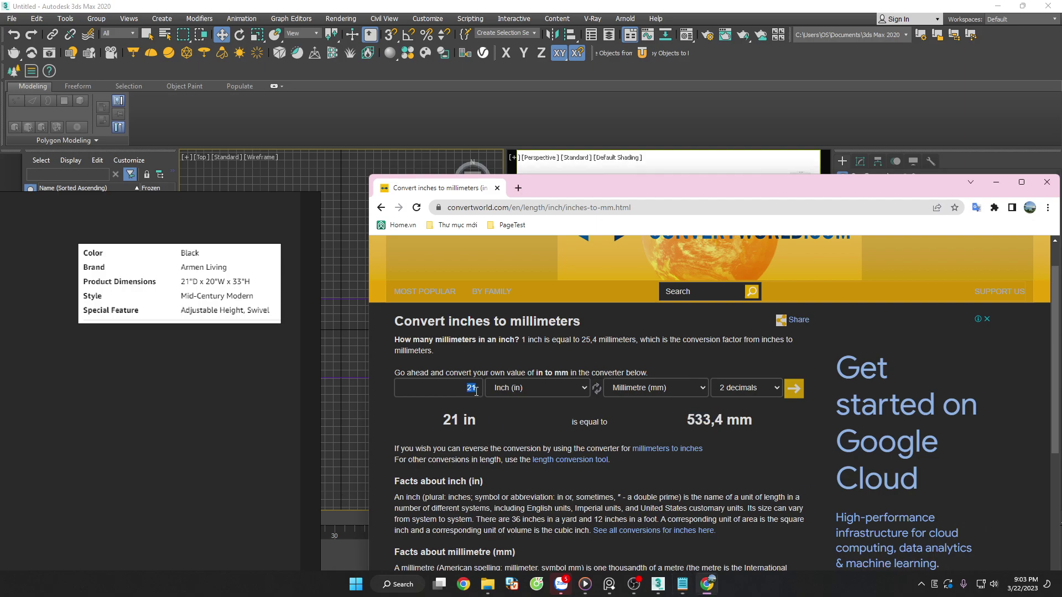
type("20")
left_click_drag(695, 426, 712, 437)
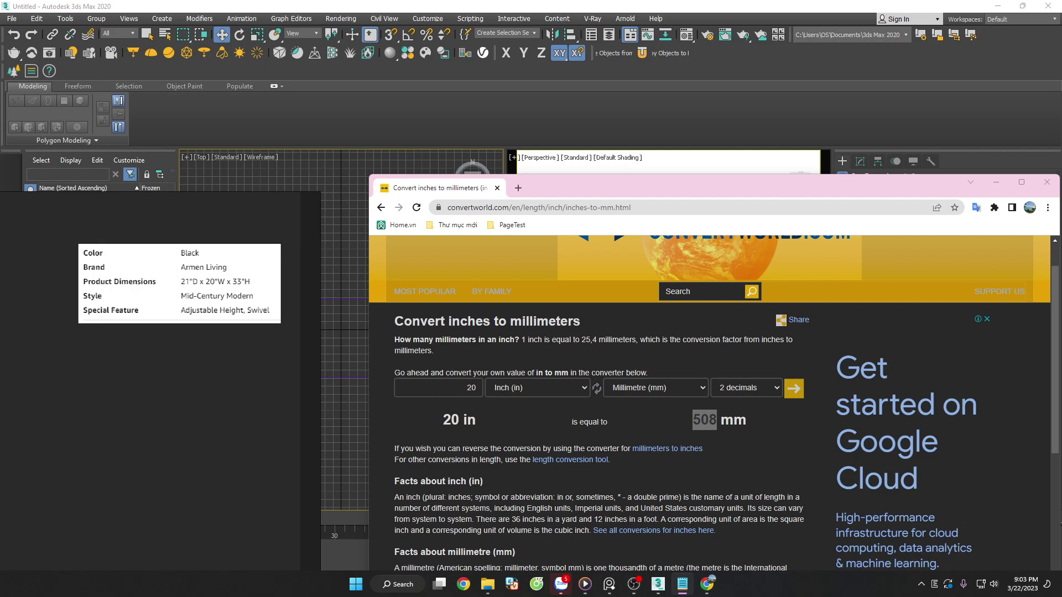
double_click(472, 388)
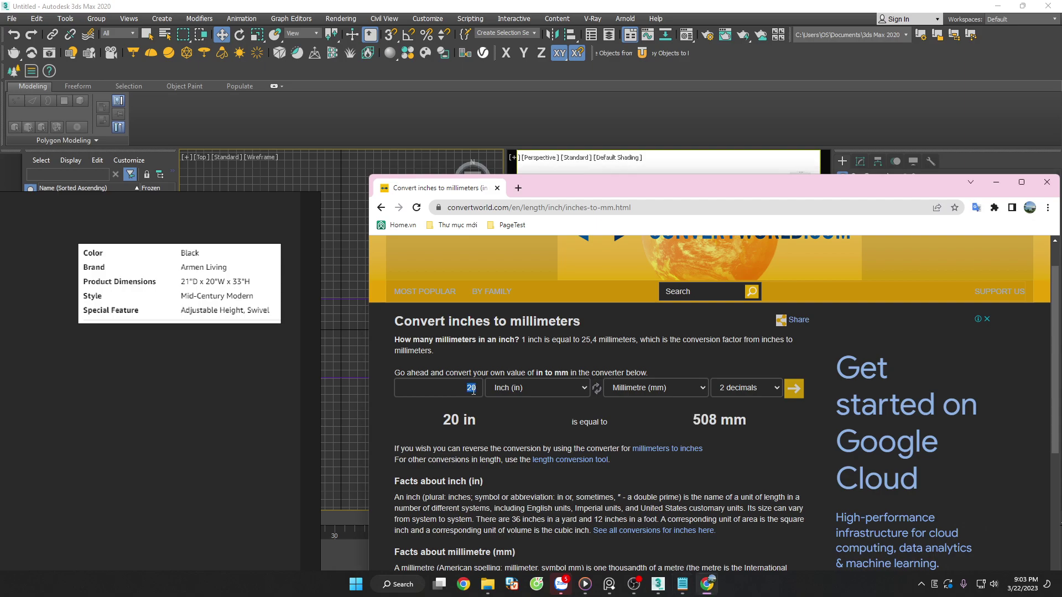
type("33")
double_click(700, 421)
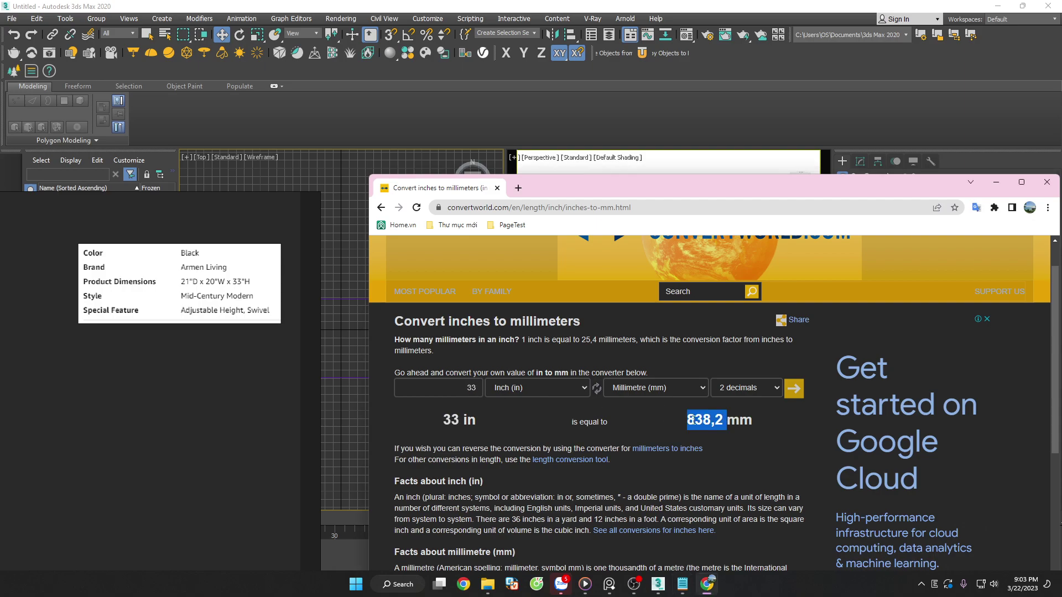
key("alt+Tab")
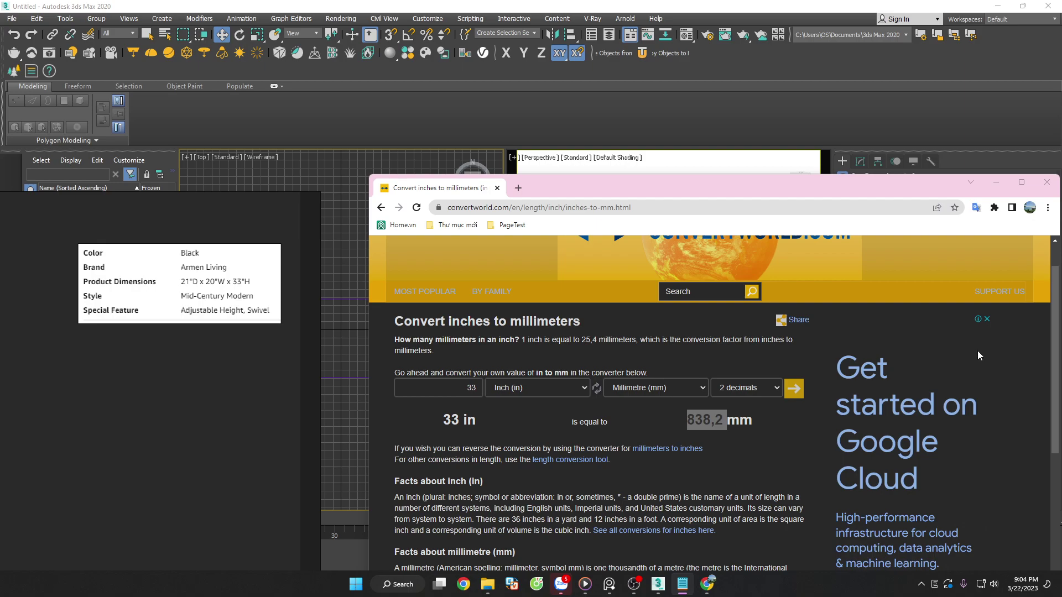
left_click(1046, 182)
Set Box001 to 838.2 mm height, 508 mm width and 533.4 mm length
left_click(658, 279)
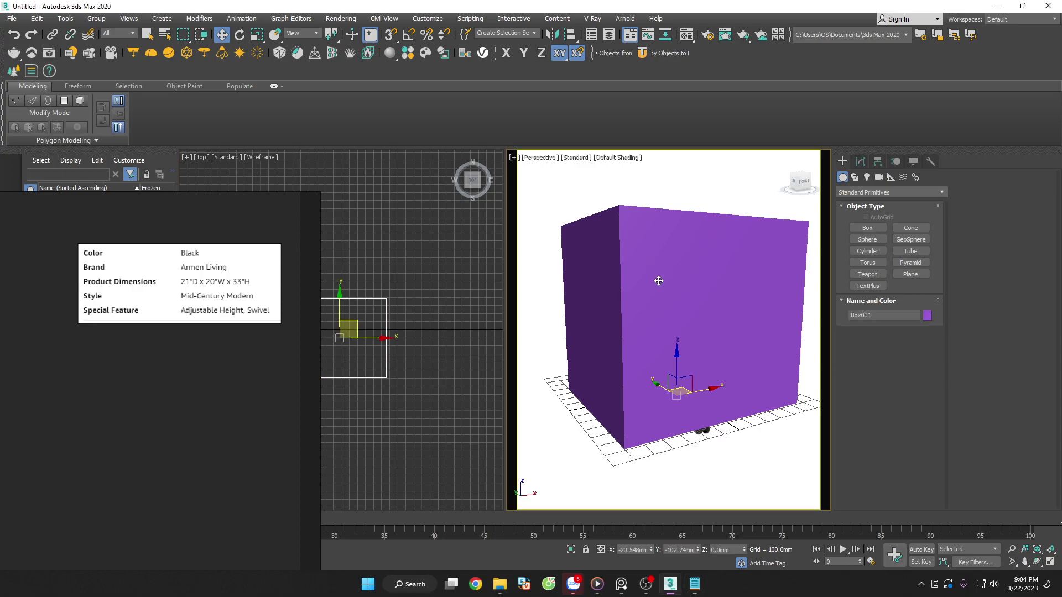
left_click(860, 161)
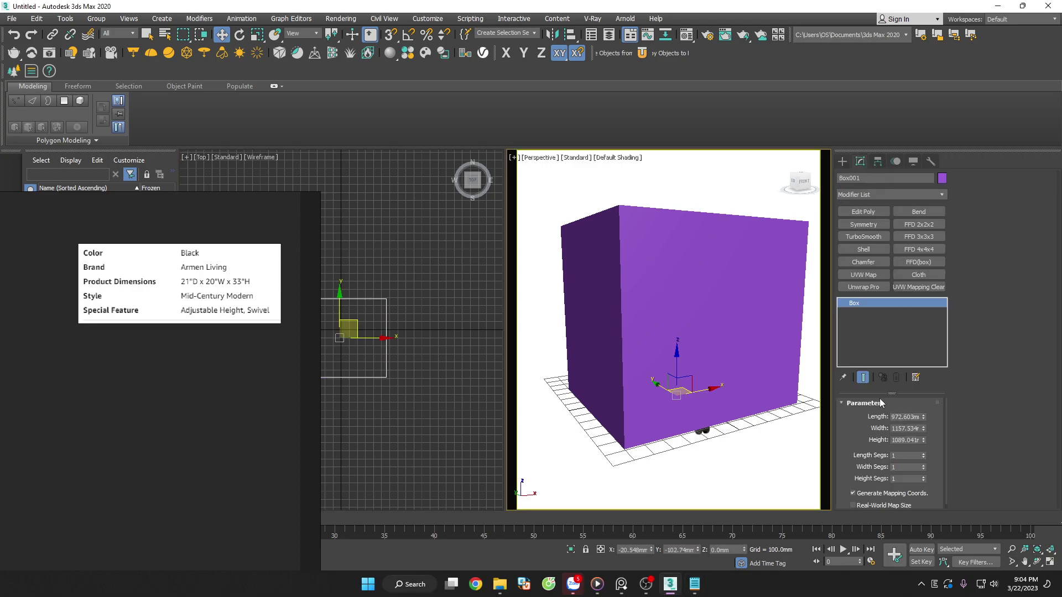
double_click(899, 439)
type("838.2")
key("Return")
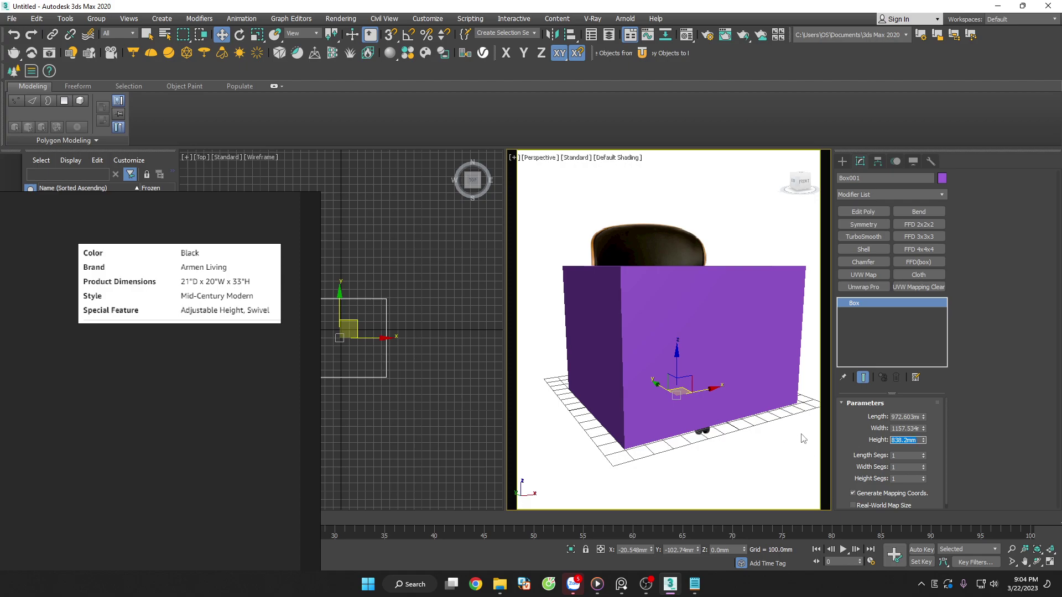
left_click_drag(923, 430, 919, 426)
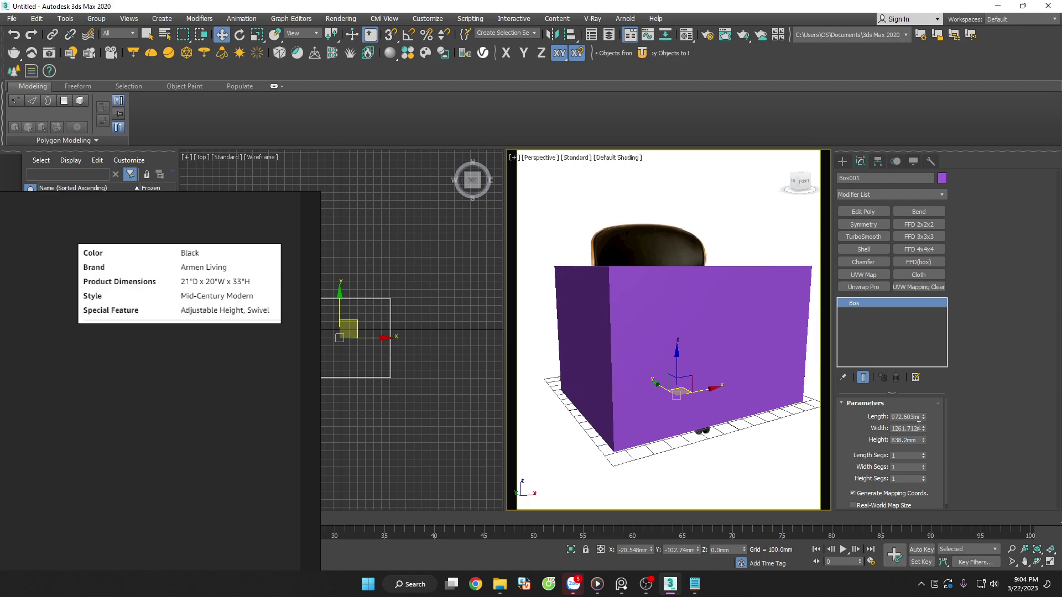
double_click(906, 430)
type("508")
key("Return")
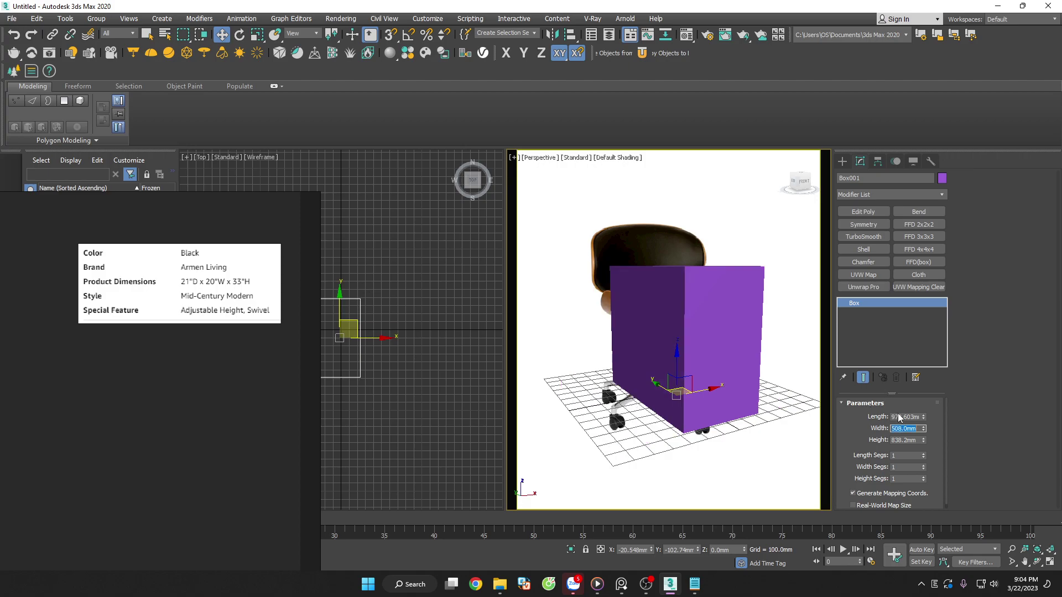
double_click(898, 417)
type("533.4")
key("Return")
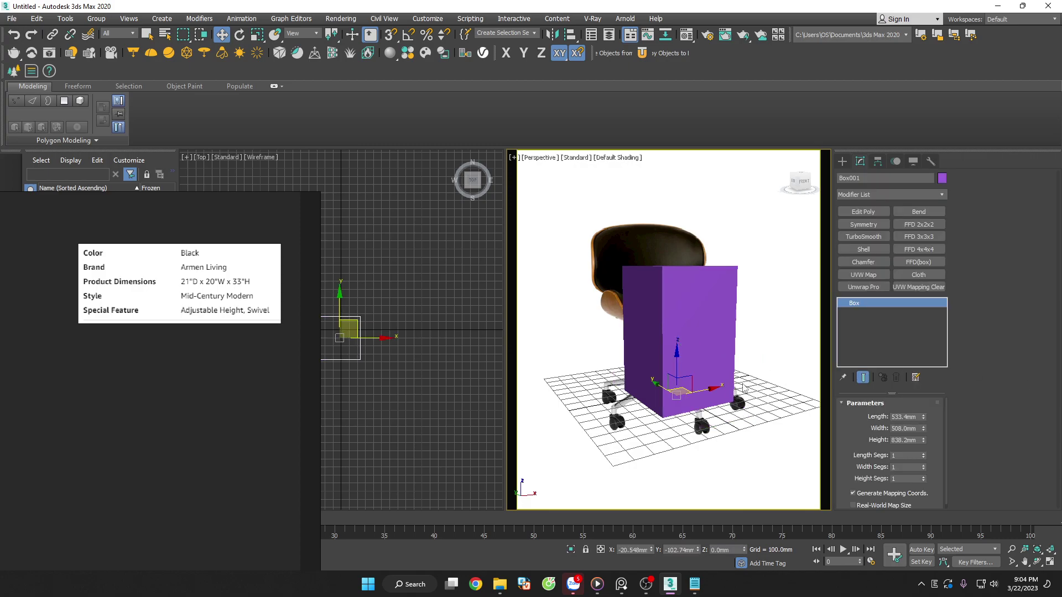
Show Box001 with edged faces and see-through, and zoom in on the chair
key("F4")
key("alt+x")
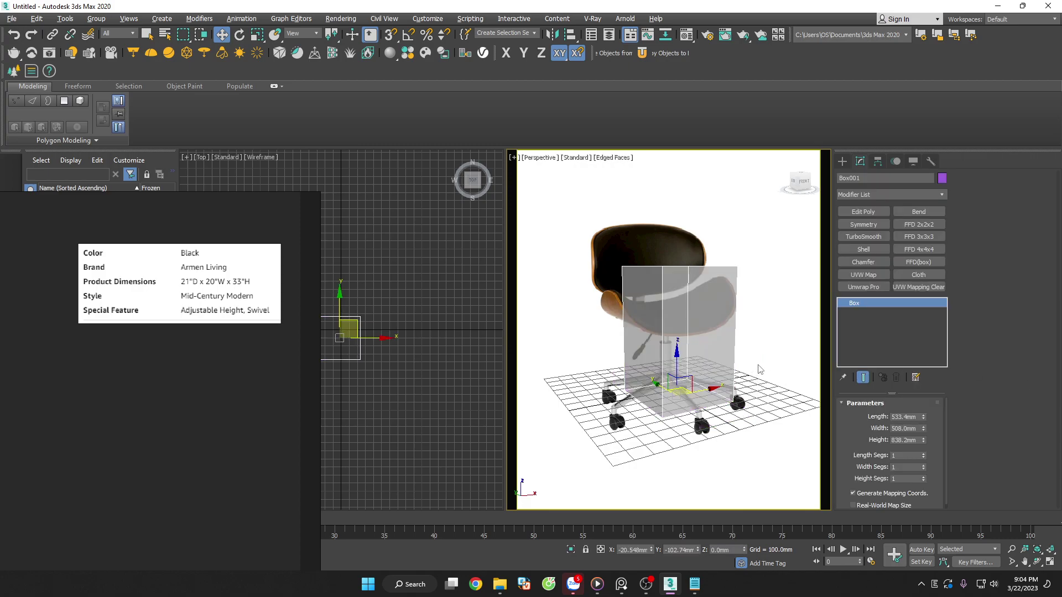
left_click(769, 390)
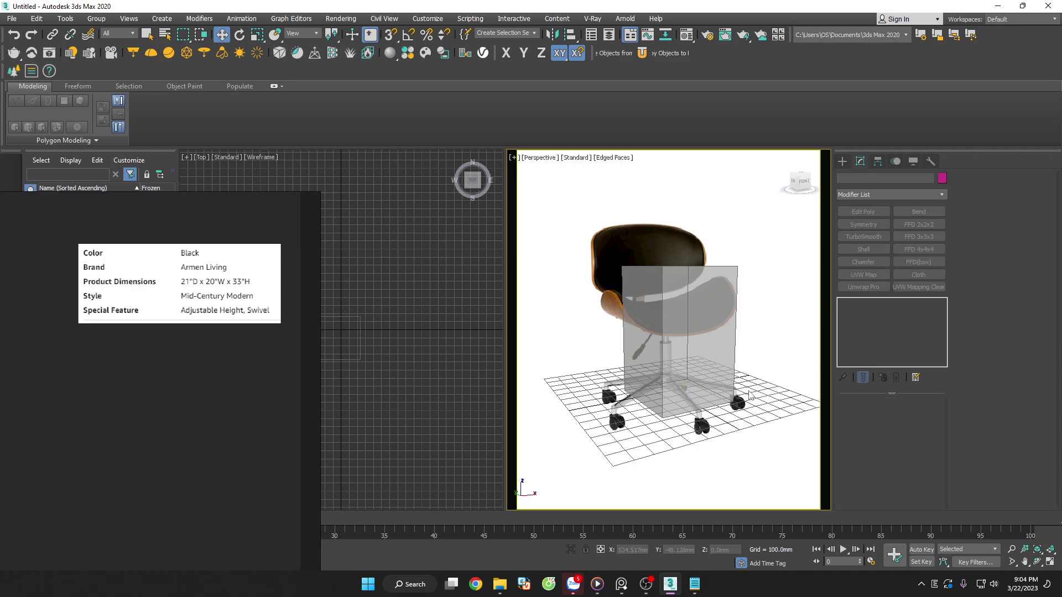
middle_click_drag(768, 390, 694, 379, "alt")
key("alt+z")
left_click_drag(695, 379, 754, 355)
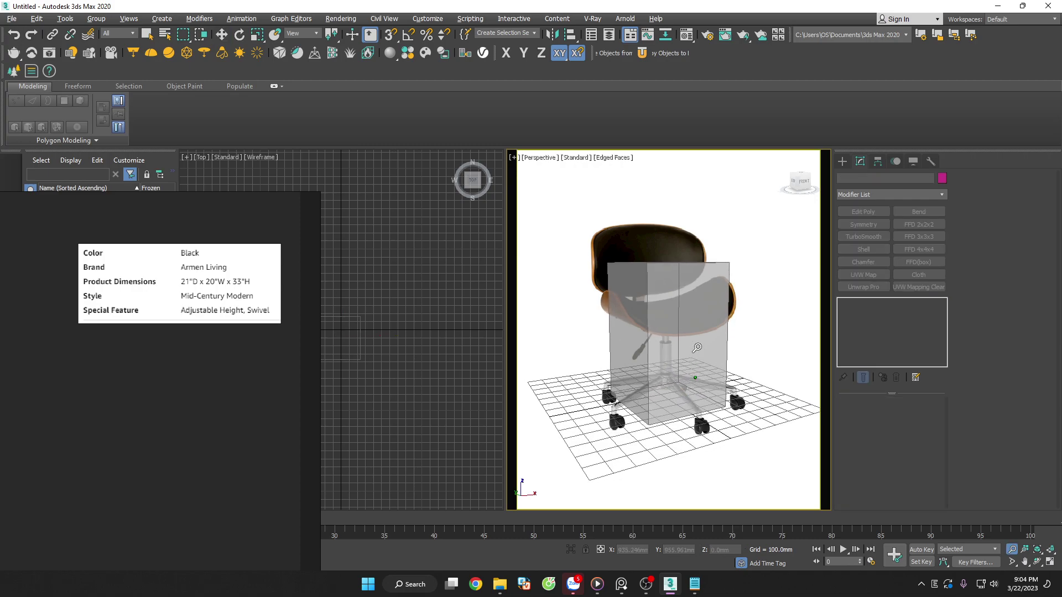
Select the reference box and reset its X position to 0
key("w")
left_click(719, 409)
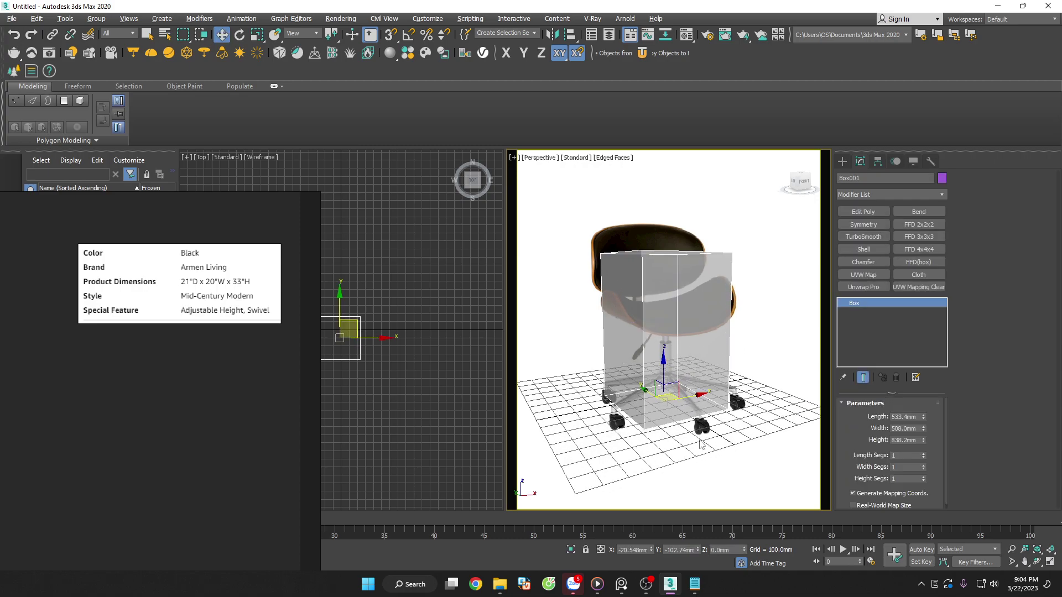
right_click(652, 550)
right_click(698, 550)
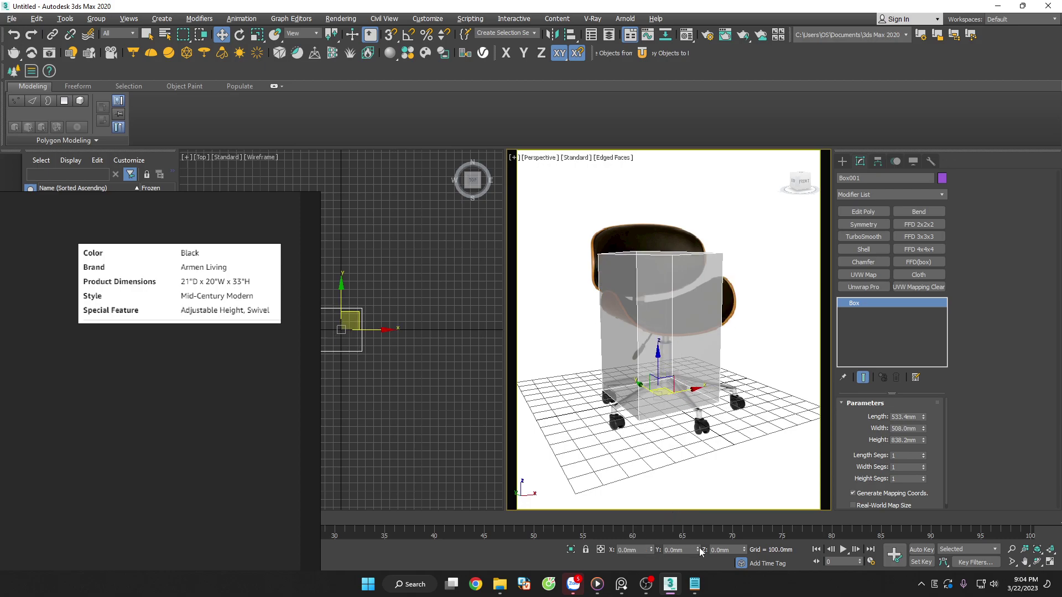
middle_click_drag(701, 453, 707, 314, "alt")
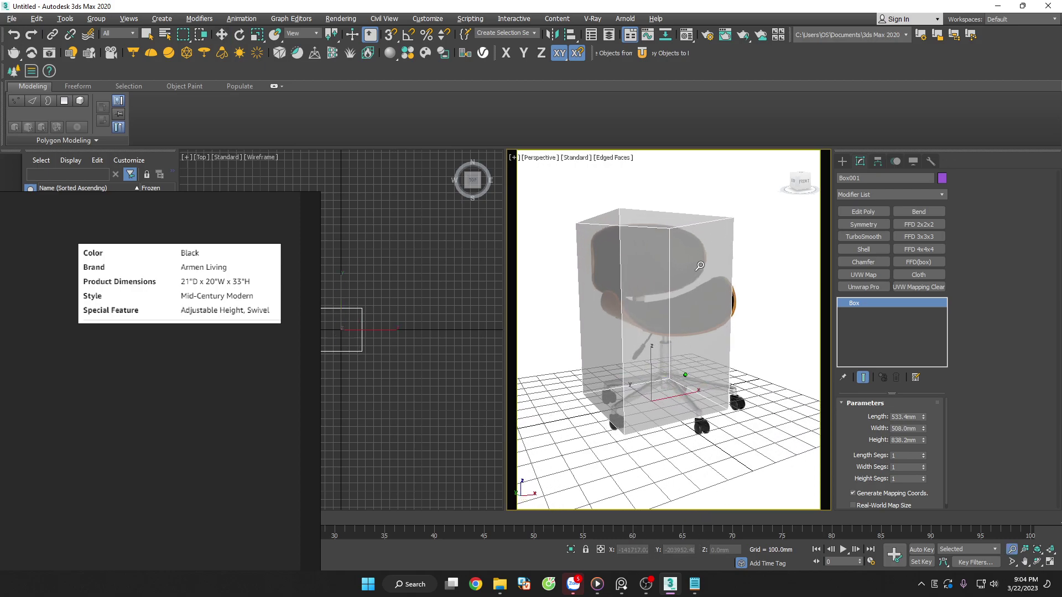
key("alt+z")
mouse_move(704, 363)
left_mouse_down()
mouse_move(720, 365)
mouse_move(727, 335)
left_mouse_up()
key("w")
middle_click_drag(711, 368, 723, 369)
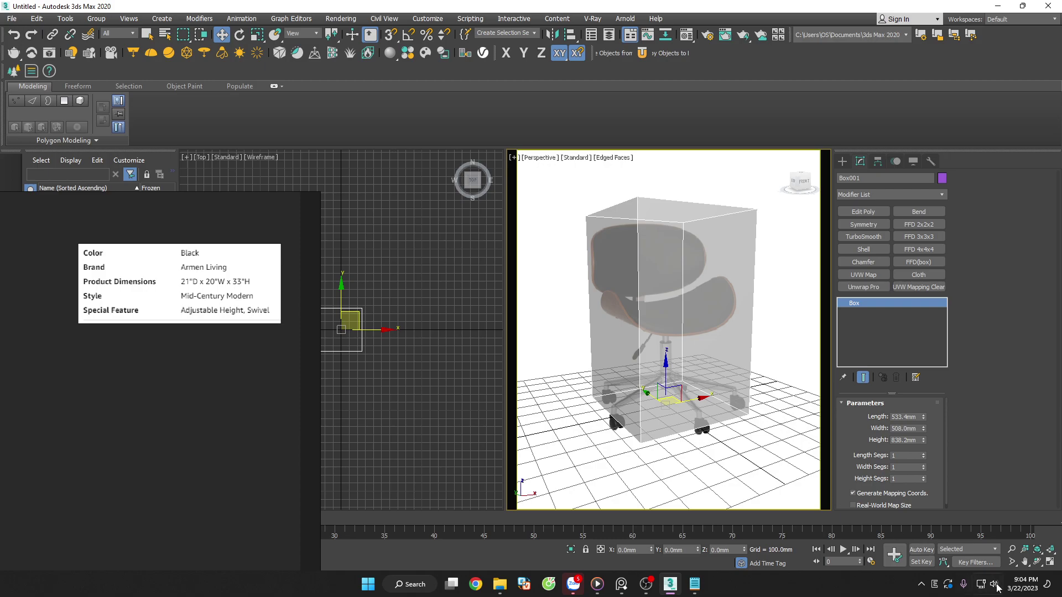
left_click(1037, 562)
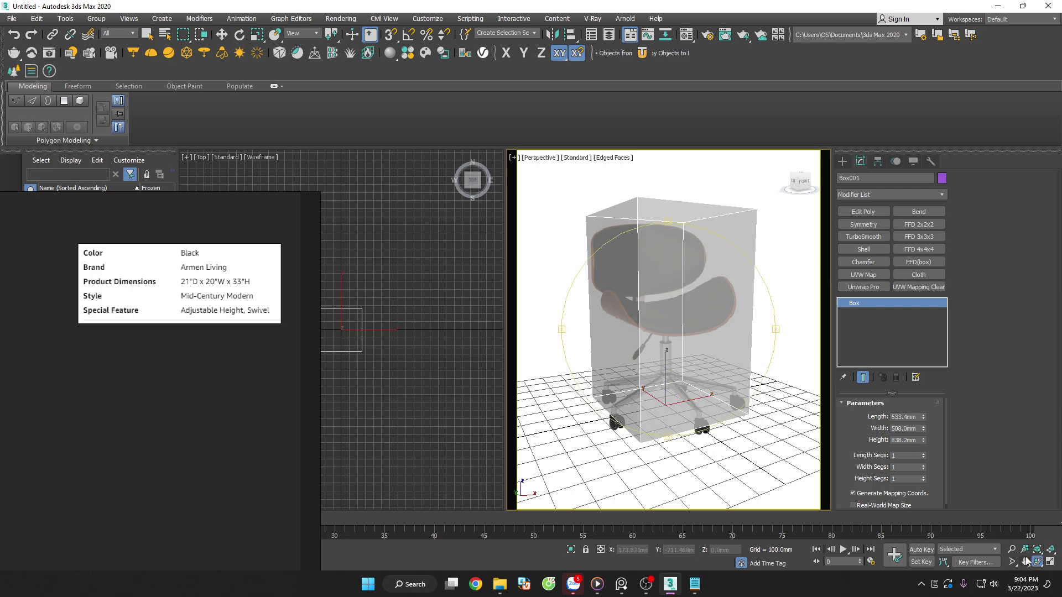
right_click(806, 472)
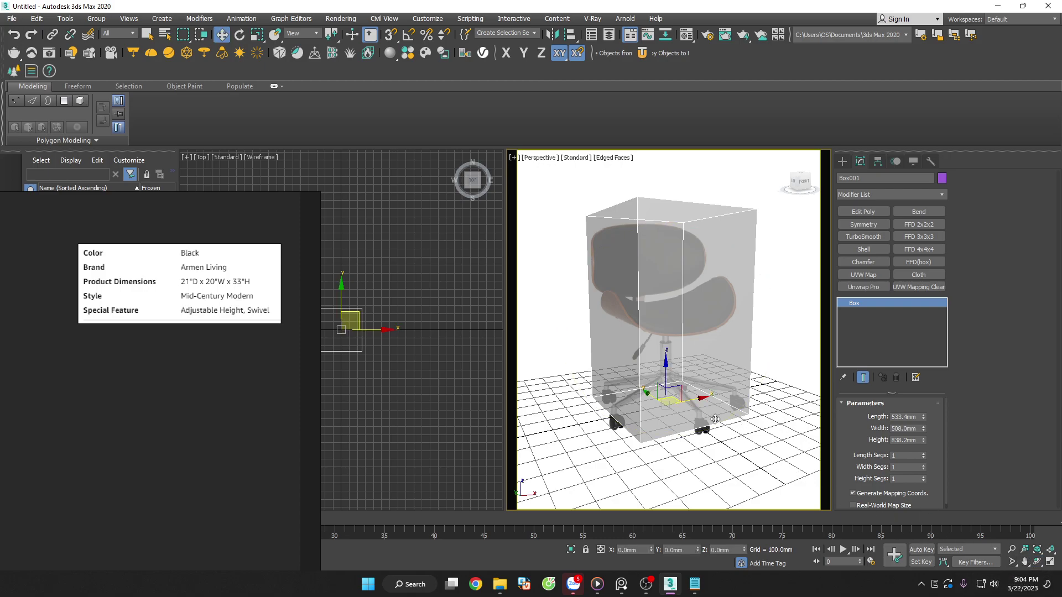
mouse_move(733, 481)
middle_mouse_down("alt")
mouse_move(735, 490)
mouse_move(727, 447)
middle_mouse_up("alt")
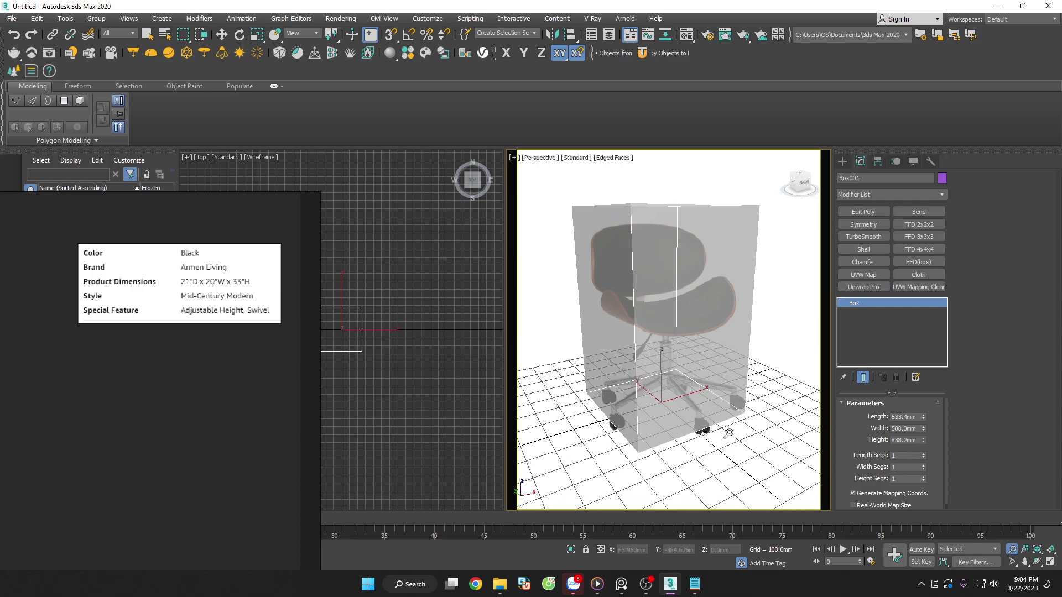
left_click_drag(729, 433, 725, 439)
key("w")
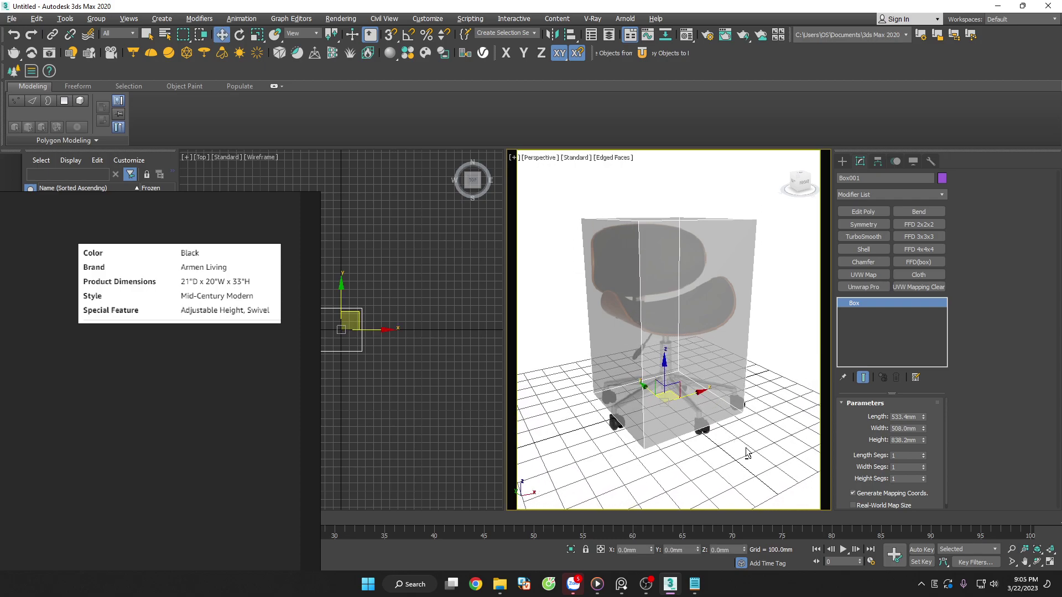
mouse_move(746, 449)
middle_mouse_down("alt")
mouse_move(741, 410)
mouse_move(731, 414)
mouse_move(753, 471)
mouse_move(715, 415)
middle_mouse_up("alt")
key("ctrl+d")
left_click(733, 410)
key("w")
scroll(715, 415, "up", 2)
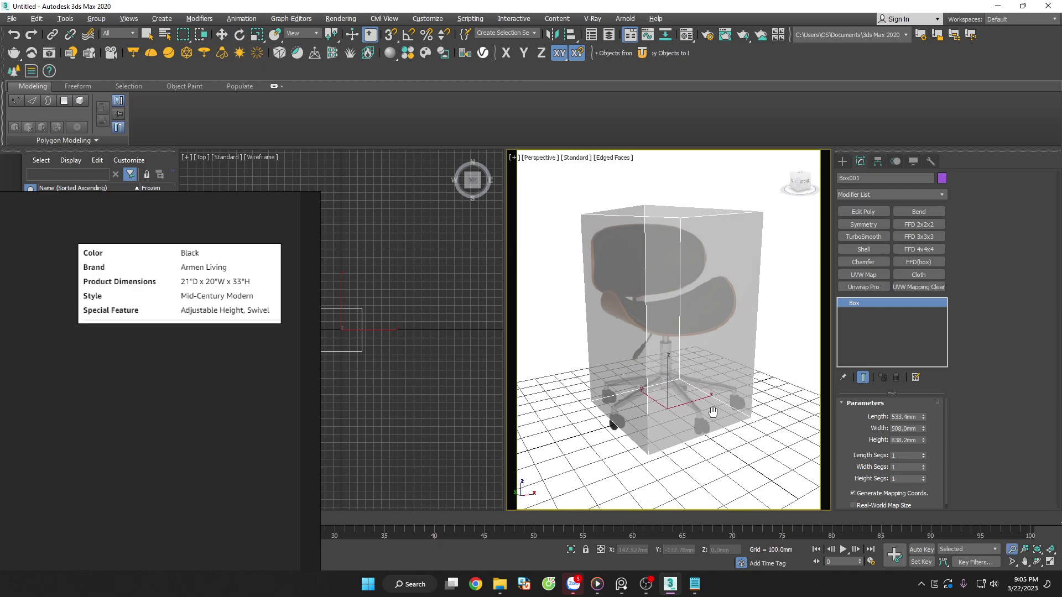
scroll(713, 414, "up", 2)
scroll(713, 414, "up", 2)
scroll(711, 414, "up", 1)
scroll(714, 419, "down", 2)
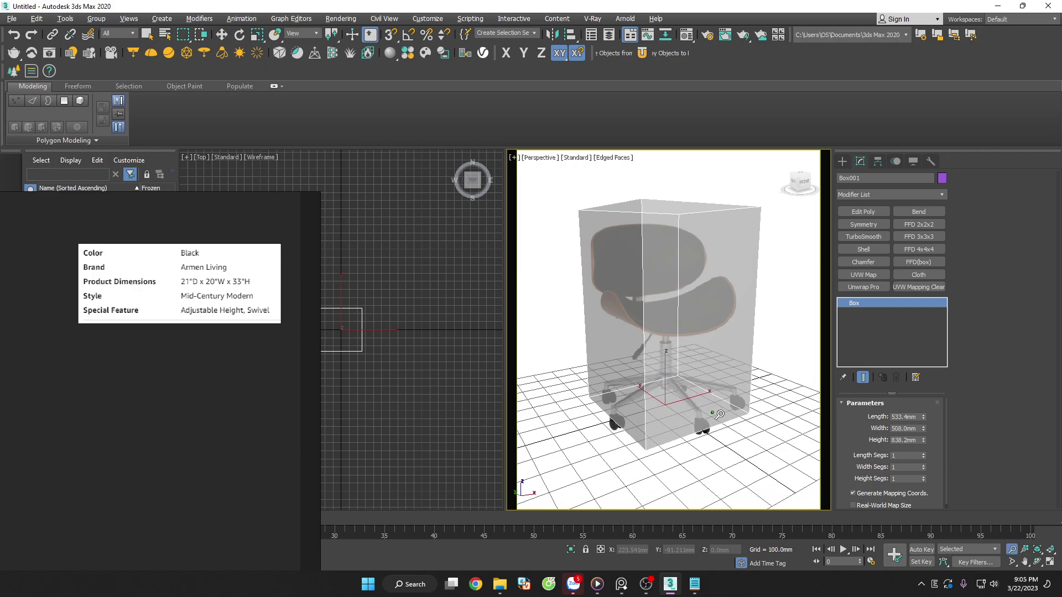
scroll(720, 430, "down", 1)
scroll(725, 438, "down", 1)
key("w")
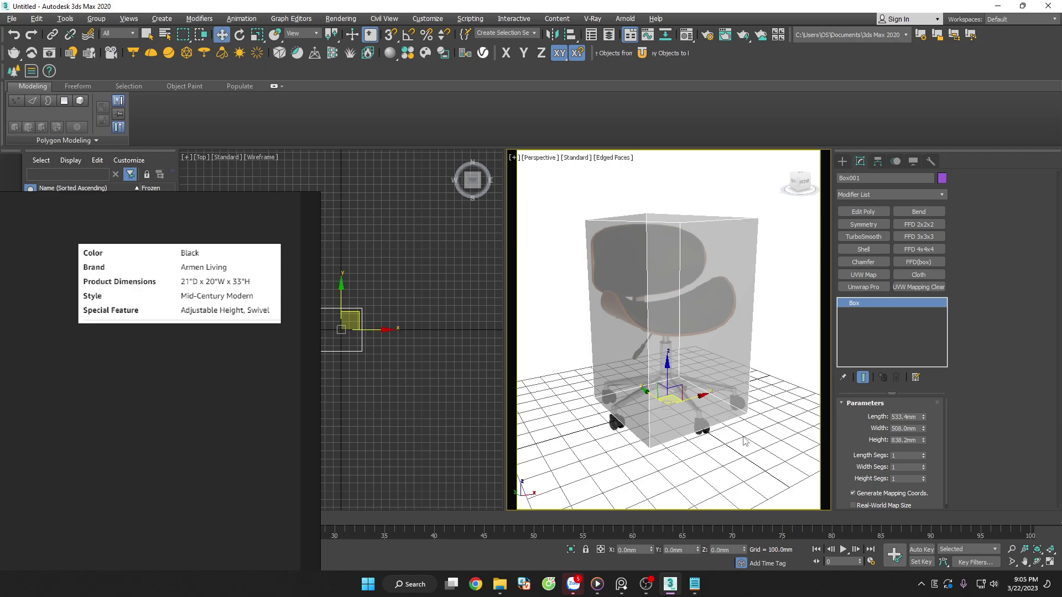
scroll(748, 453, "up", 1)
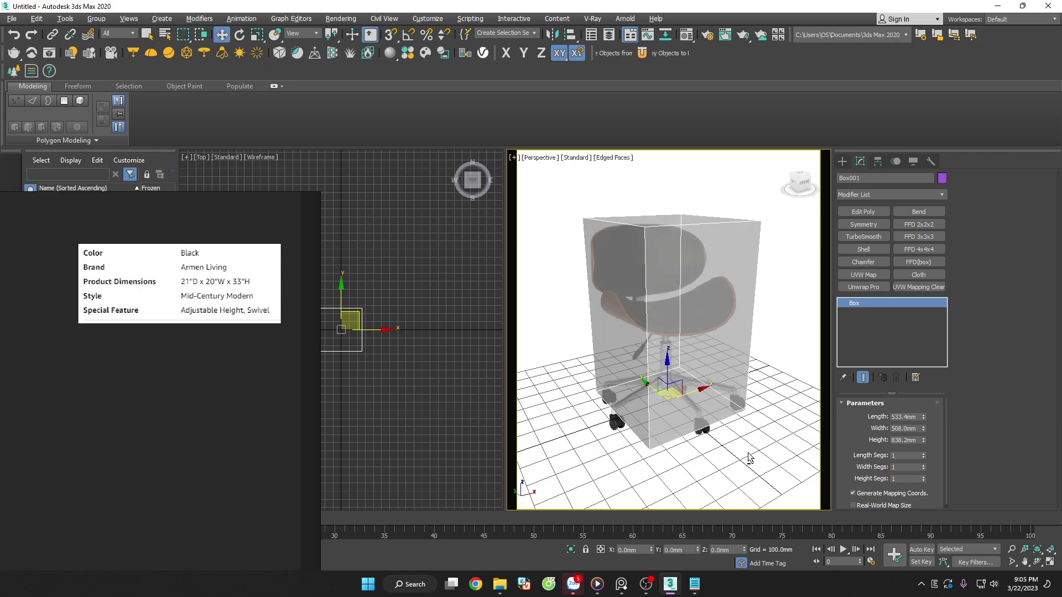
middle_click_drag(749, 457, 752, 454, "alt")
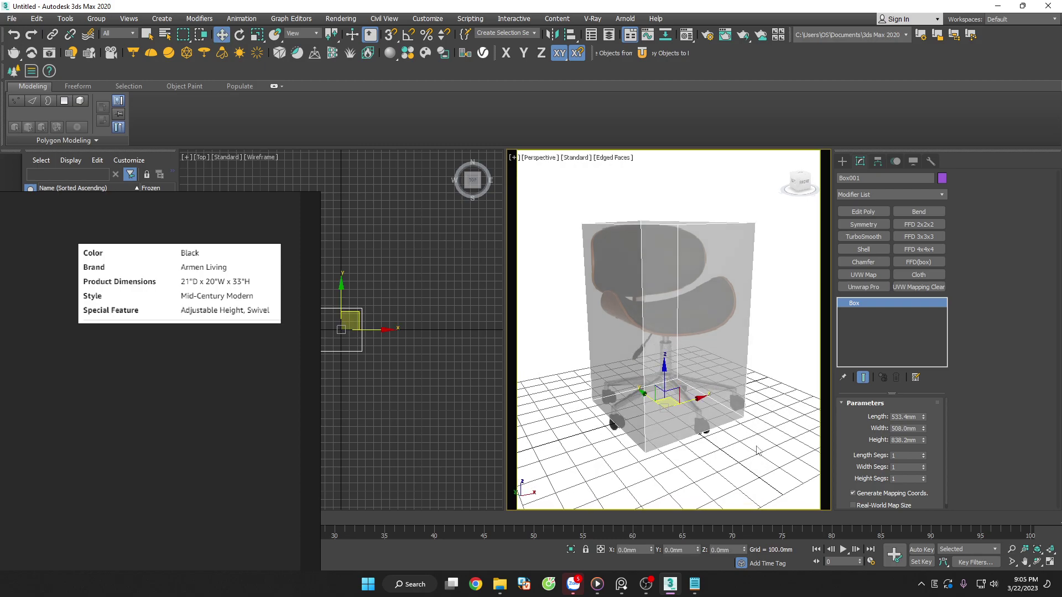
key("alt+z")
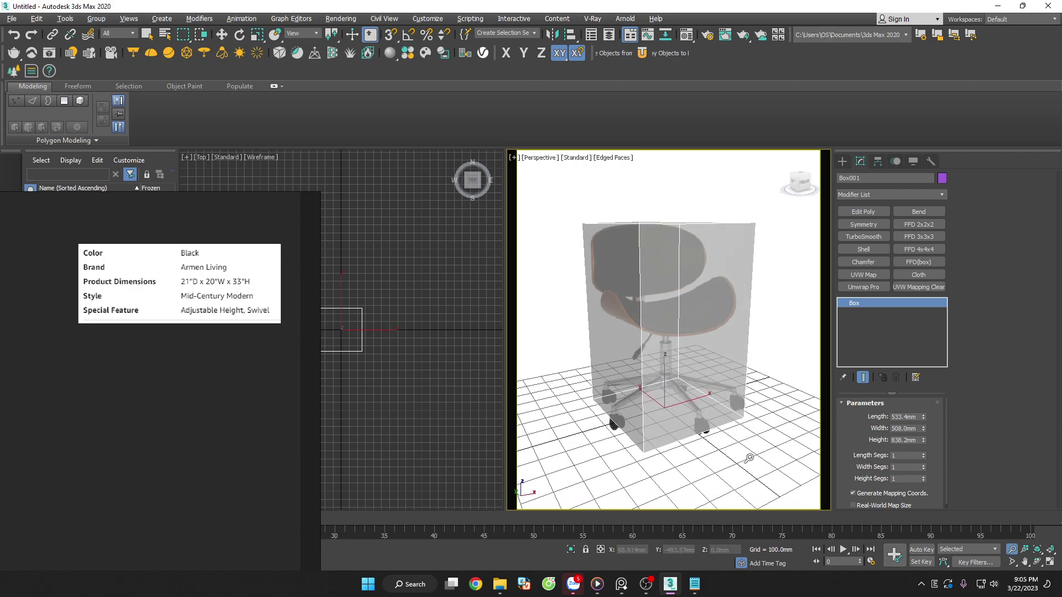
mouse_move(749, 458)
left_mouse_down()
mouse_move(759, 446)
mouse_move(764, 455)
left_mouse_up()
middle_click_drag(764, 456, 751, 439)
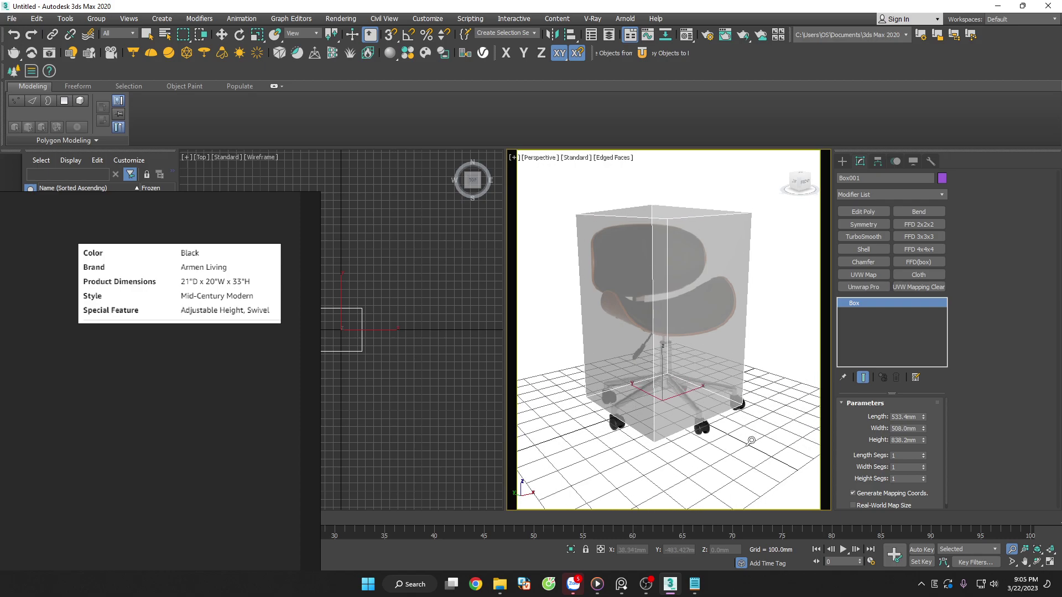
mouse_move(751, 438)
middle_mouse_down()
mouse_move(758, 447)
mouse_move(767, 438)
middle_mouse_up()
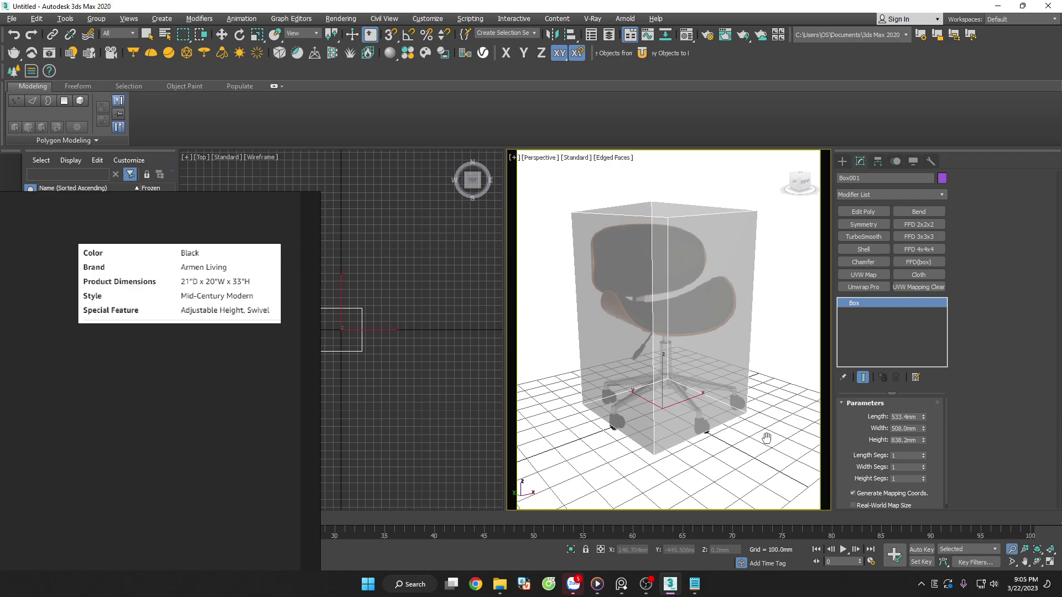
key("w")
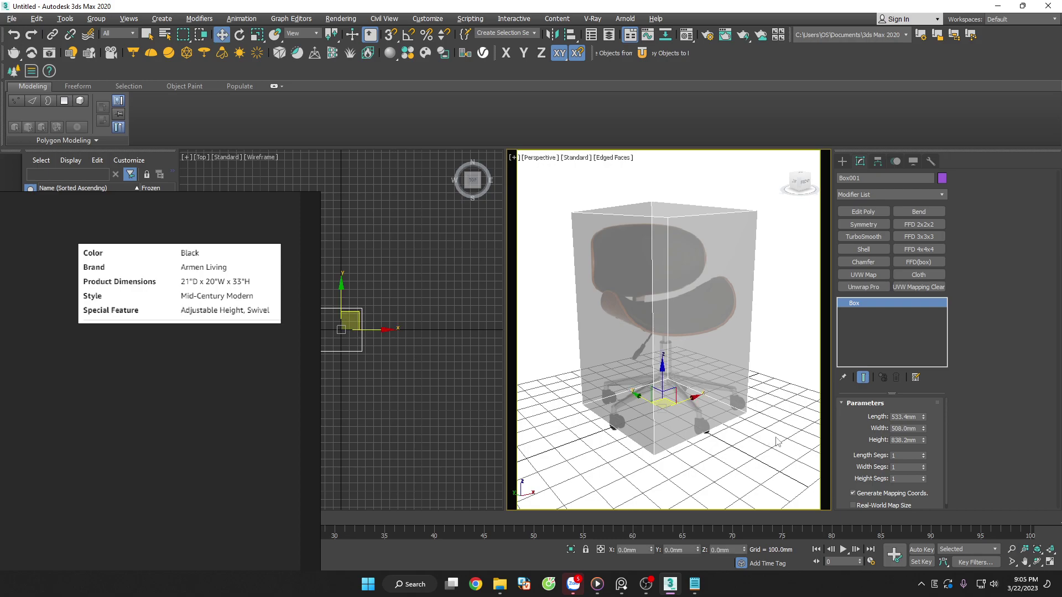
left_click(779, 448)
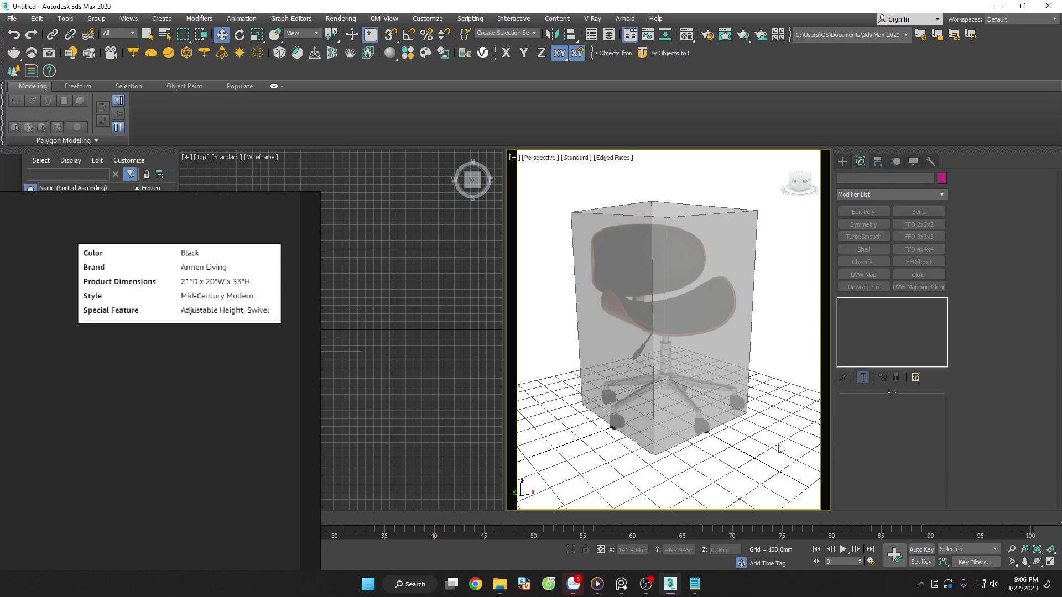
Create a physical camera from the current view and narrow its field of view
key("ctrl+c")
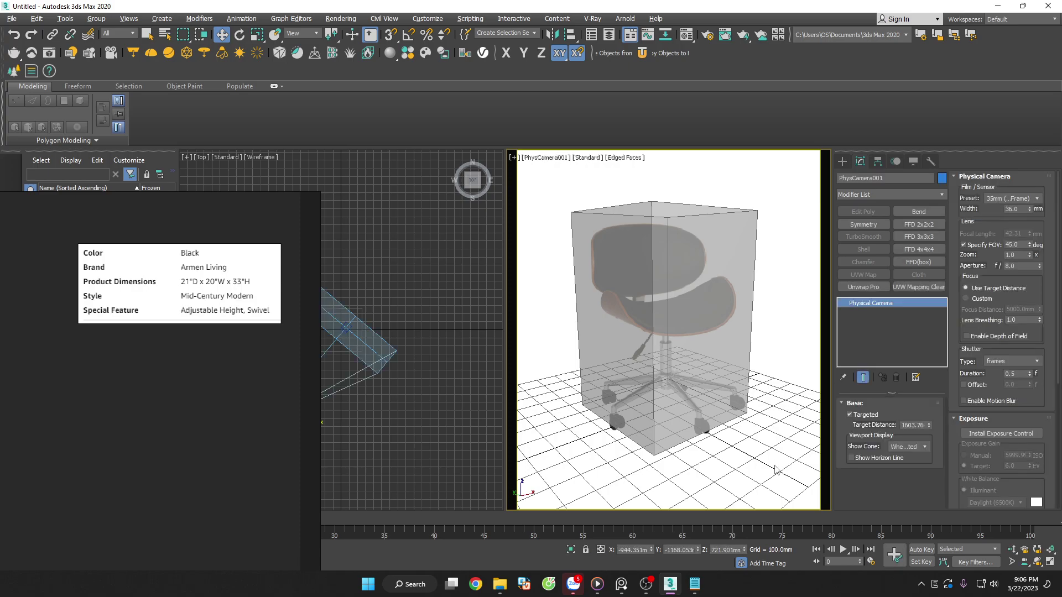
middle_click_drag(775, 469, 780, 465)
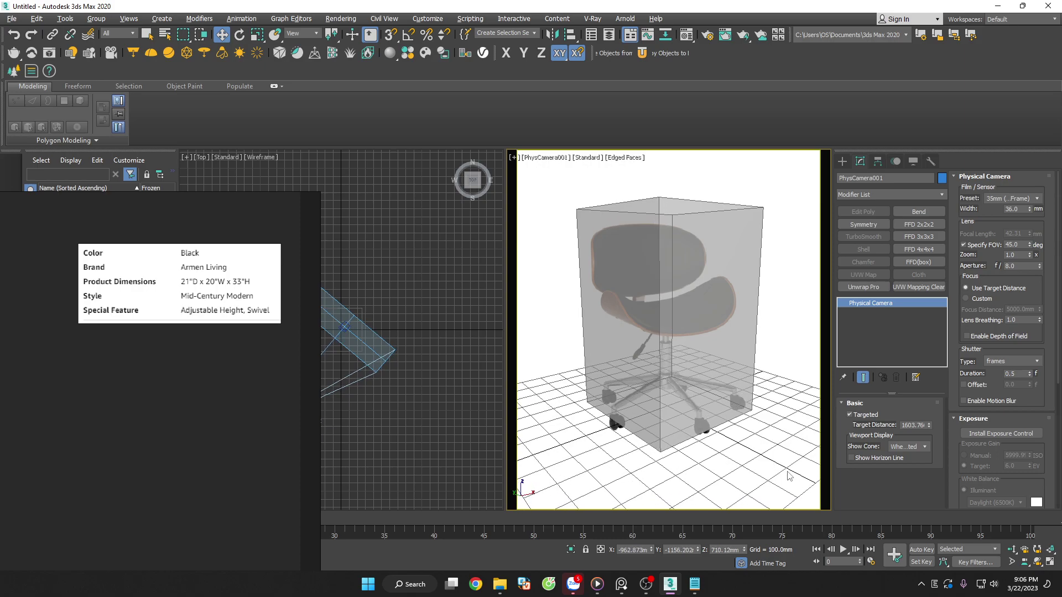
left_click(1025, 549)
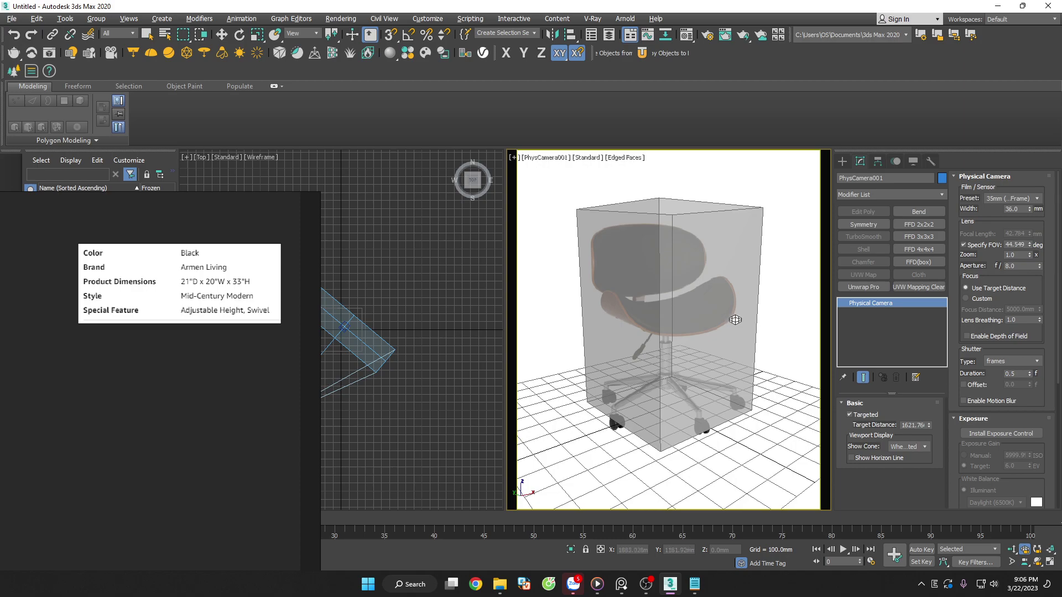
mouse_move(729, 315)
left_mouse_down()
mouse_move(729, 263)
mouse_move(756, 374)
left_mouse_up()
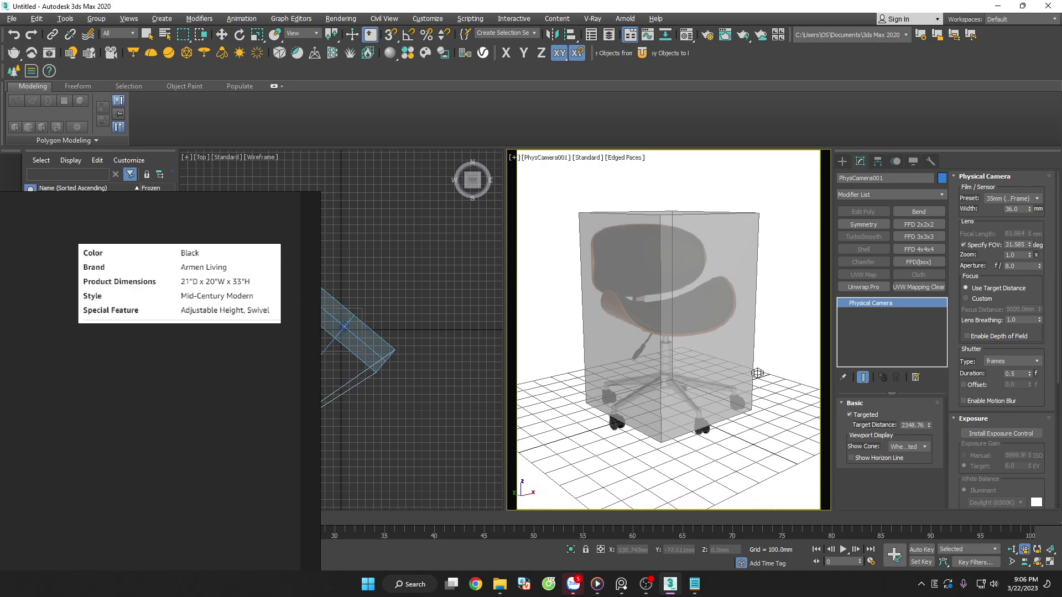
right_click(756, 374)
scroll(753, 372, "up", 2)
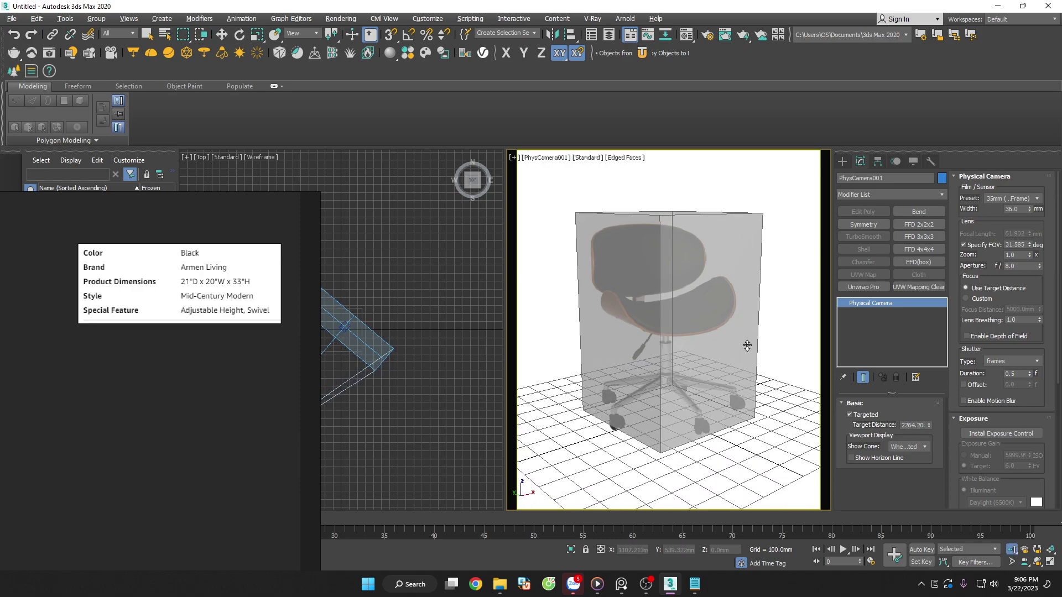
scroll(746, 365, "up", 2)
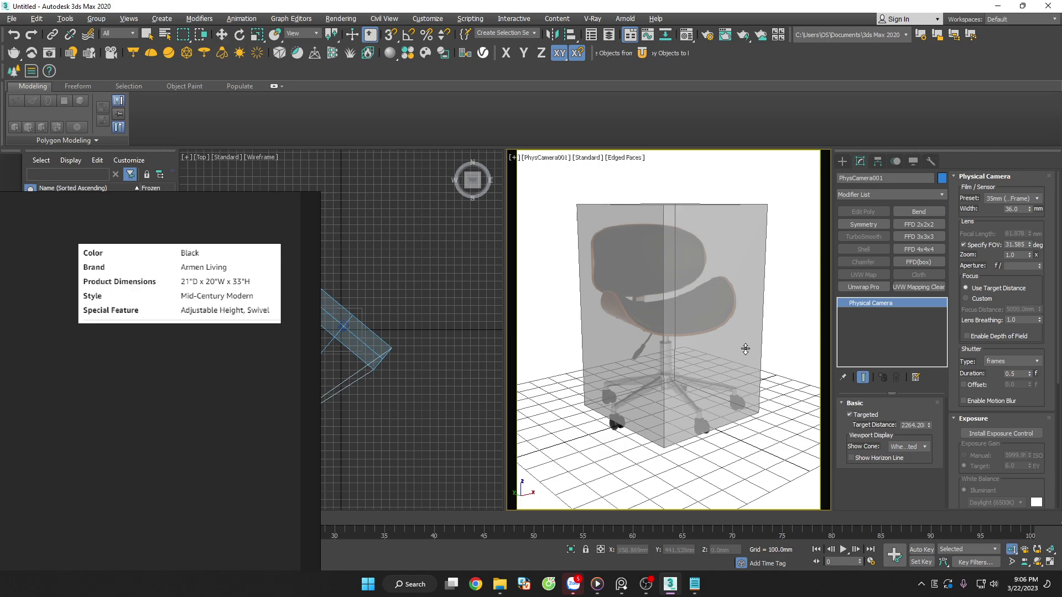
mouse_move(746, 365)
middle_mouse_down()
mouse_move(745, 347)
mouse_move(723, 395)
mouse_move(715, 302)
middle_mouse_up()
scroll(745, 349, "down", 2)
right_click(744, 350)
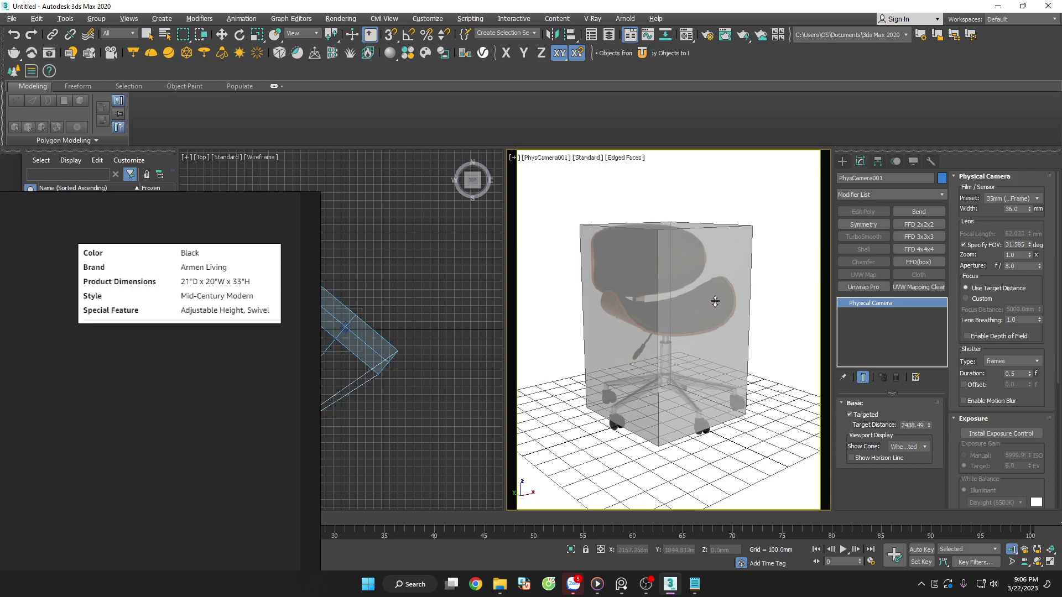
Pan the camera view up slightly and orbit it a little around the chair
right_click(715, 301)
middle_click_drag(710, 357, 710, 352)
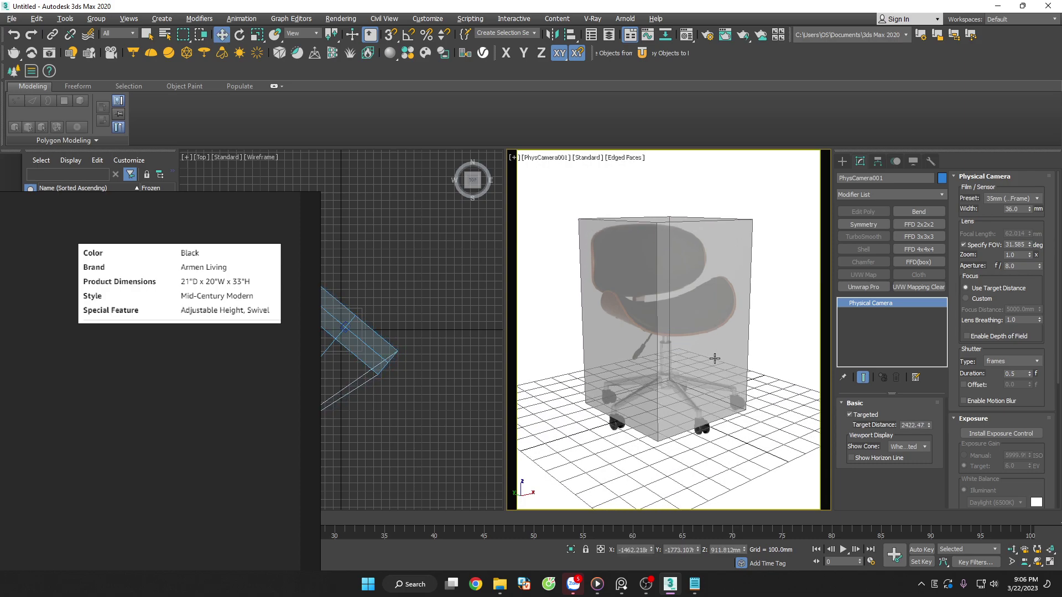
left_click(1038, 562)
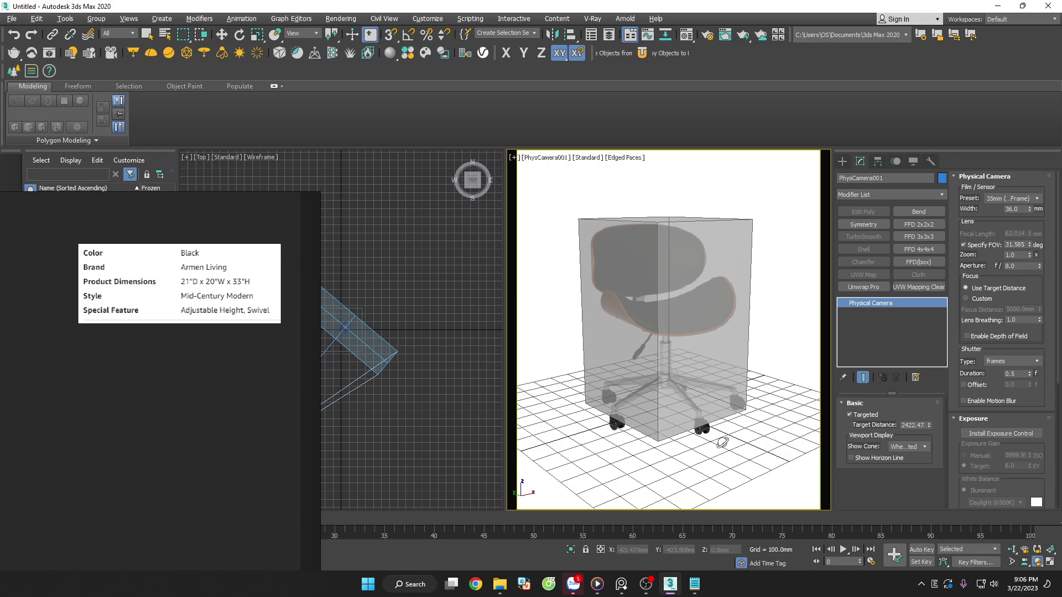
left_click_drag(723, 443, 733, 442)
right_click(740, 438)
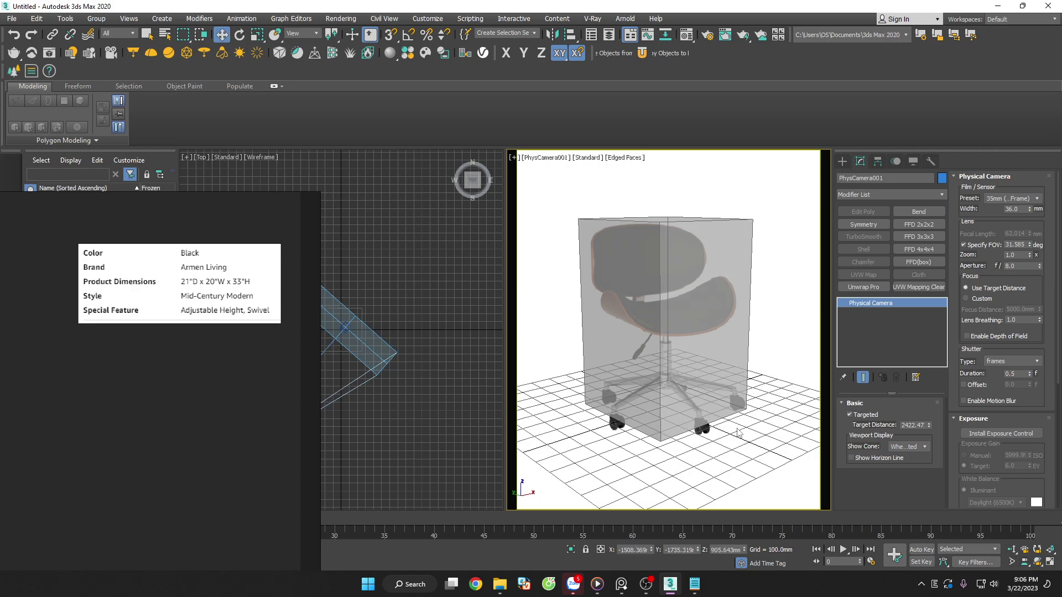
Orbit and dolly the camera to line the box up with the chair, then deselect it
left_click(1038, 563)
left_click_drag(757, 434, 717, 436)
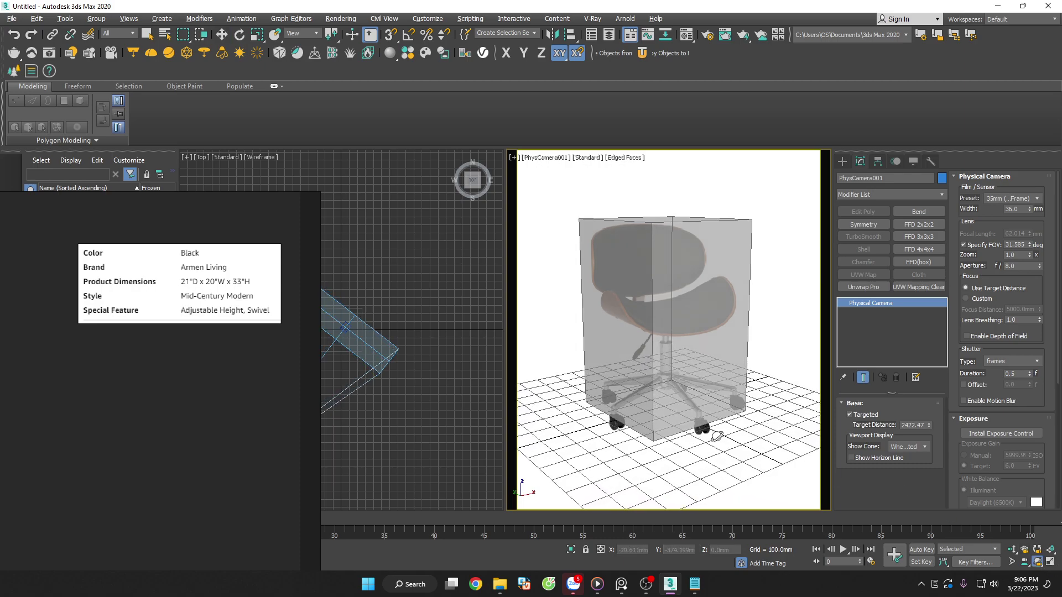
scroll(736, 434, "up", 2)
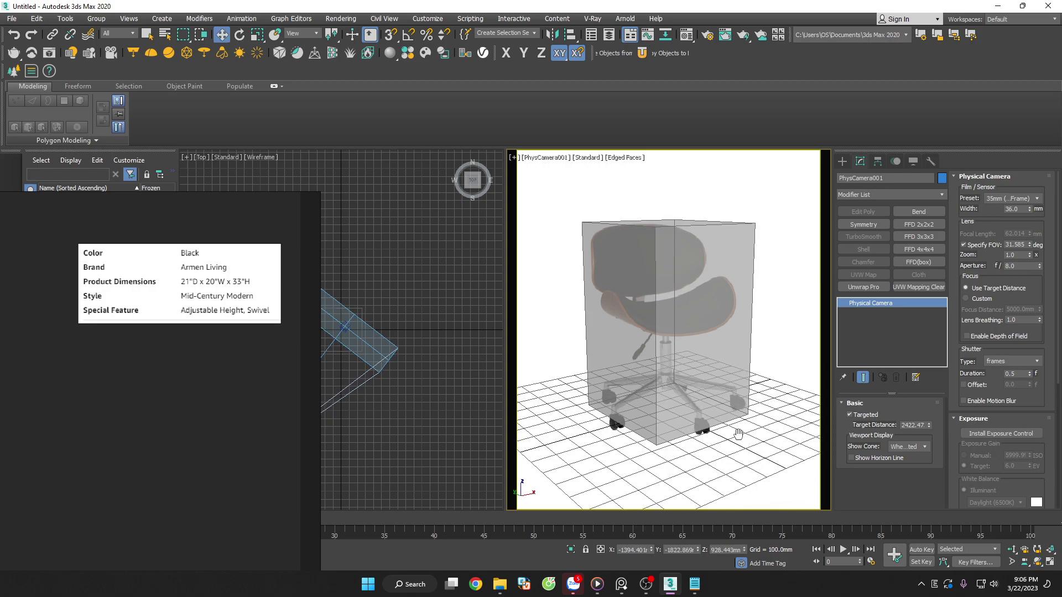
scroll(728, 391, "up", 3)
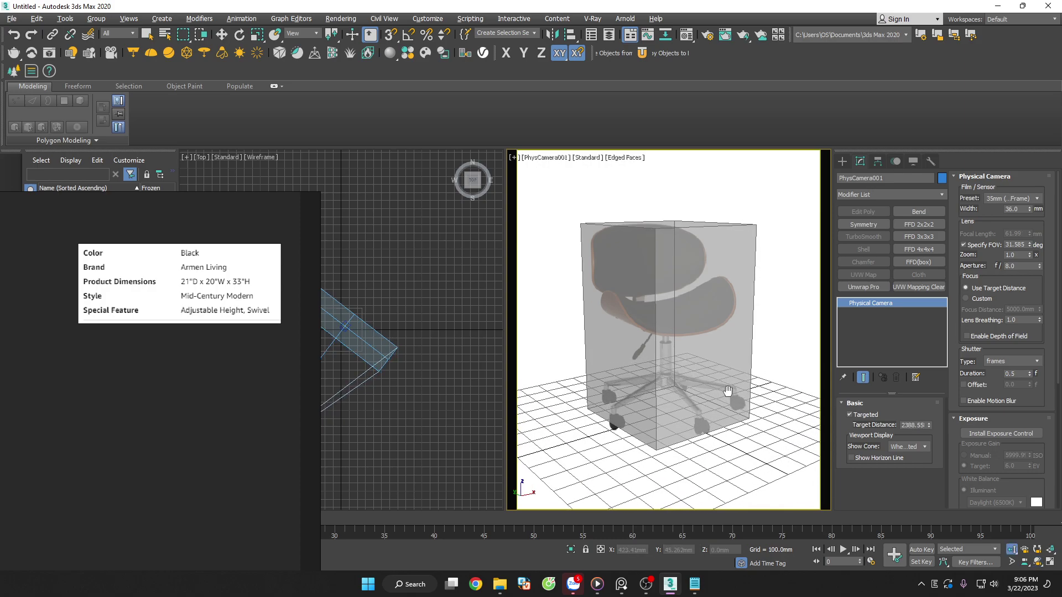
scroll(728, 390, "up", 1)
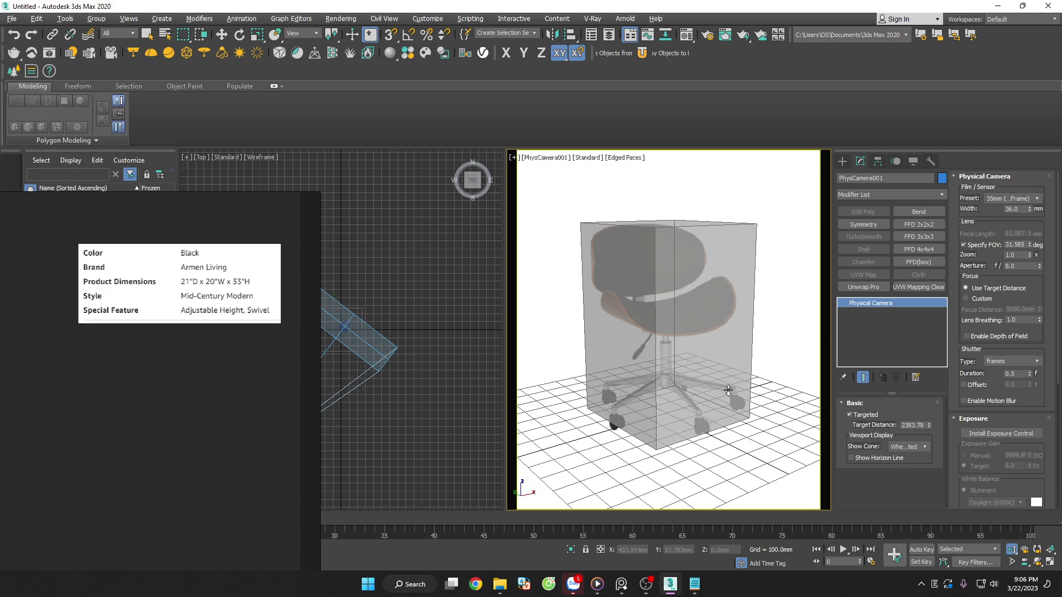
key("w")
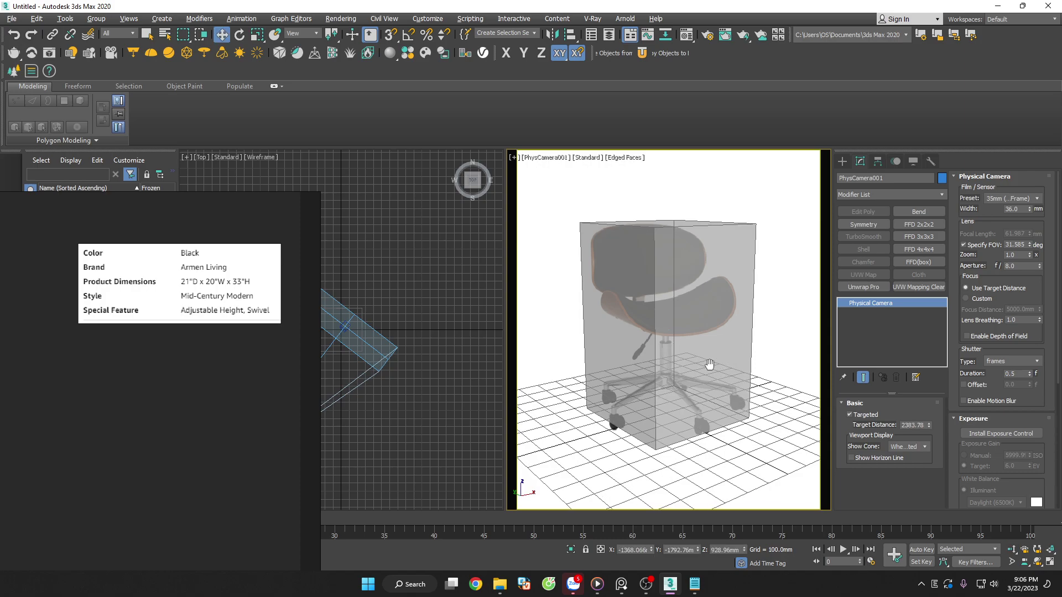
middle_click_drag(711, 365, 710, 362)
left_click(778, 380)
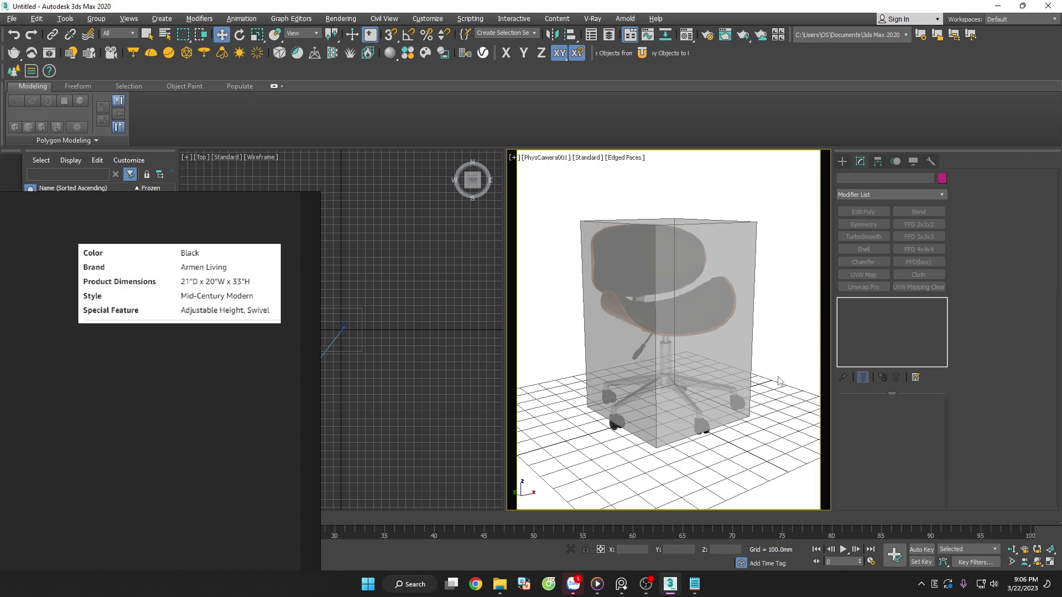
Hide the grid in the camera view and pan and dolly to adjust the framing
key("g")
middle_click_drag(771, 406, 769, 404)
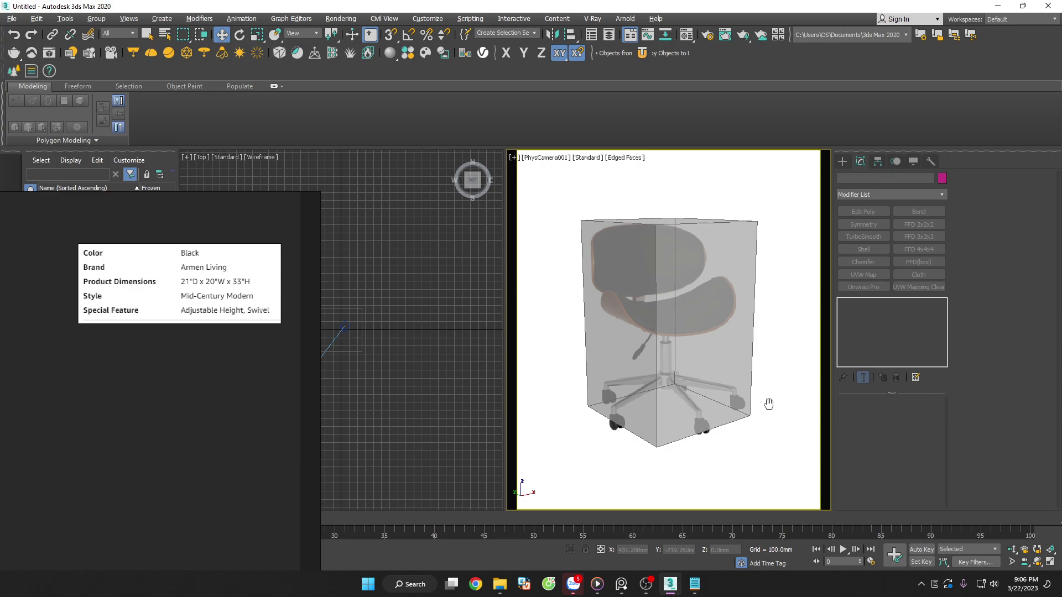
scroll(745, 397, "up", 3)
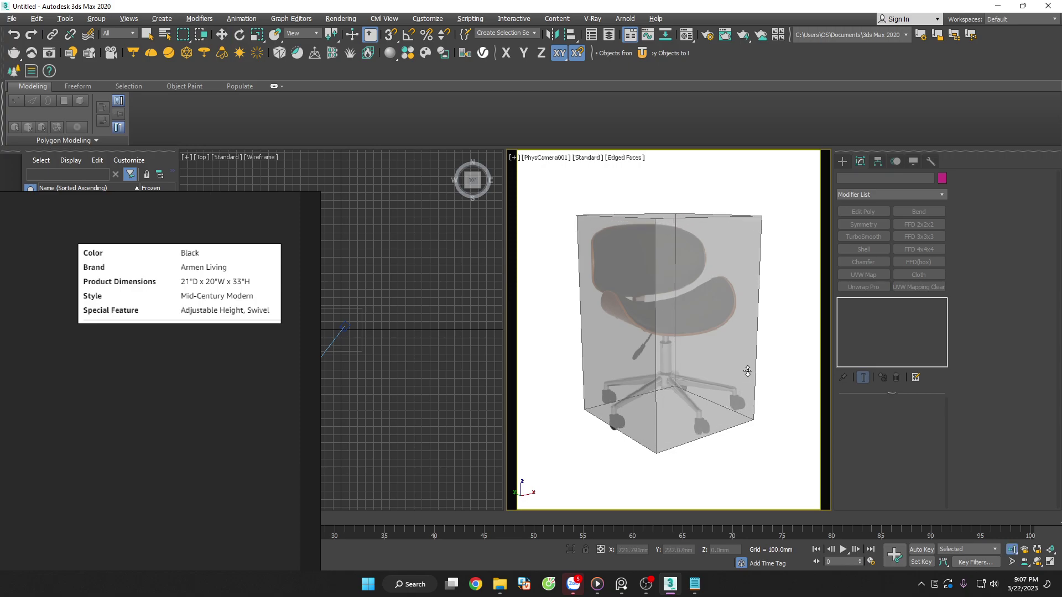
middle_click_drag(745, 389, 745, 376)
key("w")
scroll(744, 388, "down", 1)
key("w")
scroll(743, 385, "down", 1)
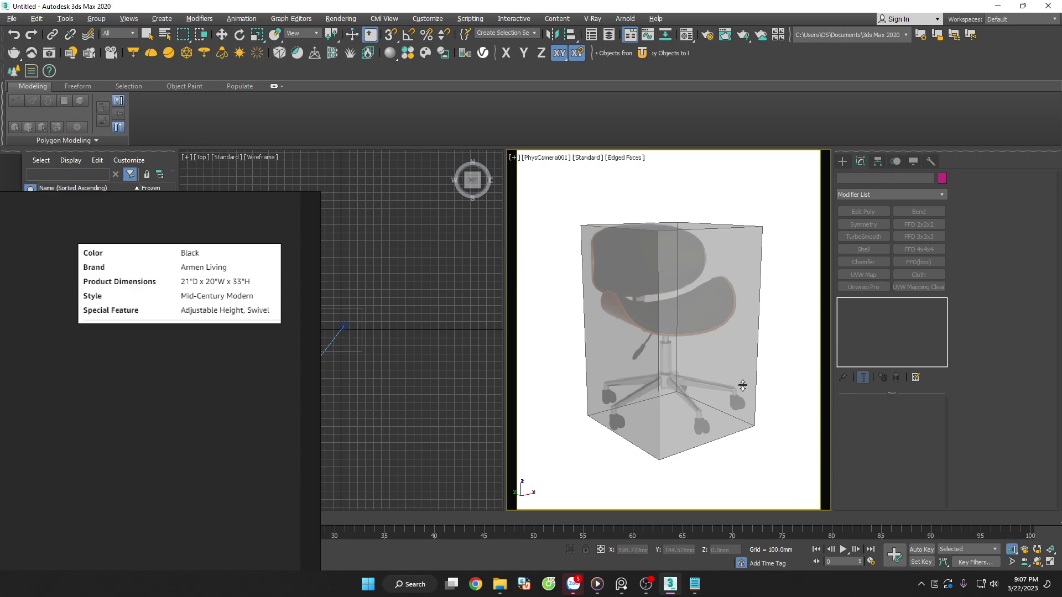
key("w")
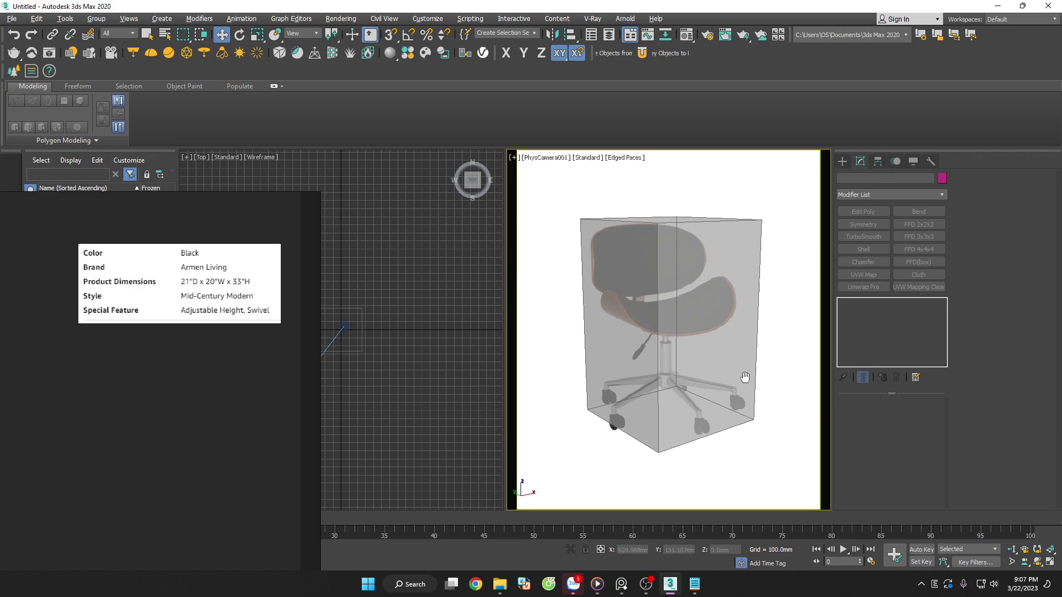
scroll(745, 367, "up", 1)
scroll(745, 365, "up", 1)
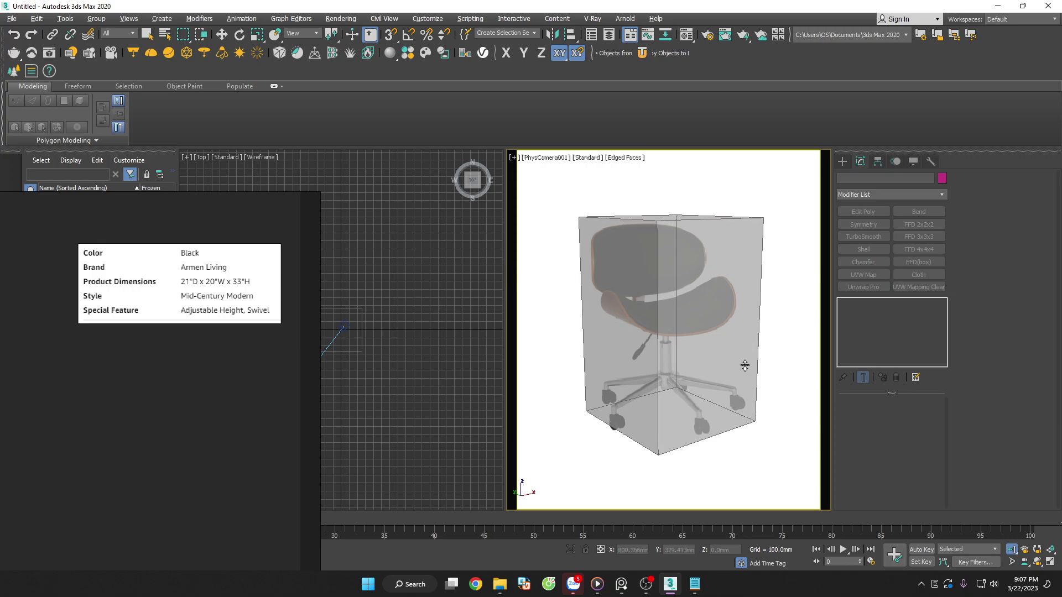
scroll(745, 366, "down", 1)
scroll(745, 374, "down", 1)
key("w")
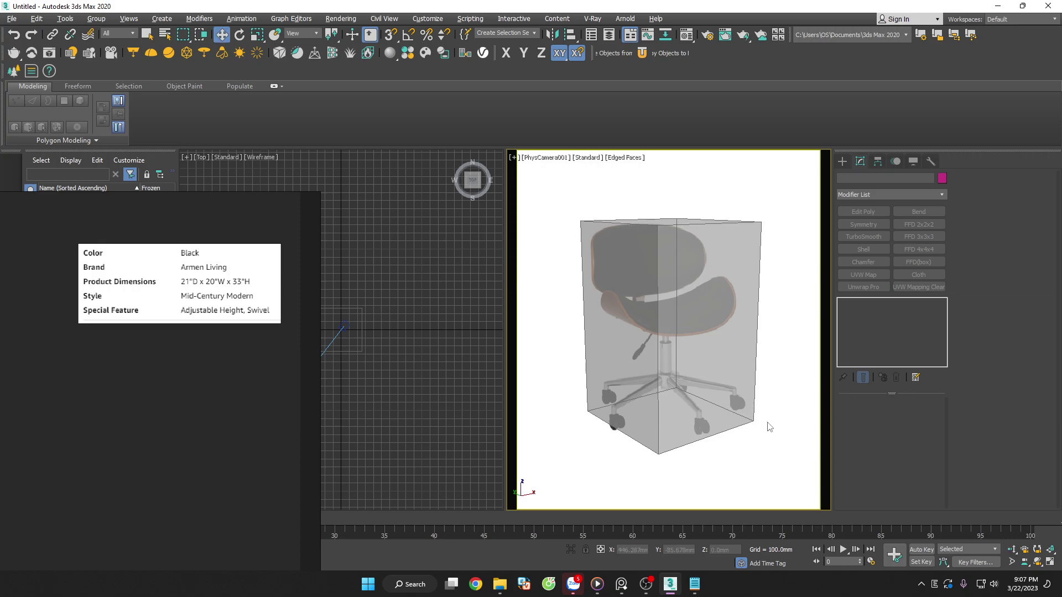
Orbit and pan the camera so the box tightly encloses the chair photo
middle_click_drag(761, 452, 716, 487)
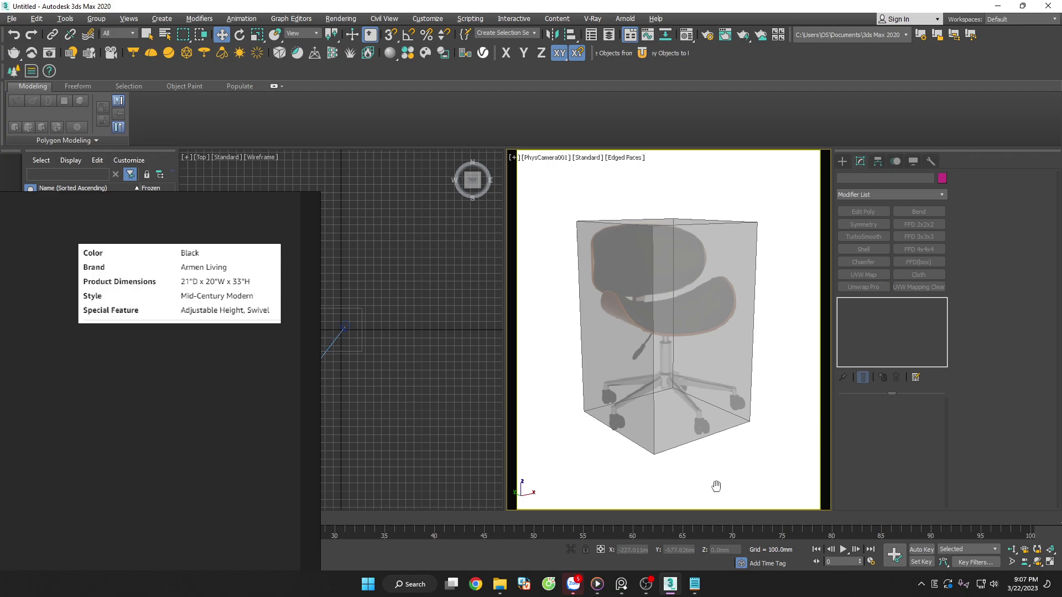
left_click(1036, 564)
left_click_drag(712, 466, 669, 463)
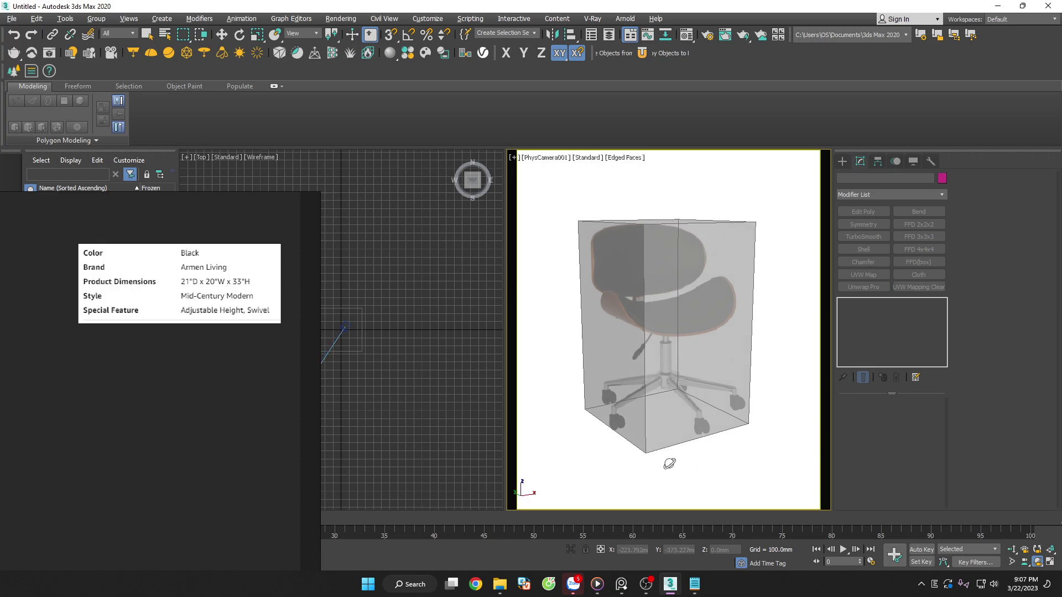
right_click(670, 462)
mouse_move(694, 464)
middle_mouse_down()
mouse_move(698, 448)
mouse_move(718, 449)
mouse_move(713, 441)
middle_mouse_up()
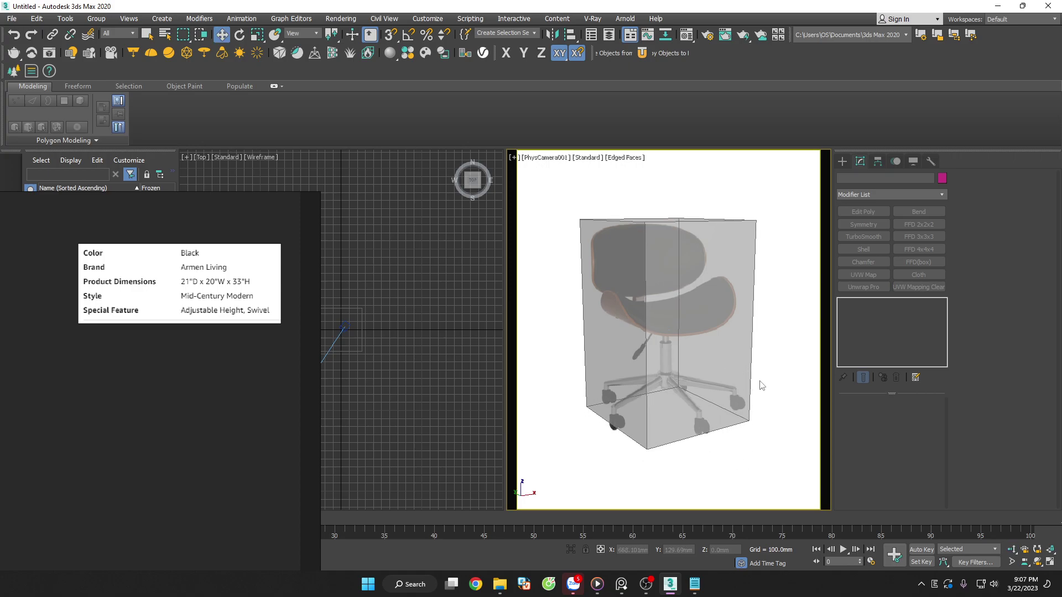
Make the Top view active, zoom extents, hide its grid and tilt it to an angled view
left_click(502, 346)
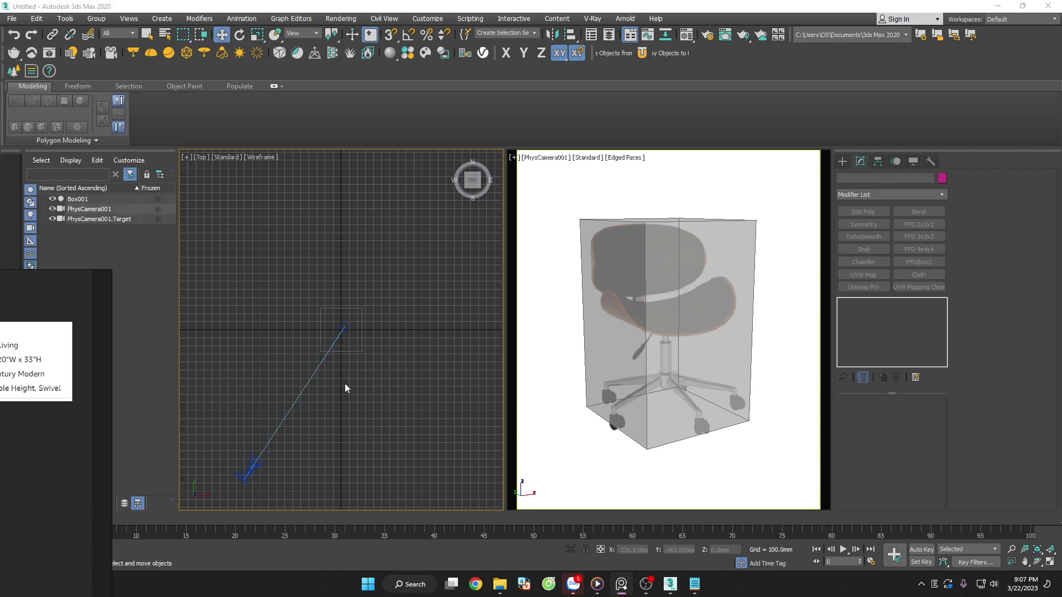
key("z")
key("g")
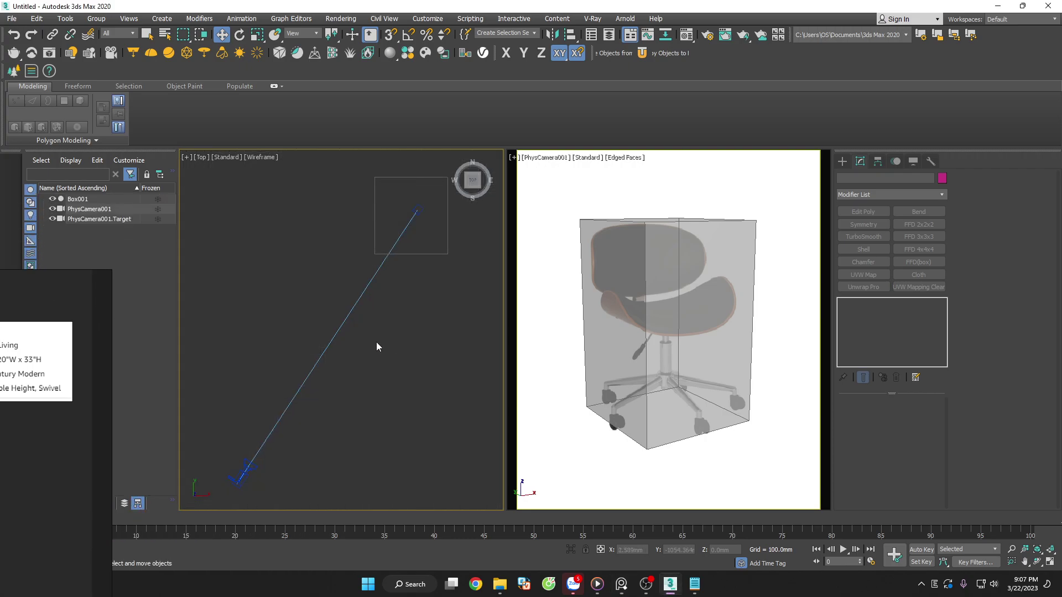
scroll(410, 389, "down", 3)
middle_click_drag(411, 389, 415, 295, "alt")
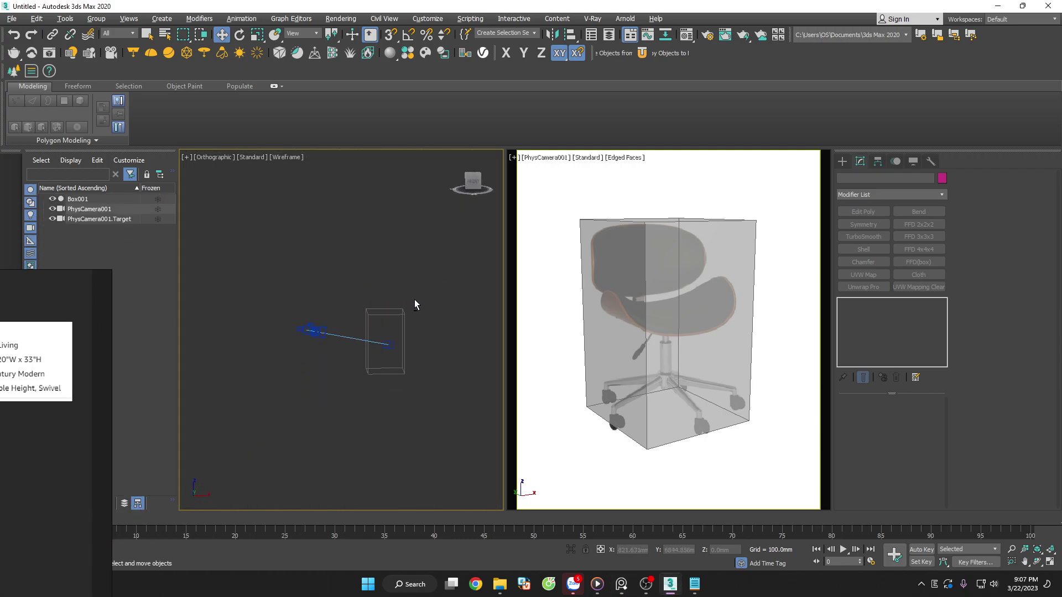
scroll(432, 349, "up", 2)
scroll(432, 349, "up", 3)
Save the scene as ArmenLiving.max in the PracticeModel > ArmenLiving folder
key("ctrl+s")
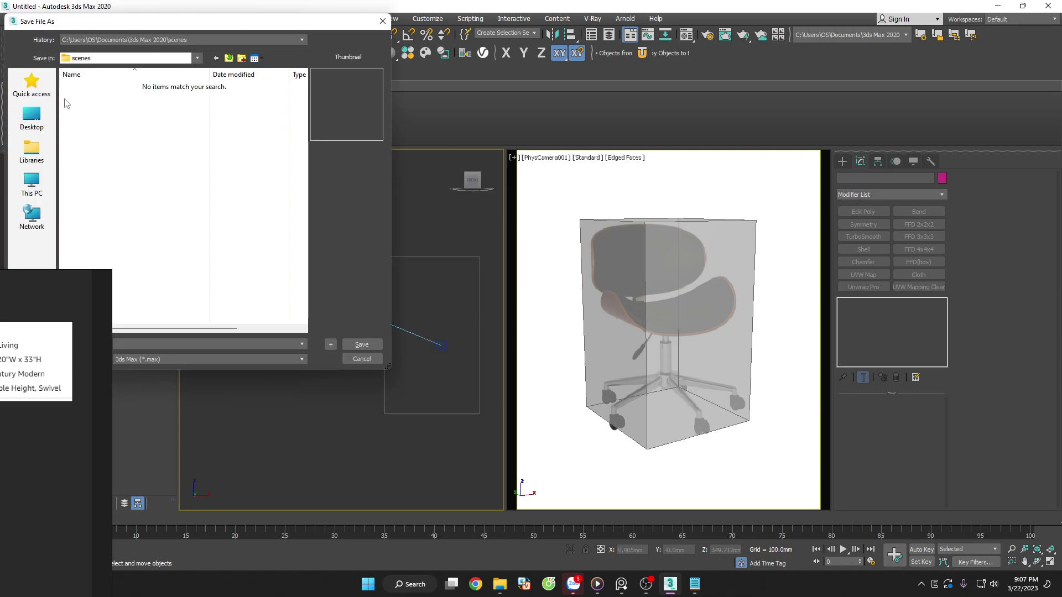
left_click(31, 85)
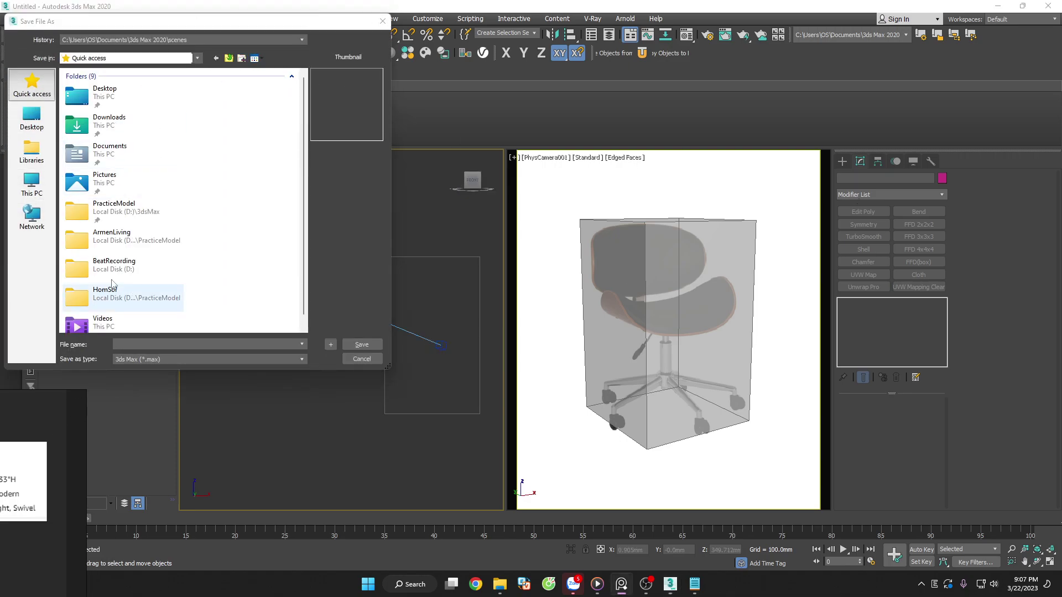
double_click(138, 213)
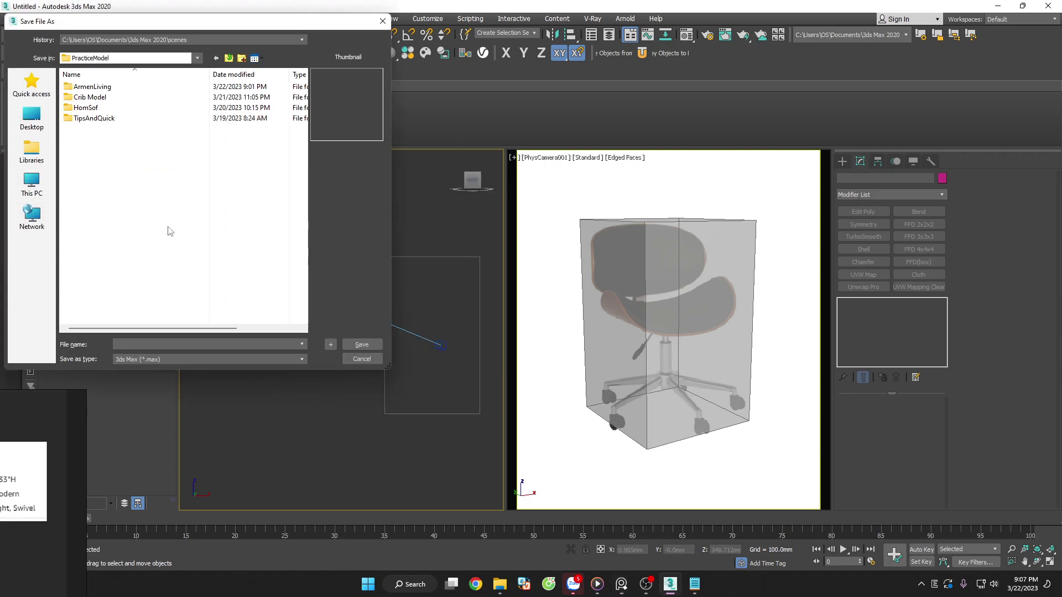
left_click(106, 89)
double_click(97, 88)
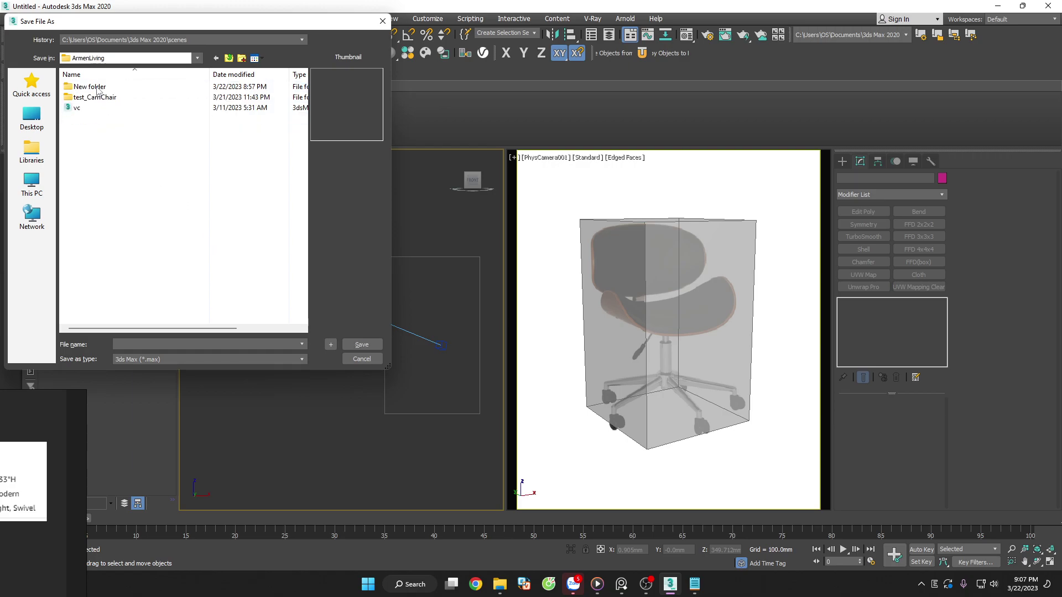
key("BackSpace")
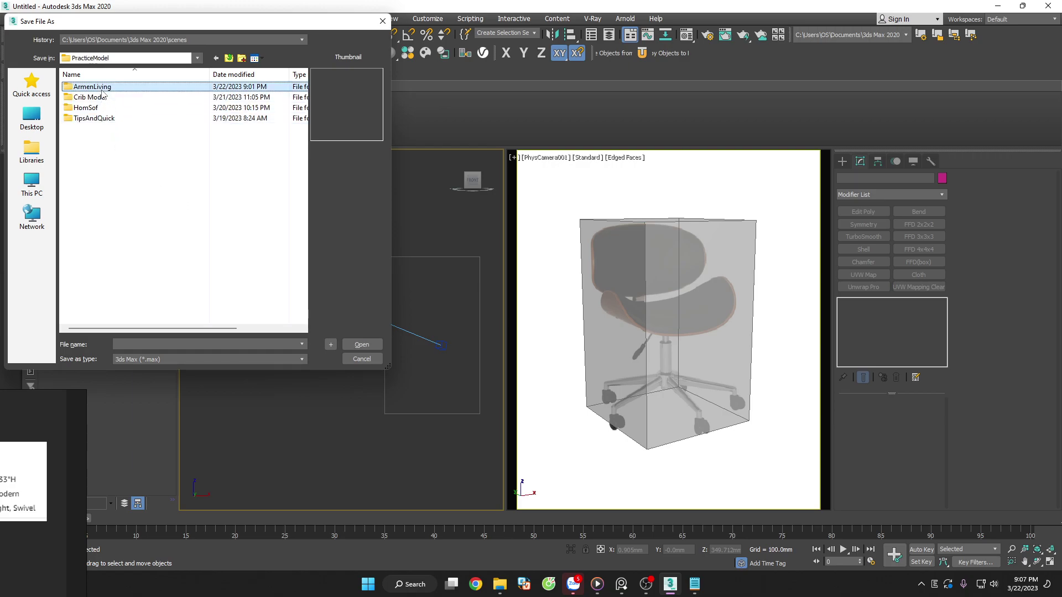
left_click(89, 87)
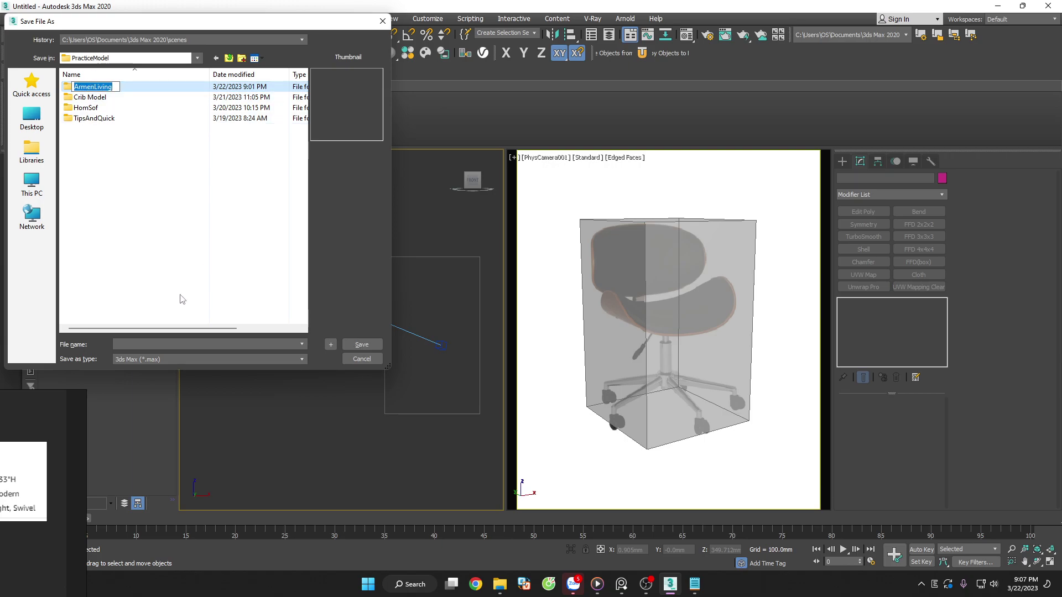
key("Escape")
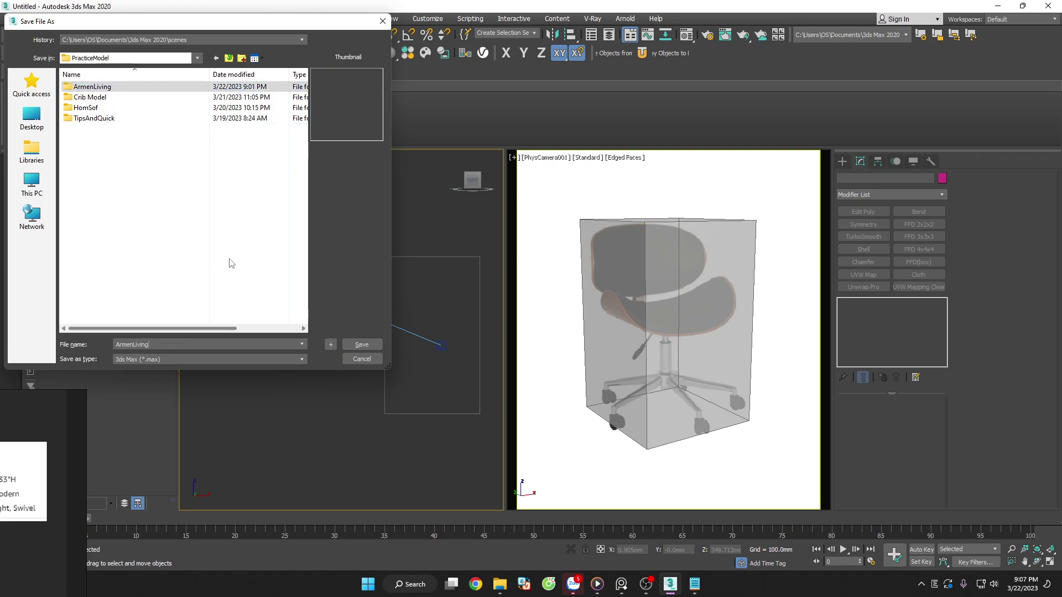
left_click(85, 88)
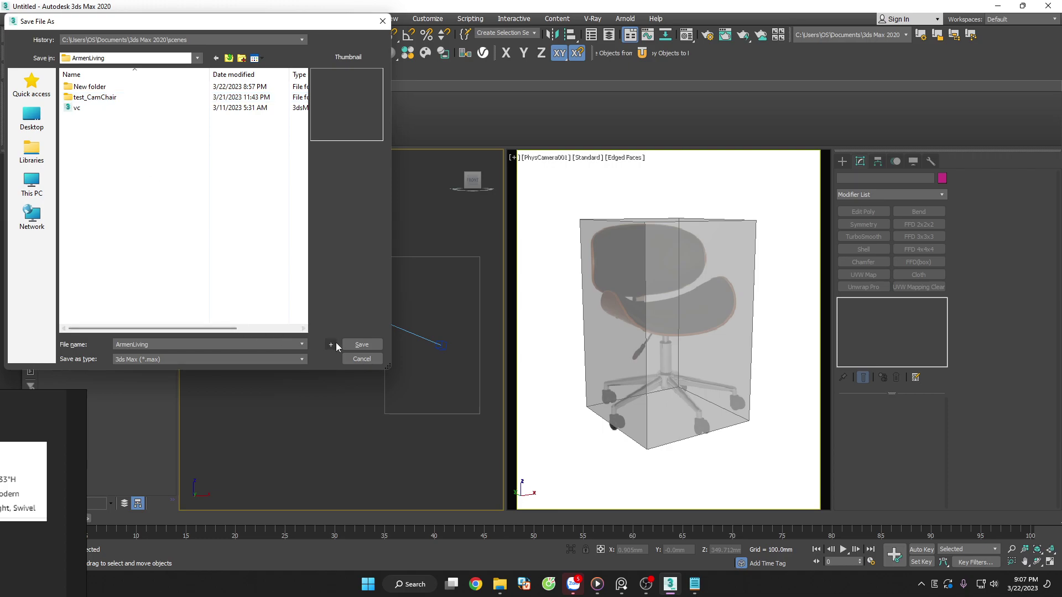
left_click(361, 344)
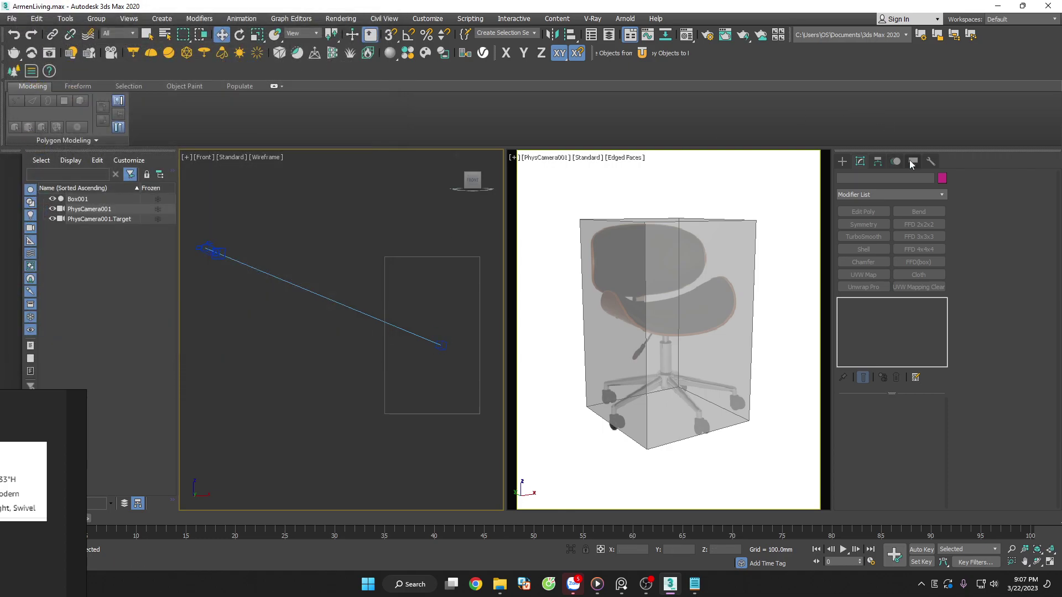
Check the camera's Link Info locks, then hide Cameras by category in the Display panel
left_click(912, 161)
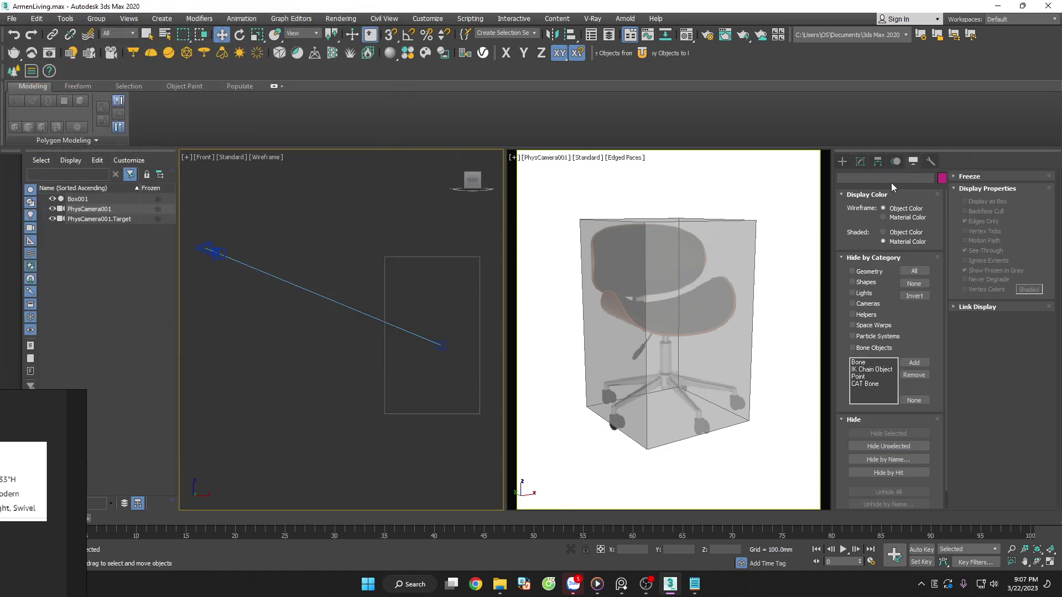
left_click(927, 197)
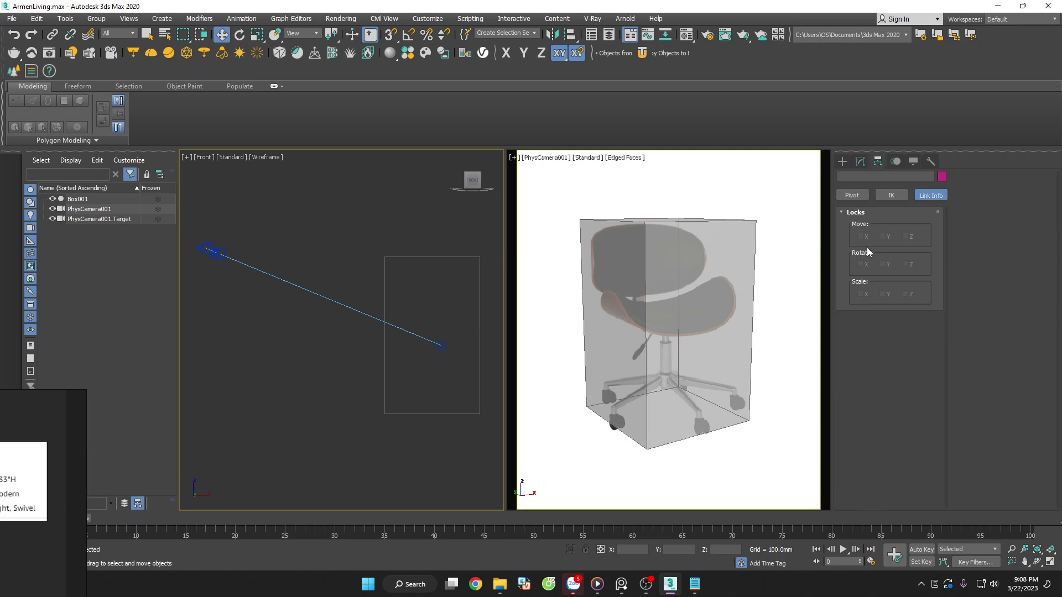
left_click(89, 208)
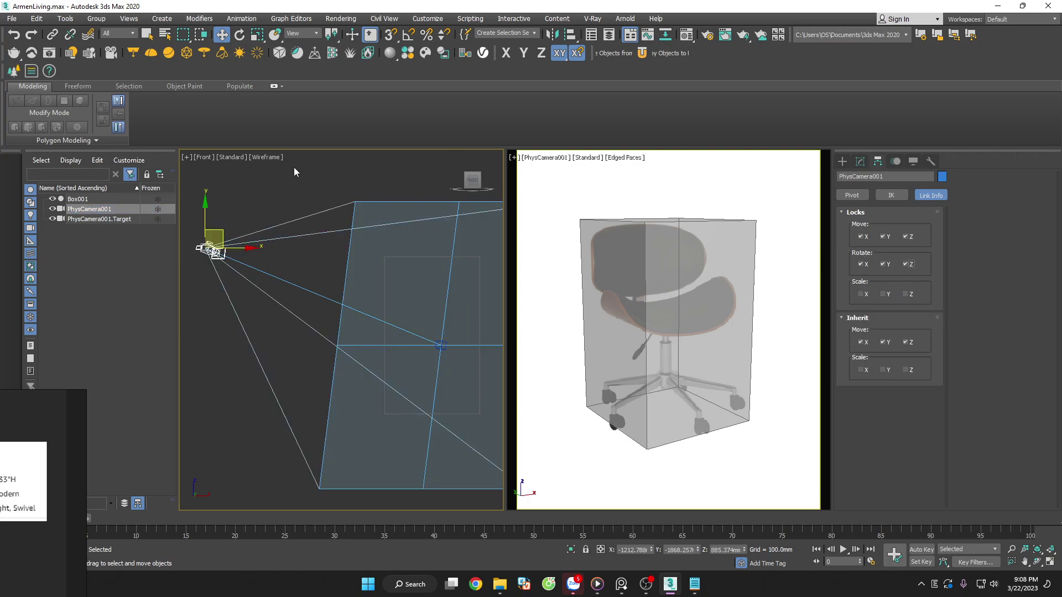
left_click(294, 167)
left_click(913, 161)
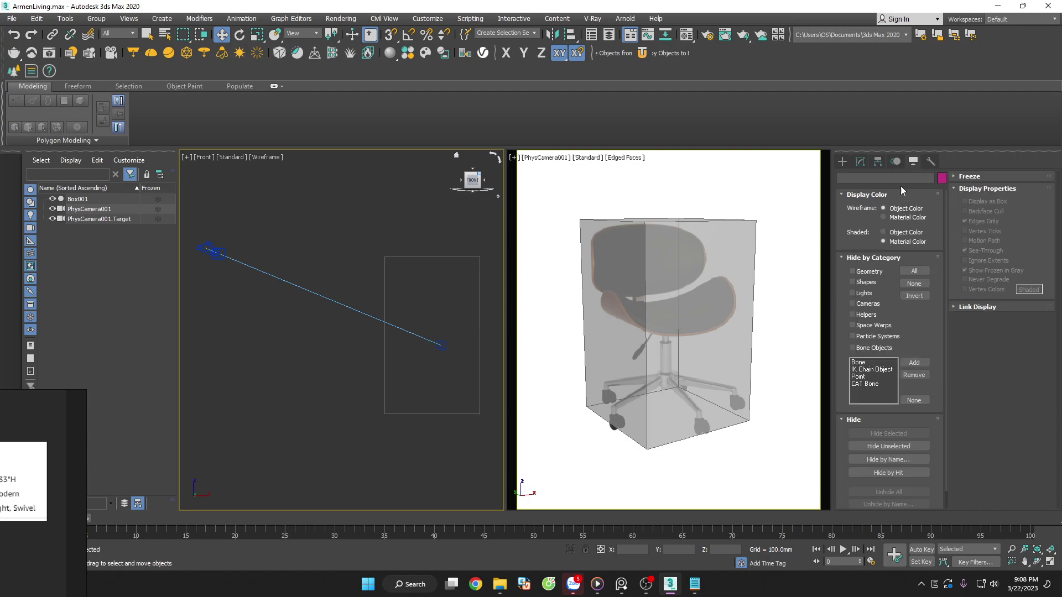
left_click(860, 308)
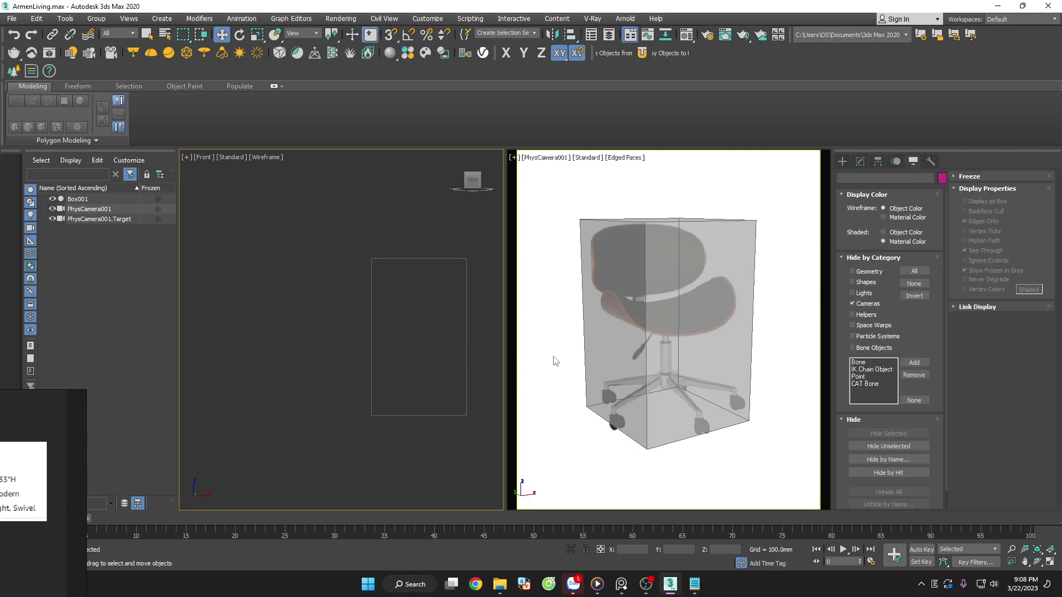
Enlarge the chair reference photos beside the viewport and zoom extents on Box001 in Front view
left_click_drag(62, 410, 342, 257)
scroll(260, 351, "up", 3)
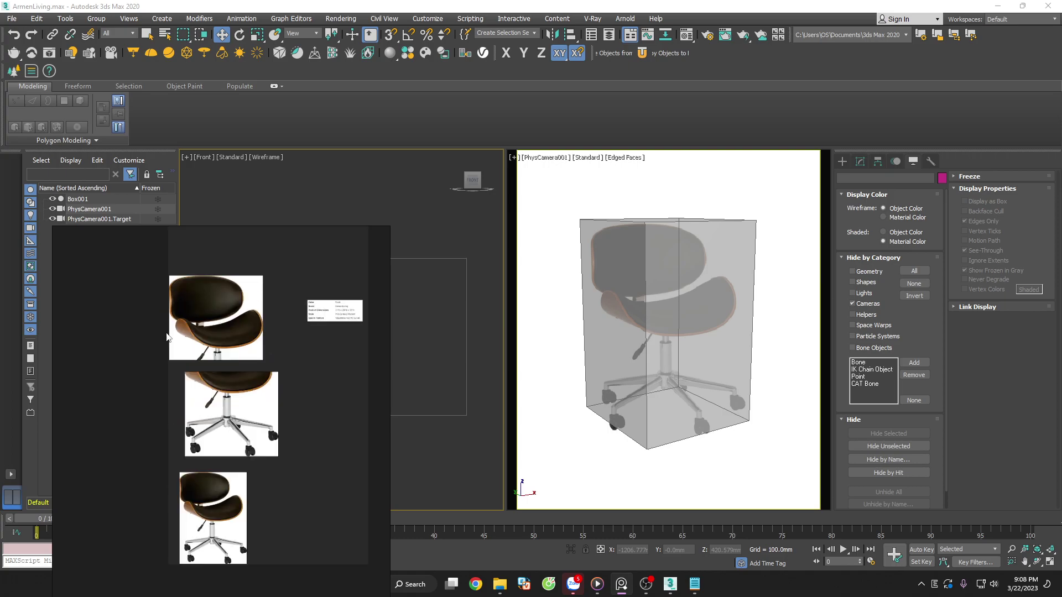
scroll(235, 329, "down", 2)
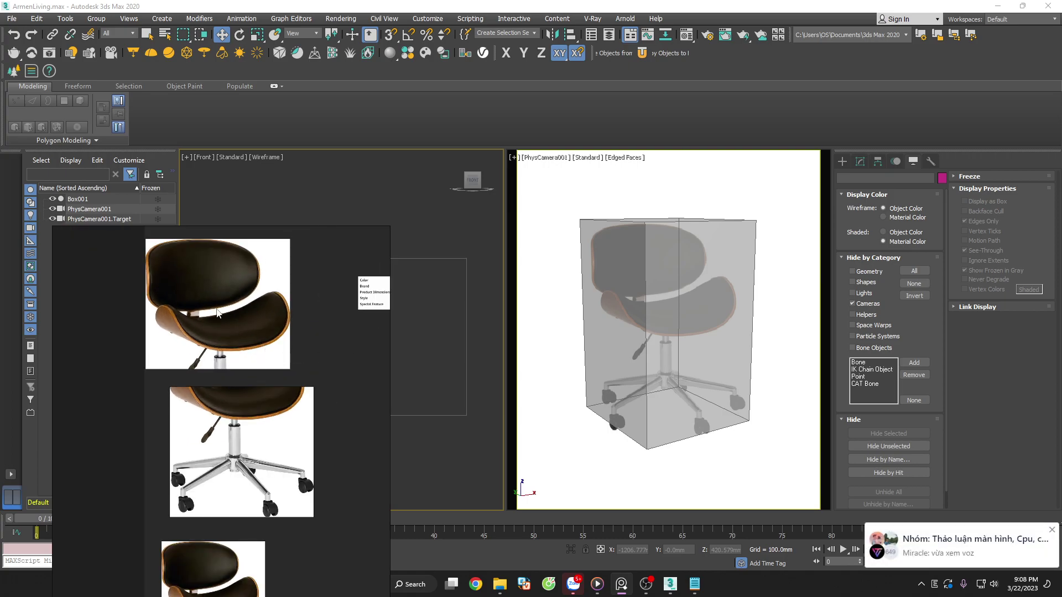
left_click(407, 341)
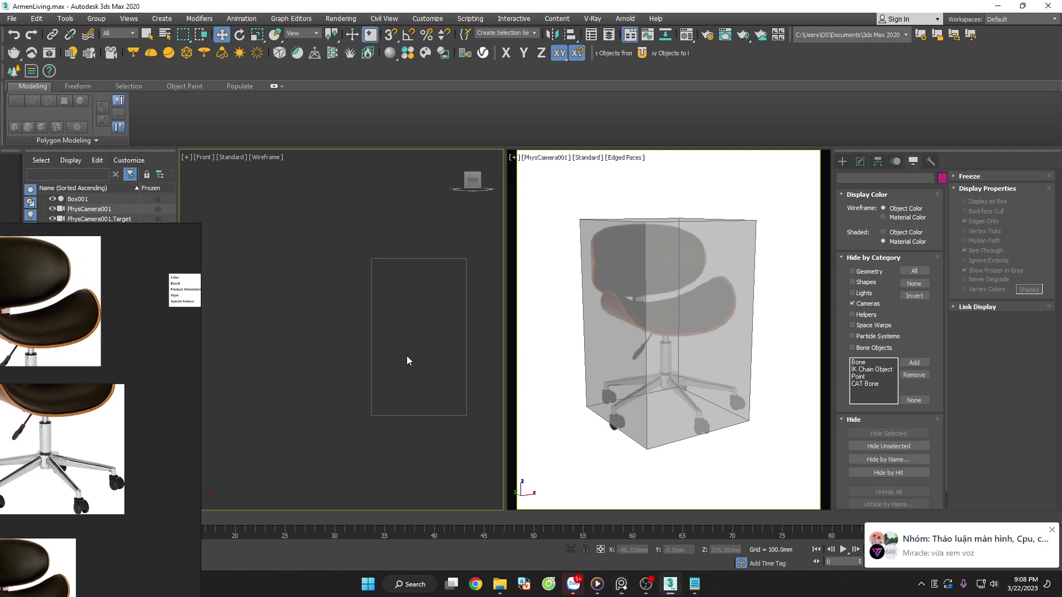
key("z")
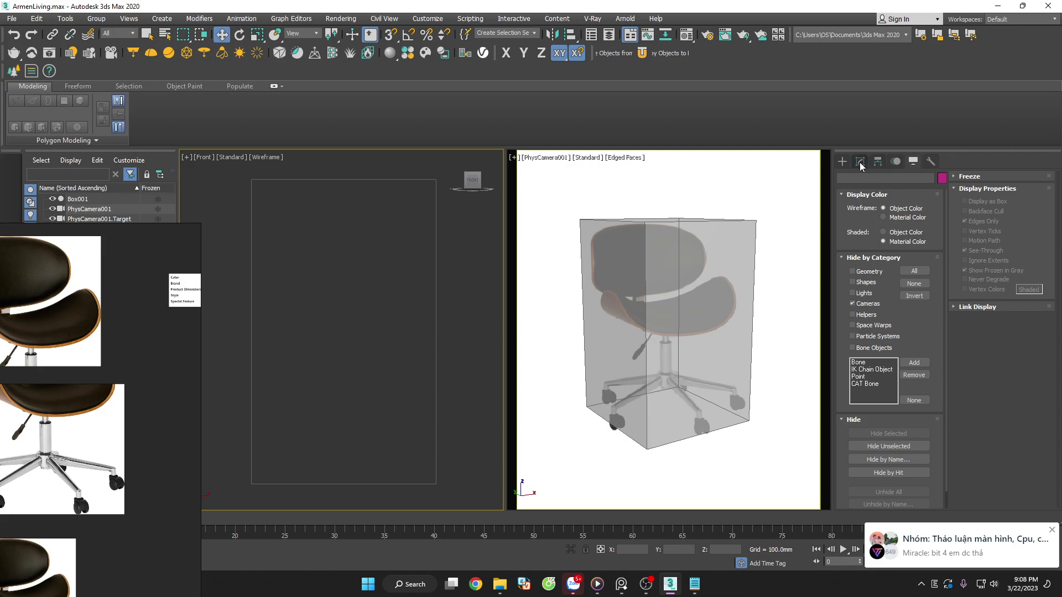
scroll(88, 224, "down", 3)
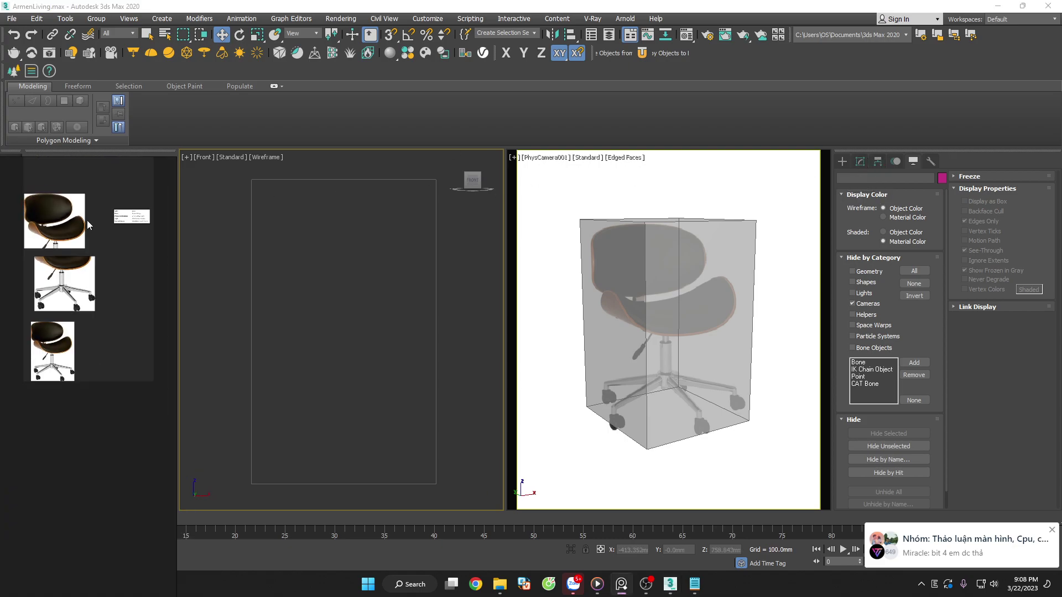
scroll(21, 199, "up", 2)
scroll(25, 204, "up", 2)
scroll(88, 214, "up", 2)
scroll(121, 221, "up", 2)
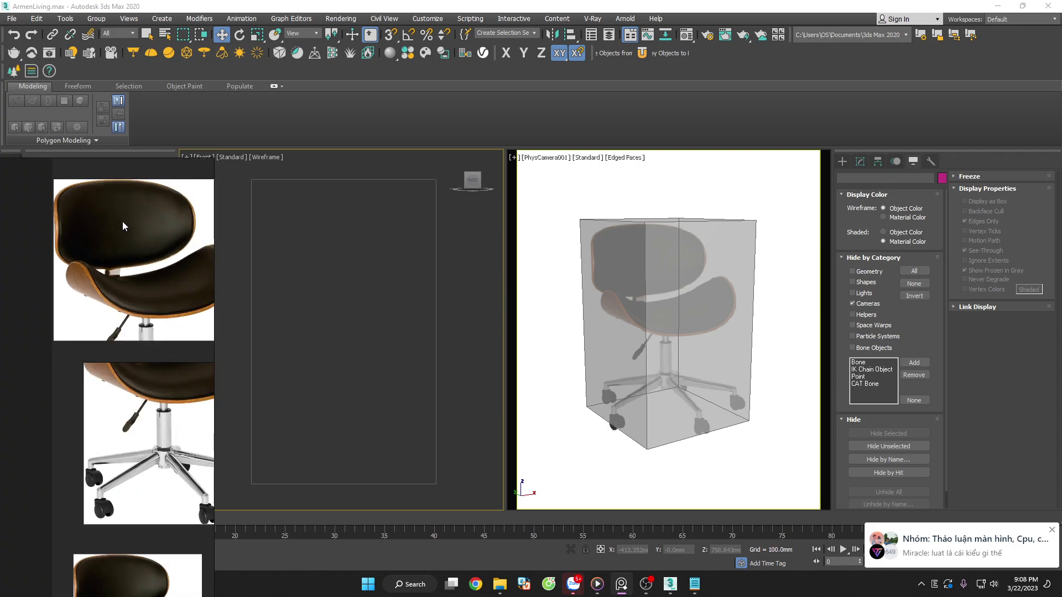
left_click_drag(122, 225, 109, 223)
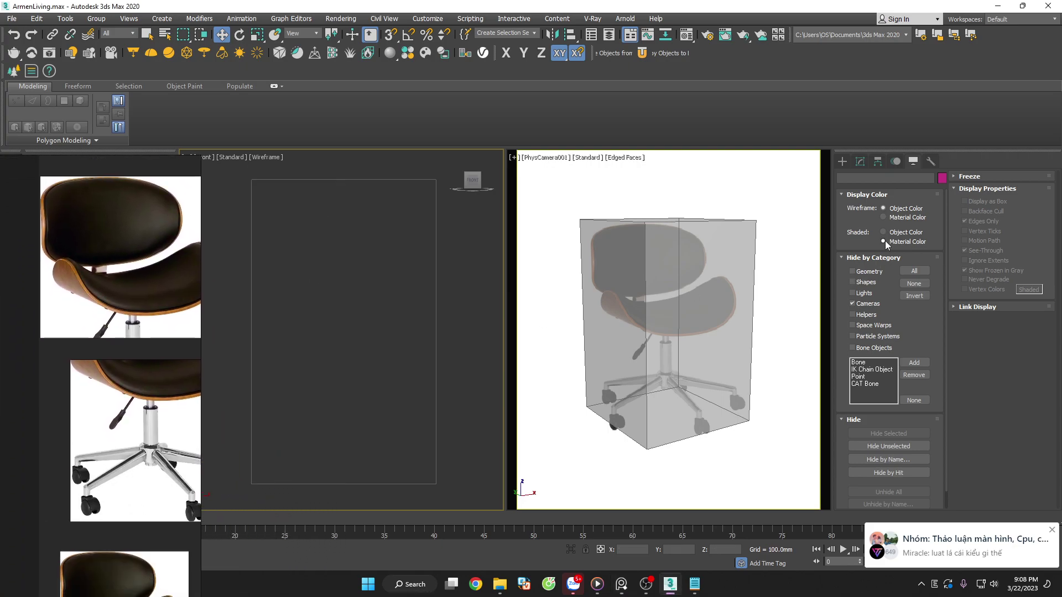
Draw a plane over the box's front in the Front view with 3D snap on
left_click(861, 162)
left_click(843, 161)
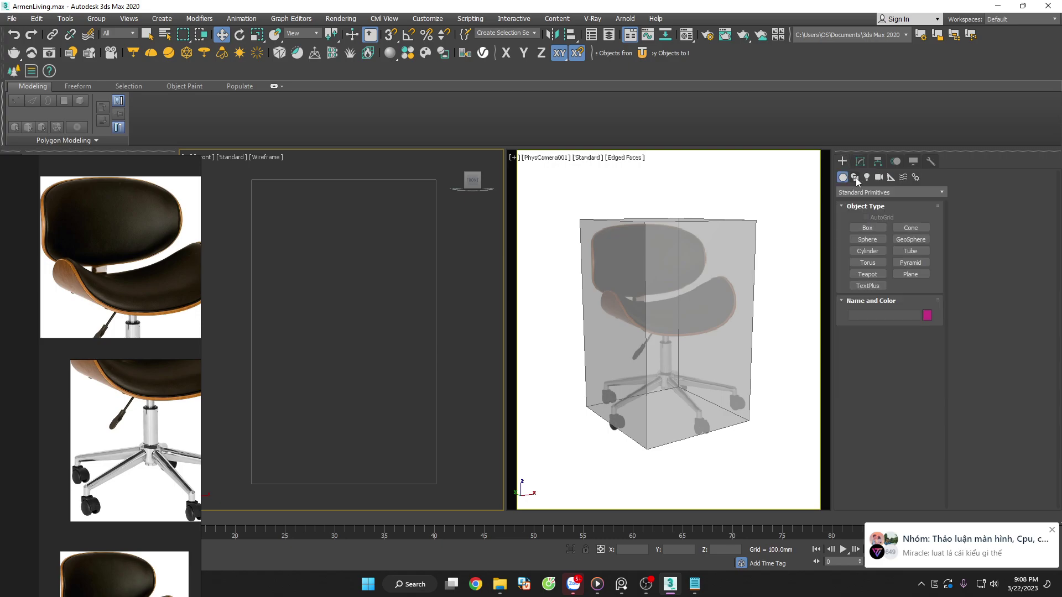
left_click(910, 274)
key("s")
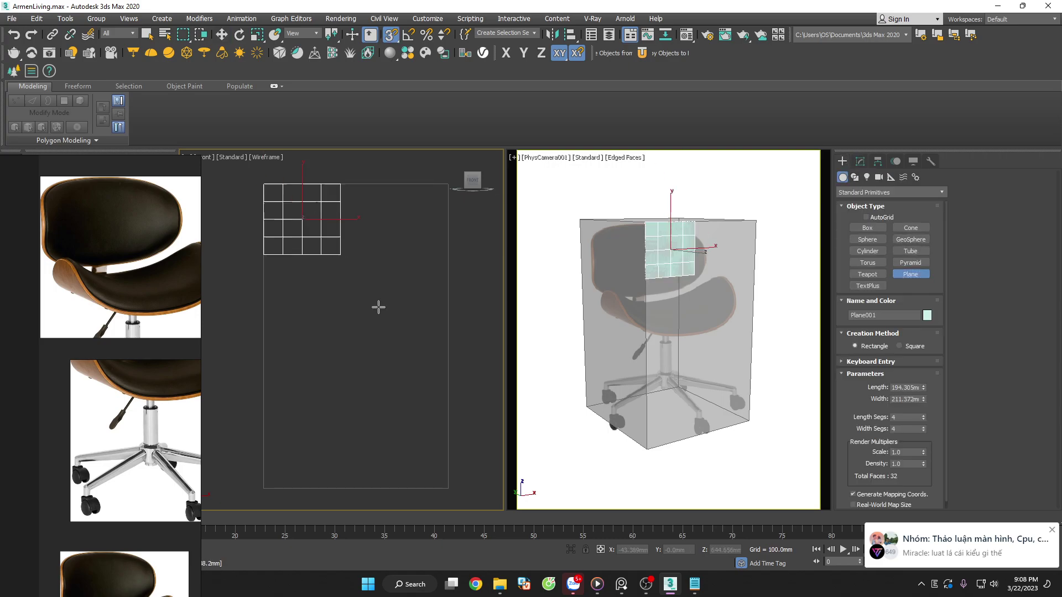
left_click_drag(293, 185, 448, 488)
key("w")
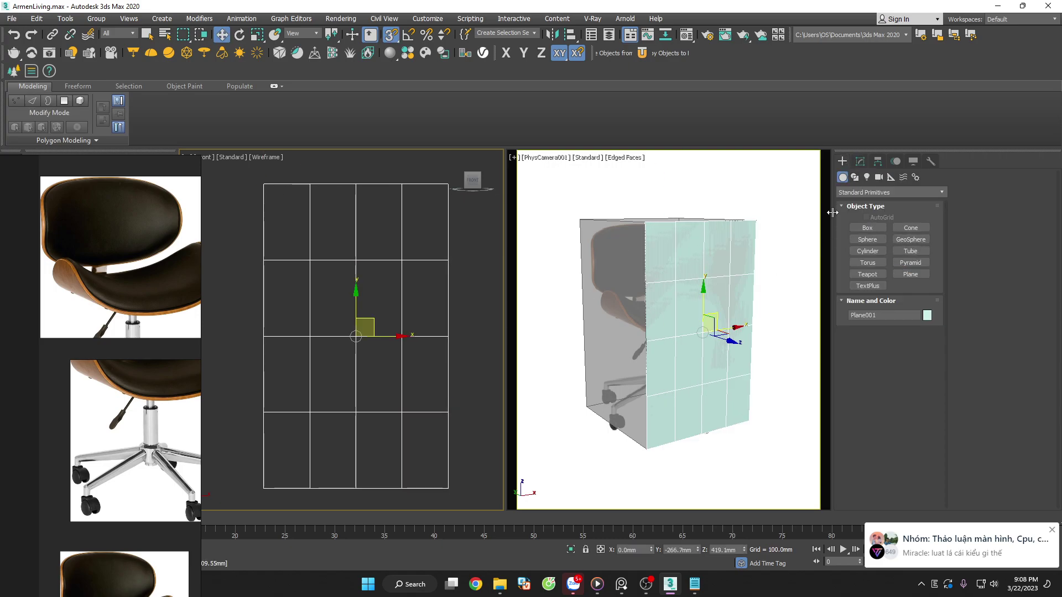
Reduce the plane to one segment each way and convert it to Editable Poly
left_click(860, 162)
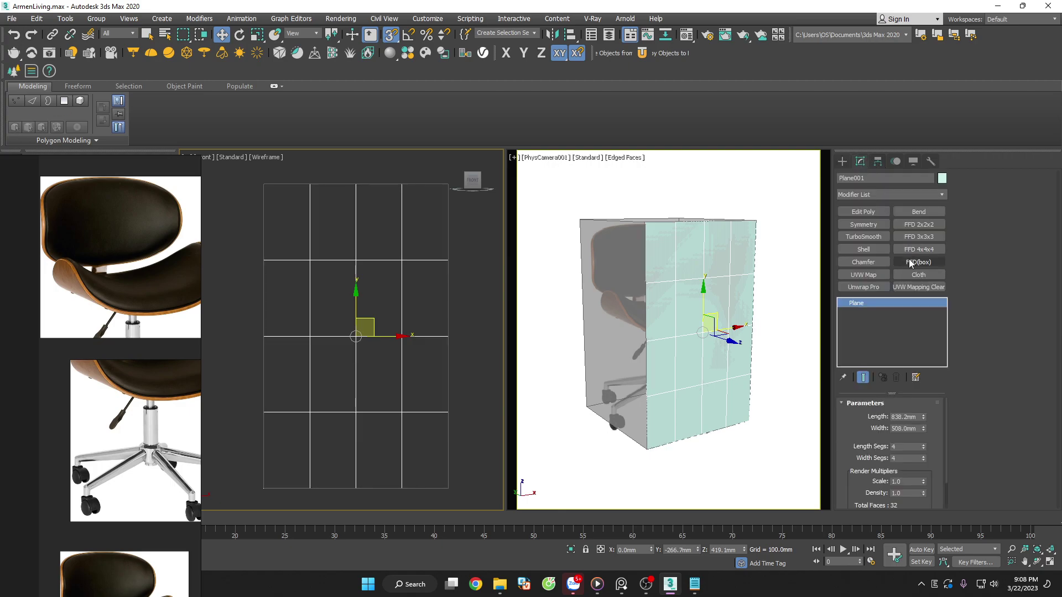
right_click(923, 447)
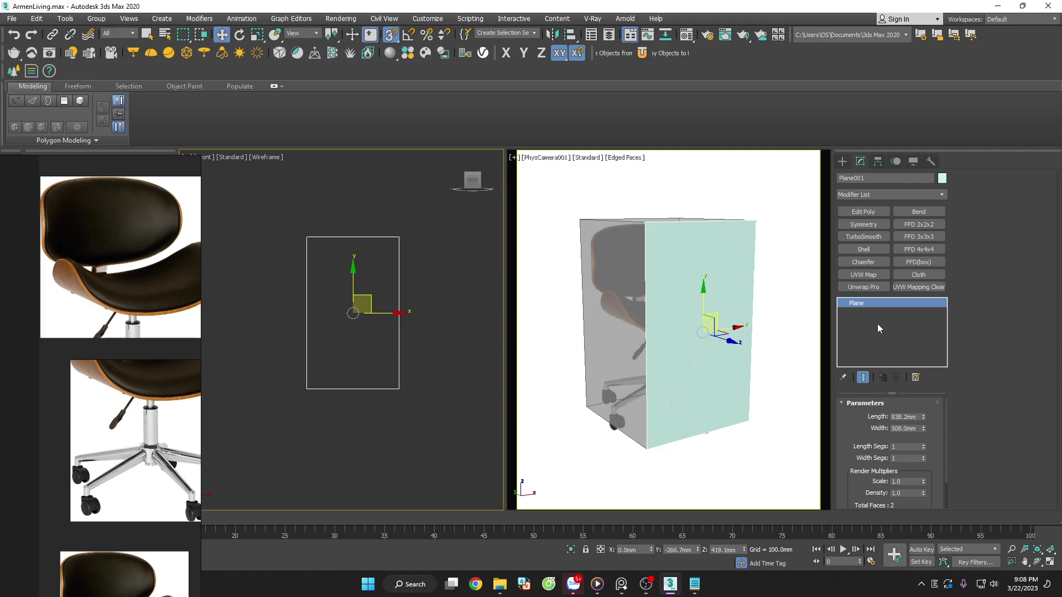
right_click(864, 305)
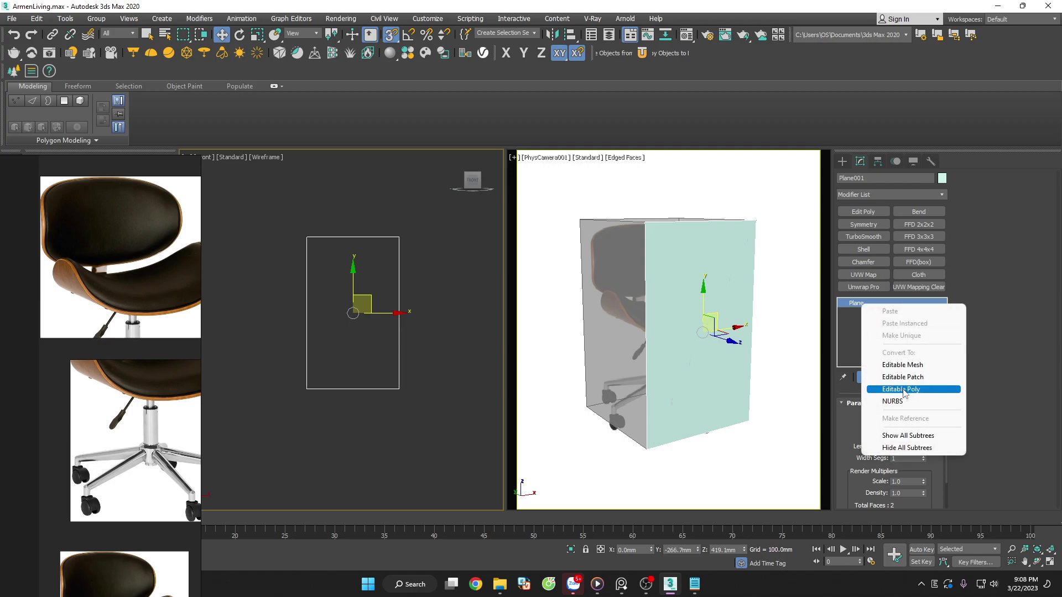
left_click(902, 390)
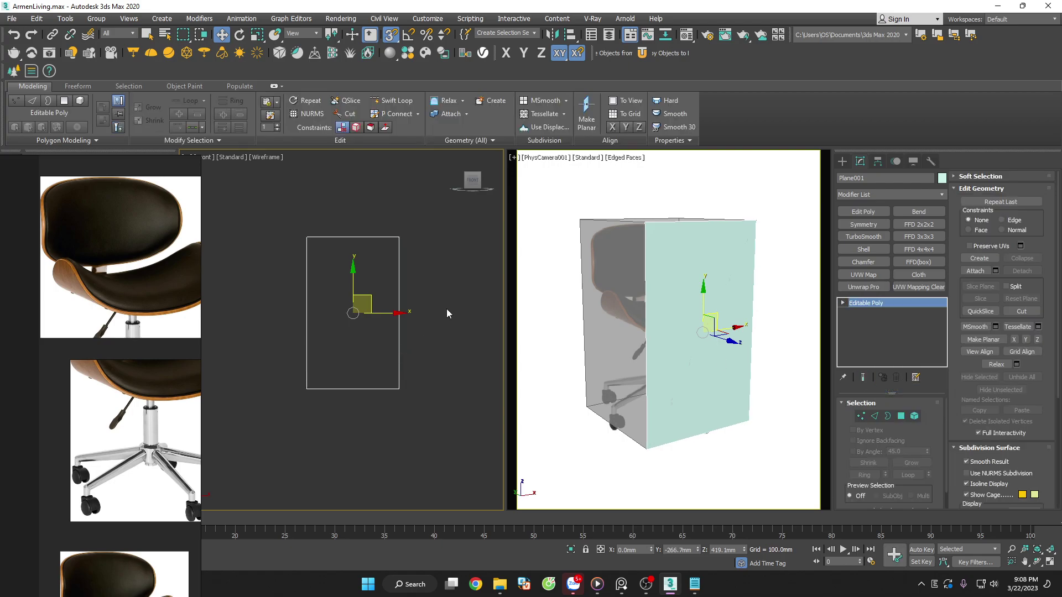
left_click(446, 313)
left_click(89, 199)
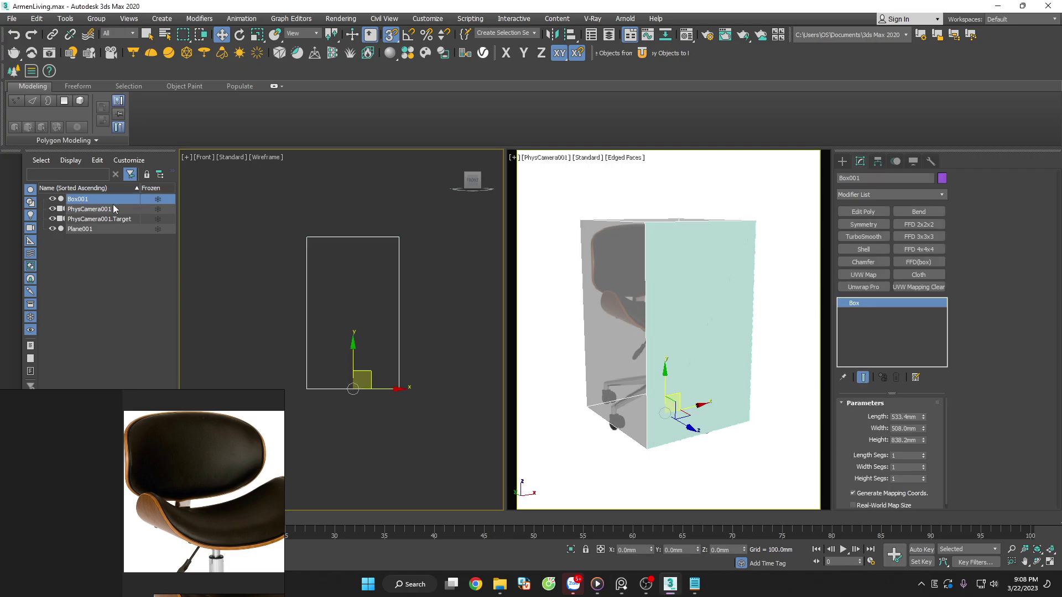
Set Box001 to Display as Box and freeze it in Object Properties
right_click(114, 205)
left_click(118, 279)
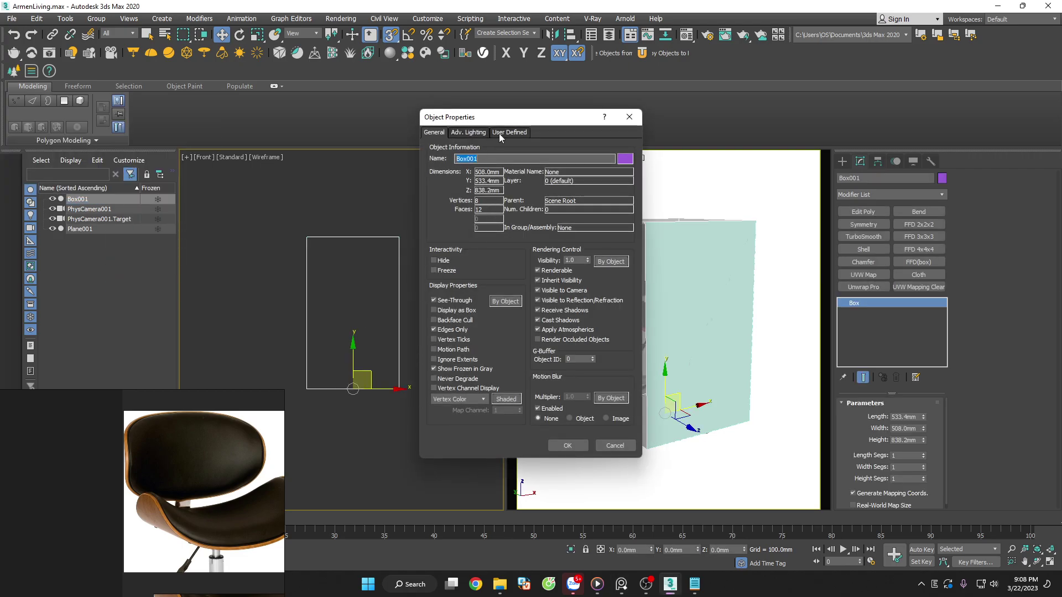
left_click(454, 312)
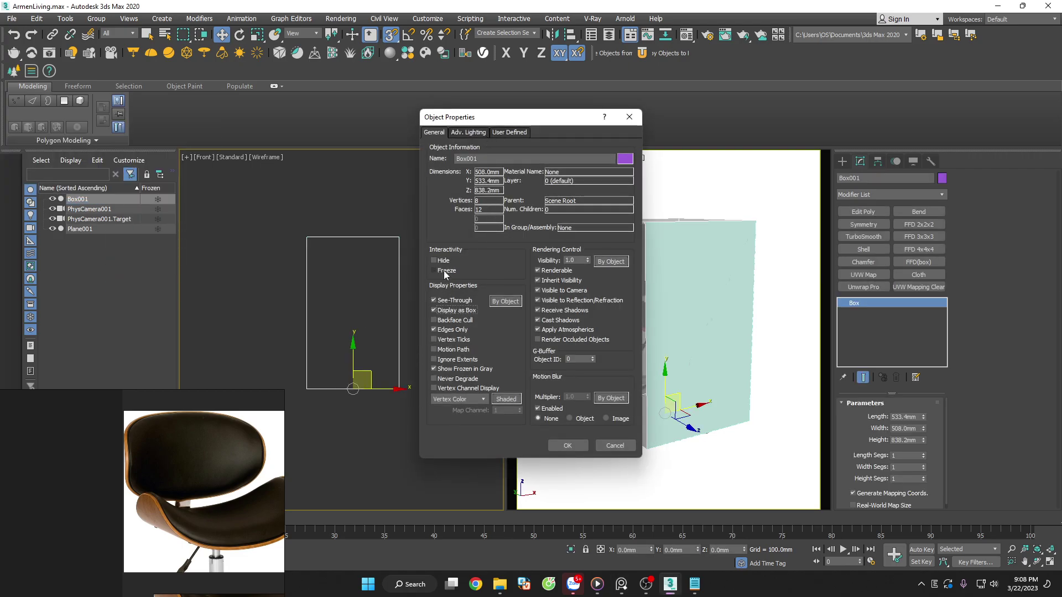
left_click(446, 274)
left_click(555, 441)
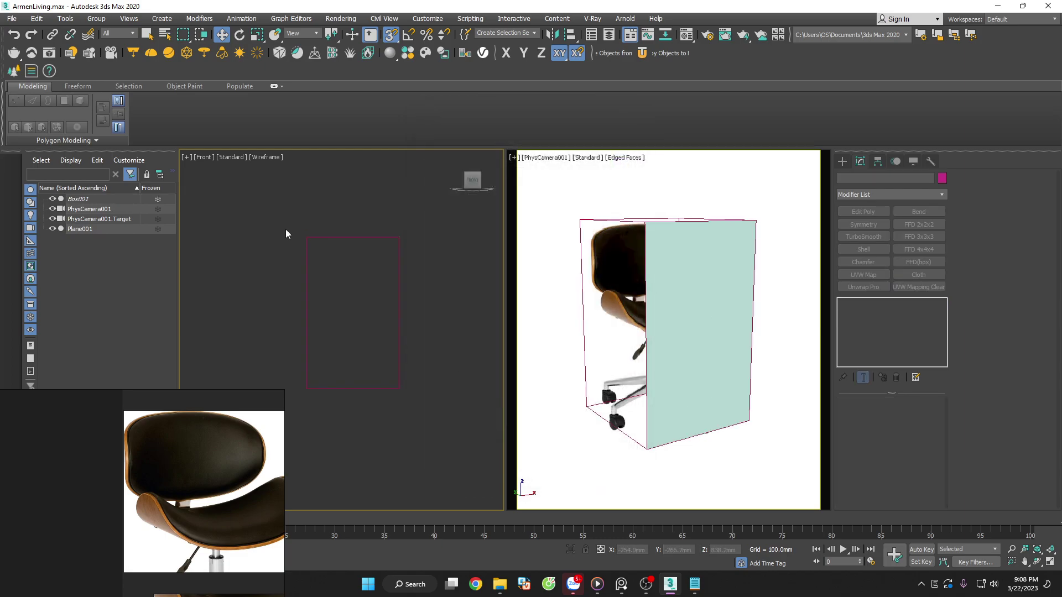
Select the plane in a shaded angled view and try sliding it along X
left_click(397, 390)
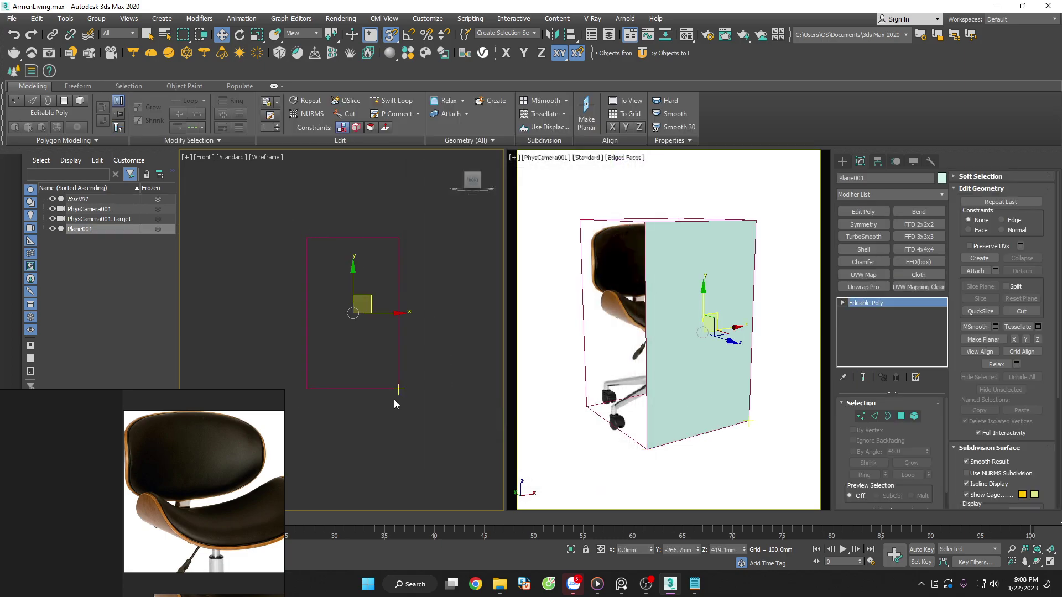
mouse_move(295, 342)
middle_mouse_down("alt")
mouse_move(367, 370)
mouse_move(388, 355)
middle_mouse_up("alt")
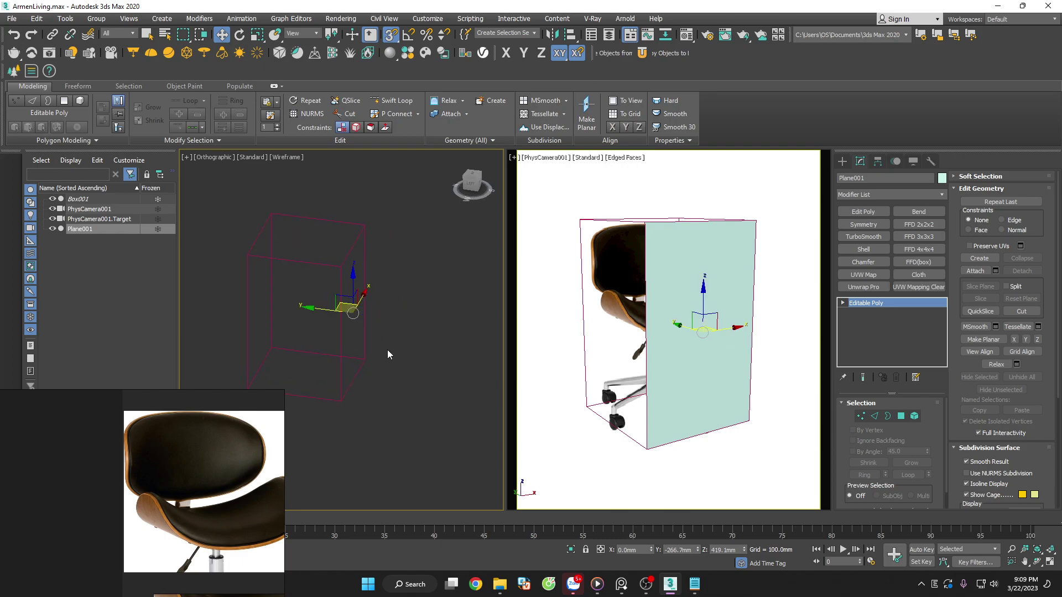
key("F3")
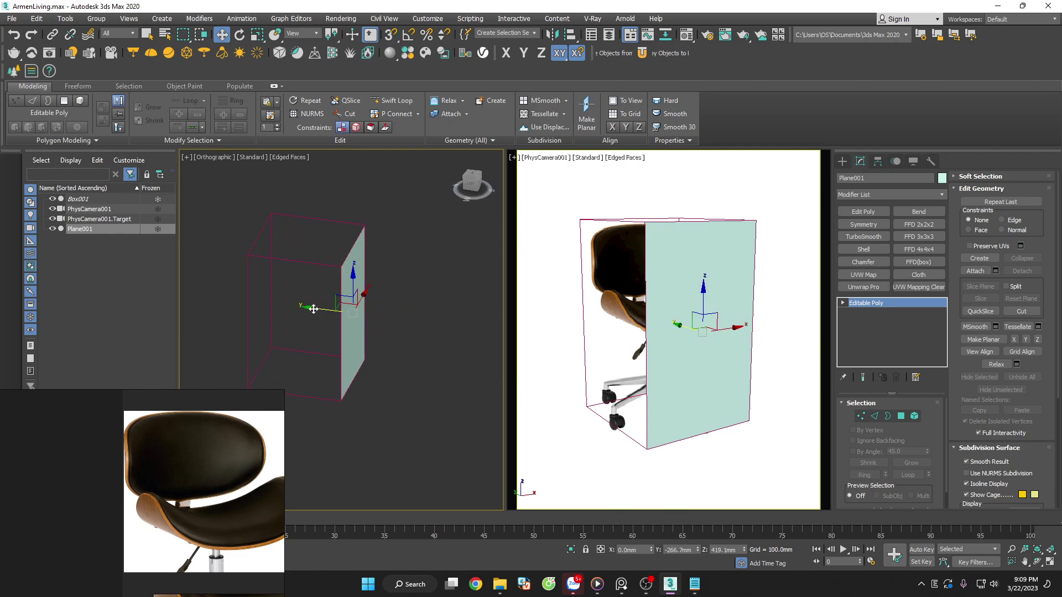
mouse_move(313, 311)
left_mouse_down()
mouse_move(257, 267)
mouse_move(302, 287)
mouse_move(254, 261)
left_mouse_up()
left_click(348, 302)
middle_click_drag(254, 261, 308, 296, "alt")
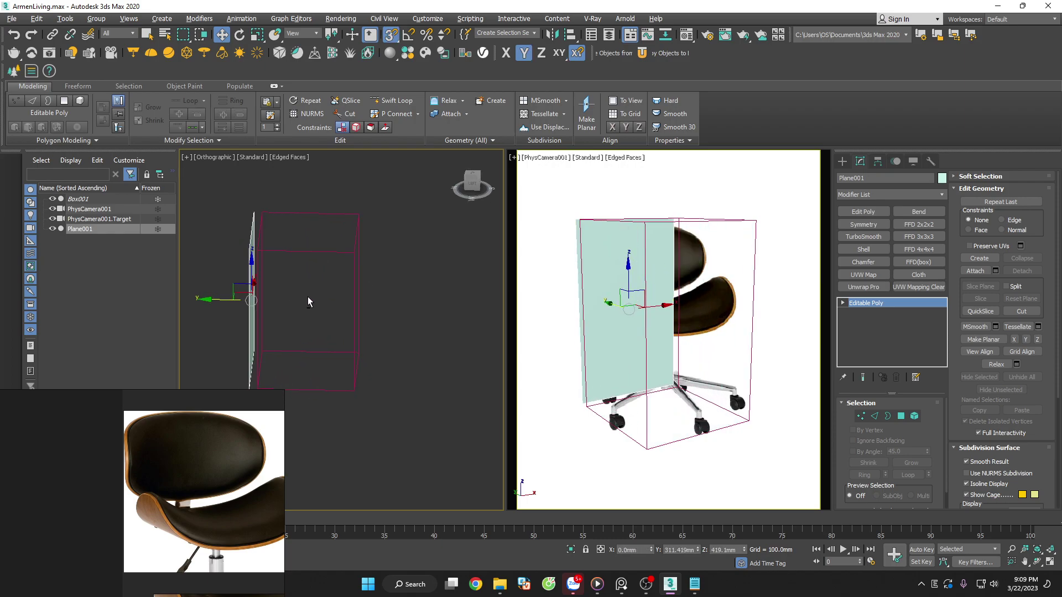
key("l")
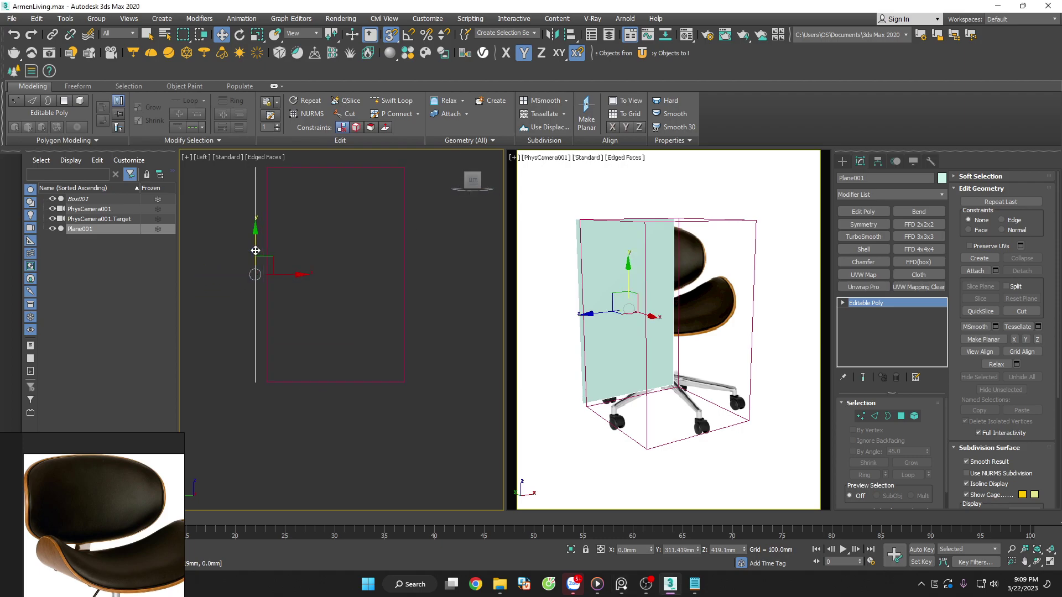
key("F5")
left_click_drag(255, 274, 268, 383)
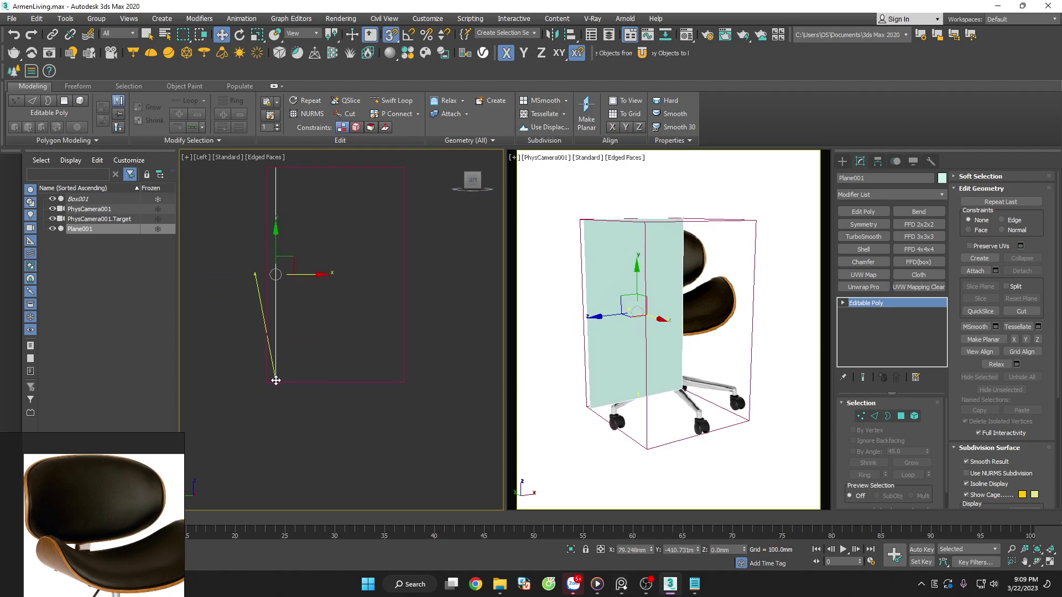
right_click(271, 382)
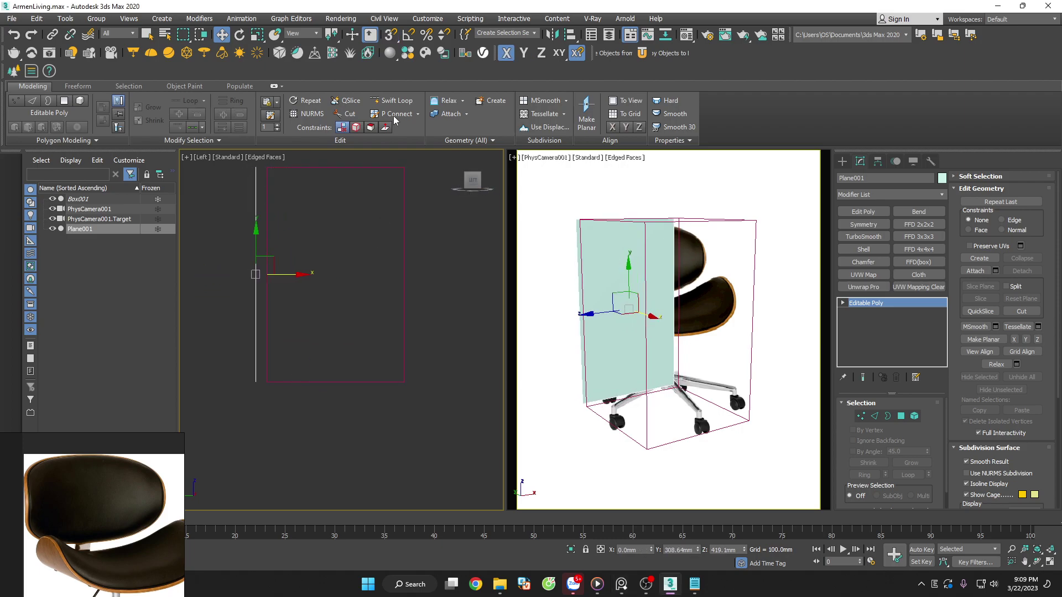
Snap the plane flush to the box's opposite side and make it see-through
right_click(407, 36)
left_click(601, 215)
left_click_drag(256, 275, 273, 382)
middle_click_drag(272, 383, 338, 367, "alt")
key("alt+x")
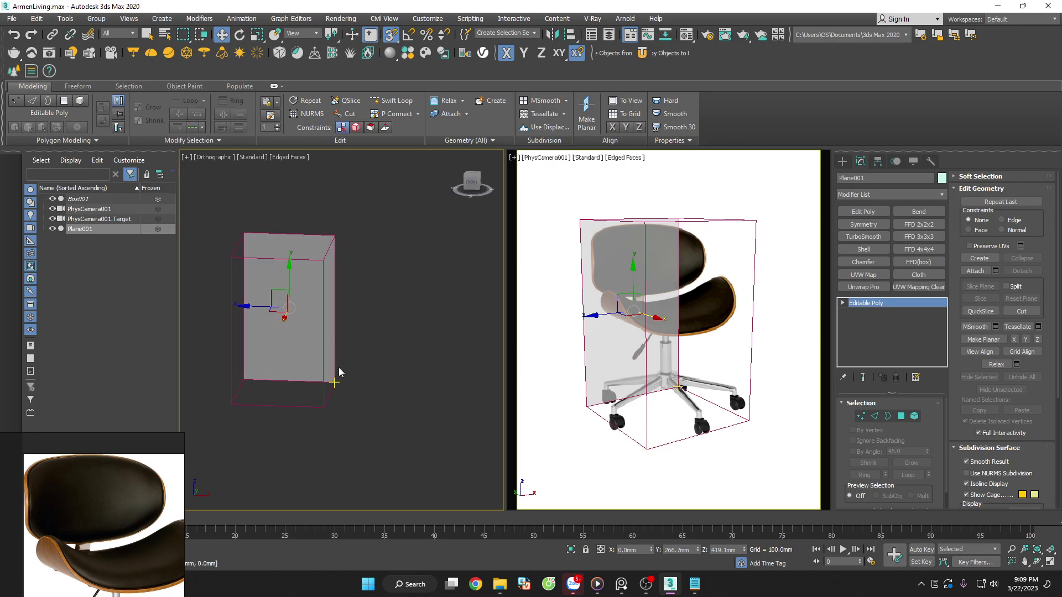
In Front view, select the plane's bottom vertices and drag them up to shorten it
key("f")
middle_click_drag(720, 417, 725, 422)
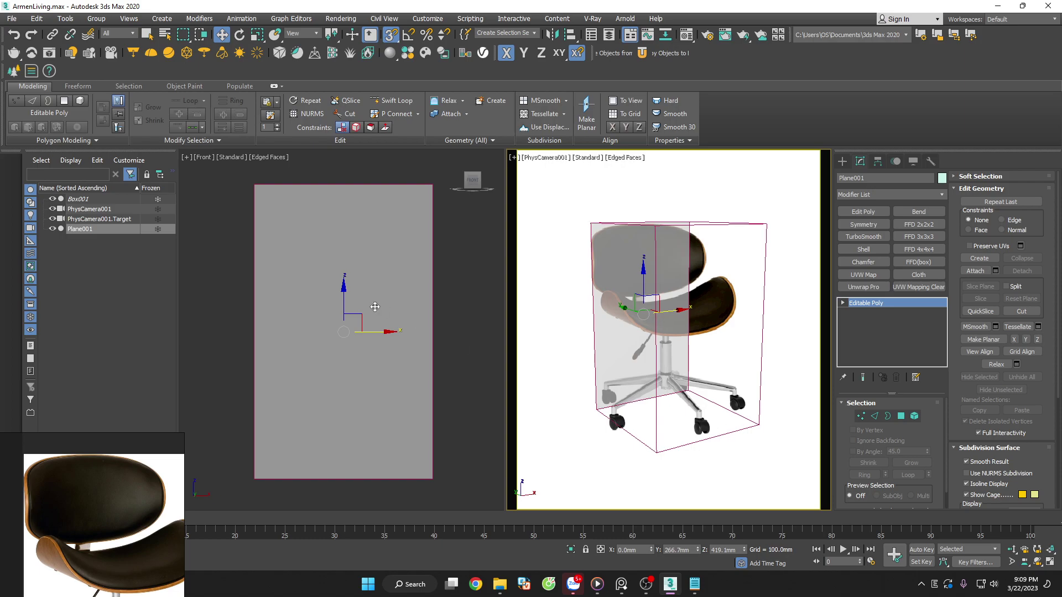
left_click_drag(375, 300, 443, 300)
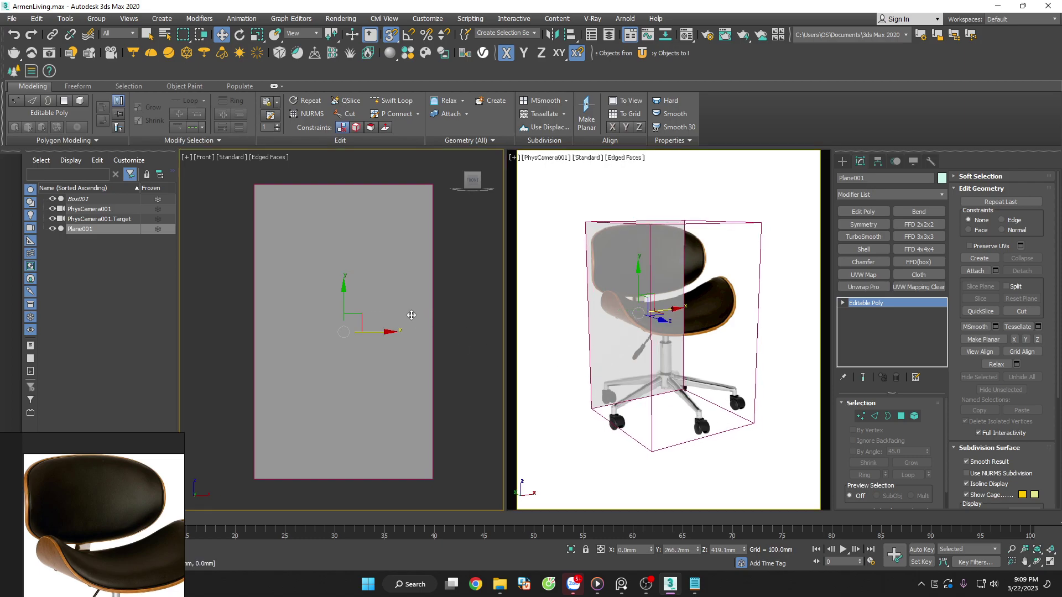
key("ctrl+z")
key("1")
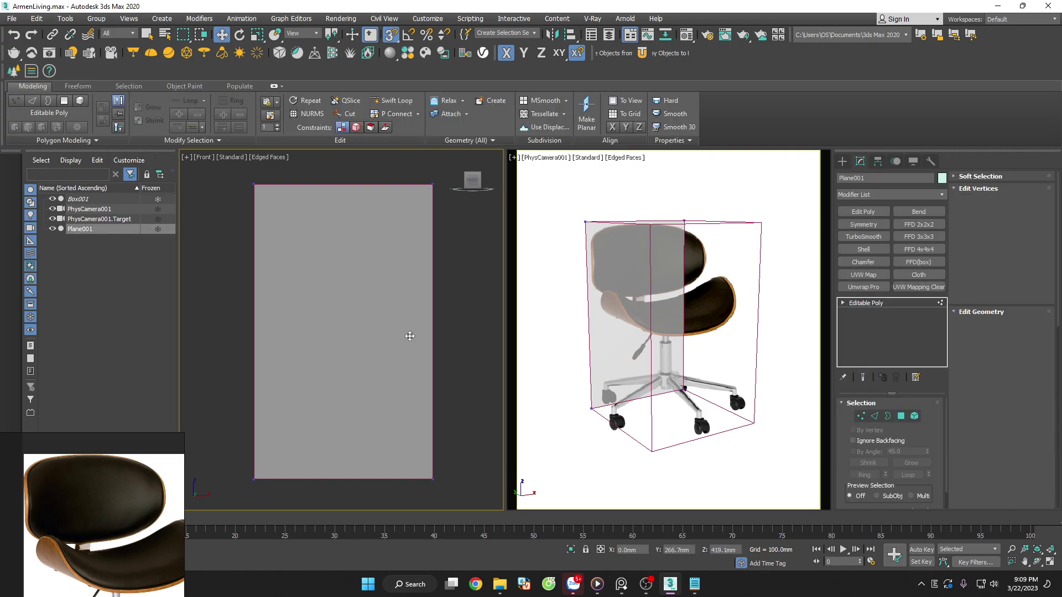
left_click_drag(472, 438, 235, 497)
left_click_drag(355, 479, 356, 306)
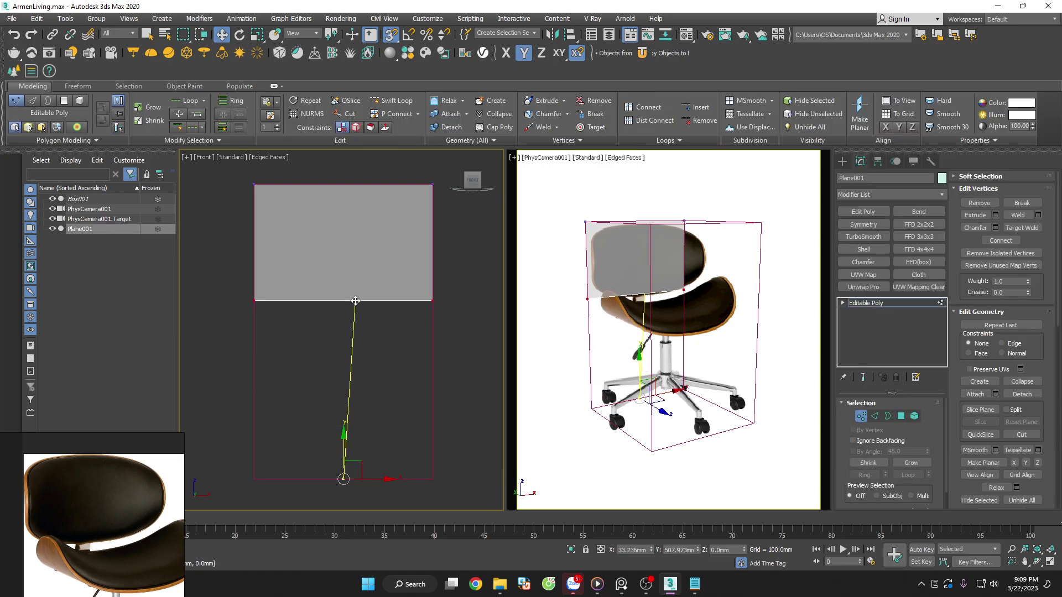
scroll(388, 403, "down", 2)
middle_click_drag(389, 394, 413, 415, "alt")
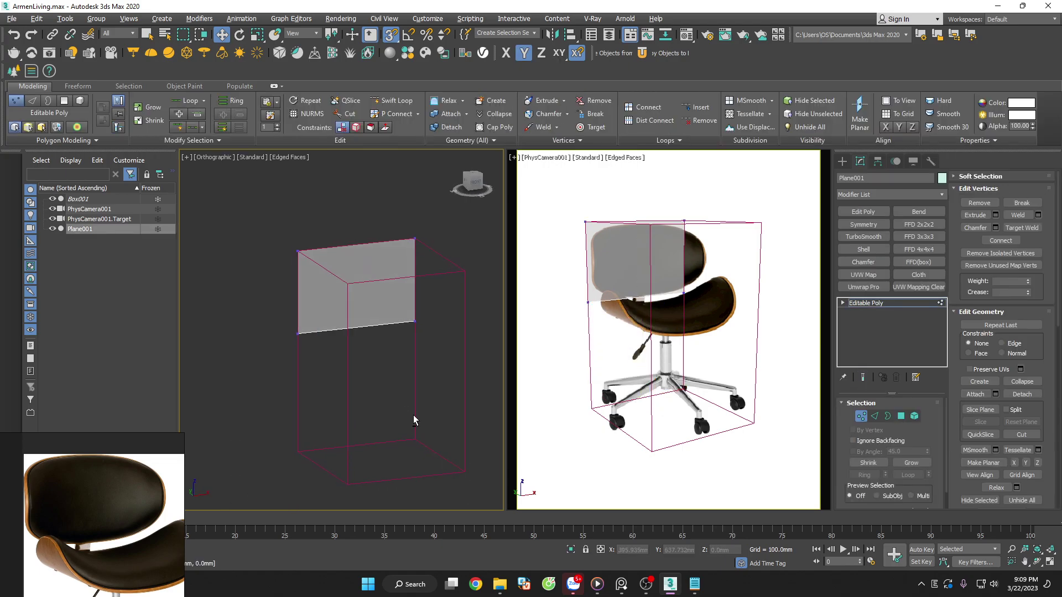
Raise the plane's two bottom vertices slightly, setting its bottom edge to about 512 mm
left_click(860, 416)
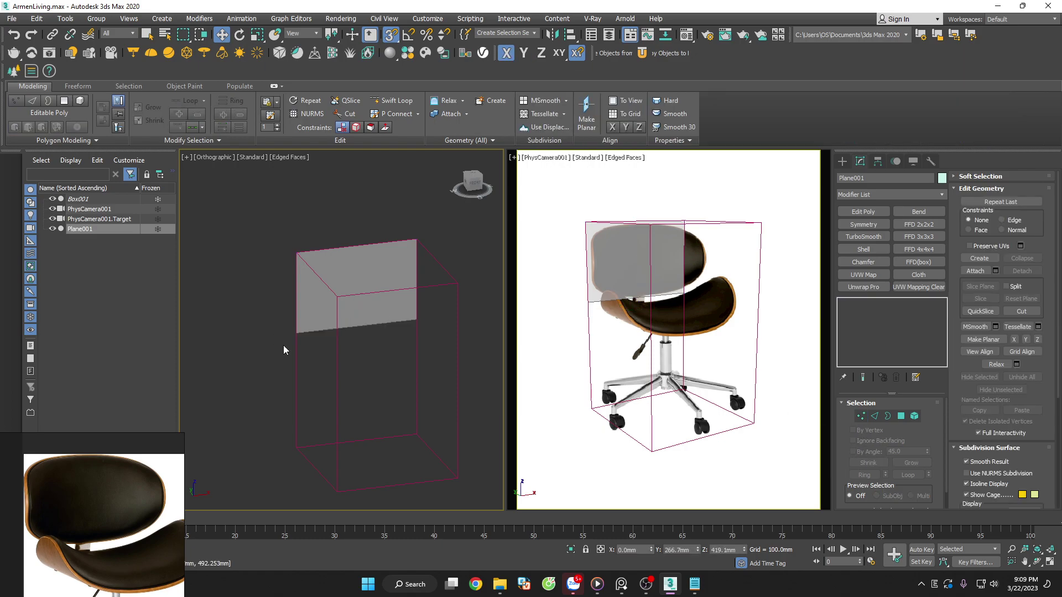
key("f")
key("z")
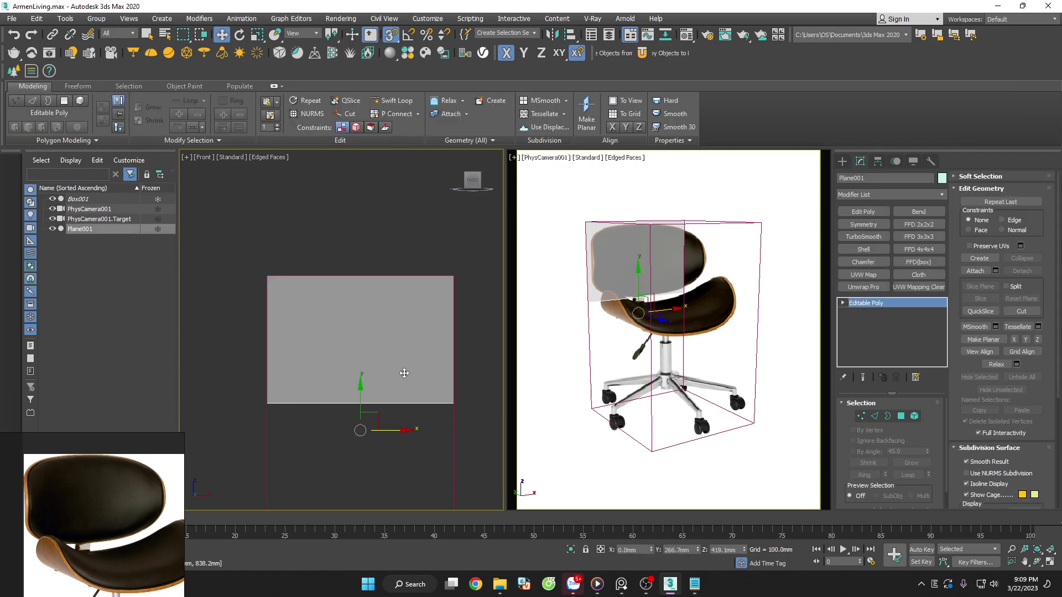
key("1")
middle_click_drag(651, 355, 662, 367)
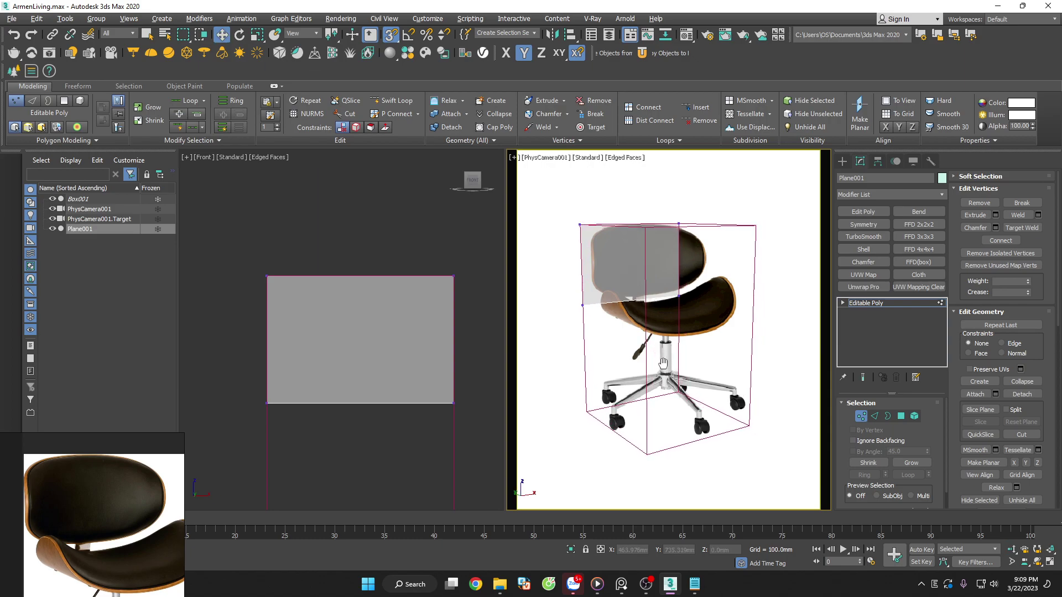
left_click_drag(214, 375, 475, 442)
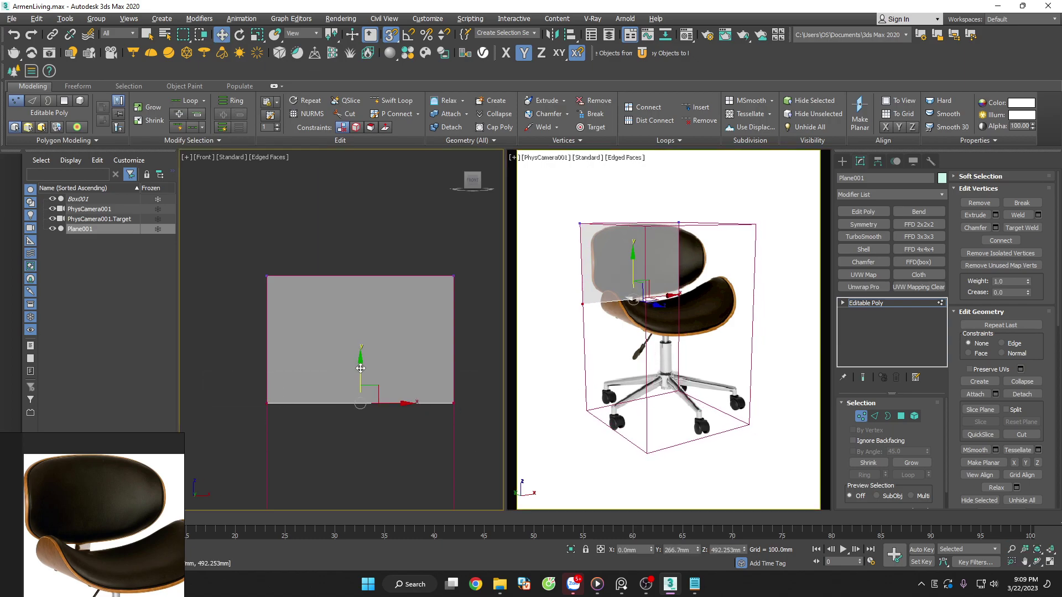
left_click_drag(360, 402, 357, 396)
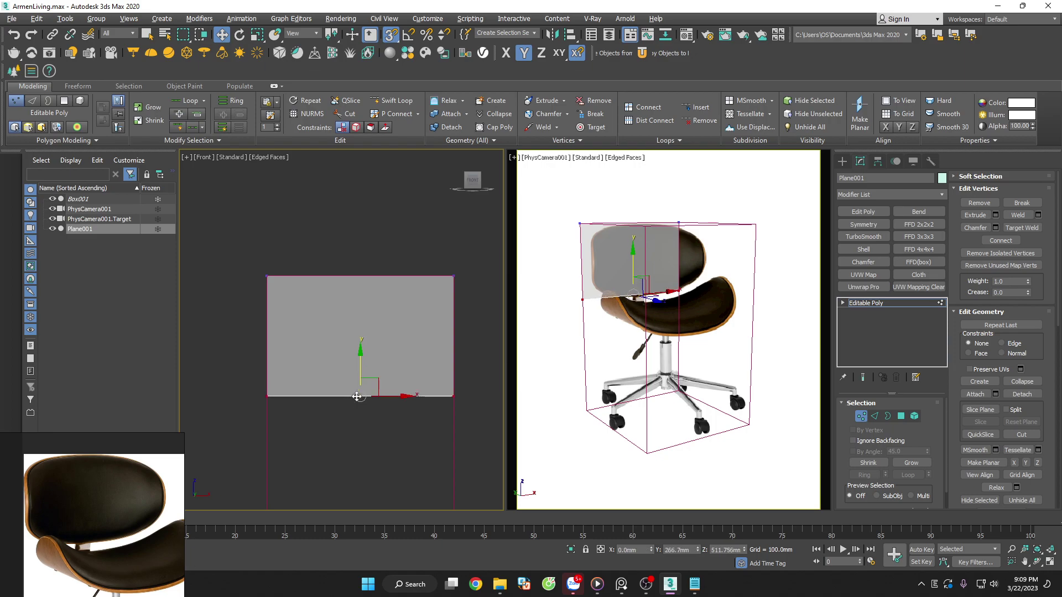
left_click(419, 416)
scroll(387, 438, "down", 2)
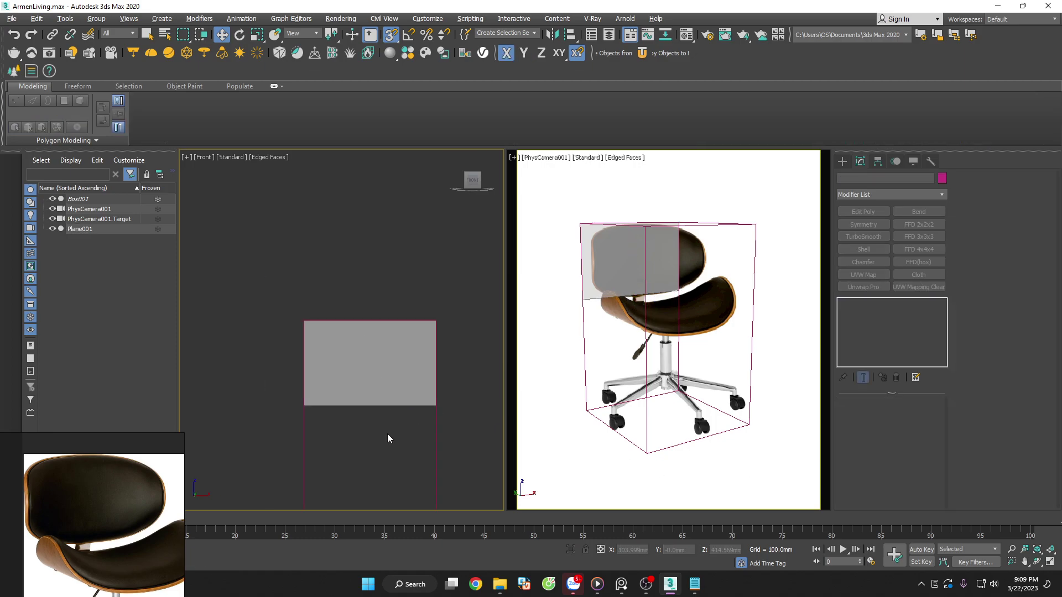
key("t")
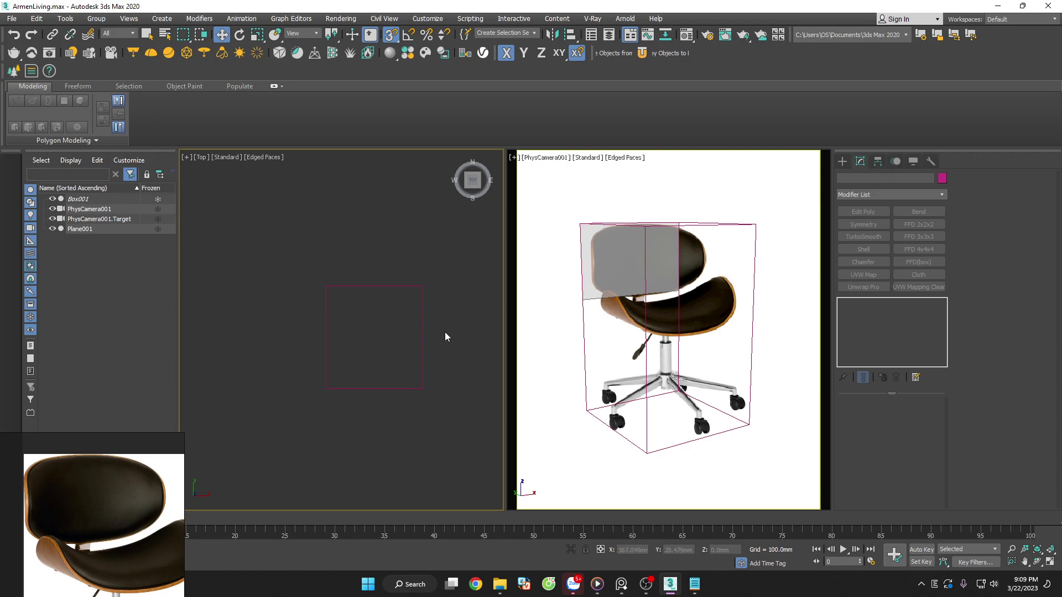
Draw a cylinder (radius 27.398, height 220.547 mm) and zero its X and Y position
left_click(842, 161)
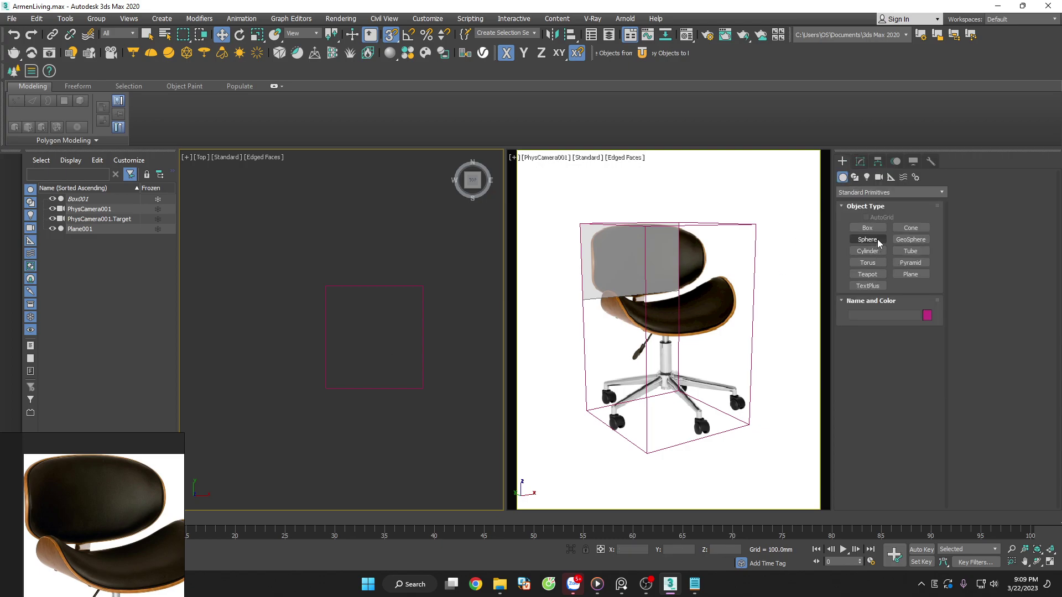
left_click(867, 251)
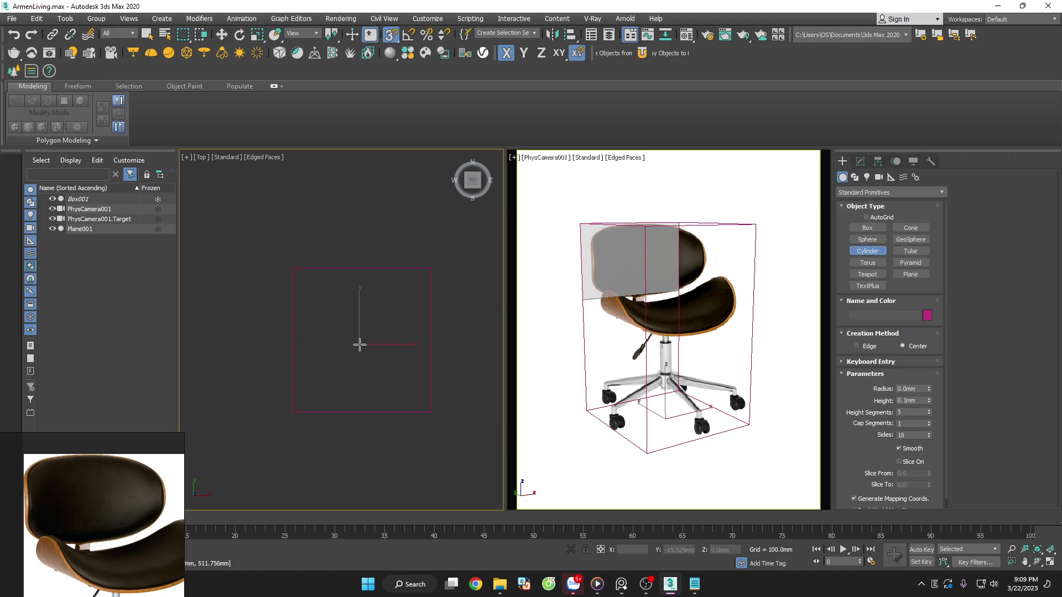
left_click_drag(360, 344, 360, 337)
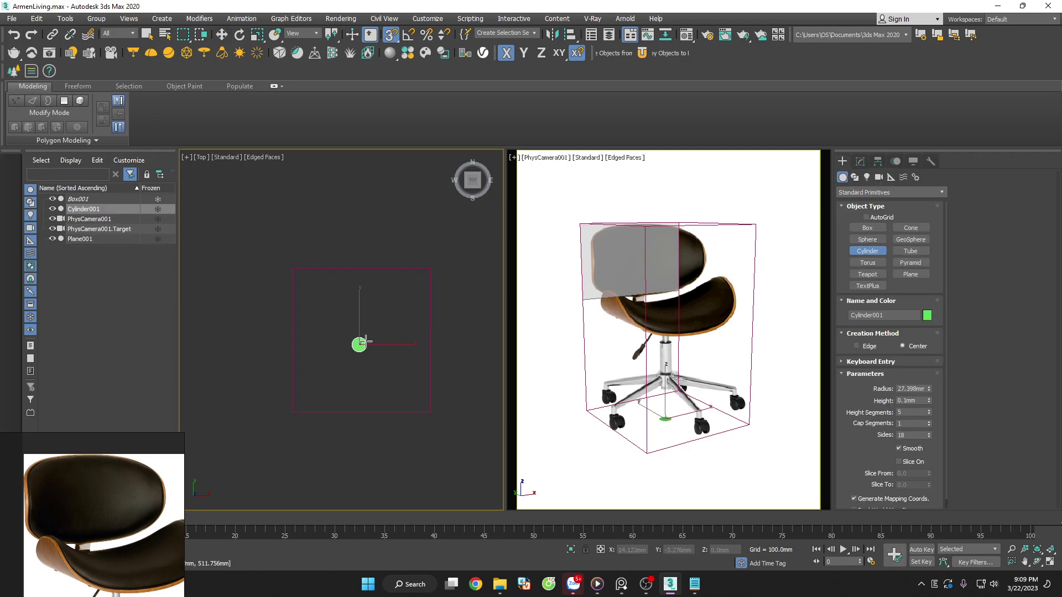
left_click(366, 282)
right_click(393, 357)
key("f")
key("z")
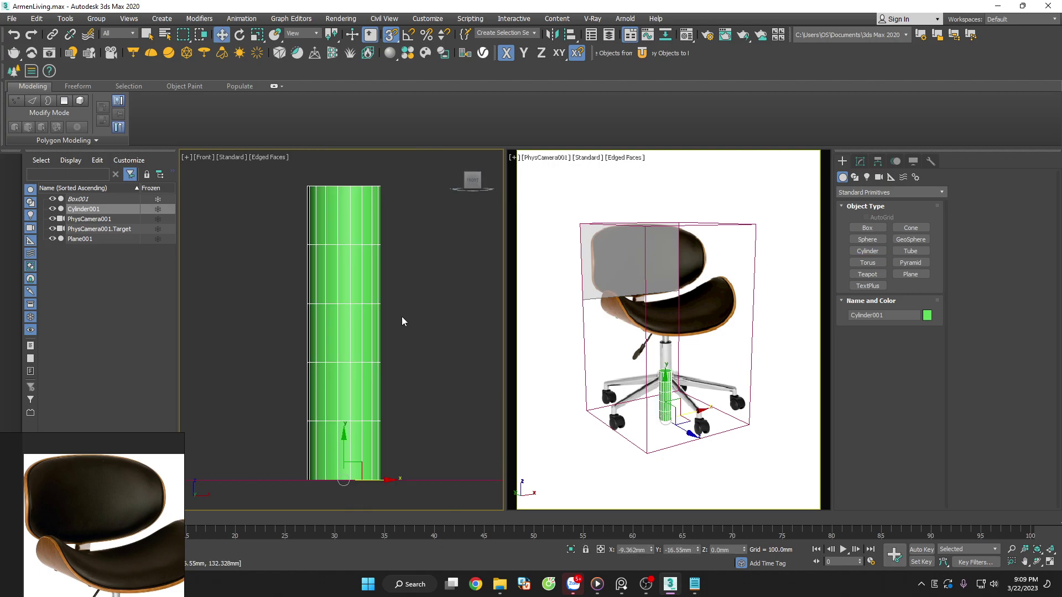
key("t")
key("z")
right_click(651, 549)
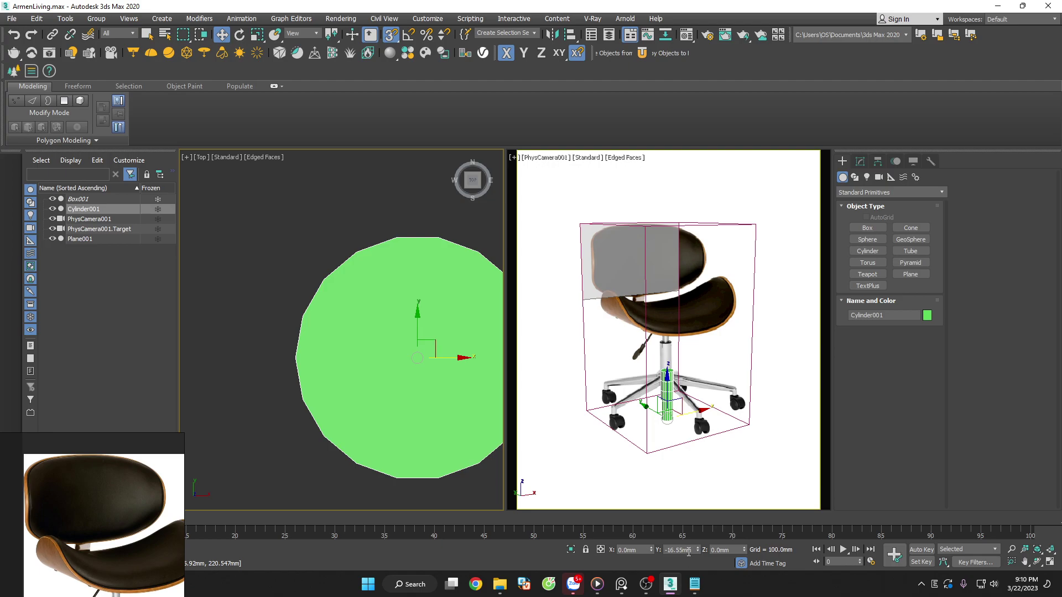
right_click(697, 549)
key("f")
key("z")
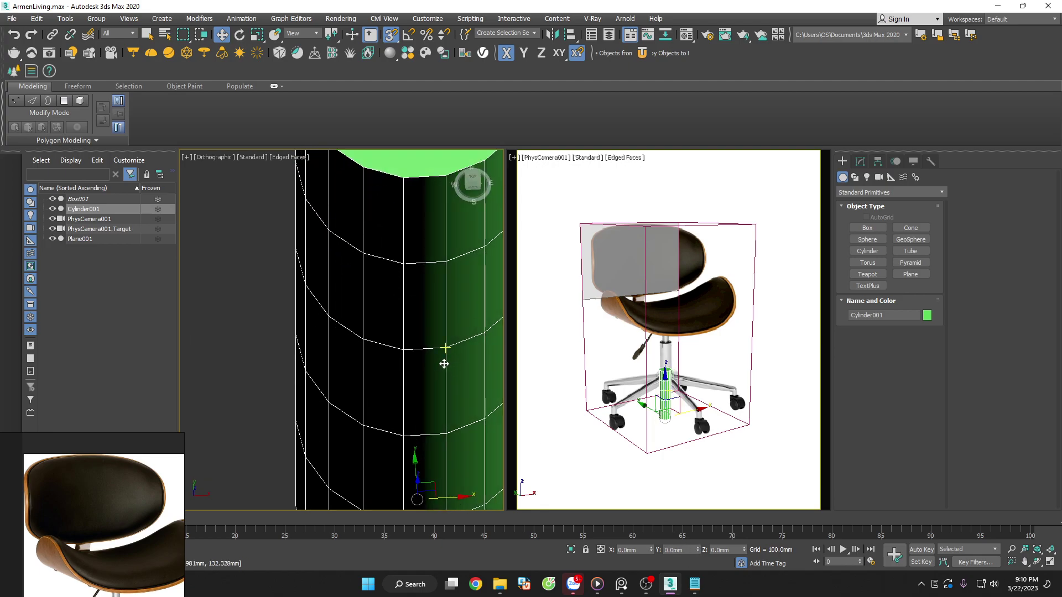
Set the cylinder's Sides to 32
left_click(860, 162)
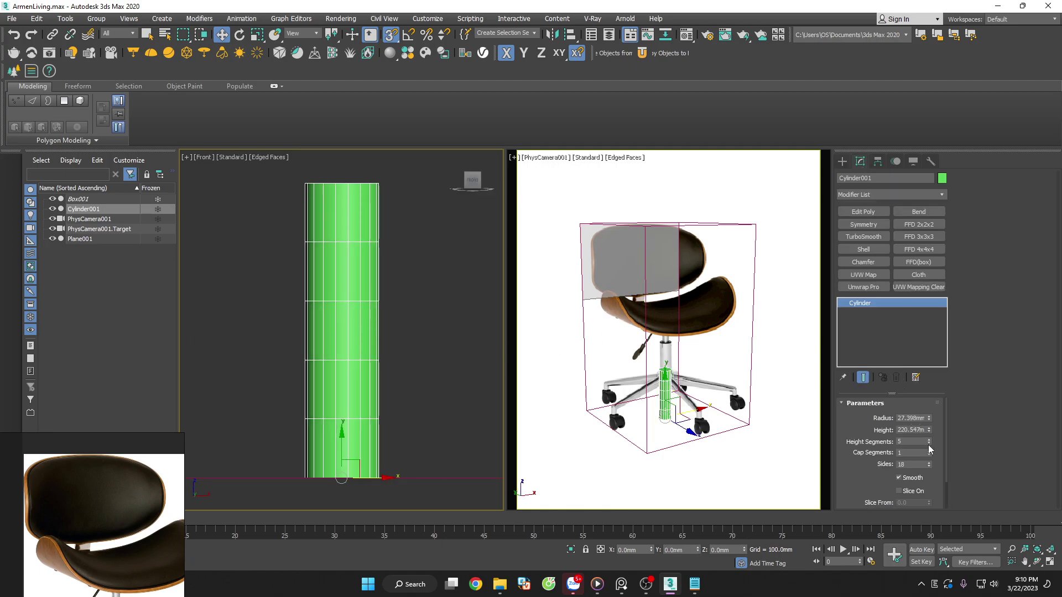
right_click(928, 463)
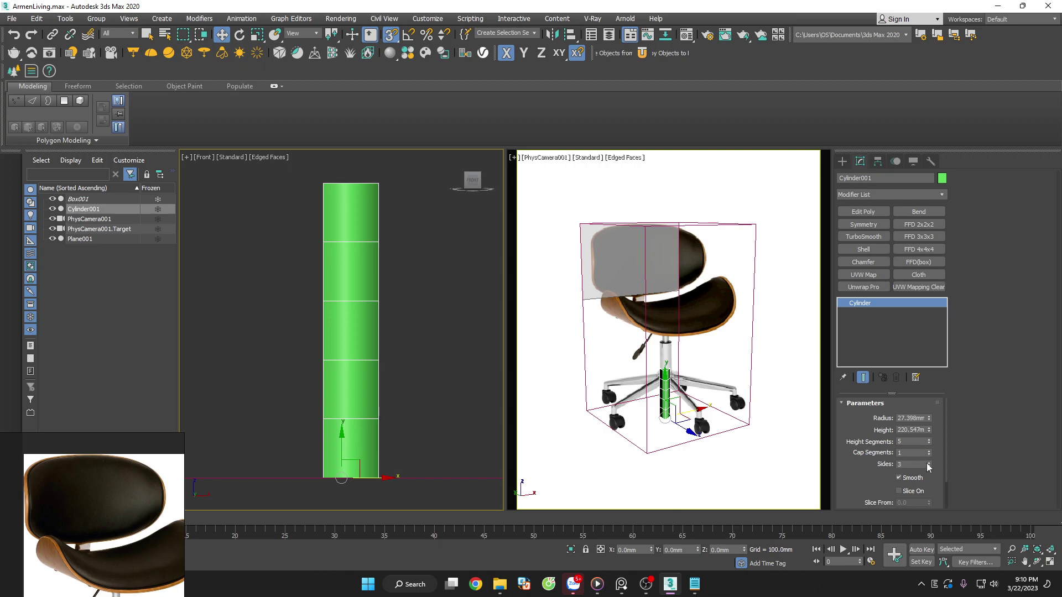
left_click_drag(918, 465, 879, 466)
key("Return")
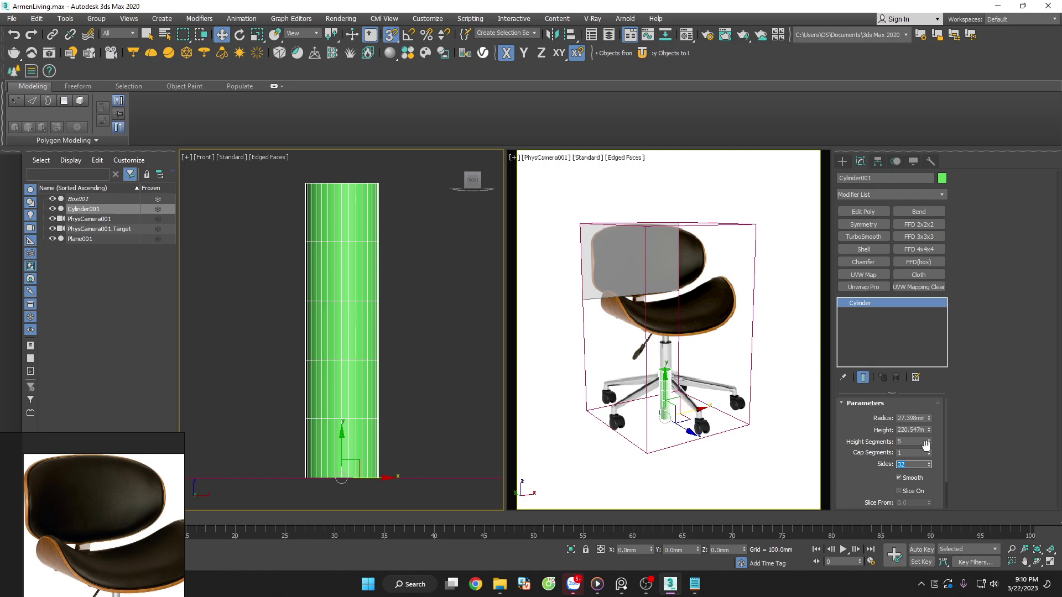
Convert the gas-lift cylinder to an Editable Poly
right_click(851, 303)
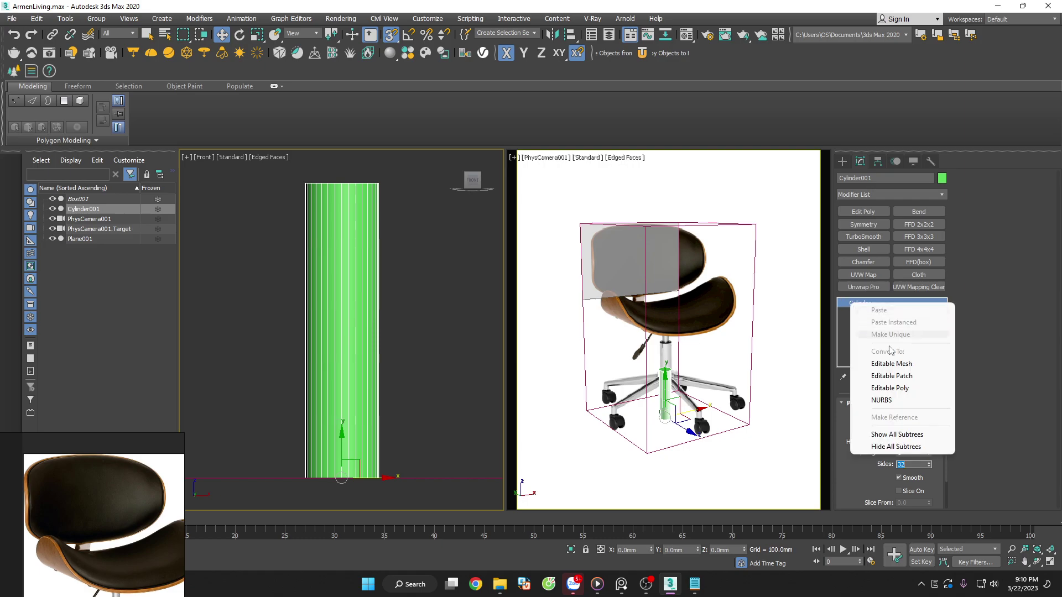
left_click(901, 389)
left_click(379, 271)
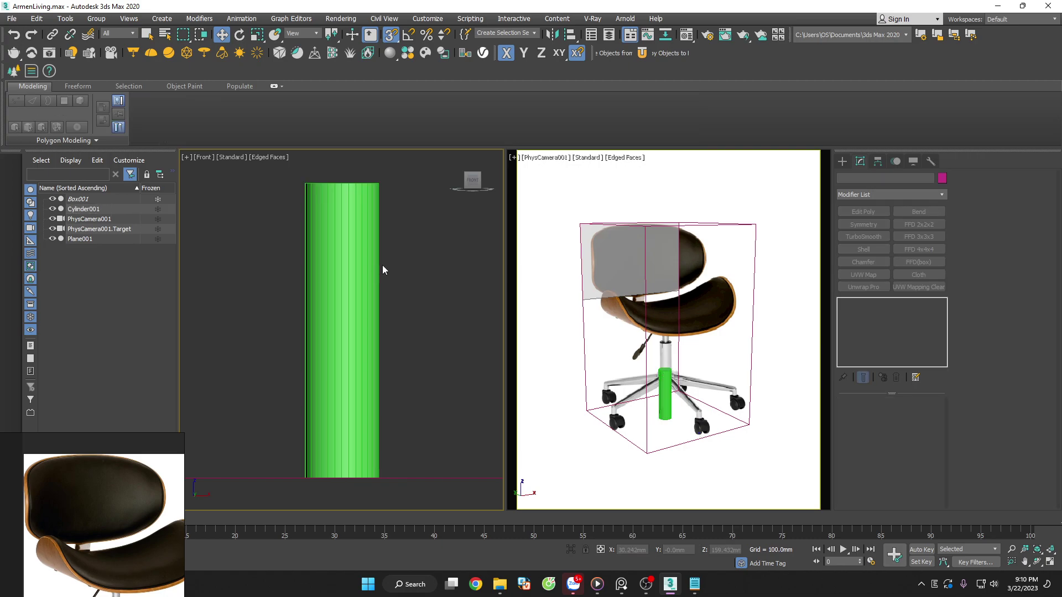
left_click(382, 270)
Raise the cylinder's top vertex ring to lengthen the column
key("1")
left_click_drag(394, 166, 320, 217)
scroll(417, 307, "down", 4)
scroll(413, 265, "up", 2)
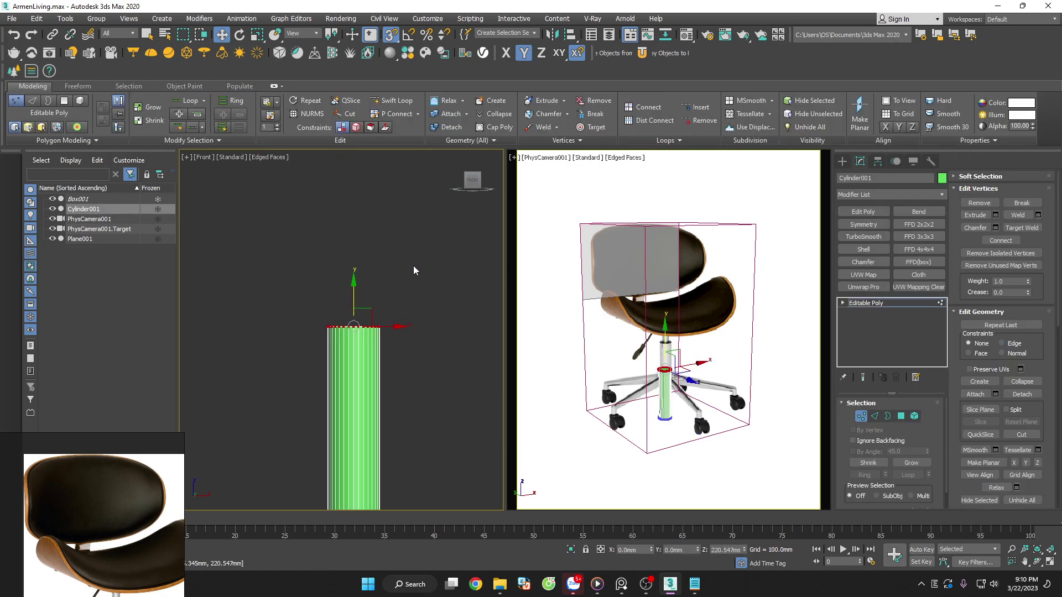
left_click_drag(353, 295, 437, 155)
left_click(433, 230)
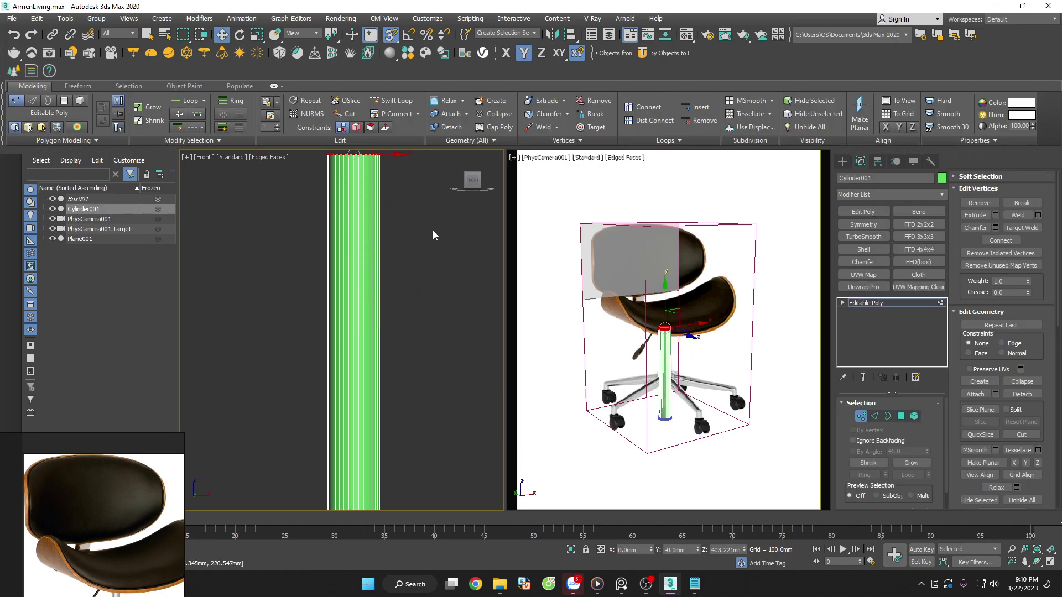
Select the cylinder's bottom vertex ring, then exit vertex editing and reselect the cylinder
scroll(429, 260, "down", 2)
scroll(429, 264, "down", 2)
mouse_move(376, 332)
left_mouse_down()
mouse_move(443, 376)
mouse_move(476, 216)
left_mouse_up()
scroll(404, 378, "up", 3)
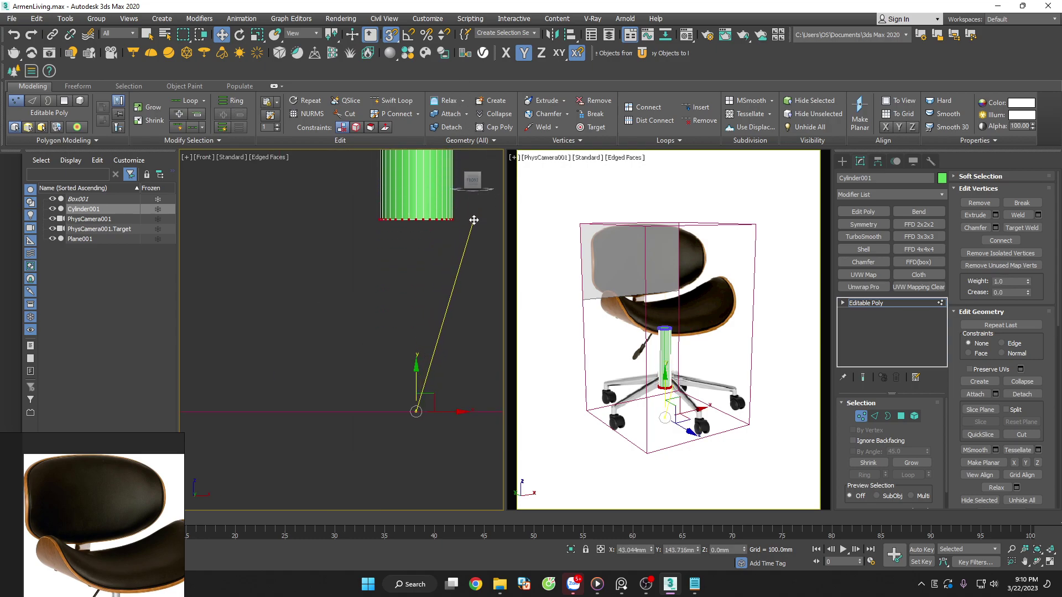
scroll(476, 343, "down", 2)
left_click(861, 416)
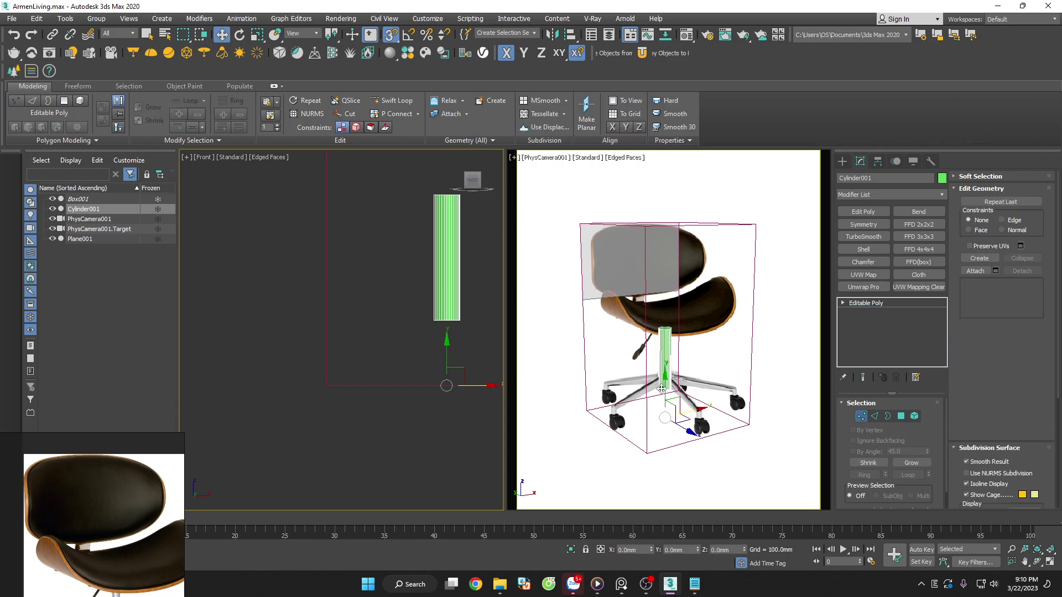
left_click(478, 292)
left_click(450, 309)
Recentre the cylinder in Top view and show the Standard Primitives object types
key("t")
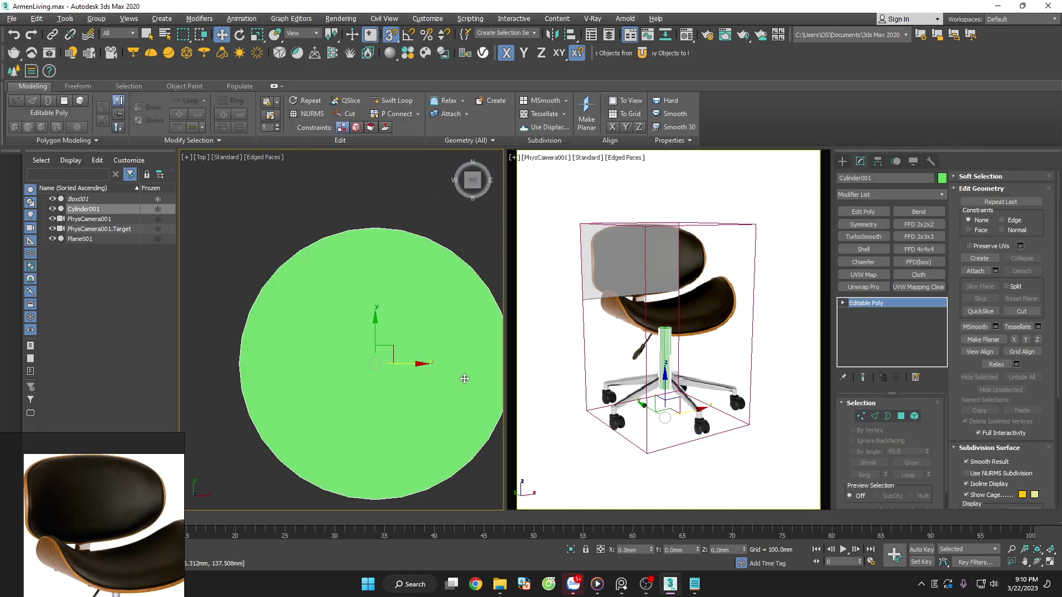
scroll(440, 361, "down", 3)
middle_click_drag(437, 407, 446, 383)
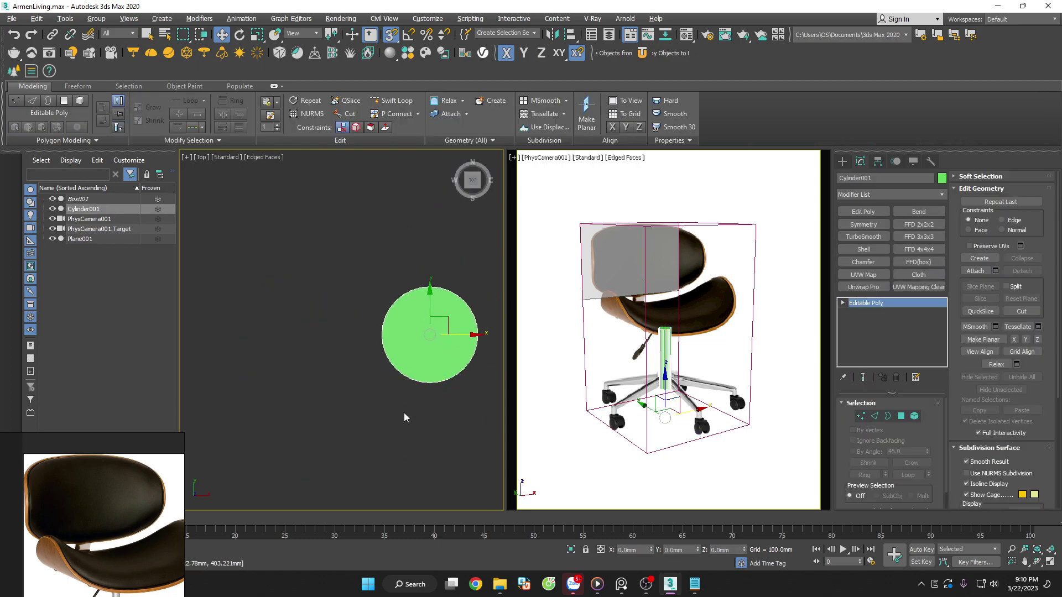
scroll(413, 410, "down", 2)
scroll(413, 410, "up", 1)
scroll(403, 412, "down", 2)
mouse_move(403, 413)
middle_mouse_down()
mouse_move(430, 347)
mouse_move(406, 348)
middle_mouse_up()
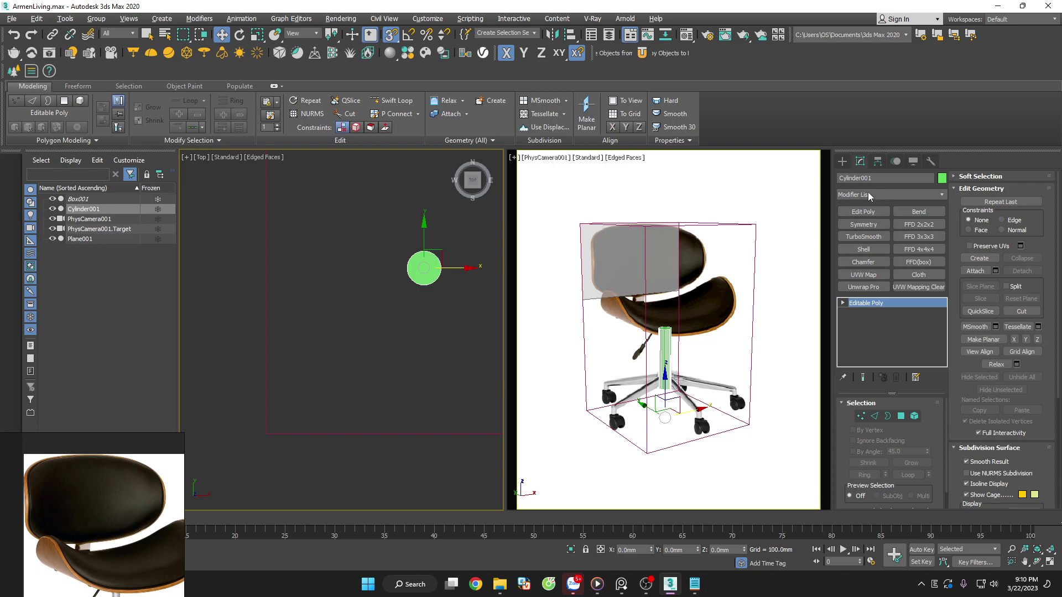
left_click(842, 160)
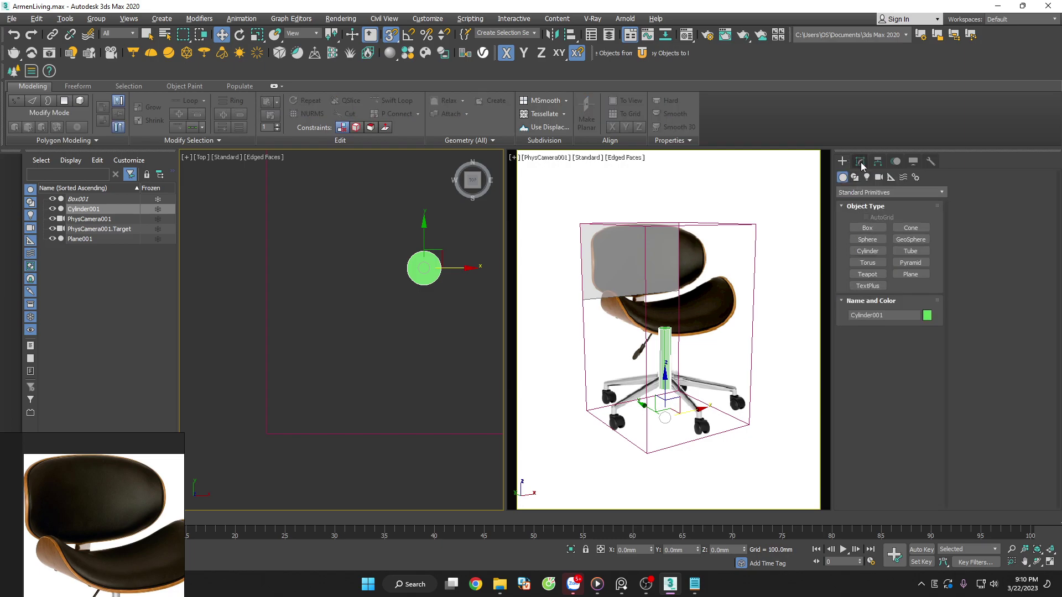
Draw a thin box, 238.99 x 20.961 x 49.016 mm, in Top view below the cylinder
left_click(866, 227)
left_click_drag(417, 284, 430, 432)
left_click(425, 403)
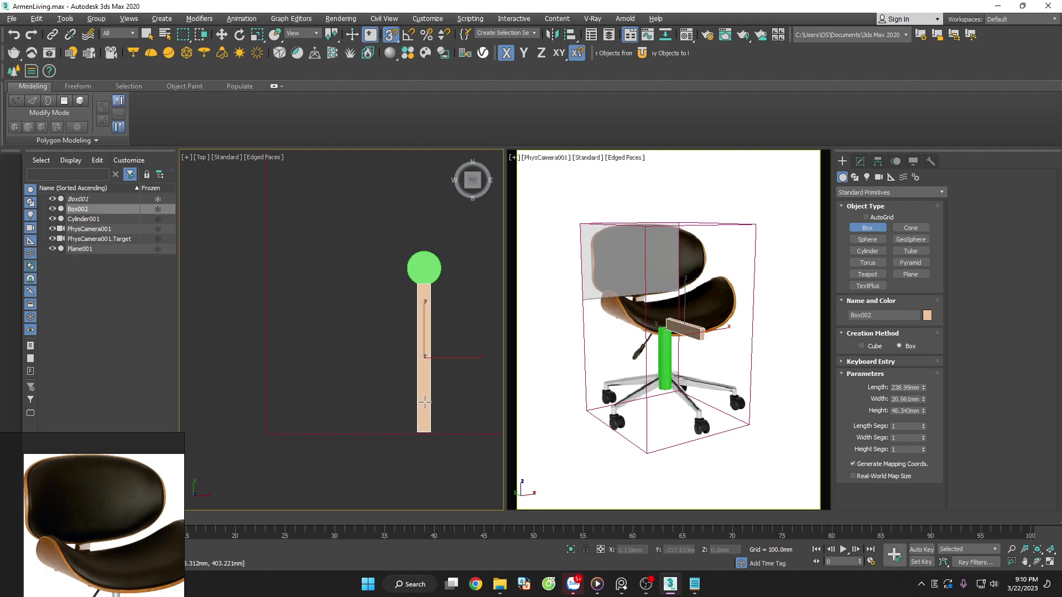
key("w")
Move the box in Front view so it sits at the cylinder's base
middle_click_drag(443, 390, 449, 337, "alt")
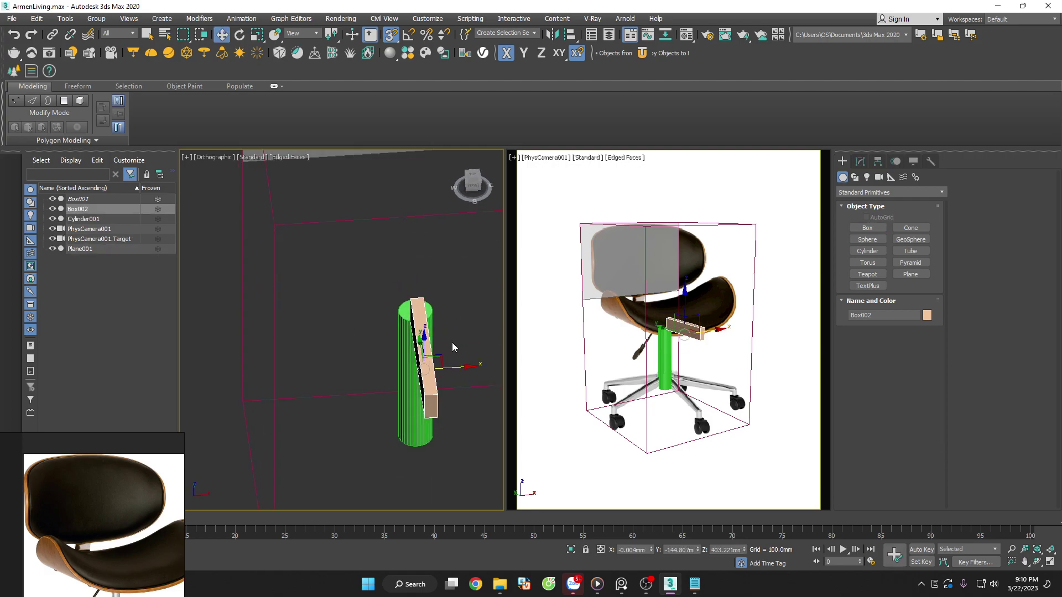
key("f")
scroll(455, 343, "down", 2)
scroll(449, 355, "down", 1)
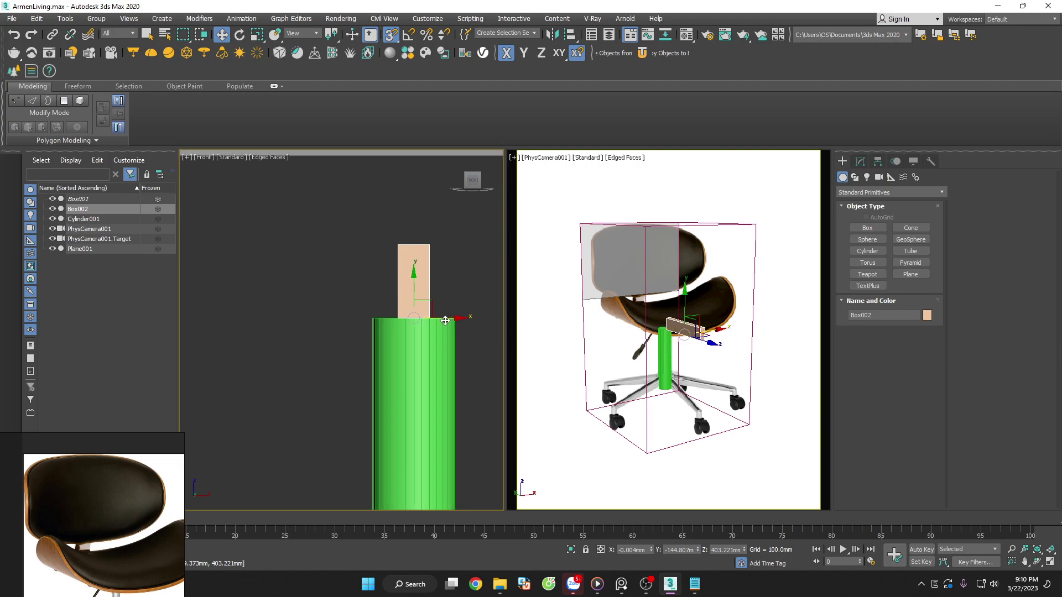
scroll(430, 311, "up", 2)
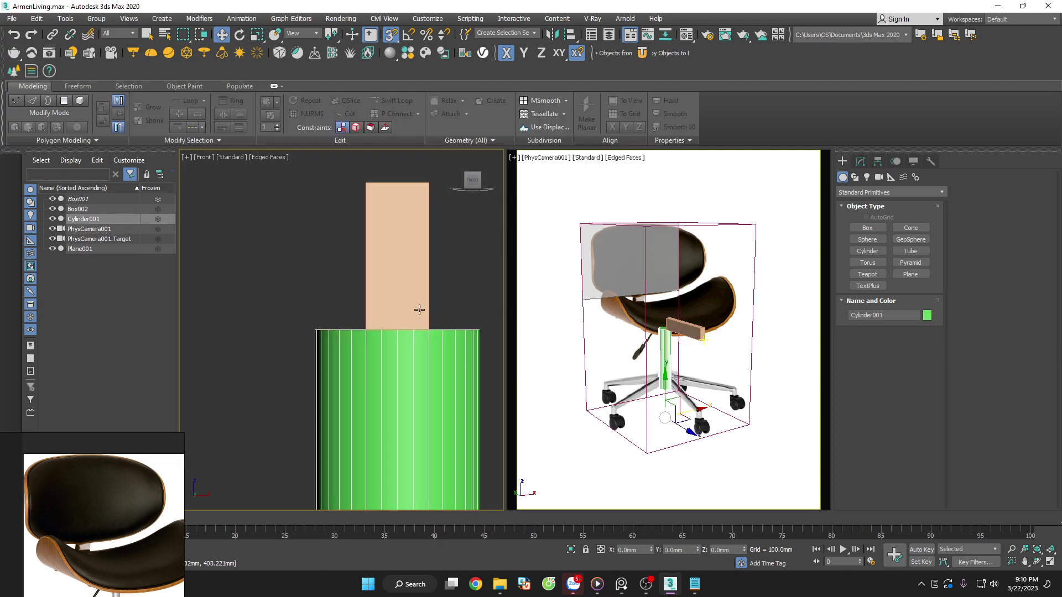
mouse_move(392, 331)
left_mouse_down()
mouse_move(424, 331)
mouse_move(400, 330)
mouse_move(425, 472)
left_mouse_up()
scroll(407, 299, "down", 5)
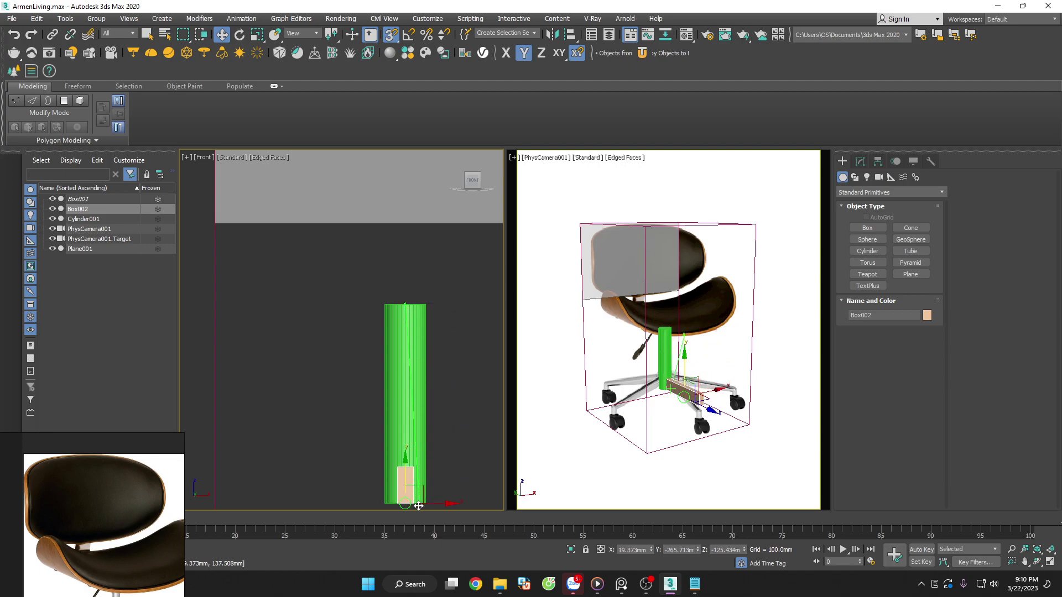
middle_click_drag(434, 473, 521, 462, "alt")
middle_click_drag(462, 411, 411, 333)
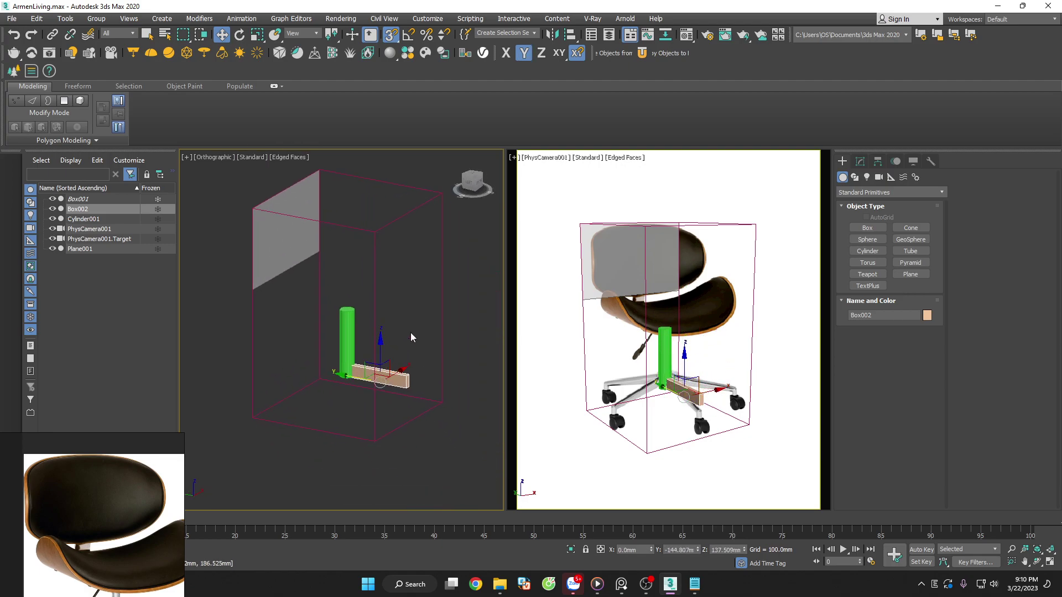
scroll(413, 410, "up", 3)
scroll(413, 410, "up", 2)
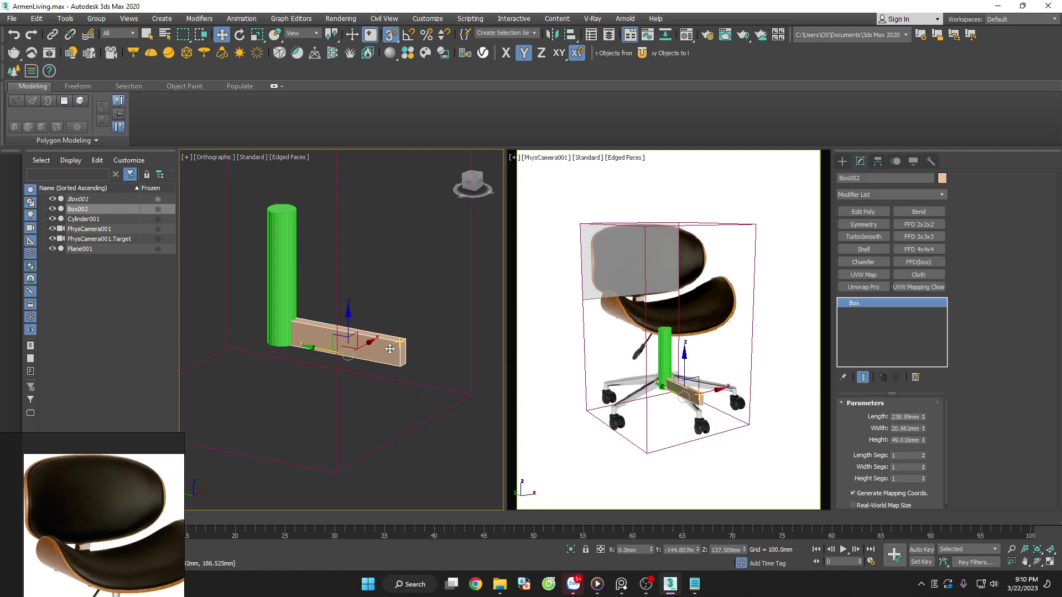
Convert the leg box to an Editable Poly
right_click(861, 303)
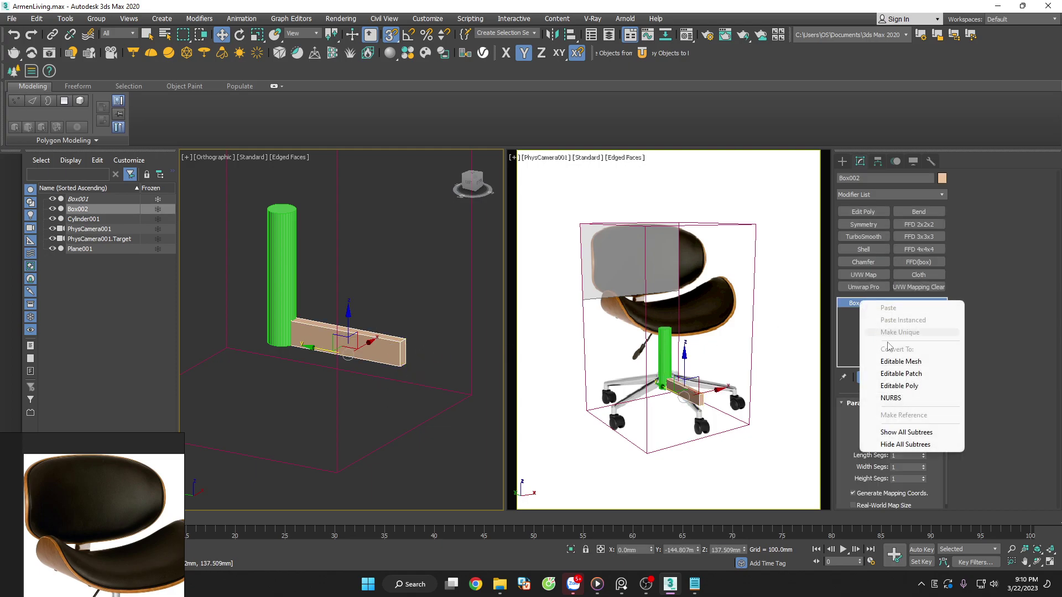
left_click(900, 386)
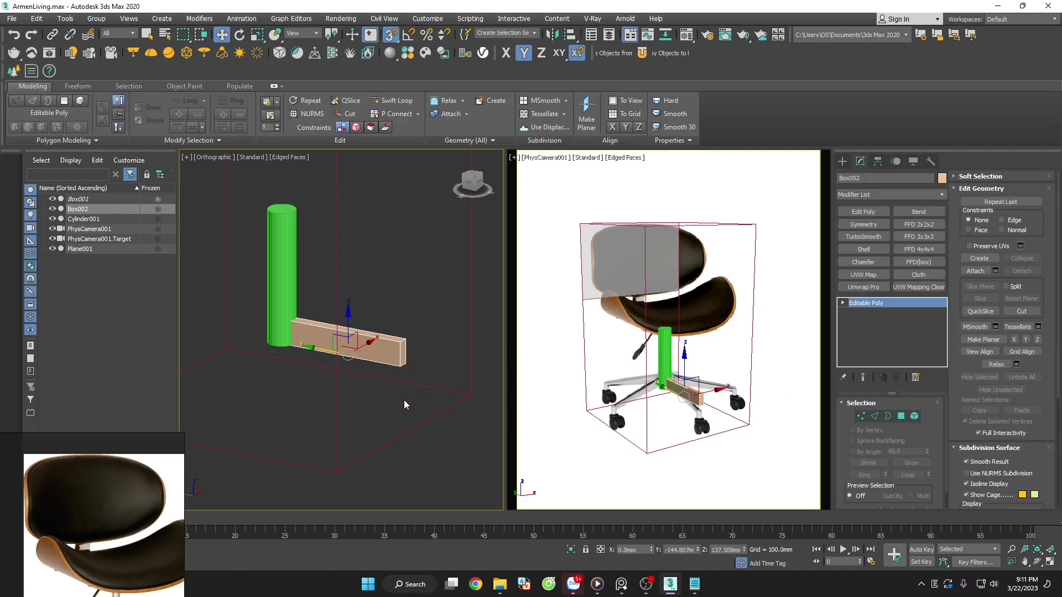
middle_click_drag(403, 400, 411, 430, "alt")
key("t")
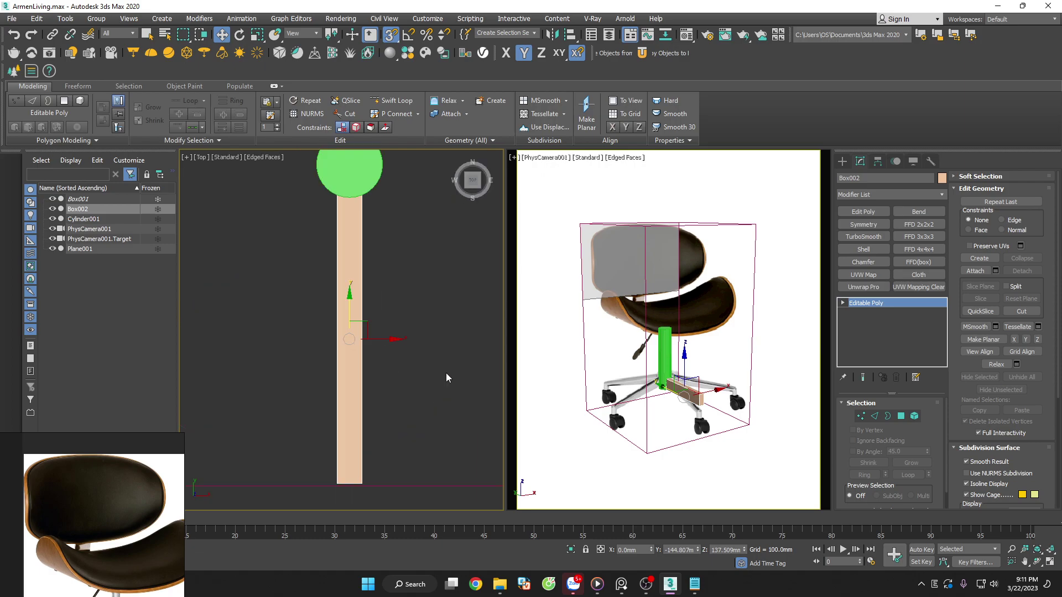
Select the box's outer-end vertices and lower them in Left view so the leg slopes down
key("1")
scroll(408, 415, "up", 5)
mouse_move(443, 398)
left_mouse_down()
mouse_move(402, 419)
mouse_move(422, 365)
left_mouse_up()
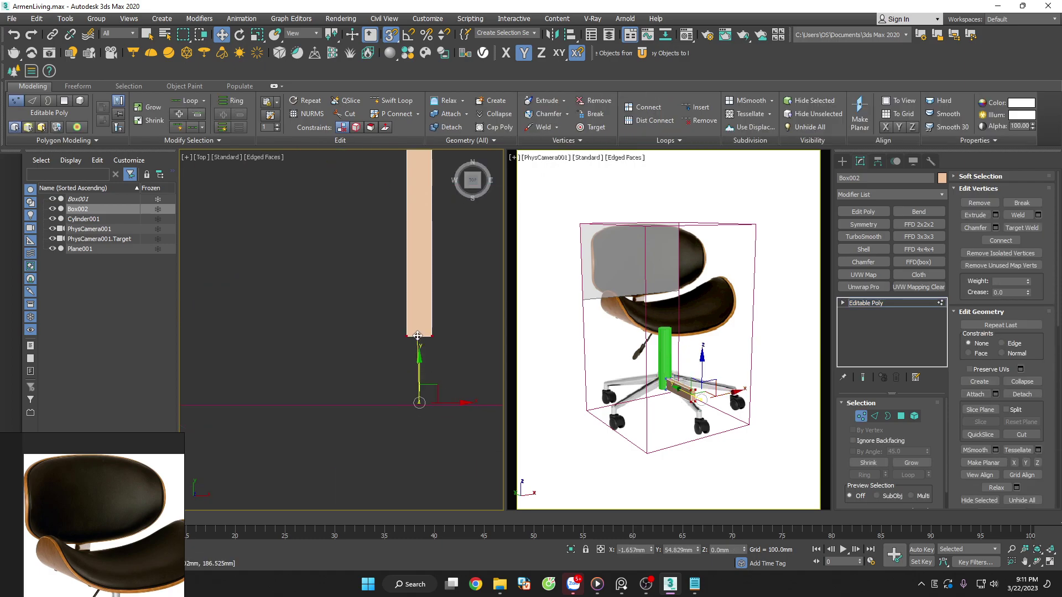
middle_click_drag(423, 365, 476, 315, "alt")
key("f")
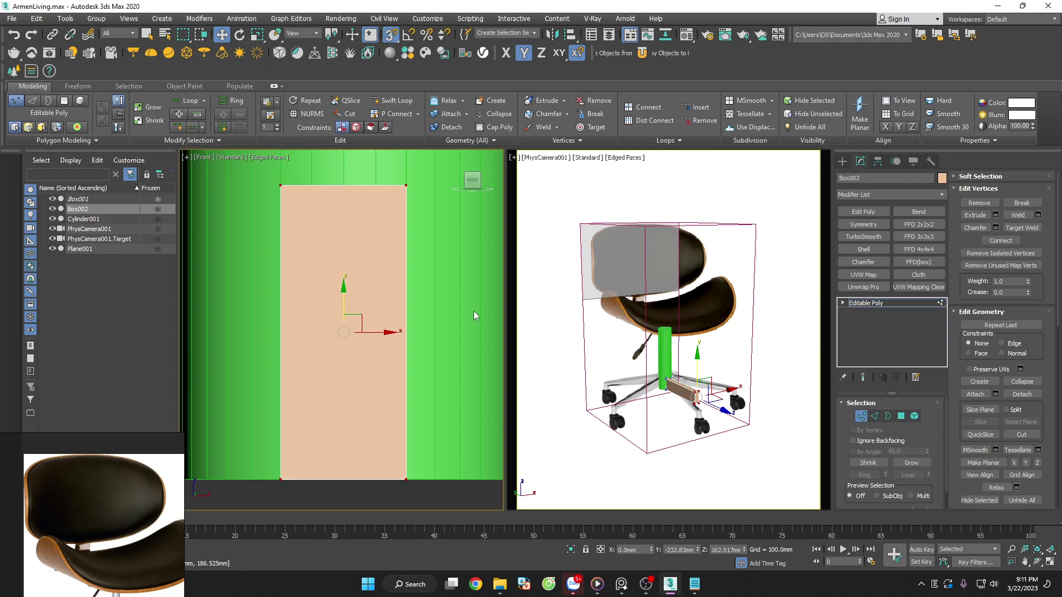
scroll(474, 311, "down", 3)
middle_click_drag(427, 380, 536, 376, "alt")
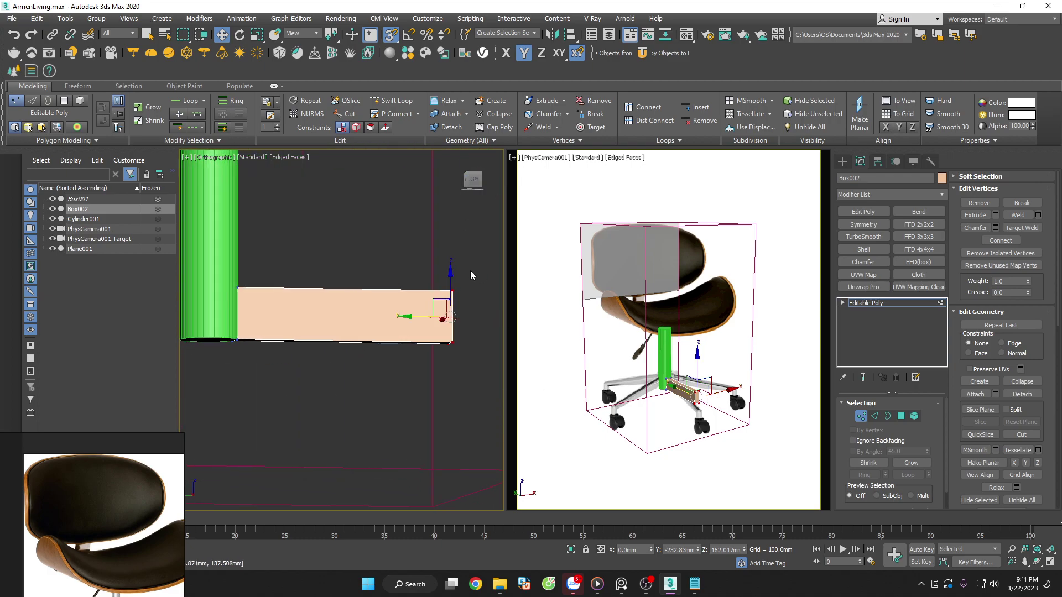
key("l")
scroll(451, 268, "down", 3)
scroll(434, 272, "down", 3)
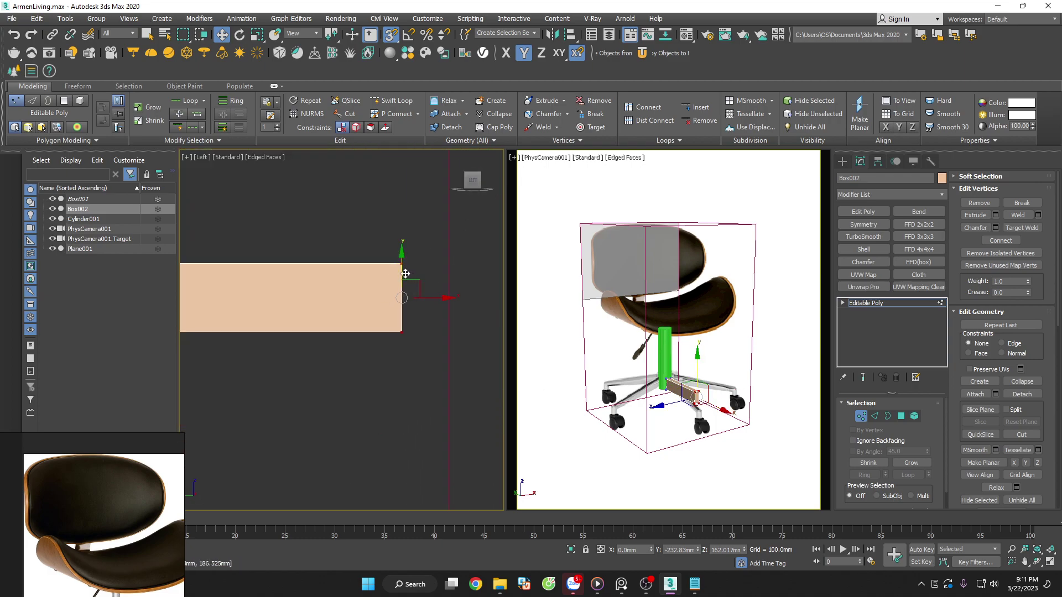
mouse_move(403, 272)
left_mouse_down()
mouse_move(402, 356)
mouse_move(403, 337)
left_mouse_up()
scroll(434, 327, "down", 3)
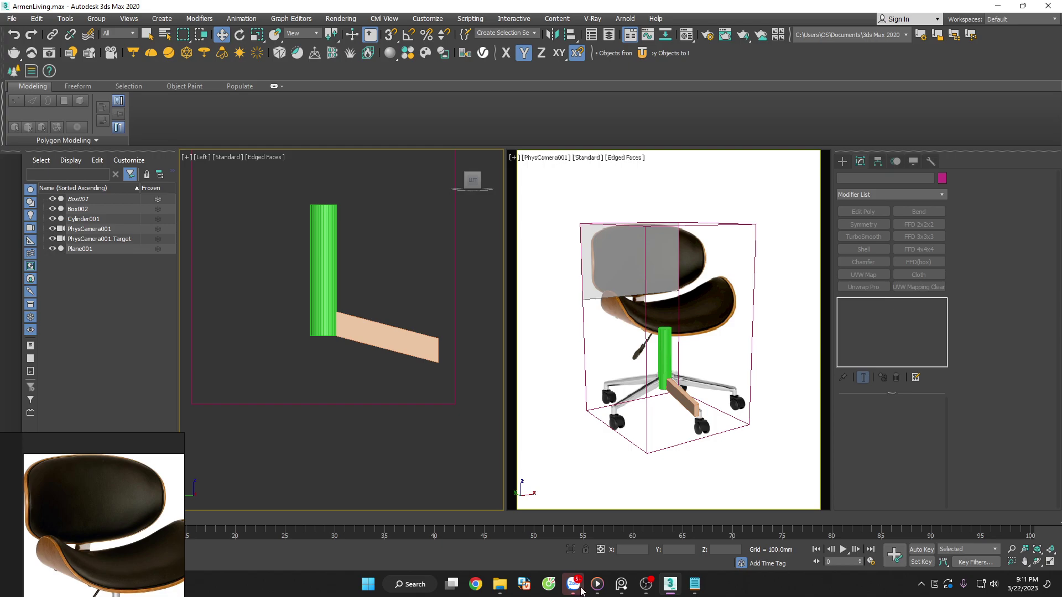
left_click(415, 586)
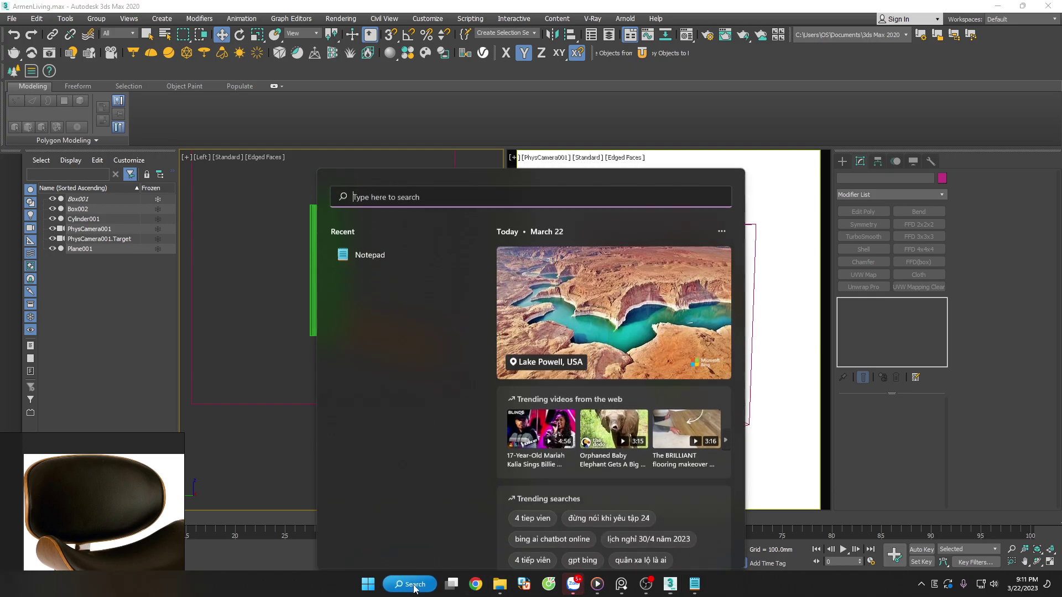
type("cl")
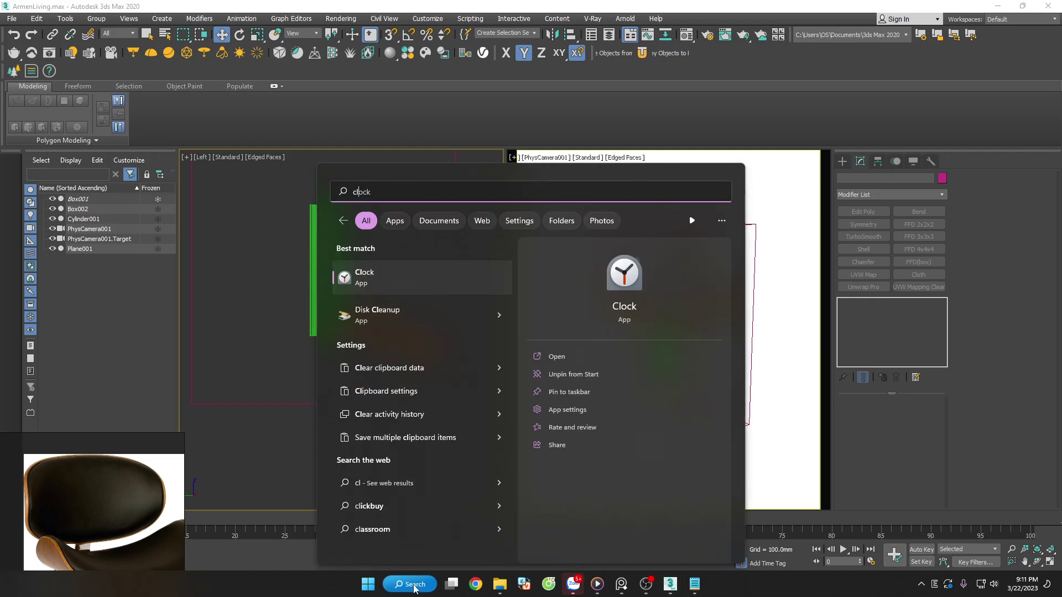
key("BackSpace")
key("BackSpace")
type("c")
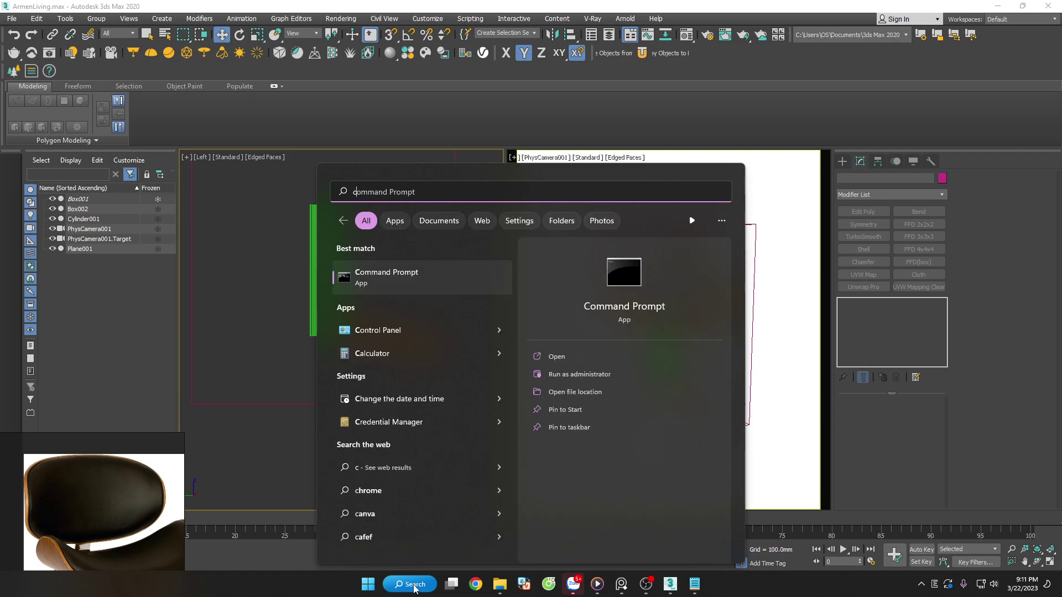
left_click(389, 352)
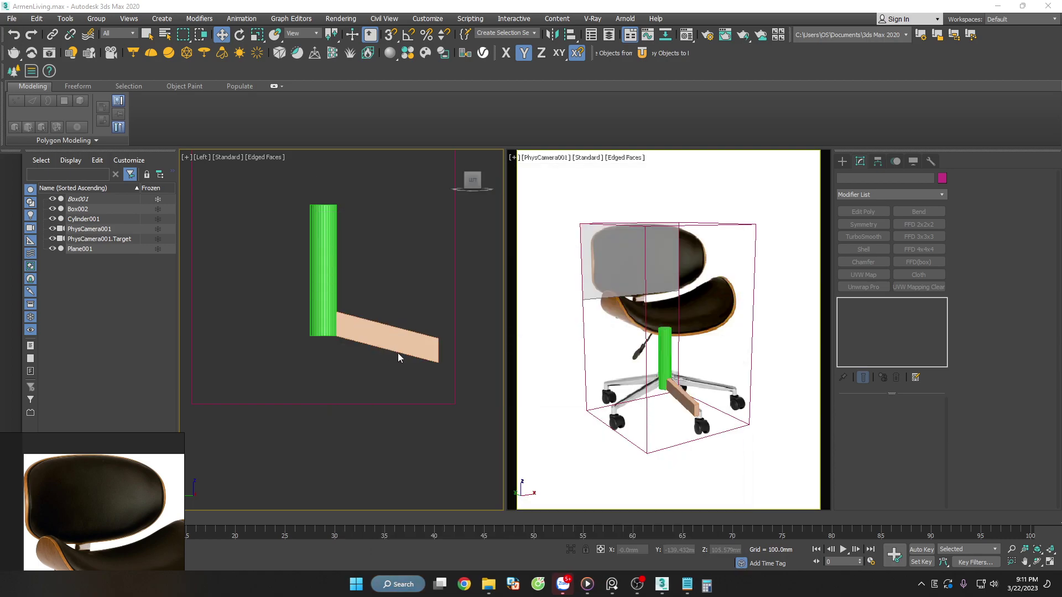
mouse_move(87, 30)
left_mouse_down()
mouse_move(354, 95)
mouse_move(1007, 467)
left_mouse_up()
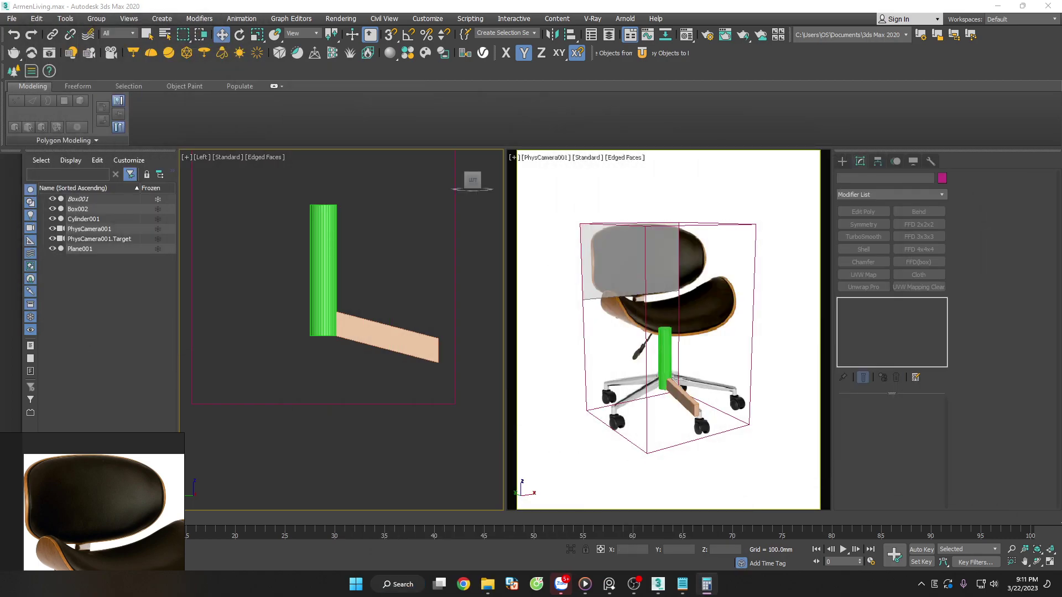
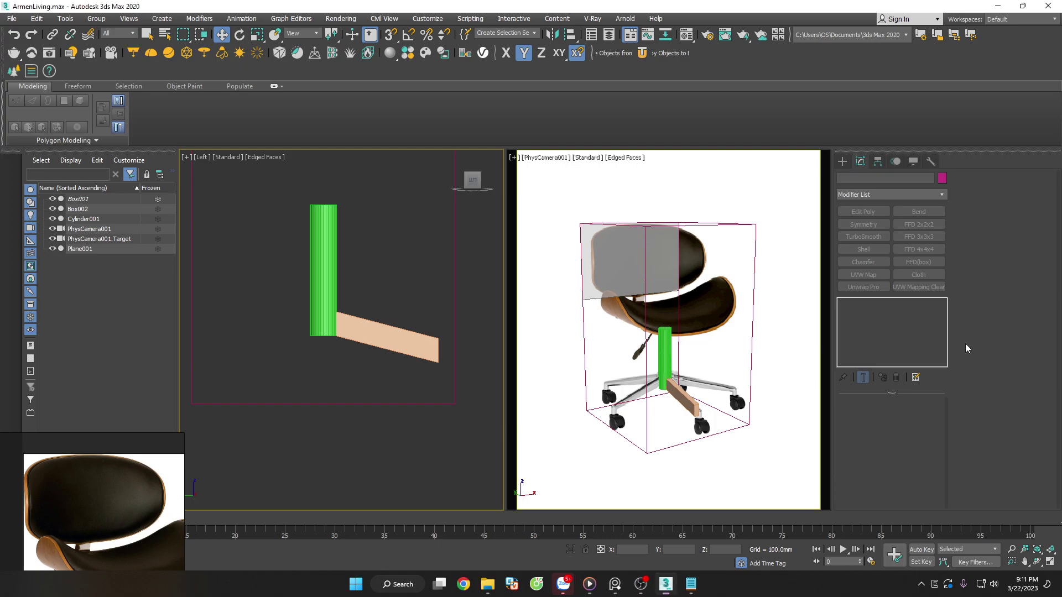
Select the wooden plank Box002 and orbit the side view around it
left_click(691, 403)
mouse_move(720, 427)
middle_mouse_down()
mouse_move(713, 448)
mouse_move(742, 433)
middle_mouse_up()
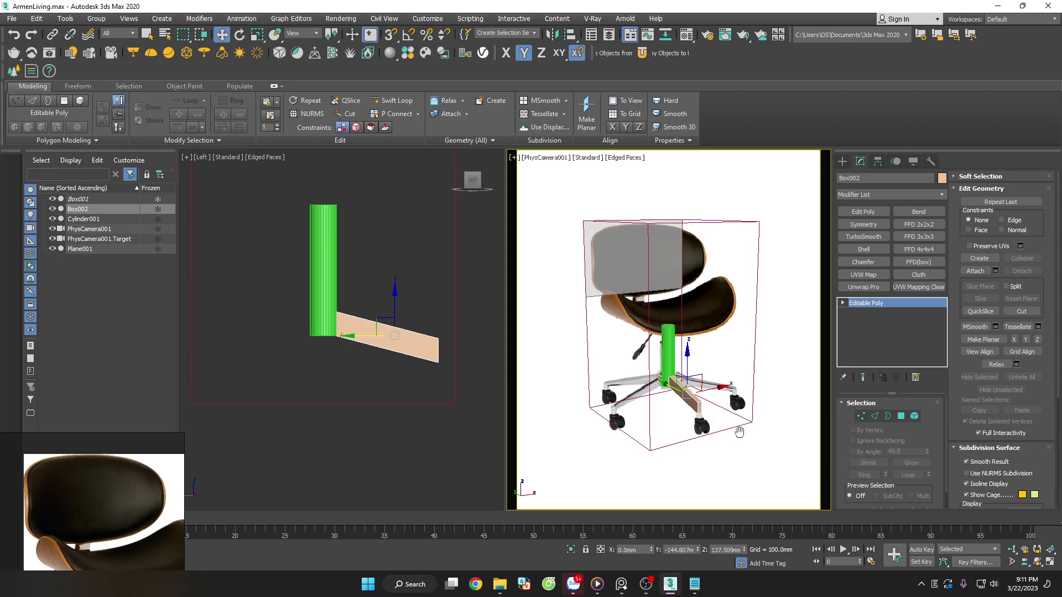
left_click(748, 446)
left_click(695, 404)
left_click(403, 344)
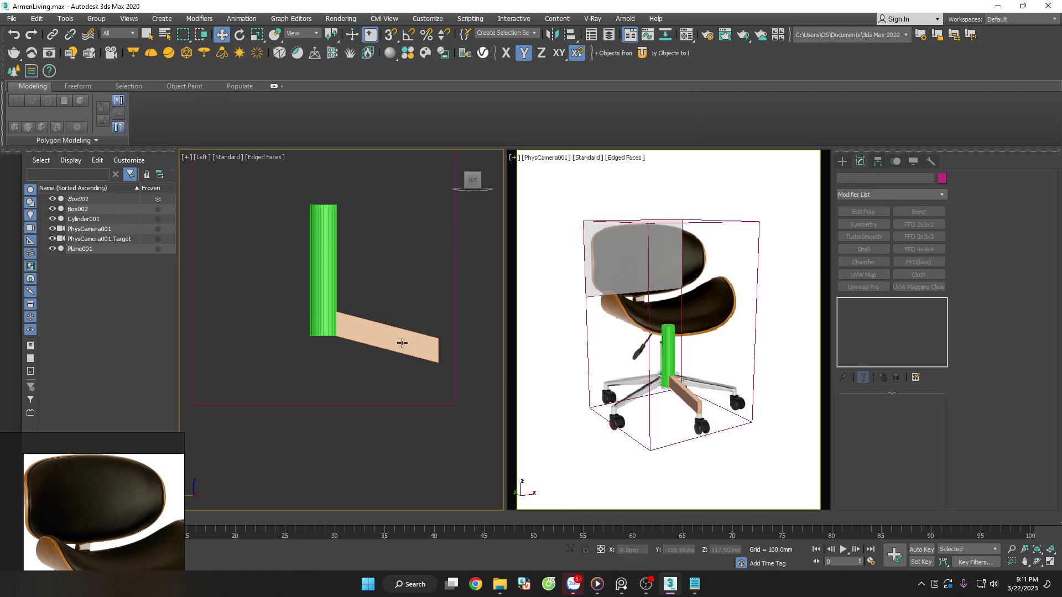
mouse_move(403, 344)
middle_mouse_down("alt")
mouse_move(450, 407)
mouse_move(462, 396)
middle_mouse_up("alt")
In a wireframe Top view with snaps and X constraint, slide the plank under the stem
key("t")
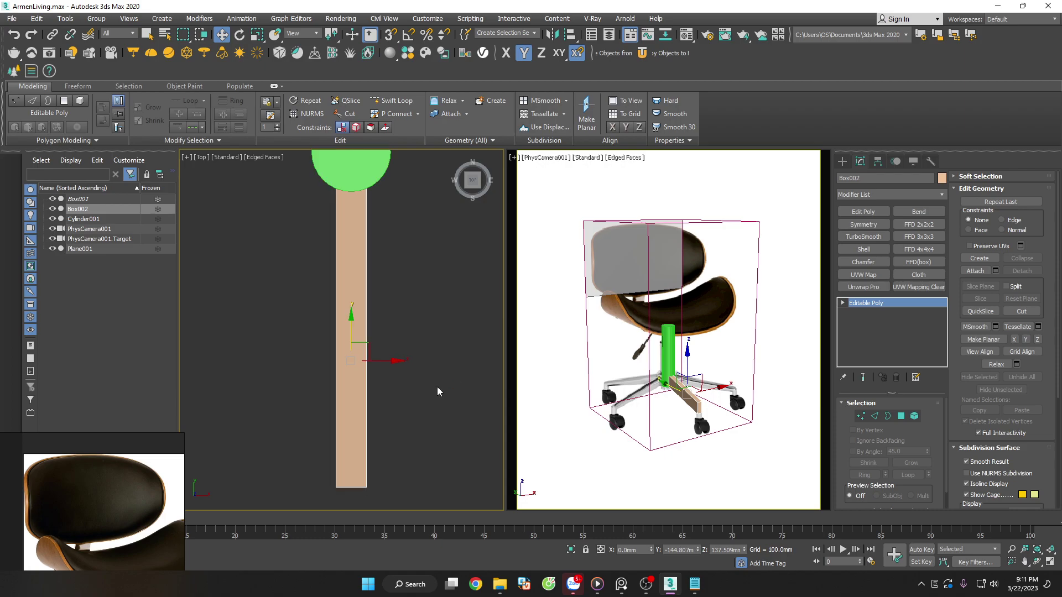
middle_click_drag(395, 238, 446, 343)
key("F4")
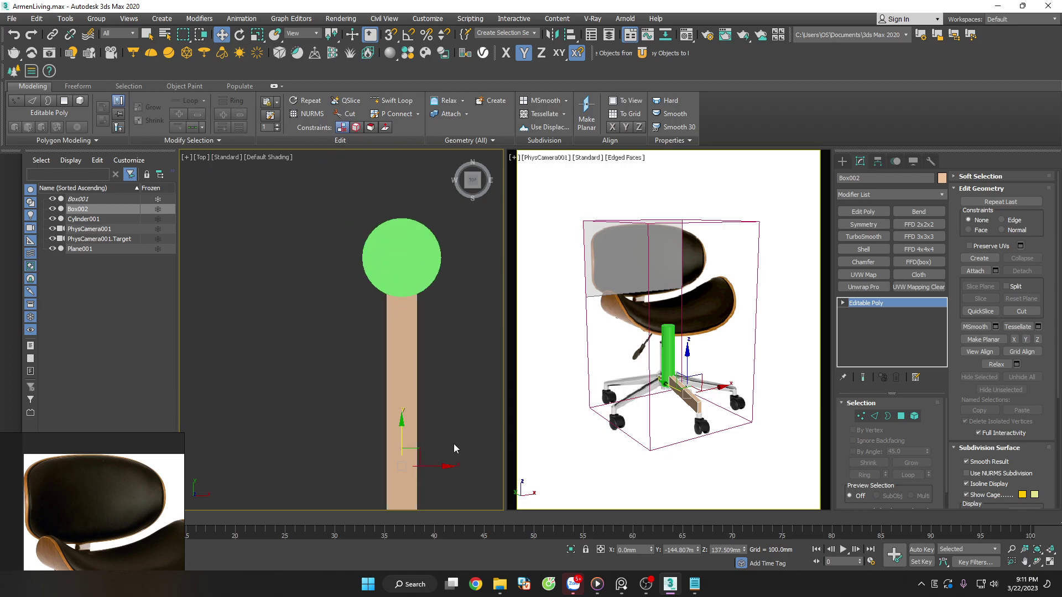
key("F3")
key("s")
key("F5")
mouse_move(402, 466)
left_mouse_down()
mouse_move(420, 347)
mouse_move(403, 298)
left_mouse_up()
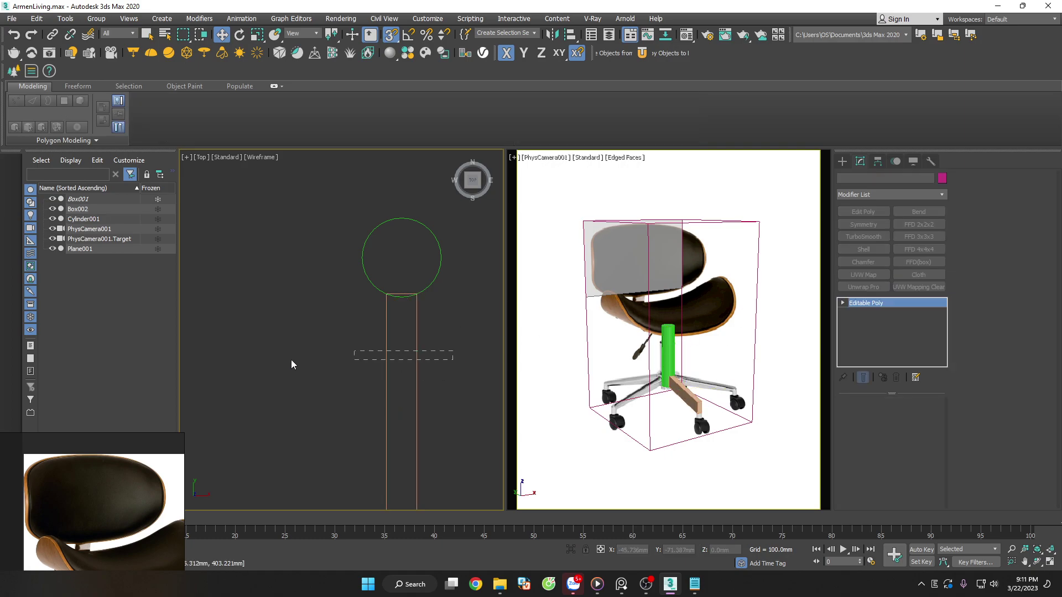
Align the plank's pivot to Cylinder001's pivot using Affect Pivot Only
left_click(878, 162)
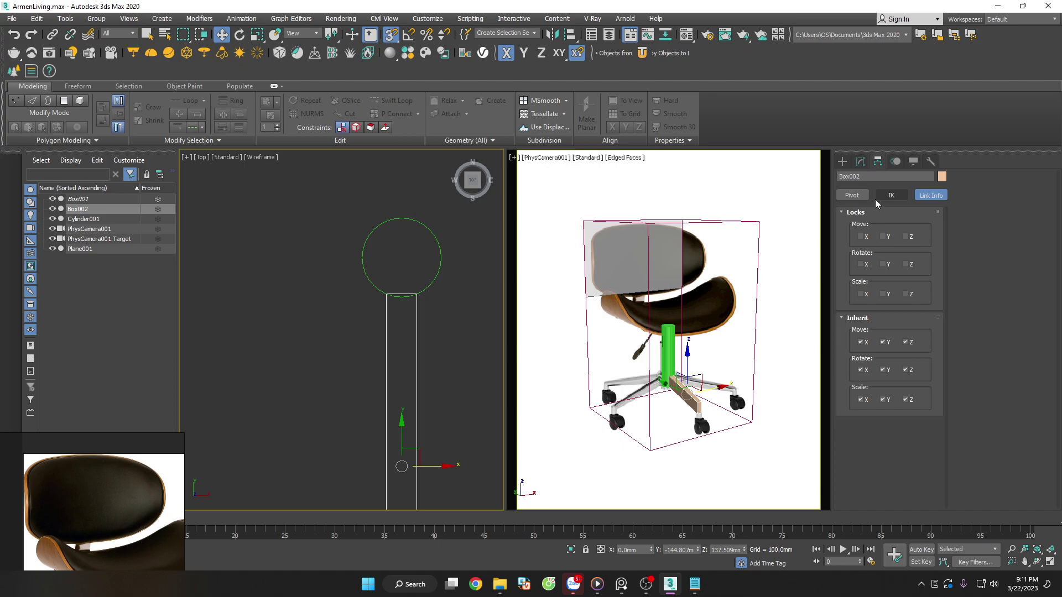
left_click(854, 195)
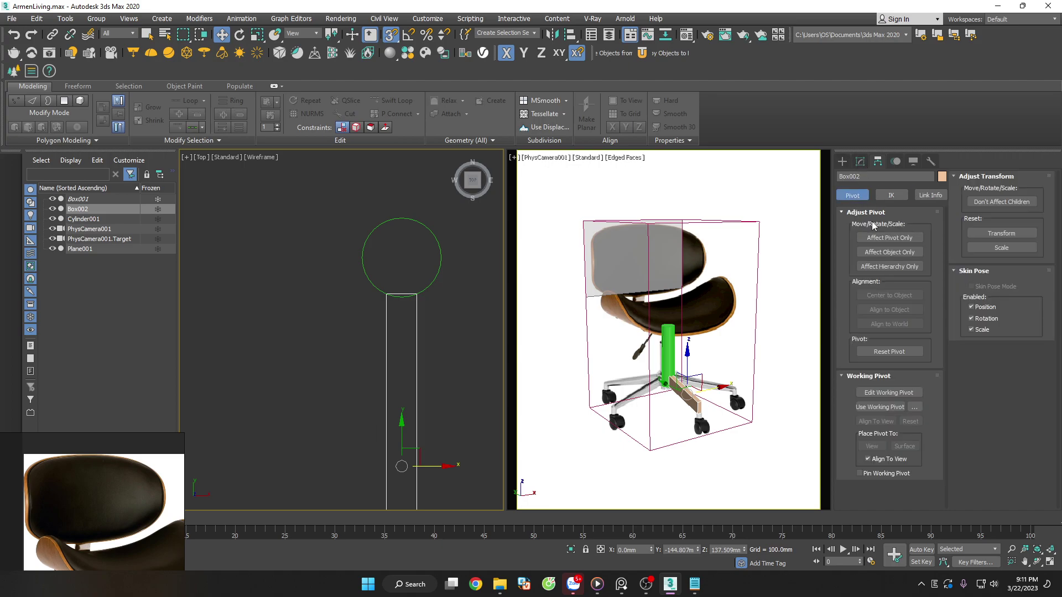
left_click(889, 238)
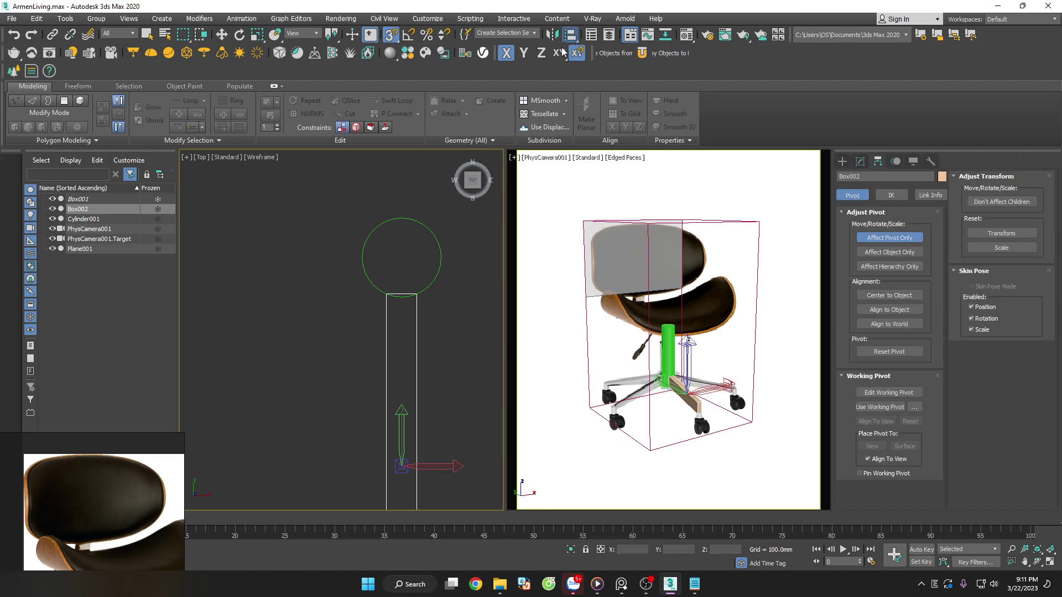
left_click(422, 224)
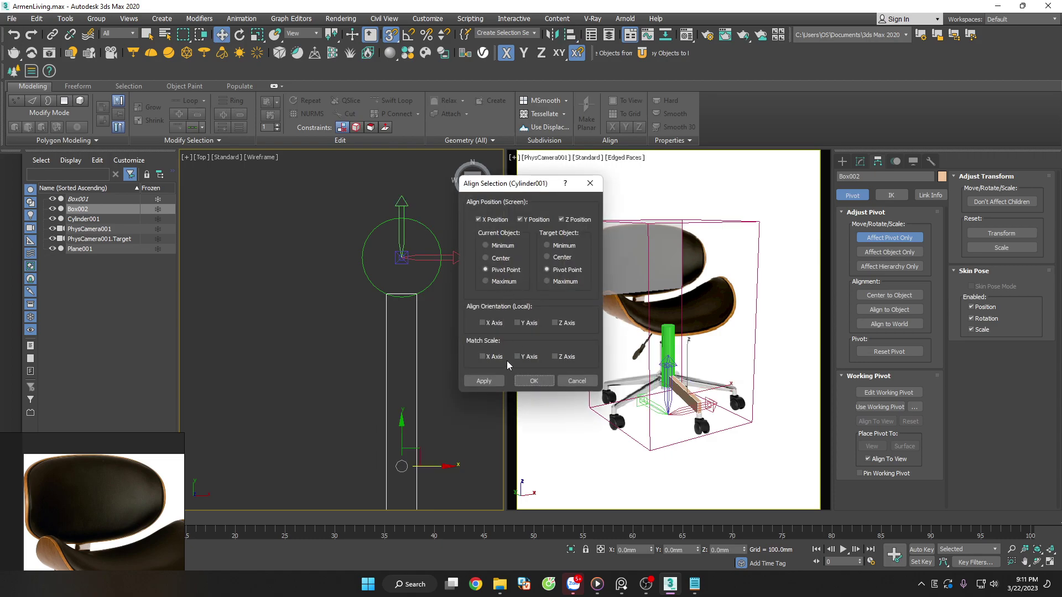
left_click(529, 380)
scroll(442, 327, "down", 3)
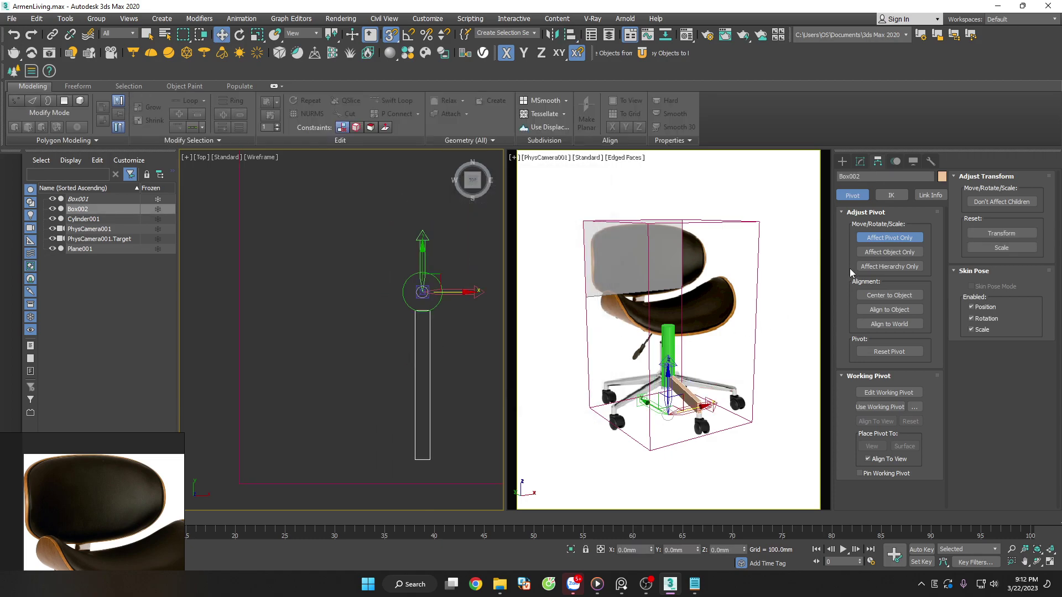
left_click(877, 240)
Rotate the plank about 4.92° around the stem
middle_click_drag(436, 340, 359, 348)
key("e")
left_click_drag(359, 347, 387, 301)
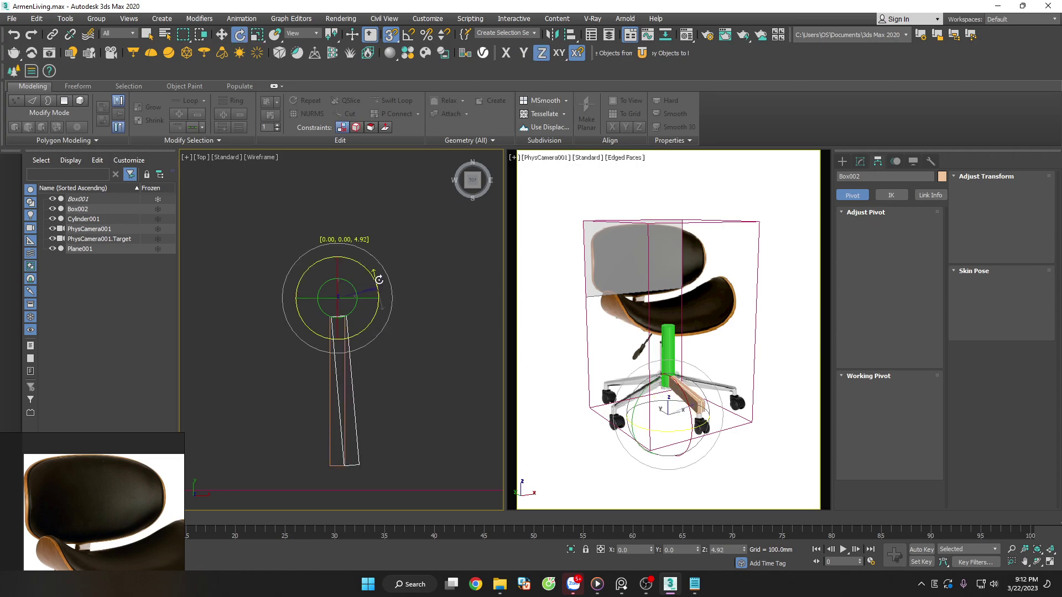
Set the angle snap to 72° and enable Angle Snap
left_click(588, 231)
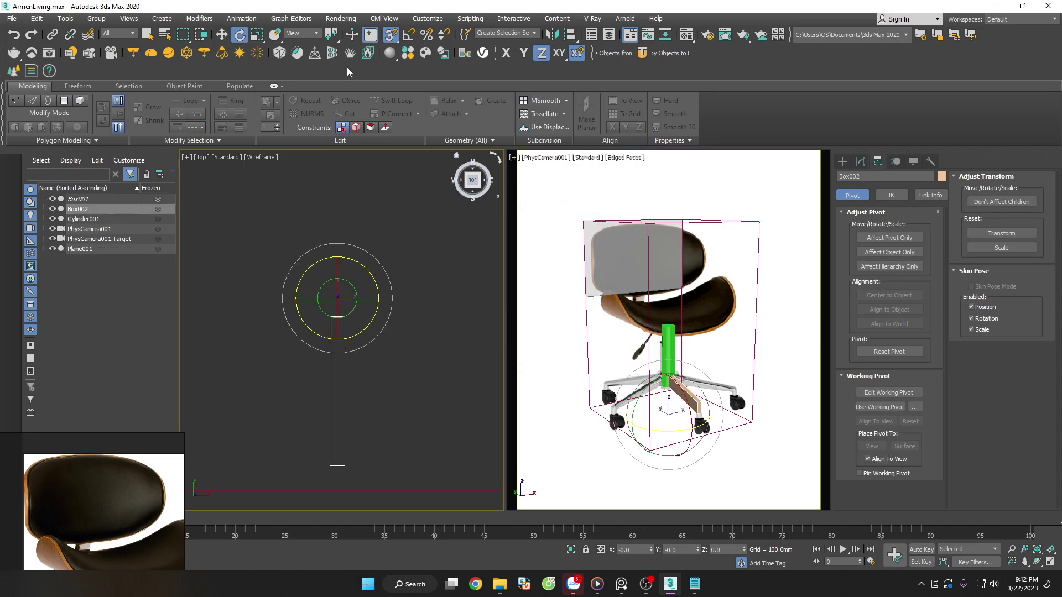
right_click(408, 34)
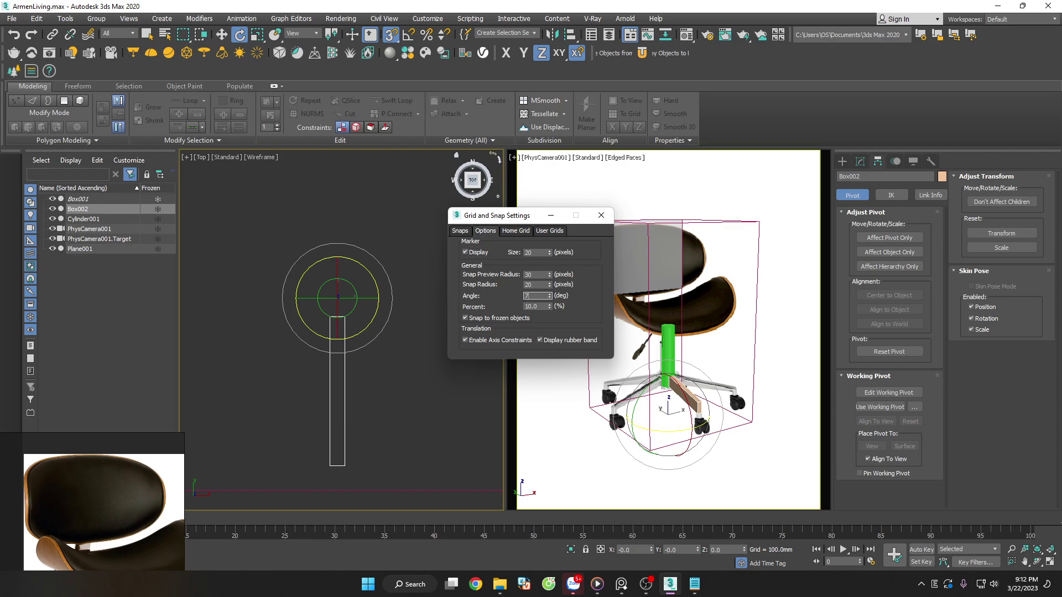
left_click(602, 215)
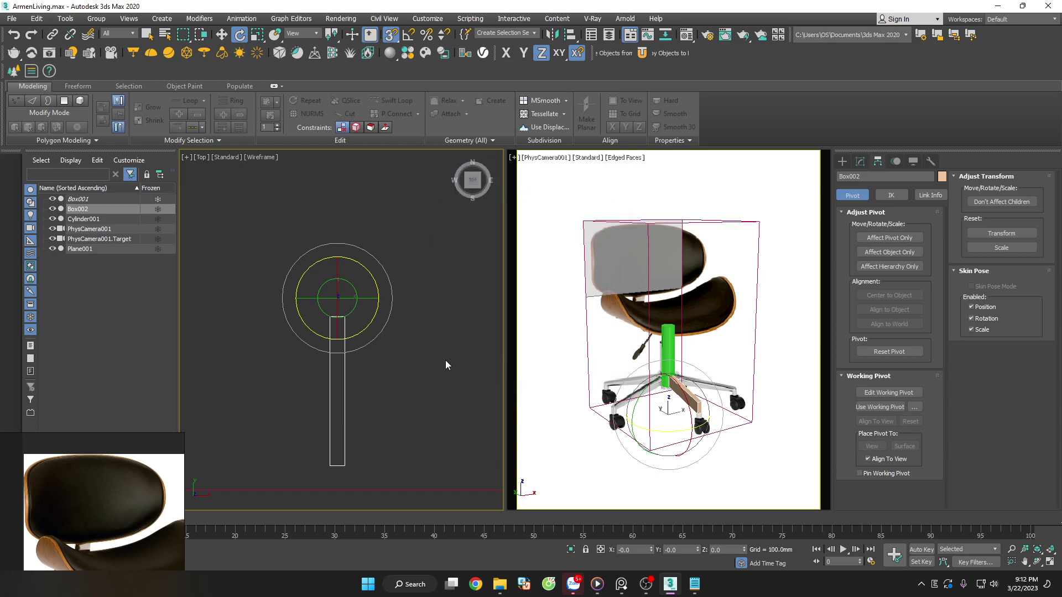
key("a")
left_click_drag(376, 315, 376, 314)
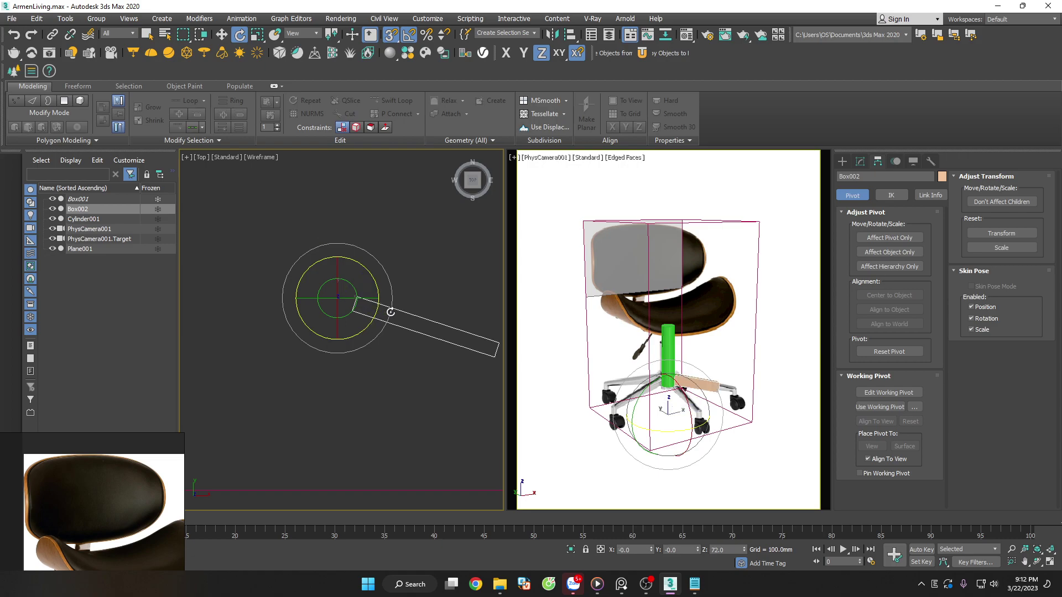
right_click(396, 317)
Shift-rotate the plank 72° to make 4 instanced leg copies
left_click_drag(364, 324, 376, 316, "shift")
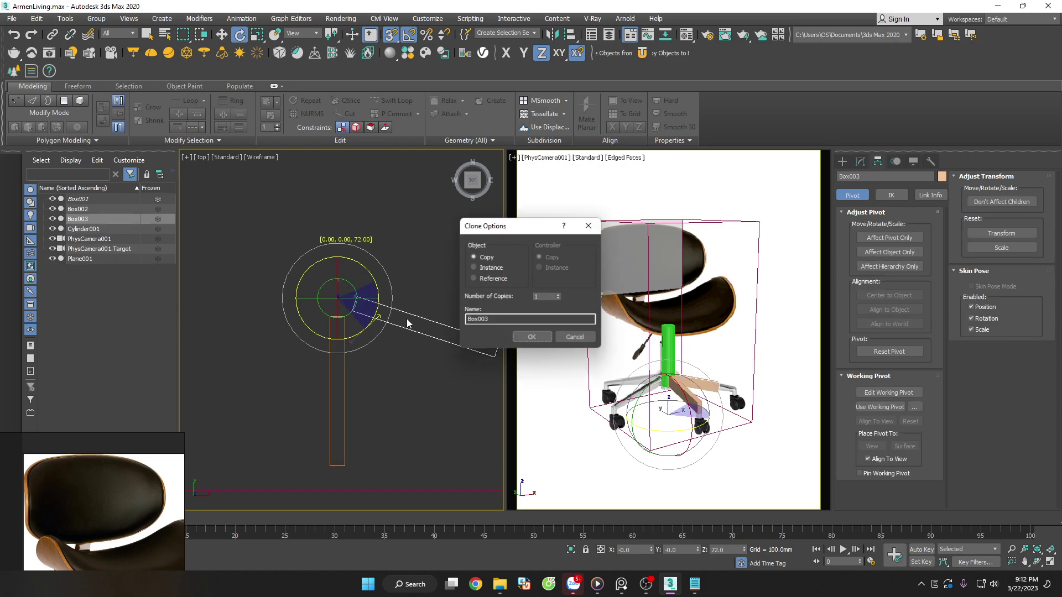
double_click(538, 298)
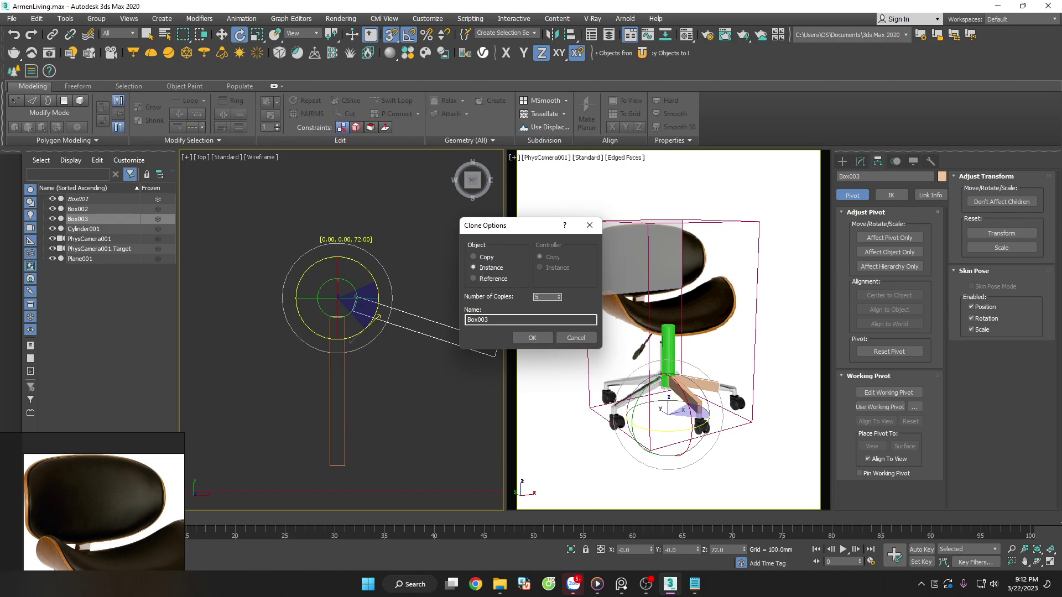
left_click(548, 340)
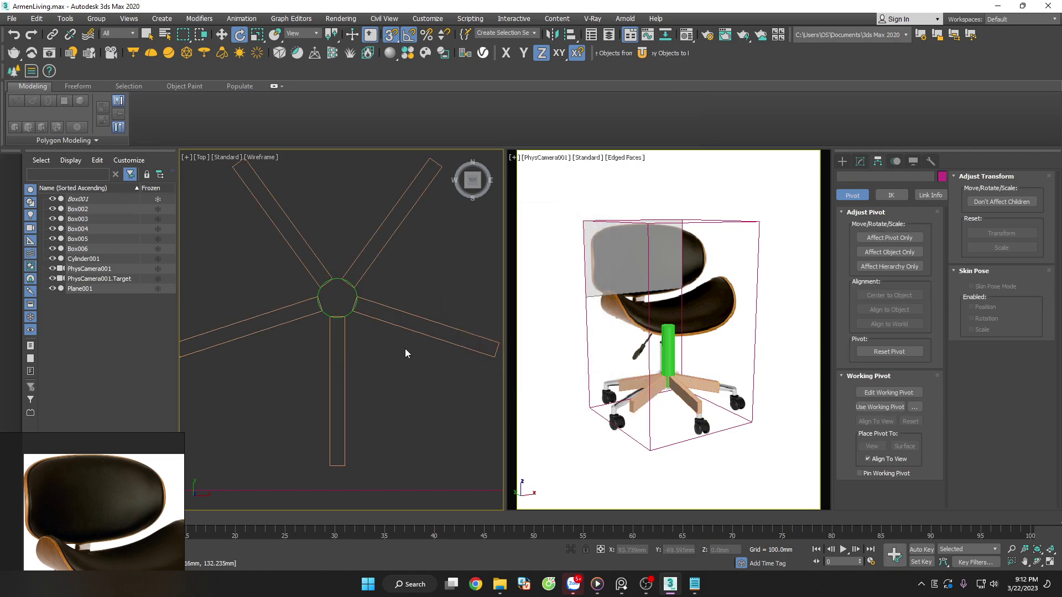
Select the five legs and stem, test-rotate the base, then cancel and deselect
left_click(337, 375)
left_click(388, 382)
scroll(387, 382, "down", 3)
left_click_drag(388, 382, 260, 257)
key("w")
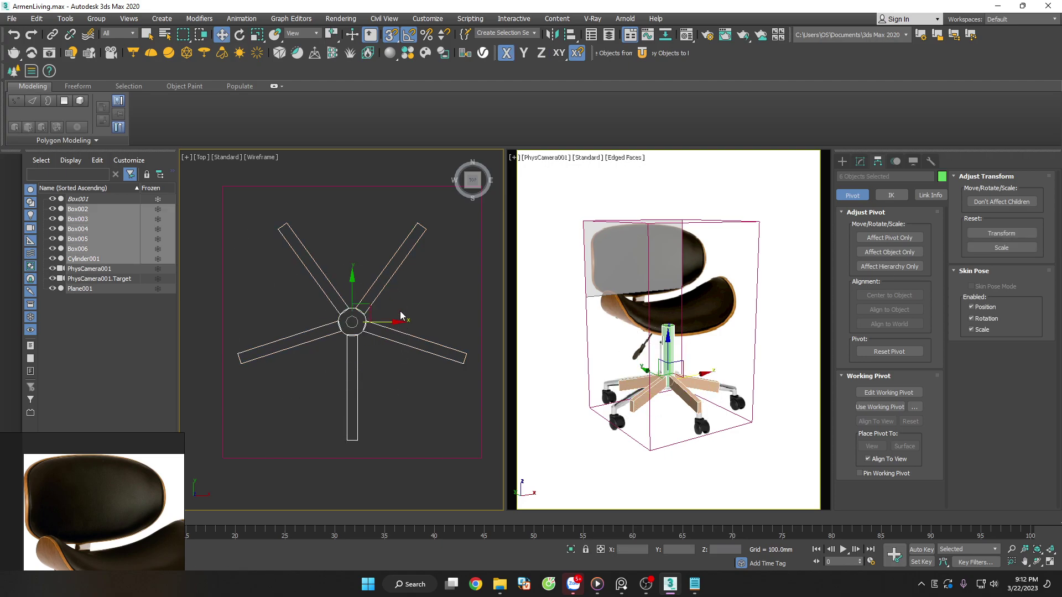
left_click(408, 34)
key("e")
scroll(359, 319, "up", 4)
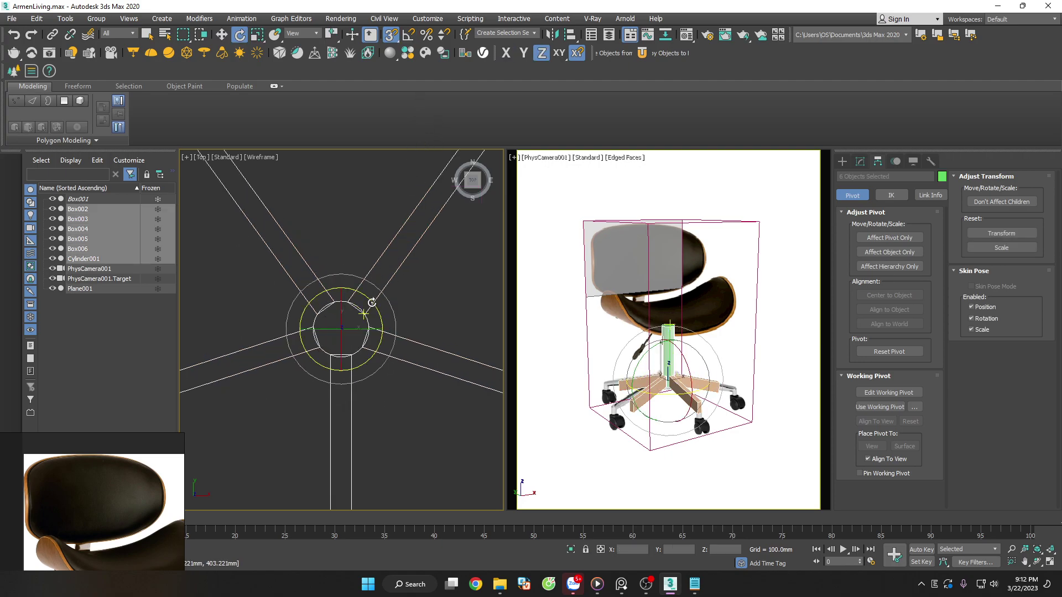
mouse_move(374, 303)
left_mouse_down()
mouse_move(380, 320)
mouse_move(381, 305)
left_mouse_up()
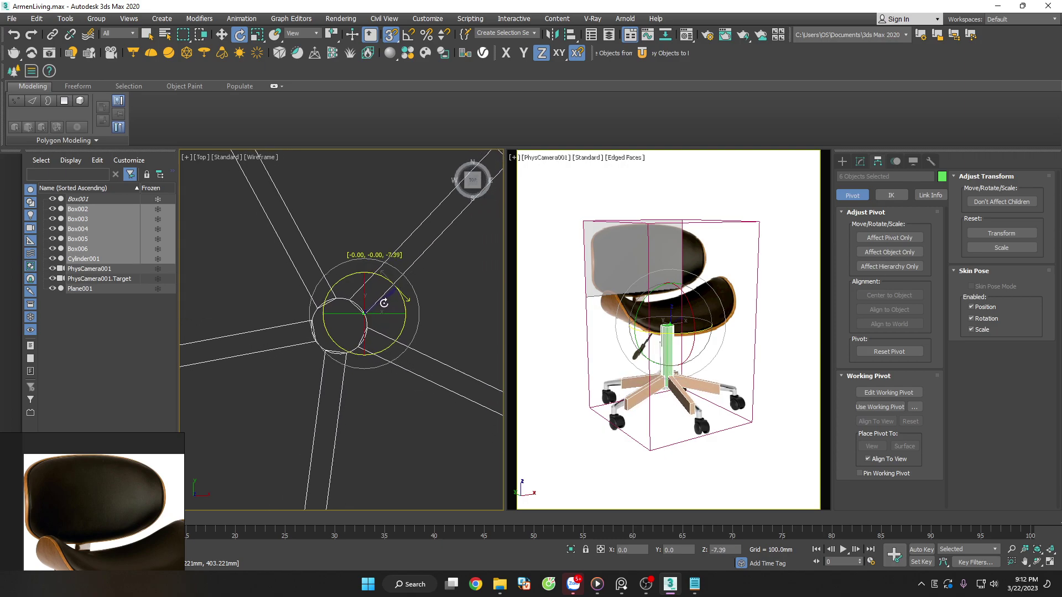
right_click(384, 303)
left_click(420, 309)
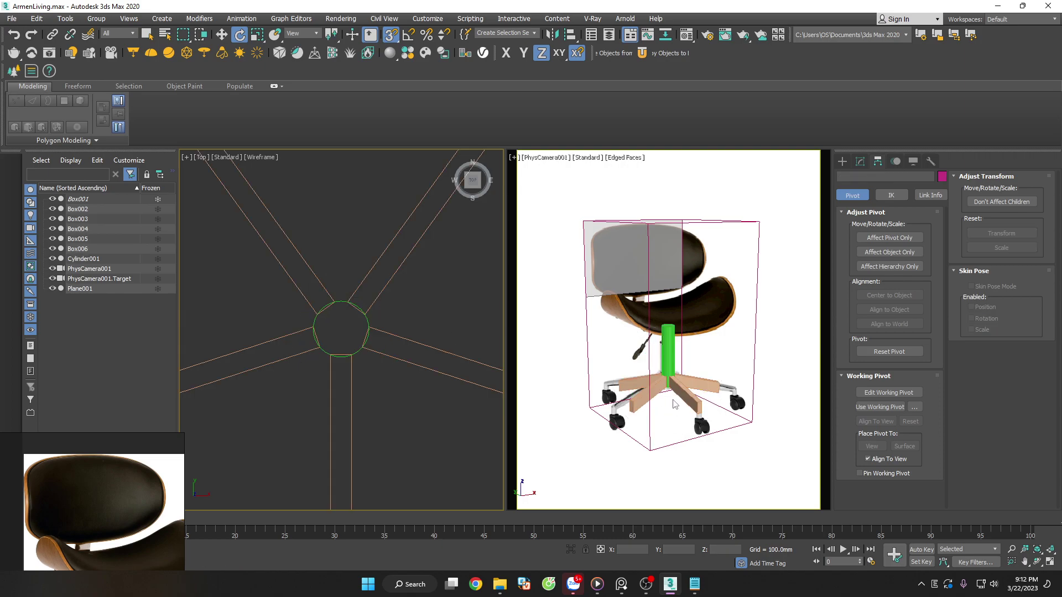
scroll(339, 317, "down", 5)
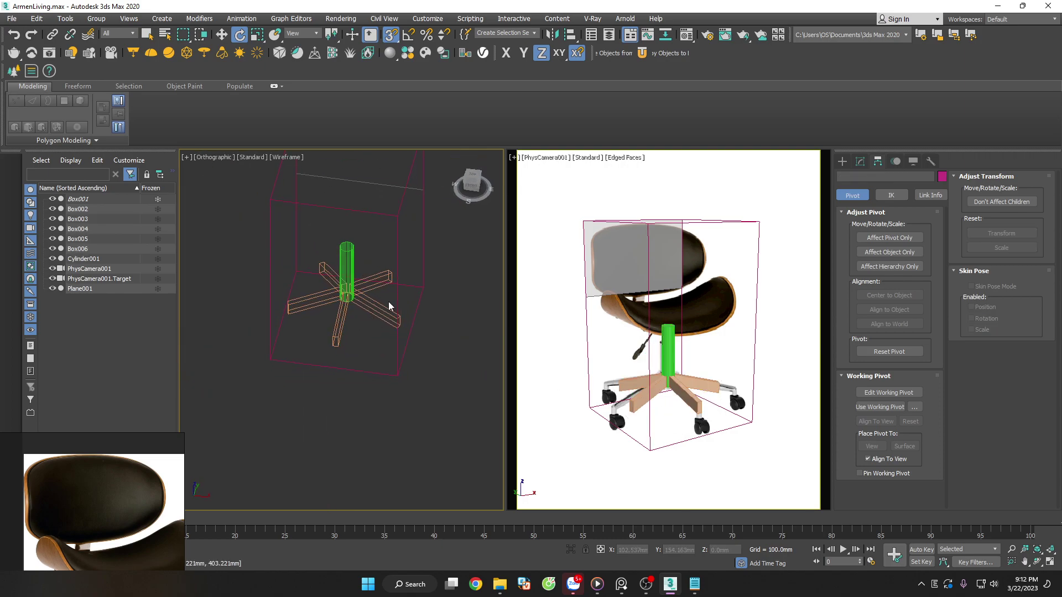
Select the backrest reference plane in the Front view
key("f")
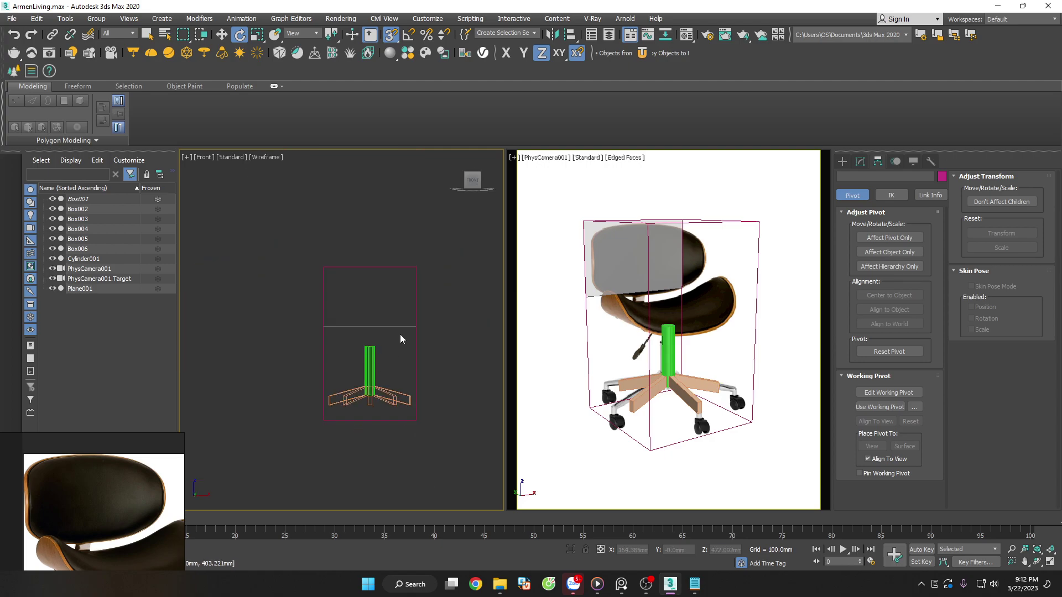
mouse_move(421, 359)
middle_mouse_down("alt")
mouse_move(447, 367)
mouse_move(465, 317)
mouse_move(399, 310)
middle_mouse_up("alt")
left_click(396, 374)
key("w")
left_click(424, 337)
left_click(314, 258)
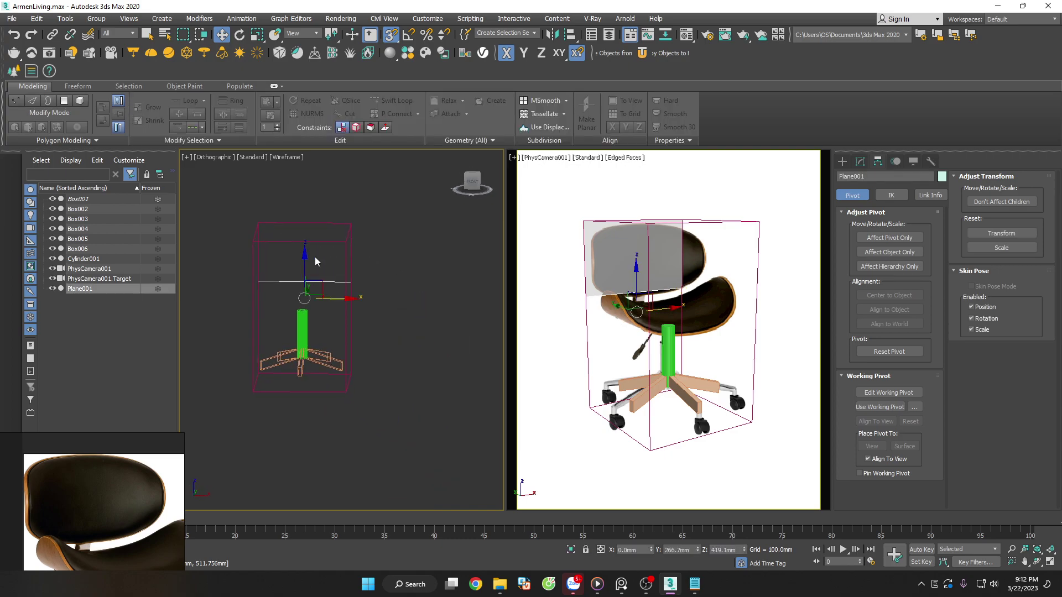
key("f")
scroll(416, 287, "up", 2)
left_click_drag(411, 222, 359, 265)
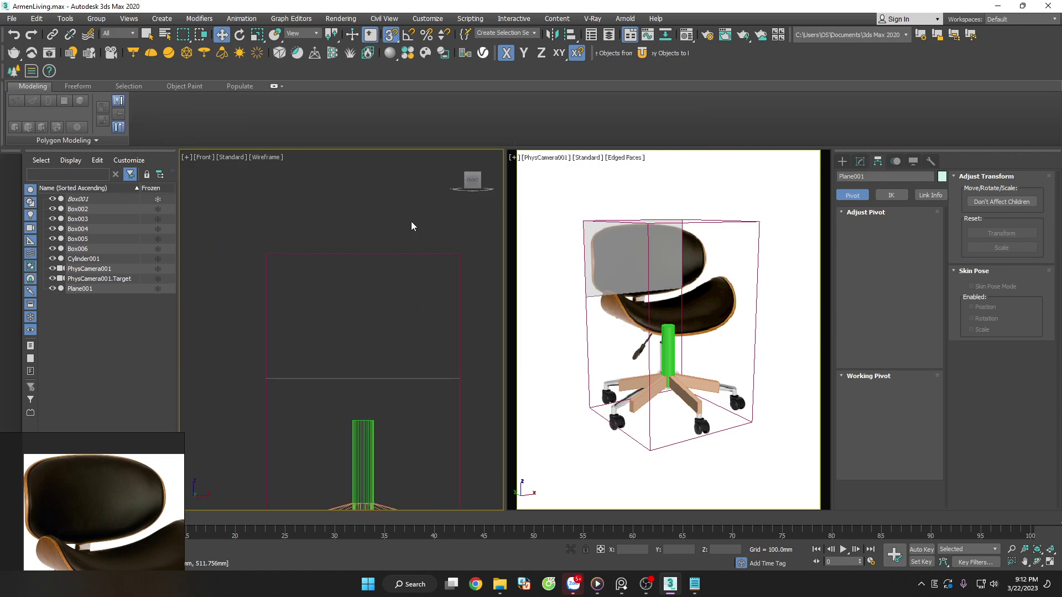
left_click_drag(320, 301, 323, 300)
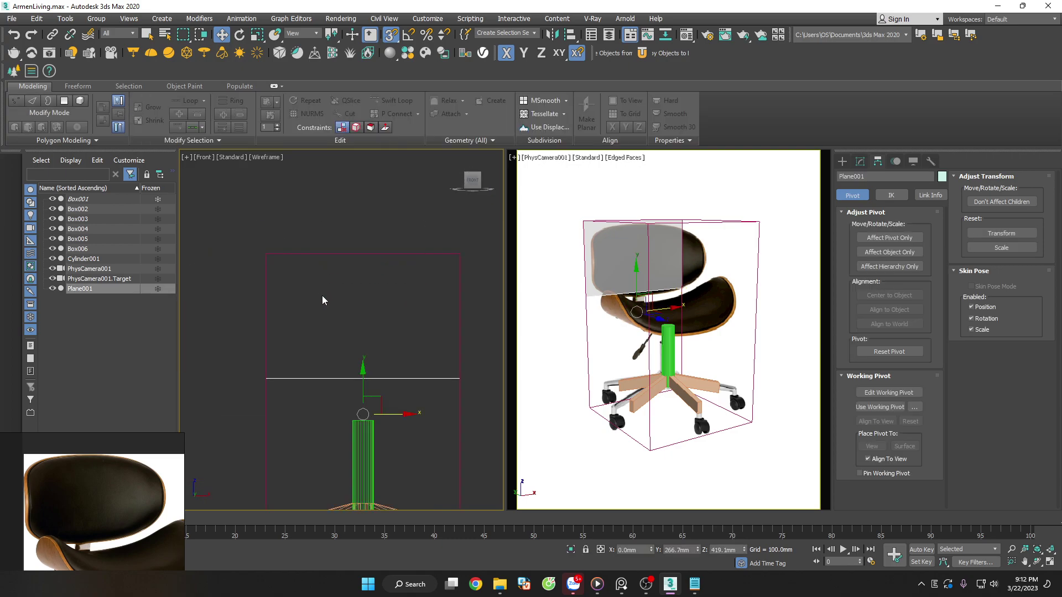
key("F3")
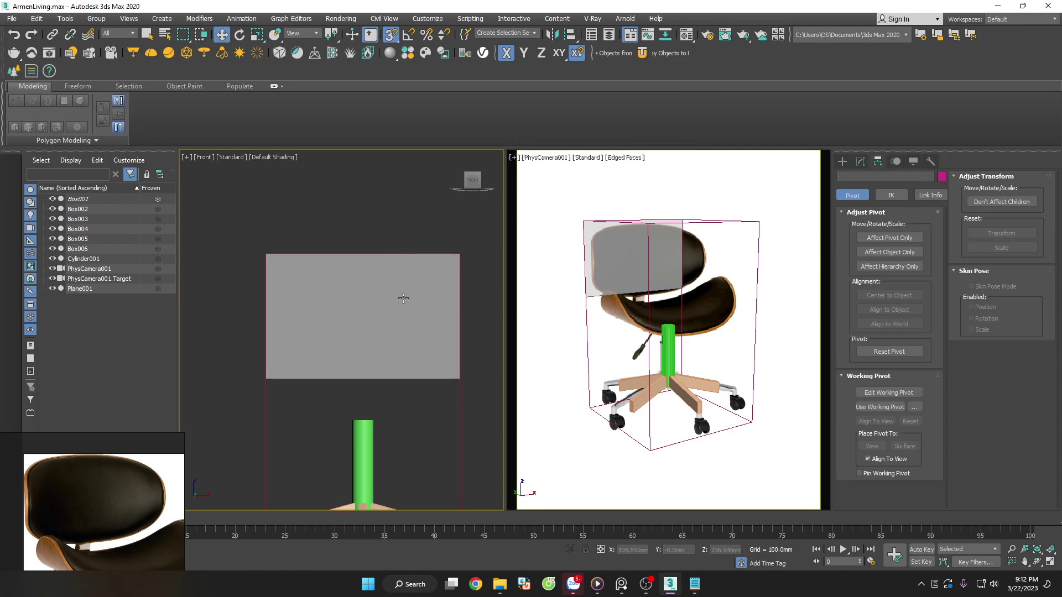
Add an Edit Poly modifier and connect the top edges to add a centre vertical edge
left_click(860, 163)
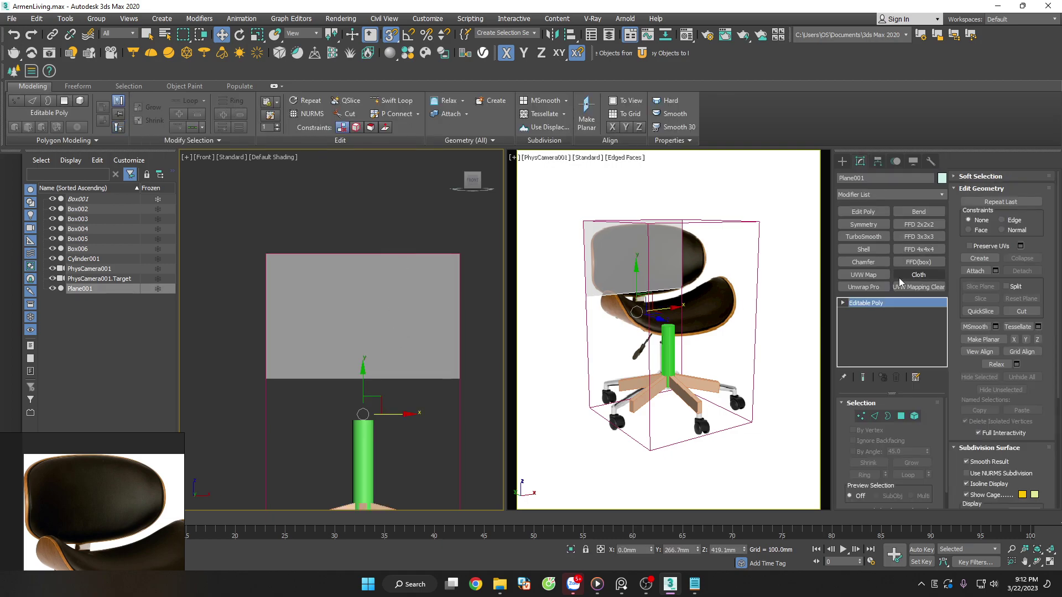
left_click(863, 212)
key("2")
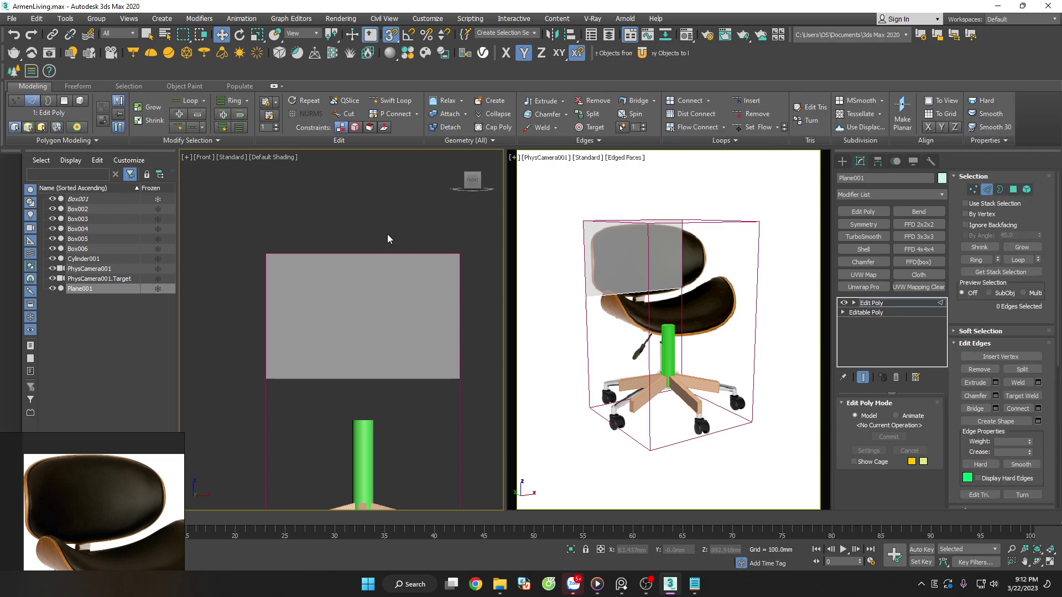
left_click_drag(387, 234, 354, 266)
right_click(367, 355)
left_click(340, 393)
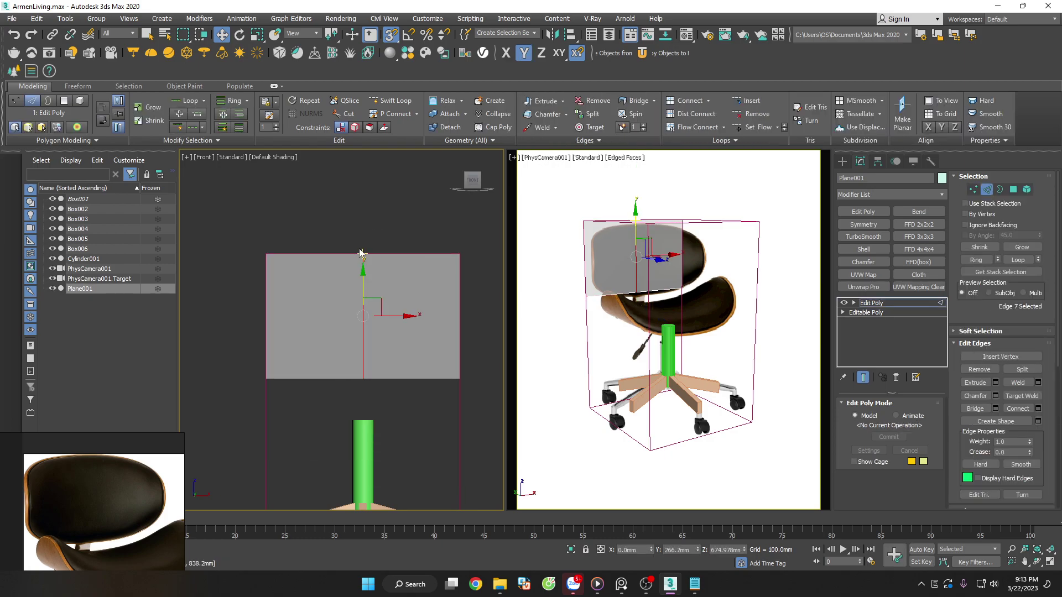
left_click(986, 189)
key("F4")
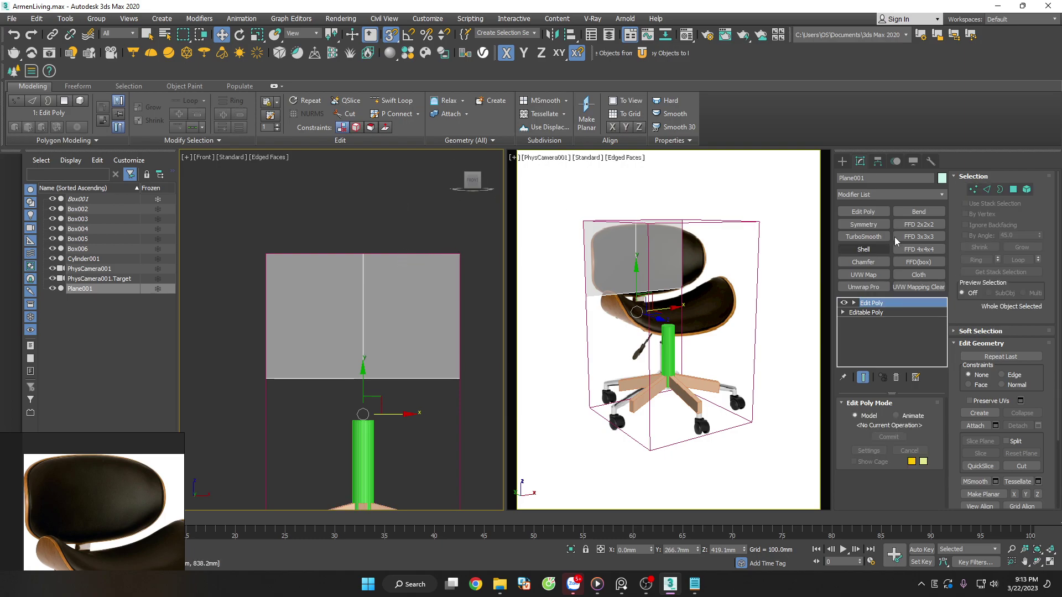
Delete the plane's right-half polygons and return to object level
key("4")
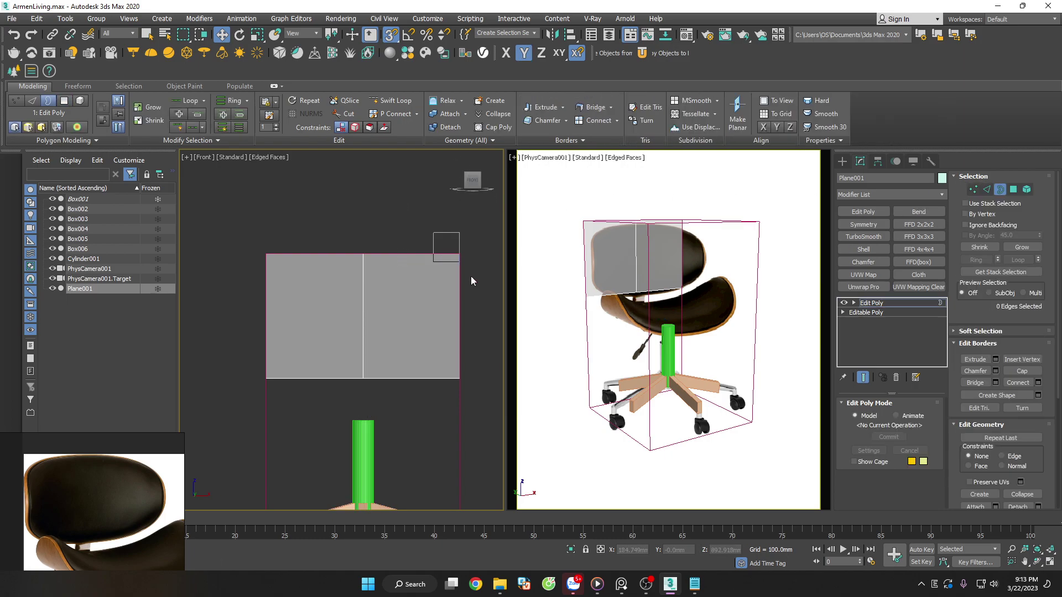
left_click_drag(486, 380, 418, 203)
key("Delete")
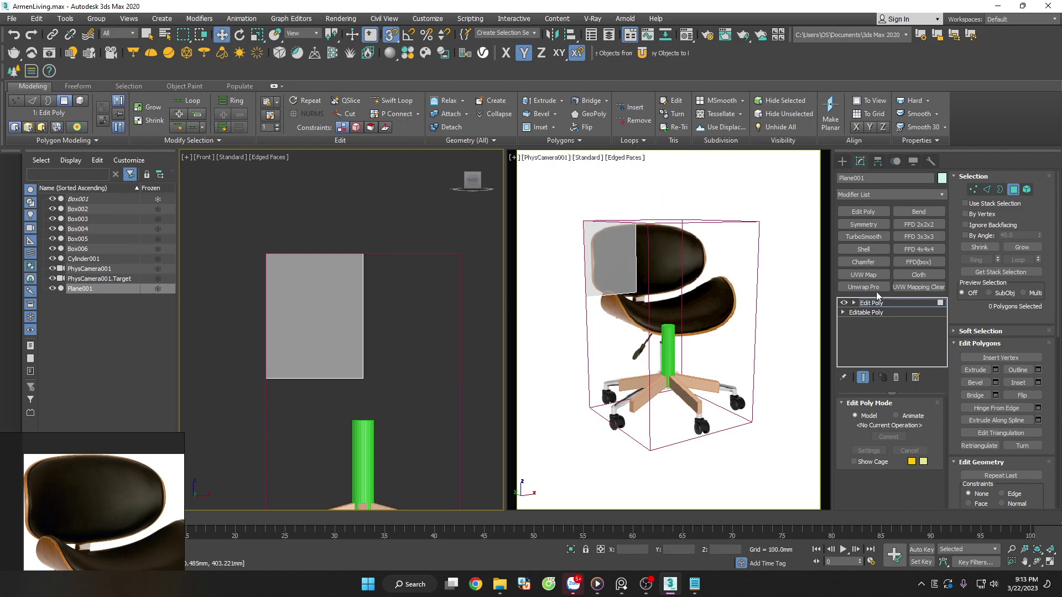
key("4")
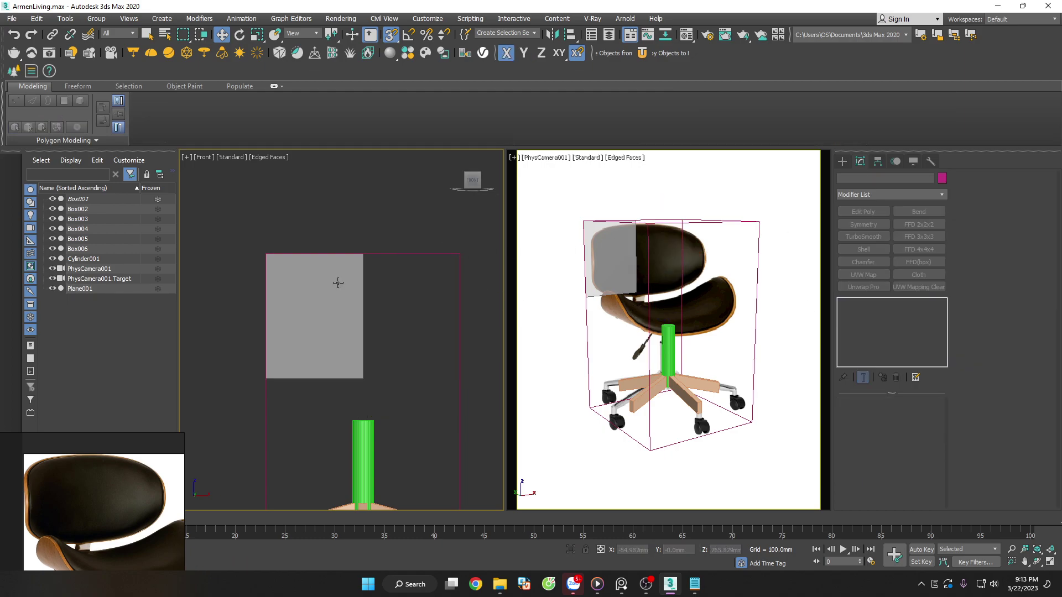
left_click(553, 35)
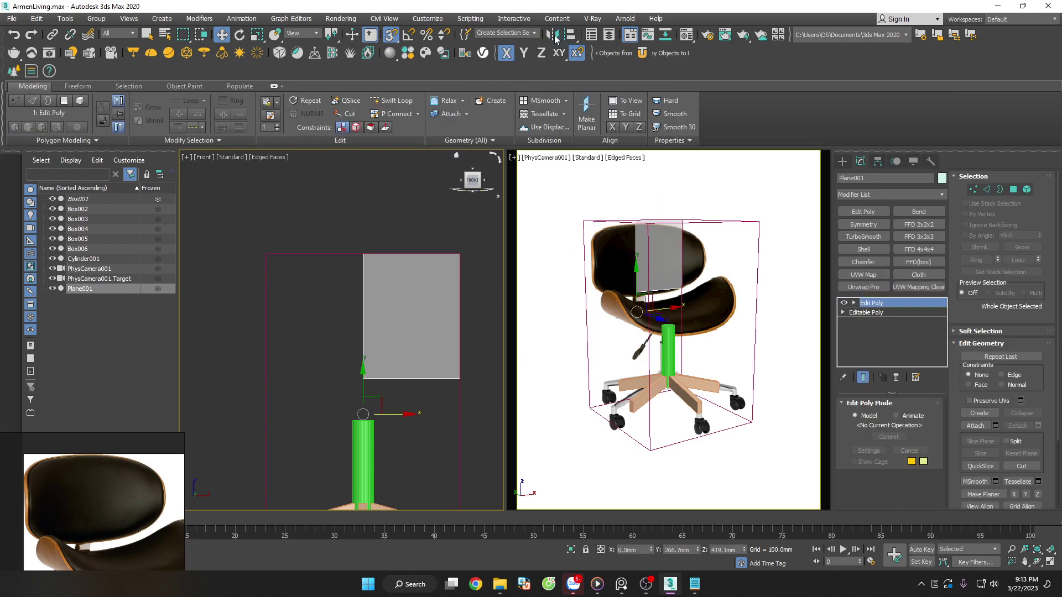
Create an X-mirrored instance of the half plane, then select Plane001's left vertices
left_click(520, 326)
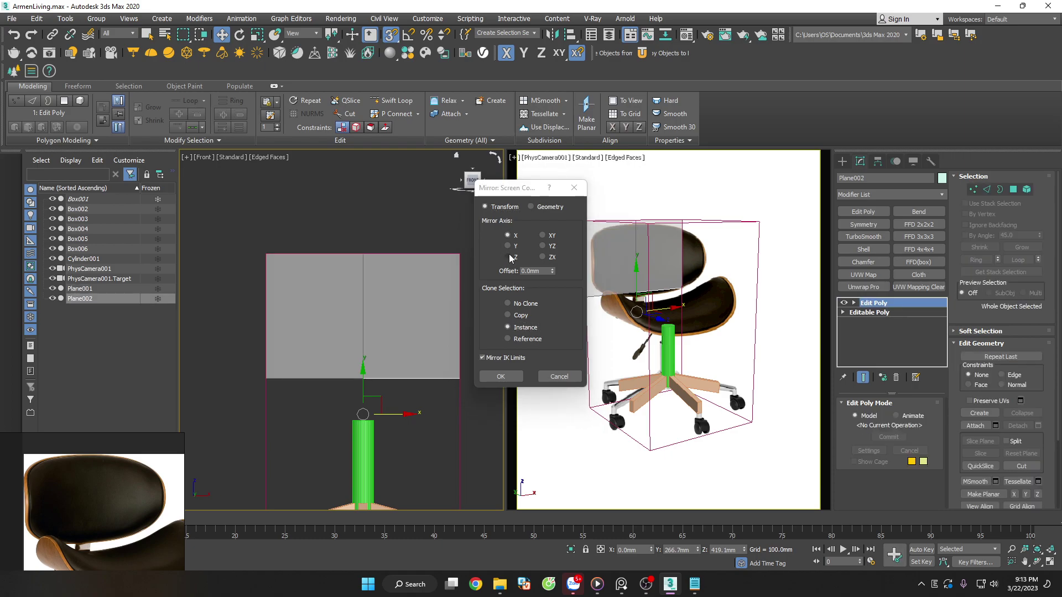
left_click(500, 376)
left_click(326, 245)
left_click(313, 296)
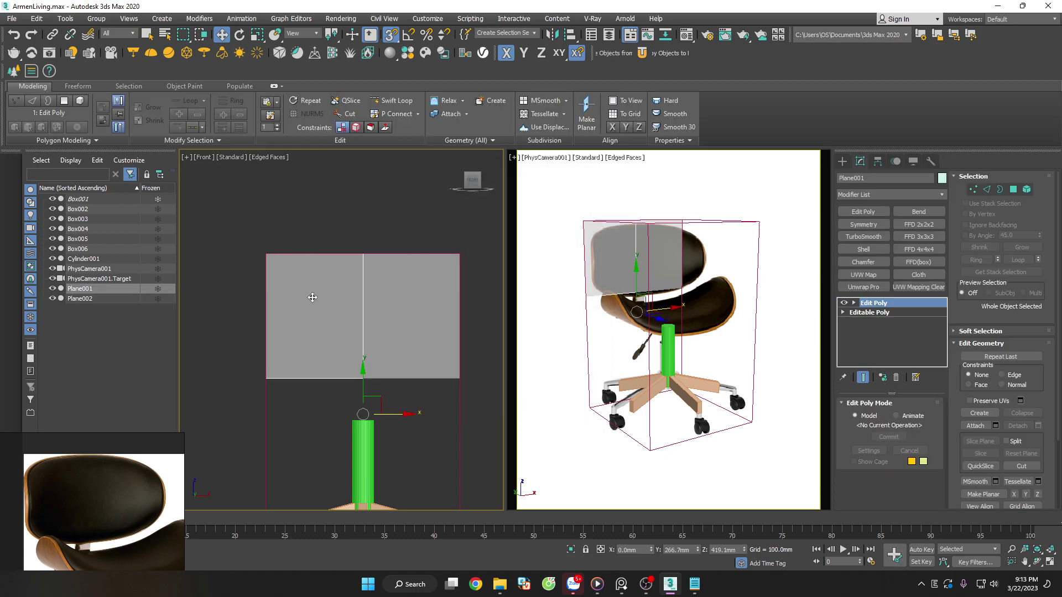
key("1")
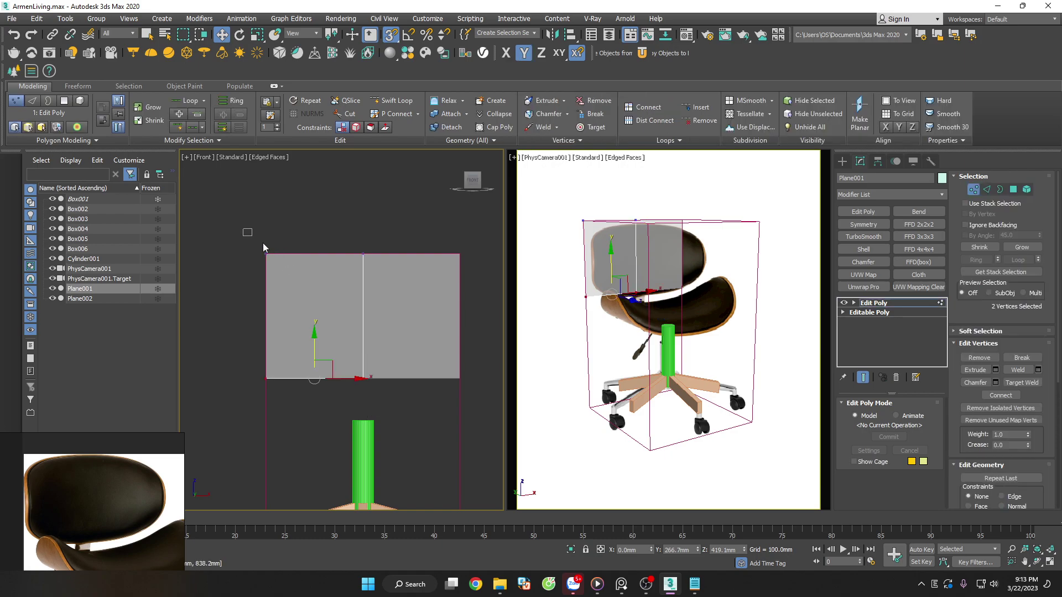
left_click_drag(263, 243, 277, 357)
left_click_drag(290, 407, 297, 380, "ctrl")
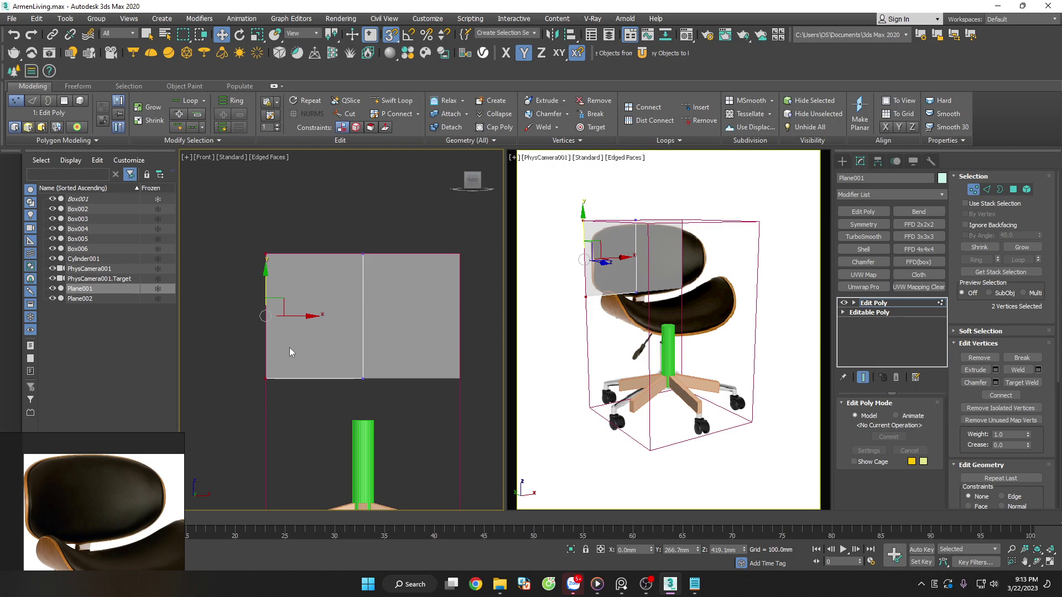
Connect the half's top and bottom edges to add several vertical edges
key("2")
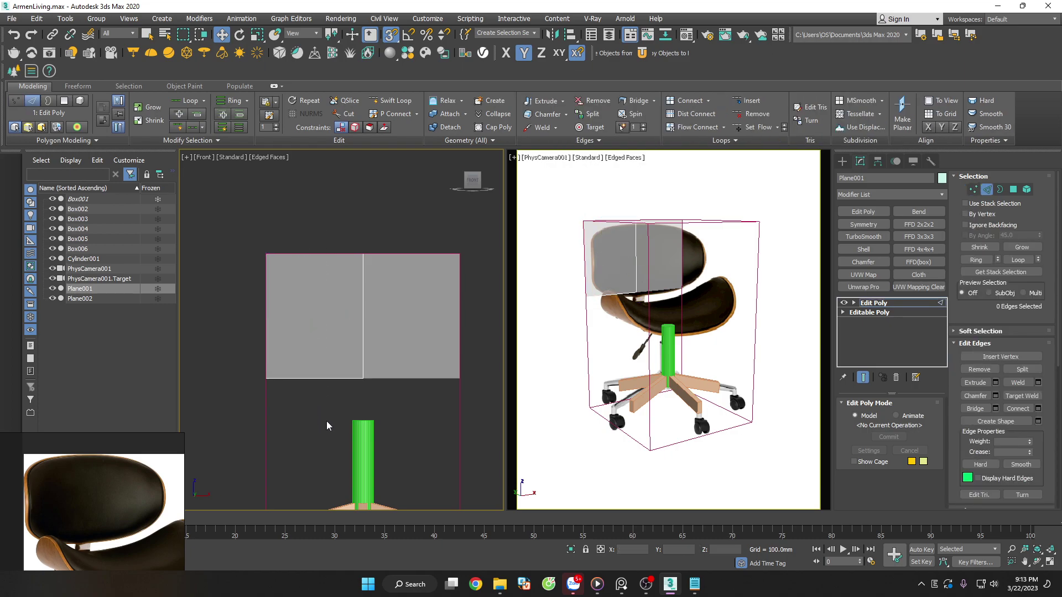
left_click_drag(327, 417, 306, 217)
right_click(308, 285)
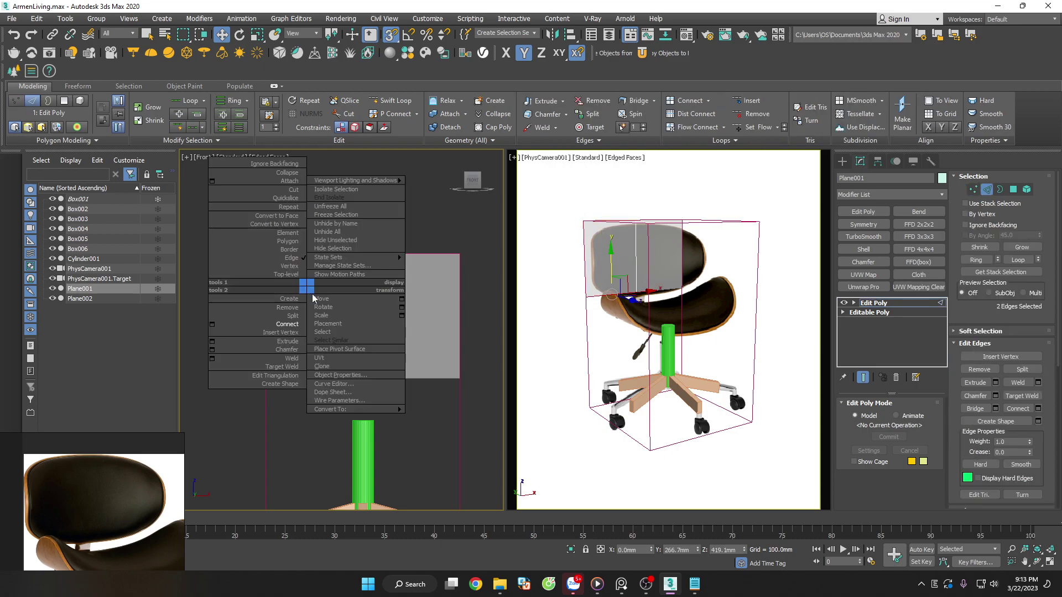
left_click(230, 323)
left_click_drag(350, 335, 354, 342)
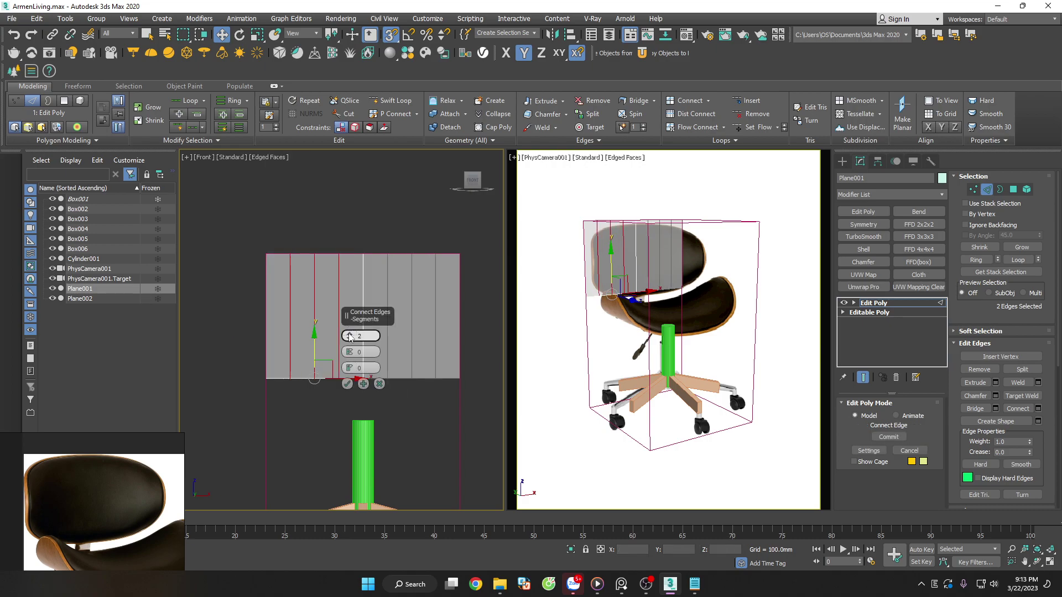
left_click(347, 384)
Connect the vertical edges to add one horizontal edge row across the middle
key("1")
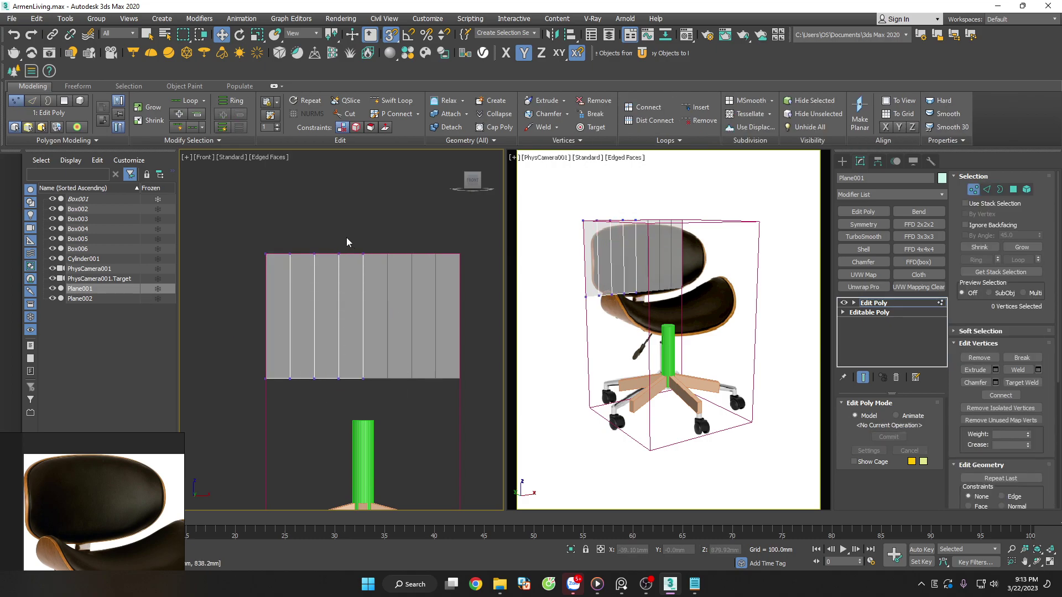
key("2")
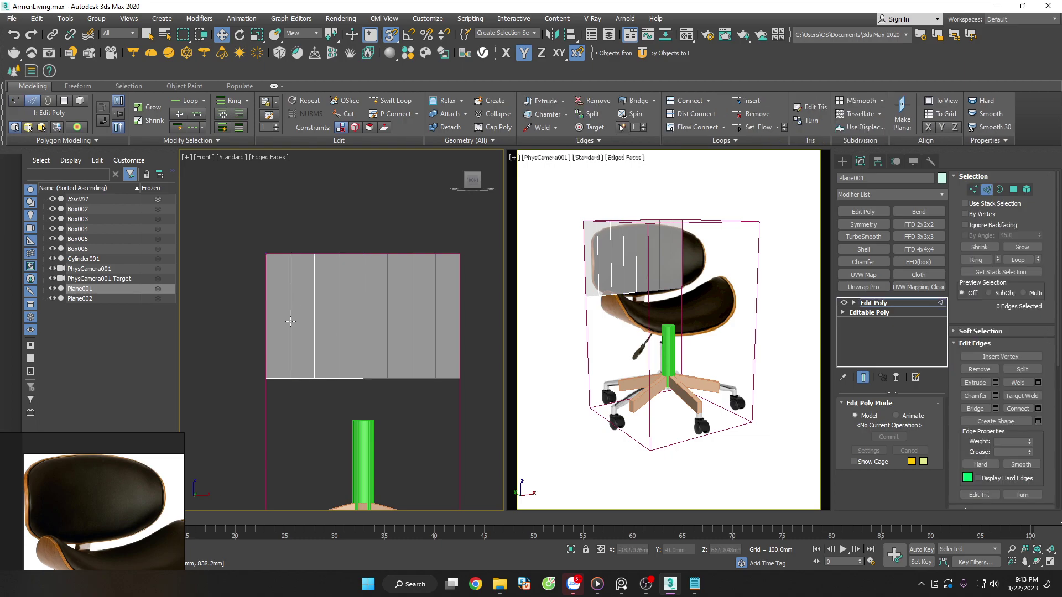
left_click(288, 318)
right_click(289, 305)
left_click(274, 346)
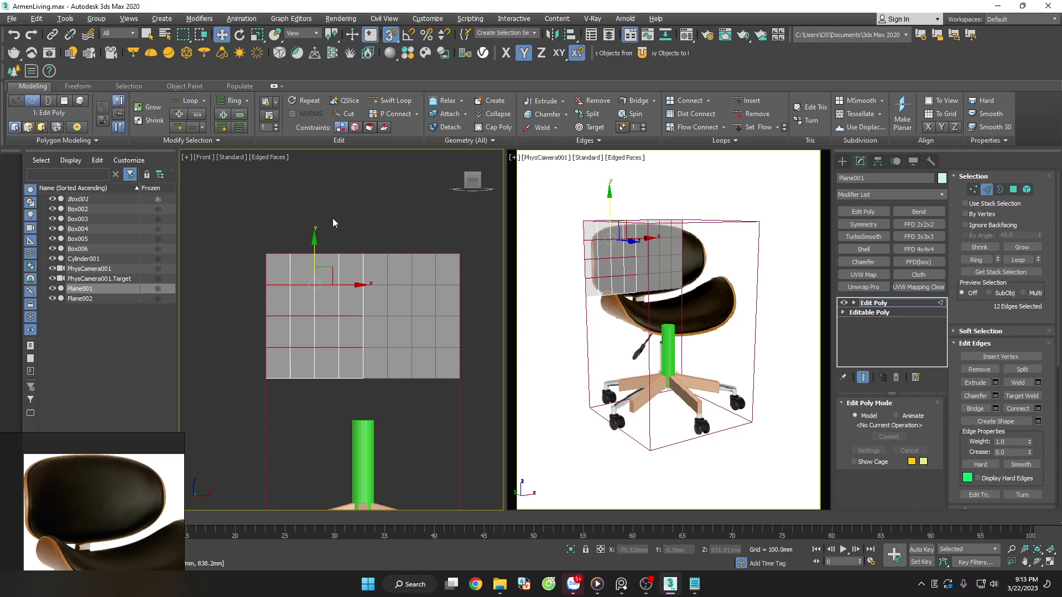
key("ctrl+z")
right_click(305, 301)
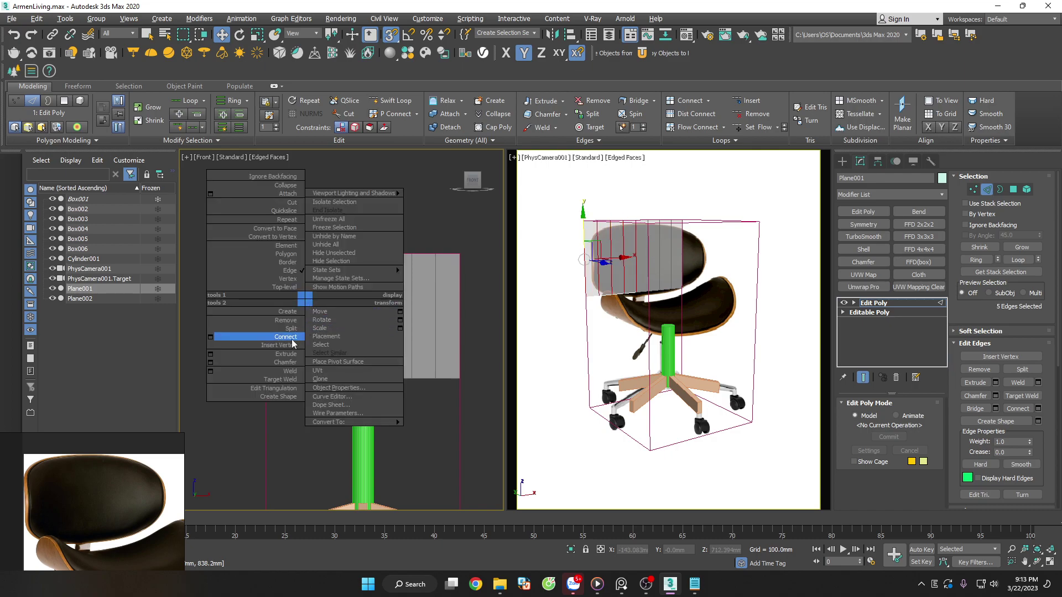
left_click(211, 337)
left_click(354, 363)
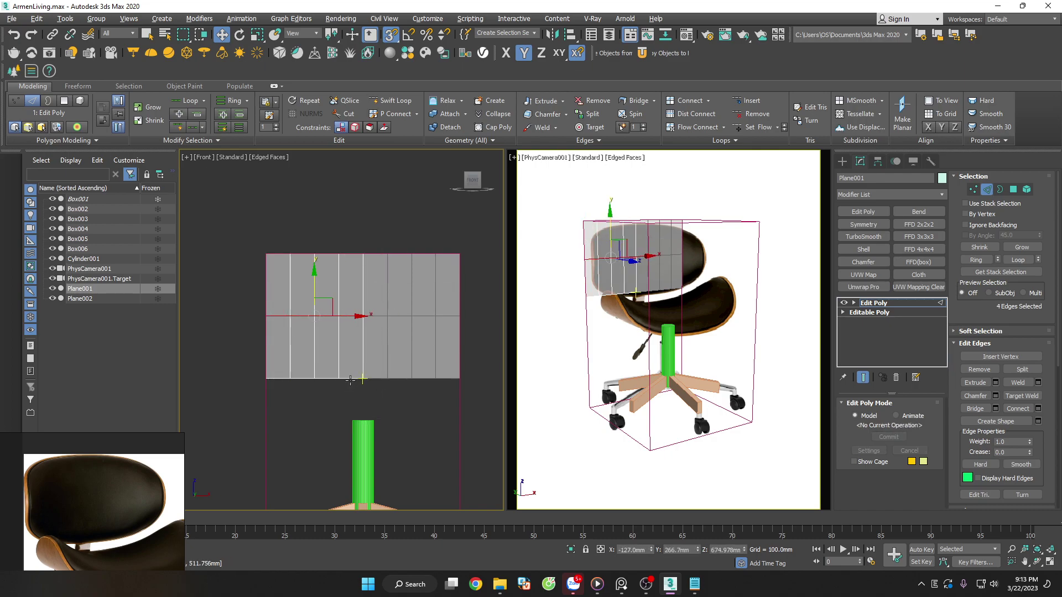
scroll(327, 280, "up", 3)
Scale the top and bottom vertex rows toward each other to 91% height
key("1")
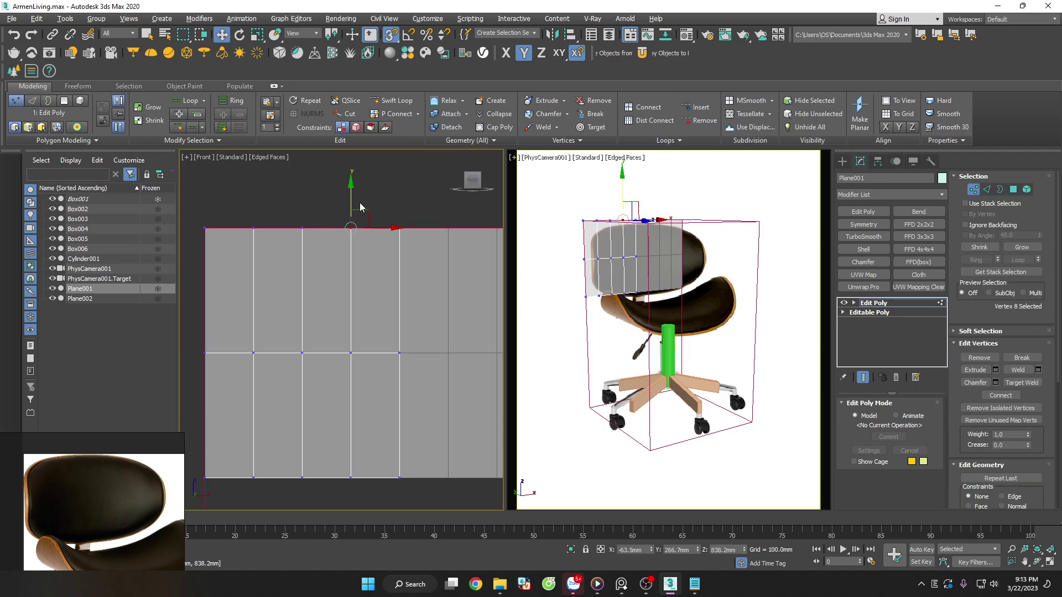
left_click(406, 187)
scroll(393, 209, "down", 3)
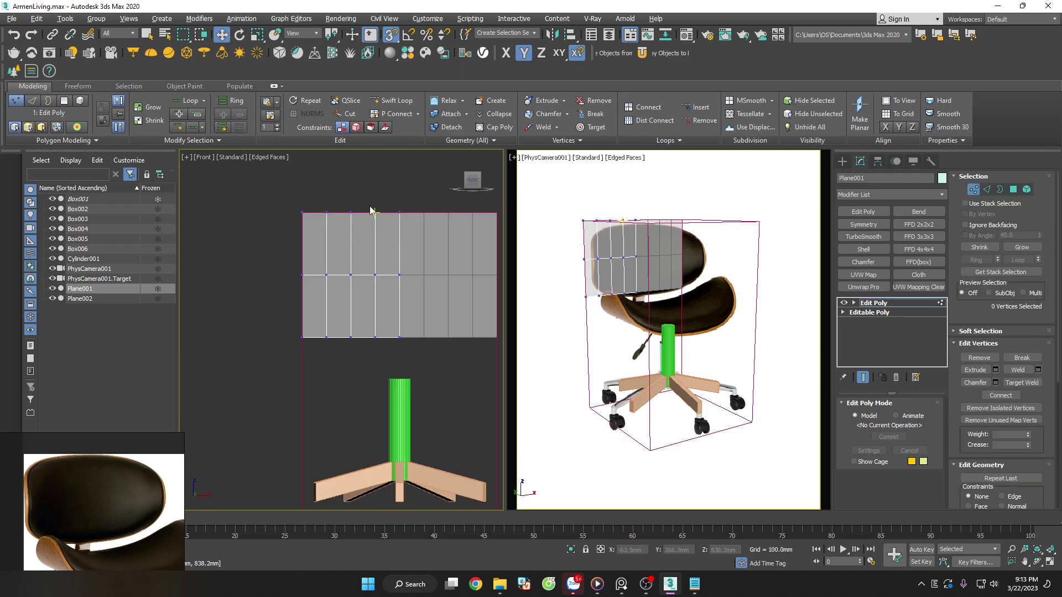
middle_click_drag(741, 356, 743, 357)
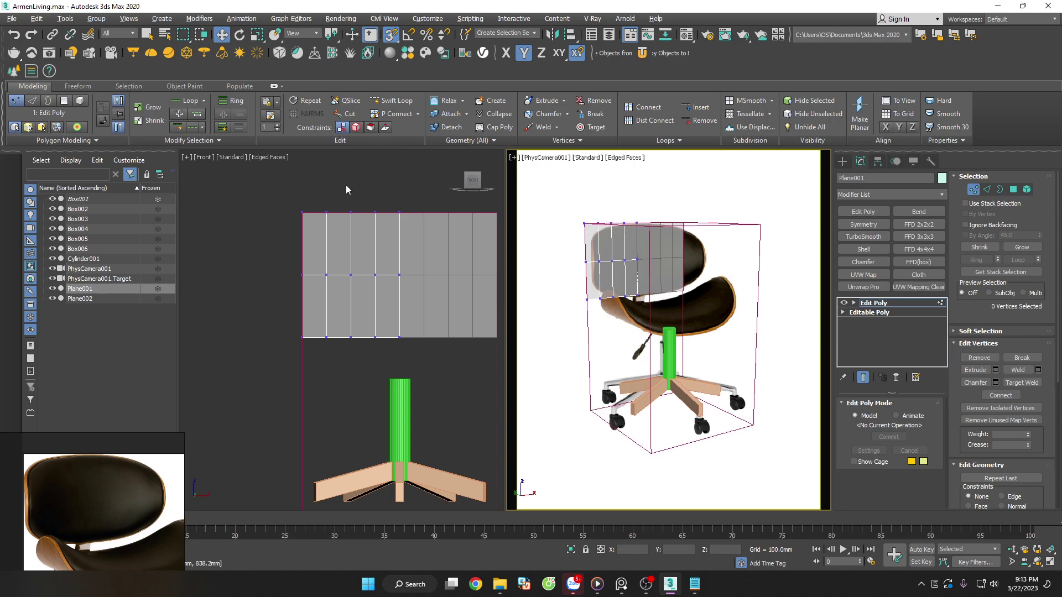
scroll(347, 190, "up", 2)
mouse_move(250, 179)
left_mouse_down()
mouse_move(434, 255)
mouse_move(405, 267)
left_mouse_up()
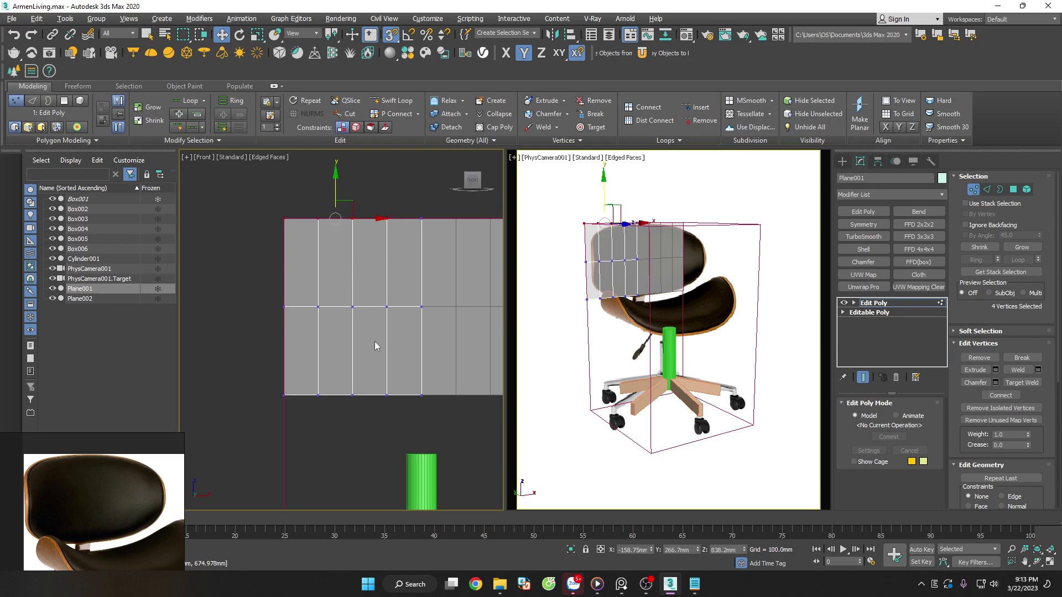
left_click_drag(320, 445, 287, 400, "ctrl")
key("r")
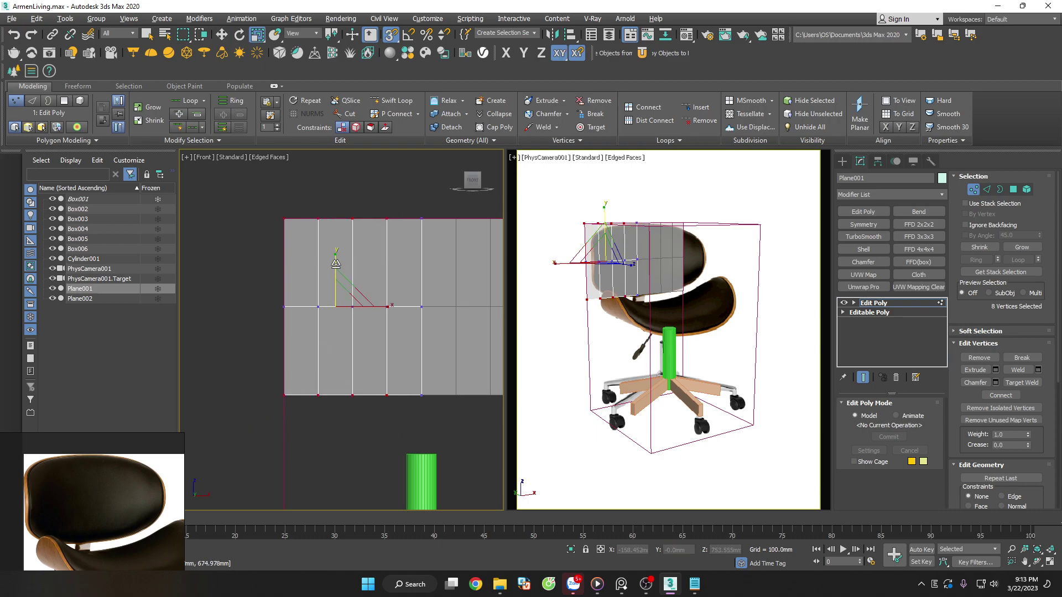
mouse_move(335, 260)
left_mouse_down()
mouse_move(361, 208)
mouse_move(278, 401)
left_mouse_up()
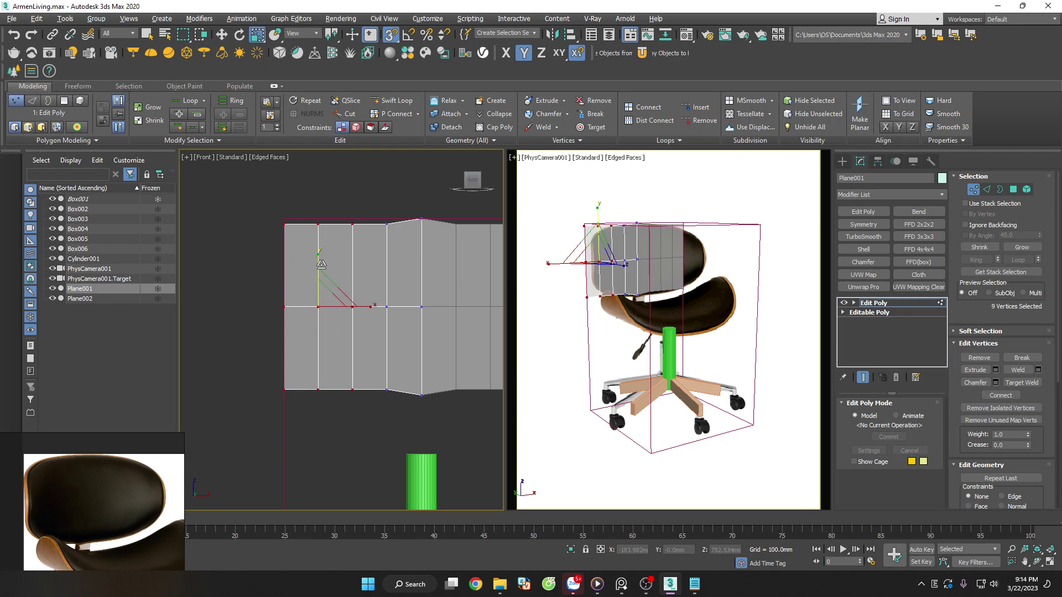
left_click_drag(316, 267, 315, 266)
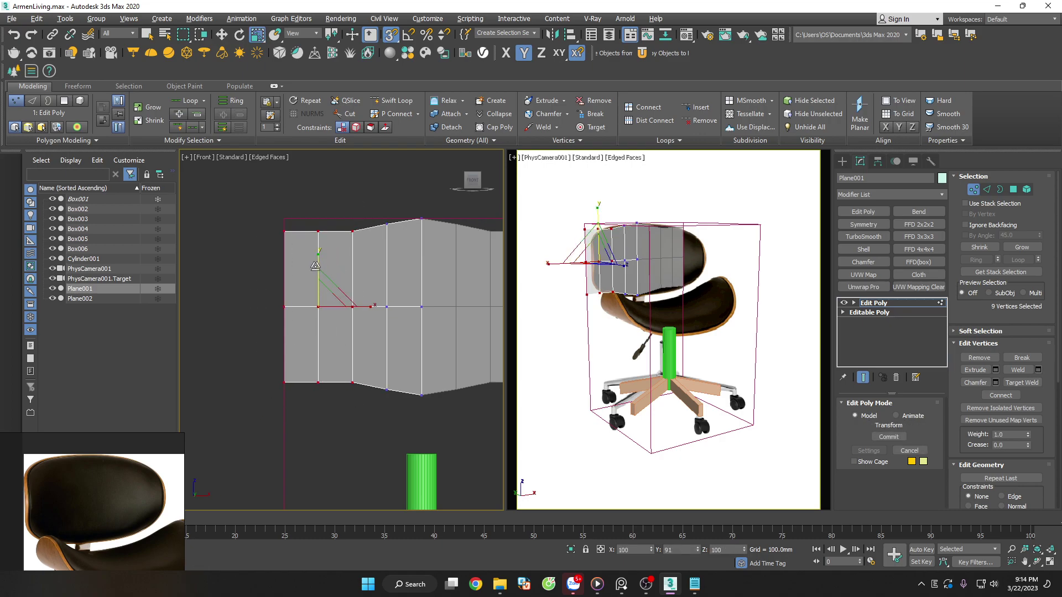
Squeeze the left two vertex columns, then the leftmost column to 72% height
left_click_drag(266, 200, 328, 397)
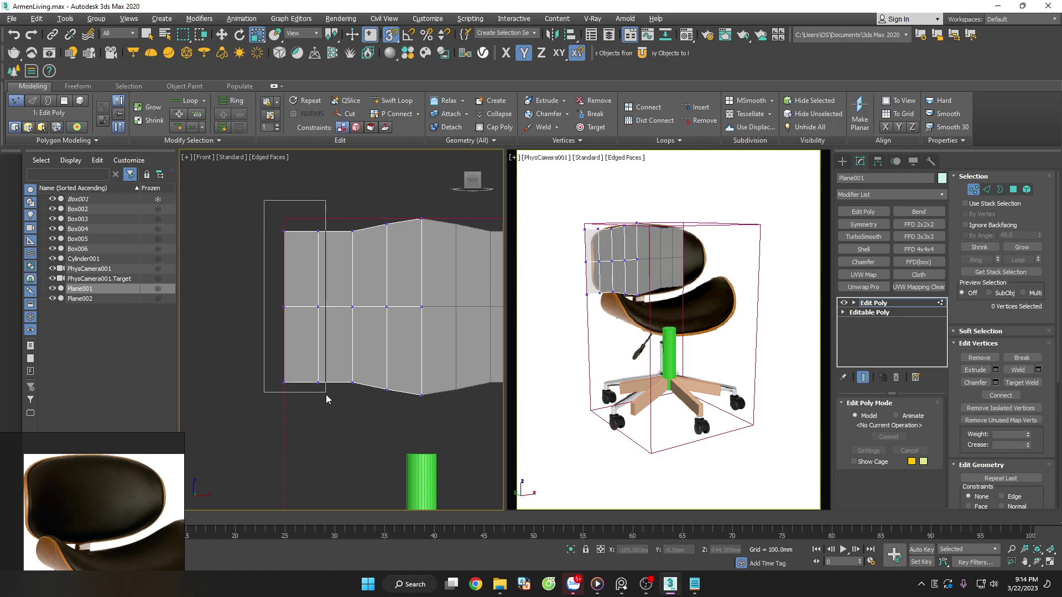
left_click_drag(299, 264, 300, 268)
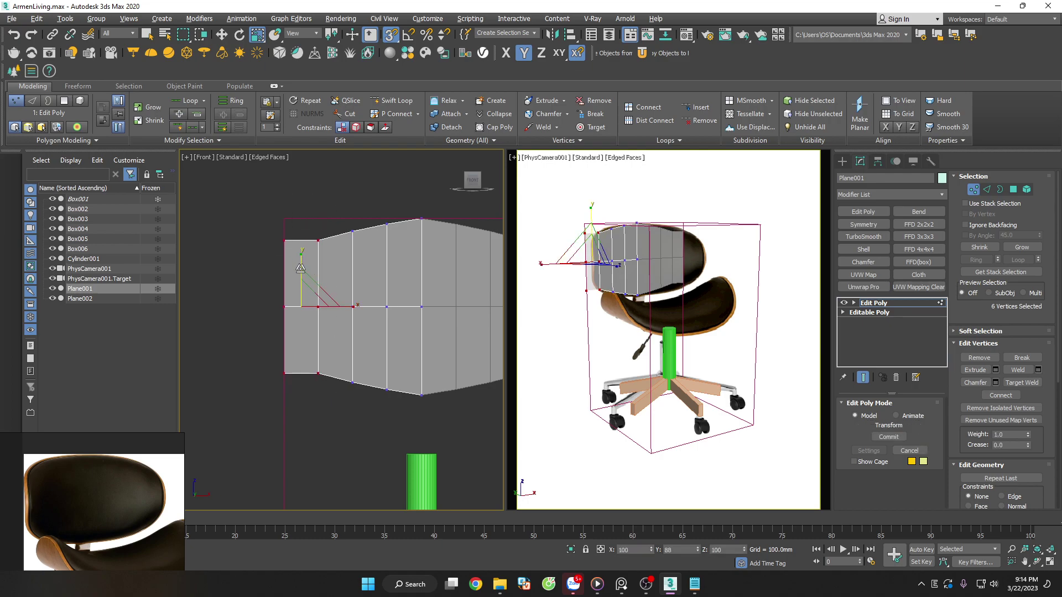
left_click_drag(252, 203, 303, 382)
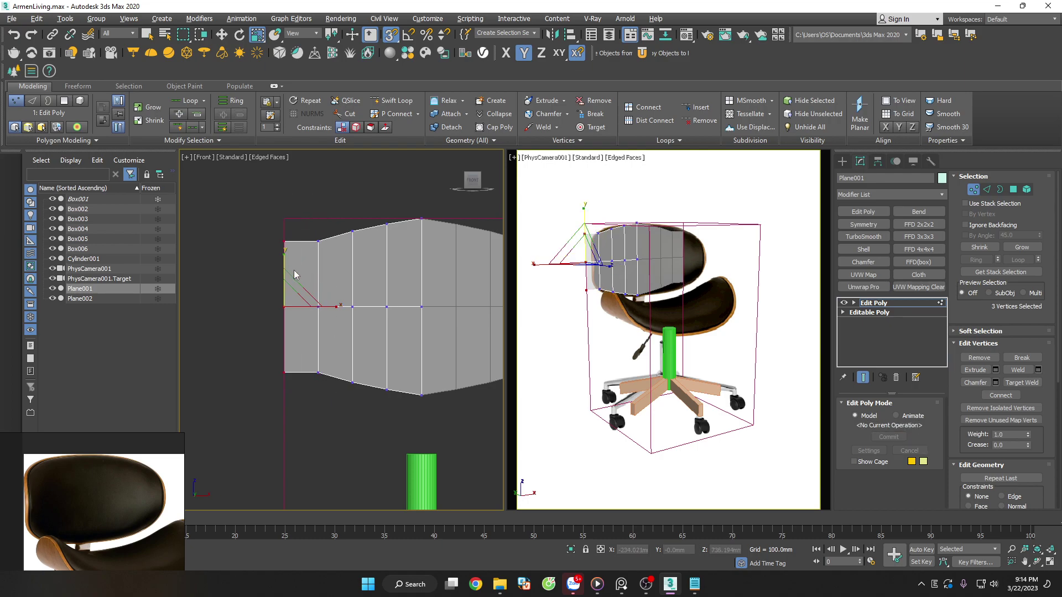
left_click_drag(285, 258, 284, 275)
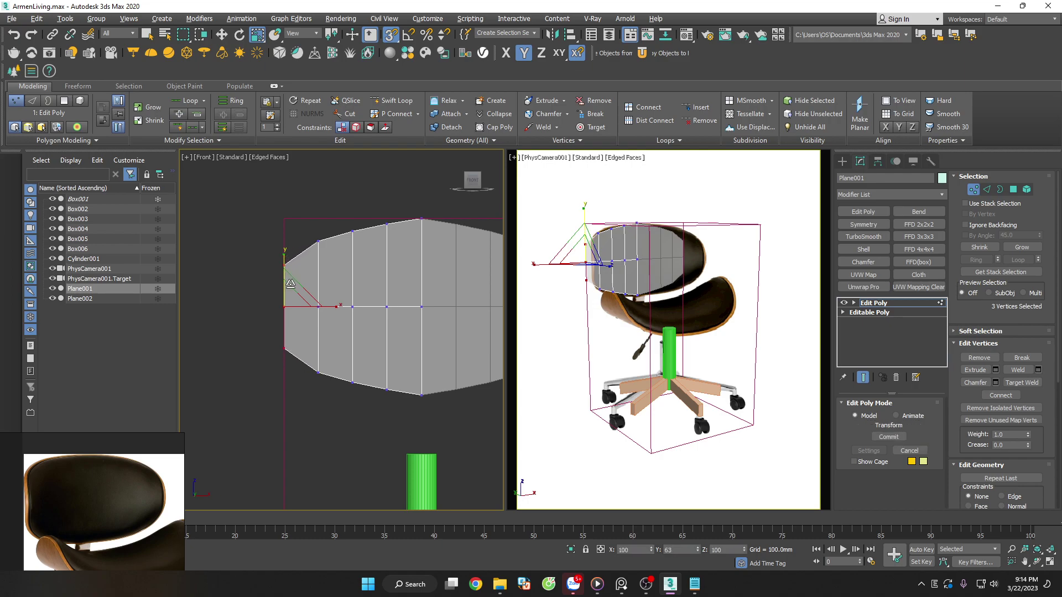
Deselect the vertices, leave vertex mode and switch back to the Move tool
left_click(378, 249)
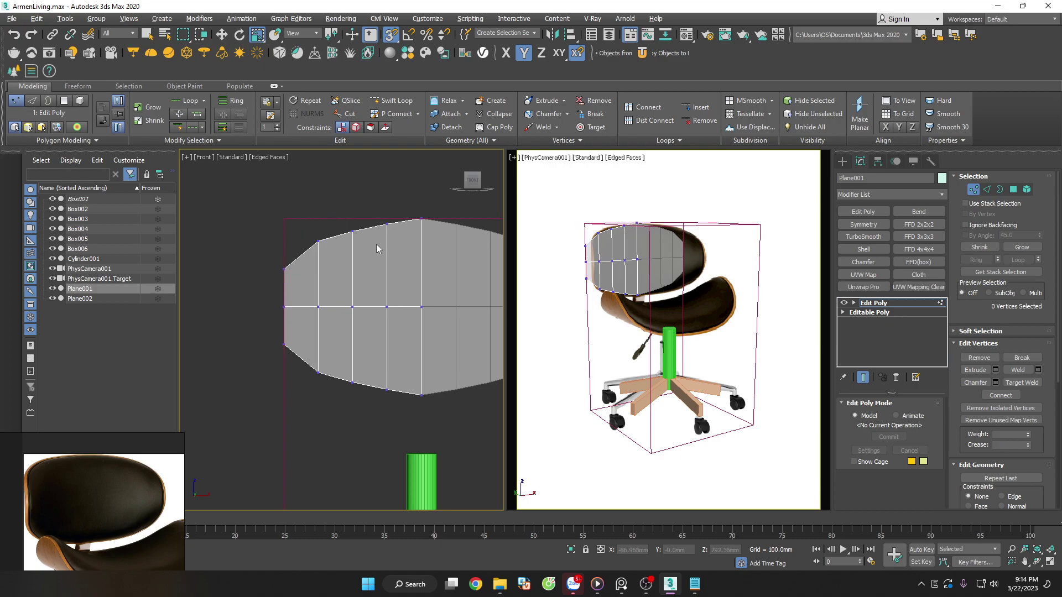
left_click(972, 190)
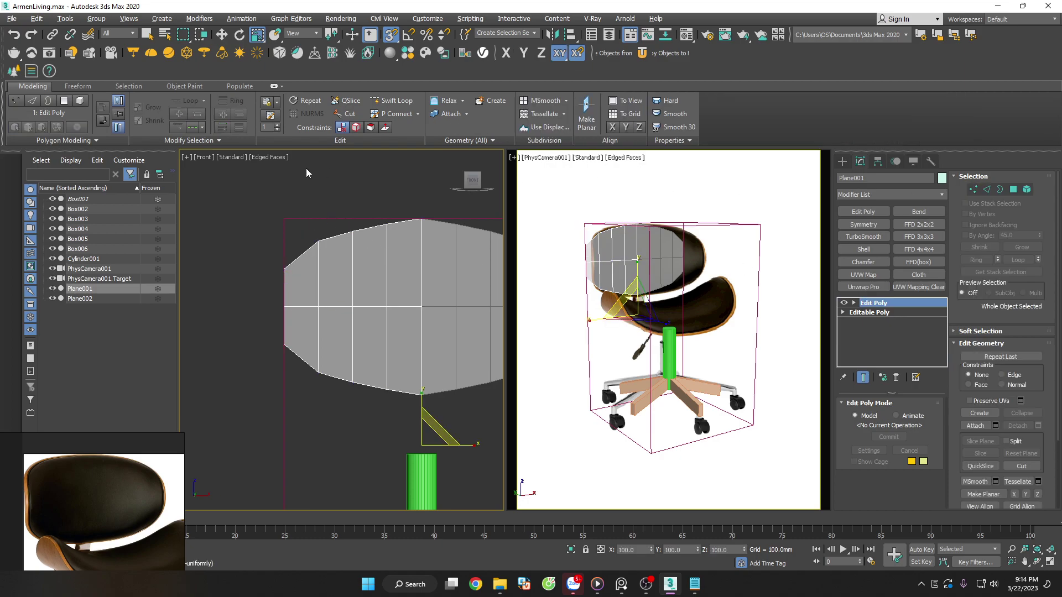
left_click(323, 232)
key("w")
scroll(310, 274, "down", 2)
scroll(424, 246, "up", 2)
Draw an Arc spline along the top edge of the backrest plane
middle_click_drag(422, 237, 397, 239)
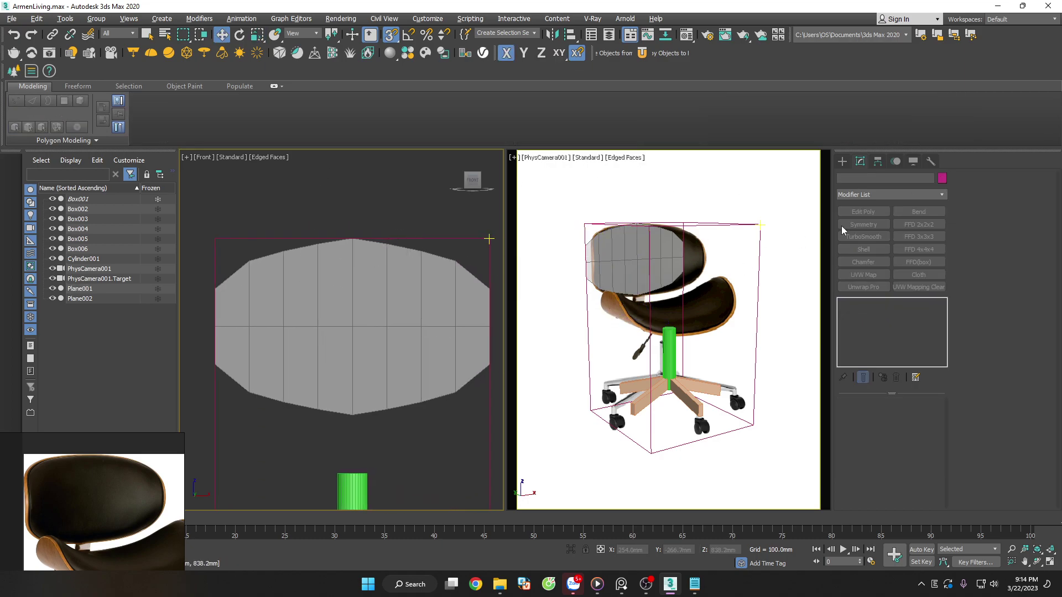
left_click(842, 162)
left_click(855, 177)
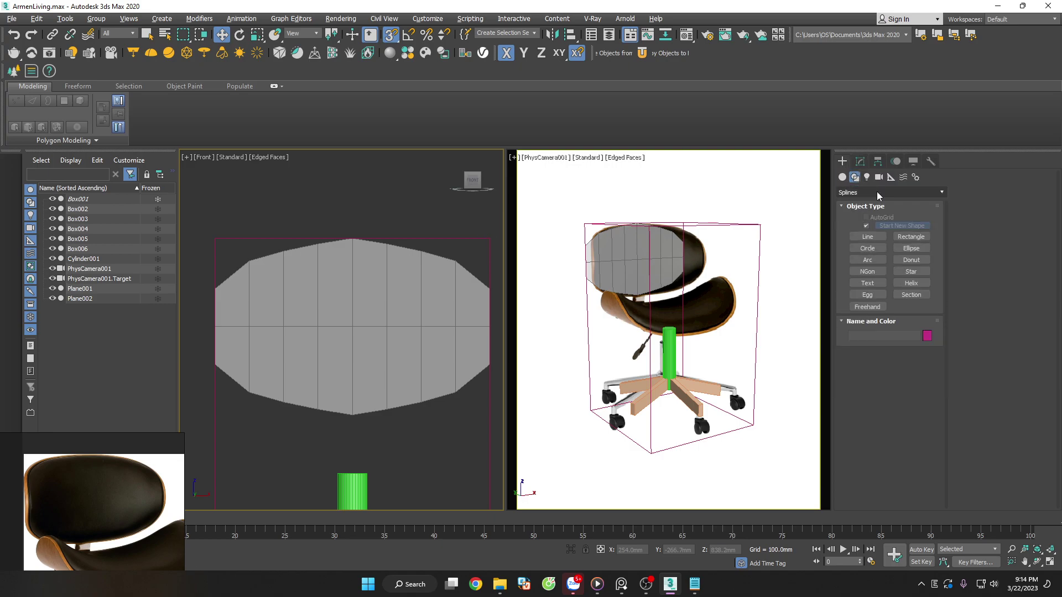
left_click(868, 260)
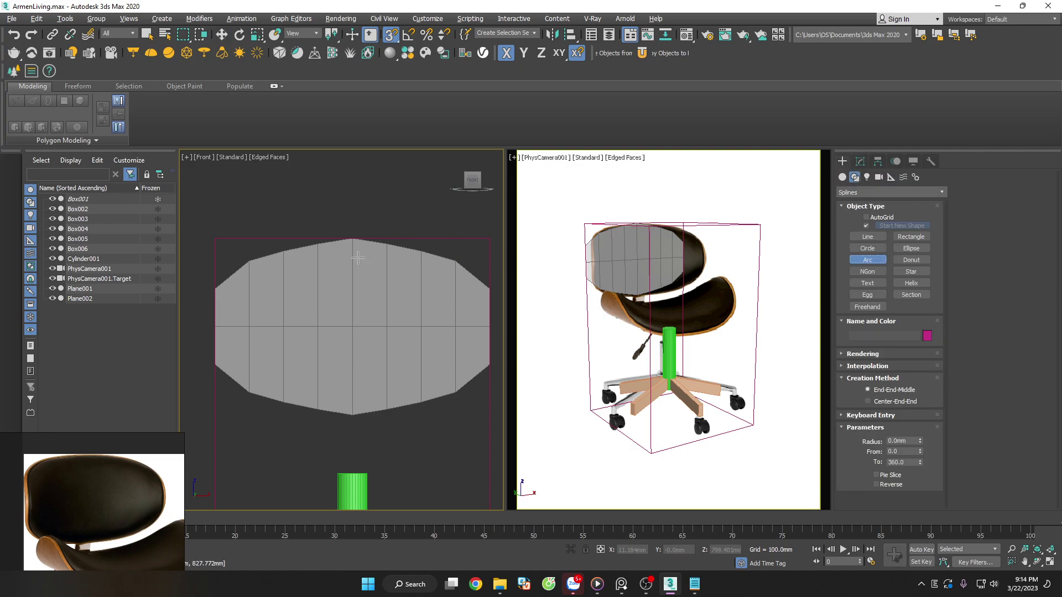
middle_click_drag(190, 307, 217, 307)
scroll(218, 307, "up", 4)
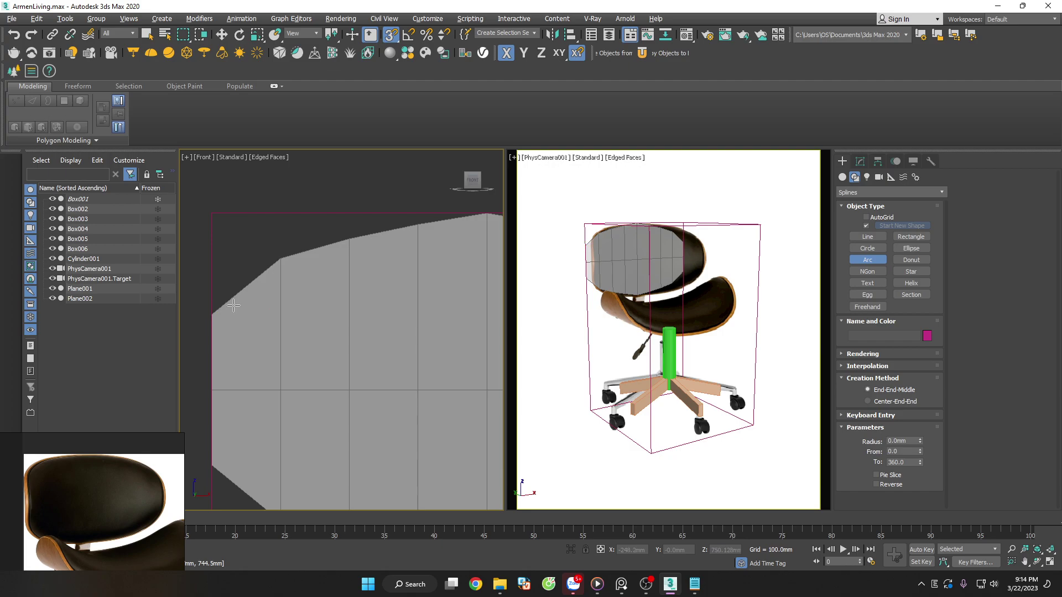
scroll(230, 303, "down", 2)
left_click_drag(216, 311, 411, 239)
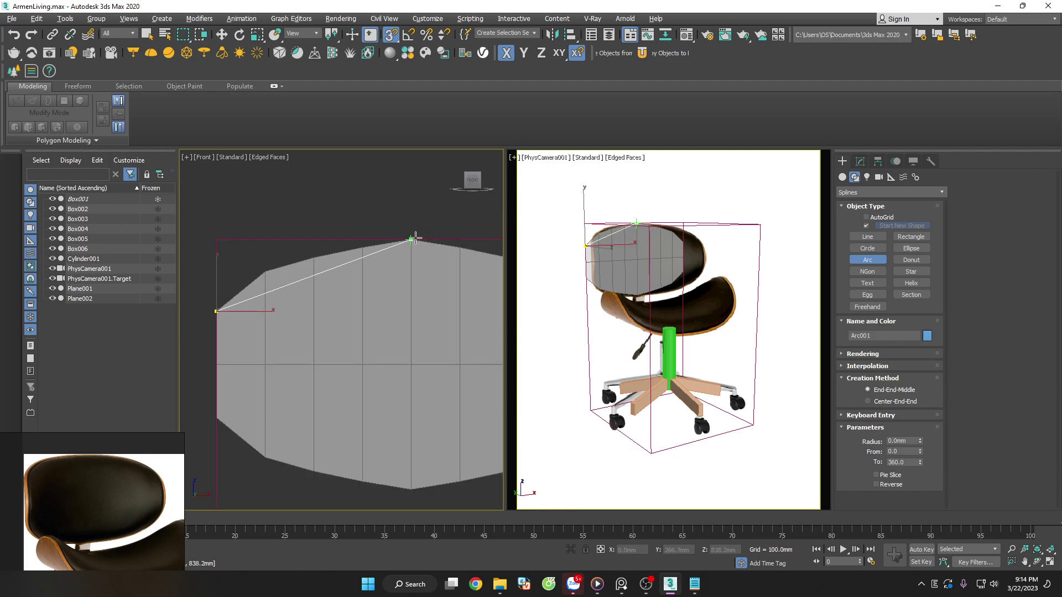
left_click(311, 266)
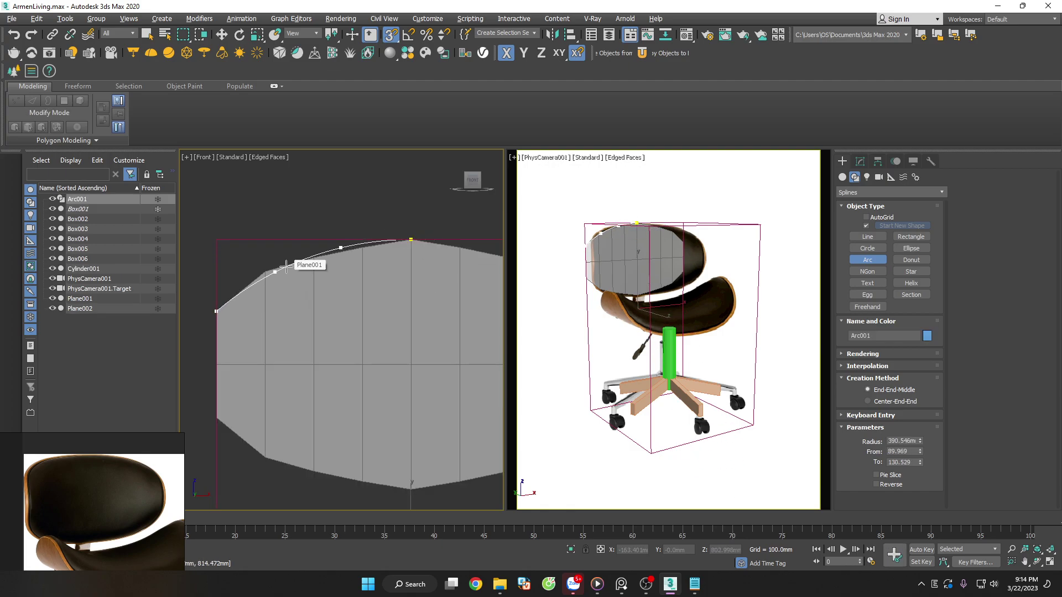
left_click(286, 267)
right_click(332, 285)
Select Plane001 and pull a top-edge vertex down onto the arc
scroll(356, 298, "up", 2)
left_click(382, 269)
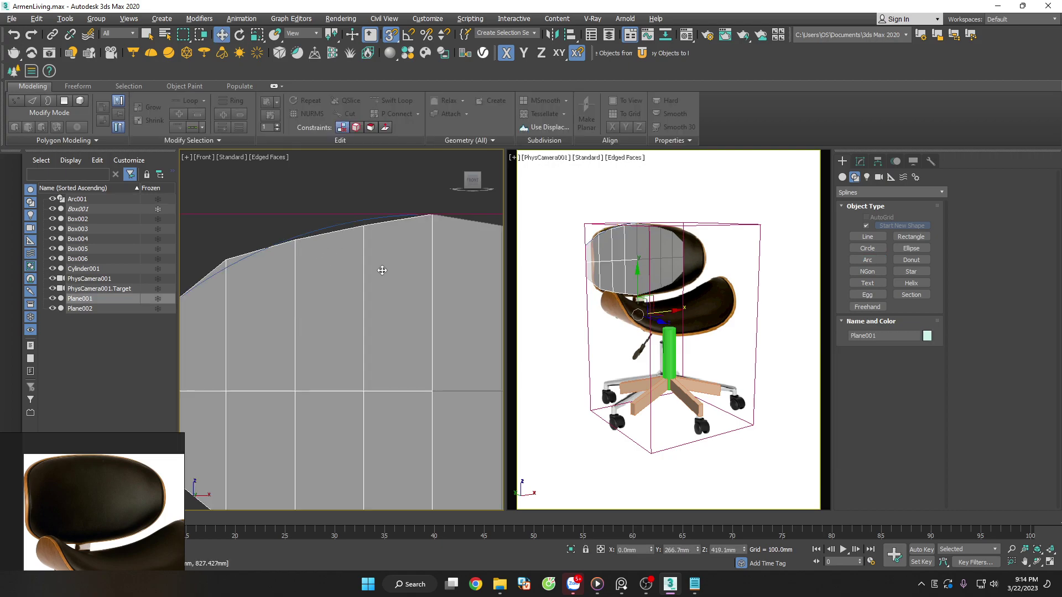
scroll(394, 256, "down", 3)
scroll(260, 244, "up", 3)
left_click(285, 258)
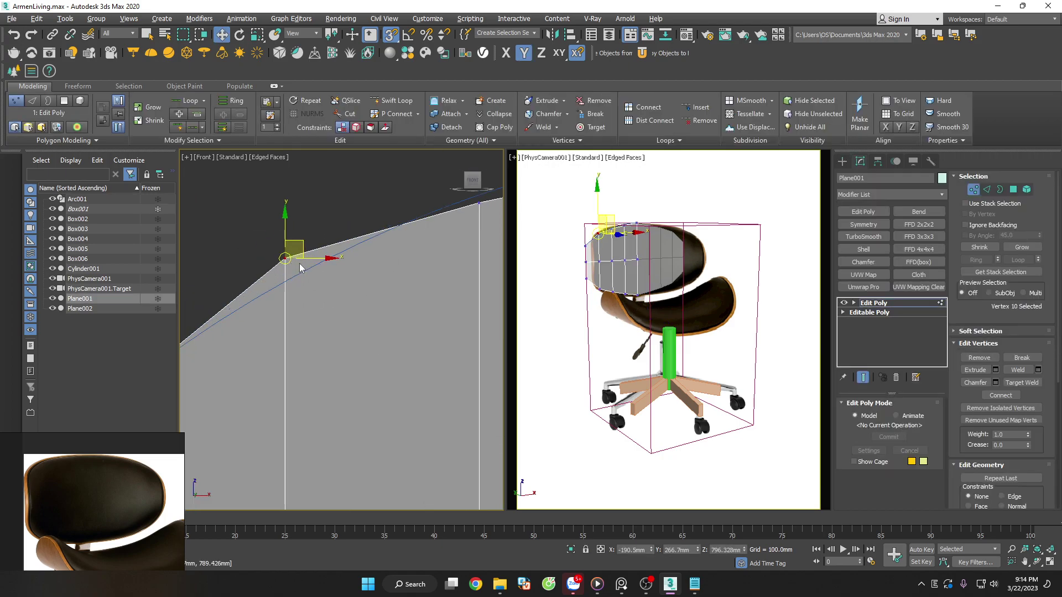
scroll(288, 240, "down", 3)
left_click(282, 261)
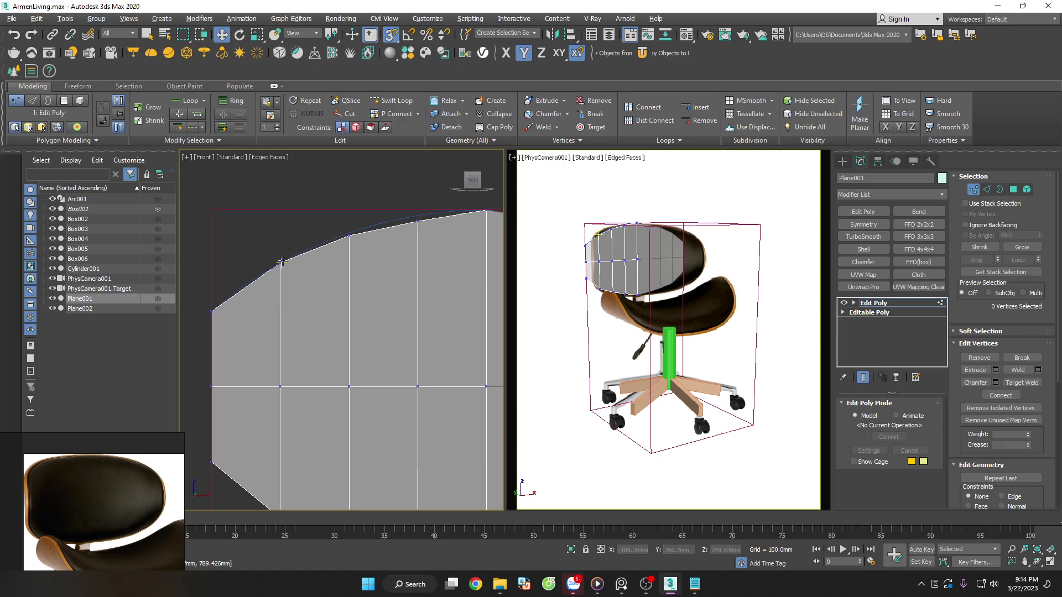
scroll(347, 231, "up", 3)
left_click(349, 237)
left_click_drag(349, 238, 347, 275)
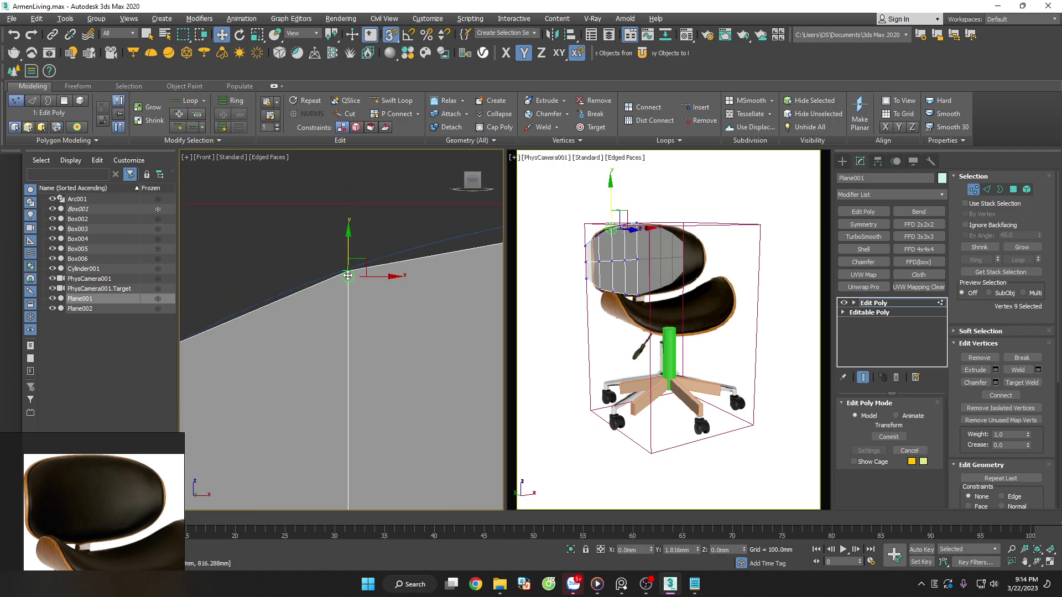
Raise the next top-edge vertex up to meet the arc, then clear the selection
scroll(348, 269, "down", 3)
left_click(427, 244)
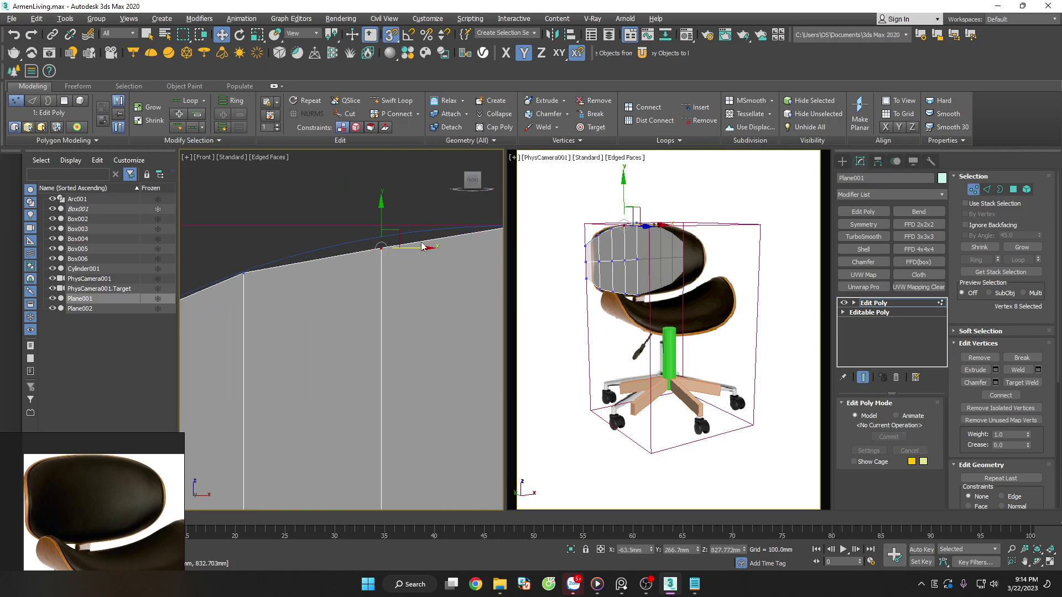
scroll(374, 246, "up", 3)
left_click_drag(374, 245, 374, 241)
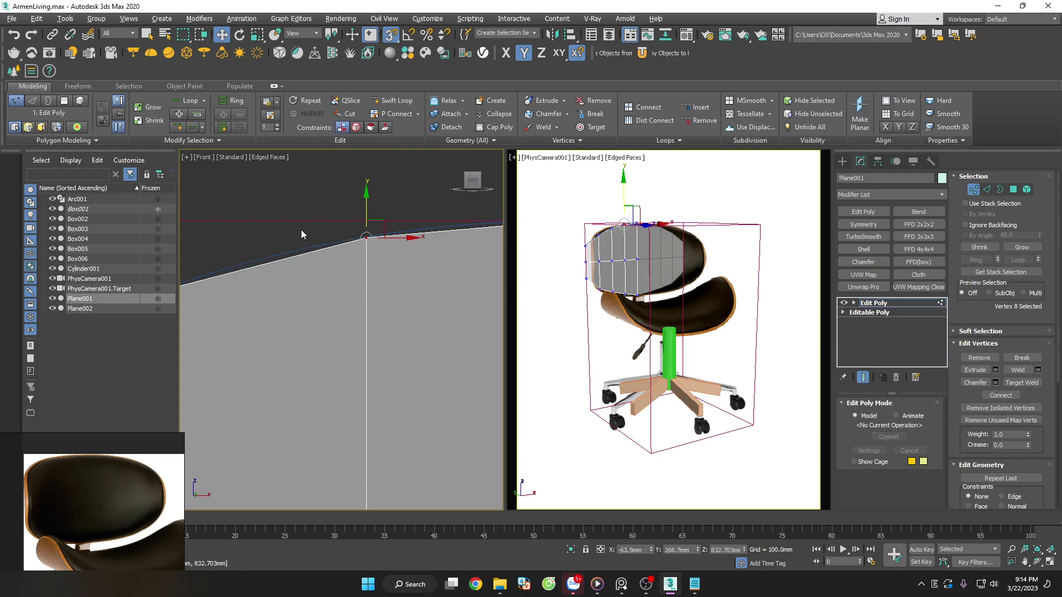
scroll(399, 221, "down", 2)
scroll(399, 221, "down", 3)
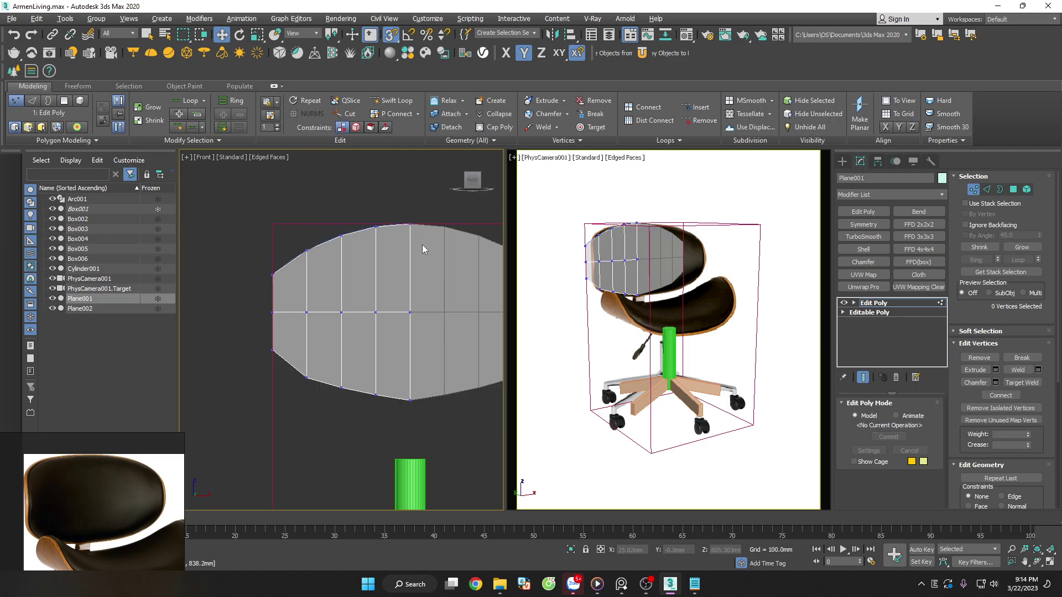
left_click(270, 313)
scroll(270, 313, "up", 2)
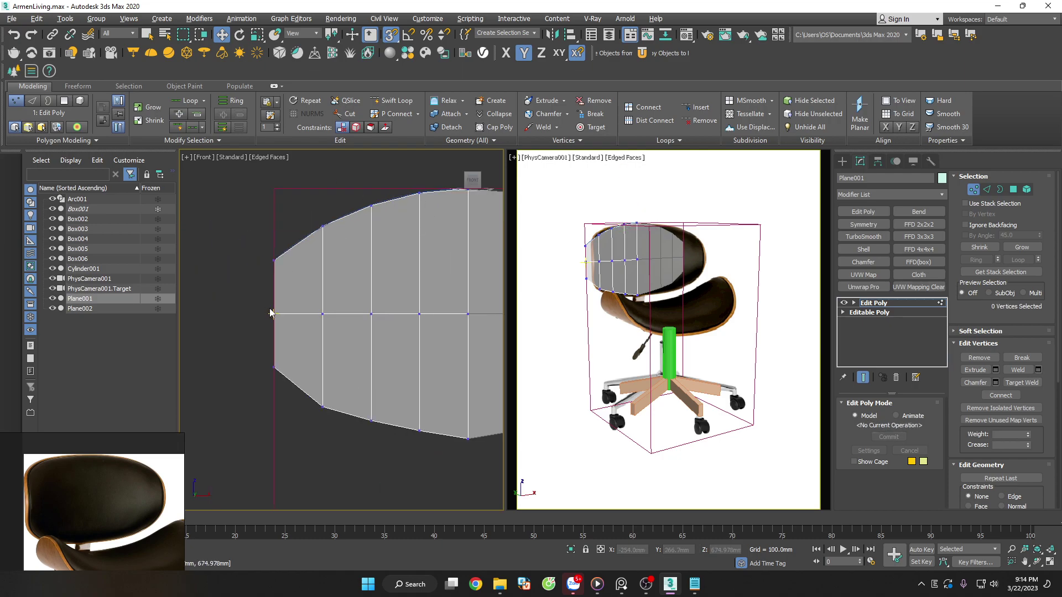
Select the vertical edges of the backrest's top row in Edge mode
left_click(986, 190)
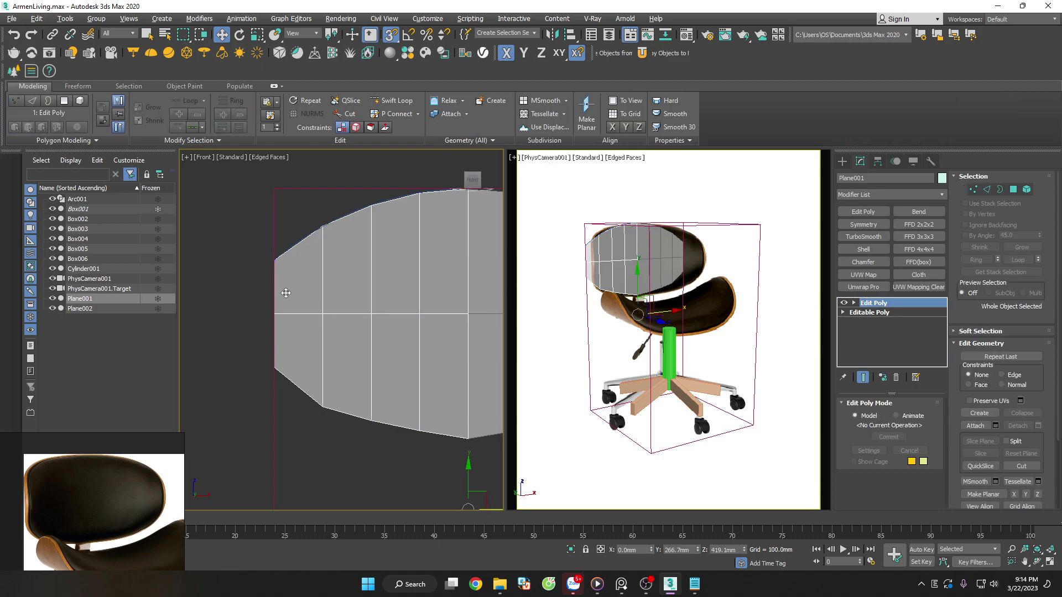
left_click(322, 276)
left_click(371, 260, "shift")
Connect the selected top-row edges with a new horizontal edge loop
right_click(320, 287)
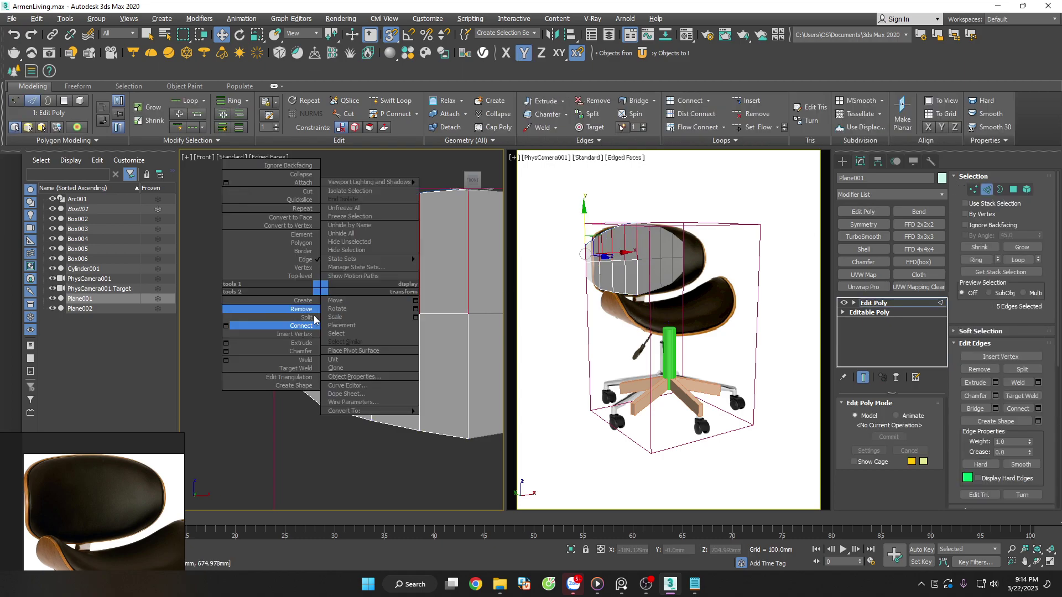
left_click(285, 332)
right_click(324, 286)
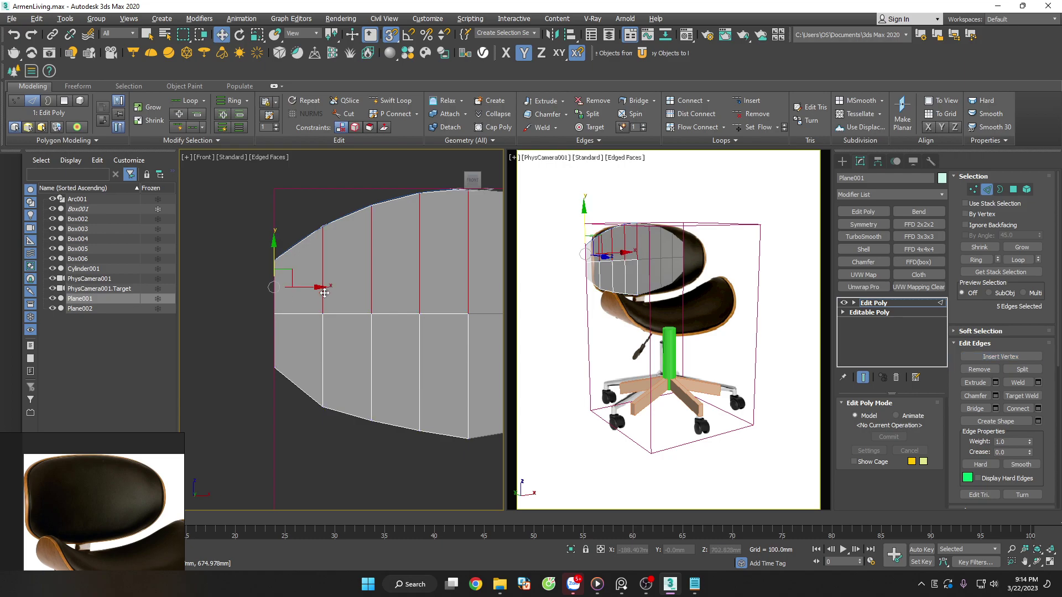
left_click(224, 318)
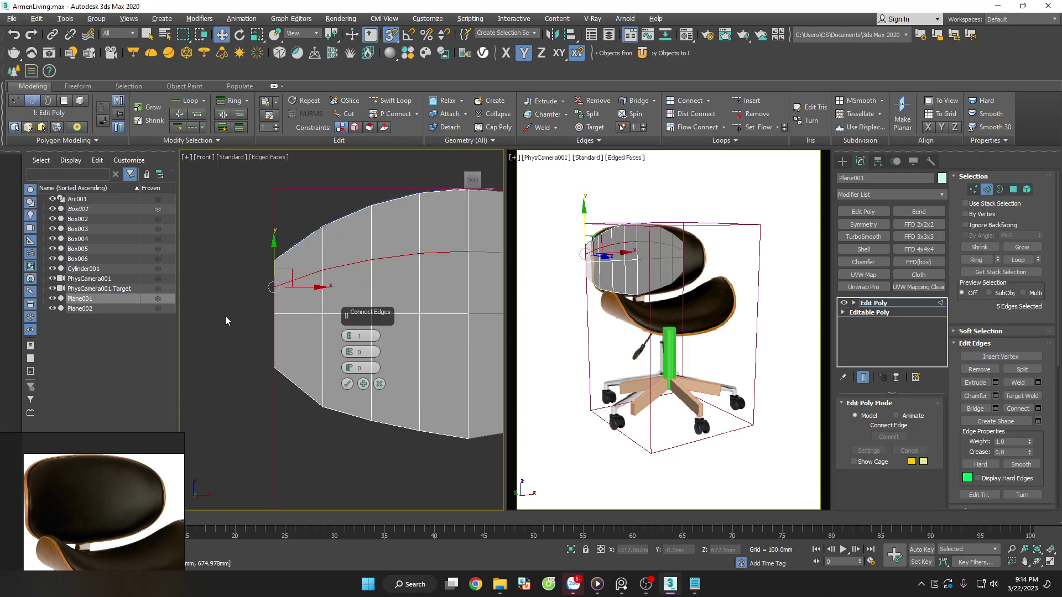
left_click(363, 384)
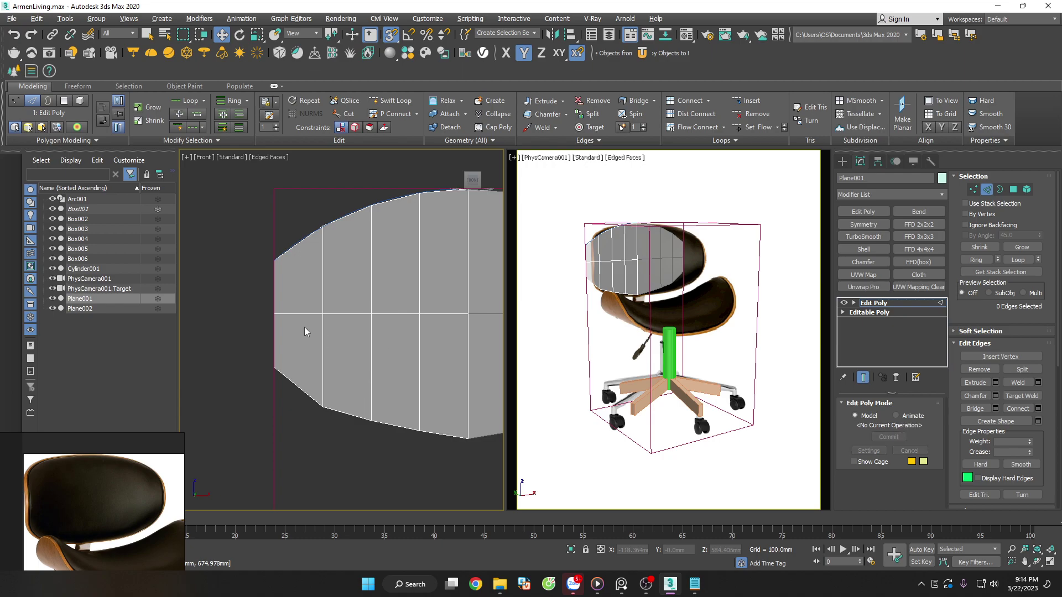
Add a connecting horizontal edge loop across the backrest's lower row
double_click(313, 271)
right_click(319, 261)
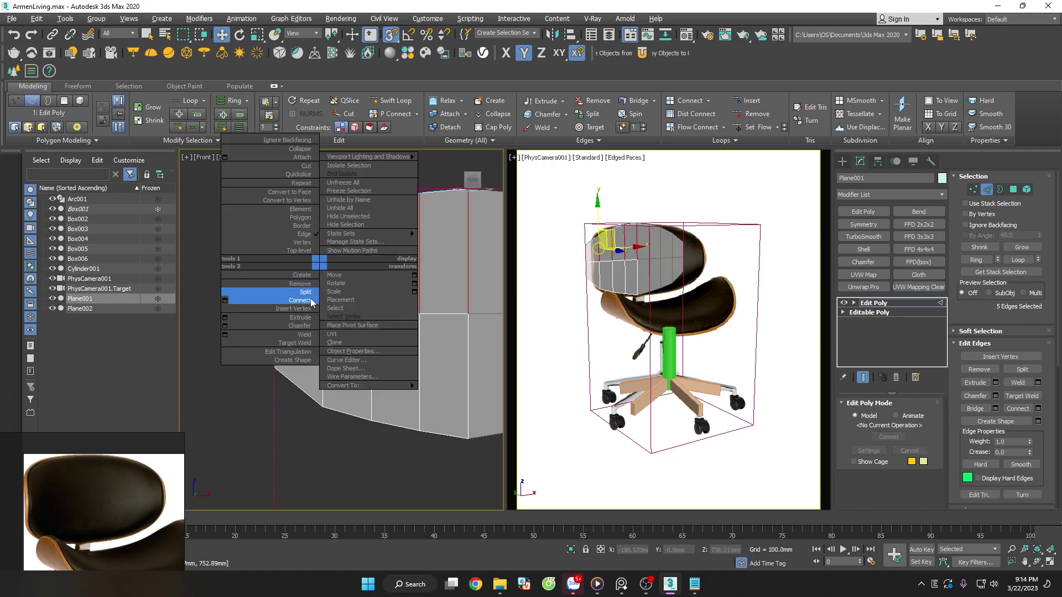
left_click(287, 304)
left_click(311, 350)
double_click(321, 347)
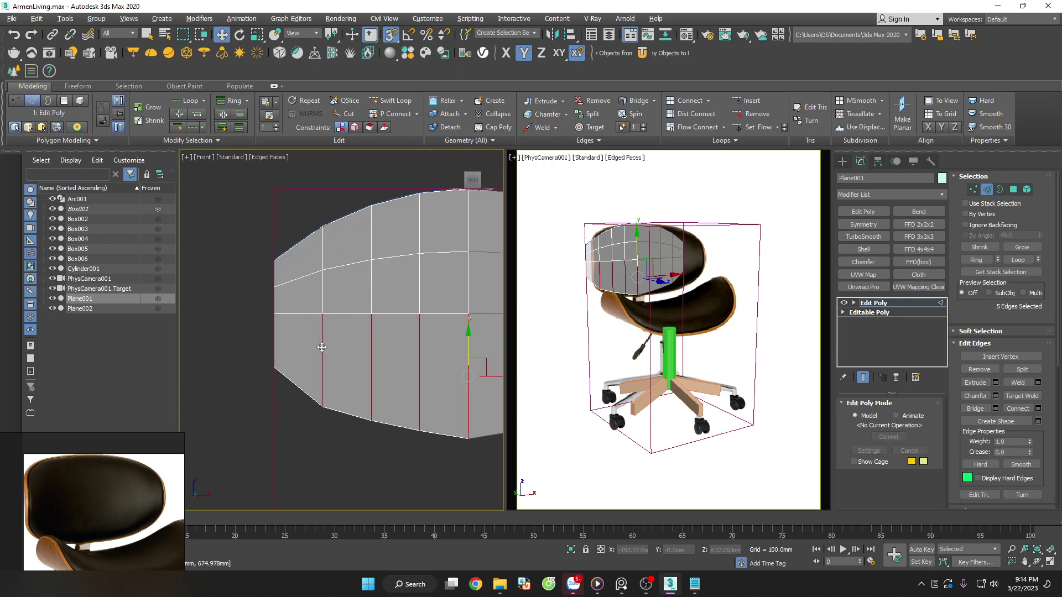
right_click(320, 345)
right_click(321, 349)
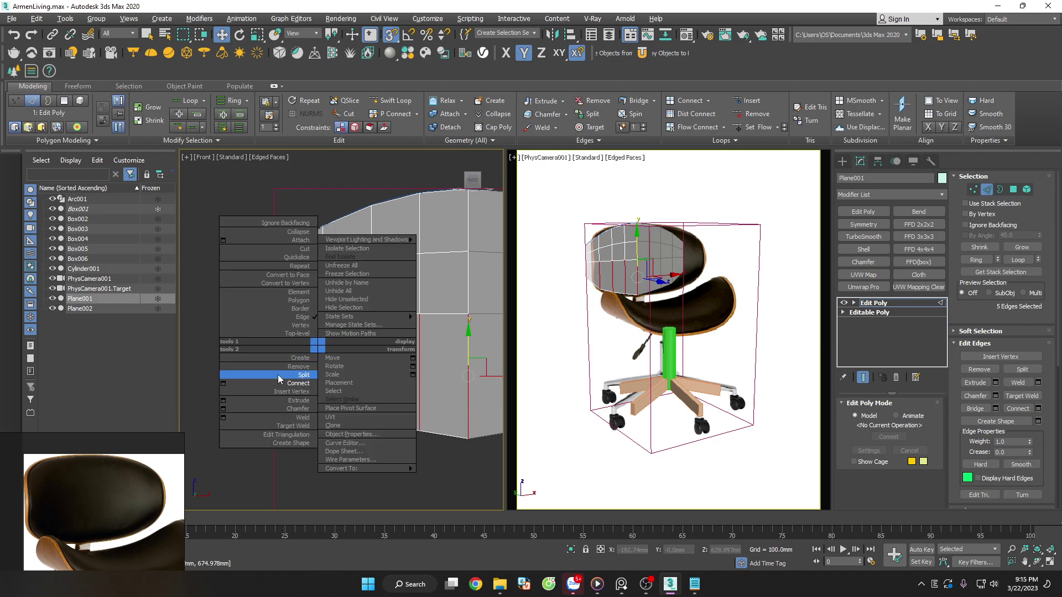
left_click(279, 380)
Round the backrest's left end by moving and scaling its end vertices on Y
mouse_move(246, 277)
left_mouse_down()
mouse_move(289, 352)
mouse_move(244, 317)
mouse_move(268, 319)
mouse_move(249, 318)
left_mouse_up()
scroll(280, 317, "up", 3)
key("r")
left_click_drag(247, 271, 246, 278)
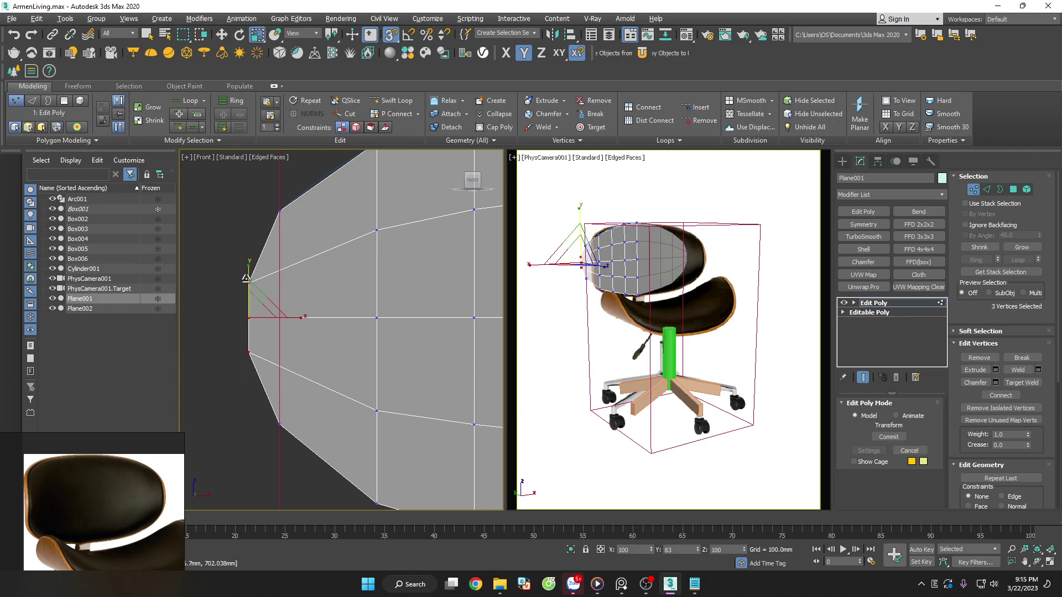
left_click(247, 289)
scroll(247, 289, "down", 5)
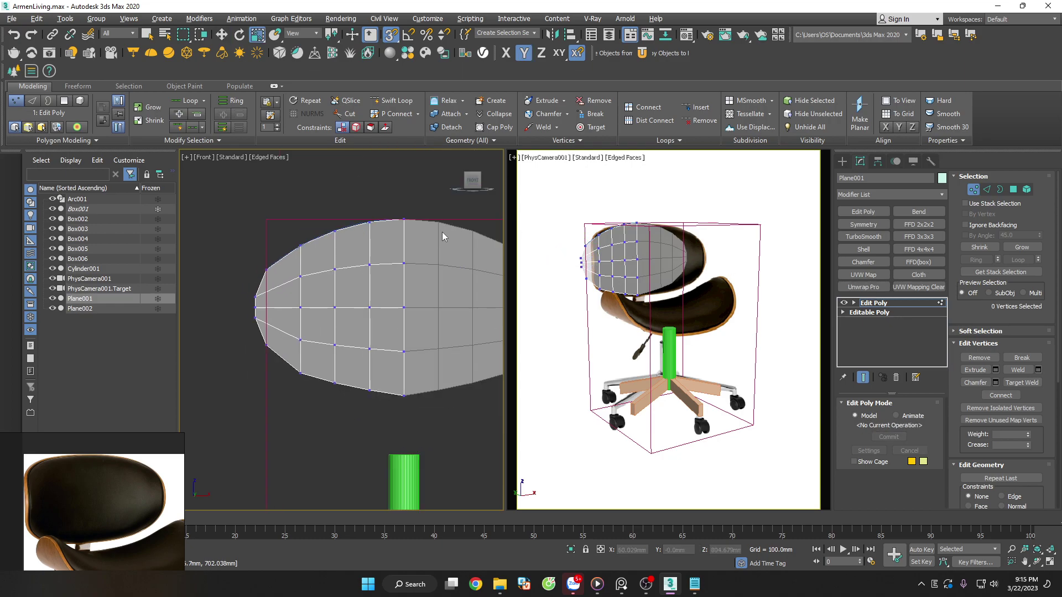
left_click(977, 192)
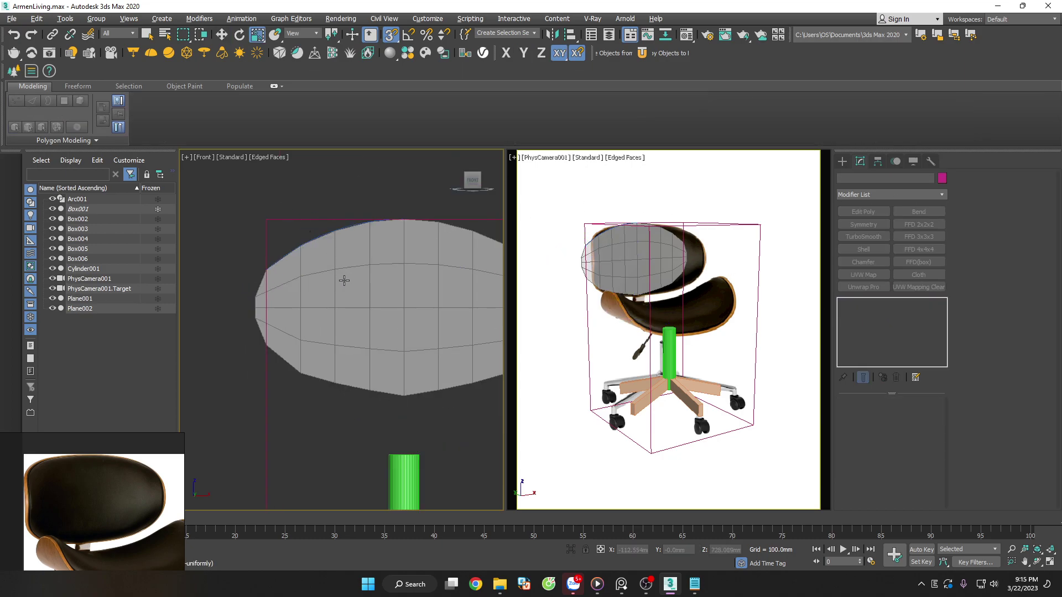
Orbit around the backrest and select only Plane001
key("w")
scroll(387, 314, "down", 3)
middle_click_drag(387, 314, 423, 325, "alt")
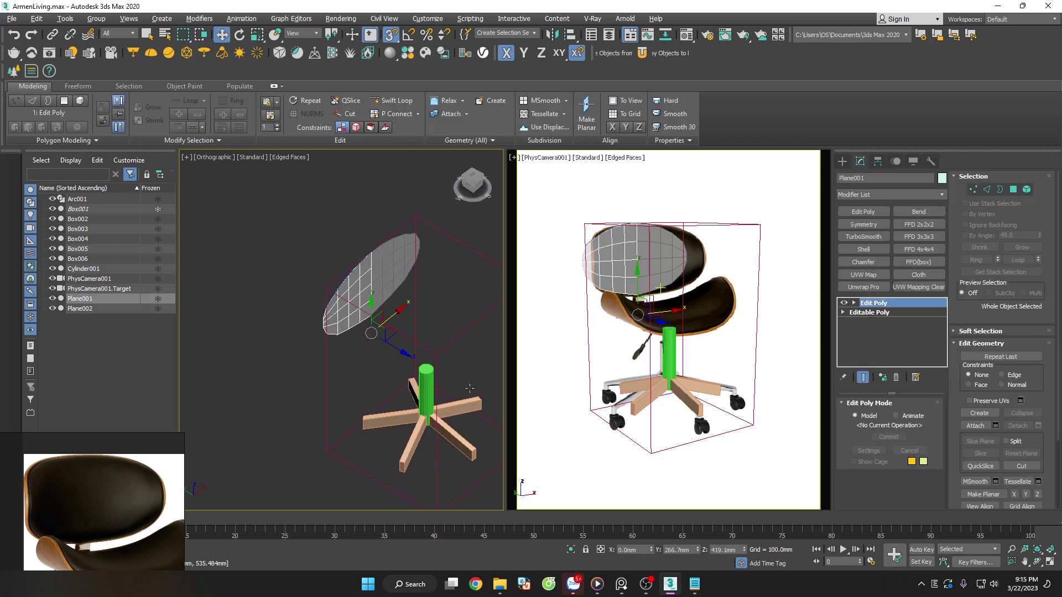
scroll(425, 326, "up", 4)
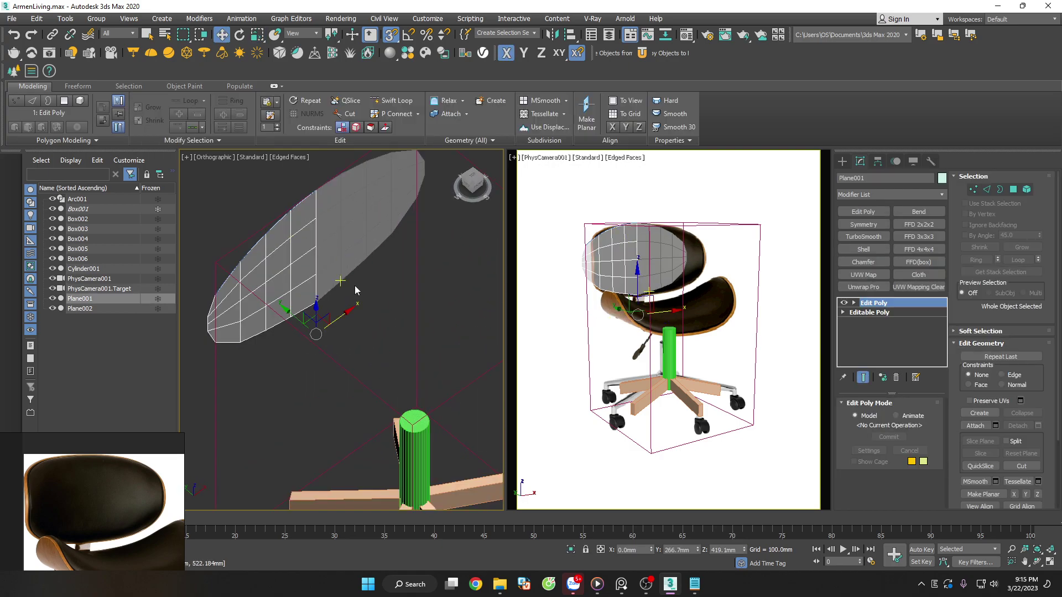
middle_click_drag(425, 326, 349, 297, "alt")
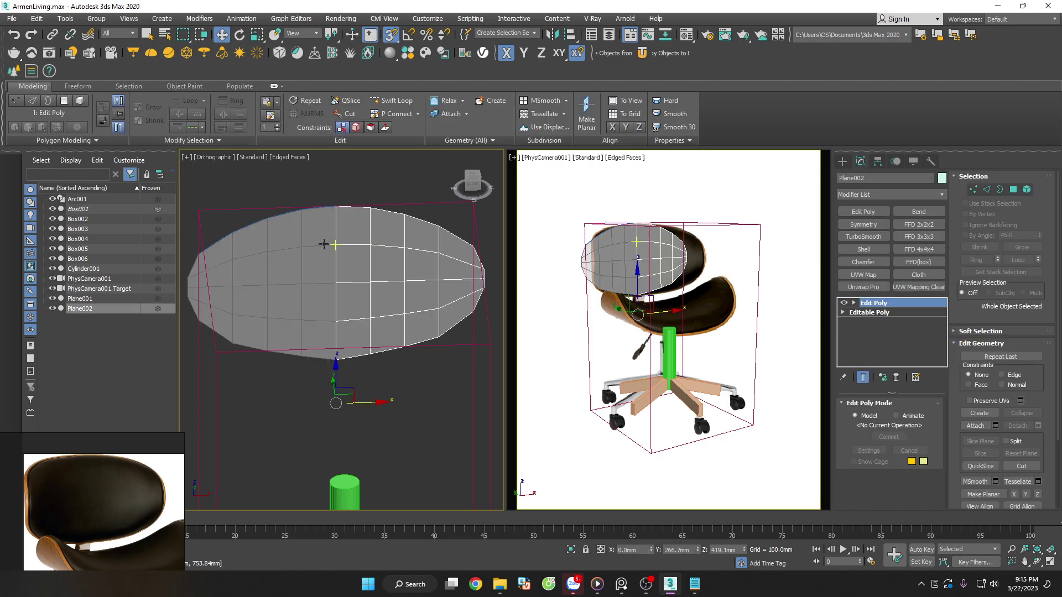
left_click(312, 248, "ctrl")
left_click(314, 228)
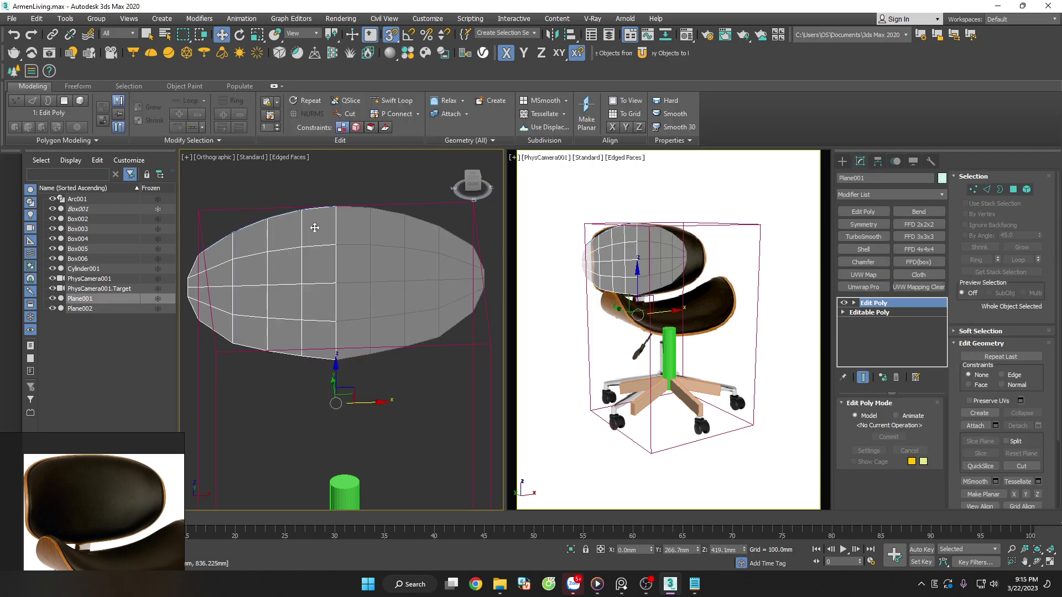
Collapse Plane001's whole modifier stack and attach Plane002 into it
right_click(873, 313)
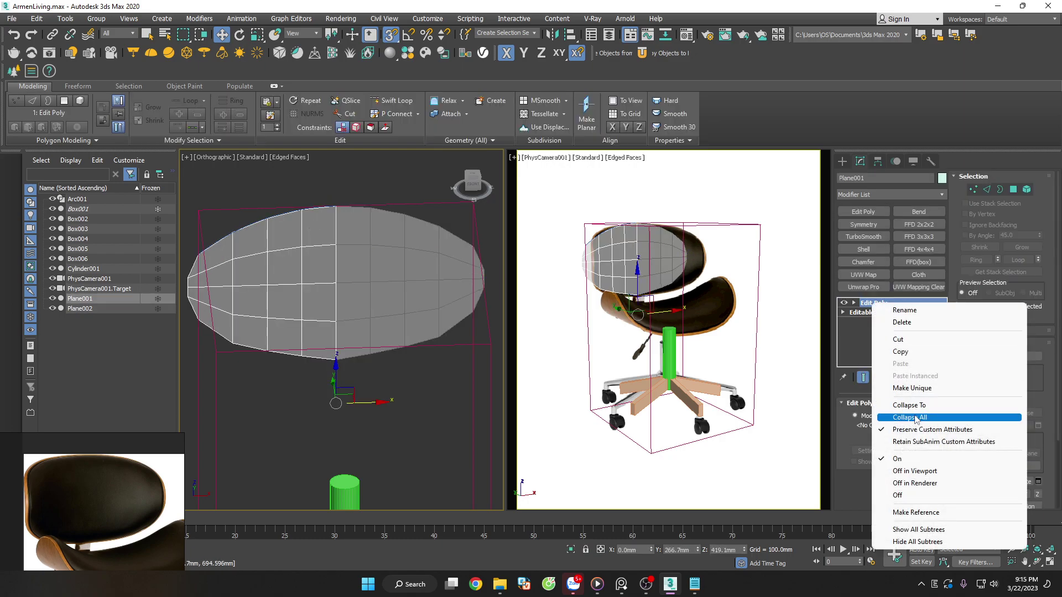
left_click(888, 419)
left_click(584, 325)
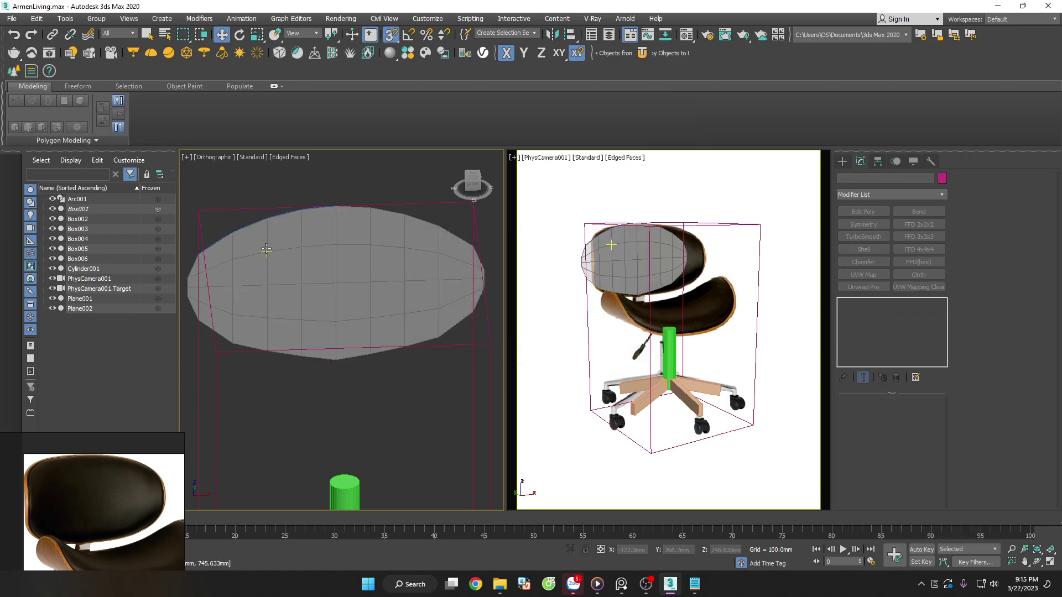
left_click(975, 271)
left_click(603, 297)
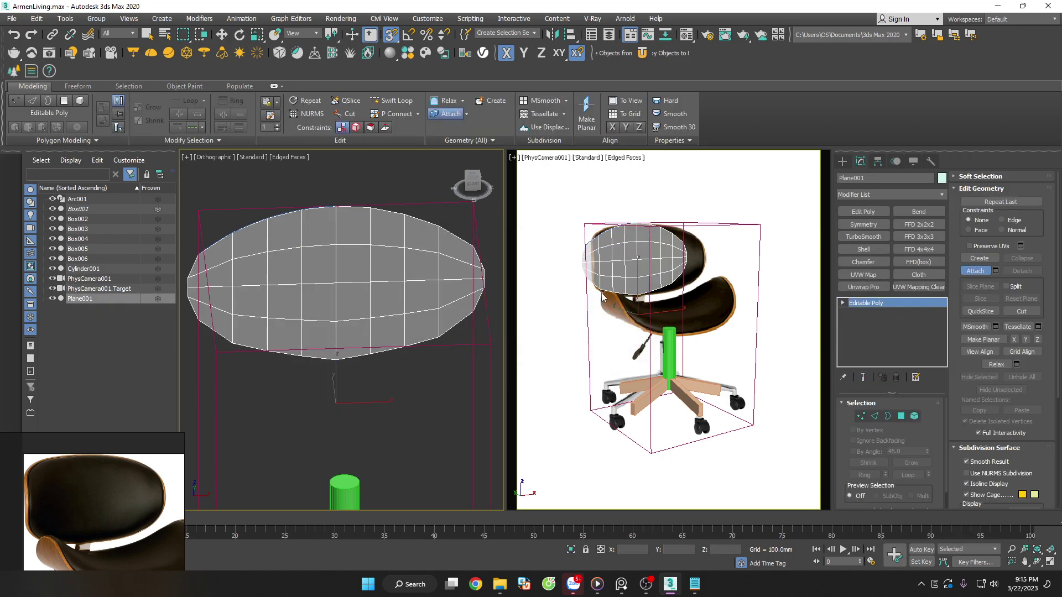
Finish attaching and view the merged backrest from the Top view
middle_click_drag(662, 330, 667, 328)
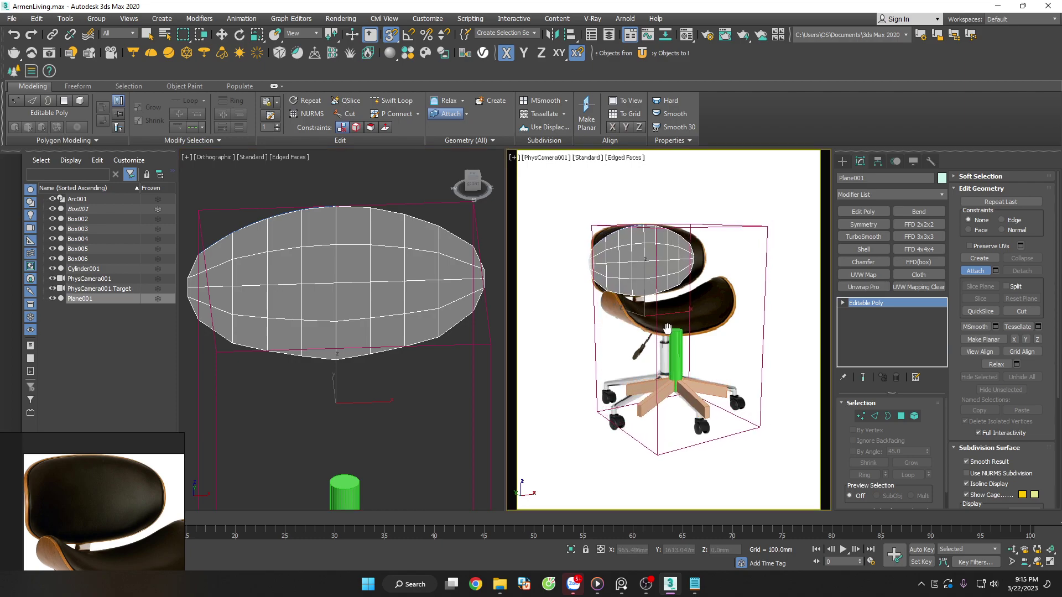
right_click(275, 174)
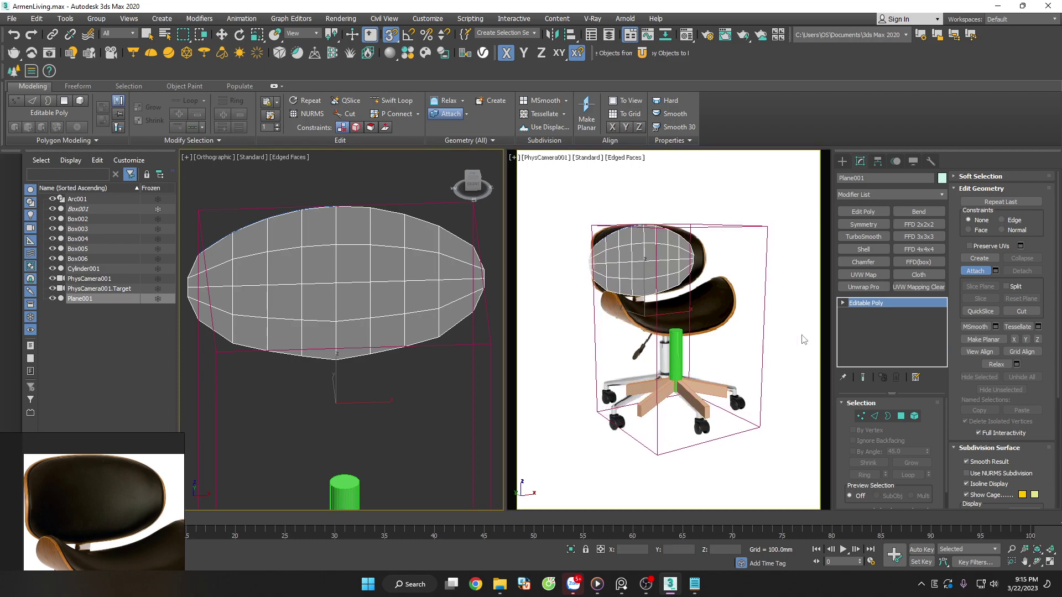
left_click(975, 271)
left_click(324, 239)
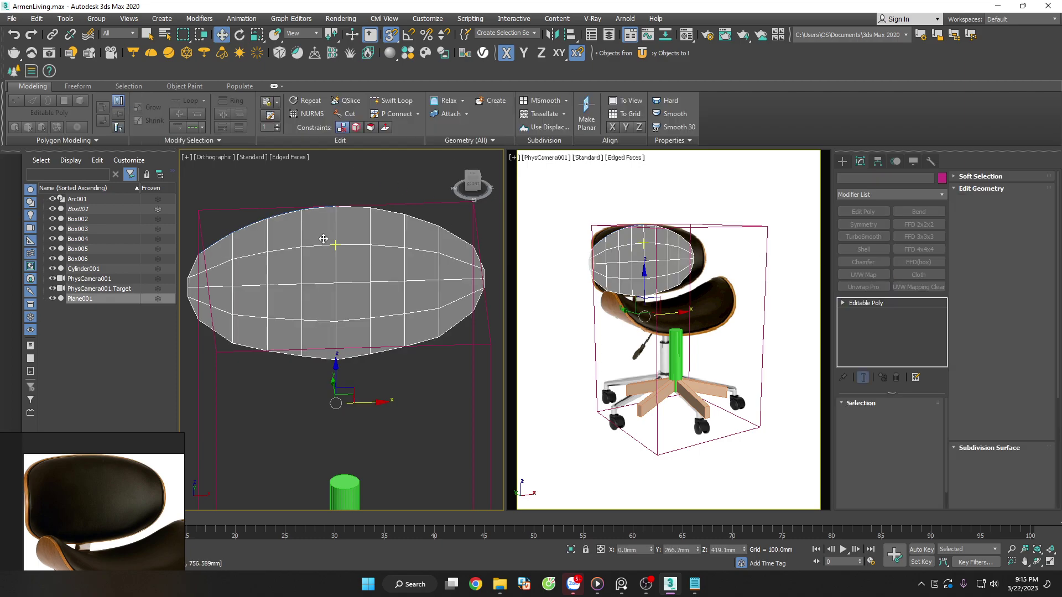
middle_click_drag(323, 239, 415, 311, "alt")
key("t")
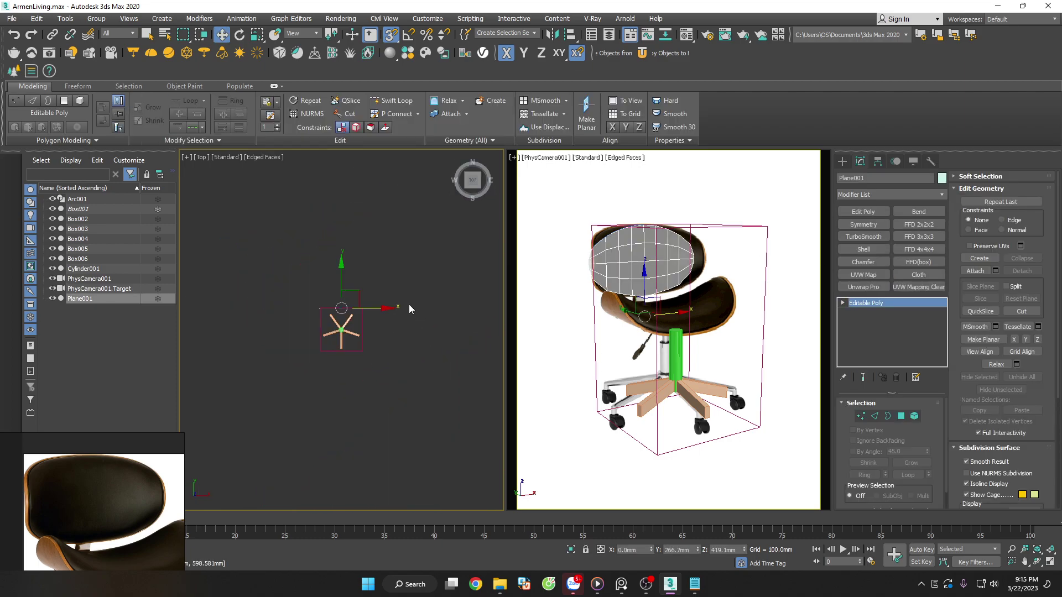
scroll(409, 308, "up", 5)
scroll(403, 304, "down", 2)
scroll(403, 304, "up", 2)
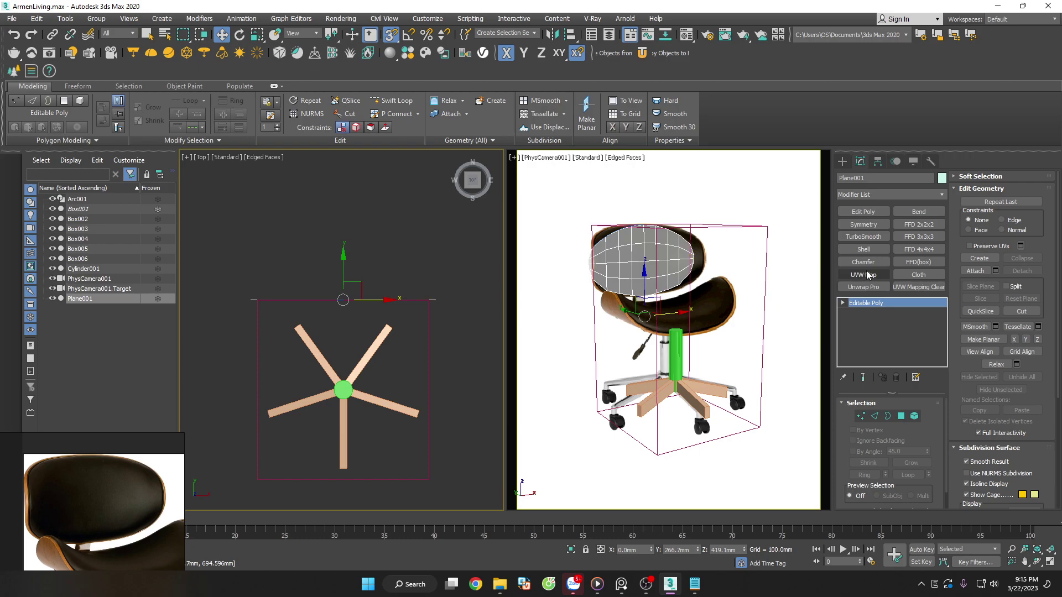
Add an FFD 4x4x4 modifier to the backrest and then delete it
left_click(932, 250)
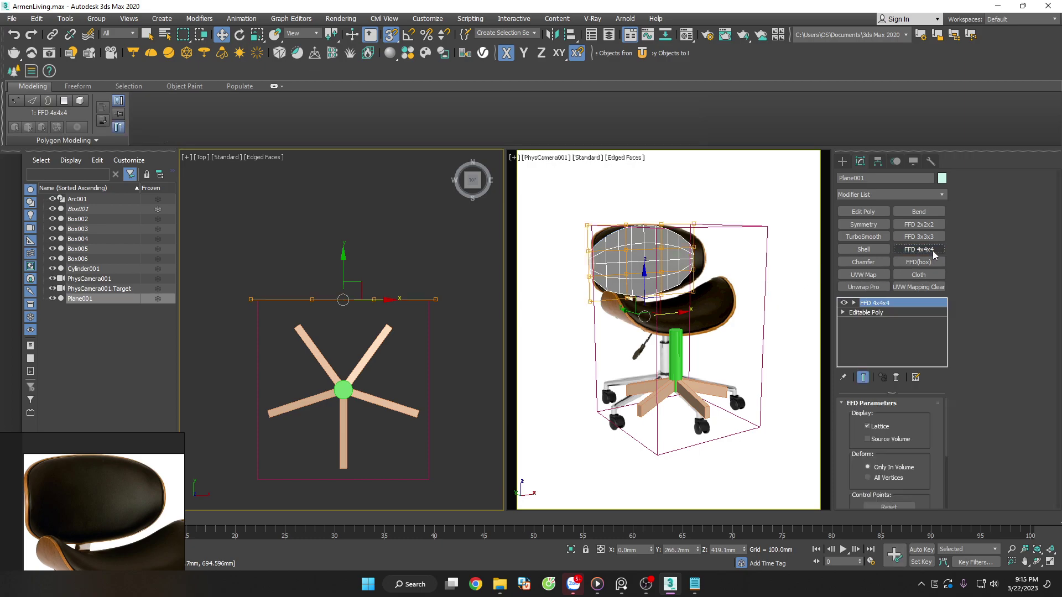
left_click(879, 304)
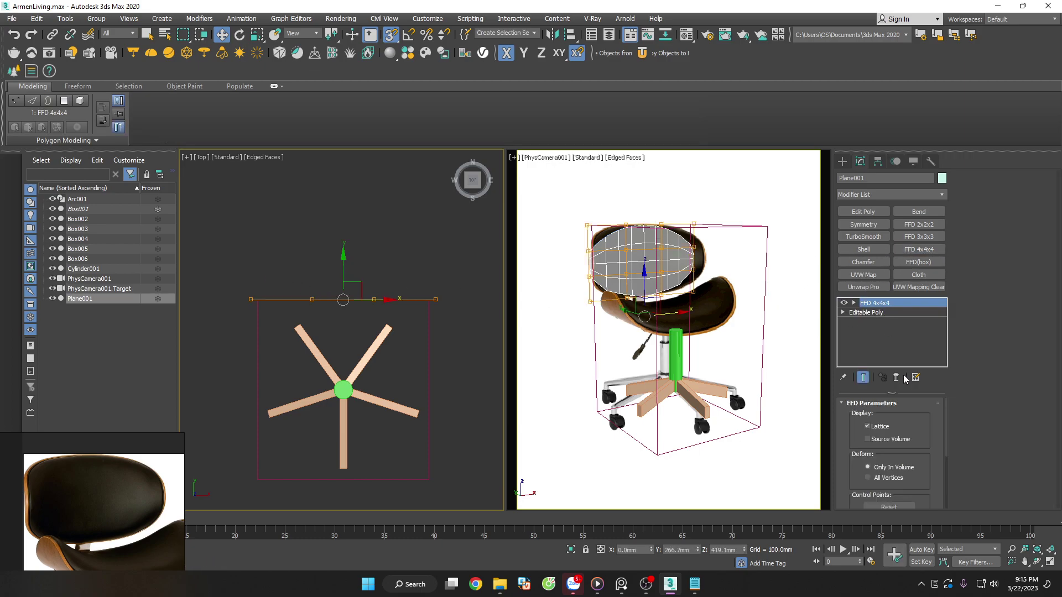
left_click(896, 377)
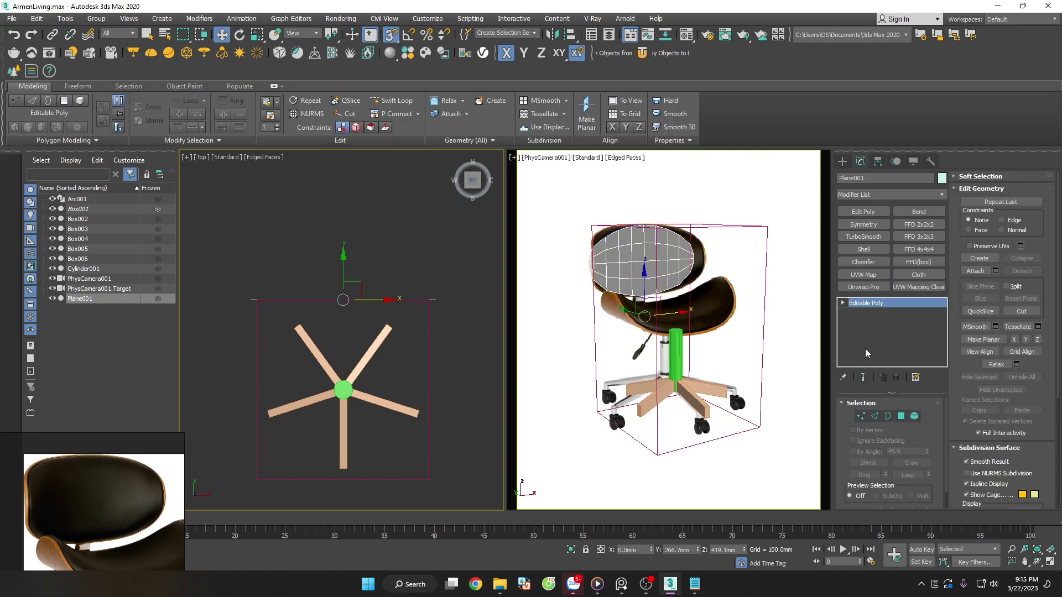
Try an FFD 3x3x3 by dragging its control points down, then delete it and frame the plane
left_click(922, 239)
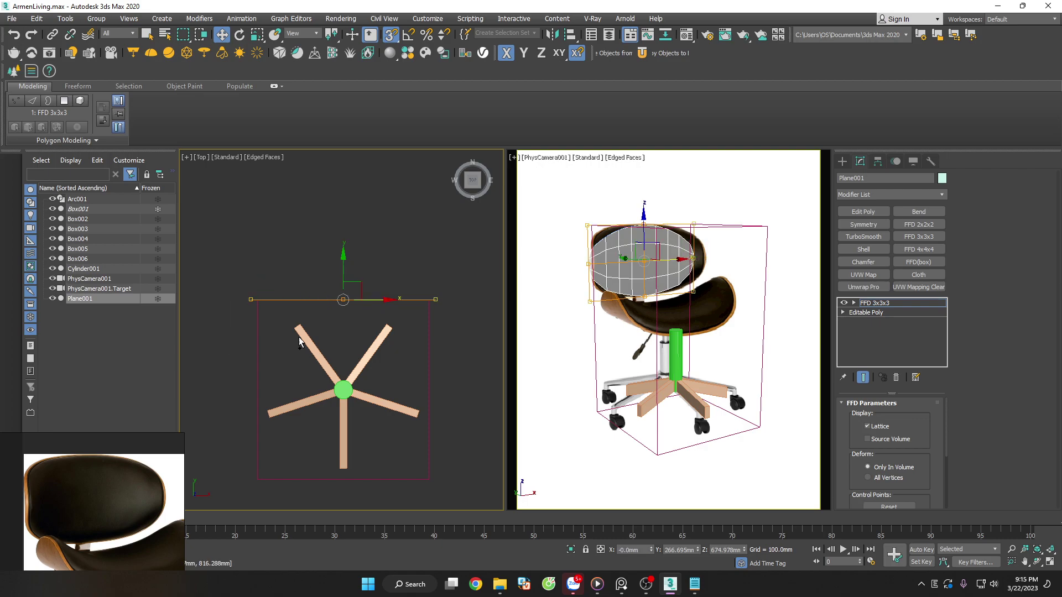
scroll(339, 280, "up", 2)
mouse_move(337, 265)
left_mouse_down()
mouse_move(414, 494)
mouse_move(343, 332)
left_mouse_up()
scroll(342, 279, "down", 3)
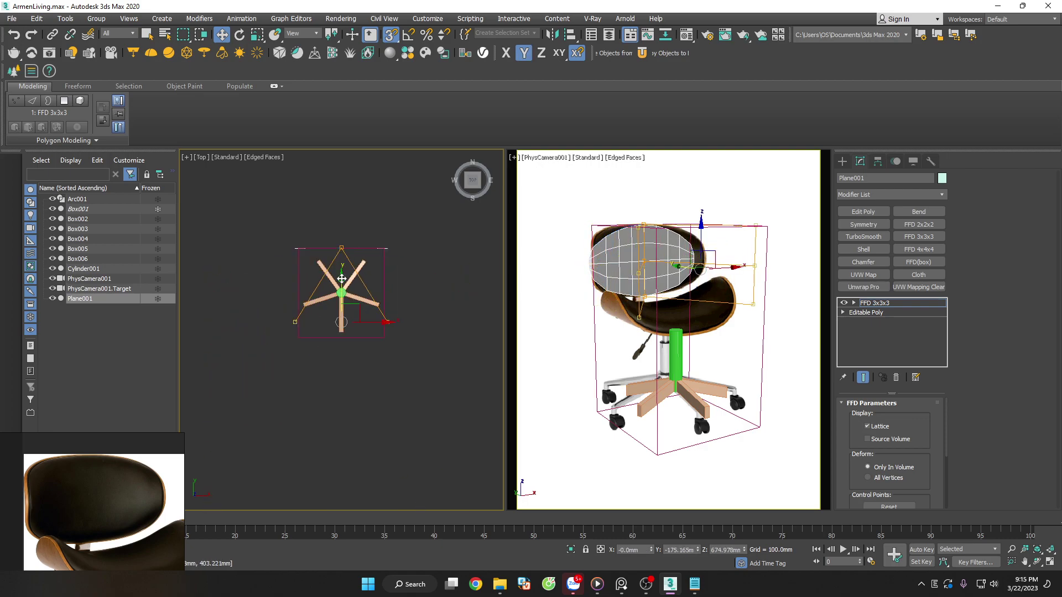
left_click_drag(339, 285, 341, 487)
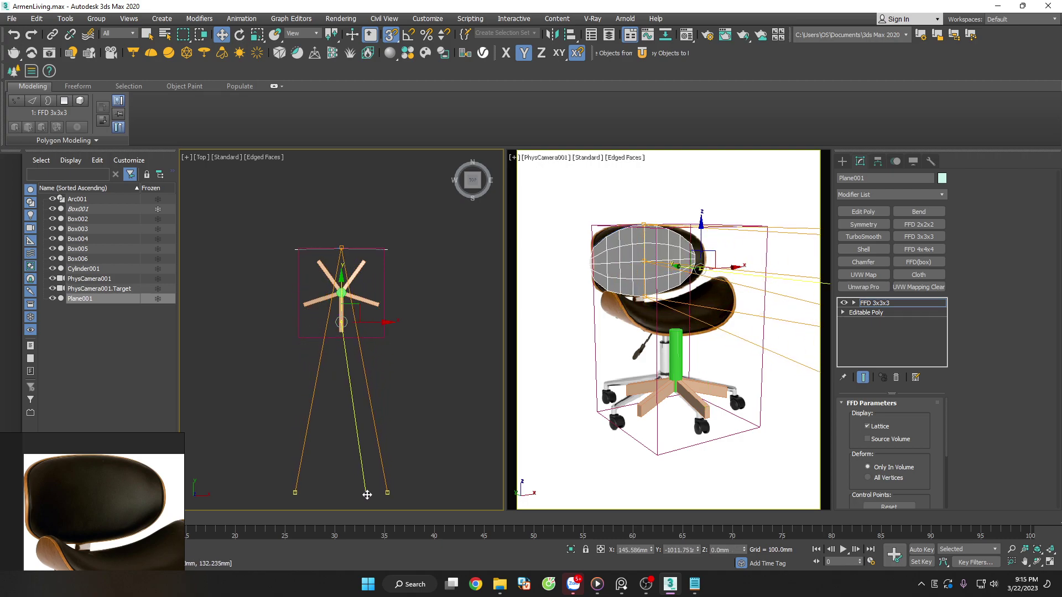
scroll(322, 296, "down", 5)
left_click_drag(332, 280, 354, 461)
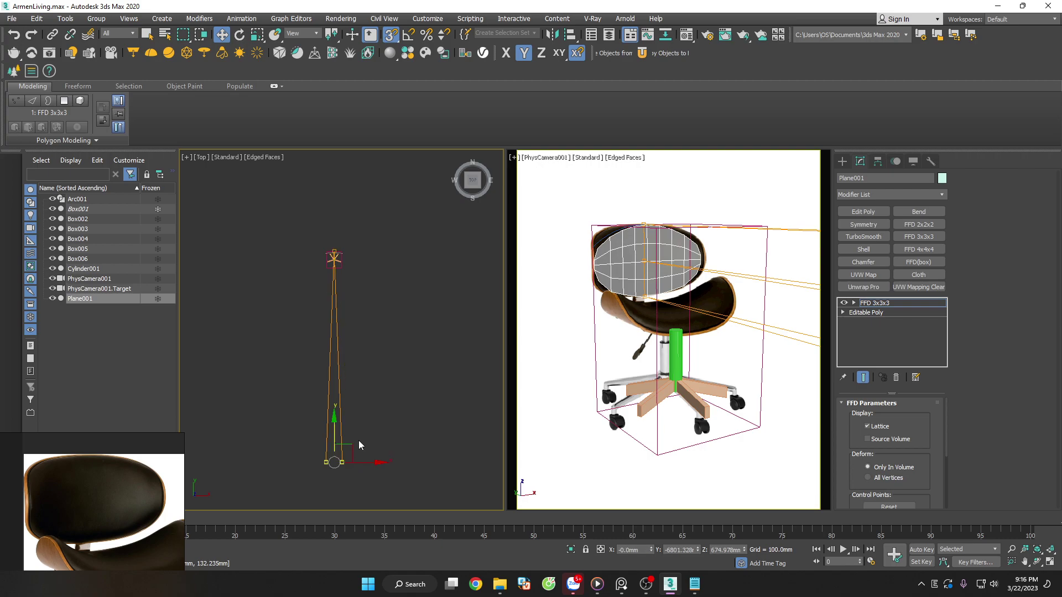
mouse_move(358, 440)
middle_mouse_down("alt")
mouse_move(344, 398)
mouse_move(366, 373)
middle_mouse_up("alt")
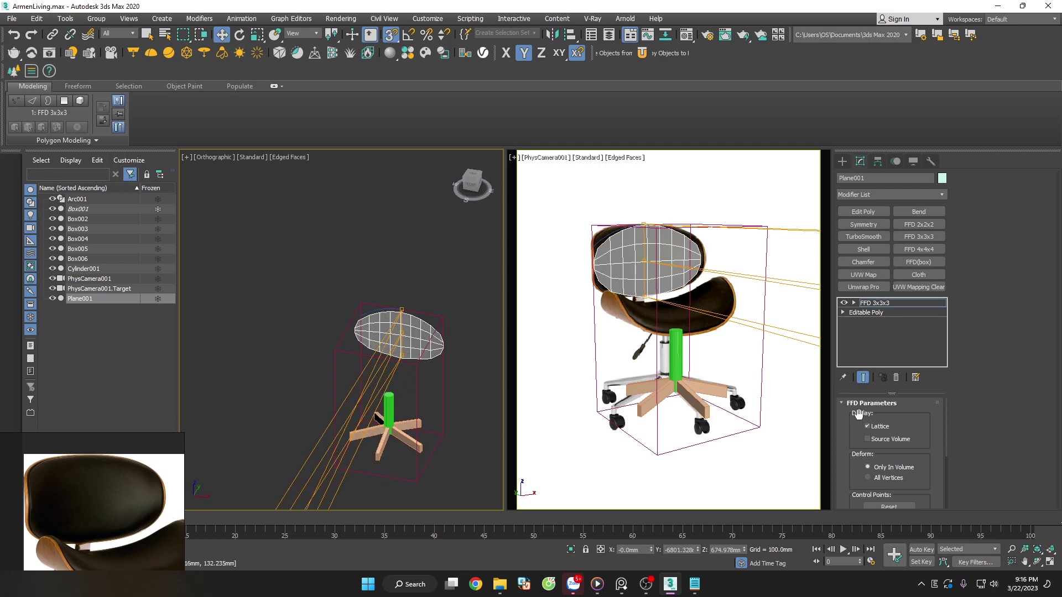
left_click(896, 377)
key("z")
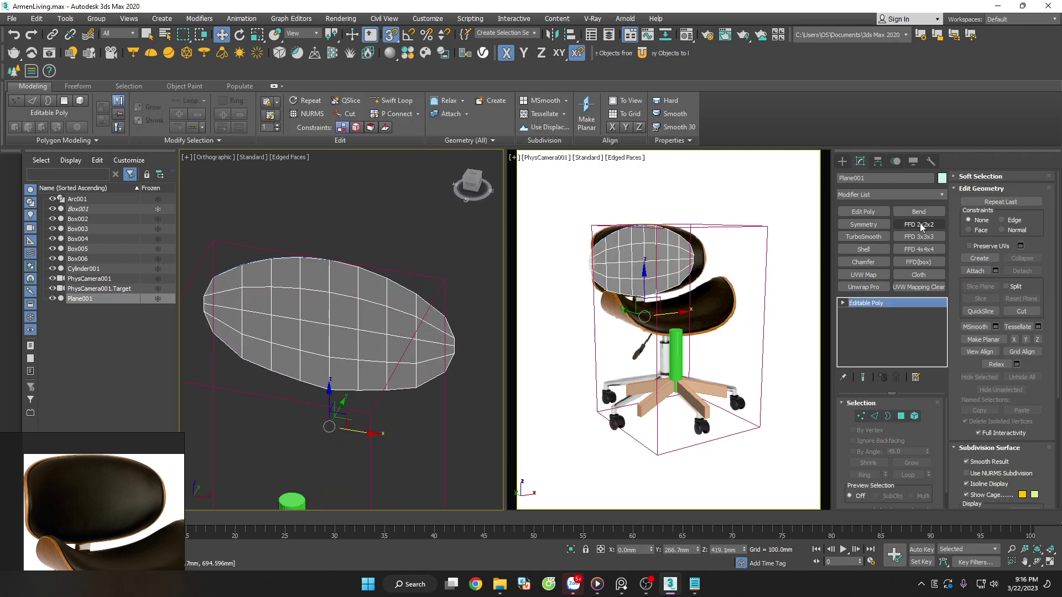
left_click(932, 215)
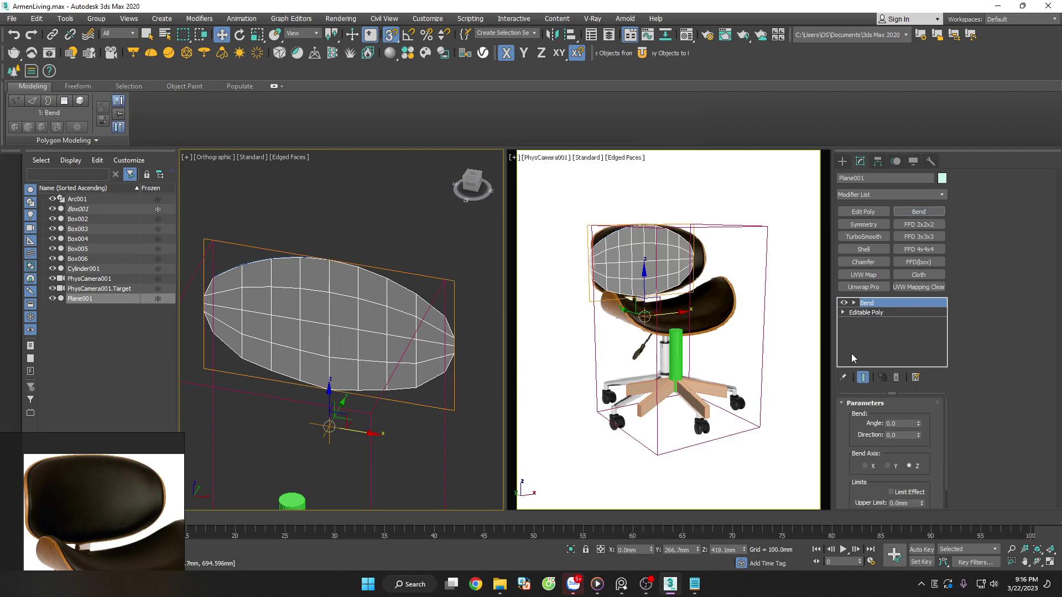
left_click(855, 304)
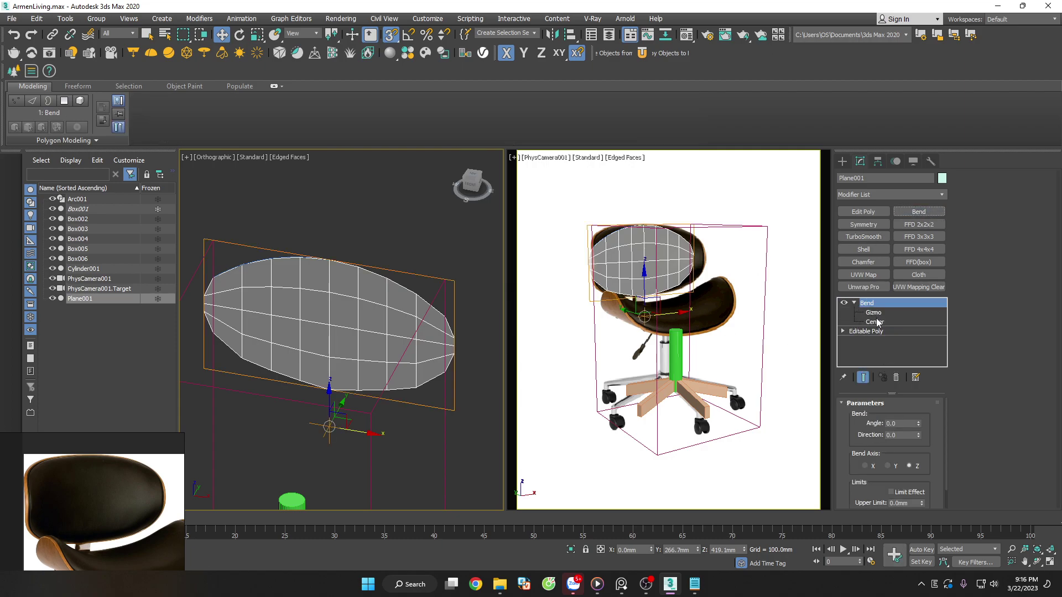
left_click(878, 322)
left_click(877, 315)
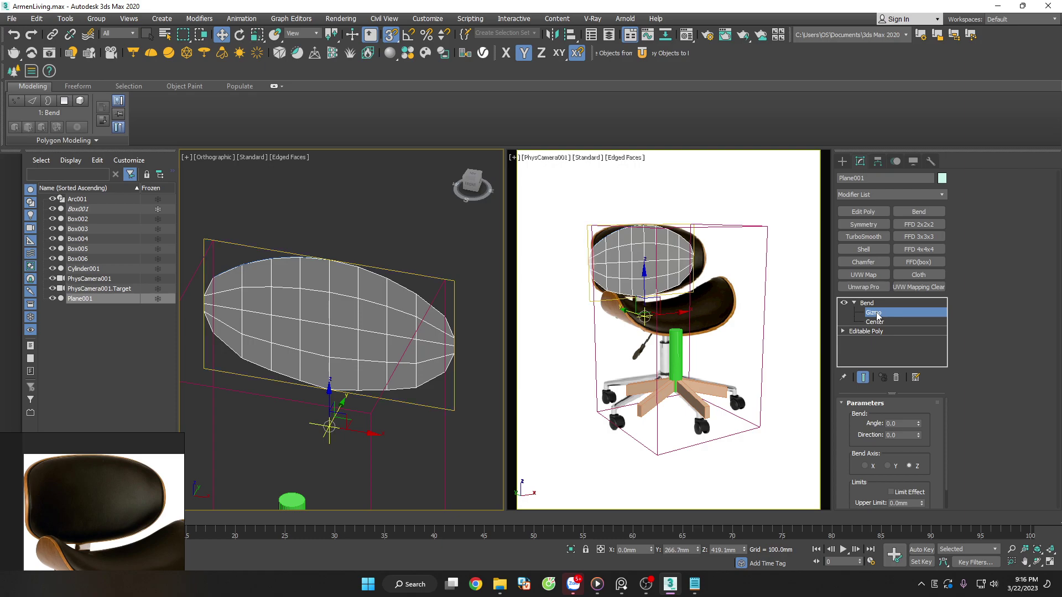
left_click_drag(919, 425, 919, 423)
right_click(918, 436)
left_click_drag(918, 423, 921, 470)
right_click(922, 470)
scroll(947, 491, "down", 1)
scroll(947, 492, "down", 1)
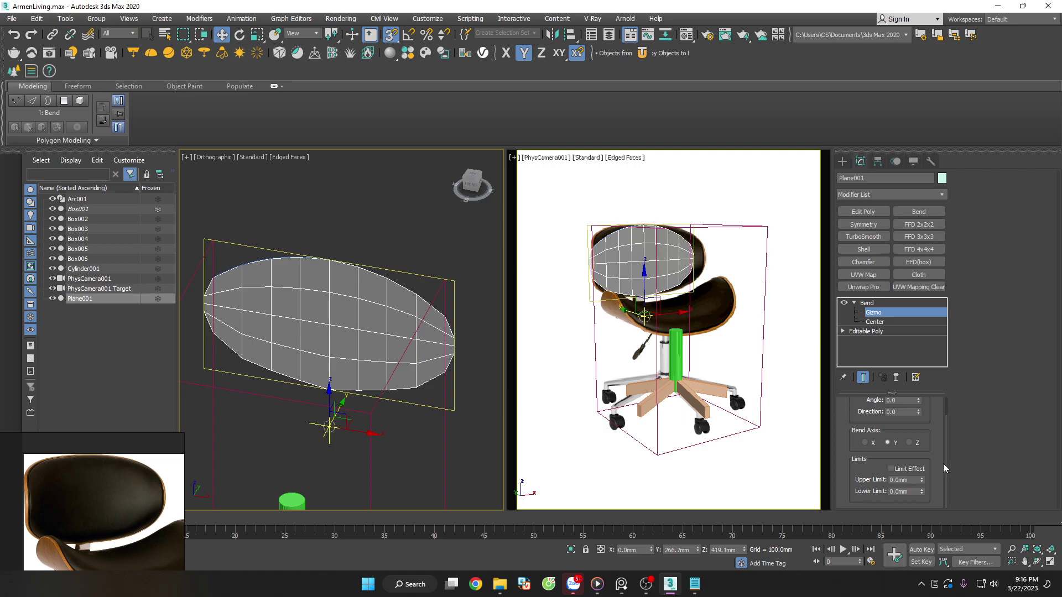
scroll(946, 449, "up", 1)
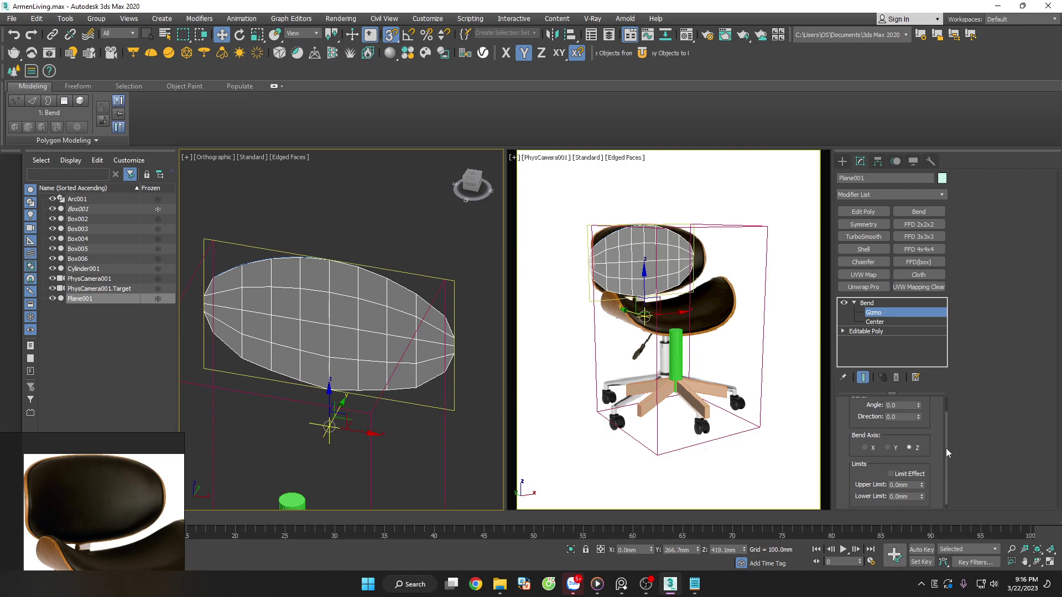
left_click_drag(918, 417, 919, 431)
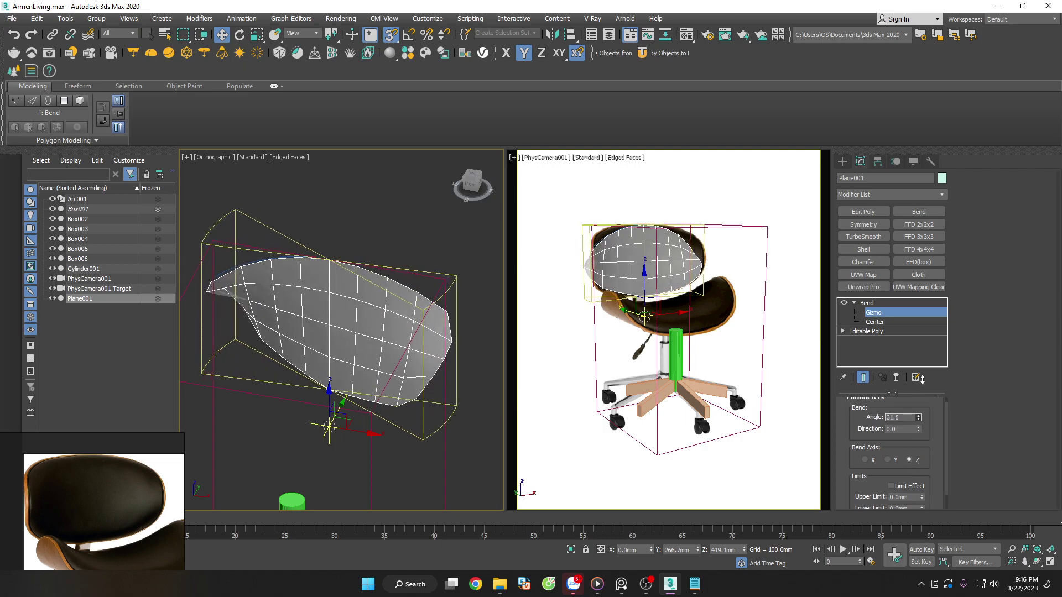
right_click(919, 431)
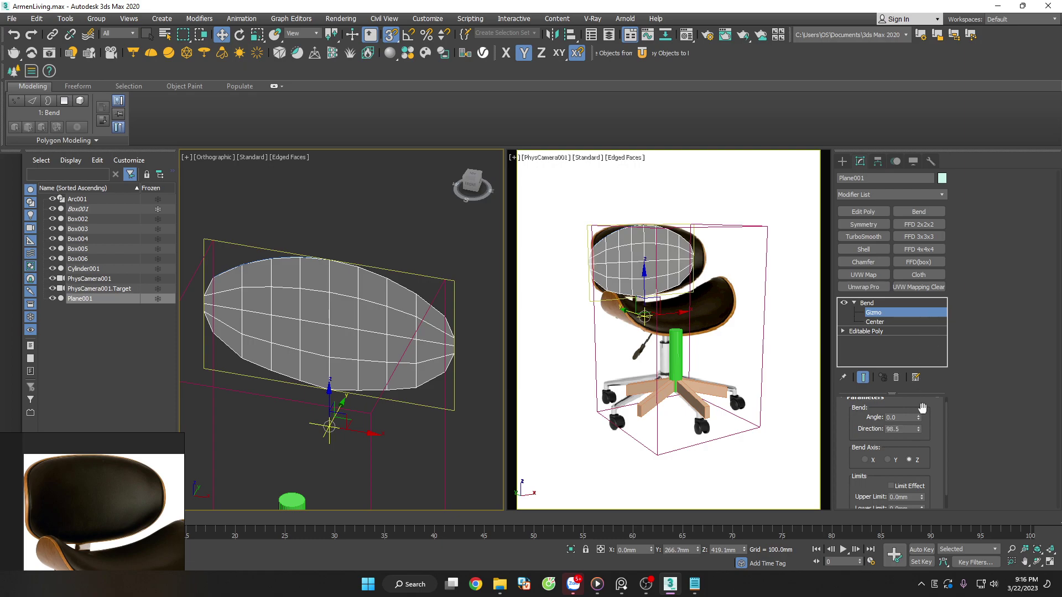
left_click_drag(920, 420, 891, 514)
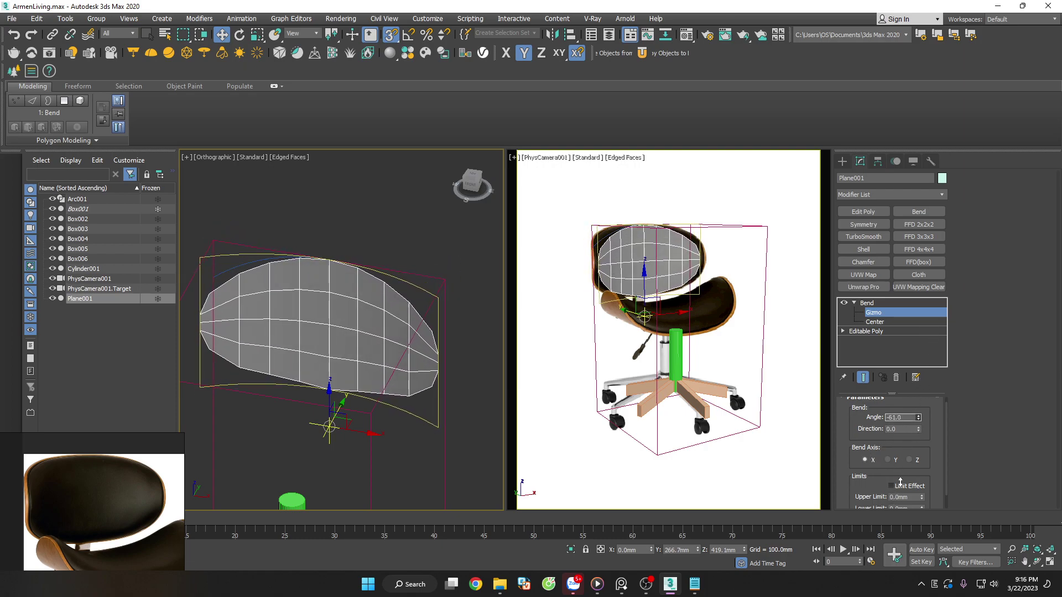
key("f")
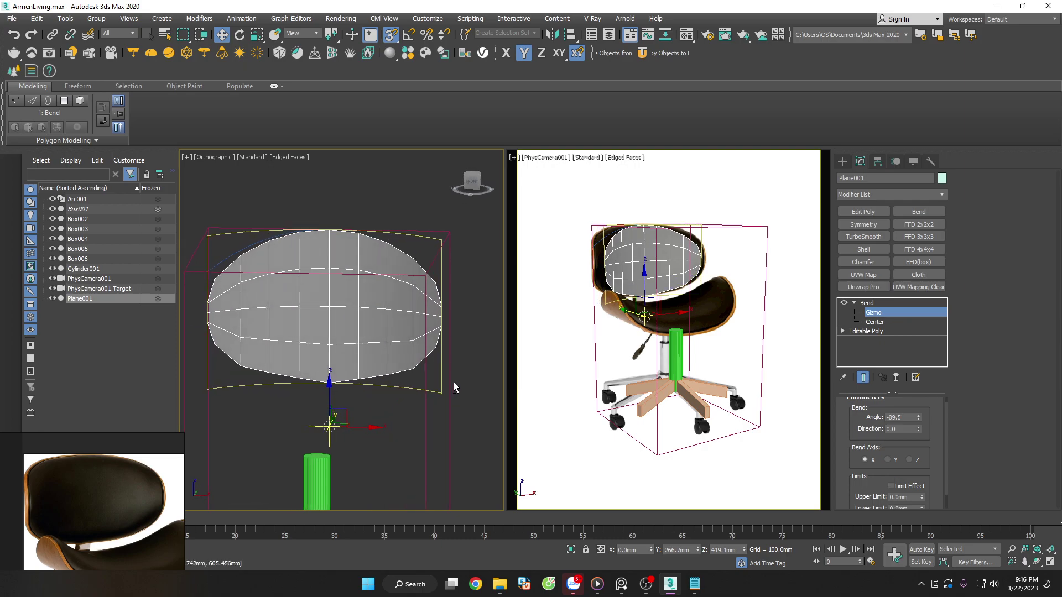
key("z")
scroll(423, 336, "down", 1)
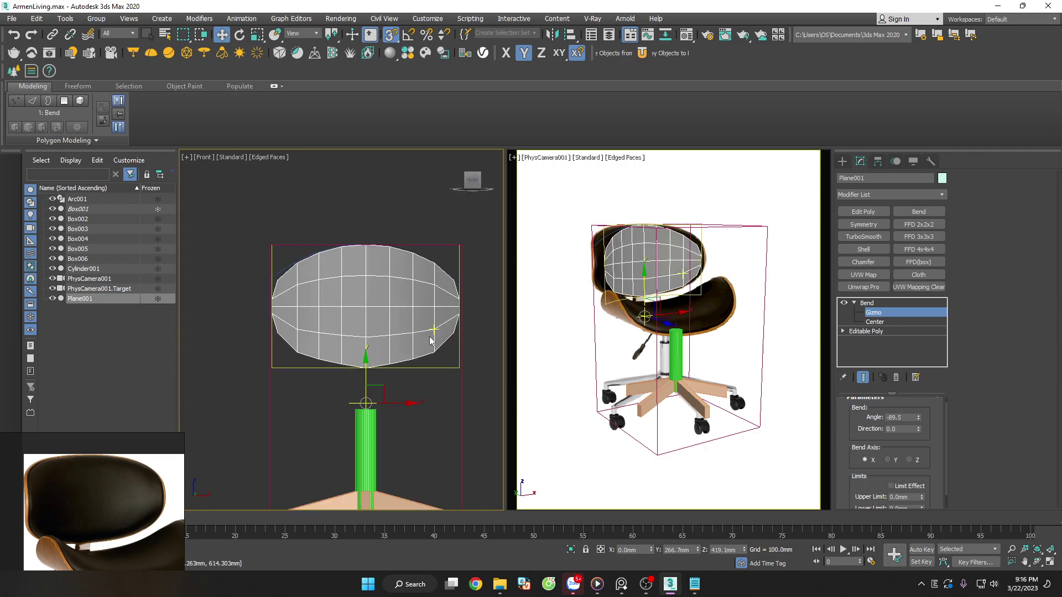
left_click_drag(918, 418, 914, 405)
key("ctrl+z")
left_click(879, 304)
Remove the Bend modifier and shift-drag the oval into an instanced copy, Plane002
left_click(896, 377)
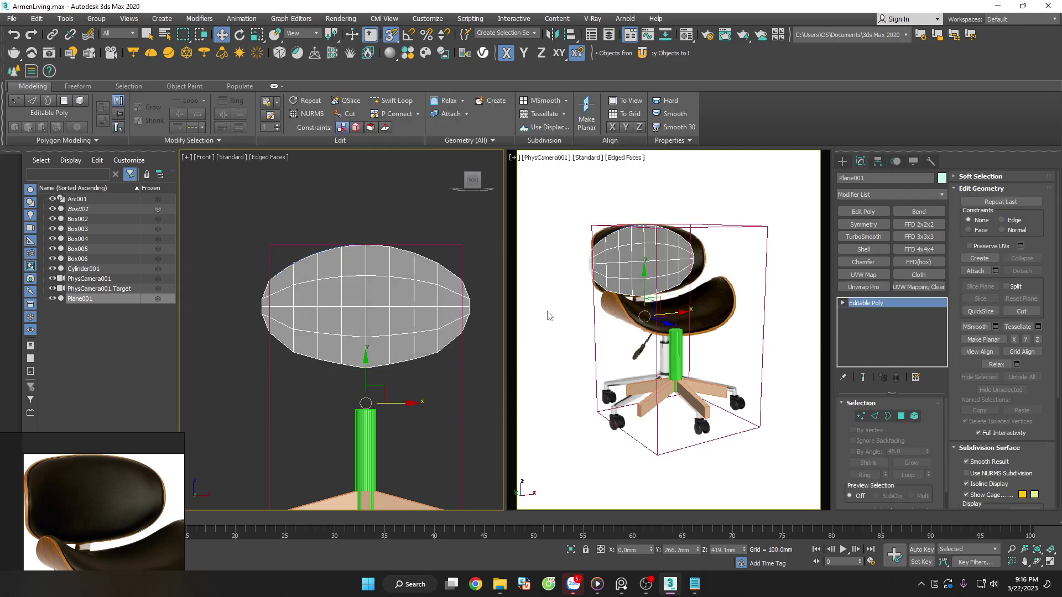
middle_click_drag(415, 326, 390, 311, "alt")
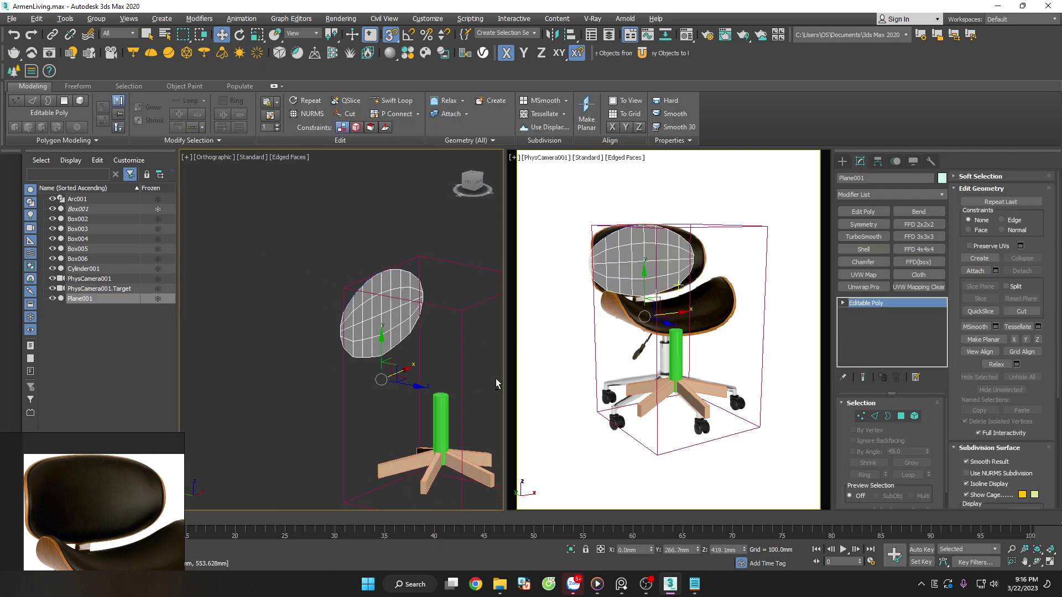
left_click(470, 183)
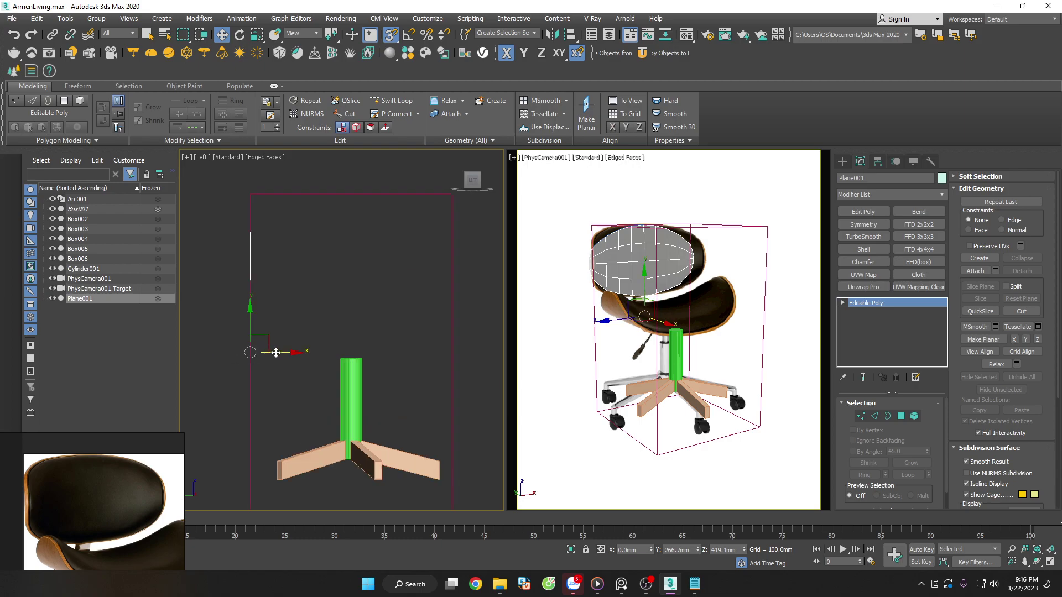
left_click_drag(276, 353, 376, 352, "shift")
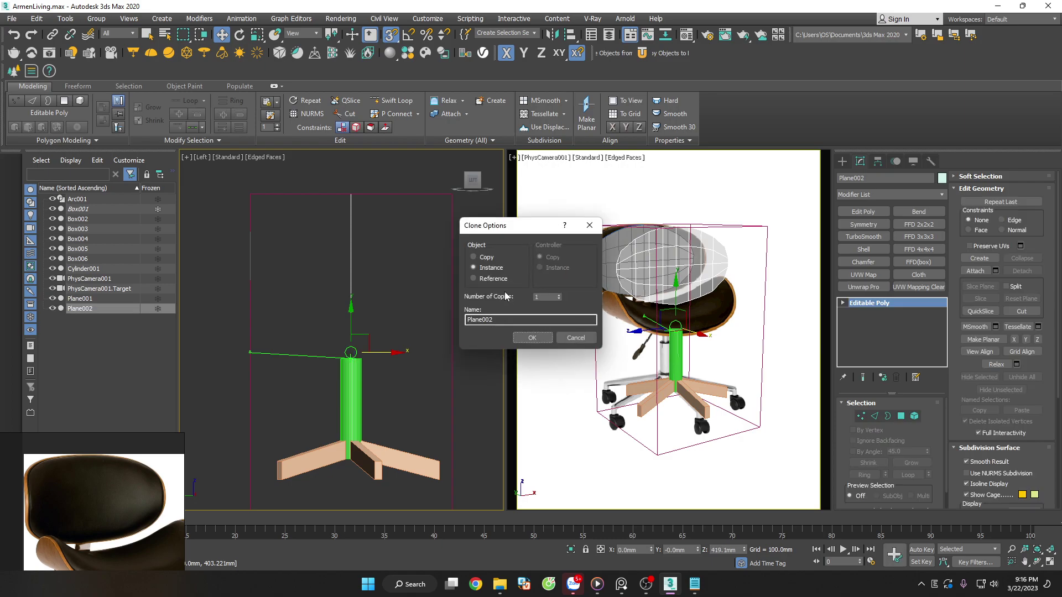
left_click(522, 335)
Rotate the copy with Angle Snap turned on and bring up Grid and Snap Settings
key("e")
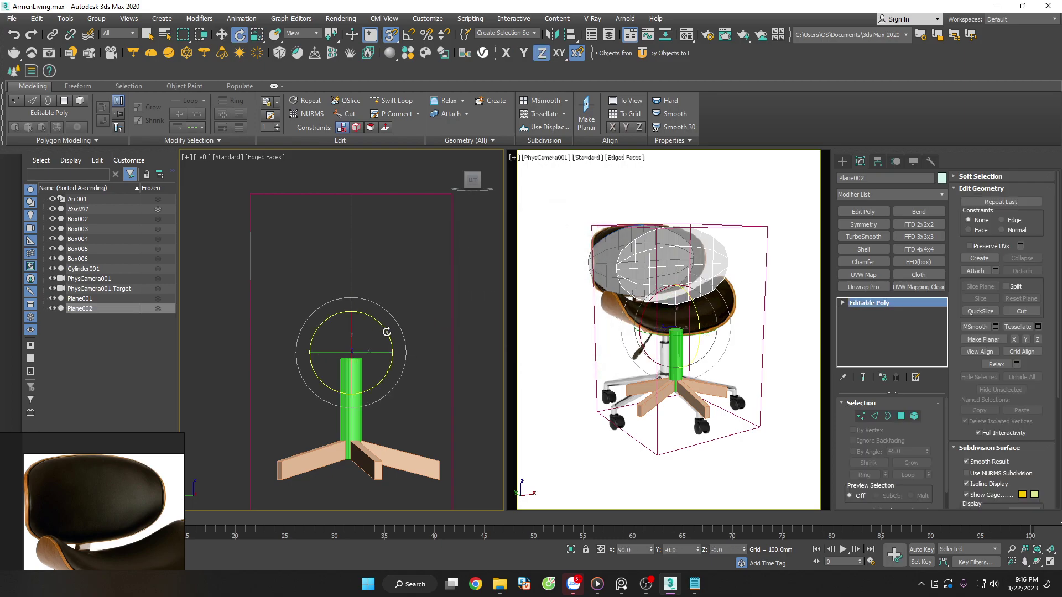
left_click_drag(387, 332, 390, 286)
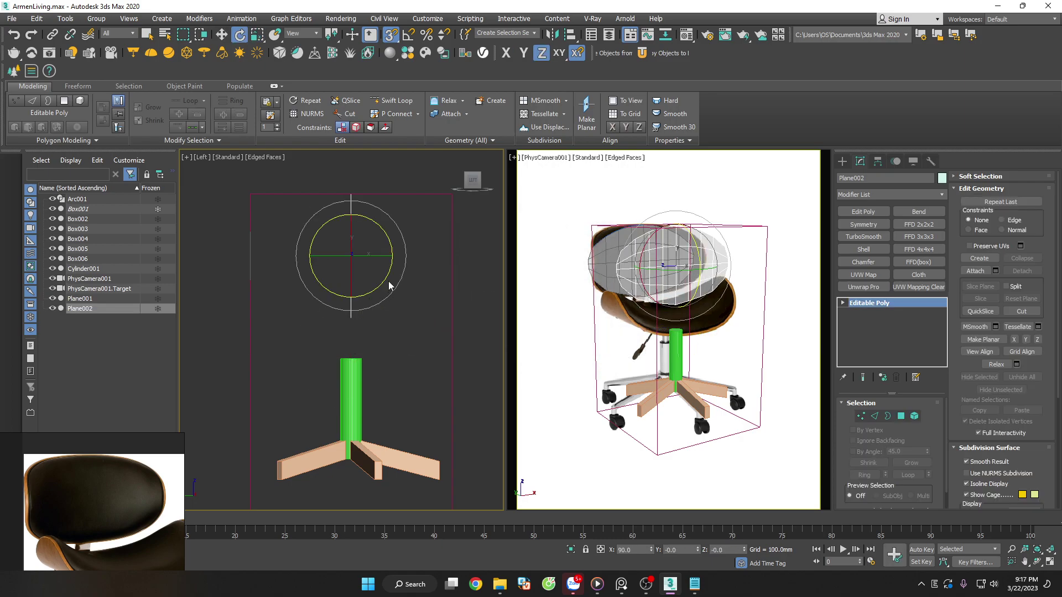
left_click_drag(393, 244, 381, 224)
key("a")
right_click(409, 35)
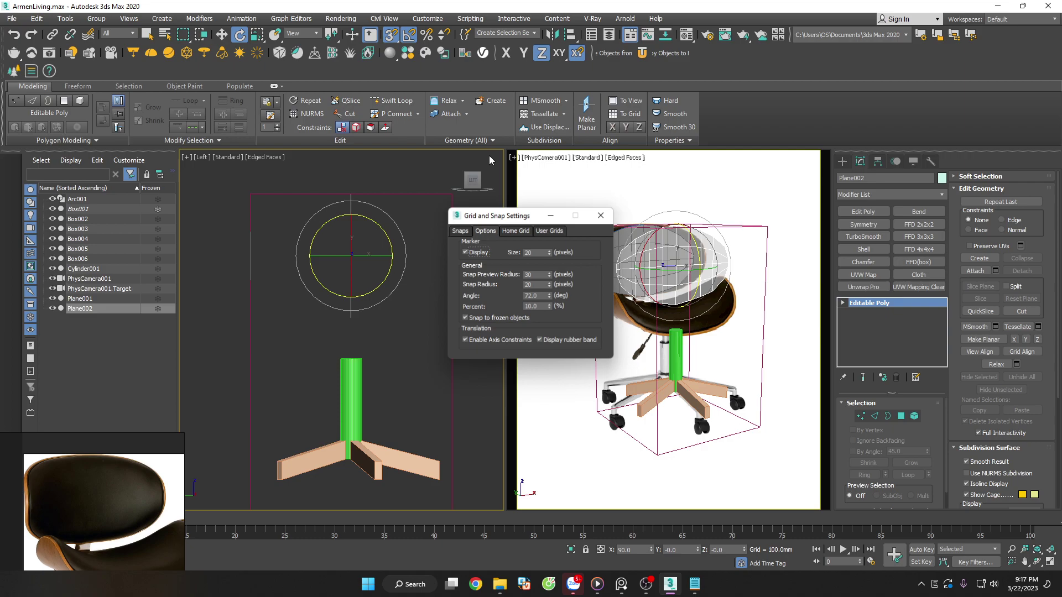
Set the snap angle, rotate Plane002 flat and lower it toward the stem
double_click(541, 296)
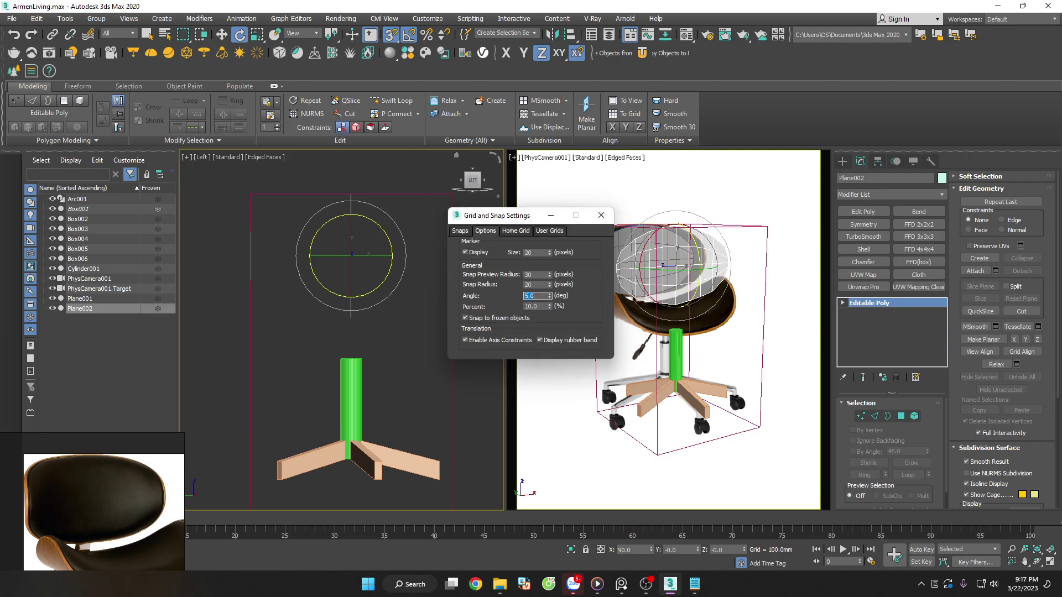
left_click(601, 215)
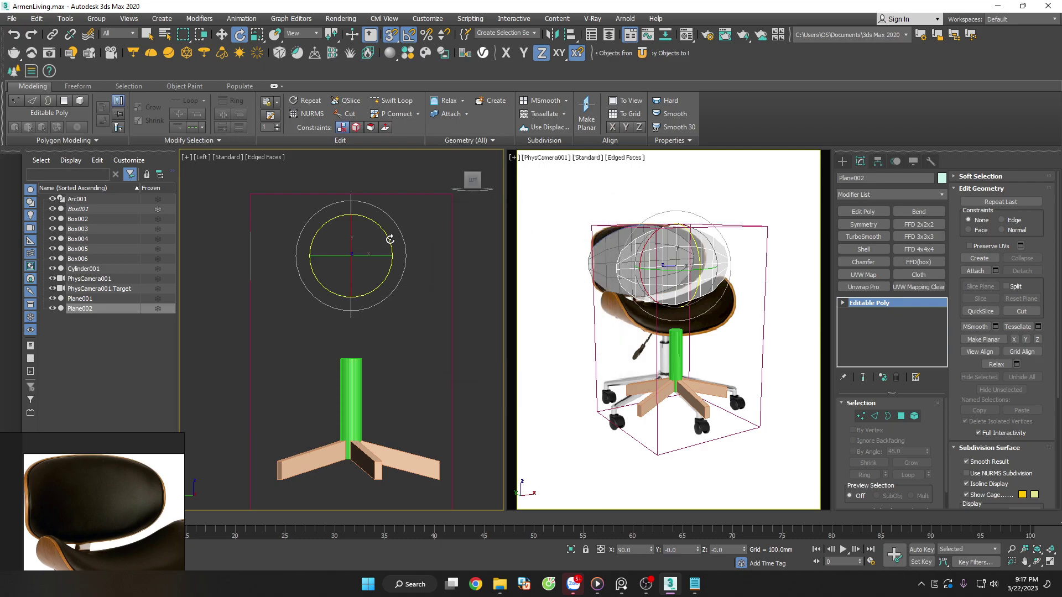
left_click_drag(390, 239, 368, 197)
key("w")
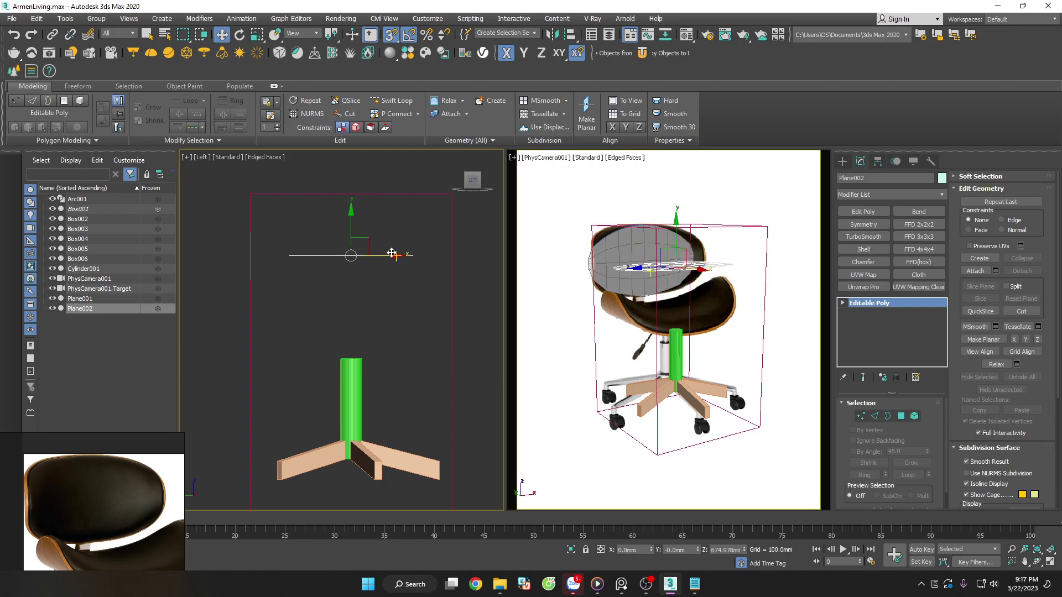
mouse_move(351, 244)
left_mouse_down()
mouse_move(351, 311)
mouse_move(367, 356)
left_mouse_up()
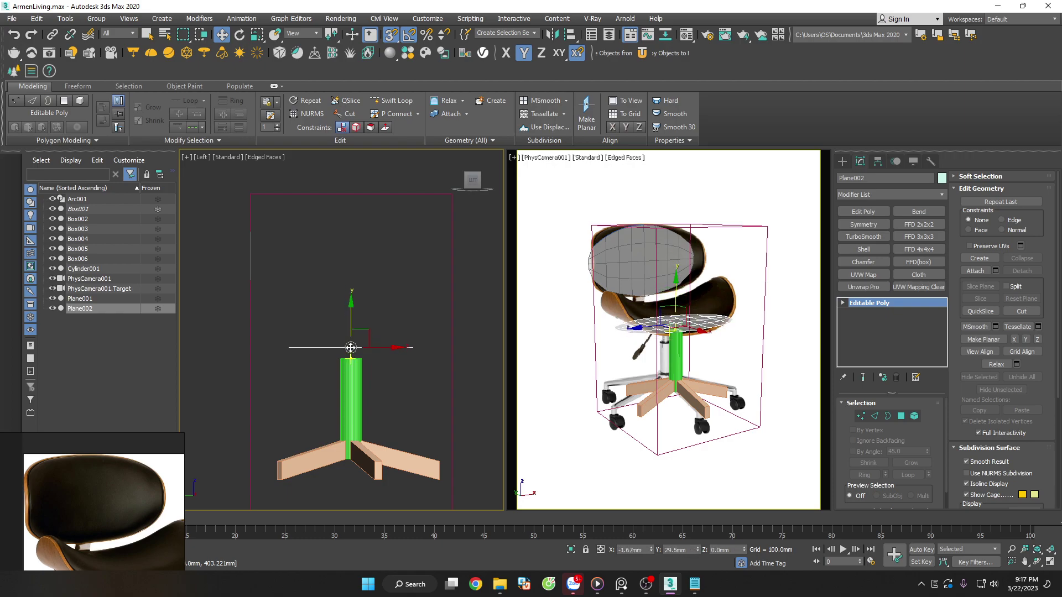
Seat Plane002 on top of the green cylinder (Z ≈ 411 mm) using the side view
left_click(512, 158)
left_click(558, 306)
scroll(691, 348, "up", 4)
scroll(691, 347, "up", 2)
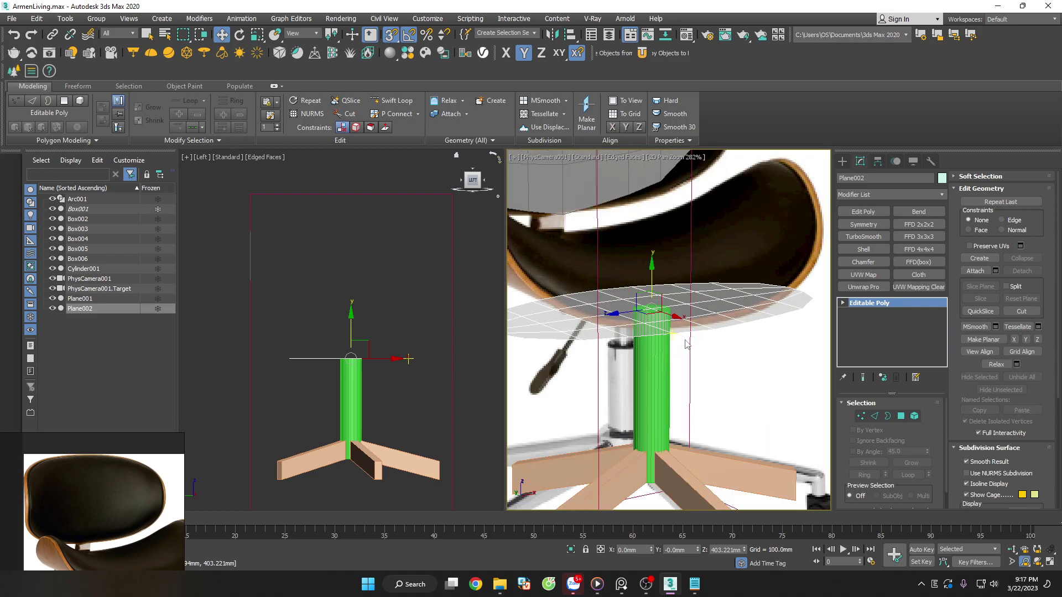
scroll(340, 330, "up", 3)
left_click(315, 364)
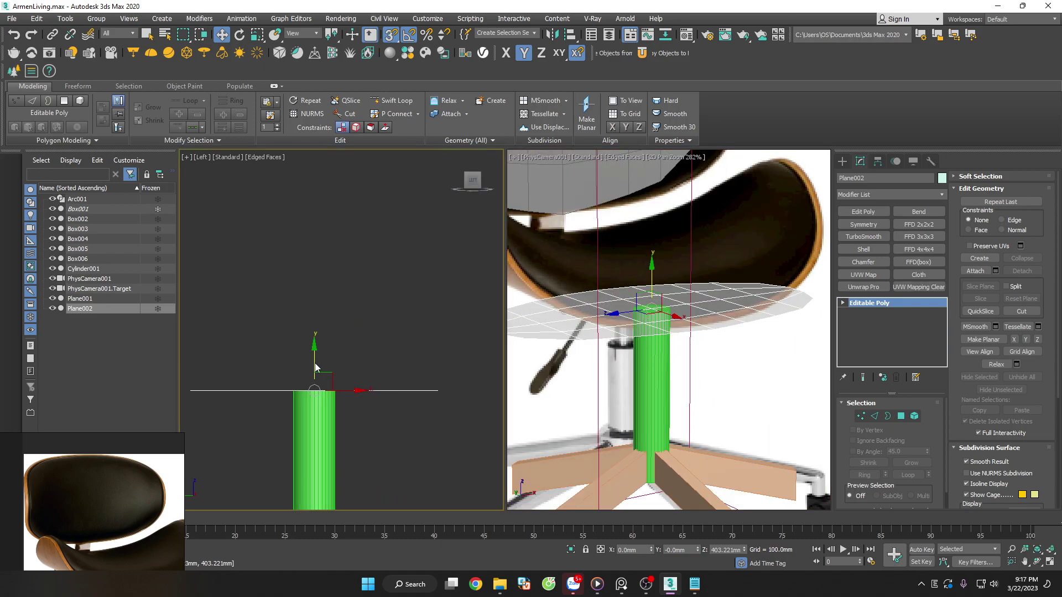
left_click_drag(314, 356, 315, 375)
key("s")
left_click(387, 316)
Rotate the seat about Z in Top view, then select Plane001 above it
scroll(399, 323, "down", 4)
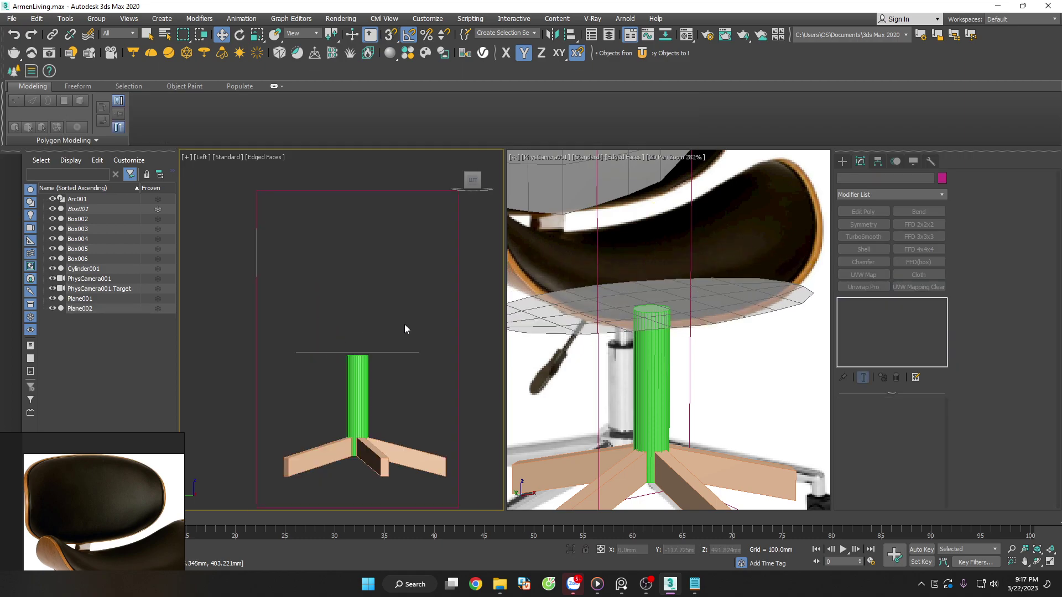
left_click(410, 353)
middle_click_drag(413, 364, 429, 423, "alt")
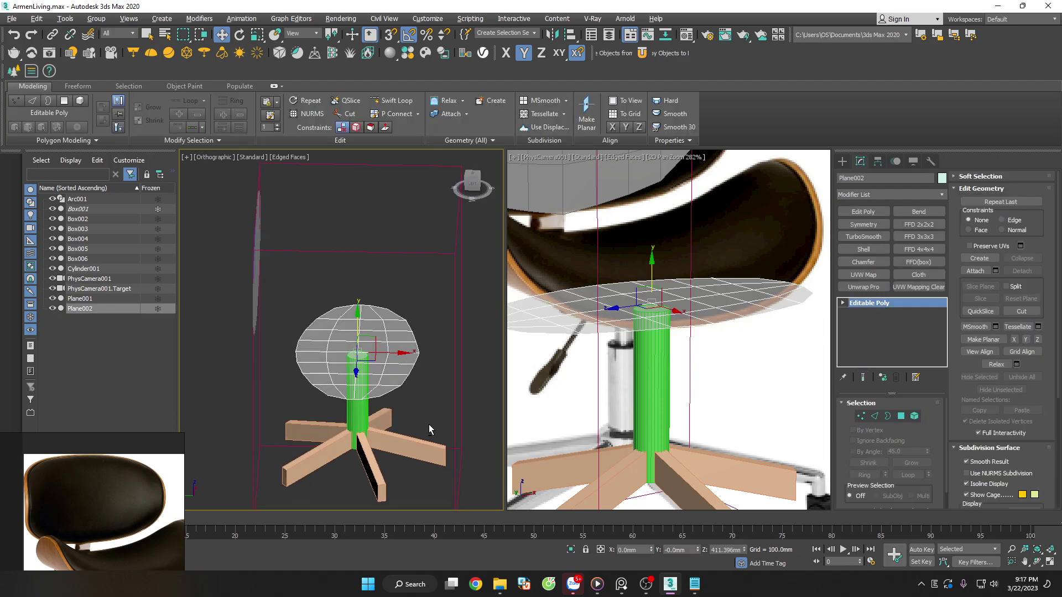
key("t")
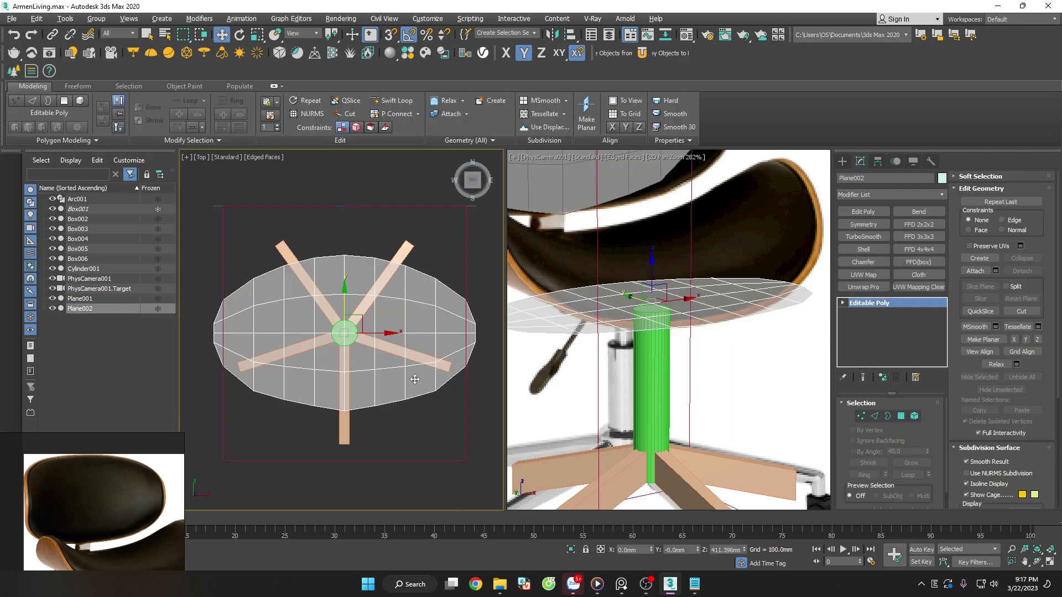
key("e")
left_click_drag(379, 314, 355, 269)
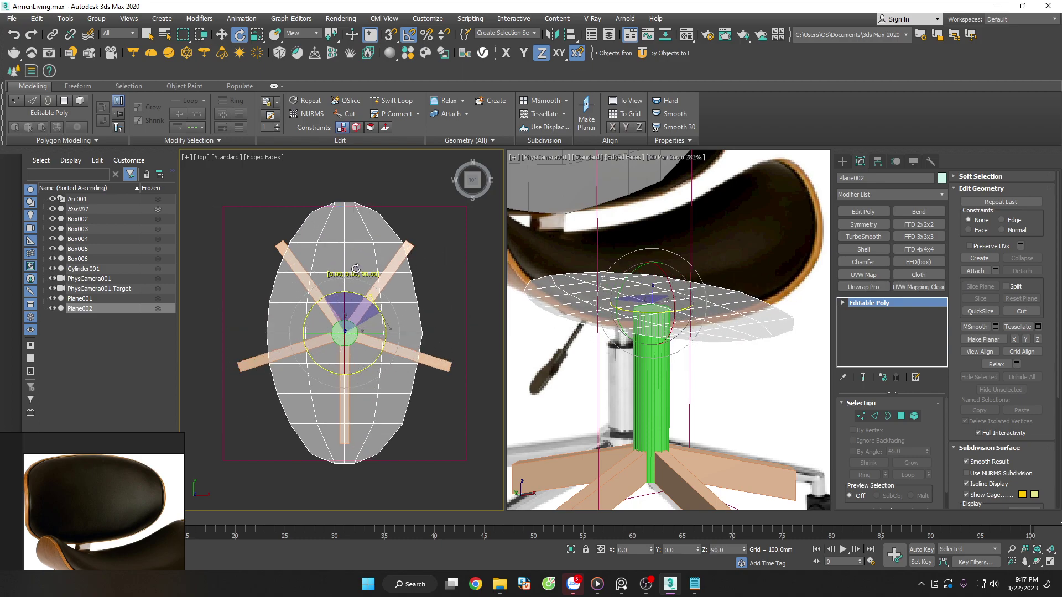
middle_click_drag(356, 269, 401, 260, "alt")
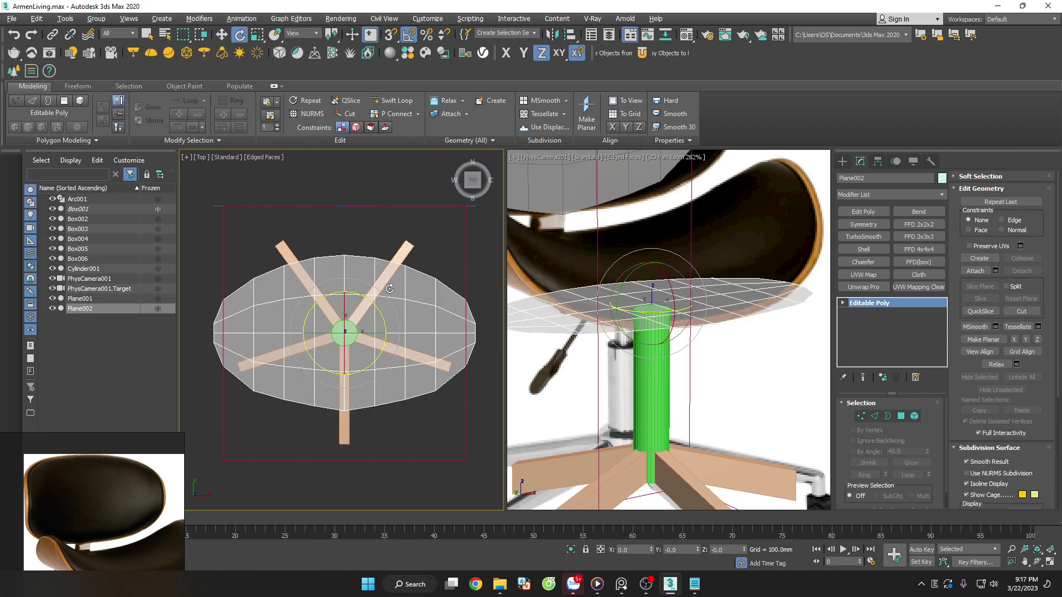
scroll(401, 261, "down", 3)
key("w")
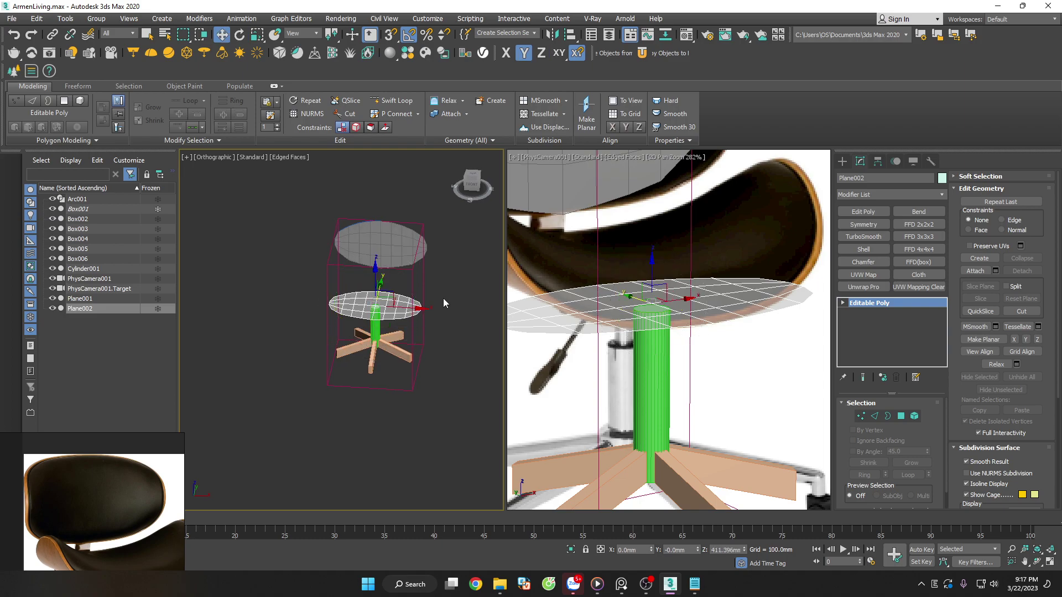
left_click(424, 259)
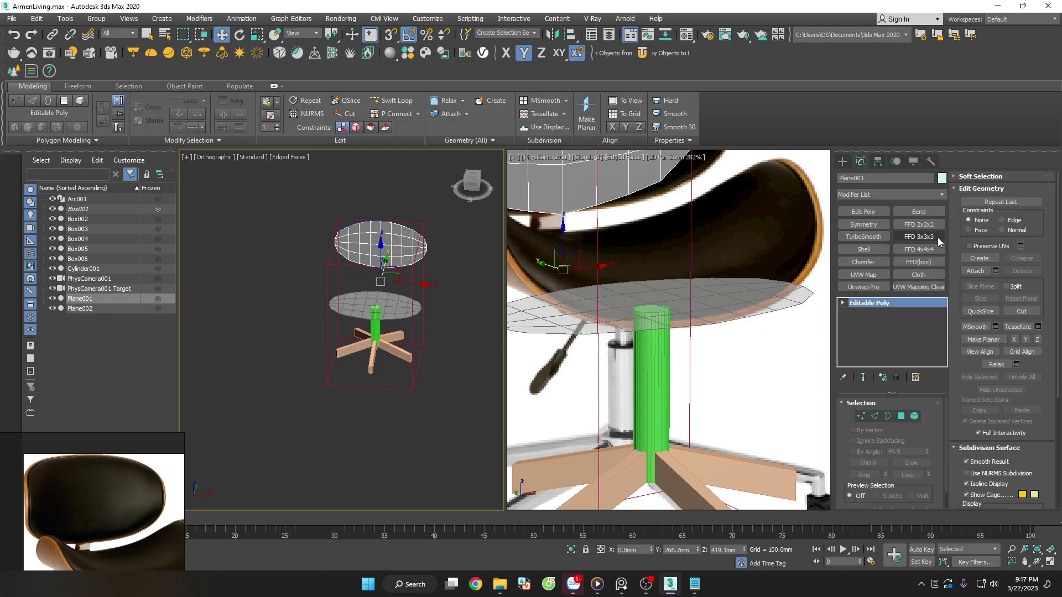
Add a Bend modifier on the X axis and drag its angle to about -93°
left_click(928, 215)
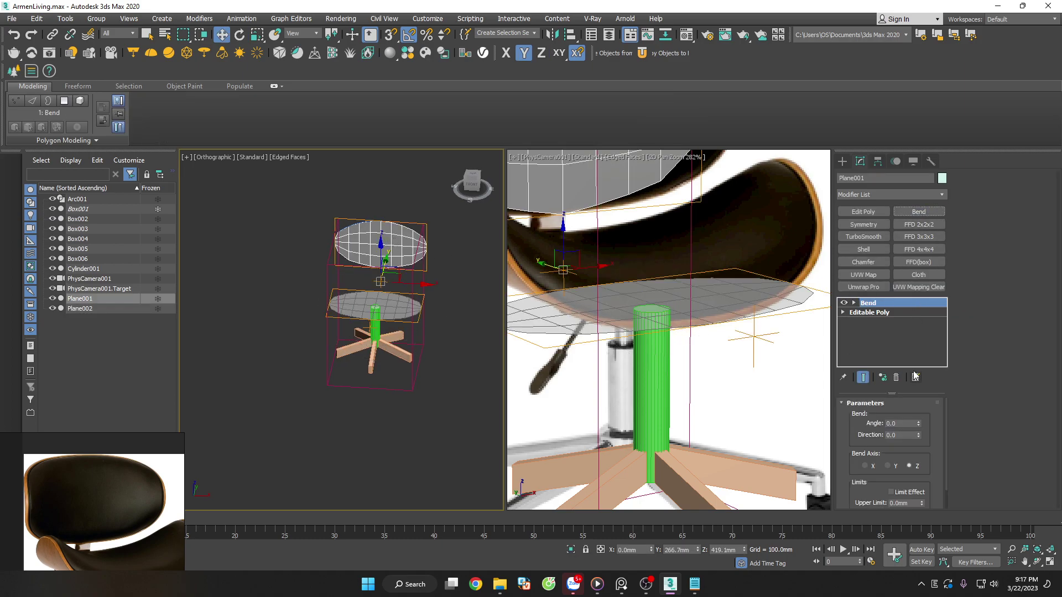
left_click(872, 465)
mouse_move(920, 422)
left_mouse_down()
mouse_move(920, 399)
mouse_move(921, 501)
left_mouse_up()
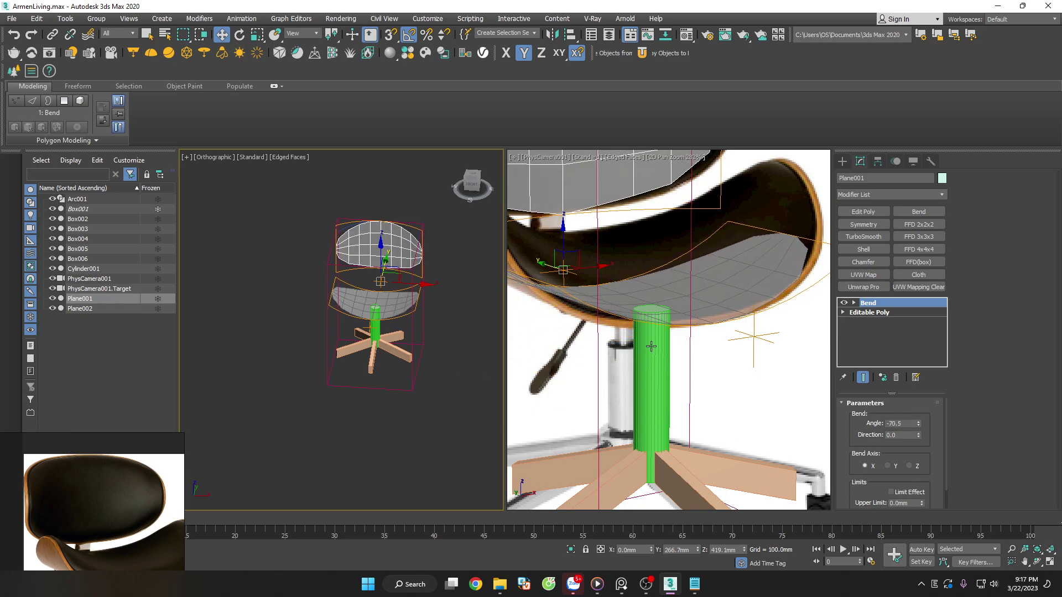
scroll(651, 347, "down", 5)
scroll(591, 208, "up", 3)
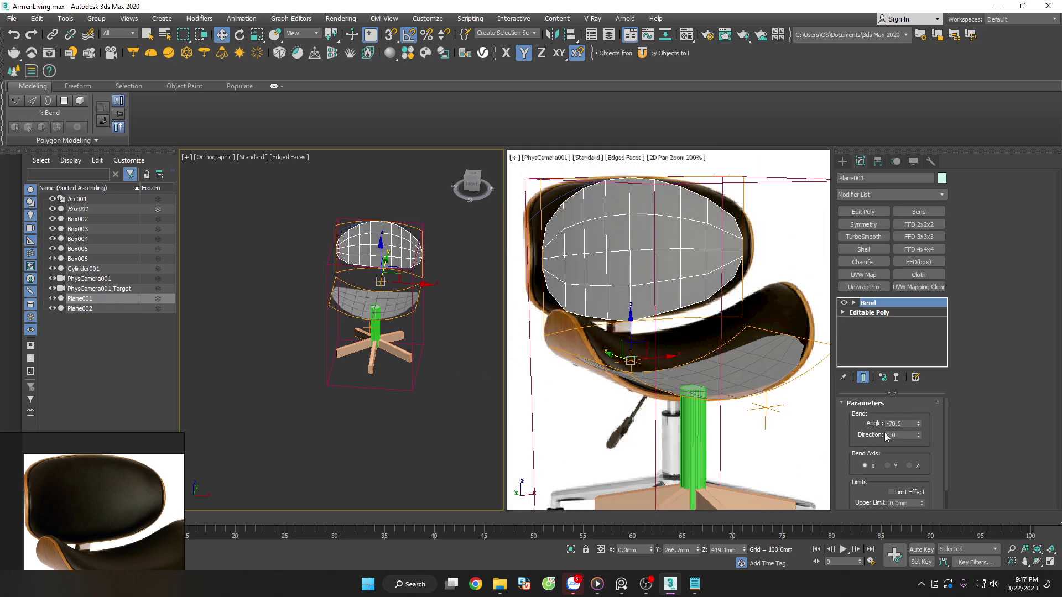
left_click_drag(919, 424, 921, 444)
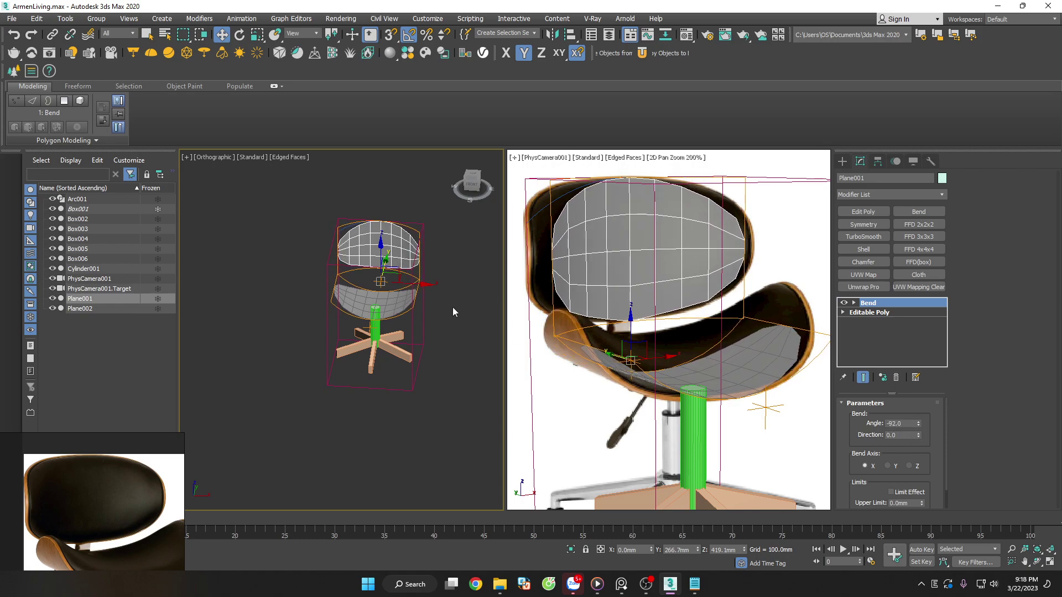
Ease the bend back to about -88° in Front view and add Edit Poly on top
key("f")
key("z")
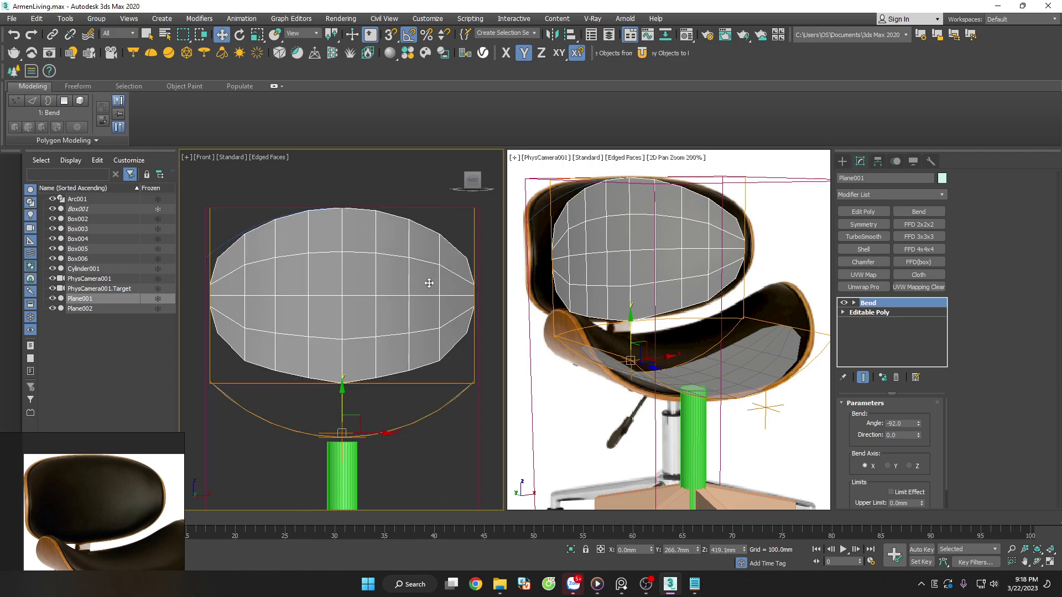
key("f")
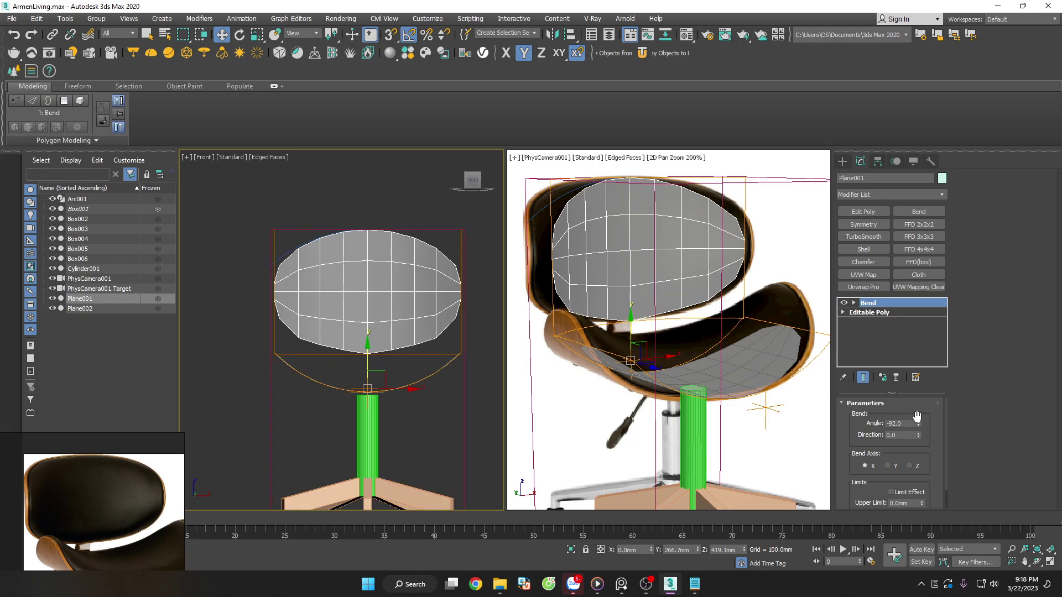
mouse_move(918, 422)
left_mouse_down()
mouse_move(913, 396)
mouse_move(908, 417)
left_mouse_up()
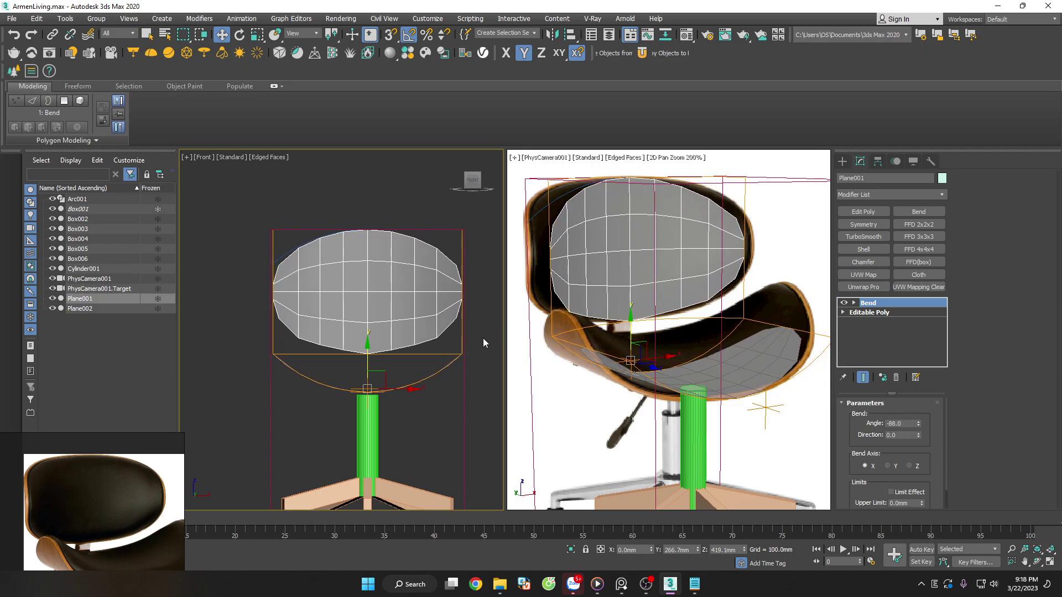
left_click(869, 212)
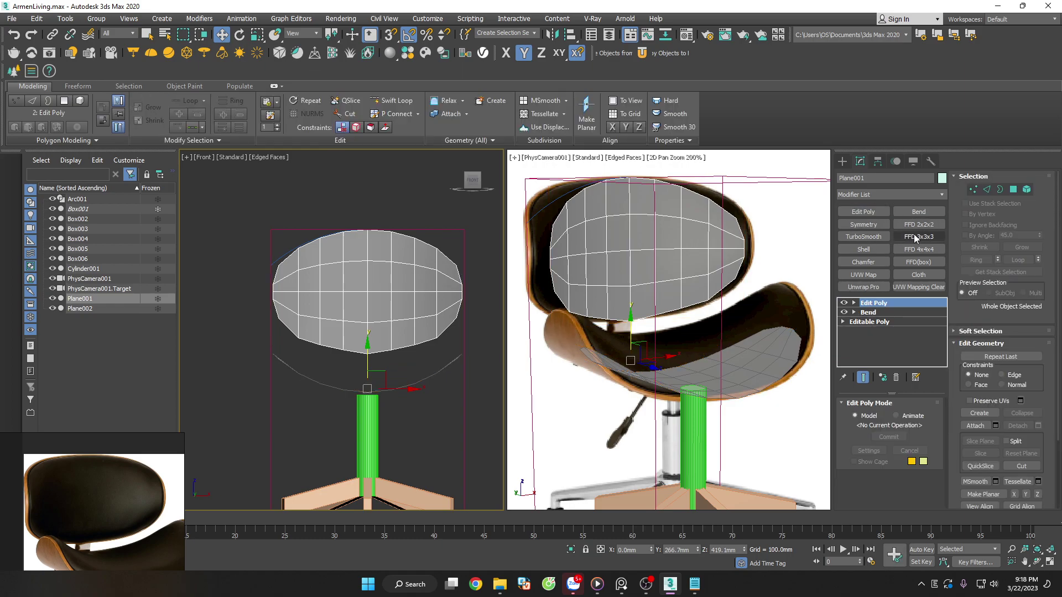
Add an FFD 2x2x2 to the backrest and push its right lattice points outward along X
left_click(913, 227)
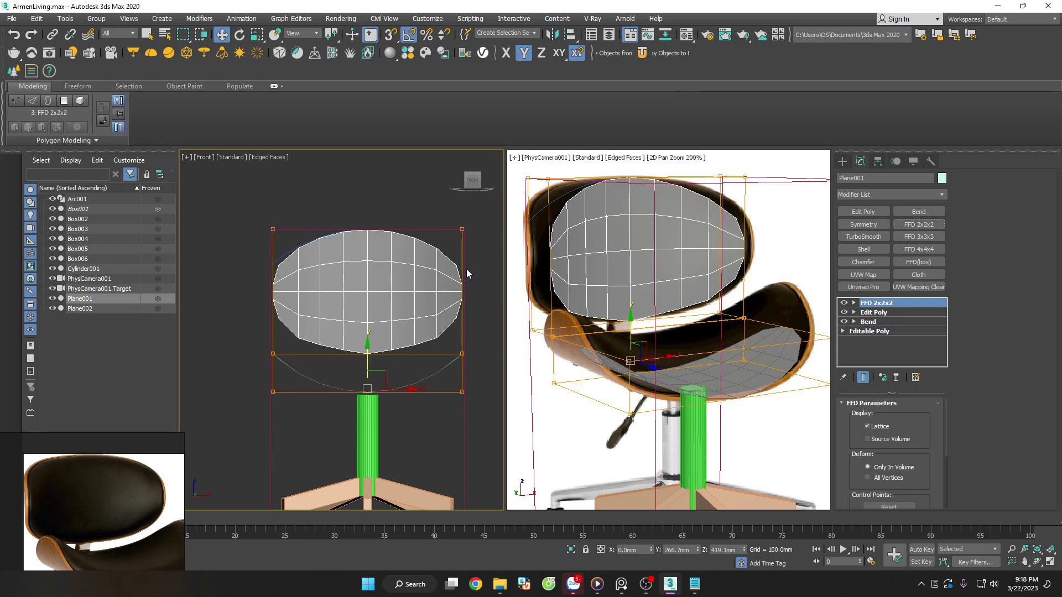
scroll(475, 326, "up", 1)
scroll(465, 308, "up", 2)
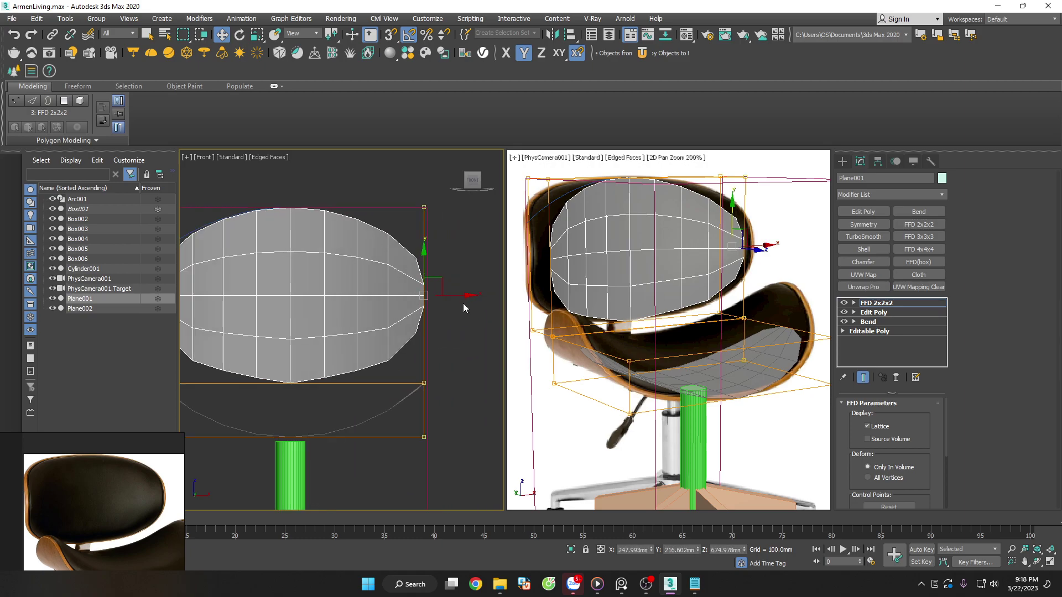
left_click_drag(453, 296, 466, 291)
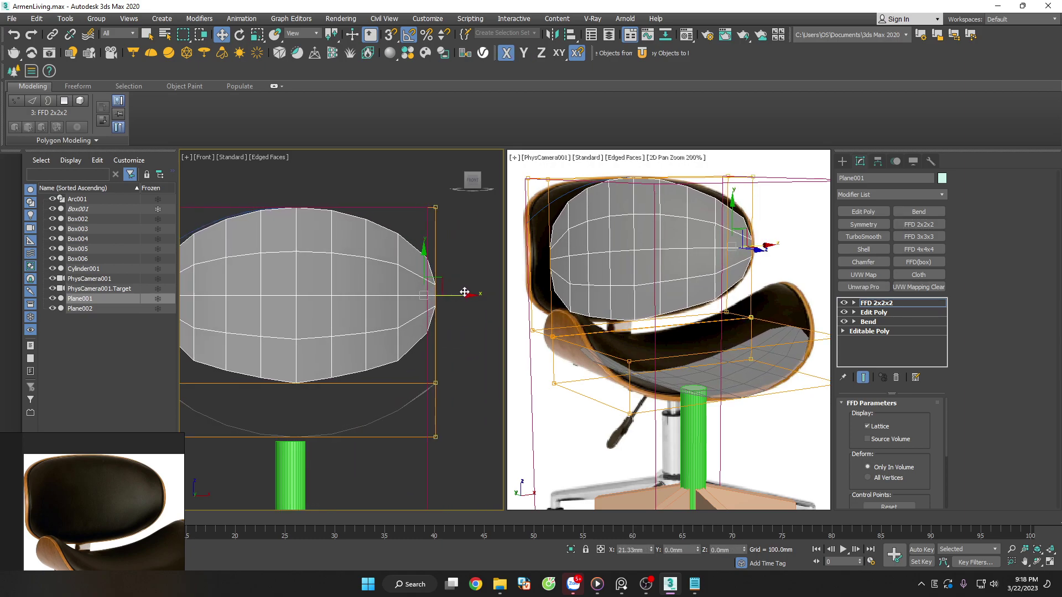
scroll(446, 313, "down", 3)
Pull the left lattice points outward along X, then stack a new Edit Poly on top
left_click_drag(277, 217, 369, 347)
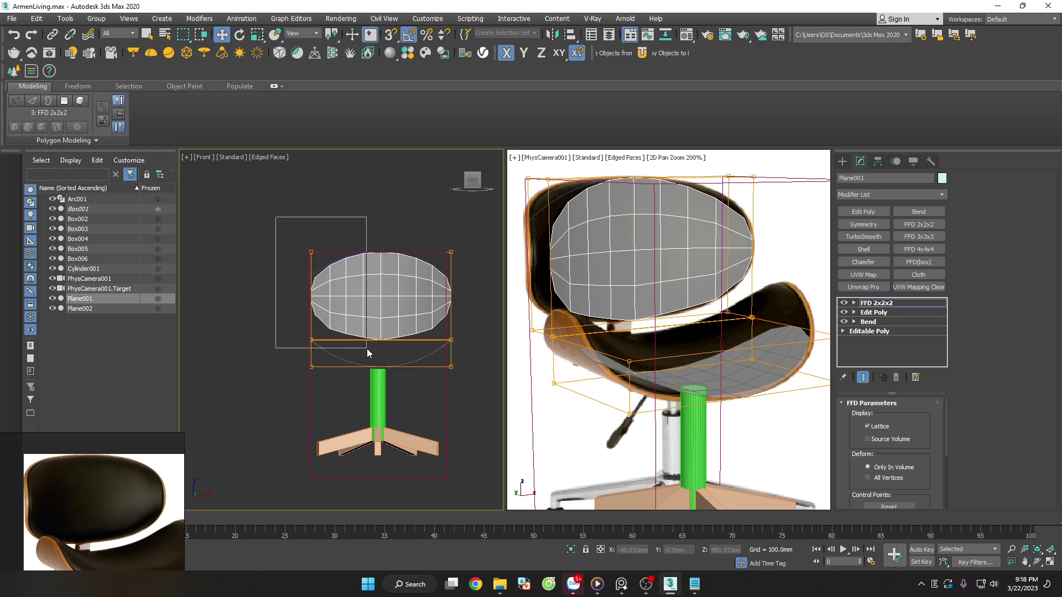
scroll(327, 312, "up", 3)
left_click_drag(328, 280, 302, 277)
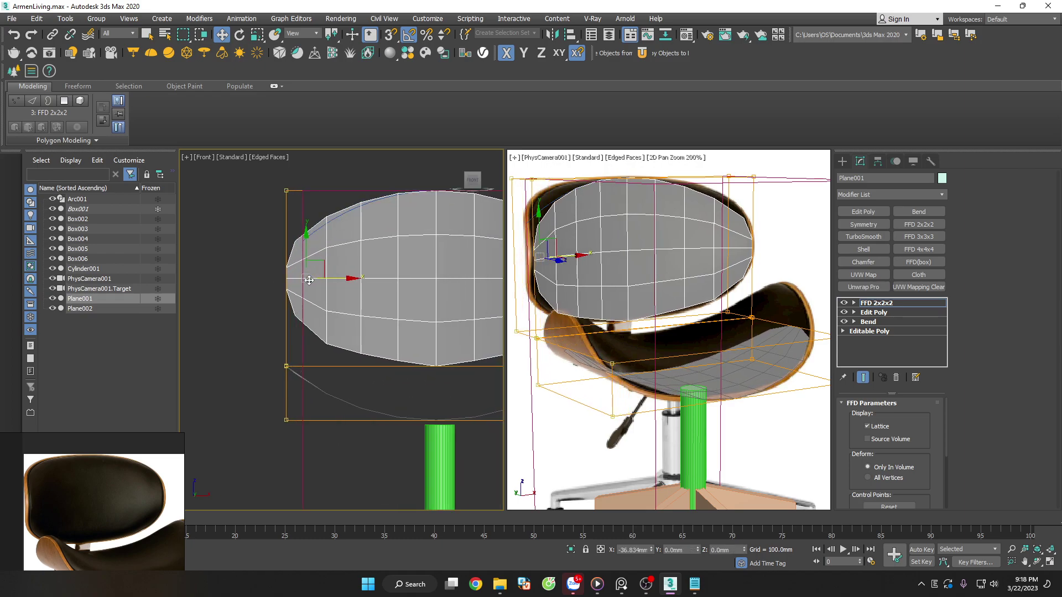
left_click(319, 289)
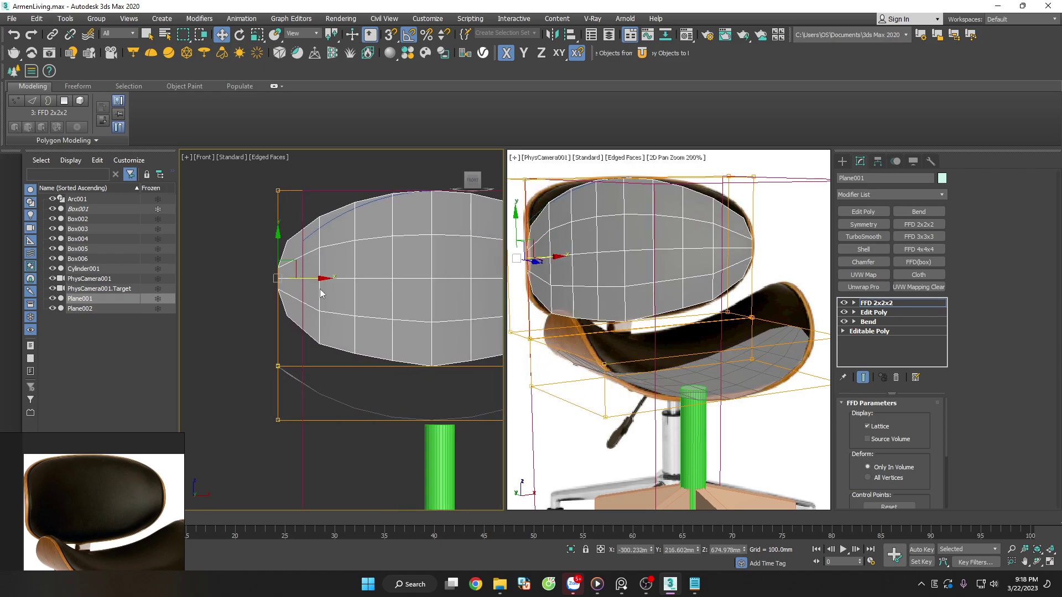
scroll(360, 310, "down", 3)
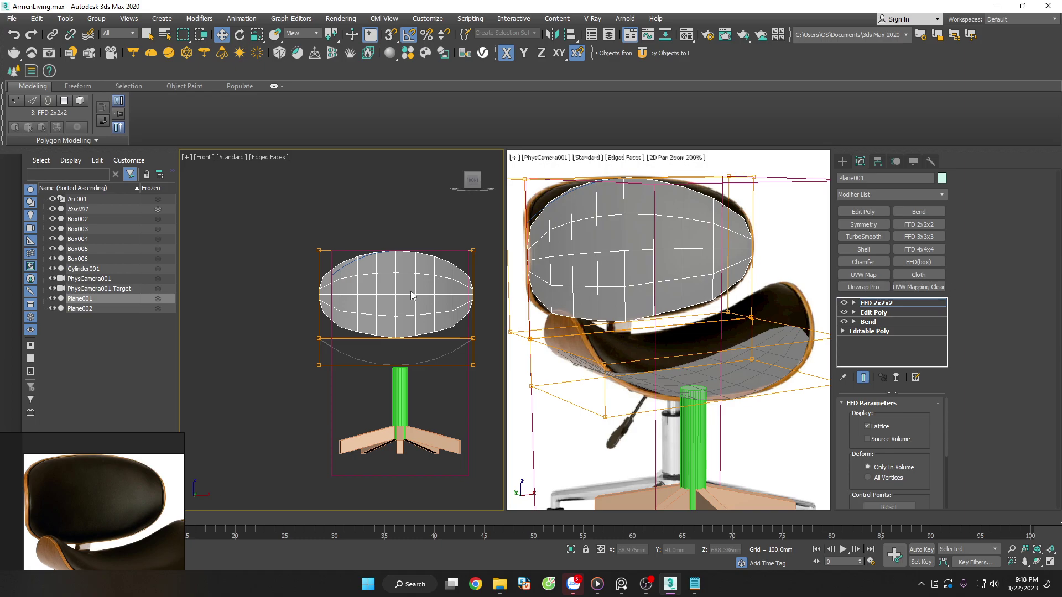
left_click(866, 214)
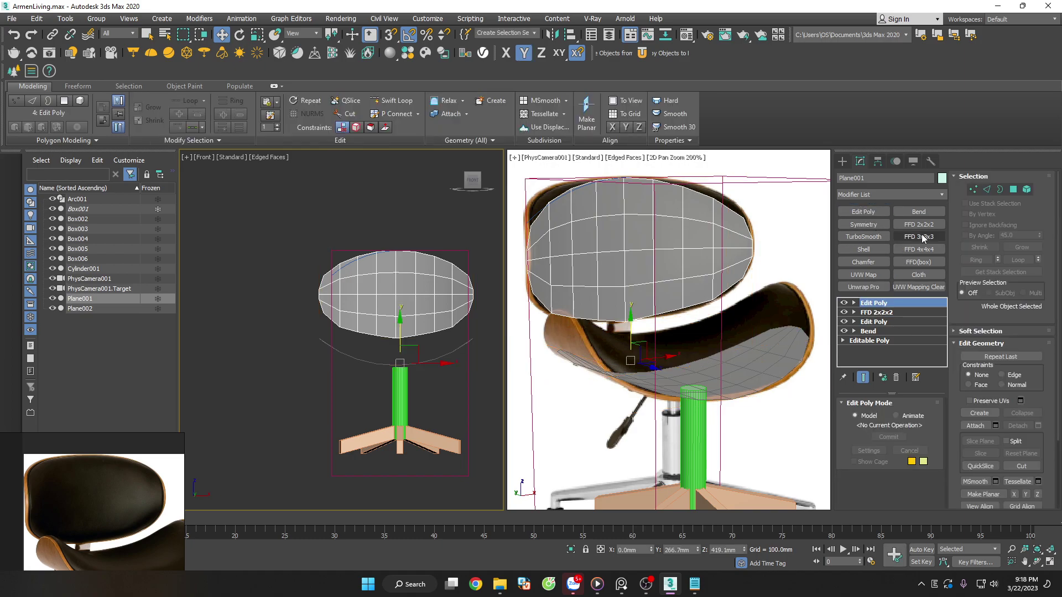
Add an FFD 3x3x3 to the backrest and raise its top control points slightly
left_click(919, 236)
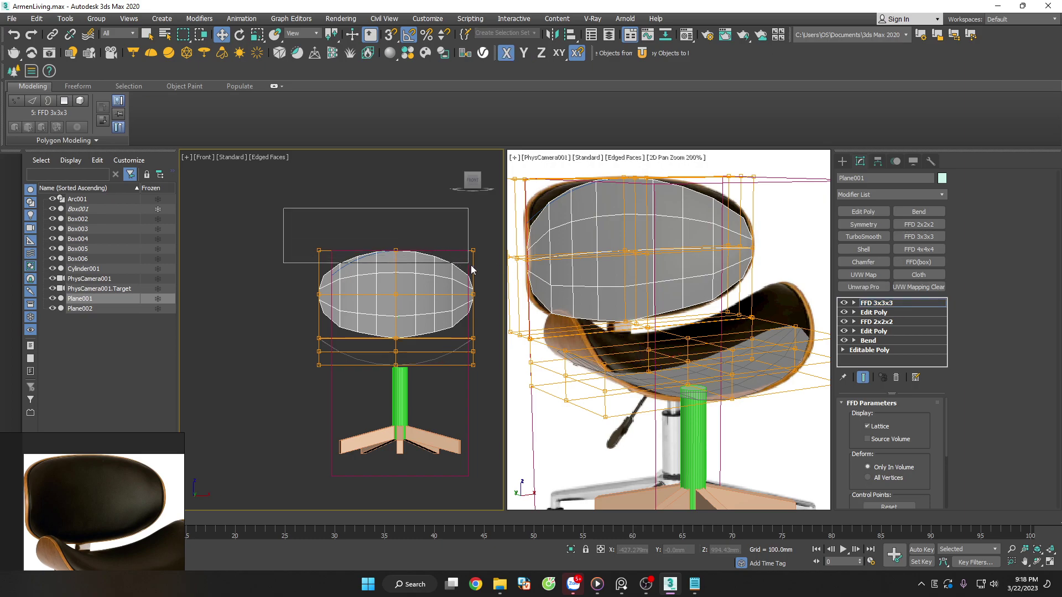
left_click_drag(283, 208, 470, 264)
middle_click_drag(435, 219, 426, 263)
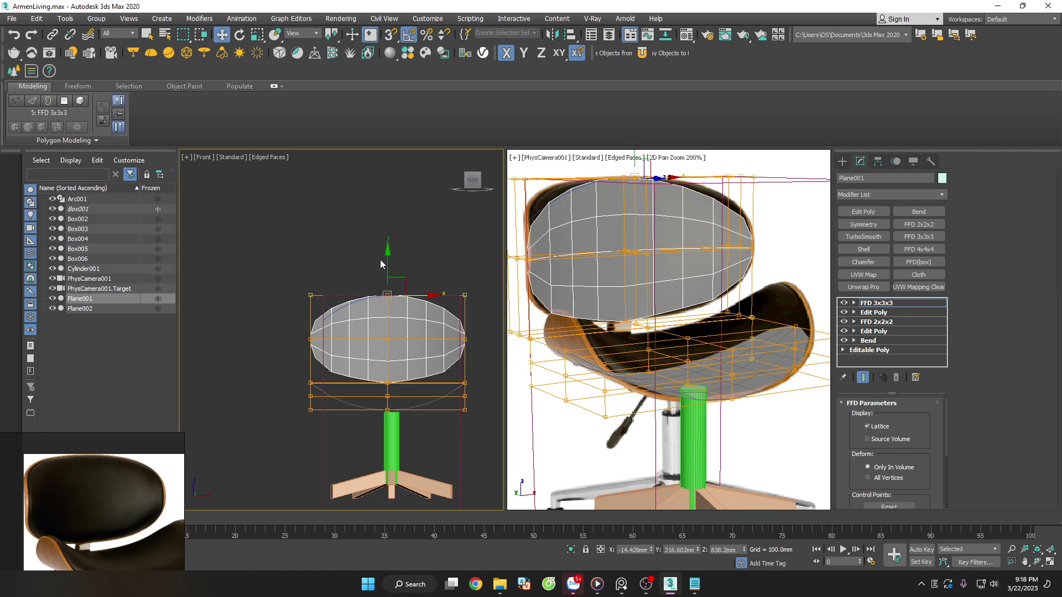
left_click_drag(386, 267, 400, 271)
left_click(425, 255)
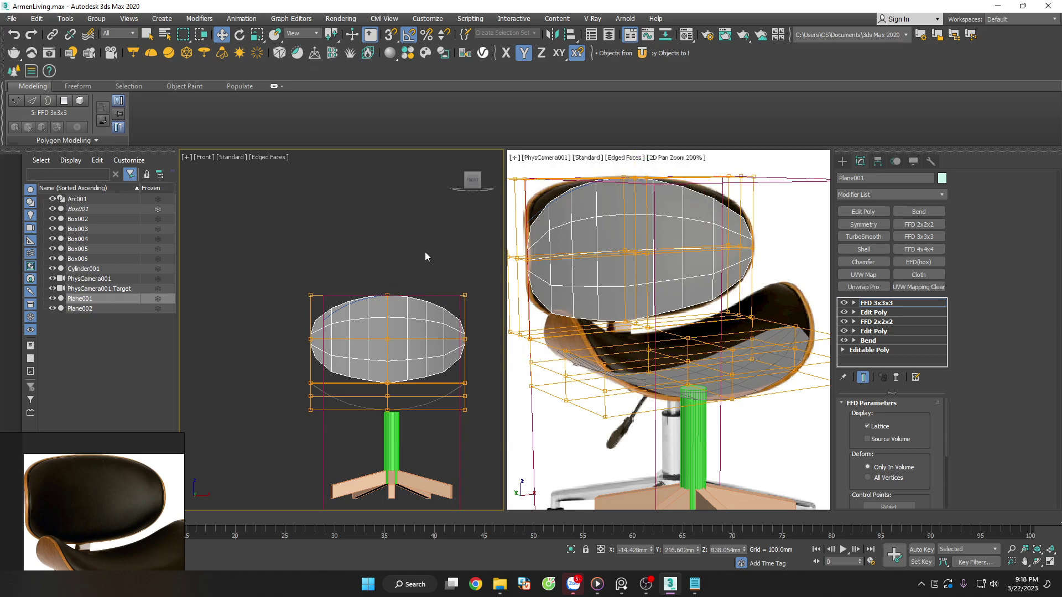
Lower the top-centre lattice control points along Y, discarding a trial upward pull
left_click_drag(288, 265, 337, 332)
left_click(387, 294)
left_click_drag(387, 264, 390, 251)
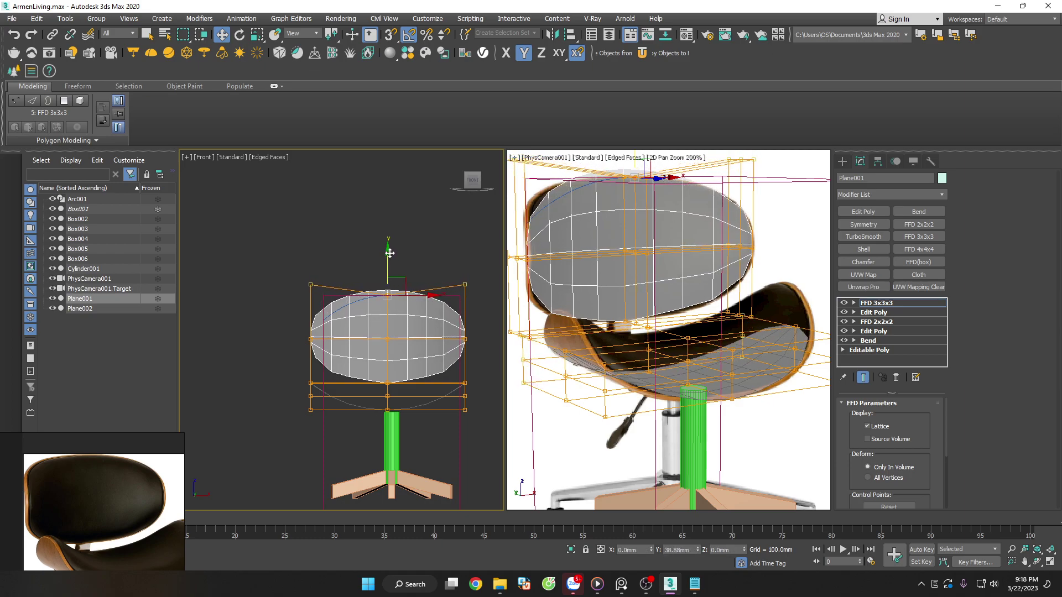
key("ctrl+z")
left_click(426, 242)
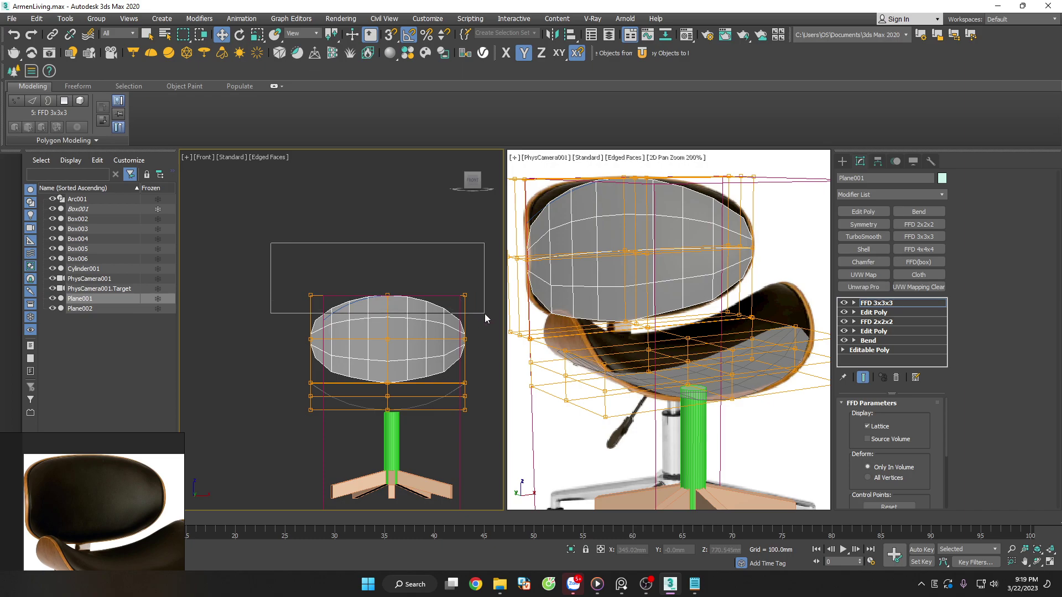
left_click_drag(334, 244, 437, 310)
mouse_move(385, 260)
left_mouse_down()
mouse_move(382, 278)
mouse_move(380, 259)
left_mouse_up()
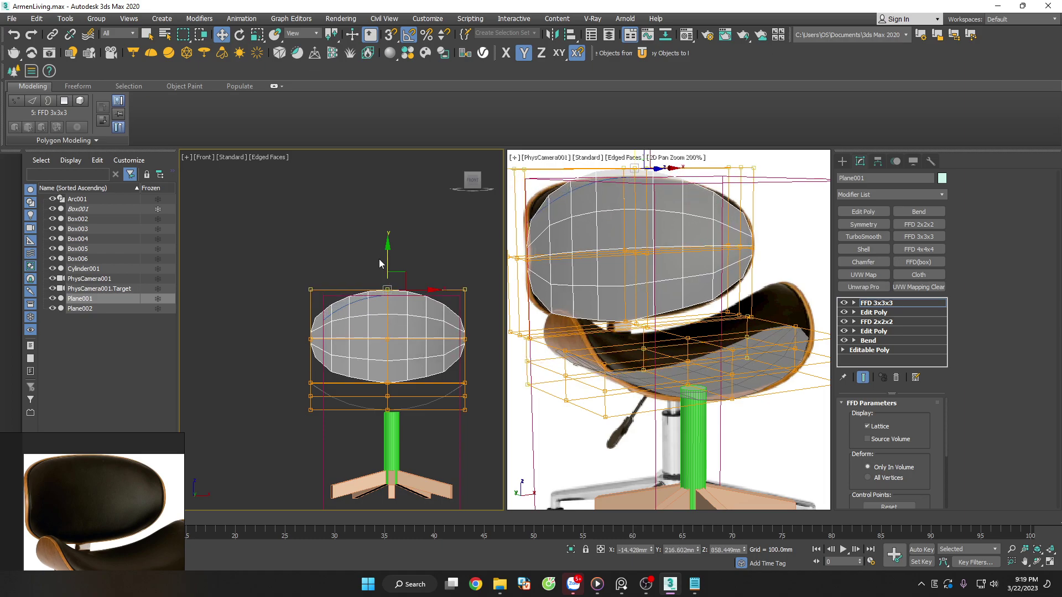
Nudge the lattice's top row down slightly and exit 2D Pan Zoom in the camera view
scroll(428, 390, "down", 4)
middle_click_drag(427, 390, 427, 433, "alt")
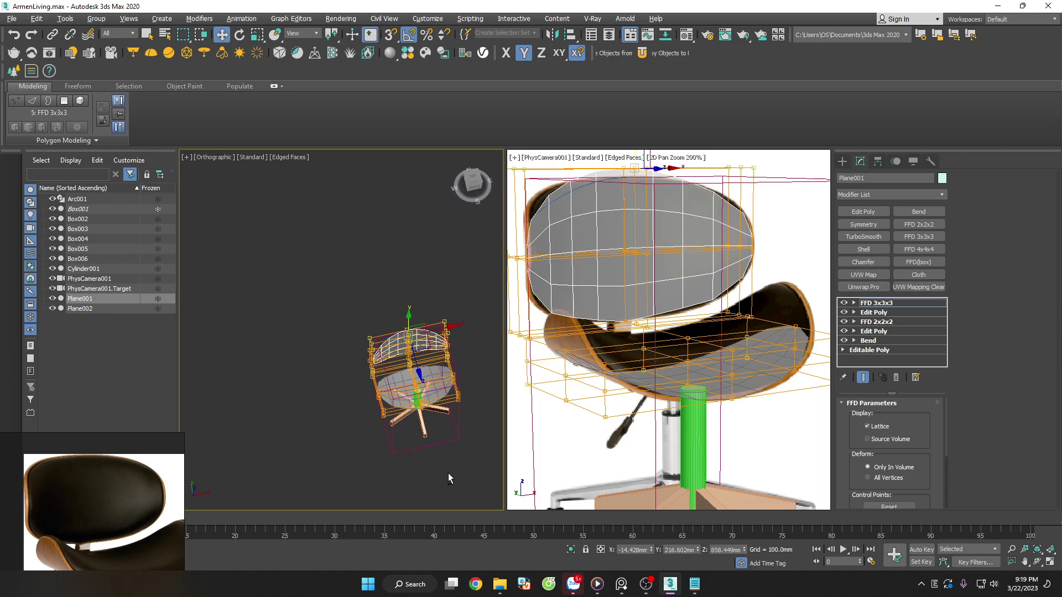
key("f")
scroll(425, 381, "up", 3)
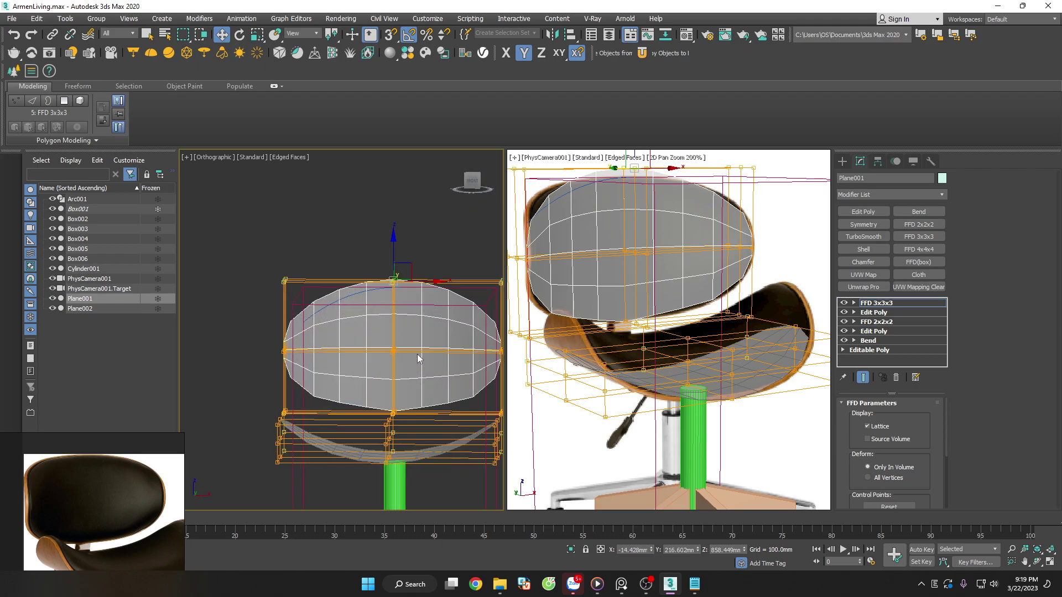
scroll(419, 342, "up", 3)
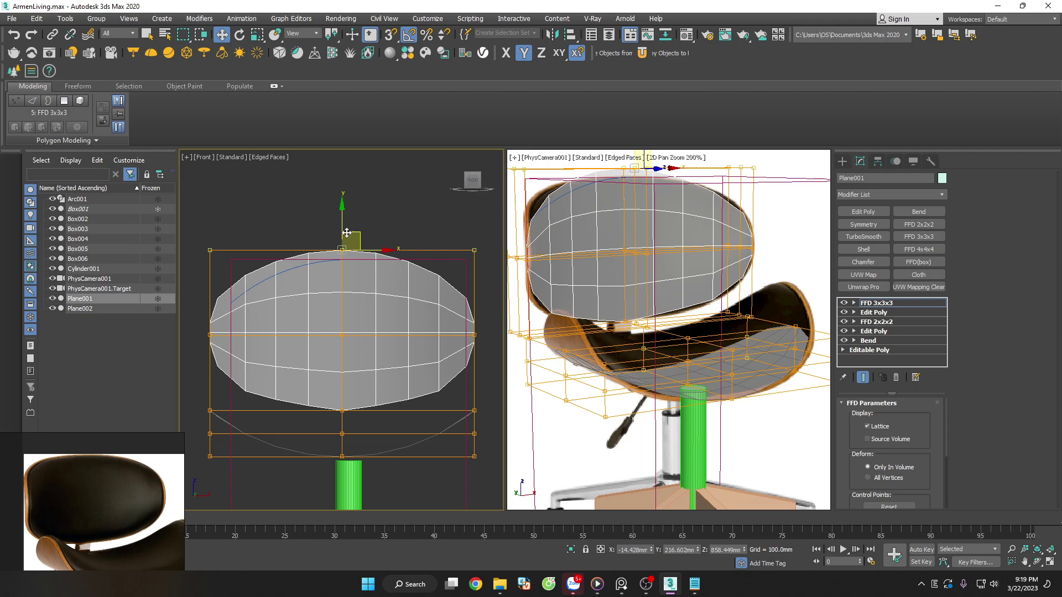
left_click_drag(344, 227, 347, 232)
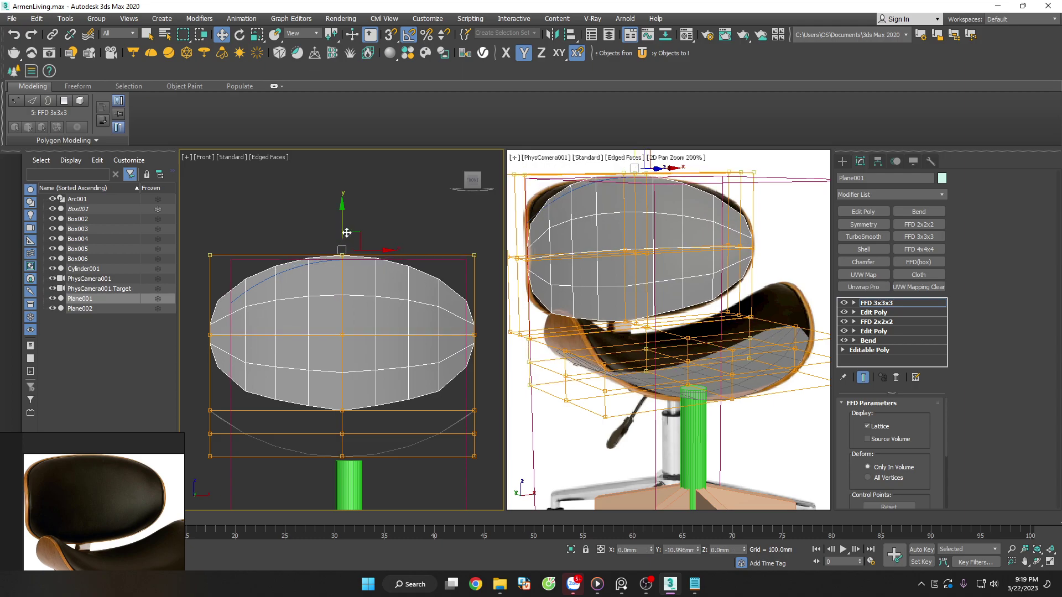
middle_click_drag(658, 336, 657, 332)
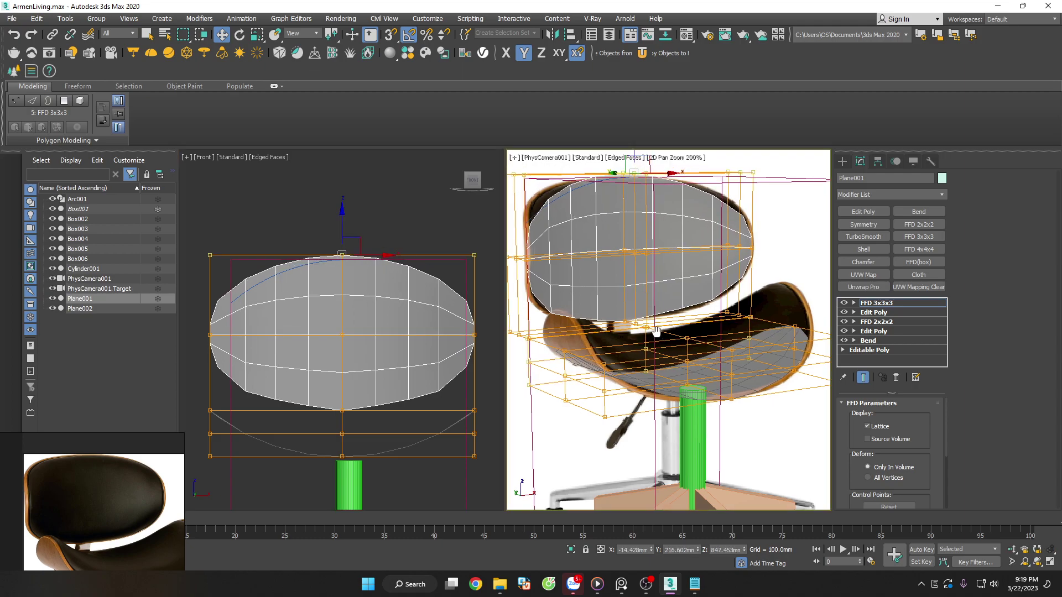
left_click(688, 161)
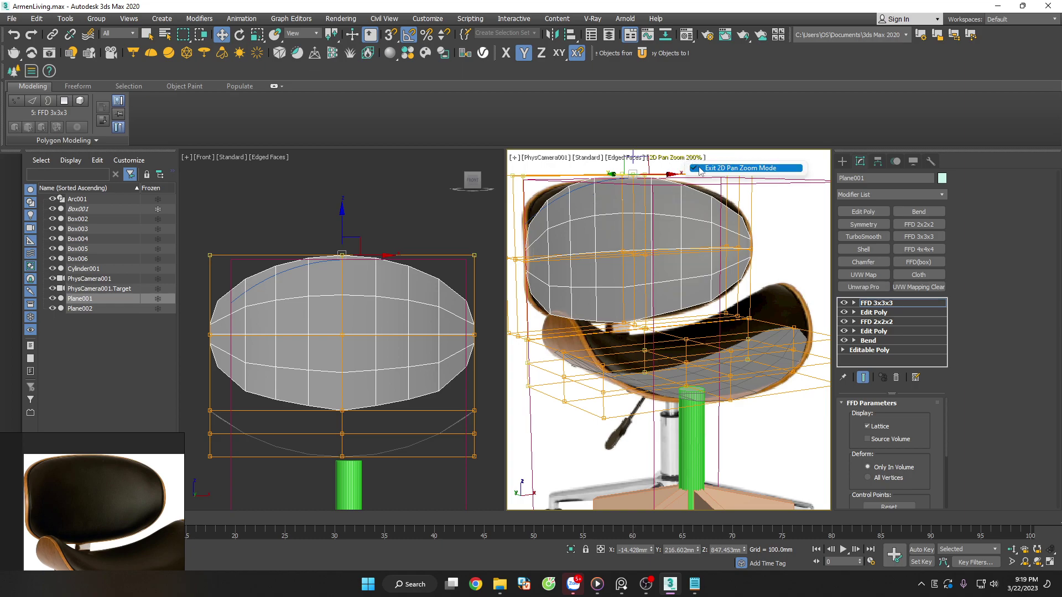
Check the backrest's Hierarchy link options, then select PhysCamera001 and pan the camera view
key("alt+z")
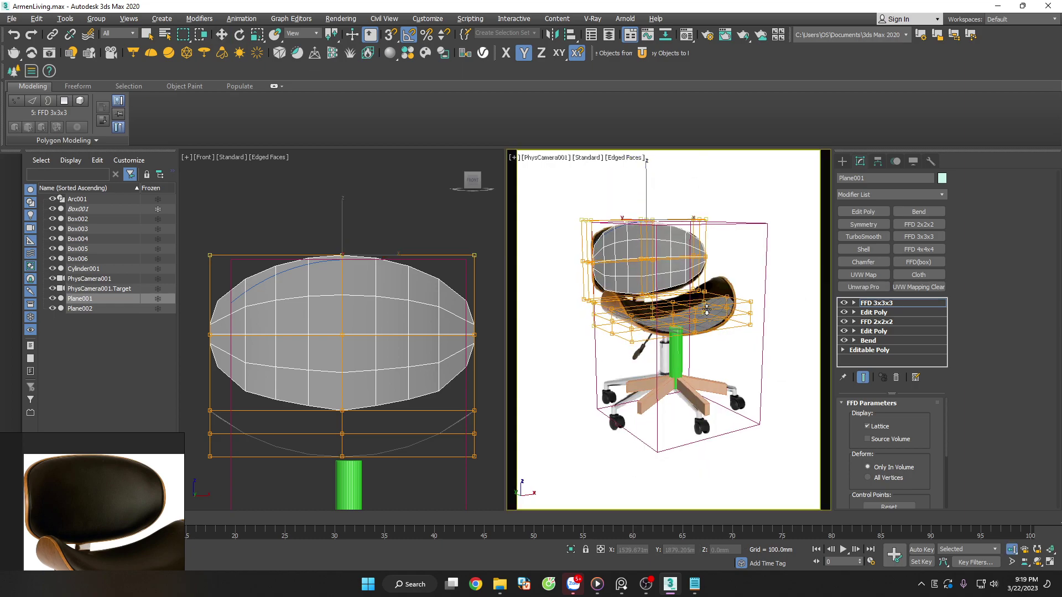
key("w")
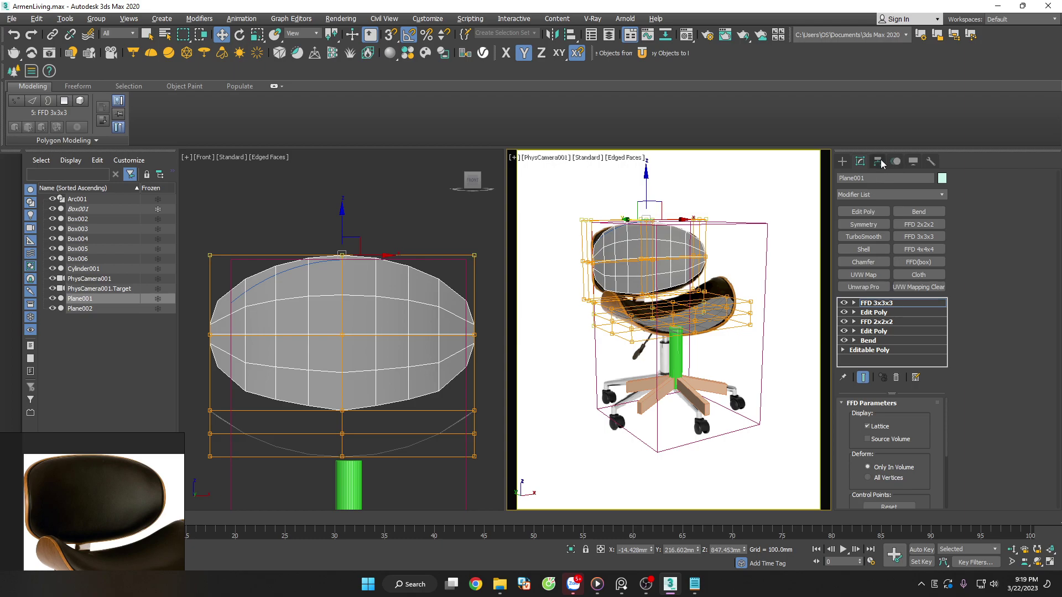
left_click(878, 161)
left_click(929, 196)
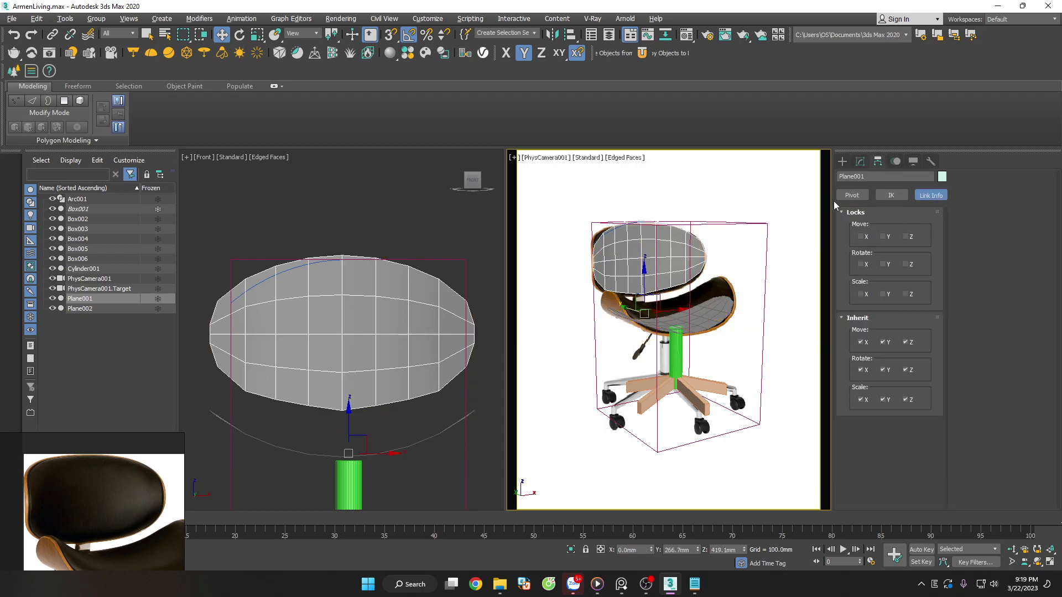
left_click(91, 280)
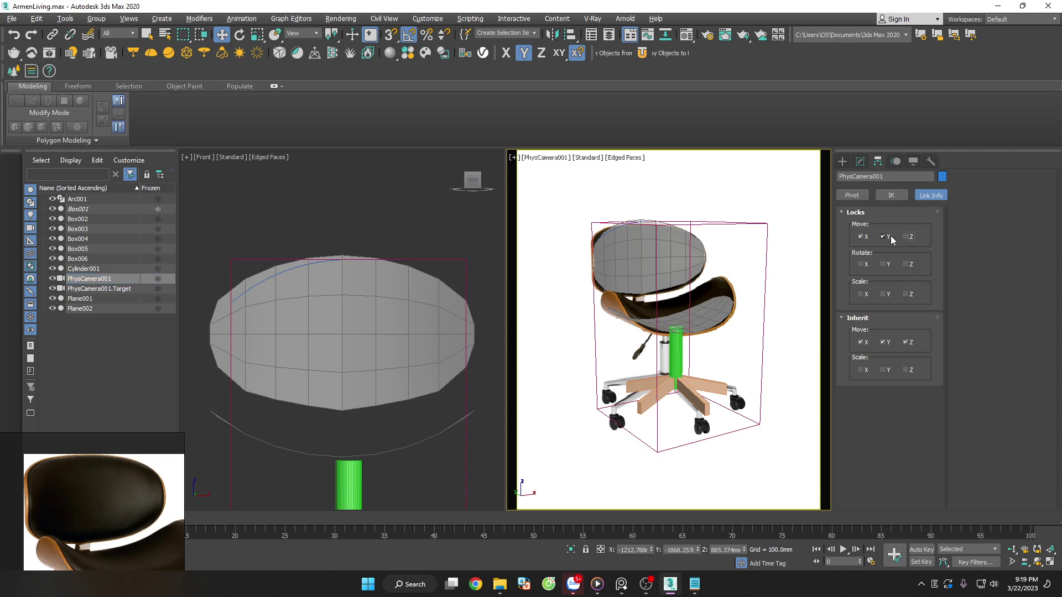
middle_click_drag(802, 275, 779, 289)
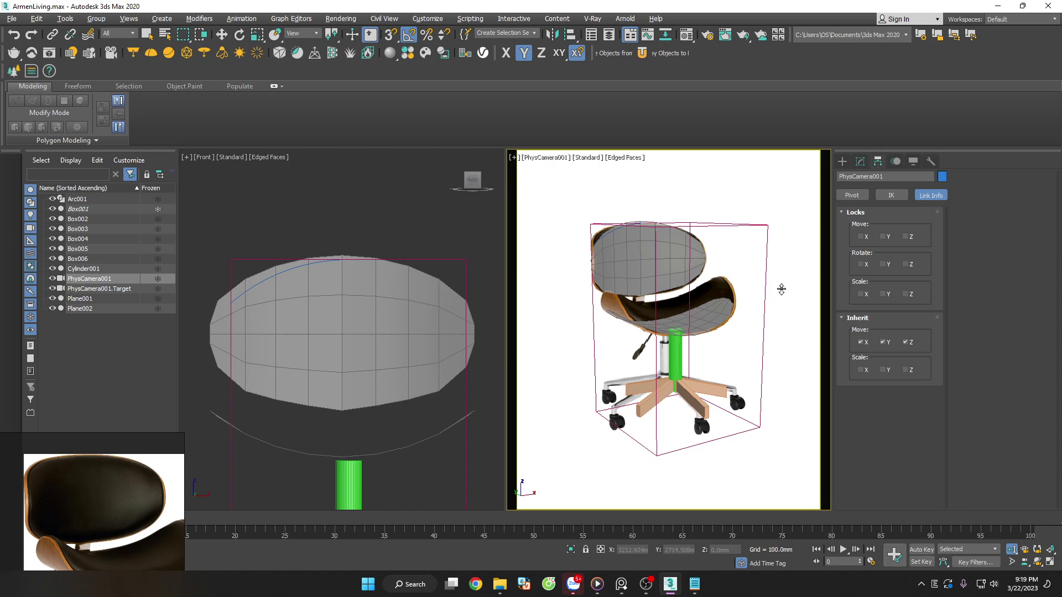
Activate the left view, orbit around the chair, and reselect the backrest Plane001
right_click(361, 234)
left_click(354, 310)
mouse_move(354, 310)
middle_mouse_down("alt")
mouse_move(437, 294)
mouse_move(464, 332)
mouse_move(389, 228)
middle_mouse_up("alt")
left_click(458, 315)
left_click(449, 335)
left_click(452, 289)
key("ctrl+a")
scroll(388, 228, "up", 3)
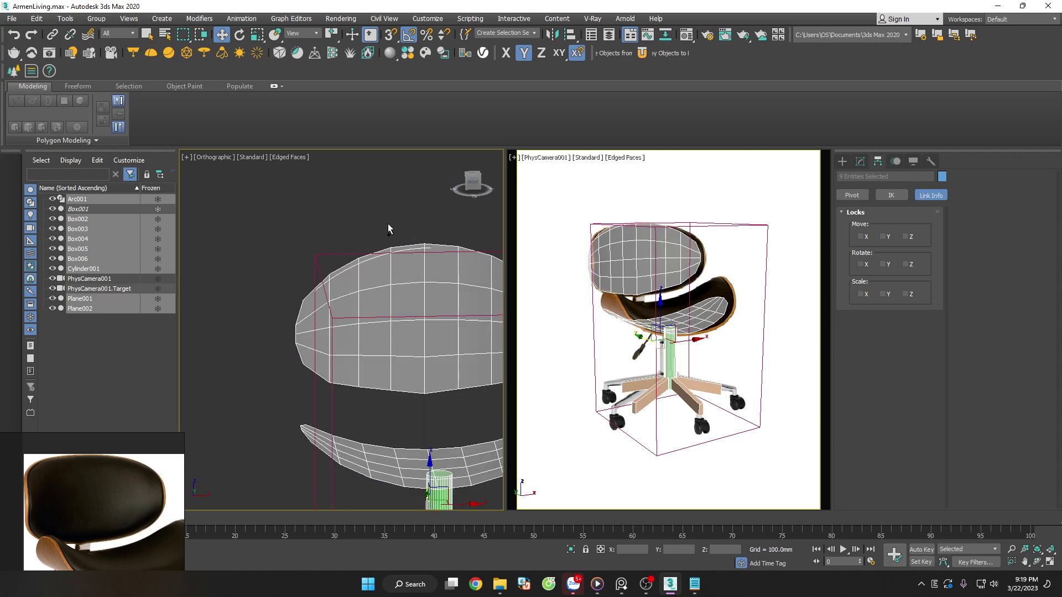
scroll(389, 228, "up", 2)
scroll(387, 230, "up", 3)
left_click(343, 253)
left_click(351, 292)
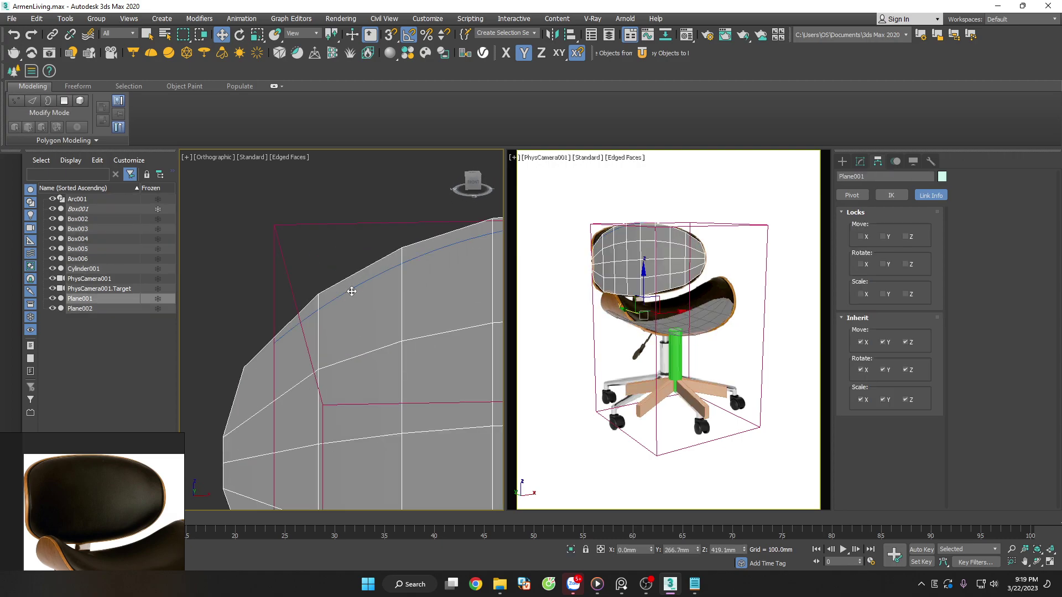
scroll(352, 292, "down", 2)
scroll(331, 272, "down", 2)
Delete the Arc001 guide curve, hide Box001, and frame Plane001 in the Front view
left_click_drag(365, 229, 351, 240)
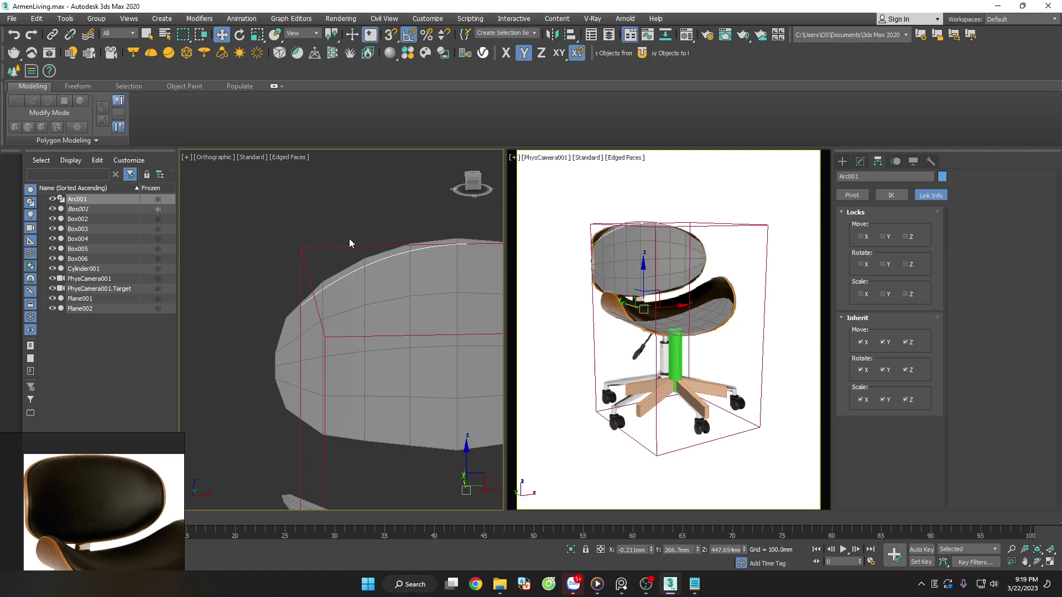
key("Delete")
left_click(54, 199)
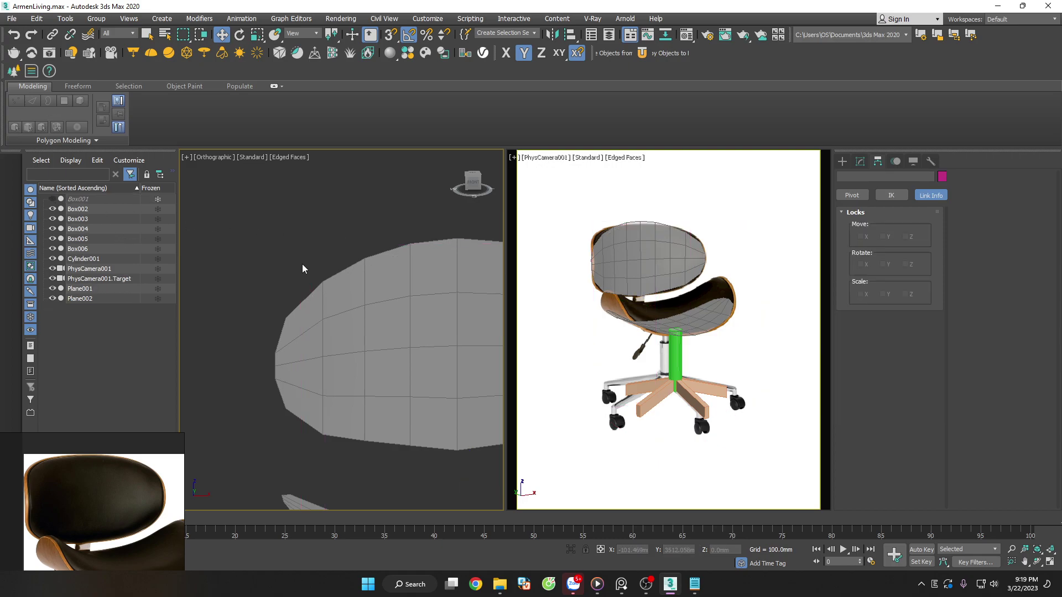
scroll(303, 269, "down", 3)
left_click(341, 283)
key("f")
key("z")
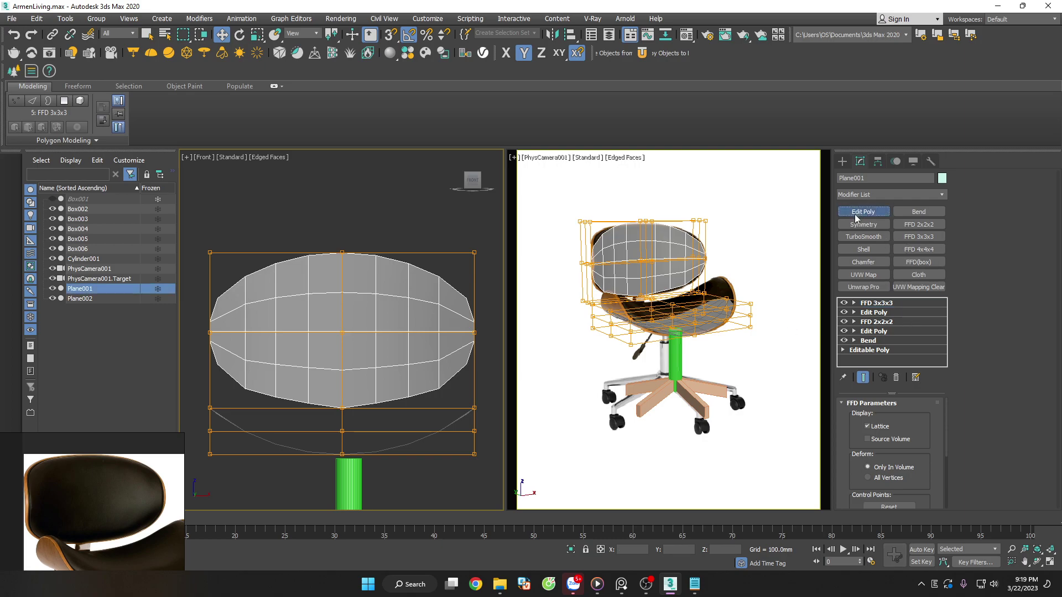
Add an Edit Poly and collapse the backrest's whole modifier stack into one Editable Poly
left_click(862, 212)
right_click(875, 303)
left_click(907, 420)
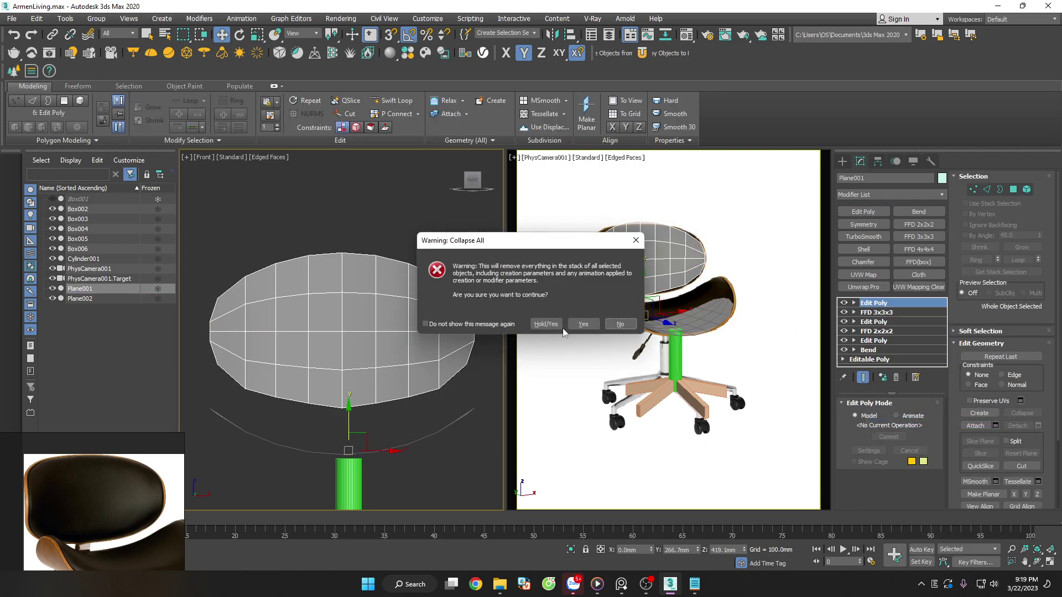
left_click(584, 325)
Select the backrest's upper corner vertices and raise them slightly along Y
key("1")
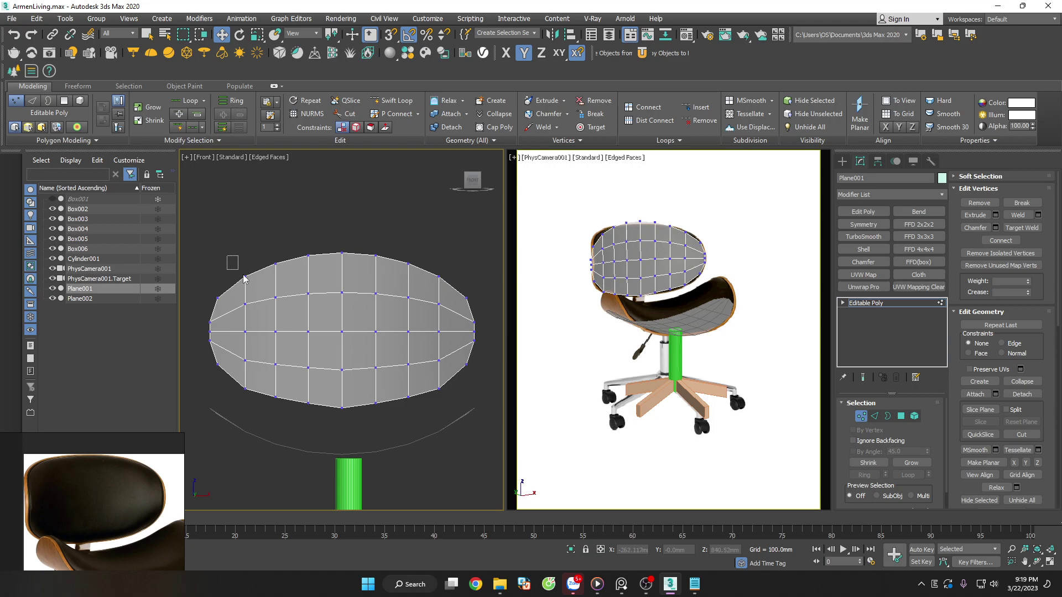
left_click_drag(229, 258, 254, 292)
scroll(254, 292, "up", 2)
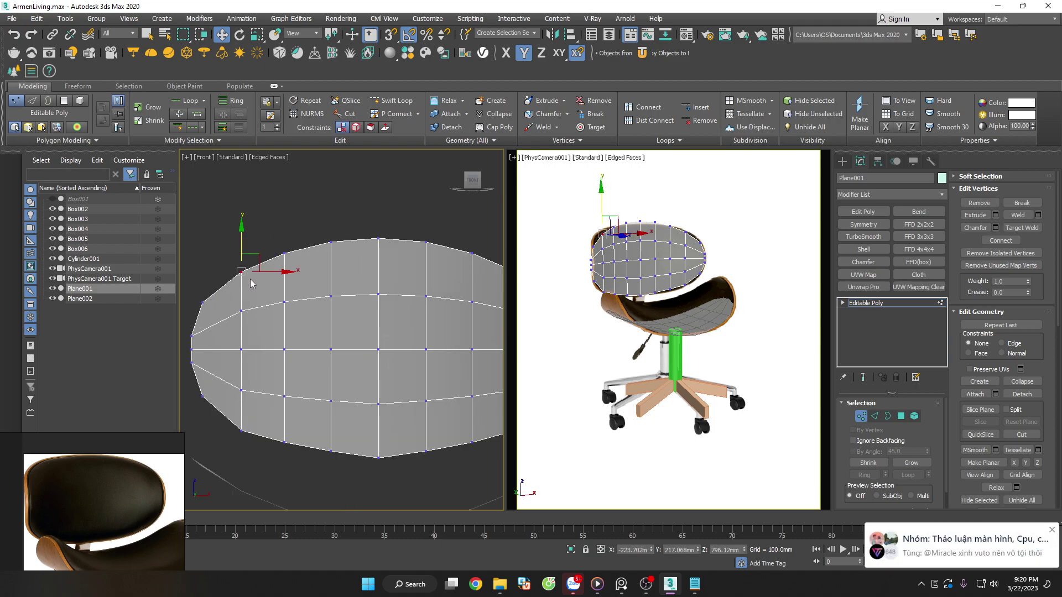
scroll(252, 283, "down", 2)
scroll(362, 282, "up", 3)
left_click_drag(394, 292, 395, 293)
scroll(445, 296, "down", 1)
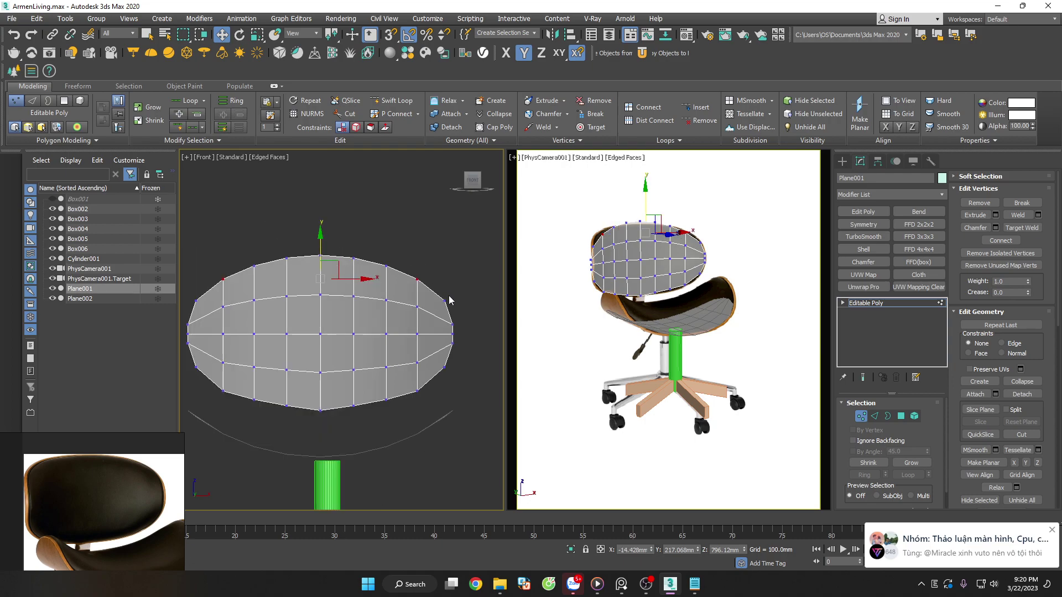
scroll(269, 239, "up", 1)
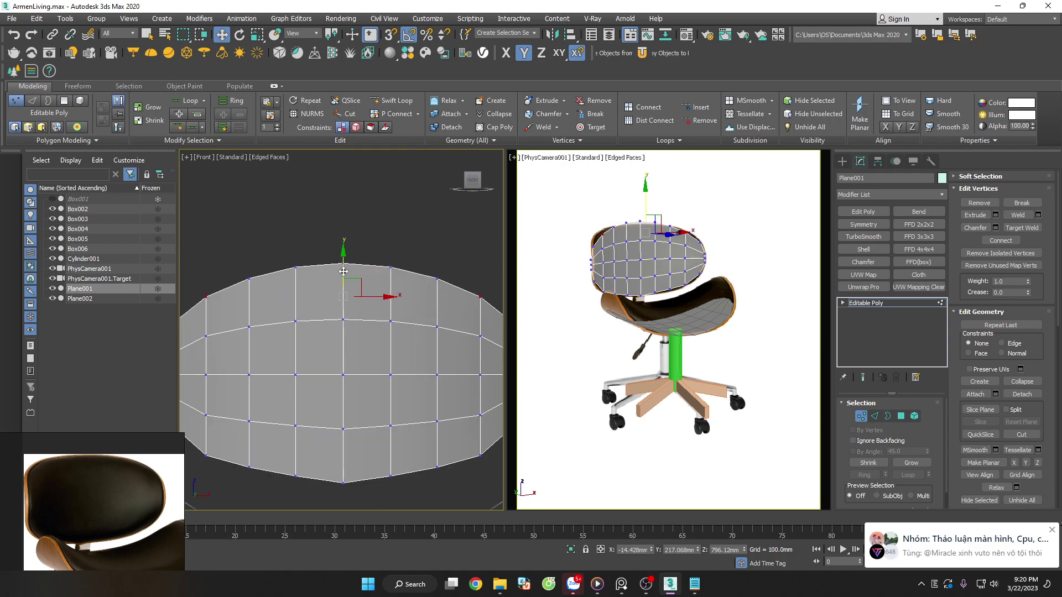
left_click_drag(344, 271, 344, 267)
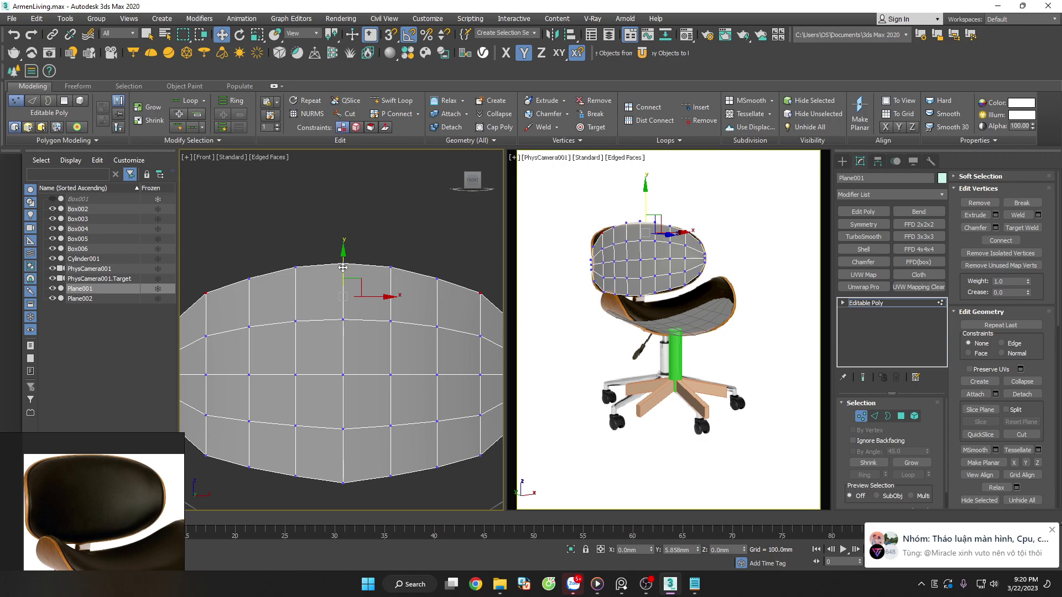
scroll(343, 266, "down", 2)
Lift the oval's left and right tip vertices slightly along Y
left_click(442, 284)
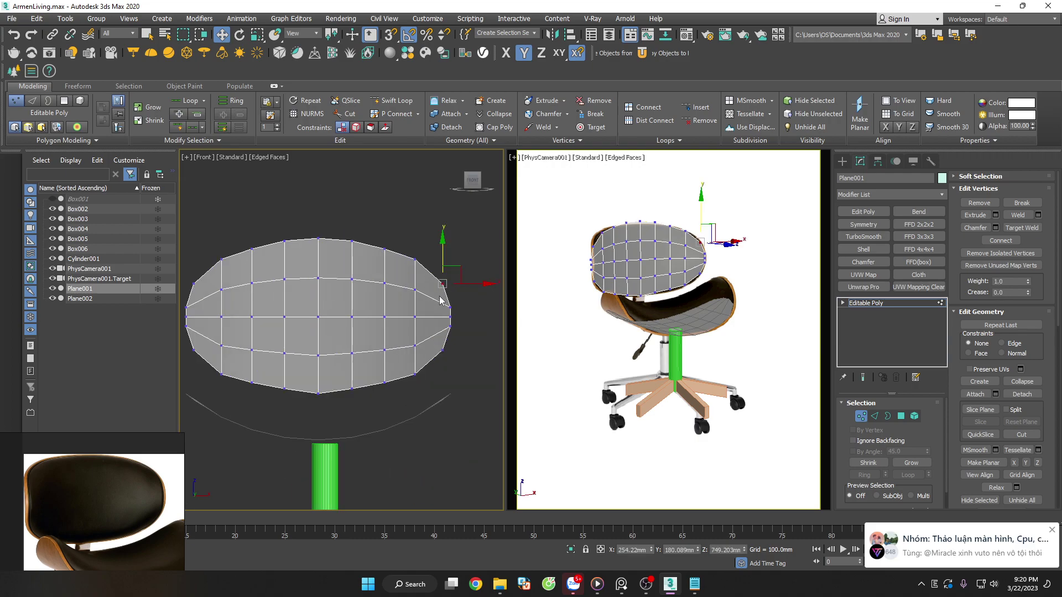
left_click(451, 308)
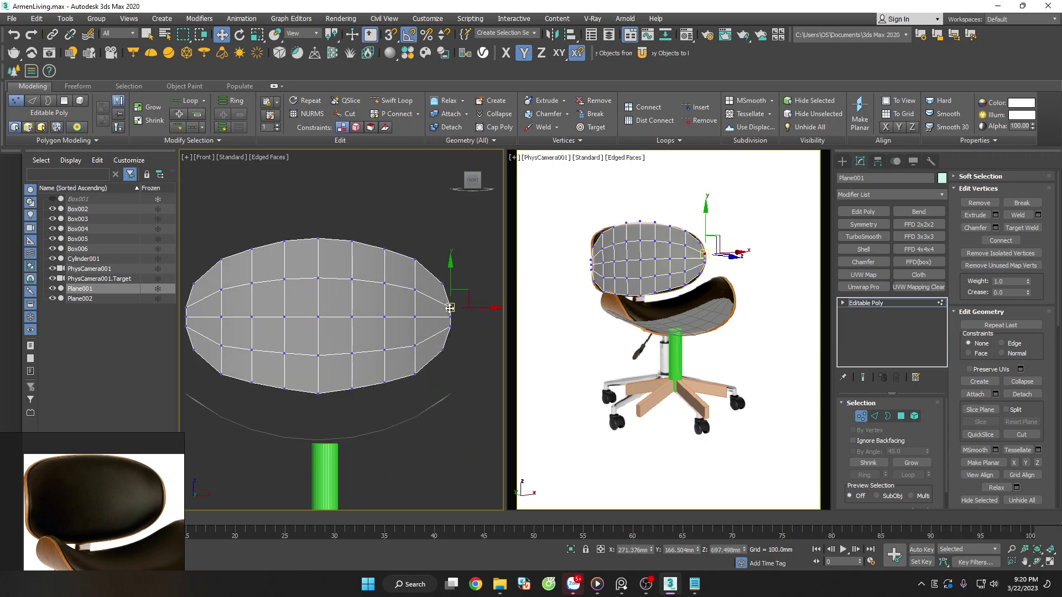
left_click(186, 307, "ctrl")
left_click_drag(319, 277, 321, 274)
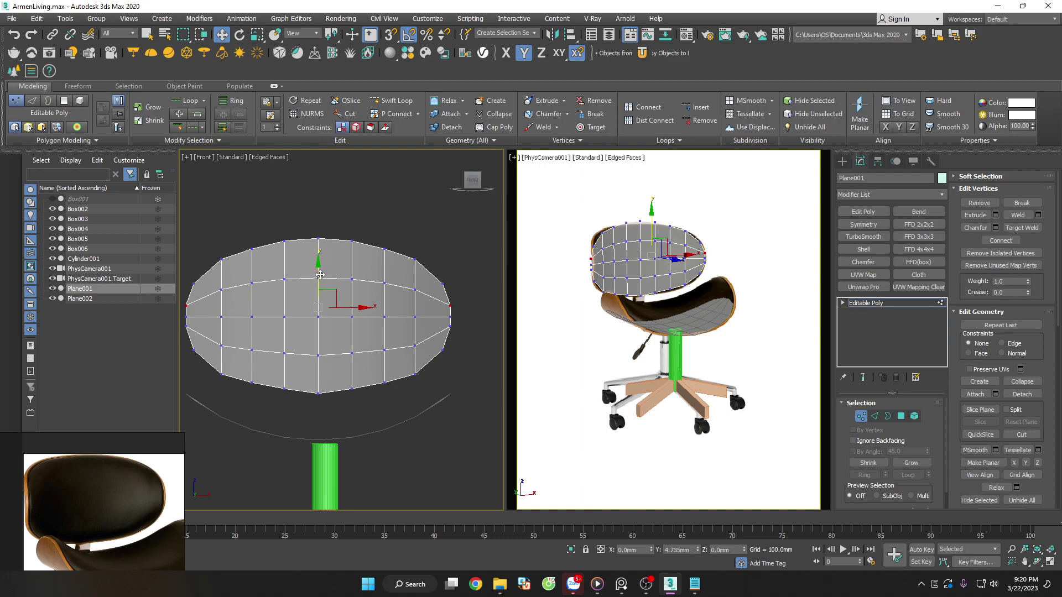
key("ctrl+d")
middle_click_drag(322, 214, 350, 194)
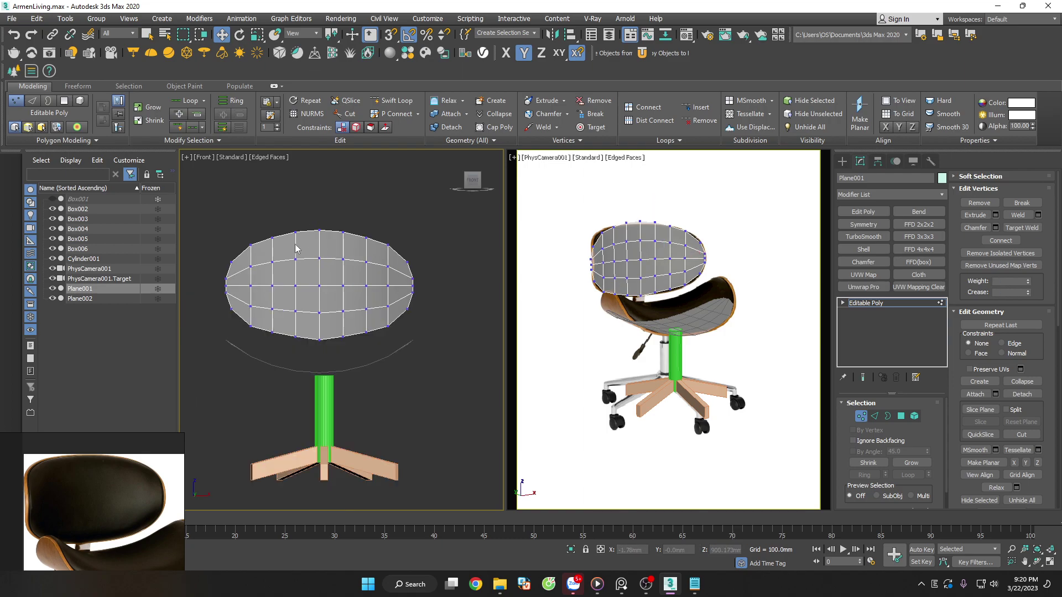
left_click_drag(210, 252, 232, 277)
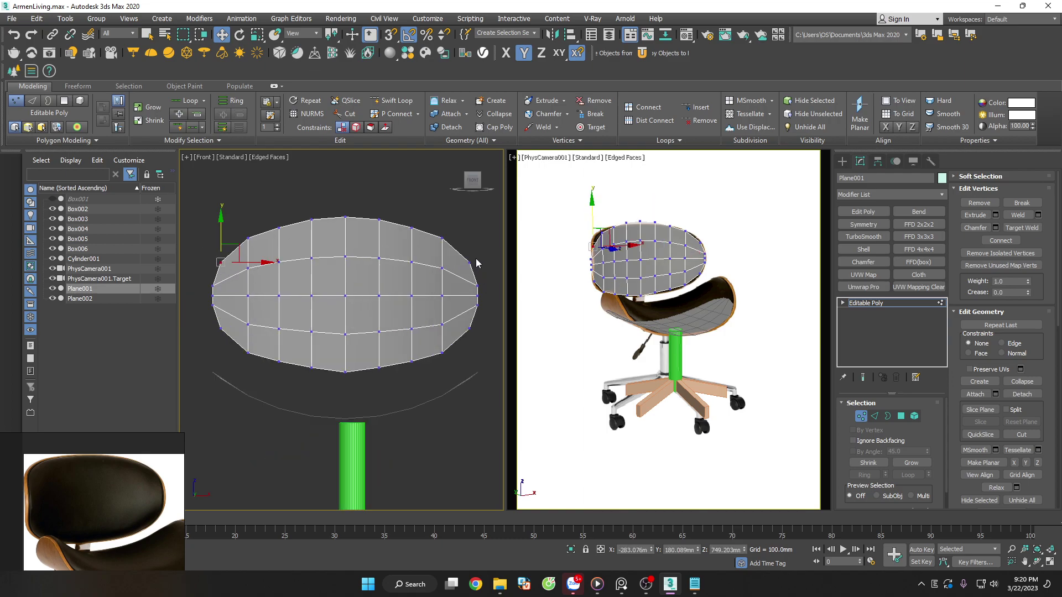
left_click(470, 262, "ctrl")
left_click_drag(346, 237, 345, 233)
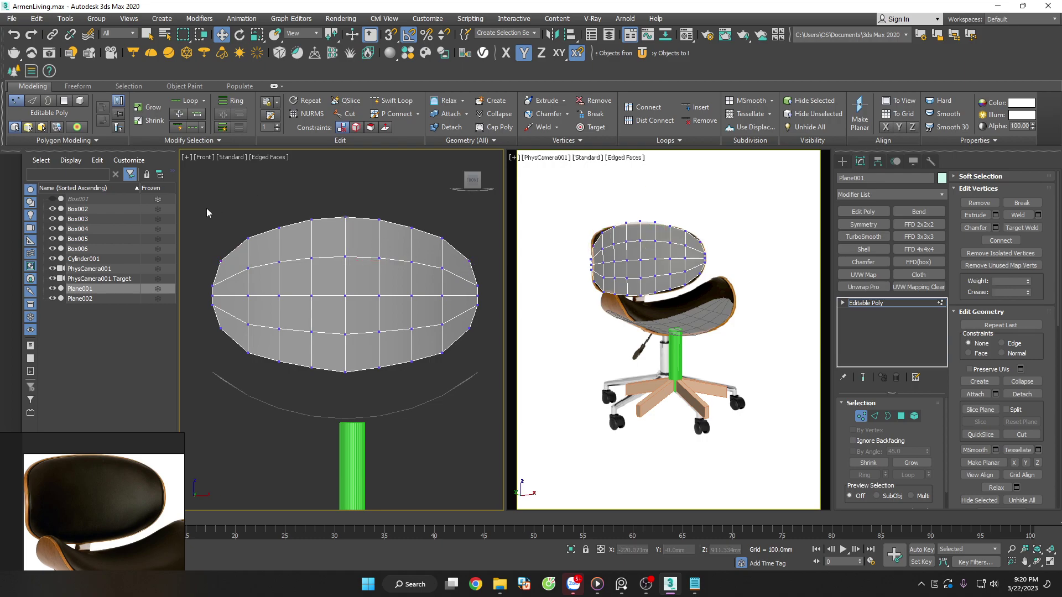
Raise the oval's upper-left and upper-right vertices slightly
left_click_drag(209, 210, 259, 253)
left_click(442, 238, "ctrl")
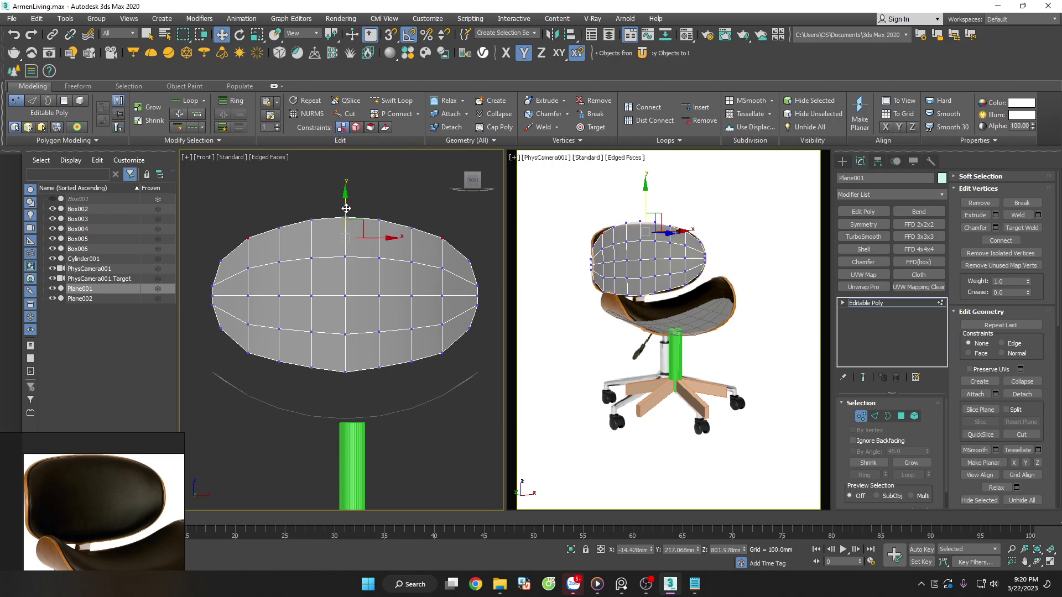
left_click_drag(346, 208, 346, 205)
left_click(411, 254)
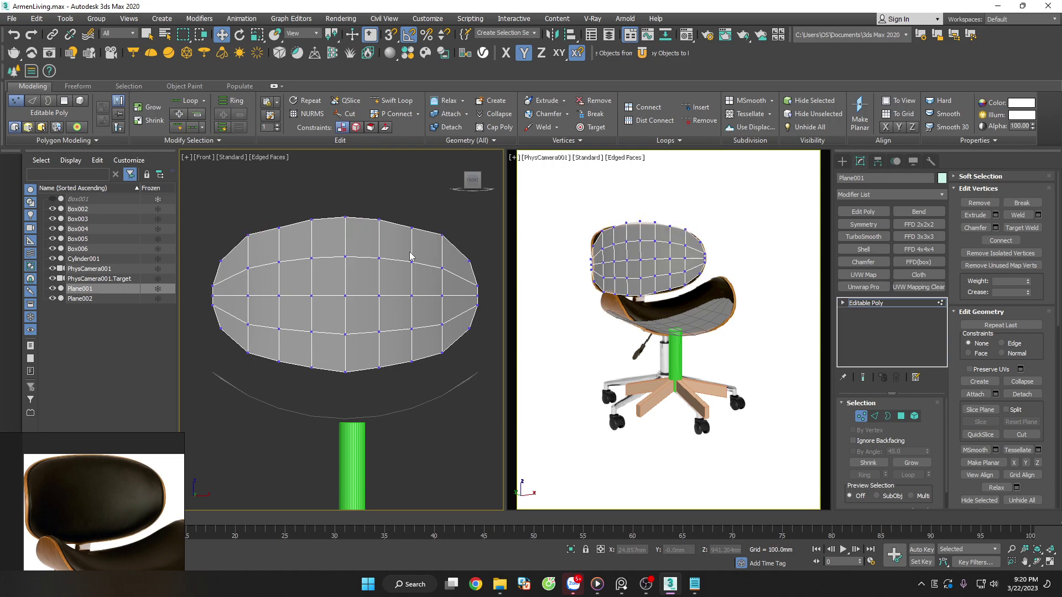
scroll(391, 304, "down", 1)
scroll(396, 312, "up", 1)
Delete the lower half of the oval's polygons and return to object level
key("4")
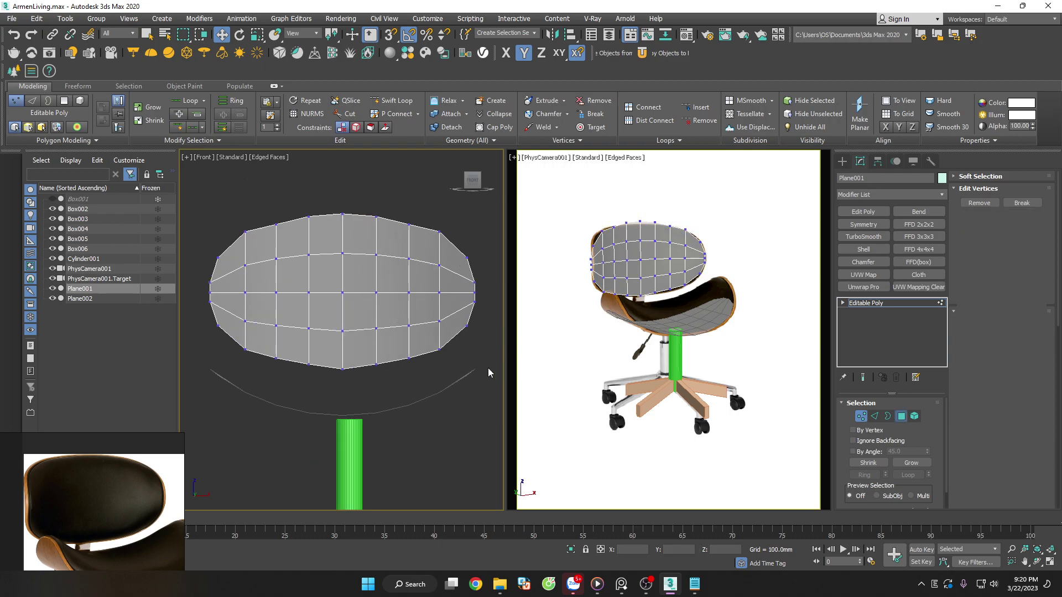
left_click_drag(208, 306, 209, 306)
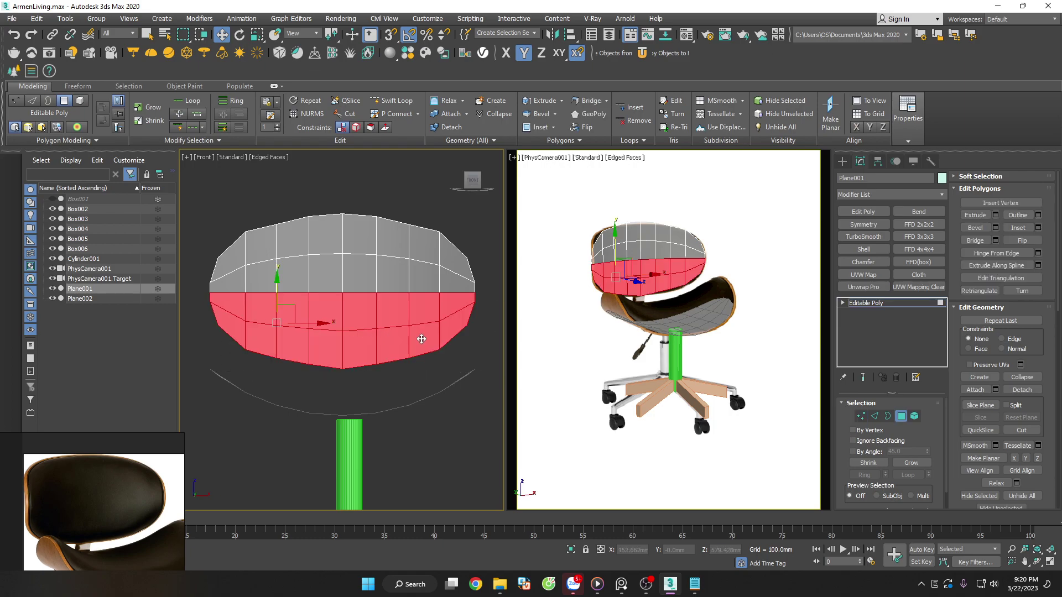
key("Delete")
left_click(901, 417)
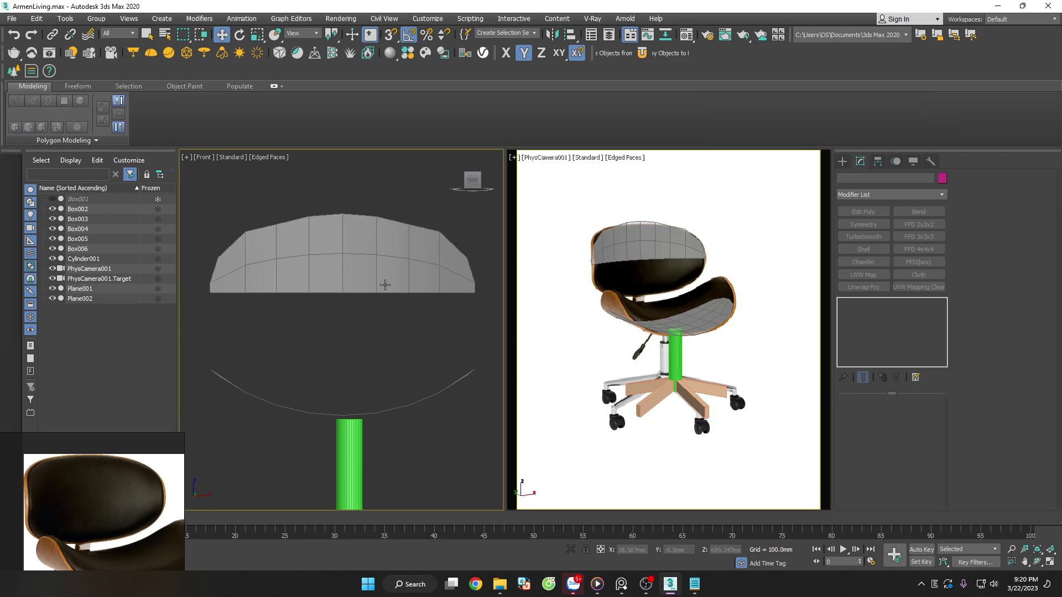
mouse_move(473, 181)
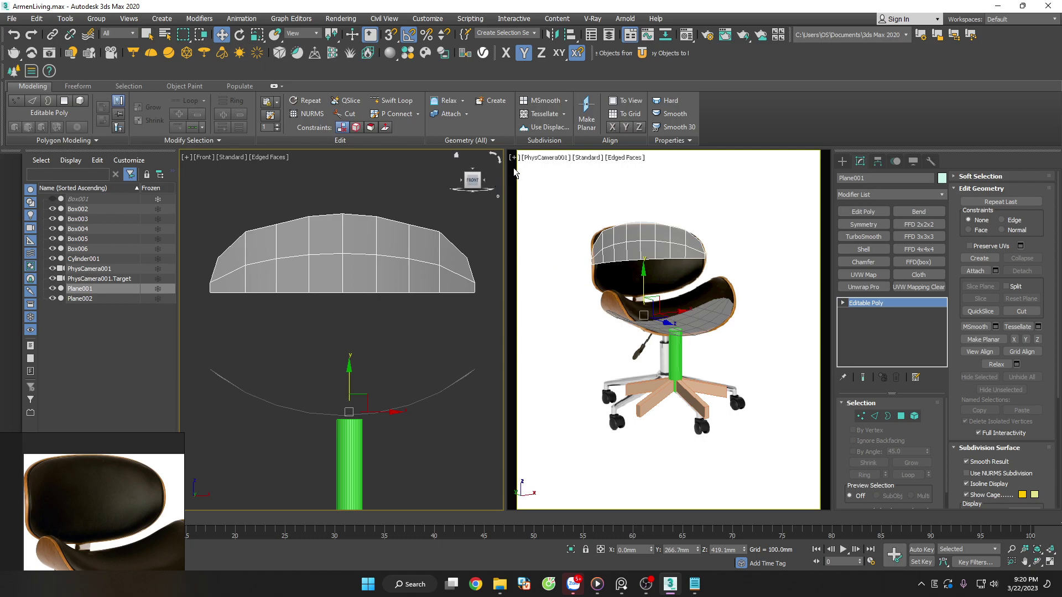
Move the half backrest's pivot up to its cut edge with Affect Pivot Only
left_click(878, 163)
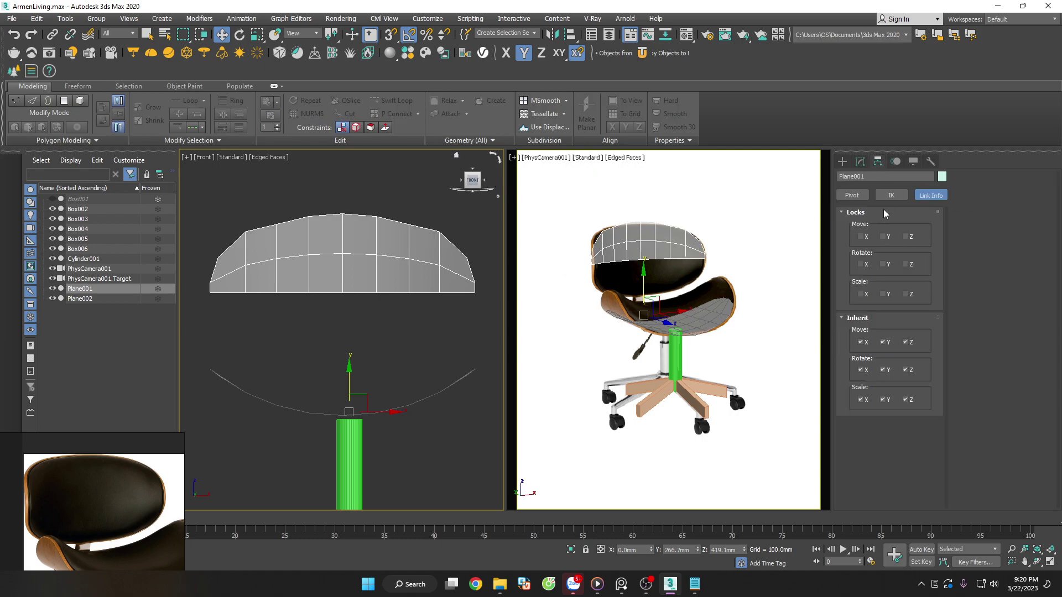
left_click(852, 195)
left_click(890, 238)
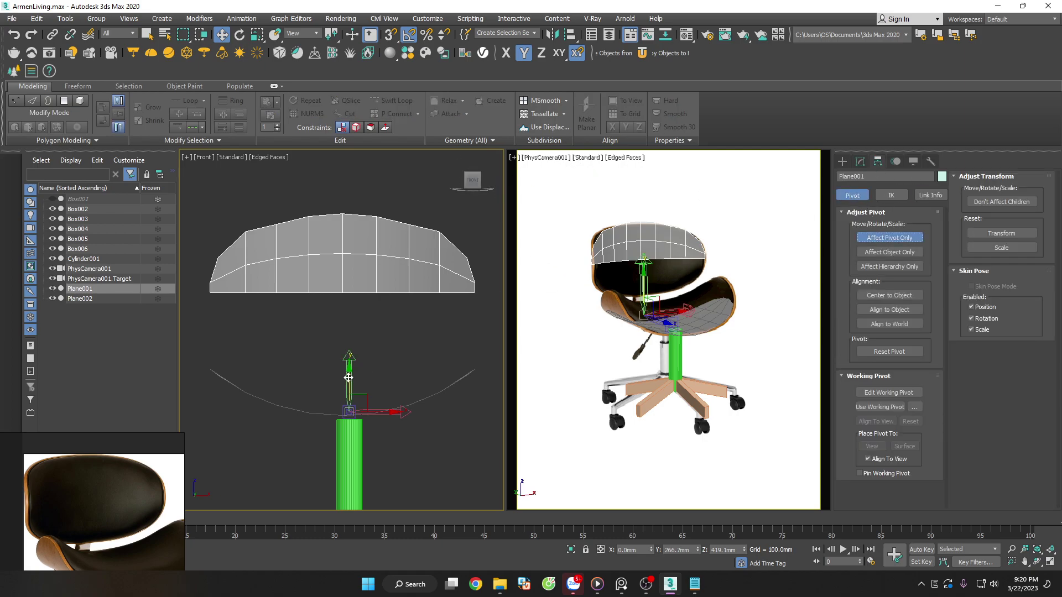
left_click_drag(348, 378, 348, 257)
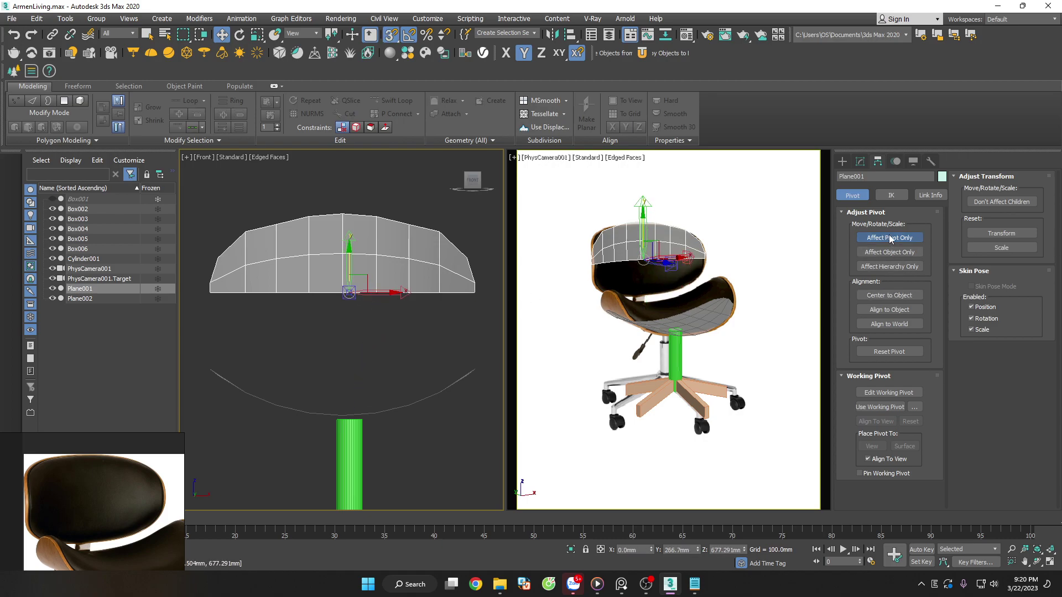
left_click(890, 239)
left_click(380, 298)
left_click(383, 287)
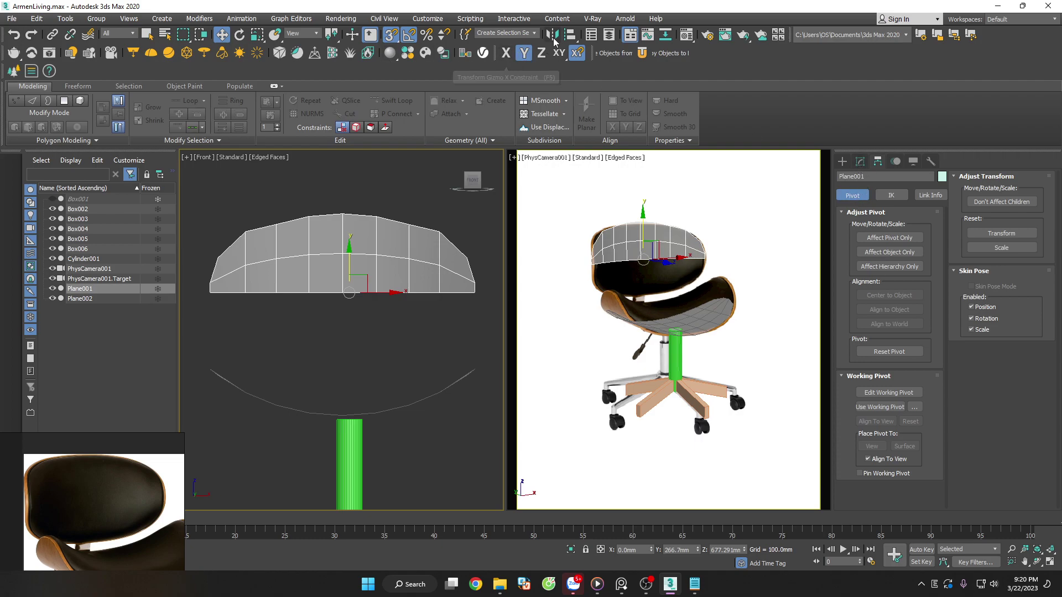
left_click(860, 161)
Mirror the backrest half across the Y axis as an instance, creating Plane003
left_click(552, 34)
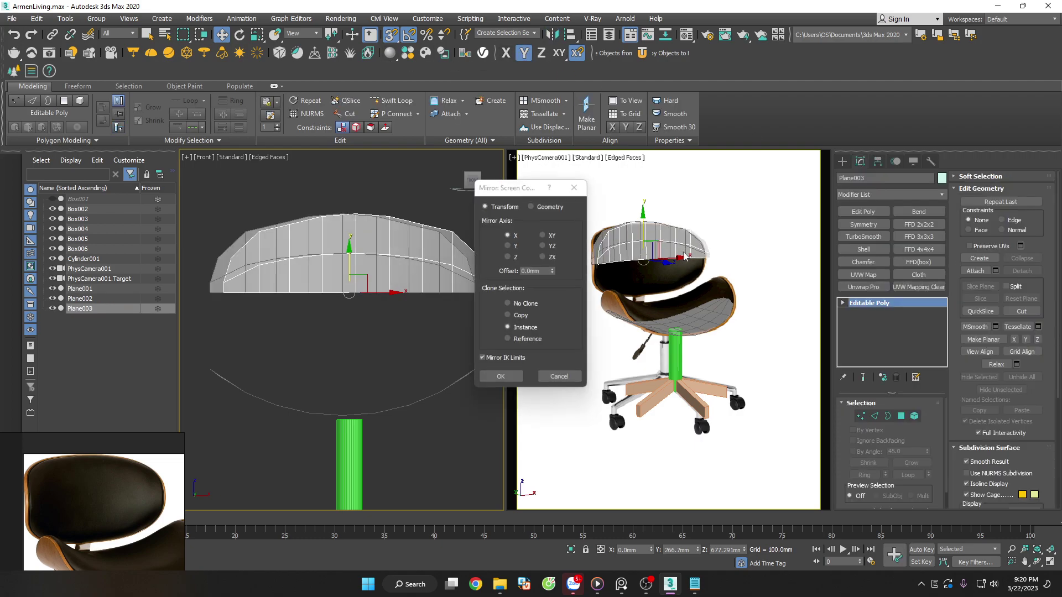
left_click(509, 246)
left_click(519, 378)
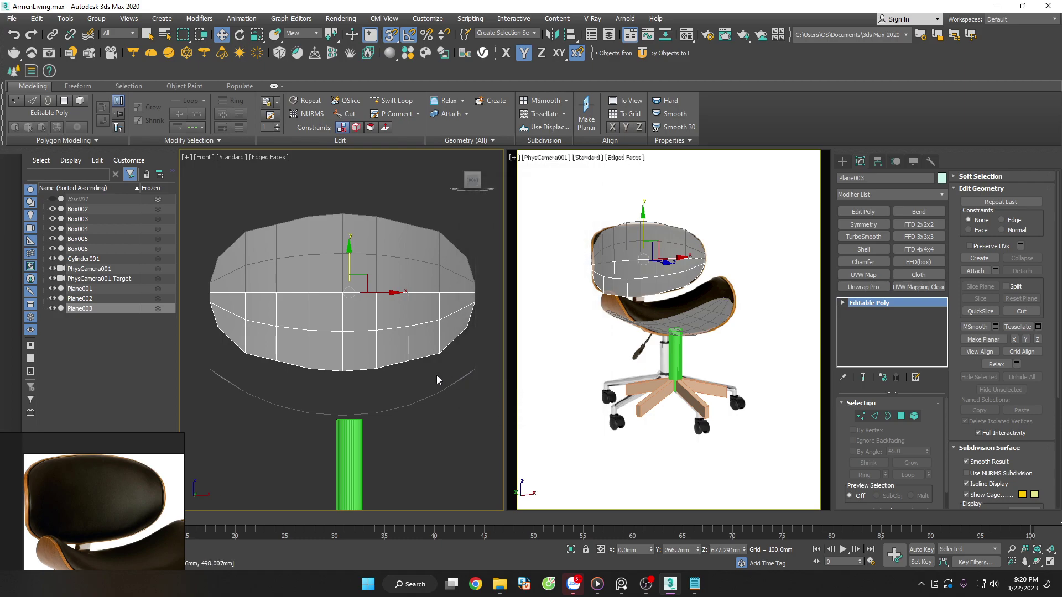
middle_click_drag(486, 354, 445, 400, "alt")
left_click(445, 399)
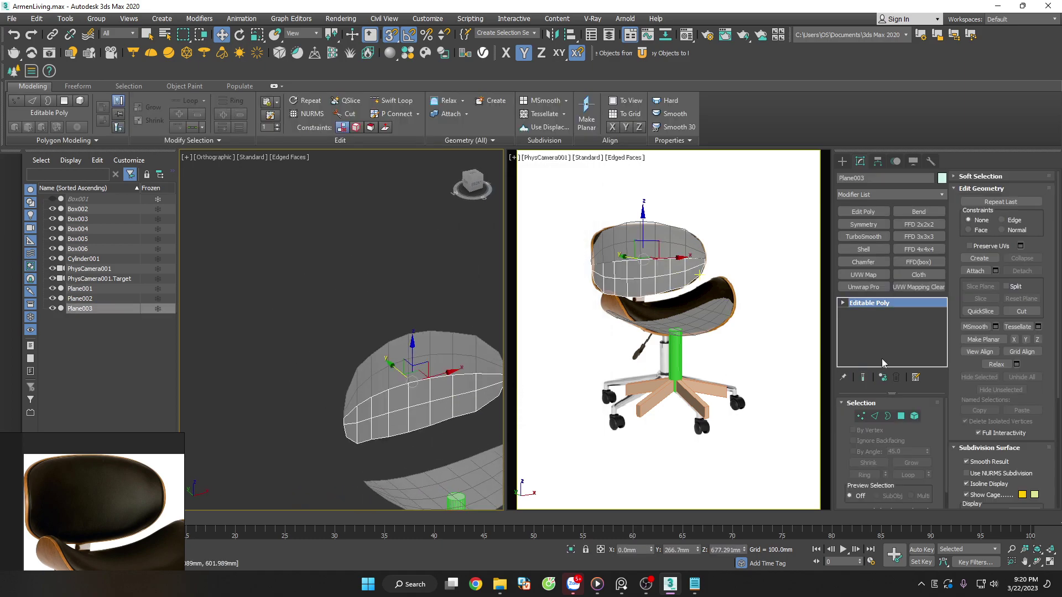
left_click(439, 325)
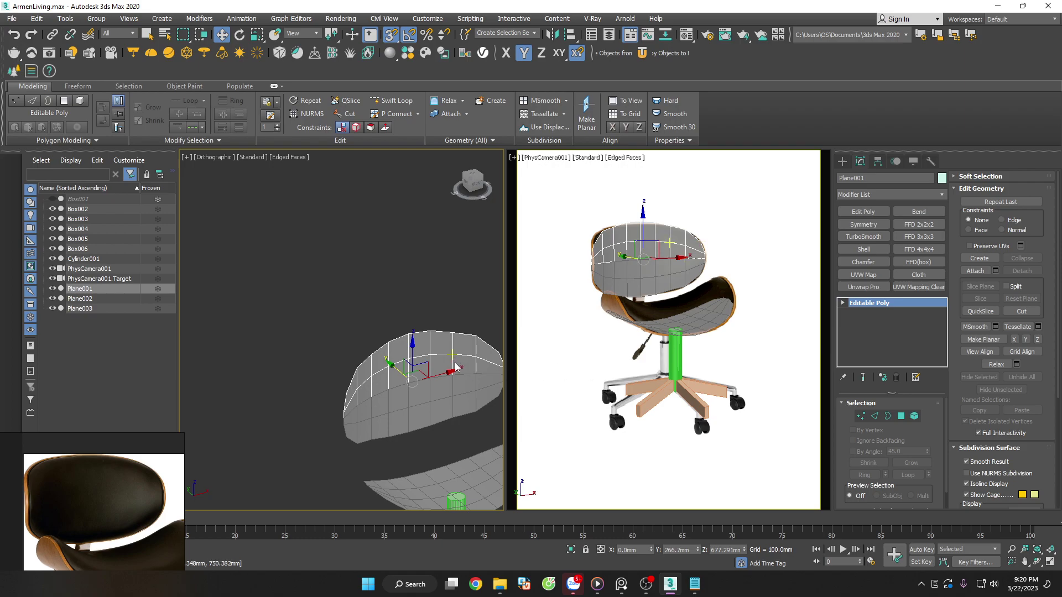
Convert both backrest halves, Plane001 and Plane003, to Editable Poly
right_click(452, 367)
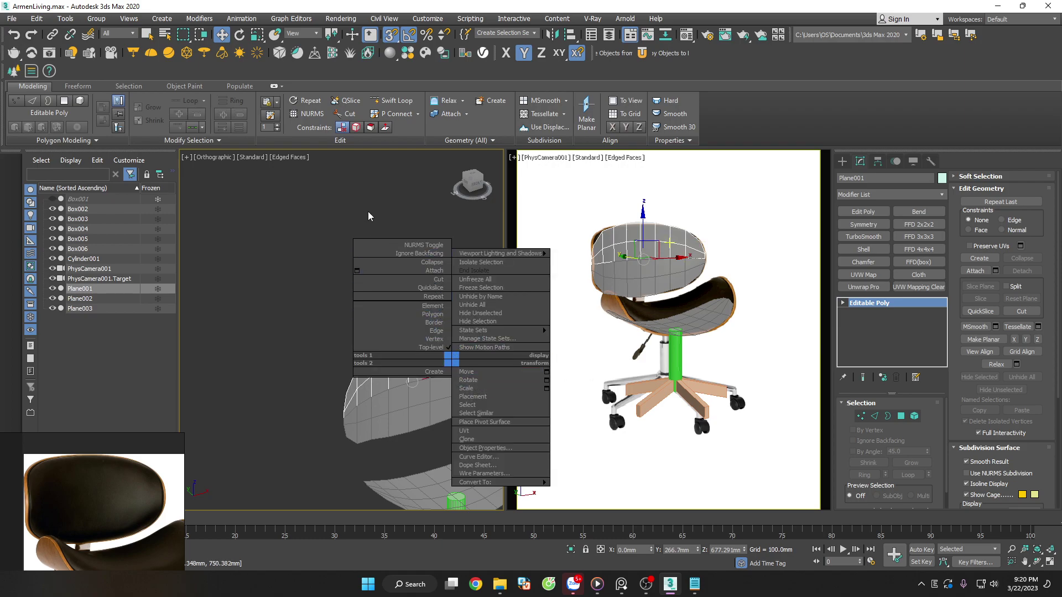
left_click_drag(333, 318, 470, 433)
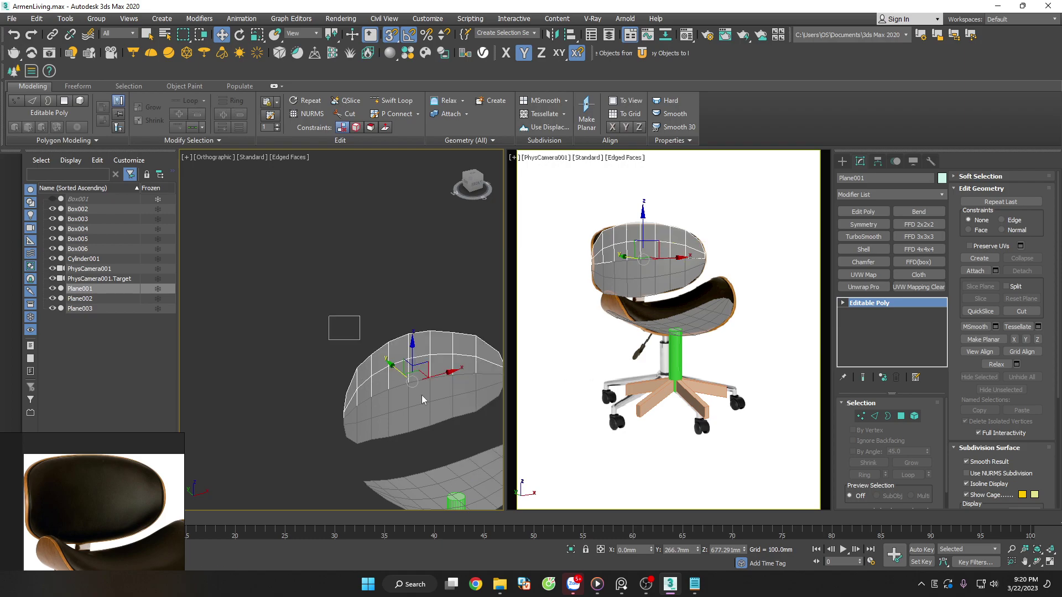
right_click(416, 381)
mouse_move(462, 505)
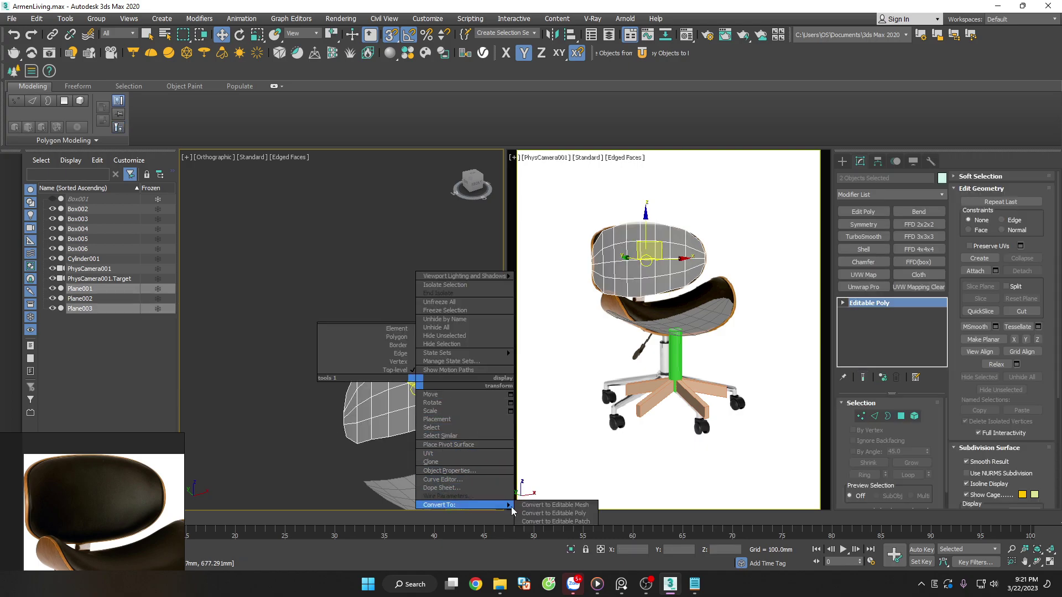
left_click(553, 513)
left_click(386, 310)
scroll(317, 275, "down", 3)
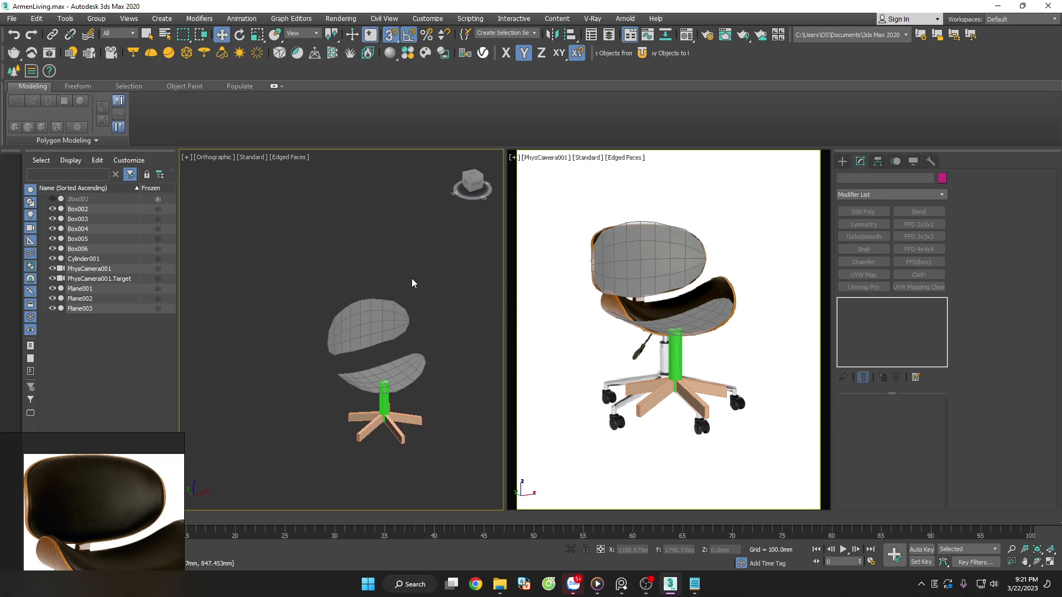
scroll(408, 313, "up", 2)
Maximize the front view on the backrest and attach the mirrored lower half to Plane001
key("alt+w")
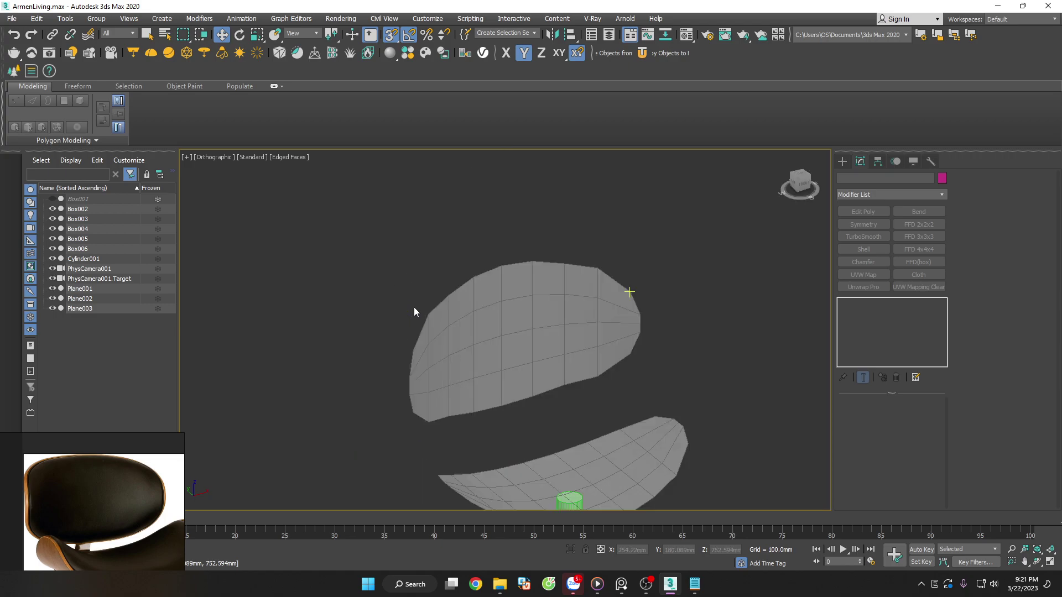
key("f")
key("z")
left_click(610, 327)
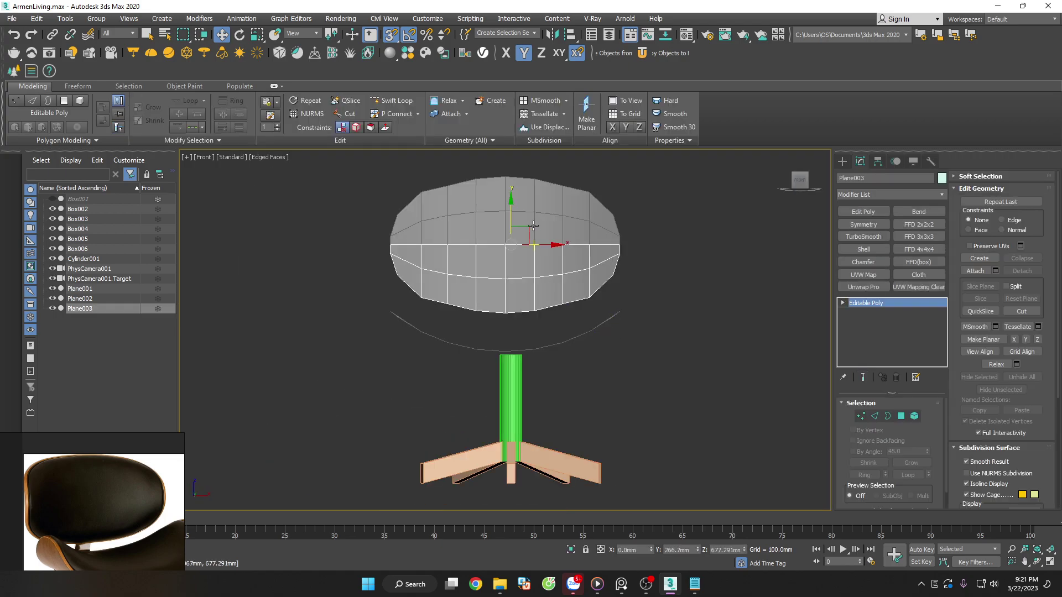
key("z")
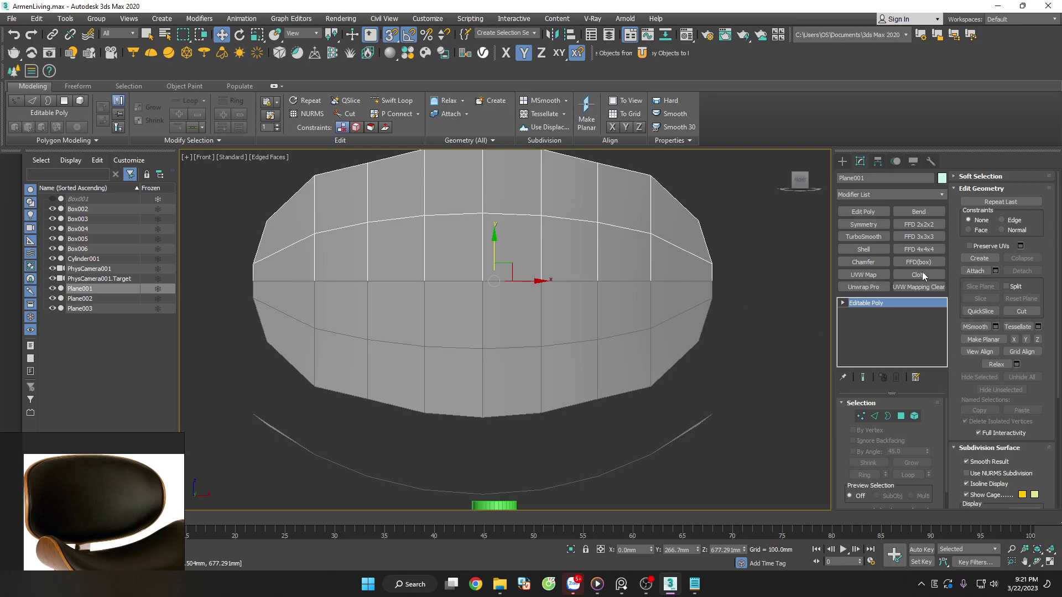
left_click(729, 291)
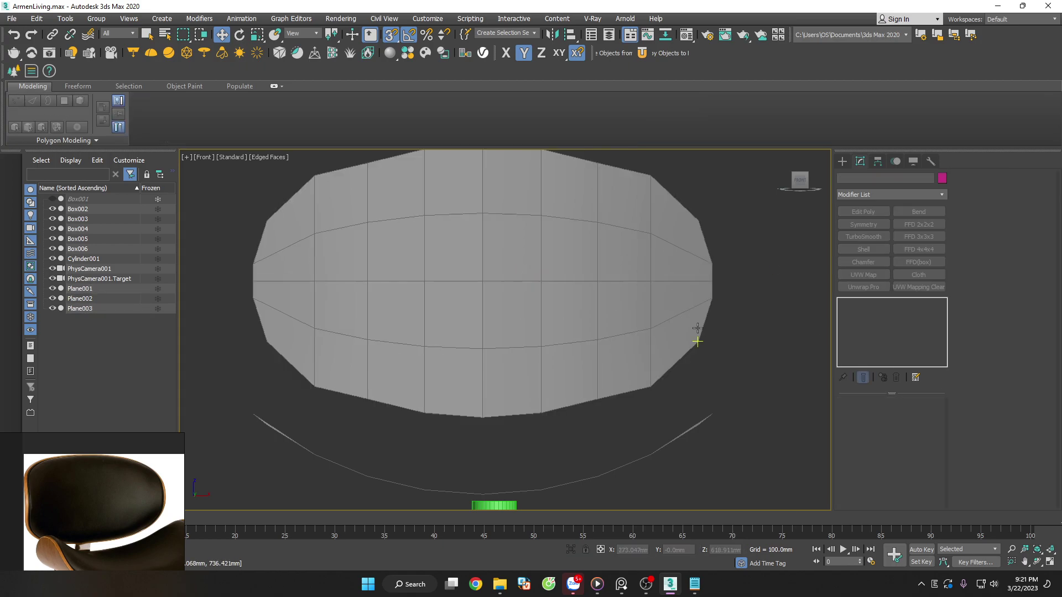
scroll(630, 284, "up", 3)
left_click(654, 305)
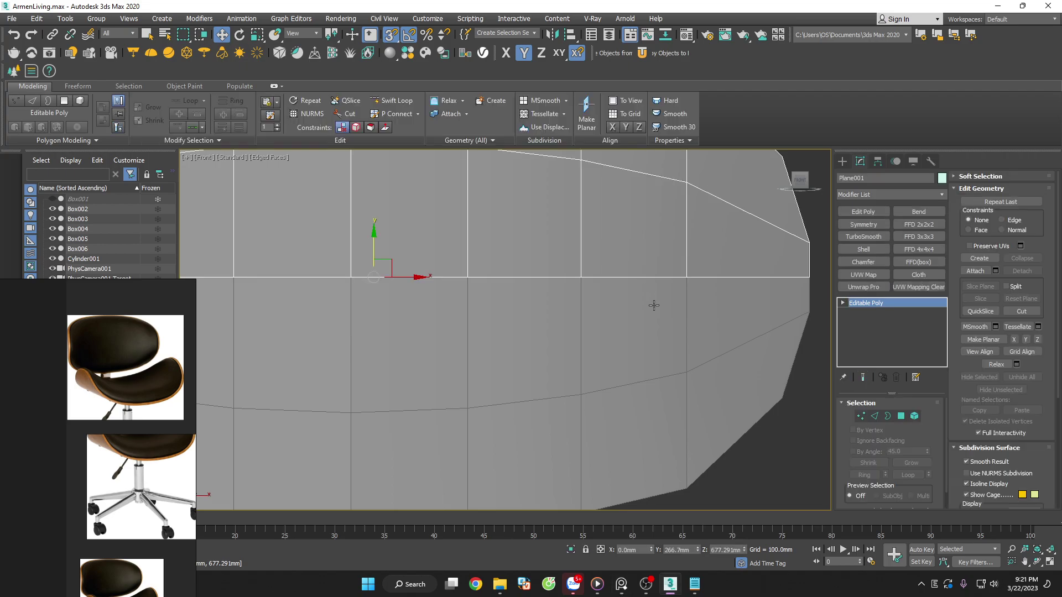
key("z")
left_click(976, 270)
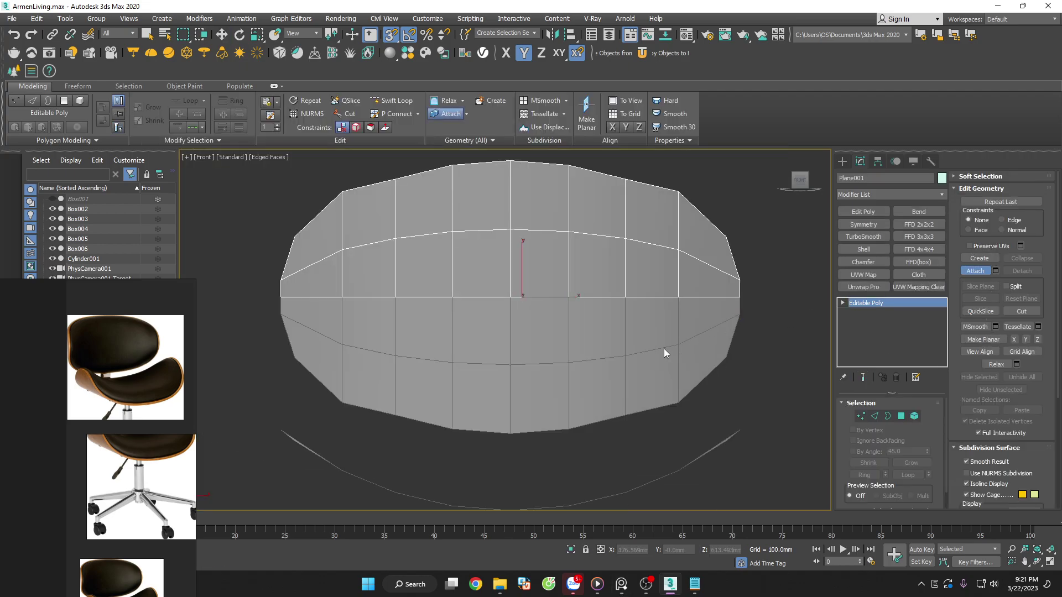
left_click(665, 353)
Weld the backrest's duplicate vertices, reducing the count from 60 to 45
left_click(861, 417)
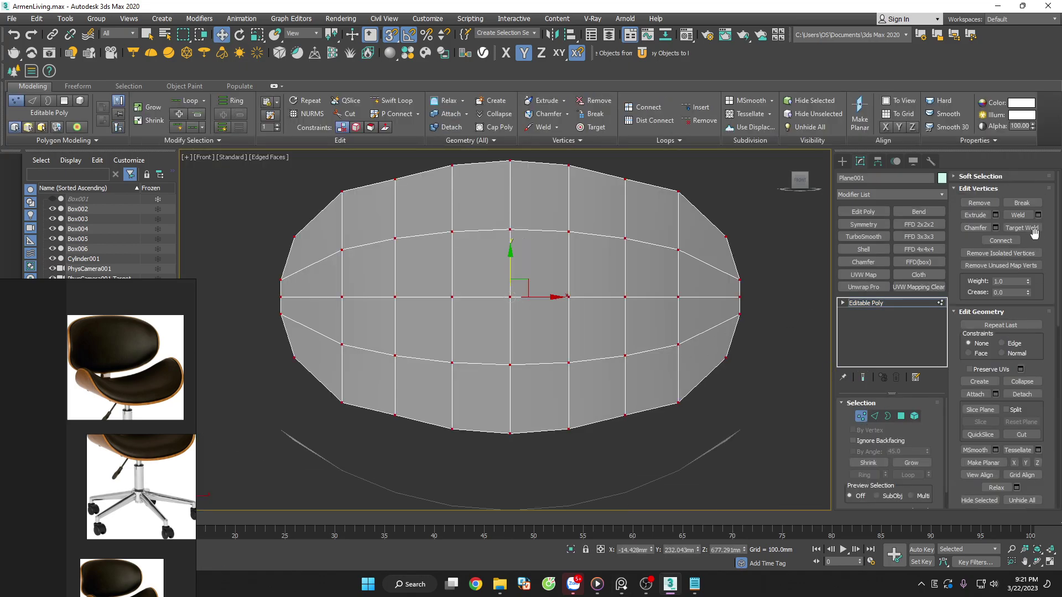
left_click(1038, 215)
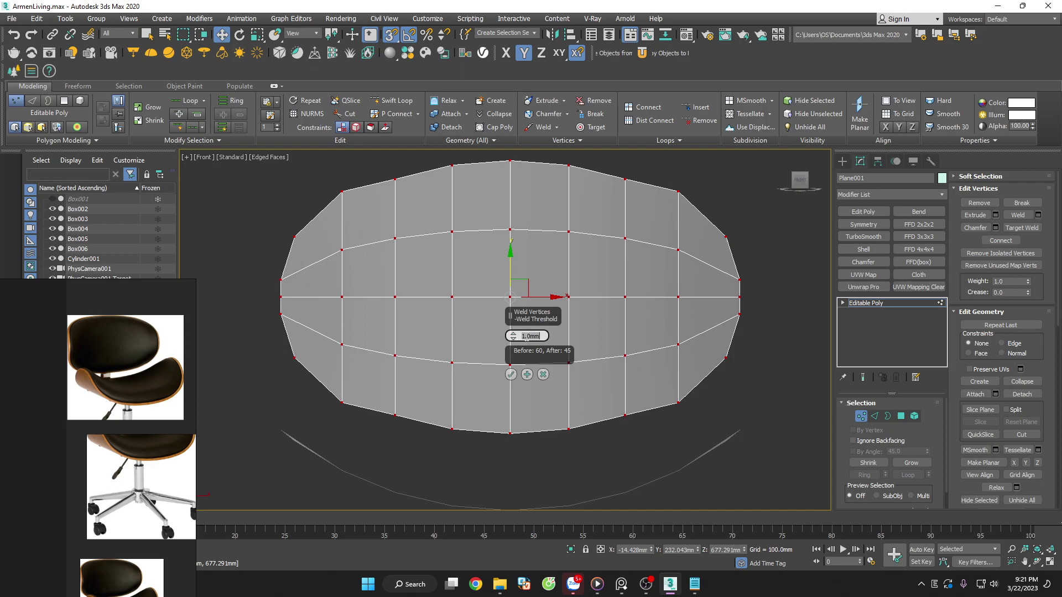
left_click(510, 376)
left_click(860, 417)
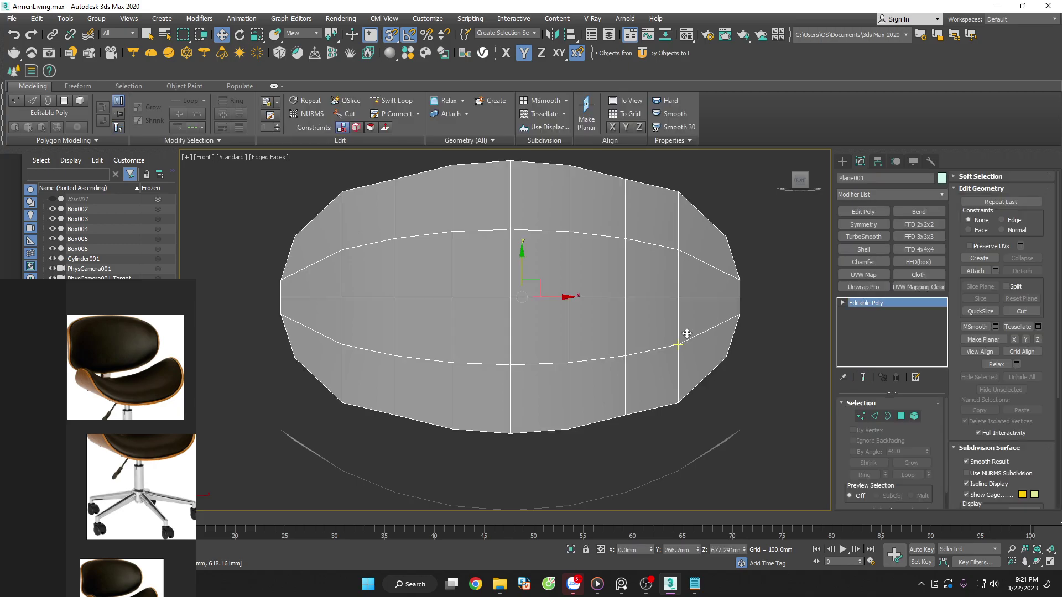
Lower the backrest's top corner vertices slightly along Y
key("1")
middle_click_drag(431, 178, 409, 200)
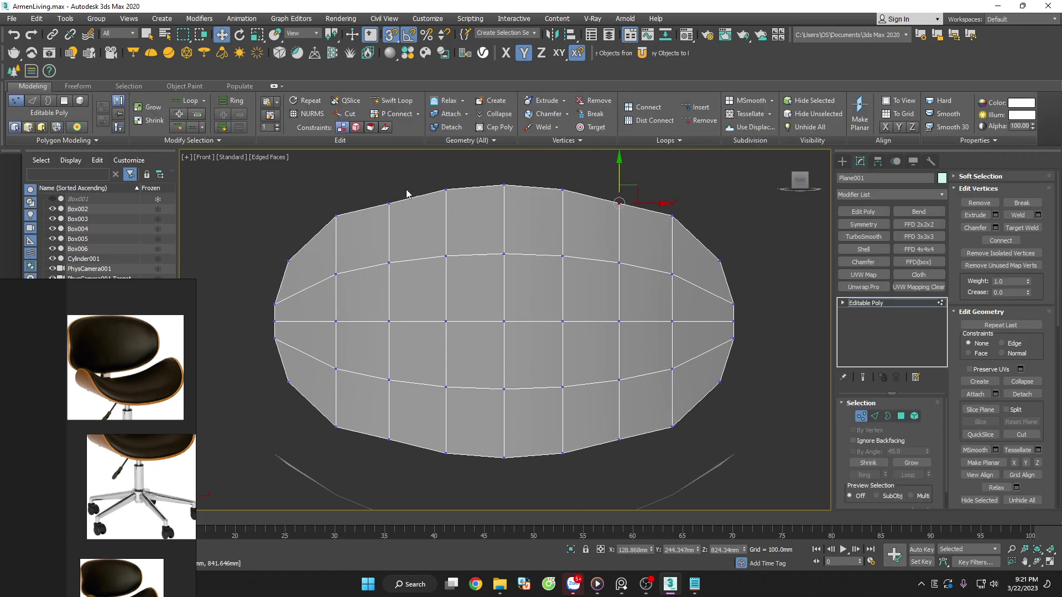
scroll(493, 230, "up", 3)
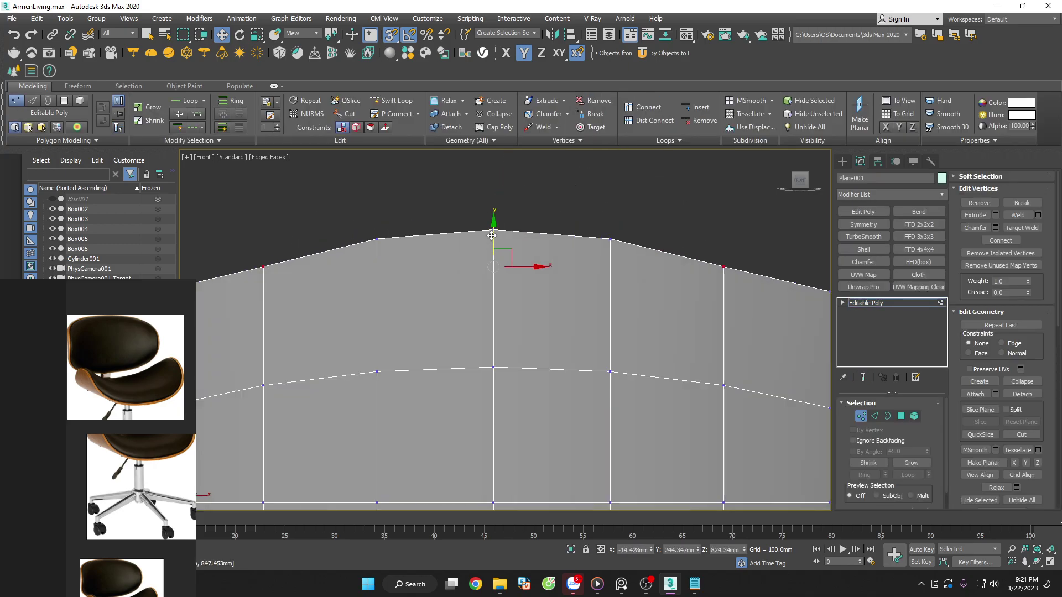
left_click_drag(492, 233, 494, 237)
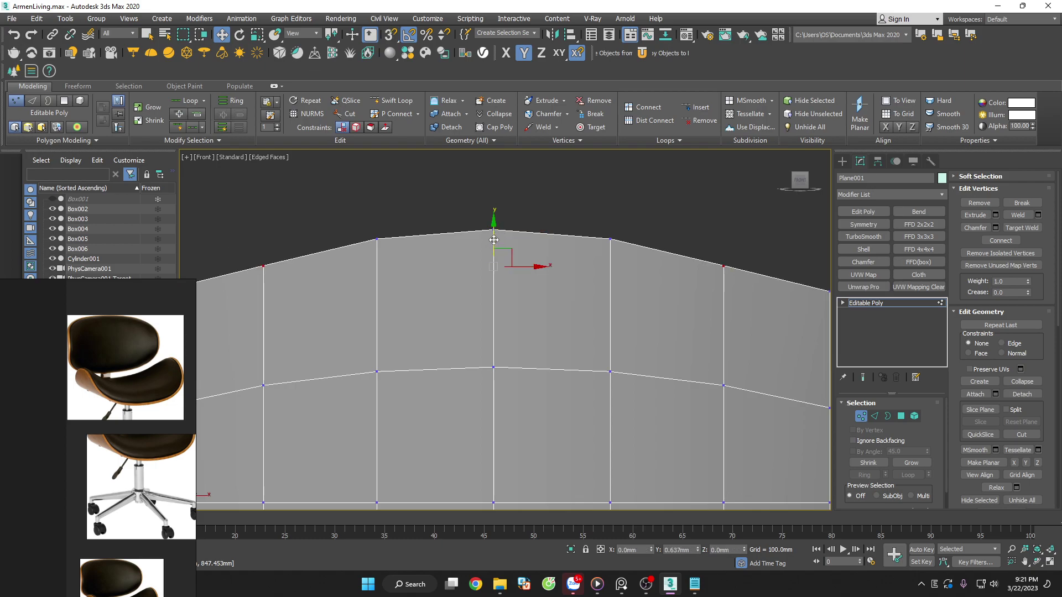
scroll(494, 232, "down", 5)
left_click(549, 206)
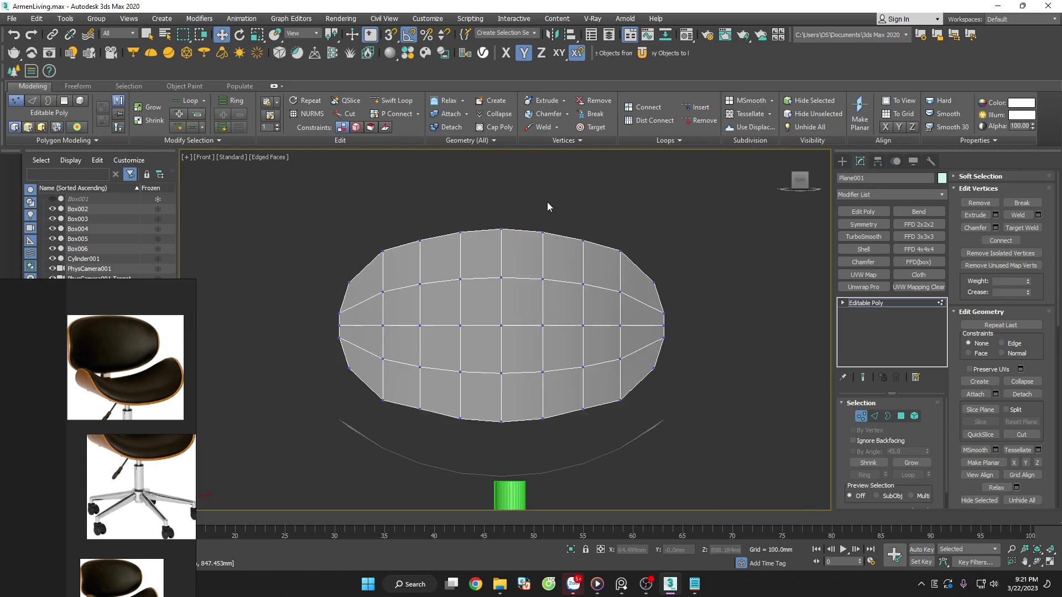
Pull the two bottom-edge vertices slightly down, then restore the two-viewport layout
scroll(584, 273, "up", 2)
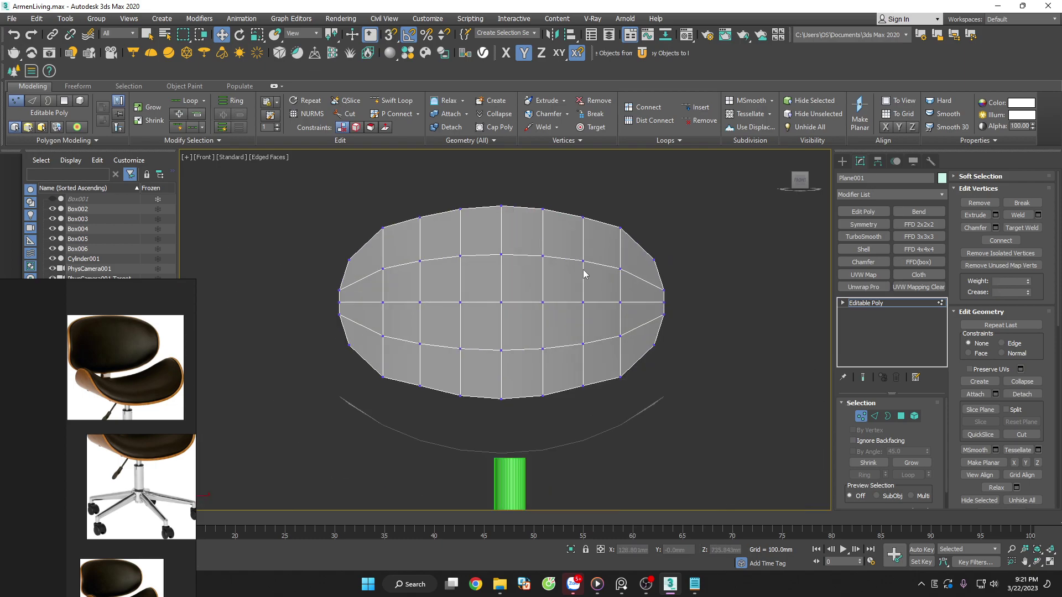
left_click(419, 386)
scroll(584, 390, "up", 2)
left_click(582, 376, "ctrl")
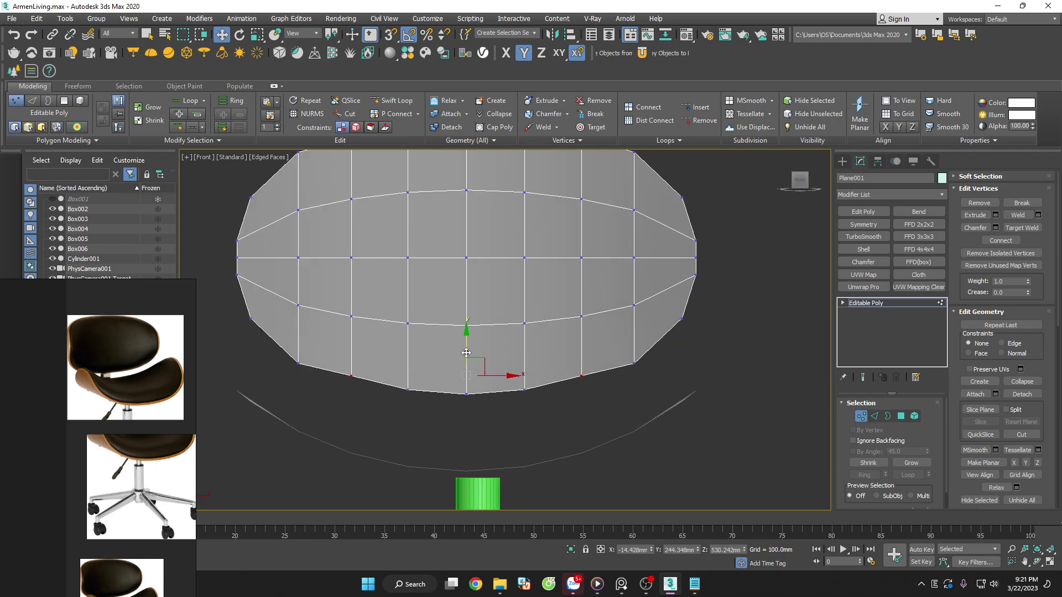
left_click_drag(466, 352, 466, 356)
scroll(664, 370, "down", 2)
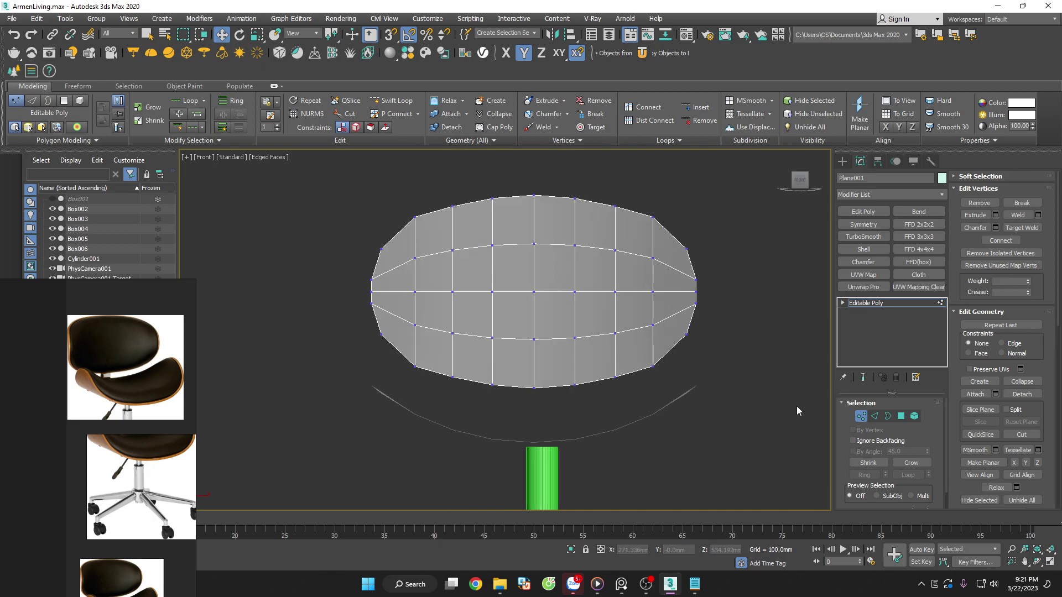
left_click(861, 416)
left_click(674, 459)
key("alt+w")
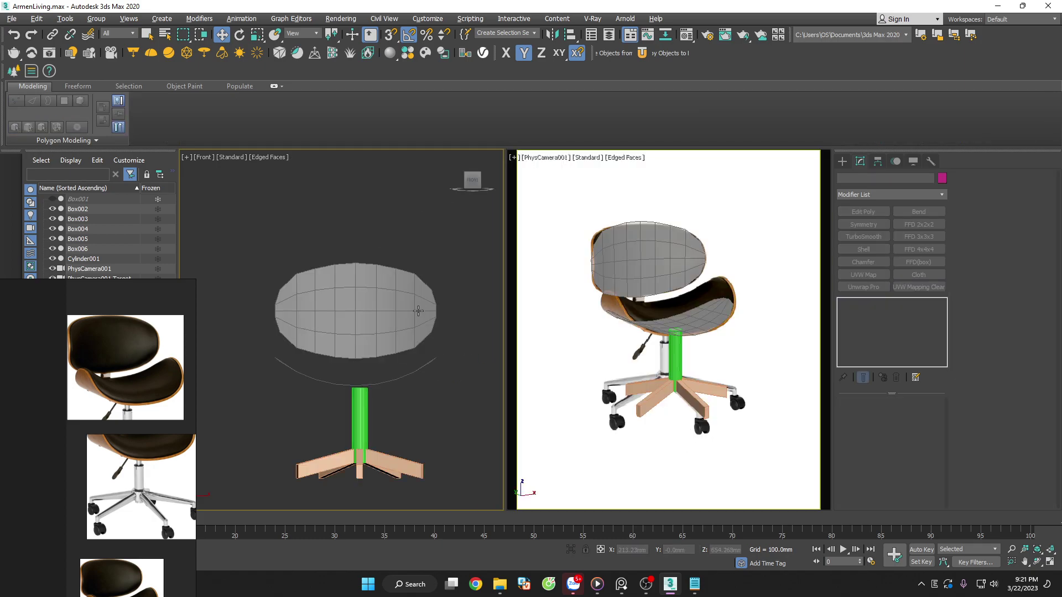
Select the backrest shell and orbit to a more front-on angle
left_click_drag(400, 375, 400, 376)
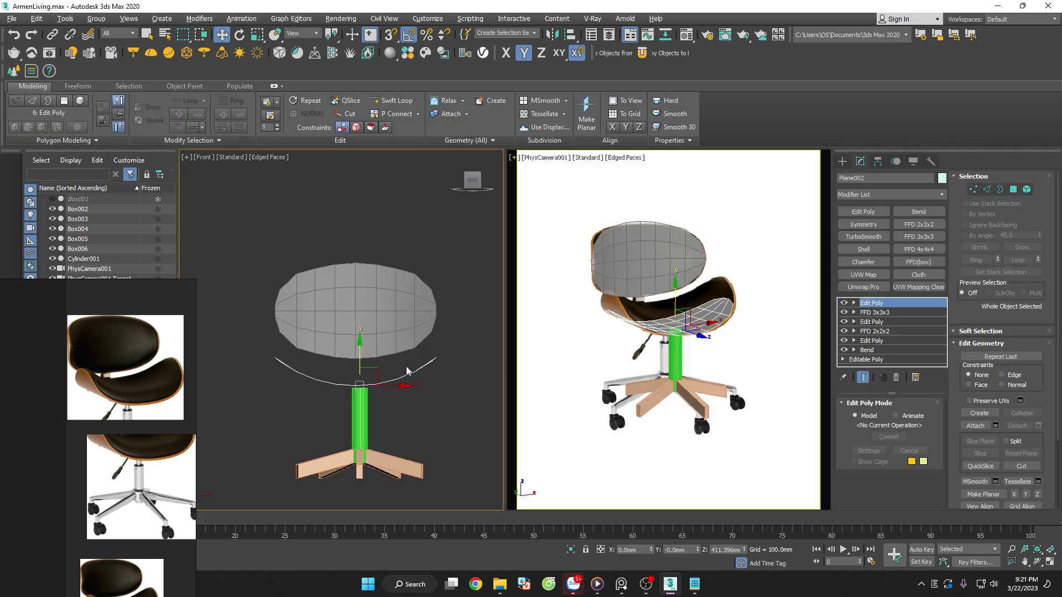
mouse_move(400, 376)
middle_mouse_down("alt")
mouse_move(449, 400)
mouse_move(472, 447)
mouse_move(404, 373)
middle_mouse_up("alt")
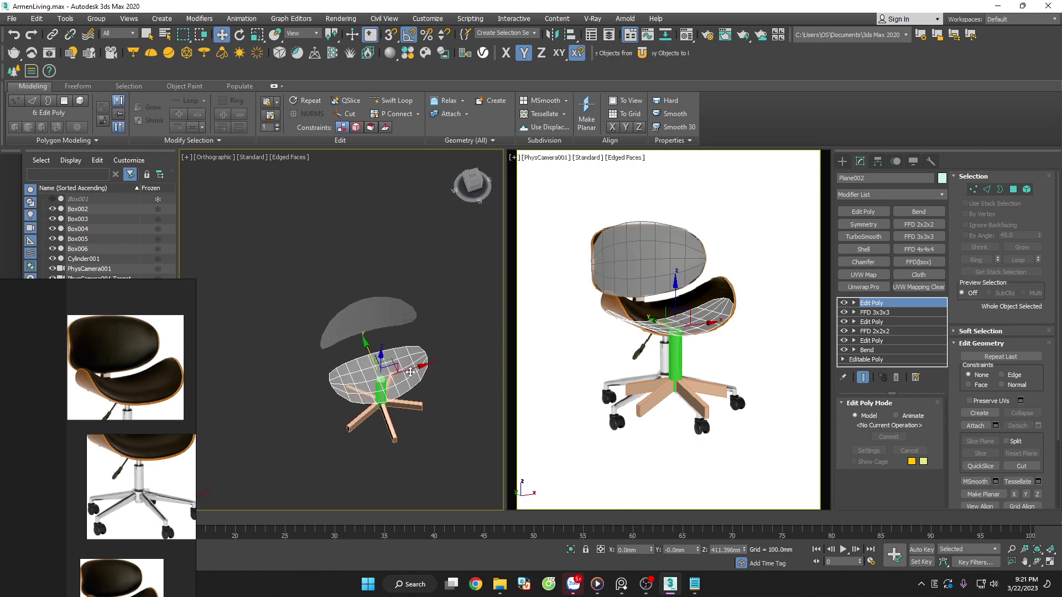
left_click(446, 360)
left_click(354, 279)
mouse_move(353, 278)
middle_mouse_down("alt")
mouse_move(403, 298)
mouse_move(398, 282)
middle_mouse_up("alt")
Resize and zoom the reference photo on the chair back, then move it aside
left_click_drag(145, 338, 277, 333)
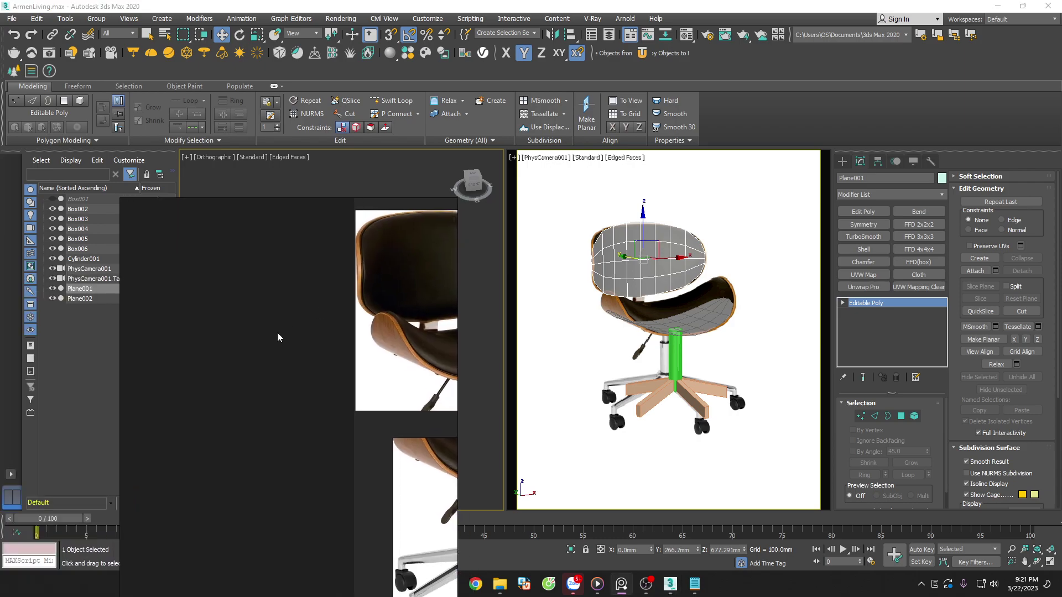
scroll(277, 333, "down", 3)
scroll(287, 434, "up", 2)
scroll(287, 434, "up", 3)
scroll(253, 494, "up", 2)
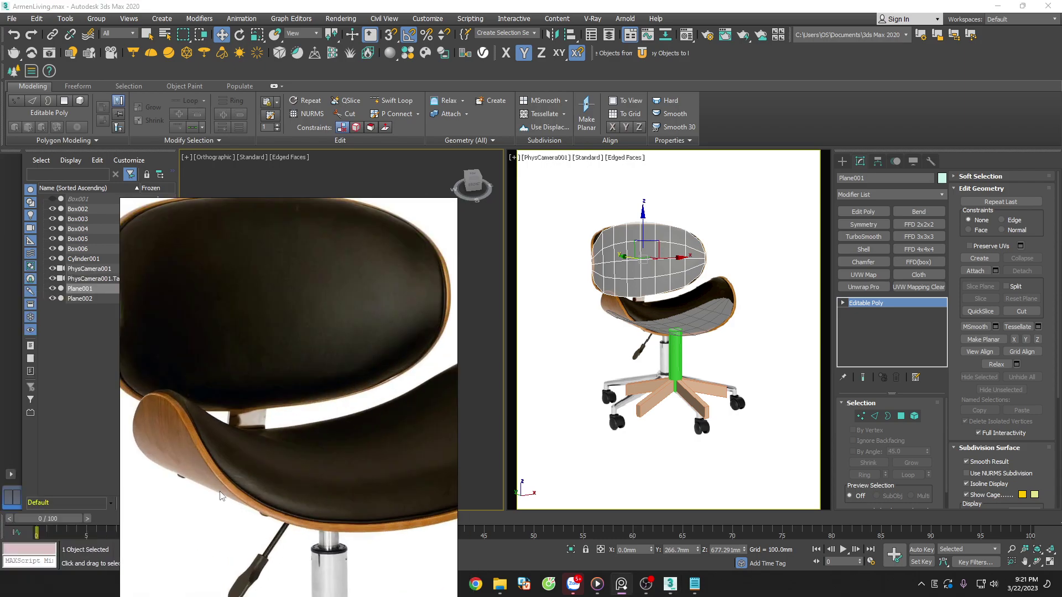
scroll(267, 439, "down", 1)
scroll(163, 320, "up", 2)
scroll(166, 318, "up", 1)
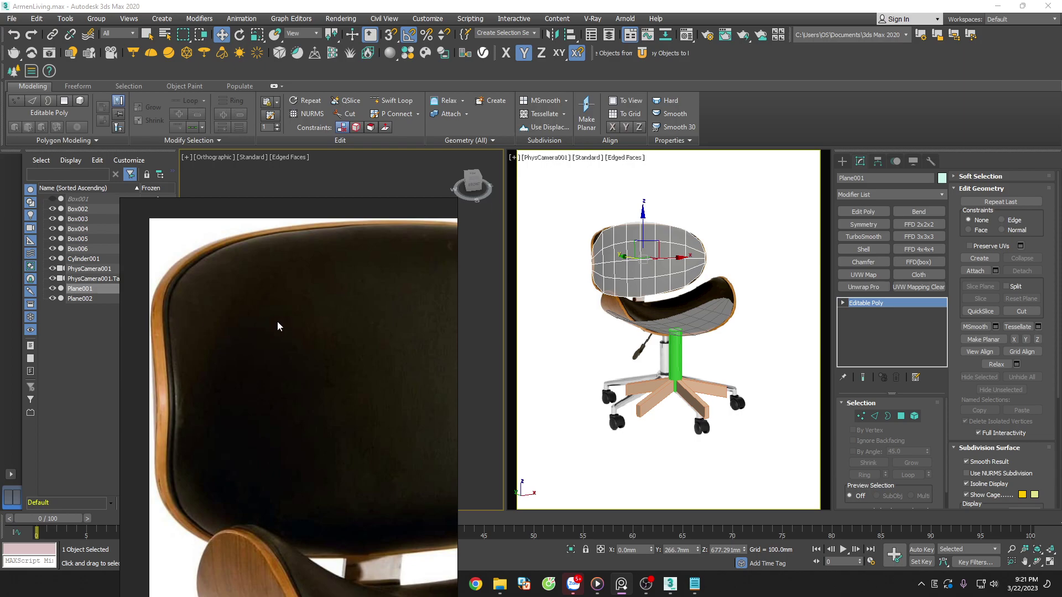
left_click_drag(277, 320, 145, 321)
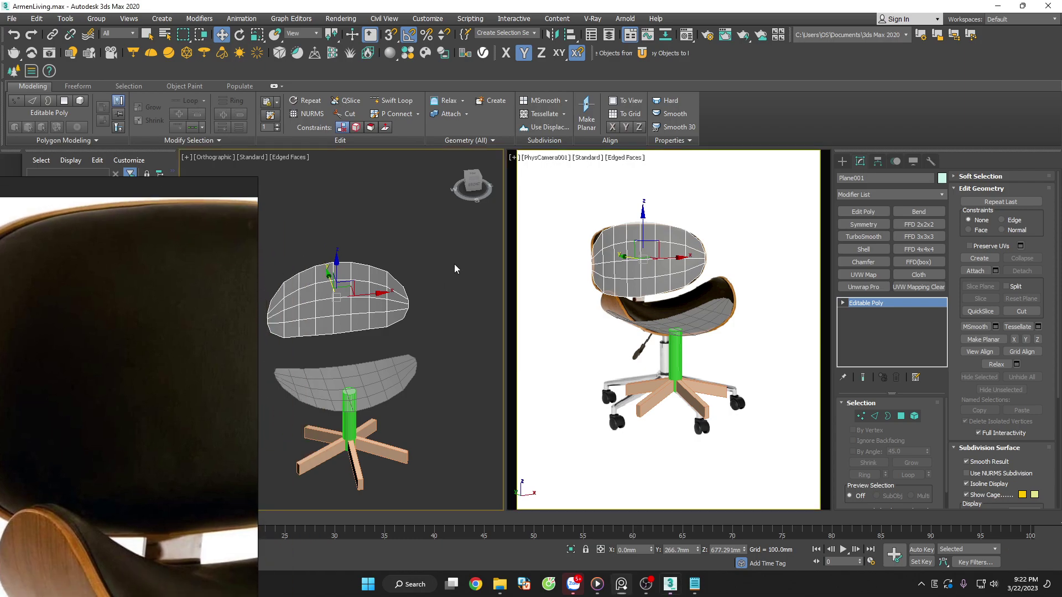
Maximize the Orthographic viewport and zoom in on the backrest
key("alt+w")
key("alt+w")
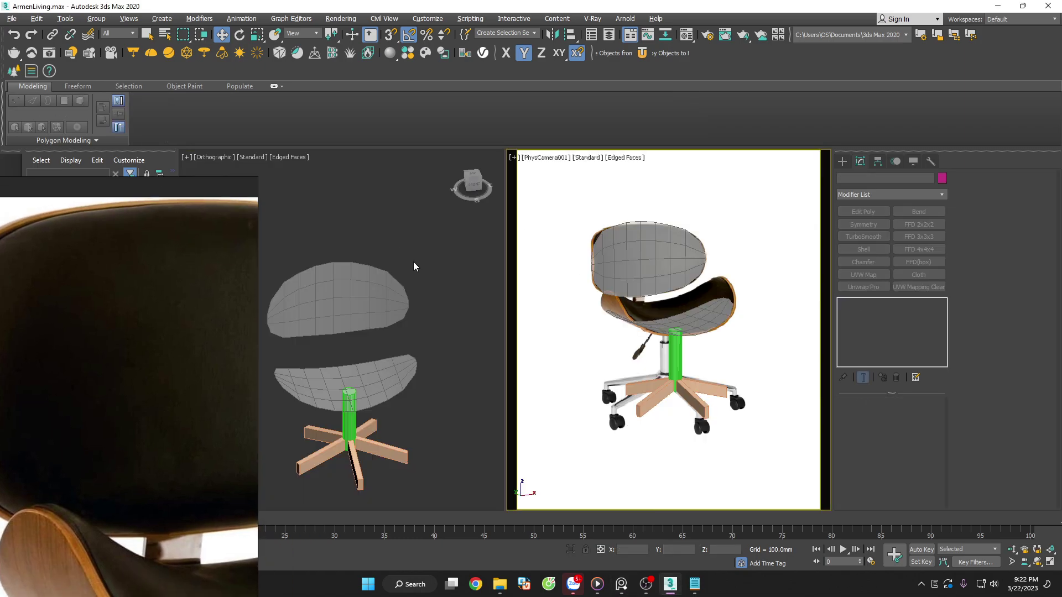
key("alt+w")
scroll(564, 194, "up", 2)
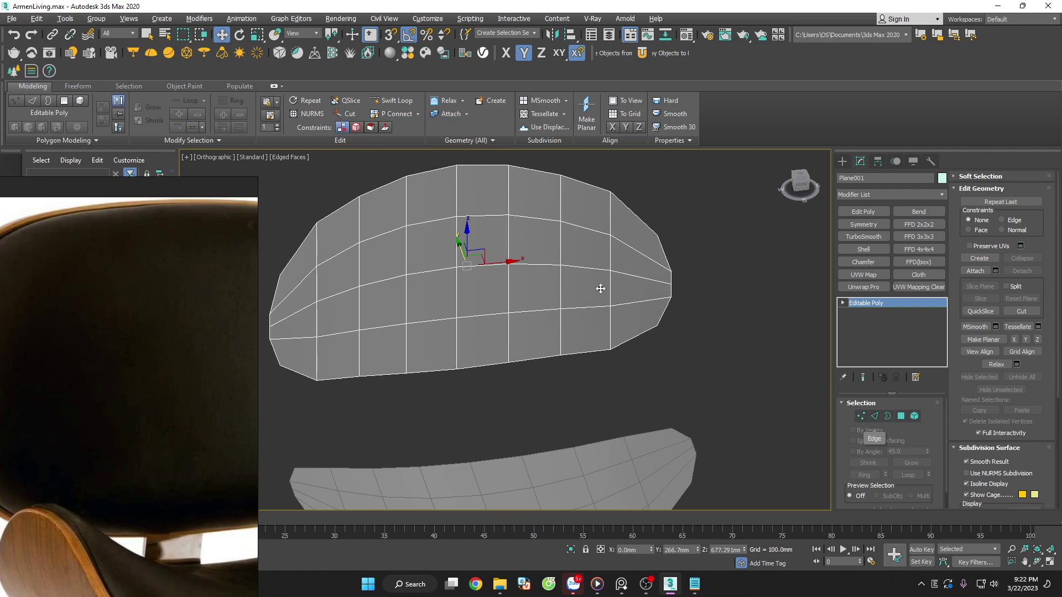
Add an Edit Poly modifier to Plane001 and inset all 32 polygons by about 13.919mm
left_click(901, 417)
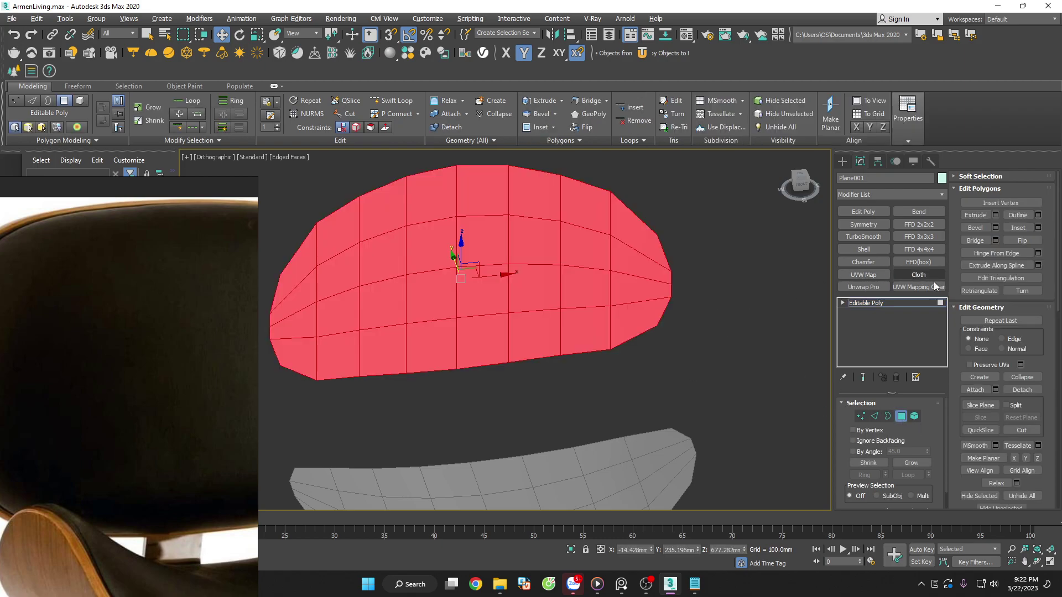
left_click(901, 417)
left_click(868, 210)
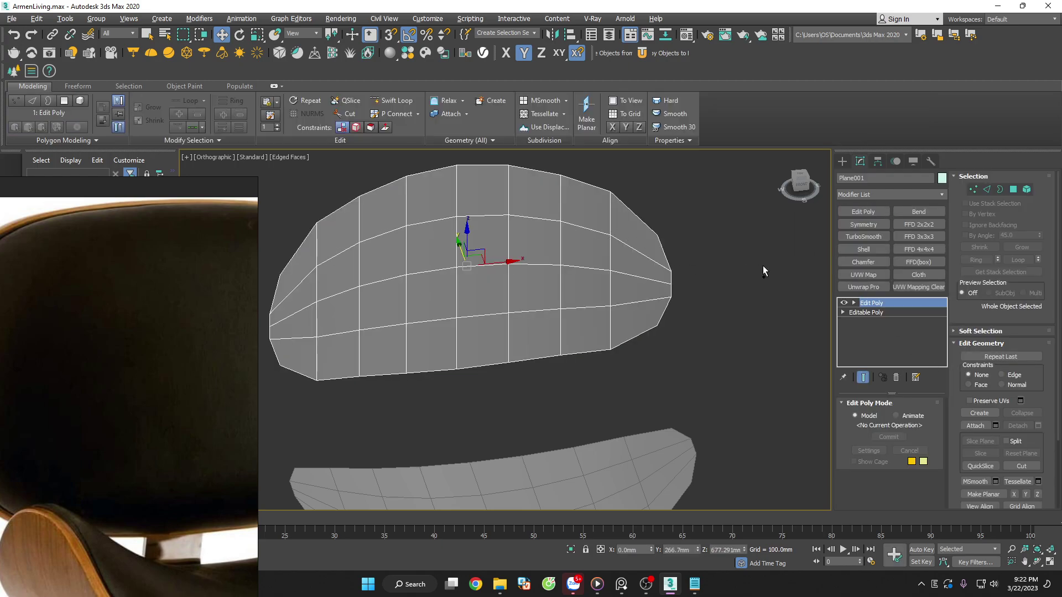
left_click(1014, 189)
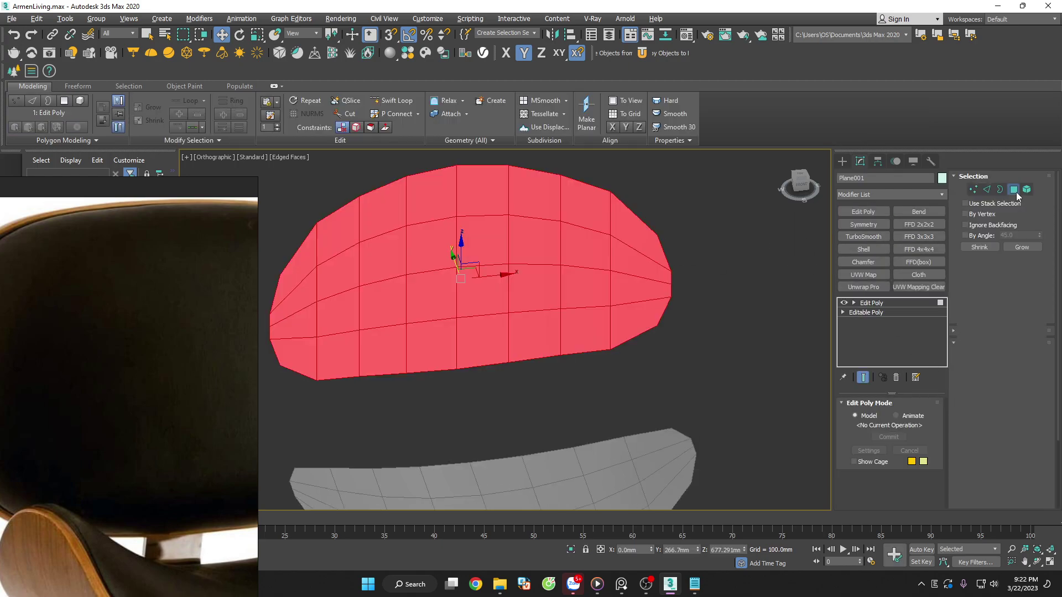
left_click(1038, 383)
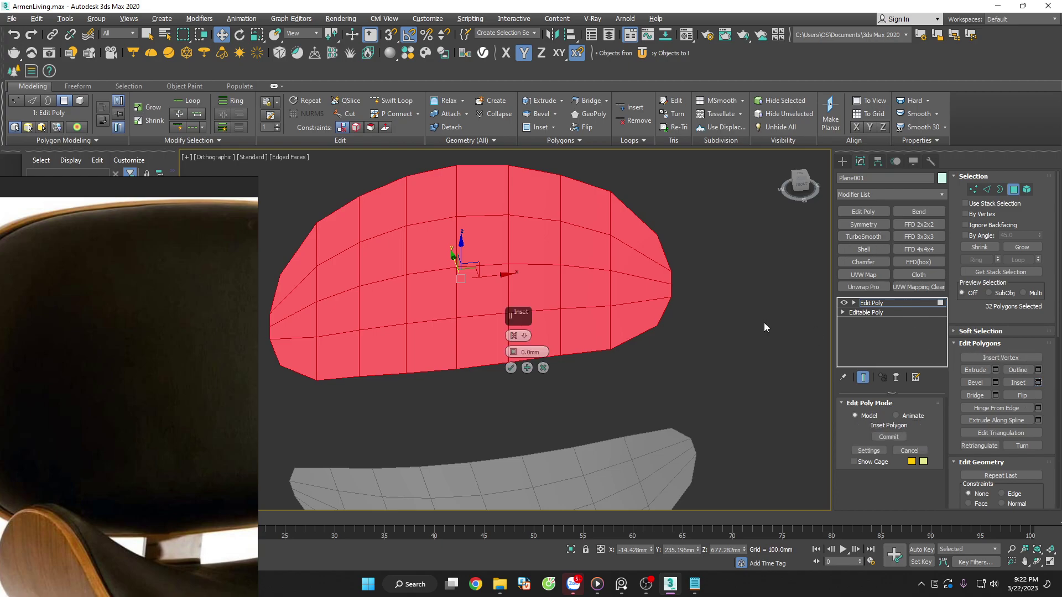
mouse_move(514, 352)
left_mouse_down()
mouse_move(514, 338)
mouse_move(235, 277)
left_mouse_up()
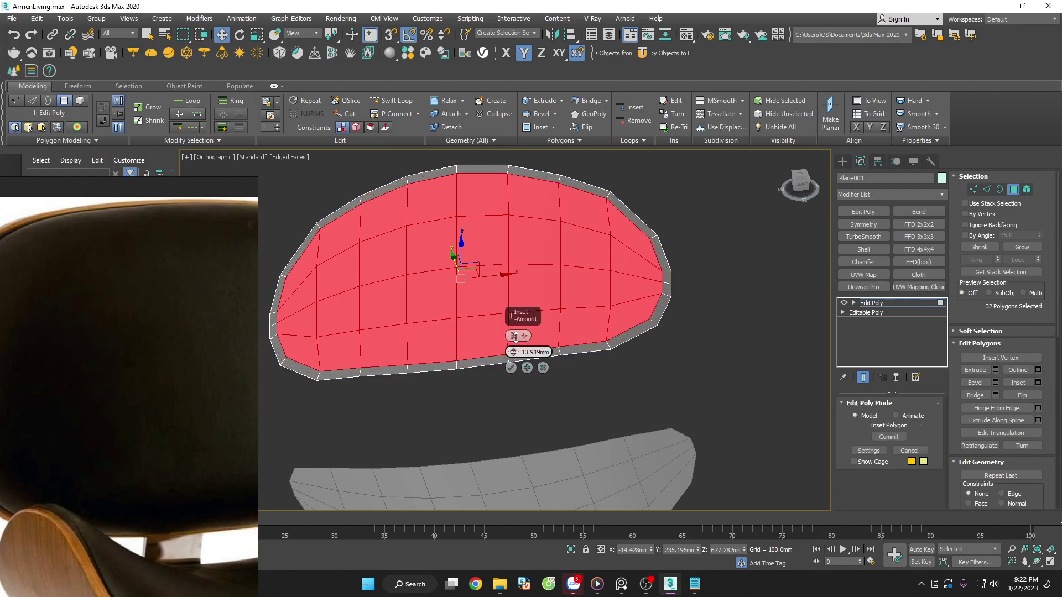
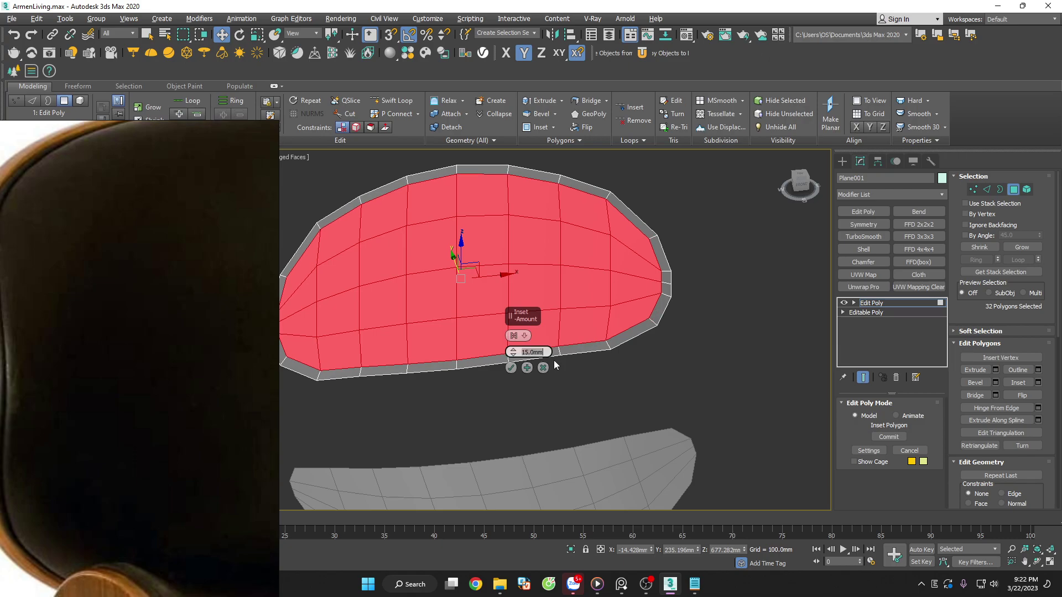
Commit the 15 mm inset on the backrest and clear the polygon selection
left_click(511, 367)
left_click(712, 374)
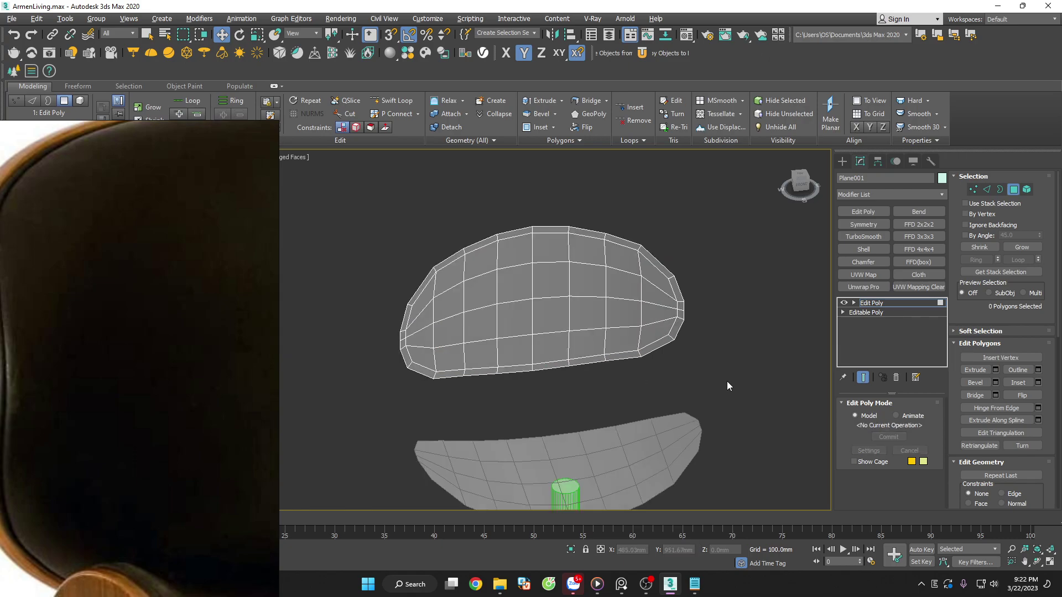
scroll(727, 381, "up", 3)
scroll(690, 311, "up", 3)
Toggle Vertex mode off and reselect Plane001 at object level
left_click(973, 190)
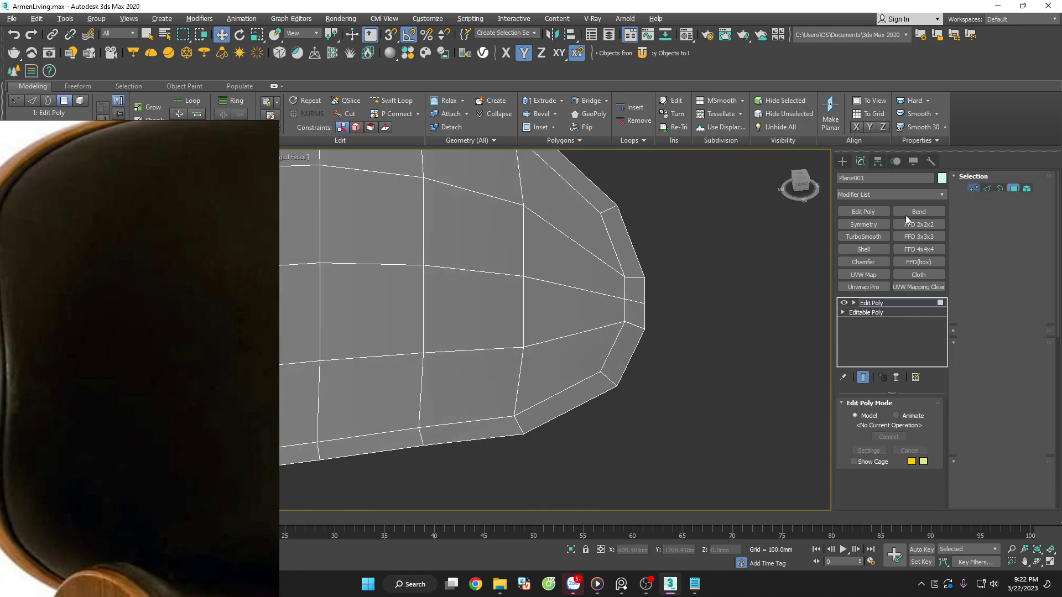
scroll(713, 313, "down", 3)
scroll(719, 311, "down", 3)
scroll(696, 304, "up", 6)
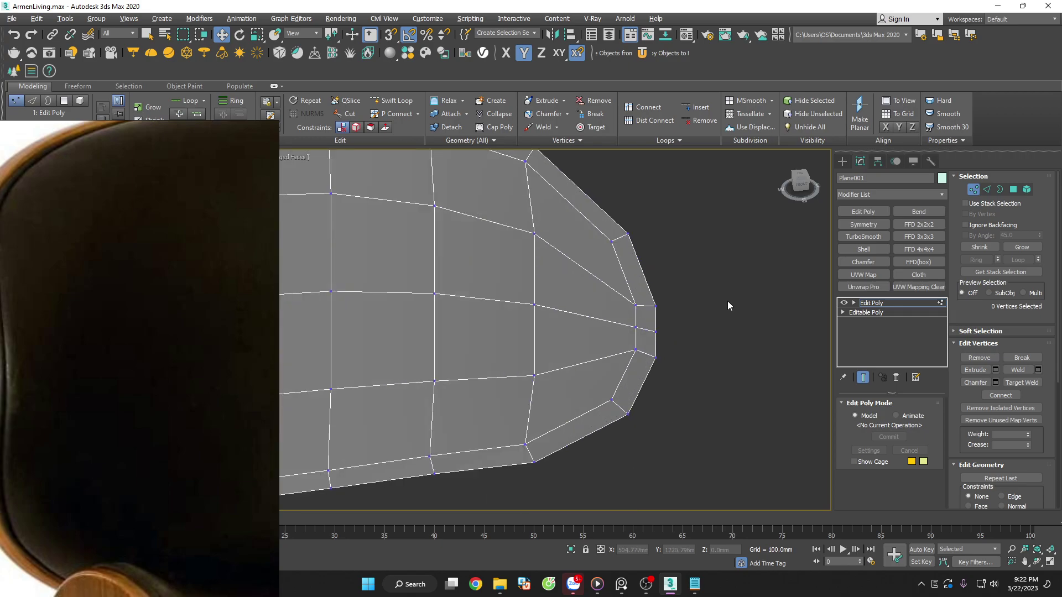
left_click(718, 292)
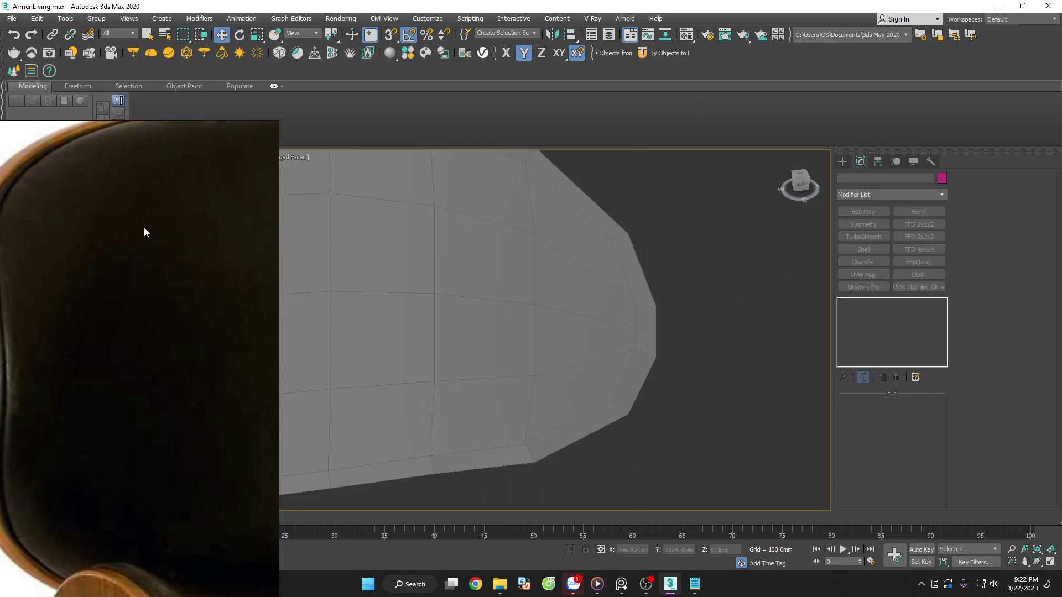
scroll(144, 231, "down", 3)
left_click(401, 289)
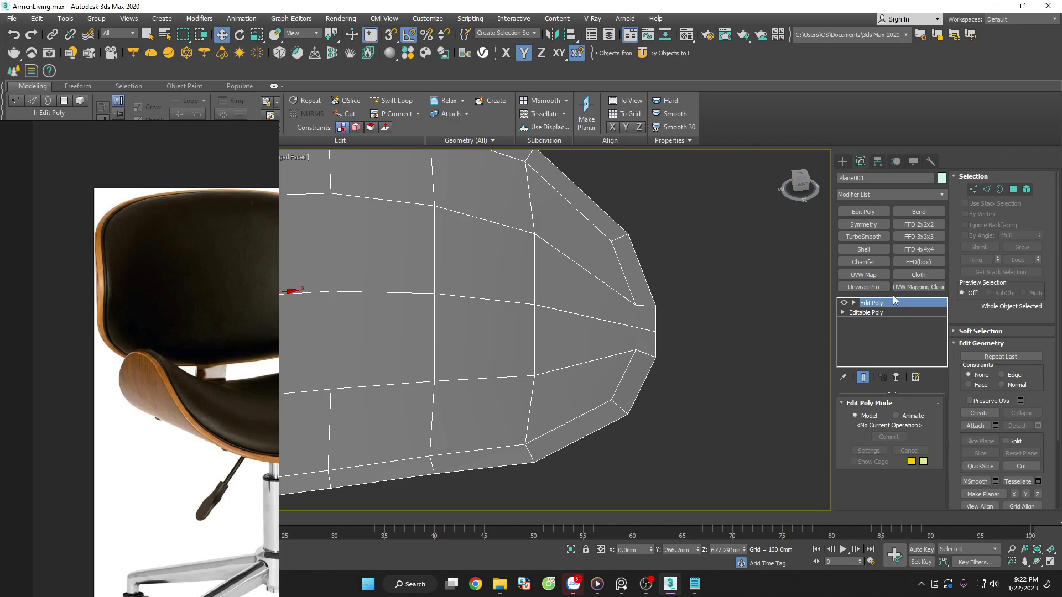
Add a Shell modifier to the backrest panel
left_click(874, 251)
scroll(715, 304, "down", 10)
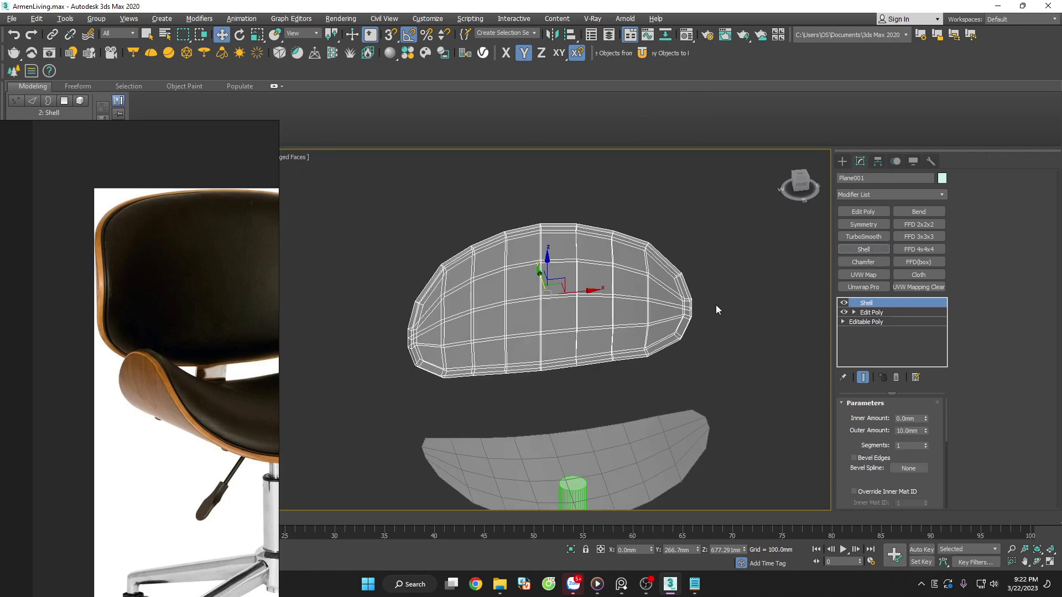
middle_click_drag(716, 304, 721, 326, "alt")
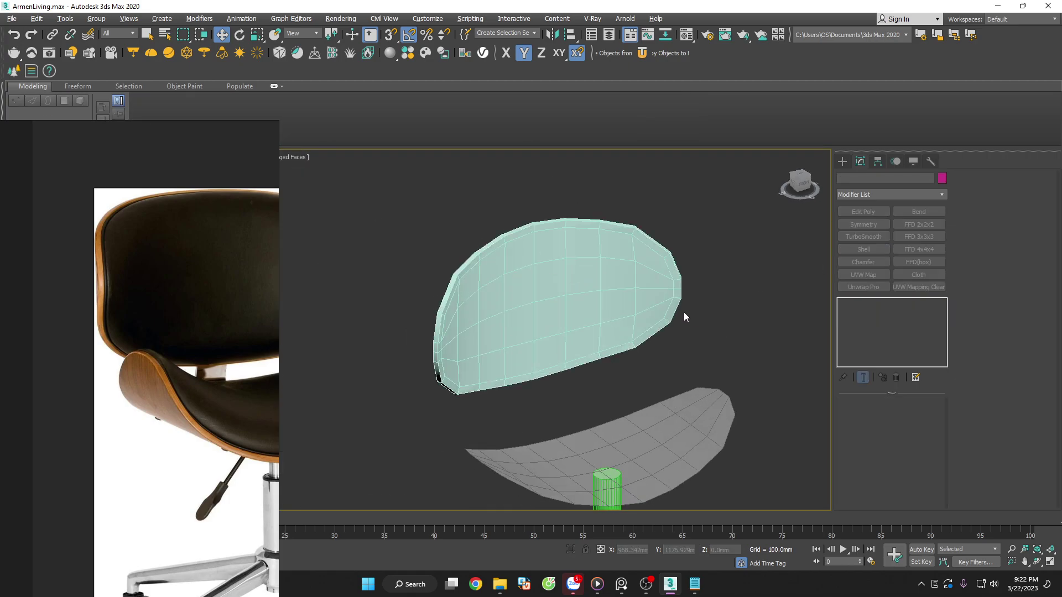
Restore the multi-viewport layout and enable 2D Pan Zoom on the camera view
key("alt+w")
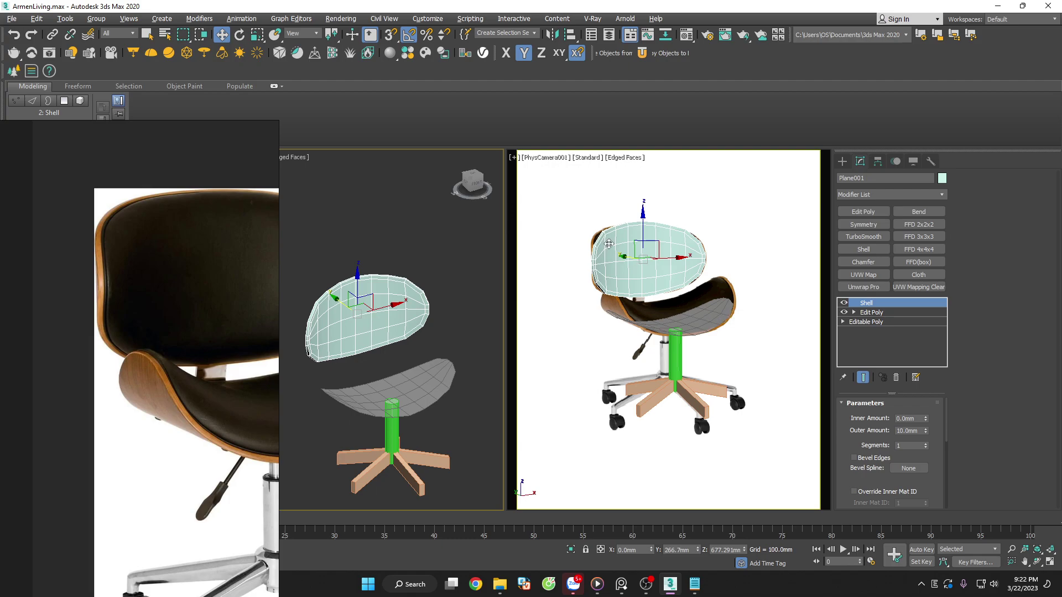
left_click(513, 158)
left_click(562, 307)
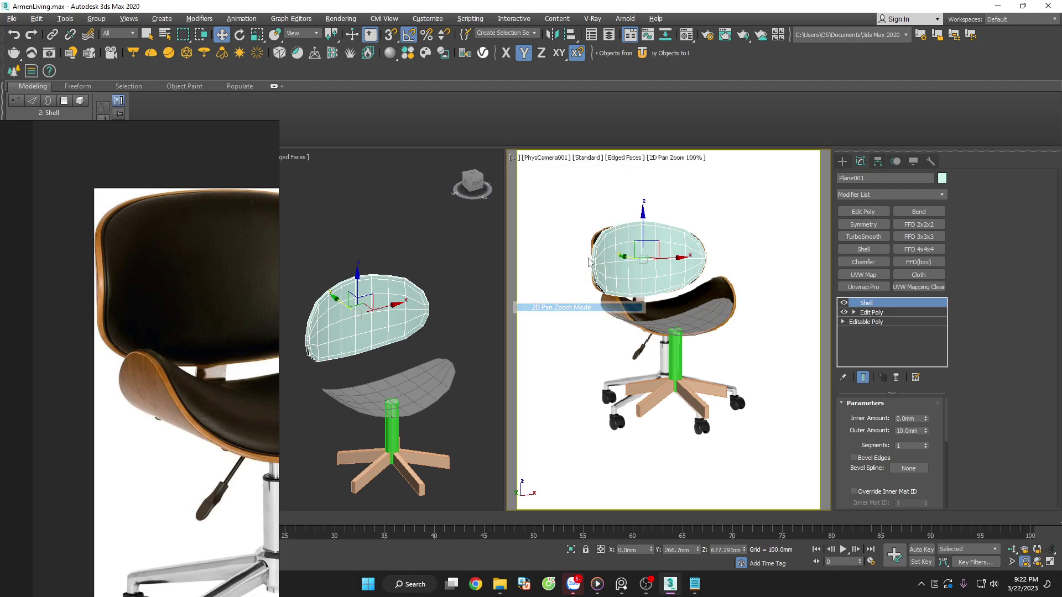
scroll(596, 231, "up", 3)
scroll(595, 232, "up", 3)
scroll(595, 231, "down", 3)
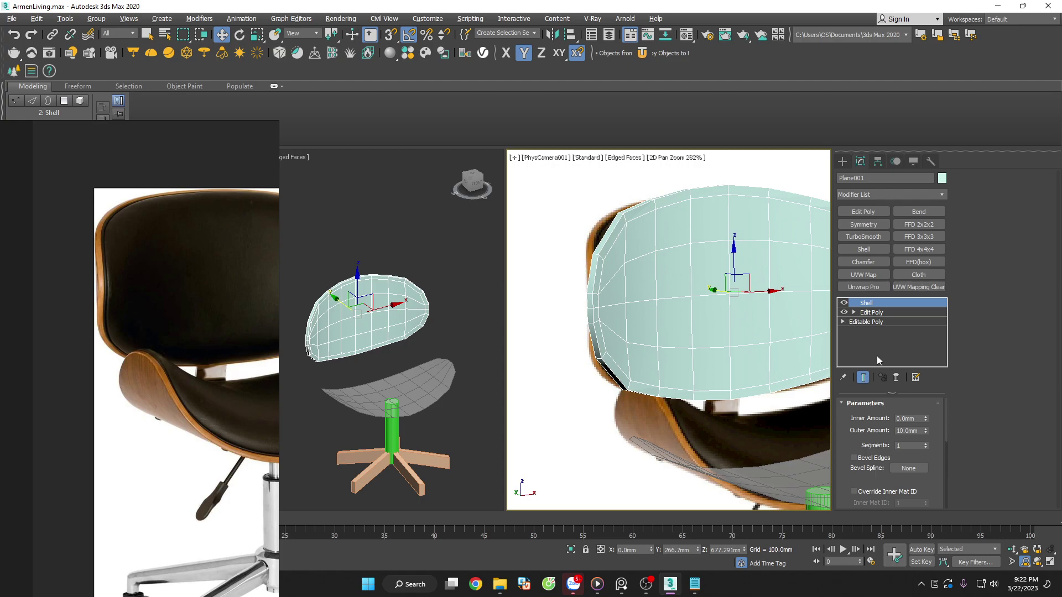
Try Shell Inner and Outer Amounts of 5 mm, then 6 mm
left_click(911, 418)
key("Tab")
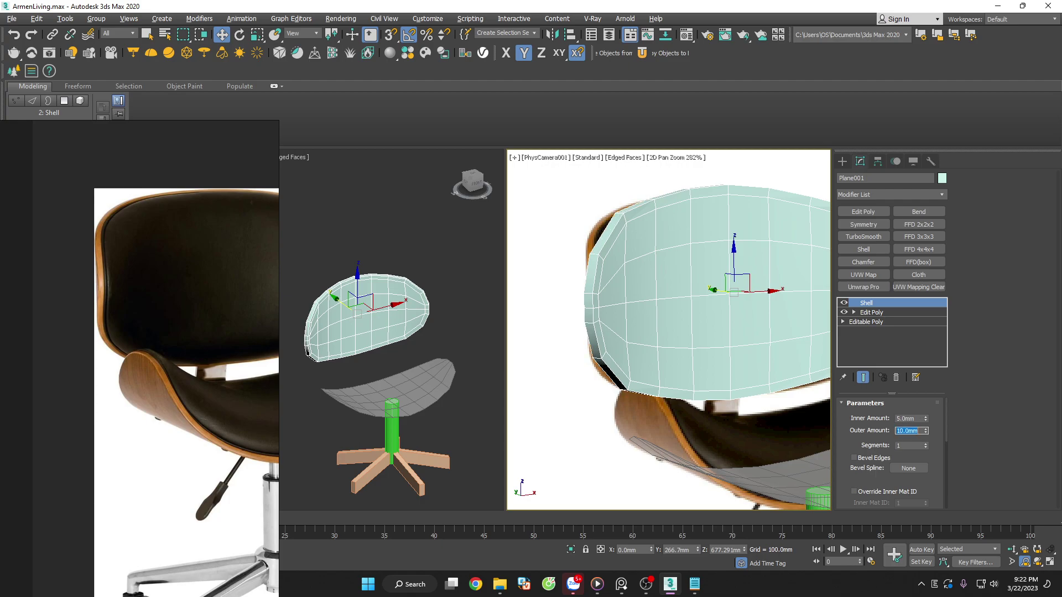
type("5")
key("Return")
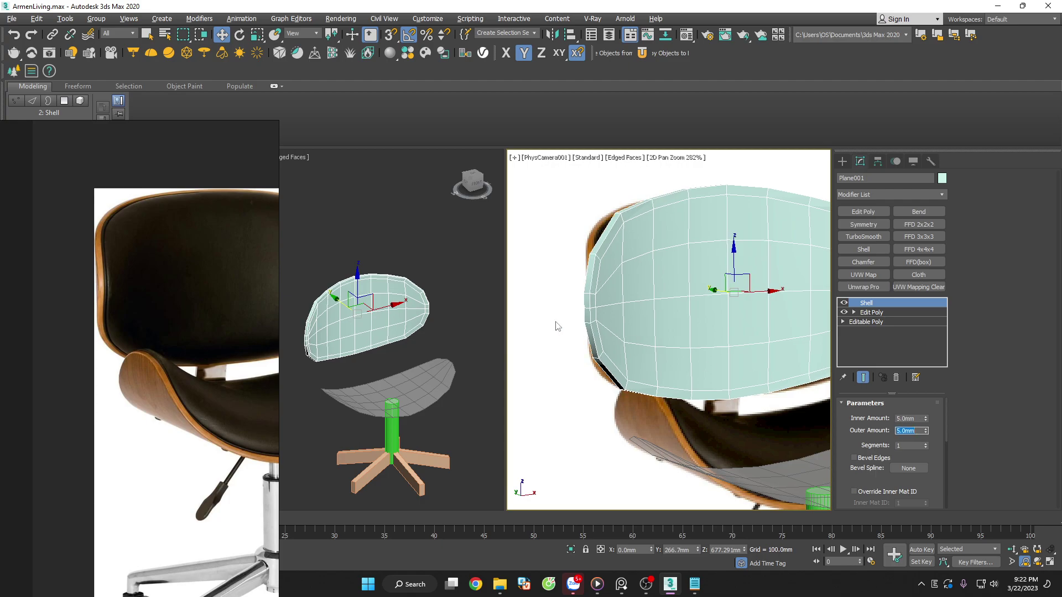
scroll(339, 304, "up", 2)
scroll(335, 304, "up", 5)
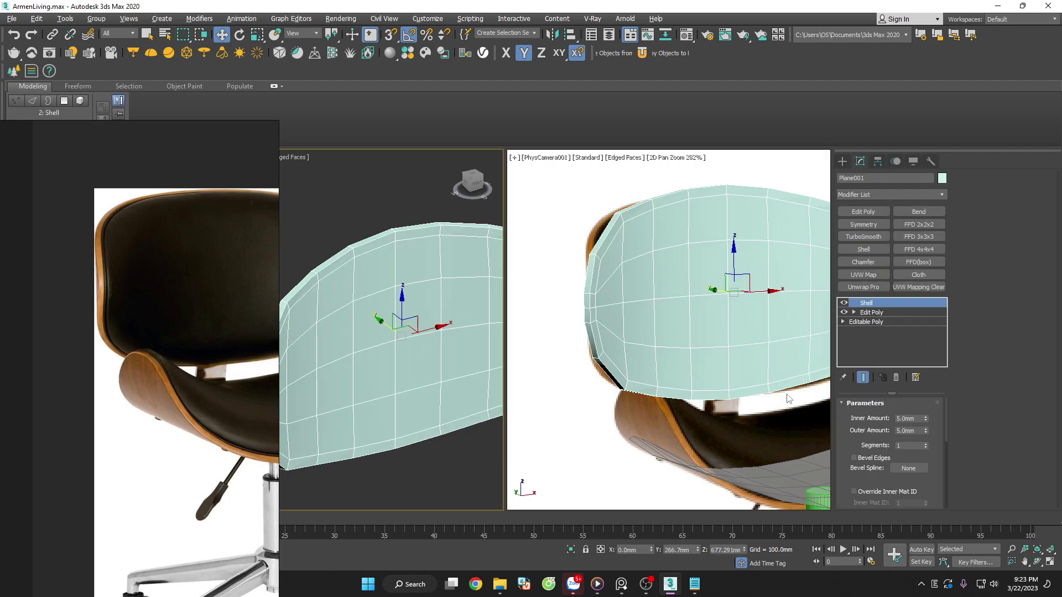
left_click(919, 420)
type("6")
key("Tab")
type("6")
key("Return")
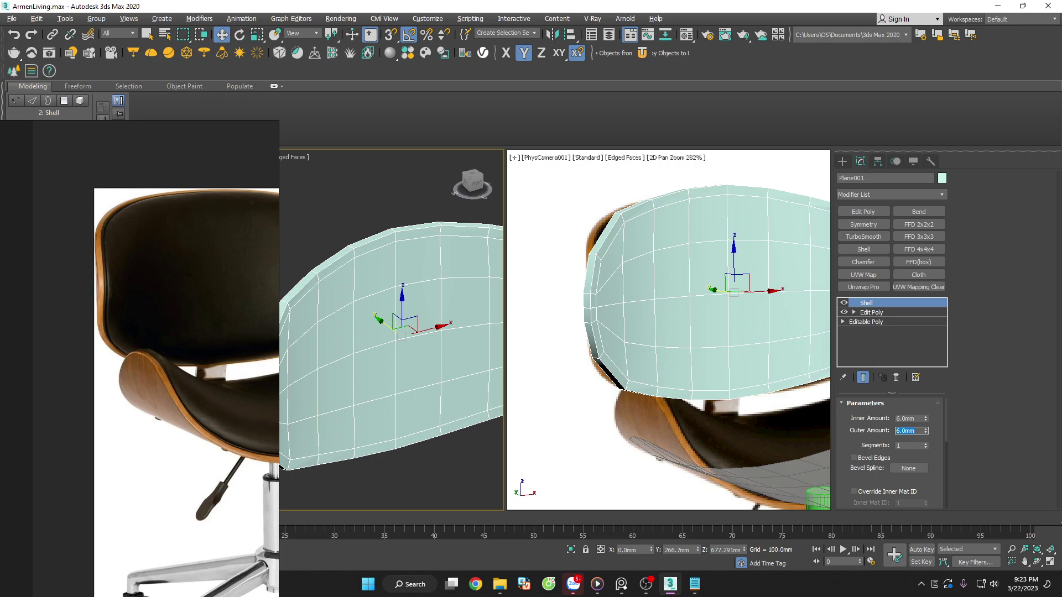
Set Shell Inner and Outer Amount to 7.5 mm and check it in the camera view
left_click(907, 420)
type("7.5")
key("Tab")
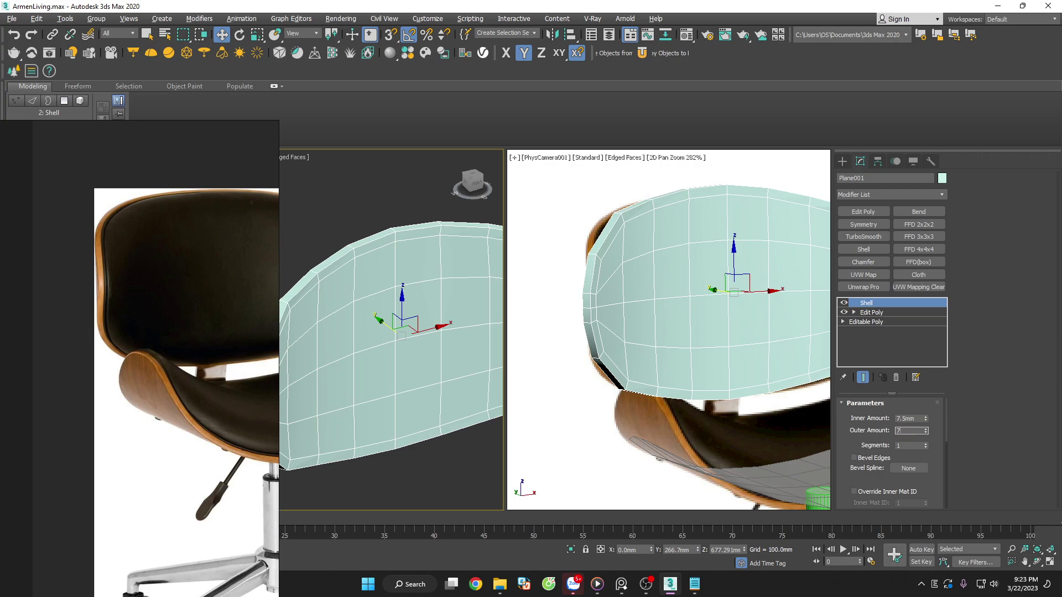
key("Return")
left_click(617, 222)
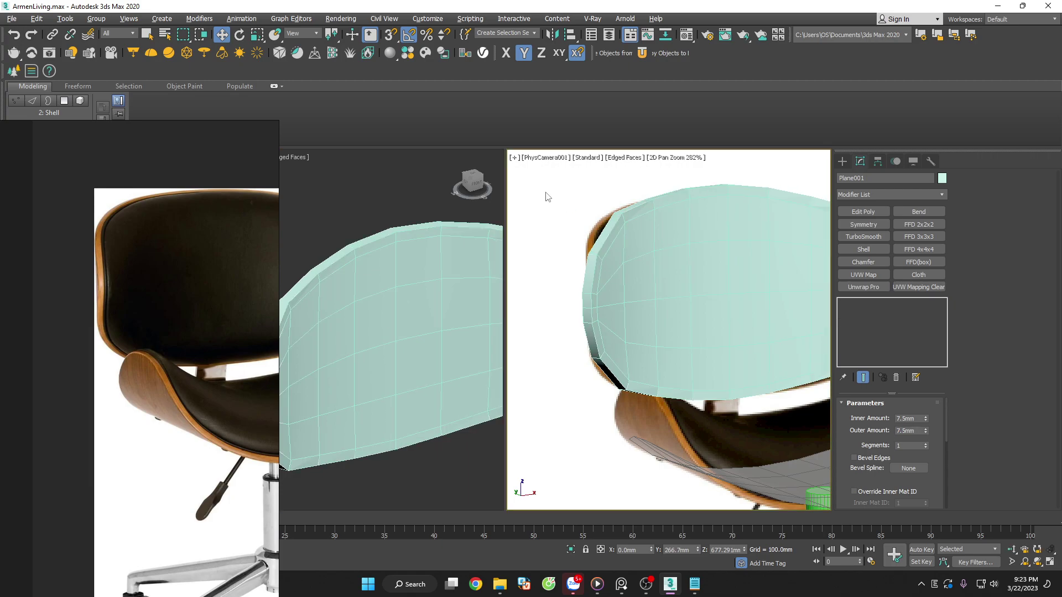
middle_click_drag(373, 250, 325, 247, "alt")
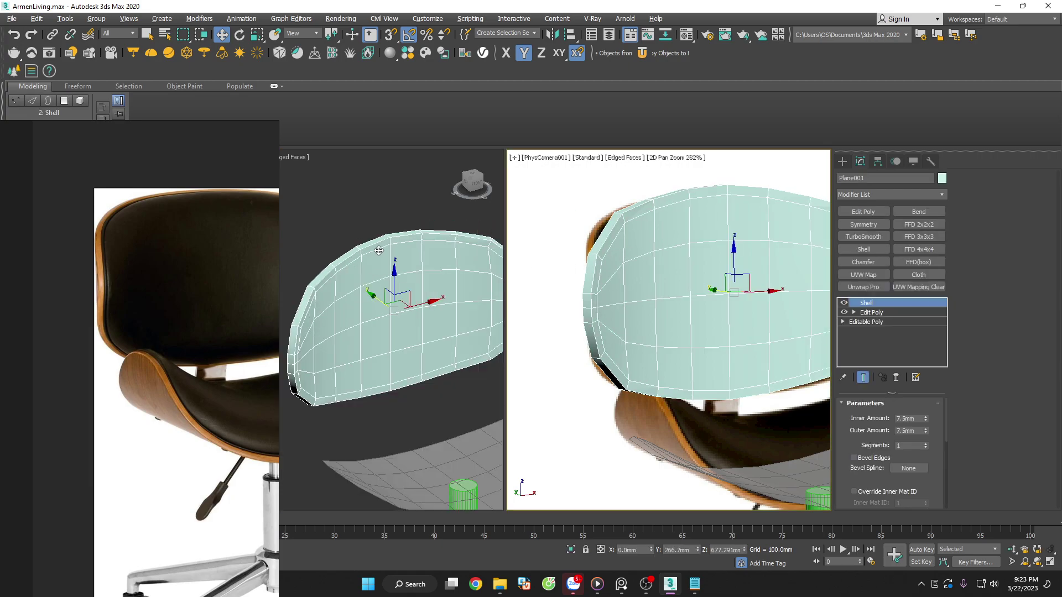
scroll(305, 304, "up", 5)
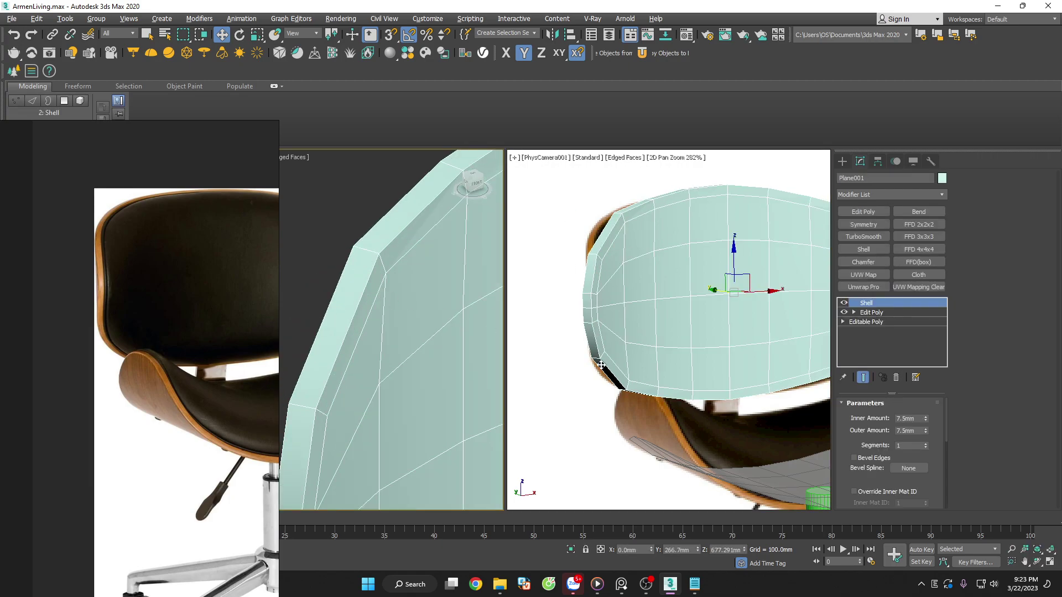
scroll(395, 304, "down", 5)
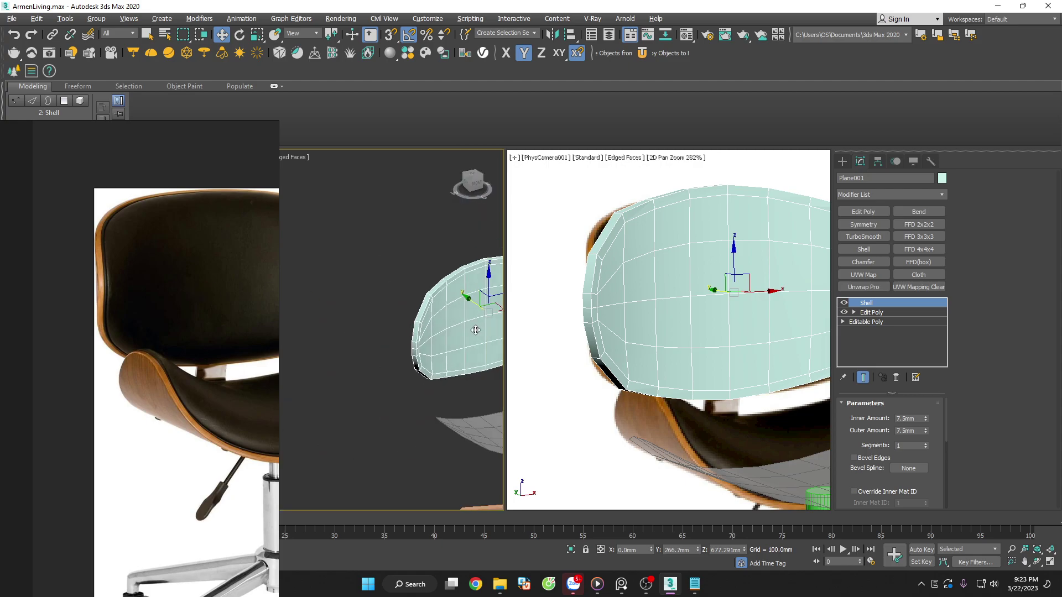
Maximize the perspective viewport and select the backrest panel Plane001
left_click(429, 402)
key("alt+w")
scroll(632, 390, "down", 5)
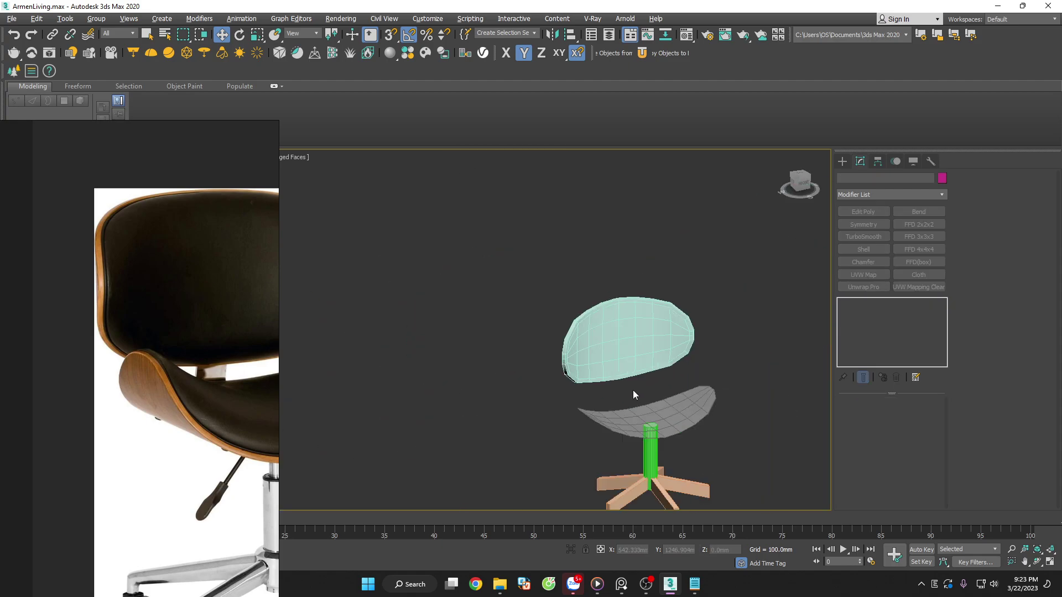
scroll(541, 290, "up", 3)
scroll(540, 290, "up", 3)
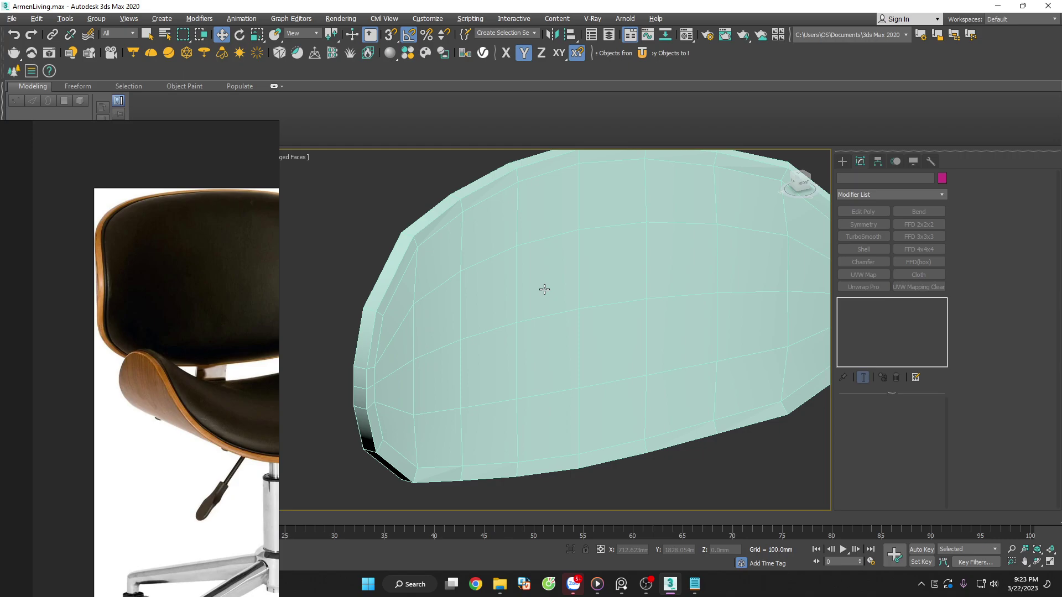
left_click(471, 285)
Set the Shell Inner and Outer Amount to 6 mm
double_click(908, 418)
type("6")
key("Tab")
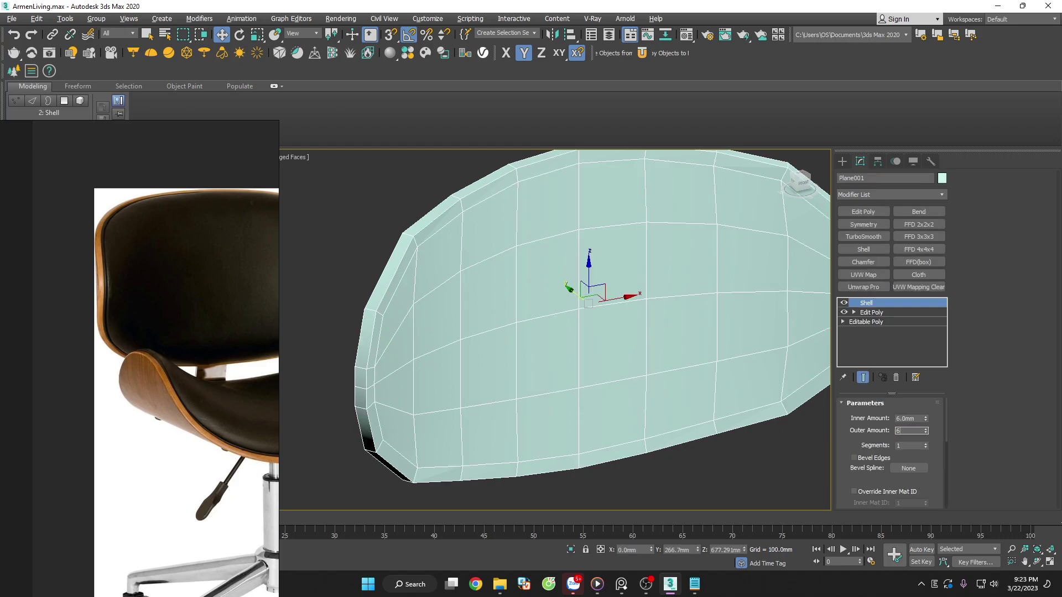
type("6")
key("Return")
Inspect the thinner shell by toggling selection, then stack an Edit Poly modifier on top
left_click(322, 199)
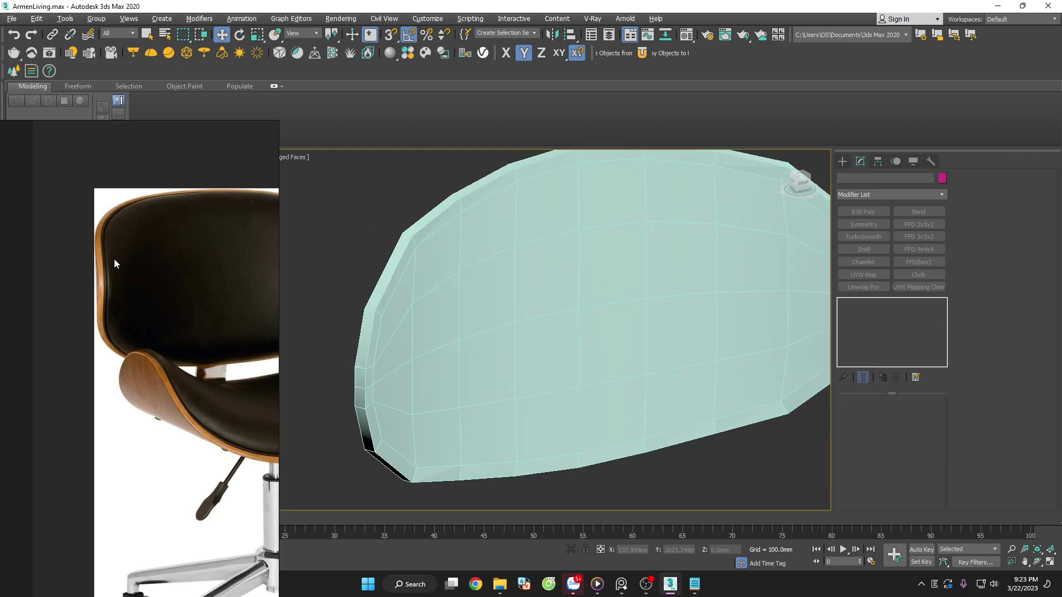
scroll(114, 263, "up", 2)
left_click(422, 315)
scroll(432, 331, "down", 3)
scroll(467, 312, "up", 3)
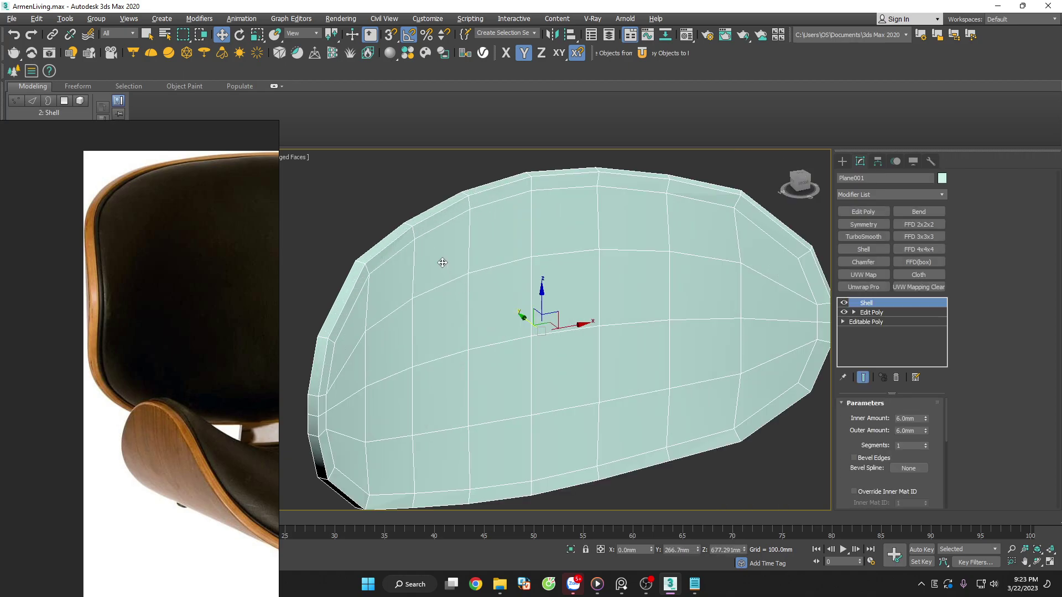
left_click(388, 187)
scroll(152, 429, "up", 2)
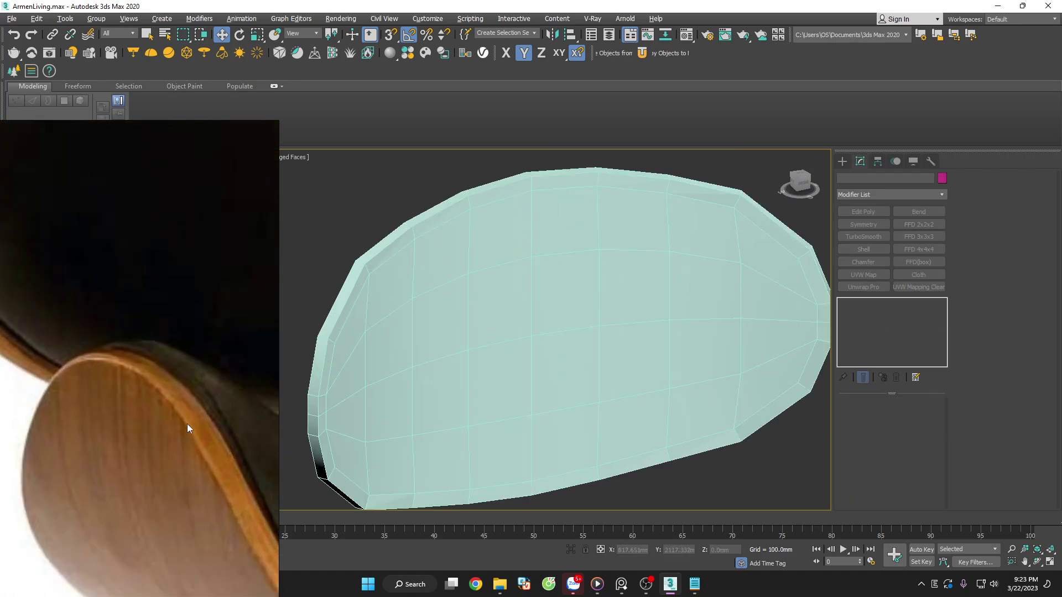
scroll(187, 423, "up", 2)
left_click(393, 245)
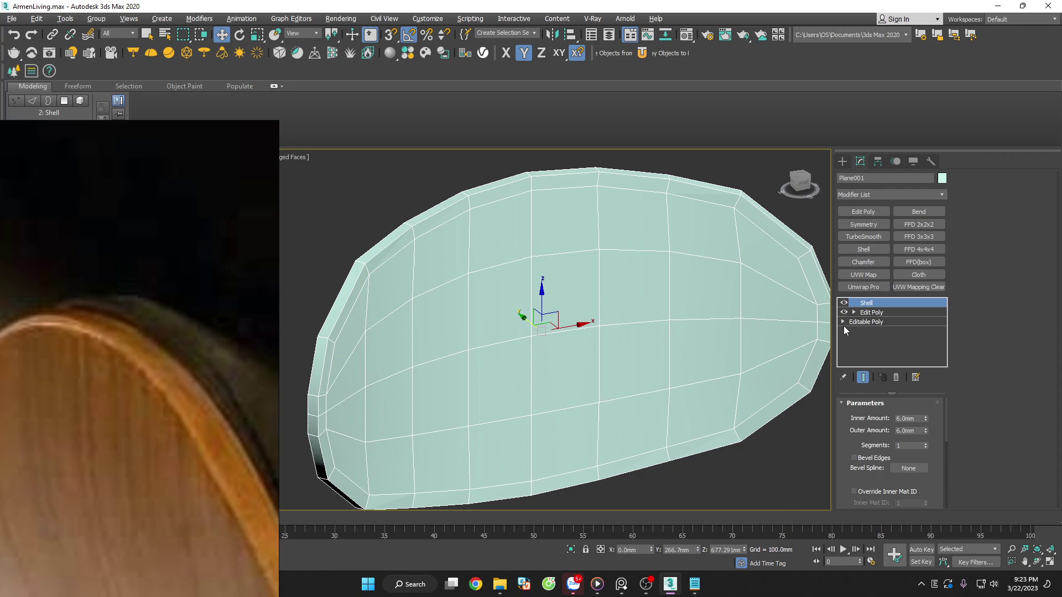
left_click(868, 212)
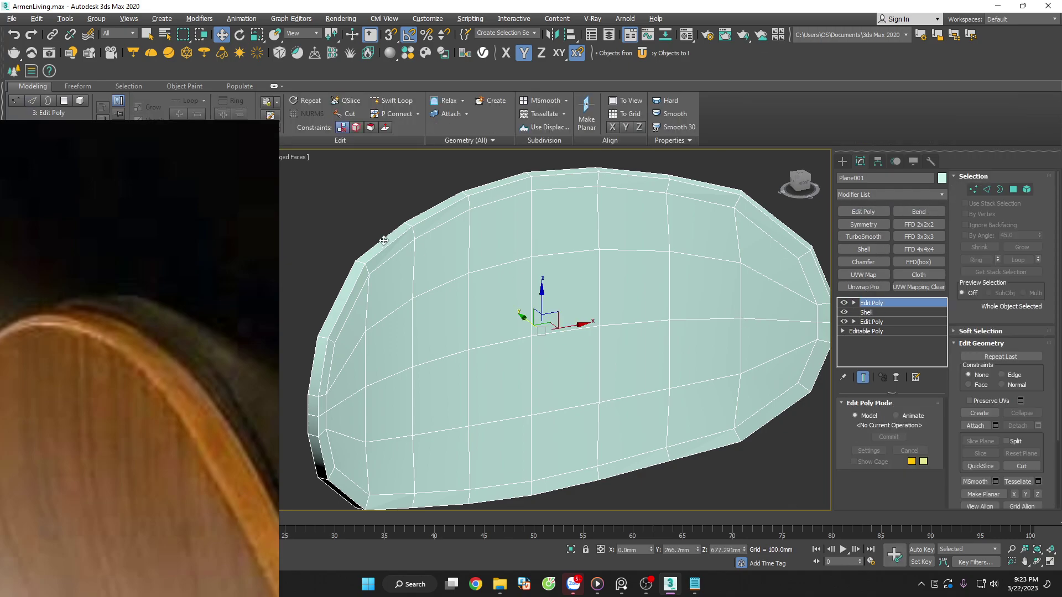
In Edge mode, select the rim edge loop, add a second rim loop, and frame them
scroll(348, 283, "up", 4)
key("2")
double_click(350, 281)
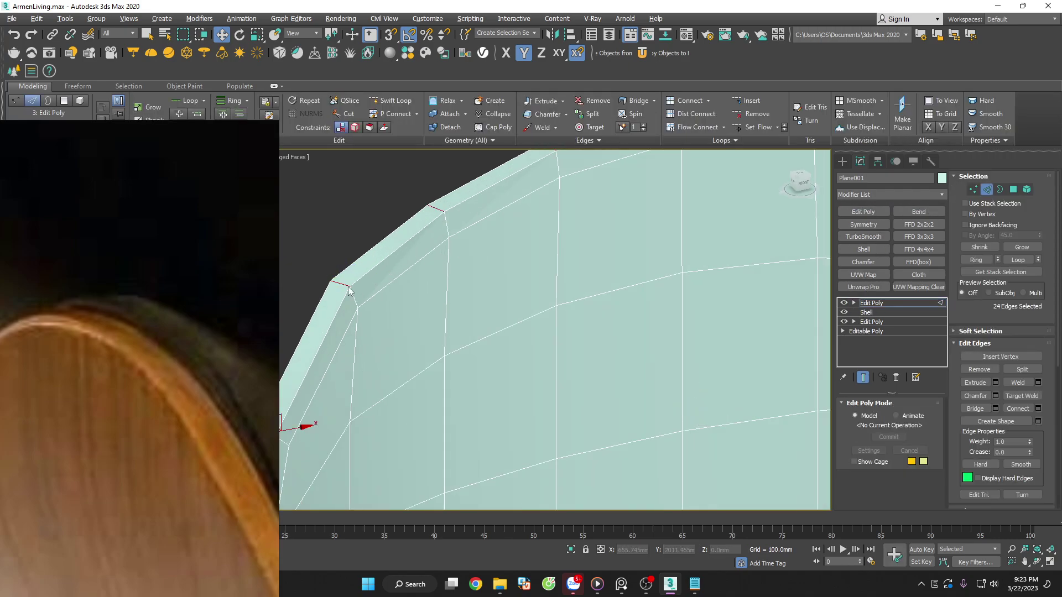
right_click(344, 283)
left_click(324, 325)
scroll(333, 271, "up", 3)
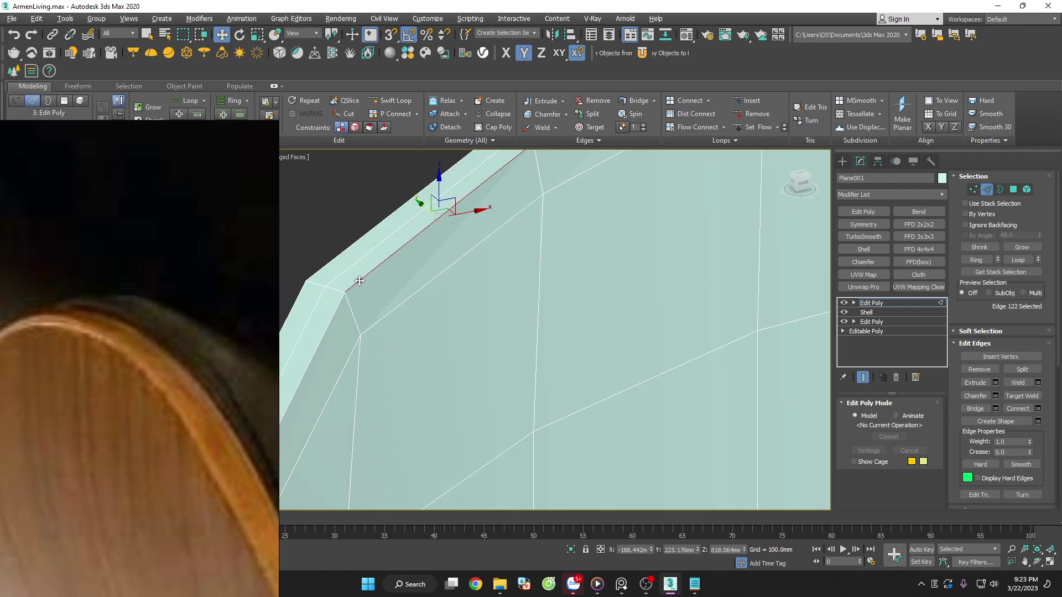
double_click(329, 266, "ctrl")
key("z")
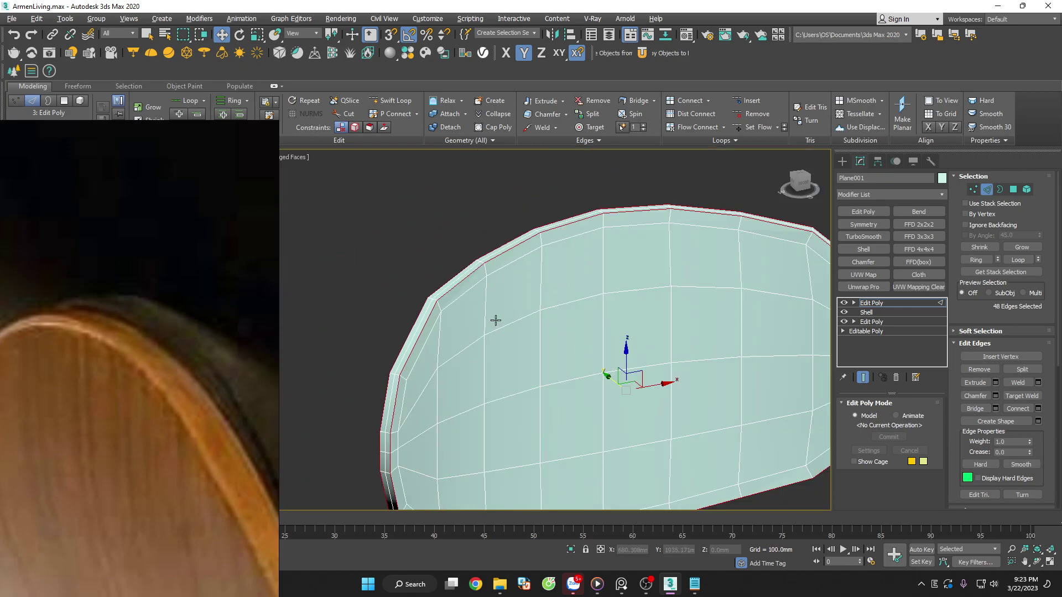
Extrude the selected rim edges slightly outward by dragging Width, and commit
mouse_move(630, 401)
middle_mouse_down("alt")
mouse_move(626, 351)
mouse_move(731, 397)
middle_mouse_up("alt")
scroll(625, 352, "up", 5)
scroll(630, 359, "down", 5)
scroll(698, 320, "up", 4)
scroll(698, 320, "up", 3)
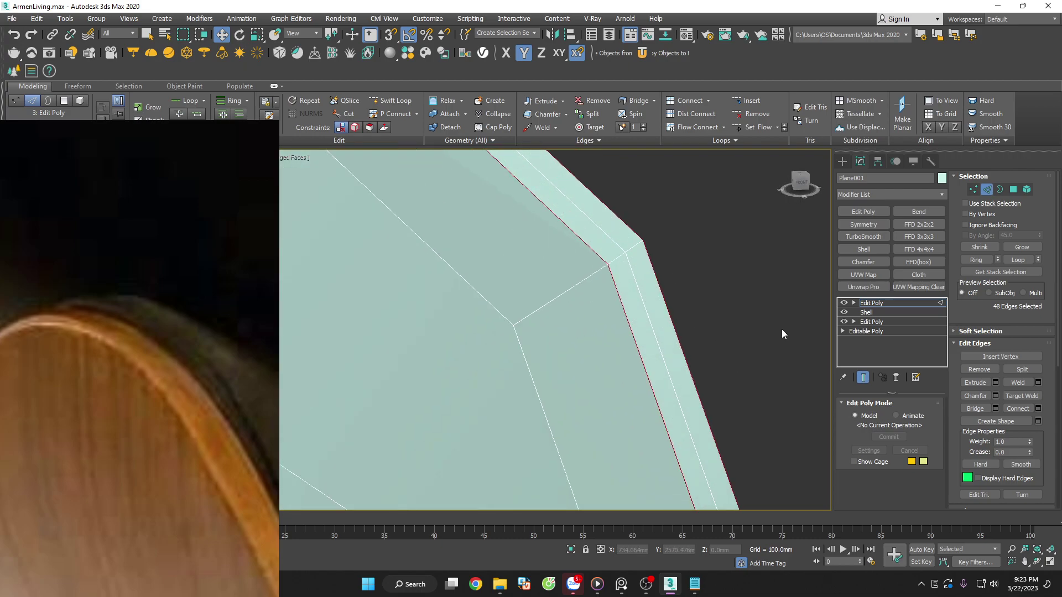
left_click(995, 382)
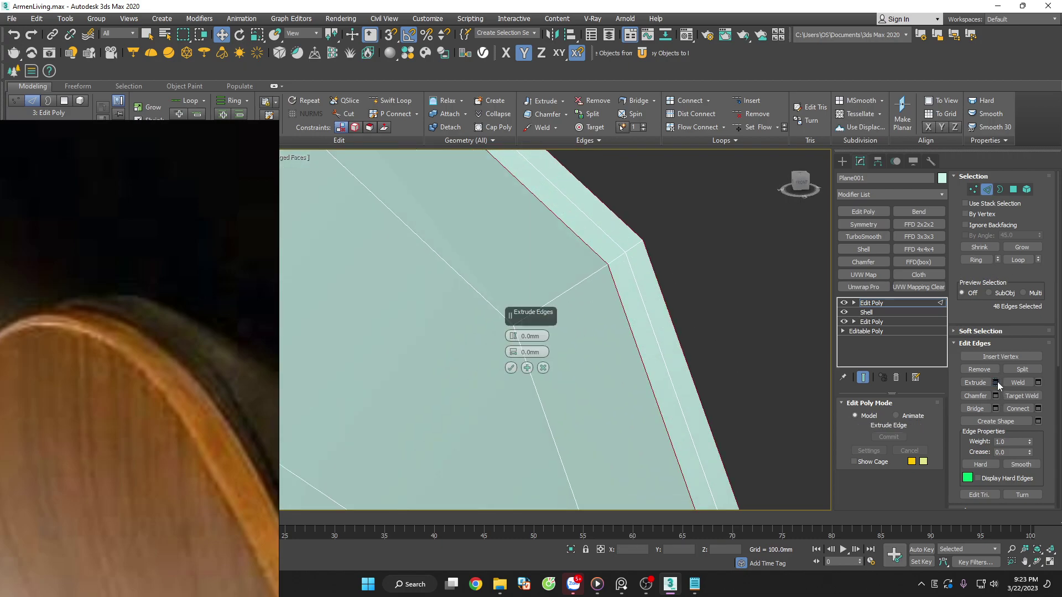
left_click_drag(513, 352, 518, 336)
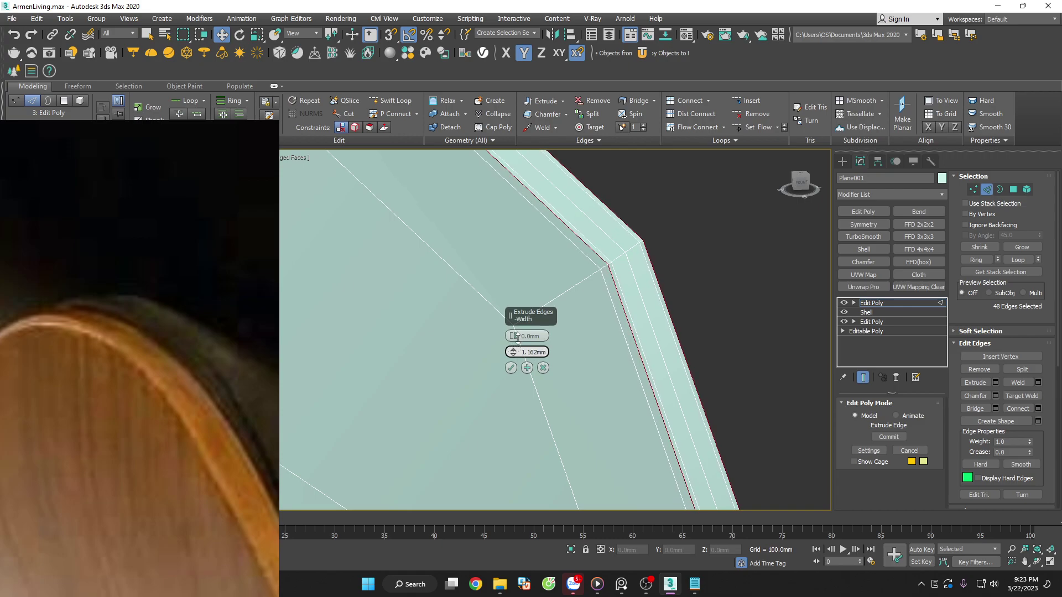
left_click(510, 368)
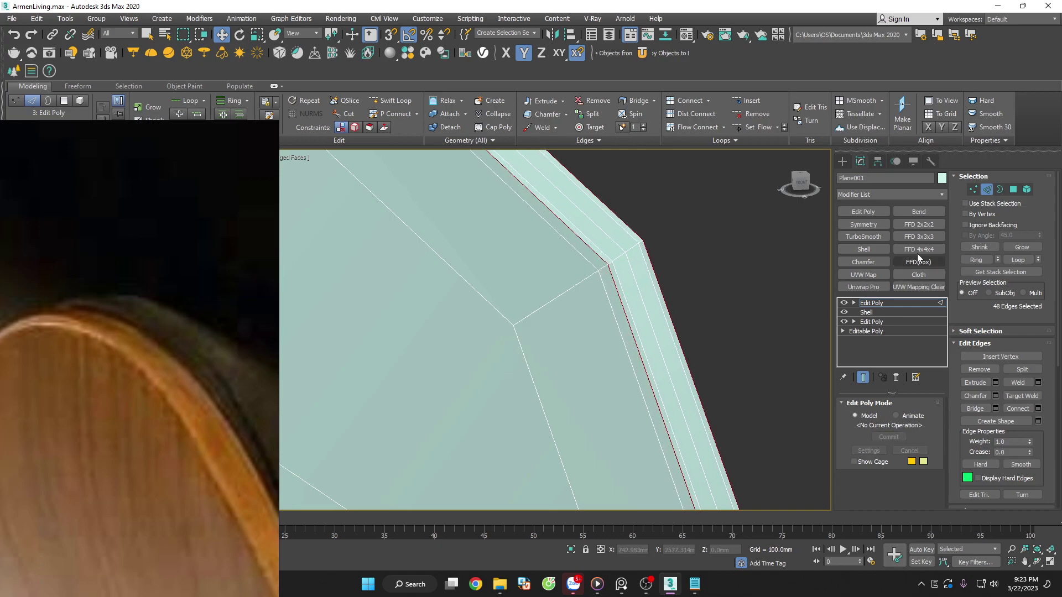
Exit Edge mode and add a TurboSmooth modifier to the backrest
left_click(987, 189)
left_click(872, 236)
scroll(735, 263, "down", 2)
scroll(710, 284, "down", 3)
scroll(710, 284, "down", 3)
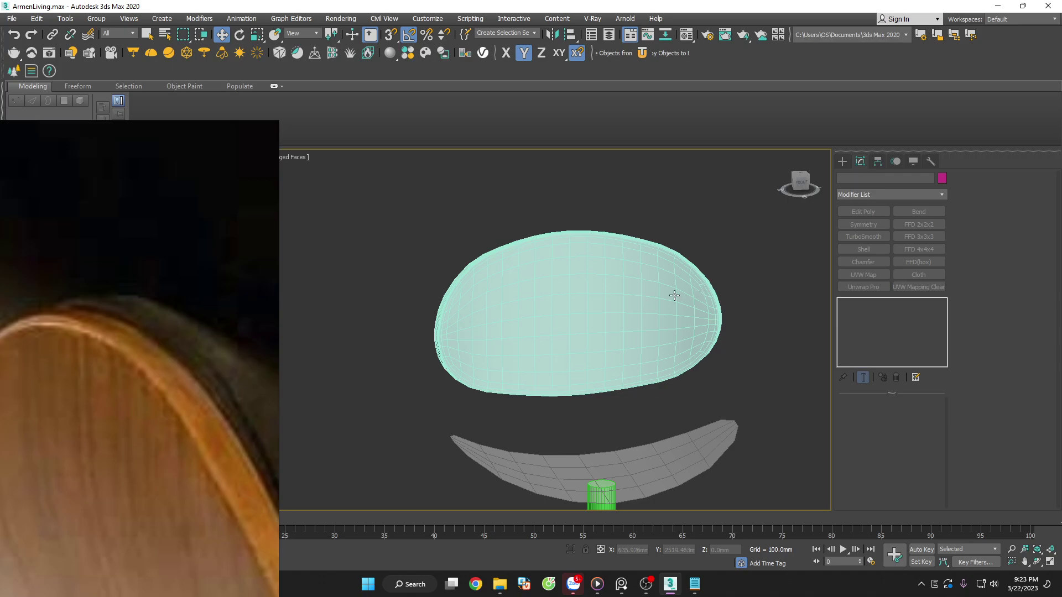
Switch to shaded view and set TurboSmooth Iterations to 2
key("F4")
scroll(698, 270, "up", 5)
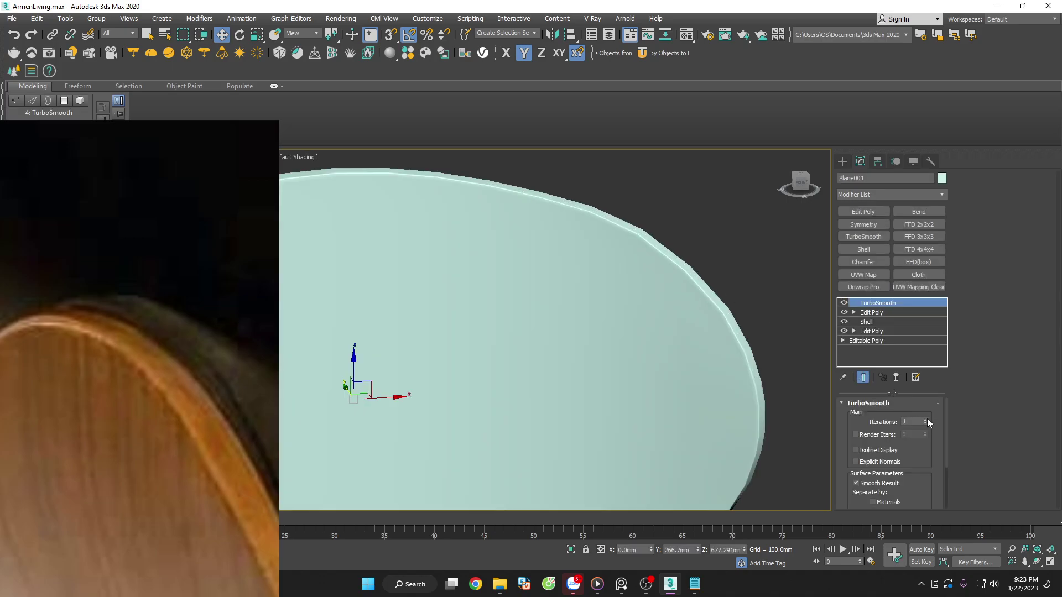
left_click(925, 420)
scroll(755, 275, "down", 3)
Orbit around the smoothed cushion to inspect it, then delete TurboSmooth from the stack
mouse_move(755, 275)
middle_mouse_down("alt")
mouse_move(778, 340)
mouse_move(700, 384)
mouse_move(736, 390)
mouse_move(788, 486)
mouse_move(756, 402)
mouse_move(709, 365)
mouse_move(682, 362)
mouse_move(702, 280)
middle_mouse_up("alt")
scroll(742, 355, "down", 2)
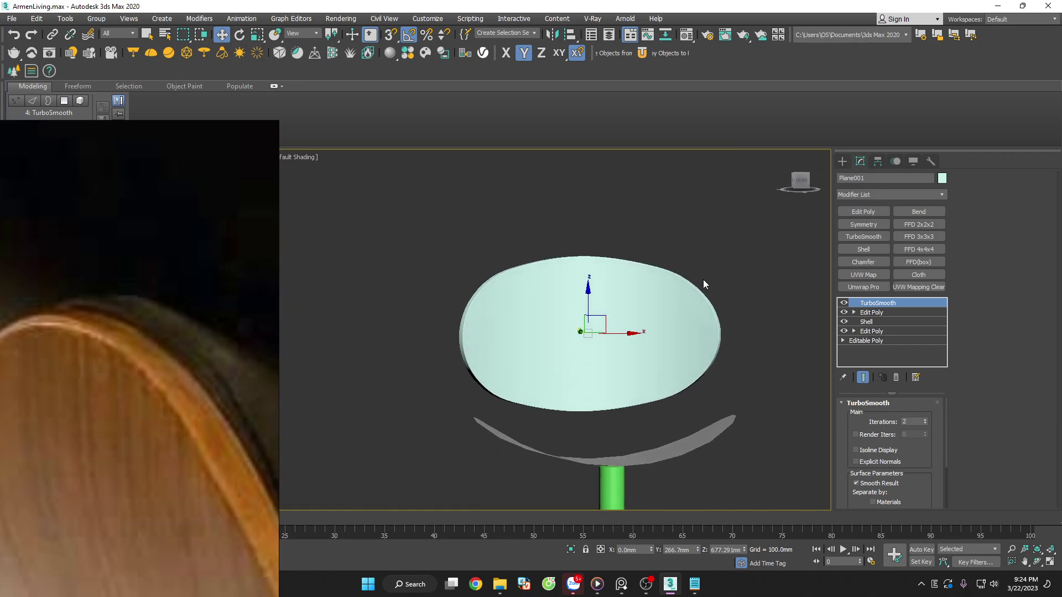
middle_click_drag(778, 377, 765, 409, "alt")
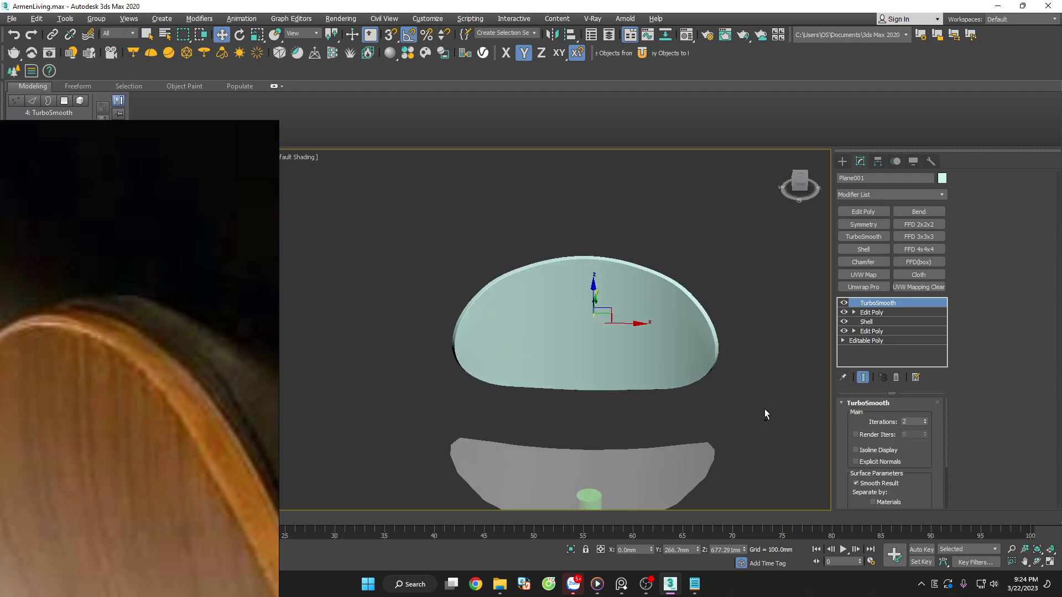
scroll(677, 294, "up", 4)
left_click(896, 378)
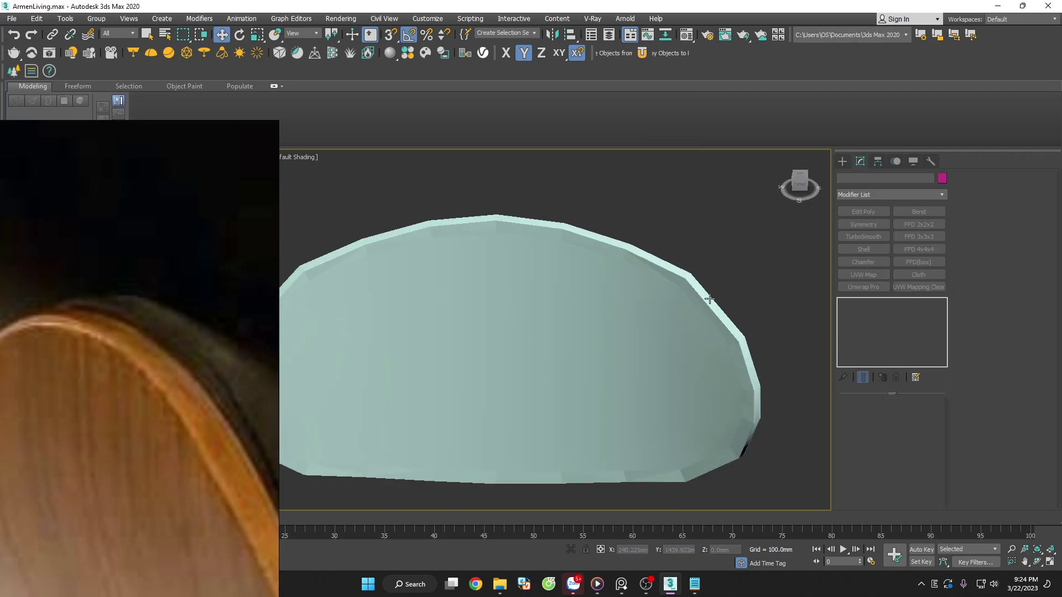
Toggle the top Edit Poly layer off and on to compare, leaving it off
scroll(690, 294, "up", 5)
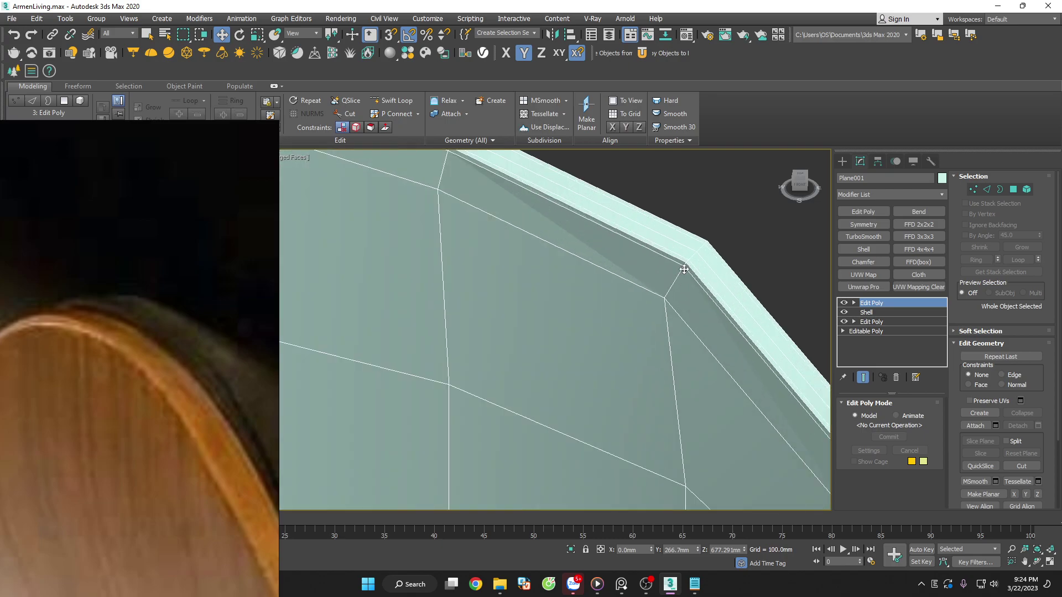
left_click(844, 303)
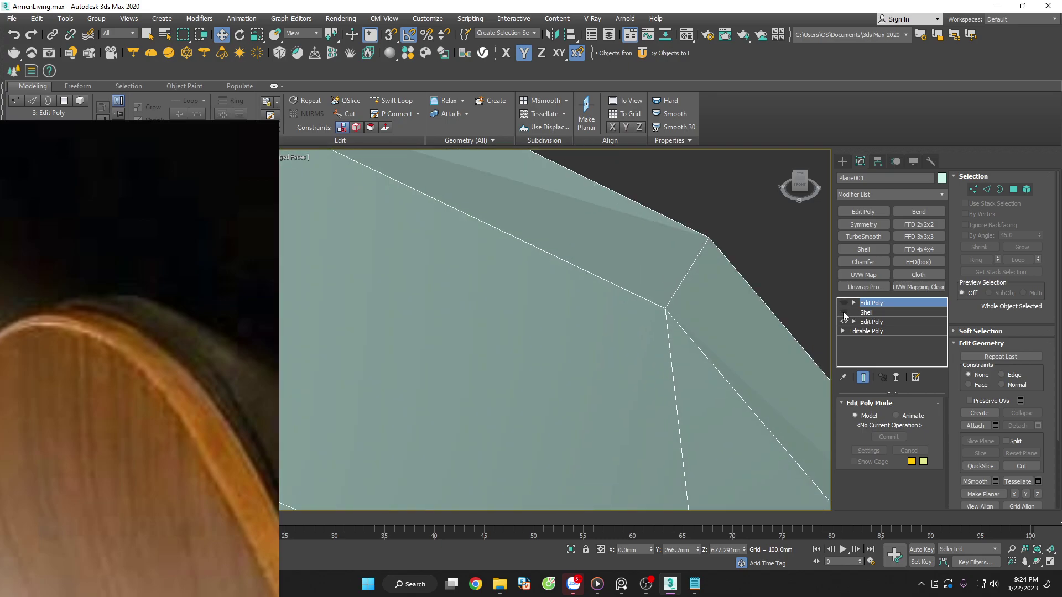
scroll(805, 294, "down", 5)
scroll(733, 279, "down", 5)
mouse_move(733, 279)
middle_mouse_down("alt")
mouse_move(785, 297)
mouse_move(677, 225)
middle_mouse_up("alt")
scroll(691, 238, "up", 5)
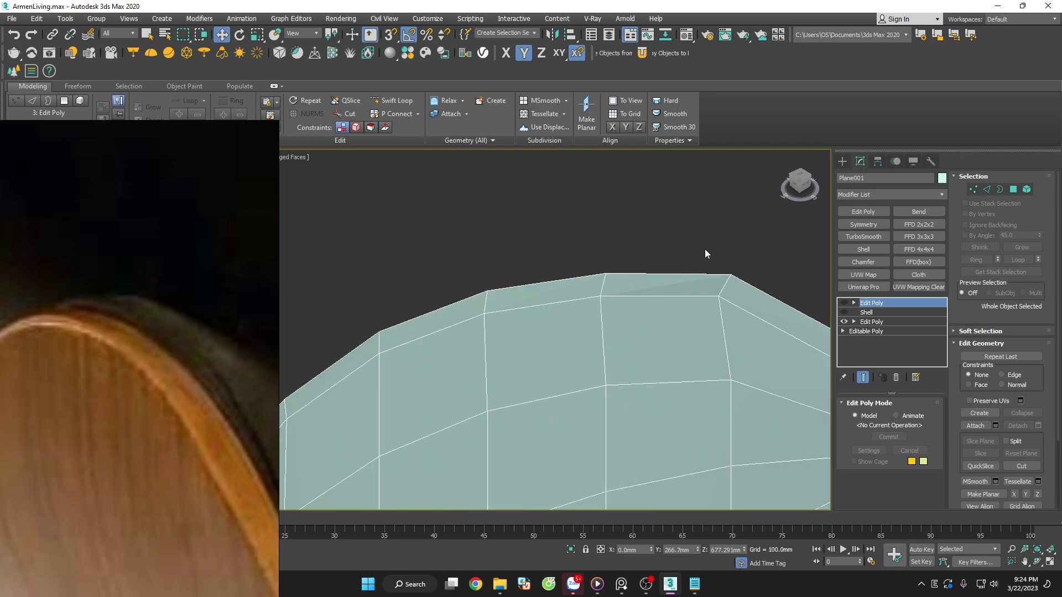
left_click(843, 314)
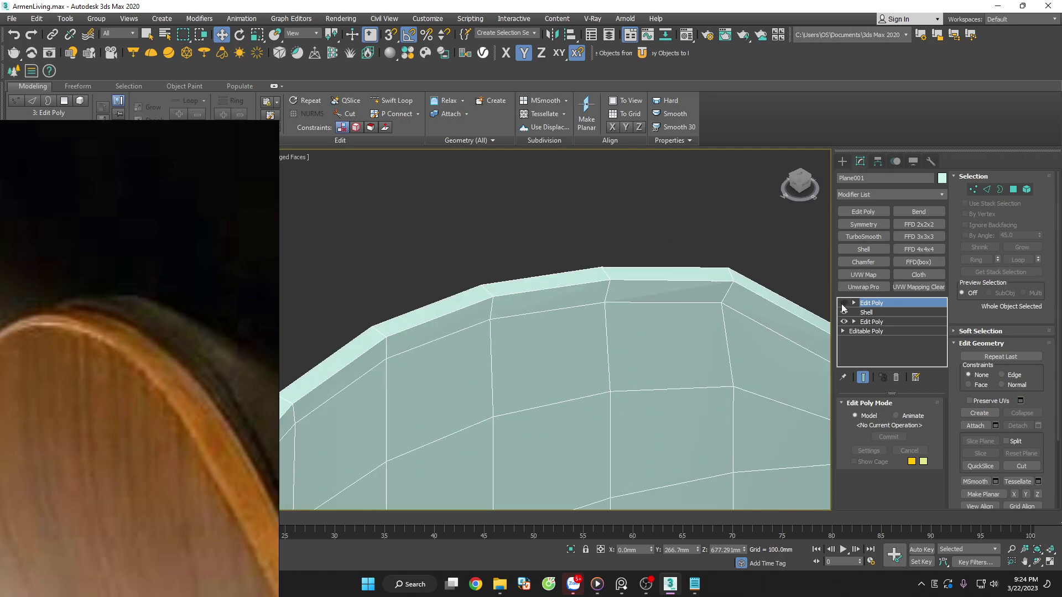
left_click(843, 311)
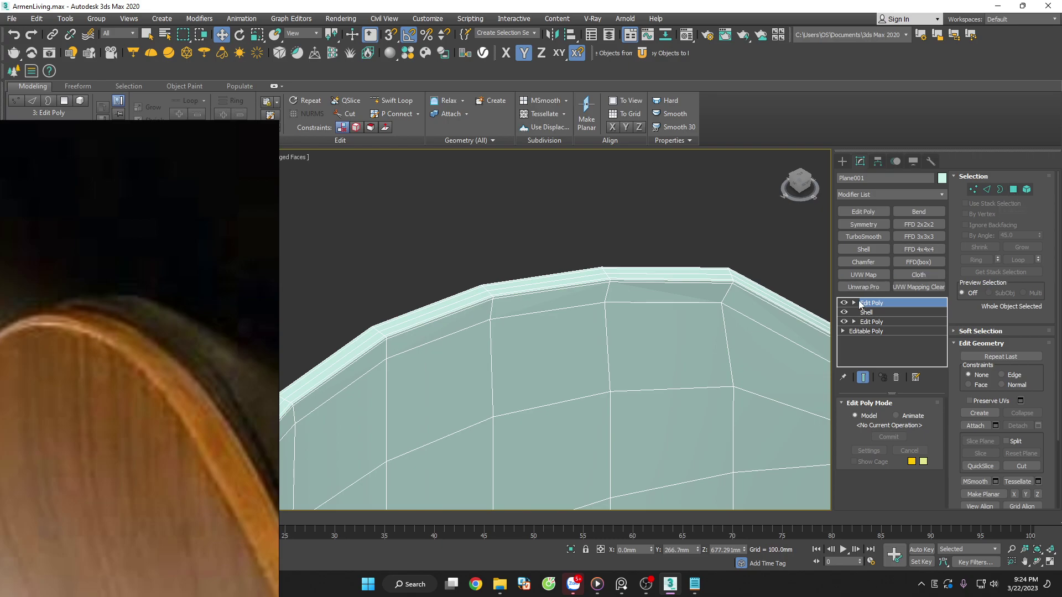
left_click(843, 303)
Add a new Edit Poly directly above the Shell and enter Polygon mode
left_click(877, 313)
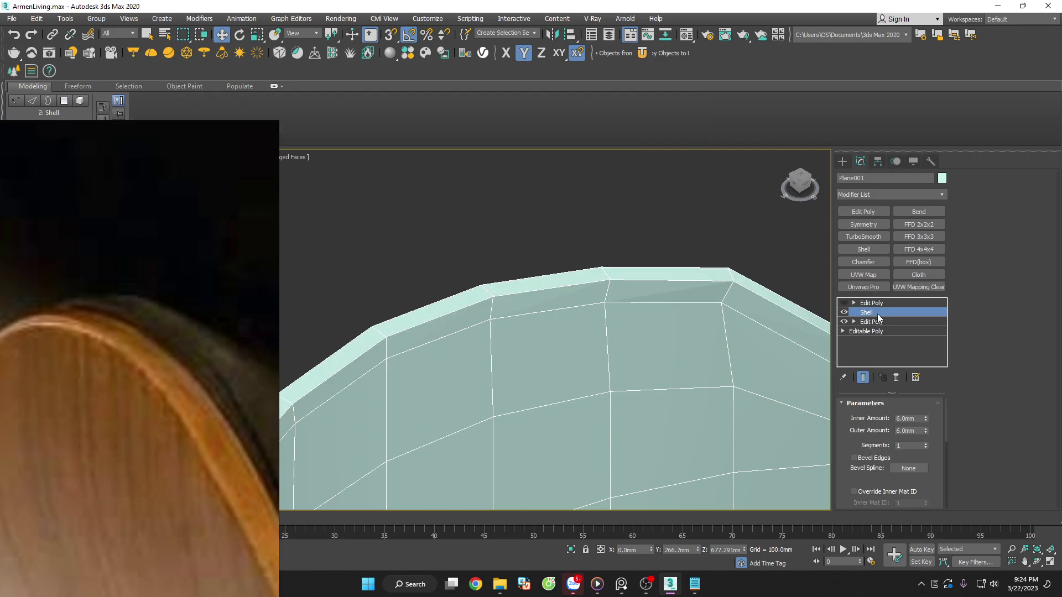
left_click(863, 212)
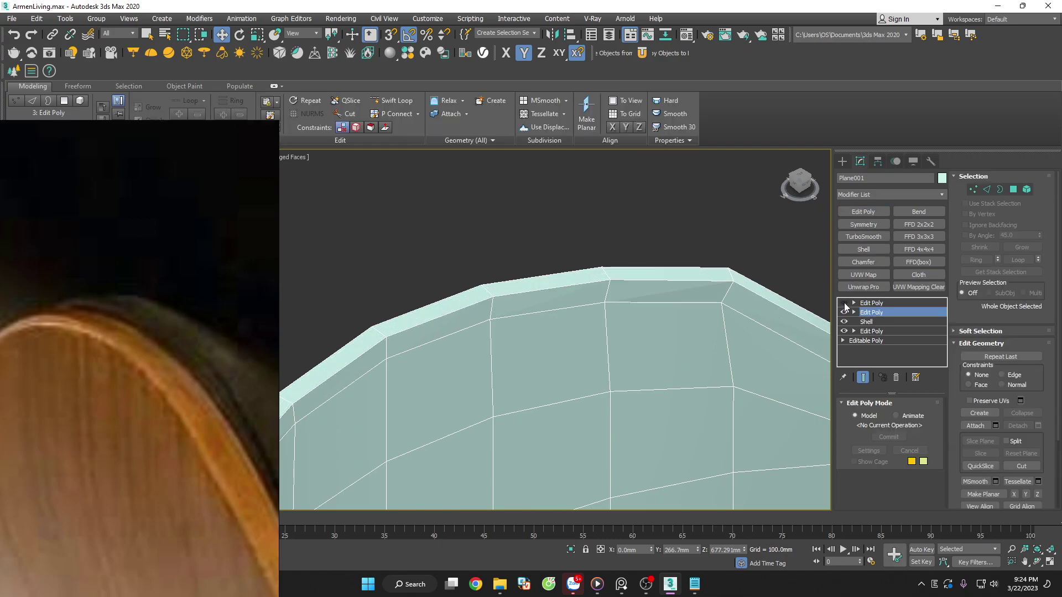
left_click(844, 304)
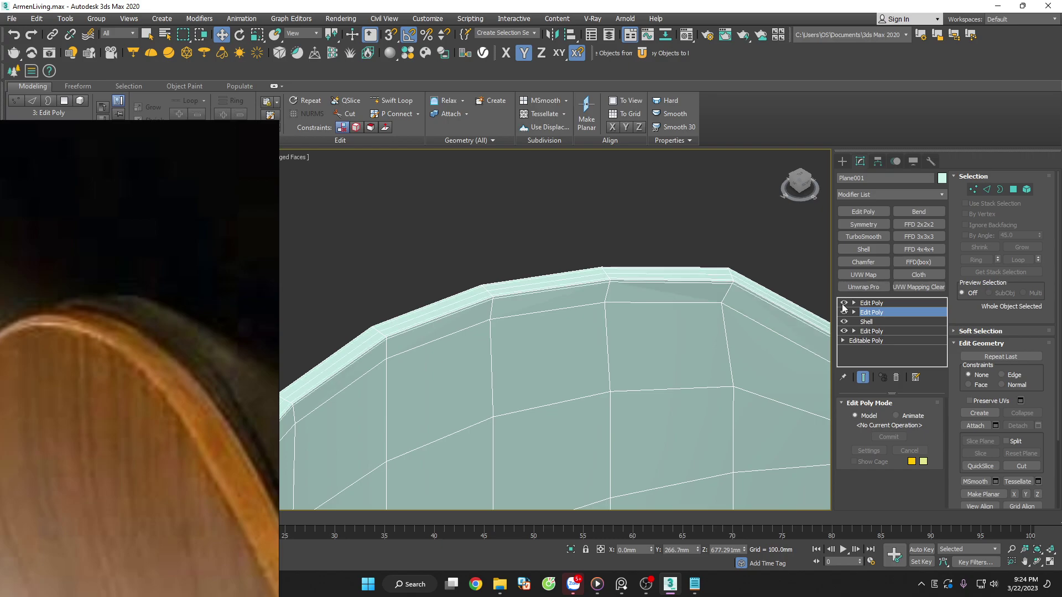
left_click(844, 303)
left_click(1013, 189)
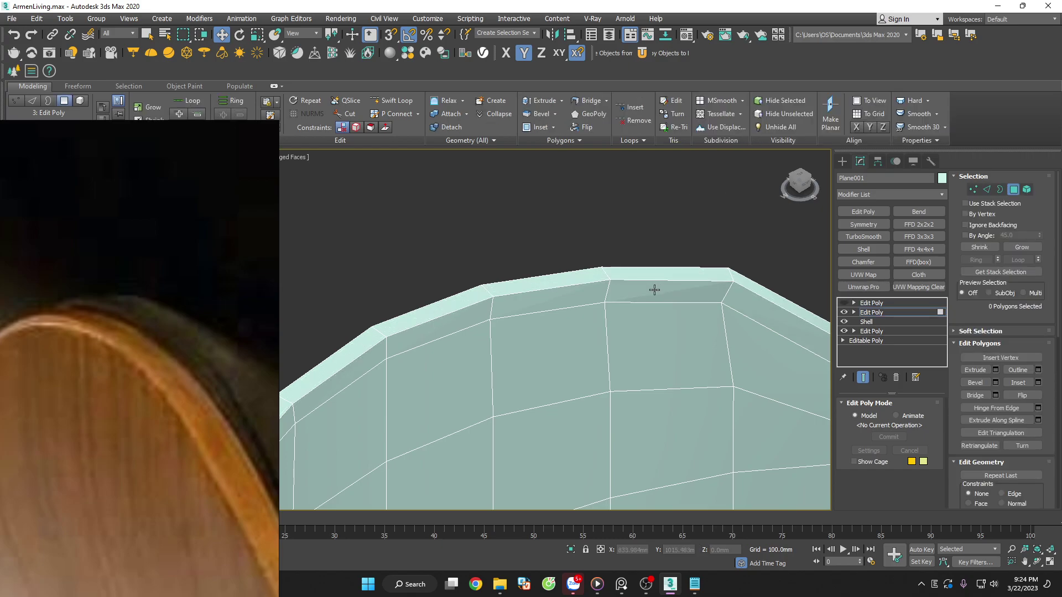
scroll(197, 241, "down", 5)
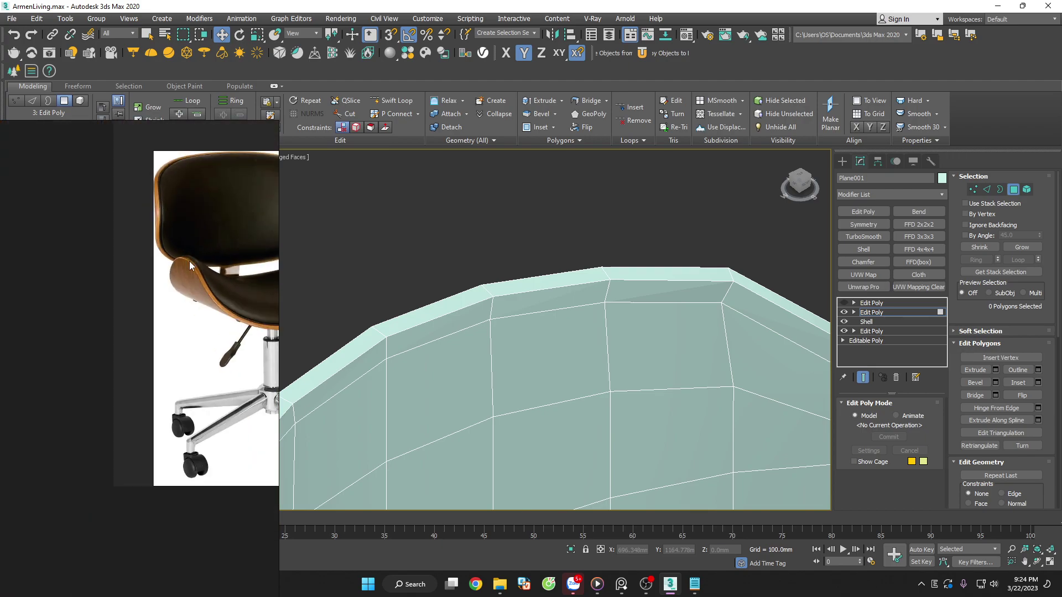
scroll(178, 173, "up", 4)
scroll(152, 182, "up", 2)
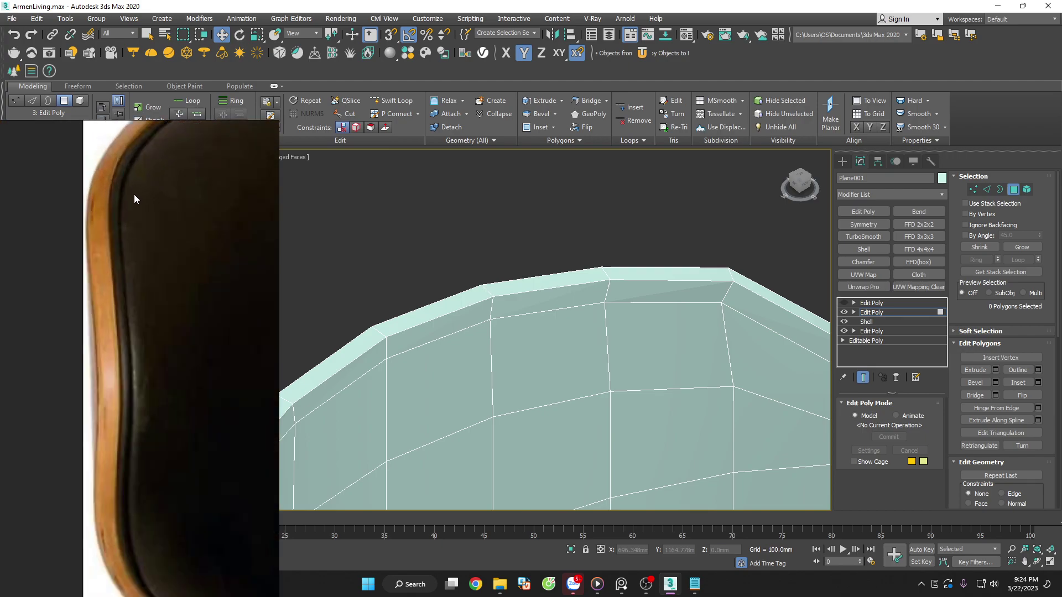
Select the backrest's front face region using By Angle selection
left_click(622, 299)
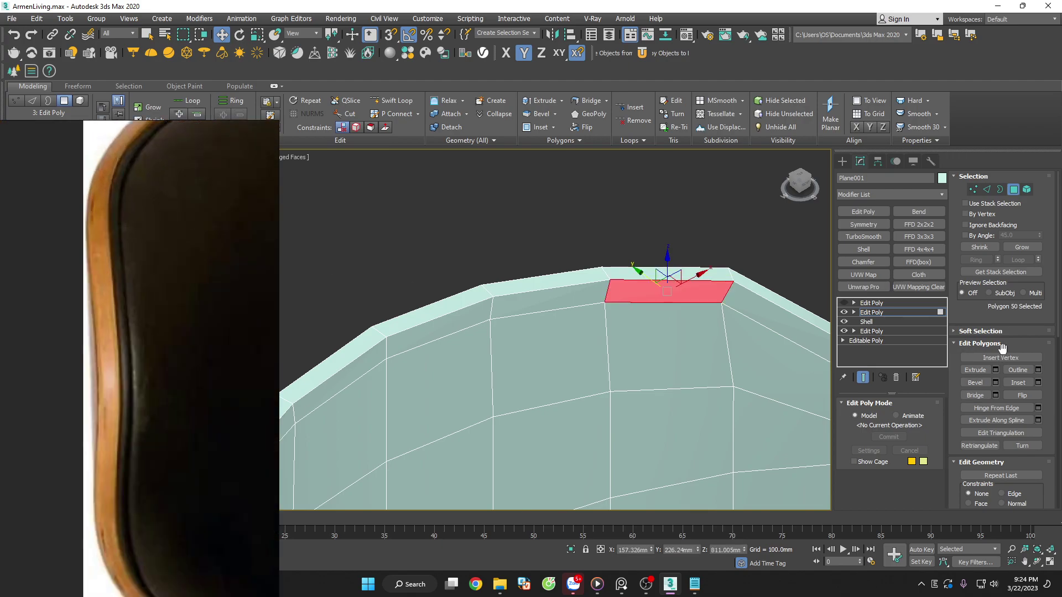
left_click(981, 236)
left_click(635, 310)
middle_click_drag(635, 311, 807, 269, "alt")
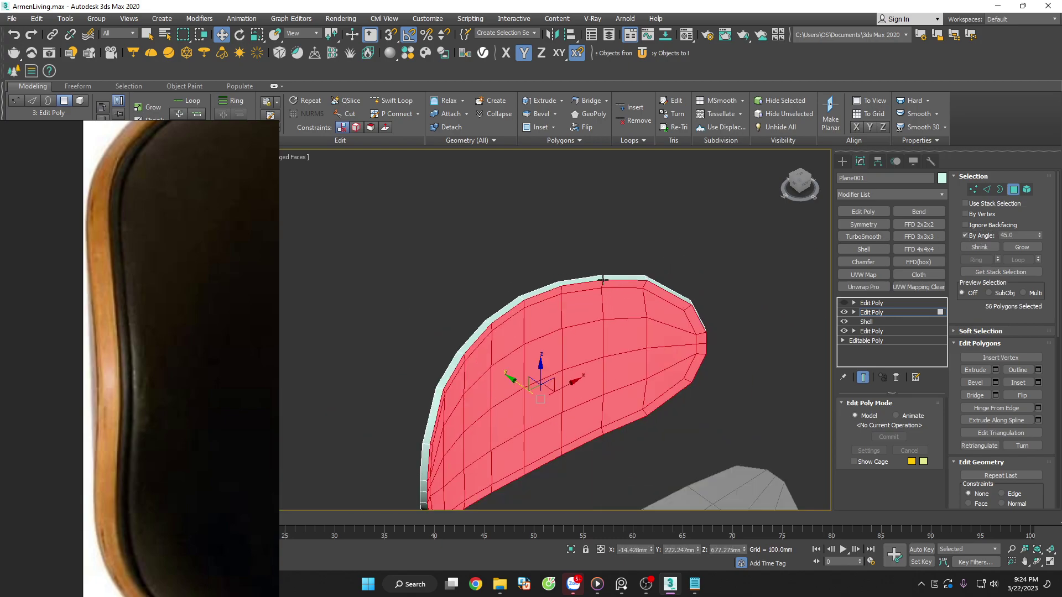
Detach the front faces as Object001, test-move the piece, then undo the move
left_click(448, 127)
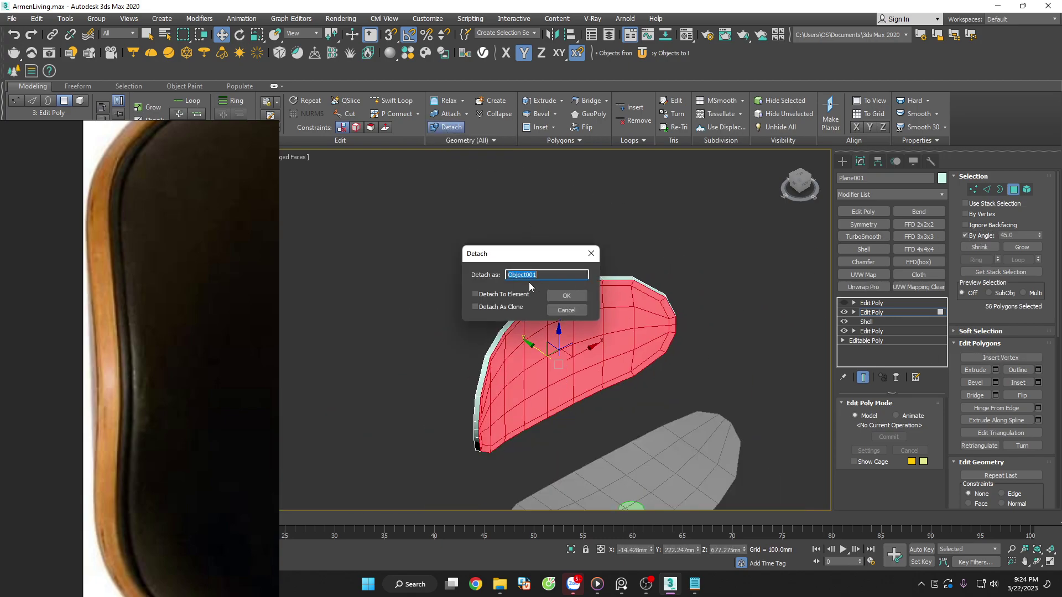
left_click_drag(561, 300, 572, 283)
left_click(573, 297)
left_click(653, 302)
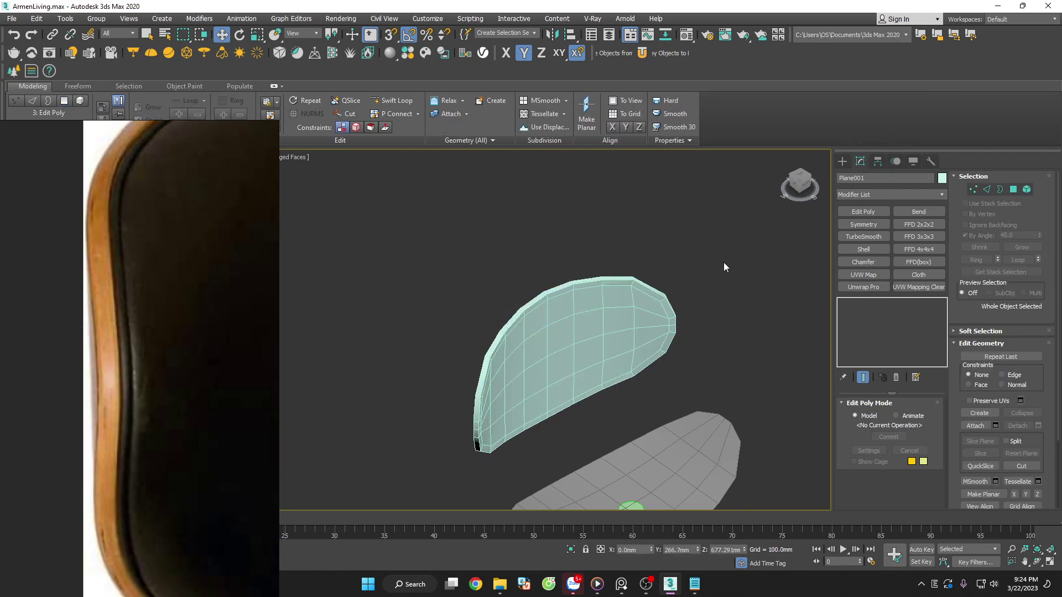
left_click_drag(536, 342, 652, 401)
key("ctrl+z")
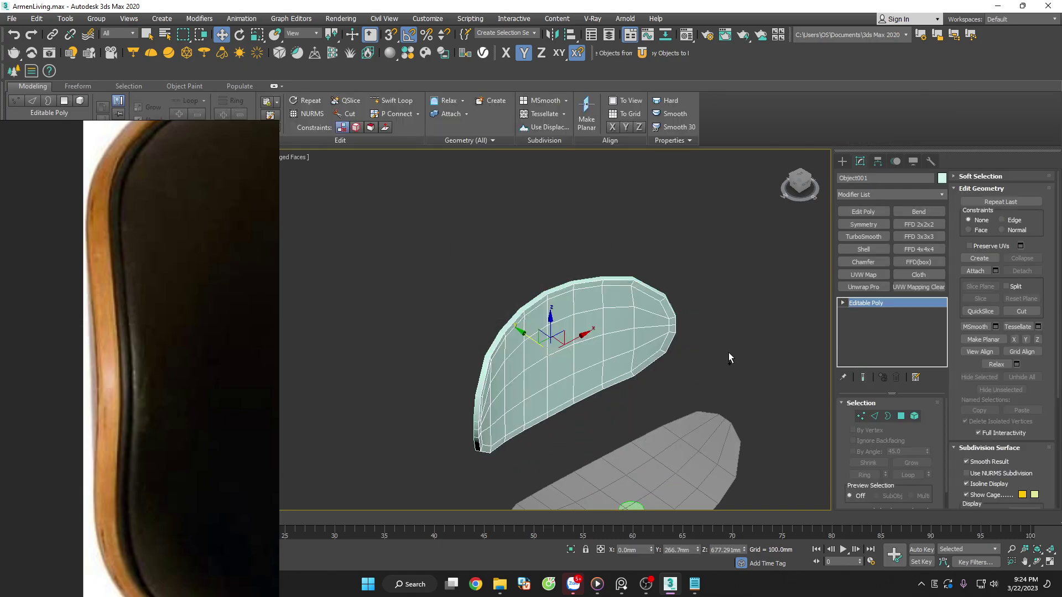
key("ctrl+z")
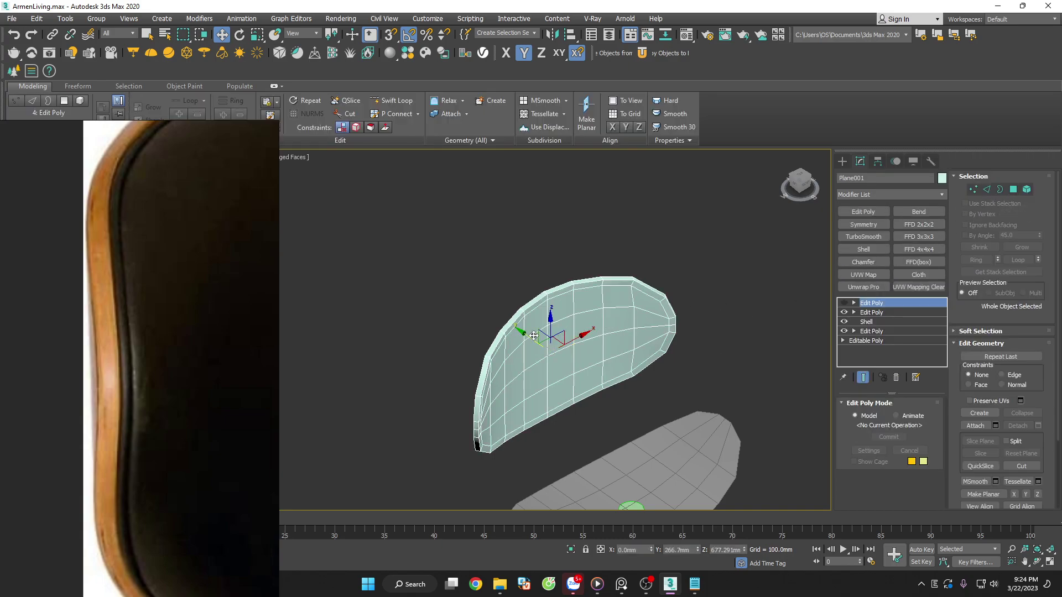
Undo the stray backrest move and select the second Edit Poly, accepting the topology warning
left_click_drag(550, 322, 577, 342)
key("ctrl+z")
left_click(1013, 189)
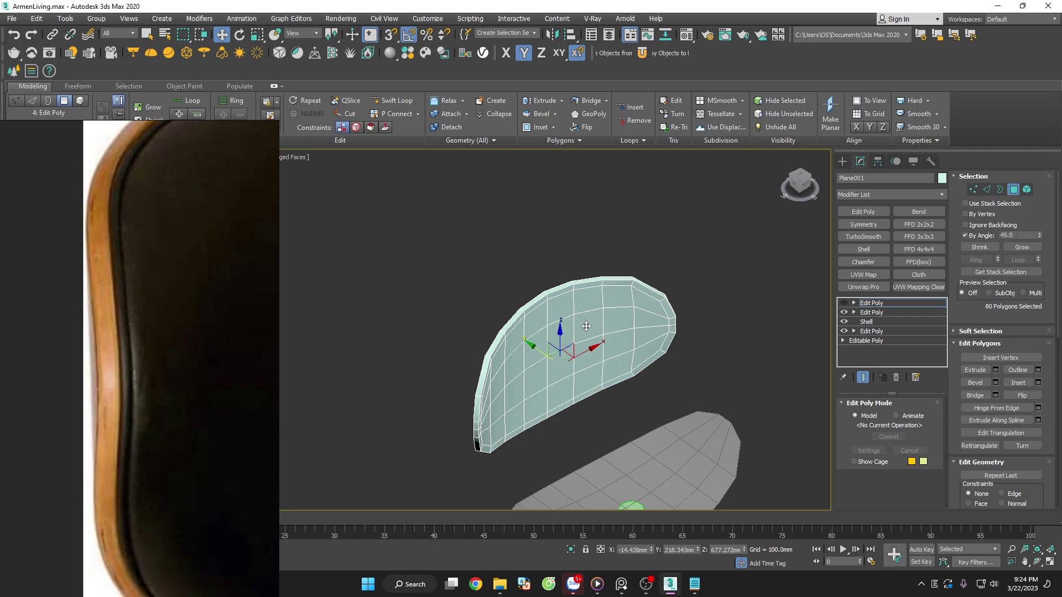
left_click(871, 312)
left_click(618, 321)
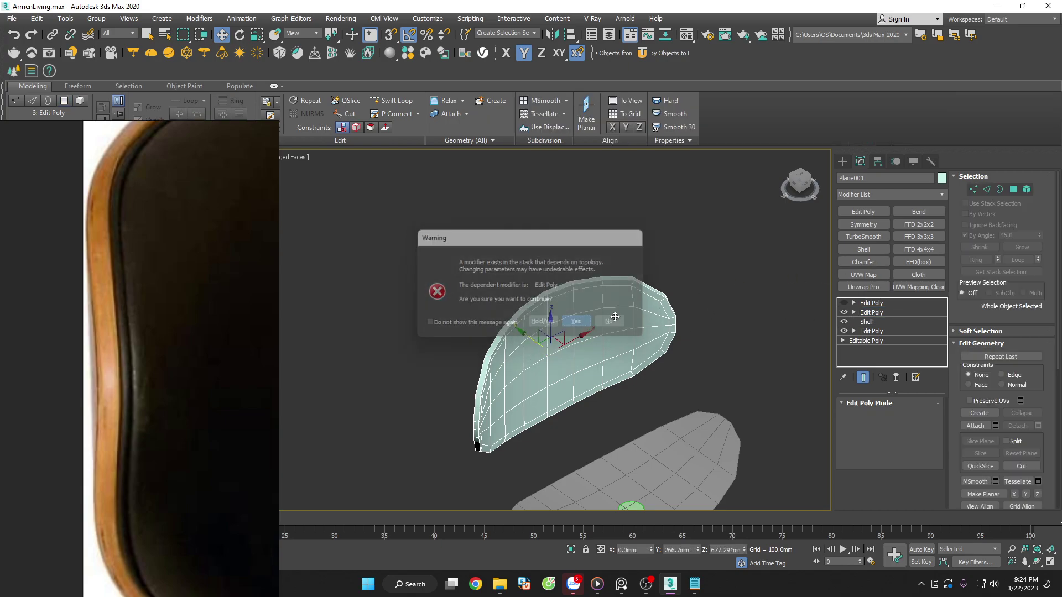
left_click(1013, 189)
key("4")
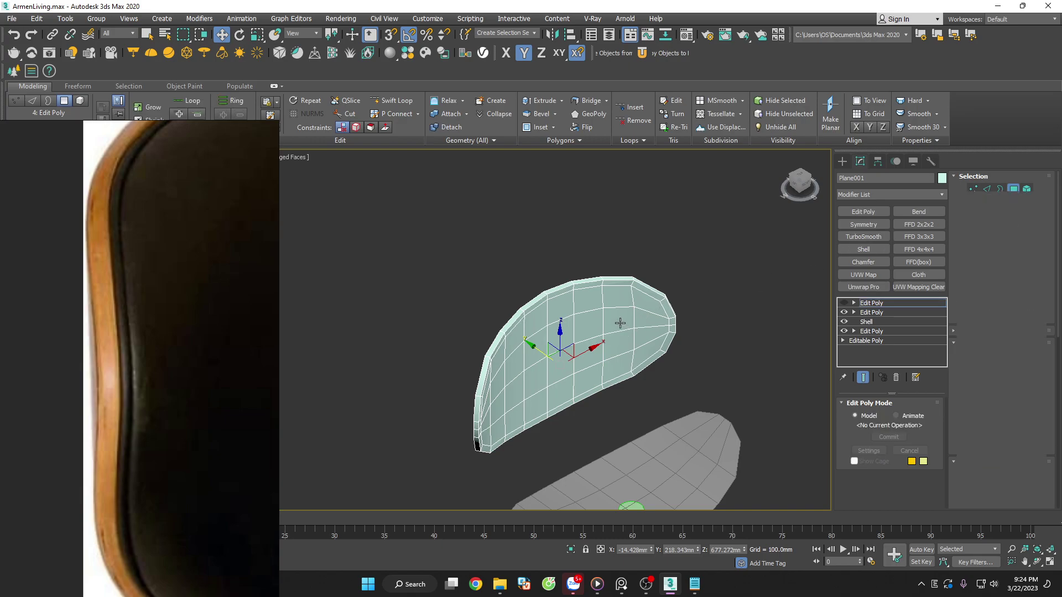
At polygon level in the earlier Edit Poly, detach the front faces as Object001
left_click(1013, 190)
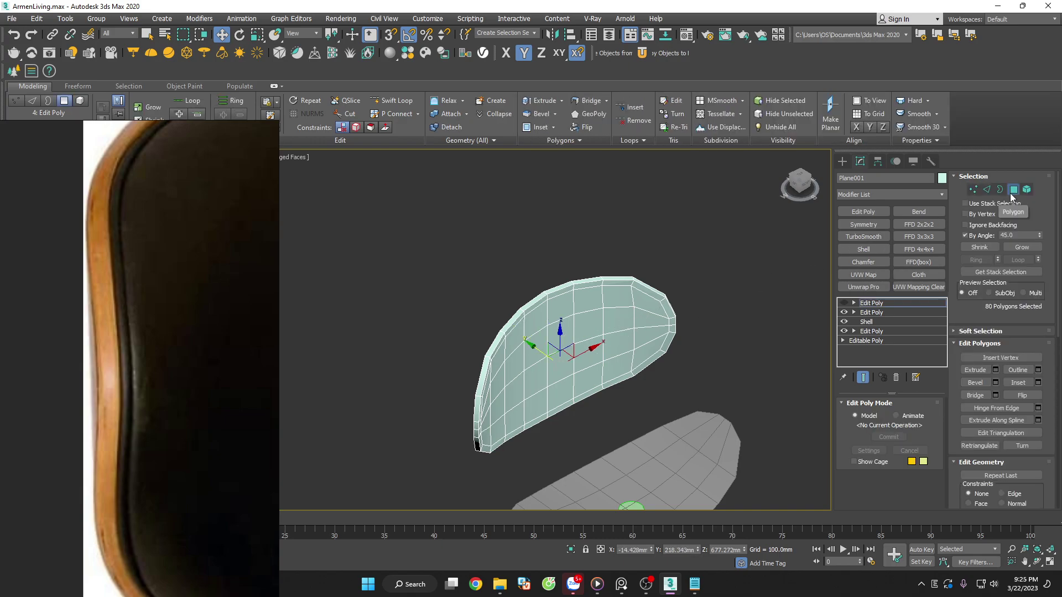
left_click(855, 312)
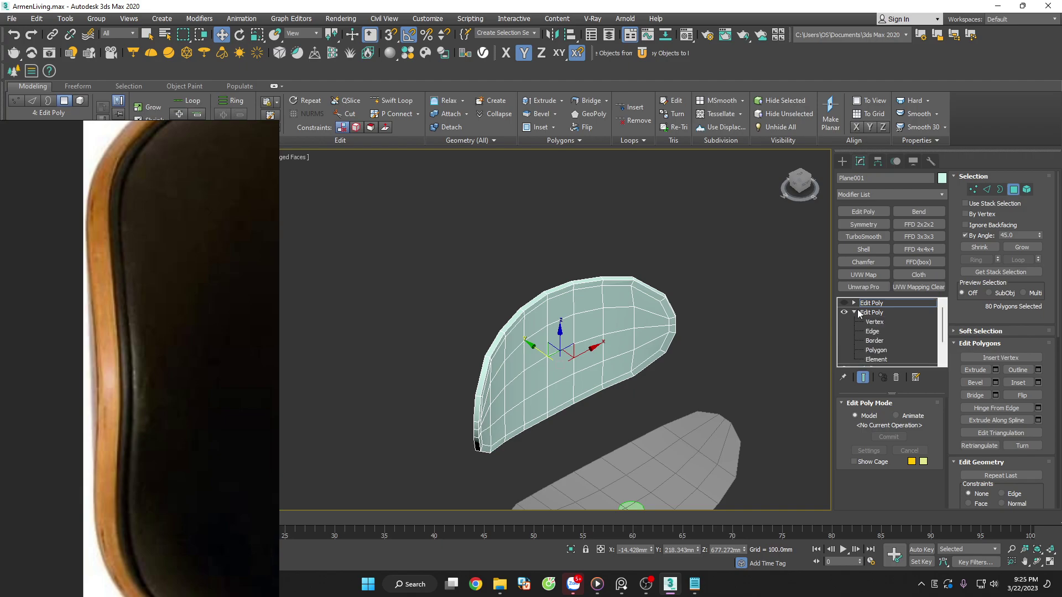
left_click(855, 313)
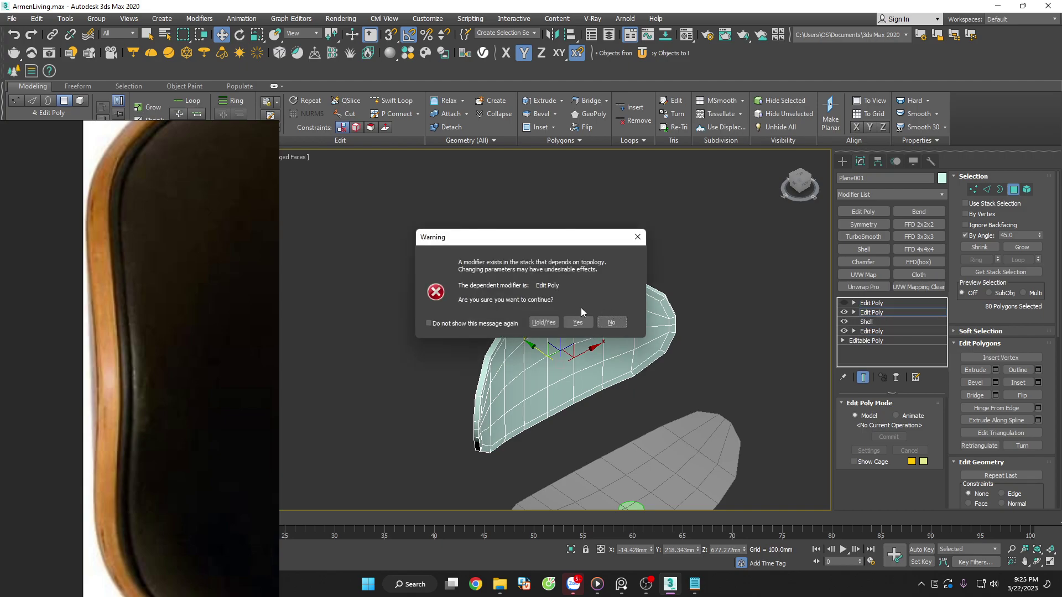
left_click(580, 315)
left_click(1013, 189)
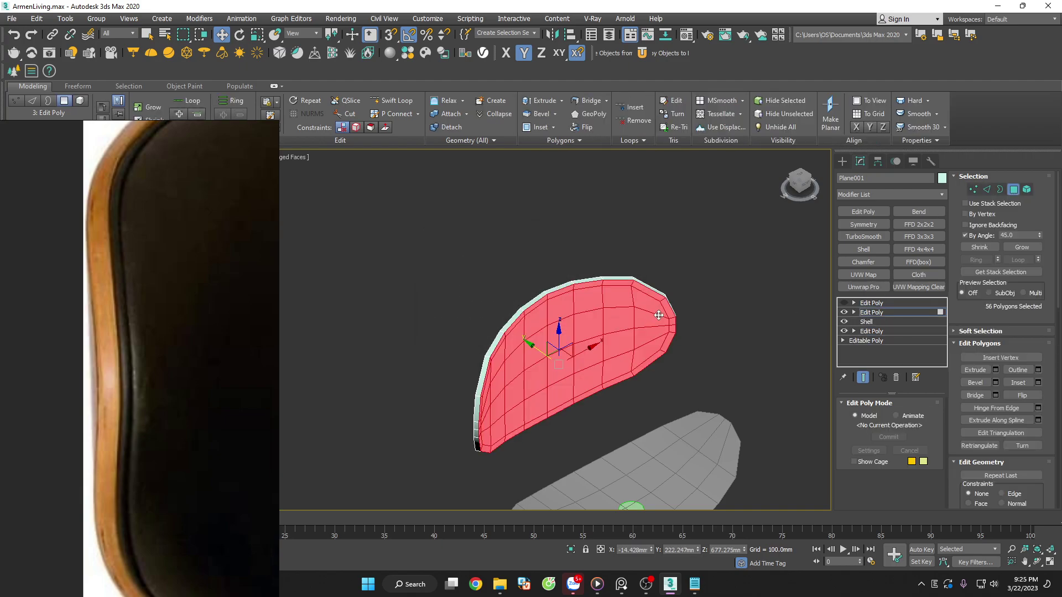
left_click(446, 128)
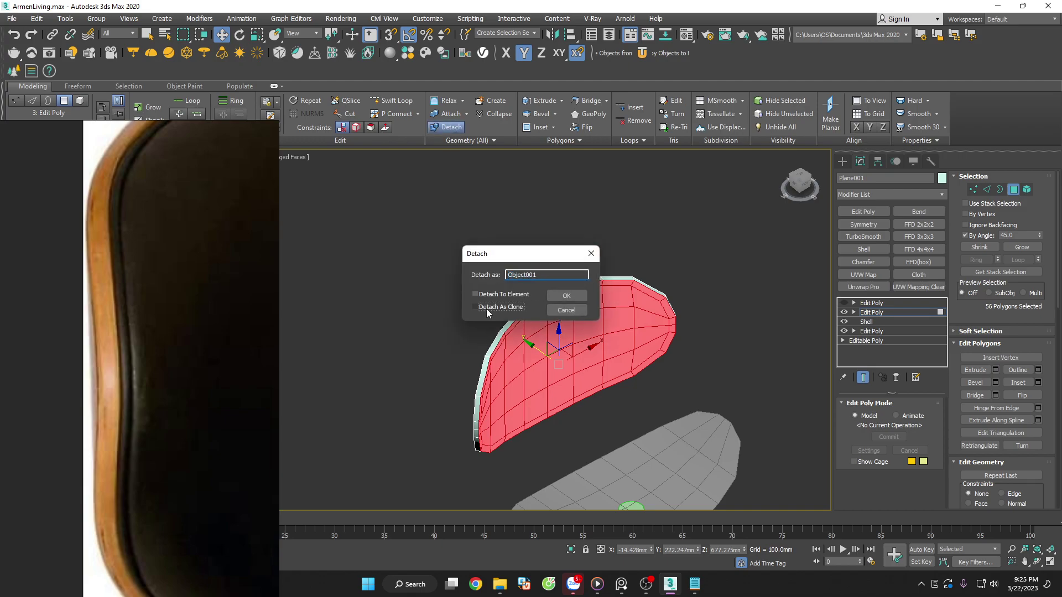
left_click(564, 294)
left_click(1013, 190)
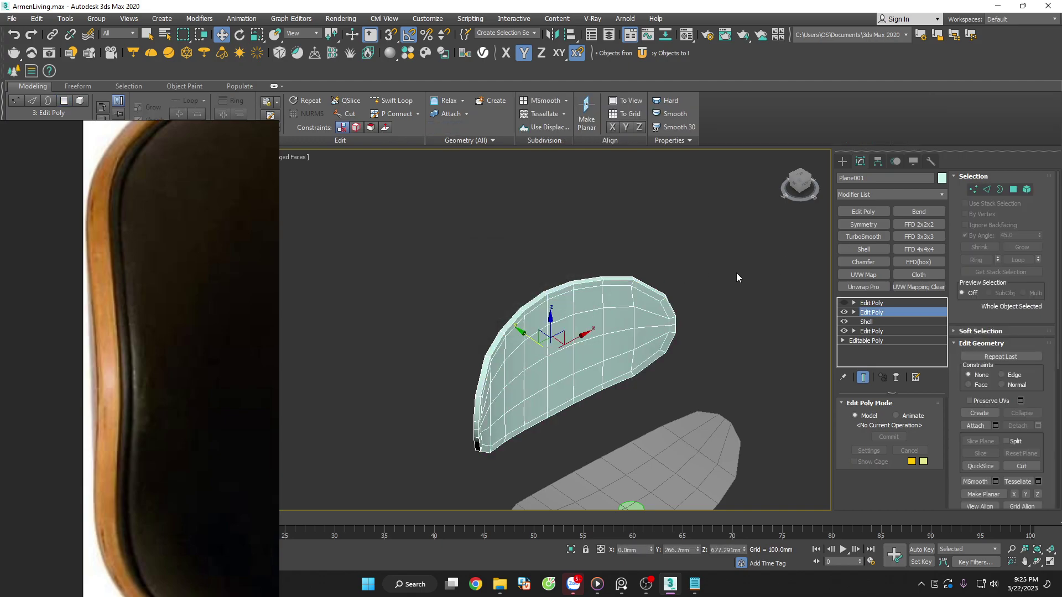
left_click(653, 290)
Add TurboSmooth to the backrest shell Plane001
scroll(653, 290, "up", 5)
left_click(653, 290)
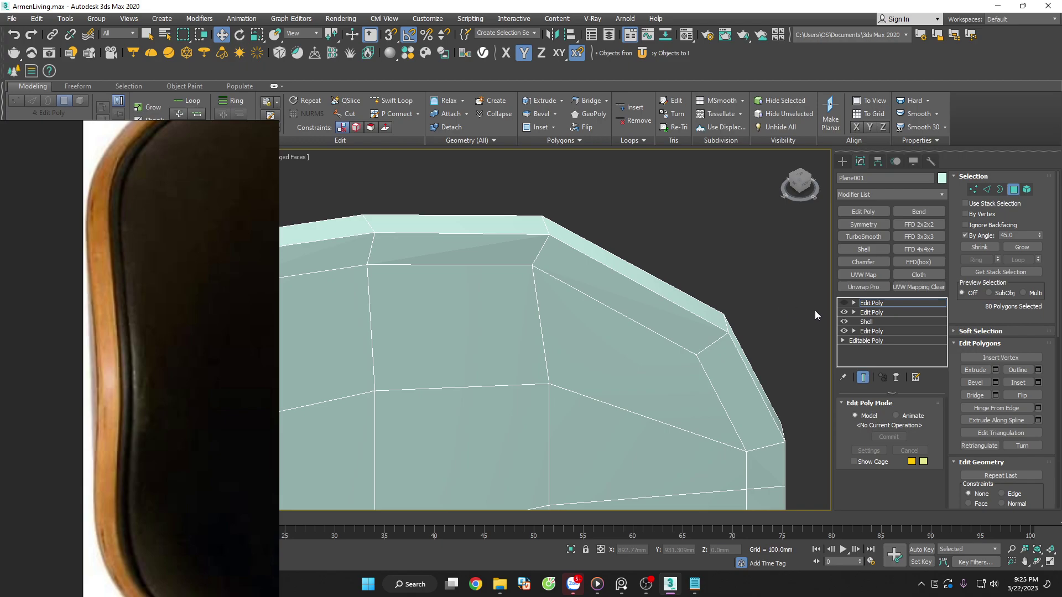
scroll(533, 230, "up", 3)
left_click(542, 233)
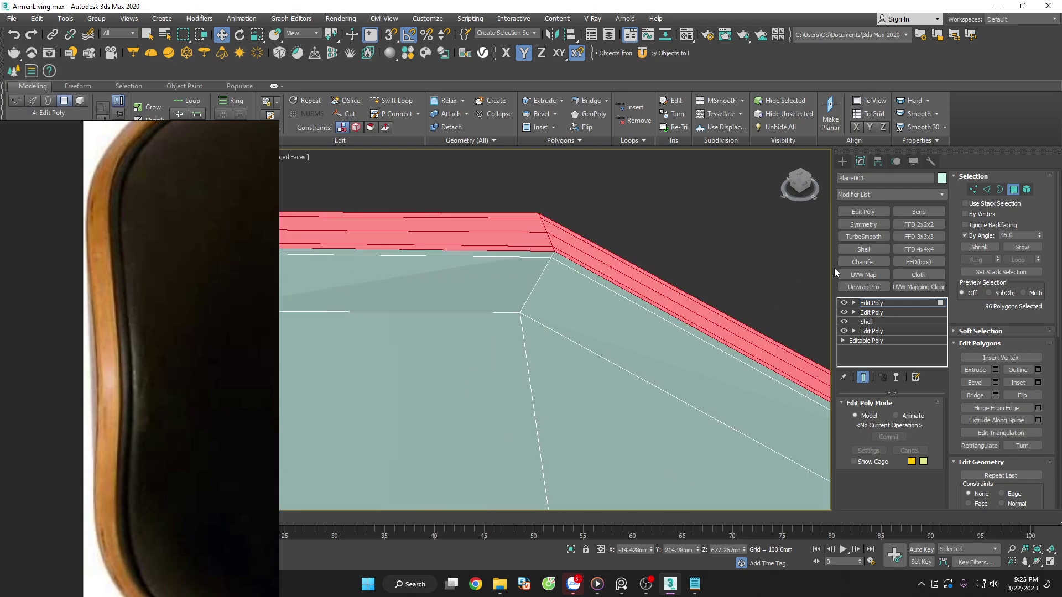
key("ctrl+z")
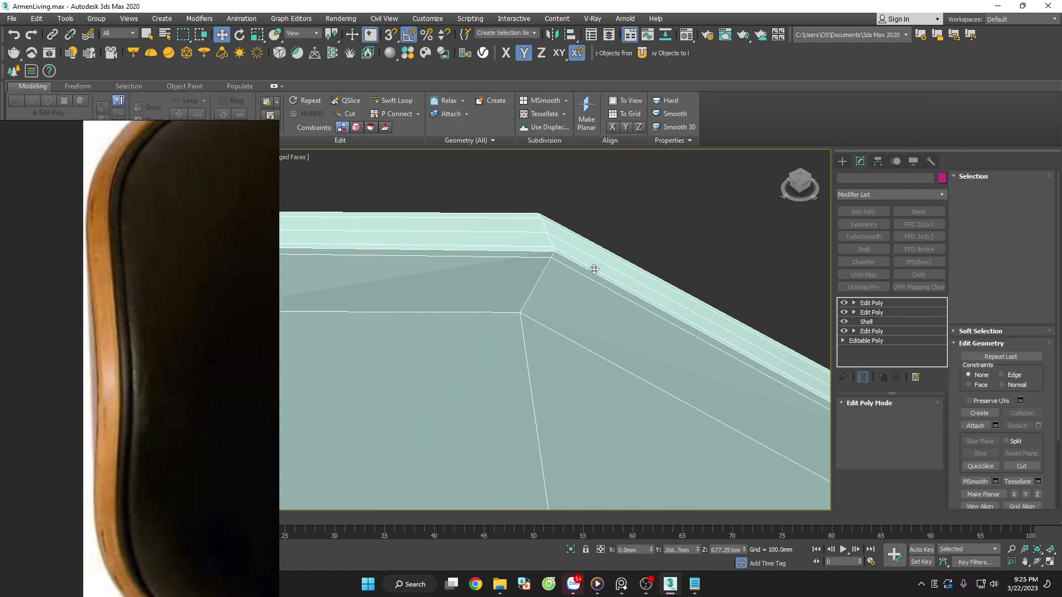
left_click(863, 236)
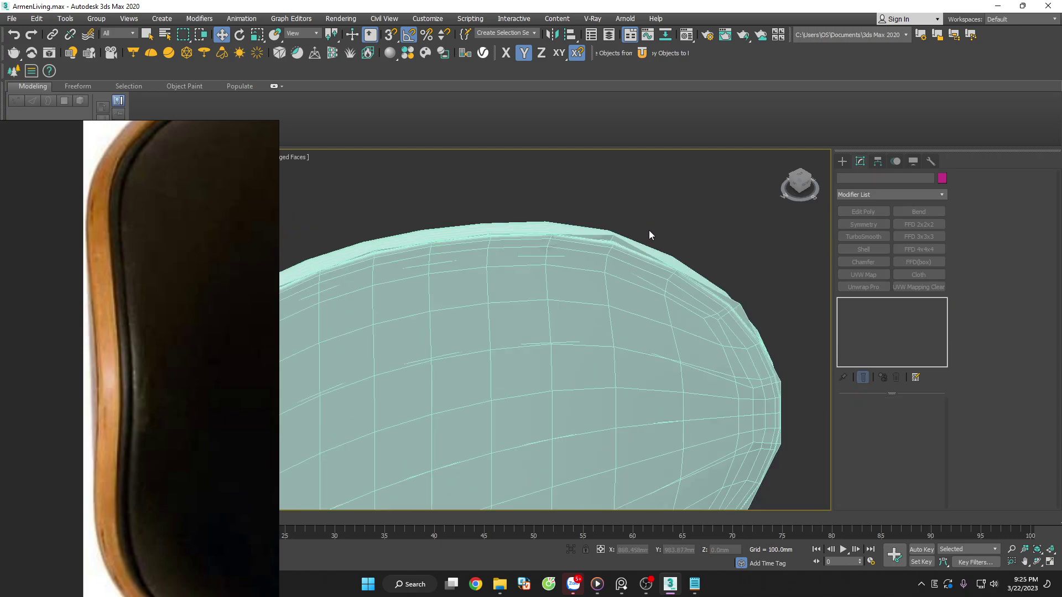
Add TurboSmooth to the detached cushion piece Object001
left_click(633, 239)
left_click(874, 241)
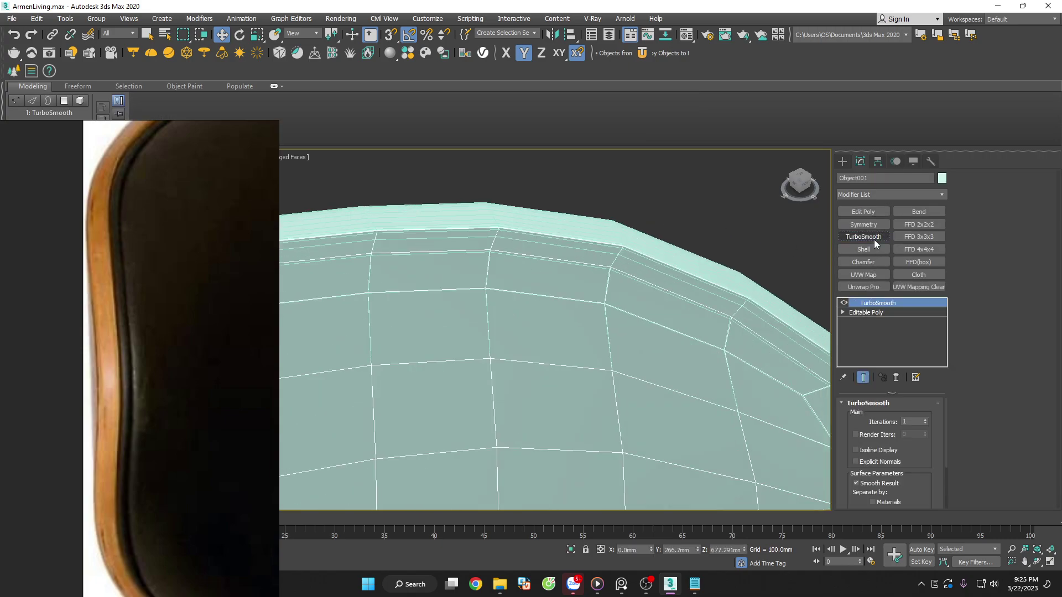
left_click(678, 224)
Hide wireframe edges with F4 and zoom to compare the smoothed models with the chair reference
scroll(683, 225, "down", 4)
key("F4")
scroll(692, 229, "down", 5)
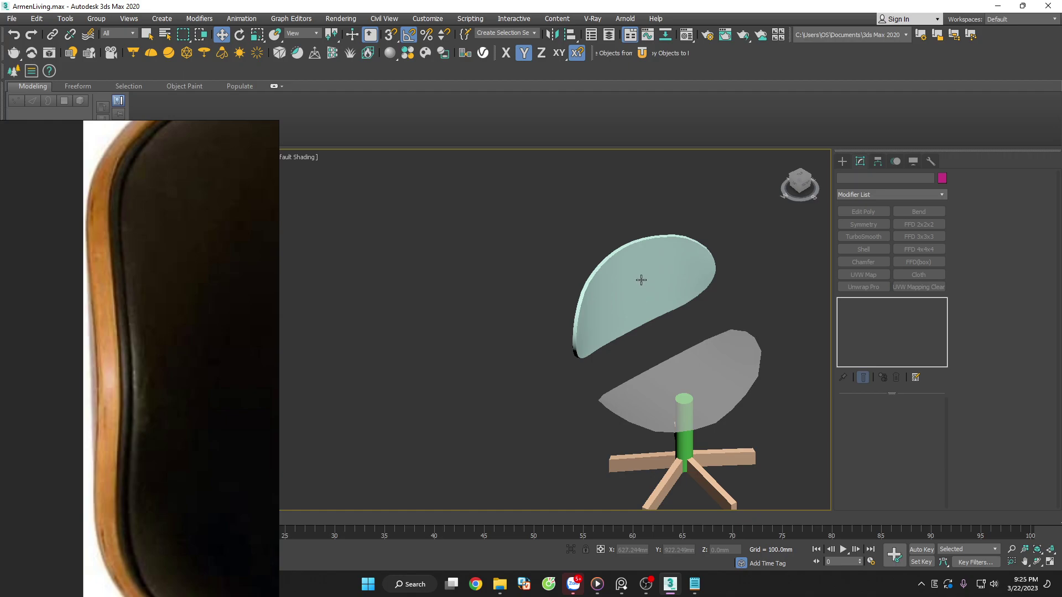
scroll(145, 286, "down", 3)
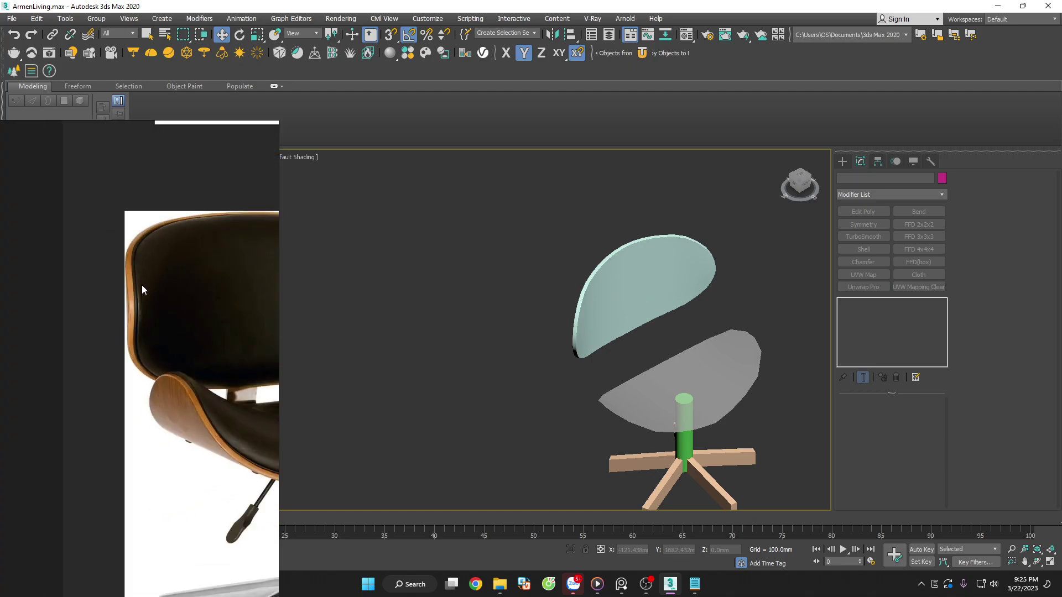
scroll(147, 246, "up", 3)
scroll(144, 244, "down", 2)
scroll(145, 250, "down", 2)
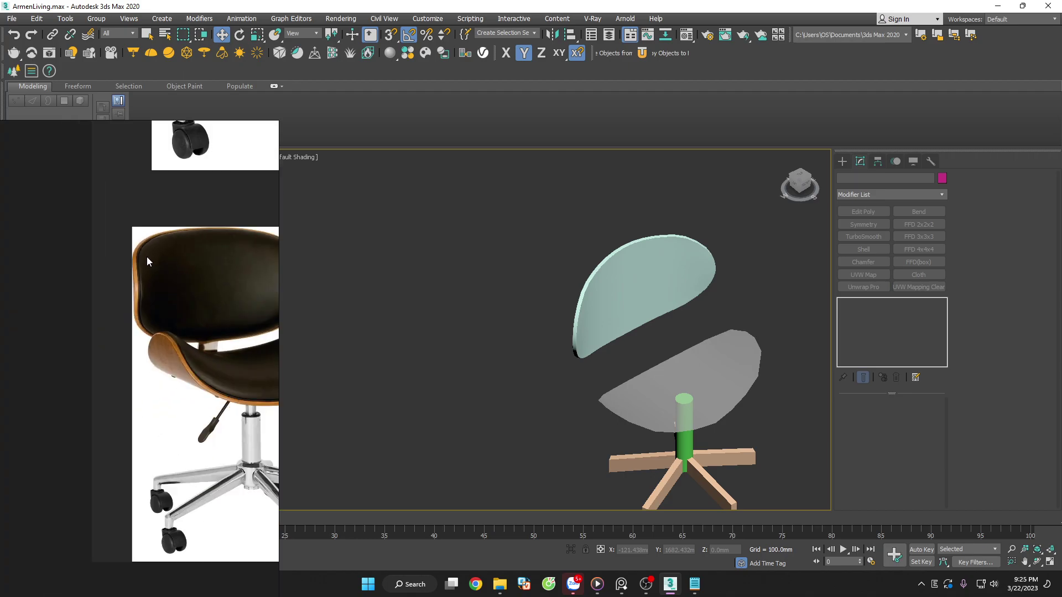
scroll(147, 260, "down", 1)
scroll(166, 271, "down", 1)
scroll(188, 279, "up", 2)
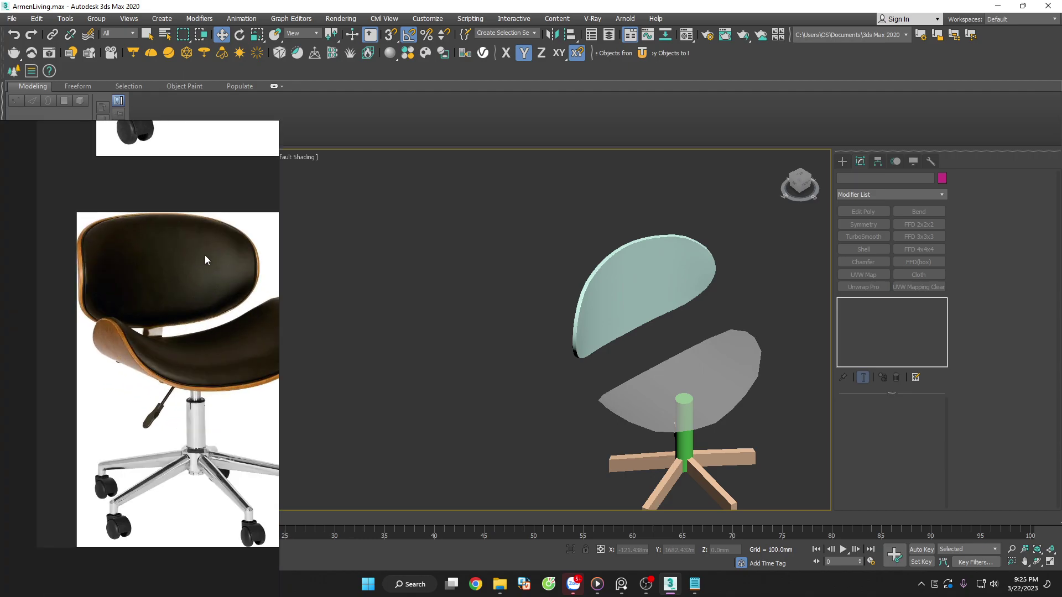
scroll(252, 248, "up", 3)
left_click(660, 252)
Remove the TurboSmooth modifier from the cushion piece Object001
key("z")
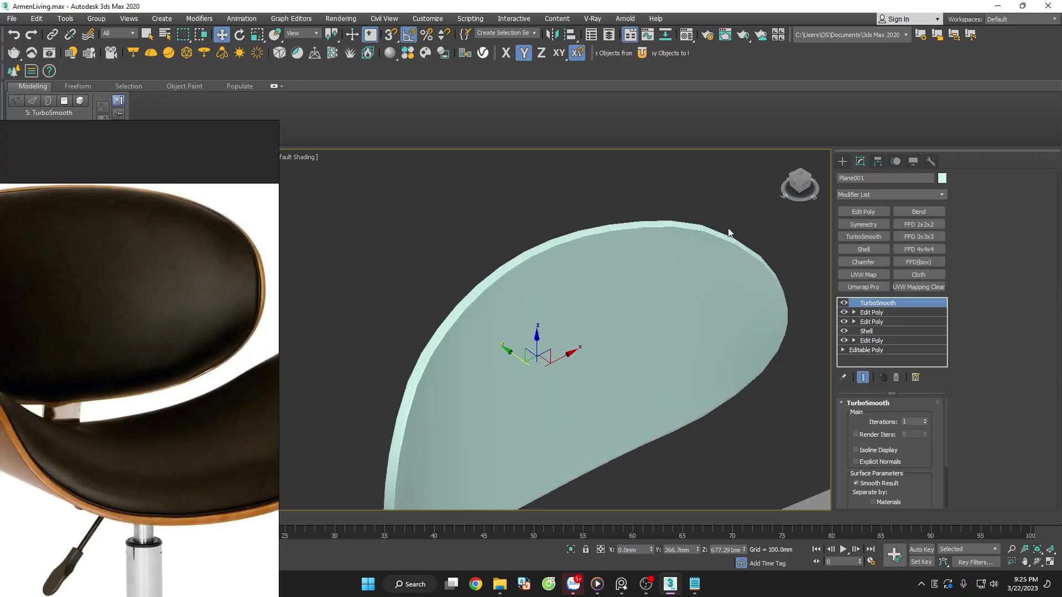
left_click(879, 350)
left_click(777, 237)
key("z")
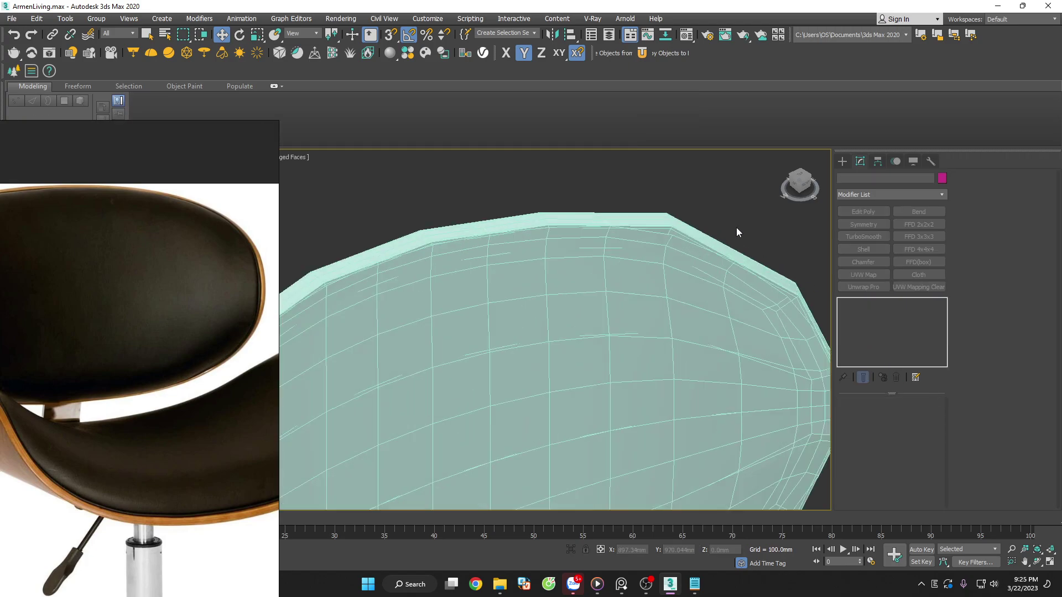
left_click(692, 229)
left_click(664, 243)
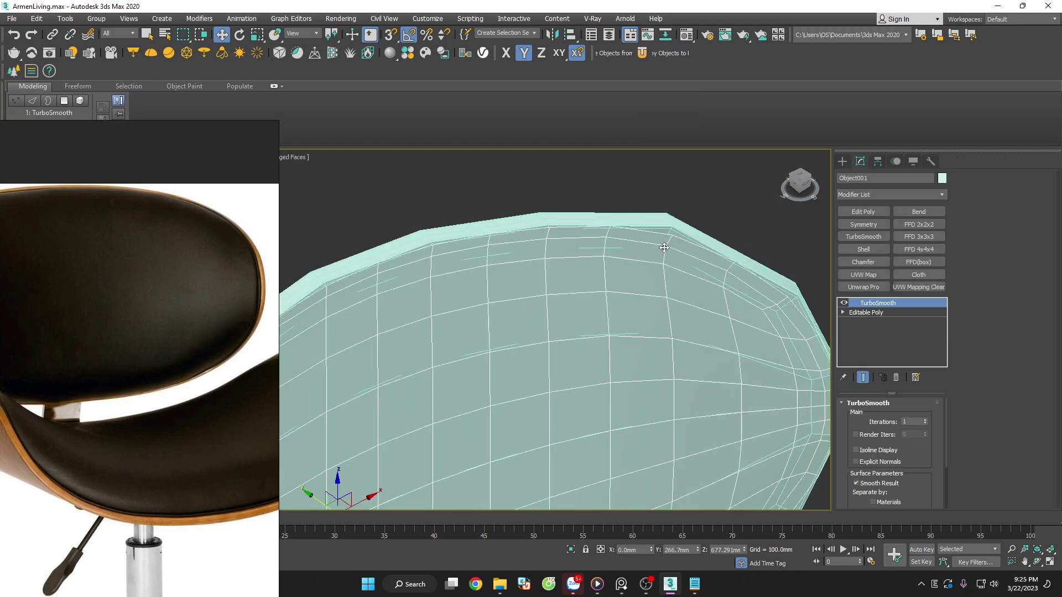
left_click(896, 378)
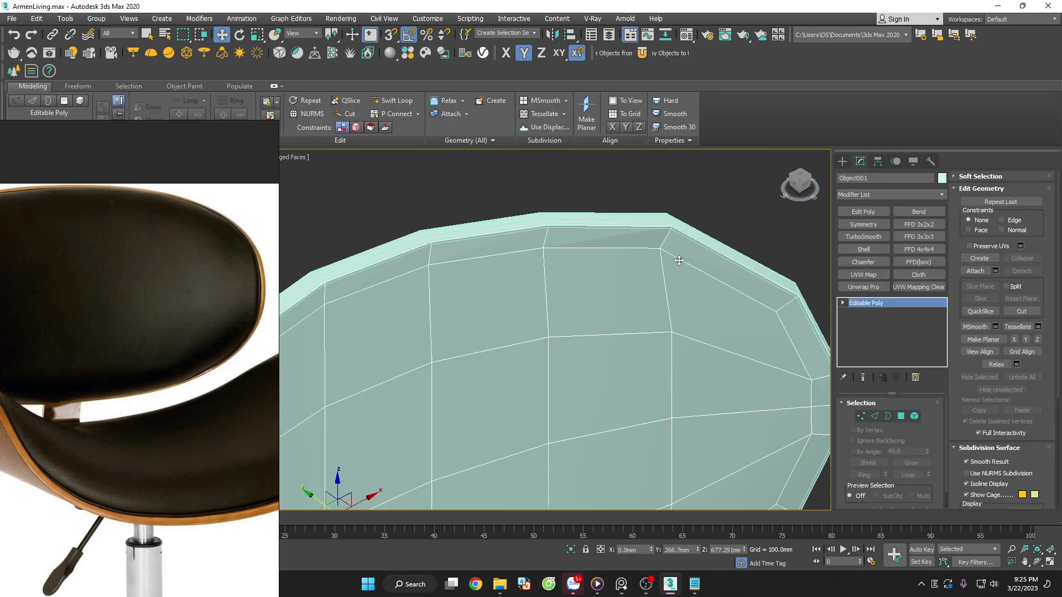
Zoom around the cushion and reselect Object001
scroll(257, 279, "up", 3)
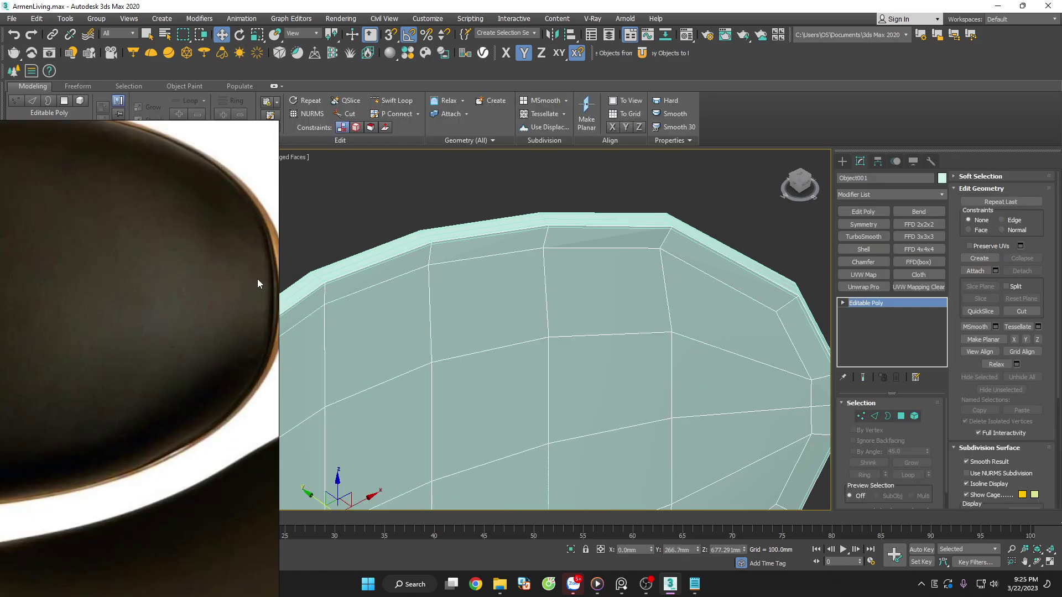
scroll(251, 276, "down", 3)
scroll(245, 275, "up", 3)
scroll(550, 339, "down", 3)
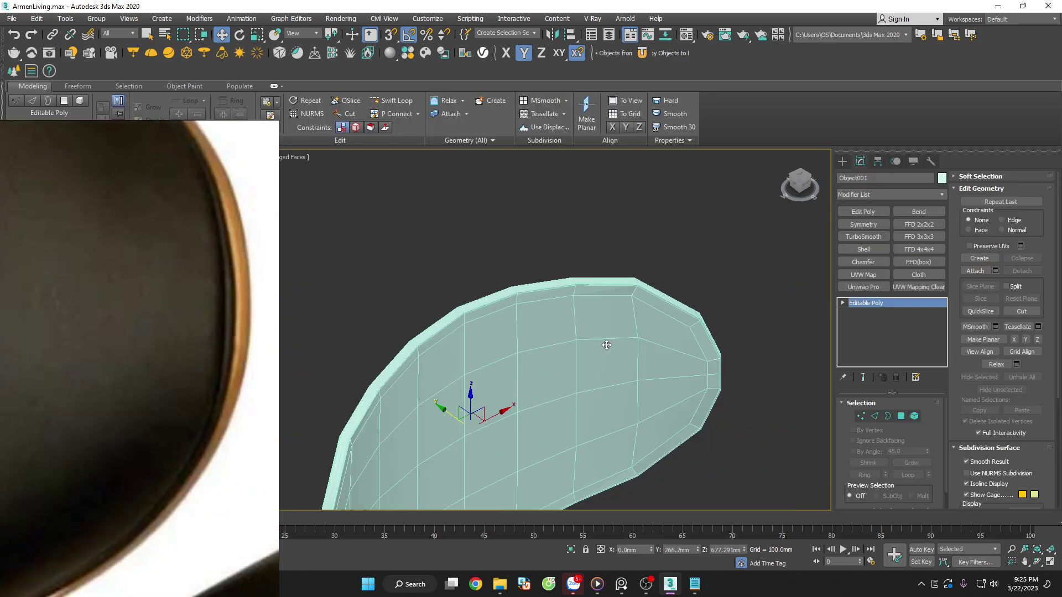
scroll(642, 326, "up", 2)
scroll(635, 290, "up", 2)
scroll(634, 289, "down", 3)
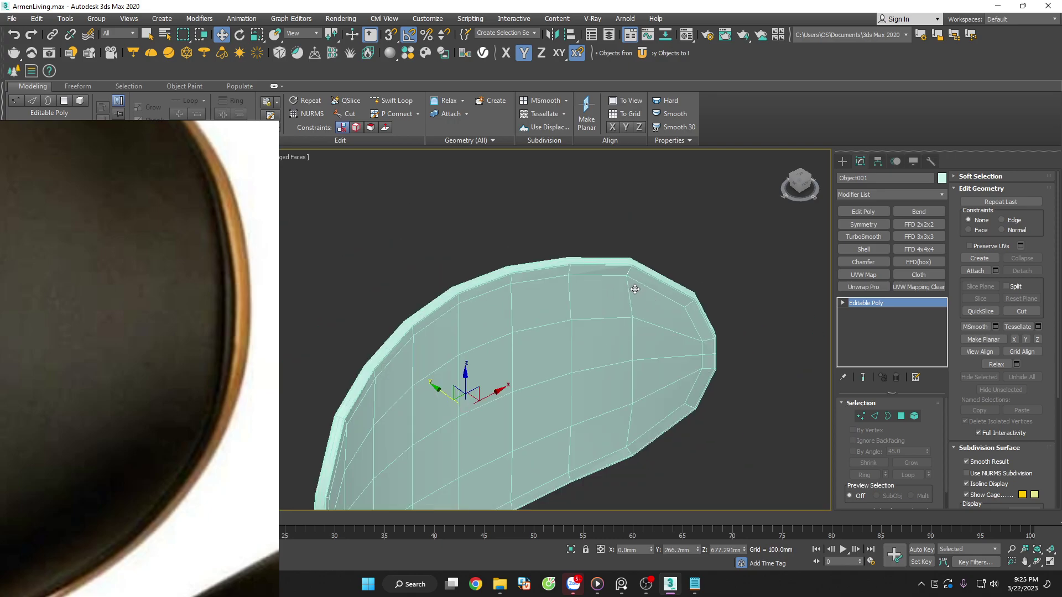
scroll(641, 304, "down", 2)
left_click(644, 307)
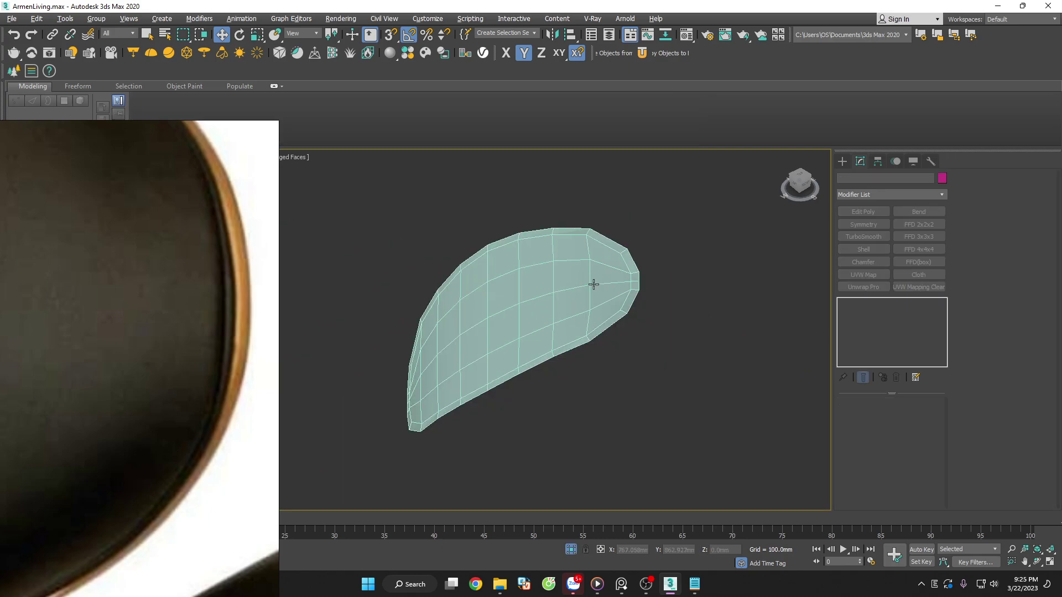
scroll(609, 285, "up", 2)
left_click(600, 283)
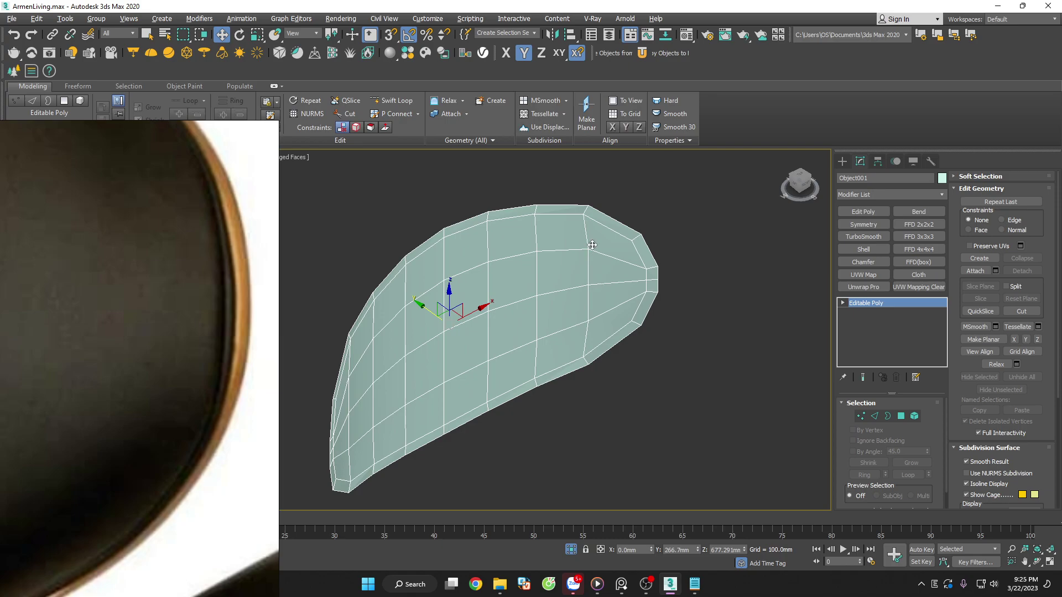
scroll(599, 282, "up", 3)
Stack a new Edit Poly on Object001 and select the cushion's top edges
key("2")
right_click(576, 160)
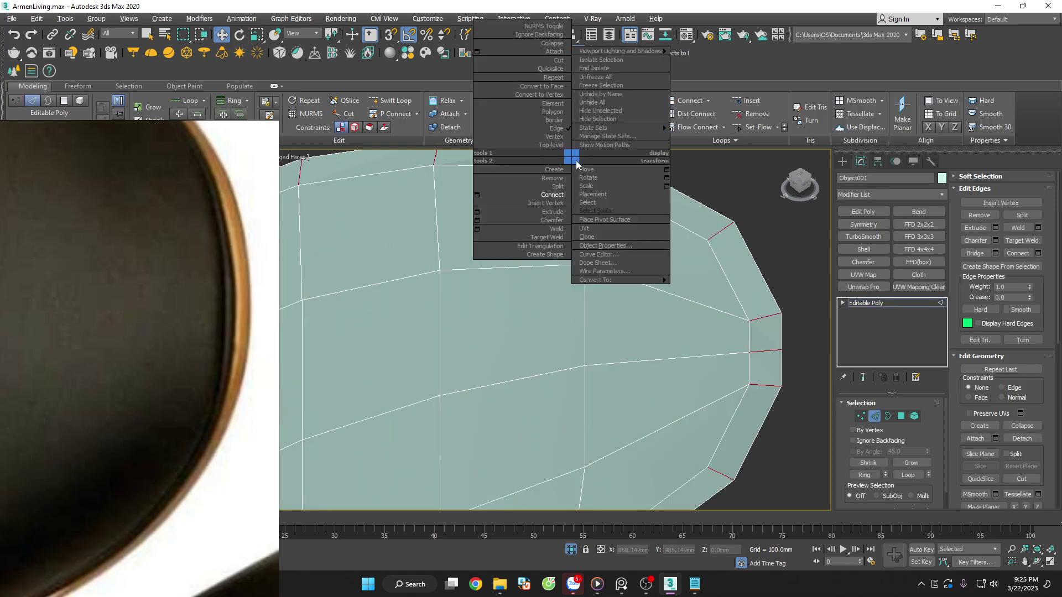
left_click(552, 195)
scroll(769, 243, "down", 3)
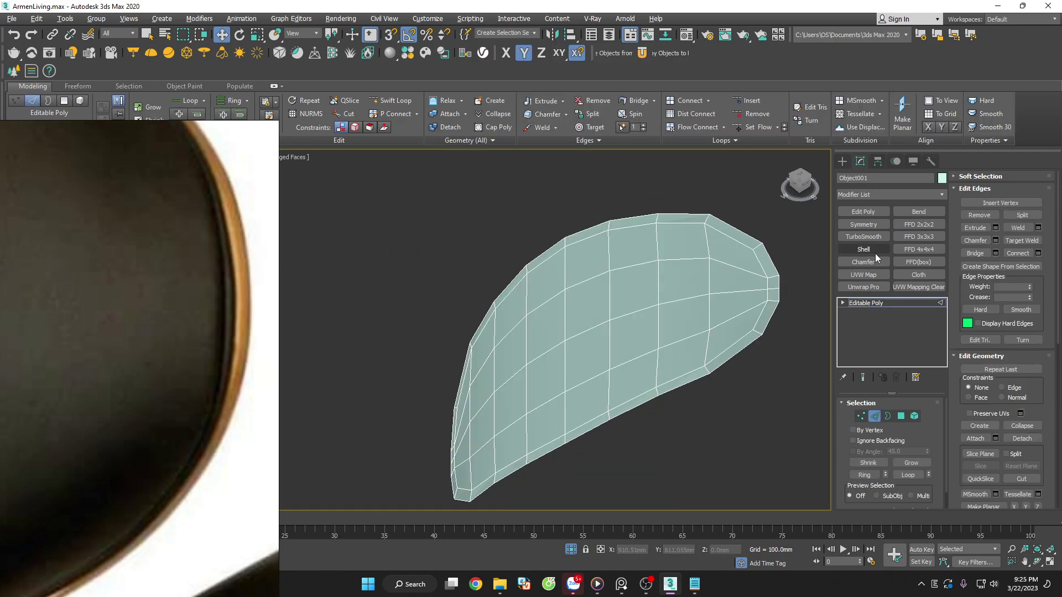
left_click(864, 212)
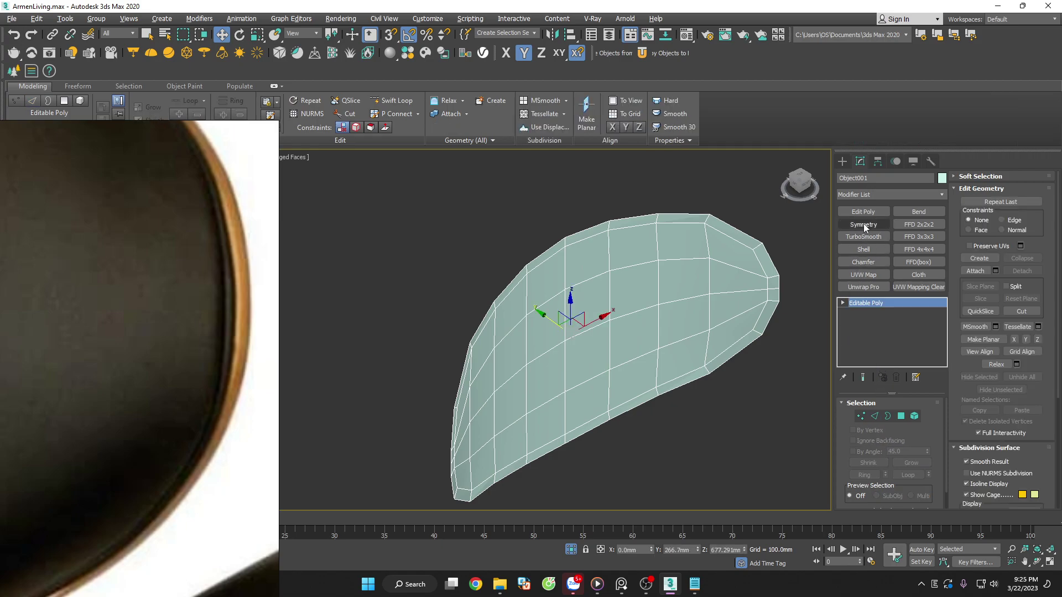
left_click(809, 237)
scroll(715, 248, "up", 5)
left_click(679, 231)
right_click(681, 232)
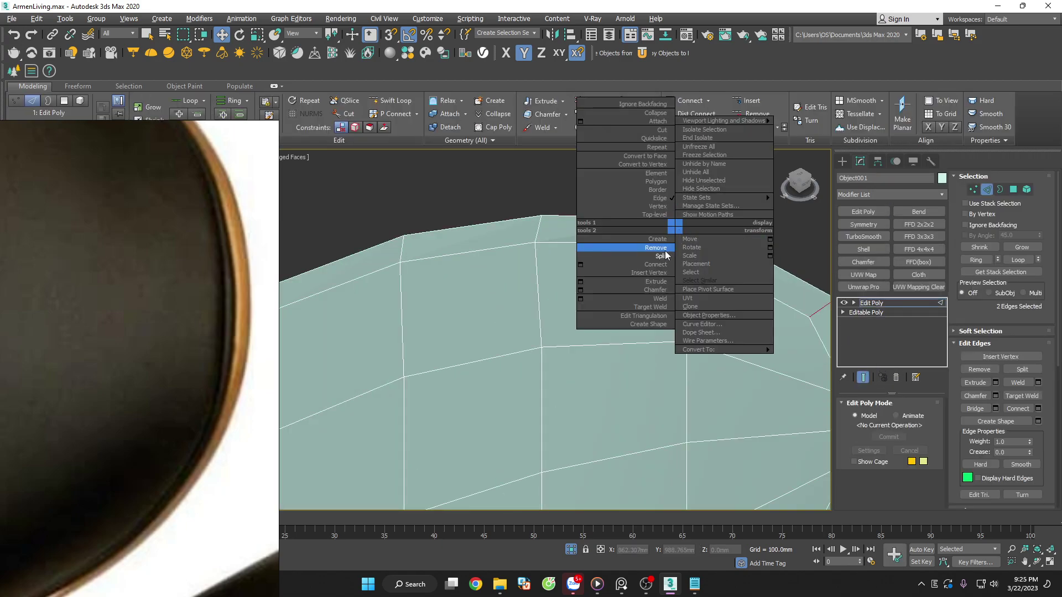
left_click(540, 221, "ctrl")
Split the cushion mesh along the selected edges
scroll(592, 189, "down", 4)
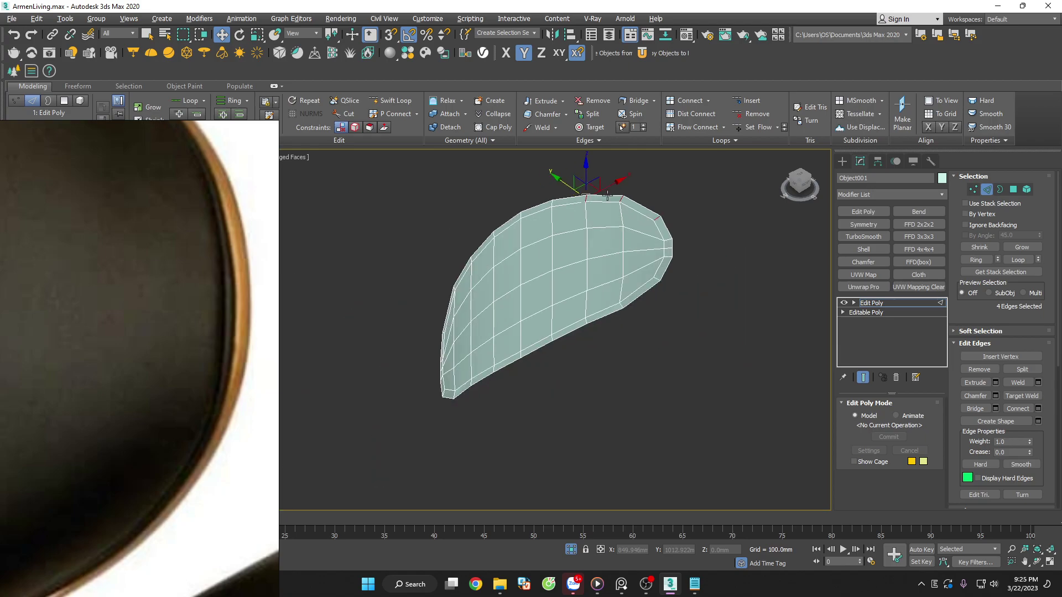
scroll(516, 217, "up", 5)
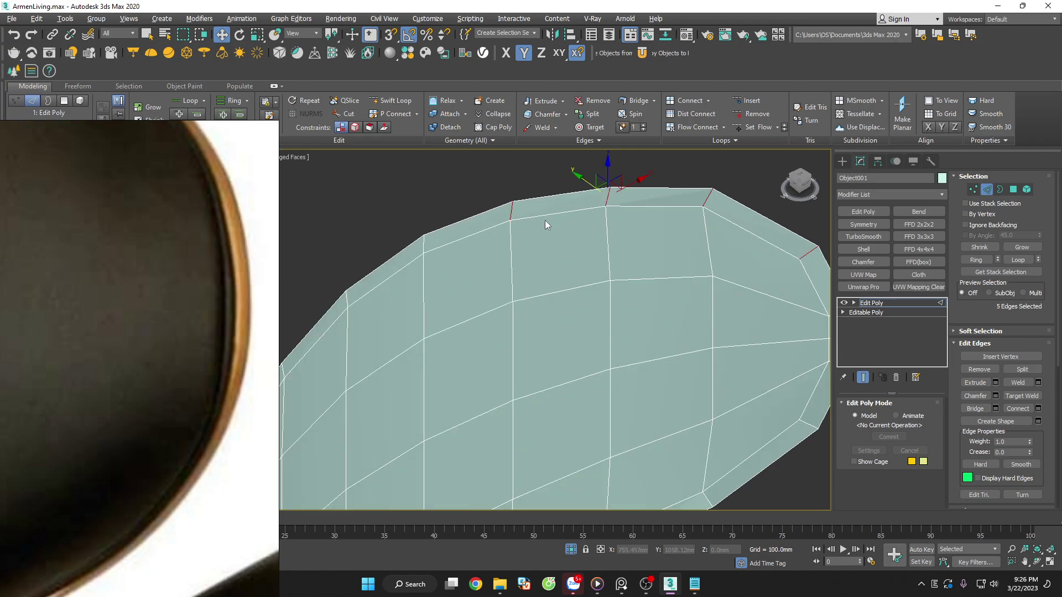
scroll(632, 184, "up", 3)
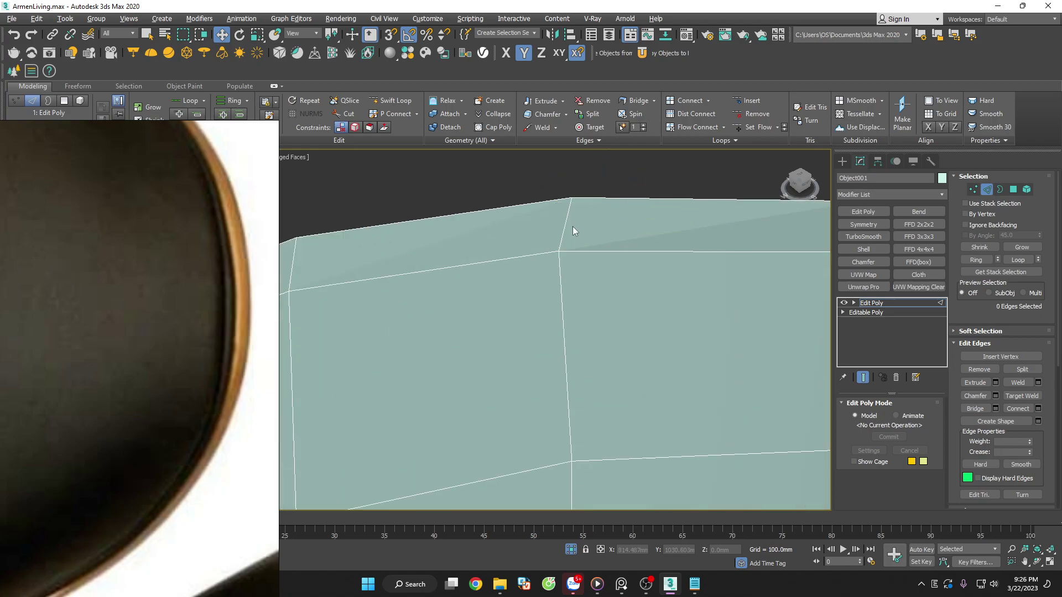
scroll(572, 227, "down", 5)
left_click(974, 190)
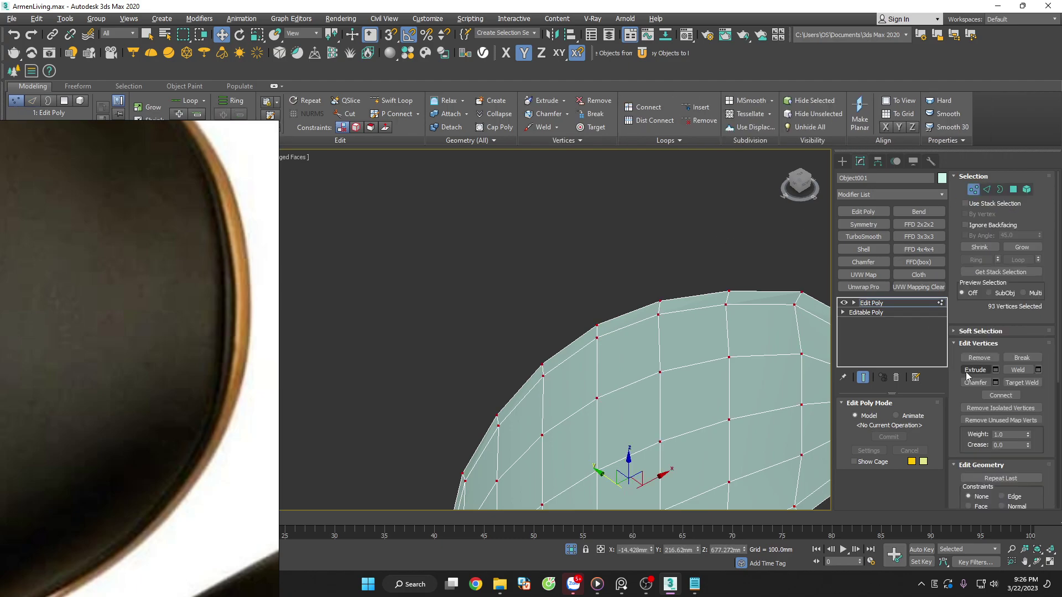
scroll(680, 246, "up", 3)
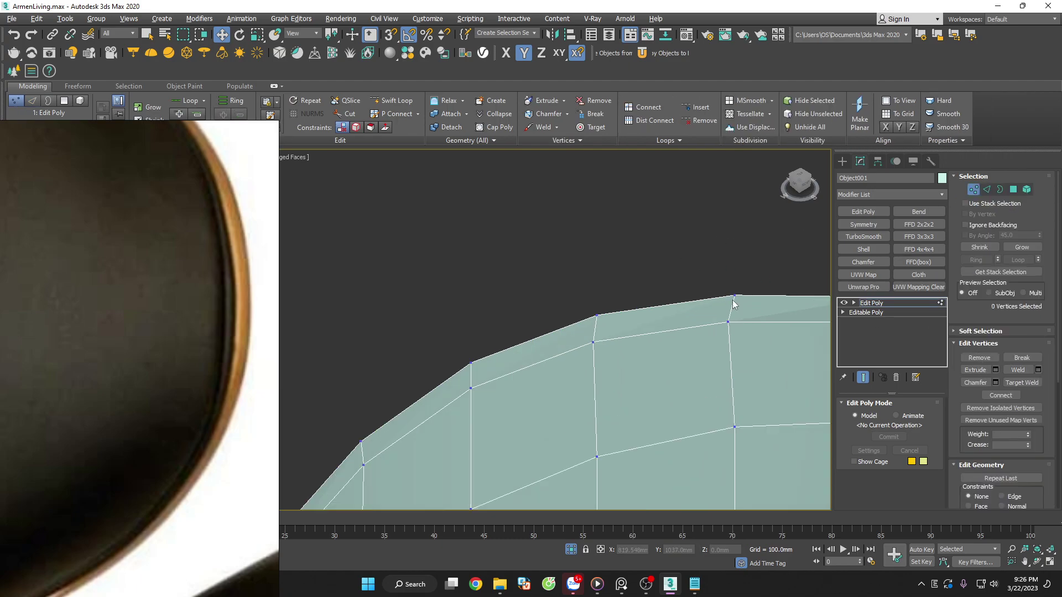
key("2")
right_click(723, 309)
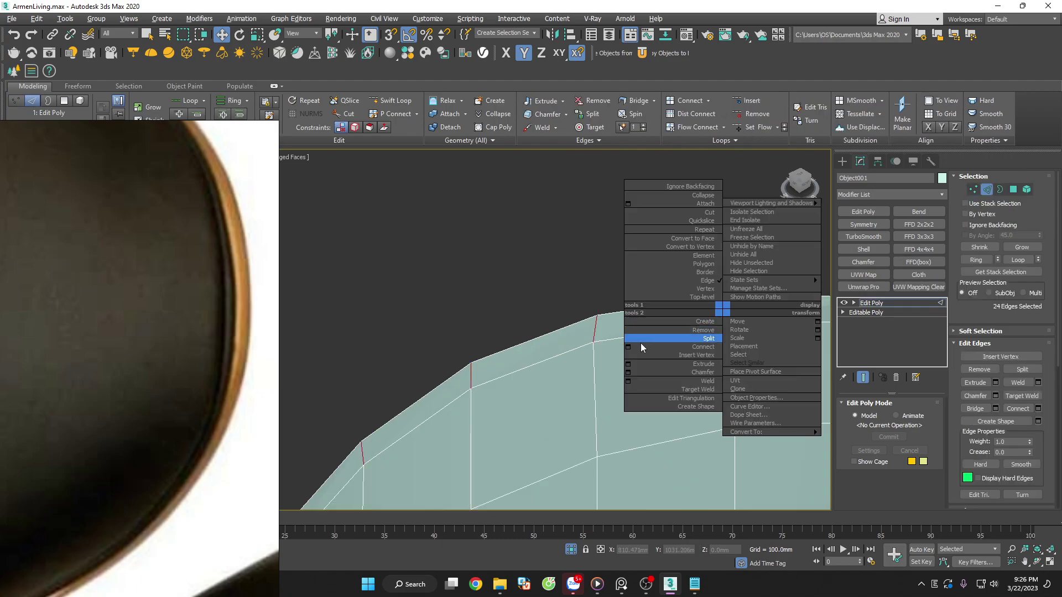
left_click(669, 338)
Zoom to check the split and exit edge sub-object level
scroll(582, 233, "down", 2)
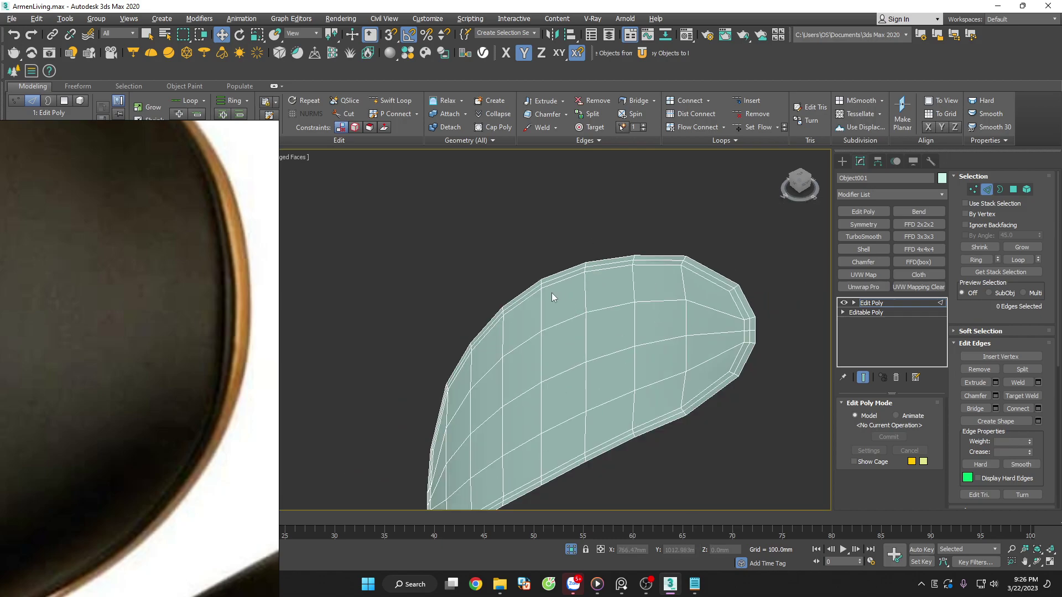
scroll(208, 247, "down", 3)
scroll(223, 252, "up", 3)
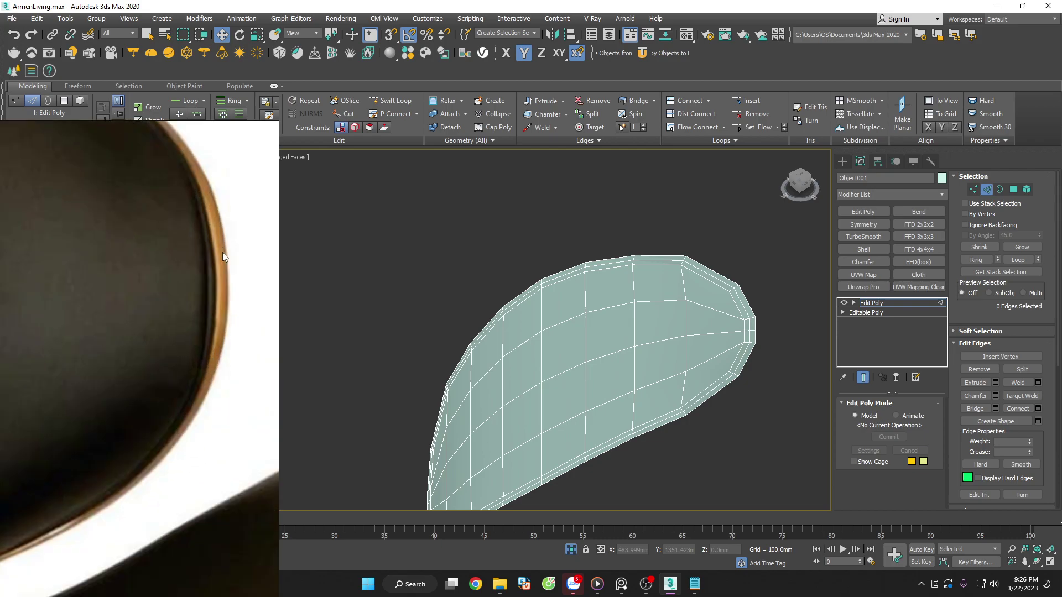
scroll(609, 278, "up", 2)
scroll(608, 278, "up", 2)
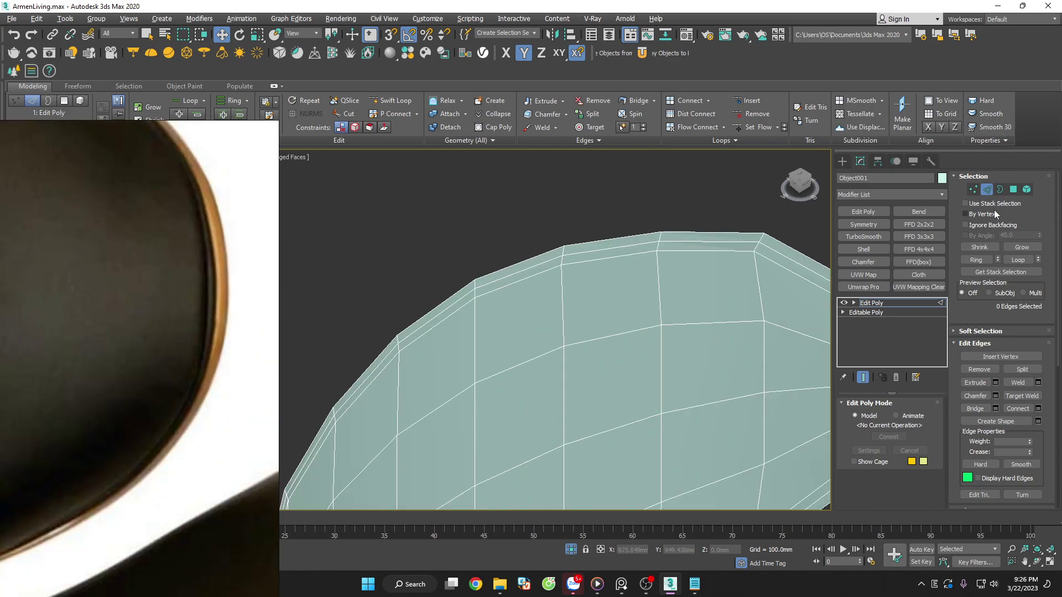
left_click(986, 190)
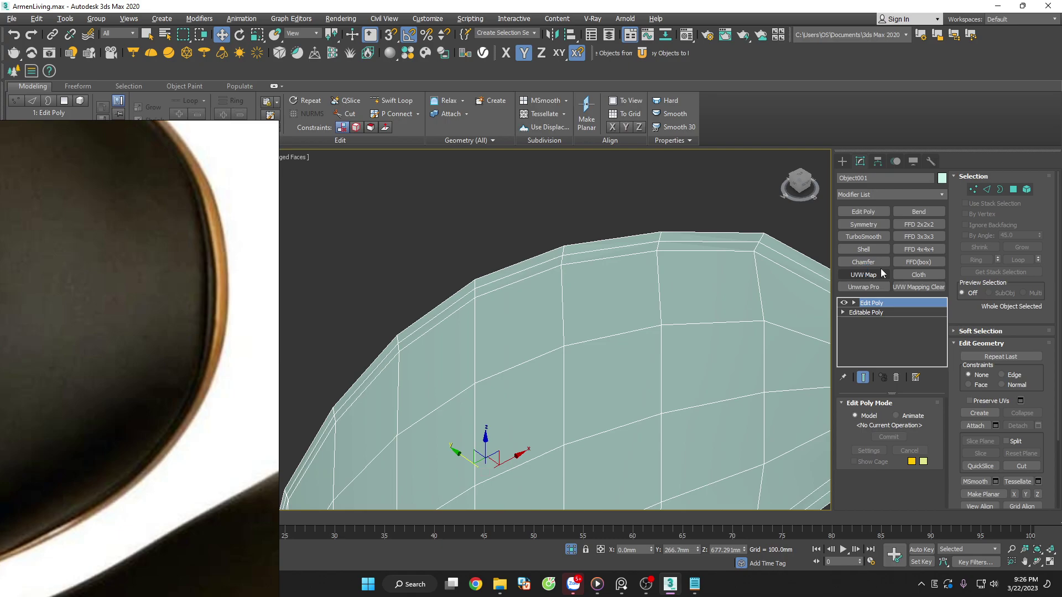
Add a Shell to the cushion with 0 inner and 3.0mm outer amount
left_click(871, 249)
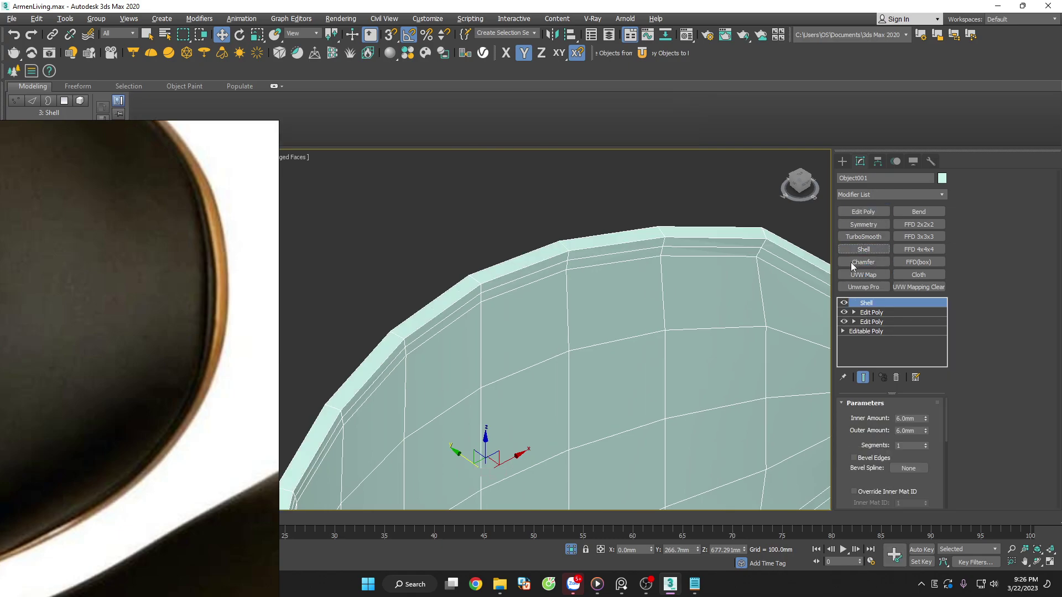
right_click(926, 418)
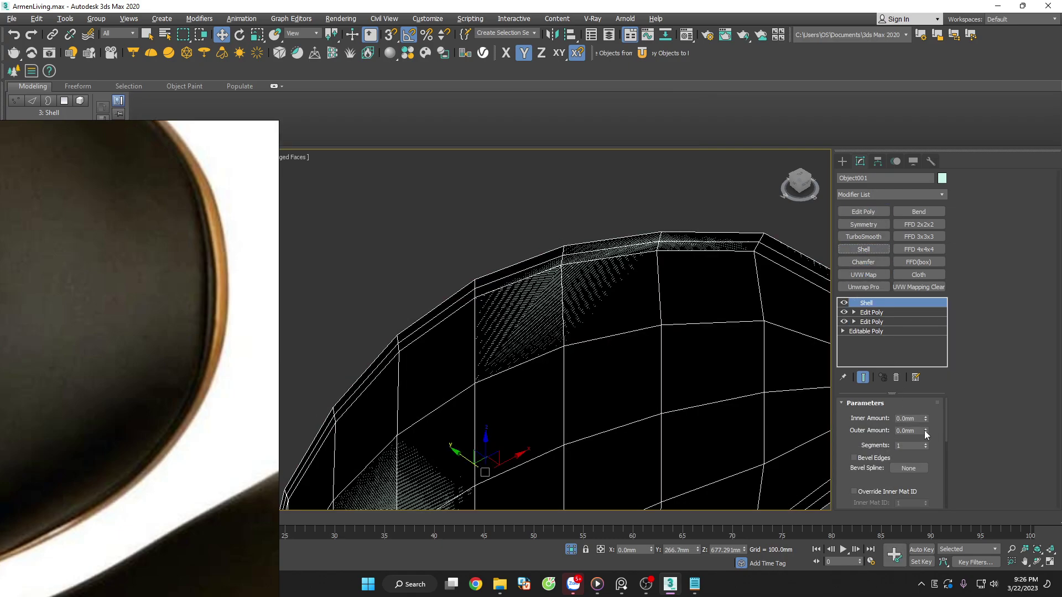
left_click_drag(926, 418, 927, 405)
right_click(927, 419)
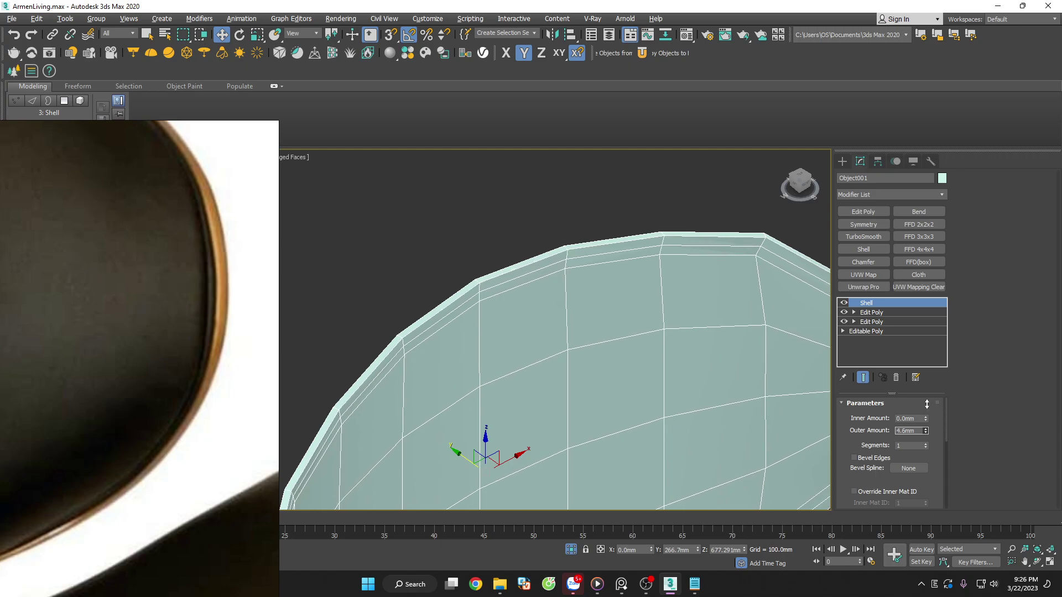
scroll(622, 264, "down", 3)
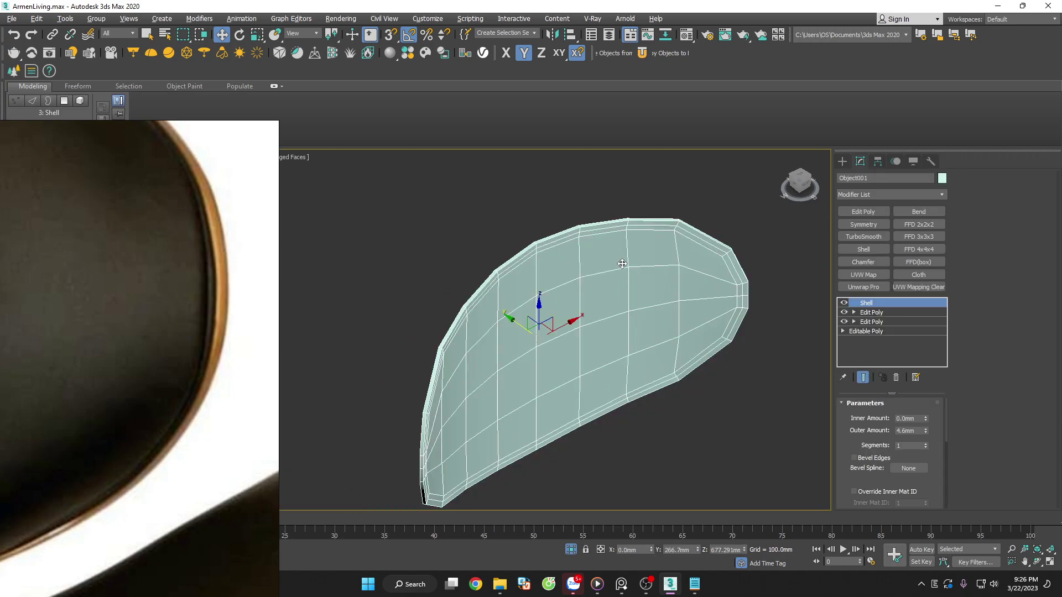
type("3")
key("Return")
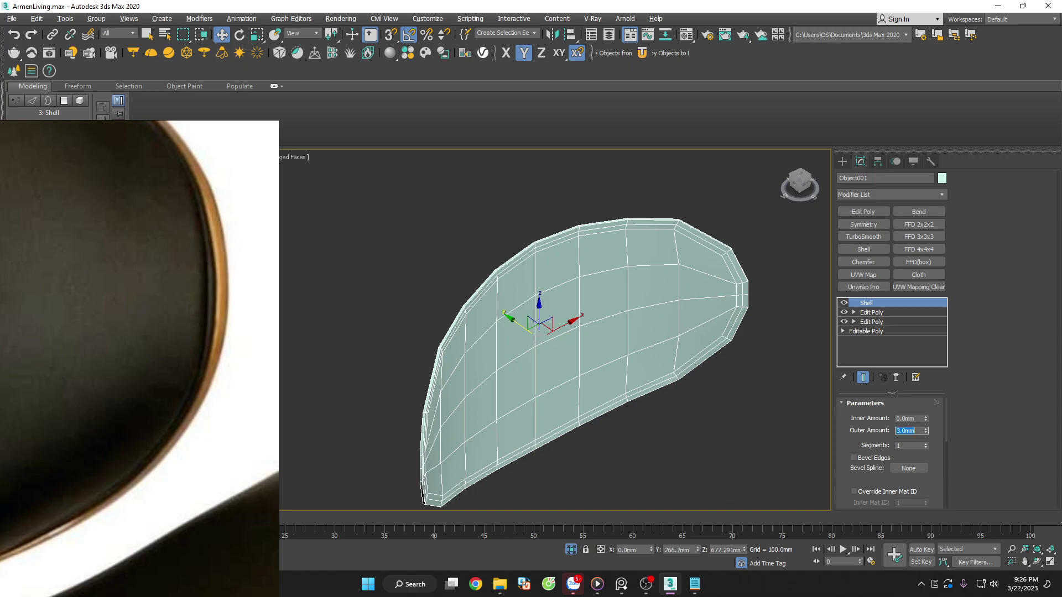
Reselect the cushion and stack another Edit Poly above the Shell
left_click(463, 208)
scroll(131, 277, "down", 3)
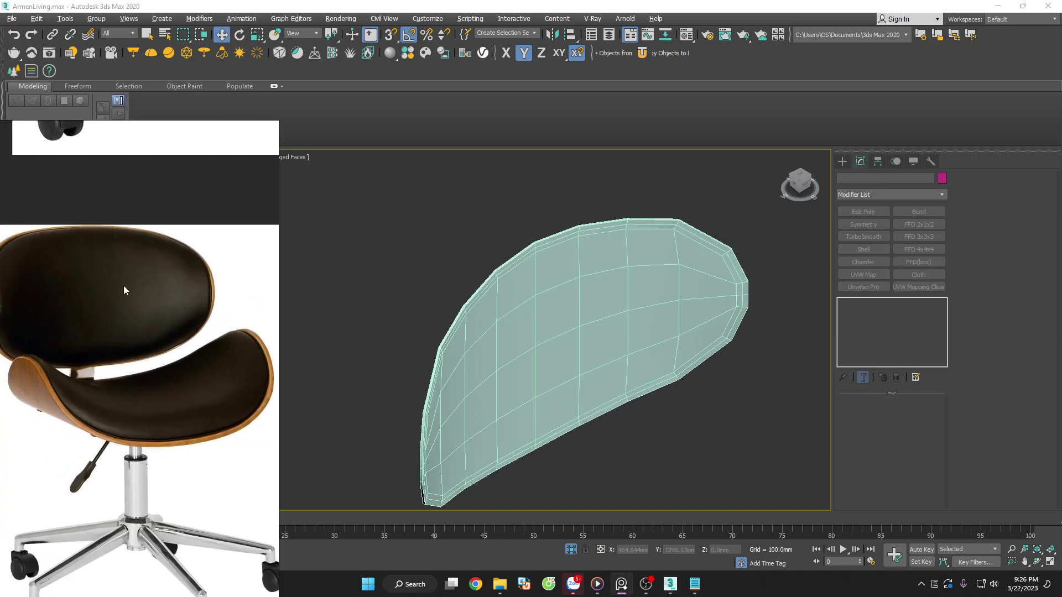
scroll(86, 283, "up", 2)
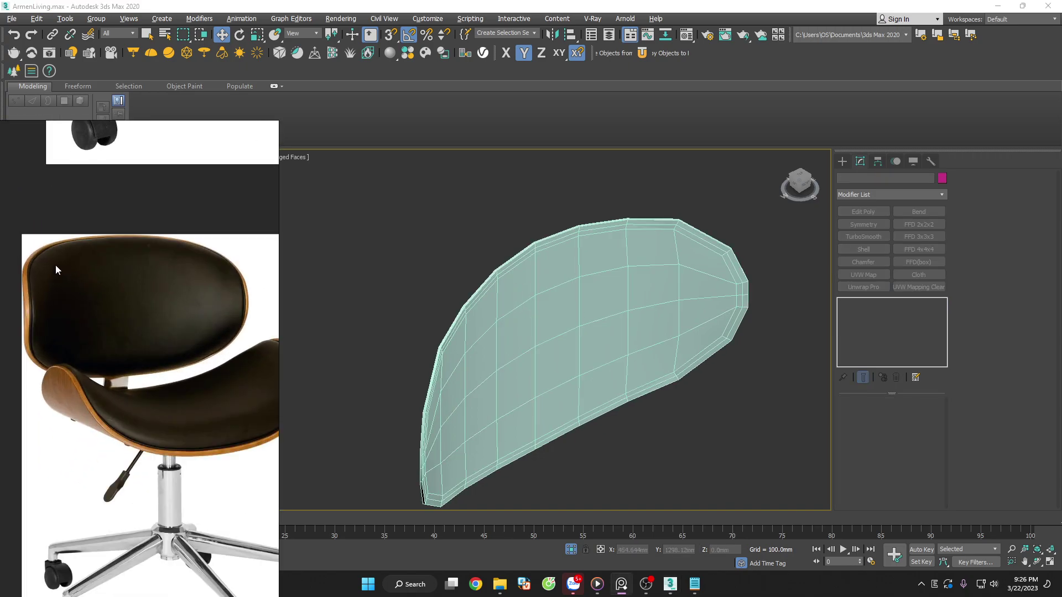
left_click(594, 282)
middle_click_drag(594, 282, 832, 347, "alt")
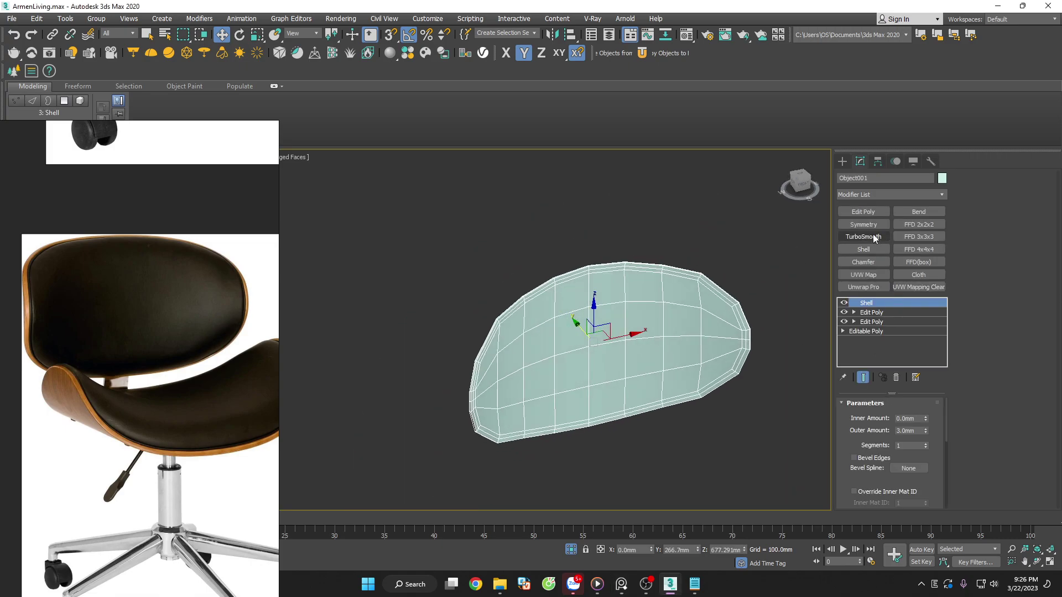
left_click(864, 212)
Select the cushion's front polygons and shrink the selection twice, leaving the rim out
key("4")
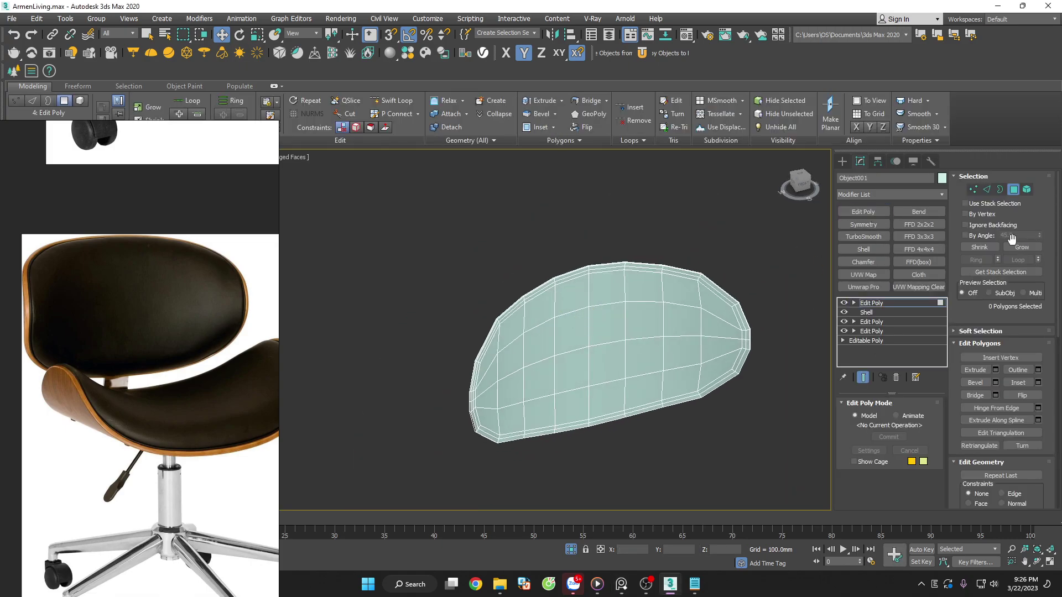
left_click(642, 267)
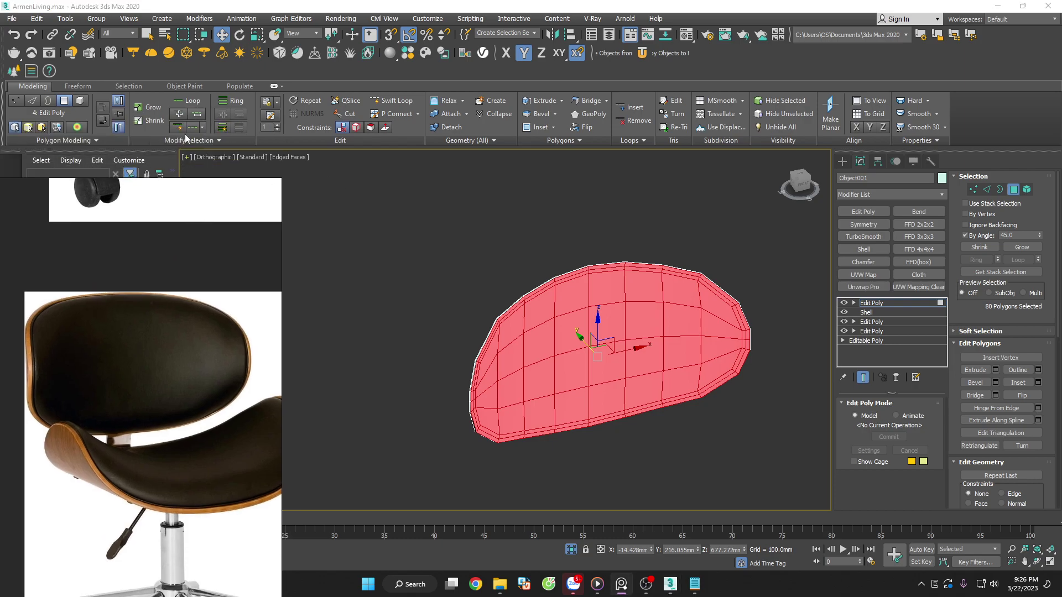
left_click(154, 122)
scroll(679, 283, "up", 3)
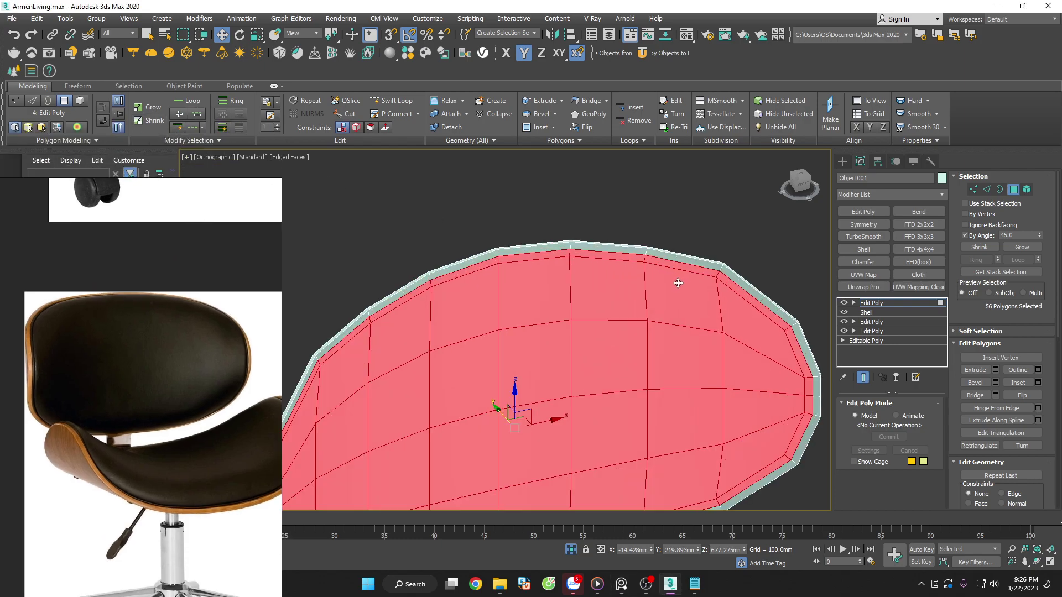
left_click(155, 121)
scroll(644, 249, "down", 3)
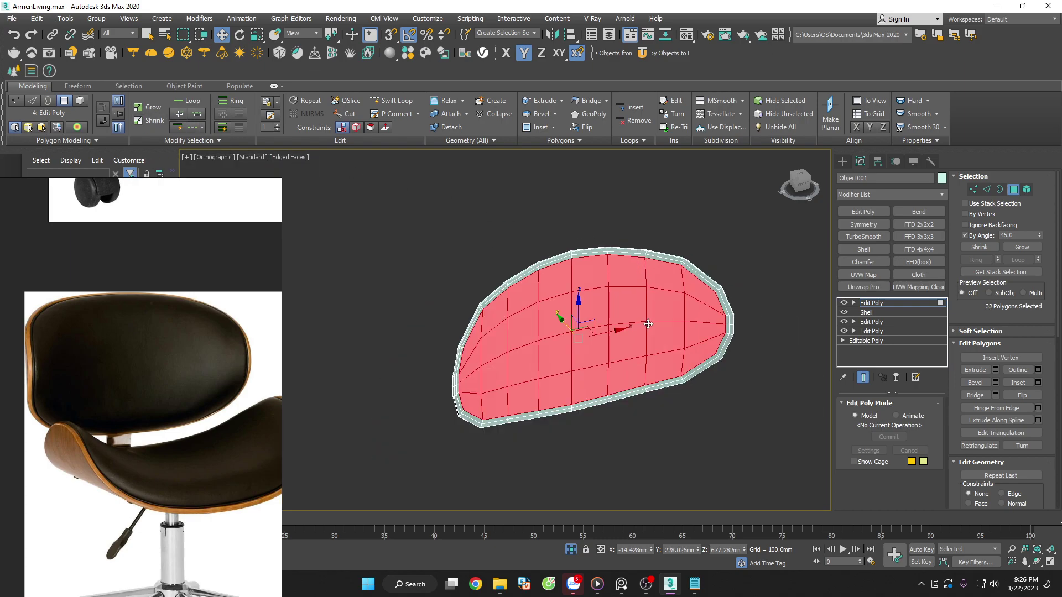
mouse_move(648, 324)
middle_mouse_down("alt")
mouse_move(725, 325)
mouse_move(666, 324)
middle_mouse_up("alt")
scroll(666, 324, "up", 2)
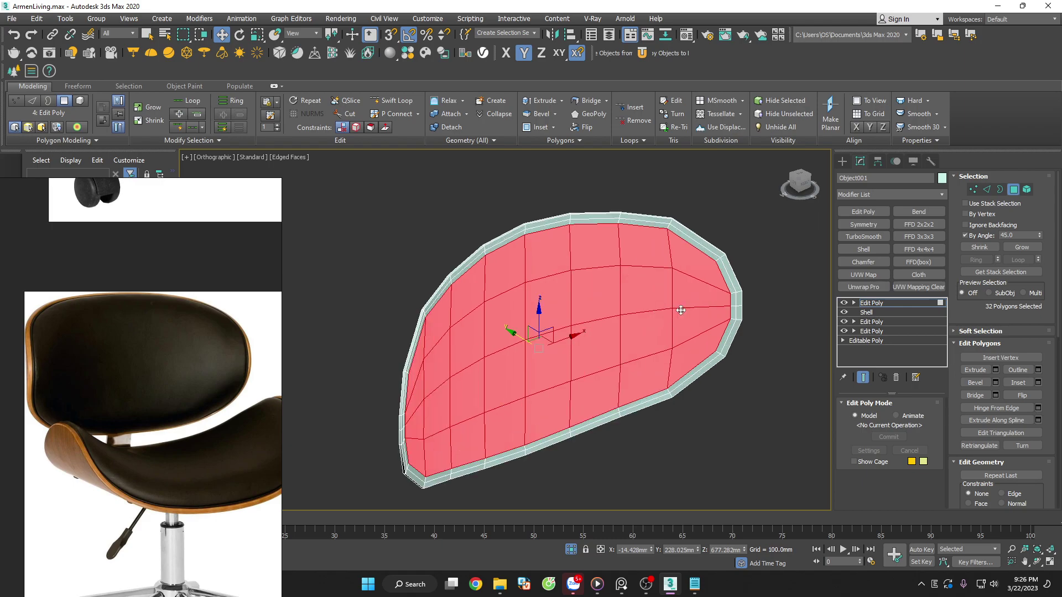
Bevel the 32 polygons with 37.248mm height and -31.05mm outline
left_click(996, 382)
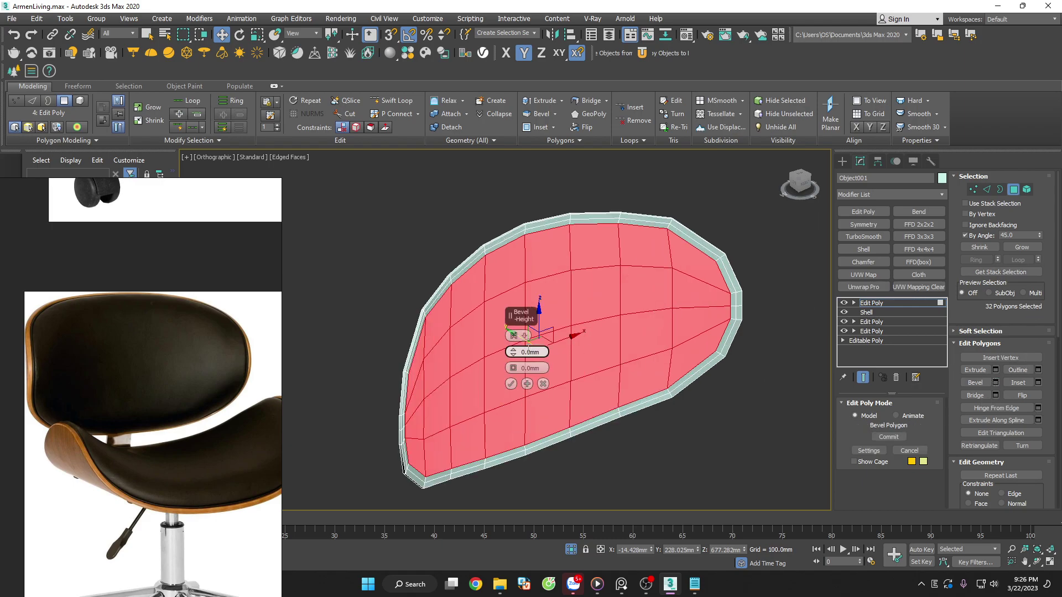
mouse_move(513, 354)
left_mouse_down()
mouse_move(514, 336)
mouse_move(513, 387)
mouse_move(519, 340)
left_mouse_up()
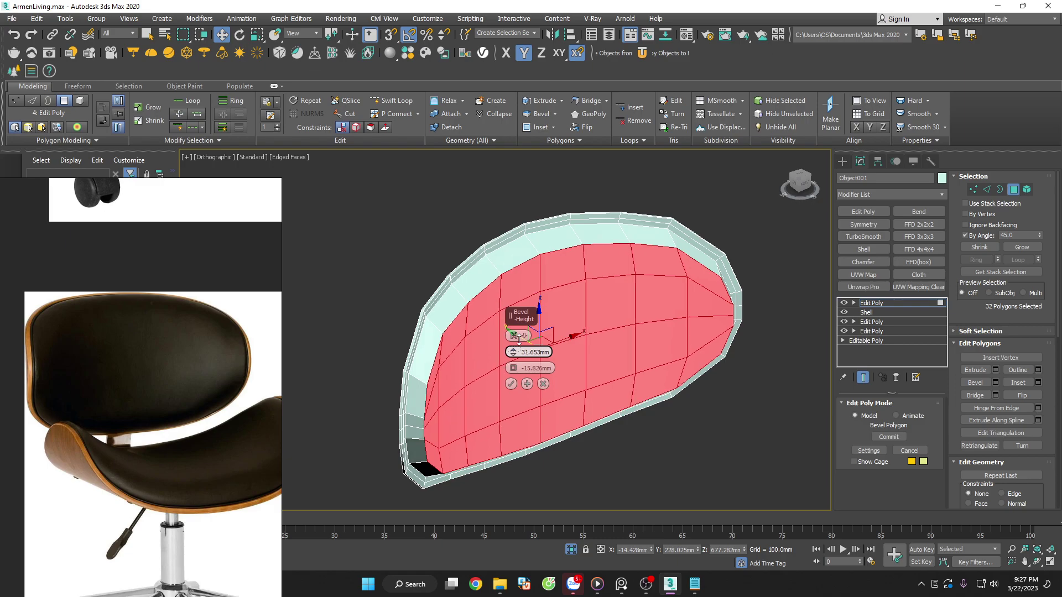
middle_click_drag(615, 452, 408, 383, "alt")
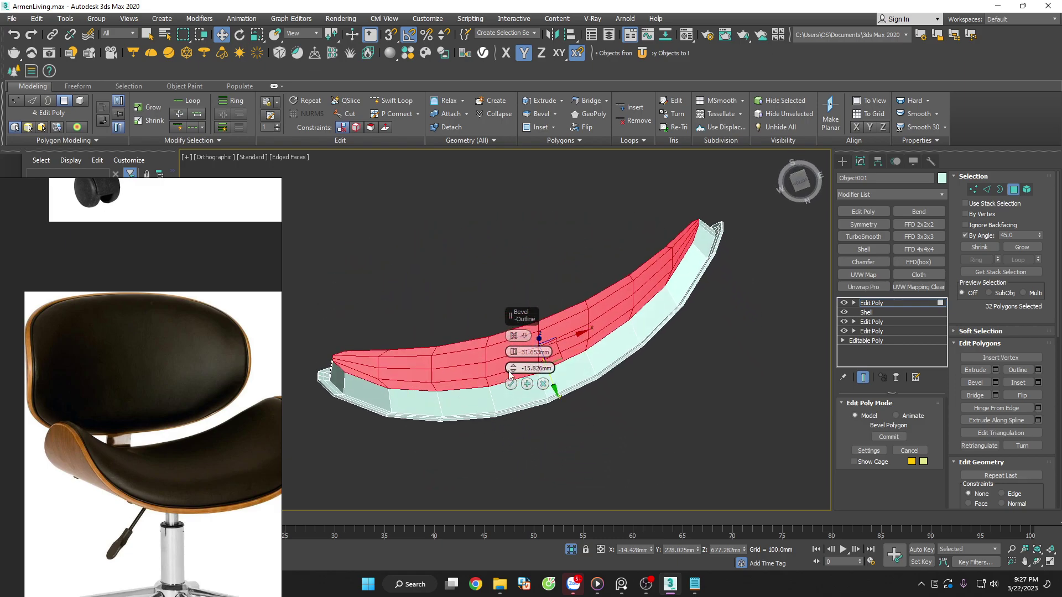
left_click_drag(513, 369, 512, 383)
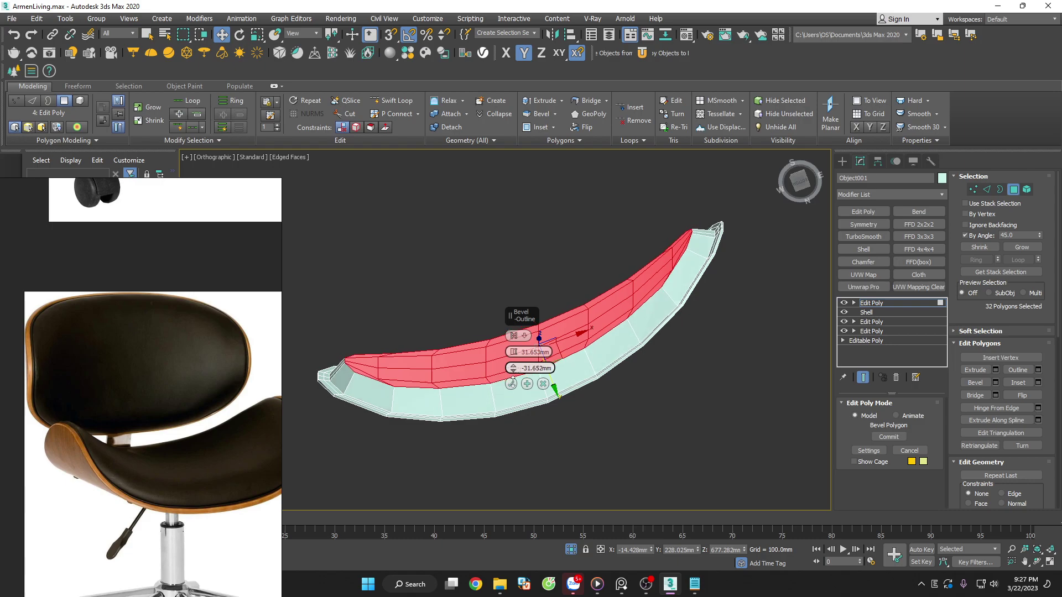
middle_click_drag(513, 382, 638, 533, "alt")
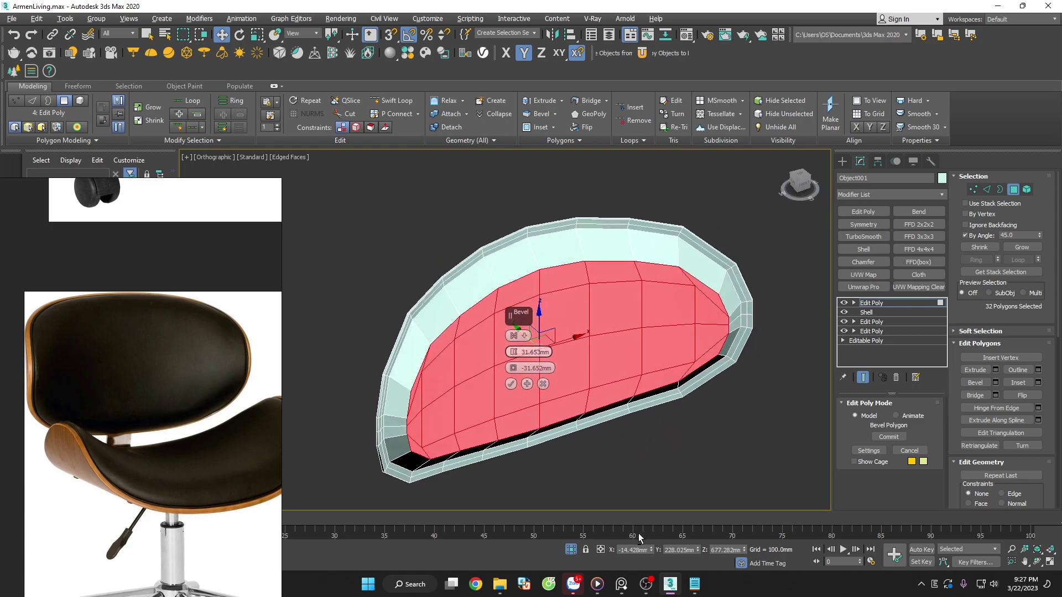
scroll(545, 395, "up", 2)
mouse_move(510, 368)
left_mouse_down()
mouse_move(512, 346)
mouse_move(514, 409)
mouse_move(517, 396)
left_mouse_up()
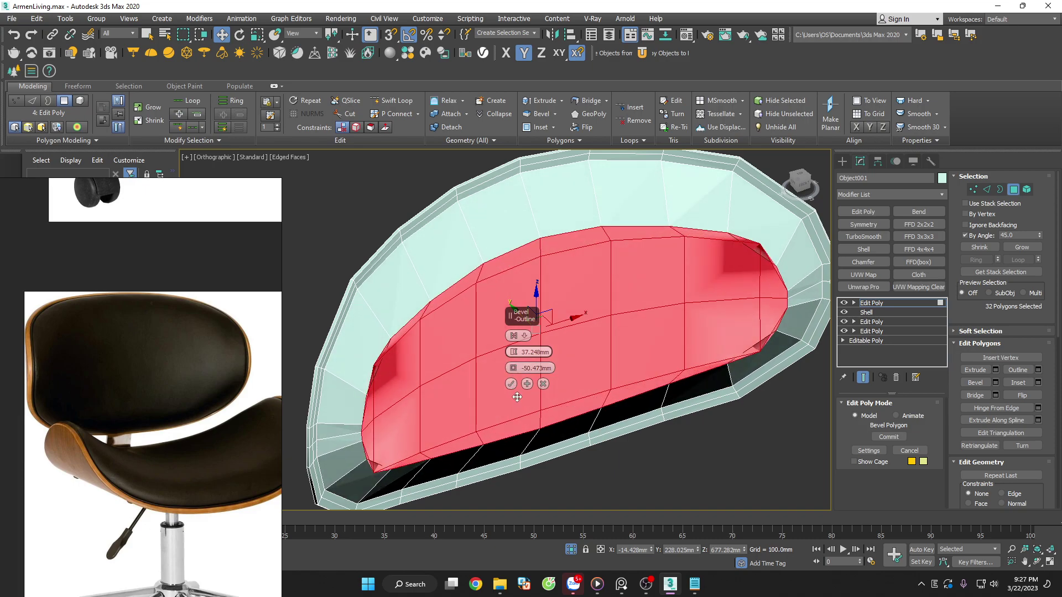
mouse_move(516, 397)
middle_mouse_down("alt")
mouse_move(608, 440)
mouse_move(567, 370)
mouse_move(532, 382)
mouse_move(573, 436)
middle_mouse_up("alt")
left_click_drag(513, 369, 512, 350)
mouse_move(548, 381)
middle_mouse_down("alt")
mouse_move(612, 396)
mouse_move(674, 363)
mouse_move(647, 325)
mouse_move(623, 309)
mouse_move(619, 318)
middle_mouse_up("alt")
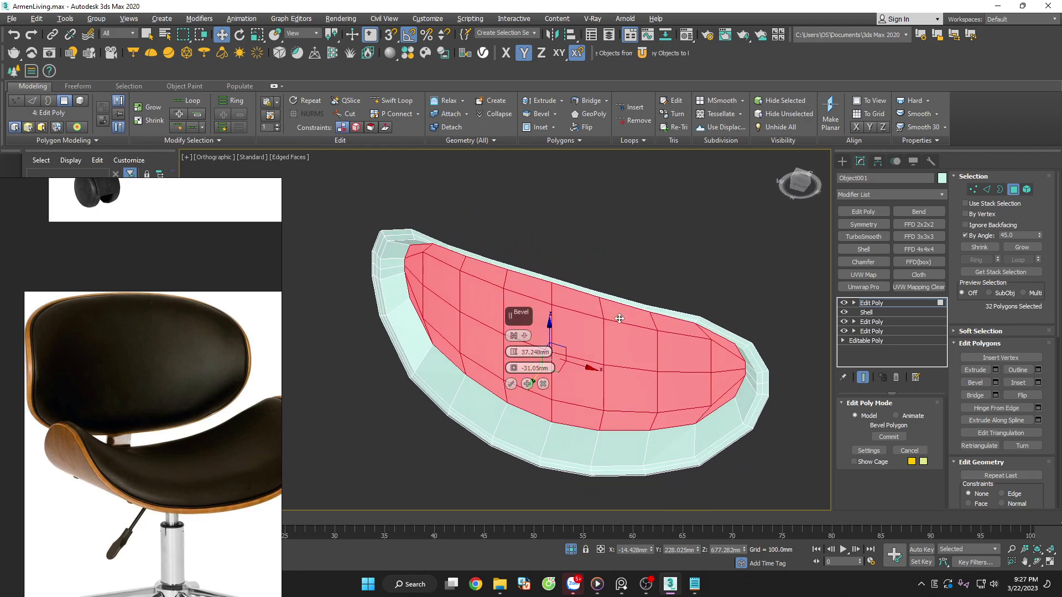
left_click(512, 385)
middle_click_drag(512, 385, 561, 432, "alt")
left_click(1000, 189)
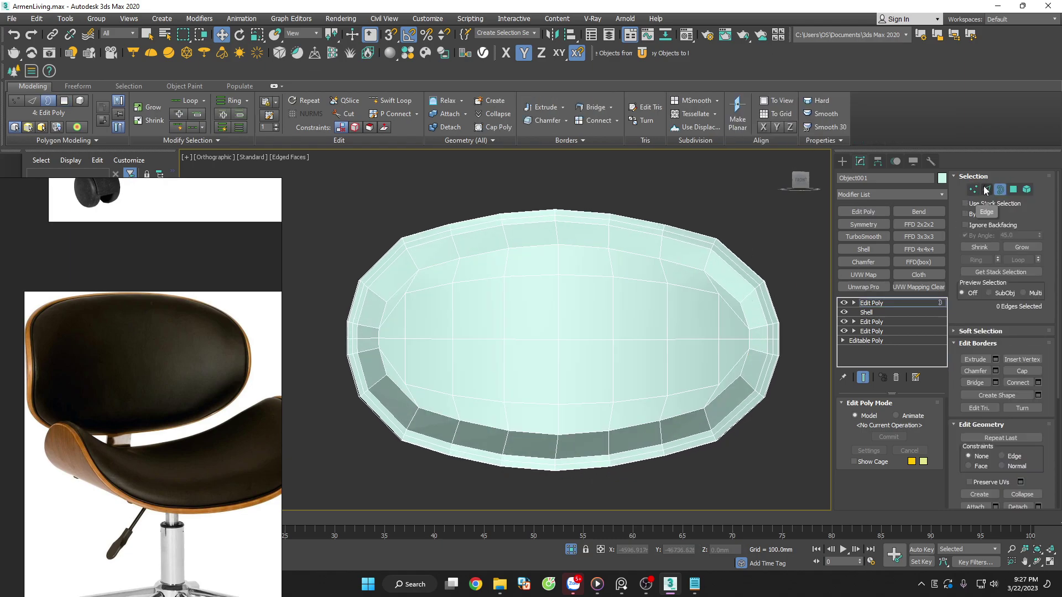
Select the edge loops along the cushion's top, right and bottom rims
left_click(986, 190)
double_click(671, 261)
double_click(742, 314, "ctrl")
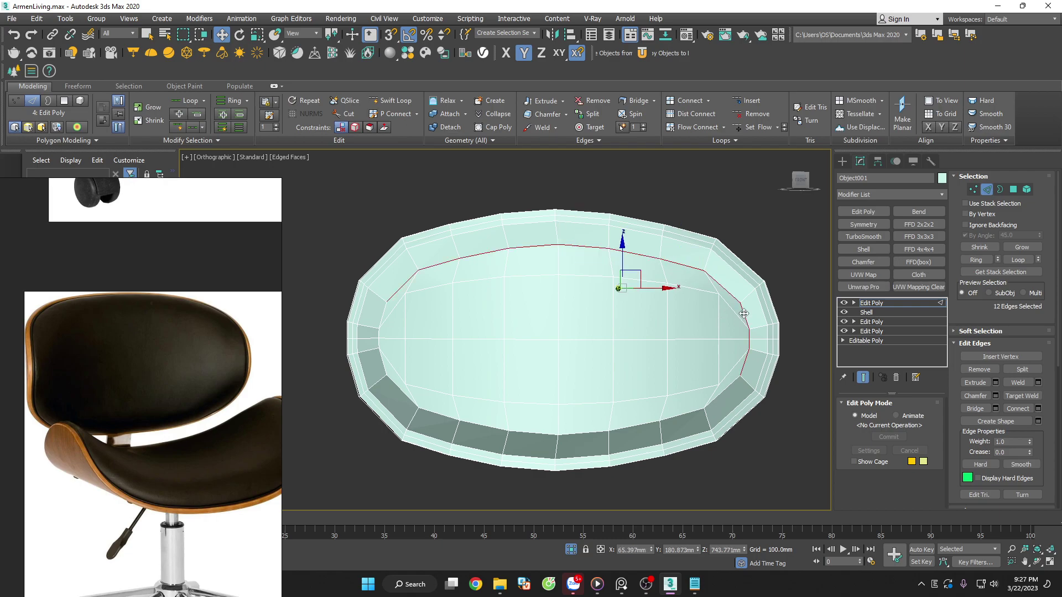
double_click(719, 396, "ctrl")
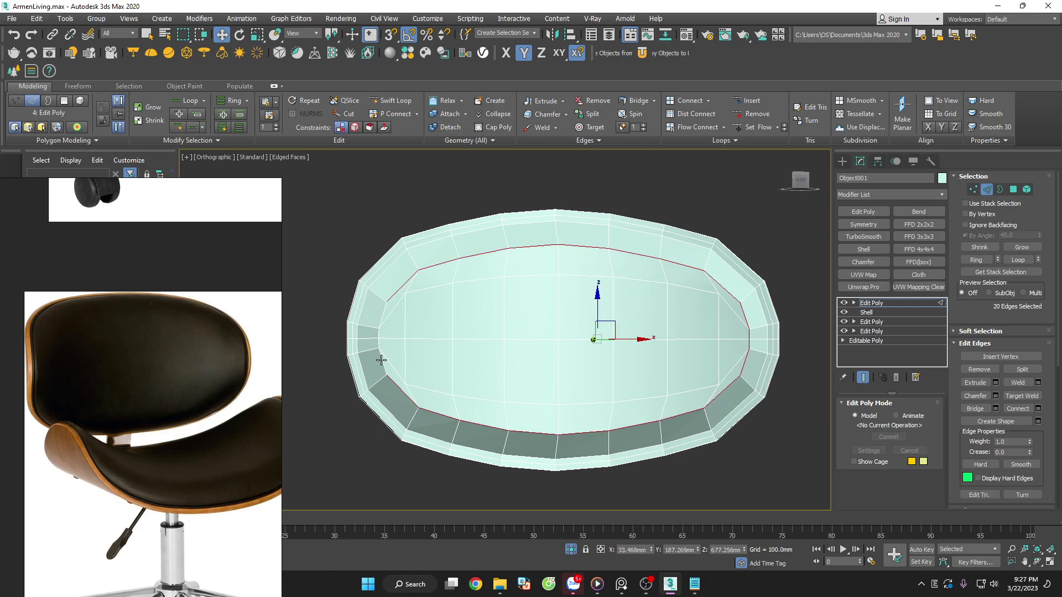
middle_click_drag(531, 356, 608, 332, "alt")
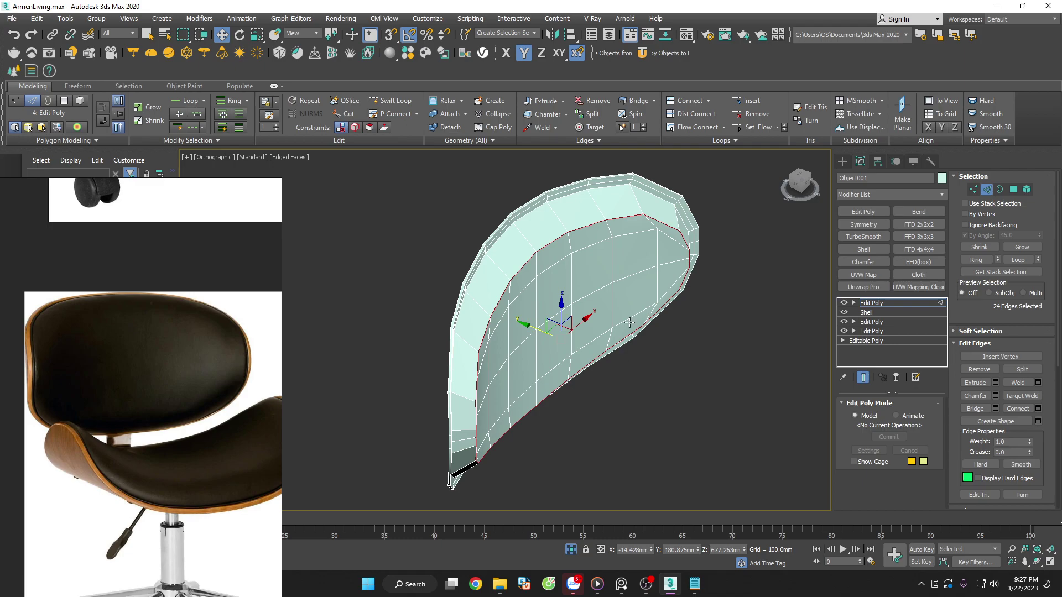
scroll(684, 216, "up", 3)
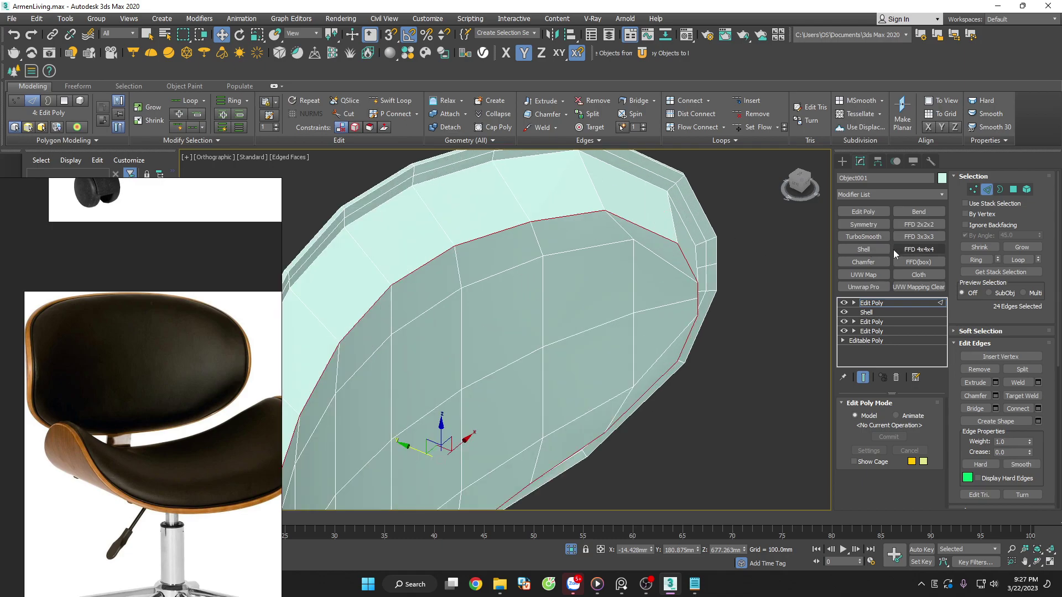
Add a Push modifier to the cushion and push it inward about 4mm
left_click(944, 195)
scroll(904, 288, "down", 10)
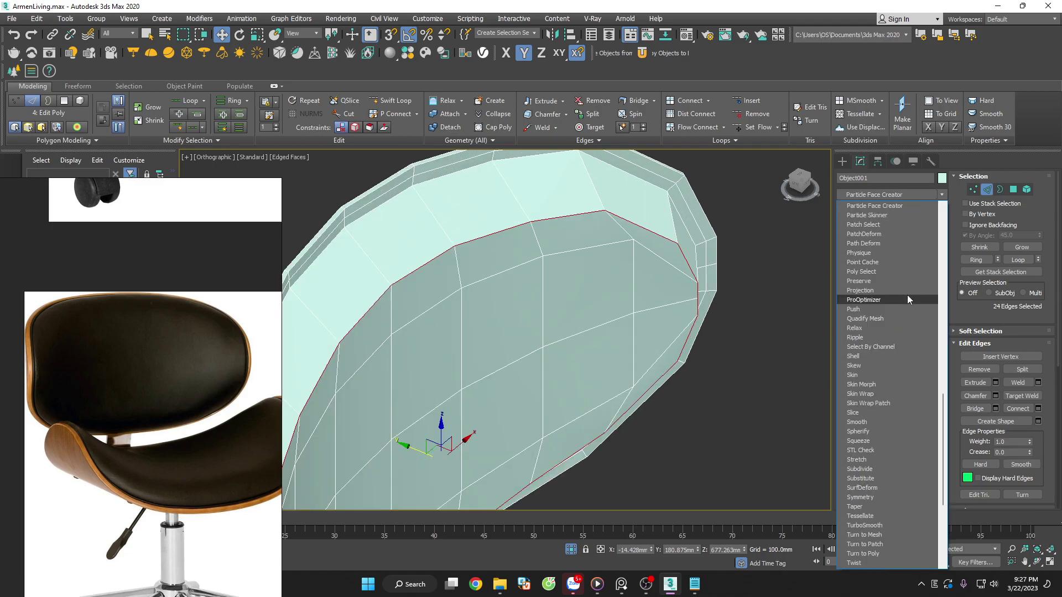
left_click(881, 206)
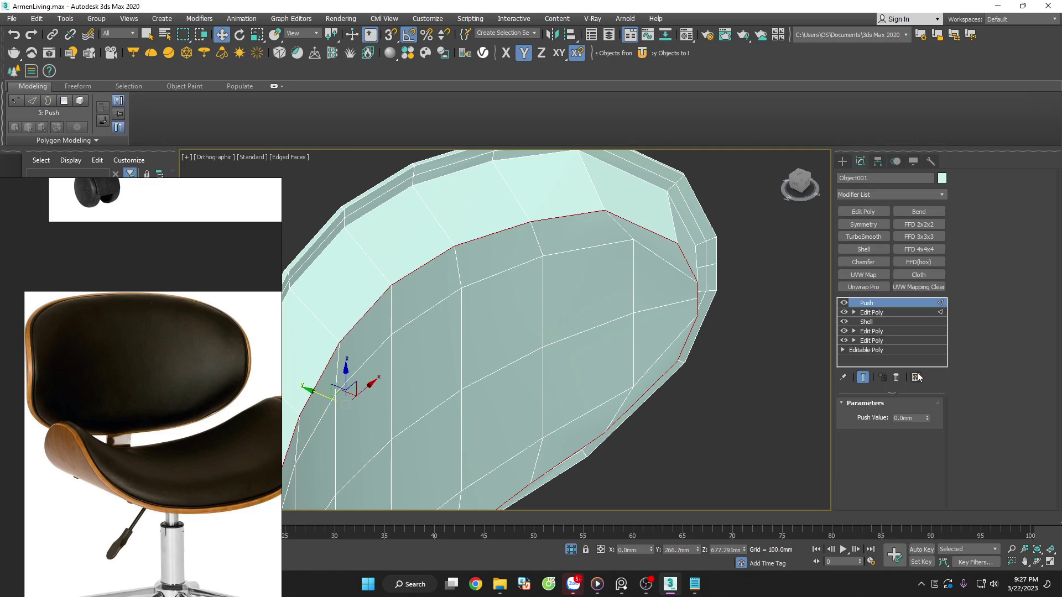
left_click_drag(926, 421, 922, 445)
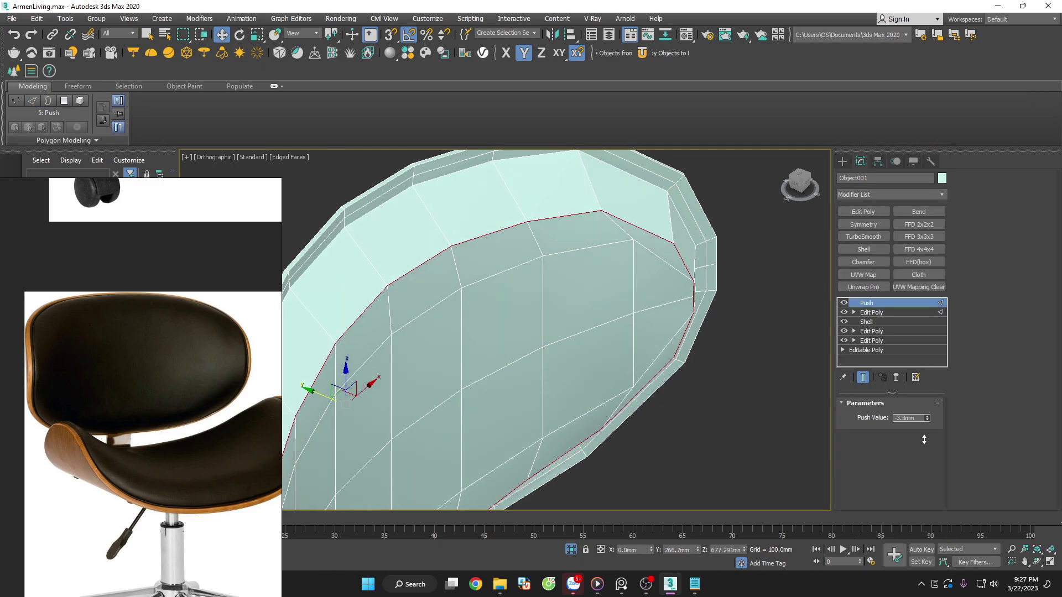
scroll(699, 339, "down", 3)
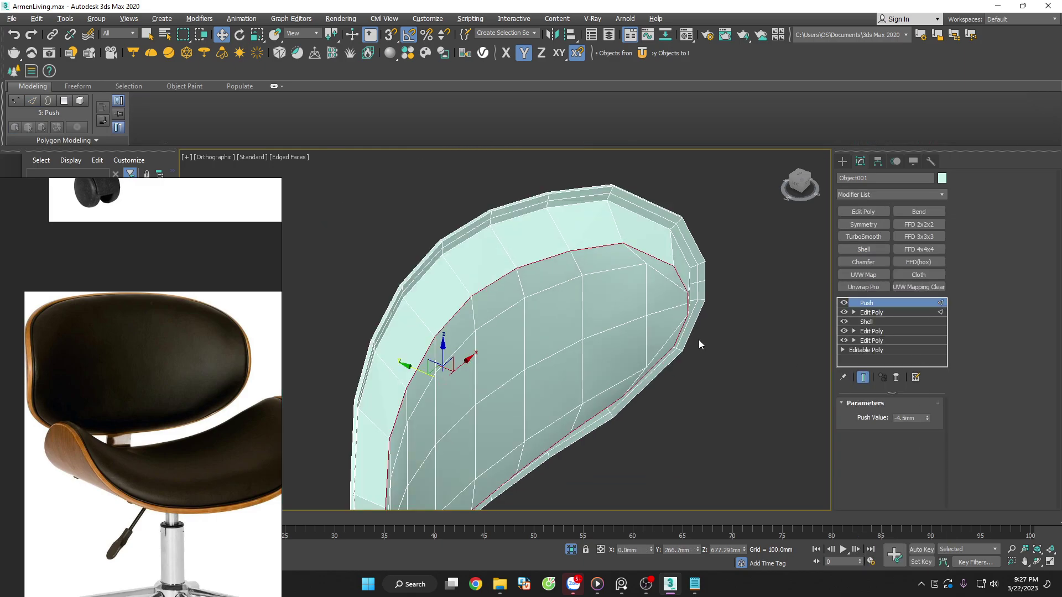
middle_click_drag(699, 340, 657, 308, "alt")
scroll(636, 332, "down", 4)
scroll(624, 344, "up", 2)
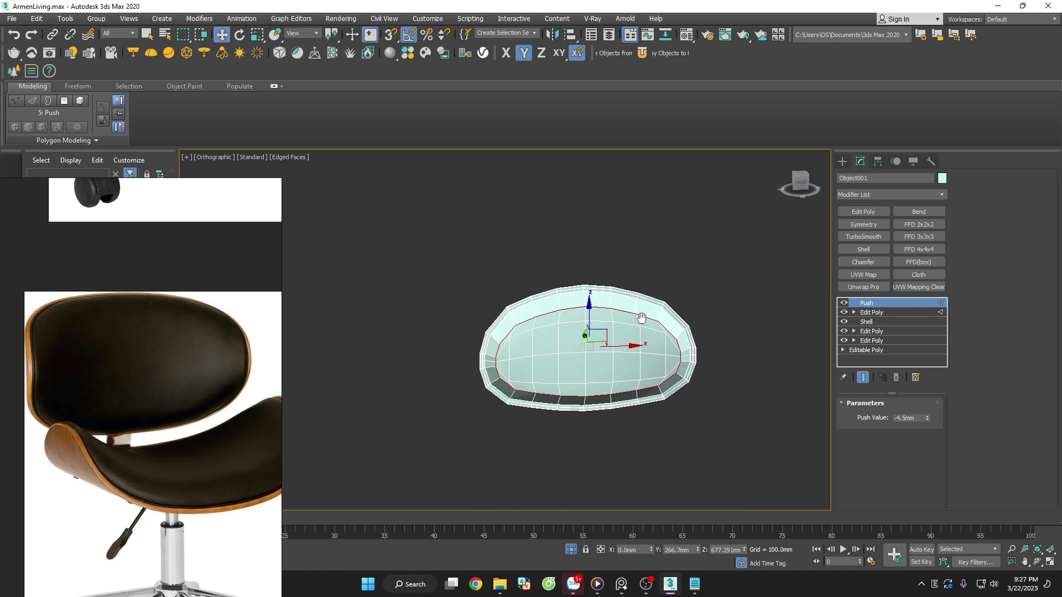
scroll(609, 337, "up", 4)
Push the cushion surface further inward to about -16.6mm, checking the shell
key("r")
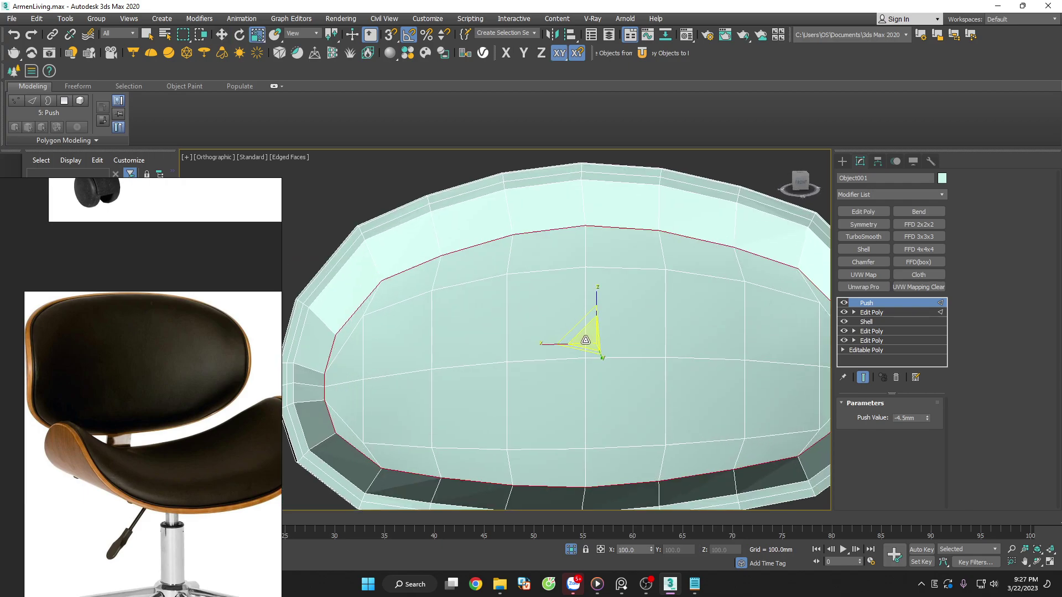
scroll(620, 332, "down", 2)
mouse_move(630, 330)
middle_mouse_down("alt")
mouse_move(657, 339)
mouse_move(668, 310)
mouse_move(632, 273)
middle_mouse_up("alt")
key("w")
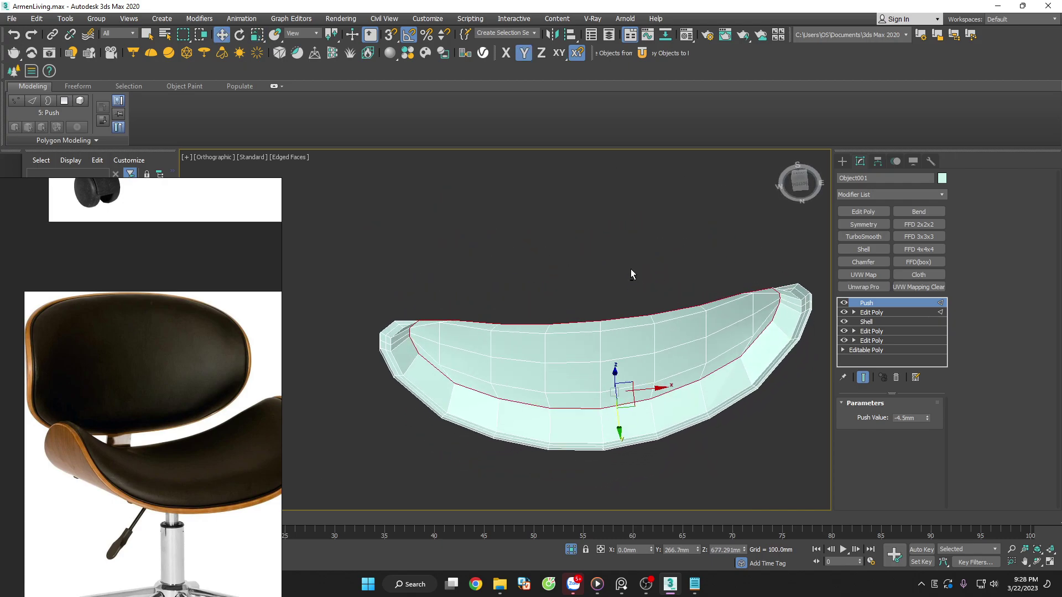
left_click_drag(927, 419, 925, 479)
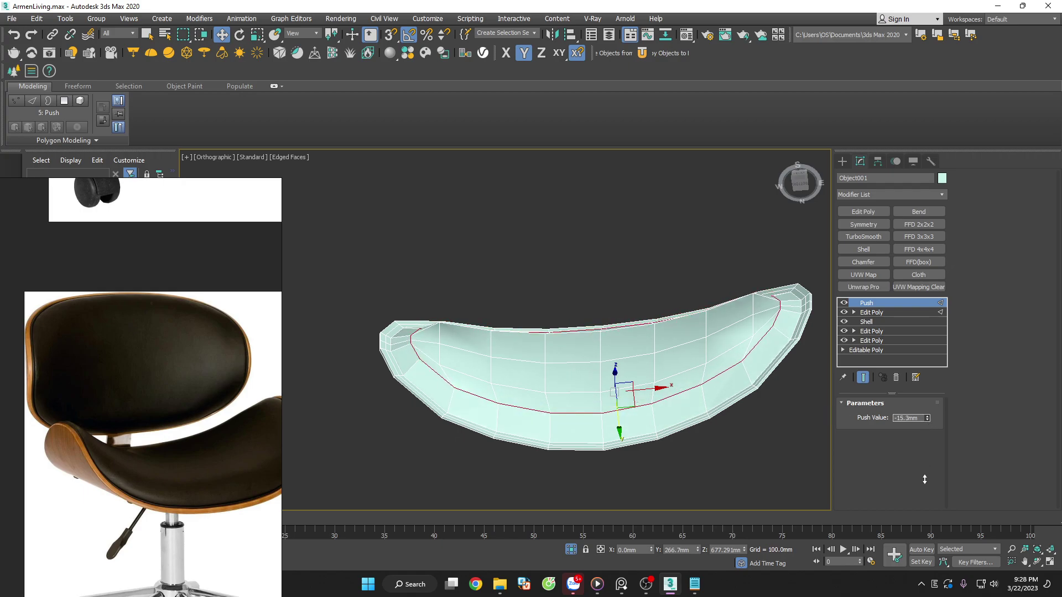
middle_click_drag(614, 389, 640, 495, "alt")
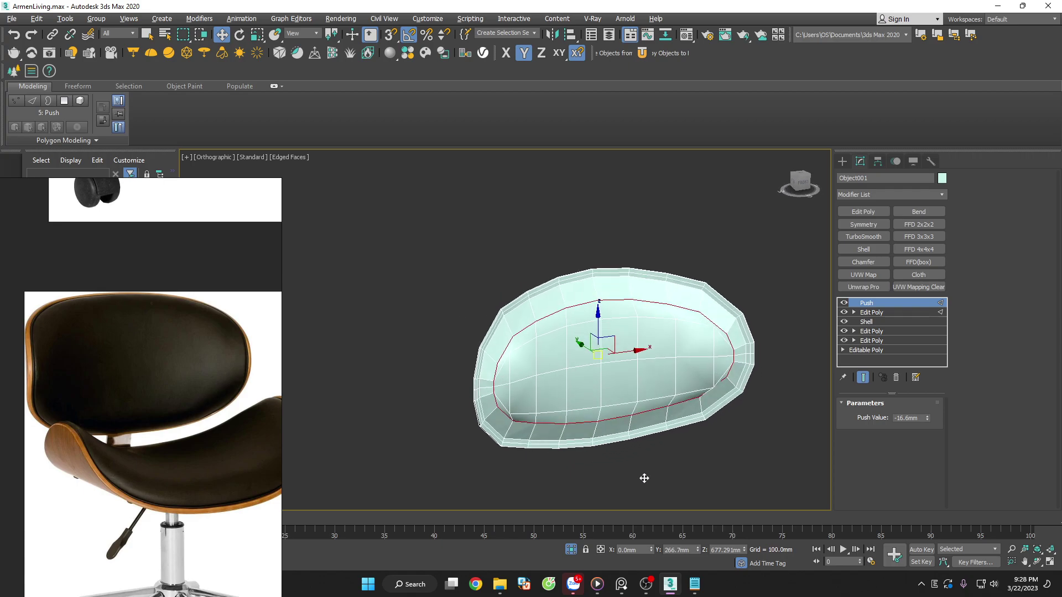
Add an Edit Poly and TurboSmooth to preview the smoothed shell with edges hidden
left_click(864, 211)
left_click(863, 236)
key("F4")
mouse_move(756, 386)
middle_mouse_down("alt")
mouse_move(733, 311)
mouse_move(718, 310)
mouse_move(766, 367)
mouse_move(737, 345)
middle_mouse_up("alt")
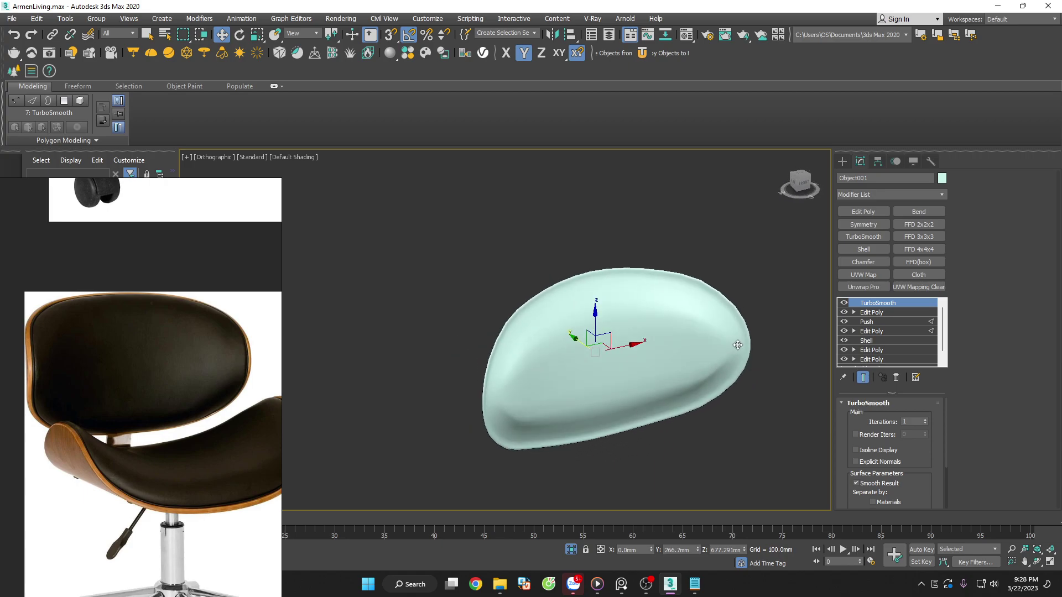
scroll(737, 345, "up", 5)
Remove TurboSmooth and, in Top view, move three curve vertices slightly along Y
left_click(897, 379)
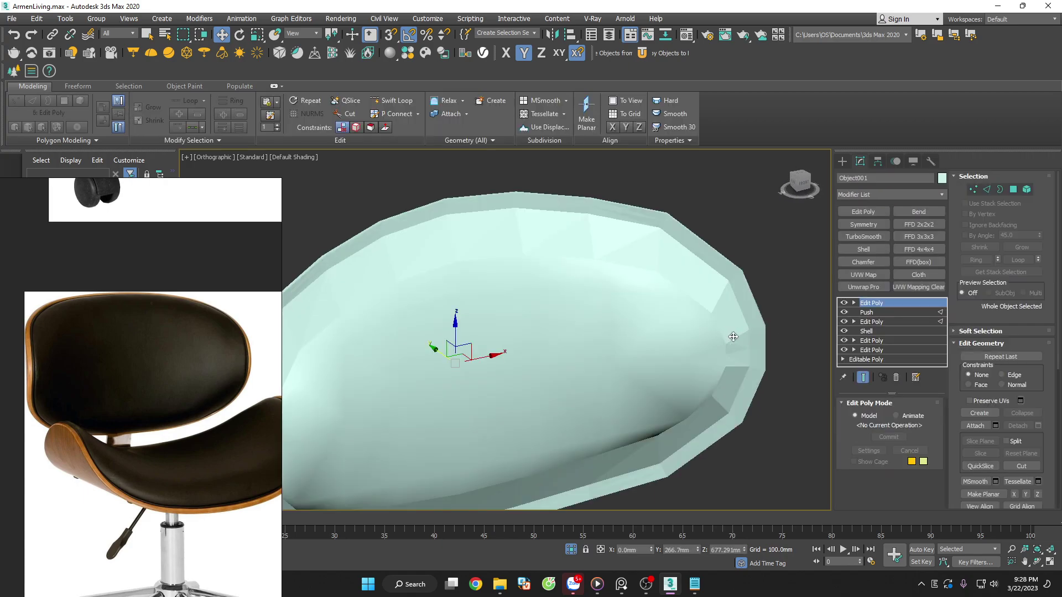
key("F4")
mouse_move(741, 355)
middle_mouse_down("alt")
mouse_move(745, 267)
mouse_move(735, 292)
mouse_move(730, 258)
mouse_move(726, 409)
middle_mouse_up("alt")
key("t")
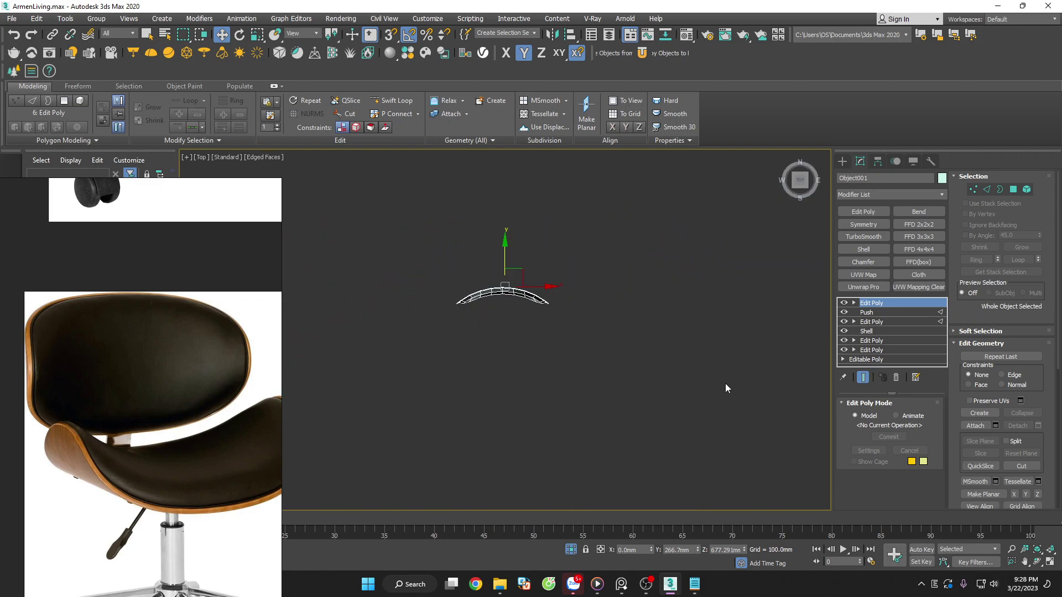
key("1")
scroll(720, 390, "up", 3)
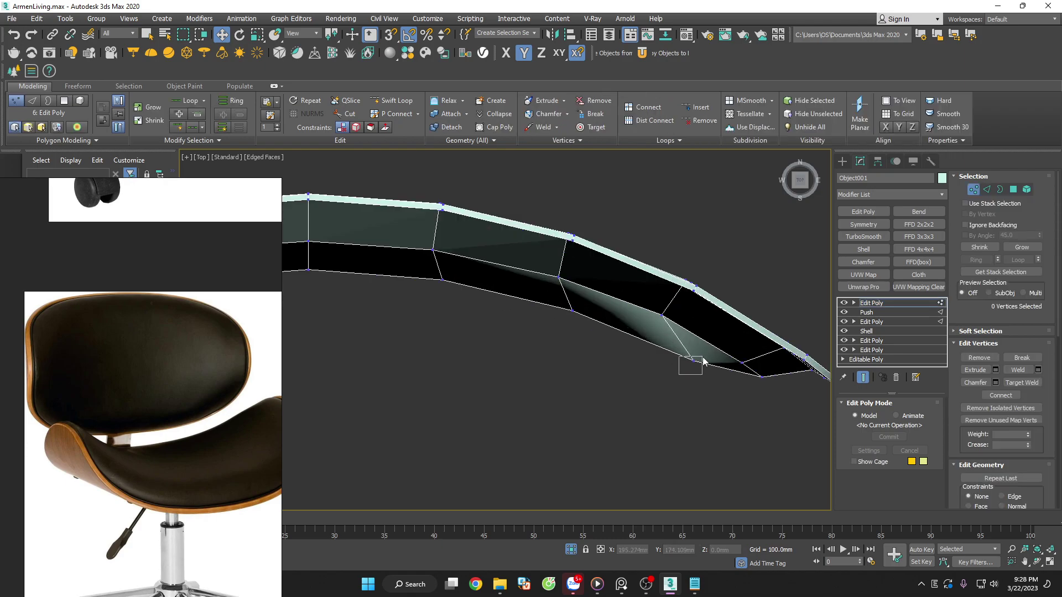
left_click_drag(703, 359, 705, 364)
scroll(708, 372, "down", 3)
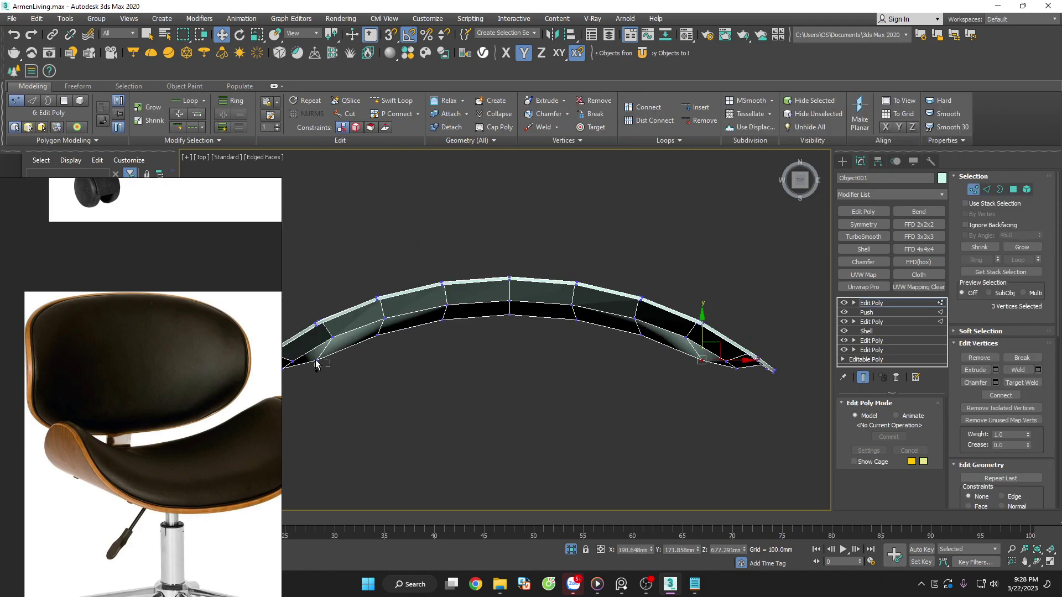
left_click_drag(509, 336, 509, 336)
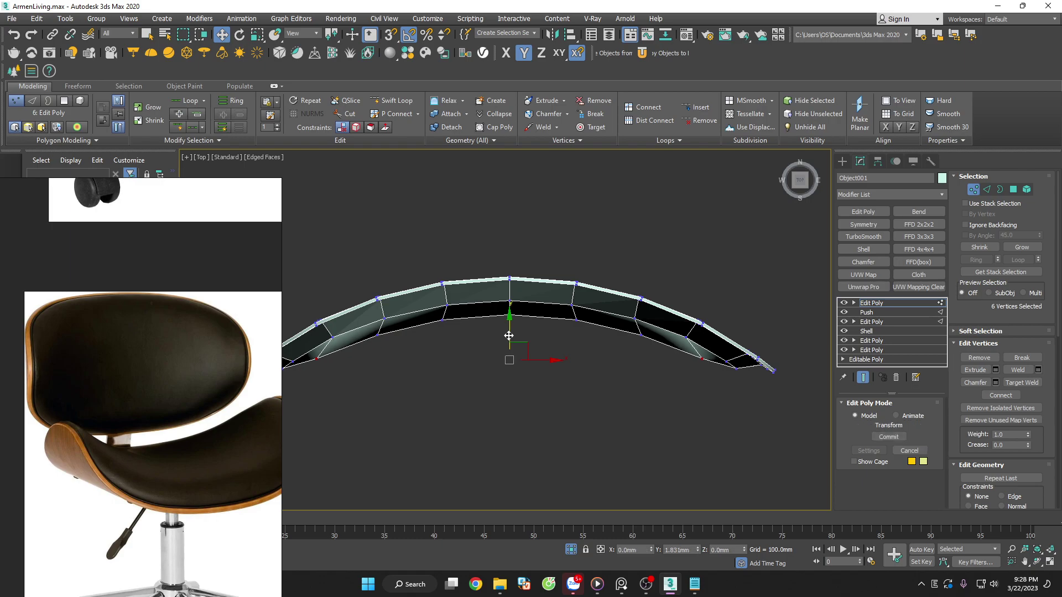
Orbit to an angled view and select a single vertex on the seat surface
middle_click_drag(508, 334, 635, 315, "alt")
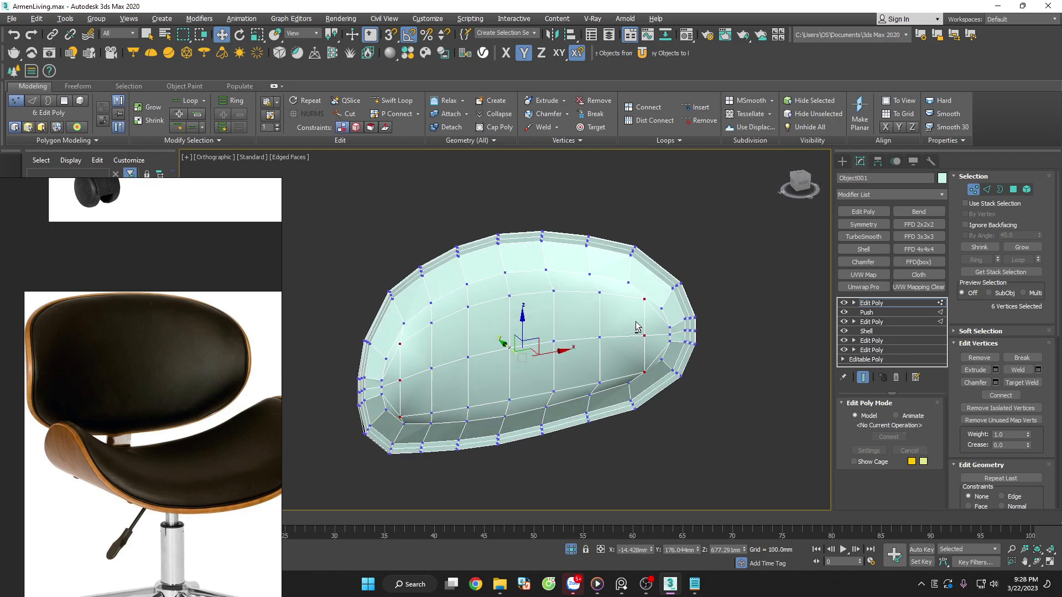
scroll(714, 365, "up", 3)
scroll(616, 272, "up", 3)
scroll(529, 261, "up", 3)
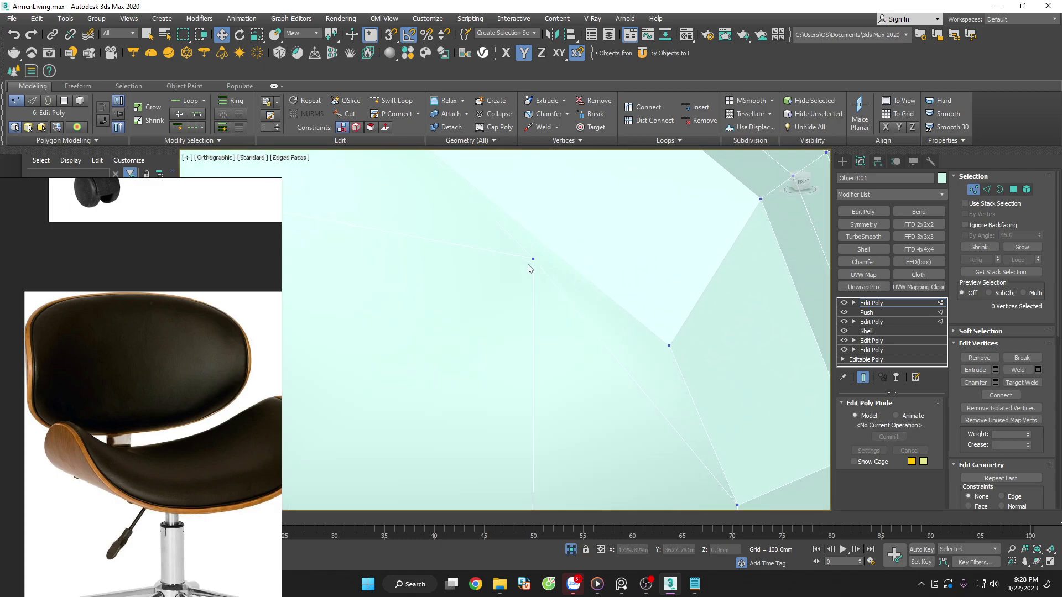
left_click(531, 260)
scroll(589, 290, "down", 3)
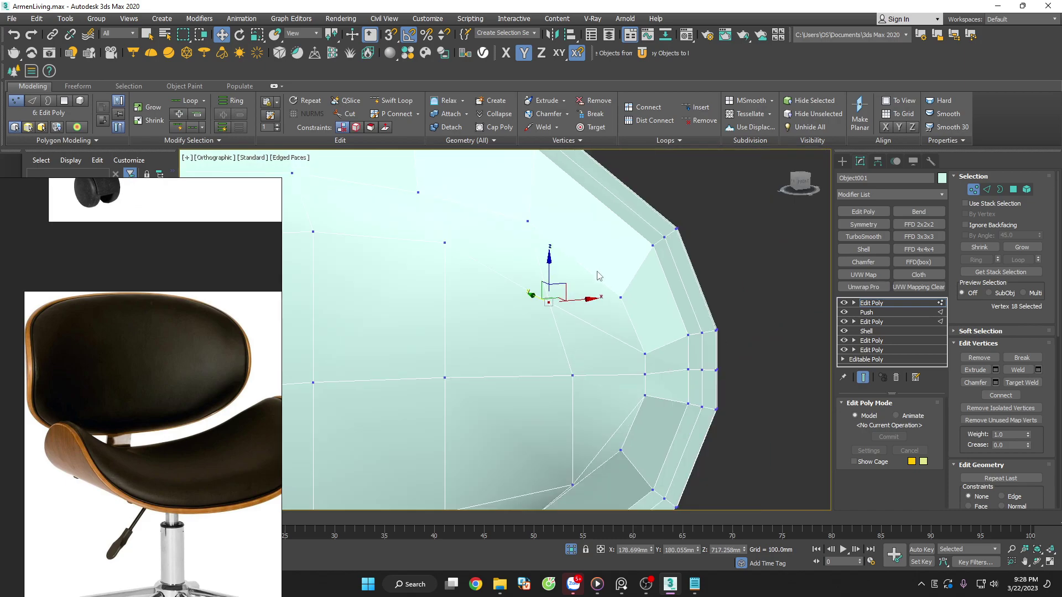
scroll(589, 290, "down", 3)
Try selecting vertices on the right edge and upper-left rim, then clear the selection
middle_click_drag(588, 290, 616, 241, "alt")
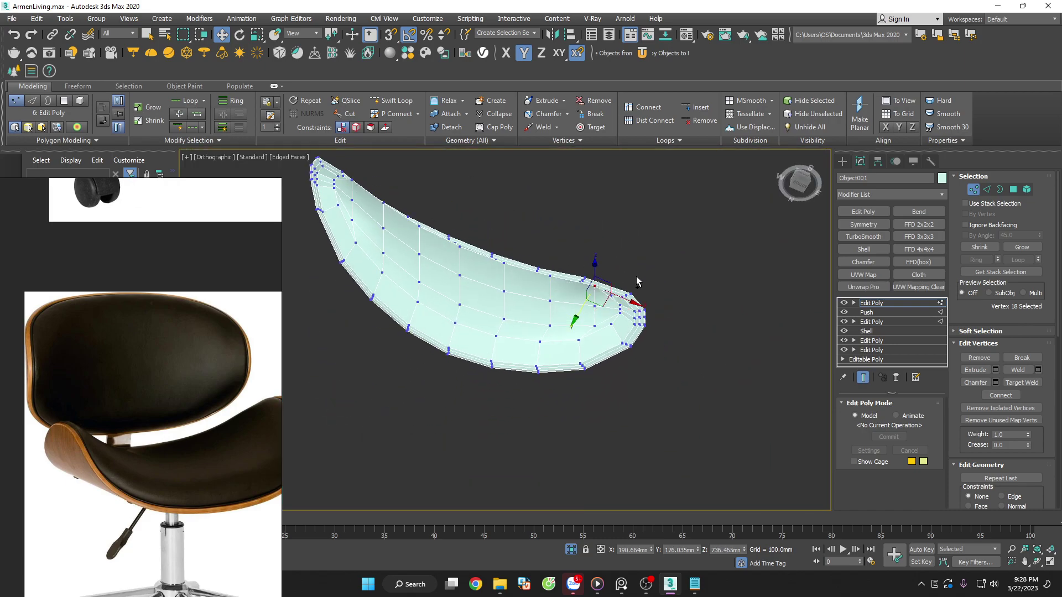
mouse_move(636, 276)
middle_mouse_down("alt")
mouse_move(584, 341)
mouse_move(616, 398)
mouse_move(620, 376)
mouse_move(636, 382)
middle_mouse_up("alt")
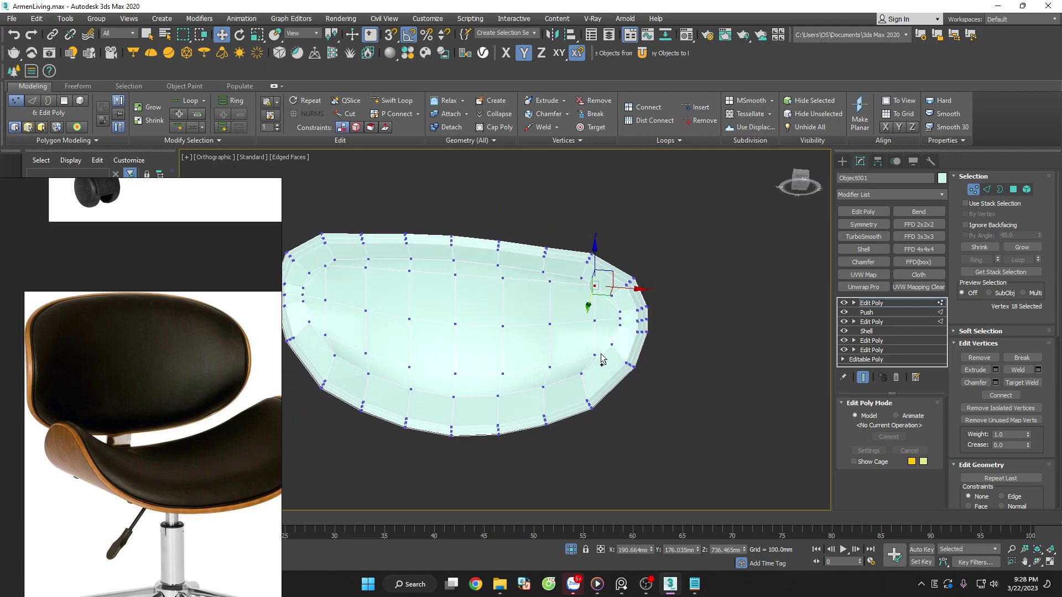
left_click(641, 323)
left_click(661, 373)
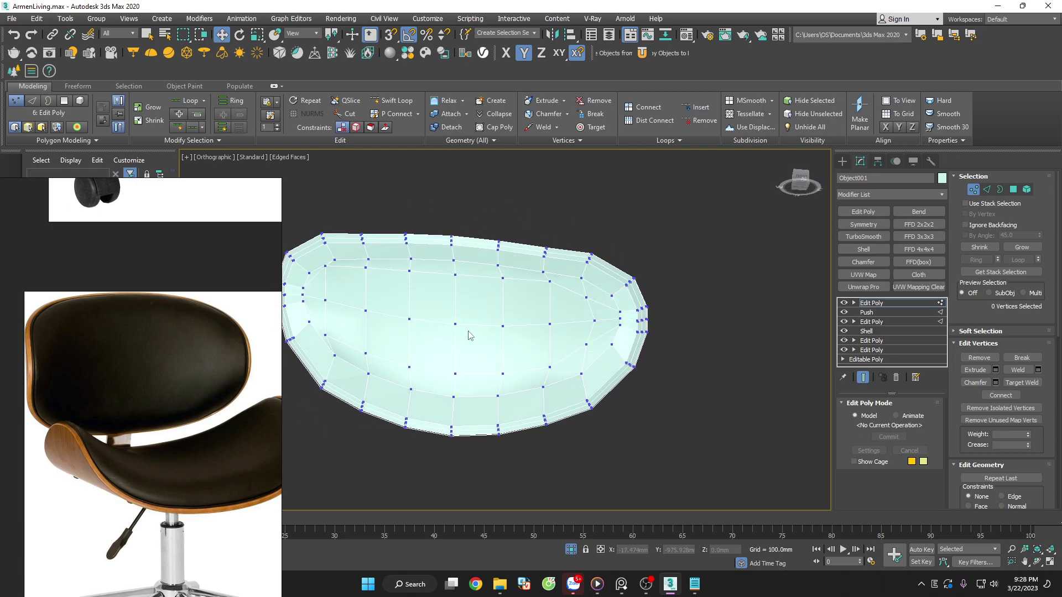
scroll(352, 288, "up", 3)
left_click(354, 262)
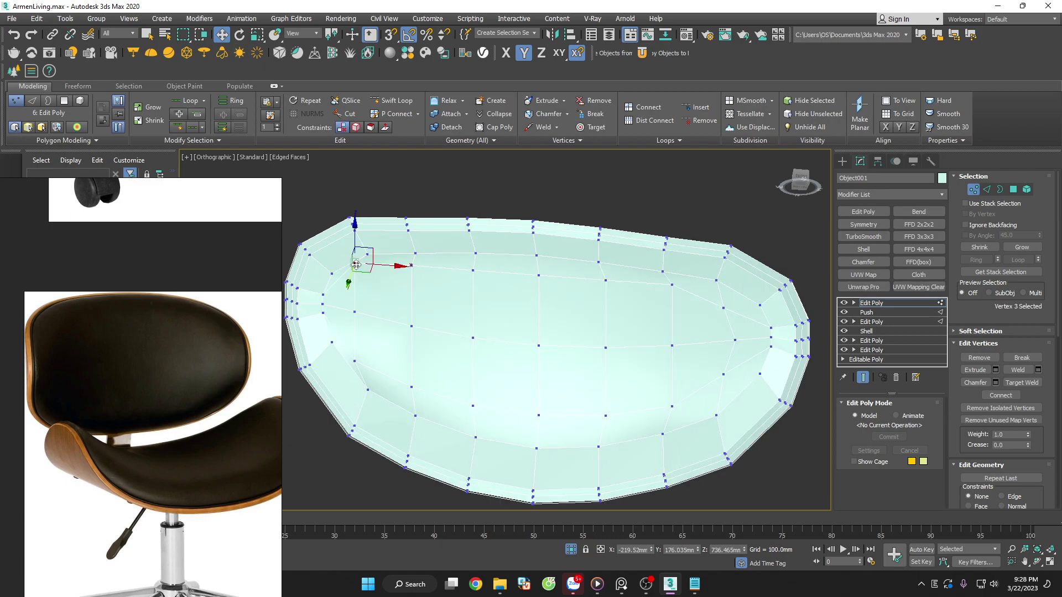
left_click(355, 360, "ctrl")
left_click(503, 206)
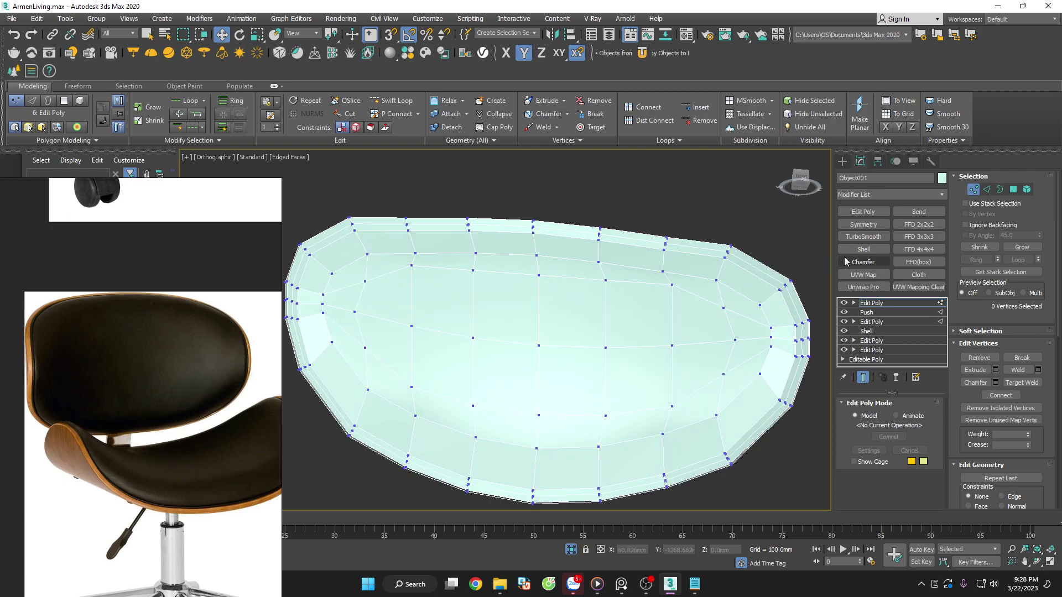
Preview the shell with TurboSmooth again from the front, then remove it
left_click(974, 189)
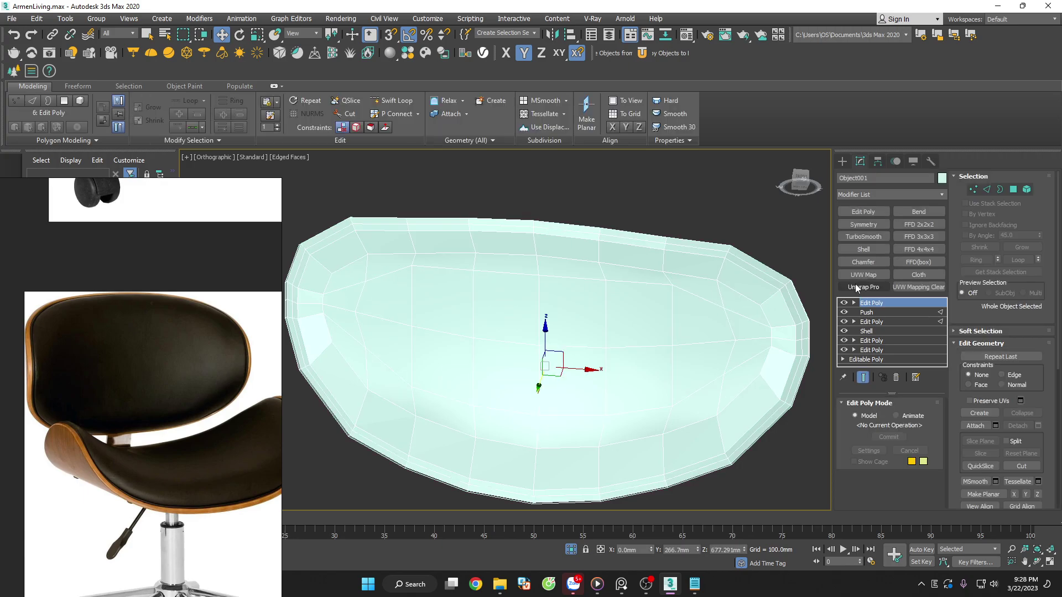
left_click(861, 239)
key("F4")
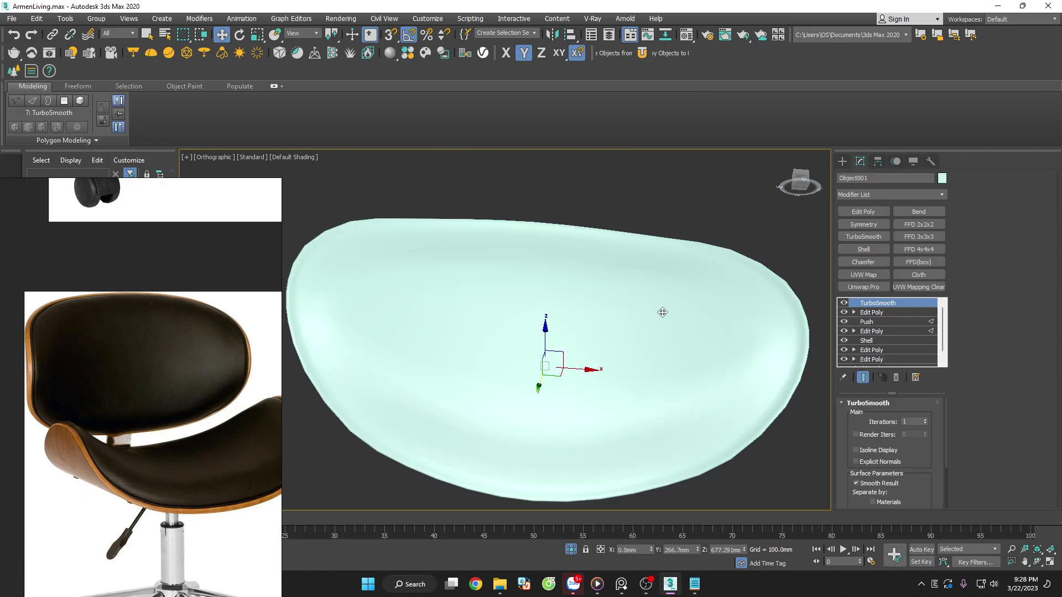
mouse_move(682, 336)
middle_mouse_down("alt")
mouse_move(676, 374)
mouse_move(609, 370)
mouse_move(688, 366)
mouse_move(702, 348)
middle_mouse_up("alt")
scroll(777, 336, "up", 5)
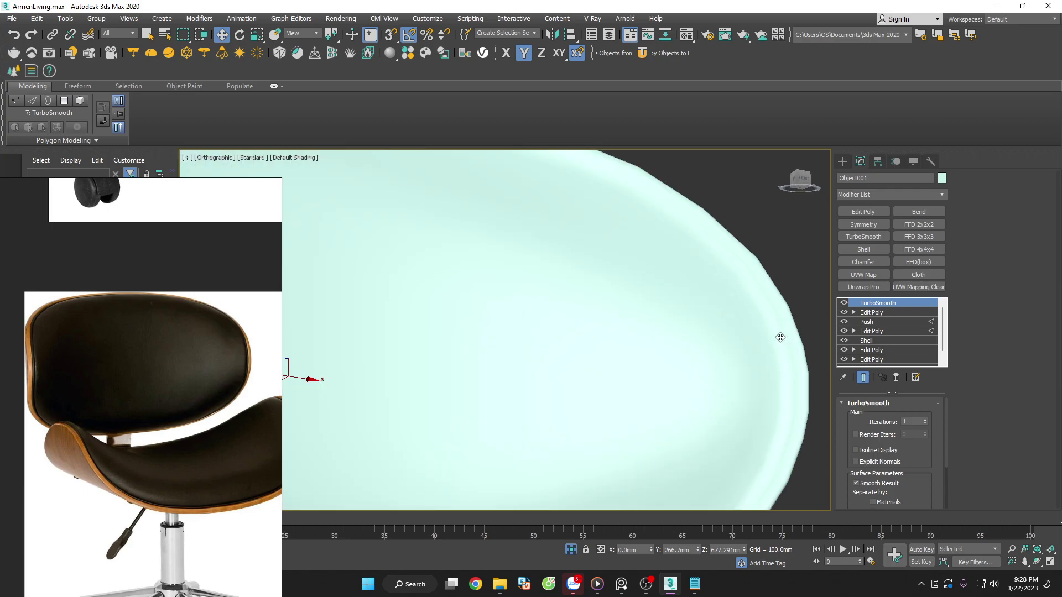
scroll(792, 347, "up", 2)
left_click(889, 375)
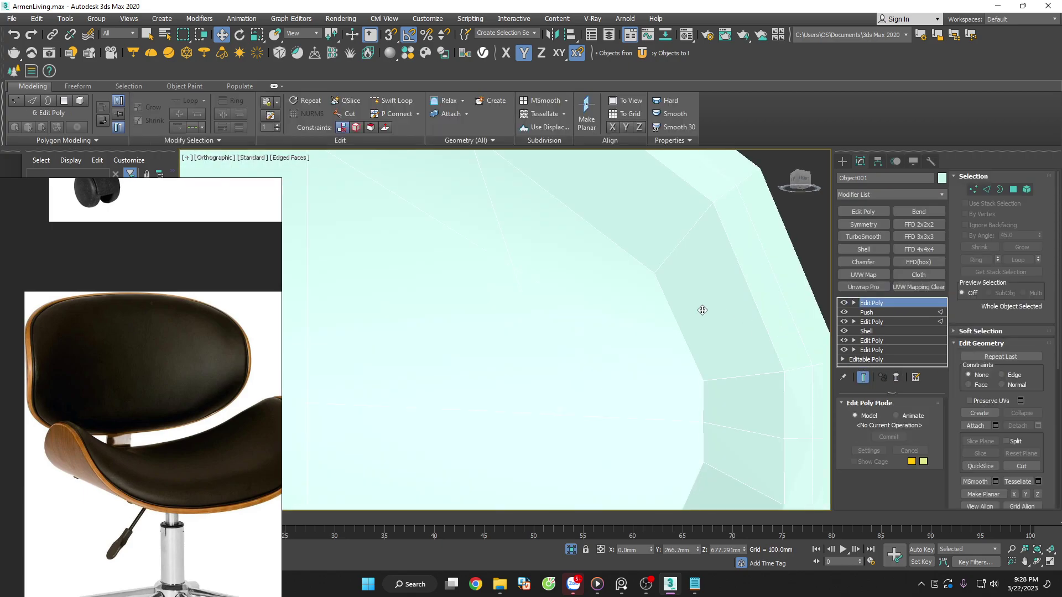
scroll(703, 311, "down", 5)
Select an edge near the cushion tip, clear it, and return to object level
key("2")
middle_click_drag(719, 308, 723, 267, "alt")
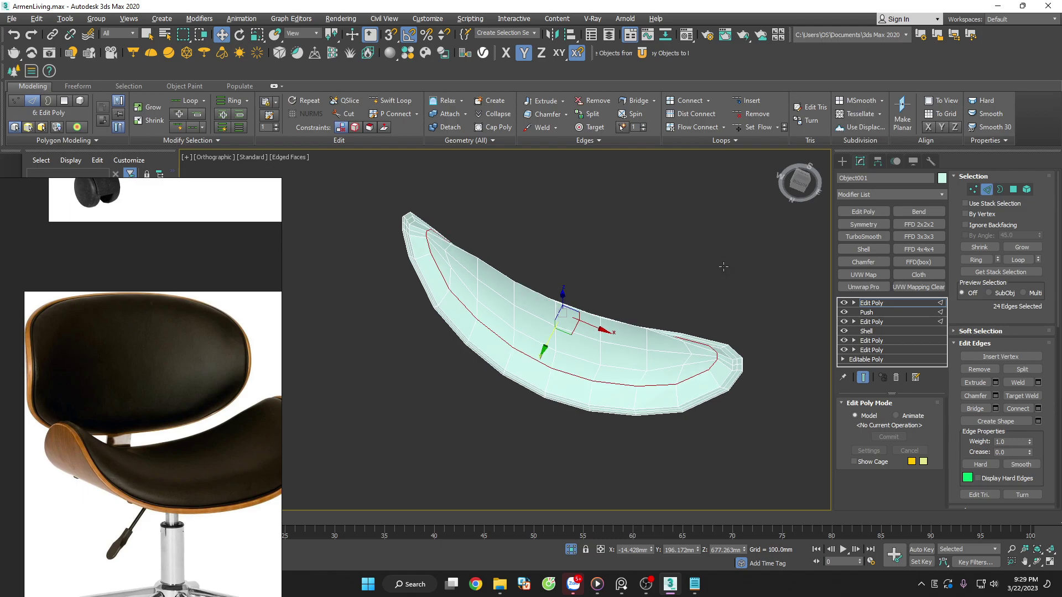
scroll(772, 360, "up", 3)
scroll(772, 360, "up", 2)
left_click(723, 346)
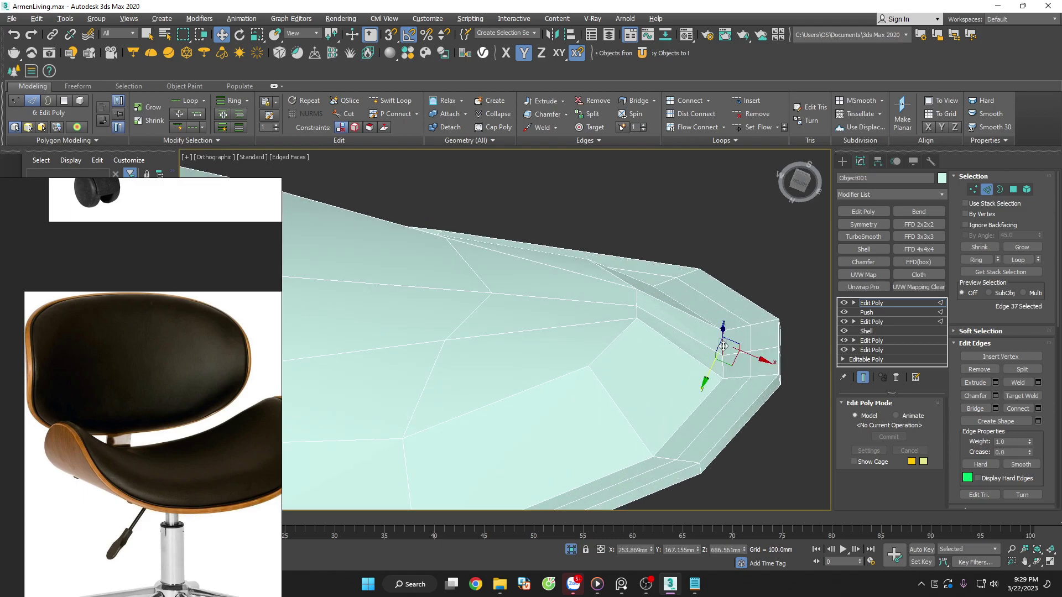
key("ctrl+z")
key("ctrl+z")
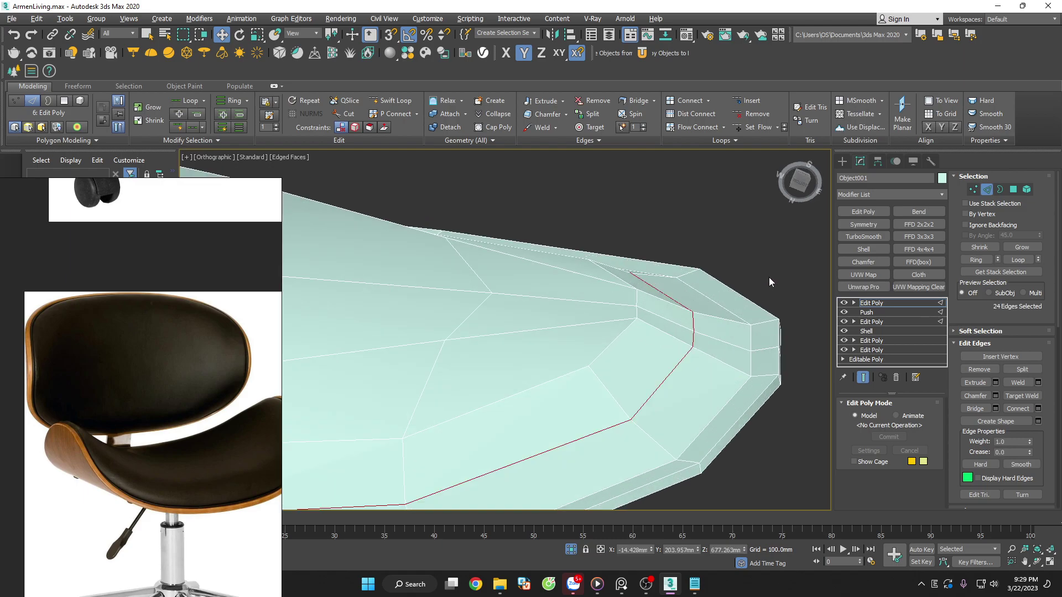
left_click(769, 282)
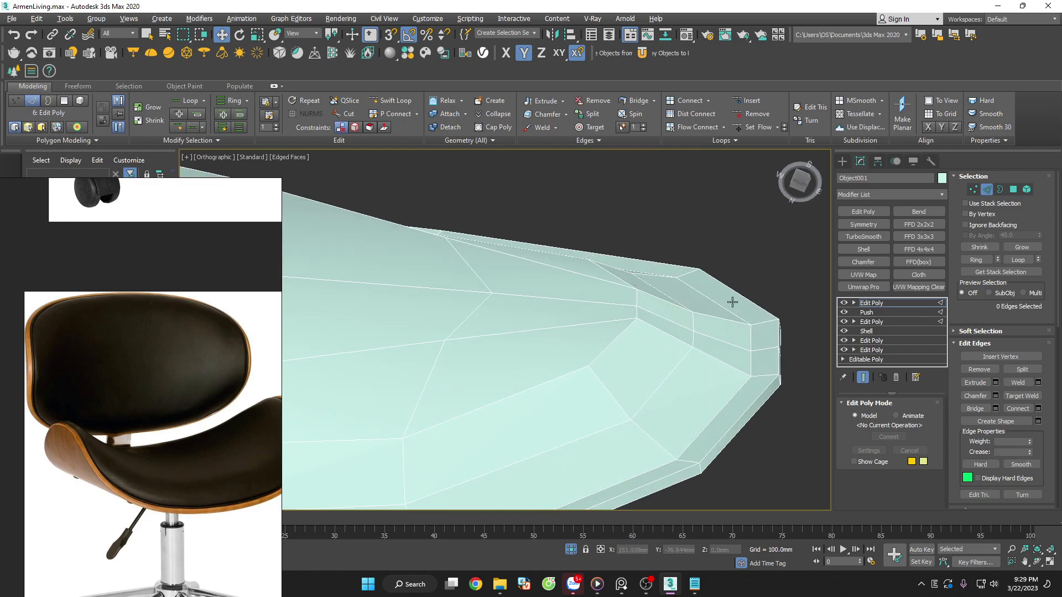
left_click(986, 190)
Add TurboSmooth and inspect the framed, smoothed cushion head-on
left_click(872, 241)
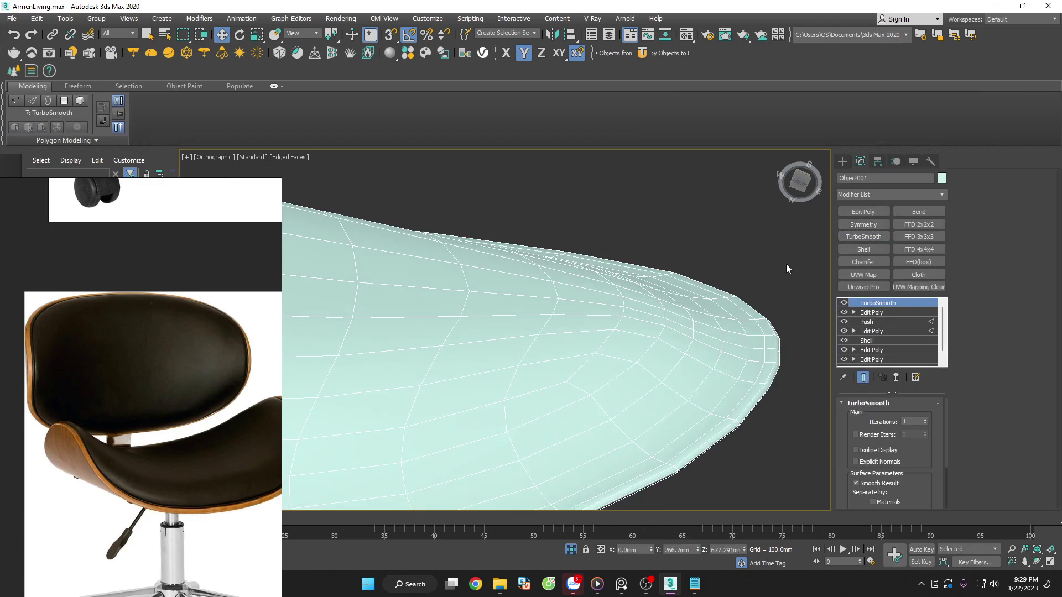
key("F4")
key("z")
mouse_move(756, 341)
middle_mouse_down("alt")
mouse_move(712, 410)
mouse_move(689, 420)
mouse_move(717, 424)
middle_mouse_up("alt")
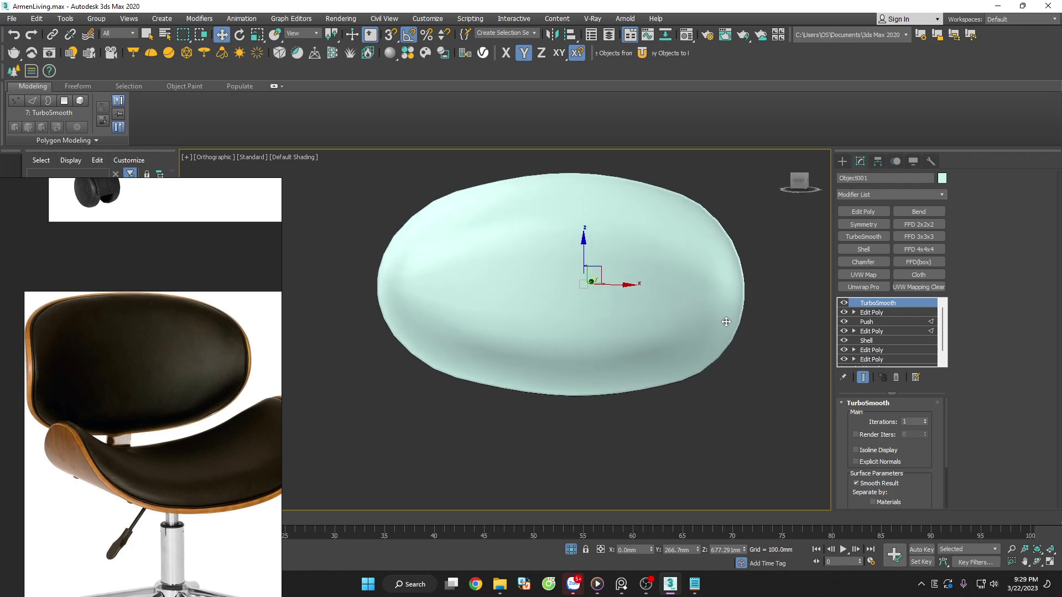
scroll(728, 299, "up", 8)
key("F4")
Check the cushion from Front and angled views, then remove TurboSmooth
key("f")
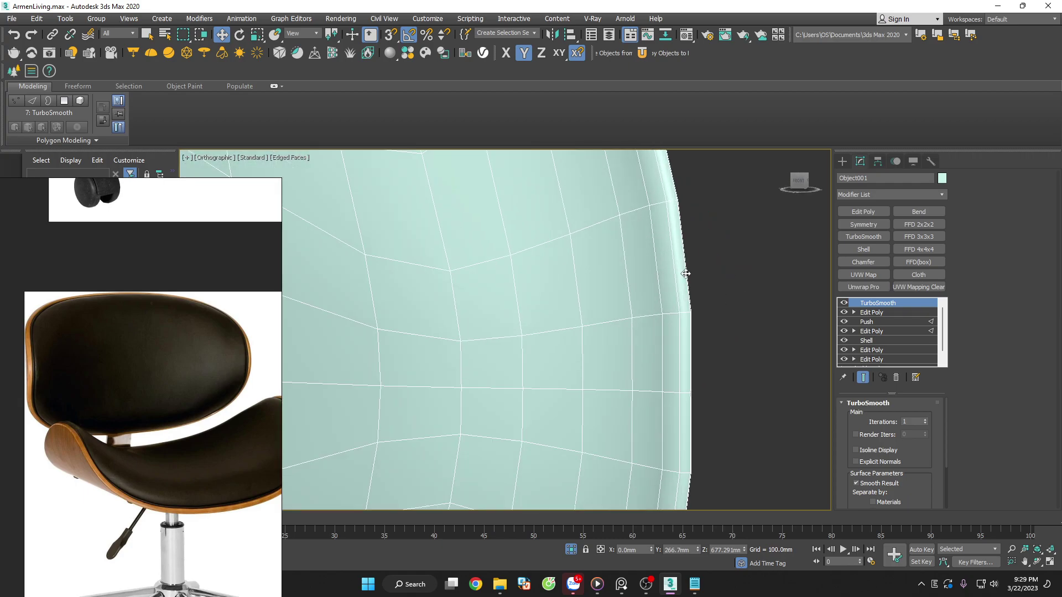
scroll(686, 276, "down", 4)
scroll(702, 283, "down", 4)
mouse_move(715, 306)
middle_mouse_down("alt")
mouse_move(780, 301)
mouse_move(794, 317)
mouse_move(766, 346)
mouse_move(833, 349)
middle_mouse_up("alt")
left_click(897, 378)
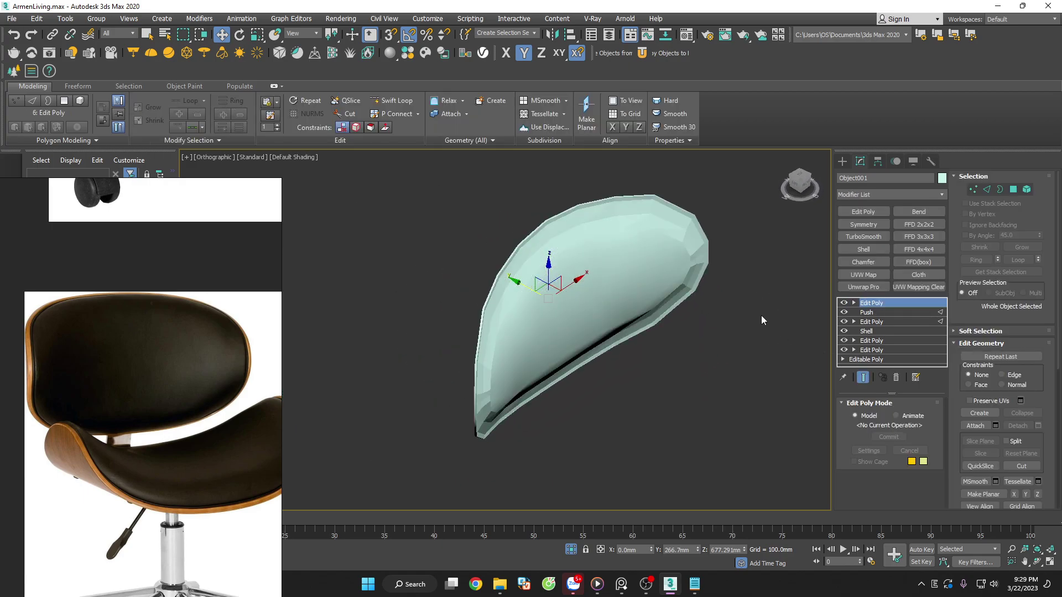
mouse_move(680, 297)
middle_mouse_down("alt")
mouse_move(607, 288)
mouse_move(627, 270)
mouse_move(641, 275)
middle_mouse_up("alt")
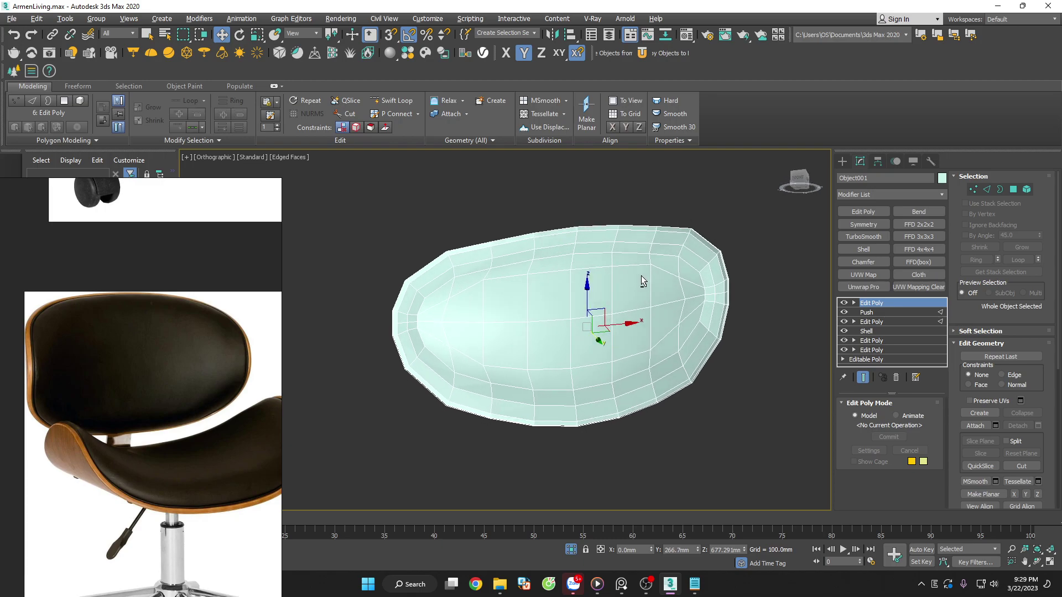
Select all cushion polygons, convert to vertices, and nudge them down in Top view
left_click(1014, 191)
key("ctrl+a")
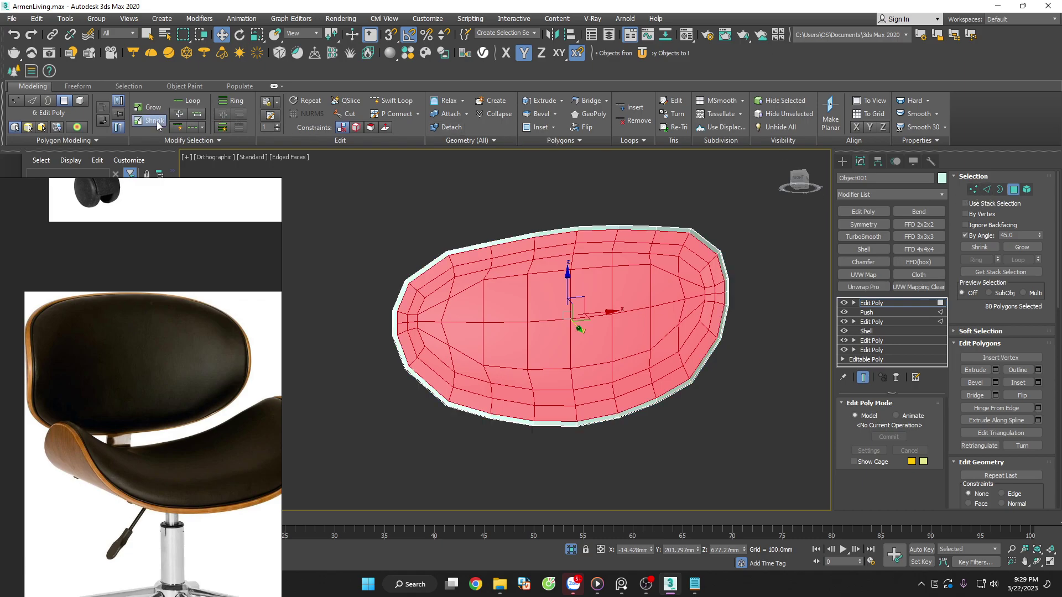
left_click(973, 189)
middle_click_drag(707, 331, 716, 400, "alt")
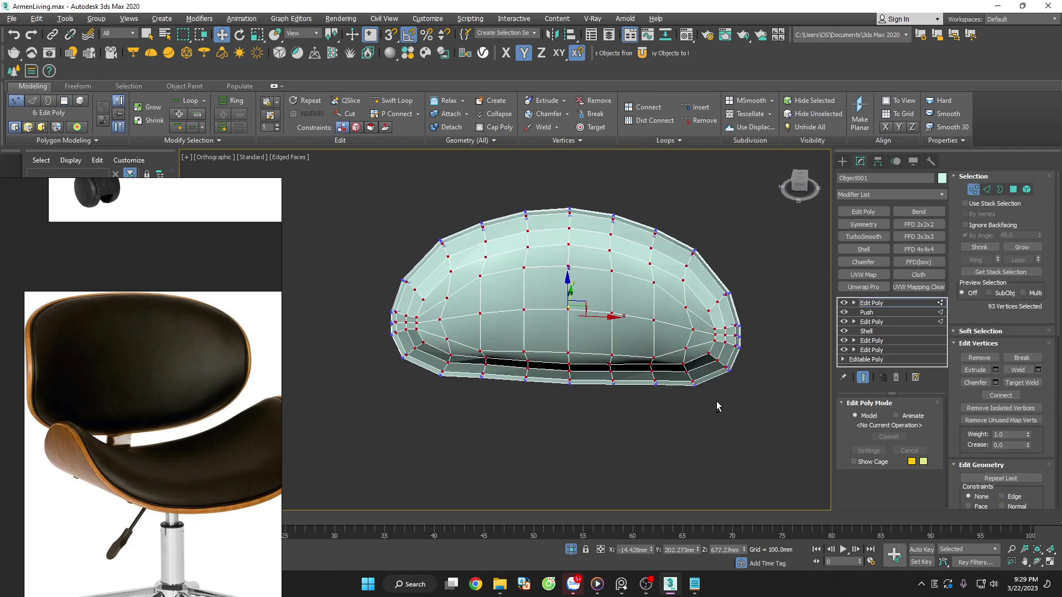
key("t")
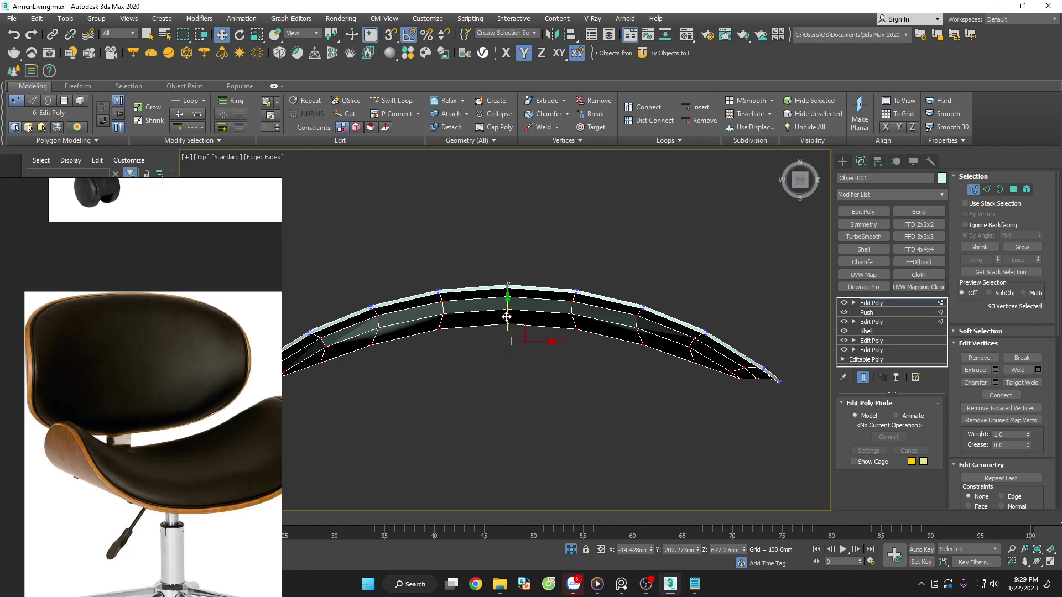
left_click_drag(507, 317, 506, 323)
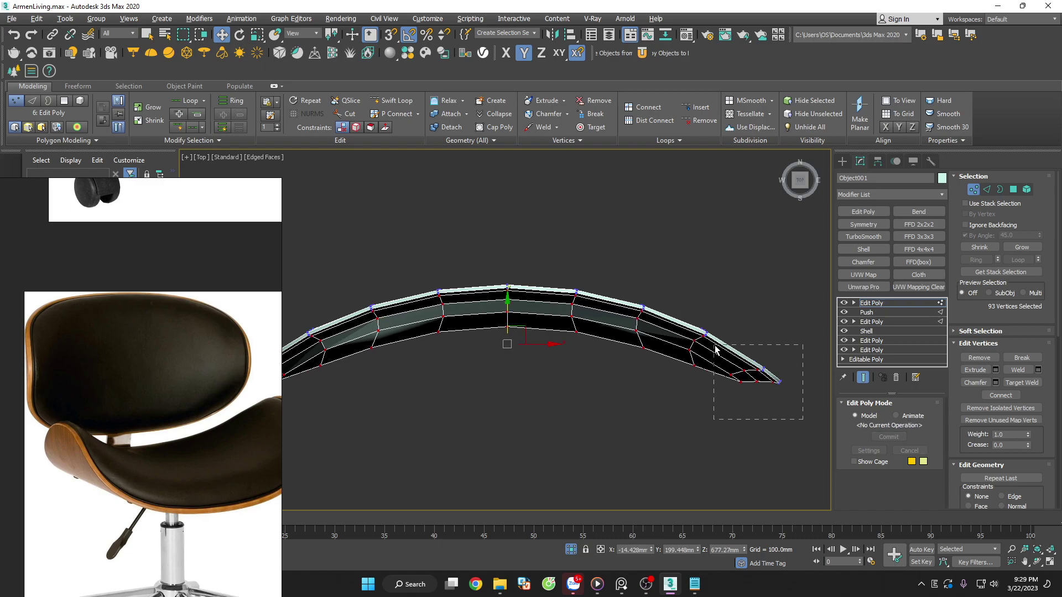
Deselect the end vertex columns and nudge the remaining middle vertices slightly
scroll(554, 354, "up", 2)
left_click_drag(327, 344, 386, 386, "alt")
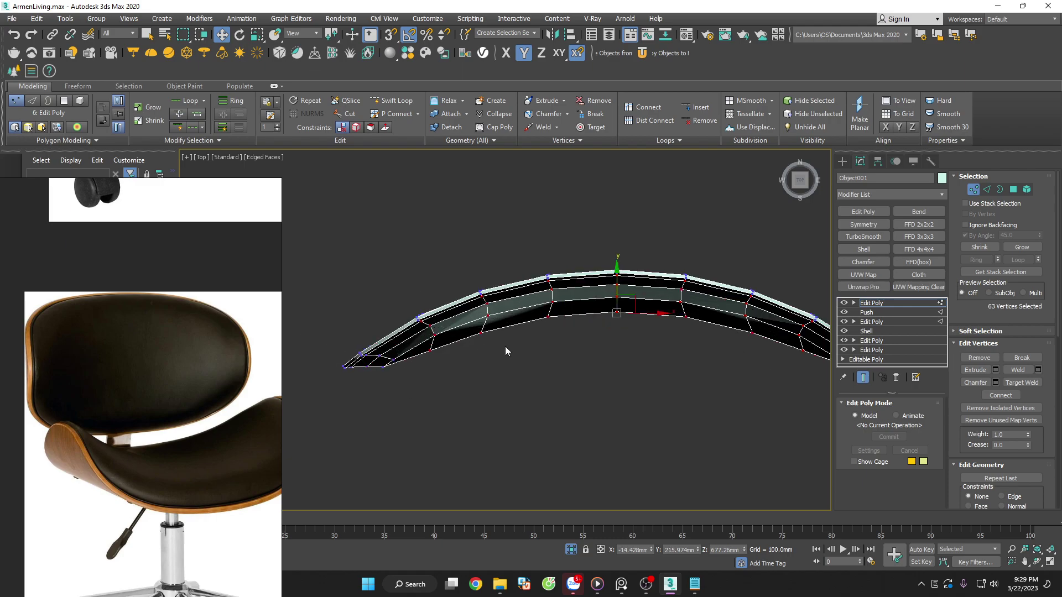
scroll(635, 288, "up", 3)
scroll(641, 273, "down", 2)
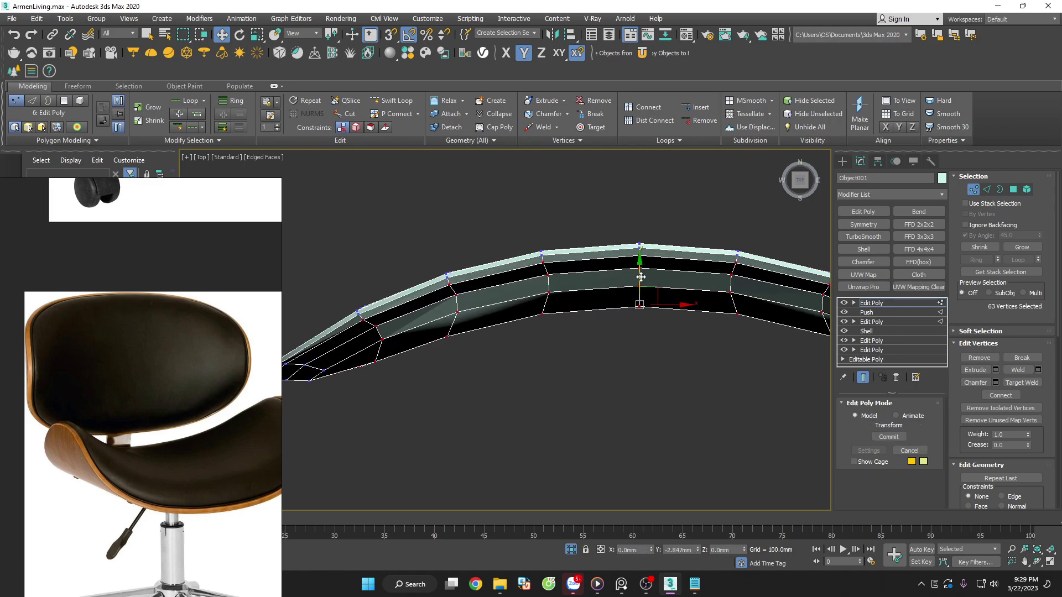
scroll(417, 372, "down", 2)
left_click_drag(420, 367, 370, 307, "alt")
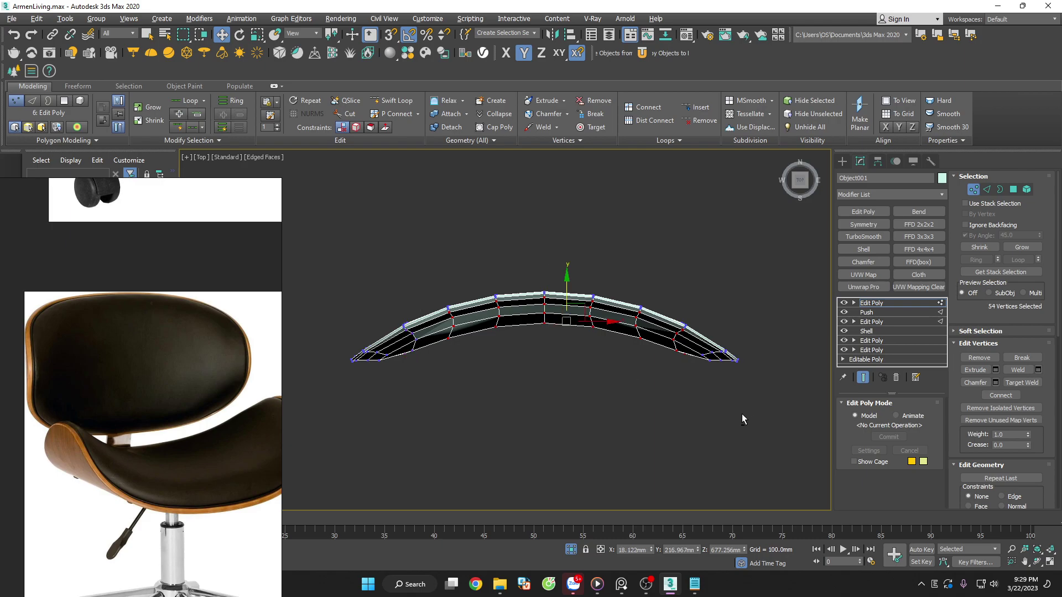
left_click_drag(737, 410, 668, 313, "alt")
scroll(555, 329, "up", 2)
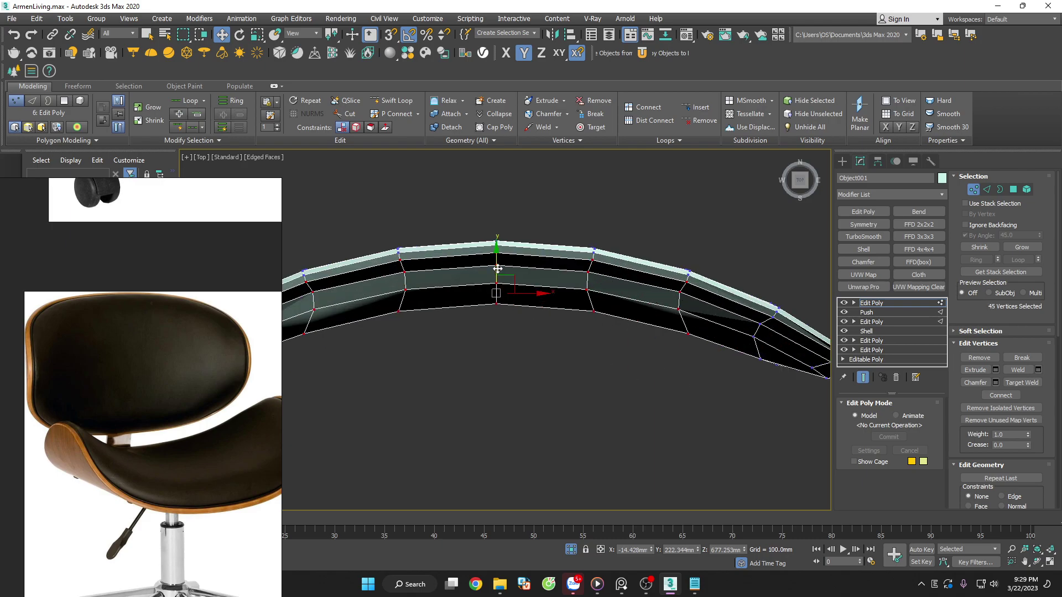
left_click_drag(498, 270, 498, 275)
Narrow the selection column by column toward the centre, leaving 9 vertices selected
scroll(695, 391, "down", 2)
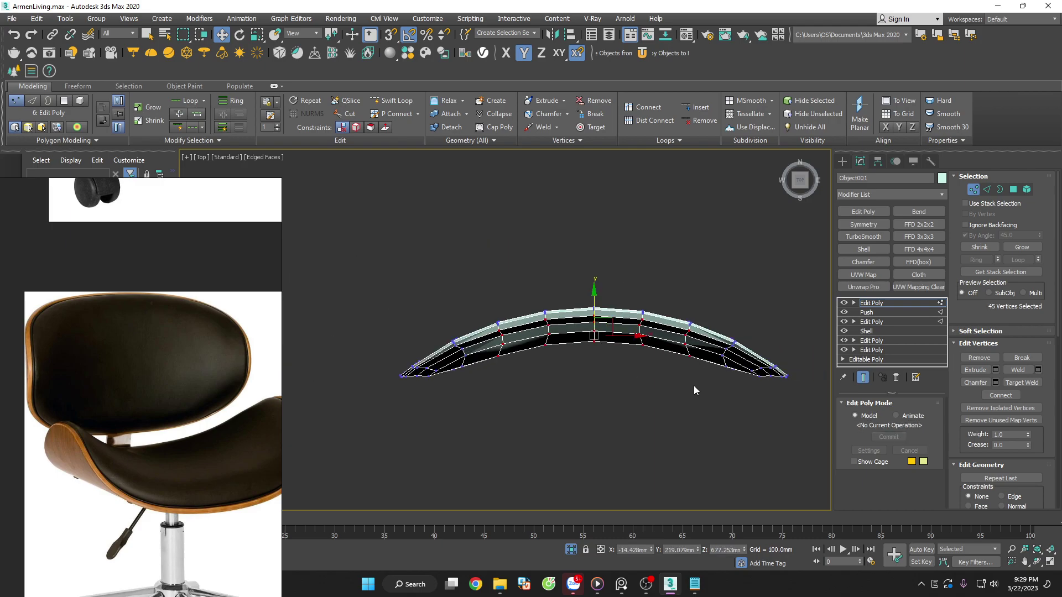
left_click_drag(720, 397, 685, 317, "alt")
scroll(477, 298, "up", 2)
scroll(624, 329, "up", 2)
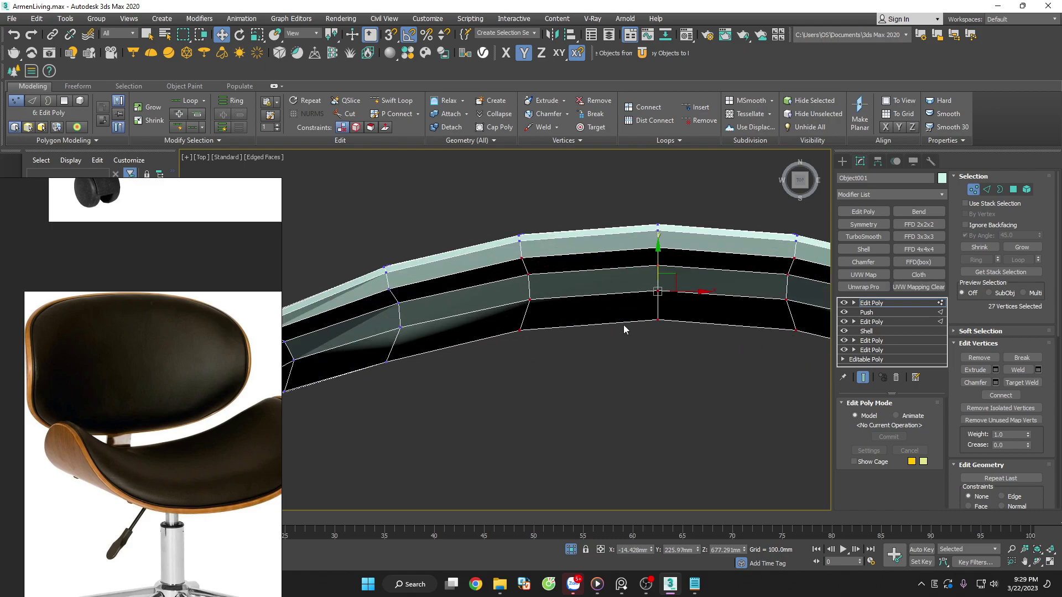
left_click_drag(563, 359, 492, 243, "alt")
scroll(473, 280, "down", 2)
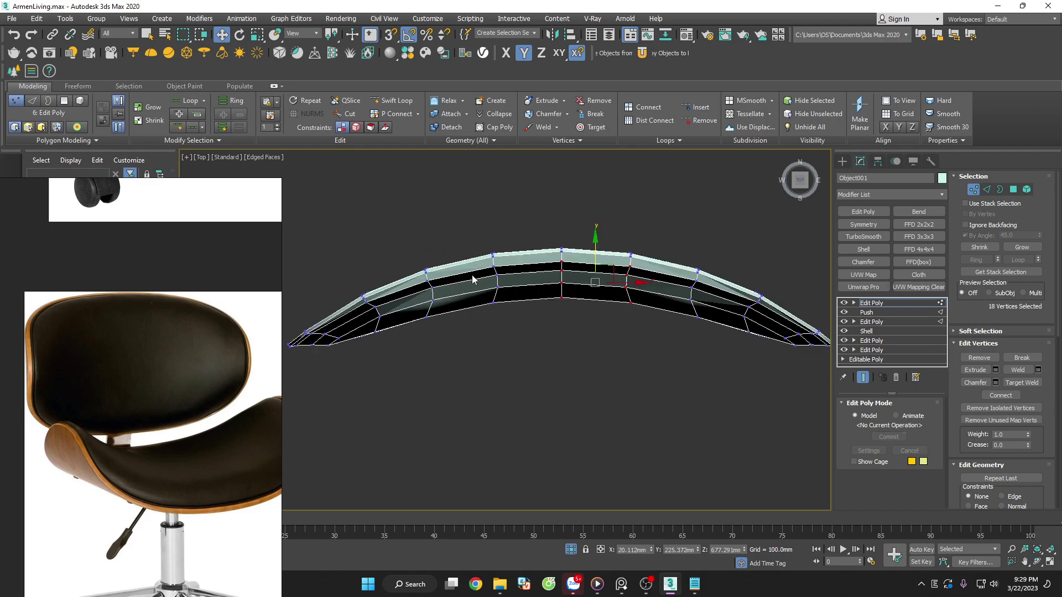
left_click_drag(613, 250, 613, 252, "alt")
scroll(563, 259, "up", 2)
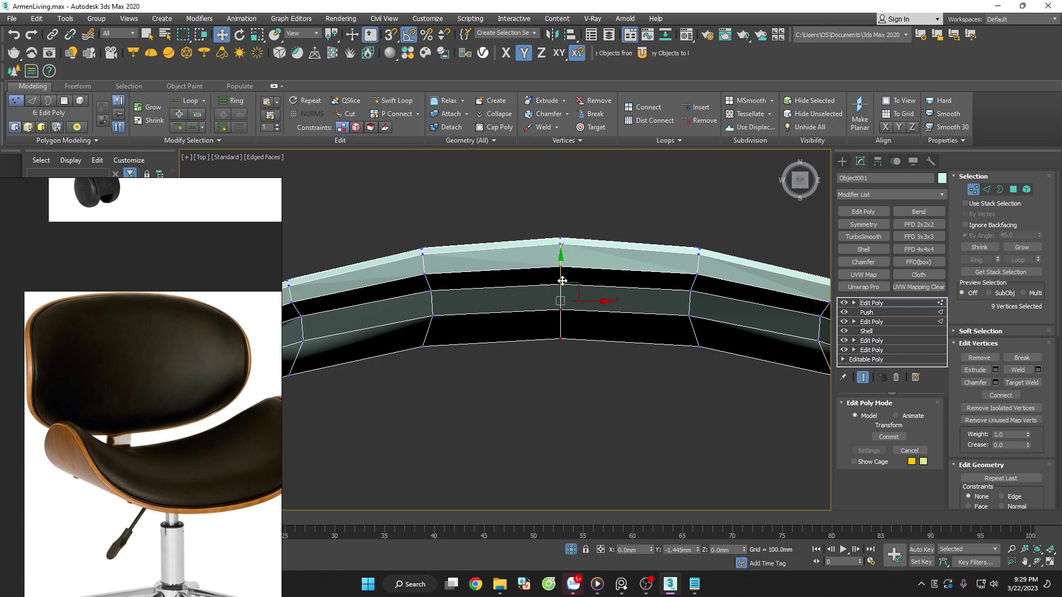
mouse_move(561, 278)
middle_mouse_down("alt")
mouse_move(624, 301)
mouse_move(630, 244)
middle_mouse_up("alt")
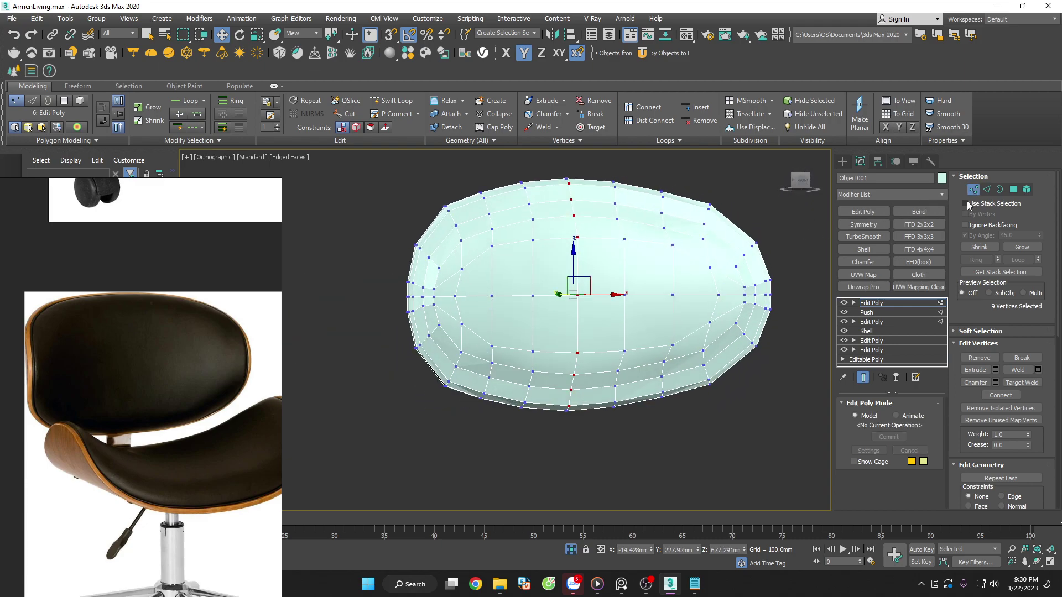
Preview TurboSmooth on the cushion from the front, then remove it
left_click(864, 237)
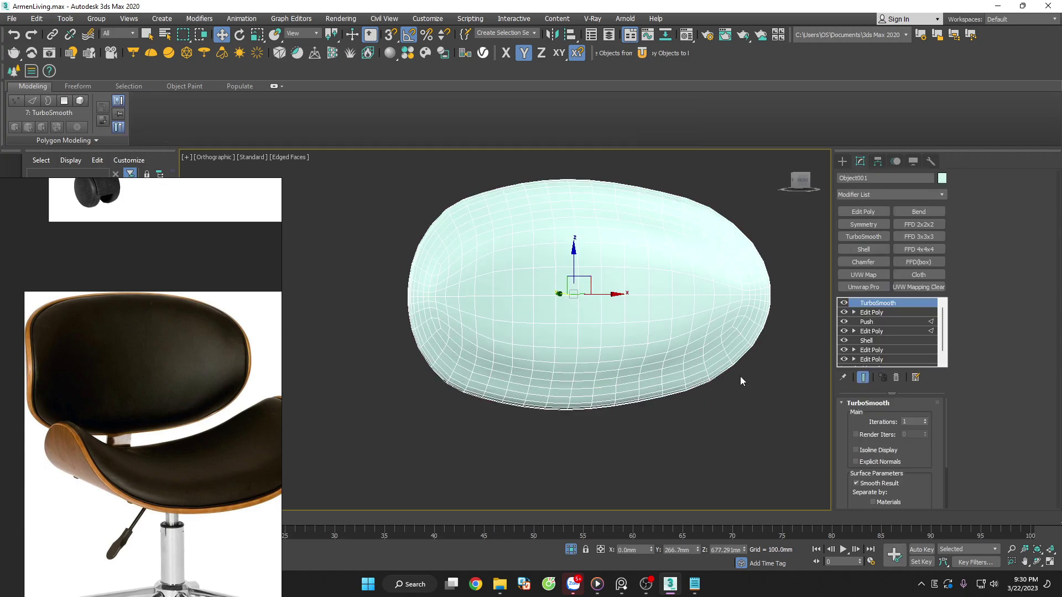
key("F4")
key("f")
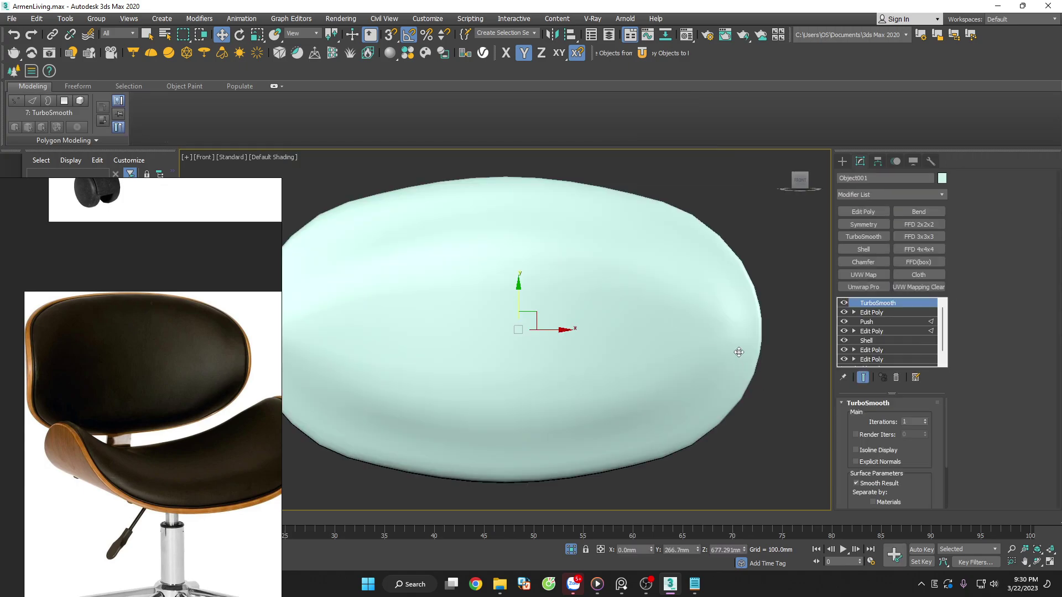
mouse_move(739, 353)
middle_mouse_down("alt")
mouse_move(692, 368)
mouse_move(681, 357)
mouse_move(707, 342)
mouse_move(720, 303)
mouse_move(771, 388)
middle_mouse_up("alt")
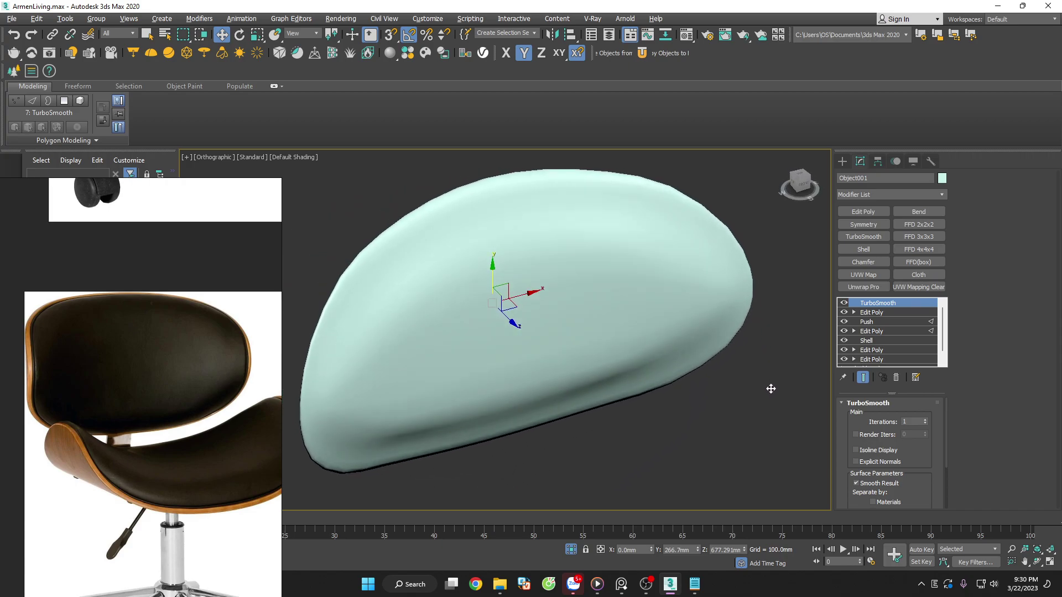
left_click(896, 377)
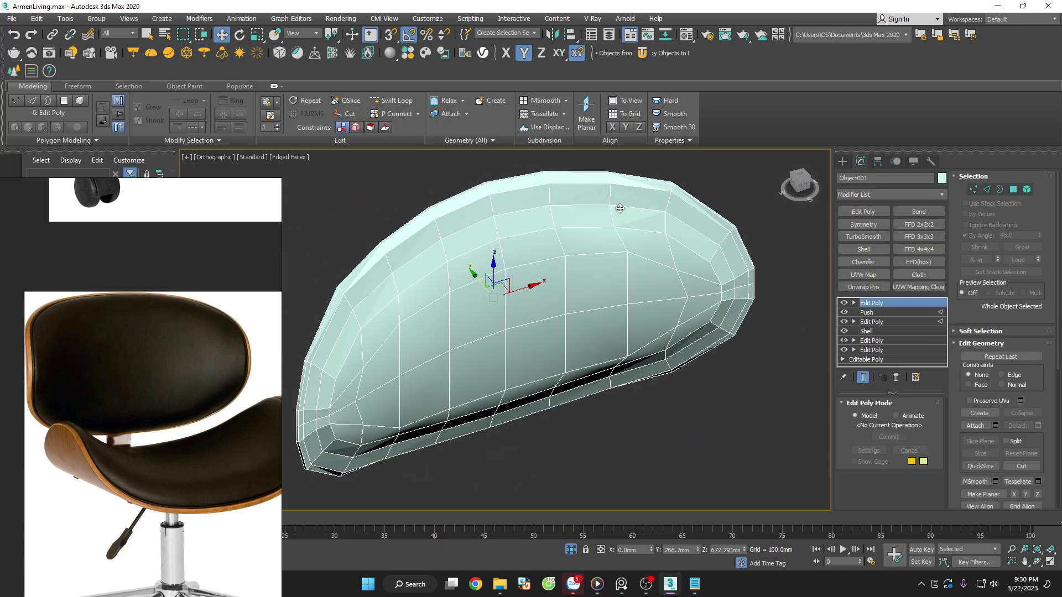
Select the cushion's edge loop and add a Push modifier set to 5.3 mm
key("2")
double_click(598, 207)
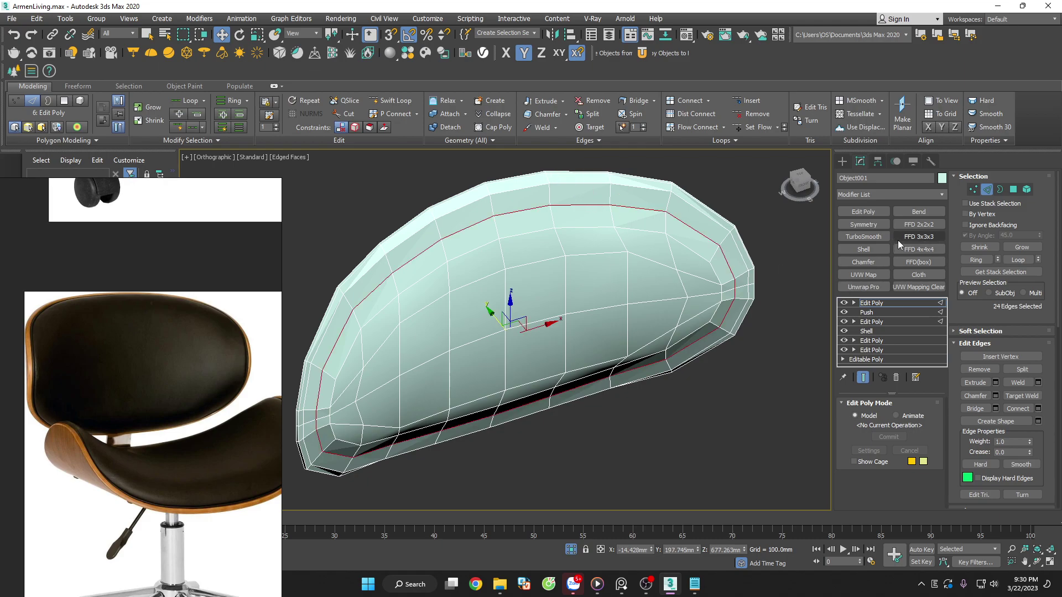
left_click(942, 193)
key("p")
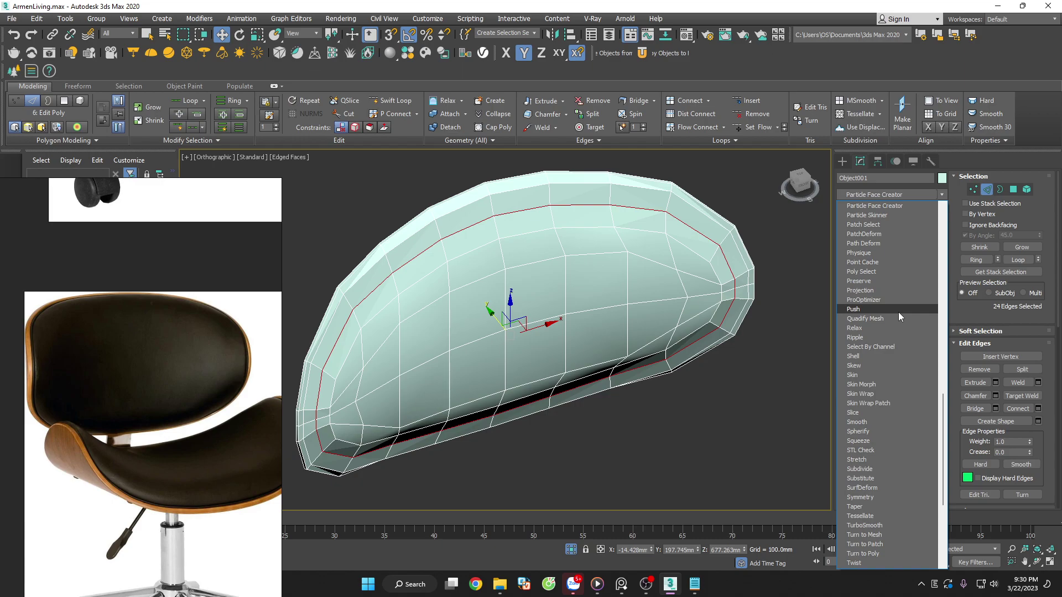
left_click(863, 309)
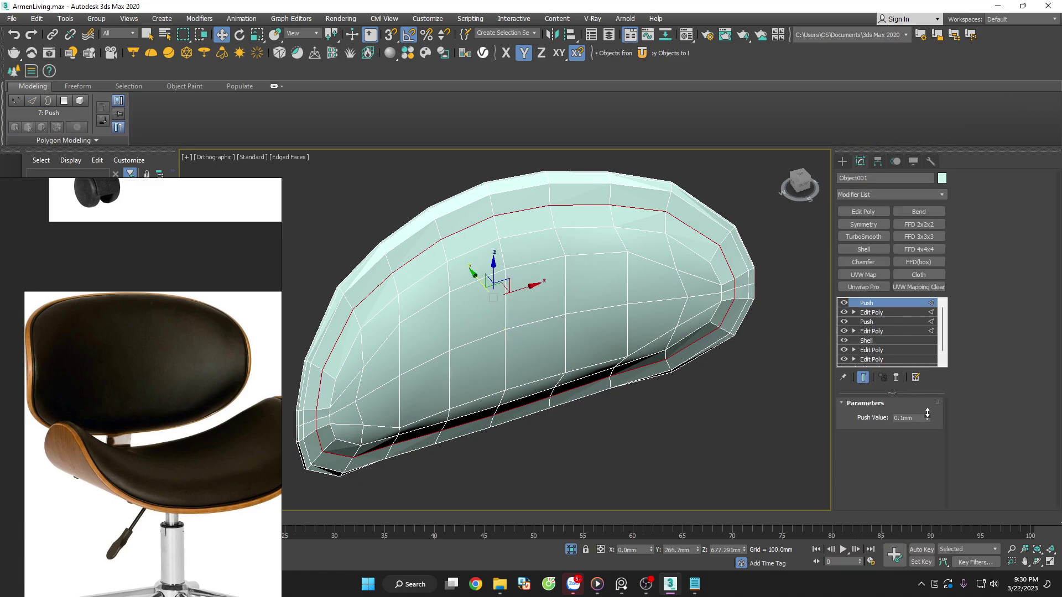
left_click_drag(927, 416, 929, 393)
middle_click_drag(761, 376, 748, 254, "alt")
scroll(791, 399, "up", 4)
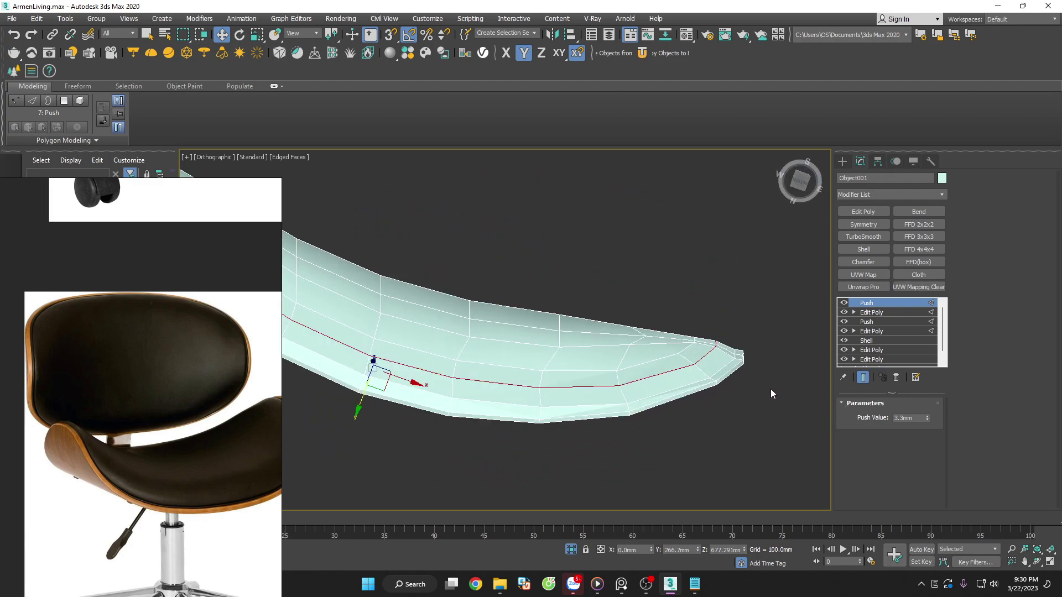
Add another Edit Poly above the Push, then put TurboSmooth on top
left_click(866, 214)
double_click(701, 356)
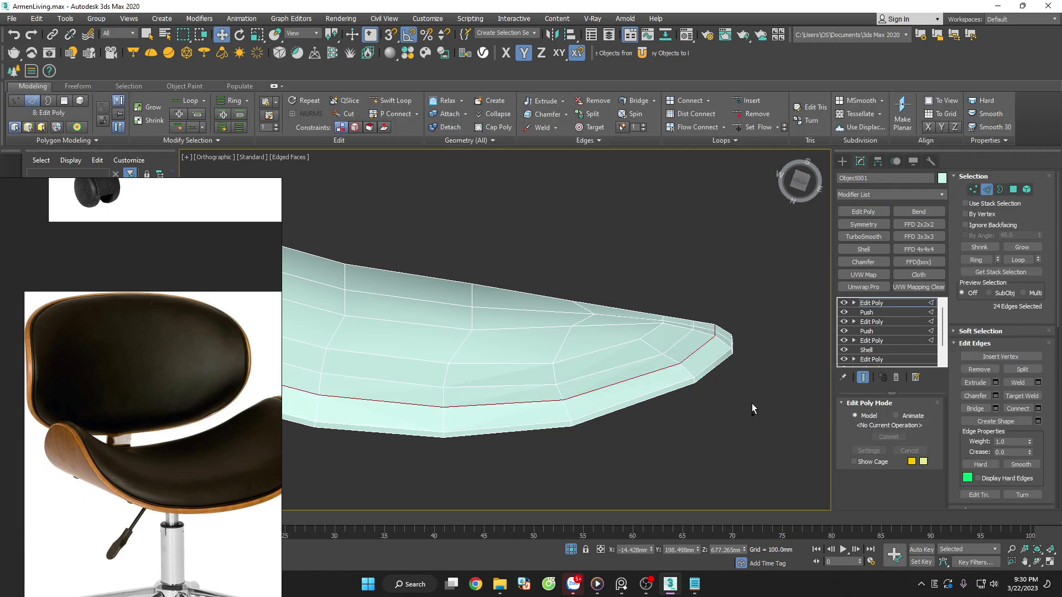
left_click(760, 397)
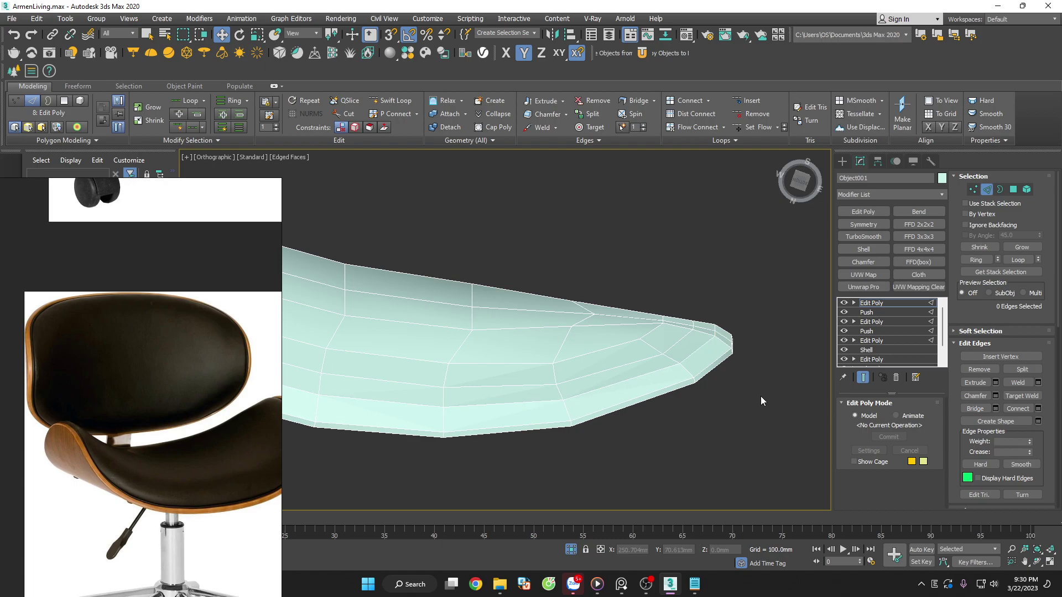
left_click(988, 190)
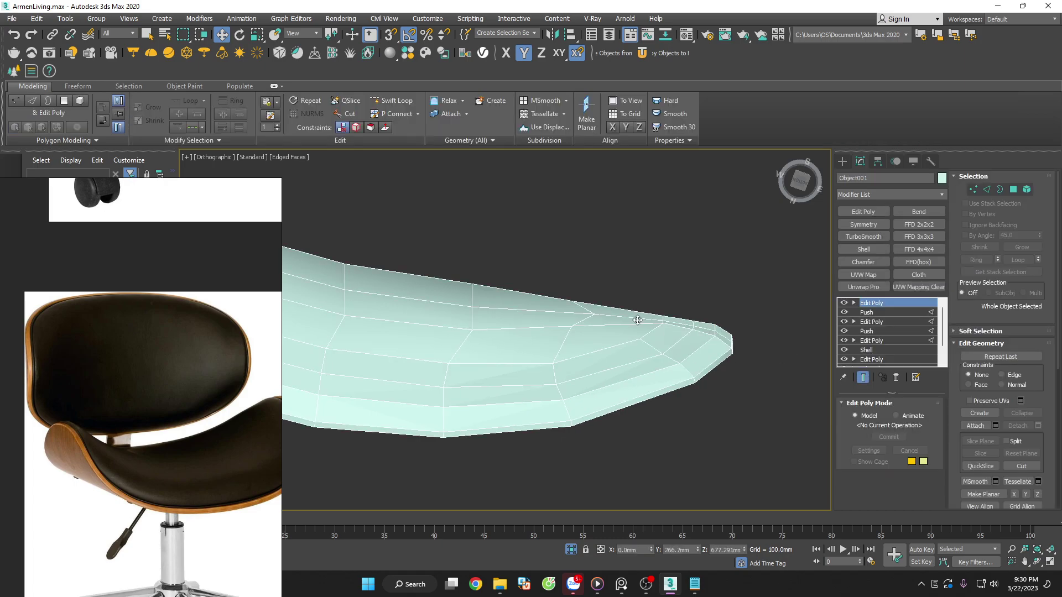
left_click(850, 235)
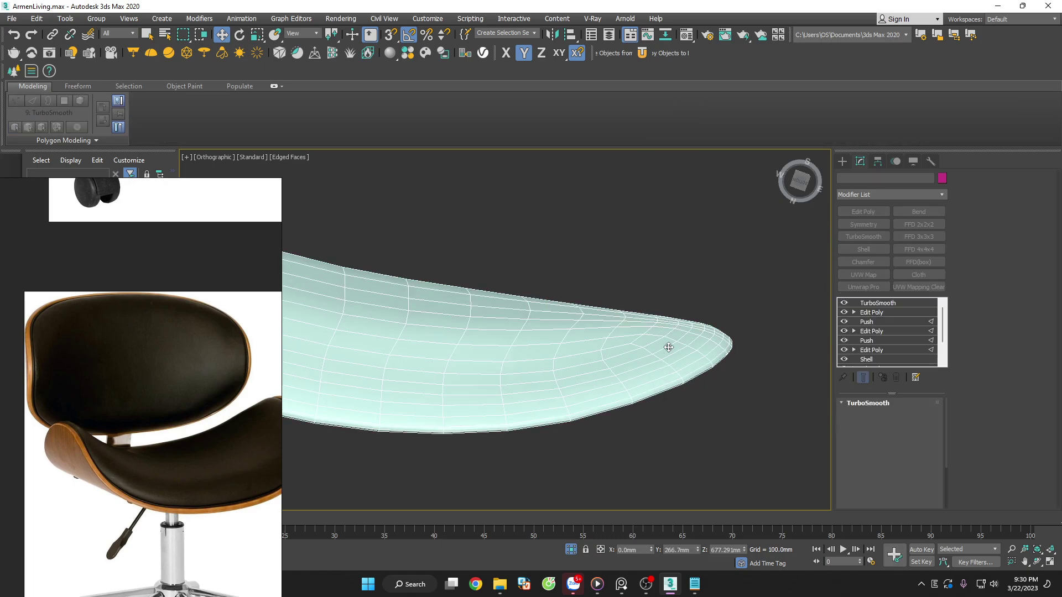
middle_click_drag(672, 349, 748, 397, "alt")
scroll(742, 454, "up", 5)
mouse_move(742, 459)
middle_mouse_down("alt")
mouse_move(748, 403)
mouse_move(702, 404)
mouse_move(731, 502)
mouse_move(738, 406)
mouse_move(751, 413)
mouse_move(802, 365)
middle_mouse_up("alt")
key("F4")
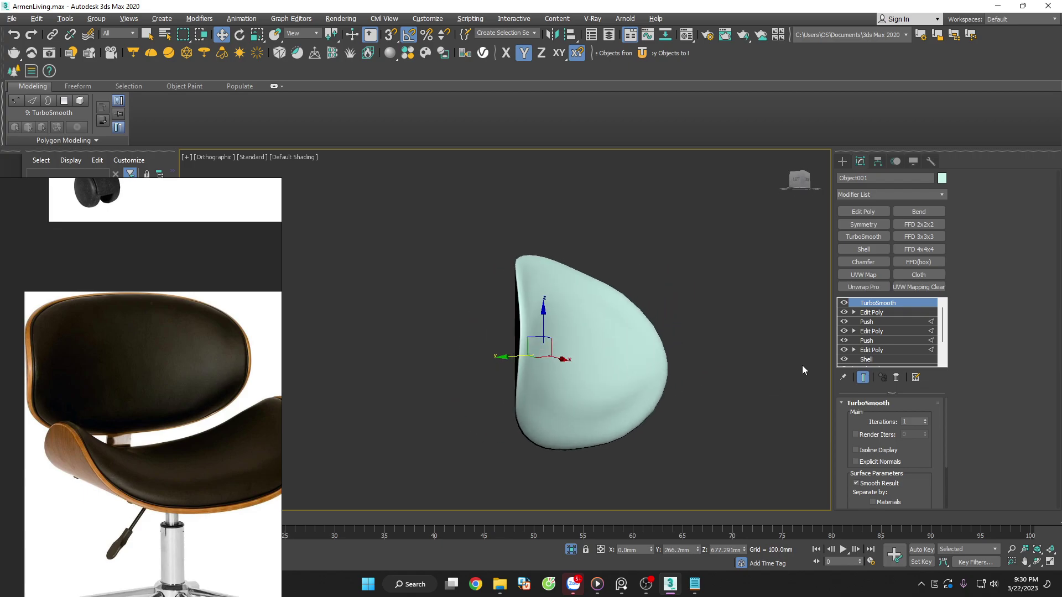
left_click(896, 377)
key("F4")
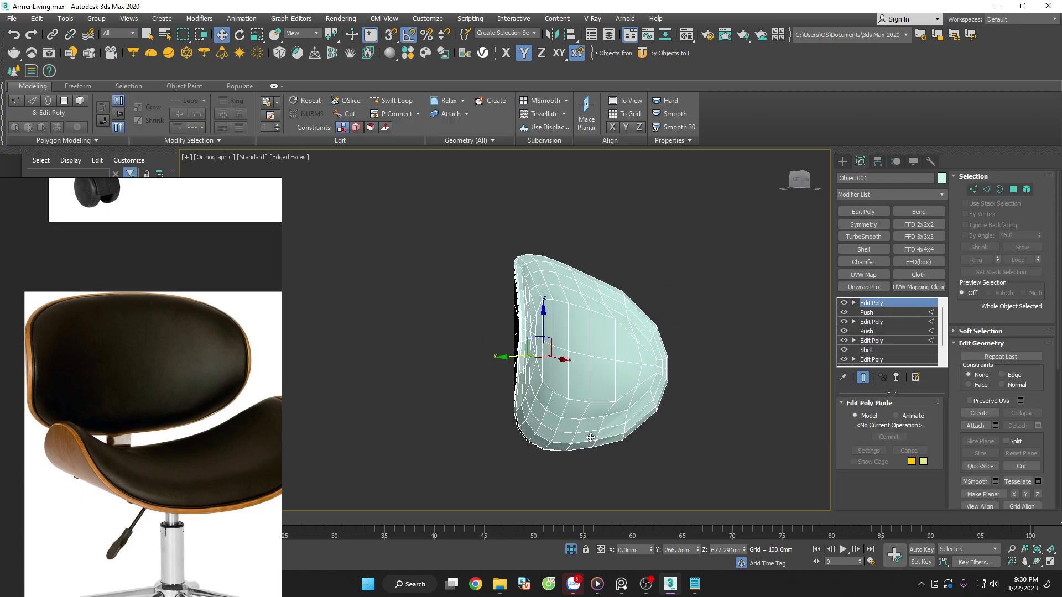
scroll(586, 408, "up", 5)
key("2")
double_click(588, 401)
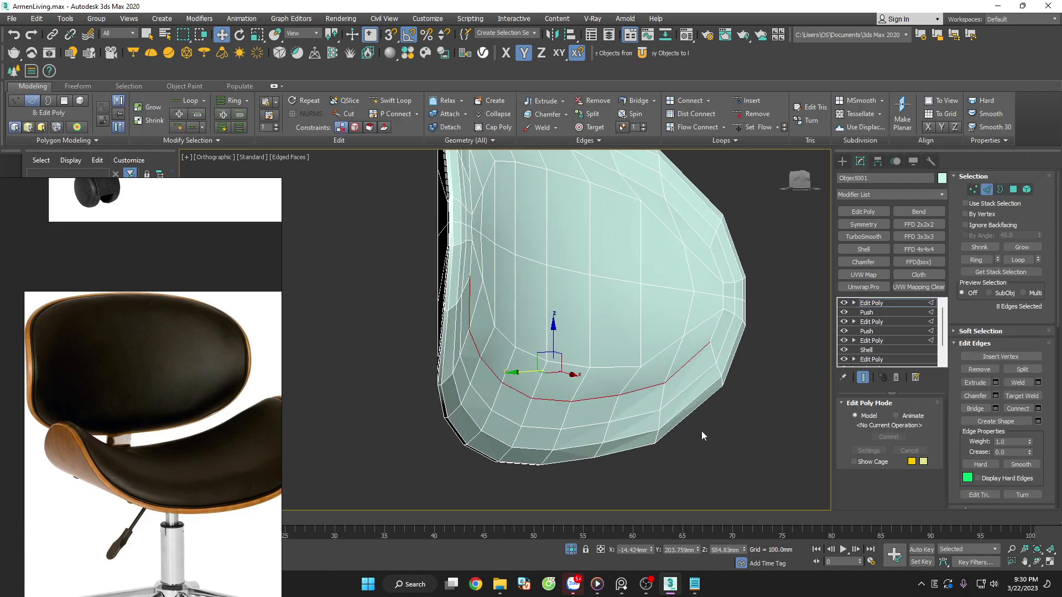
mouse_move(701, 430)
middle_mouse_down("alt")
mouse_move(722, 456)
mouse_move(664, 341)
middle_mouse_up("alt")
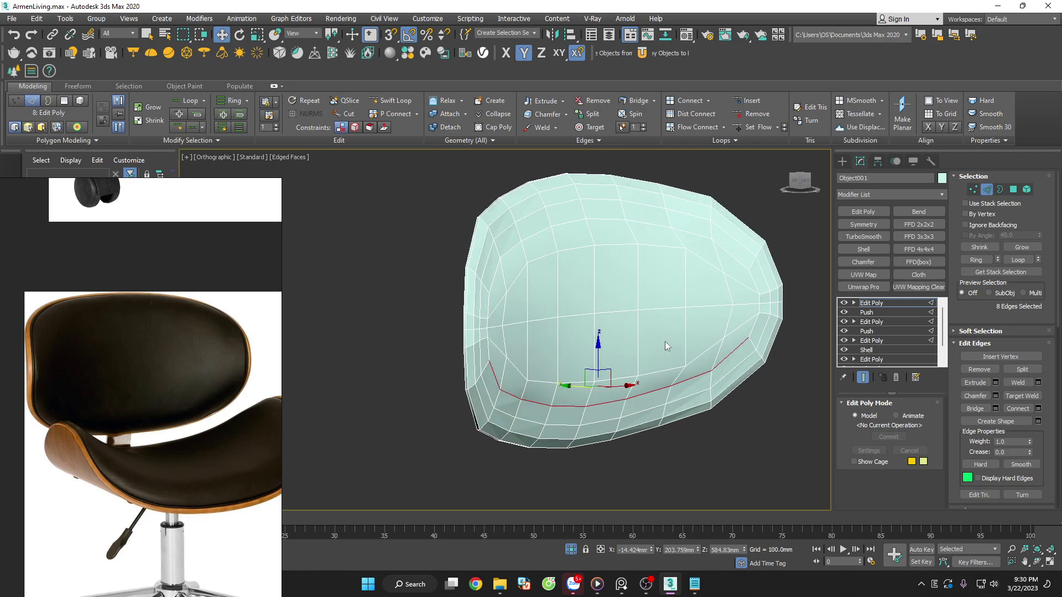
double_click(596, 223, "ctrl")
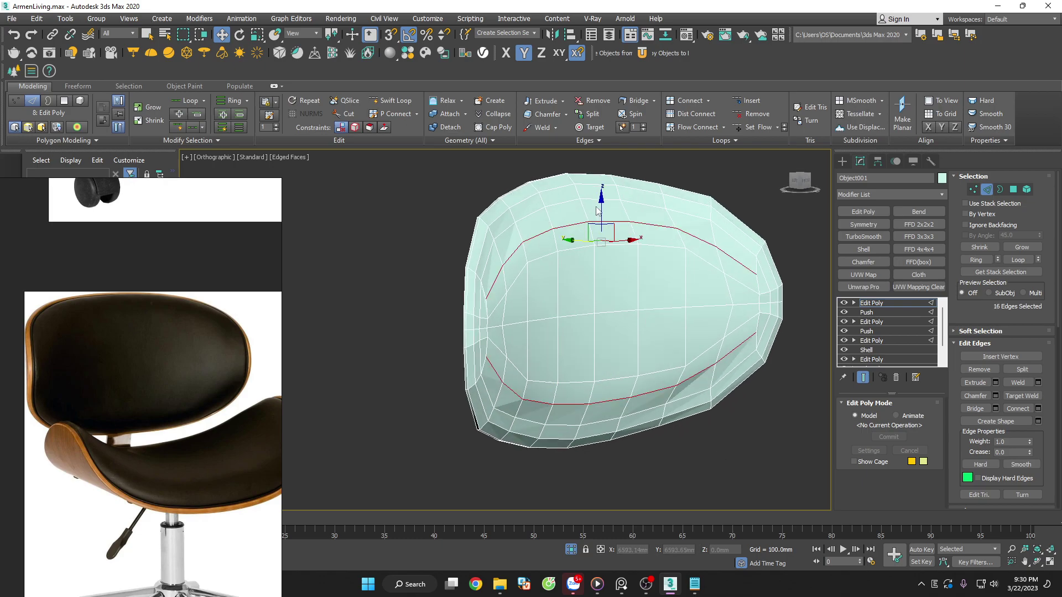
double_click(599, 206)
left_click(791, 381)
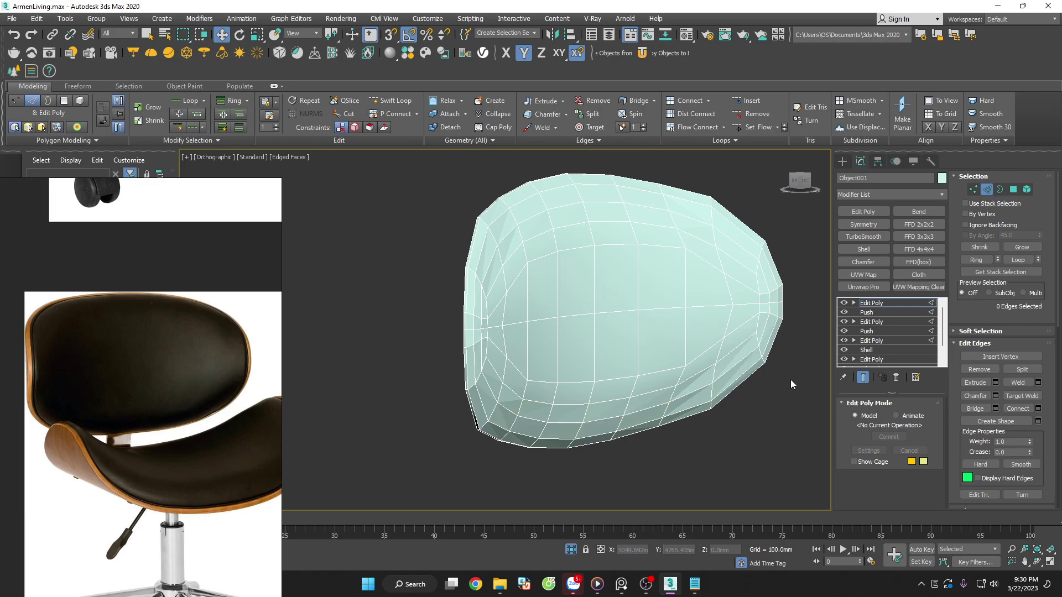
left_click(984, 191)
left_click(881, 238)
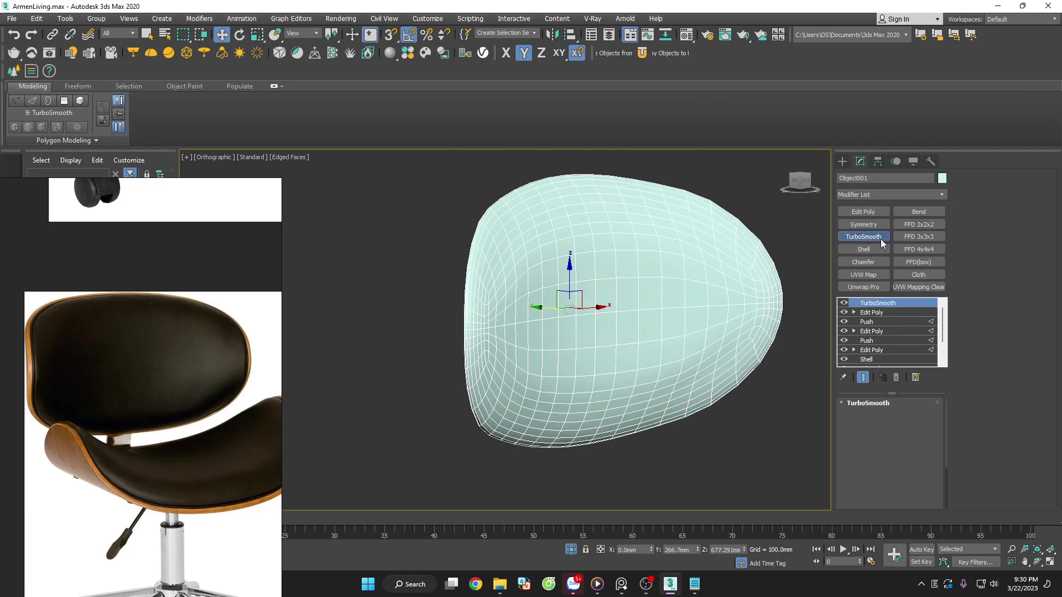
key("F4")
mouse_move(785, 335)
middle_mouse_down("alt")
mouse_move(728, 329)
mouse_move(718, 290)
mouse_move(770, 297)
mouse_move(801, 374)
middle_mouse_up("alt")
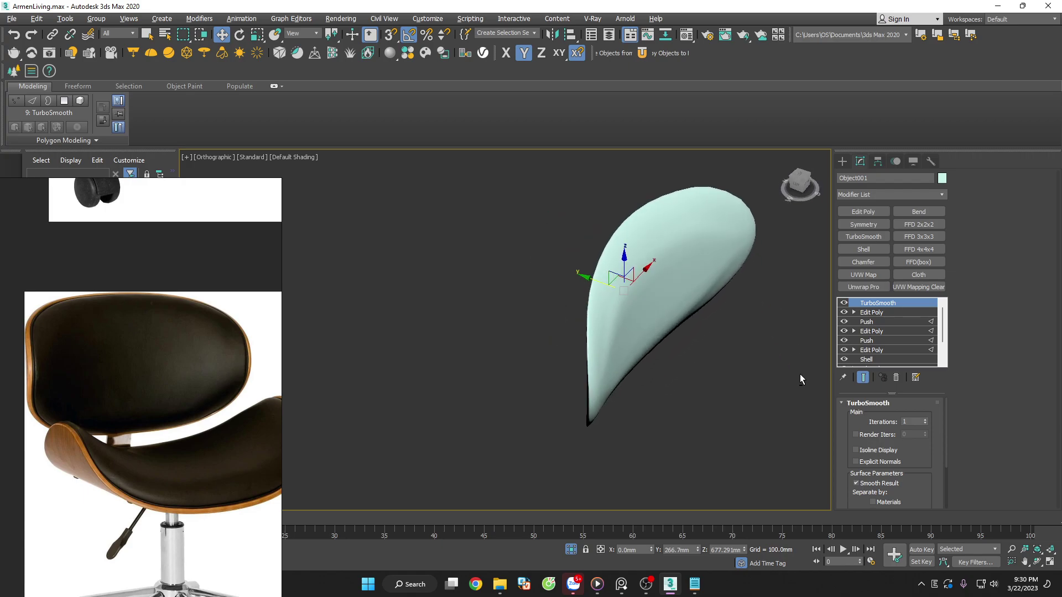
scroll(775, 277, "up", 3)
scroll(740, 278, "up", 2)
left_click(896, 378)
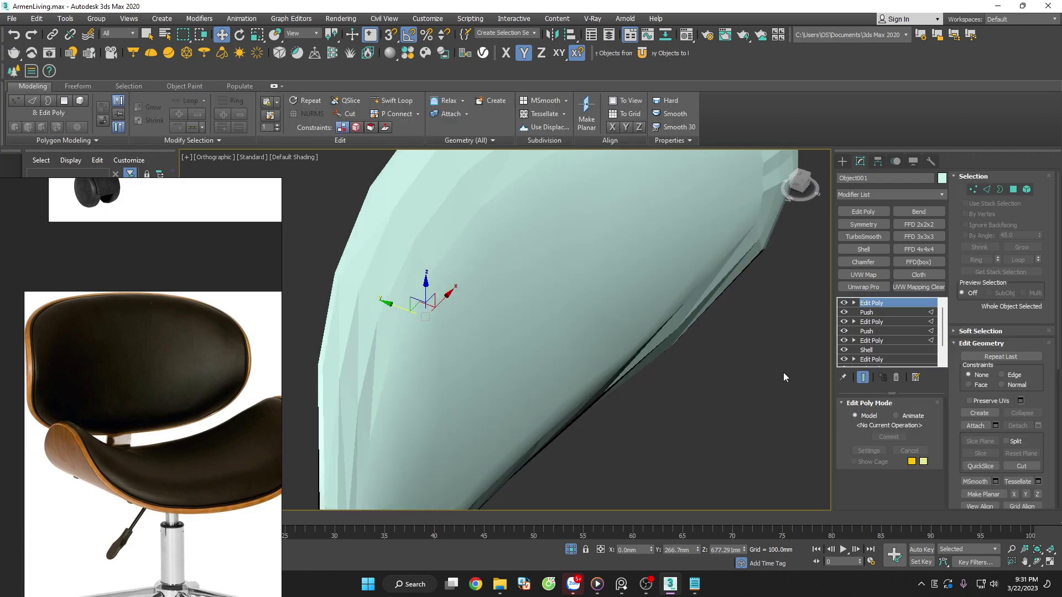
key("F4")
mouse_move(742, 347)
middle_mouse_down("alt")
mouse_move(731, 350)
mouse_move(704, 289)
middle_mouse_up("alt")
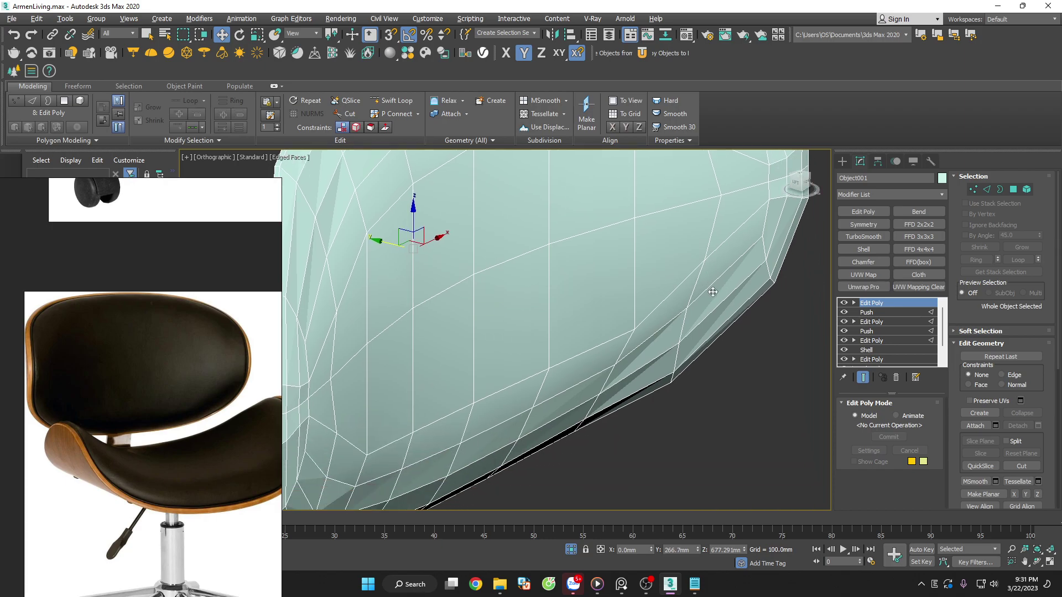
key("2")
double_click(708, 286)
scroll(748, 352, "down", 1)
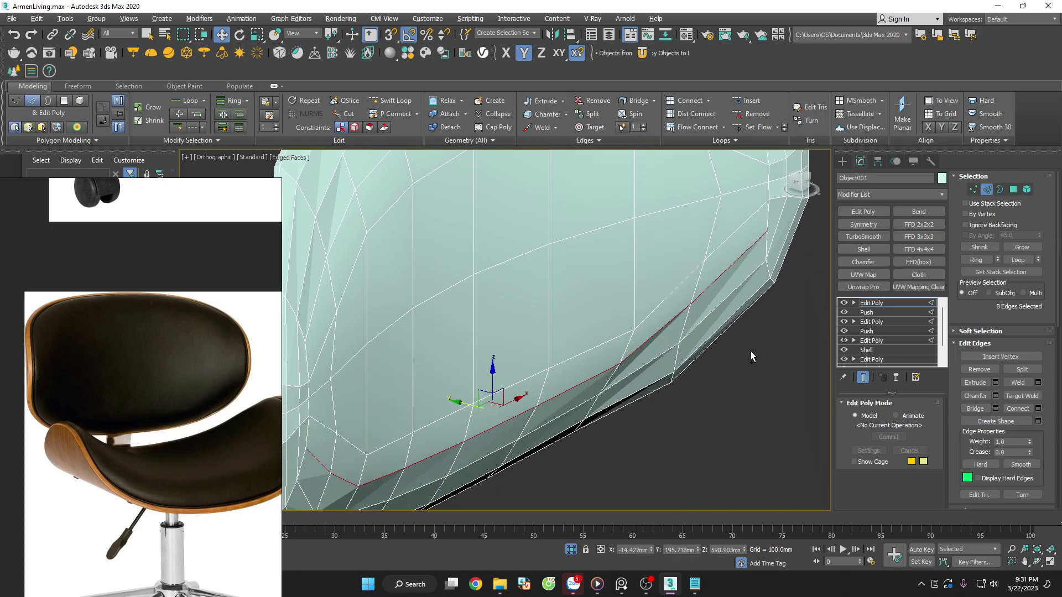
scroll(751, 353, "down", 1)
double_click(731, 187)
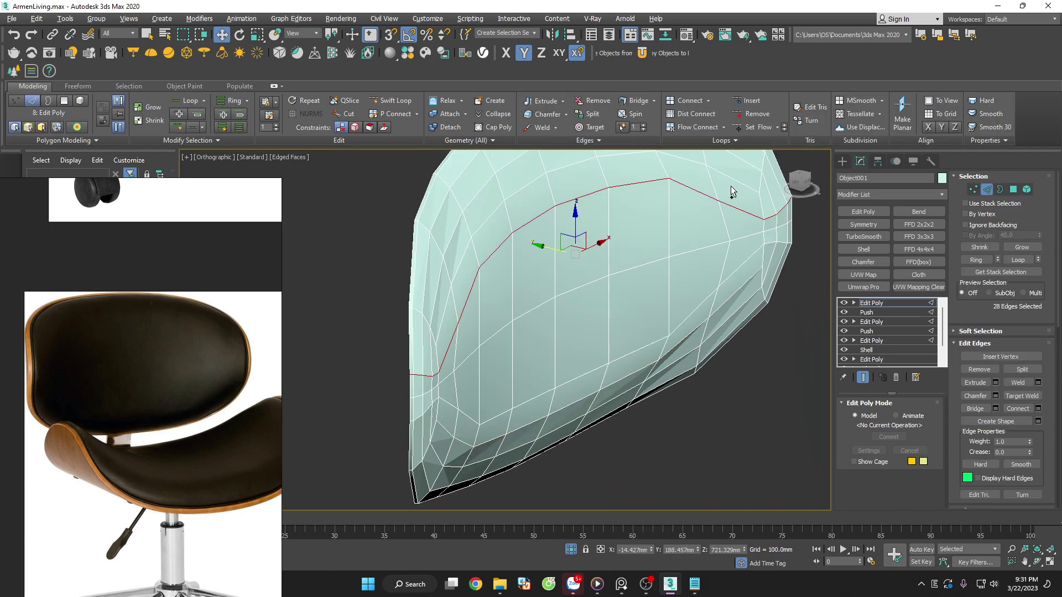
double_click(742, 183)
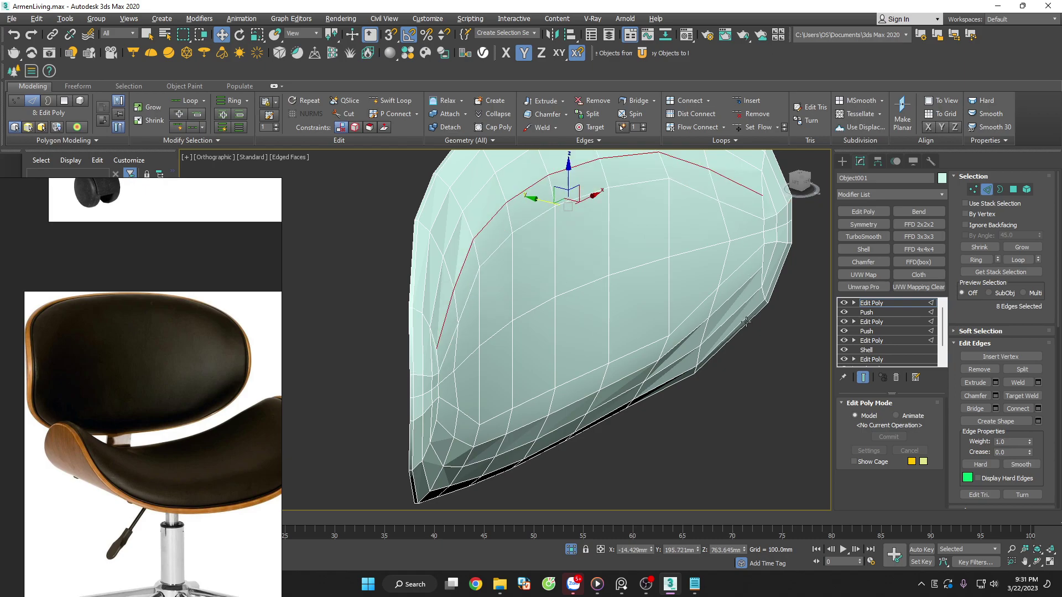
middle_click_drag(745, 312, 736, 321, "alt")
left_click(986, 190)
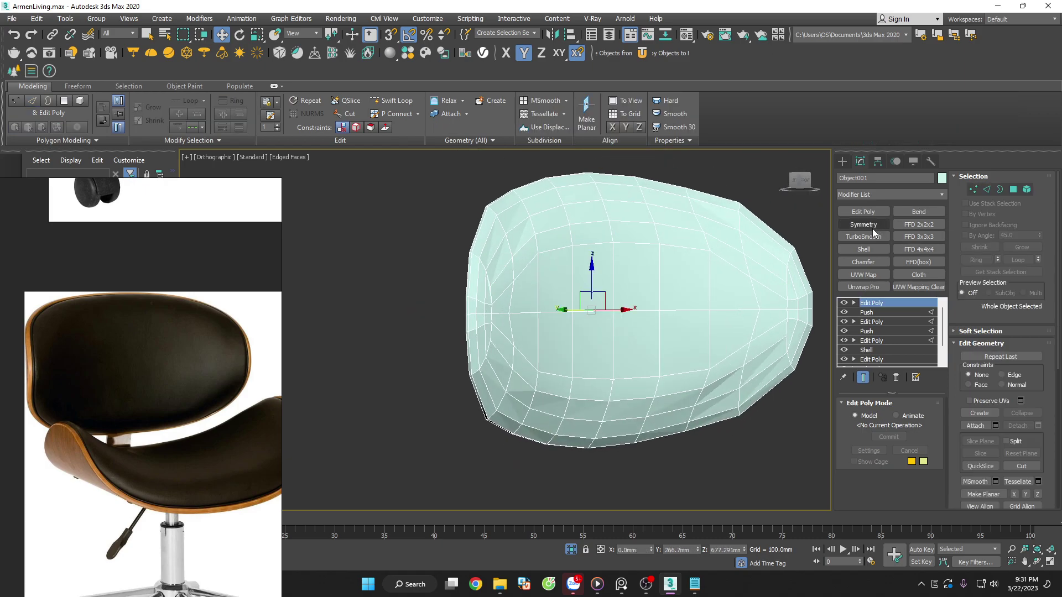
left_click(863, 237)
key("F4")
mouse_move(774, 301)
middle_mouse_down("alt")
mouse_move(755, 283)
mouse_move(736, 342)
middle_mouse_up("alt")
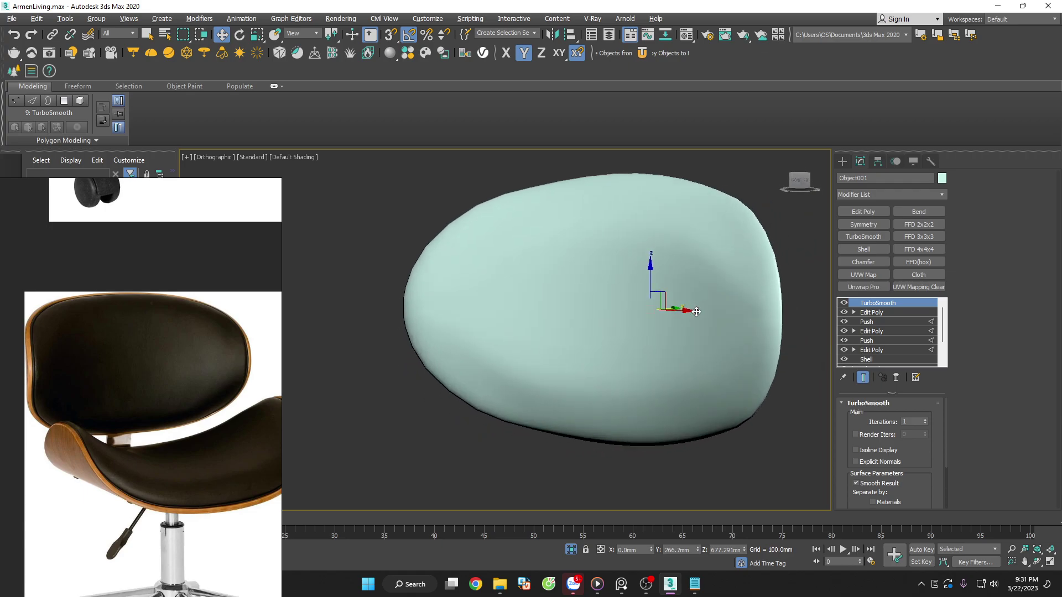
scroll(735, 342, "up", 5)
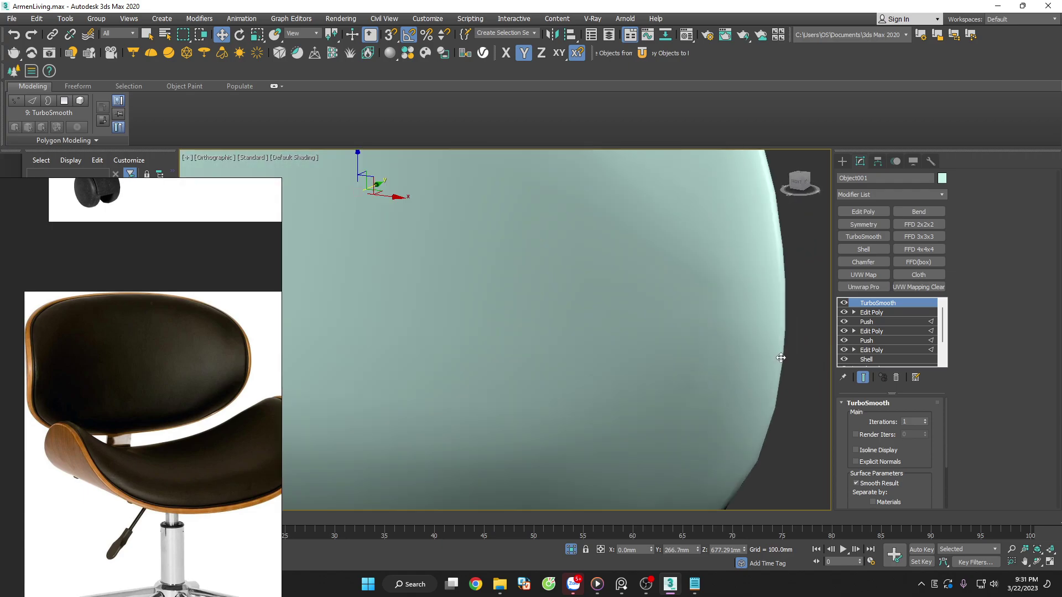
key("F4")
scroll(746, 344, "down", 6)
scroll(749, 346, "down", 2)
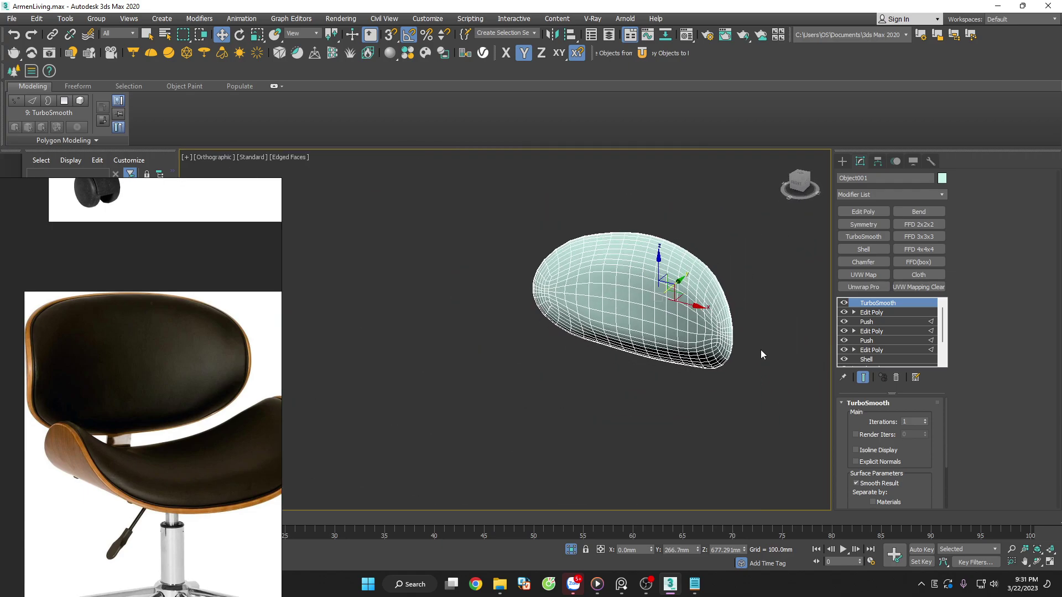
Deselect the cushion, hide wireframe edges, and zoom to inspect the smoothing
left_click(761, 350)
key("F4")
scroll(750, 332, "down", 3)
scroll(761, 352, "down", 5)
scroll(805, 362, "up", 5)
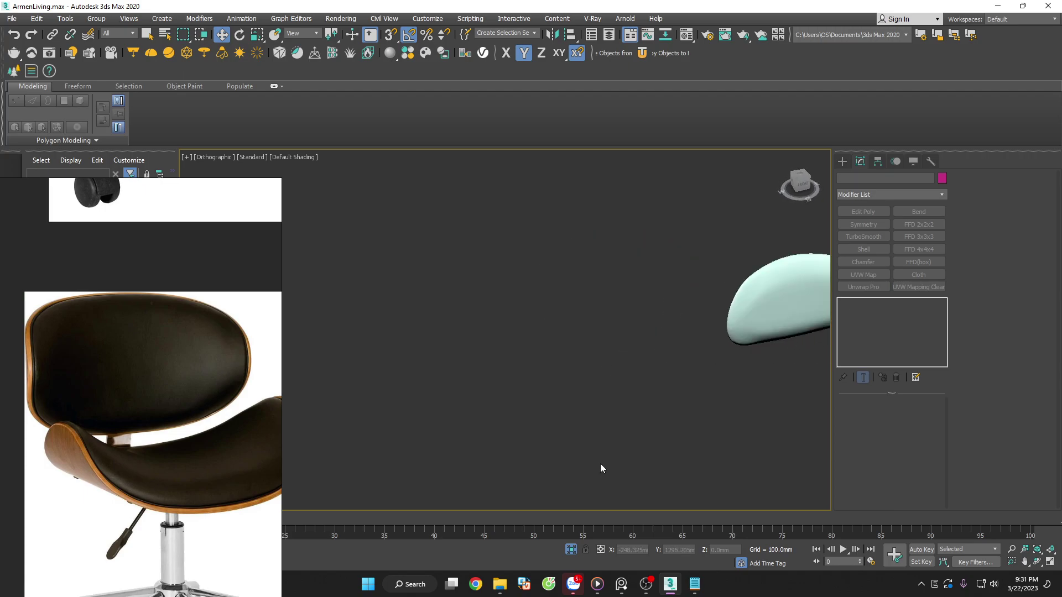
scroll(583, 483, "up", 3)
scroll(668, 453, "down", 3)
scroll(650, 433, "down", 3)
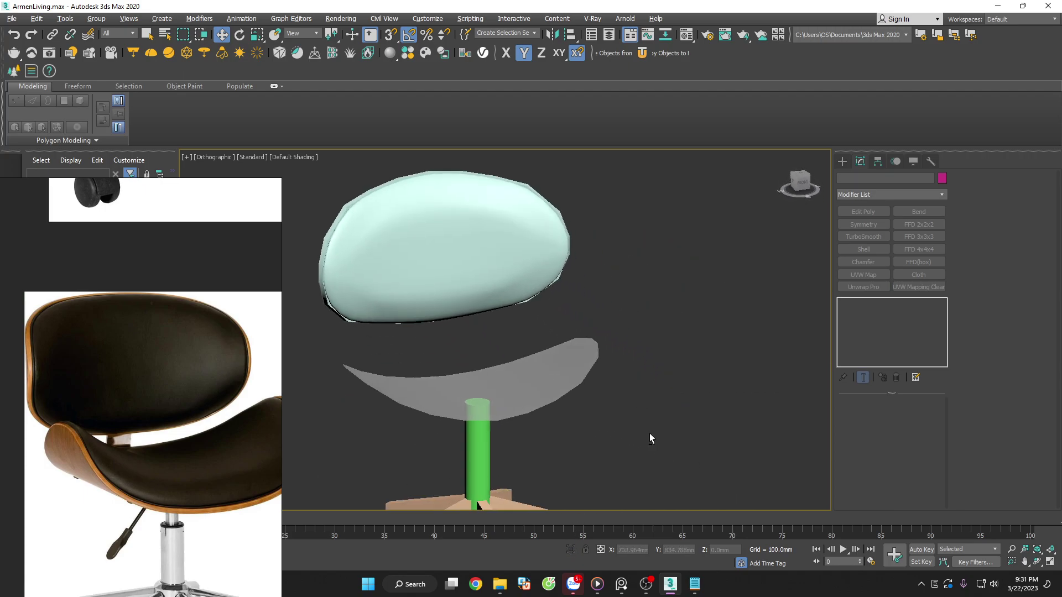
scroll(568, 191, "up", 5)
scroll(715, 300, "up", 2)
Smooth the seat mesh Plane001 with TurboSmooth
left_click(567, 300)
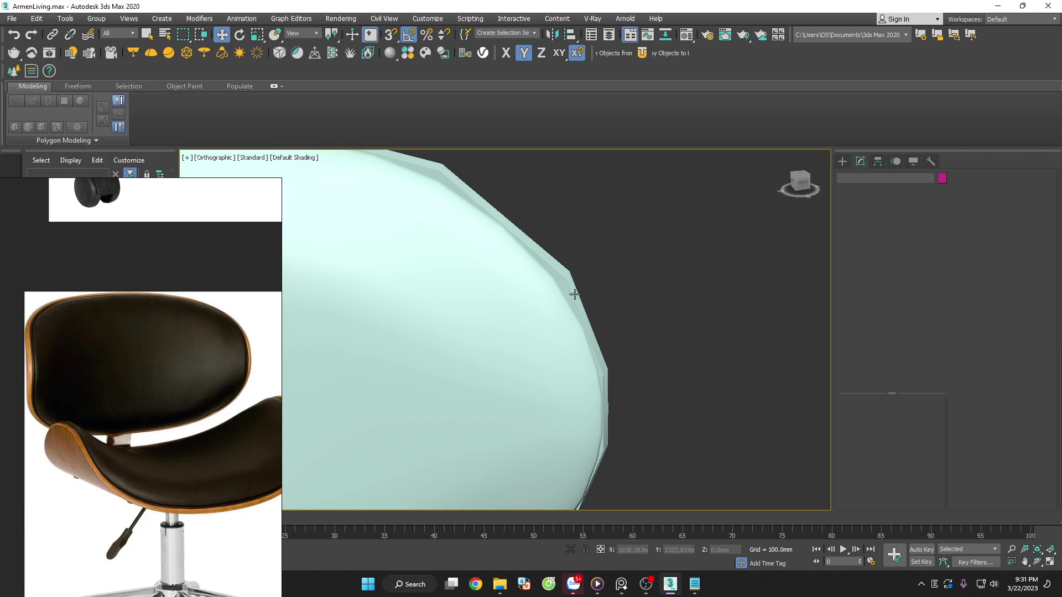
left_click(868, 238)
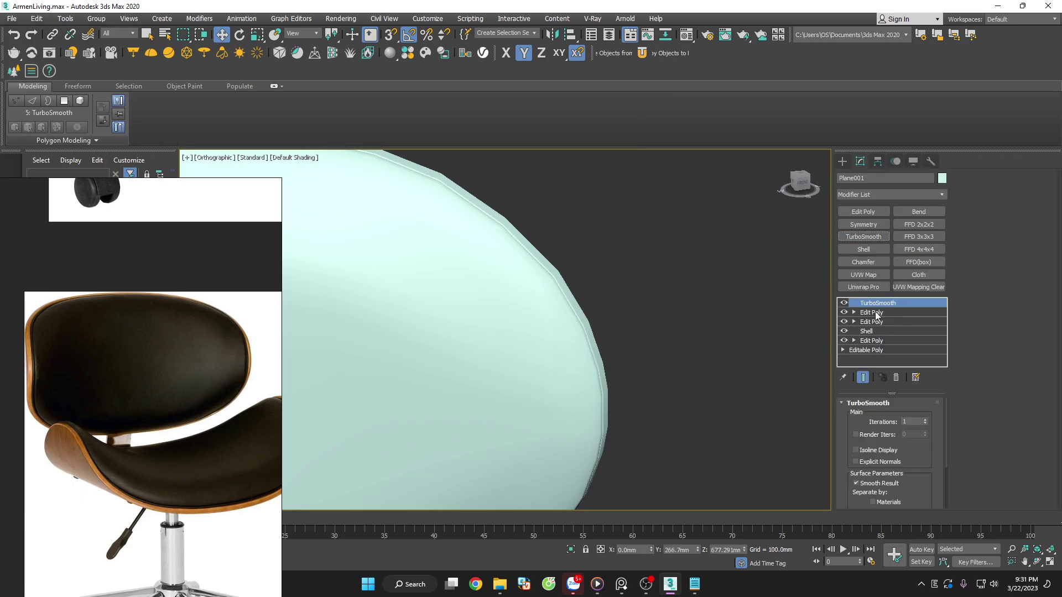
left_click(925, 420)
left_click(710, 335)
scroll(697, 311, "down", 3)
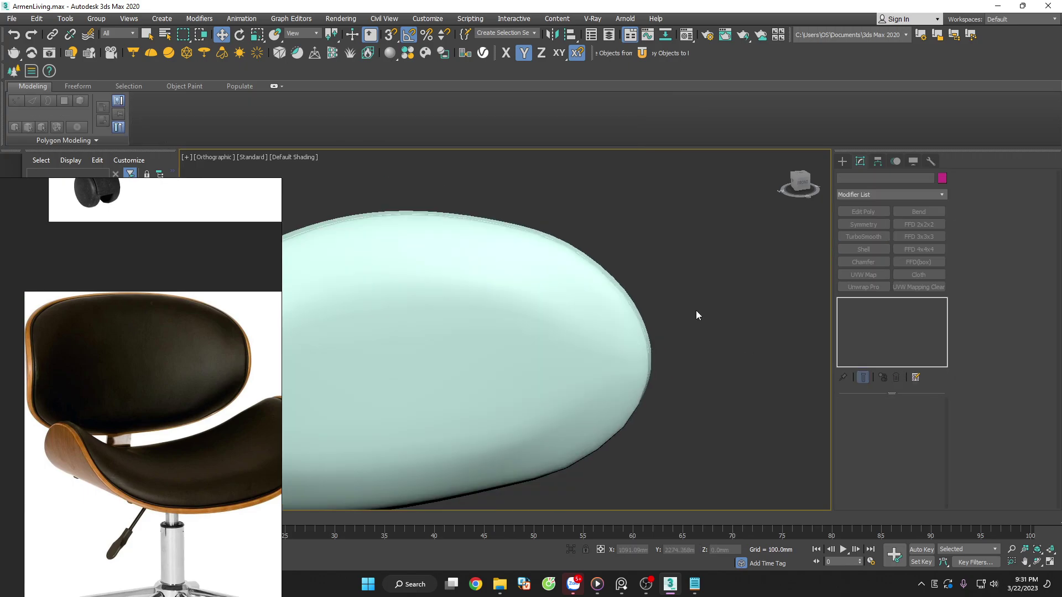
scroll(701, 311, "down", 3)
Select the backrest cushion and compare it from a side view and the Front view
left_click(579, 332)
mouse_move(580, 331)
middle_mouse_down("alt")
mouse_move(714, 362)
mouse_move(631, 384)
mouse_move(604, 408)
mouse_move(562, 372)
mouse_move(570, 334)
mouse_move(621, 351)
mouse_move(659, 318)
mouse_move(692, 370)
middle_mouse_up("alt")
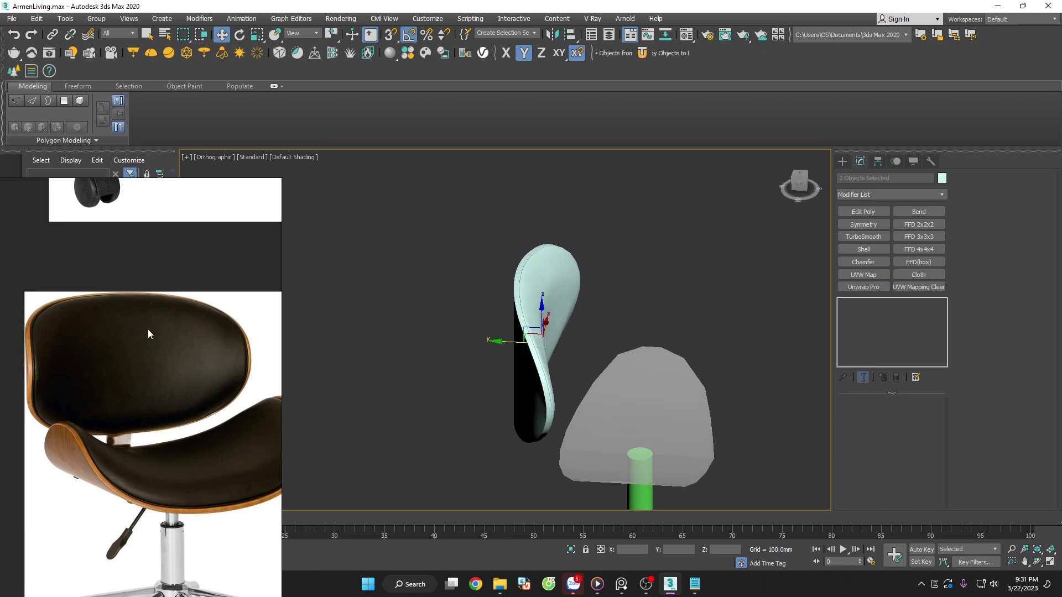
scroll(148, 329, "down", 5)
scroll(199, 387, "up", 1)
scroll(169, 204, "down", 1)
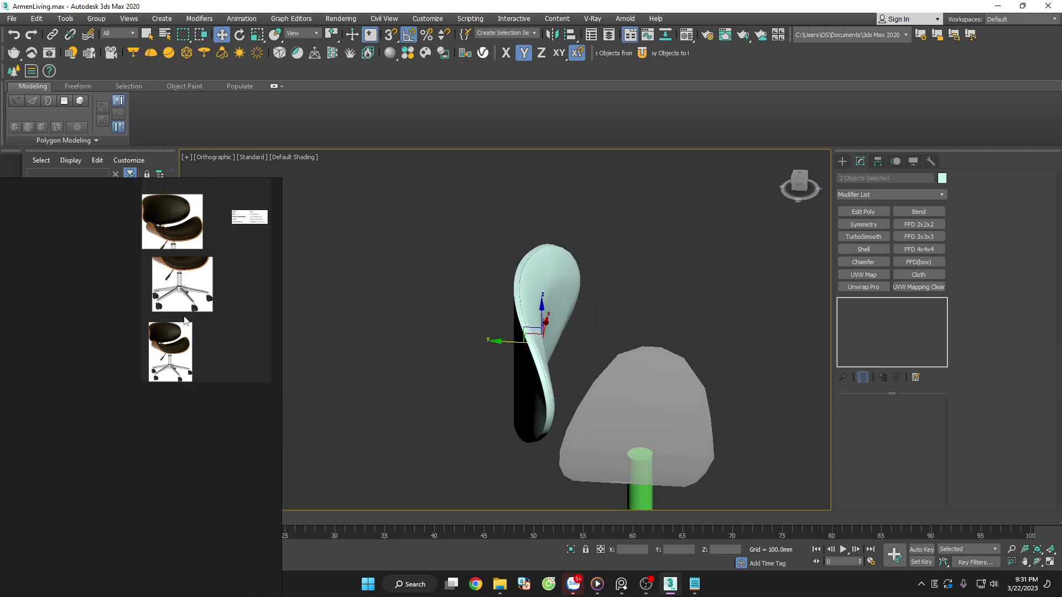
scroll(171, 207, "up", 1)
scroll(171, 206, "up", 3)
scroll(200, 196, "up", 2)
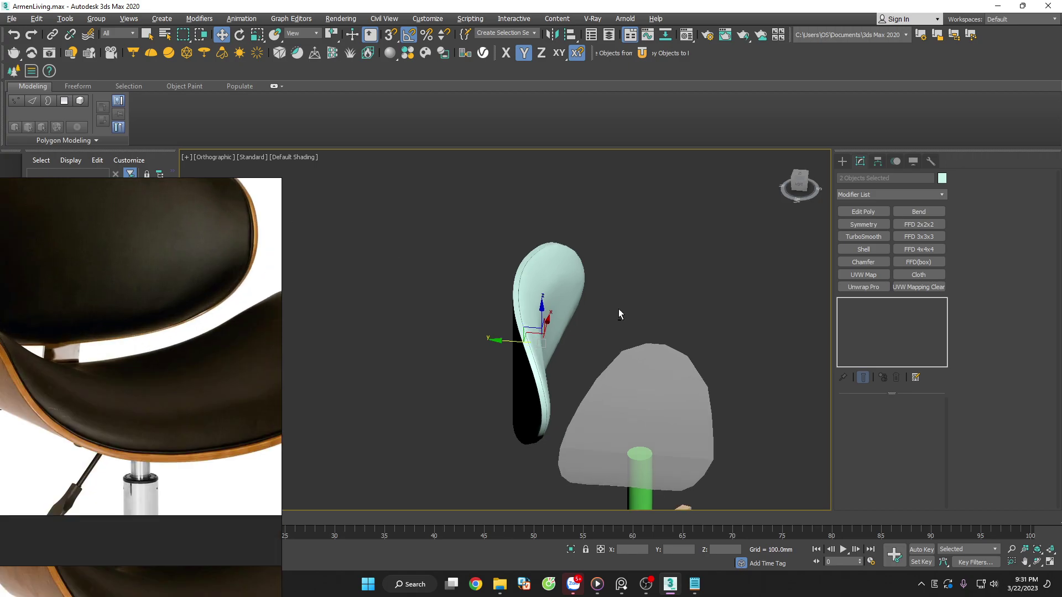
key("f")
scroll(618, 309, "up", 5)
Restore the split layout with the camera view and select the backrest cushion there
key("alt+w")
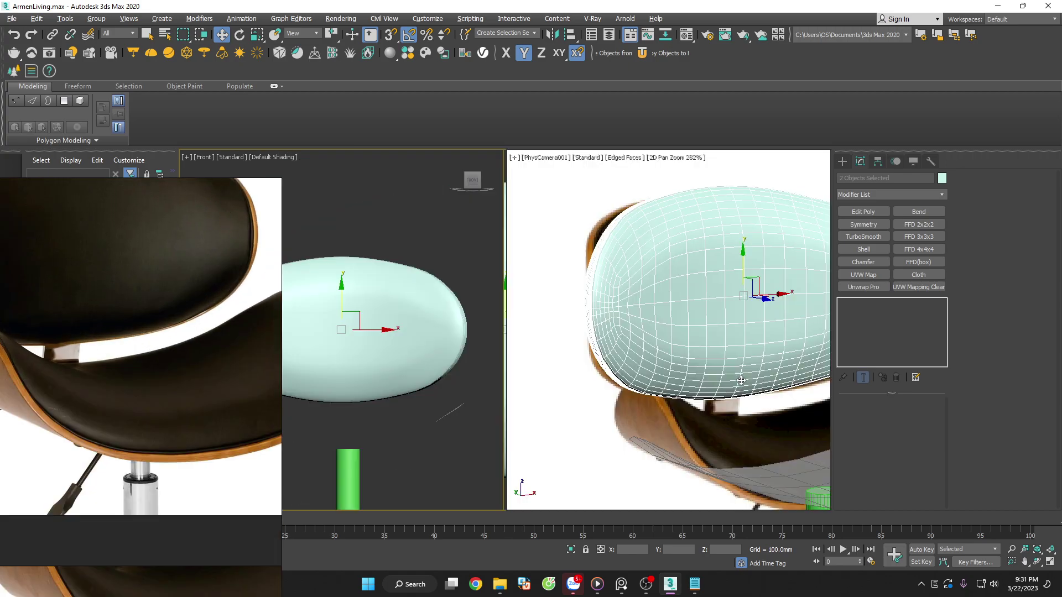
left_click(551, 290)
scroll(623, 280, "up", 5)
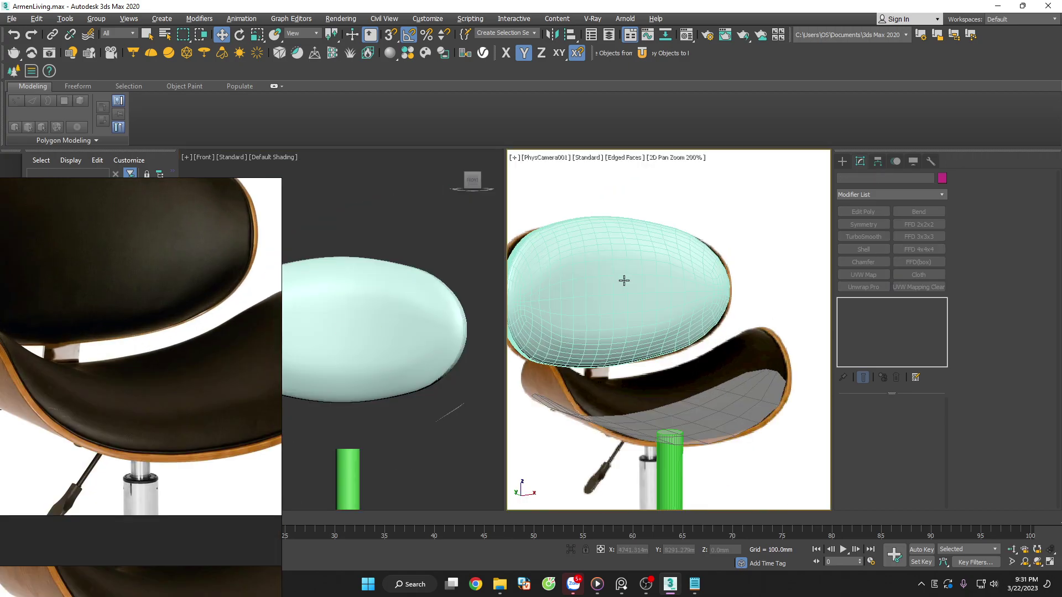
scroll(720, 256, "down", 3)
key("ctrl+a")
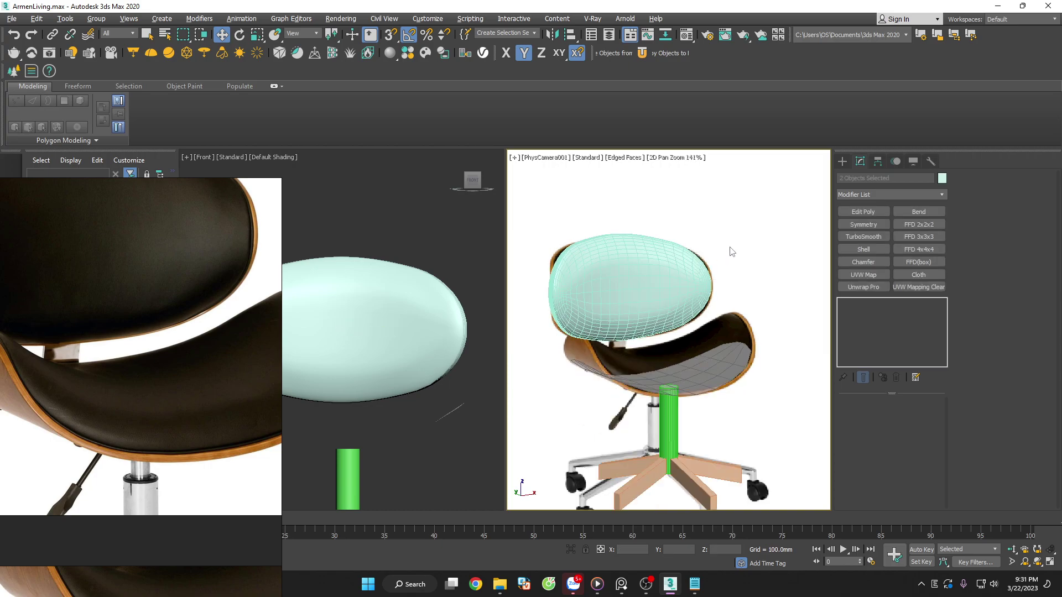
left_click(631, 280)
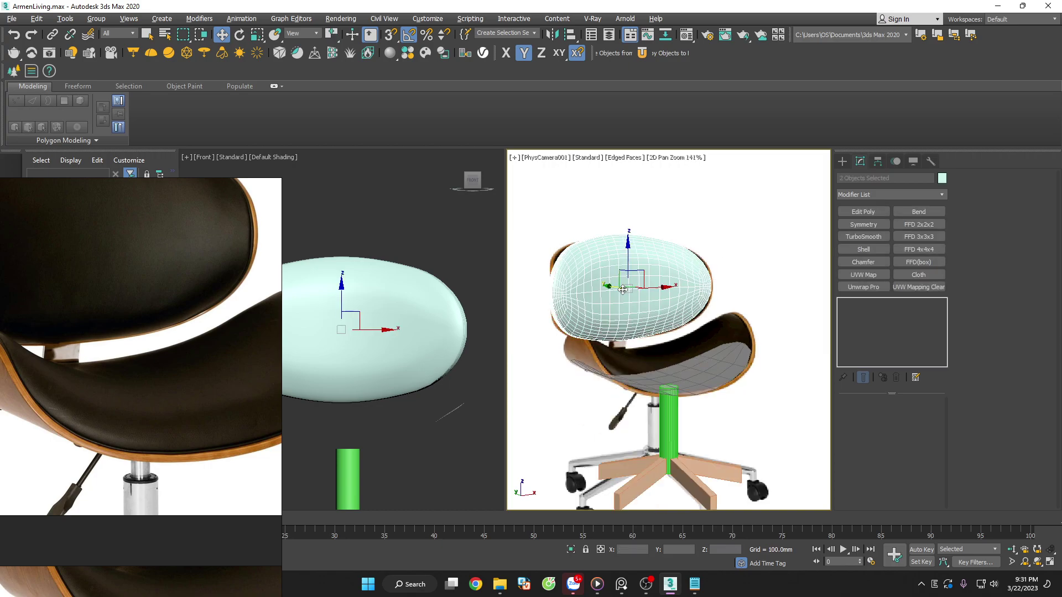
left_click(729, 254)
left_click(630, 279)
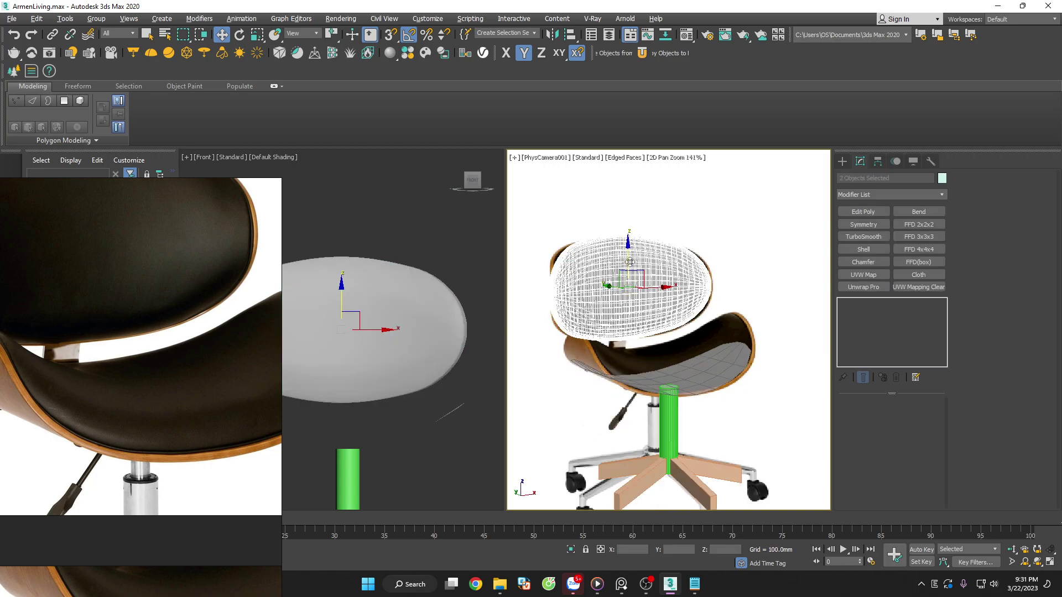
Raise the cushion, check it unselected without edges, then lower it back against the seat
left_click_drag(630, 262, 664, 206)
key("F4")
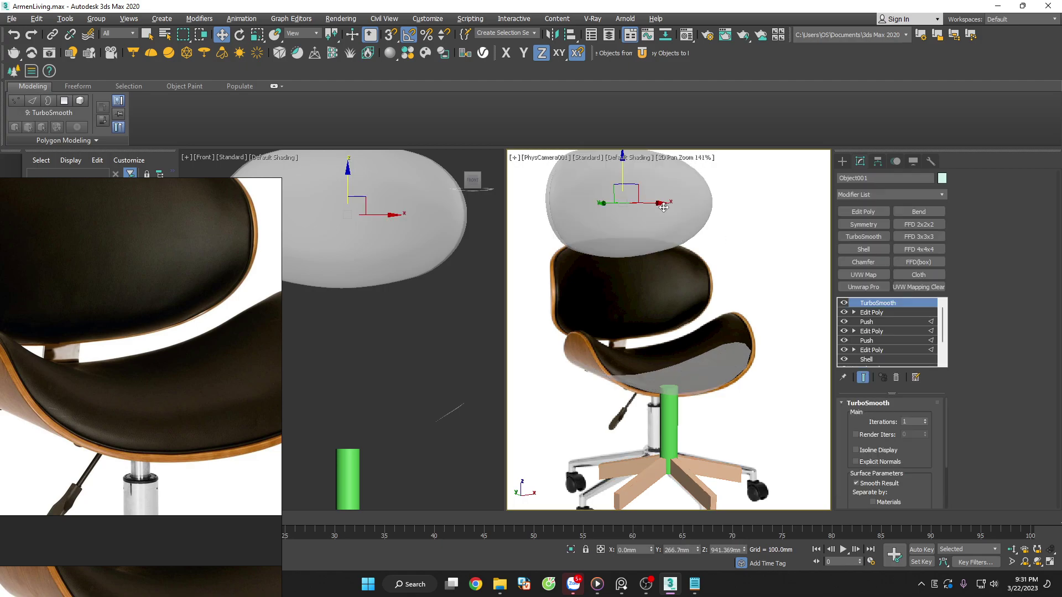
left_click(738, 221)
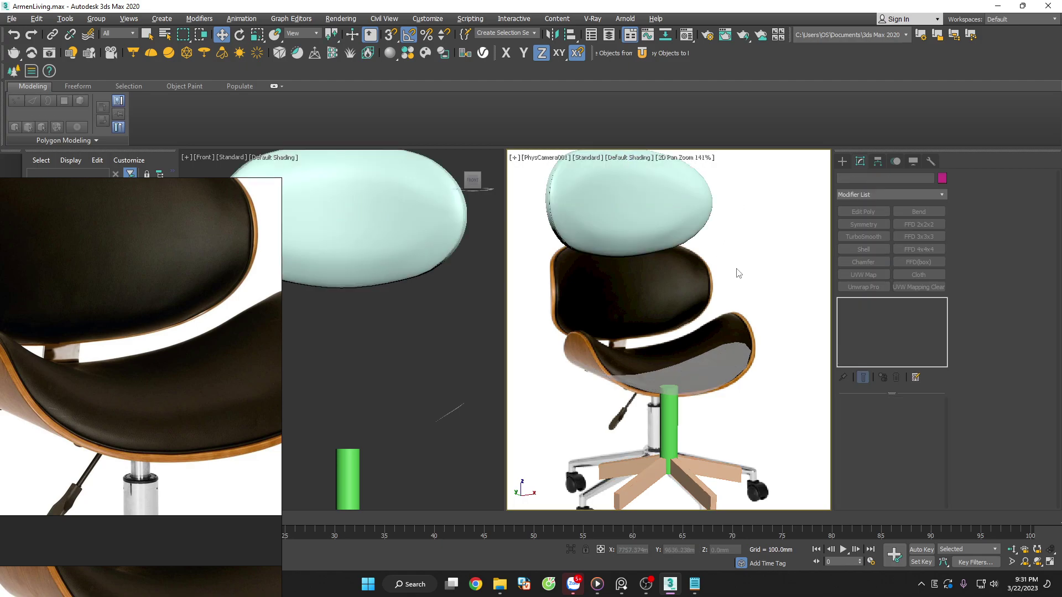
scroll(738, 272, "down", 2)
scroll(719, 238, "up", 4)
scroll(727, 257, "down", 1)
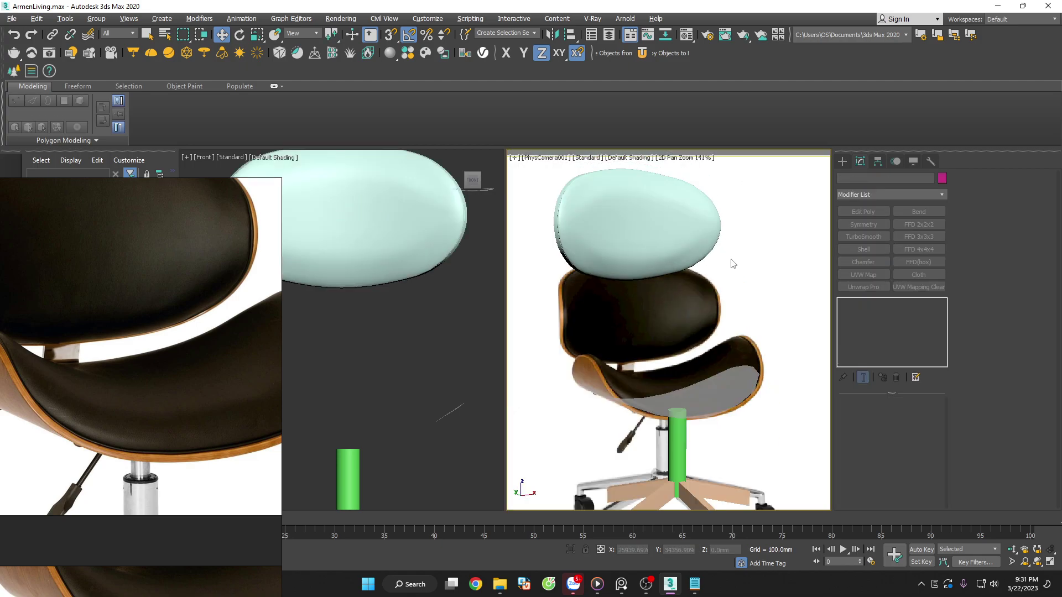
left_click_drag(733, 264, 589, 183)
scroll(589, 183, "up", 2)
scroll(667, 218, "down", 2)
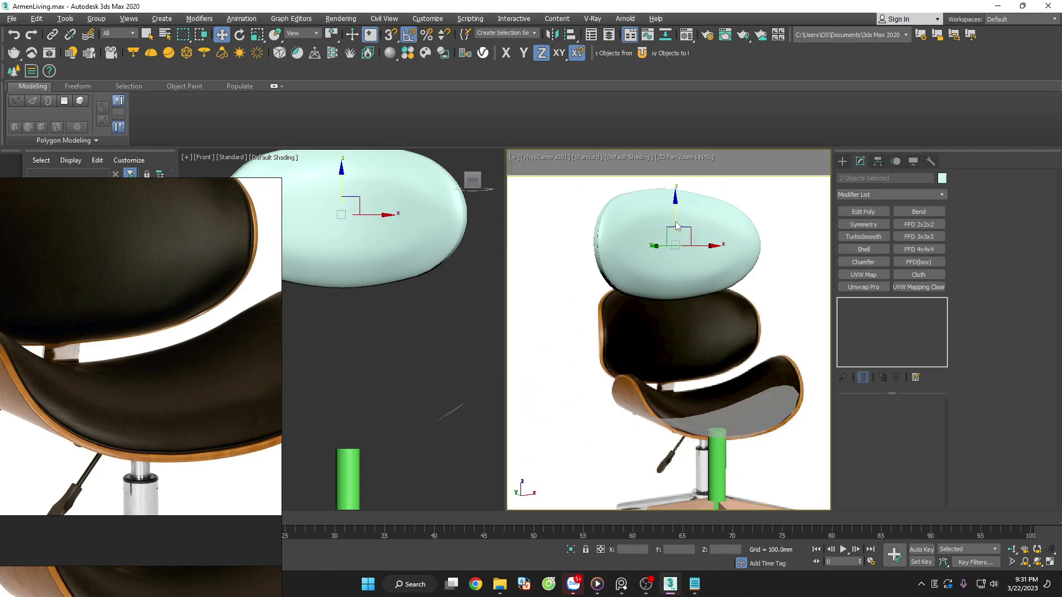
left_click_drag(676, 225, 686, 307)
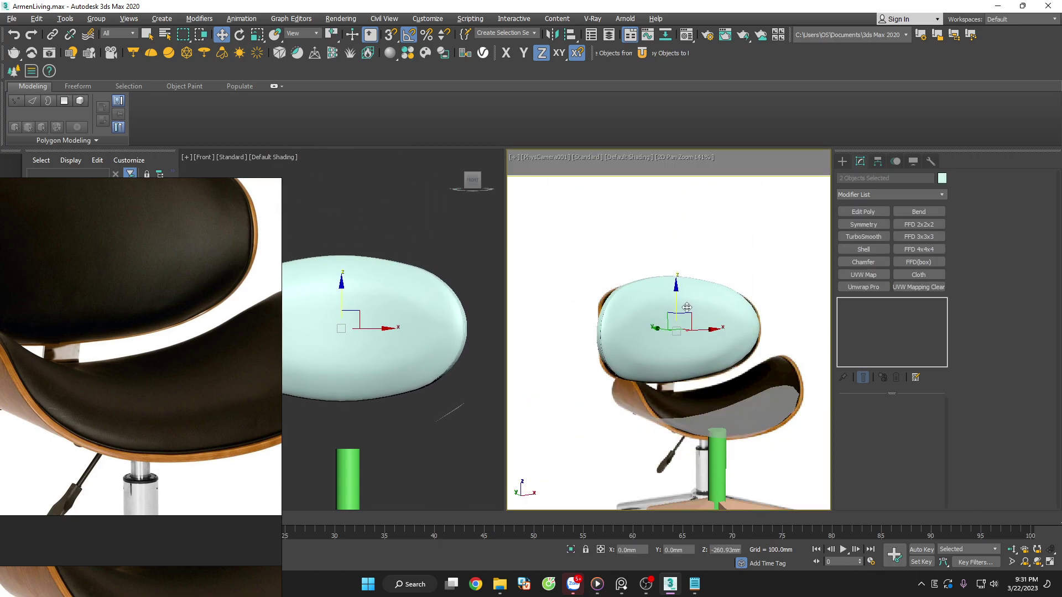
Maximize the Front view and reselect the cushion with mesh edges shown
left_click(457, 260)
key("alt+w")
scroll(543, 264, "up", 3)
scroll(610, 303, "down", 3)
left_click(611, 304)
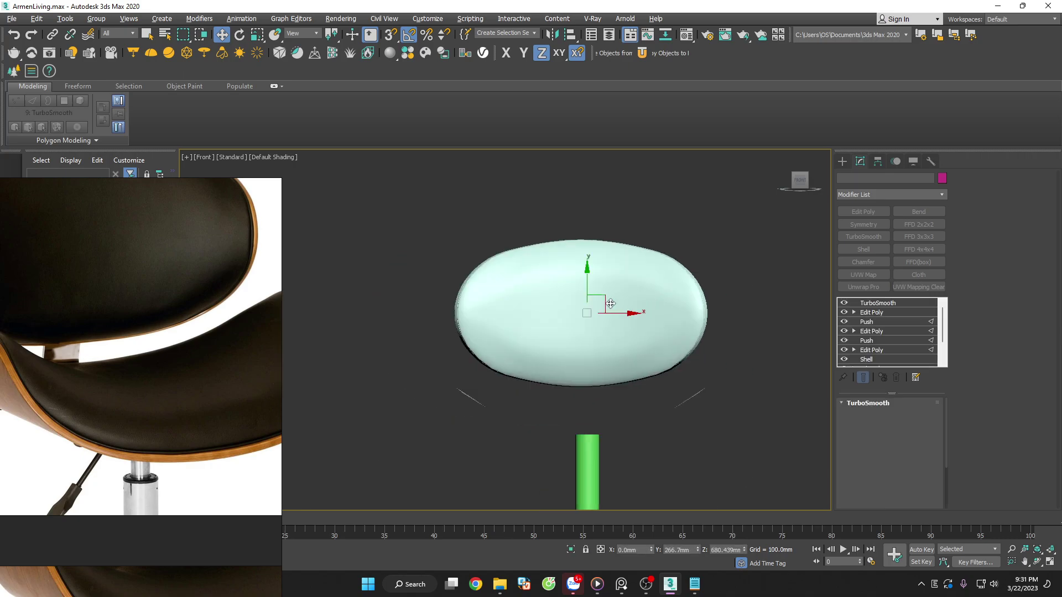
key("F4")
Remove TurboSmooth and slightly shift one edge loop around the cushion
left_click(896, 378)
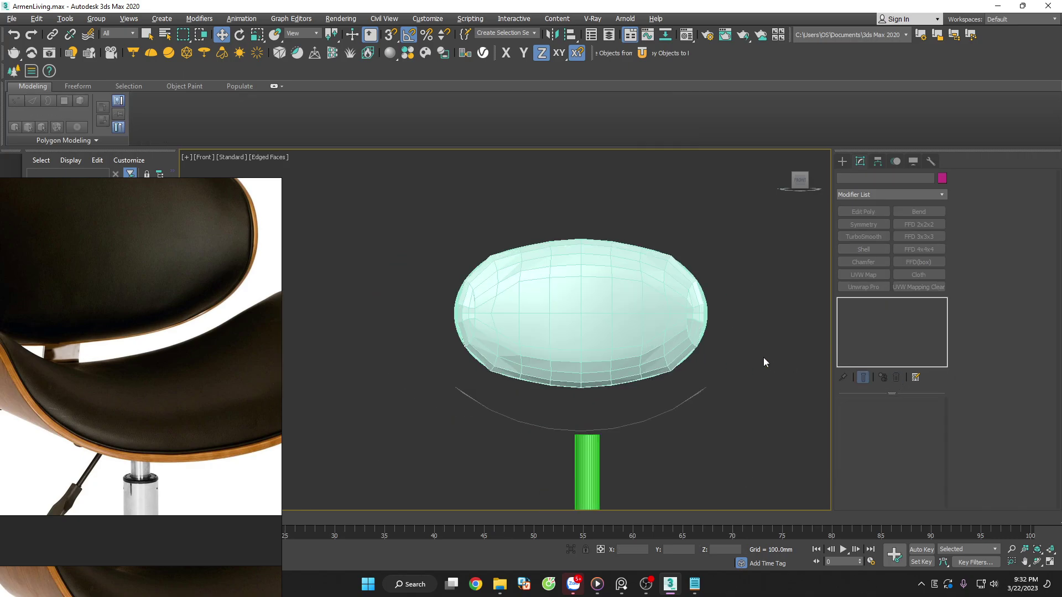
middle_click_drag(715, 346, 755, 400, "alt")
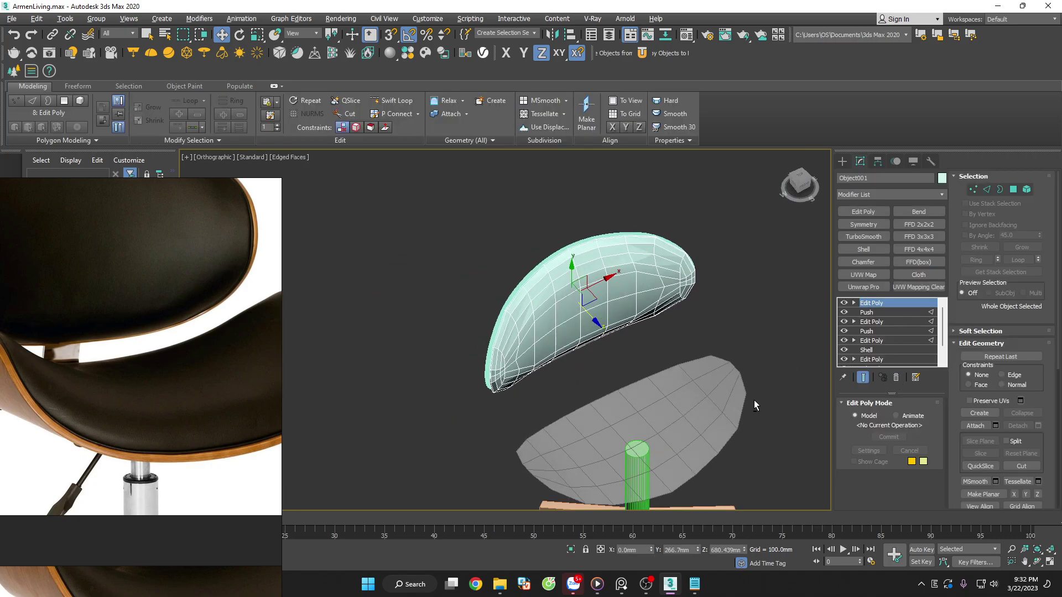
scroll(661, 268, "up", 5)
key("1")
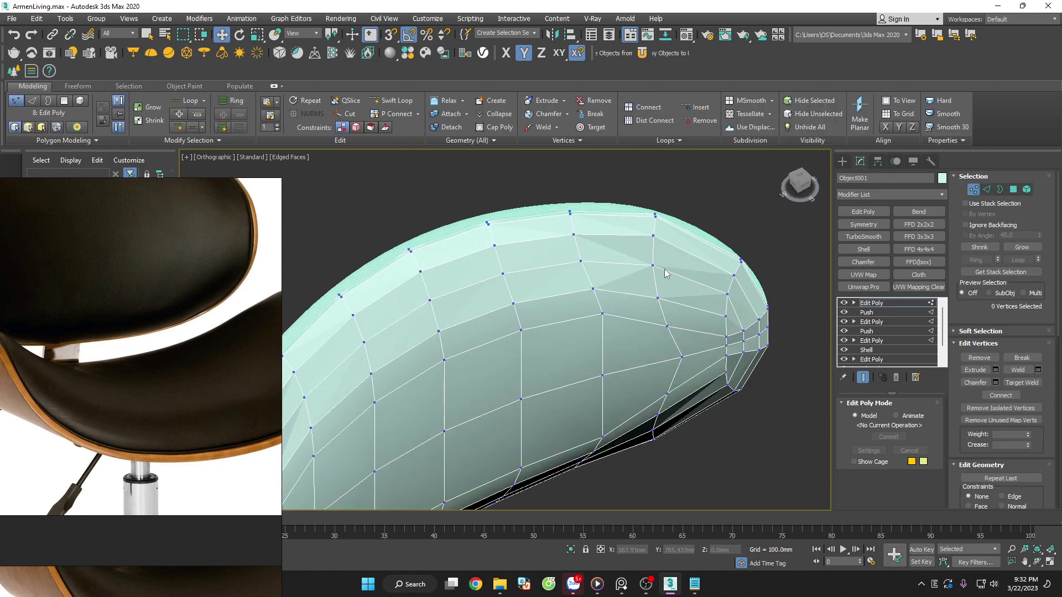
key("2")
double_click(667, 272)
middle_click_drag(670, 274, 671, 275, "alt")
left_click_drag(708, 285, 709, 286)
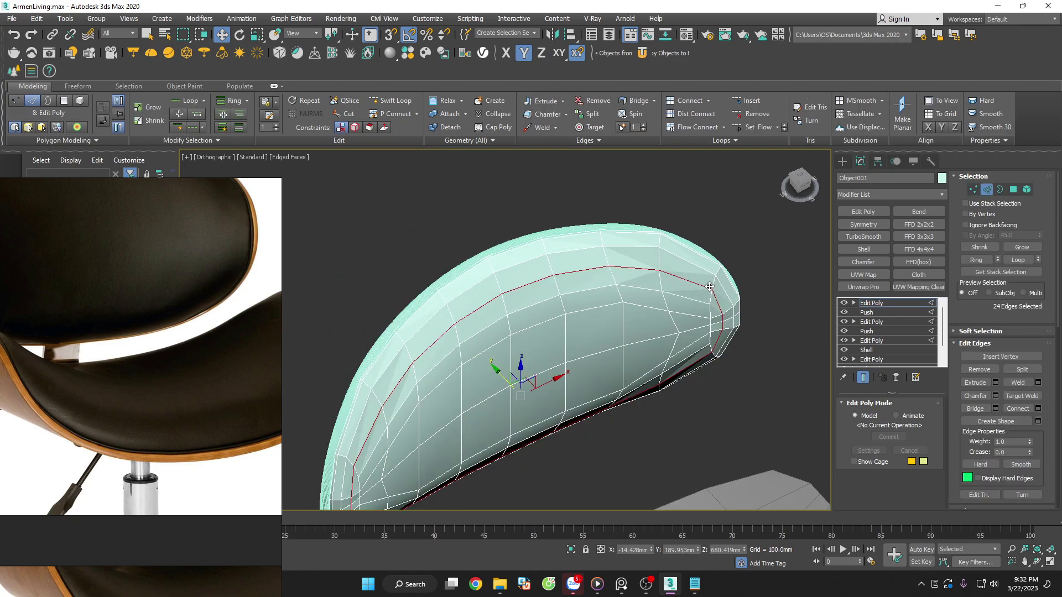
Try selecting several other edge loops, higher, lower and near the rim, then clear the selection
double_click(646, 289)
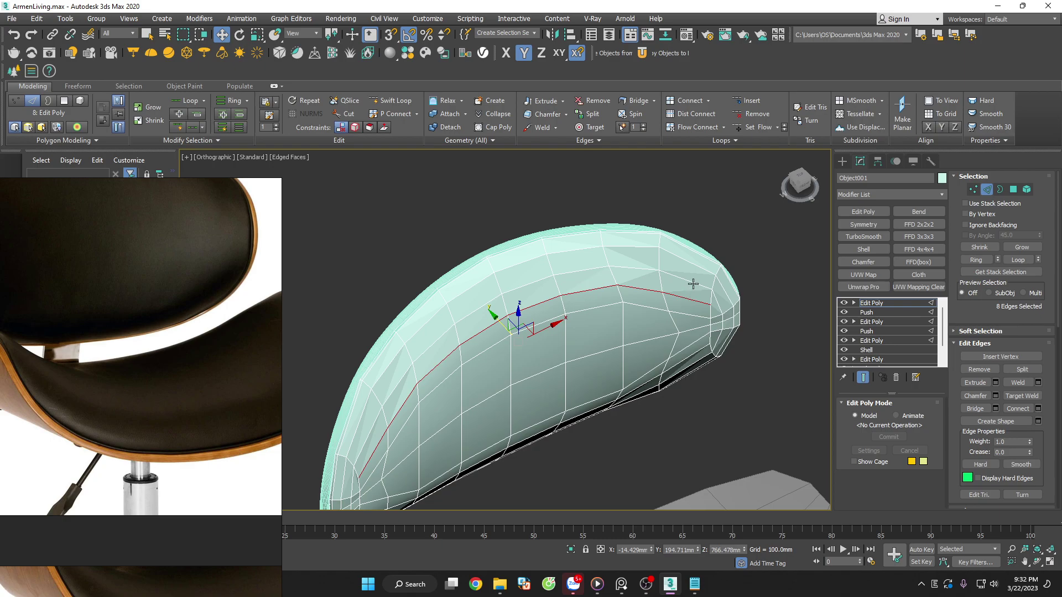
mouse_move(707, 359)
middle_mouse_down("alt")
mouse_move(729, 375)
mouse_move(721, 358)
middle_mouse_up("alt")
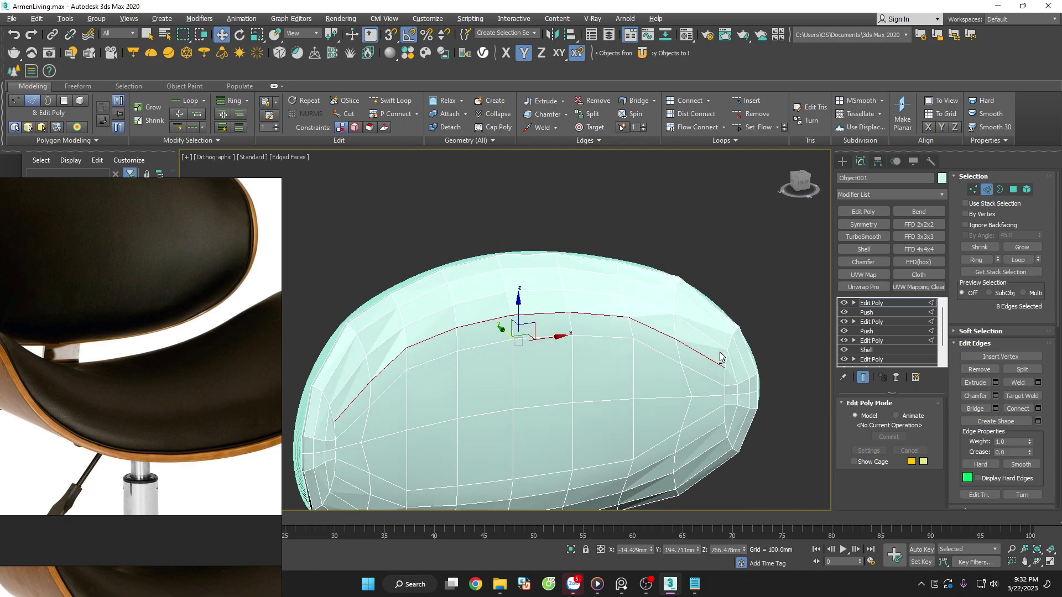
double_click(711, 429)
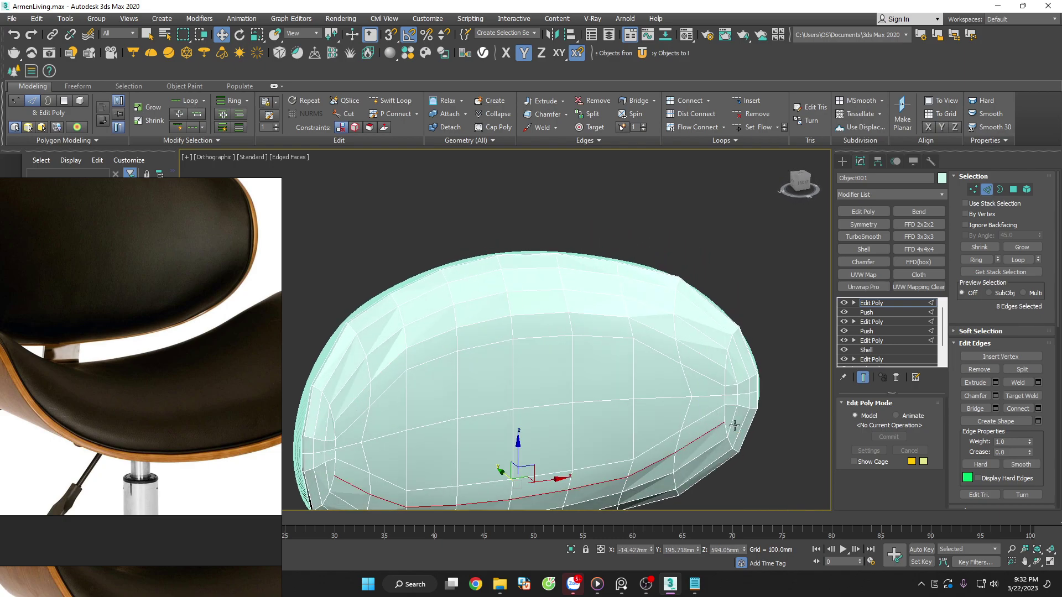
double_click(731, 368)
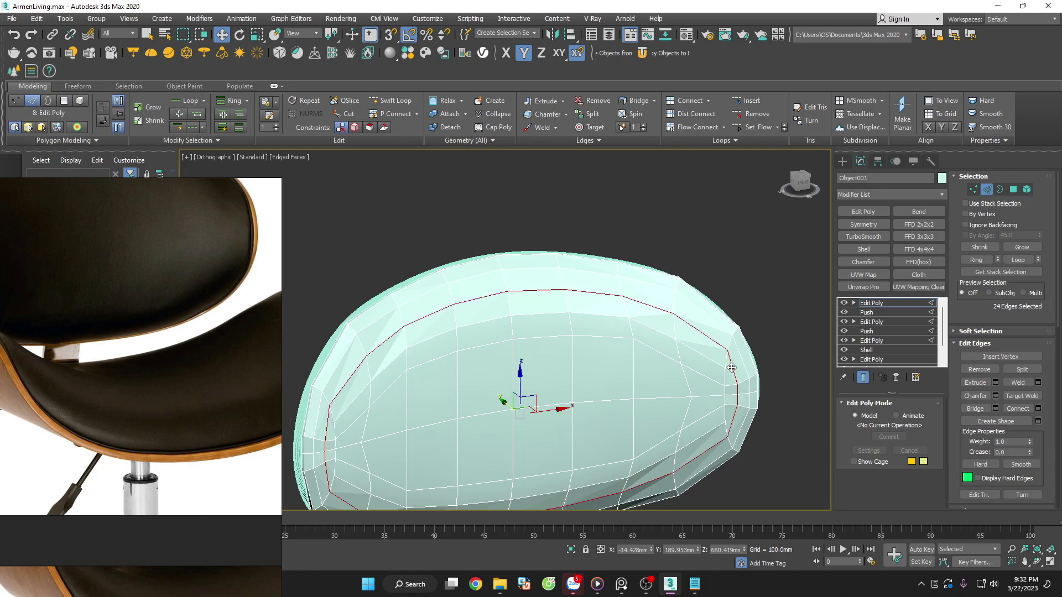
double_click(748, 329)
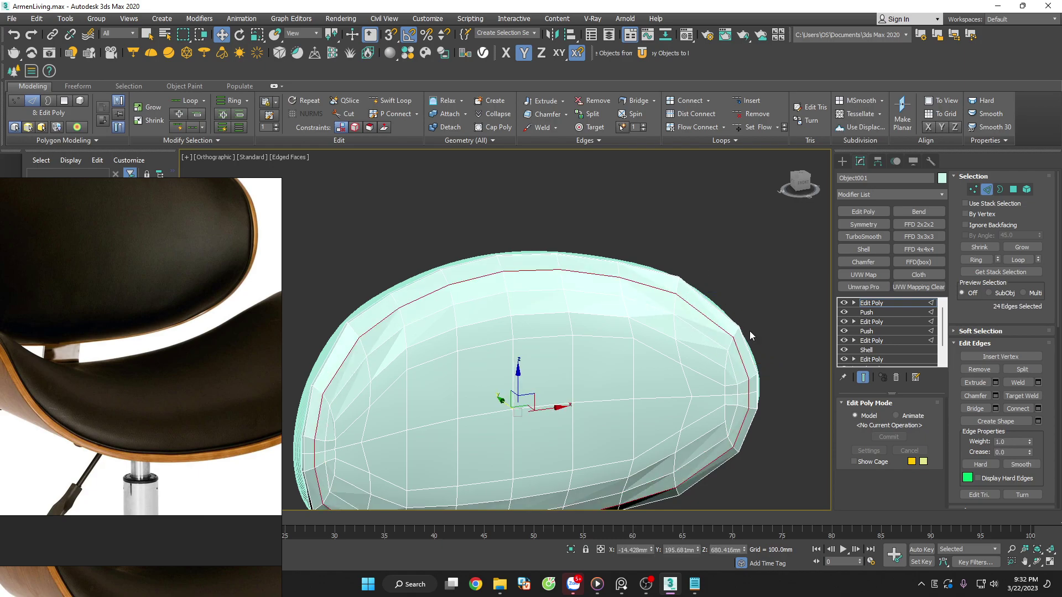
left_click(759, 326)
Add TurboSmooth to the cushion and hide the edge overlay for a smoothed preview
left_click(987, 189)
left_click(719, 249)
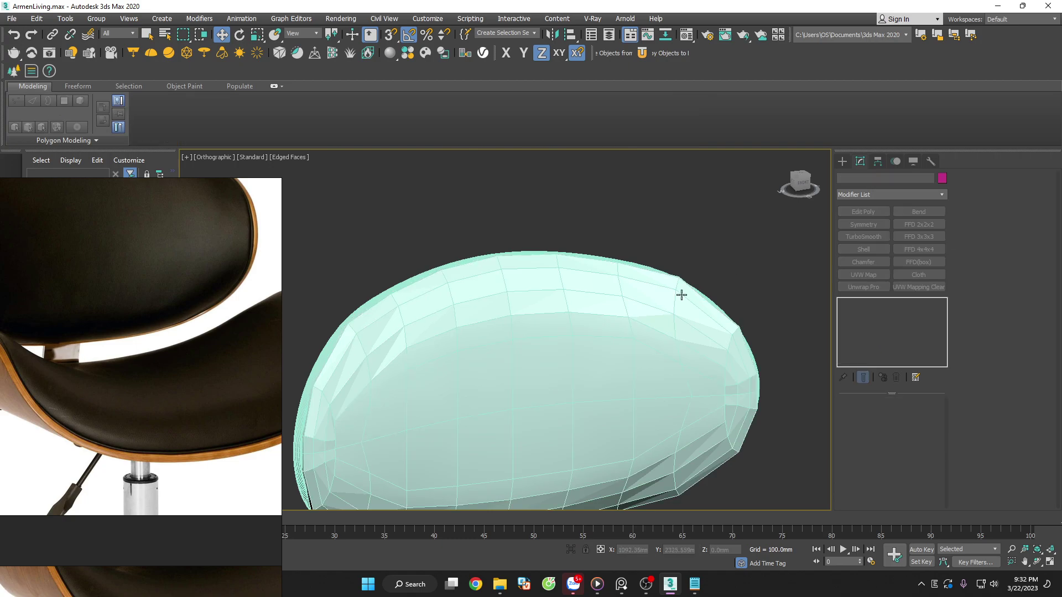
left_click(681, 295)
left_click(864, 237)
key("F4")
left_click(749, 237)
Inspect the smoothed cushion from a side angle
scroll(735, 336, "down", 3)
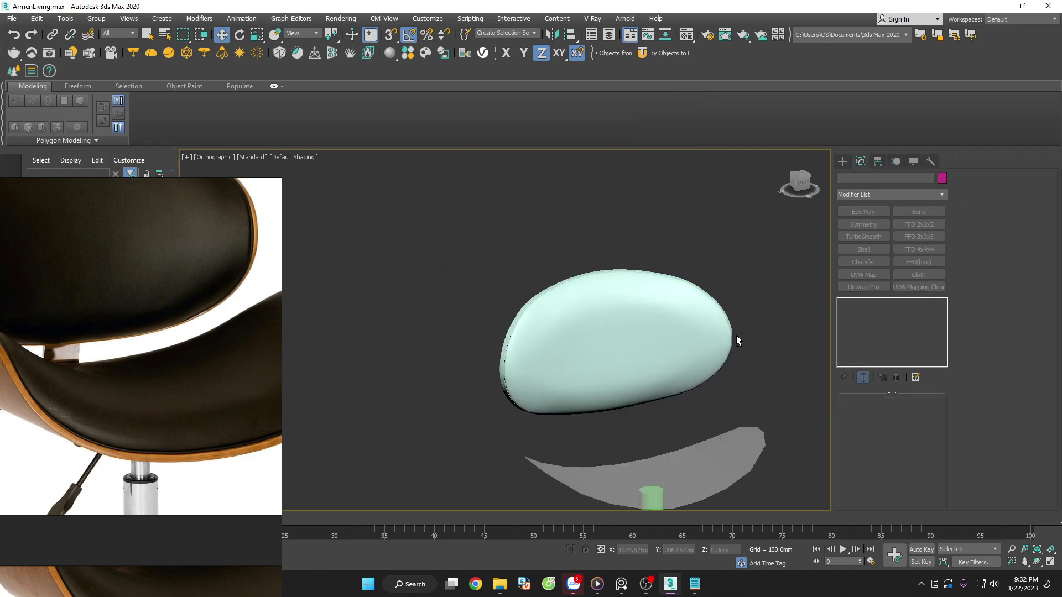
scroll(742, 321, "down", 3)
scroll(719, 221, "up", 5)
scroll(715, 266, "up", 2)
left_click(715, 274)
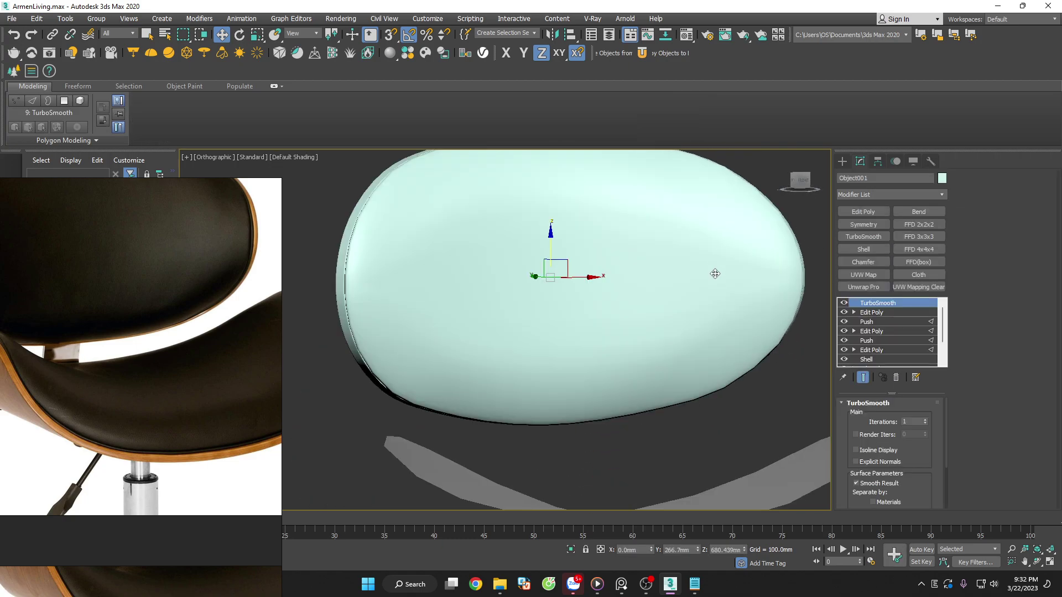
scroll(719, 287, "down", 3)
mouse_move(733, 337)
middle_mouse_down("alt")
mouse_move(645, 317)
mouse_move(736, 293)
middle_mouse_up("alt")
scroll(732, 293, "up", 4)
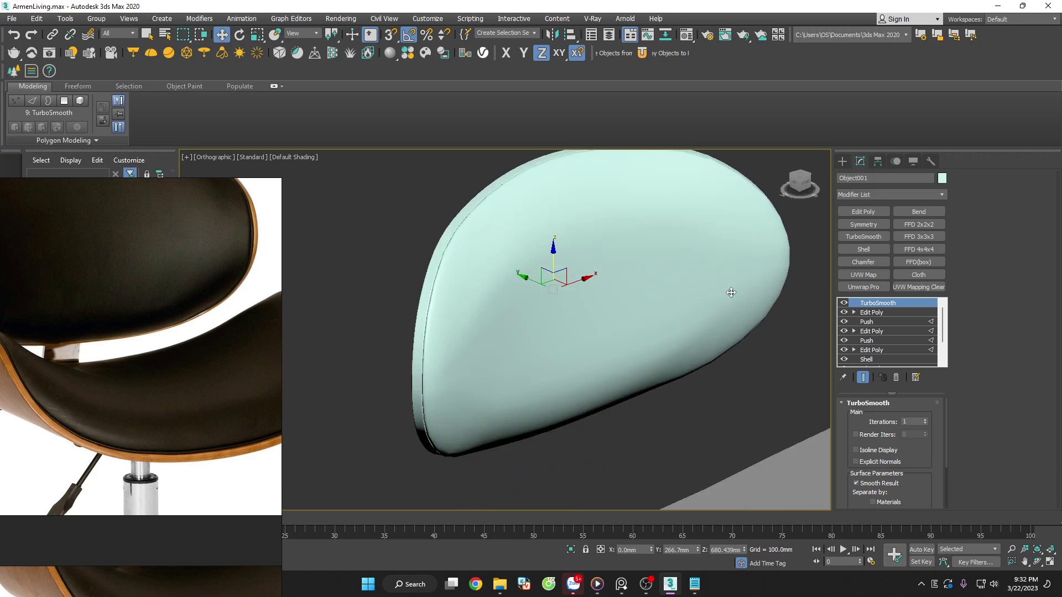
Remove TurboSmooth again and select an edge loop near the cushion's lower edge
left_click(896, 378)
key("F4")
key("2")
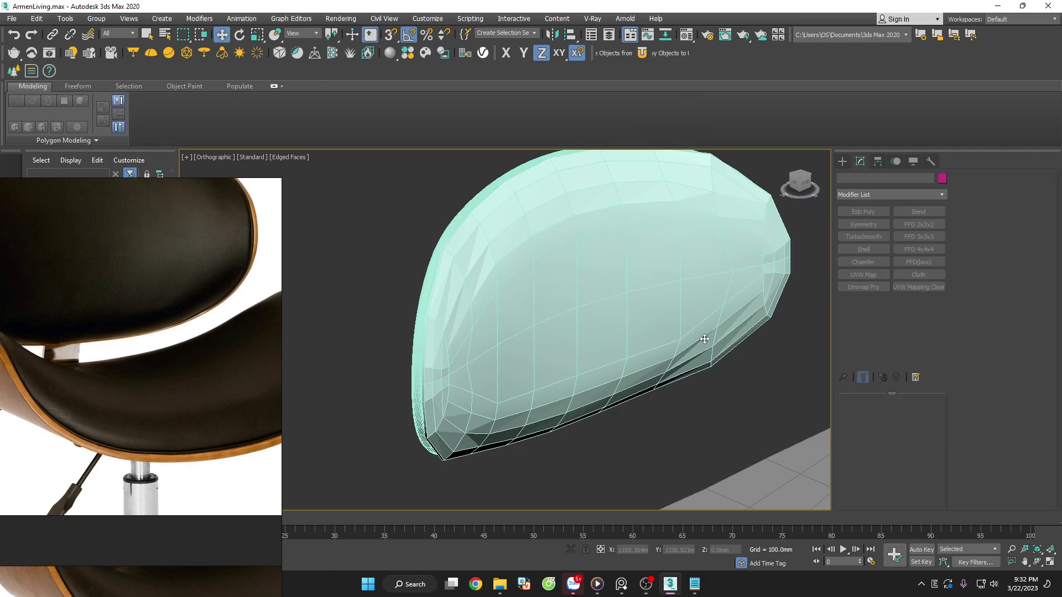
double_click(695, 326)
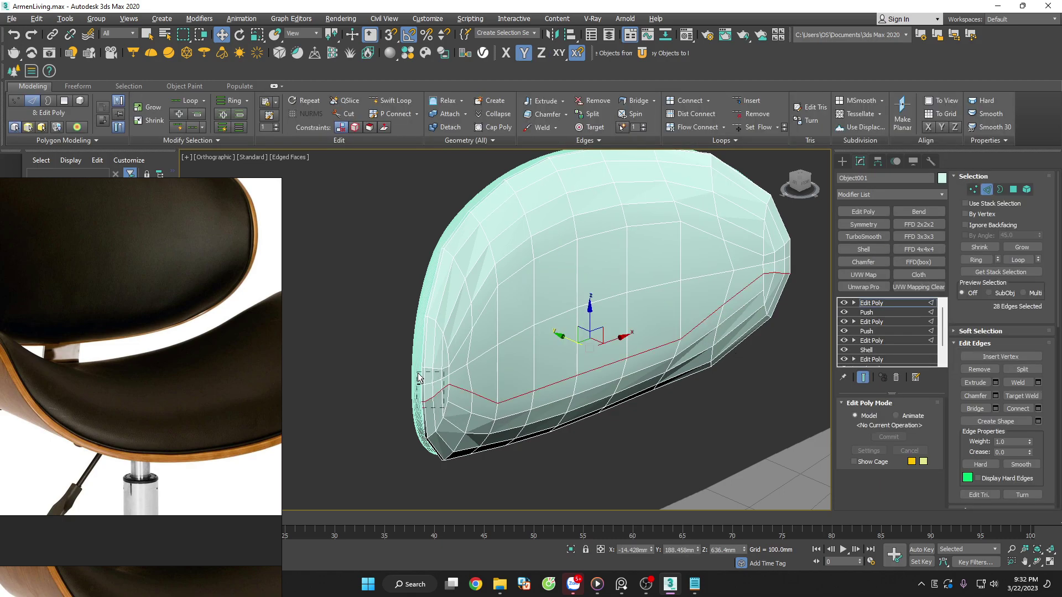
Reselect the shell's edge loop, dropping its left and right side edges, then exit Edge mode
left_click_drag(445, 409, 417, 373, "alt")
left_click_drag(765, 257, 771, 255, "alt")
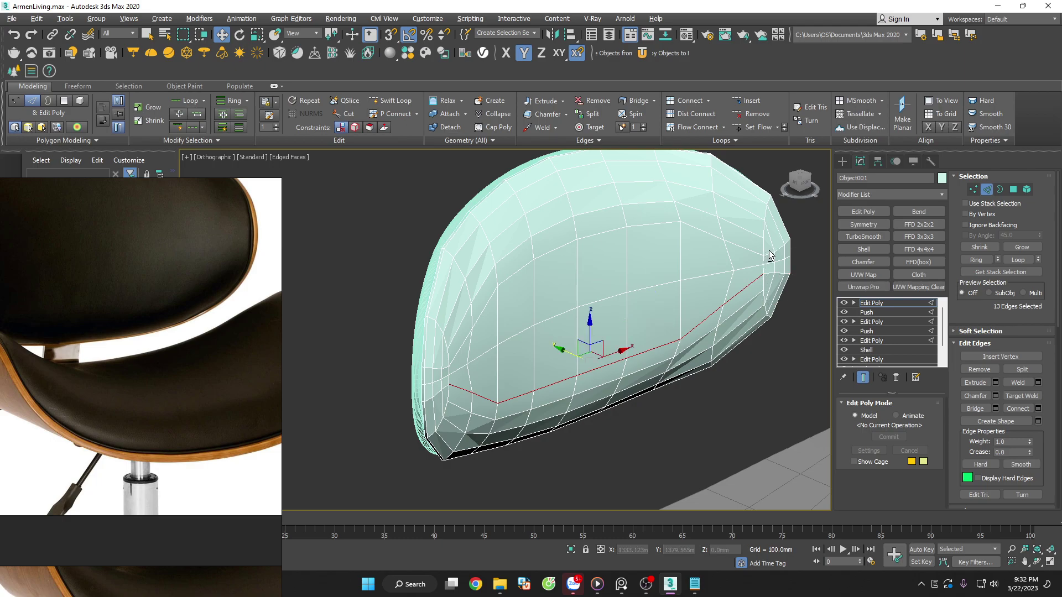
left_click(771, 366)
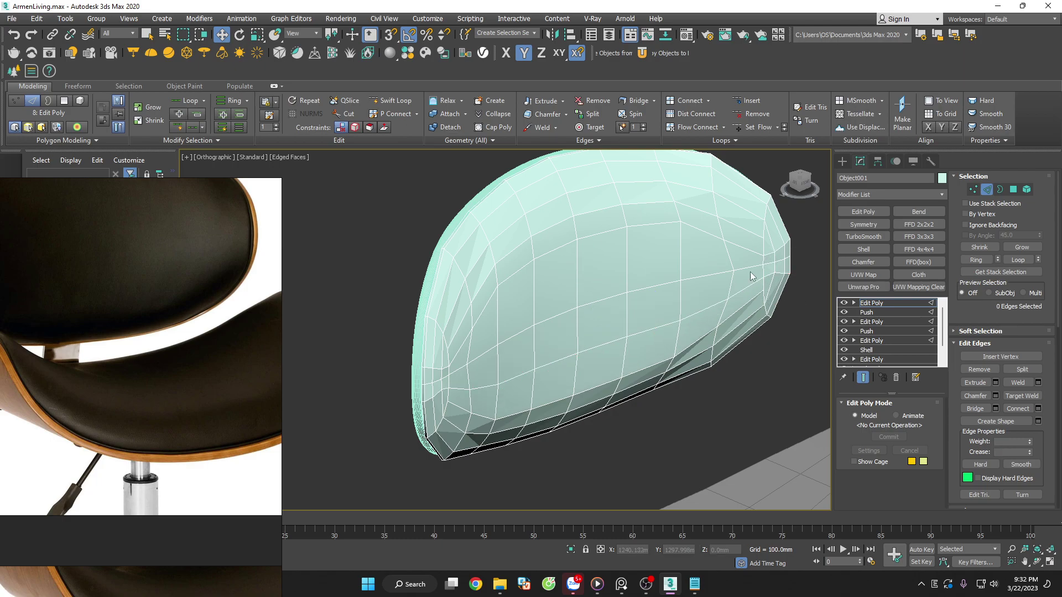
double_click(743, 250)
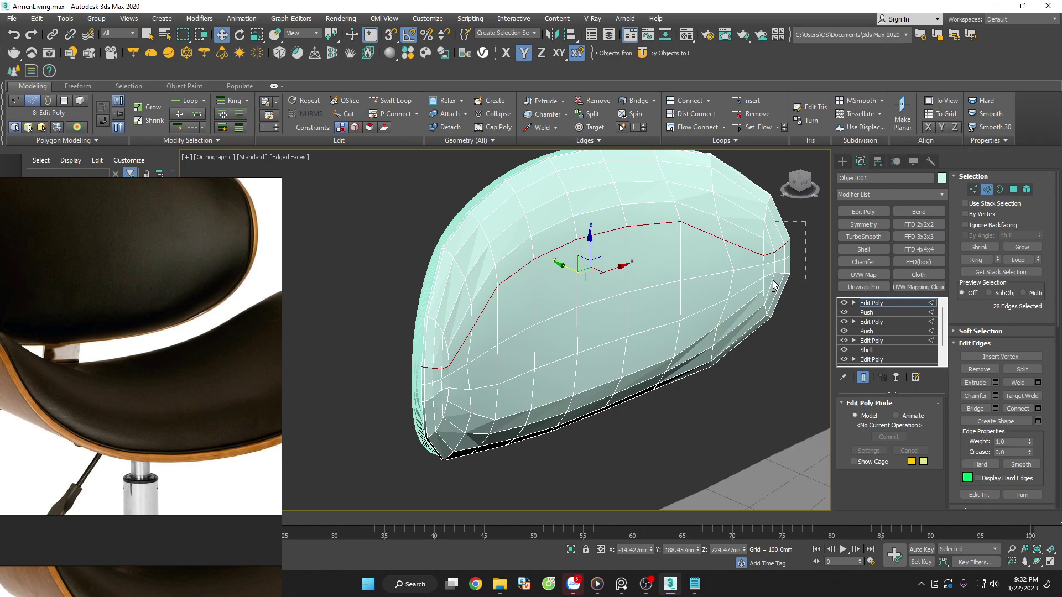
left_click_drag(774, 285, 774, 282, "alt")
left_click_drag(386, 345, 386, 344, "alt")
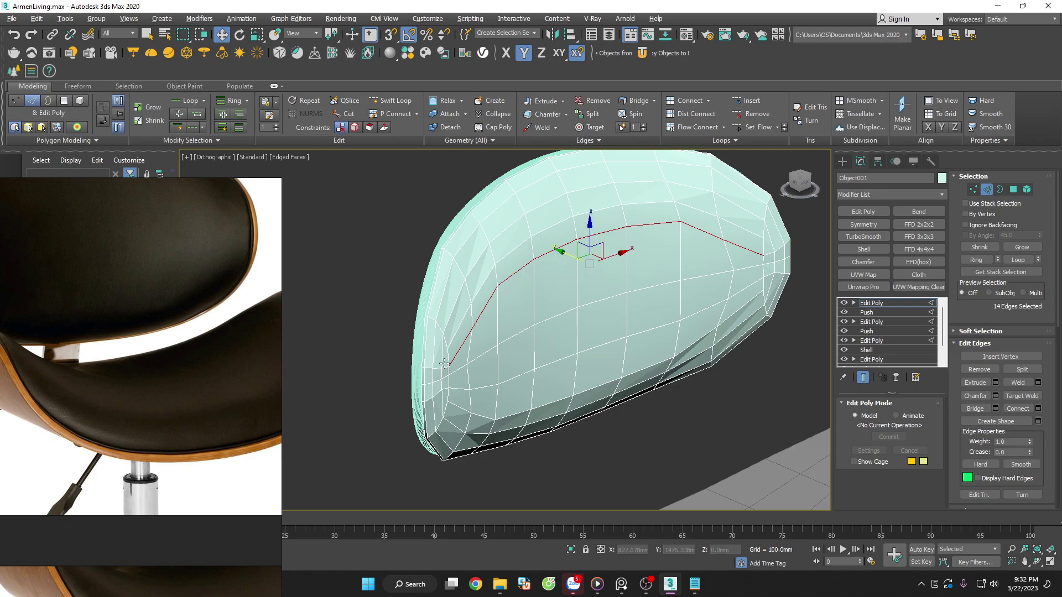
left_click(987, 191)
Preview the shell with TurboSmooth, then delete TurboSmooth from the stack
left_click(870, 238)
key("F4")
mouse_move(741, 318)
middle_mouse_down("alt")
mouse_move(662, 363)
mouse_move(650, 355)
mouse_move(768, 379)
mouse_move(762, 427)
middle_mouse_up("alt")
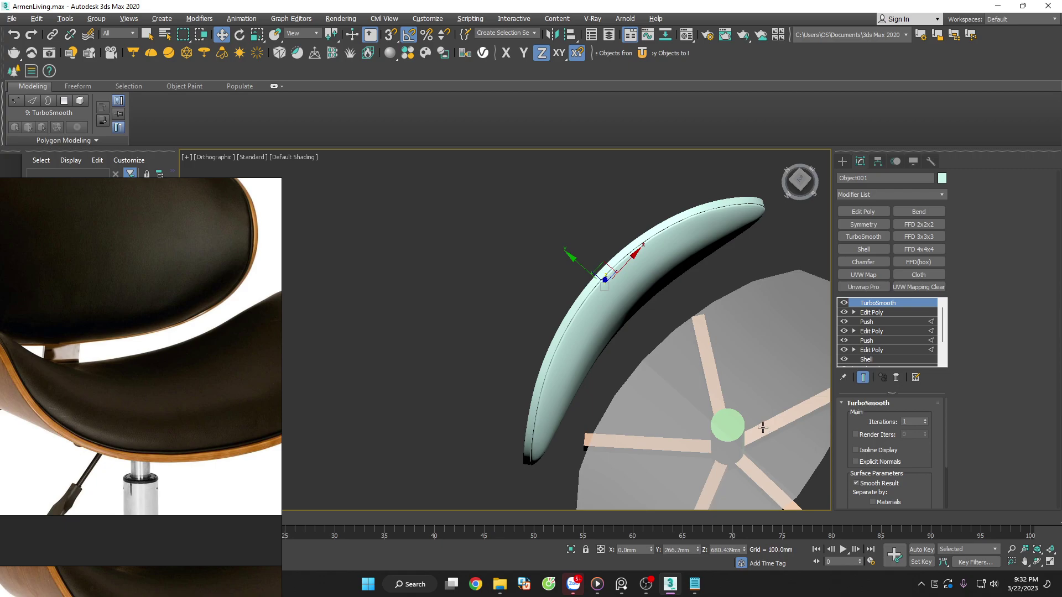
key("t")
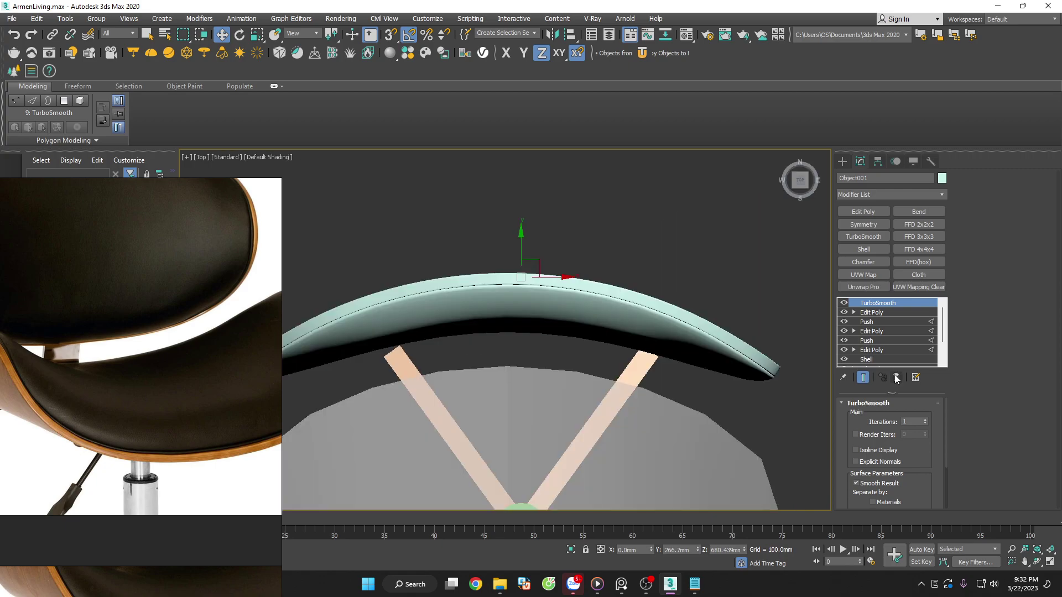
left_click(897, 379)
Select the seat shell and isolate it on its own
left_click(768, 302)
mouse_move(768, 302)
middle_mouse_down("alt")
mouse_move(780, 304)
mouse_move(696, 202)
mouse_move(729, 248)
mouse_move(758, 223)
middle_mouse_up("alt")
left_click(696, 202)
key("alt+q")
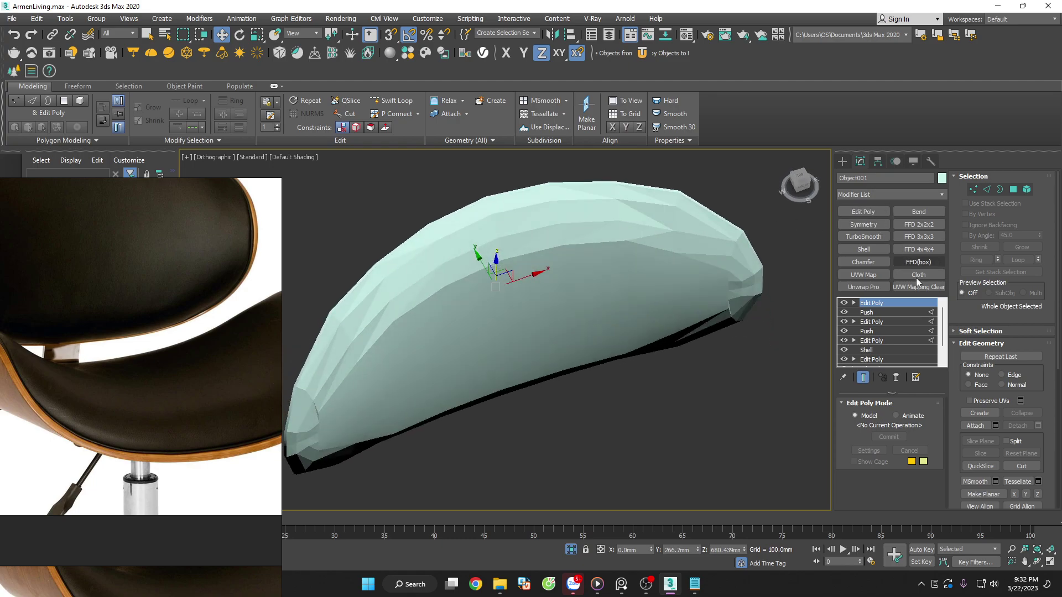
Collapse all of the shell's modifiers into a single Editable Poly and enter Polygon mode
right_click(898, 303)
left_click(918, 417)
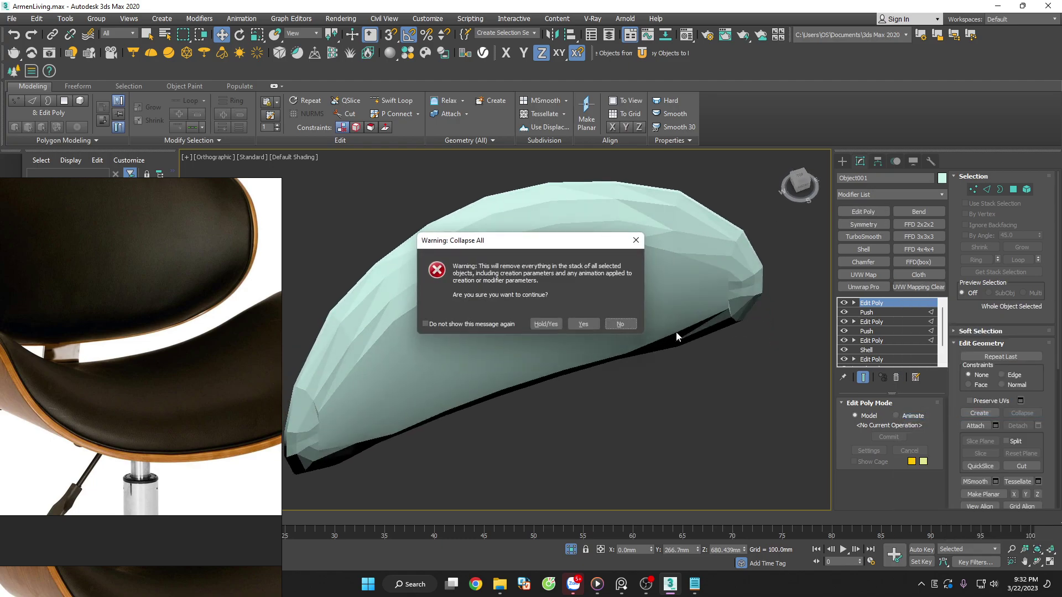
left_click(584, 324)
key("4")
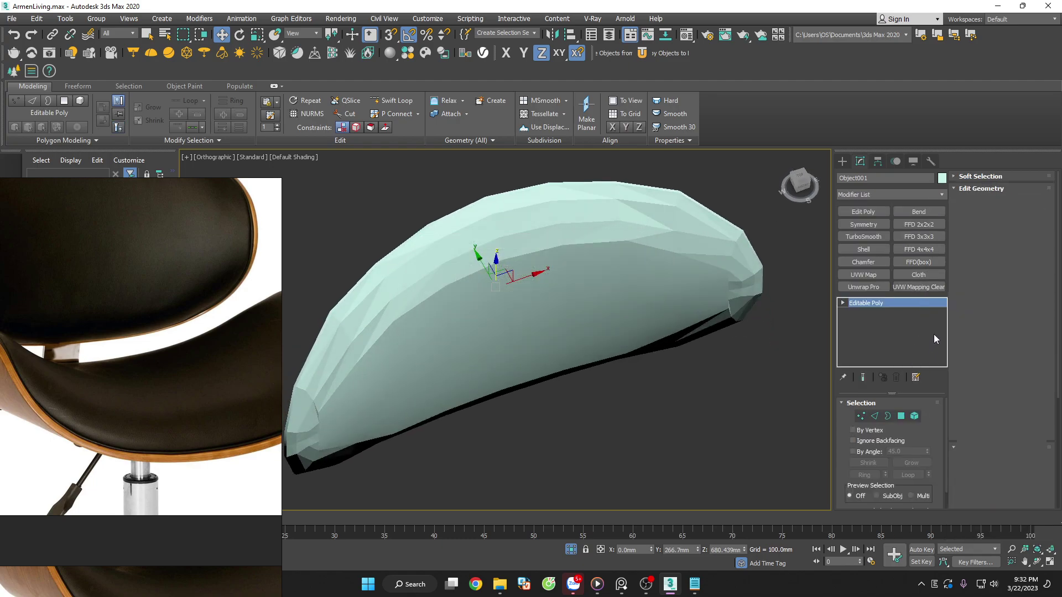
key("ctrl+a")
left_click(765, 399)
Turn on By Angle polygon selection and pick the shell's connected faces
left_click(853, 452)
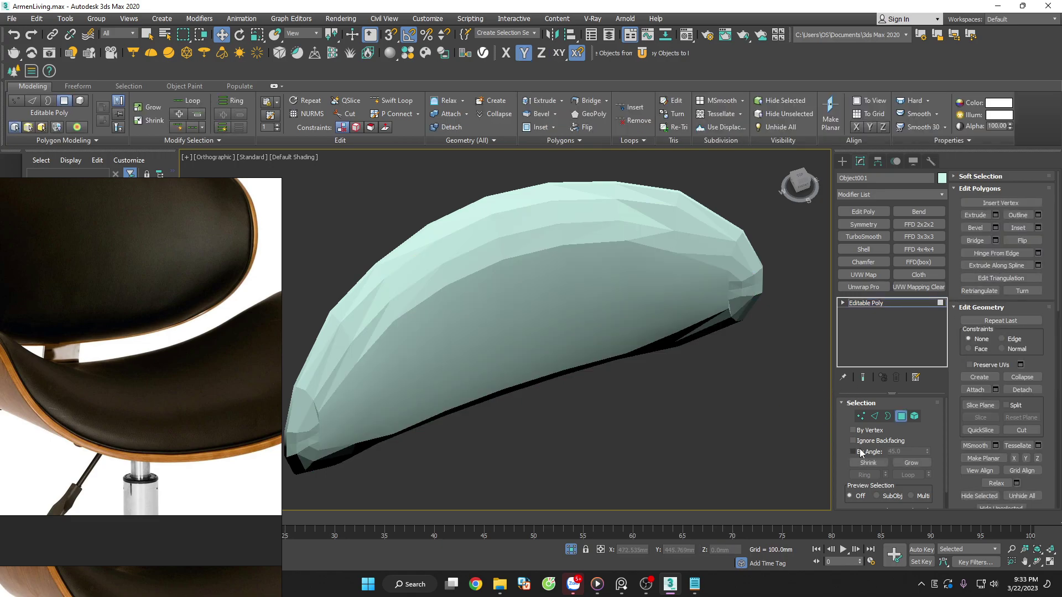
left_click(659, 297)
mouse_move(668, 320)
middle_mouse_down("alt")
mouse_move(699, 311)
mouse_move(523, 350)
middle_mouse_up("alt")
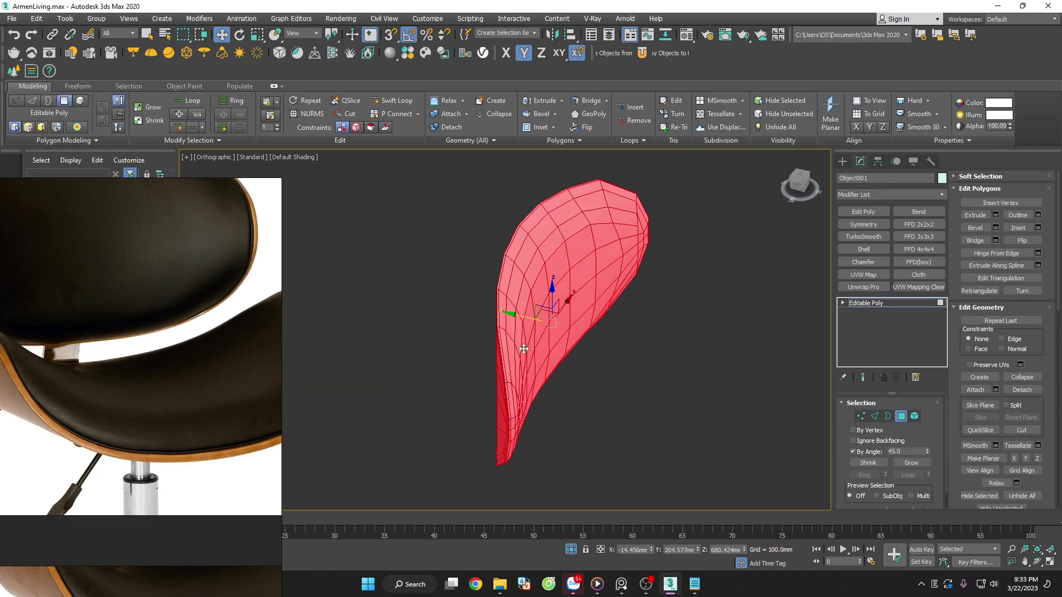
scroll(508, 337, "up", 2)
scroll(536, 348, "up", 2)
scroll(585, 339, "up", 2)
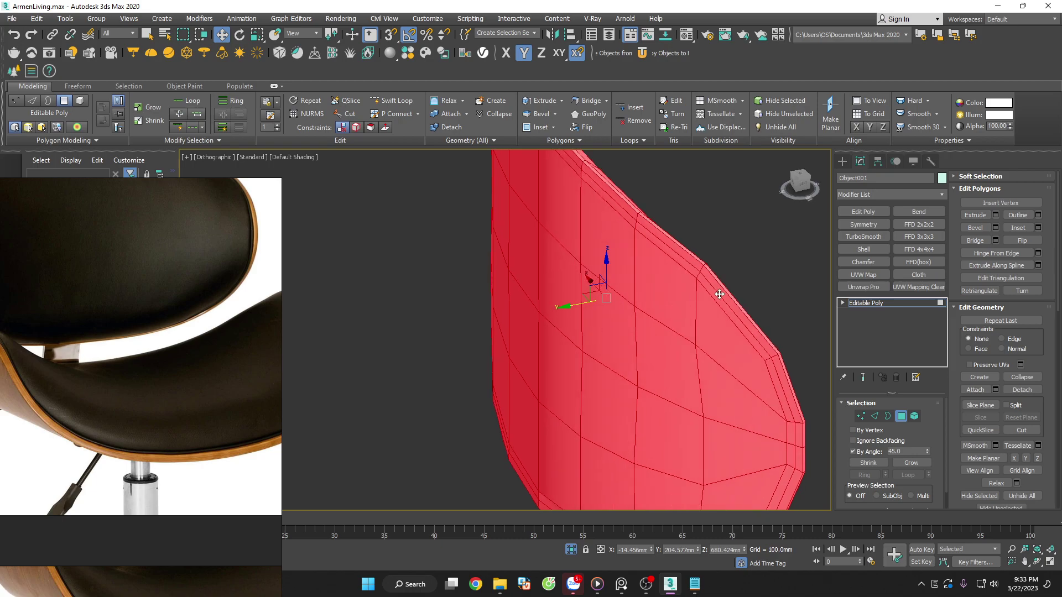
left_click(855, 452)
scroll(658, 321, "down", 3)
mouse_move(658, 321)
middle_mouse_down("alt")
mouse_move(594, 342)
mouse_move(742, 348)
middle_mouse_up("alt")
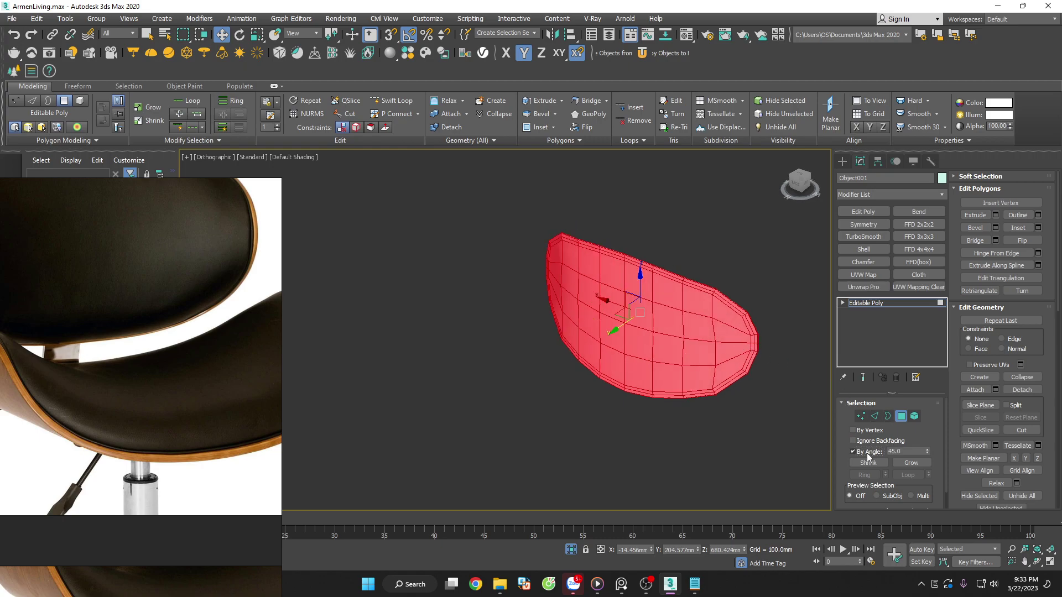
mouse_move(799, 383)
middle_mouse_down("alt")
mouse_move(719, 401)
mouse_move(740, 398)
mouse_move(725, 326)
mouse_move(732, 331)
middle_mouse_up("alt")
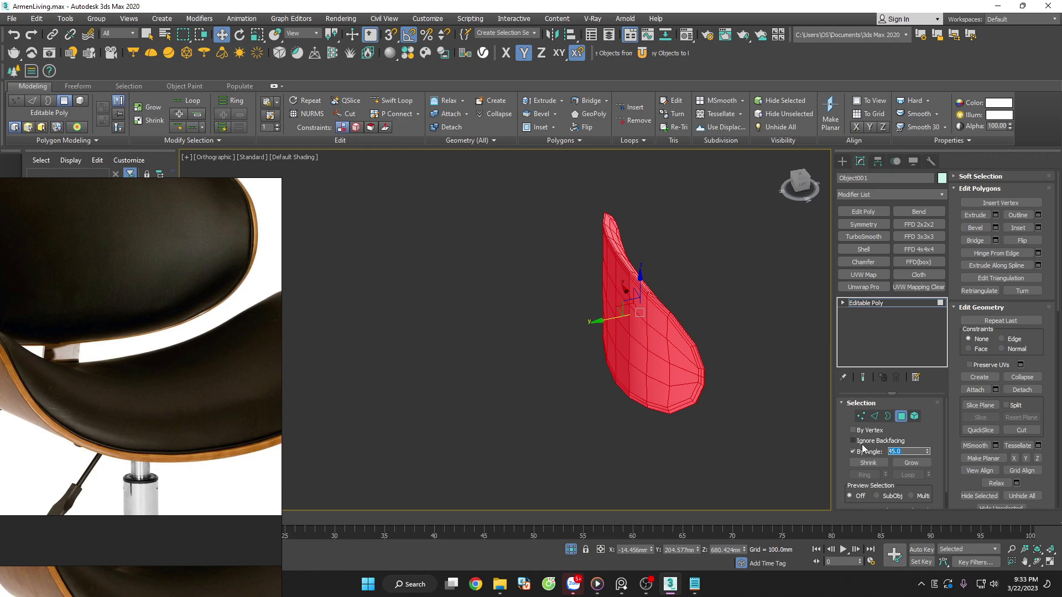
Set the By Angle selection threshold to 30 degrees
type("30")
key("Return")
middle_click_drag(706, 405, 626, 403, "alt")
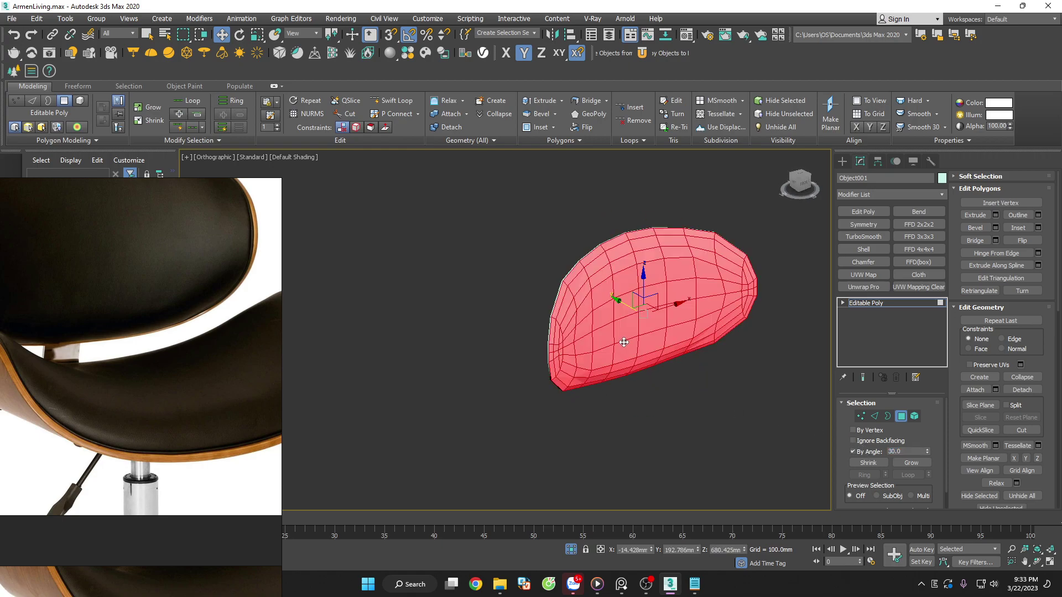
mouse_move(623, 344)
middle_mouse_down("alt")
mouse_move(699, 363)
mouse_move(645, 374)
middle_mouse_up("alt")
scroll(623, 365, "up", 3)
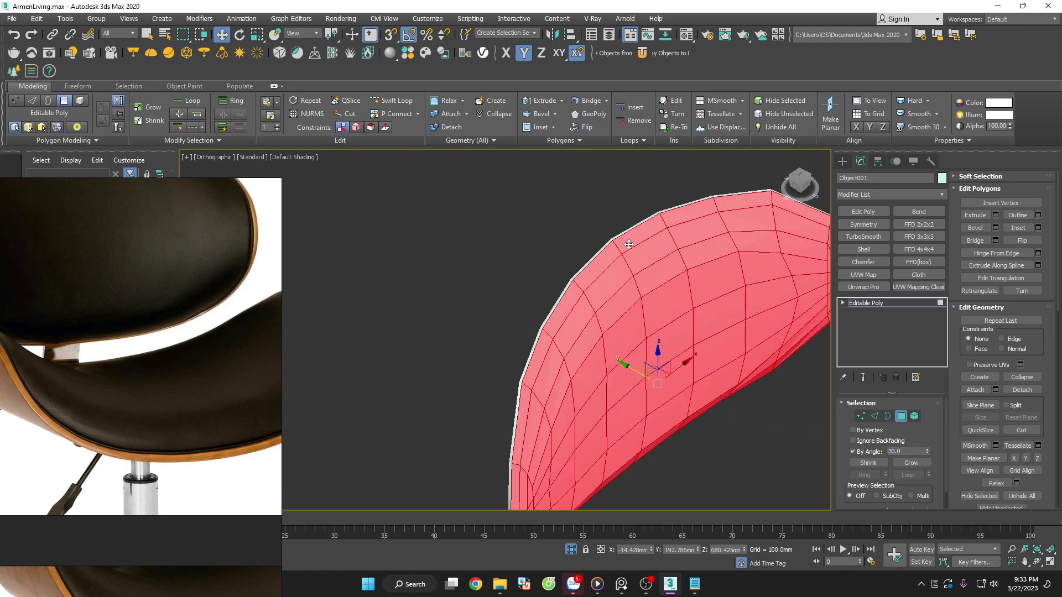
scroll(619, 234, "up", 4)
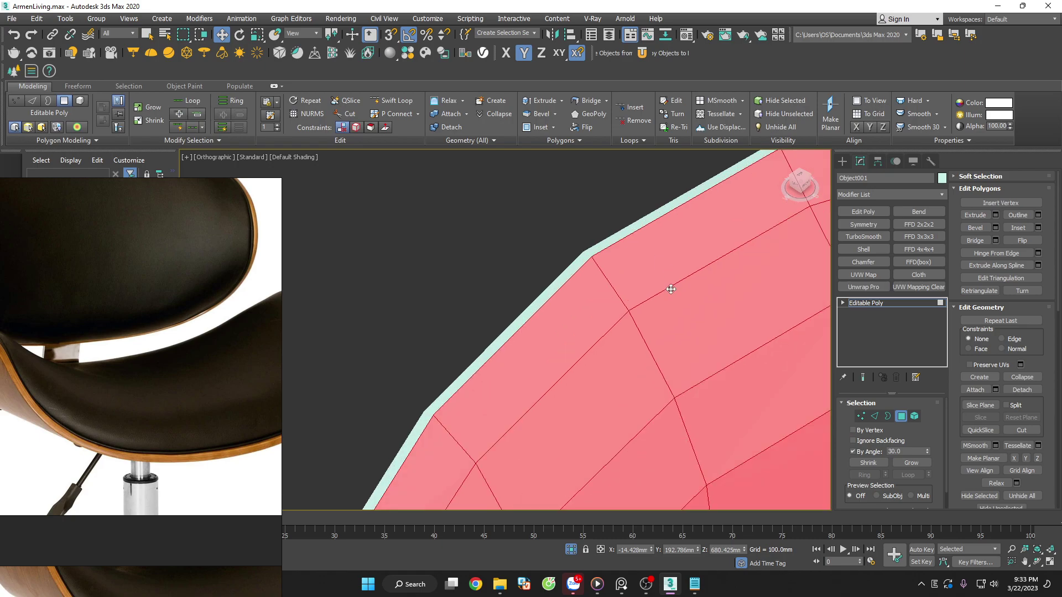
Switch to Vertex mode and add a Push modifier to the seat shell
key("1")
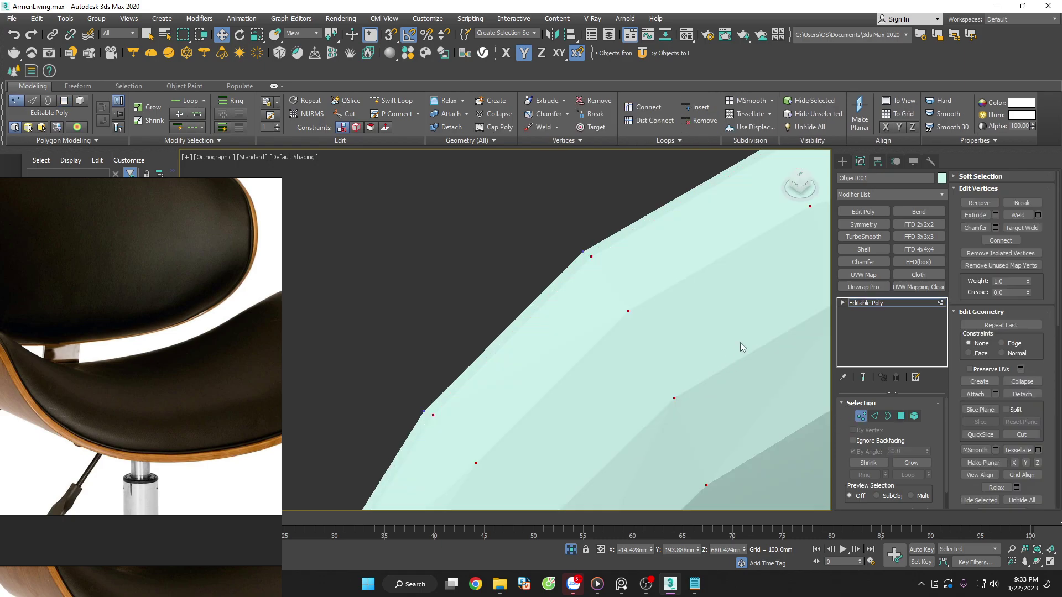
scroll(625, 308, "down", 3)
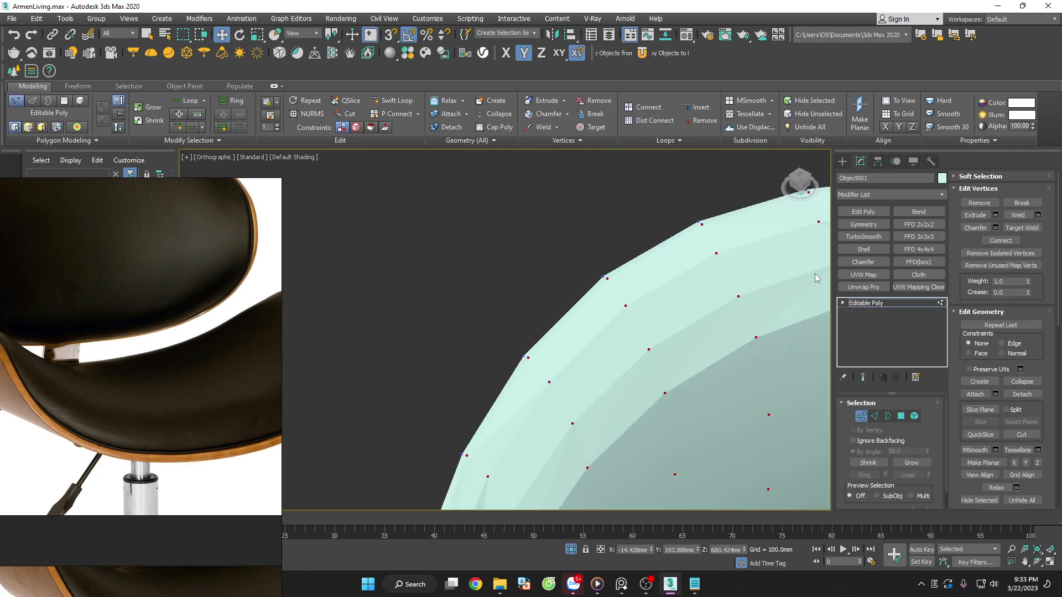
left_click(938, 195)
scroll(917, 326, "down", 2)
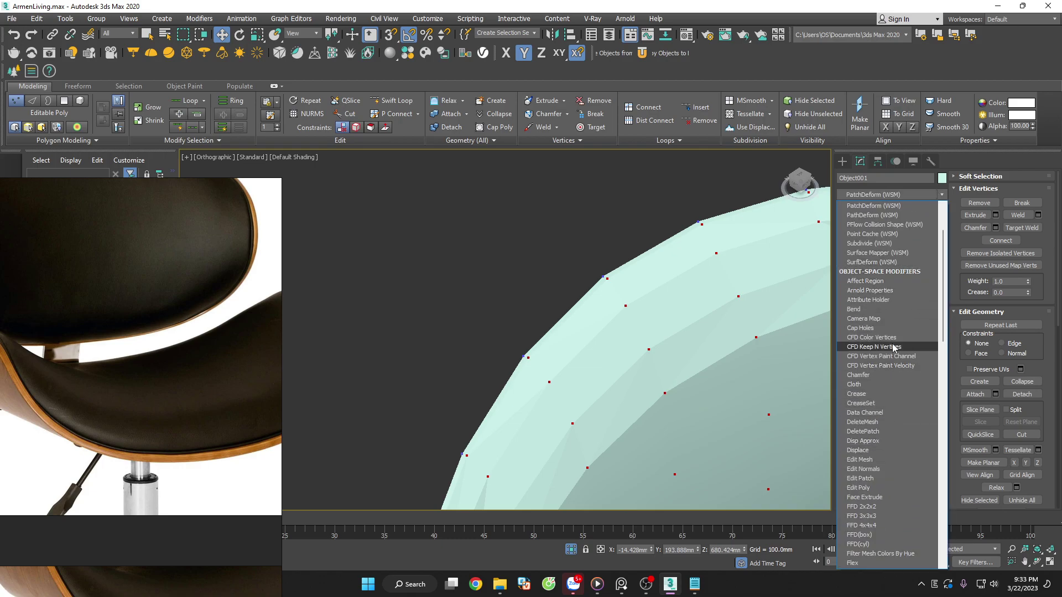
scroll(893, 347, "down", 2)
scroll(898, 362, "down", 2)
scroll(899, 373, "down", 1)
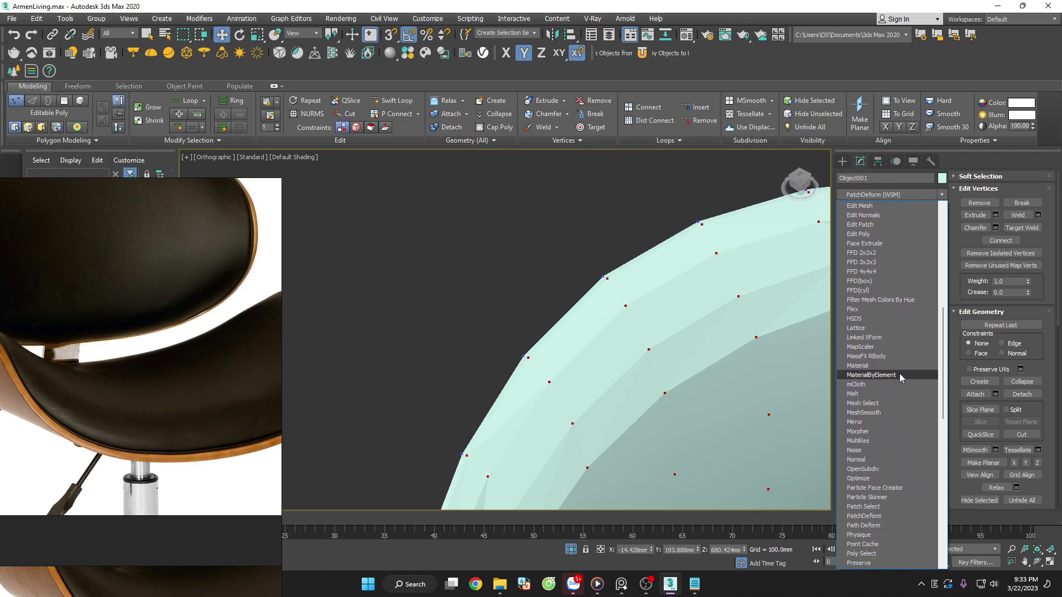
scroll(901, 371, "down", 5)
scroll(901, 372, "down", 5)
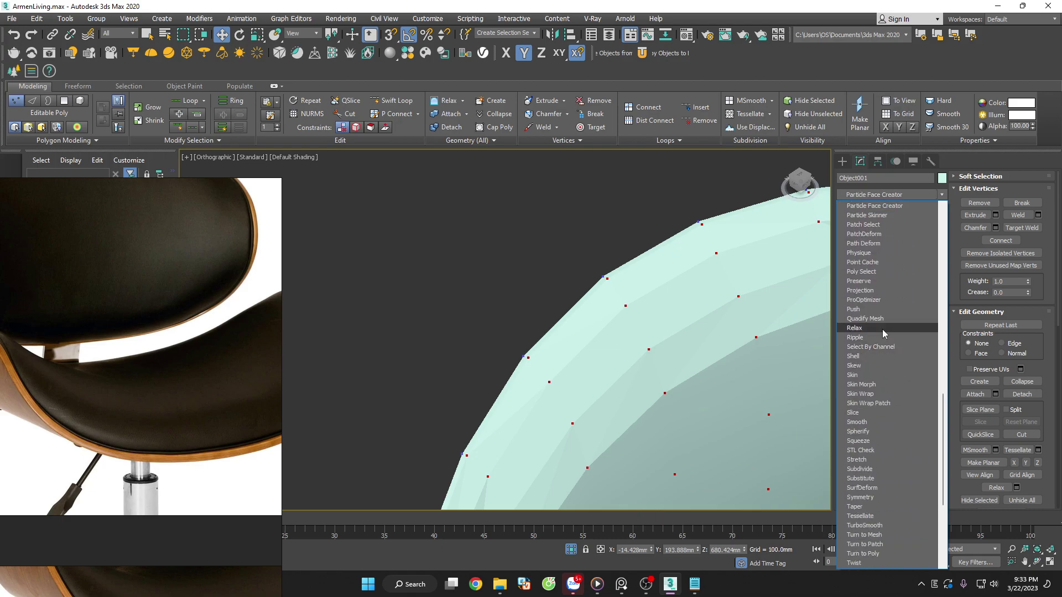
left_click(875, 310)
Set the Push value to about 2.7mm and stack an Edit Poly above it
middle_click_drag(691, 354, 730, 370, "alt")
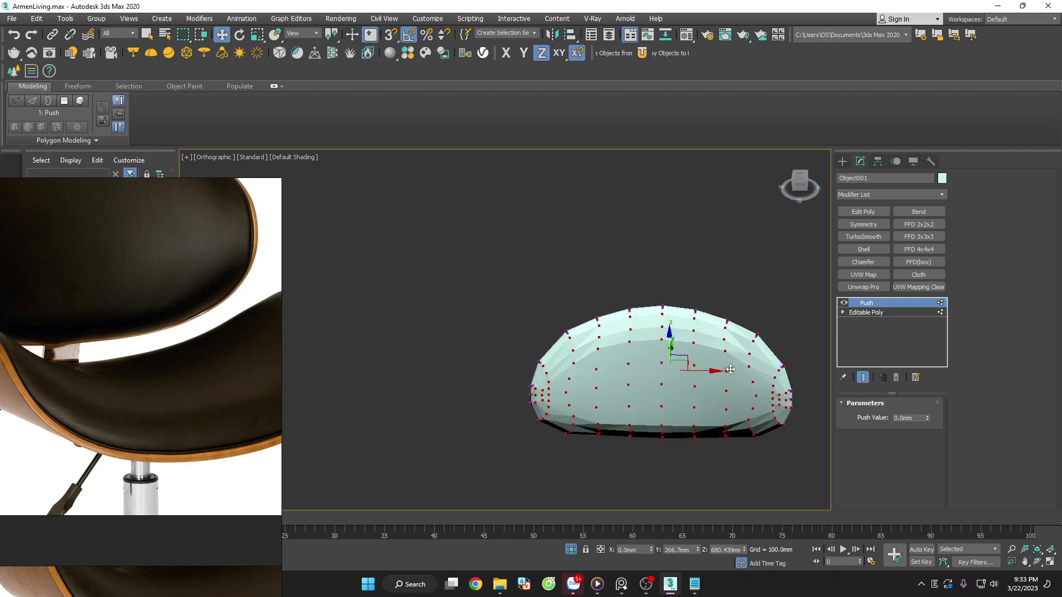
key("f")
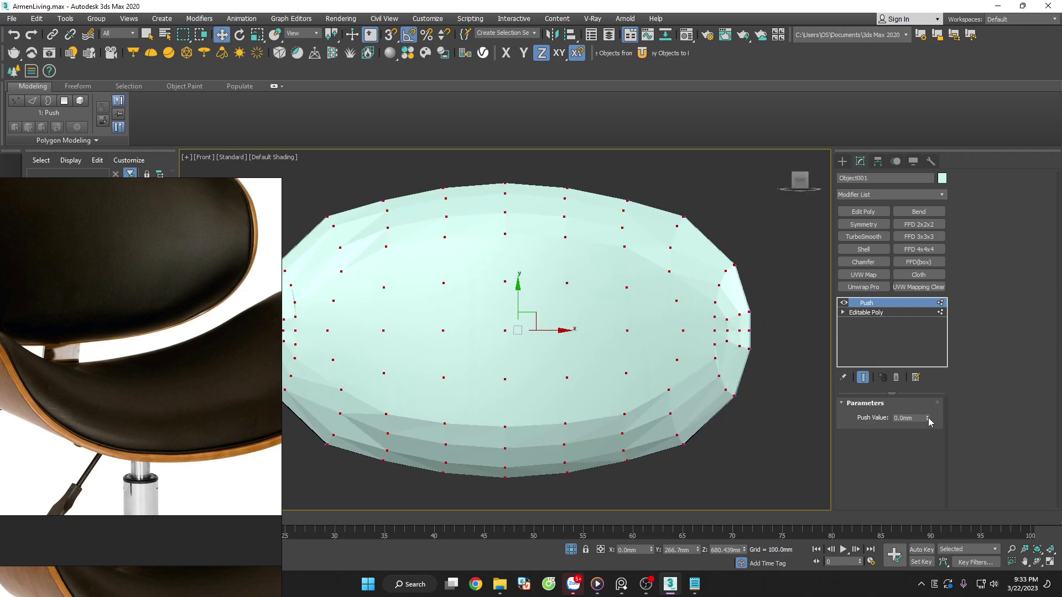
key("t")
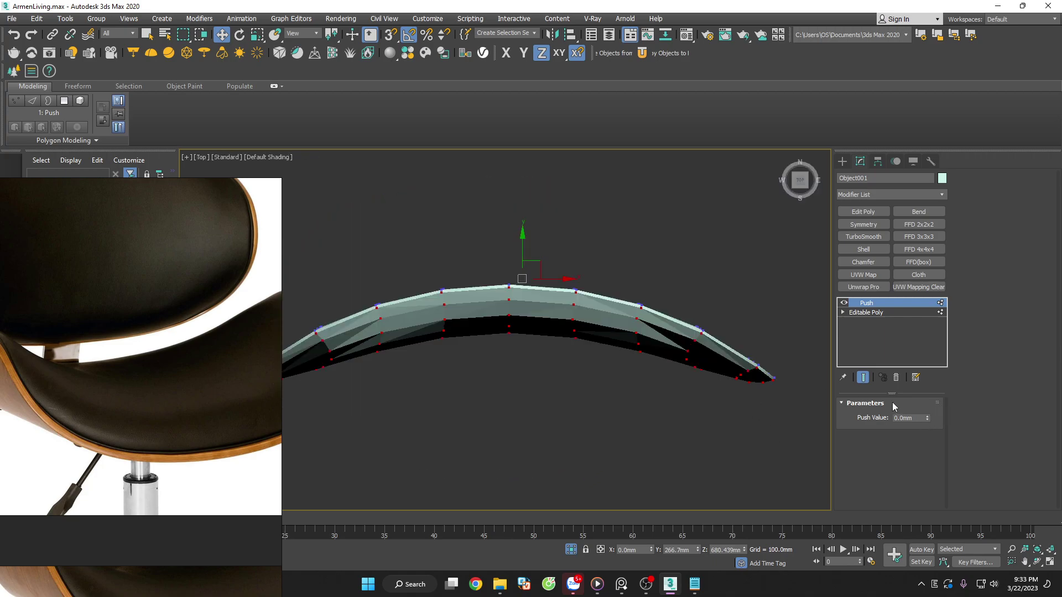
left_click_drag(928, 419, 923, 403)
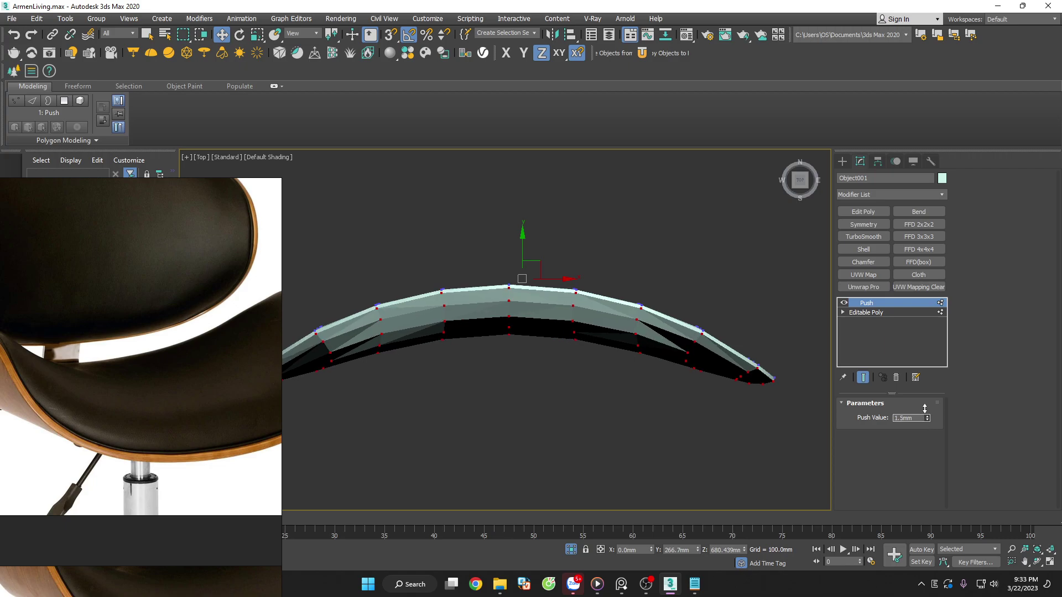
left_click(864, 212)
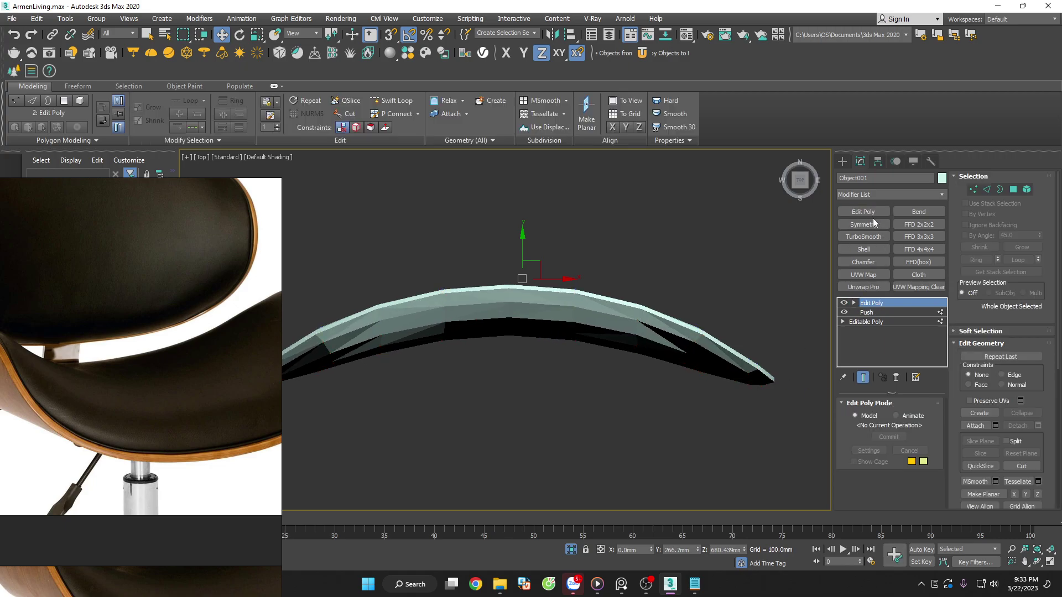
In Vertex mode, box-select the vertices at the shell's tip ends
left_click(973, 189)
mouse_move(758, 393)
middle_mouse_down("alt")
mouse_move(778, 397)
mouse_move(797, 247)
middle_mouse_up("alt")
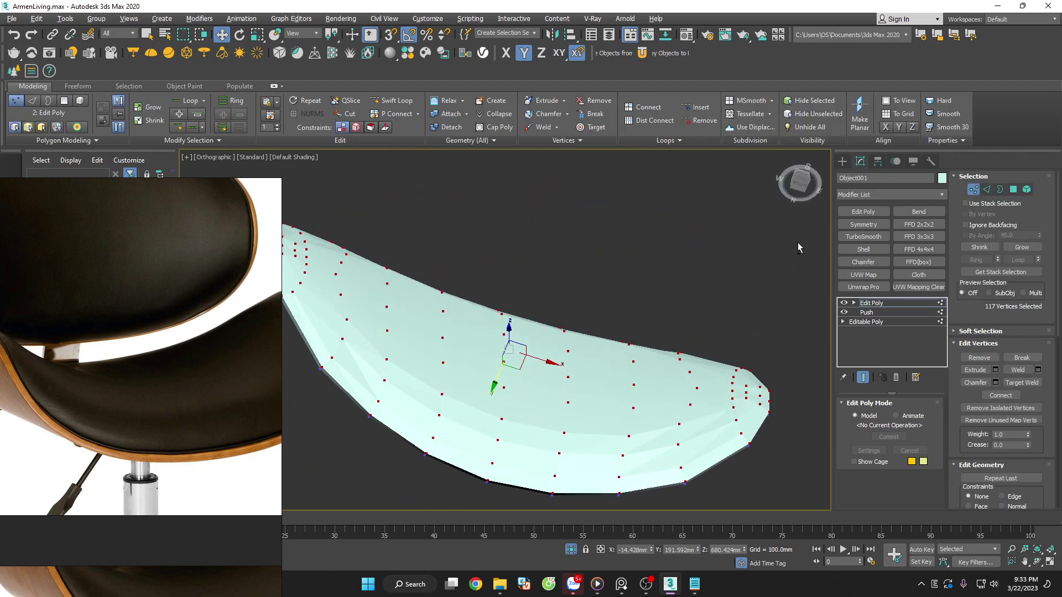
middle_click_drag(781, 379, 779, 338, "alt")
left_click_drag(742, 325, 792, 425, "alt")
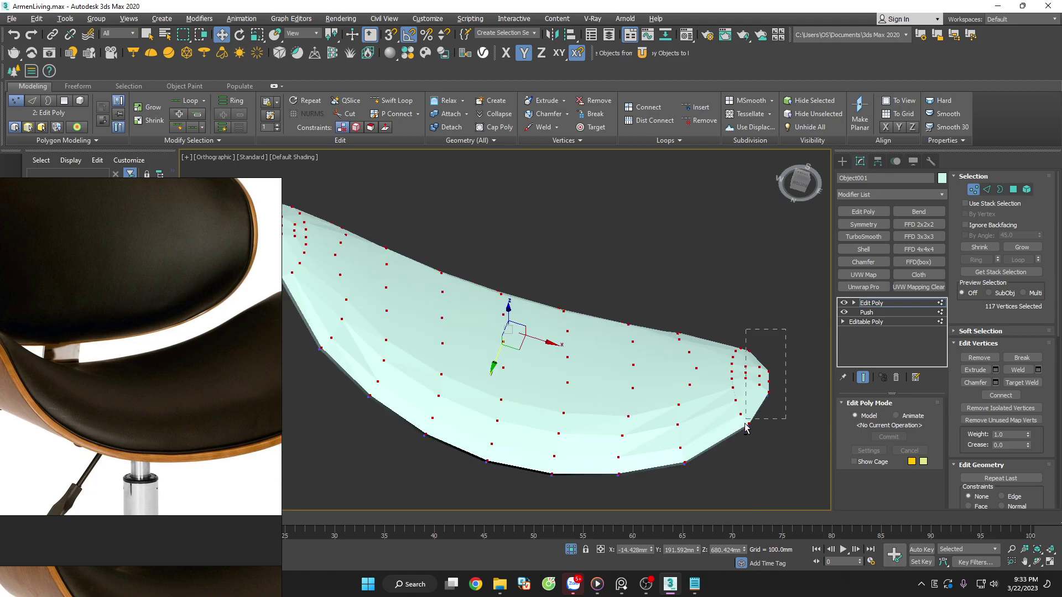
scroll(763, 474, "down", 3)
scroll(460, 287, "up", 6)
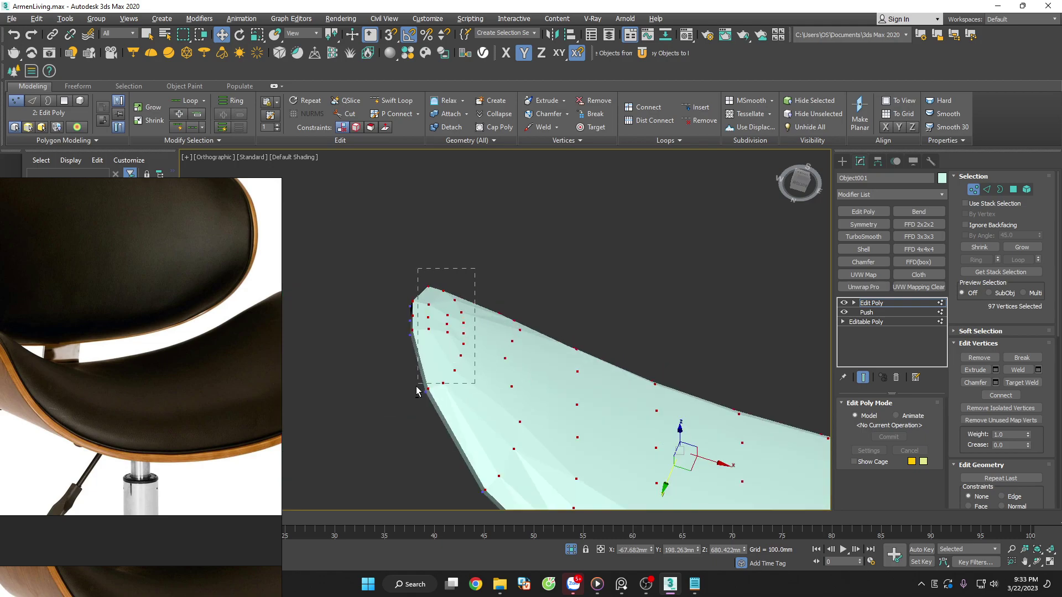
mouse_move(489, 291)
middle_mouse_down("alt")
mouse_move(536, 344)
mouse_move(463, 263)
middle_mouse_up("alt")
left_click_drag(457, 230, 351, 409)
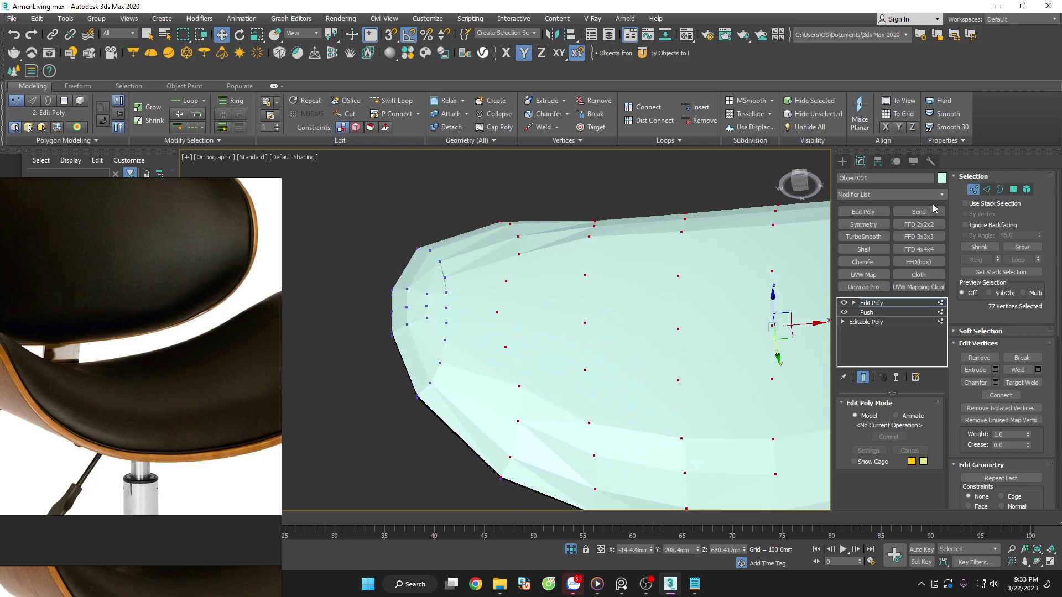
Add a second Push modifier to the selected tip vertices
left_click(891, 194)
scroll(906, 354, "down", 3)
scroll(907, 351, "up", 2)
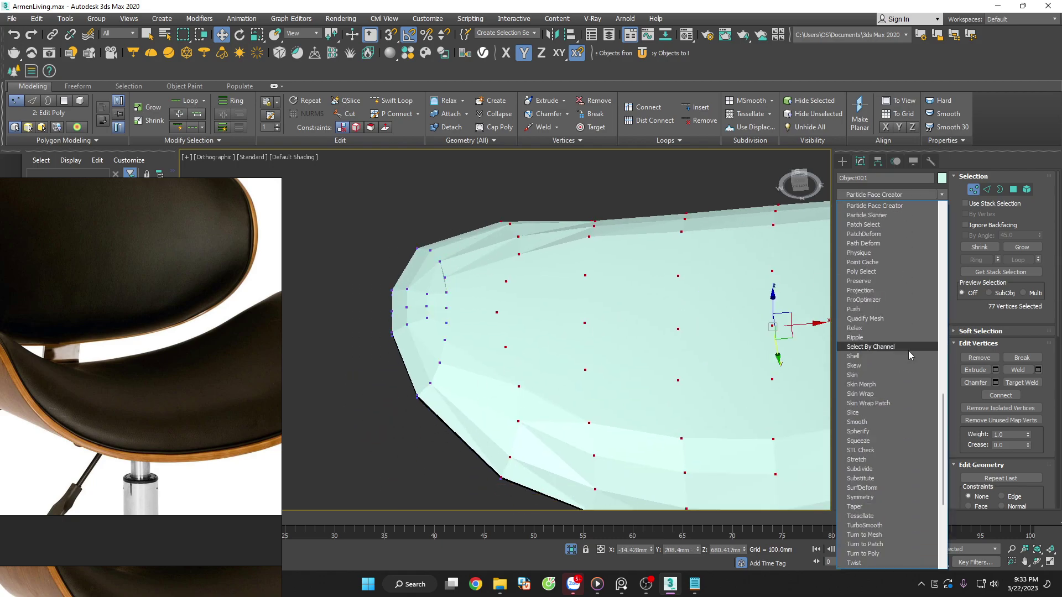
key("p")
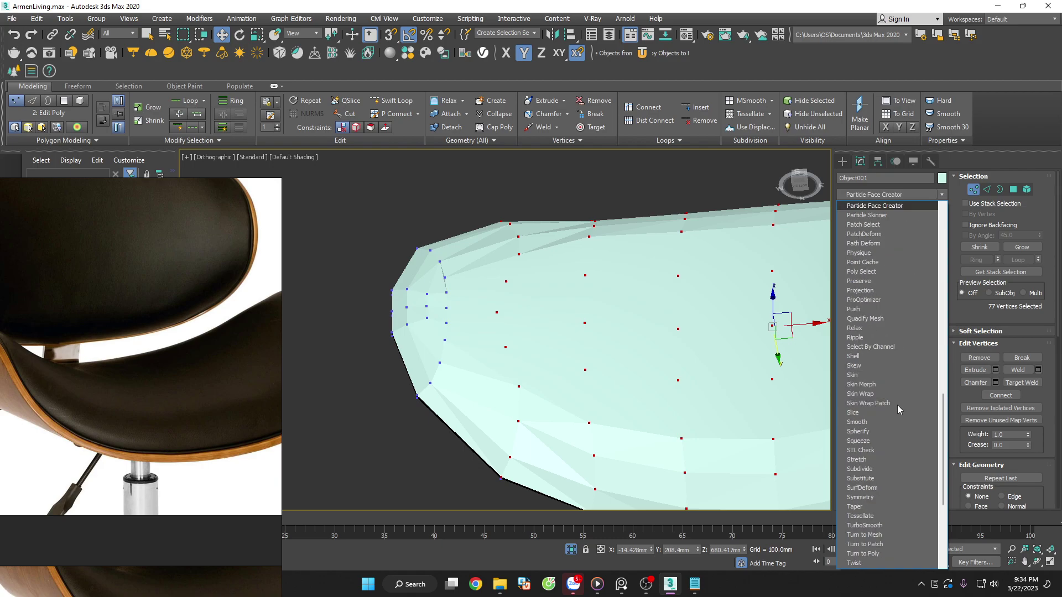
left_click(877, 309)
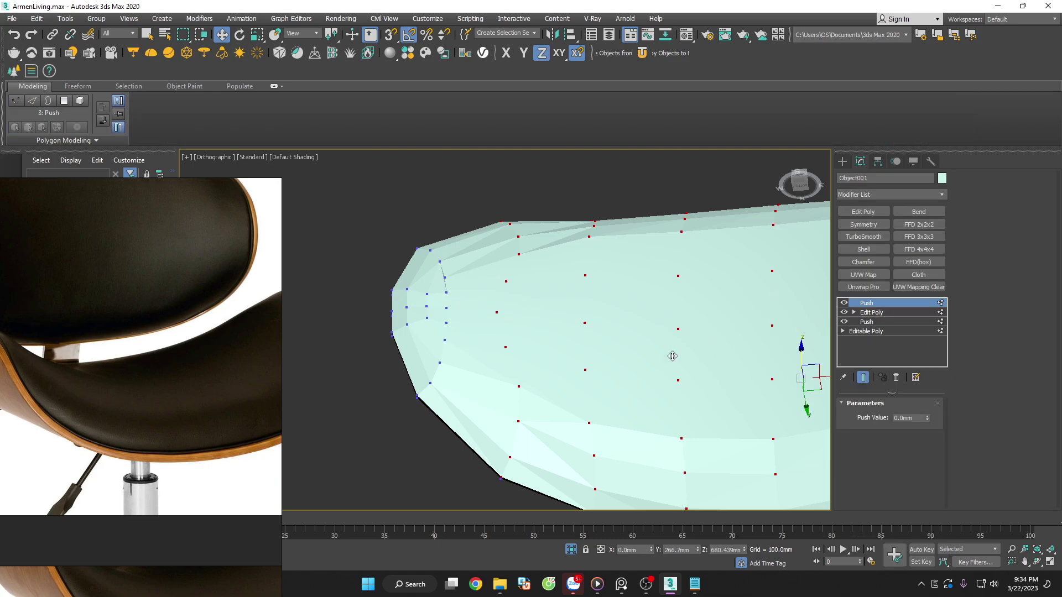
scroll(679, 374, "down", 3)
middle_click_drag(678, 374, 629, 459, "alt")
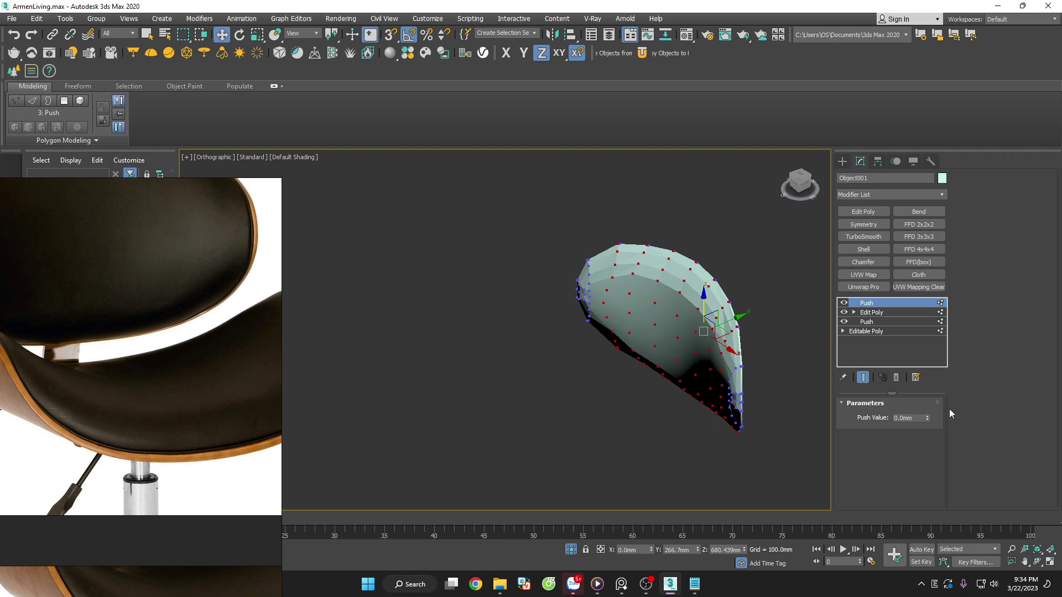
Set the Push value to 2.2mm and add another Edit Poly on top
left_click_drag(927, 421, 929, 405)
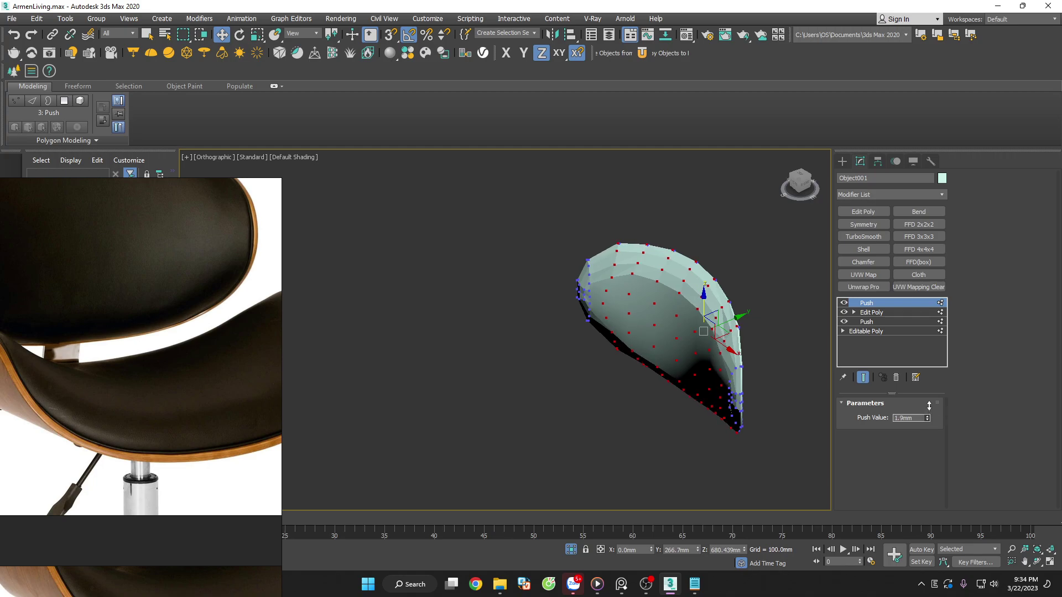
middle_click_drag(824, 412, 779, 416, "alt")
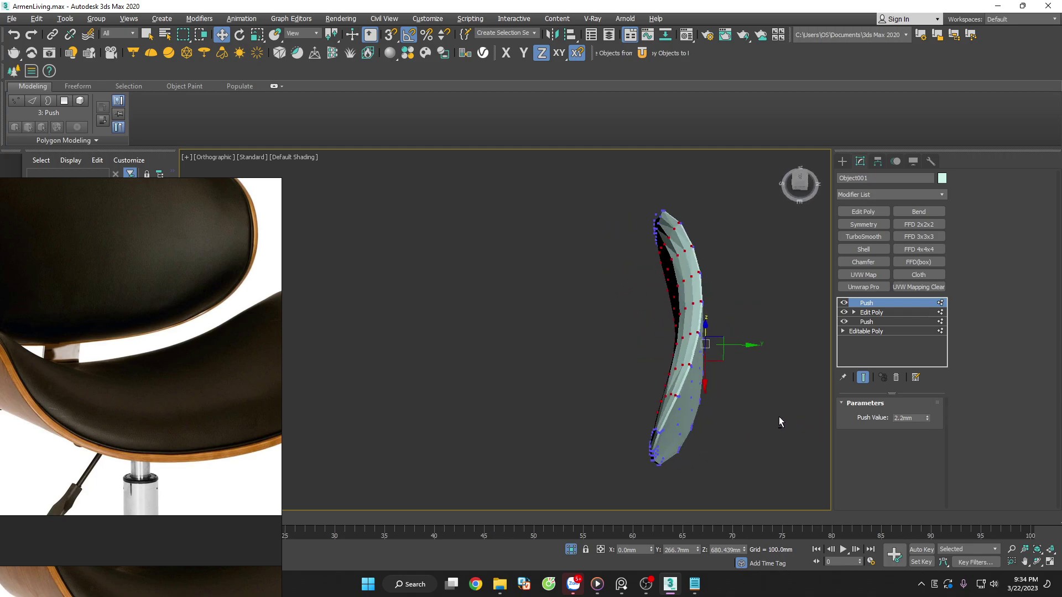
scroll(699, 200, "up", 3)
scroll(671, 275, "up", 3)
scroll(671, 275, "up", 2)
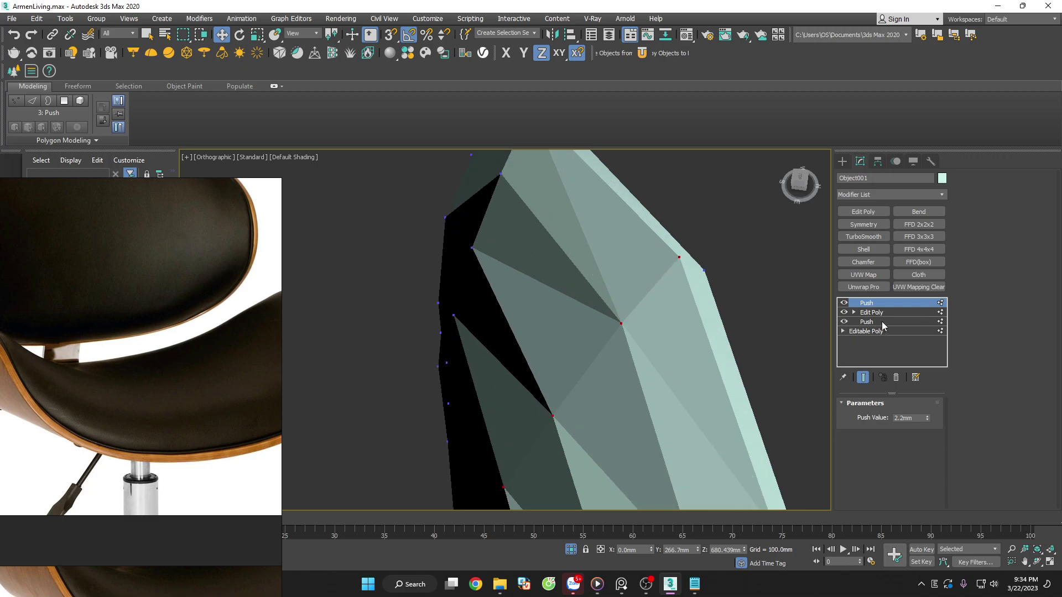
left_click(864, 212)
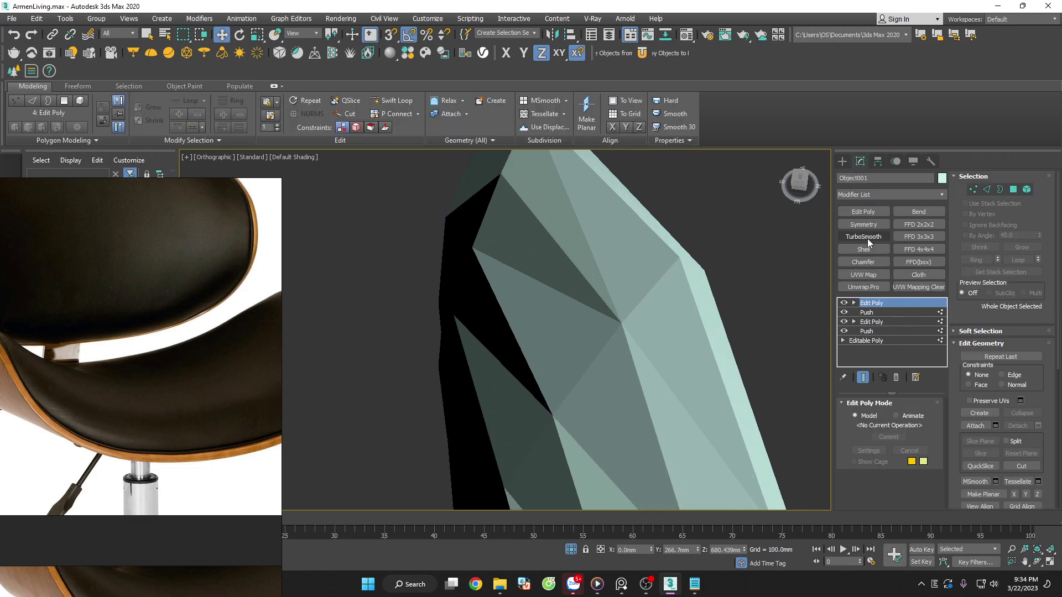
Add TurboSmooth at 1 iteration to round the seat shell into a cushion
left_click(863, 237)
key("F4")
scroll(765, 271, "down", 3)
mouse_move(766, 271)
middle_mouse_down("alt")
mouse_move(838, 360)
mouse_move(715, 296)
mouse_move(802, 397)
middle_mouse_up("alt")
scroll(739, 329, "down", 3)
left_click(718, 357)
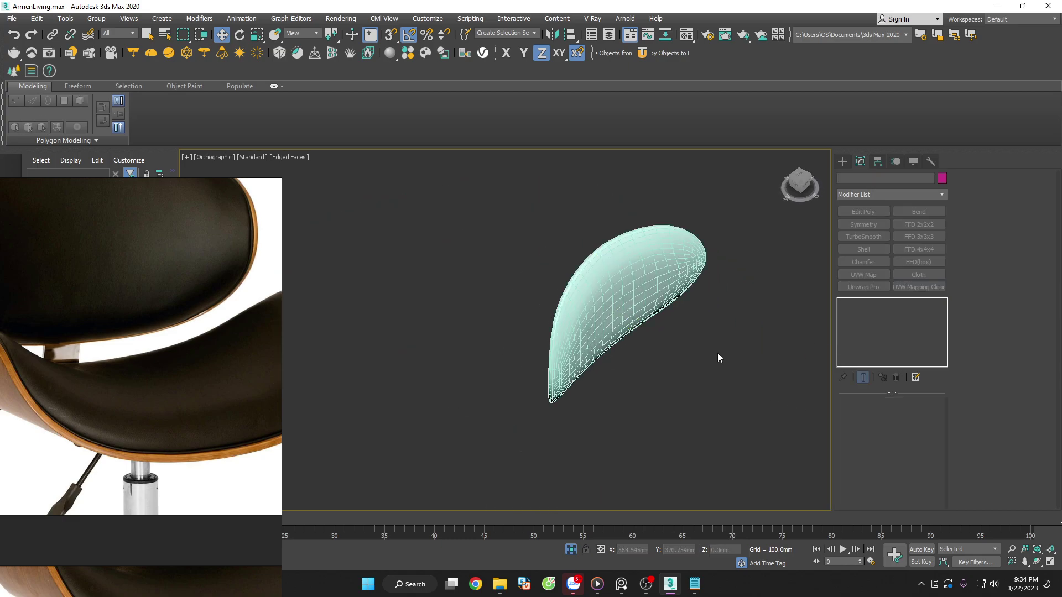
key("F4")
scroll(666, 271, "up", 5)
left_click(669, 277)
mouse_move(671, 280)
middle_mouse_down("alt")
mouse_move(717, 318)
mouse_move(703, 285)
mouse_move(622, 304)
mouse_move(603, 323)
mouse_move(676, 326)
mouse_move(710, 312)
middle_mouse_up("alt")
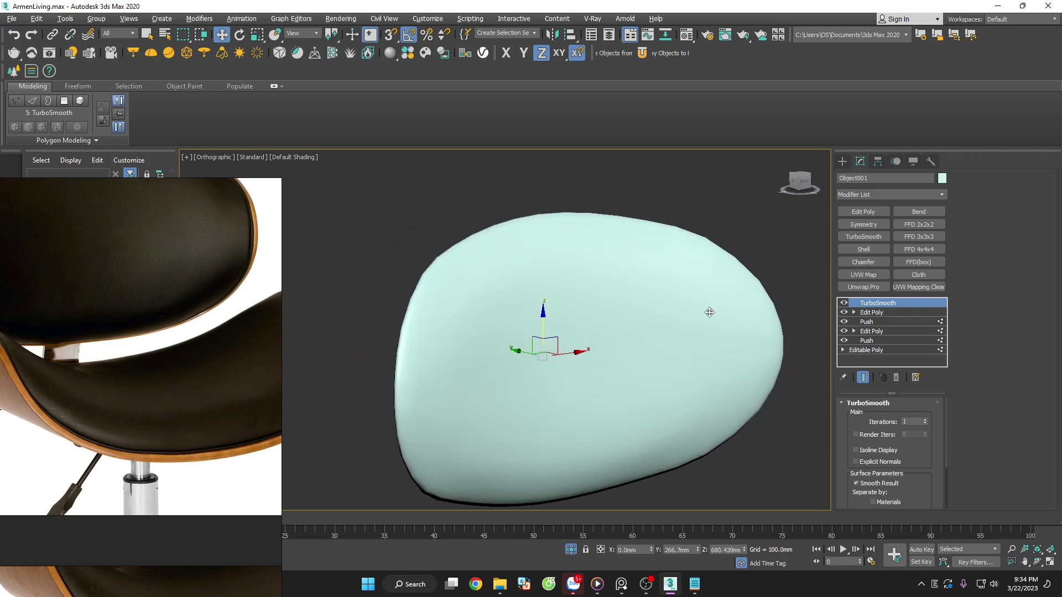
Exit isolation to view the cushion with the chair, reselect Object001 and show edged faces
left_click(571, 552)
left_click_drag(714, 289, 643, 308)
mouse_move(643, 308)
middle_mouse_down("alt")
mouse_move(694, 310)
mouse_move(725, 278)
middle_mouse_up("alt")
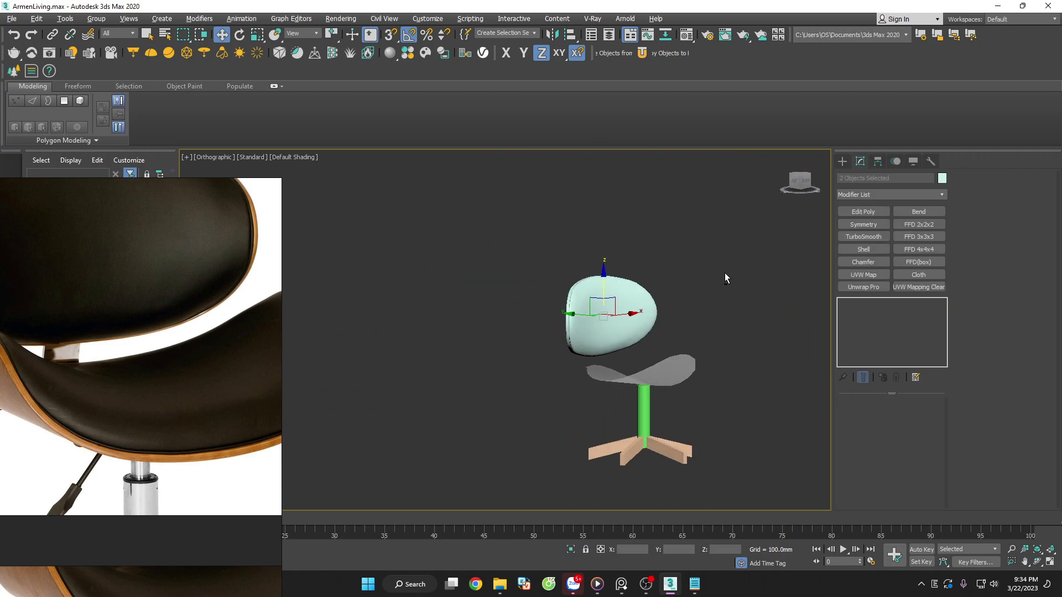
left_click(727, 273)
scroll(598, 277, "up", 5)
scroll(695, 306, "up", 4)
left_click(697, 307)
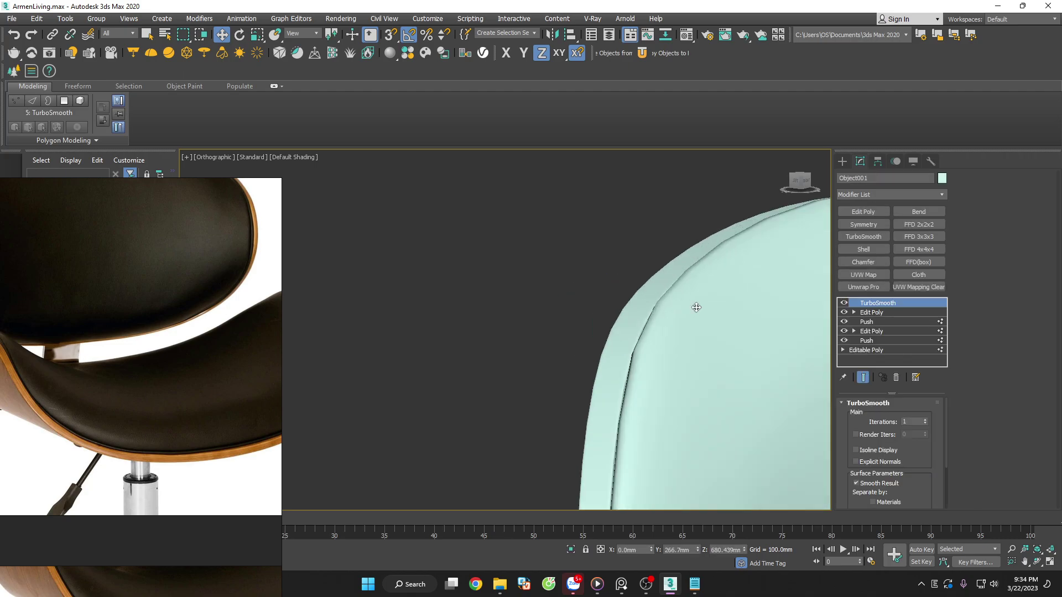
scroll(687, 309, "up", 2)
scroll(689, 307, "up", 2)
key("F4")
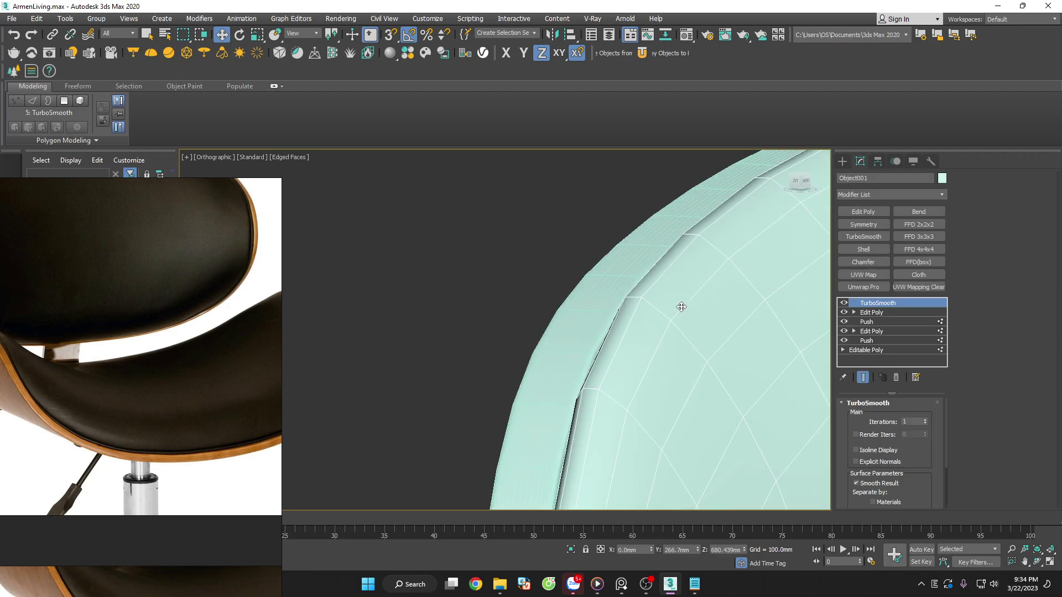
scroll(682, 306, "down", 2)
scroll(573, 318, "down", 5)
middle_click_drag(630, 357, 599, 395, "alt")
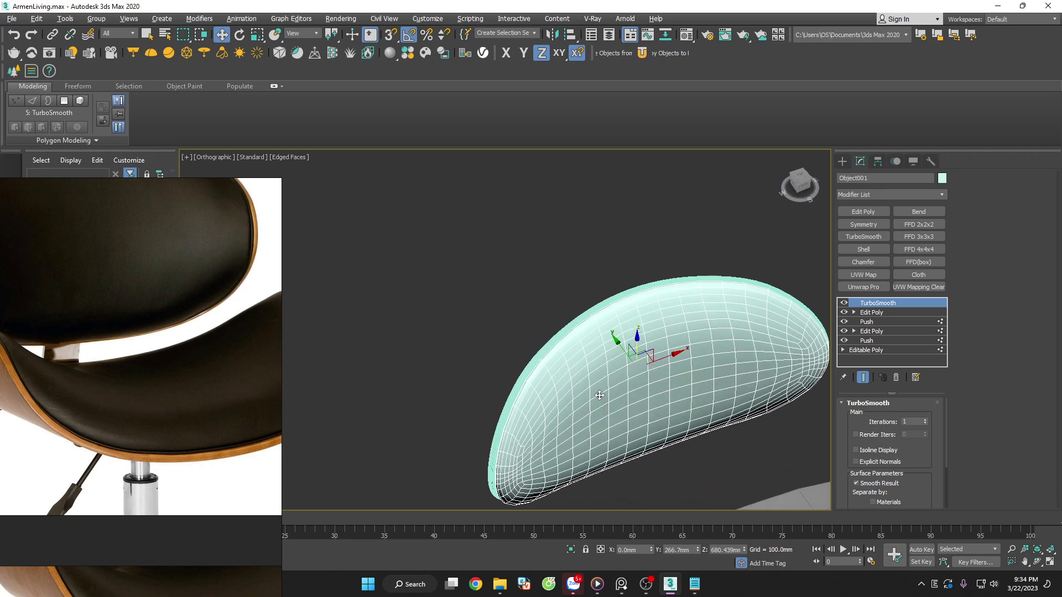
Delete TurboSmooth, the top Edit Poly and the extra Push from the cushion's stack
scroll(554, 381, "up", 3)
scroll(633, 375, "up", 4)
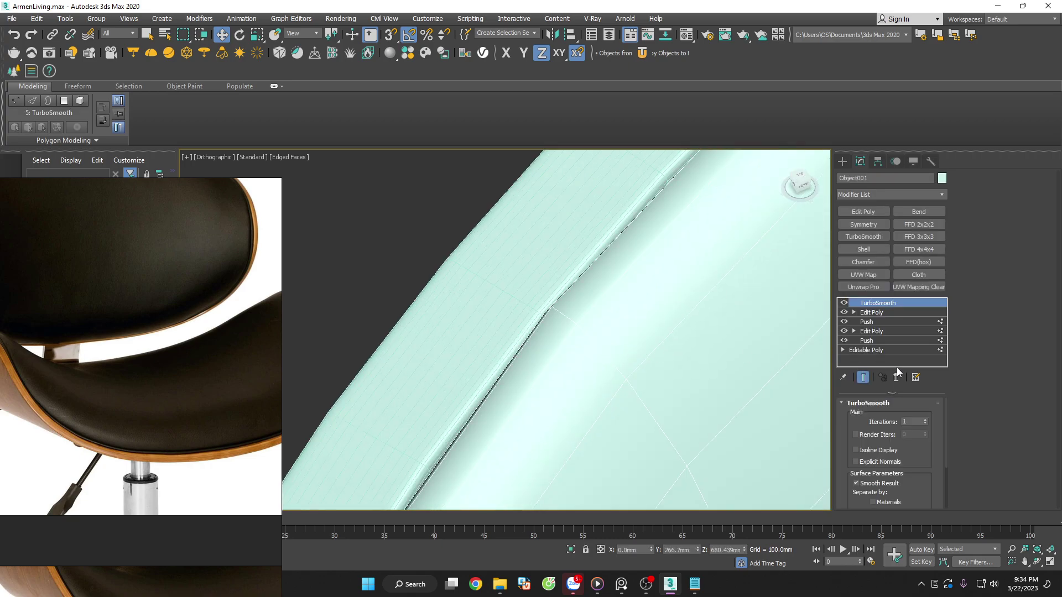
left_click(896, 377)
scroll(505, 288, "down", 3)
scroll(505, 287, "down", 3)
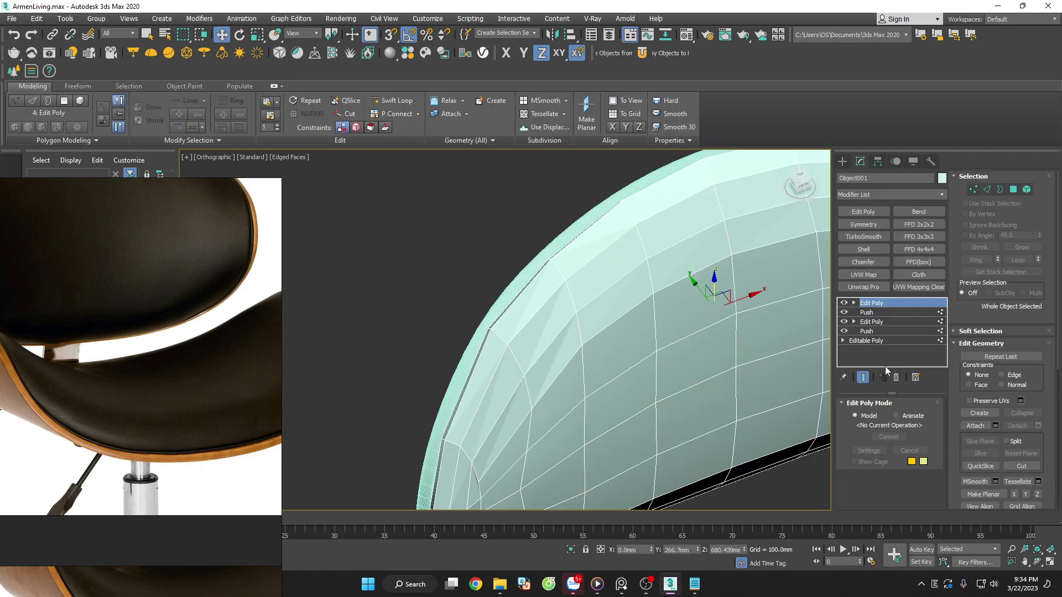
left_click(897, 377)
left_click(896, 377)
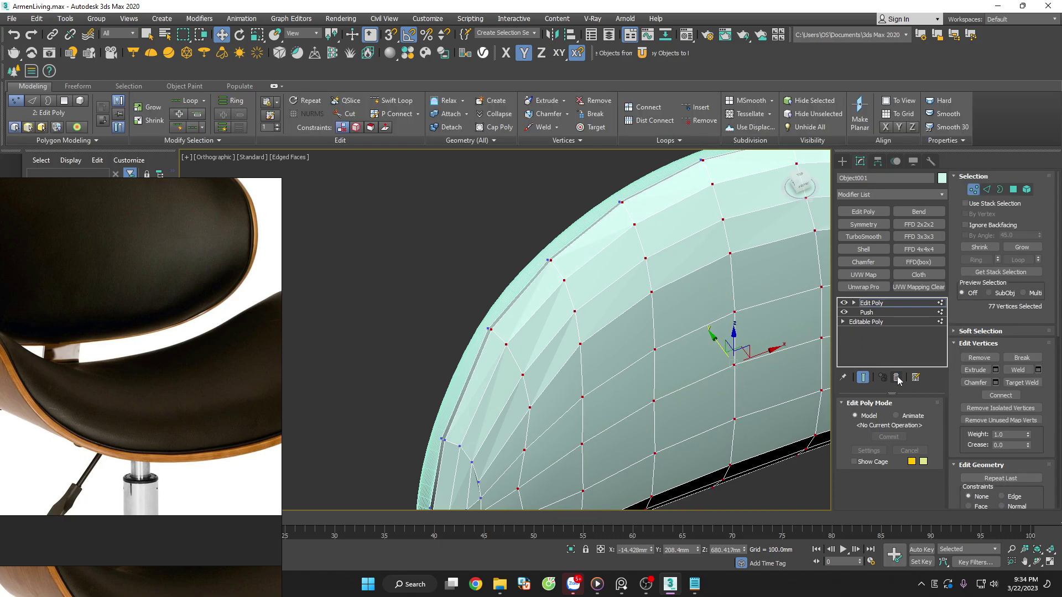
left_click(897, 377)
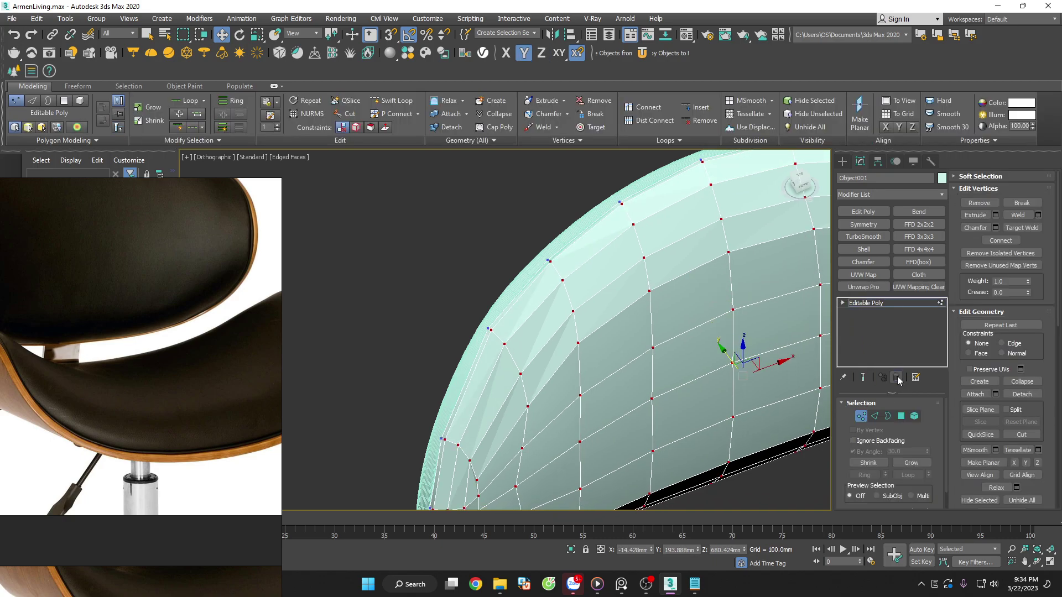
left_click(861, 415)
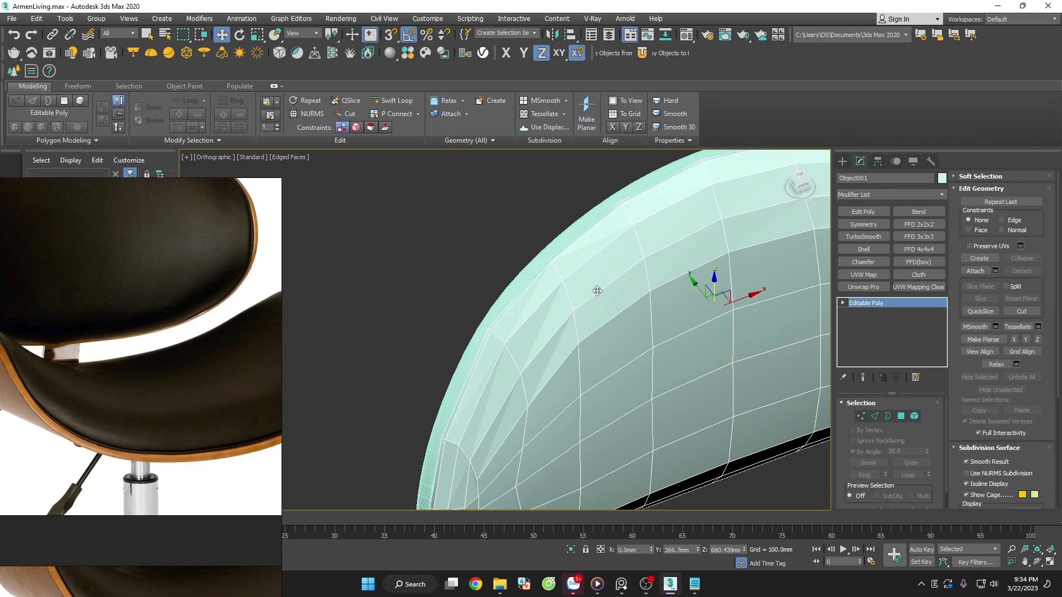
Test TurboSmooth on the cushion, inspect its rim with edged faces, then delete it again
scroll(553, 299, "up", 5)
left_click(871, 236)
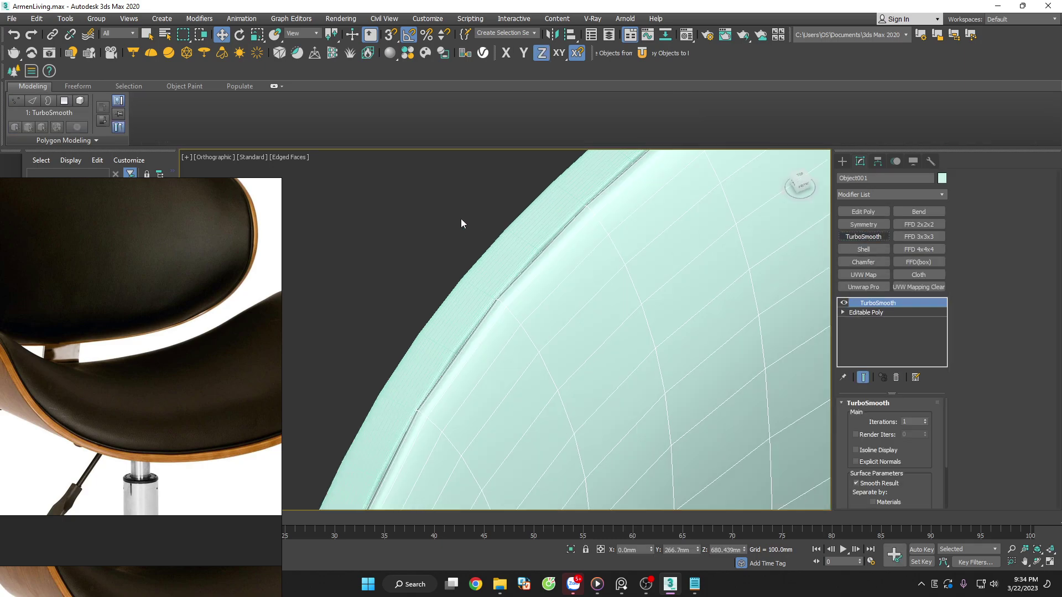
left_click(442, 217)
key("F4")
scroll(529, 304, "down", 3)
scroll(540, 305, "down", 3)
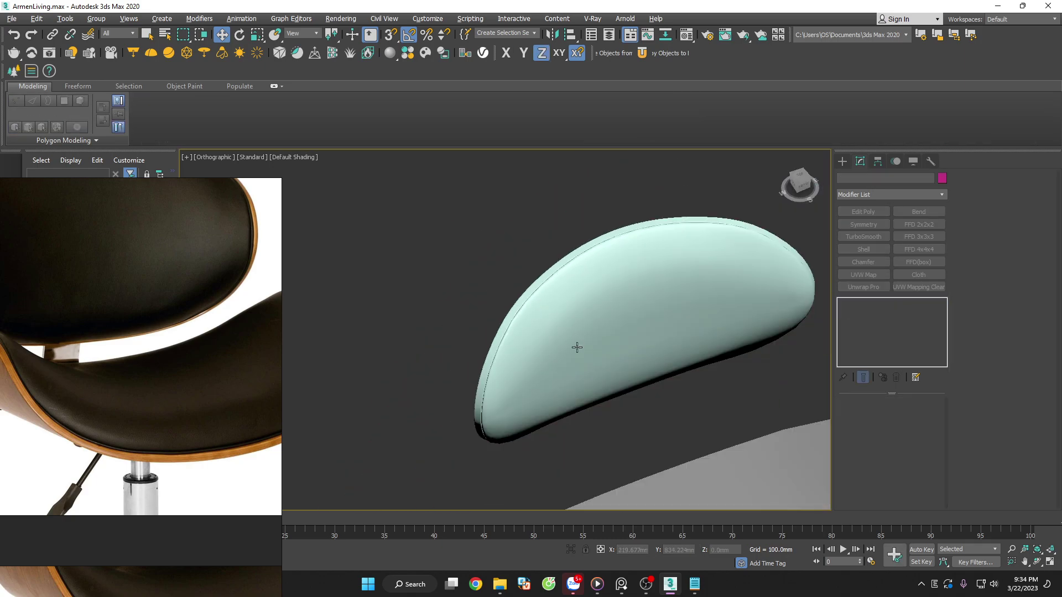
middle_click_drag(575, 347, 474, 249, "alt")
scroll(492, 243, "up", 5)
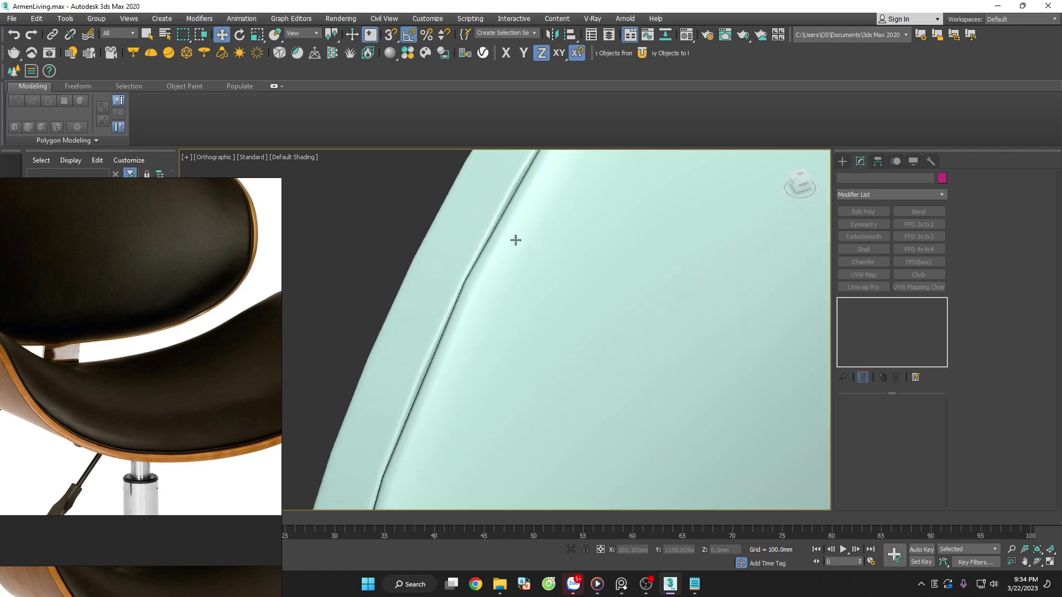
left_click(542, 254)
key("F4")
left_click(896, 378)
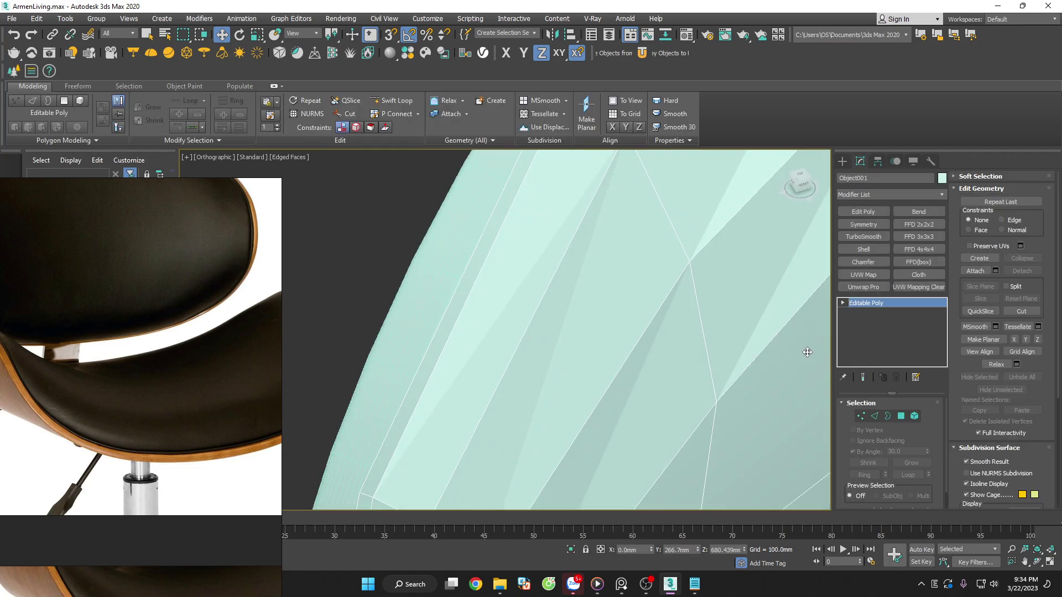
In Edge mode, select the edges across the cushion rim to be connected
key("2")
scroll(562, 318, "down", 3)
scroll(575, 326, "down", 2)
scroll(577, 327, "up", 1)
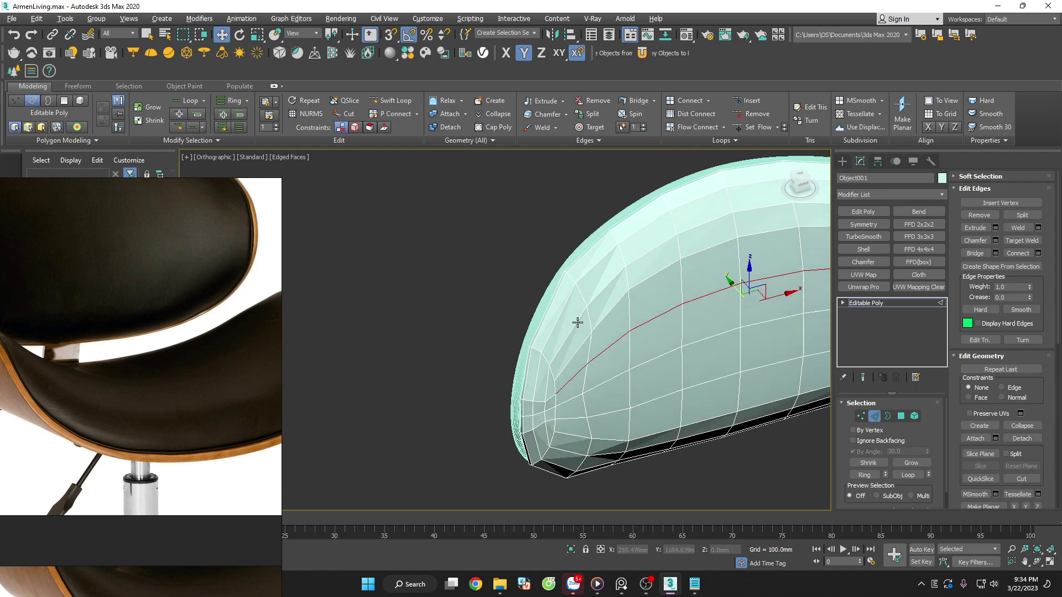
scroll(576, 309, "up", 2)
scroll(524, 349, "up", 2)
scroll(545, 257, "up", 2)
left_click(545, 237)
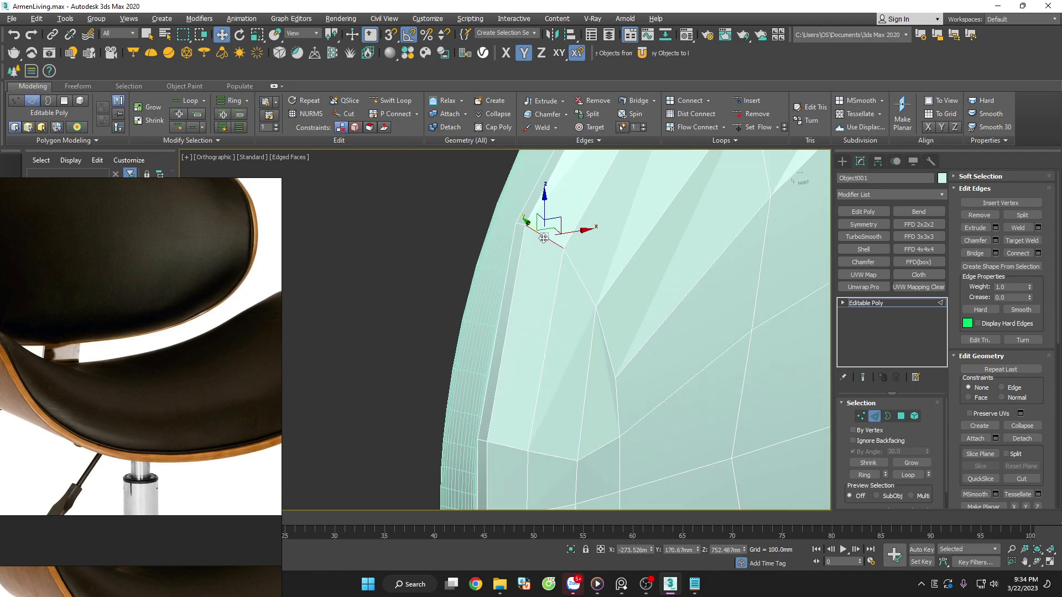
left_click(506, 446)
right_click(539, 238)
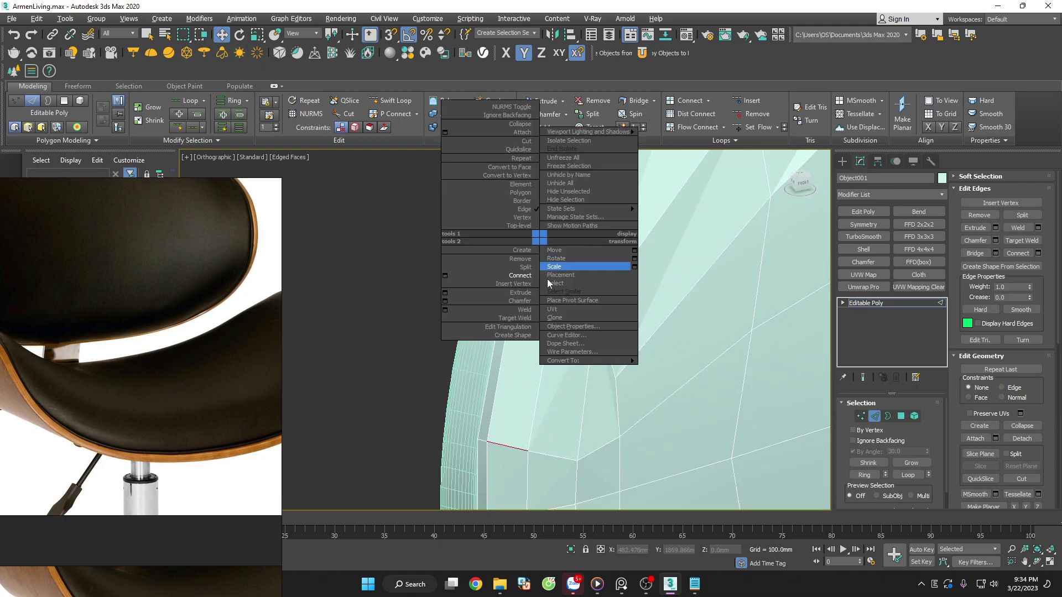
left_click(514, 276)
Connect the rim edges with 1 segment and Slide -50, then test and undo an edge move
scroll(514, 321, "down", 5)
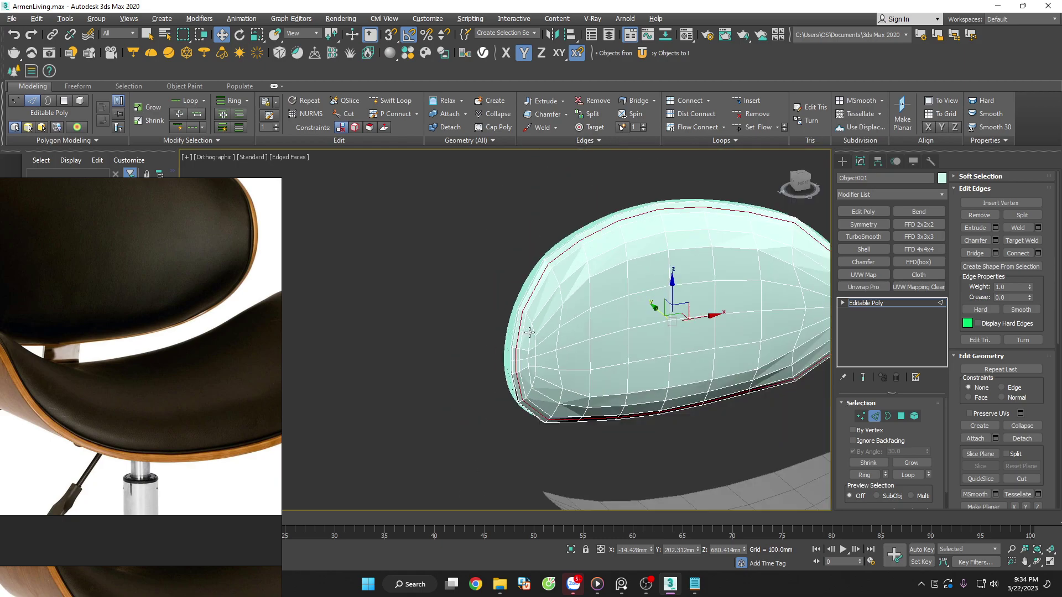
scroll(526, 328, "up", 3)
scroll(513, 278, "up", 3)
right_click(502, 246)
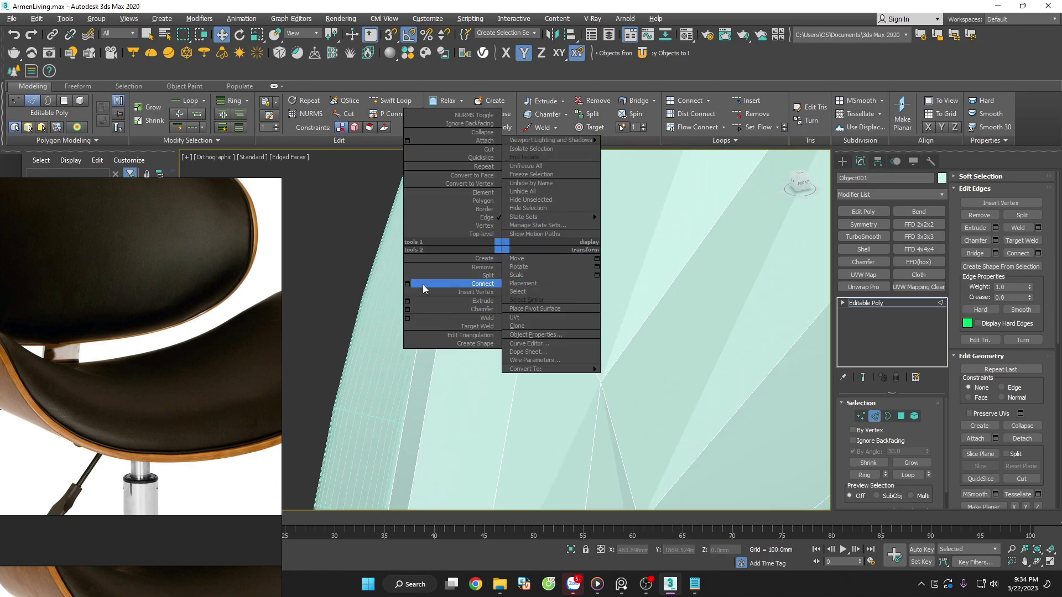
left_click(408, 285)
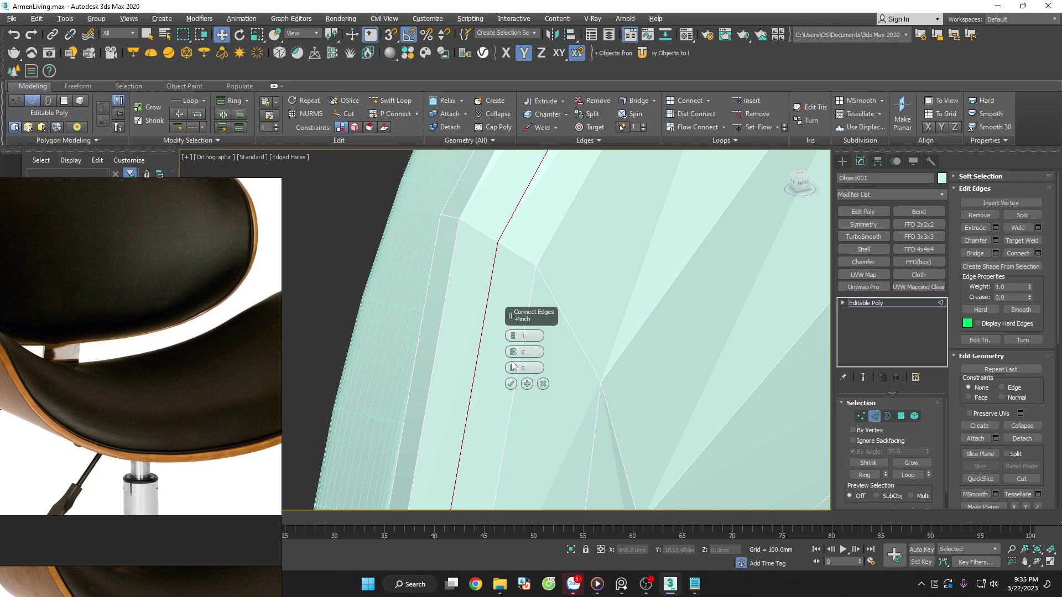
mouse_move(514, 368)
left_mouse_down()
mouse_move(561, 459)
mouse_move(557, 476)
left_mouse_up()
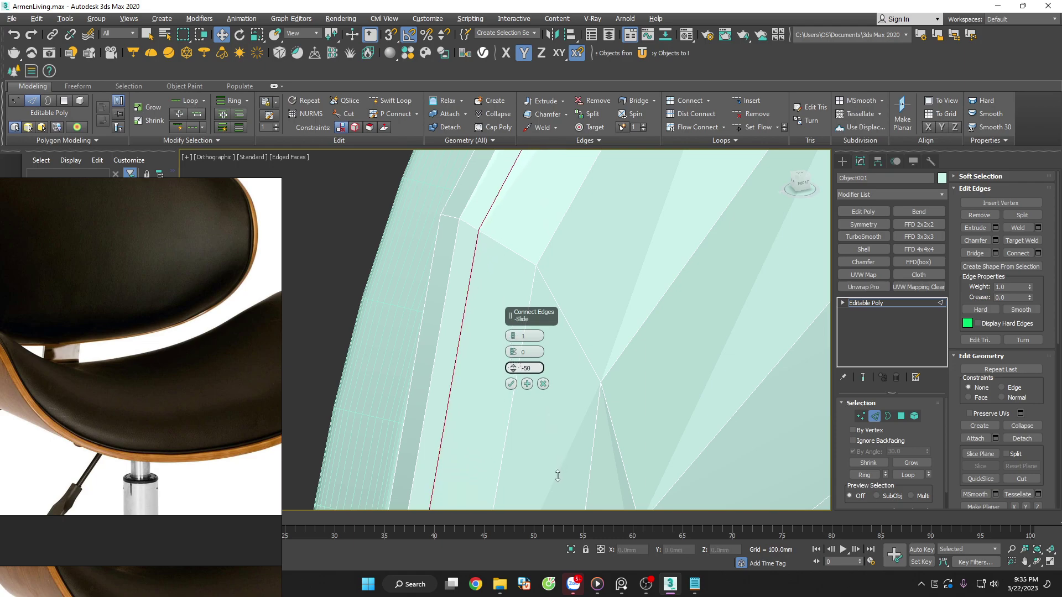
left_click(511, 383)
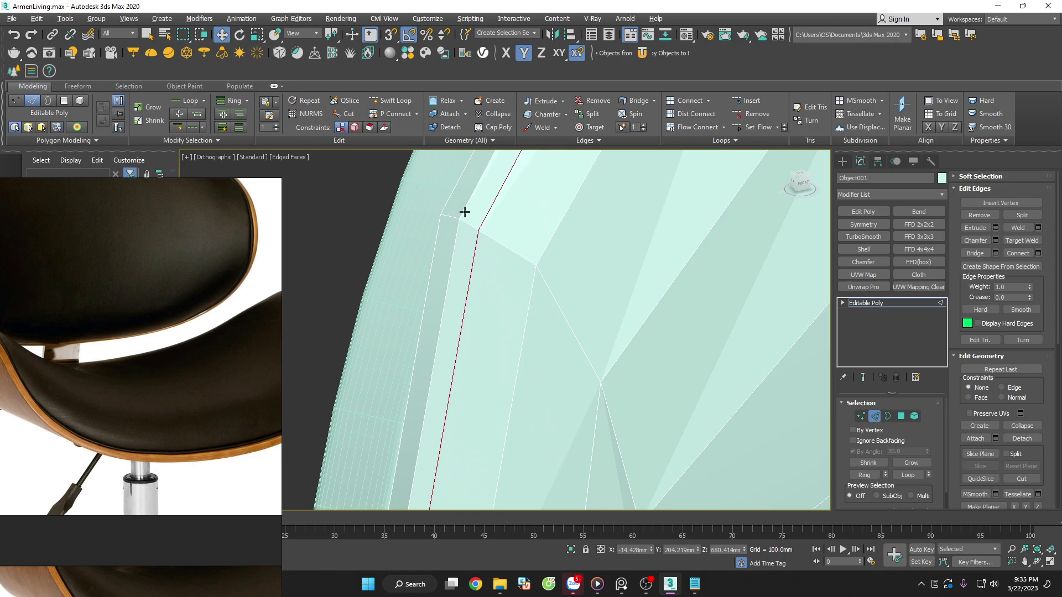
left_click_drag(465, 212, 465, 211)
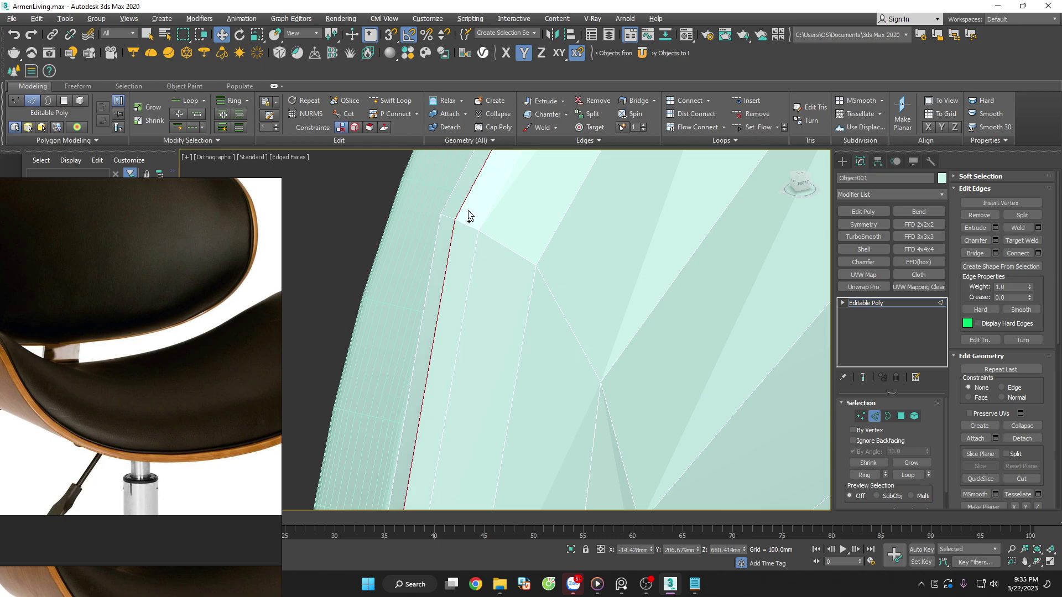
key("ctrl+z")
left_click(861, 416)
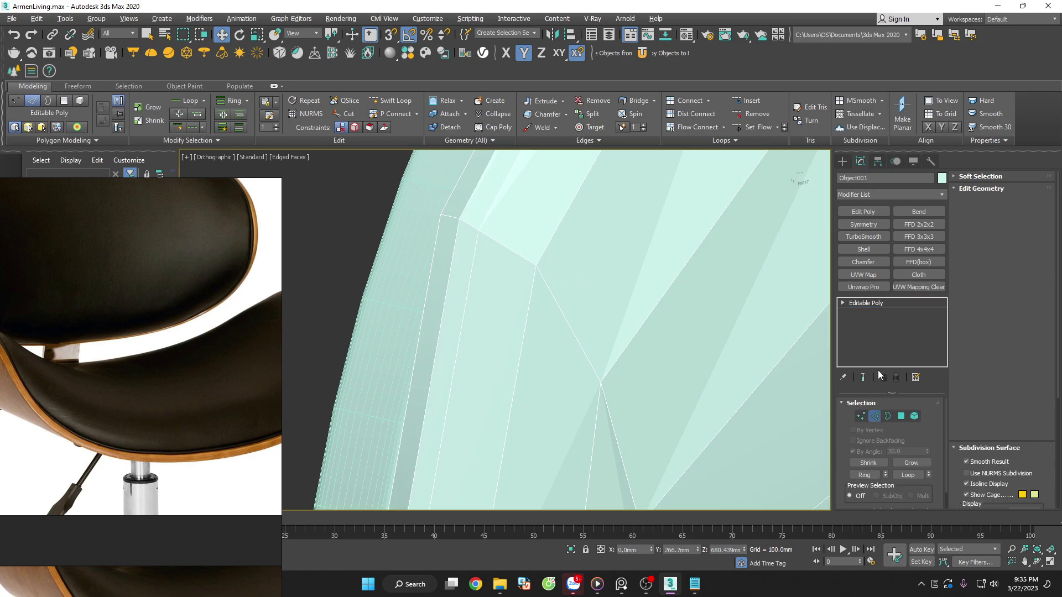
left_click(863, 236)
scroll(464, 331, "down", 5)
scroll(515, 360, "down", 5)
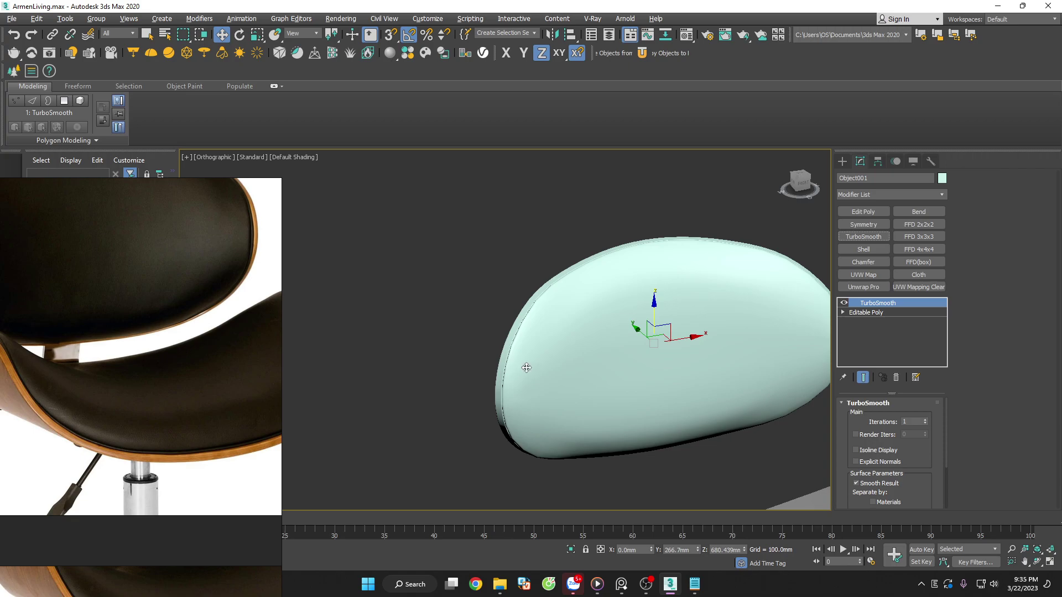
scroll(649, 435, "down", 3)
scroll(690, 469, "up", 5)
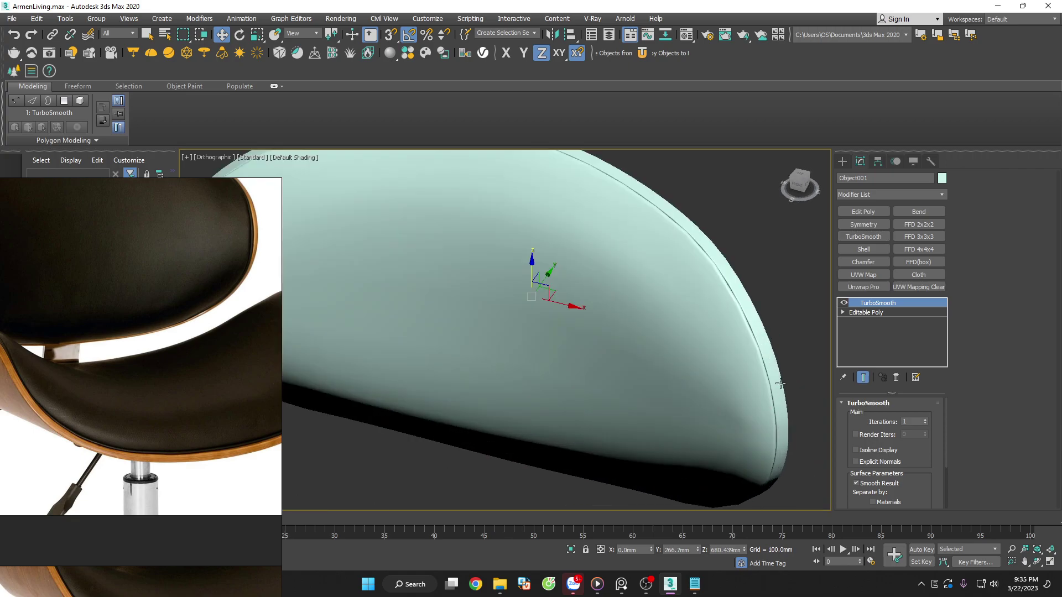
scroll(758, 377, "up", 5)
key("F4")
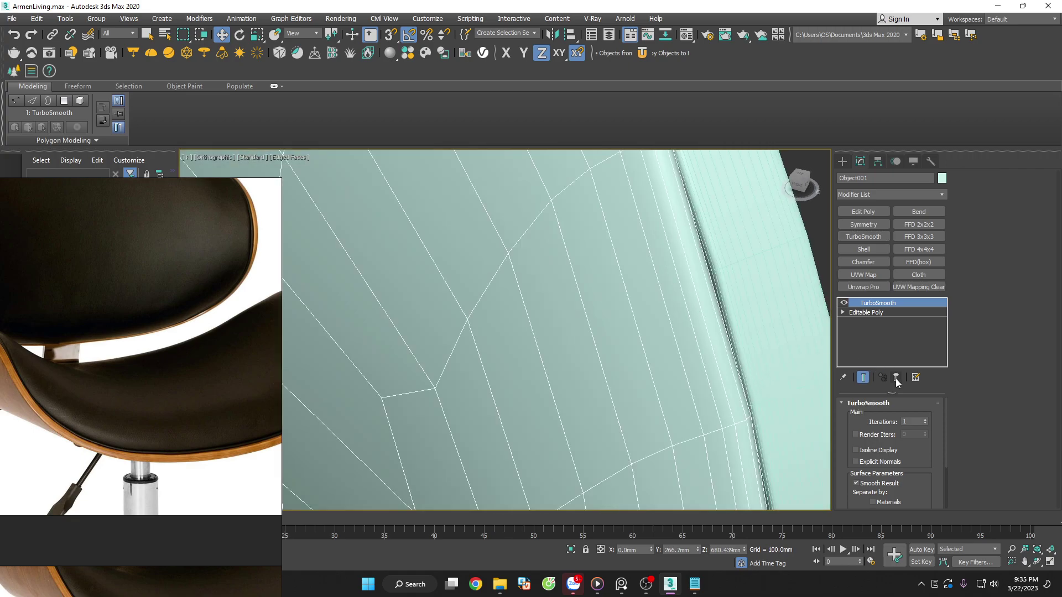
left_click(896, 377)
scroll(739, 356, "down", 5)
middle_click_drag(742, 363, 590, 343, "alt")
scroll(396, 343, "up", 5)
scroll(422, 344, "down", 5)
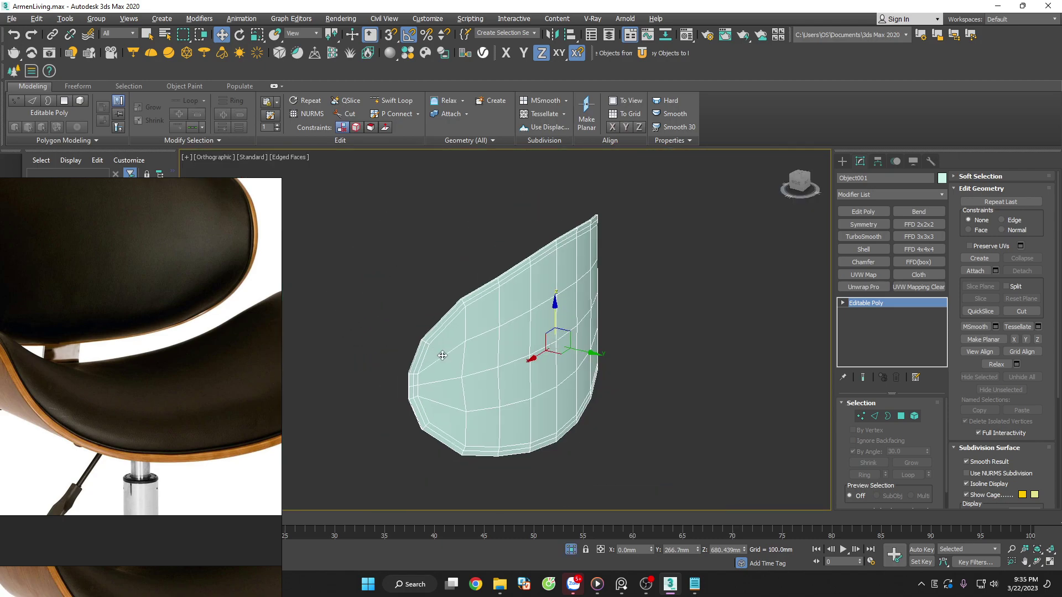
middle_click_drag(442, 356, 694, 341, "alt")
scroll(694, 340, "up", 3)
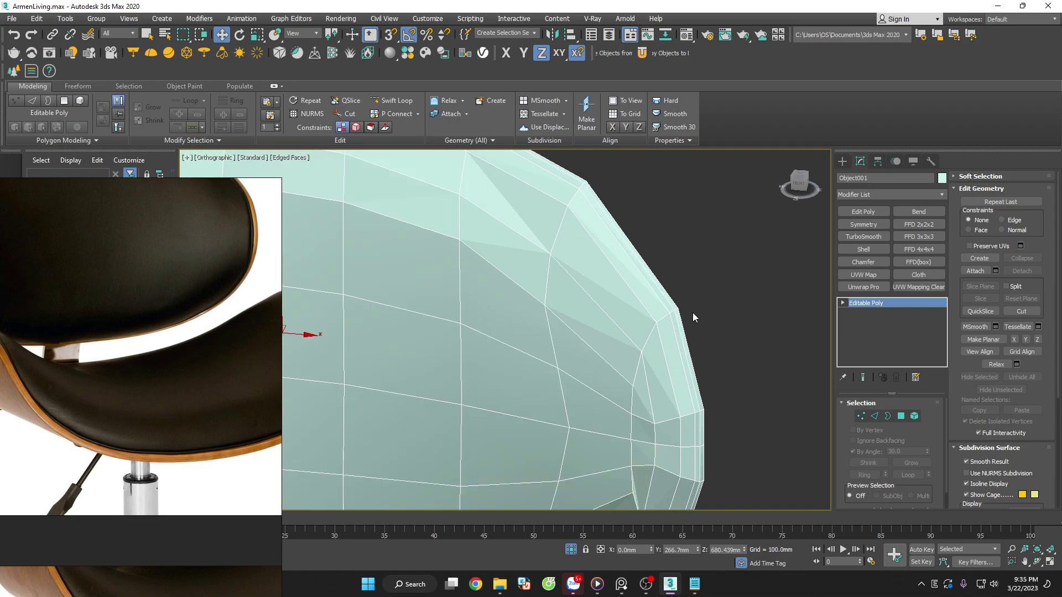
scroll(687, 324, "up", 2)
scroll(688, 326, "down", 4)
key("f")
scroll(701, 331, "up", 3)
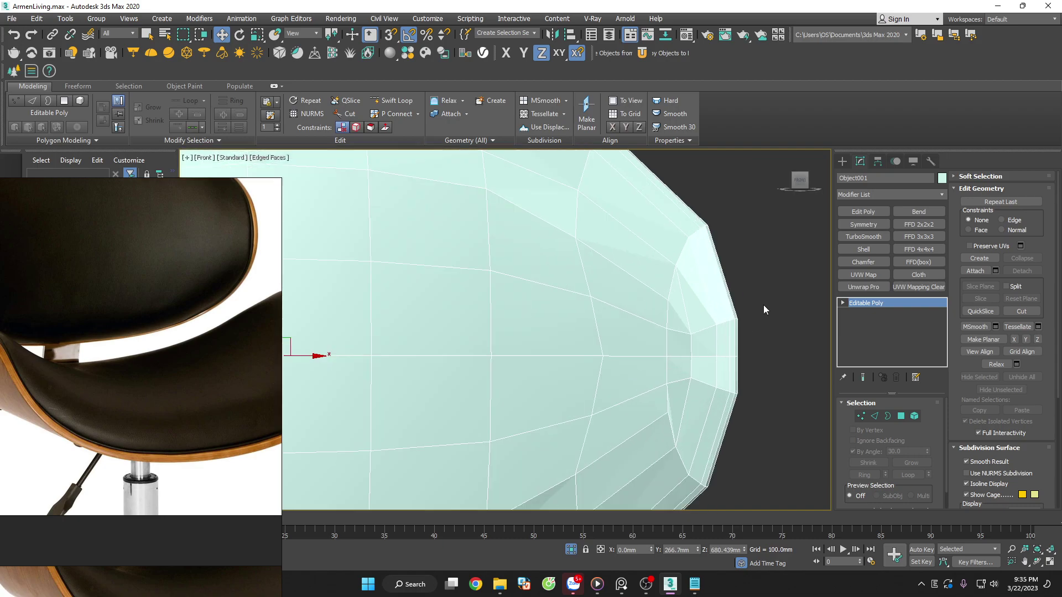
scroll(764, 307, "up", 2)
key("F4")
scroll(742, 328, "down", 4)
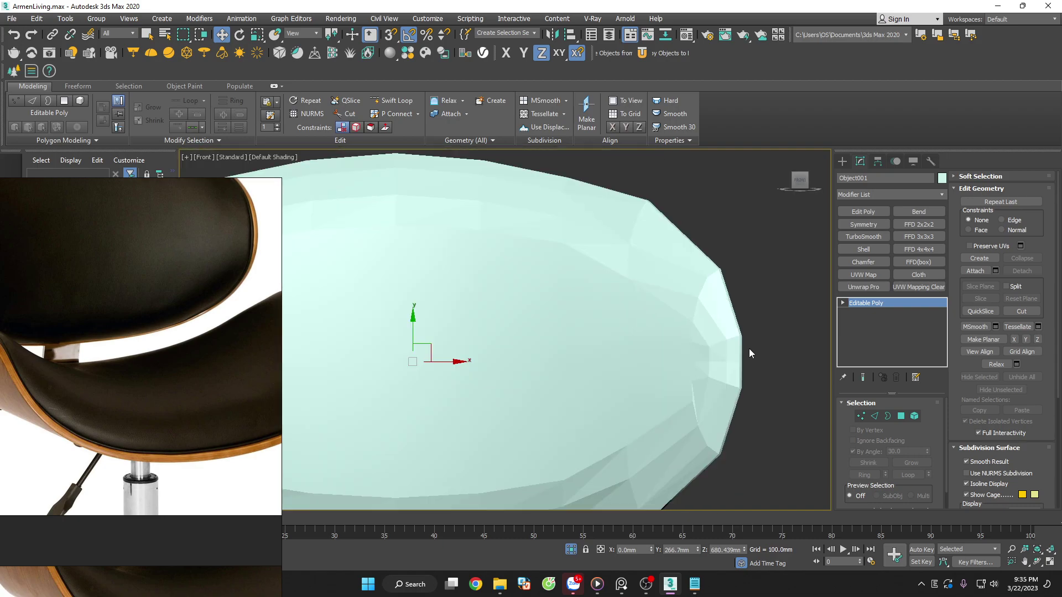
scroll(749, 349, "down", 3)
scroll(457, 350, "up", 6)
key("F4")
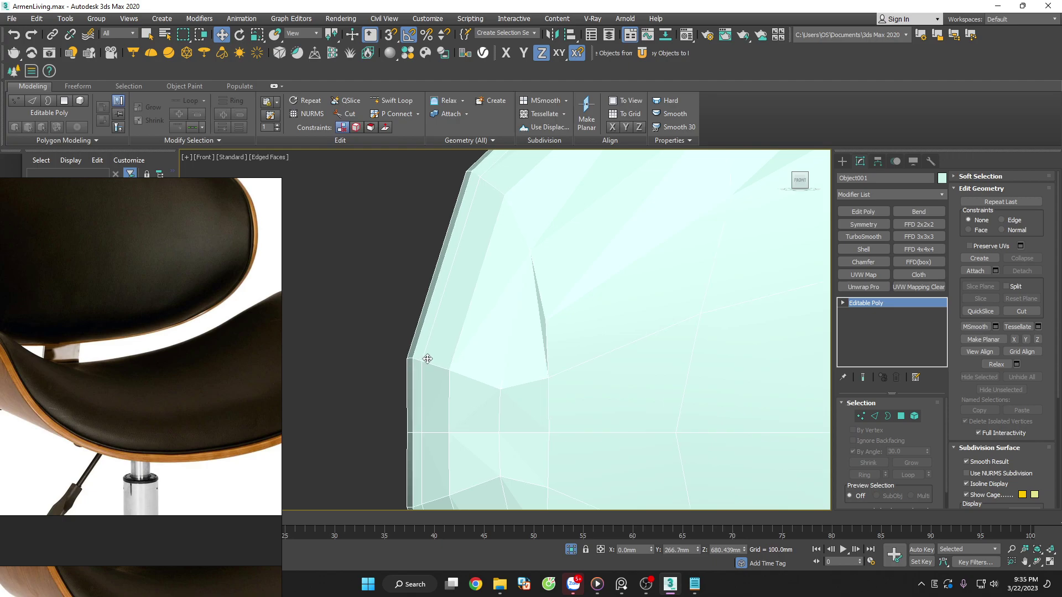
scroll(428, 359, "down", 3)
scroll(465, 348, "down", 5)
middle_click_drag(486, 373, 681, 382, "alt")
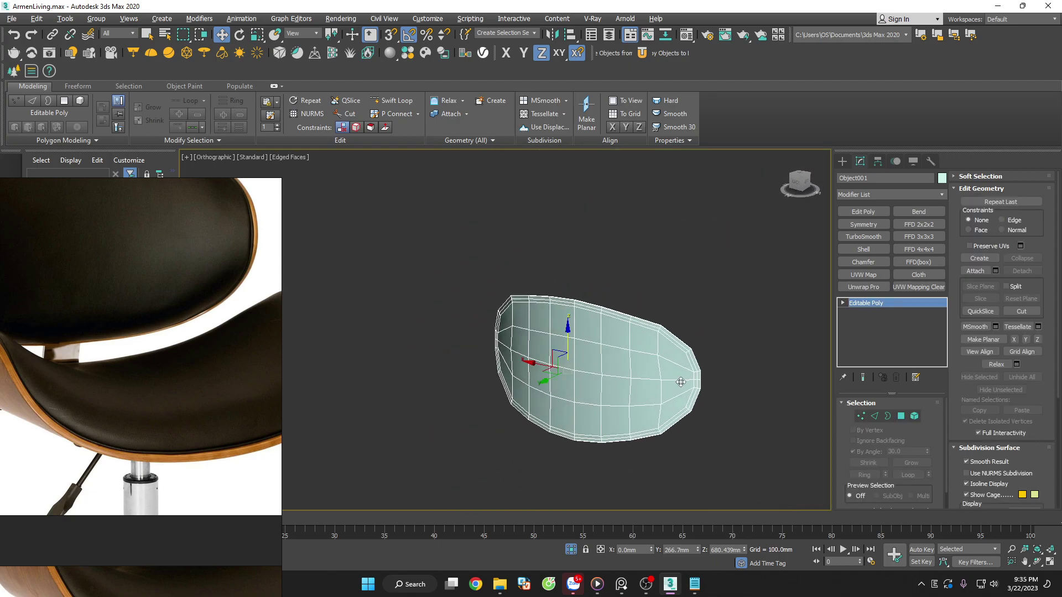
scroll(681, 382, "up", 6)
Connect the right-rim edge ring with a new edge loop slid to 31
key("2")
left_click(702, 363)
right_click(703, 357)
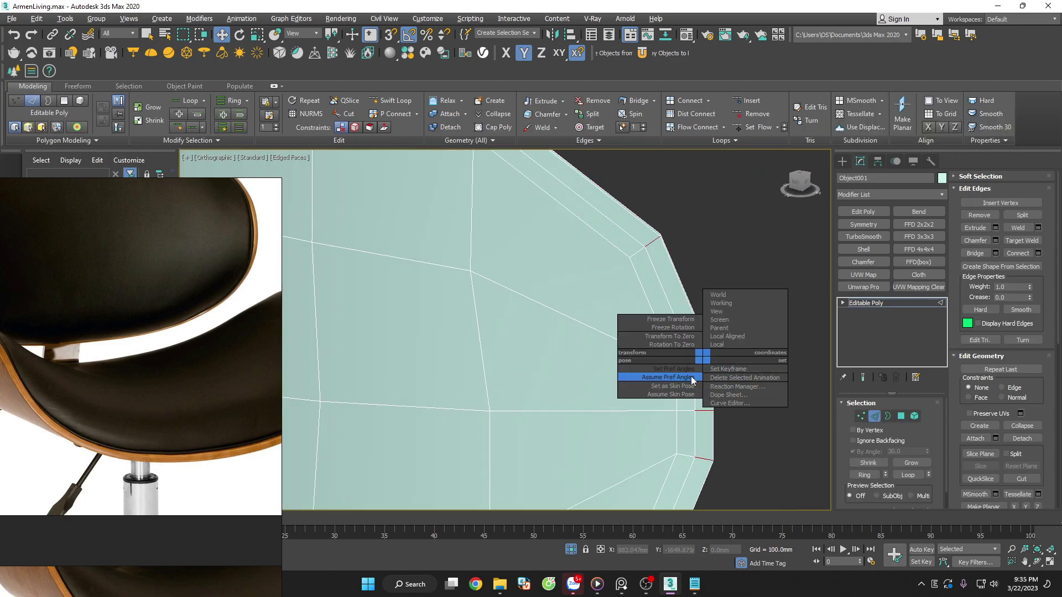
left_click(682, 258)
scroll(758, 320, "down", 2)
scroll(769, 322, "down", 3)
scroll(769, 322, "up", 4)
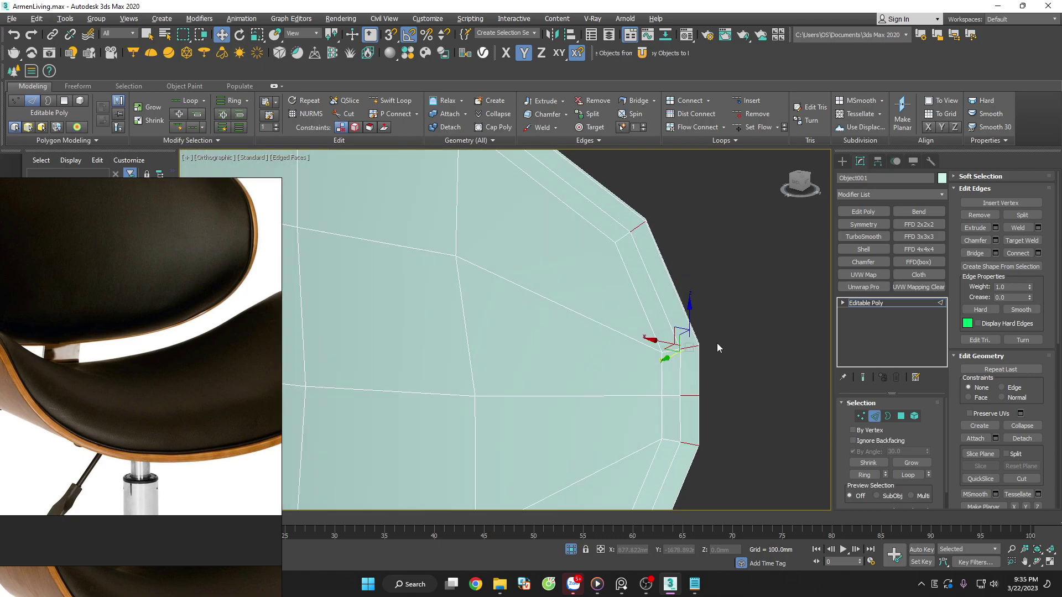
right_click(717, 343)
left_click(679, 377)
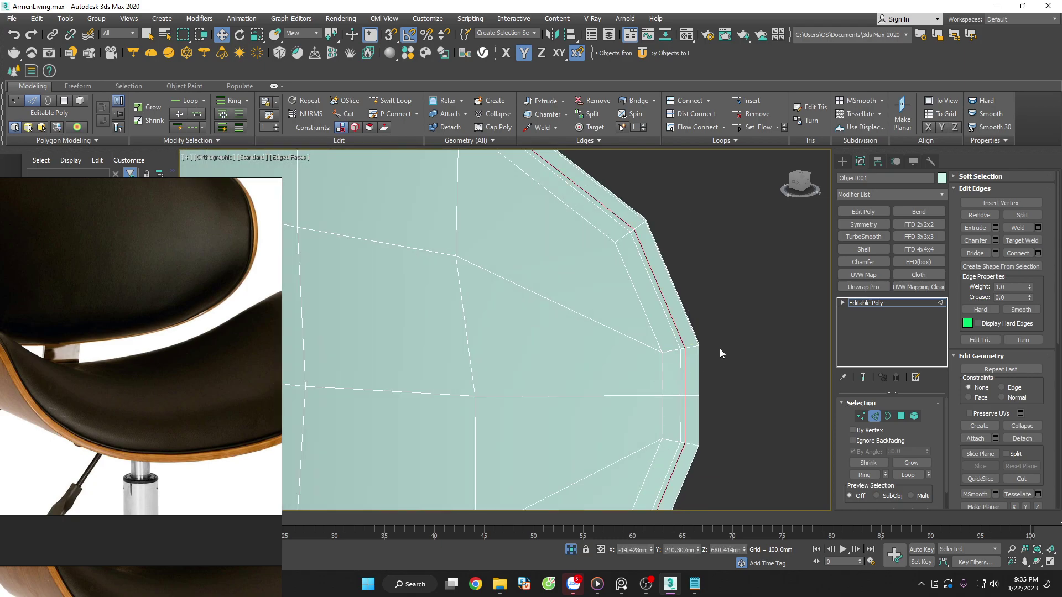
right_click(683, 338)
left_click(583, 373)
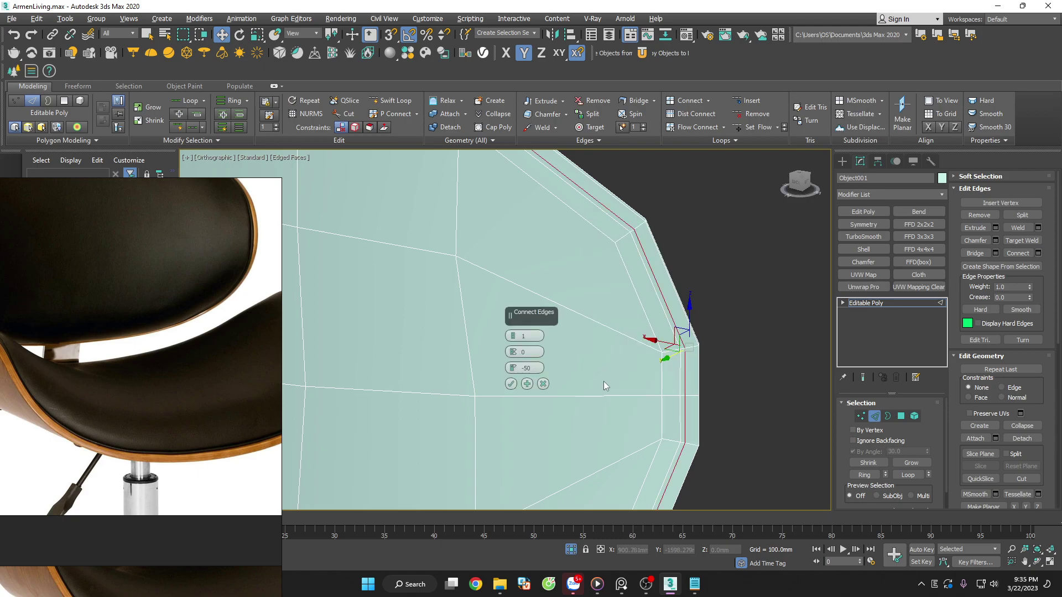
left_click_drag(514, 368, 532, 296)
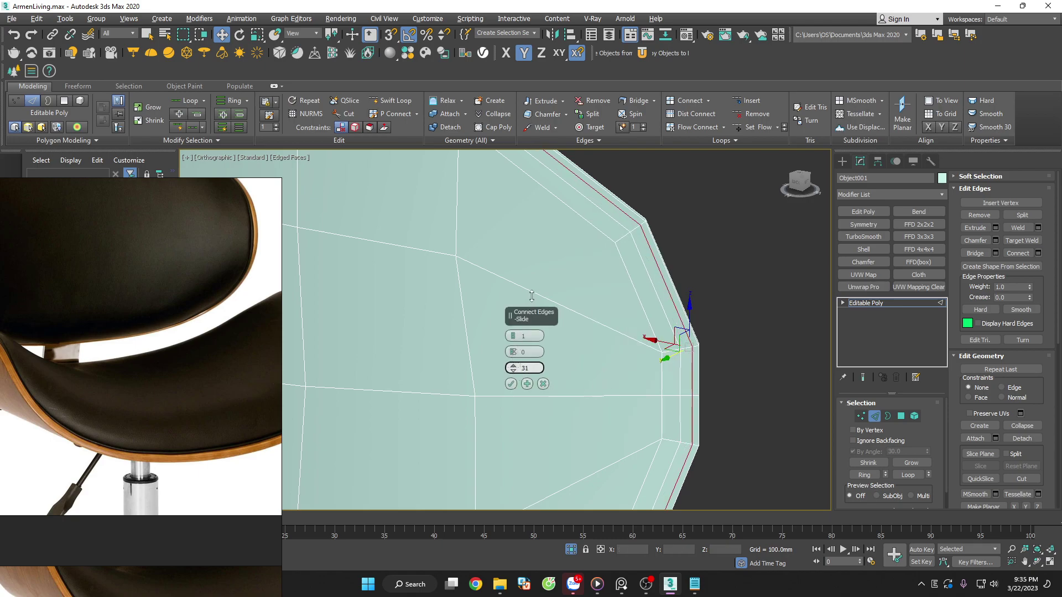
left_click(510, 384)
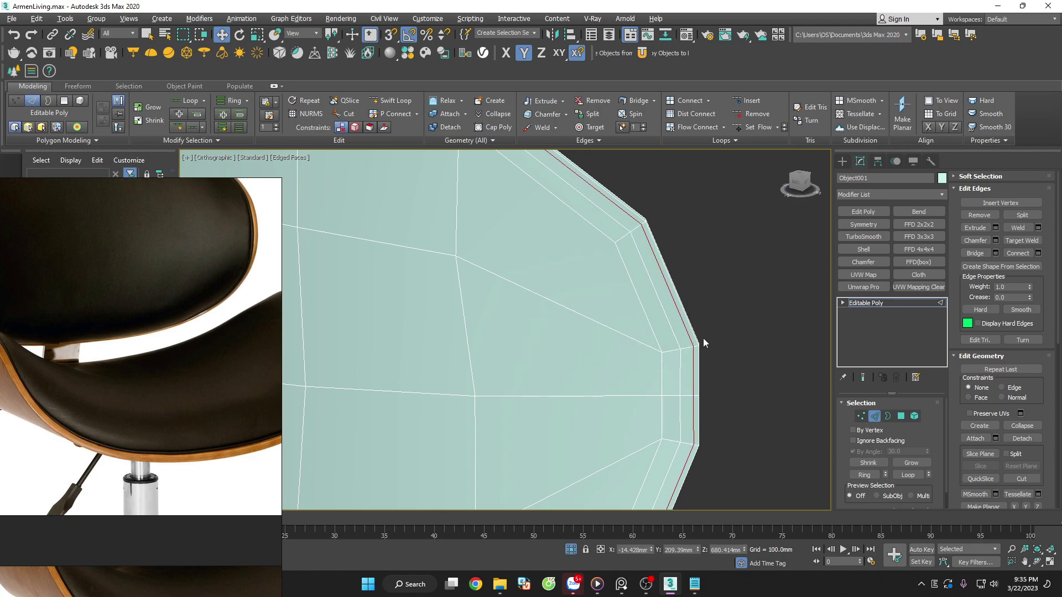
Frame the shell in Front view and return to the base object level
key("z")
key("f")
key("z")
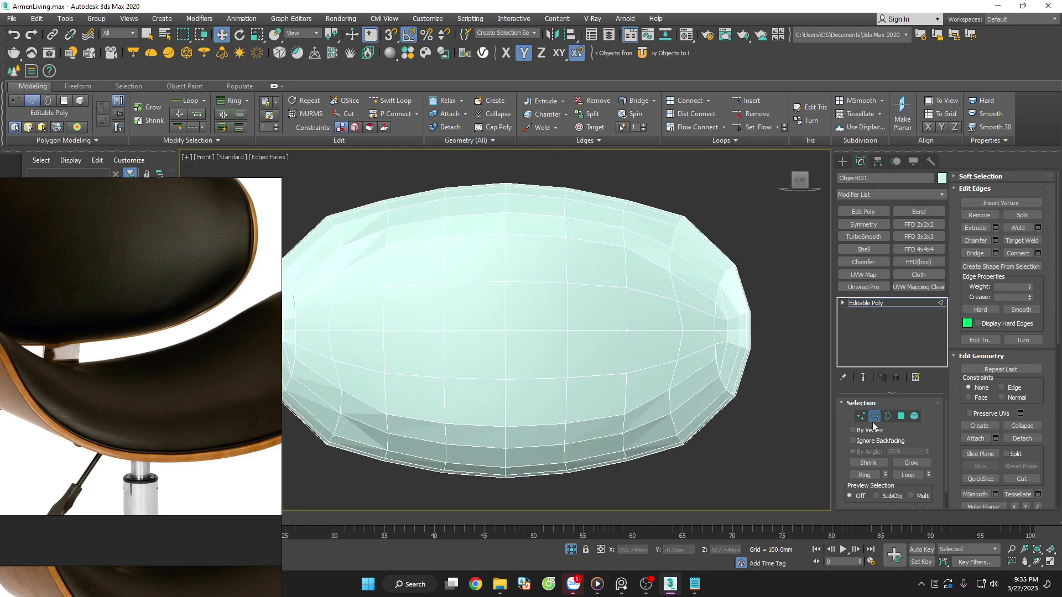
left_click(866, 303)
Add TurboSmooth at 2 iterations to the seat shell and orbit to inspect it
left_click(862, 237)
left_click(782, 283)
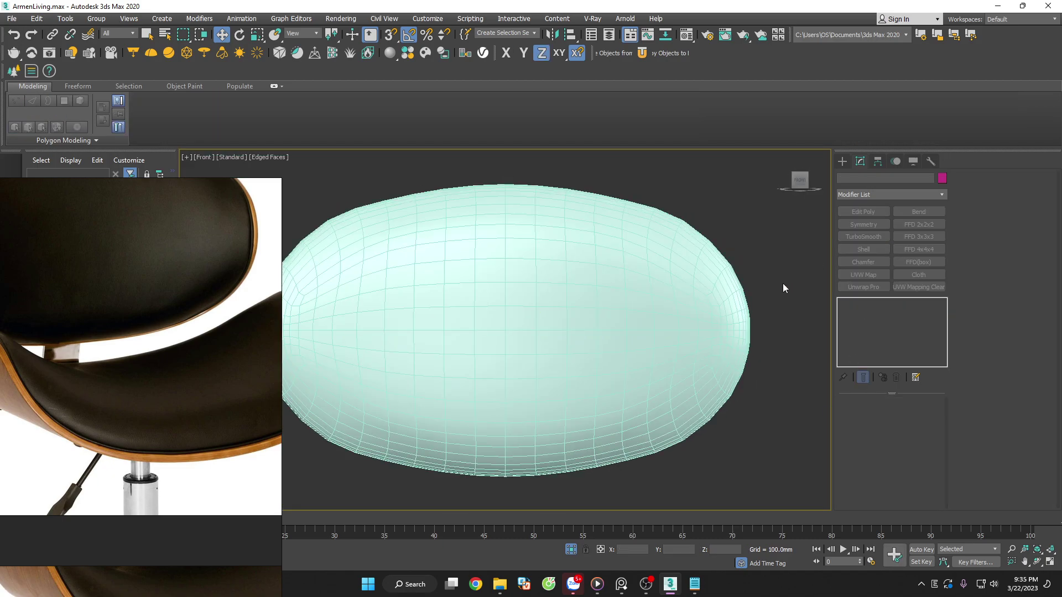
key("F4")
left_click(700, 305)
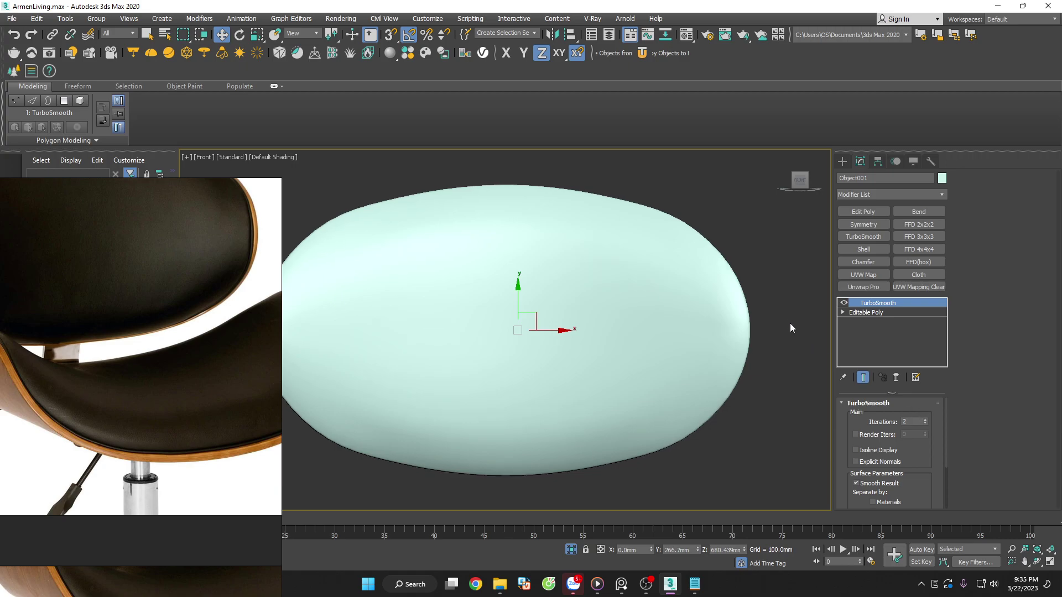
left_click(767, 310)
middle_click_drag(768, 310, 739, 383, "alt")
scroll(618, 404, "up", 5)
scroll(618, 405, "down", 5)
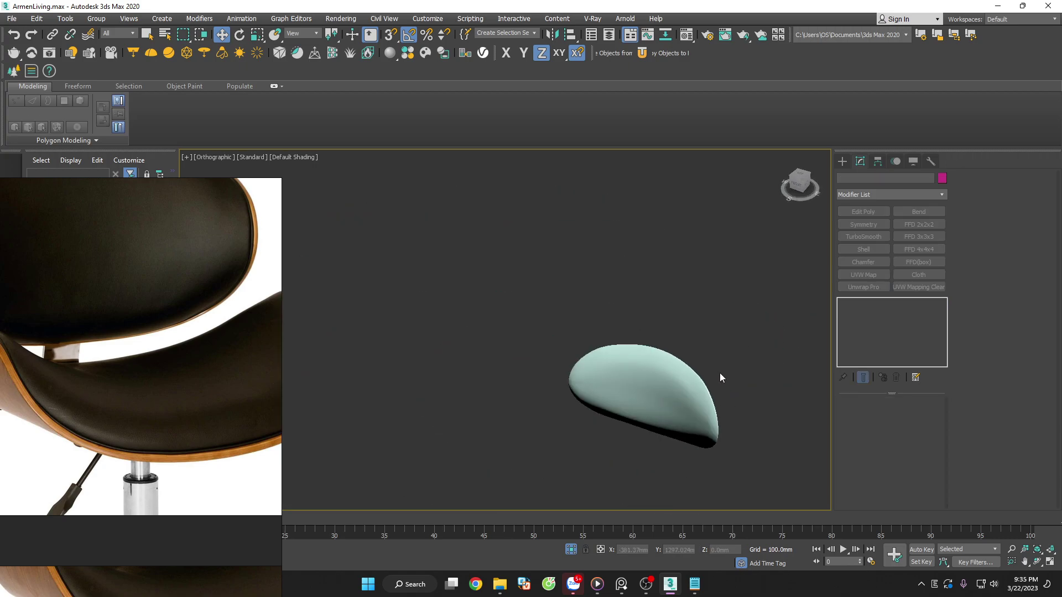
Frame the reselected shell in Front view with edged faces shown
key("f")
key("z")
scroll(762, 321, "up", 10)
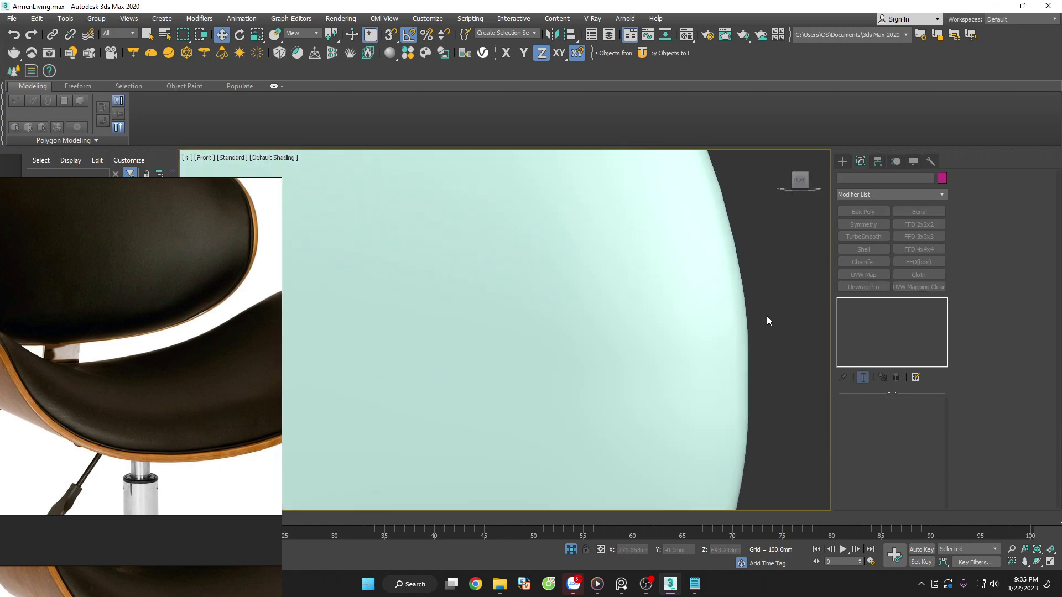
left_click(767, 316)
key("F4")
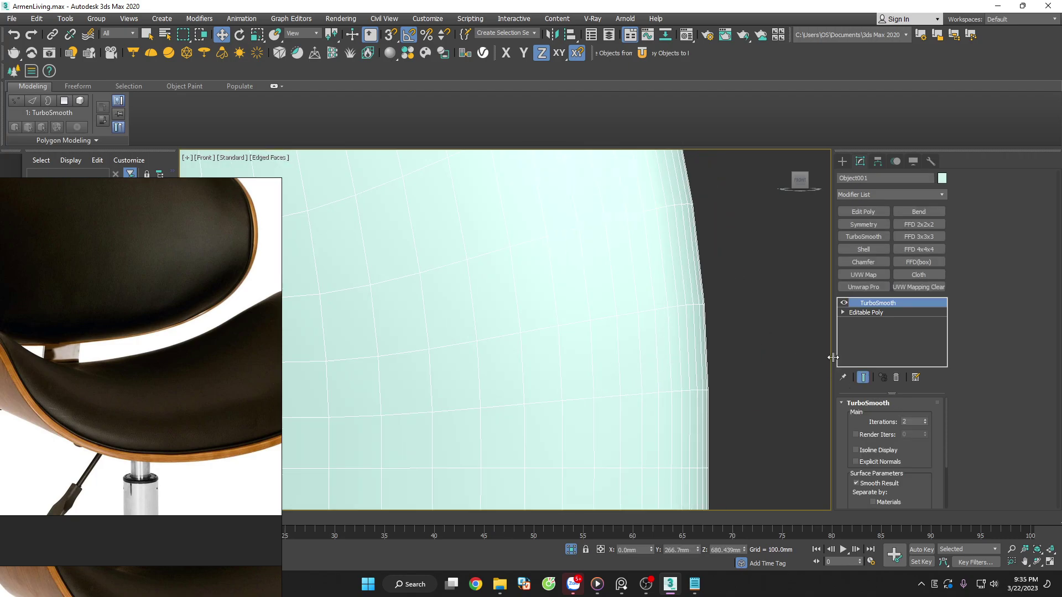
Add an Edit Poly modifier above TurboSmooth and select the 96-edge rim loop
left_click(864, 211)
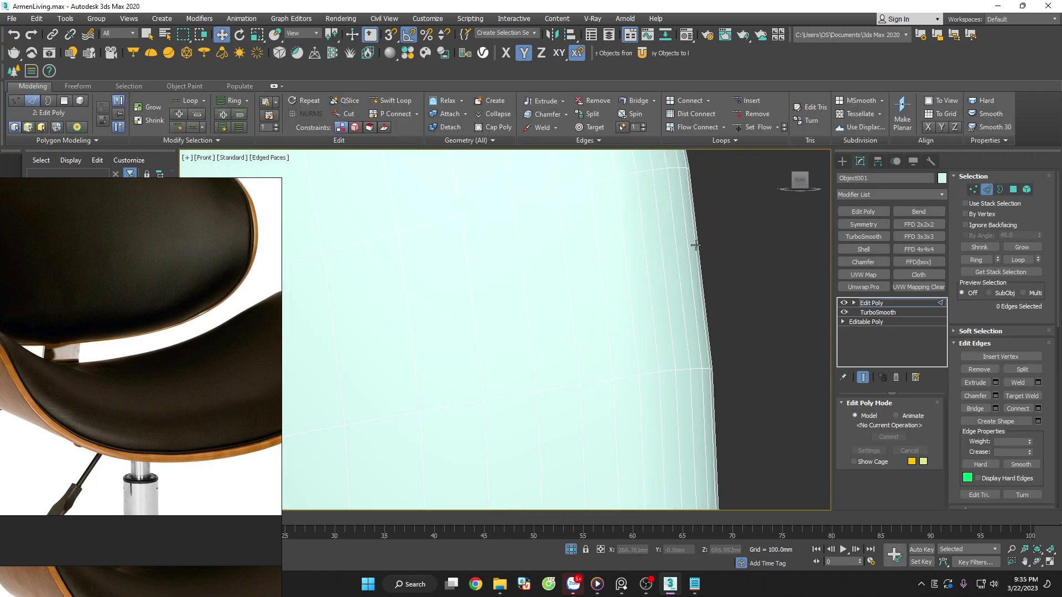
left_click(691, 256)
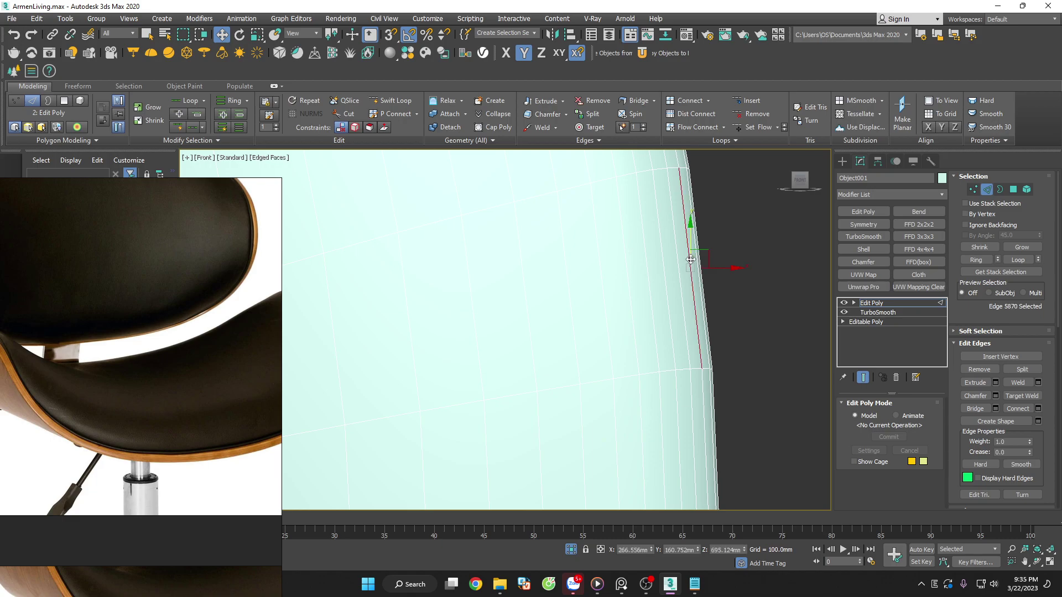
double_click(690, 259)
scroll(772, 340, "down", 3)
scroll(772, 343, "down", 5)
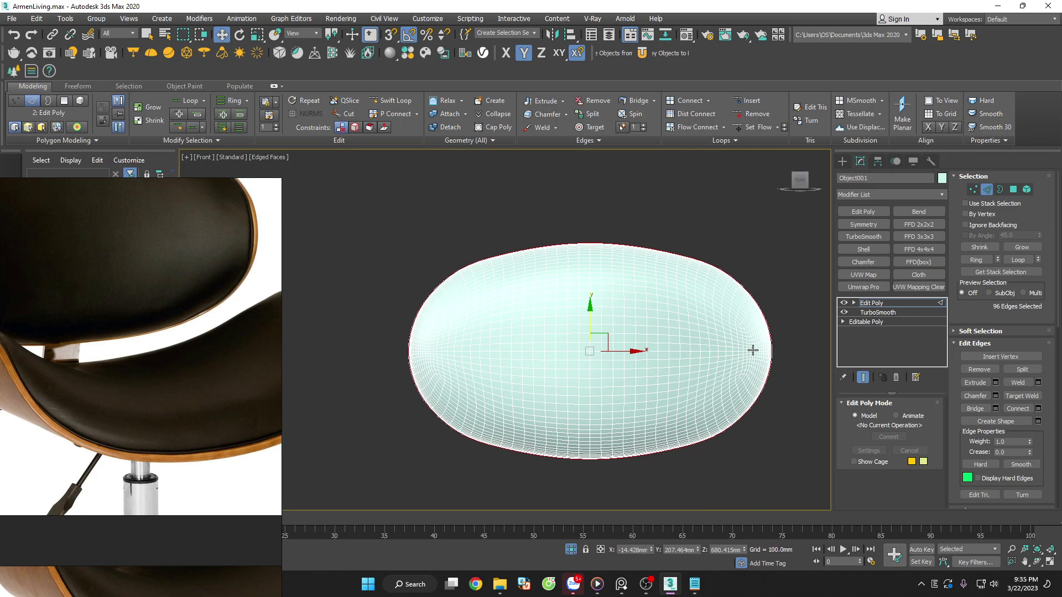
scroll(403, 301, "up", 2)
scroll(430, 327, "up", 2)
scroll(440, 344, "up", 2)
scroll(453, 349, "up", 2)
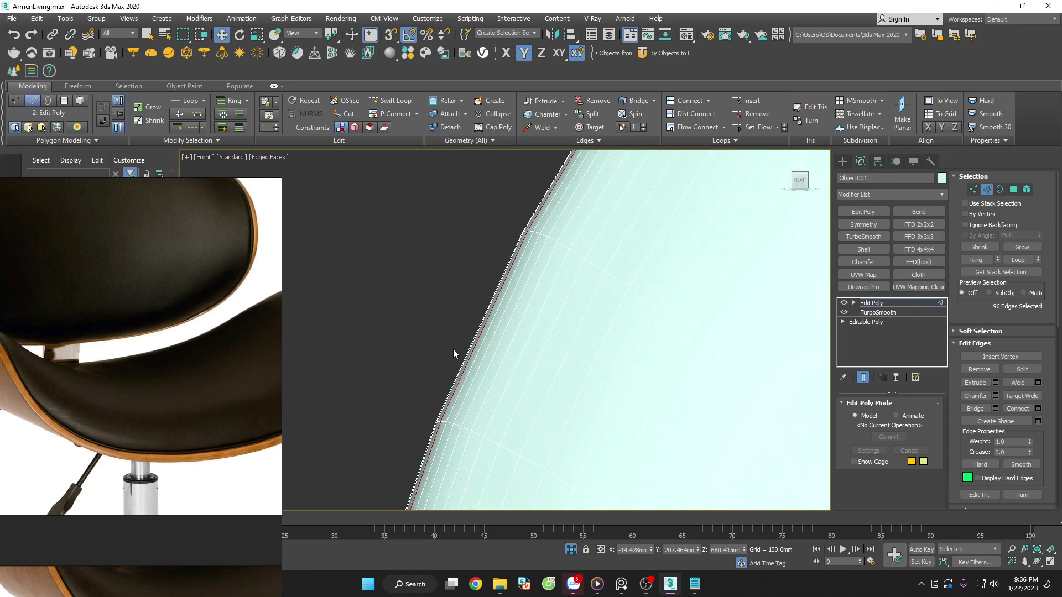
scroll(465, 363, "up", 2)
Create the spline Shape001 from the selected rim edges
right_click(474, 370)
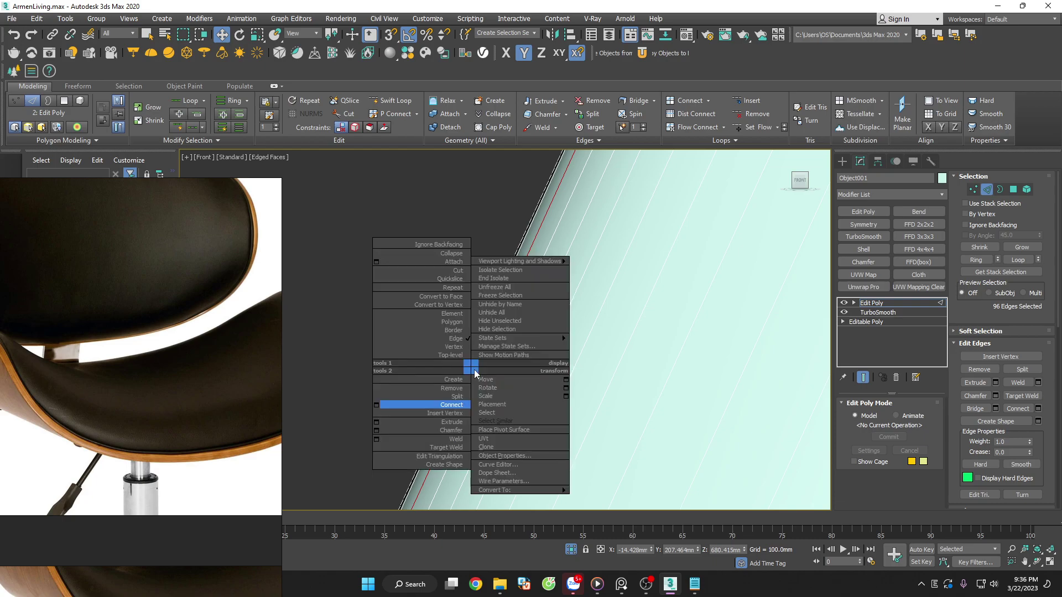
left_click(442, 457)
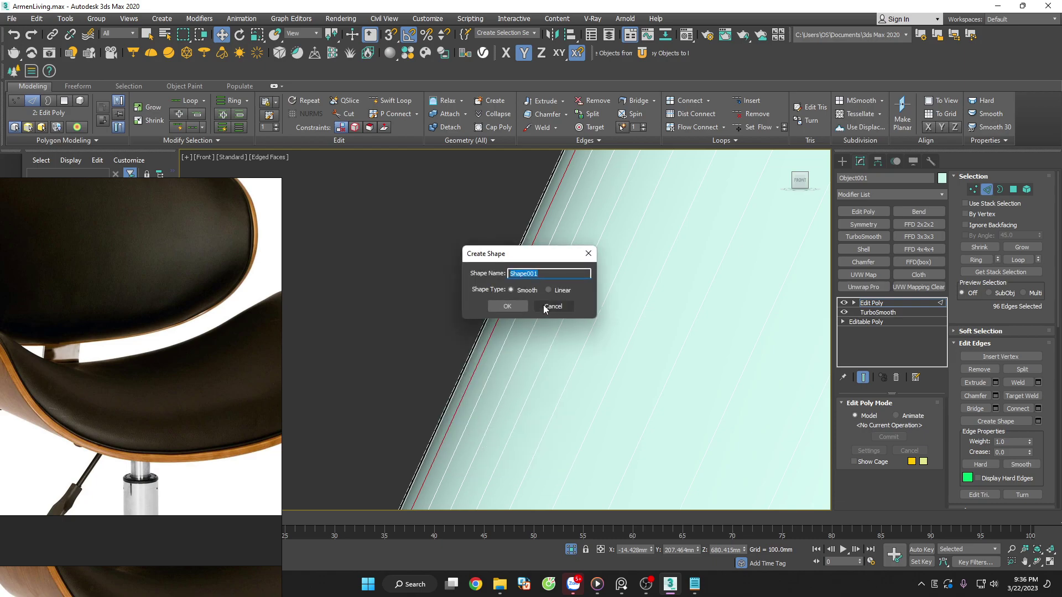
left_click(518, 304)
Select Shape001 and expand its Rendering rollout
left_click(986, 192)
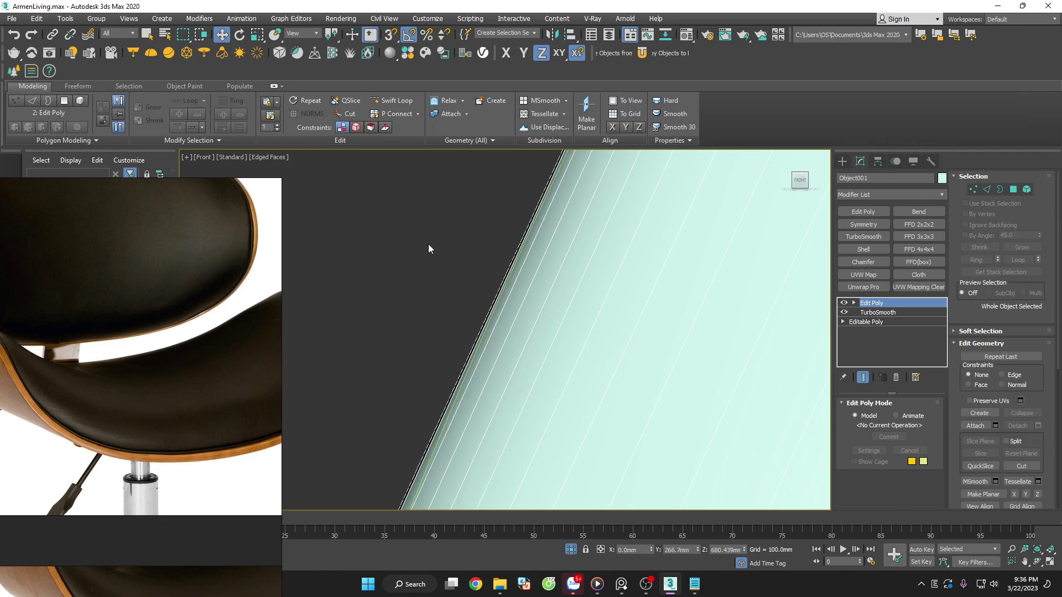
left_click(429, 244)
left_click(511, 286)
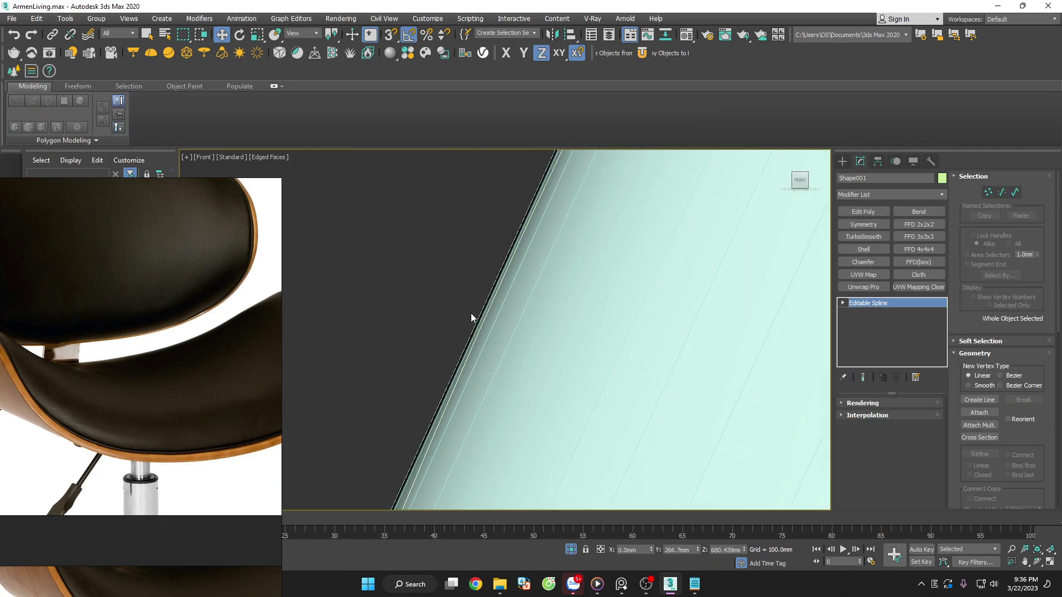
scroll(473, 316, "down", 5)
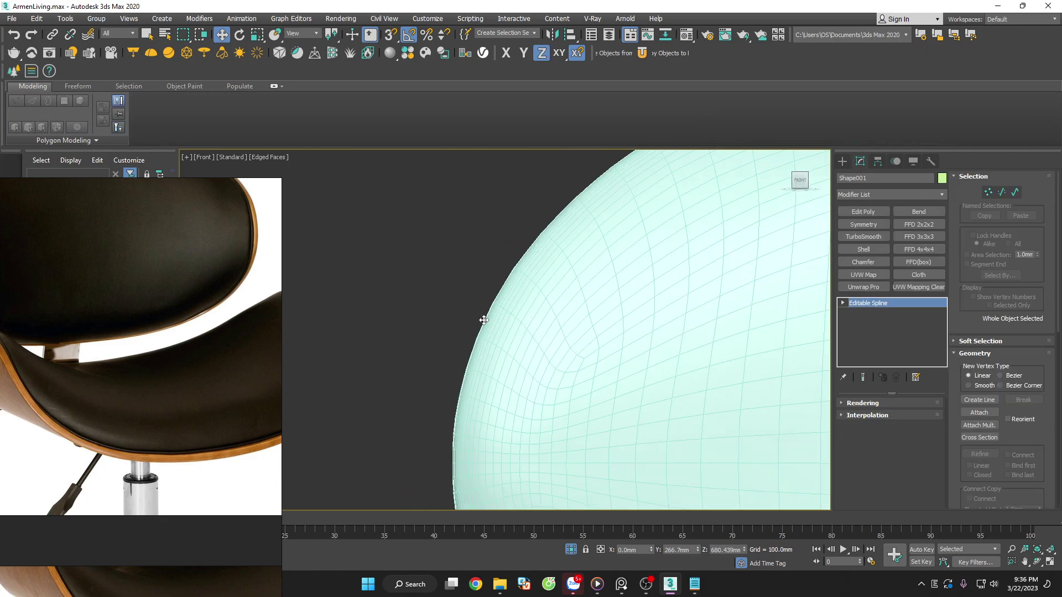
scroll(492, 312, "up", 3)
scroll(494, 314, "up", 3)
left_click(873, 403)
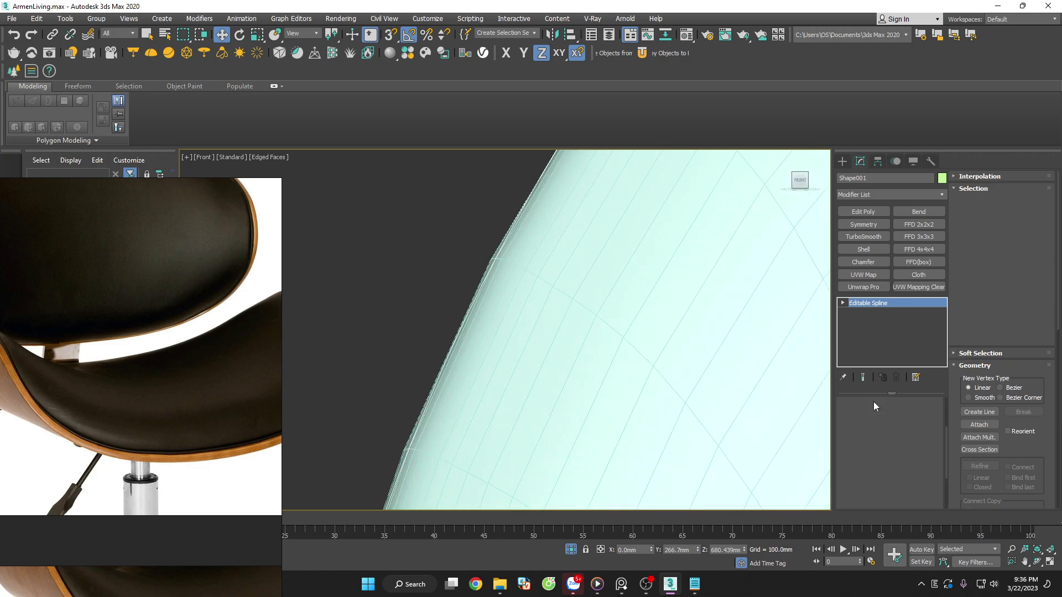
left_click_drag(947, 443, 947, 401)
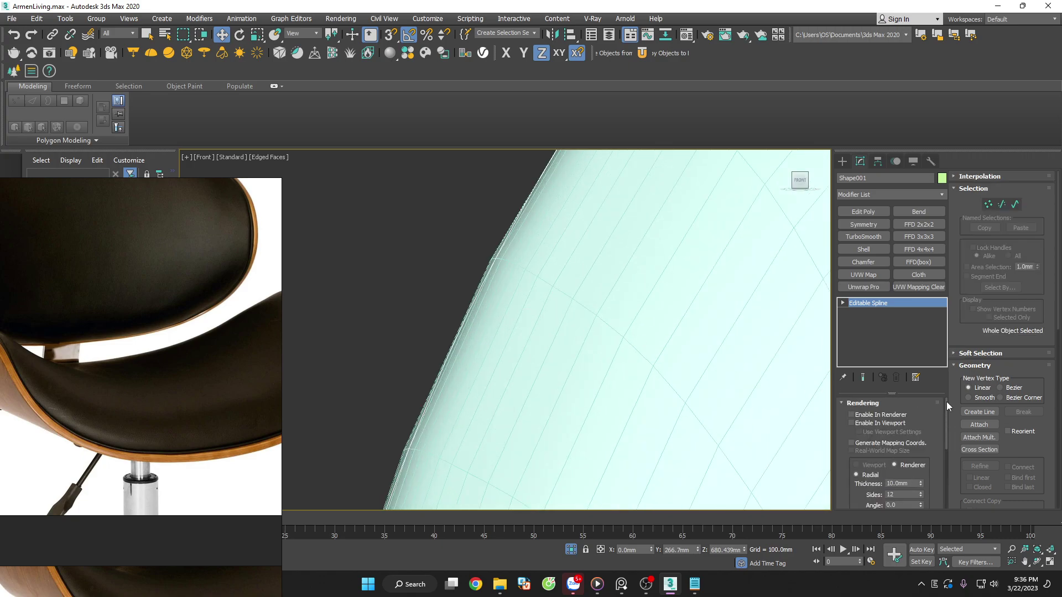
Enable Shape001 in the viewport and remove the cushion's Edit Poly and TurboSmooth modifiers
left_click(875, 424)
left_click(367, 260)
key("z")
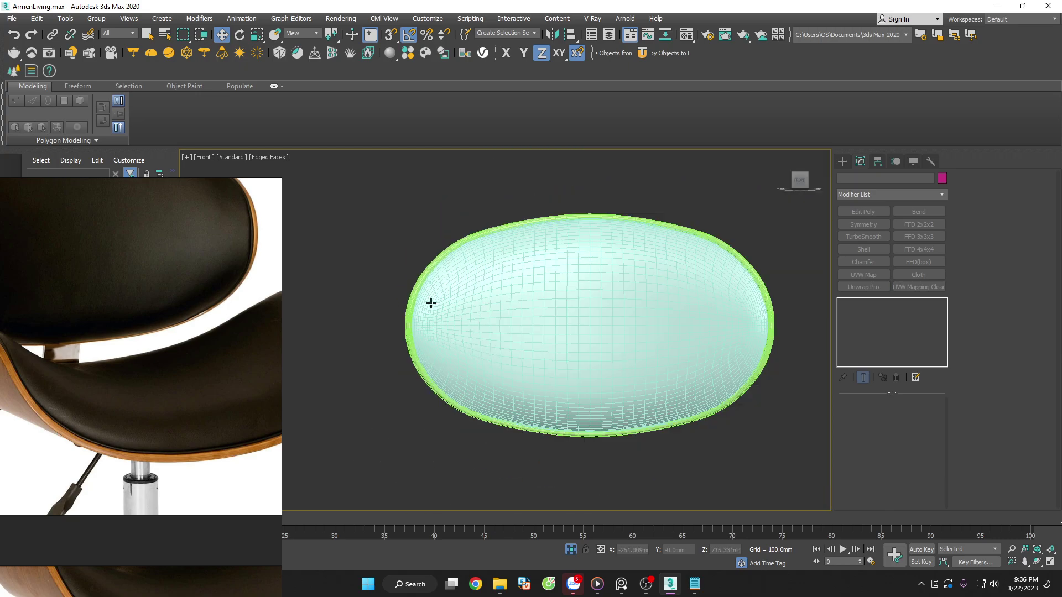
scroll(785, 317, "up", 5)
left_click(708, 302)
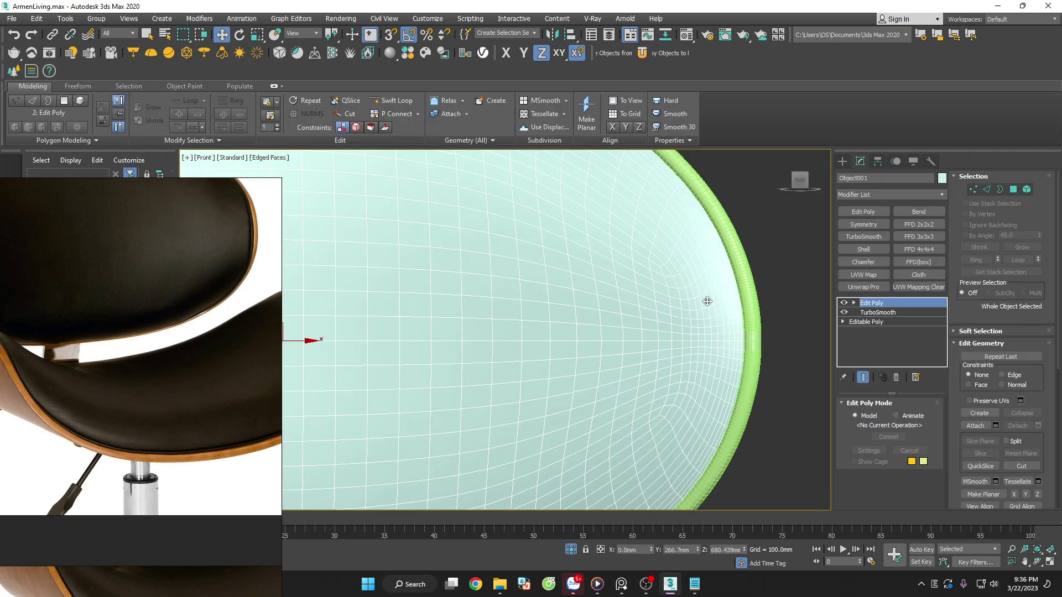
left_click(899, 378)
left_click(798, 384)
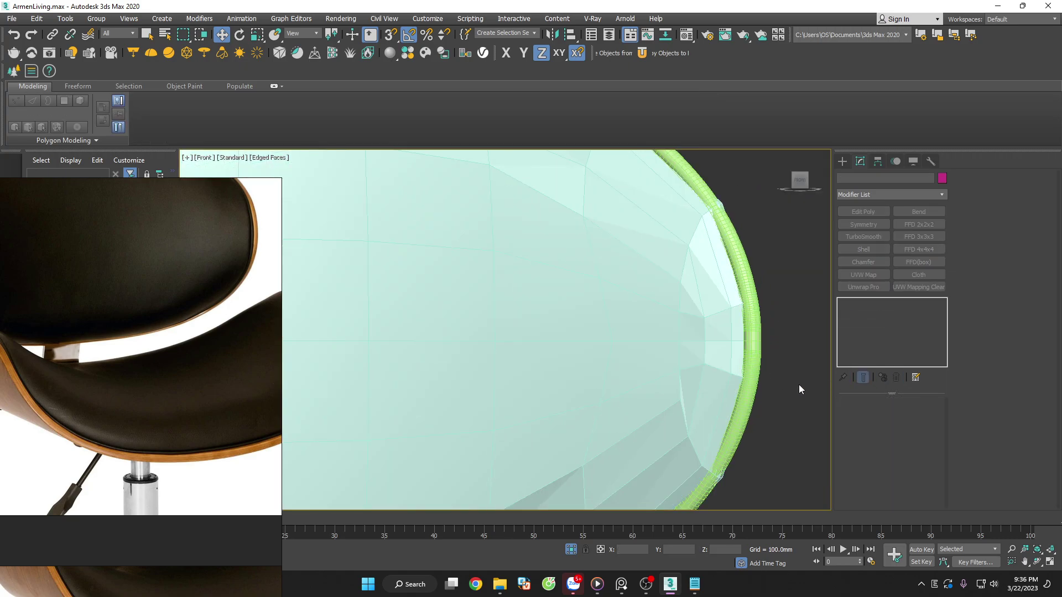
Try piping tube thicknesses of 2, 3 and 5 mm on the spline
left_click(749, 276)
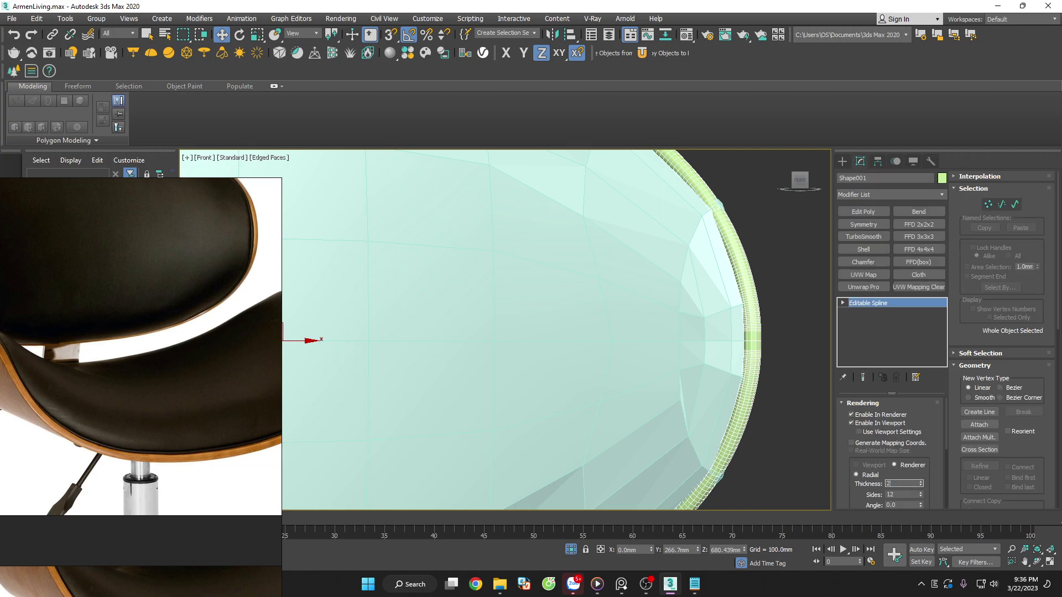
key("Return")
type("3")
key("Return")
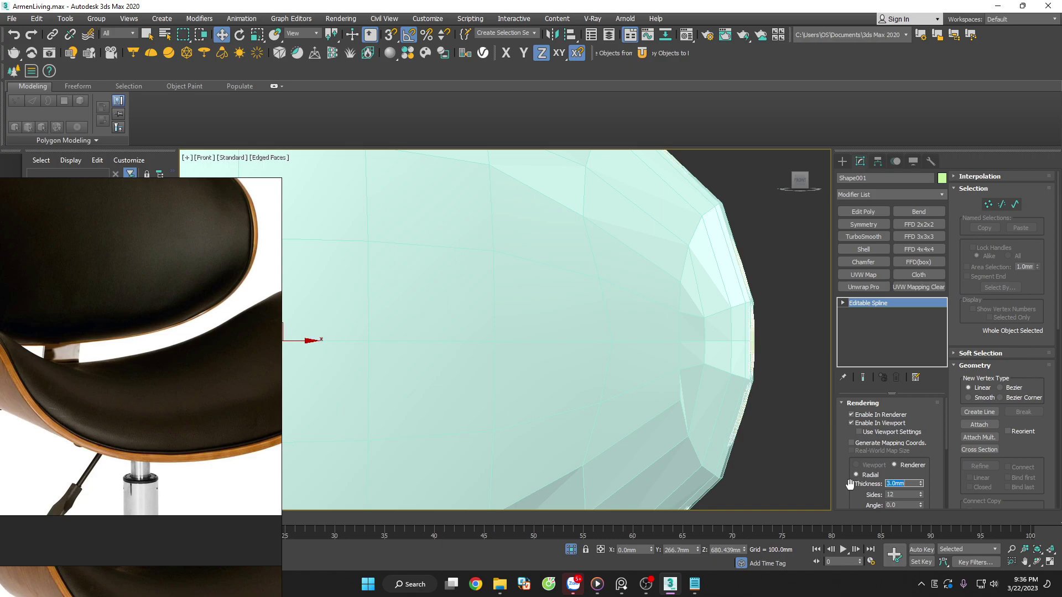
type("5")
key("Return")
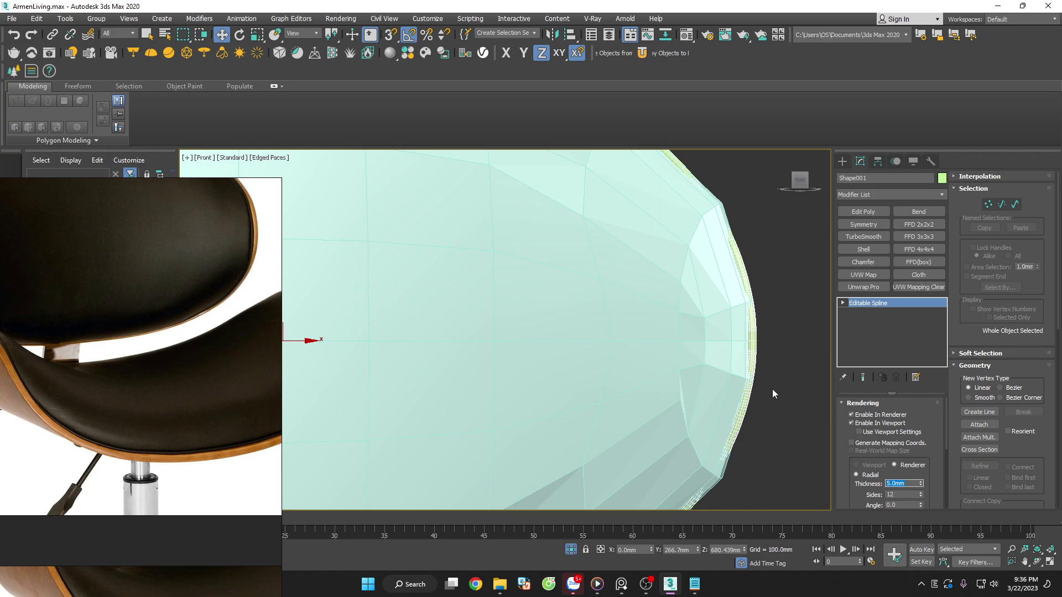
Collapse the cushion to Editable Poly, add TurboSmooth, and orbit to inspect it
right_click(772, 390)
left_click(699, 372)
left_click(862, 236)
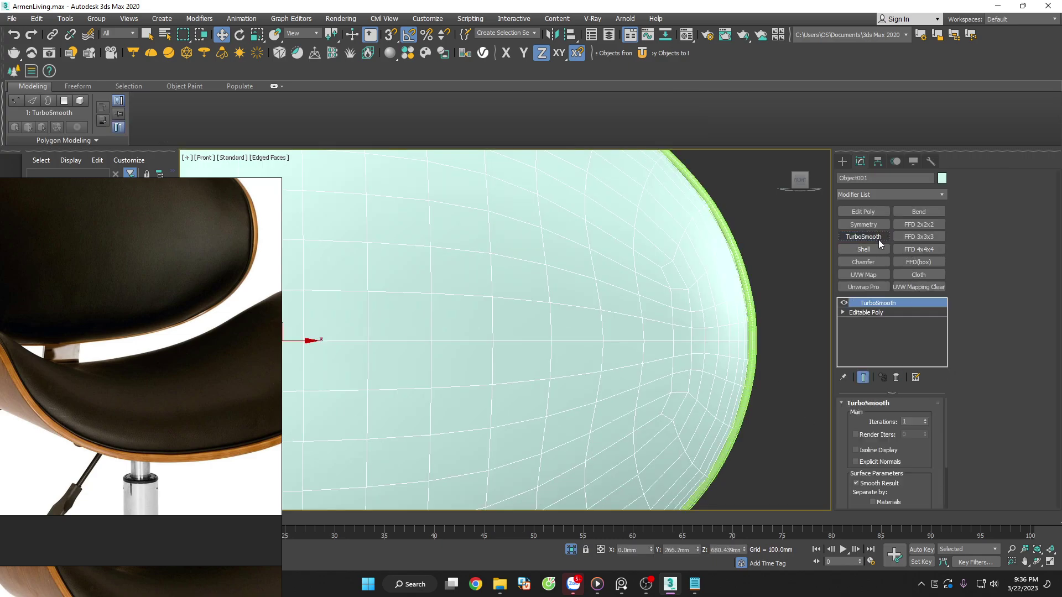
left_click(782, 370)
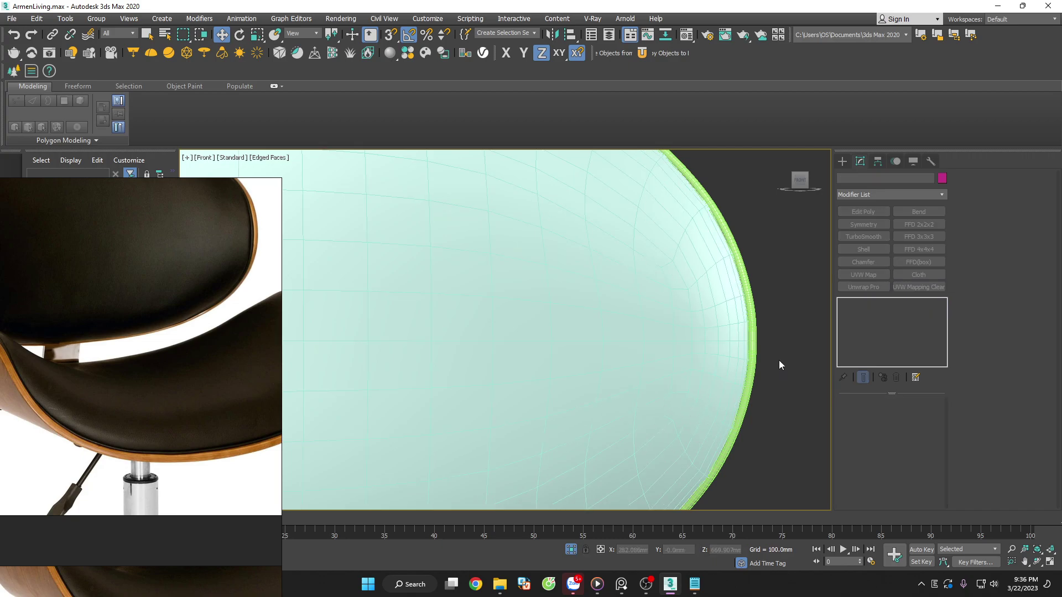
scroll(780, 361, "down", 5)
scroll(783, 369, "down", 2)
middle_click_drag(785, 376, 795, 411, "alt")
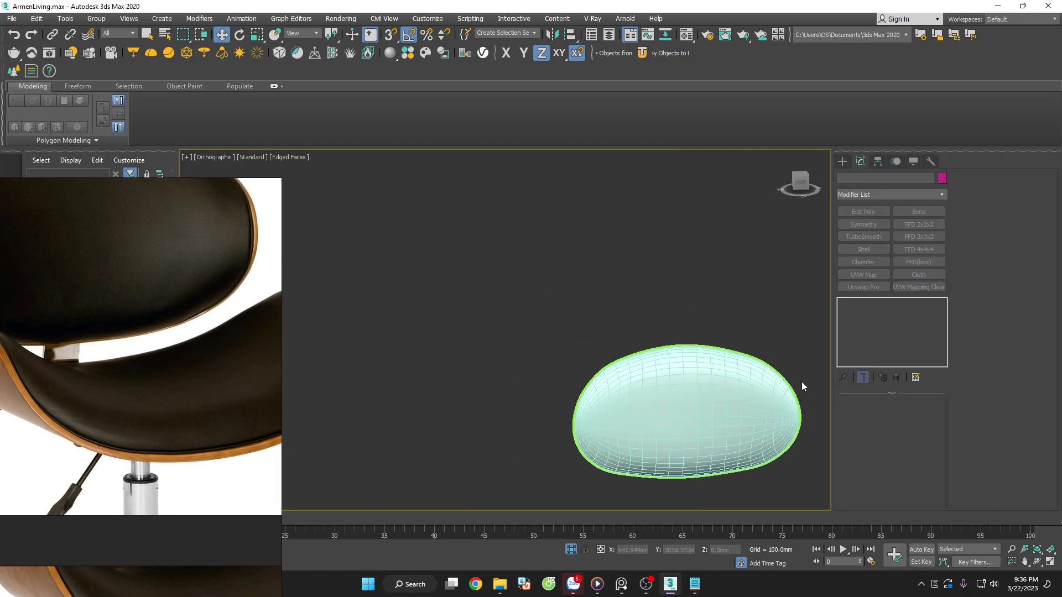
scroll(801, 382, "up", 3)
scroll(787, 363, "up", 4)
scroll(772, 386, "up", 1)
Nudge the piping tube's Thickness spinner down to about 3.3 mm
left_click(729, 381)
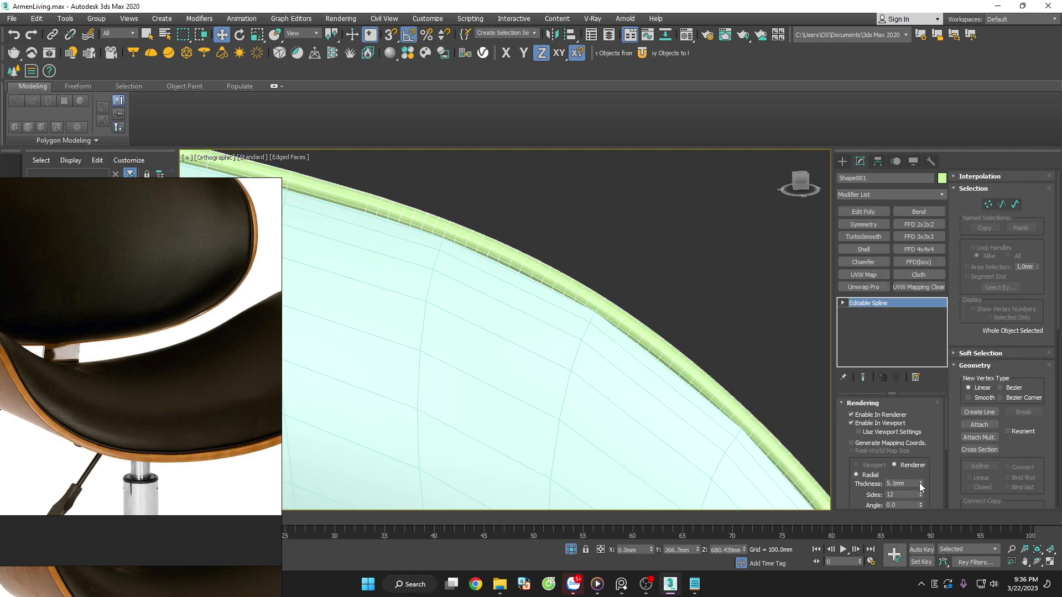
left_click_drag(919, 483, 920, 497)
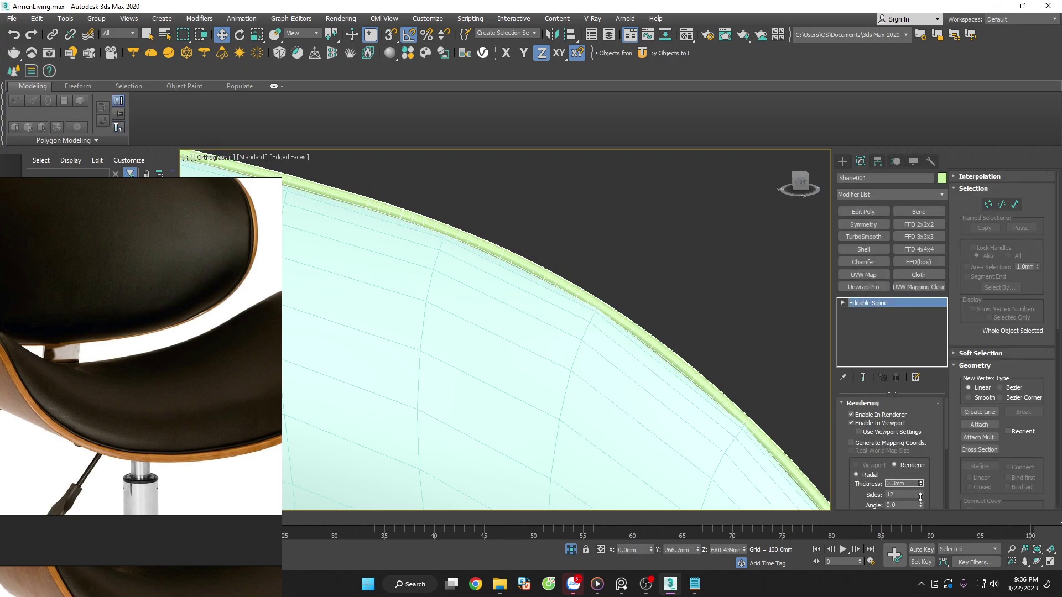
left_click(614, 360)
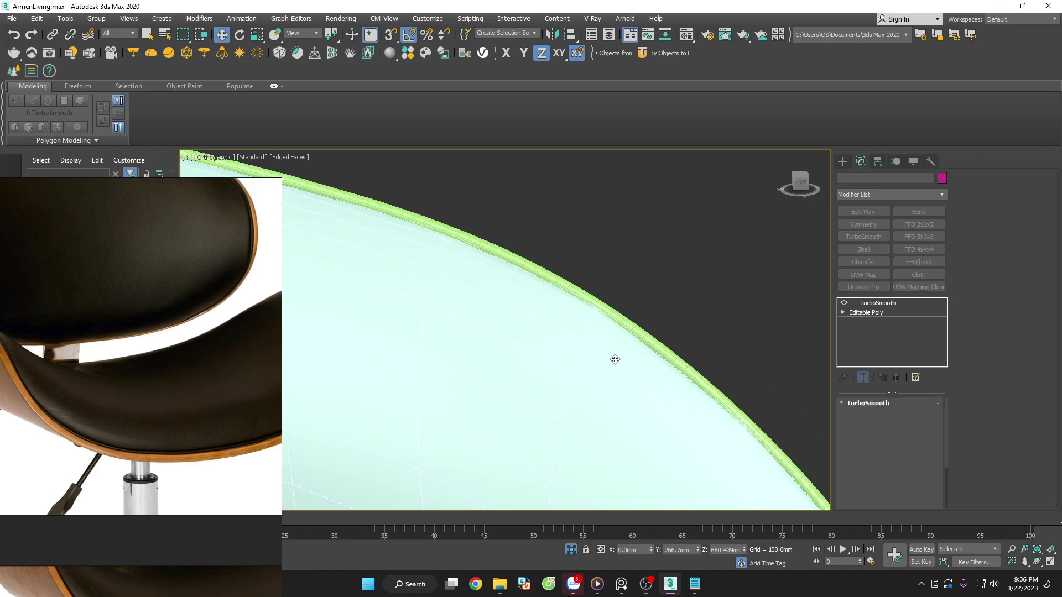
left_click(618, 308)
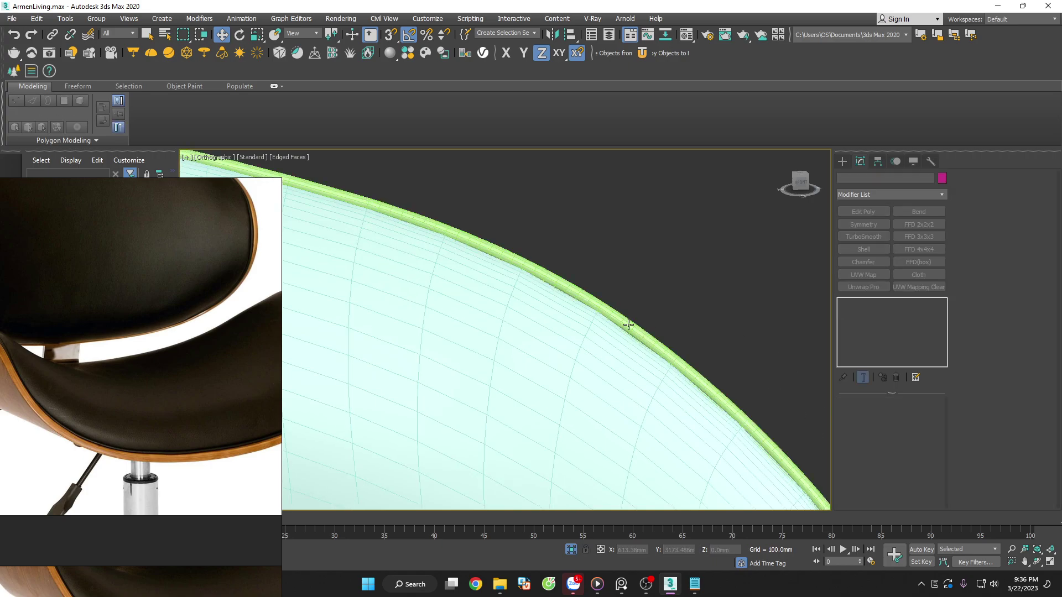
scroll(697, 309, "down", 5)
left_click(725, 303)
Hide edged faces and orbit to inspect the piping along the cushion edge
key("F4")
scroll(484, 379, "up", 5)
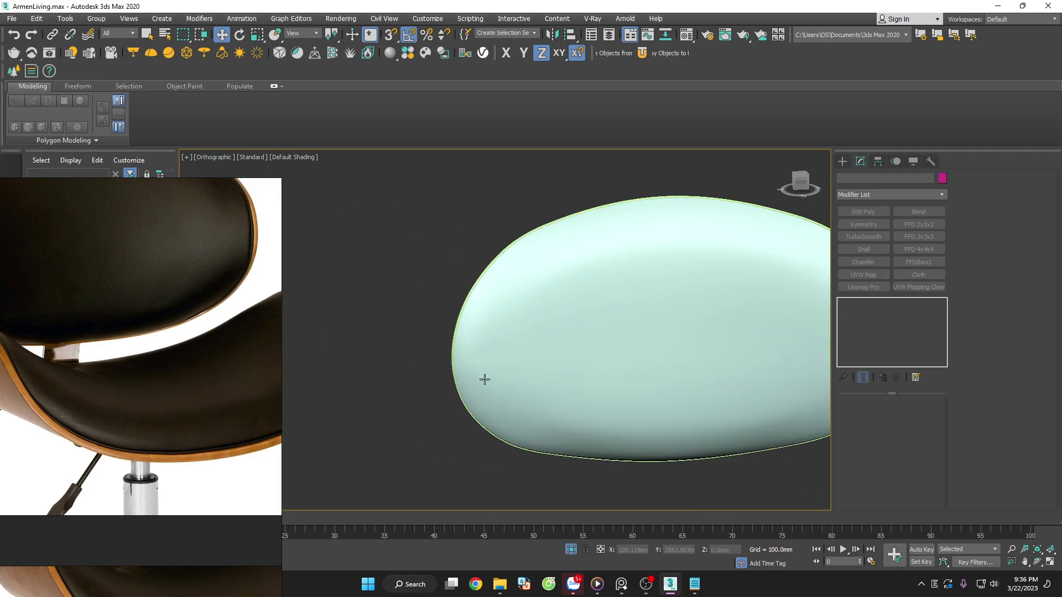
scroll(443, 351, "up", 4)
middle_click_drag(554, 451, 560, 523, "alt")
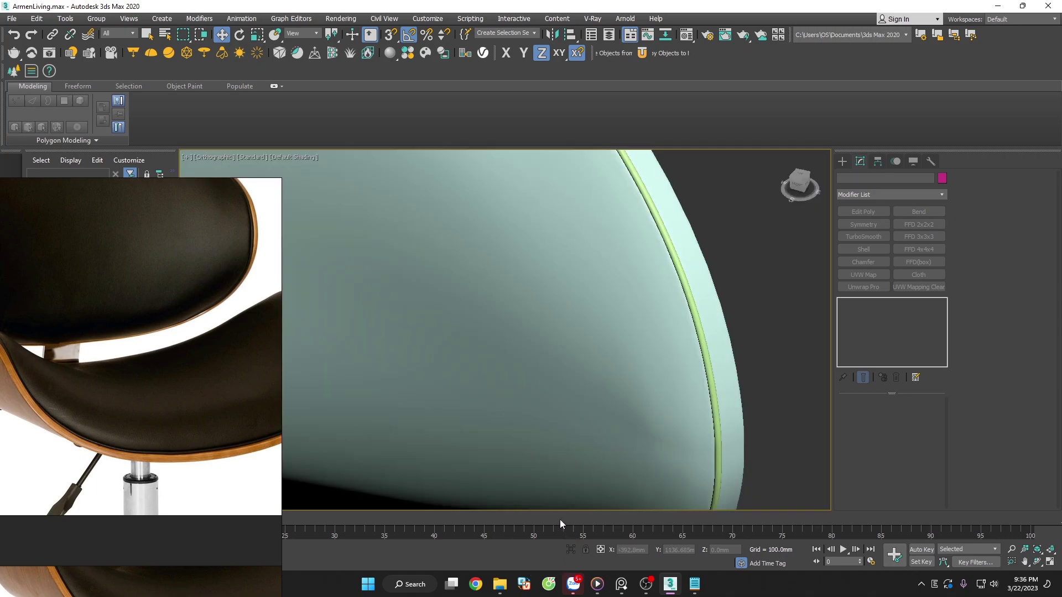
scroll(739, 386, "down", 5)
scroll(758, 400, "down", 3)
scroll(747, 387, "up", 8)
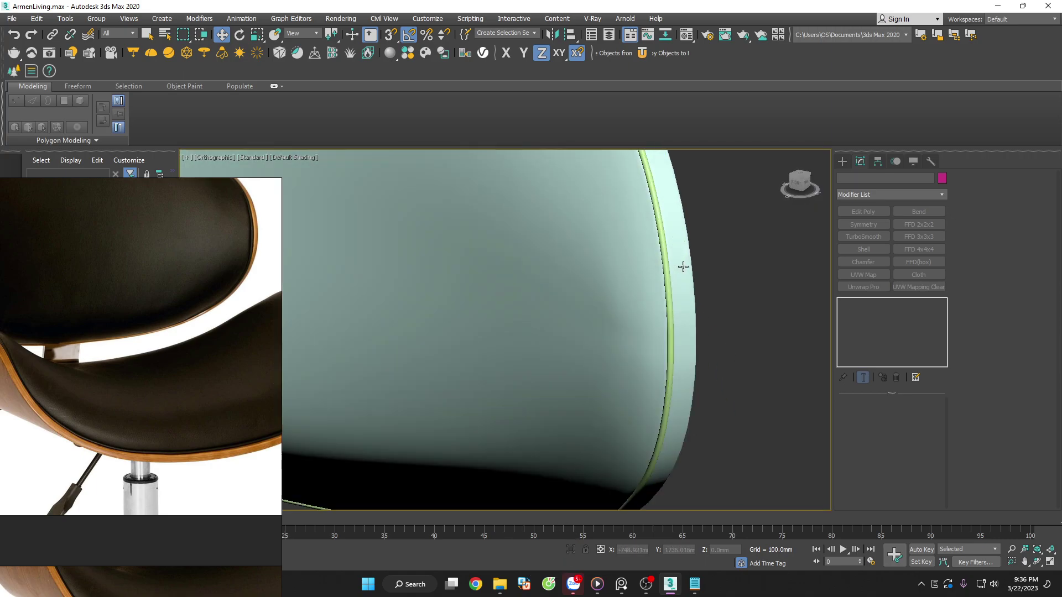
Return to Front view and zoom around the seat to check the piping
left_click(697, 302)
scroll(730, 321, "down", 5)
key("f")
scroll(758, 349, "down", 2)
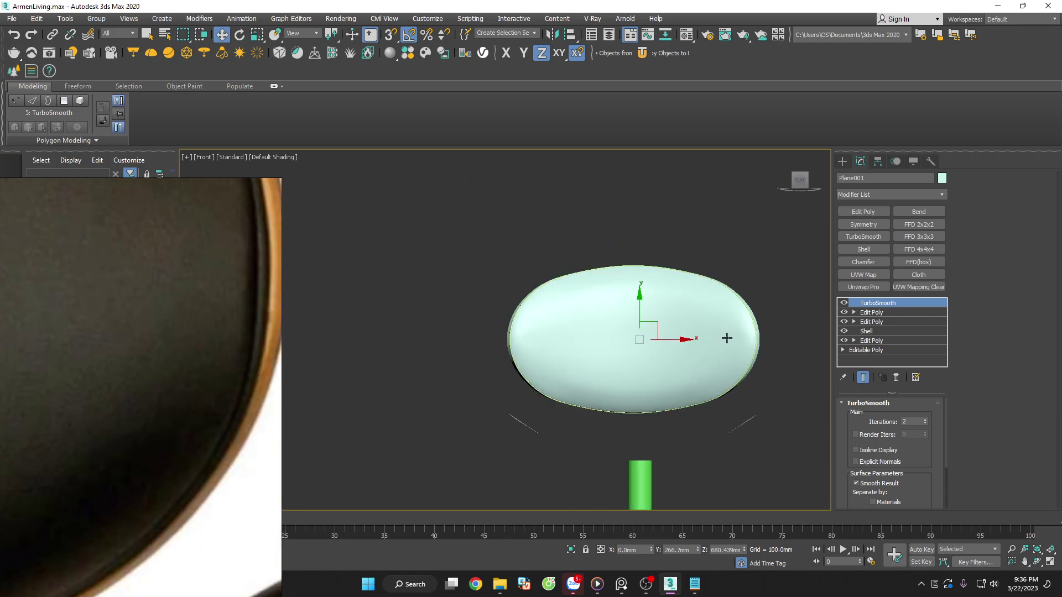
scroll(758, 332, "up", 4)
scroll(766, 329, "up", 2)
left_click(772, 320)
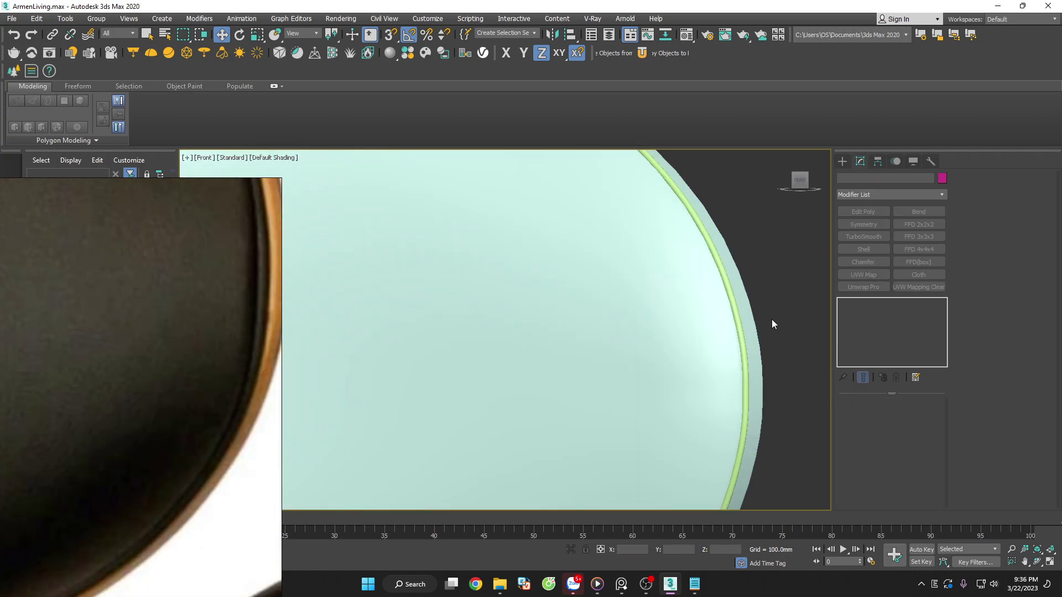
scroll(772, 320, "down", 3)
scroll(772, 320, "down", 3)
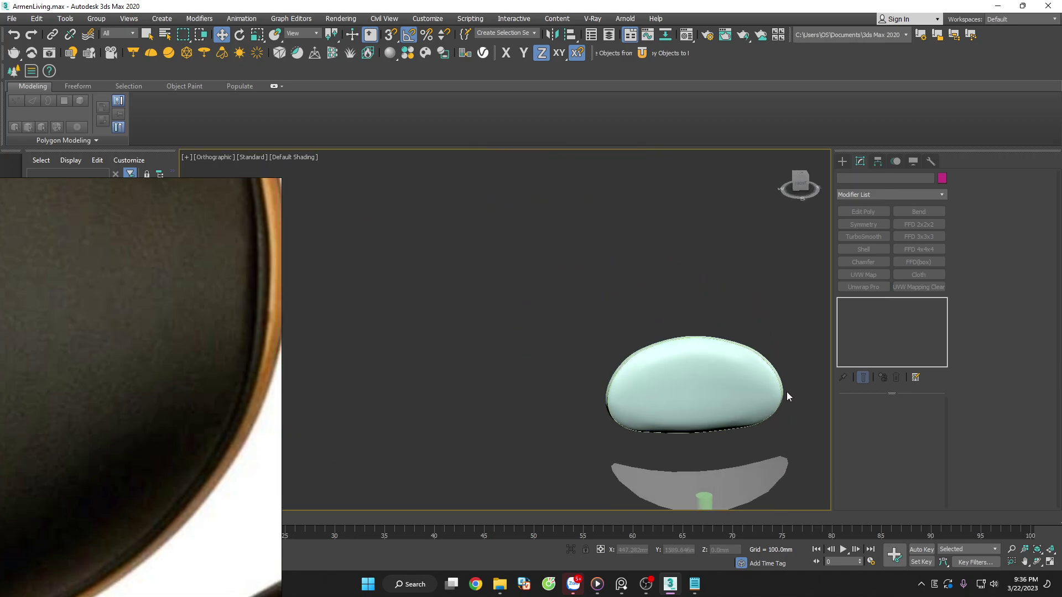
scroll(787, 392, "up", 3)
scroll(778, 379, "up", 2)
Set the piping tube thickness to 2.5 mm
left_click(745, 394)
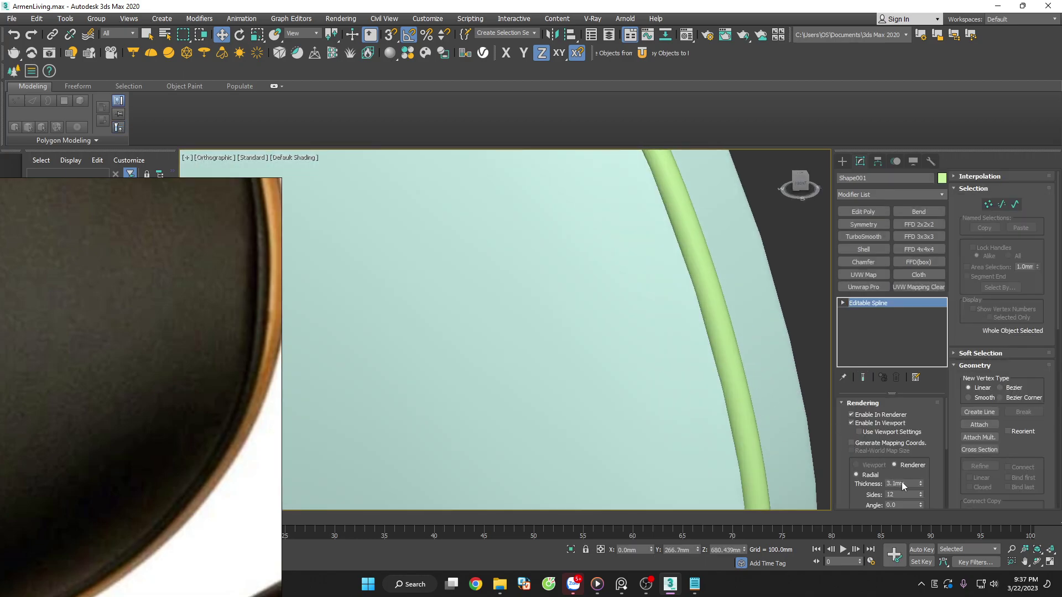
type(".5")
key("Return")
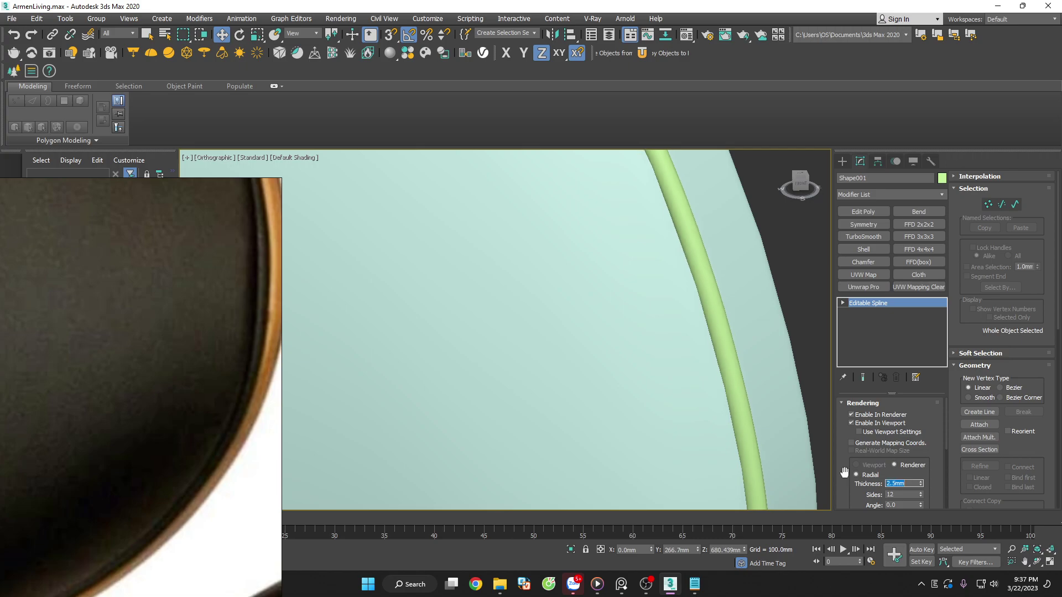
scroll(774, 380, "down", 5)
left_click(760, 311)
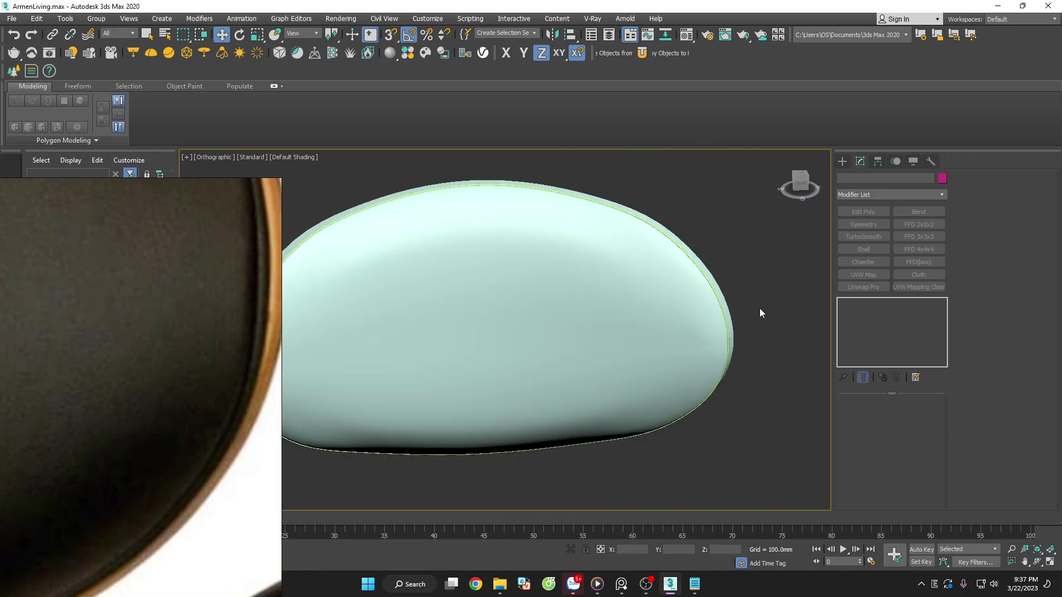
Refine the piping tube thickness to 2.6 mm
scroll(761, 312, "up", 2)
scroll(734, 307, "up", 3)
left_click(704, 322)
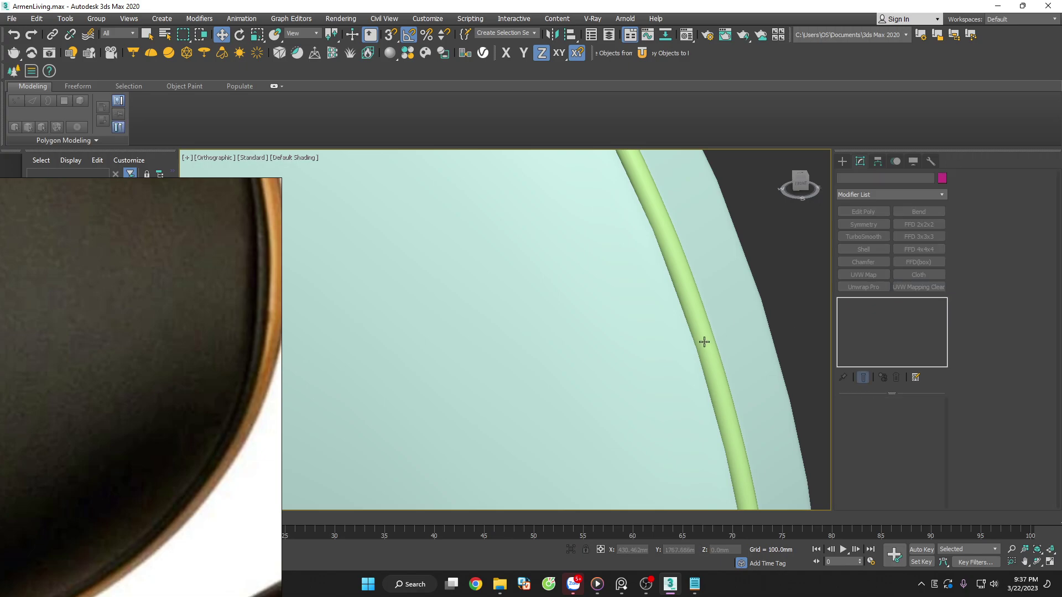
type("2")
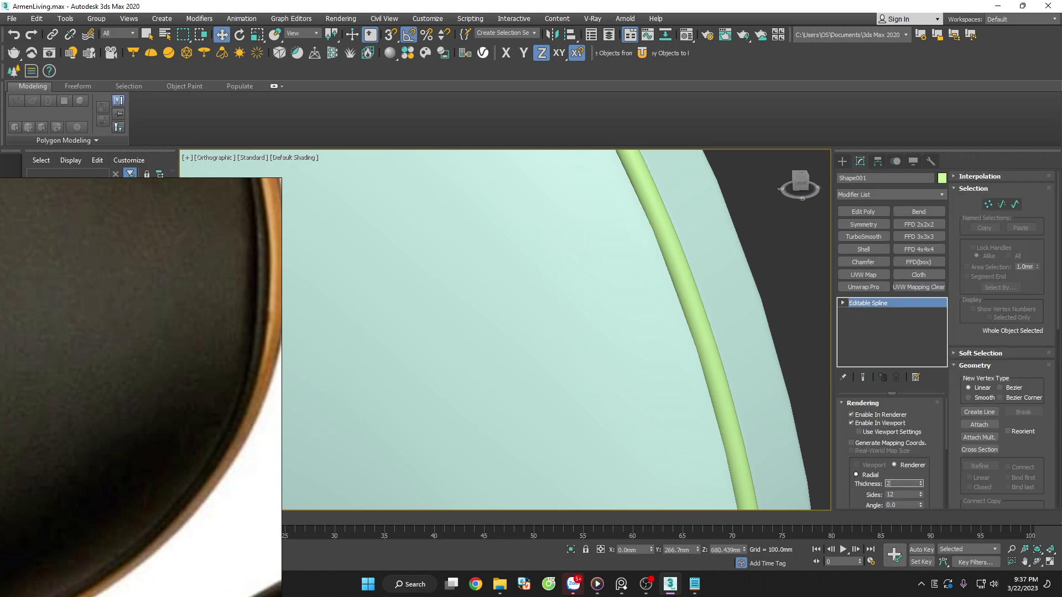
type(".6")
key("Return")
scroll(726, 313, "down", 5)
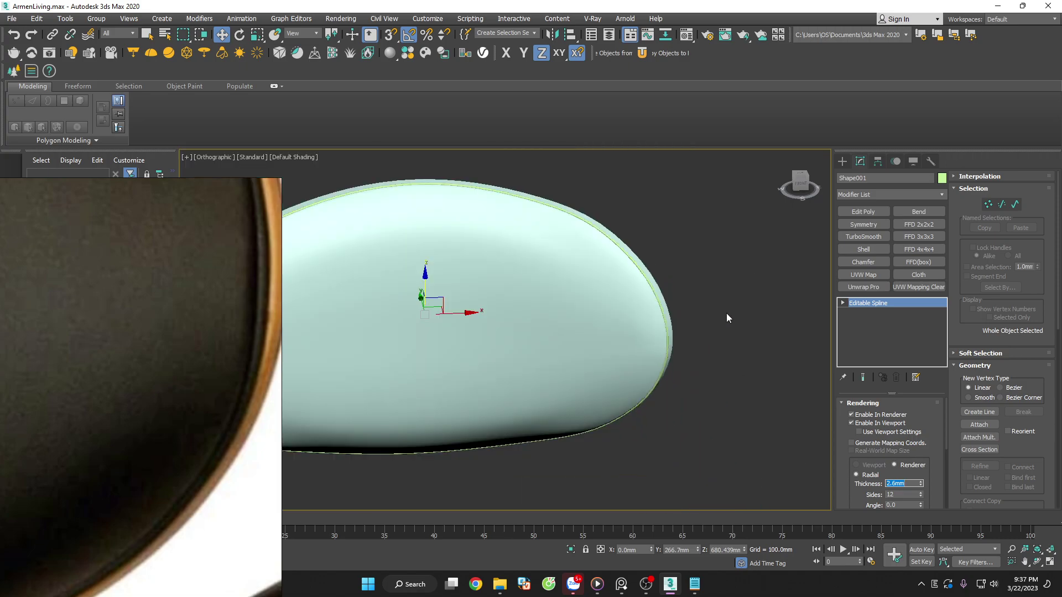
left_click(728, 314)
scroll(728, 314, "down", 3)
left_click(691, 349)
Frame the chair in Front view, select the backrest and turn on edged faces
key("z")
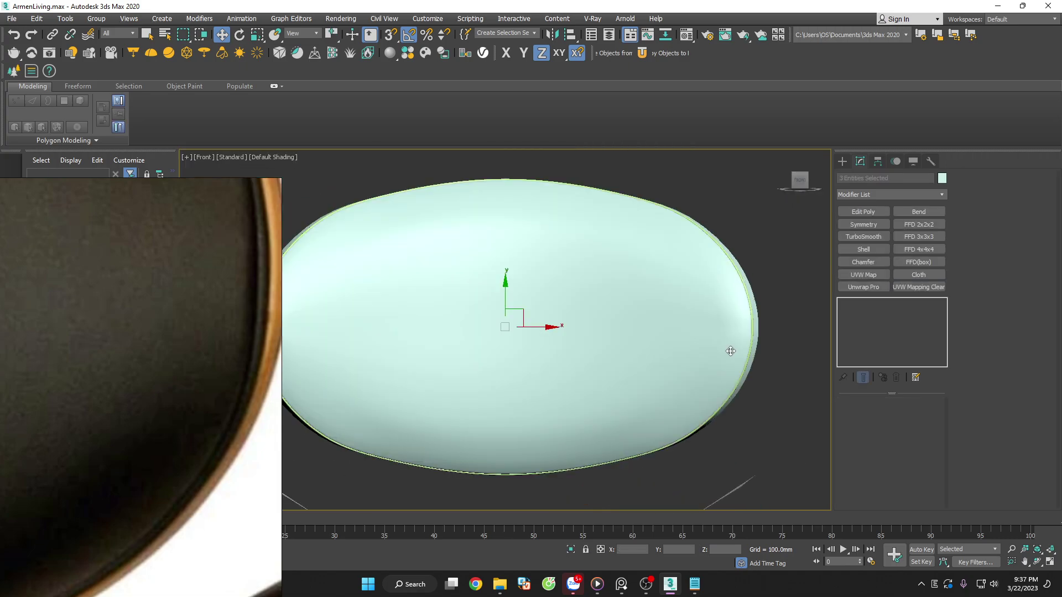
scroll(742, 360, "down", 3)
key("f")
scroll(692, 310, "down", 3)
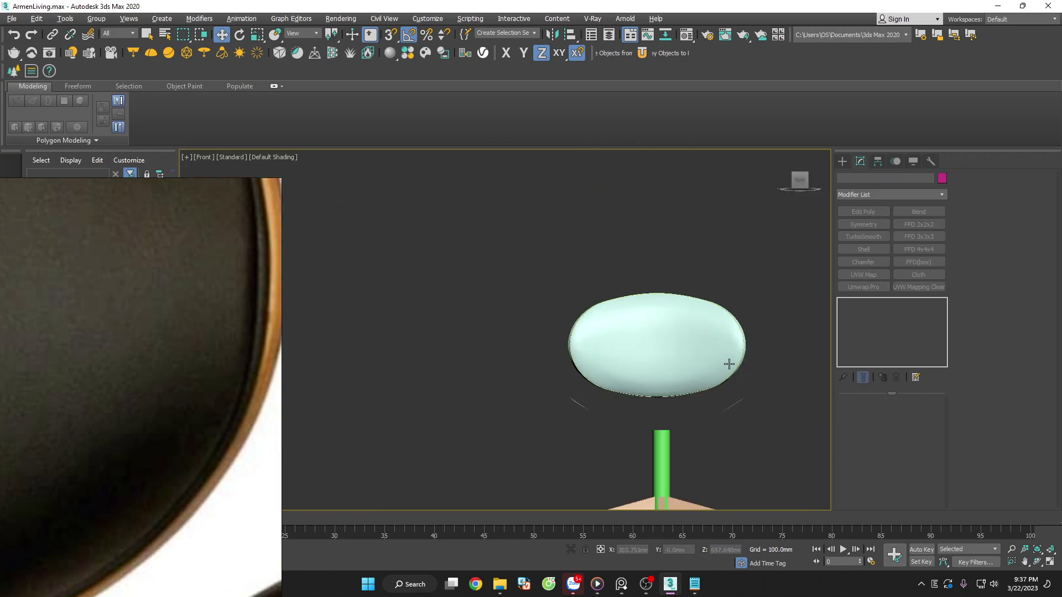
middle_click_drag(728, 363, 633, 390, "alt")
scroll(617, 308, "up", 5)
scroll(620, 310, "up", 3)
left_click(620, 310)
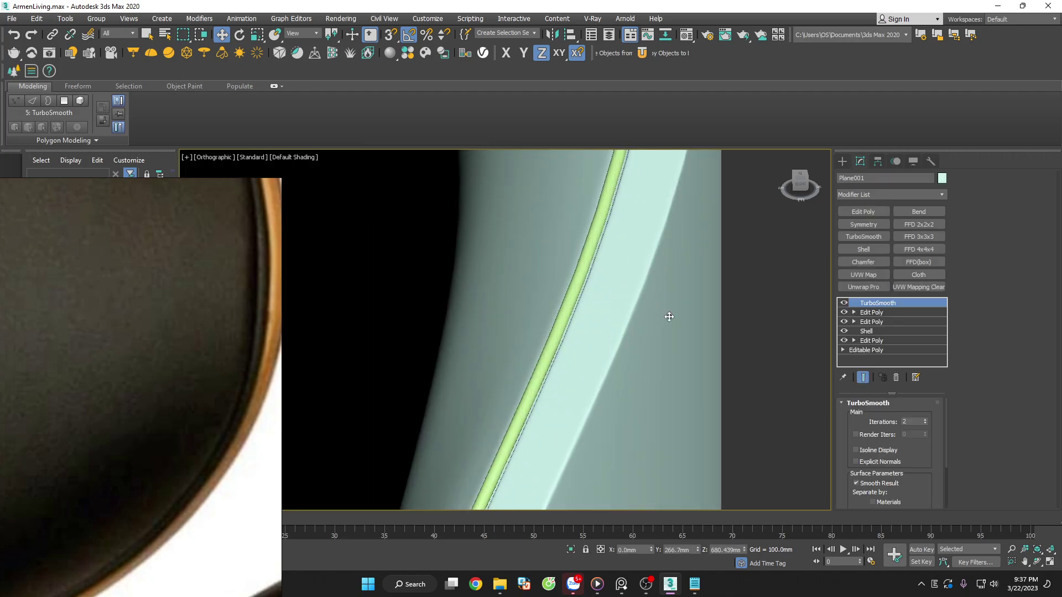
key("F4")
scroll(669, 316, "down", 3)
scroll(697, 326, "down", 3)
Select the oval backrest and Shift-drag it along X to start an instance copy
left_click(728, 337)
key("f")
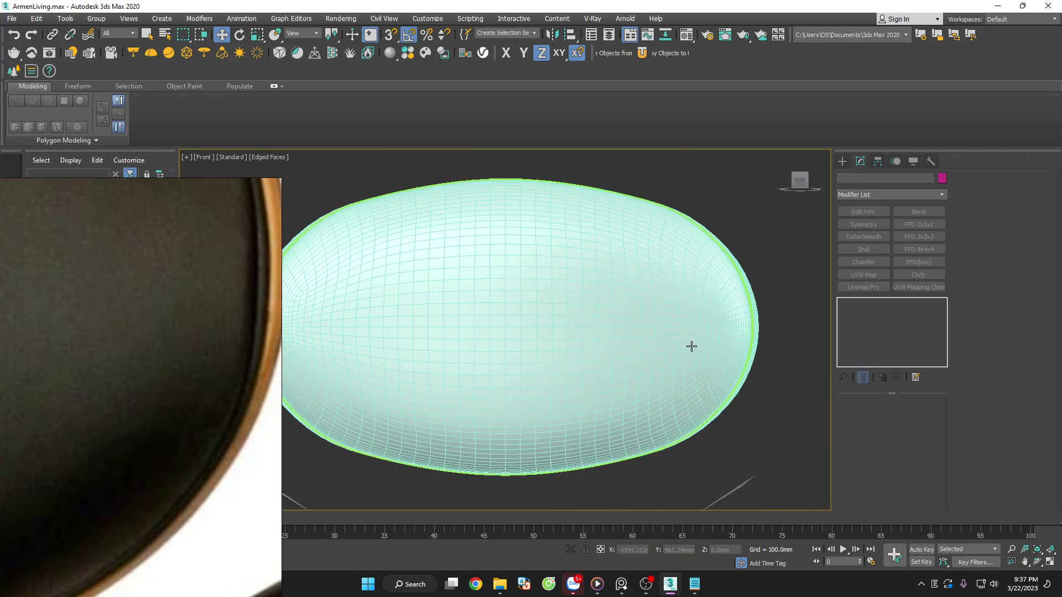
scroll(693, 336, "down", 3)
left_click_drag(692, 336, 526, 290)
scroll(647, 364, "up", 2)
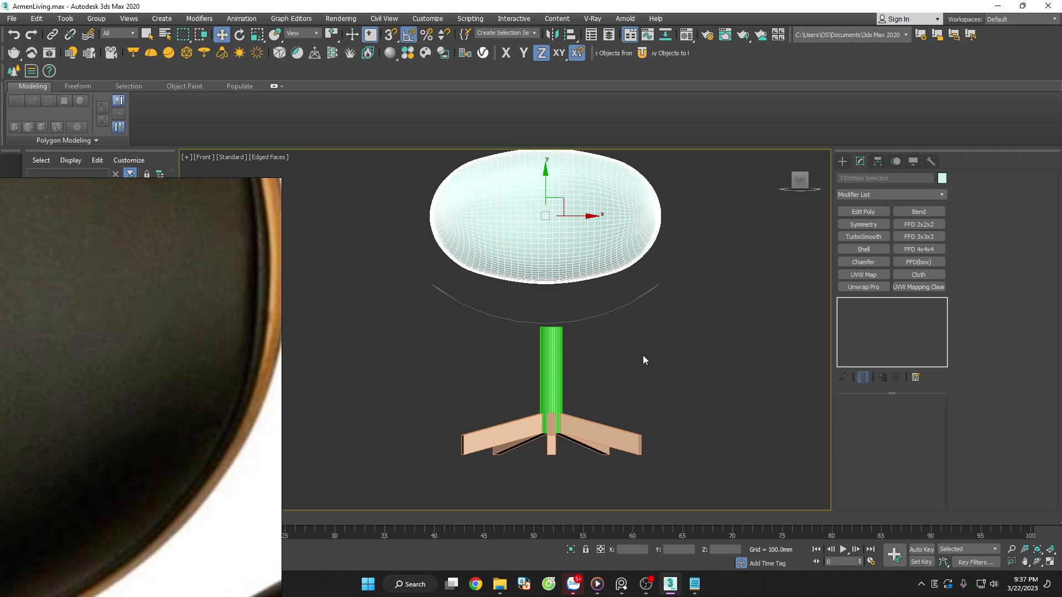
middle_click_drag(642, 355, 587, 415)
left_click_drag(506, 269, 707, 269, "shift")
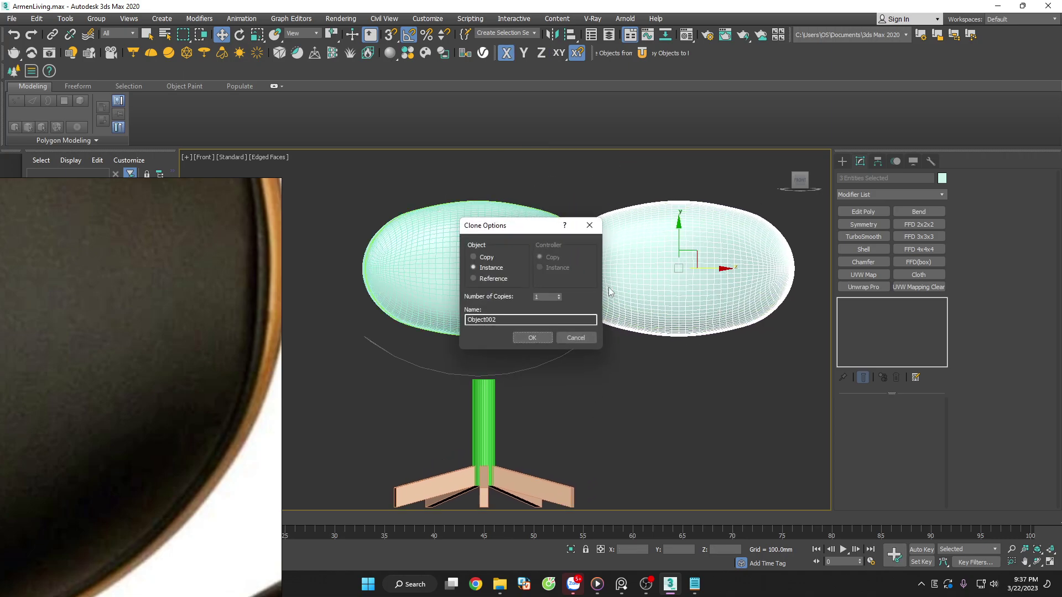
Confirm the instanced copy and tilt it -25° about X
left_click(528, 337)
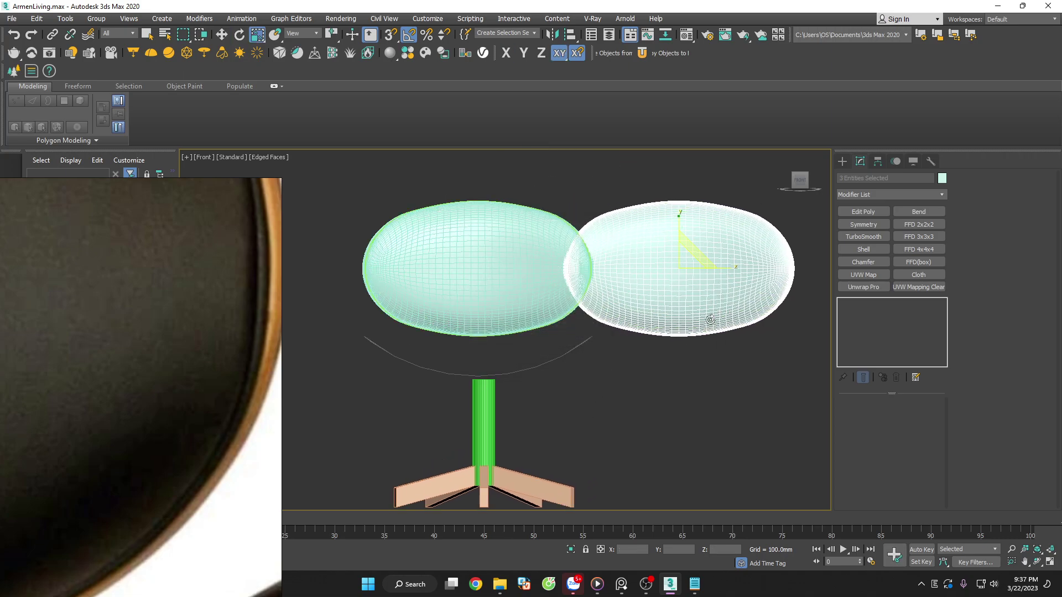
key("e")
left_click_drag(679, 290, 677, 242)
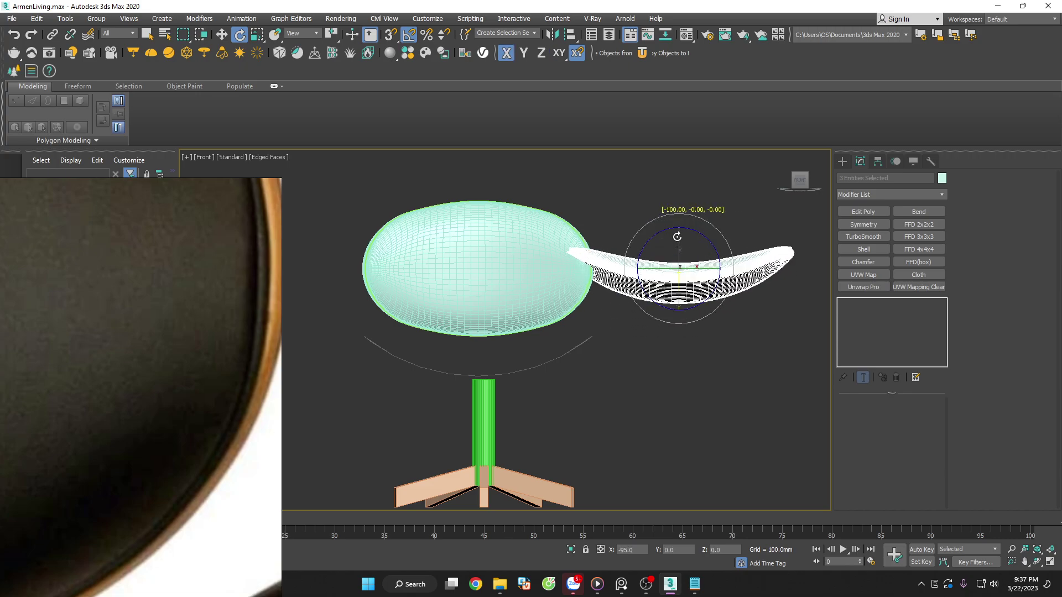
With snaps on, move the tilted copy below the backrest, centred over the stem
key("w")
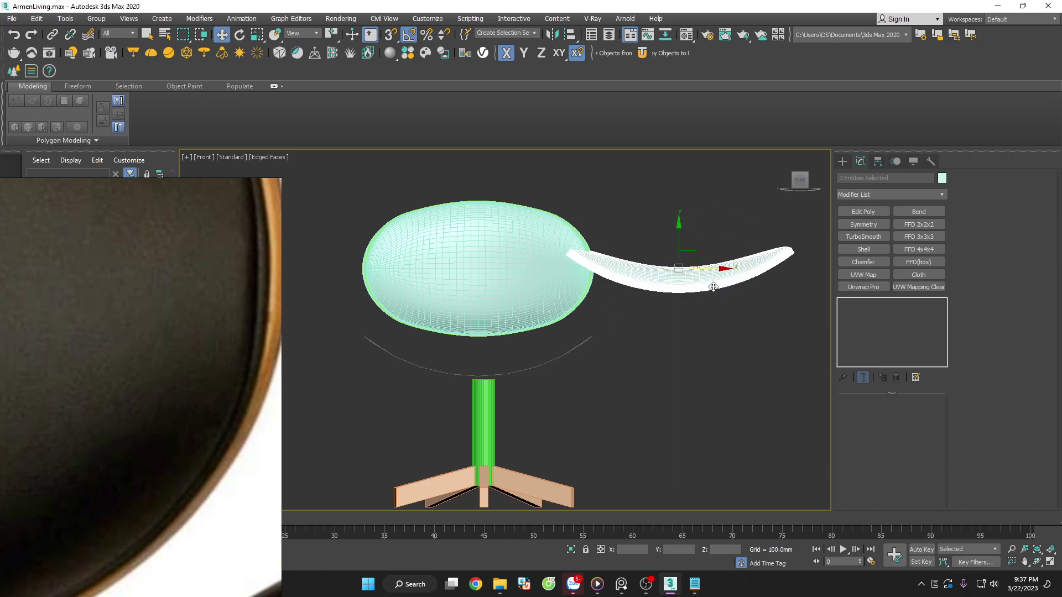
key("s")
mouse_move(704, 269)
left_mouse_down()
mouse_move(483, 461)
mouse_move(490, 415)
left_mouse_up()
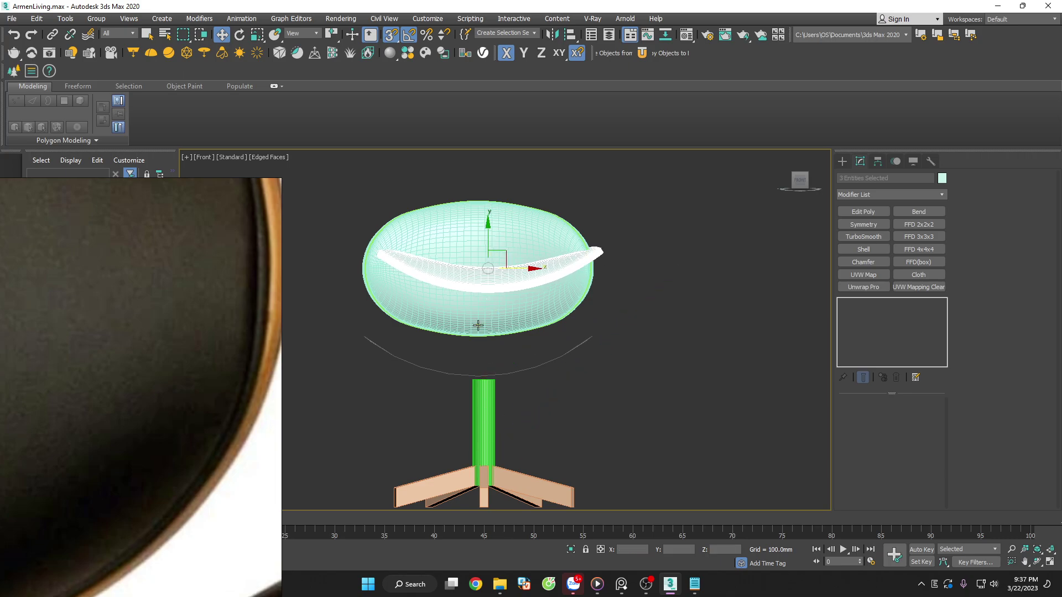
left_click_drag(487, 265, 485, 349)
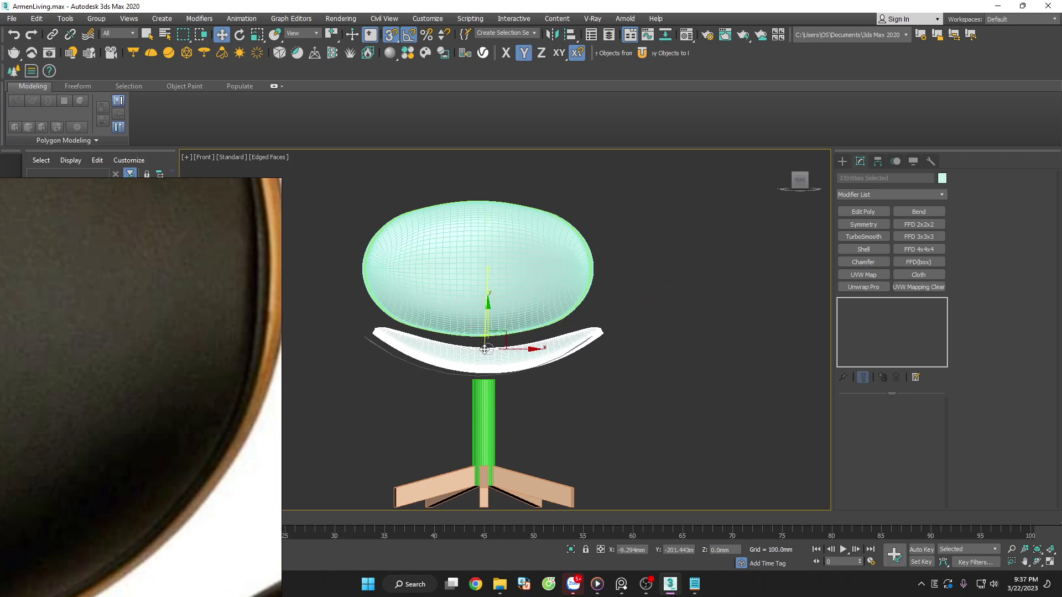
scroll(485, 349, "up", 3)
scroll(483, 373, "up", 3)
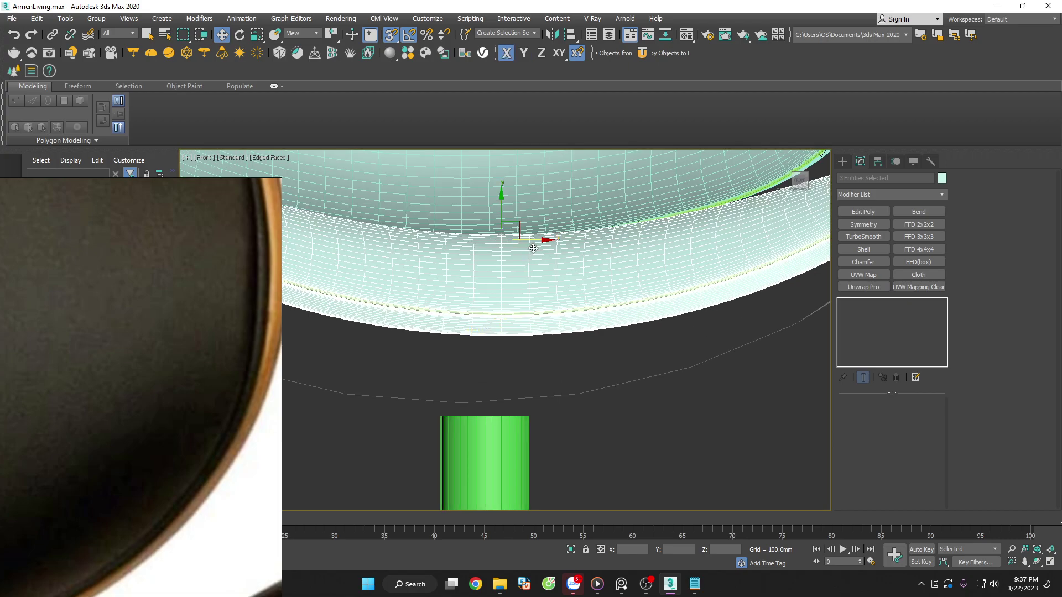
left_click_drag(533, 249, 489, 414)
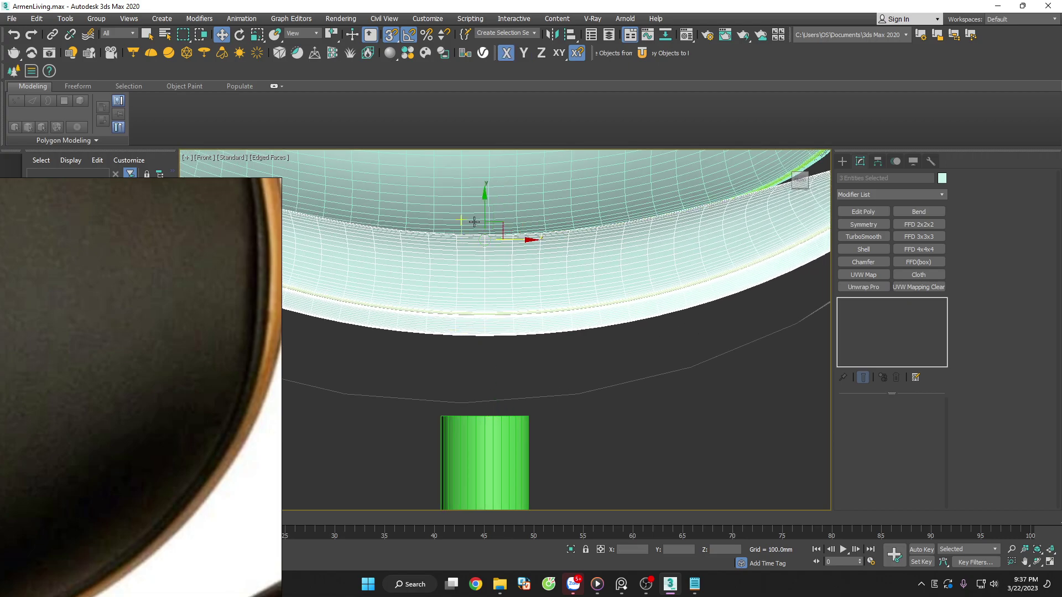
left_click_drag(483, 217, 487, 323)
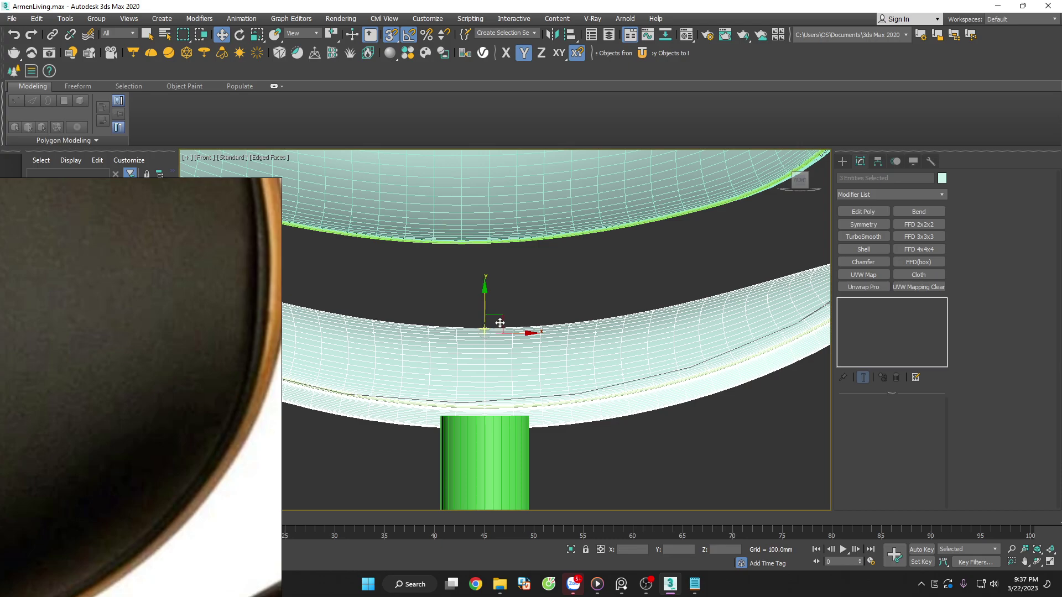
scroll(567, 352, "down", 5)
Lower the seat slightly in the split layout, then shift it along the chair's depth in Top view
key("F3")
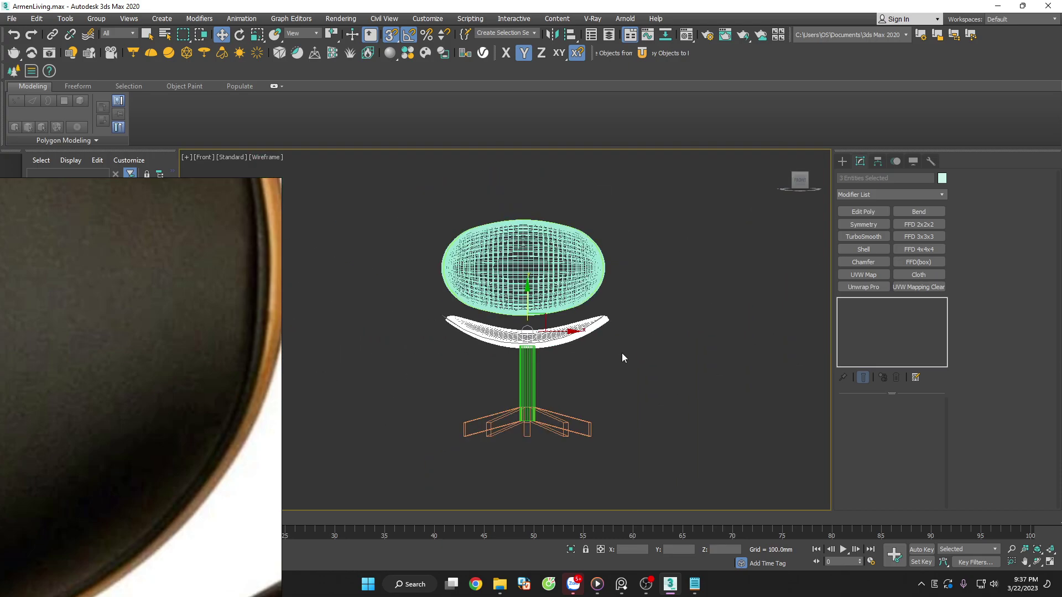
key("alt+w")
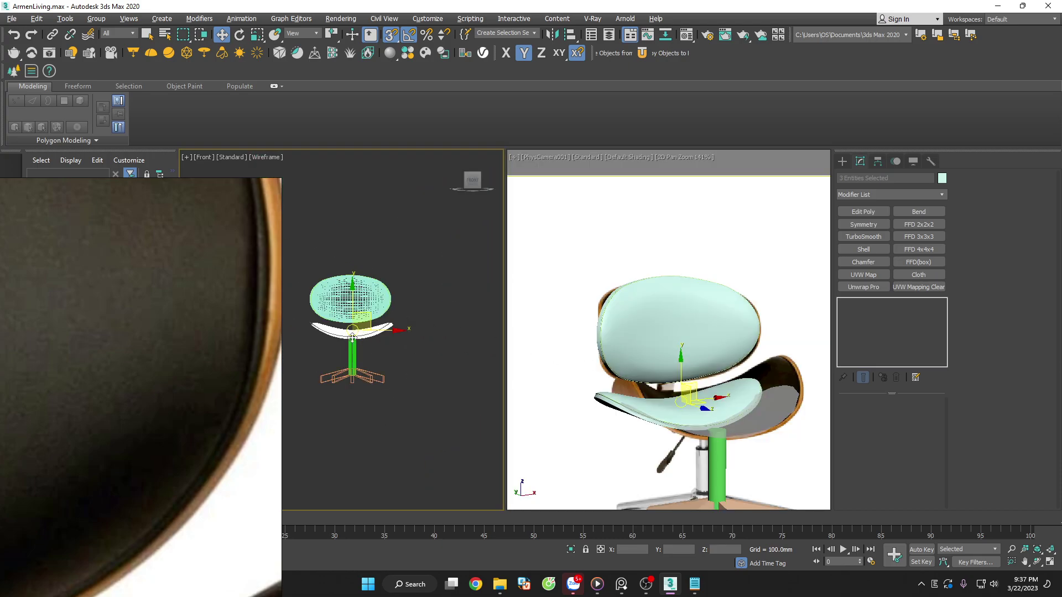
scroll(398, 318, "up", 2)
scroll(388, 296, "up", 3)
left_click_drag(388, 283, 392, 309)
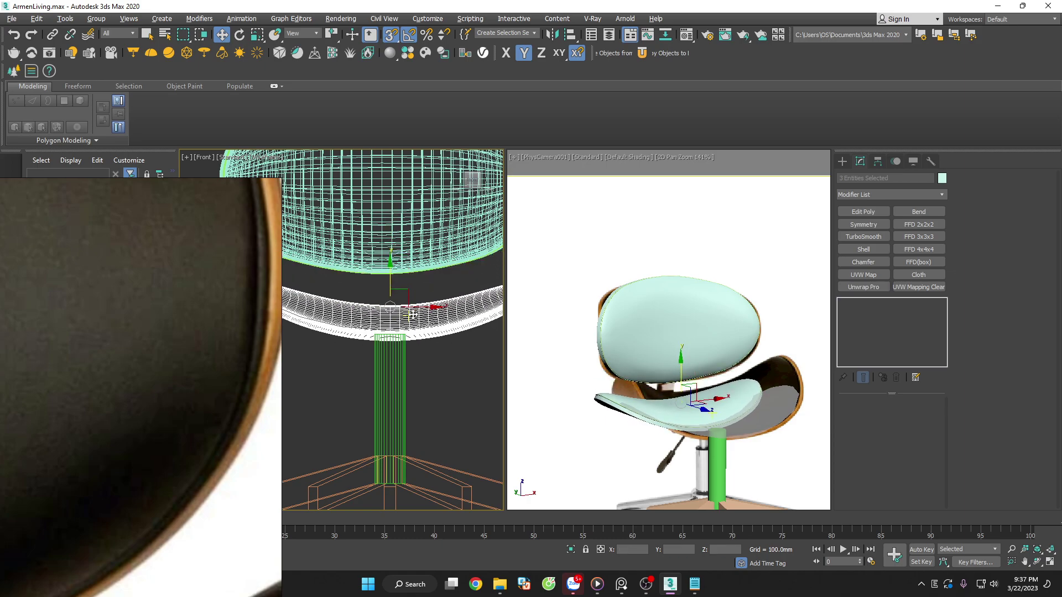
scroll(409, 332, "down", 4)
mouse_move(437, 354)
middle_mouse_down("alt")
mouse_move(449, 370)
mouse_move(474, 360)
mouse_move(485, 370)
mouse_move(492, 410)
middle_mouse_up("alt")
key("t")
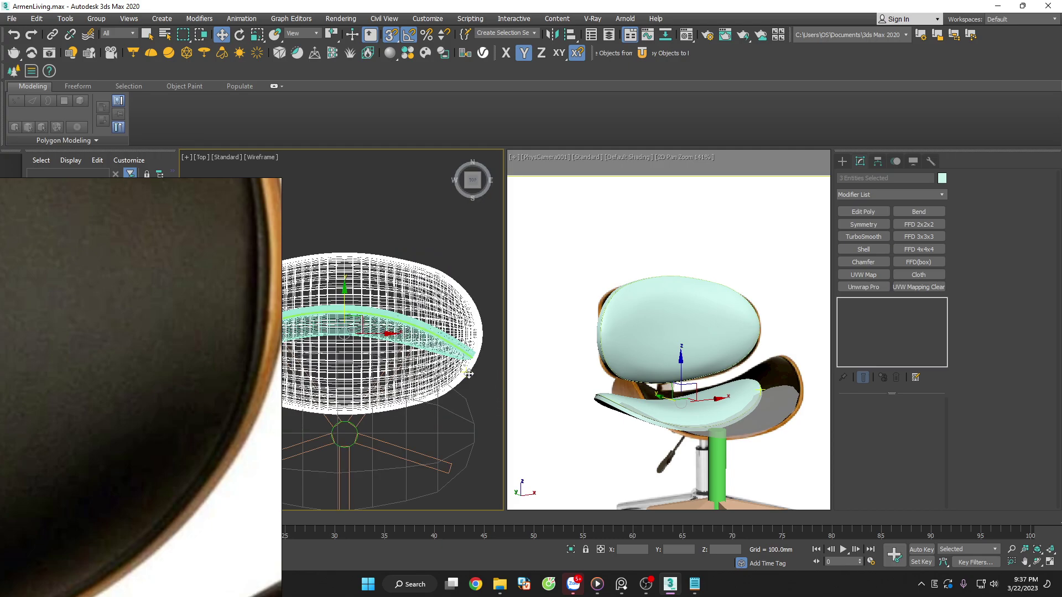
left_click_drag(403, 315, 401, 379)
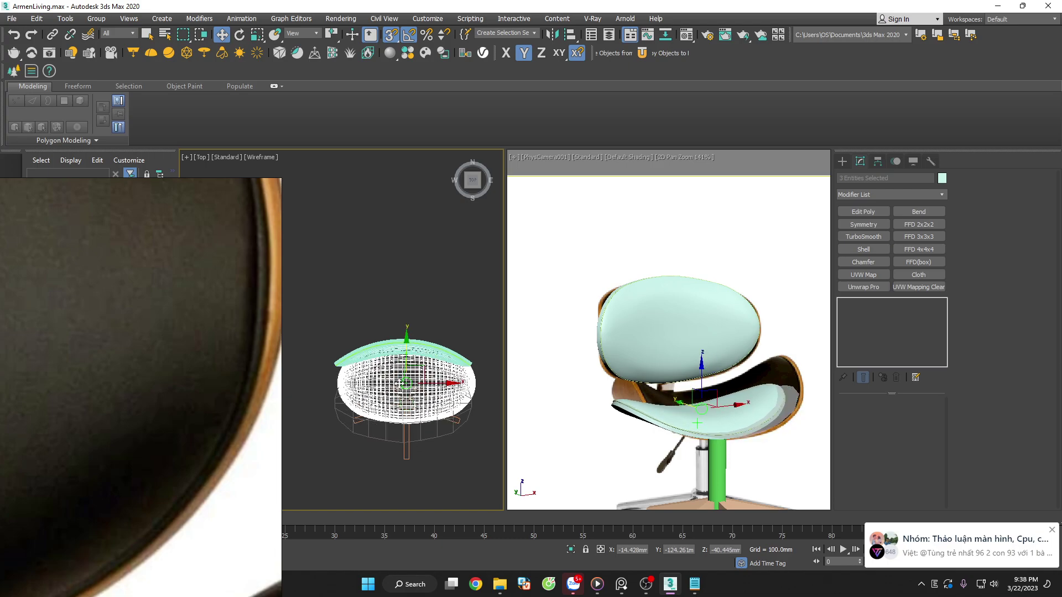
scroll(191, 325, "down", 2)
scroll(191, 325, "down", 2)
Move the reference photos aside and slide the seat forward along -Y, turning snaps off
scroll(191, 326, "down", 2)
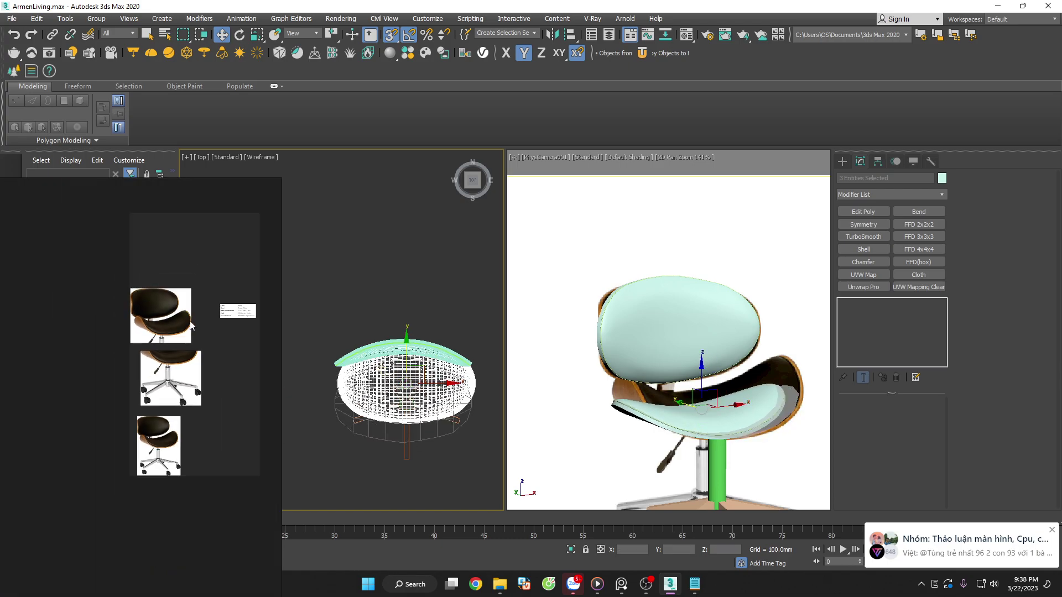
scroll(157, 449, "up", 2)
scroll(156, 449, "up", 2)
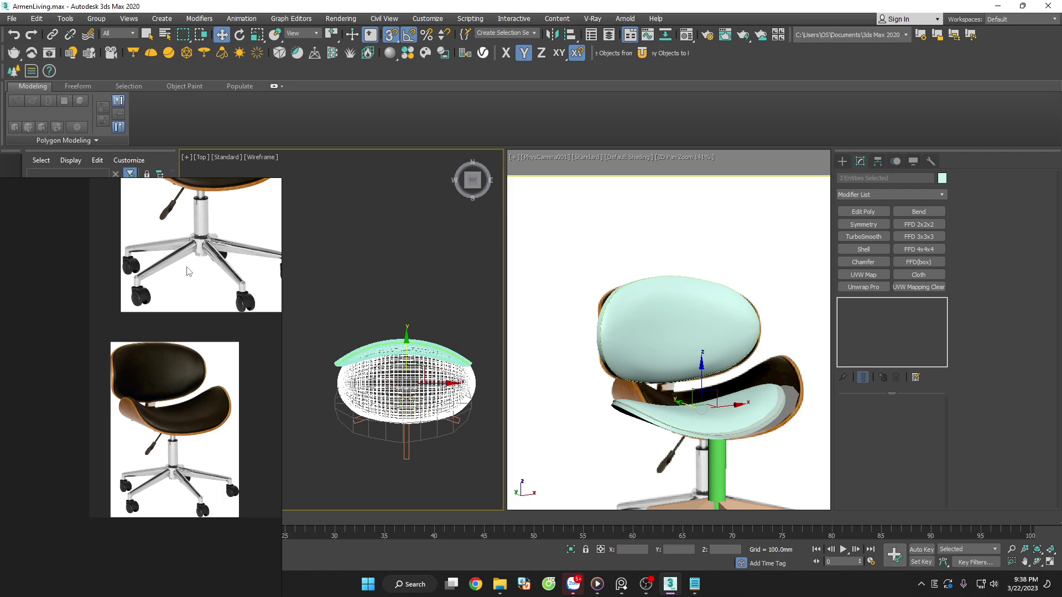
left_click_drag(188, 271, 143, 508)
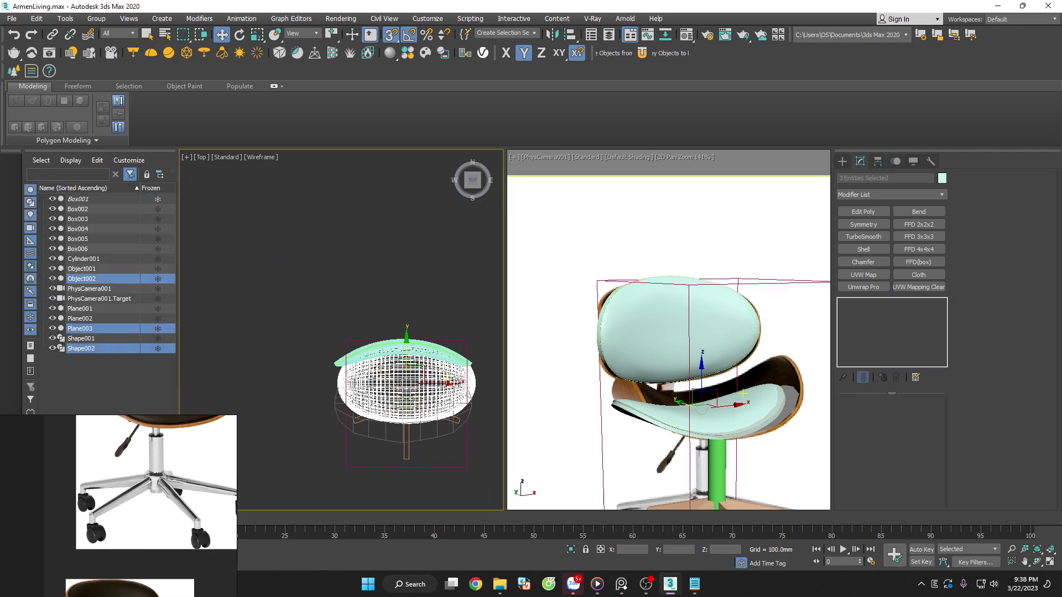
scroll(419, 414, "up", 3)
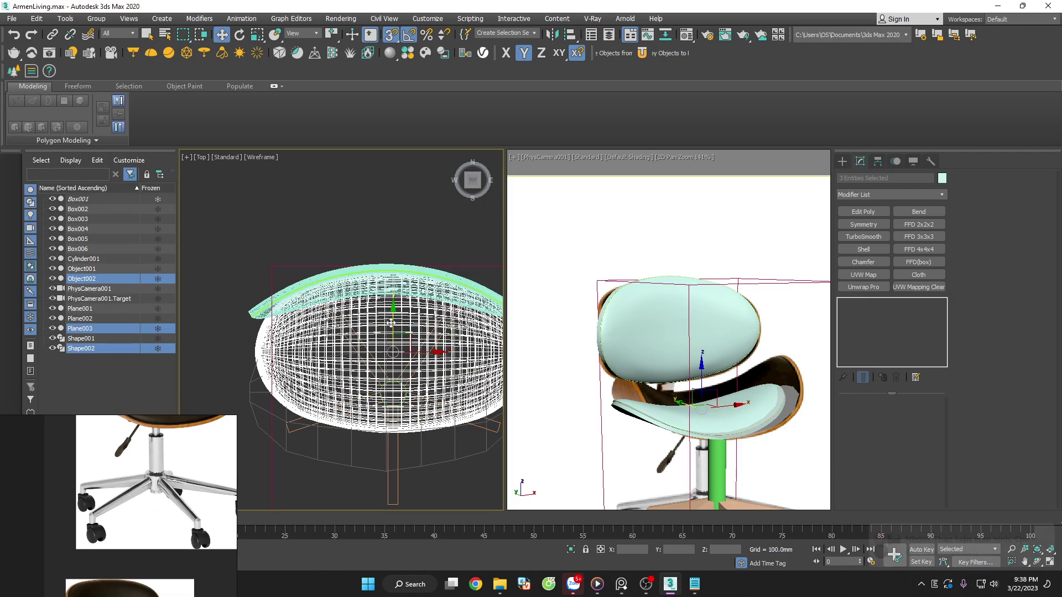
mouse_move(386, 324)
left_mouse_down()
mouse_move(389, 392)
mouse_move(380, 353)
left_mouse_up()
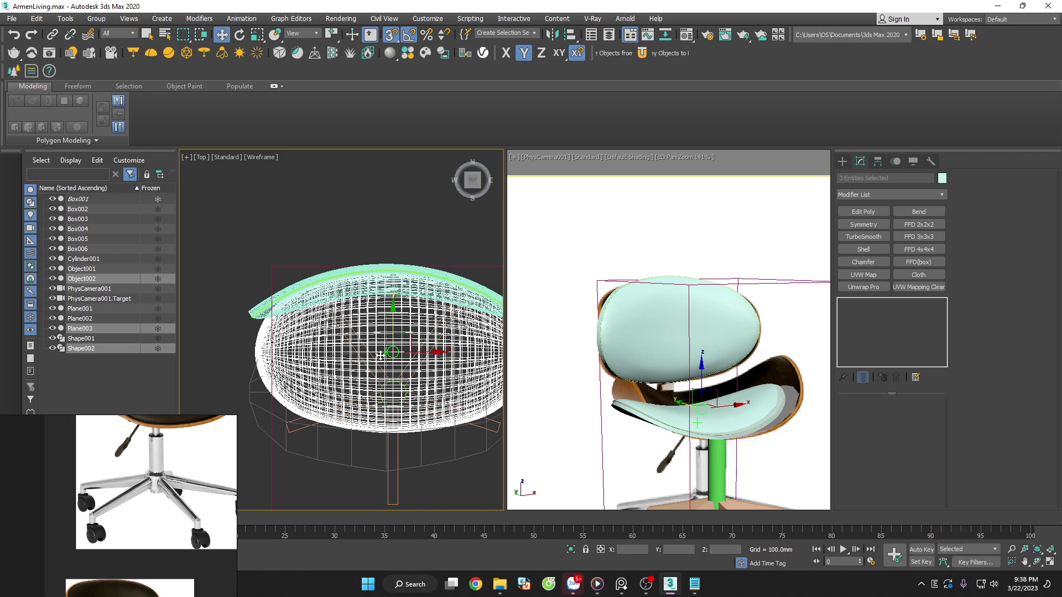
scroll(373, 322, "down", 5)
scroll(372, 322, "up", 3)
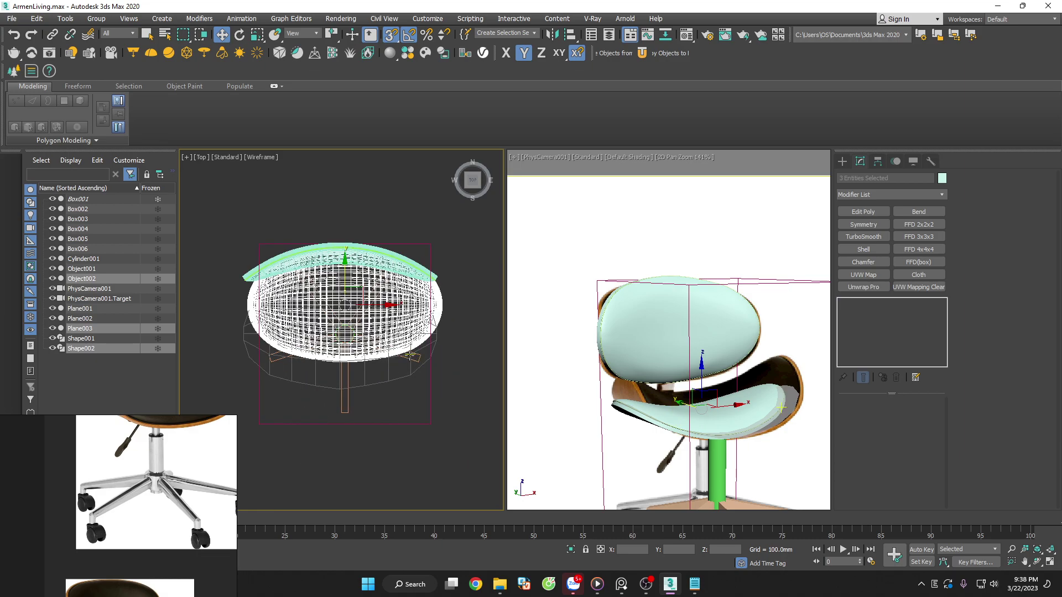
key("s")
left_click_drag(345, 279, 344, 294)
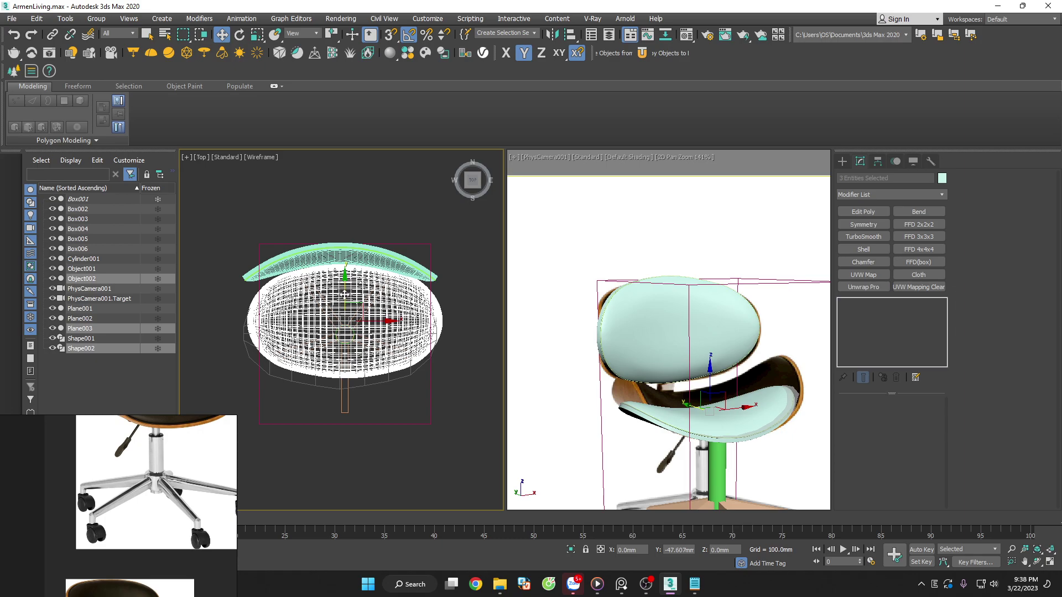
Remove the smoothing modifier from the copied seat Object002
left_click(452, 308)
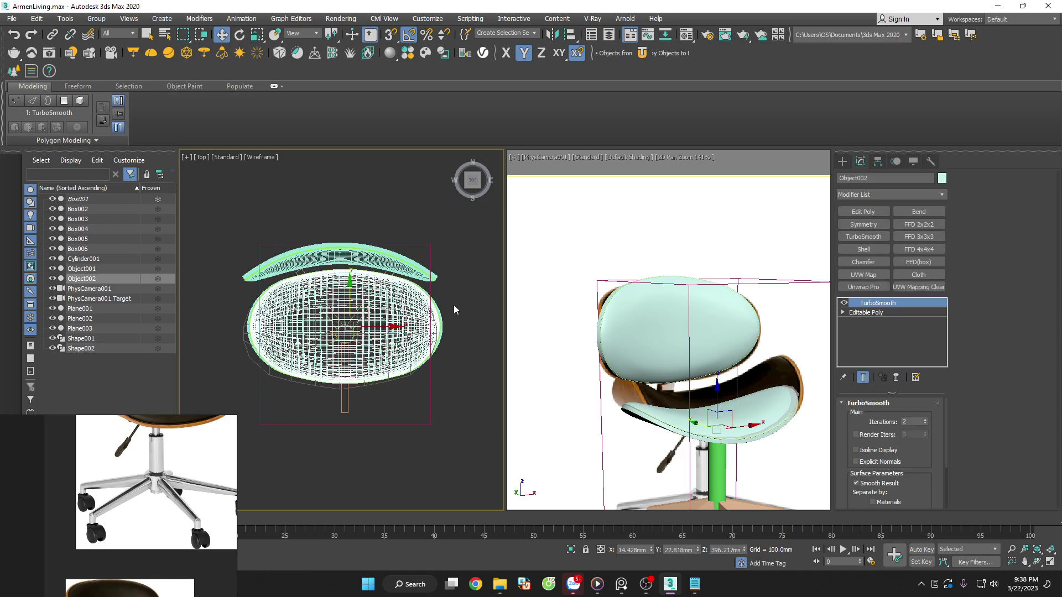
left_click(898, 380)
scroll(475, 301, "up", 4)
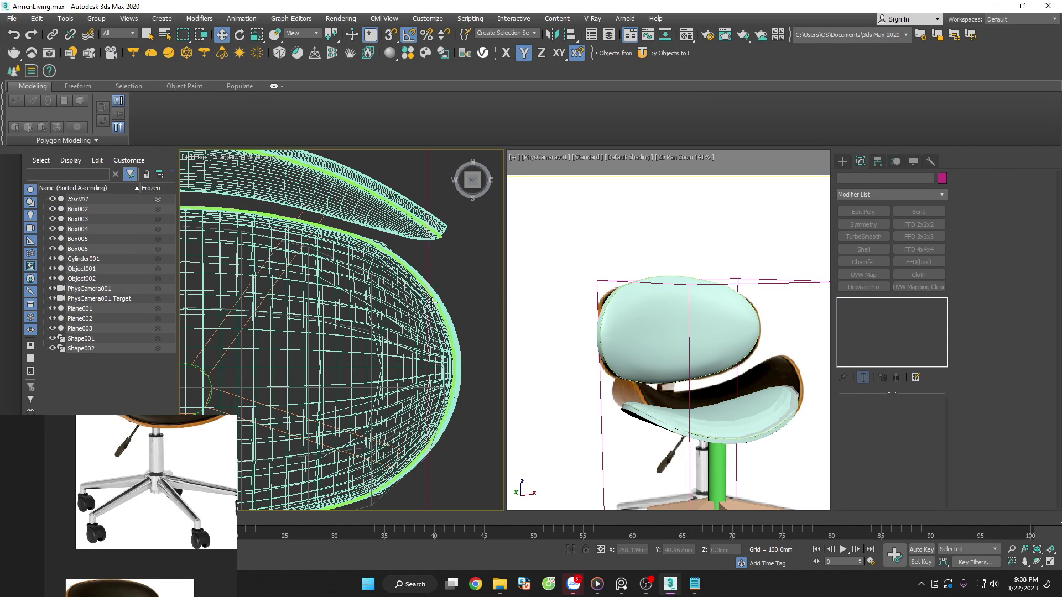
scroll(470, 296, "up", 3)
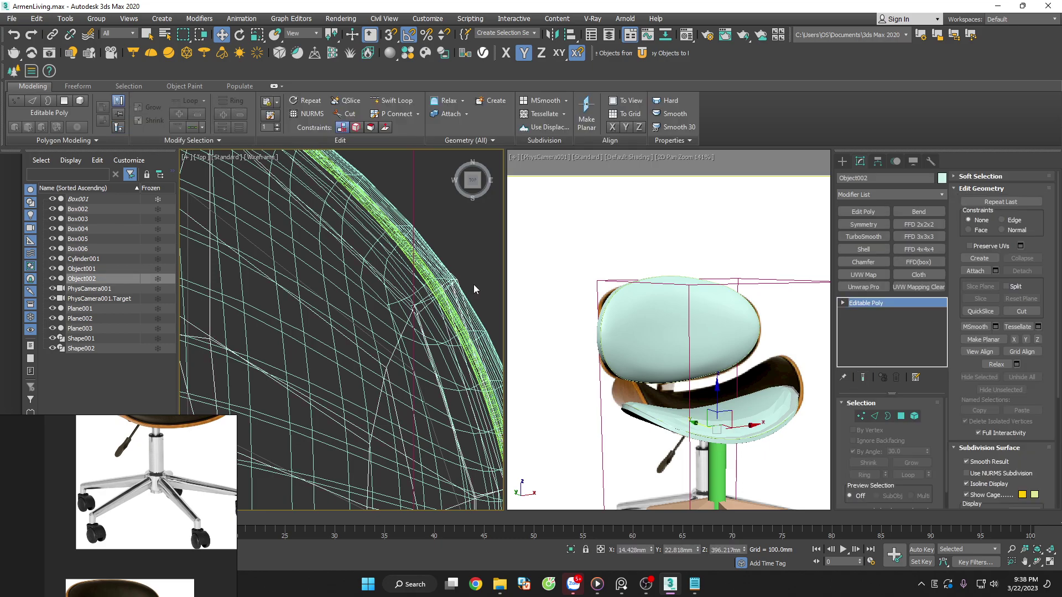
left_click(454, 273)
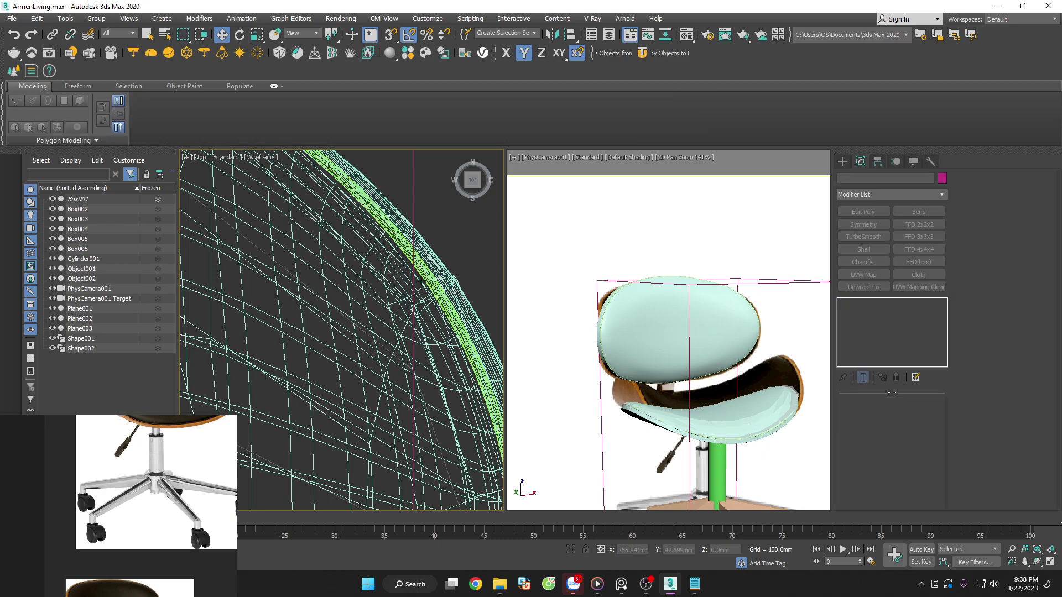
scroll(423, 281, "down", 5)
scroll(432, 321, "down", 3)
Isolate the seat parts and view them shaded with visible edges
left_click(421, 328)
key("alt+q")
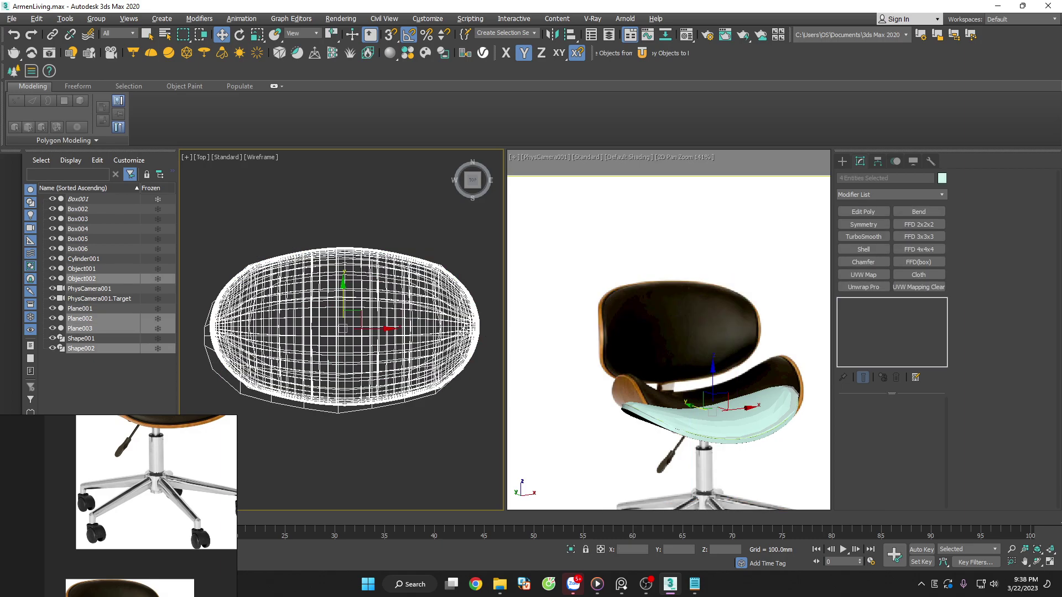
mouse_move(420, 327)
middle_mouse_down("alt")
mouse_move(472, 290)
mouse_move(467, 276)
middle_mouse_up("alt")
key("F3")
scroll(472, 291, "down", 2)
scroll(467, 277, "up", 4)
scroll(466, 275, "up", 4)
Delete Plane003's TurboSmooth and collapse its whole stack to Editable Poly
left_click(467, 275)
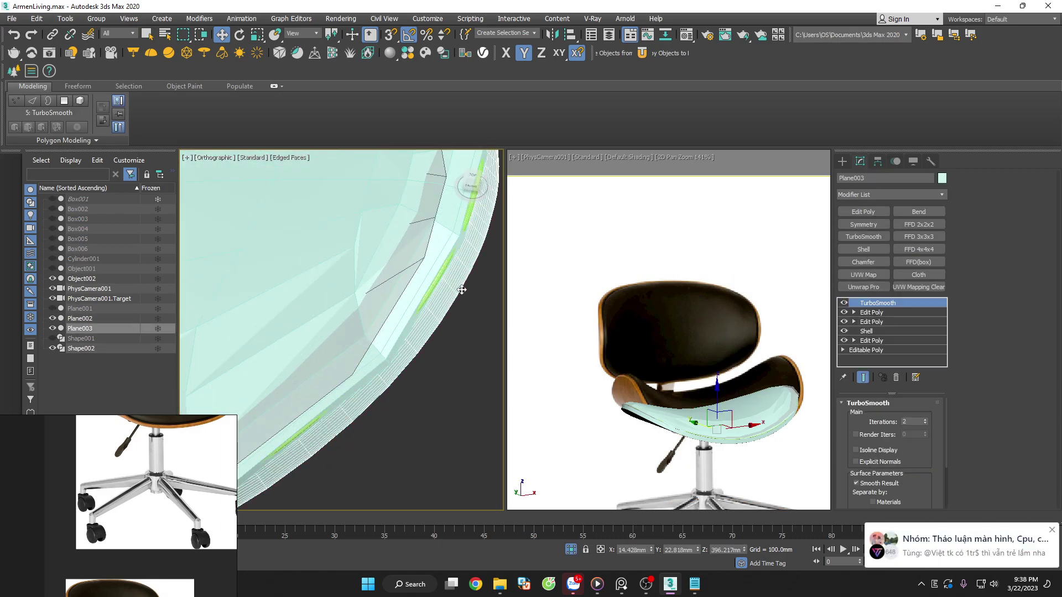
scroll(466, 317, "down", 5)
left_click(896, 377)
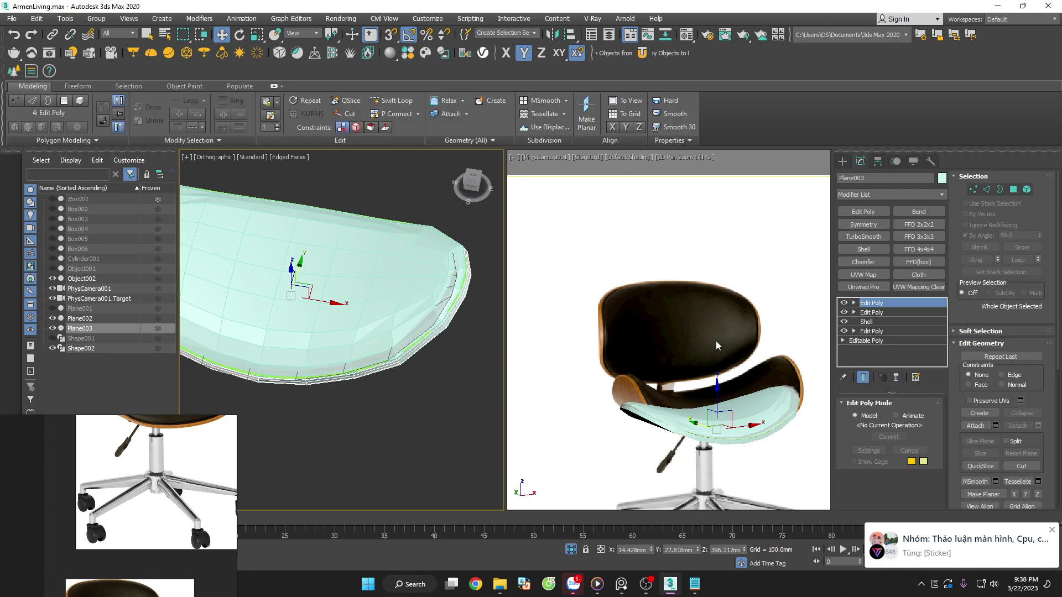
scroll(459, 278, "up", 3)
scroll(459, 277, "up", 2)
right_click(905, 353)
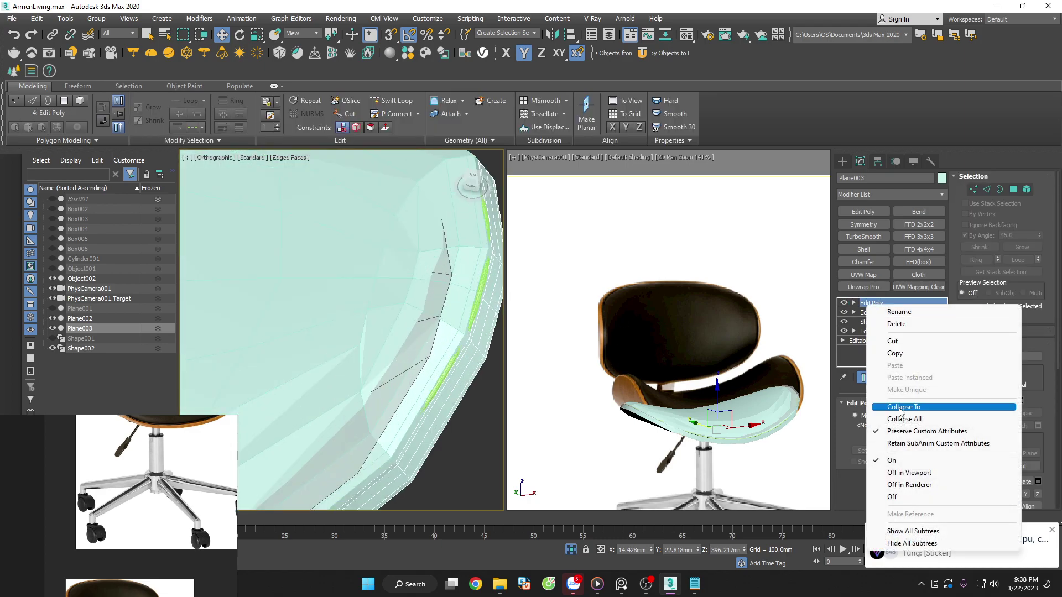
left_click(891, 419)
left_click(555, 324)
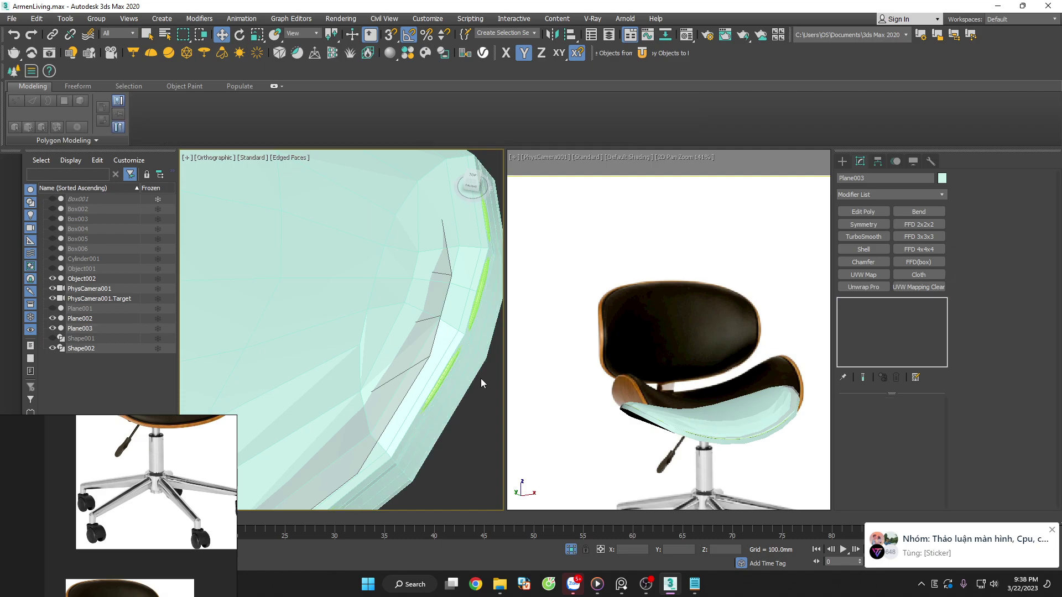
Delete the spare Plane002 and the green spline Shape002
left_click(481, 379)
scroll(468, 347, "down", 4)
scroll(470, 347, "down", 2)
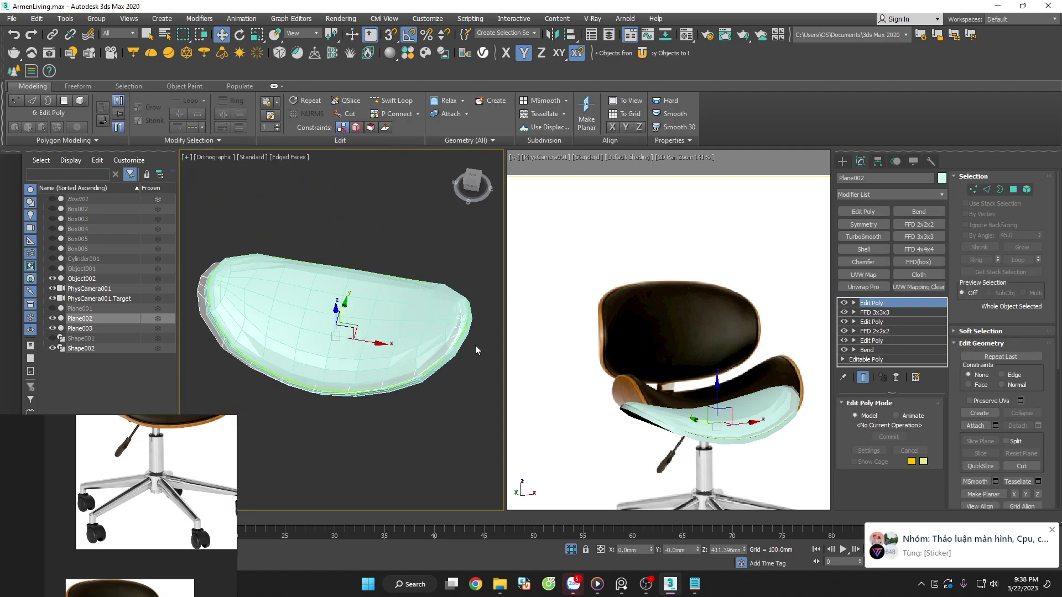
key("Delete")
scroll(475, 349, "down", 2)
left_click(431, 350)
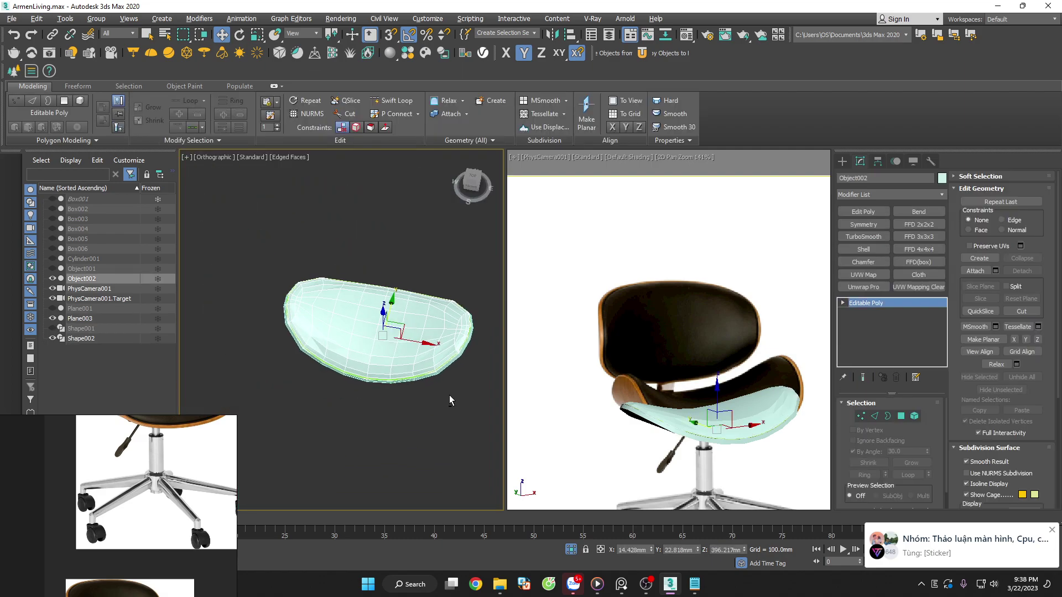
scroll(480, 330, "up", 4)
scroll(480, 331, "up", 3)
scroll(450, 297, "up", 3)
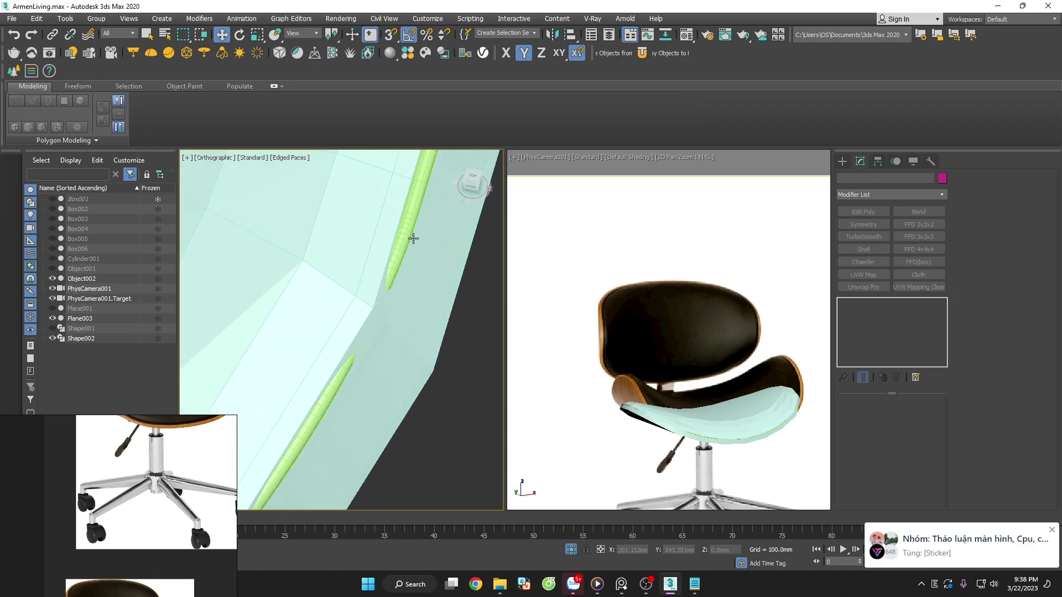
left_click(412, 238)
key("Delete")
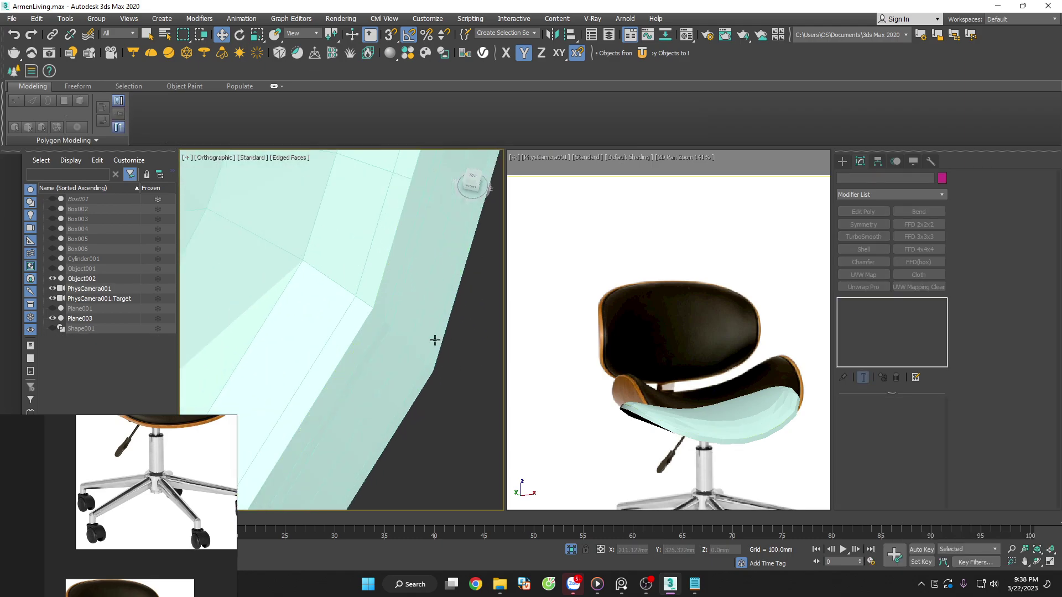
Select the seat shell Plane003 together with the cushion Object002
left_click(434, 340)
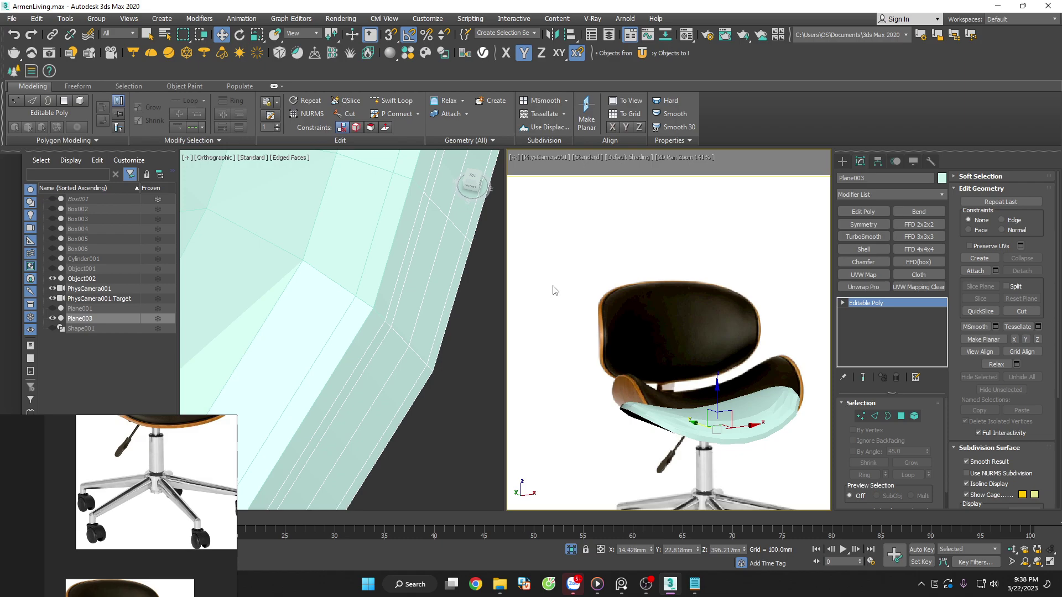
scroll(490, 308, "down", 5)
left_click(256, 179, "ctrl")
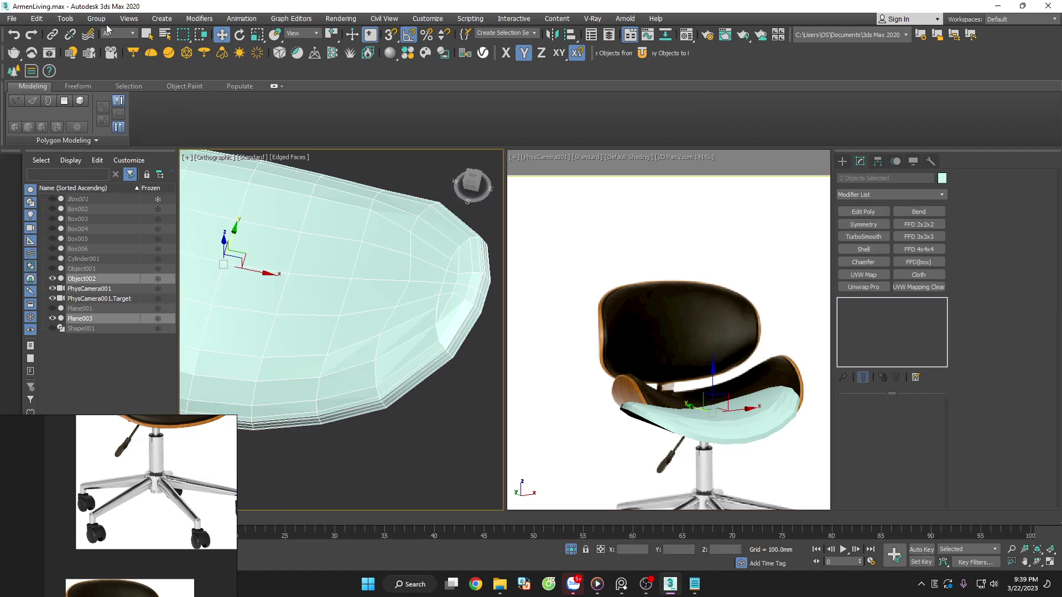
Group the cushion and shell as Group001
left_click(97, 18)
left_click(108, 29)
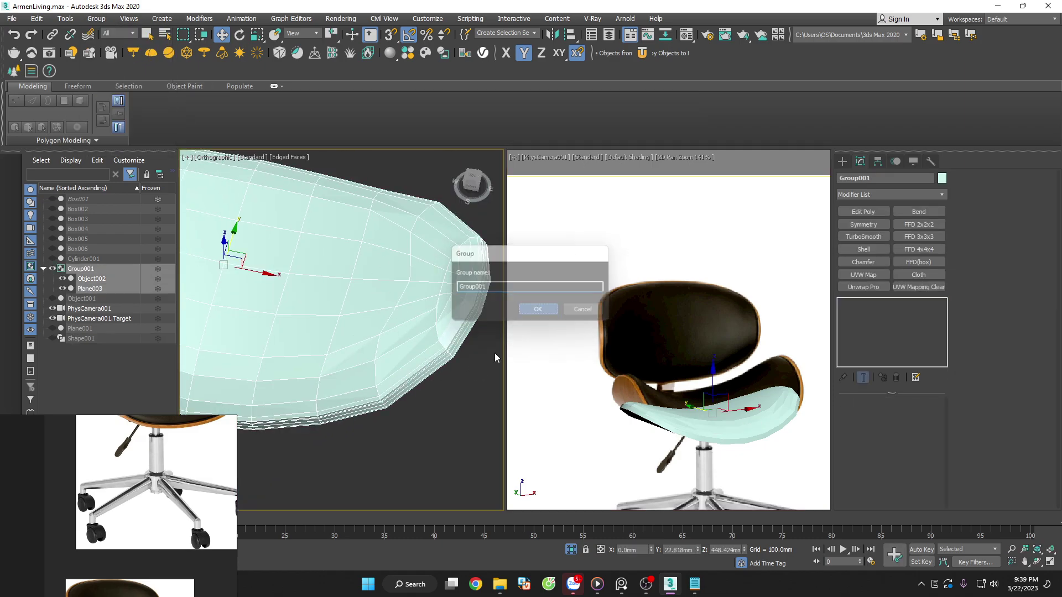
scroll(440, 359, "down", 4)
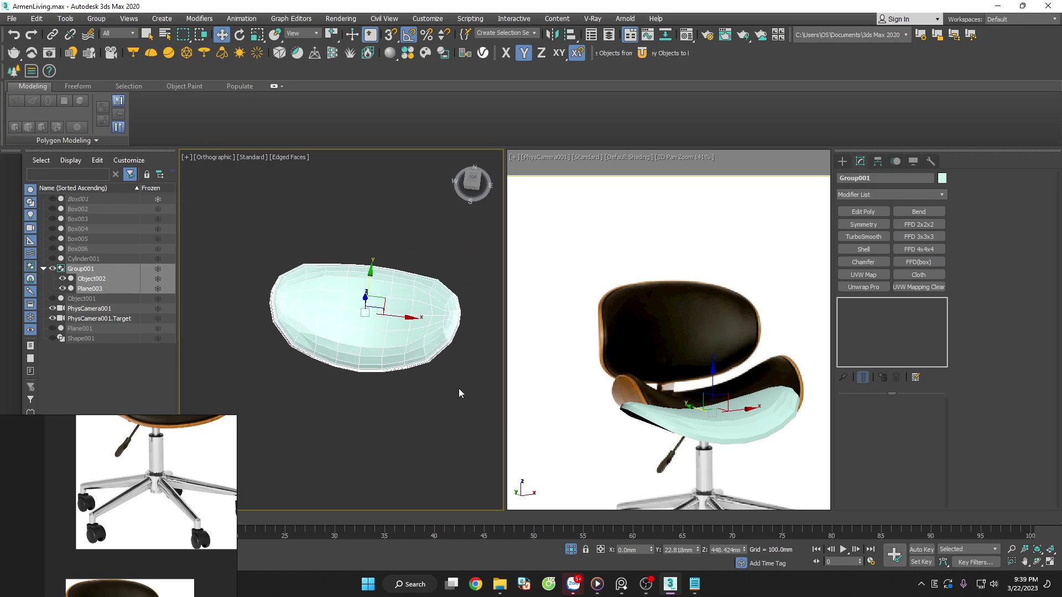
Move Group001 back along Y in Top view and slightly down in Front view
key("t")
key("z")
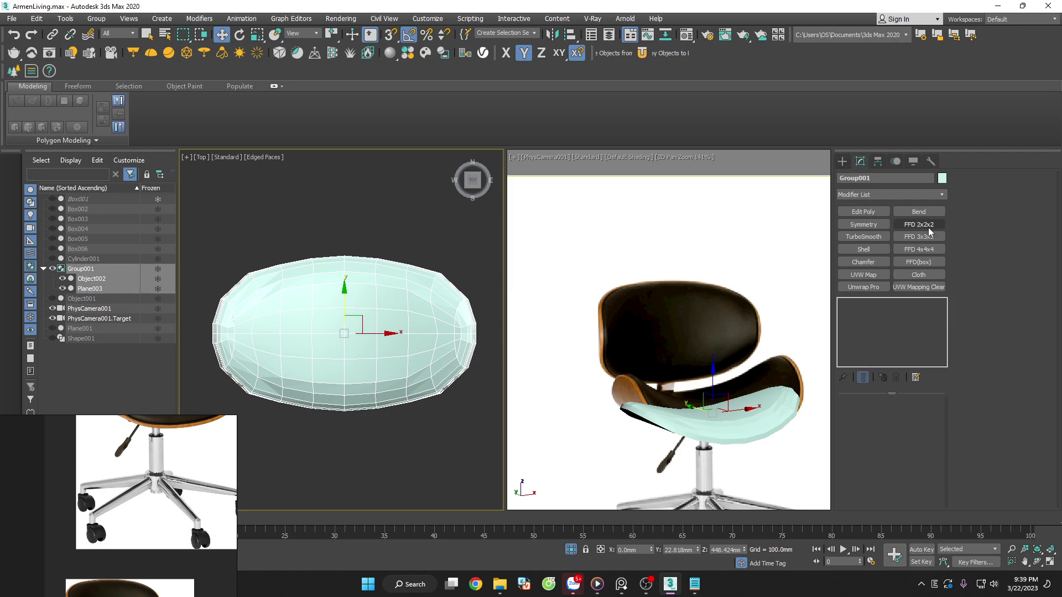
left_click_drag(341, 306, 407, 302)
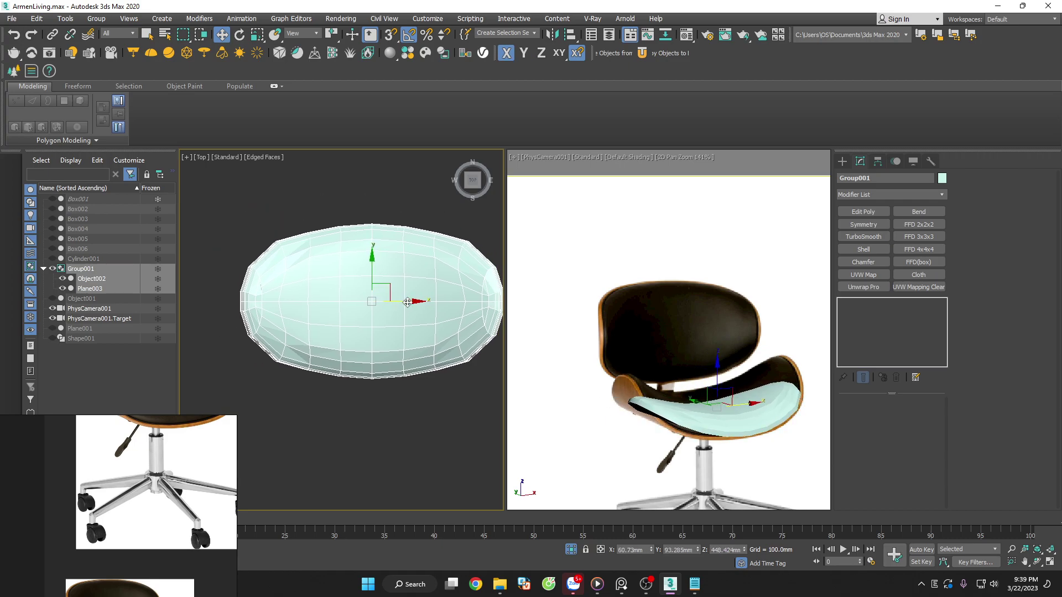
key("f")
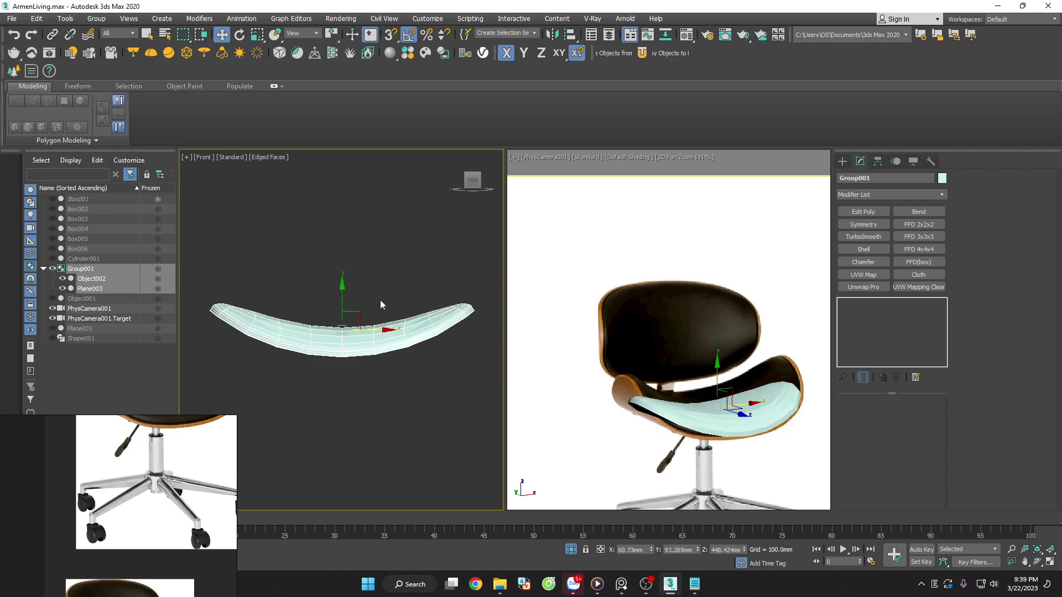
left_click_drag(341, 304, 340, 309)
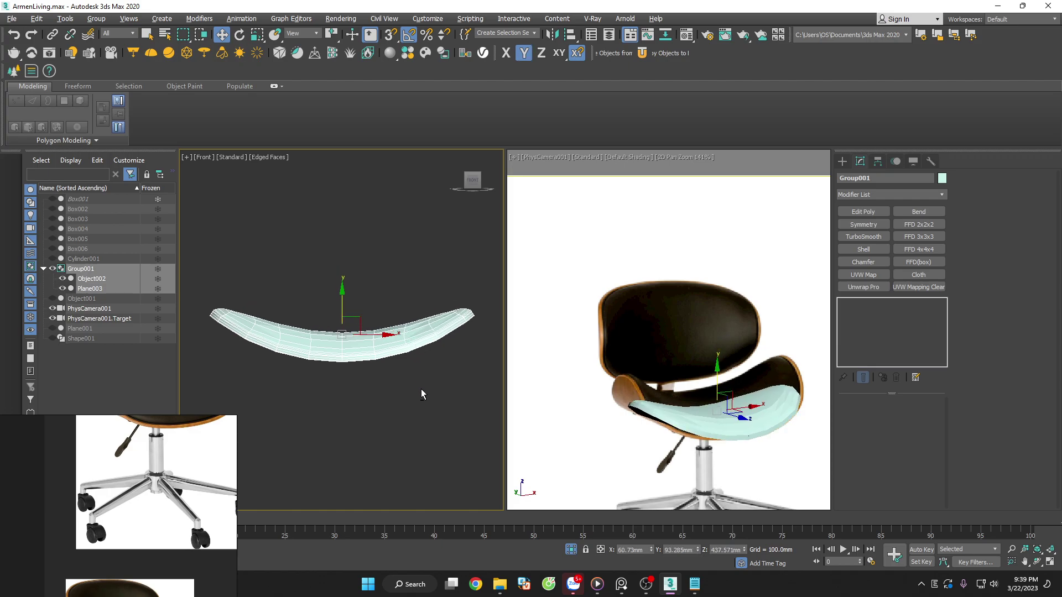
key("t")
key("z")
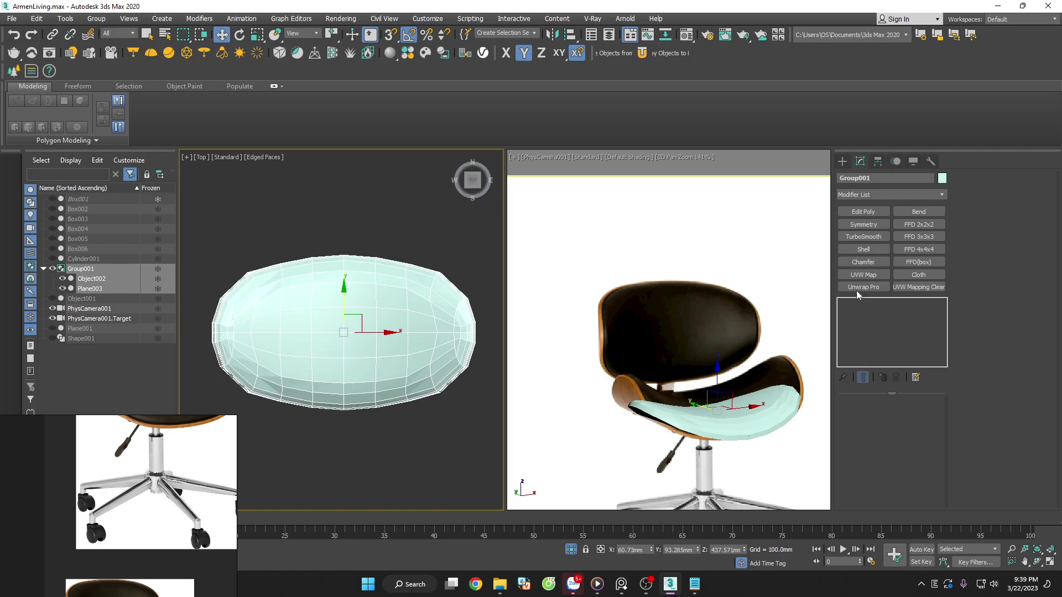
Add an FFD 2x2x2 to the group and test stretching its lattice points upward
left_click(918, 224)
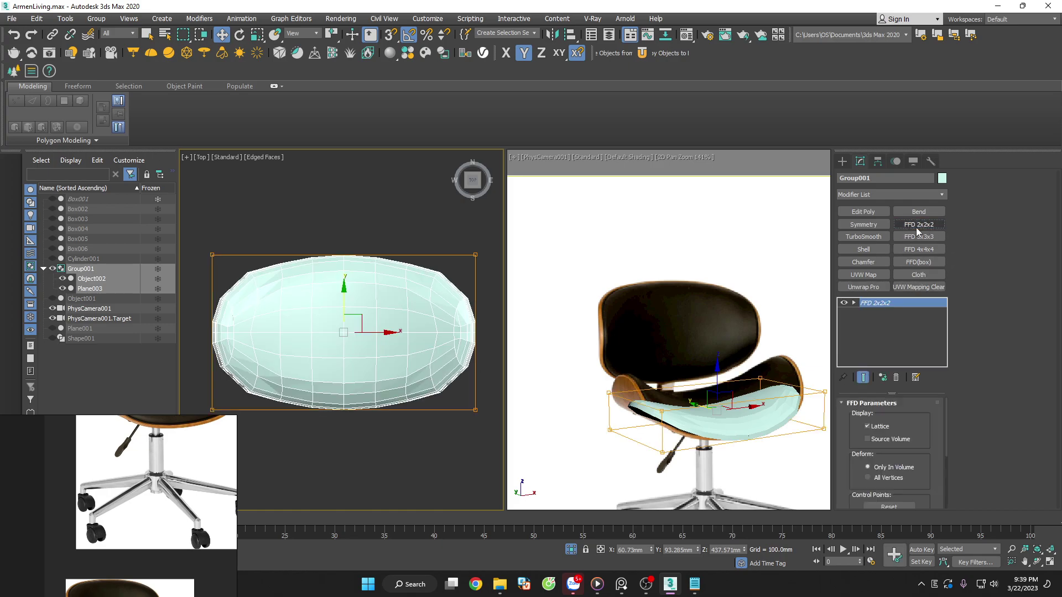
scroll(356, 246, "down", 2)
left_click_drag(195, 235, 471, 316)
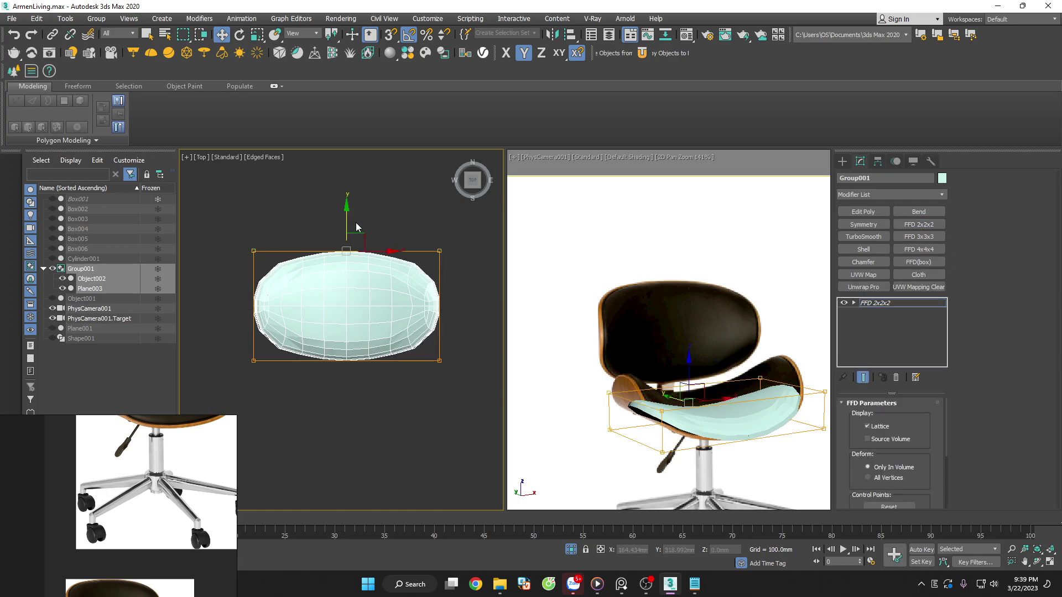
left_click_drag(344, 229, 344, 136)
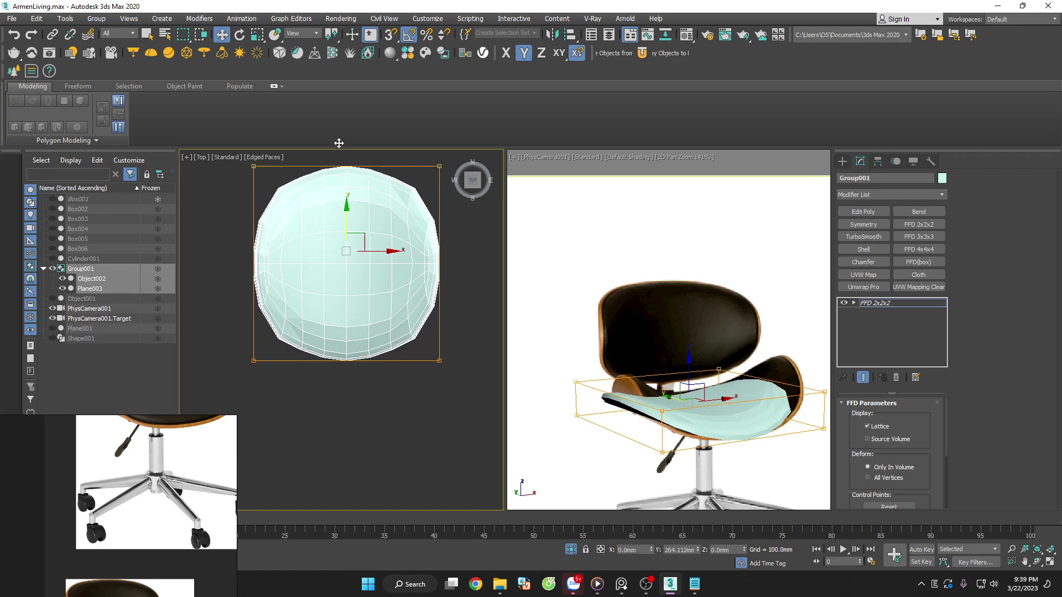
left_click_drag(238, 148, 455, 176)
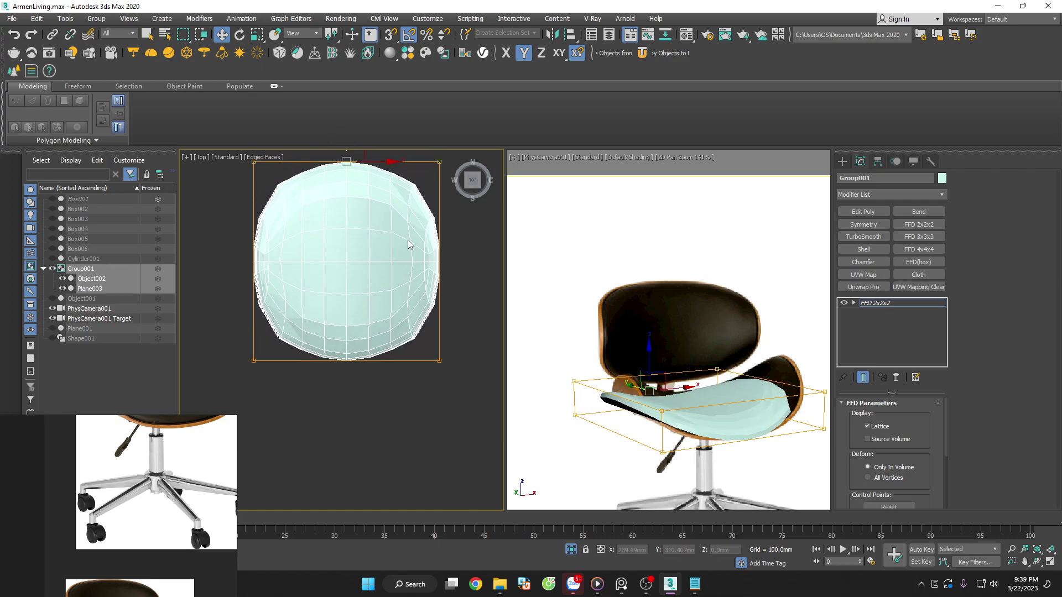
middle_click_drag(409, 316, 420, 260, "alt")
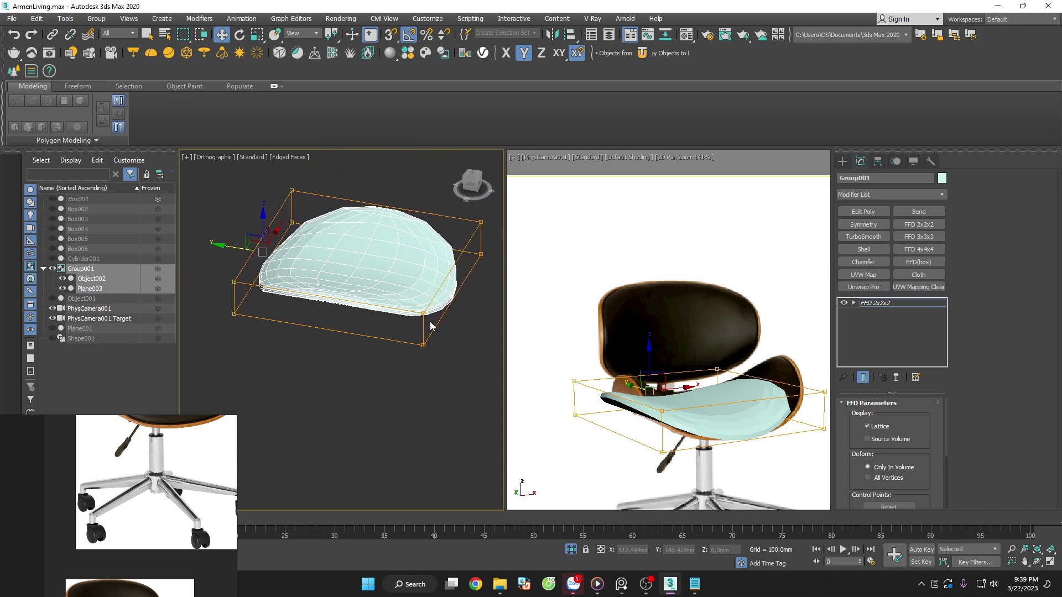
Try pulling lattice points down to reshape the cushion, then remove the FFD 2x2x2
left_click(570, 549)
scroll(433, 387, "down", 3)
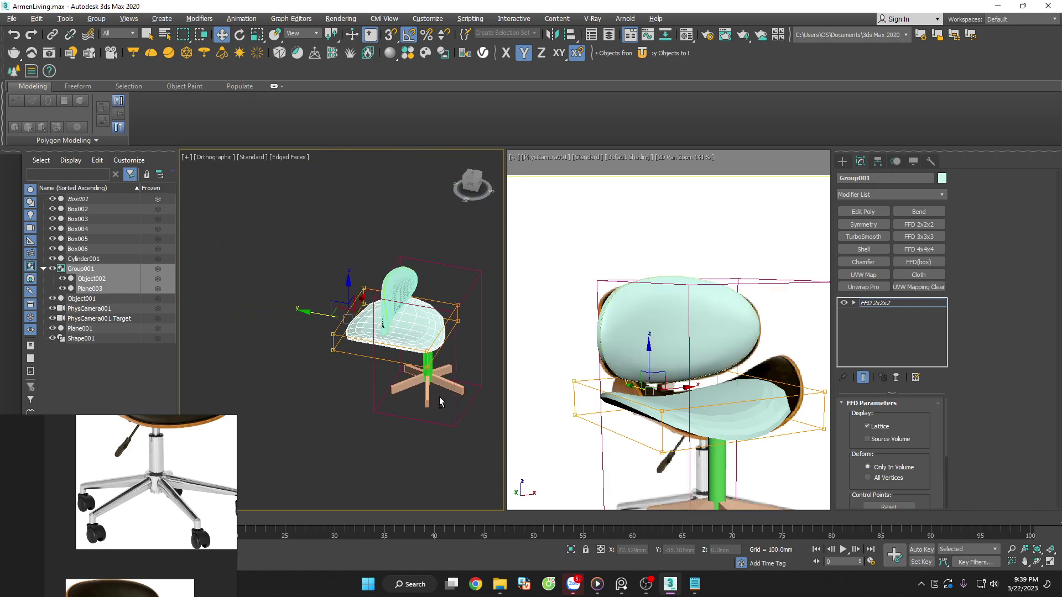
mouse_move(434, 387)
middle_mouse_down("alt")
mouse_move(387, 433)
mouse_move(417, 415)
middle_mouse_up("alt")
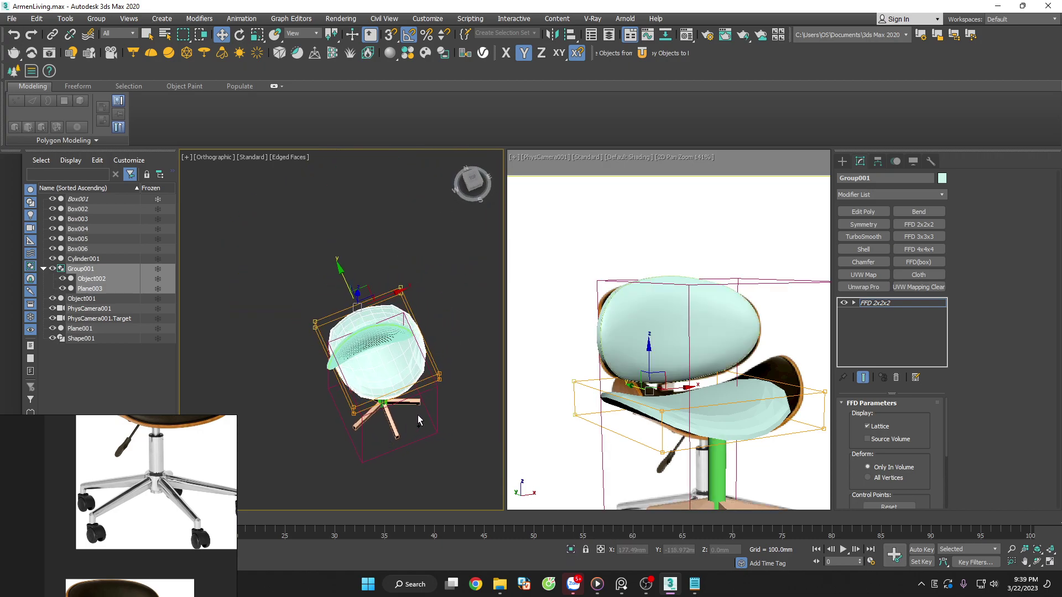
key("alt+q")
left_click(571, 555)
scroll(373, 325, "up", 3)
mouse_move(279, 208)
left_mouse_down()
mouse_move(296, 271)
mouse_move(298, 253)
left_mouse_up()
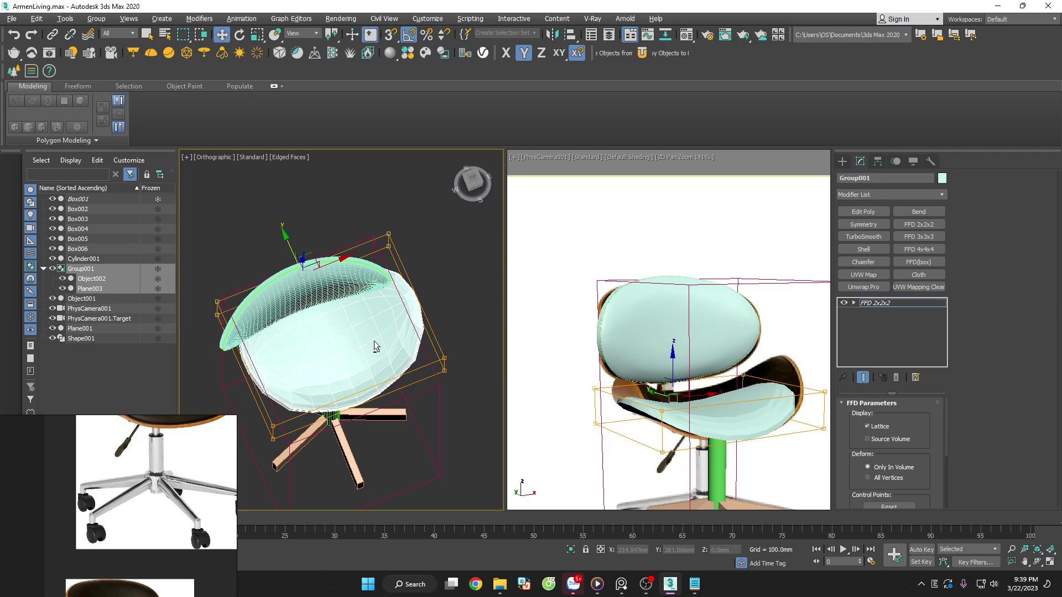
middle_click_drag(374, 341, 357, 302, "alt")
left_click(896, 378)
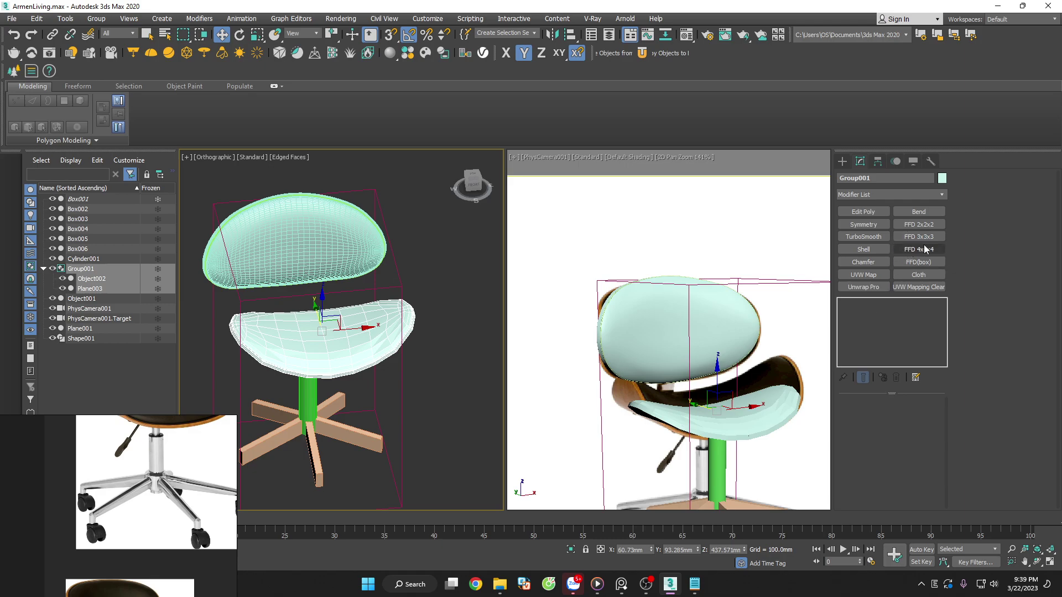
Add an FFD(box) lattice to the seat set to 5x5x5 points
left_click(947, 195)
scroll(892, 268, "down", 3)
left_click(994, 250)
left_click(930, 261)
left_click(895, 435)
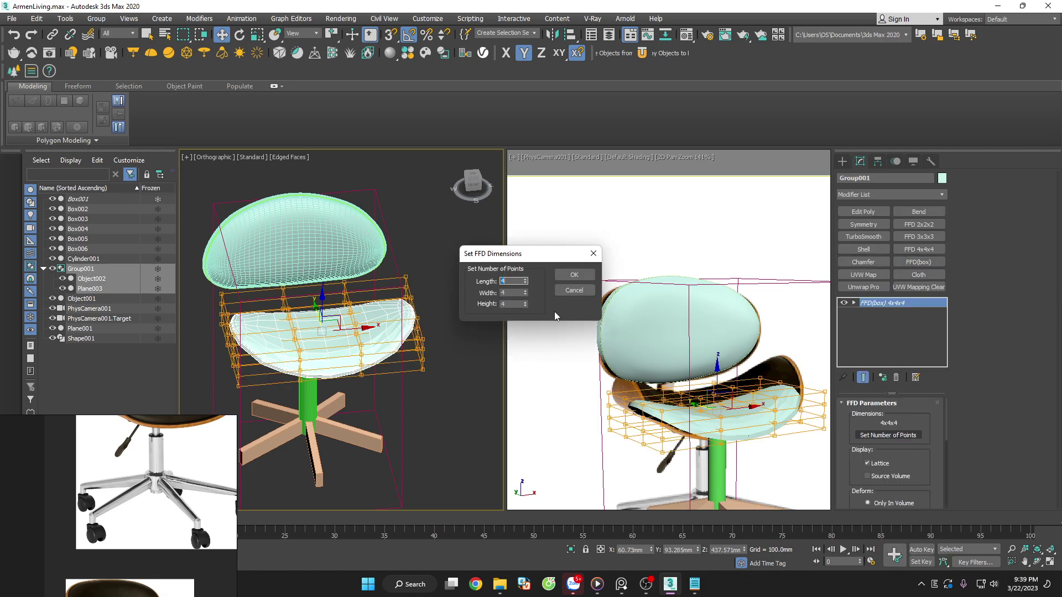
type("5")
key("Tab")
type("5")
key("Tab")
left_click(558, 277)
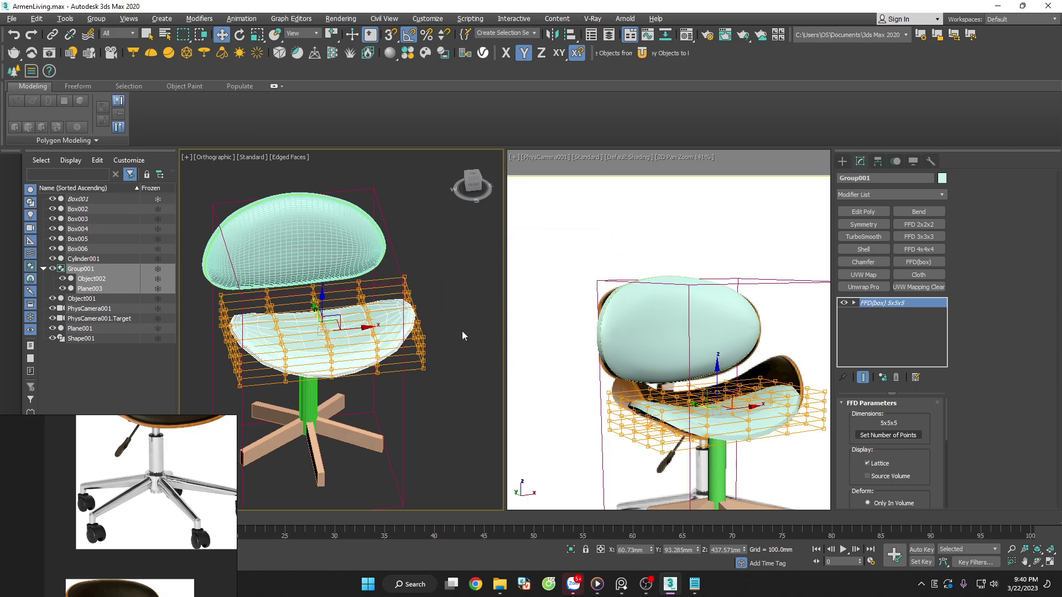
Test raising outer lattice points in Front view, undo, and delete the FFD(box) modifier
key("f")
scroll(461, 317, "down", 2)
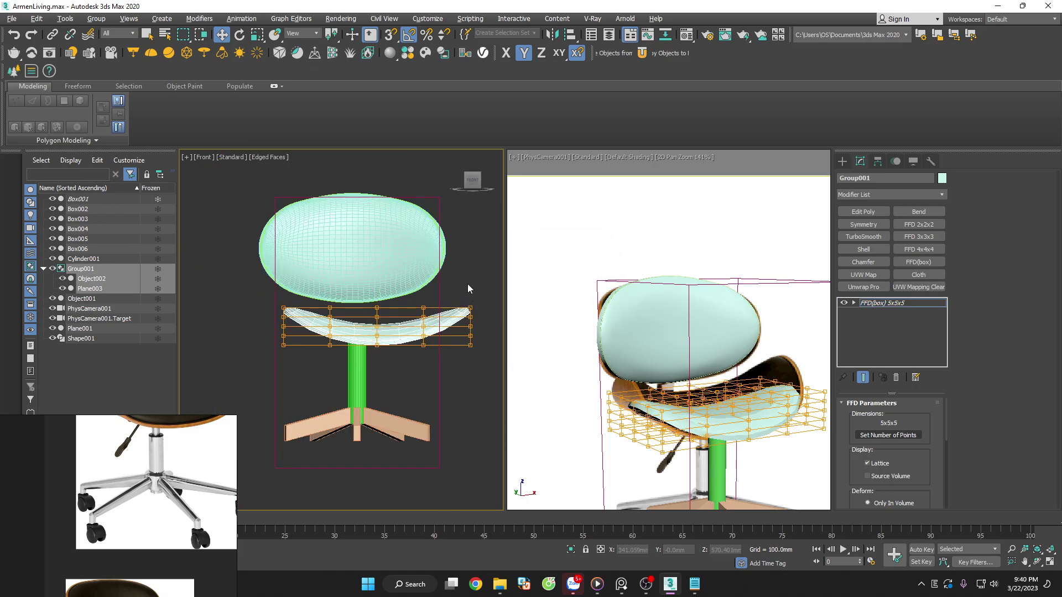
scroll(389, 310, "up", 2)
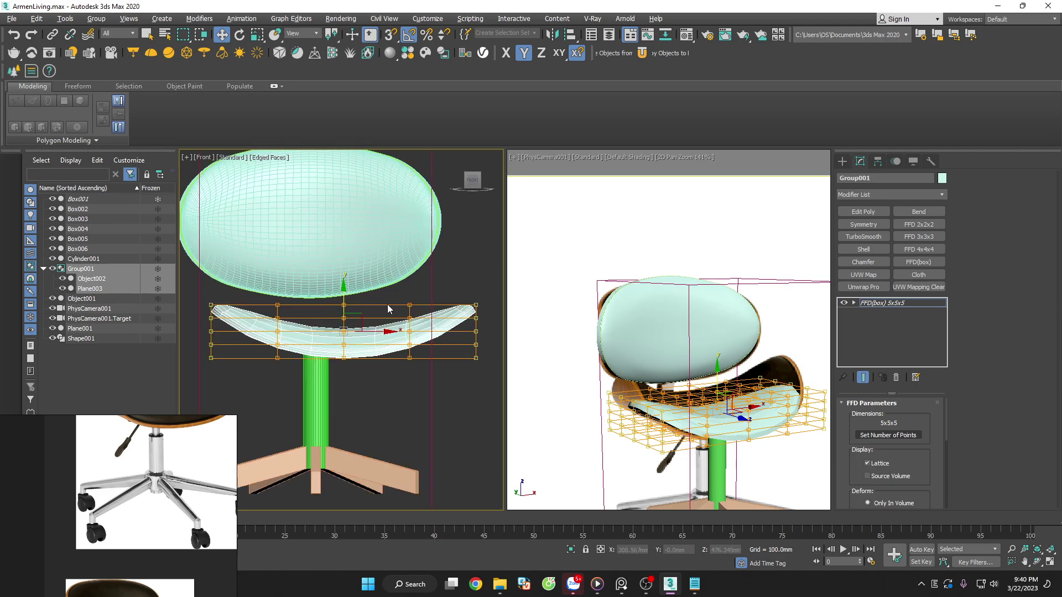
left_click_drag(344, 303, 341, 274)
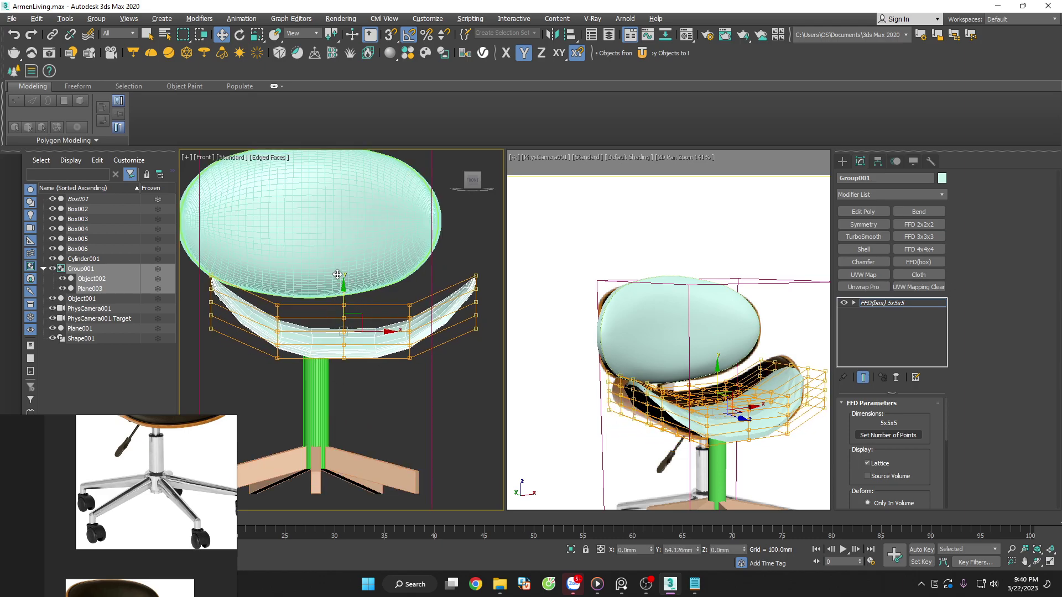
left_click_drag(341, 274, 347, 277)
key("ctrl+z")
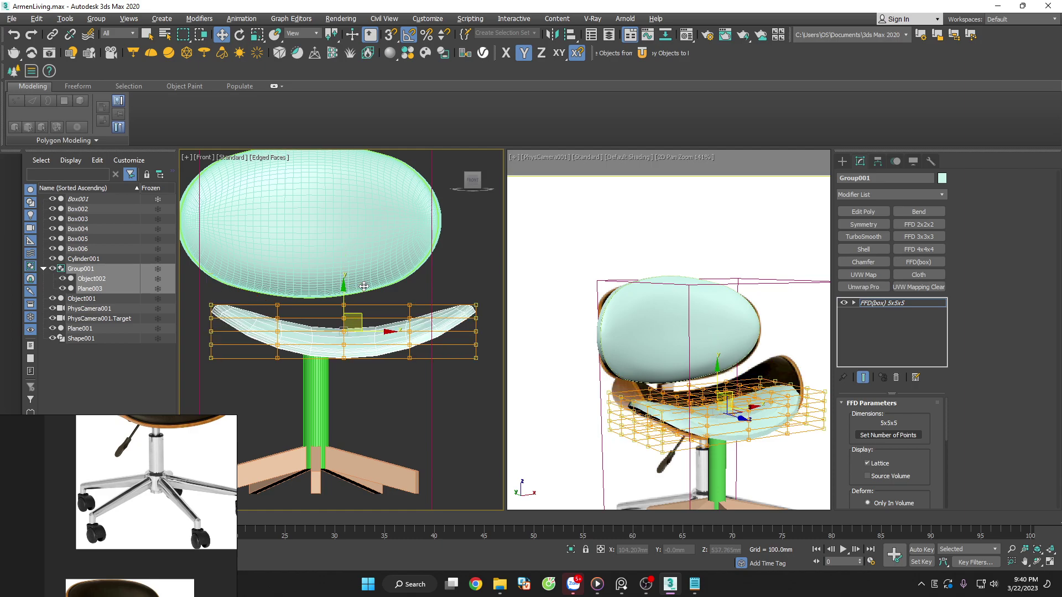
key("ctrl+z")
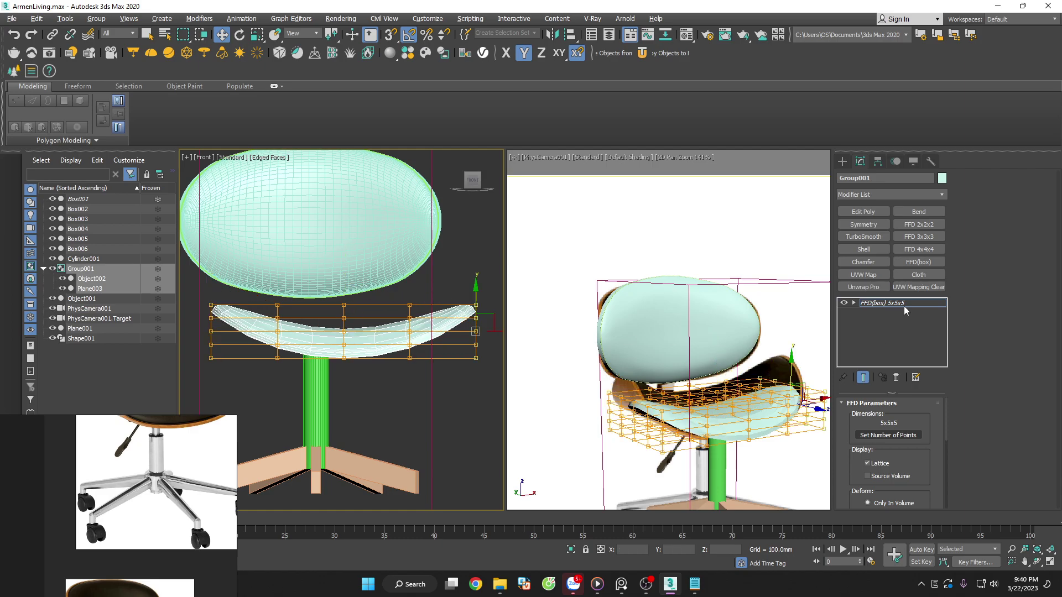
left_click(896, 378)
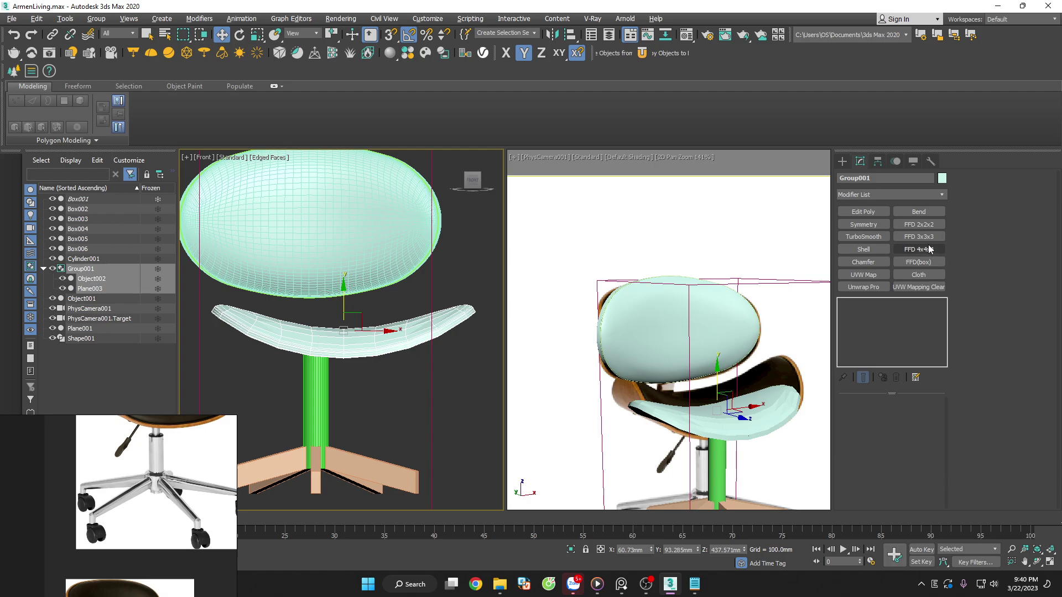
Add an FFD 3x3x3 and lift the outer lattice columns to bend the seat upward
left_click(919, 237)
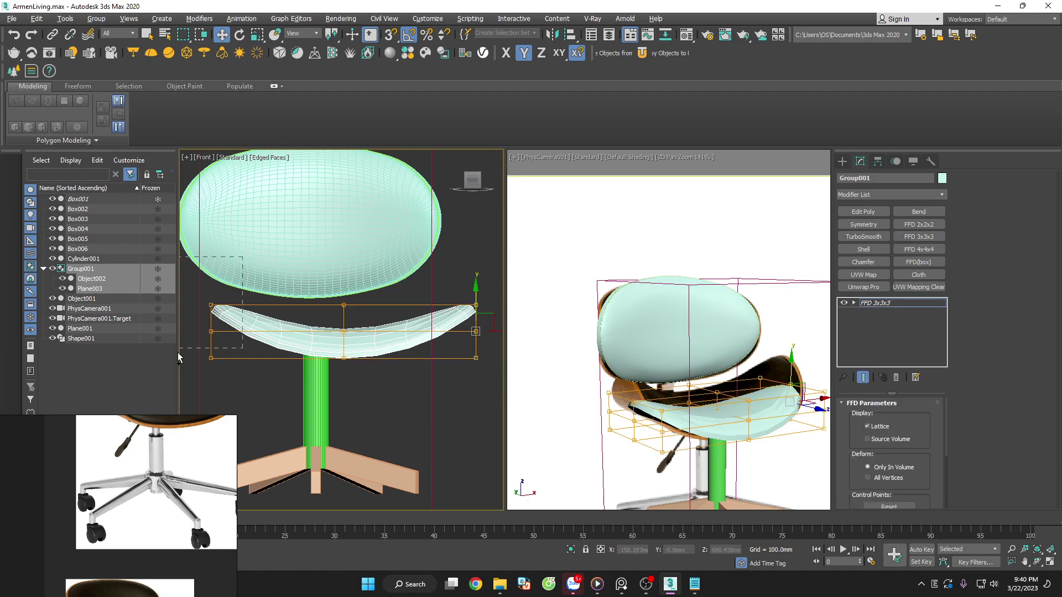
left_click_drag(178, 357, 177, 357)
left_click_drag(423, 272, 480, 384, "ctrl")
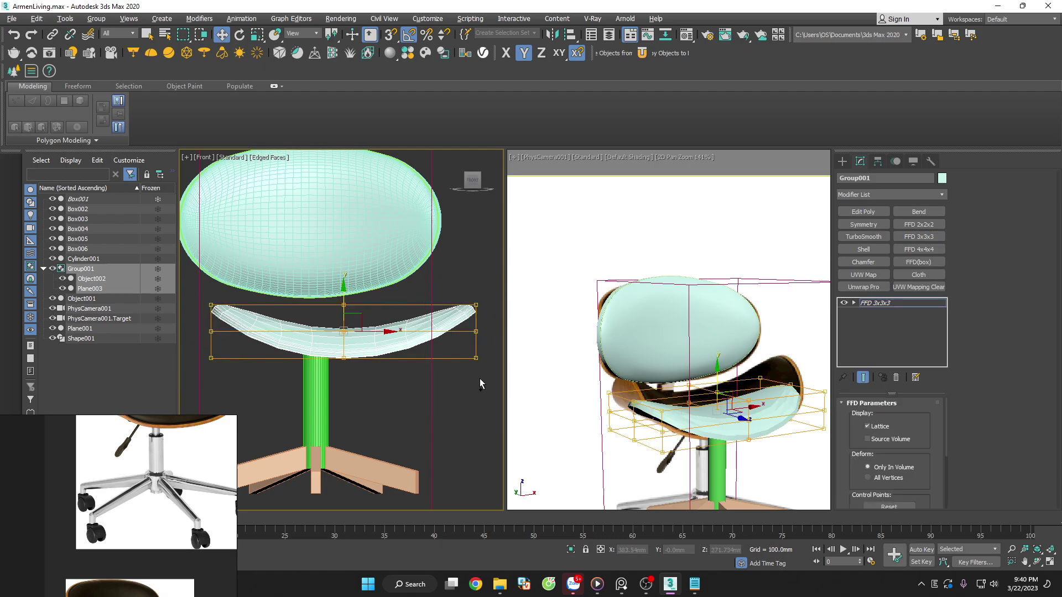
left_click_drag(343, 297, 344, 272)
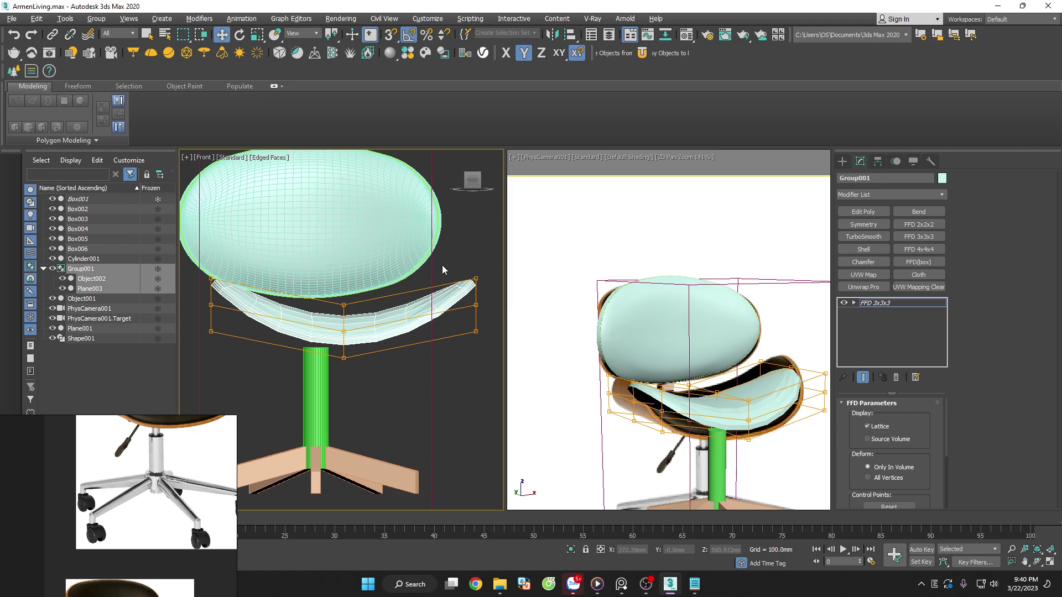
left_click_drag(442, 264, 492, 348)
scroll(443, 342, "down", 3)
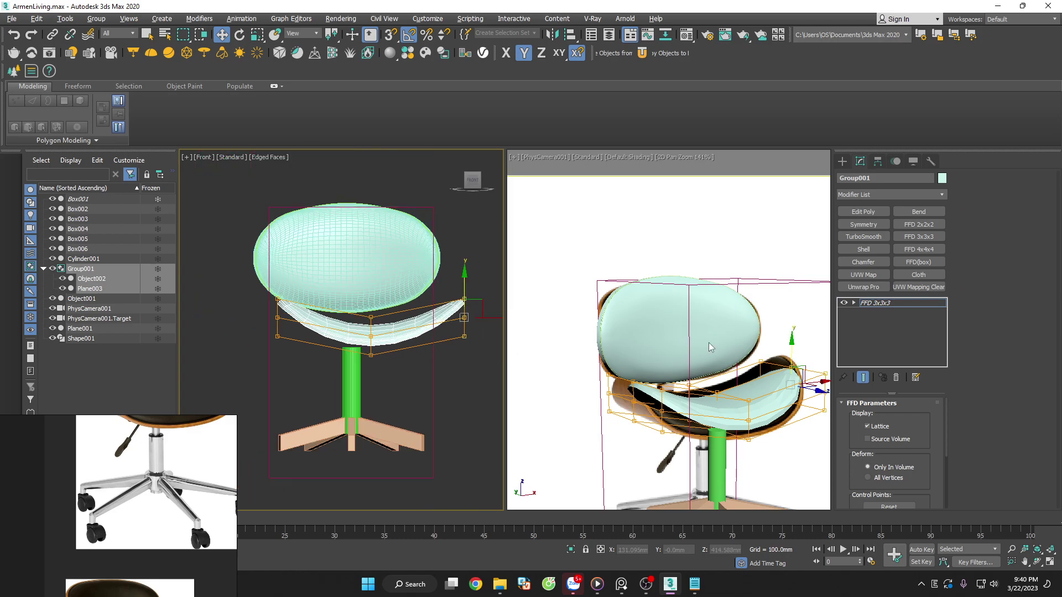
Shift the whole curved seat left along X and deselect it
left_click(866, 304)
left_click_drag(399, 328, 351, 455)
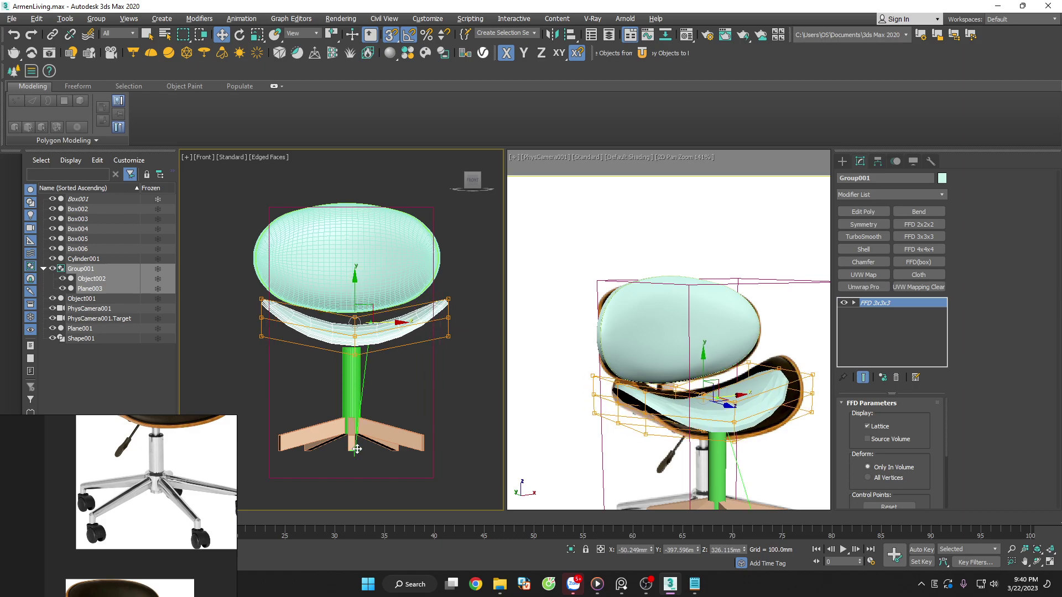
left_click(627, 244)
scroll(618, 239, "down", 3)
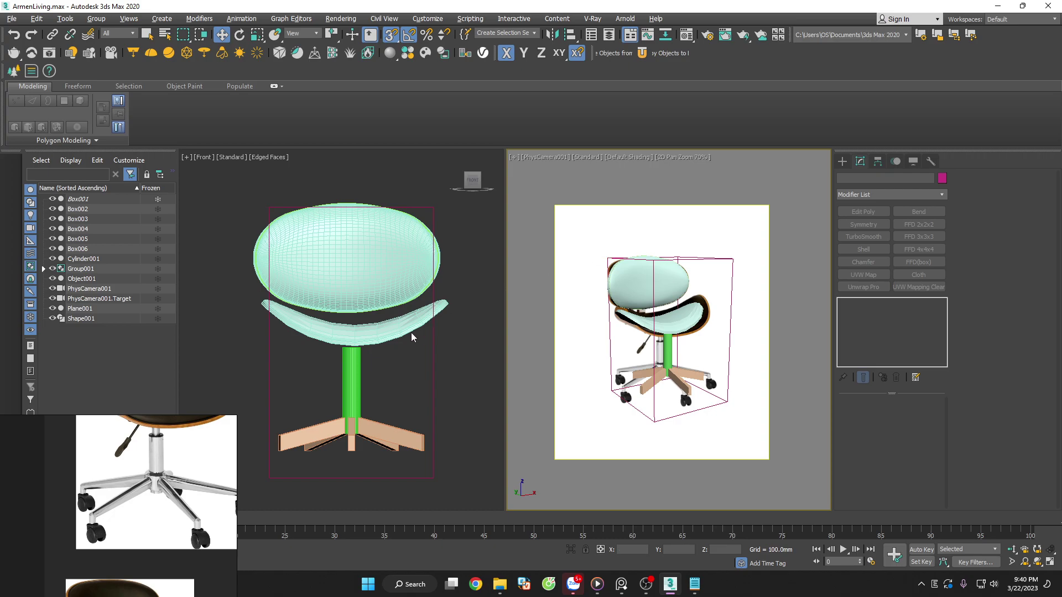
Select Group001 and stack an Edit Poly and an FFD 2x2x2 on it in Top view
scroll(410, 333, "down", 3)
middle_click_drag(427, 365, 402, 441, "alt")
scroll(396, 374, "up", 5)
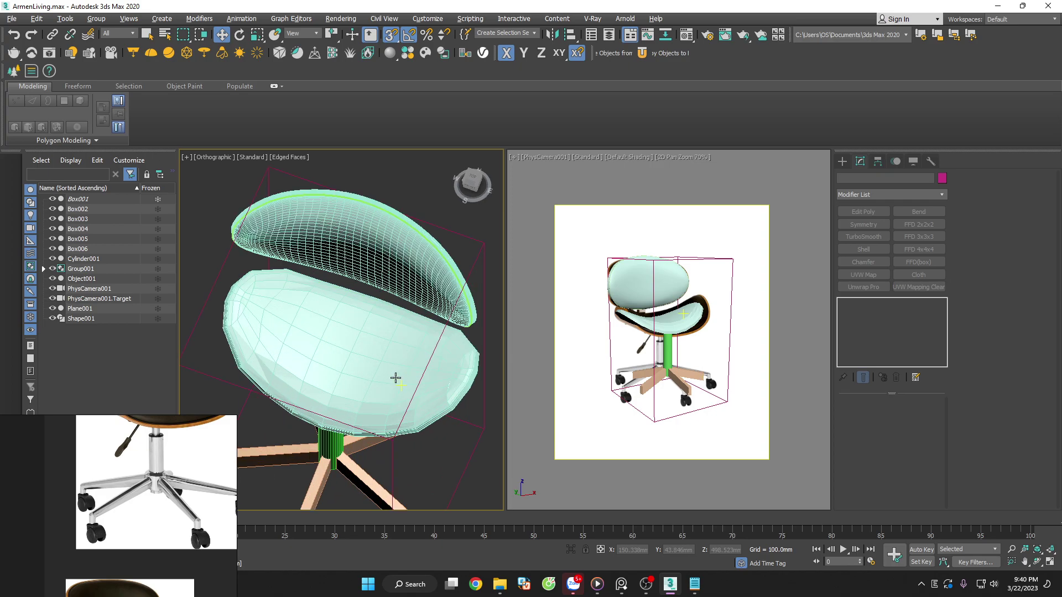
left_click(400, 379)
key("t")
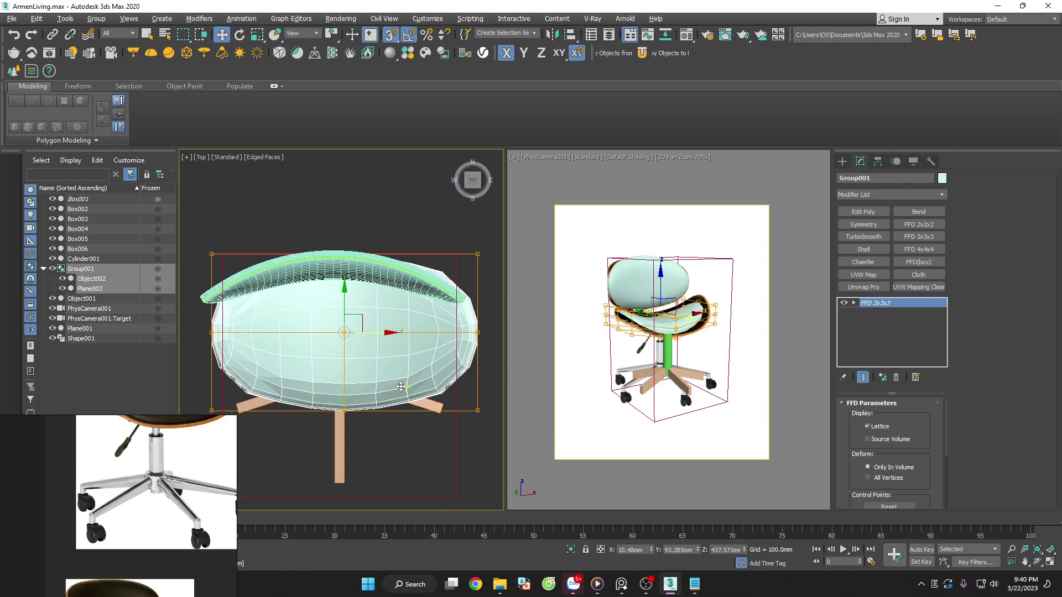
left_click(863, 211)
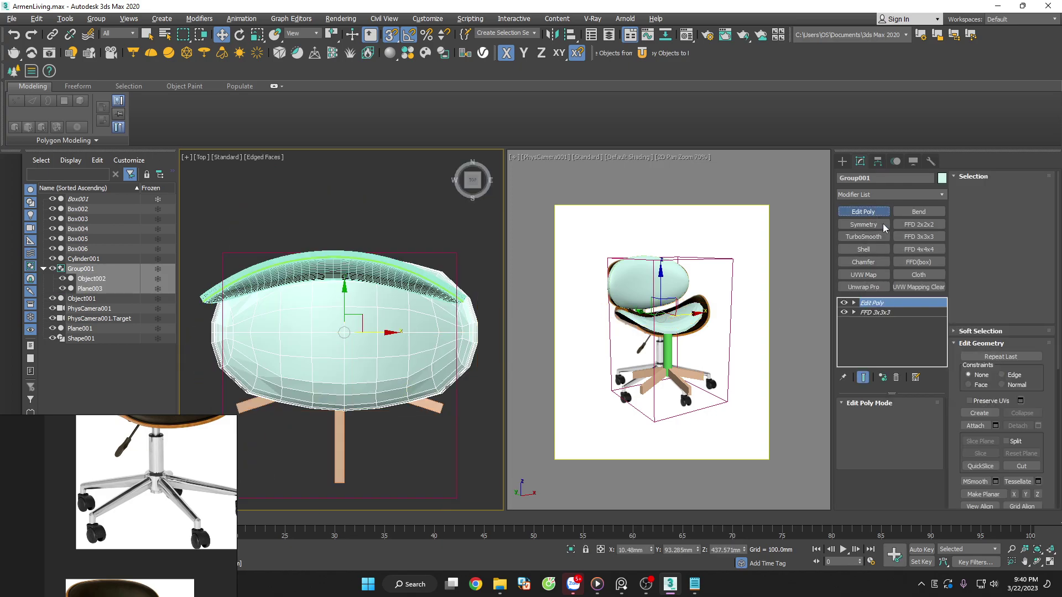
left_click(919, 225)
scroll(339, 287, "down", 2)
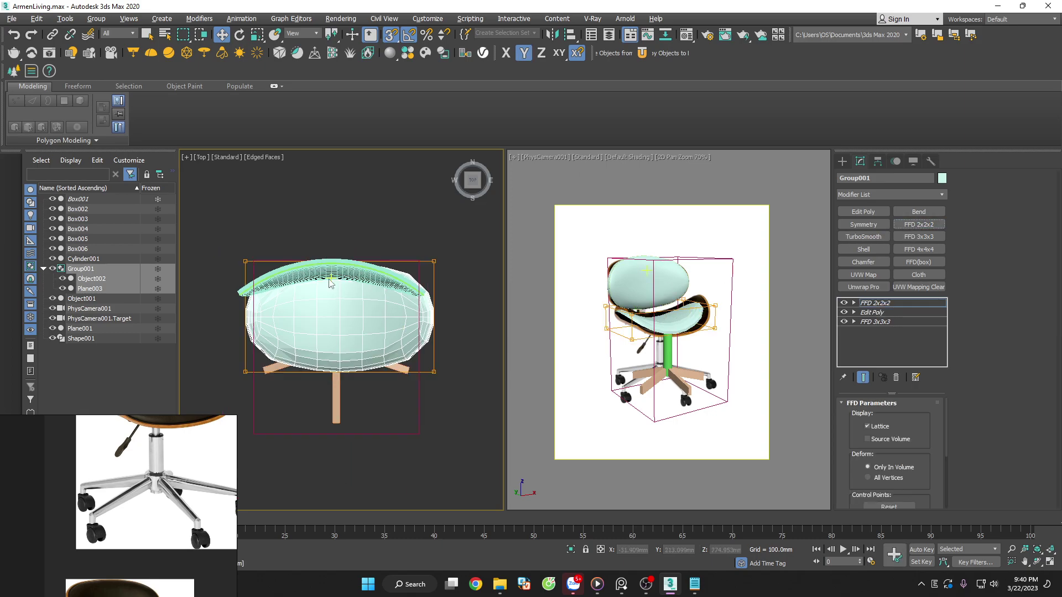
Stretch the seat's back edge toward the backrest using the back row of lattice points
left_click_drag(228, 218, 469, 317)
scroll(347, 234, "up", 2)
left_click_drag(337, 274, 336, 247)
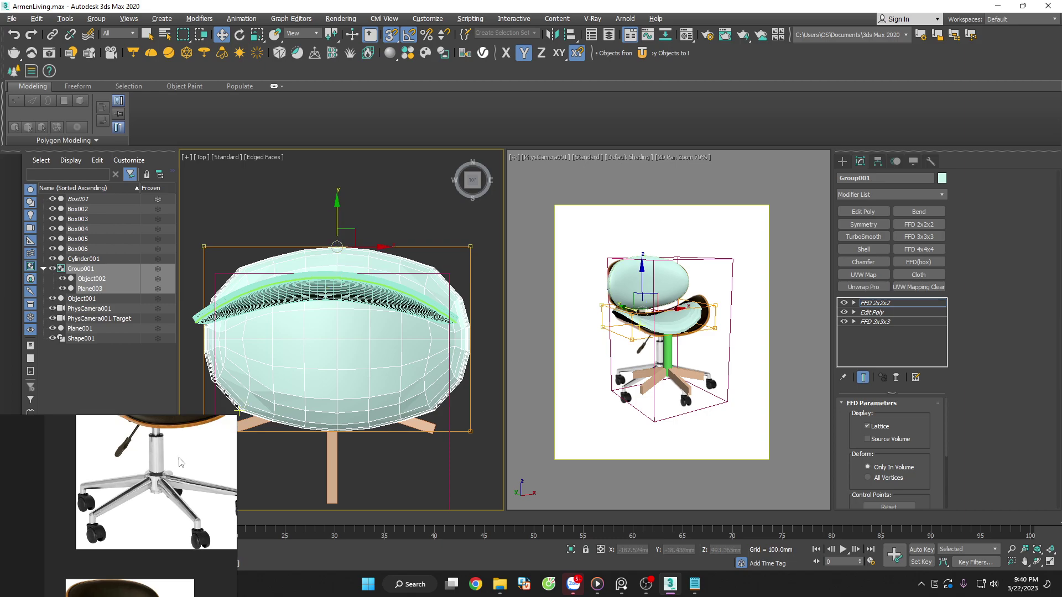
scroll(178, 435, "down", 3)
scroll(177, 435, "down", 2)
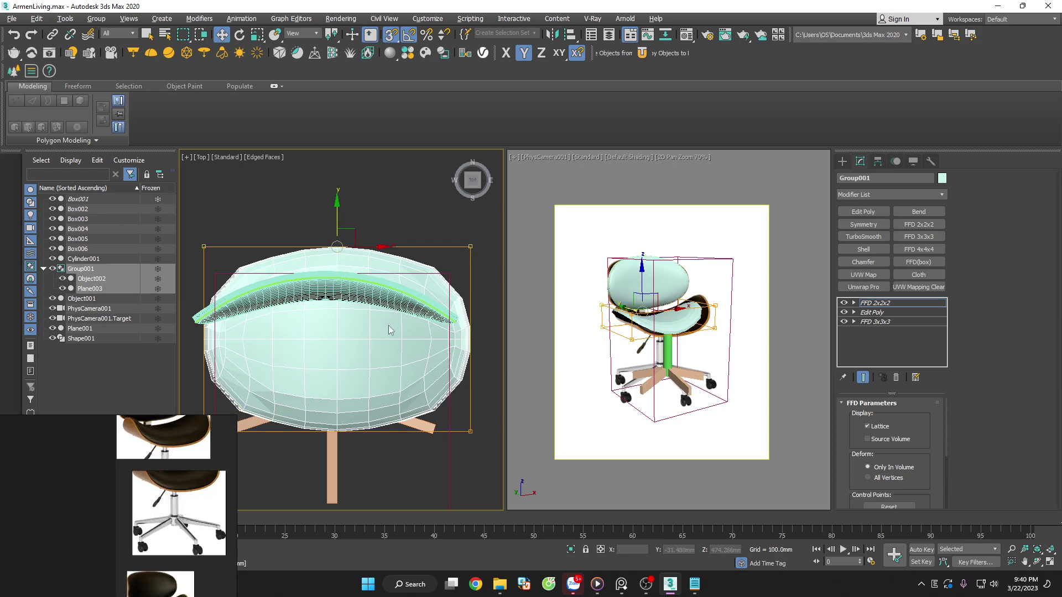
left_click(416, 278)
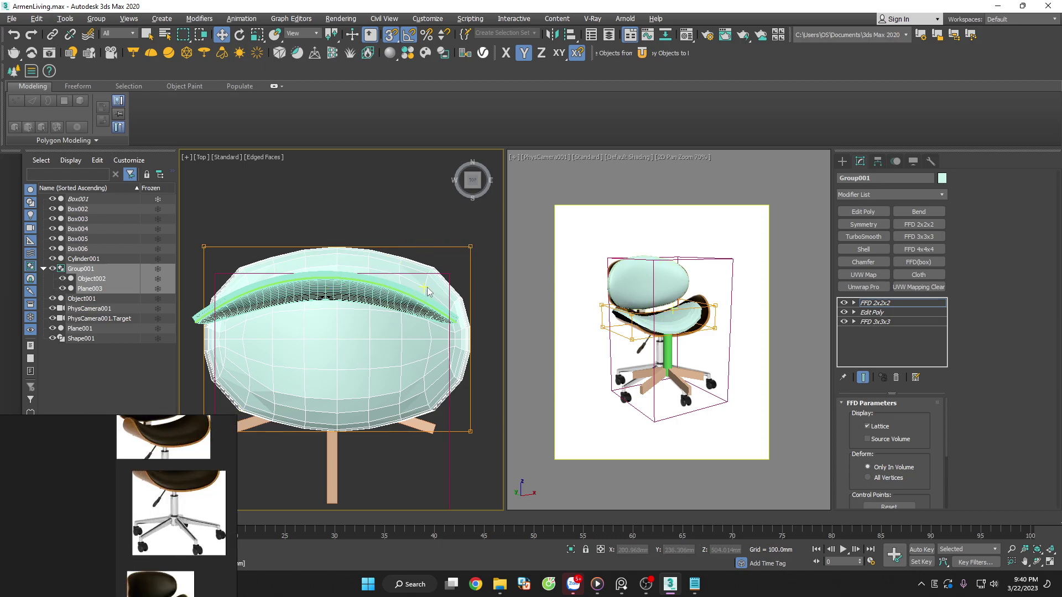
key("ctrl+b")
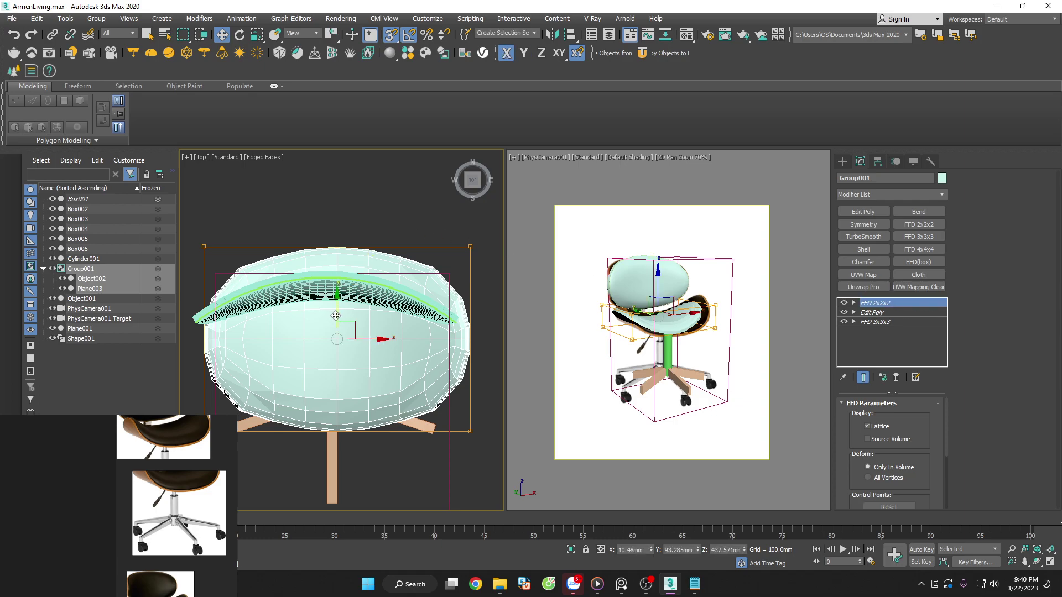
Slide the seat along Y, nudge it left, turn snaps off, and deselect it
left_click_drag(336, 316, 330, 383)
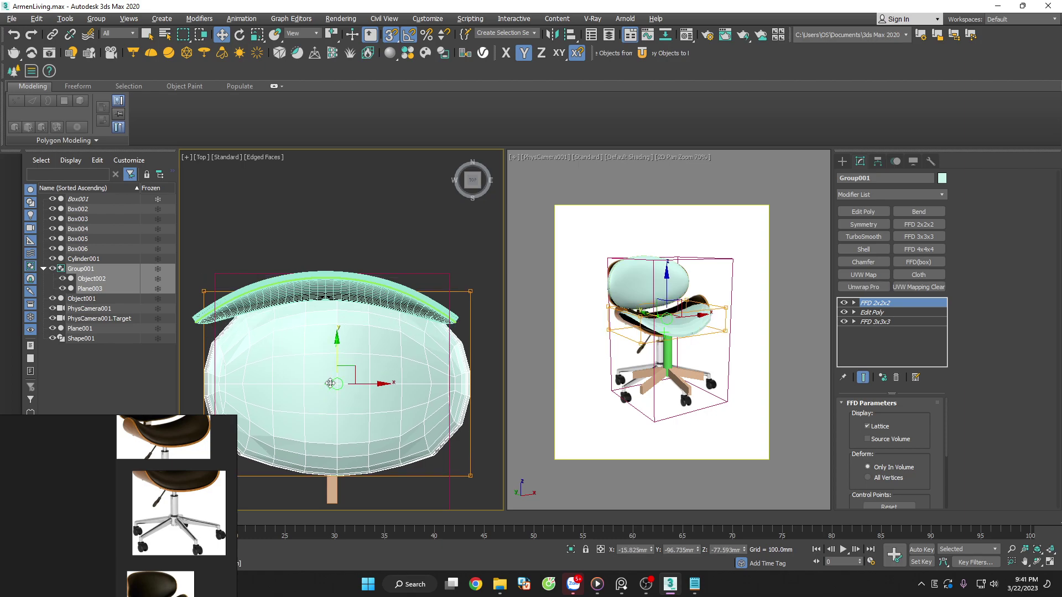
middle_click_drag(331, 382, 404, 352, "alt")
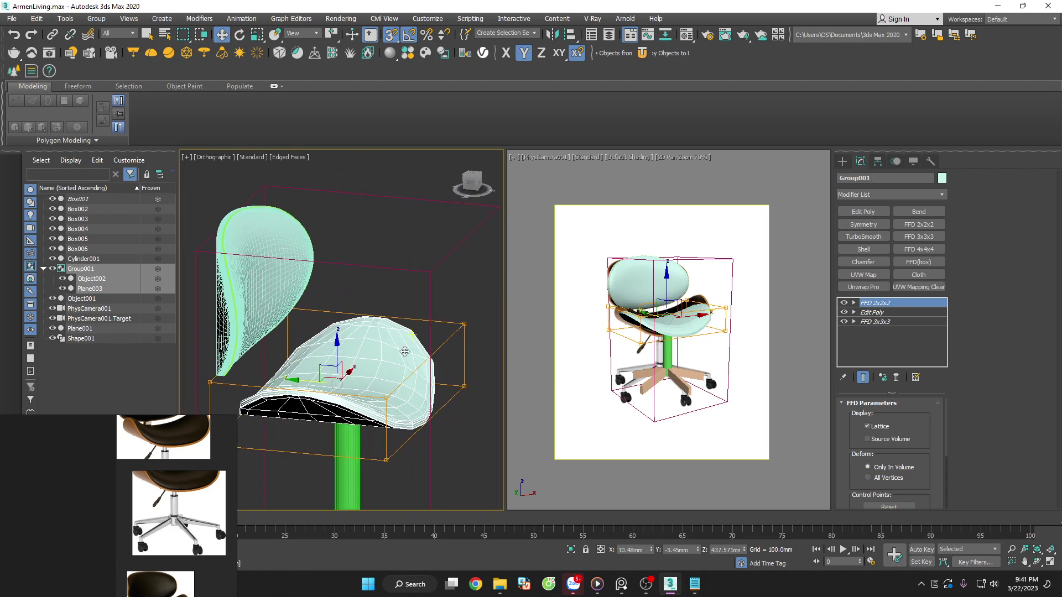
left_click_drag(298, 380, 296, 382)
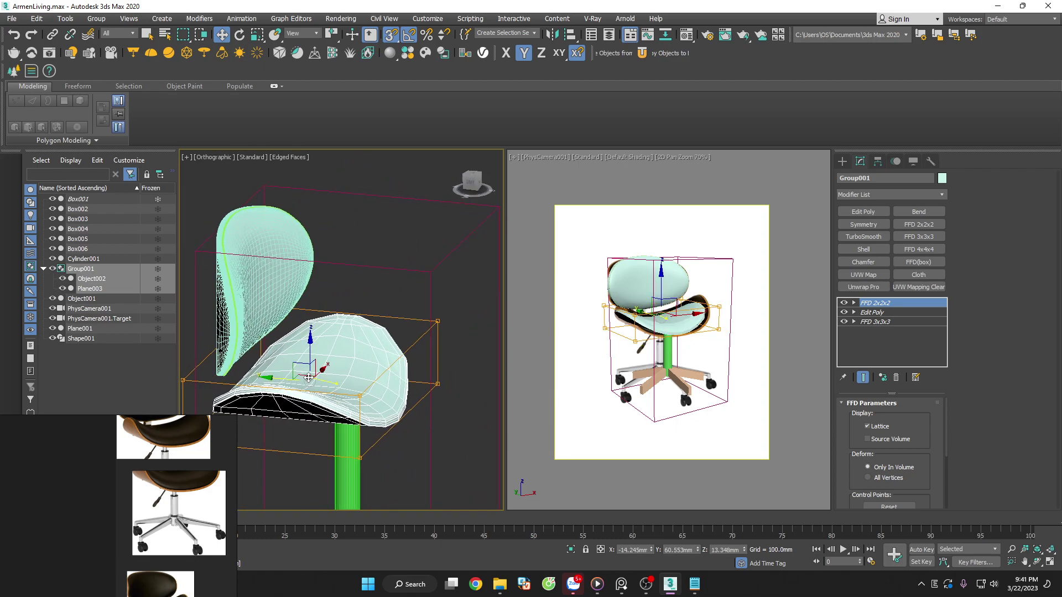
key("s")
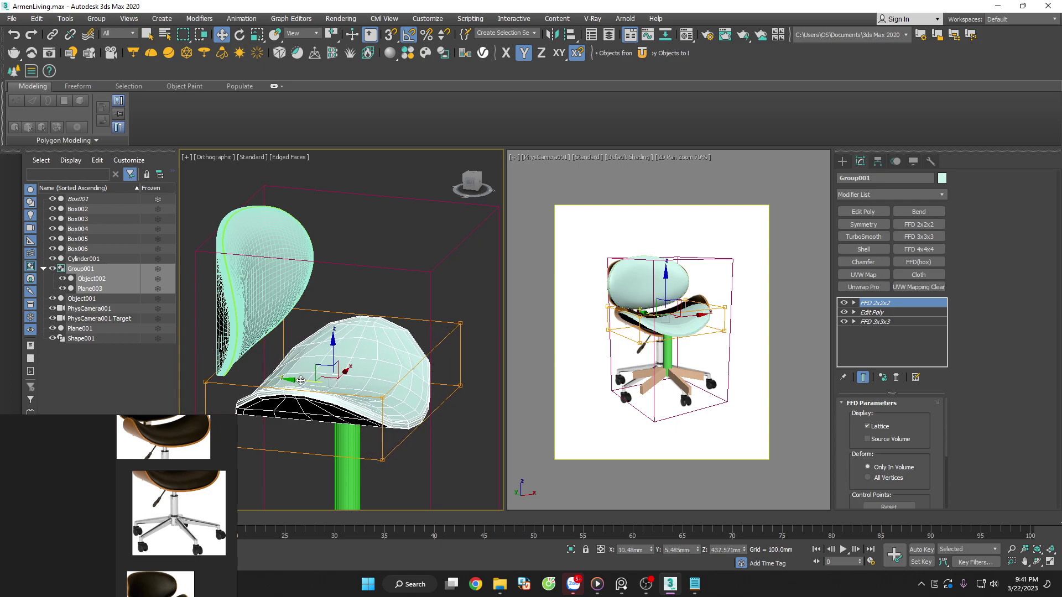
left_click(663, 459)
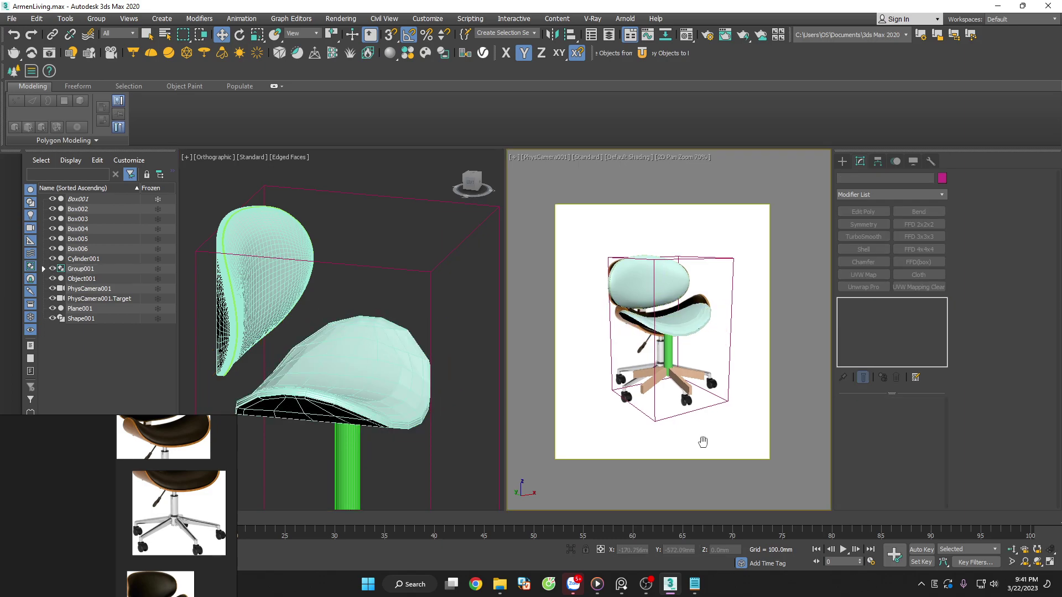
Reframe the camera view on the chair and hide cameras using Display > Hide by Category
left_click(687, 160)
key("alt+z")
left_click_drag(721, 300, 718, 372)
key("w")
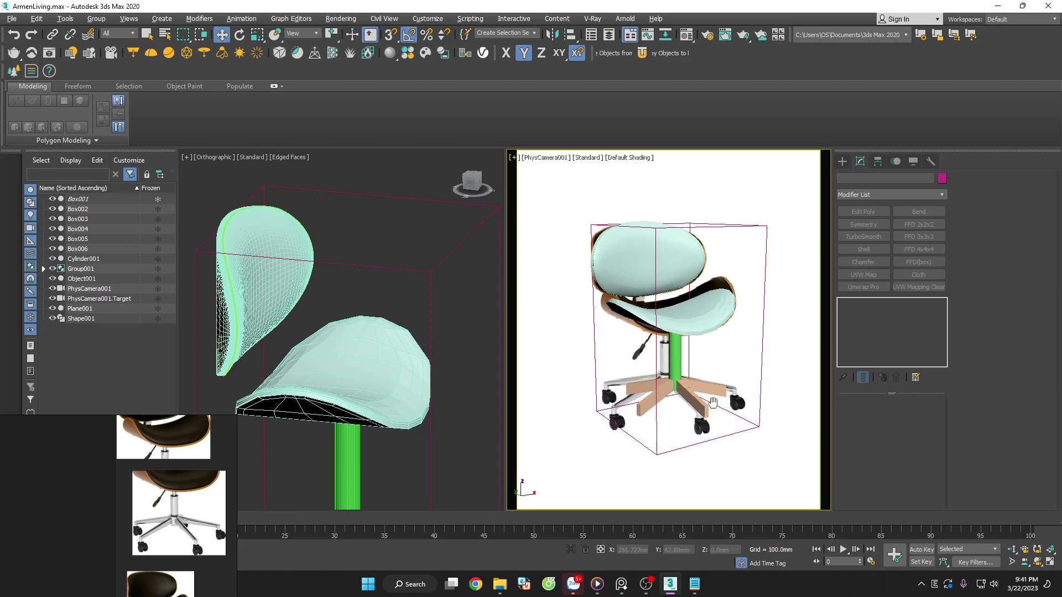
middle_click_drag(713, 403, 713, 410)
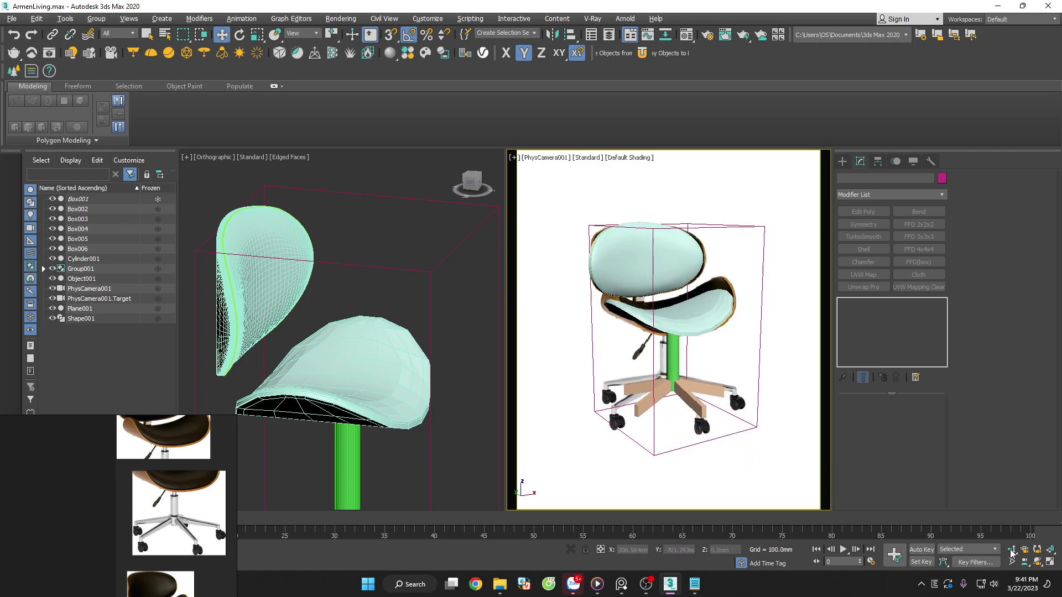
left_click(1036, 563)
key("w")
left_click(879, 163)
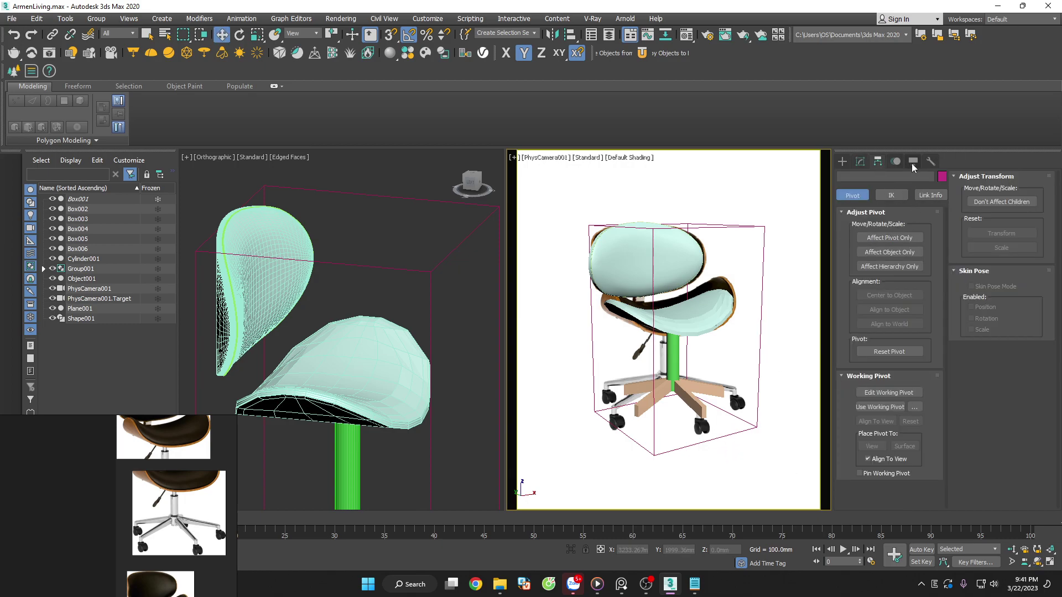
left_click(913, 162)
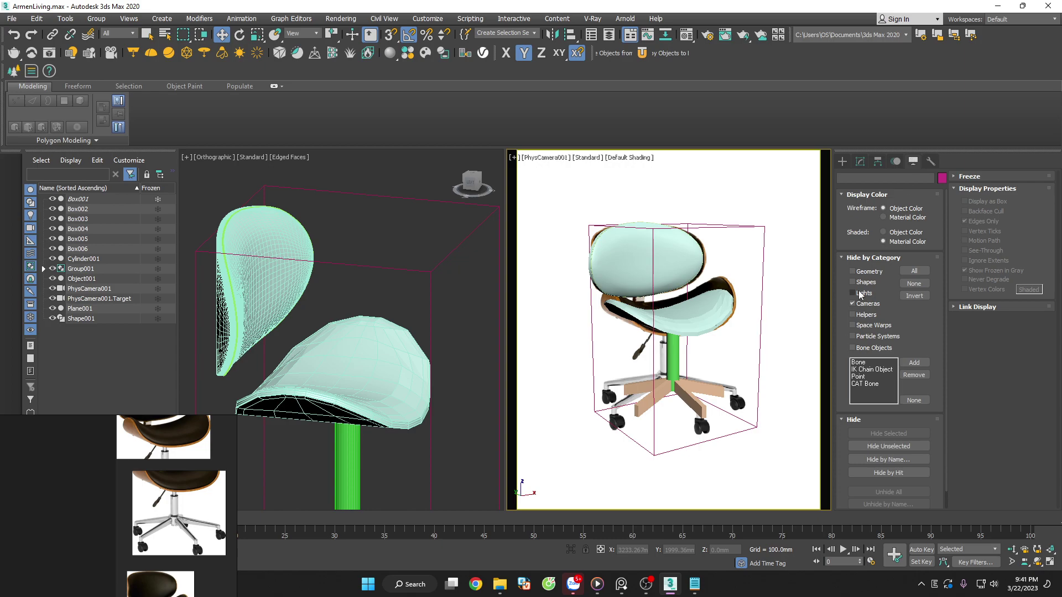
left_click(1037, 562)
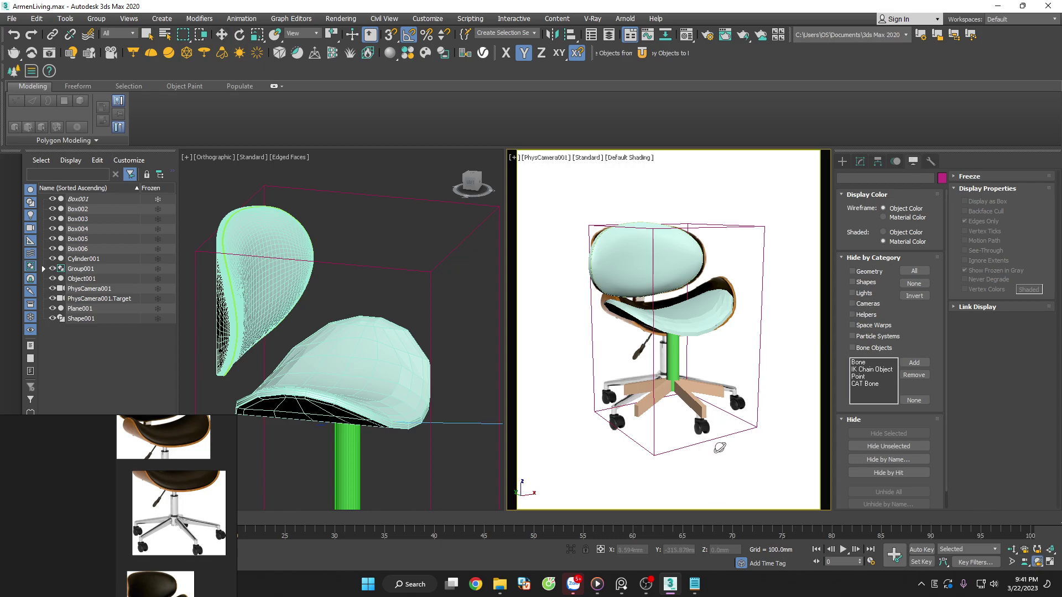
left_click_drag(728, 451, 699, 454)
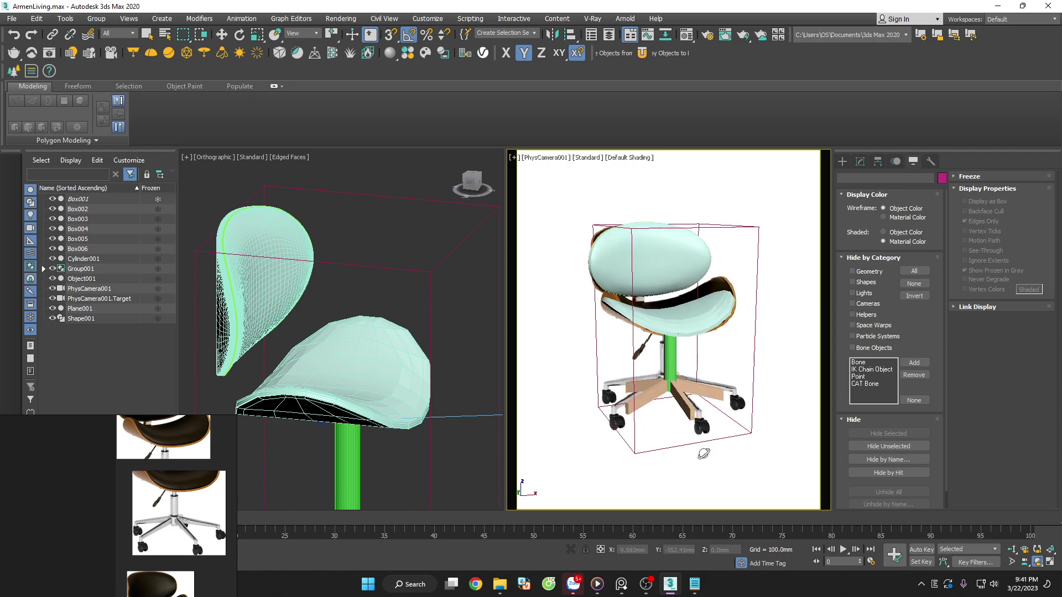
key("w")
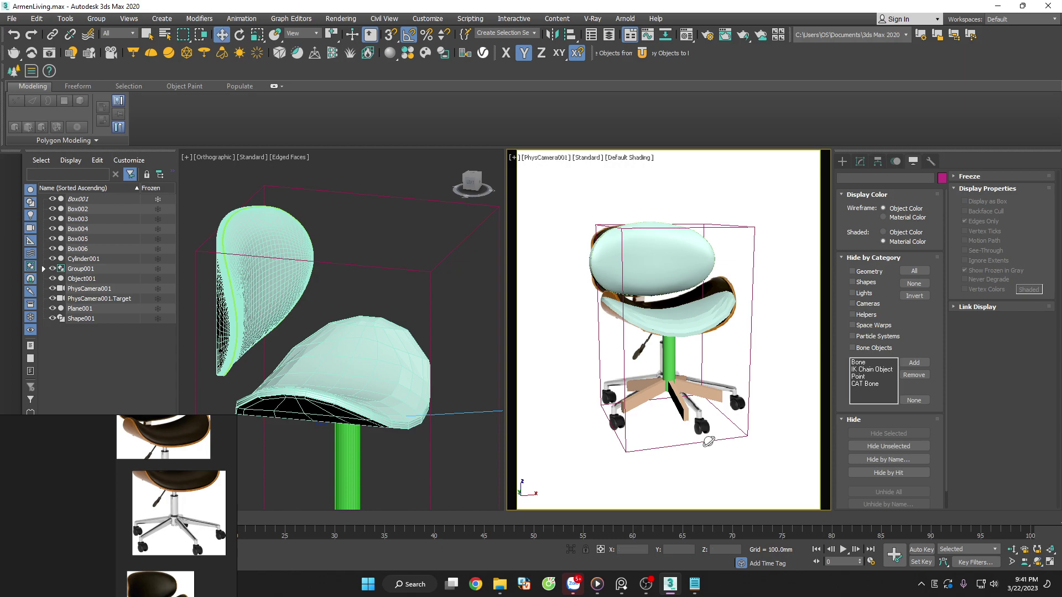
middle_click_drag(708, 443, 718, 440)
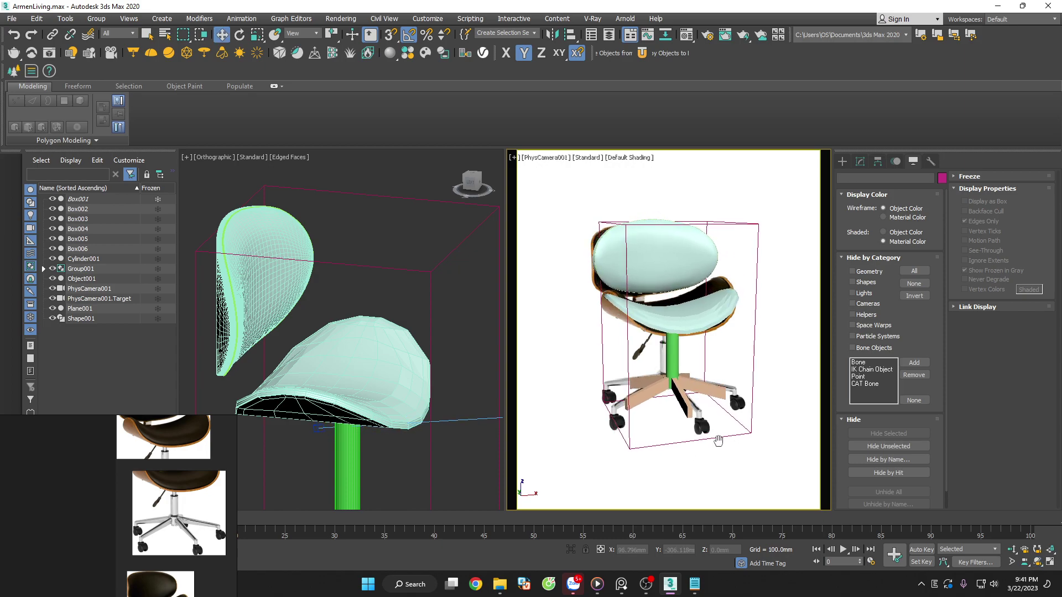
left_click(1037, 561)
left_click_drag(722, 440, 725, 440)
Leave snapping off and dolly the camera closer so the chair appears larger
key("s")
key("a")
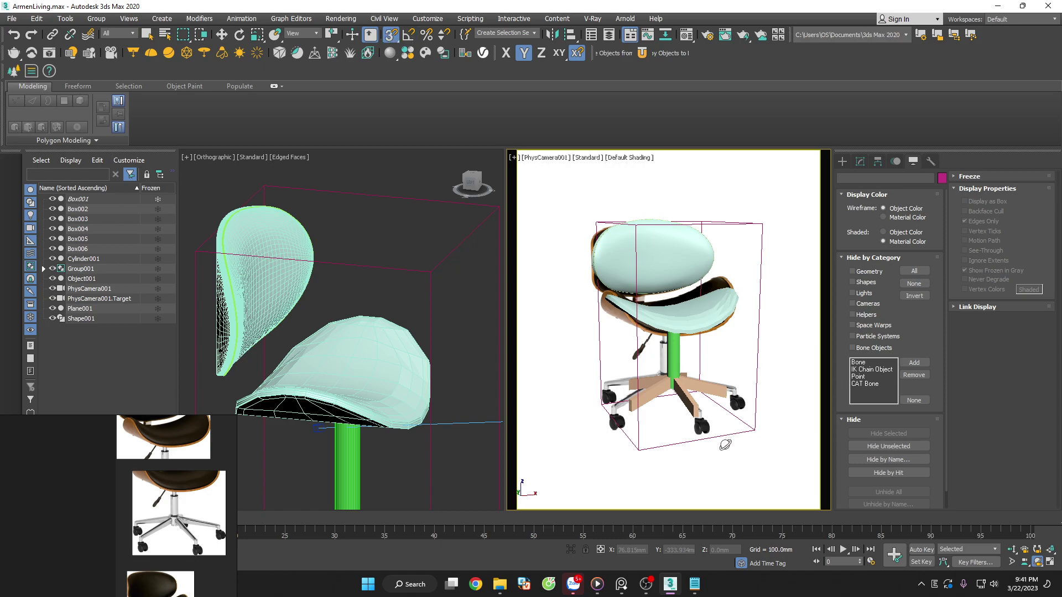
key("s")
left_click_drag(725, 444, 741, 436)
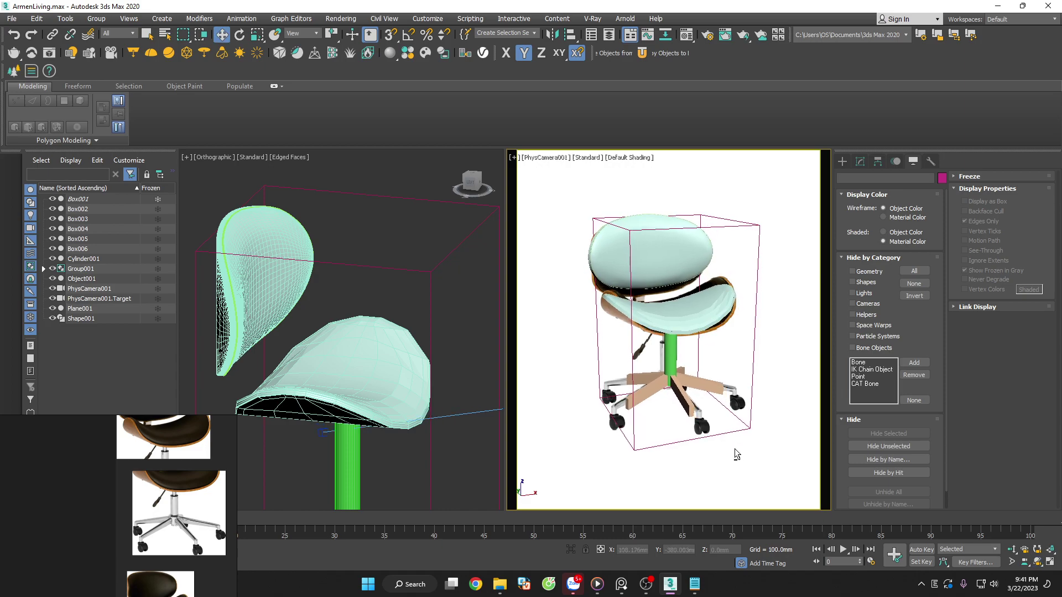
key("w")
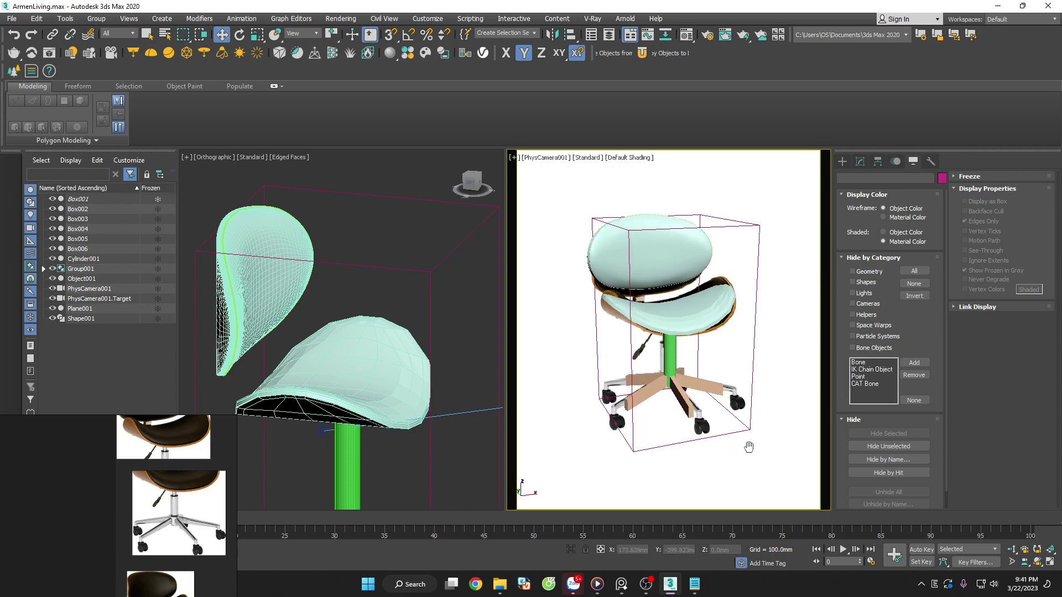
middle_click_drag(749, 442, 749, 452)
key("ctrl+r")
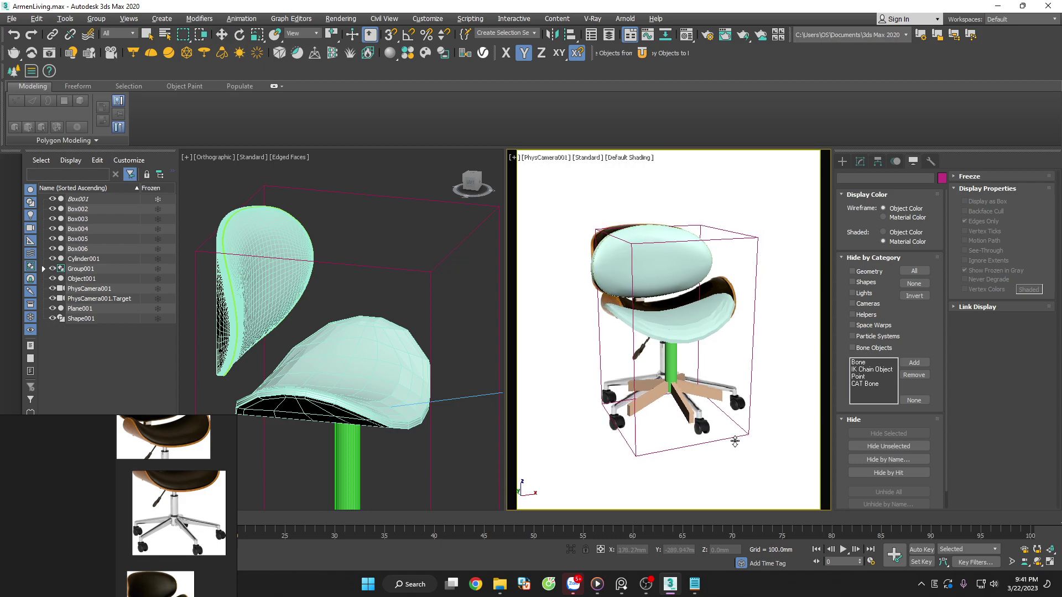
left_click_drag(744, 441, 734, 430)
key("w")
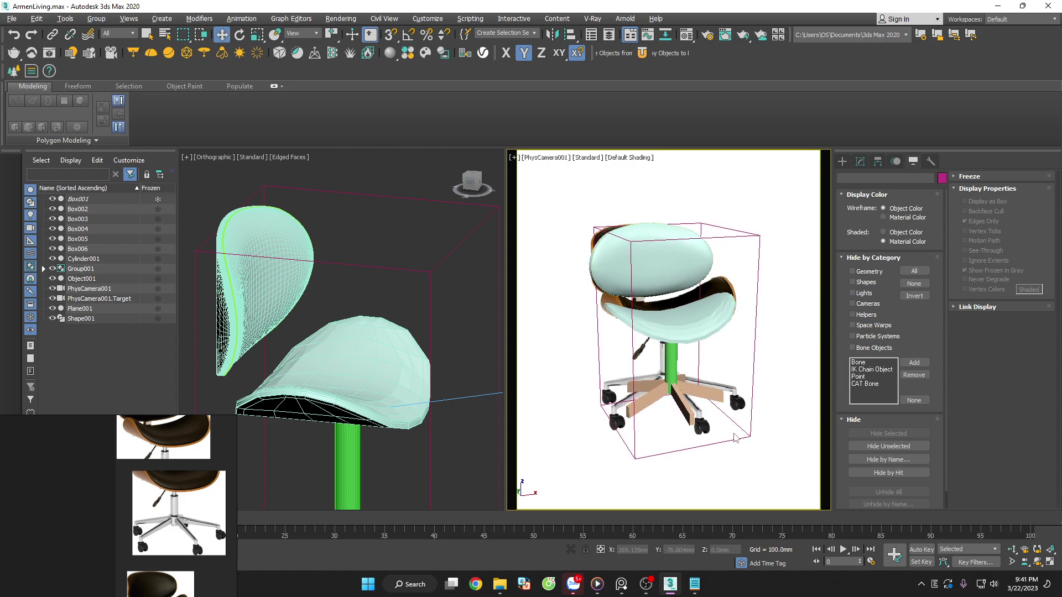
middle_click_drag(735, 443, 729, 430)
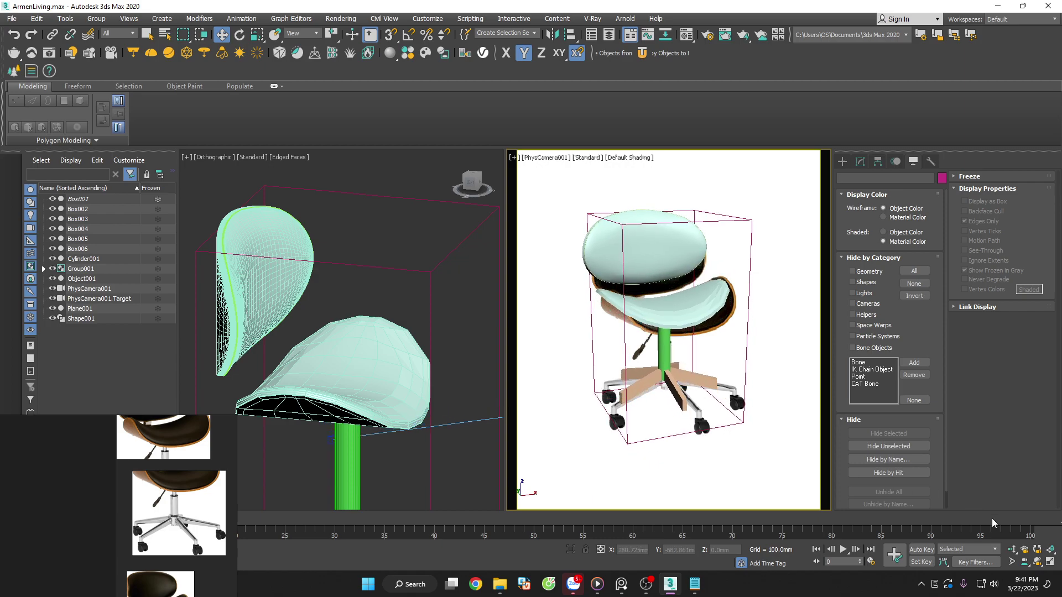
left_click(1038, 562)
mouse_move(724, 445)
left_mouse_down()
mouse_move(715, 426)
mouse_move(725, 443)
left_mouse_up()
key("Escape")
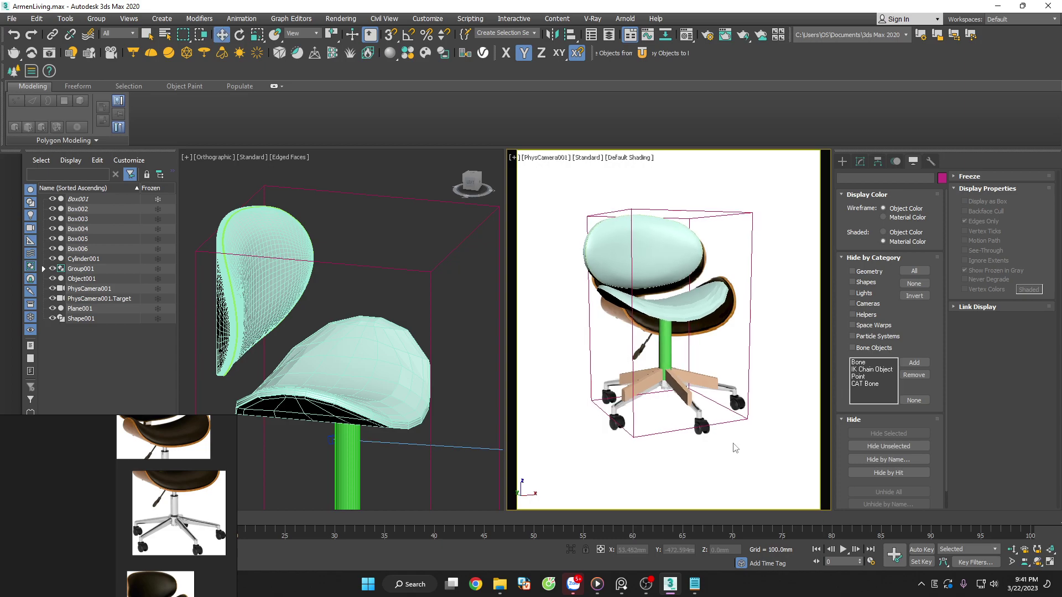
key("alt+z")
left_click_drag(738, 440, 756, 438)
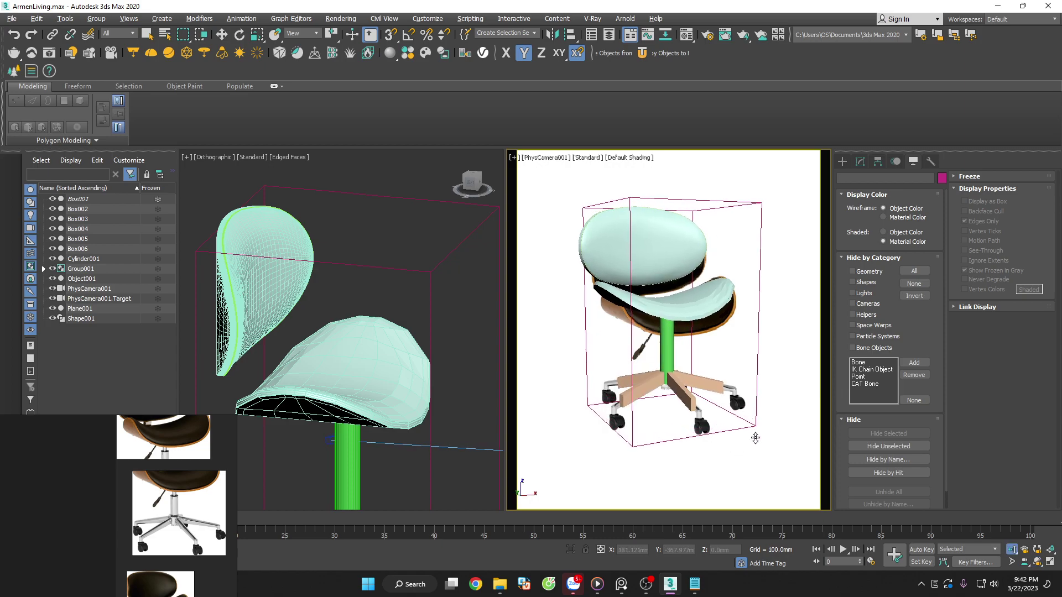
middle_click_drag(752, 442, 751, 458)
key("Escape")
Select seat group Group001 in Top view and make the chair parts see-through
left_click(392, 363)
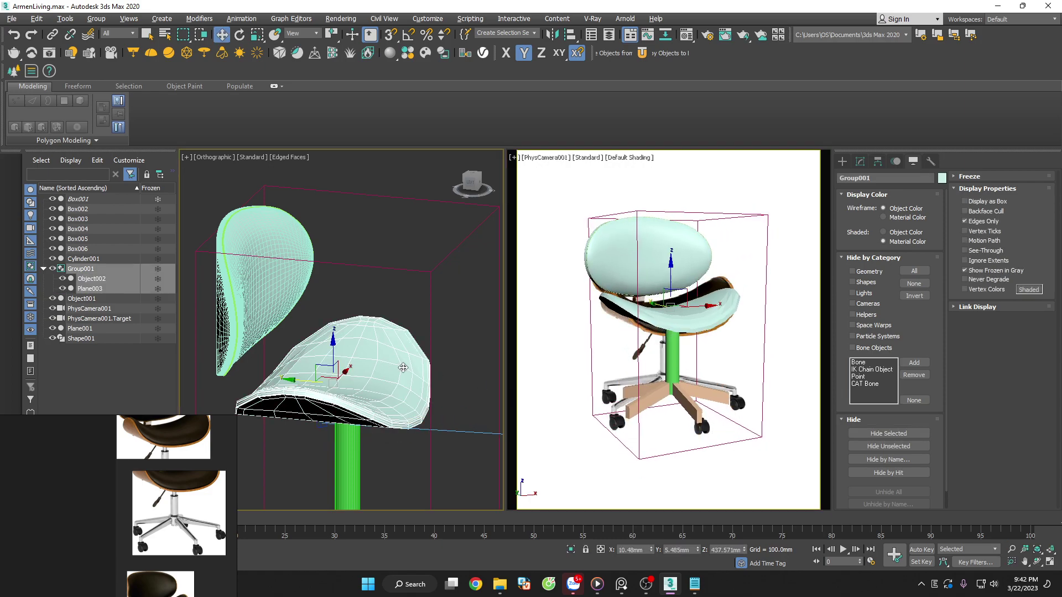
mouse_move(400, 367)
middle_mouse_down("alt")
mouse_move(410, 392)
mouse_move(418, 374)
middle_mouse_up("alt")
key("t")
key("z")
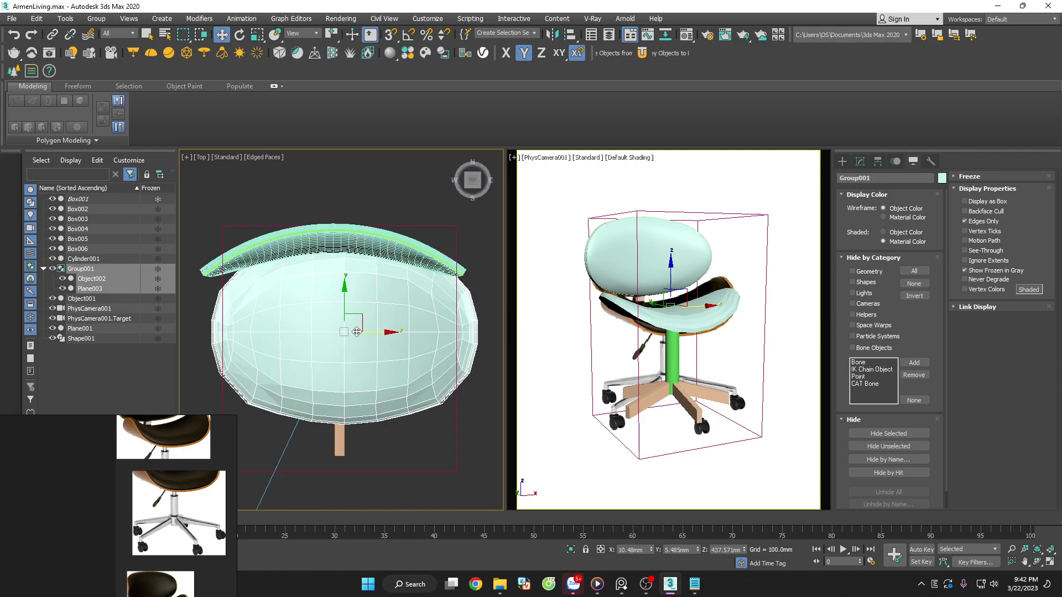
left_click_drag(345, 286, 345, 289)
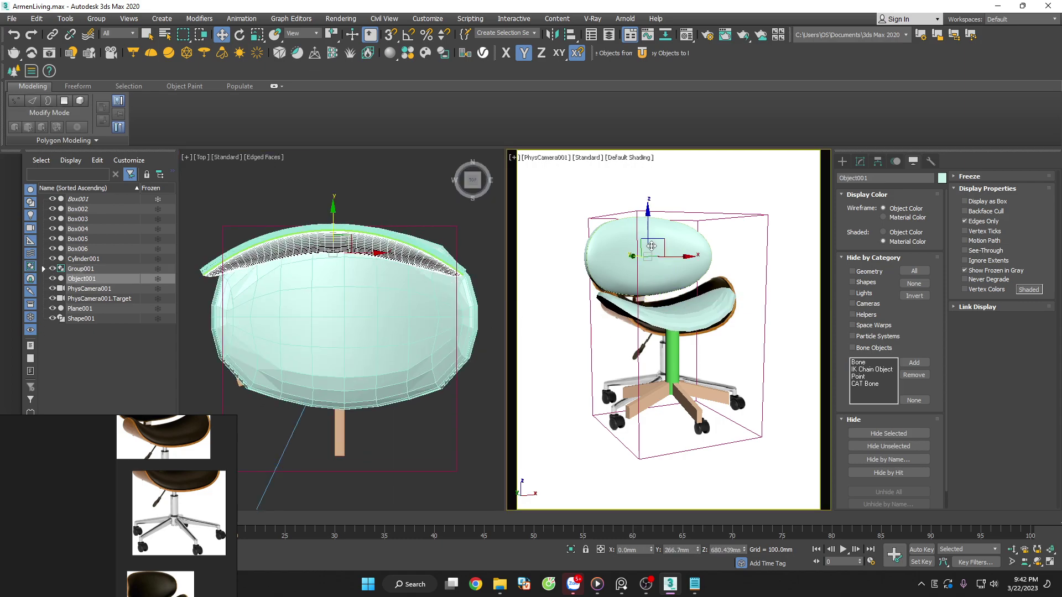
left_click(412, 230, "ctrl")
key("alt+x")
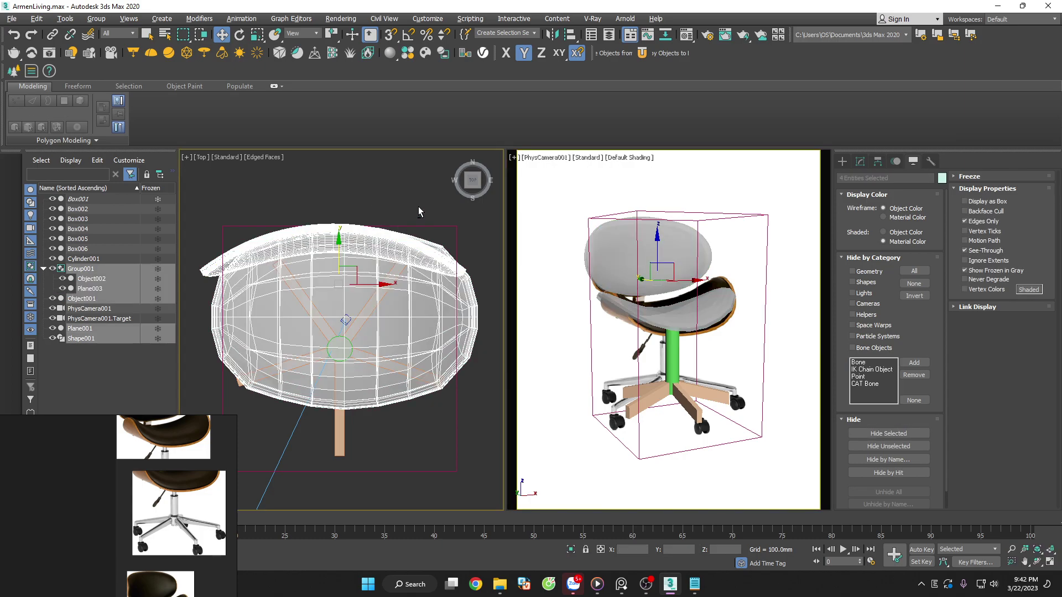
left_click(421, 209)
scroll(717, 334, "down", 2)
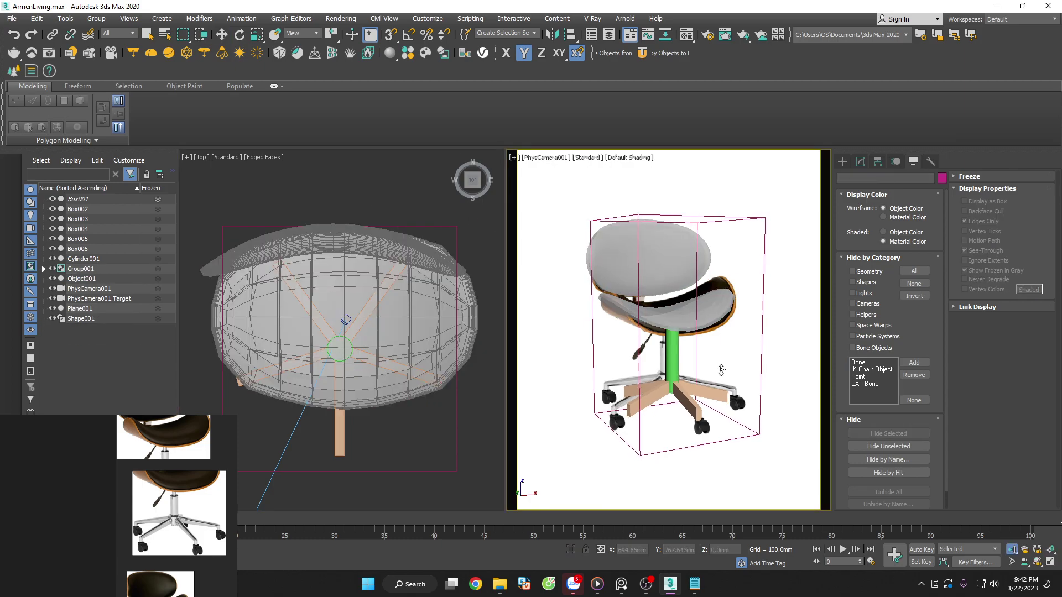
left_click(421, 310)
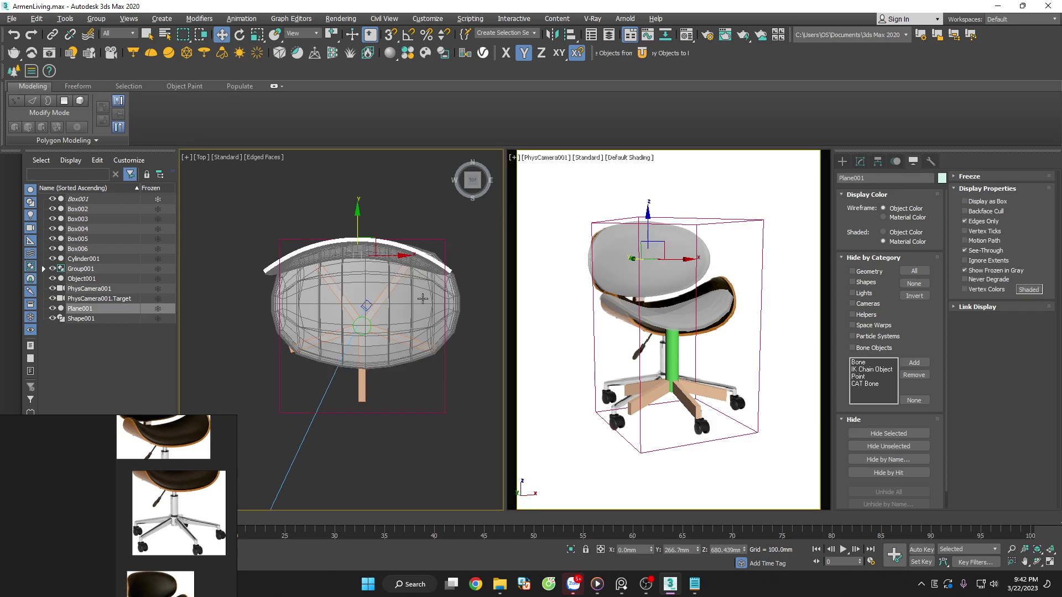
middle_click_drag(421, 310, 472, 330, "alt")
left_click(473, 325)
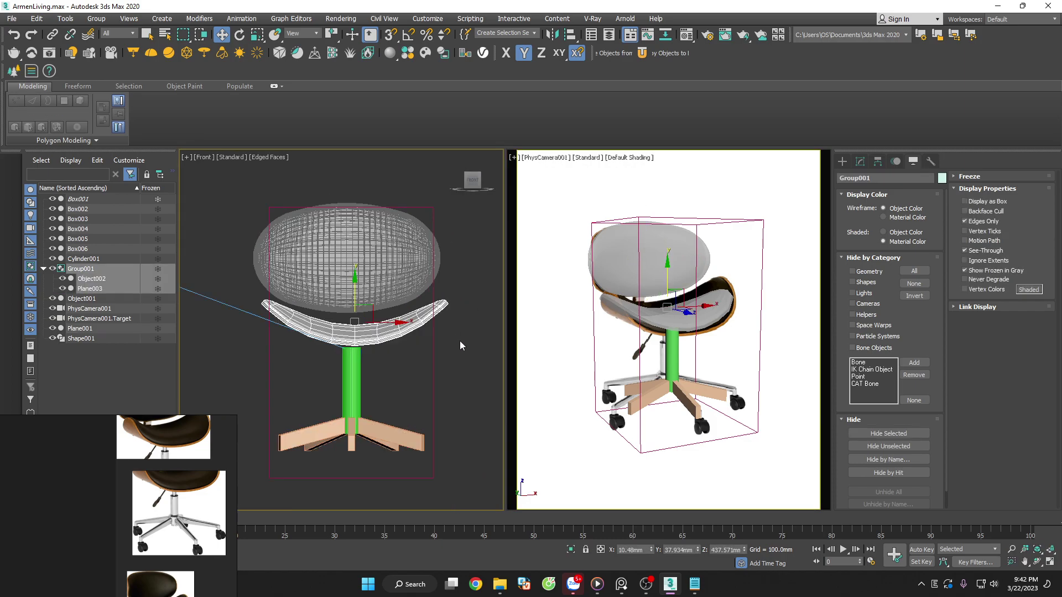
key("f")
Inspect the seat from angled and side views, with edged-faces shading turned off
scroll(459, 341, "up", 2)
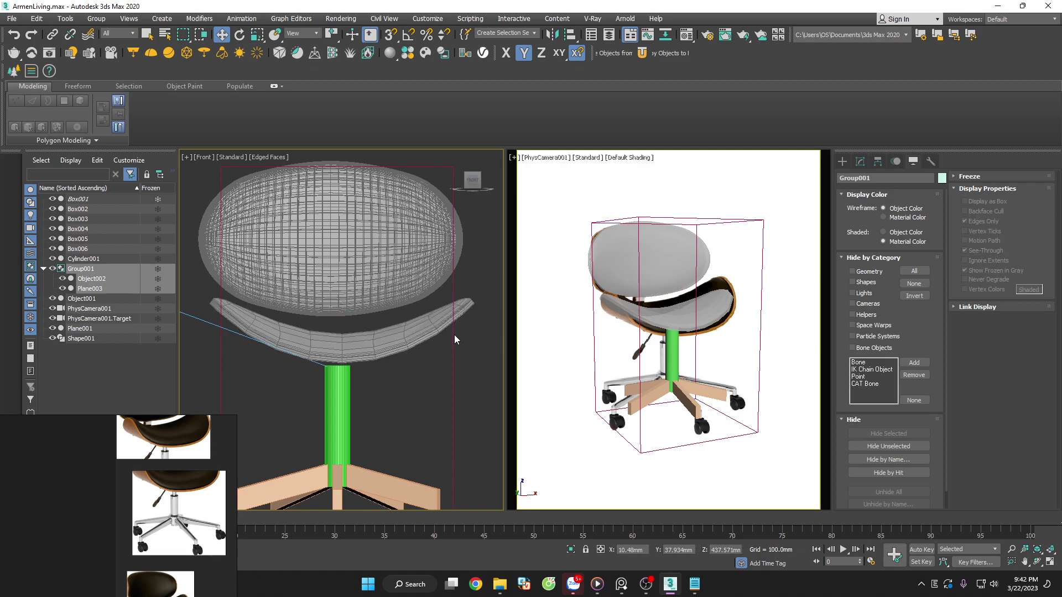
scroll(454, 336, "up", 2)
scroll(440, 349, "down", 1)
scroll(440, 349, "down", 3)
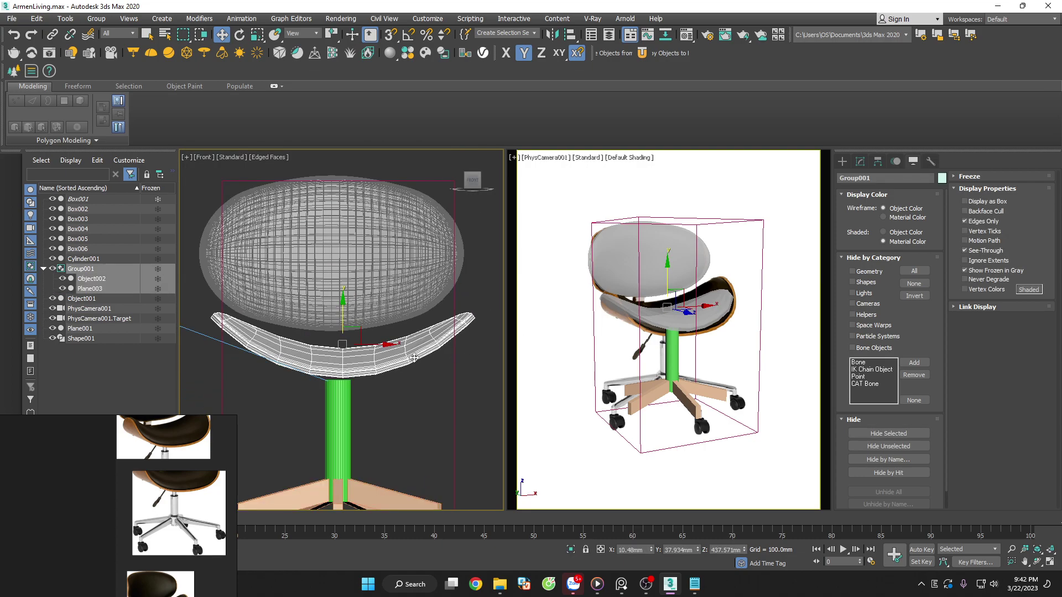
mouse_move(440, 349)
middle_mouse_down("alt")
mouse_move(416, 395)
mouse_move(423, 402)
middle_mouse_up("alt")
left_click(432, 387)
scroll(439, 372, "up", 3)
left_click(427, 343)
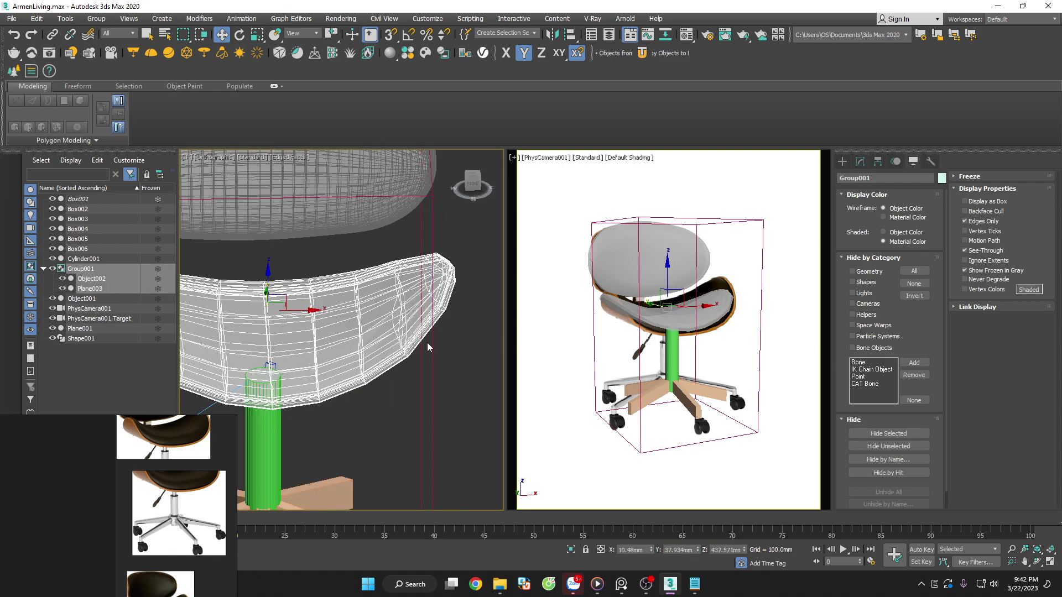
left_click_drag(473, 250, 460, 360)
key("F4")
scroll(437, 299, "up", 1)
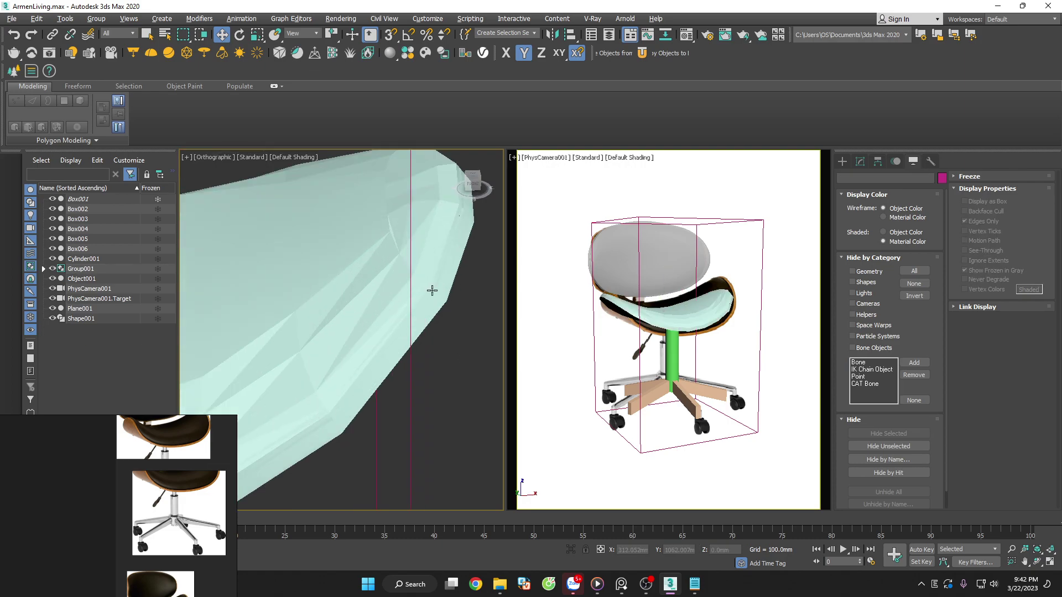
left_click(443, 307)
scroll(446, 310, "down", 3)
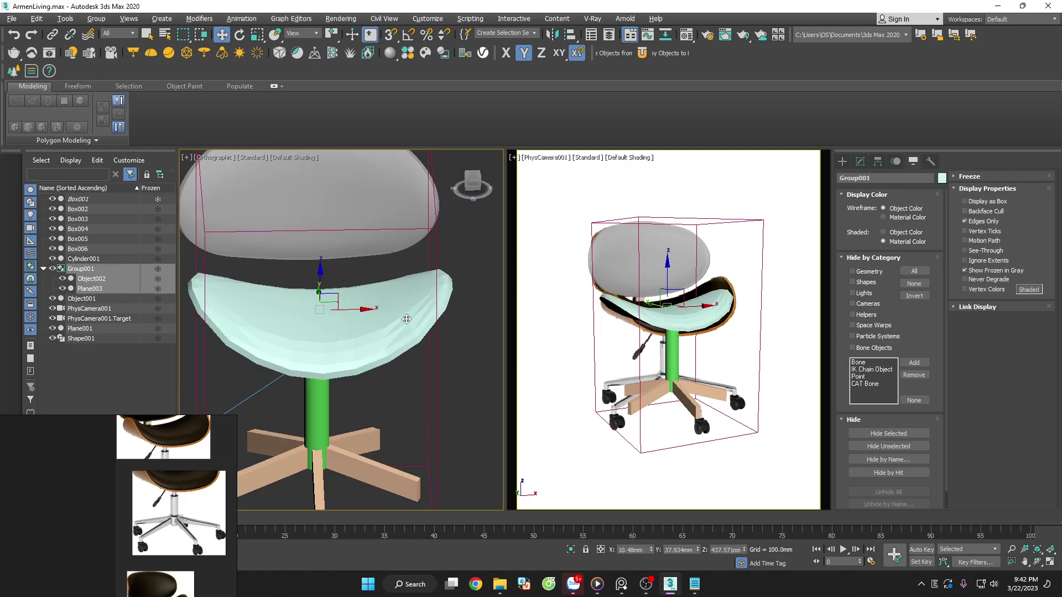
mouse_move(457, 340)
middle_mouse_down("alt")
mouse_move(350, 322)
mouse_move(360, 321)
middle_mouse_up("alt")
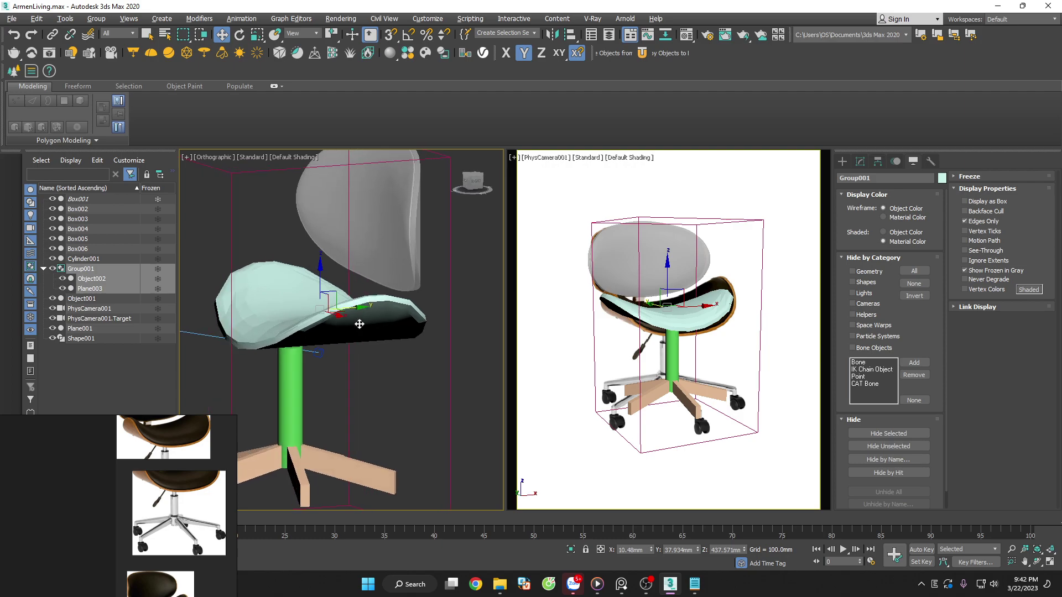
Move the reference photo window aside, then frame Group001 in Front view
left_click_drag(177, 508, 494, 375)
scroll(494, 375, "up", 5)
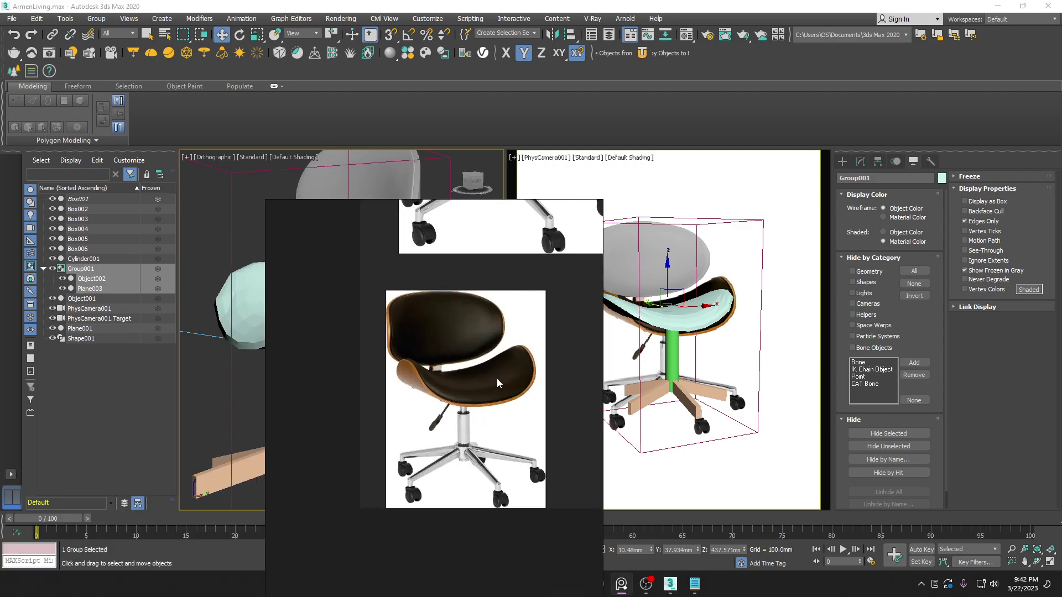
scroll(497, 379, "up", 2)
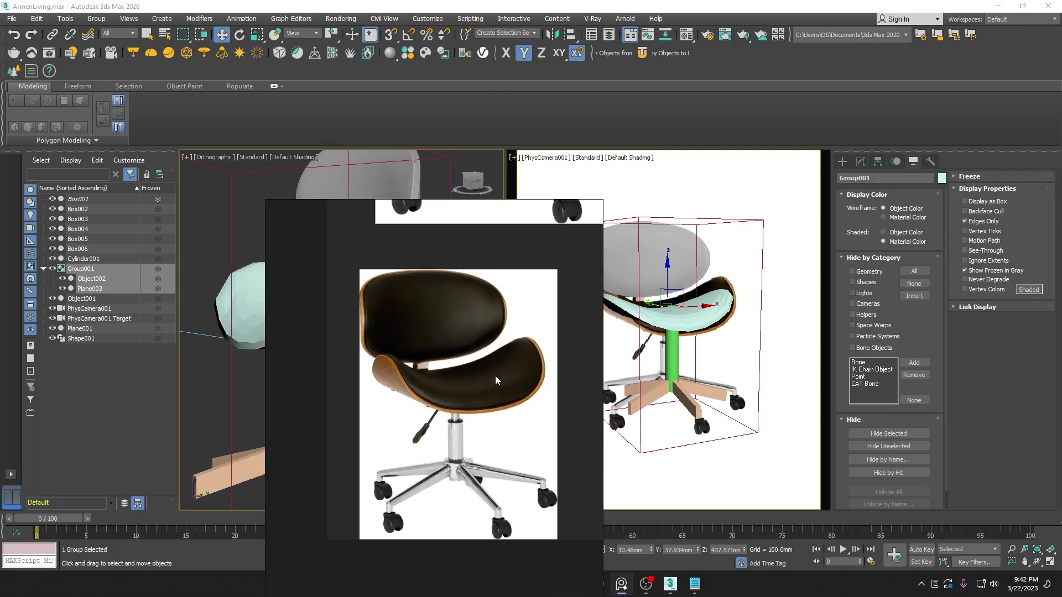
left_click_drag(496, 376, 46, 314)
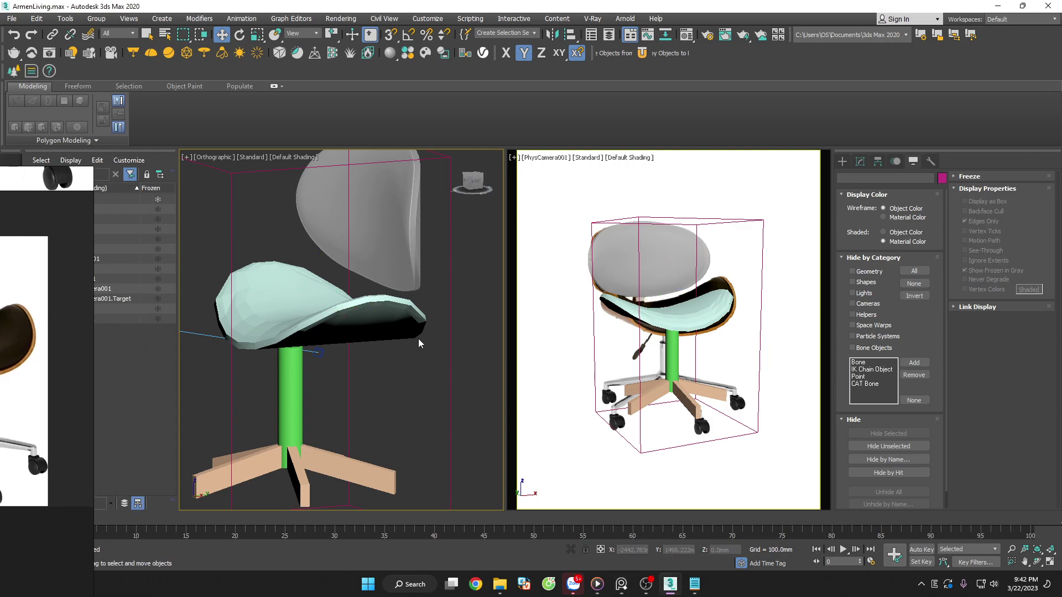
left_click_drag(401, 314, 407, 315)
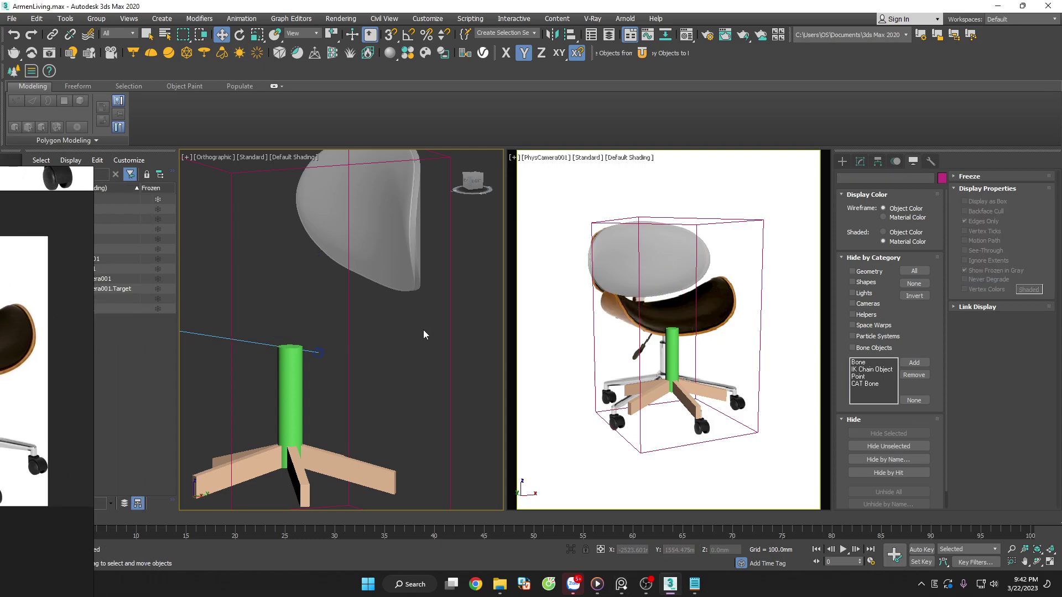
key("z")
key("f")
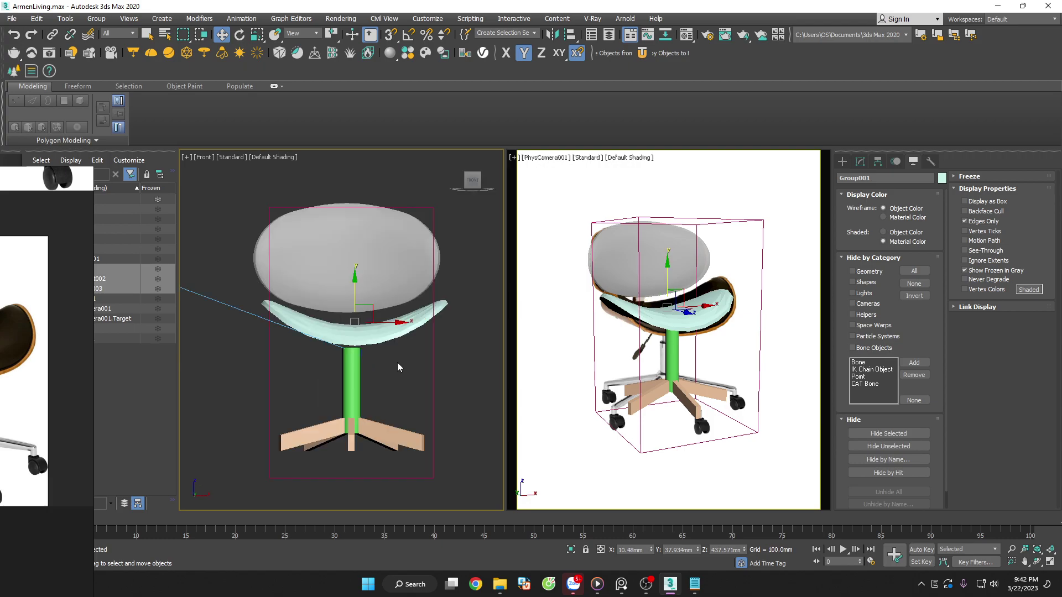
Slide the teal seat shell sideways along X, then zoom in on the base from Top view
left_click_drag(393, 338, 479, 350)
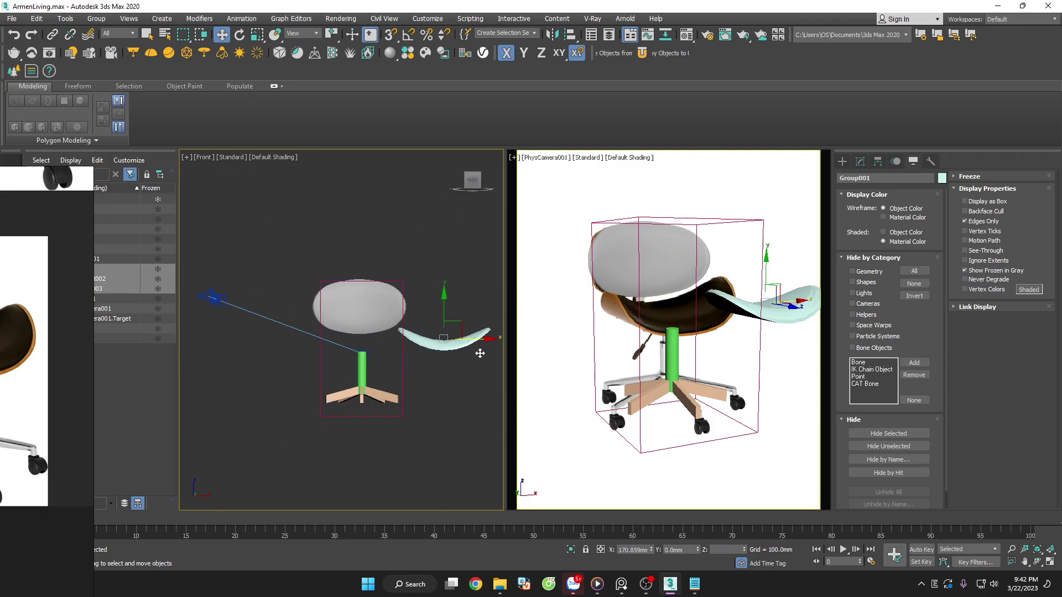
left_click(458, 403)
middle_click_drag(458, 403, 436, 457, "alt")
key("t")
scroll(426, 365, "down", 3)
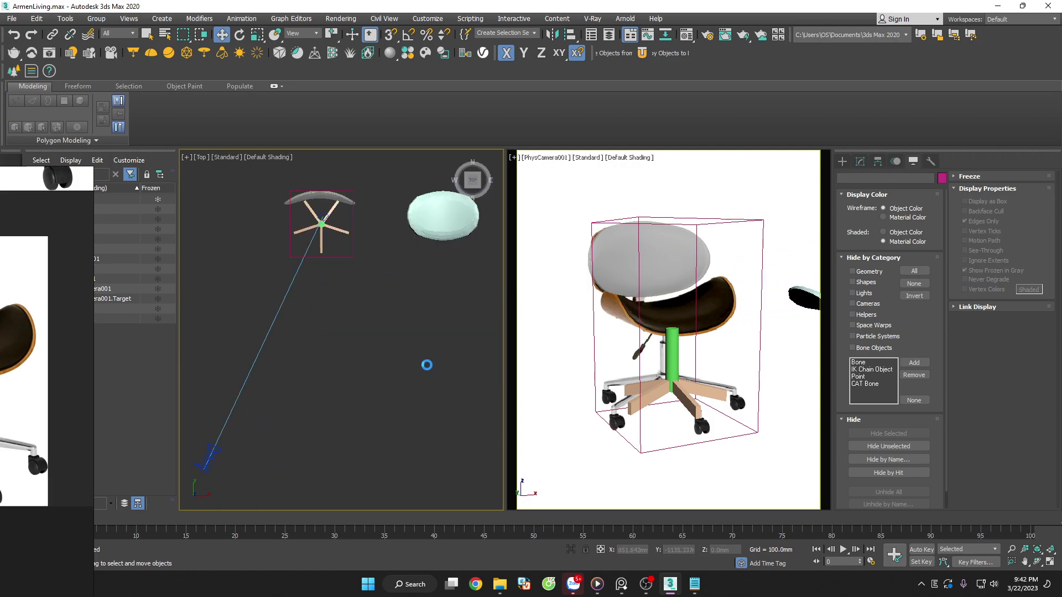
scroll(315, 197, "up", 2)
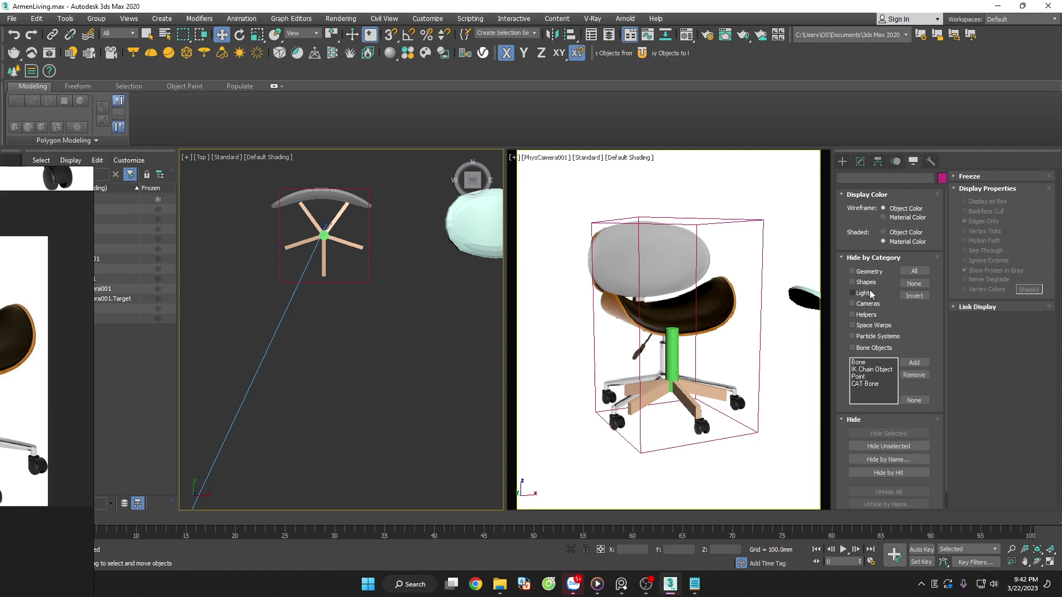
scroll(318, 191, "up", 1)
scroll(318, 191, "up", 3)
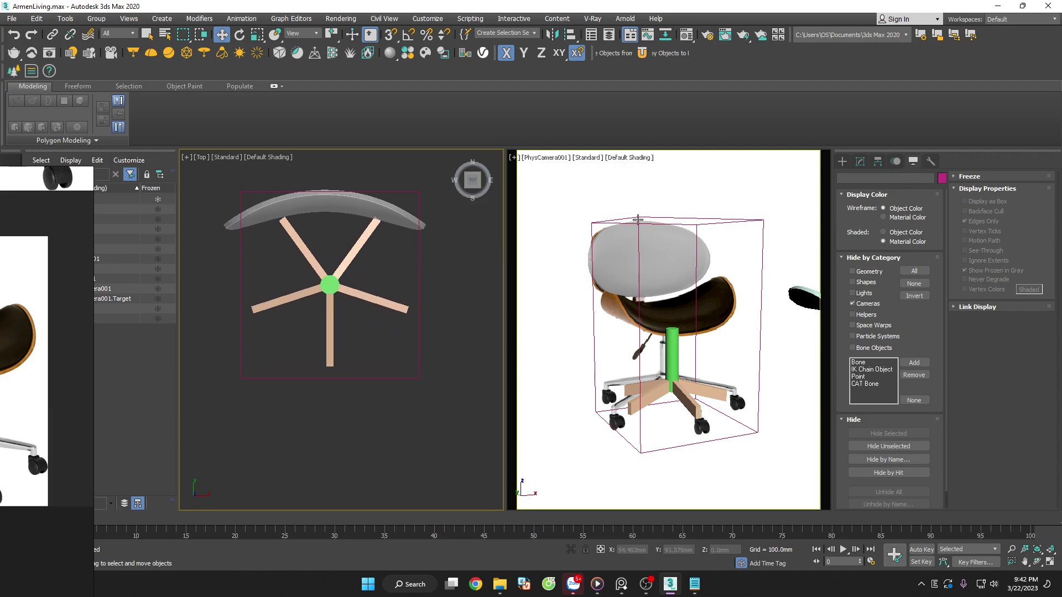
Draw a 533.4 × 508 mm Standard Primitives plane over the chair base in Top view
left_click(844, 162)
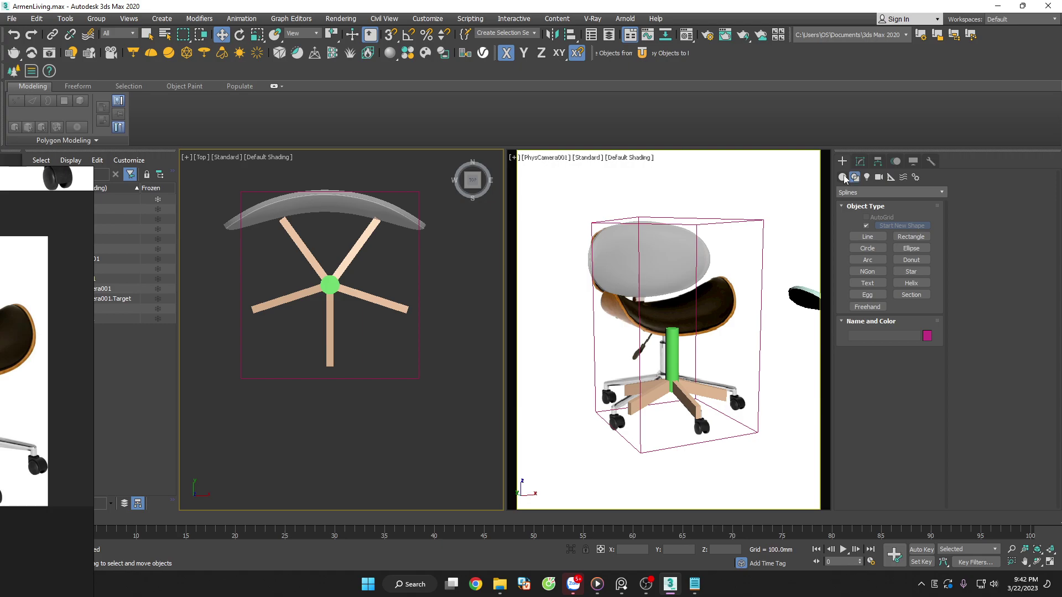
left_click(843, 177)
left_click(910, 275)
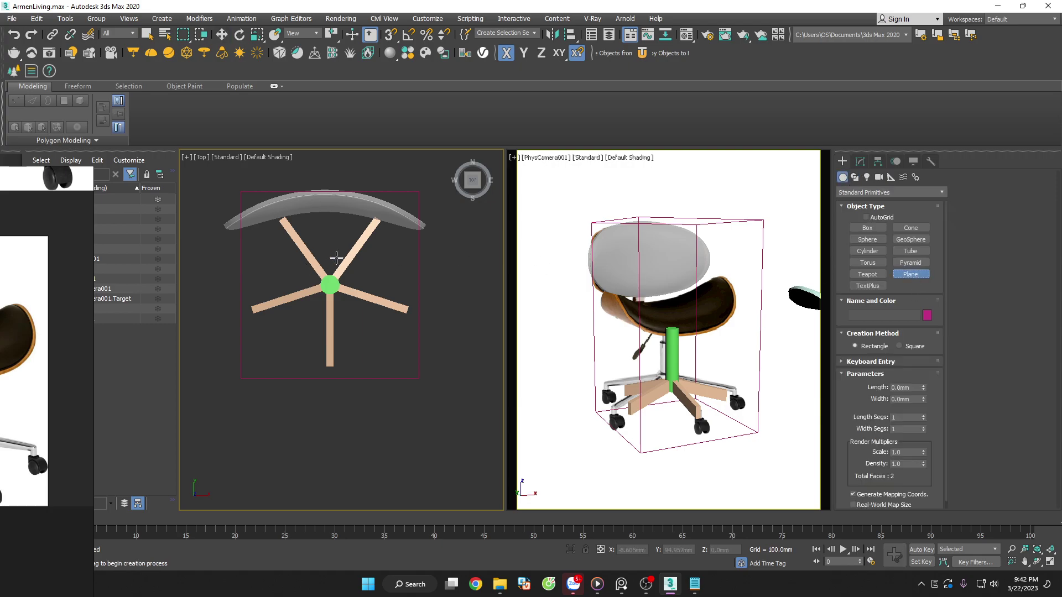
left_click_drag(243, 185, 430, 381)
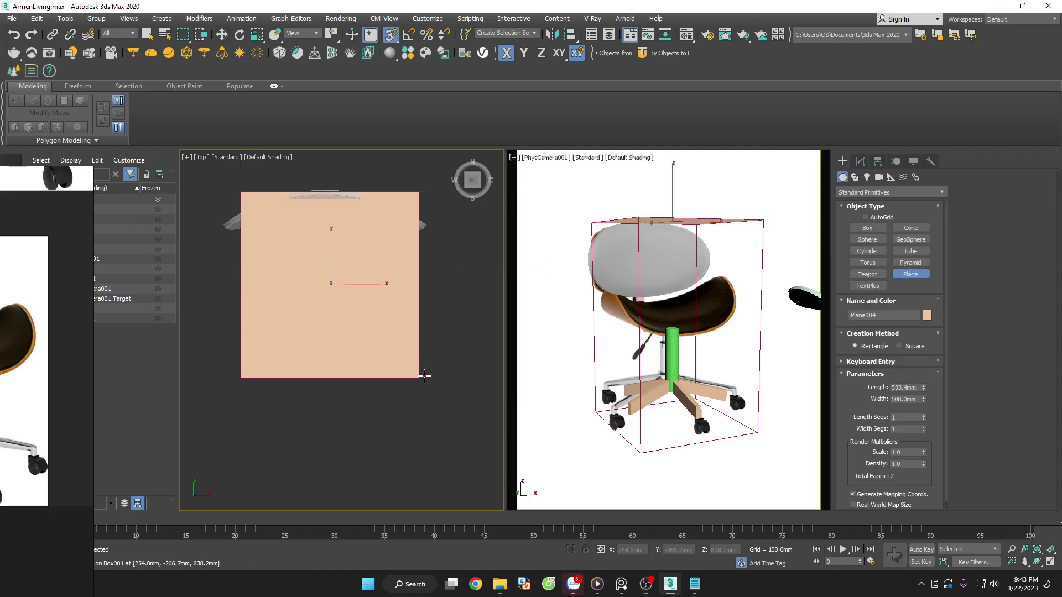
Lower the plane in Front view onto the top of the green column
key("w")
middle_click_drag(431, 369, 430, 337, "alt")
key("f")
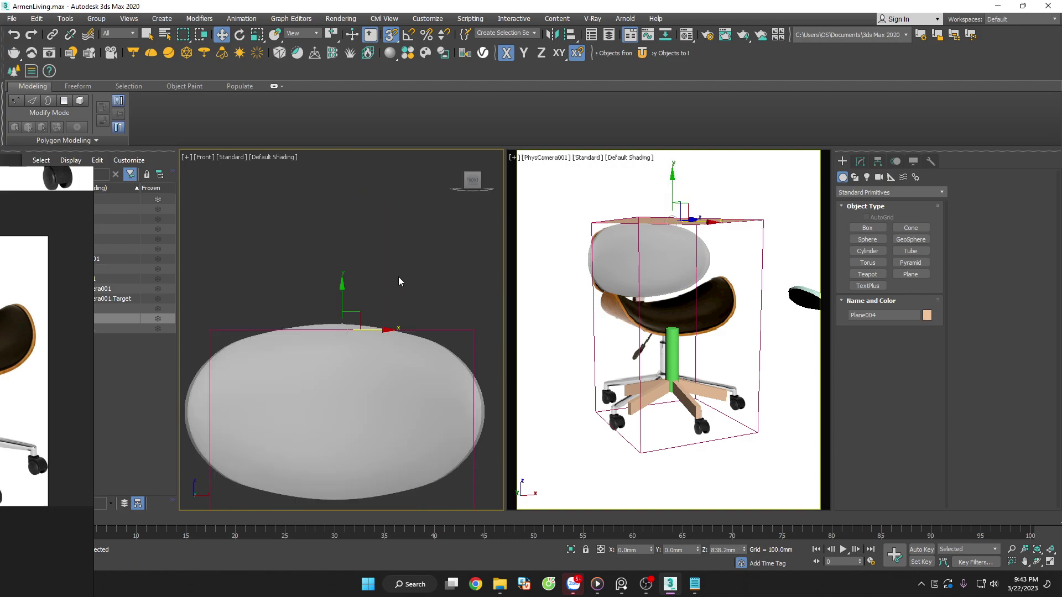
scroll(398, 277, "down", 3)
scroll(405, 230, "down", 3)
left_click_drag(372, 232, 411, 362)
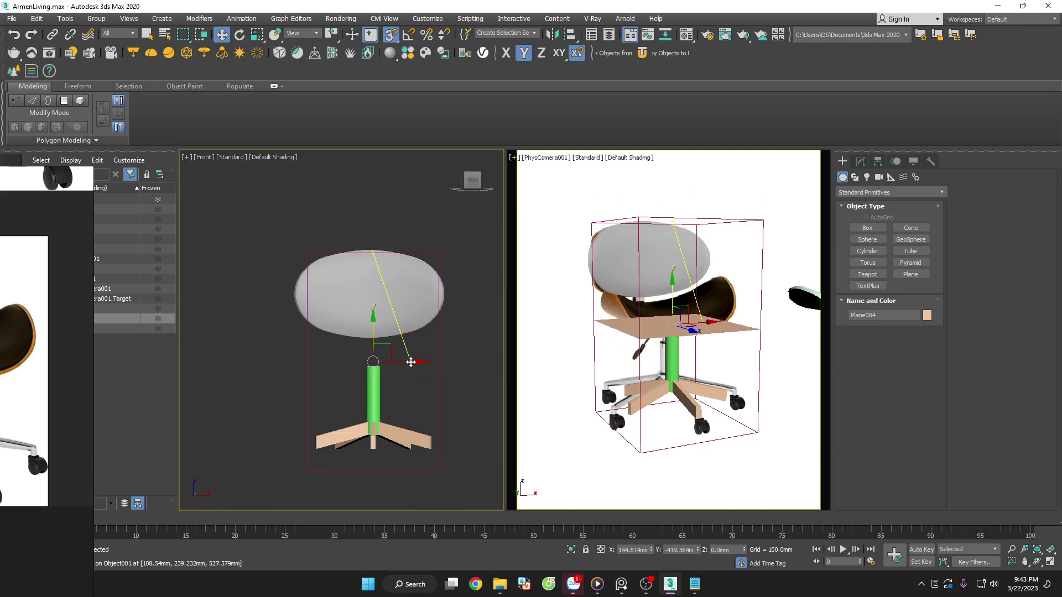
middle_click_drag(426, 370, 466, 380, "alt")
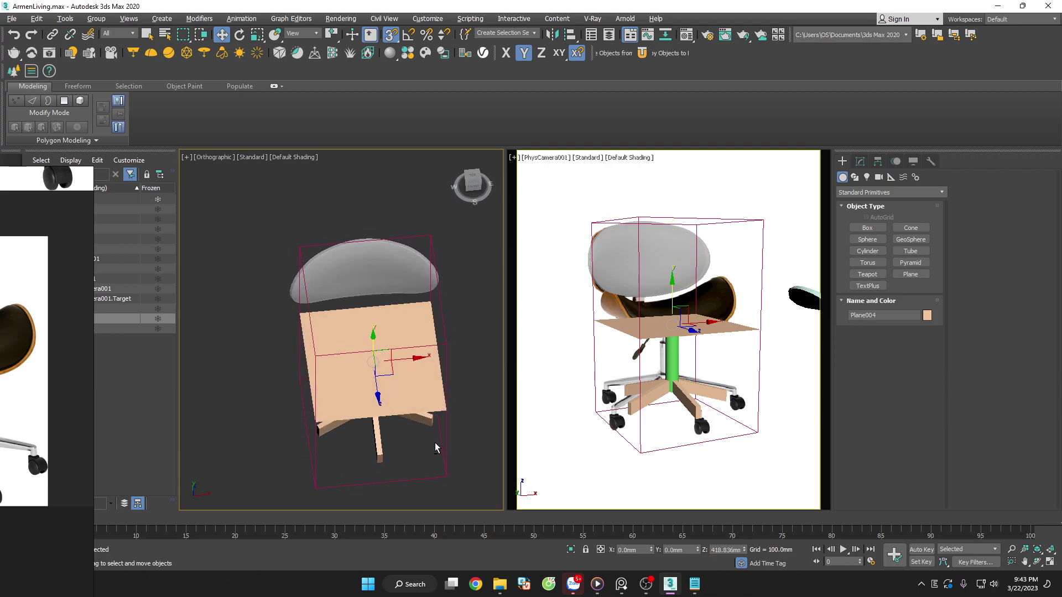
Convert the plane to Editable Poly and raise its bottom-edge vertices
key("t")
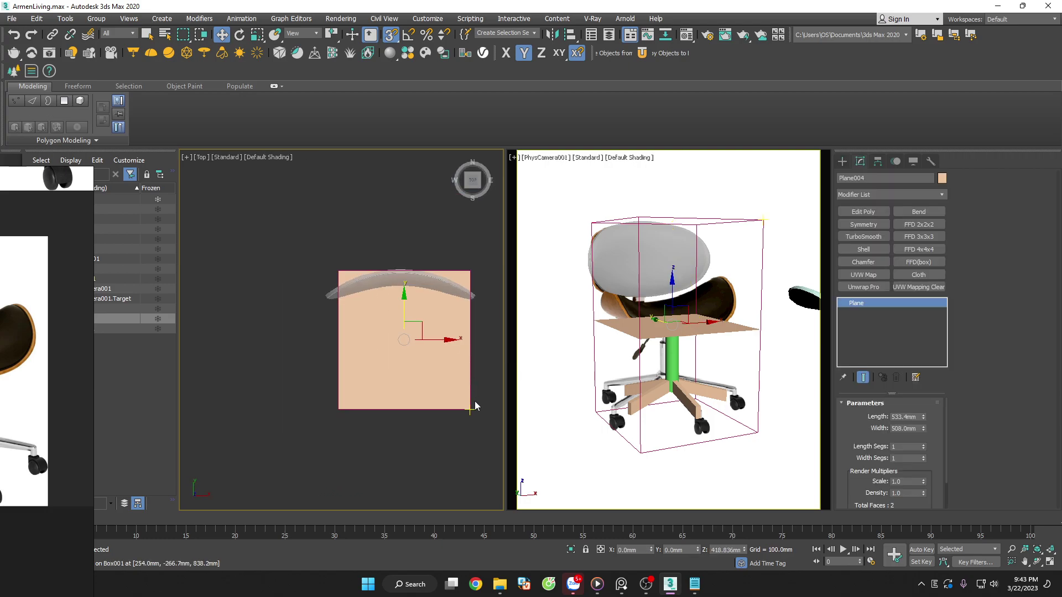
right_click(863, 304)
left_click(901, 393)
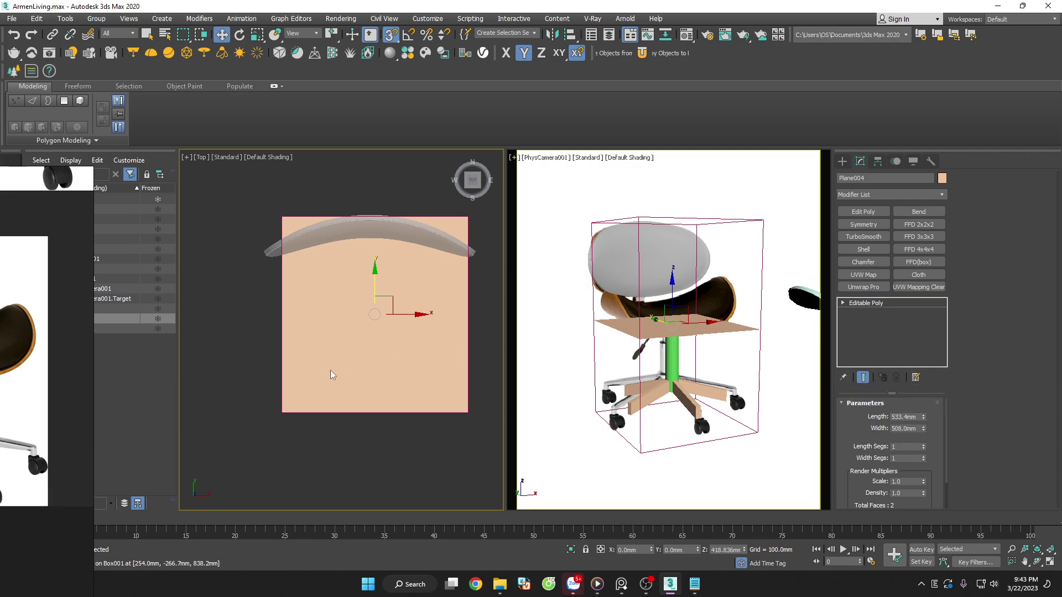
left_click_drag(236, 363, 521, 461)
scroll(359, 390, "up", 3)
left_click_drag(377, 394, 377, 370)
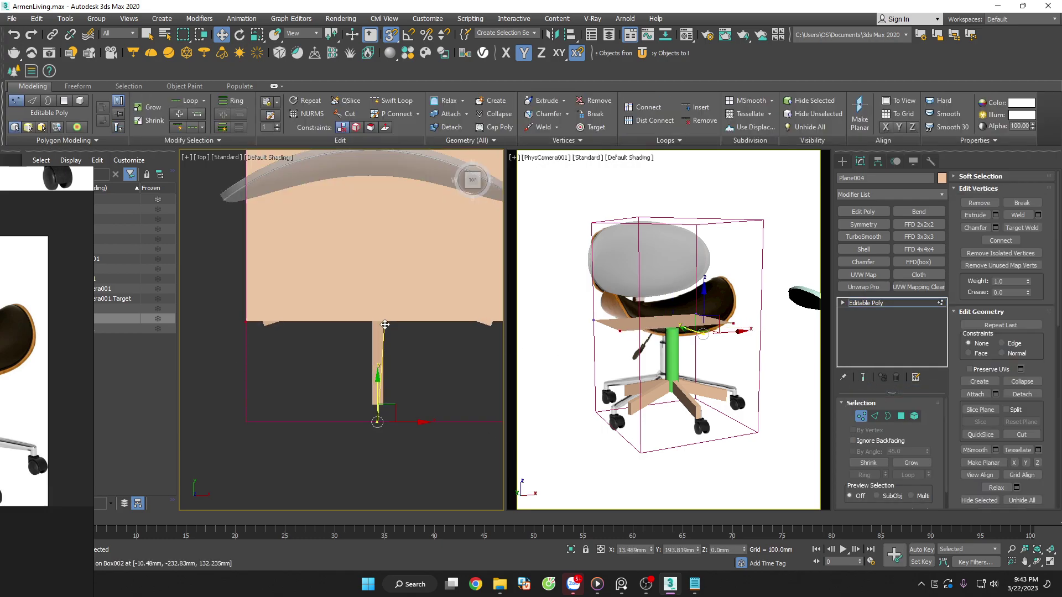
Select the plane's top-edge vertices and reposition them
left_click(391, 332)
scroll(389, 331, "down", 3)
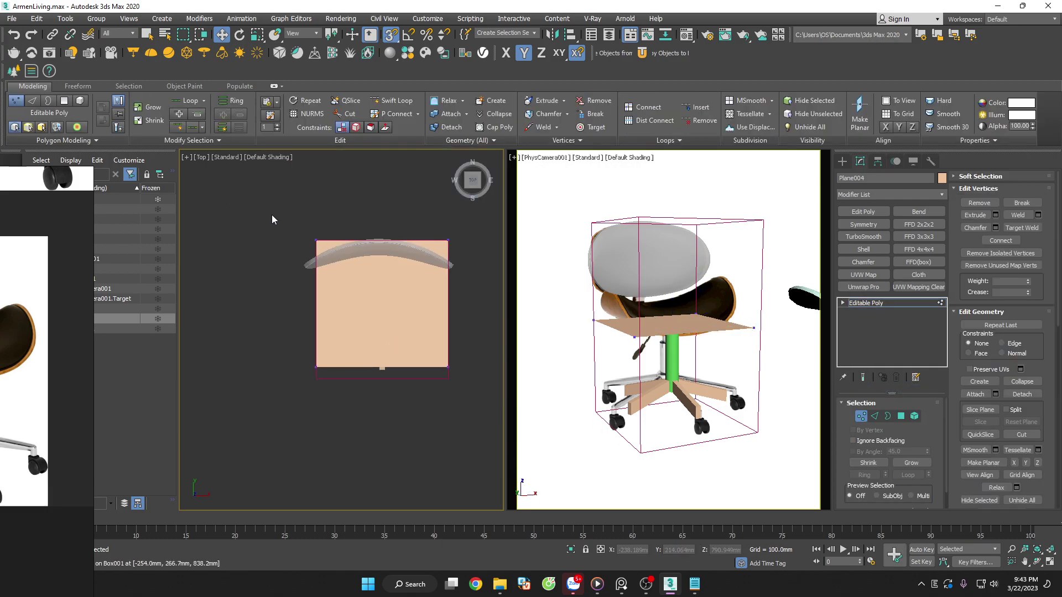
left_click_drag(293, 219, 439, 261)
scroll(438, 261, "up", 3)
mouse_move(317, 187)
left_mouse_down()
mouse_move(348, 226)
mouse_move(353, 286)
left_mouse_up()
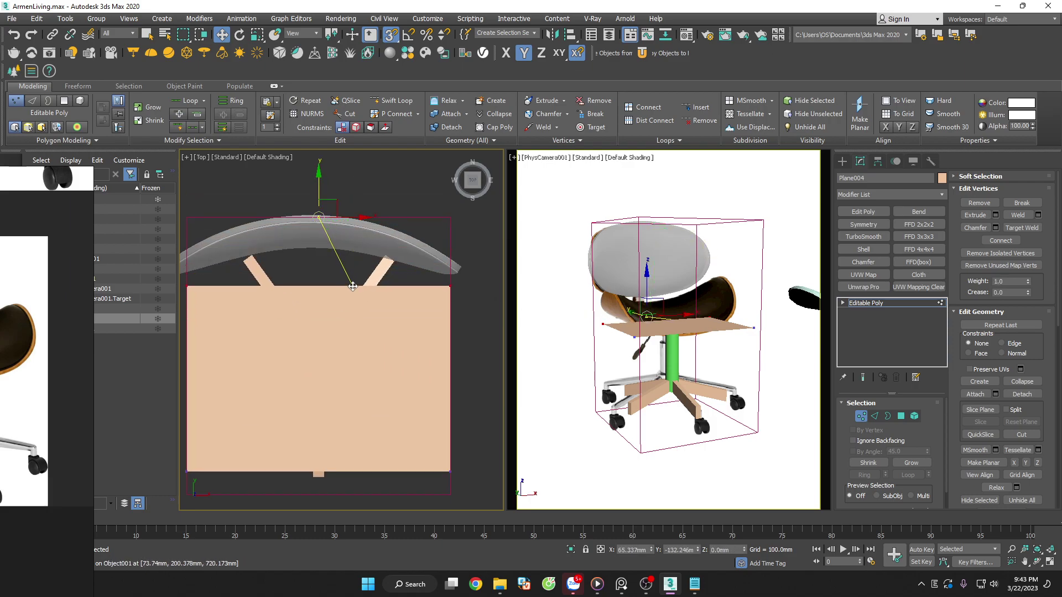
scroll(387, 327, "down", 3)
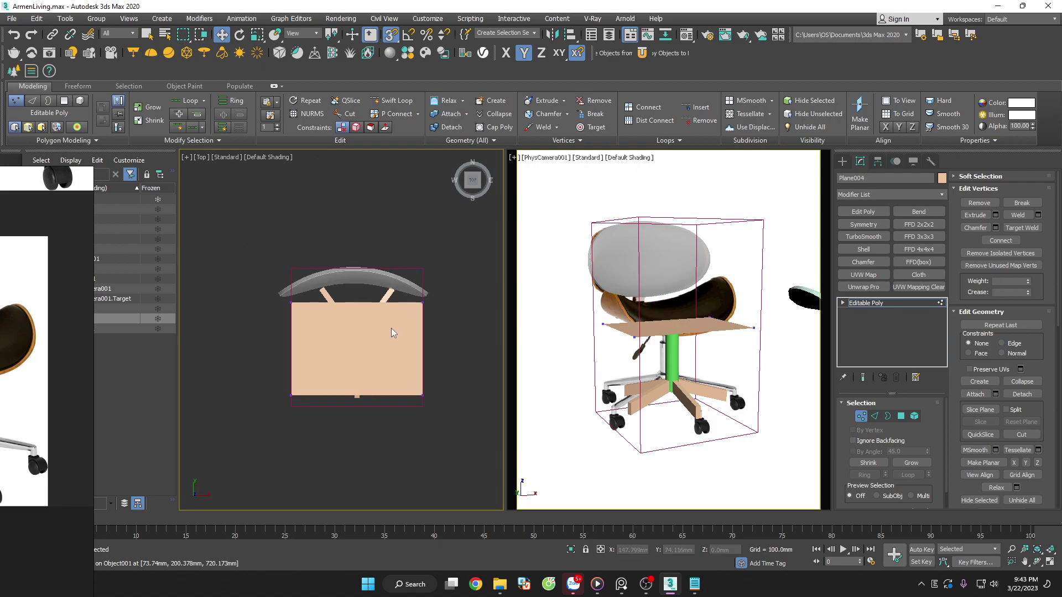
middle_click_drag(391, 327, 370, 398, "alt")
Connect a new edge across the middle of the plane, then exit sub-object editing
key("2")
left_click(372, 354)
right_click(366, 354)
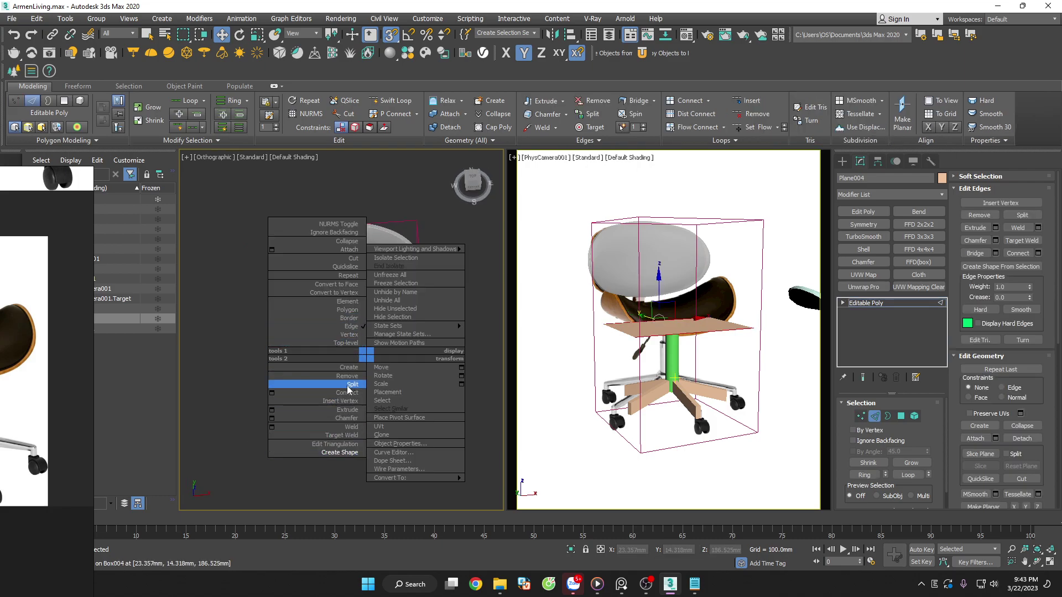
left_click(351, 392)
key("f")
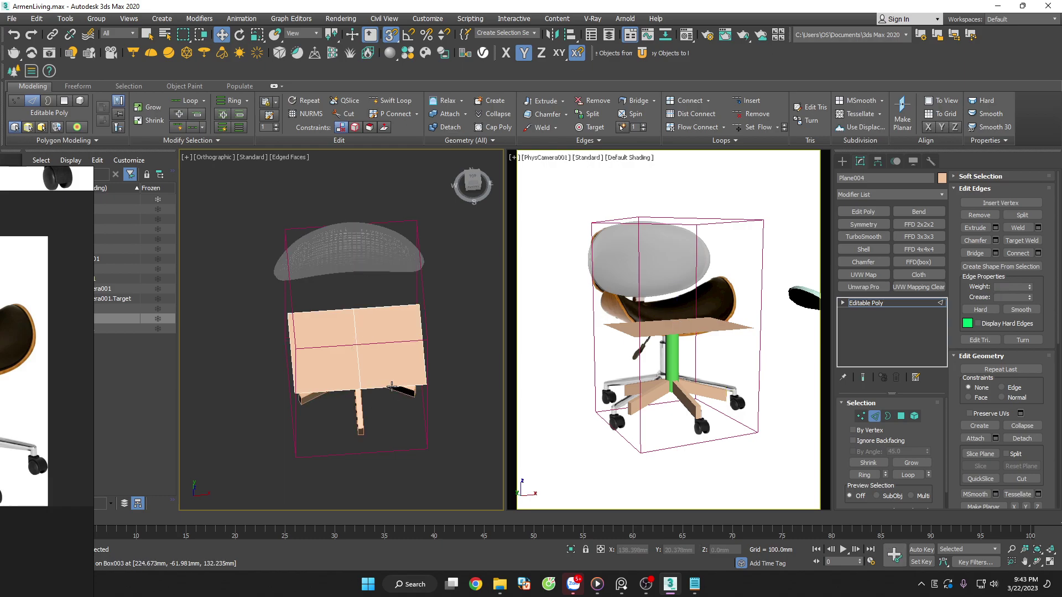
key("z")
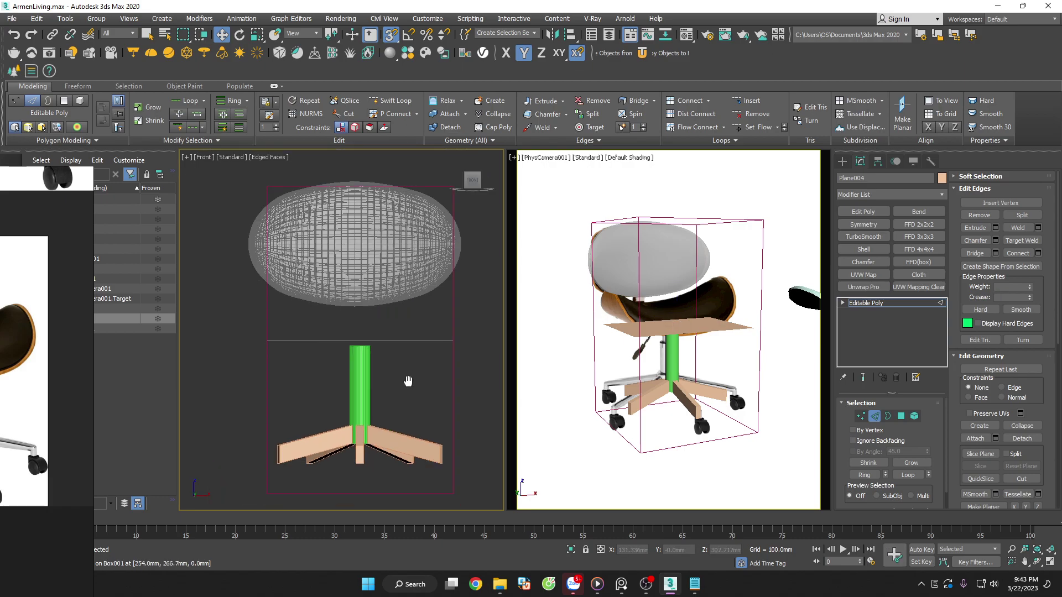
left_click(889, 418)
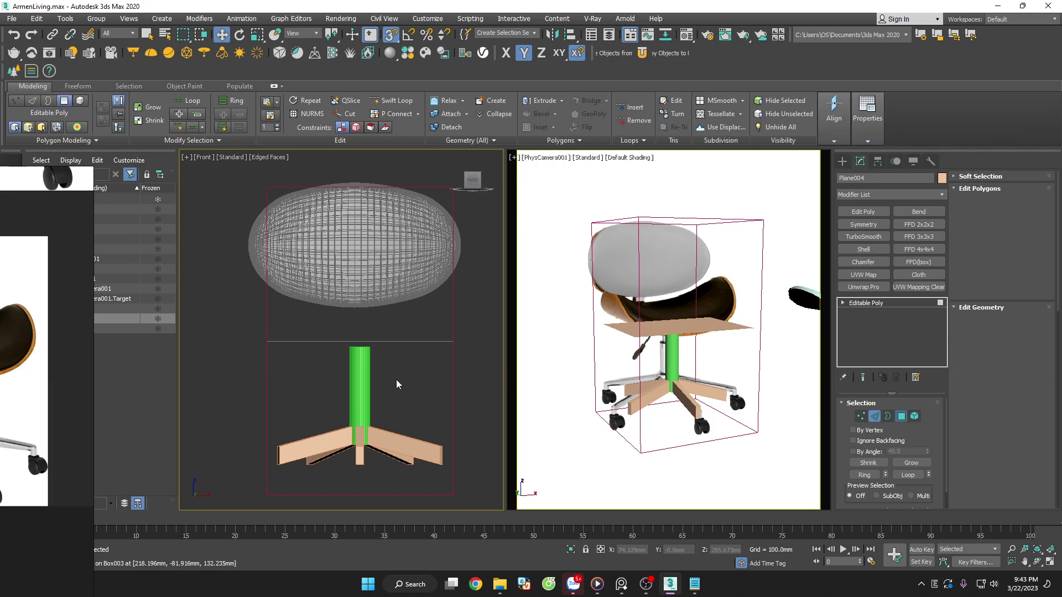
left_click(902, 416)
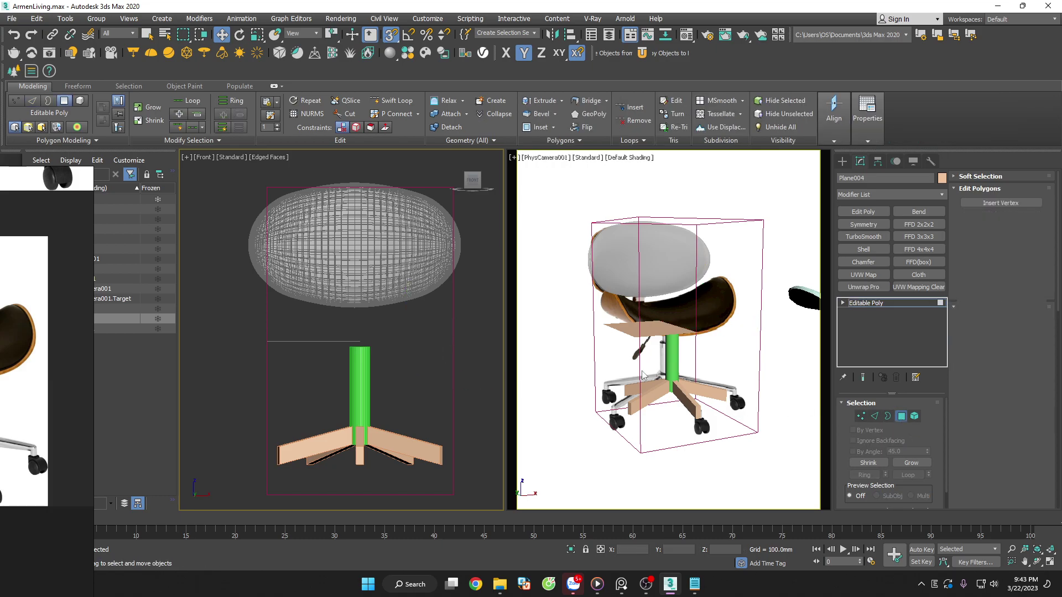
middle_click_drag(395, 338, 392, 408, "alt")
key("t")
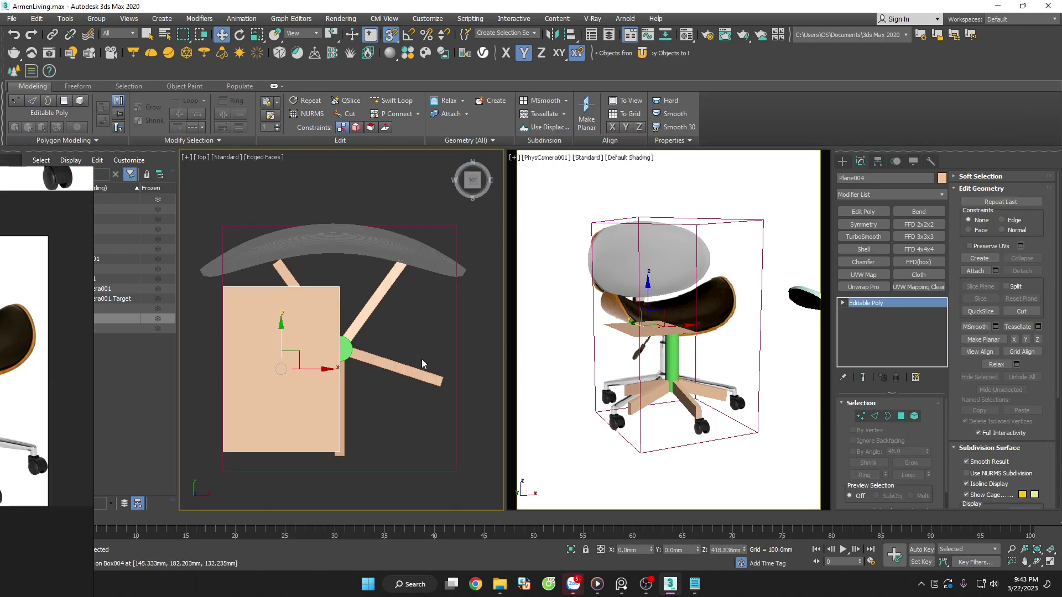
scroll(422, 350, "up", 2)
scroll(410, 355, "down", 3)
Move the plane's pivot onto the column using Affect Pivot Only with snapping on
left_click(878, 160)
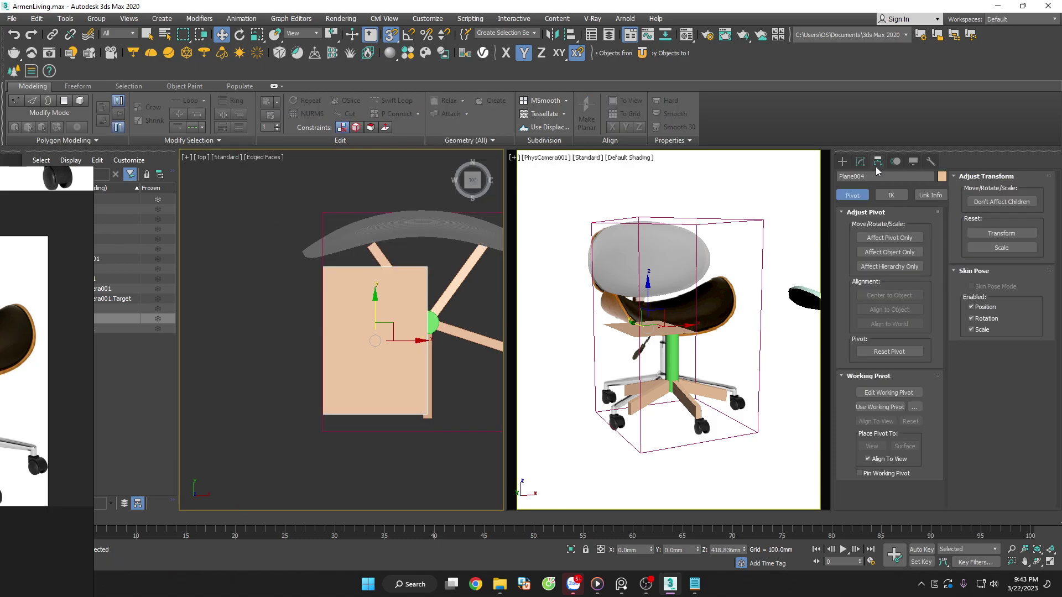
scroll(442, 332, "up", 2)
left_click_drag(332, 291, 408, 292)
key("ctrl+z")
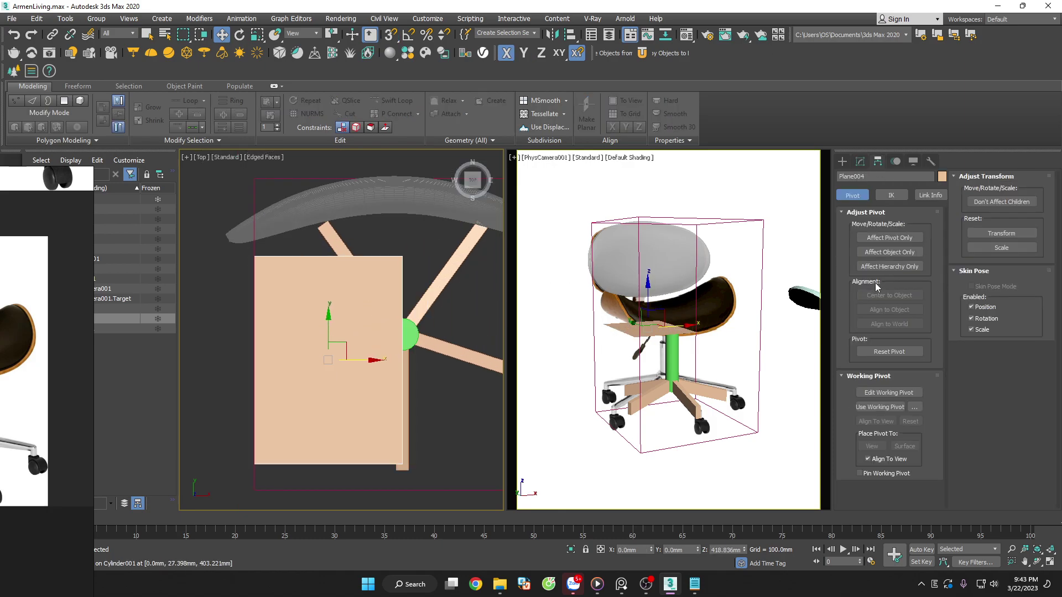
left_click(899, 241)
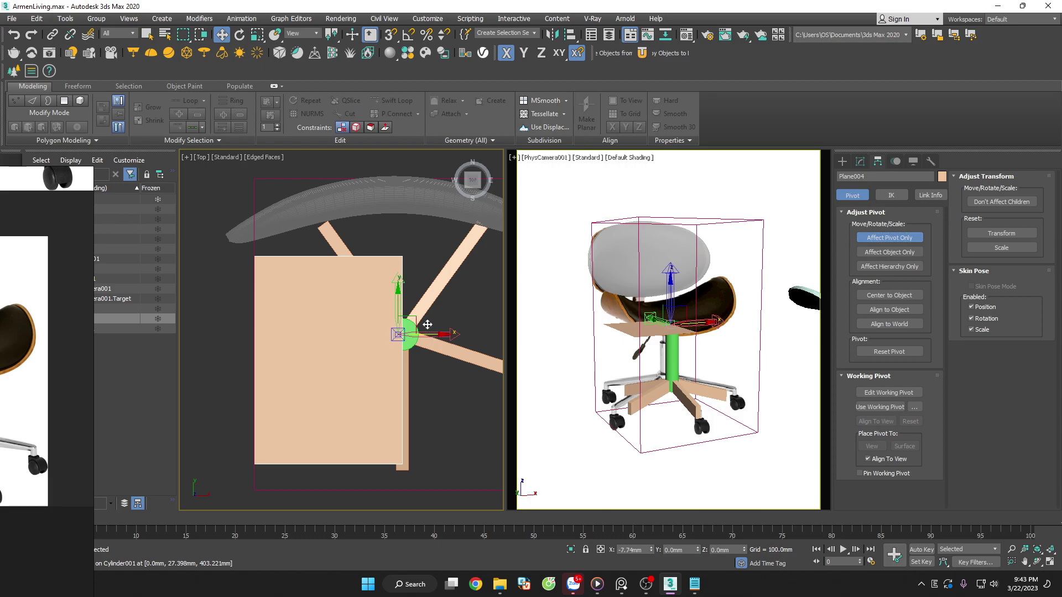
key("s")
left_click(882, 241)
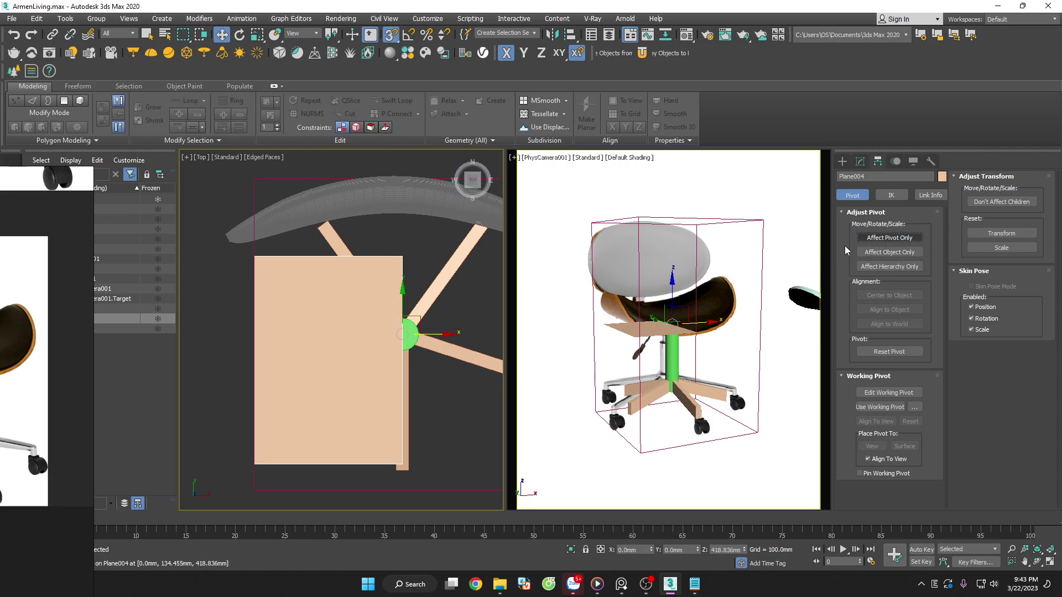
mouse_move(457, 420)
middle_mouse_down("alt")
mouse_move(450, 402)
mouse_move(395, 374)
middle_mouse_up("alt")
Add another connecting edge across the plane in Edge mode
key("2")
right_click(395, 374)
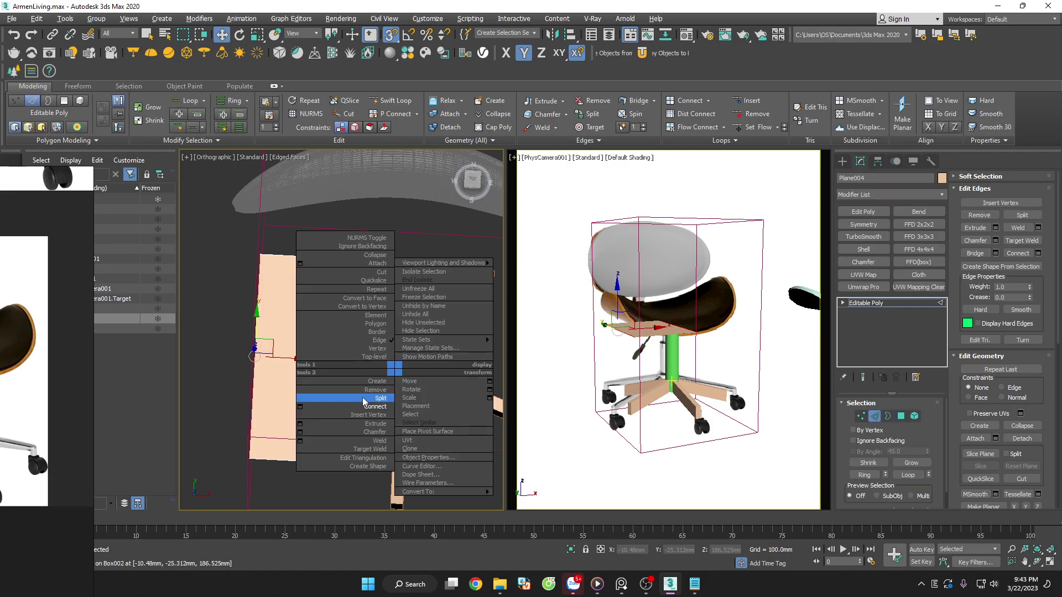
left_click(420, 408)
left_click(459, 410)
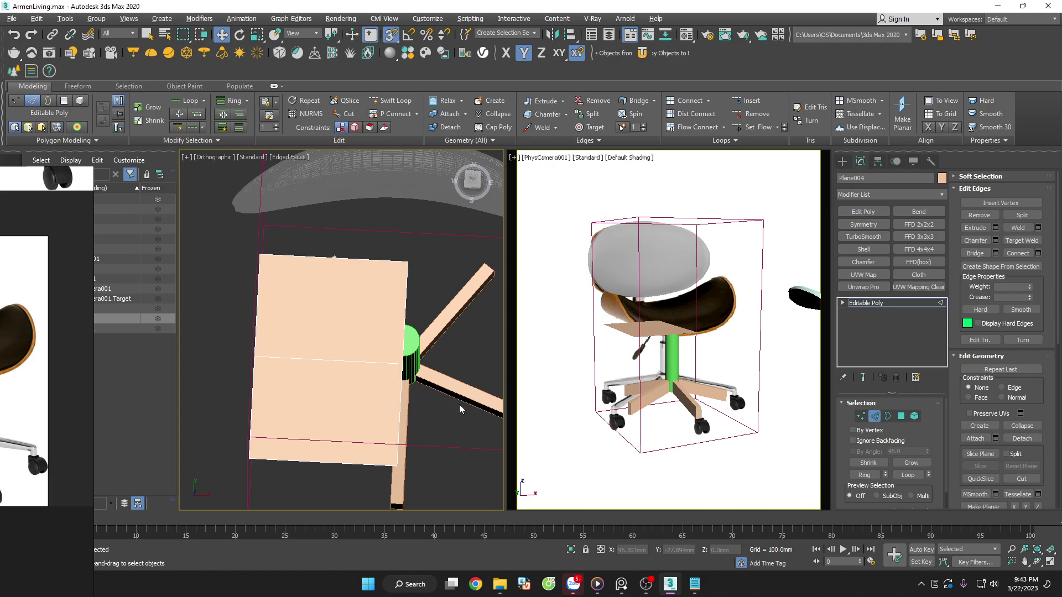
Connect new edge loops across the upper and lower parts of the seat plane's left edge
left_click(260, 315)
right_click(250, 301)
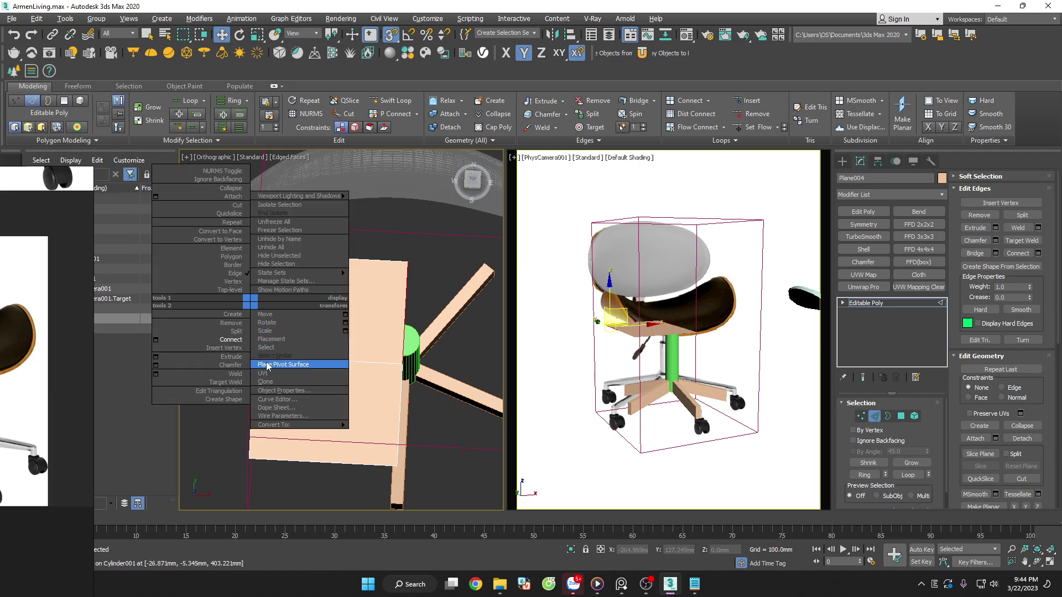
left_click(173, 343)
left_click_drag(348, 336, 348, 326)
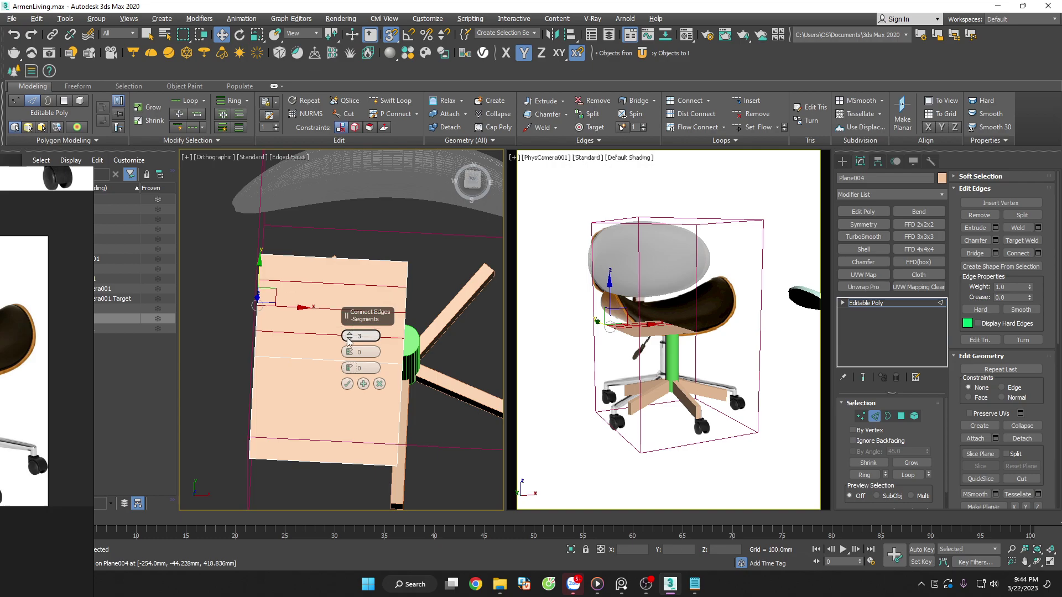
left_click(347, 384)
left_click(253, 395)
right_click(254, 395)
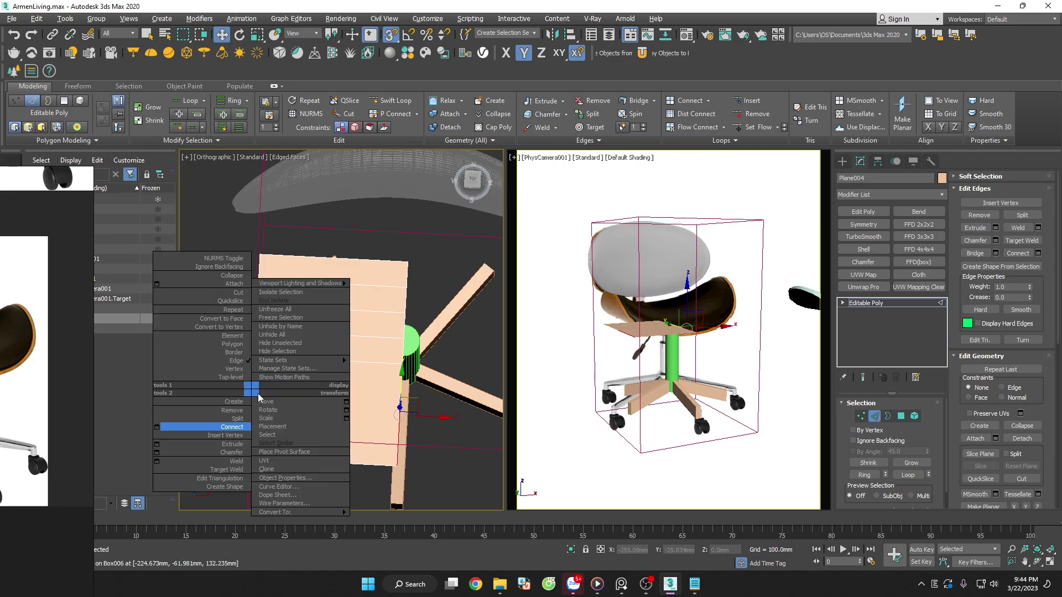
left_click(174, 430)
left_click(347, 383)
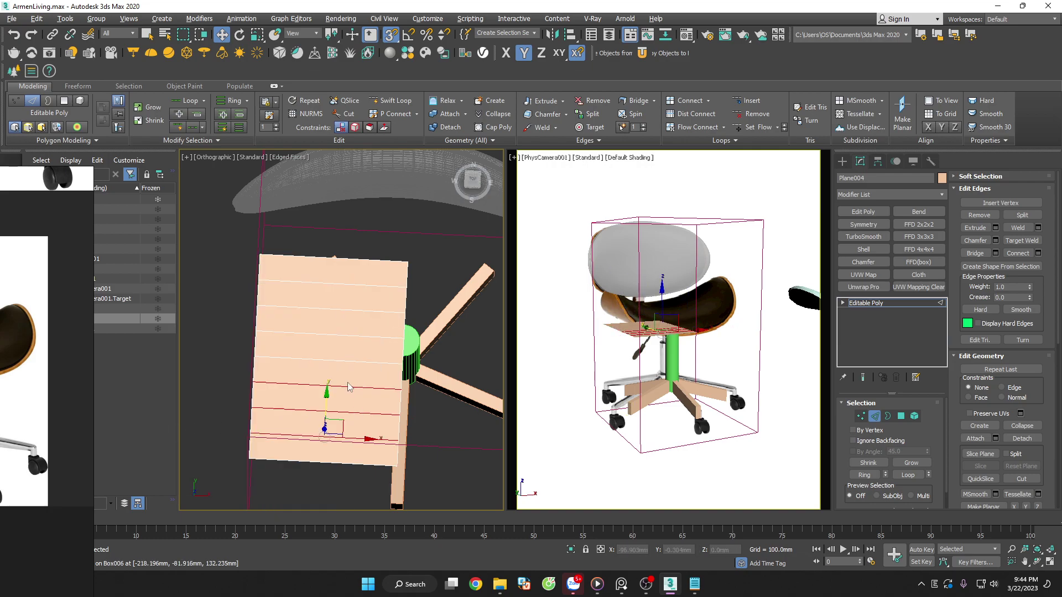
left_click(448, 397)
middle_click_drag(438, 410, 464, 412, "alt")
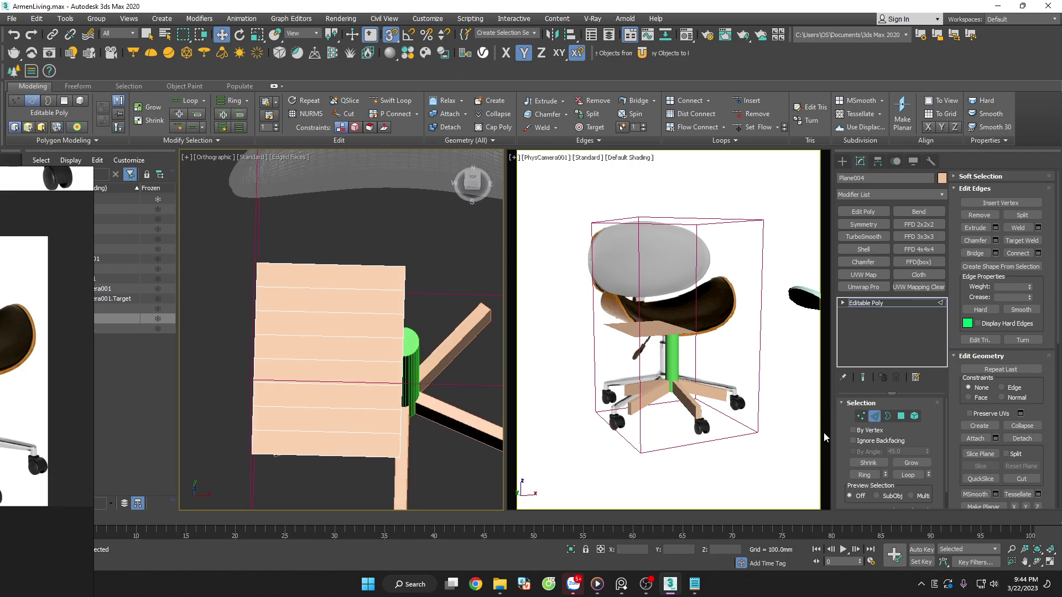
Mirror the plane on Y as an Instance, creating Plane005 as the other half
left_click(875, 417)
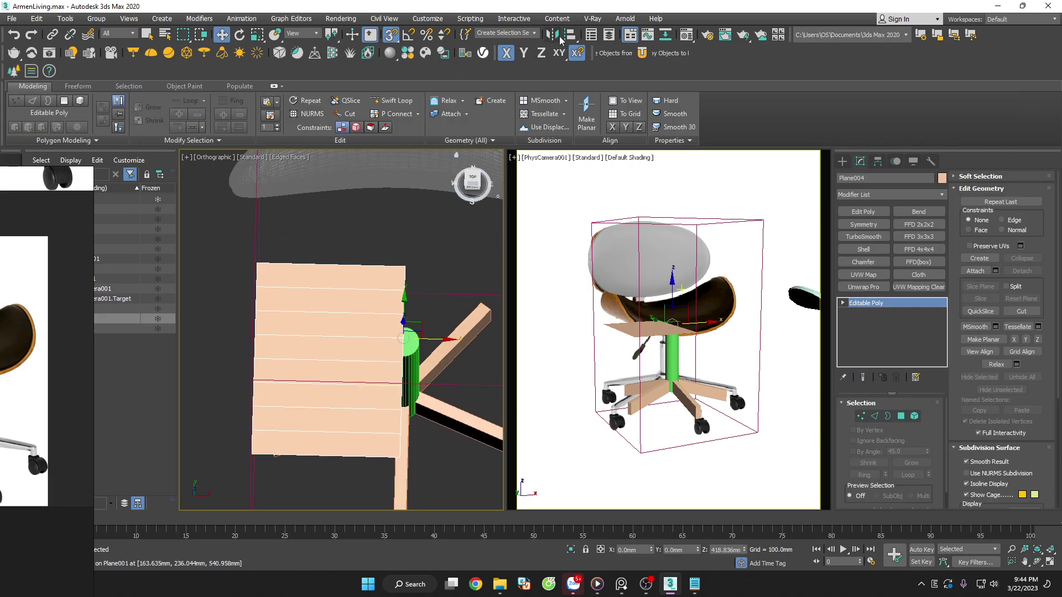
left_click(554, 36)
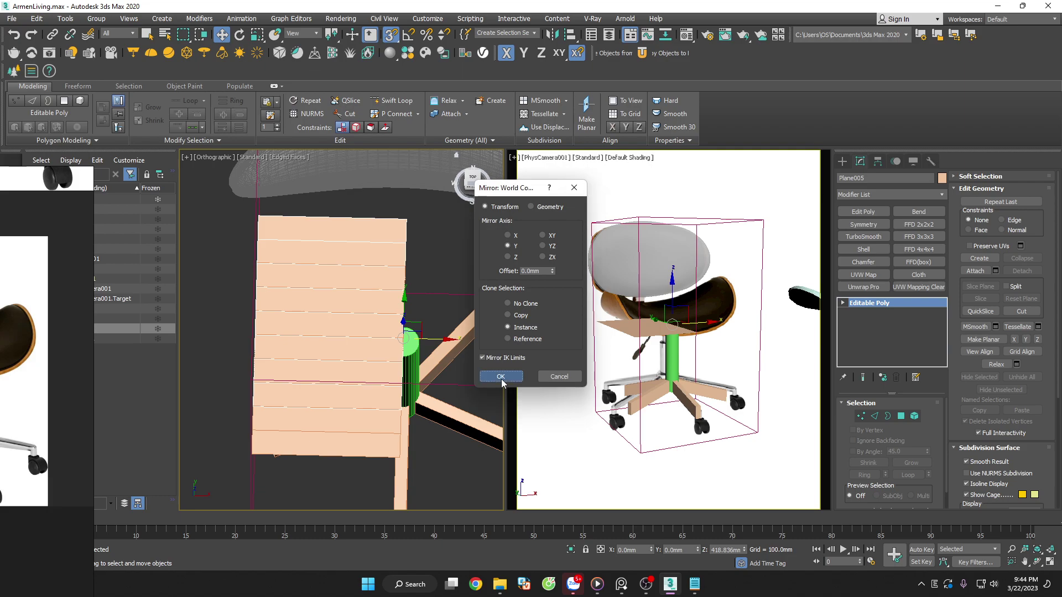
left_click(520, 391)
key("ctrl+z")
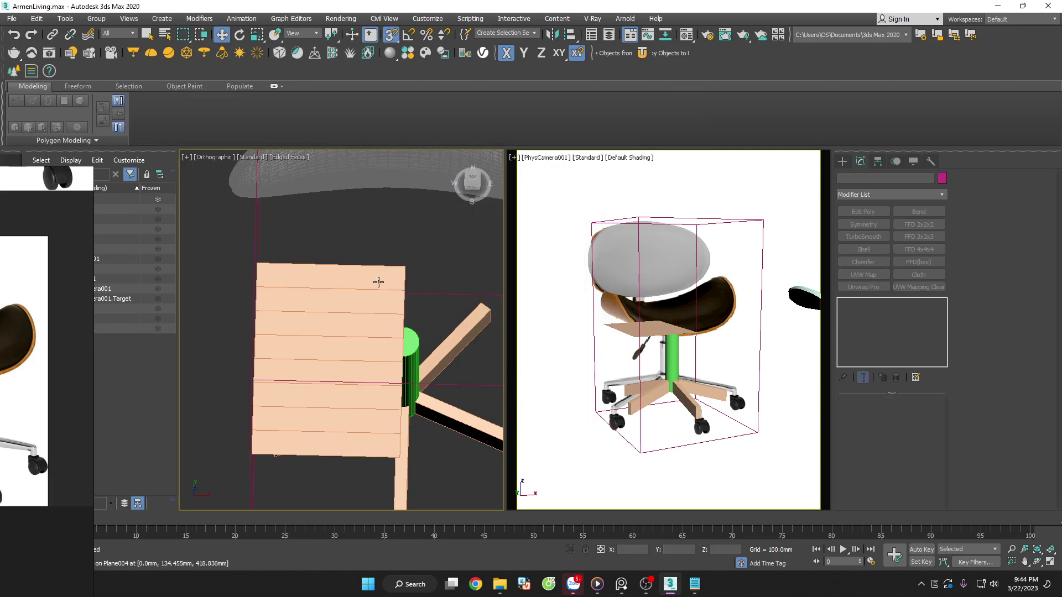
left_click(553, 35)
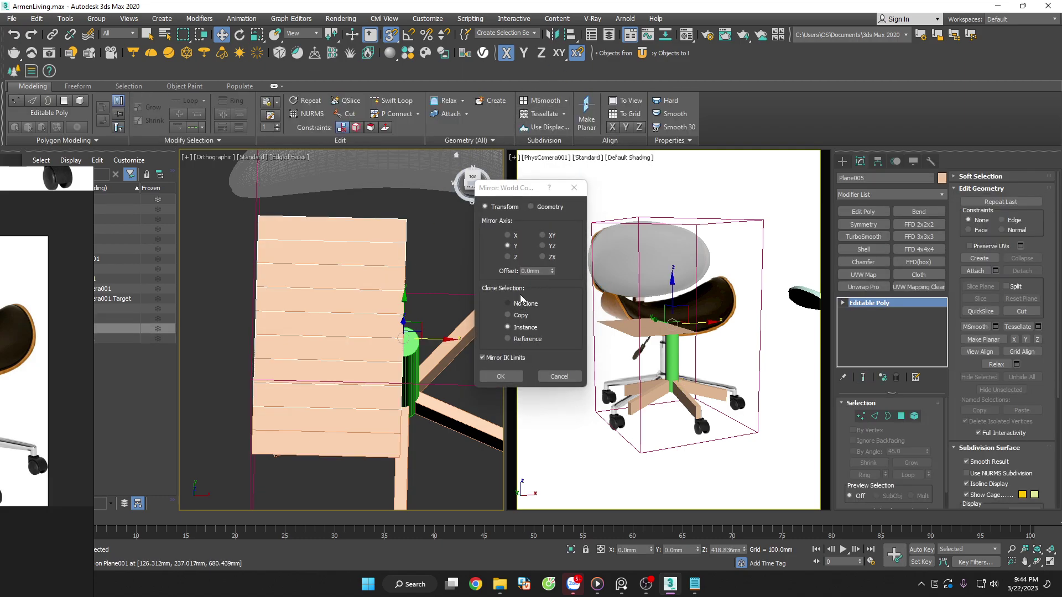
left_click(508, 377)
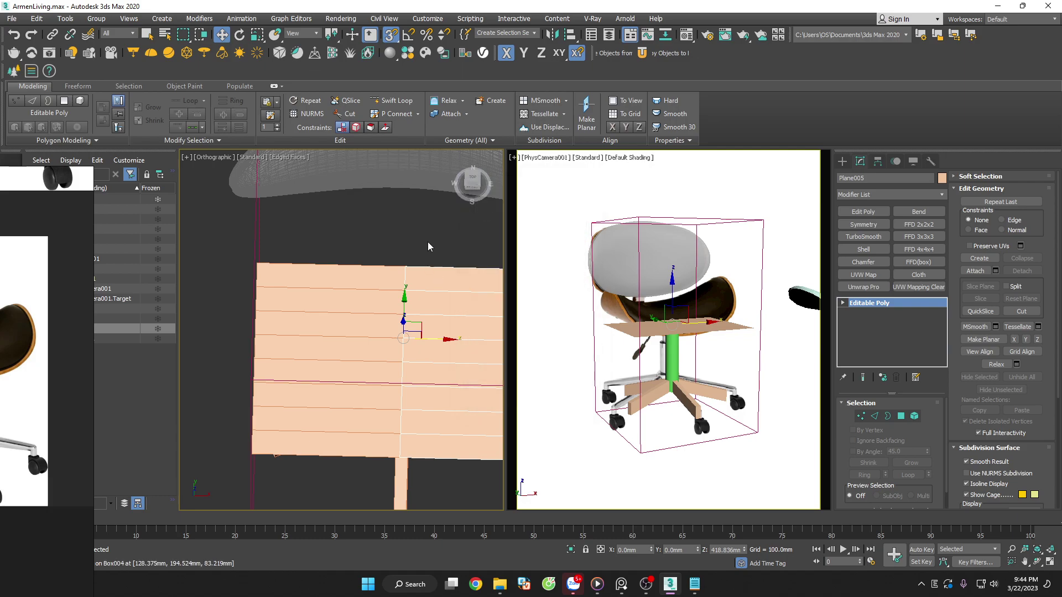
left_click(429, 244)
scroll(437, 260, "down", 2)
scroll(451, 276, "down", 2)
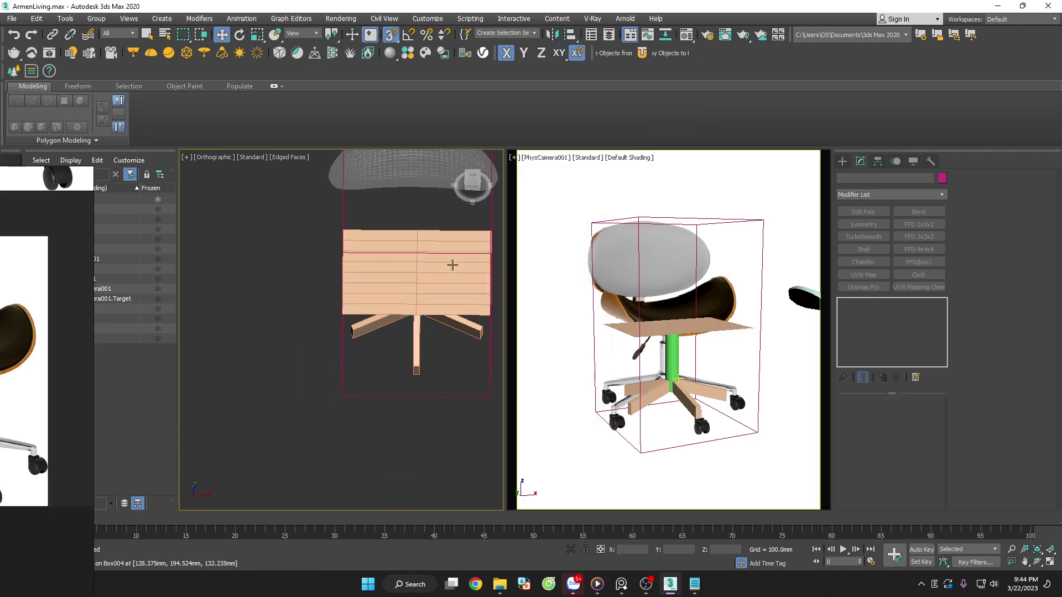
scroll(453, 266, "up", 2)
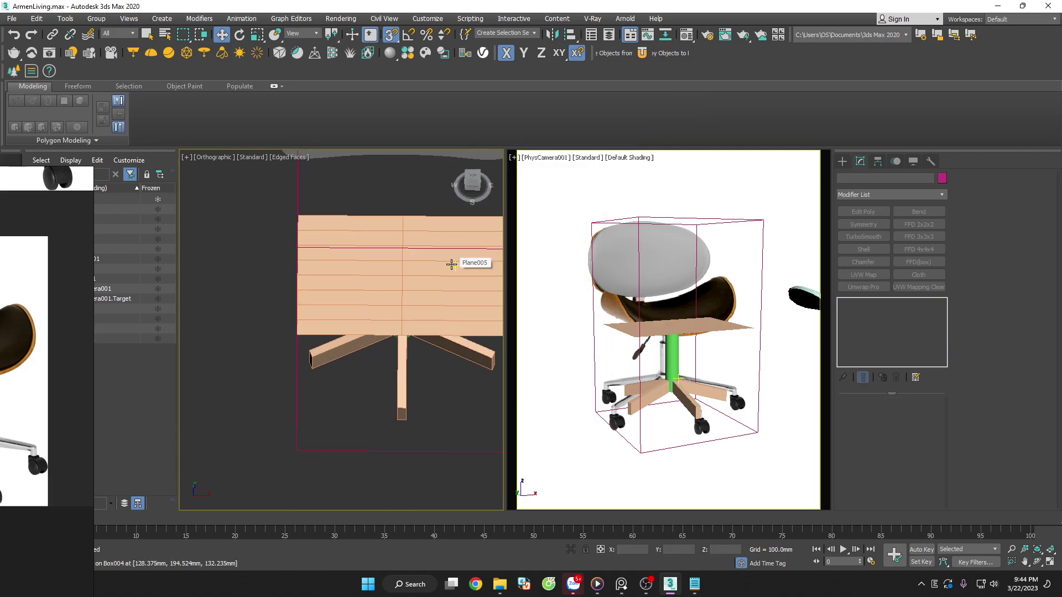
Select Plane004 and select all of its edges
left_click(452, 265)
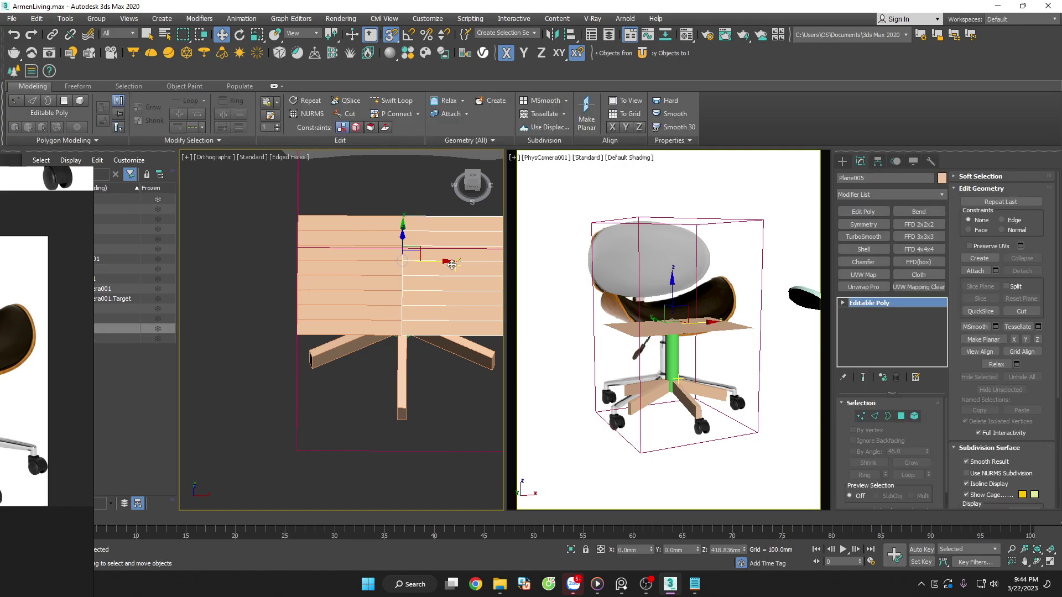
left_click(356, 276)
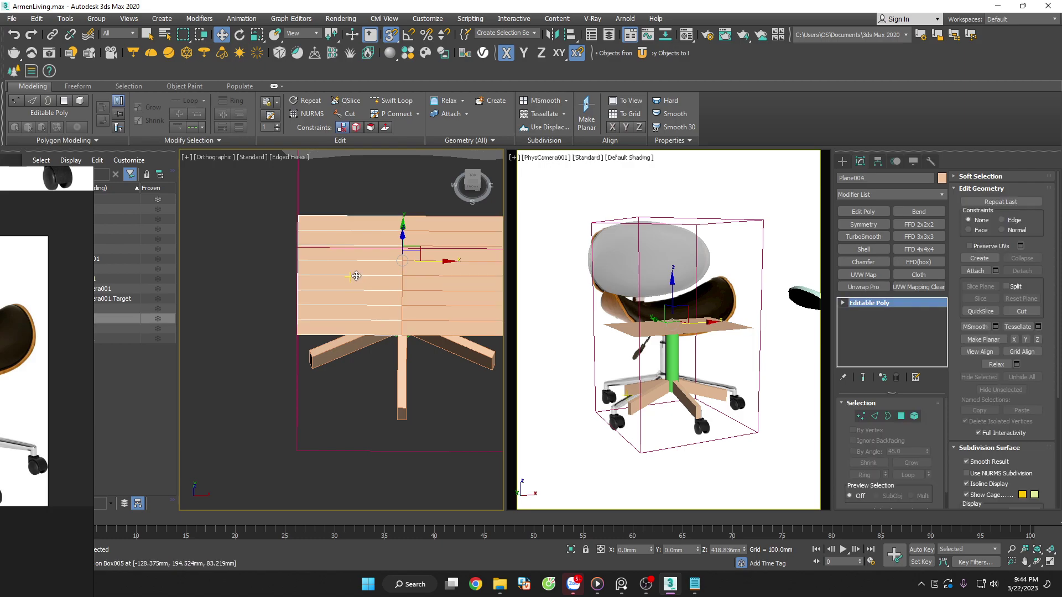
key("2")
key("ctrl+a")
Connect the selected Plane004 edges with new edge loops
right_click(357, 269)
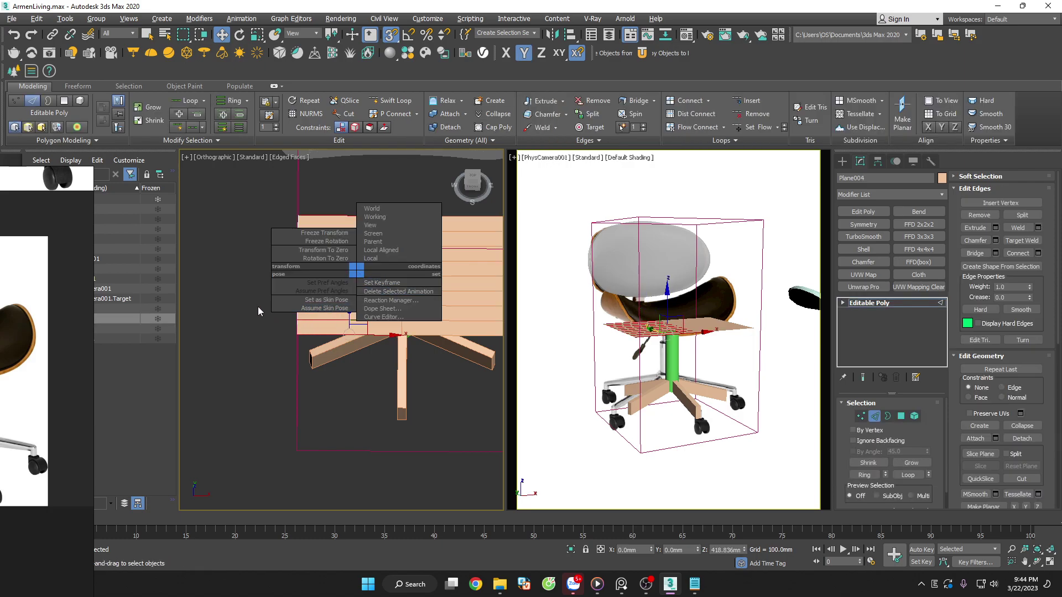
left_click(319, 218)
right_click(316, 216)
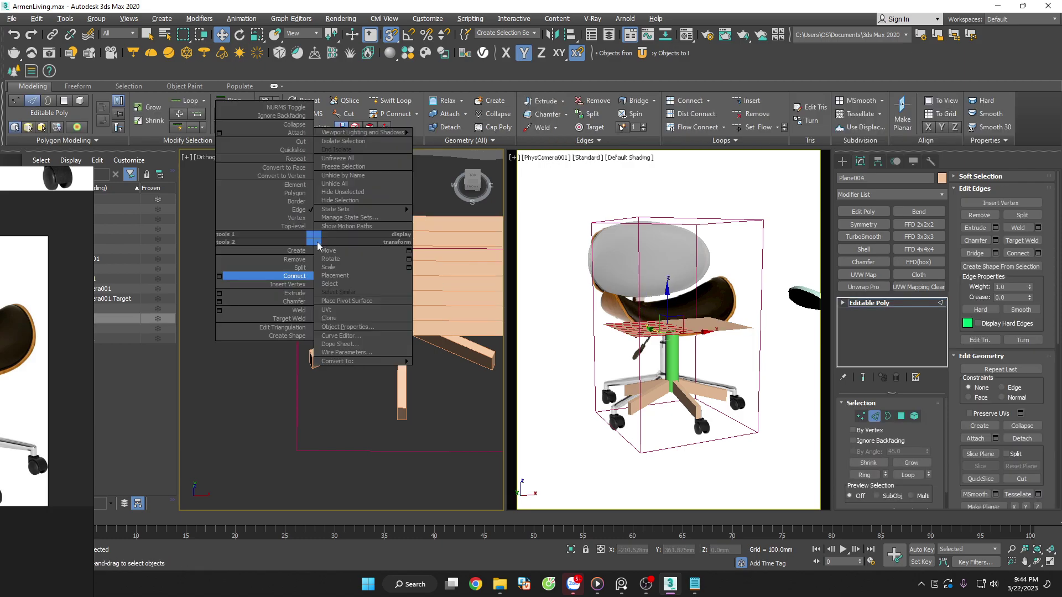
left_click(221, 273)
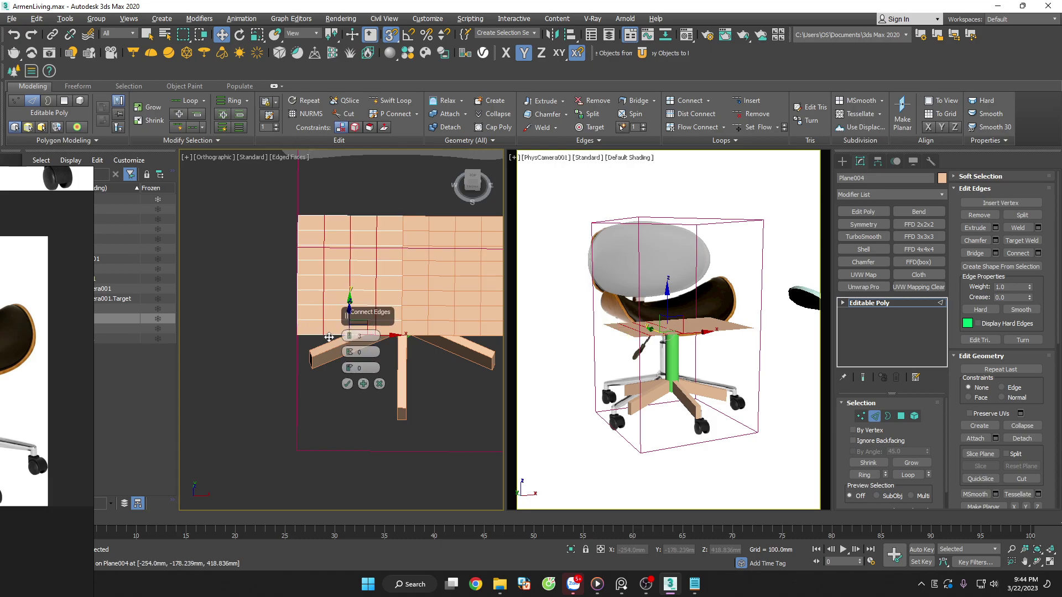
left_click(347, 384)
scroll(384, 275, "up", 3)
scroll(311, 306, "down", 3)
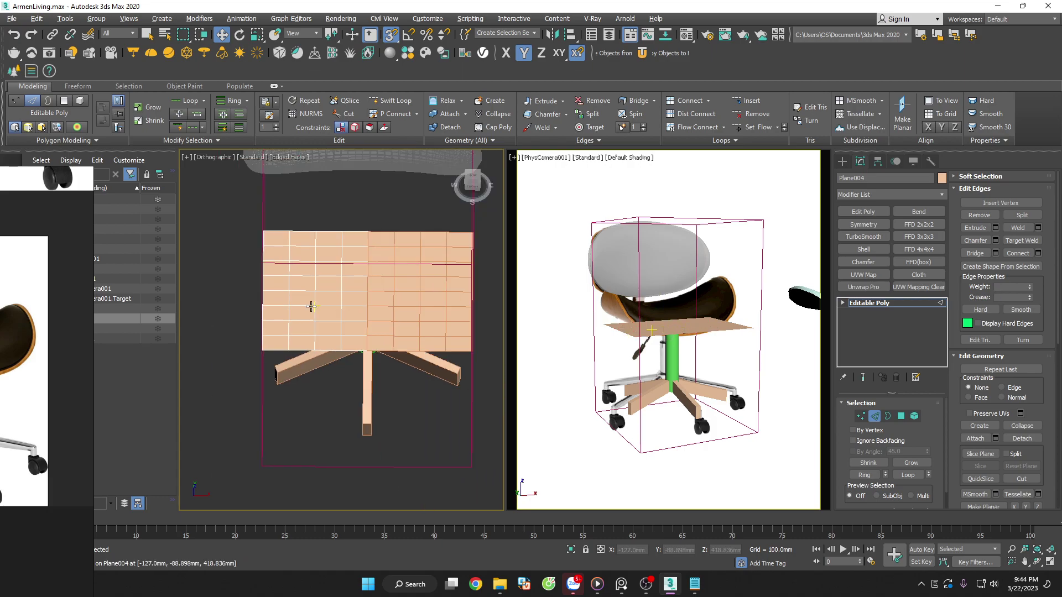
middle_click_drag(330, 319, 365, 323, "alt")
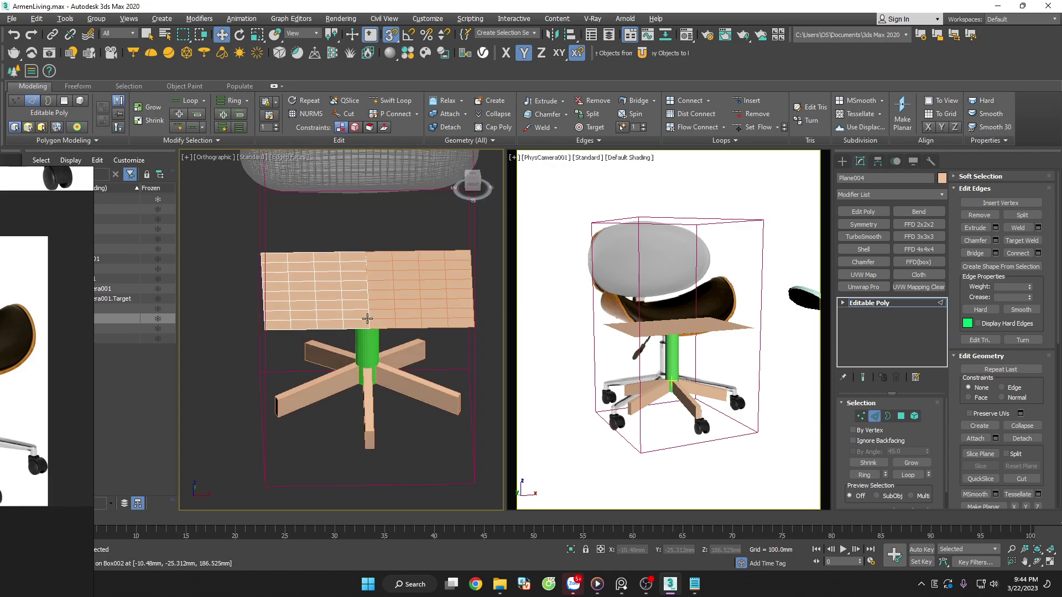
Undo the connecting edges and mirror the plane on X as an Instance
key("ctrl+a")
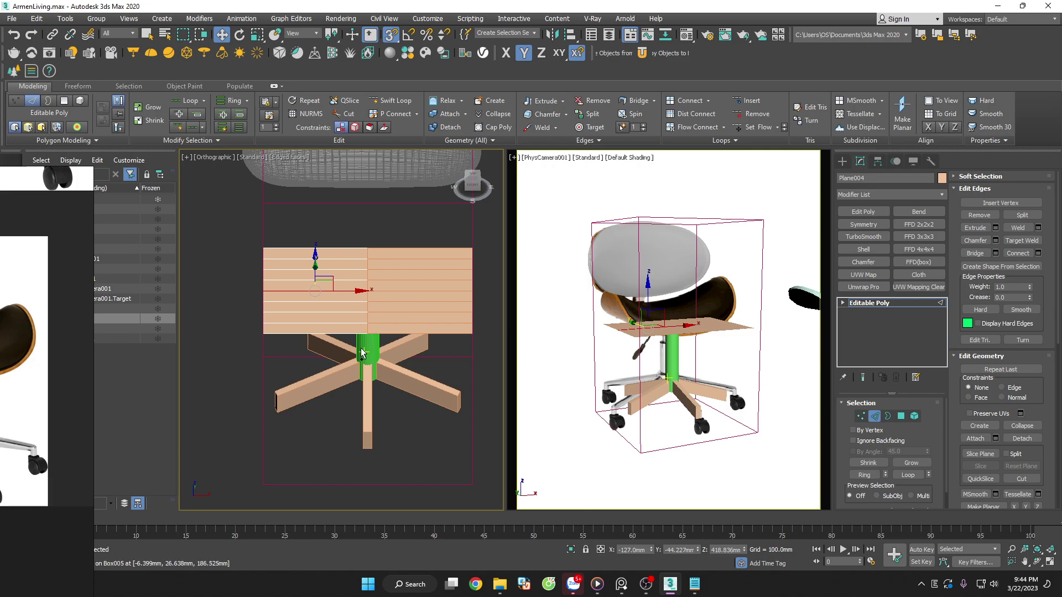
key("2")
key("Delete")
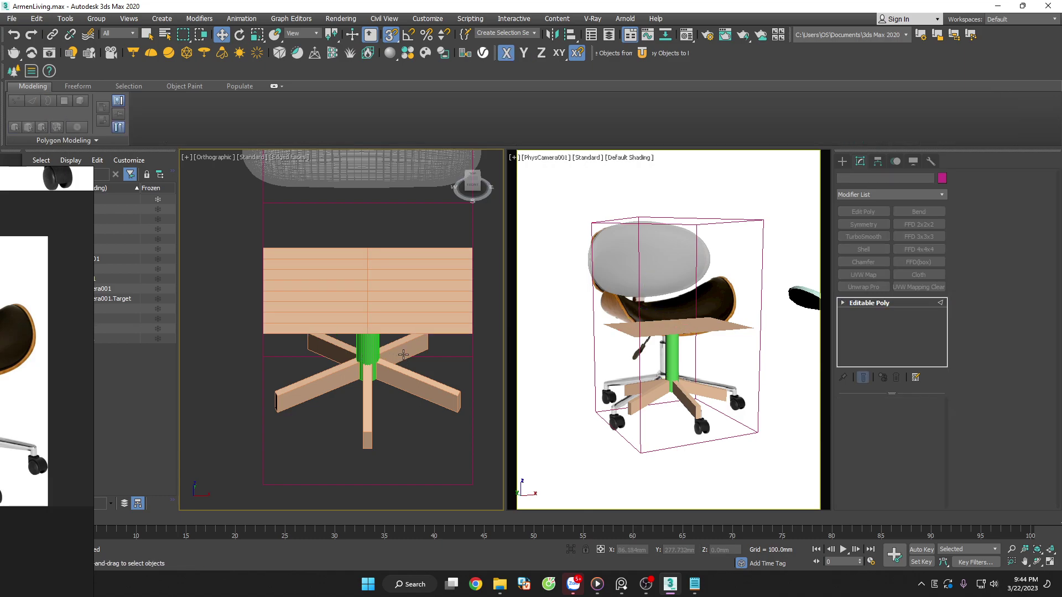
key("ctrl+z")
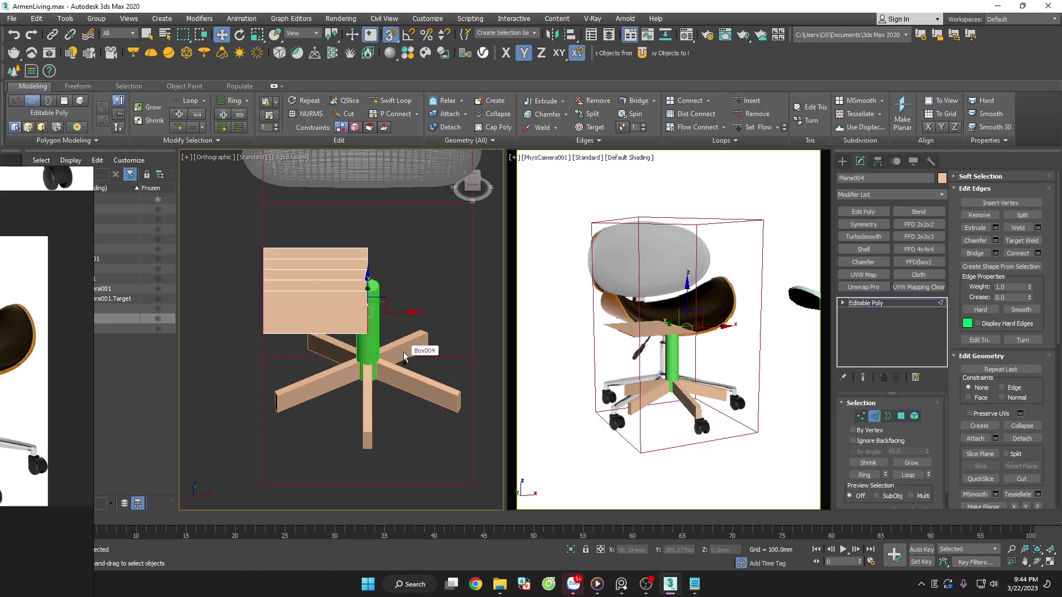
key("ctrl+d")
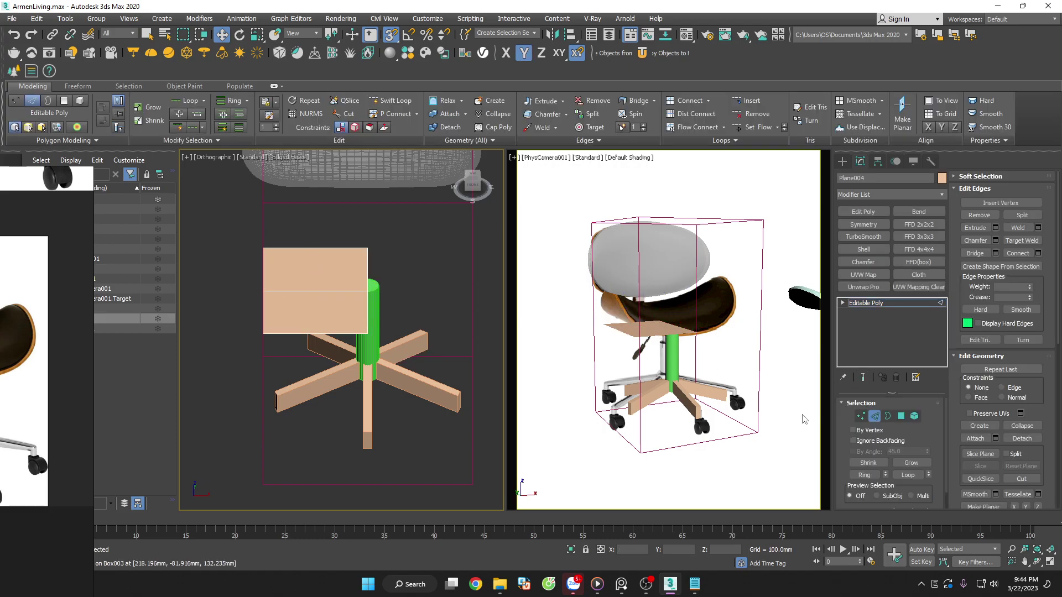
left_click(873, 418)
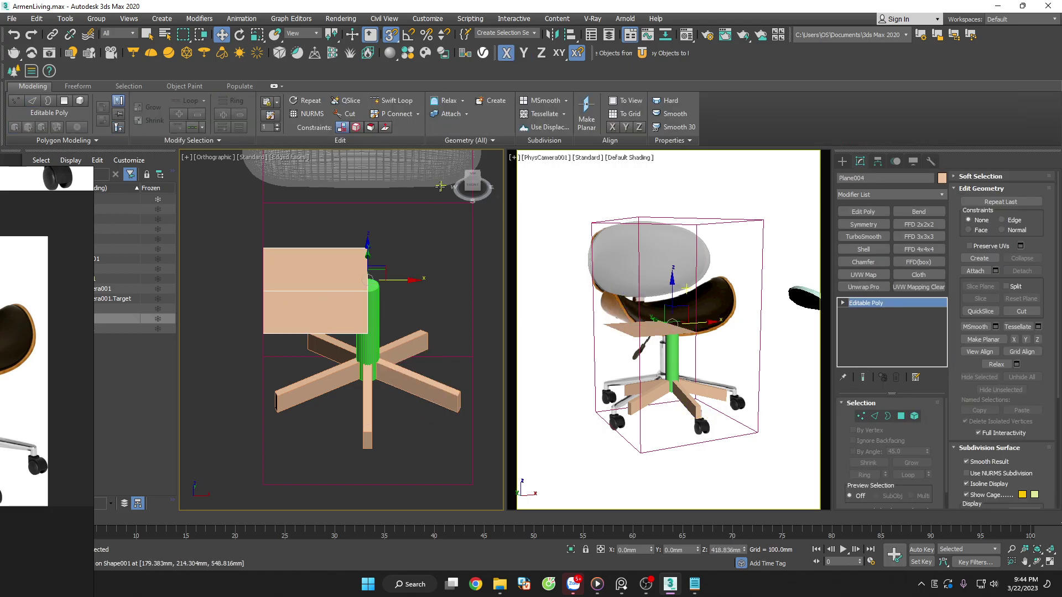
left_click(504, 58)
left_click(571, 36)
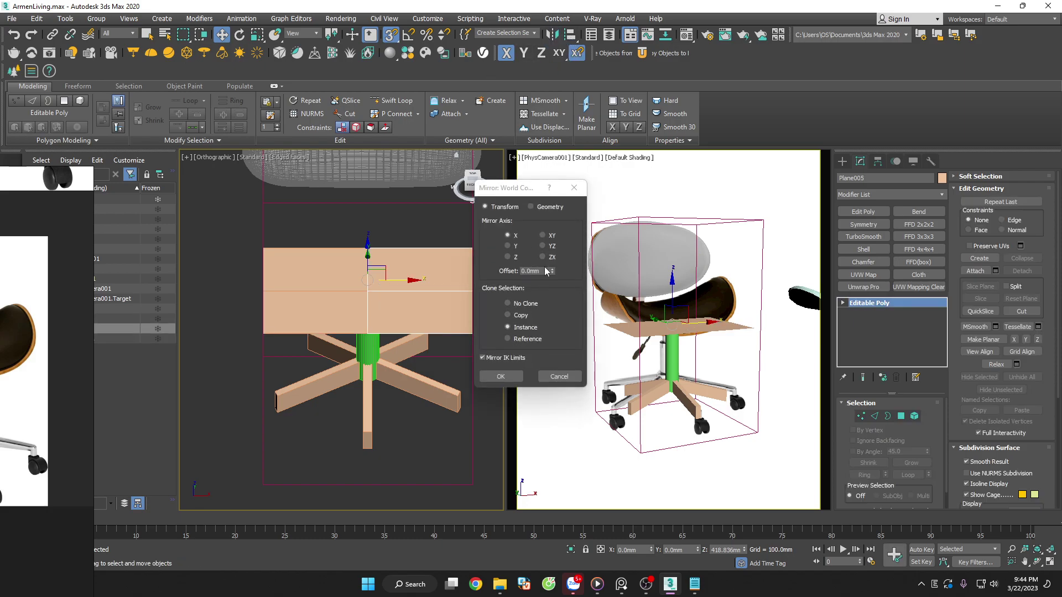
left_click(494, 376)
Connect edges on Plane004 to split it into vertical plank strips, viewed from the top
key("2")
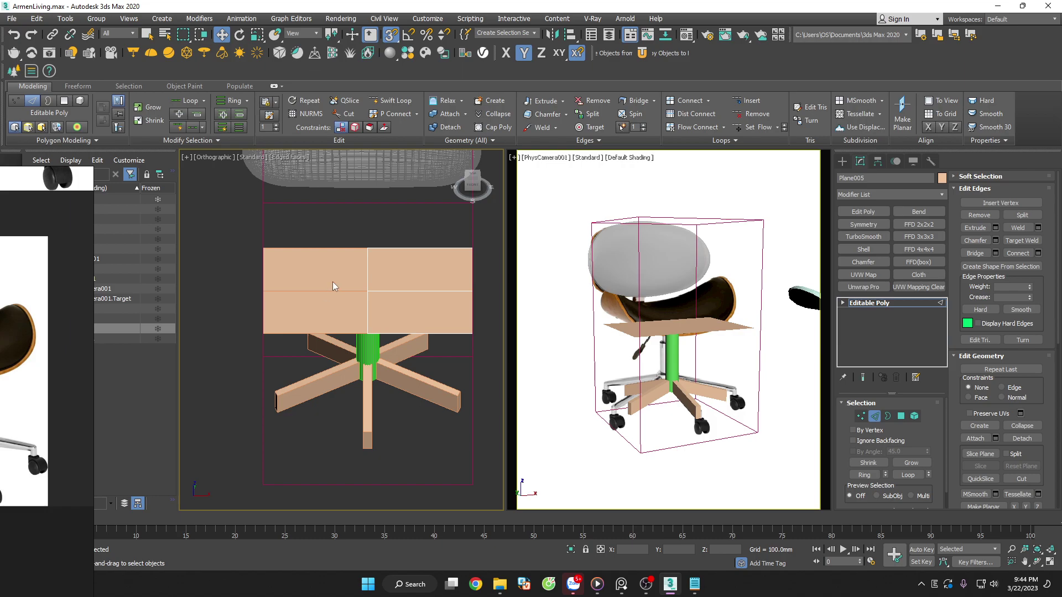
left_click(367, 291)
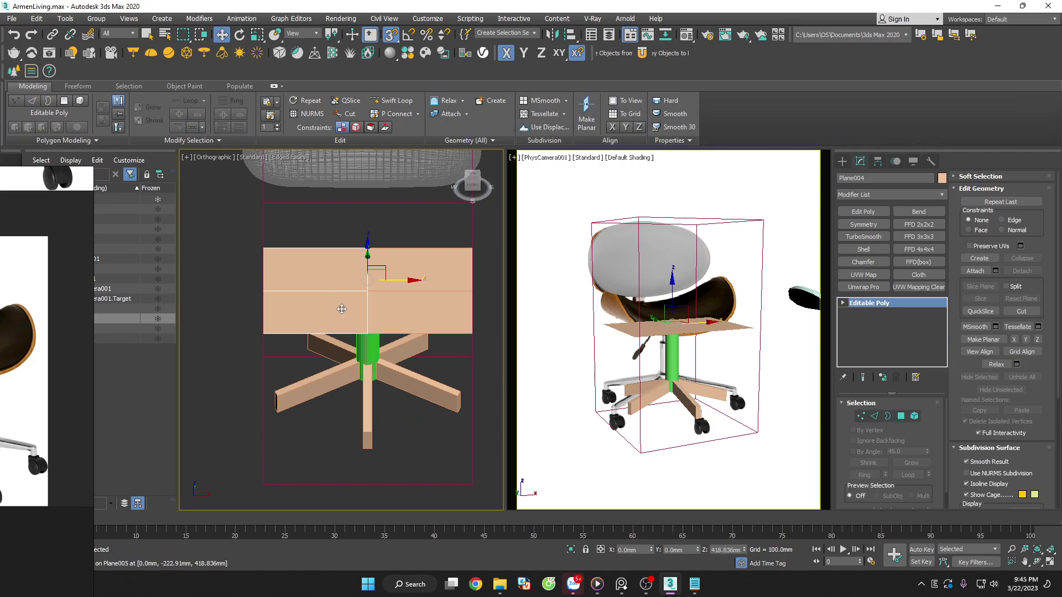
left_click(328, 291)
right_click(327, 292)
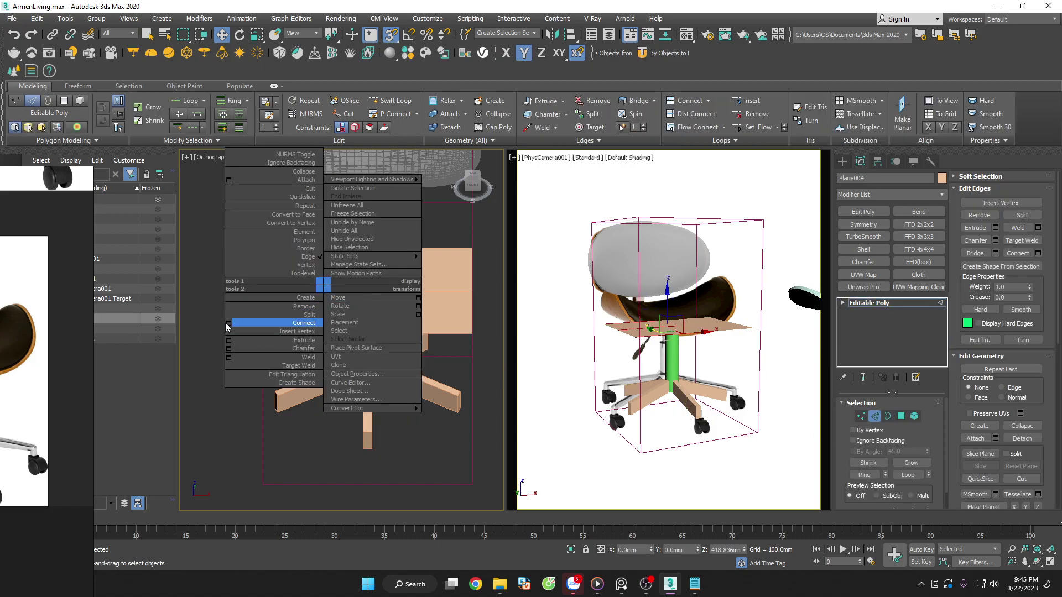
left_click(228, 324)
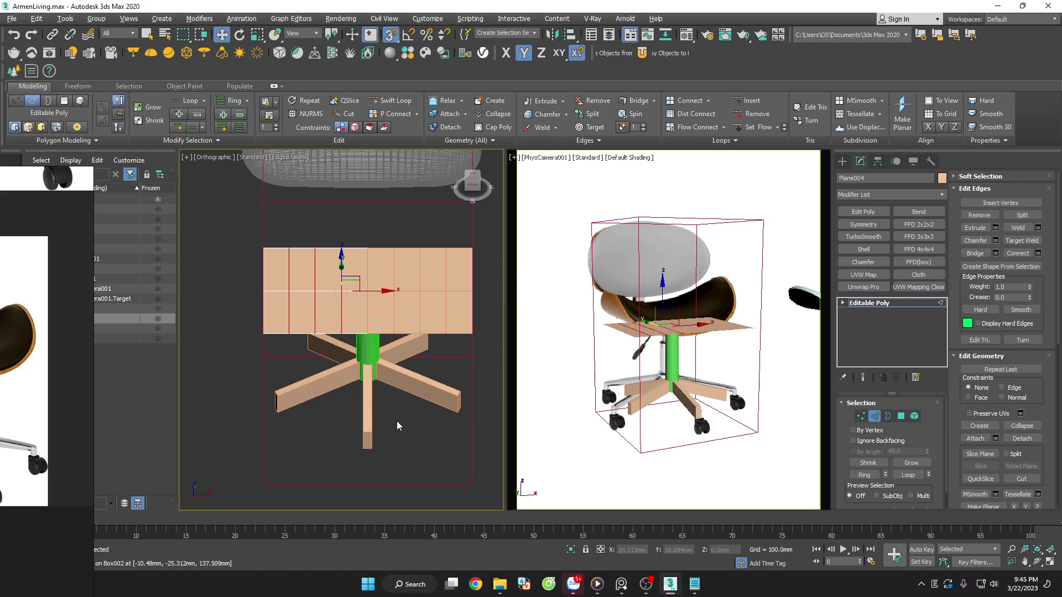
middle_click_drag(396, 420, 408, 443, "alt")
key("t")
scroll(410, 427, "up", 2)
Add an FFD 2x2x2 to the seat plane and push its left lattice points outward
key("1")
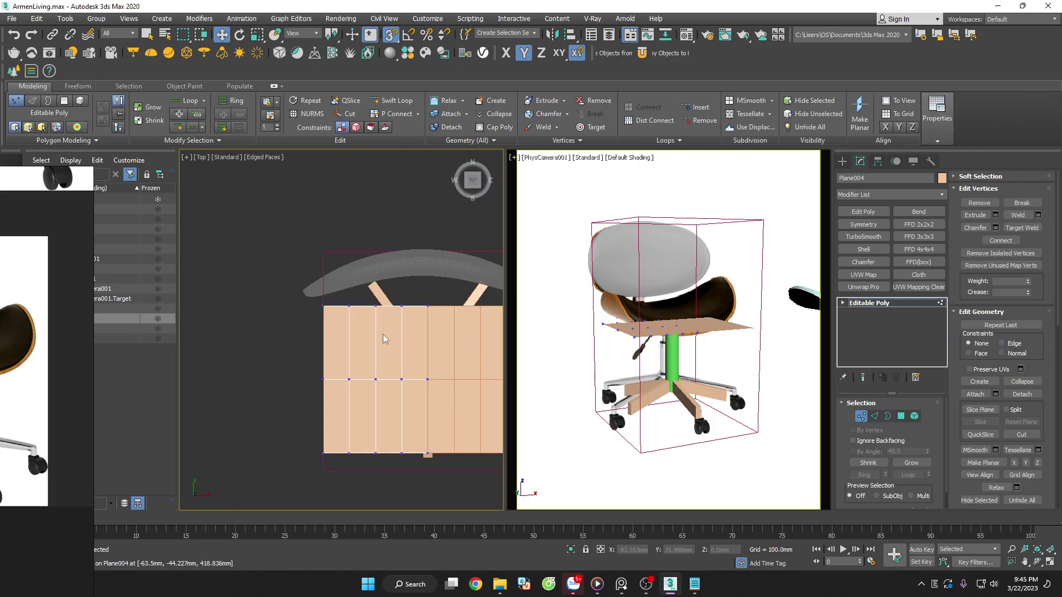
middle_click_drag(297, 361, 281, 340)
left_click_drag(264, 277, 457, 481)
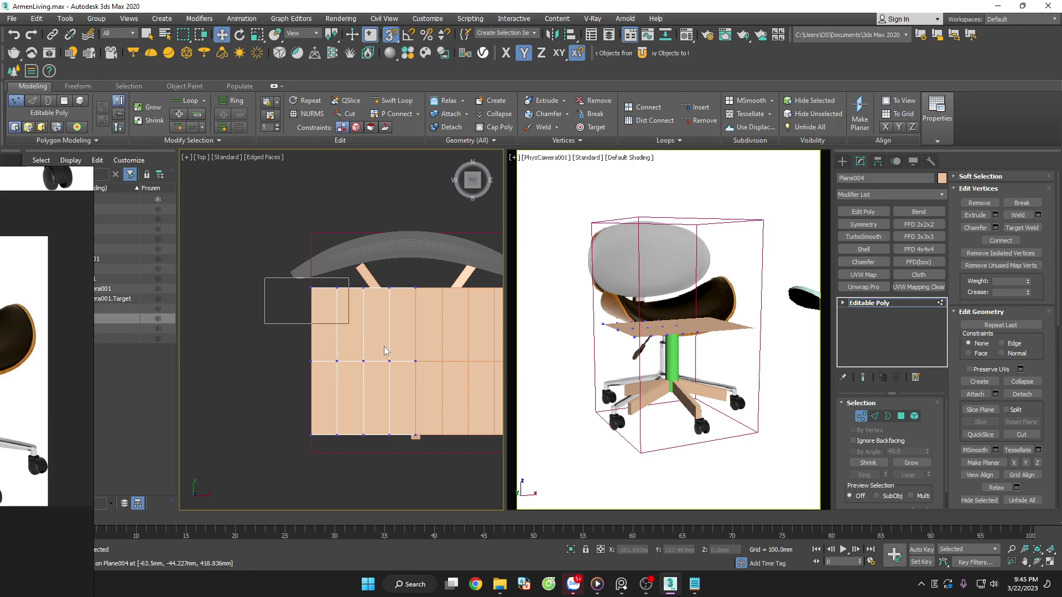
left_click(918, 224)
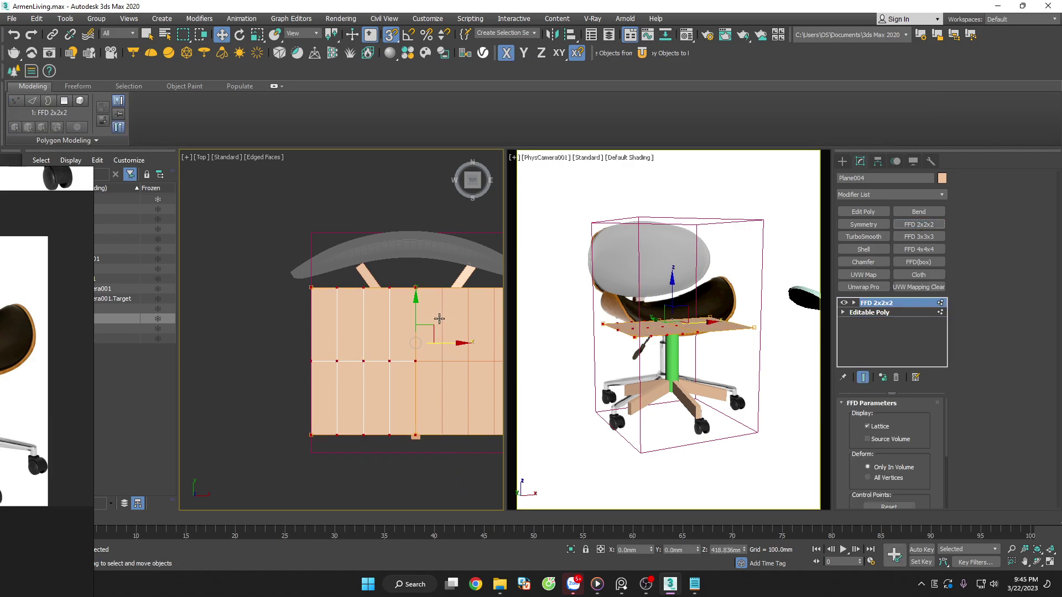
left_click(93, 294)
left_click_drag(271, 314, 136, 314)
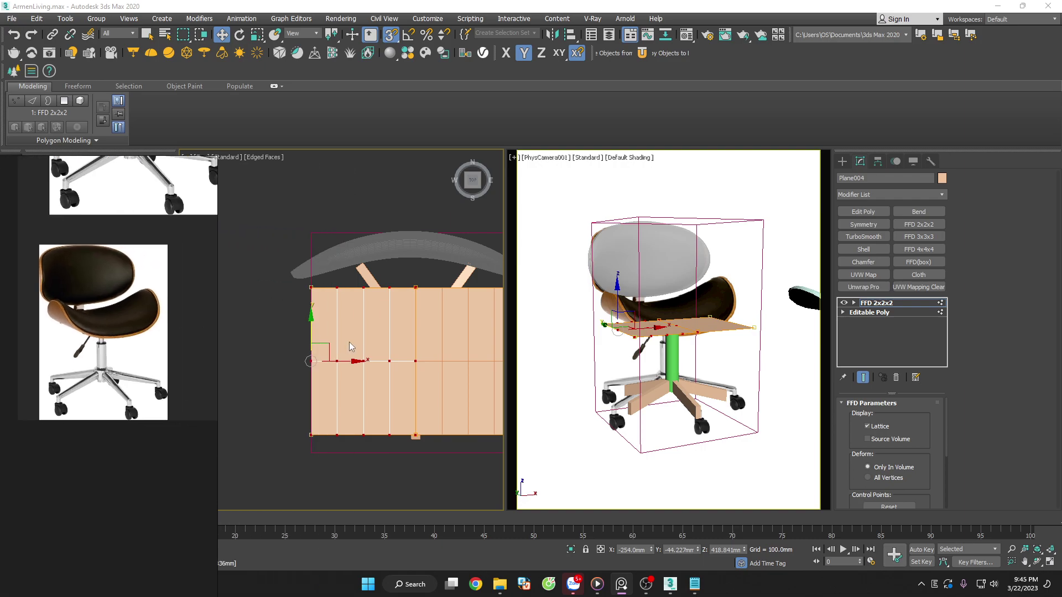
scroll(436, 343, "up", 3)
left_click_drag(270, 239, 334, 499)
left_click_drag(310, 369, 265, 303)
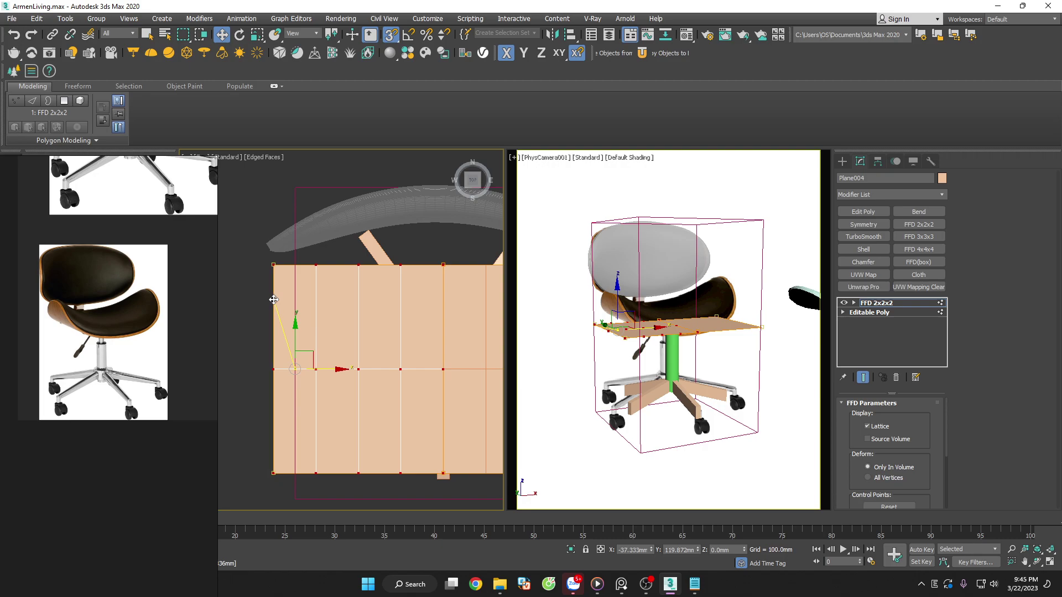
left_click_drag(265, 303, 269, 302)
scroll(269, 302, "down", 2)
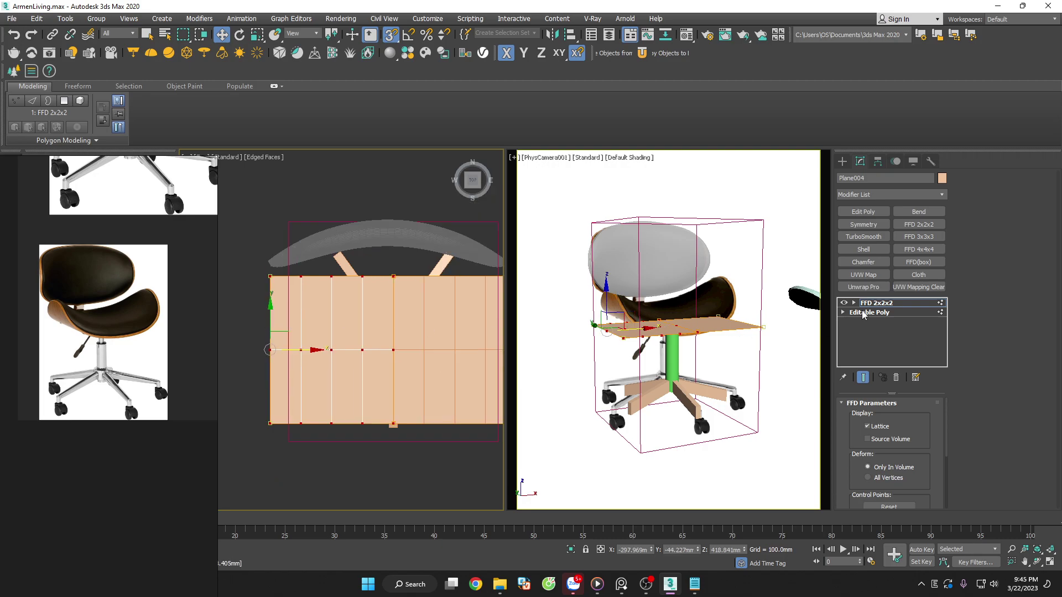
Add an Edit Poly, select the left top and bottom vertex rows, and add a second FFD 2x2x2
left_click(863, 314)
left_click(864, 212)
left_click(378, 350)
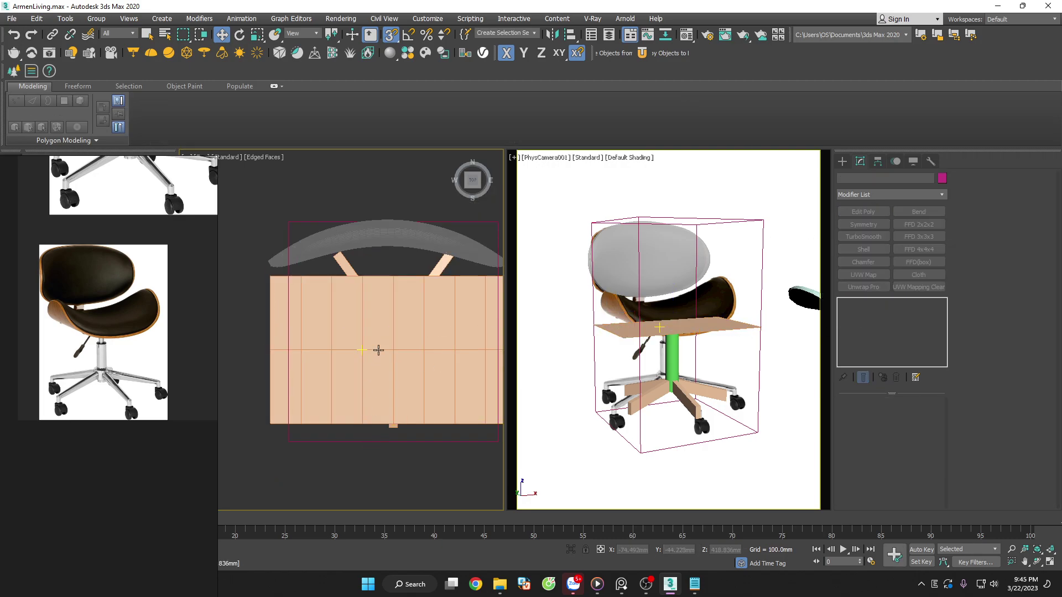
left_click(391, 354)
key("1")
scroll(376, 263, "up", 3)
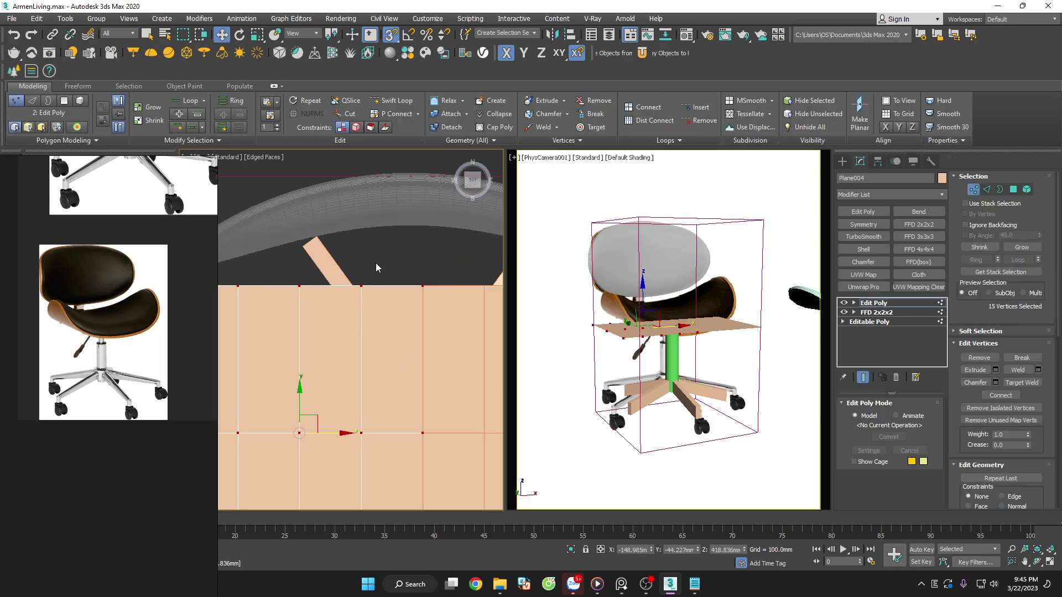
scroll(380, 256, "down", 1)
scroll(380, 257, "down", 1)
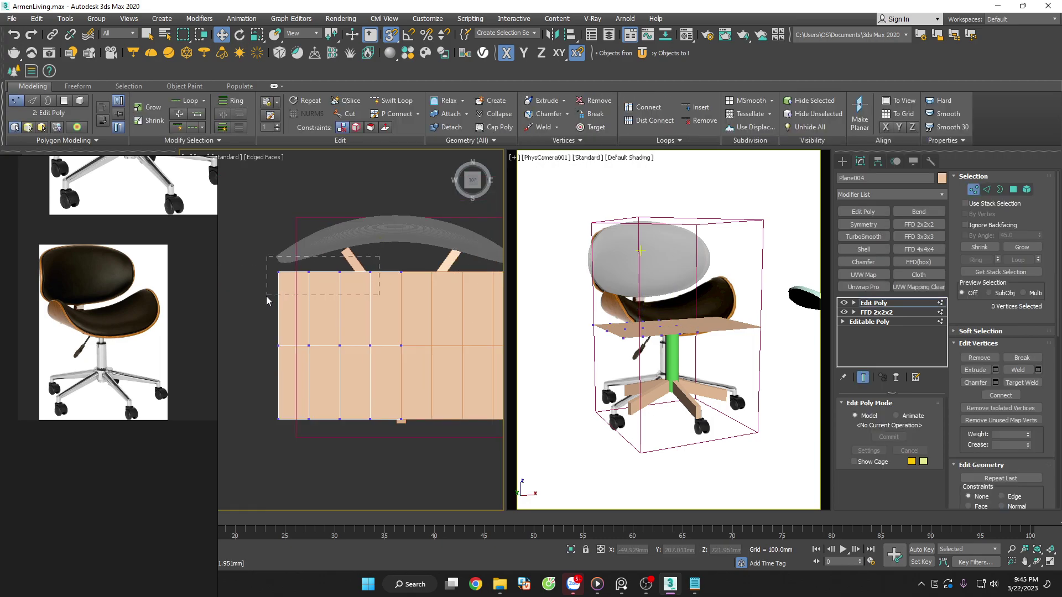
left_click_drag(267, 297, 267, 302)
left_click_drag(245, 376, 371, 447, "ctrl")
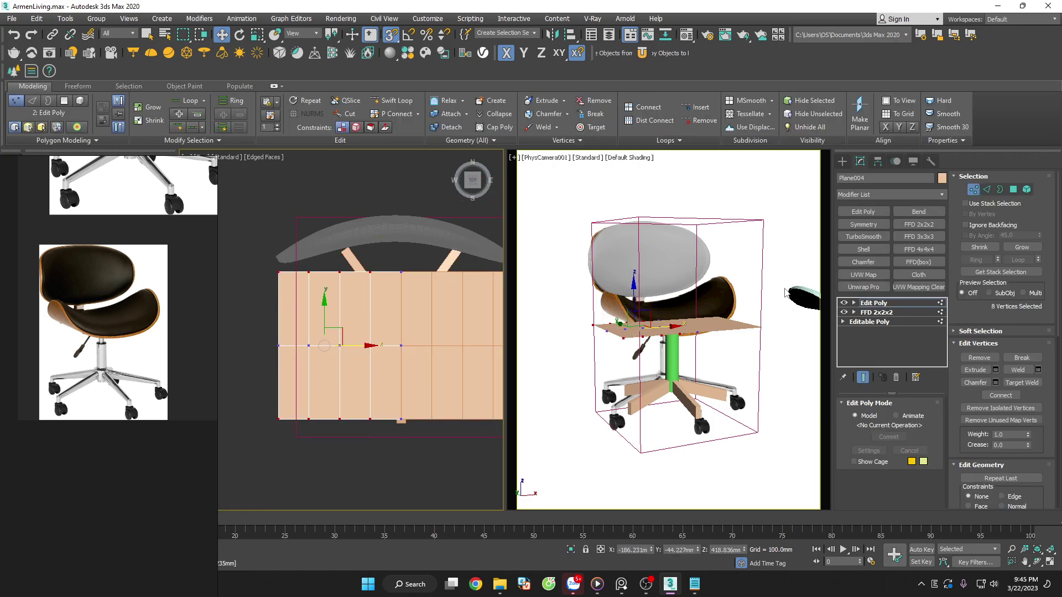
left_click(920, 226)
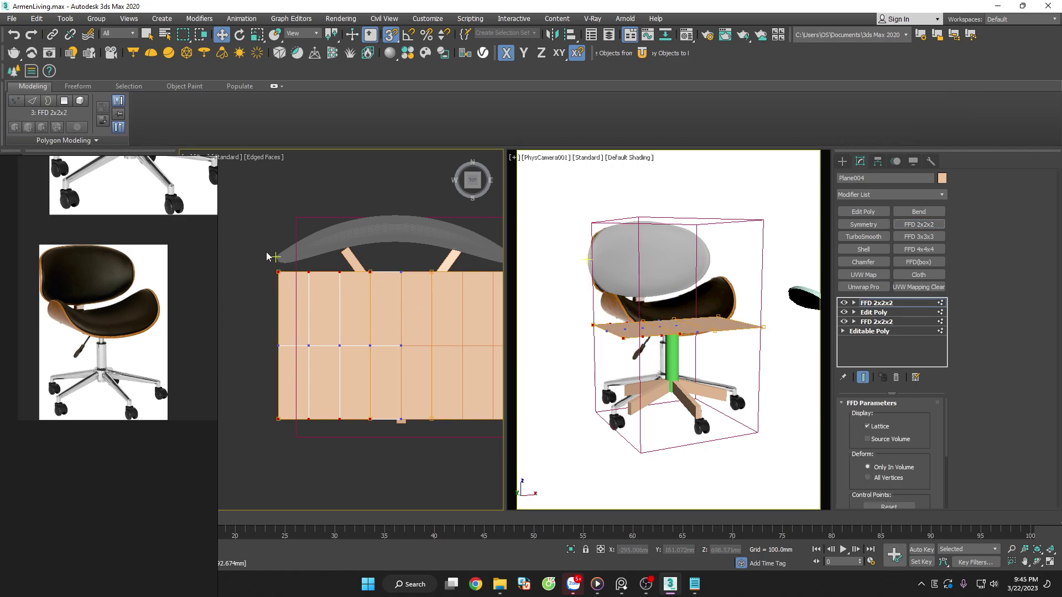
Cancel the left-edge taper and replace the top FFD 2x2x2 with an FFD 3x3x3
key("r")
left_click_drag(280, 340, 299, 337)
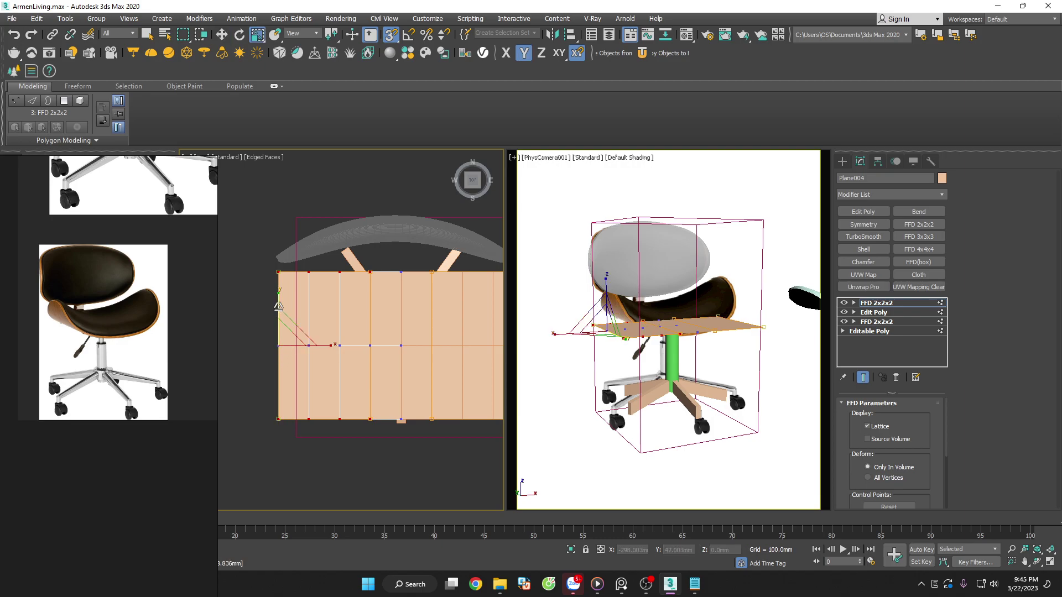
right_click(299, 337)
left_click(896, 377)
left_click(919, 236)
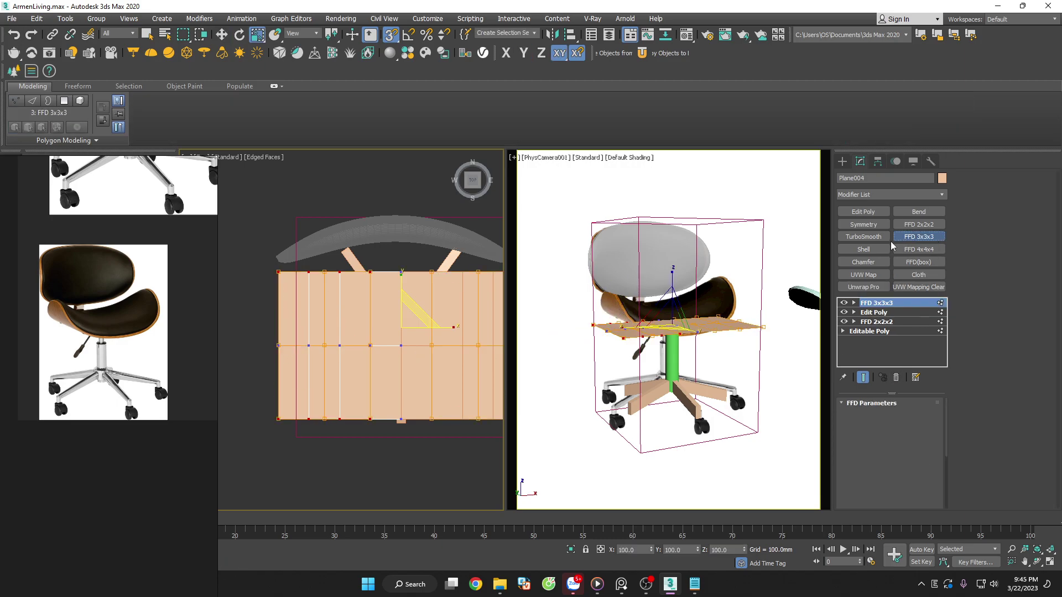
Scale the FFD 3x3x3 corner control points inward and add an Edit Poly above
left_click(282, 273)
left_click_drag(291, 459, 290, 459, "ctrl")
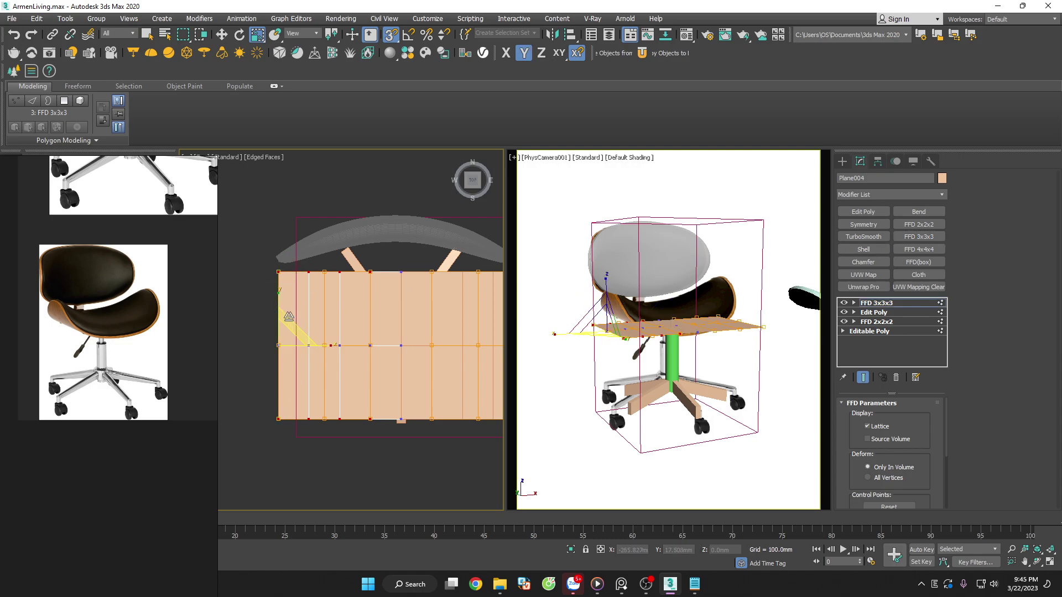
left_click_drag(277, 345, 306, 458)
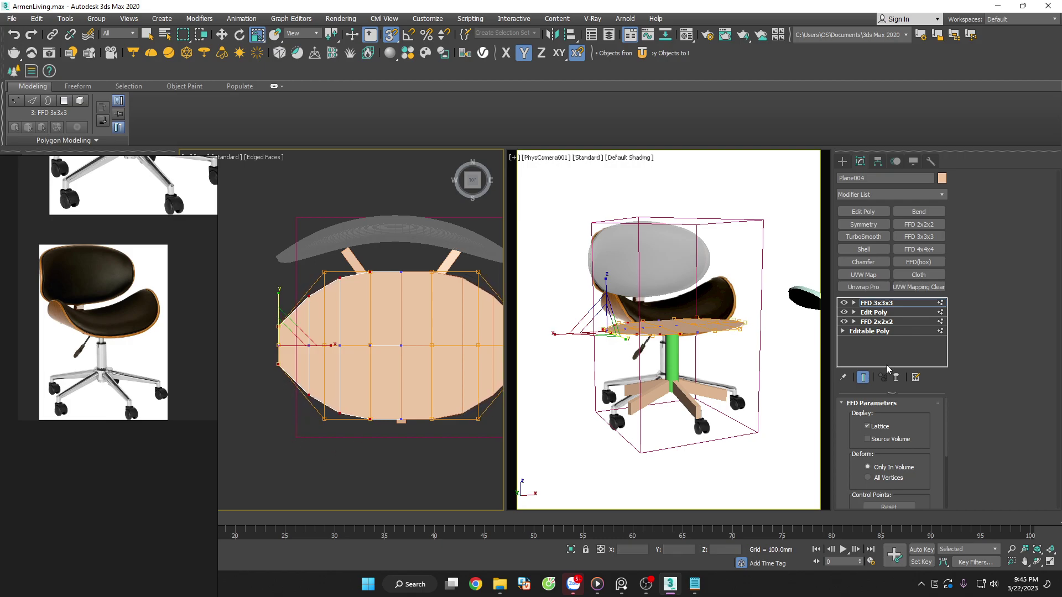
left_click(885, 306)
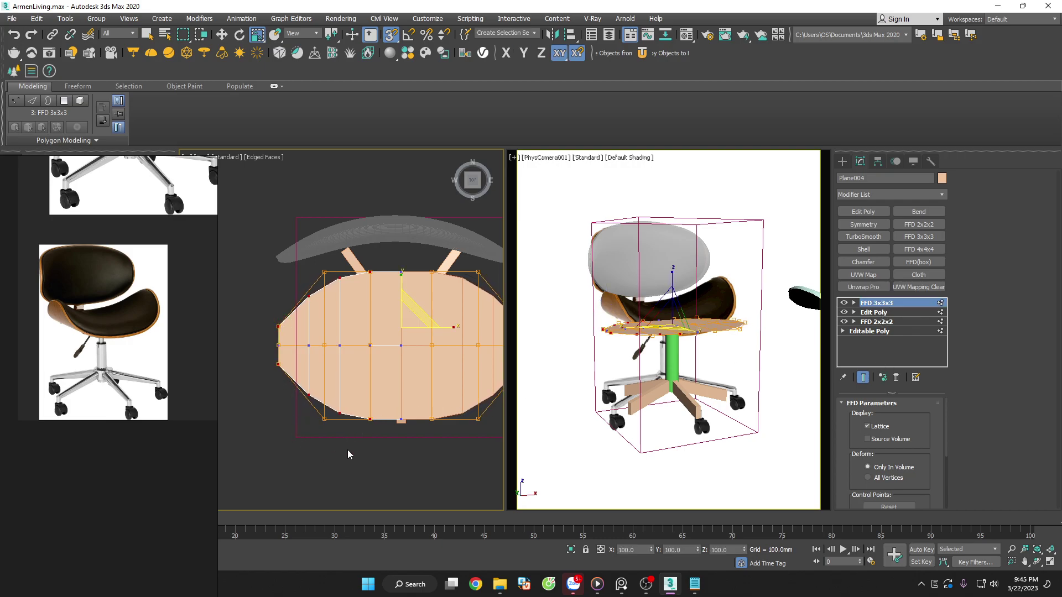
left_click(863, 212)
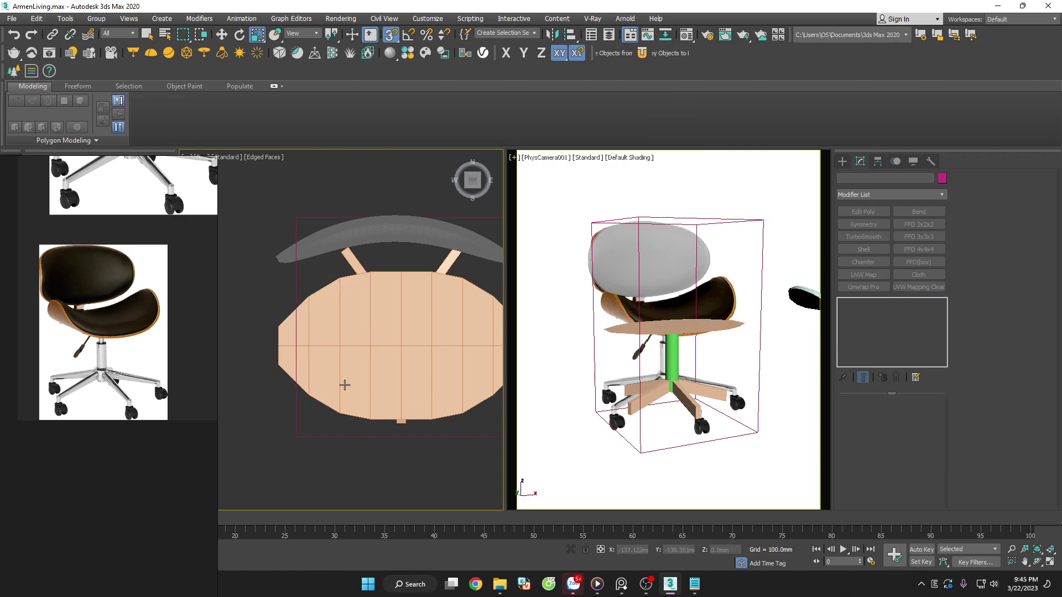
Add another FFD 3x3x3 on top of the seat's Edit Poly
scroll(348, 394, "down", 1)
key("f")
key("w")
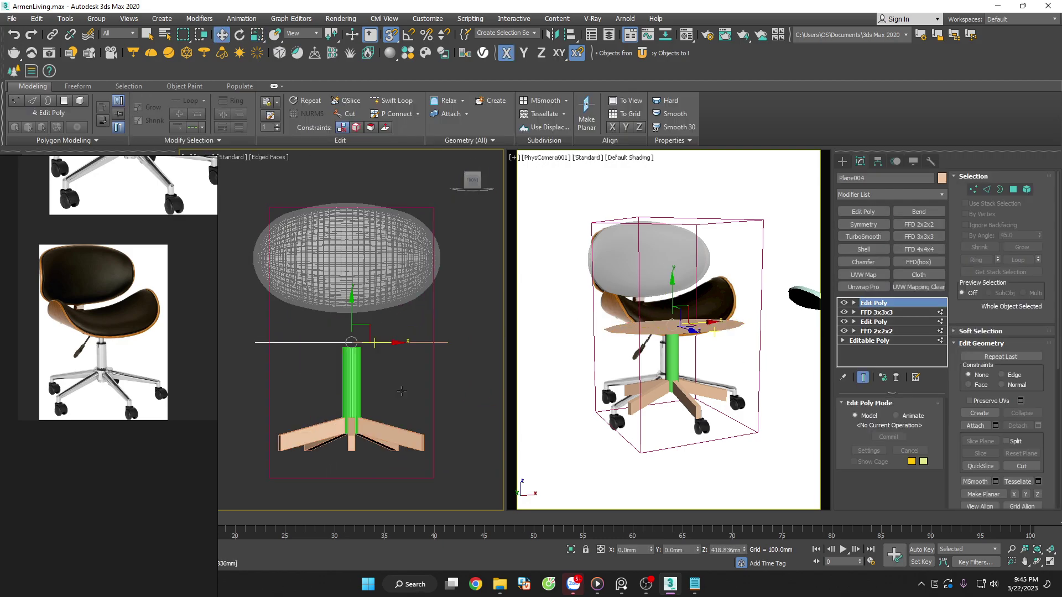
scroll(401, 391, "up", 5)
scroll(402, 391, "down", 3)
middle_click_drag(402, 397, 407, 443, "alt")
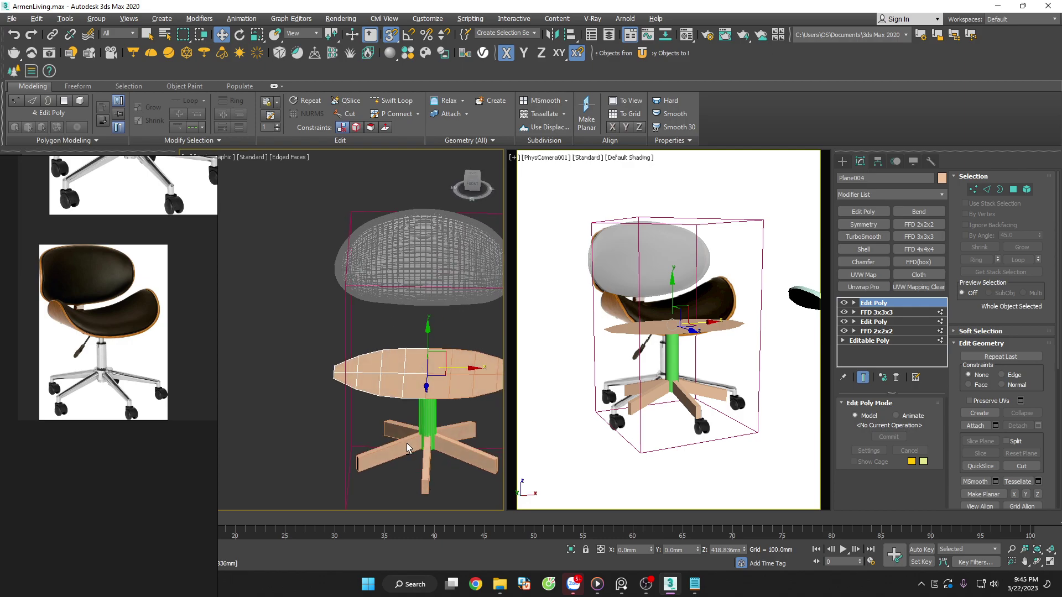
left_click(917, 237)
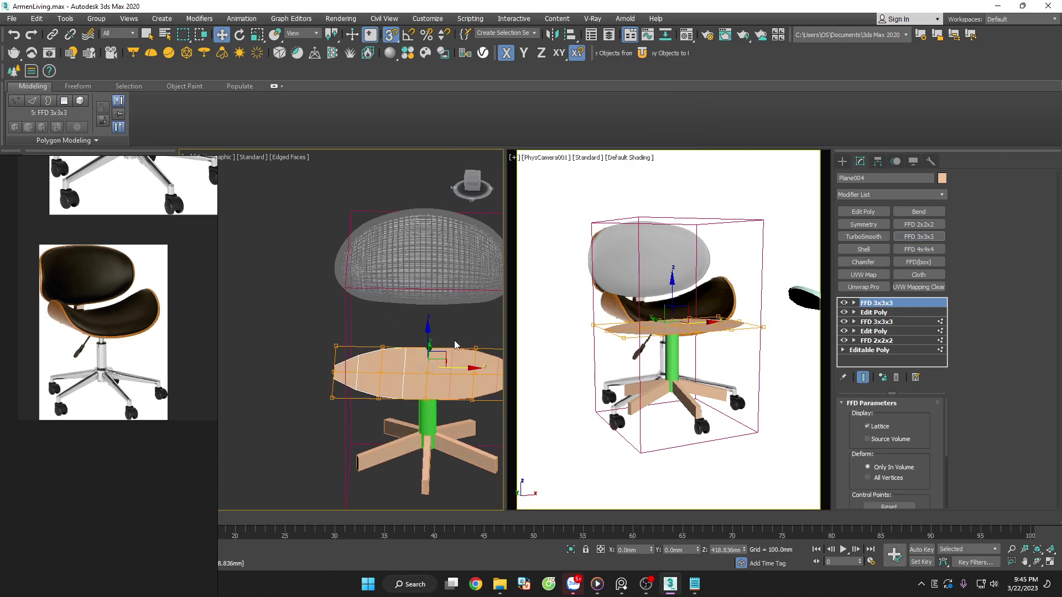
Raise the outer lattice points in Front view to curve the seat into a shell
key("f")
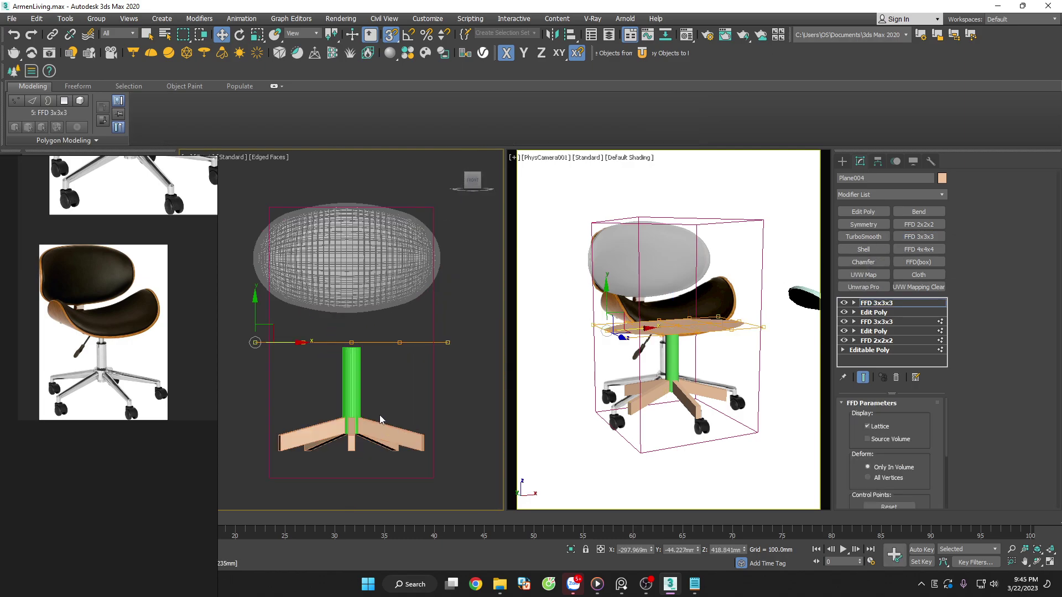
left_click_drag(304, 339, 299, 333)
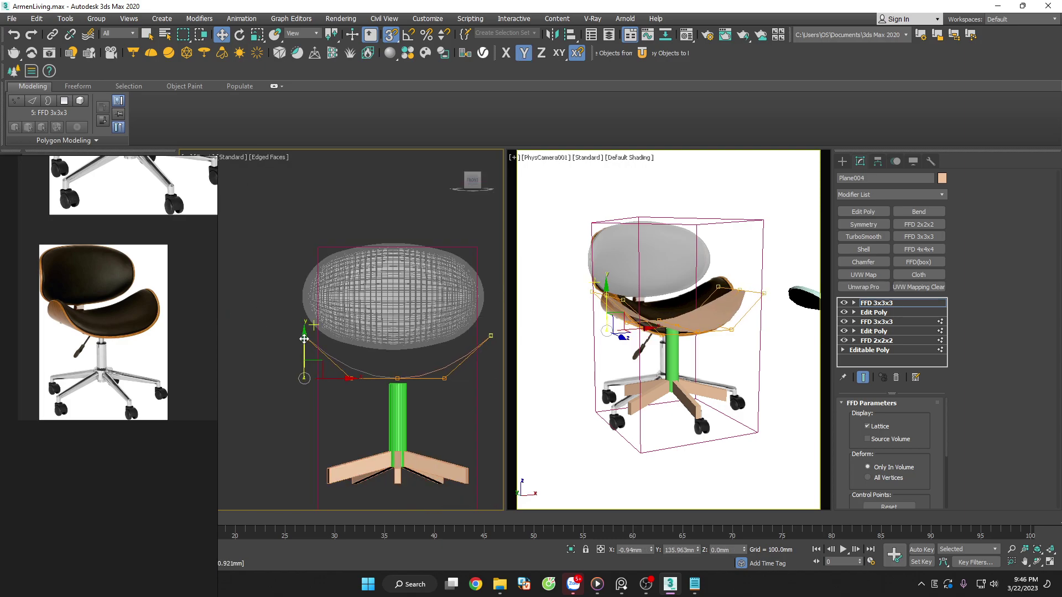
left_click_drag(299, 328, 299, 328)
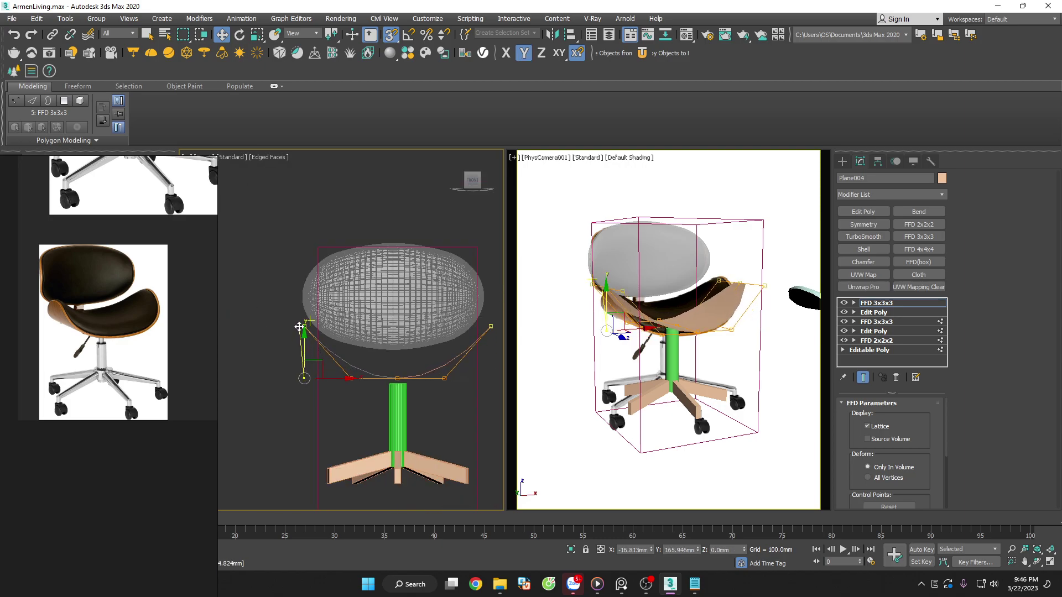
left_click(299, 328)
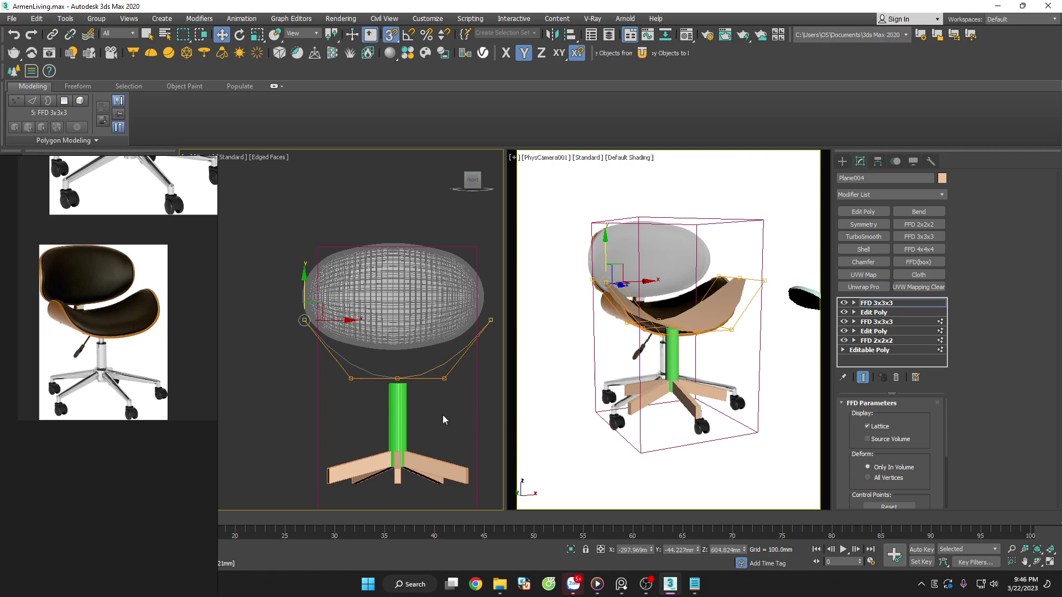
mouse_move(443, 415)
middle_mouse_down("alt")
mouse_move(422, 431)
mouse_move(433, 484)
middle_mouse_up("alt")
key("t")
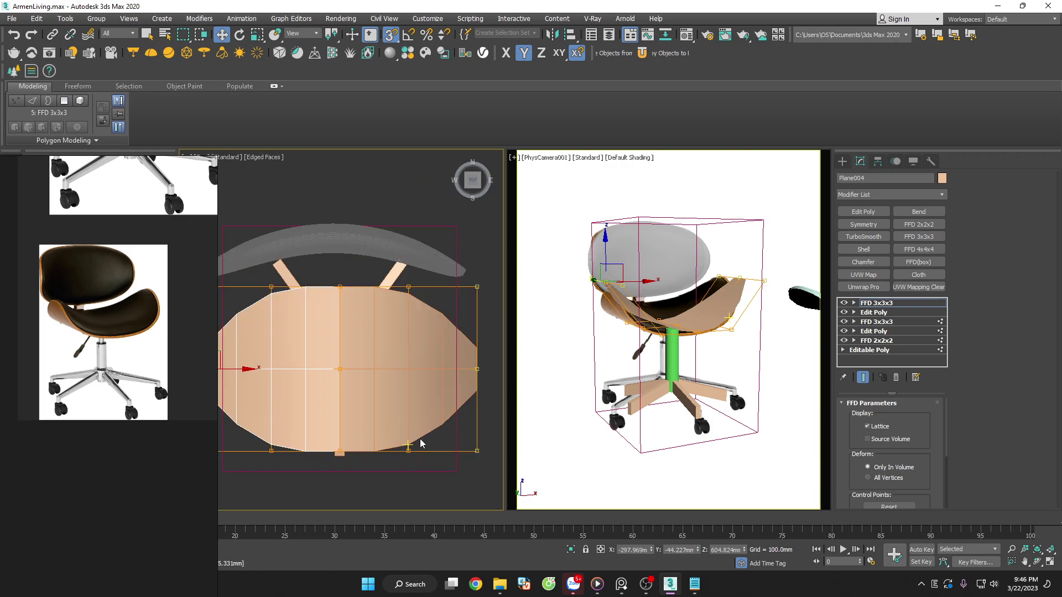
scroll(416, 433, "down", 3)
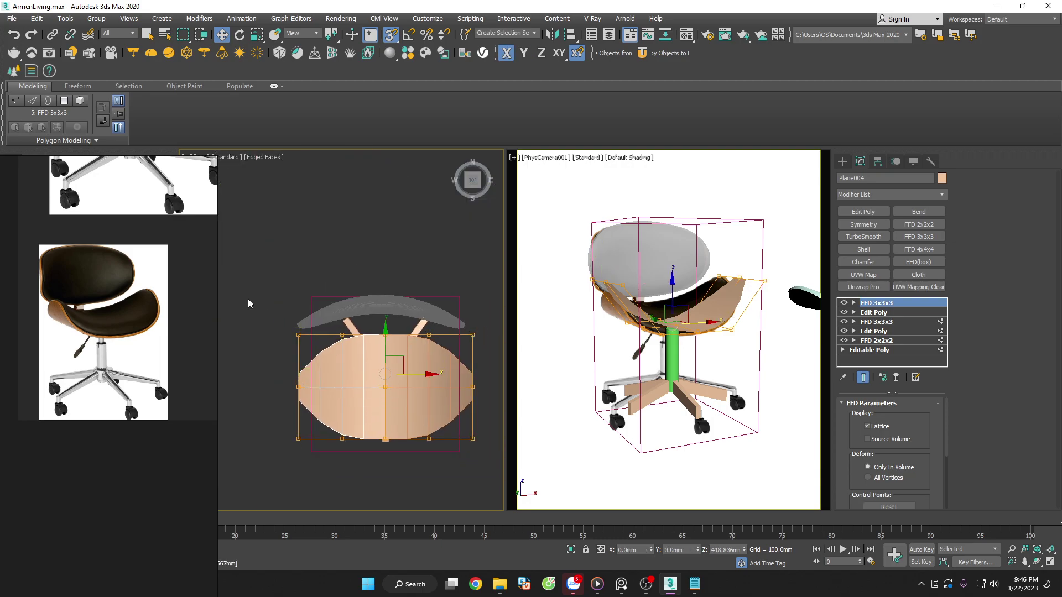
Add an Edit Poly and an FFD 2x2x2 to the other seat half, Plane005
left_click(475, 376)
left_click(450, 389)
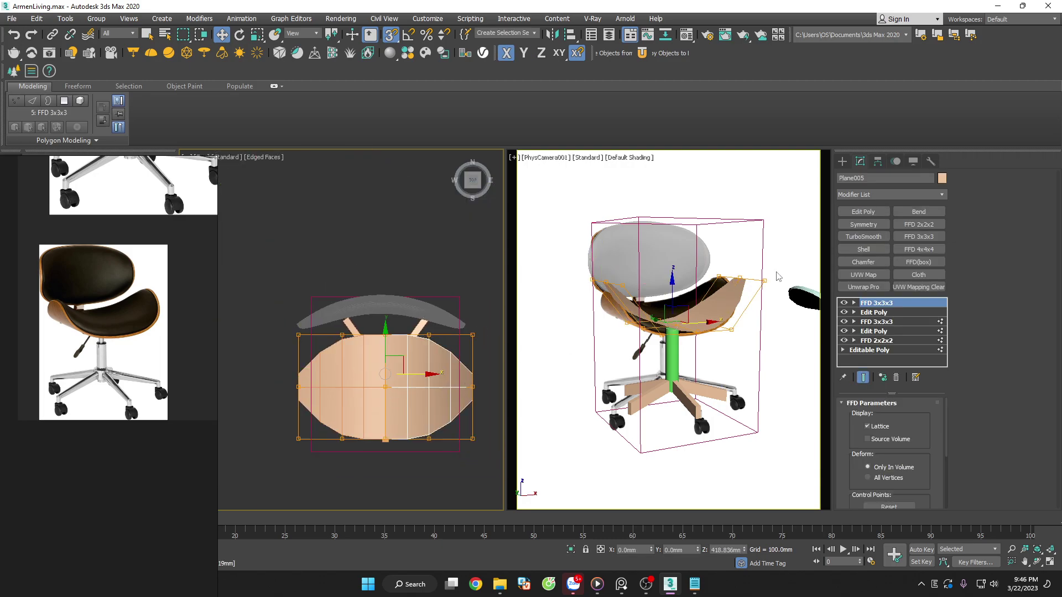
left_click(863, 212)
left_click(918, 224)
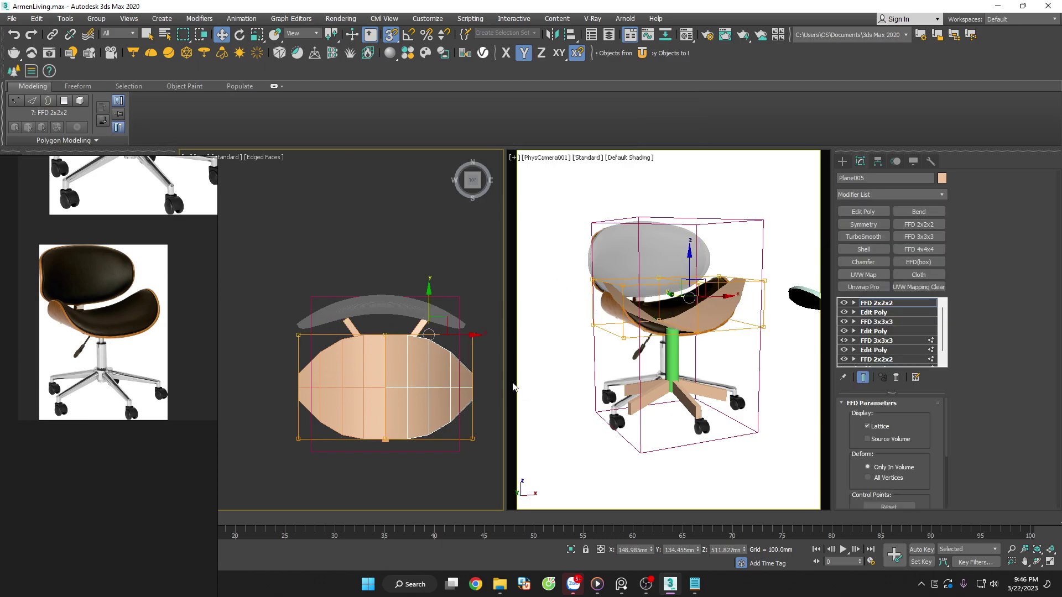
scroll(403, 329, "up", 3)
scroll(427, 325, "down", 3)
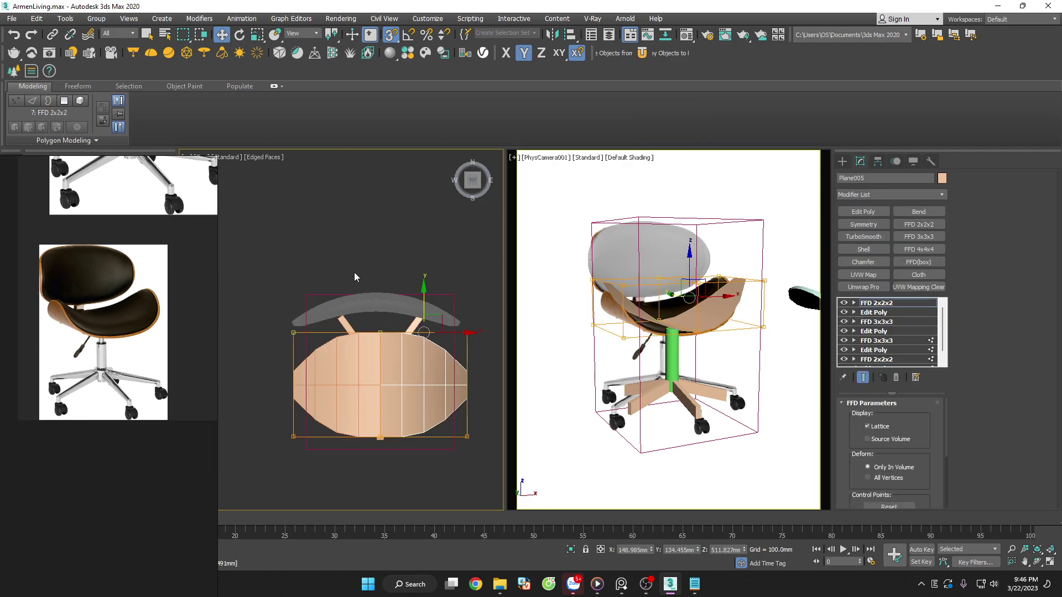
Stretch the lattice's top points up and lower its bottom-centre control point in Front view
left_click_drag(425, 320, 419, 325)
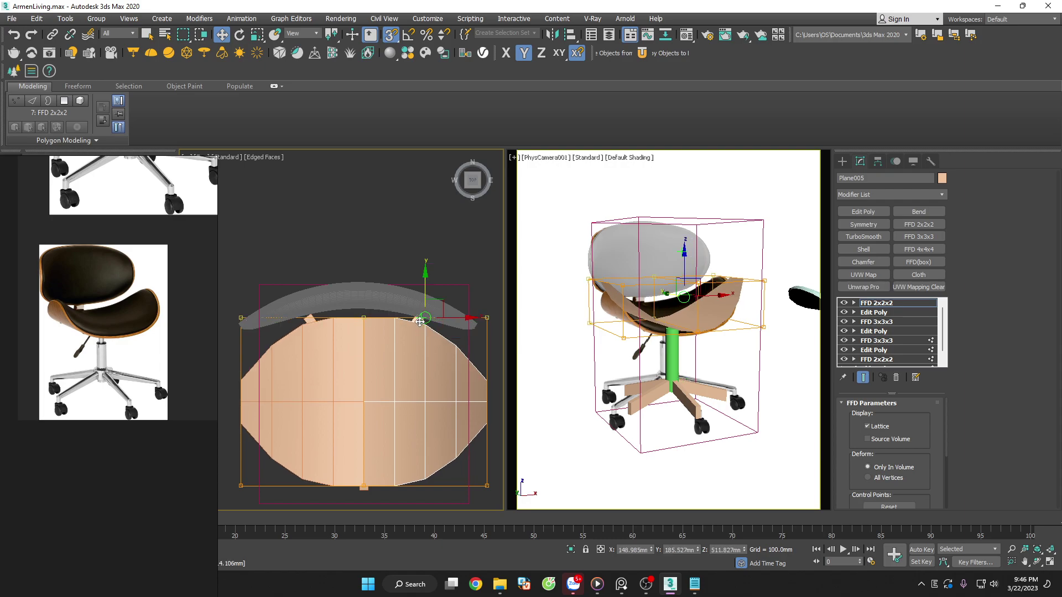
mouse_move(421, 321)
middle_mouse_down("alt")
mouse_move(479, 283)
mouse_move(451, 301)
middle_mouse_up("alt")
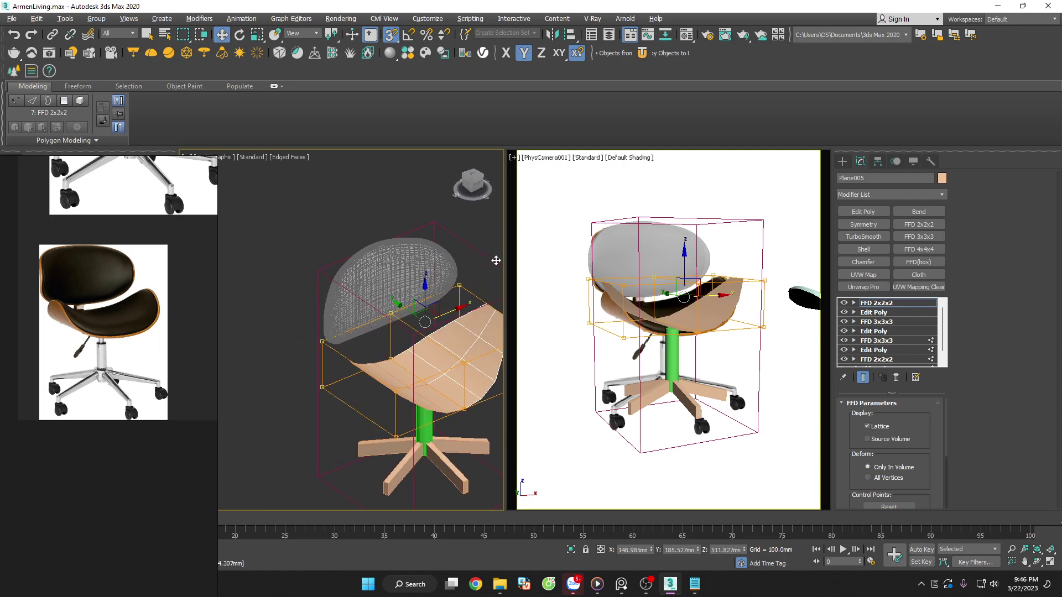
key("f")
scroll(444, 304, "up", 3)
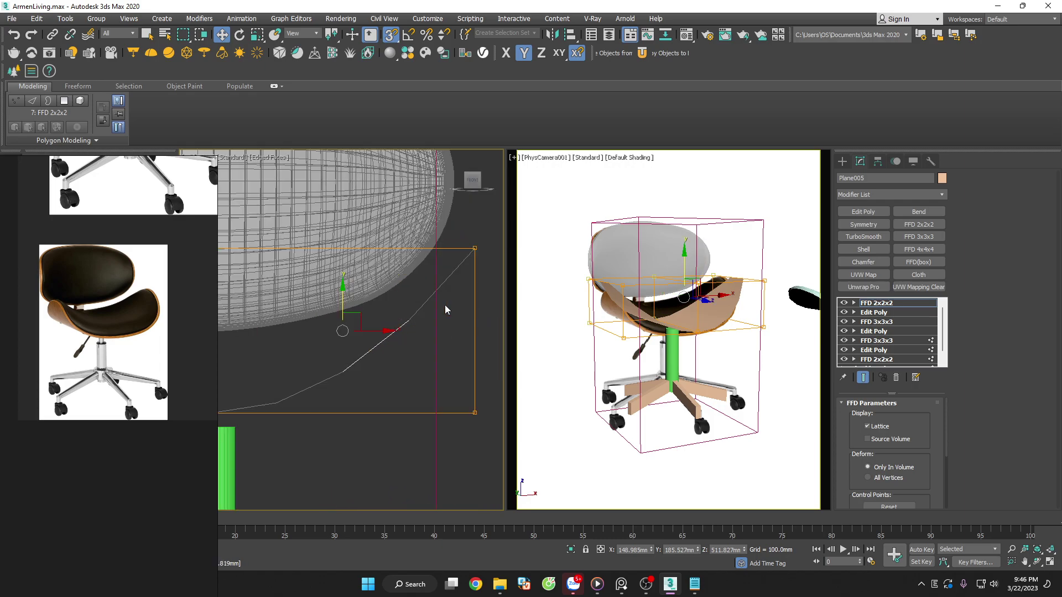
scroll(448, 315, "down", 1)
scroll(375, 382, "down", 4)
scroll(340, 383, "up", 3)
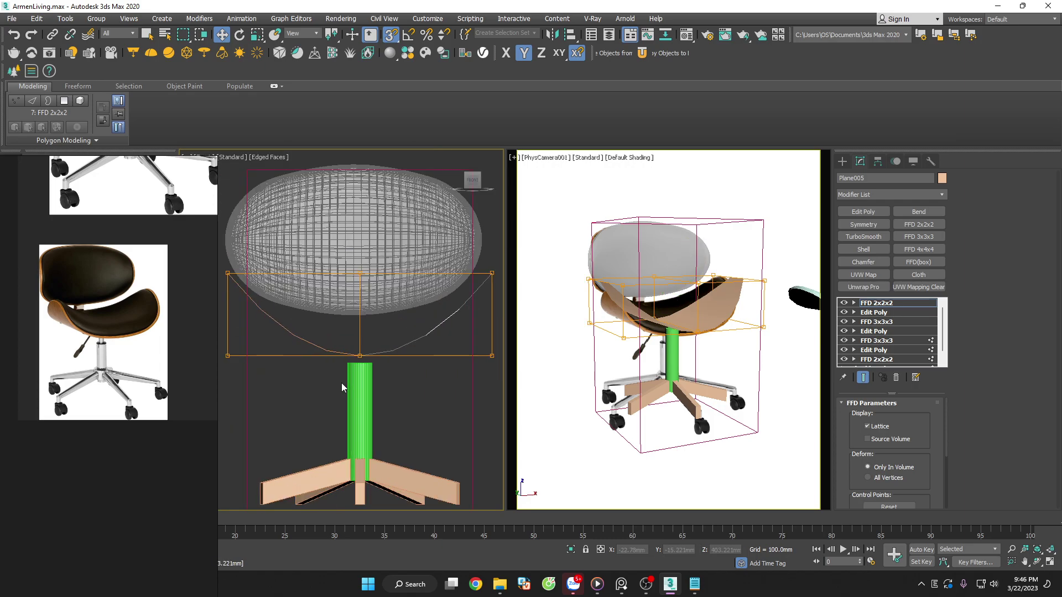
left_click(379, 339)
left_click(384, 352)
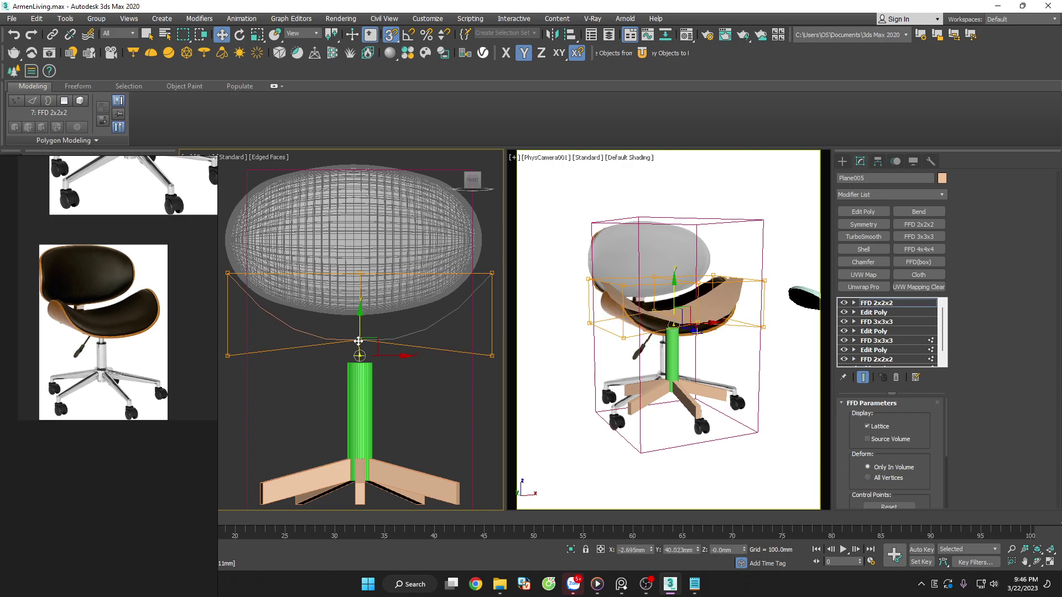
left_click_drag(361, 330, 396, 372)
left_click(423, 392)
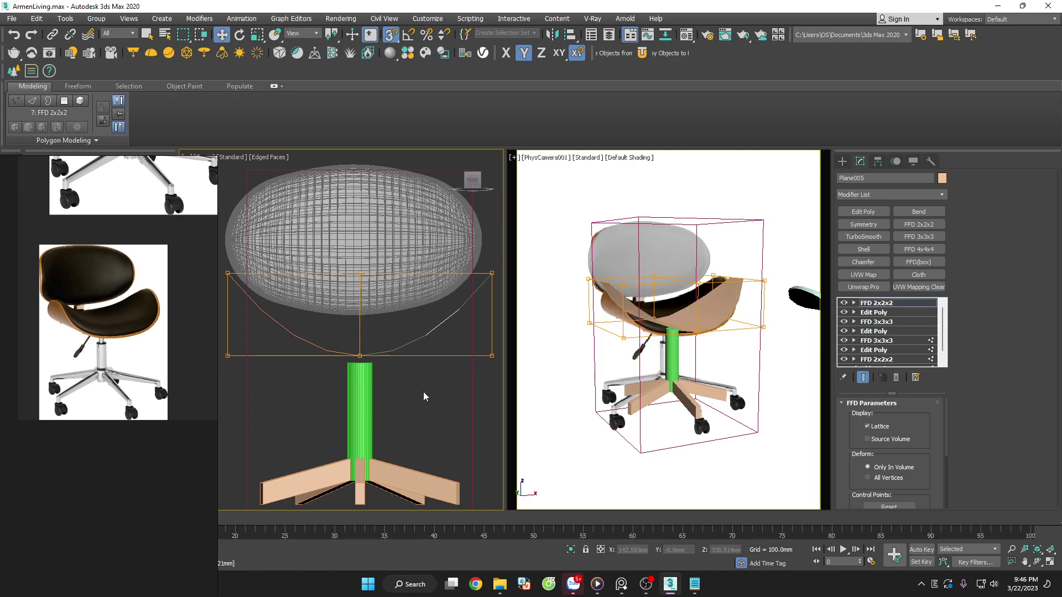
Raise the bottom-middle and bottom-right lattice points of Plane005's FFD
scroll(258, 387, "down", 2)
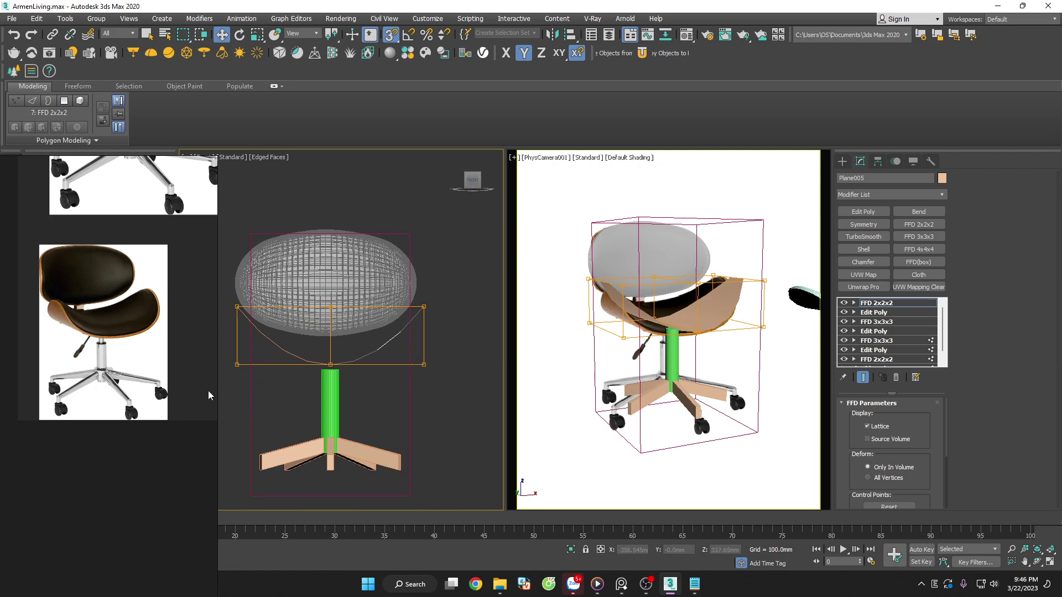
left_click_drag(442, 387, 303, 357)
scroll(302, 355, "up", 2)
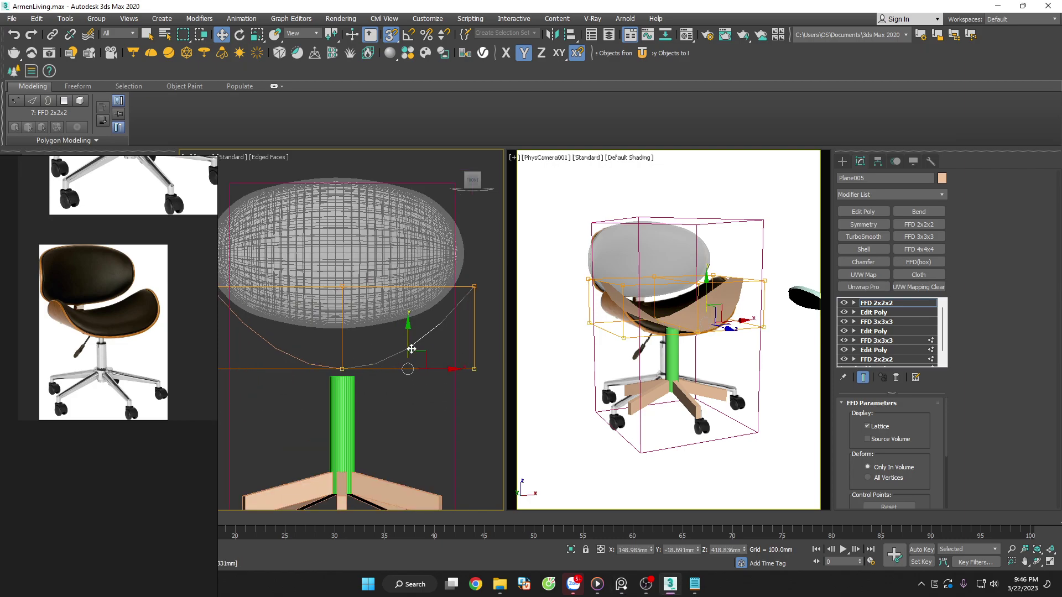
left_click_drag(408, 341, 405, 346)
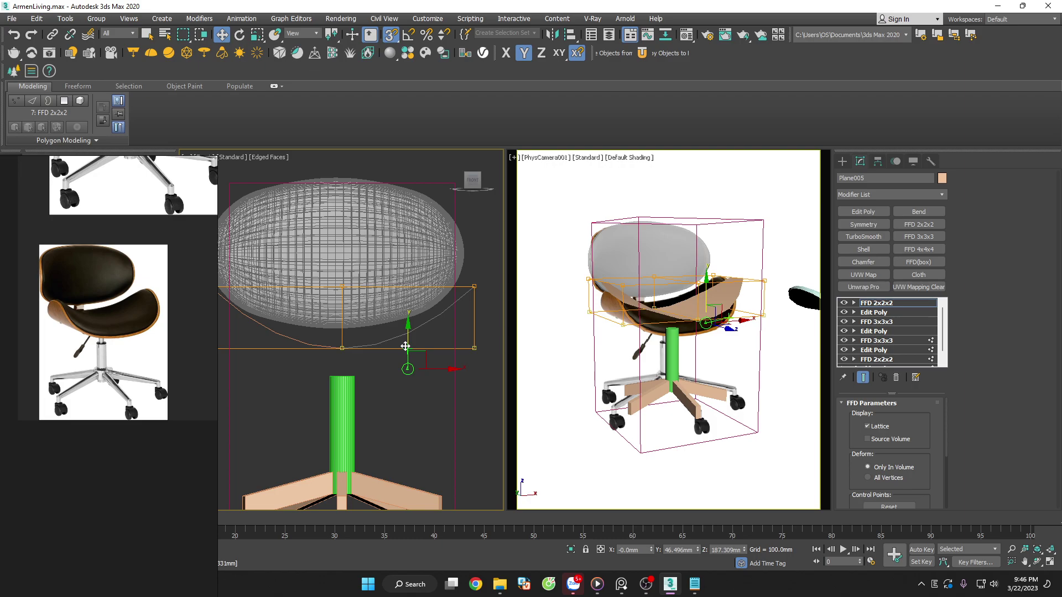
left_click(406, 346)
Lower the side lattice points and shift them 56.815mm along Y to sweep the seat
scroll(429, 377, "down", 1)
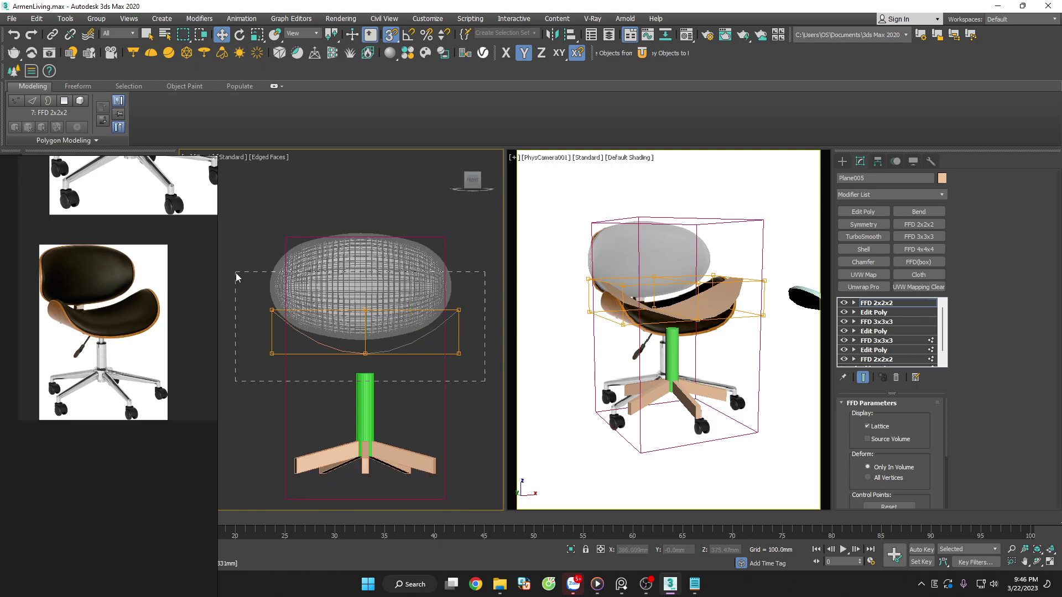
left_click_drag(236, 277, 237, 276)
scroll(370, 330, "up", 2)
left_click_drag(429, 309, 432, 386)
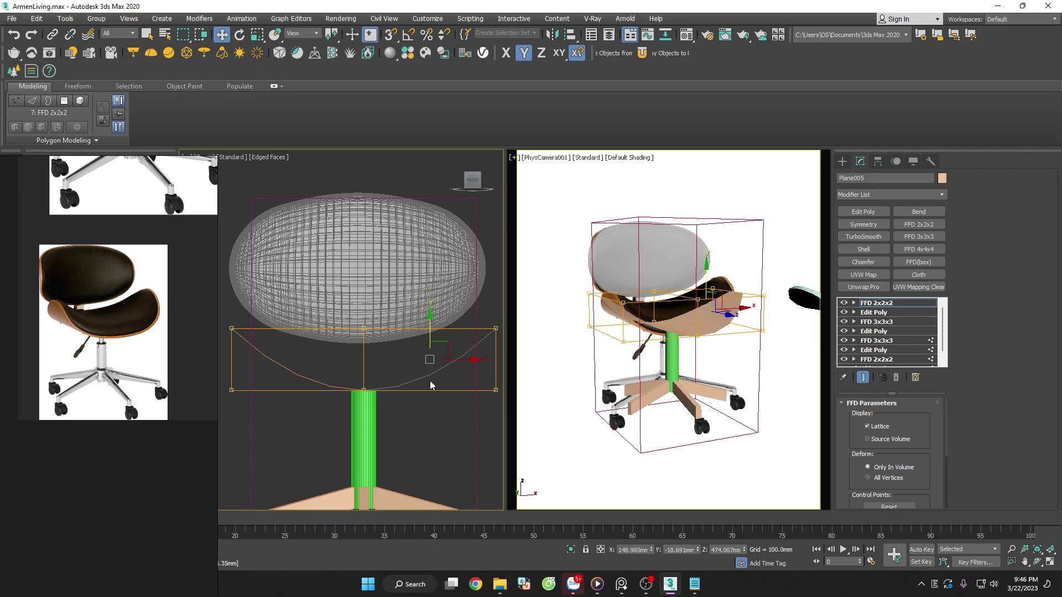
middle_click_drag(431, 386, 363, 378, "alt")
scroll(359, 346, "down", 1)
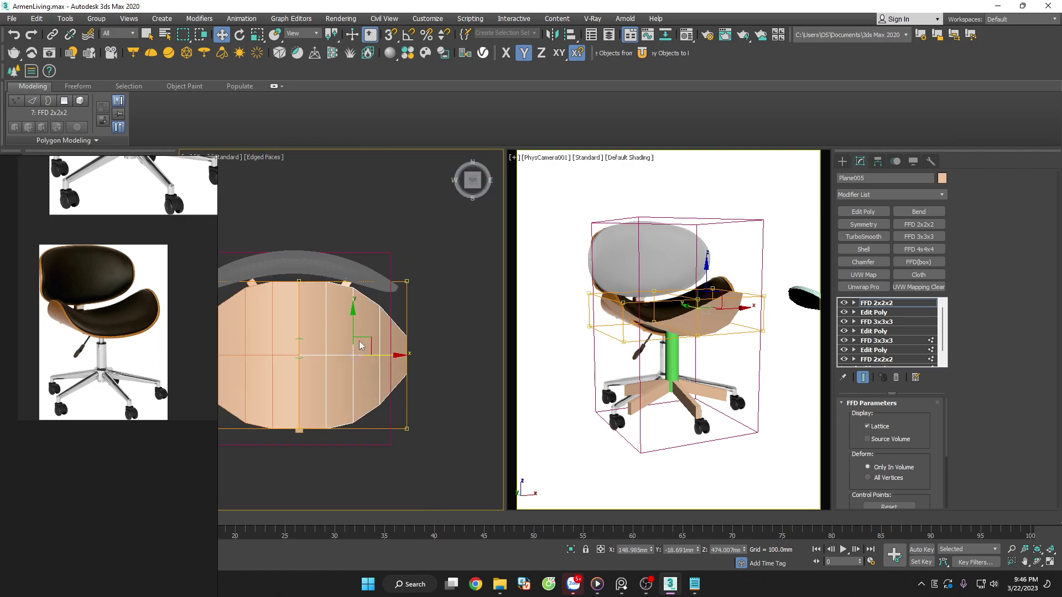
mouse_move(359, 345)
left_mouse_down()
mouse_move(378, 310)
mouse_move(433, 338)
left_mouse_up()
mouse_move(722, 453)
middle_mouse_down()
mouse_move(713, 445)
mouse_move(722, 448)
middle_mouse_up()
key("f")
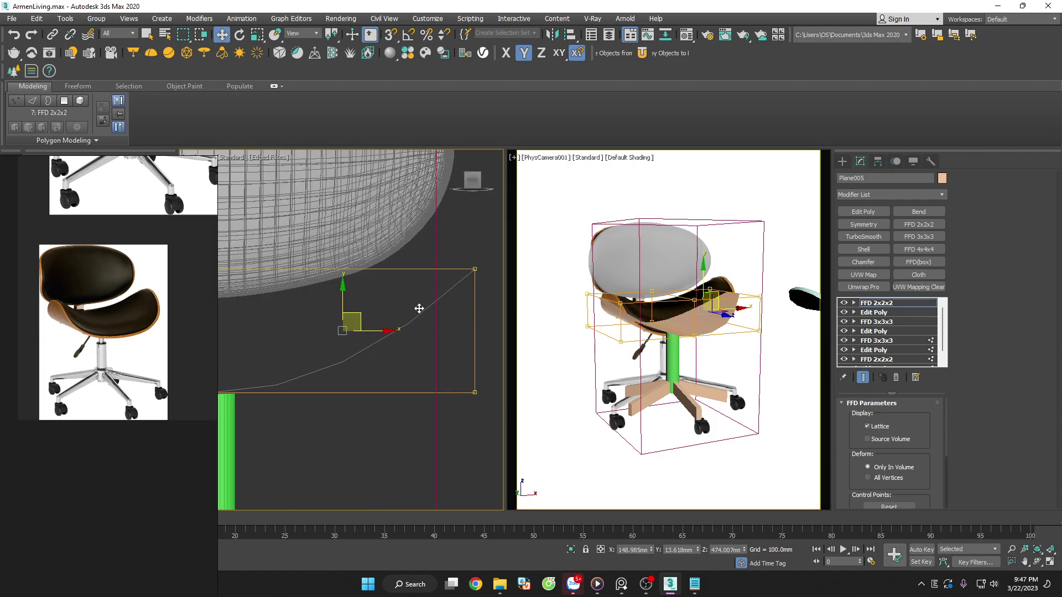
Compare the seat with the zoomed reference chair photos, then move them aside
left_click(265, 308)
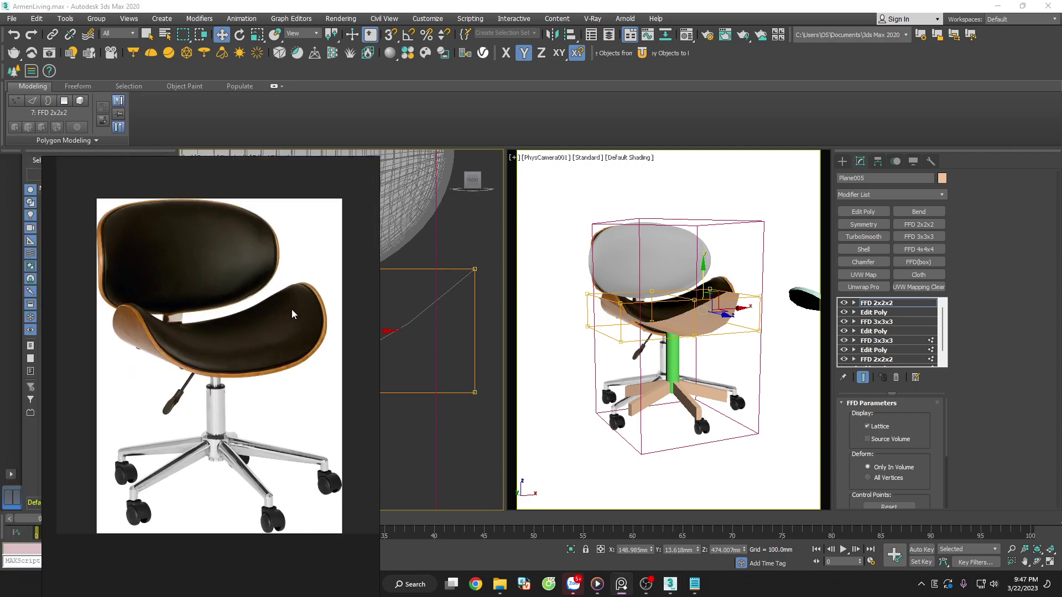
scroll(293, 315, "down", 2)
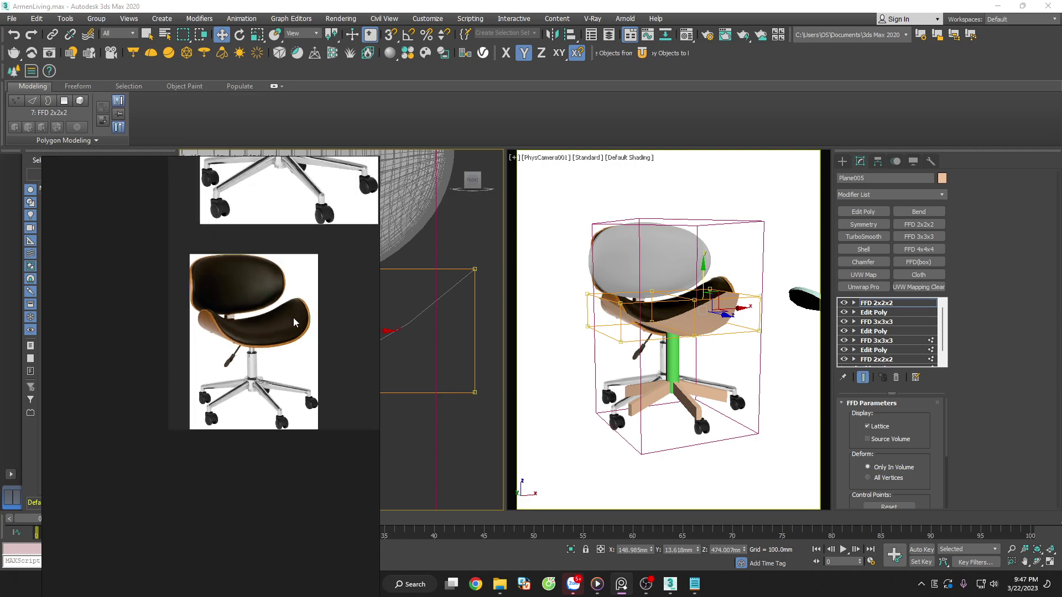
scroll(293, 317, "down", 2)
scroll(296, 287, "down", 1)
scroll(298, 253, "up", 2)
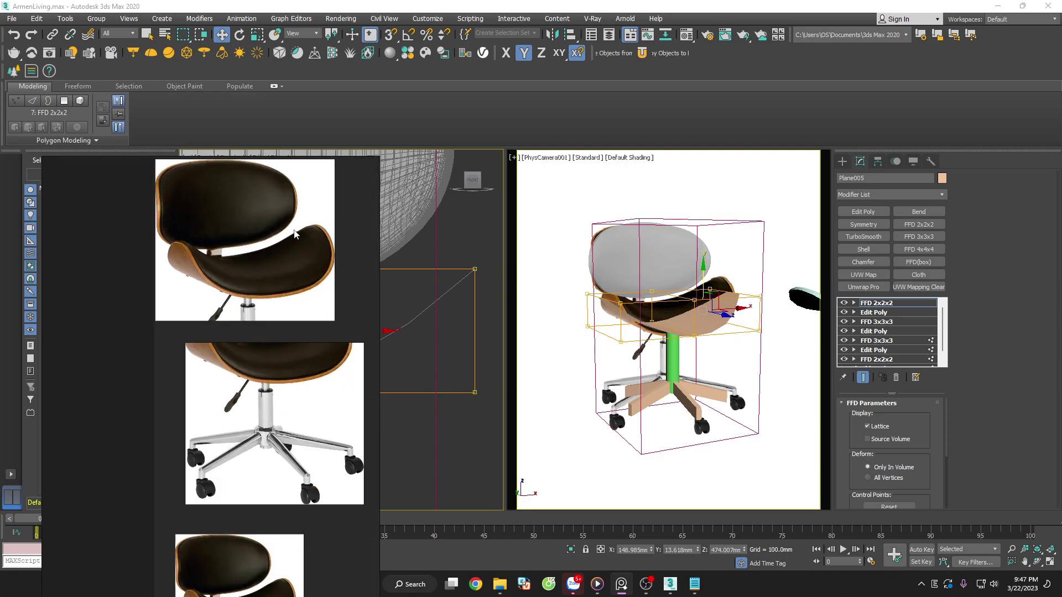
scroll(296, 256, "up", 2)
scroll(294, 259, "down", 1)
left_click_drag(294, 262, 48, 237)
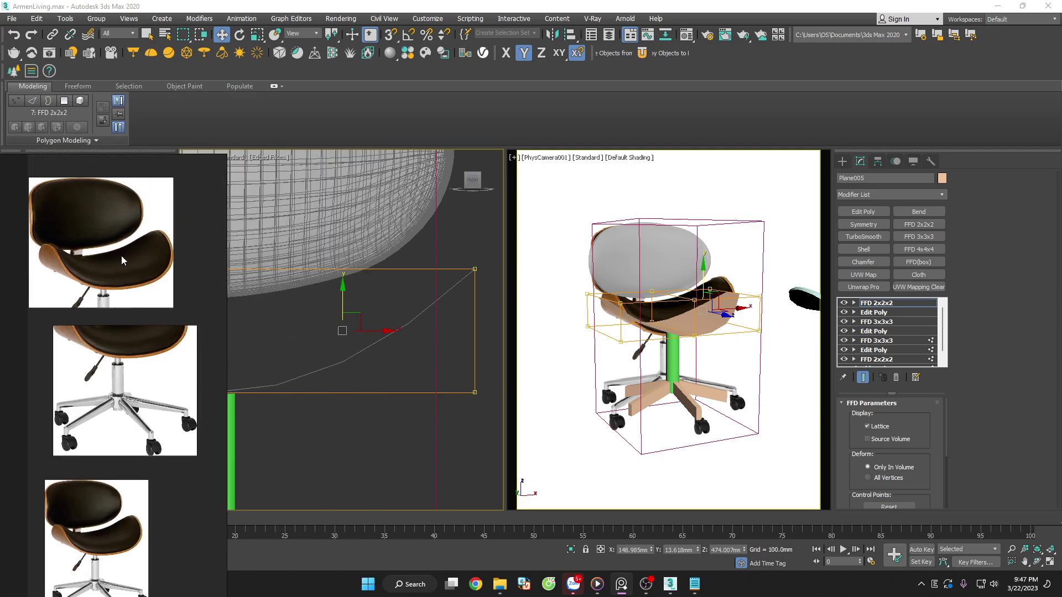
Orbit the physical camera slightly to view the chair from a new angle
mouse_move(660, 431)
middle_mouse_down()
mouse_move(726, 458)
mouse_move(732, 448)
middle_mouse_up()
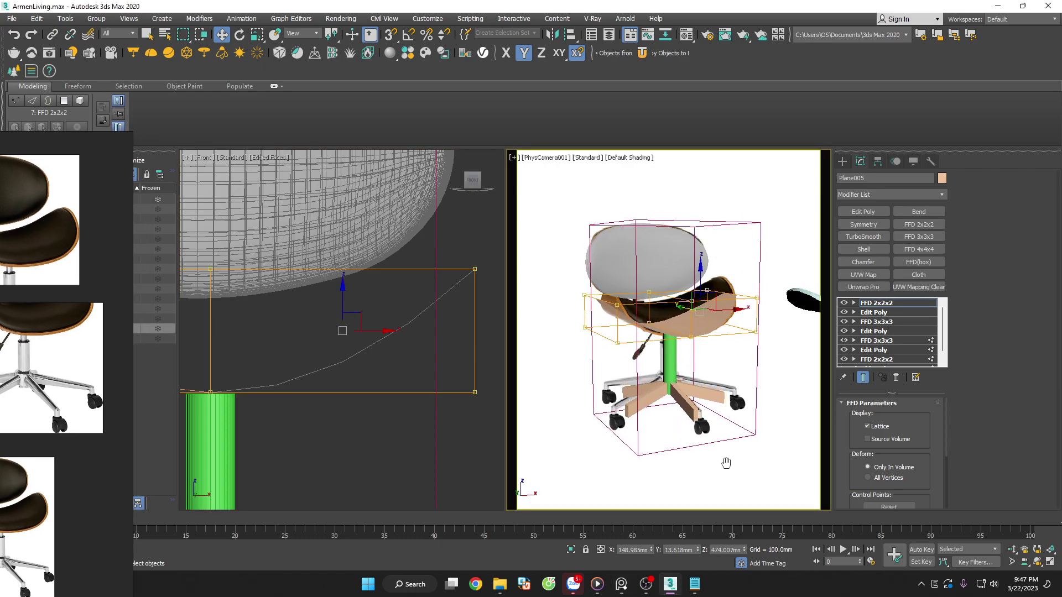
key("w")
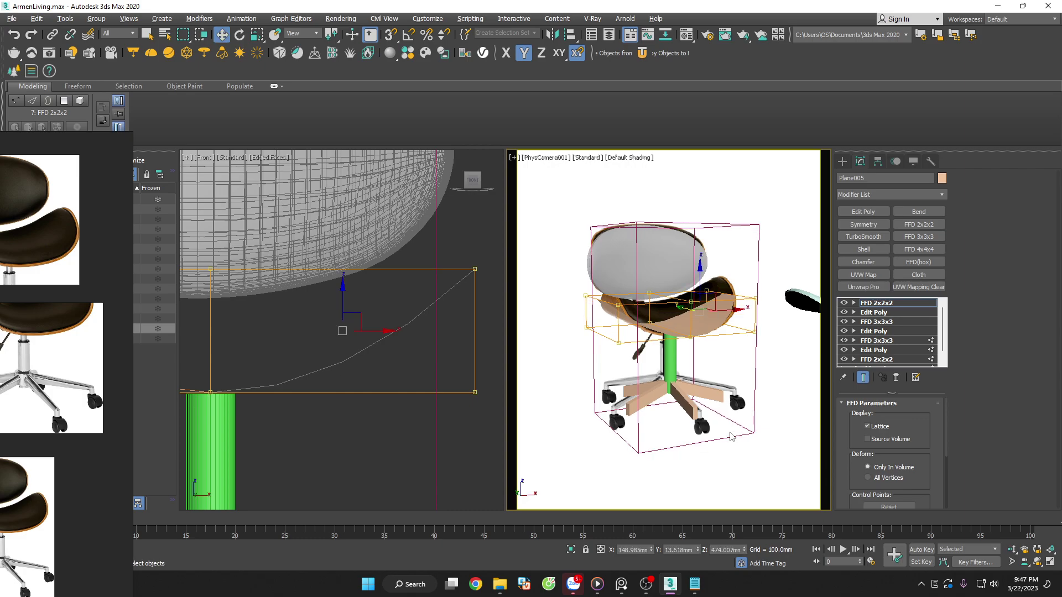
left_click(1038, 562)
mouse_move(692, 418)
left_mouse_down()
mouse_move(651, 416)
mouse_move(734, 426)
left_mouse_up()
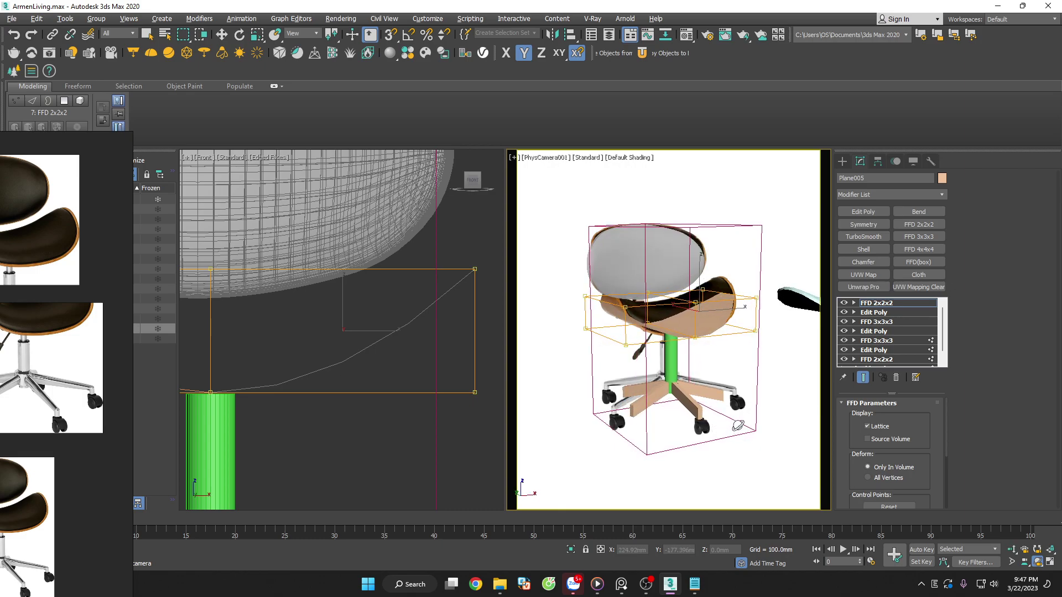
Delete PhysCamera001 with its target, then start the Perspective Match utility
right_click(732, 387)
left_click(98, 199)
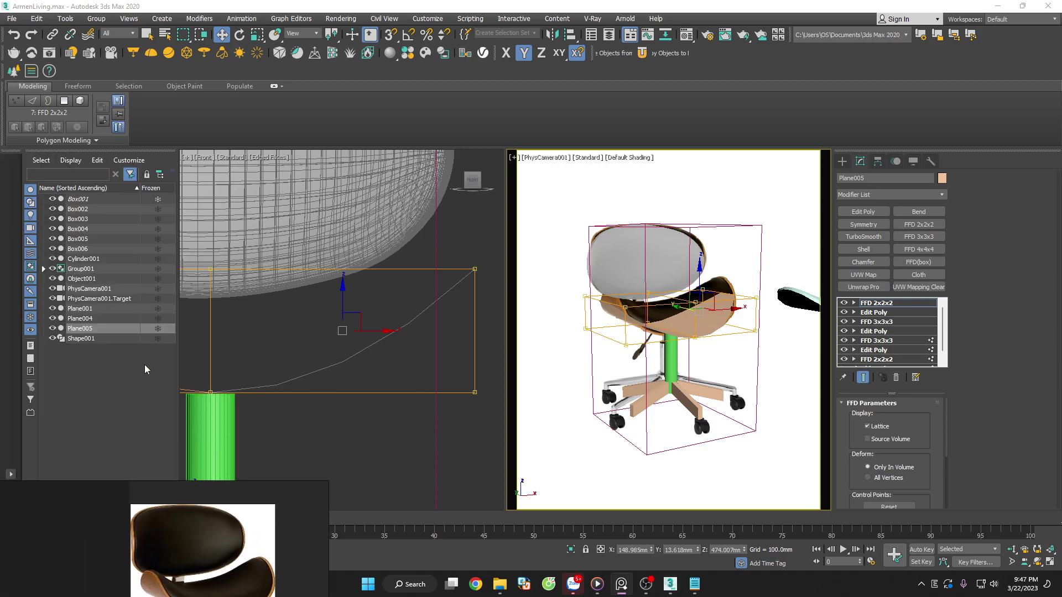
left_click(112, 288)
right_click(110, 296)
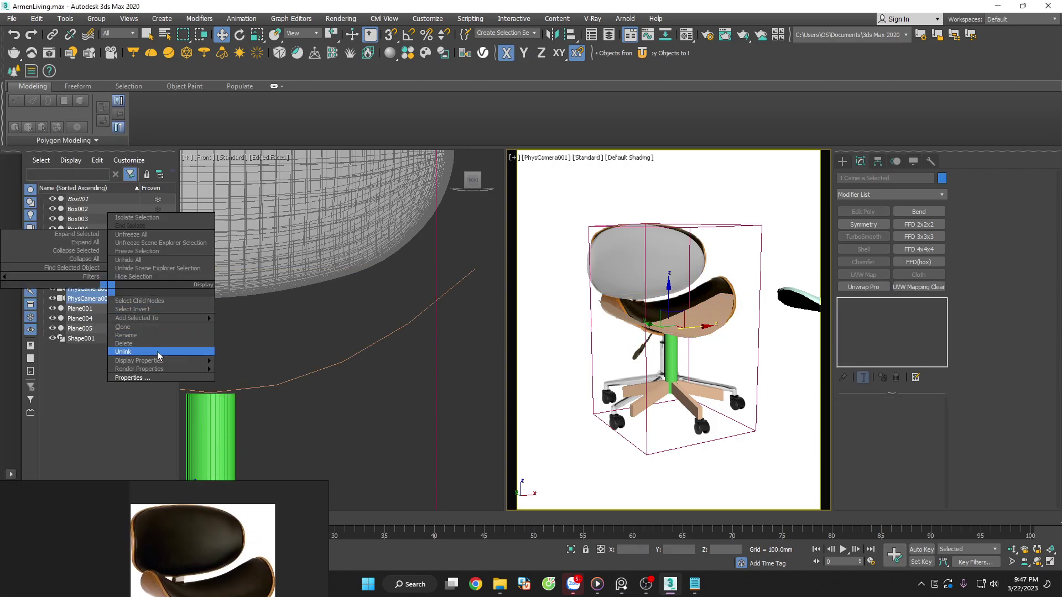
left_click(157, 351)
key("Delete")
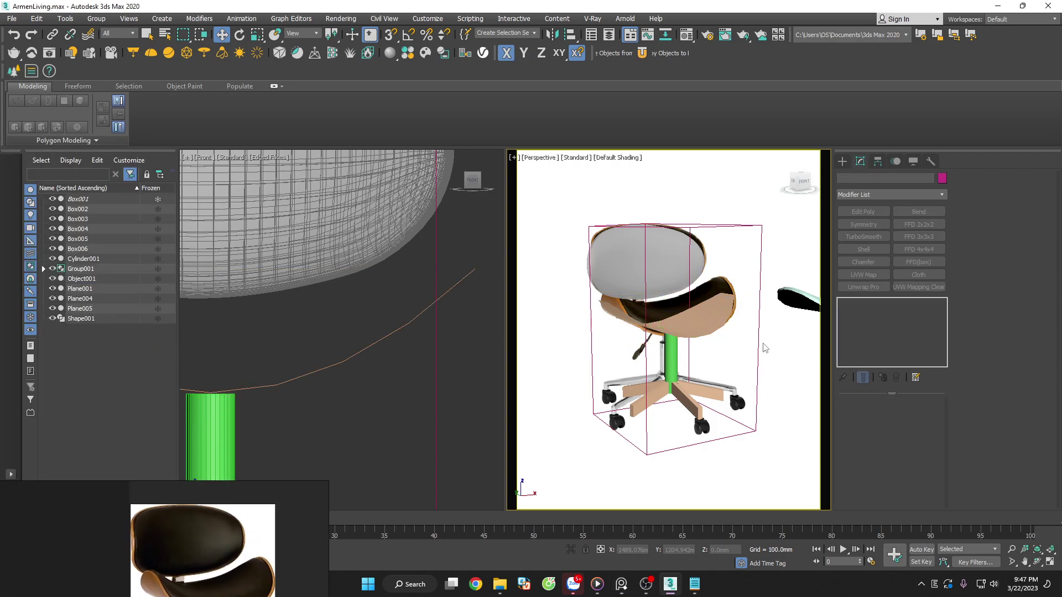
left_click(933, 163)
left_click(891, 225)
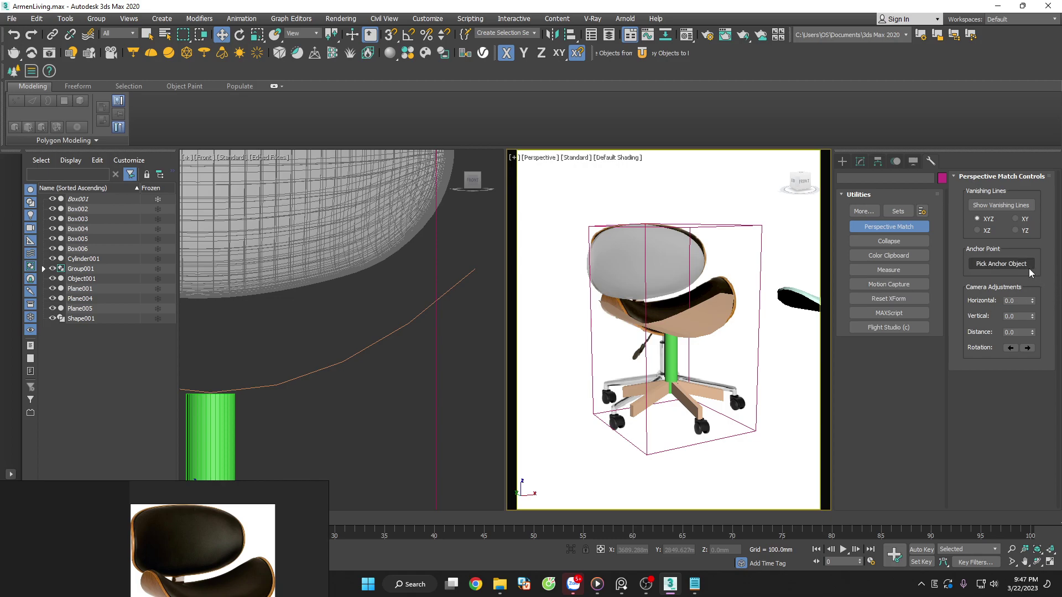
Show the Perspective Match vanishing lines and open the Perspective viewport's [+] menu
left_click(1000, 207)
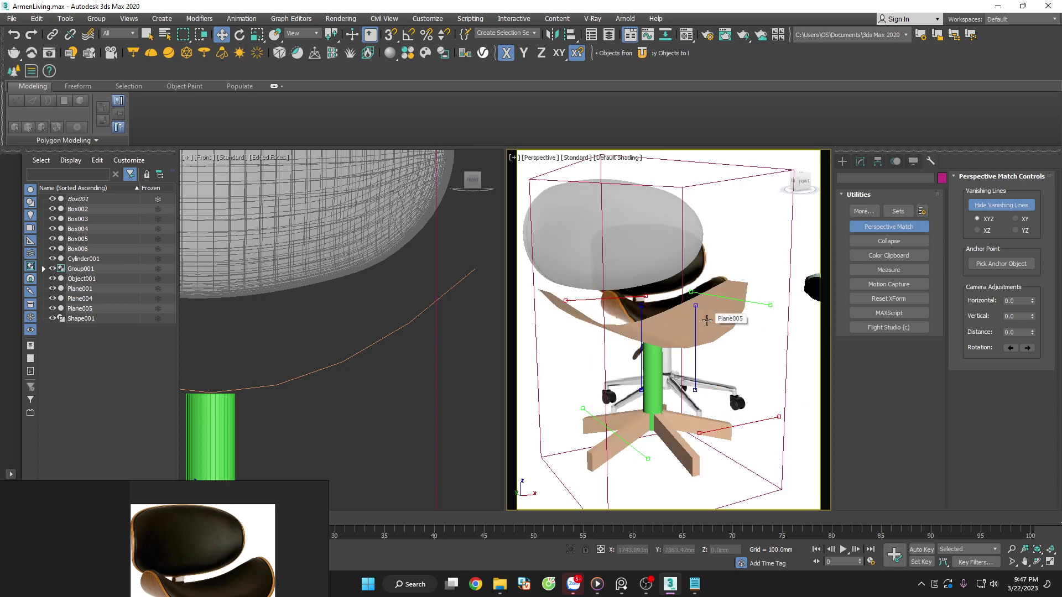
left_click(512, 158)
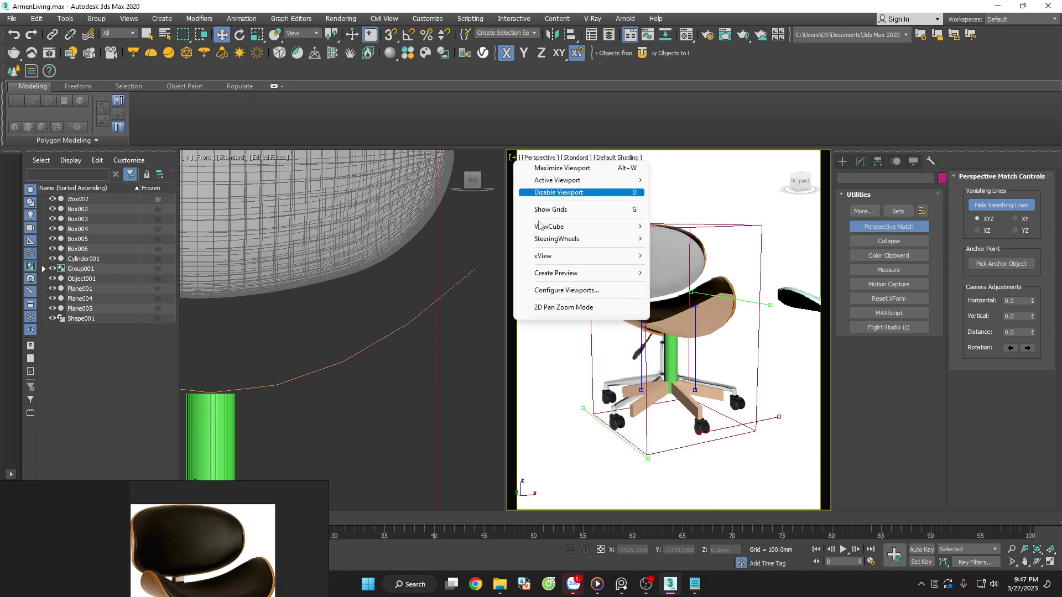
Switch the Perspective view to 2D Pan Zoom Mode and drag a vanishing line toward the chair
left_click(547, 307)
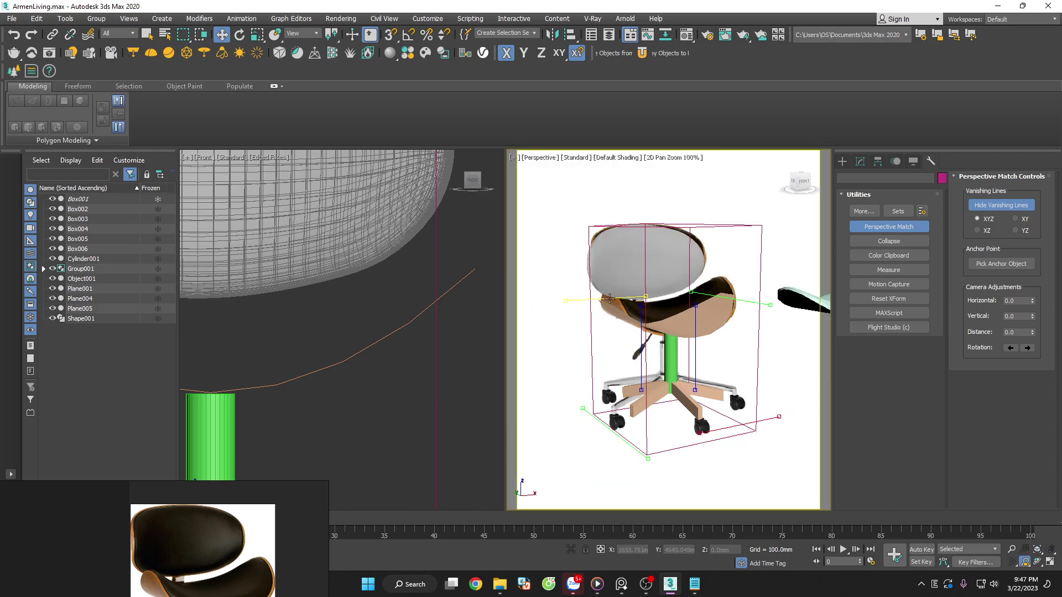
left_click_drag(609, 299, 653, 292)
scroll(402, 358, "down", 2)
scroll(402, 358, "down", 2)
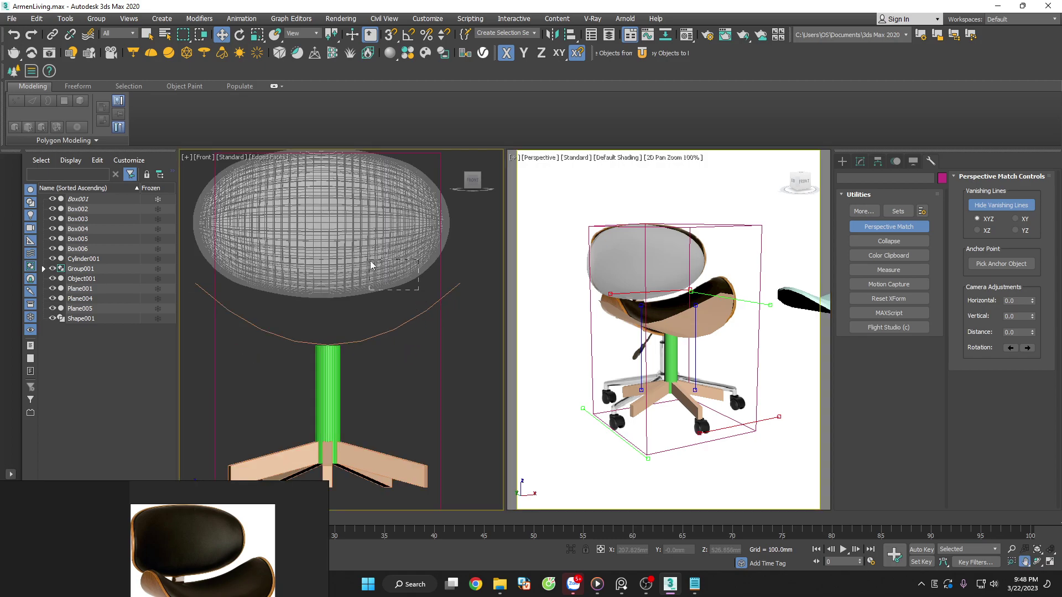
scroll(391, 273, "down", 3)
mouse_move(419, 289)
left_mouse_down()
mouse_move(370, 260)
mouse_move(387, 235)
mouse_move(212, 236)
left_mouse_up()
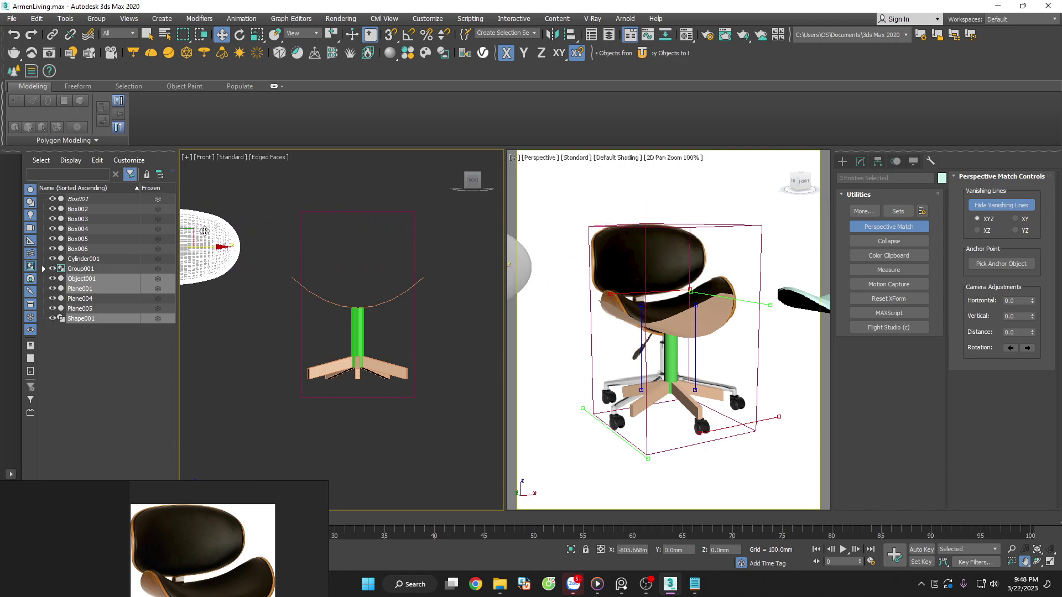
left_click(410, 242)
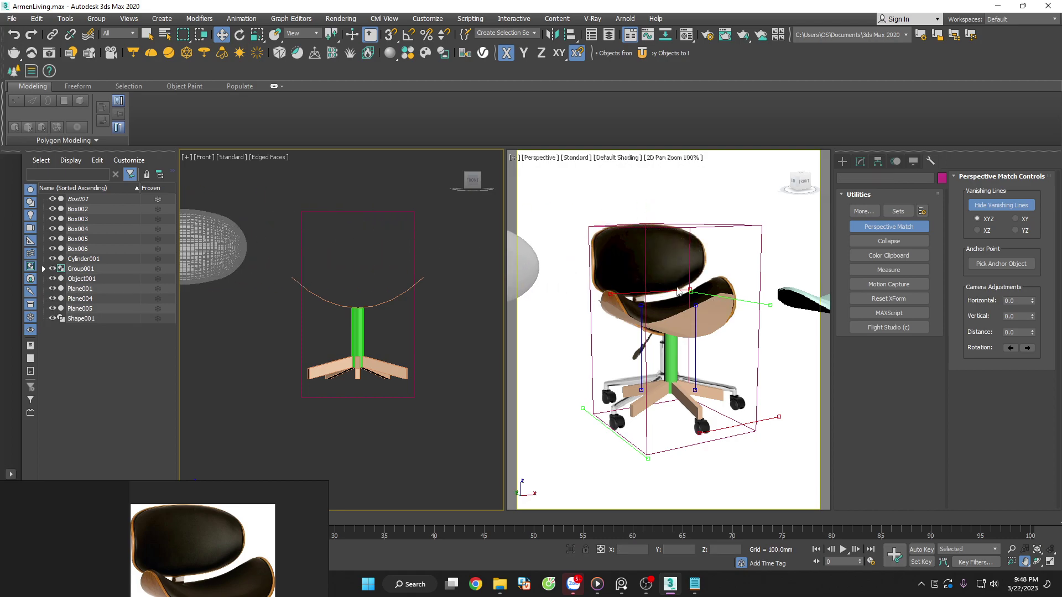
Drag the vanishing lines up and right onto the chair photo, then leave 2D pan zoom
scroll(679, 292, "up", 2)
left_click_drag(654, 301, 744, 280)
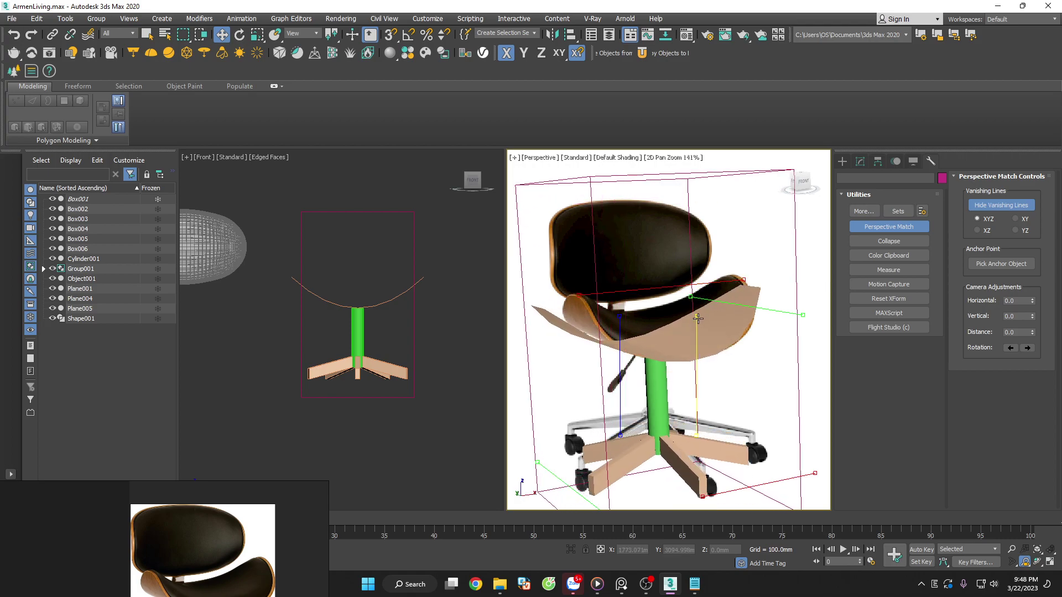
left_click_drag(697, 316, 697, 319)
left_click_drag(697, 319, 707, 299)
left_click_drag(708, 399, 721, 398)
middle_click_drag(666, 394, 774, 348)
left_click(682, 158)
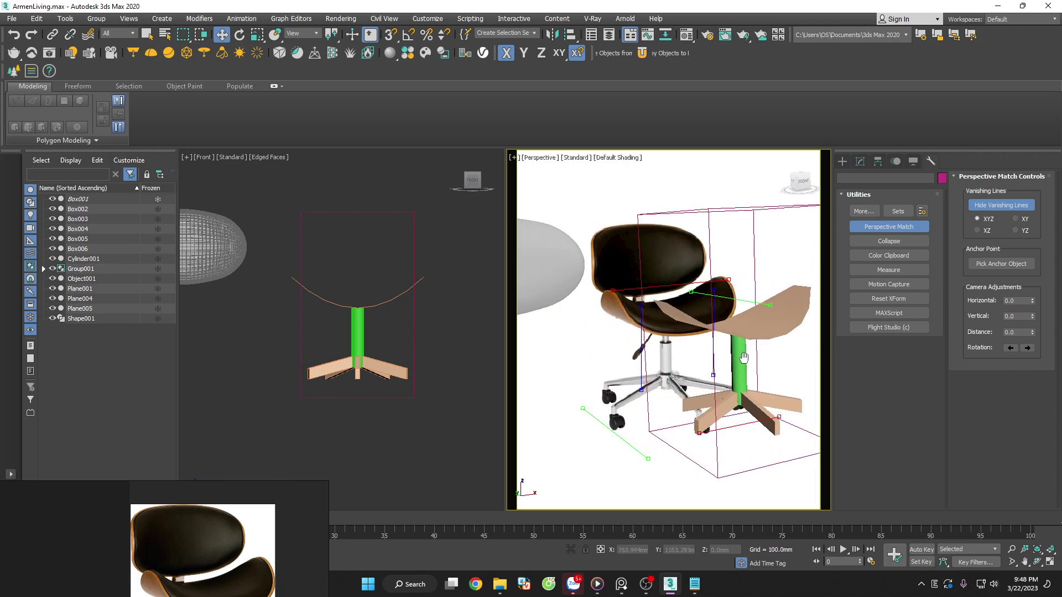
Fit the vertical and lower vanishing lines to the chair's legs, base and seat front edge
left_click_drag(675, 342, 676, 343)
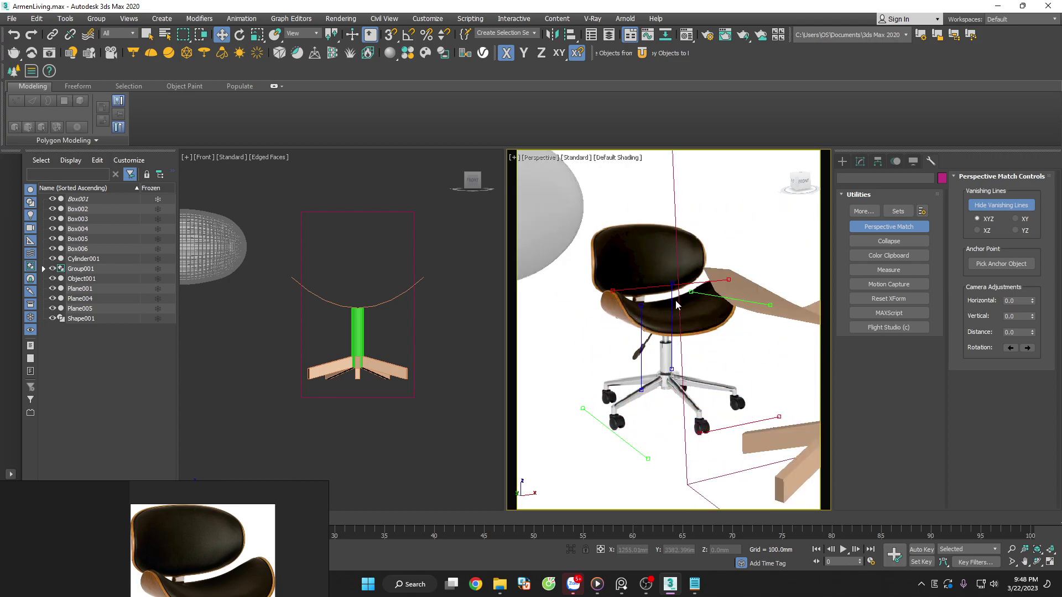
left_click_drag(674, 286, 673, 285)
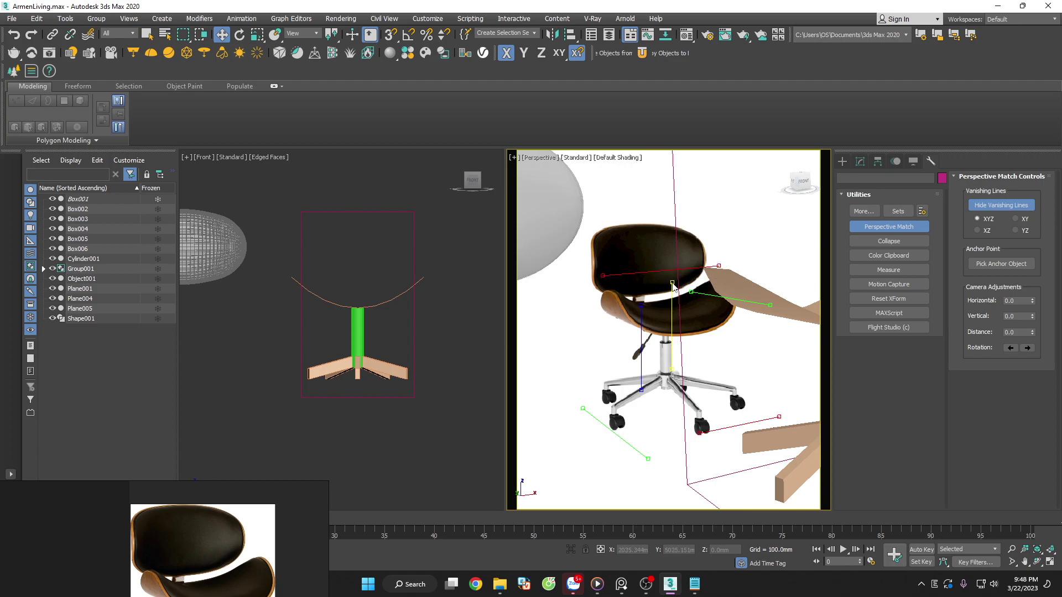
left_click_drag(641, 307, 643, 308)
mouse_move(739, 362)
middle_mouse_down()
mouse_move(547, 337)
mouse_move(582, 312)
middle_mouse_up()
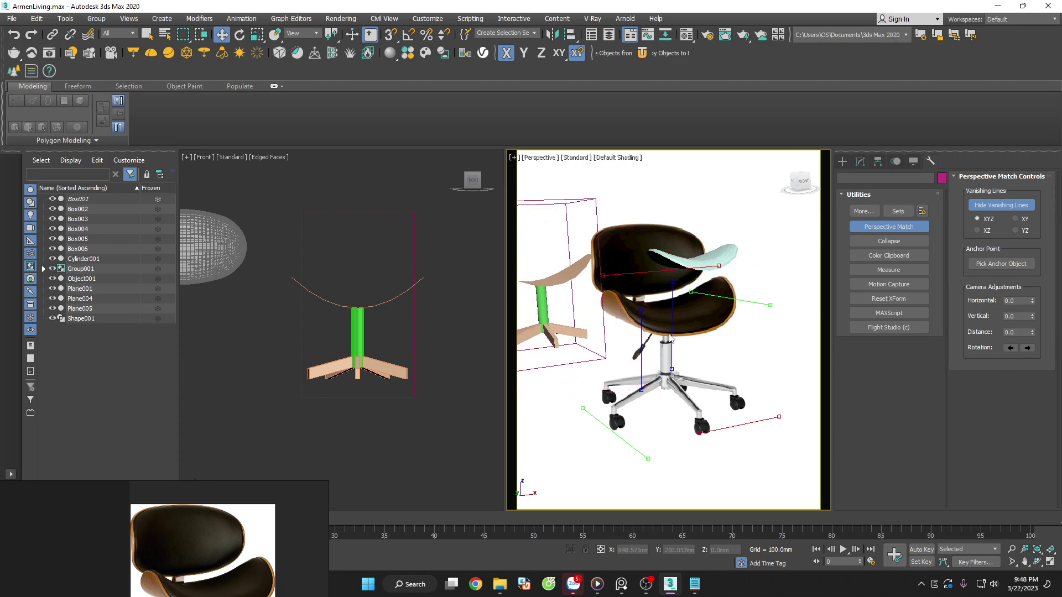
left_click_drag(671, 339, 702, 330)
mouse_move(643, 275)
left_mouse_down()
mouse_move(630, 240)
mouse_move(655, 242)
left_mouse_up()
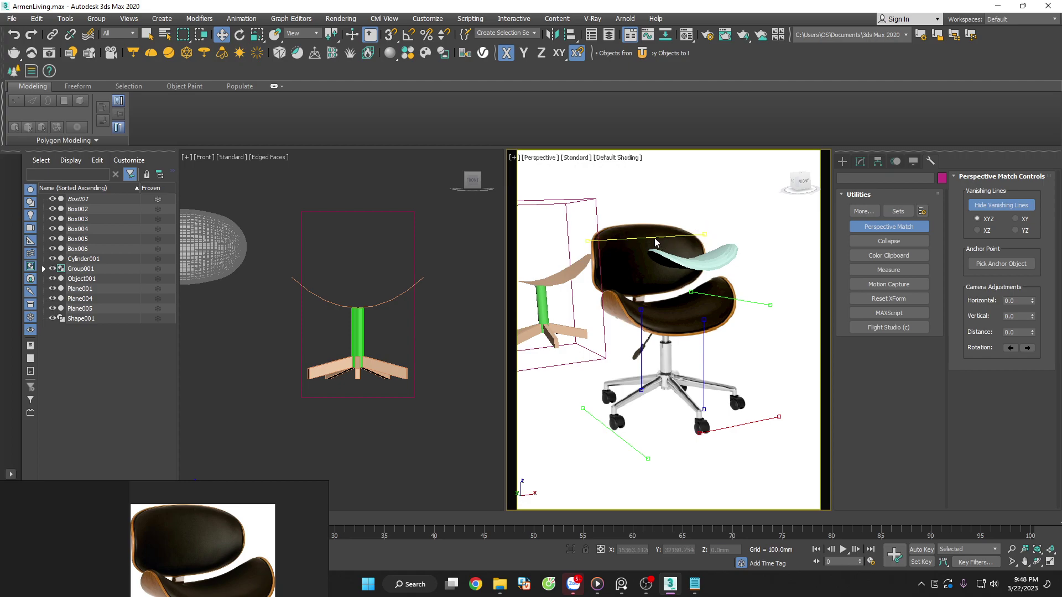
mouse_move(750, 415)
left_mouse_down()
mouse_move(712, 288)
mouse_move(728, 284)
left_mouse_up()
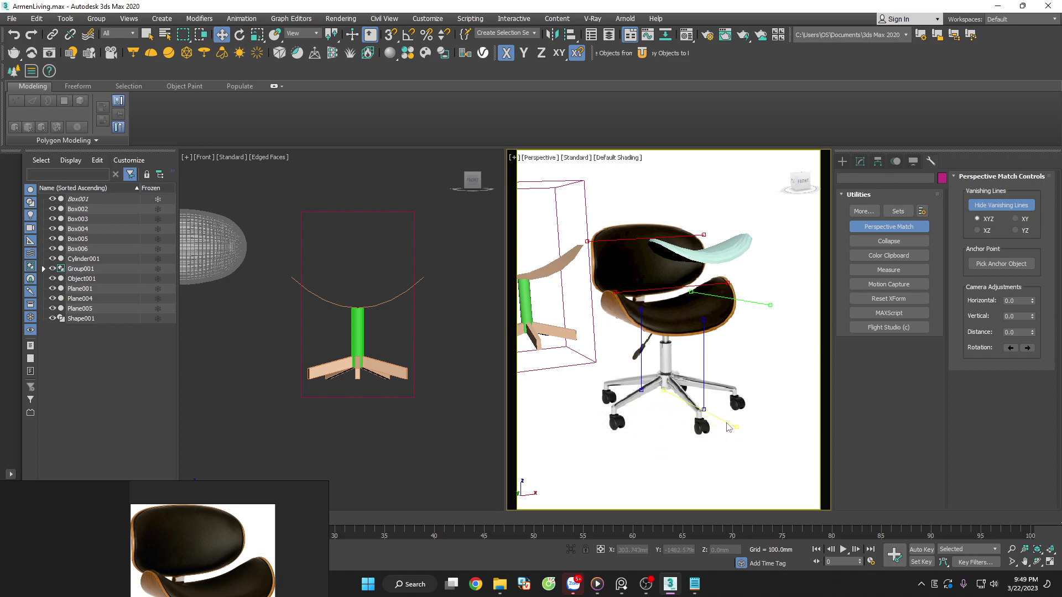
left_click_drag(737, 427, 715, 432)
left_click_drag(745, 305, 683, 324)
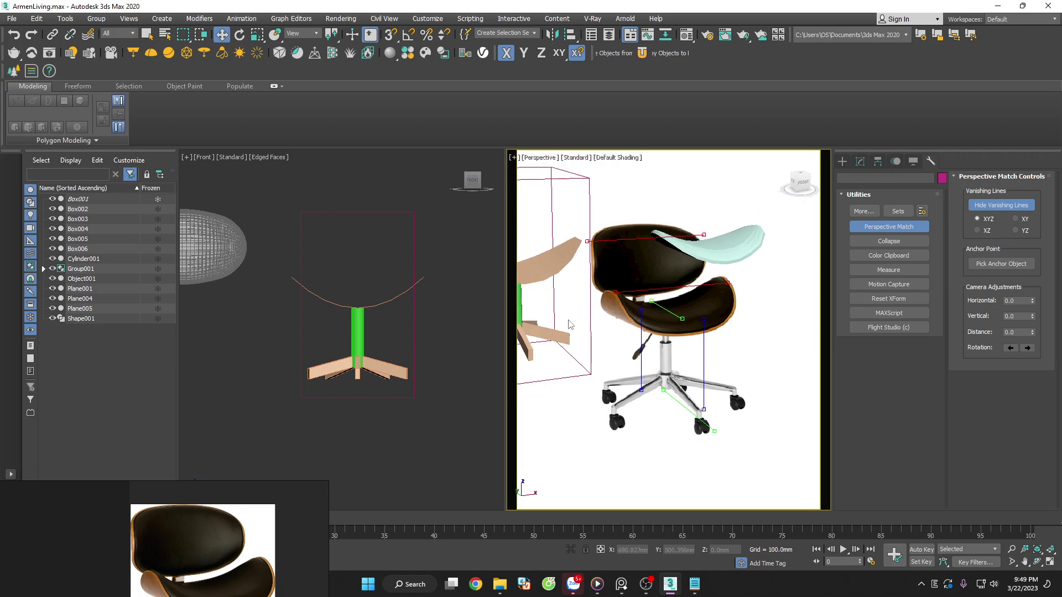
middle_click_drag(569, 325, 710, 360)
key("alt+z")
Adjust the caster vanishing-line endpoint and orbit the view to check the chair's angle
left_click_drag(729, 357, 729, 365)
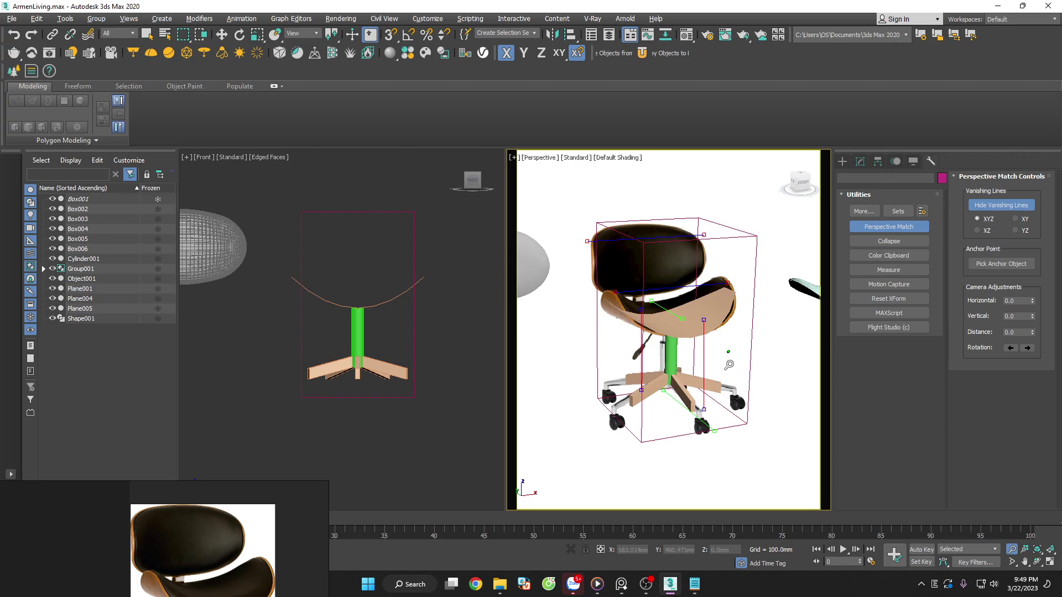
key("Escape")
middle_click_drag(729, 365, 723, 359)
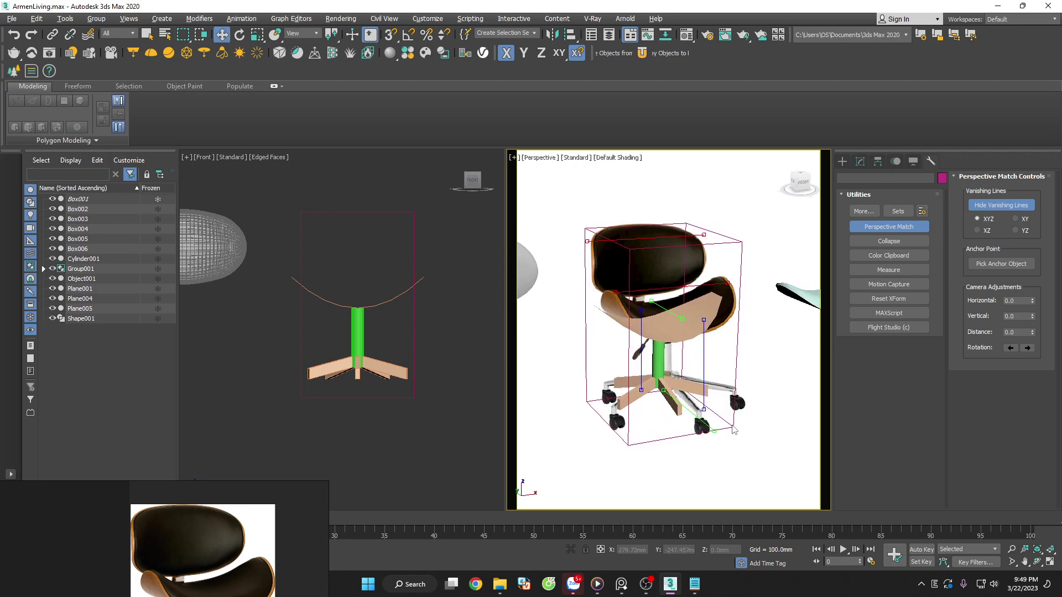
left_click_drag(715, 434, 708, 431)
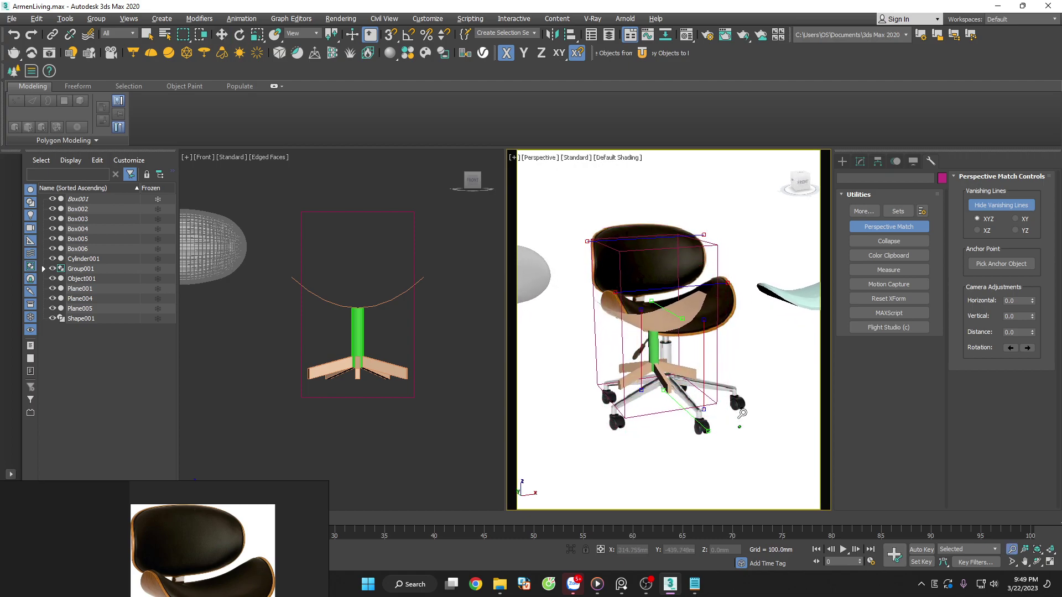
key("w")
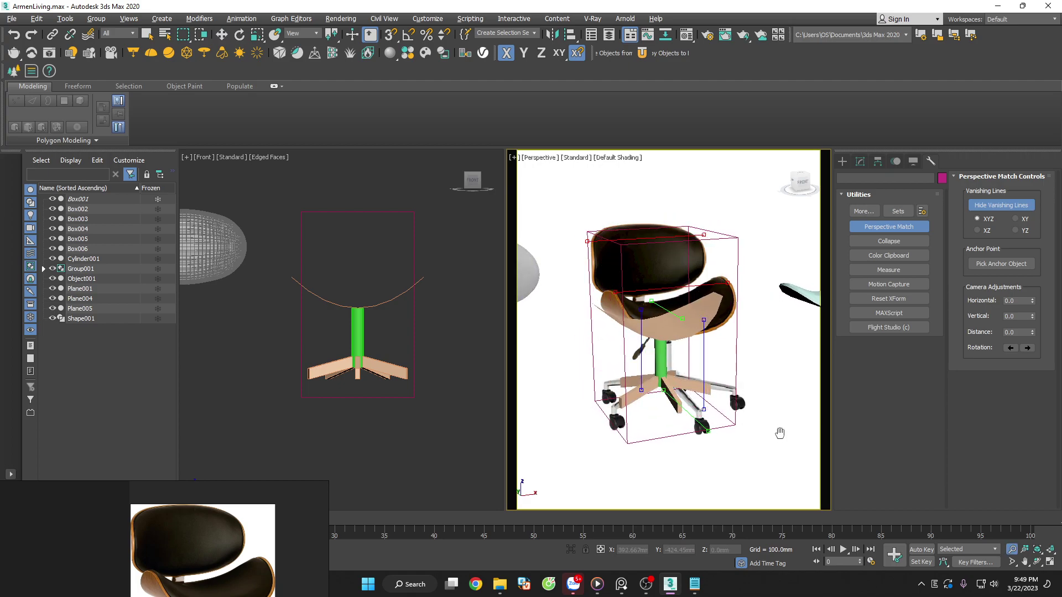
key("w")
middle_click_drag(775, 433, 782, 427)
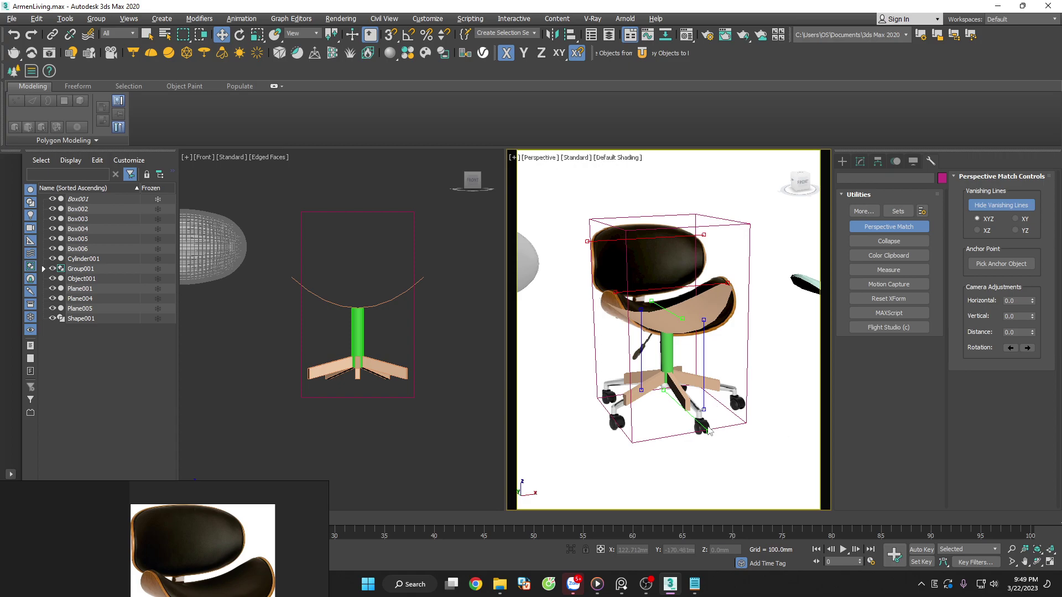
middle_click_drag(708, 434, 698, 432, "alt")
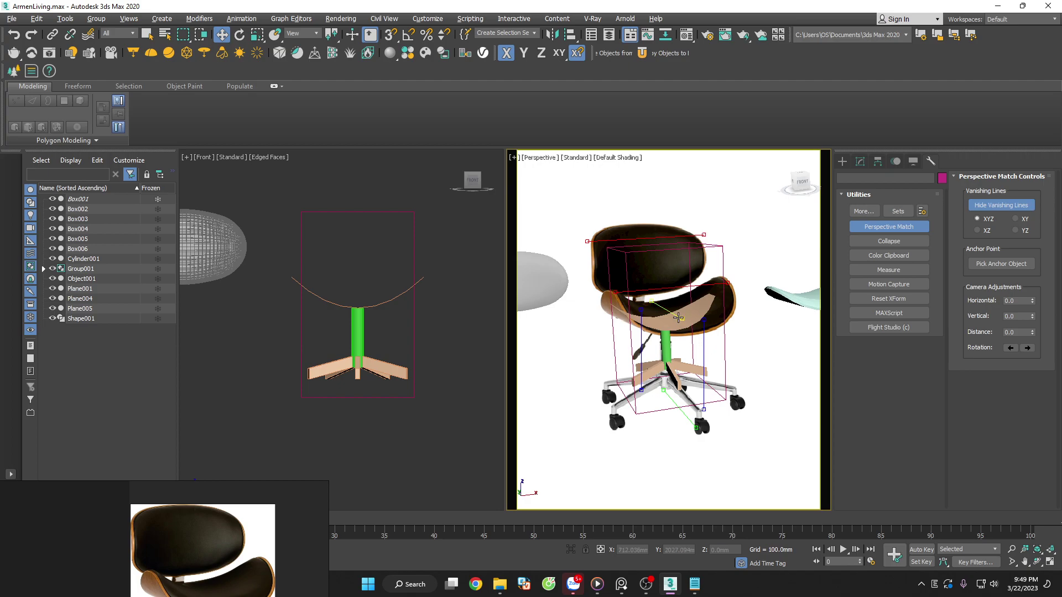
middle_click_drag(681, 319, 671, 318, "alt")
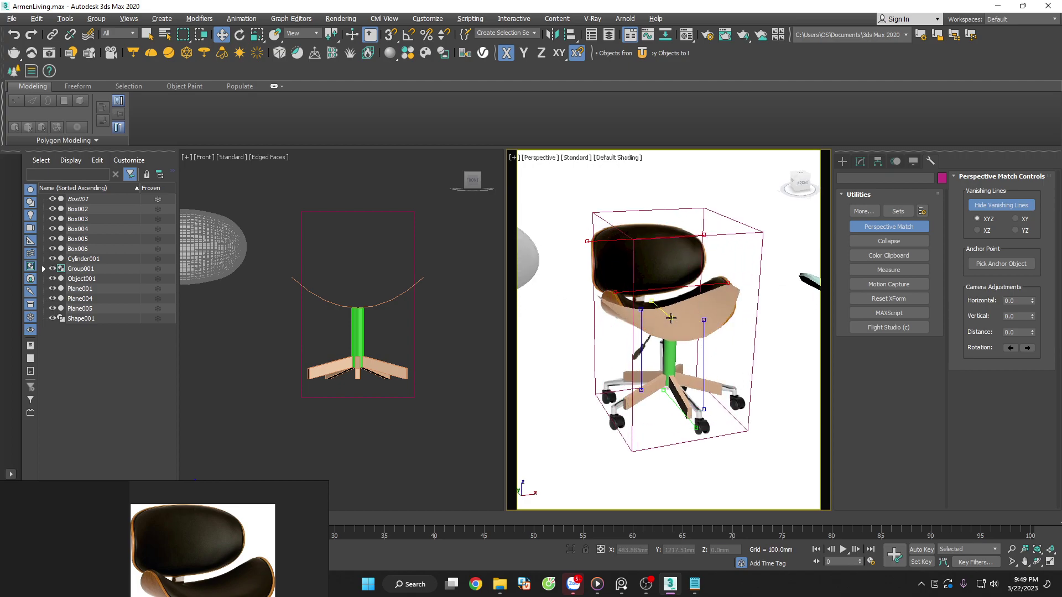
Shift the top and base vanishing lines to re-angle the chair, then pan and zoom to refit it
middle_click_drag(697, 355, 738, 413, "alt")
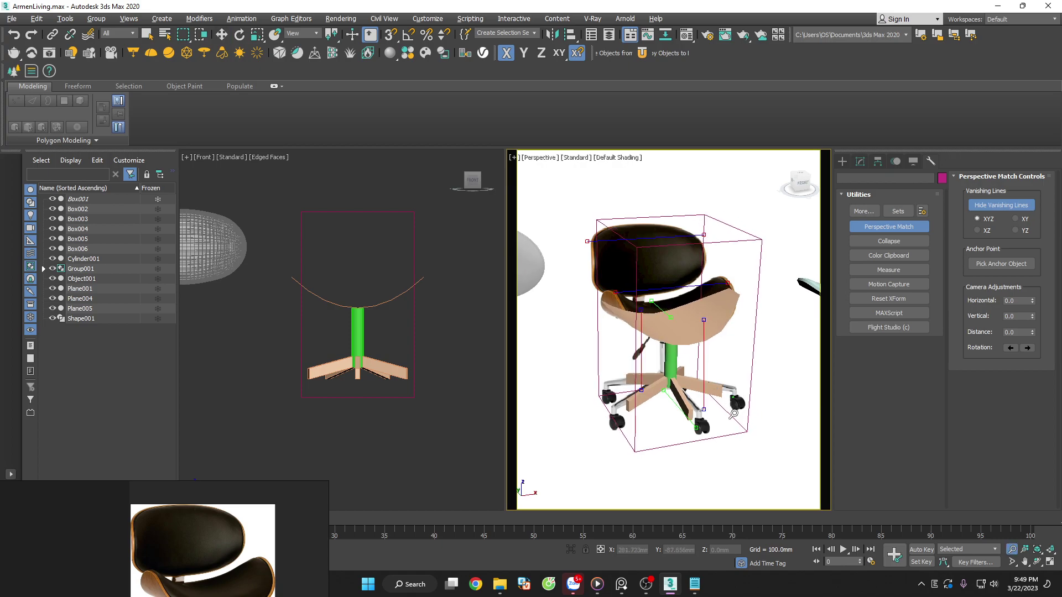
key("w")
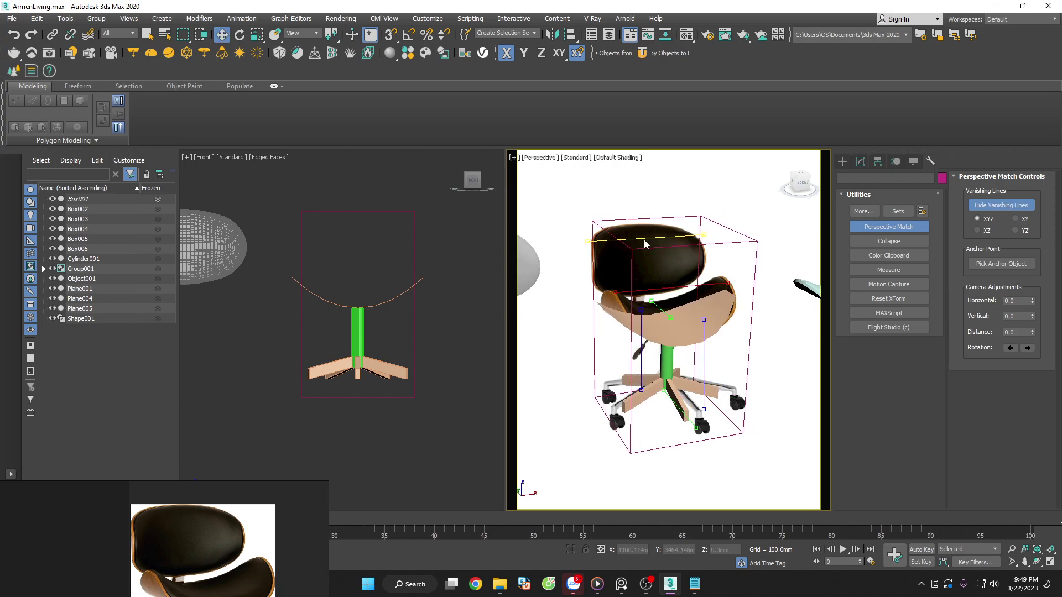
left_click_drag(644, 240, 709, 241)
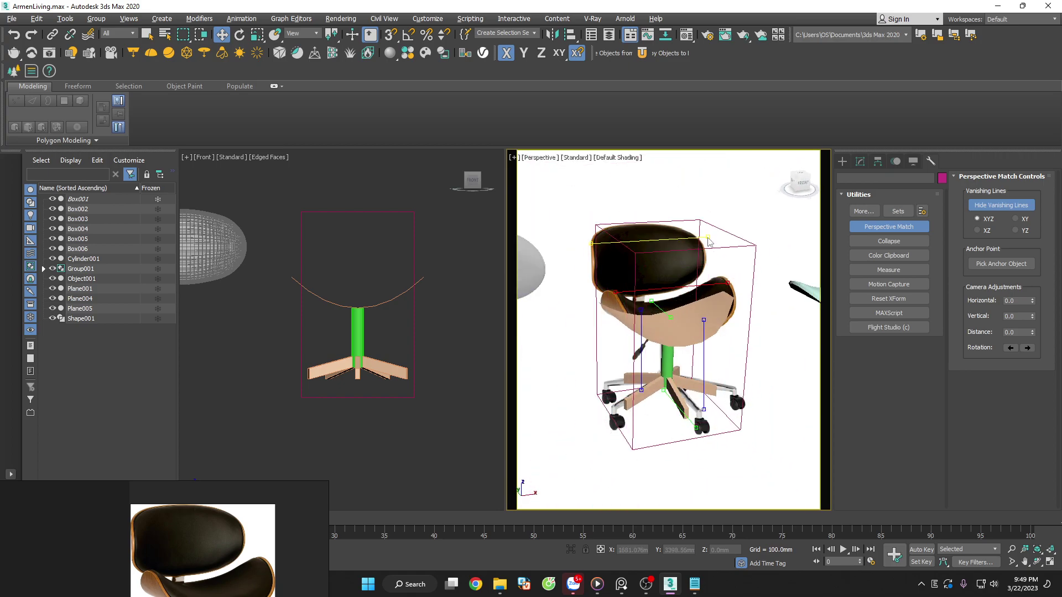
left_click_drag(729, 284, 730, 285)
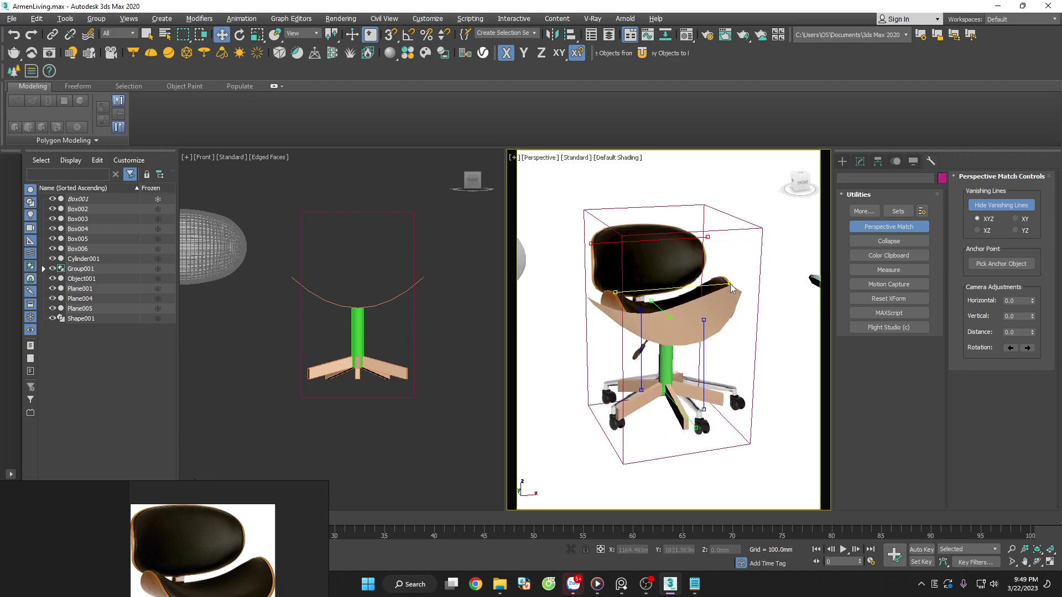
middle_click_drag(730, 284, 790, 389)
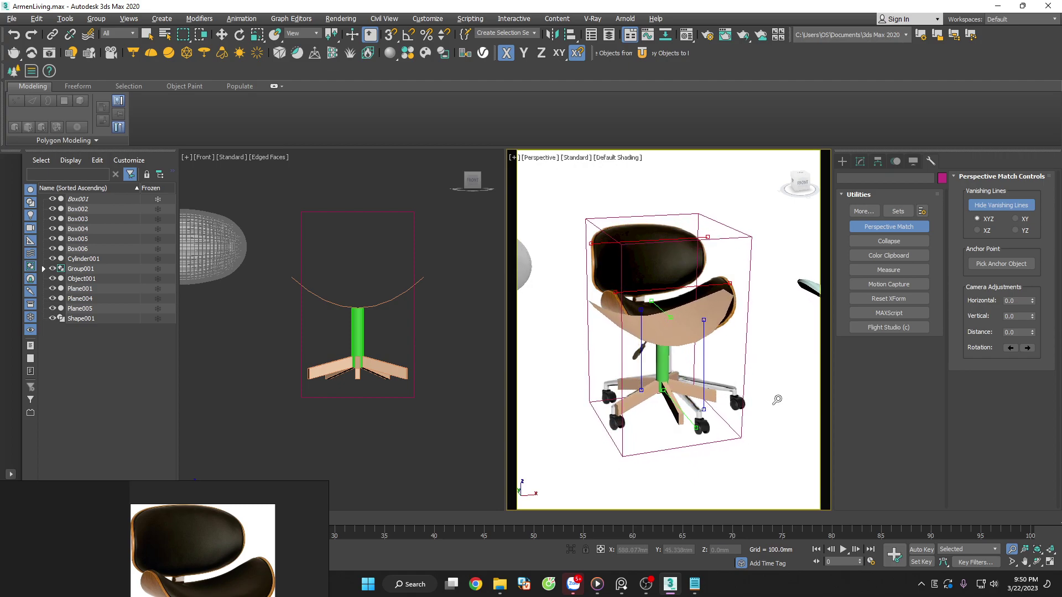
mouse_move(782, 399)
middle_mouse_down()
mouse_move(766, 214)
mouse_move(755, 246)
middle_mouse_up()
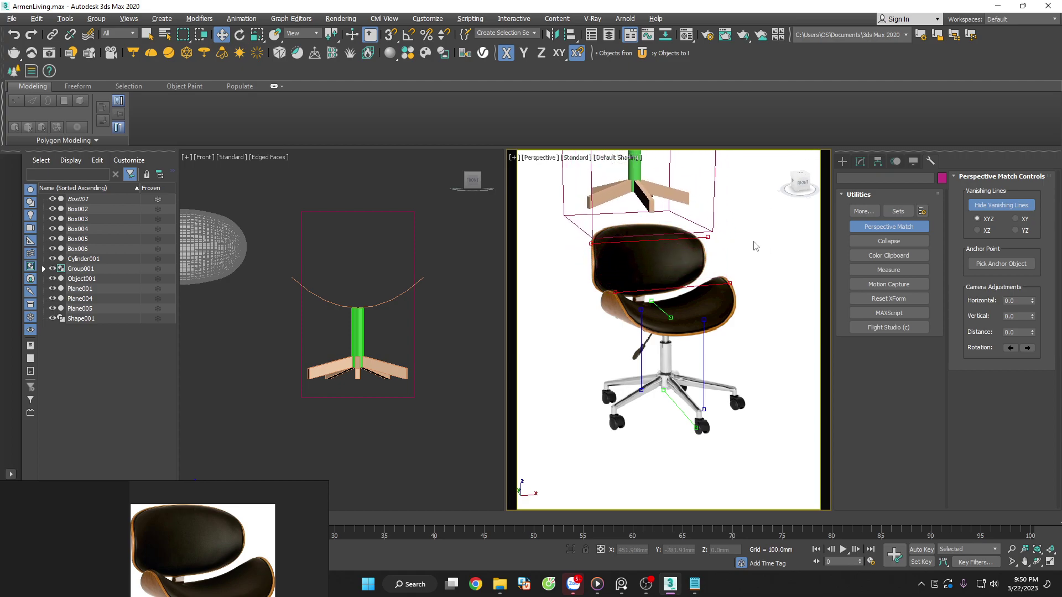
left_click_drag(700, 432, 697, 433)
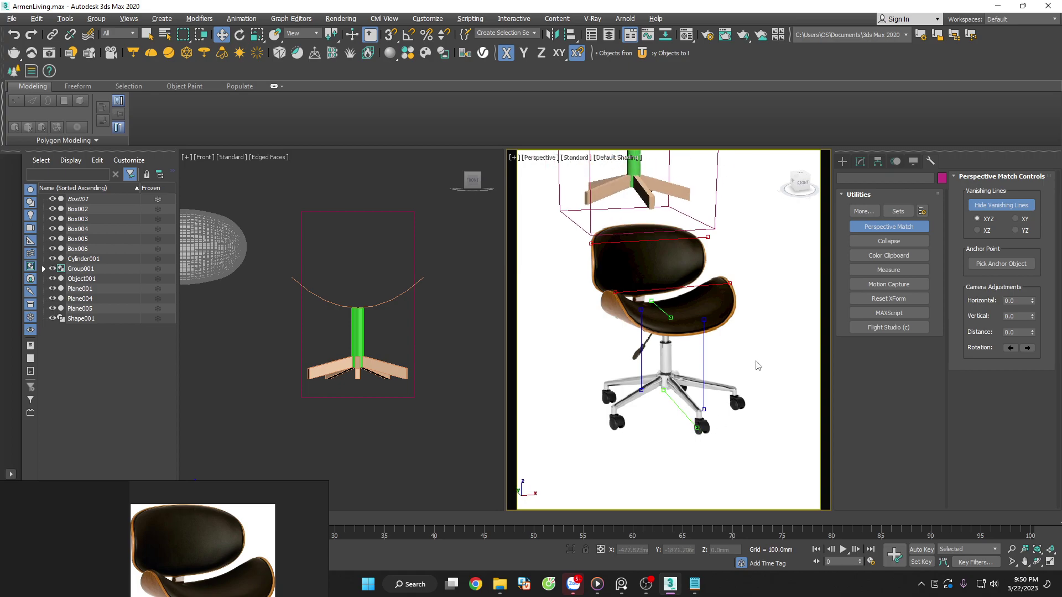
middle_click_drag(757, 366, 815, 466)
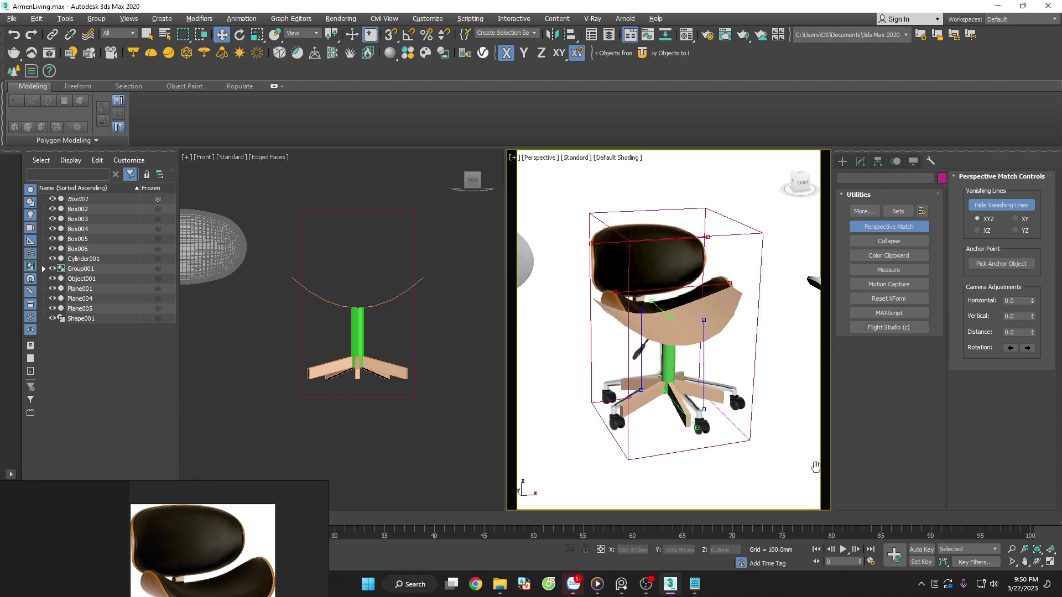
left_click_drag(803, 427, 797, 435)
Move the top and lower vanishing-line endpoints to re-solve the camera, comparing against the photo
right_click(791, 437)
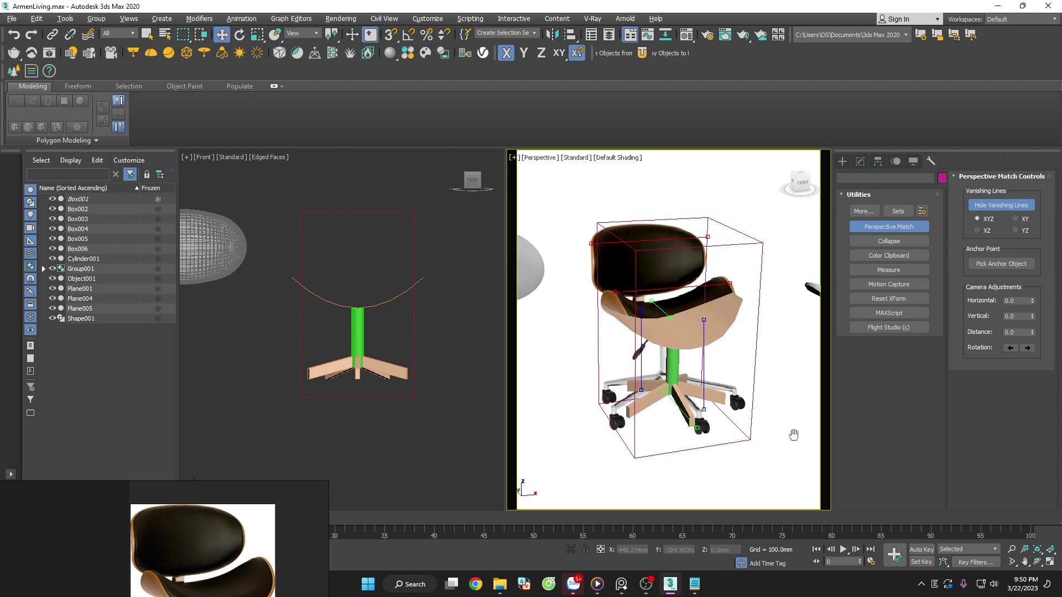
middle_click_drag(791, 437, 788, 434)
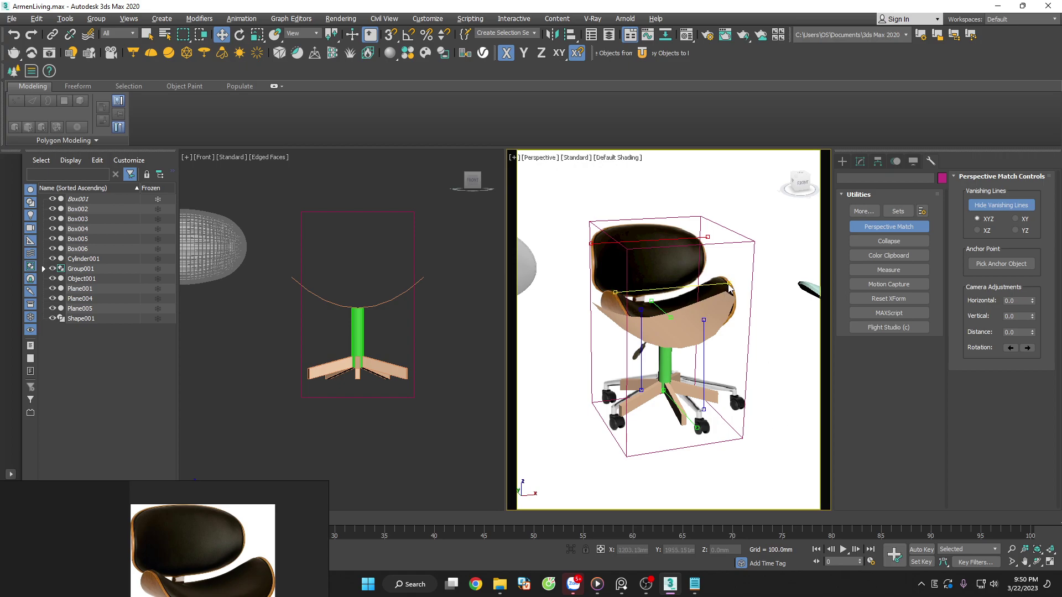
left_click_drag(729, 286, 728, 284)
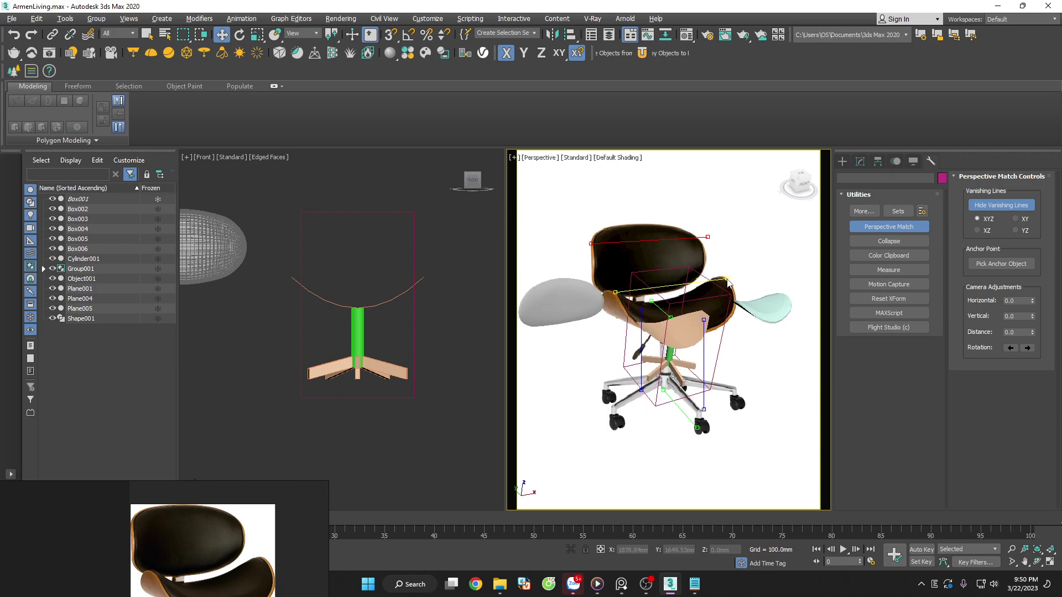
left_click_drag(731, 283, 732, 284)
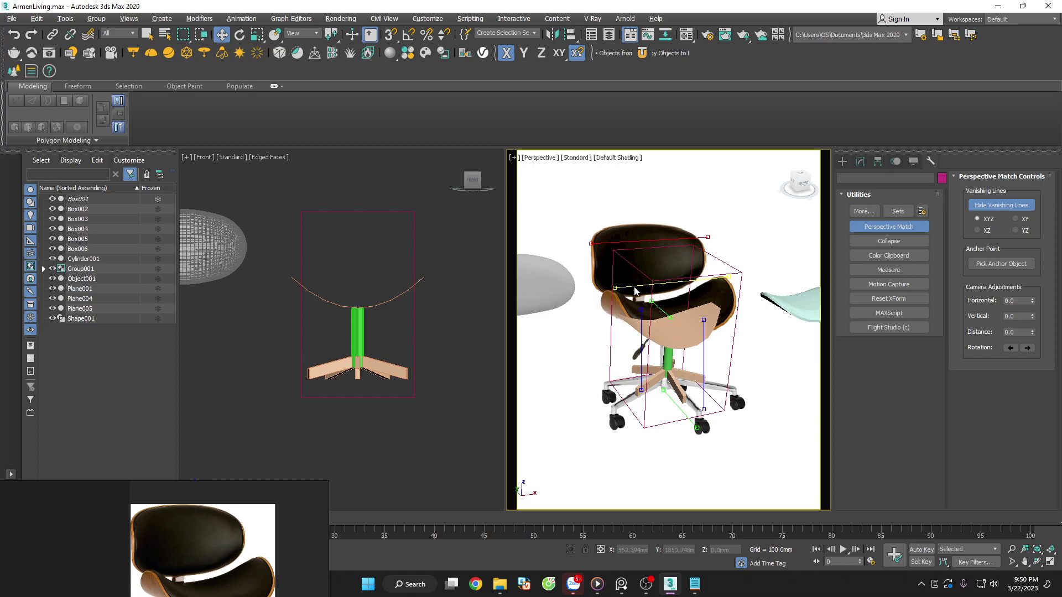
left_click_drag(732, 282, 733, 283)
left_click_drag(698, 432, 690, 430)
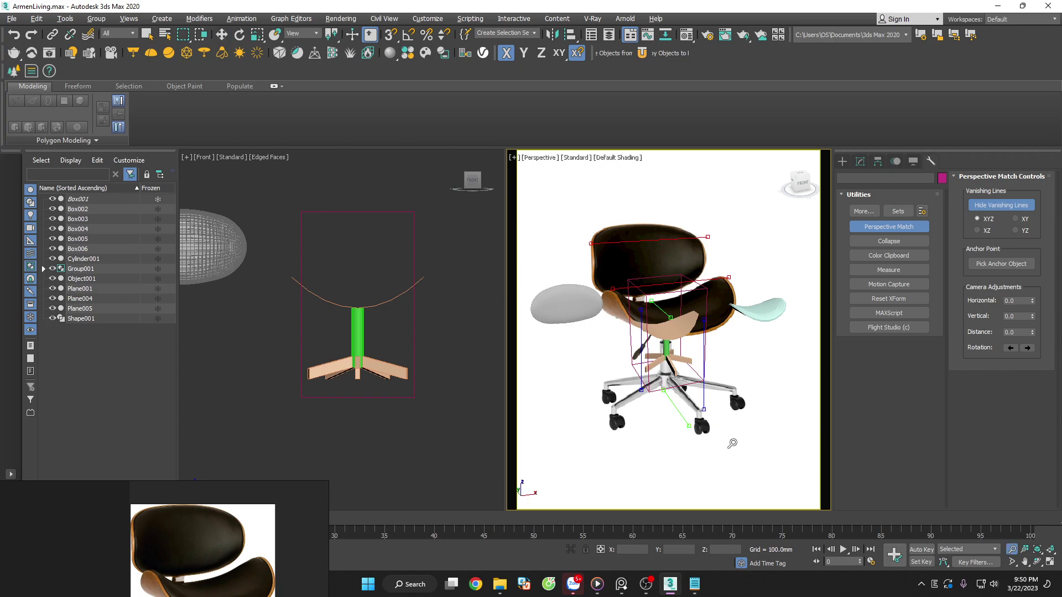
mouse_move(735, 439)
middle_mouse_down()
mouse_move(716, 434)
mouse_move(723, 427)
mouse_move(763, 462)
mouse_move(765, 446)
mouse_move(758, 453)
middle_mouse_up()
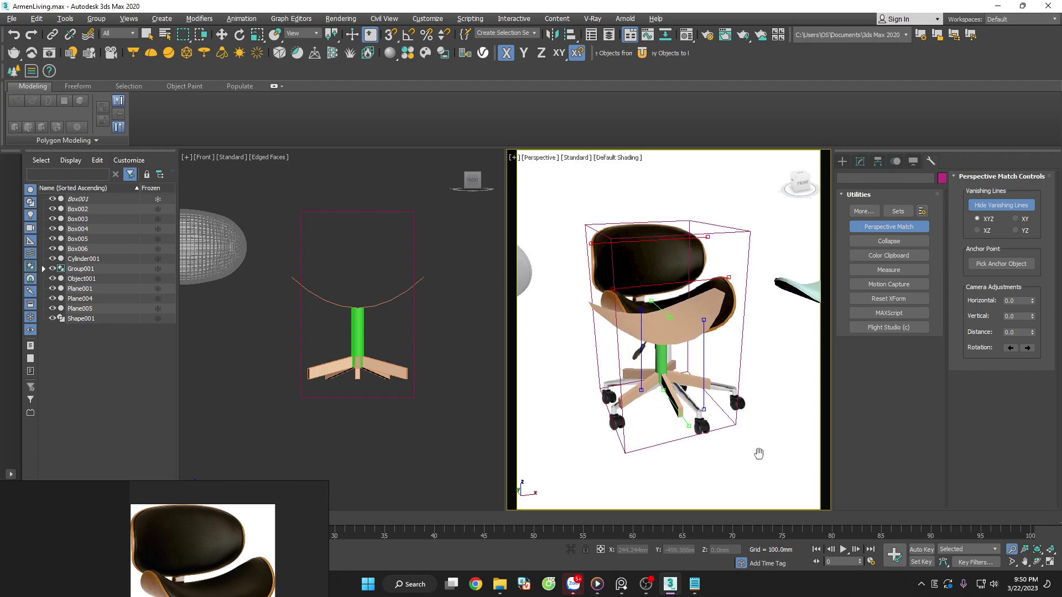
left_click_drag(763, 456, 768, 454)
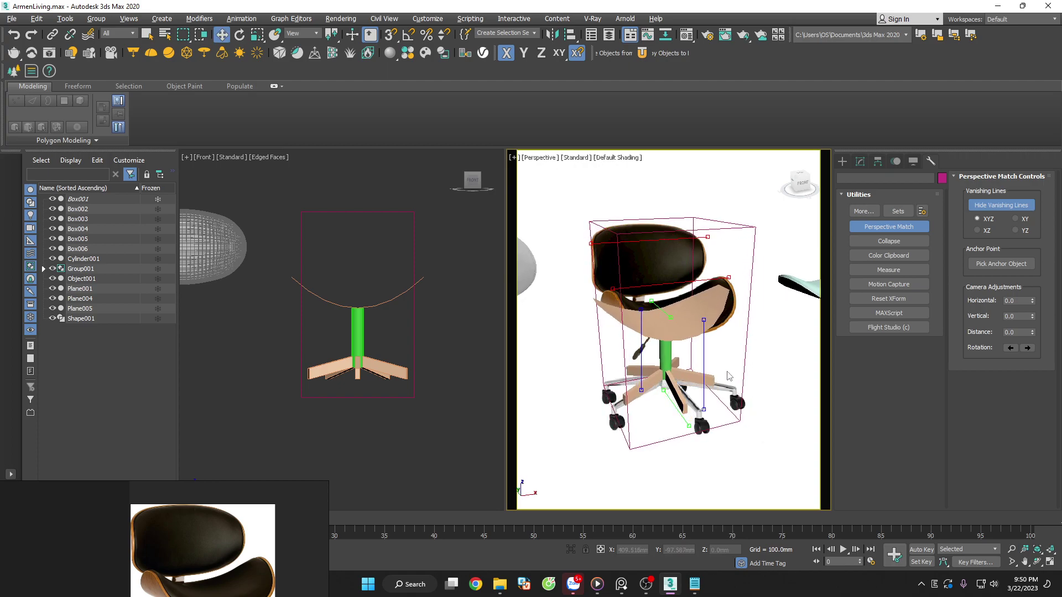
left_click_drag(726, 347, 749, 443)
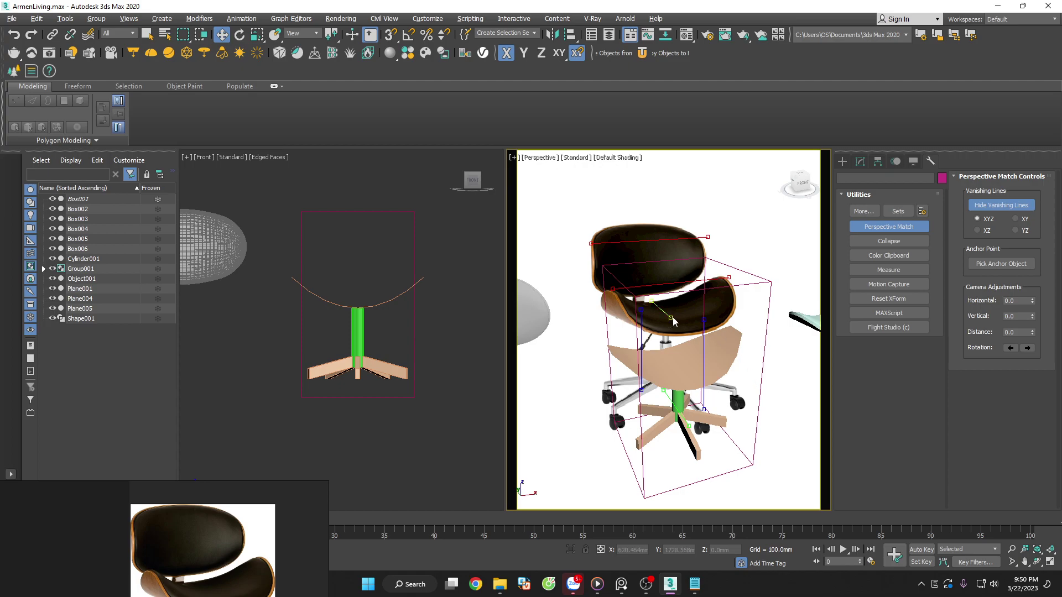
mouse_move(673, 321)
left_mouse_down()
mouse_move(745, 384)
mouse_move(734, 348)
left_mouse_up()
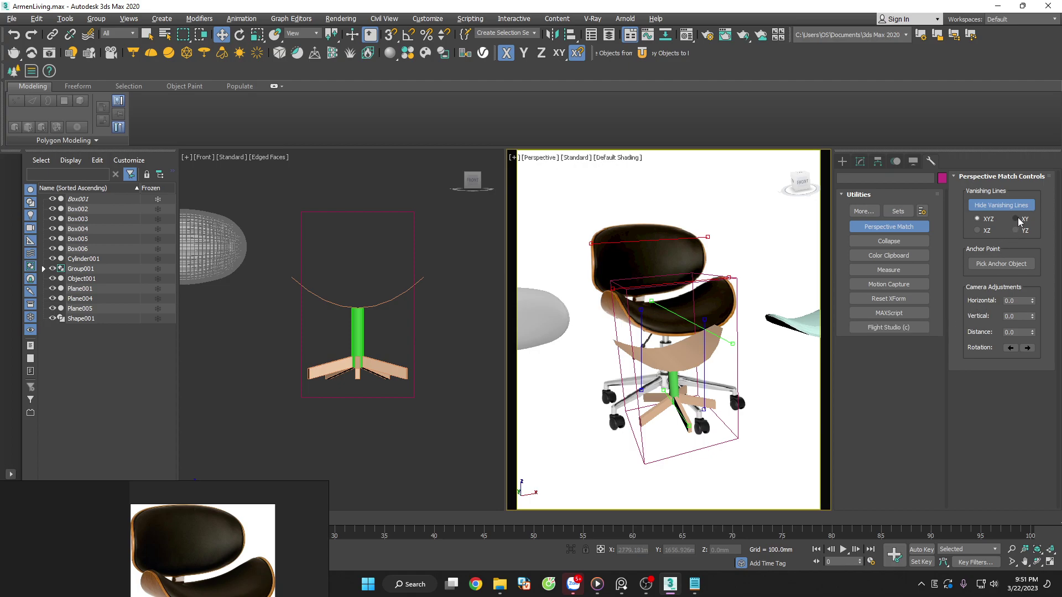
Refine vanishing-line endpoints and pan so the chair model overlays the photographed chair
mouse_move(745, 408)
middle_mouse_down()
mouse_move(754, 391)
mouse_move(741, 360)
mouse_move(761, 374)
mouse_move(704, 365)
middle_mouse_up()
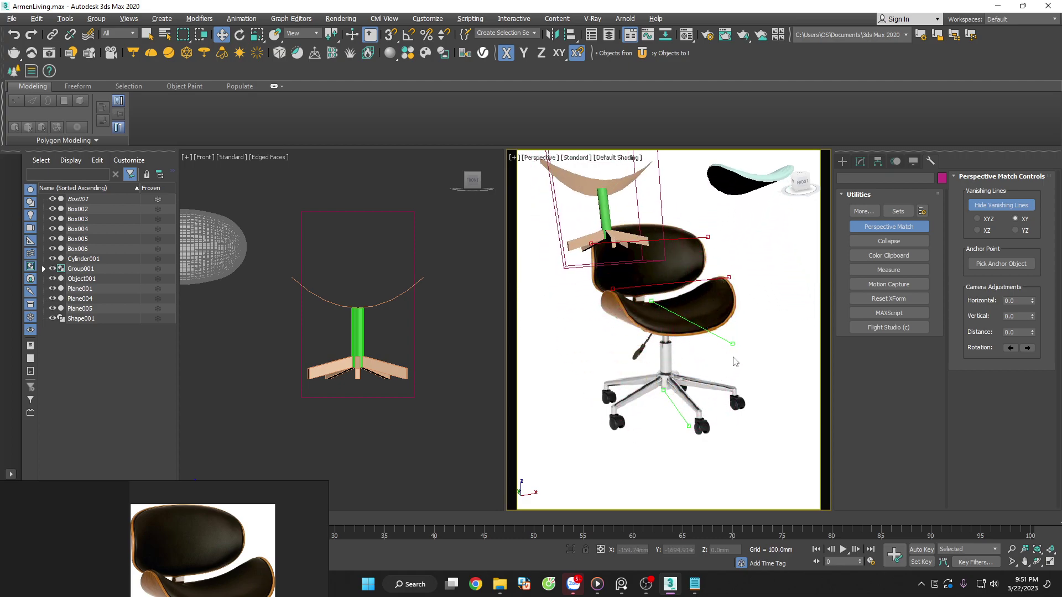
left_click_drag(732, 344, 677, 331)
mouse_move(679, 334)
middle_mouse_down()
mouse_move(723, 376)
mouse_move(742, 377)
mouse_move(745, 403)
mouse_move(738, 395)
middle_mouse_up()
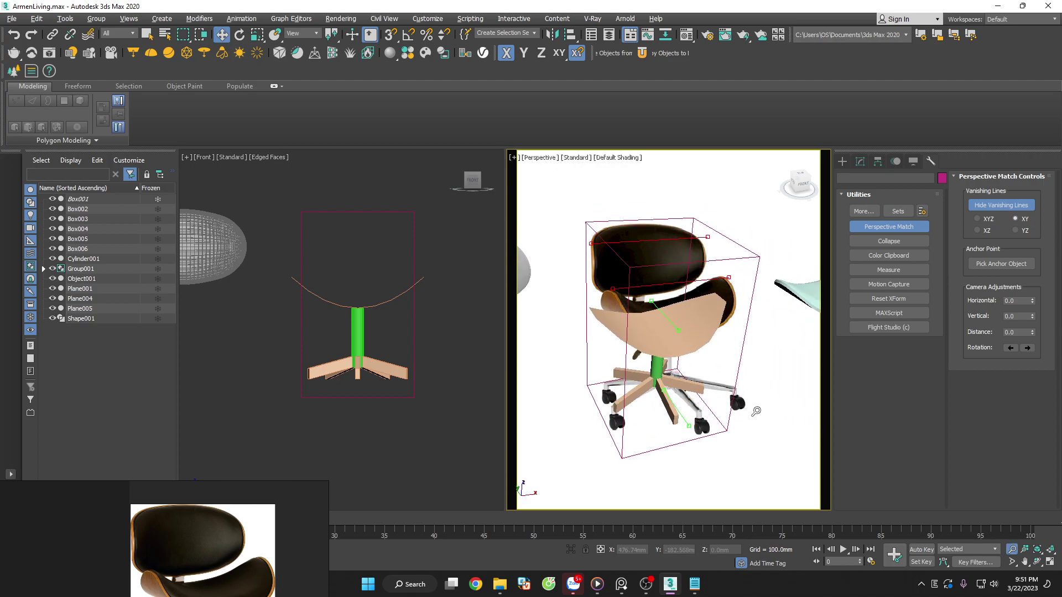
scroll(692, 431, "up", 3)
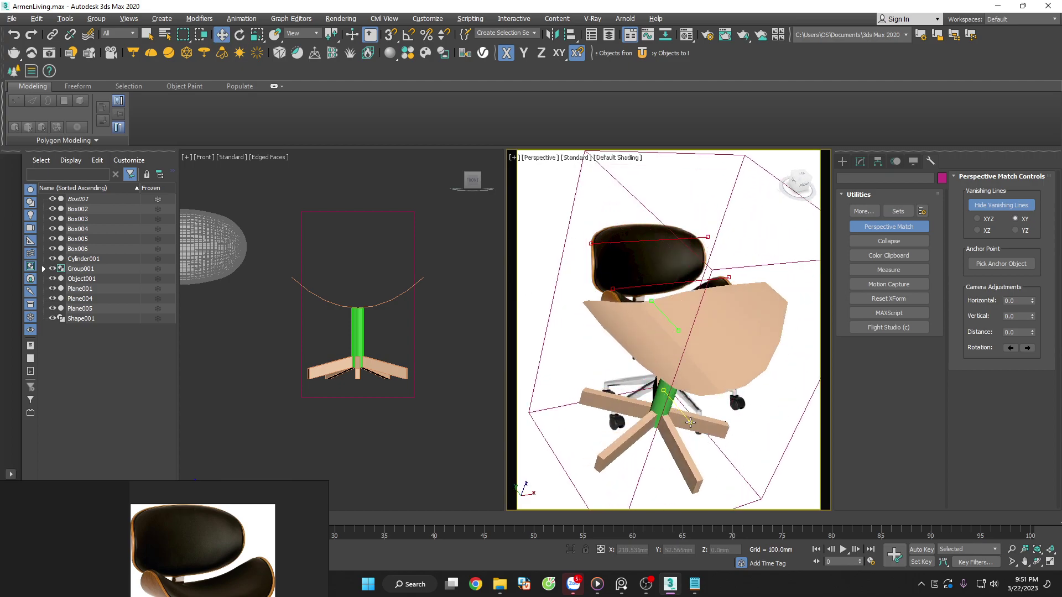
scroll(691, 426, "up", 3)
scroll(697, 429, "down", 5)
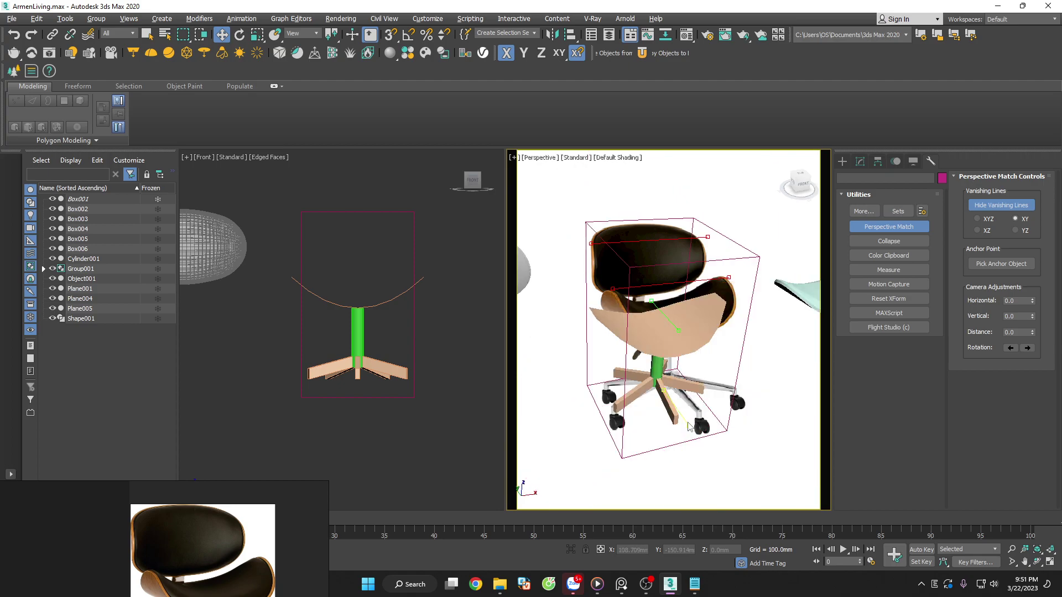
left_click_drag(689, 426, 689, 425)
left_click_drag(679, 330, 678, 325)
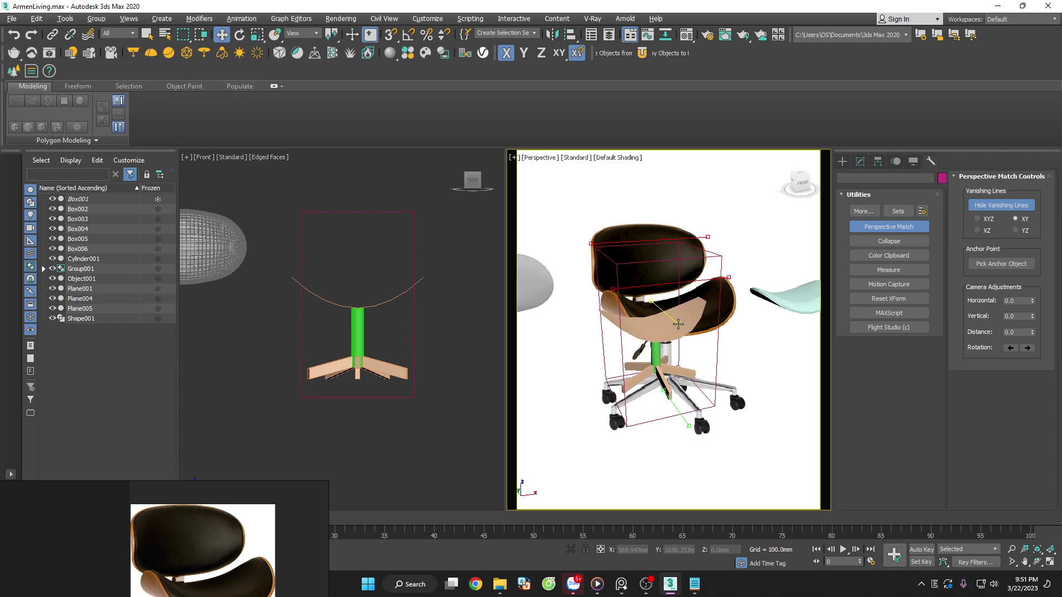
left_click_drag(708, 369, 743, 347)
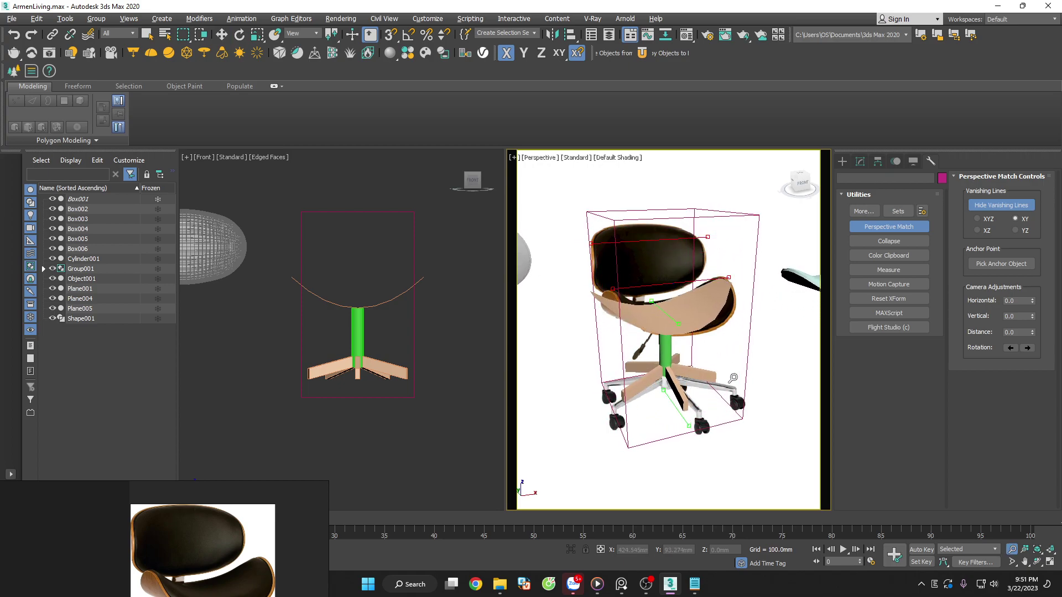
mouse_move(743, 347)
left_mouse_down()
mouse_move(741, 393)
mouse_move(750, 360)
left_mouse_up()
Re-solve with the base vanishing-line endpoint, zooming and panning until the base fits the photo
key("alt+z")
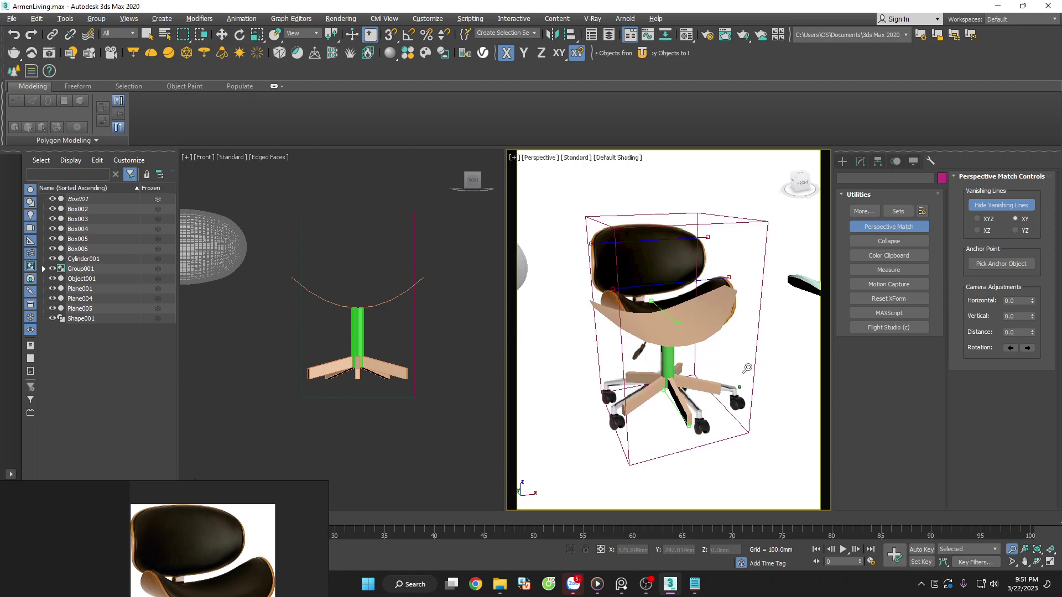
middle_click_drag(737, 401, 736, 385)
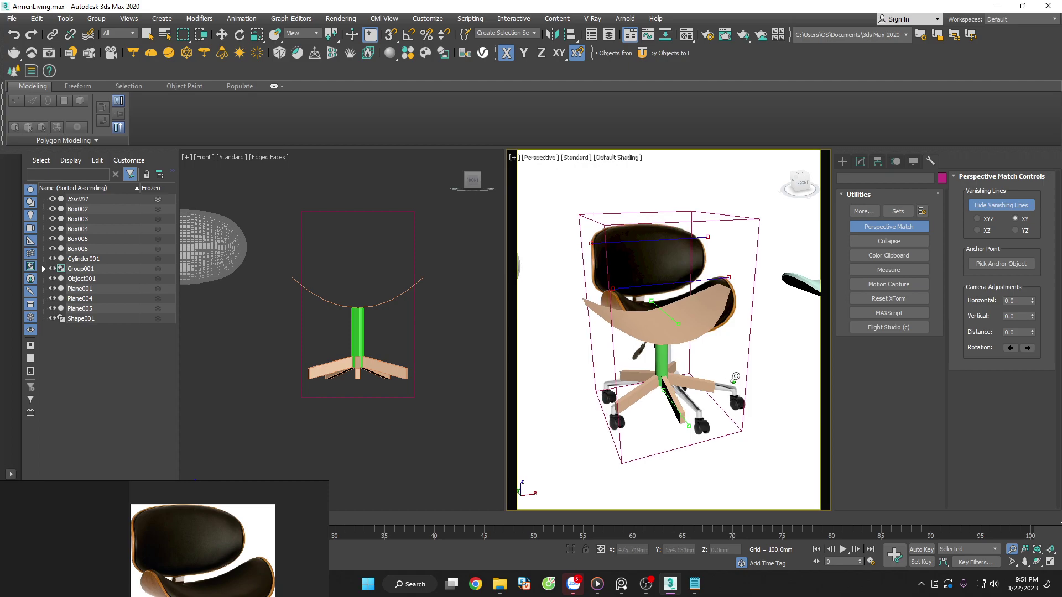
key("w")
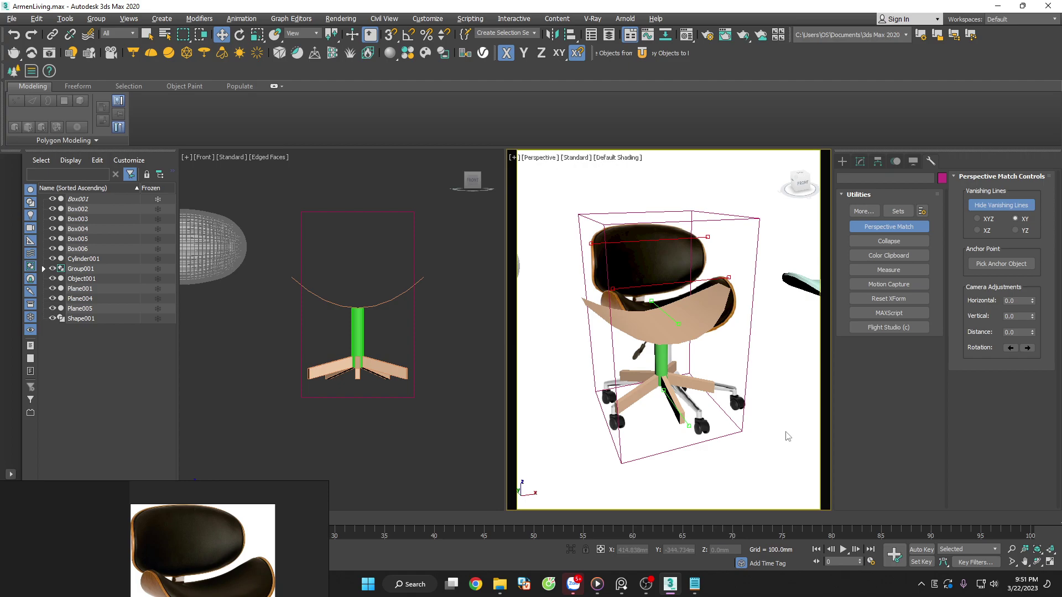
left_click_drag(693, 433, 692, 427)
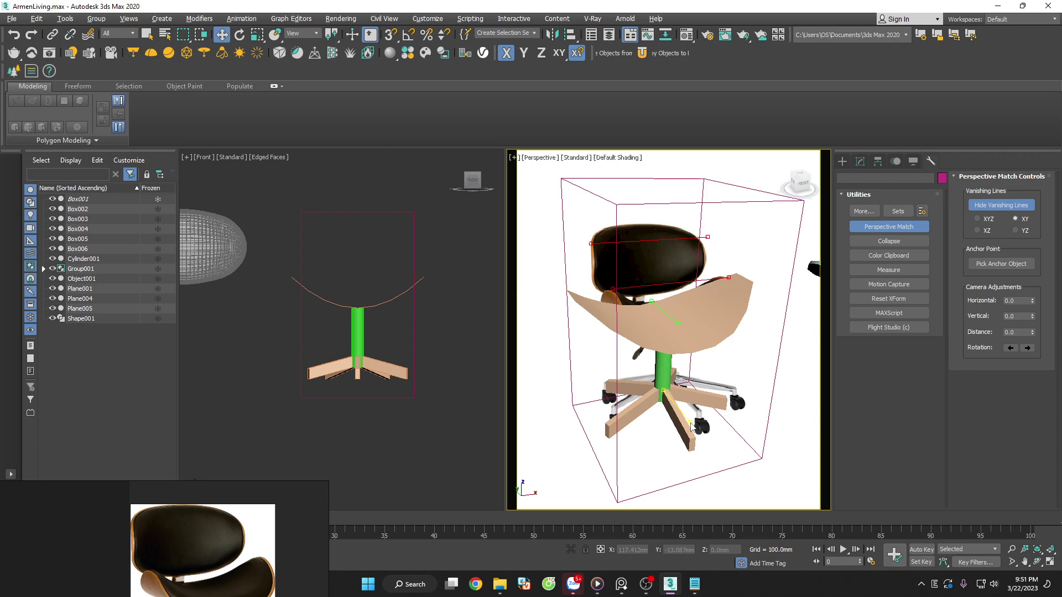
mouse_move(692, 426)
left_mouse_down()
mouse_move(736, 452)
mouse_move(741, 426)
left_mouse_up()
key("alt+z")
key("w")
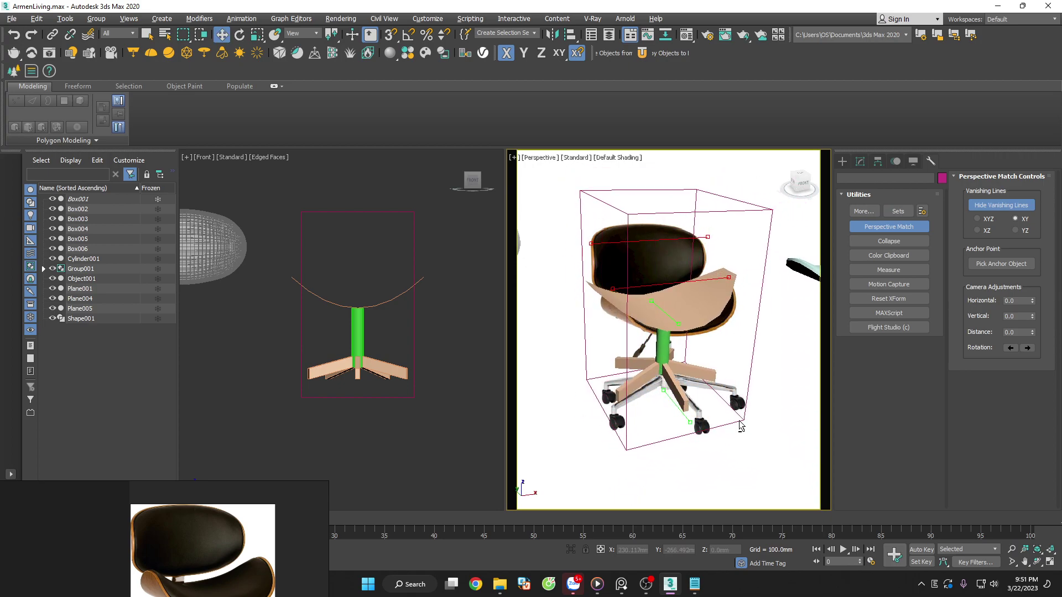
middle_click_drag(742, 425, 769, 440)
mouse_move(694, 423)
left_mouse_down()
mouse_move(698, 436)
mouse_move(689, 431)
mouse_move(758, 367)
mouse_move(793, 420)
left_mouse_up()
key("alt+z")
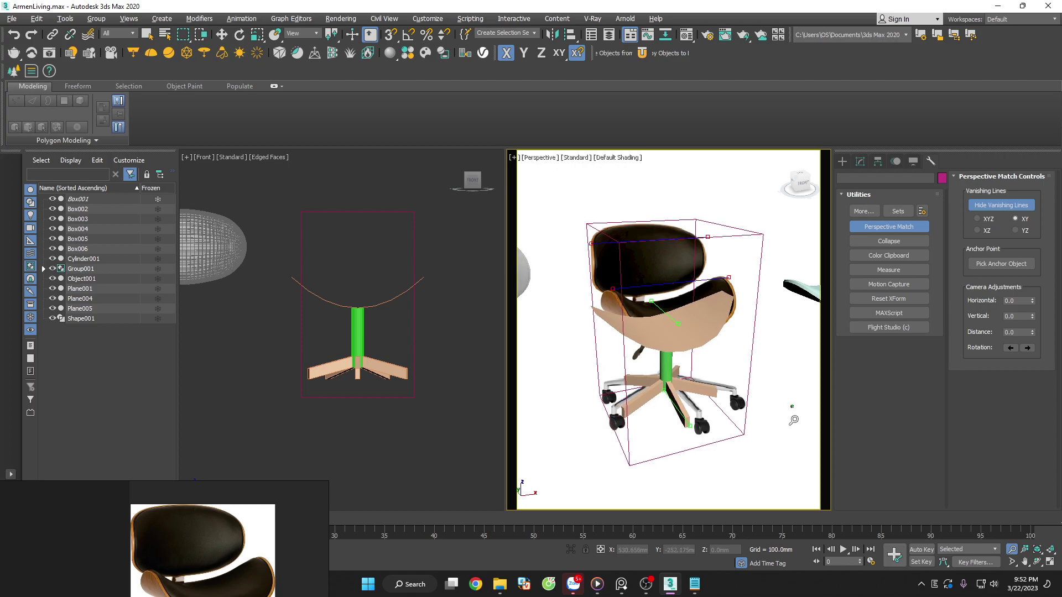
middle_click_drag(800, 420, 800, 415)
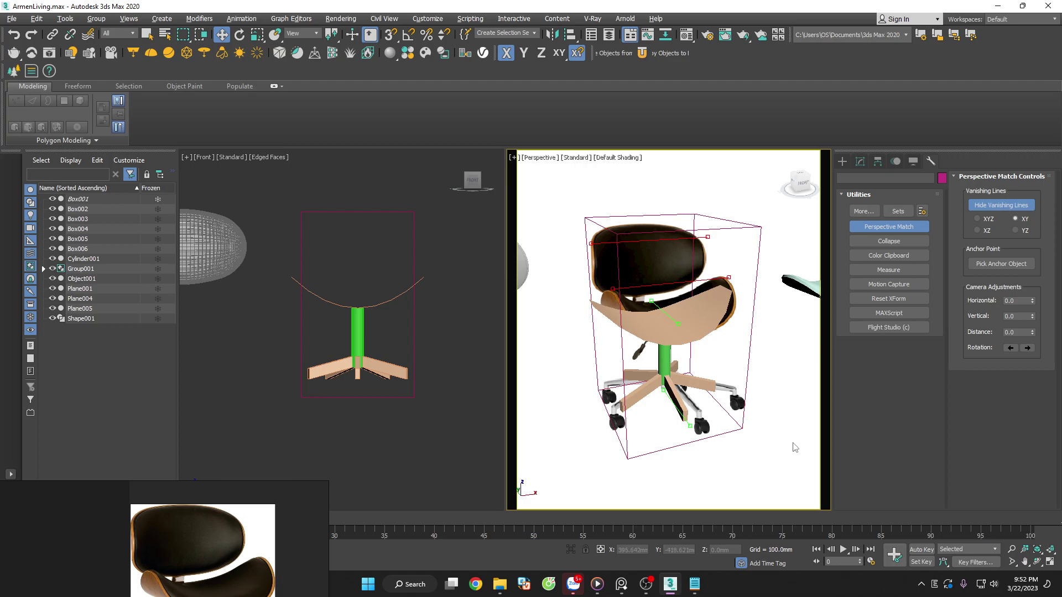
Create PhysCamera001 from the matched view and orbit, pan and dolly it against the photo
key("ctrl+c")
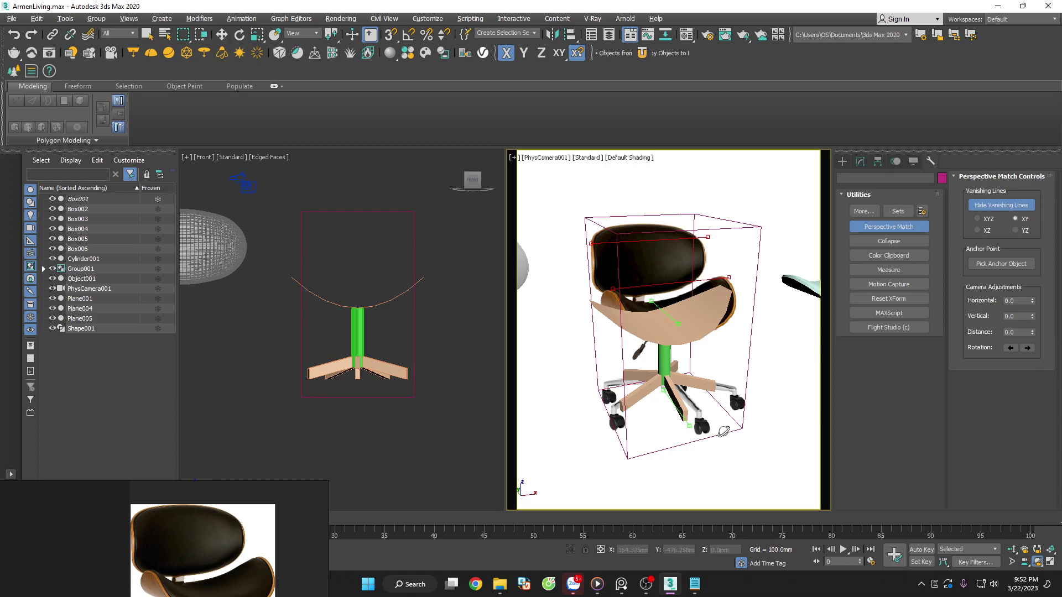
mouse_move(721, 467)
left_mouse_down()
mouse_move(775, 437)
mouse_move(764, 435)
left_mouse_up()
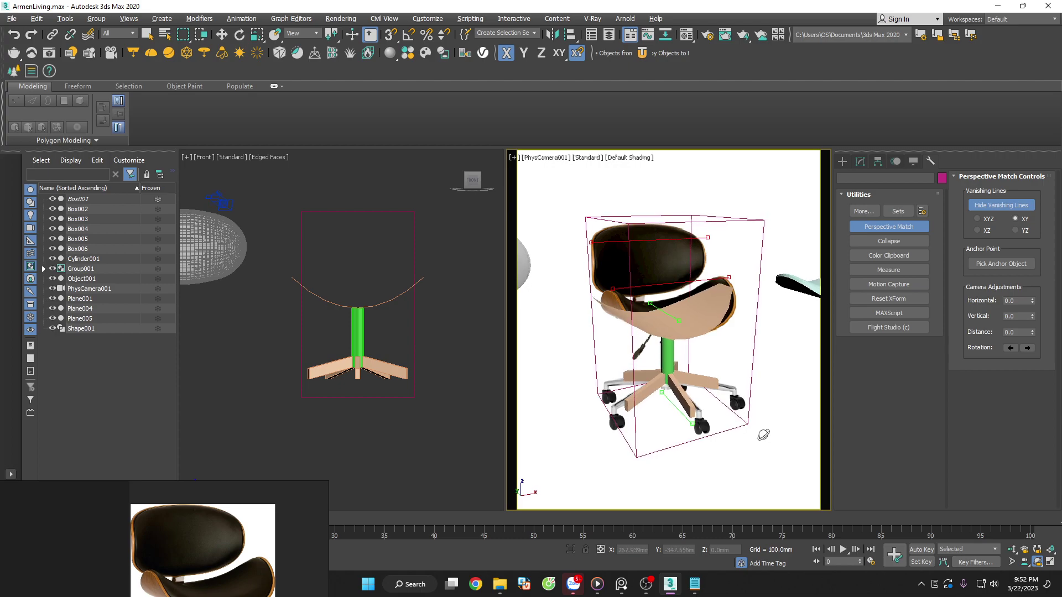
mouse_move(770, 448)
middle_mouse_down()
mouse_move(766, 437)
mouse_move(770, 450)
middle_mouse_up()
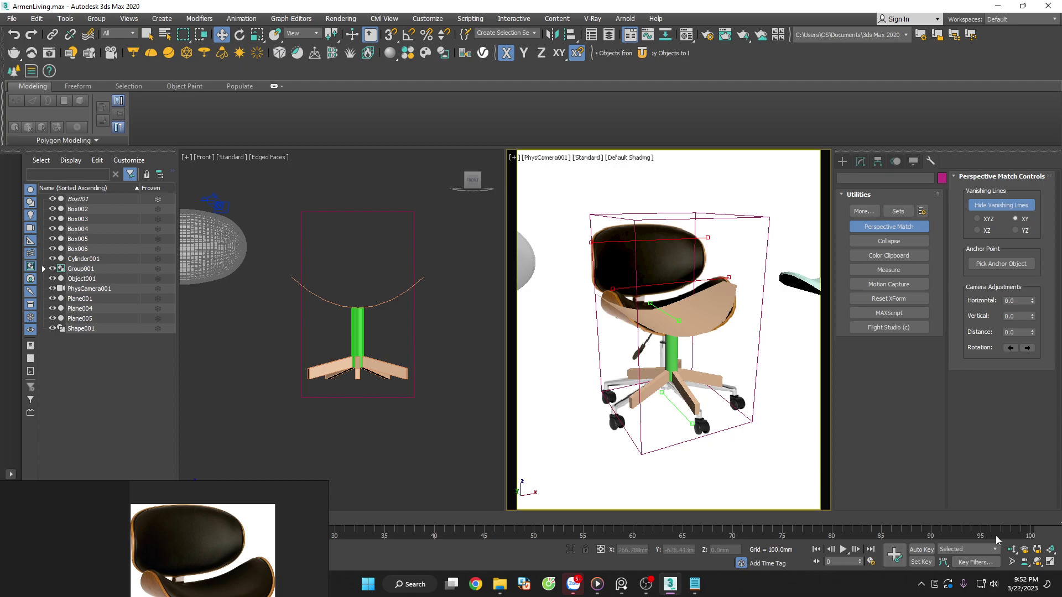
left_click_drag(757, 465, 697, 444)
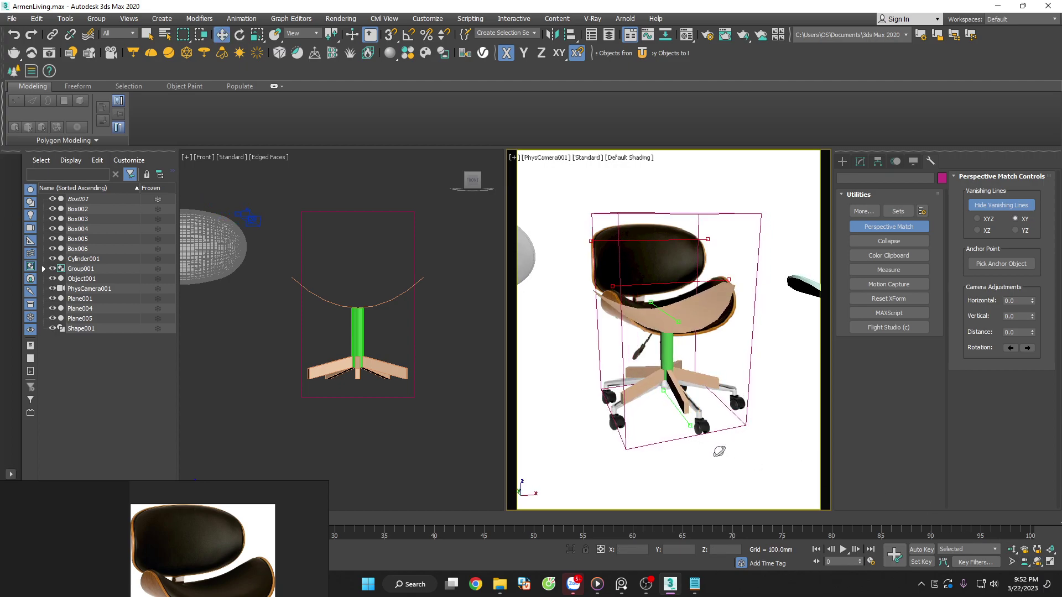
middle_click_drag(719, 452, 738, 463, "alt")
mouse_move(746, 452)
left_mouse_down()
mouse_move(764, 450)
mouse_move(768, 464)
left_mouse_up()
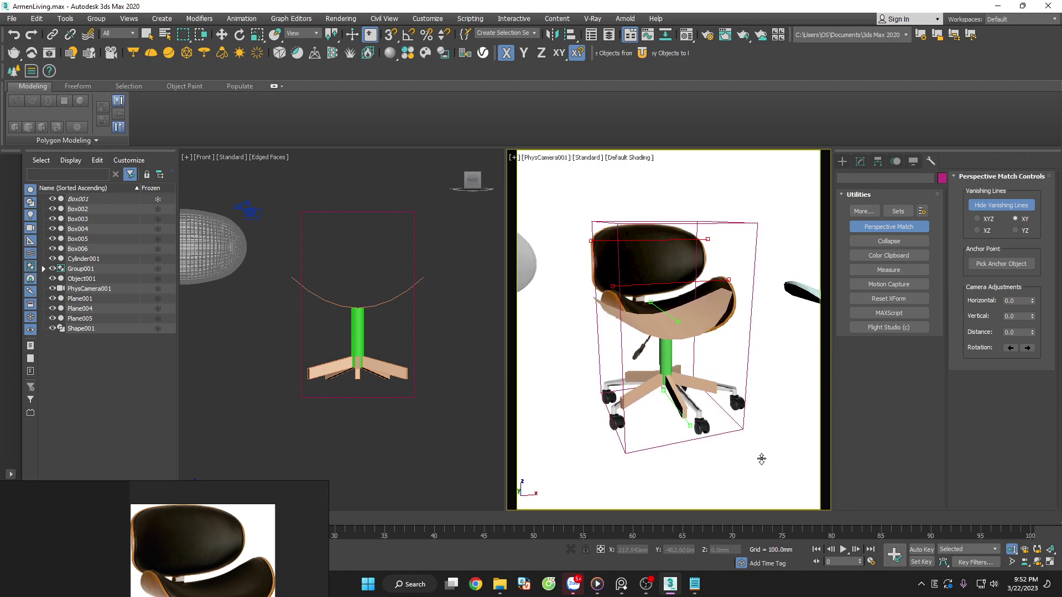
key("w")
Orbit and reposition the camera so the column and base stand upright under the seat
left_click(1036, 563)
left_click_drag(719, 459, 721, 417)
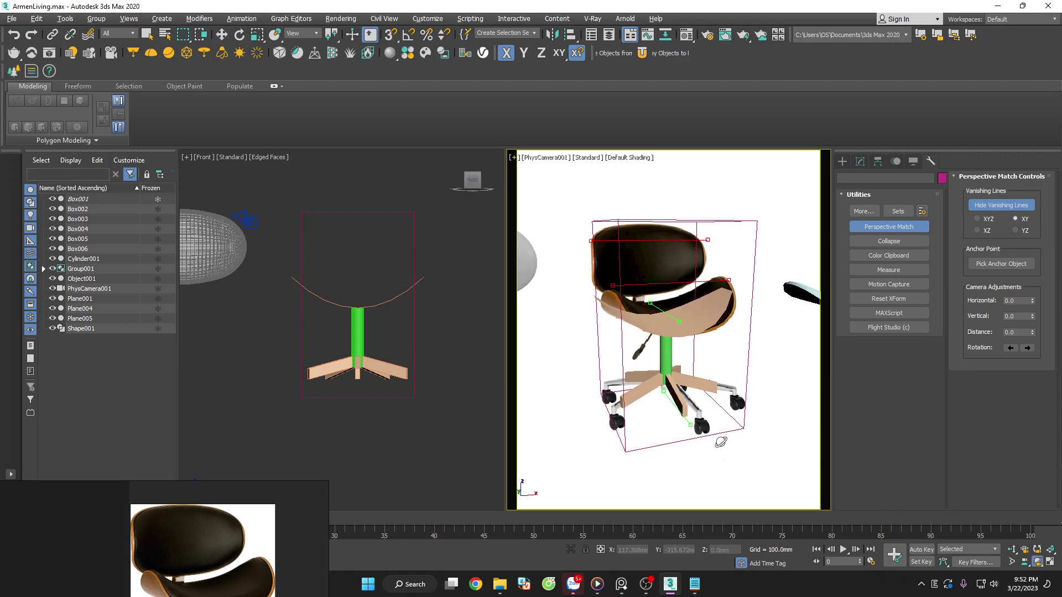
key("w")
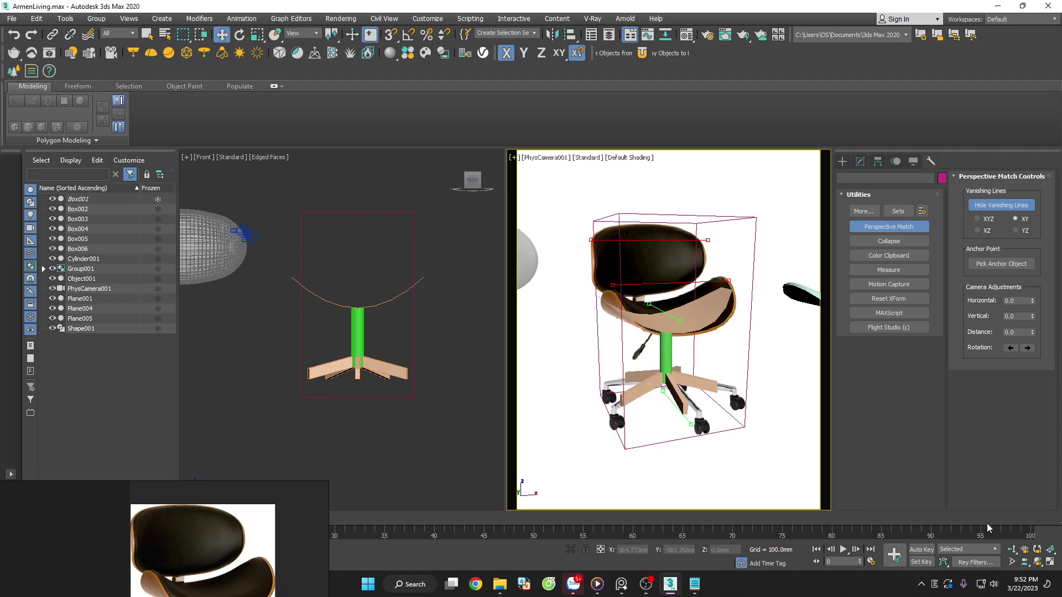
left_click_drag(745, 374, 744, 376)
key("w")
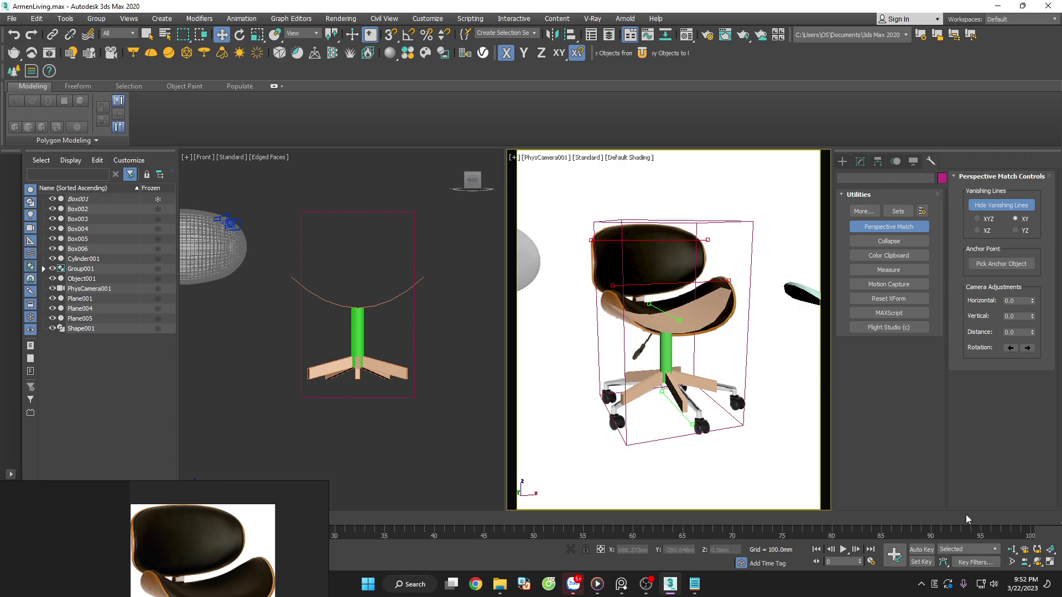
left_click(1039, 561)
left_click_drag(784, 459, 775, 453)
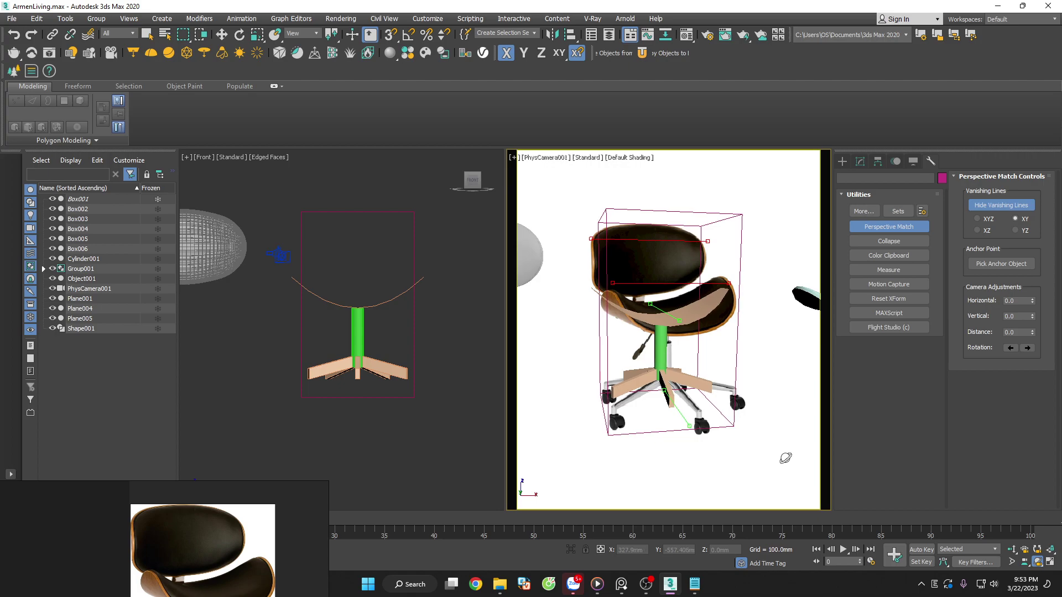
In the Front view, snap the wireframe sphere right over the chair and raise it above the seat curve
right_click(786, 458)
scroll(447, 334, "down", 3)
scroll(241, 324, "up", 3)
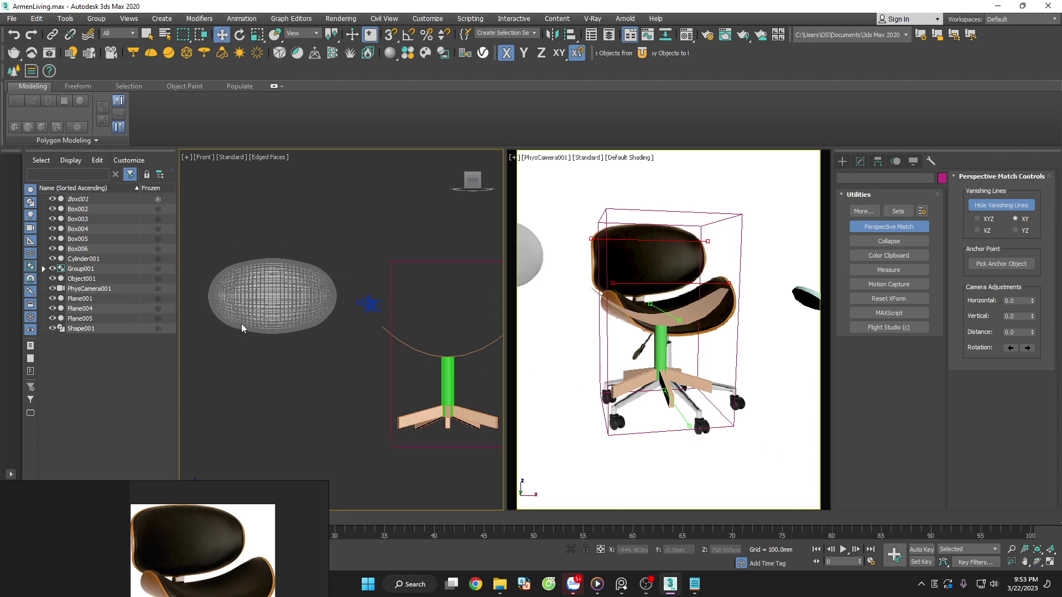
left_click(242, 323)
scroll(241, 324, "down", 2)
key("s")
mouse_move(271, 304)
left_mouse_down()
mouse_move(405, 413)
mouse_move(397, 408)
left_mouse_up()
scroll(394, 285, "up", 4)
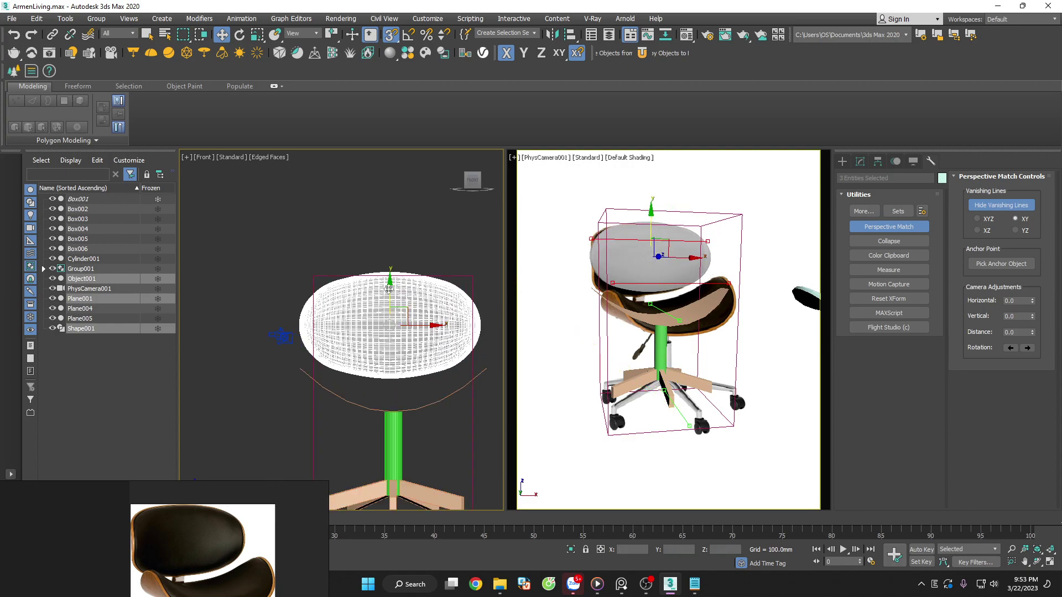
mouse_move(388, 302)
left_mouse_down()
mouse_move(389, 293)
mouse_move(390, 329)
left_mouse_up()
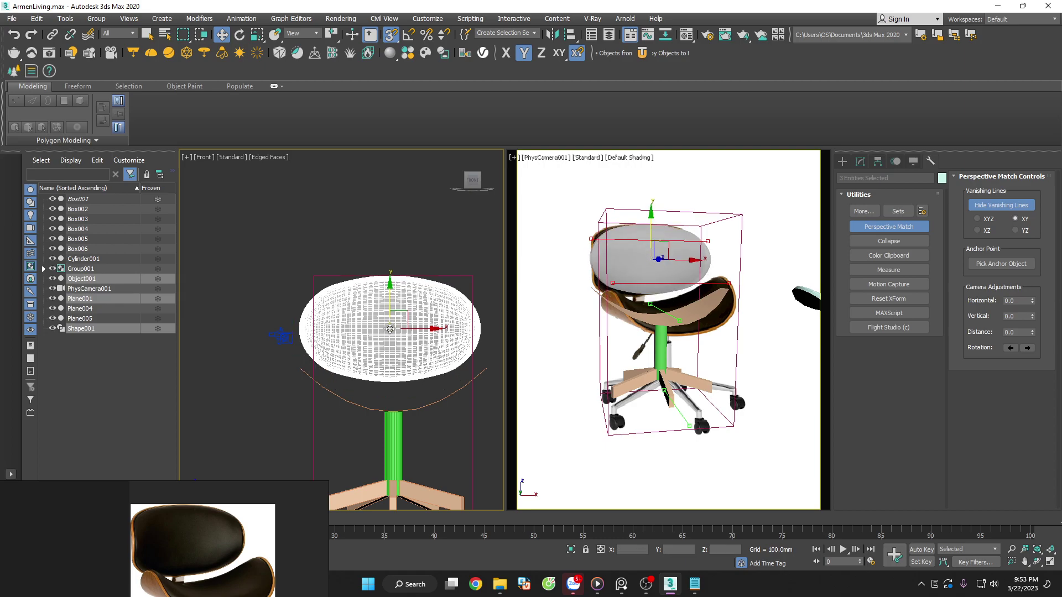
left_click(448, 243)
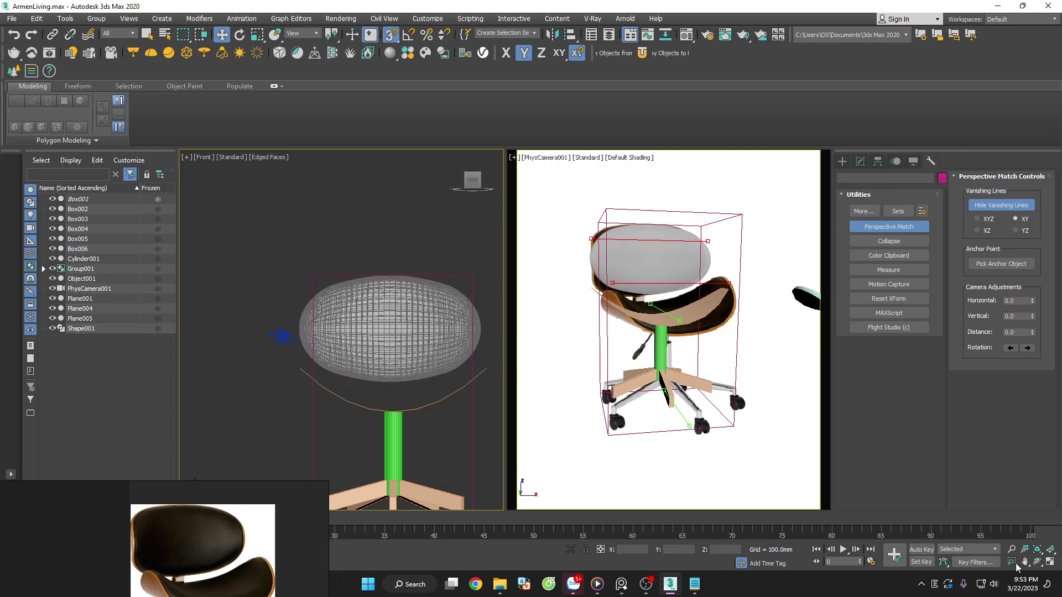
Orbit and pan the camera view to check the sphere against the photographed backrest
left_click(780, 427)
left_click(1030, 563)
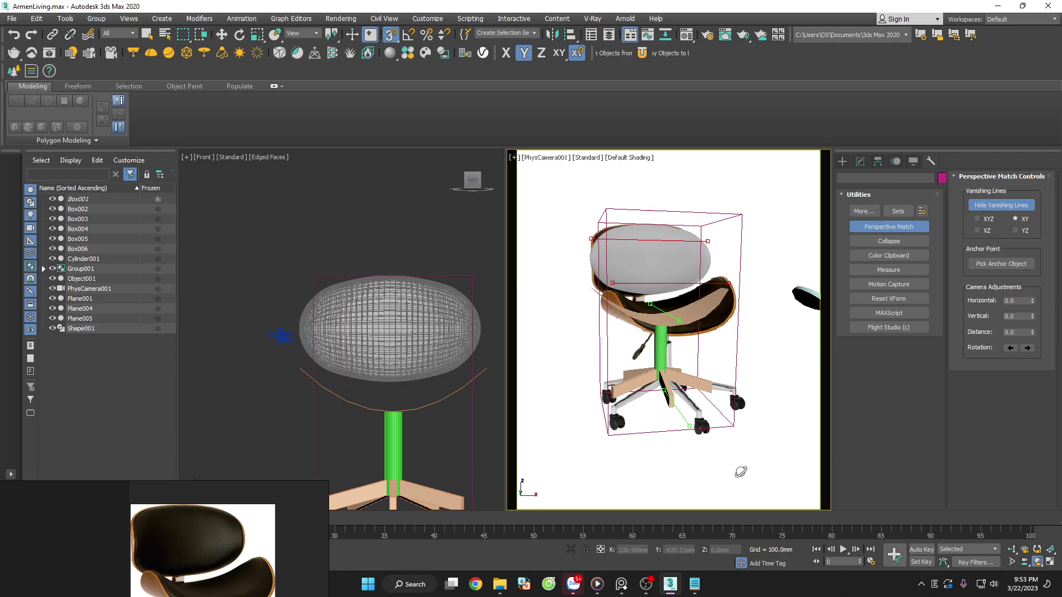
left_click_drag(741, 472, 743, 473)
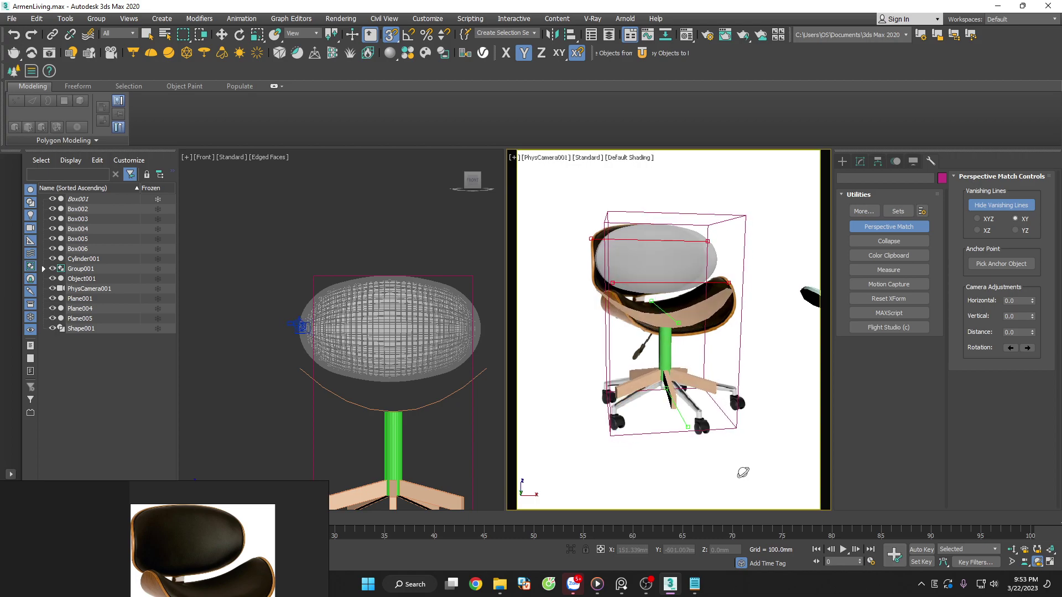
middle_click_drag(747, 475, 738, 473)
left_click_drag(742, 475, 768, 476)
middle_click_drag(768, 476, 769, 474)
key("w")
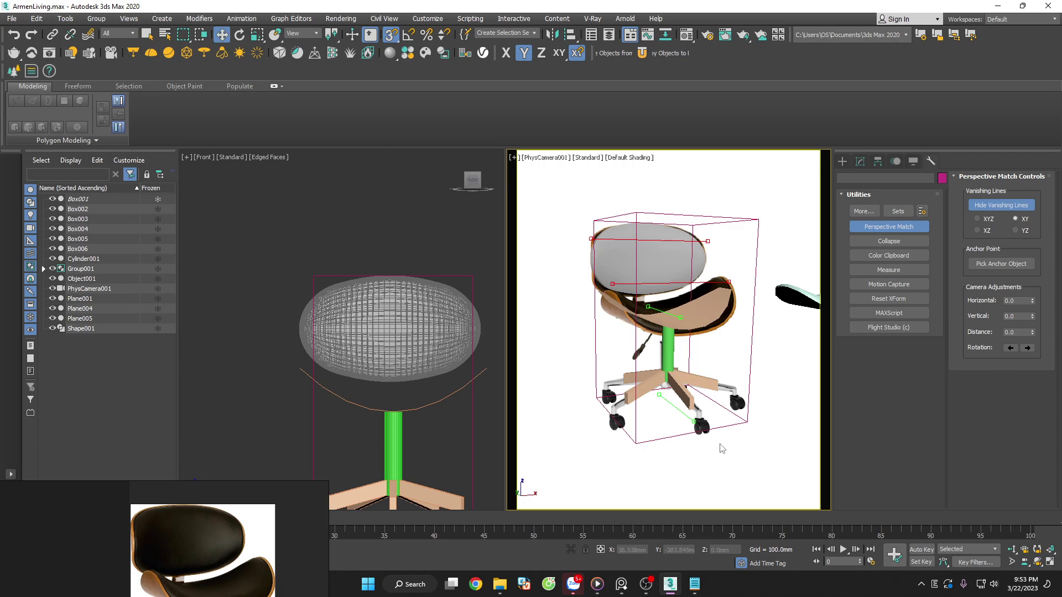
Select Plane005 and Plane004 in the Front view and delete them
scroll(359, 240, "down", 4)
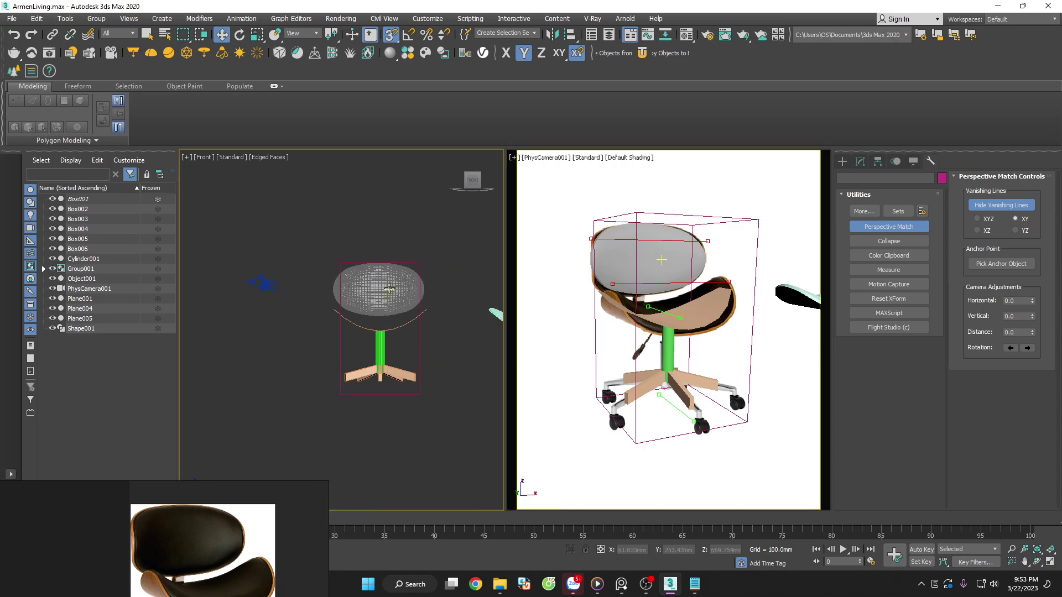
left_click(913, 161)
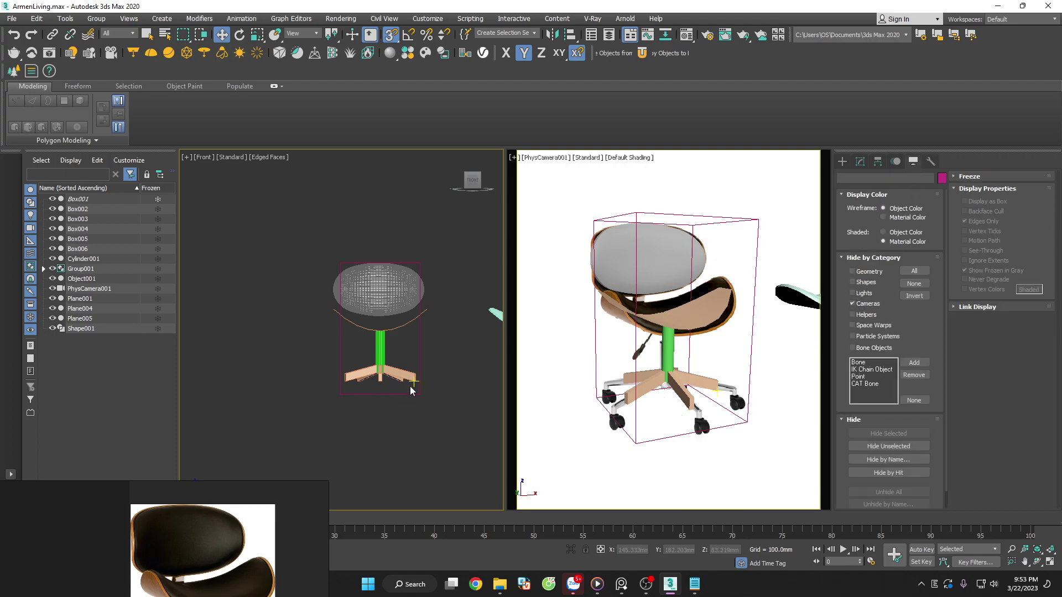
middle_click_drag(409, 386, 453, 394, "alt")
scroll(418, 386, "up", 3)
left_click(398, 365)
mouse_move(398, 365)
middle_mouse_down("alt")
mouse_move(418, 386)
mouse_move(405, 362)
middle_mouse_up("alt")
left_click(331, 323, "ctrl")
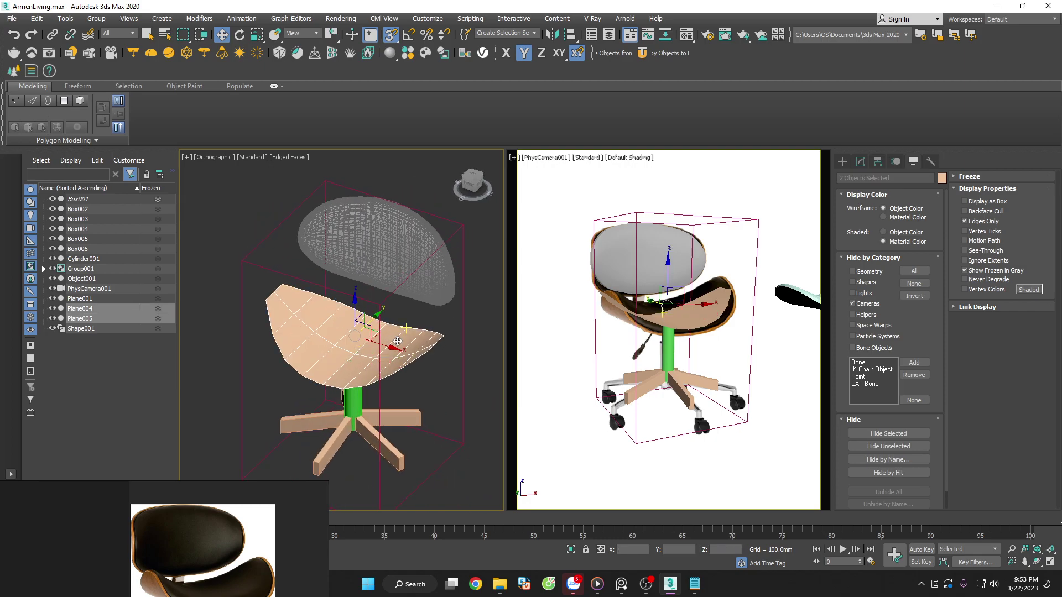
key("Delete")
Return to the straight Front view and select the remaining cyan curved shell
left_click(406, 269)
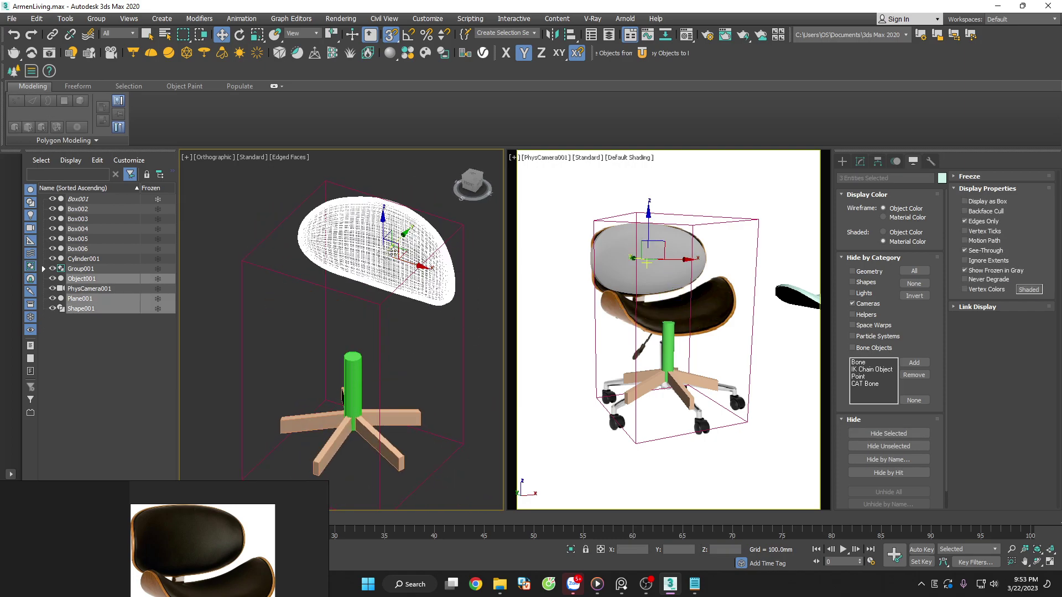
middle_click_drag(406, 269, 441, 307, "alt")
key("f")
left_click(418, 224)
scroll(418, 224, "up", 2)
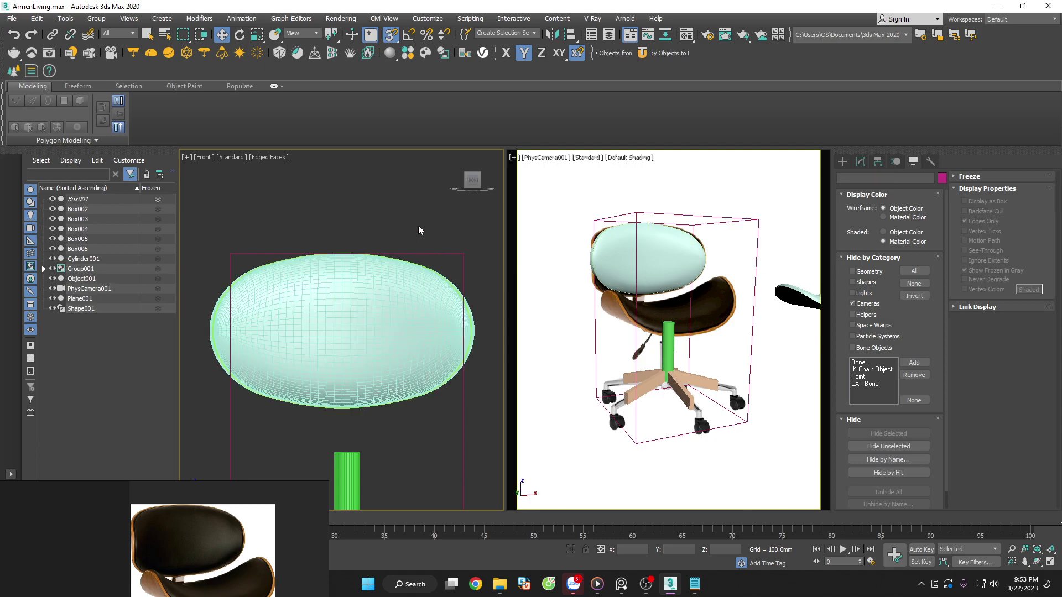
scroll(418, 225, "down", 3)
left_click(404, 276)
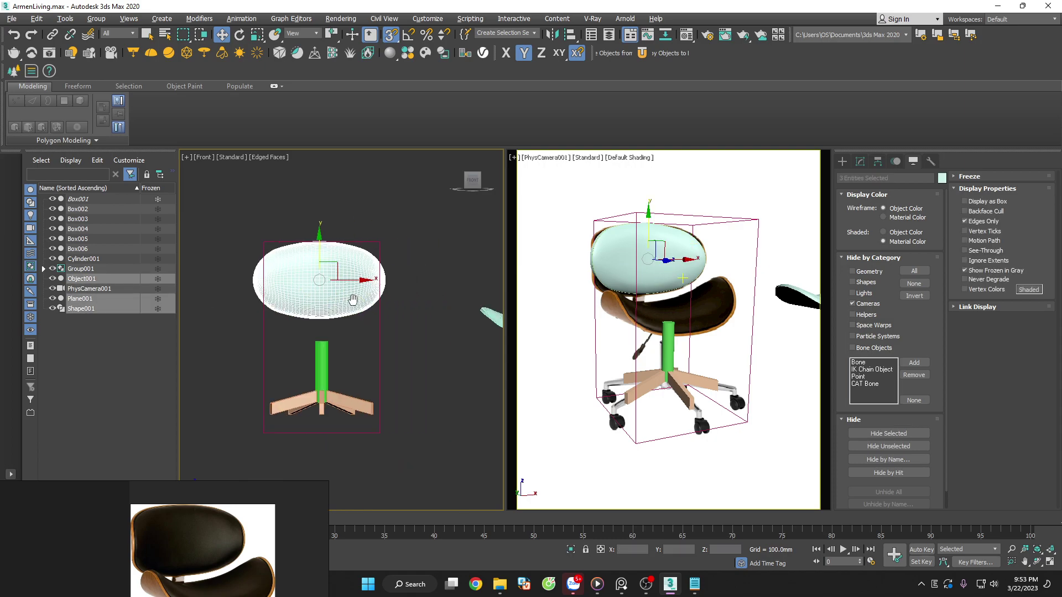
Shift-drag the curved shell to create an Instance copy beside the original
middle_click_drag(421, 282, 330, 280)
left_click_drag(329, 279, 445, 309, "shift")
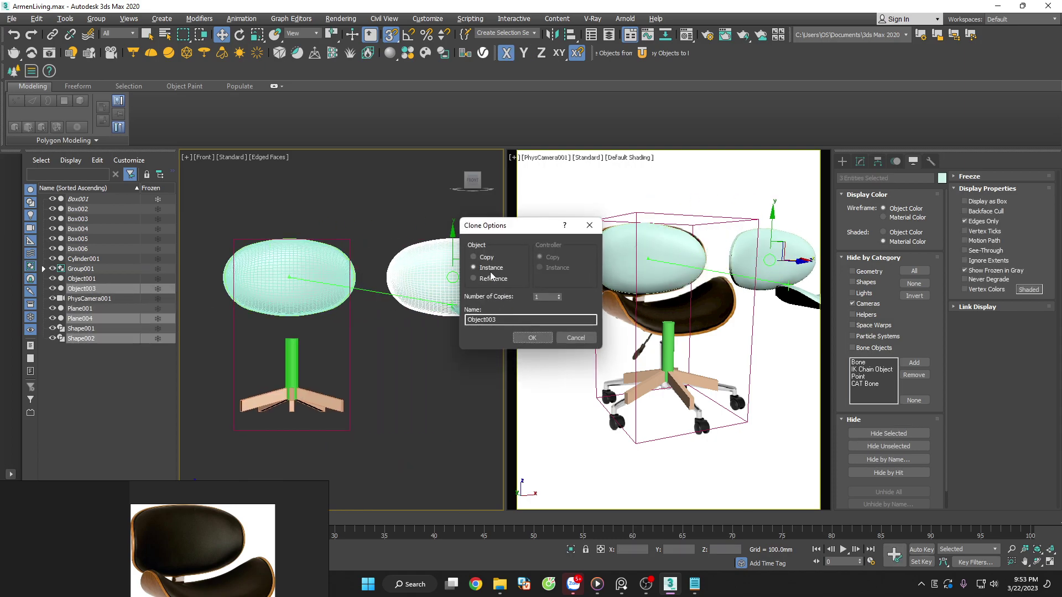
left_click(532, 337)
middle_click_drag(442, 332, 389, 332)
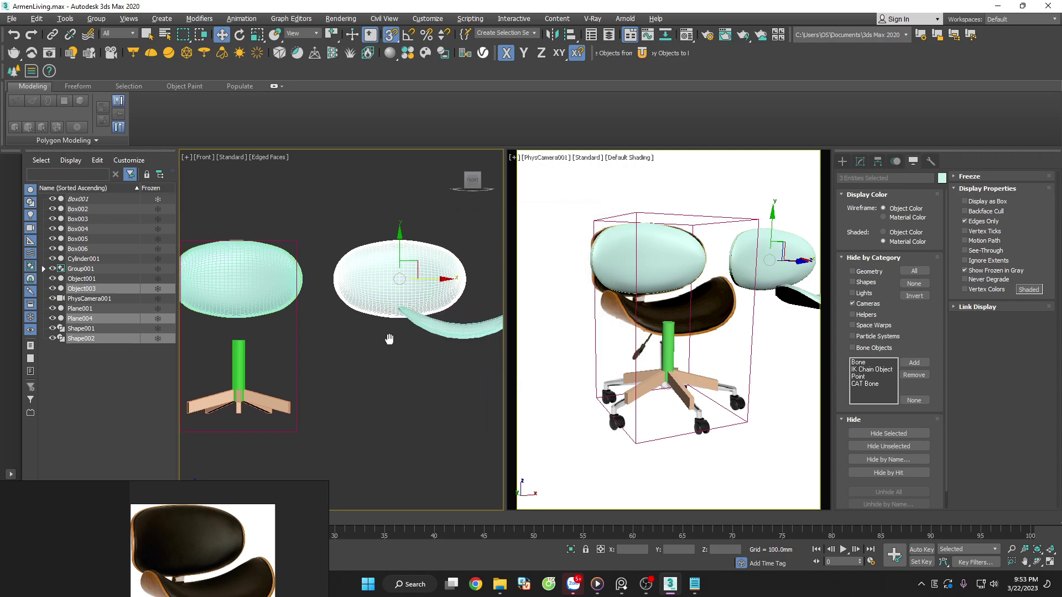
mouse_move(399, 281)
left_mouse_down()
mouse_move(409, 281)
mouse_move(396, 277)
left_mouse_up()
Rotate the copied shell -95° on X so it lies flat
key("e")
key("w")
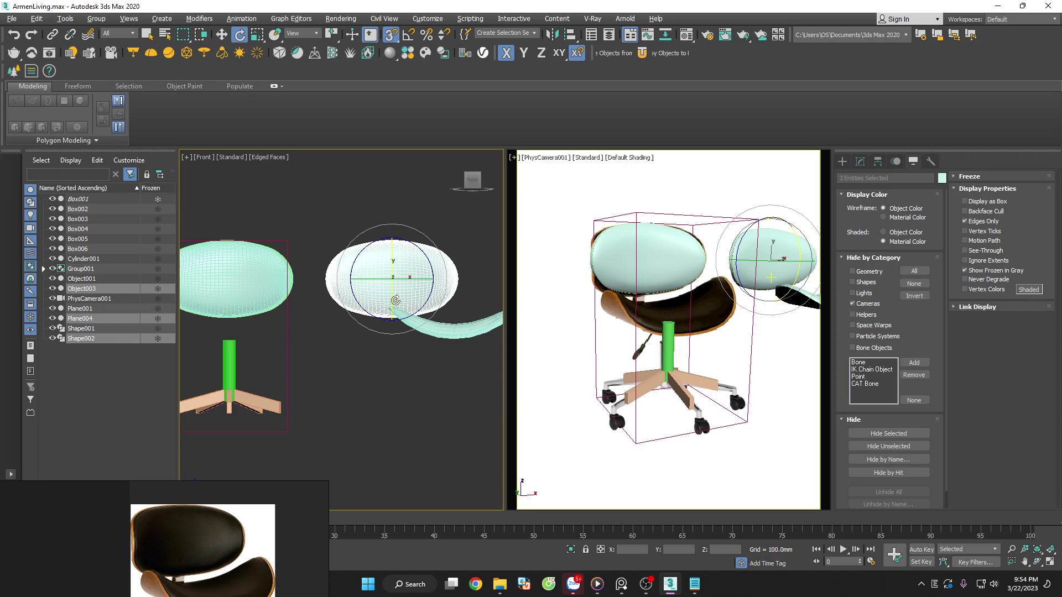
key("e")
left_click_drag(392, 296, 398, 243)
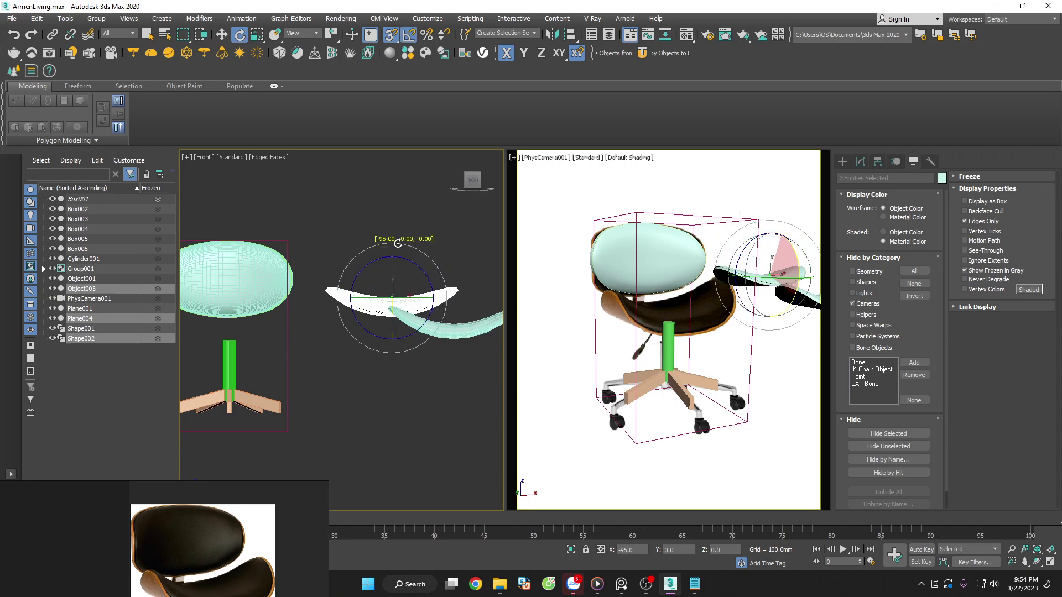
Move the flat copy left onto the seat position and down in Top view
key("w")
scroll(425, 293, "down", 2)
left_click_drag(429, 295, 302, 315)
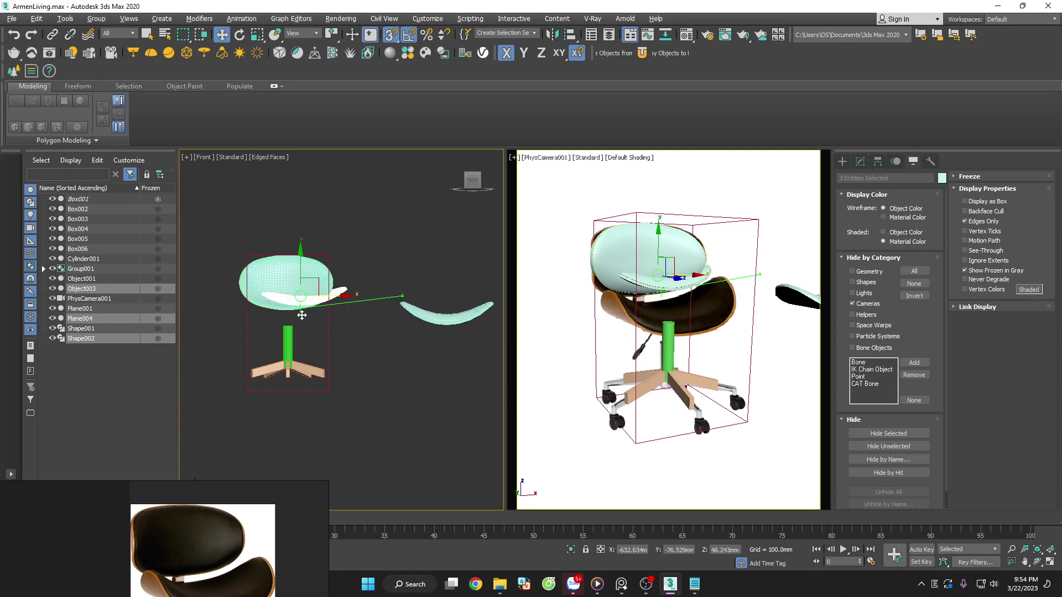
mouse_move(302, 315)
middle_mouse_down("alt")
mouse_move(333, 374)
mouse_move(300, 426)
middle_mouse_up("alt")
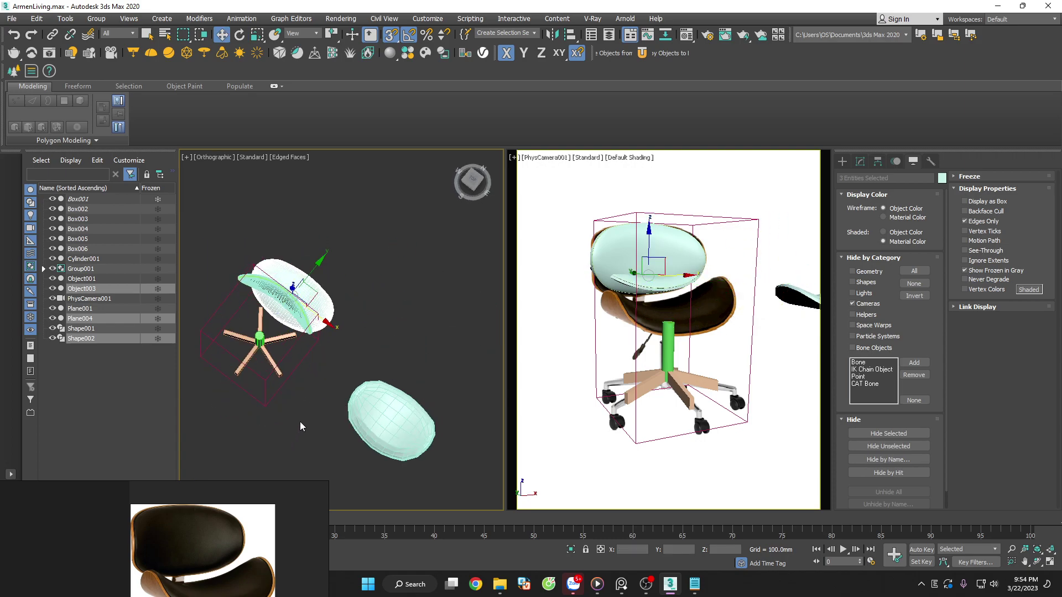
key("t")
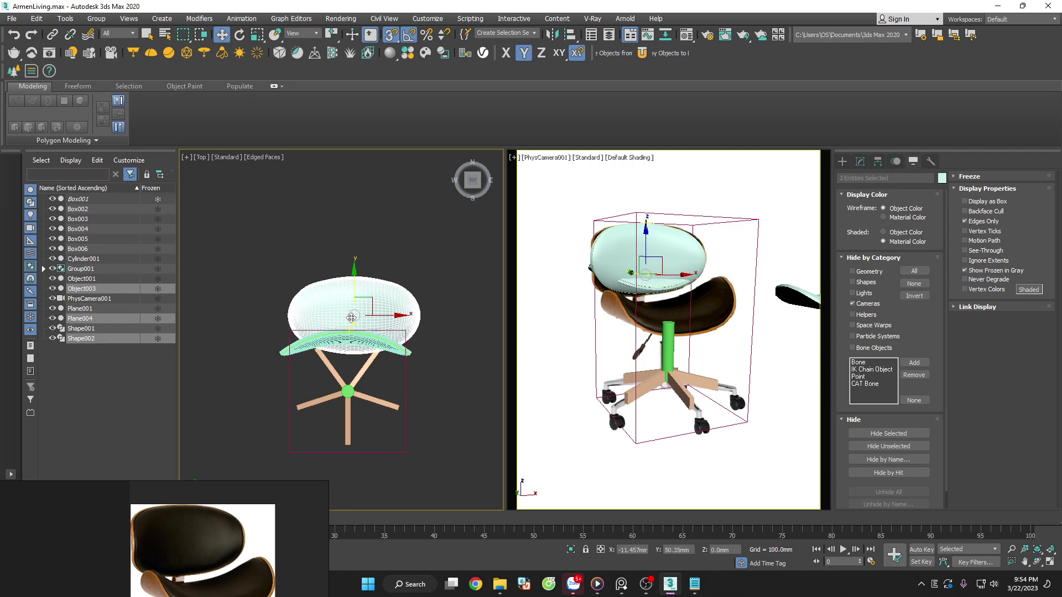
left_click_drag(351, 318, 353, 395)
In Front view, lower the seat shell along Y below the backrest
middle_click_drag(353, 395, 383, 334, "alt")
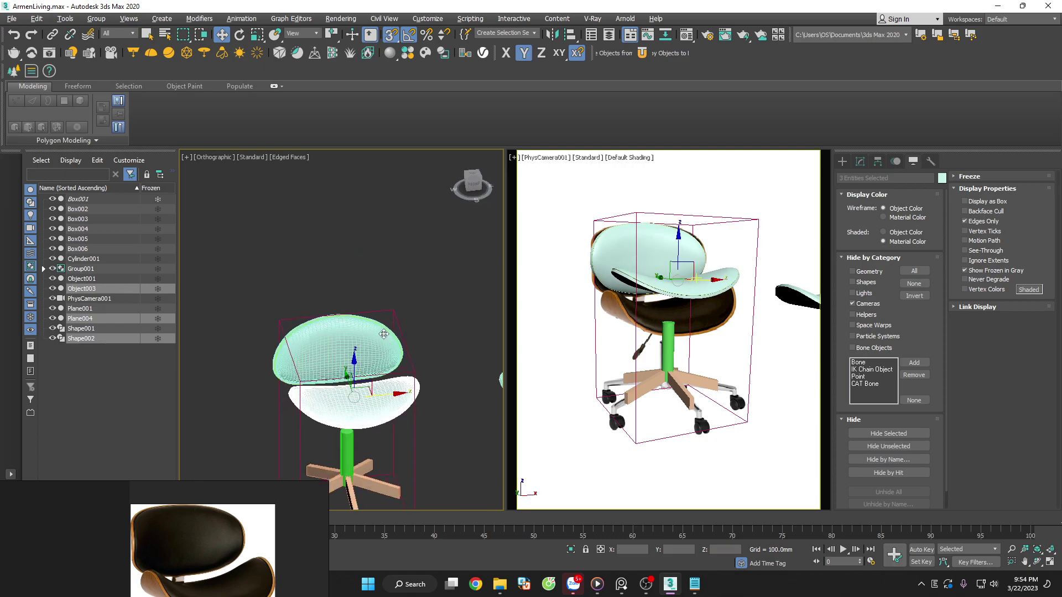
key("f")
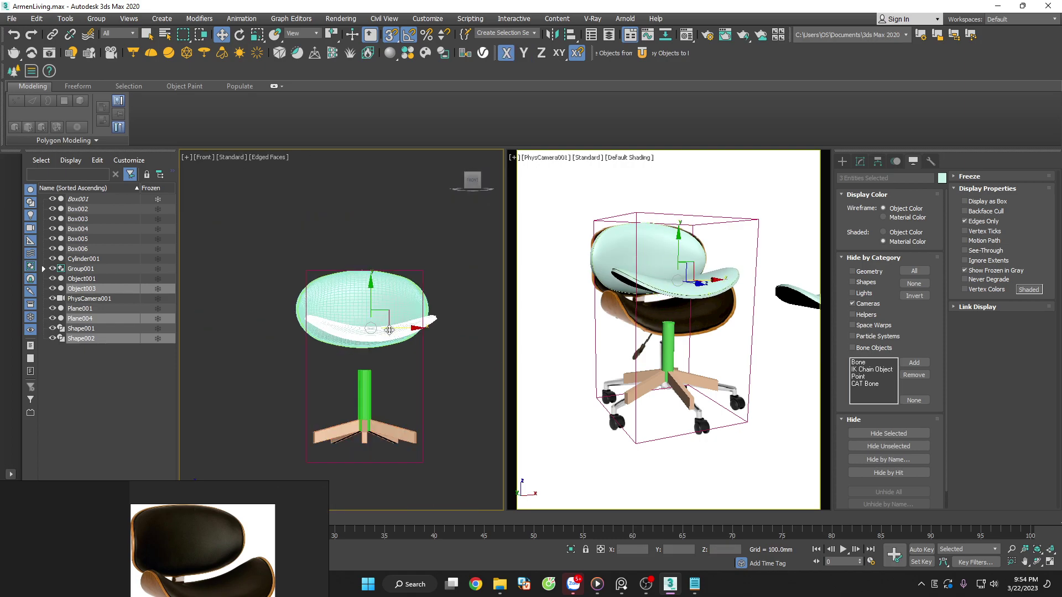
left_click_drag(389, 330, 382, 330)
scroll(365, 365, "up", 3)
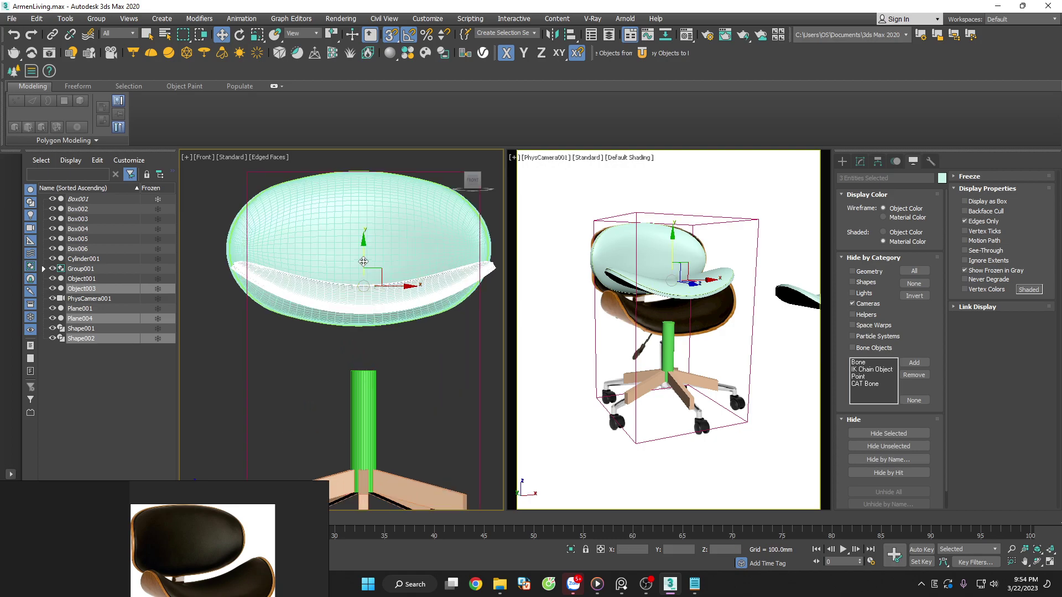
key("s")
left_click_drag(363, 262, 362, 313)
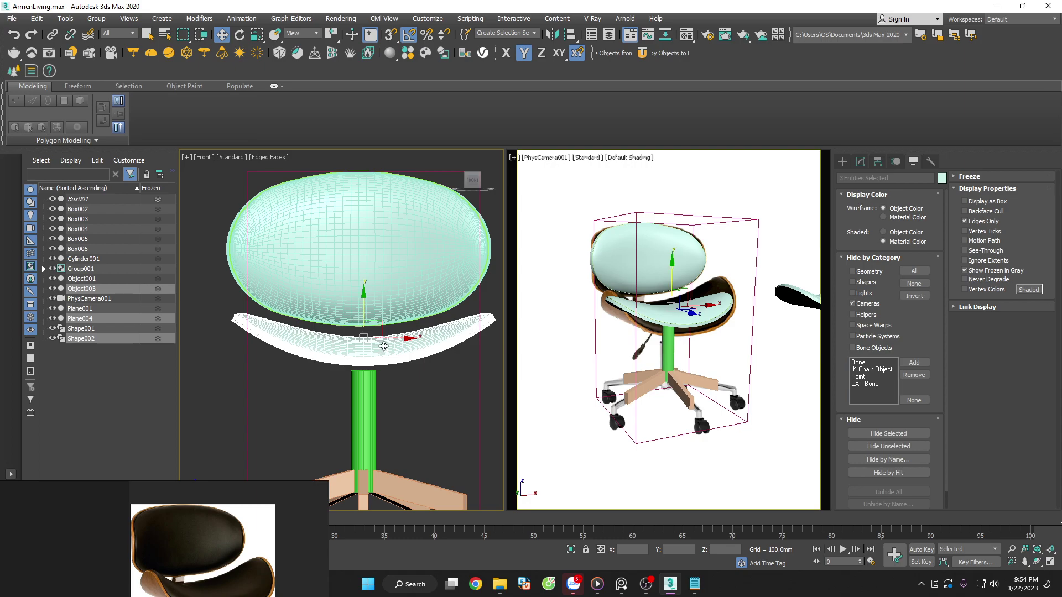
scroll(368, 351, "up", 2)
left_click_drag(364, 312, 366, 326)
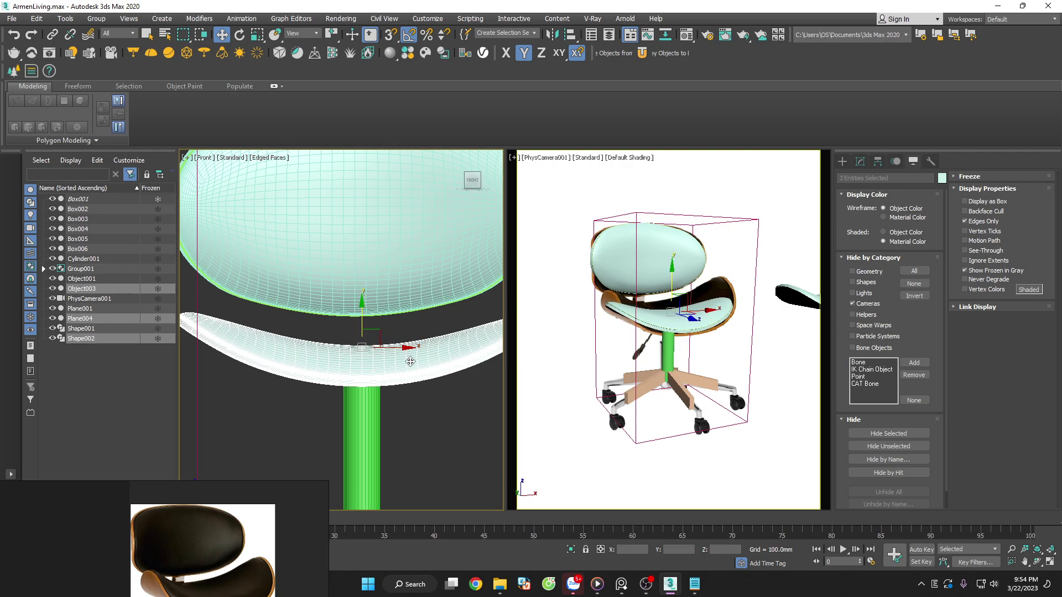
Nudge the seat shell along Y in Top view, then clear the selection
scroll(367, 325, "down", 2)
middle_click_drag(366, 325, 422, 438, "alt")
key("t")
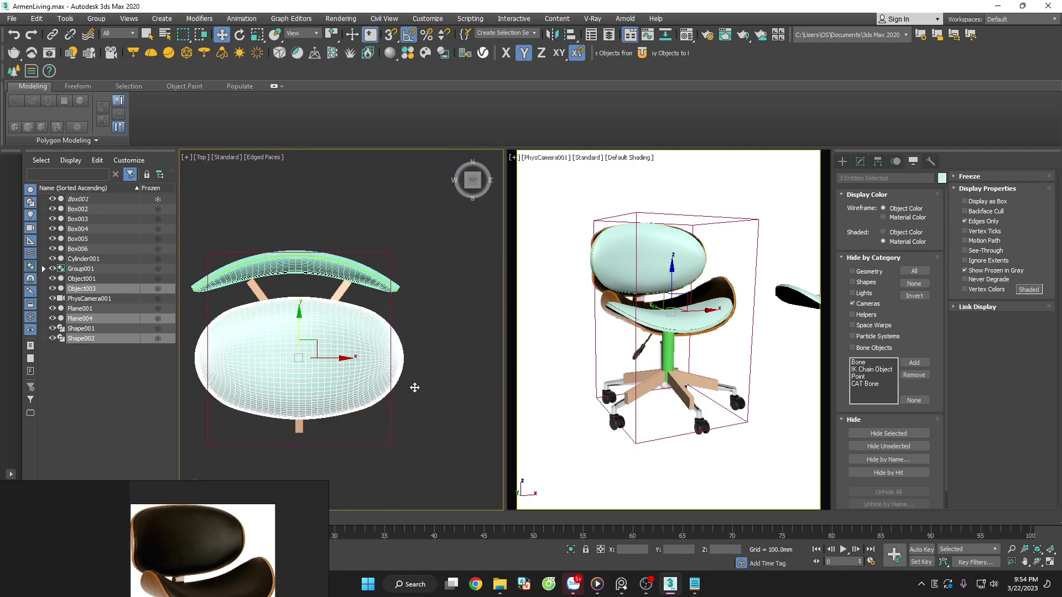
scroll(414, 387, "up", 2)
scroll(409, 373, "down", 2)
scroll(388, 312, "up", 2)
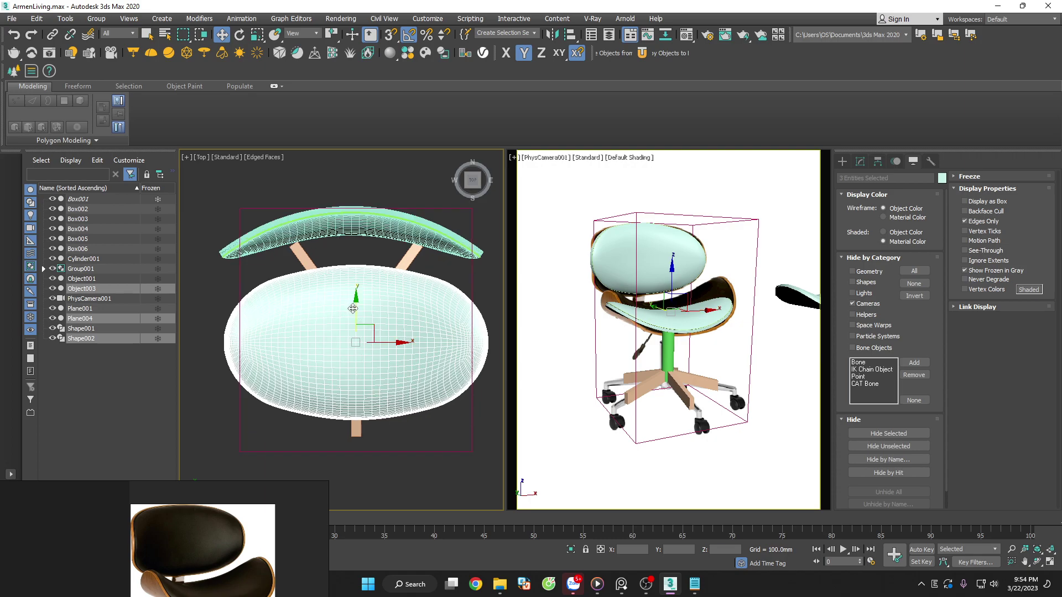
left_click_drag(353, 309, 356, 322)
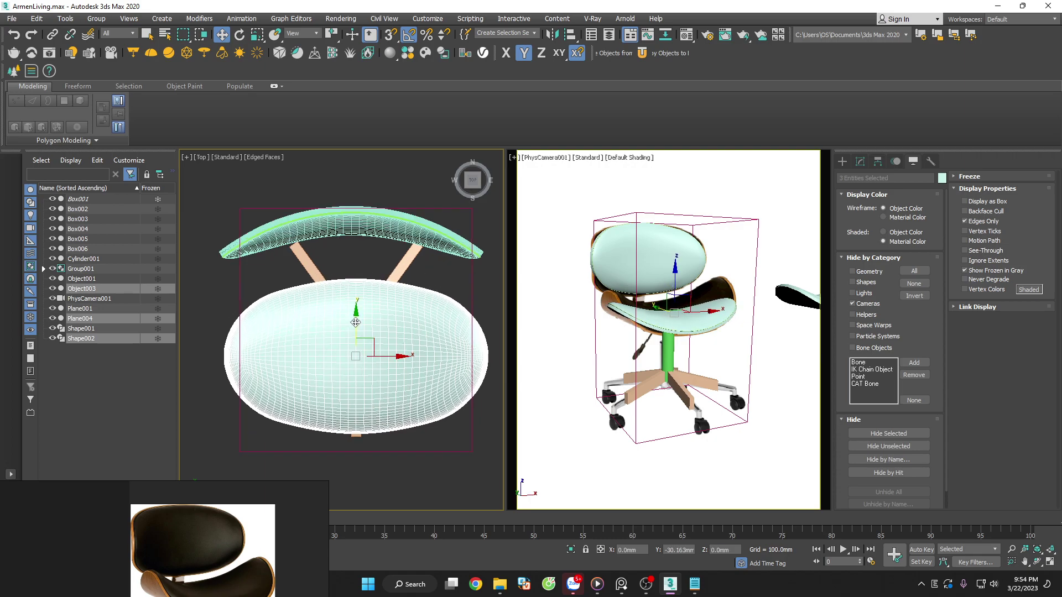
key("ctrl+d")
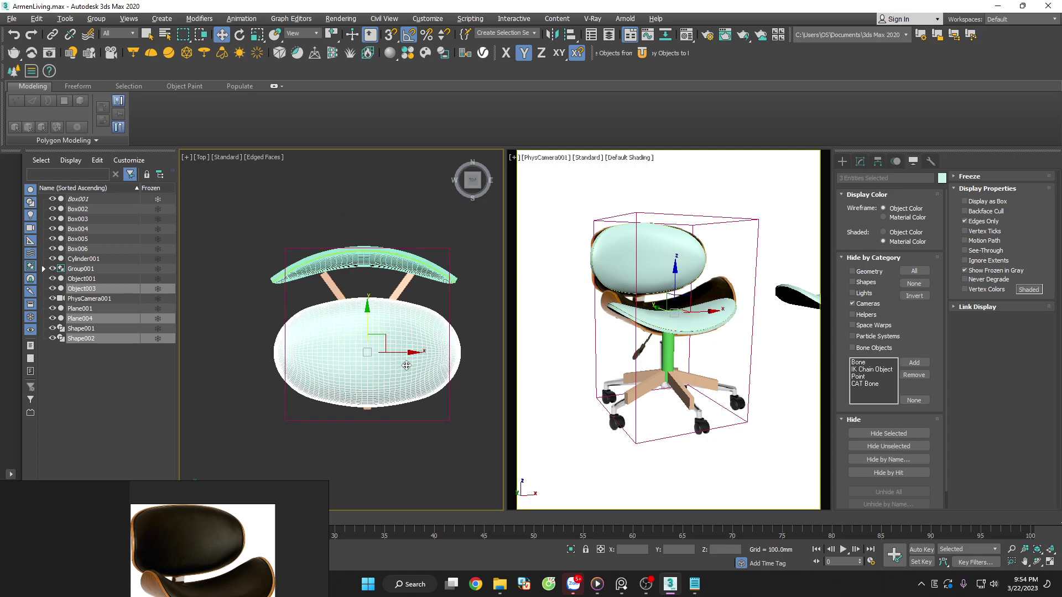
middle_click_drag(394, 342, 466, 351, "alt")
scroll(468, 347, "up", 3)
Inspect Object003's modifier stack down to its base Editable Poly, then deselect
scroll(467, 353, "up", 3)
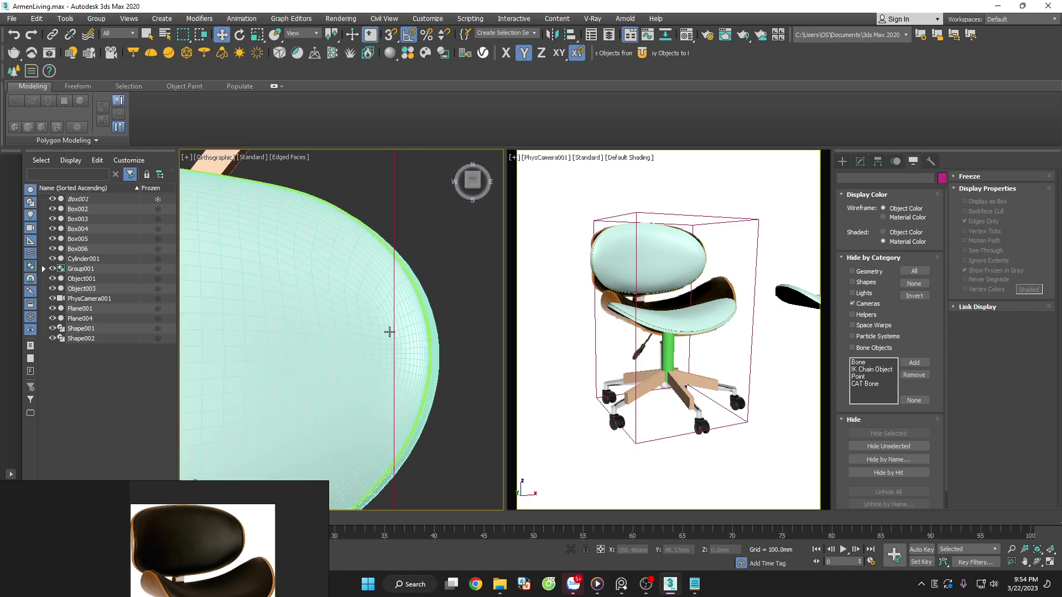
left_click(393, 331)
left_click(860, 162)
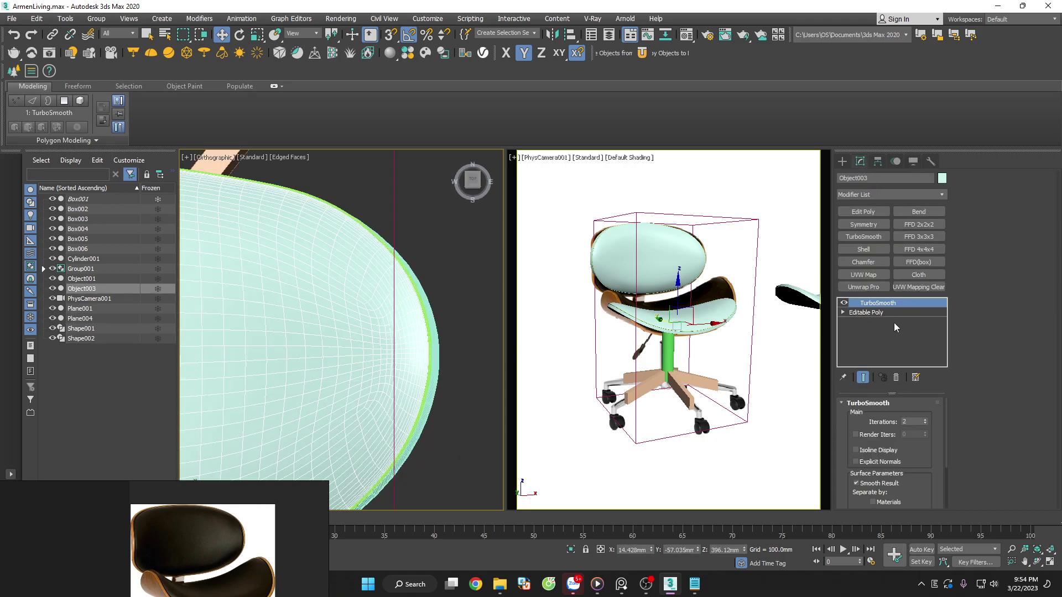
left_click(866, 312)
scroll(433, 304, "up", 2)
key("ctrl+d")
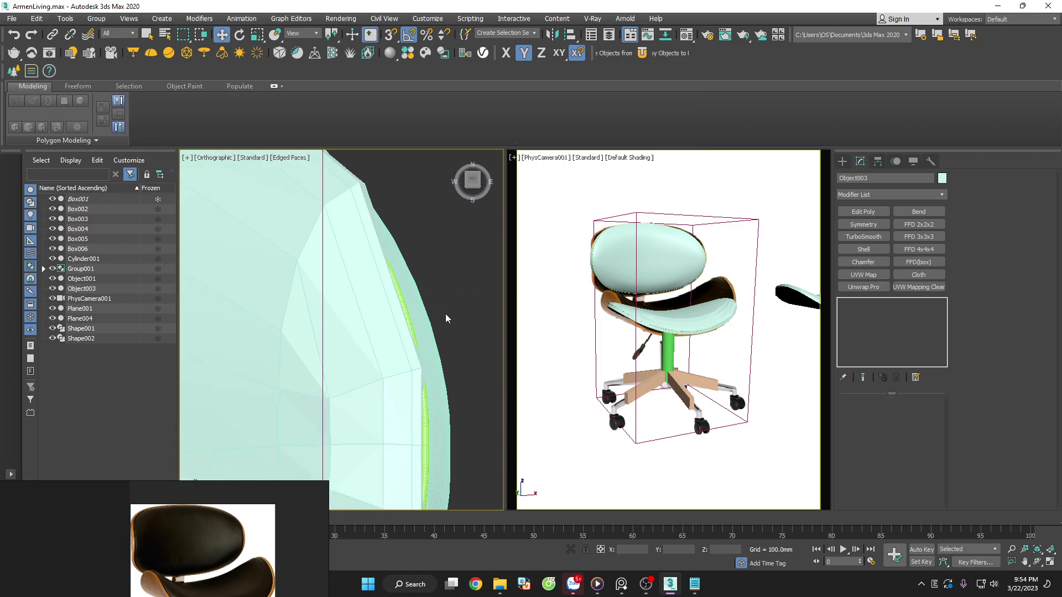
scroll(446, 314, "up", 2)
Delete spline Shape002, then remove TurboSmooth and Collapse All on Plane004
left_click(399, 319)
key("Delete")
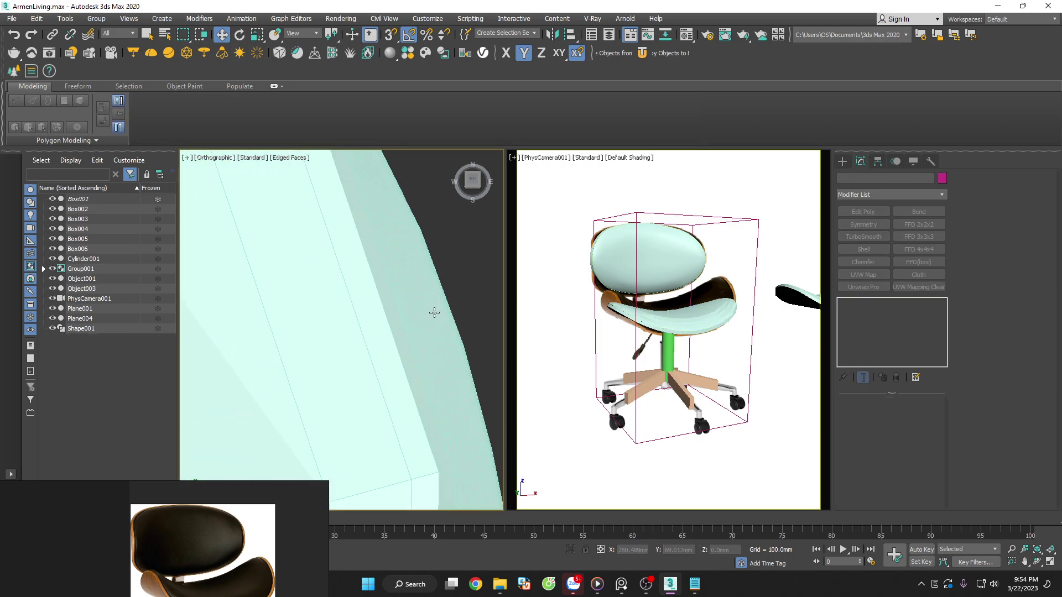
left_click(434, 311)
left_click(897, 377)
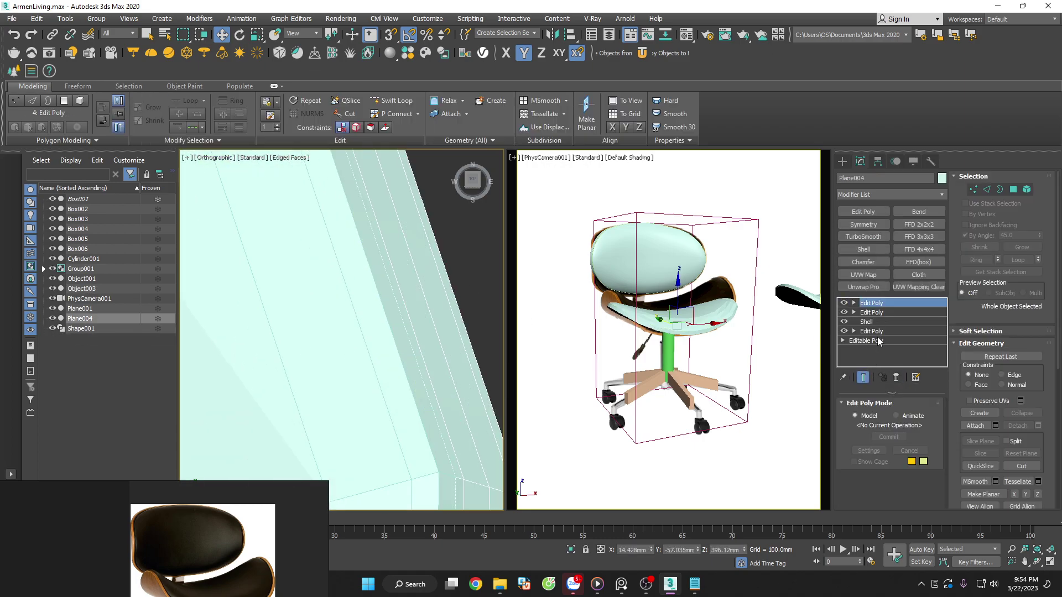
right_click(865, 303)
left_click(896, 417)
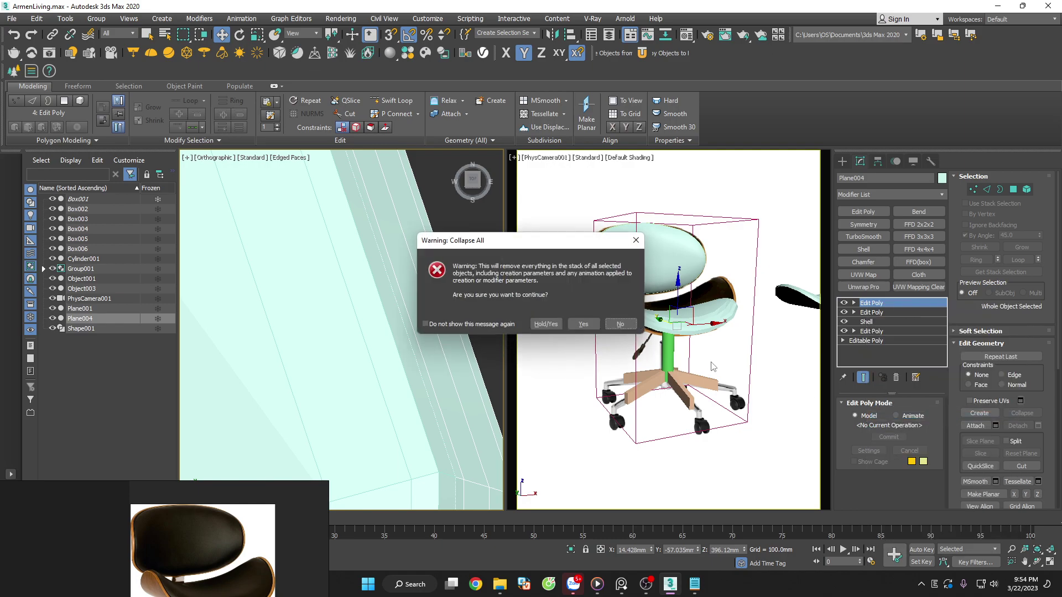
left_click(583, 324)
Group Plane004 and Object003 together as Group002
left_click(342, 298, "ctrl")
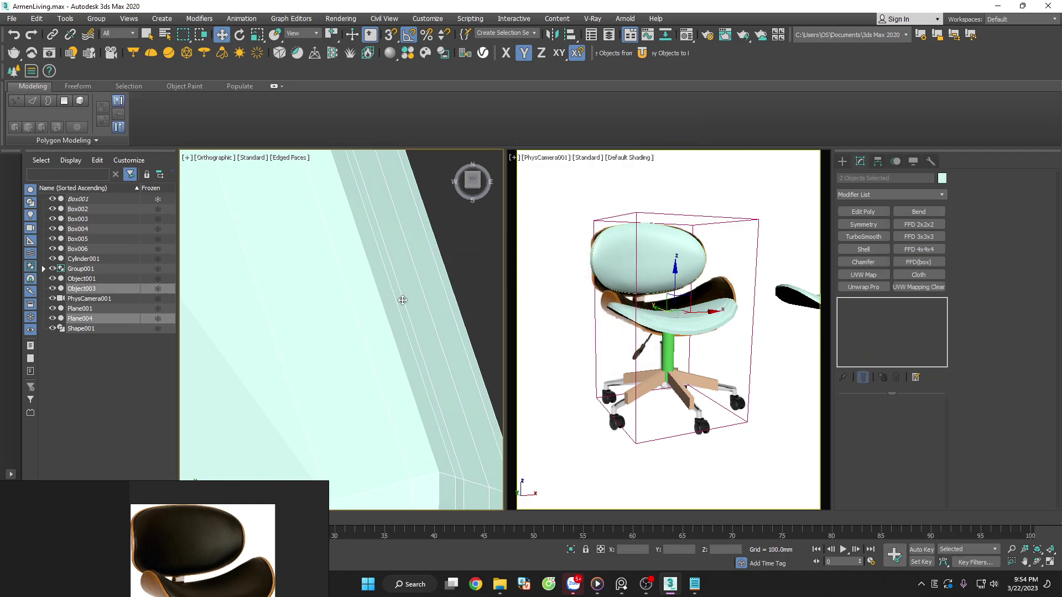
scroll(431, 304, "down", 4)
scroll(470, 301, "down", 3)
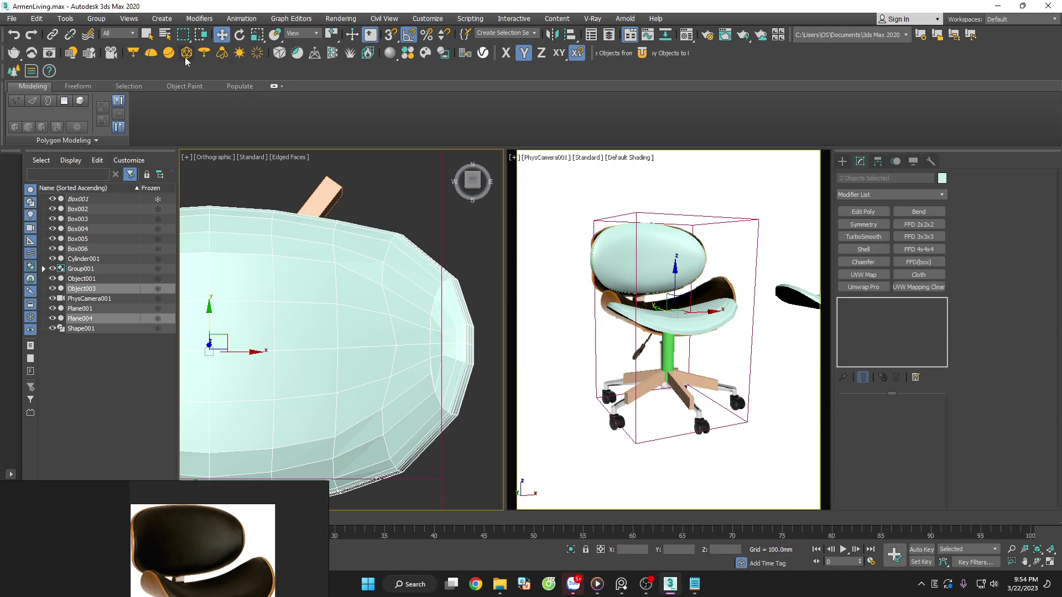
left_click(96, 18)
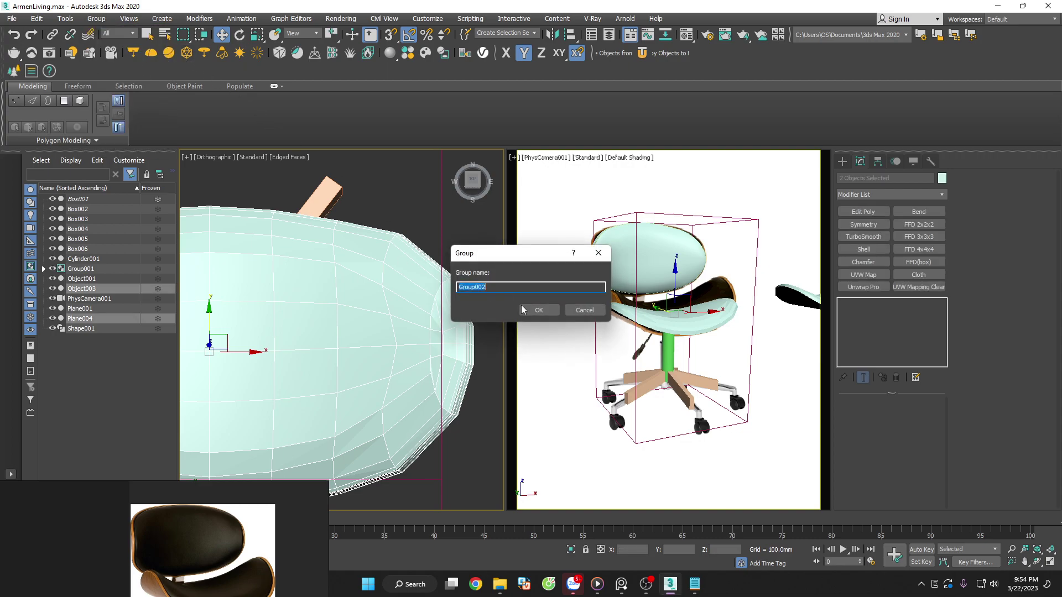
left_click(521, 309)
scroll(458, 339, "down", 4)
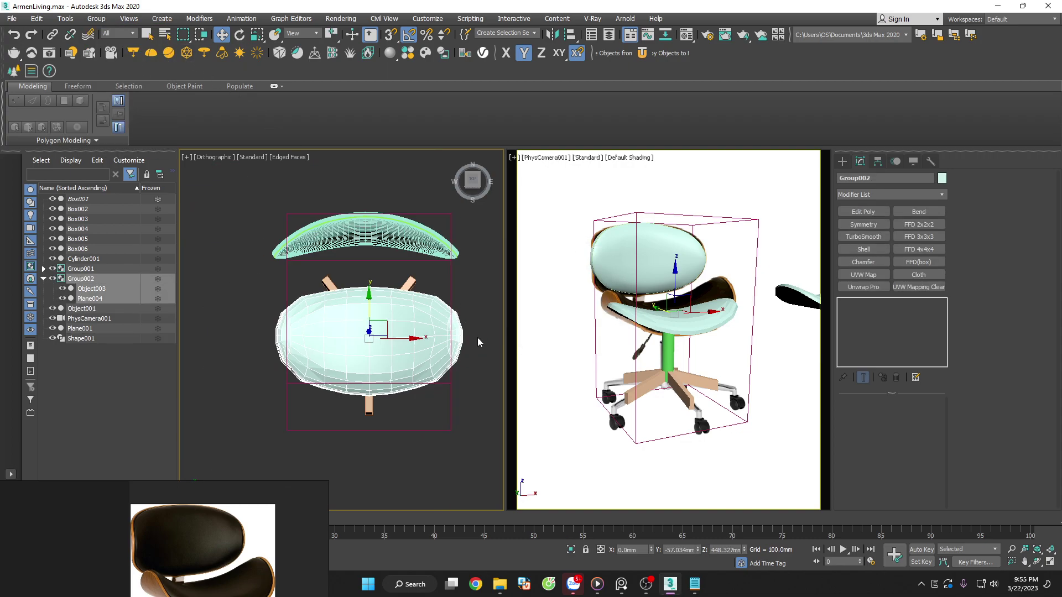
scroll(387, 318, "up", 3)
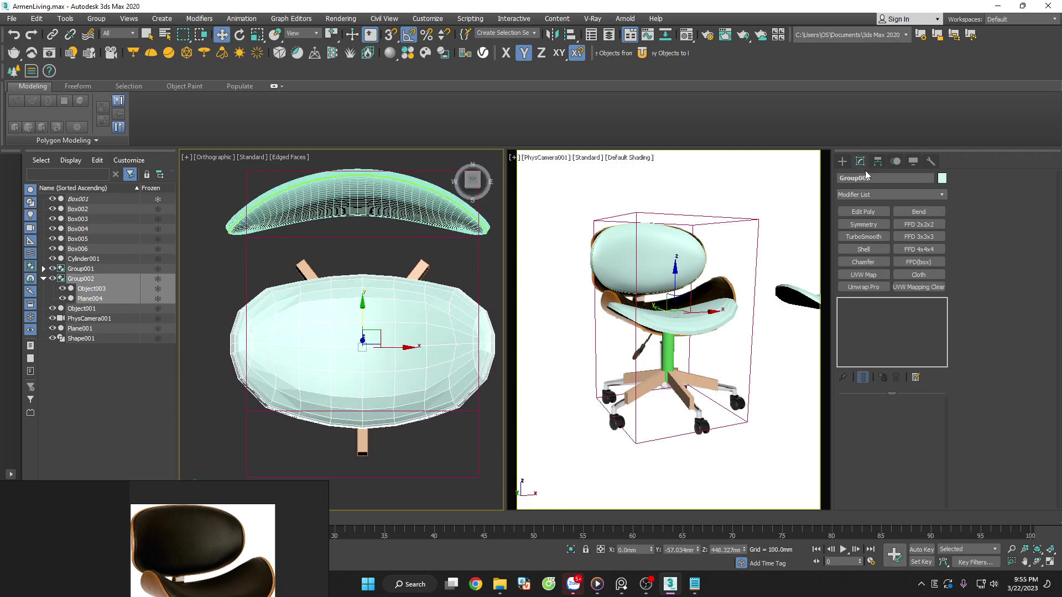
Add an FFD 3x3x3 to Group002 and drag its top control points
left_click(918, 237)
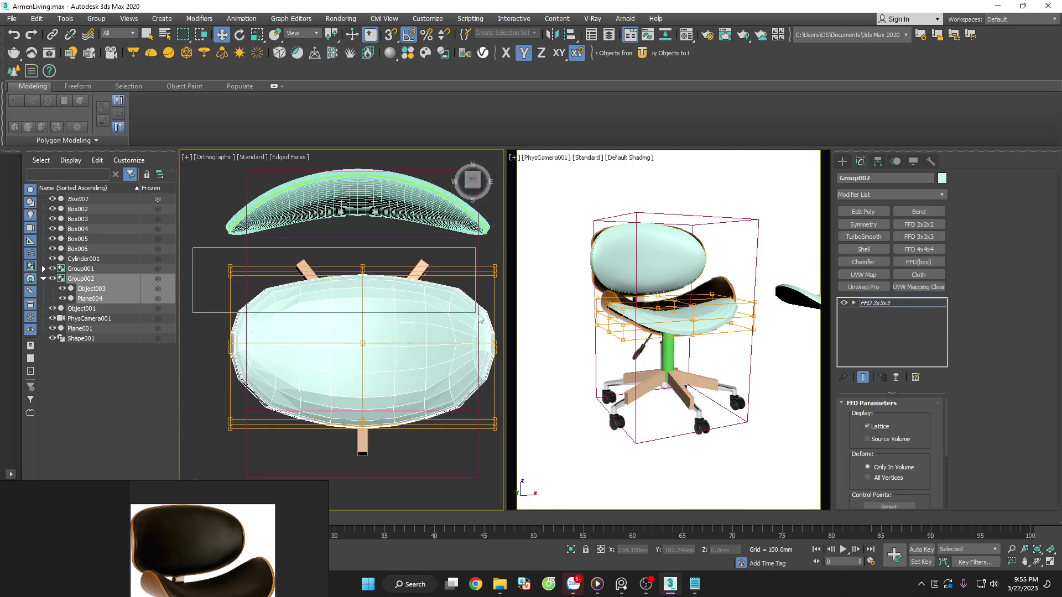
middle_click_drag(377, 239, 374, 286)
mouse_move(359, 289)
left_mouse_down()
mouse_move(357, 166)
mouse_move(374, 104)
mouse_move(370, 229)
left_mouse_up()
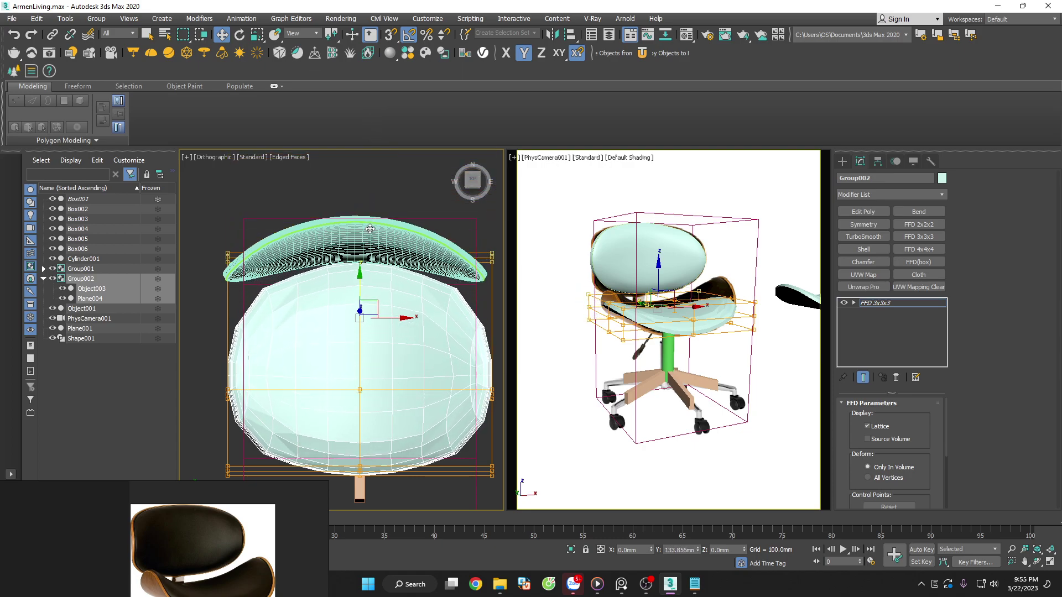
left_click(370, 233)
Enlarge the reference photo panel to show all three photos and shift it left
left_click_drag(230, 517, 181, 222)
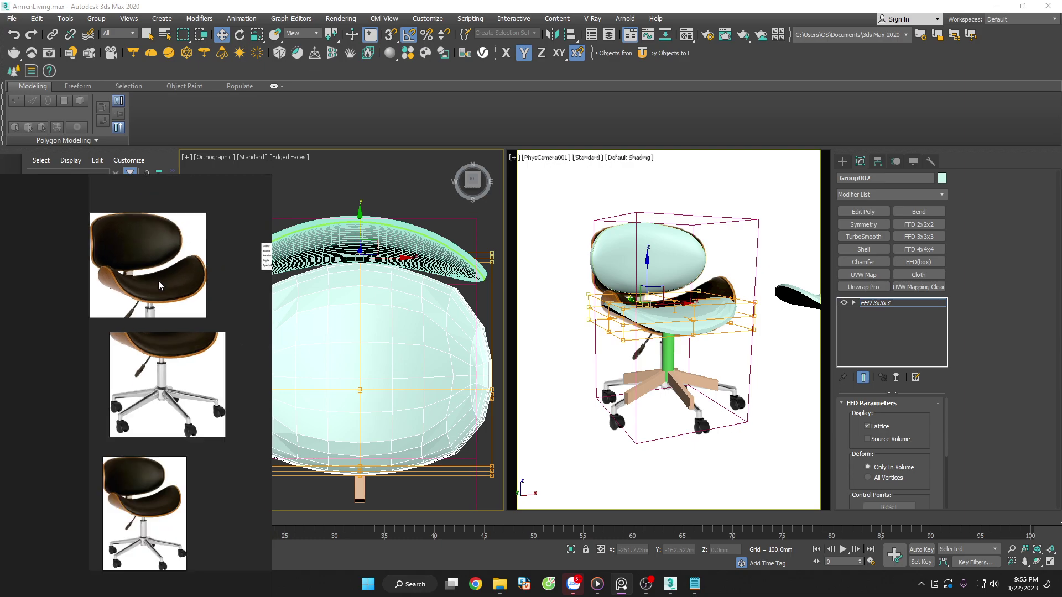
scroll(159, 280, "down", 2)
scroll(142, 353, "up", 2)
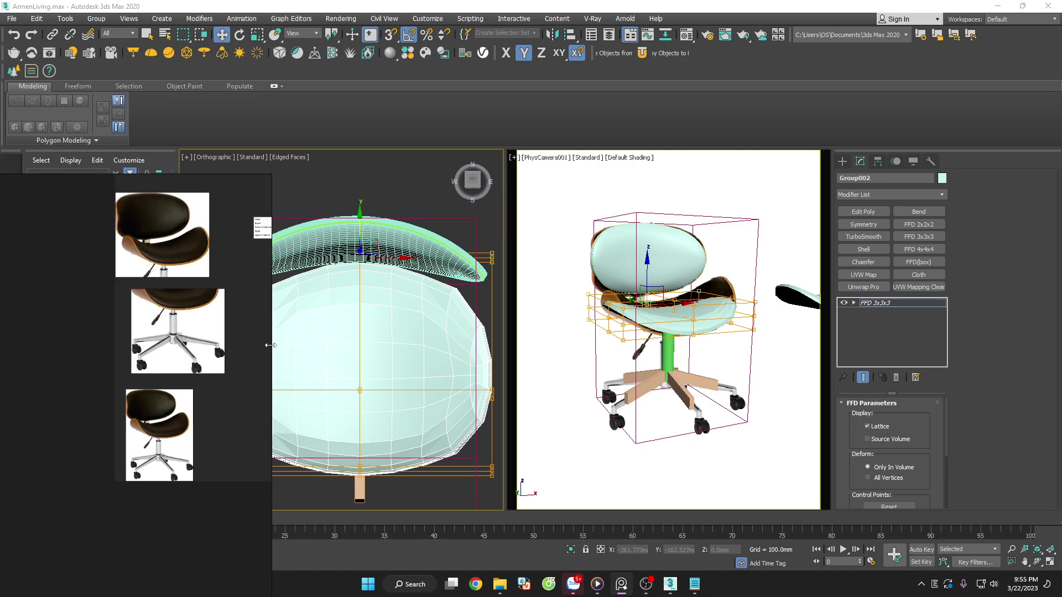
left_click_drag(154, 321, 91, 321)
scroll(354, 284, "up", 3)
scroll(383, 190, "up", 2)
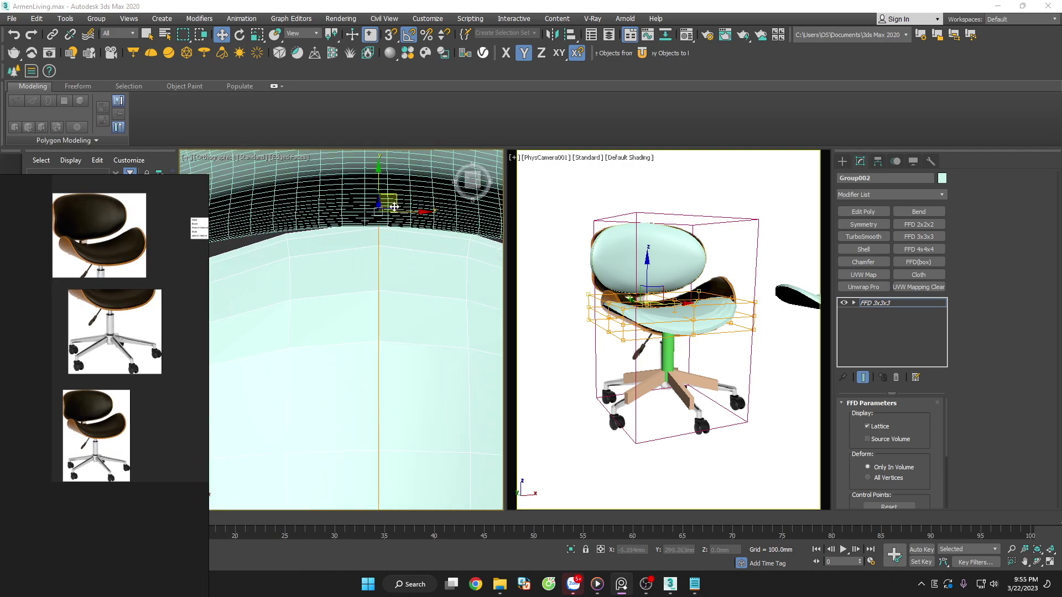
Lower the seat-top FFD control points slightly, then switch to Front view
left_click_drag(383, 190, 421, 236)
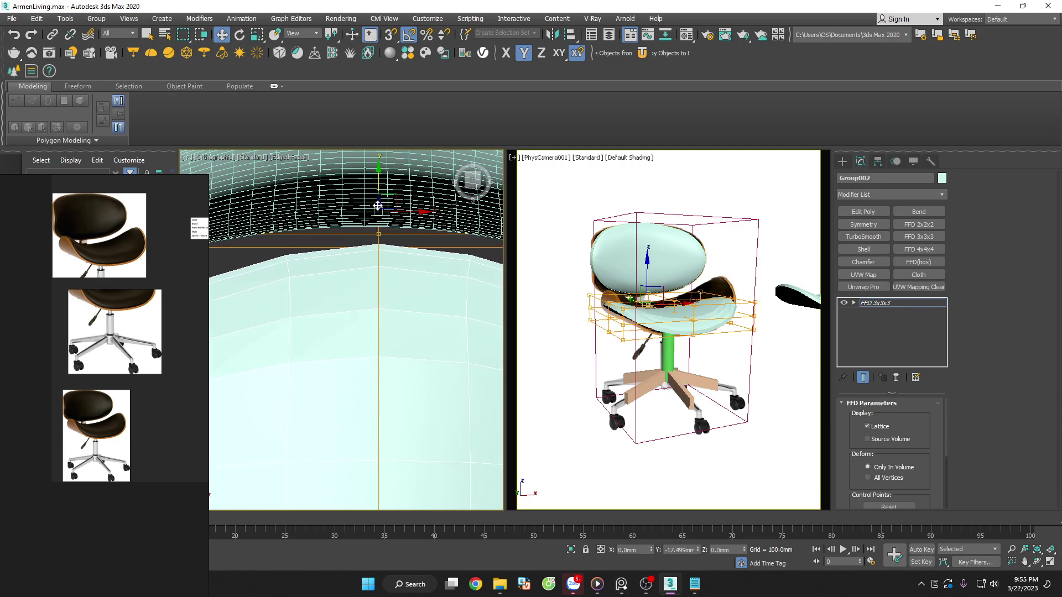
scroll(374, 278, "down", 5)
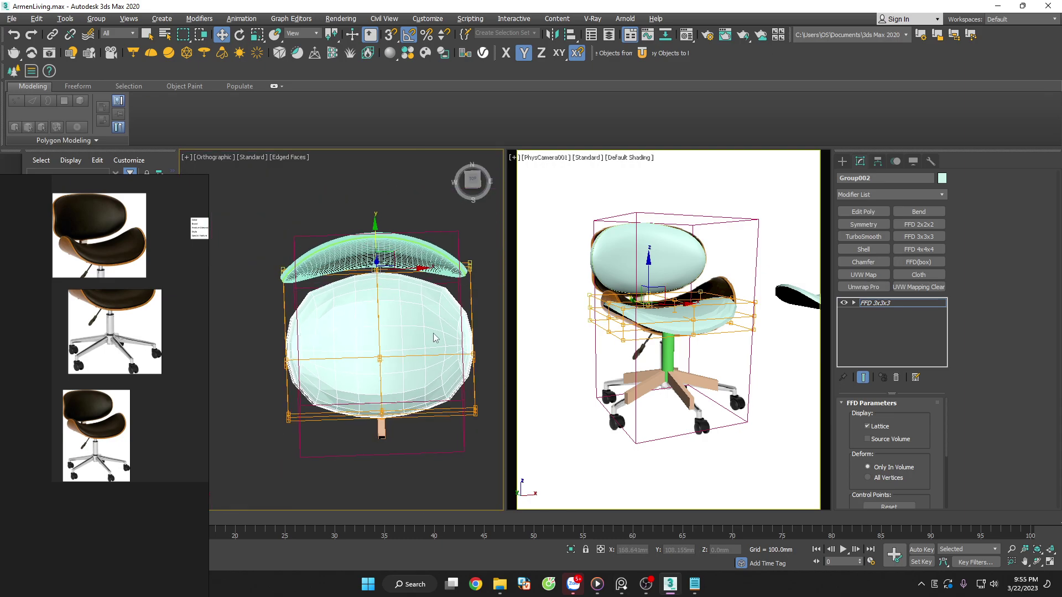
middle_click_drag(420, 299, 428, 270, "alt")
key("f")
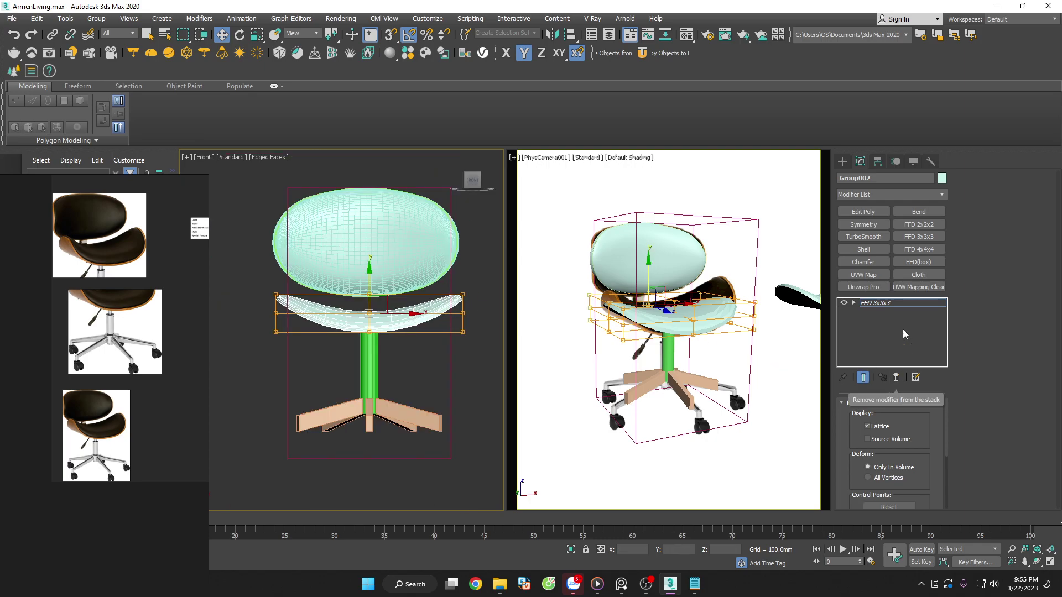
Add Edit Poly and a trial Bend with Angle -27 to the seat shell
left_click(878, 215)
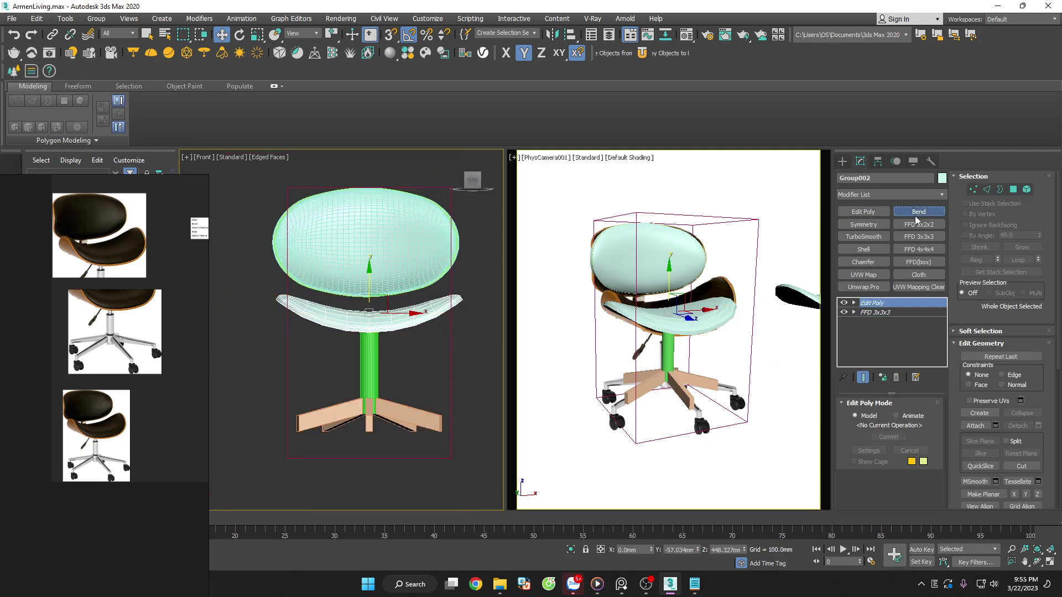
left_click(914, 214)
scroll(332, 325, "up", 2)
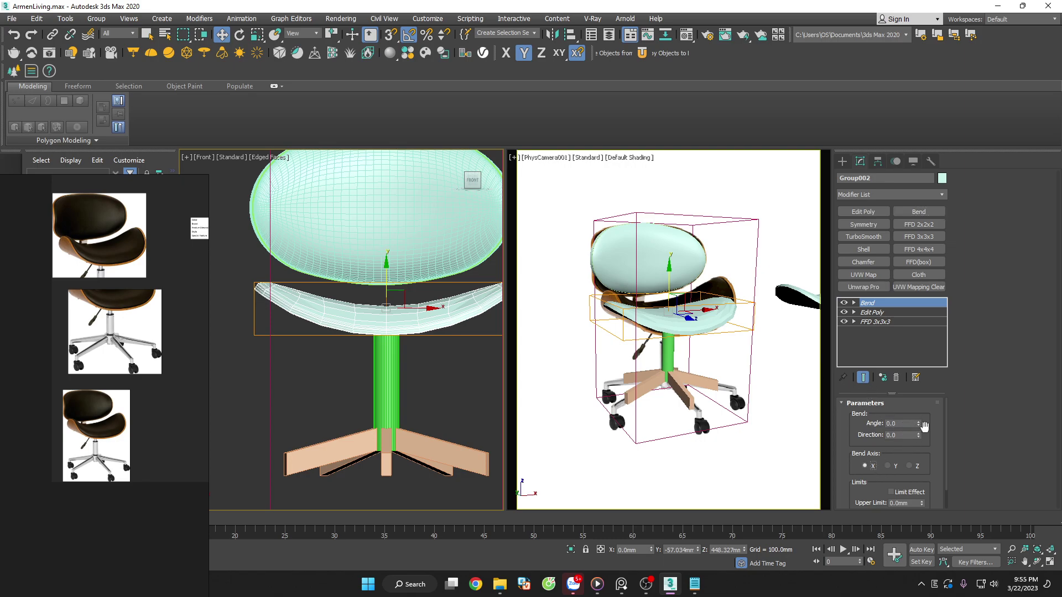
mouse_move(919, 423)
left_mouse_down()
mouse_move(915, 481)
mouse_move(914, 453)
left_mouse_up()
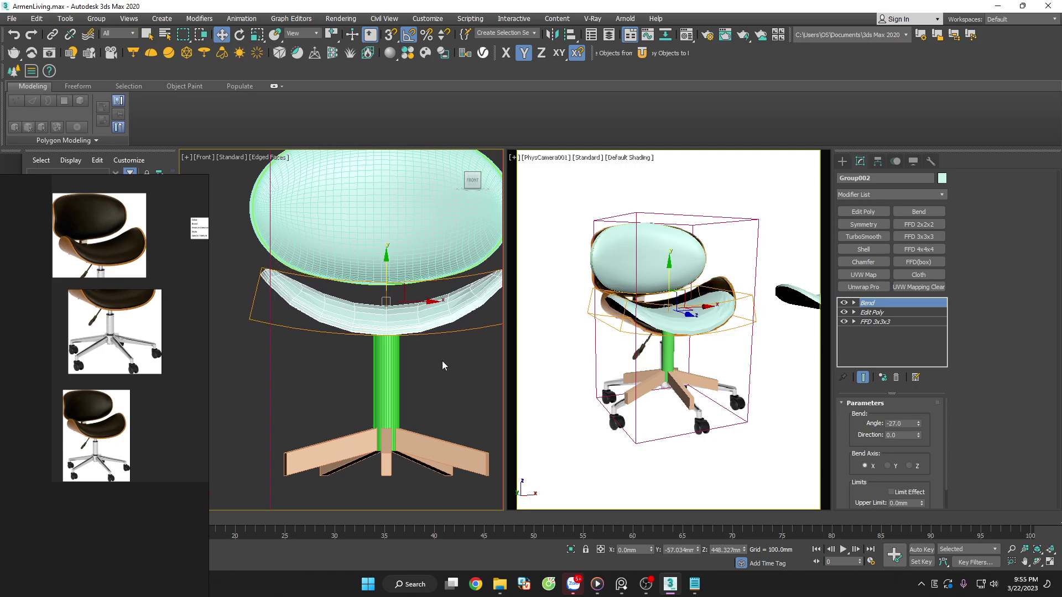
mouse_move(443, 363)
middle_mouse_down("alt")
mouse_move(420, 403)
mouse_move(363, 419)
middle_mouse_up("alt")
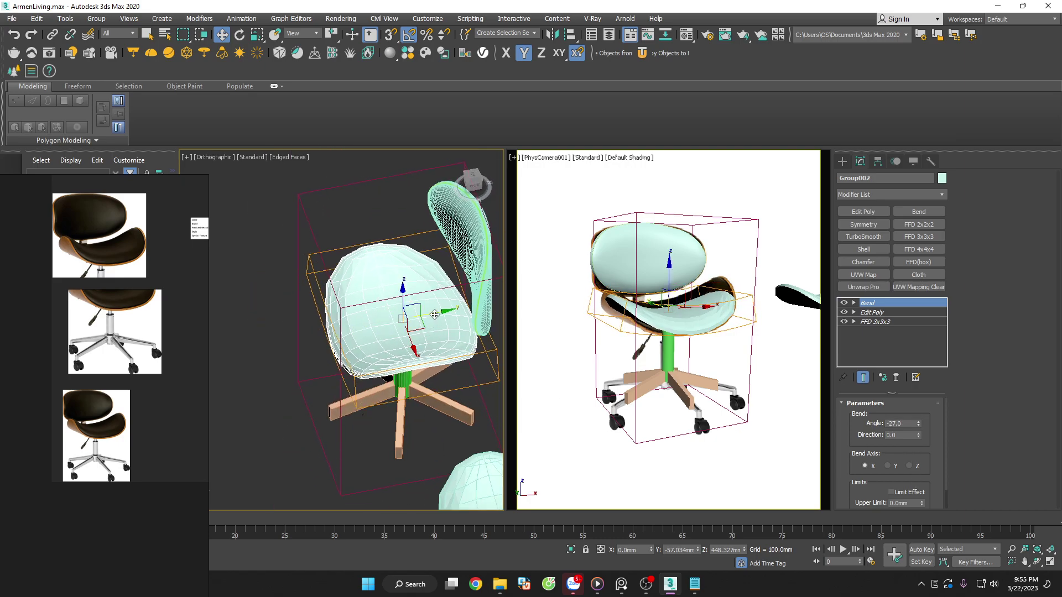
left_click_drag(435, 314, 460, 310)
middle_click_drag(461, 310, 466, 333, "alt")
key("t")
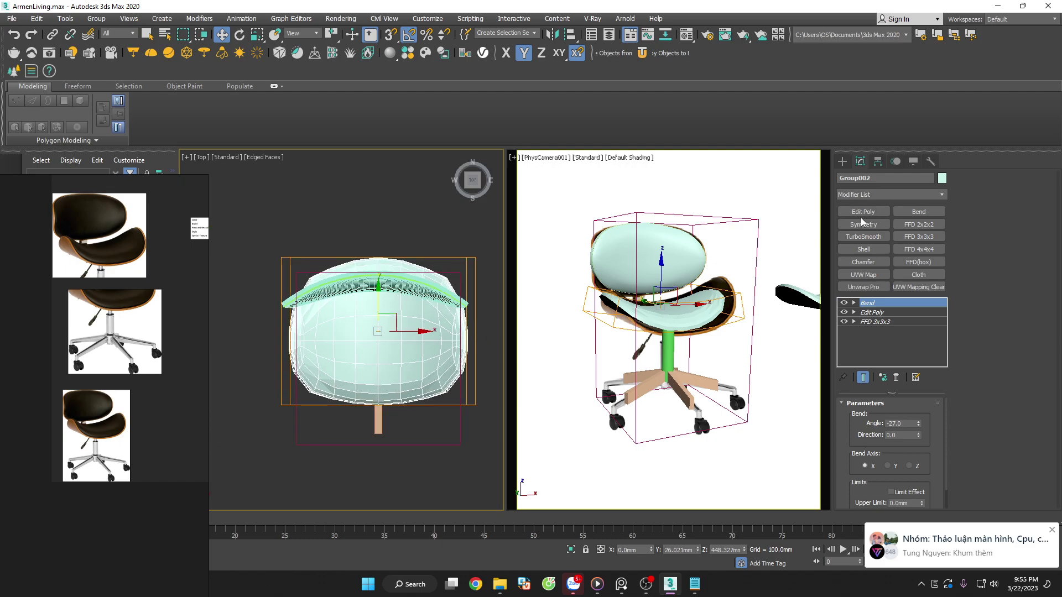
Test another Edit Poly plus FFD 2x2x2, pulling its bottom points down
left_click(861, 216)
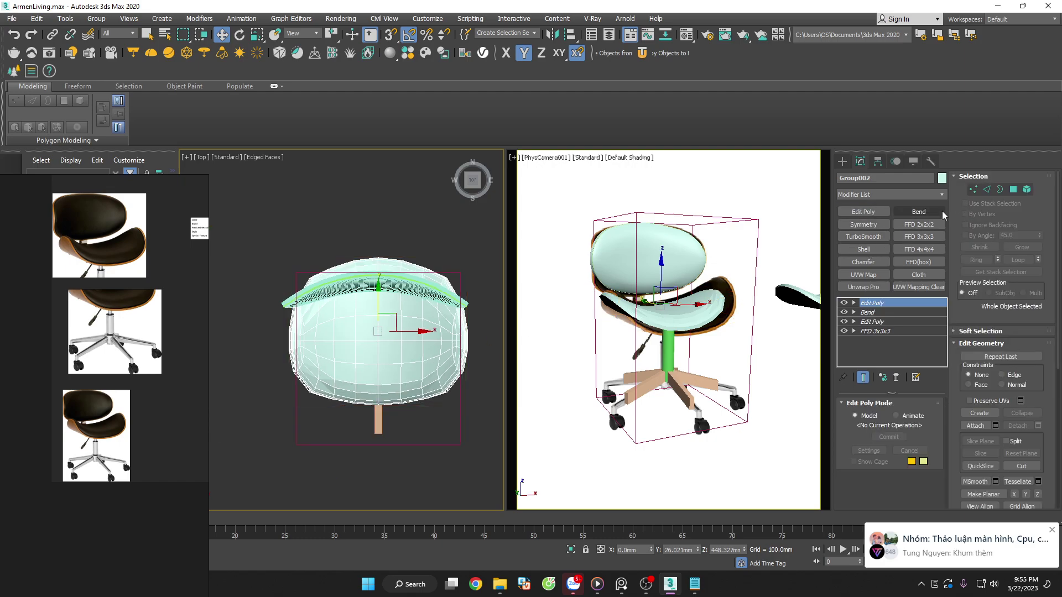
left_click(918, 226)
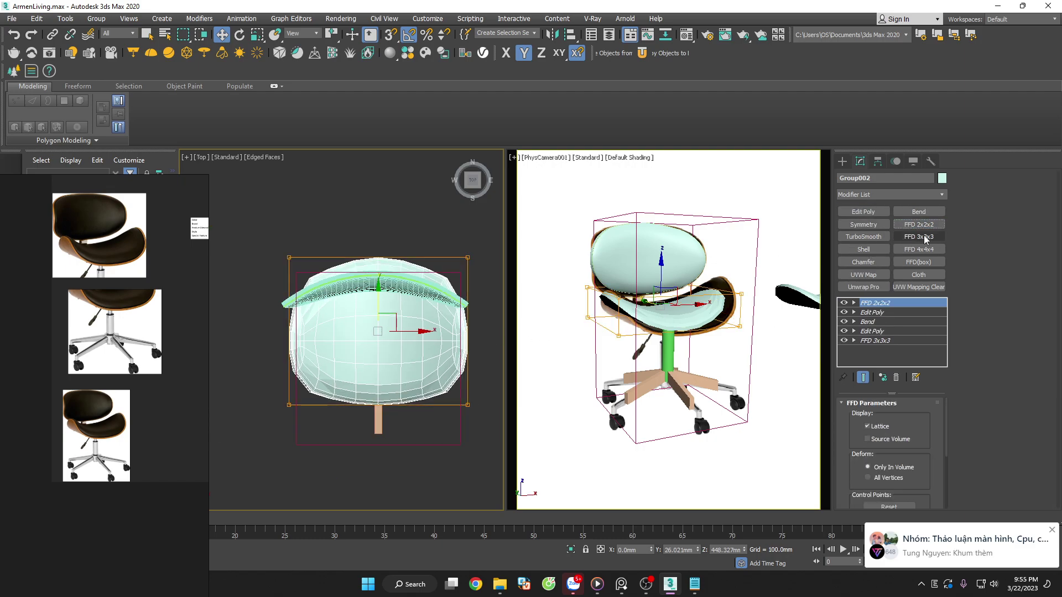
left_click(439, 355)
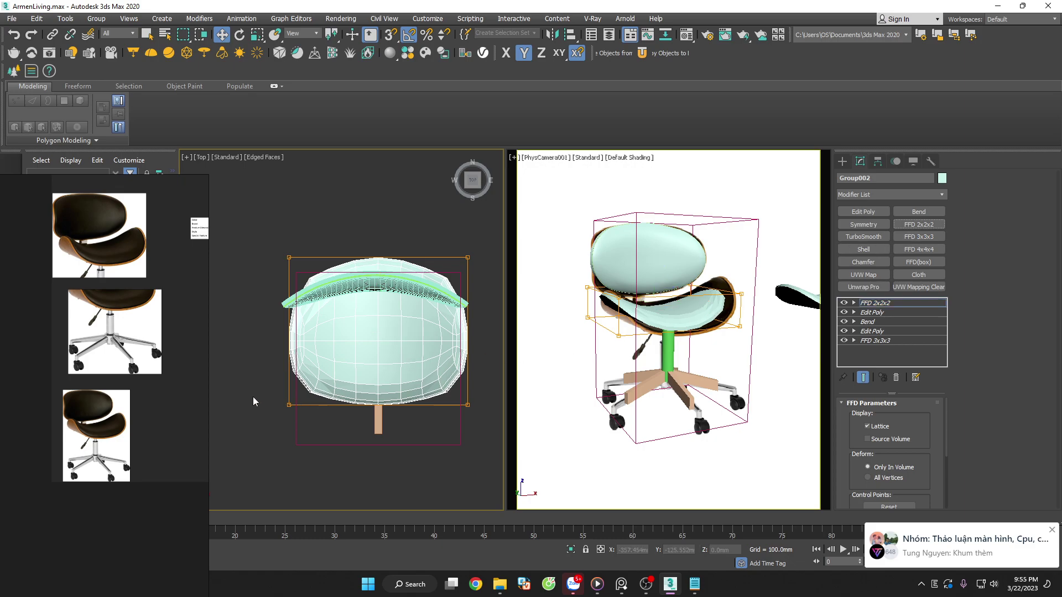
left_click_drag(379, 381, 379, 397)
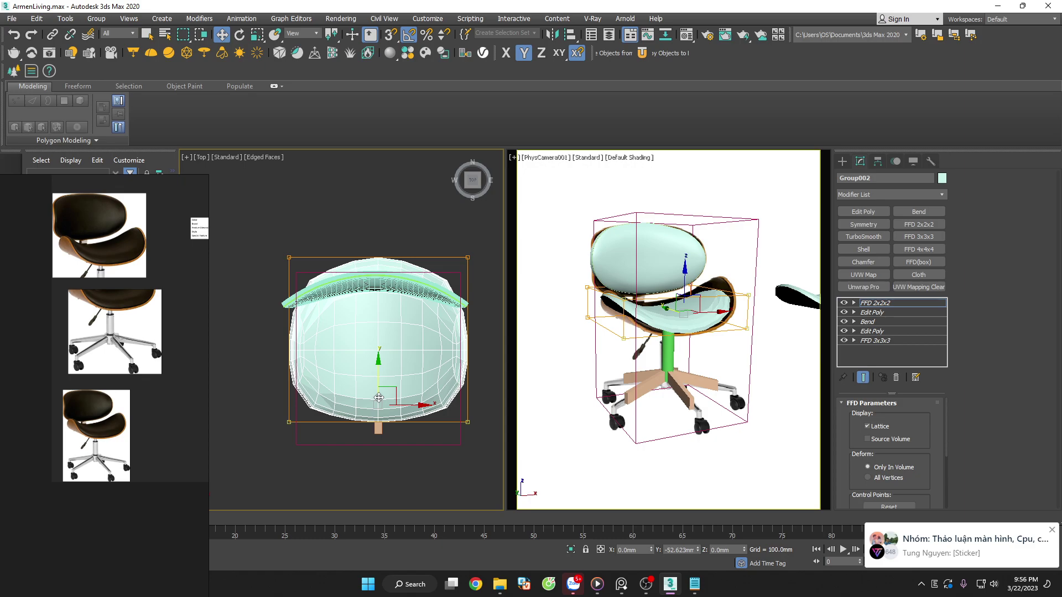
middle_click_drag(417, 449, 417, 375, "alt")
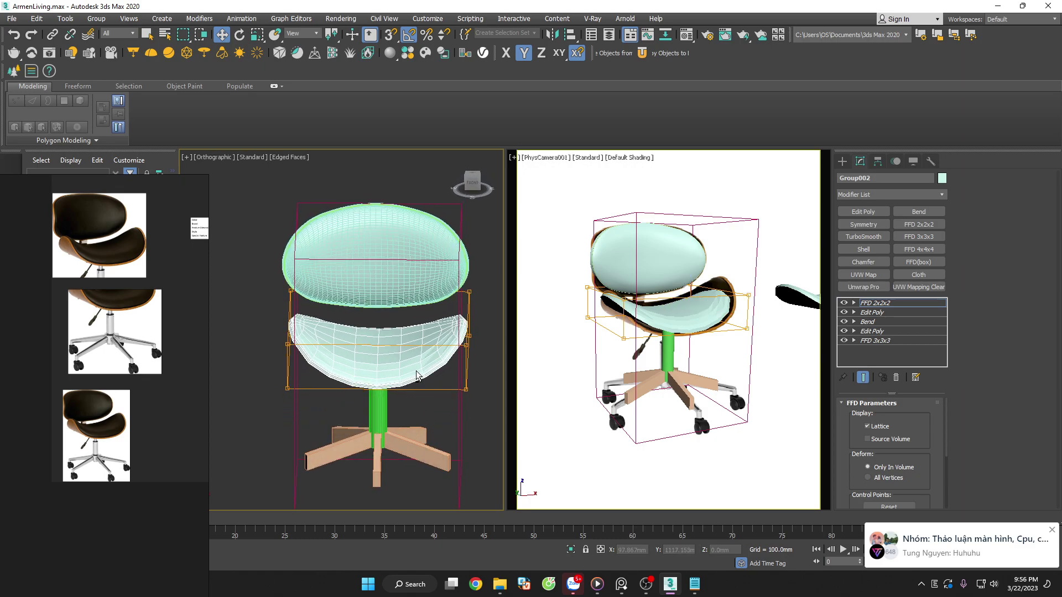
key("f")
scroll(416, 371, "up", 3)
scroll(416, 370, "down", 2)
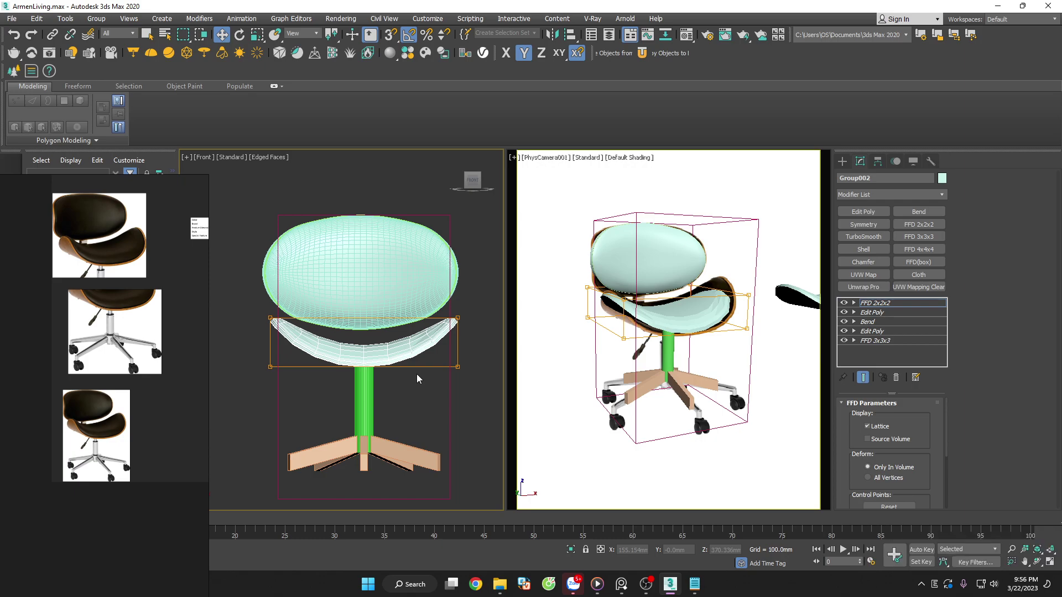
Delete the trial FFD, Edit Poly and Bend, and add a fresh FFD 2x2x2
left_click(886, 323, "shift")
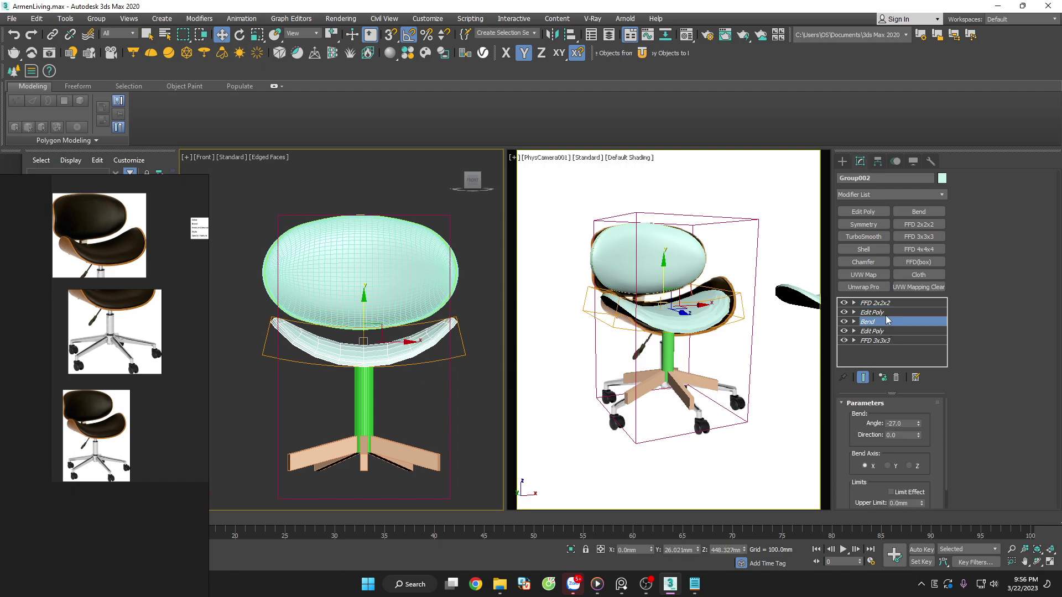
left_click(896, 377)
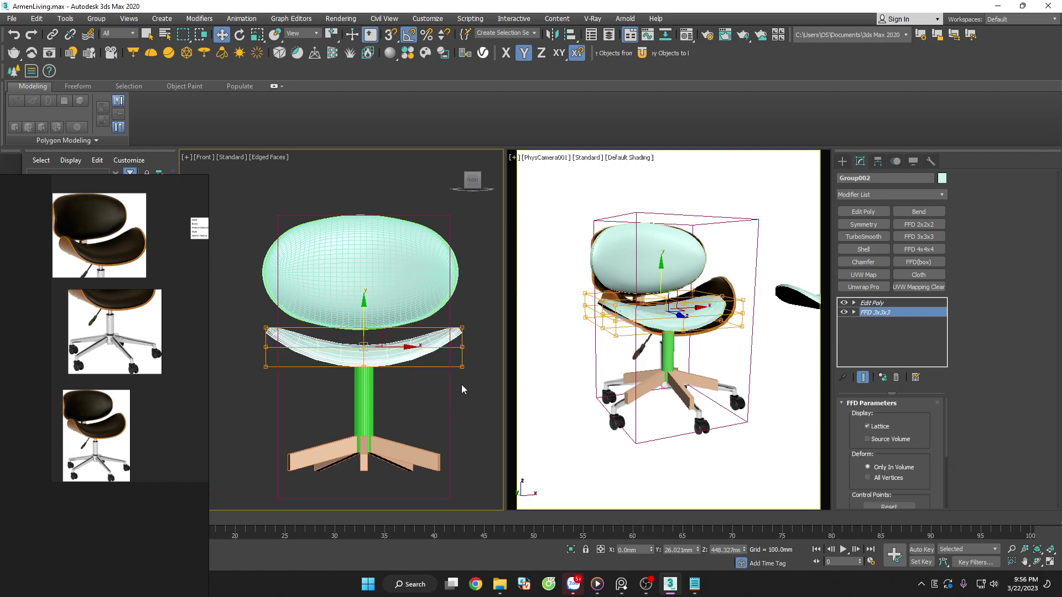
left_click(884, 304)
left_click(918, 224)
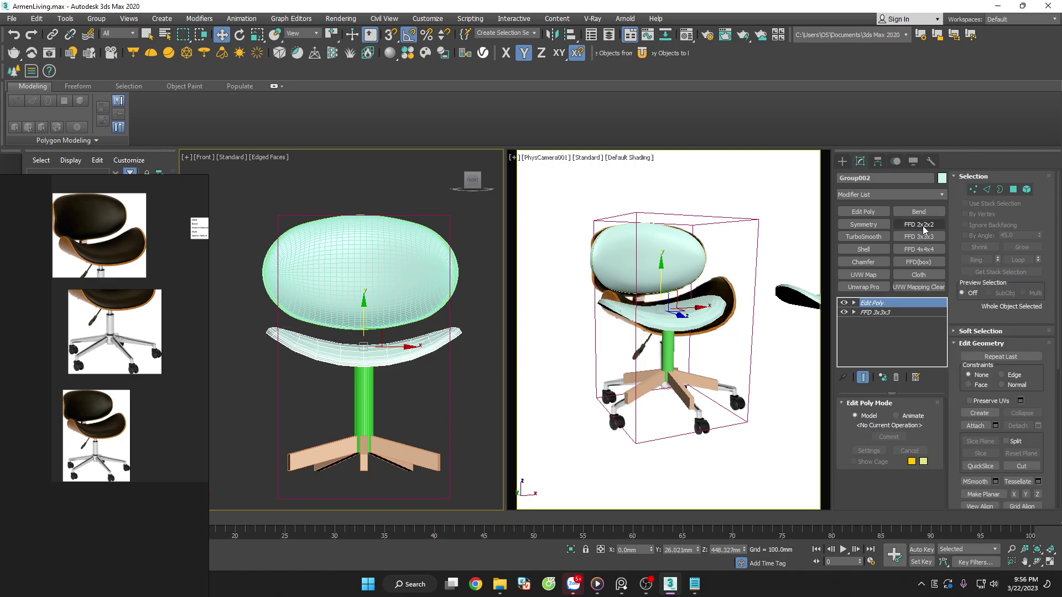
Stretch both seat ends outward in X with the FFD points, then add Edit Poly
left_click(422, 343)
middle_click_drag(478, 373, 457, 376)
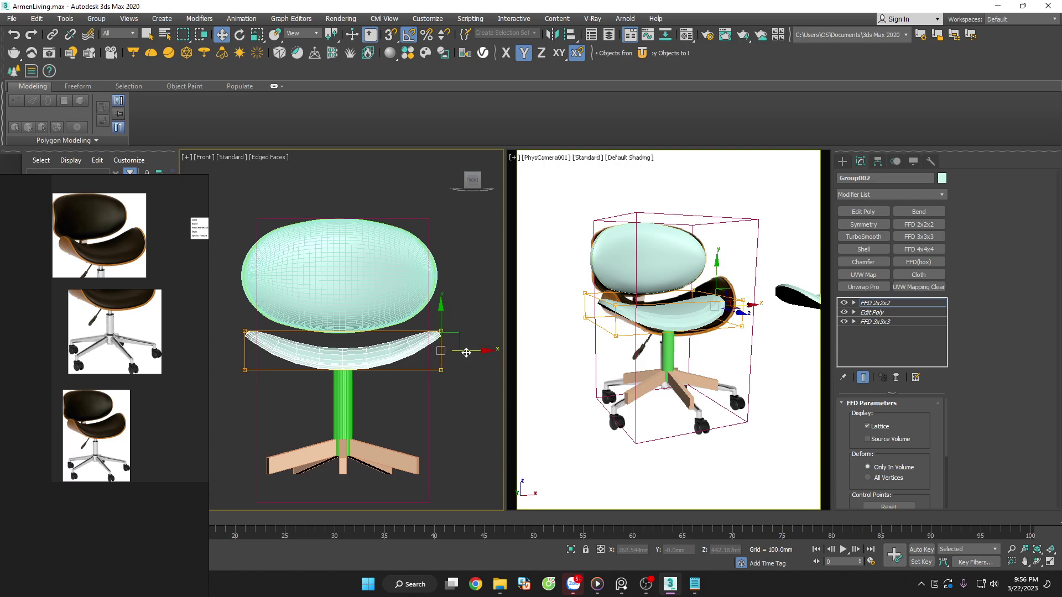
left_click_drag(466, 352, 486, 352)
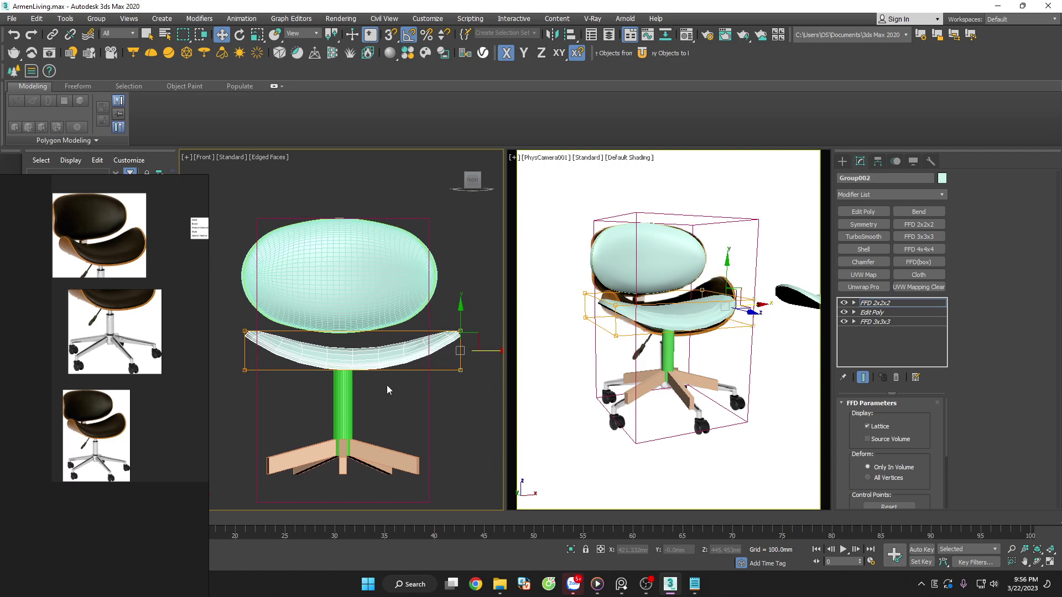
middle_click_drag(386, 390, 442, 387)
left_click_drag(296, 322, 366, 425)
scroll(341, 365, "down", 3)
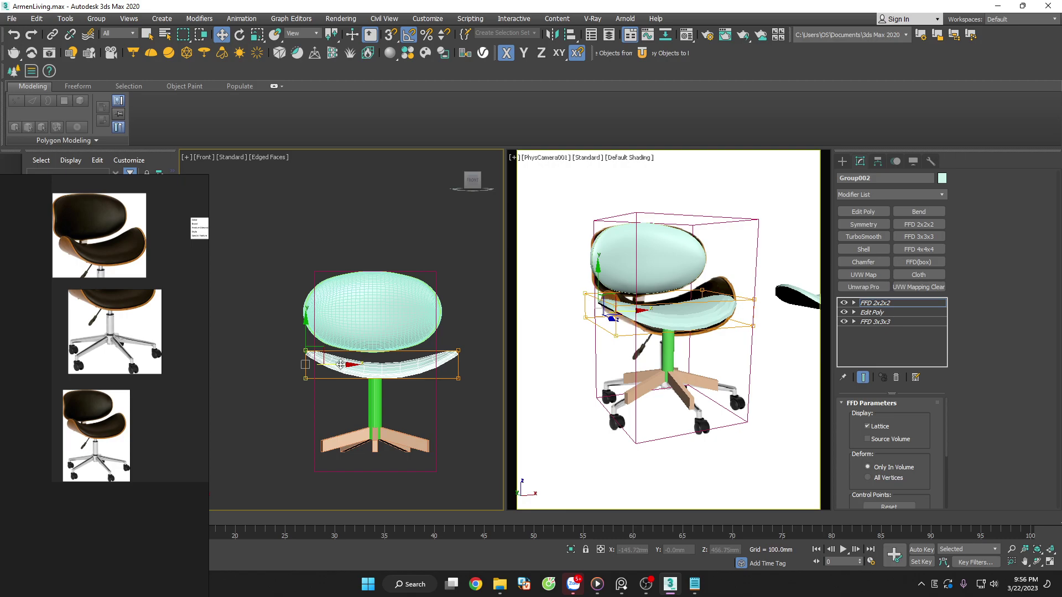
left_click_drag(340, 365, 334, 365)
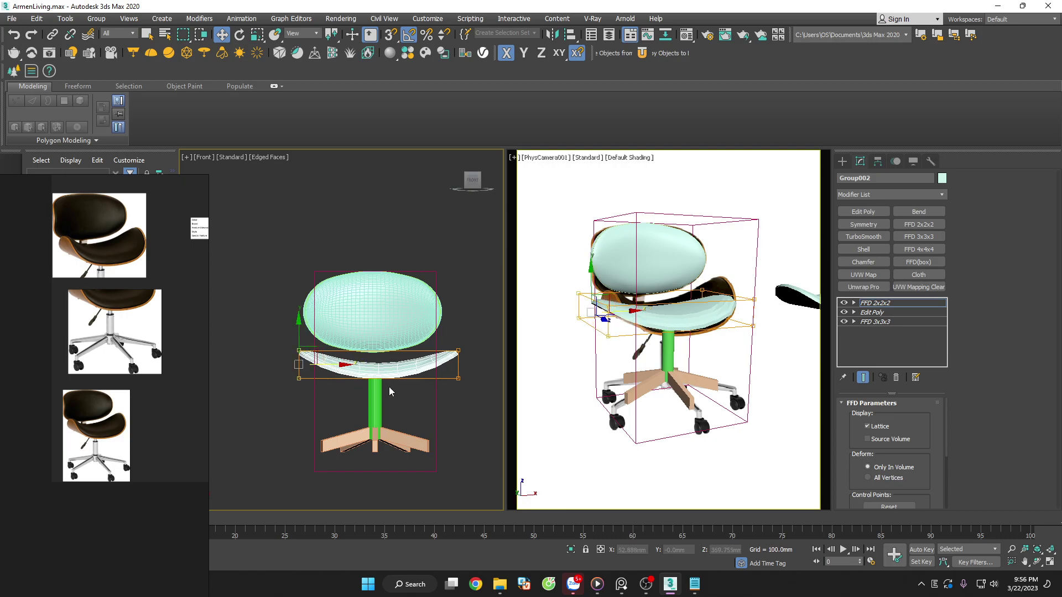
scroll(390, 386, "up", 2)
left_click(861, 210)
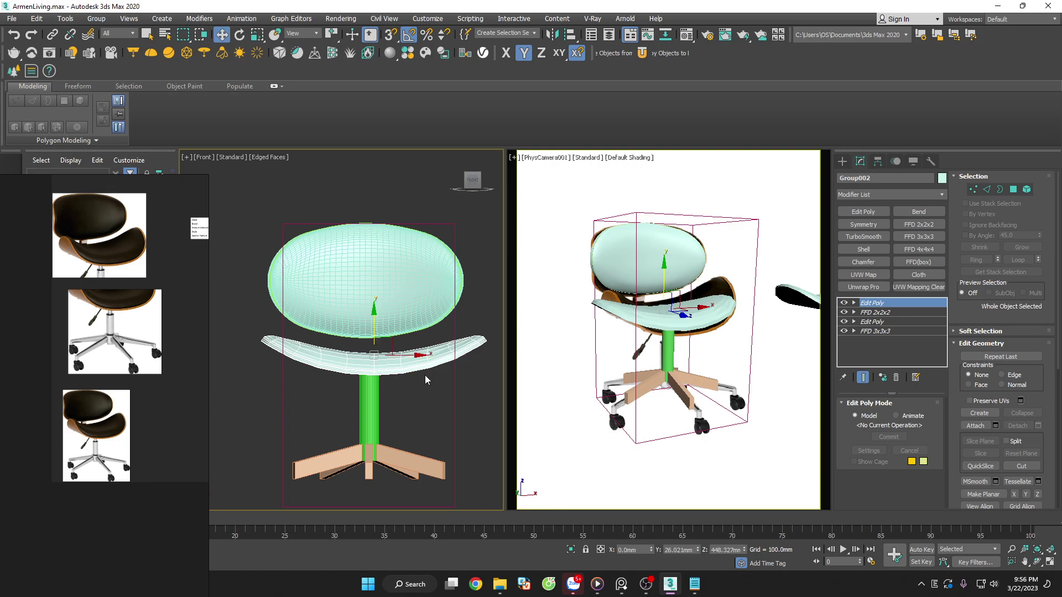
Recentre the seat shell horizontally and switch the viewport to Top view
scroll(413, 374, "up", 3)
scroll(404, 371, "up", 5)
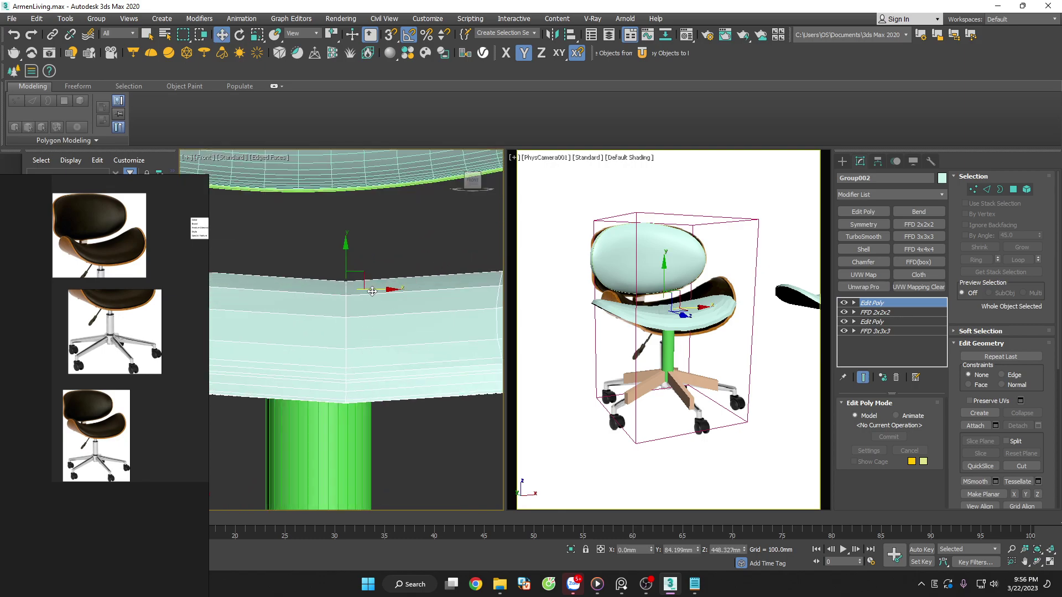
left_click_drag(387, 290, 349, 291)
scroll(395, 401, "down", 3)
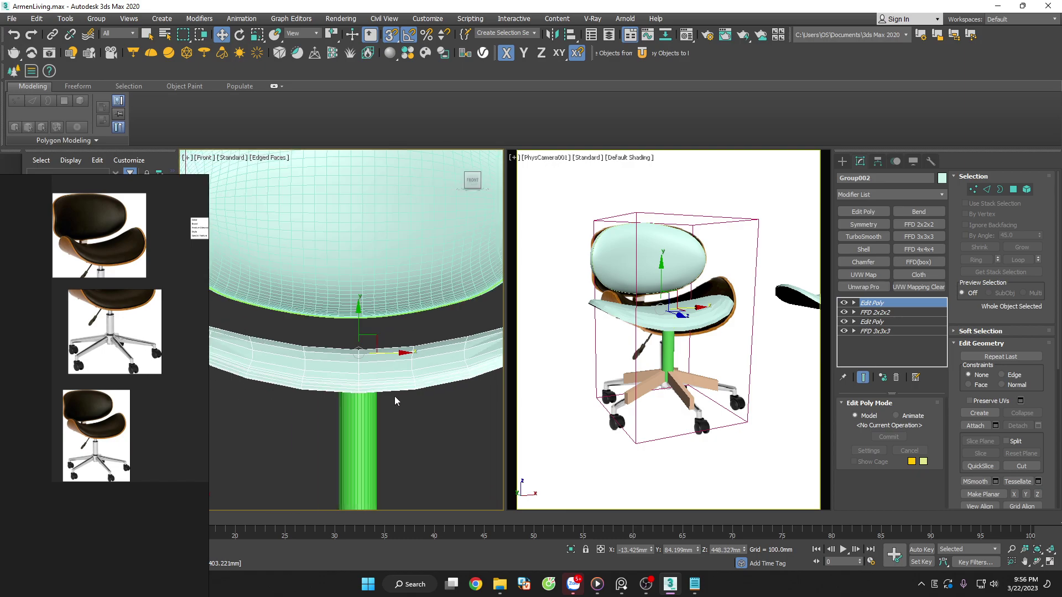
scroll(400, 404, "down", 5)
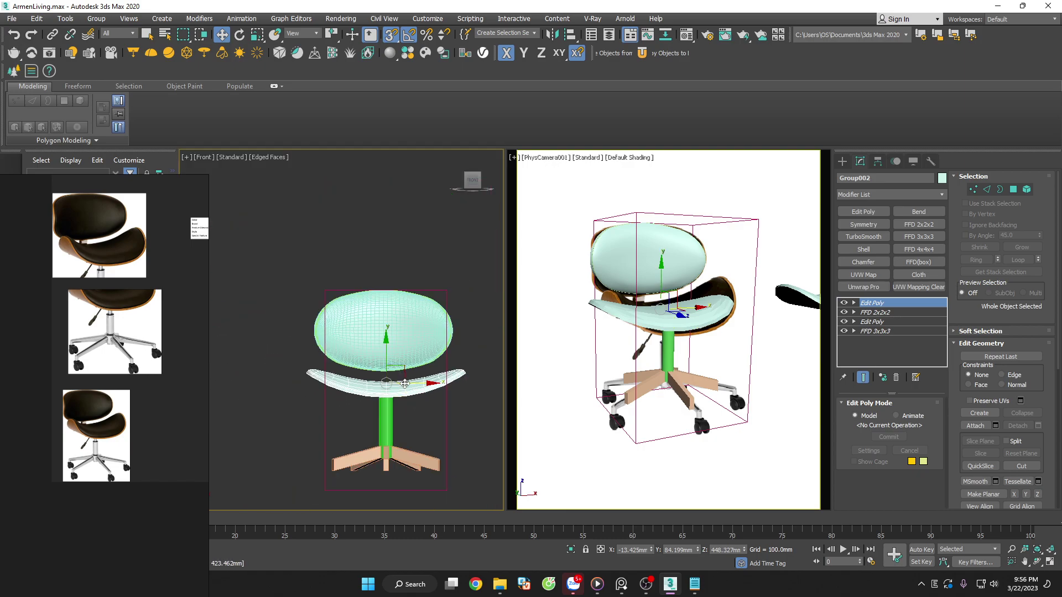
left_click_drag(392, 394, 398, 395)
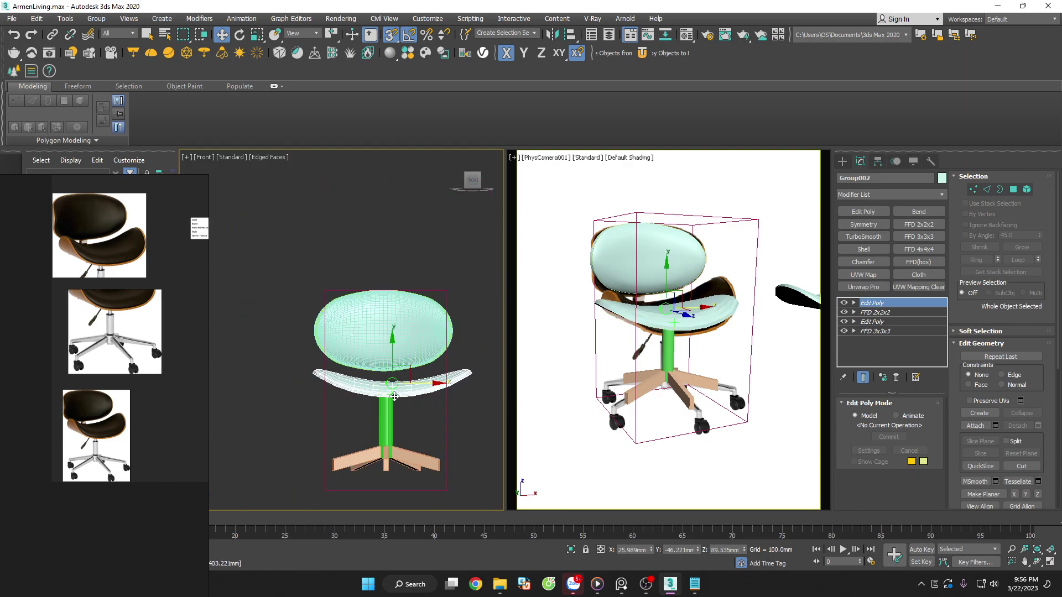
scroll(398, 407, "up", 5)
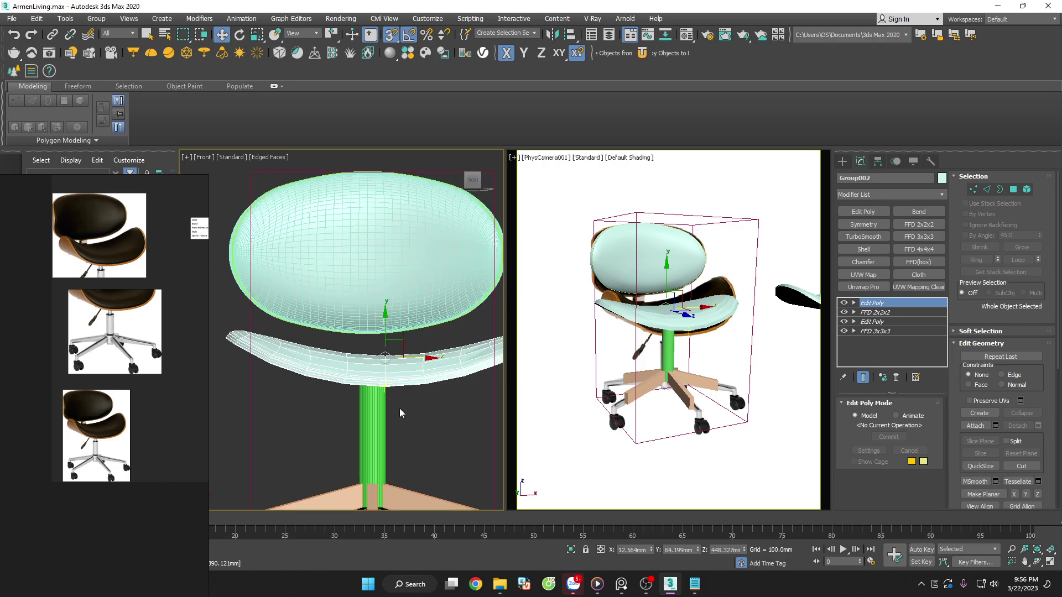
mouse_move(398, 408)
middle_mouse_down("alt")
mouse_move(412, 427)
mouse_move(402, 455)
middle_mouse_up("alt")
key("t")
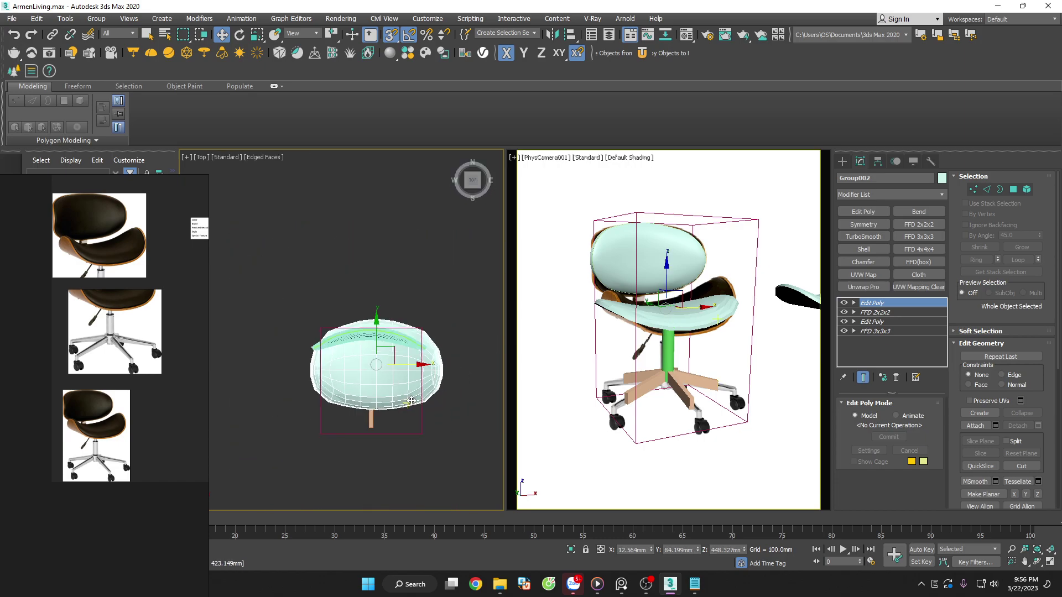
Add another FFD 2x2x2 to widen the seat, then snap to Front view
left_click(916, 227)
scroll(470, 364, "up", 5)
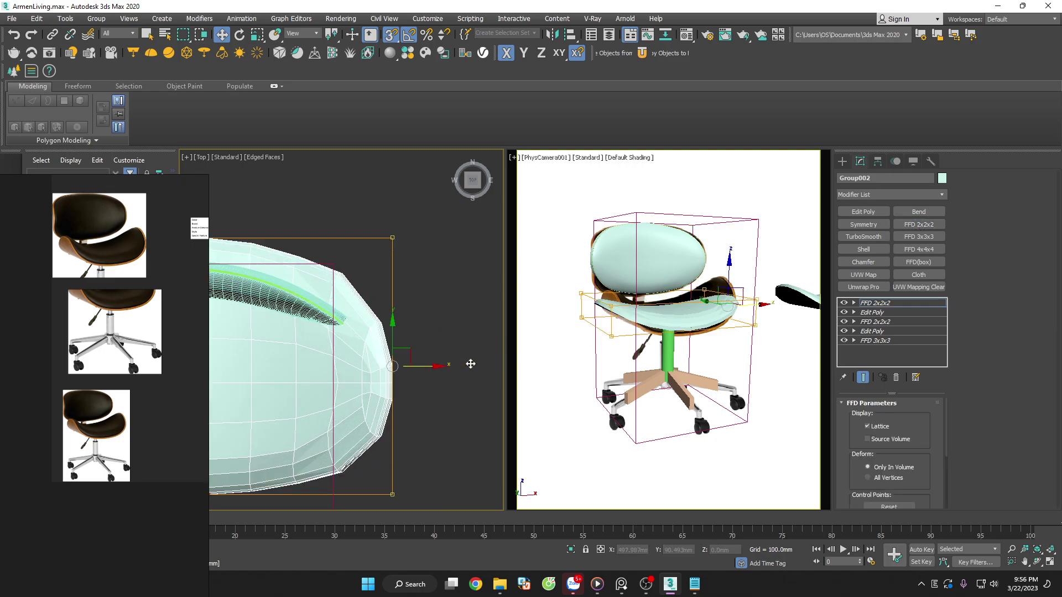
left_click_drag(423, 368, 428, 366)
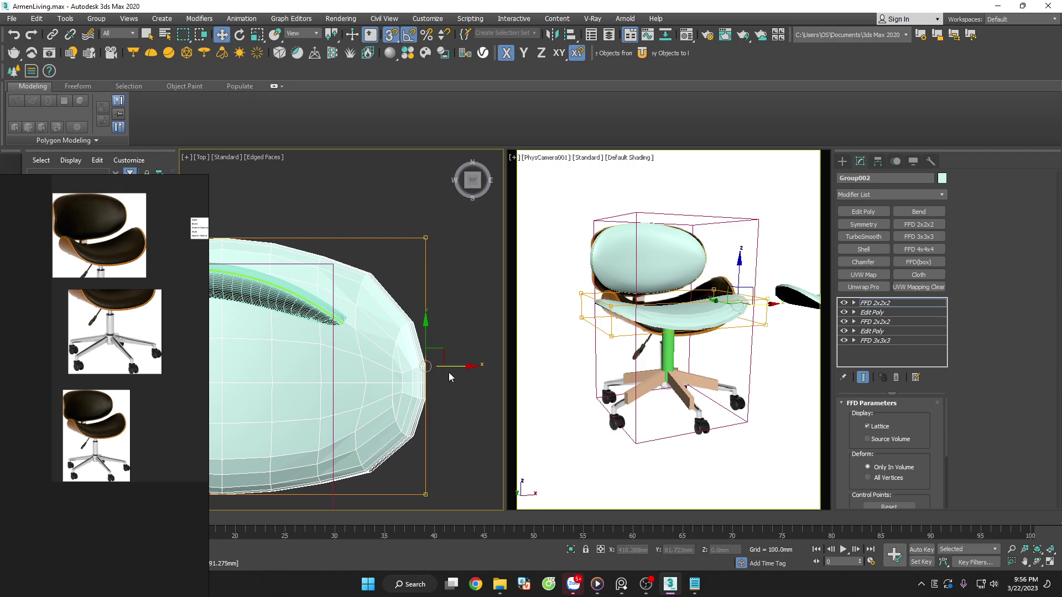
scroll(449, 373, "down", 5)
mouse_move(449, 373)
middle_mouse_down("alt")
mouse_move(447, 399)
mouse_move(440, 356)
middle_mouse_up("alt")
key("f")
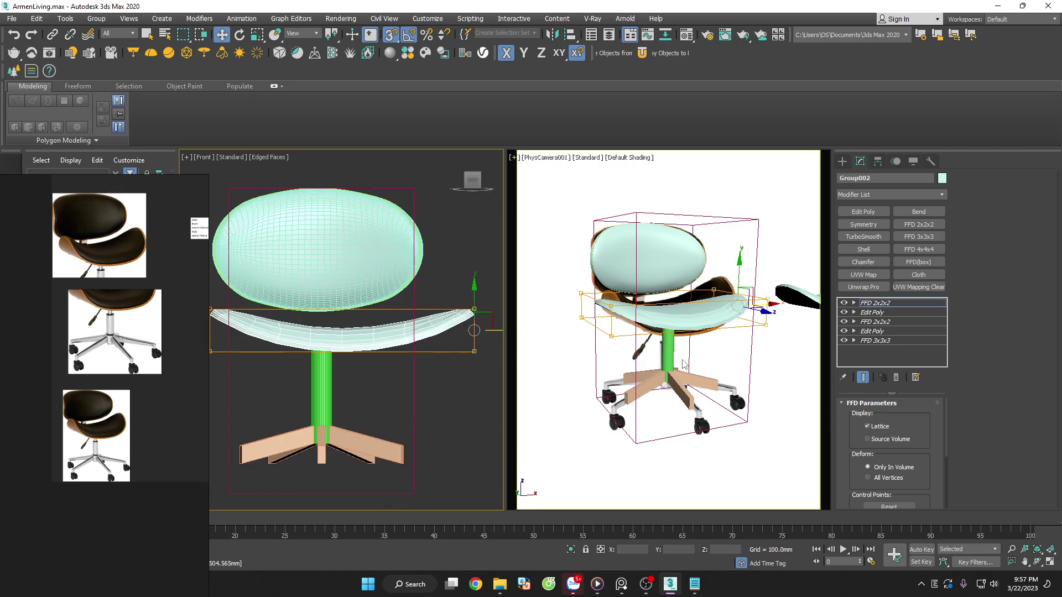
Add a Bend with Direction 13, Limit Effect on and Bend Axis X
left_click(911, 212)
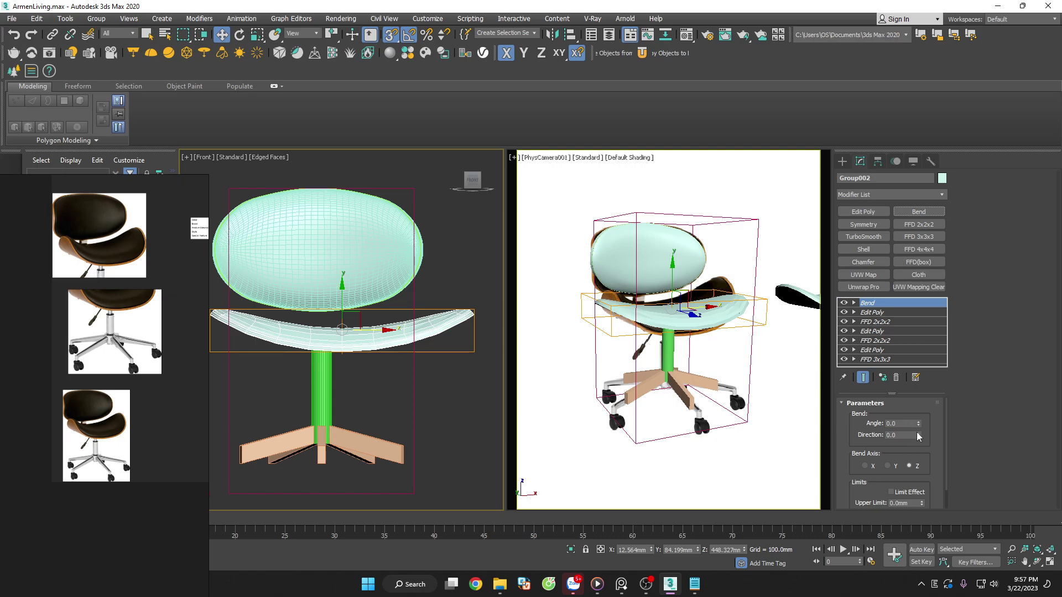
mouse_move(917, 435)
left_mouse_down()
mouse_move(922, 423)
mouse_move(945, 467)
left_mouse_up()
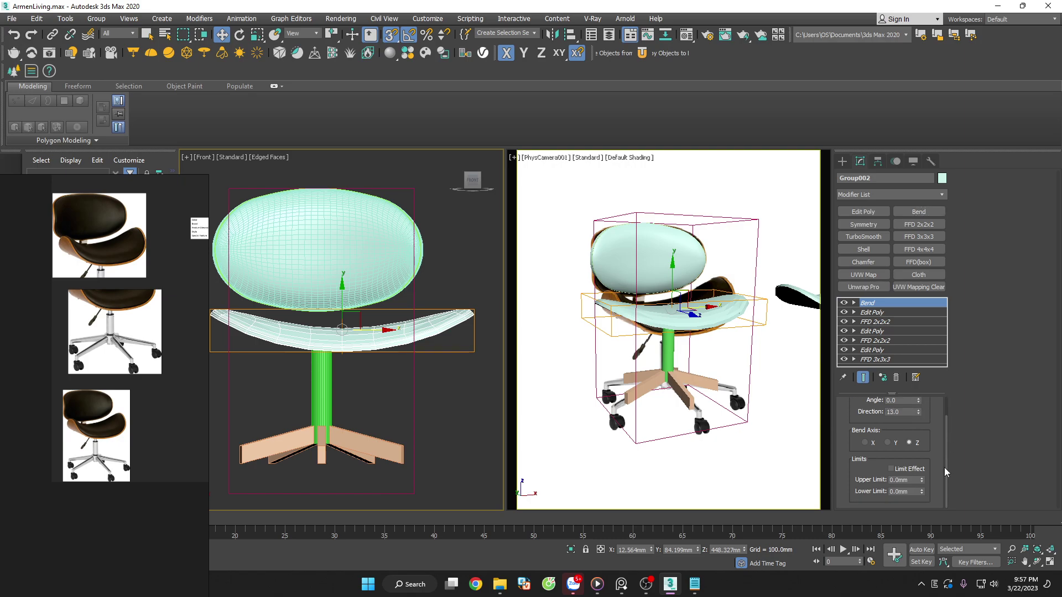
left_click(906, 469)
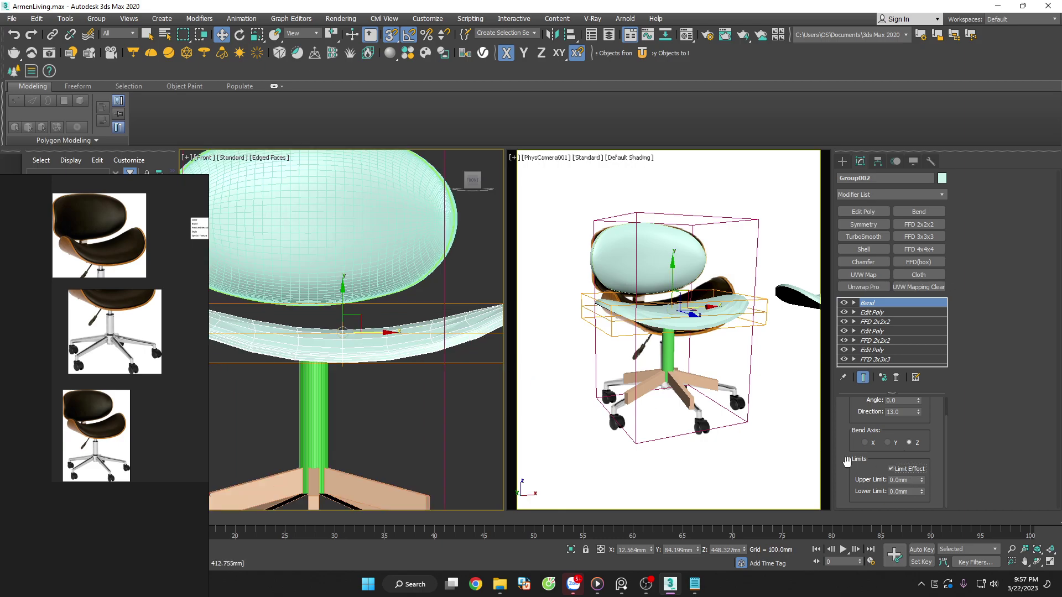
left_click_drag(921, 480, 928, 429)
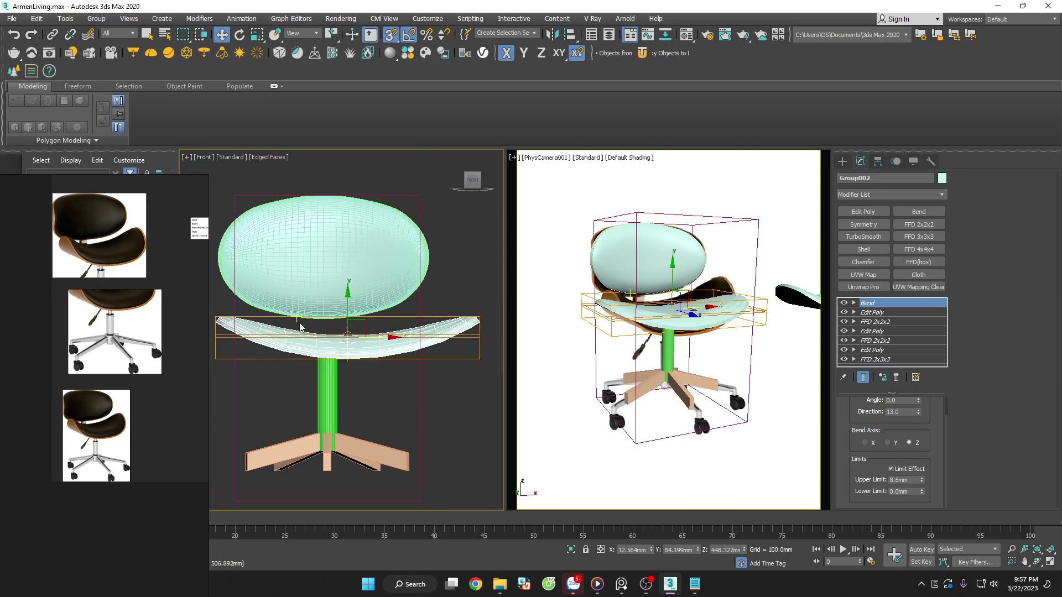
right_click(922, 479)
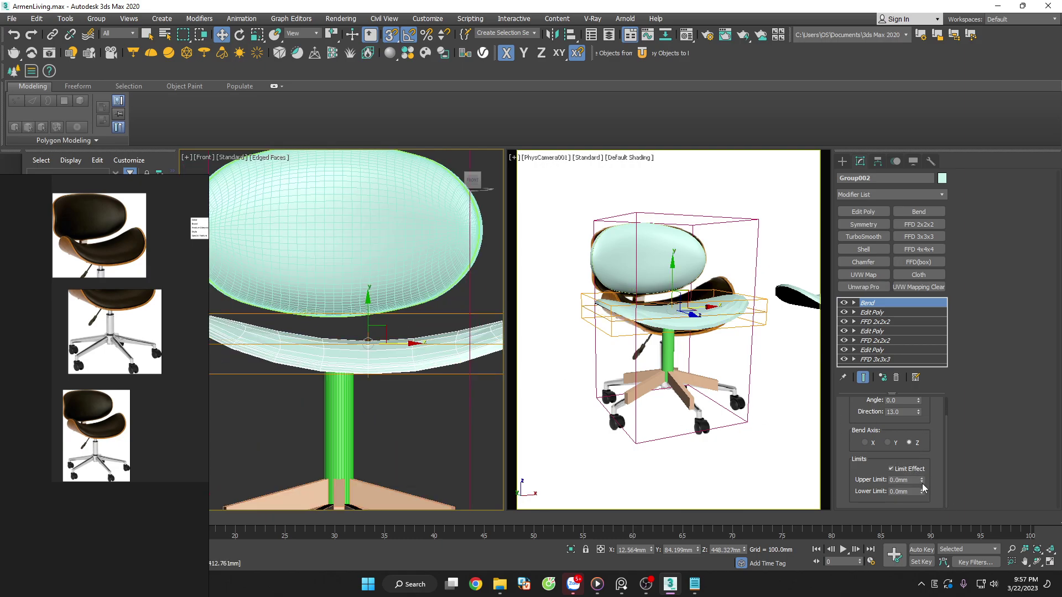
scroll(477, 370, "down", 2)
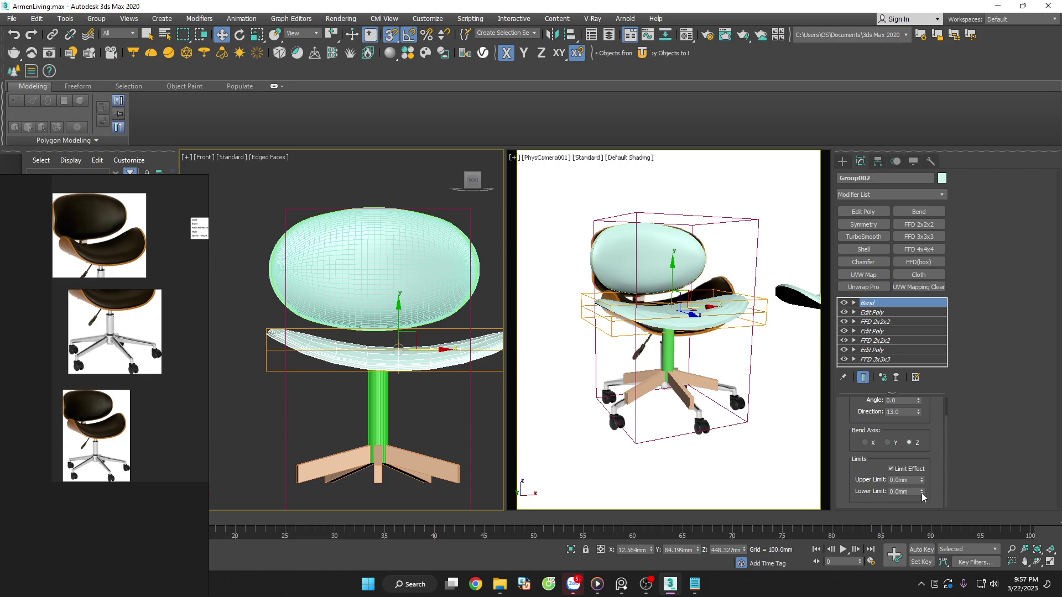
mouse_move(921, 493)
left_mouse_down()
mouse_move(947, 126)
mouse_move(908, 119)
left_mouse_up()
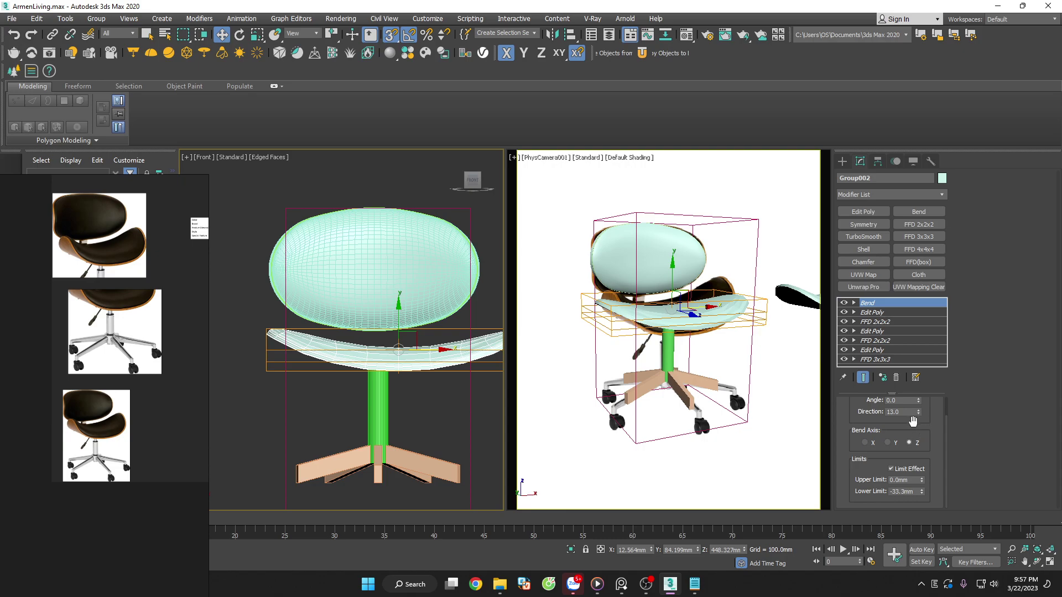
left_click(872, 443)
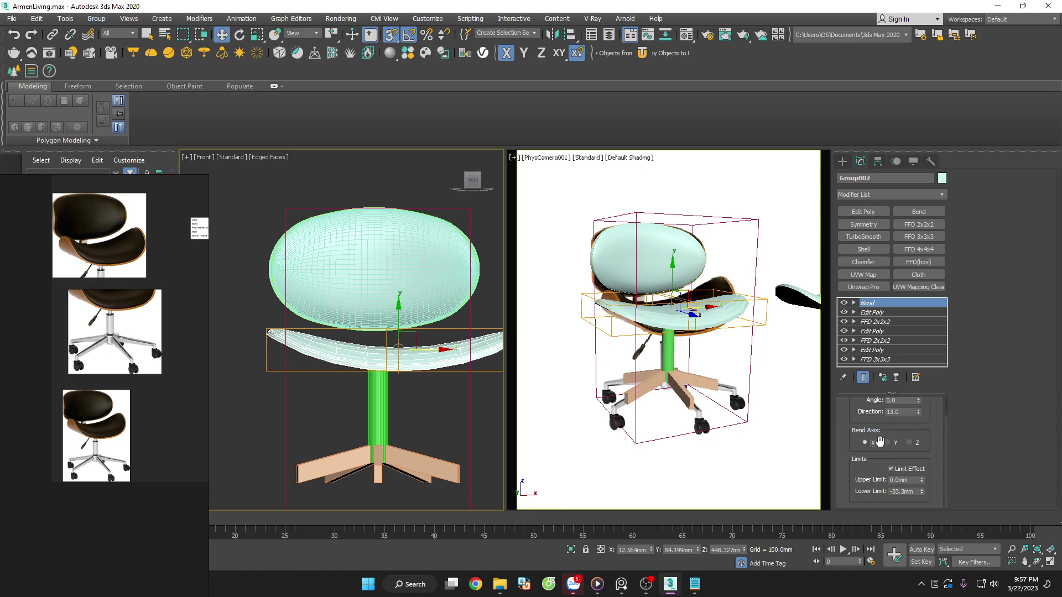
Set the Bend's Upper Limit to 110mm and Lower Limit to -110mm
right_click(921, 489)
left_click_drag(921, 480, 910, 111)
scroll(295, 305, "down", 3)
scroll(365, 329, "up", 5)
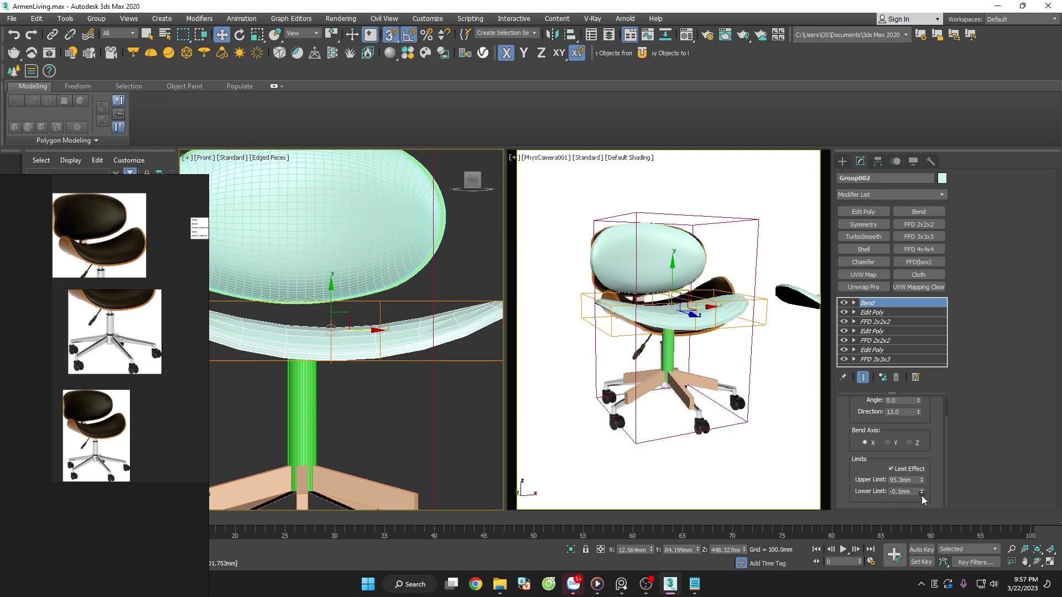
left_click_drag(922, 496, 267, 4)
scroll(373, 367, "down", 2)
scroll(114, 250, "up", 2)
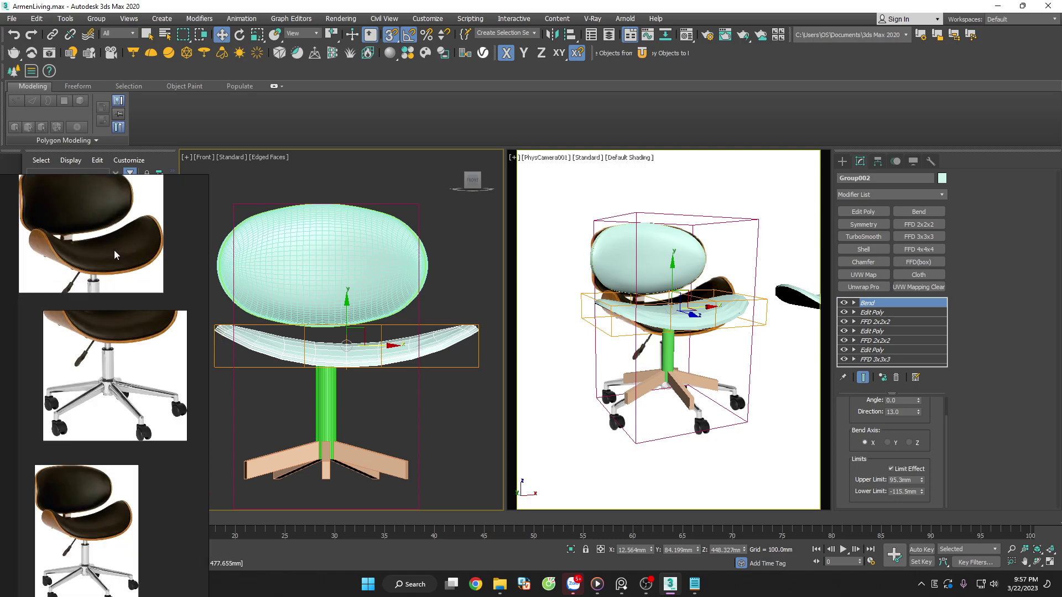
scroll(114, 250, "up", 2)
scroll(387, 409, "down", 3)
scroll(387, 410, "up", 4)
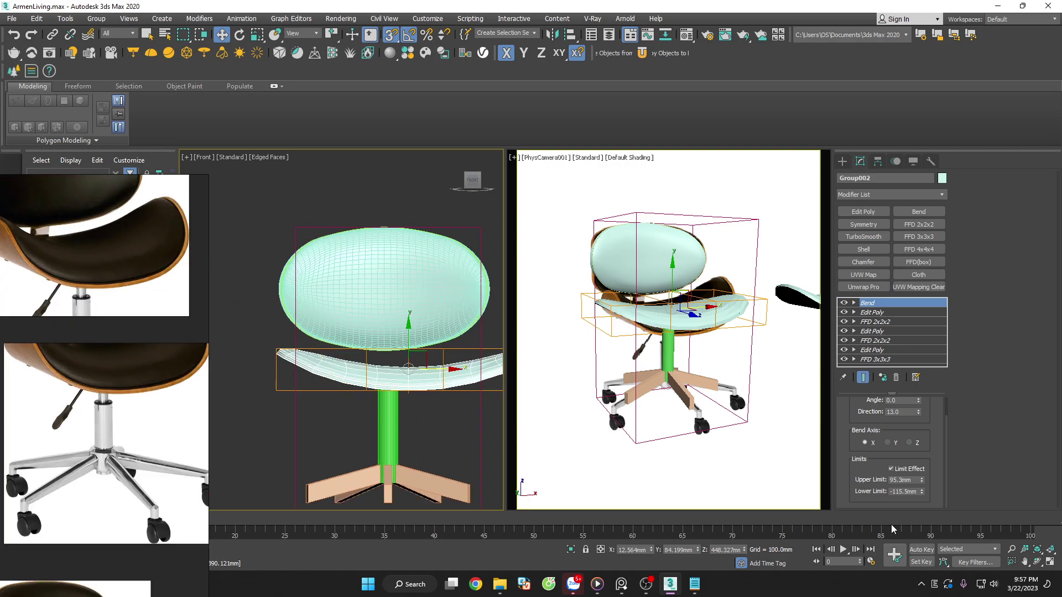
double_click(912, 480)
type("110")
key("Tab")
type("-110")
key("Return")
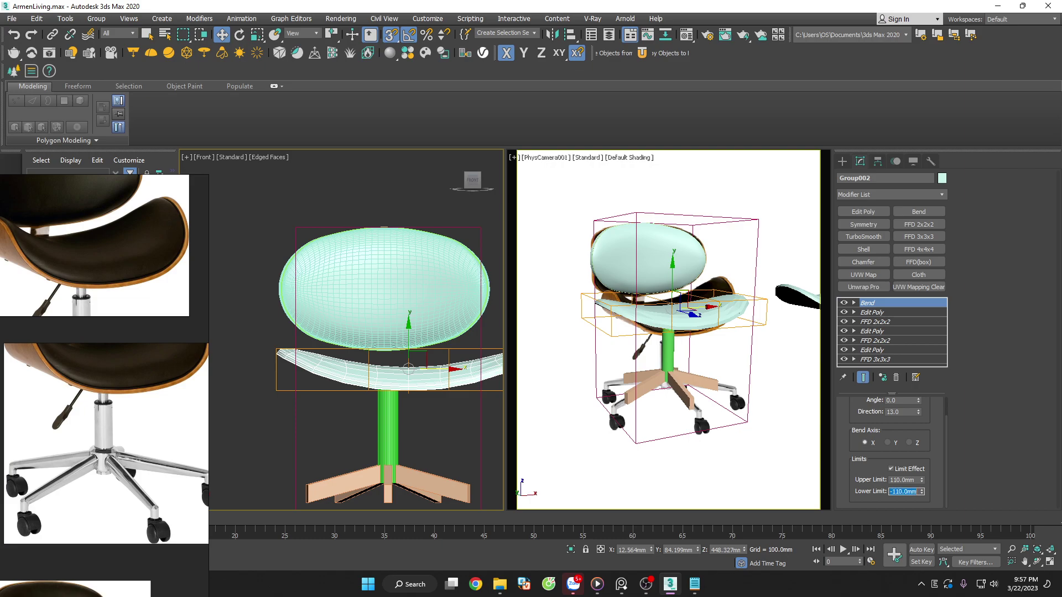
Set the seat Bend's direction to 0 and reset the trial angle
left_click_drag(950, 440, 950, 418)
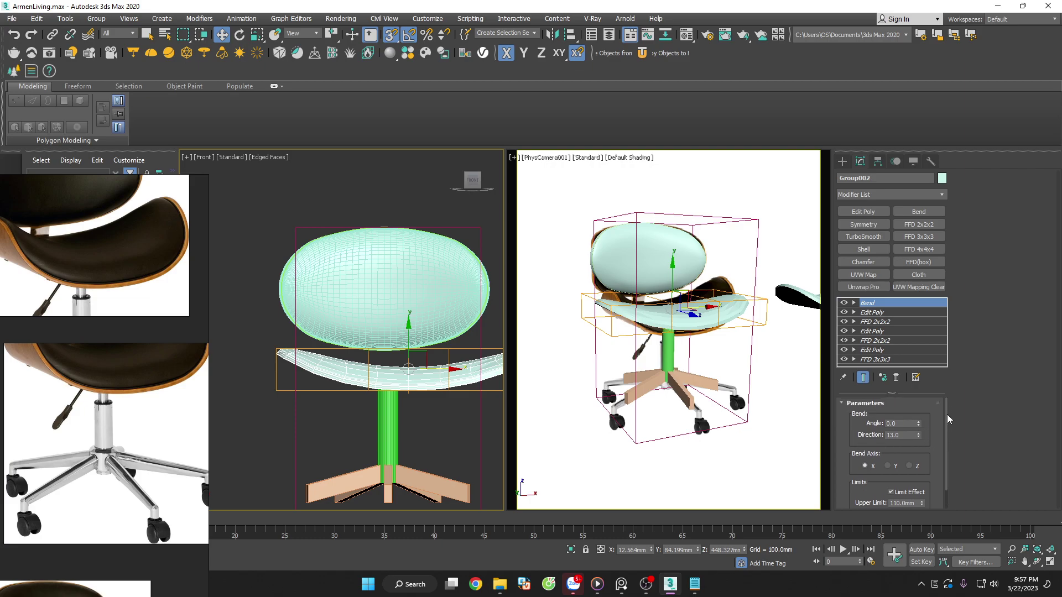
double_click(900, 436)
type("0")
mouse_move(919, 421)
left_mouse_down()
mouse_move(921, 409)
mouse_move(921, 448)
mouse_move(921, 438)
left_mouse_up()
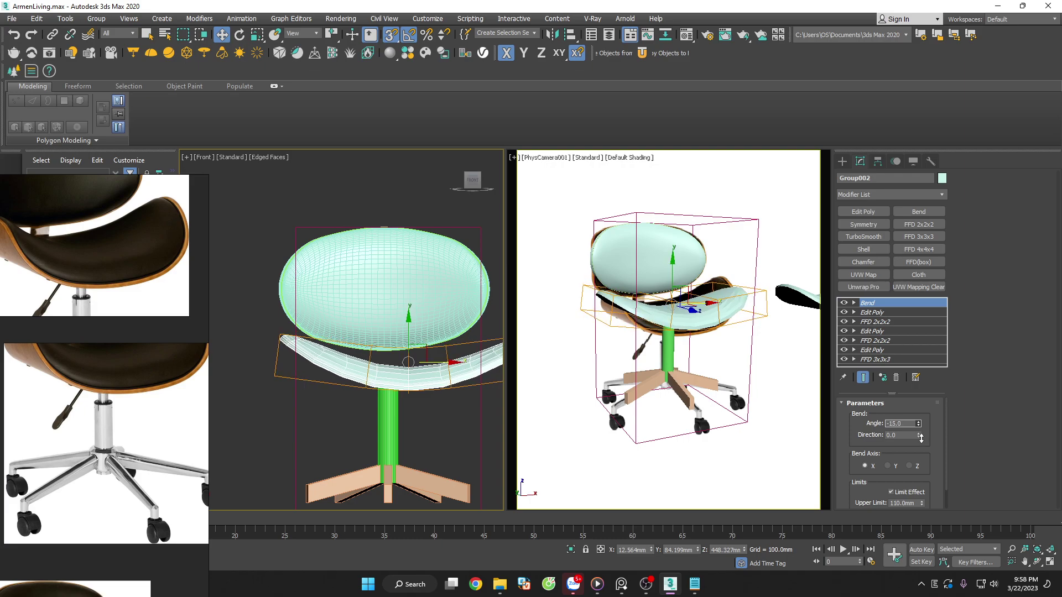
right_click(921, 440)
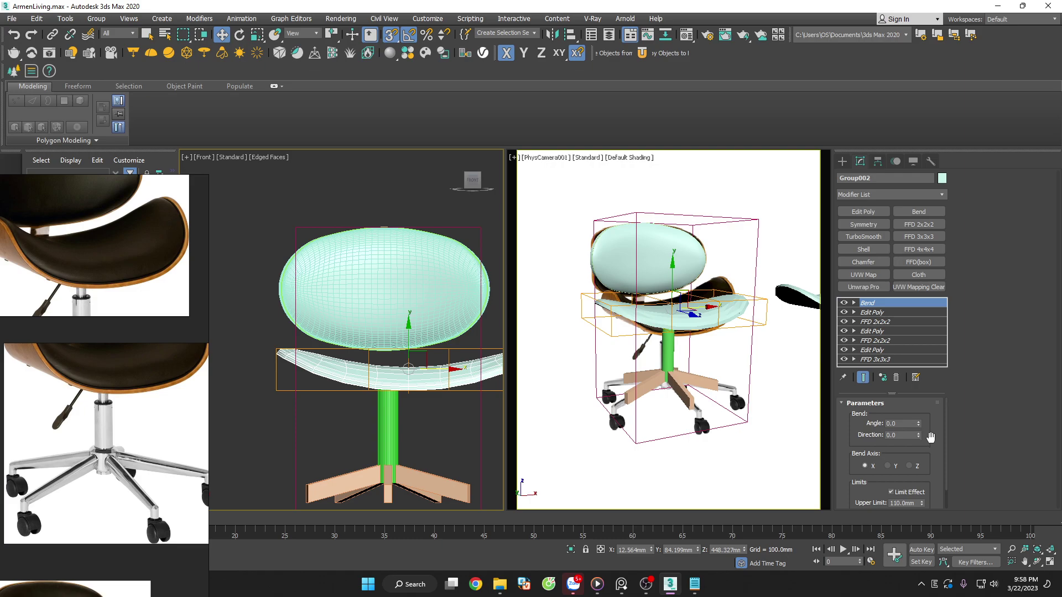
Limit the bend to 120mm upper and -120mm lower, and set the angle to -11
mouse_move(947, 457)
left_mouse_down()
mouse_move(945, 492)
mouse_move(924, 473)
left_mouse_up()
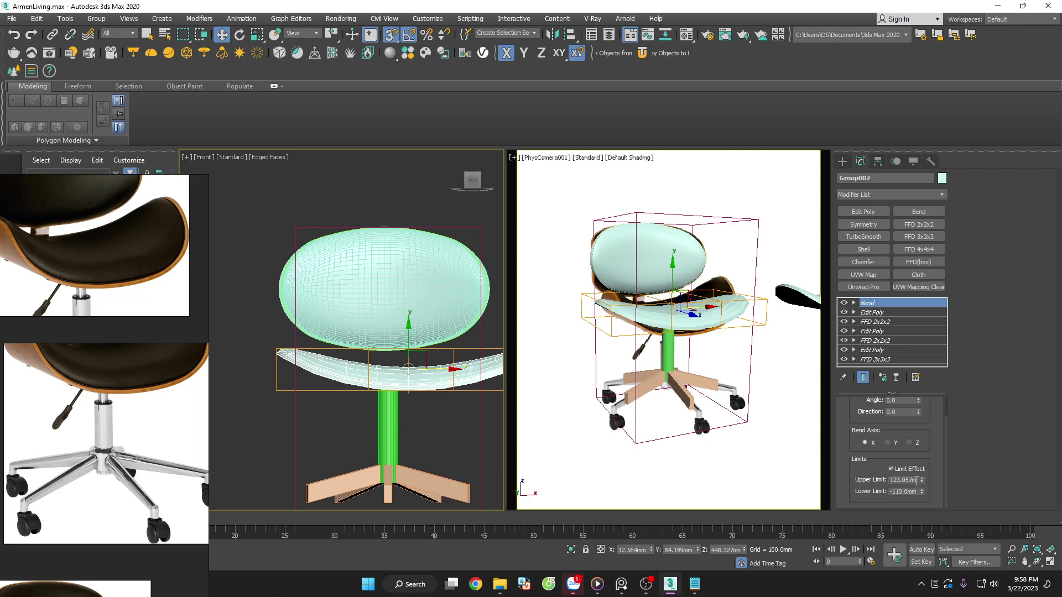
double_click(908, 479)
type("0")
key("Tab")
type("0")
key("Return")
type("20")
key("Return")
mouse_move(943, 432)
left_mouse_down()
mouse_move(934, 416)
mouse_move(914, 444)
mouse_move(918, 408)
left_mouse_up()
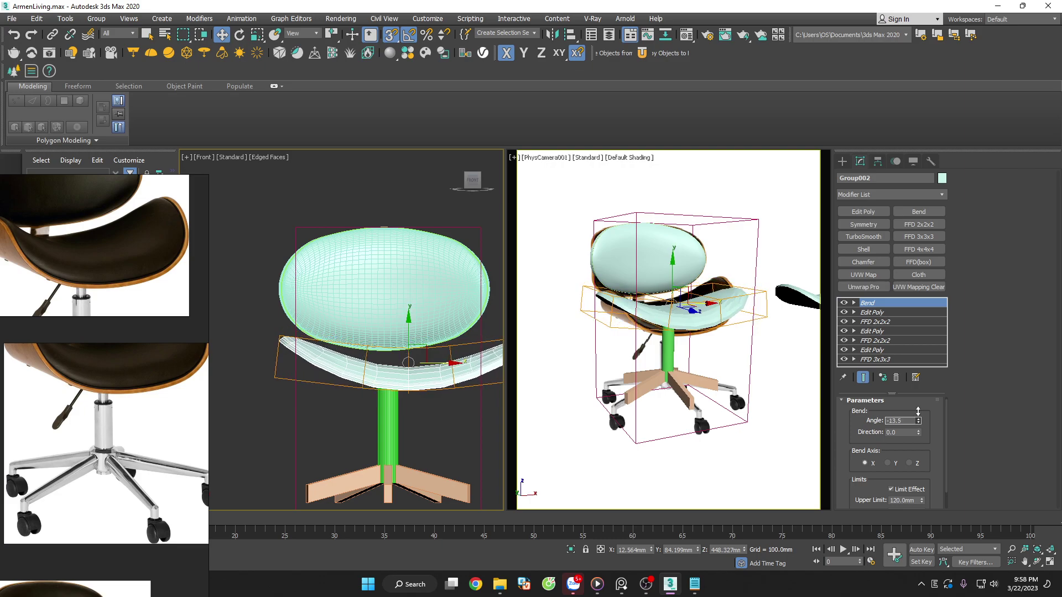
type("-11")
scroll(307, 362, "down", 2)
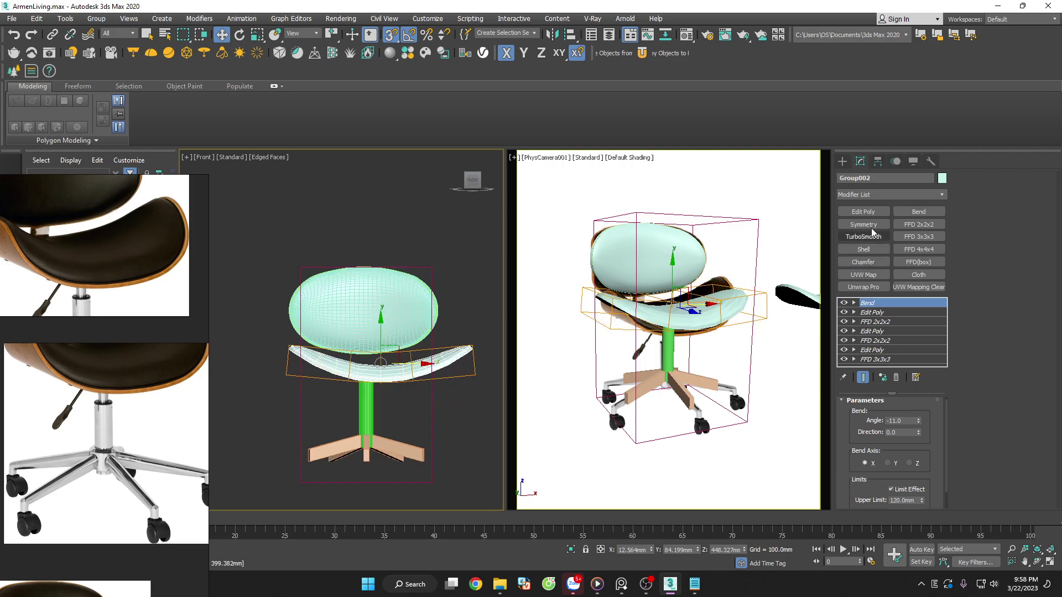
Add Edit Poly above the Bend and move the seat shell along X and Y to centre it over the leg
left_click(863, 211)
scroll(388, 354, "up", 3)
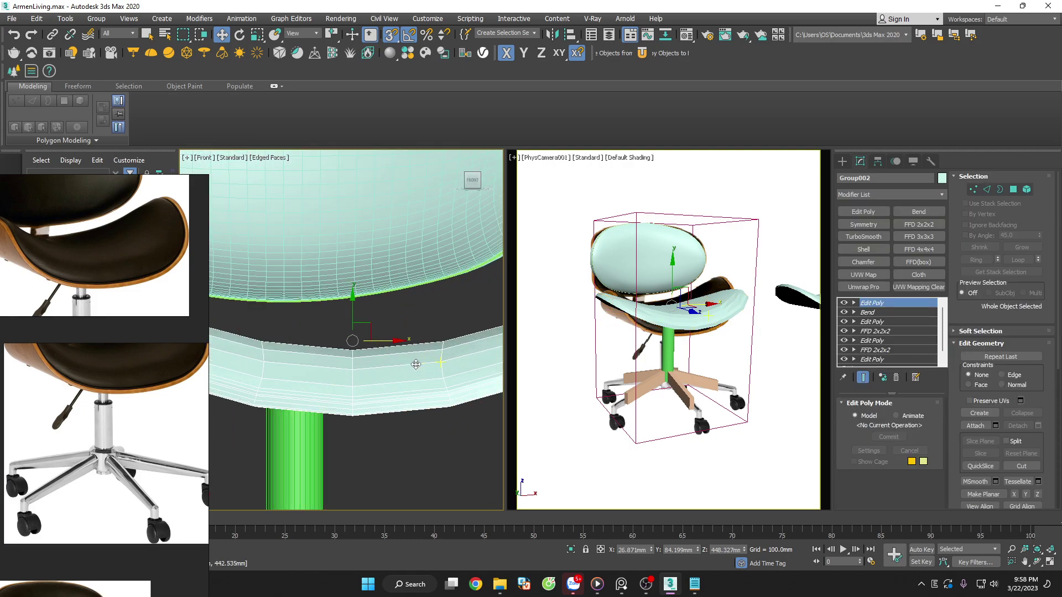
scroll(385, 355, "down", 1)
scroll(385, 354, "up", 1)
scroll(384, 354, "up", 2)
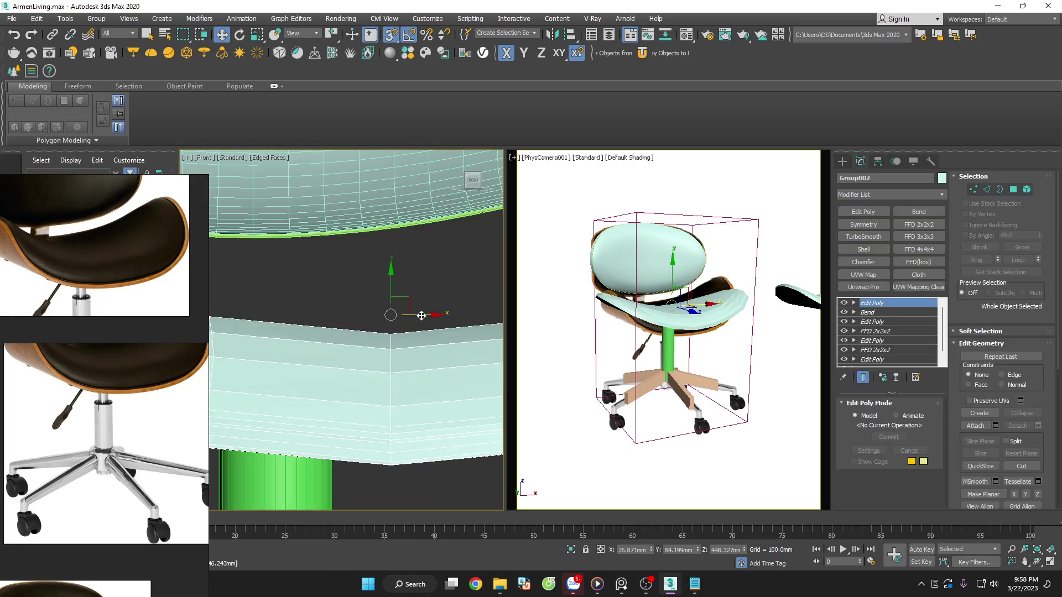
scroll(409, 338, "down", 2)
left_click_drag(411, 377, 357, 376)
mouse_move(355, 301)
left_mouse_down()
mouse_move(355, 262)
mouse_move(348, 374)
left_mouse_up()
key("F5")
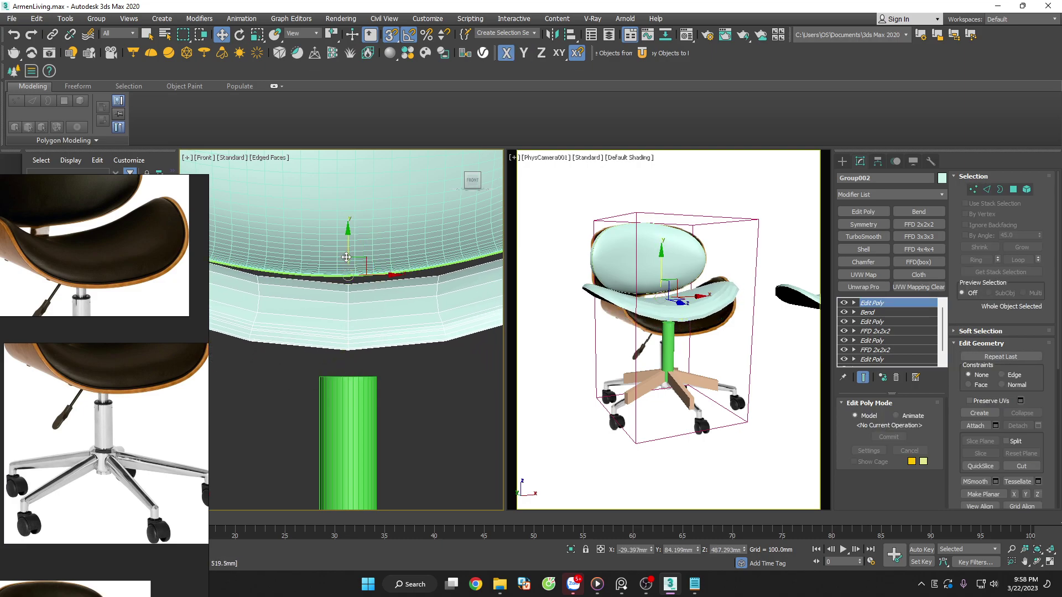
left_click_drag(350, 277, 352, 327)
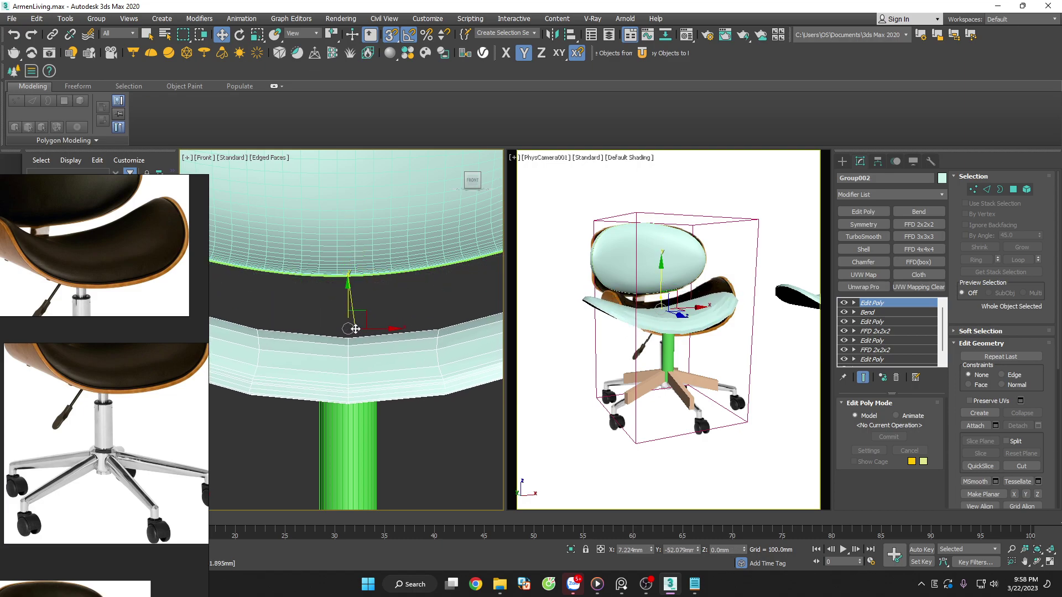
scroll(377, 387, "down", 5)
mouse_move(378, 389)
middle_mouse_down("alt")
mouse_move(379, 420)
mouse_move(410, 427)
mouse_move(455, 367)
middle_mouse_up("alt")
Reselect Group002 in front view and add another Bend modifier
left_click(409, 427)
scroll(393, 363, "up", 5)
left_click(392, 363)
key("f")
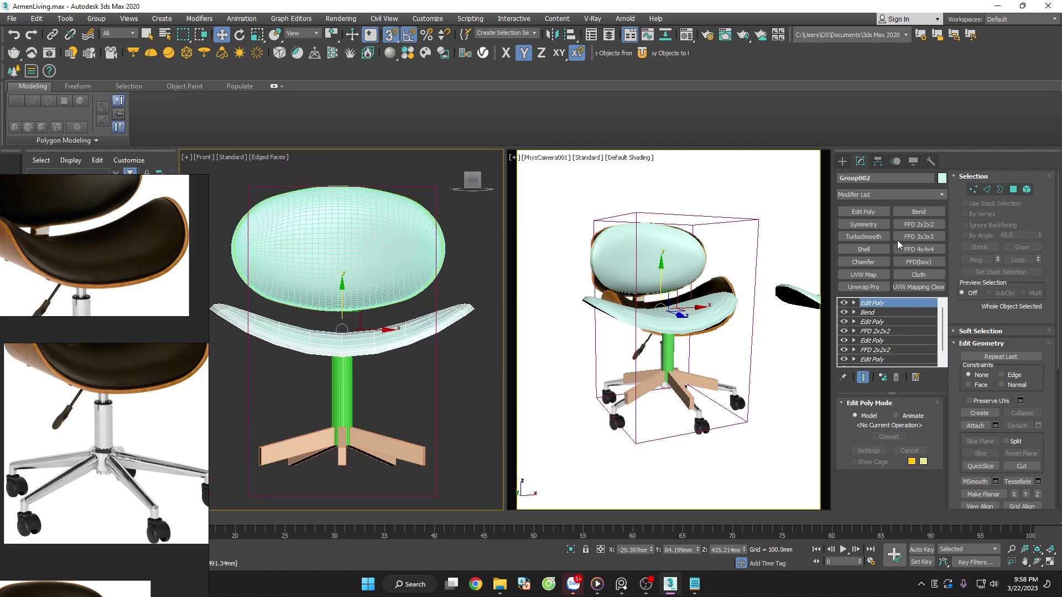
left_click(919, 213)
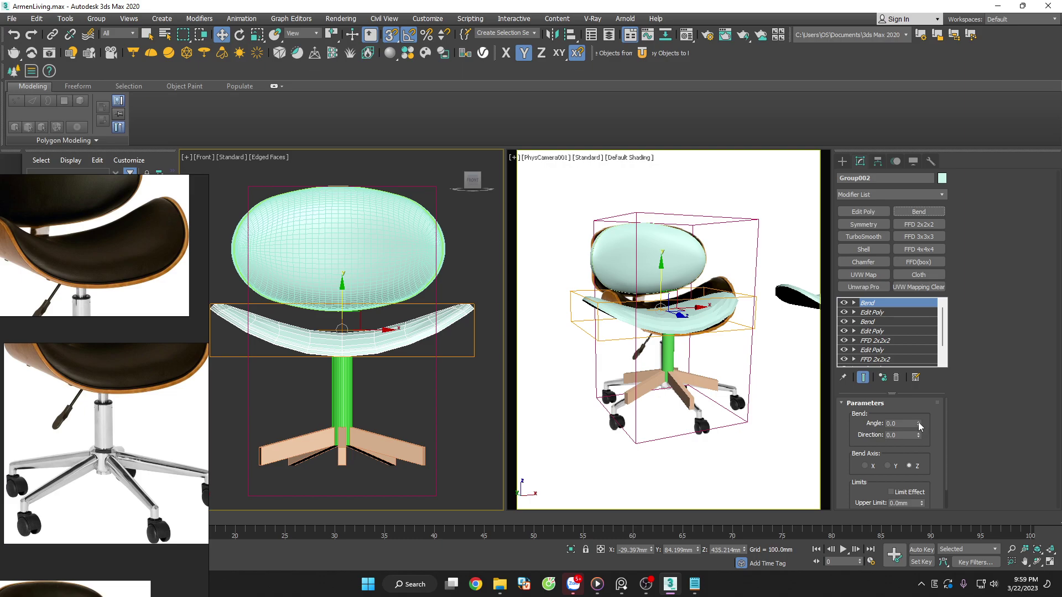
Set the new Bend to the X axis with a -31 angle so the seat sides curve upward
left_click(872, 466)
mouse_move(919, 425)
left_mouse_down()
mouse_move(901, 488)
mouse_move(904, 457)
left_mouse_up()
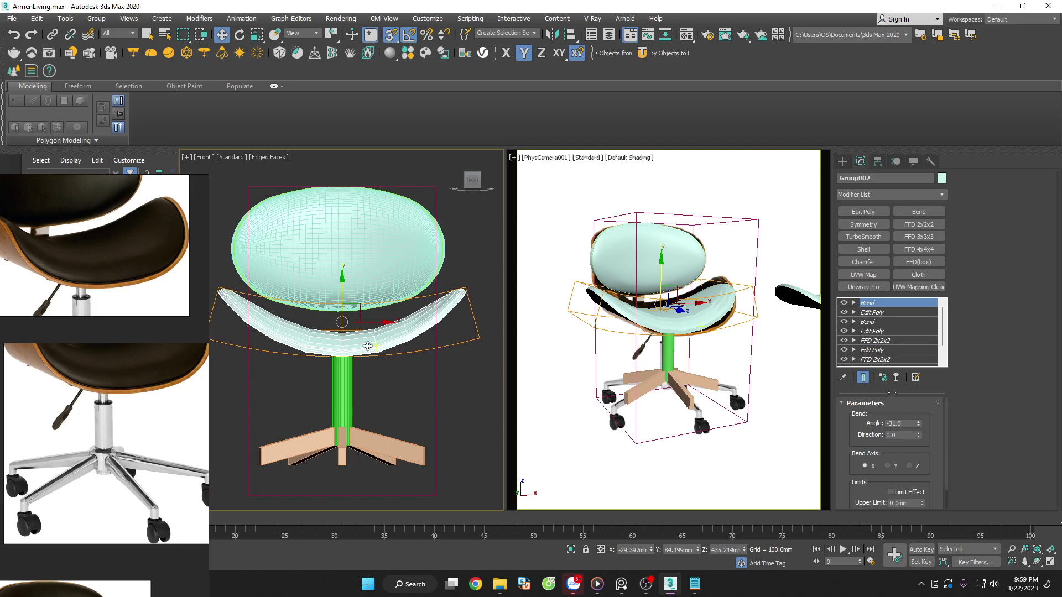
scroll(109, 276, "down", 2)
scroll(109, 276, "down", 1)
scroll(105, 271, "up", 2)
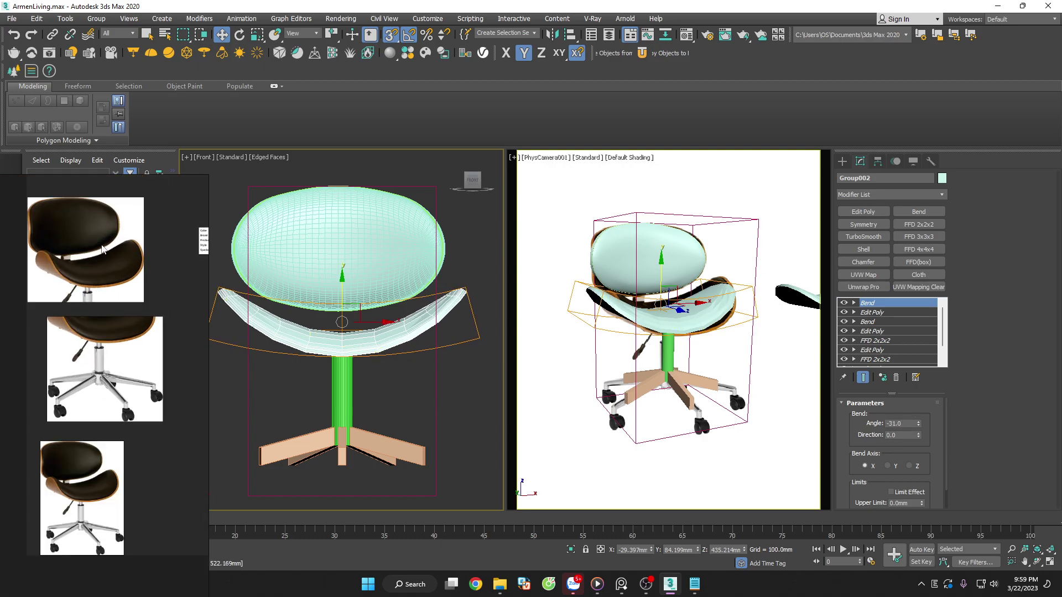
scroll(99, 260, "up", 2)
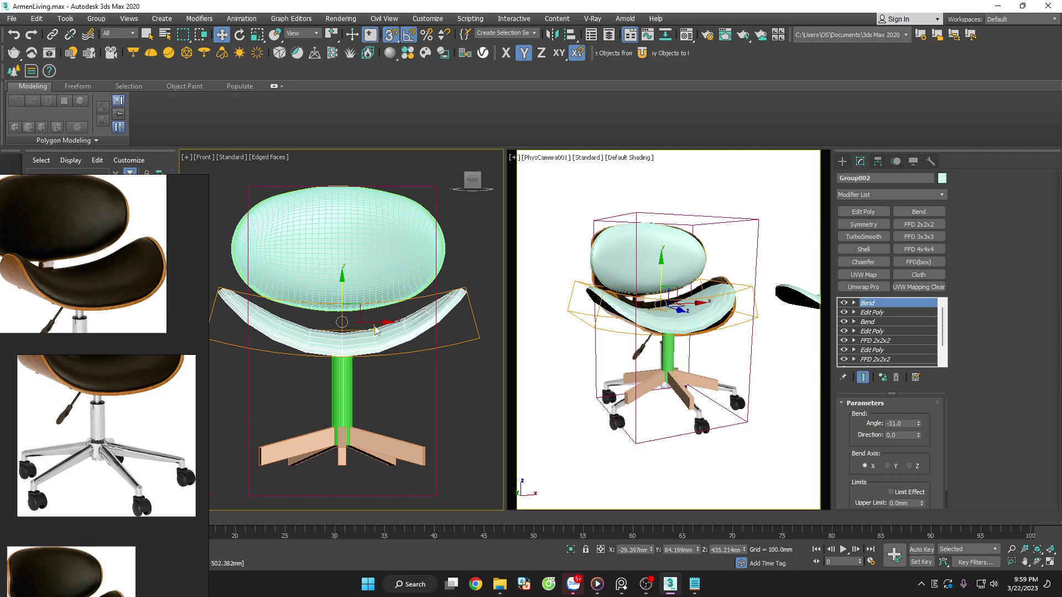
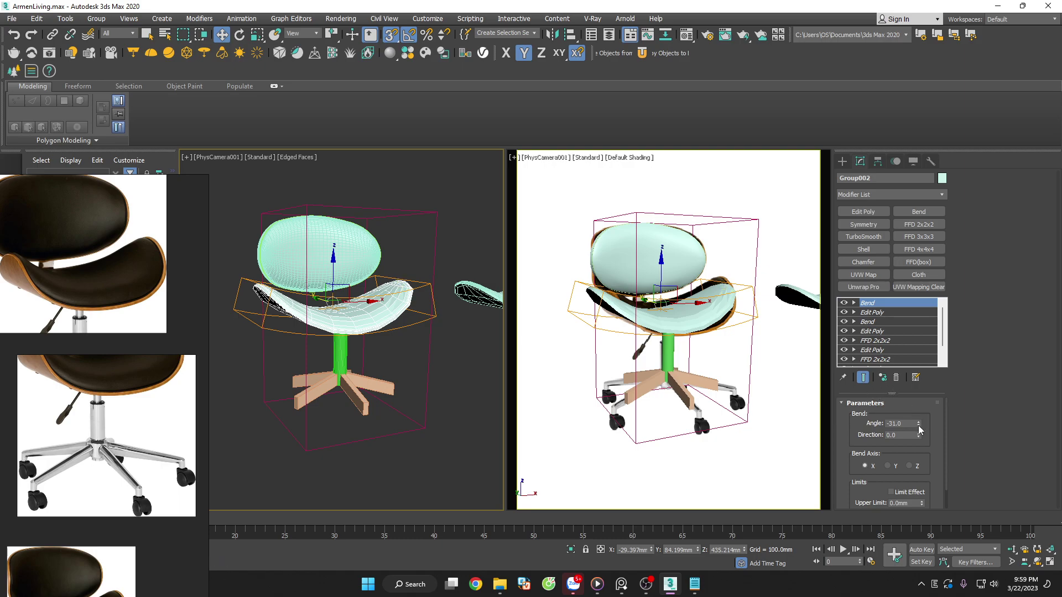
Set the seat's Bend angle to about -42 and Collapse All its modifier stack
left_click_drag(919, 424, 921, 438)
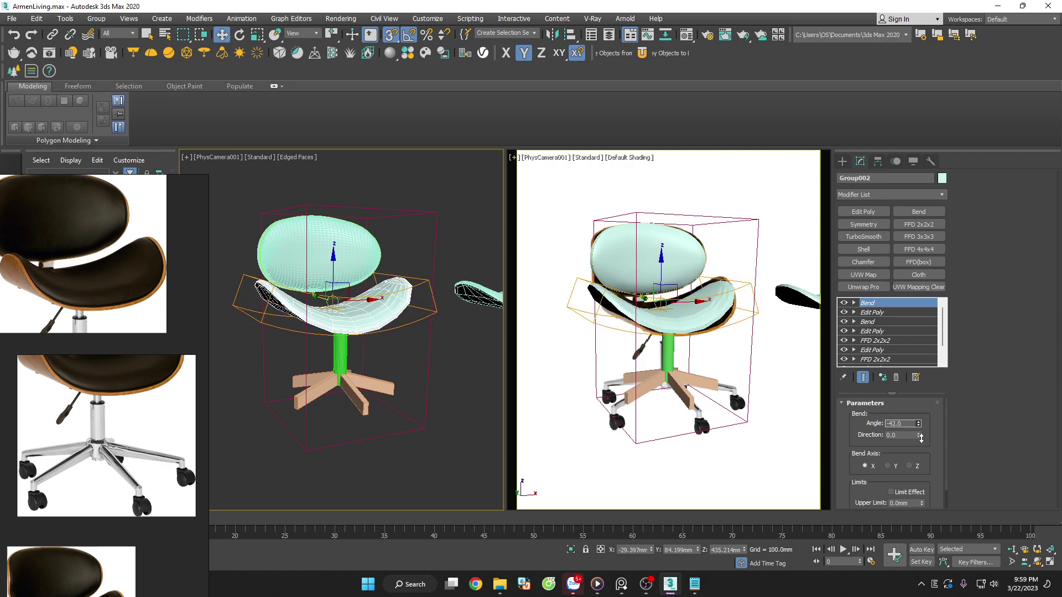
left_click(863, 212)
right_click(875, 308)
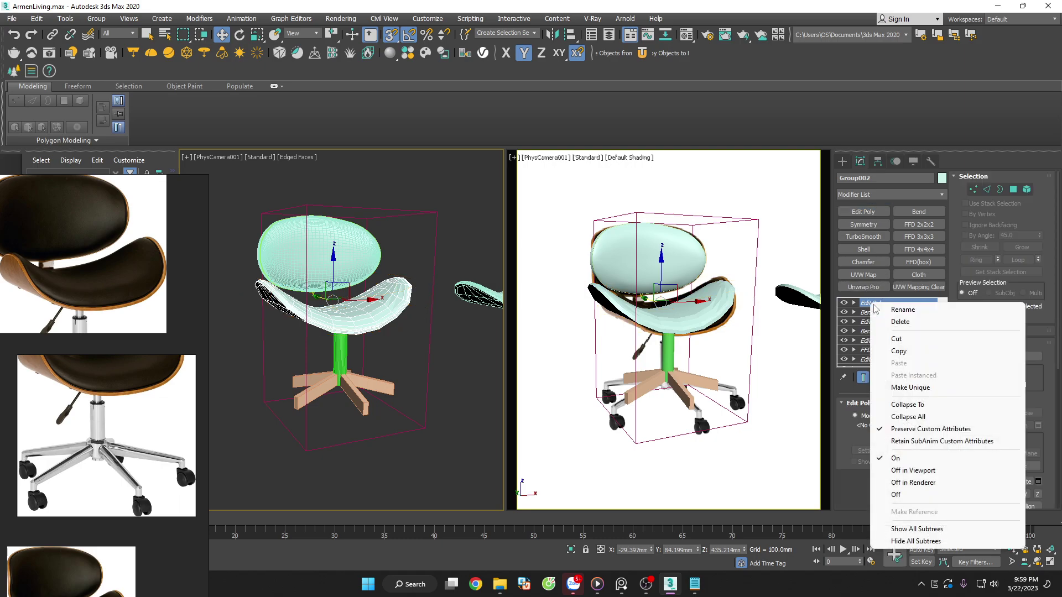
left_click(908, 416)
left_click(584, 326)
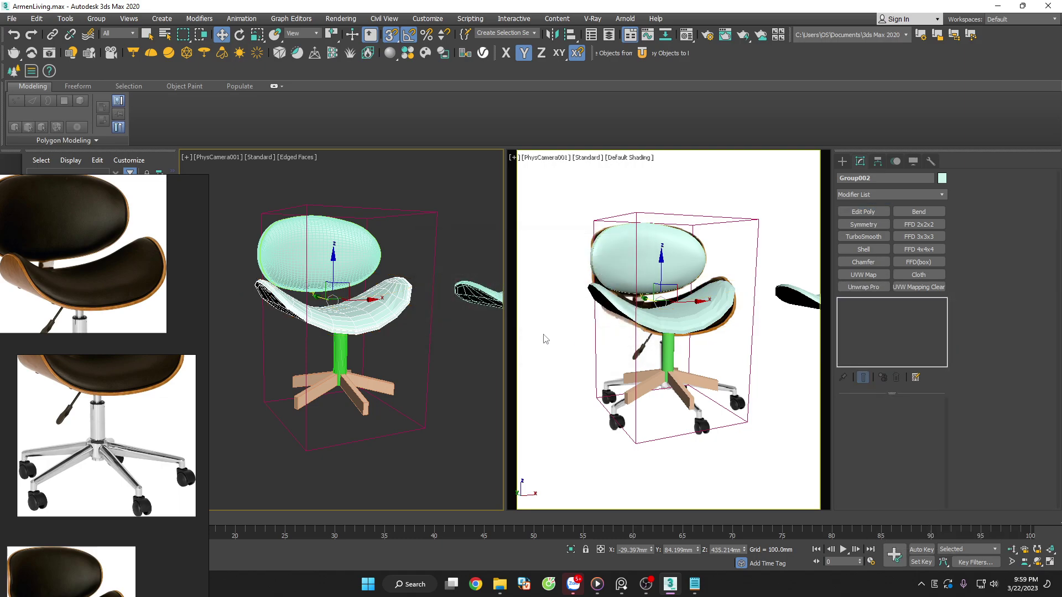
Maximize the perspective view and inspect the collapsed seat with edged faces hidden
left_click(496, 342)
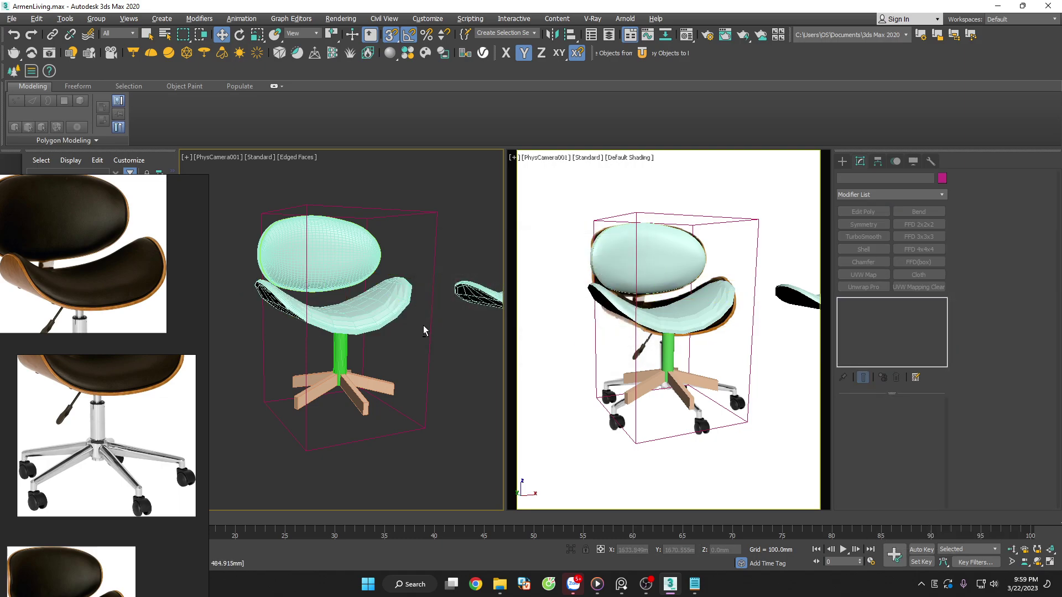
key("alt+w")
key("p")
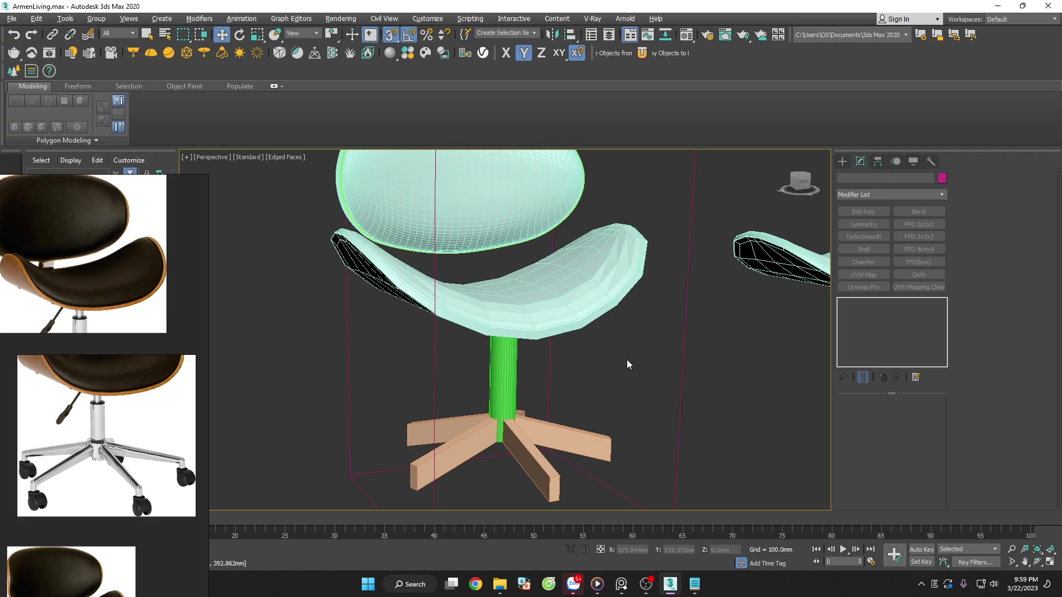
scroll(626, 360, "down", 5)
scroll(632, 381, "up", 8)
scroll(570, 317, "up", 3)
left_click(571, 317)
scroll(571, 317, "down", 3)
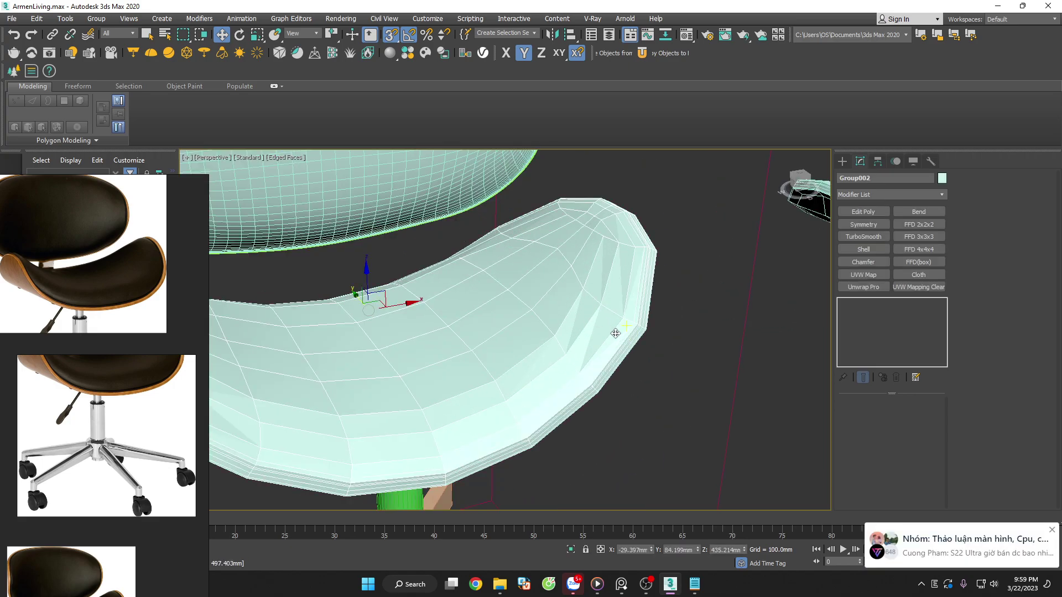
mouse_move(612, 332)
middle_mouse_down("alt")
mouse_move(633, 355)
mouse_move(642, 332)
mouse_move(626, 314)
middle_mouse_up("alt")
scroll(657, 300, "up", 4)
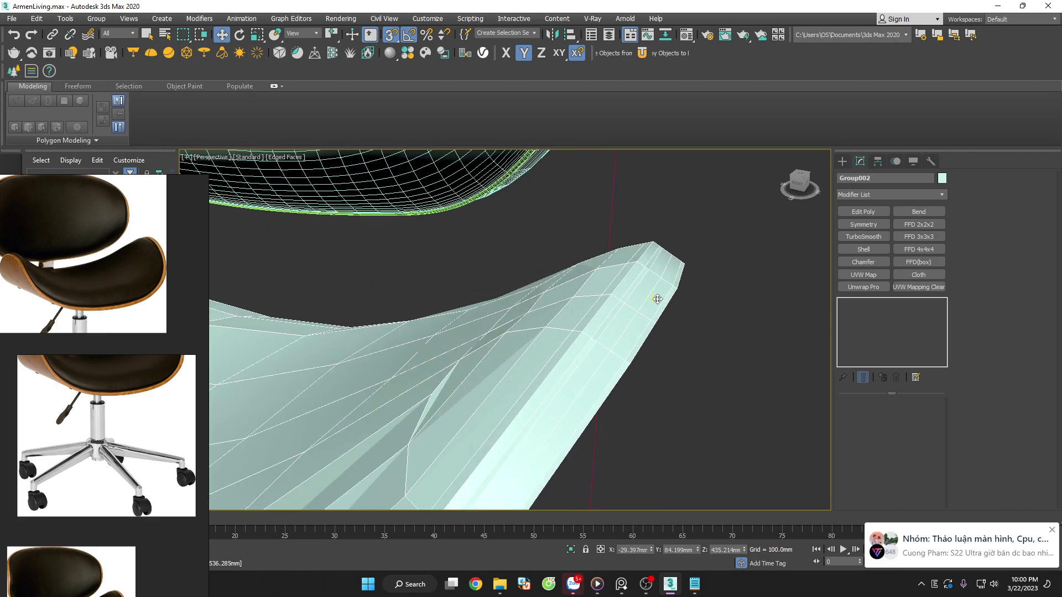
key("F4")
key("F4")
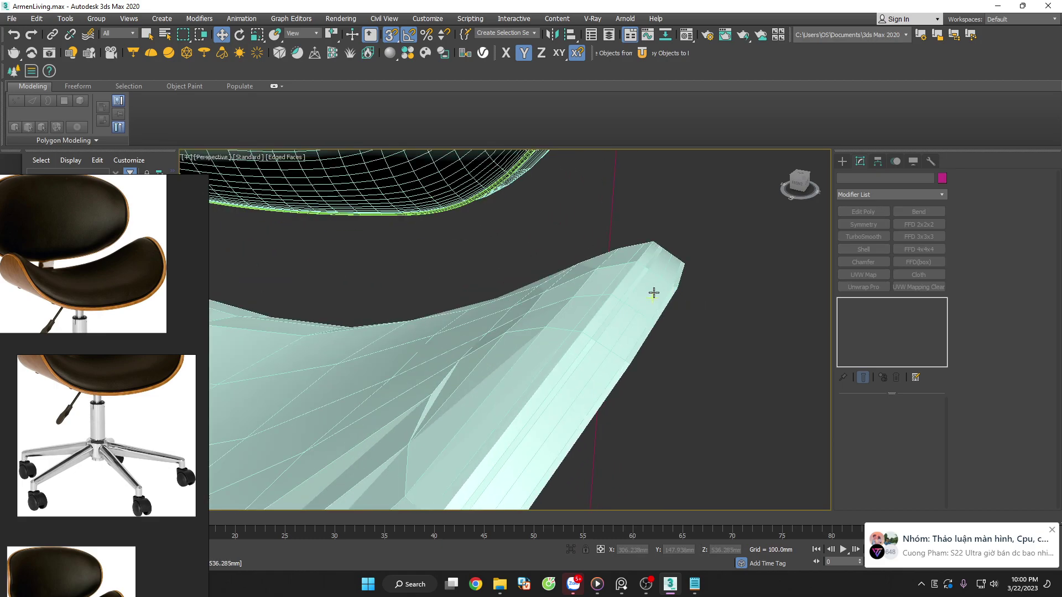
Ungroup the seat group and select its mesh pieces
left_click(96, 18)
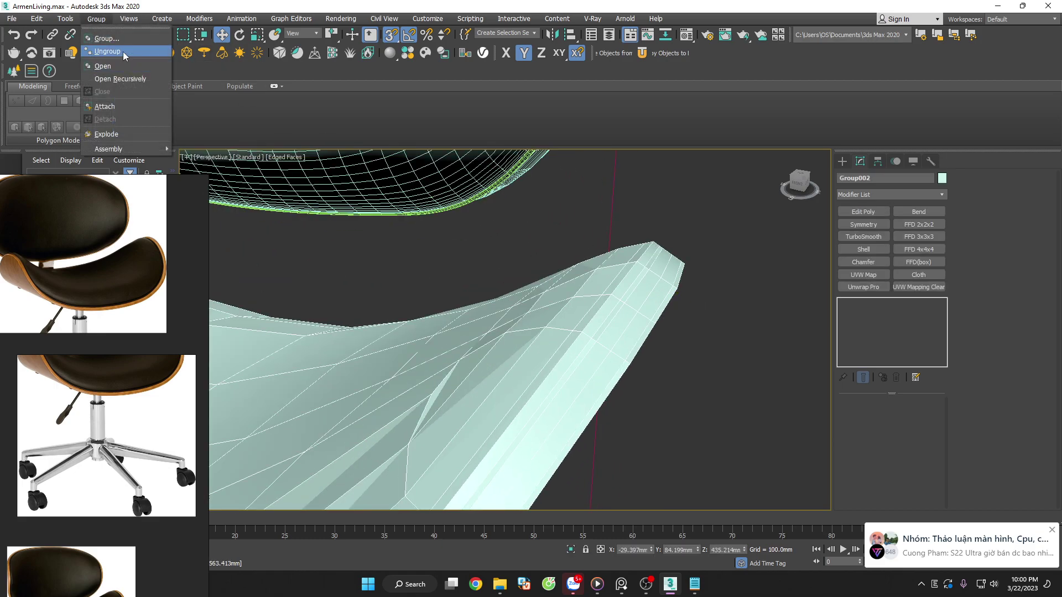
left_click(106, 55)
left_click(564, 283)
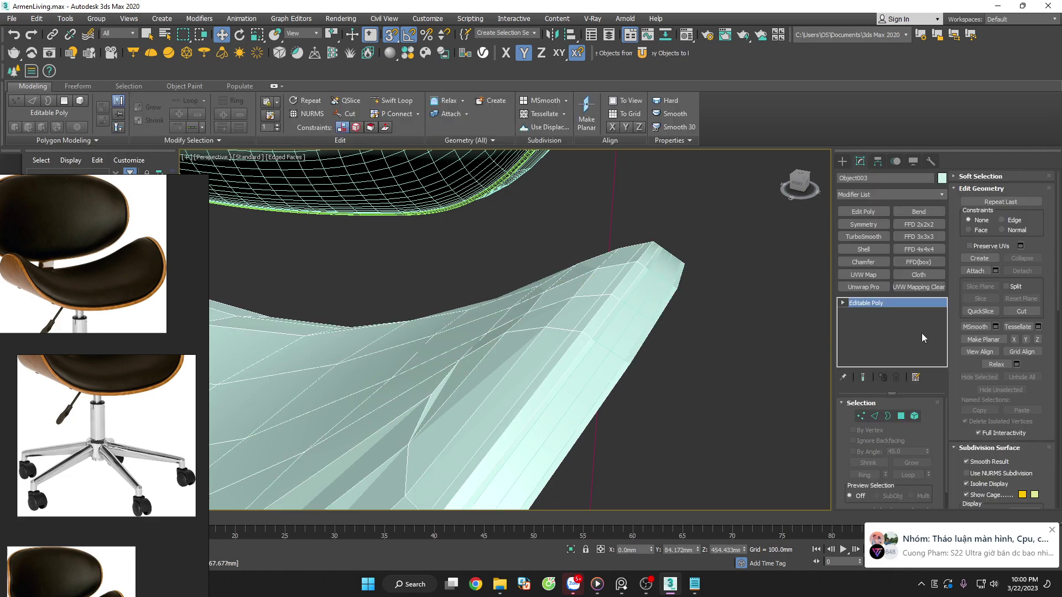
left_click(863, 236)
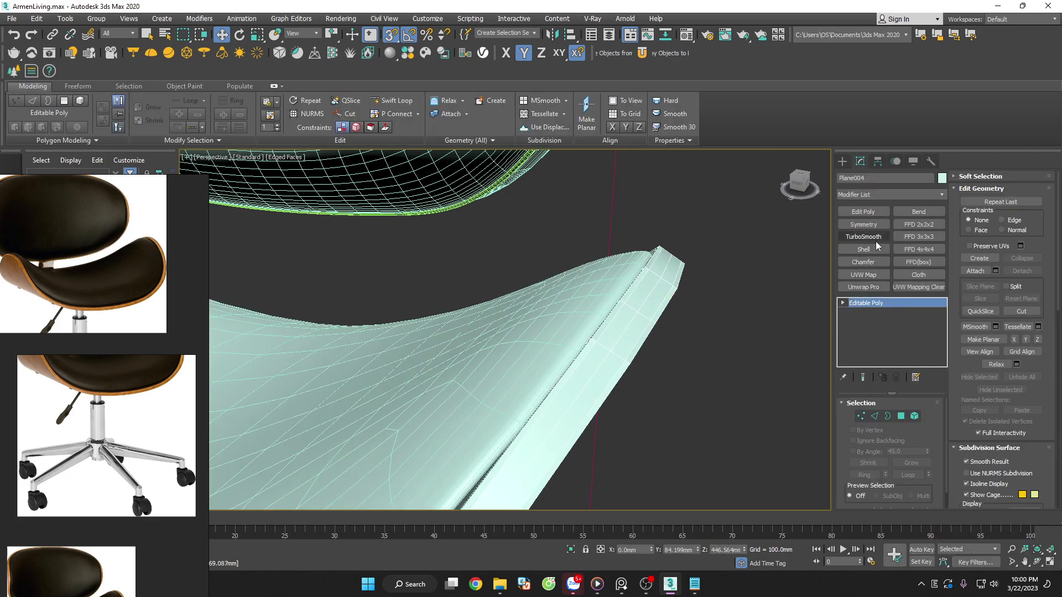
Add TurboSmooth to the seat and orbit around to inspect the smoothing
left_click(864, 237)
left_click(725, 307)
key("z")
middle_click_drag(728, 341, 739, 381, "alt")
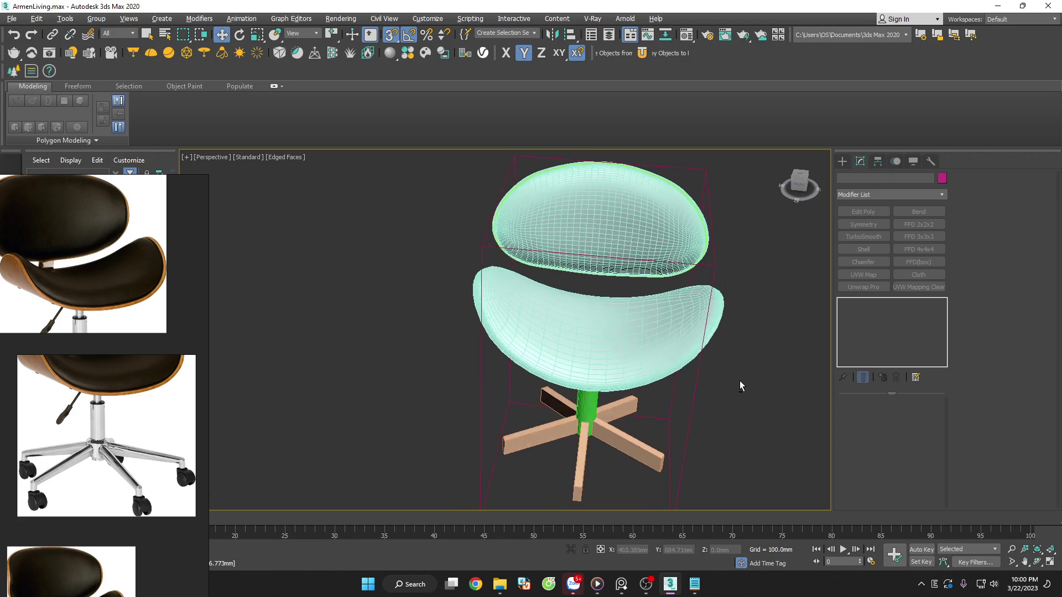
scroll(721, 284, "up", 10)
key("F4")
scroll(711, 288, "down", 10)
left_click(698, 313)
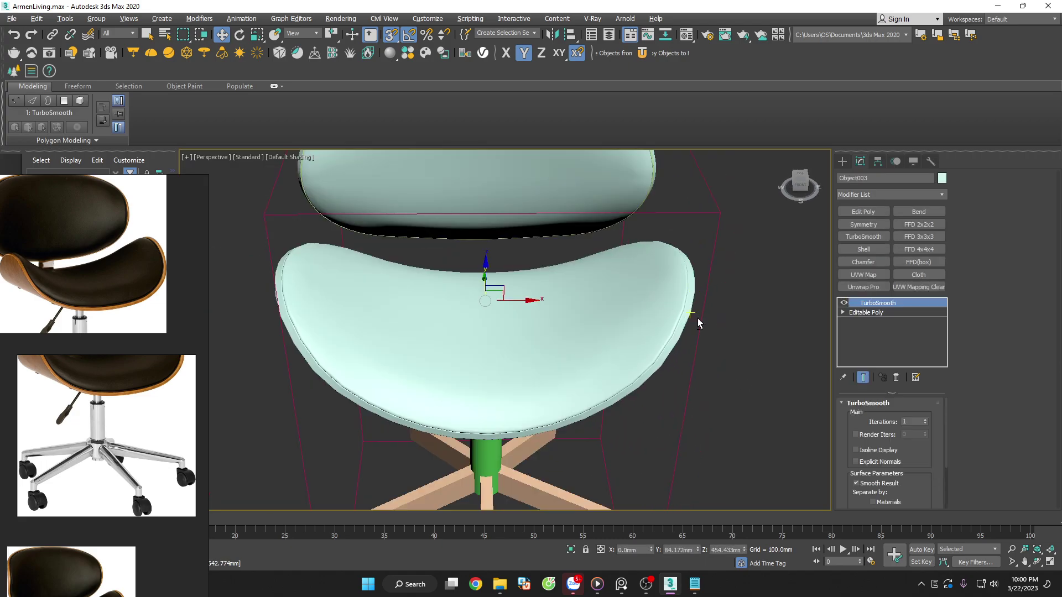
middle_click_drag(698, 318, 689, 284, "alt")
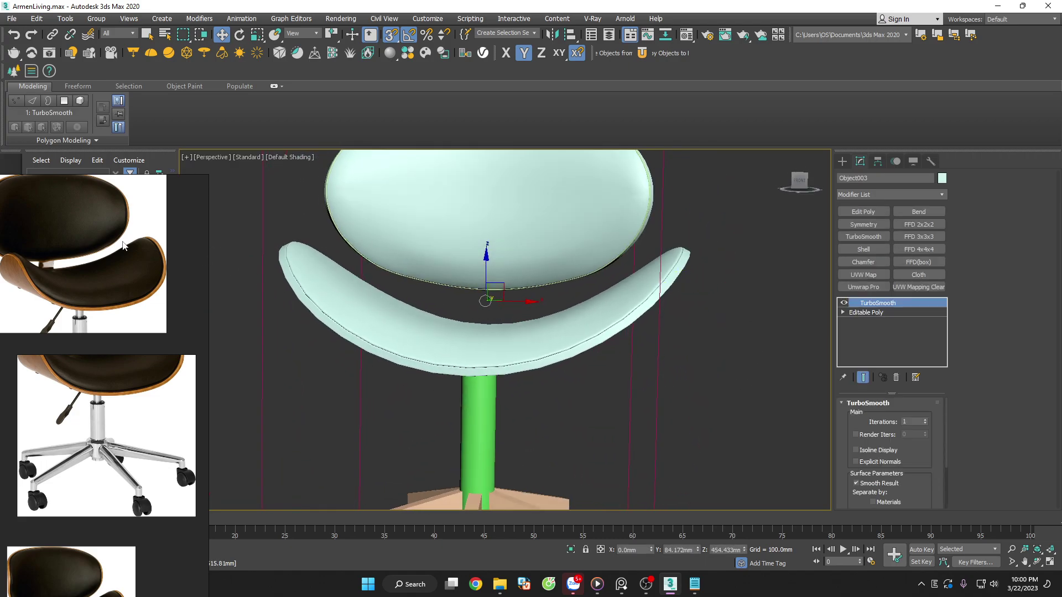
scroll(177, 254, "up", 3)
scroll(177, 255, "up", 3)
scroll(177, 254, "up", 1)
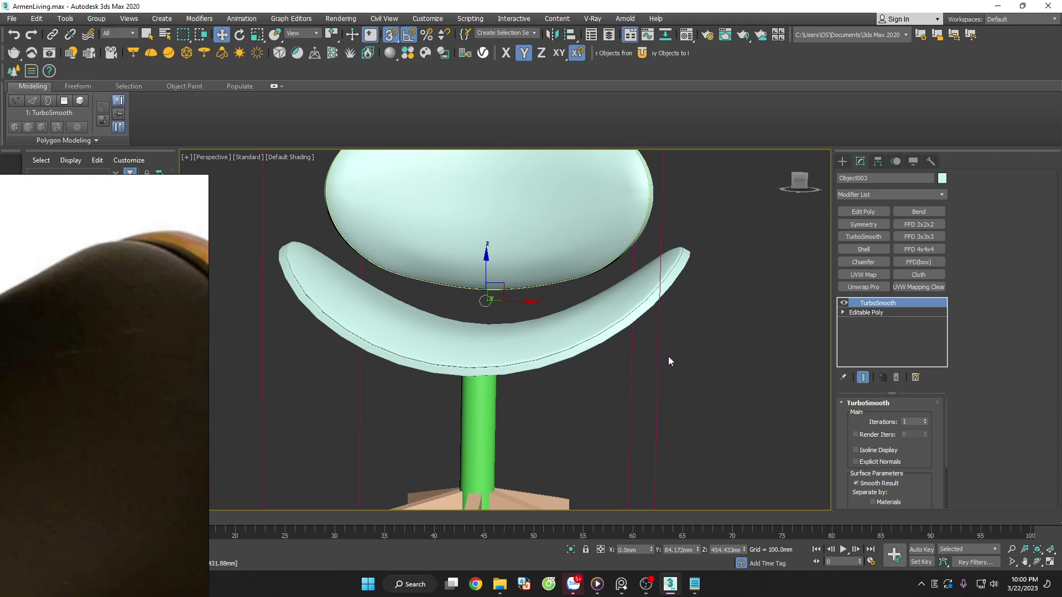
scroll(698, 268, "up", 3)
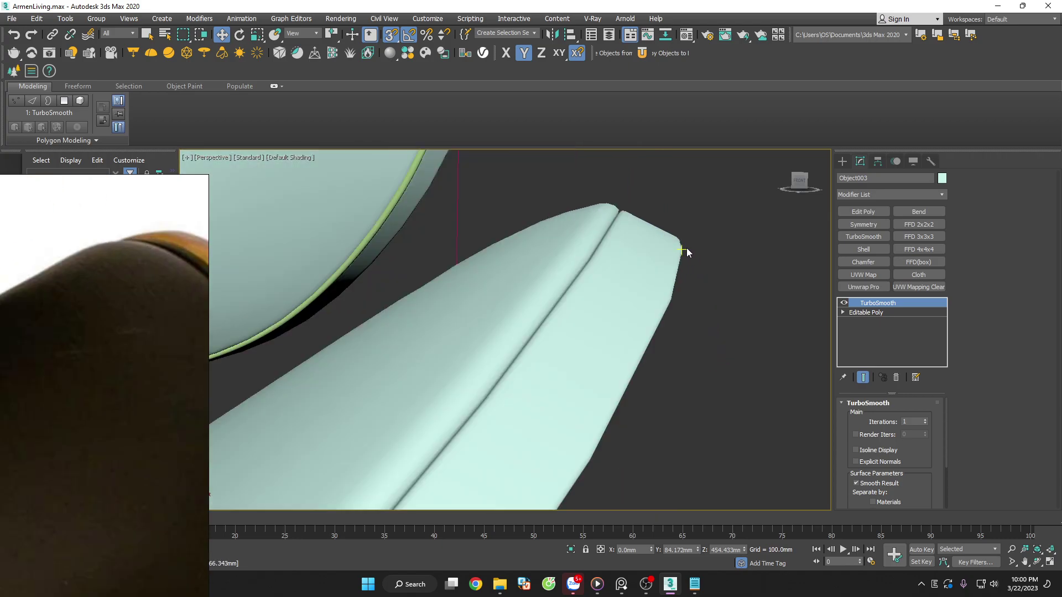
scroll(684, 248, "up", 3)
scroll(640, 254, "down", 4)
scroll(641, 278, "up", 1)
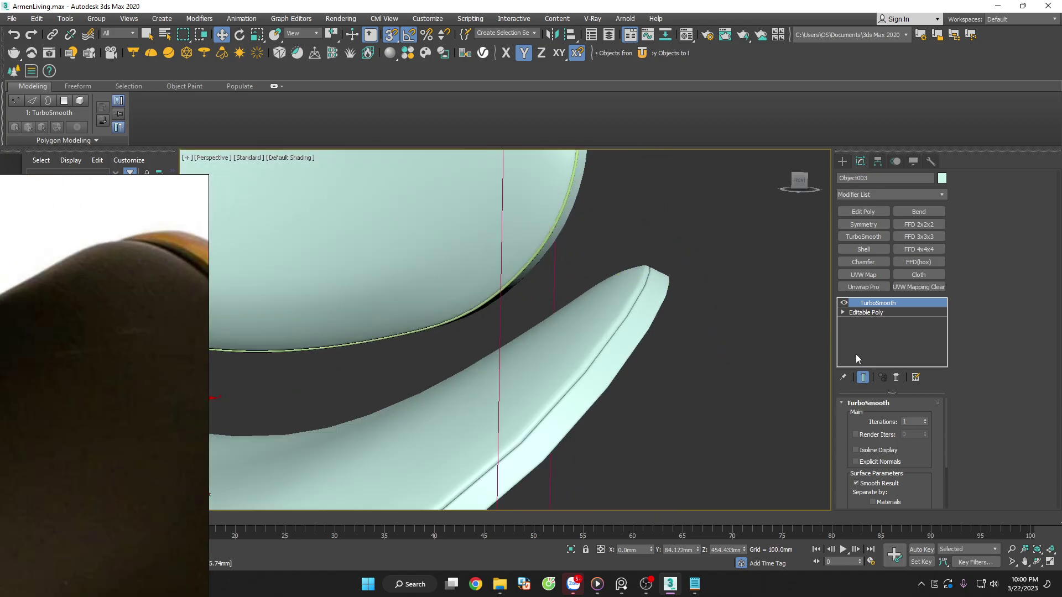
Delete TurboSmooth from the seat stack and show edged faces again
left_click(892, 377)
key("F4")
scroll(664, 309, "down", 5)
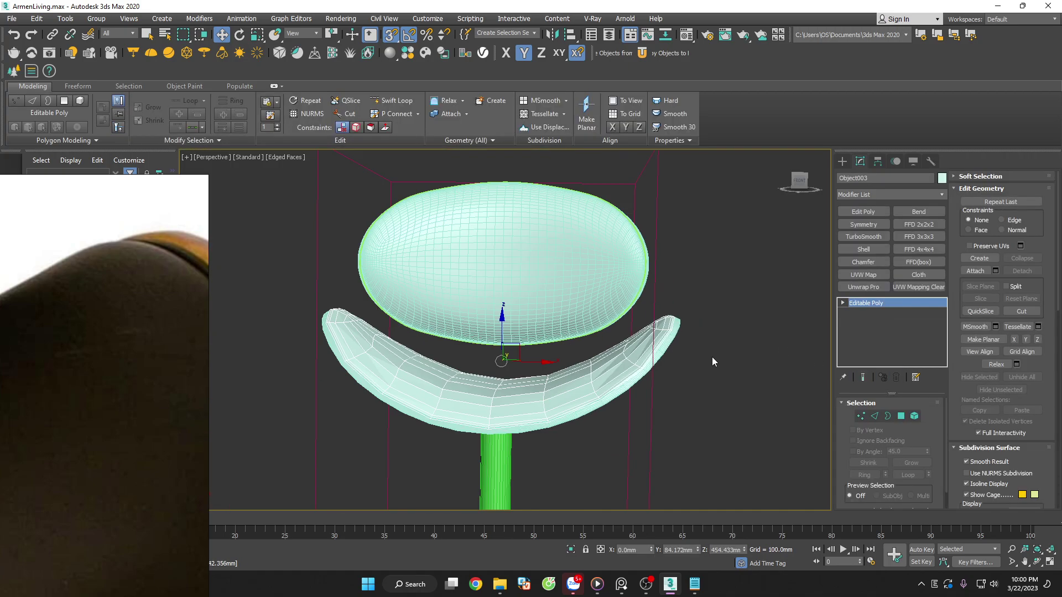
scroll(712, 357, "down", 2)
mouse_move(688, 453)
middle_mouse_down("alt")
mouse_move(712, 473)
mouse_move(699, 485)
mouse_move(679, 462)
mouse_move(778, 428)
mouse_move(693, 464)
mouse_move(729, 406)
middle_mouse_up("alt")
scroll(687, 355, "up", 5)
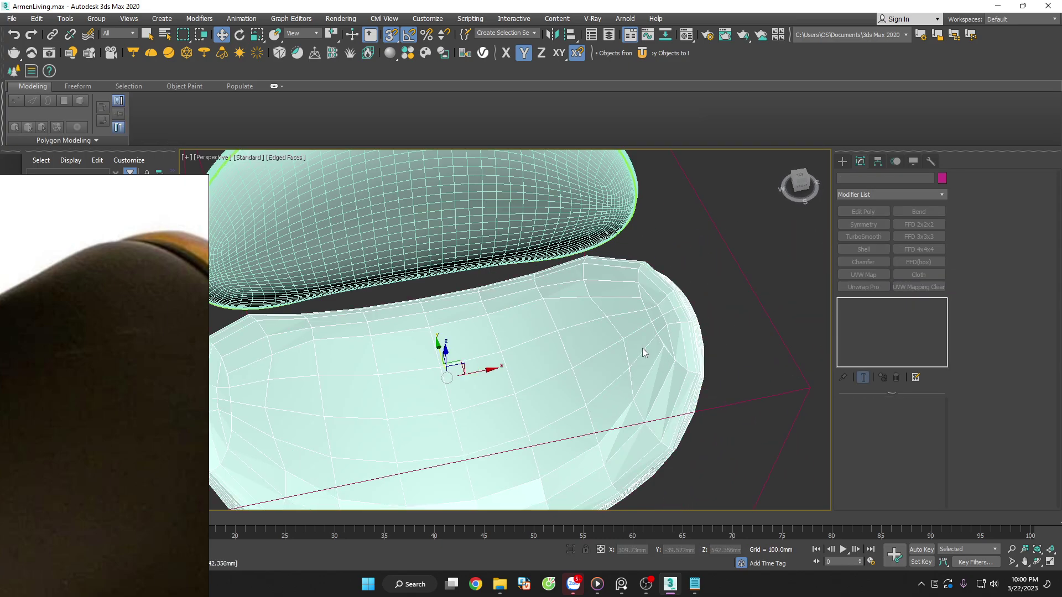
In Top view, move the seat down along Y to -111.338mm
key("alt+w")
key("t")
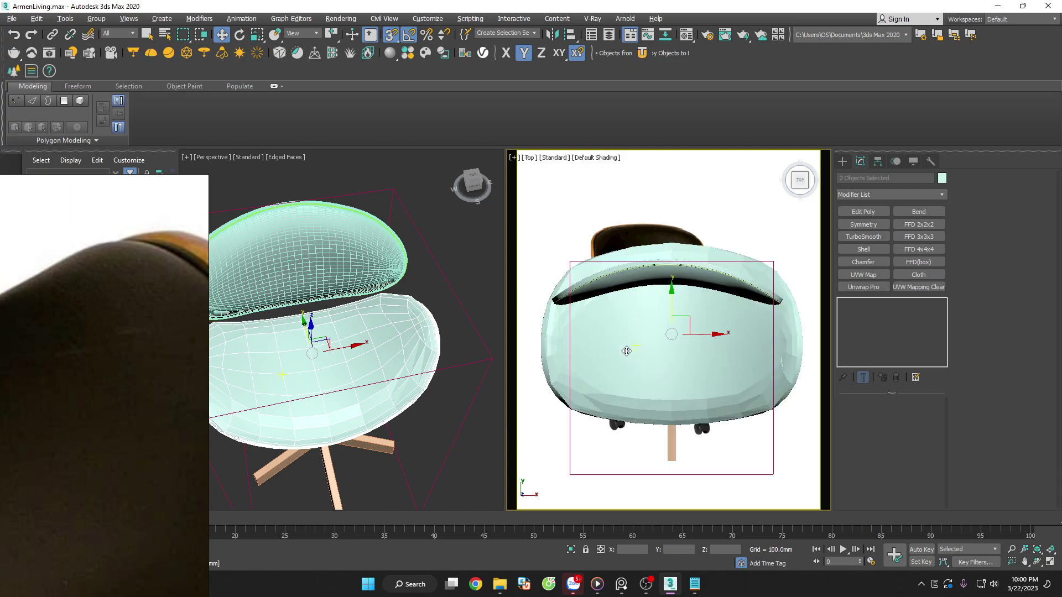
key("shift+z")
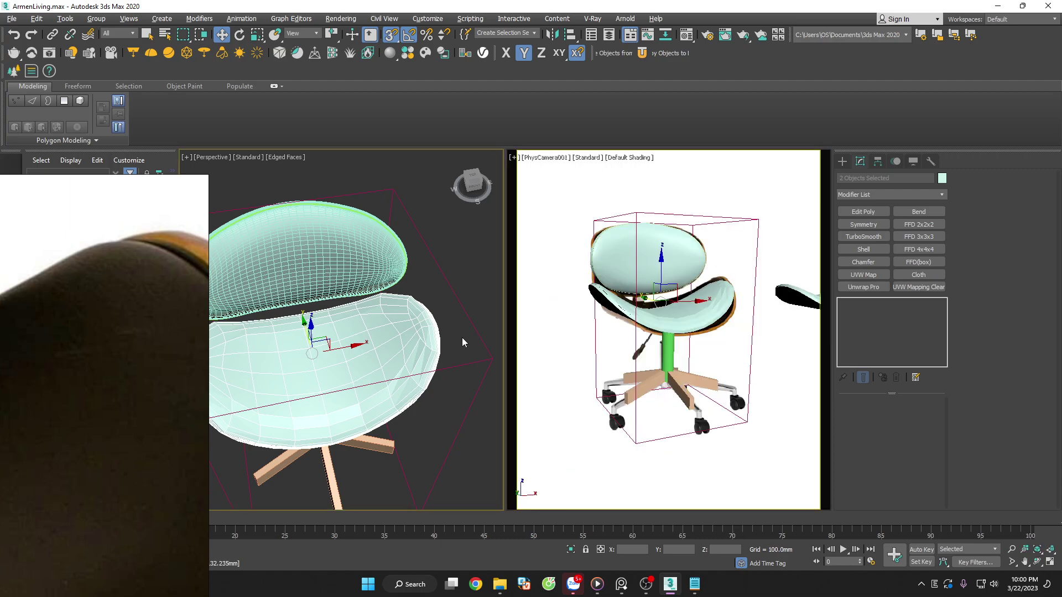
scroll(465, 340, "down", 3)
key("alt+w")
key("t")
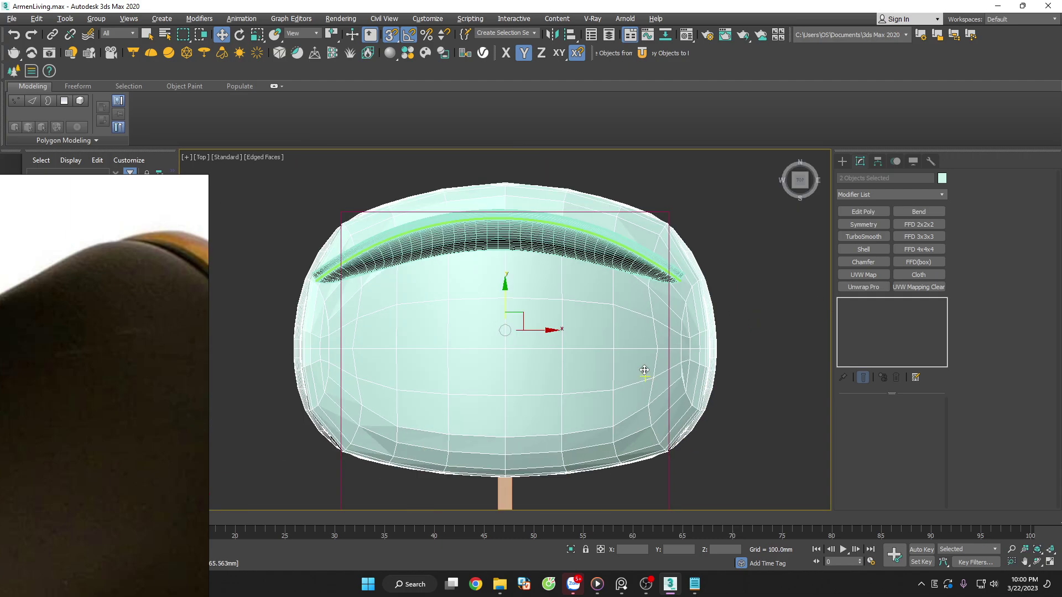
key("z")
left_click_drag(557, 324, 561, 441)
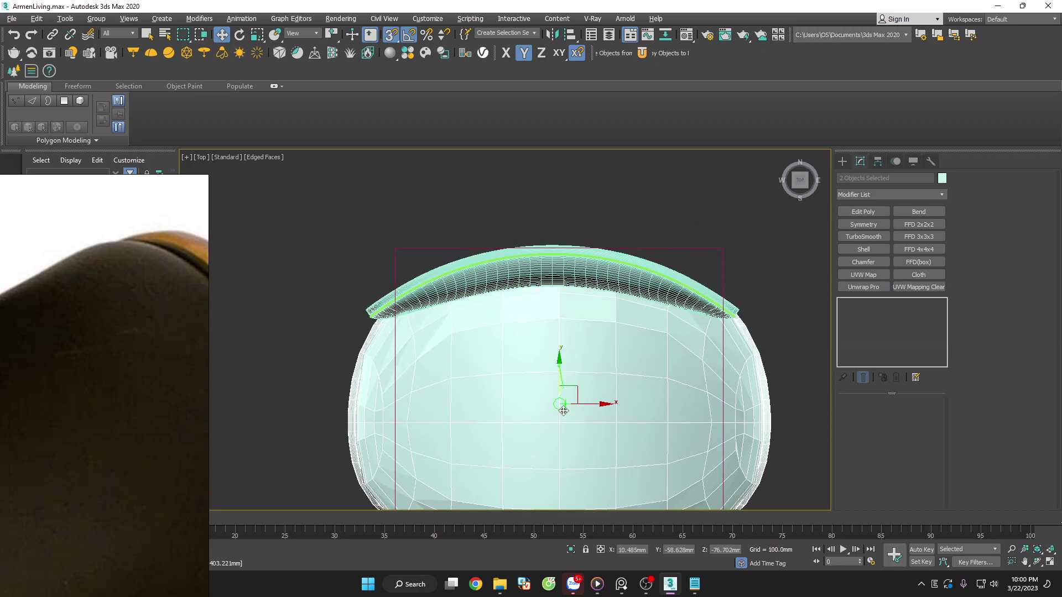
scroll(560, 441, "down", 3)
middle_click_drag(560, 440, 743, 327, "alt")
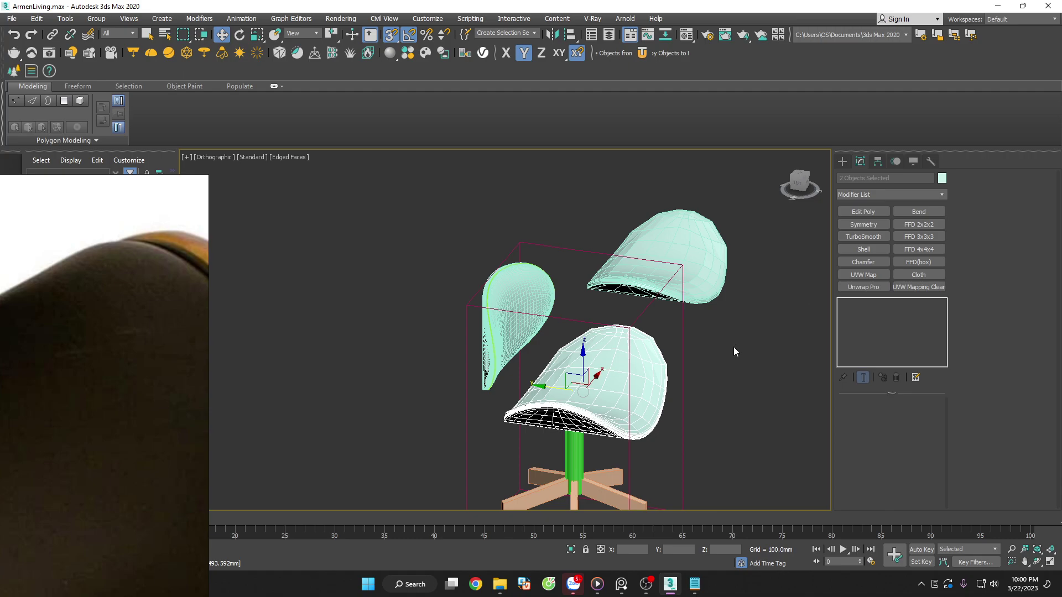
Switch to wireframe and frame the front seat mesh in Top view
left_click(725, 363)
key("F3")
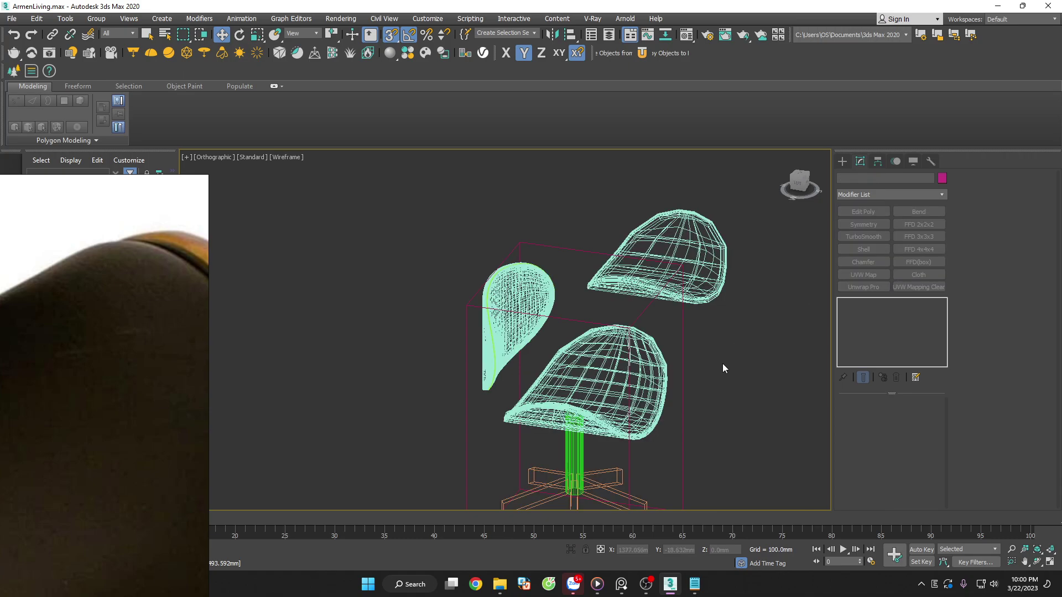
left_click(662, 379)
key("t")
key("z")
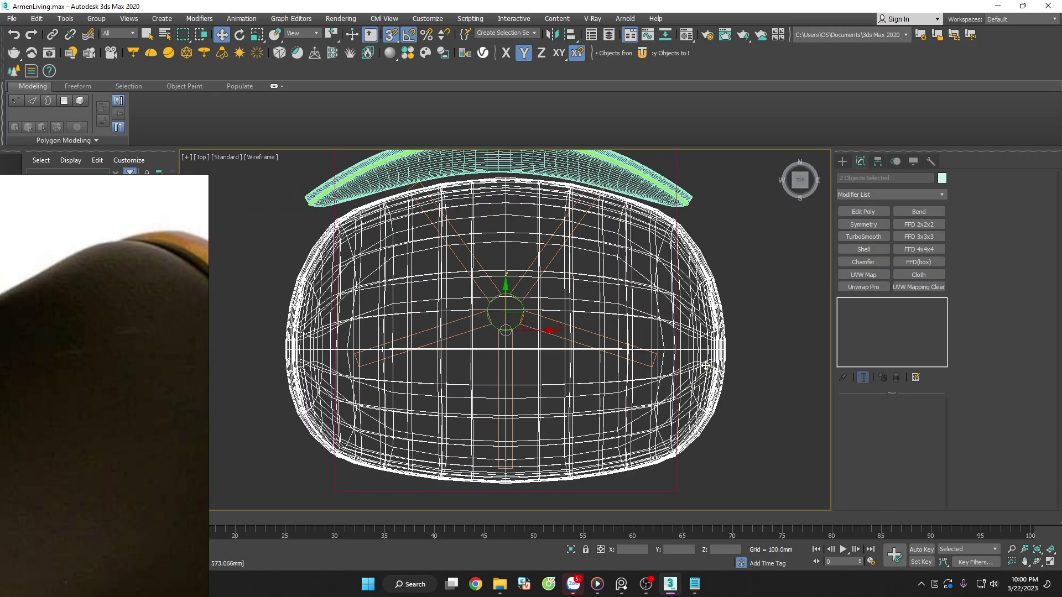
scroll(705, 365, "down", 3)
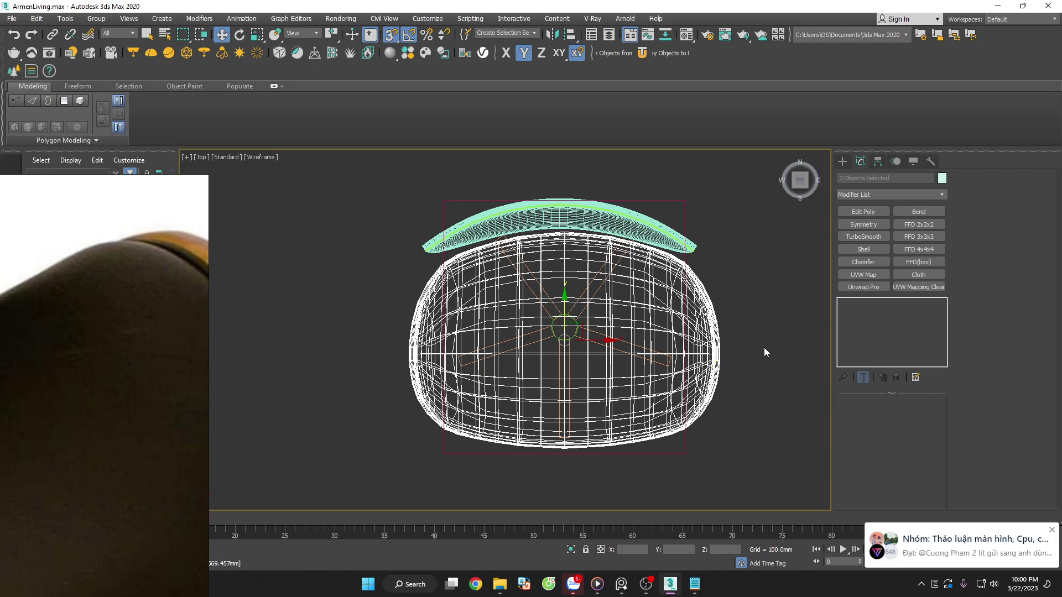
Add an FFD 2x2x2 lattice to the seat and pull its left and right sides inward
left_click(914, 226)
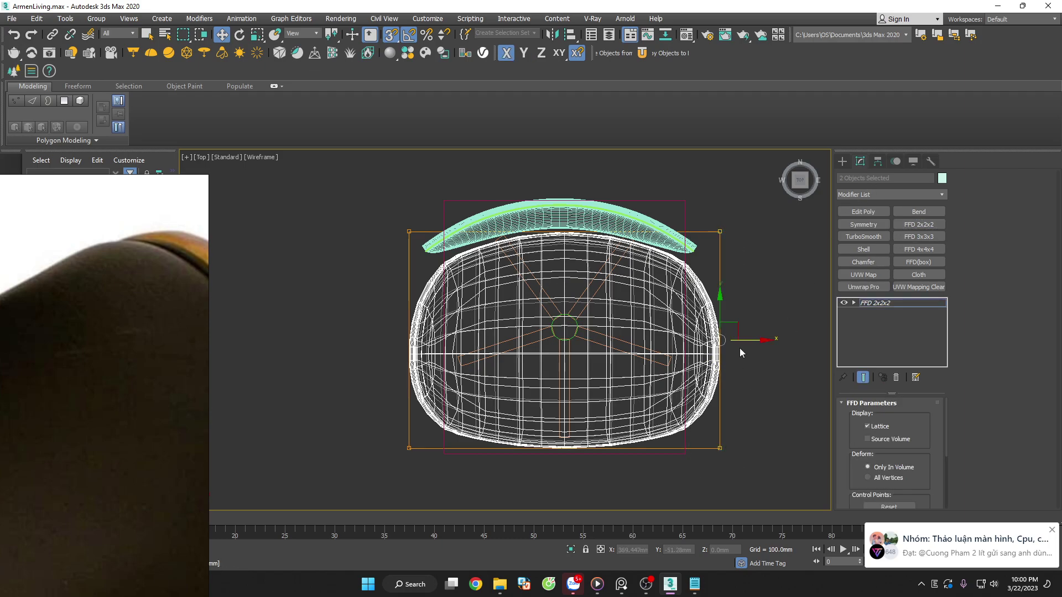
left_click_drag(740, 349, 705, 349)
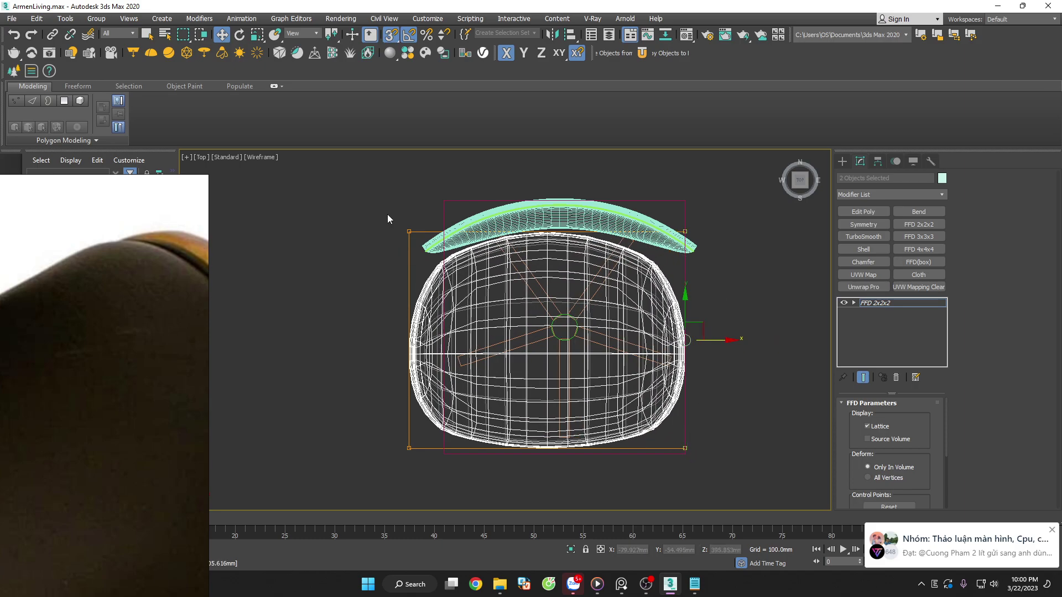
mouse_move(387, 215)
left_mouse_down()
mouse_move(421, 458)
mouse_move(446, 458)
left_mouse_up()
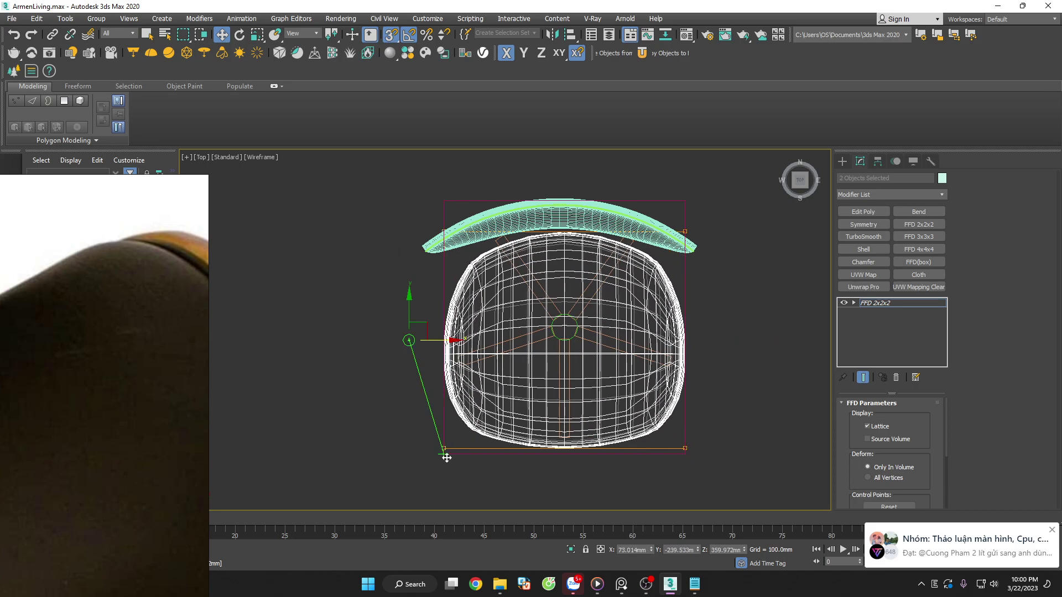
Orbit and zoom to inspect the lattice-deformed seat from several angles and above
scroll(498, 431, "down", 3)
middle_click_drag(553, 421, 639, 370, "alt")
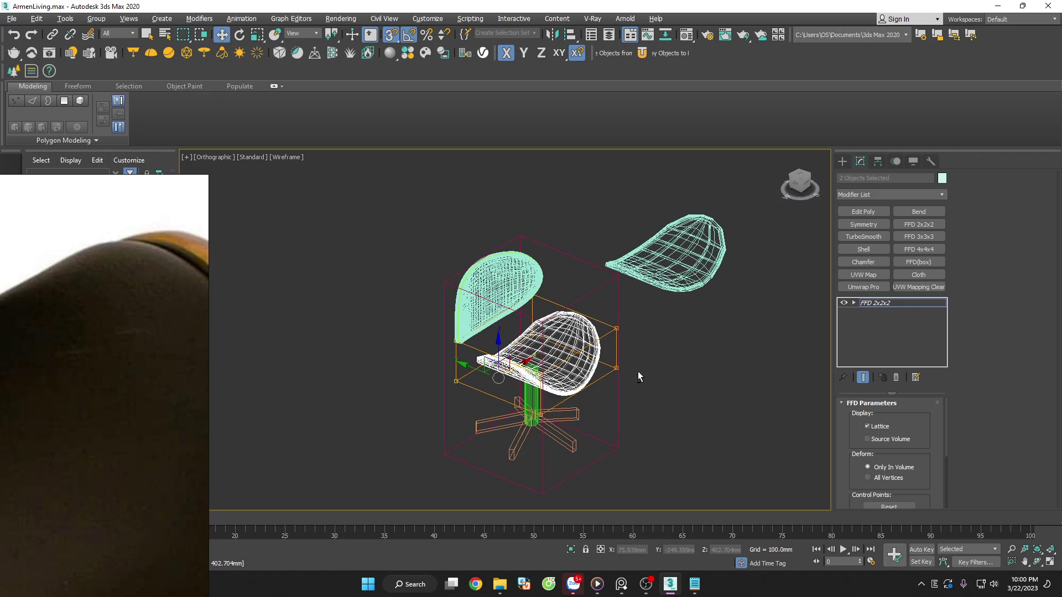
scroll(618, 354, "up", 3)
scroll(618, 354, "down", 3)
middle_click_drag(633, 372, 626, 423, "alt")
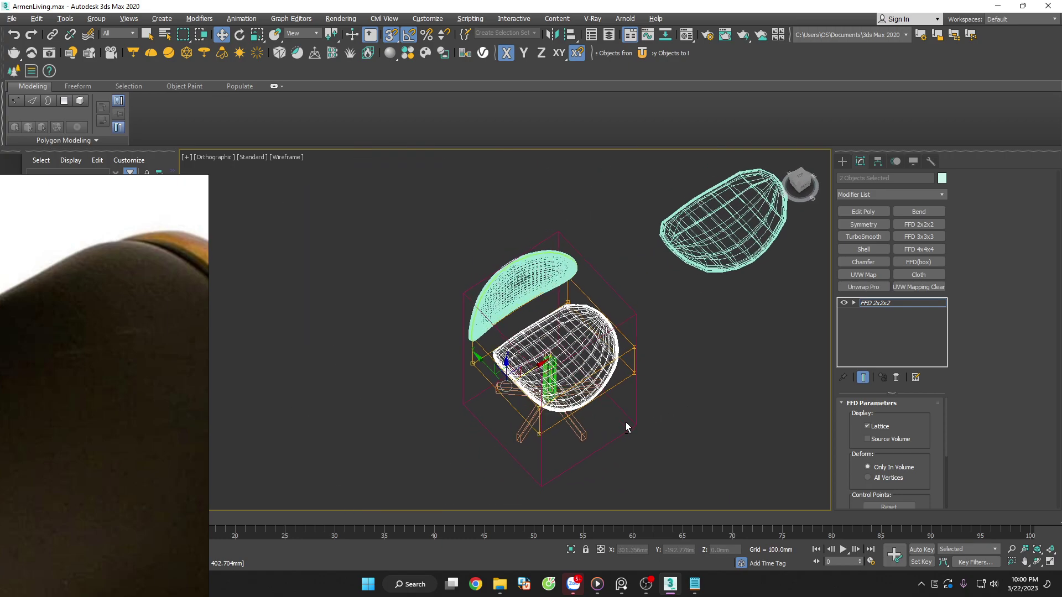
key("t")
scroll(635, 437, "up", 5)
scroll(664, 432, "down", 5)
scroll(689, 429, "up", 3)
left_click_drag(721, 429, 431, 473)
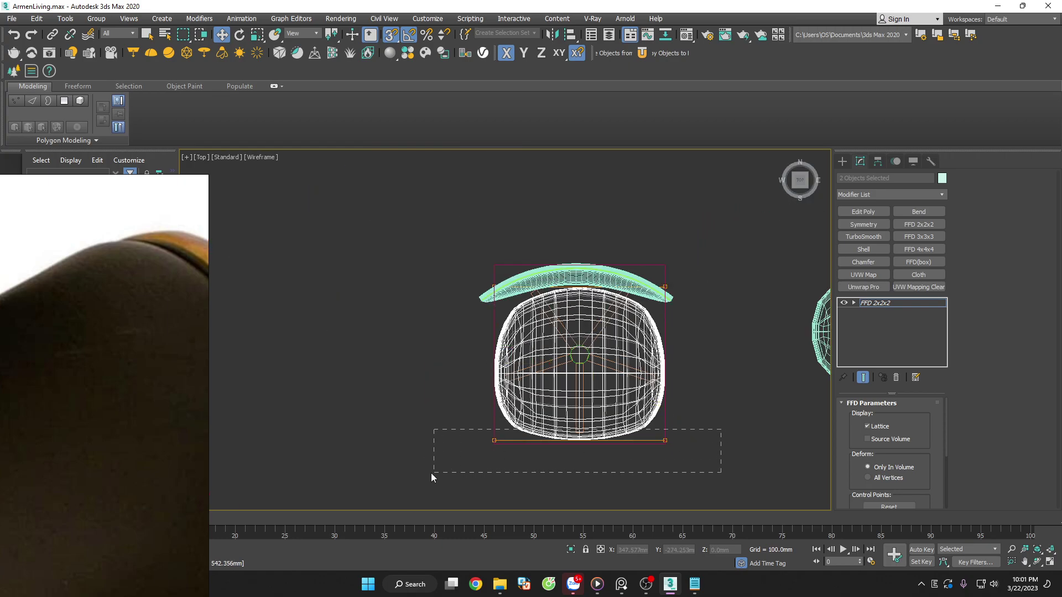
Restore the two-view layout and orbit to an angled view of the seat
key("alt+w")
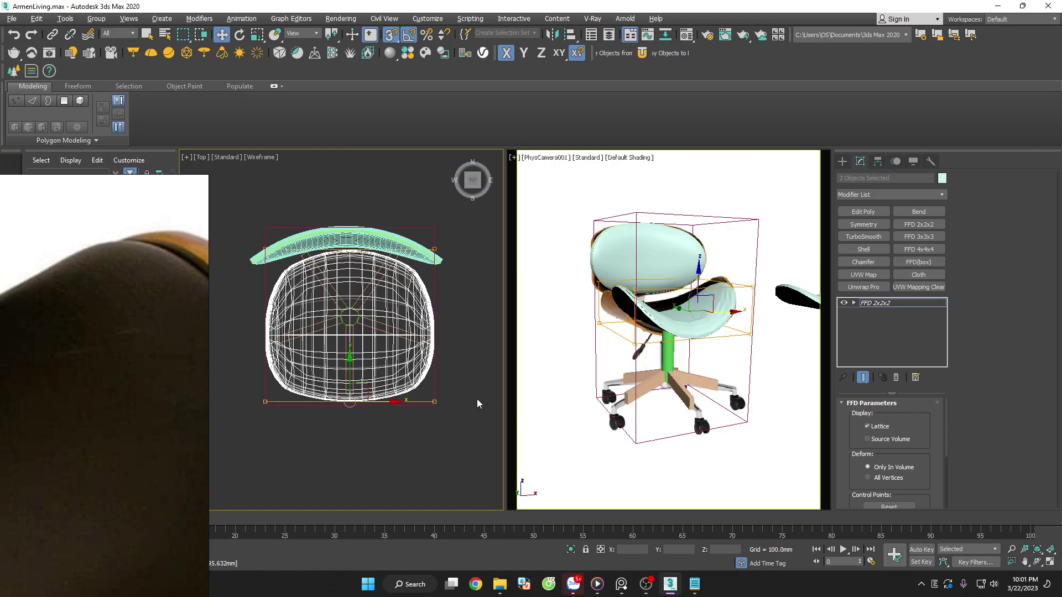
scroll(365, 379, "up", 4)
left_click_drag(387, 405, 390, 397)
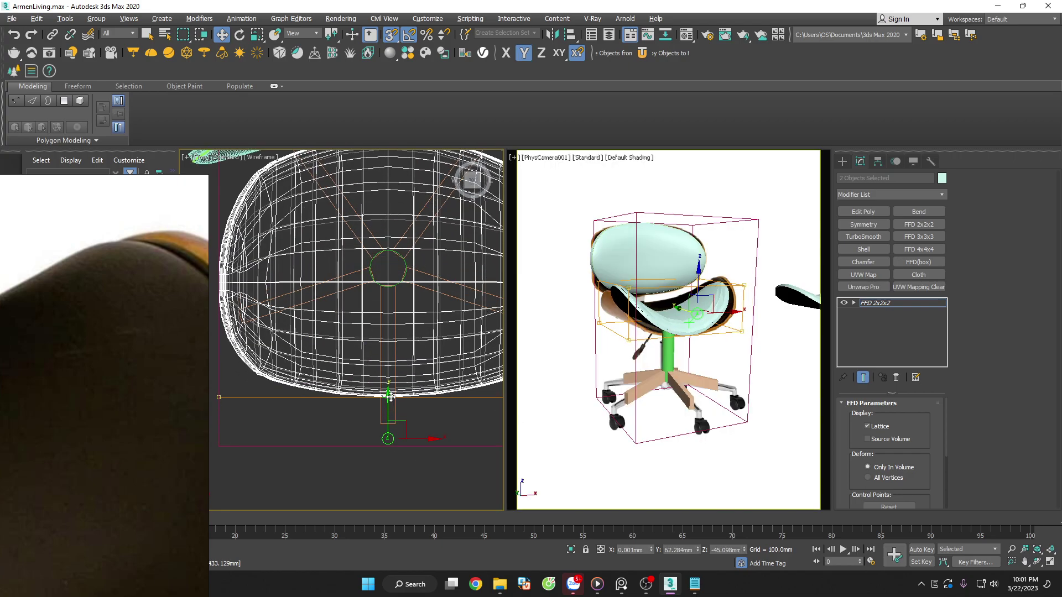
scroll(391, 397, "down", 3)
key("f")
mouse_move(409, 434)
middle_mouse_down("alt")
mouse_move(458, 399)
mouse_move(380, 365)
mouse_move(217, 335)
middle_mouse_up("alt")
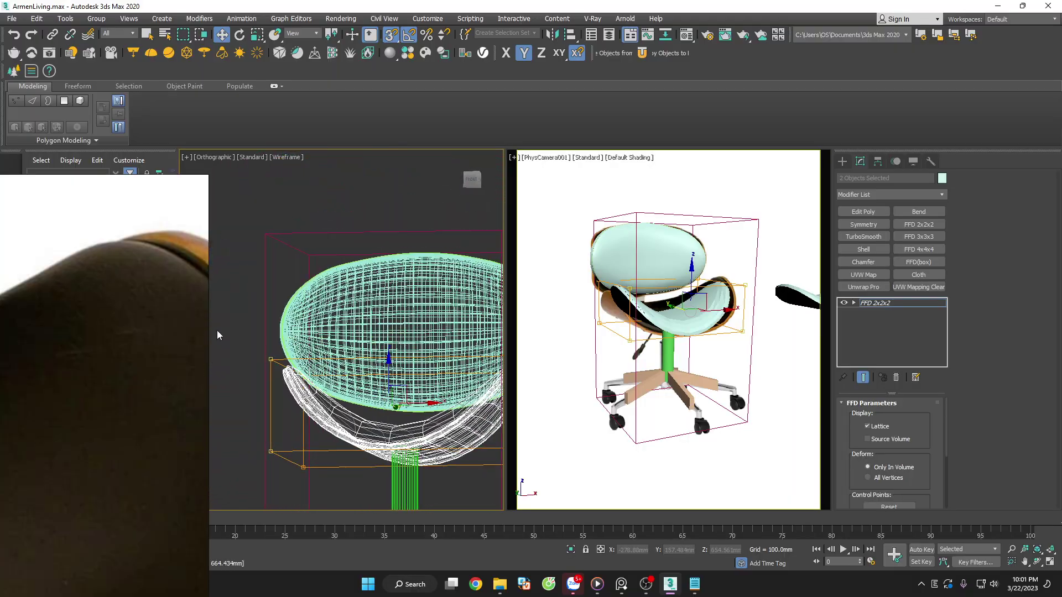
scroll(166, 340, "down", 2)
scroll(137, 346, "down", 2)
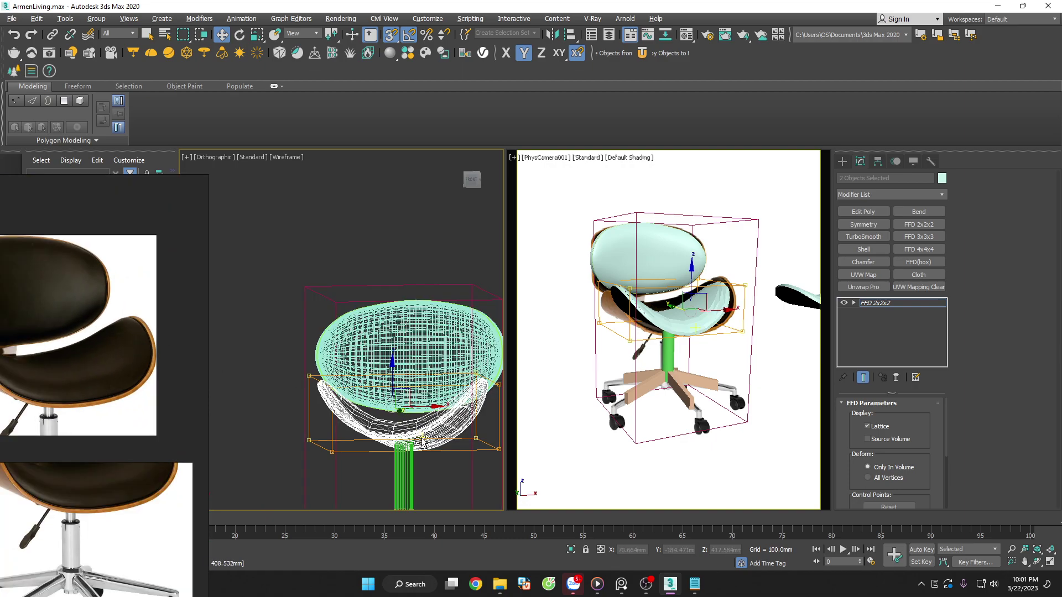
In Front view, marquee the lattice's lower control points and raise them to flatten the seat
key("f")
scroll(440, 431, "up", 3)
scroll(439, 429, "down", 3)
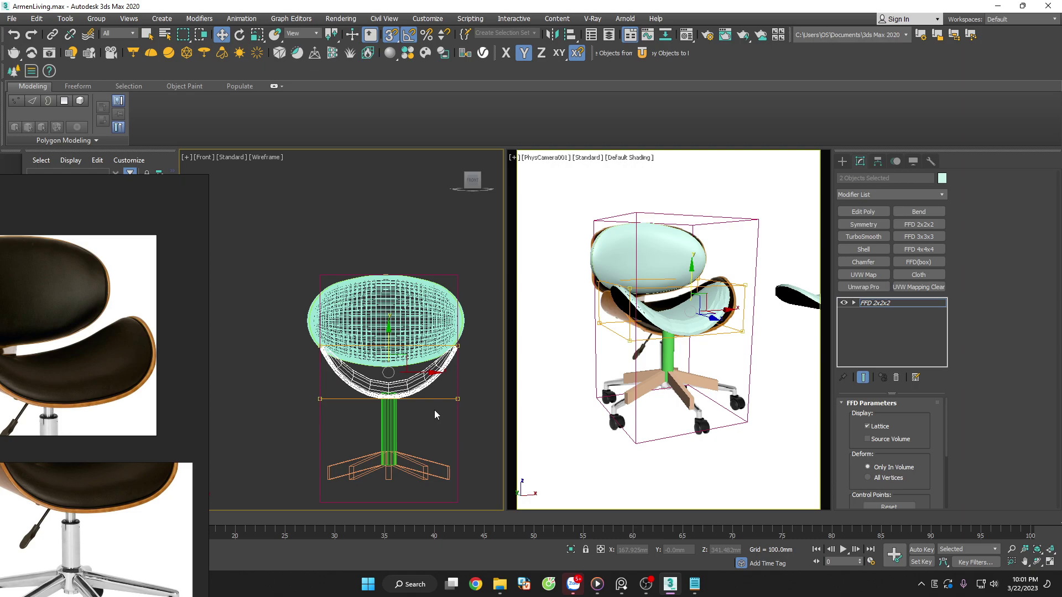
key("x")
scroll(436, 415, "up", 2)
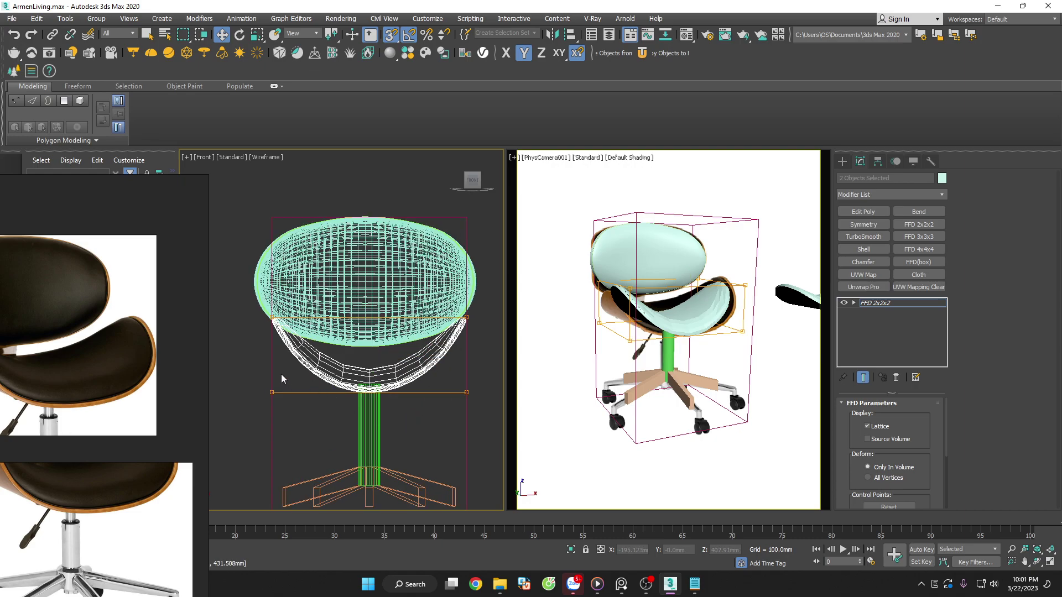
left_click_drag(243, 360, 510, 447)
left_click_drag(369, 386, 370, 363)
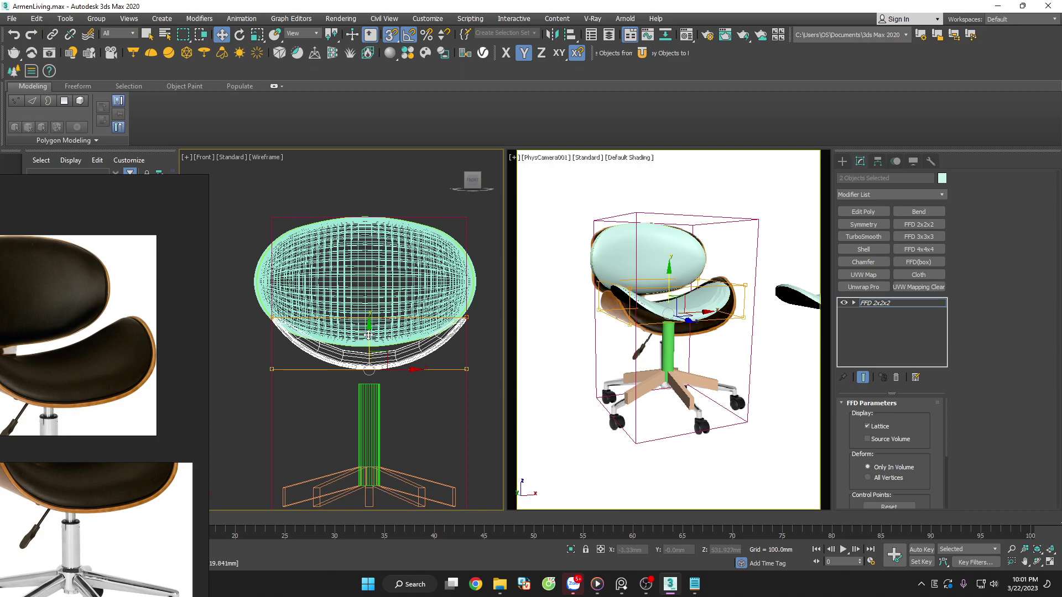
left_click_drag(369, 366, 368, 342)
Add Edit Poly above FFD 2x2x2 and move the lower seat shell under the backrest
left_click(864, 212)
left_click_drag(368, 342, 367, 359)
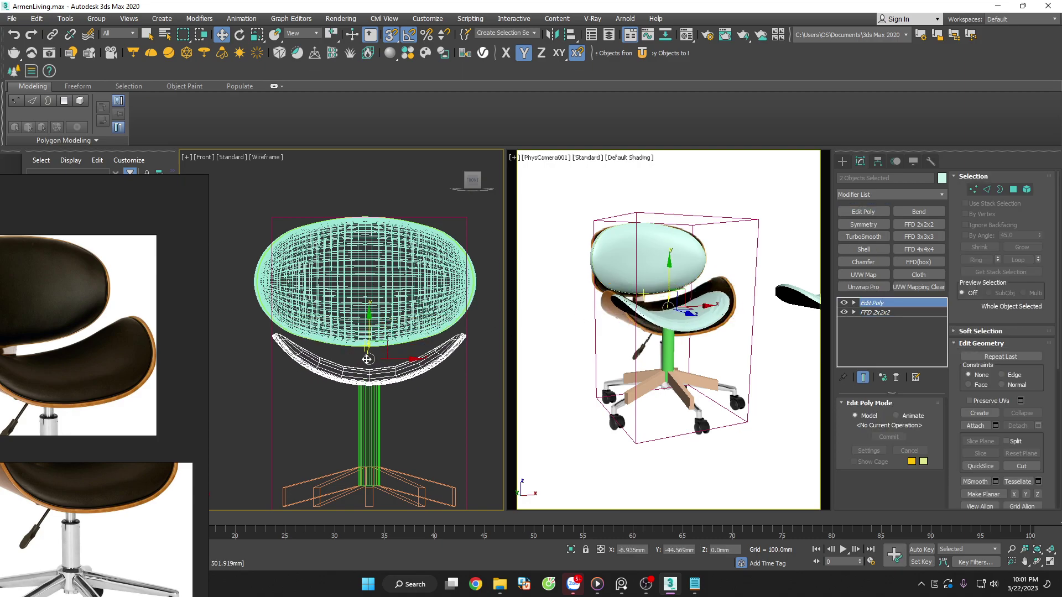
key("ctrl+z")
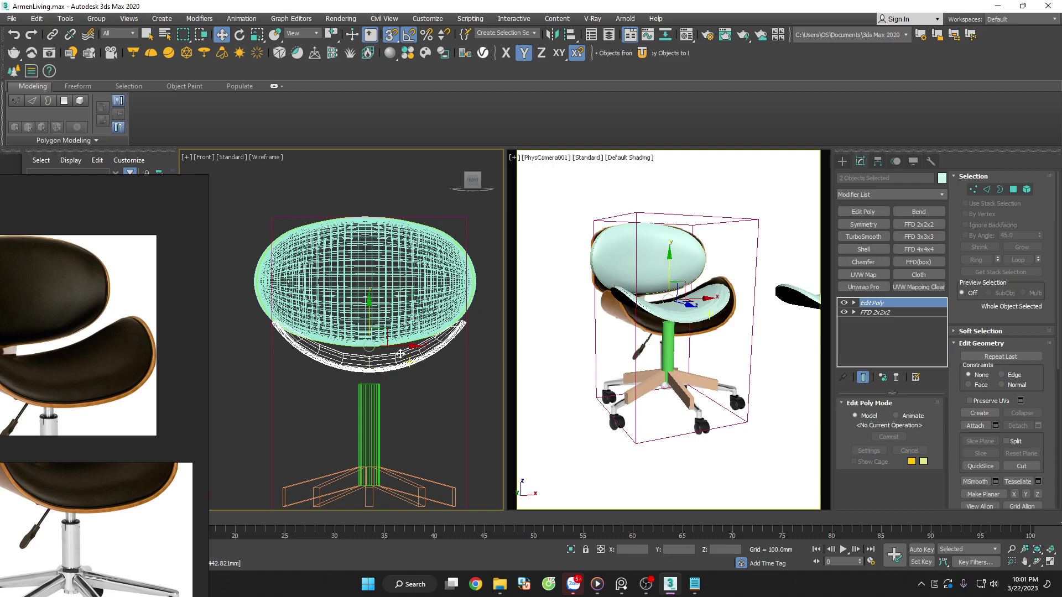
left_click_drag(369, 316, 363, 356)
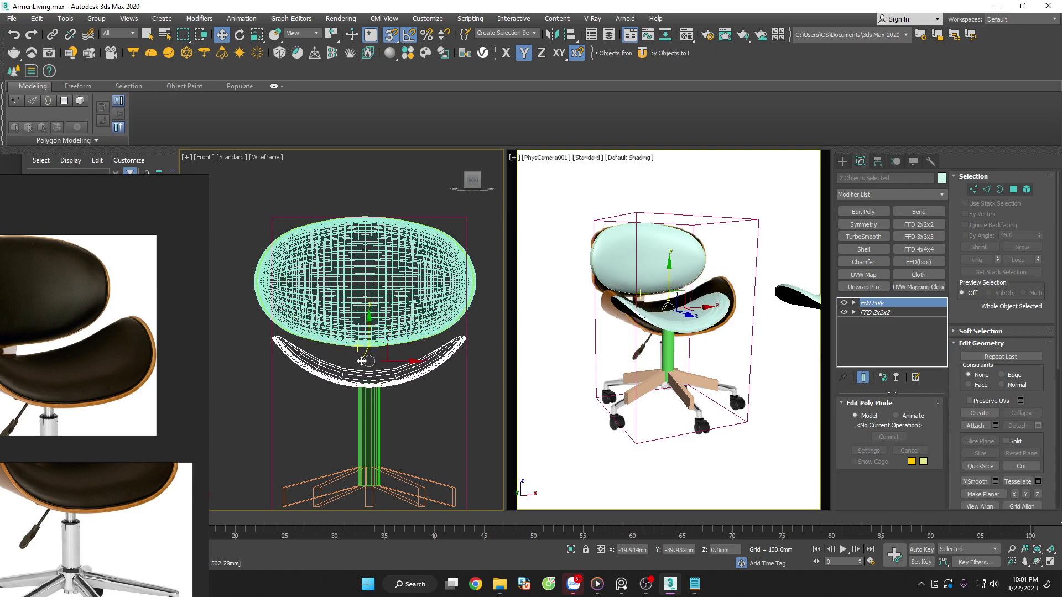
left_click_drag(363, 357, 365, 359)
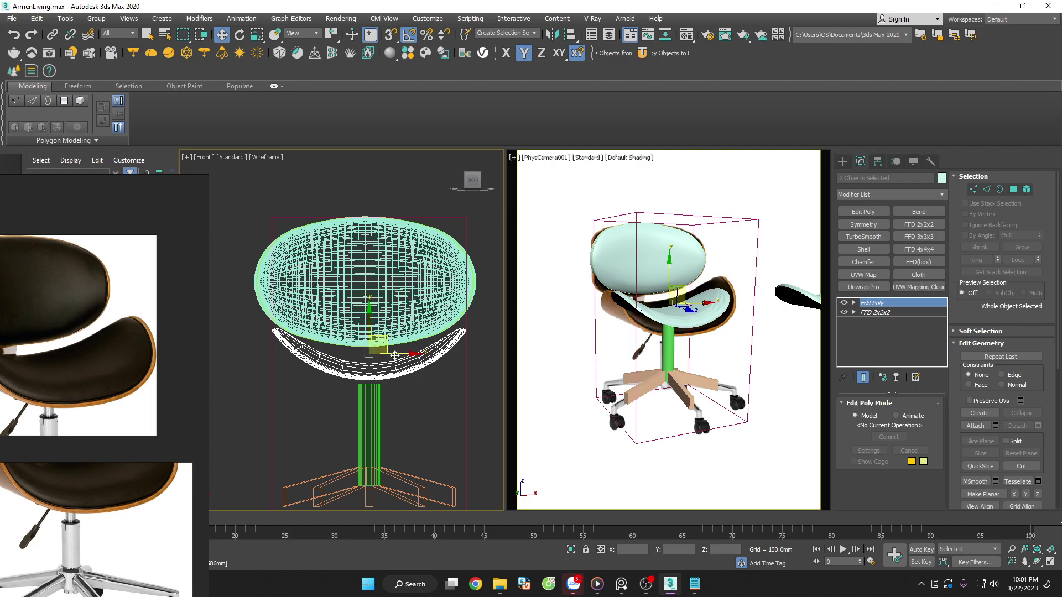
Toggle the shading and frame the whole chair to review the seat placement
mouse_move(365, 359)
middle_mouse_down("alt")
mouse_move(397, 420)
mouse_move(344, 453)
mouse_move(467, 442)
mouse_move(467, 414)
mouse_move(452, 433)
mouse_move(529, 374)
mouse_move(440, 373)
mouse_move(471, 423)
mouse_move(463, 466)
middle_mouse_up("alt")
left_click(466, 443)
key("F3")
scroll(469, 440, "down", 3)
key("ctrl+a")
key("z")
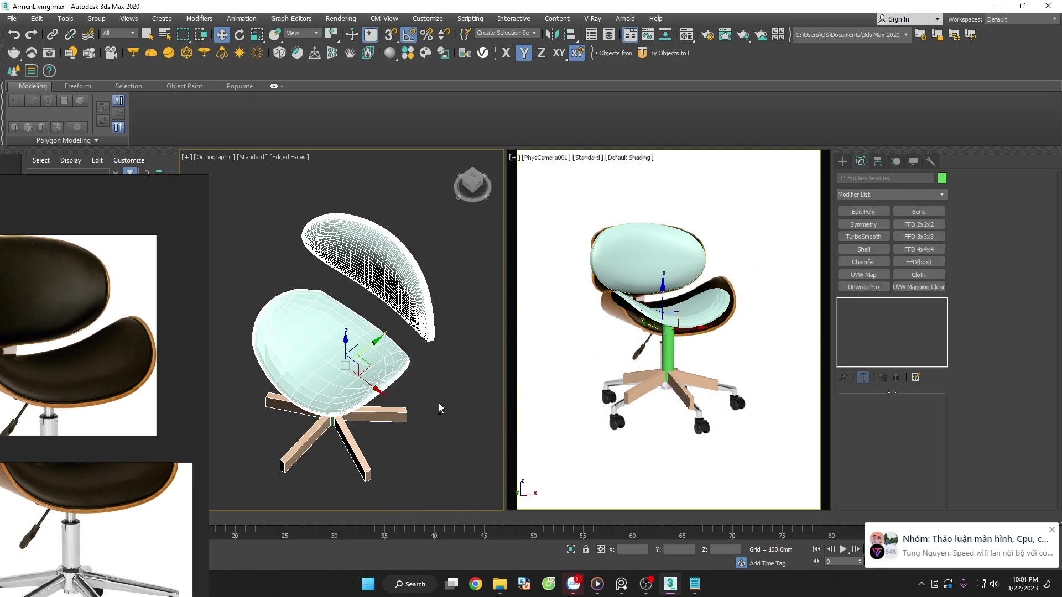
mouse_move(439, 403)
middle_mouse_down("alt")
mouse_move(504, 396)
mouse_move(464, 414)
middle_mouse_up("alt")
left_click(464, 413)
Reposition and pan the reference photo window beside the chair model
left_click_drag(88, 305, 254, 306)
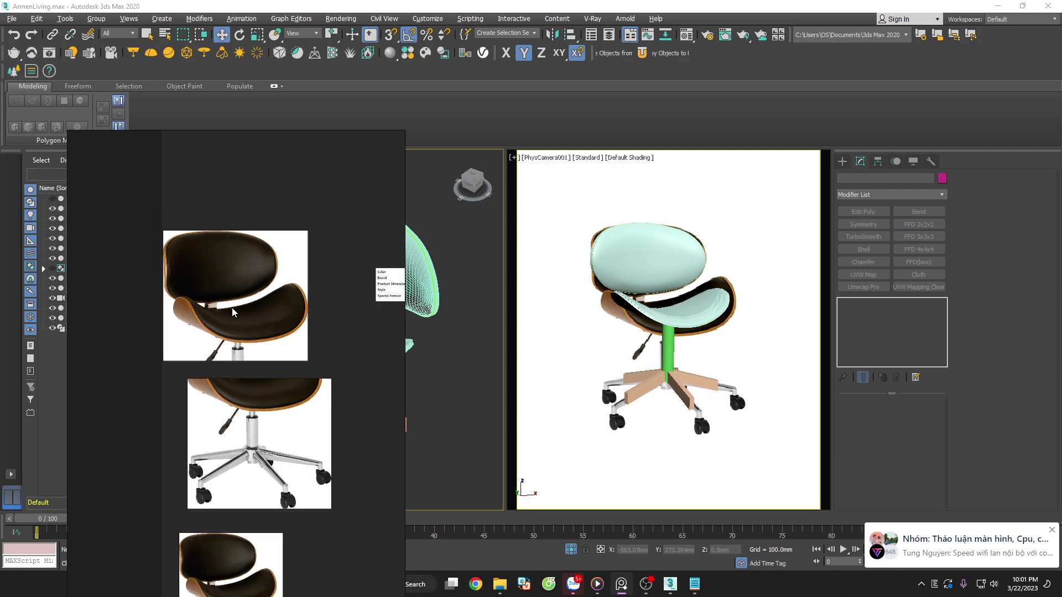
scroll(254, 306, "down", 3)
scroll(254, 306, "up", 3)
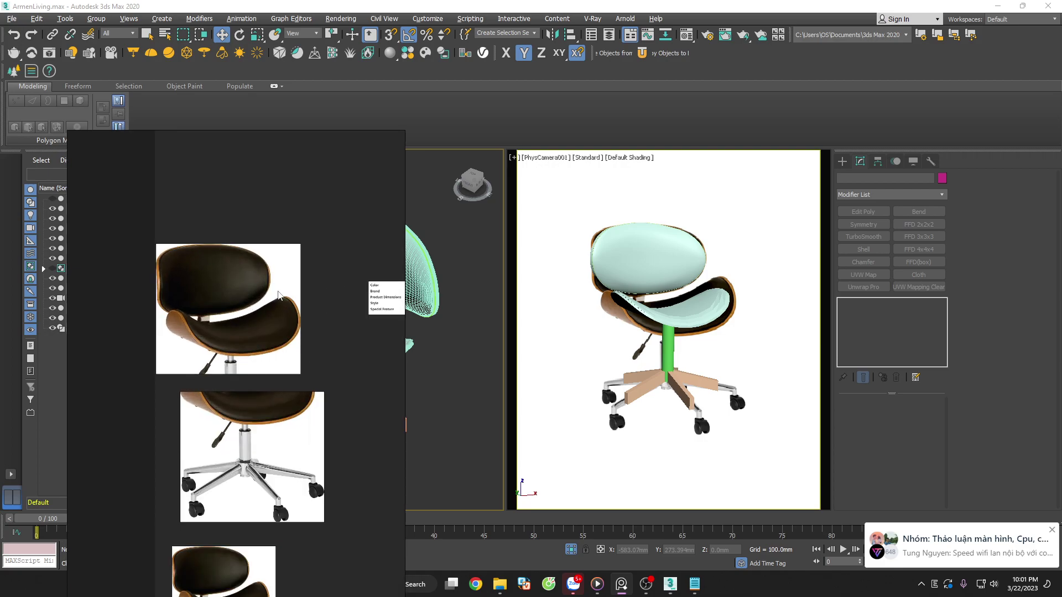
middle_click_drag(279, 295, 193, 291)
left_click_drag(363, 347, 240, 347)
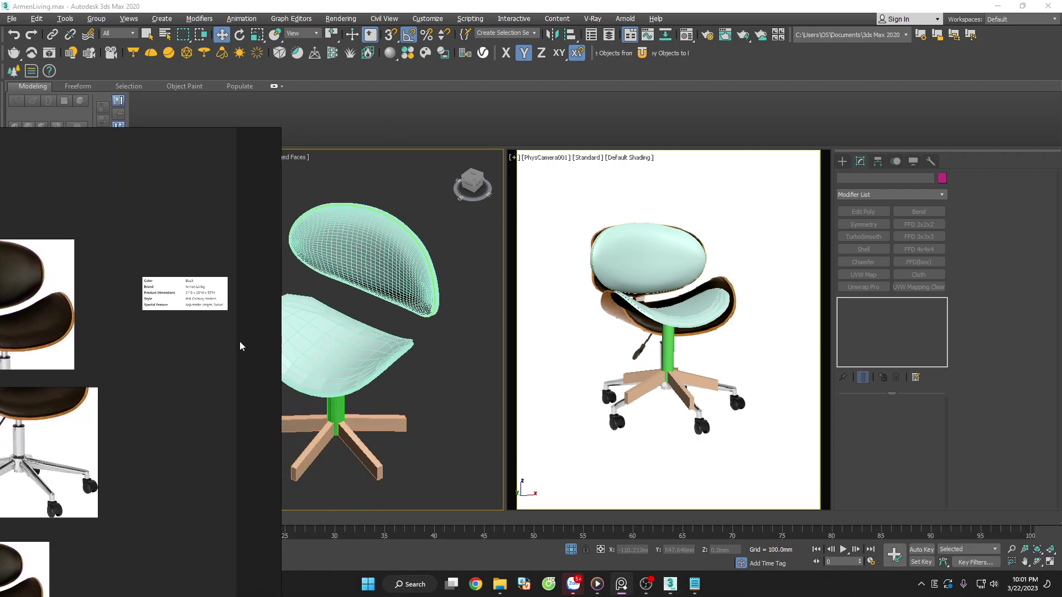
mouse_move(437, 445)
middle_mouse_down("alt")
mouse_move(482, 477)
mouse_move(533, 456)
mouse_move(462, 446)
mouse_move(481, 465)
middle_mouse_up("alt")
scroll(477, 469, "up", 2)
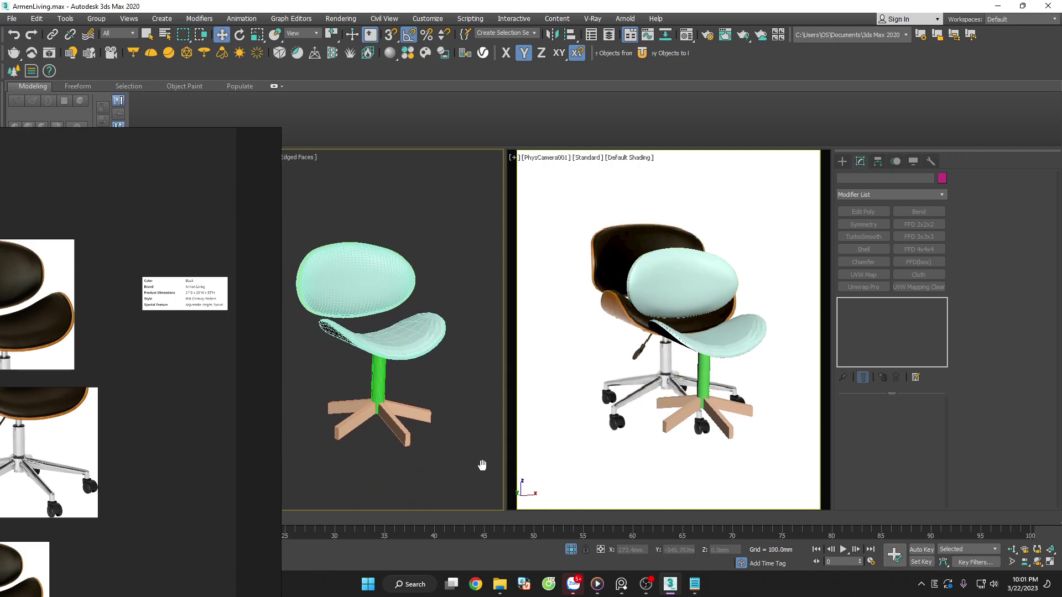
left_click_drag(59, 349, 89, 318)
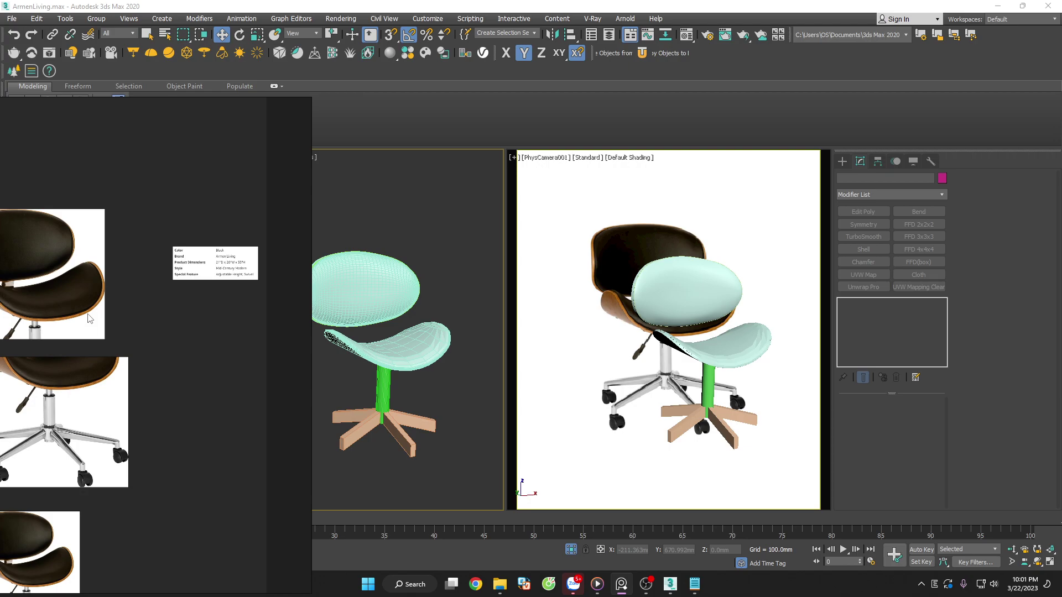
scroll(92, 317, "down", 2)
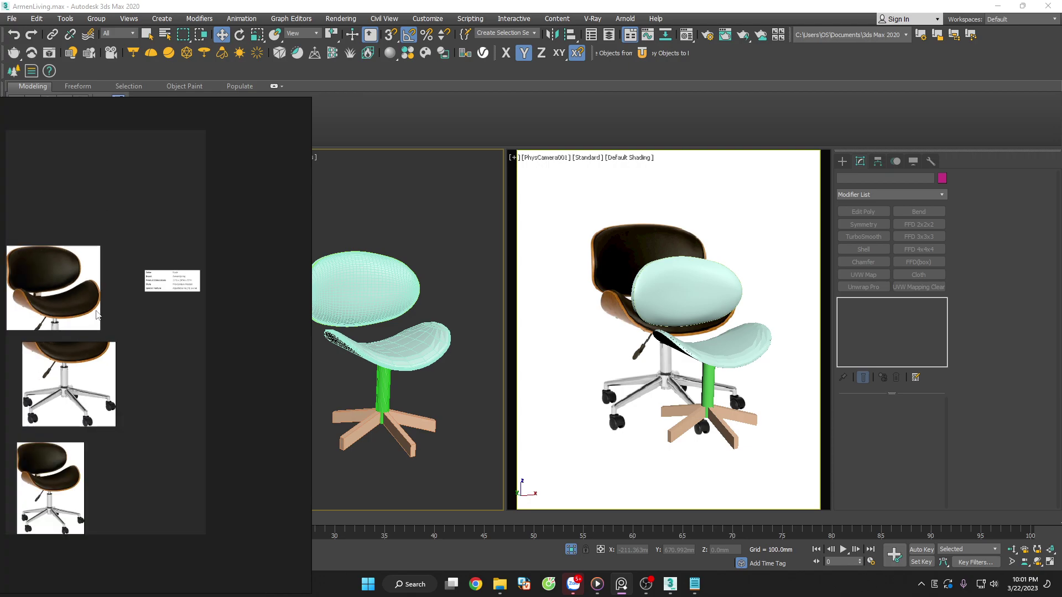
Compare the chair in the perspective and camera views against the enlarged reference photo
left_click(468, 375)
key("alt+w")
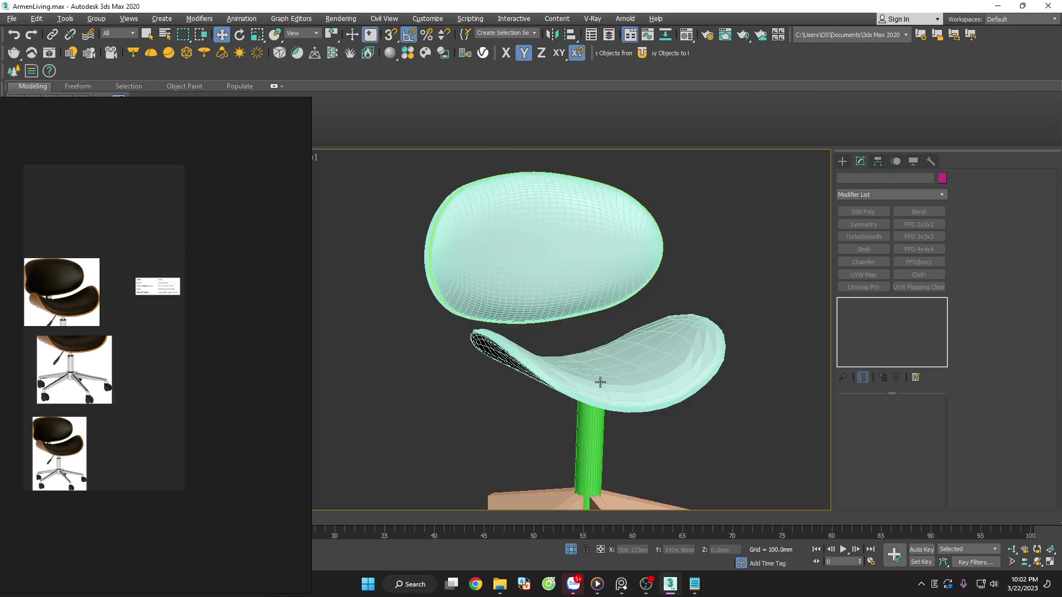
key("c")
key("alt+w")
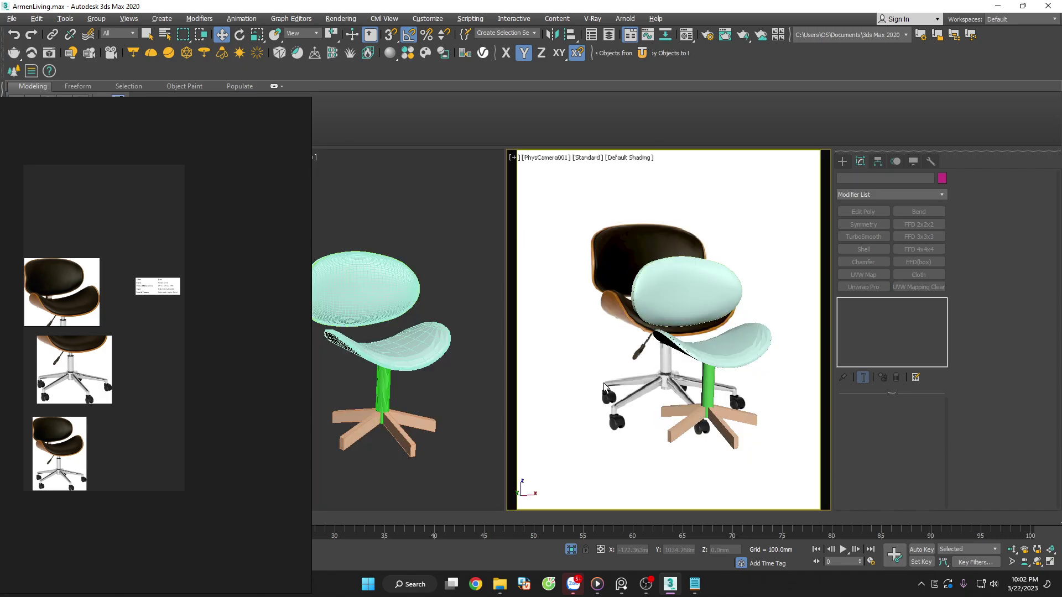
key("alt+w")
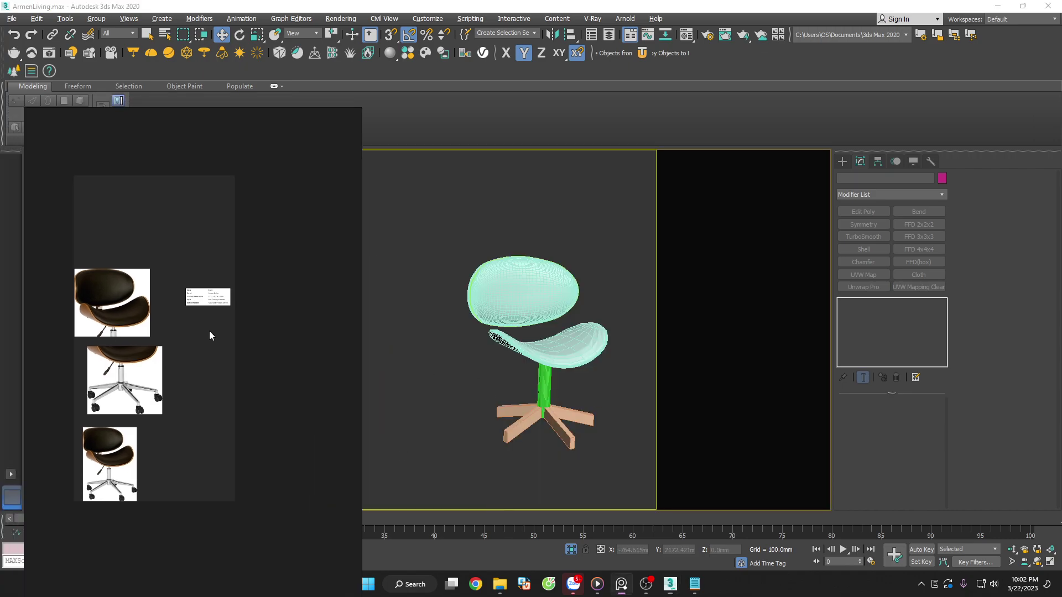
left_click_drag(218, 347, 248, 371)
scroll(152, 316, "up", 3)
scroll(164, 321, "up", 1)
scroll(166, 322, "down", 1)
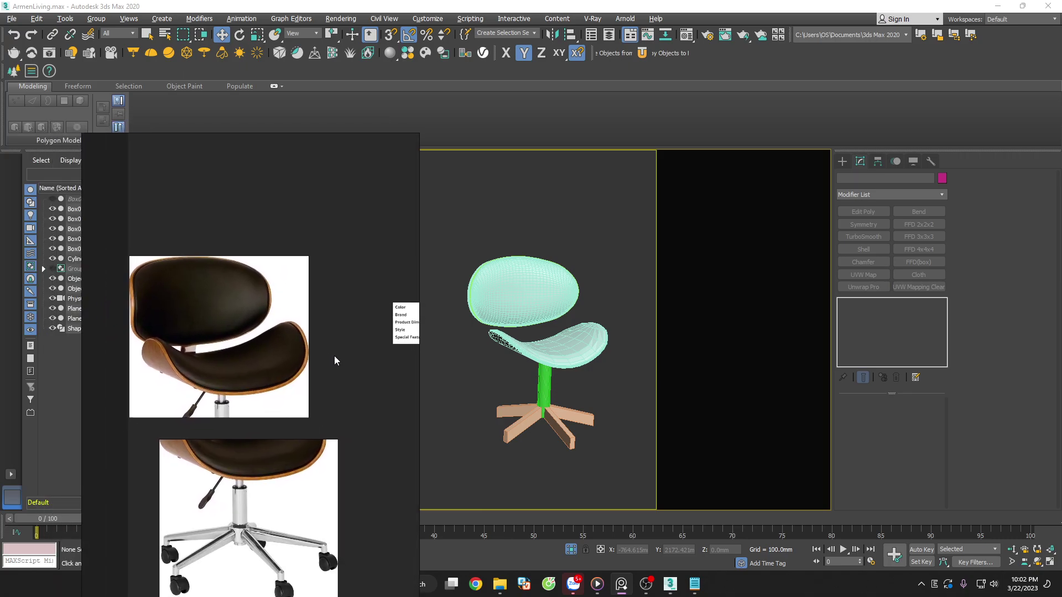
Select the lower seat shell and backrest together and raise them higher on the column
left_click(530, 355)
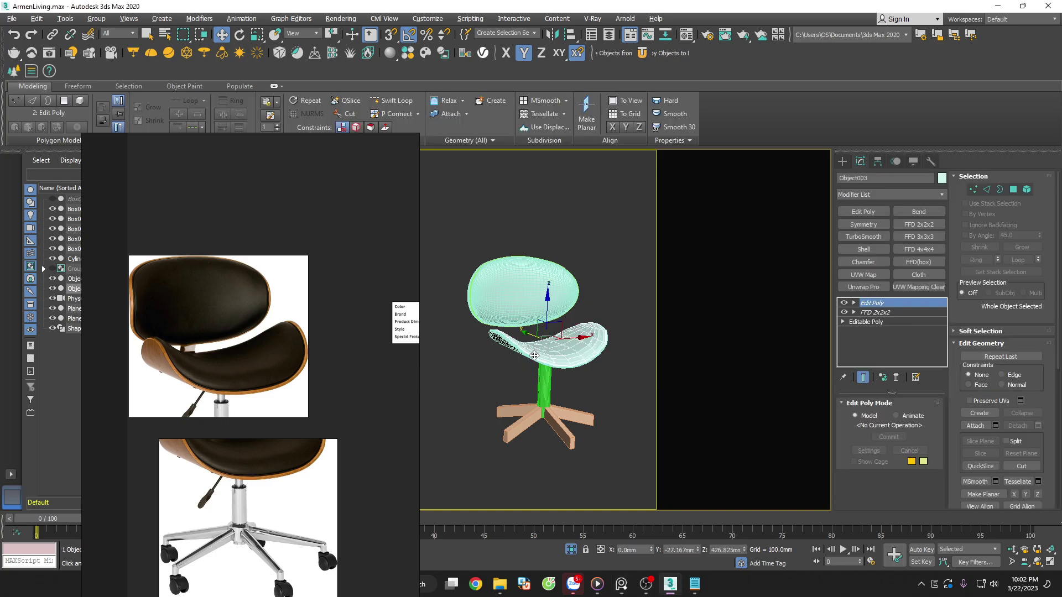
left_click(597, 371)
left_click(589, 340)
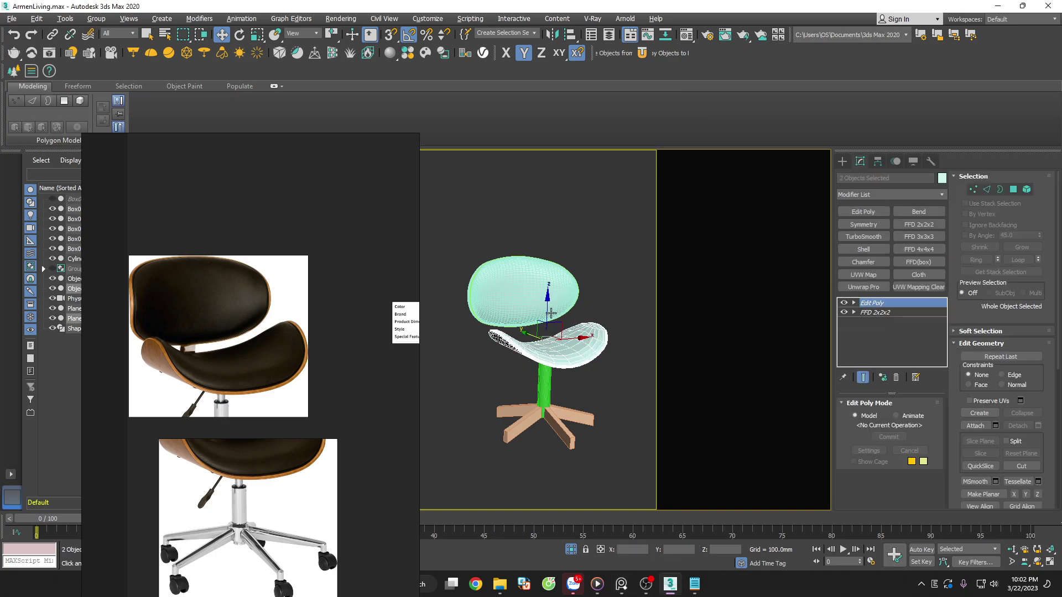
left_click_drag(550, 313, 543, 306)
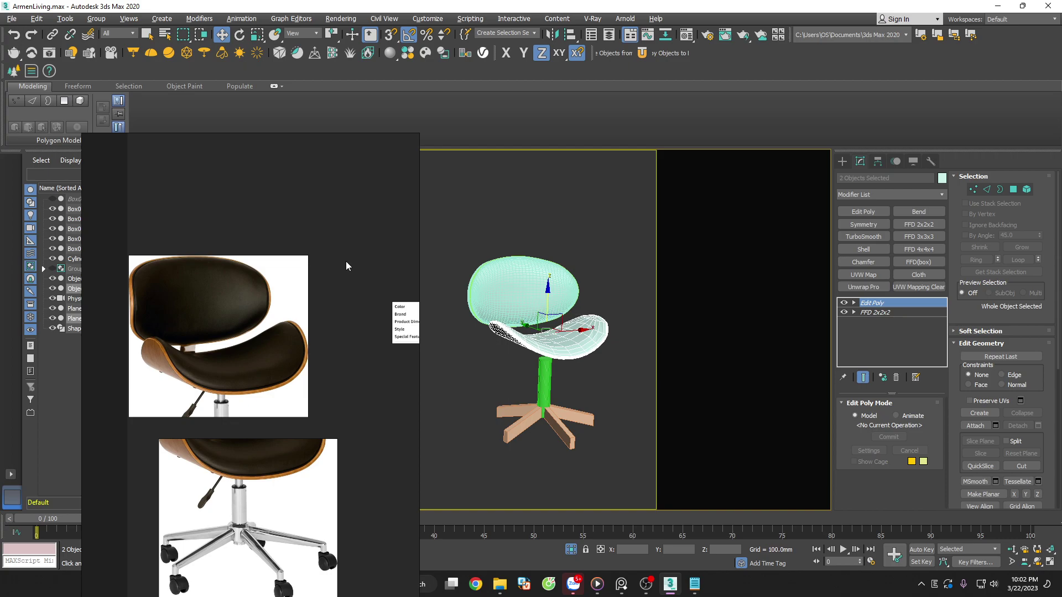
Move the reference window aside and show the chair in the flat Front view
left_click_drag(339, 258, 269, 262)
left_click(598, 258)
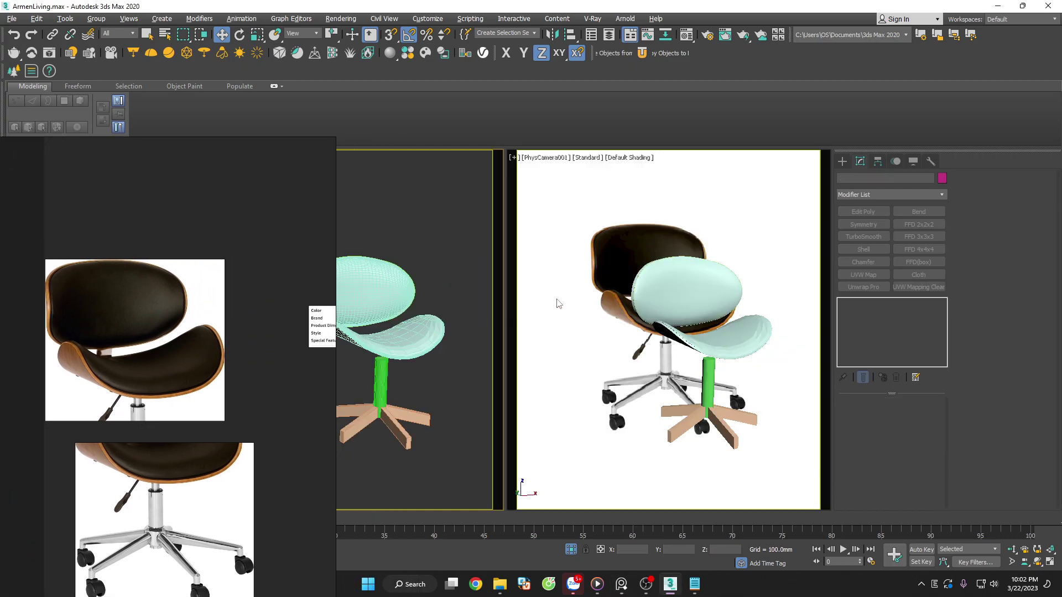
left_click(474, 245)
scroll(597, 286, "up", 3)
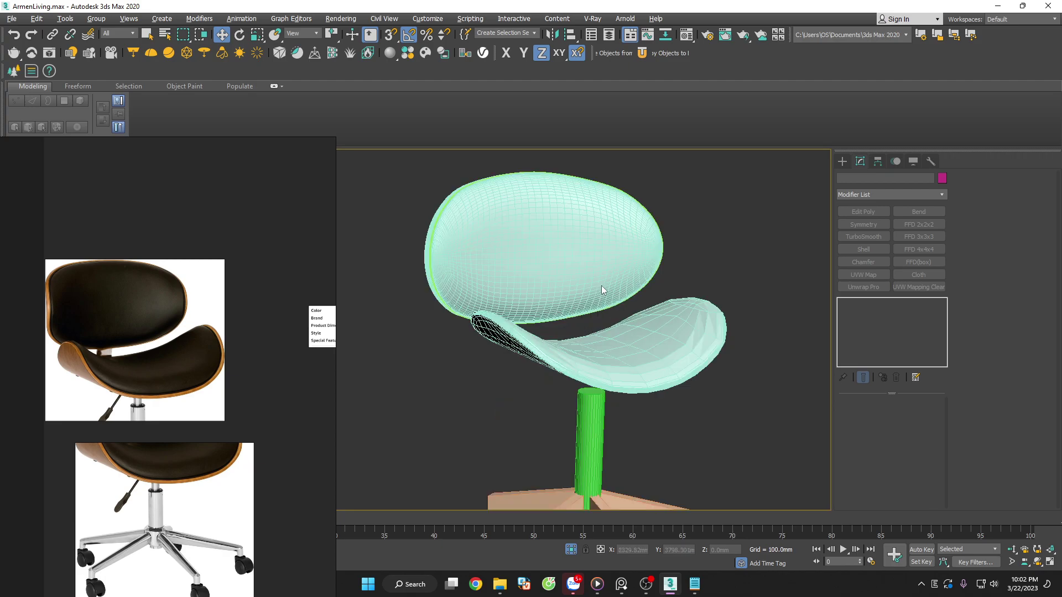
middle_click_drag(695, 283, 733, 292)
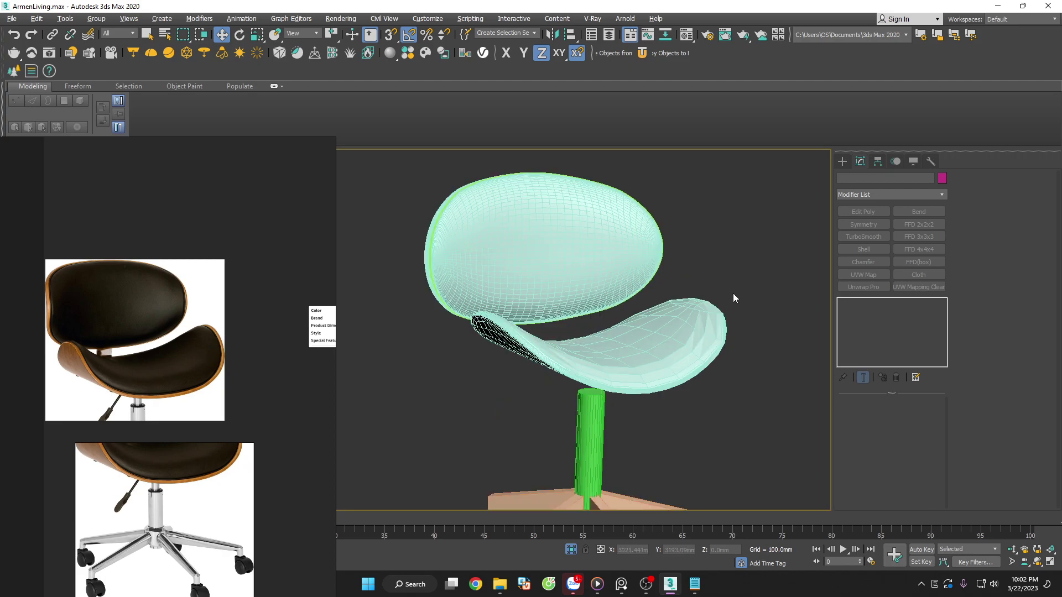
scroll(729, 293, "down", 5)
key("f")
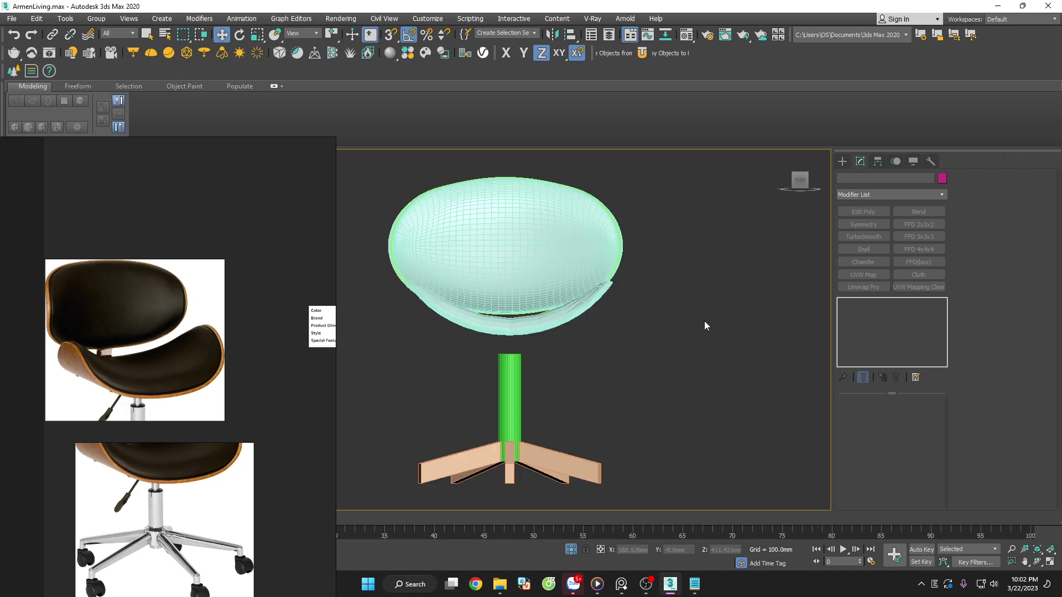
scroll(691, 325, "down", 3)
Draw a flat plane to the right of the chair
left_click(842, 161)
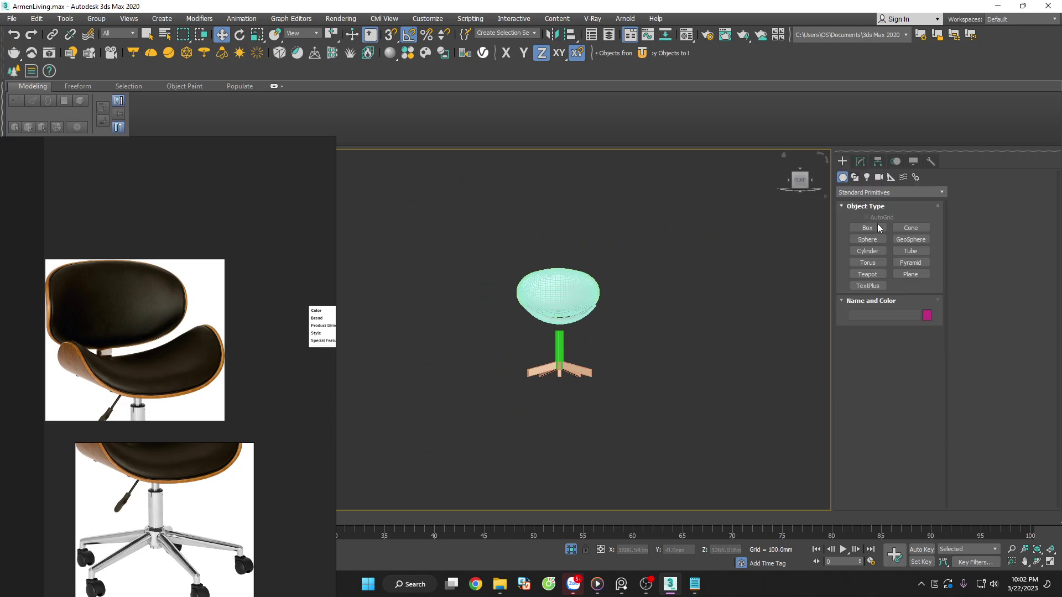
left_click(911, 274)
left_click_drag(632, 246, 751, 400)
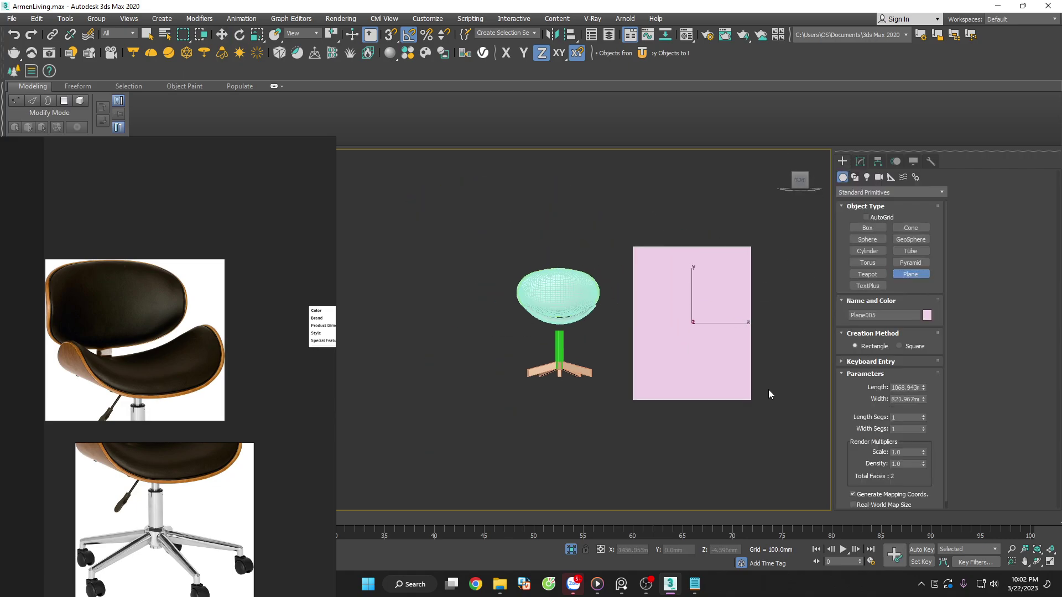
key("w")
Drop the chair reference photo from the file browser onto the plane
left_click(500, 584)
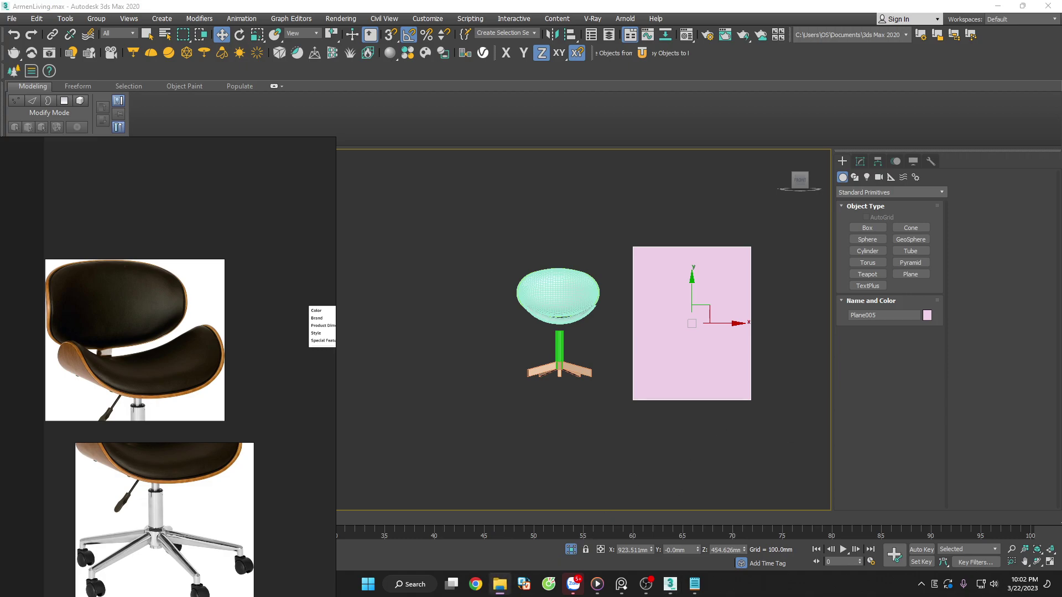
left_click(695, 584)
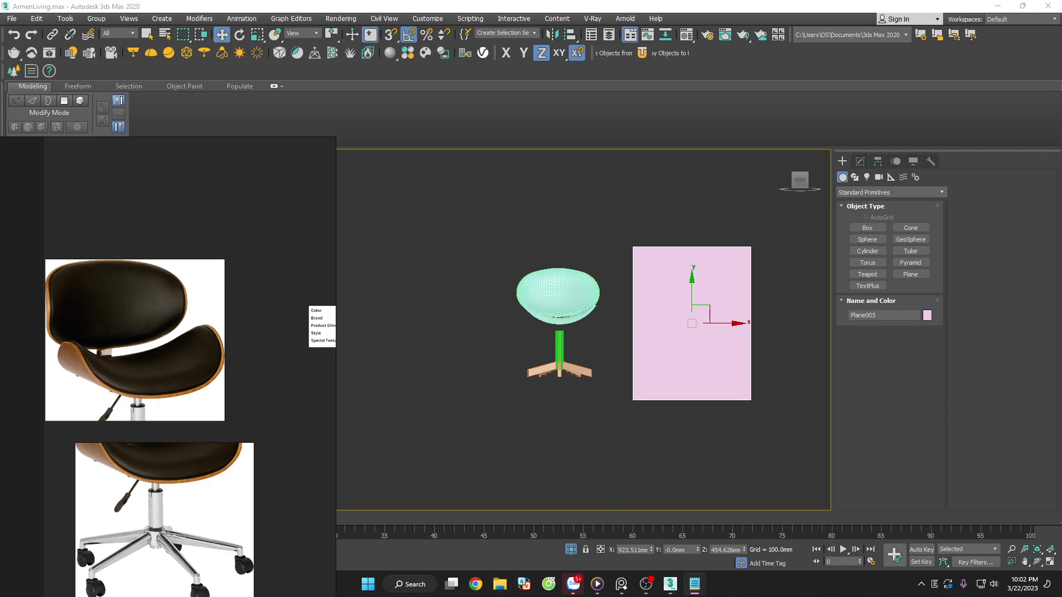
left_click(499, 584)
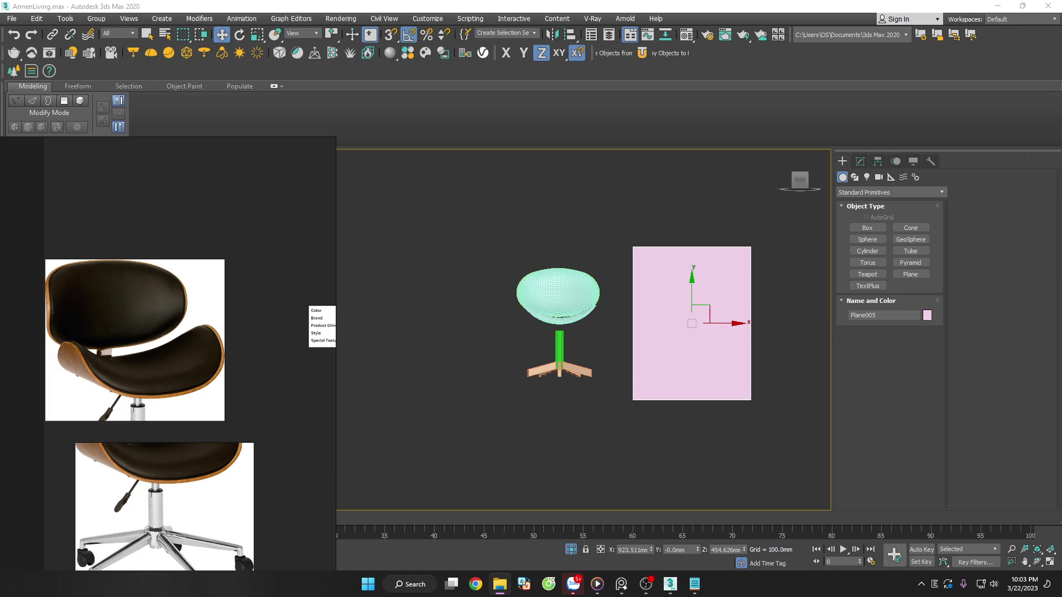
left_click_drag(688, 501, 714, 310)
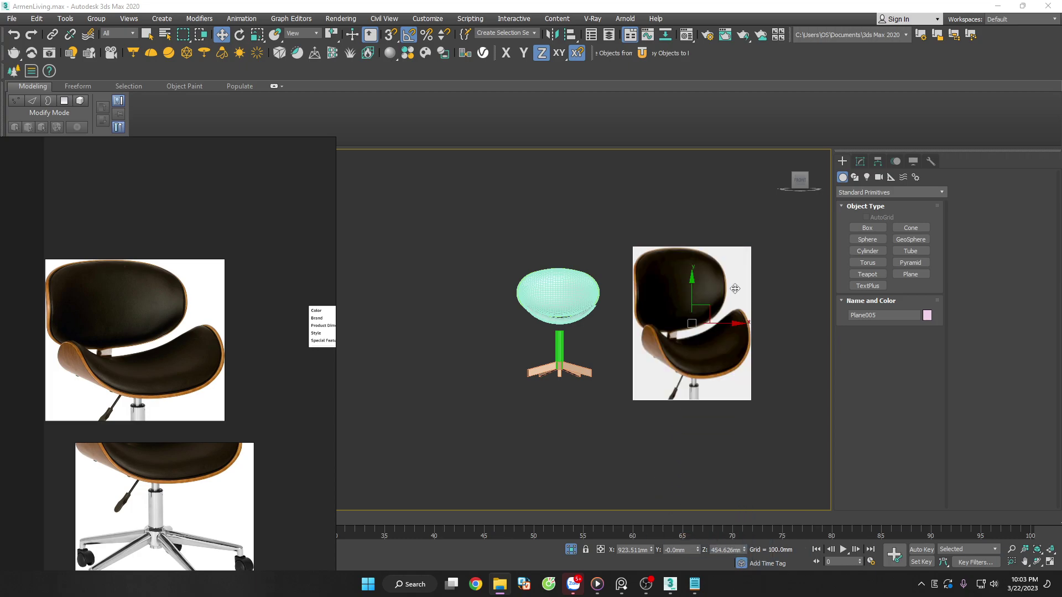
scroll(738, 288, "up", 3)
Give the photo plane a UVW Map set to Box, and make Box001 visible
left_click(860, 161)
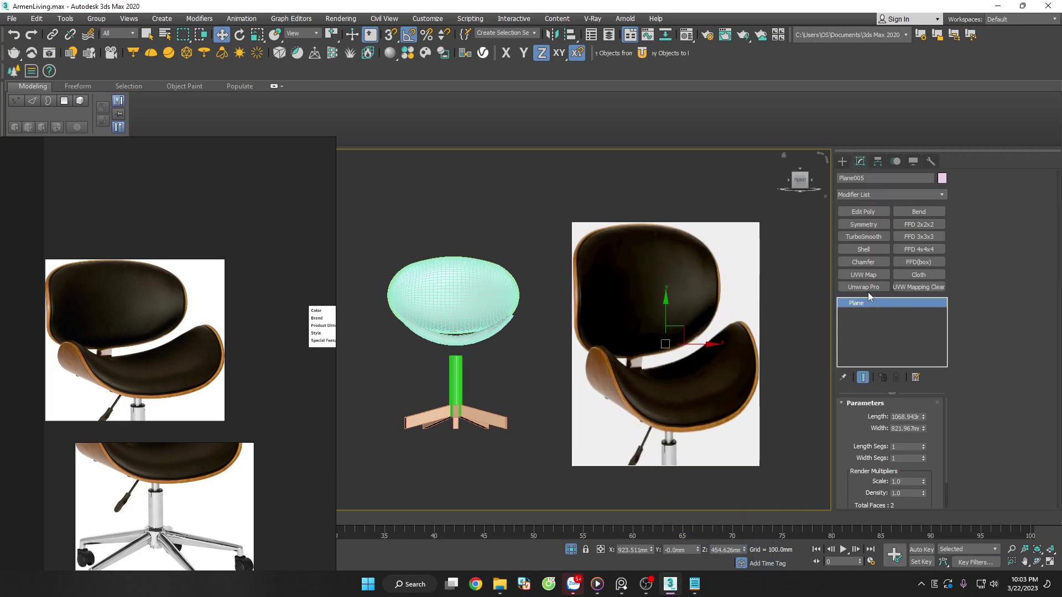
left_click(868, 276)
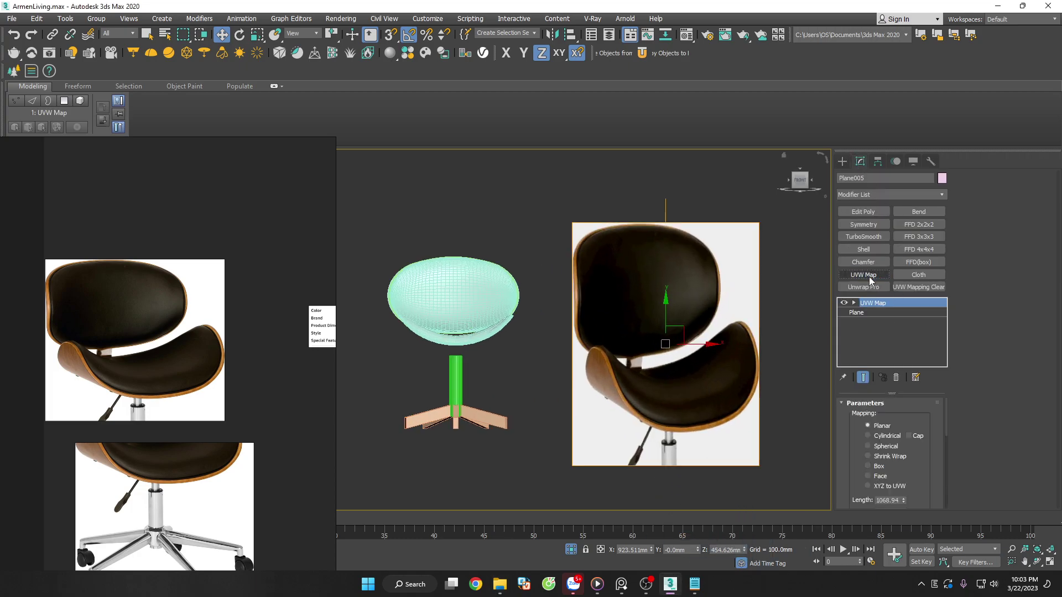
left_click(853, 304)
left_click(881, 456)
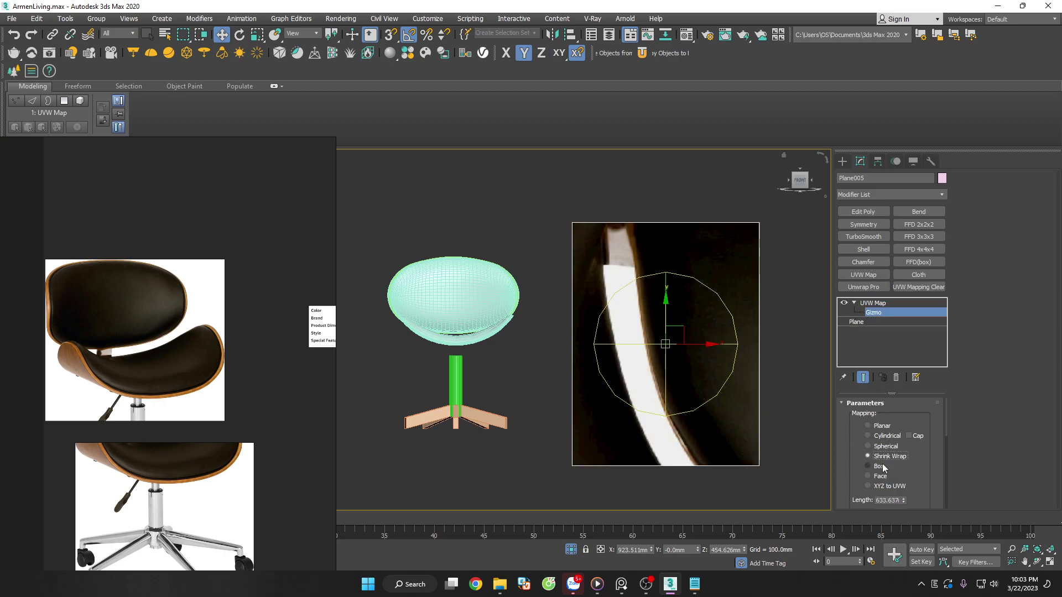
left_click(879, 467)
scroll(669, 320, "up", 2)
scroll(670, 324, "up", 2)
scroll(672, 326, "down", 5)
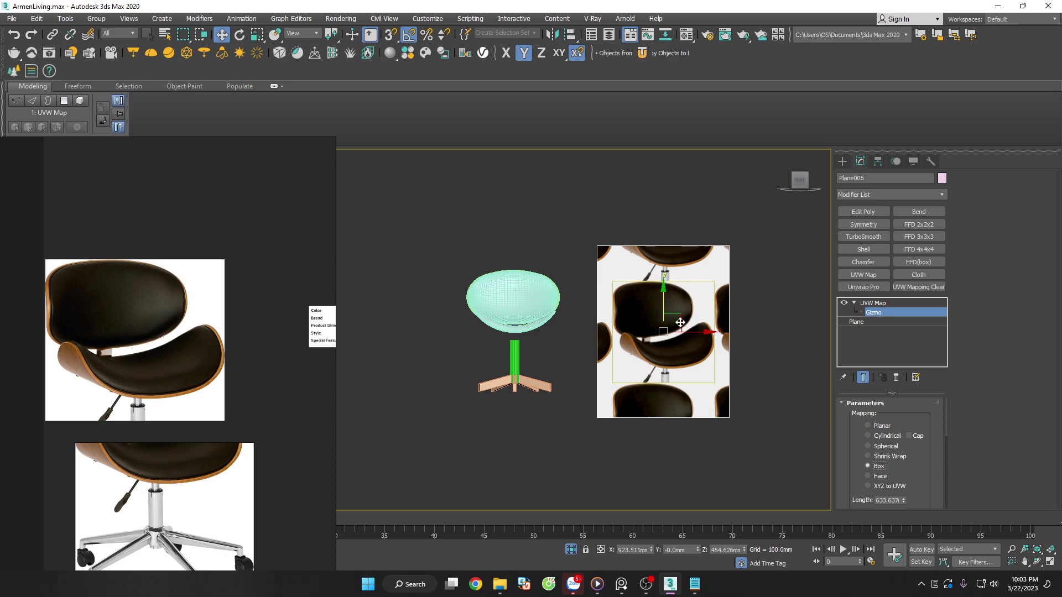
scroll(681, 322, "up", 2)
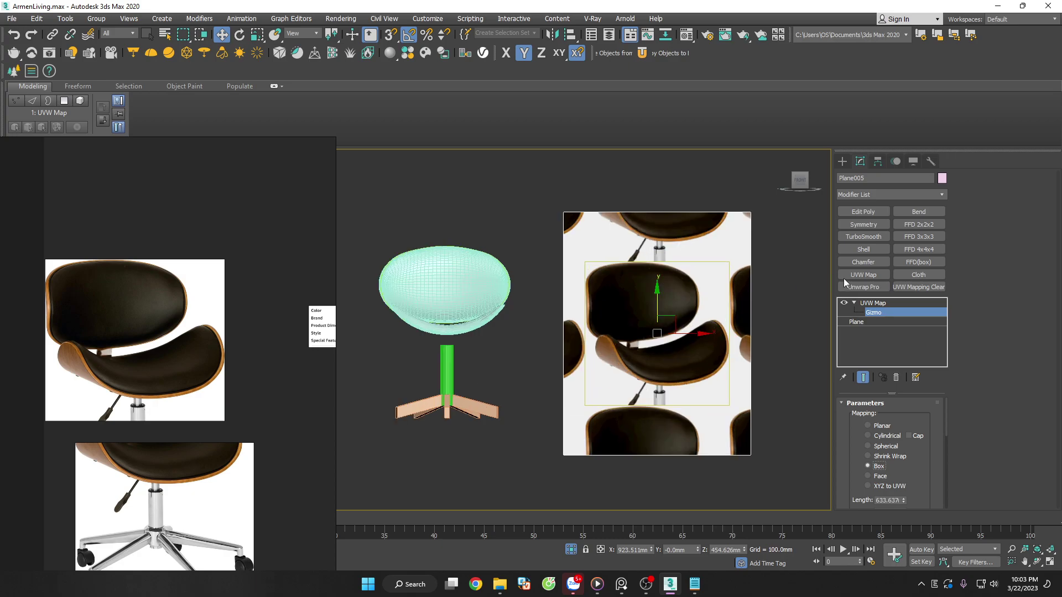
left_click_drag(226, 180, 153, 446)
left_click(52, 199)
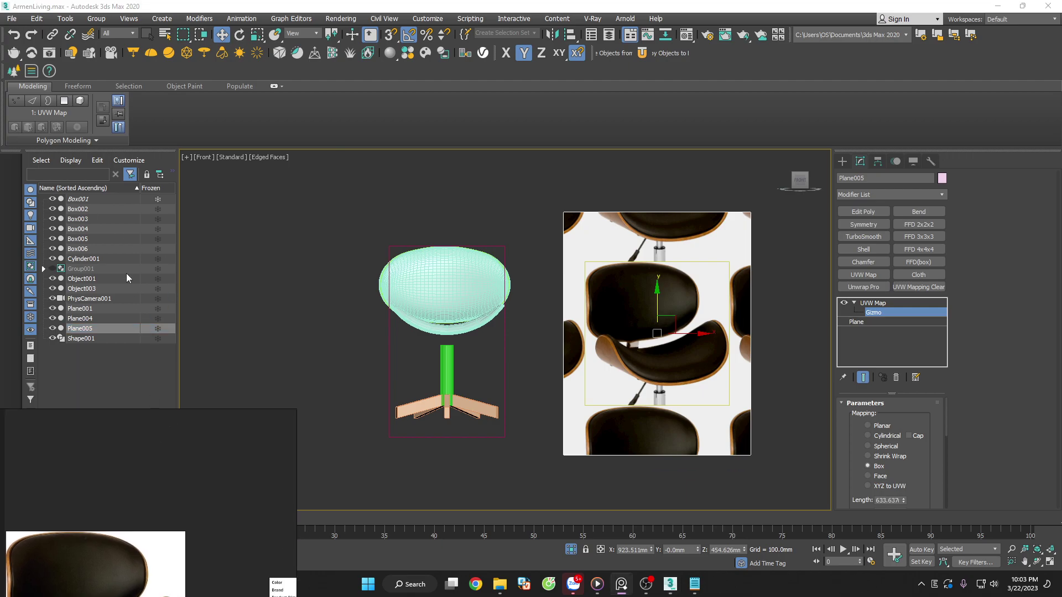
Clone Box001 as Box007 over the reference photo
left_click(102, 198)
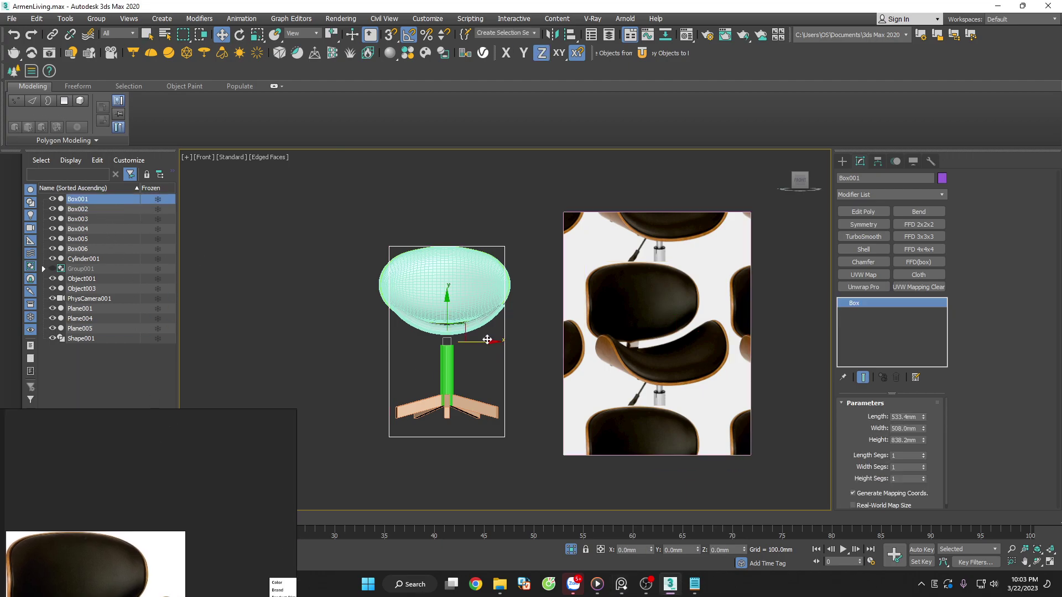
left_click_drag(487, 340, 700, 358)
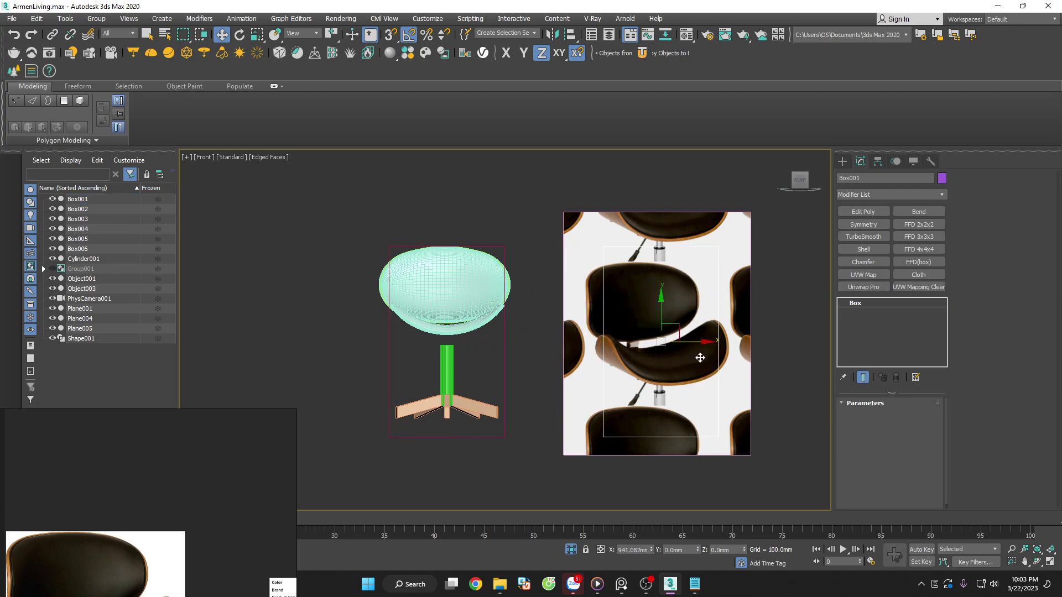
left_click_drag(700, 357, 701, 358, "shift")
left_click(572, 342)
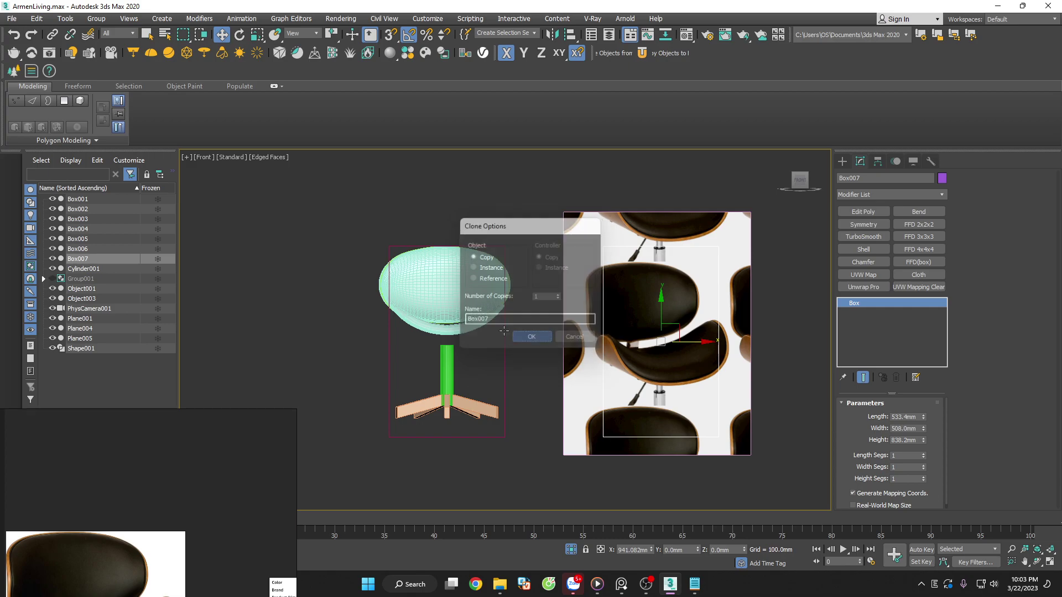
middle_click_drag(673, 326, 666, 330)
scroll(666, 330, "up", 2)
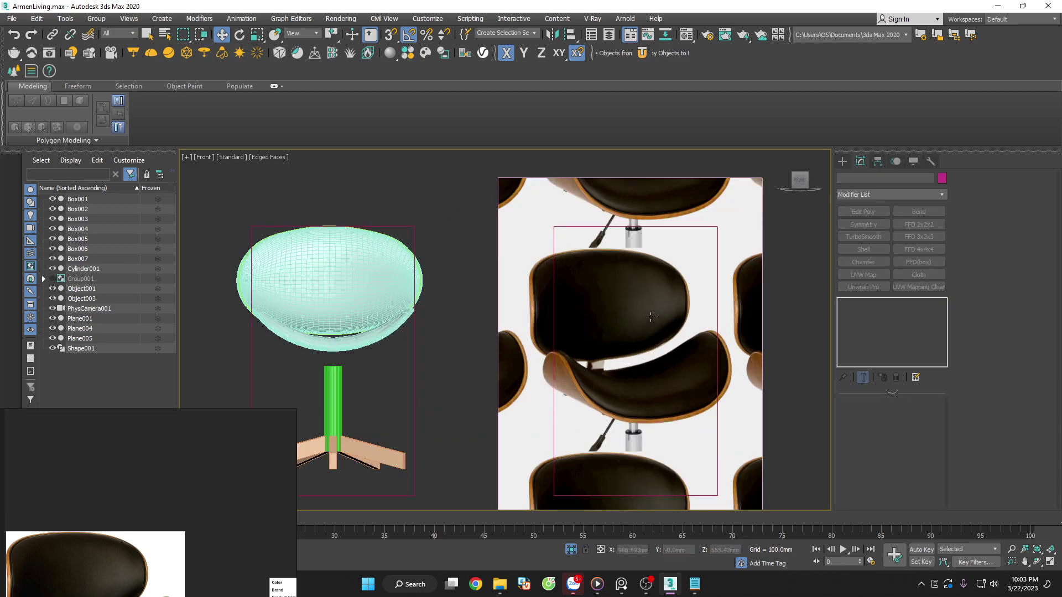
Move and scale the textured reference plane down to fit inside Box007
left_click(666, 330)
left_click(864, 275)
key("w")
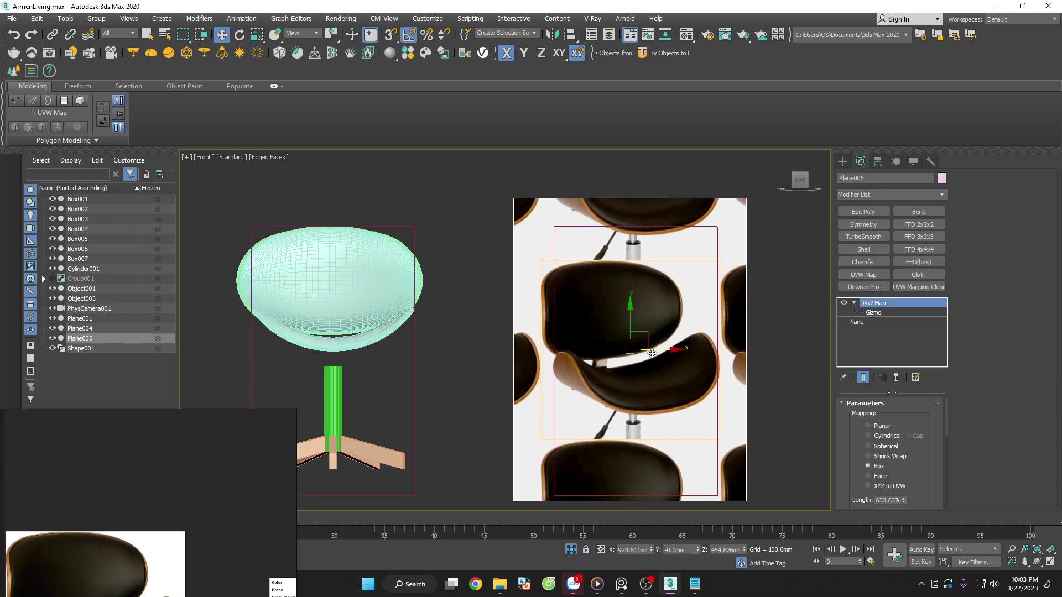
mouse_move(659, 349)
left_mouse_down()
mouse_move(643, 353)
mouse_move(633, 303)
left_mouse_up()
key("r")
key("w")
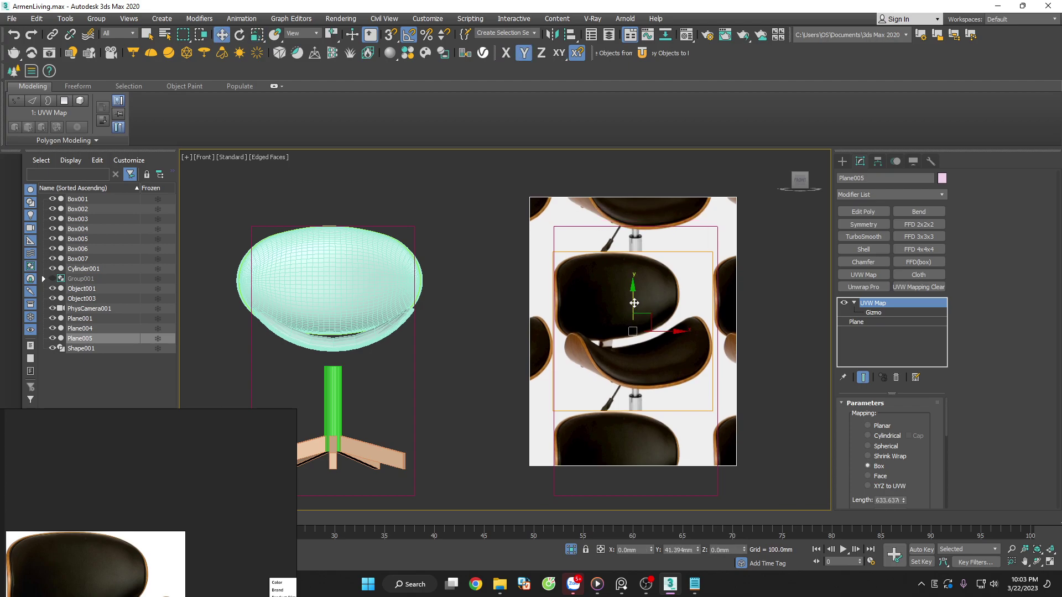
left_click(458, 323)
scroll(740, 388, "up", 3)
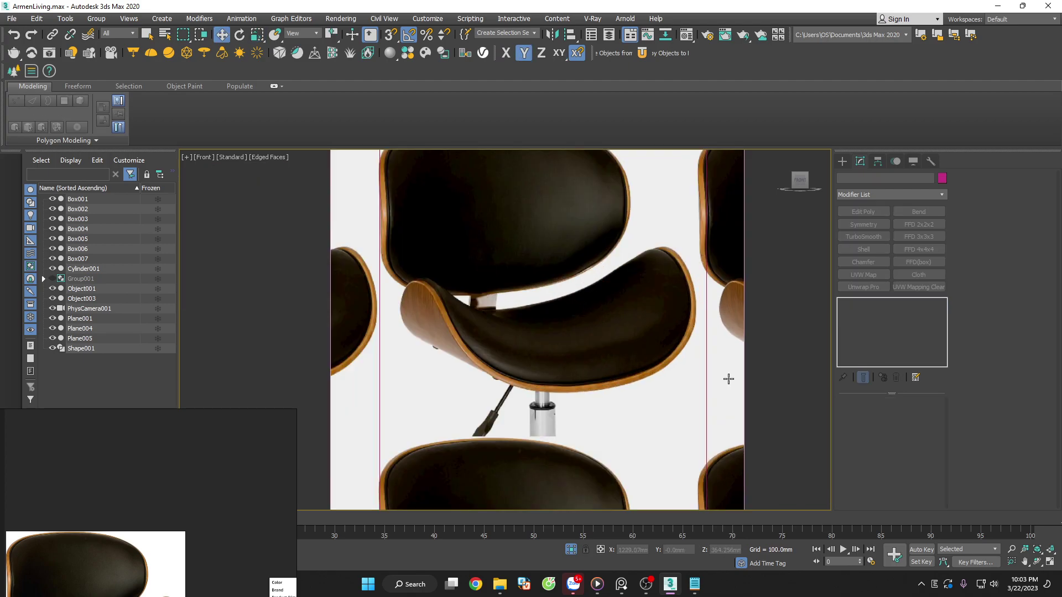
scroll(658, 363, "down", 5)
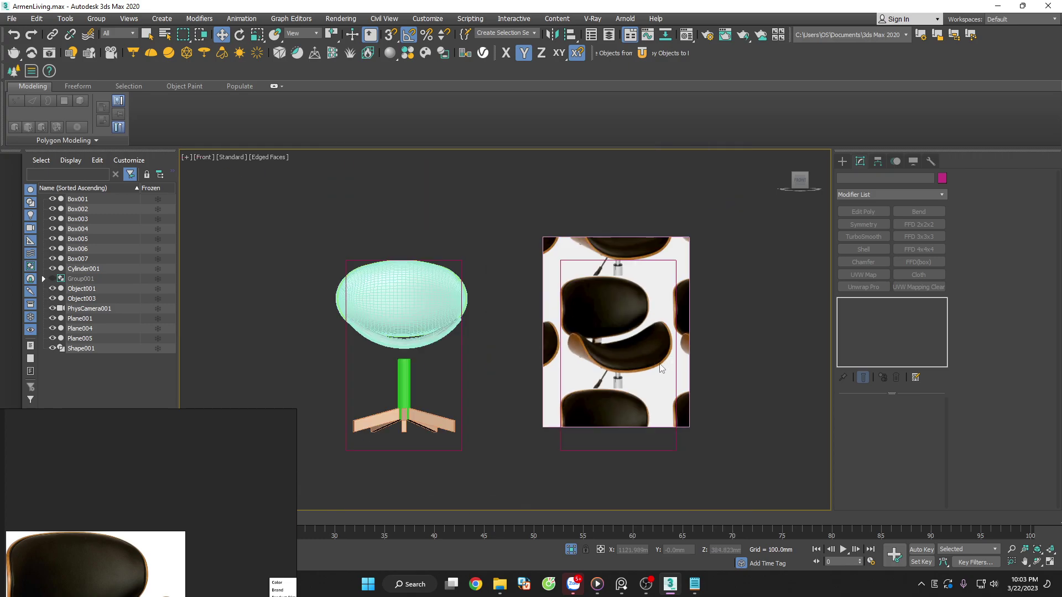
scroll(662, 368, "up", 3)
scroll(661, 367, "up", 3)
left_click(843, 161)
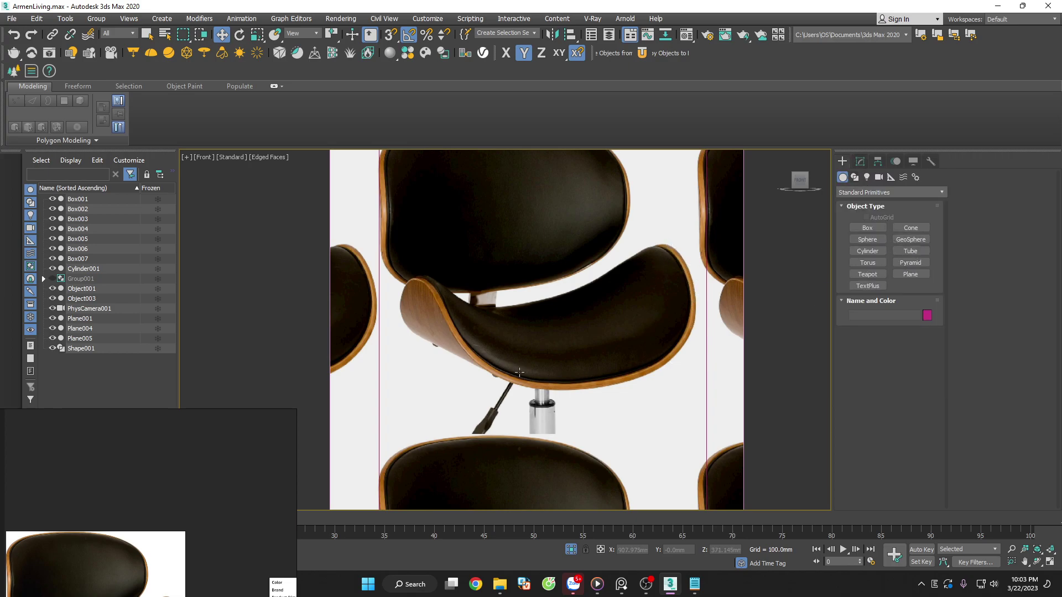
Begin a Line spline tracing the seat shell's lower edge over the reference
left_click(860, 161)
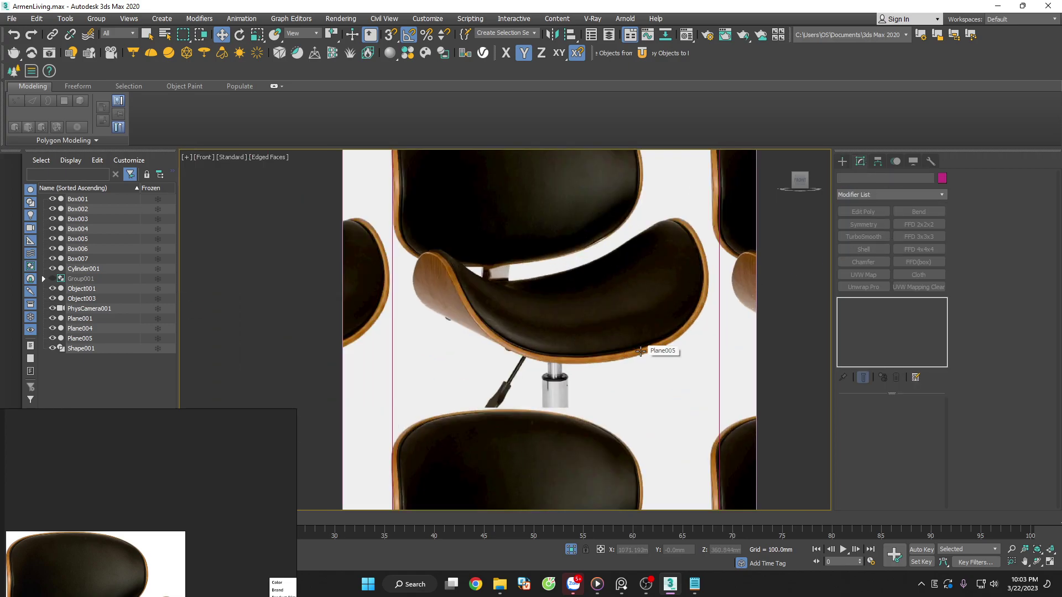
left_click(843, 162)
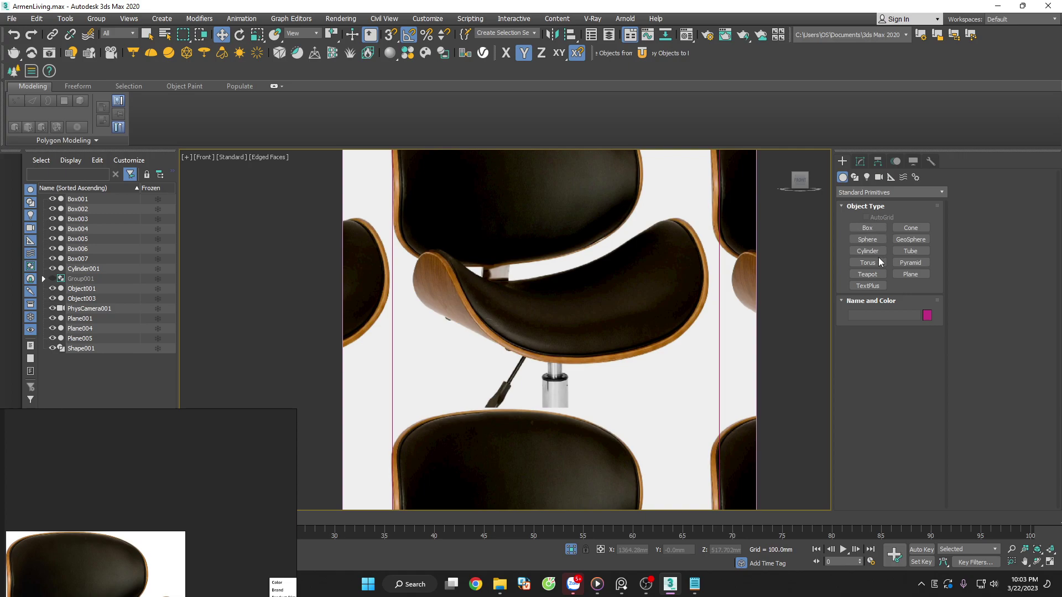
left_click(861, 165)
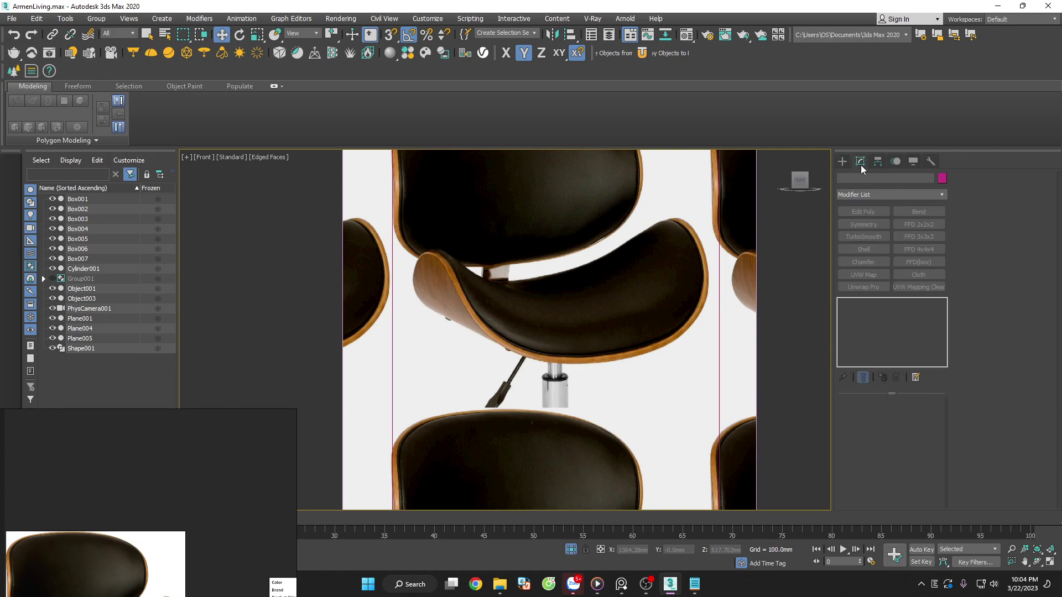
left_click(855, 177)
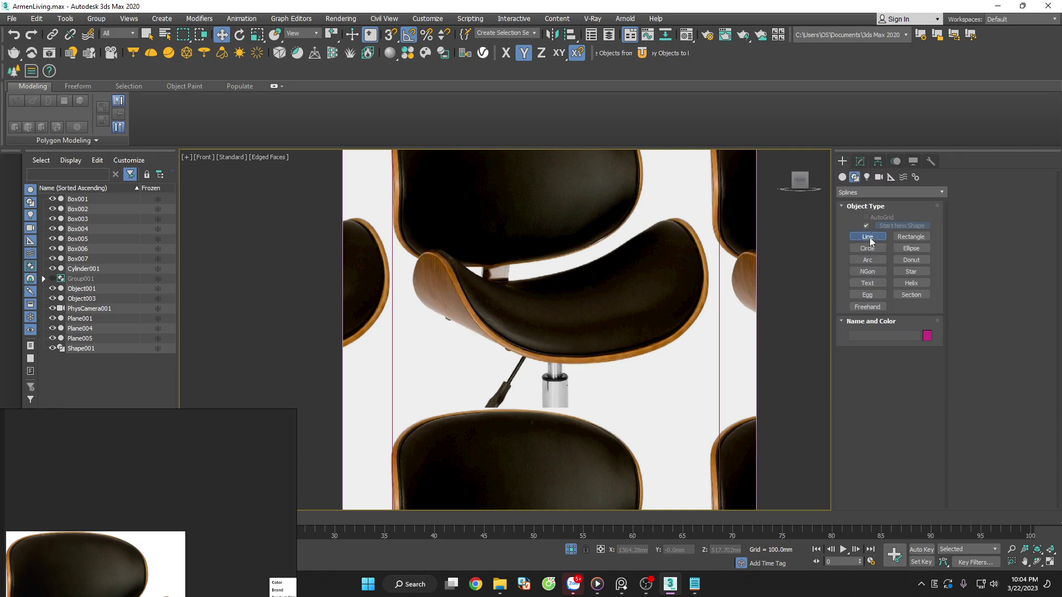
left_click(867, 237)
scroll(593, 401, "up", 3)
left_click(638, 315)
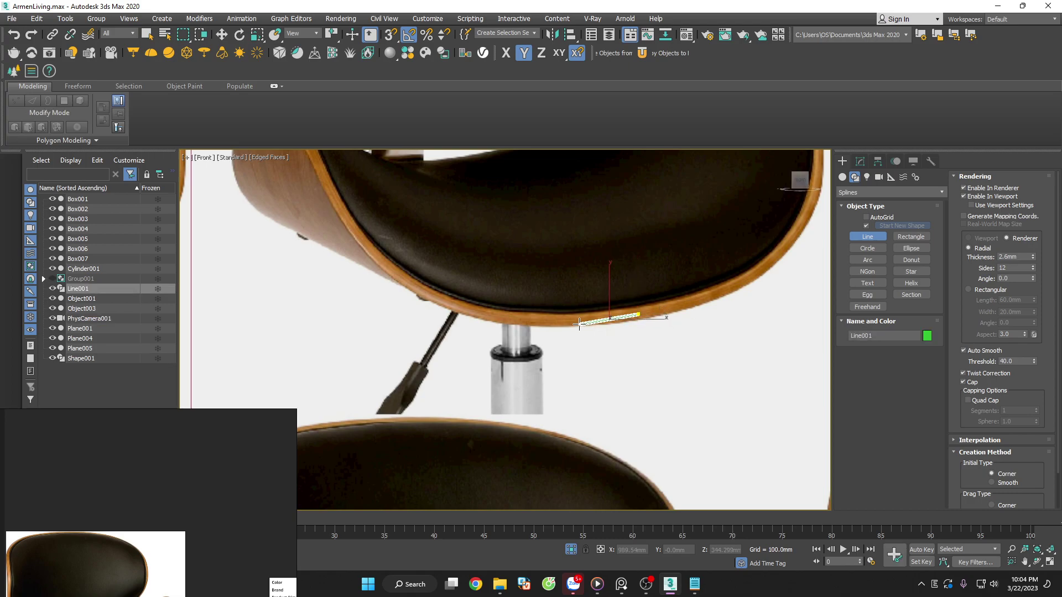
left_click(567, 323)
left_click(461, 311)
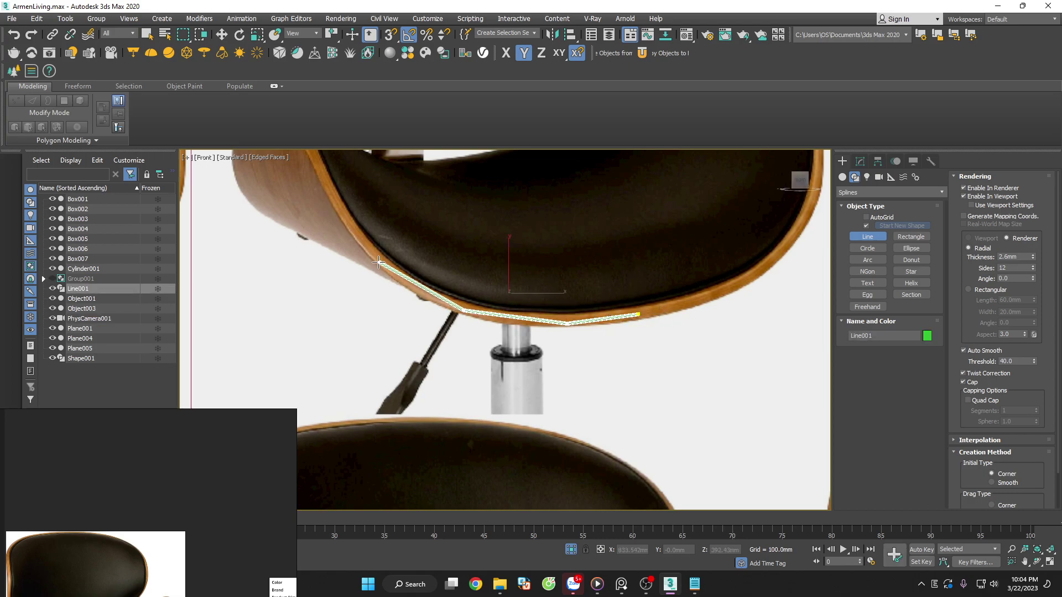
left_click(374, 258)
Place the last point at the seat's bottom edge and finish the profile line
scroll(374, 258, "down", 4)
scroll(359, 243, "up", 3)
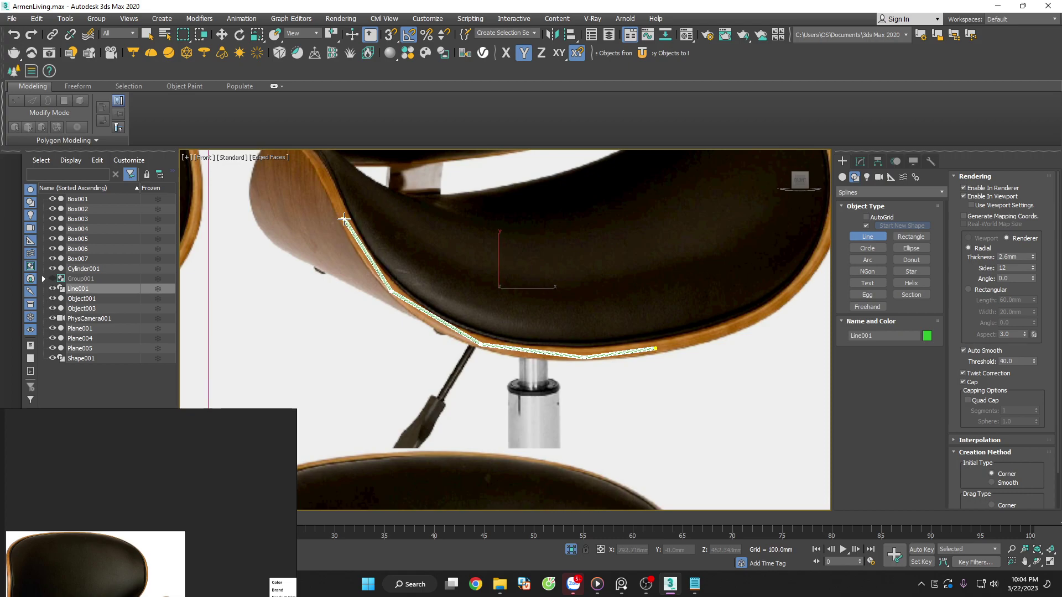
scroll(354, 242, "up", 1)
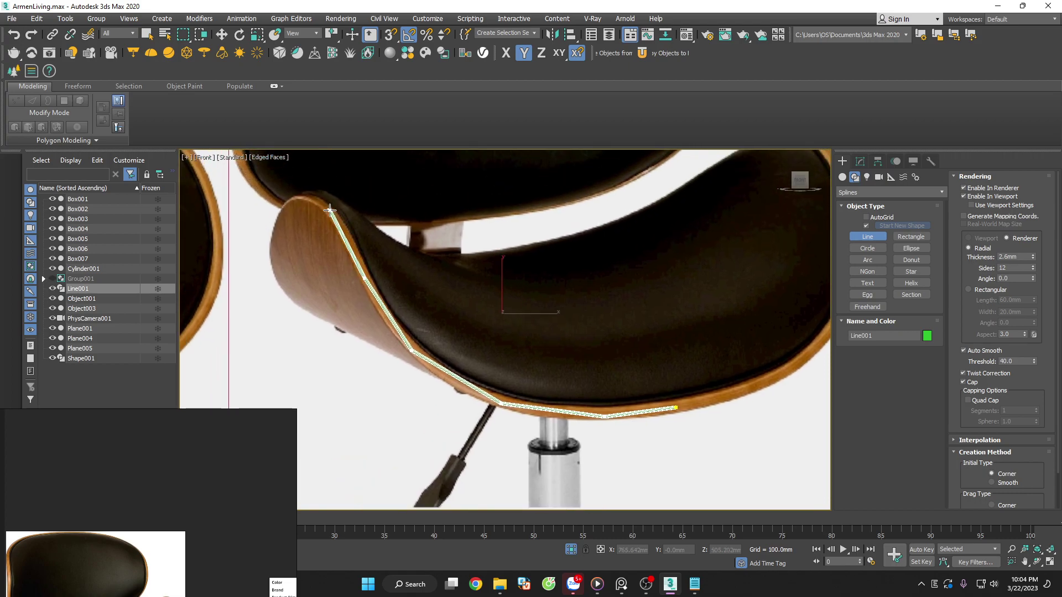
left_click(324, 194)
right_click(334, 225)
scroll(558, 316, "down", 6)
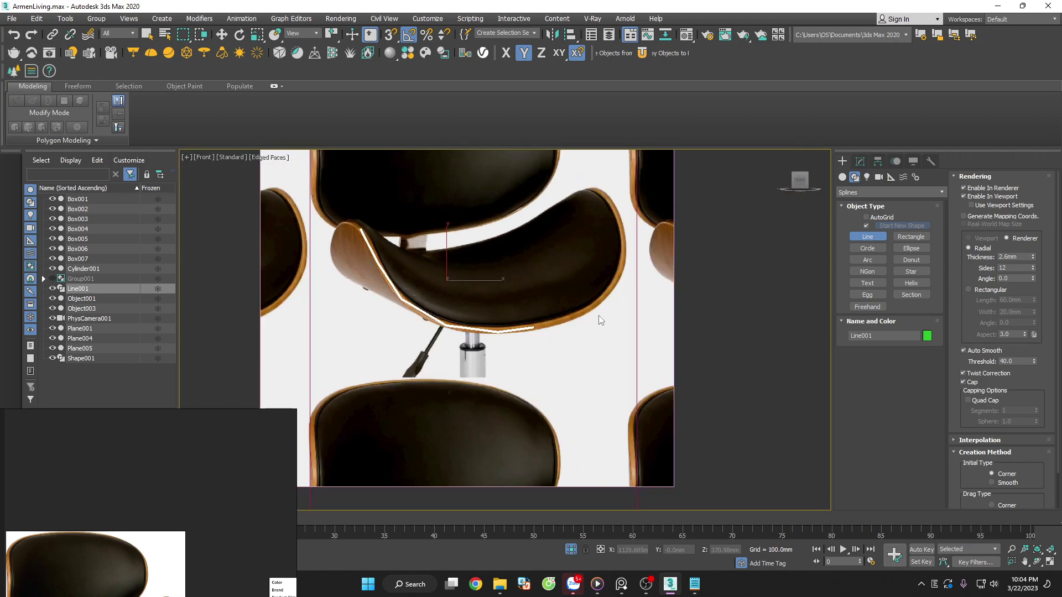
right_click(558, 315)
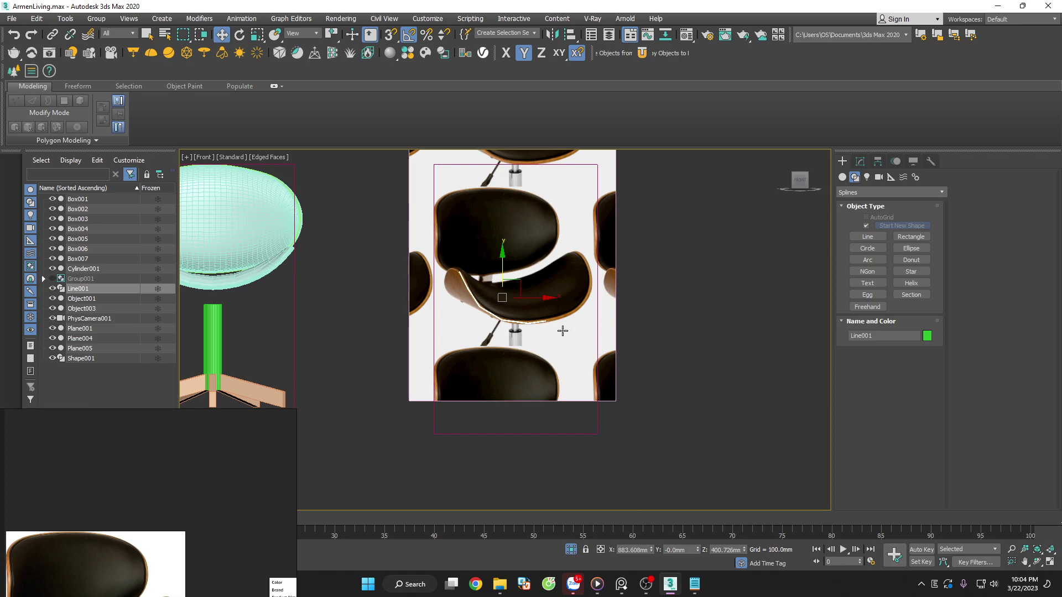
Orbit and reframe the front view to check the traced profile line
scroll(564, 330, "up", 3)
scroll(544, 320, "down", 3)
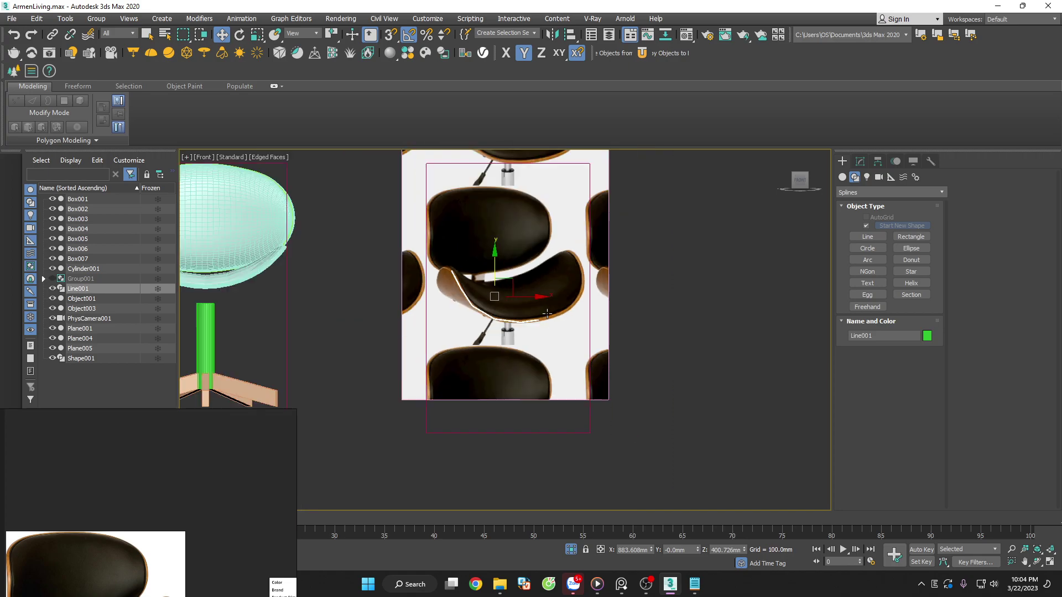
middle_click_drag(555, 344, 519, 328, "alt")
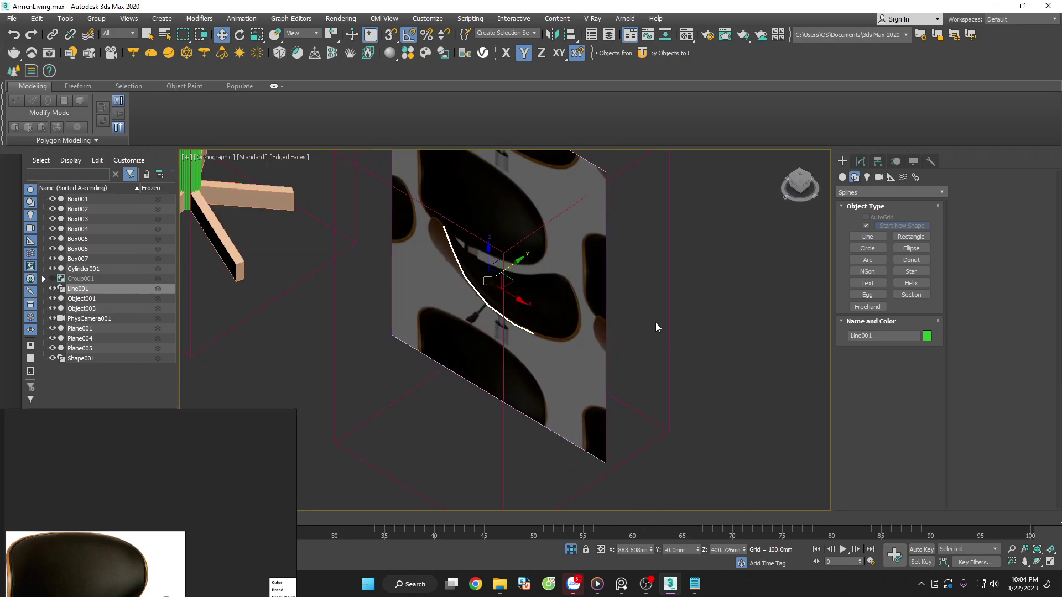
left_click(519, 327)
middle_click_drag(516, 273, 553, 287, "alt")
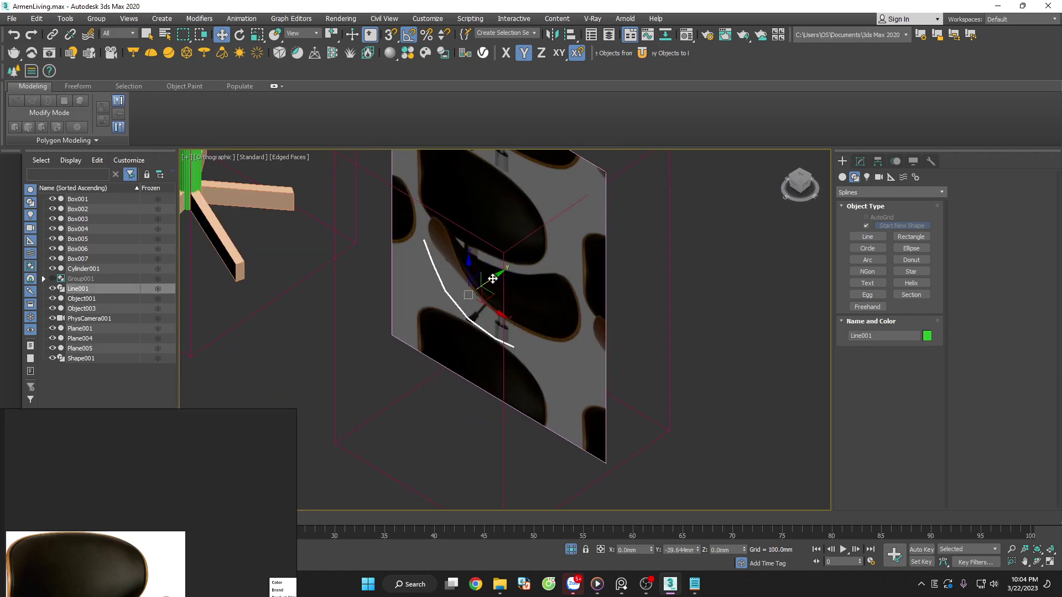
key("f")
key("z")
scroll(566, 293, "down", 3)
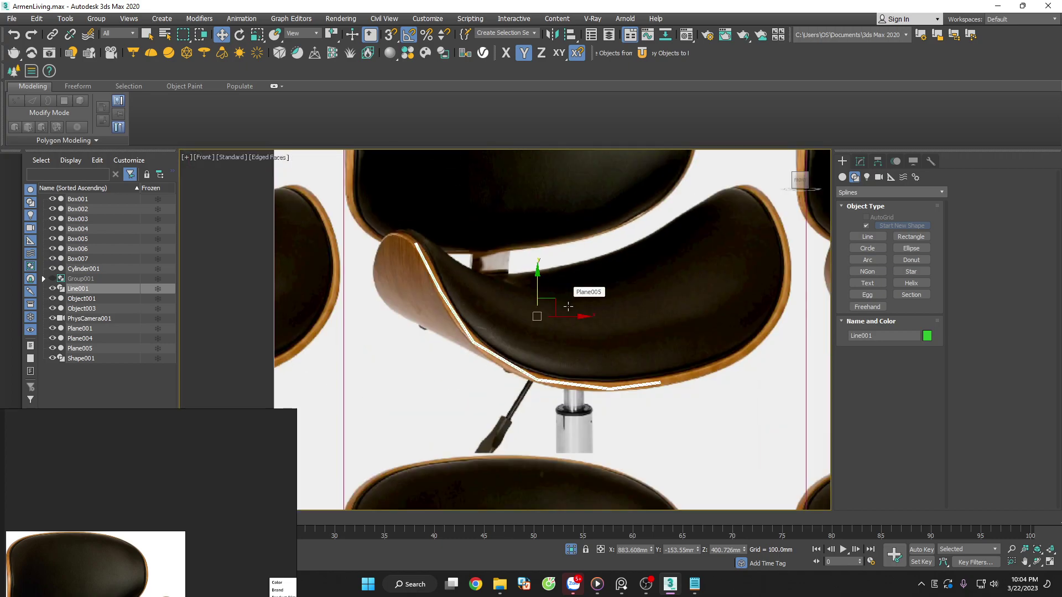
scroll(633, 304, "down", 2)
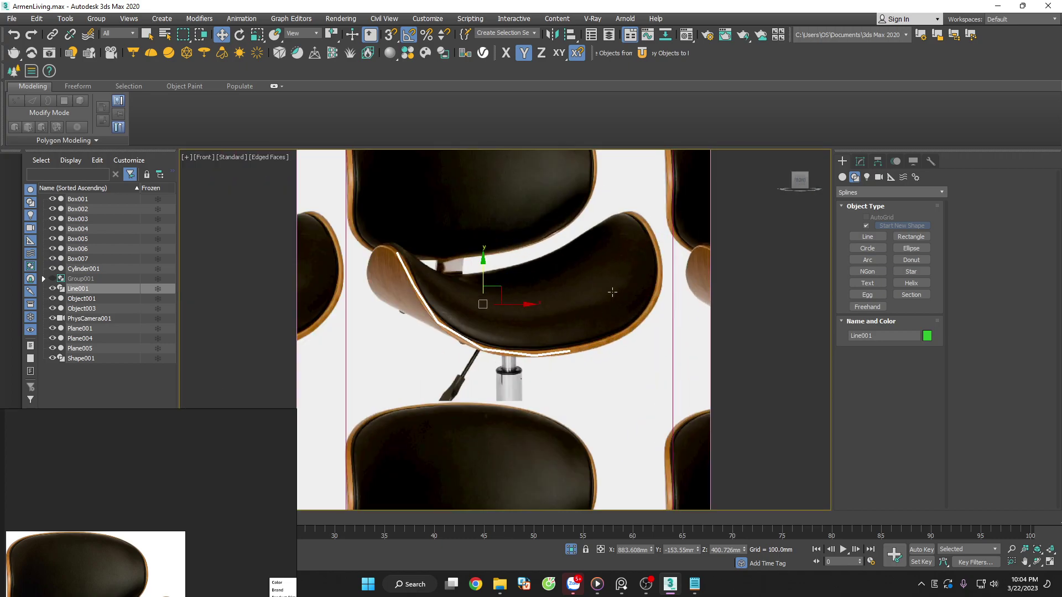
scroll(507, 327, "up", 2)
scroll(538, 352, "down", 2)
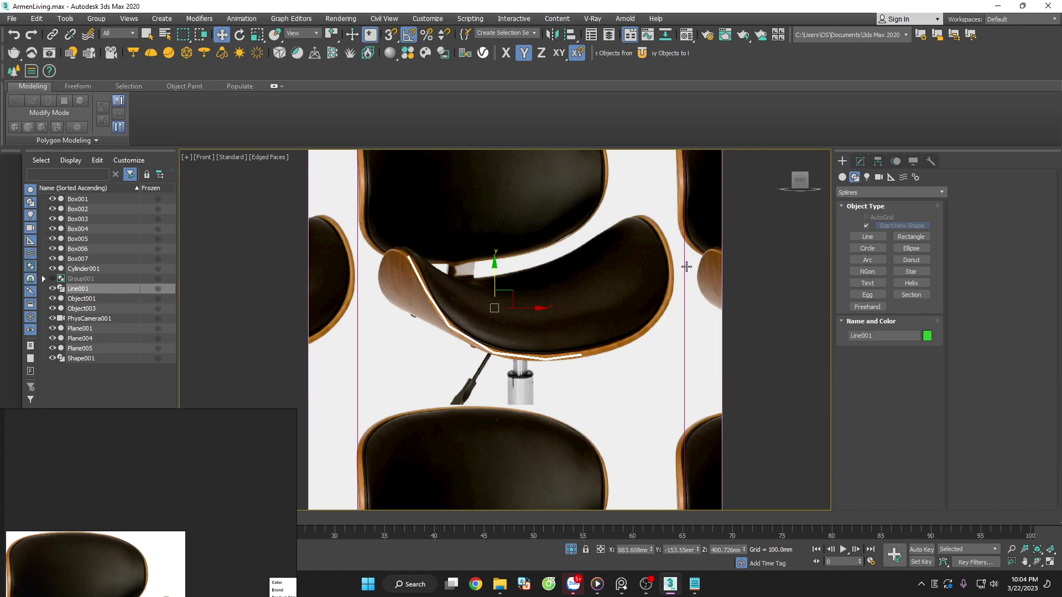
left_click(860, 162)
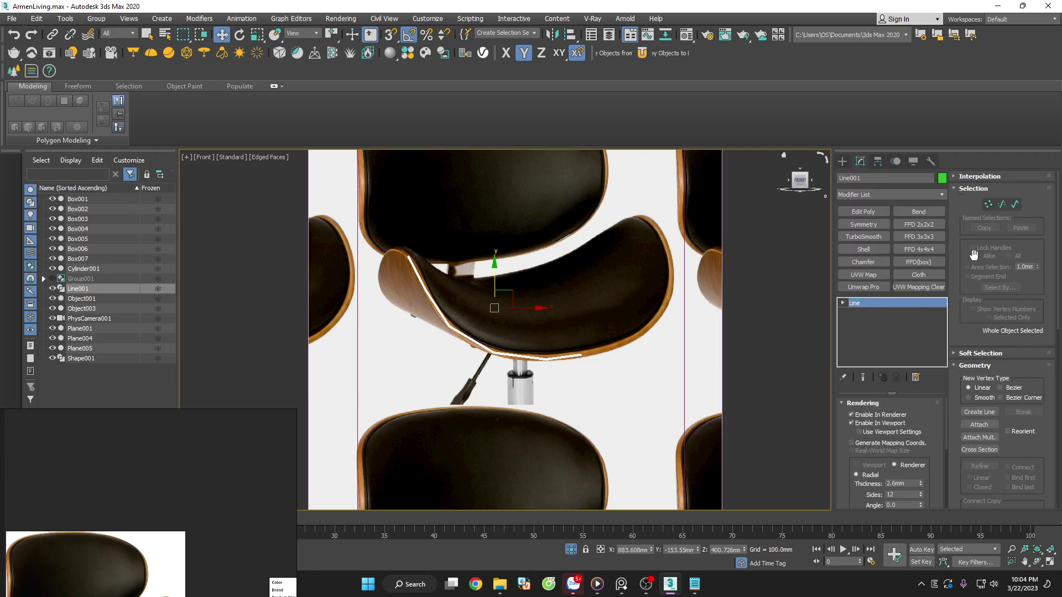
Snap the line's pivot to the bottom of its curve with Affect Pivot Only
left_click(878, 162)
left_click(889, 237)
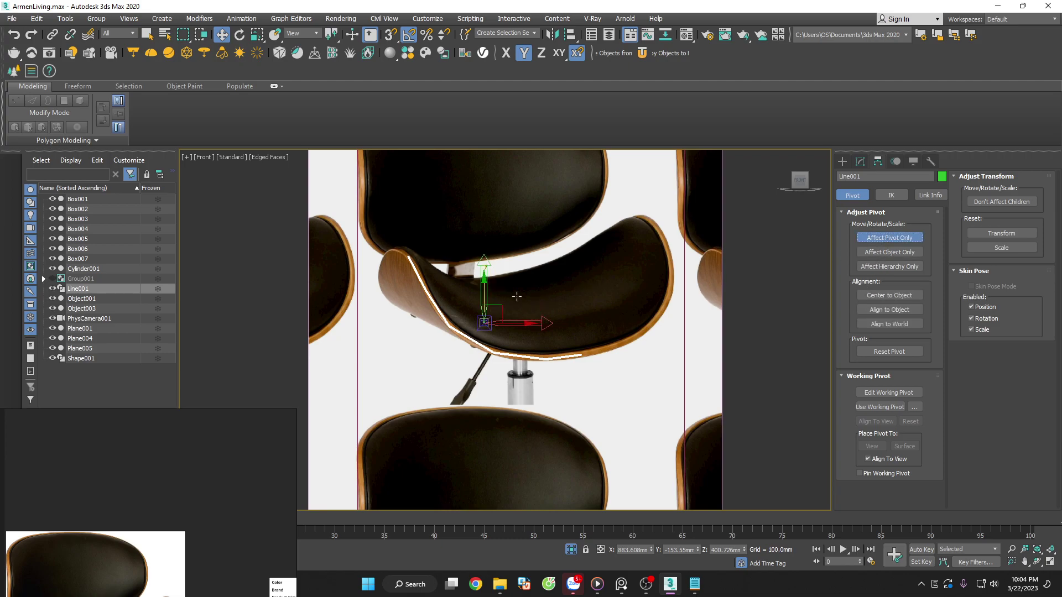
key("s")
left_click_drag(486, 305, 581, 356)
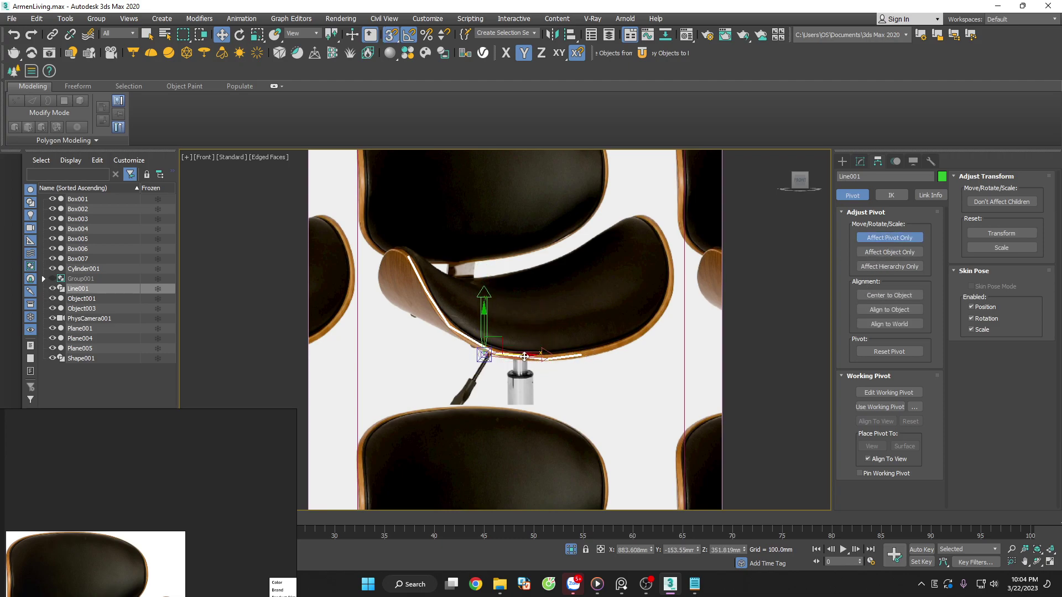
left_click(890, 237)
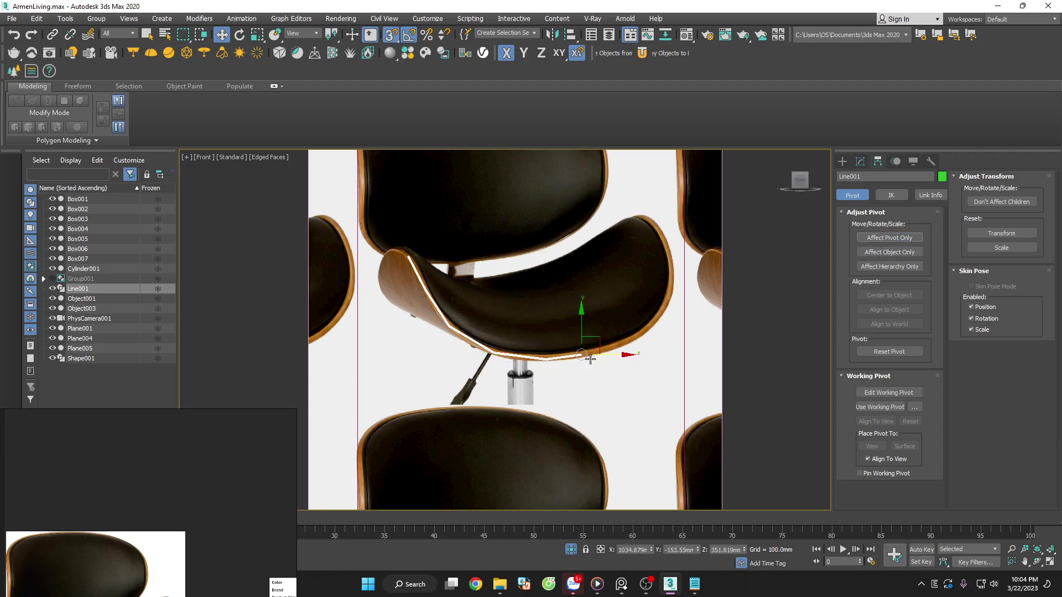
scroll(573, 358, "up", 3)
Lower the line's end vertex on Y to the pivot's level
key("1")
left_click(569, 344)
key("F6")
left_click_drag(570, 343, 473, 356)
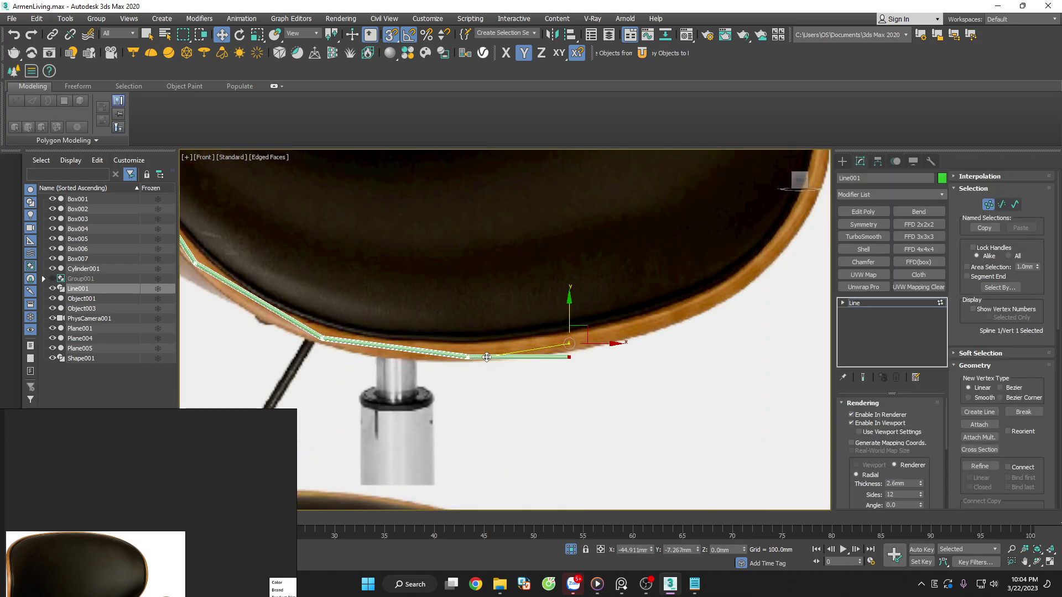
left_click(989, 204)
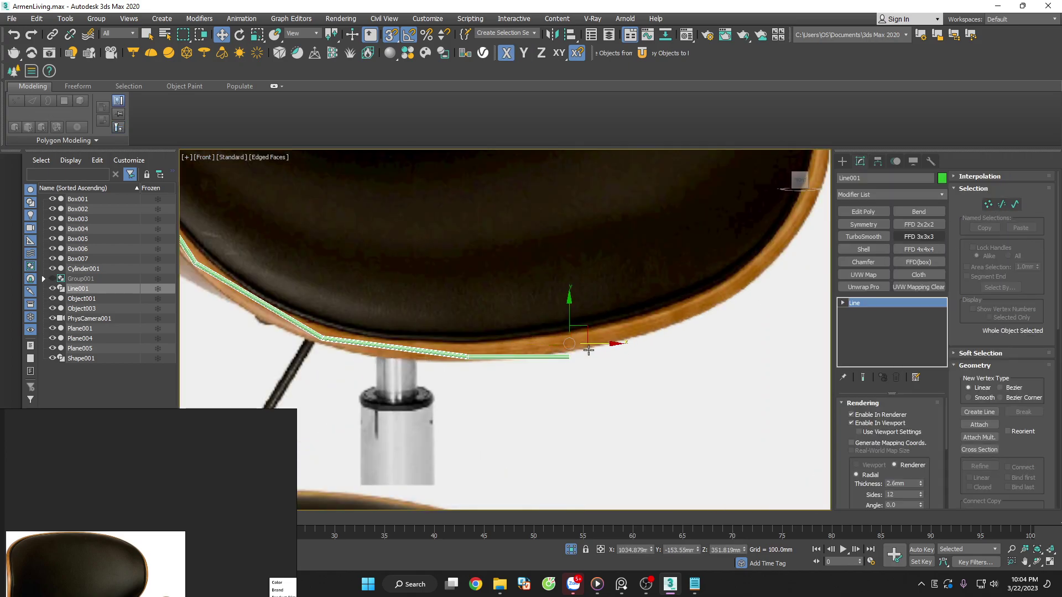
key("F5")
scroll(577, 275, "down", 5)
scroll(581, 204, "down", 2)
Mirror the line on X as copy Line002 and slide both lines together
left_click(552, 35)
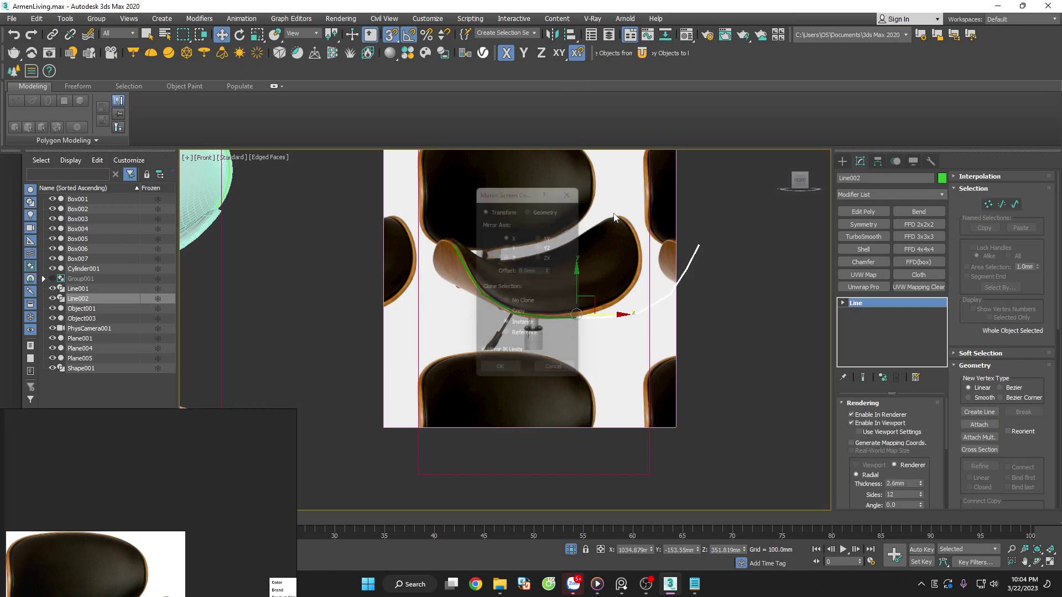
left_click(503, 376)
left_click(717, 325)
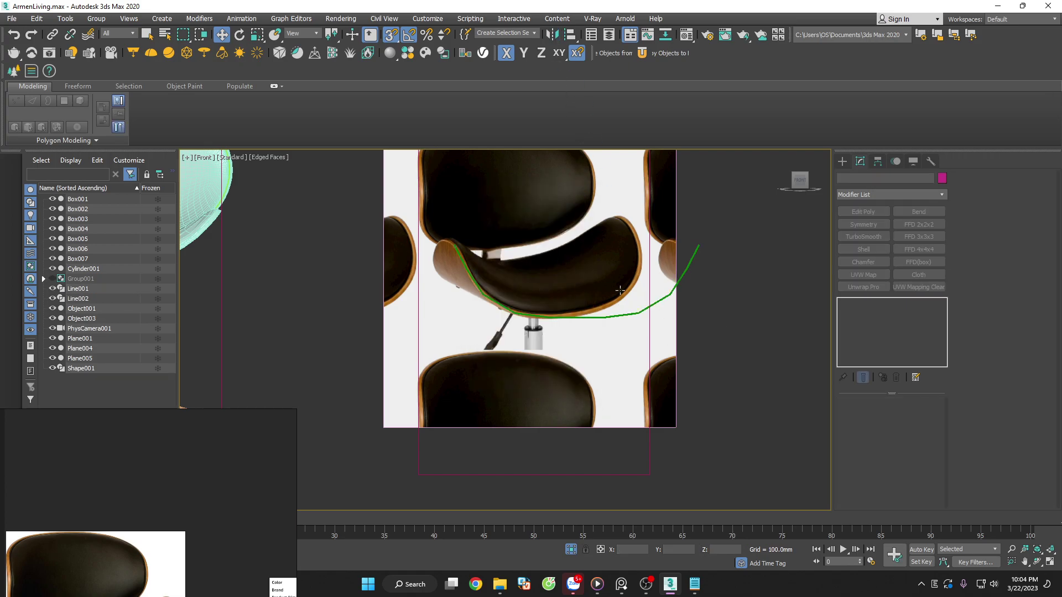
left_click_drag(731, 236, 433, 329)
left_click(545, 313)
left_click(597, 316, "ctrl")
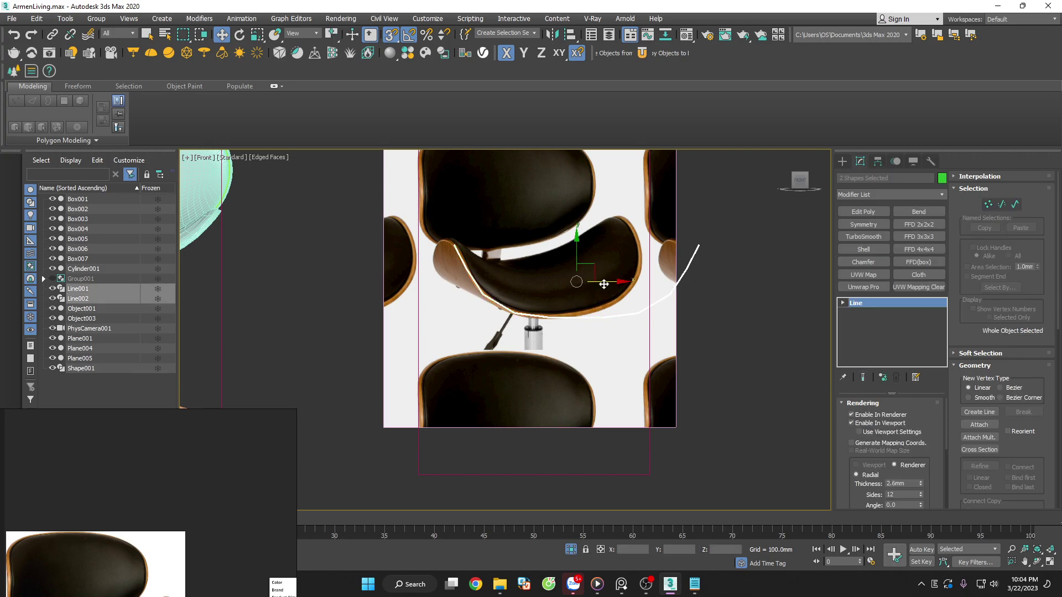
left_click_drag(603, 284, 538, 404)
mouse_move(537, 403)
middle_mouse_down("alt")
mouse_move(657, 428)
mouse_move(668, 418)
mouse_move(681, 452)
middle_mouse_up("alt")
left_click(679, 390)
Move Line001 and Line002 toward the chair base
scroll(598, 320, "up", 3)
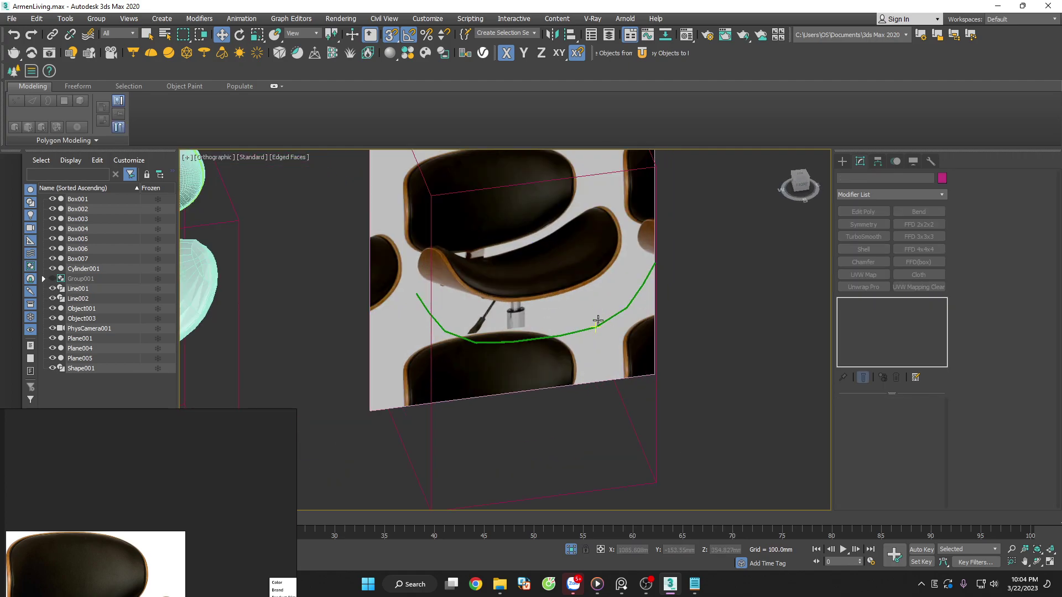
left_click(598, 321)
left_click(473, 342, "ctrl")
scroll(573, 357, "down", 5)
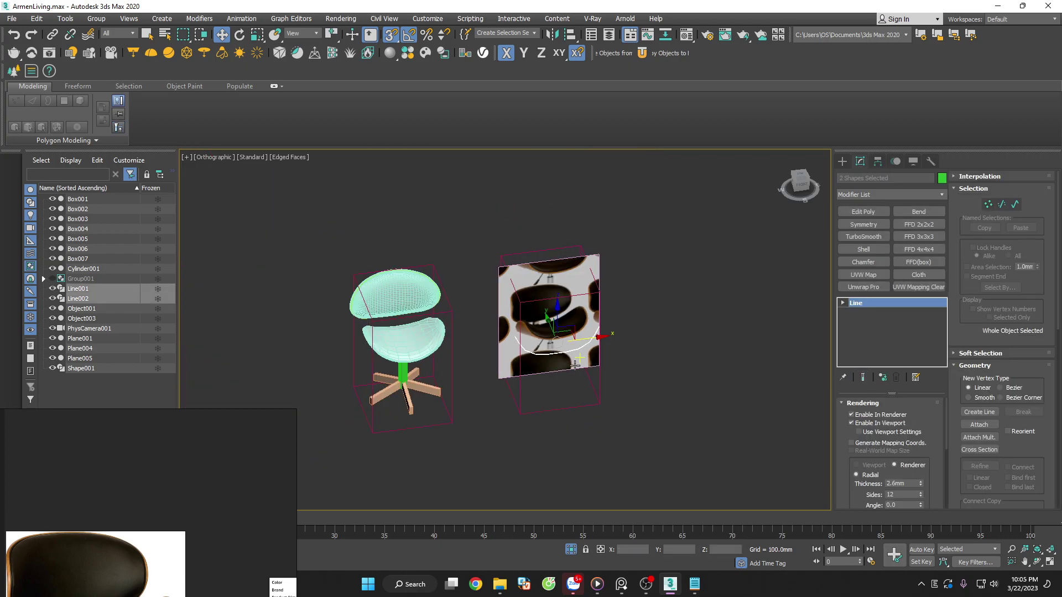
left_click_drag(576, 348, 408, 376)
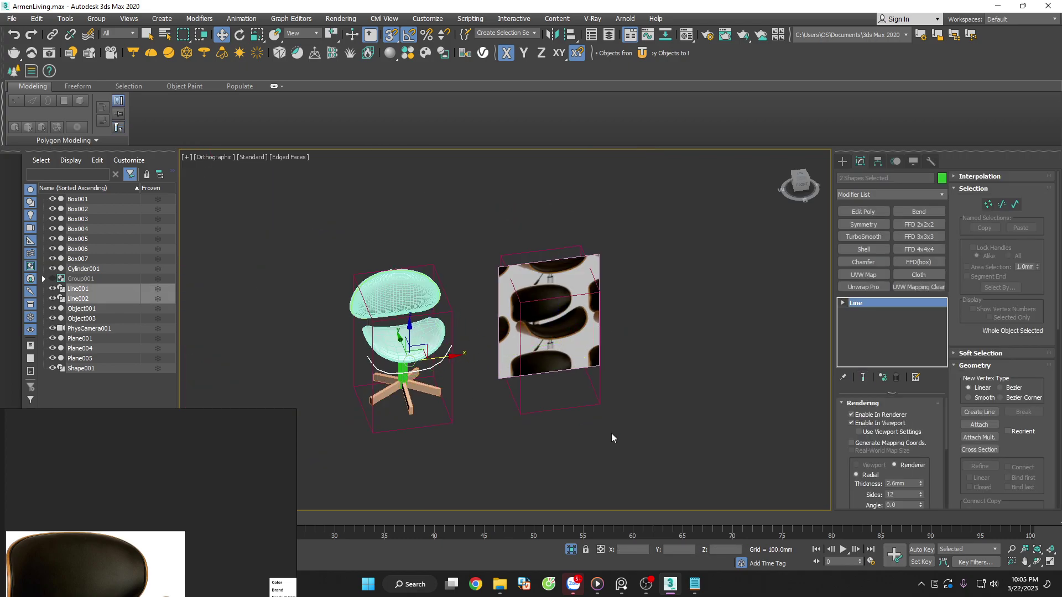
Move the reference box and image plane aside in the front view
left_click_drag(674, 434, 525, 253)
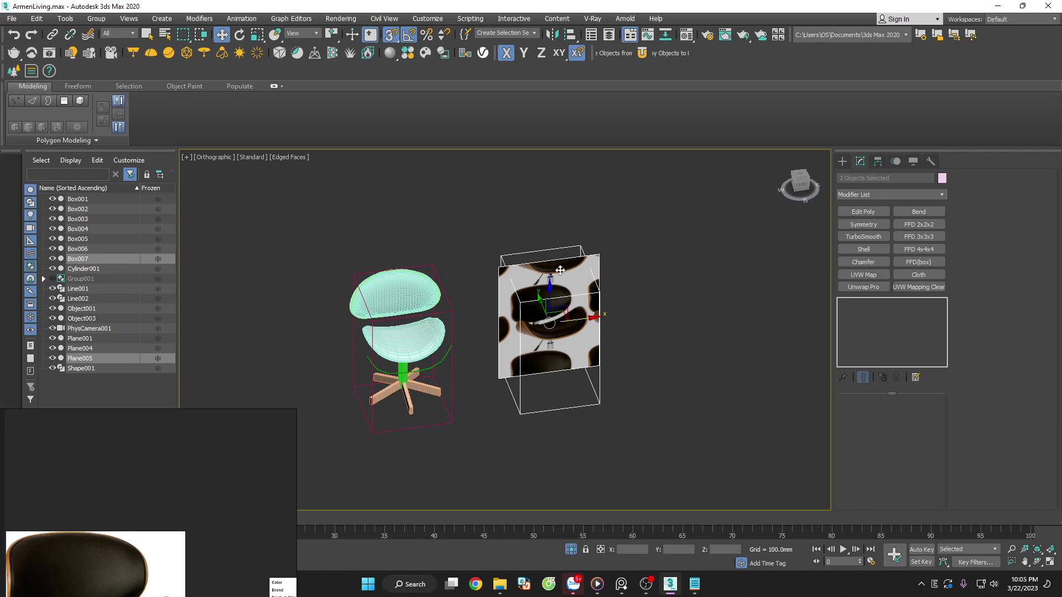
key("f")
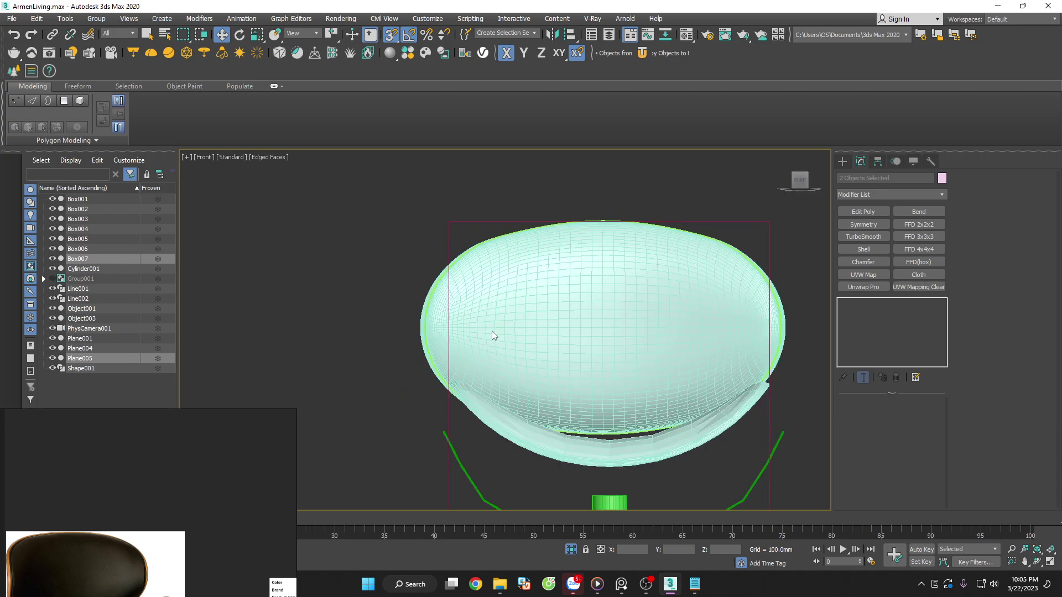
left_click_drag(494, 328, 830, 364)
left_click(506, 367)
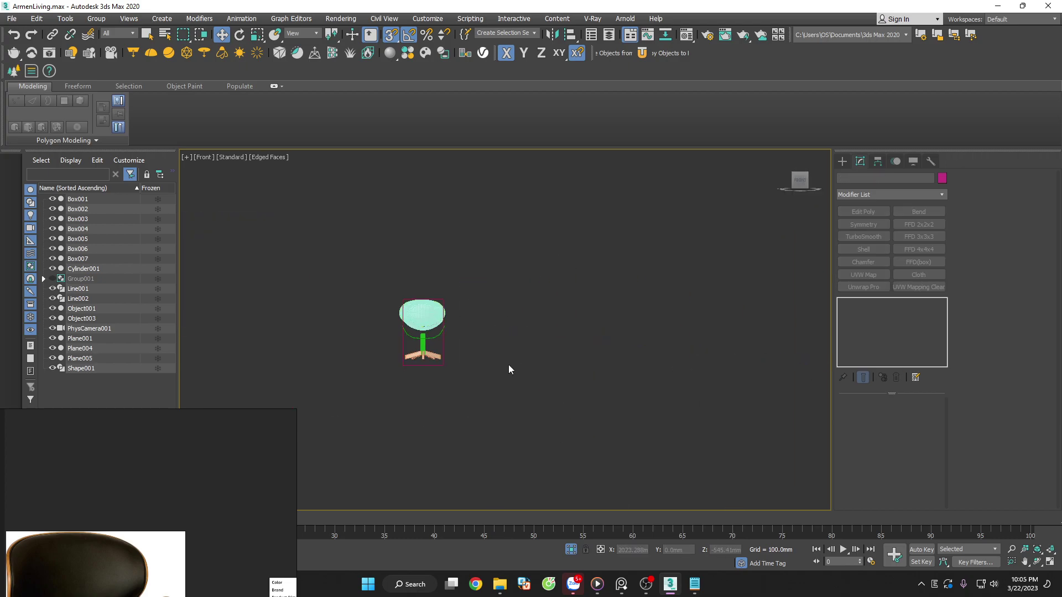
scroll(425, 349, "up", 3)
scroll(424, 349, "up", 1)
scroll(522, 407, "up", 2)
Shift the lower seat shell together with Line001 to the right
left_click(543, 410)
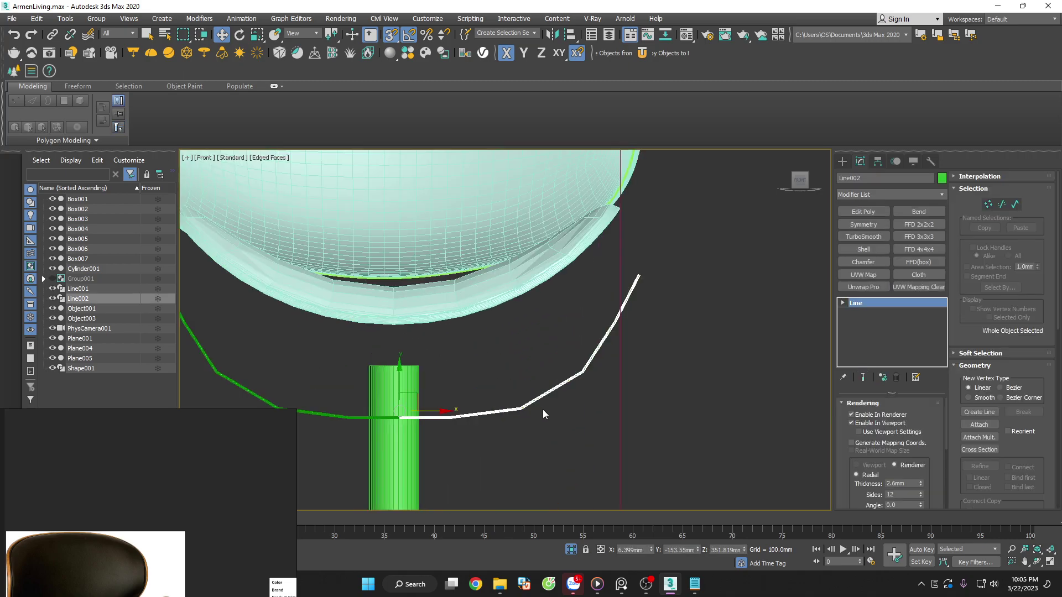
scroll(544, 409, "down", 2)
scroll(427, 399, "up", 2)
scroll(410, 416, "down", 2)
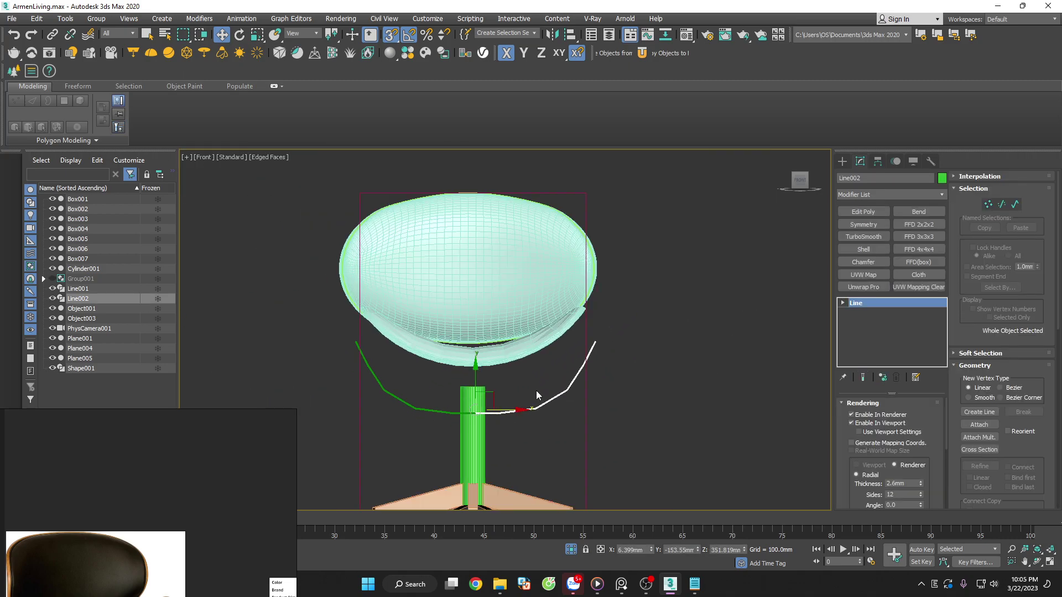
left_click(529, 362)
left_click(518, 355)
left_click(553, 434)
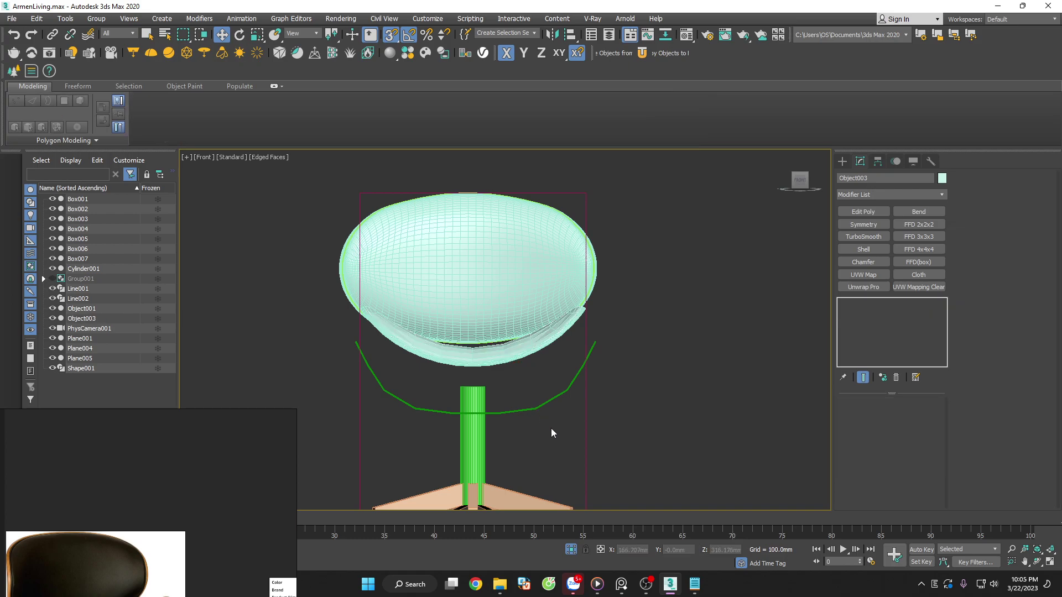
left_click_drag(550, 343, 455, 414)
left_click(453, 413, "ctrl")
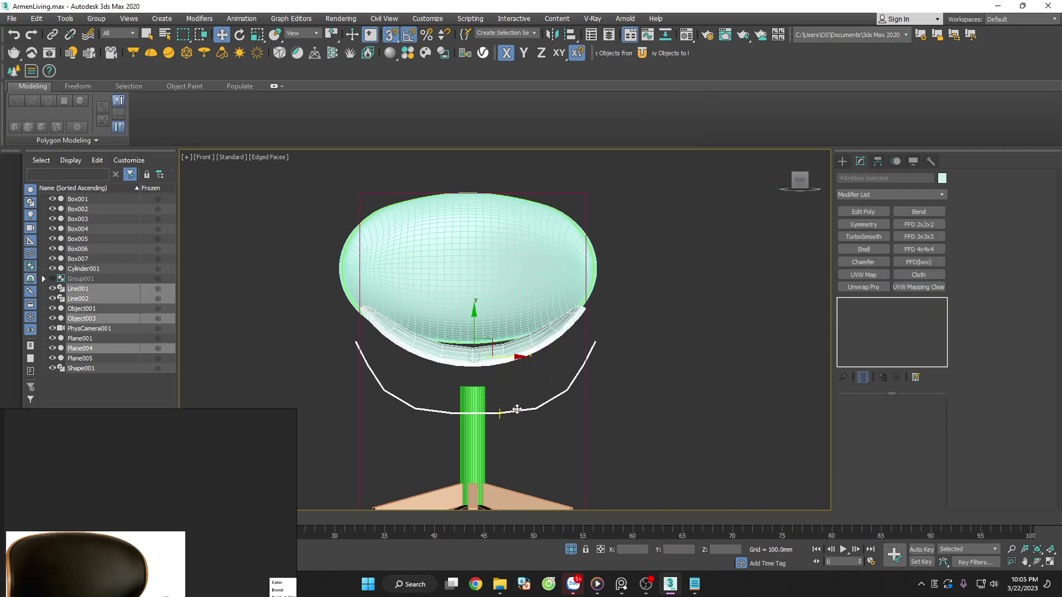
middle_click_drag(535, 379, 377, 356)
scroll(378, 356, "down", 2)
mouse_move(376, 345)
left_mouse_down()
mouse_move(589, 390)
mouse_move(647, 346)
left_mouse_up()
left_click(676, 427)
Lower both guide lines beneath the shell seat and bring up the Detail notes
scroll(721, 354, "up", 2)
left_click_drag(484, 374, 484, 375)
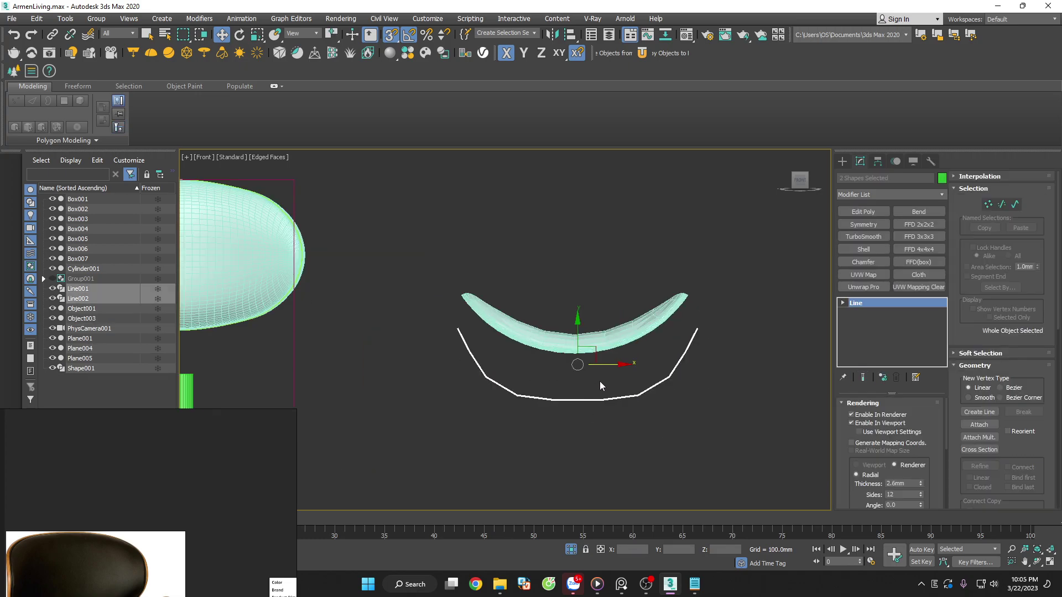
scroll(600, 382, "up", 3)
left_click_drag(556, 359, 586, 250)
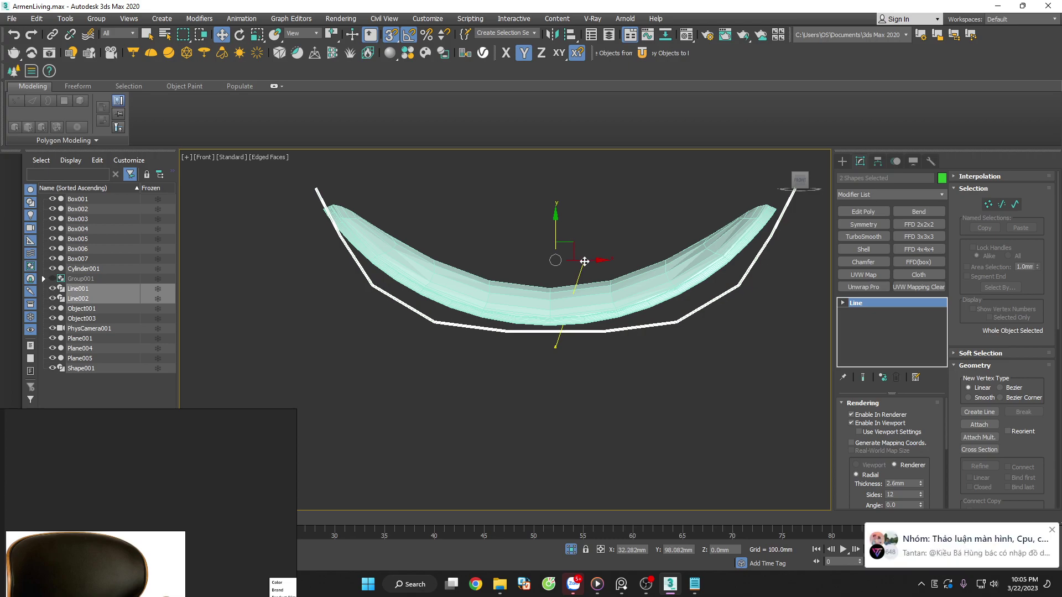
left_click_drag(585, 250, 594, 354)
left_click(619, 427)
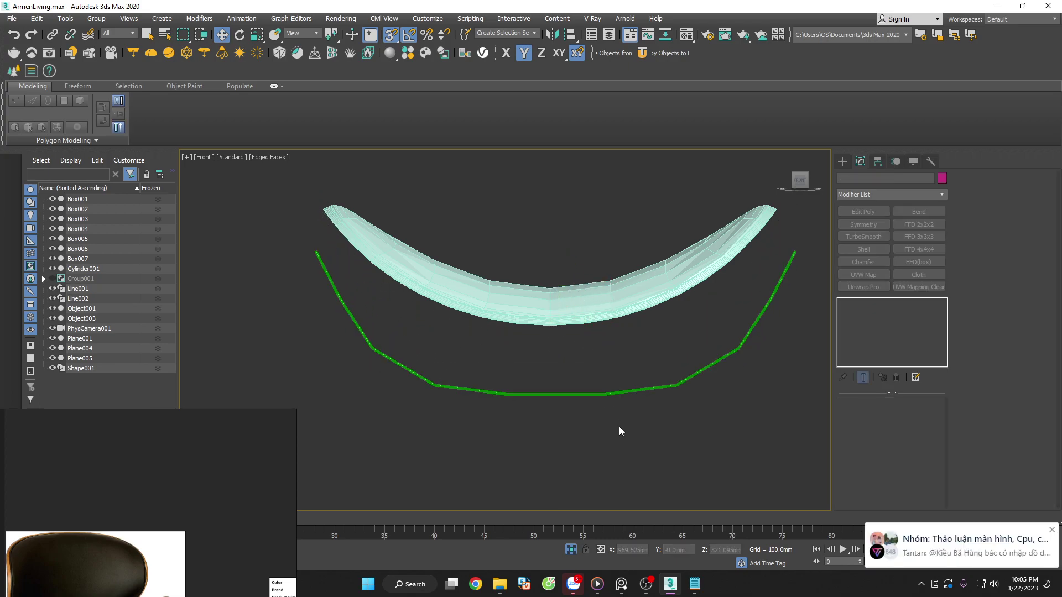
middle_click_drag(619, 427, 608, 464, "alt")
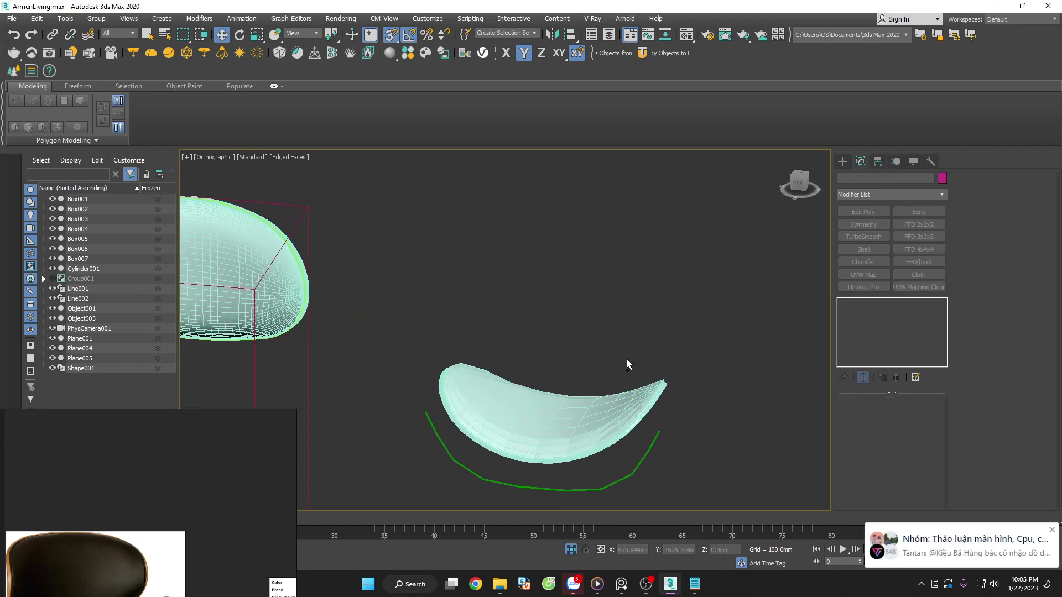
scroll(627, 360, "down", 3)
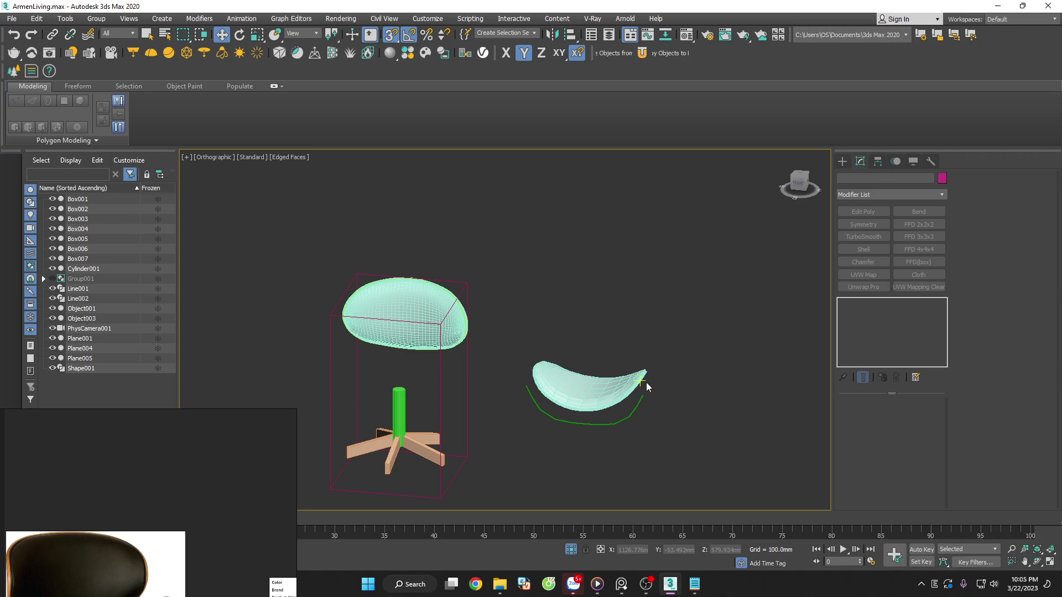
left_click(699, 584)
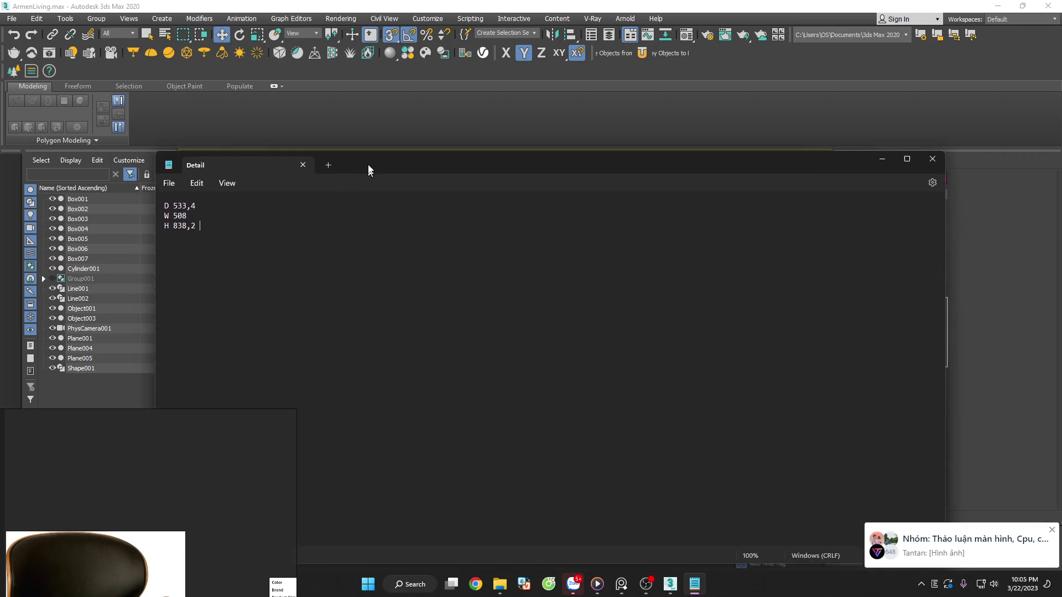
Enlarge the Detail notes text and dismiss the chat notification
left_click_drag(367, 166, 640, 241)
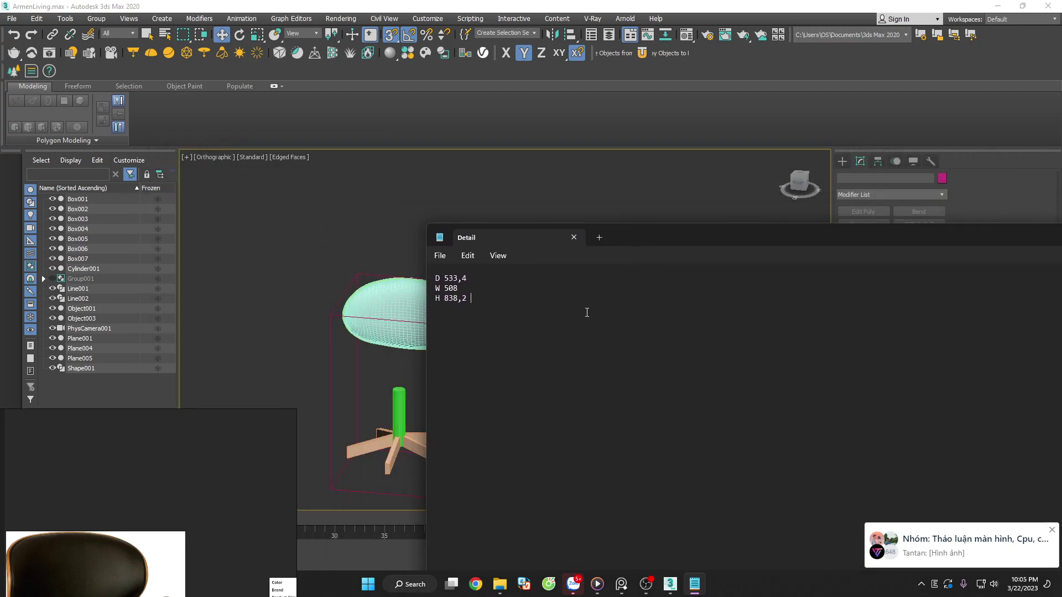
key("ctrl+a")
scroll(586, 314, "up", 1, "ctrl")
scroll(586, 314, "up", 6, "ctrl")
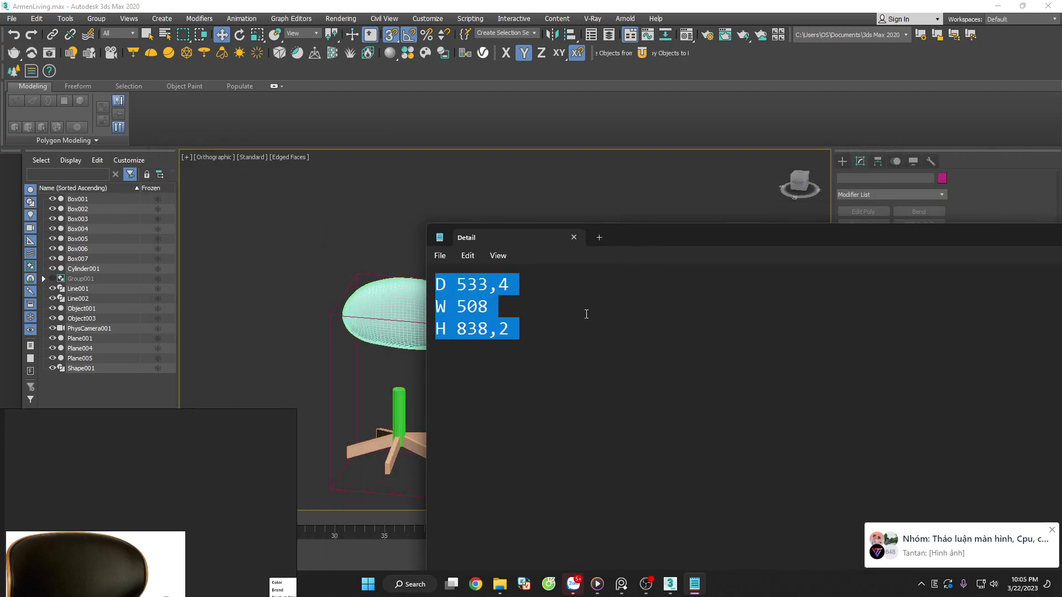
scroll(587, 314, "up", 6, "ctrl")
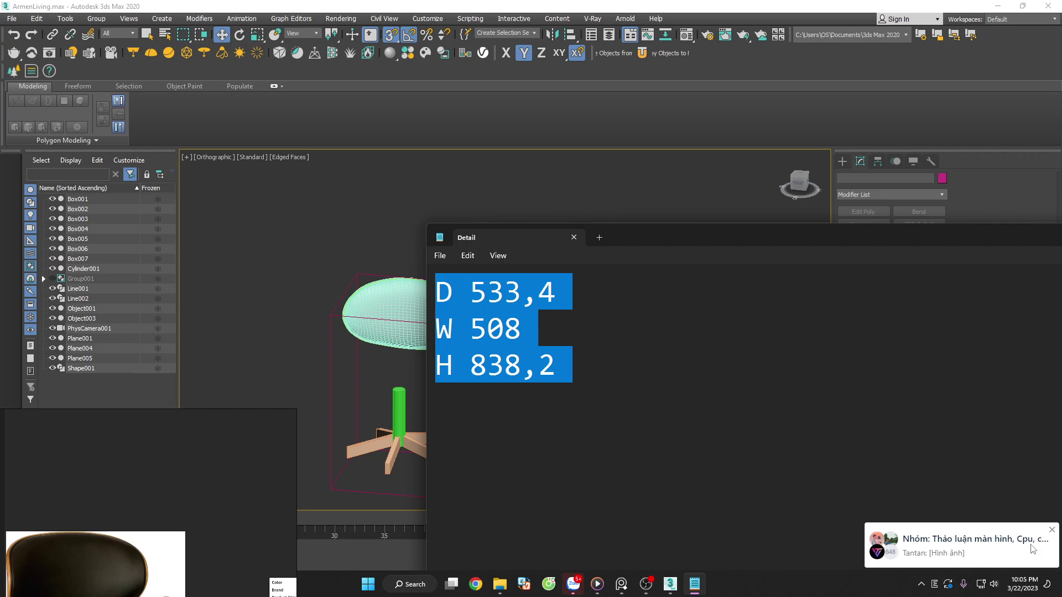
left_click(1050, 532)
Add 'File is hard, i will try repair. :)' and 'Sorry i'm beginer' below the dimensions
left_click(599, 385)
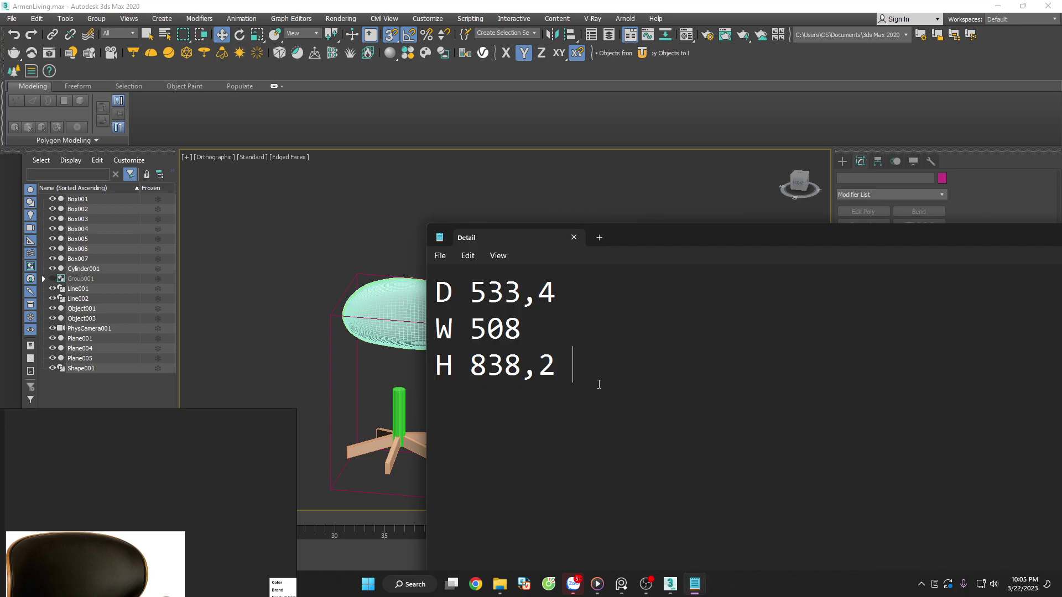
type("Filee ")
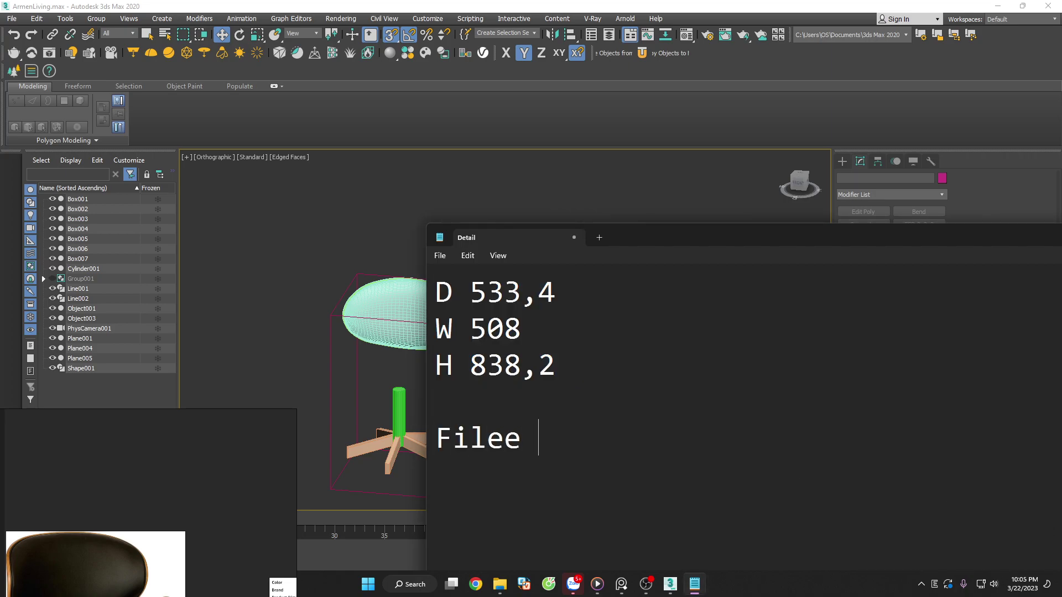
type("is")
key("BackSpace")
key("BackSpace")
key("BackSpace")
key("BackSpace")
key("BackSpace")
type("is ")
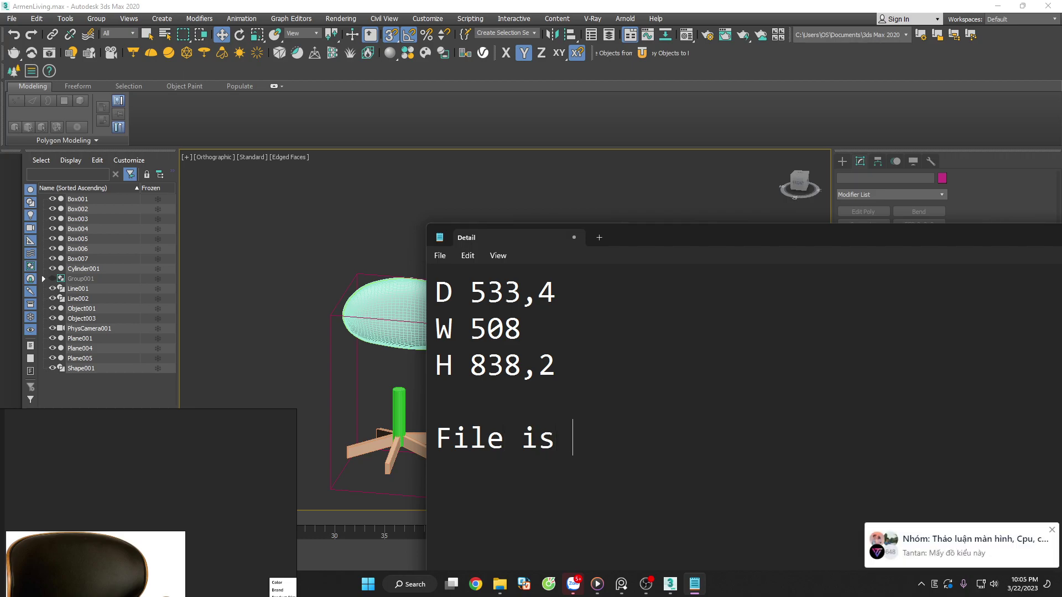
type("hare")
key("BackSpace")
type("d,")
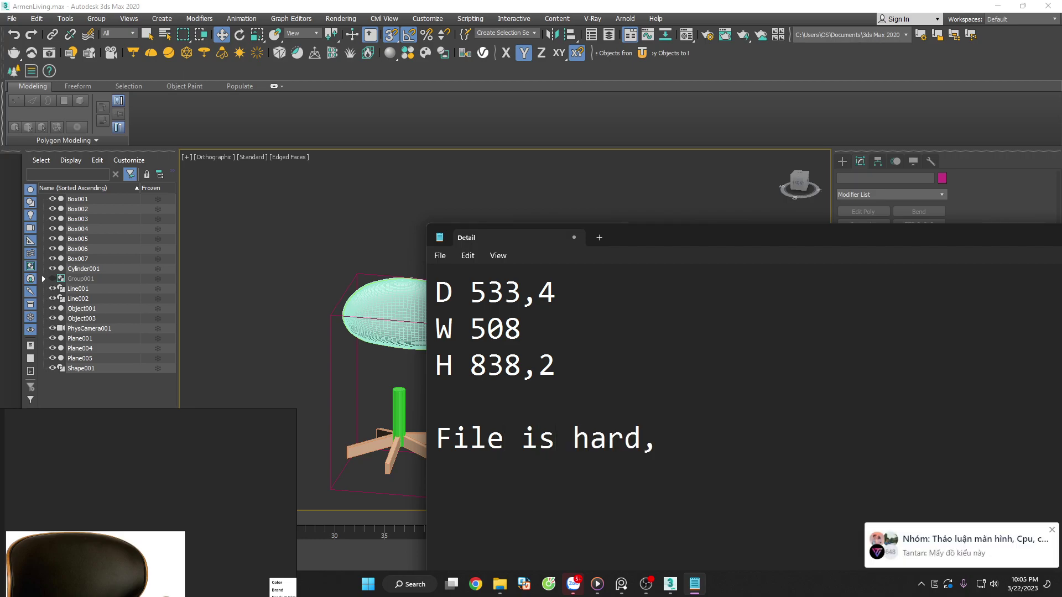
type(" i will ")
type("try re")
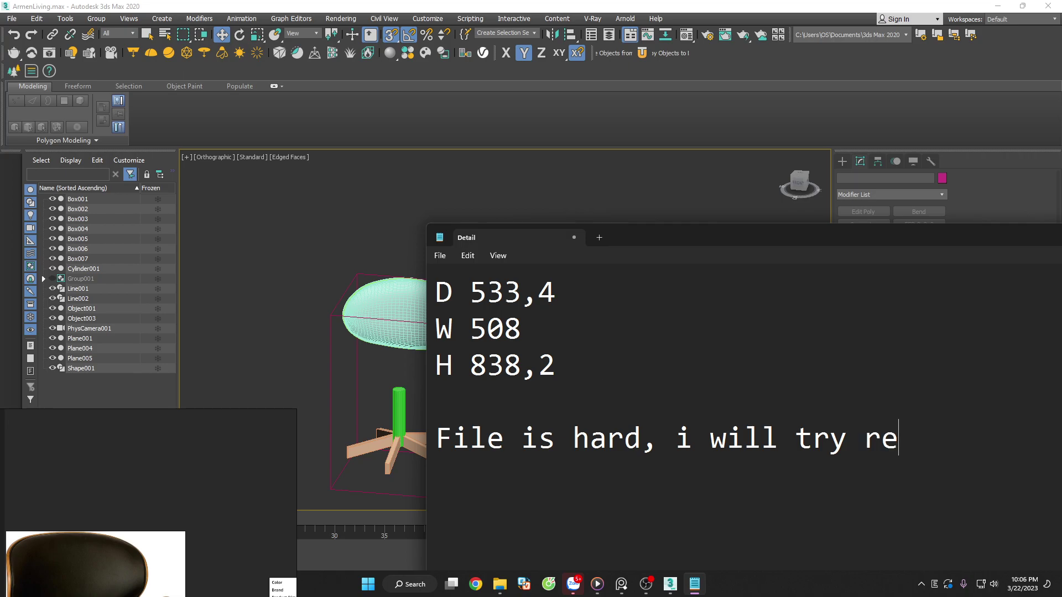
type("pair. :)")
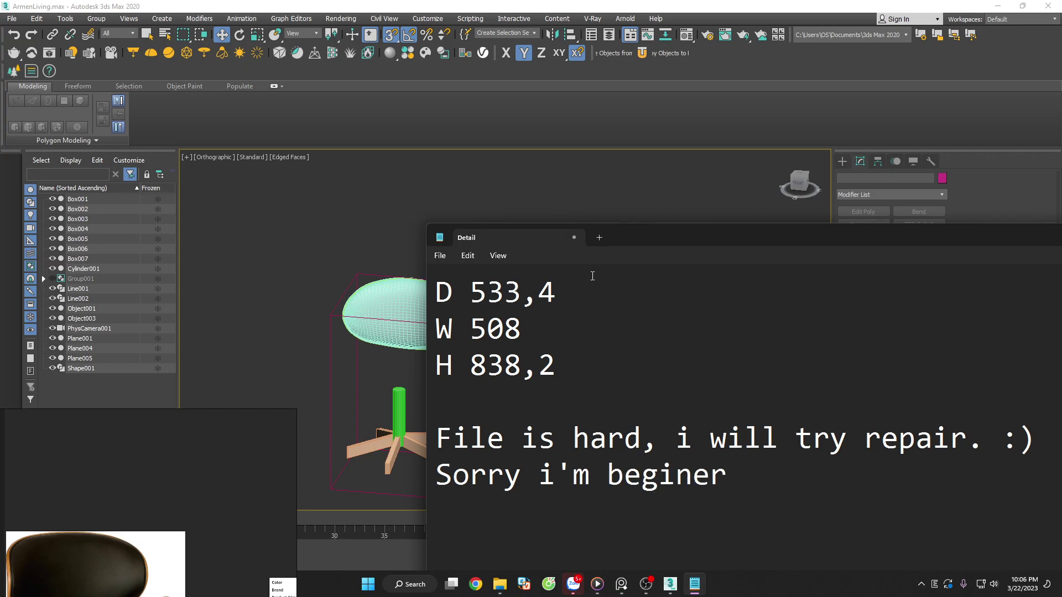
left_click_drag(656, 237, 483, 184)
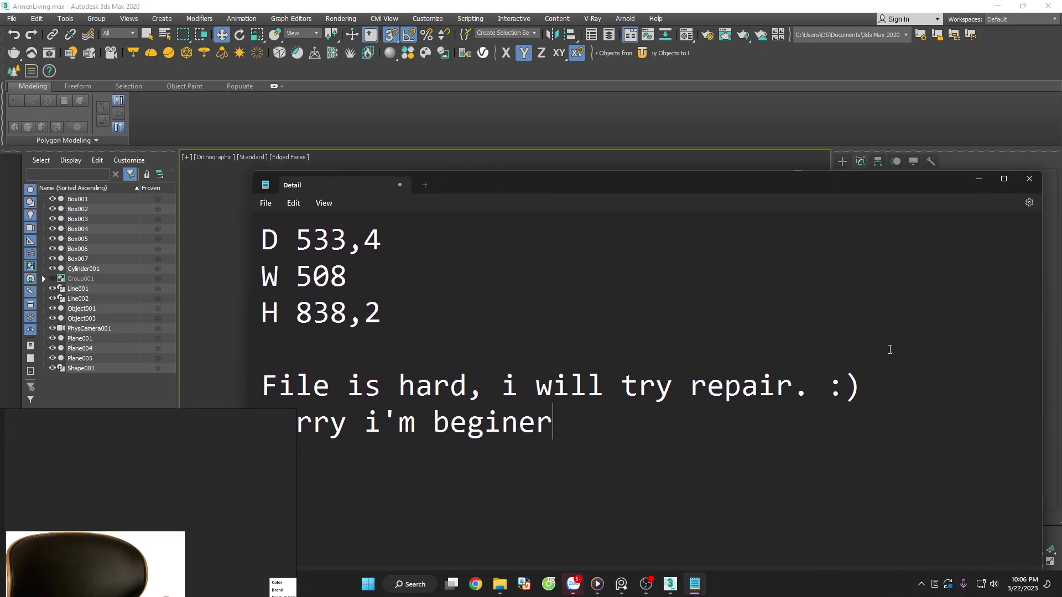
Return to 3ds Max and switch the viewport to Front, then Top view
key("alt+Tab")
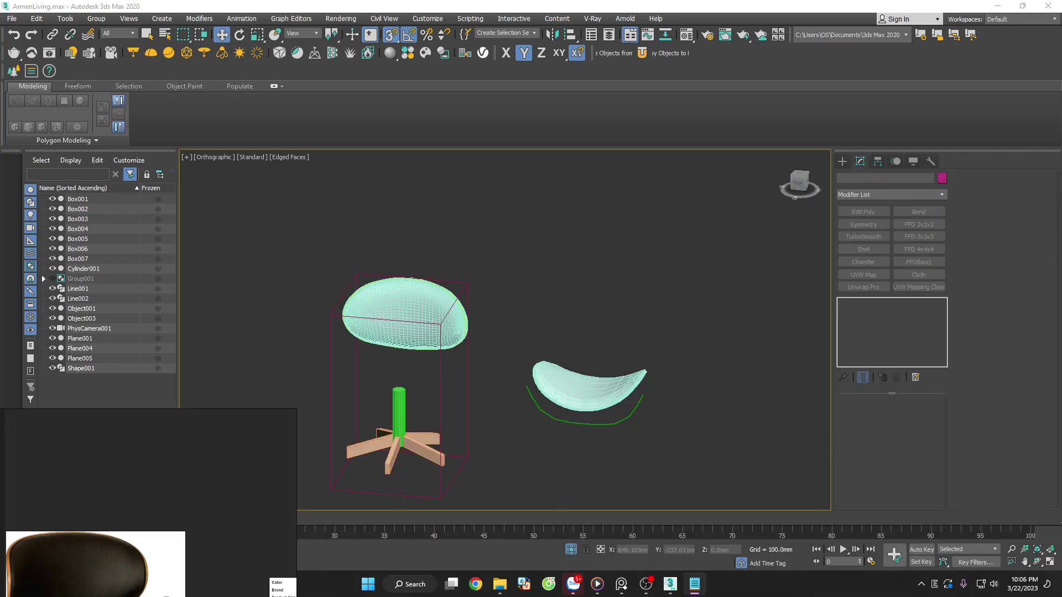
scroll(631, 387, "up", 3)
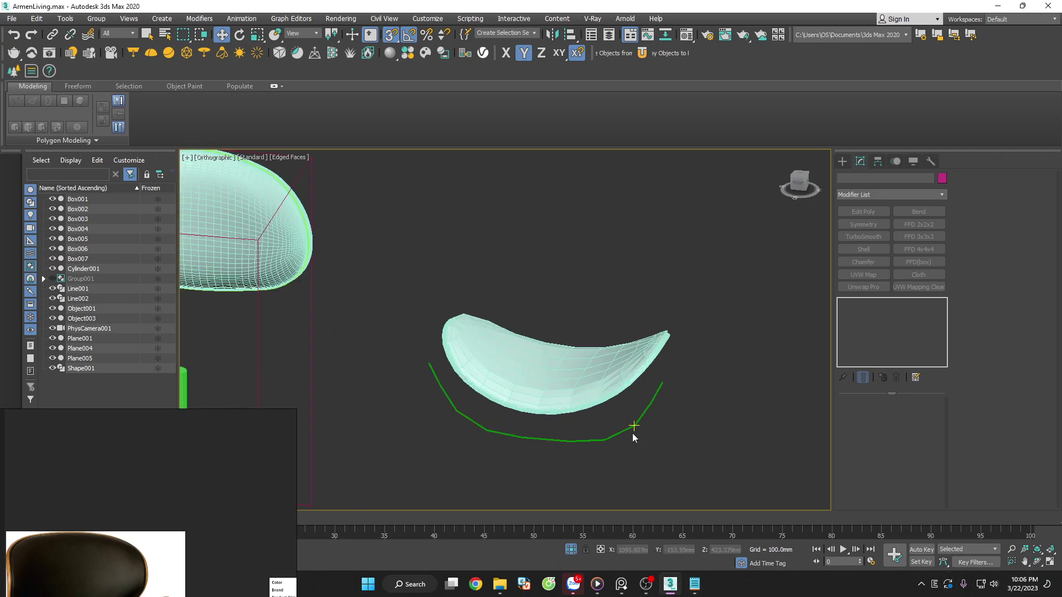
scroll(747, 360, "up", 2)
left_click(800, 184)
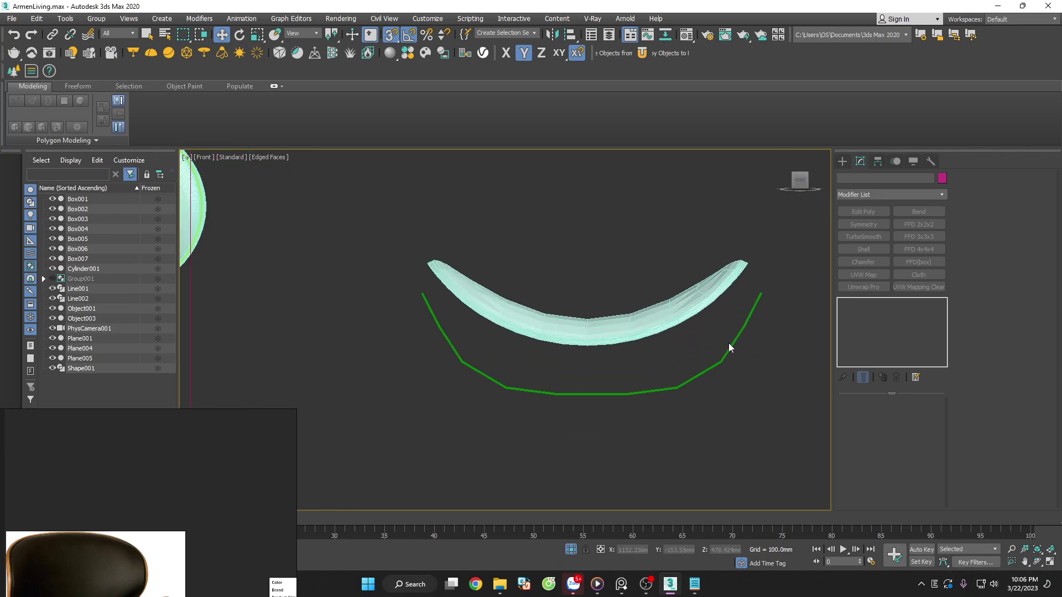
key("t")
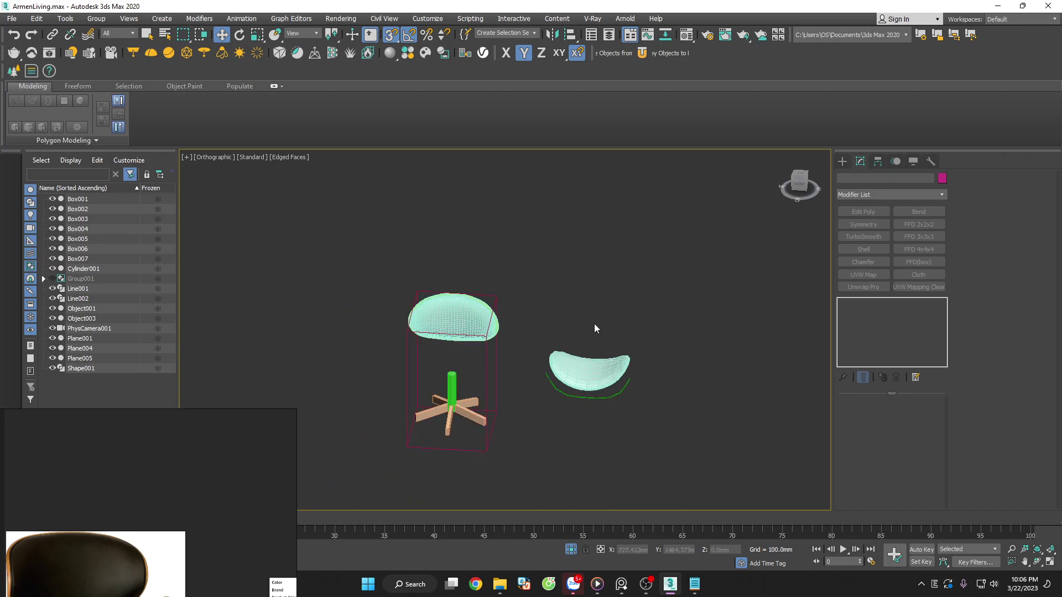
scroll(274, 316, "up", 3)
scroll(274, 316, "up", 4)
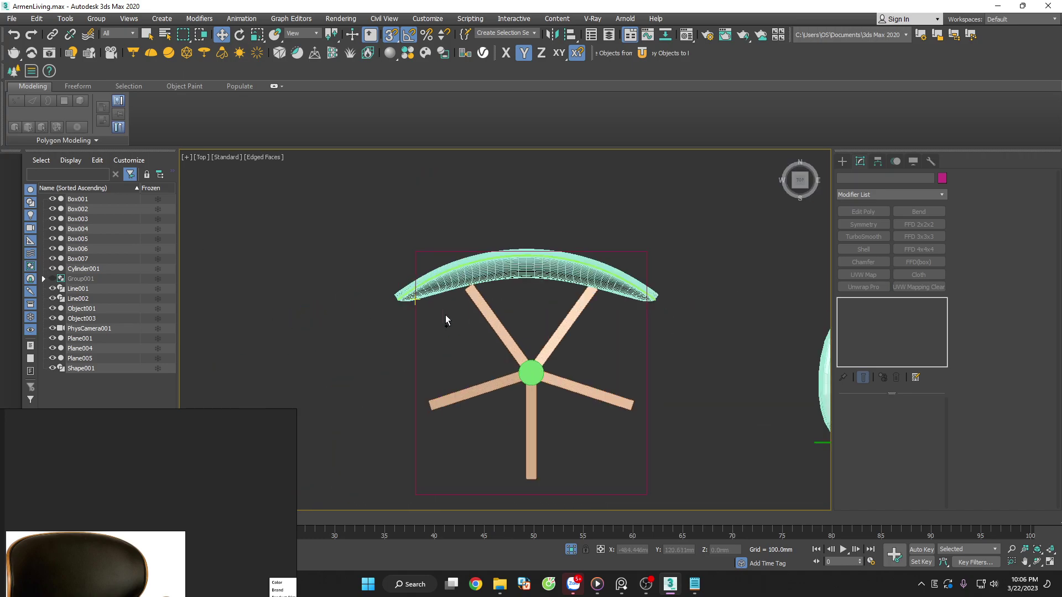
left_click(843, 162)
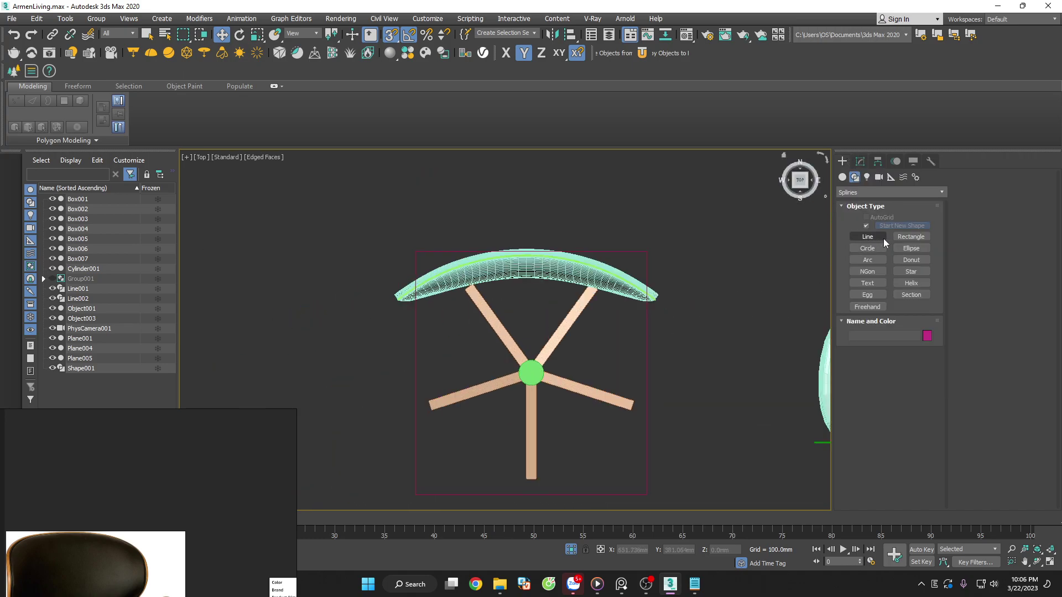
Leave only the Plane001 cushion selected and Shift-drag a copy out to its right
left_click(571, 276)
scroll(571, 276, "up", 4)
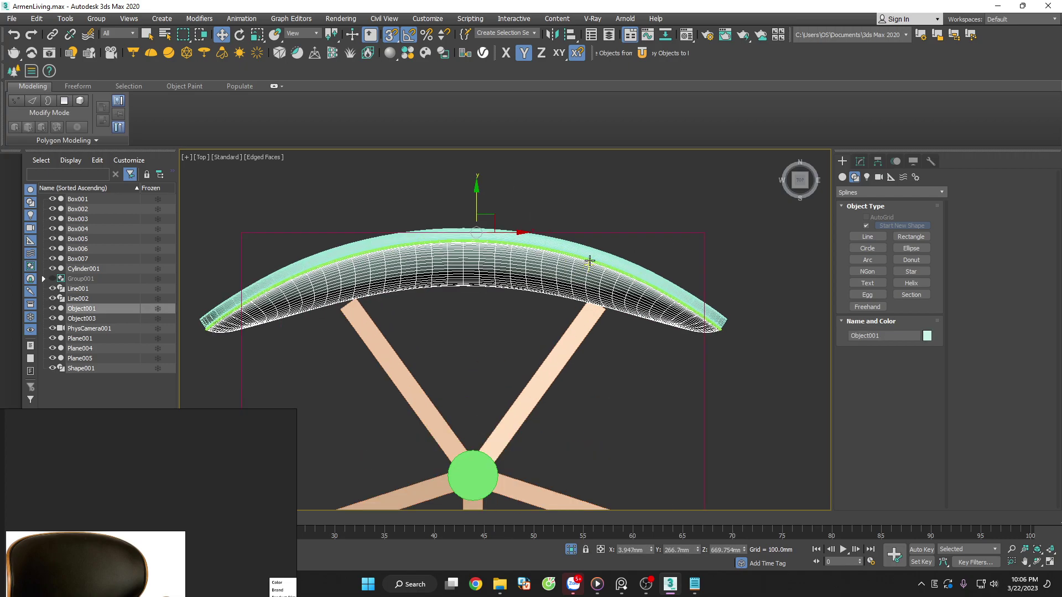
left_click(397, 284, "ctrl")
scroll(397, 284, "down", 4)
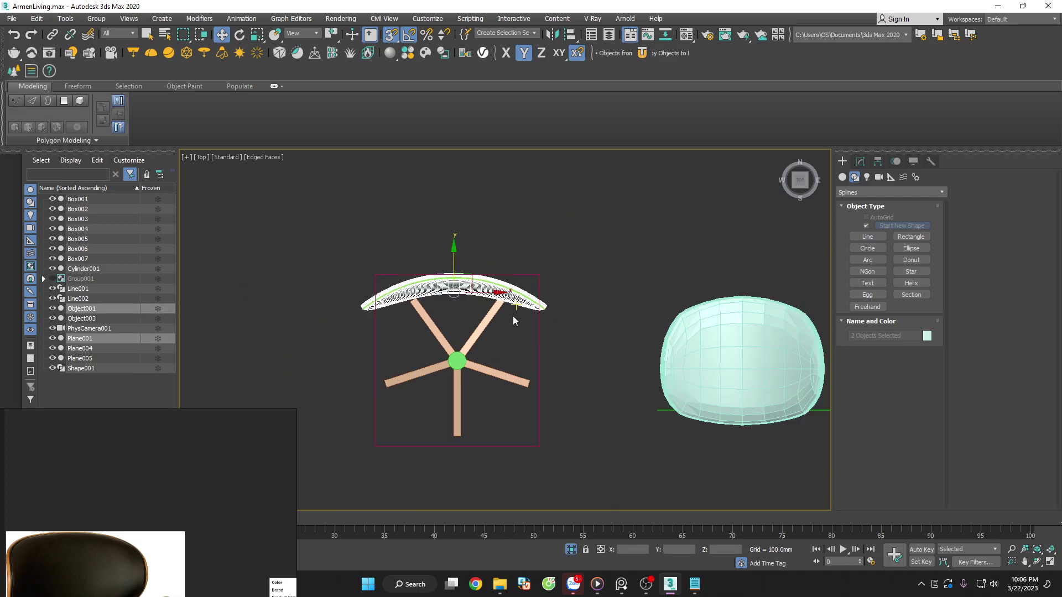
scroll(513, 317, "down", 4)
mouse_move(681, 373)
middle_mouse_down("alt")
mouse_move(686, 301)
mouse_move(692, 335)
middle_mouse_up("alt")
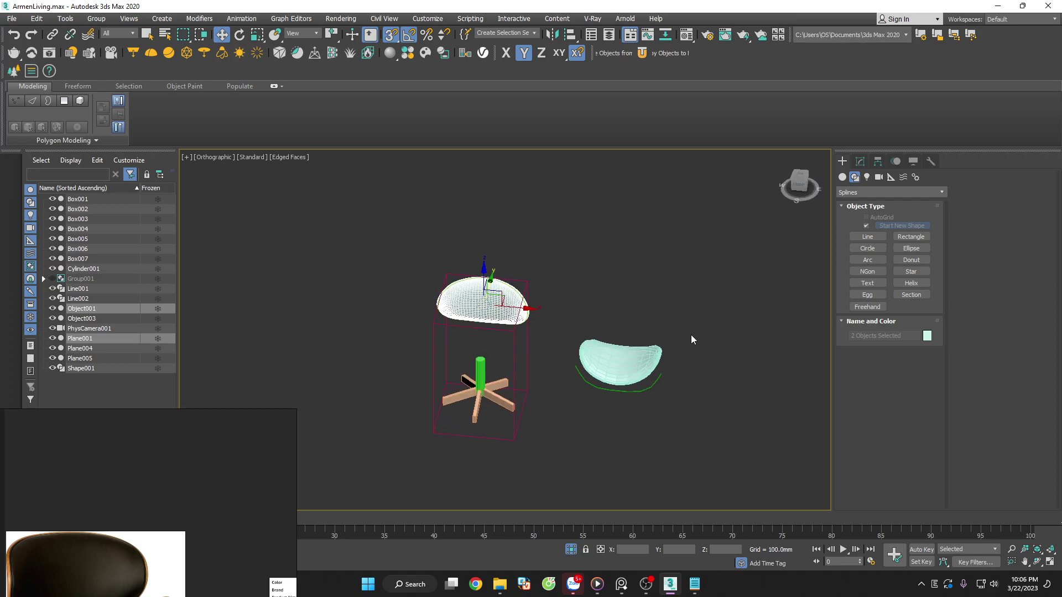
key("ctrl+z")
scroll(518, 308, "up", 3)
scroll(518, 309, "up", 2)
scroll(519, 309, "up", 1)
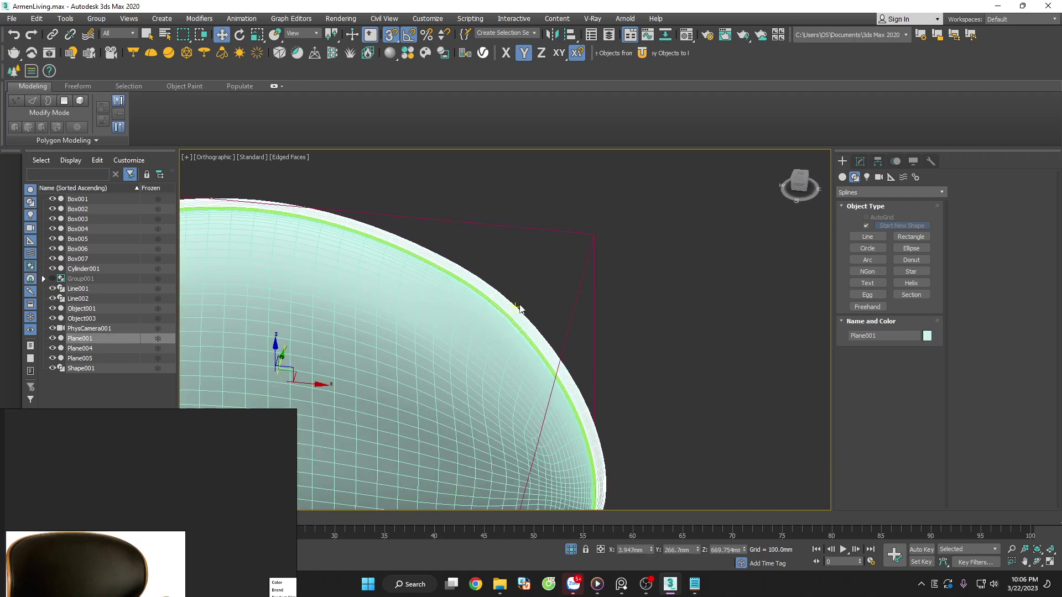
scroll(520, 309, "down", 5)
scroll(531, 307, "down", 1)
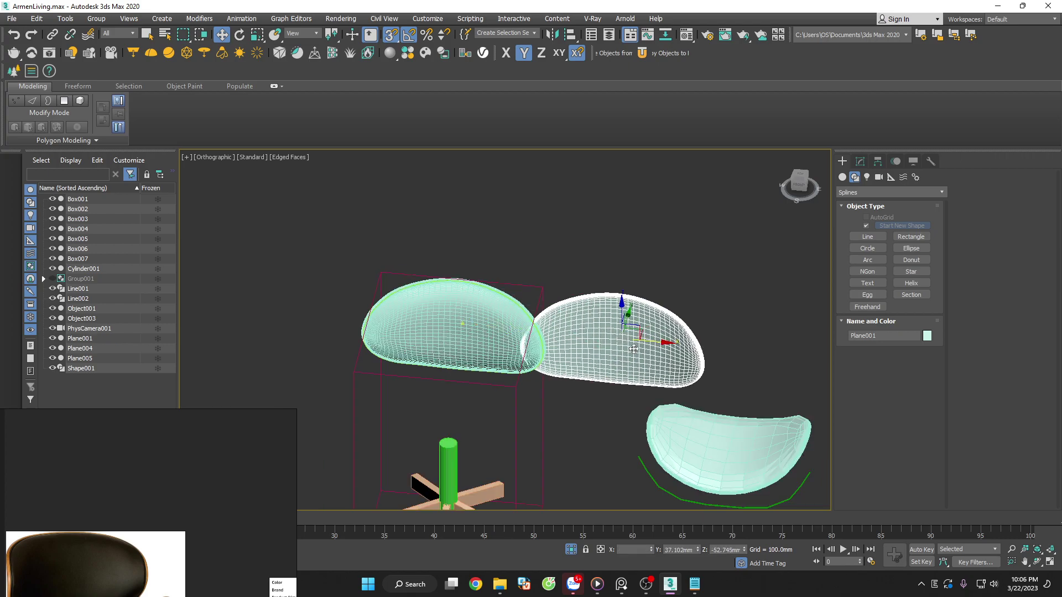
left_click_drag(514, 325, 703, 342, "shift")
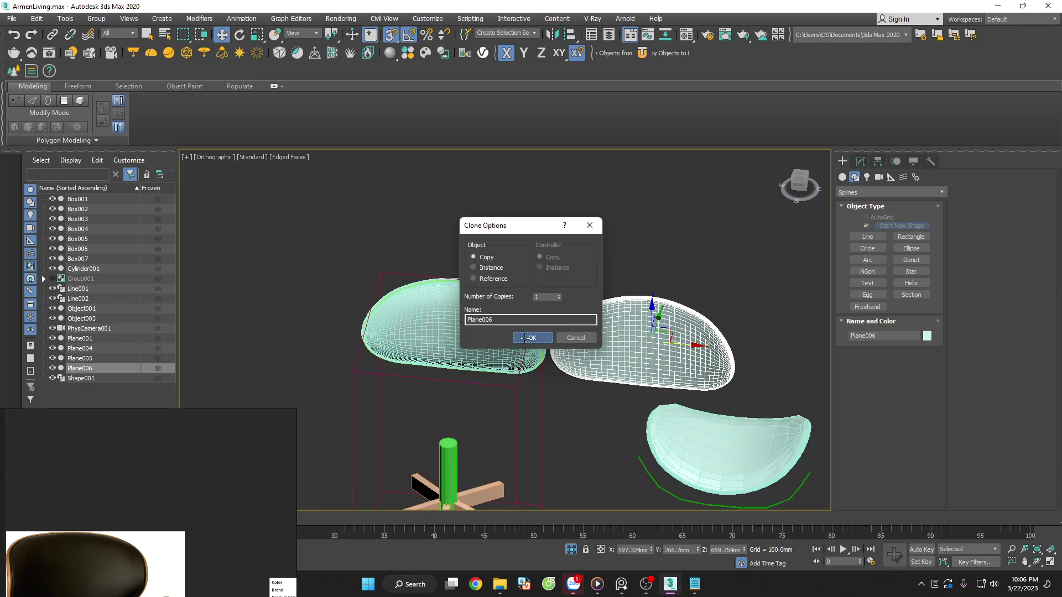
Confirm the Plane006 copy, strip its modifiers down to Editable Poly, and move it right
left_click(532, 338)
left_click(860, 161)
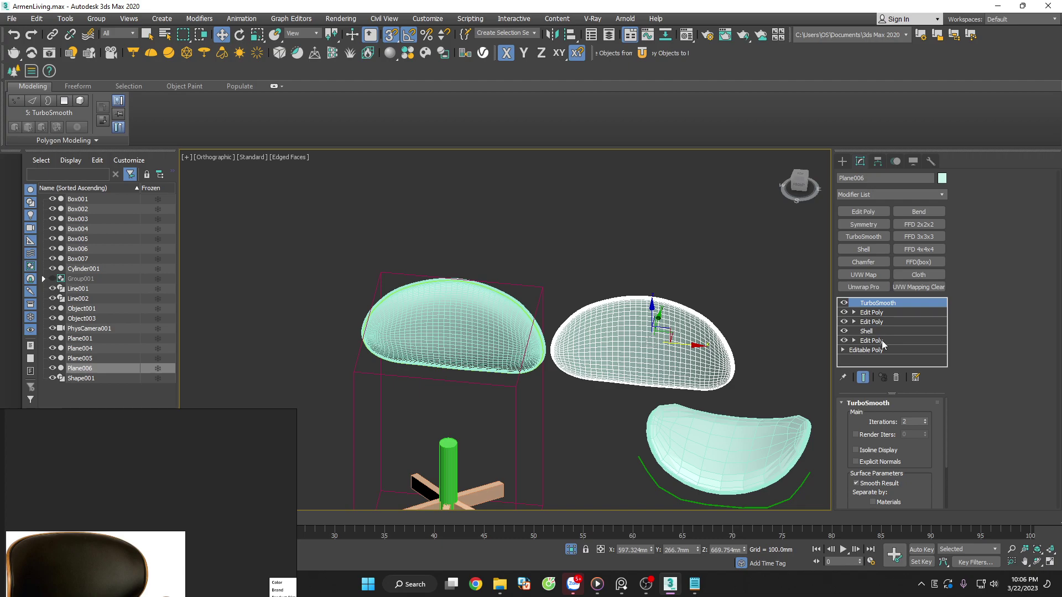
left_click(883, 341, "shift")
left_click(896, 377)
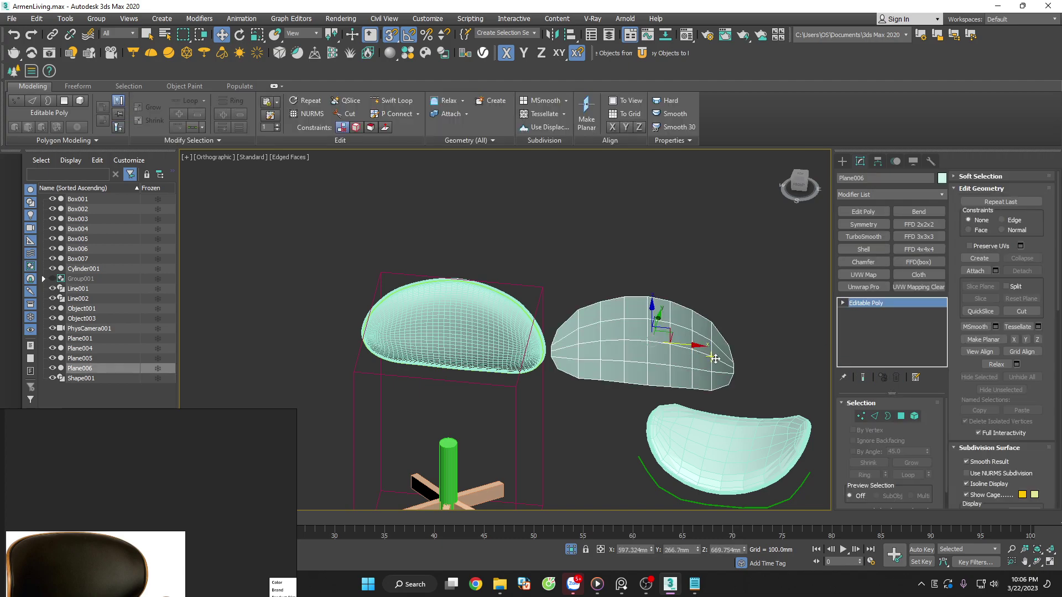
middle_click_drag(715, 359, 684, 346)
left_click_drag(583, 321, 660, 324)
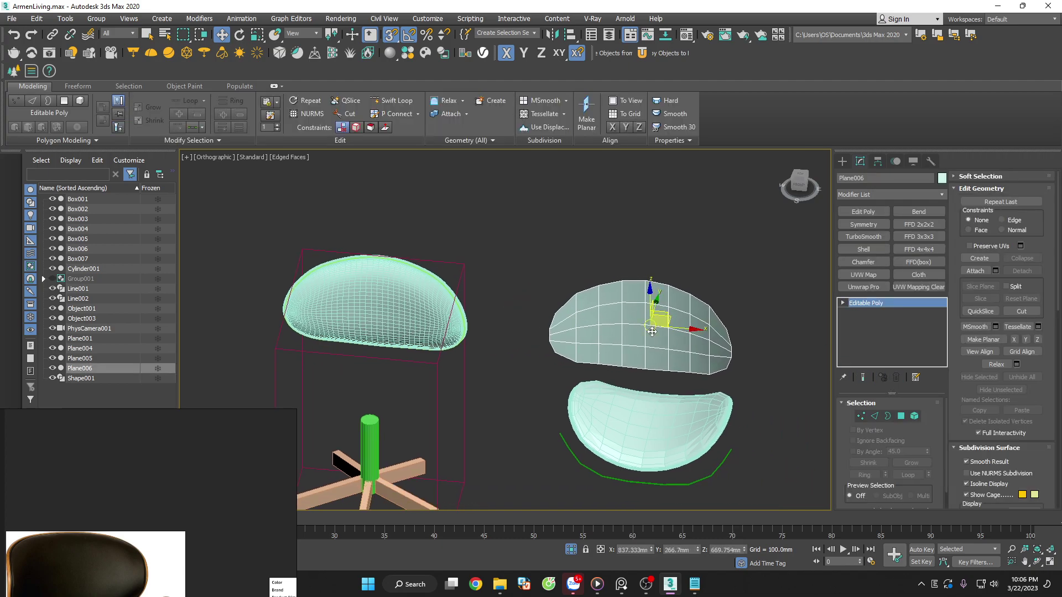
middle_click_drag(730, 360, 819, 234, "alt")
In Front view, move the old curved seat piece Object003 away from the shell
left_click(800, 184)
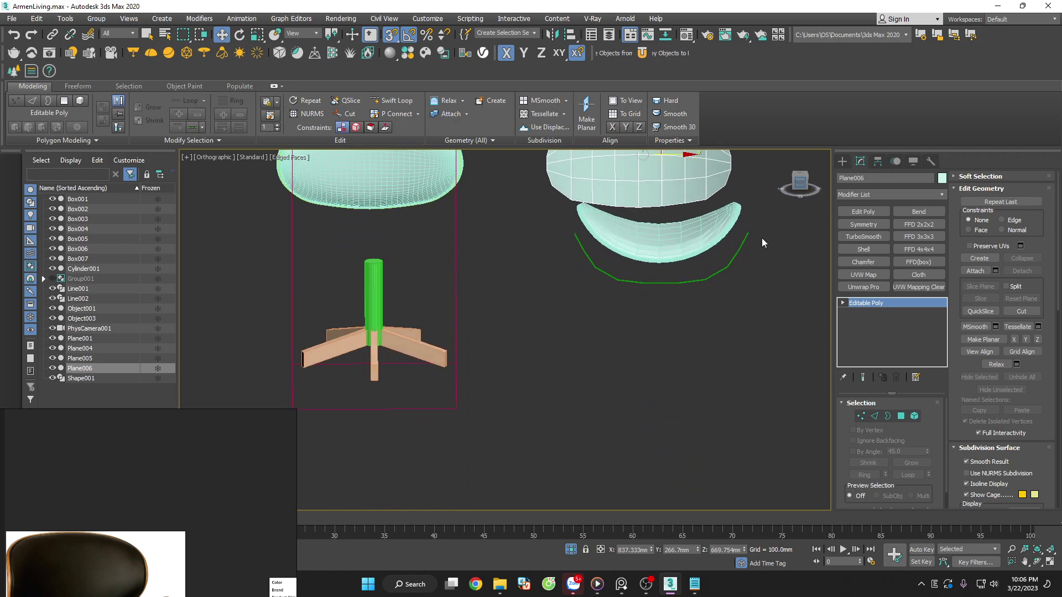
left_click(597, 334)
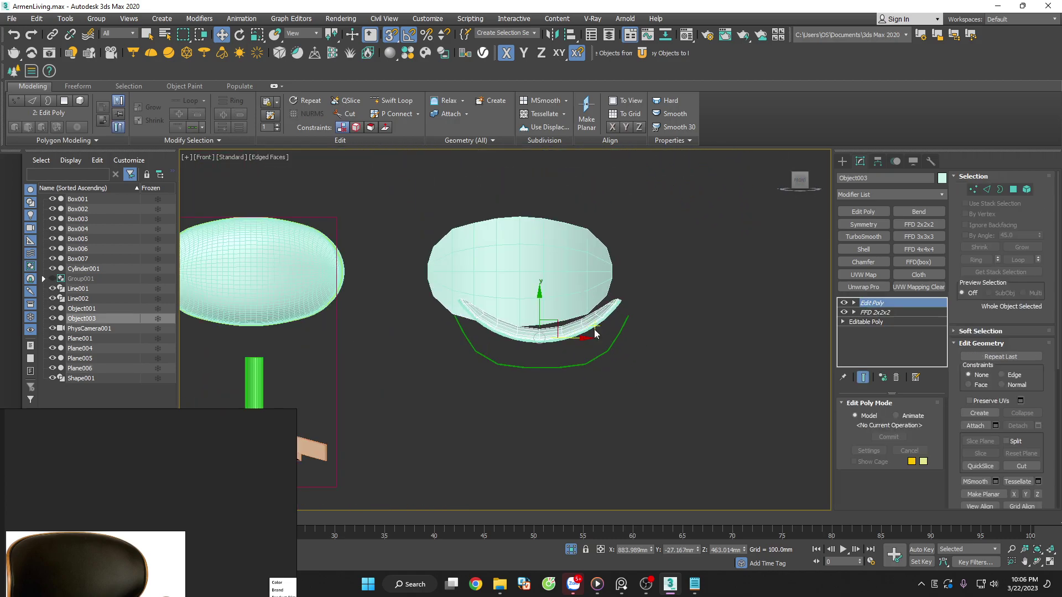
left_click(569, 360)
left_click(567, 341, "ctrl")
left_click_drag(567, 341, 723, 392)
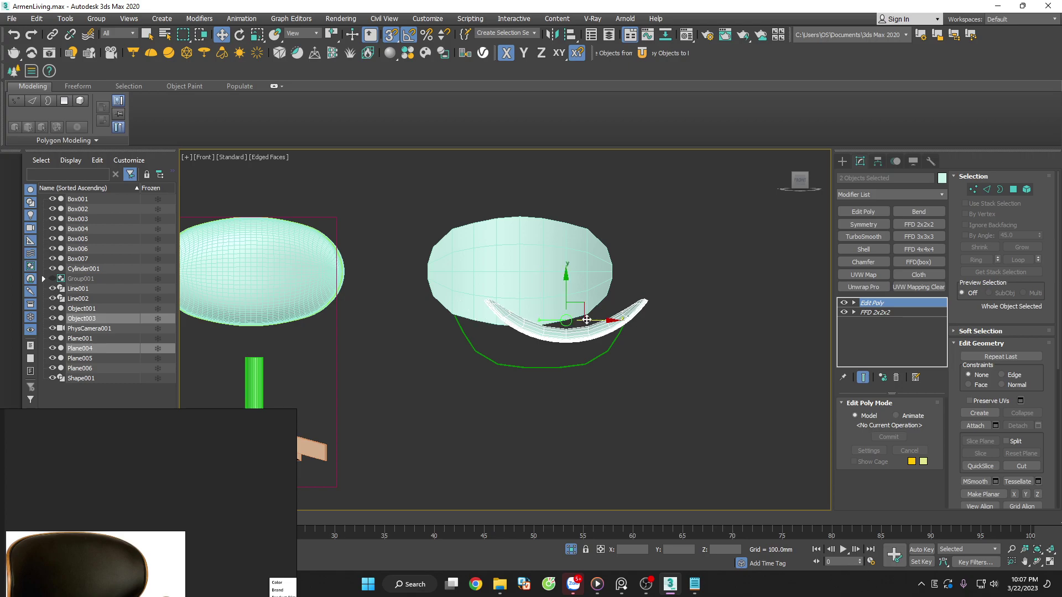
Move the reference photo aside, then rotate Plane006 edge-on and move it onto the green spline
scroll(553, 309, "up", 5)
left_click(552, 309)
scroll(555, 313, "down", 3)
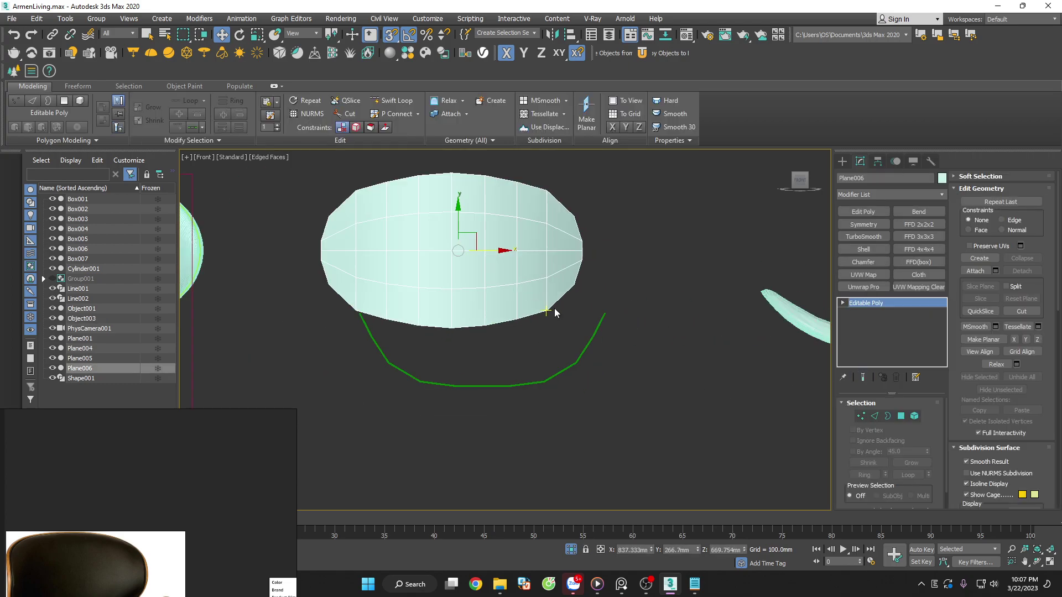
left_click_drag(270, 431, 373, 248)
scroll(332, 332, "down", 3)
scroll(274, 379, "up", 5)
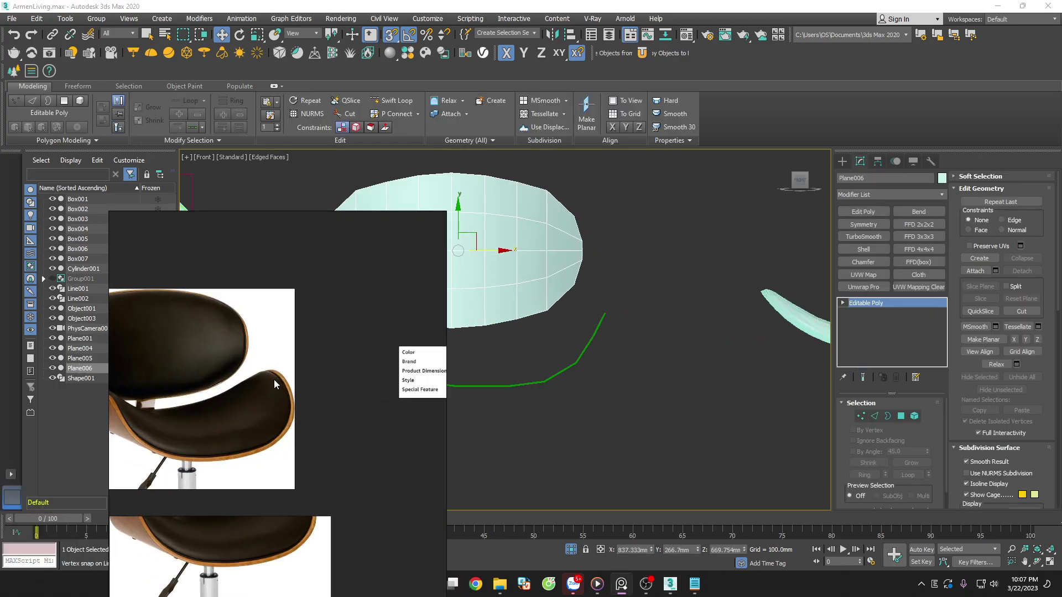
left_click_drag(308, 350, 87, 384)
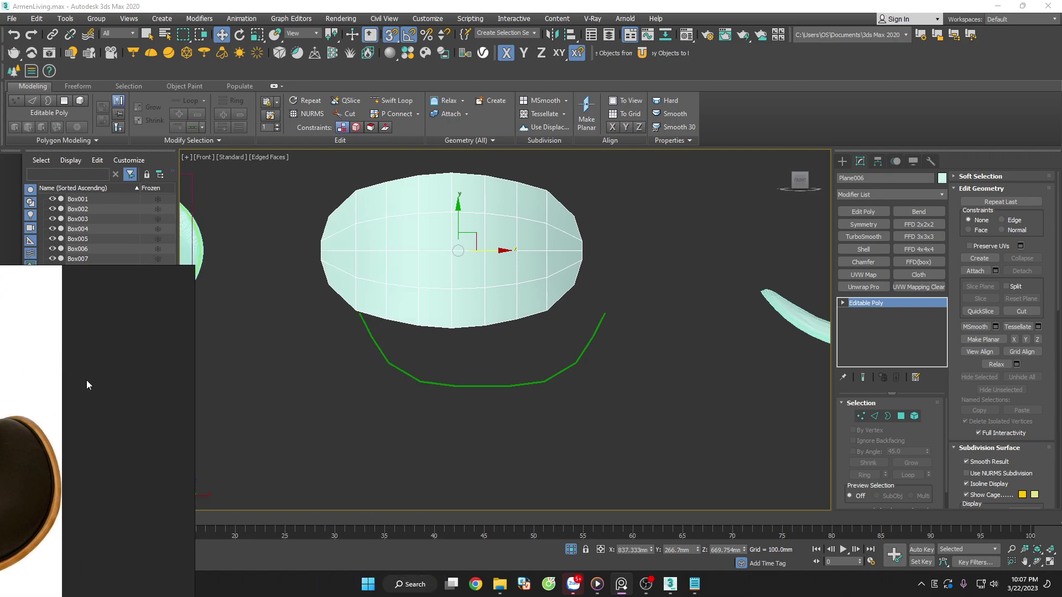
mouse_move(547, 332)
left_mouse_down()
mouse_move(470, 294)
mouse_move(455, 220)
mouse_move(481, 396)
mouse_move(479, 387)
left_mouse_up()
key("e")
key("w")
scroll(481, 396, "up", 2)
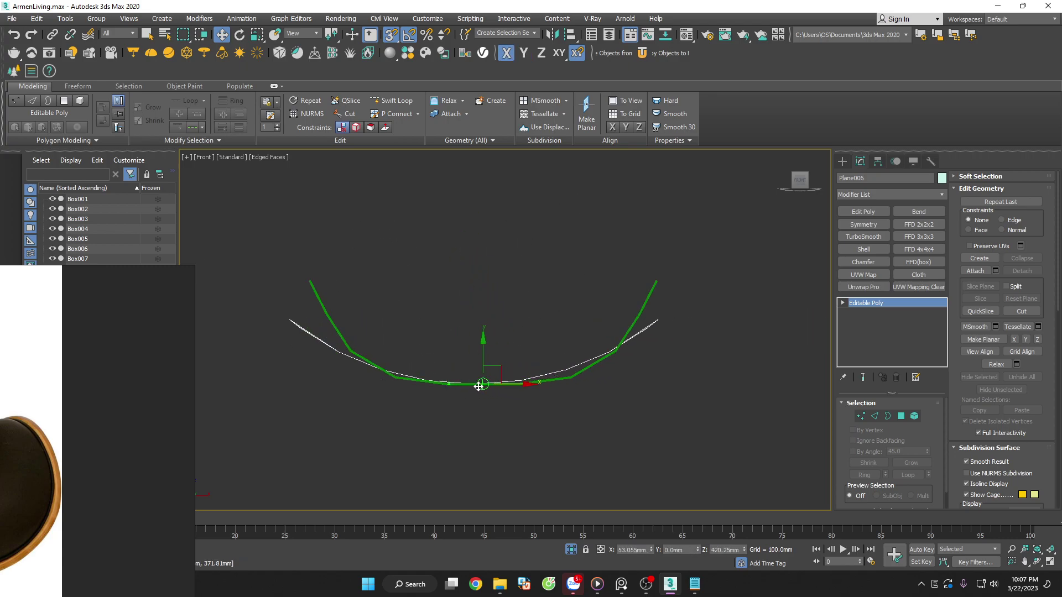
Reselect Plane006 and enter its Vertex sub-object level
left_click(576, 426)
scroll(563, 390, "up", 3)
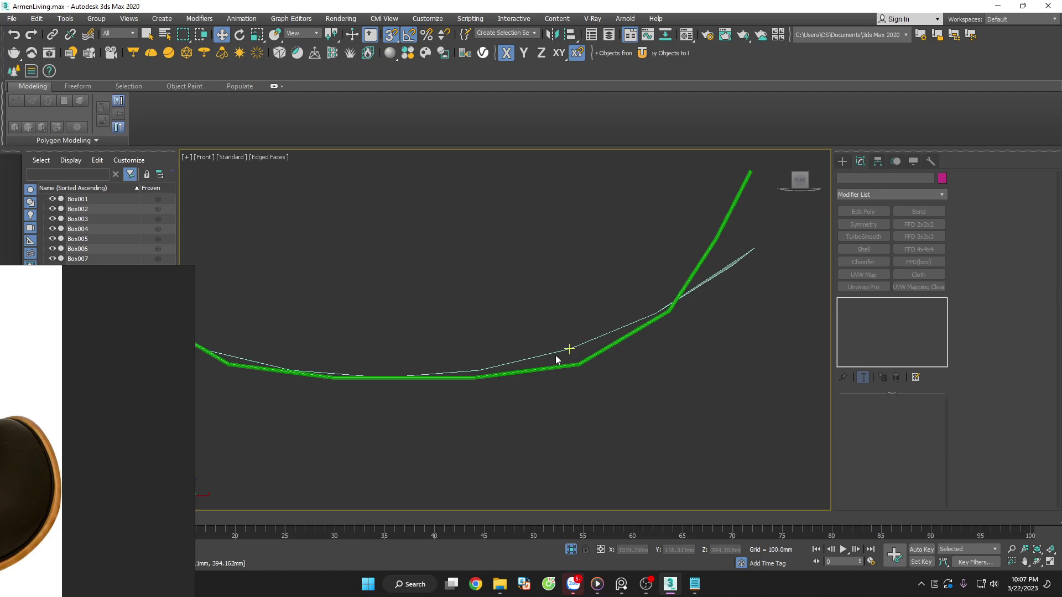
left_click(574, 352)
key("1")
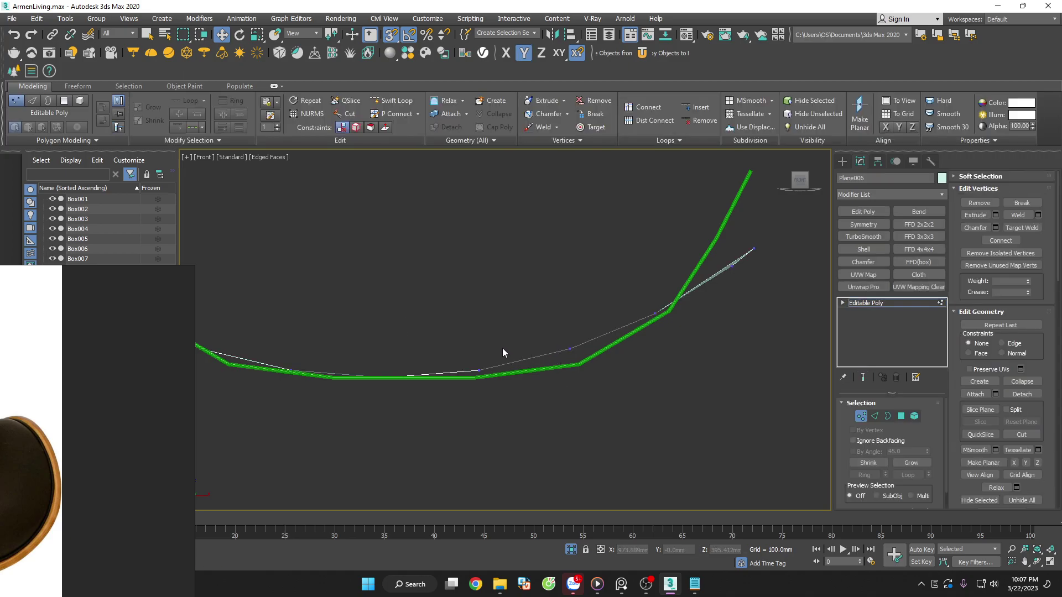
scroll(463, 349, "up", 2)
left_click(486, 374)
scroll(500, 387, "down", 4)
left_click(566, 419)
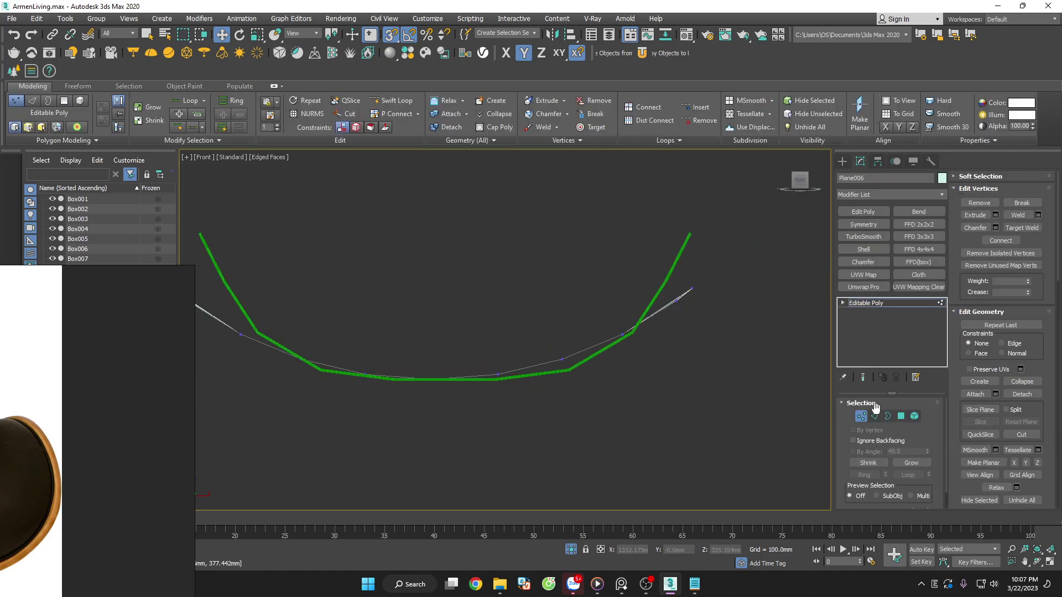
In Polygon mode, select the right half of Plane006 and delete it
left_click(901, 416)
left_click_drag(754, 273, 505, 429)
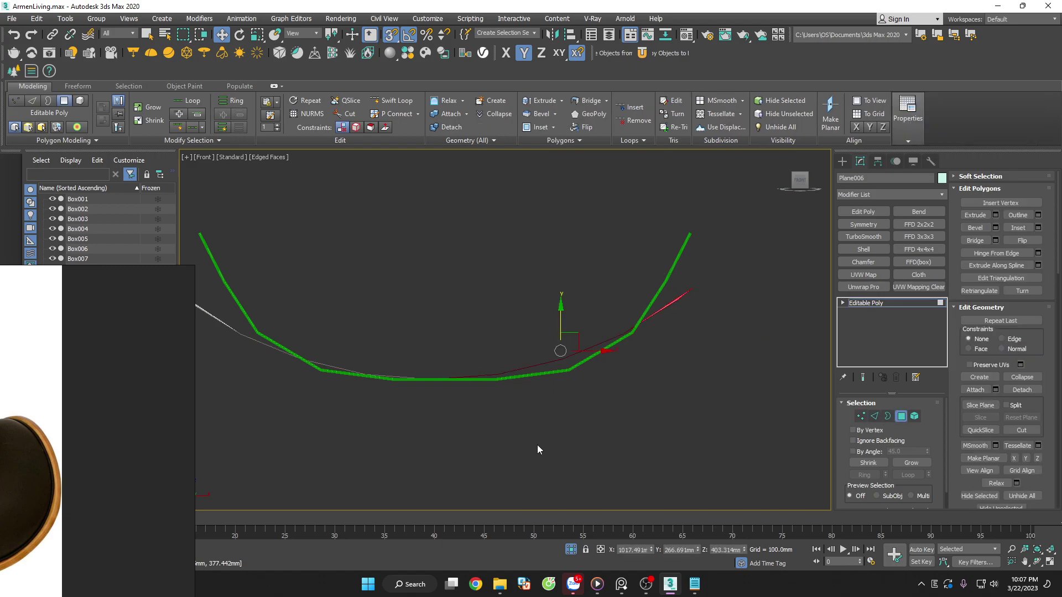
mouse_move(536, 444)
middle_mouse_down("alt")
mouse_move(513, 471)
mouse_move(580, 441)
mouse_move(626, 437)
middle_mouse_up("alt")
key("f")
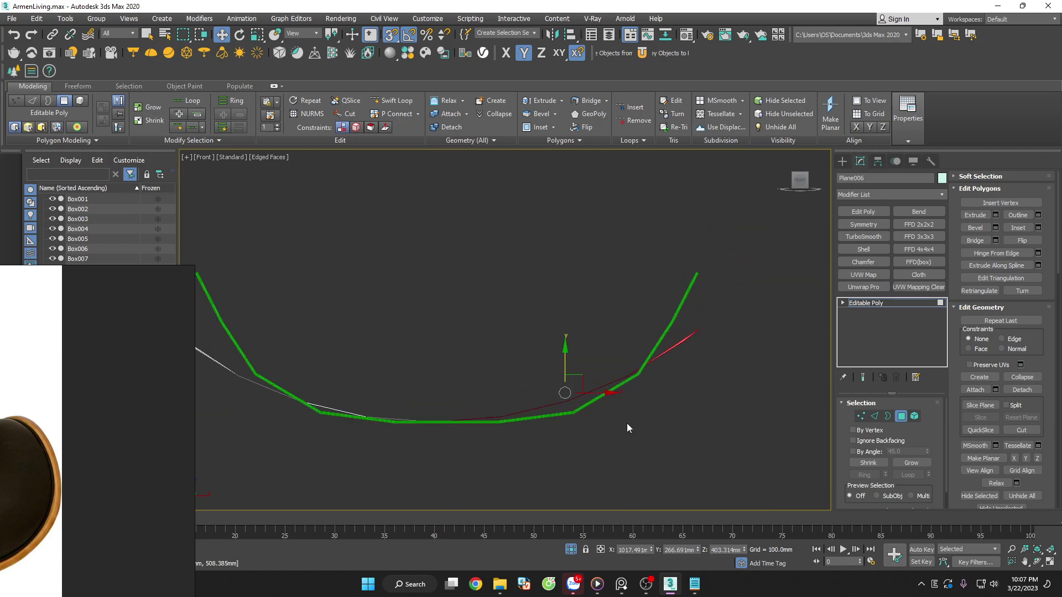
left_click(627, 427)
left_click_drag(480, 250, 481, 251)
key("Delete")
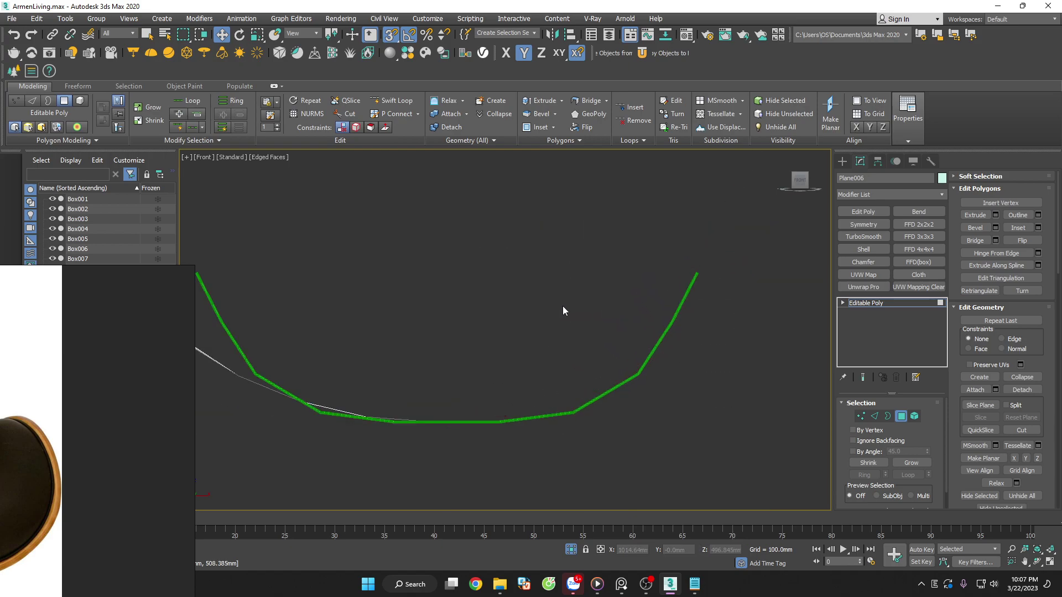
Inspect the remaining half's vertices and edges, ending in Front view at Vertex level
left_click(860, 418)
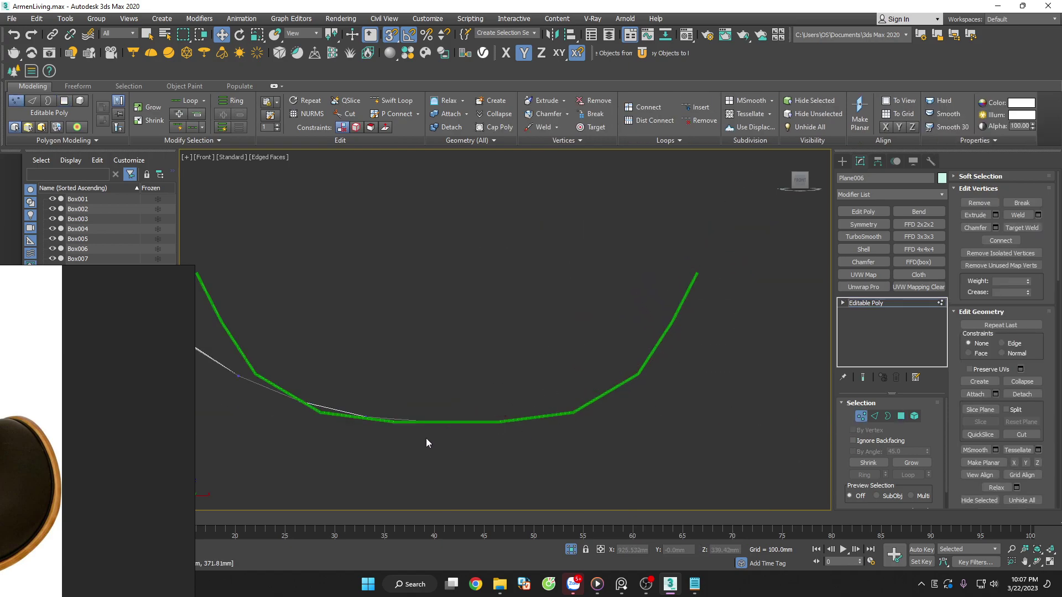
scroll(426, 438, "up", 3)
mouse_move(469, 463)
middle_mouse_down("alt")
mouse_move(457, 493)
mouse_move(443, 479)
mouse_move(477, 395)
middle_mouse_up("alt")
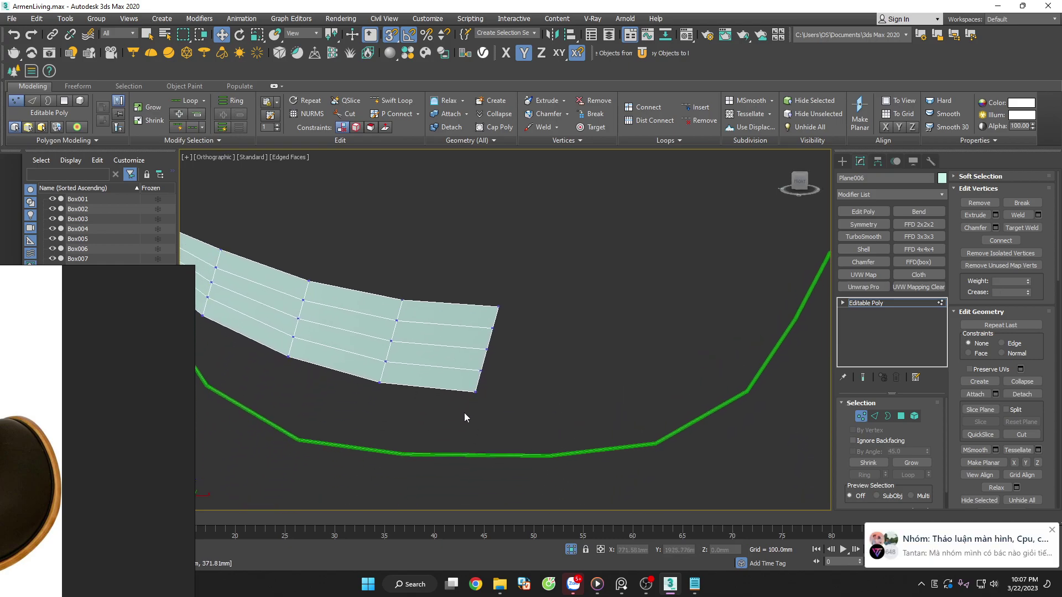
key("2")
left_click(432, 381)
right_click(441, 387)
left_click(428, 413)
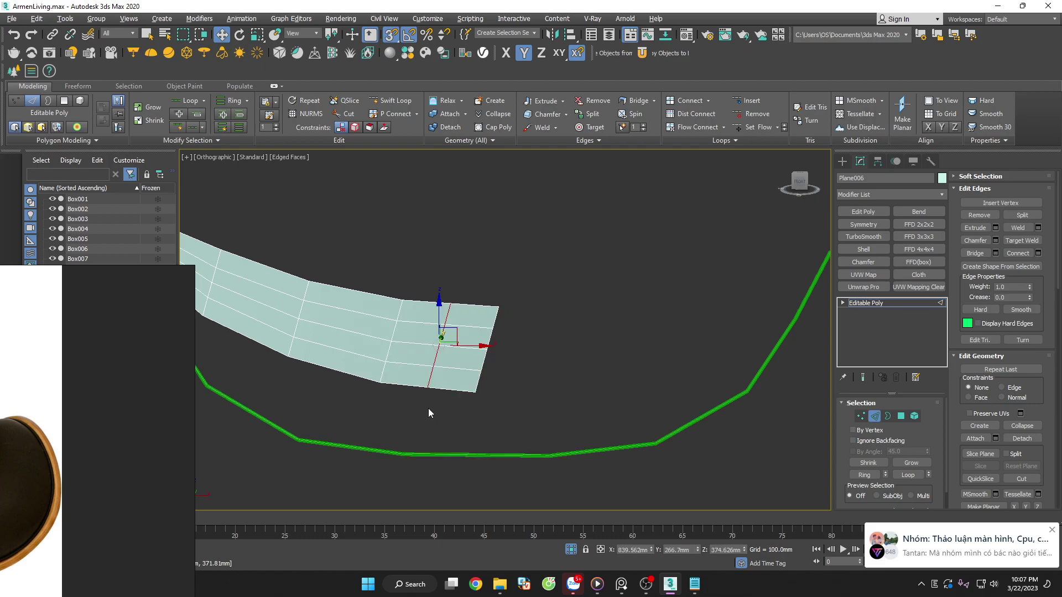
key("f")
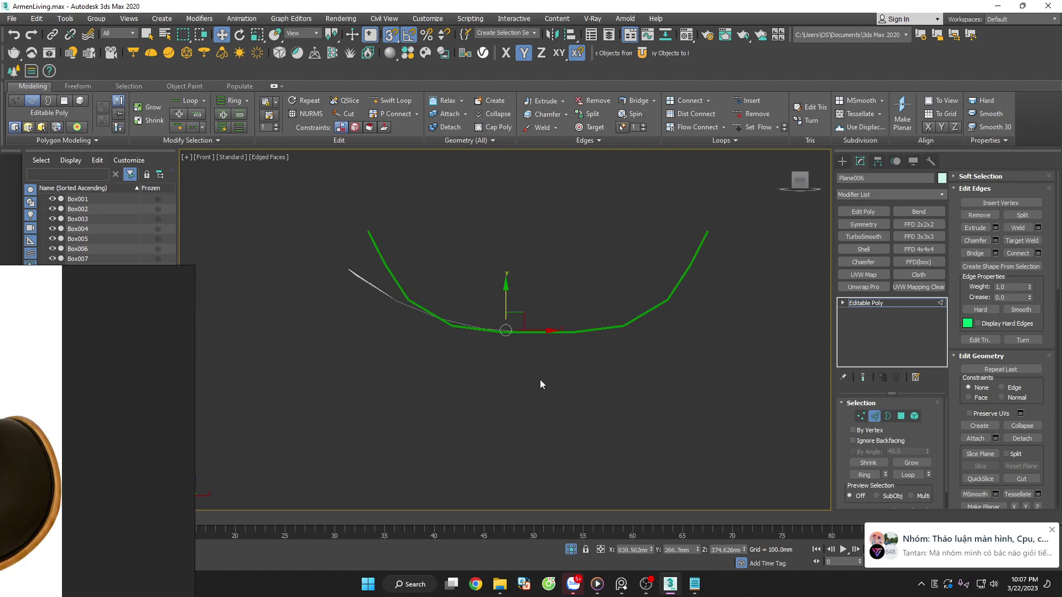
key("1")
scroll(463, 284, "up", 3)
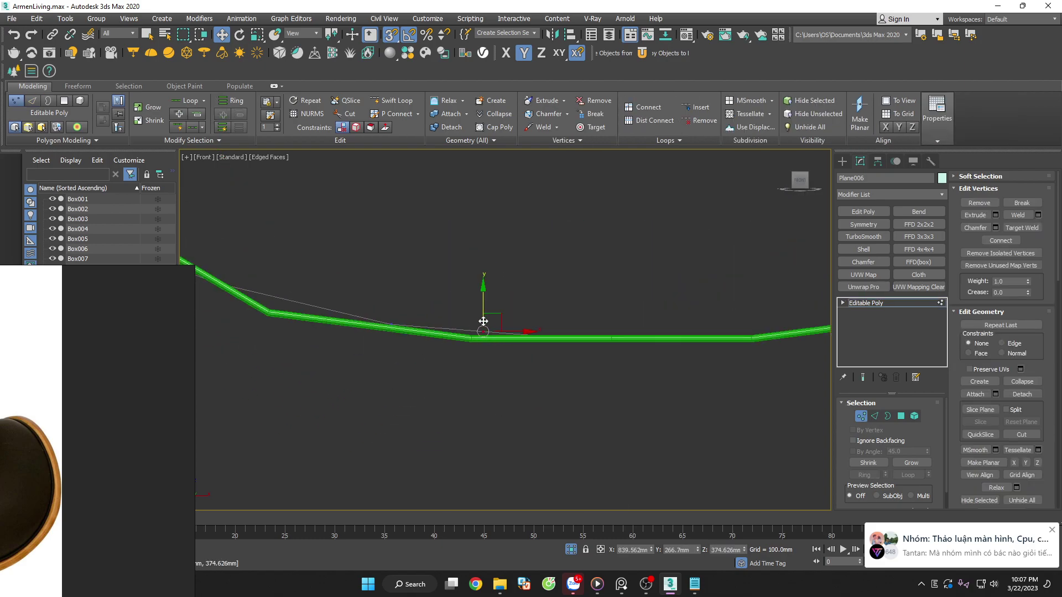
Move profile vertices onto the green curve using F6 vertical and F8 plane constraints
left_click(473, 333)
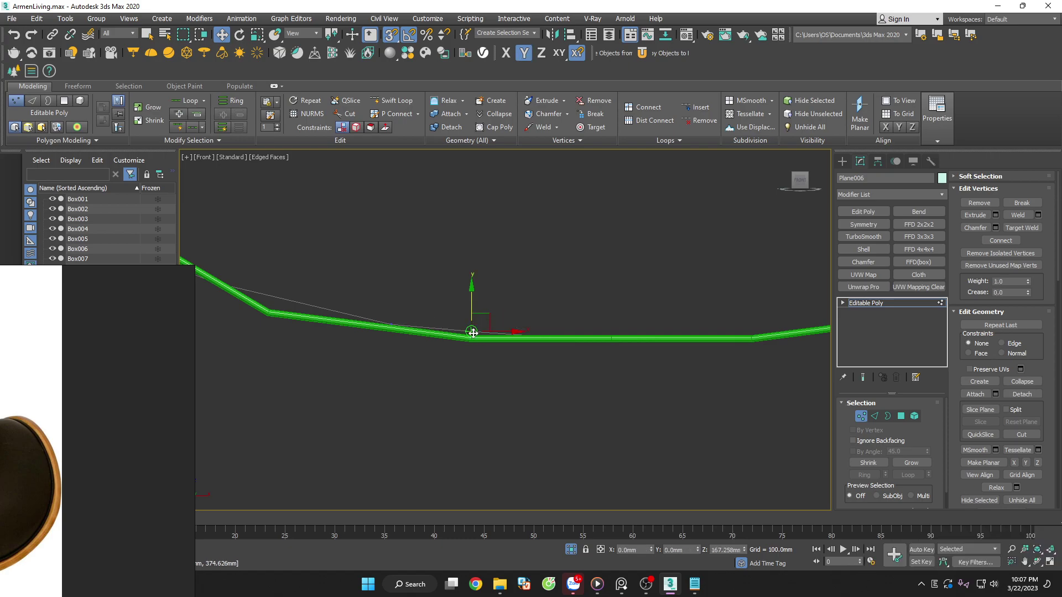
middle_click_drag(474, 360, 603, 427)
left_click(520, 391)
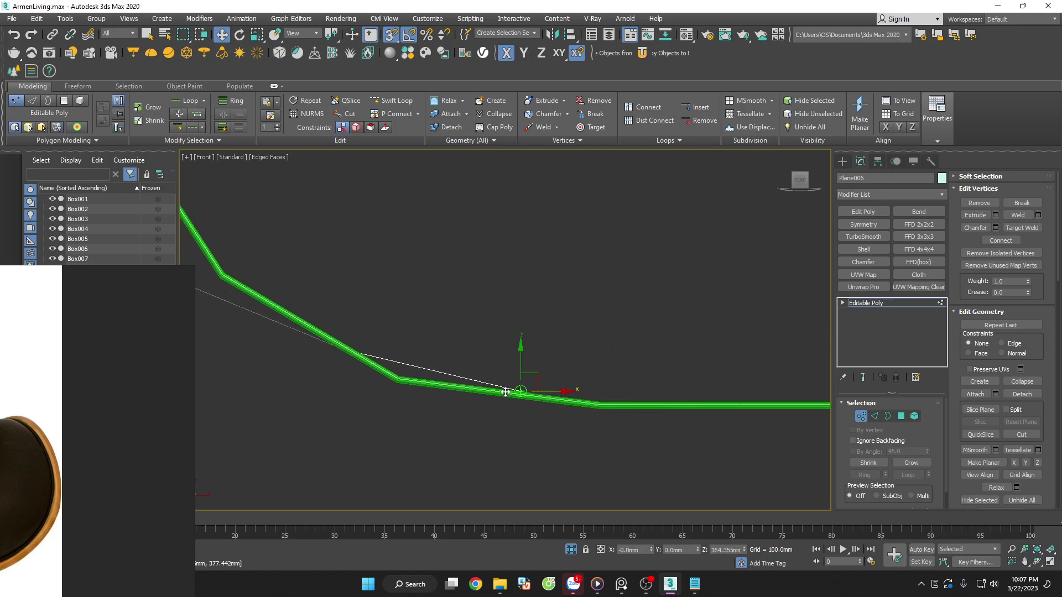
left_click(397, 376)
key("F6")
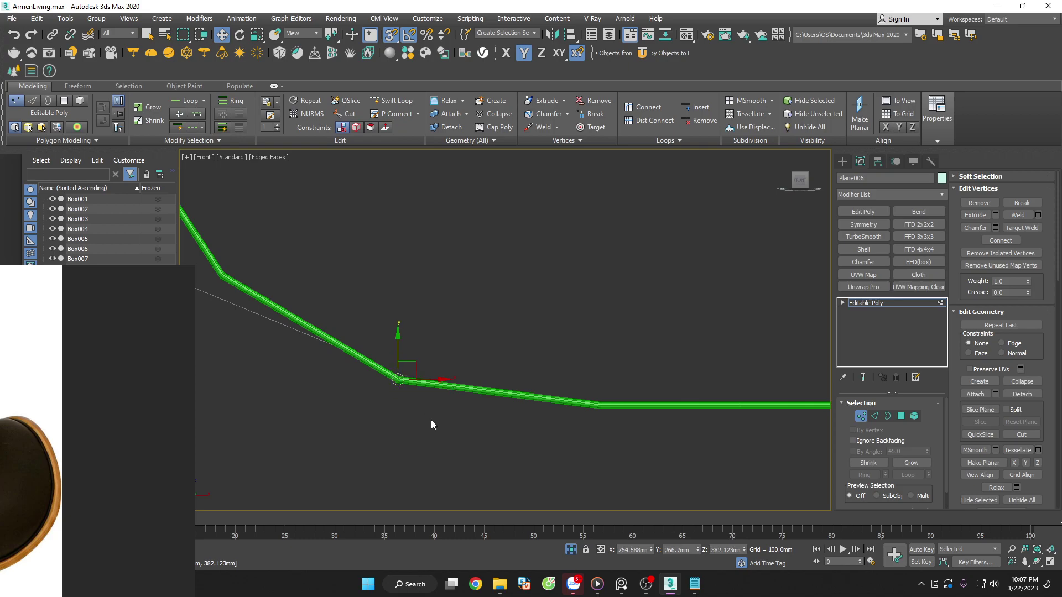
mouse_move(432, 424)
middle_mouse_down("alt")
mouse_move(331, 360)
mouse_move(426, 386)
middle_mouse_up("alt")
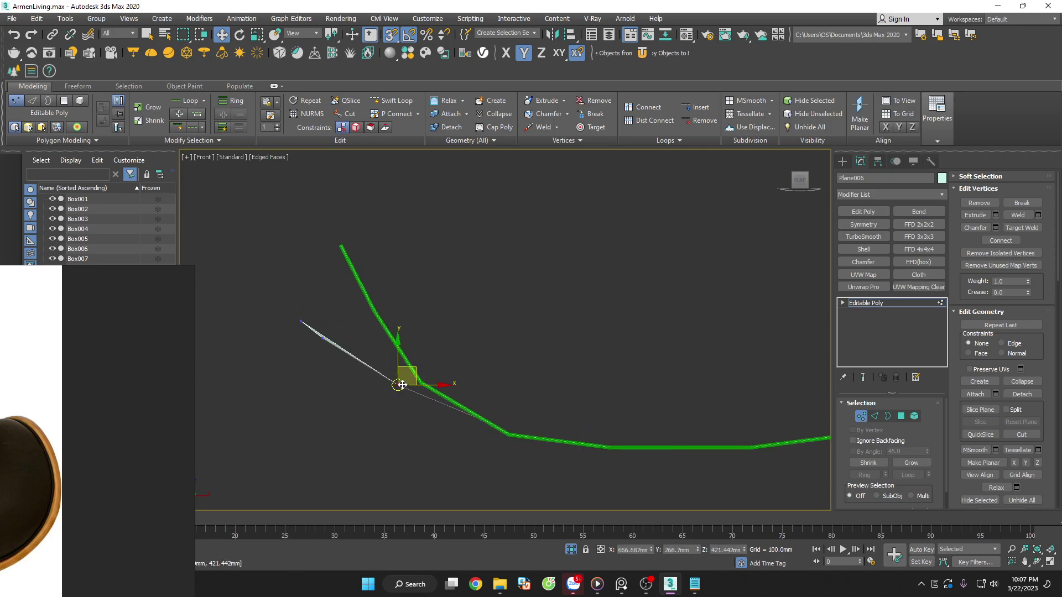
scroll(402, 385, "up", 3)
left_click_drag(445, 382, 493, 375)
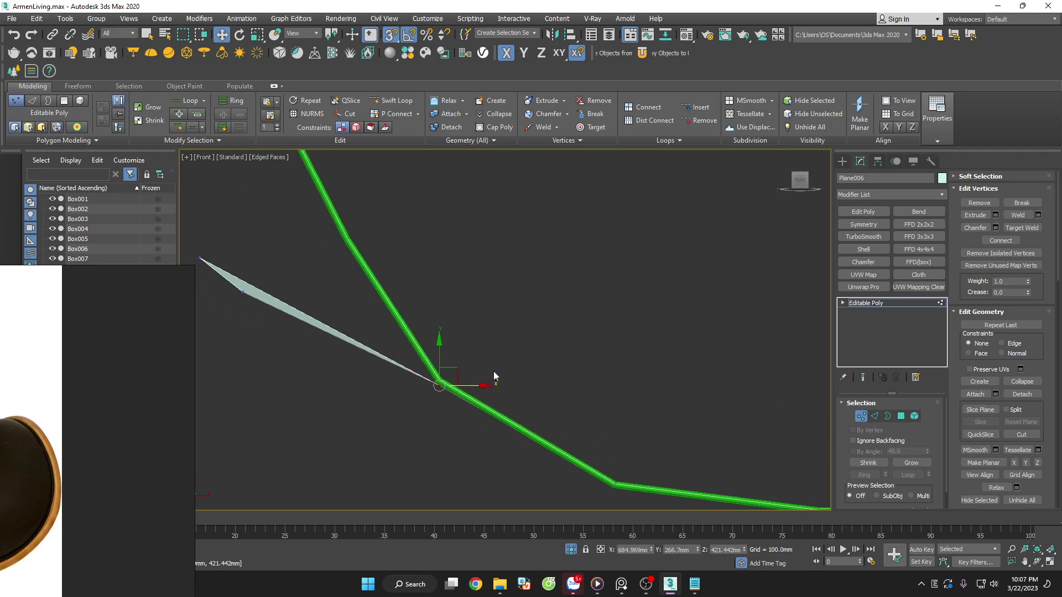
key("F8")
mouse_move(493, 376)
middle_mouse_down("alt")
mouse_move(347, 276)
mouse_move(322, 361)
mouse_move(341, 413)
mouse_move(319, 435)
mouse_move(405, 382)
mouse_move(438, 401)
mouse_move(407, 445)
middle_mouse_up("alt")
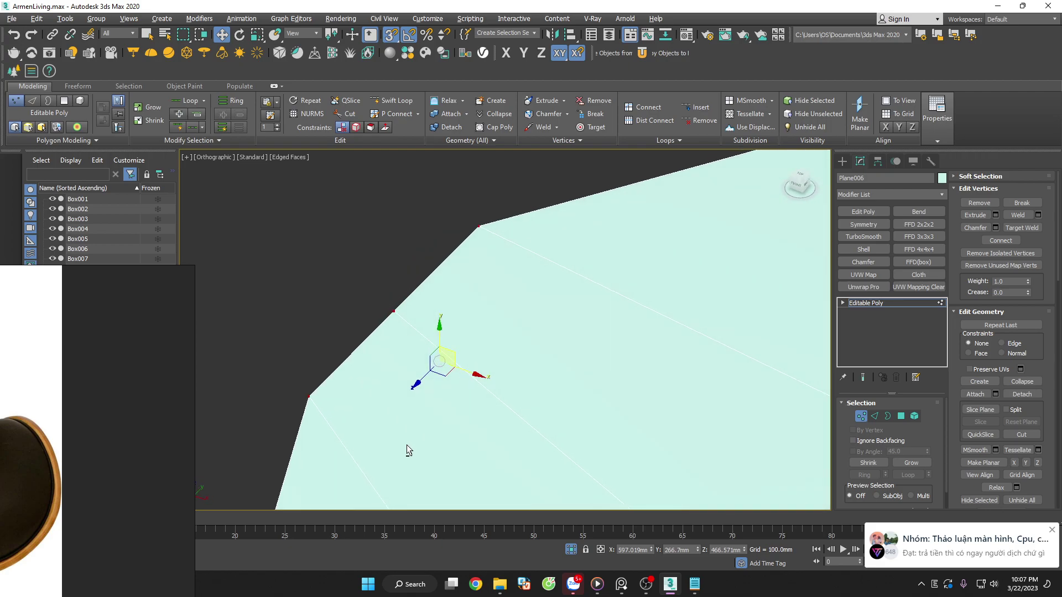
Connect Plane006's edges to add new divisions, then return to the Front view
left_click(297, 291)
scroll(354, 402, "down", 3)
key("alt+c")
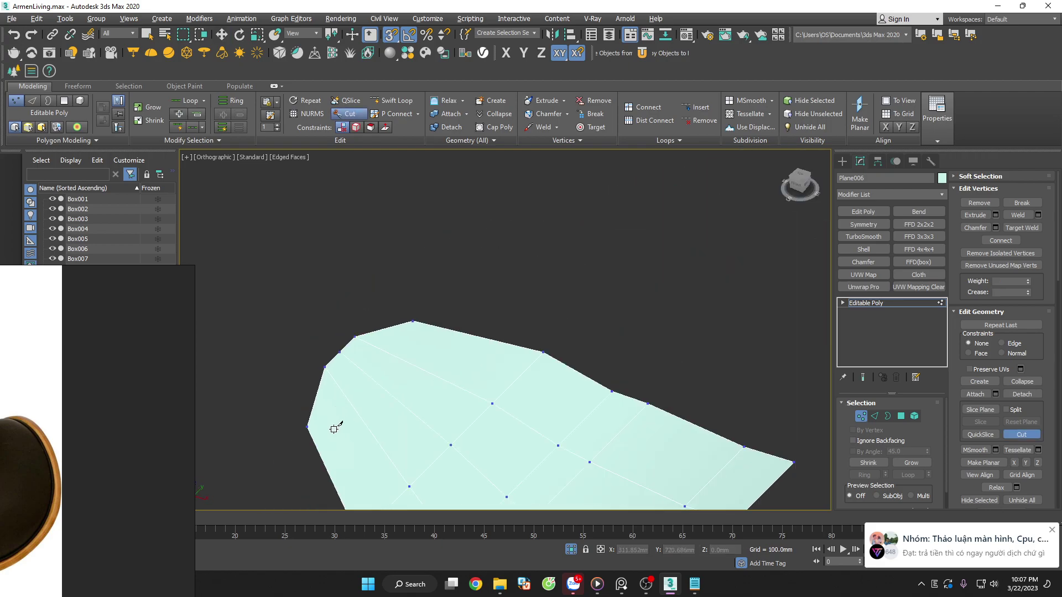
middle_click_drag(339, 427, 332, 430)
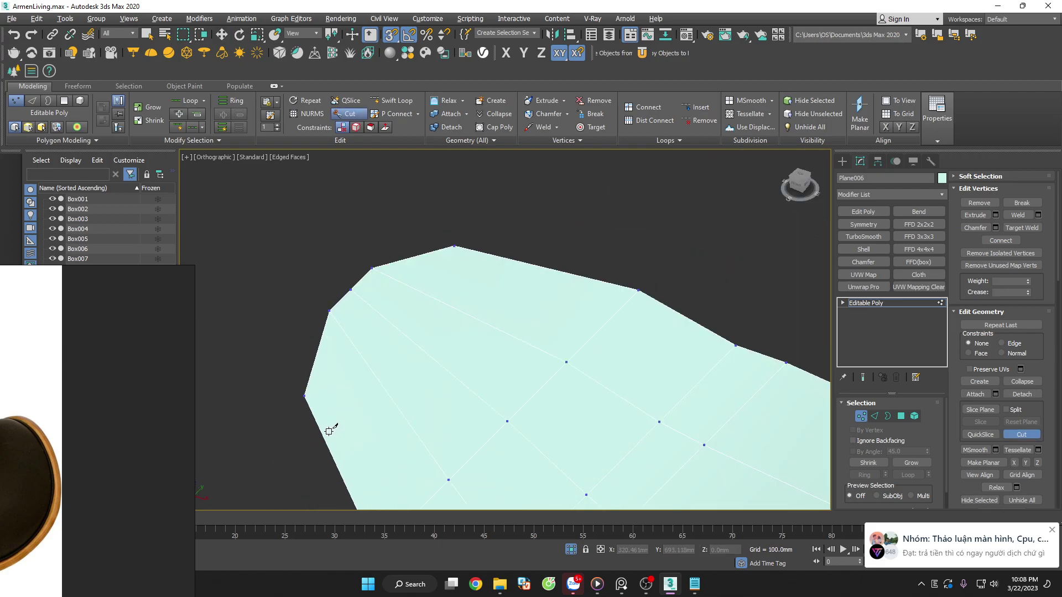
right_click(361, 412)
key("2")
scroll(379, 380, "up", 3)
right_click(379, 380)
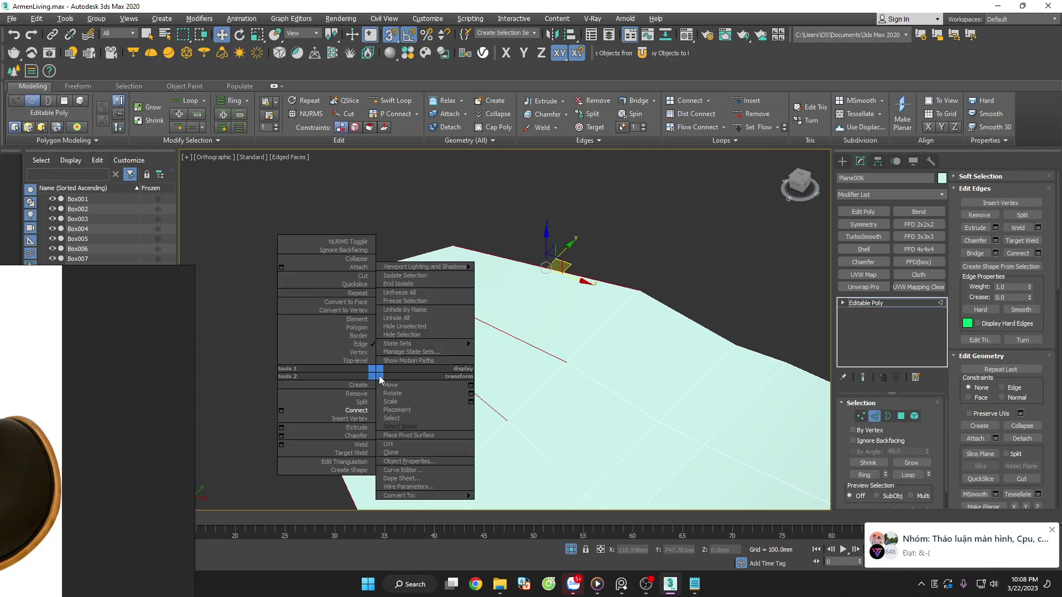
left_click(357, 410)
scroll(376, 389, "down", 2)
middle_click_drag(416, 410, 450, 391, "alt")
key("f")
scroll(472, 387, "down", 3)
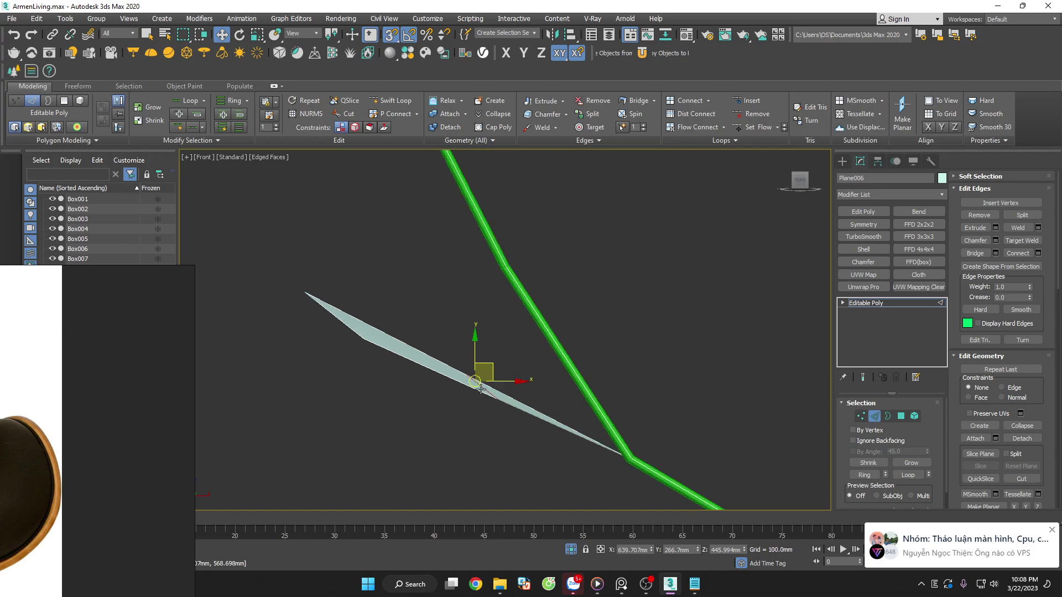
Raise the plane's end vertices toward the green curve and restrict movement to the X axis
key("1")
left_click_drag(450, 347, 498, 410)
left_click(434, 337)
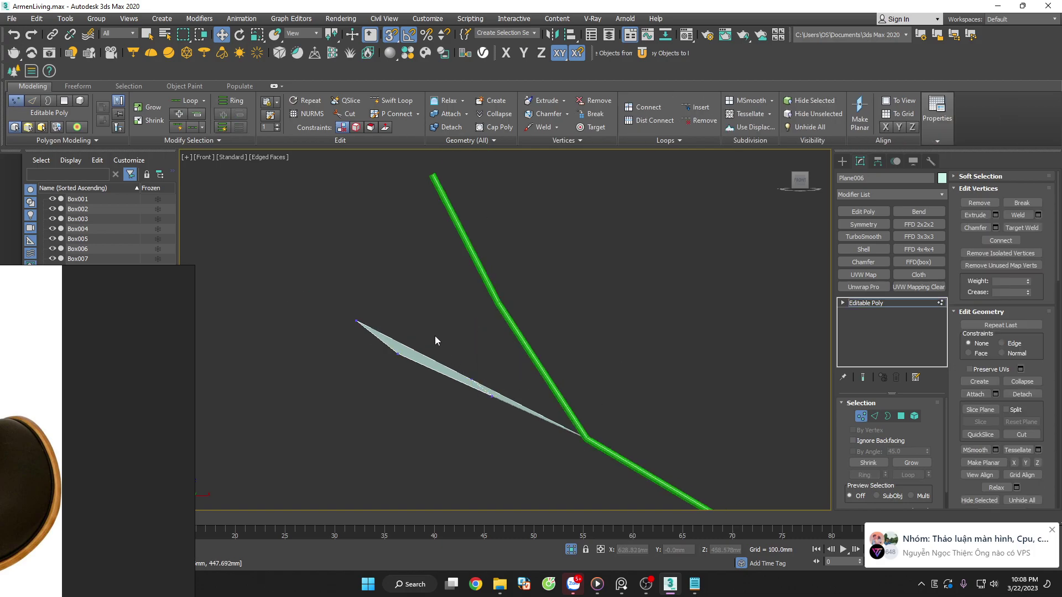
left_click_drag(435, 337, 496, 408)
left_click_drag(480, 360, 509, 298)
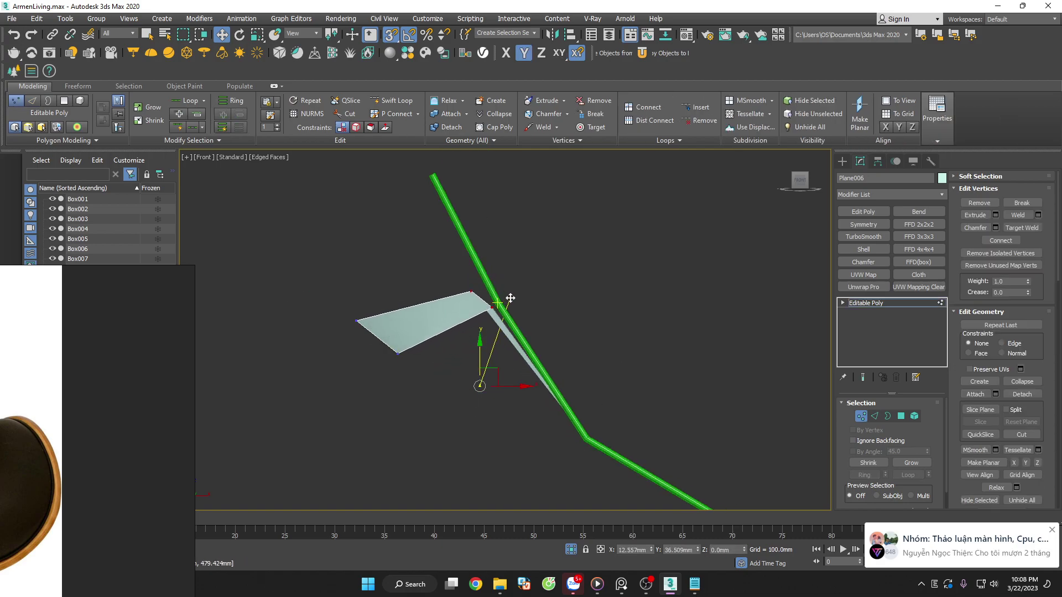
mouse_move(297, 275)
left_mouse_down()
mouse_move(414, 381)
mouse_move(434, 216)
left_mouse_up()
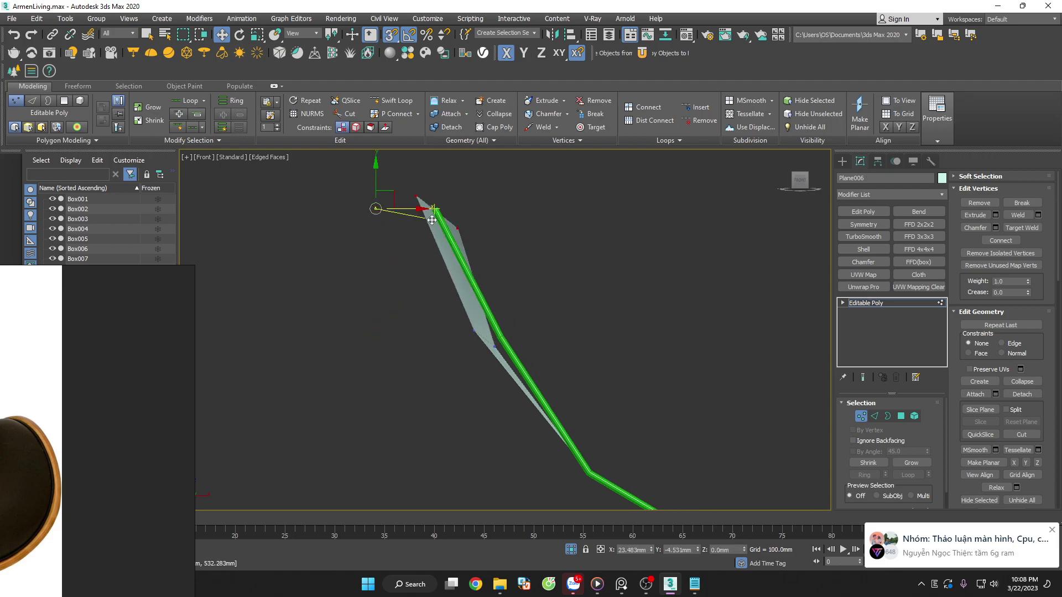
key("ctrl+z")
key("q")
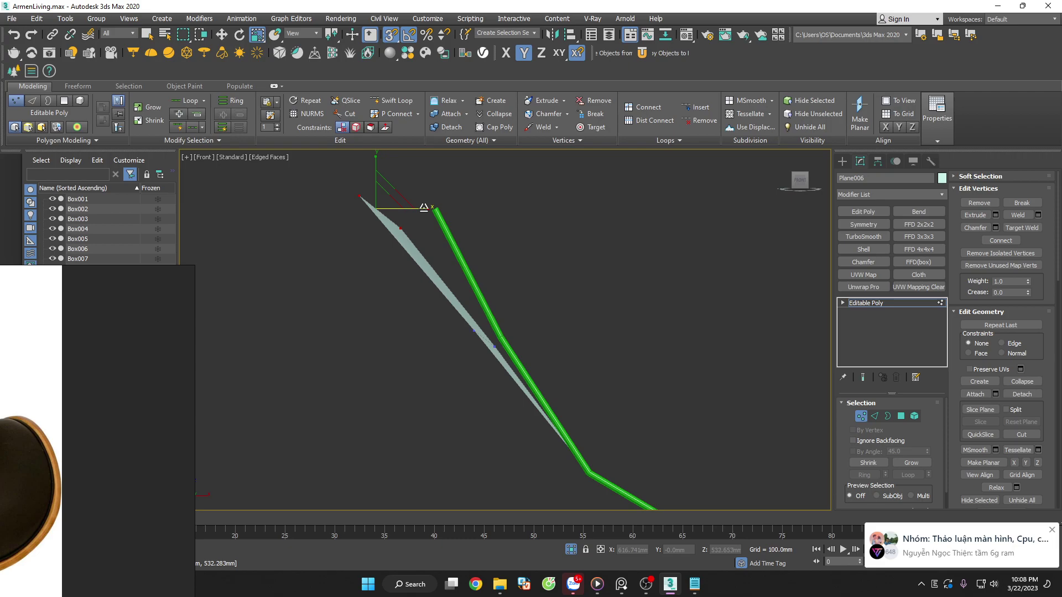
key("F5")
Shift the selected and upper vertices along X toward the green curve
scroll(486, 251, "down", 5)
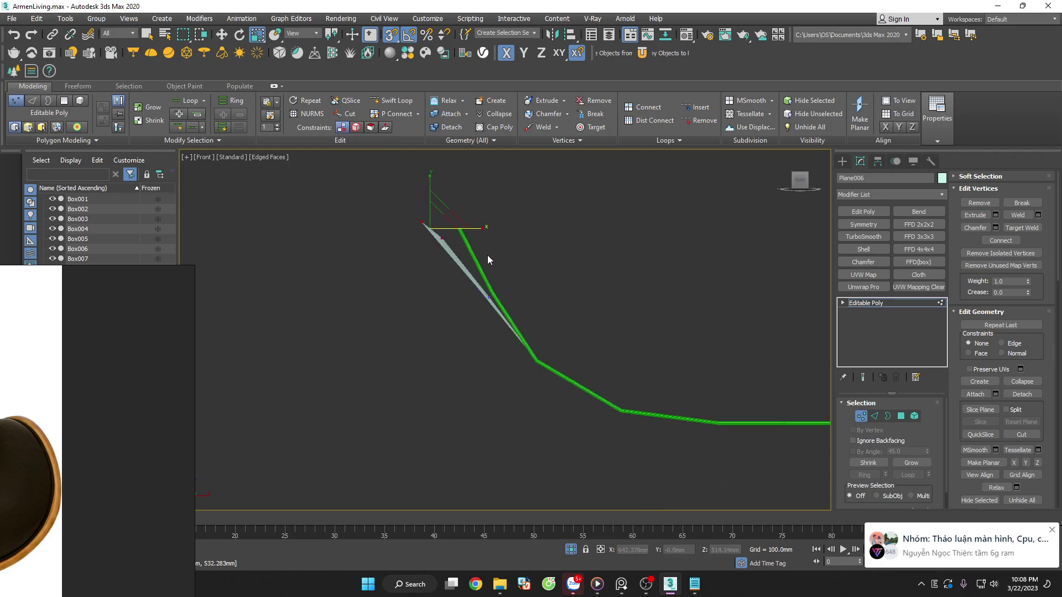
mouse_move(487, 254)
middle_mouse_down("alt")
mouse_move(517, 314)
mouse_move(489, 324)
mouse_move(680, 260)
middle_mouse_up("alt")
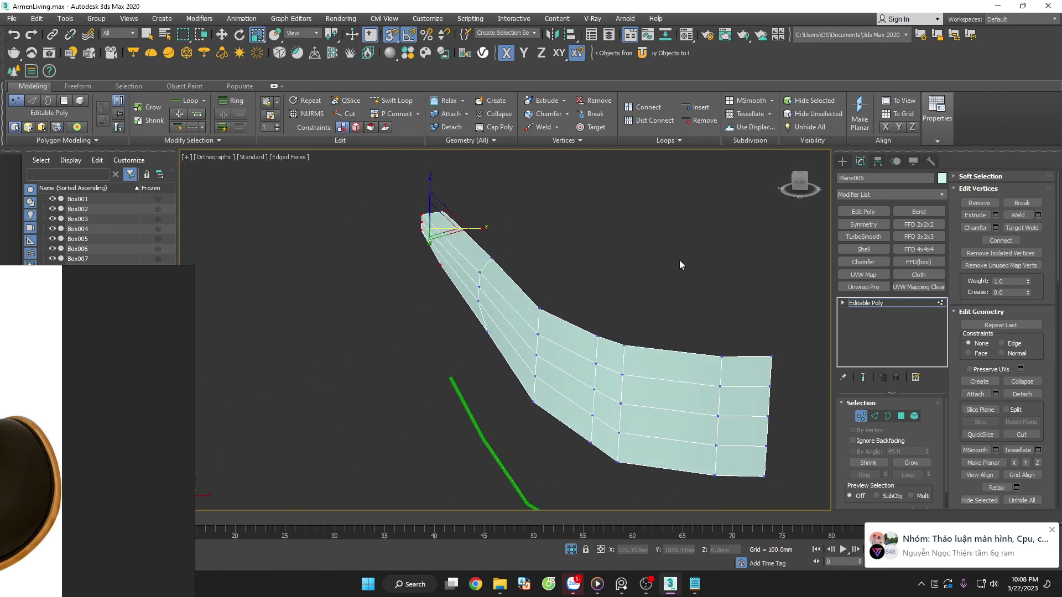
left_click(801, 187)
scroll(493, 303, "up", 4)
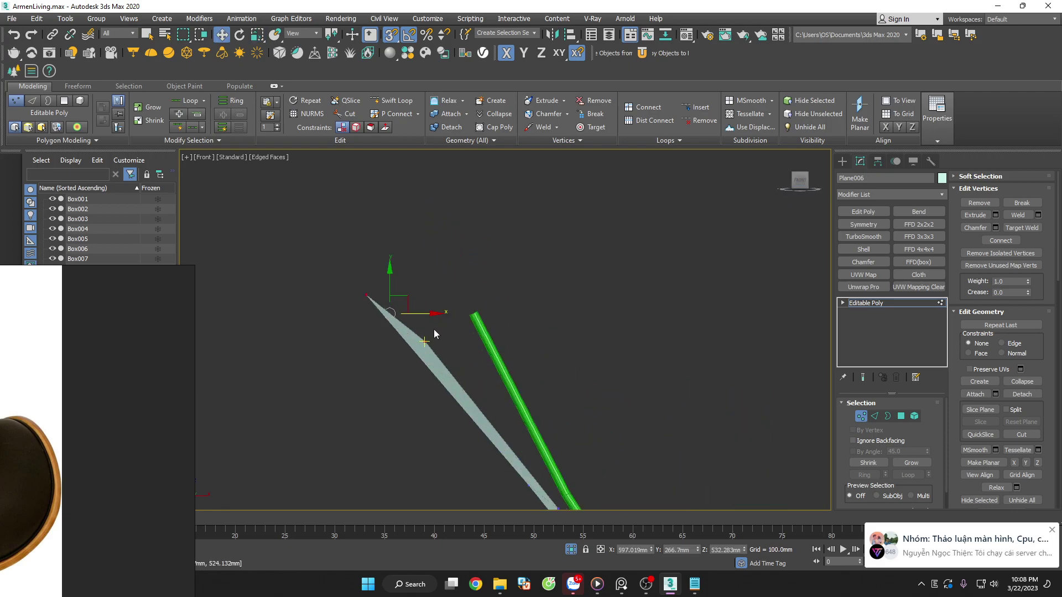
left_click_drag(416, 317, 483, 314)
left_click_drag(310, 253, 446, 333)
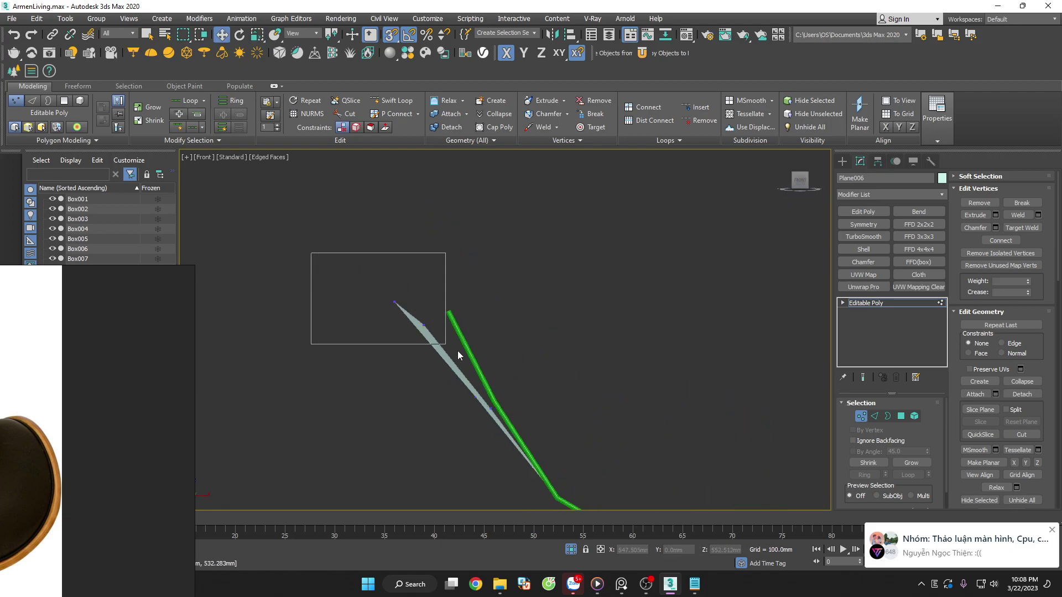
scroll(447, 333, "down", 1)
scroll(423, 308, "down", 2)
scroll(339, 263, "down", 2)
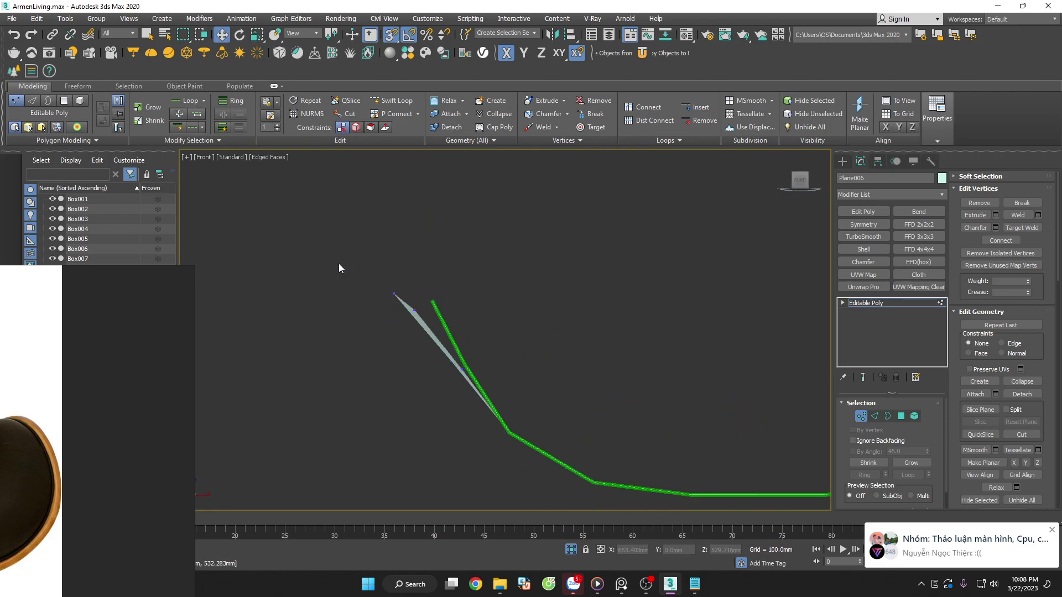
scroll(479, 387, "up", 2)
left_click_drag(491, 313, 361, 403)
scroll(460, 366, "up", 2)
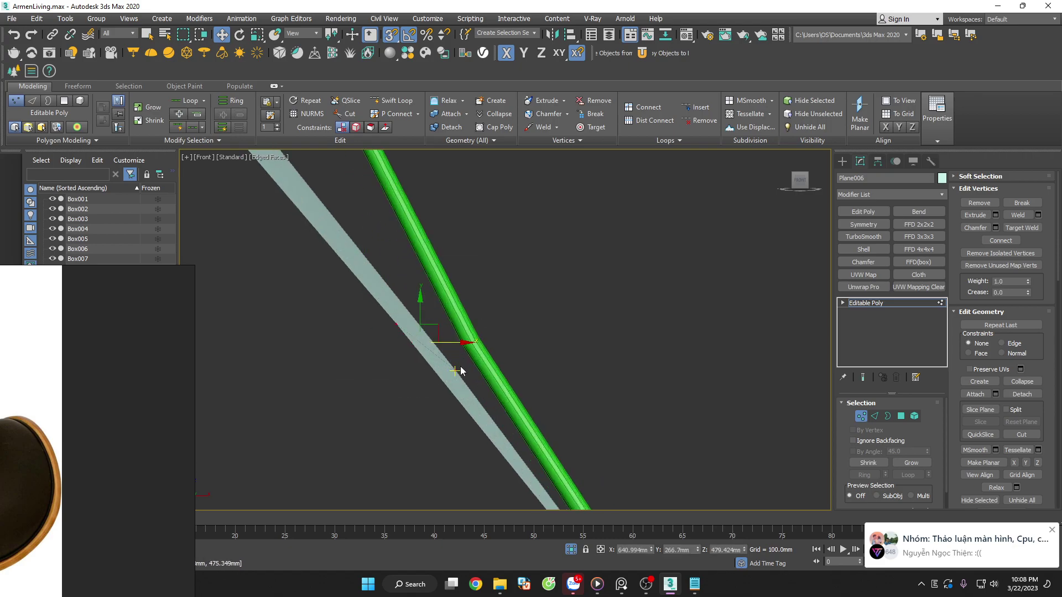
left_click_drag(449, 346, 463, 358)
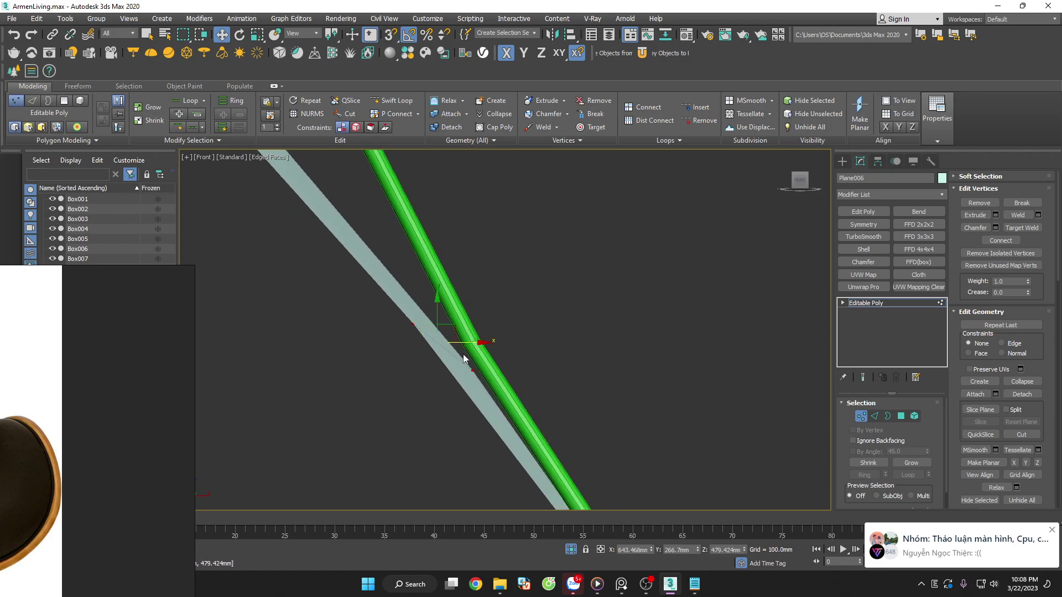
Move the plane's two top vertices right onto the green curve and inspect the shape
scroll(632, 390, "down", 3)
scroll(571, 317, "down", 3)
left_click(571, 318)
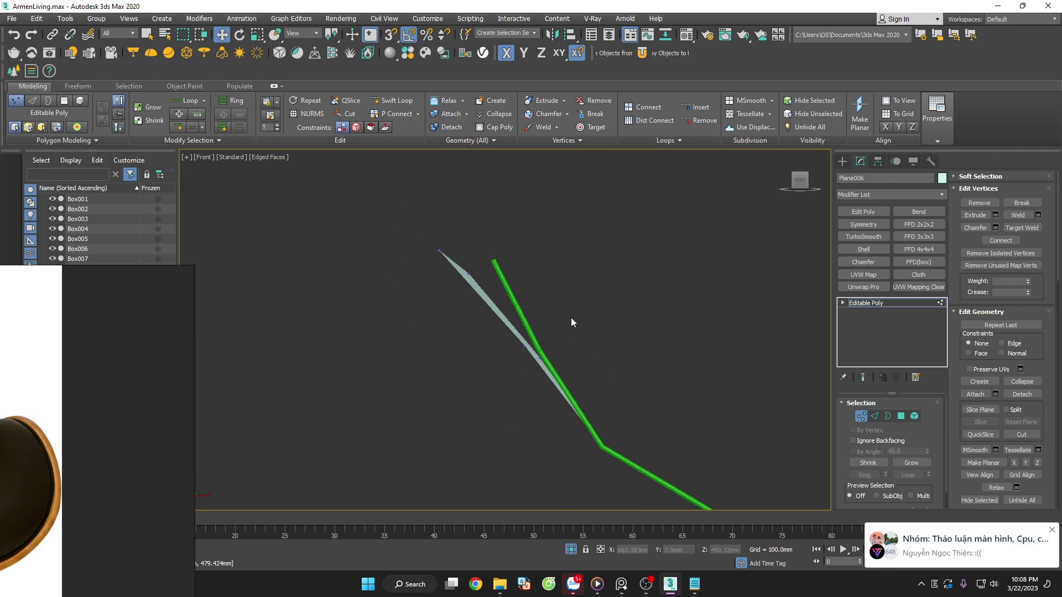
left_click_drag(499, 232, 458, 278)
scroll(442, 293, "up", 3)
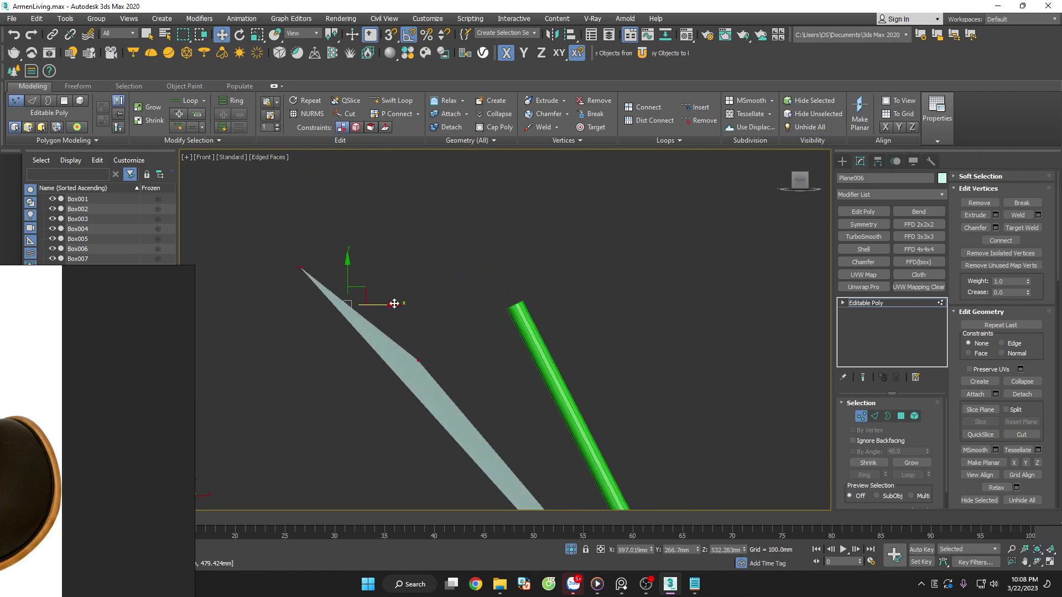
left_click_drag(393, 304, 504, 301)
scroll(565, 386, "down", 4)
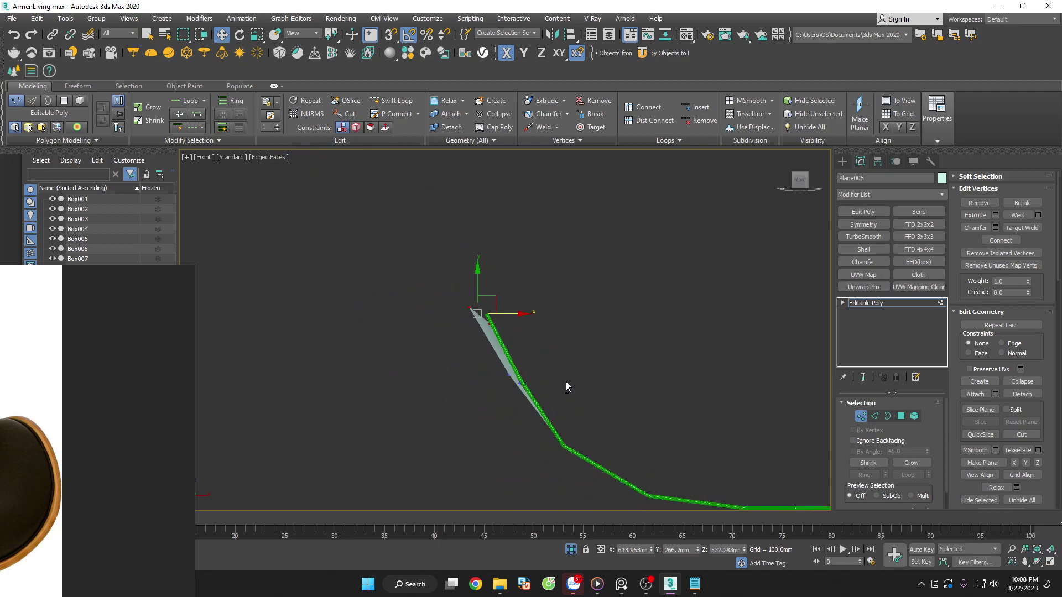
mouse_move(566, 382)
middle_mouse_down("alt")
mouse_move(496, 408)
mouse_move(442, 361)
middle_mouse_up("alt")
scroll(442, 360, "down", 3)
mouse_move(534, 384)
middle_mouse_down("alt")
mouse_move(495, 463)
mouse_move(578, 441)
mouse_move(481, 379)
middle_mouse_up("alt")
scroll(481, 379, "up", 5)
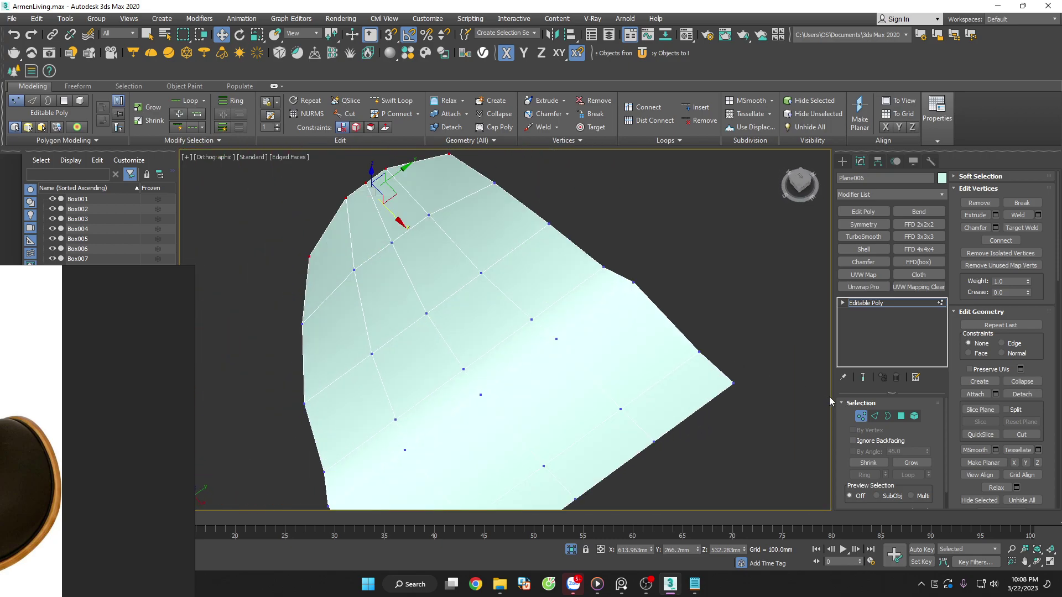
Select the edge loop across the plane and return to the Front view
key("2")
double_click(576, 287)
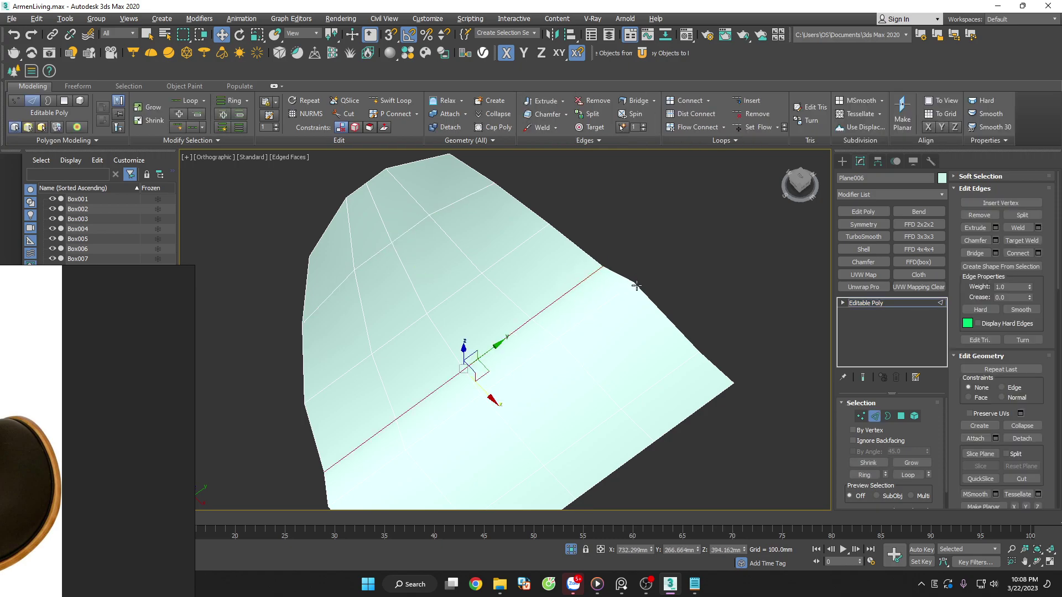
scroll(639, 336, "down", 2)
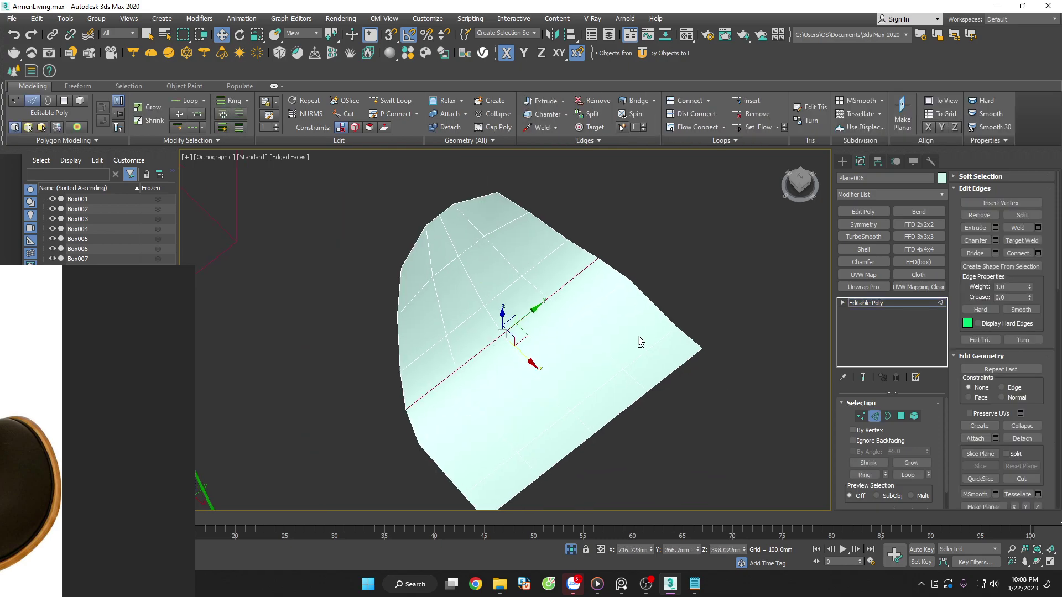
key("f")
scroll(689, 315, "up", 5)
scroll(689, 314, "down", 3)
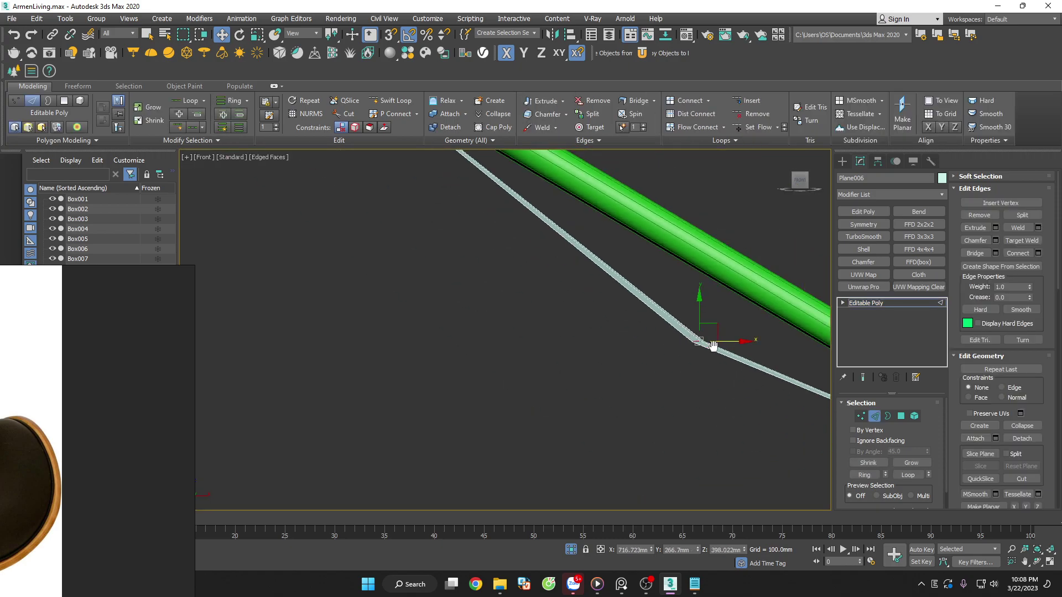
scroll(621, 368, "down", 3)
scroll(589, 373, "up", 2)
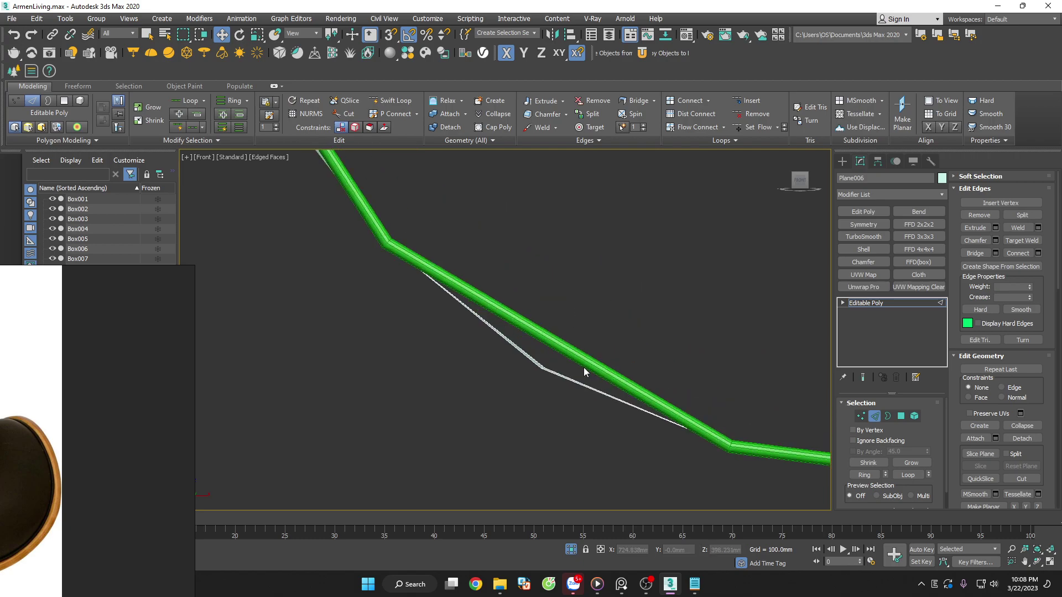
scroll(553, 393, "up", 3)
Check the vertices at the plane's bends, steep section and top against the curve
key("1")
left_click(552, 380)
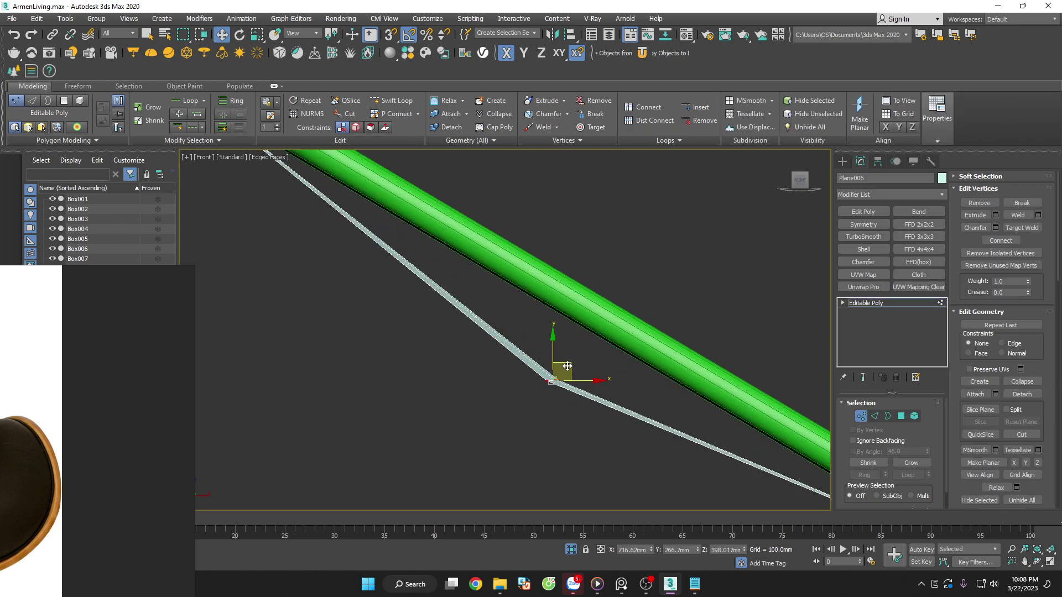
scroll(575, 360, "down", 1)
scroll(589, 338, "down", 1)
scroll(547, 348, "down", 2)
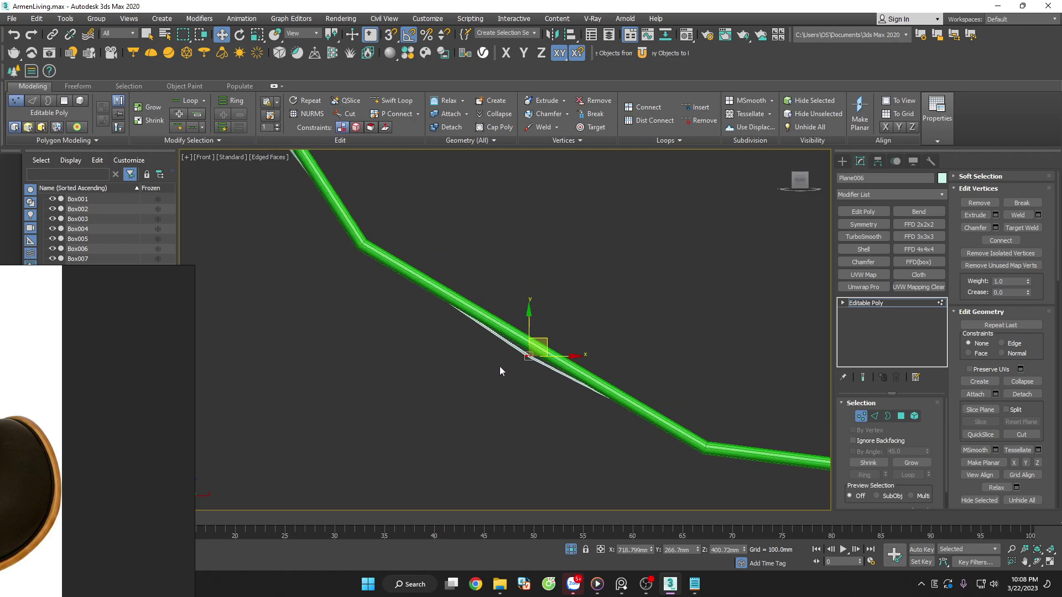
scroll(531, 382, "down", 1)
left_click(570, 404)
scroll(482, 288, "up", 3)
scroll(443, 421, "up", 2)
left_click_drag(545, 349, 437, 465)
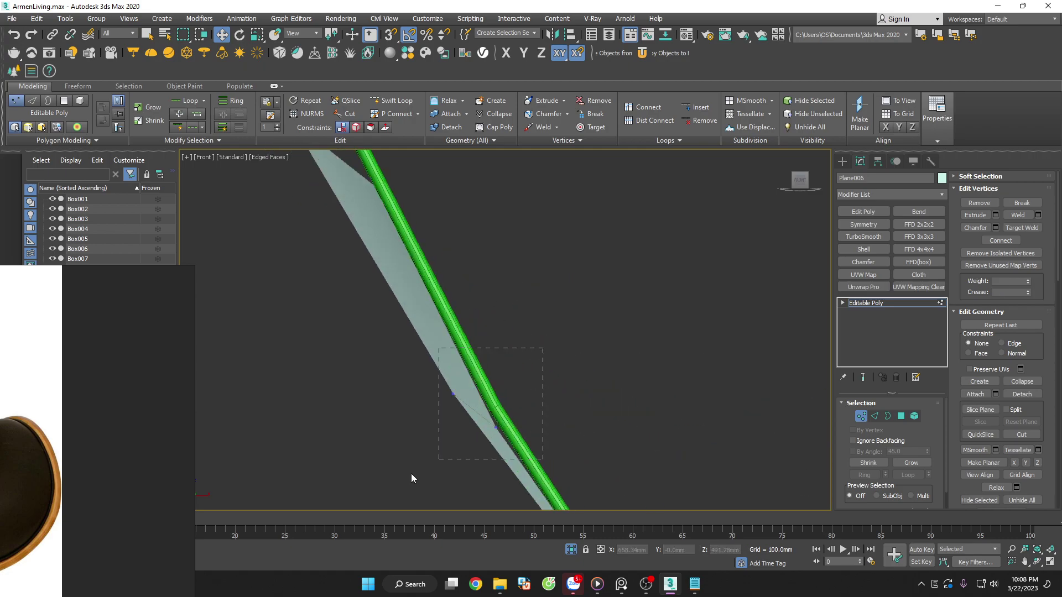
left_click(545, 396)
scroll(544, 396, "down", 2)
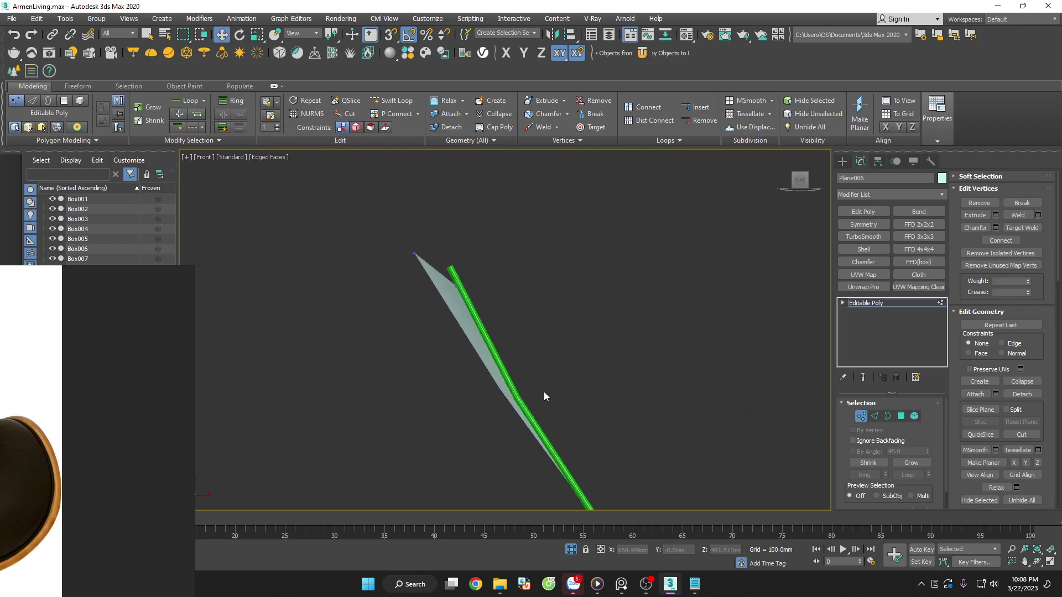
left_click(414, 254)
scroll(430, 265, "up", 2)
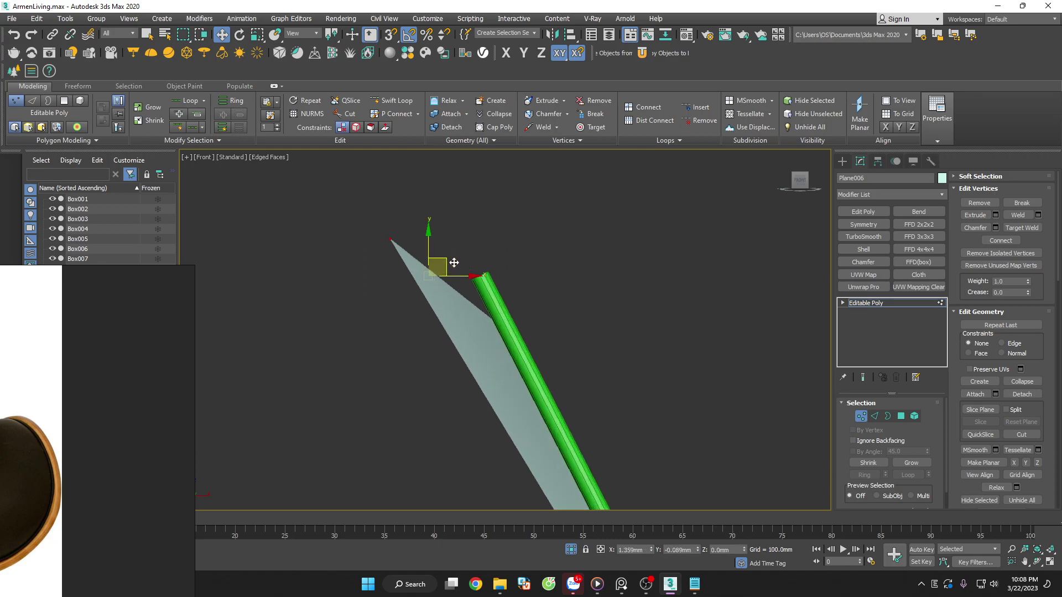
scroll(444, 303, "down", 2)
scroll(443, 303, "down", 1)
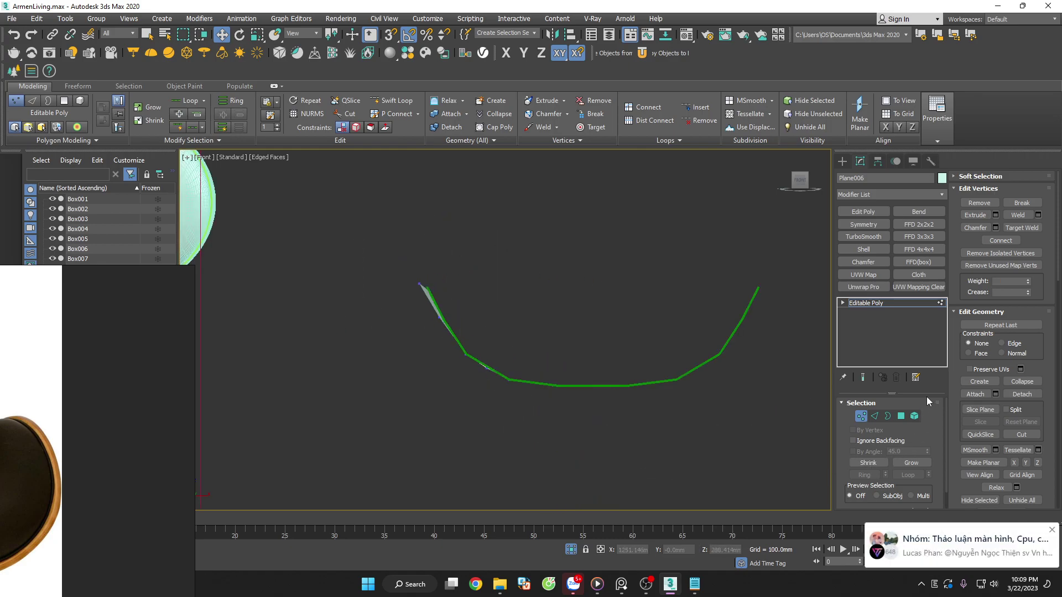
Exit Vertex mode, deselect Plane006 and select the green guide line Line002
left_click(864, 418)
left_click(1052, 530)
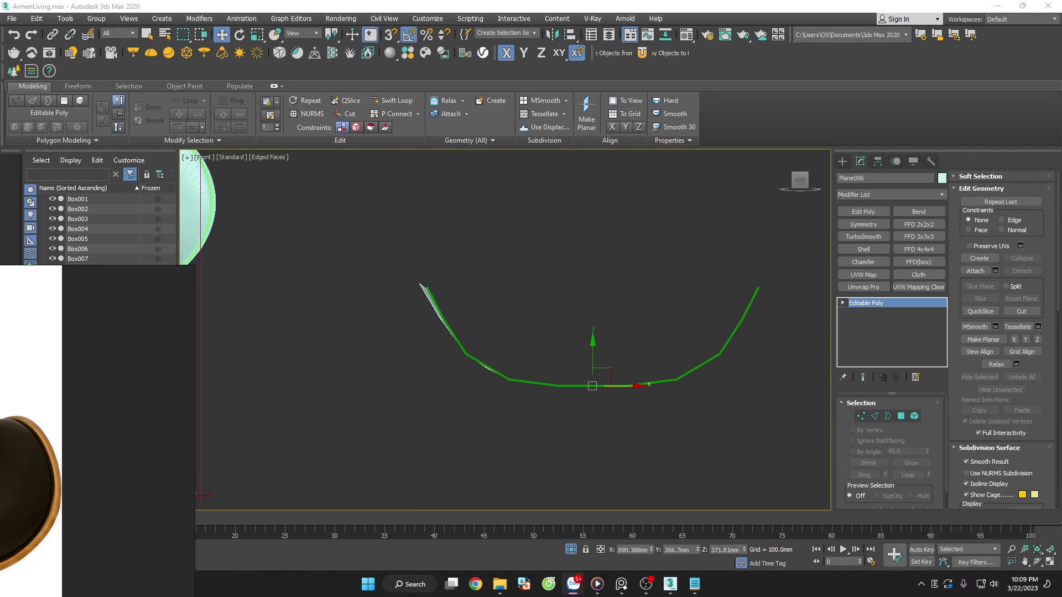
left_click(666, 301)
scroll(733, 367, "up", 2)
left_click(714, 351)
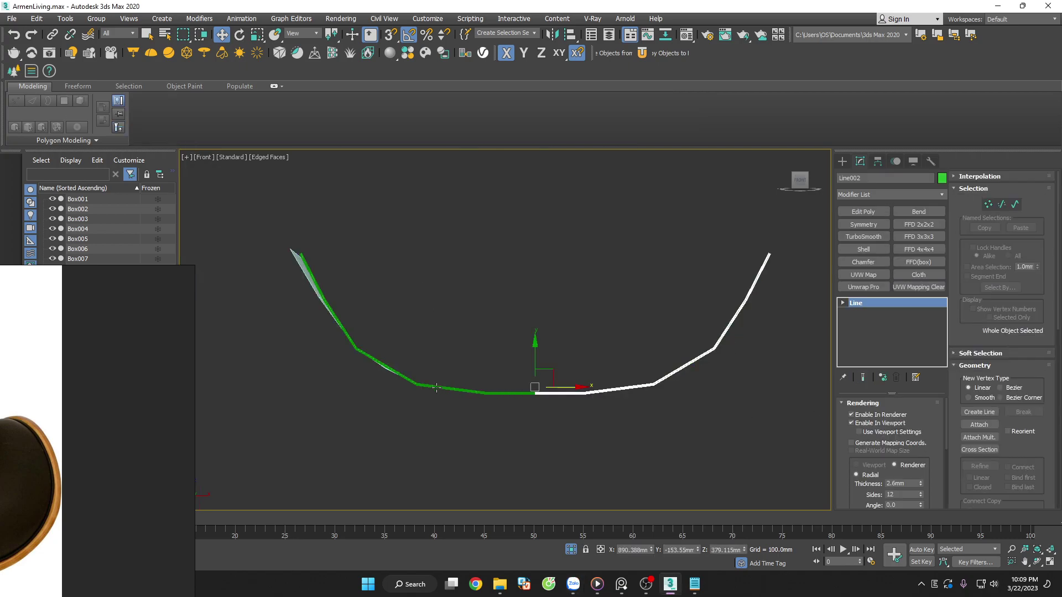
Delete the green guide line and reselect the curved shell plane
key("Delete")
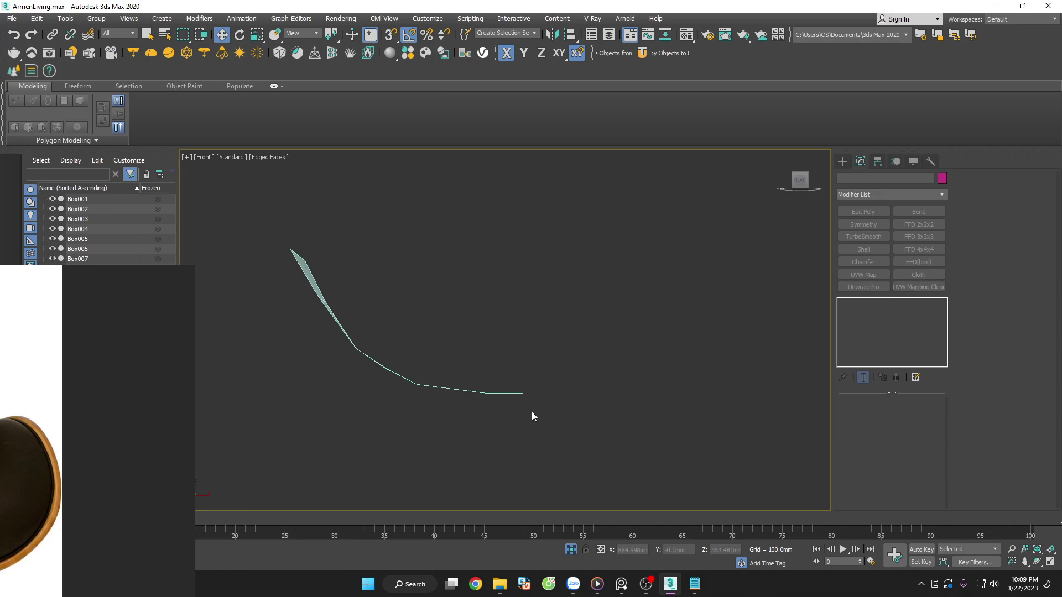
key("t")
key("z")
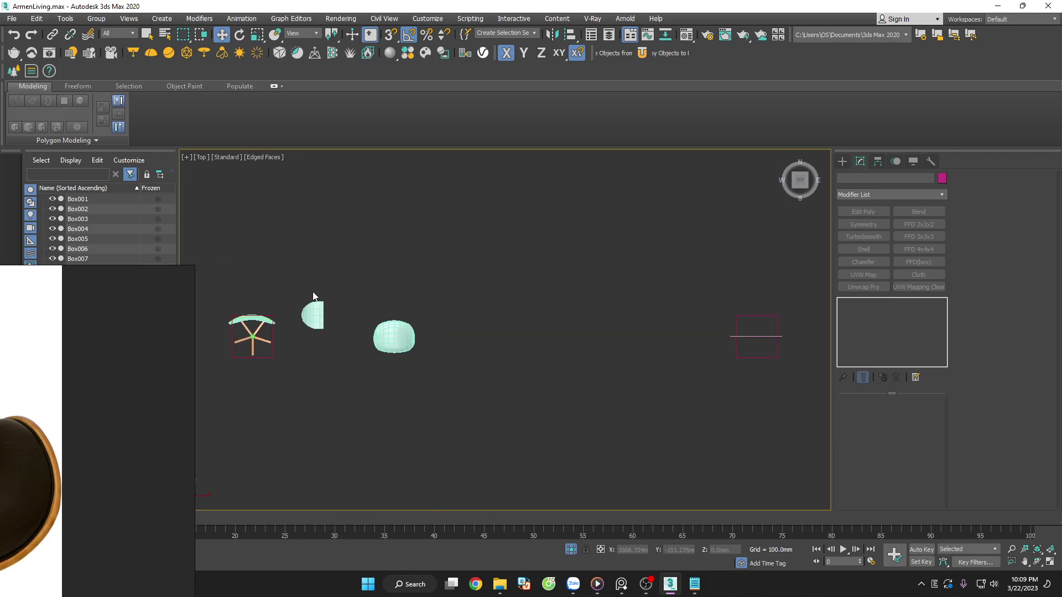
scroll(313, 297, "up", 3)
left_click(356, 344)
mouse_move(355, 344)
middle_mouse_down("alt")
mouse_move(391, 331)
mouse_move(313, 348)
mouse_move(390, 369)
mouse_move(418, 353)
mouse_move(210, 329)
mouse_move(340, 362)
mouse_move(340, 310)
middle_mouse_up("alt")
In Vertex mode, pick a vertex on the shell's upper edge and return to the Front view
key("1")
left_click(359, 320)
middle_click_drag(483, 394, 530, 338, "alt")
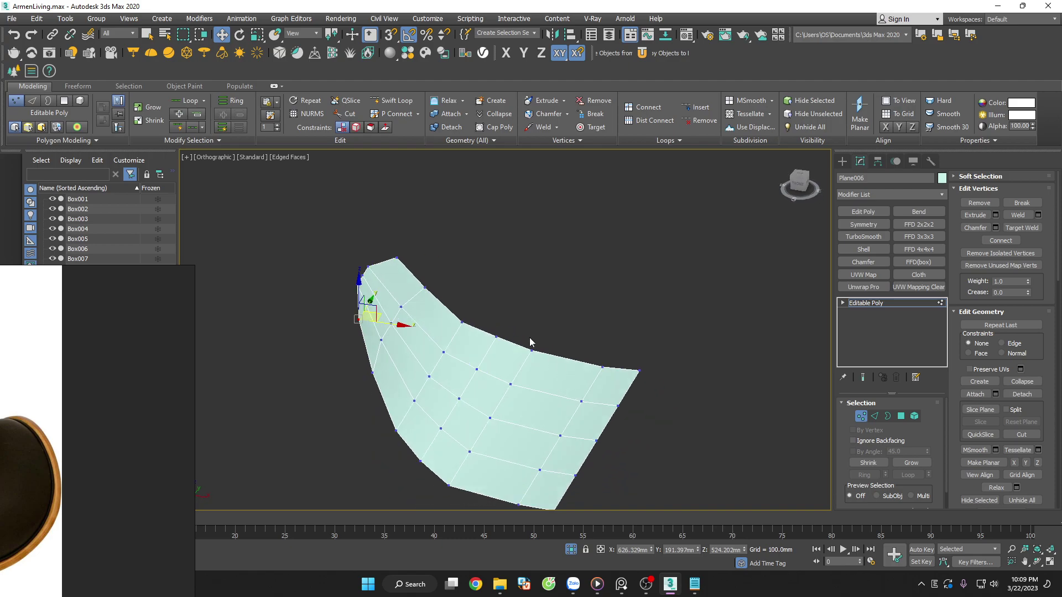
middle_click_drag(390, 273, 420, 277, "alt")
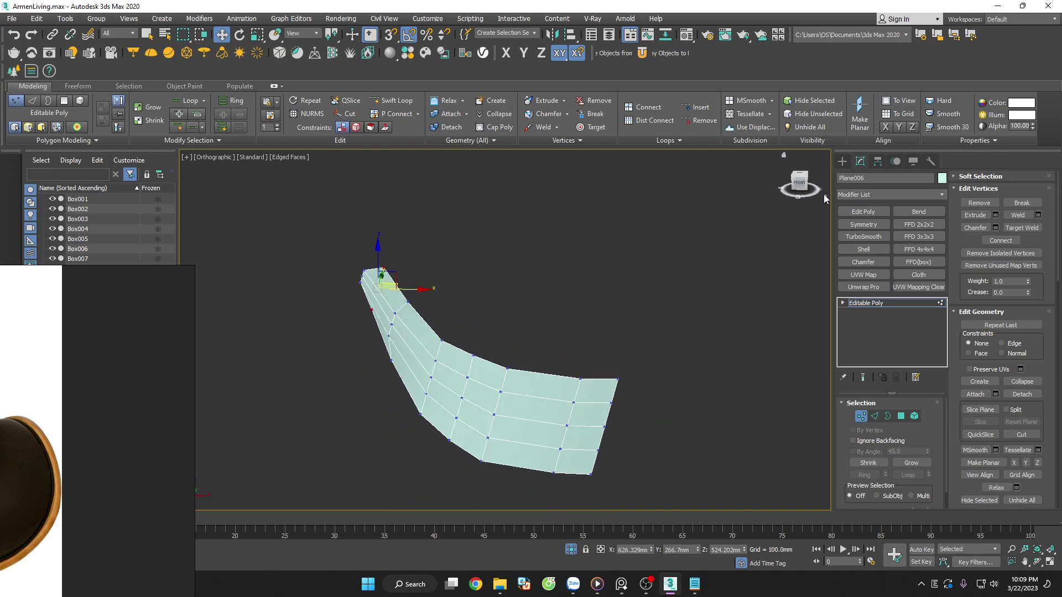
left_click(800, 183)
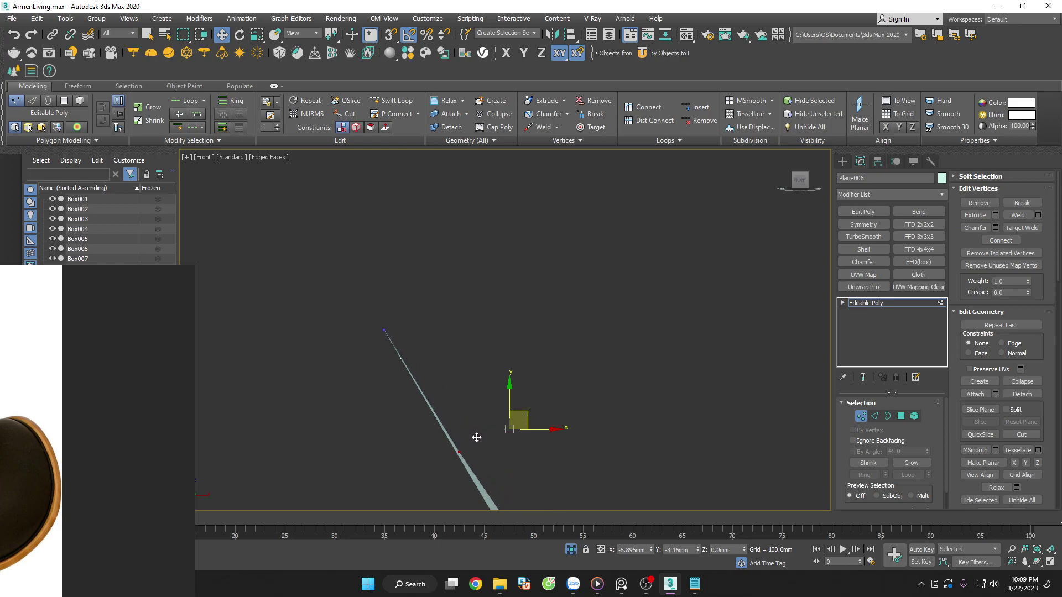
mouse_move(505, 401)
middle_mouse_down()
mouse_move(560, 368)
mouse_move(495, 237)
middle_mouse_up()
scroll(521, 375, "up", 3)
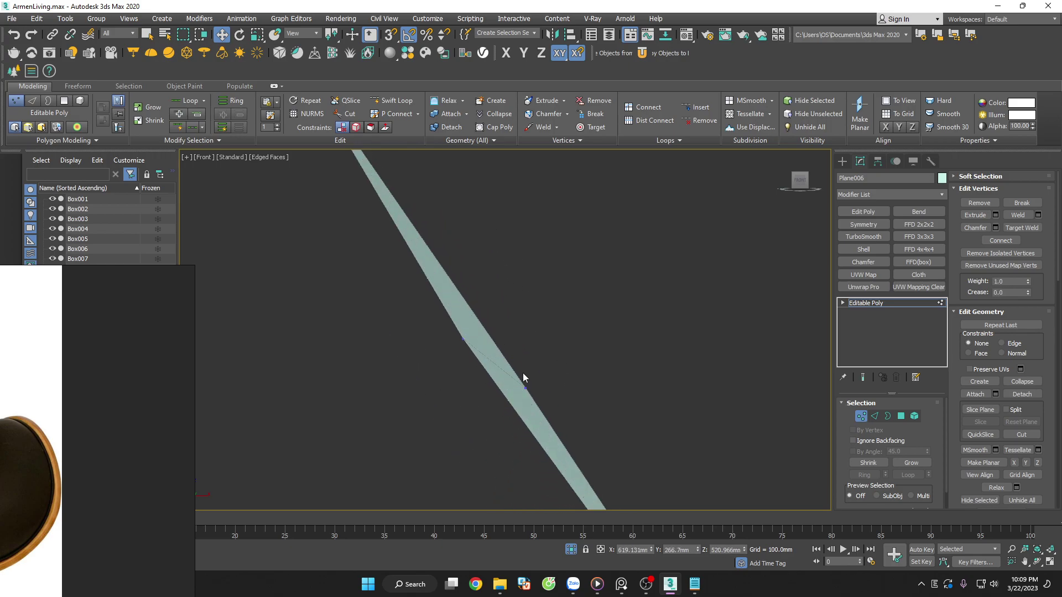
Move individual vertices to bend the plane, undoing the unwanted moves
left_click_drag(529, 394, 523, 381)
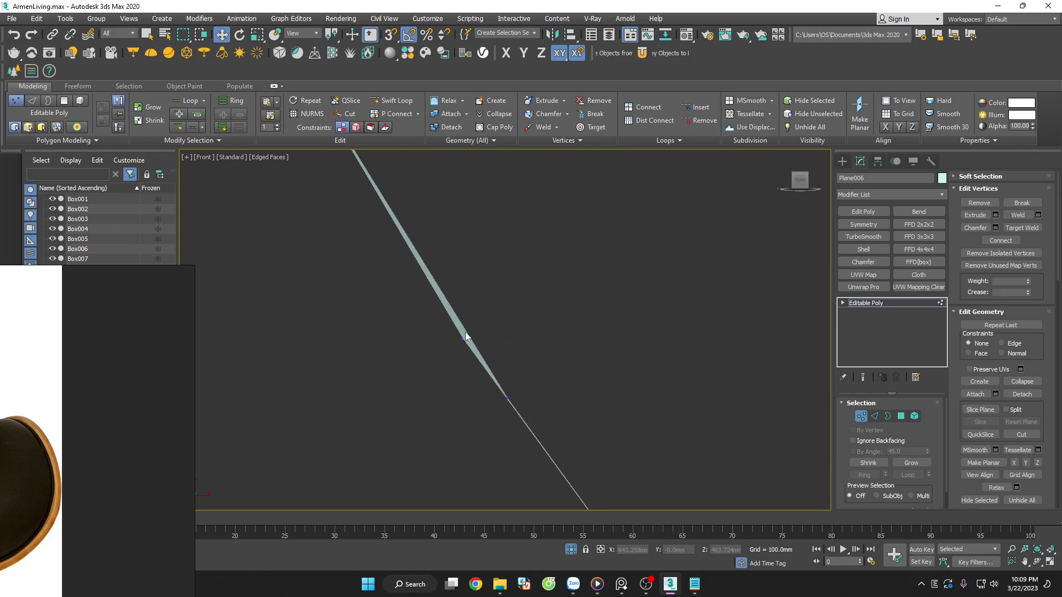
key("ctrl+z")
left_click(463, 347)
left_click_drag(463, 348, 476, 335)
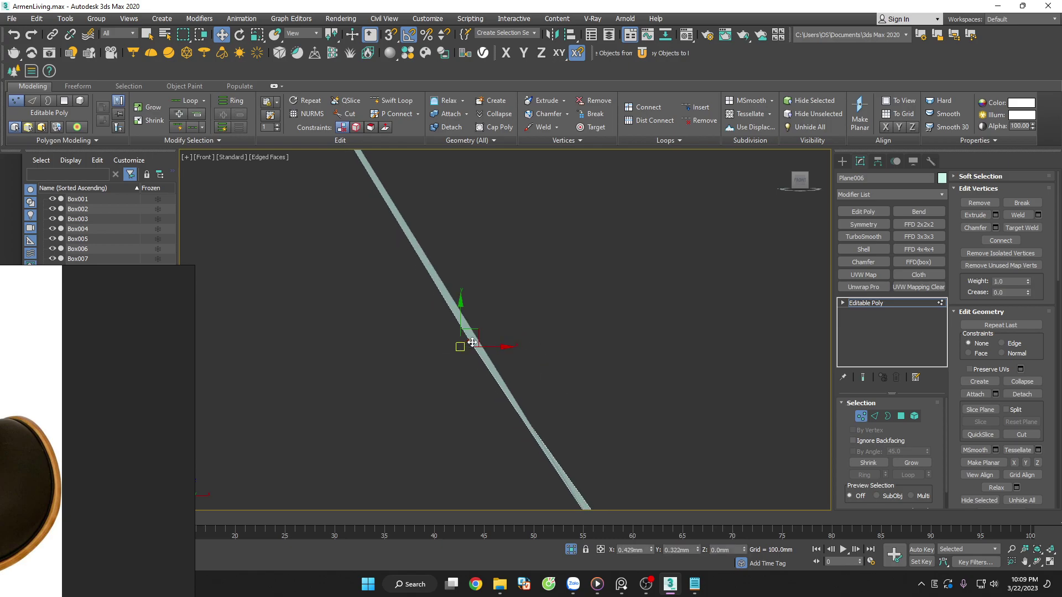
key("ctrl+z")
left_click(537, 390)
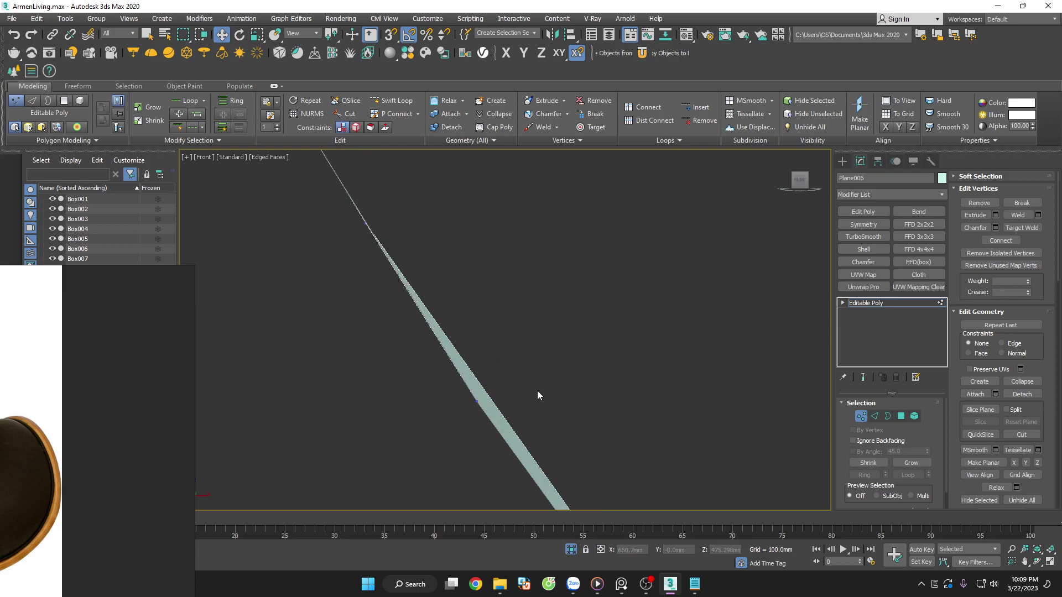
left_click_drag(490, 407, 502, 380)
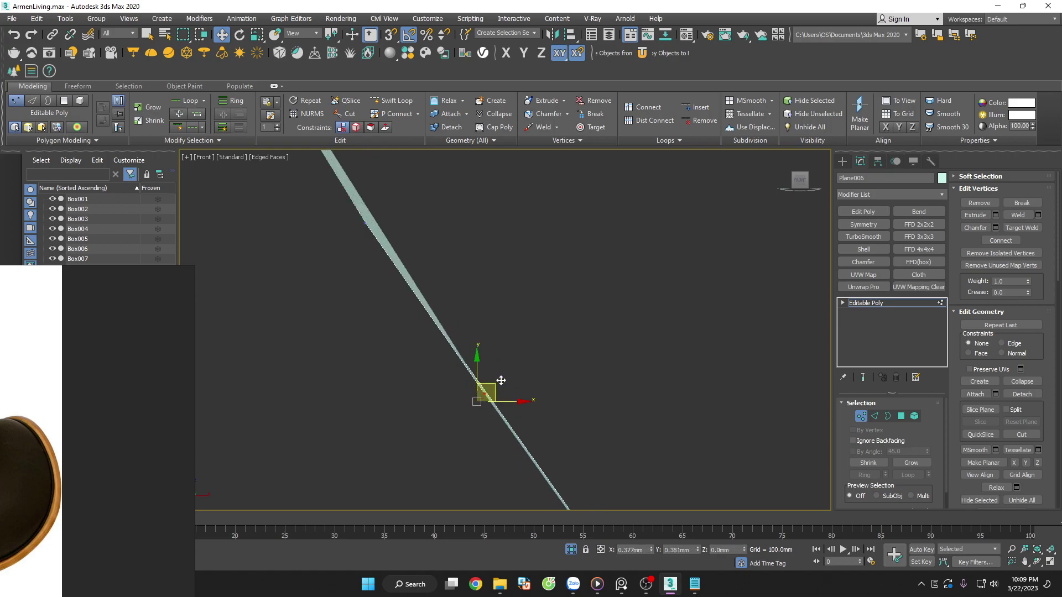
left_click(575, 425)
Adjust the middle vertex so the curved strip flattens toward the centre
scroll(575, 425, "down", 2)
scroll(609, 409, "down", 2)
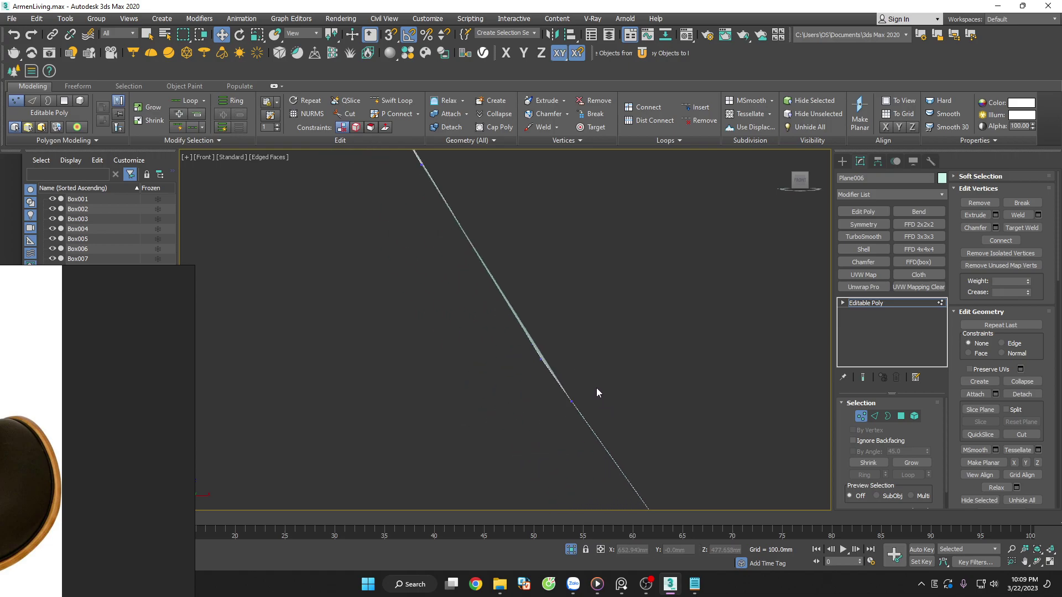
scroll(595, 383, "down", 3)
middle_click_drag(648, 400, 496, 299)
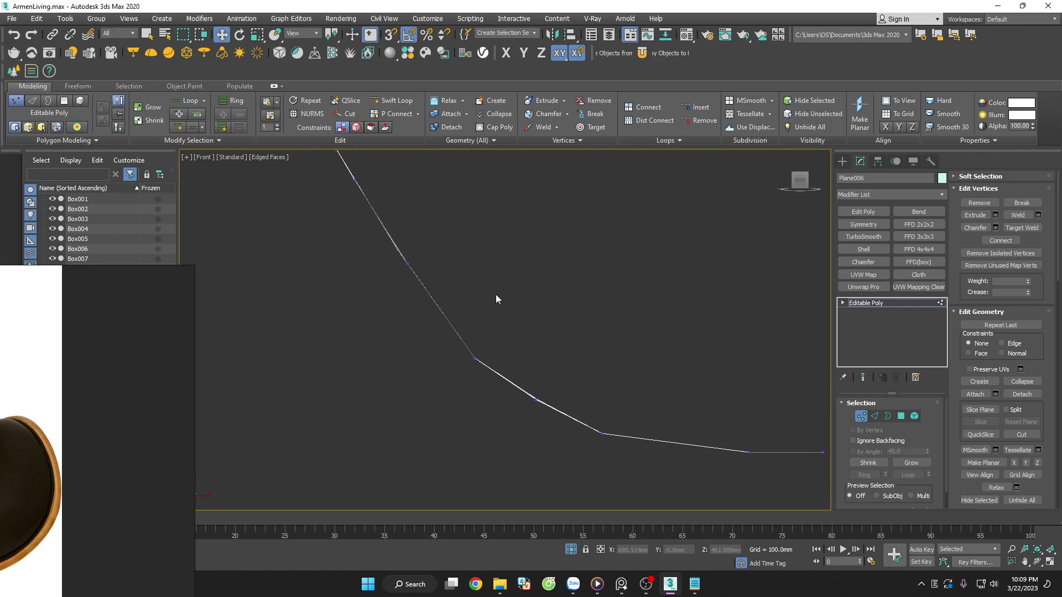
scroll(572, 365, "down", 3)
mouse_move(572, 365)
middle_mouse_down("alt")
mouse_move(573, 393)
mouse_move(581, 372)
middle_mouse_up("alt")
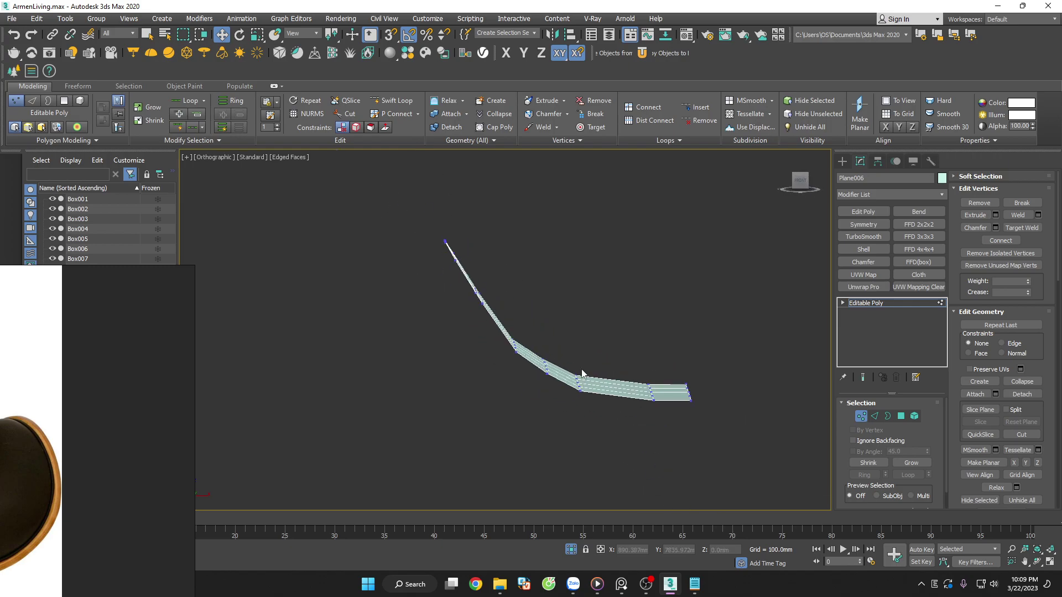
key("f")
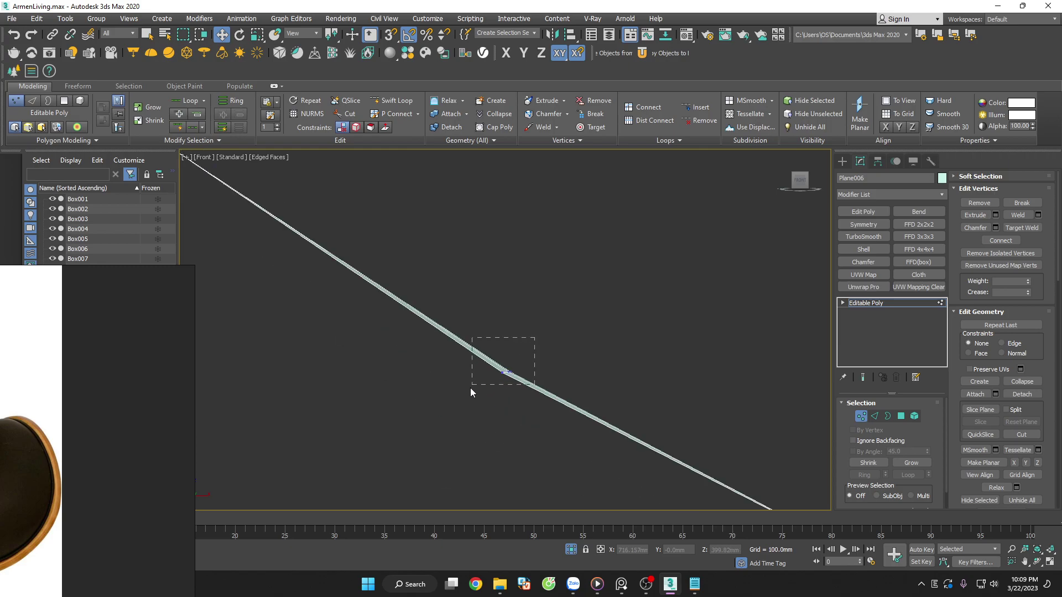
left_click_drag(534, 337, 470, 388)
left_click(537, 360)
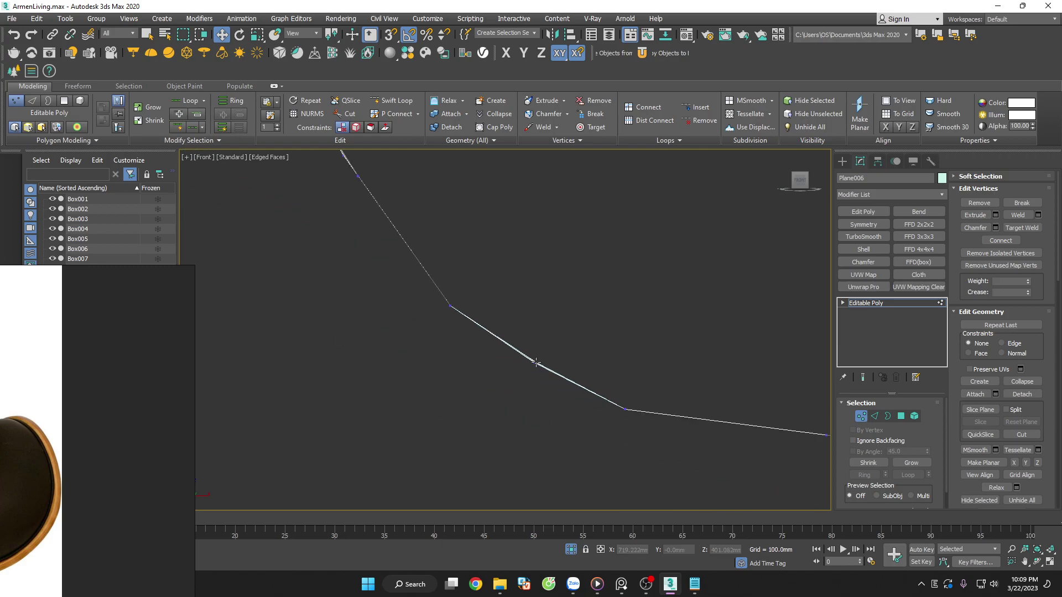
scroll(536, 360, "down", 5)
left_click(623, 382)
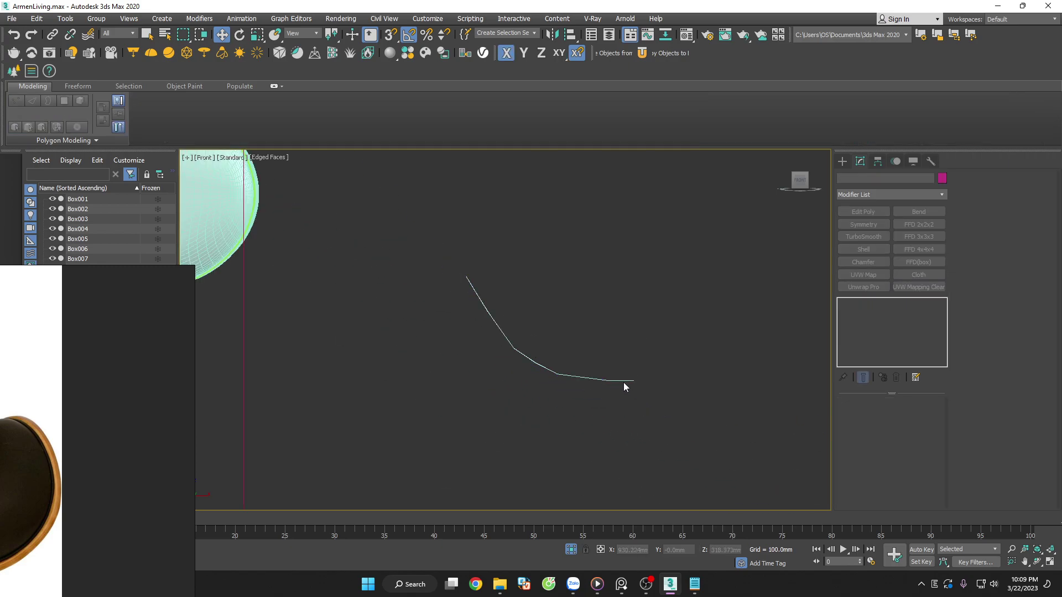
scroll(625, 384, "up", 3)
Add a Symmetry modifier with Flip checked to Plane006
left_click(665, 367)
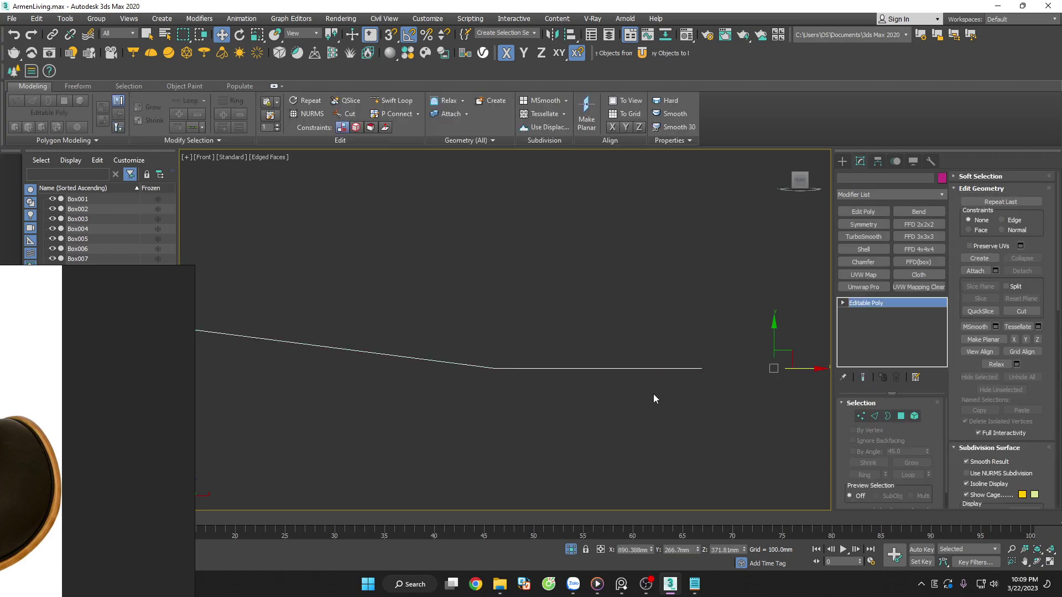
mouse_move(654, 396)
middle_mouse_down("alt")
mouse_move(635, 412)
mouse_move(646, 461)
middle_mouse_up("alt")
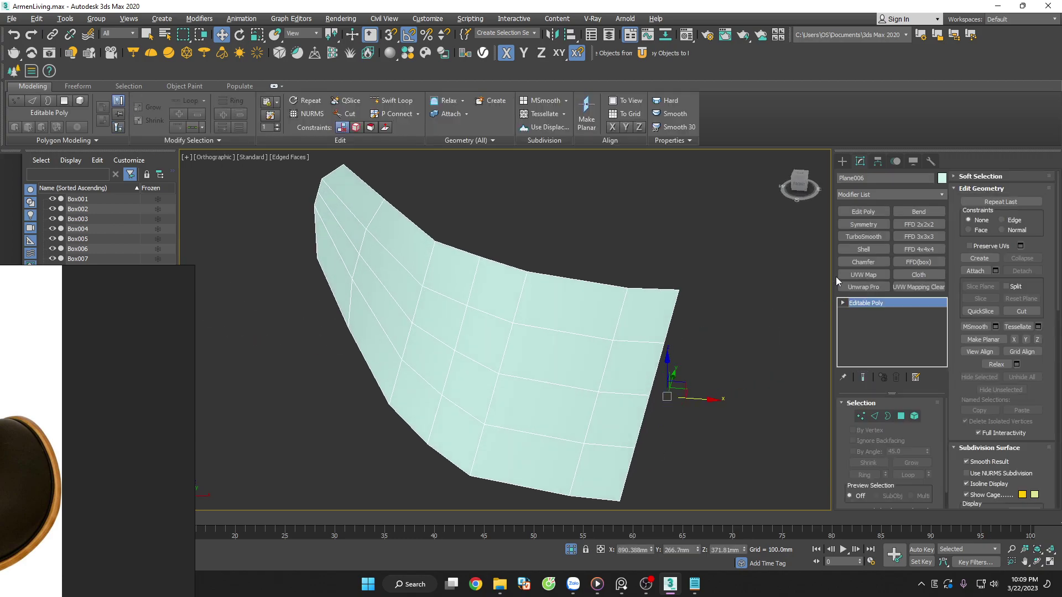
left_click(871, 226)
left_click(868, 436)
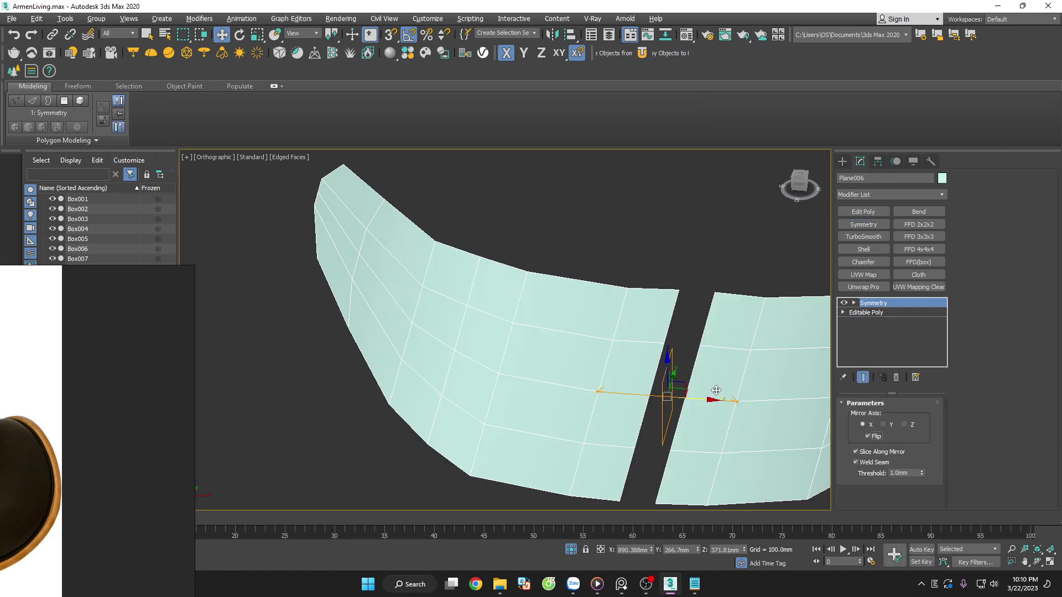
mouse_move(680, 398)
middle_mouse_down("alt")
mouse_move(641, 402)
mouse_move(646, 420)
middle_mouse_up("alt")
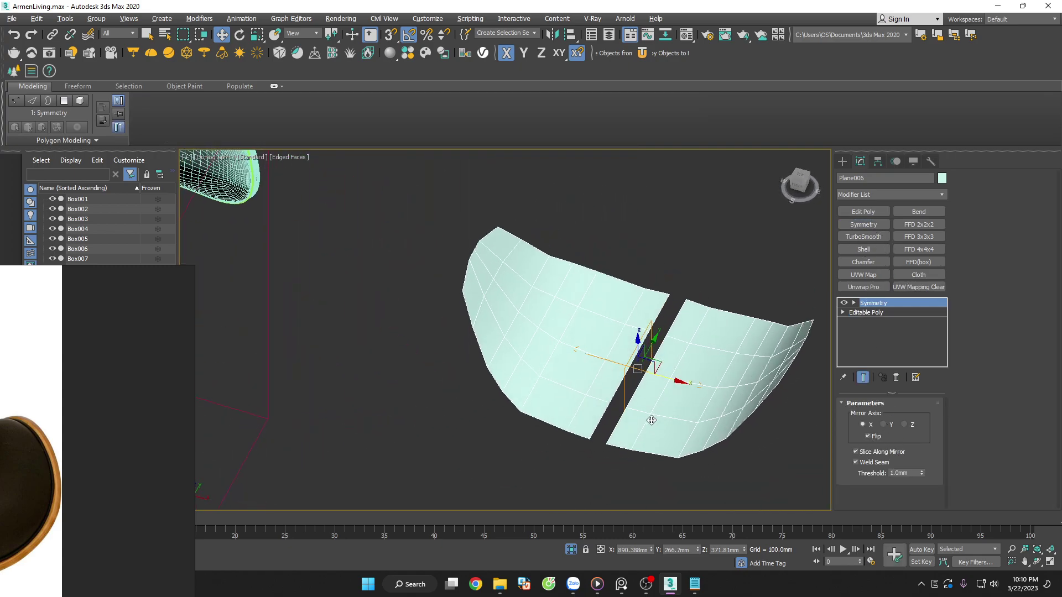
Bridge the centre border edges to close the gap between the two halves
left_click(796, 254)
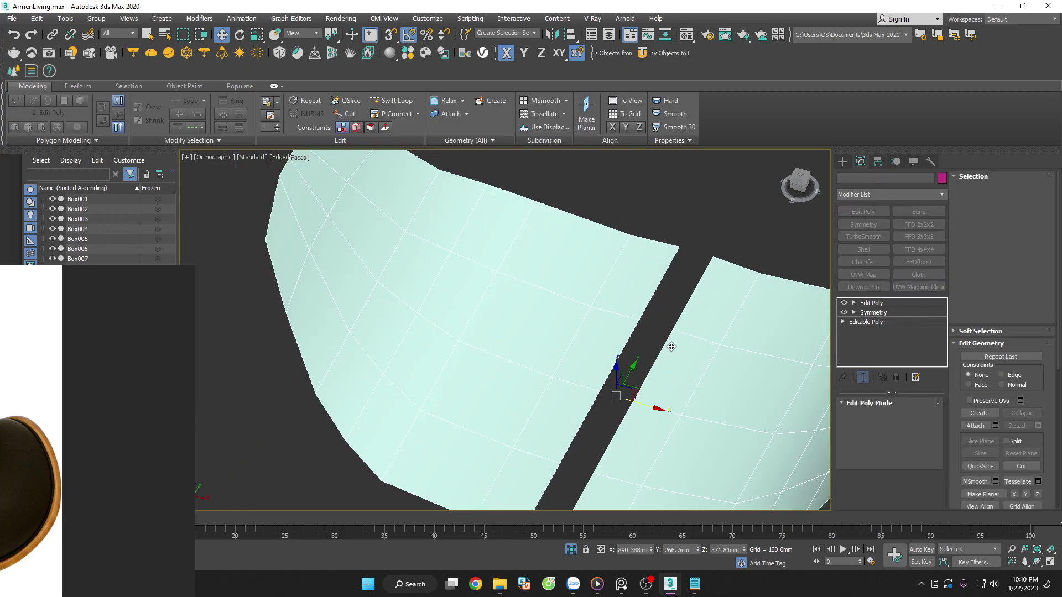
double_click(626, 341, "ctrl")
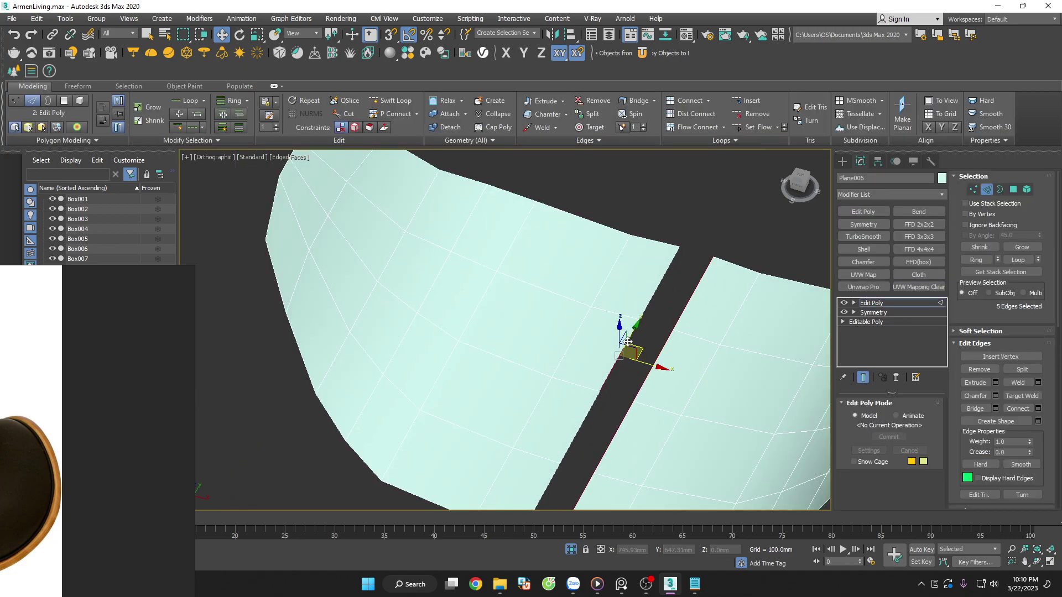
left_click(975, 408)
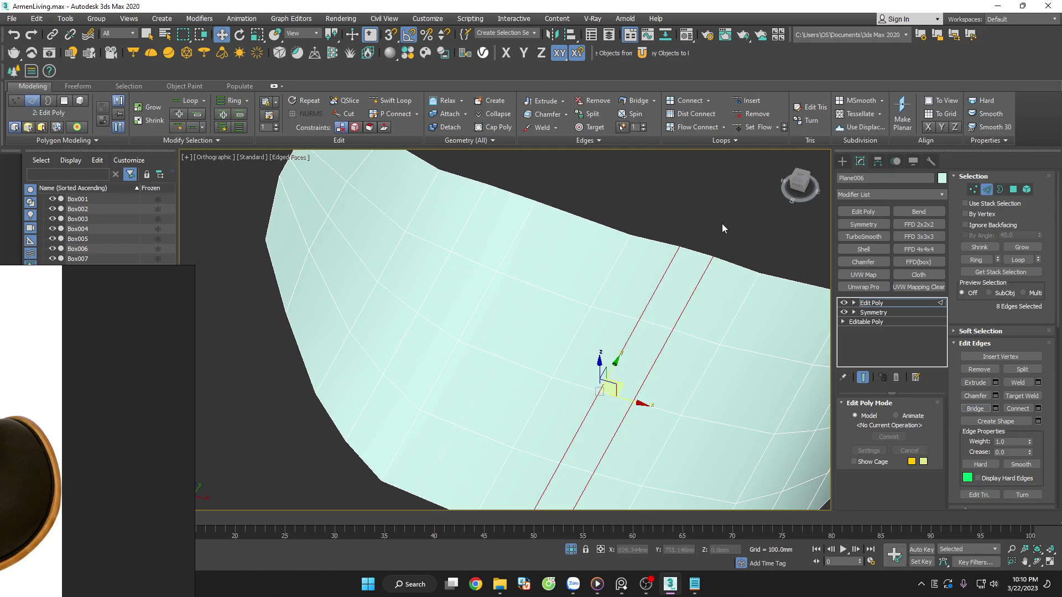
left_click(687, 299)
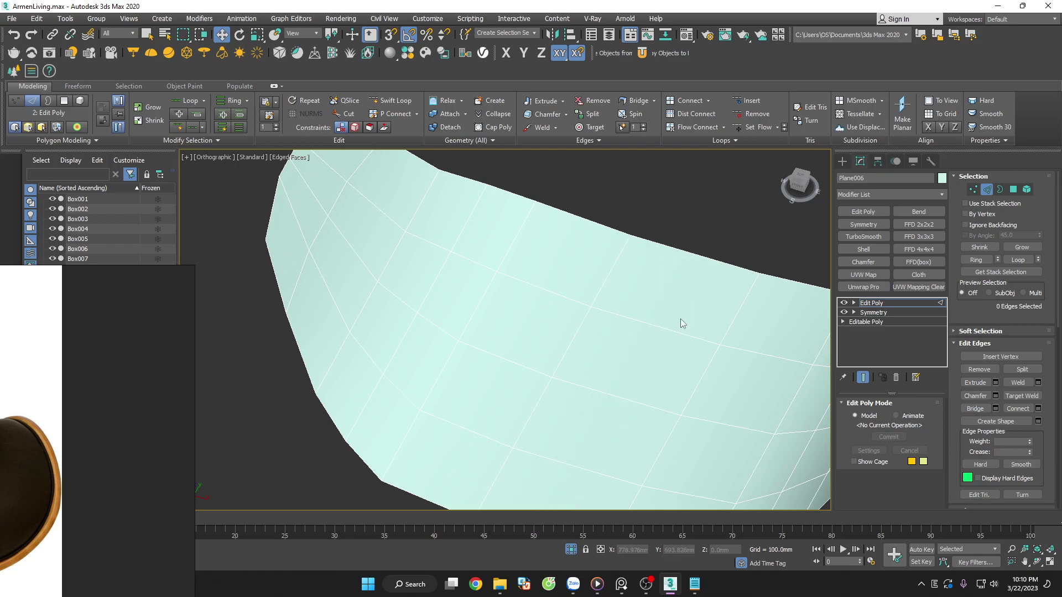
Connect an edge ring across the seat to add a new edge loop
left_click(664, 325)
key("alt+r")
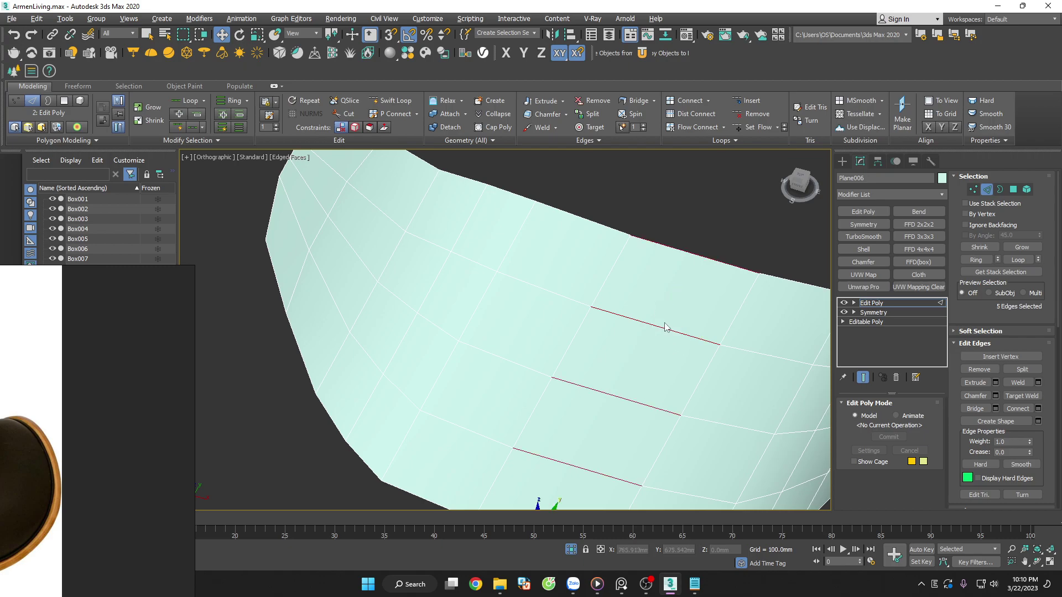
right_click(666, 326)
left_click(622, 364)
key("2")
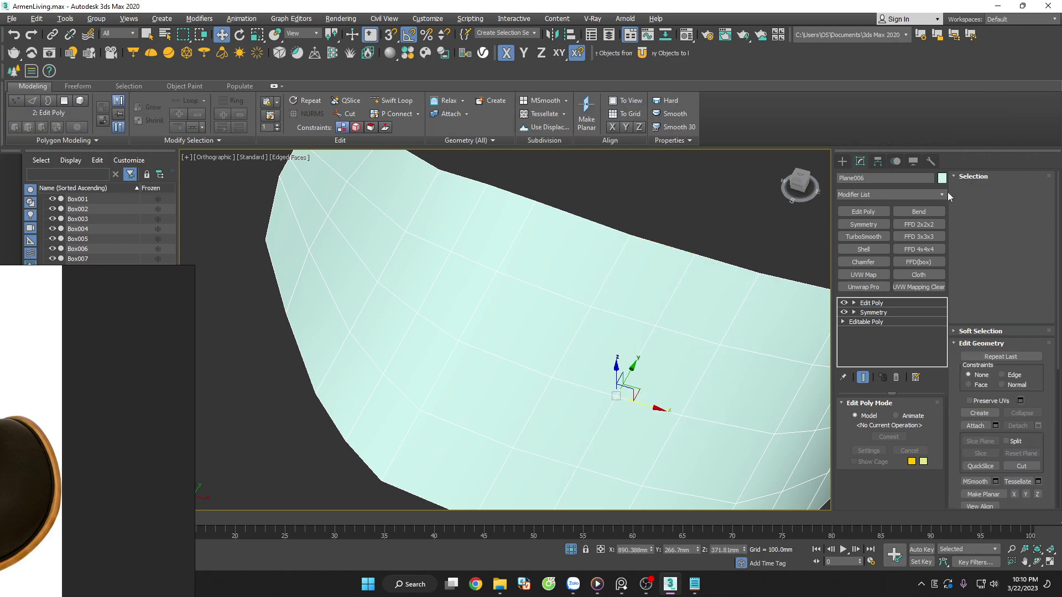
View the finished shell from the Top and Front views
scroll(759, 242, "down", 5)
key("t")
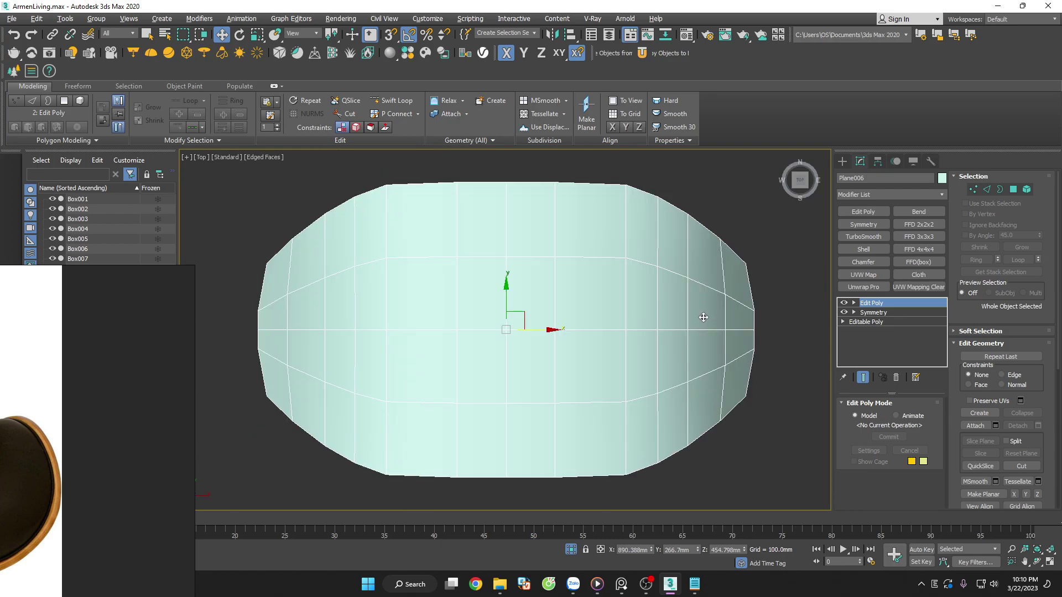
scroll(614, 321, "down", 4)
scroll(612, 325, "up", 6)
scroll(601, 345, "down", 3)
key("f")
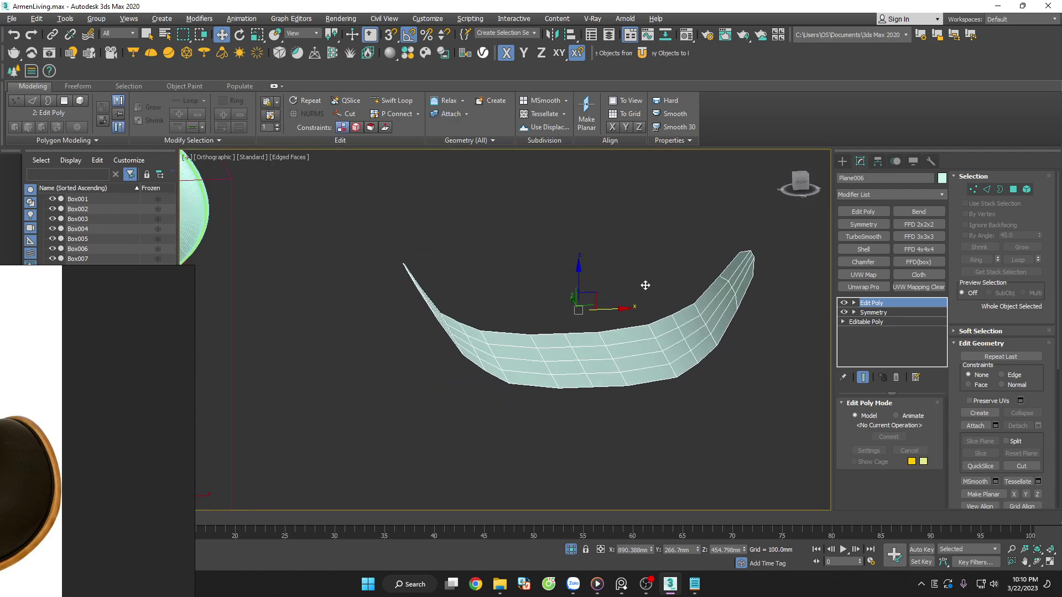
scroll(654, 296, "down", 3)
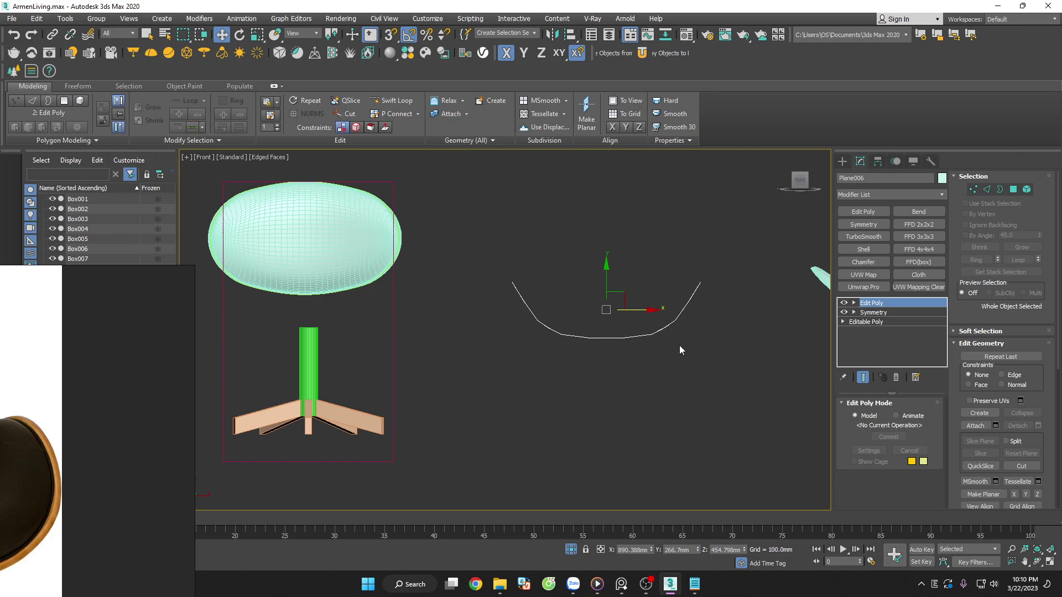
Add an Edit Poly to Plane006 and inset all its polygons into a thin border loop
middle_click_drag(679, 345, 715, 392, "alt")
scroll(716, 393, "up", 5)
scroll(726, 242, "up", 3)
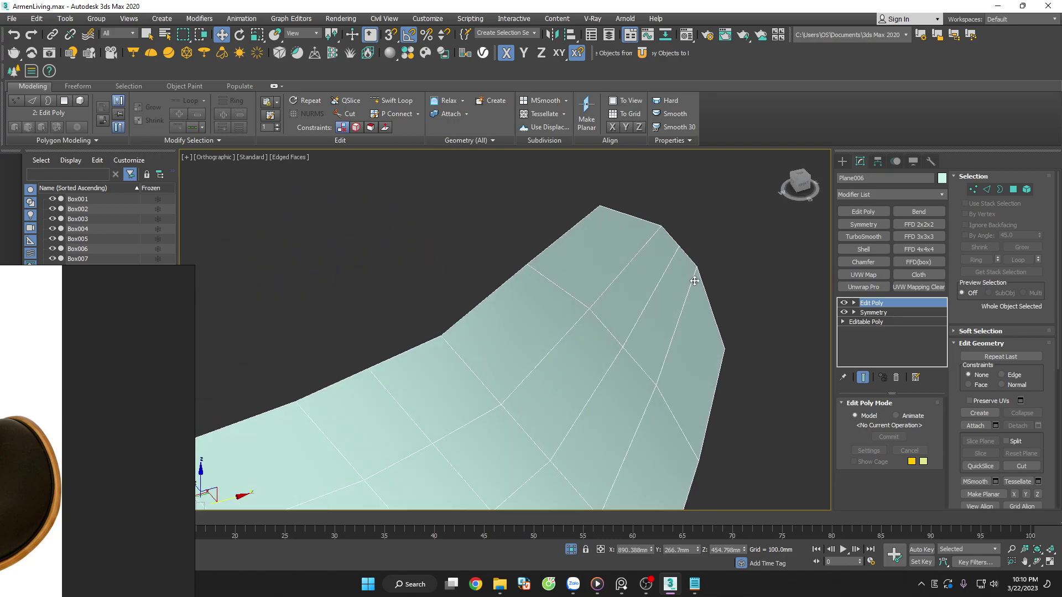
scroll(699, 280, "down", 2)
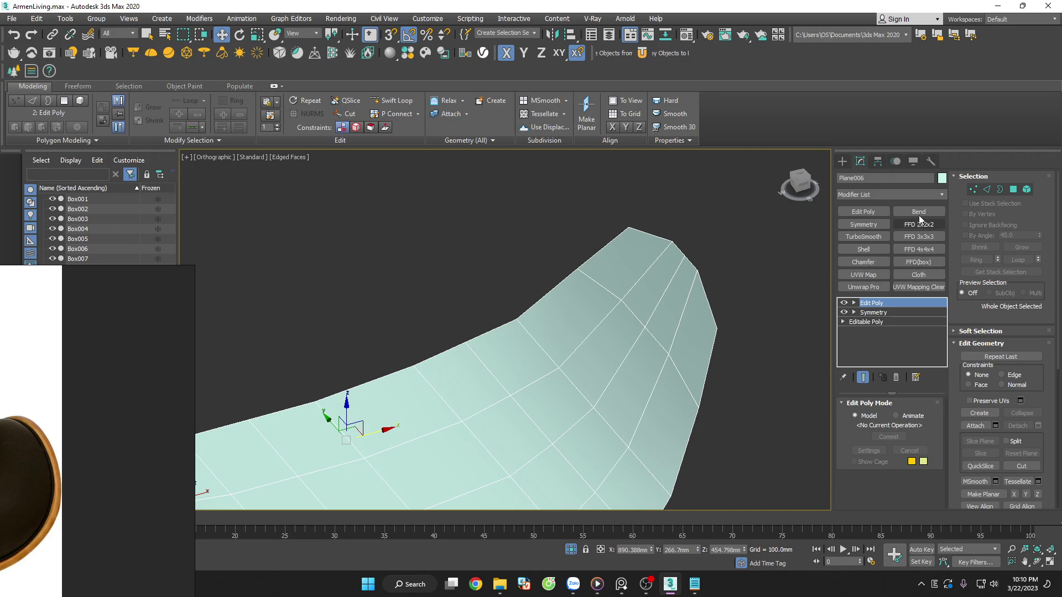
left_click(871, 212)
left_click(1014, 190)
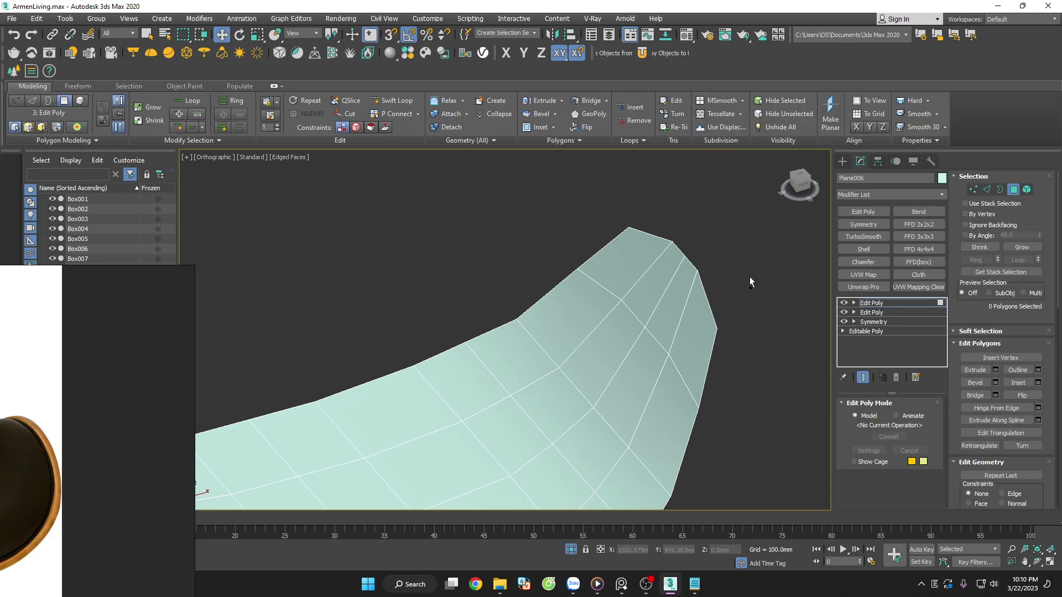
key("ctrl+a")
left_click(1017, 380, "shift")
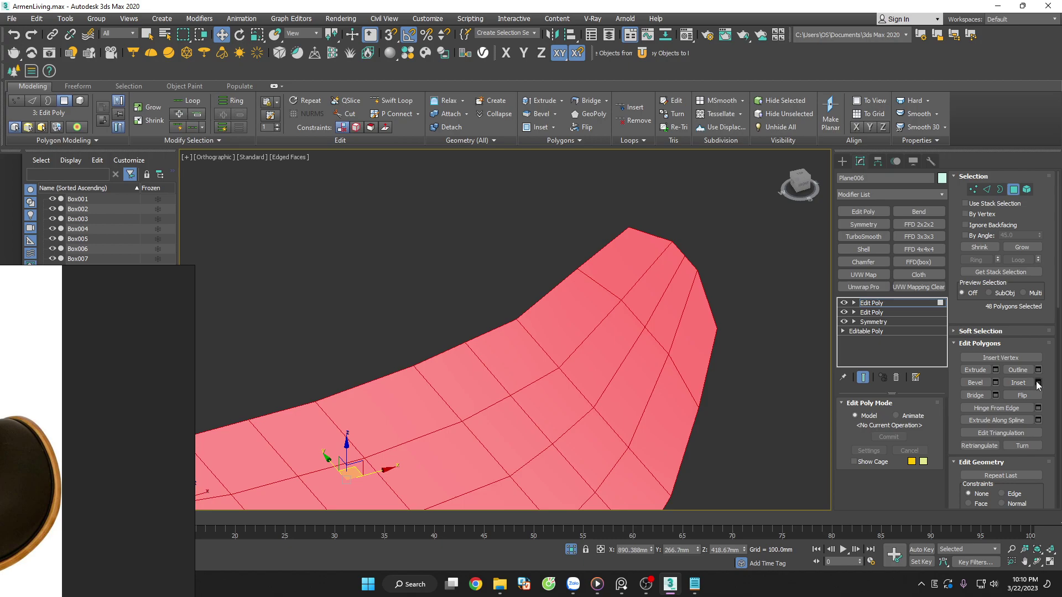
left_click_drag(515, 352, 515, 331)
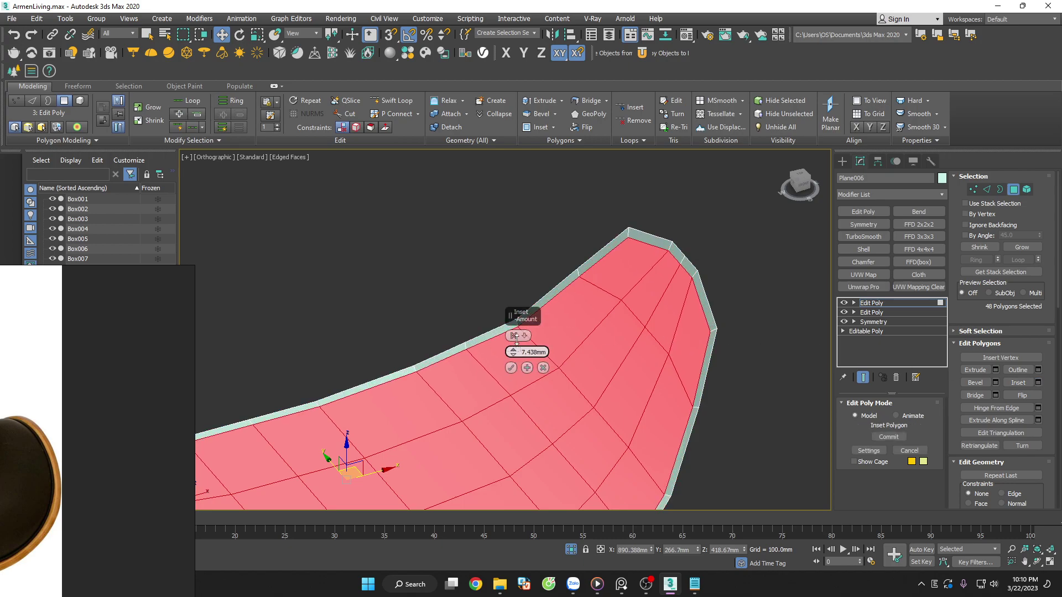
left_click(512, 367)
Exit polygon level, reselect Plane006 and preview it with NURMS smoothing (Ctrl+M)
left_click(733, 300)
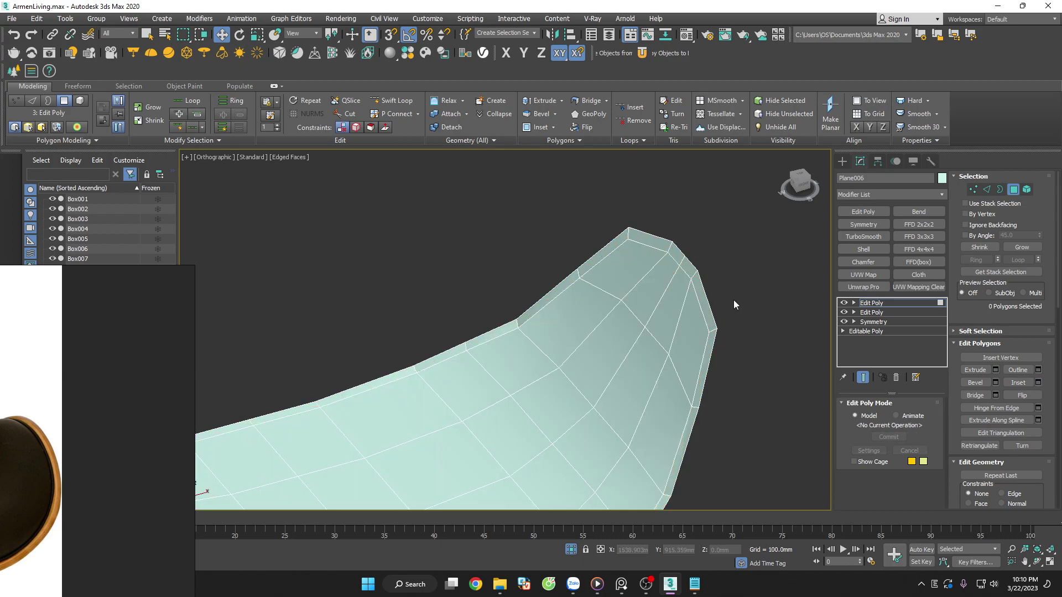
middle_click_drag(733, 299, 691, 310, "alt")
left_click(1013, 189)
left_click(665, 358)
mouse_move(666, 358)
middle_mouse_down("alt")
mouse_move(720, 398)
mouse_move(745, 456)
middle_mouse_up("alt")
key("t")
key("f")
key("ctrl+m")
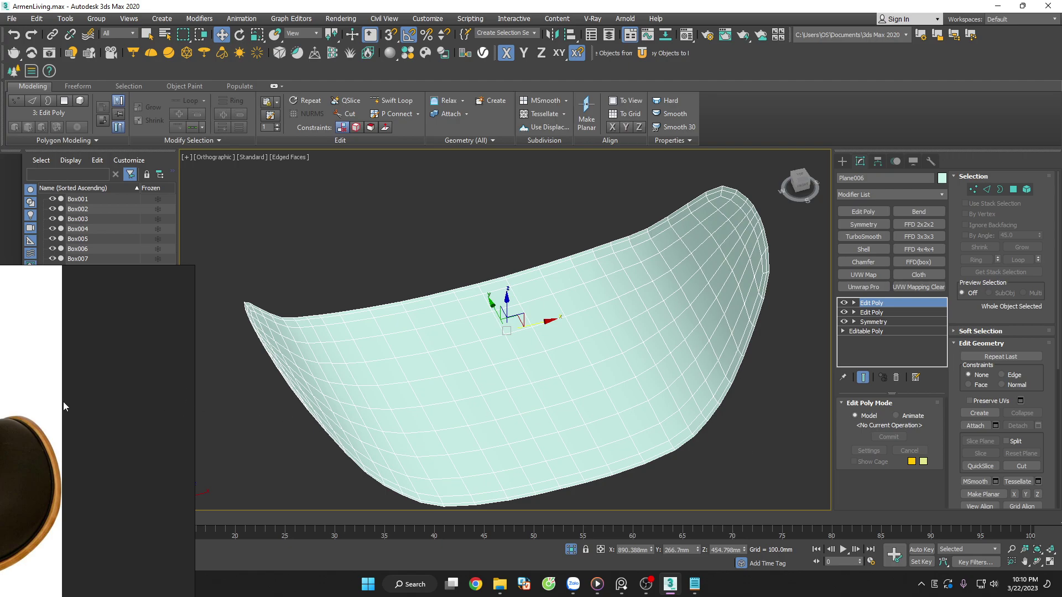
Compare the smoothed surface against the chair reference image, then deselect it
mouse_move(63, 402)
left_mouse_down()
mouse_move(297, 363)
mouse_move(206, 357)
left_mouse_up()
scroll(298, 363, "down", 2)
scroll(298, 362, "up", 2)
scroll(313, 357, "up", 2)
mouse_move(719, 387)
middle_mouse_down("alt")
mouse_move(549, 378)
mouse_move(647, 374)
mouse_move(710, 426)
middle_mouse_up("alt")
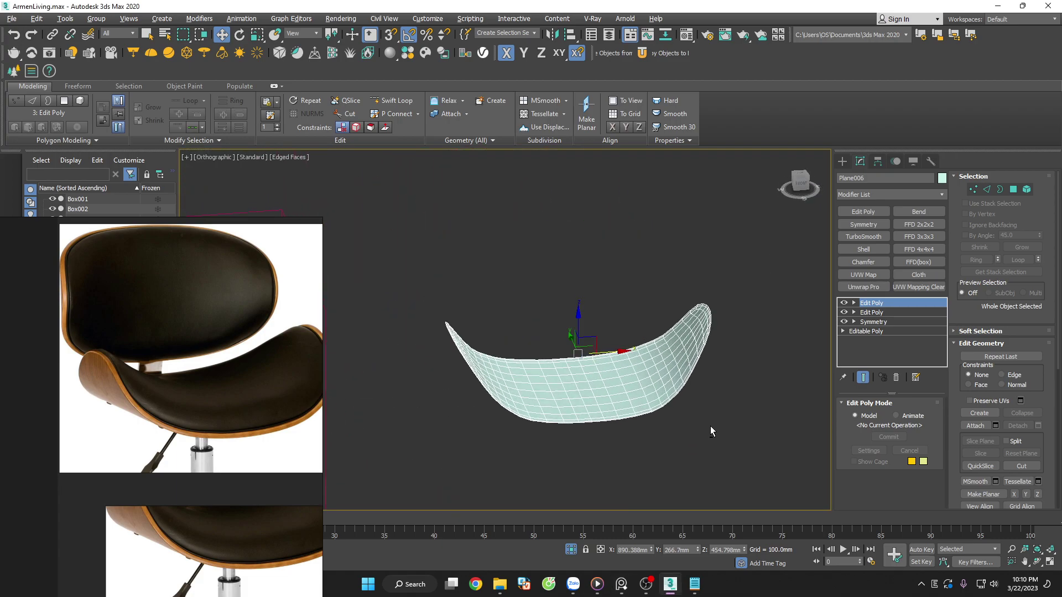
left_click(769, 400)
scroll(745, 403, "up", 4)
Add a second Edit Poly modifier to Plane006 and view it from the front
scroll(755, 396, "up", 2)
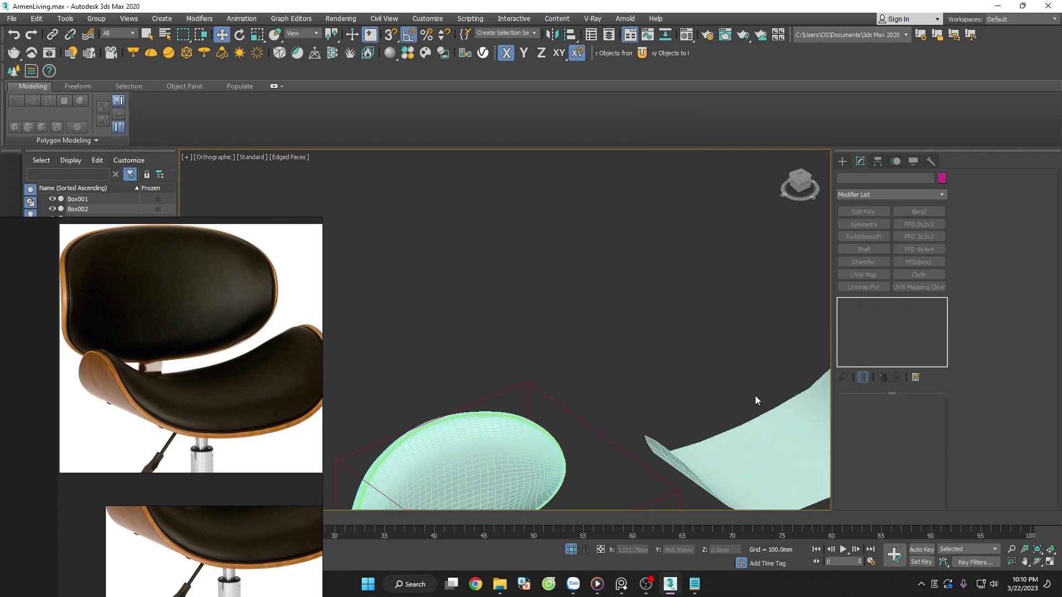
scroll(730, 382, "up", 3)
left_click(739, 349)
left_click(864, 212)
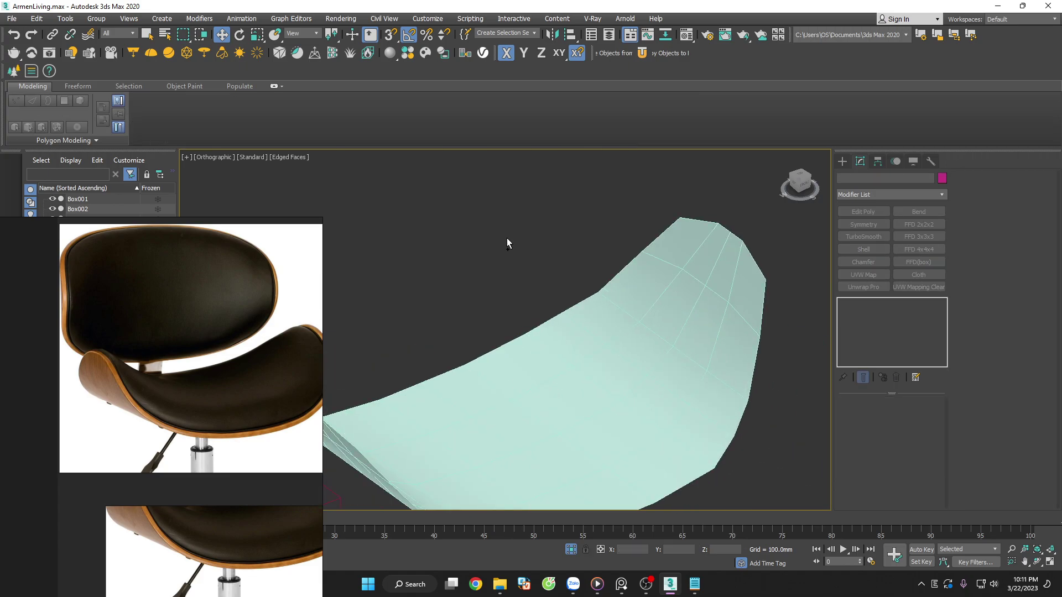
left_click(542, 239)
left_click(745, 322)
mouse_move(745, 323)
middle_mouse_down("alt")
mouse_move(691, 376)
mouse_move(691, 398)
middle_mouse_up("alt")
key("t")
key("f")
Shift one vertical edge loop slightly left along X, undoing a second loop's move
key("2")
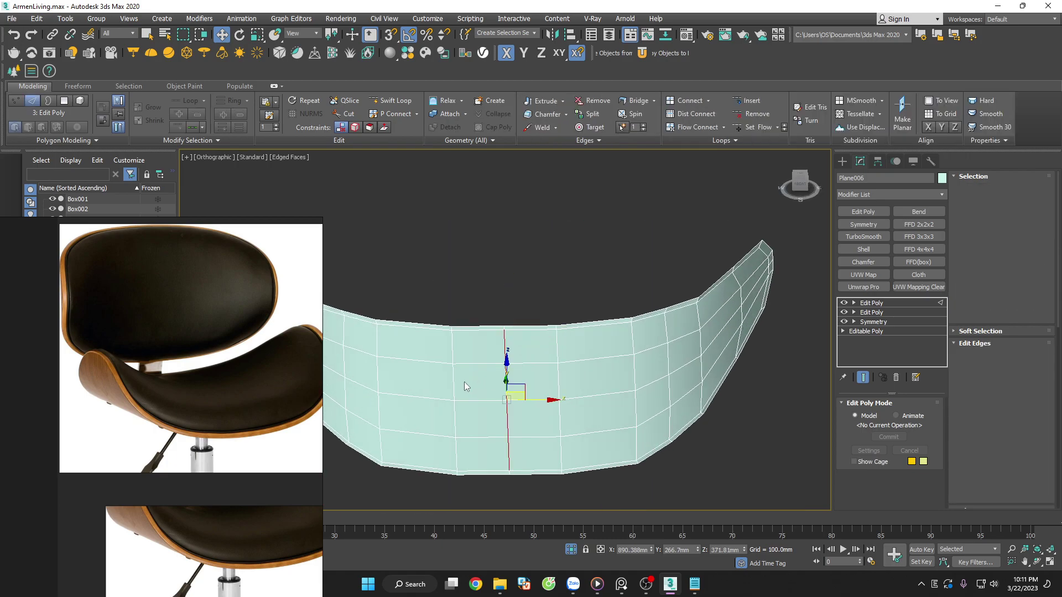
double_click(455, 387)
left_click_drag(528, 395, 514, 396)
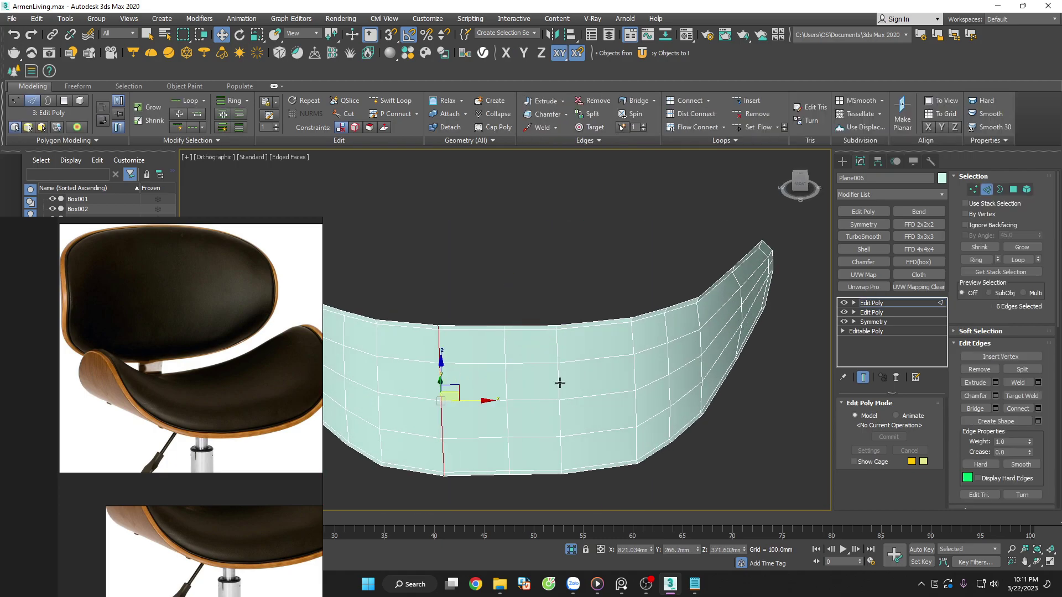
double_click(559, 386)
mouse_move(551, 307)
middle_mouse_down("alt")
mouse_move(597, 384)
mouse_move(612, 367)
middle_mouse_up("alt")
key("ctrl+d")
double_click(610, 368)
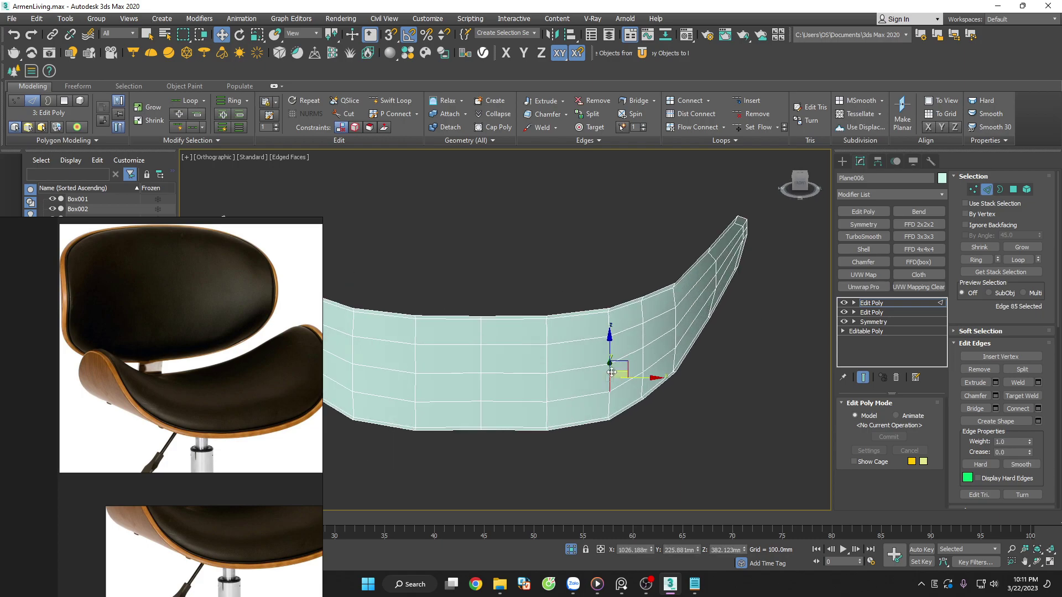
left_click_drag(619, 375, 606, 376)
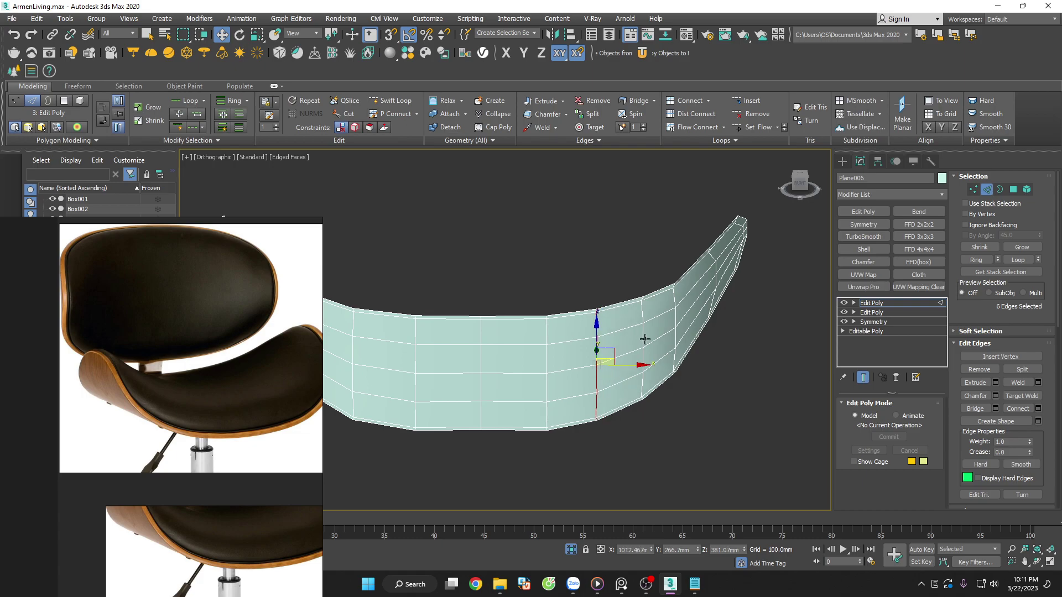
key("ctrl+z")
key("f")
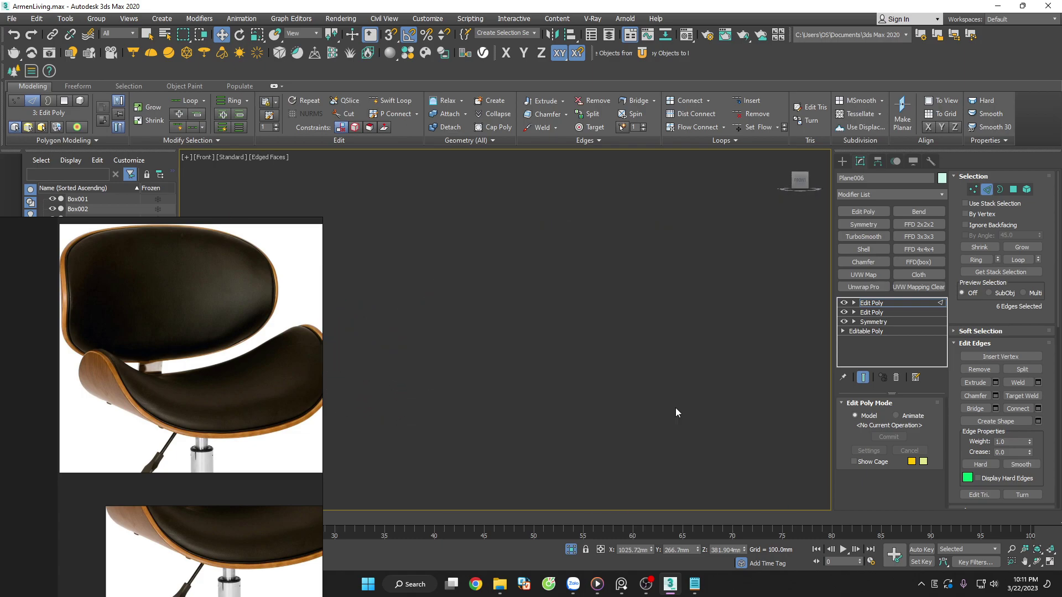
Leave edge level and deselect the surface, orbiting to a free angle
left_click(689, 428)
scroll(689, 427, "down", 3)
scroll(689, 427, "down", 3)
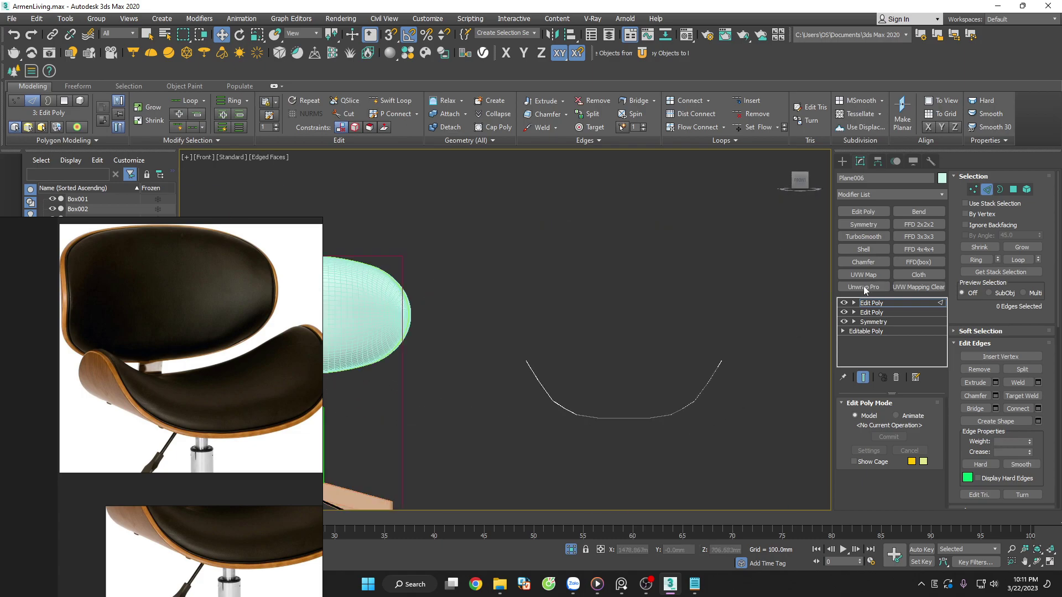
left_click(987, 189)
left_click(715, 261)
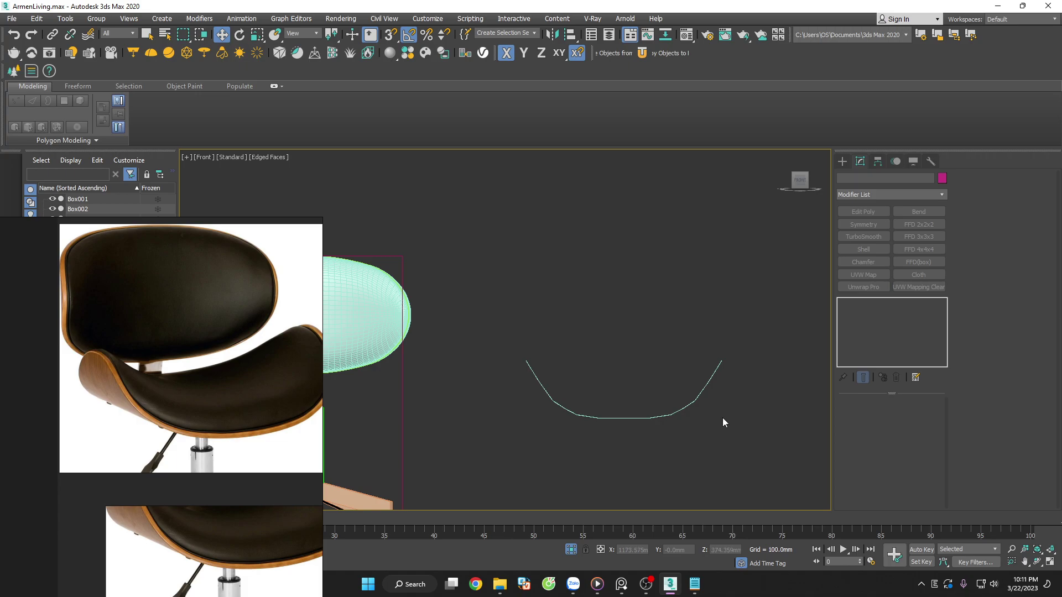
middle_click_drag(722, 426, 736, 440, "alt")
scroll(745, 371, "up", 5)
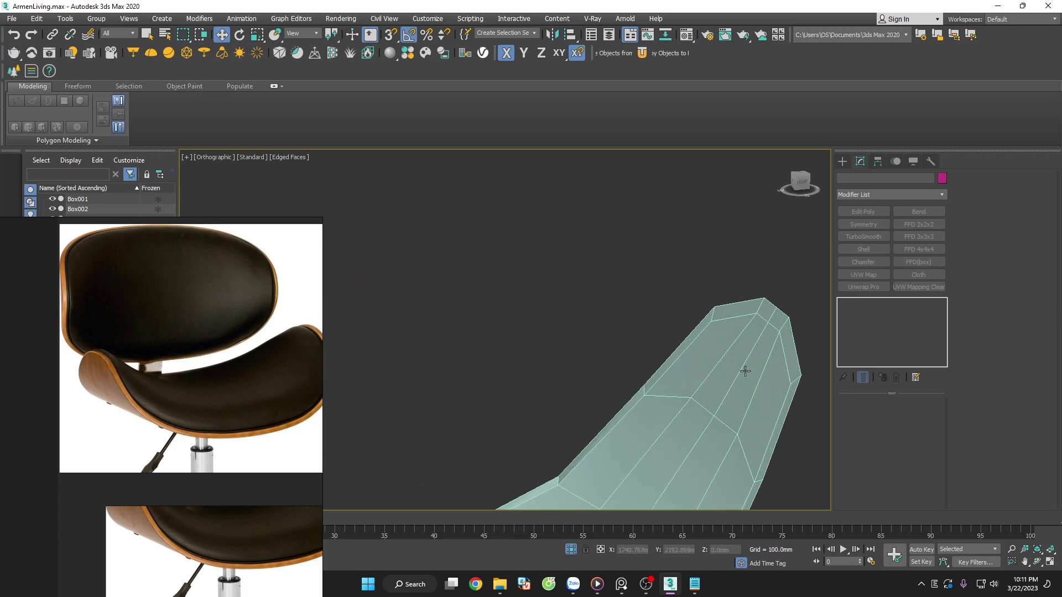
Select Plane001 to inspect its TurboSmooth, Shell and Edit Poly stack
left_click(745, 371)
scroll(699, 297, "down", 5)
scroll(597, 274, "down", 3)
left_click(596, 273)
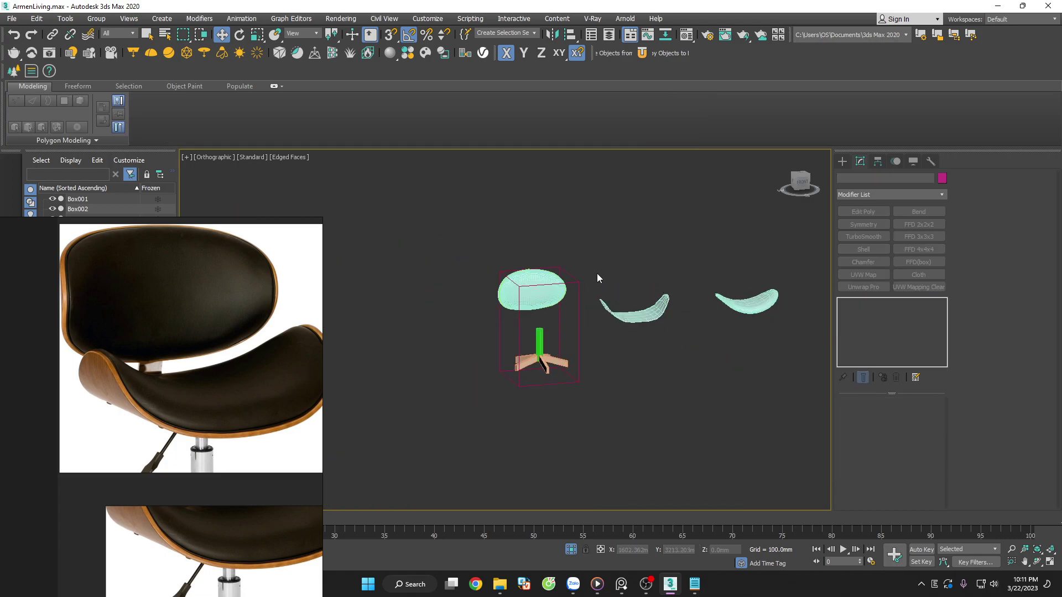
scroll(584, 292, "up", 10)
scroll(668, 286, "up", 3)
scroll(667, 285, "up", 2)
left_click(680, 281)
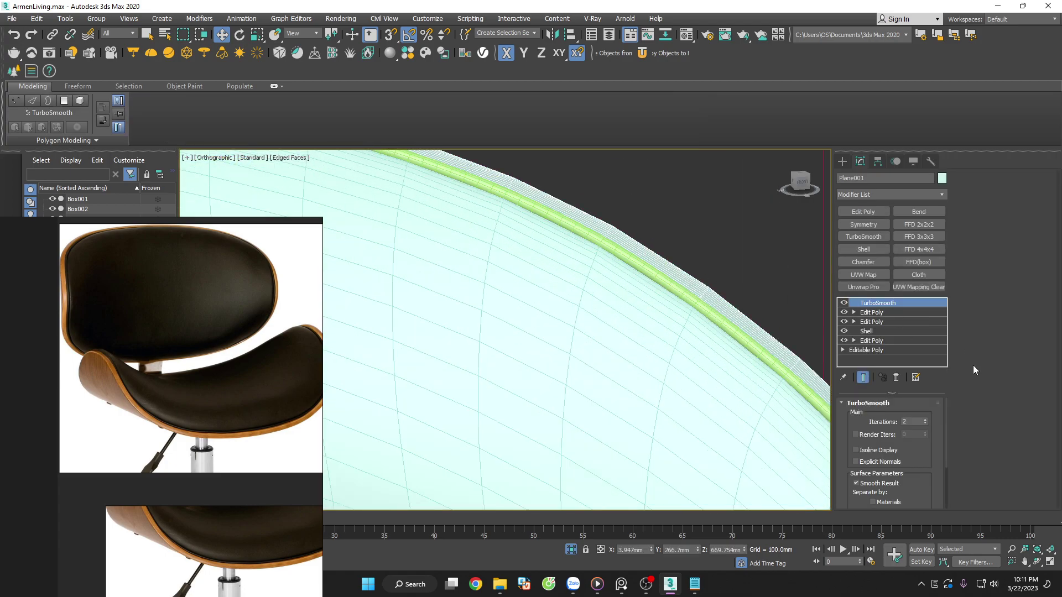
Check Plane001's Shell thickness settings, then deselect it
left_click(897, 378)
left_click(845, 304)
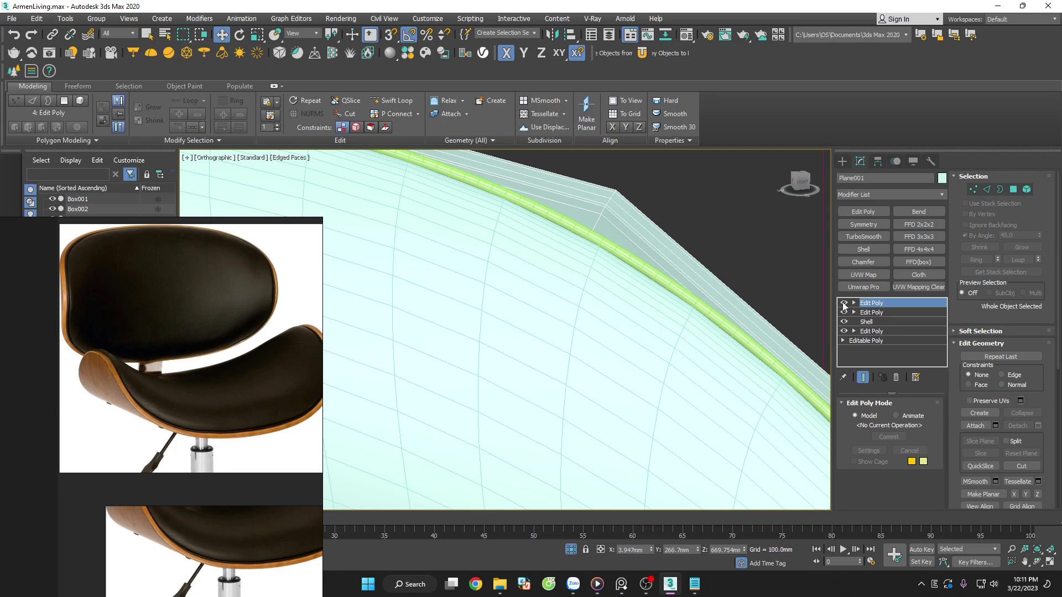
left_click(878, 323)
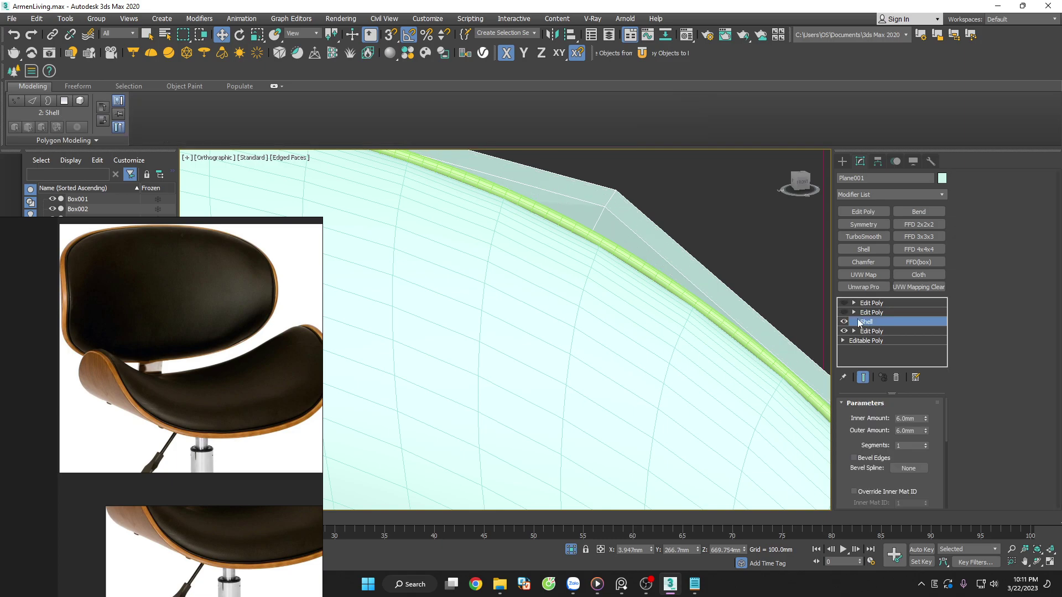
left_click(797, 277)
scroll(775, 271, "down", 5)
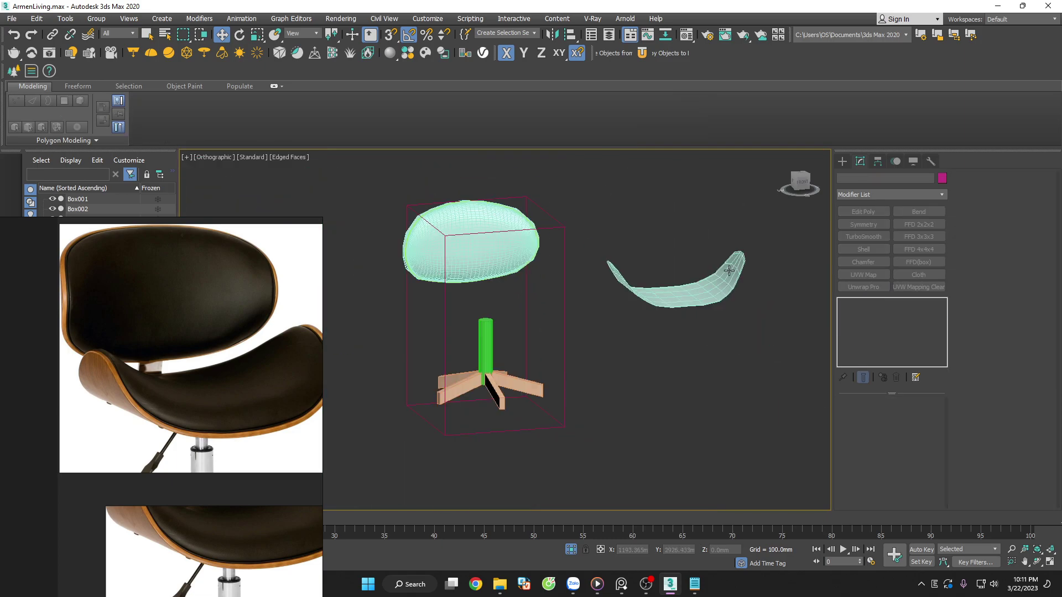
scroll(739, 262, "up", 4)
Apply a Shell modifier to Plane006 with 6 mm inner and 6 mm outer amounts
left_click(739, 263)
left_click(868, 251)
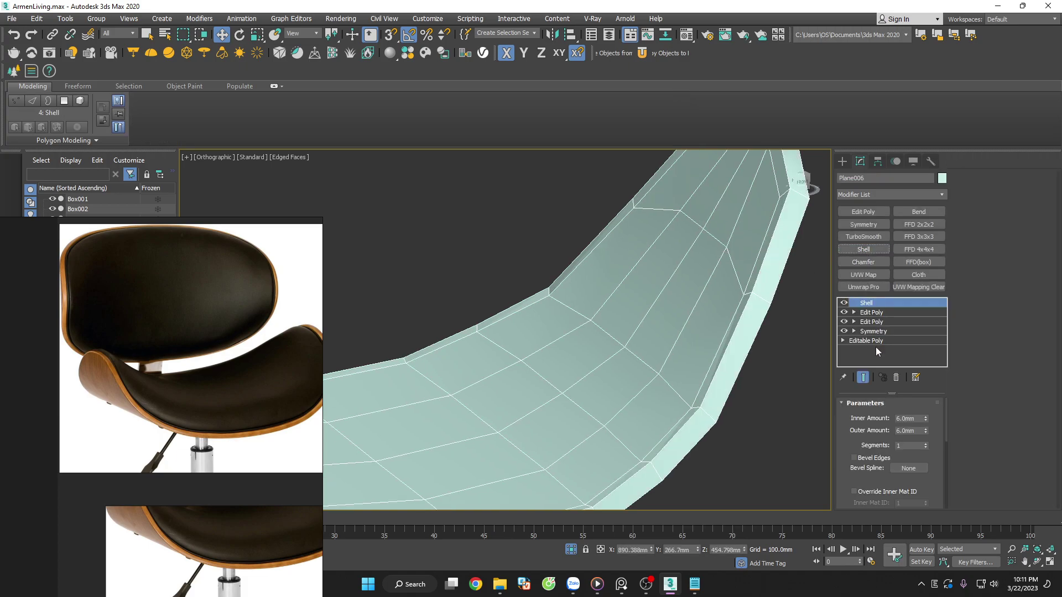
scroll(678, 296, "down", 2)
scroll(734, 310, "down", 3)
scroll(742, 287, "up", 4)
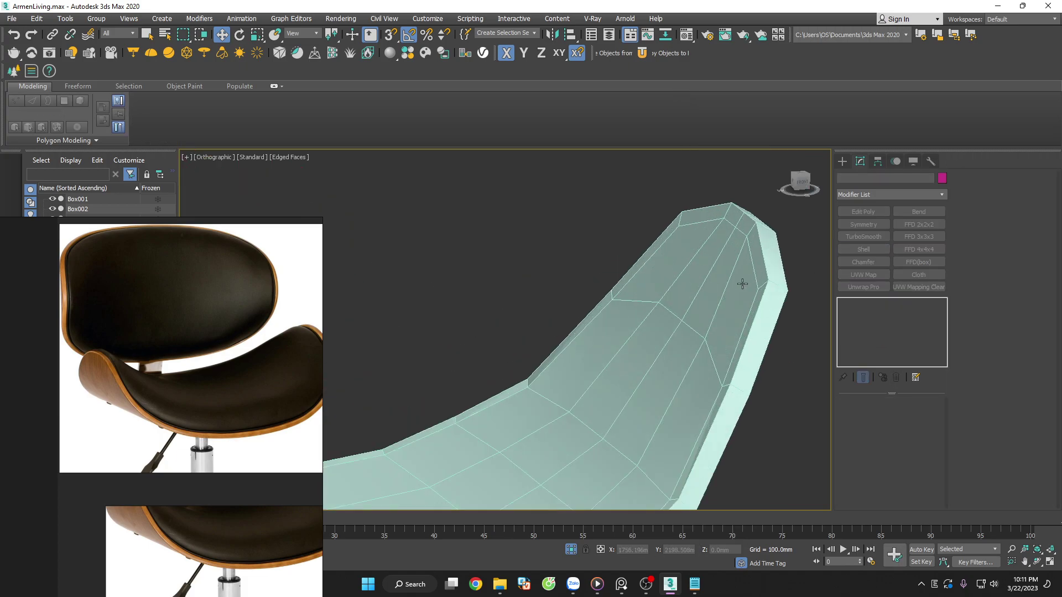
scroll(742, 303, "down", 1)
middle_click_drag(741, 302, 752, 299, "alt")
Test TurboSmooth on the thickened Plane006 with wire edges hidden
left_click(868, 237)
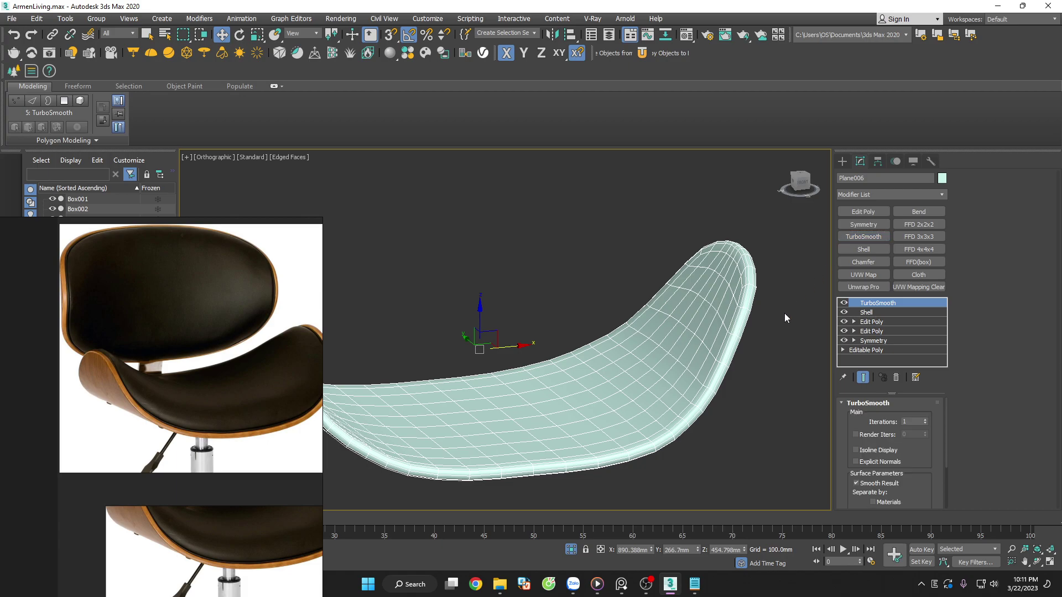
key("F4")
mouse_move(716, 376)
middle_mouse_down("alt")
mouse_move(746, 410)
mouse_move(768, 288)
middle_mouse_up("alt")
scroll(768, 288, "up", 5)
Remove the test TurboSmooth and add a new Edit Poly layer at edge level
left_click(896, 380)
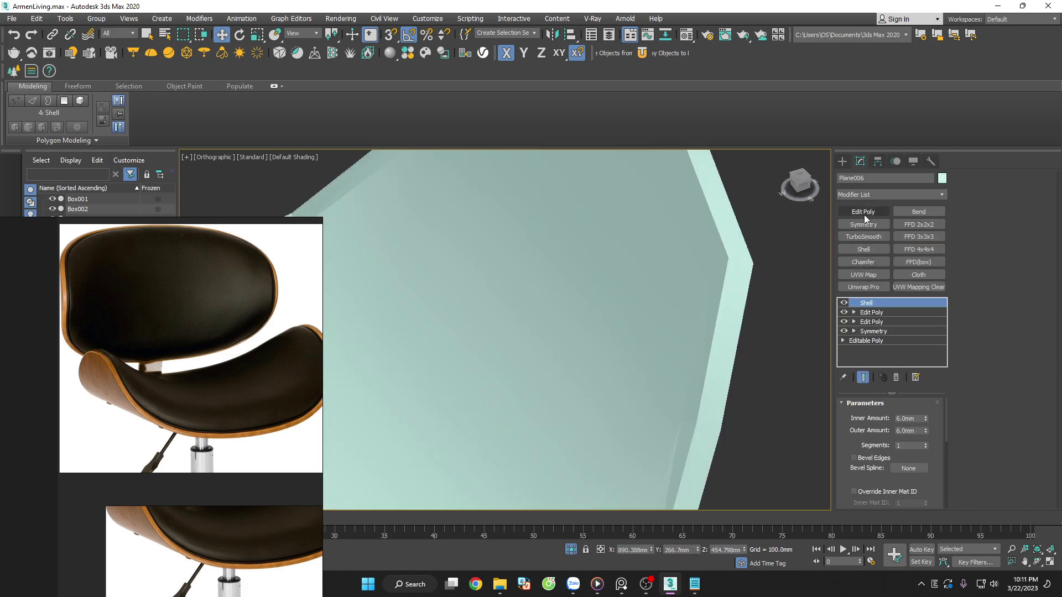
left_click(864, 214)
key("F4")
key("F1")
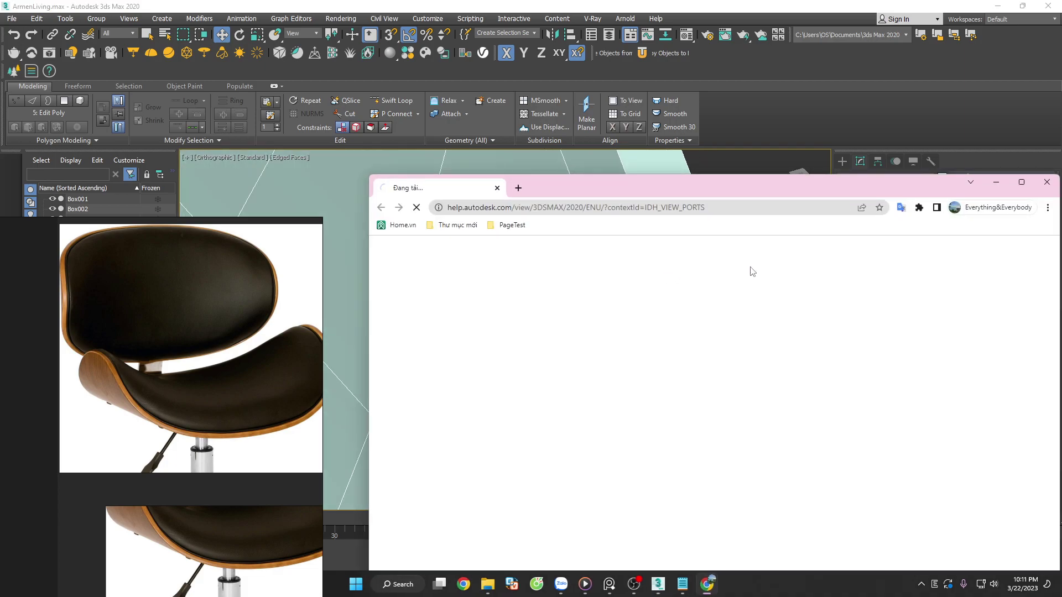
left_click(1047, 182)
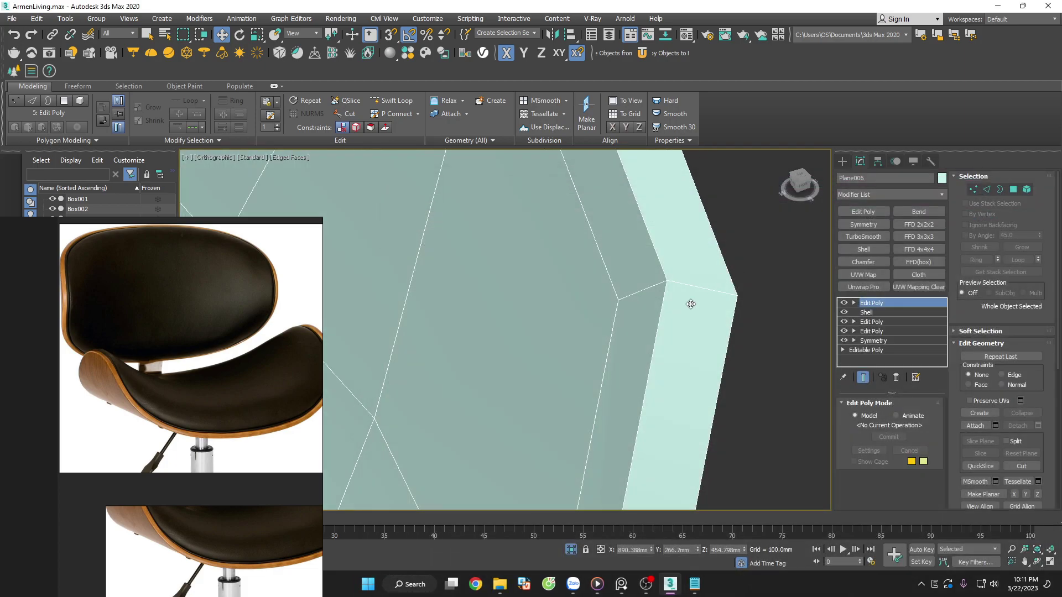
key("2")
Extrude two rim edge loops of the seat shell with width 2.038 mm
double_click(667, 259)
double_click(724, 261, "ctrl")
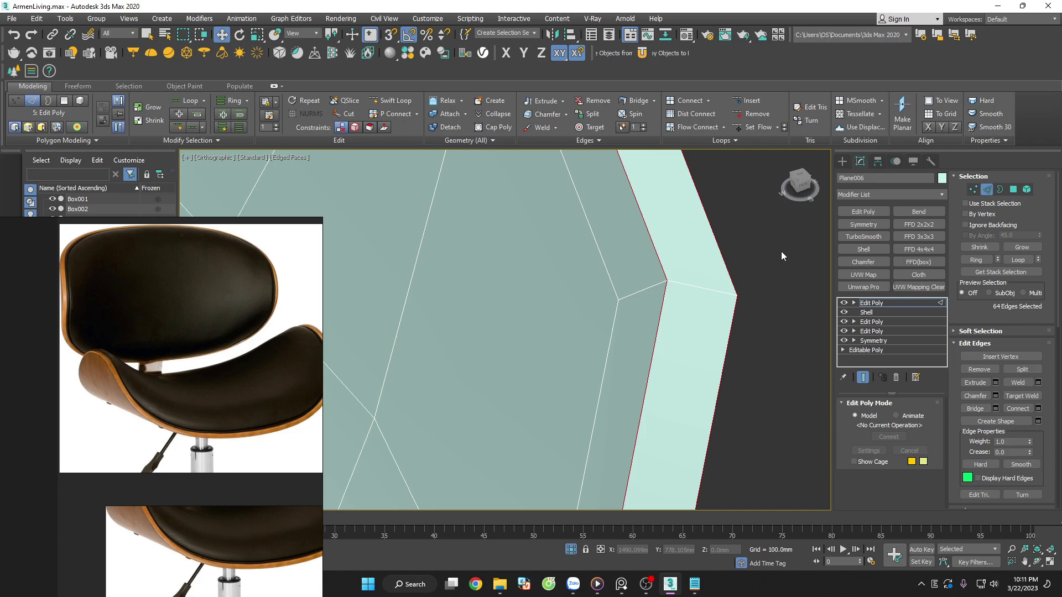
scroll(781, 251, "down", 10)
scroll(719, 266, "up", 2)
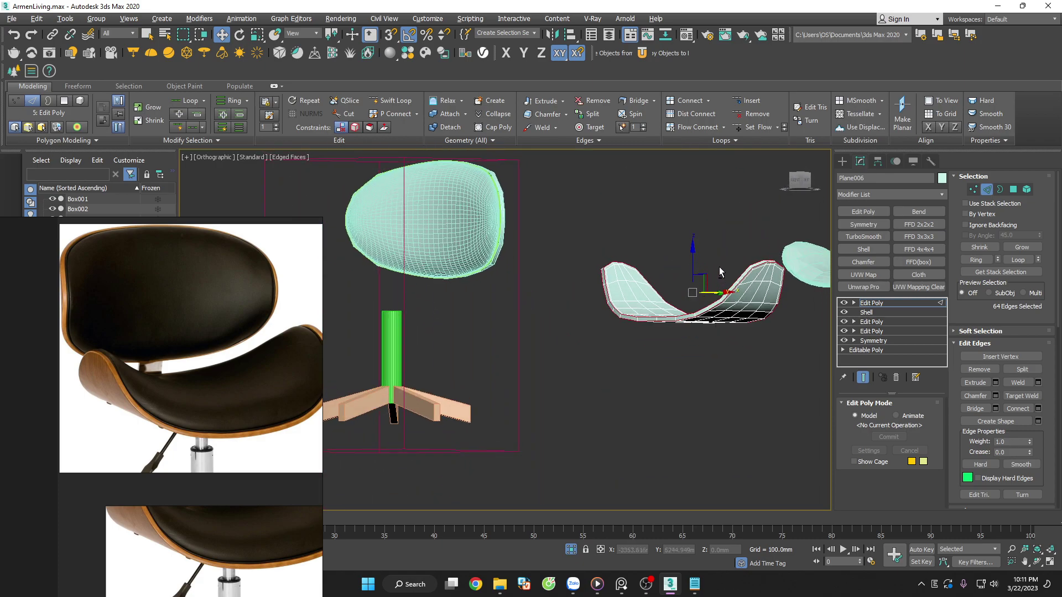
scroll(725, 267, "up", 3)
scroll(729, 267, "up", 3)
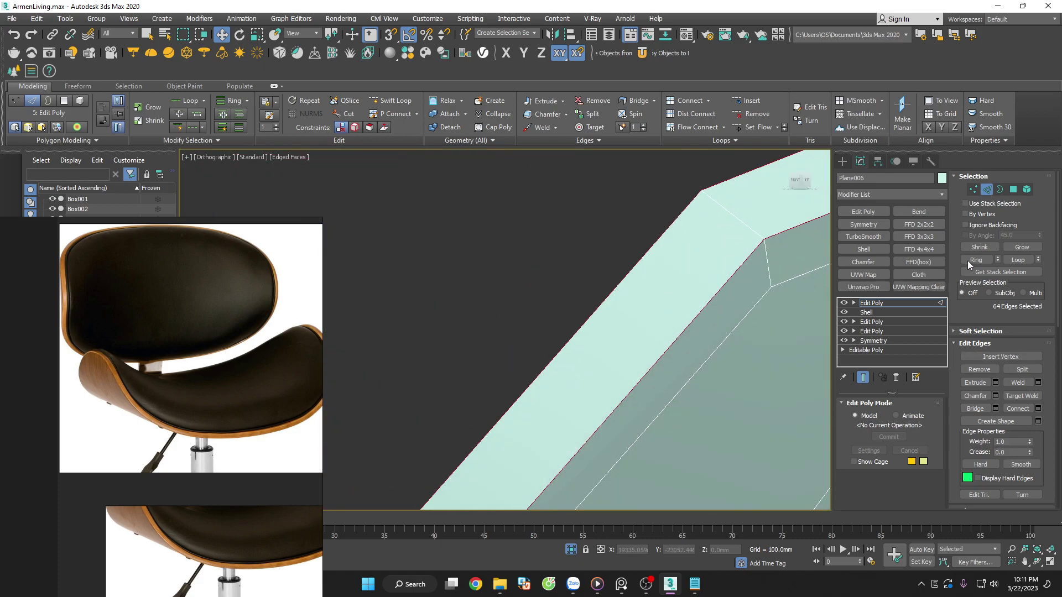
left_click(995, 382)
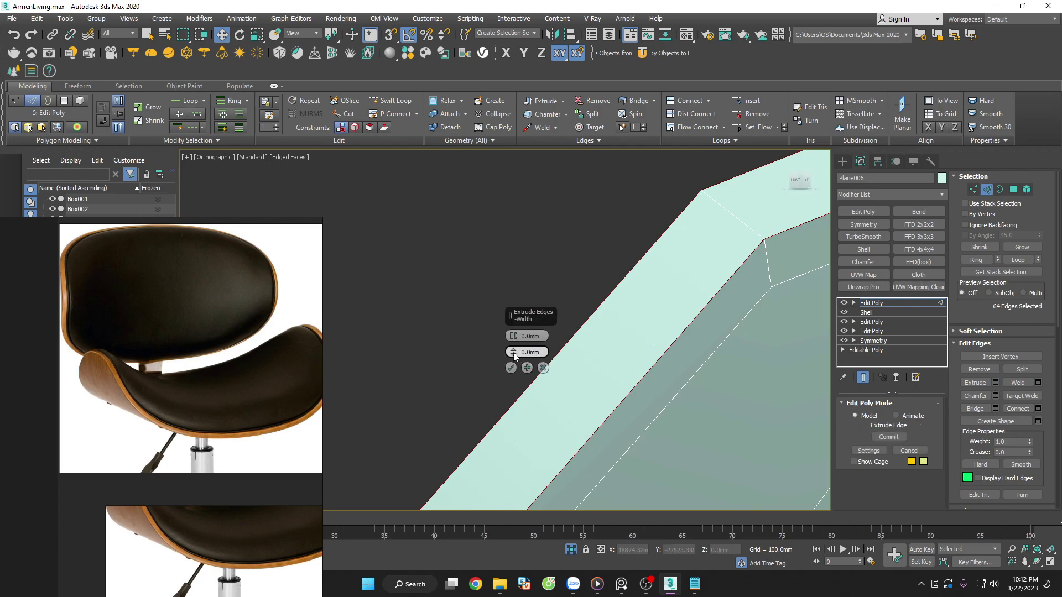
left_click_drag(514, 355, 519, 374)
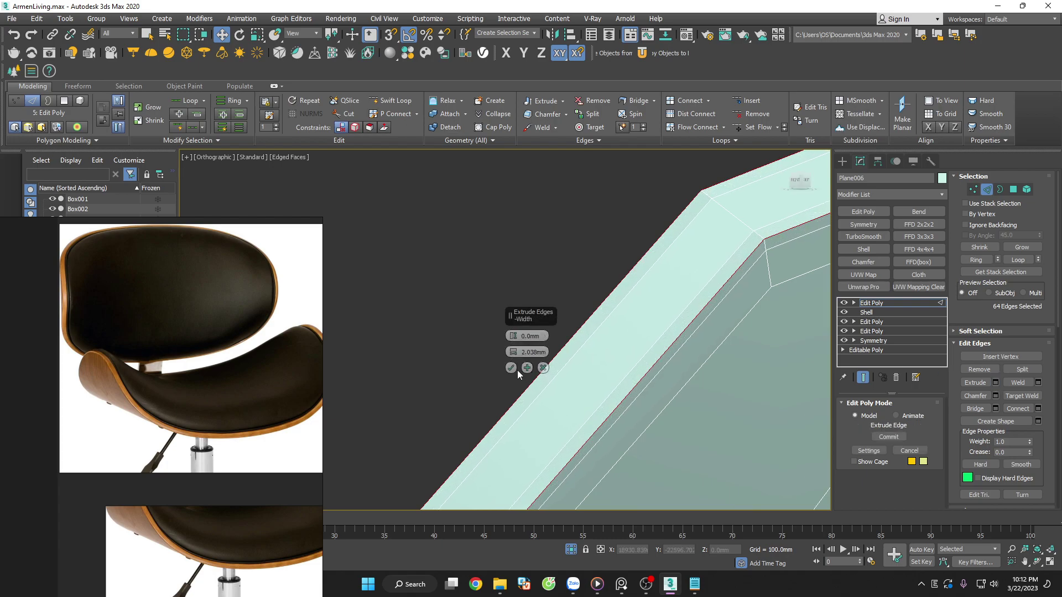
left_click(511, 368)
Select the full edge loop along the new seam
left_click(733, 216)
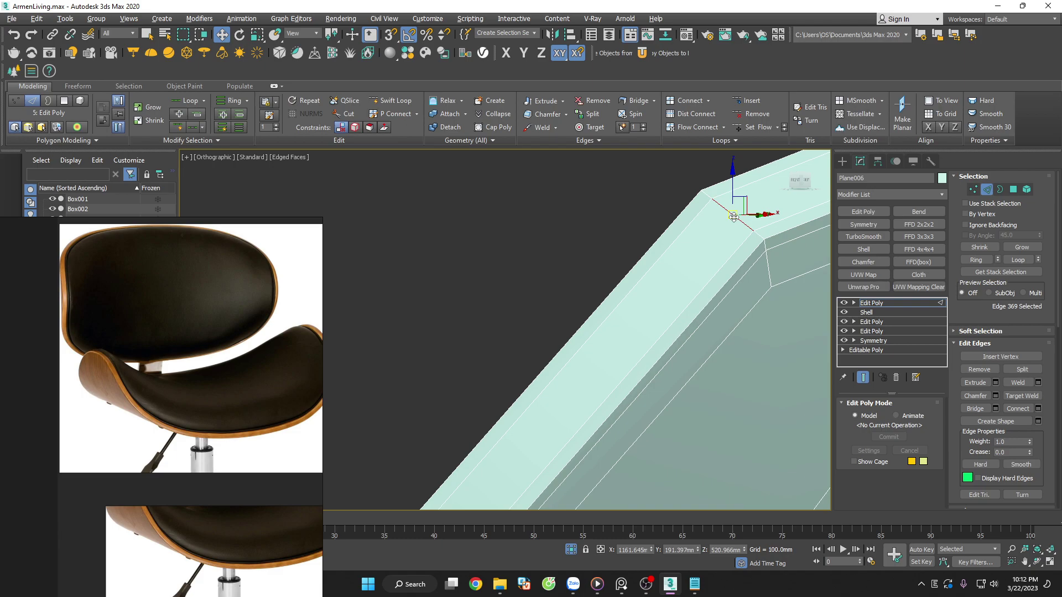
right_click(733, 216)
left_click(698, 256)
scroll(697, 267, "down", 2)
scroll(699, 228, "down", 3)
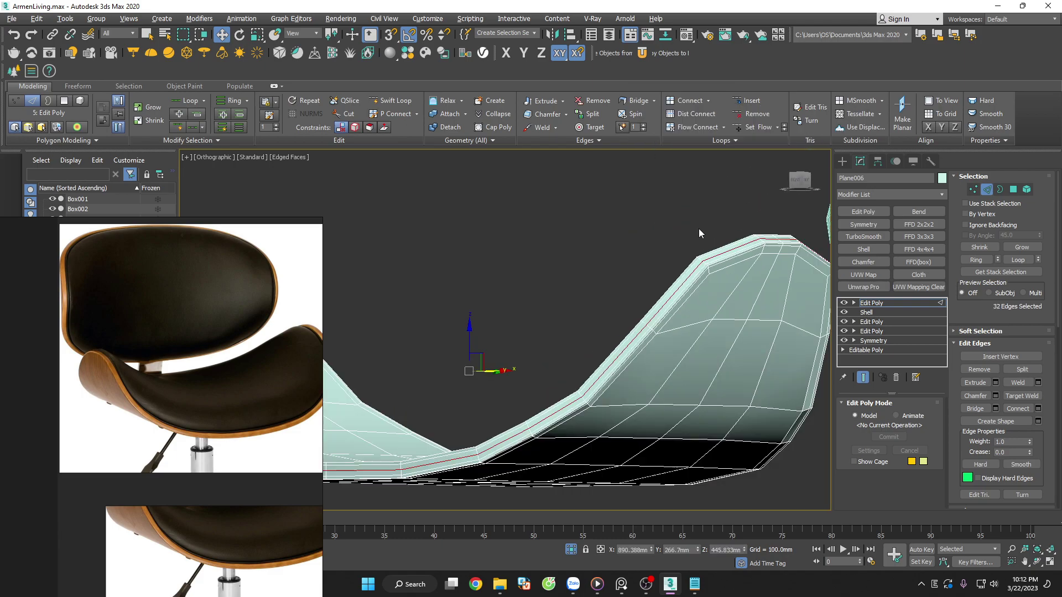
Preview the seat shell with TurboSmooth at 2 iterations, orbiting to inspect it
left_click(987, 190)
left_click(863, 236)
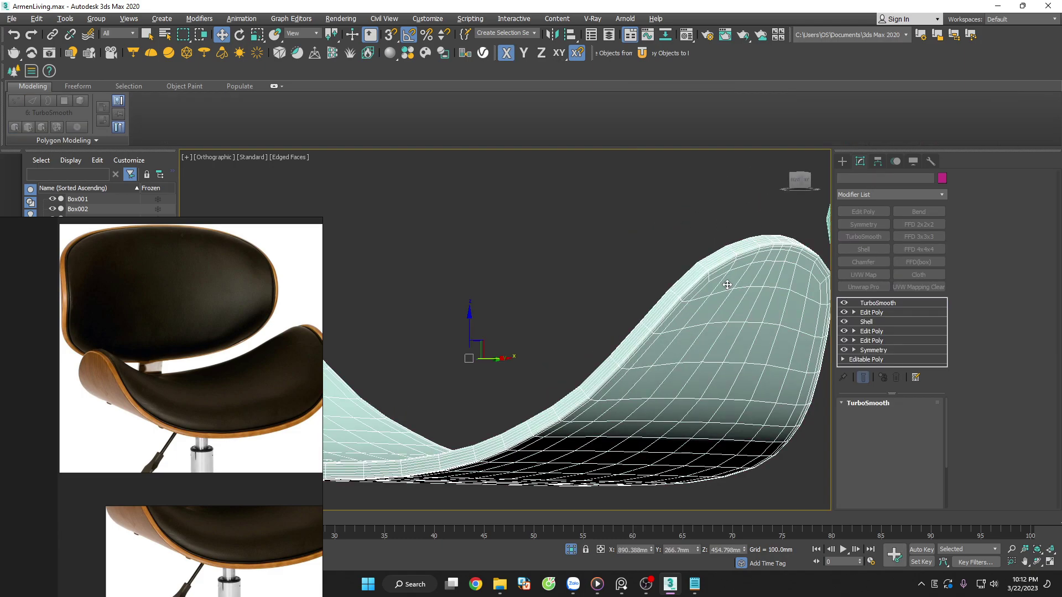
left_click(924, 419)
key("F4")
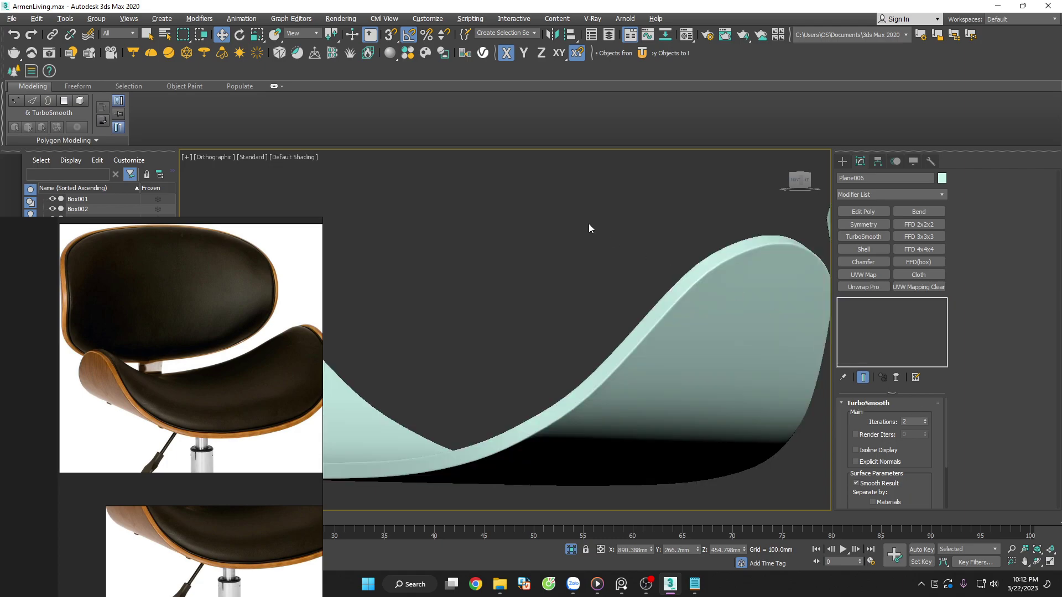
key("z")
mouse_move(695, 374)
middle_mouse_down("alt")
mouse_move(726, 412)
mouse_move(789, 415)
middle_mouse_up("alt")
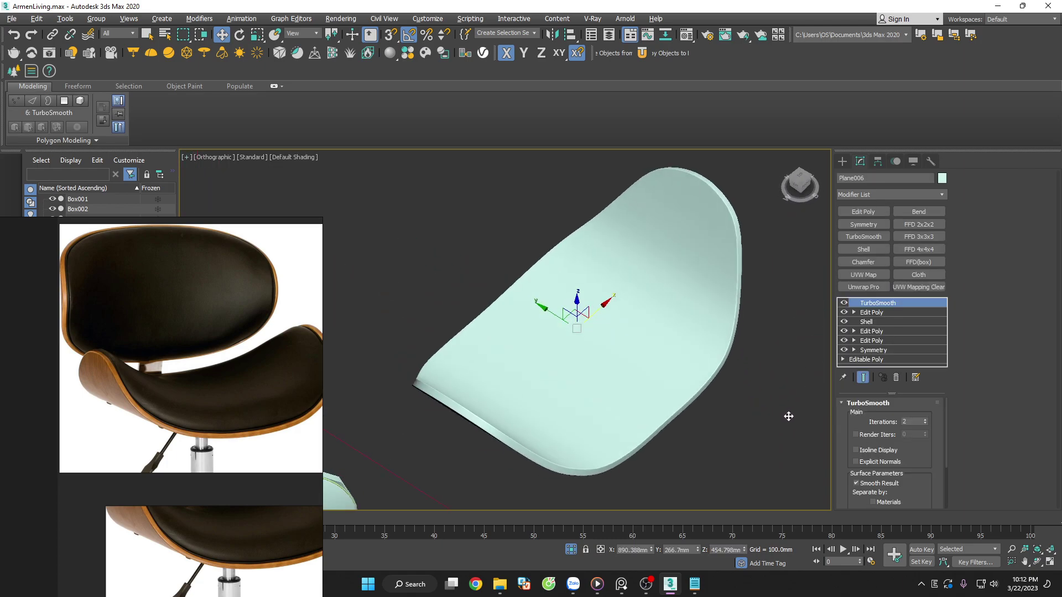
scroll(754, 215, "up", 2)
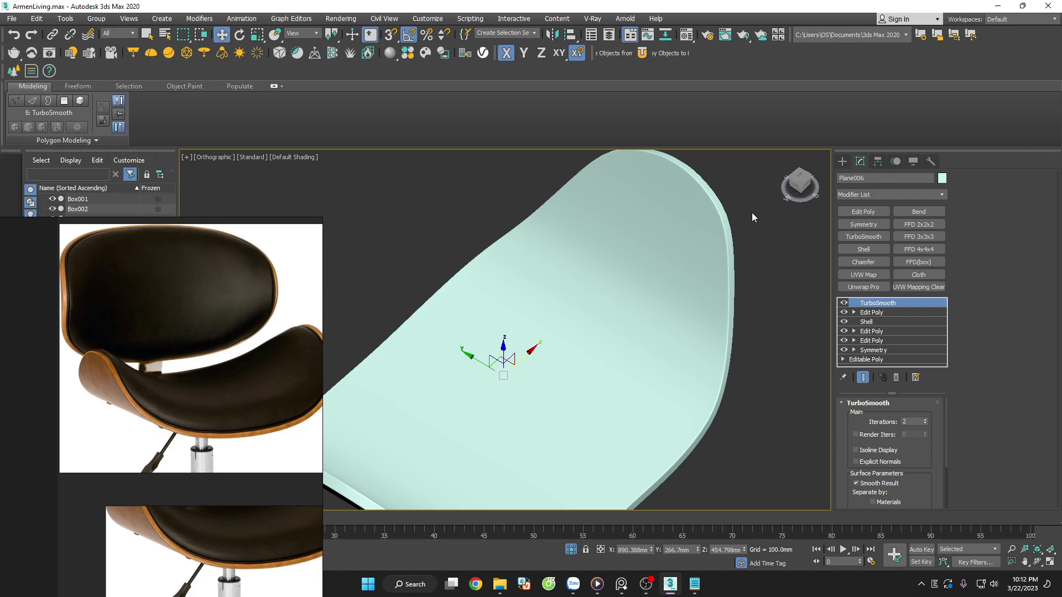
scroll(751, 214, "down", 2)
mouse_move(752, 264)
middle_mouse_down("alt")
mouse_move(751, 291)
mouse_move(749, 281)
middle_mouse_up("alt")
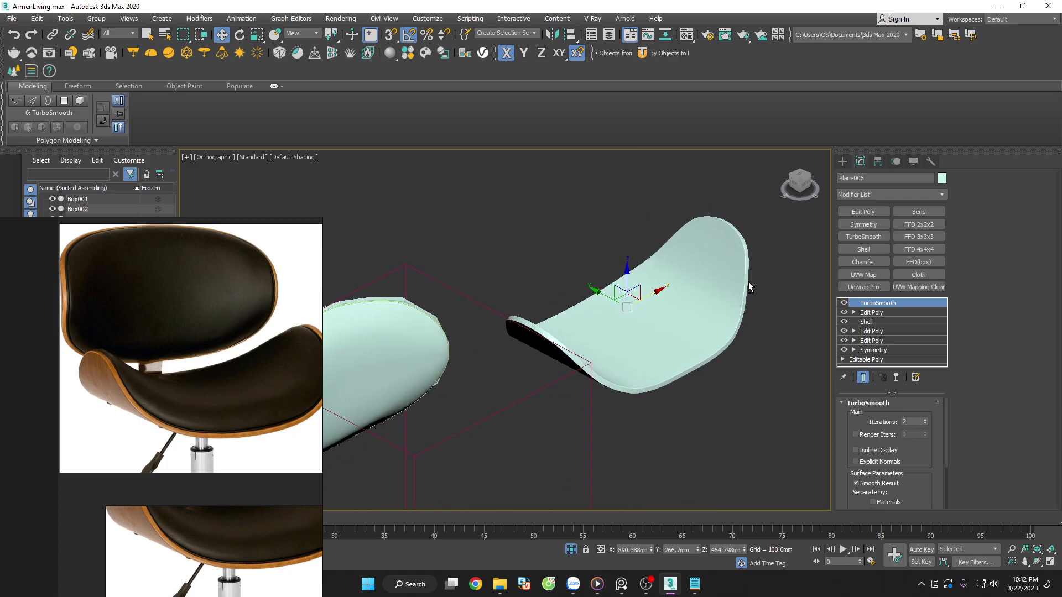
scroll(749, 281, "up", 2)
Delete the TurboSmooth, restore edge display and reselect the seat shell
left_click(897, 377)
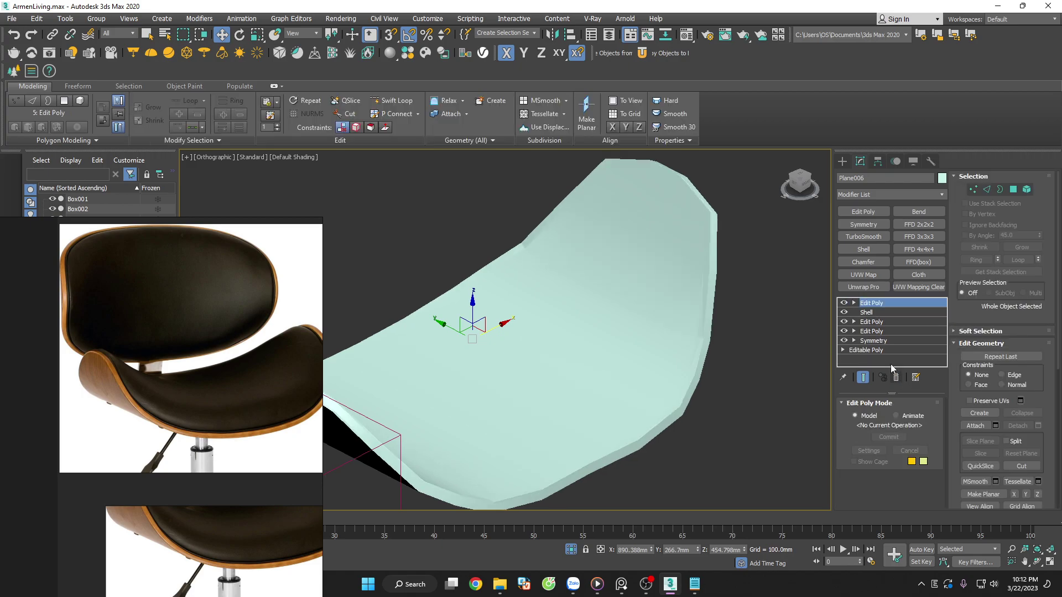
key("F4")
left_click(769, 270)
scroll(738, 197, "up", 3)
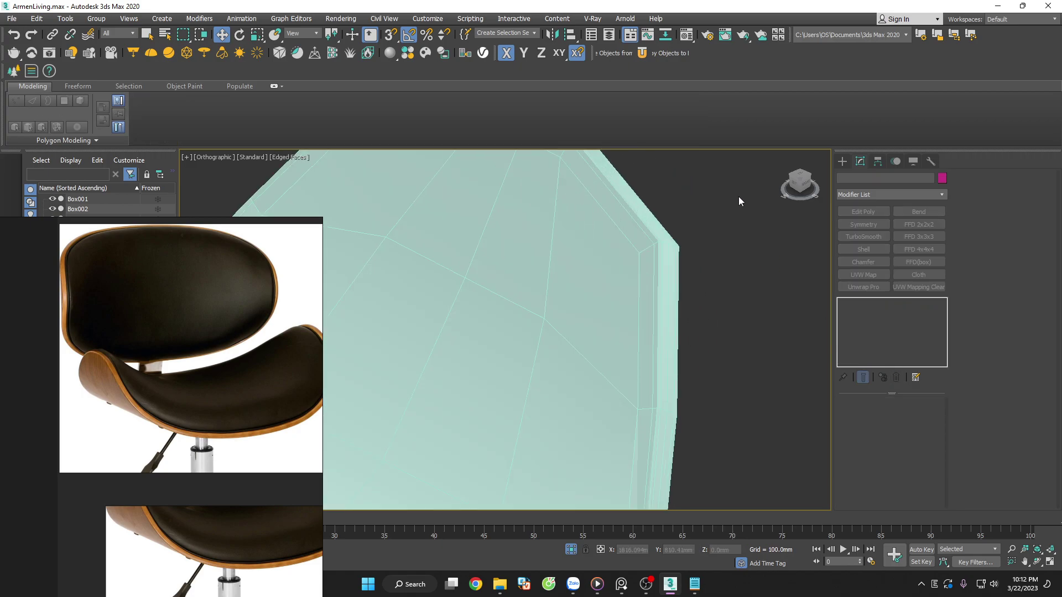
left_click(610, 274)
scroll(761, 271, "down", 3)
scroll(761, 271, "down", 1)
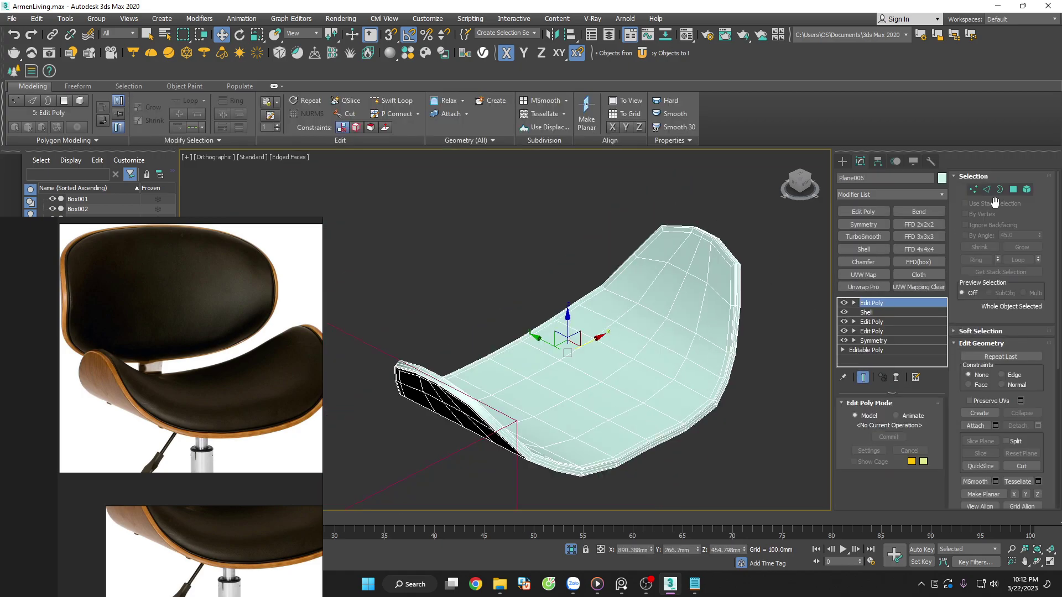
Select the seat's top surface polygons using By Angle selection
left_click(1013, 190)
left_click(981, 237)
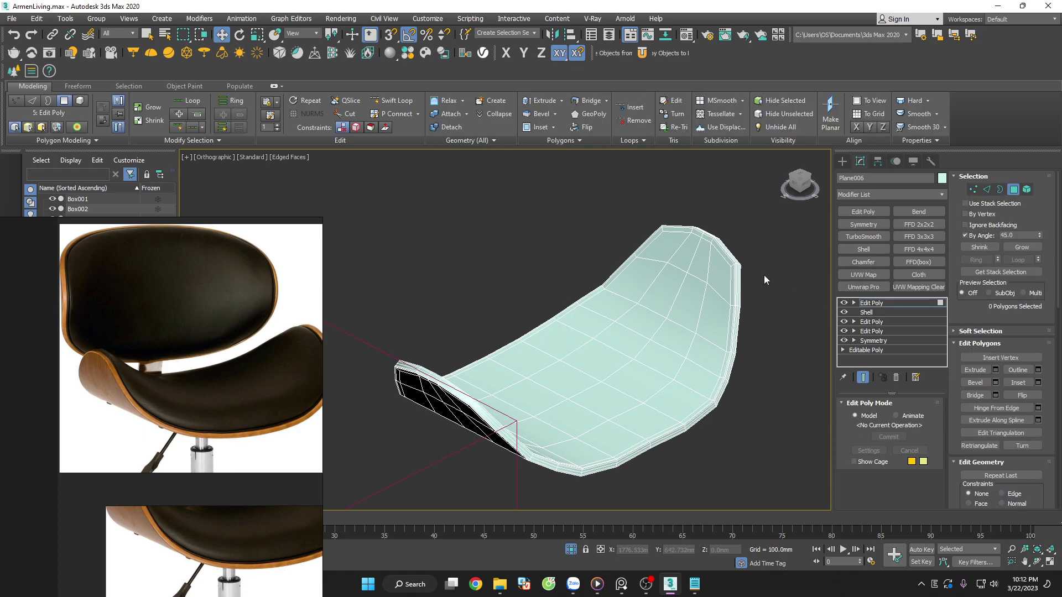
scroll(763, 280, "up", 3)
left_click(671, 289)
scroll(738, 261, "up", 3)
Detach the selected top-surface polygons as a clone named Object004
scroll(738, 260, "down", 1)
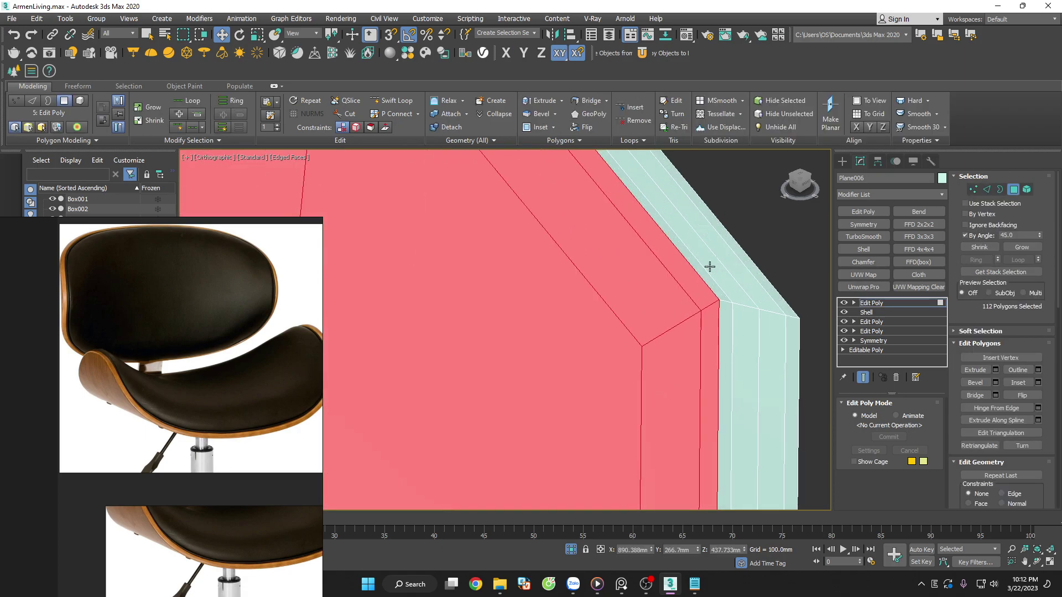
scroll(762, 297, "down", 3)
scroll(769, 307, "down", 2)
middle_click_drag(782, 359, 778, 373, "alt")
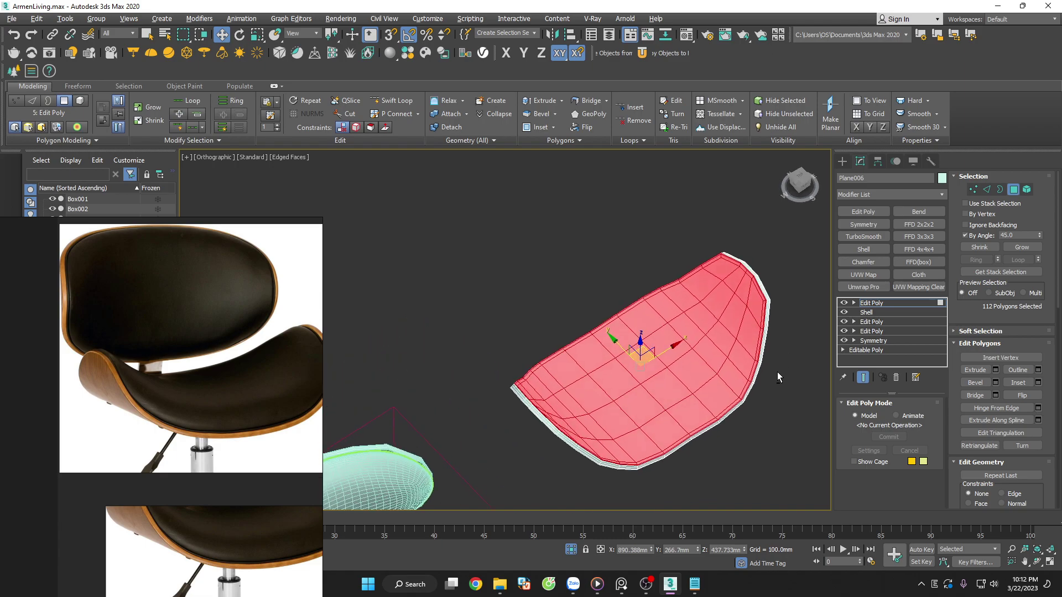
left_click(451, 126)
left_click(572, 294)
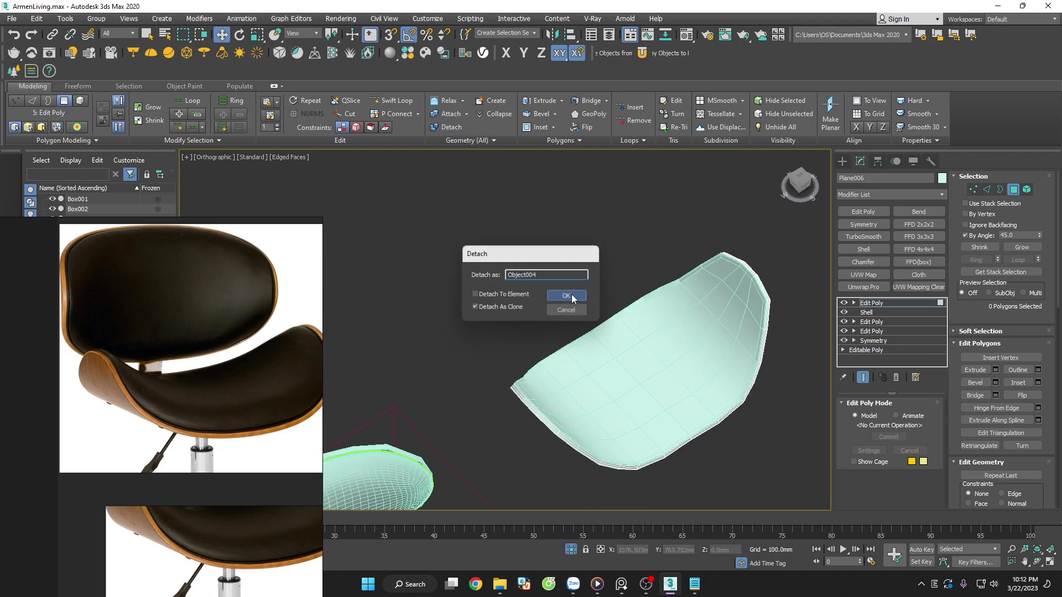
Select the detached Object004 and return it to object level
left_click(1000, 189)
middle_click_drag(686, 305, 778, 323, "alt")
scroll(777, 323, "up", 5)
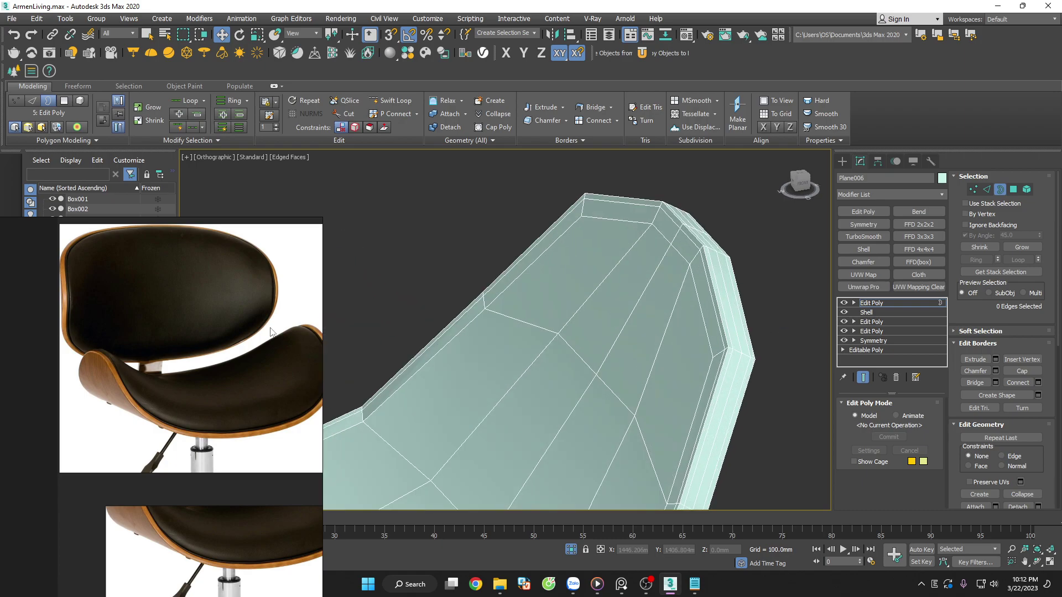
scroll(271, 332, "down", 2)
scroll(243, 336, "up", 5)
scroll(242, 330, "up", 2)
scroll(247, 330, "up", 2)
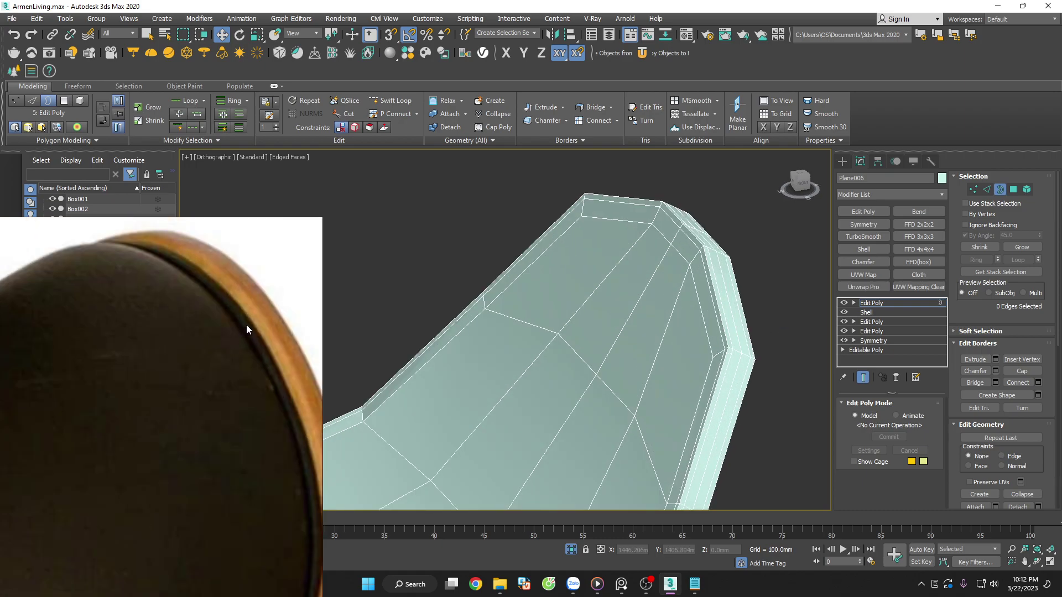
left_click(998, 189)
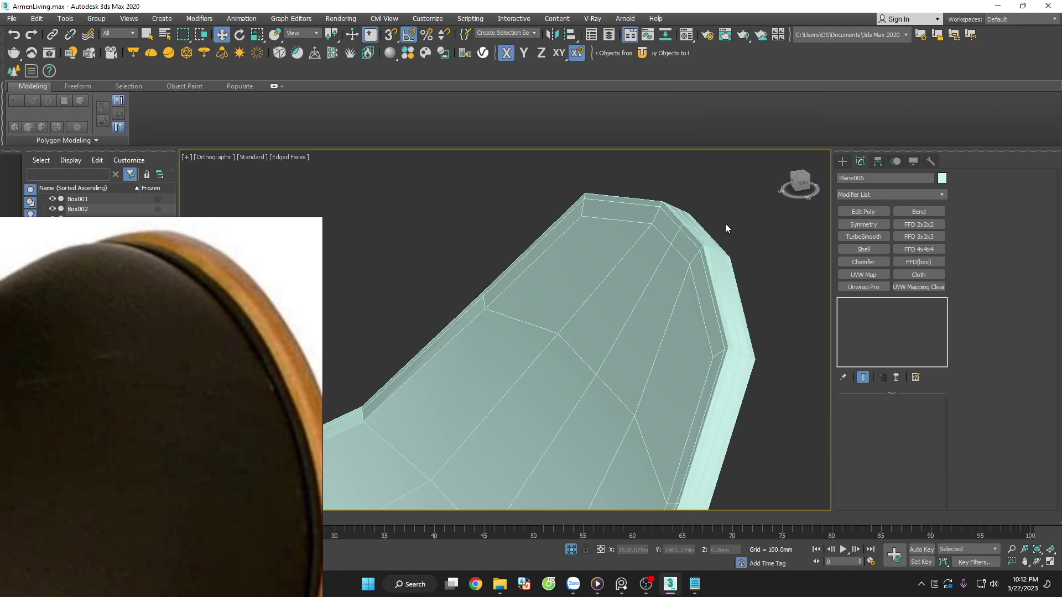
left_click(908, 416)
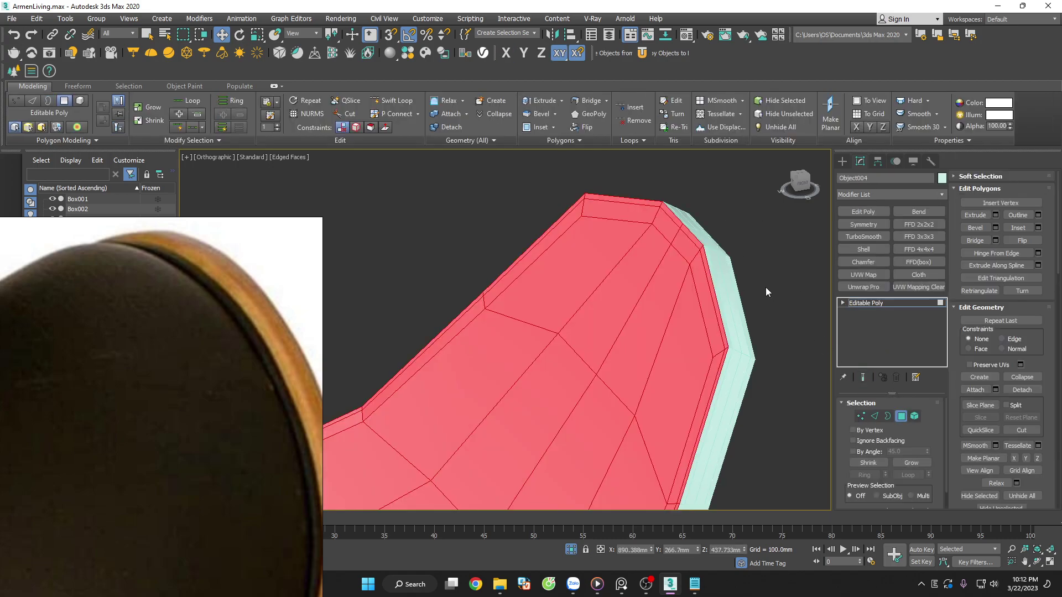
left_click(761, 273)
scroll(700, 249, "up", 2)
left_click(901, 416)
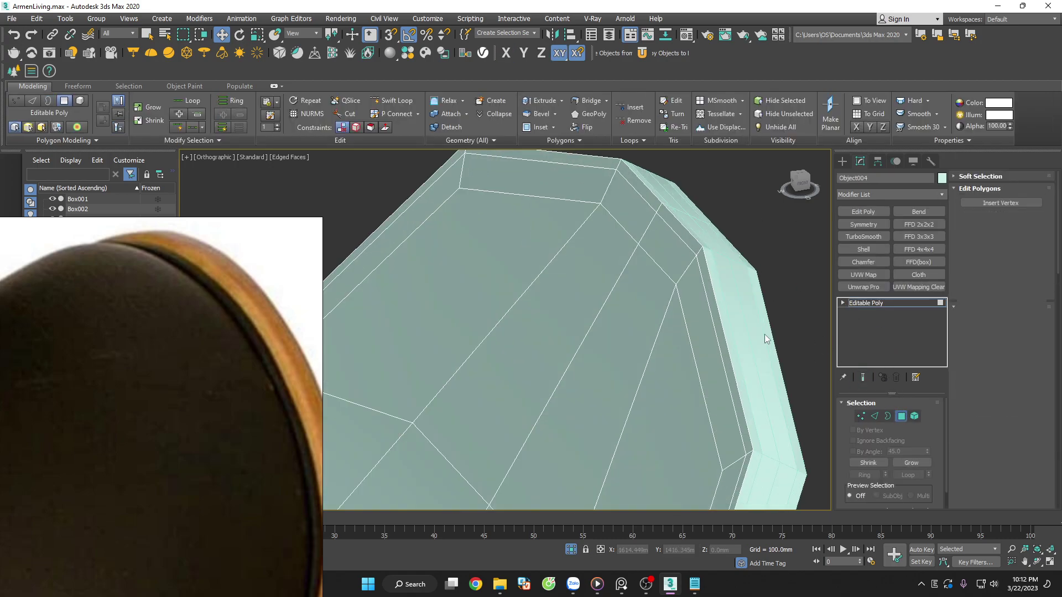
Shell Object004 with 0 mm inner and 1.5 mm outer amount, topped by an Edit Poly
left_click(871, 250)
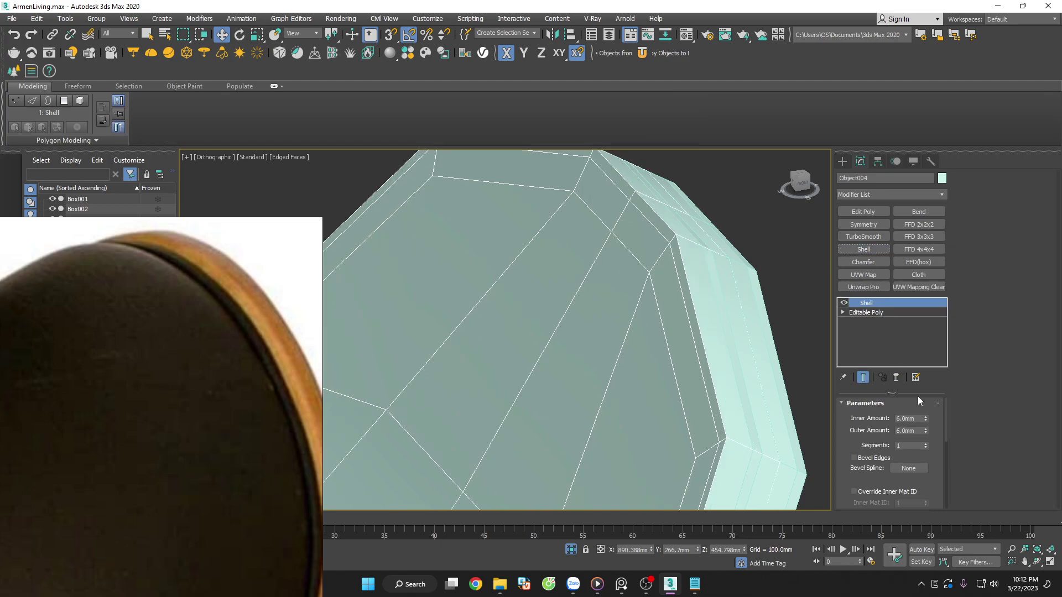
right_click(926, 430)
mouse_move(927, 419)
left_mouse_down()
mouse_move(928, 405)
mouse_move(927, 422)
left_mouse_up()
right_click(925, 419)
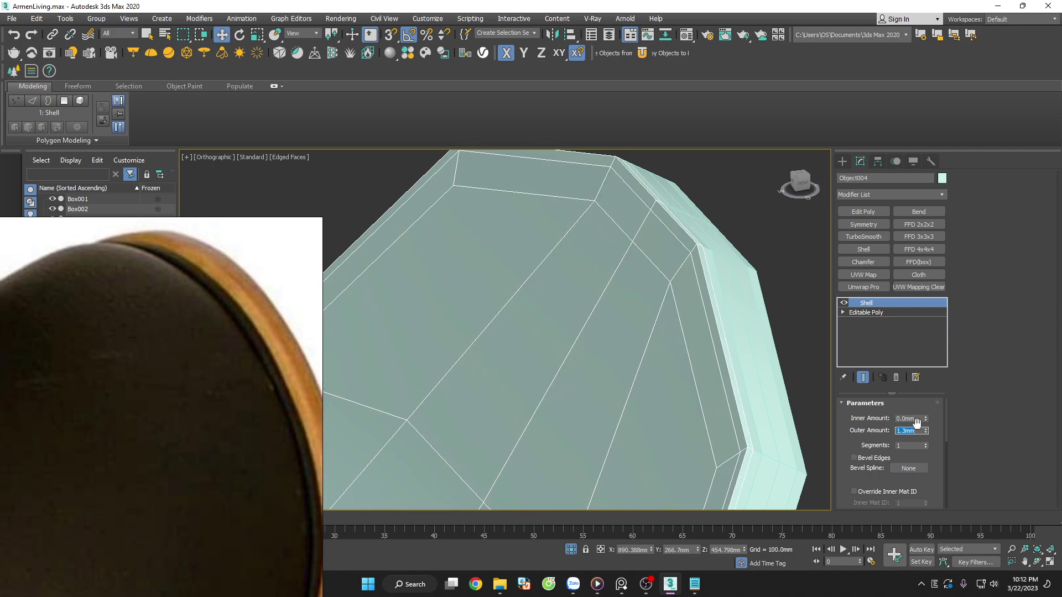
key("Return")
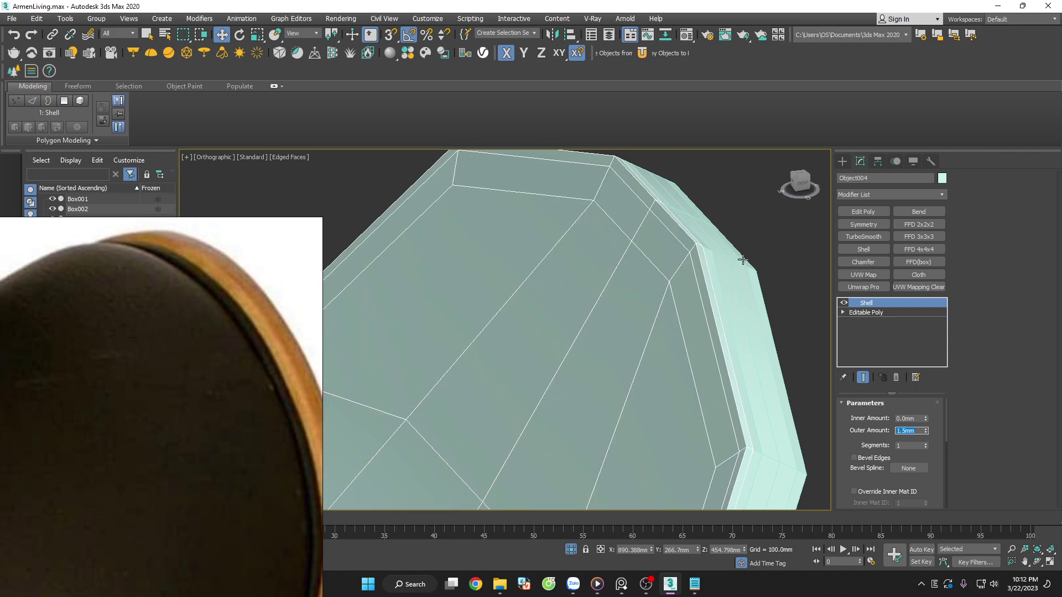
left_click(743, 260)
scroll(697, 238, "up", 3)
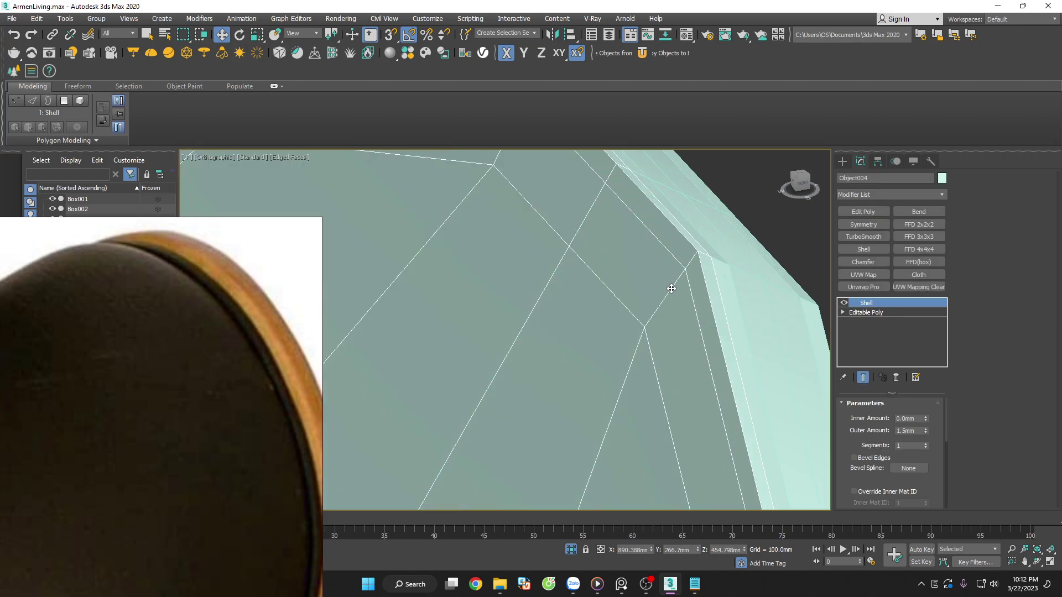
left_click(864, 212)
Select the edge ring across the seat and try a quick Connect, then undo it
key("2")
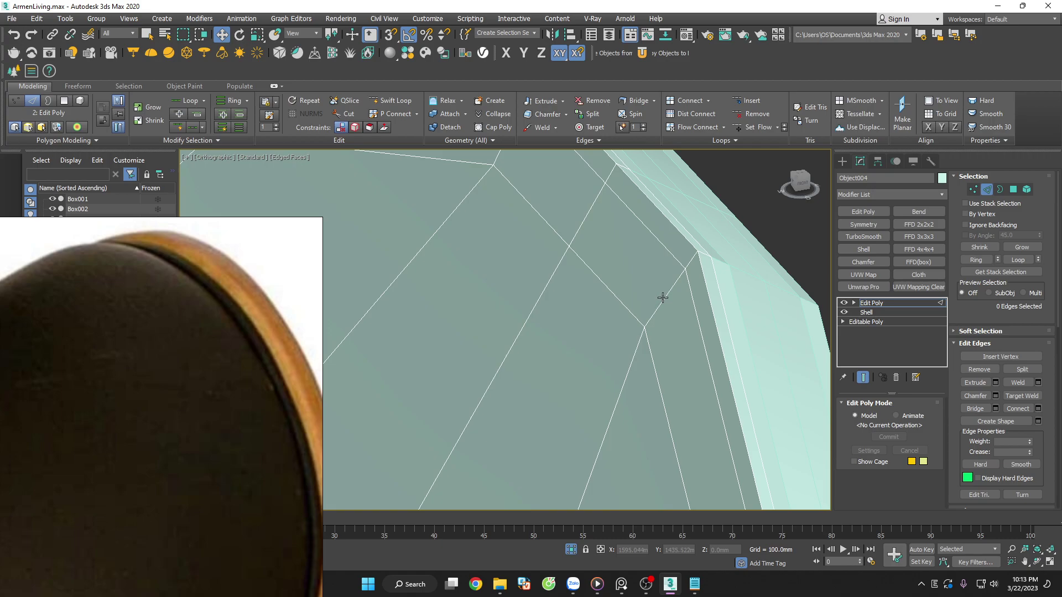
double_click(664, 293)
right_click(664, 293)
left_click(603, 317)
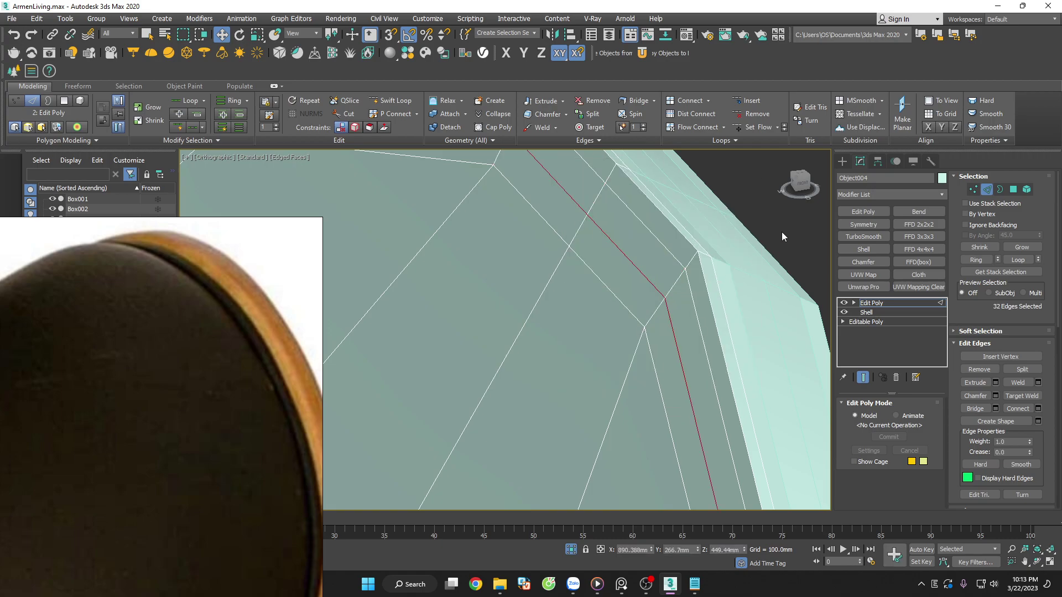
key("ctrl+z")
Connect the edge ring with a slide of about -30, placing the loop near the rim
right_click(664, 283)
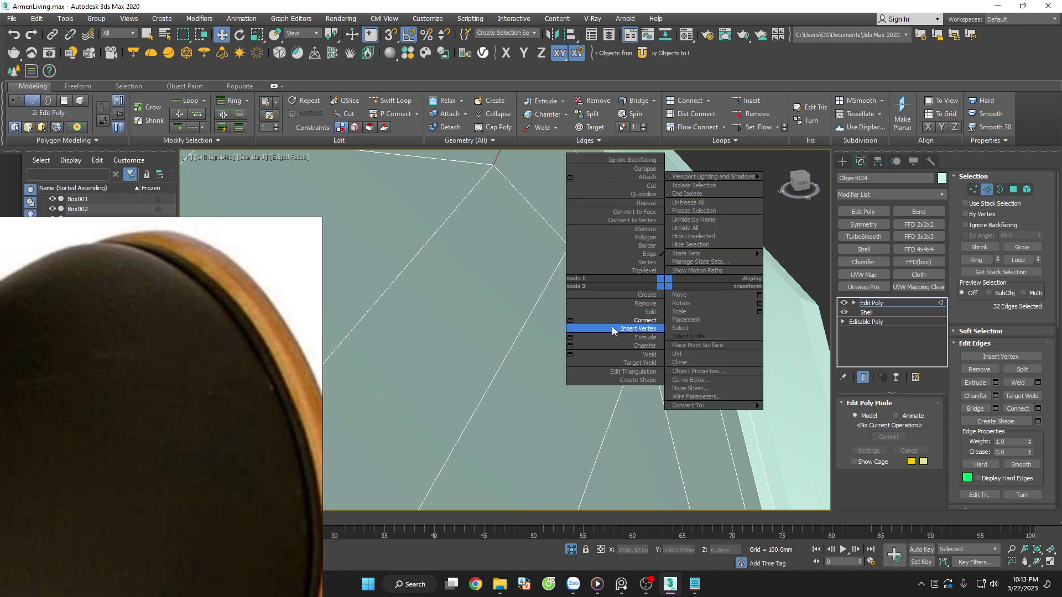
left_click(574, 319)
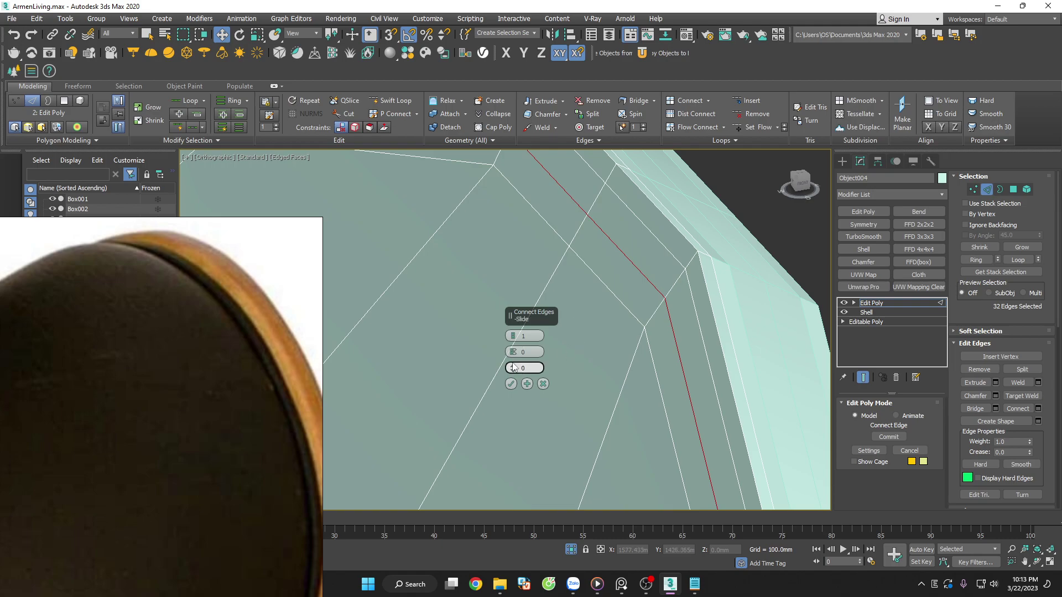
mouse_move(513, 368)
left_mouse_down()
mouse_move(515, 344)
mouse_move(515, 419)
left_mouse_up()
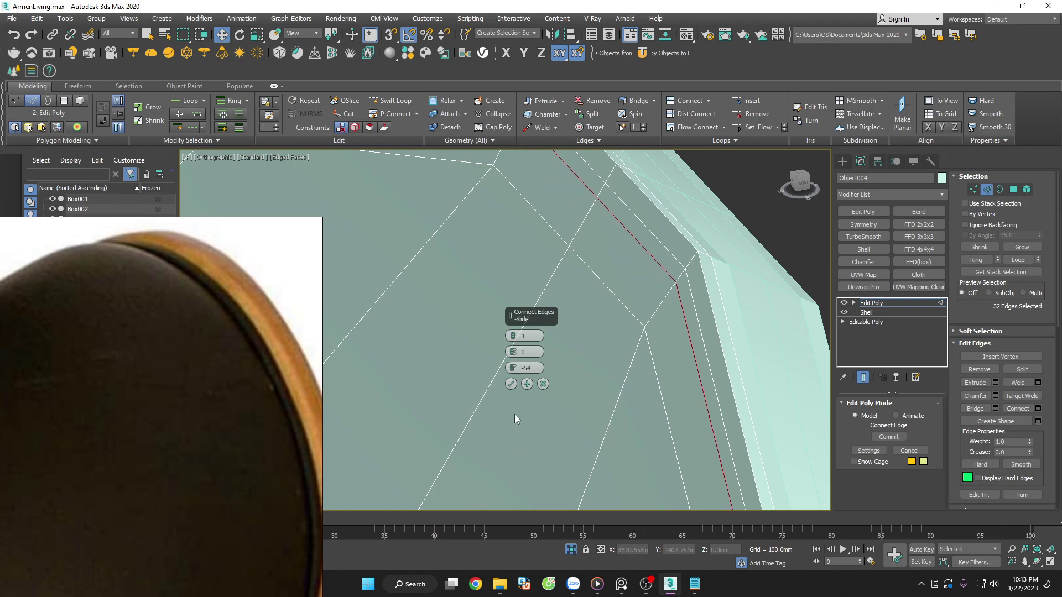
type("60")
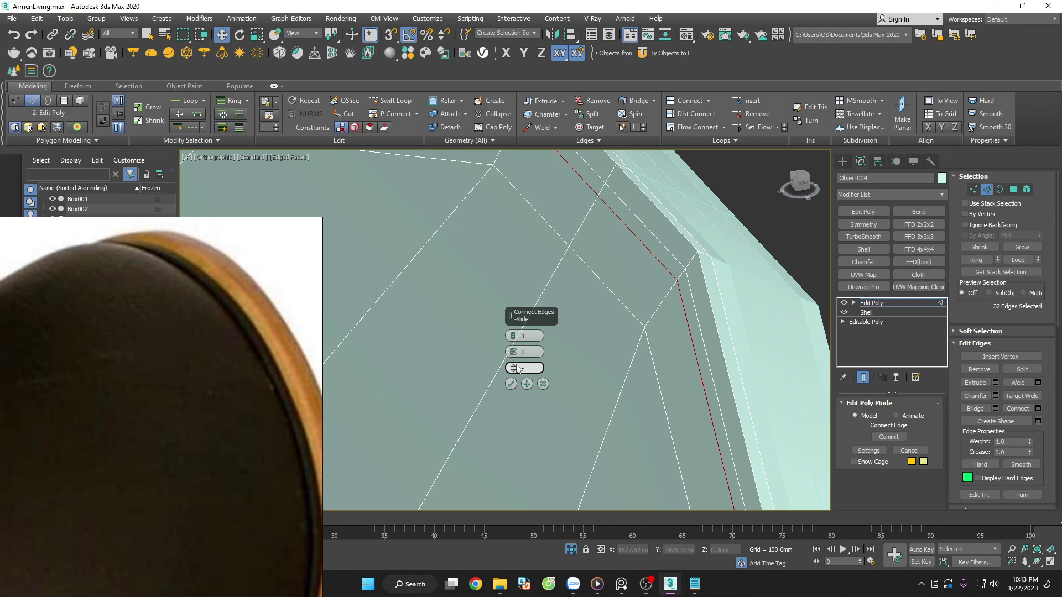
key("Return")
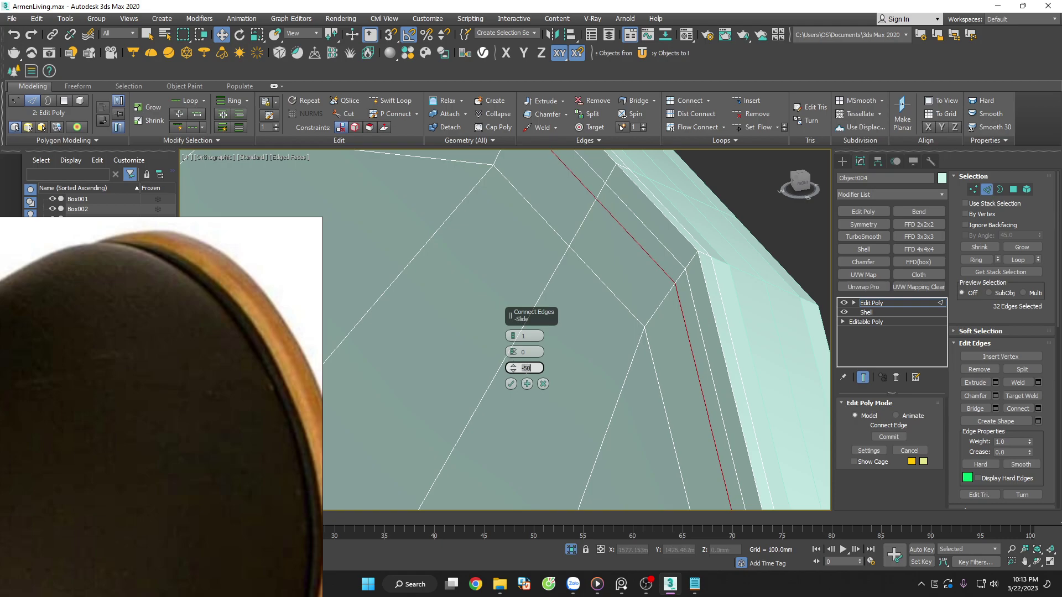
type("30")
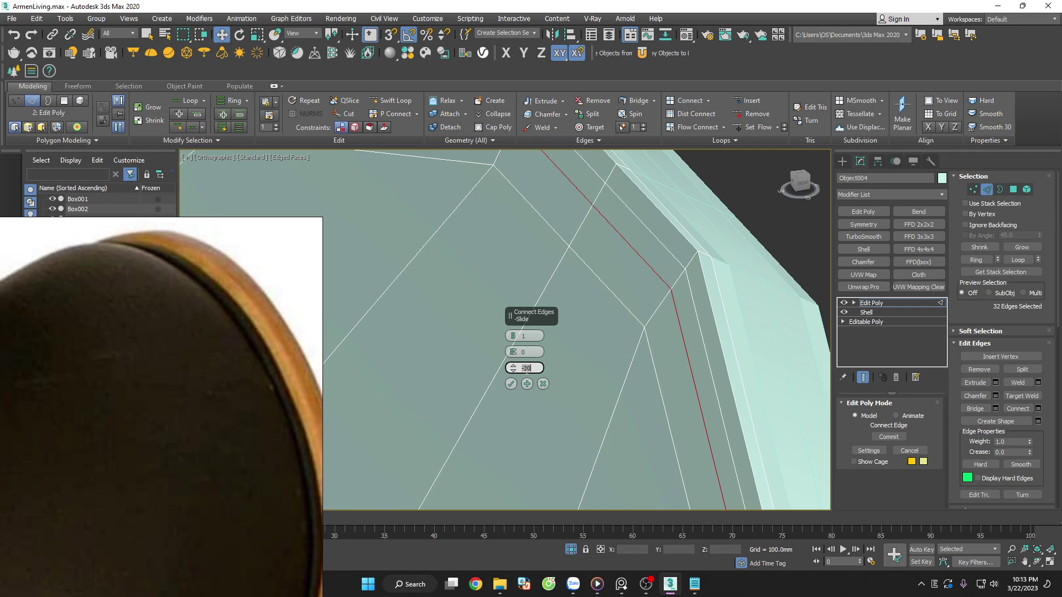
left_click(511, 383)
scroll(663, 269, "down", 5)
scroll(716, 281, "up", 4)
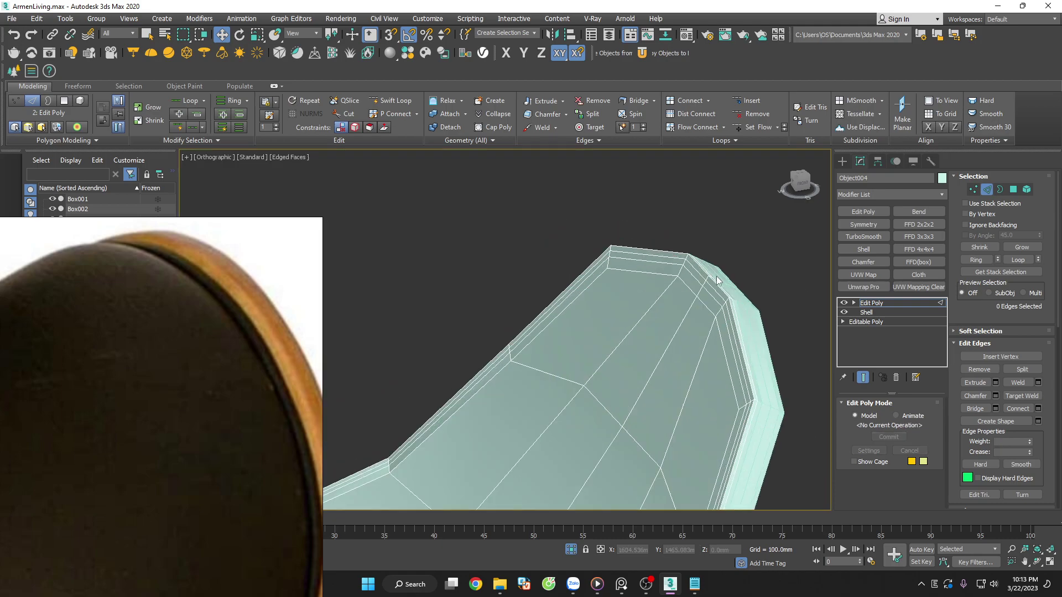
Select the seat's top polygons inside the rim using Grow by angle and one Shrink
left_click(987, 190)
scroll(735, 282, "up", 2)
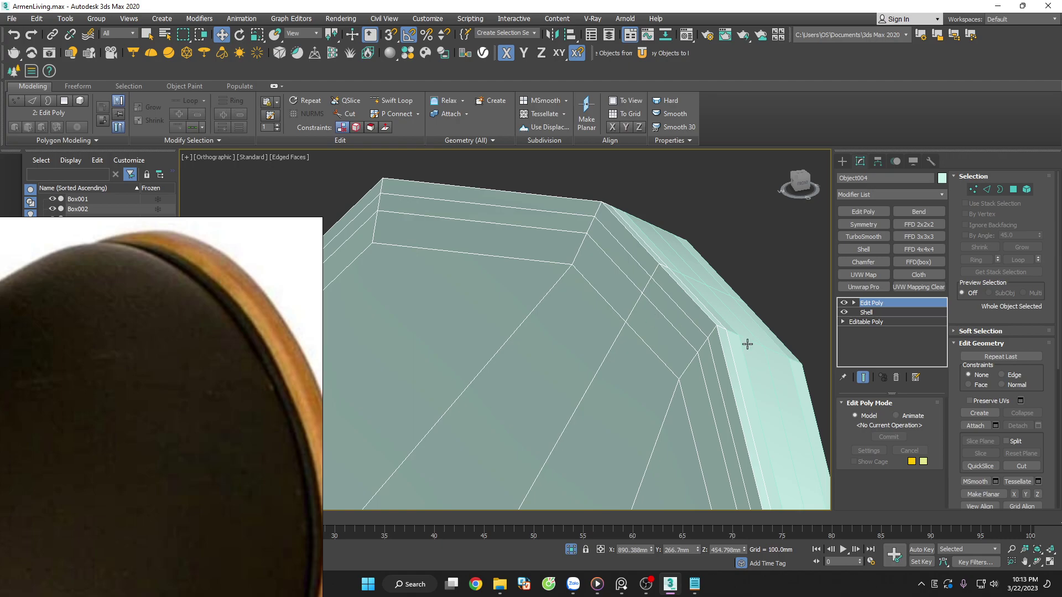
left_click(1013, 189)
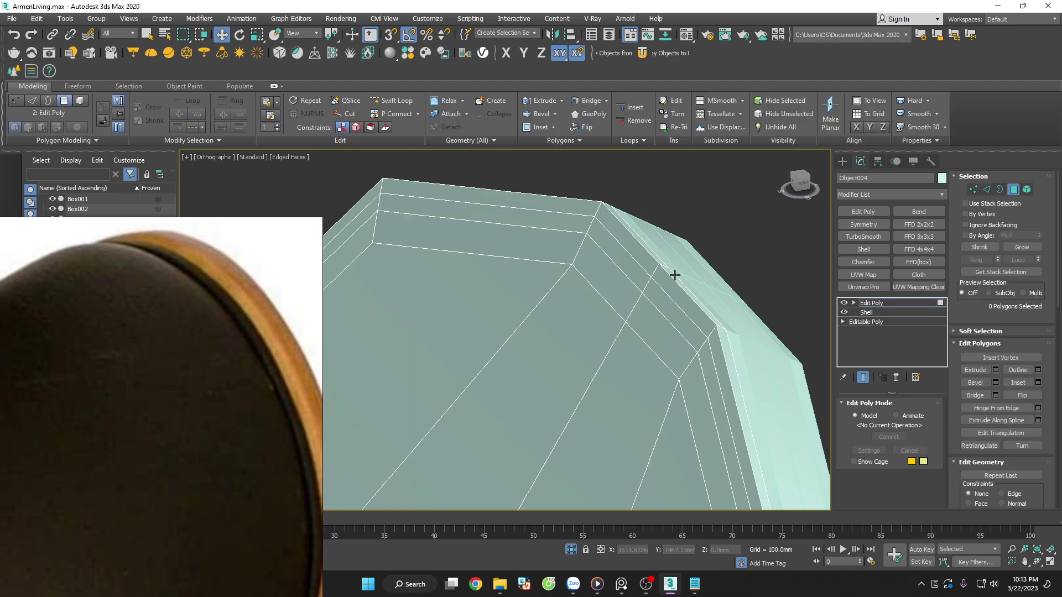
left_click(615, 287)
left_click(551, 314)
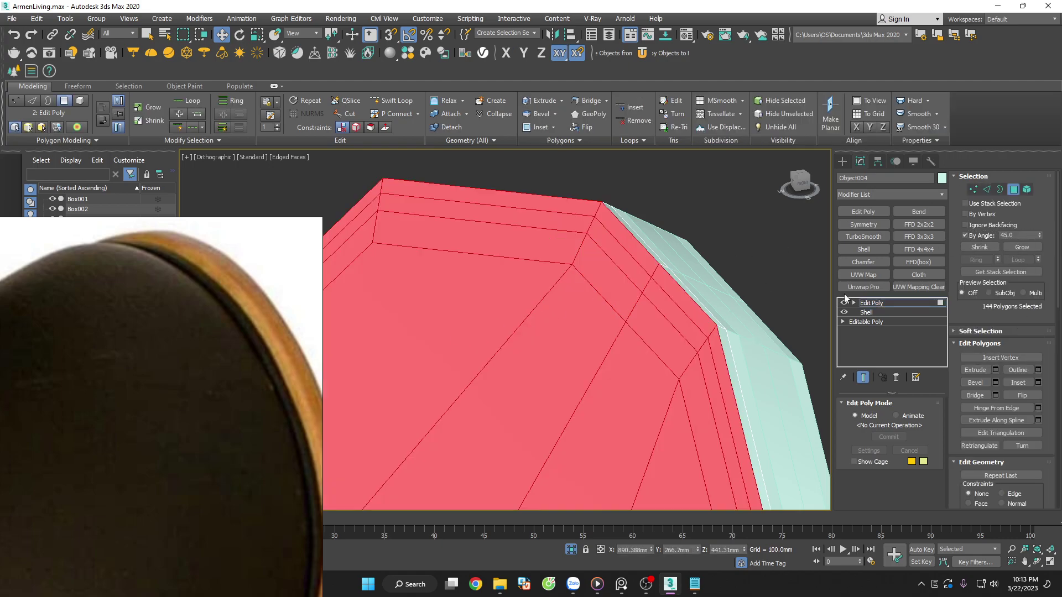
left_click(144, 124)
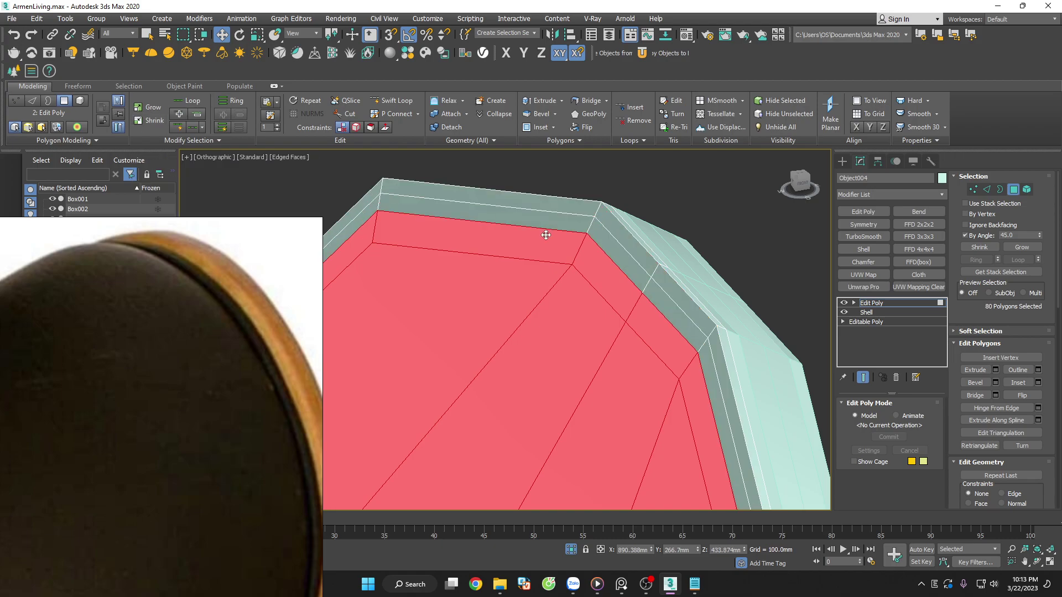
scroll(608, 246, "down", 5)
scroll(688, 330, "up", 1)
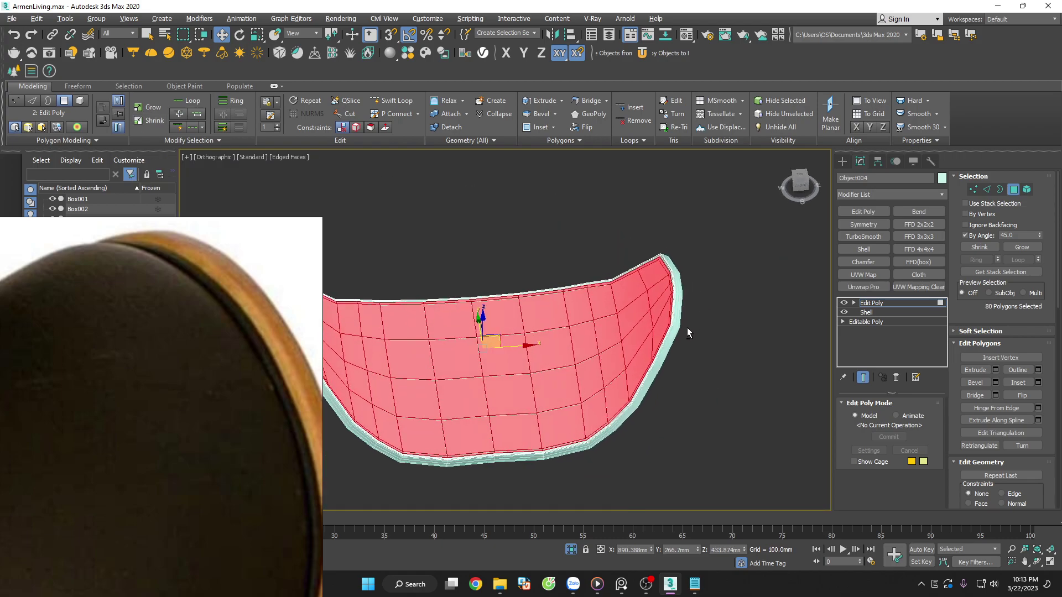
scroll(687, 328, "up", 3)
scroll(652, 285, "up", 2)
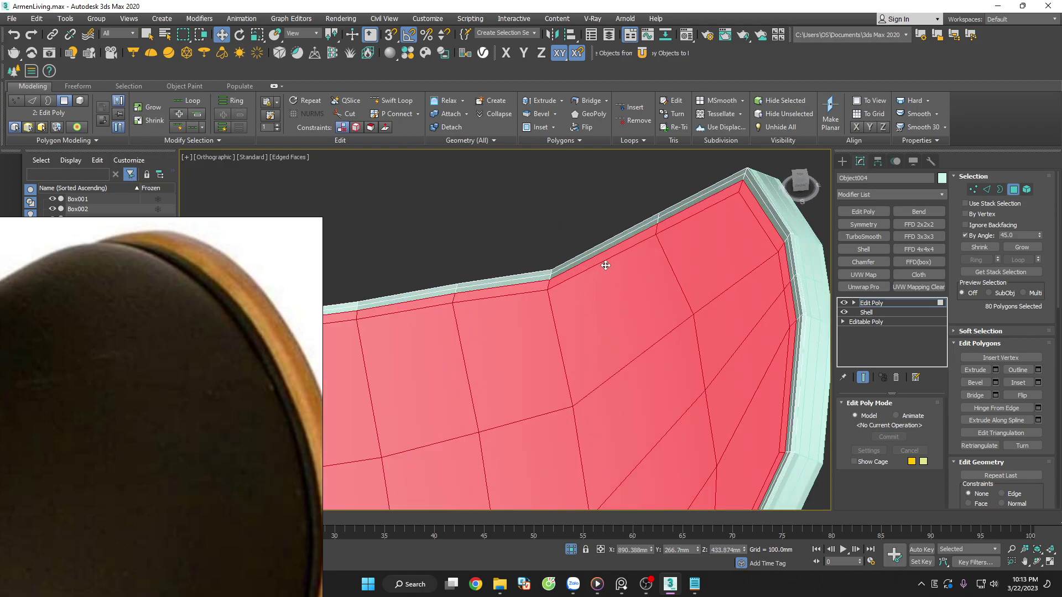
Start a Bevel on the selected faces, reviewing its normals option and raising the height
left_click(996, 382)
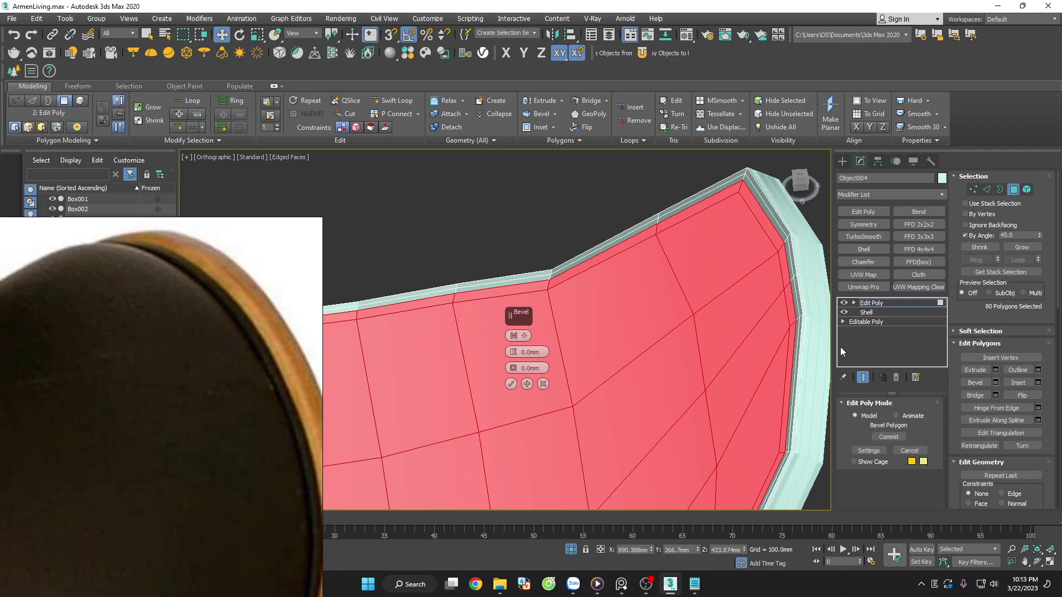
left_click(524, 336)
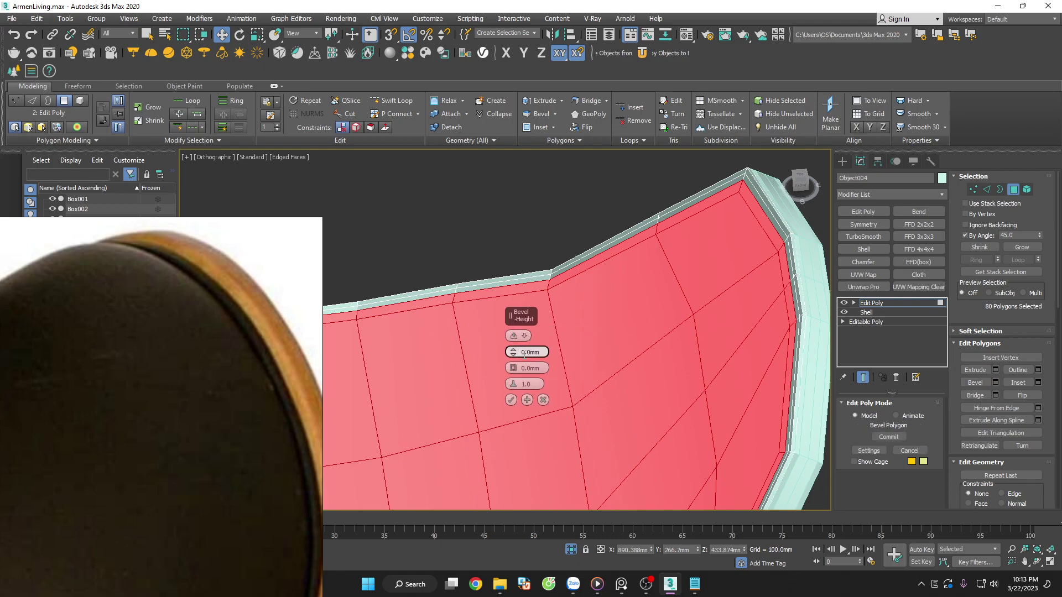
left_click(519, 335)
left_click(553, 360)
left_click_drag(511, 355, 578, 311)
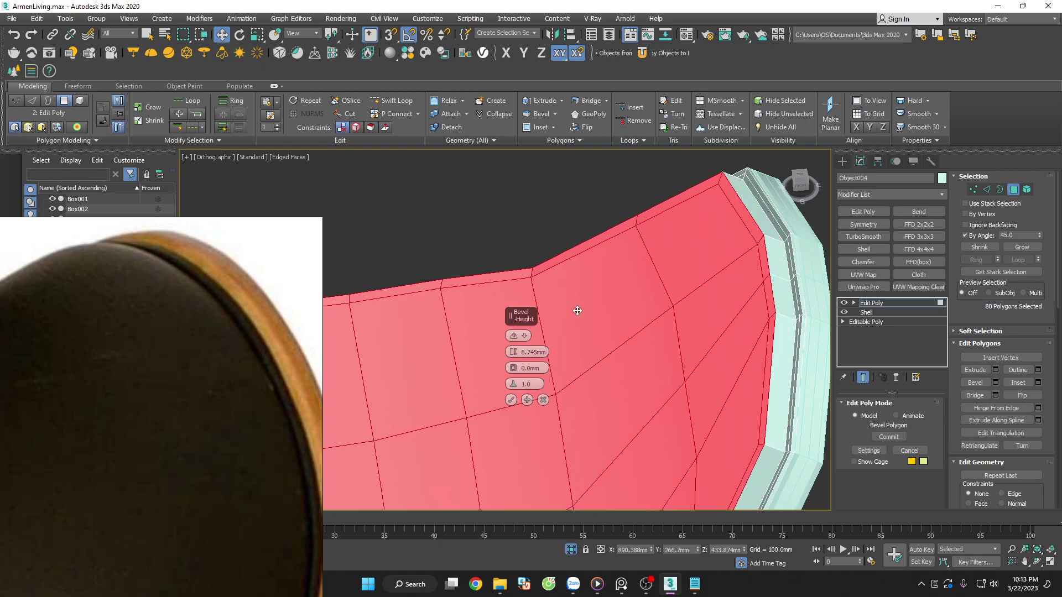
scroll(578, 311, "down", 3)
scroll(577, 311, "down", 3)
scroll(636, 310, "down", 2)
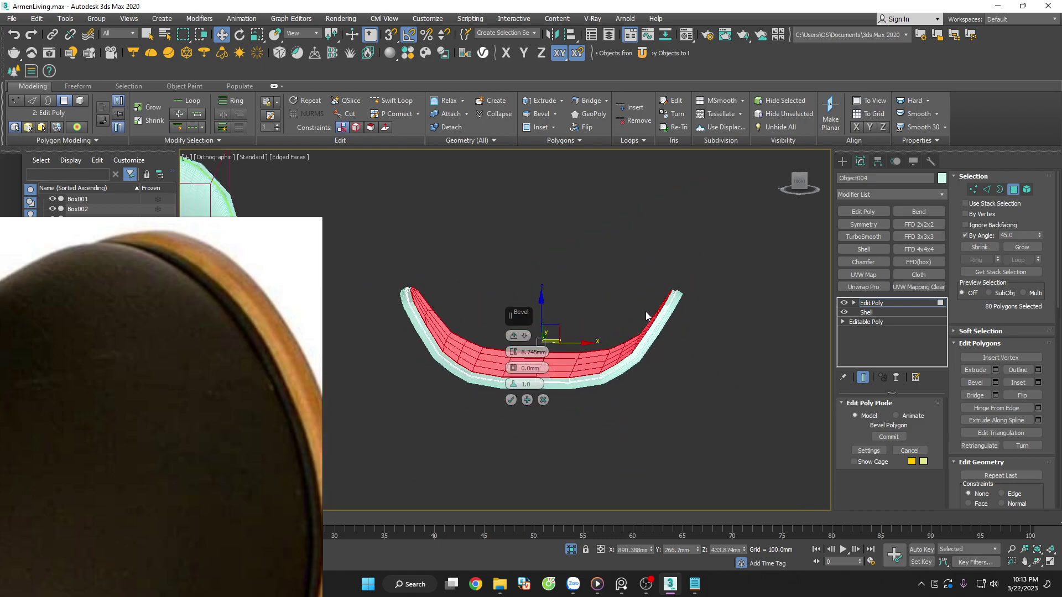
key("f")
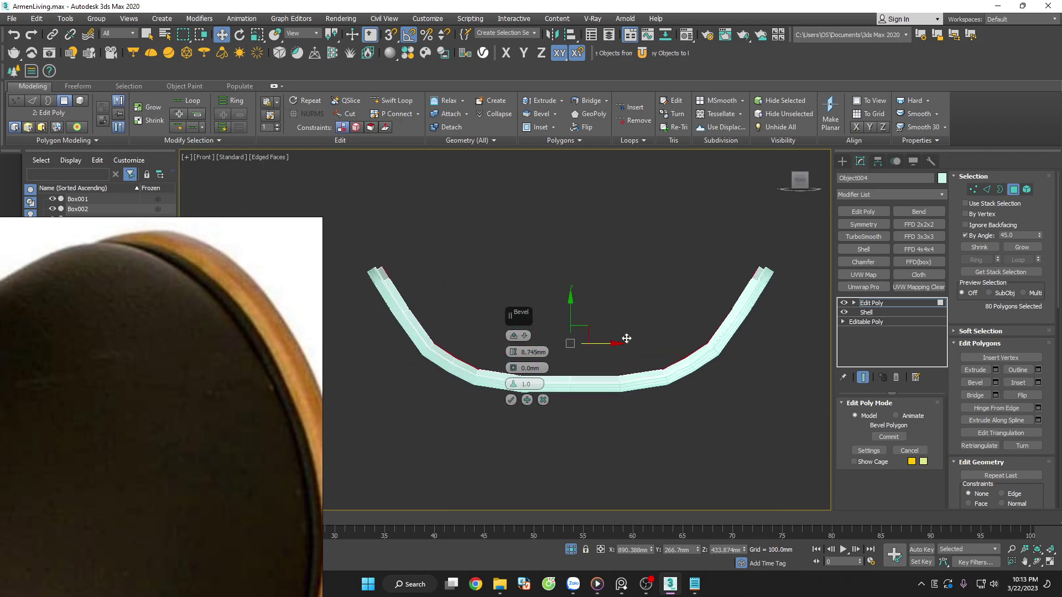
Test a roughly 20 mm cushion height with an inward outline, then cancel the bevel
left_click_drag(513, 347, 513, 338)
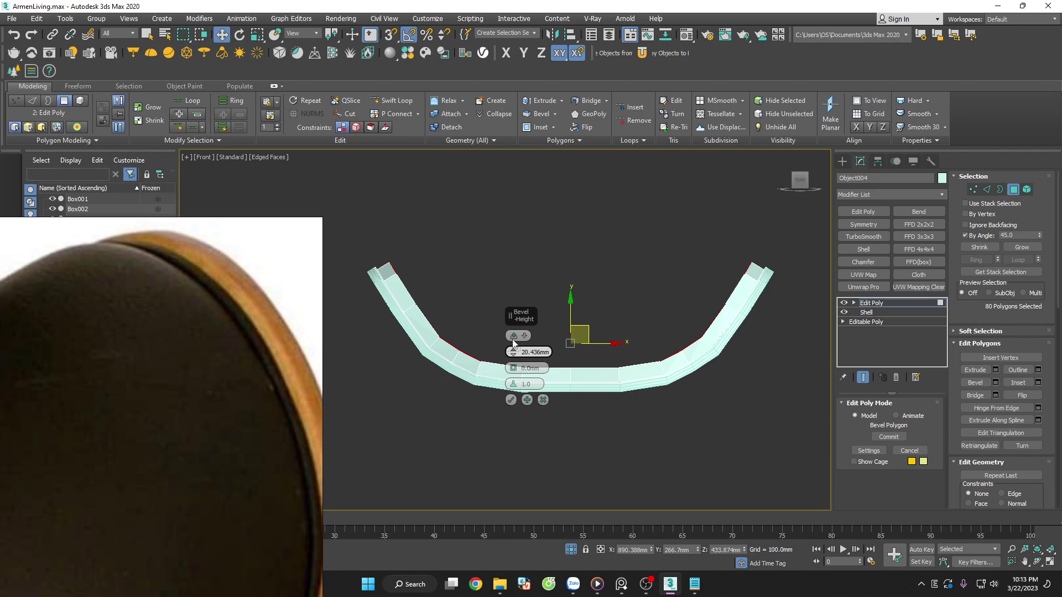
scroll(111, 288, "down", 3)
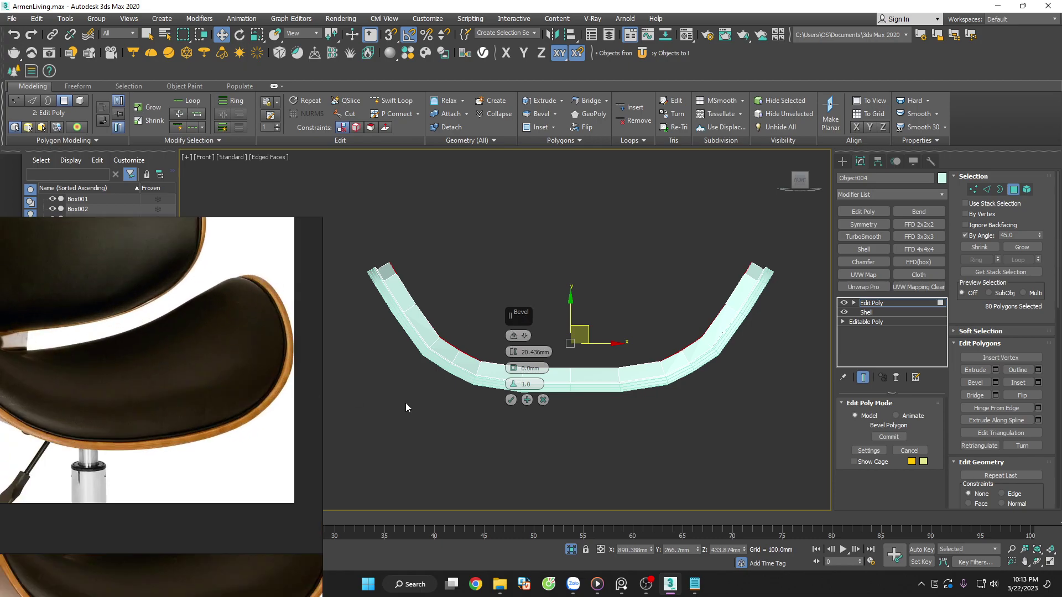
left_click_drag(513, 372, 513, 374)
mouse_move(514, 374)
middle_mouse_down("alt")
mouse_move(552, 423)
mouse_move(531, 421)
middle_mouse_up("alt")
scroll(469, 267, "up", 5)
right_click(513, 368)
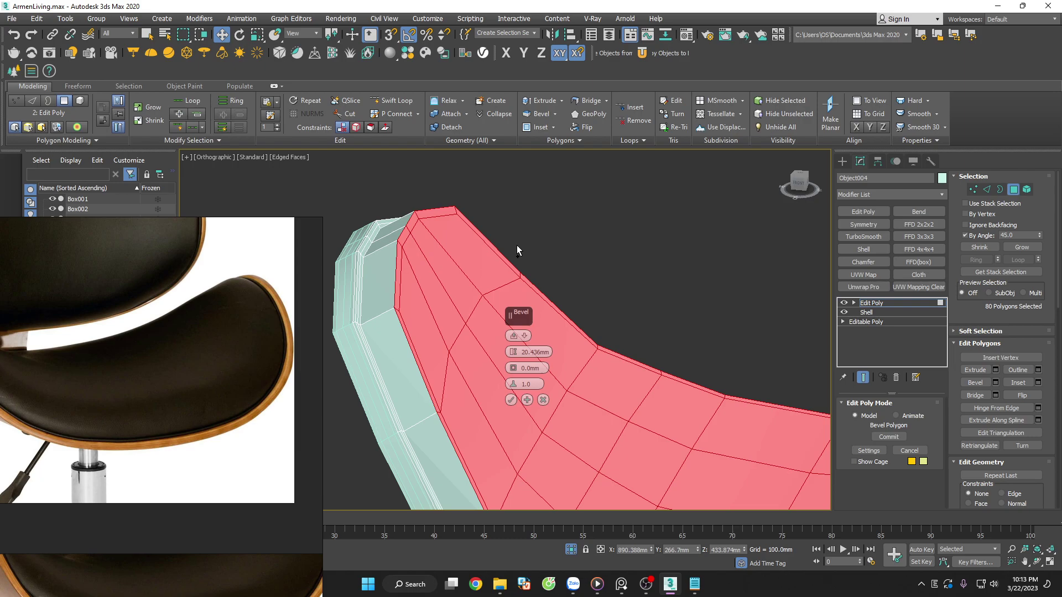
left_click(541, 399)
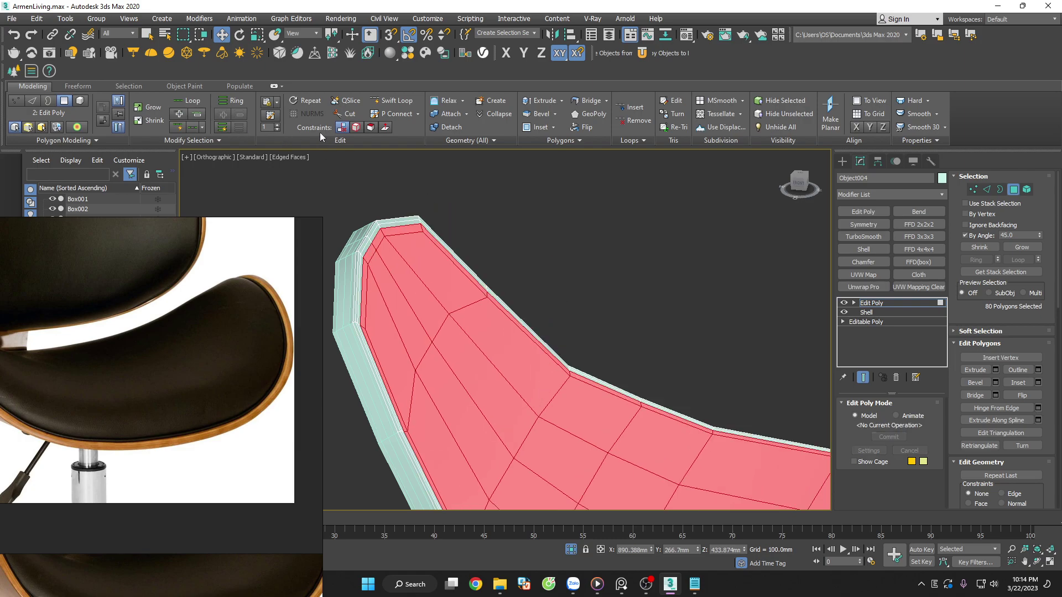
Shrink the selection and start a new Bevel, trying heights around 11–14 mm
left_click(153, 120)
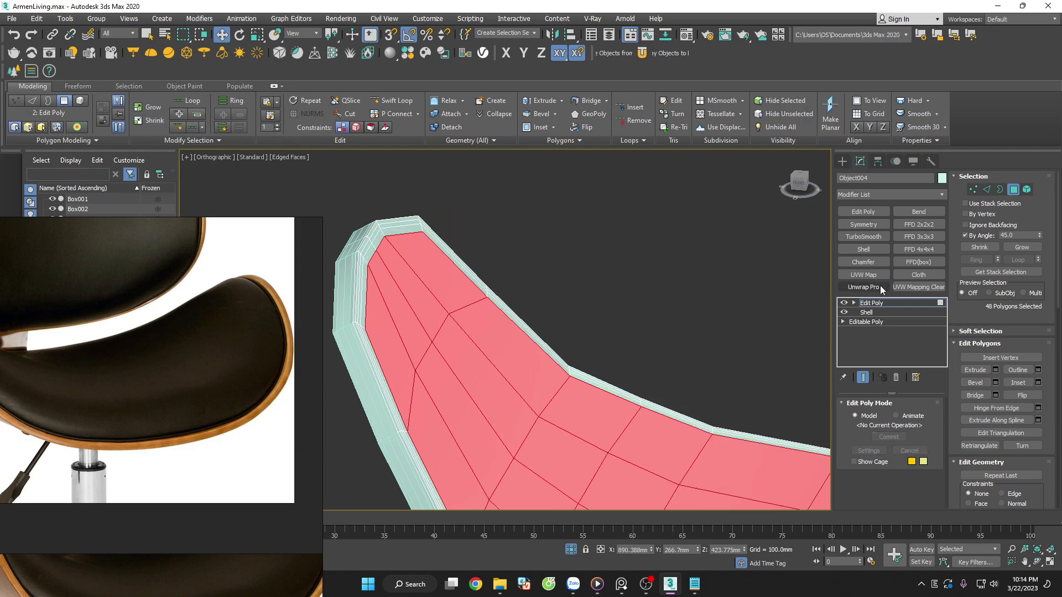
left_click(996, 382)
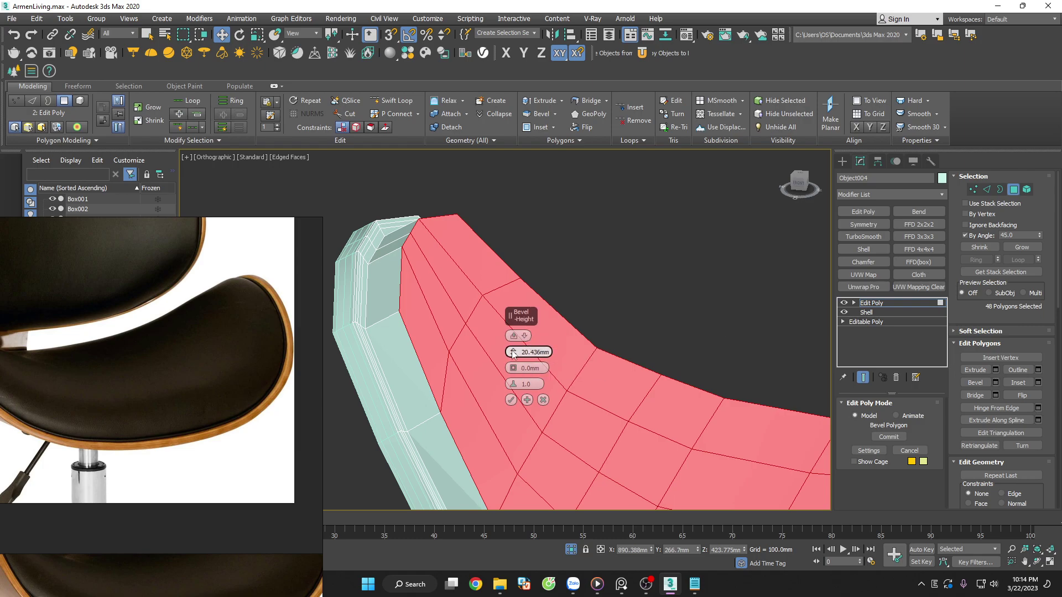
left_click_drag(515, 352, 514, 355)
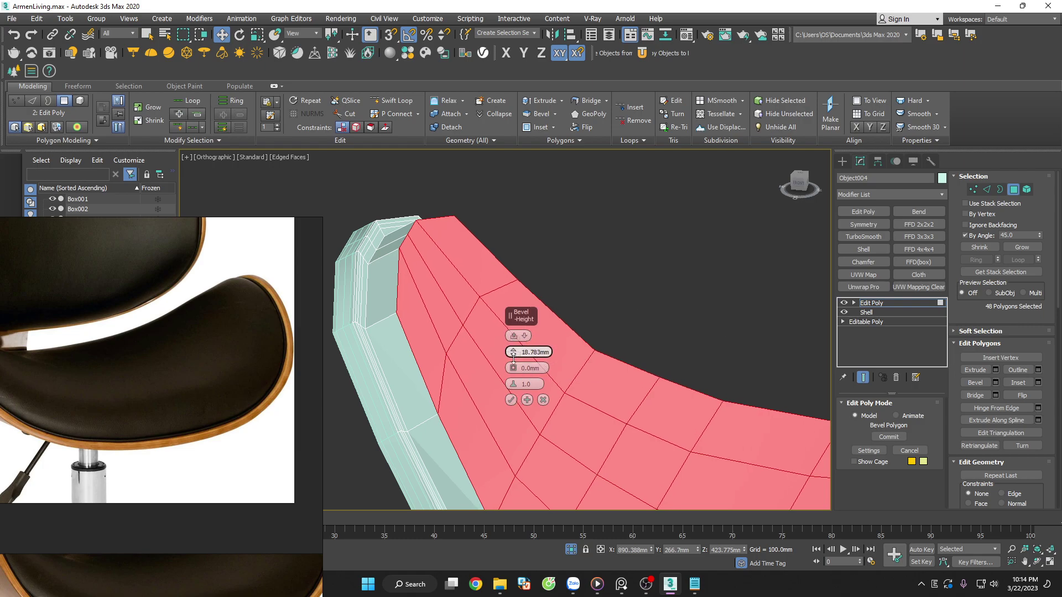
right_click(514, 354)
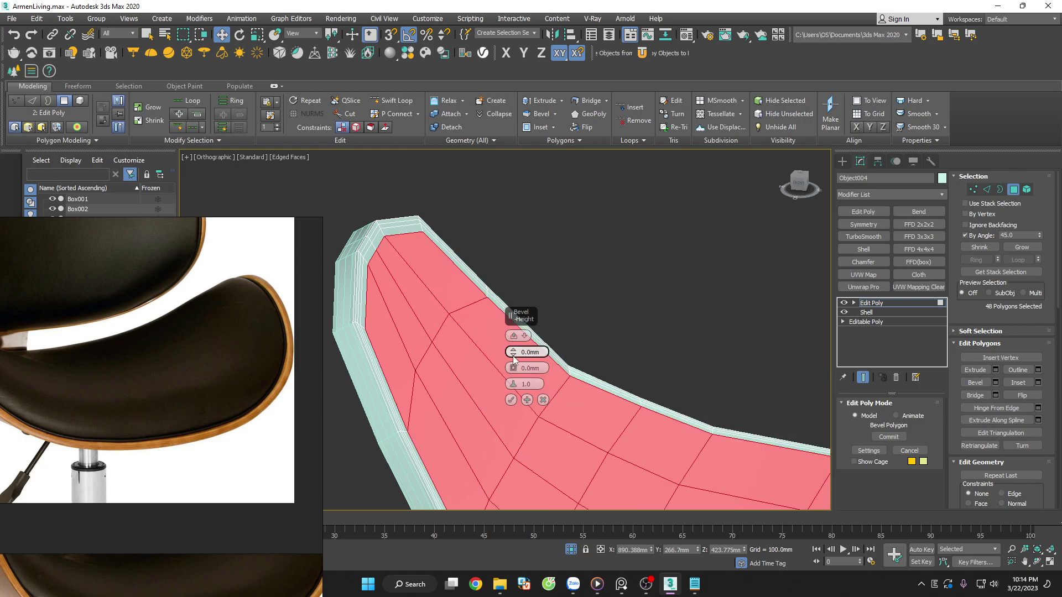
left_click_drag(514, 350, 521, 387)
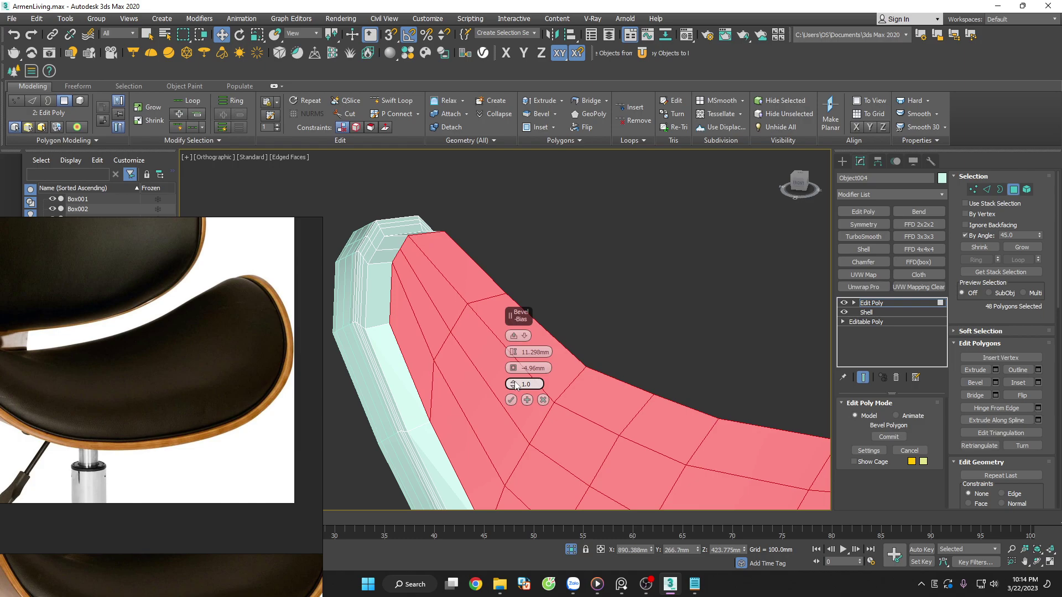
right_click(514, 385)
left_click_drag(513, 352, 518, 392)
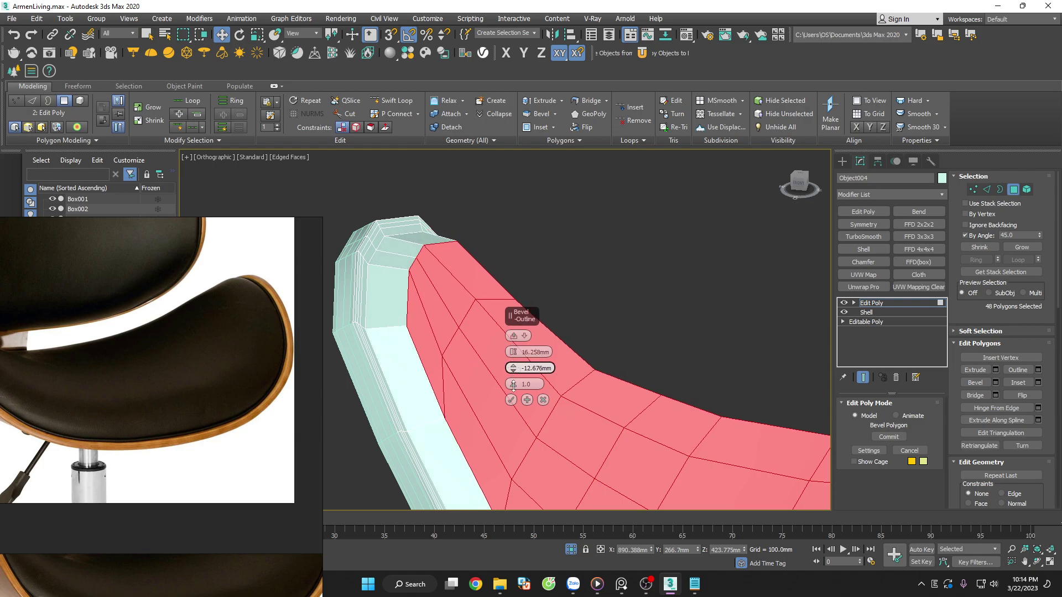
scroll(517, 393, "down", 5)
scroll(517, 393, "down", 3)
Commit the bevel at 37.2 mm height with a -22.9 mm outline
mouse_move(517, 392)
middle_mouse_down("alt")
mouse_move(663, 349)
mouse_move(639, 332)
middle_mouse_up("alt")
scroll(639, 331, "up", 4)
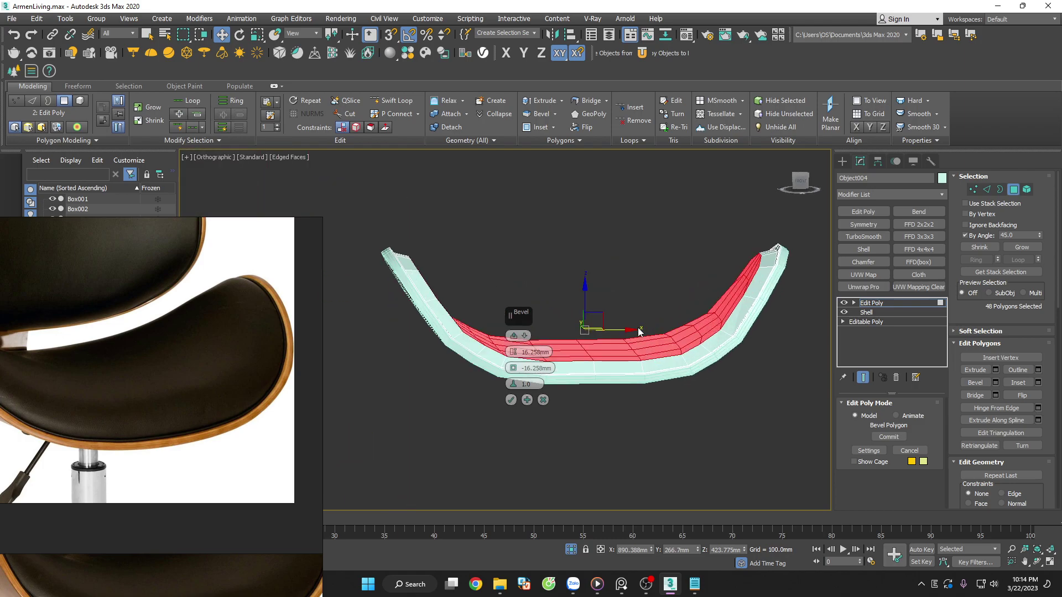
left_click(804, 184)
scroll(636, 346, "up", 2)
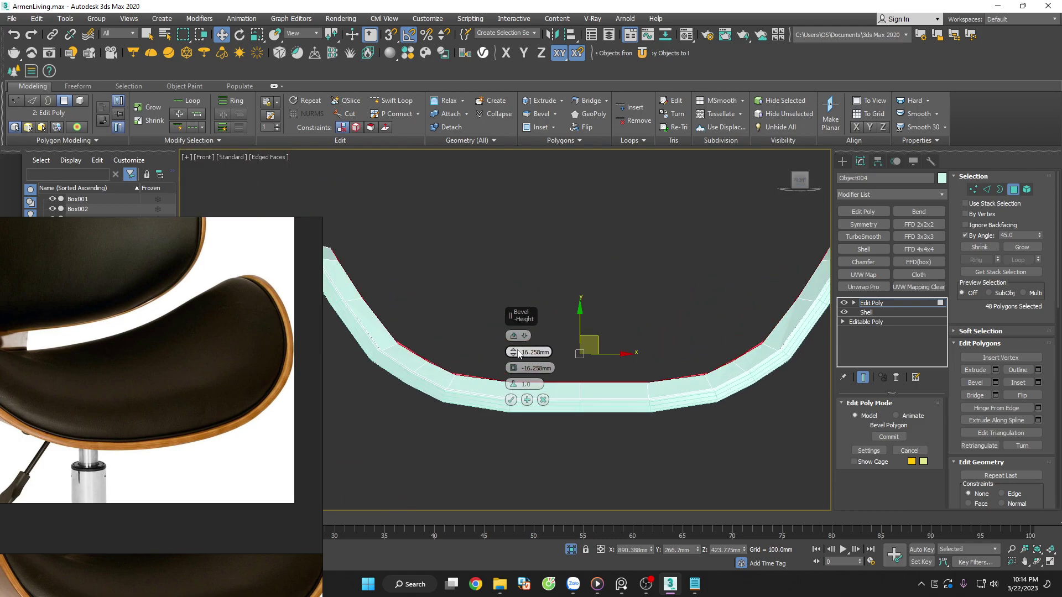
mouse_move(519, 354)
left_mouse_down()
mouse_move(513, 402)
mouse_move(515, 376)
left_mouse_up()
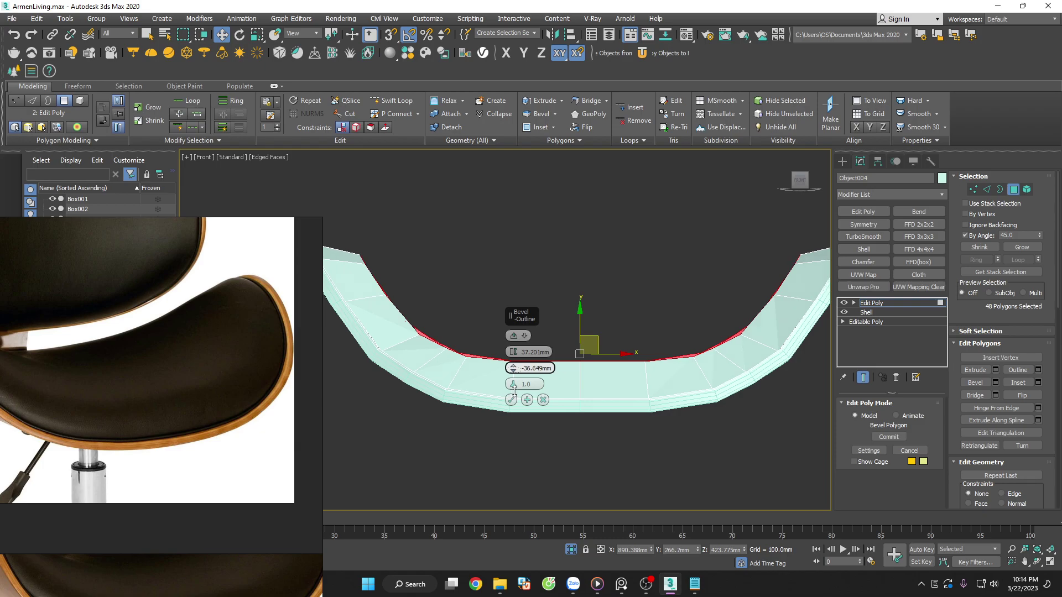
mouse_move(589, 398)
middle_mouse_down("alt")
mouse_move(676, 446)
mouse_move(656, 471)
mouse_move(683, 483)
mouse_move(669, 472)
mouse_move(710, 473)
mouse_move(731, 460)
middle_mouse_up("alt")
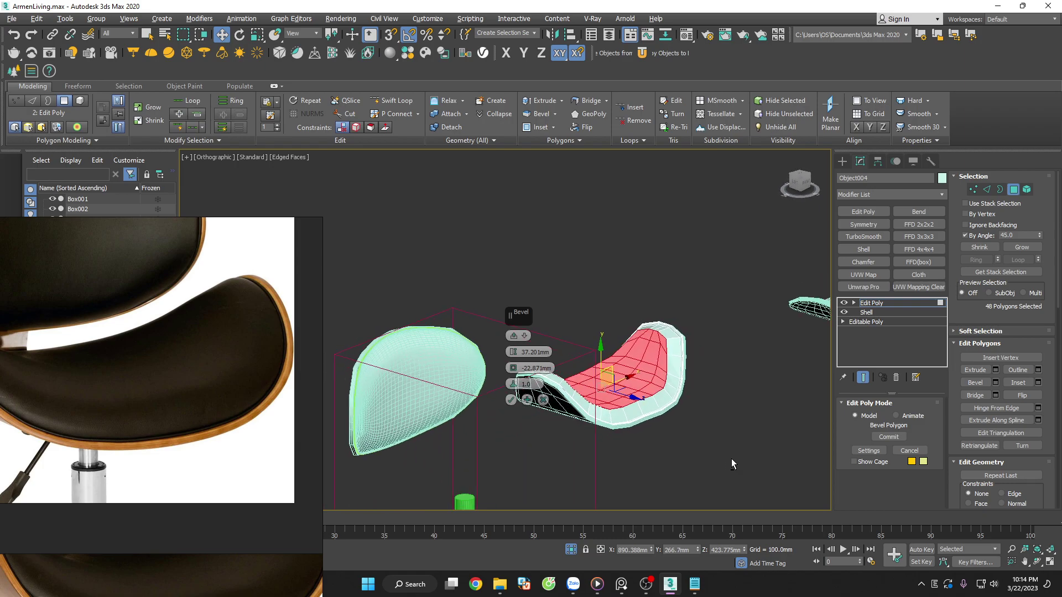
scroll(677, 372, "up", 5)
scroll(677, 372, "down", 5)
middle_click_drag(677, 371, 618, 370, "alt")
key("t")
key("f")
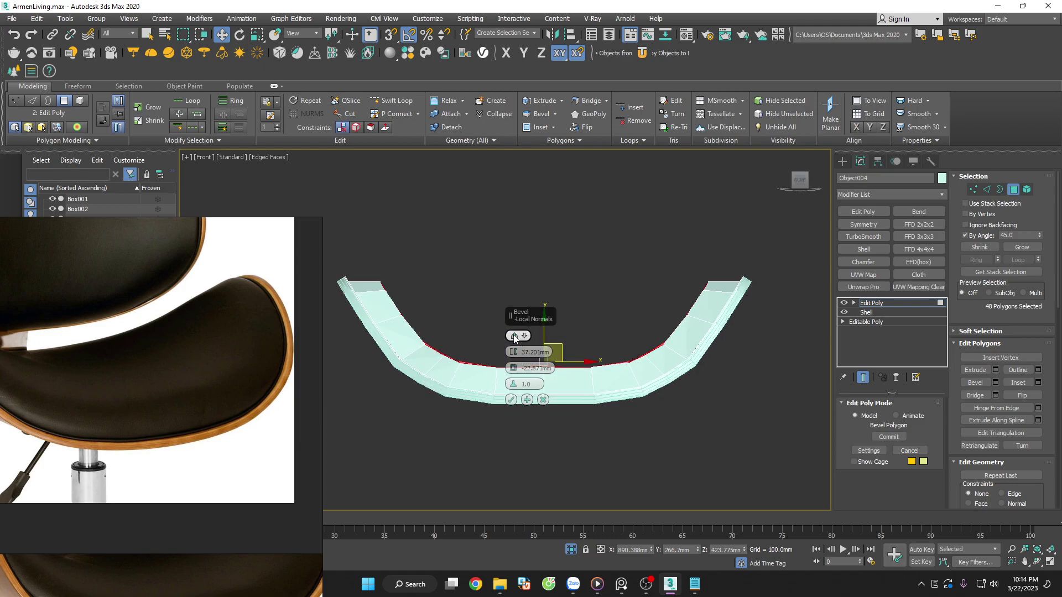
left_click(511, 400)
mouse_move(514, 401)
middle_mouse_down("alt")
mouse_move(645, 441)
mouse_move(673, 464)
mouse_move(614, 459)
middle_mouse_up("alt")
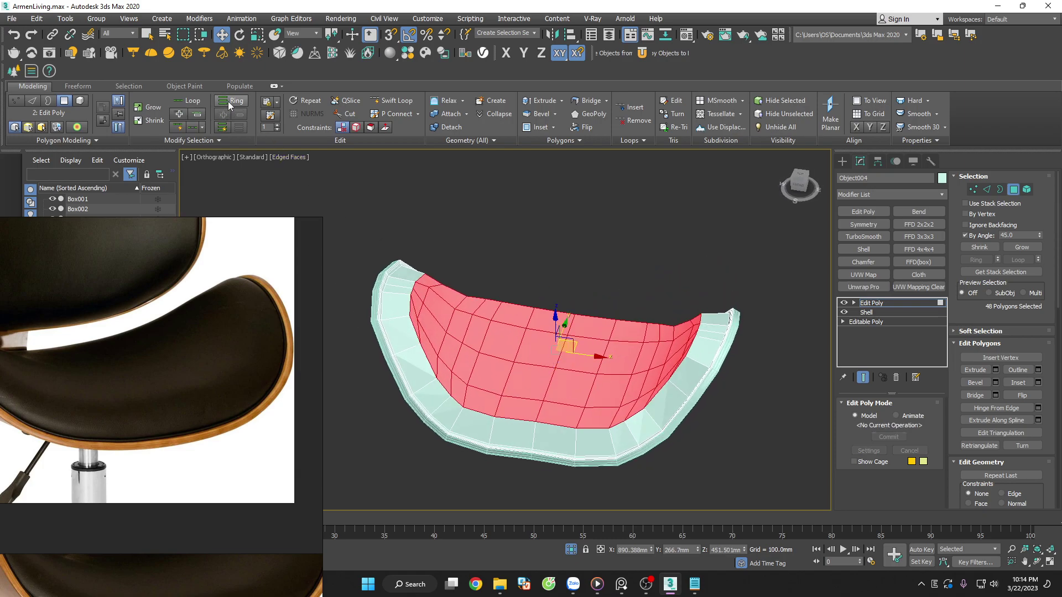
Shrink the cushion selection and move the selected top faces up in Front view
left_click(150, 121)
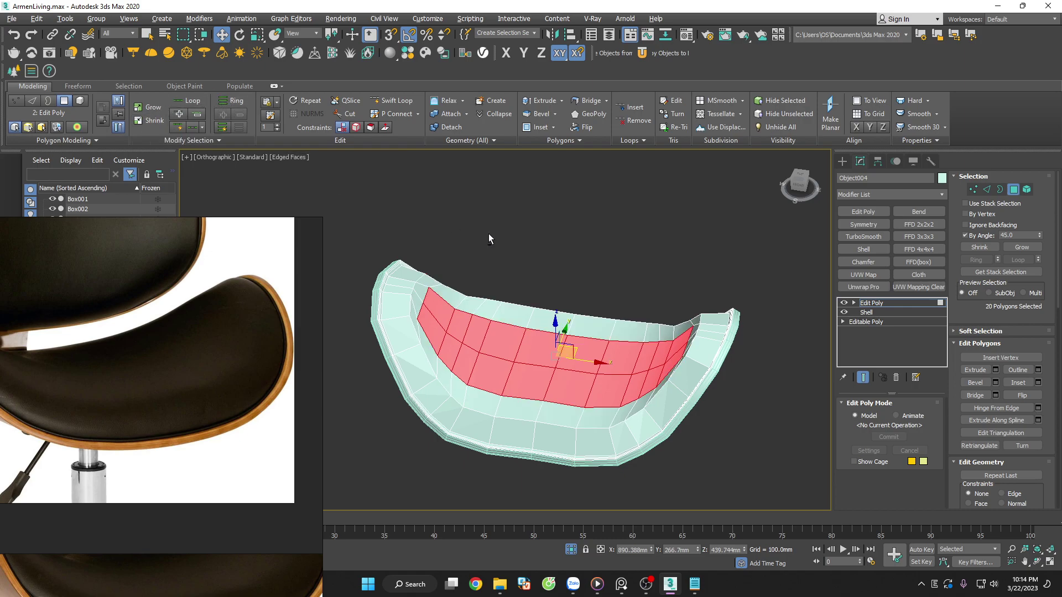
key("f")
key("z")
scroll(582, 274, "up", 1)
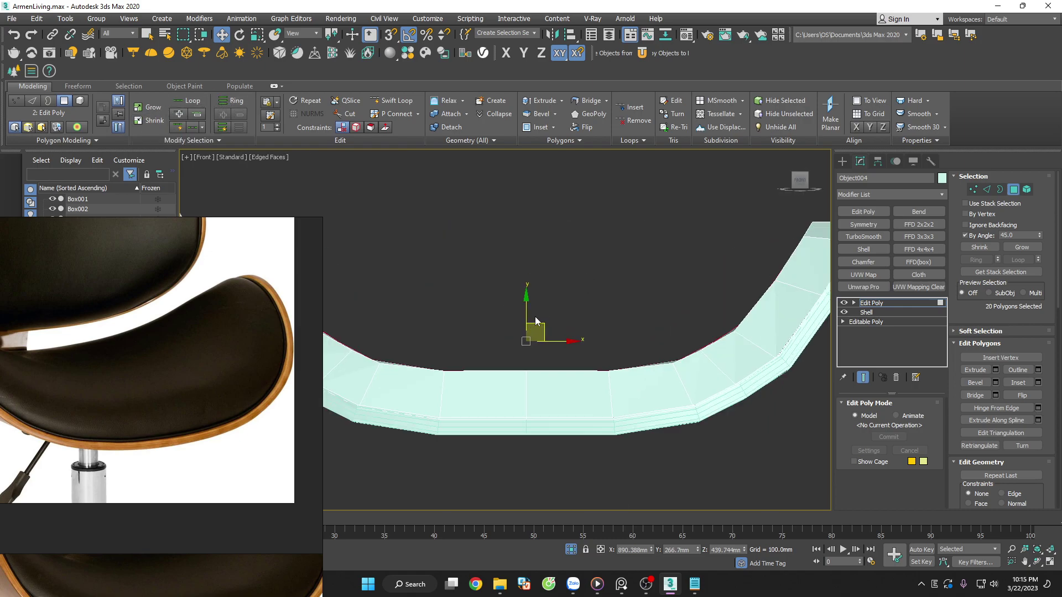
left_click_drag(524, 309, 528, 288)
scroll(582, 297, "down", 2)
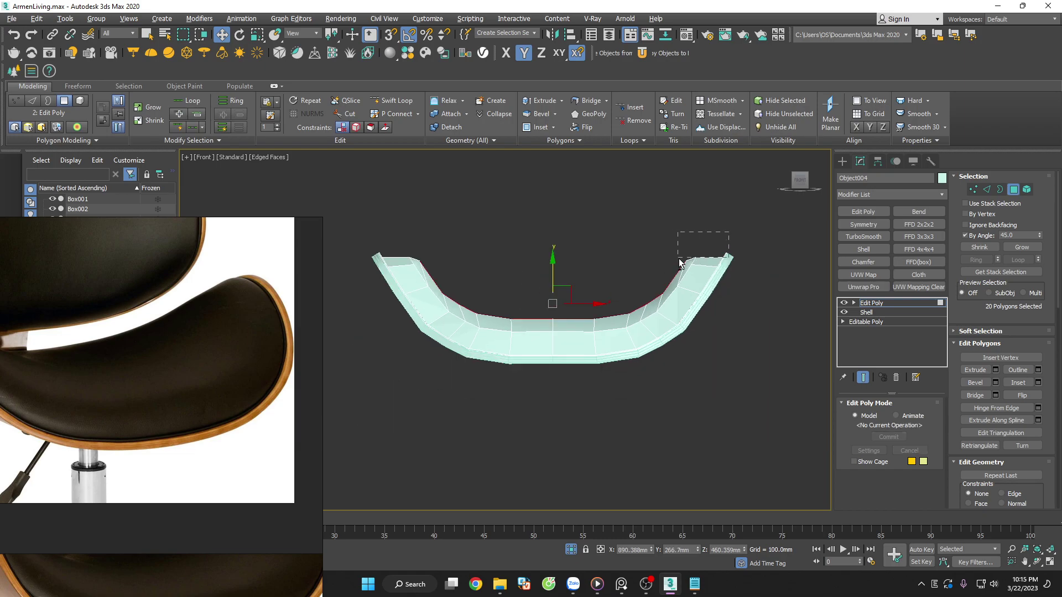
Reselect the 20 top faces, deselect the outer ones and raise the rest higher
left_click_drag(679, 261, 672, 273)
scroll(493, 268, "up", 2)
left_click(608, 349)
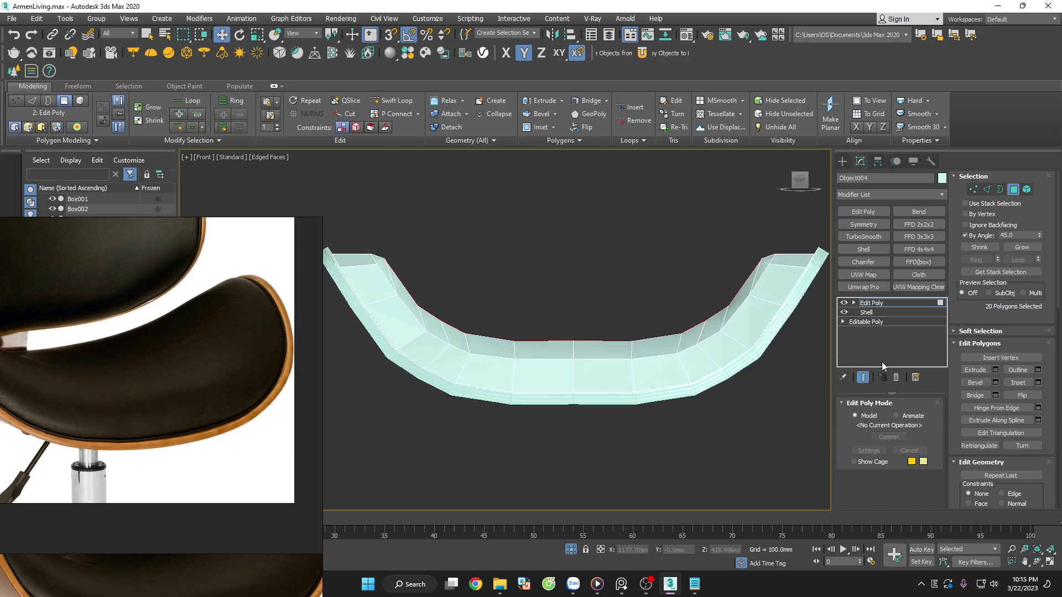
left_click_drag(732, 287, 732, 287, "alt")
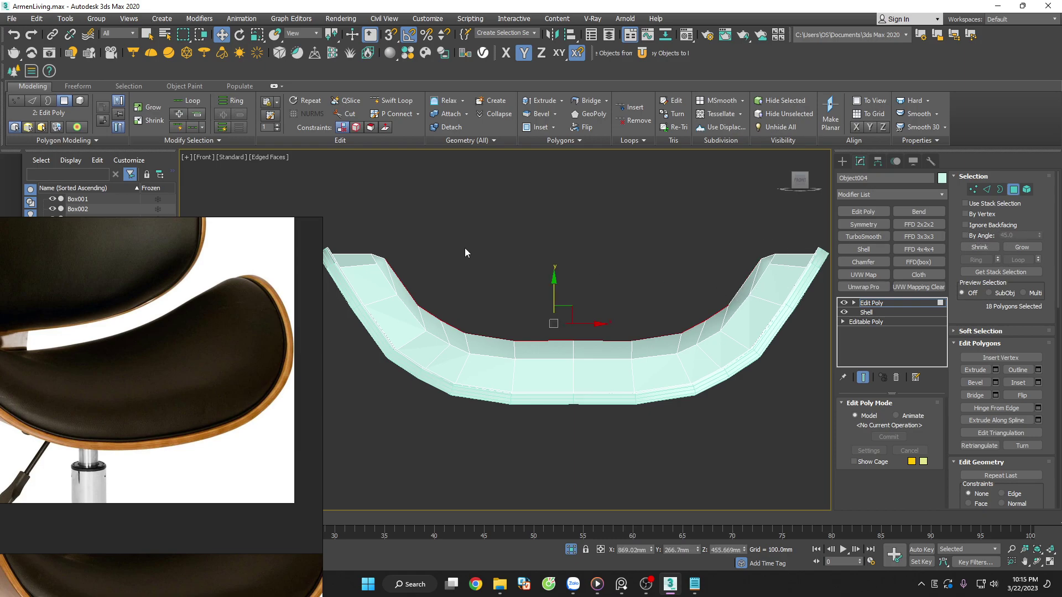
left_click_drag(359, 285, 358, 285, "alt")
scroll(569, 301, "up", 2)
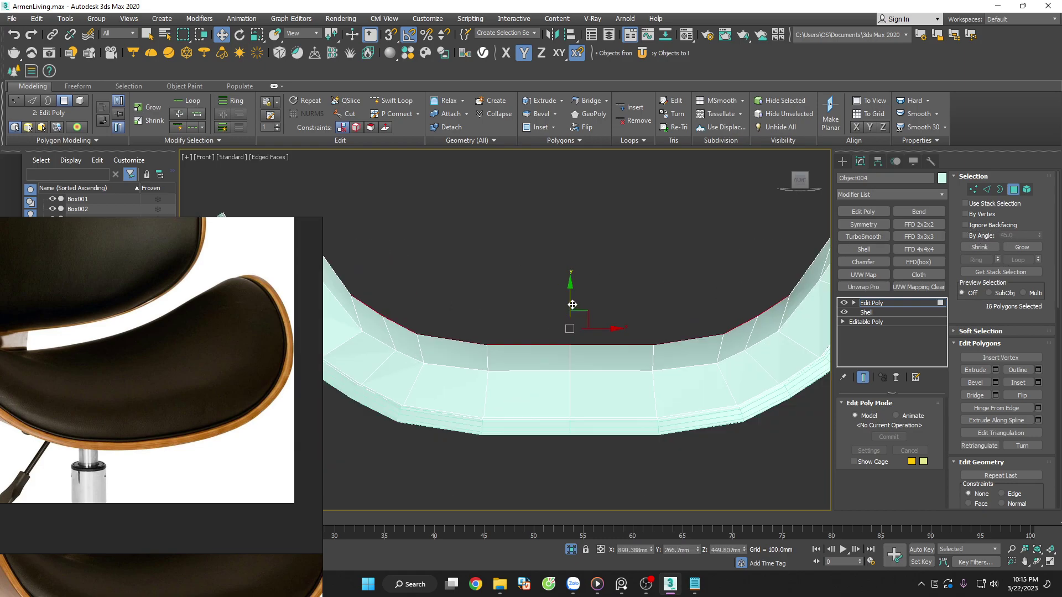
scroll(570, 302, "down", 3)
left_click_drag(569, 296, 523, 288)
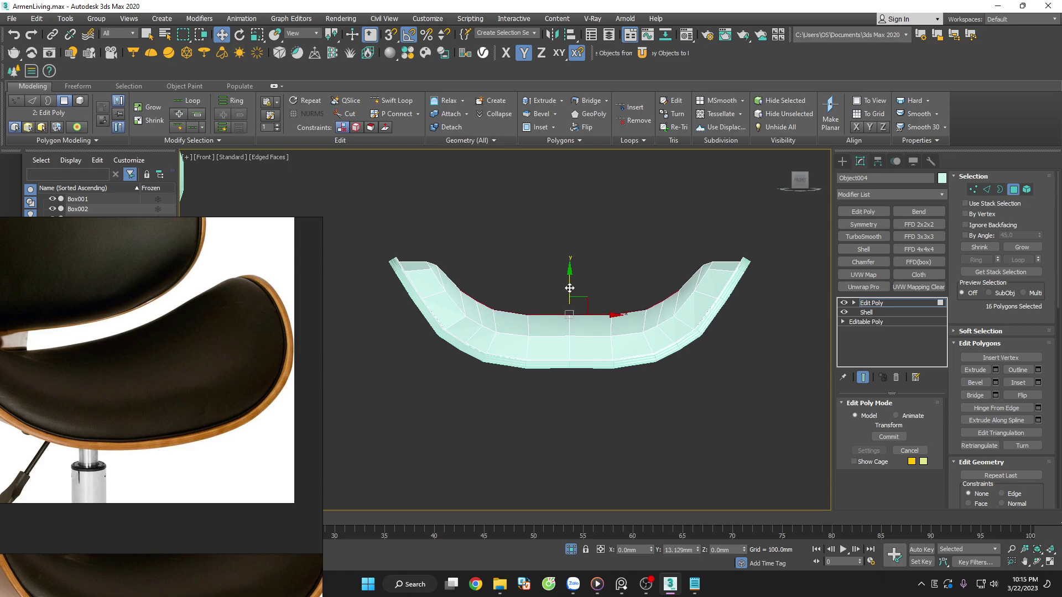
Narrow the selection to the 4 central faces and nudge them slightly upward
left_click(439, 301, "alt")
scroll(672, 297, "up", 2)
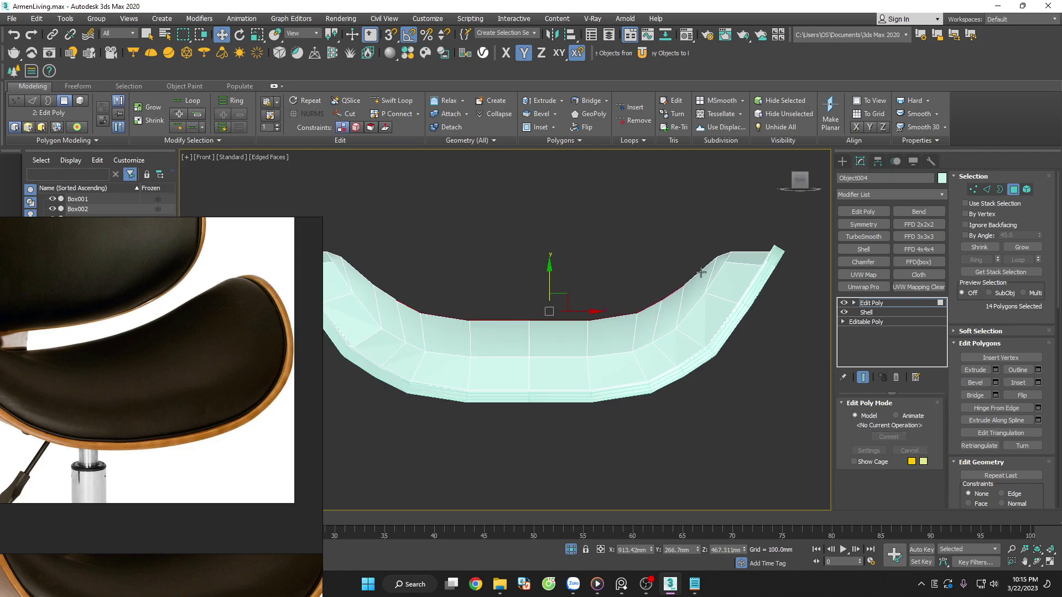
left_click(676, 319, "alt")
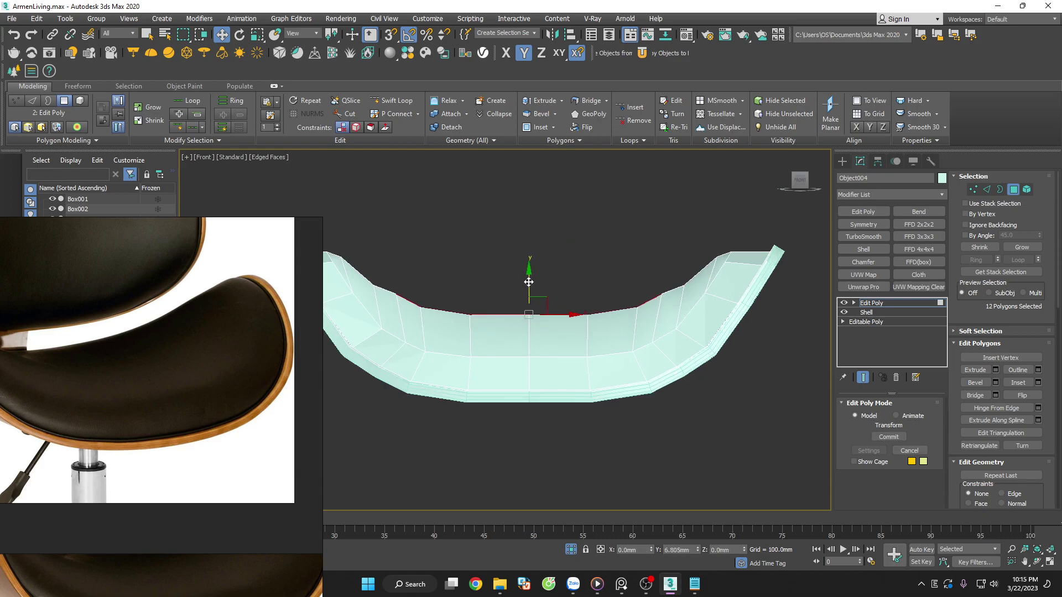
left_click(413, 296, "alt")
left_click_drag(679, 259, 642, 323, "alt")
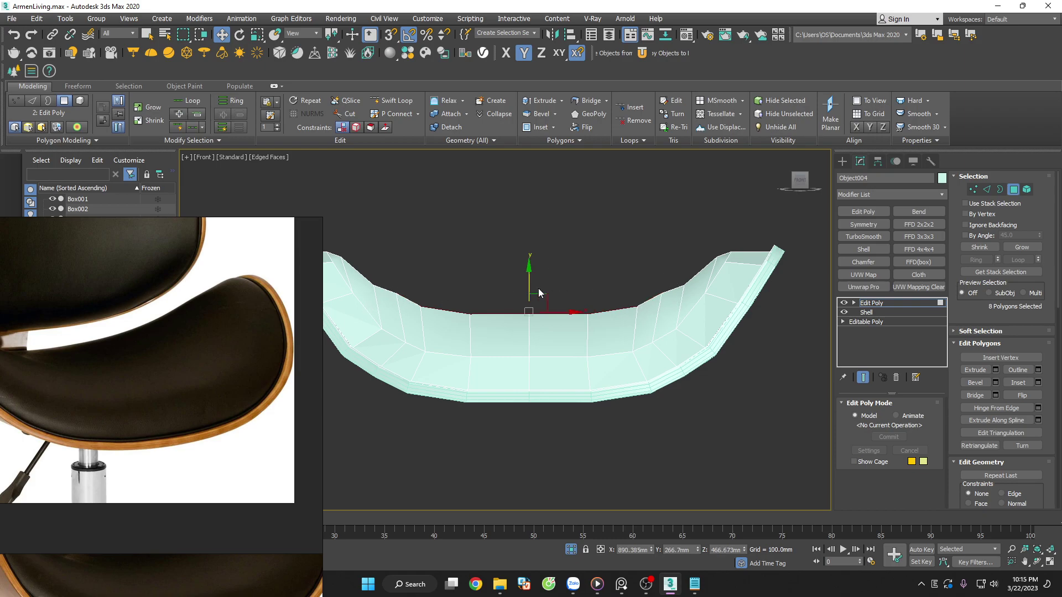
left_click_drag(436, 286, 463, 310, "alt")
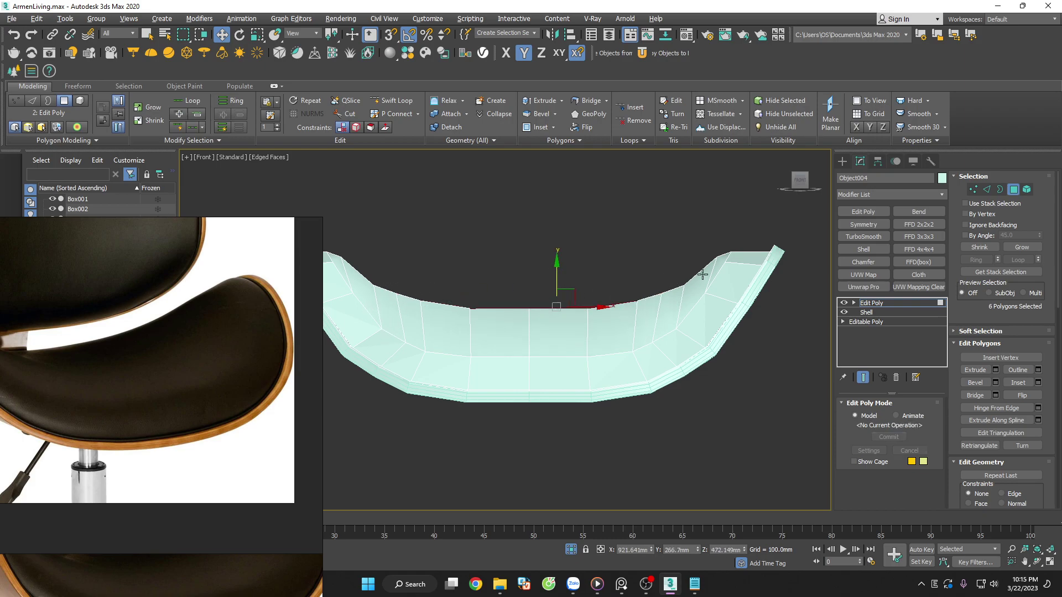
left_click_drag(530, 282, 530, 281)
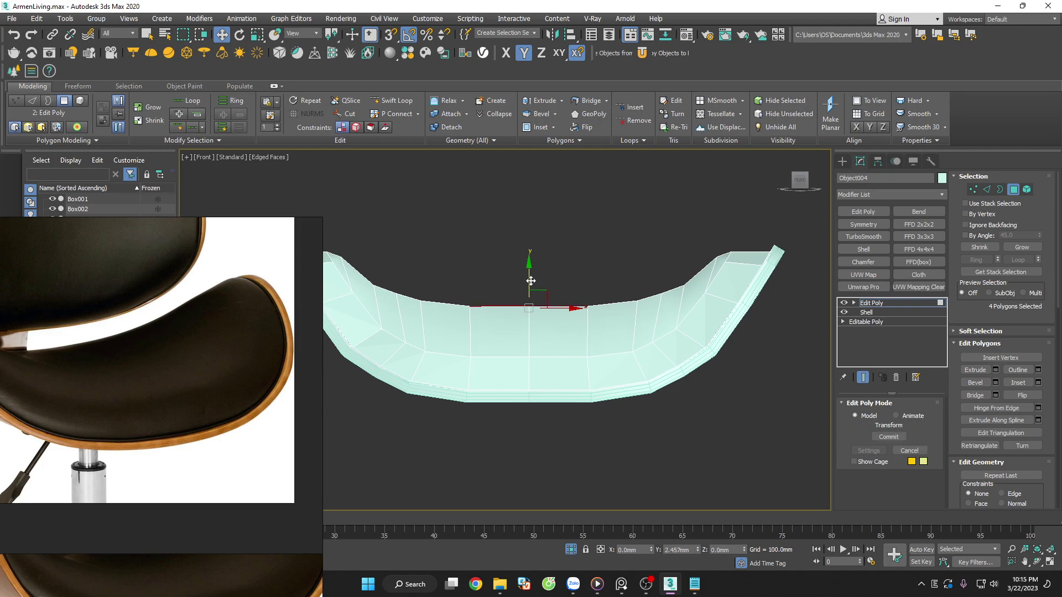
scroll(550, 284, "down", 3)
mouse_move(549, 284)
middle_mouse_down("alt")
mouse_move(692, 359)
mouse_move(578, 354)
mouse_move(687, 373)
middle_mouse_up("alt")
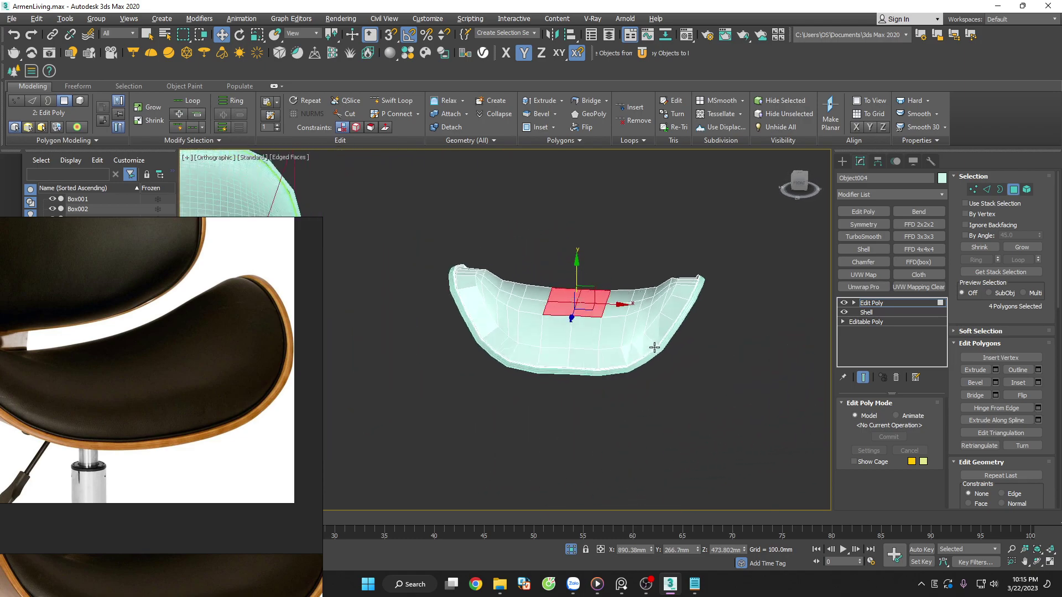
left_click(687, 372)
scroll(674, 303, "up", 3)
left_click(667, 280)
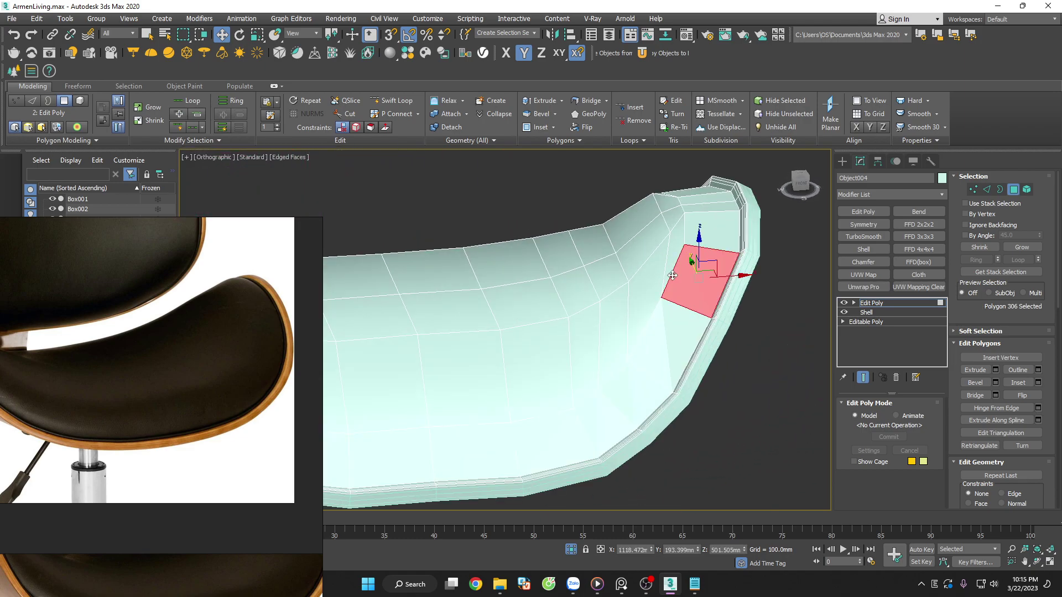
key("2")
double_click(675, 269)
mouse_move(676, 291)
middle_mouse_down("alt")
mouse_move(678, 301)
mouse_move(603, 189)
middle_mouse_up("alt")
left_click(651, 202)
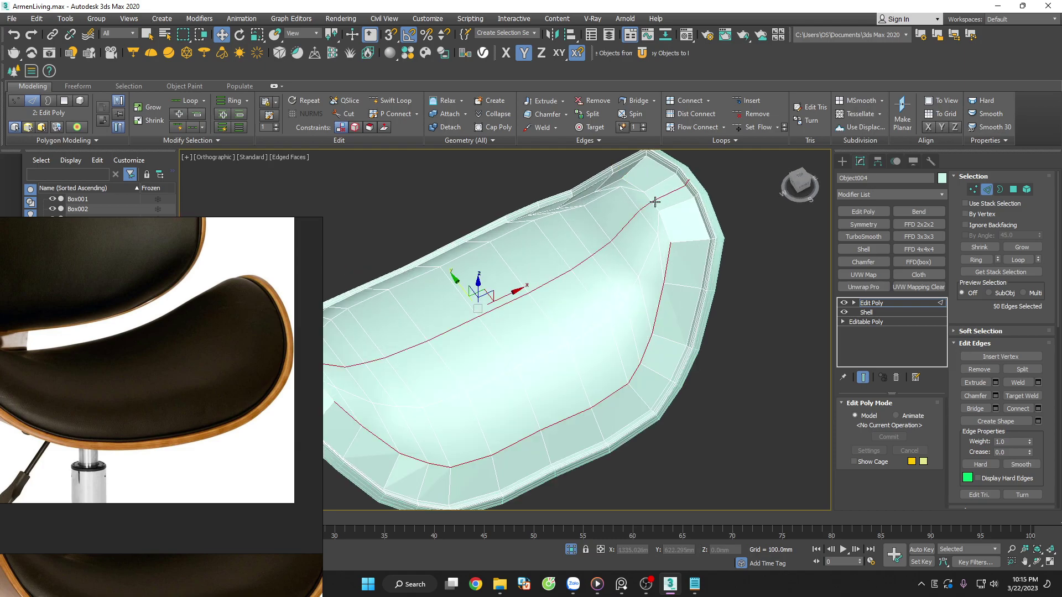
scroll(661, 221, "up", 3)
left_click(667, 234)
scroll(635, 217, "down", 3)
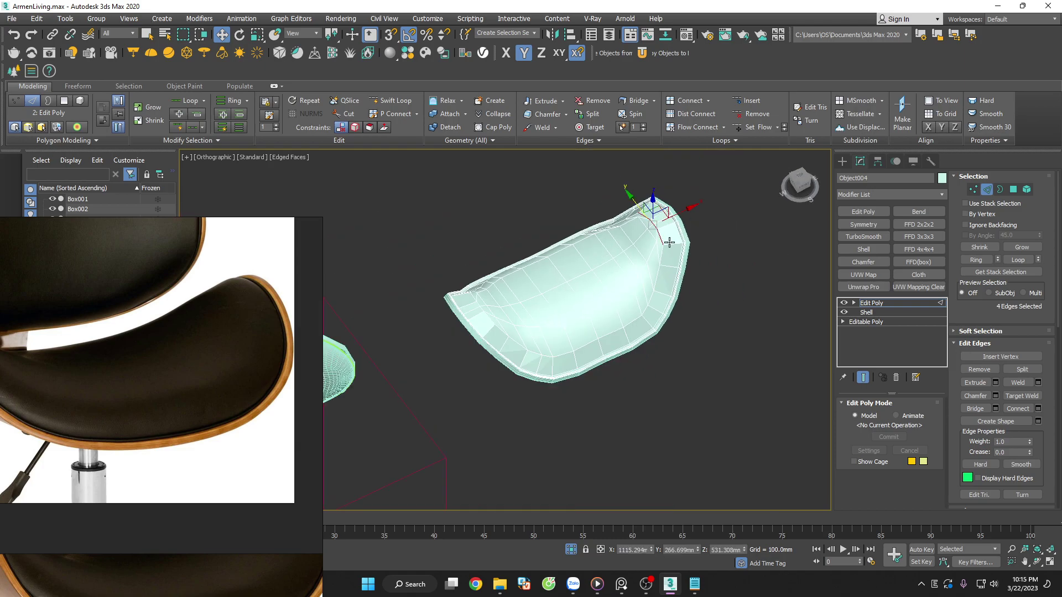
left_click(718, 276)
mouse_move(718, 276)
middle_mouse_down("alt")
mouse_move(676, 261)
mouse_move(686, 238)
middle_mouse_up("alt")
left_click(980, 190)
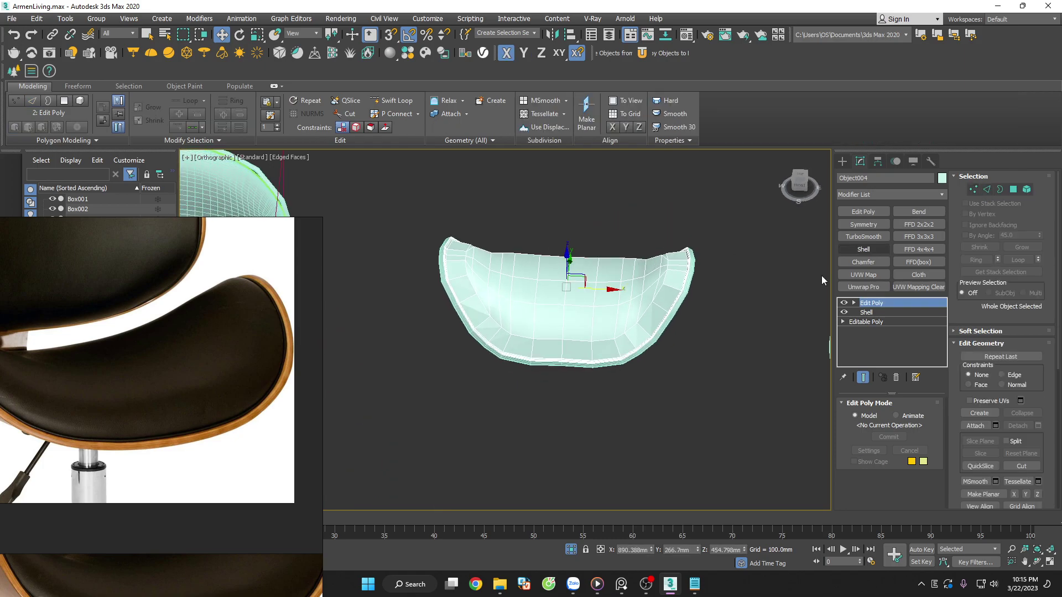
middle_click_drag(821, 275, 682, 321, "alt")
left_click(862, 237)
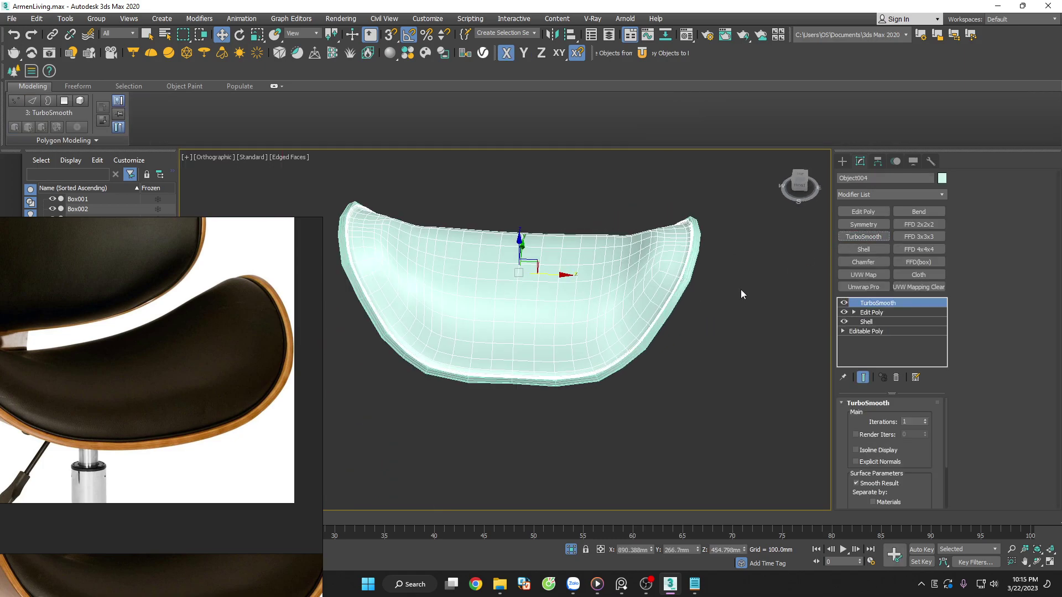
key("F4")
left_click(741, 289)
left_click(618, 286)
mouse_move(712, 328)
middle_mouse_down("alt")
mouse_move(593, 320)
mouse_move(702, 315)
middle_mouse_up("alt")
scroll(648, 289, "up", 4)
key("F4")
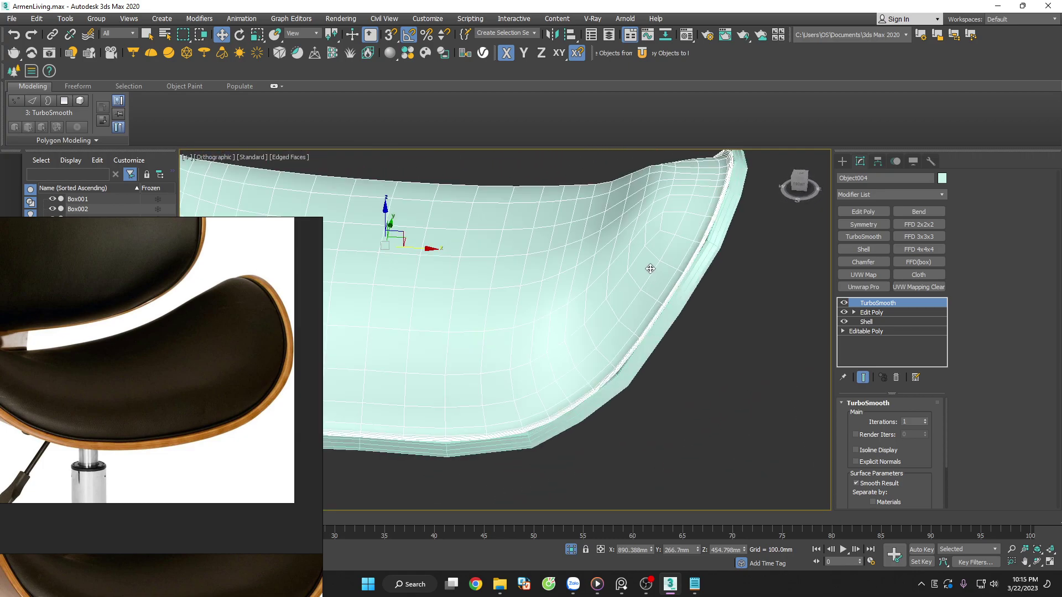
left_click(896, 377)
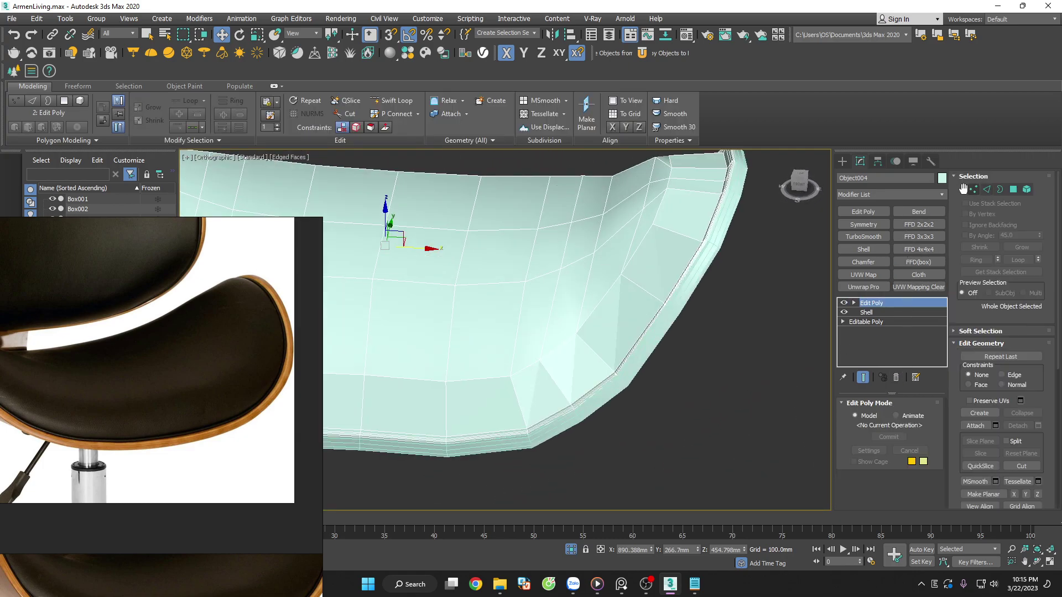
In Edge mode, select the seat's inner edge loop plus the top rim edges
key("2")
double_click(607, 294)
scroll(659, 254, "down", 5)
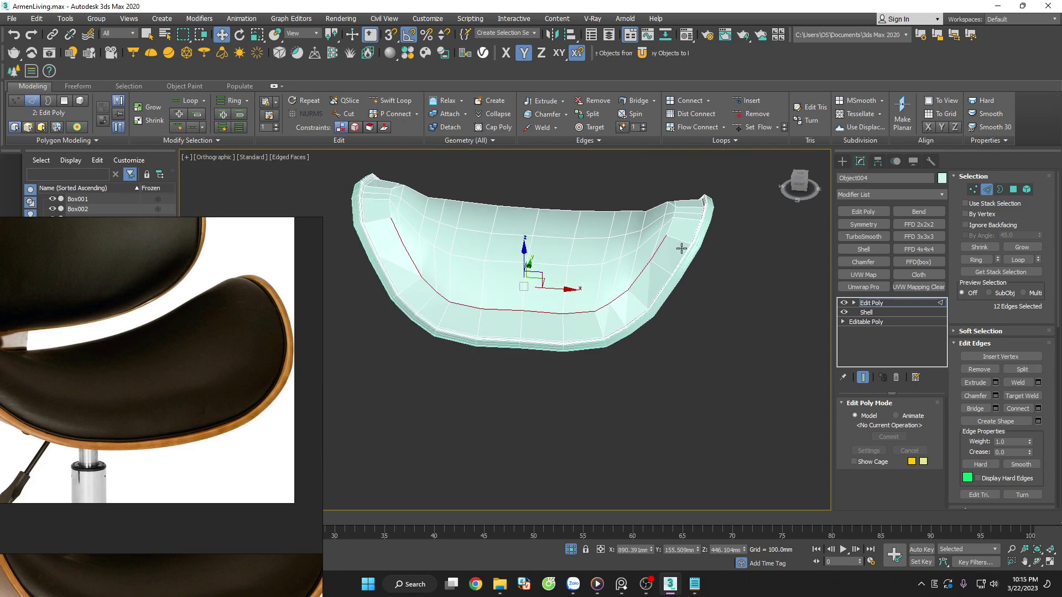
mouse_move(687, 244)
middle_mouse_down("alt")
mouse_move(655, 308)
mouse_move(621, 308)
middle_mouse_up("alt")
scroll(612, 184, "up", 3)
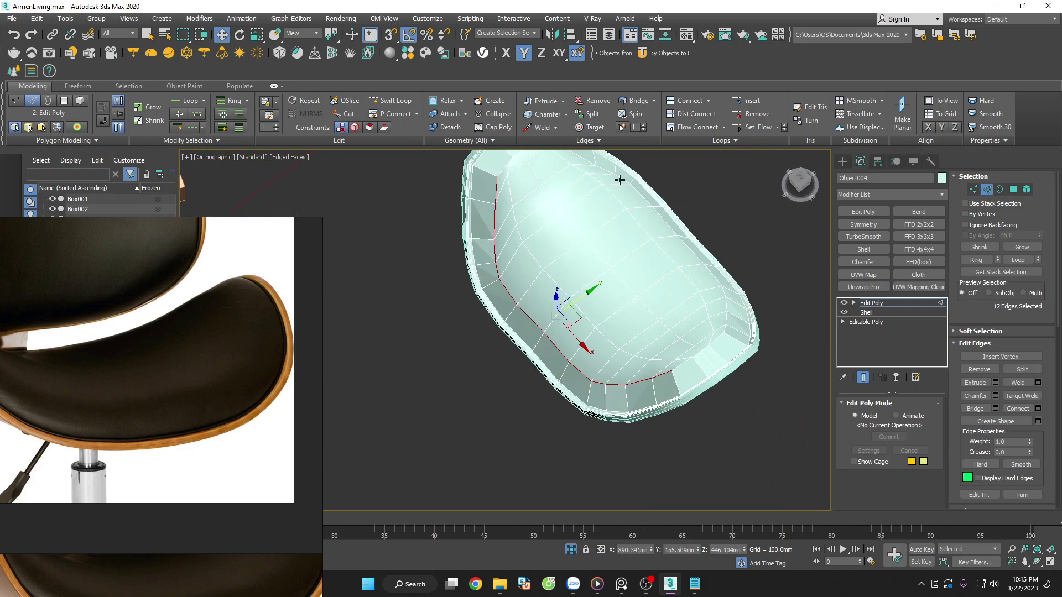
double_click(620, 180, "ctrl")
middle_click_drag(620, 180, 598, 221)
scroll(588, 187, "up", 5)
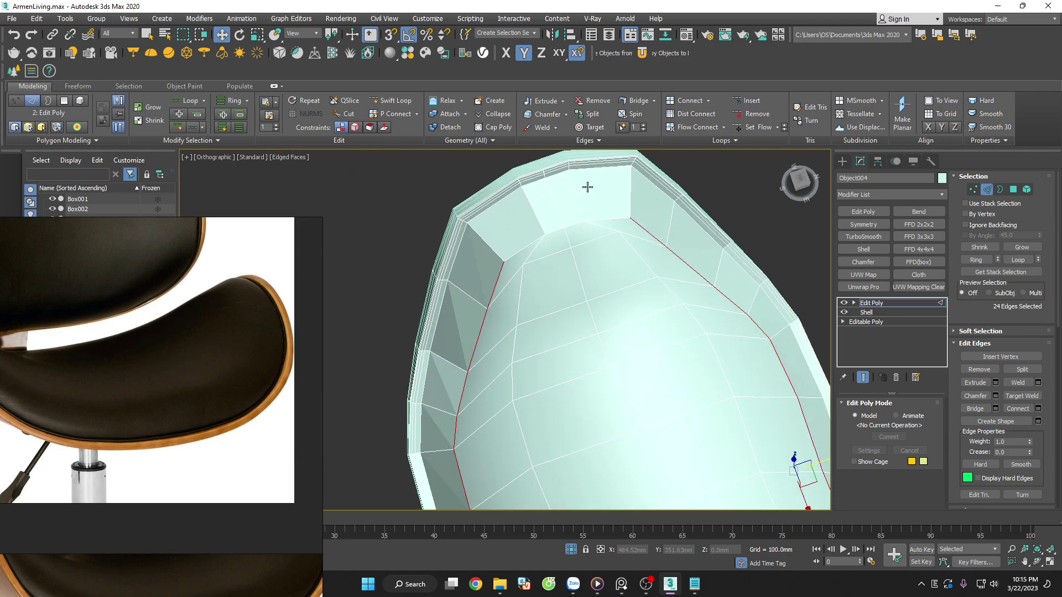
left_click(612, 221, "ctrl")
scroll(567, 231, "up", 4)
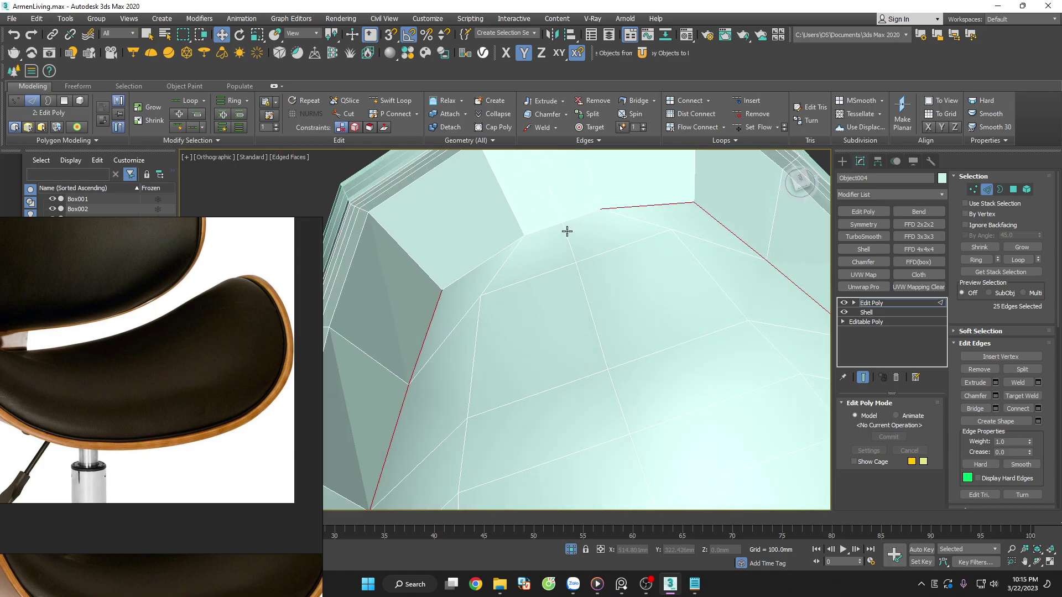
left_click(533, 232, "ctrl")
scroll(511, 260, "down", 4)
Add the right-side and vertical rim edges, then shift the loop near the cushion's right end
scroll(597, 440, "down", 3)
middle_click_drag(652, 407, 733, 386, "alt")
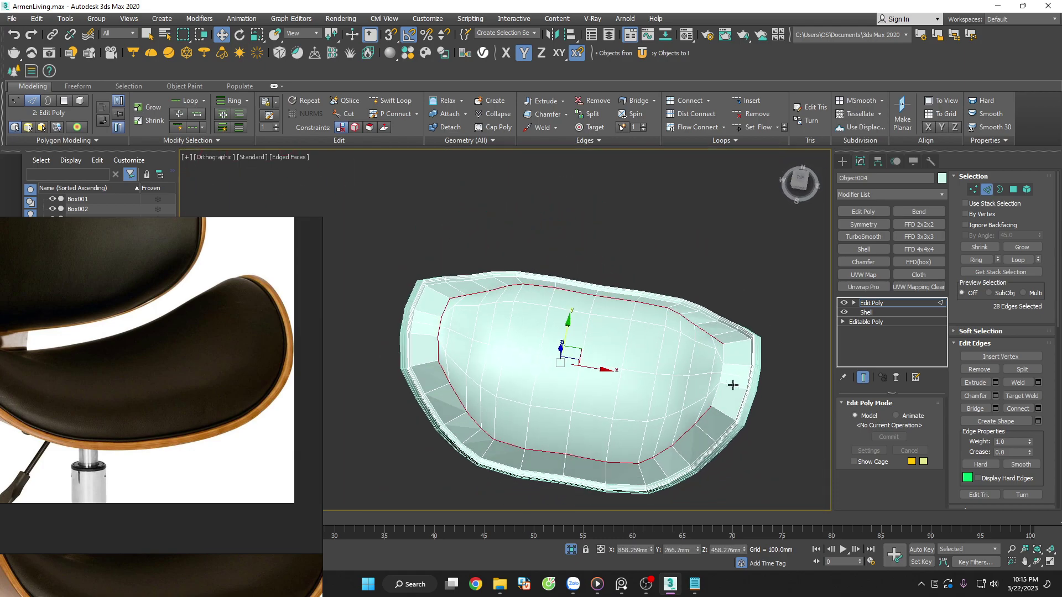
scroll(733, 386, "up", 4)
left_click(712, 393, "ctrl")
scroll(714, 372, "up", 3)
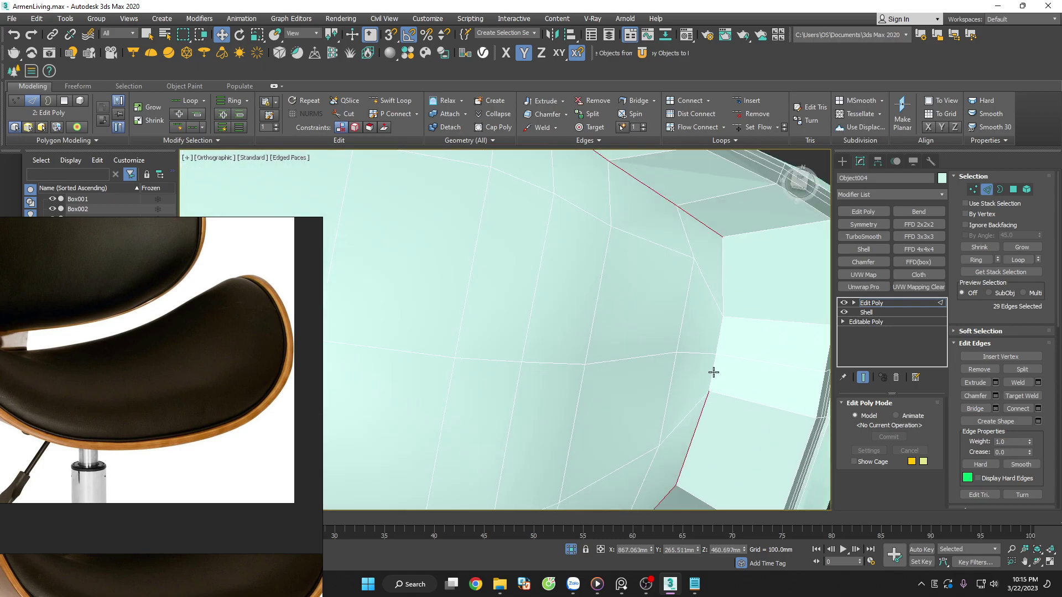
left_click(722, 335, "ctrl")
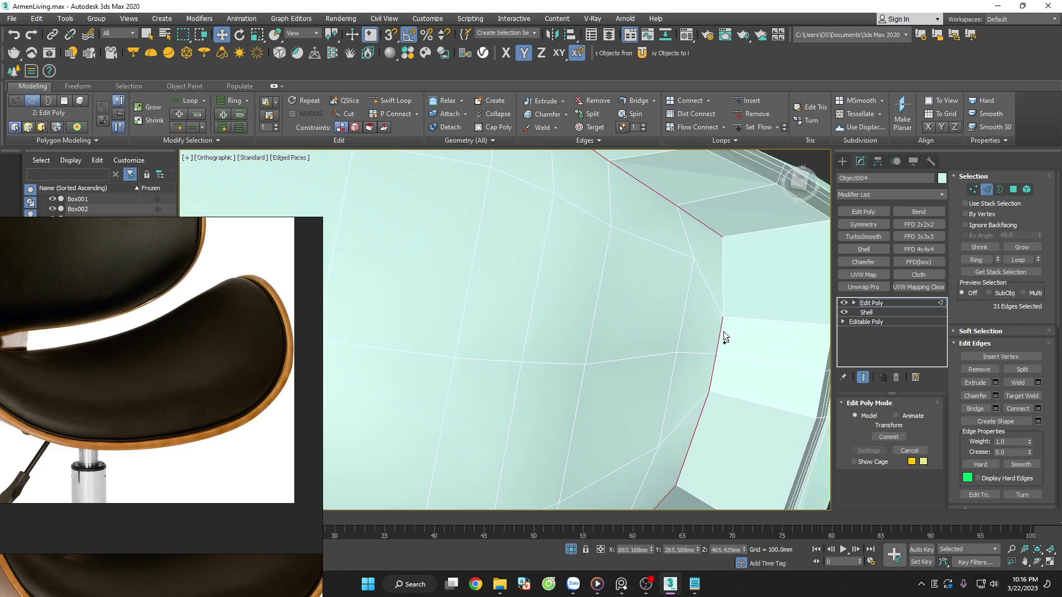
left_click(724, 292, "ctrl")
key("ctrl+z")
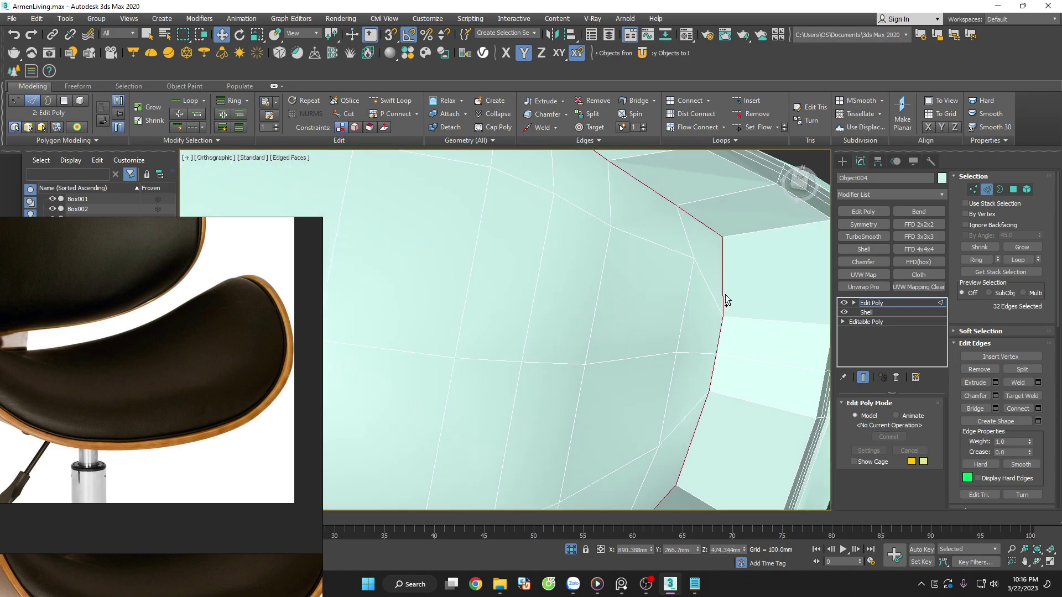
Frame the cushion, reselect its inner edge loop, then clear the selection to 0 edges
key("z")
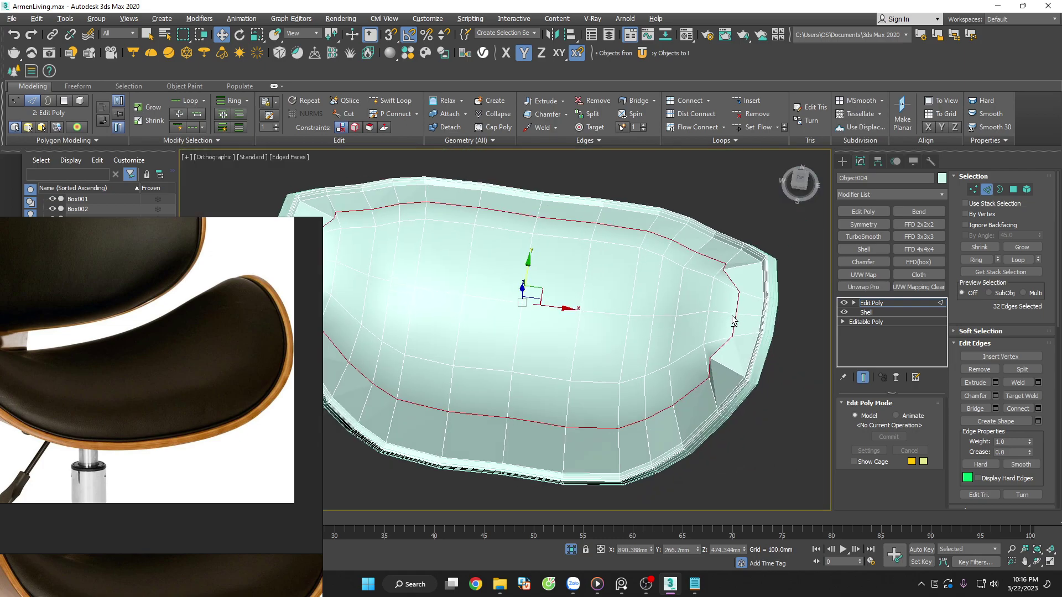
mouse_move(722, 305)
middle_mouse_down("alt")
mouse_move(775, 303)
mouse_move(798, 261)
middle_mouse_up("alt")
scroll(683, 228, "up", 5)
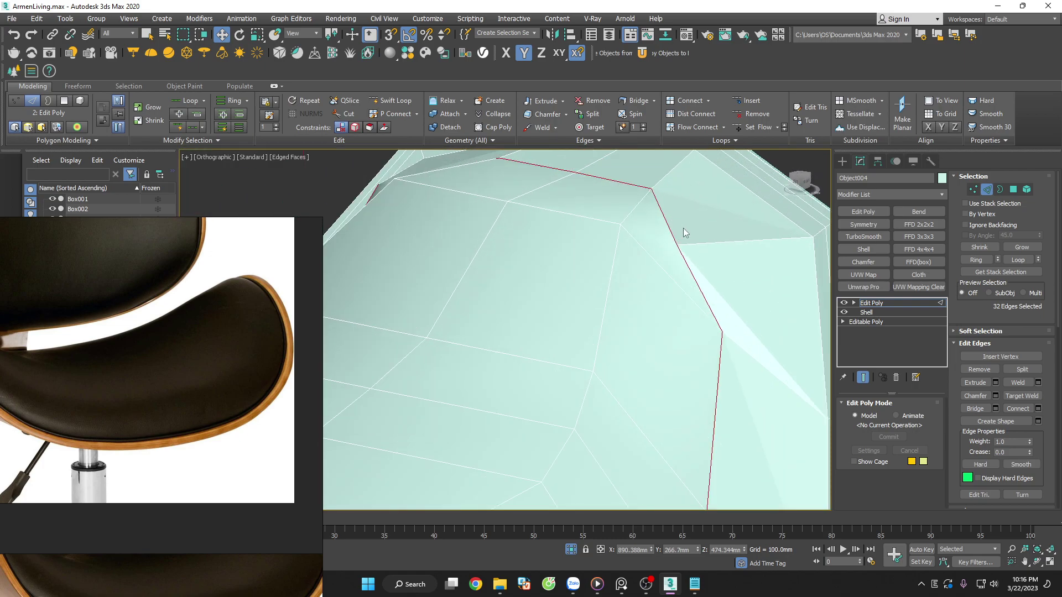
scroll(686, 249, "down", 5)
scroll(698, 303, "down", 2)
mouse_move(698, 303)
middle_mouse_down("alt")
mouse_move(645, 331)
mouse_move(718, 340)
middle_mouse_up("alt")
double_click(661, 324)
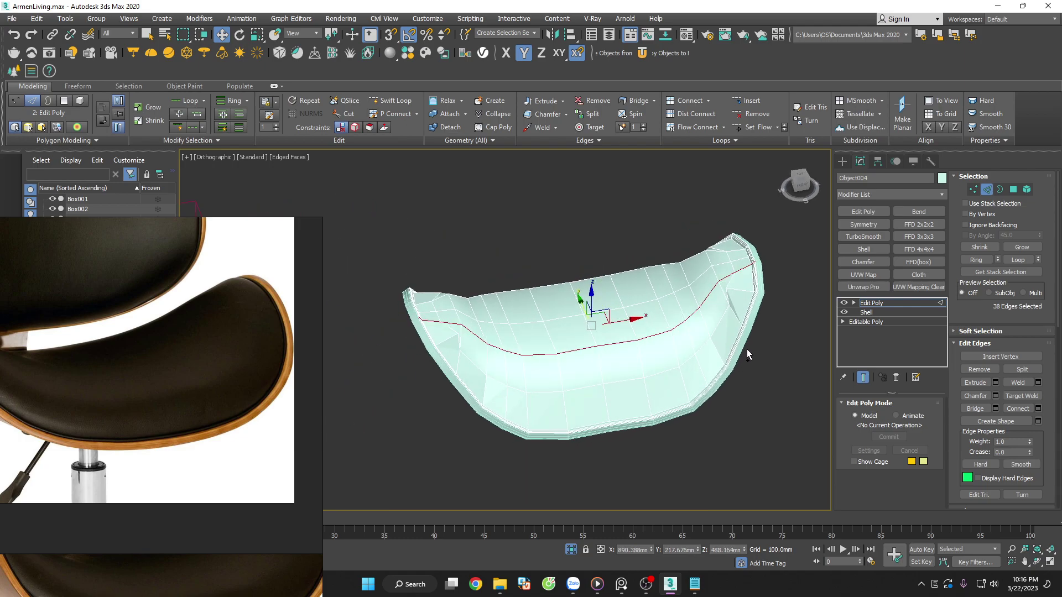
scroll(755, 257, "up", 4)
scroll(764, 243, "up", 3)
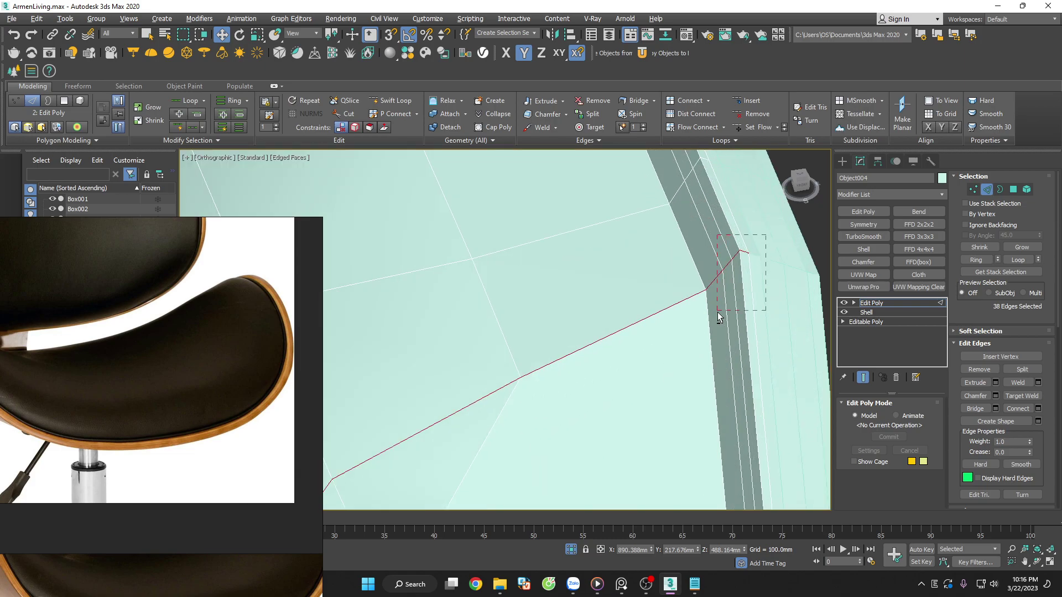
left_click_drag(718, 312, 718, 312)
scroll(719, 309, "down", 5)
scroll(778, 283, "down", 3)
mouse_move(732, 318)
middle_mouse_down("alt")
mouse_move(788, 290)
mouse_move(765, 294)
middle_mouse_up("alt")
scroll(728, 333, "up", 3)
Select two vertices at the seat's right end and move them along Z to reshape the corner
scroll(726, 349, "up", 3)
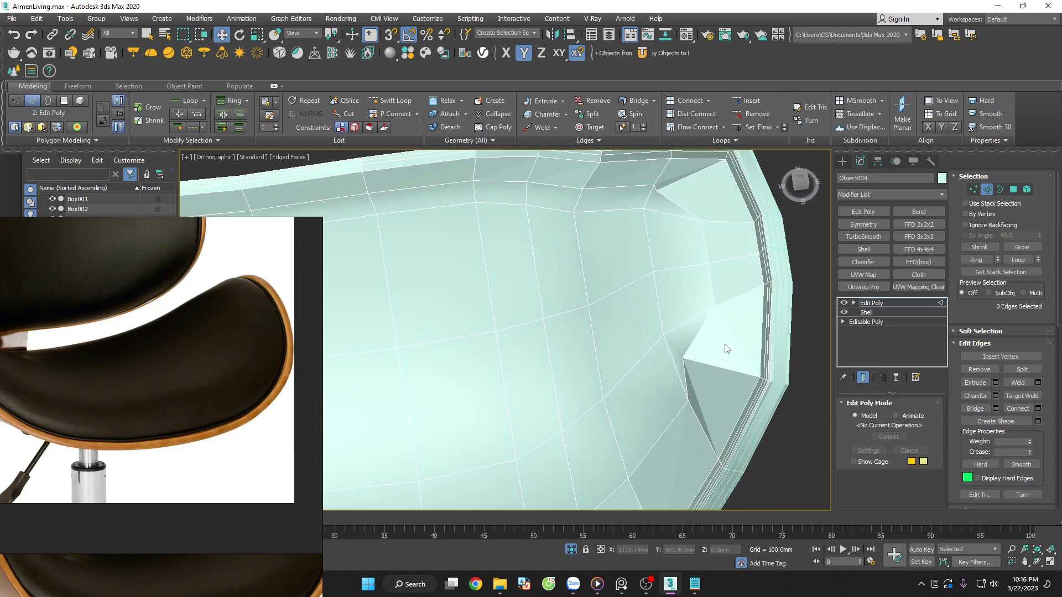
key("1")
left_click(684, 356)
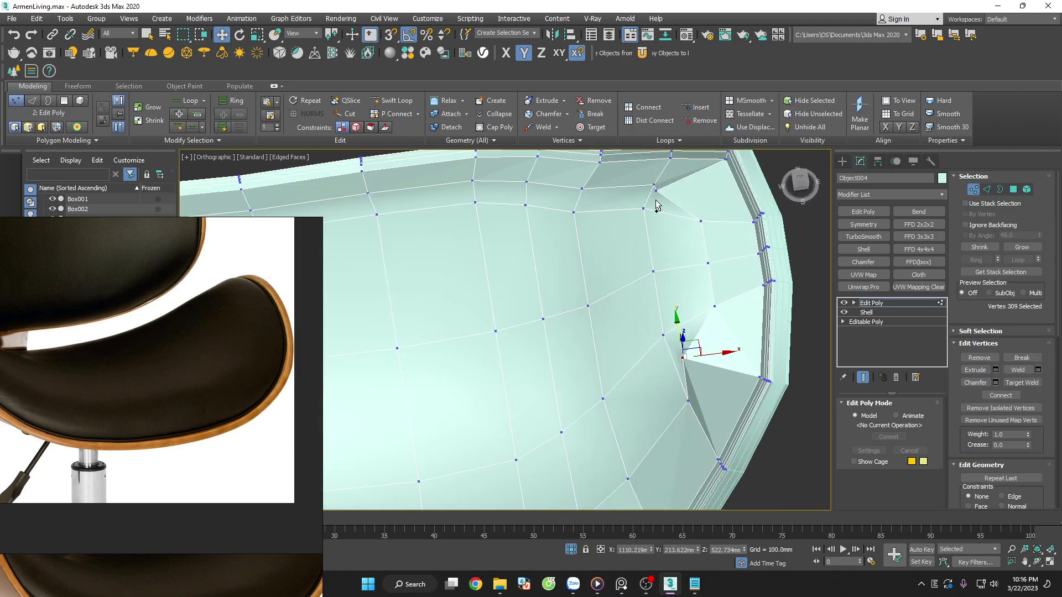
left_click(654, 186, "ctrl")
middle_click_drag(654, 187, 701, 280, "alt")
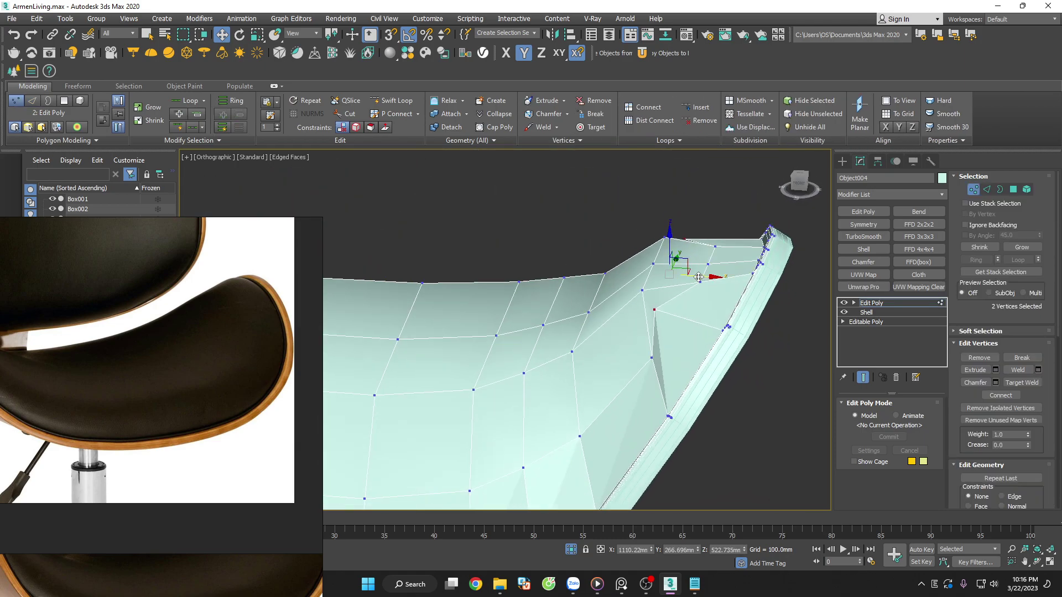
left_click_drag(698, 277, 698, 271)
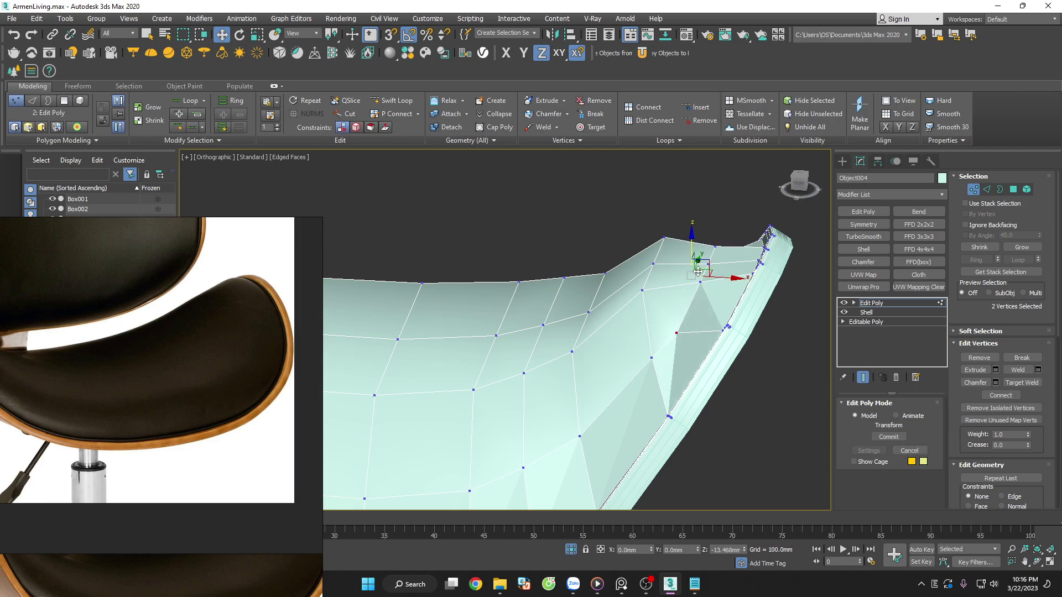
mouse_move(698, 272)
middle_mouse_down("alt")
mouse_move(777, 287)
mouse_move(704, 310)
middle_mouse_up("alt")
At edge level, pick edges at the raised end and left side, then clear the selection
key("2")
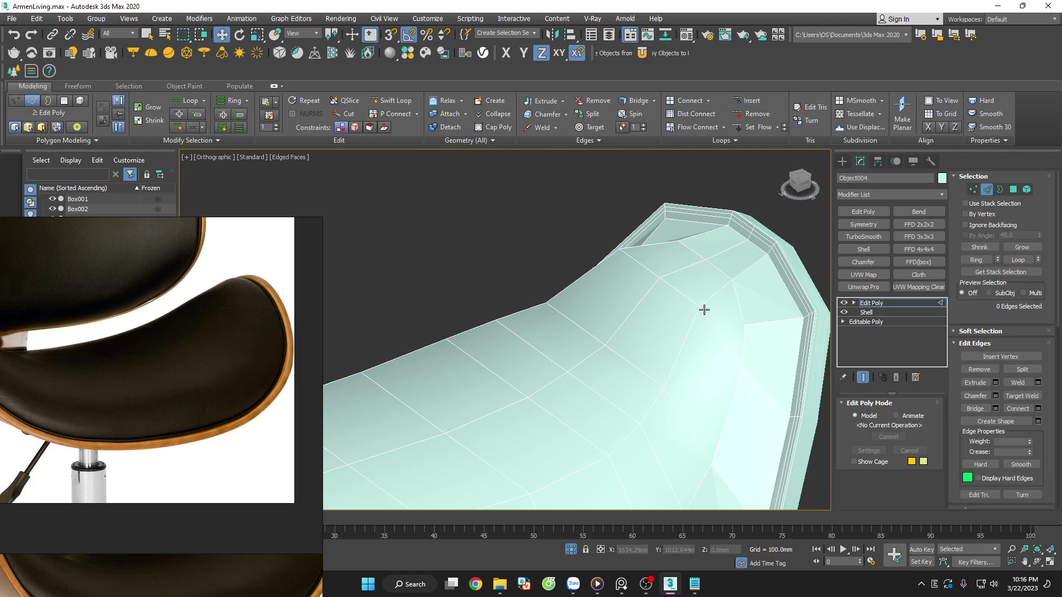
left_click(707, 316)
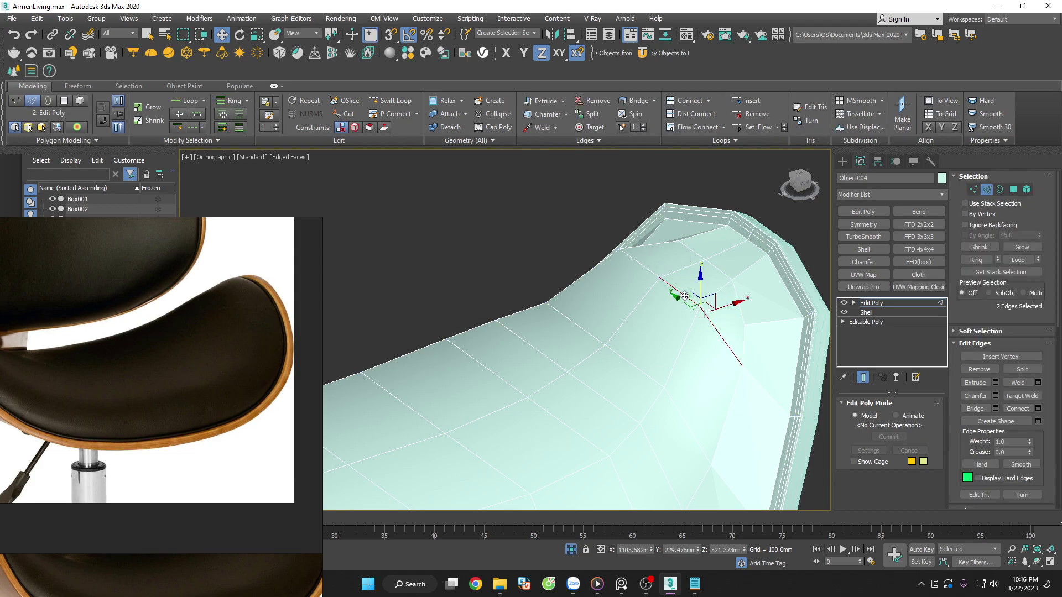
middle_click_drag(691, 293, 708, 289, "alt")
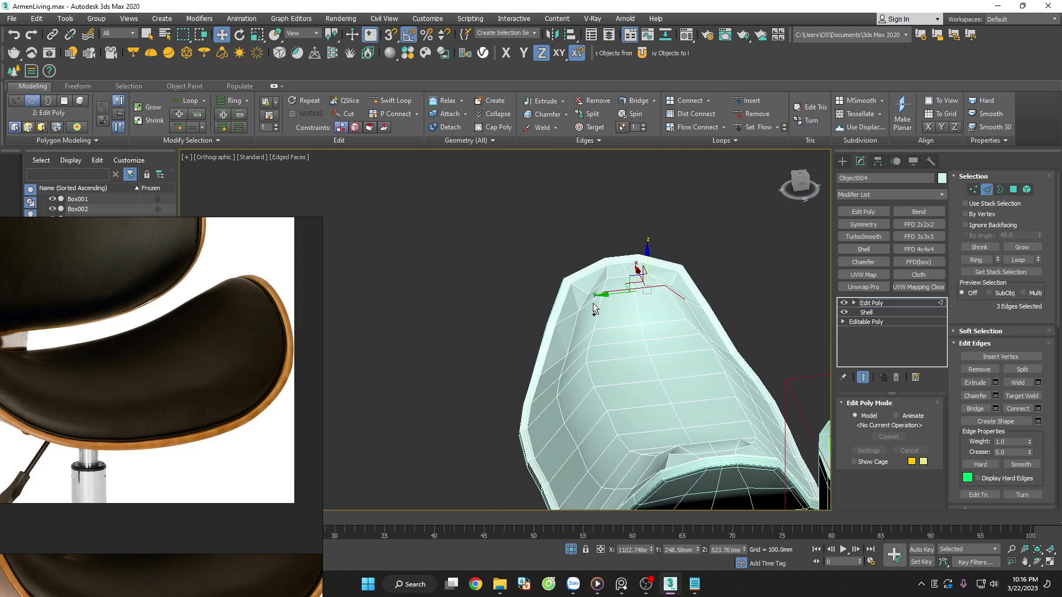
left_click(593, 306, "ctrl")
mouse_move(708, 287)
middle_mouse_down("alt")
mouse_move(648, 306)
mouse_move(735, 323)
middle_mouse_up("alt")
left_click(736, 323)
middle_click_drag(598, 330, 590, 376, "alt")
In Top view at Polygon level, marquee-select and delete the seat's left-half polygons
left_click(1013, 189)
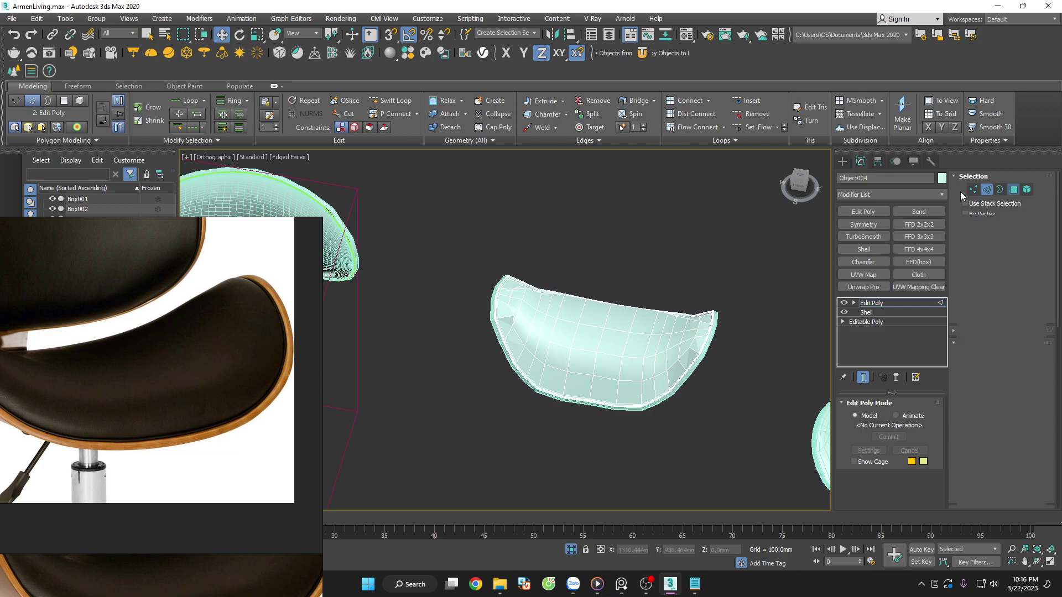
key("t")
key("z")
scroll(630, 255, "down", 3)
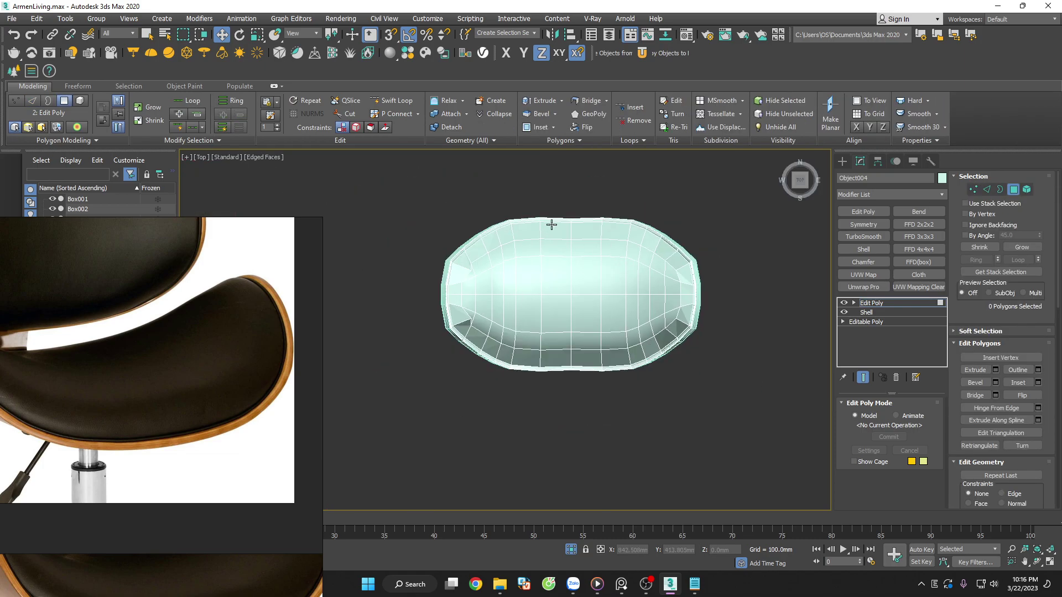
left_click_drag(419, 400, 420, 400)
key("Delete")
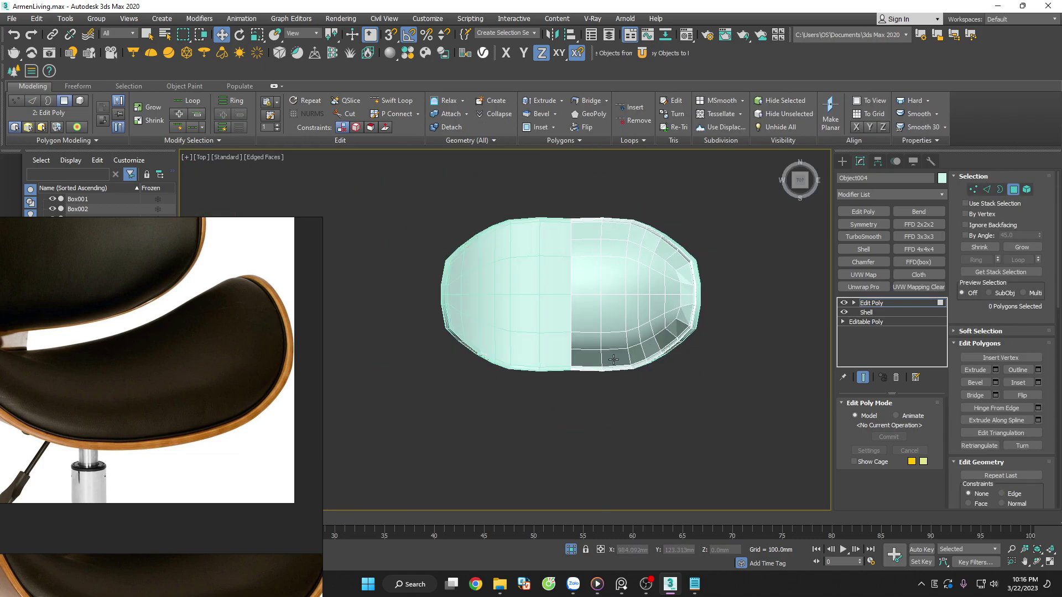
Exit sub-object mode and mirror the seat across X as an instance
left_click(1016, 189)
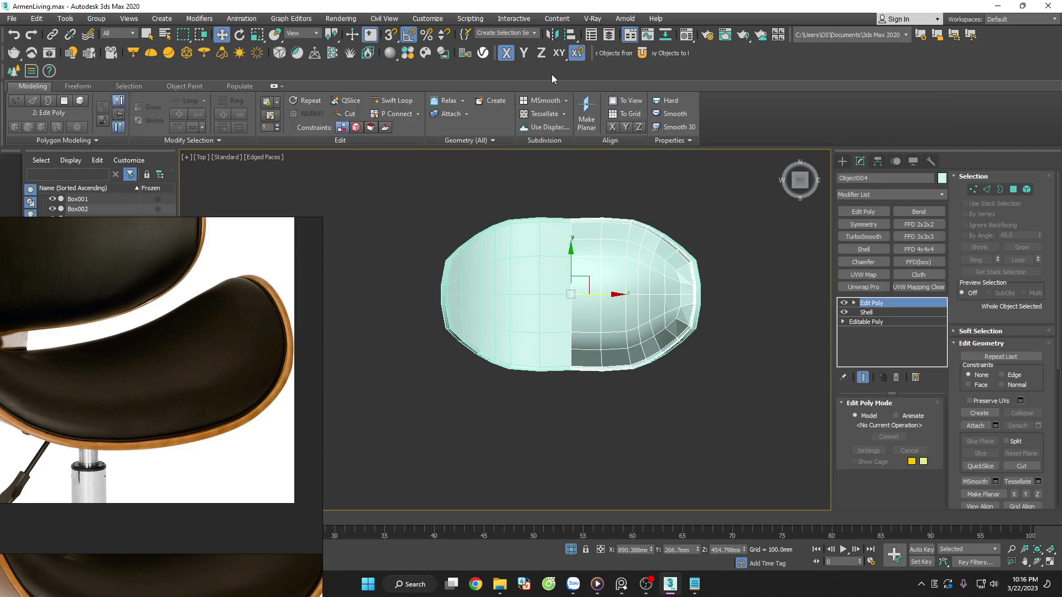
left_click(552, 35)
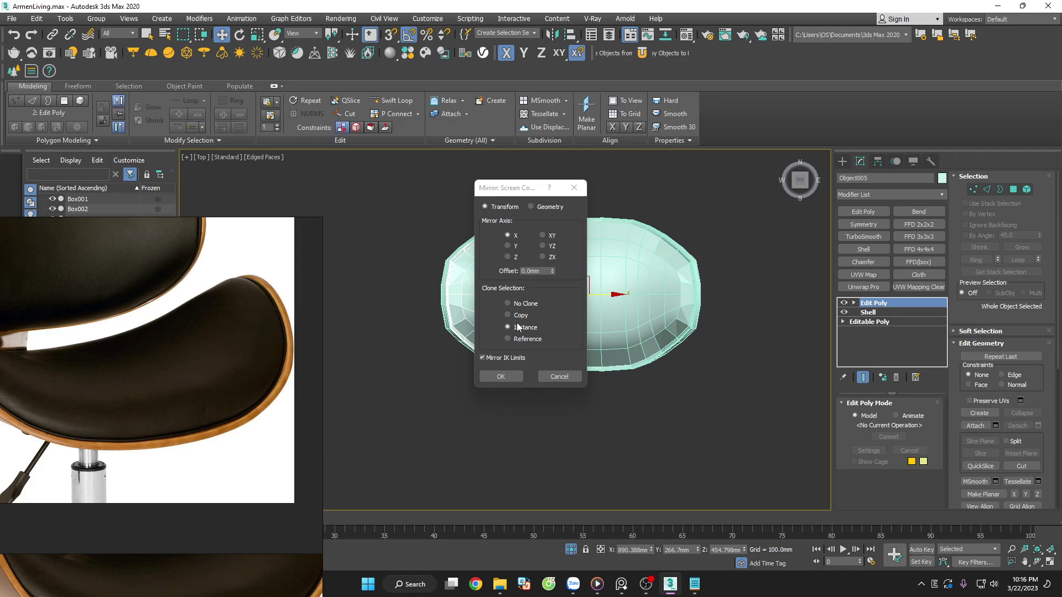
left_click(504, 376)
scroll(667, 327, "up", 5)
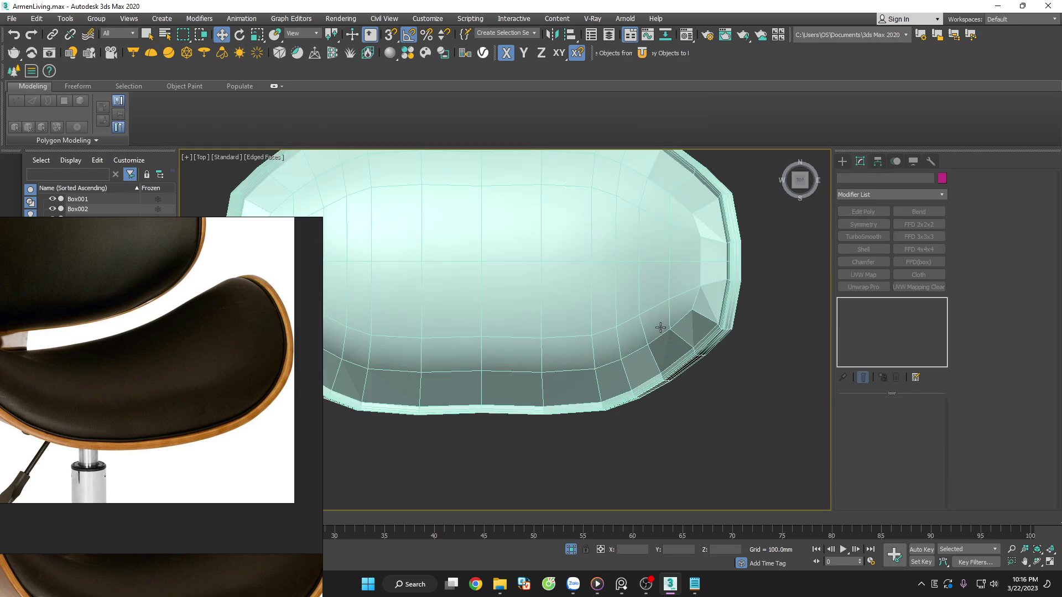
middle_click_drag(669, 322, 792, 255, "alt")
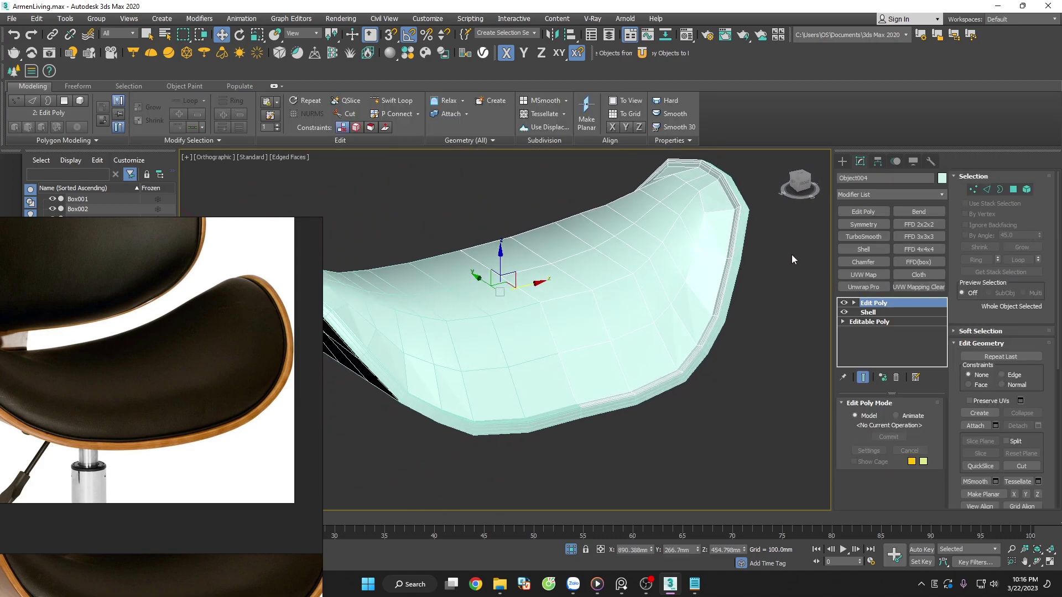
left_click(859, 238)
scroll(750, 314, "down", 3)
key("F4")
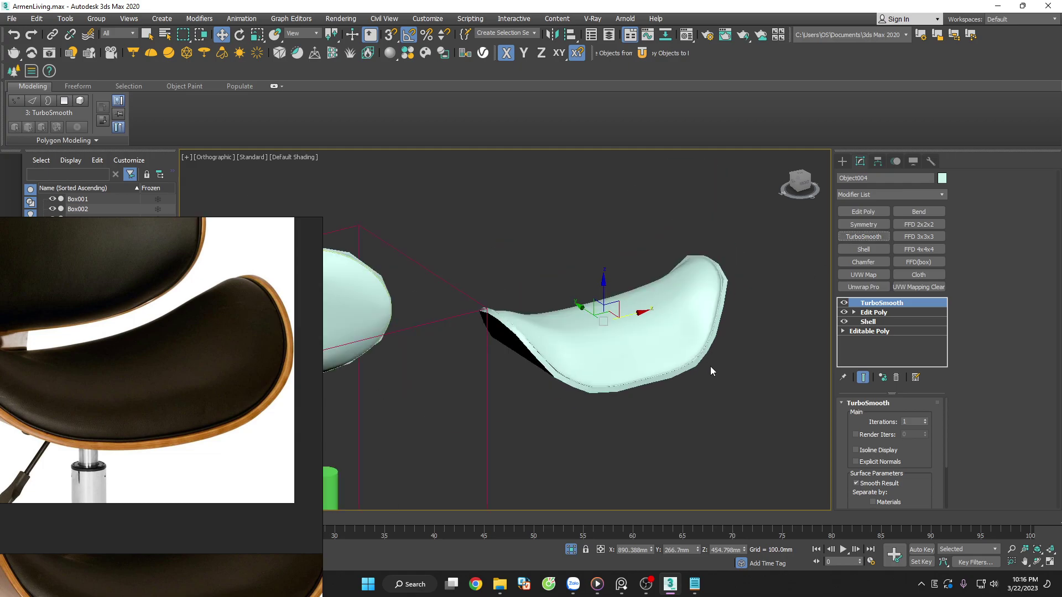
mouse_move(721, 379)
middle_mouse_down("alt")
mouse_move(629, 396)
mouse_move(626, 410)
middle_mouse_up("alt")
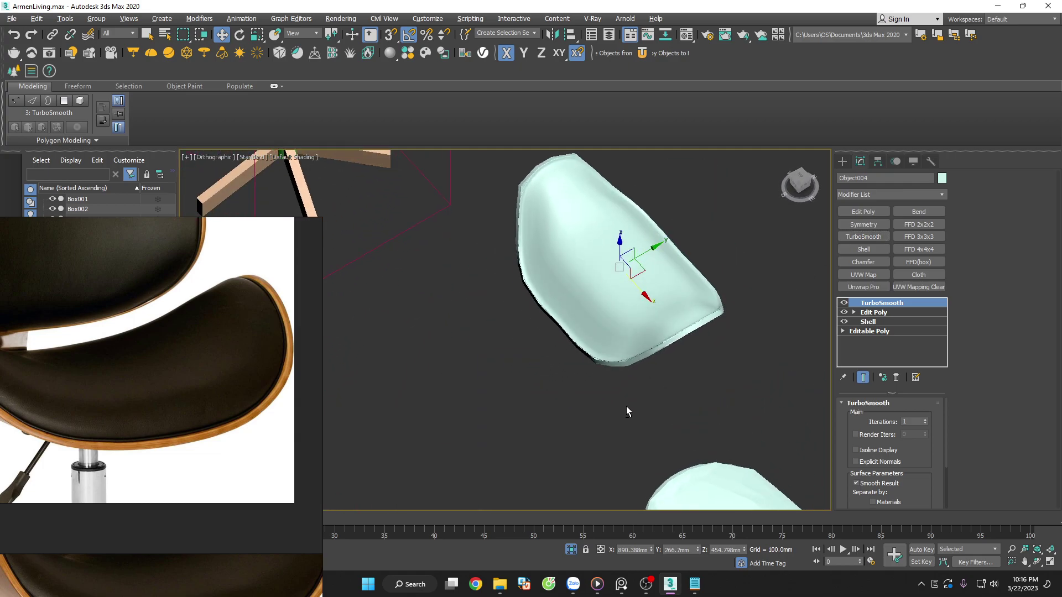
scroll(613, 258, "up", 3)
left_click(896, 377)
key("F4")
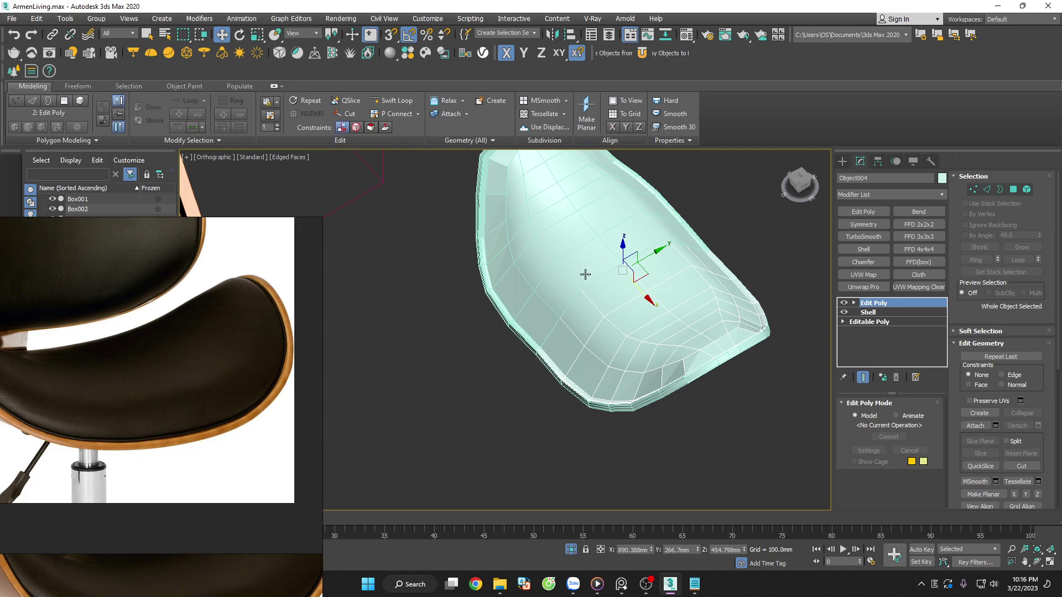
scroll(582, 284, "up", 4)
scroll(583, 283, "down", 4)
mouse_move(639, 346)
middle_mouse_down("alt")
mouse_move(686, 376)
mouse_move(777, 375)
mouse_move(763, 308)
mouse_move(763, 336)
middle_mouse_up("alt")
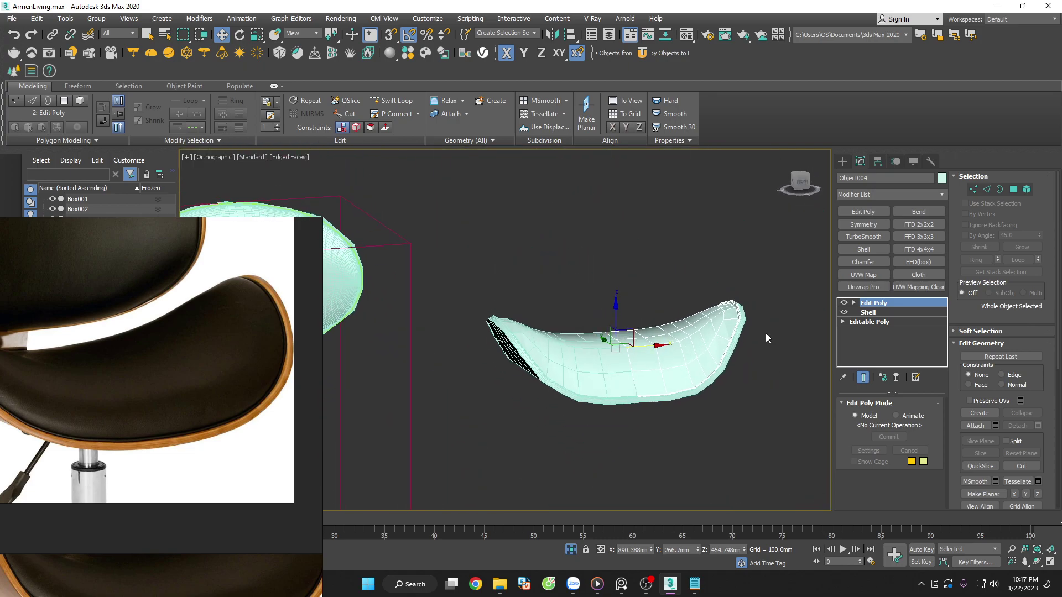
scroll(715, 317, "up", 3)
Select the edge loop along the seat's top, then undo the stray edge picks
key("2")
double_click(712, 297)
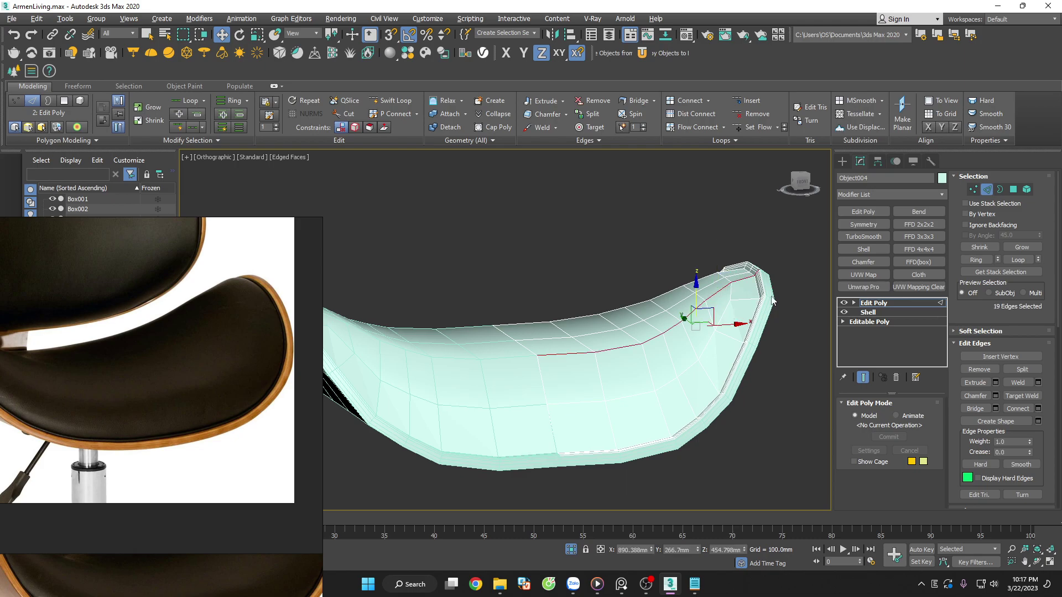
scroll(772, 300, "up", 4)
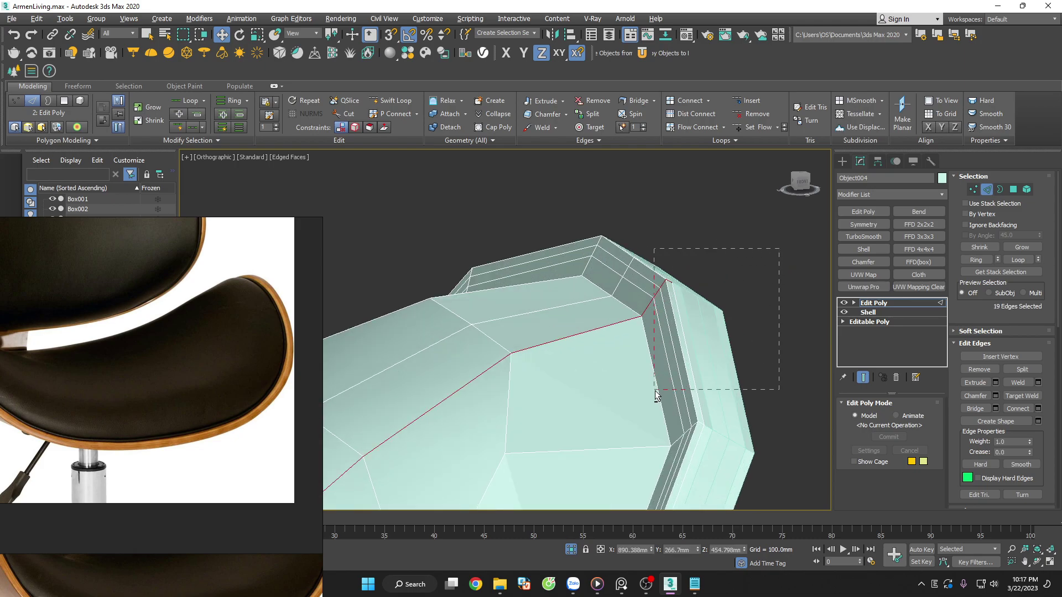
left_click_drag(655, 390, 657, 390, "alt")
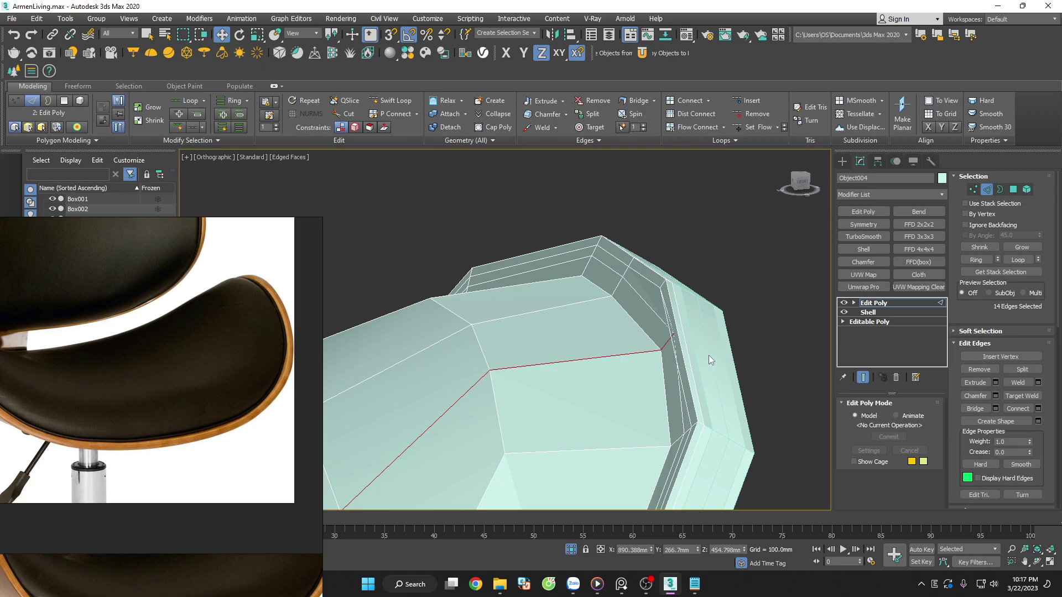
key("ctrl+z")
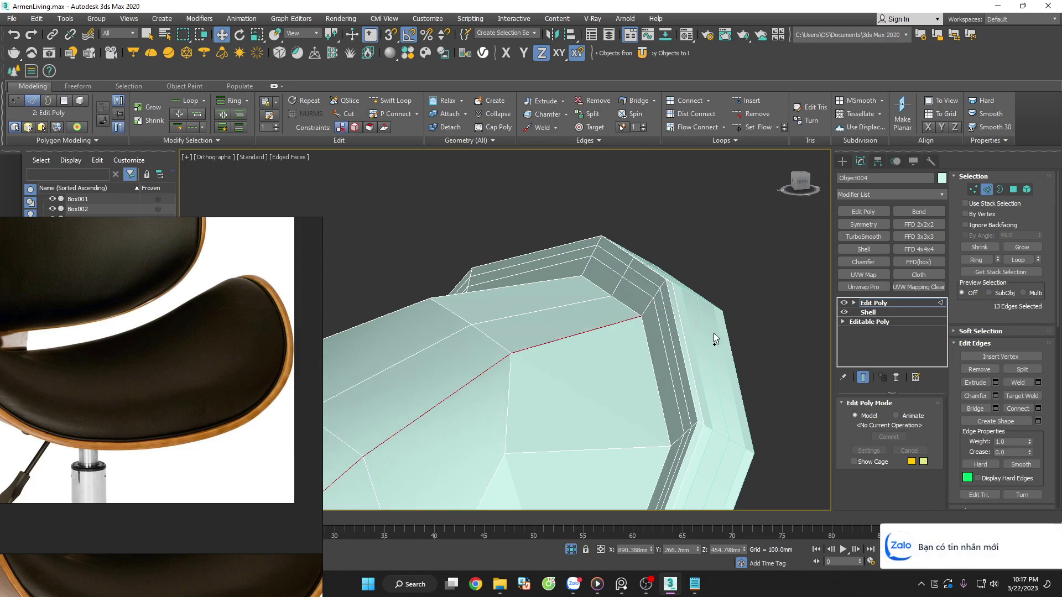
mouse_move(717, 337)
middle_mouse_down("alt")
mouse_move(713, 355)
mouse_move(739, 354)
mouse_move(661, 342)
mouse_move(647, 357)
mouse_move(541, 334)
mouse_move(498, 354)
mouse_move(538, 256)
middle_mouse_up("alt")
key("ctrl+z")
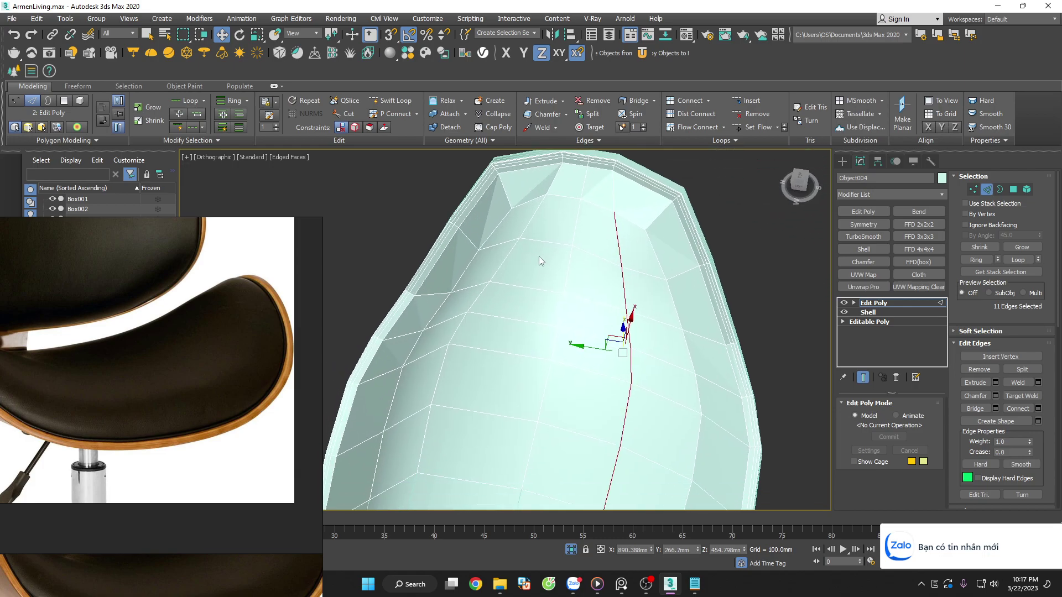
Select a six-edge seam path running down across the seat
left_click(523, 242)
left_click(495, 271, "ctrl")
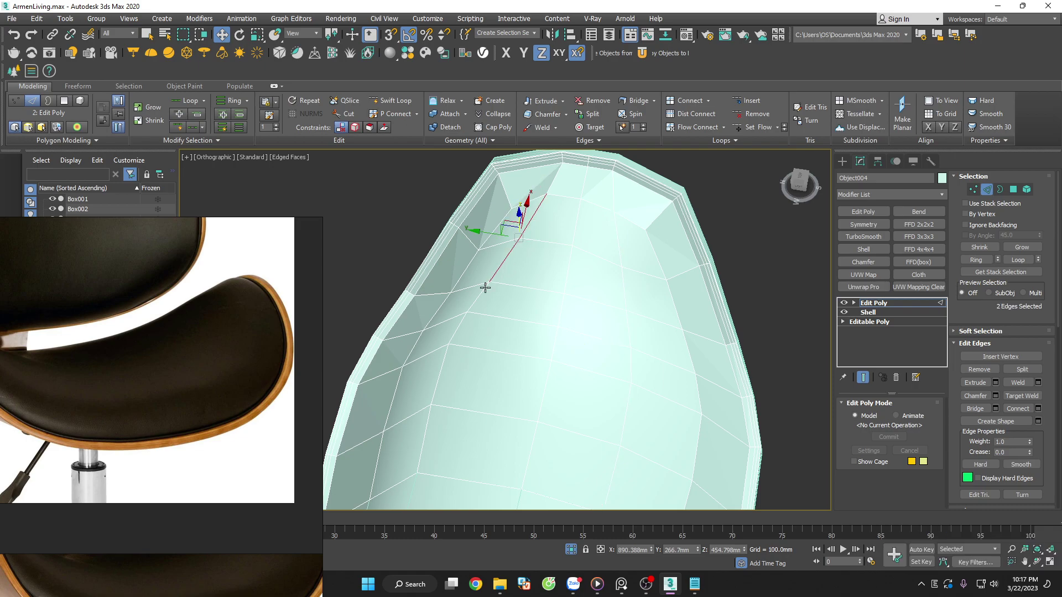
left_click(471, 303, "ctrl")
left_click(454, 336, "ctrl")
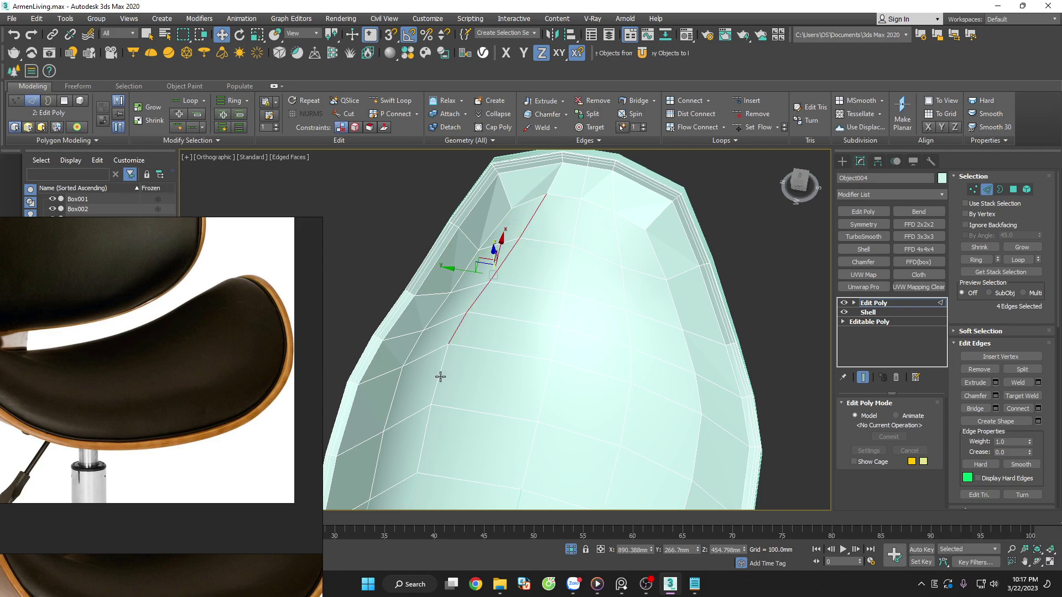
left_click(440, 377, "ctrl")
left_click(424, 437, "ctrl")
scroll(545, 360, "down", 3)
mouse_move(546, 361)
middle_mouse_down("alt")
mouse_move(612, 257)
mouse_move(566, 346)
mouse_move(625, 306)
mouse_move(558, 338)
mouse_move(606, 357)
middle_mouse_up("alt")
scroll(553, 316, "up", 3)
Add a second six-edge seam path across the seat to the selection
left_click(560, 304)
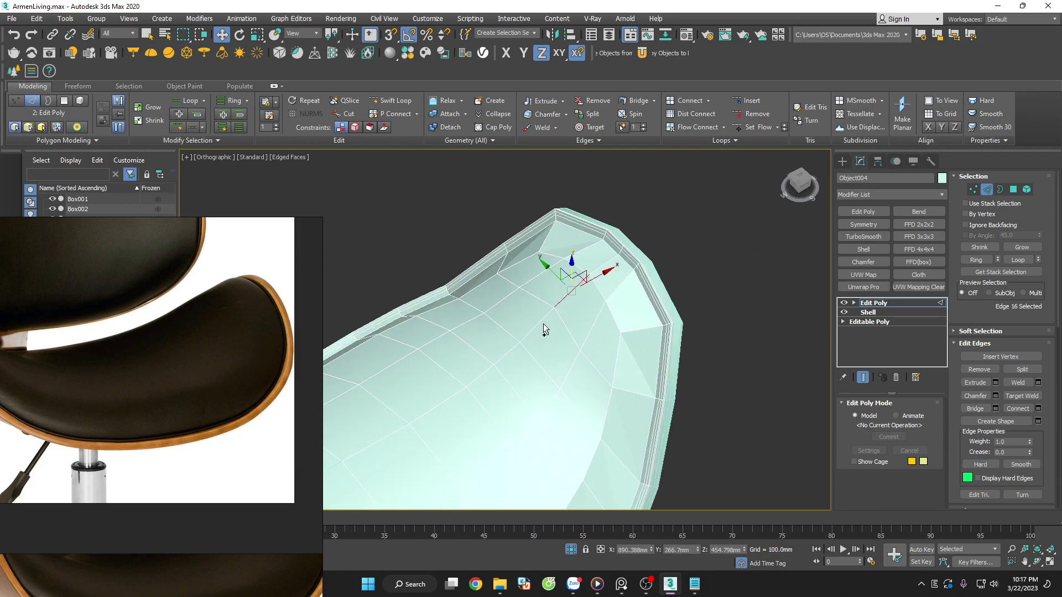
left_click(511, 336, "ctrl")
left_click(505, 355, "ctrl")
left_click(470, 384, "ctrl")
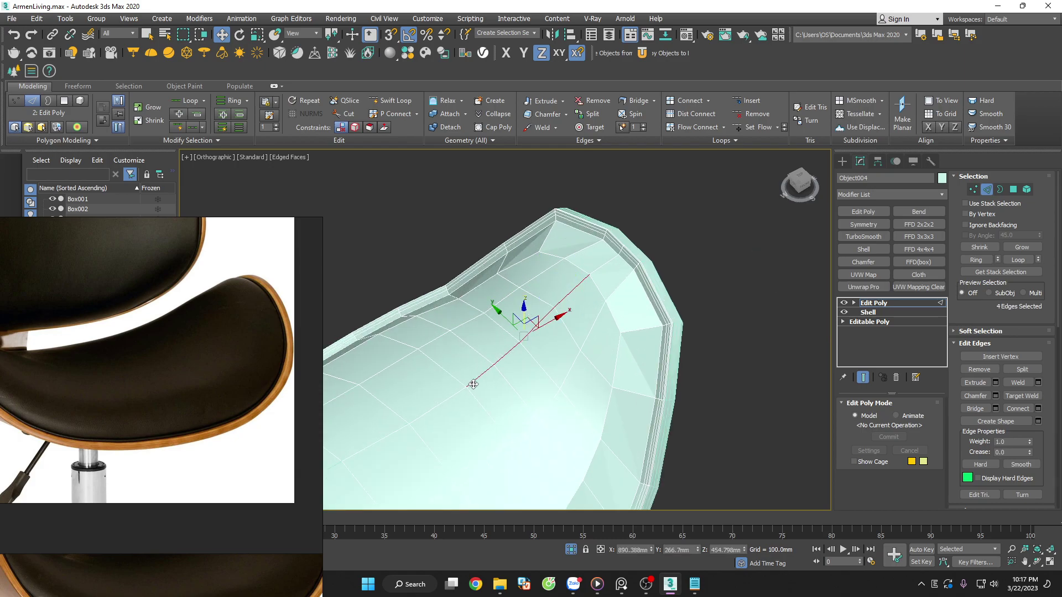
scroll(470, 384, "down", 2)
left_click(456, 393, "ctrl")
left_click(438, 411, "ctrl")
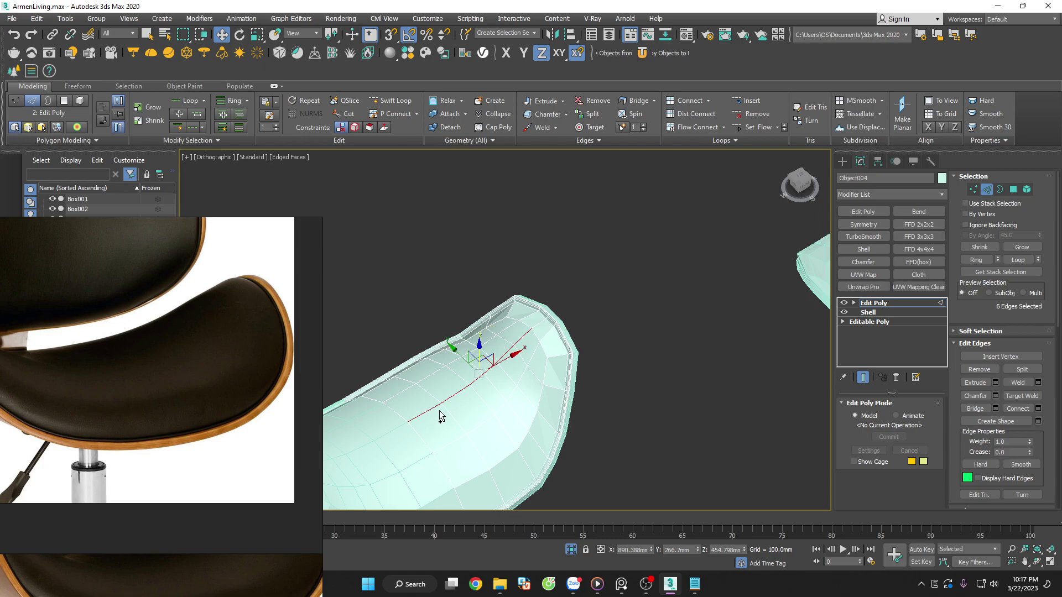
mouse_move(506, 404)
middle_mouse_down("alt")
mouse_move(494, 370)
mouse_move(476, 369)
middle_mouse_up("alt")
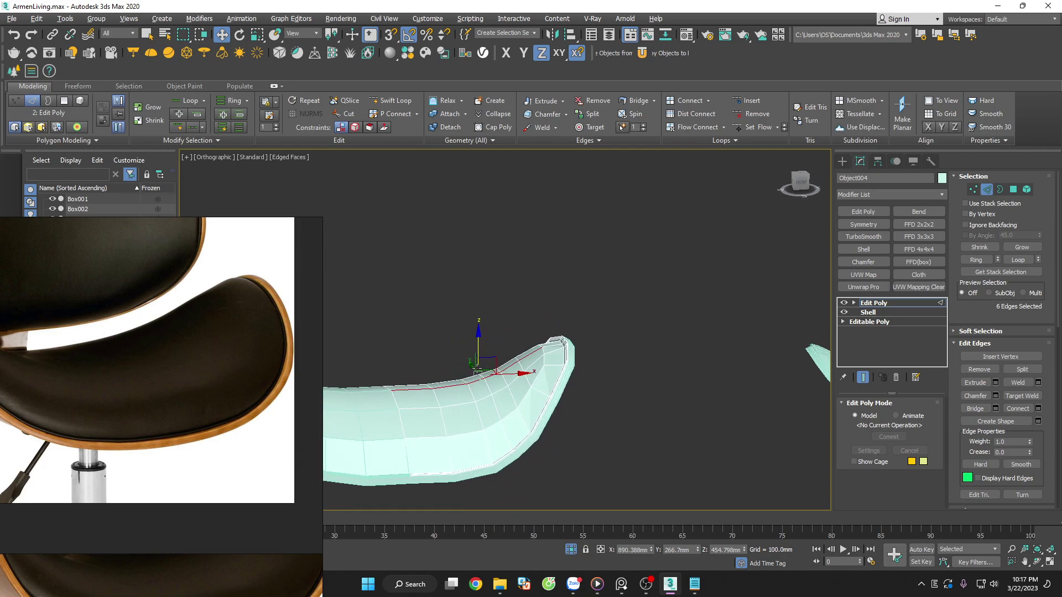
In Front view, move the selected seam edges down about 6.4 mm
key("f")
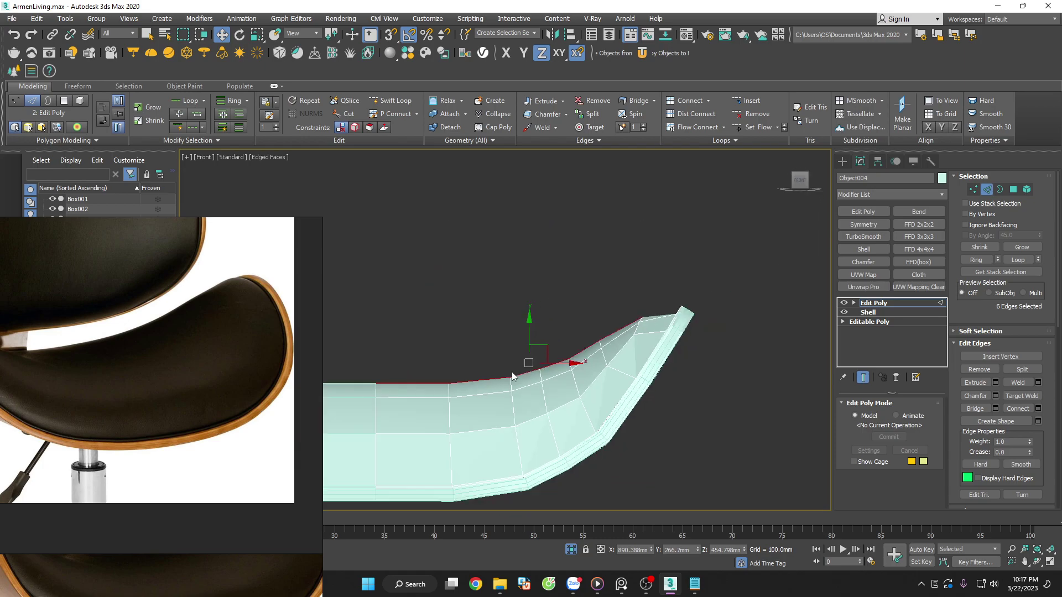
left_click_drag(531, 335, 532, 343)
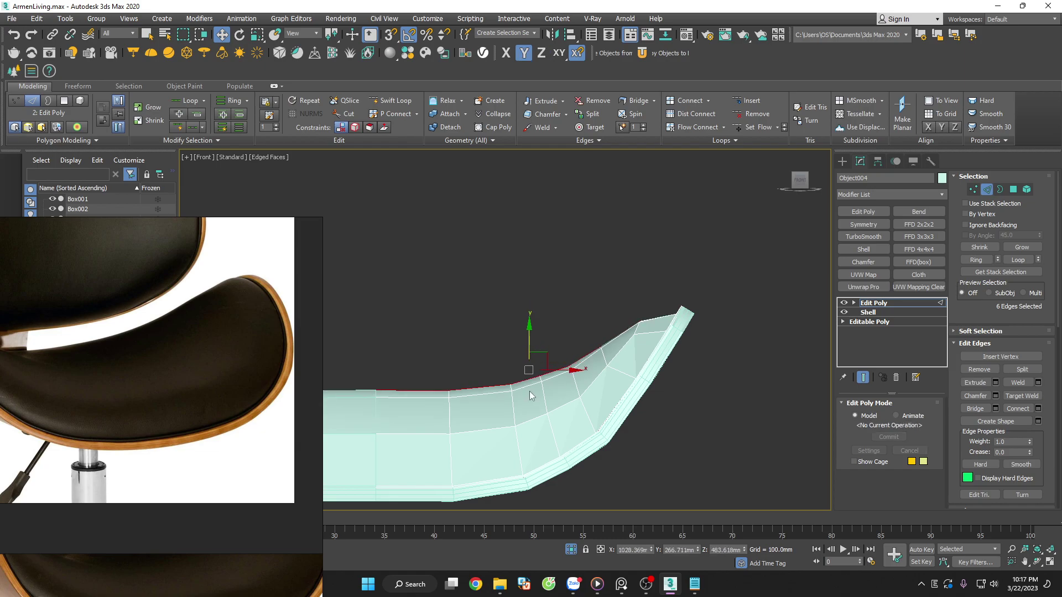
middle_click_drag(530, 391, 581, 437, "alt")
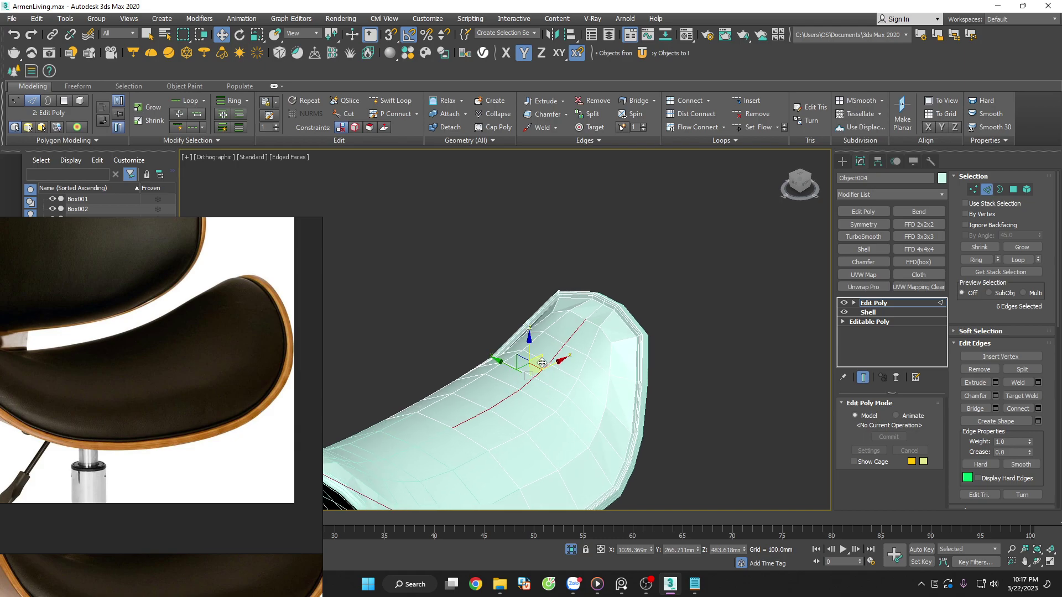
middle_click_drag(542, 362, 587, 332, "alt")
scroll(624, 291, "up", 3)
Clear the edge selection, trial-select an edge near the top corner, and clear again
left_click(623, 290)
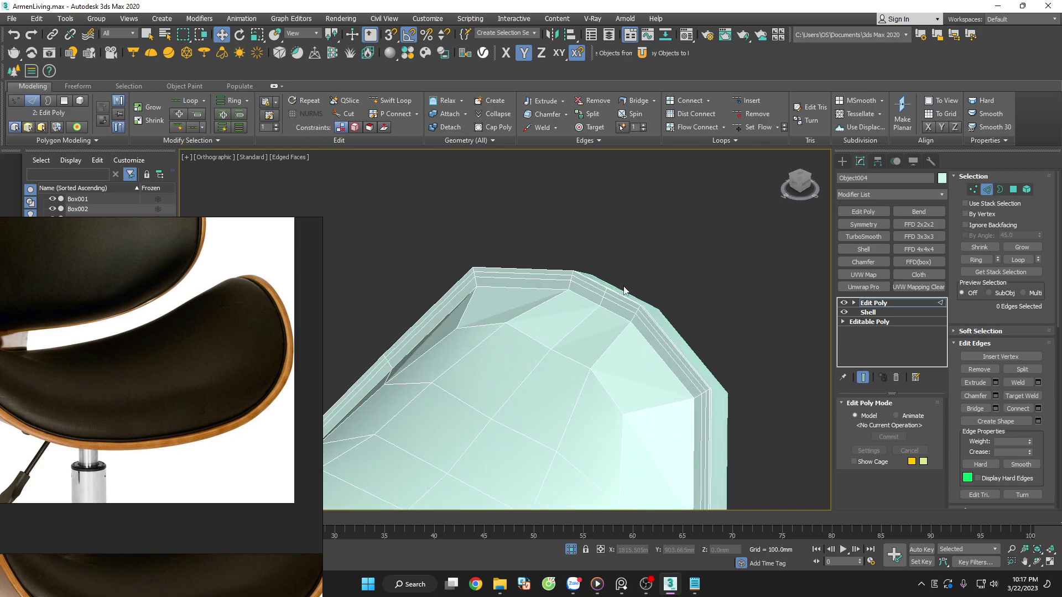
left_click(577, 321)
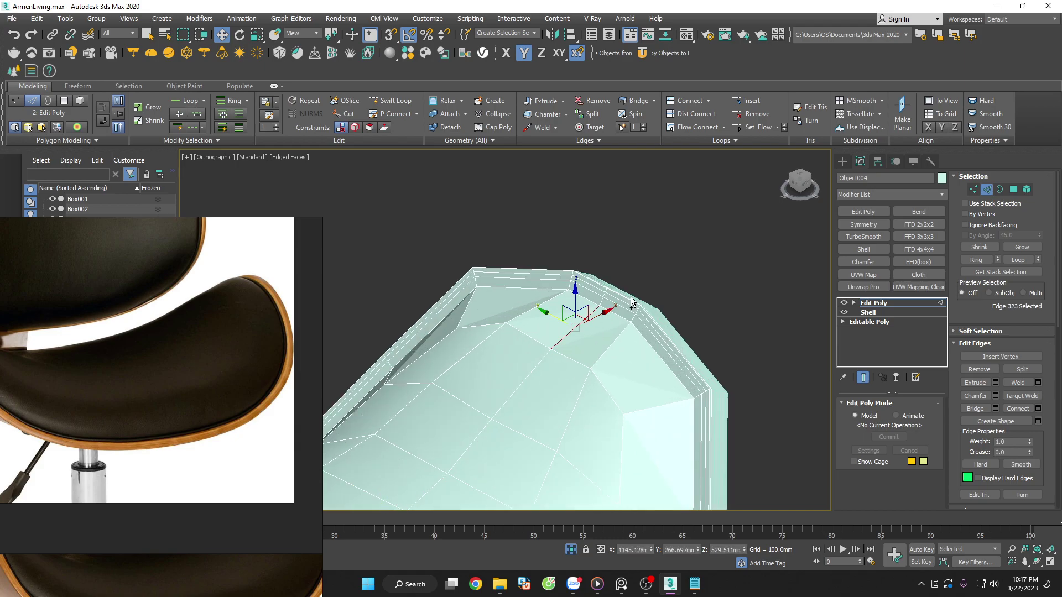
scroll(649, 279, "down", 2)
left_click(658, 280)
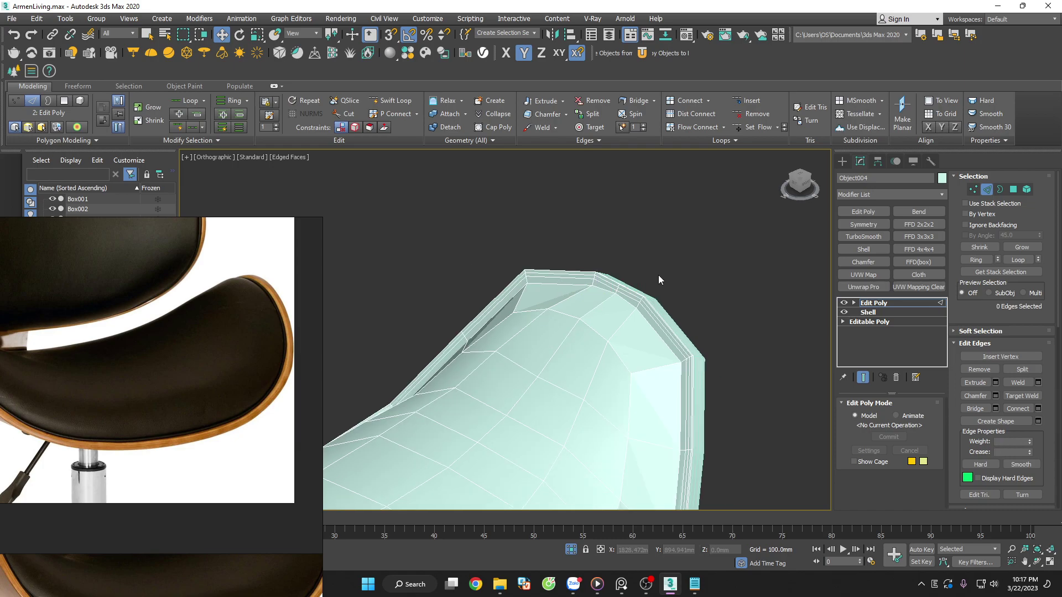
mouse_move(658, 280)
middle_mouse_down("alt")
mouse_move(665, 349)
mouse_move(652, 325)
middle_mouse_up("alt")
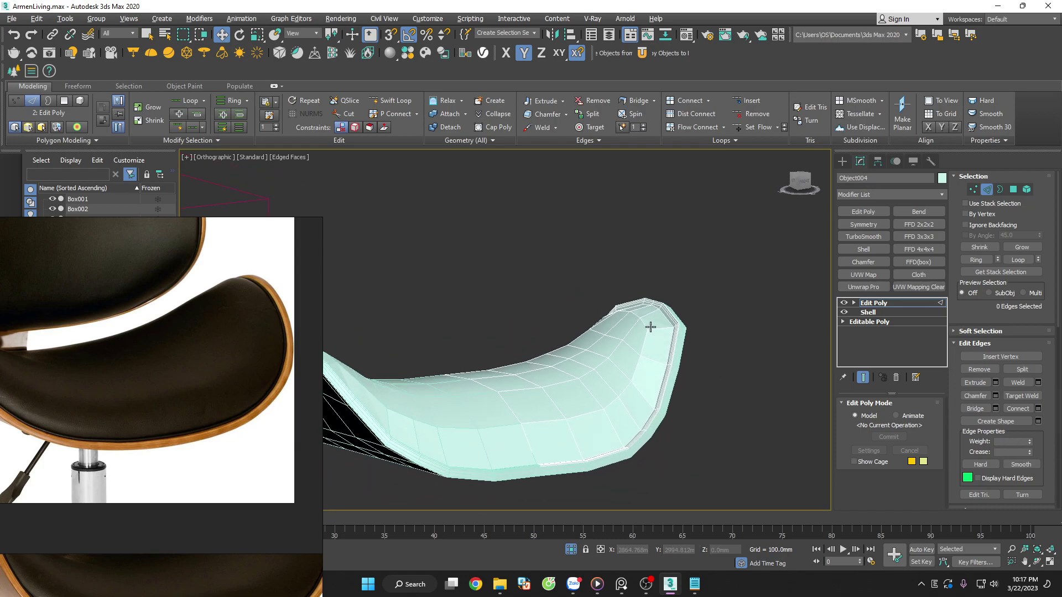
scroll(635, 326, "up", 2)
scroll(633, 326, "up", 2)
Select a new seam edge path running down-left across the seat
double_click(631, 330)
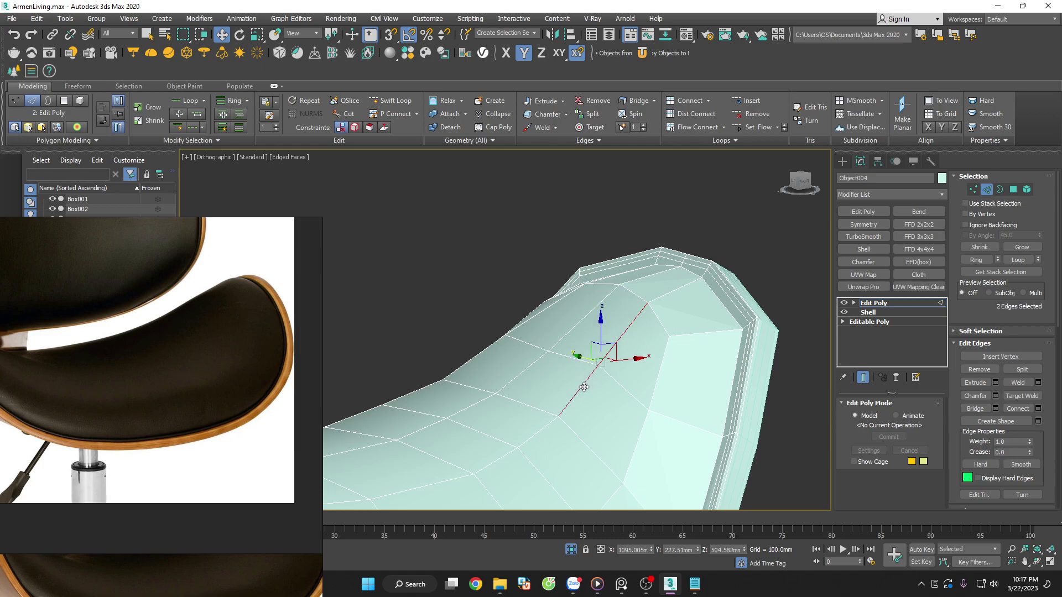
scroll(562, 407, "down", 2)
left_click(536, 430, "ctrl")
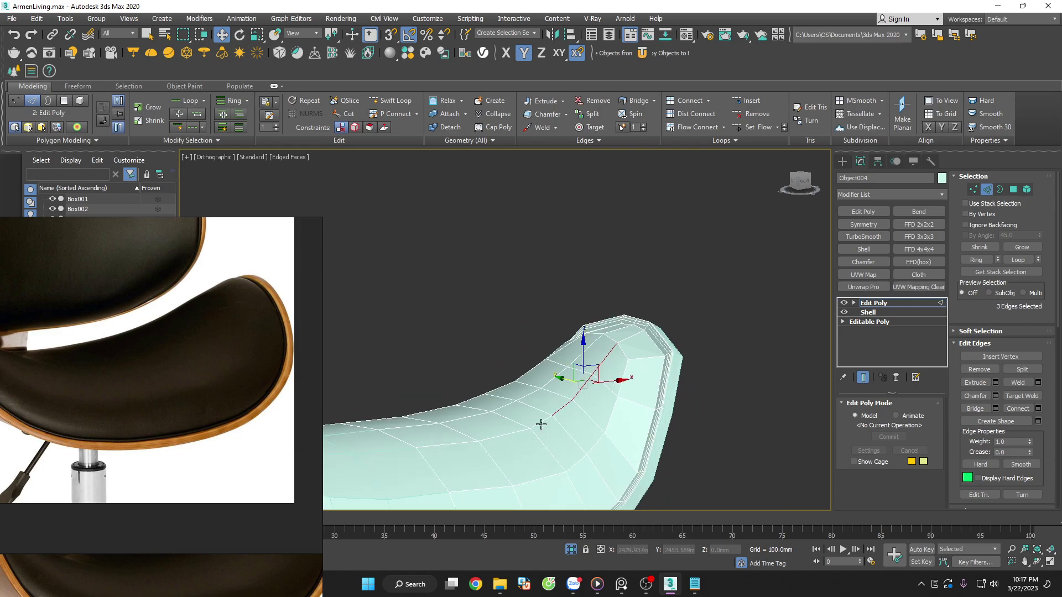
left_click(540, 424, "ctrl")
left_click(508, 437, "ctrl")
left_click(498, 437, "ctrl")
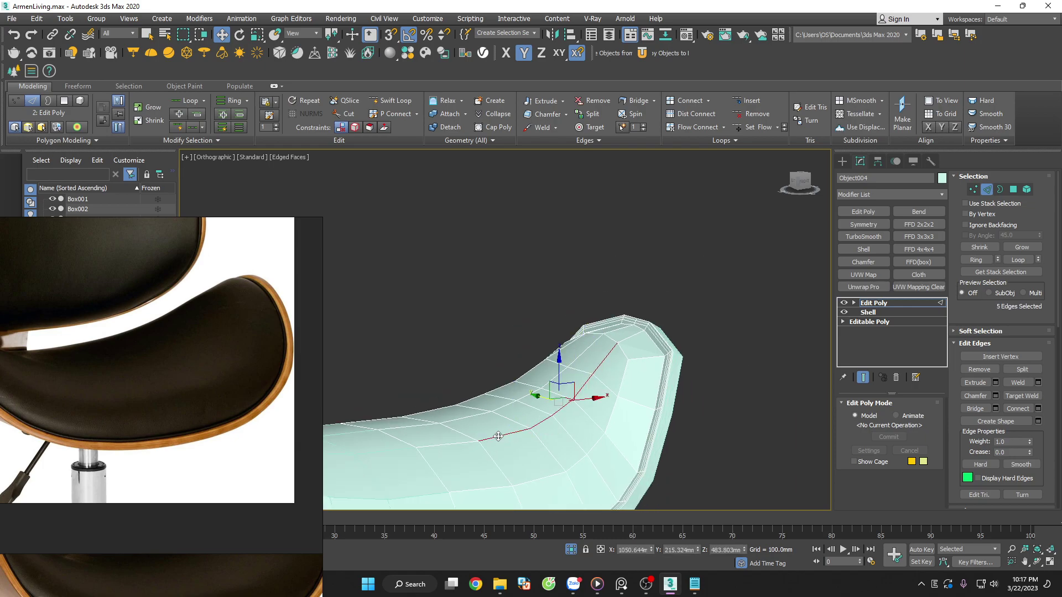
left_click(450, 445, "ctrl")
mouse_move(450, 446)
middle_mouse_down("alt")
mouse_move(526, 433)
mouse_move(569, 380)
mouse_move(466, 382)
mouse_move(502, 479)
mouse_move(610, 481)
mouse_move(492, 376)
middle_mouse_up("alt")
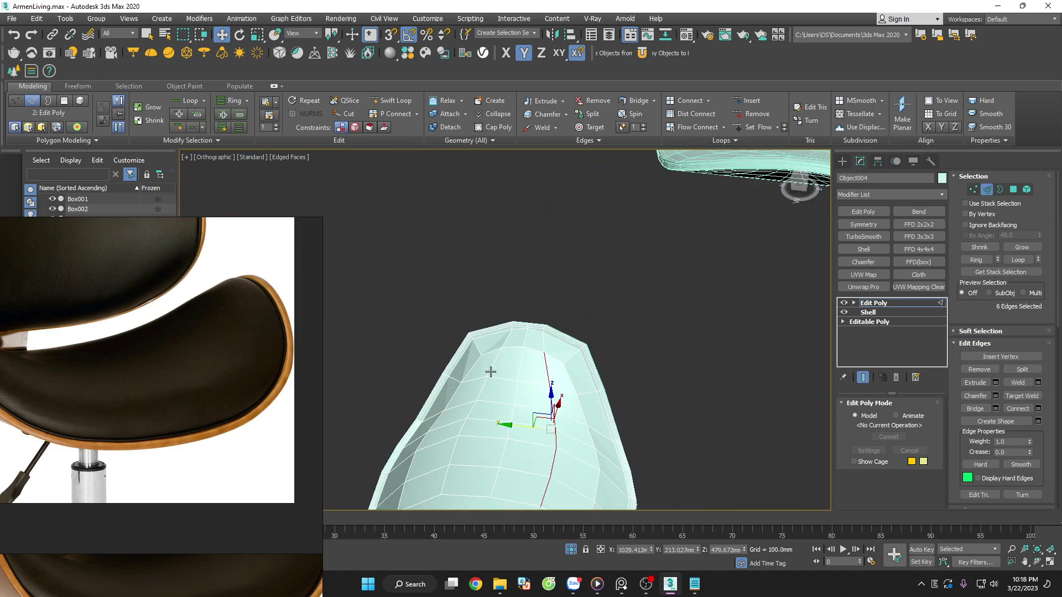
Add five edges along the left seam, completing the 12-edge selection
left_click(492, 374, "ctrl")
left_click(481, 394, "ctrl")
left_click(471, 412, "ctrl")
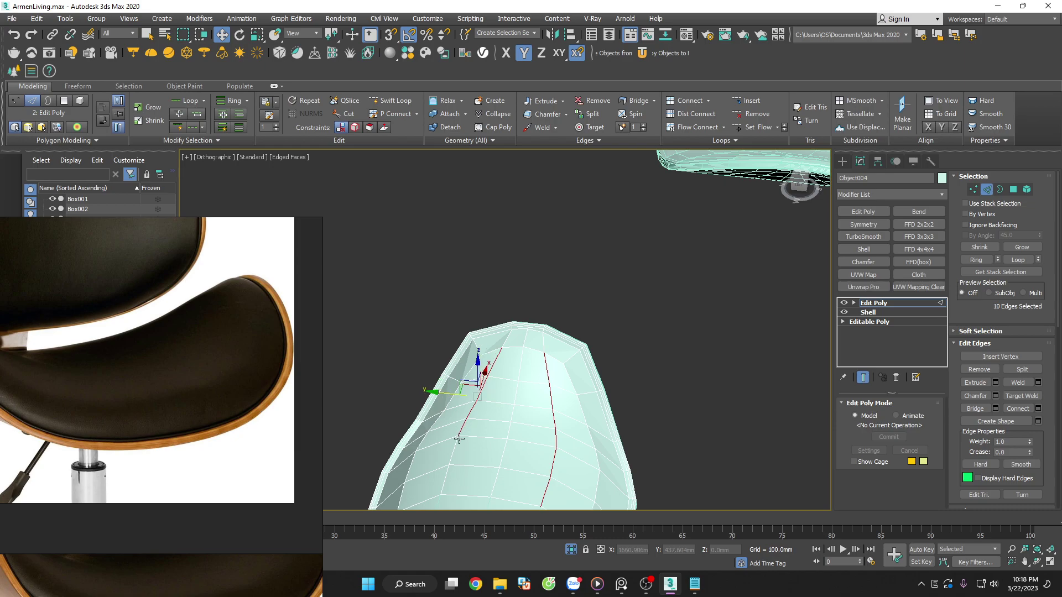
left_click(454, 445, "ctrl")
left_click(447, 475, "ctrl")
mouse_move(598, 415)
middle_mouse_down("alt")
mouse_move(613, 397)
mouse_move(585, 433)
mouse_move(642, 400)
middle_mouse_up("alt")
Preview TurboSmooth on seat shell Object004, then remove it from the stack
key("f")
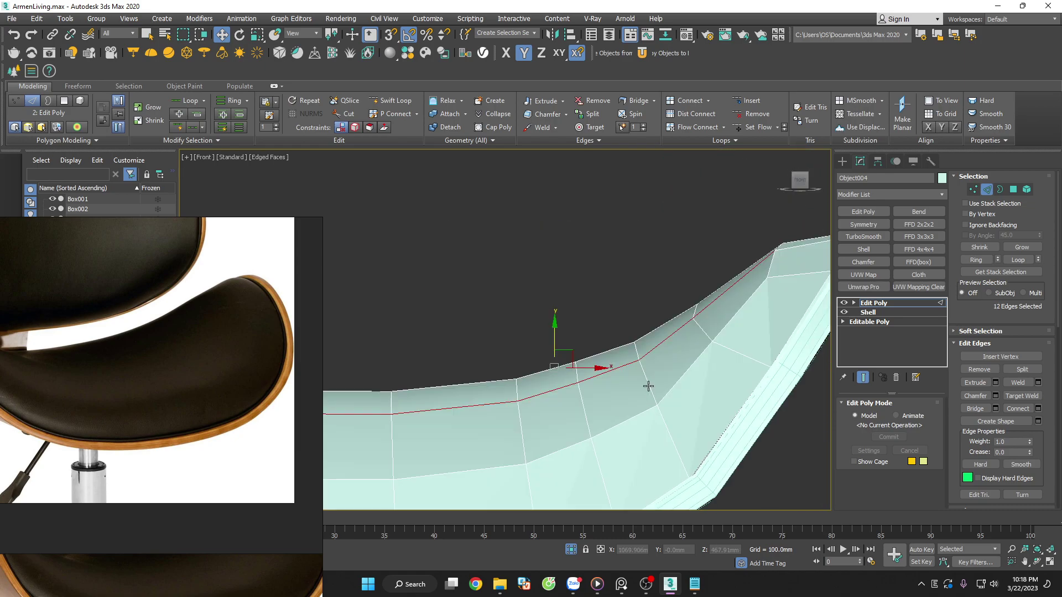
left_click(984, 191)
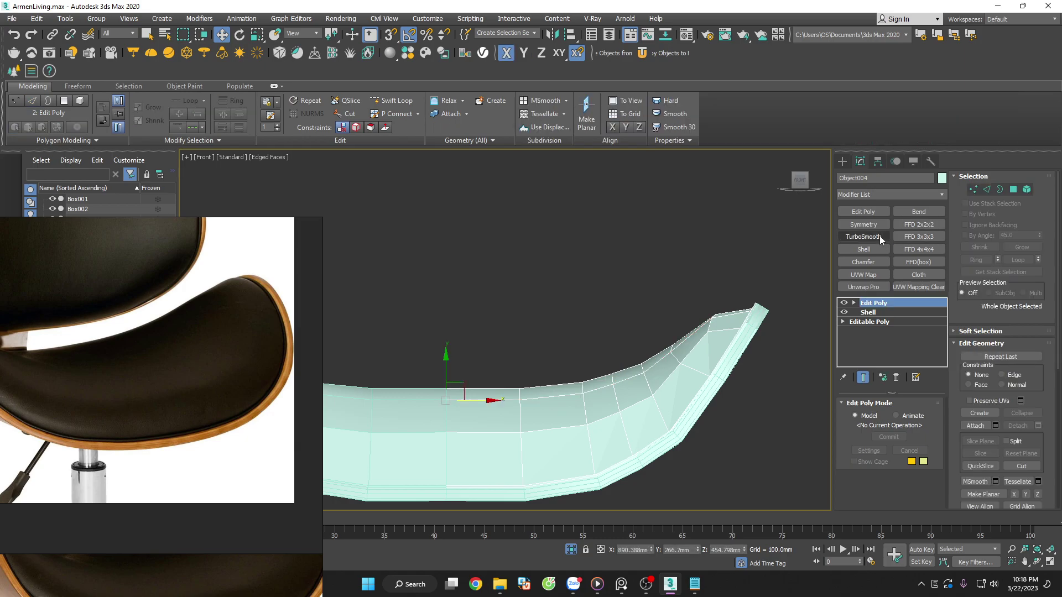
left_click(880, 236)
mouse_move(635, 331)
middle_mouse_down("alt")
mouse_move(662, 409)
mouse_move(723, 437)
mouse_move(708, 460)
mouse_move(690, 455)
middle_mouse_up("alt")
scroll(706, 348, "up", 3)
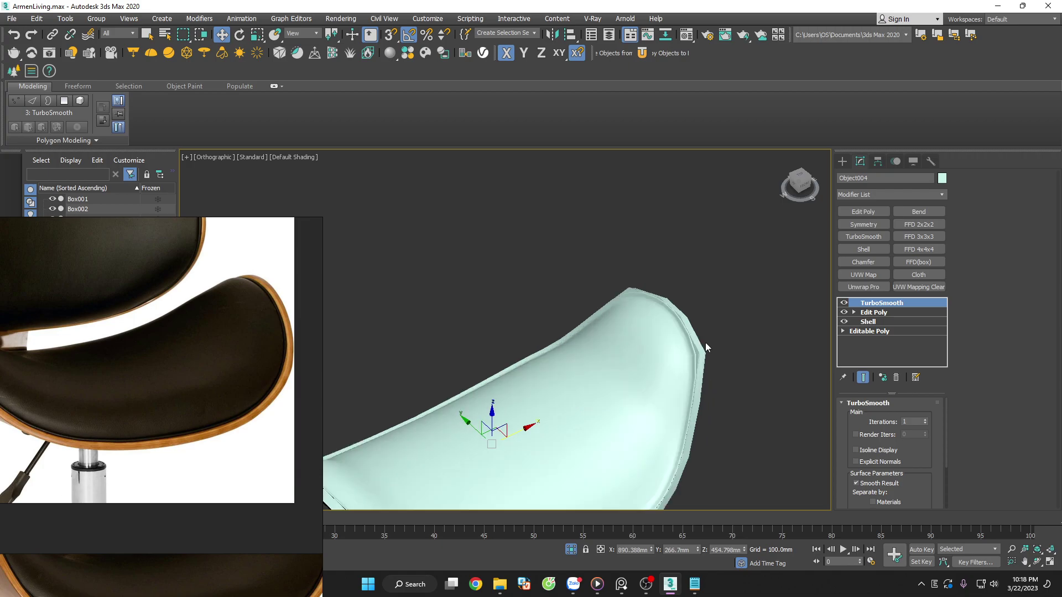
scroll(703, 341, "up", 4)
left_click(708, 336)
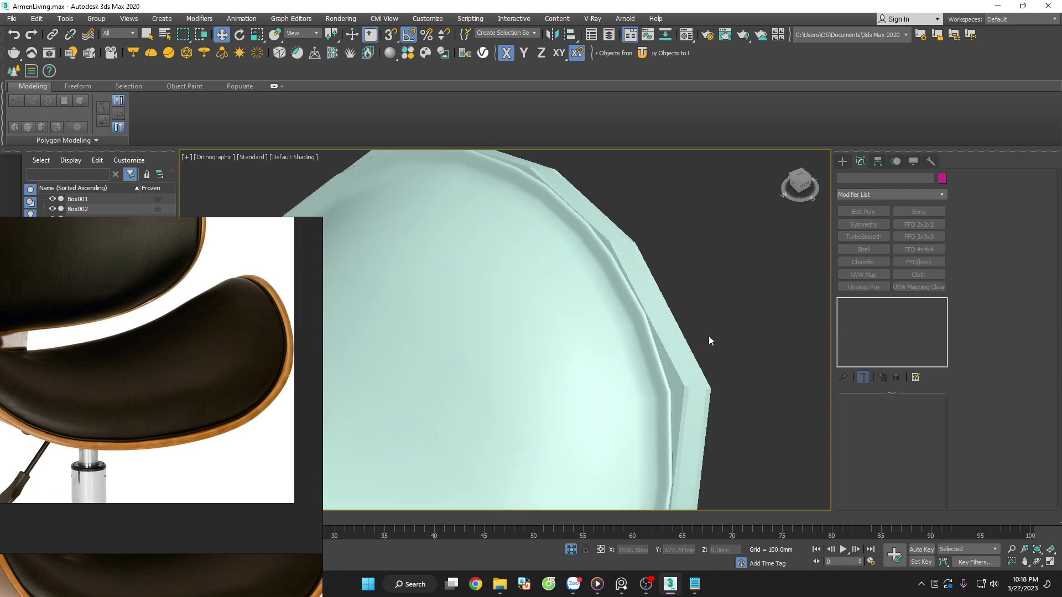
scroll(623, 259, "up", 3)
left_click(599, 276)
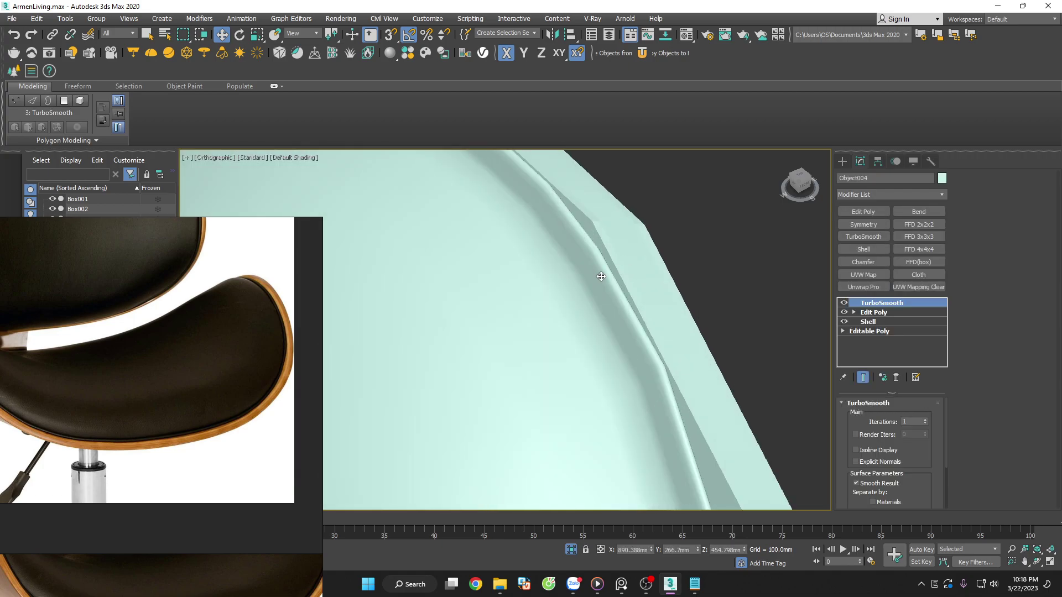
key("F4")
left_click(896, 378)
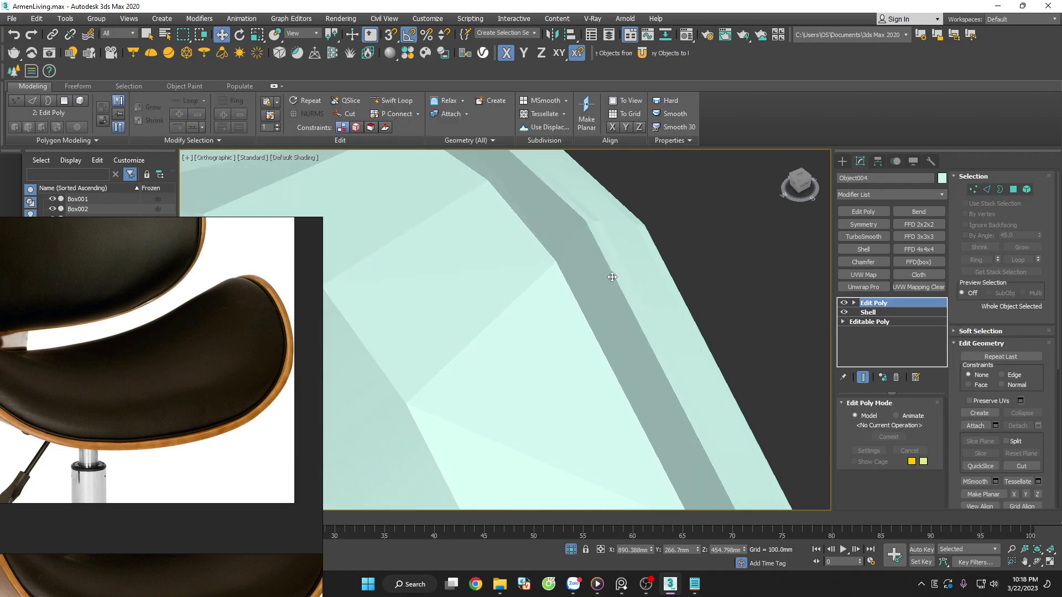
Clear the rim edge loop selection and reapply TurboSmooth to the seat shell
double_click(581, 265)
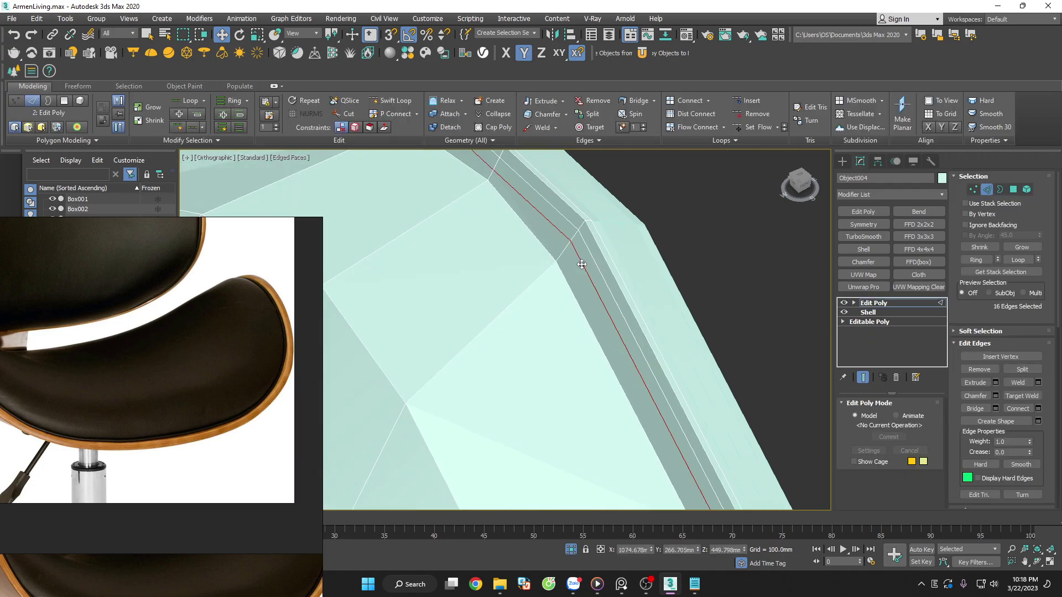
key("ctrl+d")
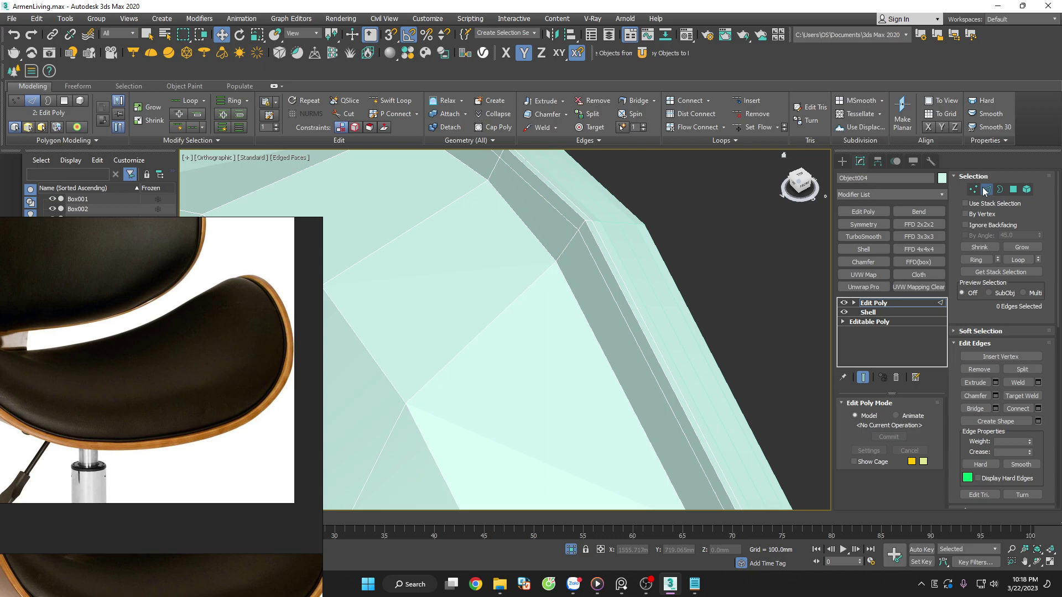
left_click(983, 188)
left_click(872, 234)
scroll(692, 257, "down", 5)
key("F4")
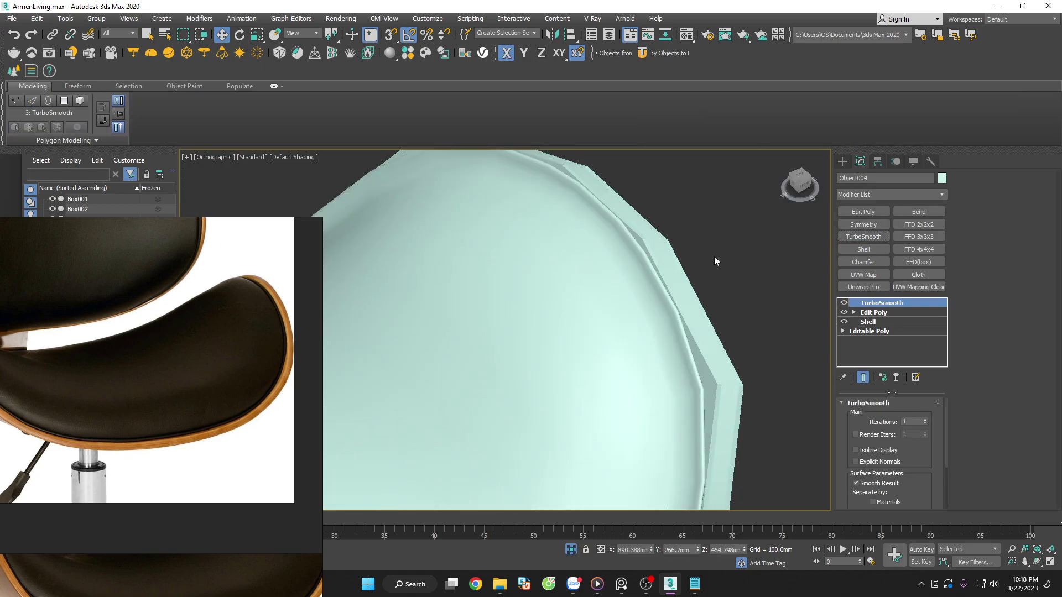
scroll(715, 257, "up", 3)
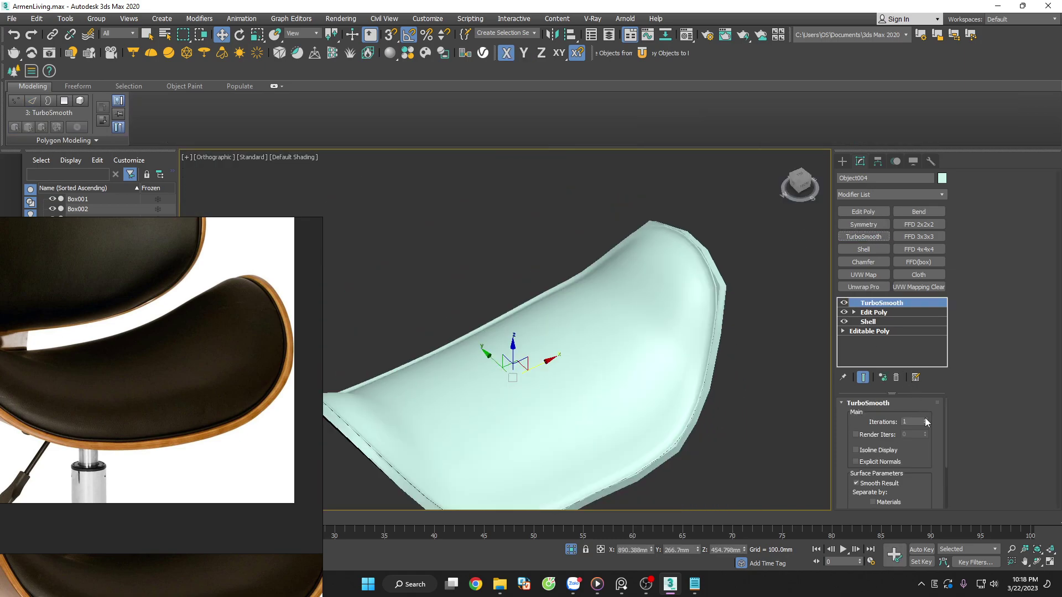
scroll(719, 267, "up", 3)
Add TurboSmooth to cushion layer Plane006 and check it in the front view
left_click(724, 268)
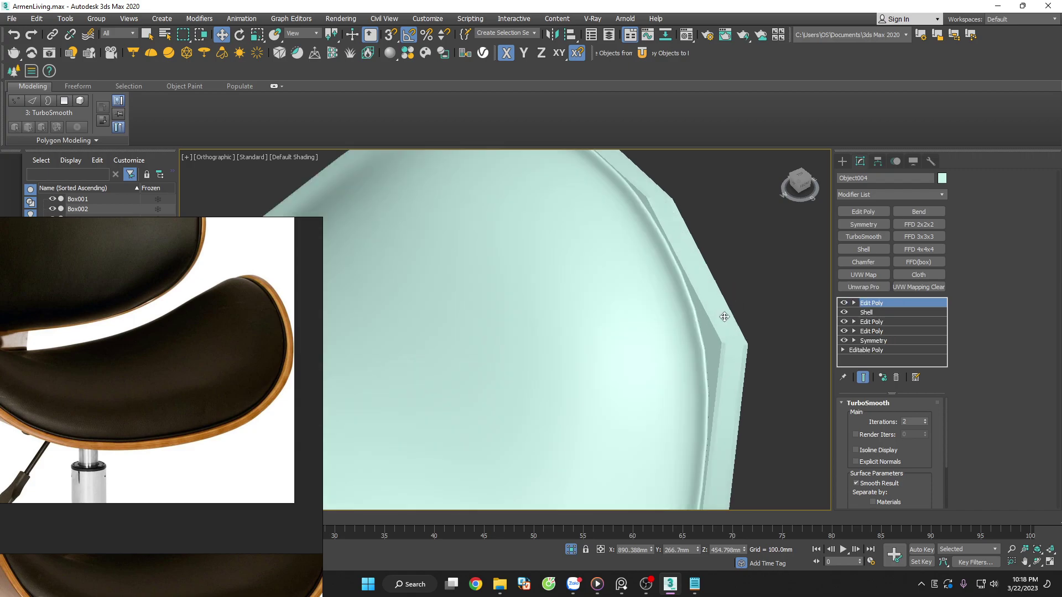
left_click(870, 238)
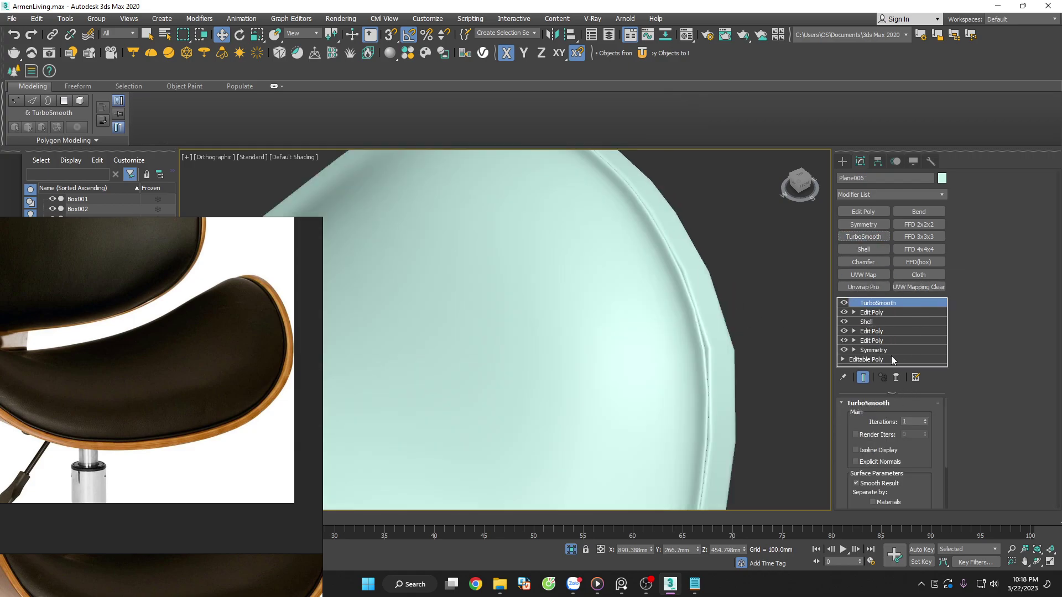
left_click(762, 305)
scroll(763, 305, "down", 5)
key("f")
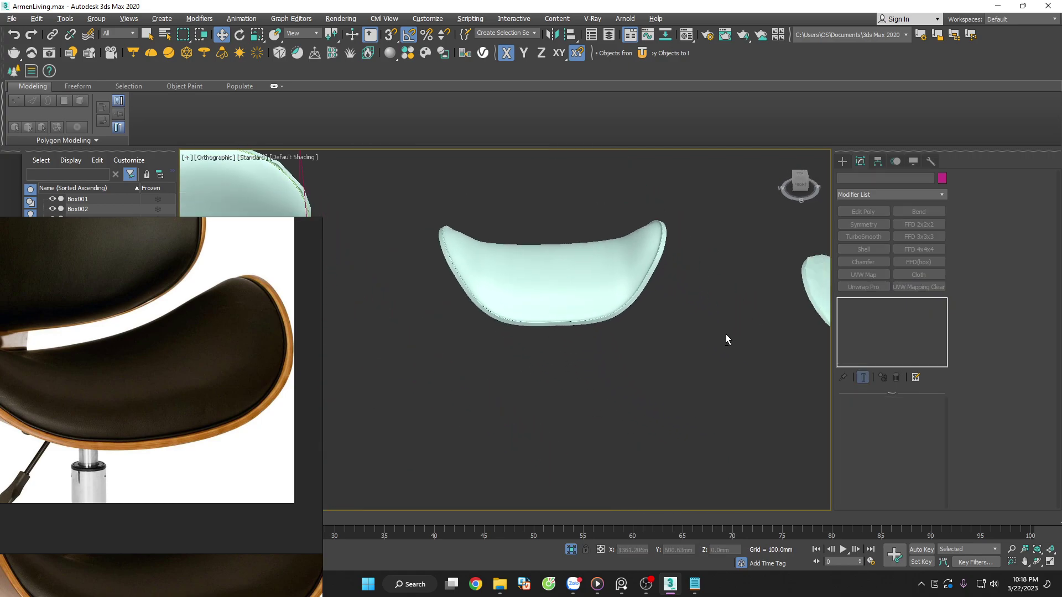
scroll(724, 326, "down", 8)
scroll(474, 303, "up", 2)
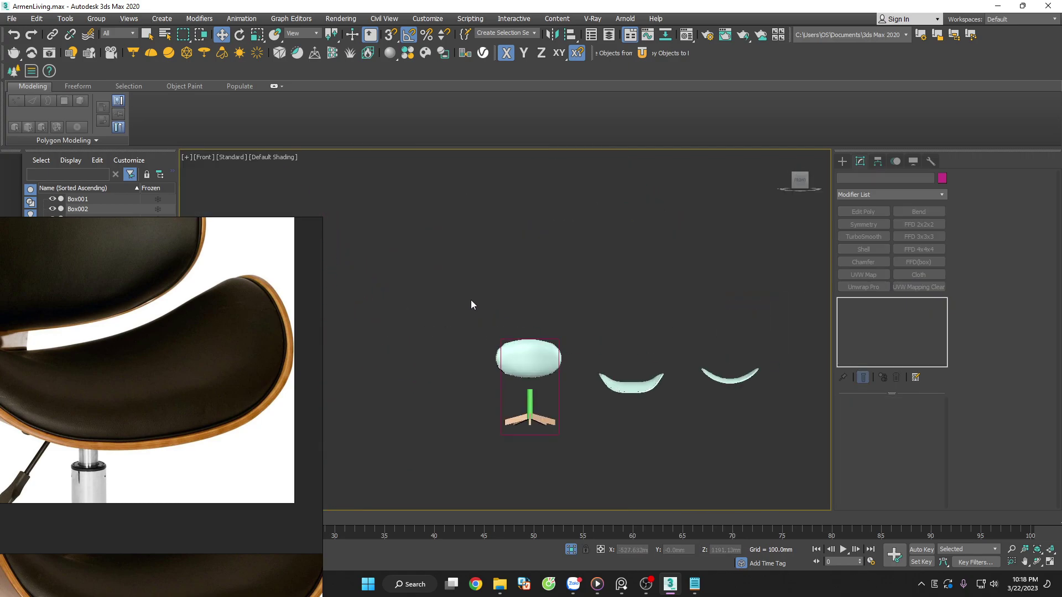
scroll(640, 397, "up", 3)
scroll(647, 382, "up", 2)
scroll(664, 361, "up", 2)
Inspect both seat layers, then remove TurboSmooth from seat shell Object004
mouse_move(663, 358)
middle_mouse_down("alt")
mouse_move(640, 432)
mouse_move(659, 457)
mouse_move(671, 450)
middle_mouse_up("alt")
scroll(642, 323, "up", 5)
scroll(642, 323, "up", 2)
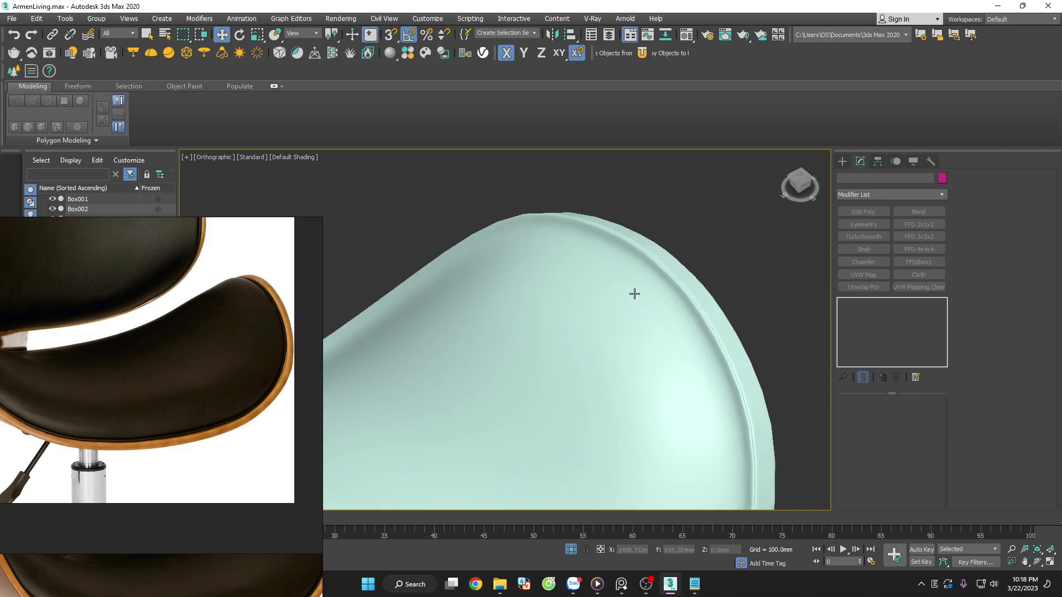
mouse_move(633, 294)
middle_mouse_down("alt")
mouse_move(636, 368)
mouse_move(668, 365)
middle_mouse_up("alt")
scroll(711, 301, "up", 2)
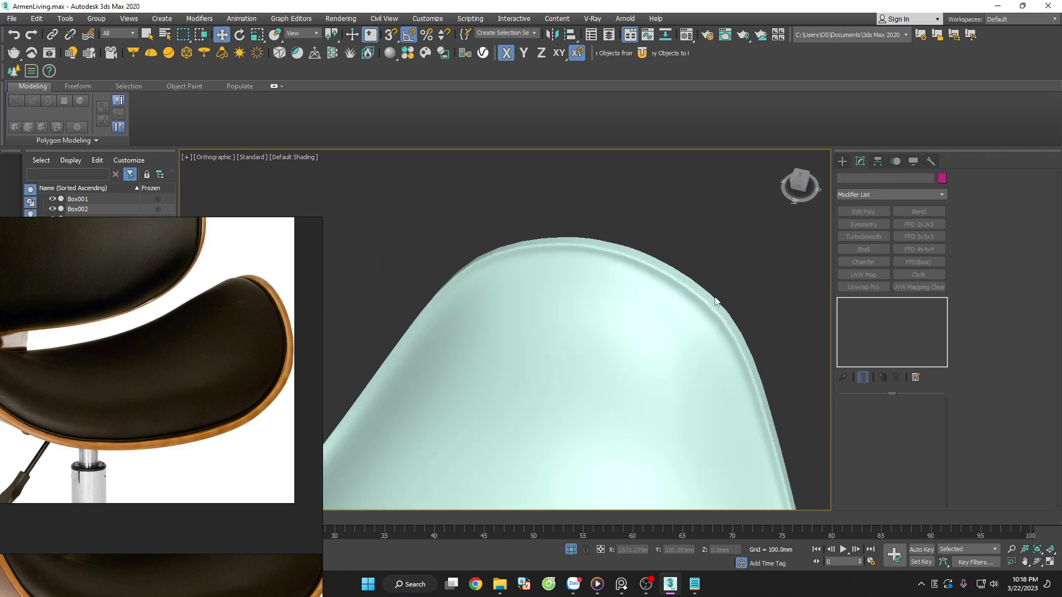
scroll(658, 349, "up", 3)
left_click(658, 349)
key("F4")
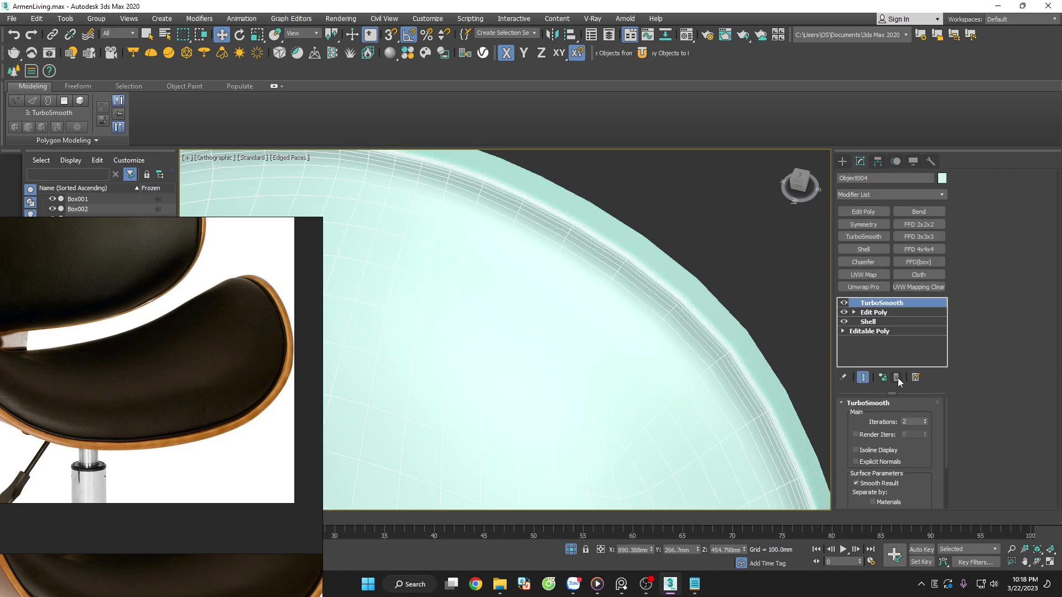
left_click(897, 378)
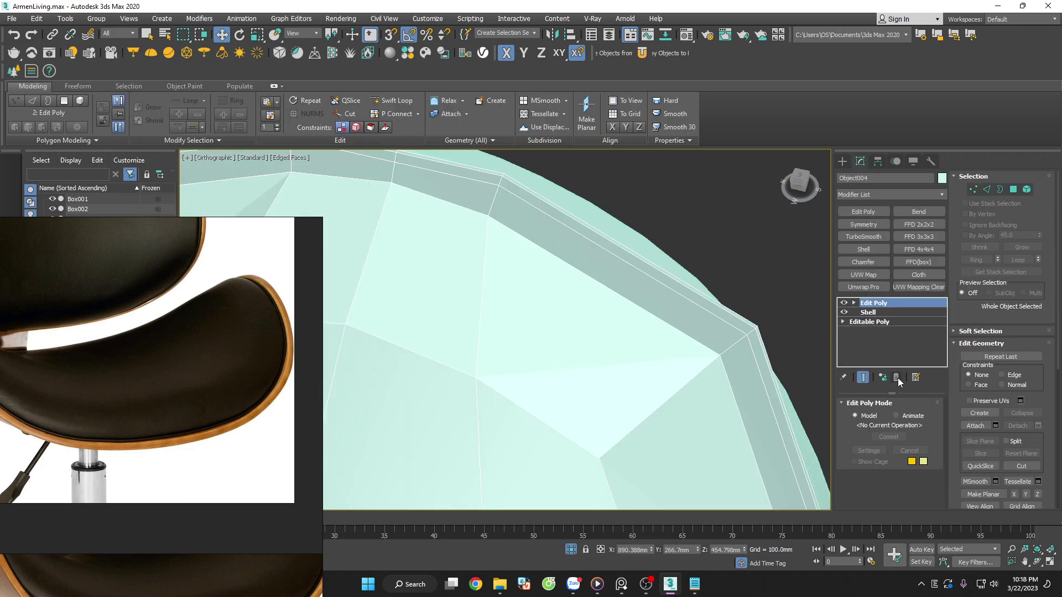
Add TurboSmooth at 2 iterations to the seat shell with an Edit Poly above it
left_click(864, 236)
left_click(925, 421)
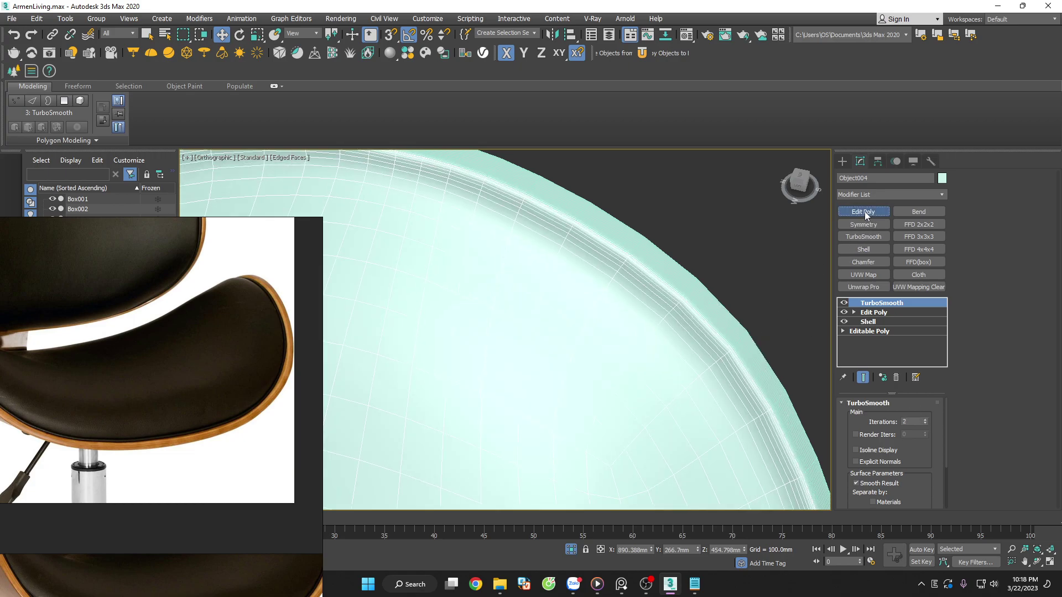
left_click(864, 212)
Turn the seat shell's rim edge loop into the new spline Shape002
double_click(644, 292)
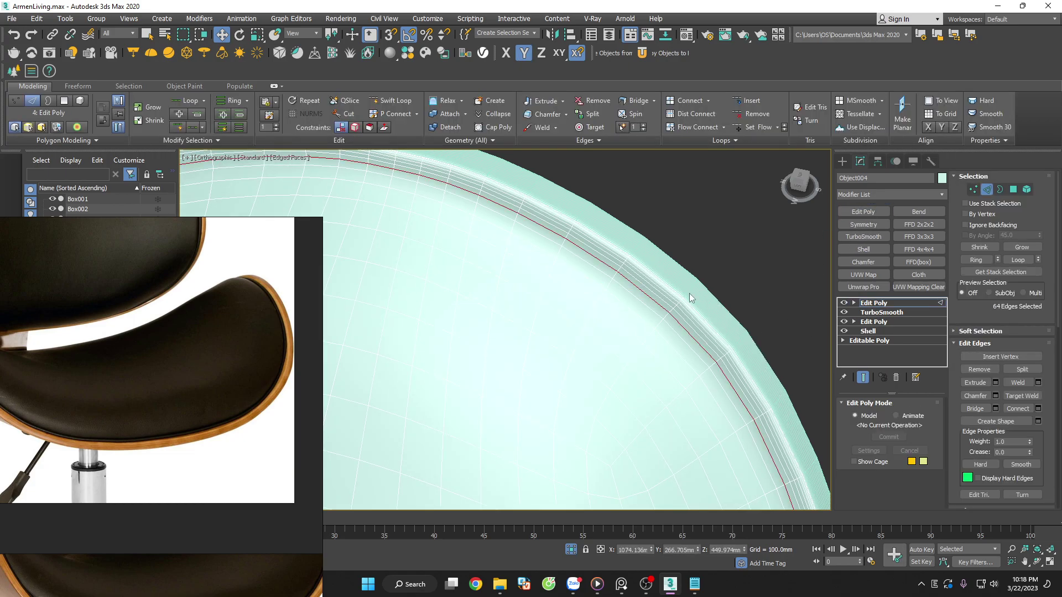
right_click(634, 332)
left_click(605, 421)
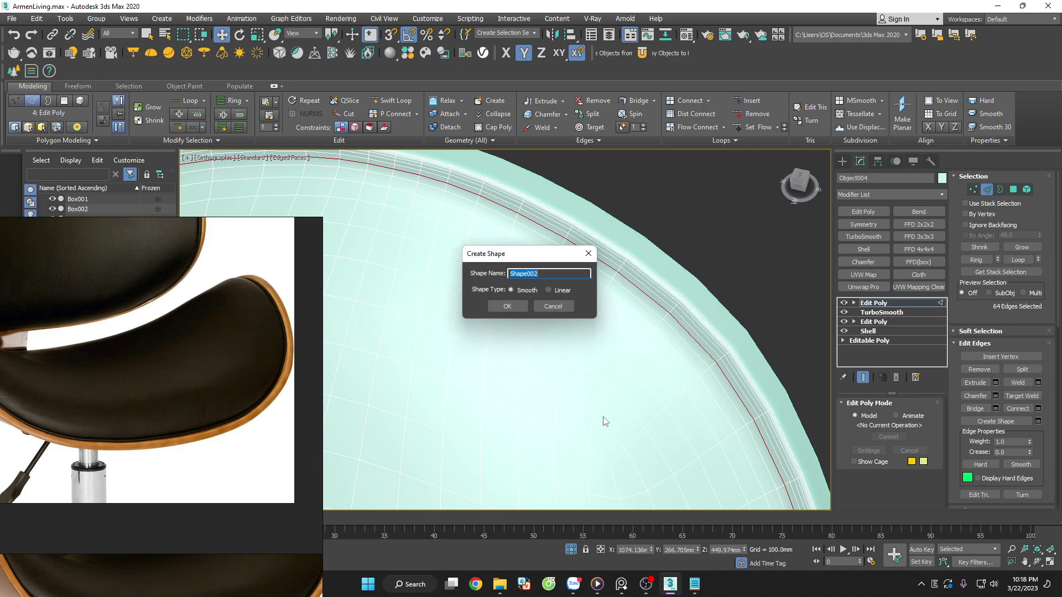
left_click(519, 308)
left_click(892, 304)
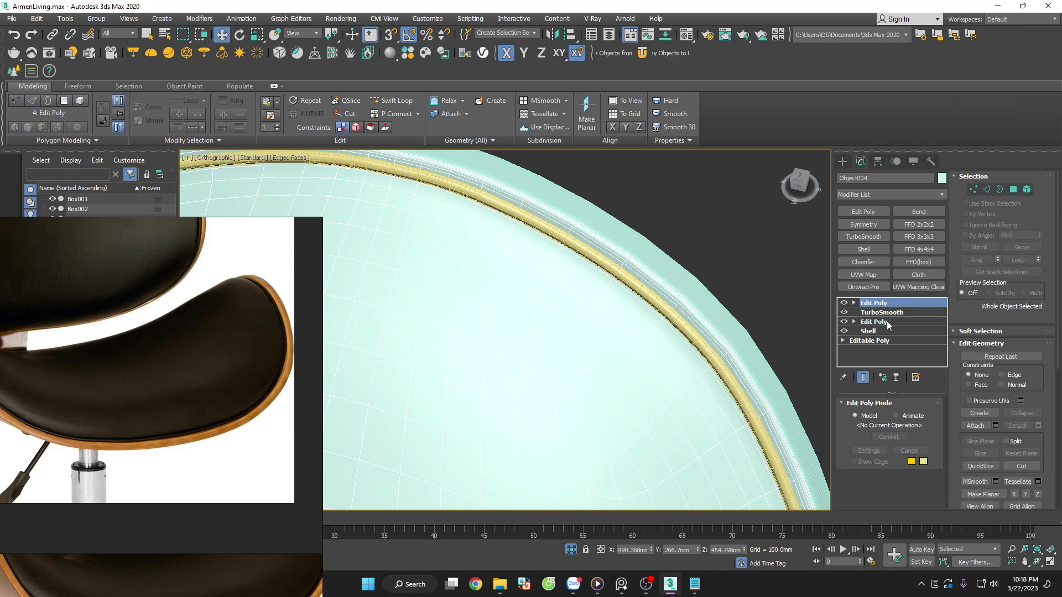
left_click(889, 313, "ctrl")
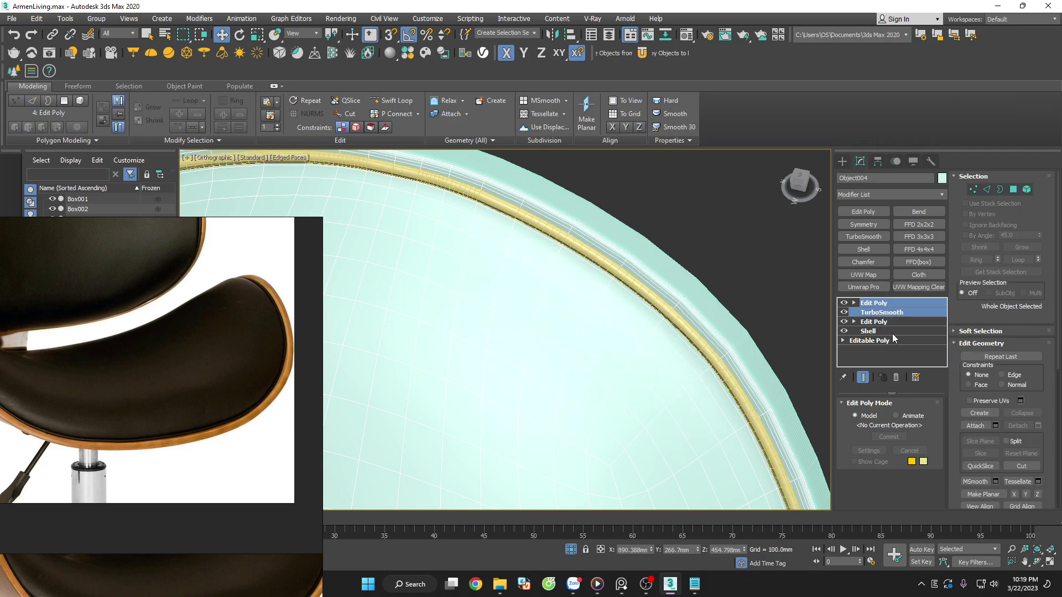
Review the smoothed seat without wireframe, then reselect the seat shell
left_click(761, 287)
scroll(711, 289, "down", 5)
key("F4")
scroll(719, 293, "up", 5)
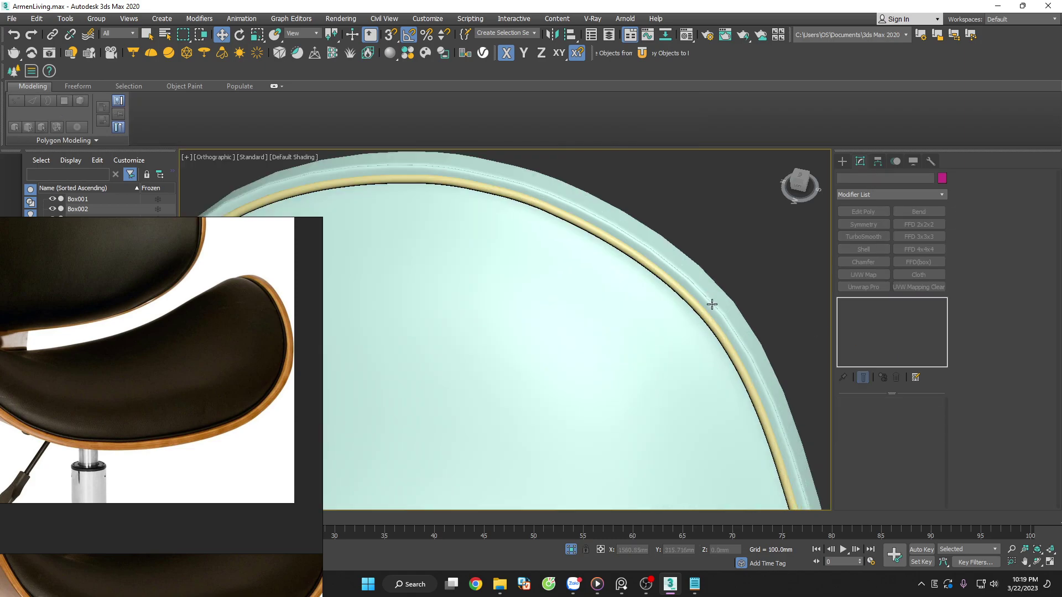
scroll(712, 304, "down", 3)
scroll(697, 315, "down", 2)
scroll(676, 336, "down", 2)
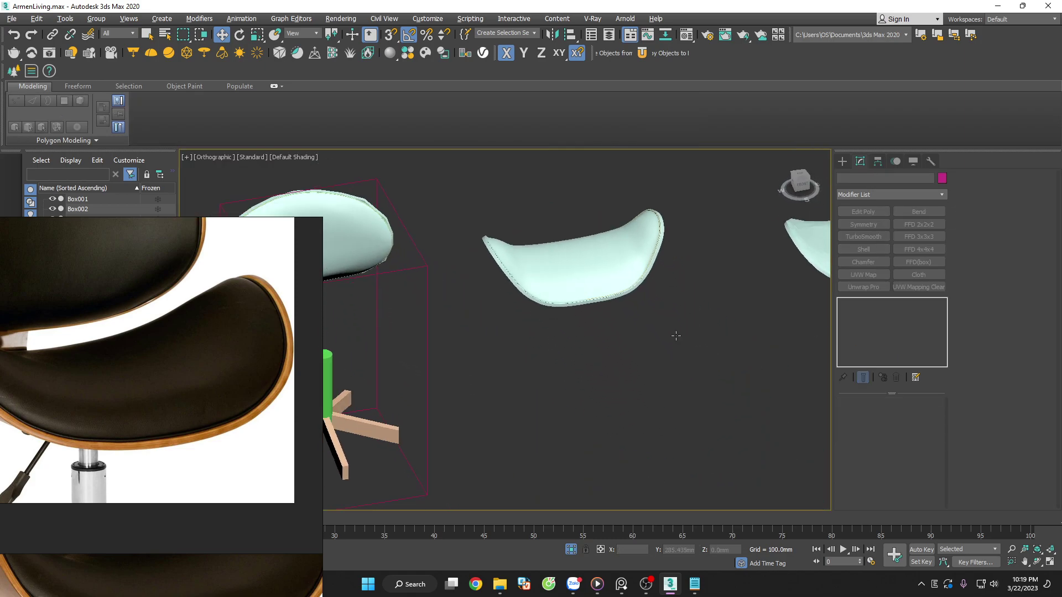
scroll(657, 210, "up", 3)
scroll(655, 232, "up", 2)
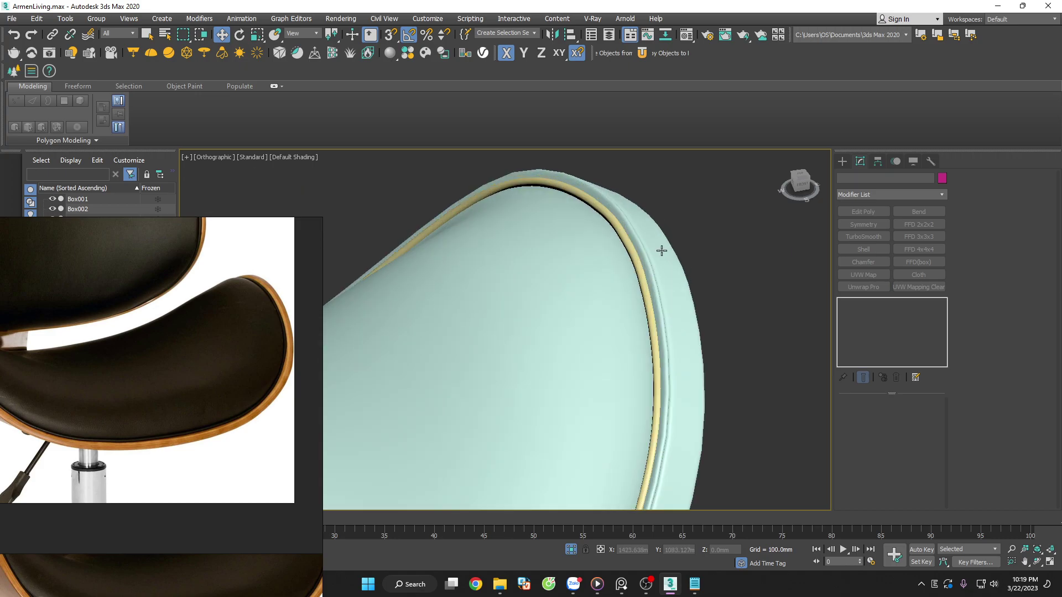
scroll(631, 263, "up", 2)
left_click(804, 330)
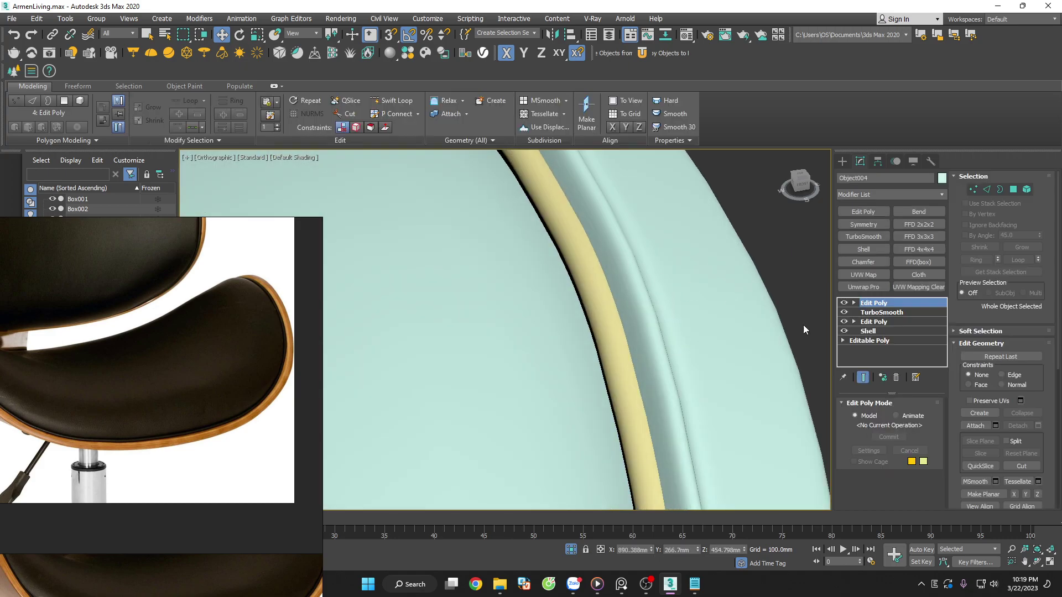
Delete the top Edit Poly and TurboSmooth from the seat shell's stack
left_click(896, 378)
left_click(897, 377)
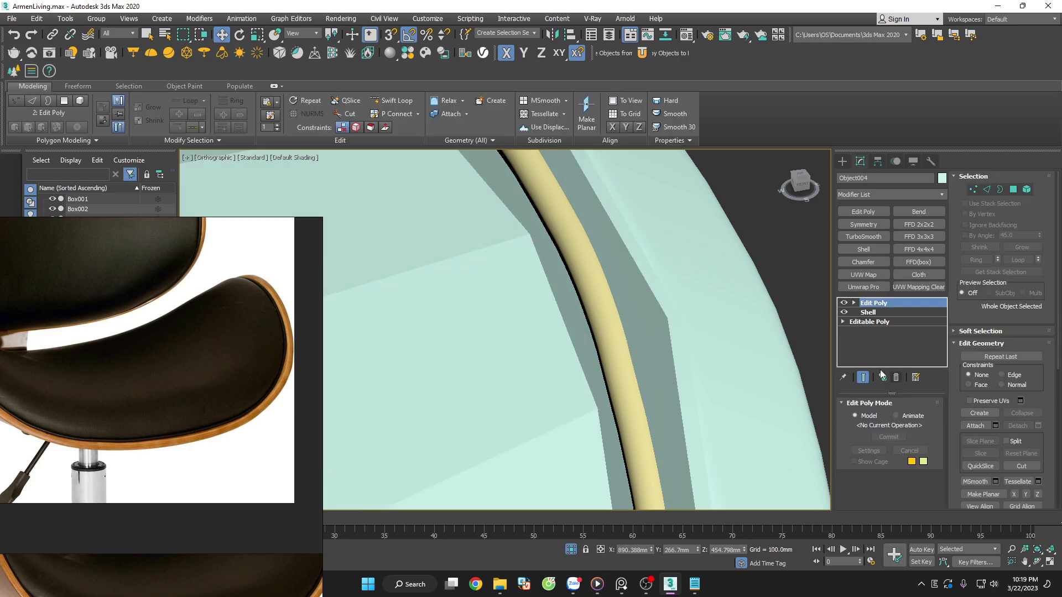
key("F4")
scroll(681, 266, "down", 3)
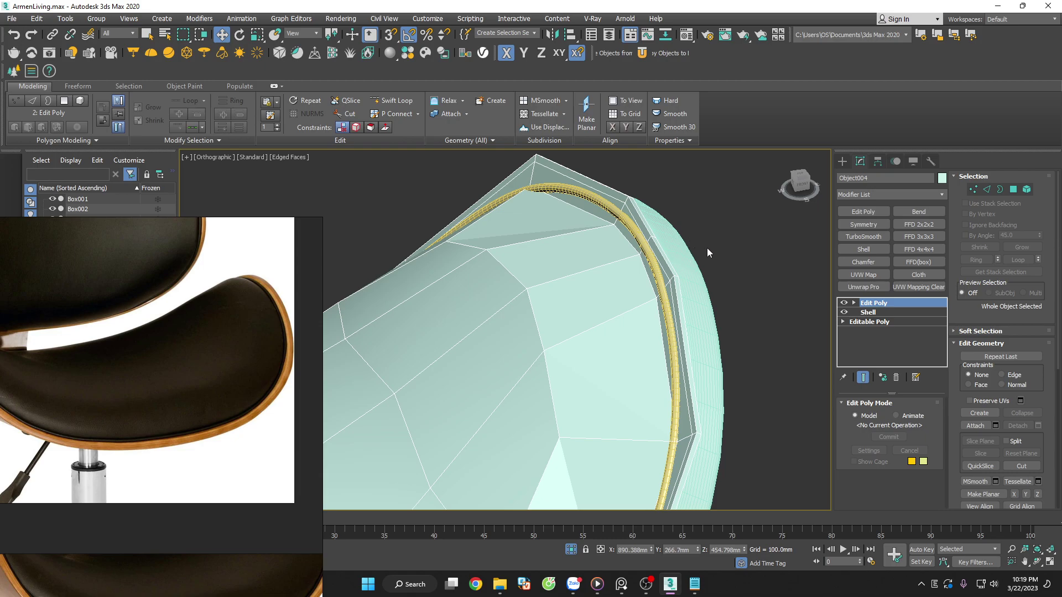
Reapply TurboSmooth to the seat shell with Iterations set to 2
left_click(879, 237)
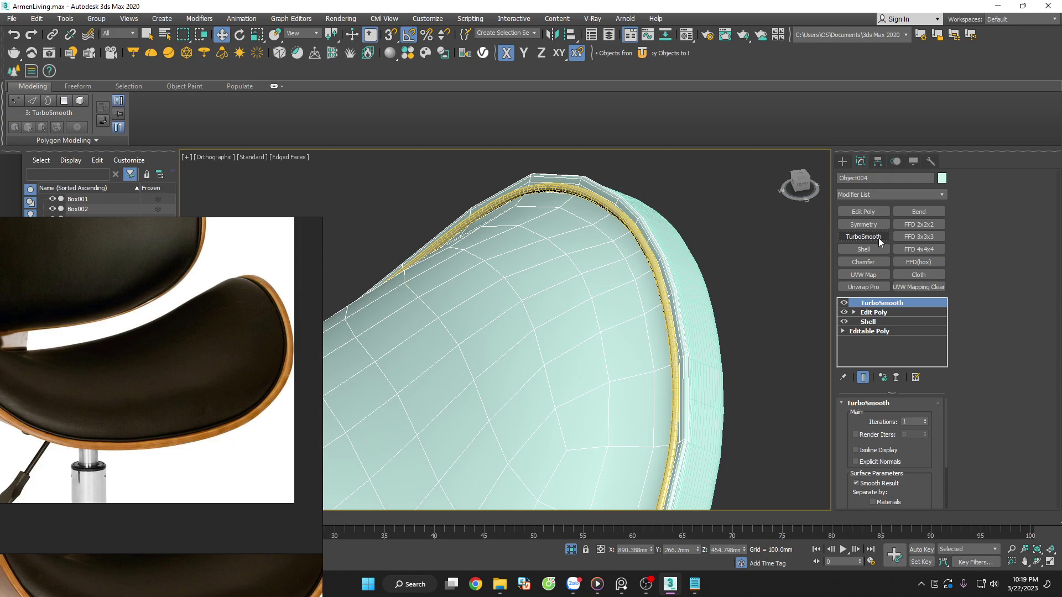
middle_click_drag(719, 260, 699, 268, "alt")
key("F4")
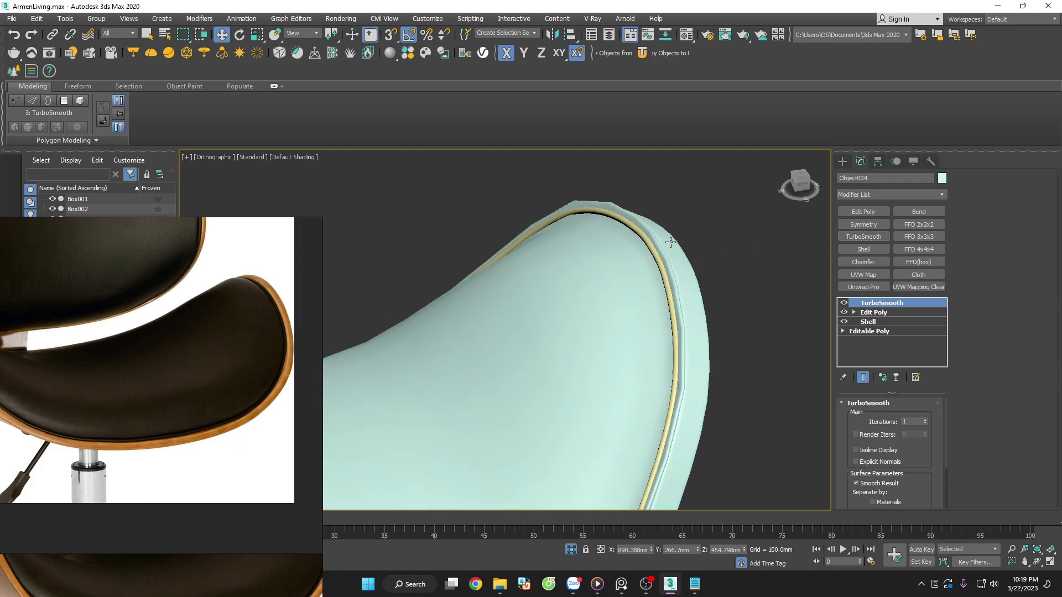
scroll(702, 267, "up", 2)
scroll(692, 254, "up", 2)
key("F4")
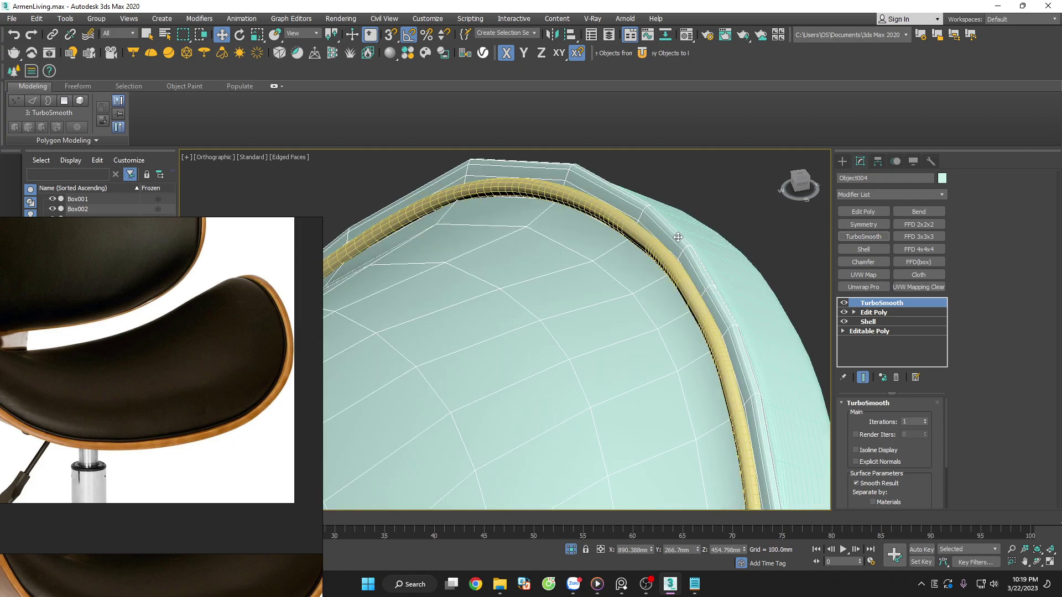
left_click(925, 420)
scroll(692, 262, "up", 2)
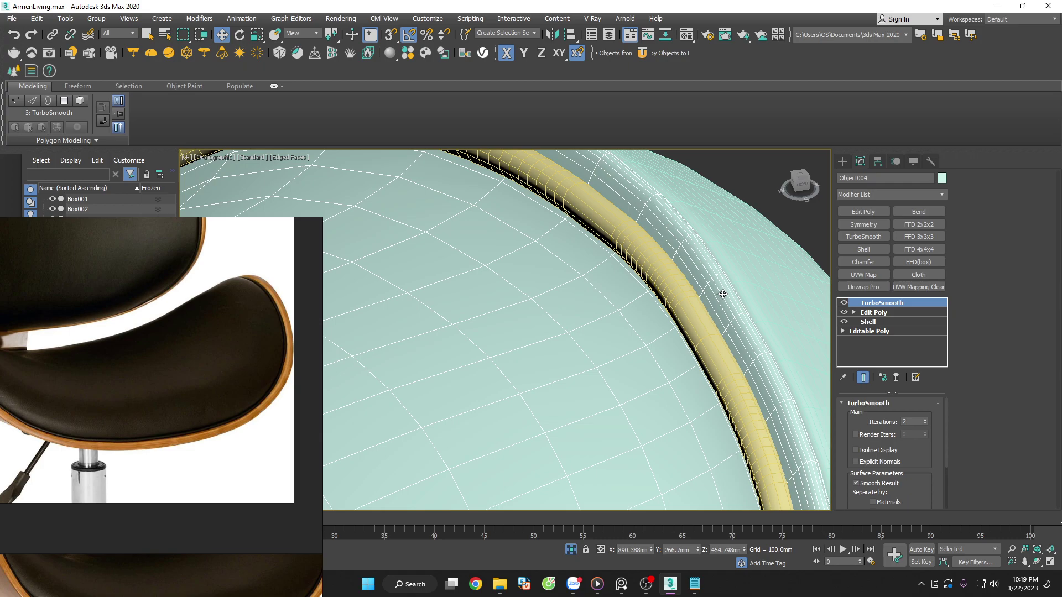
scroll(723, 294, "down", 2)
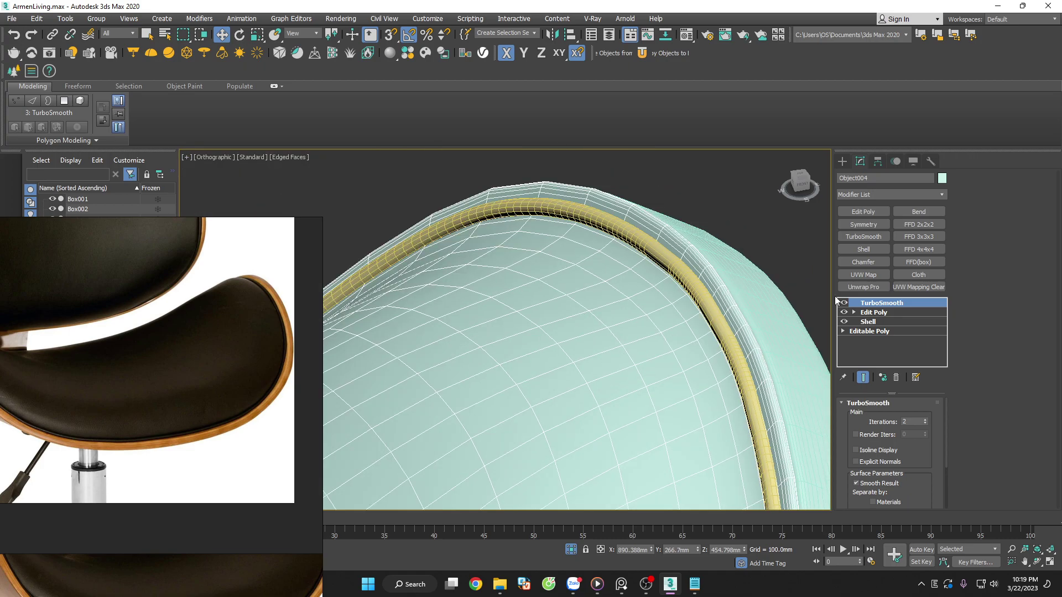
Add an Edge-mode Edit Poly and extract the rim edge loop as spline Shape003
left_click(855, 213)
key("2")
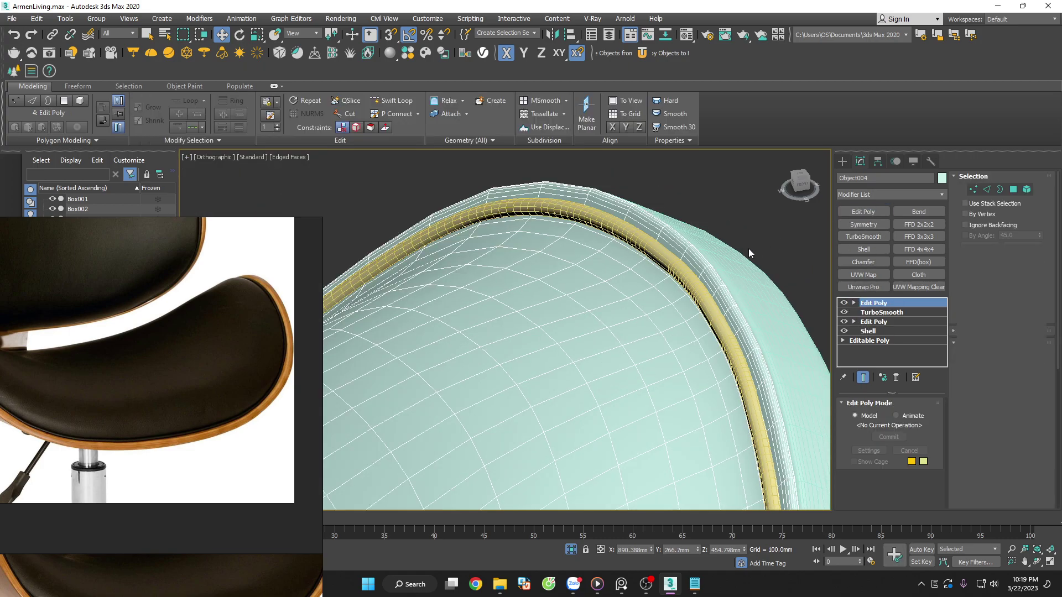
scroll(719, 249, "up", 3)
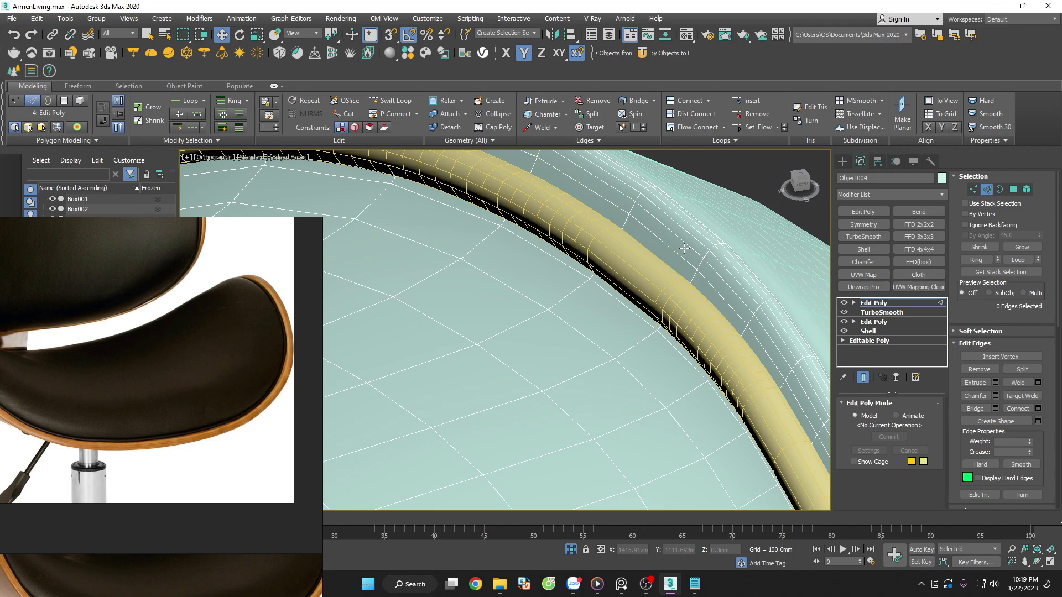
double_click(685, 244)
right_click(685, 244)
left_click(631, 331)
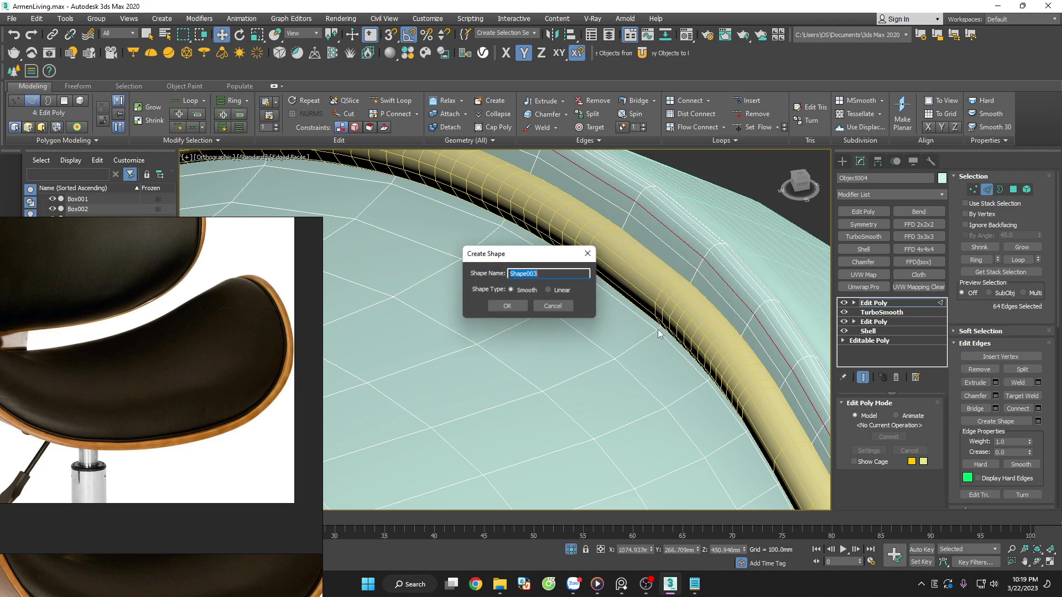
left_click(516, 304)
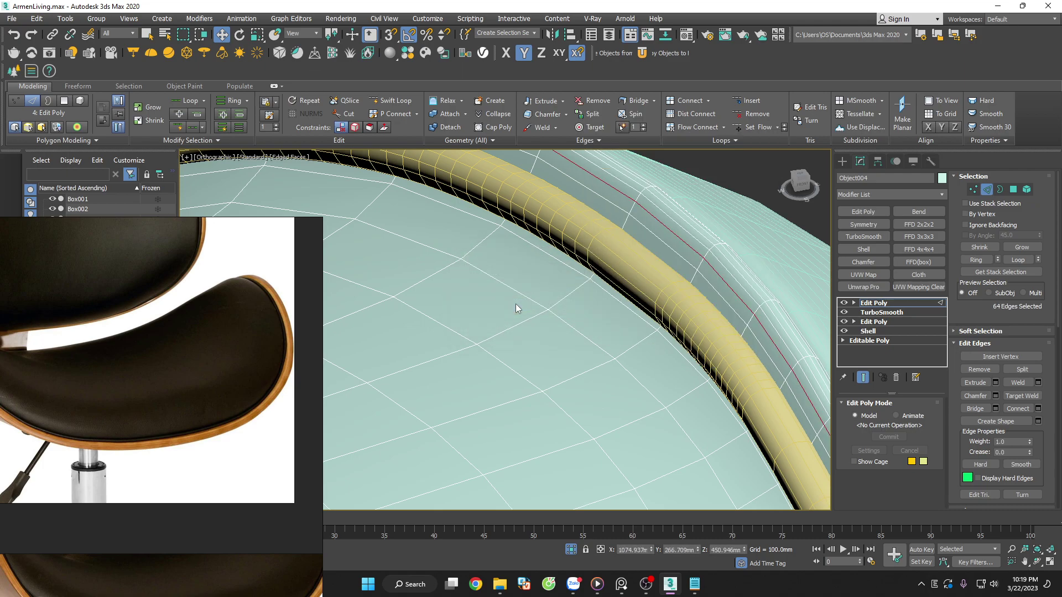
left_click(883, 304)
Thin the magenta piping tube's rendering thickness from 2.6mm to 1.7mm
scroll(704, 269, "down", 5)
left_click(756, 255)
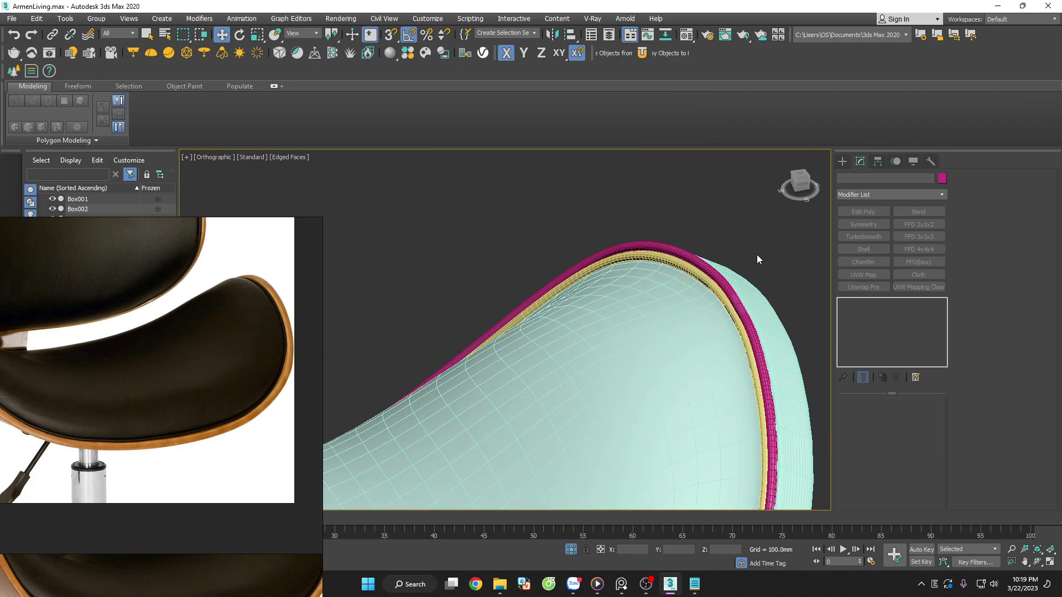
scroll(757, 254, "up", 5)
left_click(727, 295)
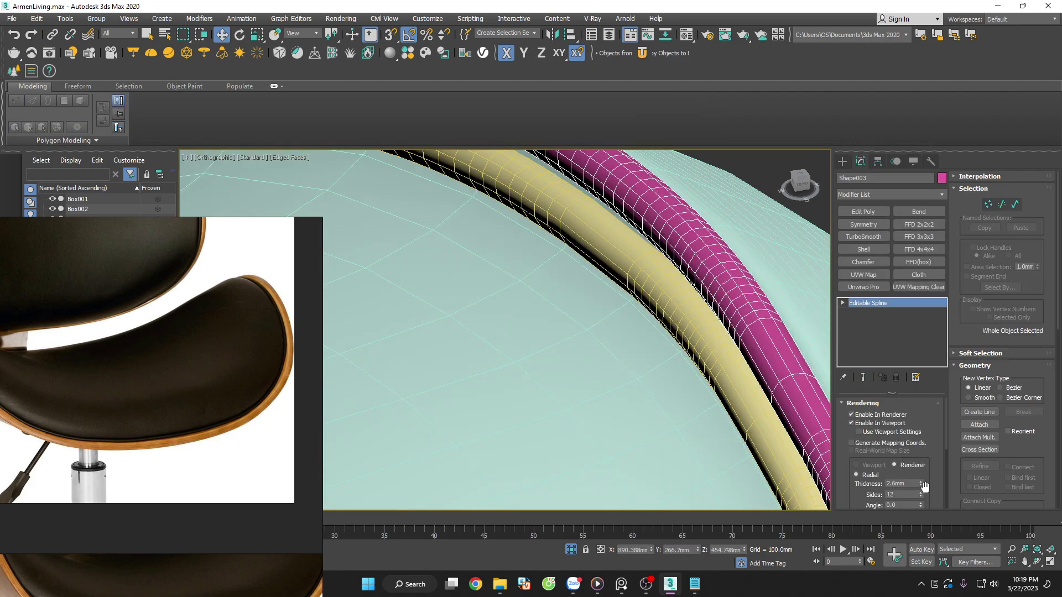
left_click_drag(920, 486, 921, 491)
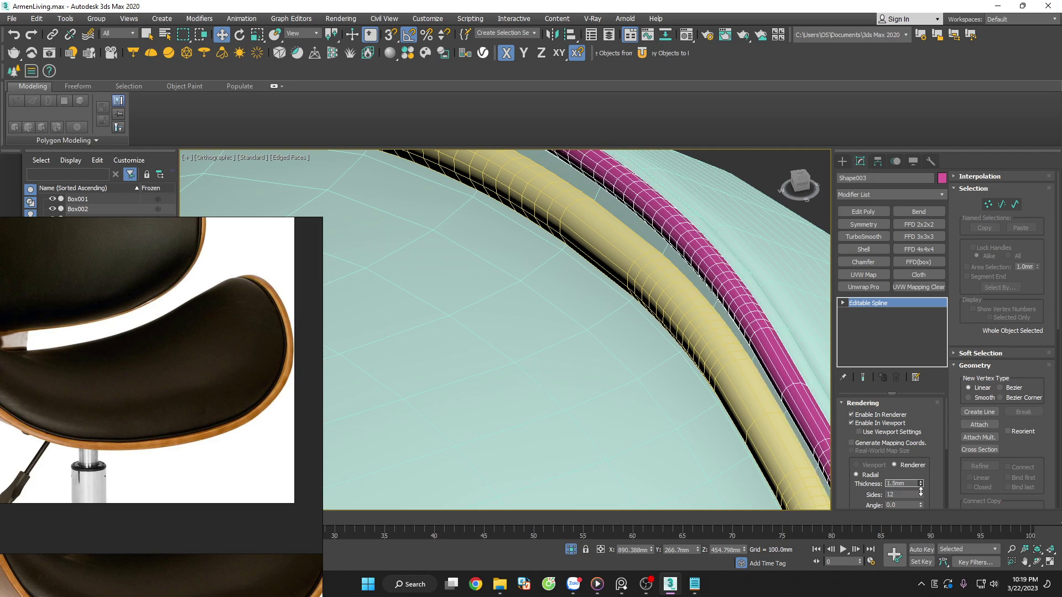
left_click(736, 390)
Review the seat with plain shading from the front, then reselect Object004
scroll(737, 387, "down", 5)
key("F4")
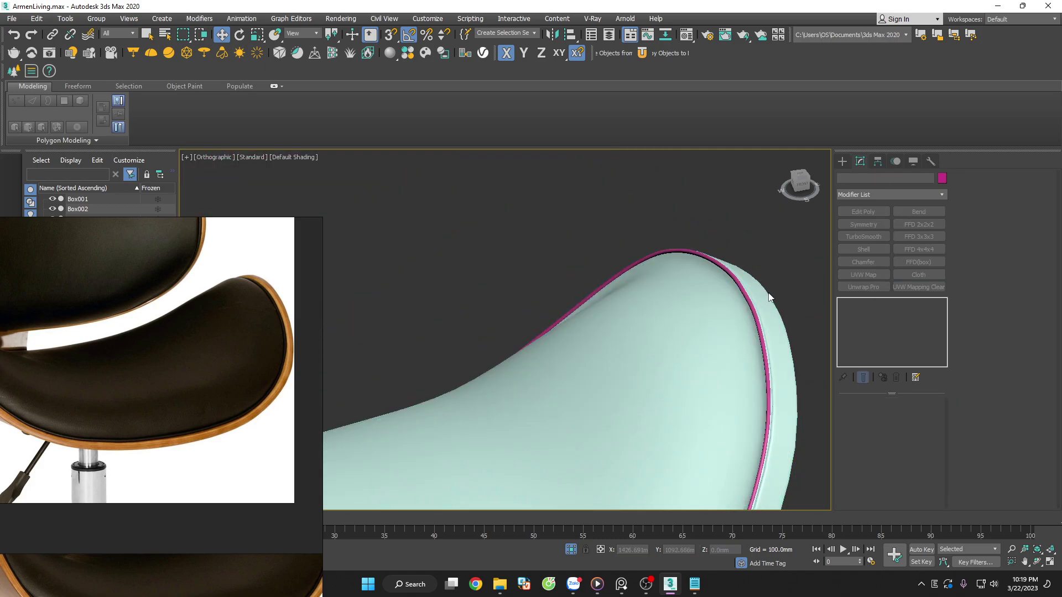
scroll(740, 270, "up", 2)
scroll(647, 228, "up", 1)
scroll(647, 228, "up", 1)
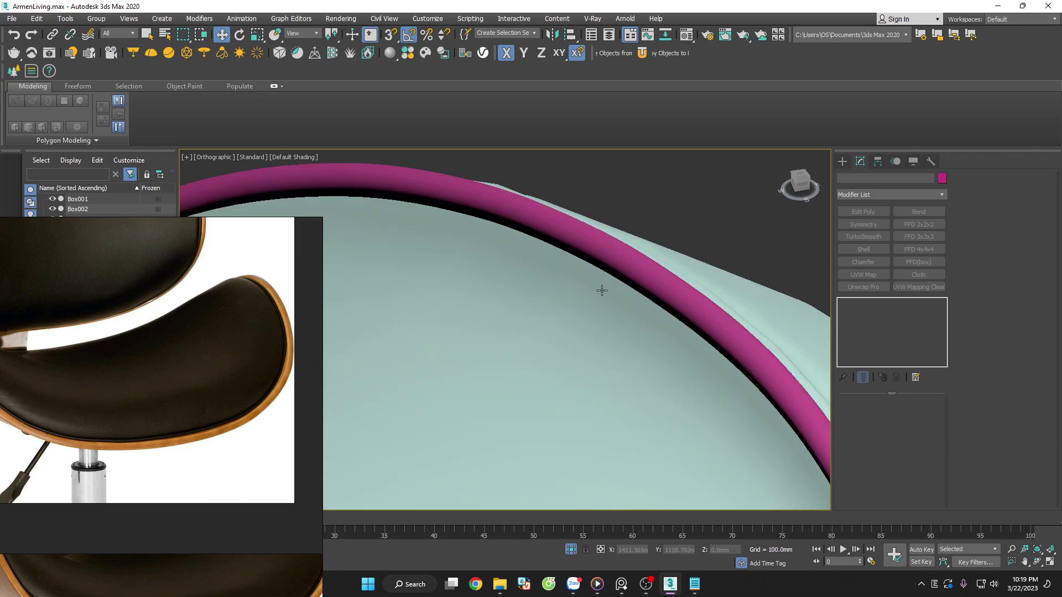
scroll(619, 296, "down", 6)
scroll(657, 375, "up", 2)
scroll(655, 372, "down", 1)
key("f")
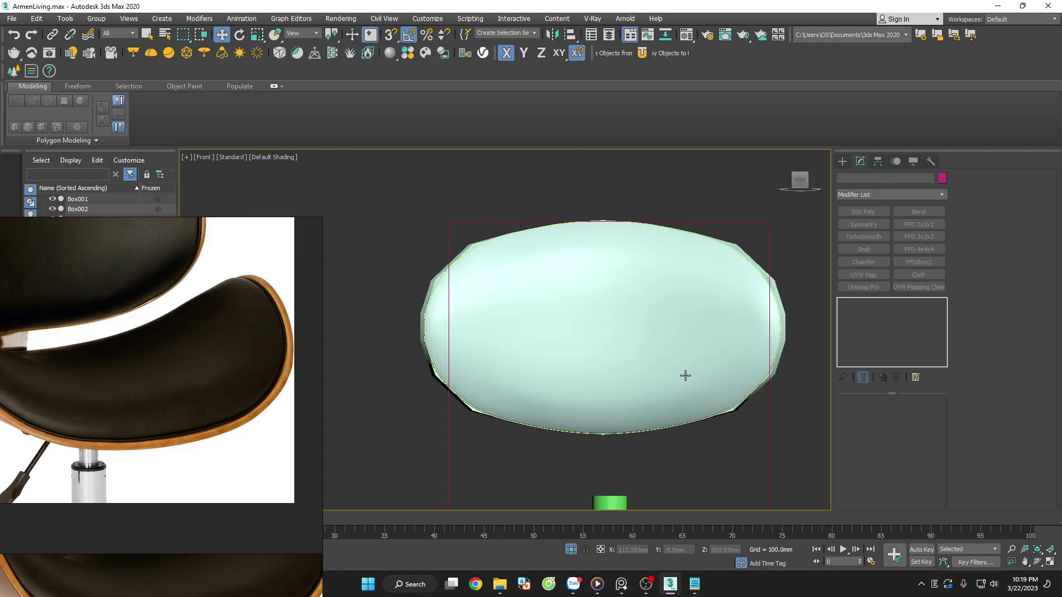
scroll(711, 404, "down", 4)
scroll(675, 398, "down", 2)
scroll(642, 395, "up", 3)
scroll(593, 400, "up", 3)
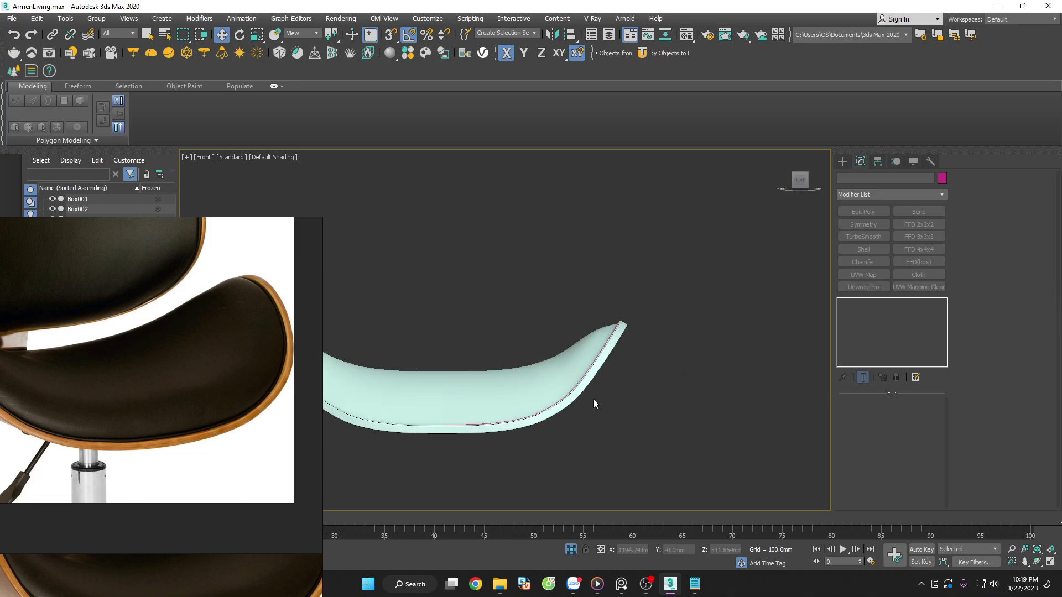
scroll(668, 319, "up", 3)
left_click_drag(669, 319, 633, 374)
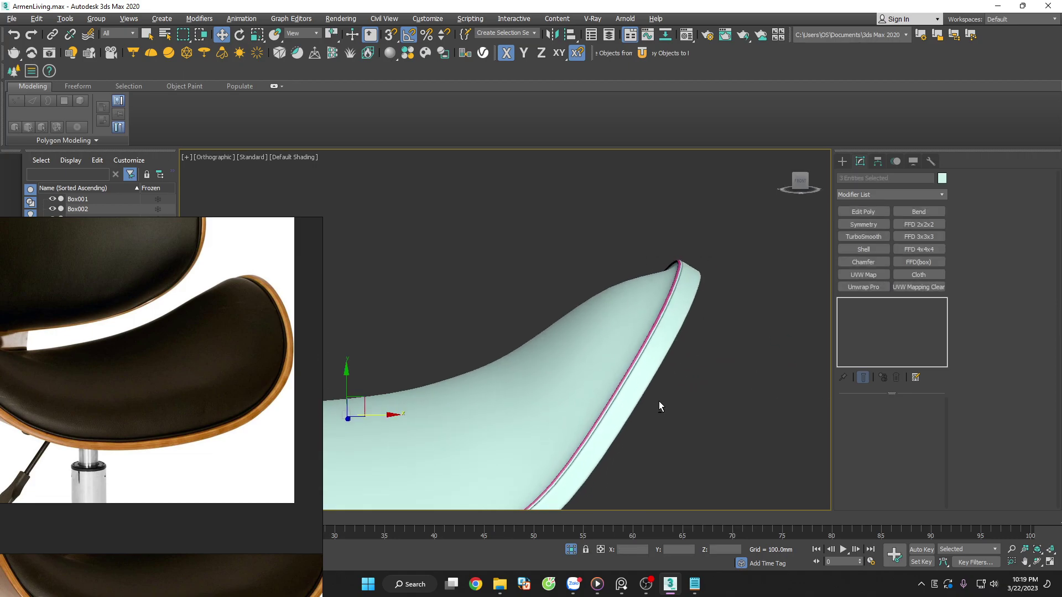
middle_click_drag(659, 394, 715, 218, "alt")
left_click(646, 275)
Delete the top Edit Poly and TurboSmooth from the seat shell
key("F4")
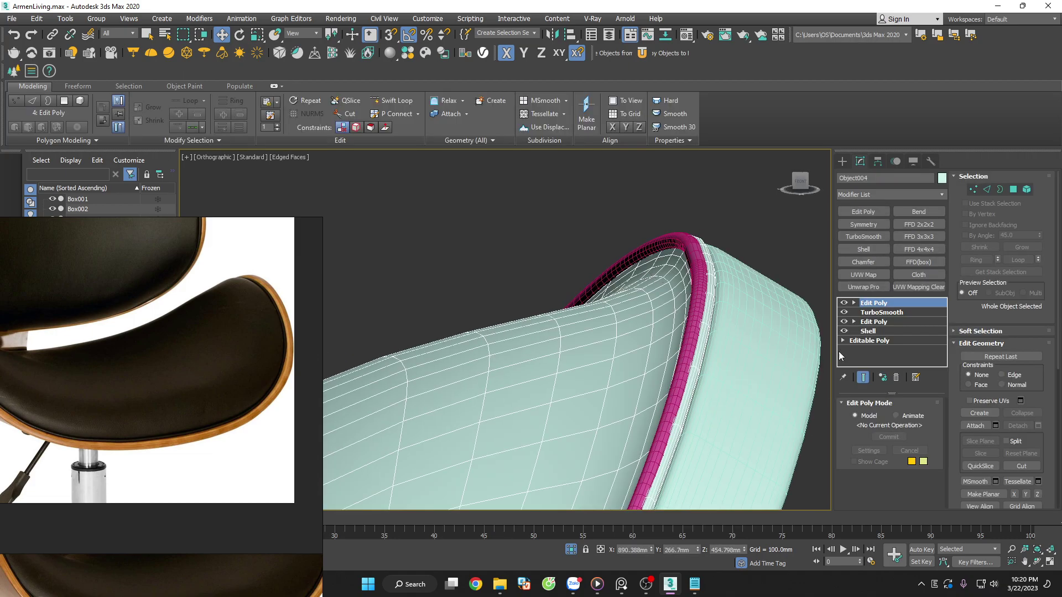
left_click(896, 379)
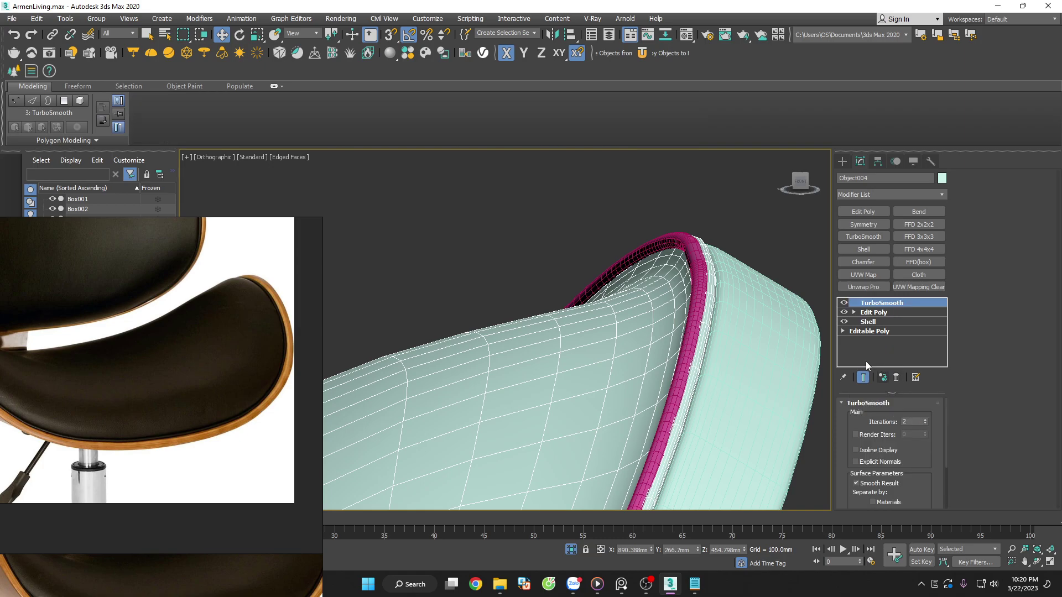
left_click(896, 377)
middle_click_drag(765, 267, 780, 285, "alt")
Connect the shell's edge ring with a new loop slid to 79 near the rim
key("2")
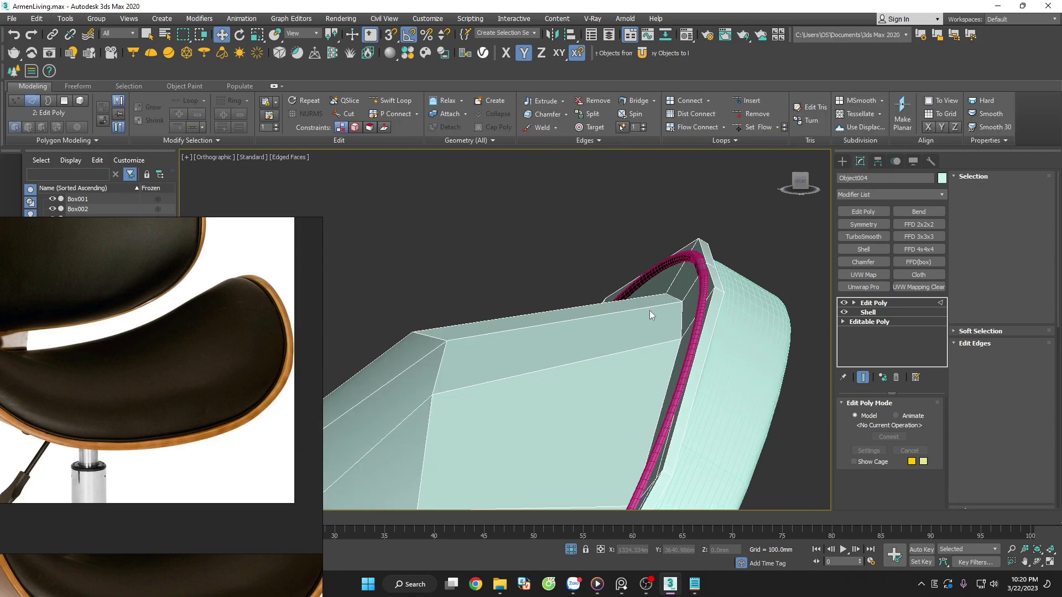
double_click(649, 310)
right_click(656, 307)
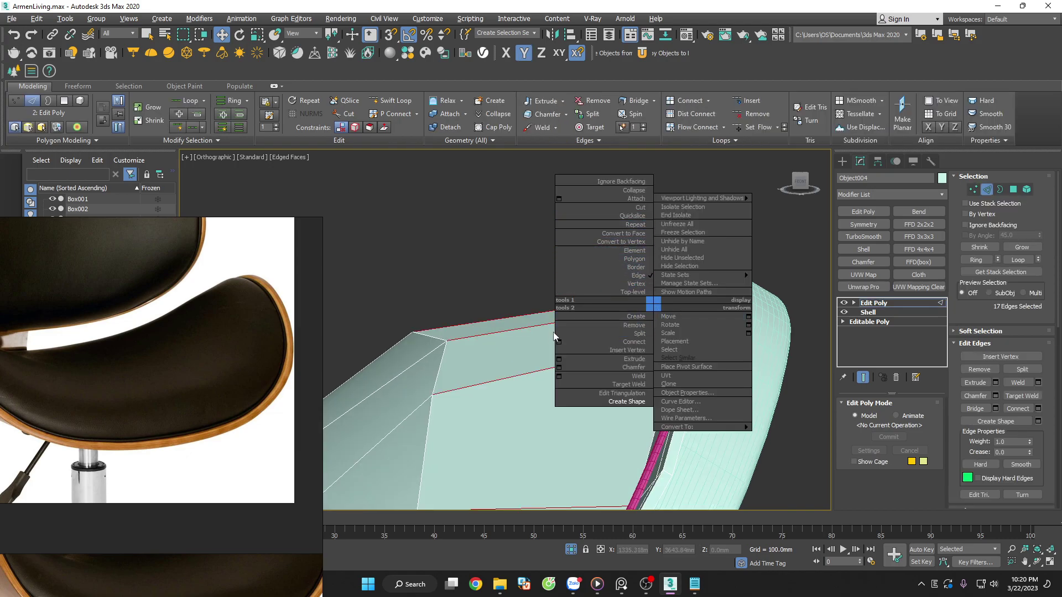
left_click(635, 342)
scroll(650, 322, "down", 5)
scroll(696, 307, "down", 3)
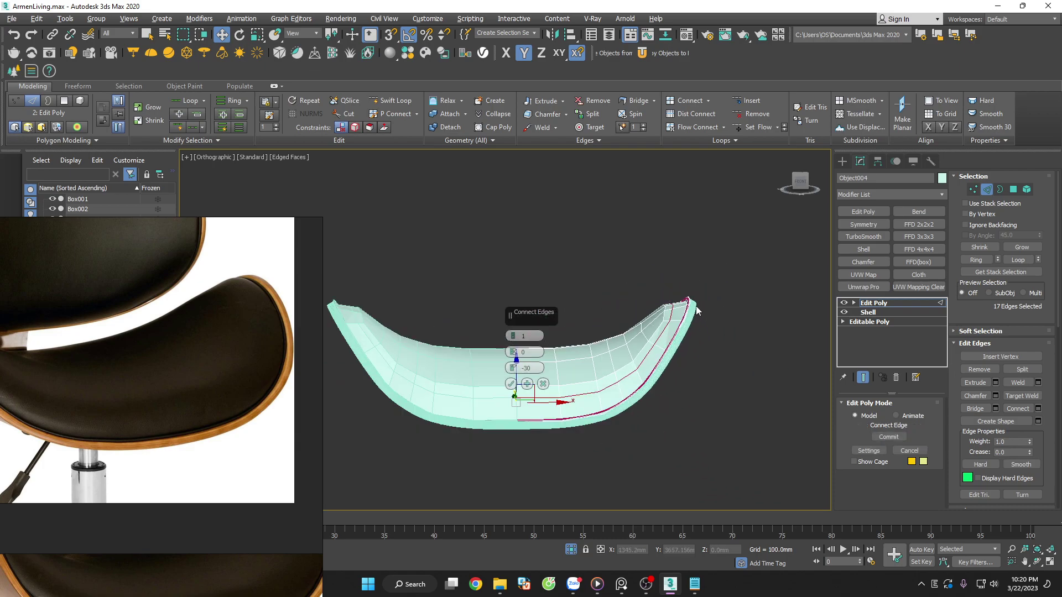
scroll(702, 325, "up", 3)
scroll(659, 310, "up", 3)
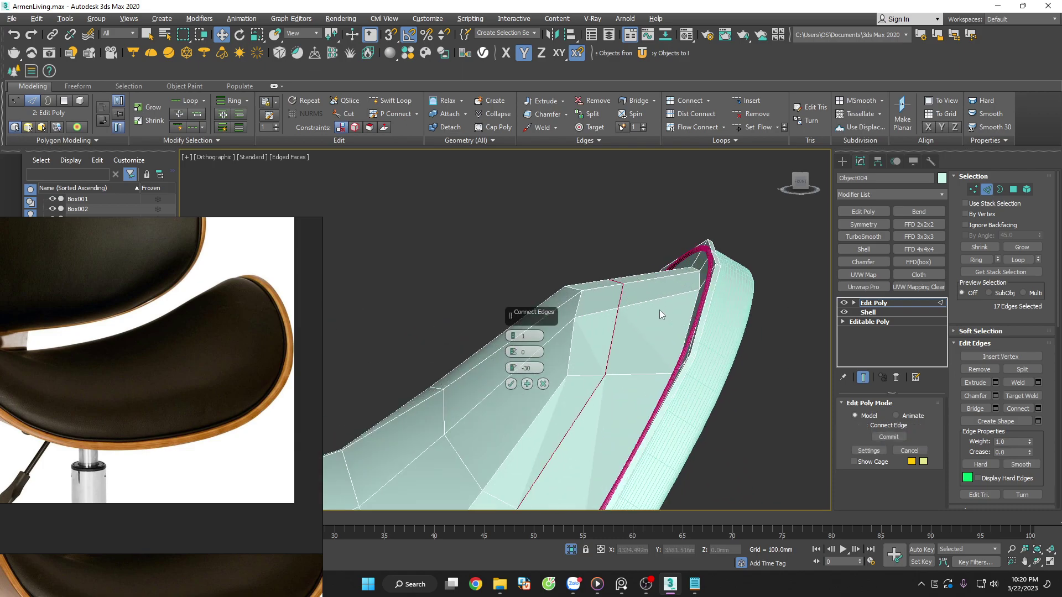
right_click(513, 368)
mouse_move(512, 367)
left_mouse_down()
mouse_move(534, 297)
mouse_move(606, 190)
left_mouse_up()
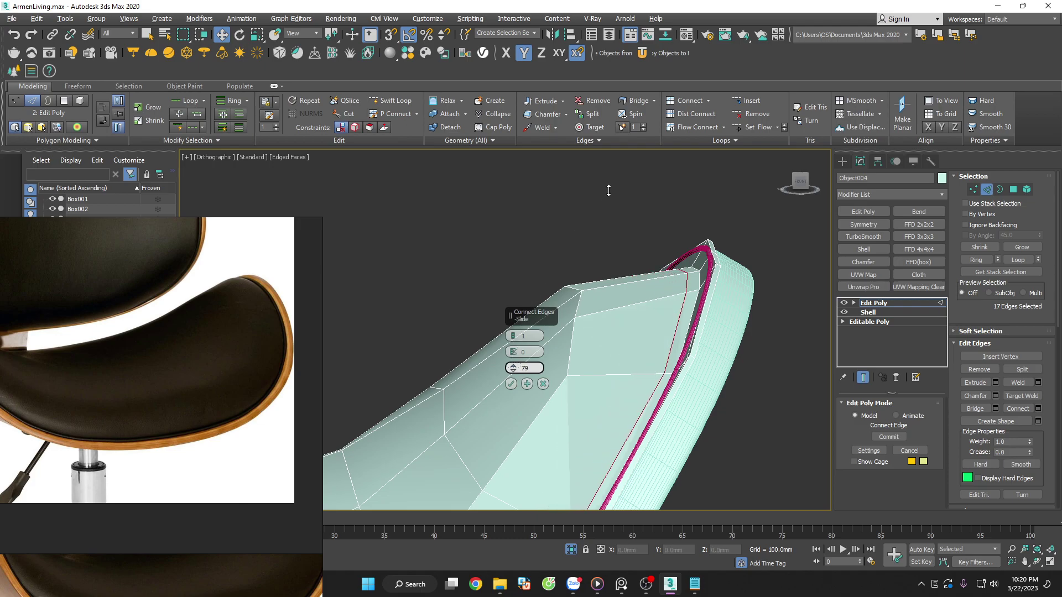
left_click(510, 383)
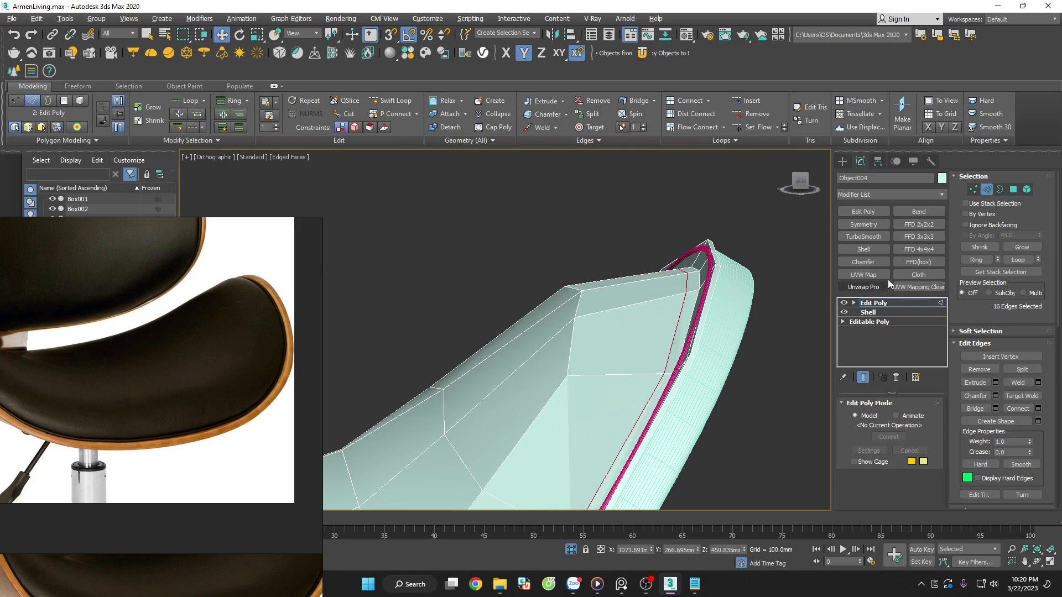
Test TurboSmooth on the shell with plain shading, then remove it
left_click(864, 237)
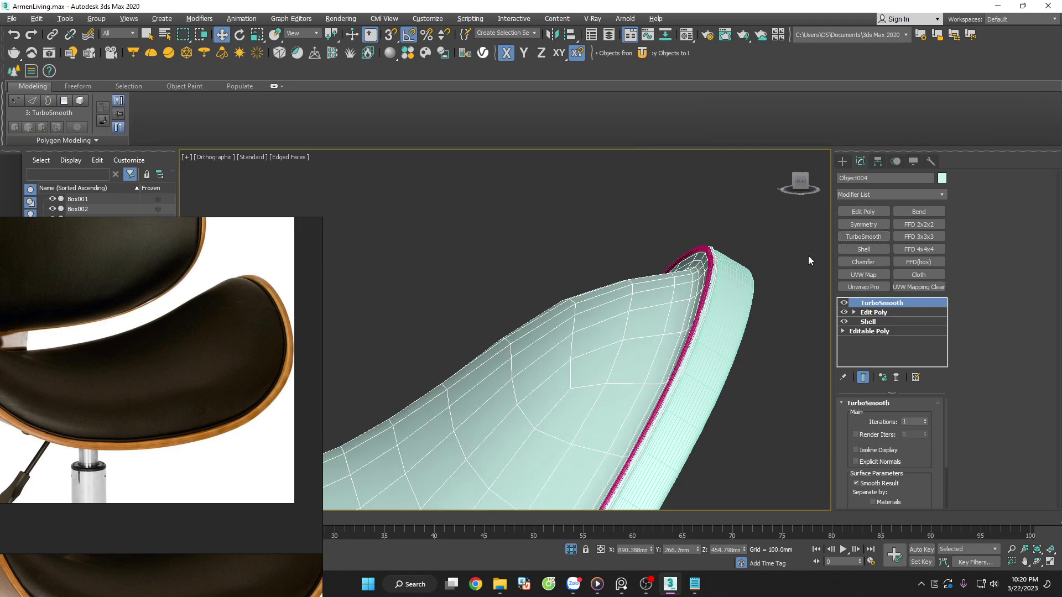
left_click(769, 260)
scroll(752, 293, "down", 2)
key("F4")
scroll(761, 311, "down", 3)
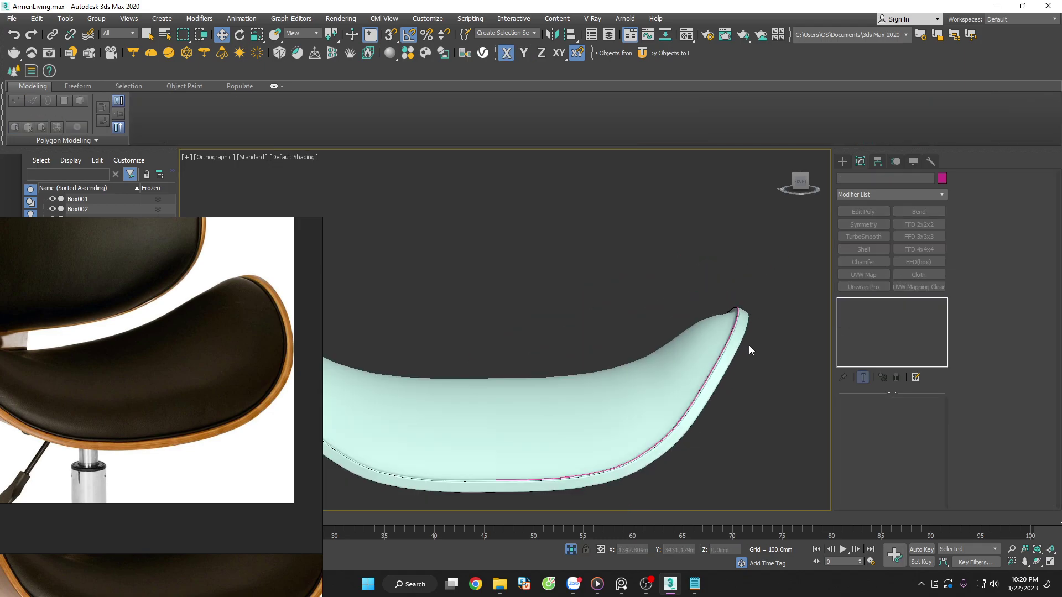
scroll(748, 345, "down", 2)
scroll(764, 367, "down", 1)
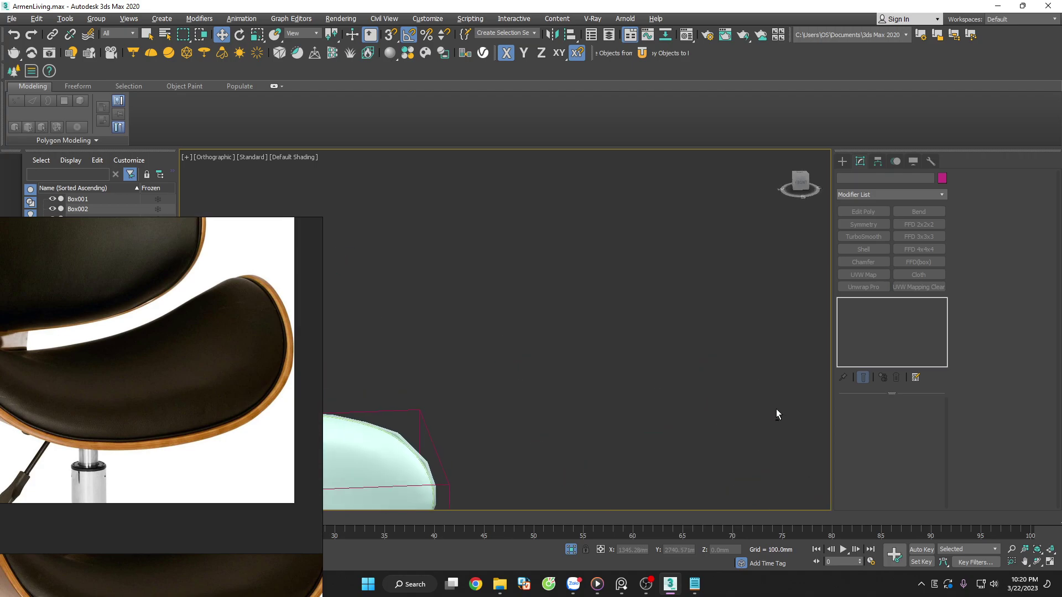
middle_click_drag(776, 410, 531, 195, "alt")
scroll(582, 293, "up", 4)
scroll(592, 317, "up", 3)
left_click(552, 287)
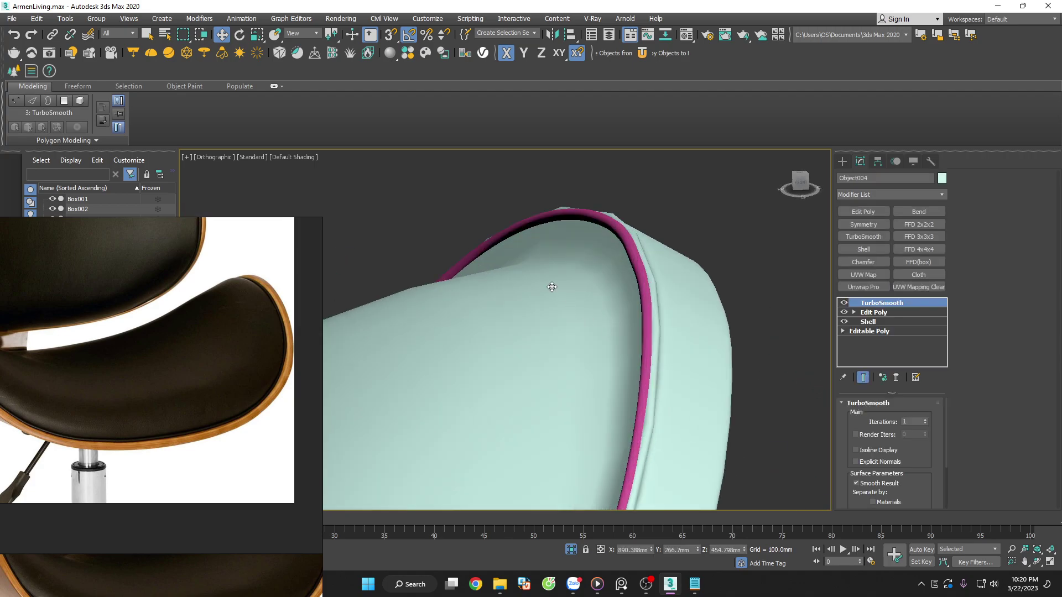
left_click(896, 377)
key("F4")
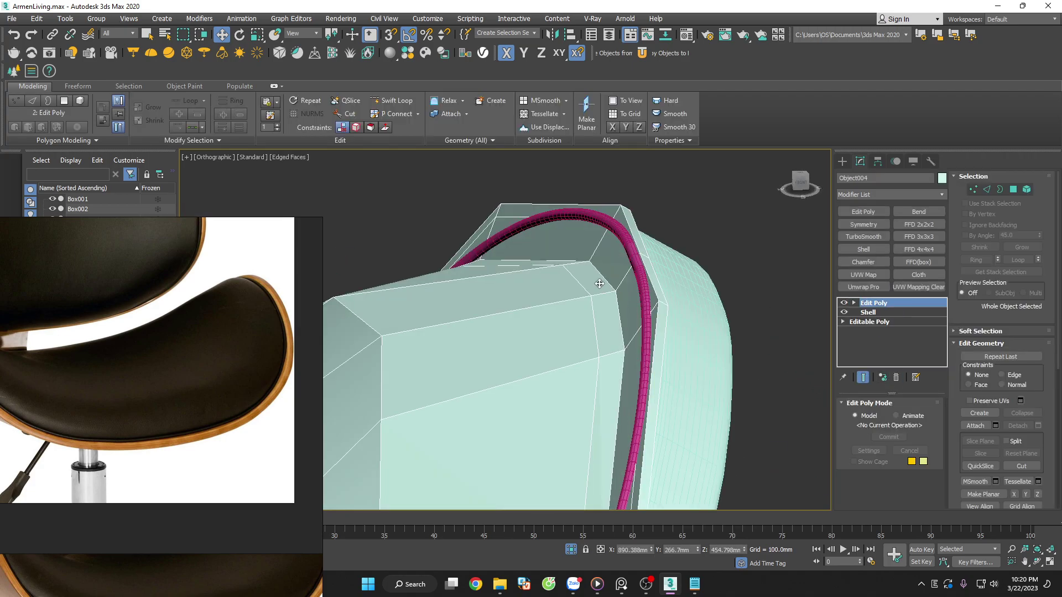
Reapply TurboSmooth to check the side profile, then remove it again
left_click(987, 189)
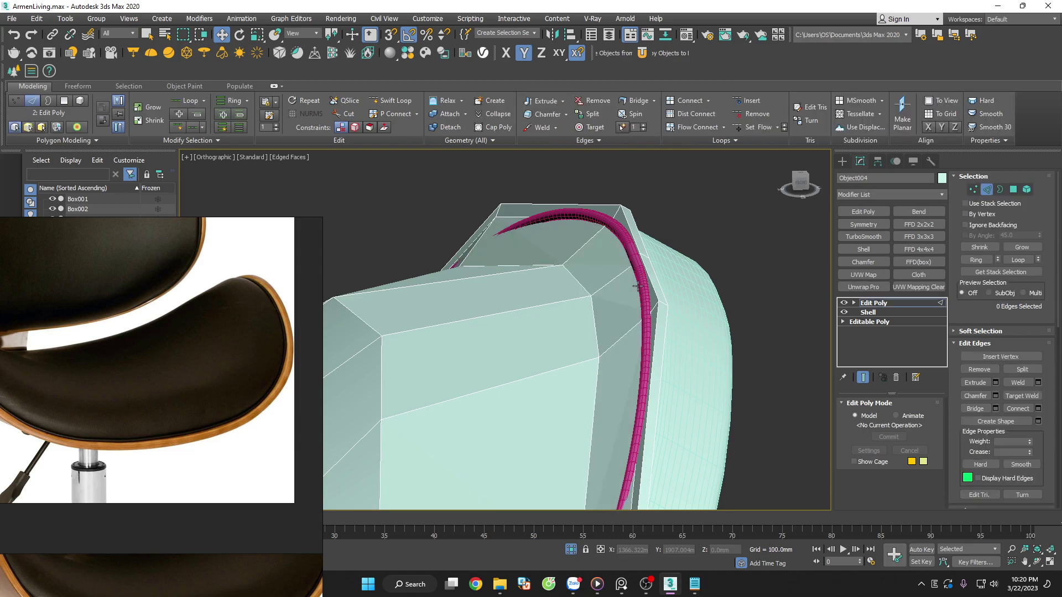
left_click(987, 189)
left_click(855, 238)
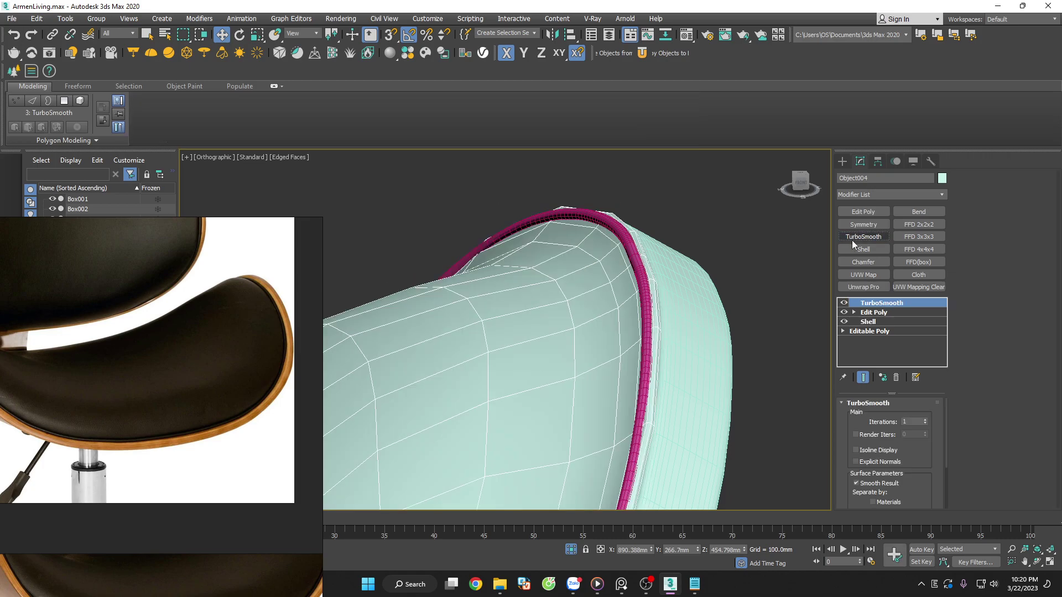
left_click(722, 224)
key("F4")
mouse_move(709, 241)
middle_mouse_down("alt")
mouse_move(736, 288)
mouse_move(627, 302)
middle_mouse_up("alt")
left_click(627, 302)
left_click(896, 378)
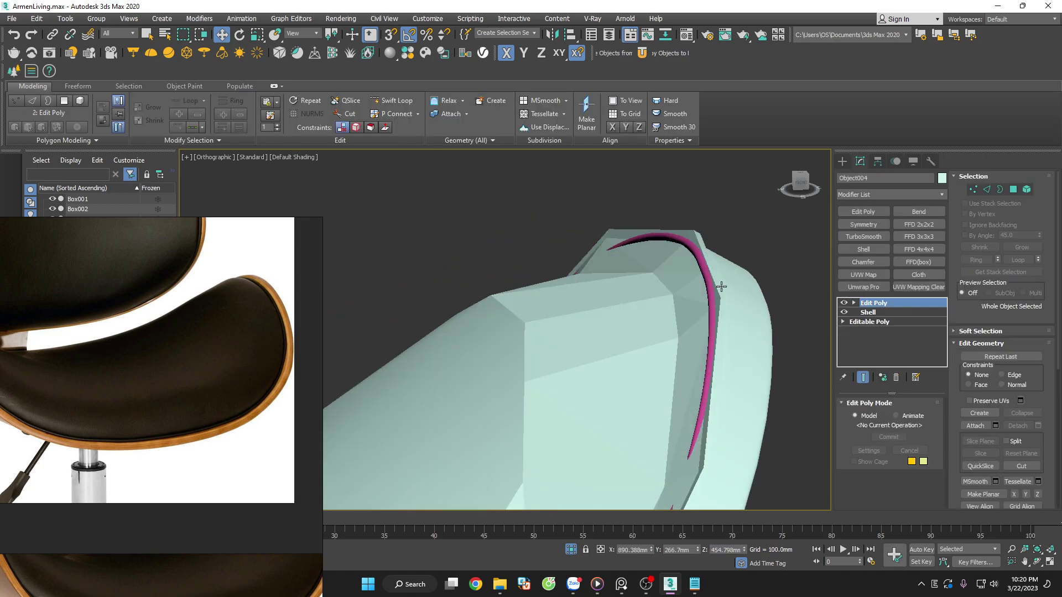
key("F4")
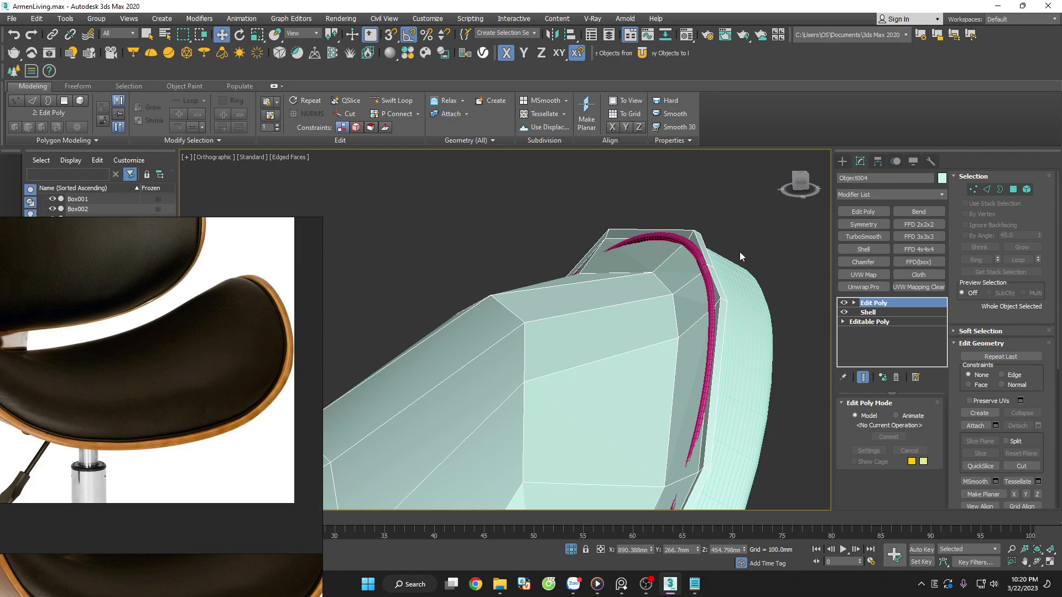
Isolate the seat shell and frame it in the Front view
scroll(741, 244, "down", 2)
key("alt+q")
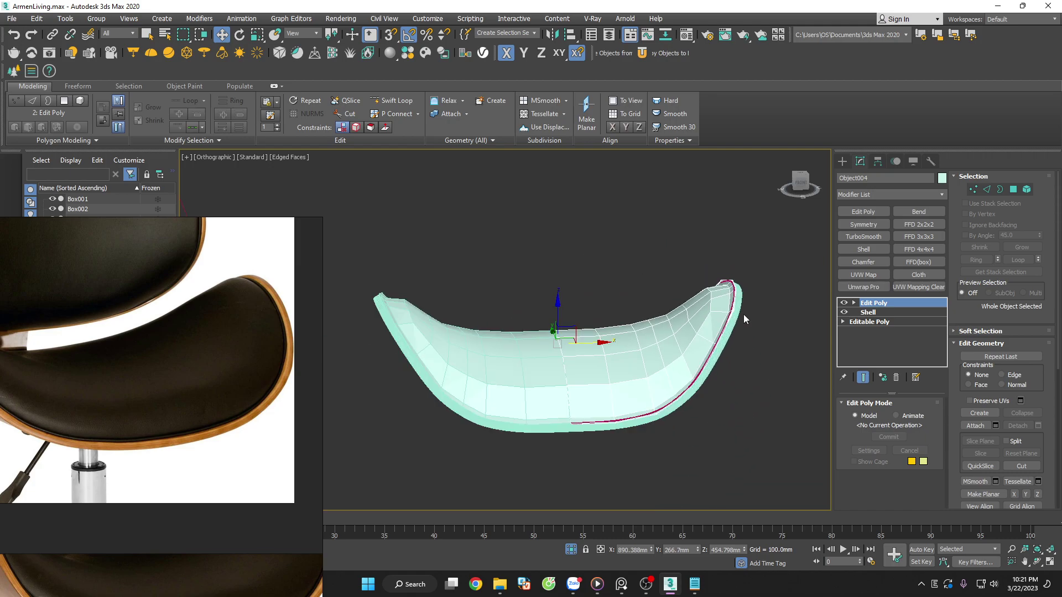
mouse_move(747, 347)
middle_mouse_down("alt")
mouse_move(698, 310)
mouse_move(771, 349)
mouse_move(762, 377)
mouse_move(743, 367)
middle_mouse_up("alt")
key("f")
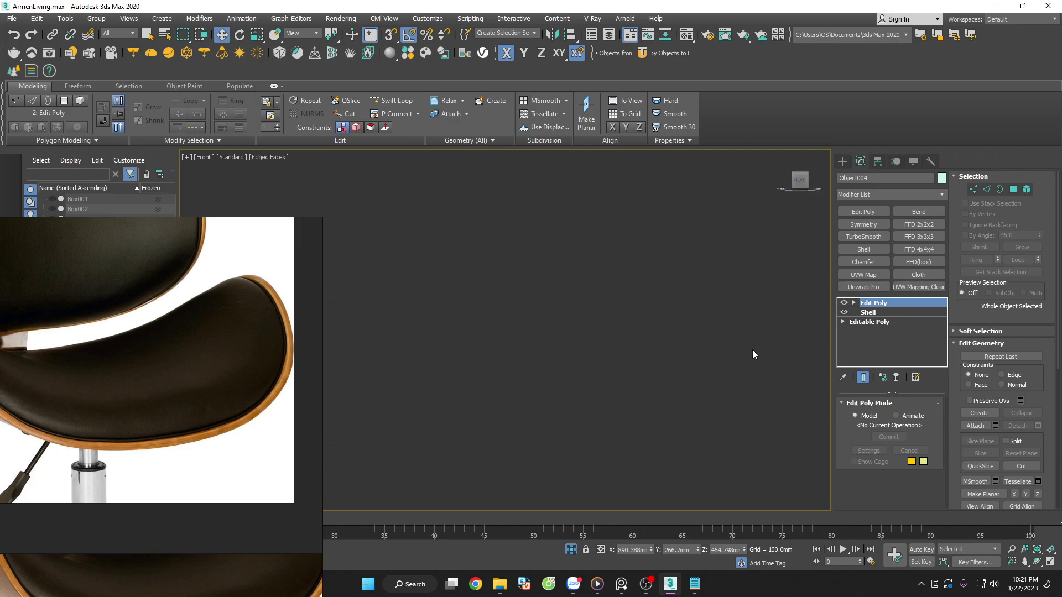
key("z")
scroll(741, 328, "down", 3)
scroll(733, 284, "up", 3)
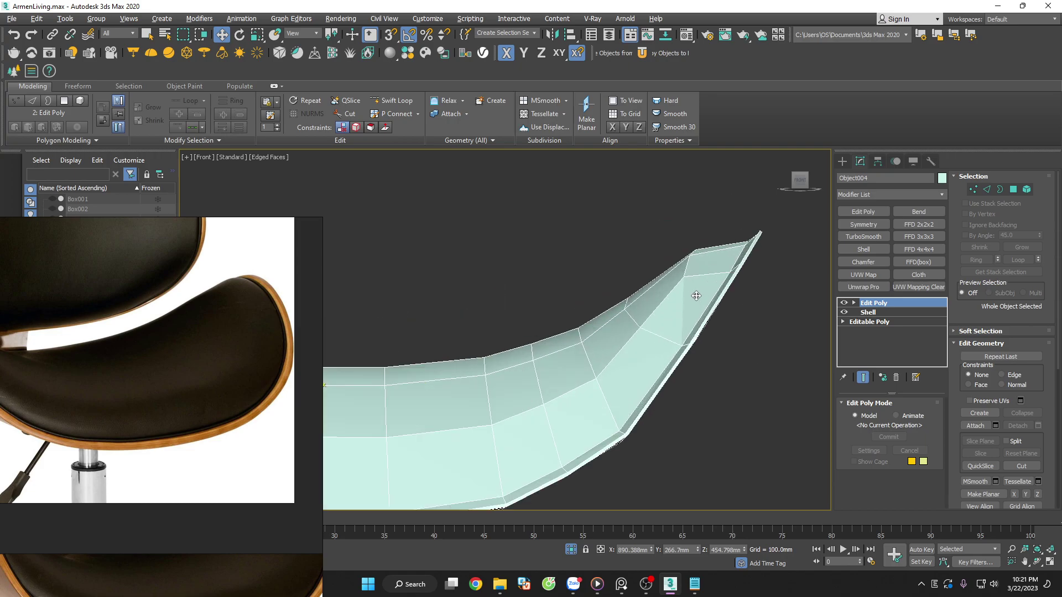
Connect the transverse edge ring with a new lengthwise loop slid toward the middle
key("2")
left_click(711, 274)
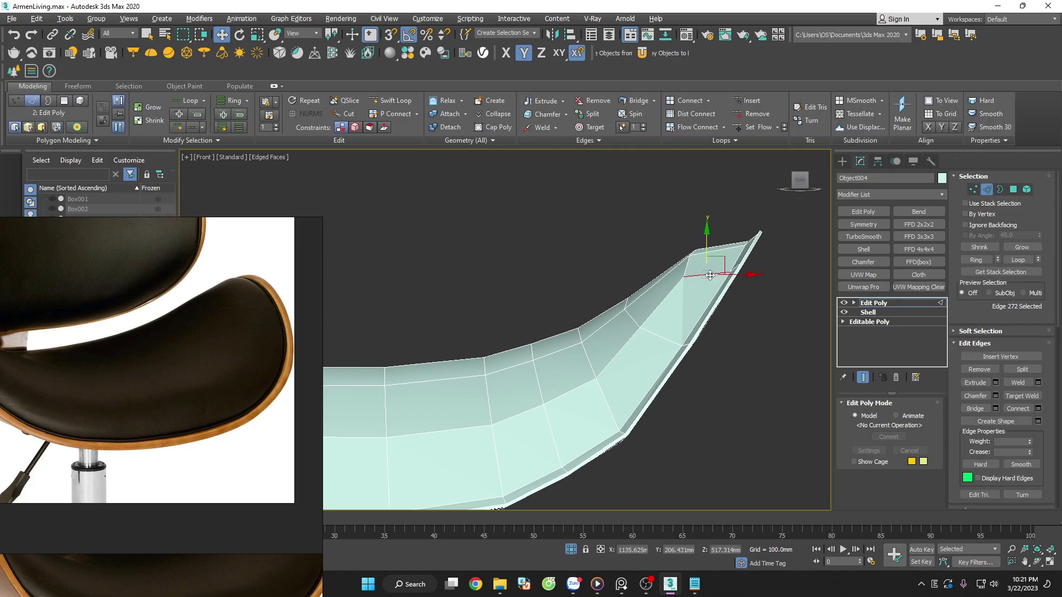
key("alt+r")
right_click(710, 275)
left_click(719, 284)
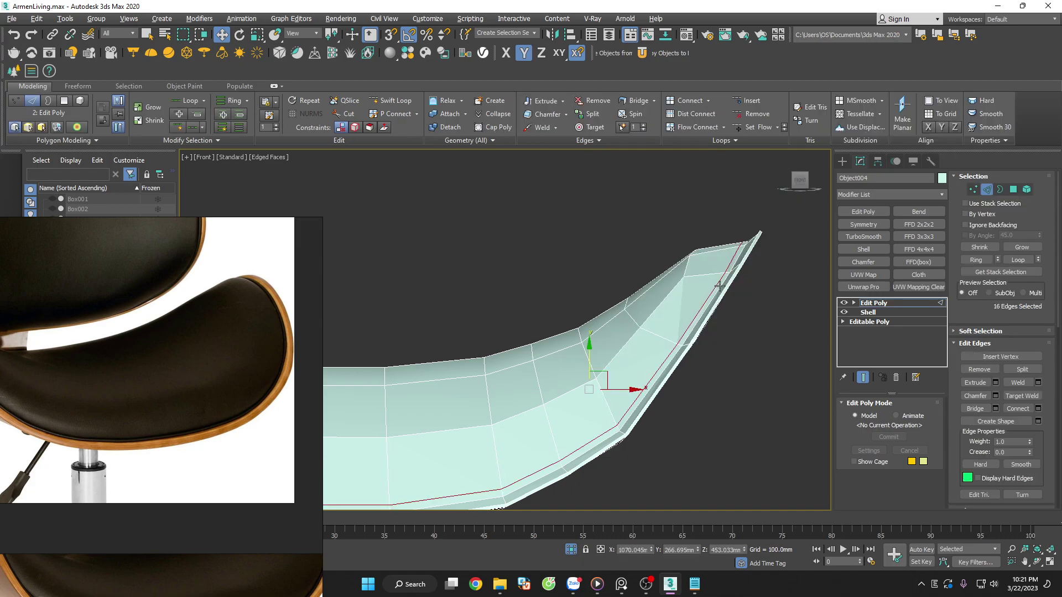
right_click(703, 299)
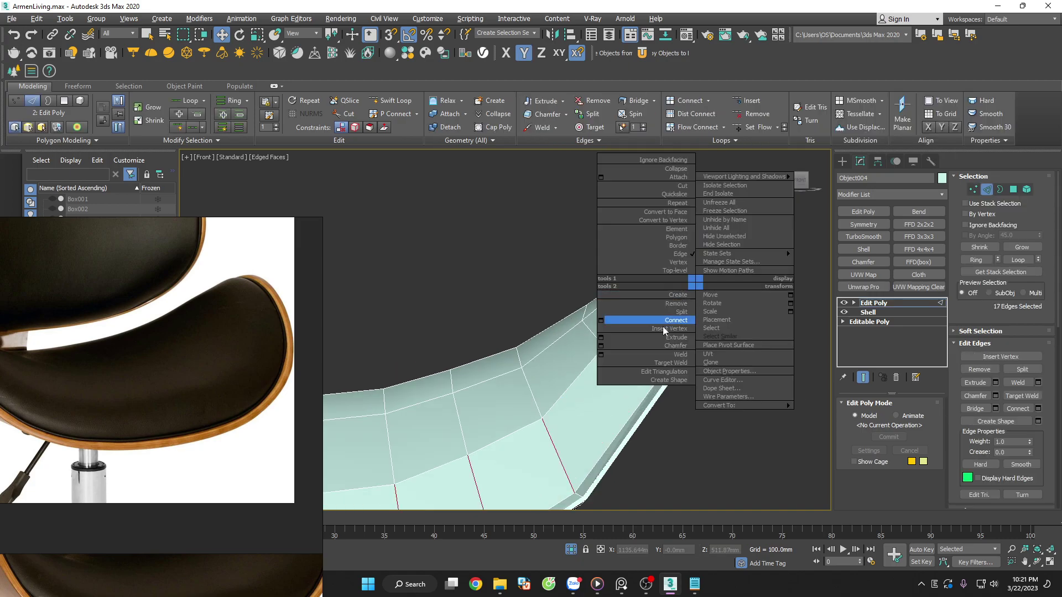
left_click(602, 321)
left_click_drag(525, 367, 503, 368)
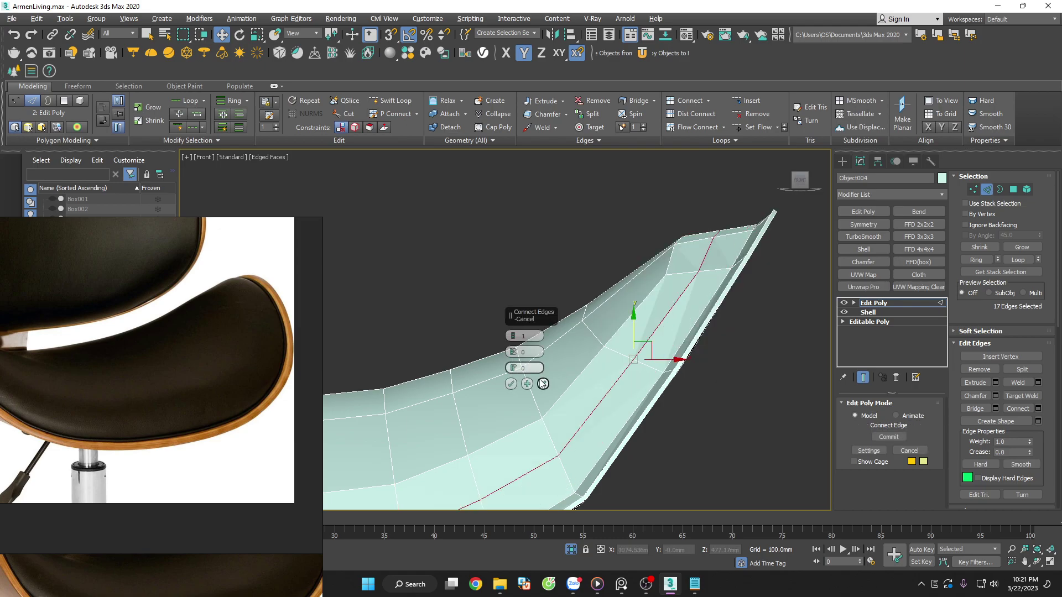
left_click(510, 384)
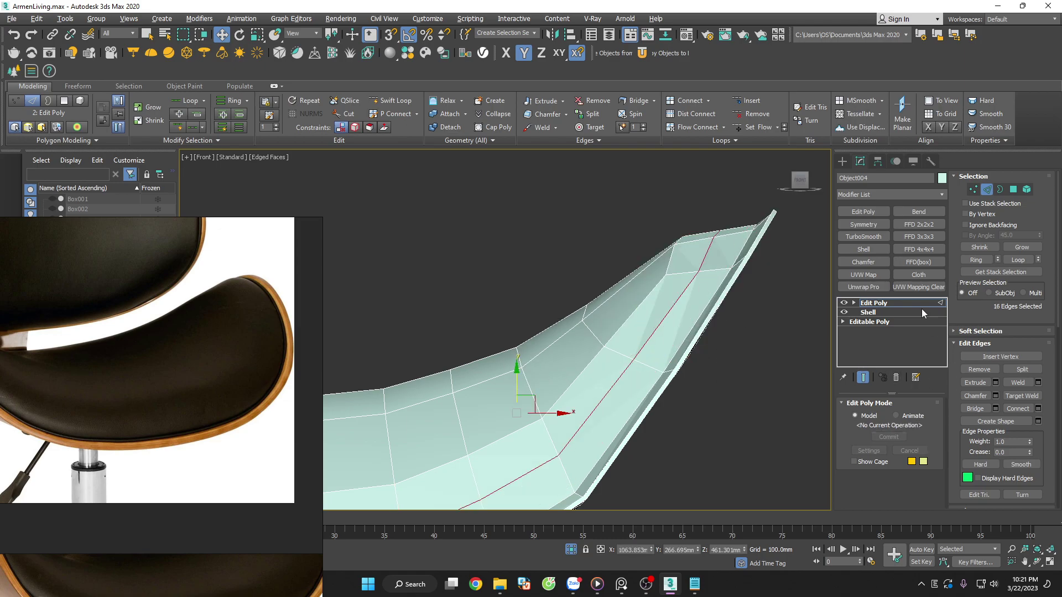
Add a Push modifier to the seat shell
left_click(942, 194)
scroll(939, 312, "down", 2)
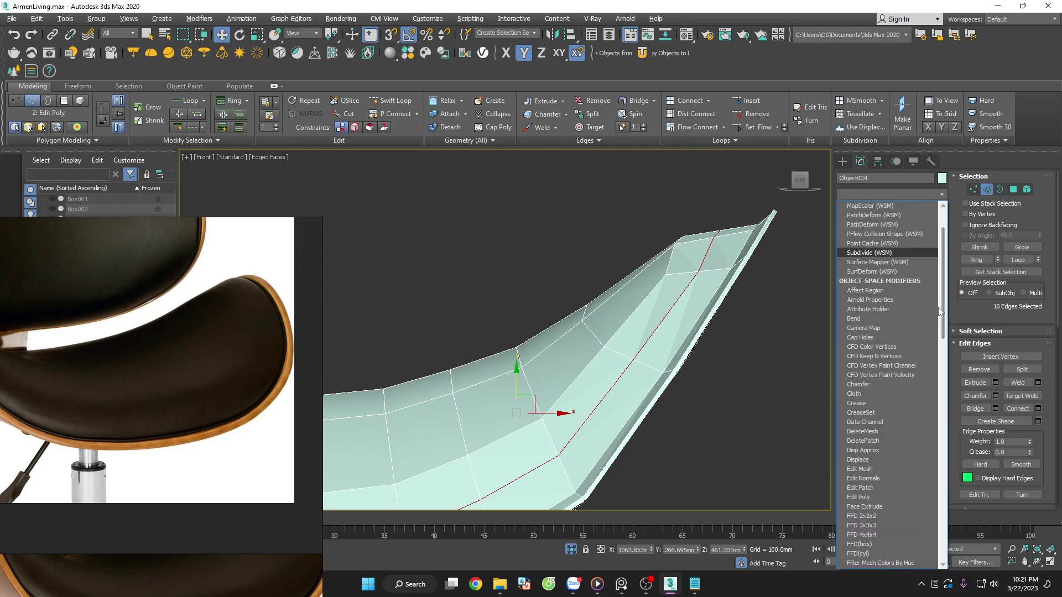
left_click(887, 301)
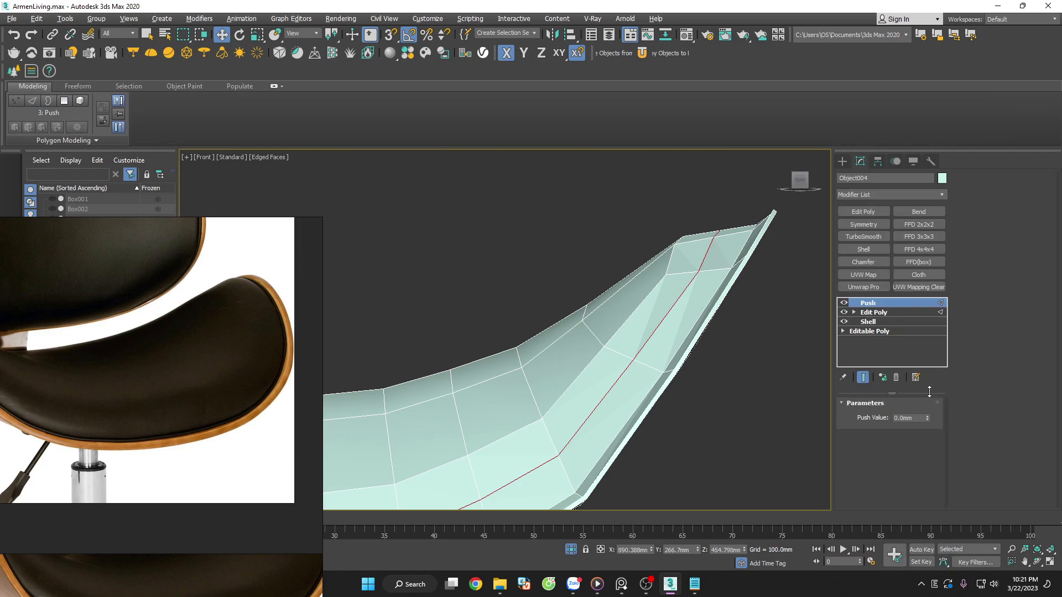
Try a 3.1mm push, then undo it and cancel the repeated connect
left_click_drag(928, 418, 932, 400)
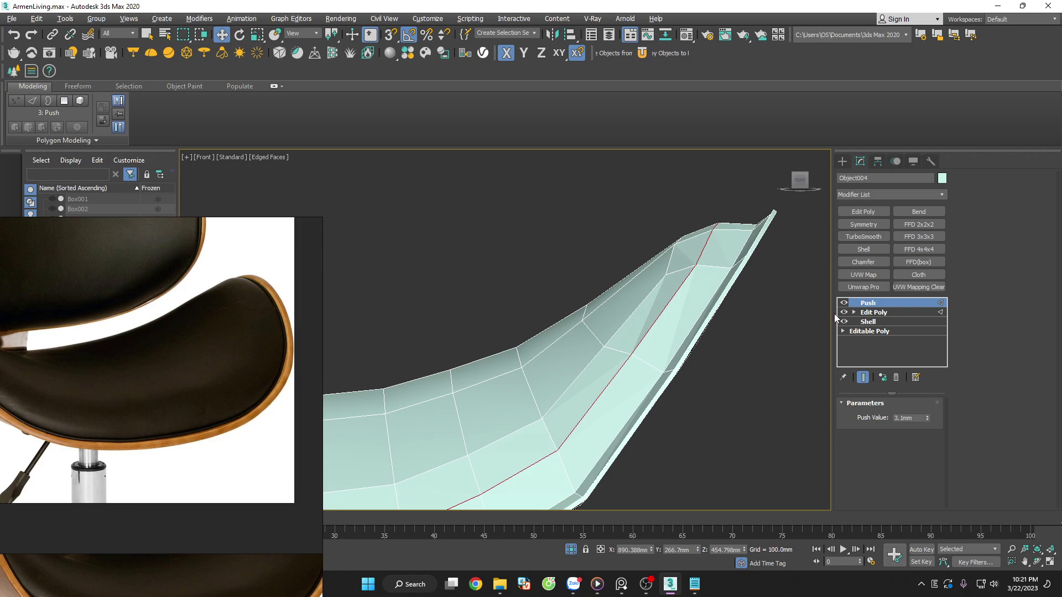
key("ctrl+z")
key("ctrl+z")
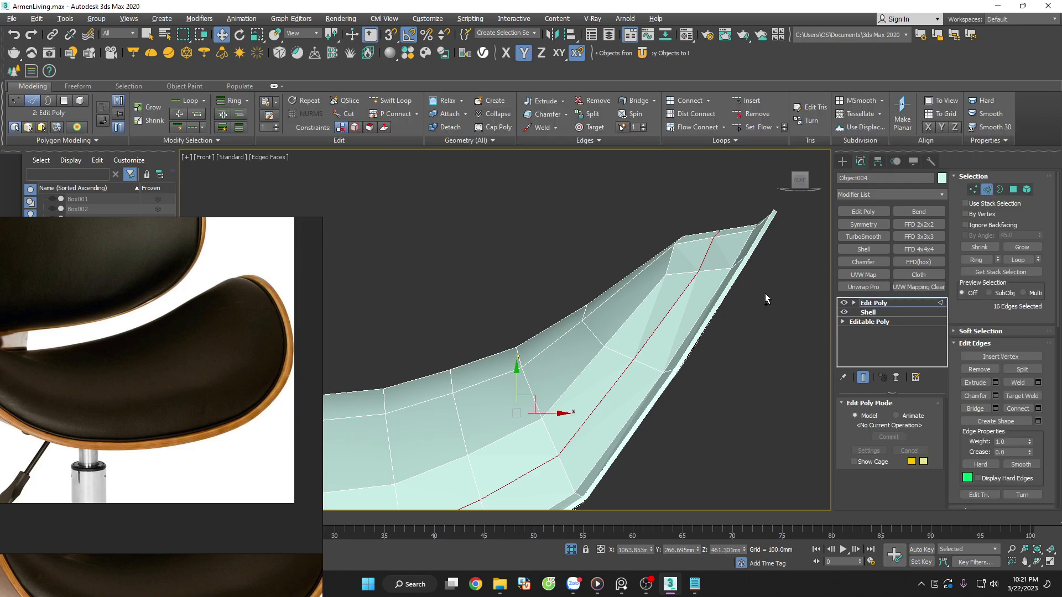
key("ctrl+shift+e")
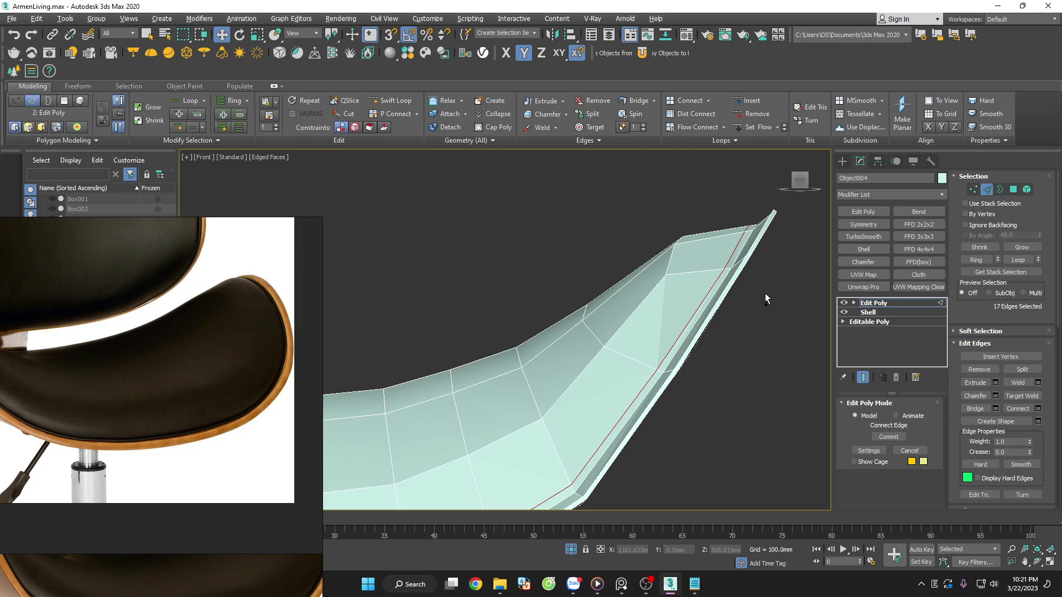
key("ctrl+z")
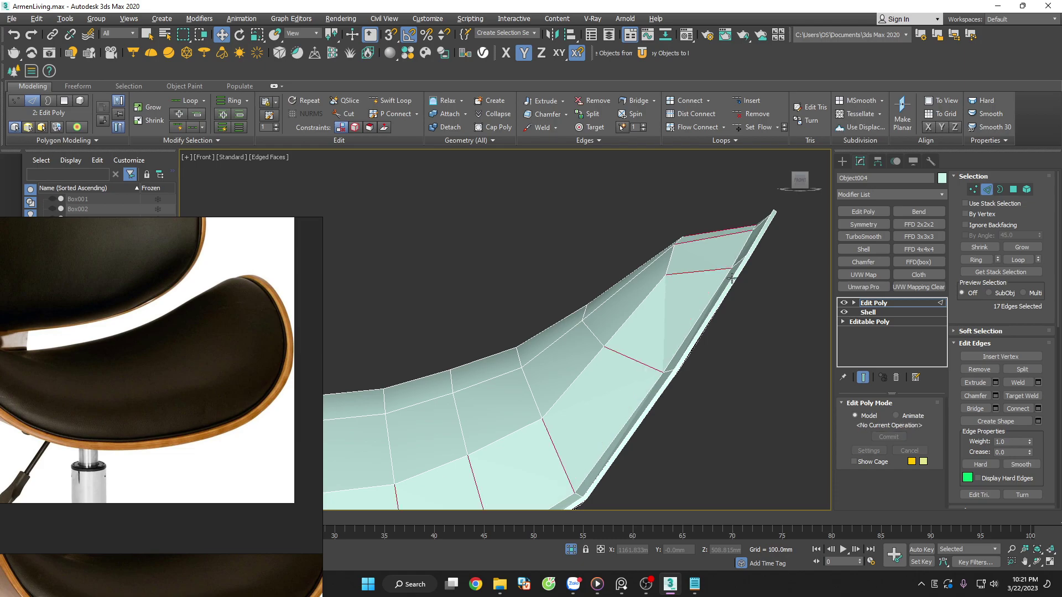
Redo the edge ring connect with the new loop slid about 60 toward the rim
right_click(695, 263)
left_click(602, 301)
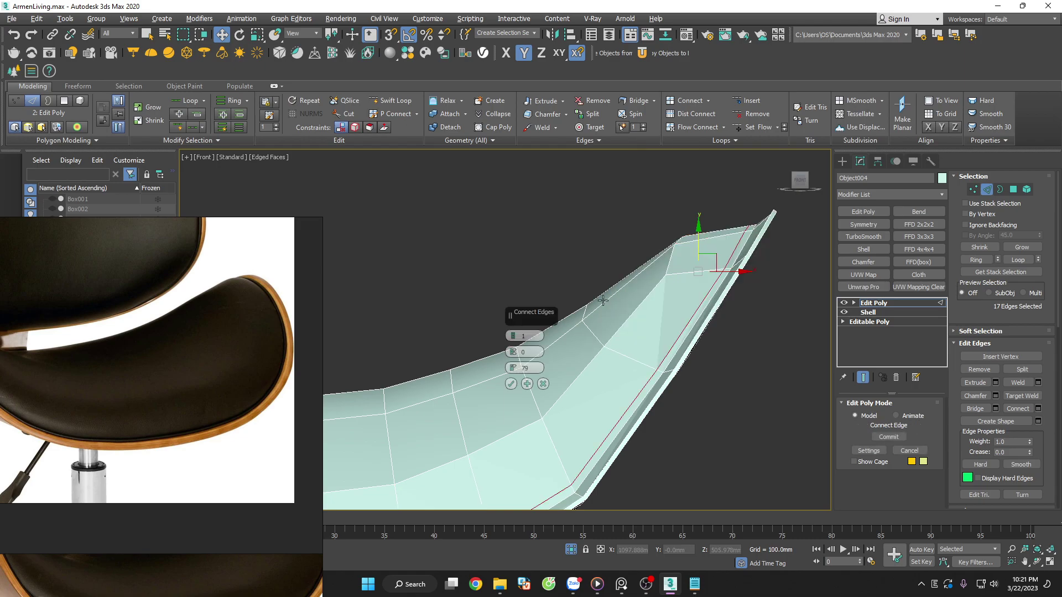
left_click_drag(514, 368, 540, 235)
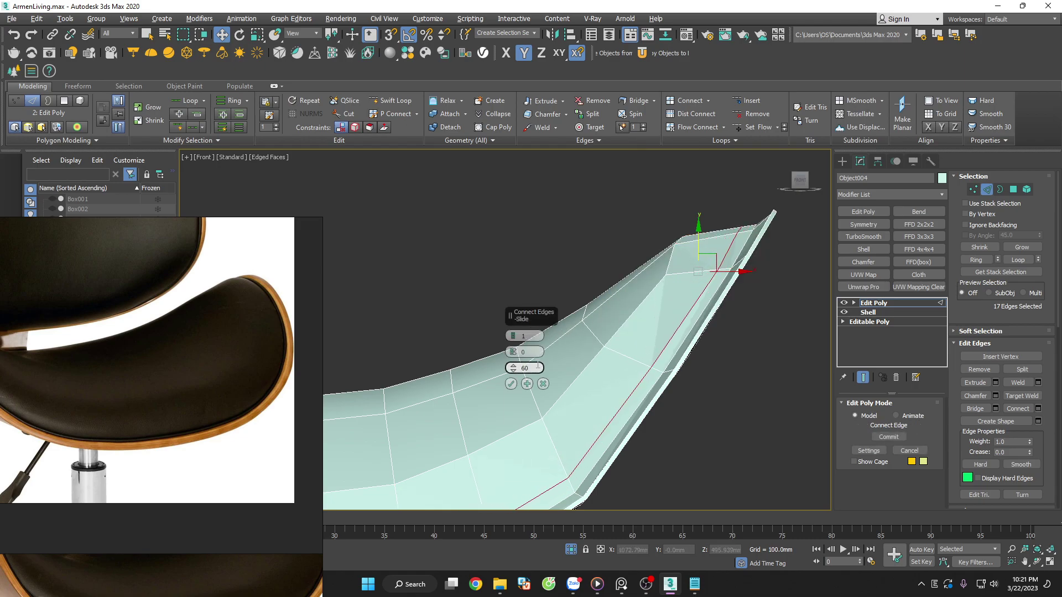
left_click(511, 383)
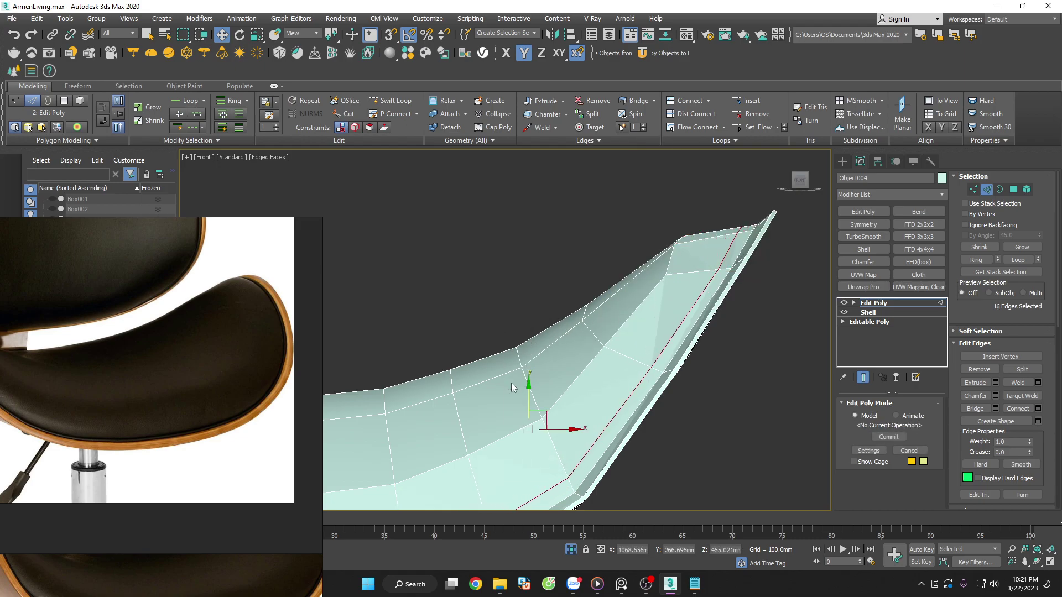
Add a Push modifier set to 5.0mm and orbit to check the inflated shell
left_click(943, 196)
scroll(930, 287, "down", 10)
scroll(931, 379, "down", 5)
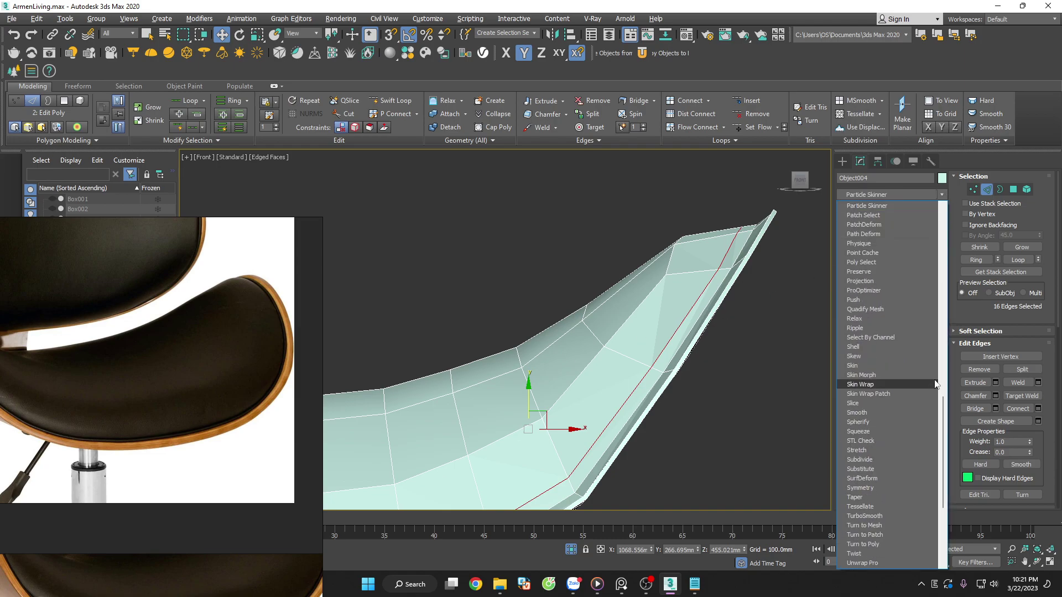
left_click(881, 300)
left_click_drag(928, 416, 928, 389)
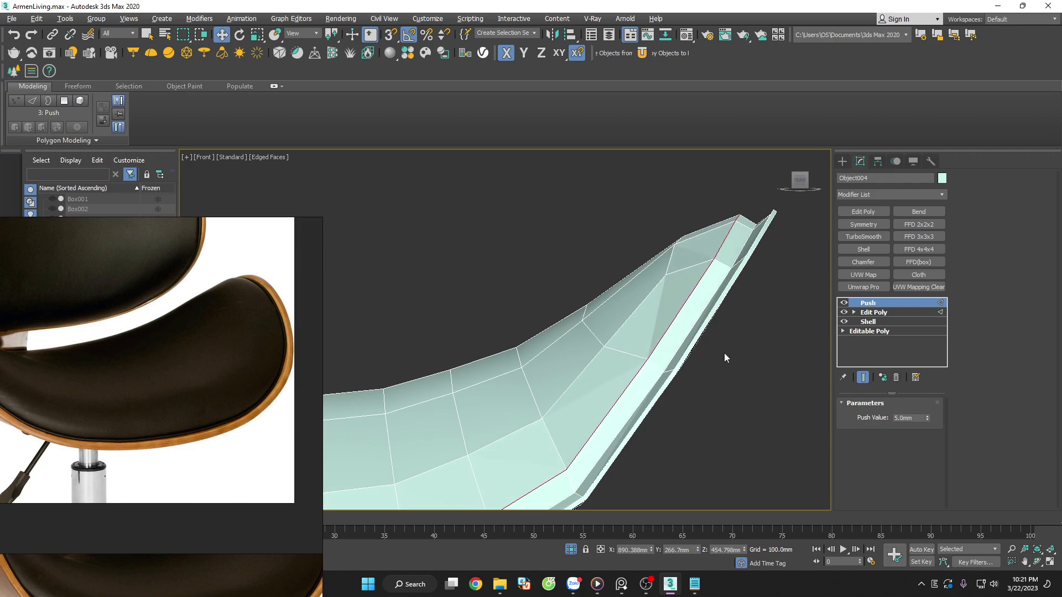
scroll(724, 354, "down", 4)
mouse_move(725, 355)
middle_mouse_down("alt")
mouse_move(747, 382)
mouse_move(745, 403)
middle_mouse_up("alt")
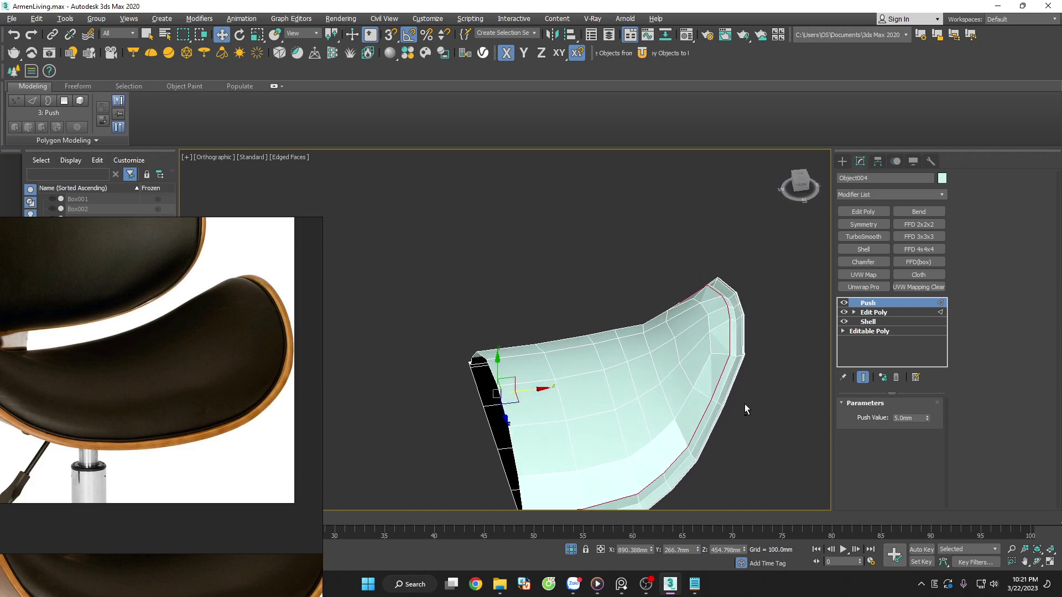
scroll(748, 323, "up", 3)
scroll(749, 323, "up", 2)
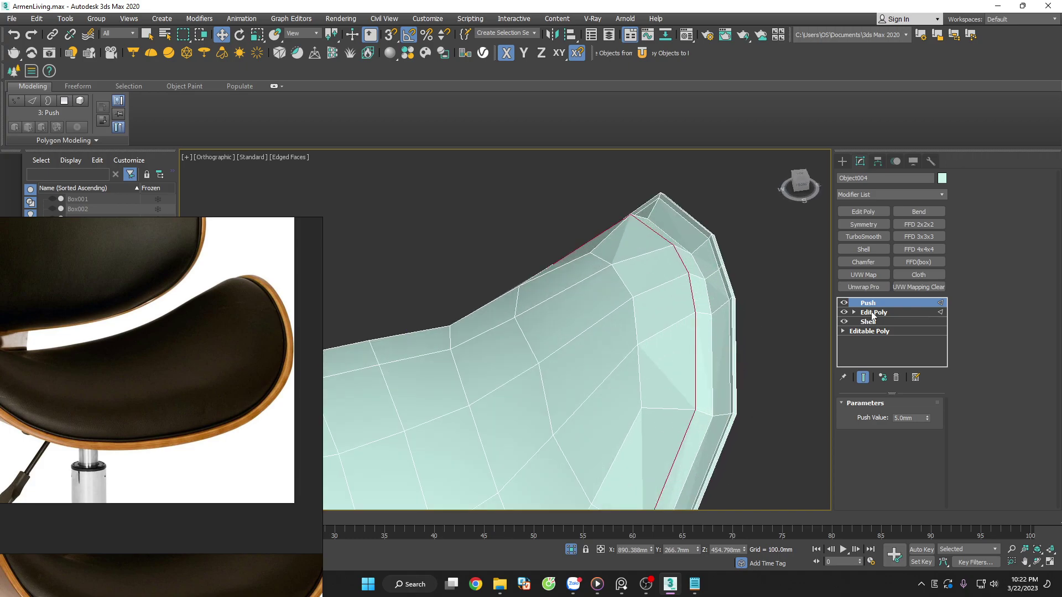
Add an Edit Poly layer, test TurboSmooth, then delete TurboSmooth from the stack
left_click(865, 214)
left_click(871, 238)
scroll(745, 310, "down", 2)
scroll(746, 316, "down", 2)
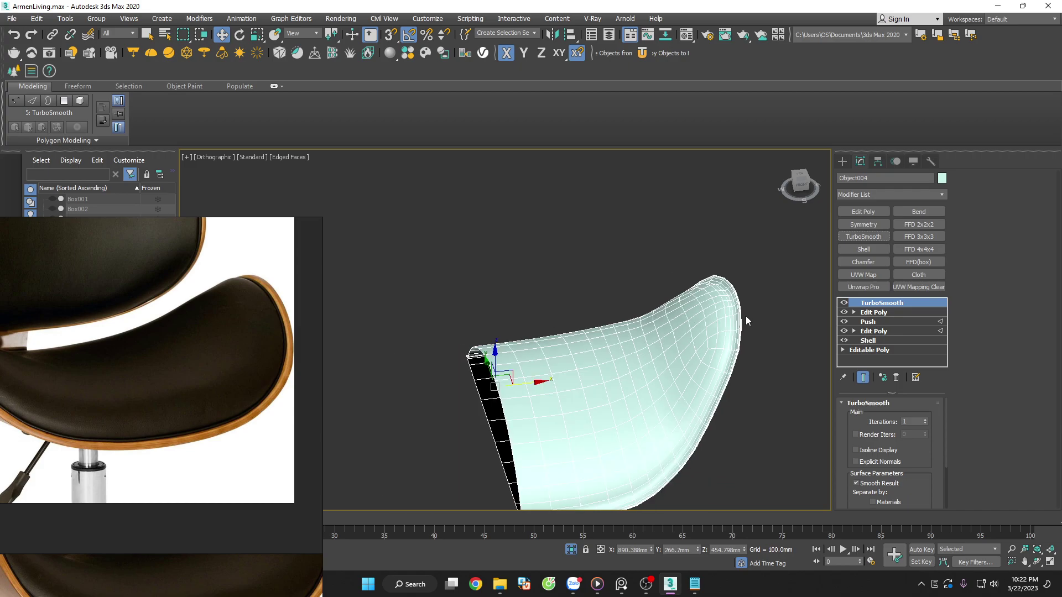
middle_click_drag(760, 339, 747, 300, "alt")
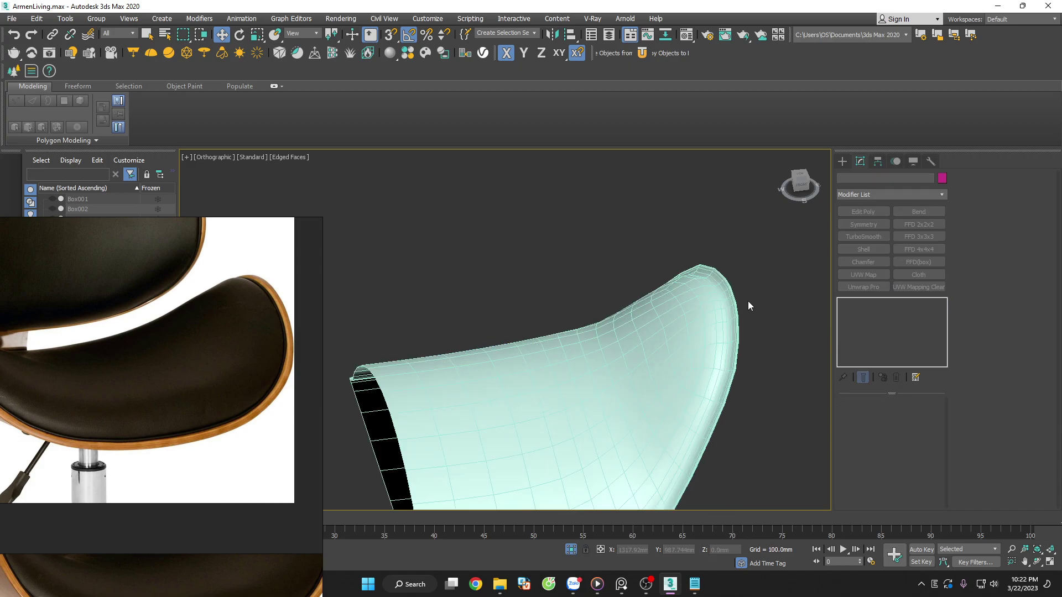
scroll(748, 301, "up", 3)
left_click(896, 377)
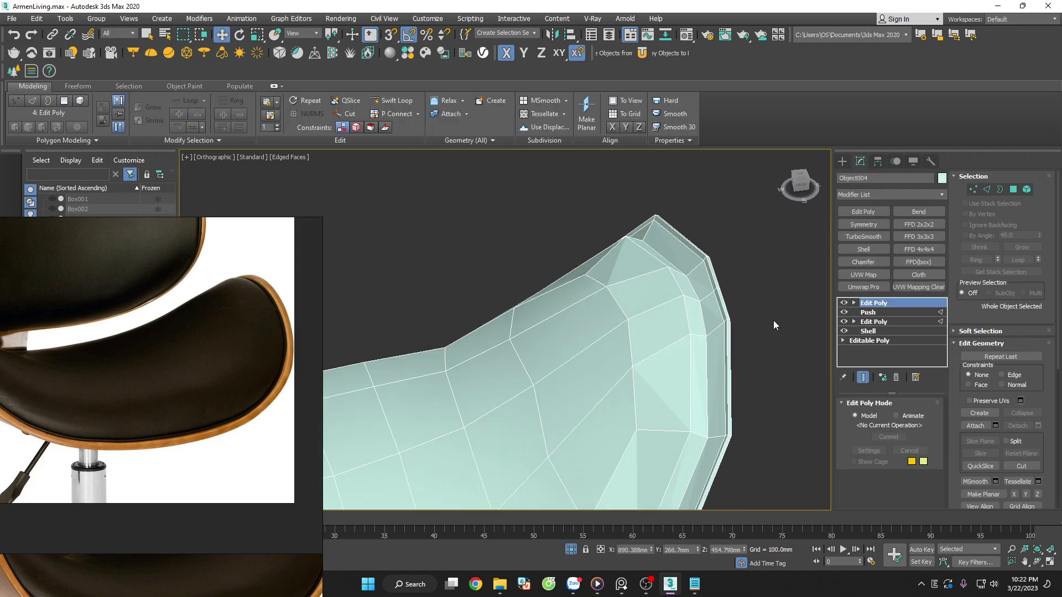
scroll(719, 304, "up", 2)
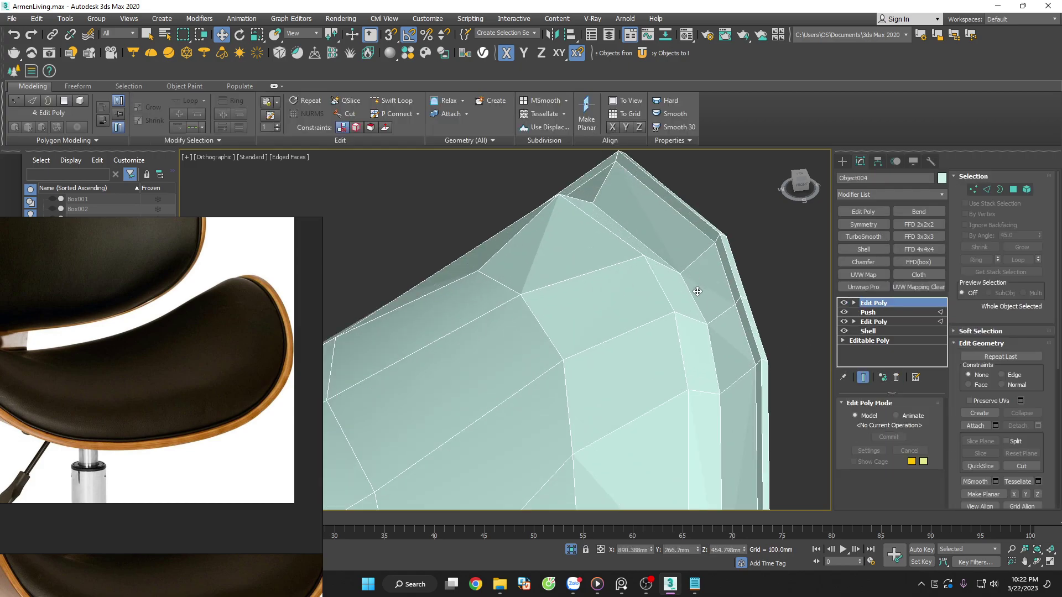
Select the rim edge loop and extrude it into a thin strip
left_click(988, 191)
double_click(693, 297)
scroll(767, 291, "down", 4)
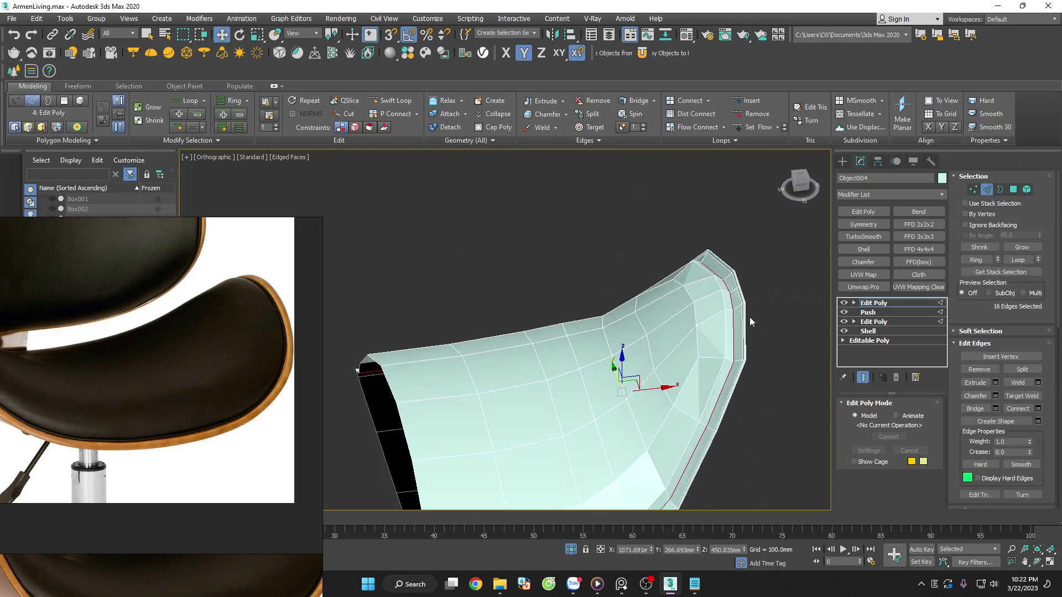
scroll(748, 317, "down", 2)
scroll(772, 333, "up", 3)
scroll(805, 293, "up", 3)
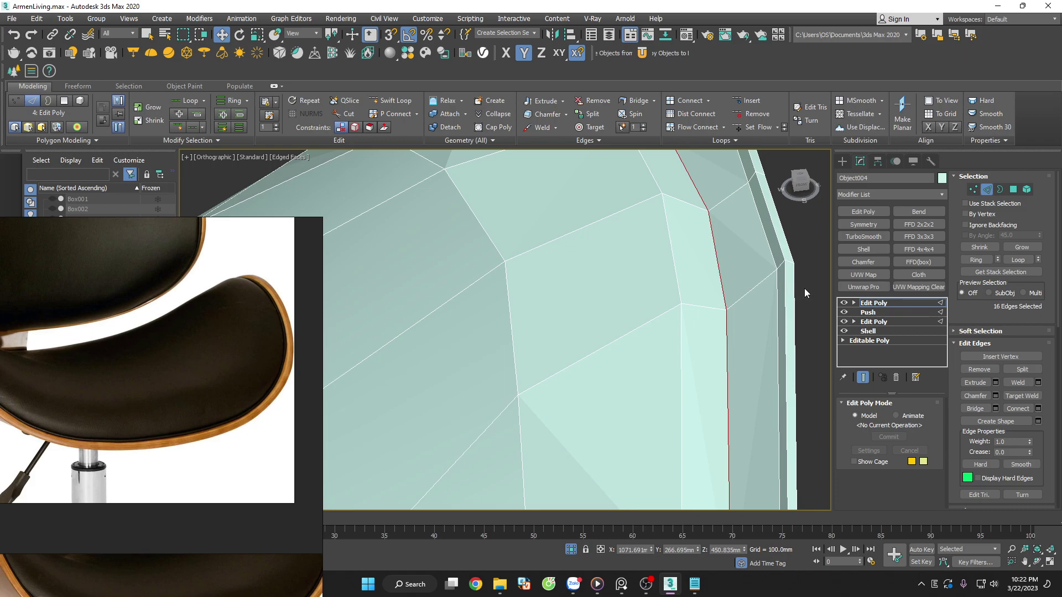
left_click(996, 382)
left_click_drag(514, 353, 515, 339)
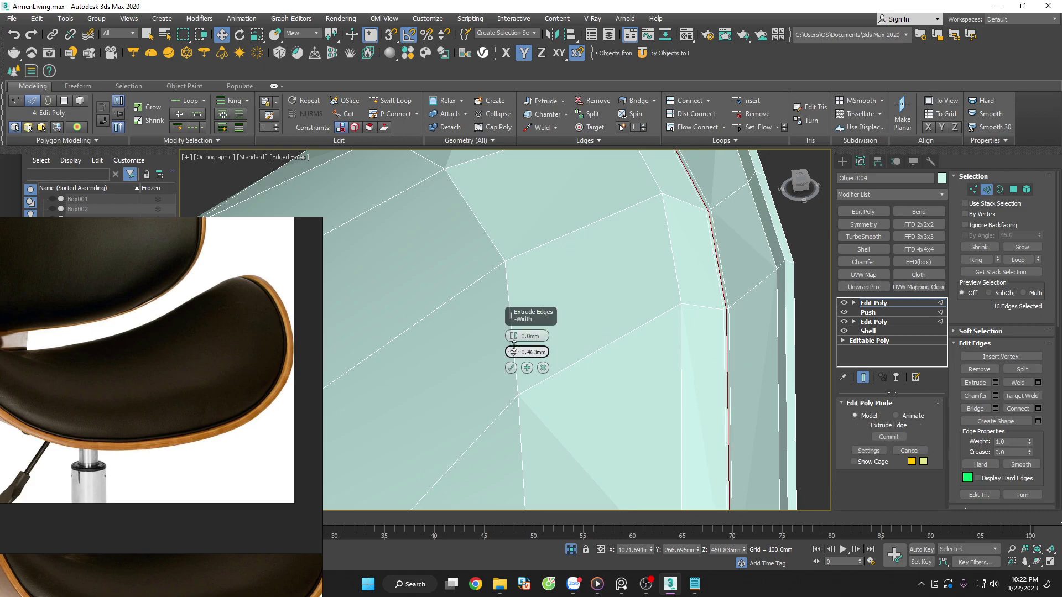
left_click(510, 368)
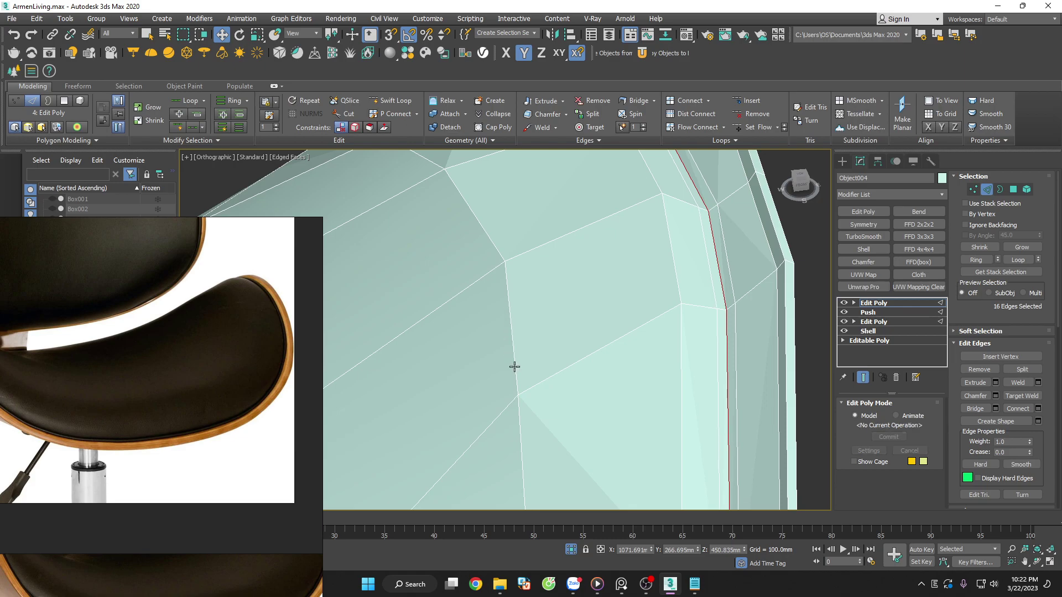
Preview the extruded rim with TurboSmooth, then remove the smoothing again
left_click(864, 237)
scroll(628, 270, "down", 3)
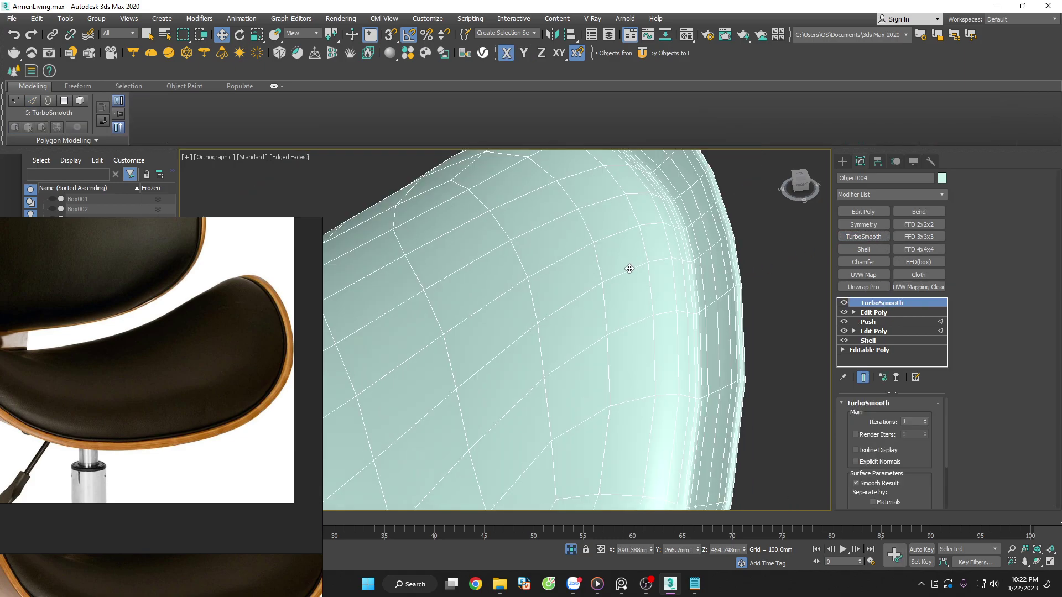
scroll(684, 293, "down", 3)
key("F4")
scroll(684, 289, "down", 3)
mouse_move(691, 317)
middle_mouse_down("alt")
mouse_move(662, 300)
mouse_move(686, 313)
middle_mouse_up("alt")
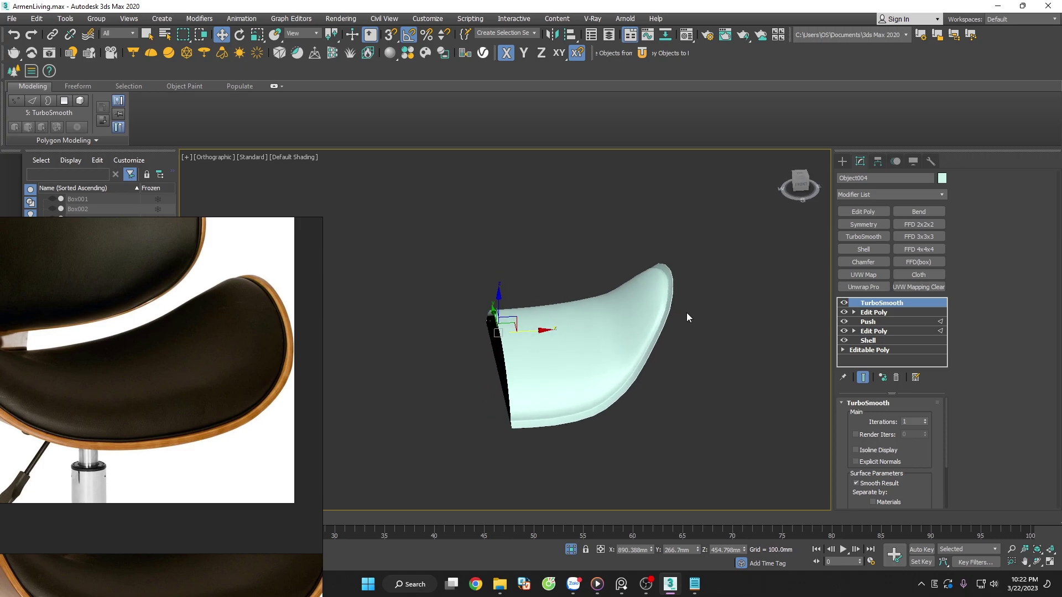
scroll(668, 260, "up", 3)
scroll(668, 260, "up", 3)
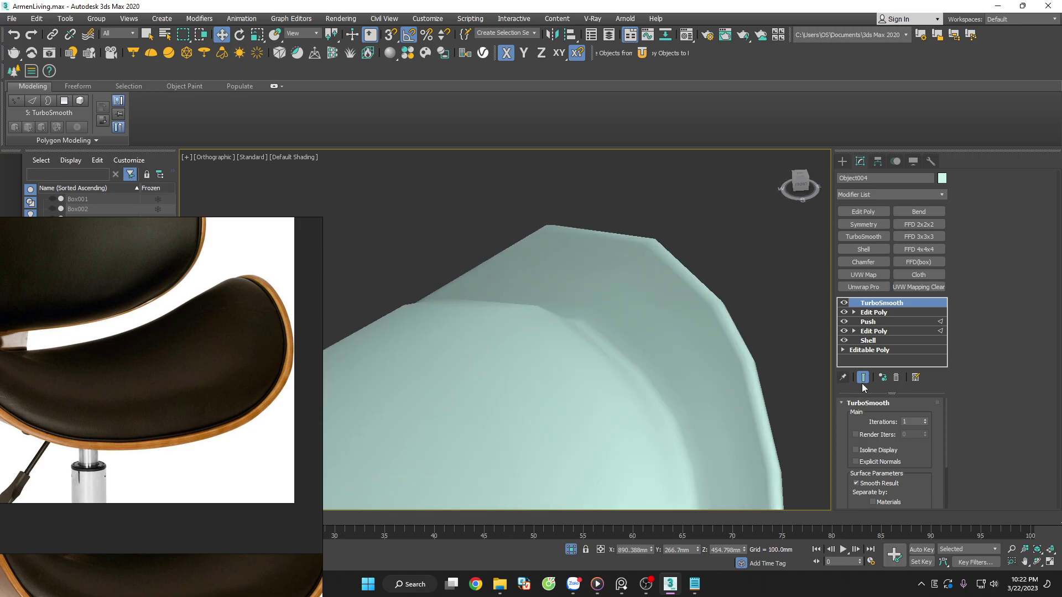
left_click(897, 379)
key("F4")
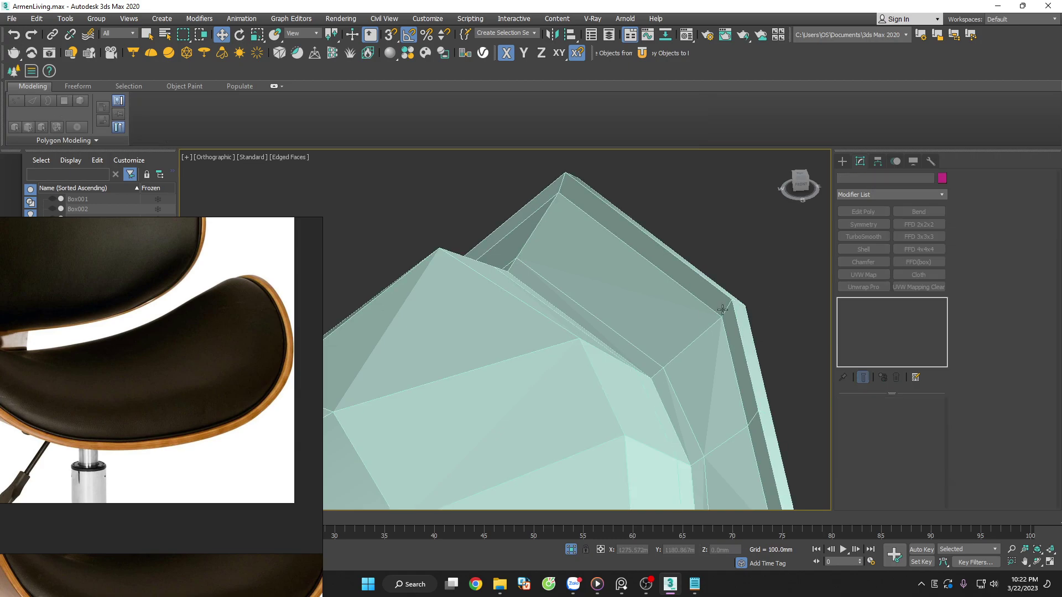
Select the rim's polygon loop, inspect it from the side, then clear the selection
left_click(666, 311)
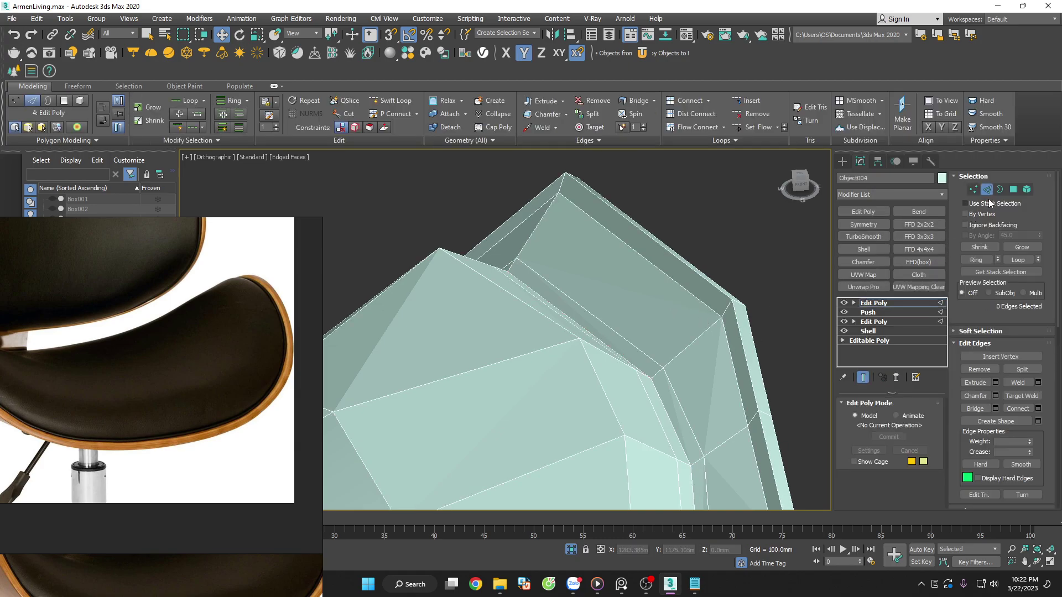
left_click(1013, 190)
left_click(614, 237)
left_click(516, 240, "shift")
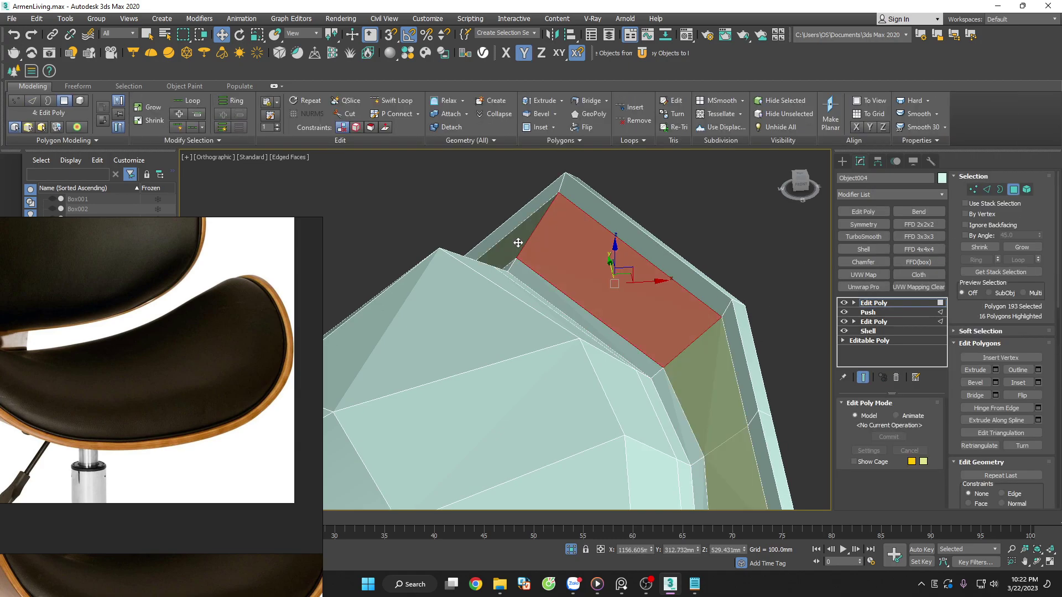
mouse_move(517, 239)
middle_mouse_down("alt")
mouse_move(764, 300)
mouse_move(772, 317)
middle_mouse_up("alt")
scroll(764, 300, "down", 3)
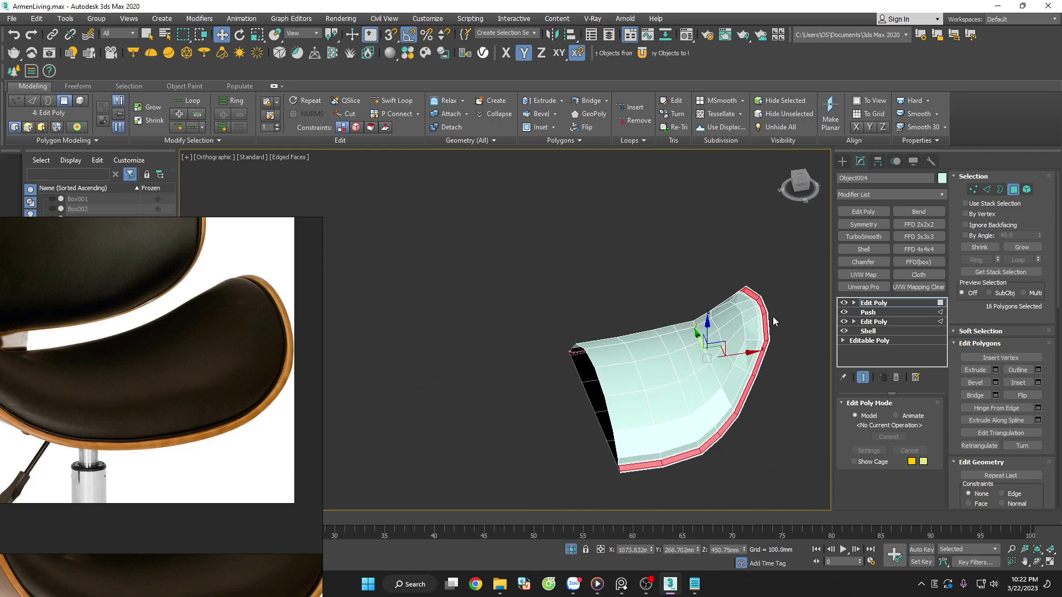
scroll(771, 302, "up", 5)
scroll(771, 302, "up", 2)
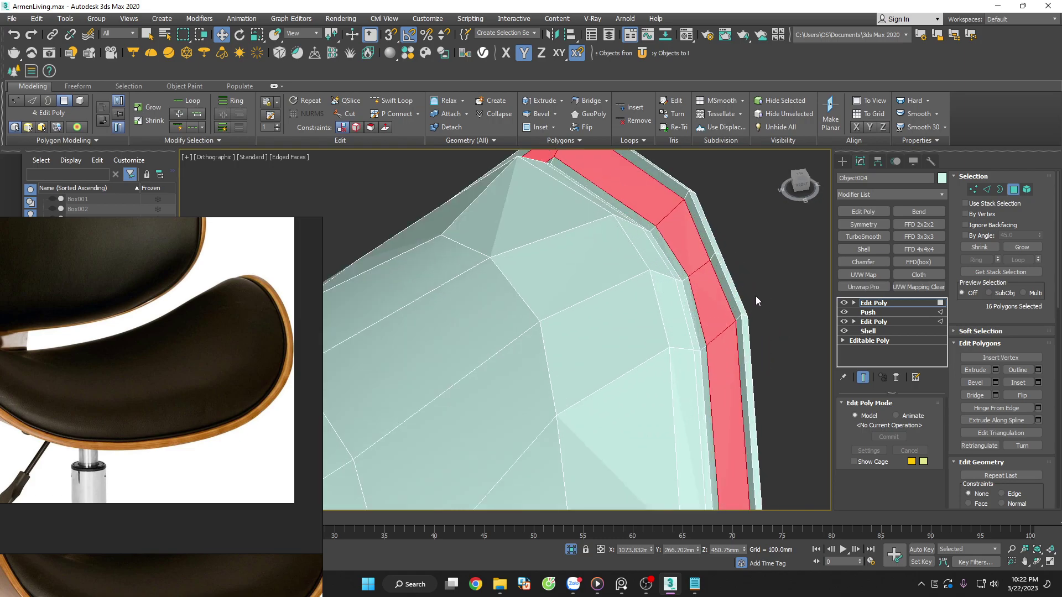
left_click(760, 263)
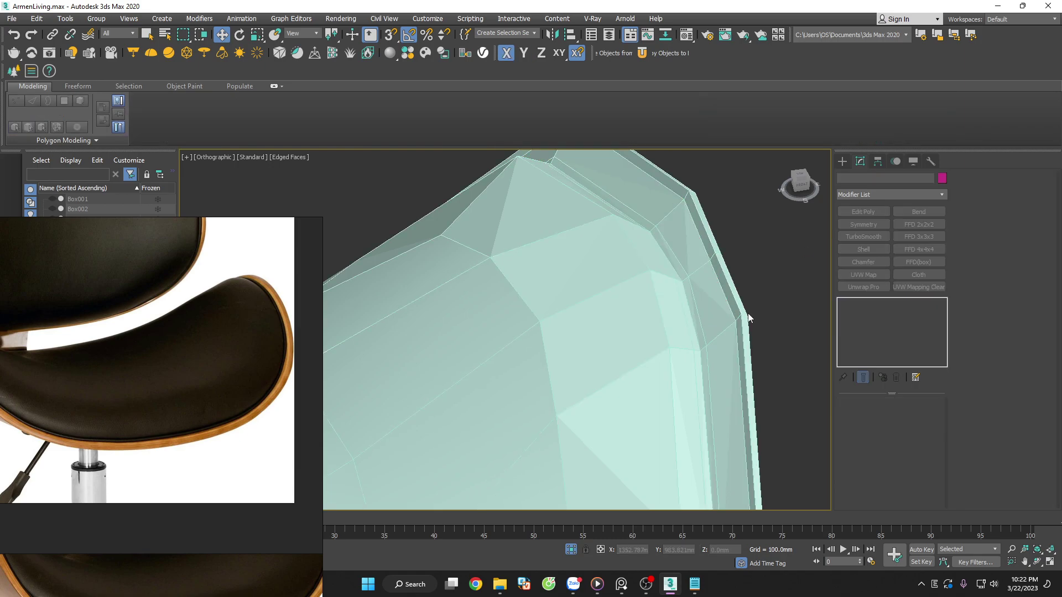
Unhide all chair parts, pan to them, and move a seat part along Y
left_click(570, 550)
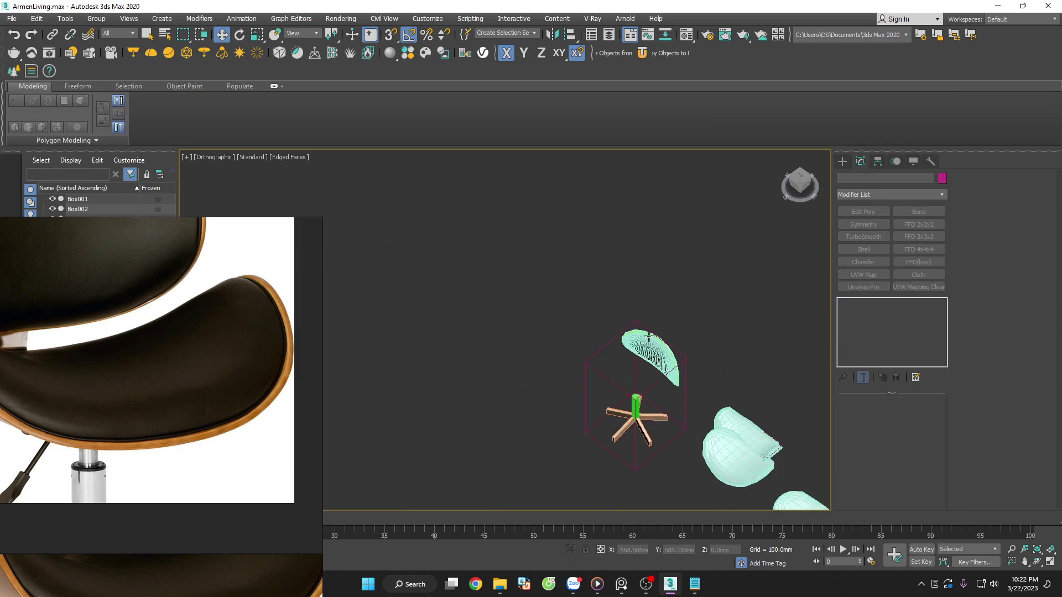
scroll(719, 414, "up", 3)
middle_click_drag(788, 472, 716, 375)
scroll(707, 349, "down", 3)
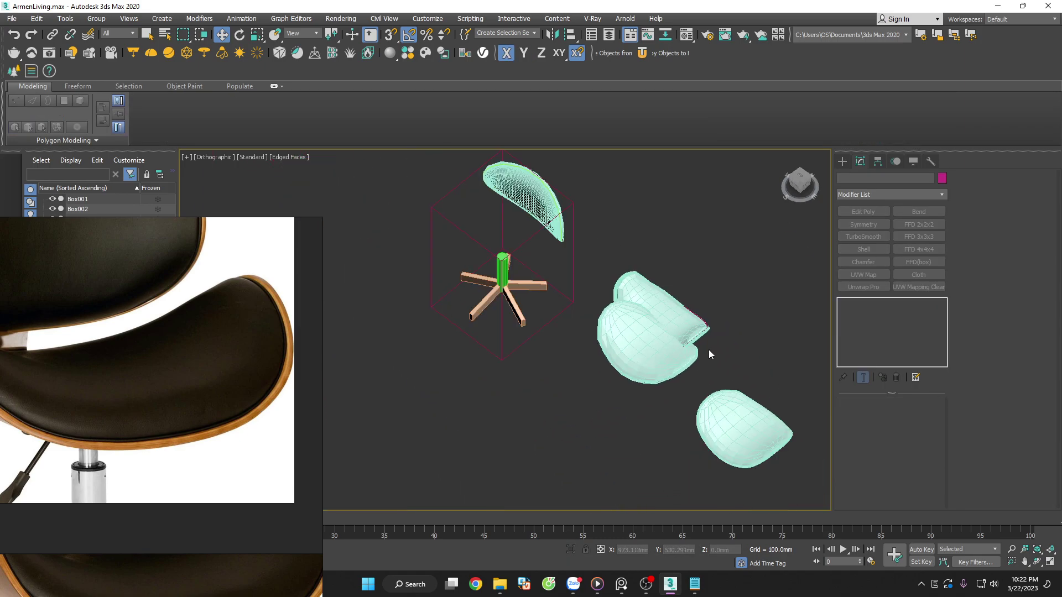
scroll(713, 362, "up", 4)
scroll(796, 352, "up", 2)
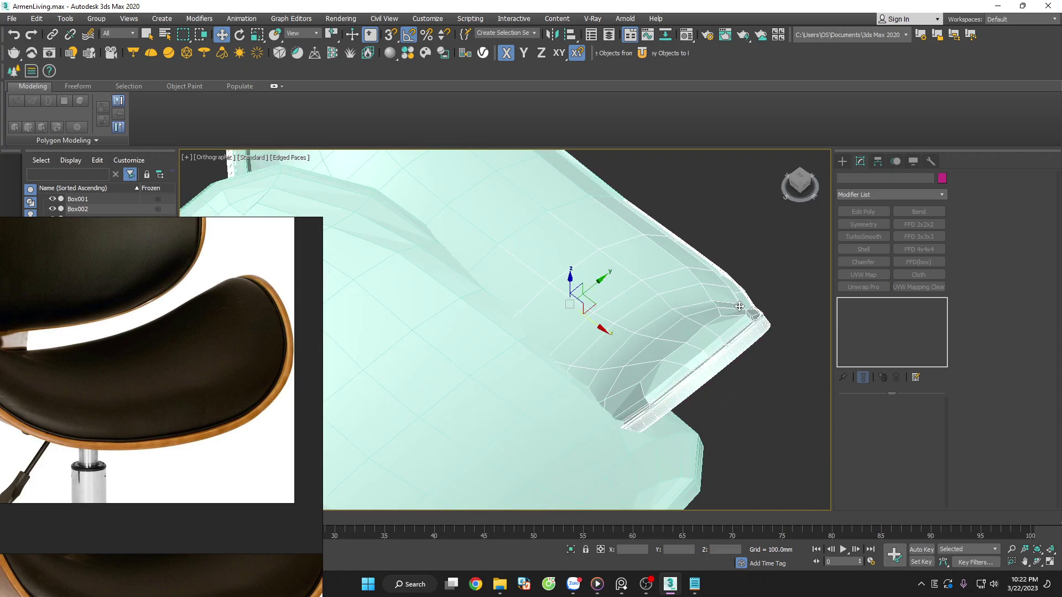
scroll(797, 356, "down", 5)
mouse_move(702, 291)
left_mouse_down()
mouse_move(752, 276)
mouse_move(845, 202)
left_mouse_up()
Nudge a cushion piece, then undo the move and deselect it
middle_click_drag(751, 337, 743, 336)
scroll(635, 347, "down", 3)
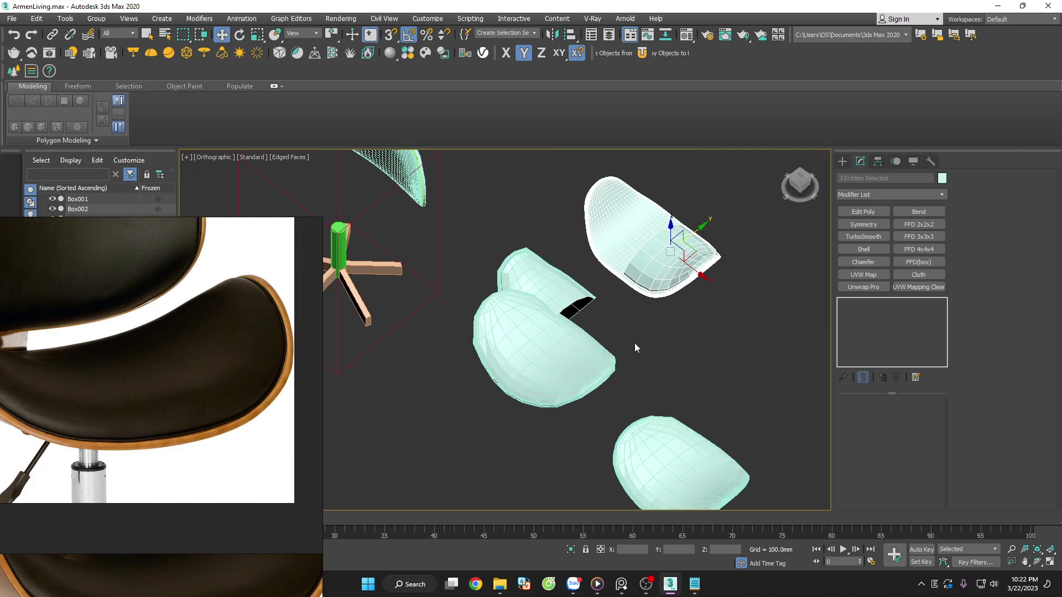
key("ctrl+z")
left_click(692, 343)
scroll(608, 415, "up", 5)
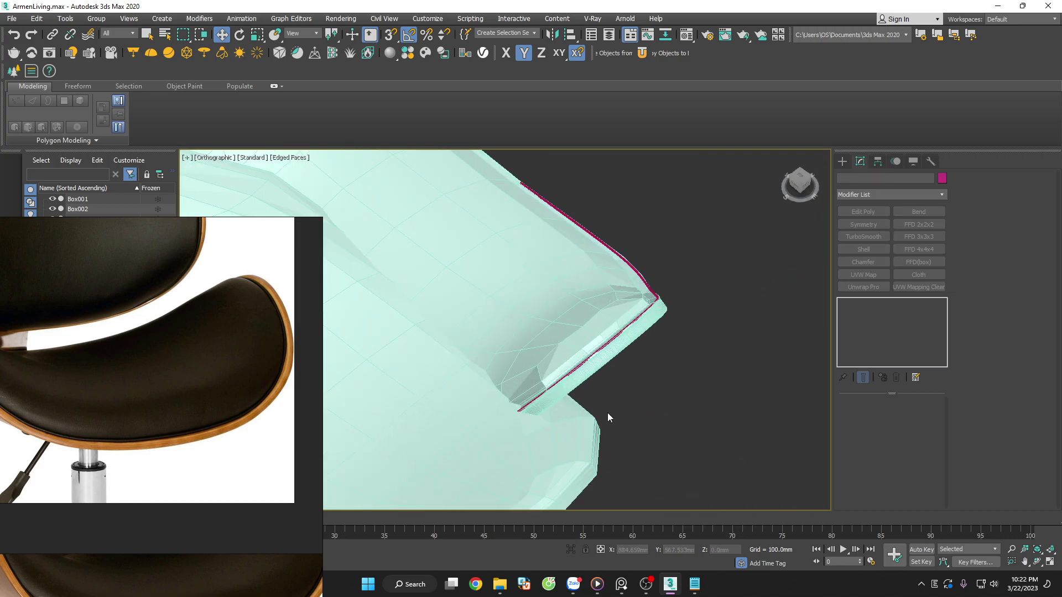
scroll(608, 443, "down", 4)
Move the lower cushion group Group001 up and to the right
left_click(553, 432)
left_click_drag(556, 415, 727, 390)
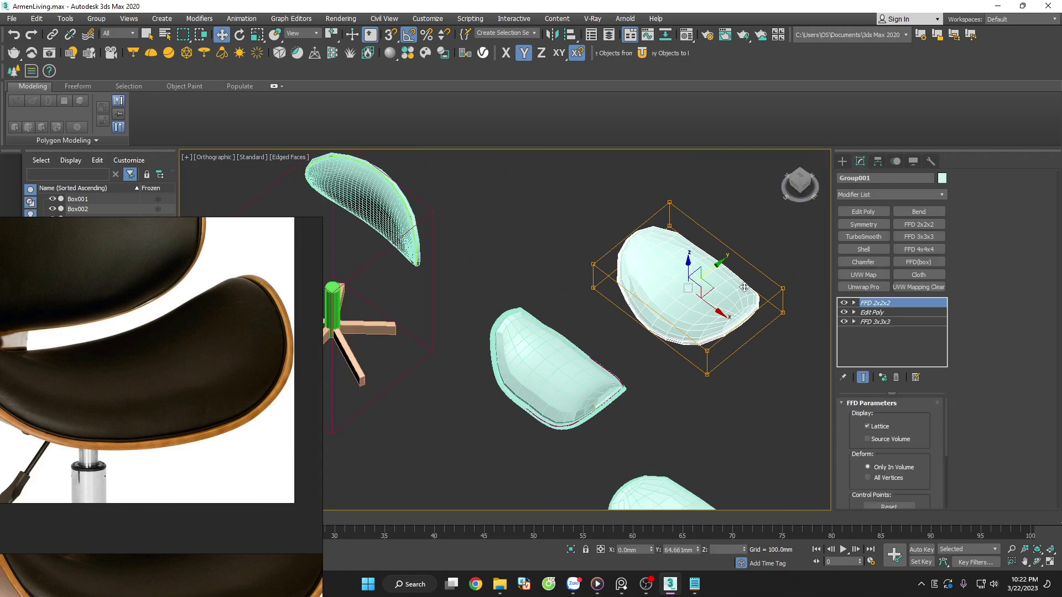
left_click(726, 390)
key("F4")
scroll(719, 393, "up", 5)
scroll(691, 408, "down", 4)
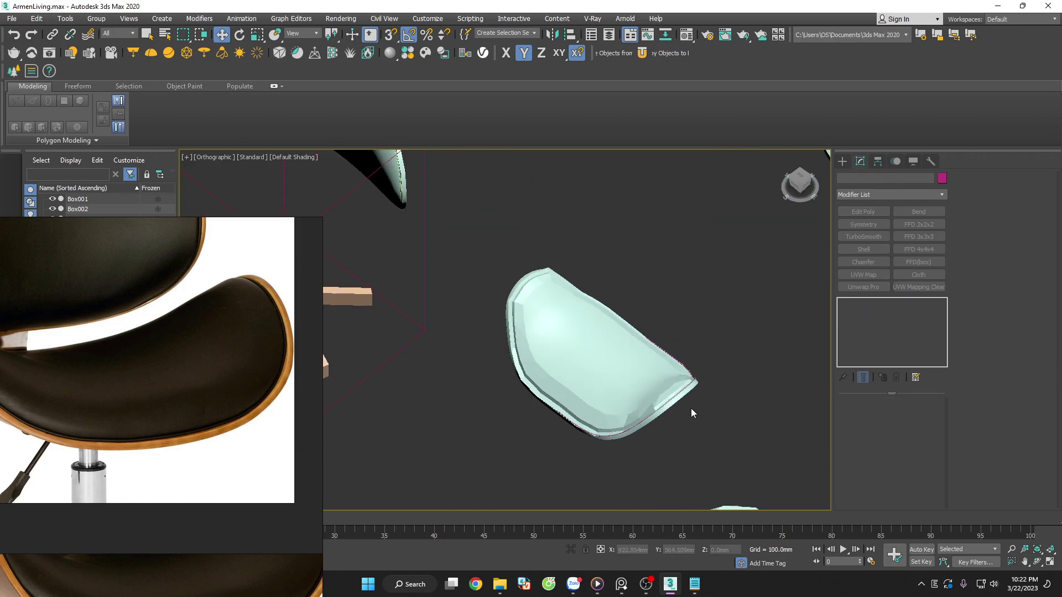
scroll(691, 387, "up", 4)
scroll(692, 365, "up", 1)
Check the pink spline along the cushion edge and orbit to a front view
left_click(648, 384)
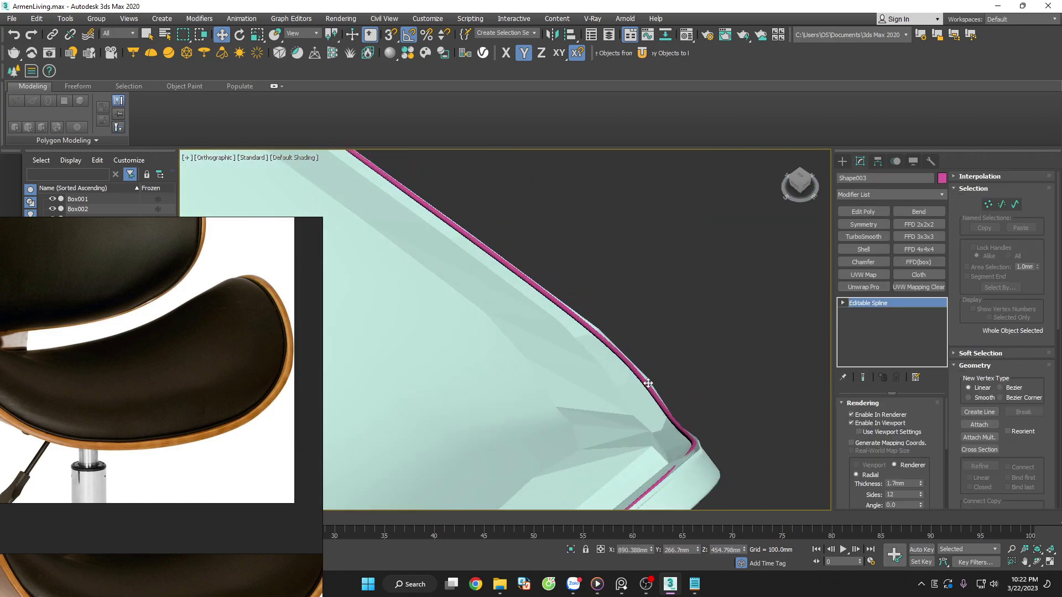
left_click(675, 390)
scroll(689, 420, "down", 4)
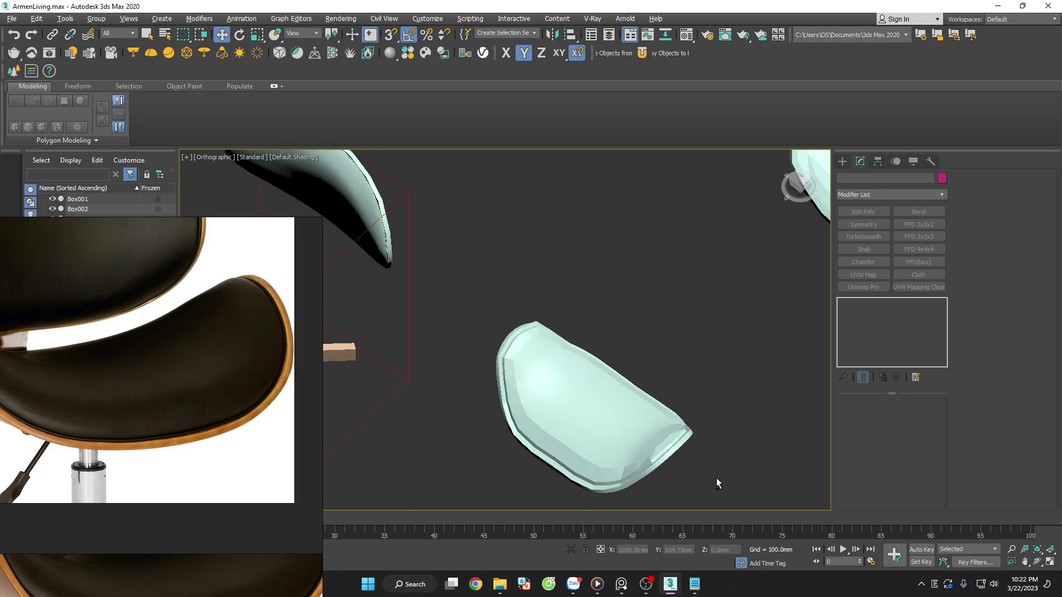
mouse_move(717, 483)
middle_mouse_down("alt")
mouse_move(759, 486)
mouse_move(763, 391)
mouse_move(723, 452)
middle_mouse_up("alt")
scroll(763, 391, "up", 5)
scroll(760, 254, "up", 3)
Apply TurboSmooth to seat shell Object004 to check it, then reselect it with Edged Faces on
left_click(651, 280)
left_click(863, 237)
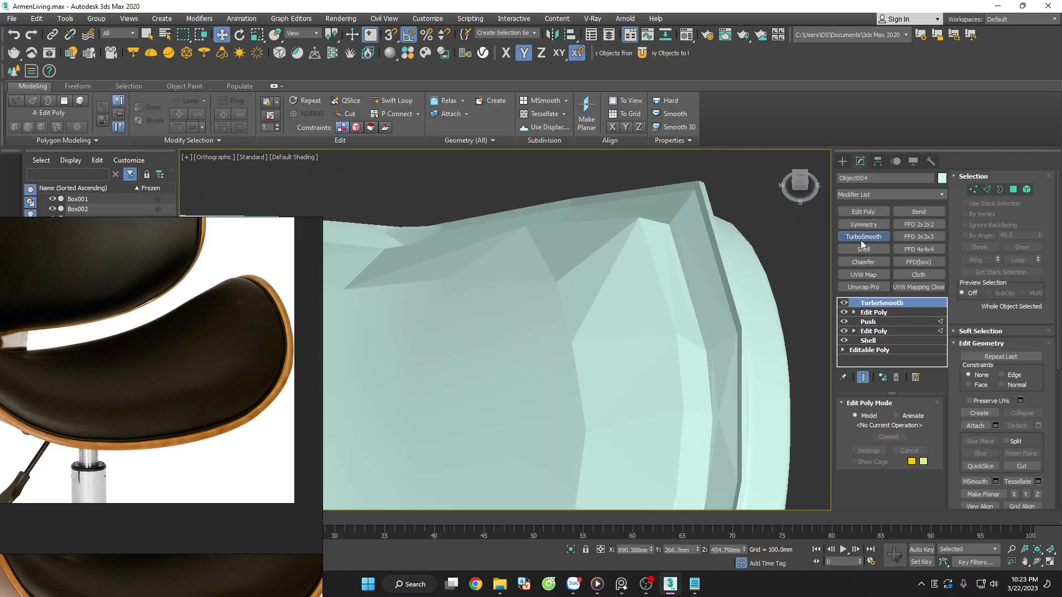
scroll(799, 305, "down", 2)
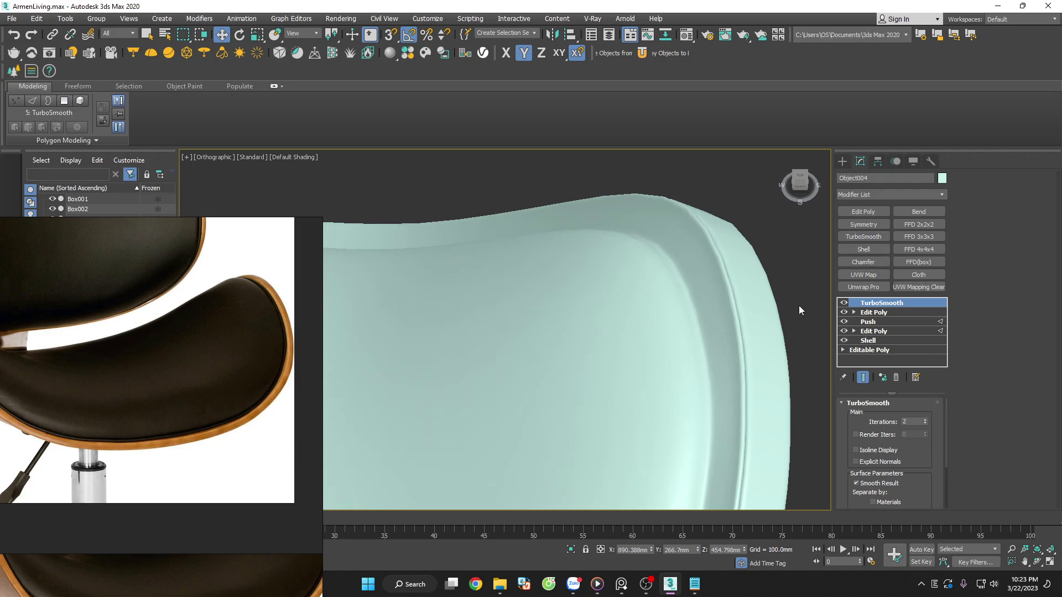
left_click(789, 277)
scroll(787, 283, "down", 2)
scroll(789, 292, "down", 2)
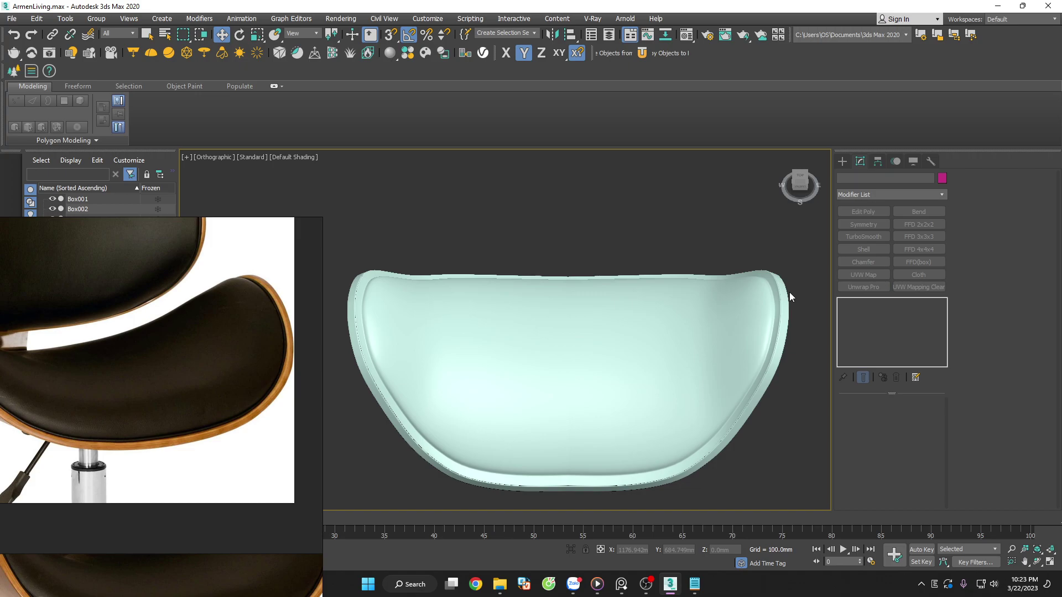
scroll(792, 283, "up", 2)
scroll(790, 280, "up", 3)
left_click(647, 289)
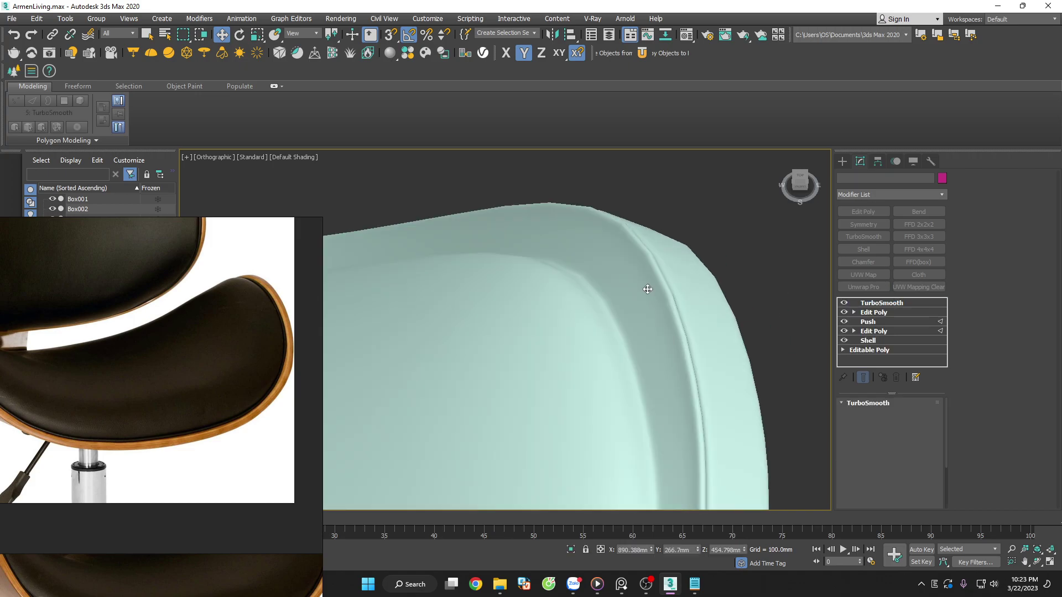
key("F4")
Remove TurboSmooth and delete the inner edge loop along the rim
left_click(896, 378)
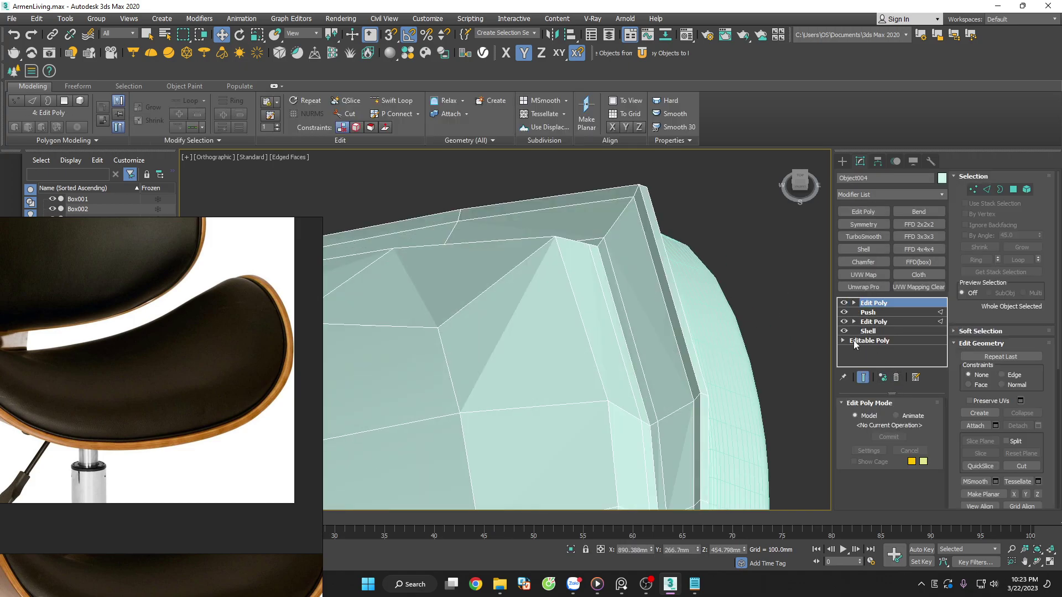
left_click(988, 190)
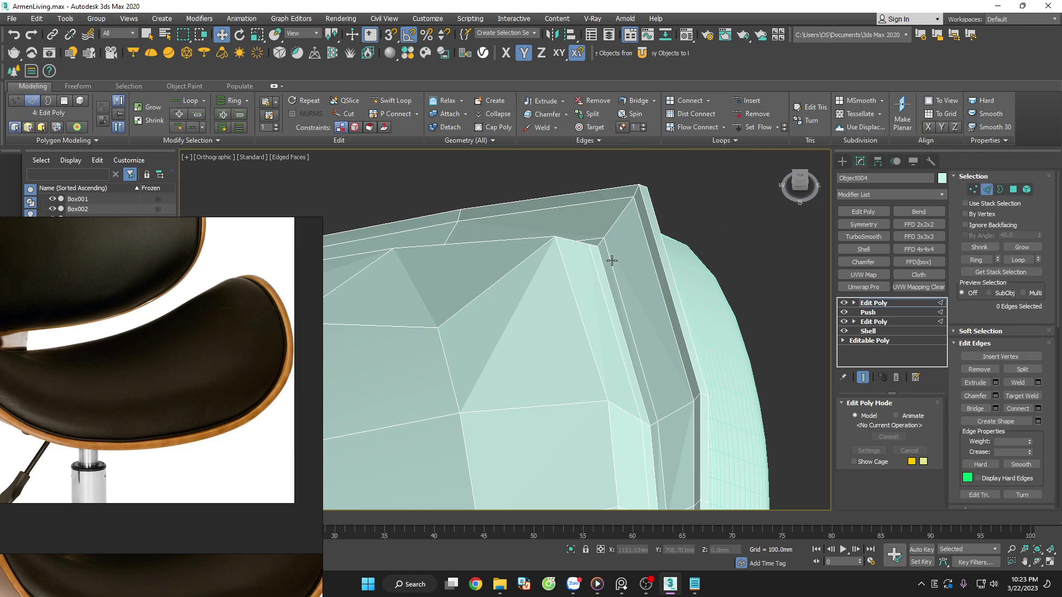
double_click(596, 270)
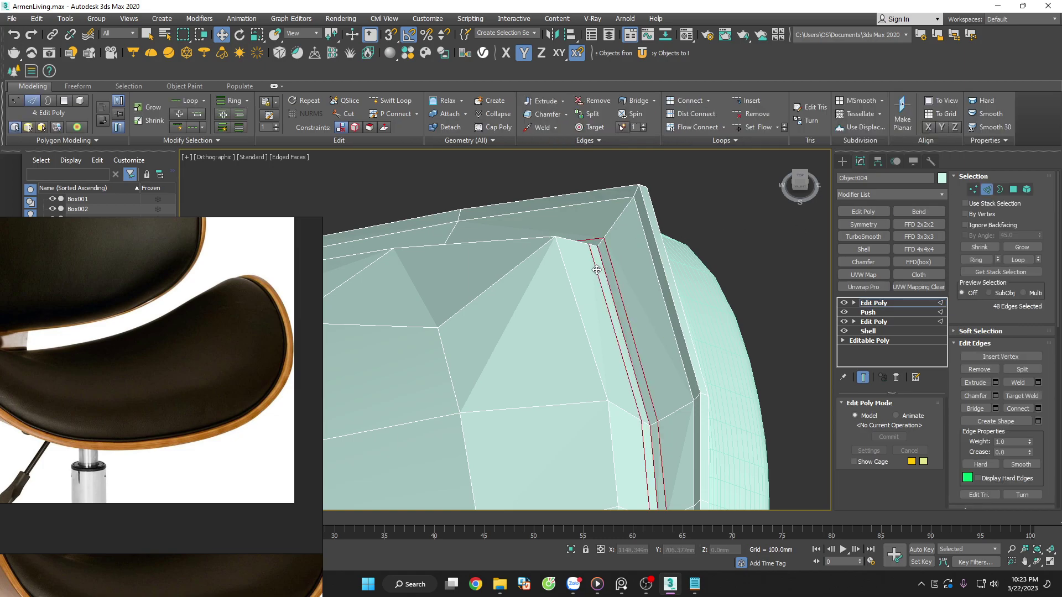
scroll(615, 269, "down", 3)
scroll(668, 299, "down", 2)
scroll(668, 298, "down", 2)
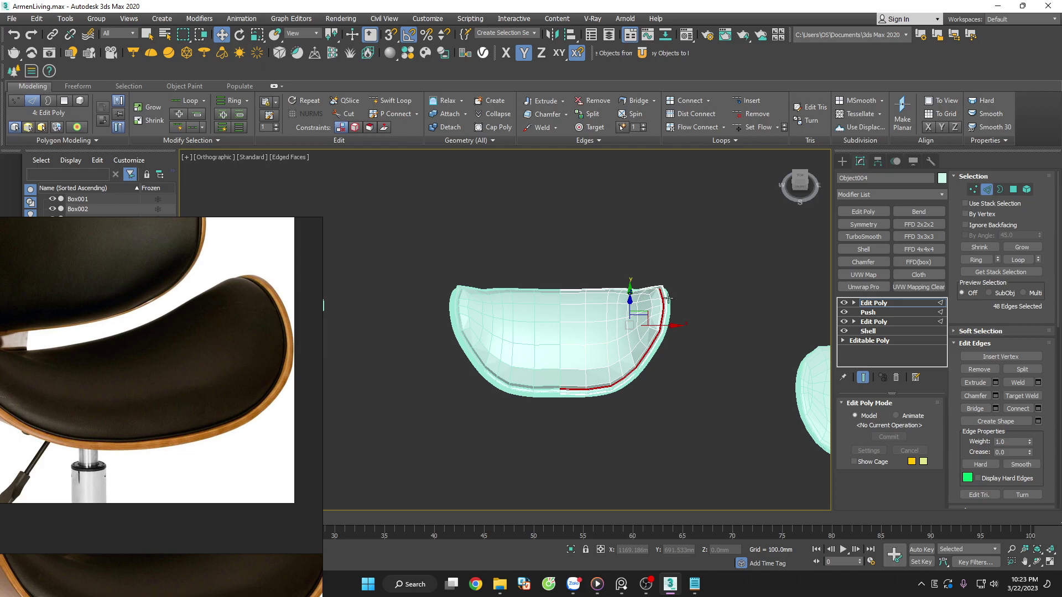
middle_click_drag(669, 298, 683, 312, "alt")
scroll(691, 313, "up", 3)
scroll(705, 316, "up", 2)
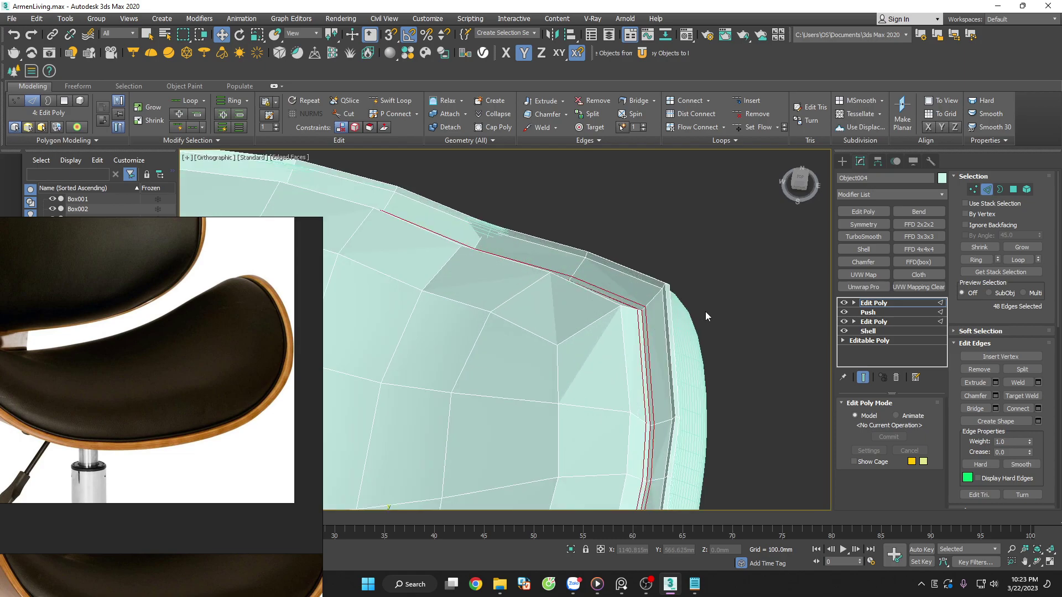
key("BackSpace")
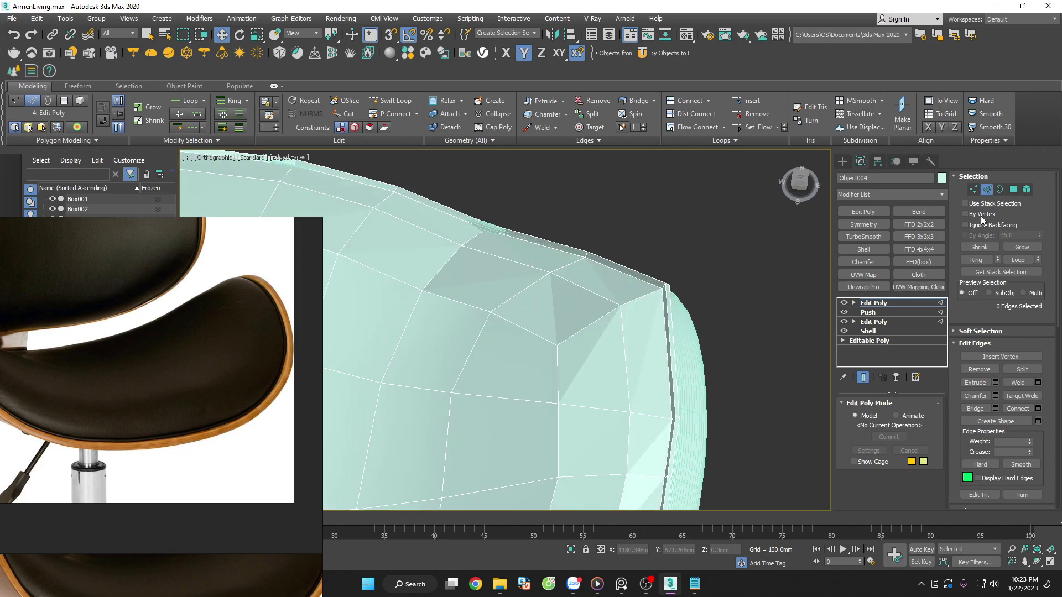
Extrude the cushion-corner edge loop about 0.671mm wide and commit it
scroll(689, 290, "up", 4)
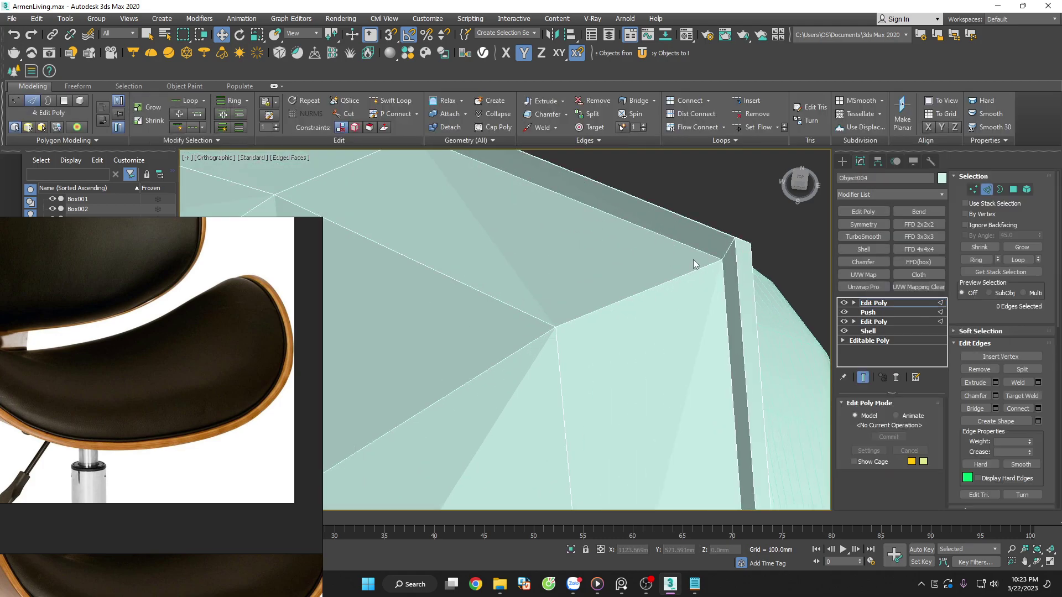
double_click(697, 250)
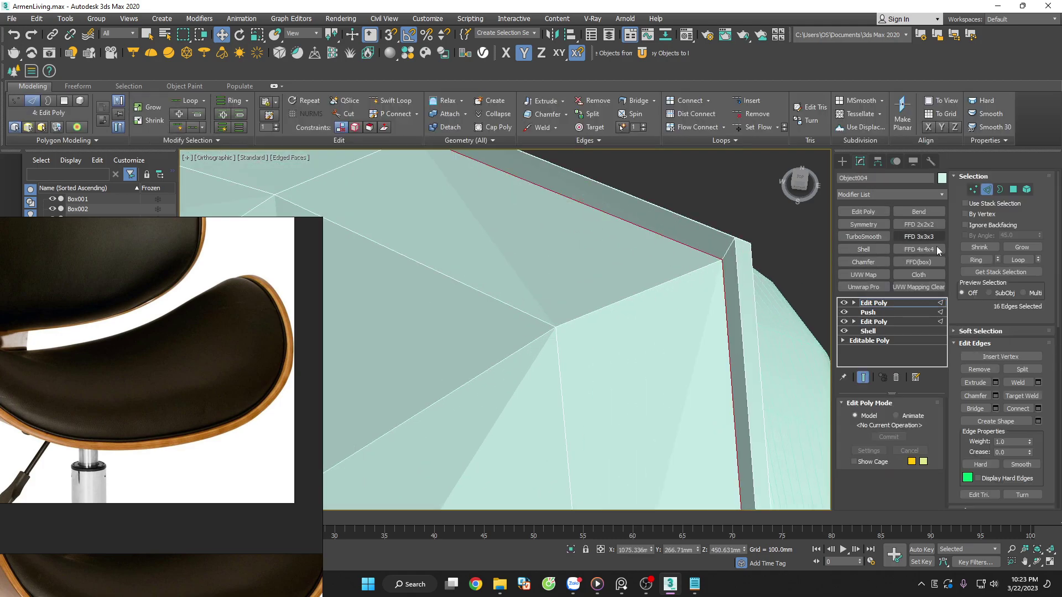
left_click(996, 383)
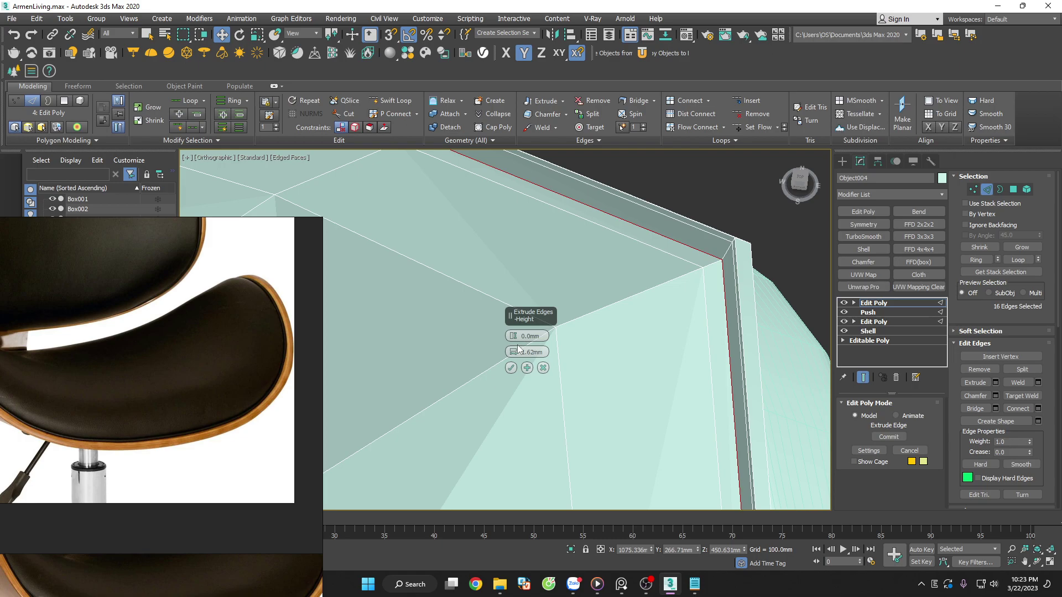
left_click_drag(514, 352, 517, 346)
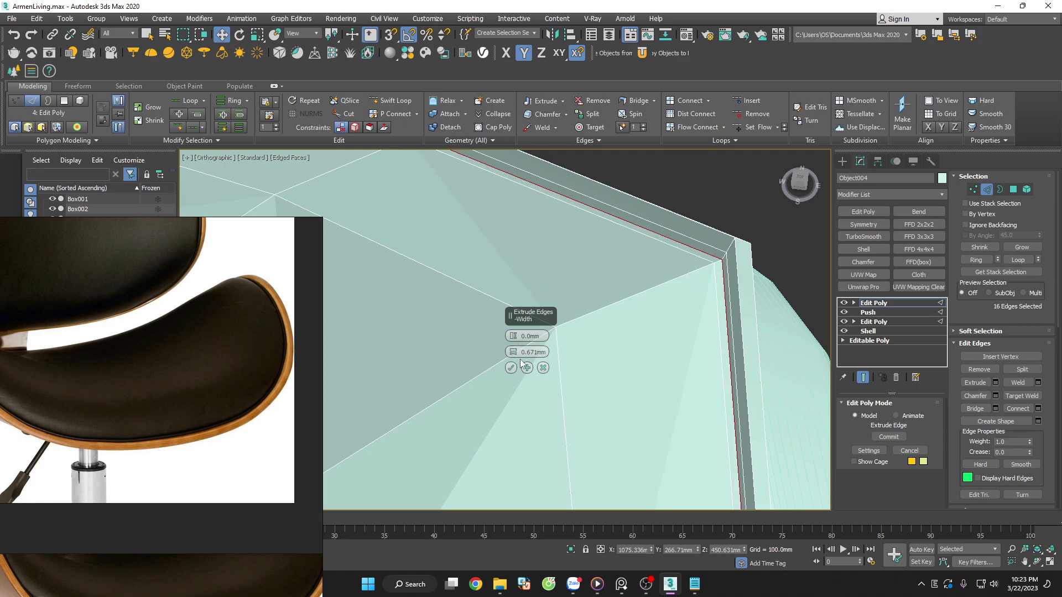
left_click(511, 368)
Add TurboSmooth to the seat shell with Iterations set to 2
left_click(988, 190)
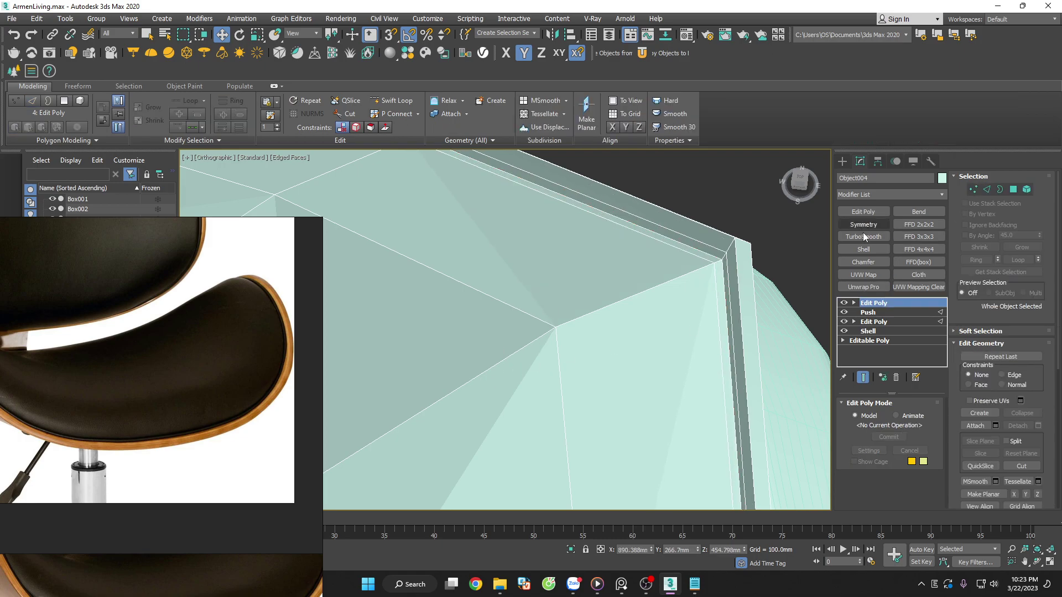
left_click(862, 237)
left_click(927, 419)
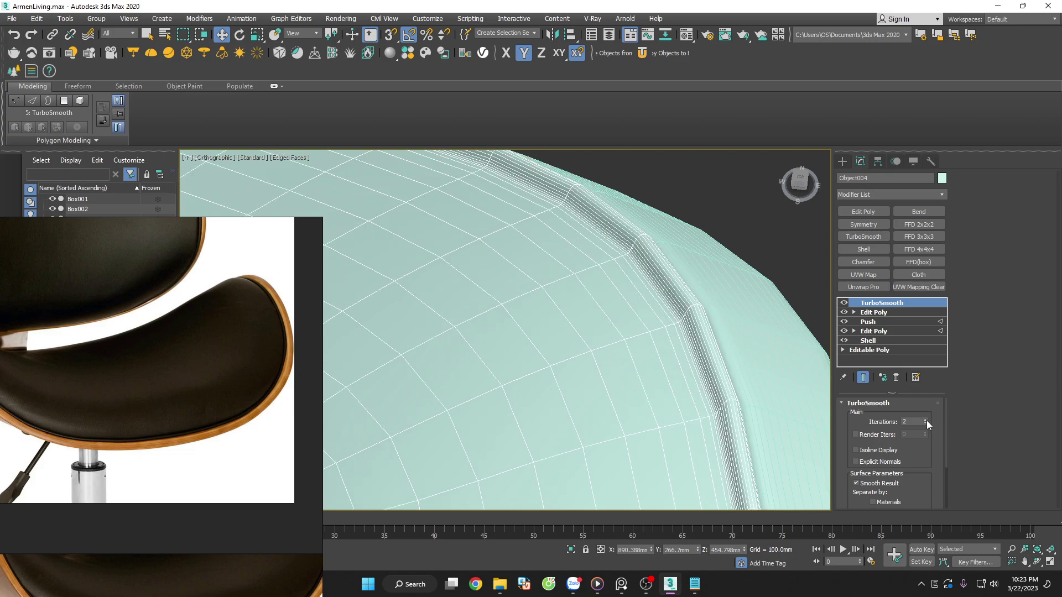
Turn off Edged Faces and orbit around the fully shaded, smoothed seat shell
scroll(741, 277, "down", 5)
key("F4")
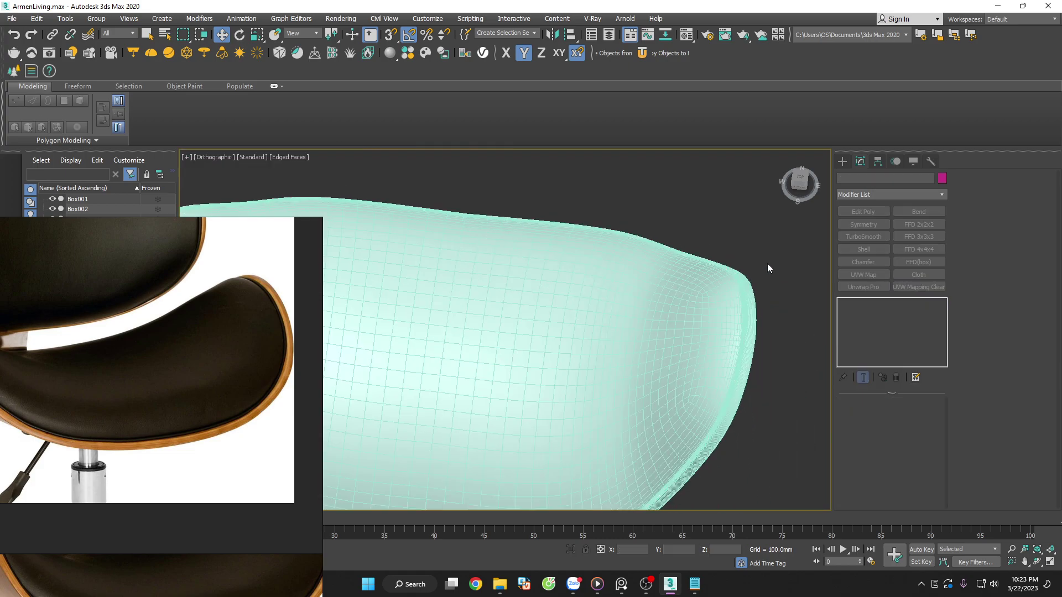
scroll(768, 263, "down", 5)
middle_click_drag(771, 307, 805, 325, "alt")
scroll(747, 260, "up", 3)
scroll(737, 245, "up", 3)
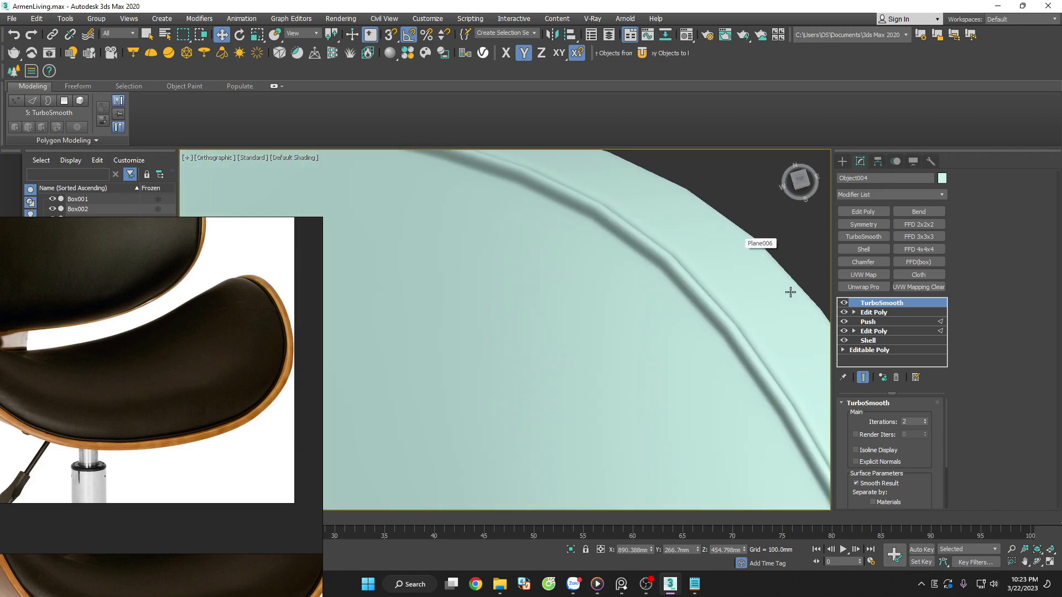
Toggle TurboSmooth off and on to compare the rim groove from a new angle
left_click(844, 303)
scroll(550, 230, "down", 2)
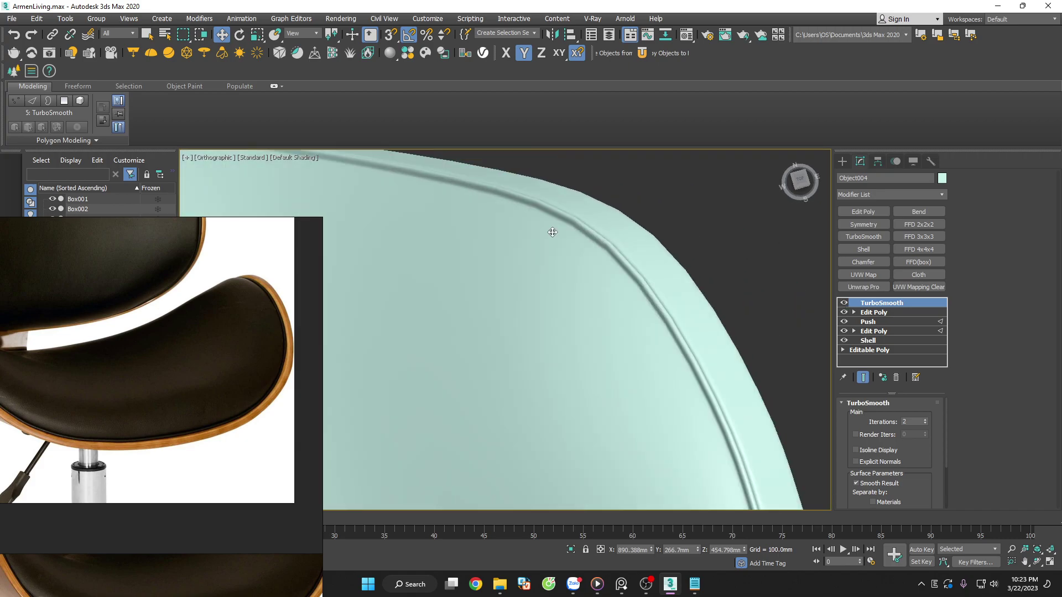
scroll(587, 240, "down", 3)
scroll(611, 252, "down", 2)
middle_click_drag(611, 249, 605, 218, "alt")
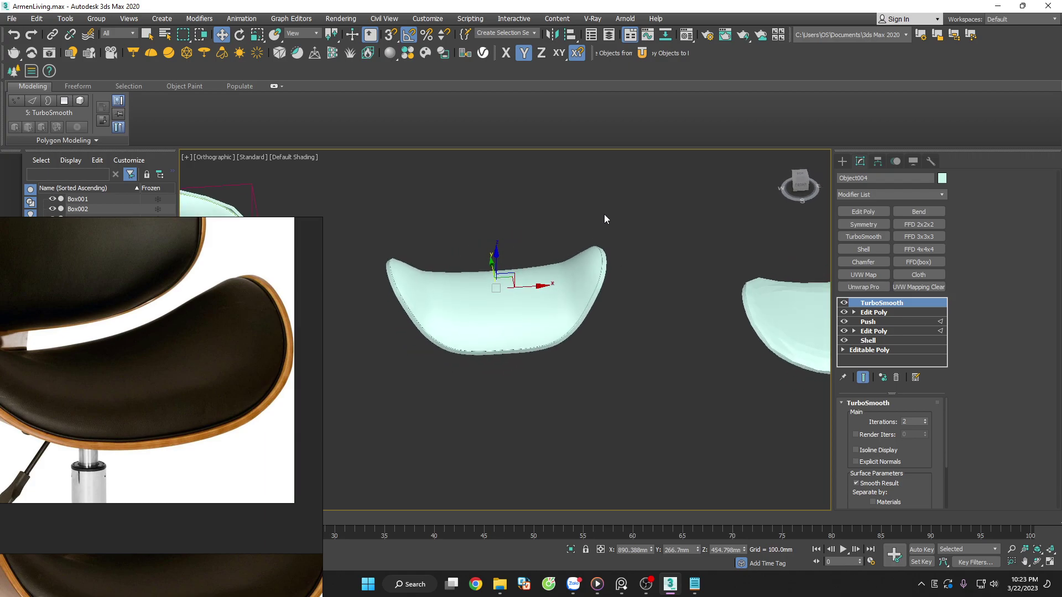
scroll(604, 247, "up", 3)
scroll(594, 263, "up", 2)
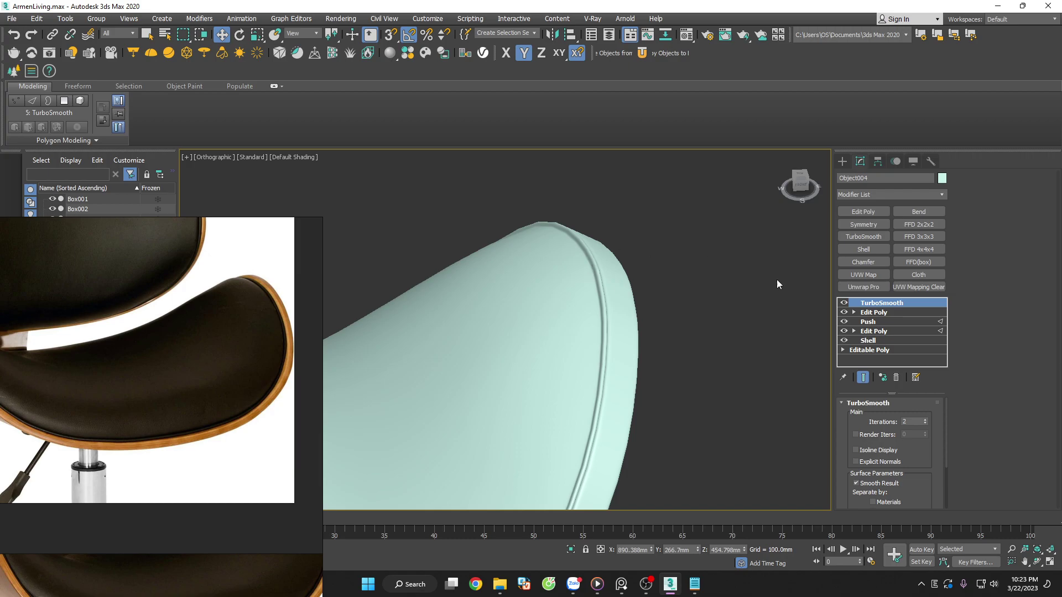
Delete TurboSmooth, reselect the seat shell Object004, and turn Edged Faces back on
left_click(898, 377)
left_click(669, 286)
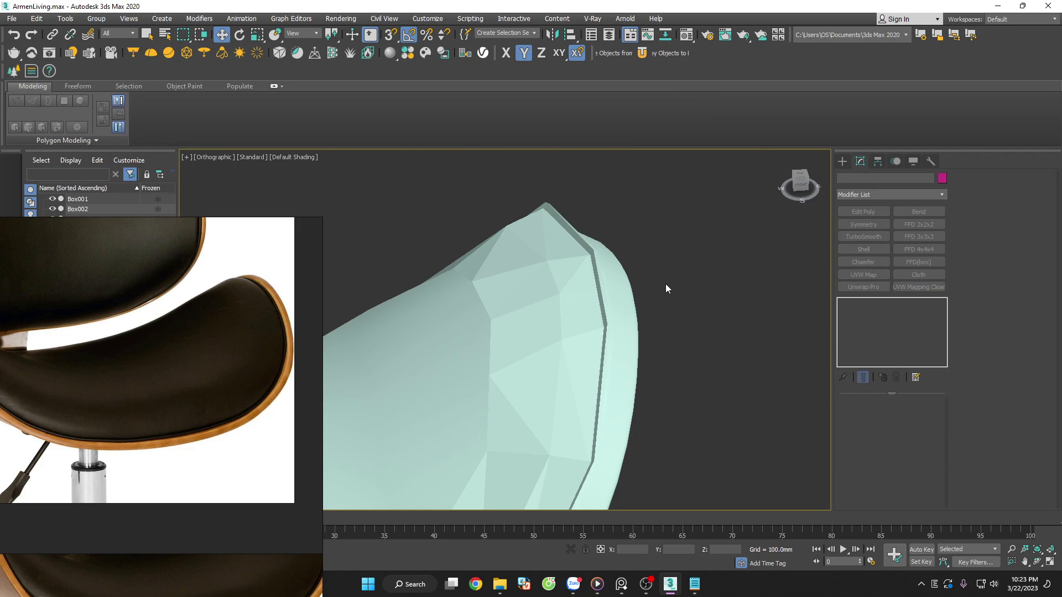
left_click(528, 250)
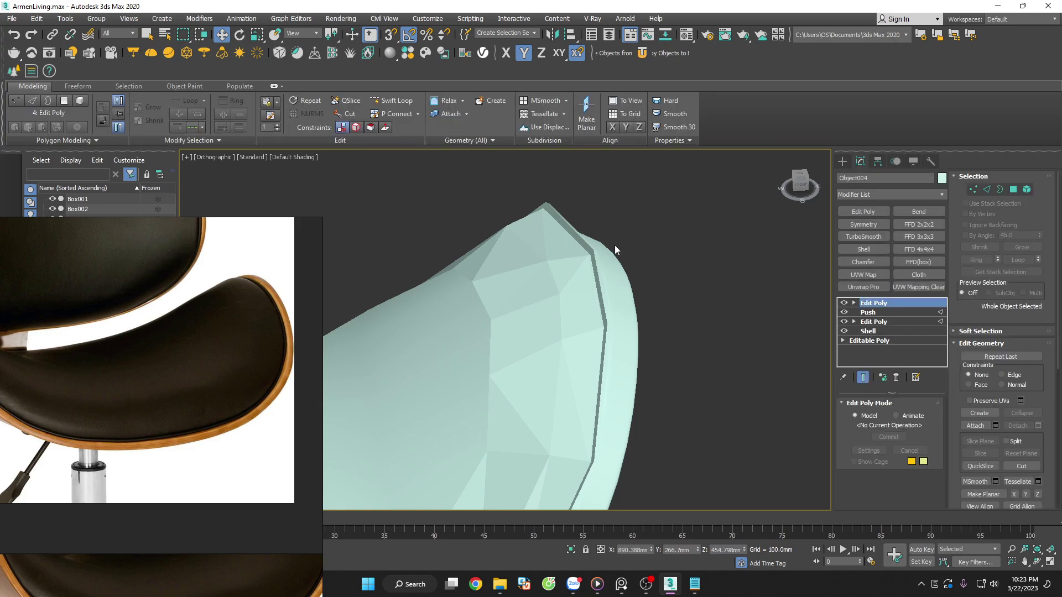
scroll(615, 245, "down", 3)
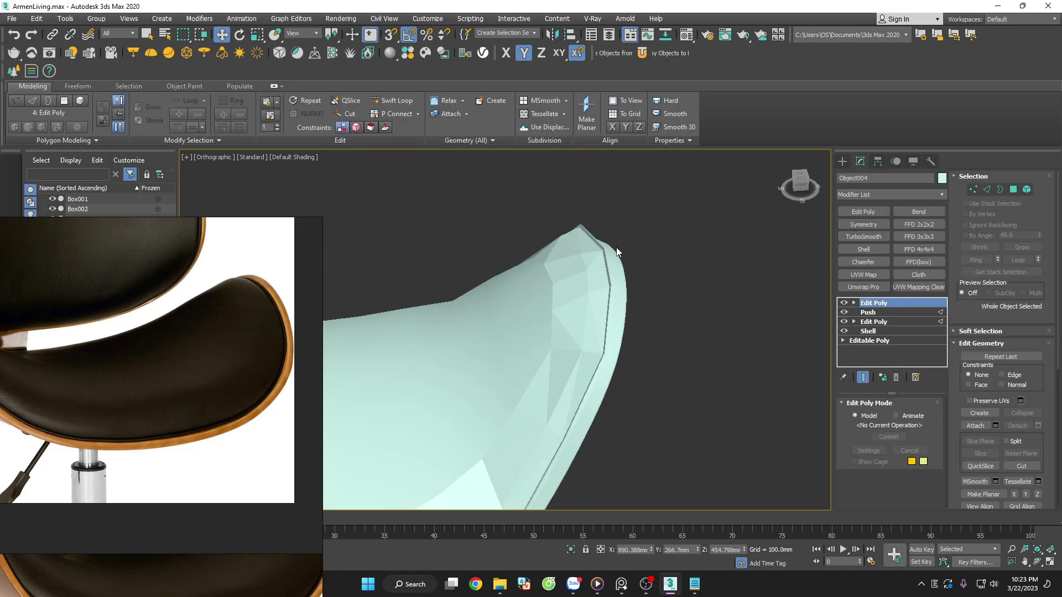
scroll(616, 247, "down", 3)
middle_click_drag(646, 316, 608, 277, "alt")
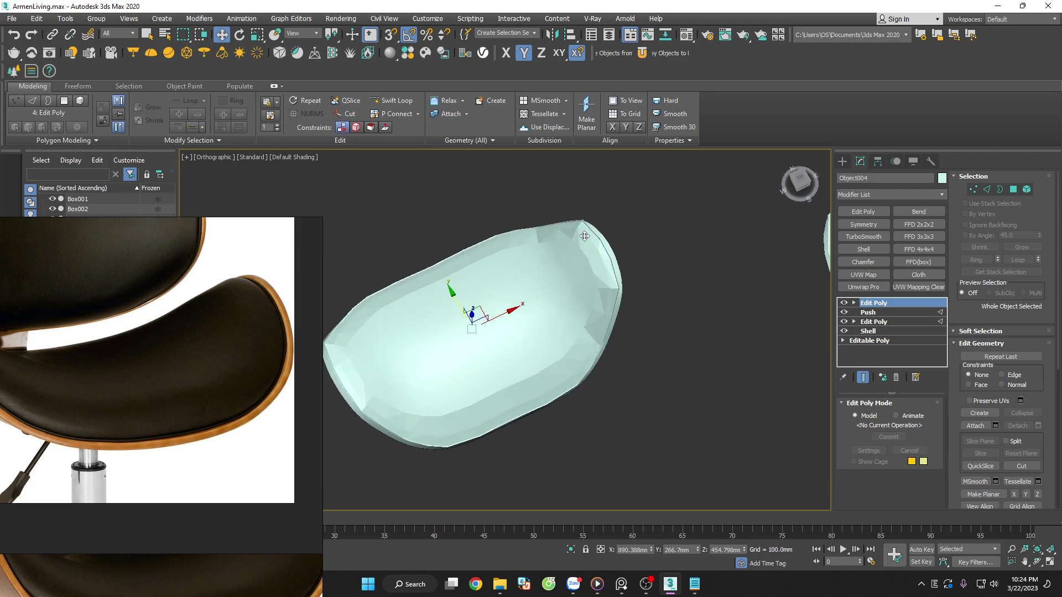
scroll(581, 235, "up", 5)
key("F4")
scroll(578, 234, "up", 2)
Select the rim edge loop and push it outward 4.7 mm with a Push modifier
key("2")
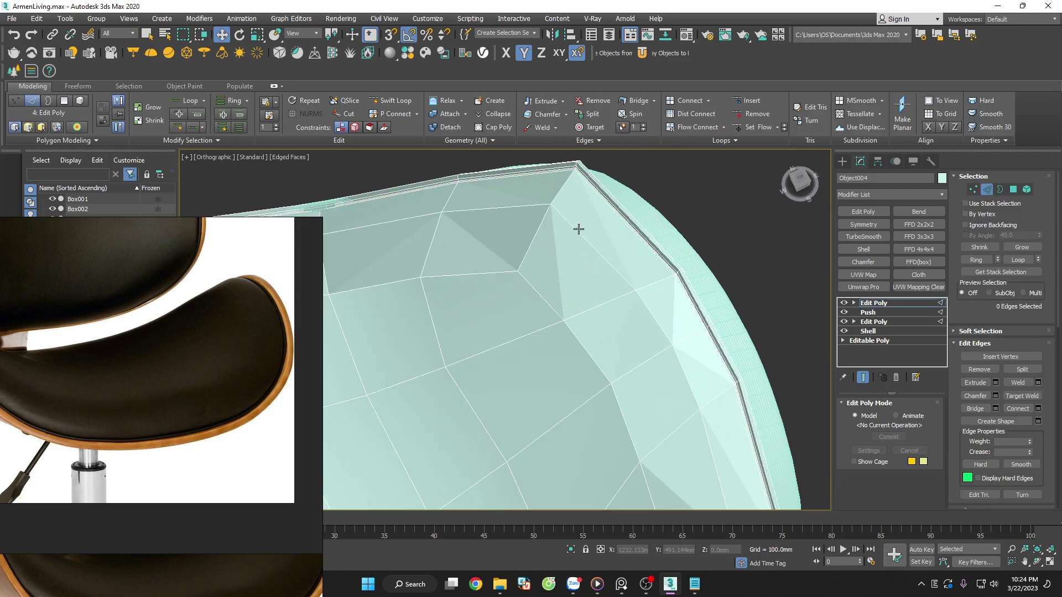
double_click(579, 230)
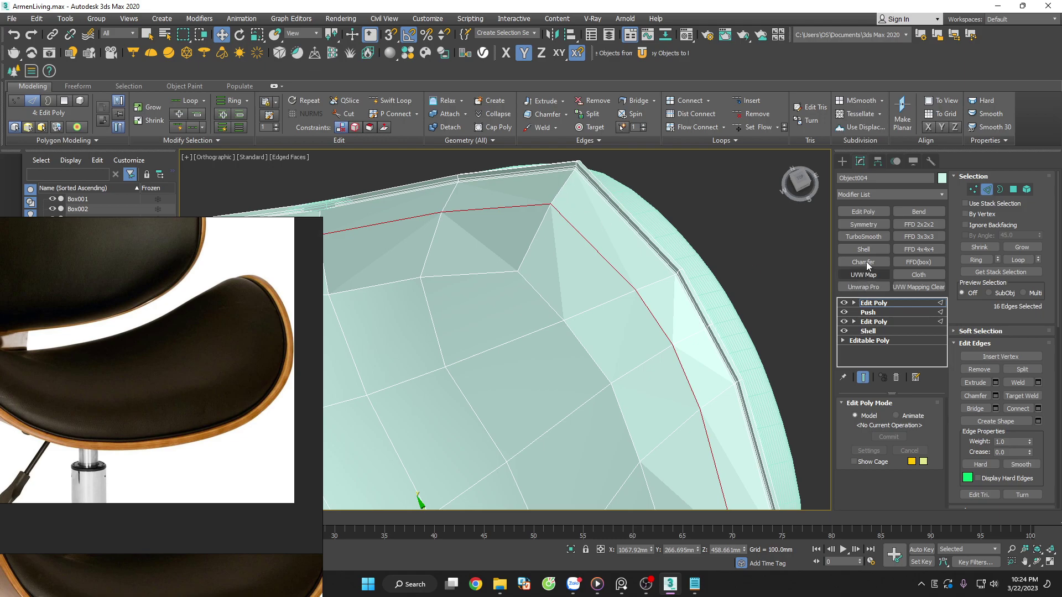
left_click(941, 194)
key("p")
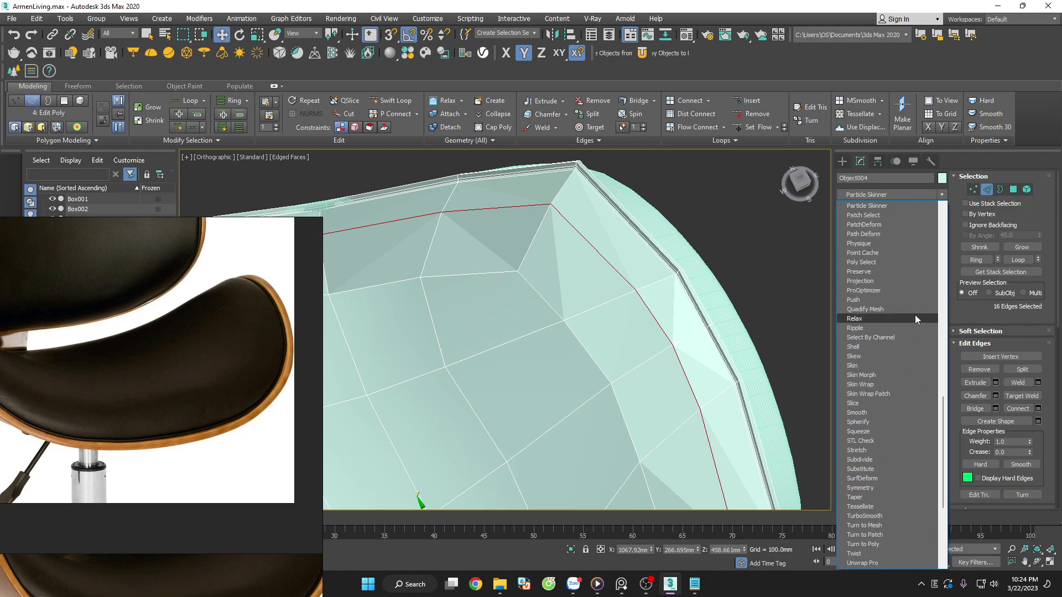
left_click(887, 300)
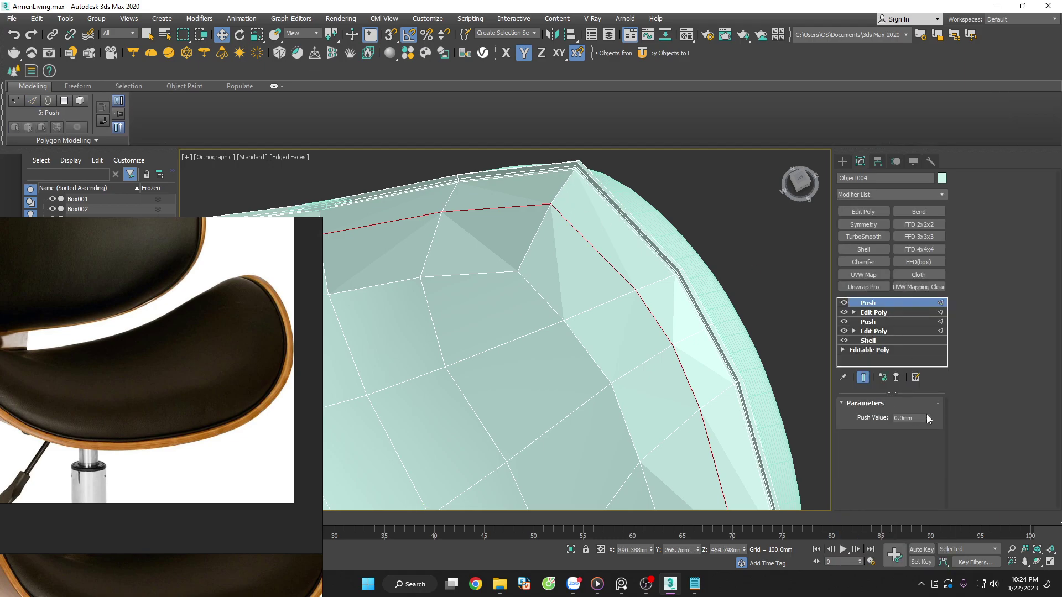
left_click_drag(926, 419, 931, 389)
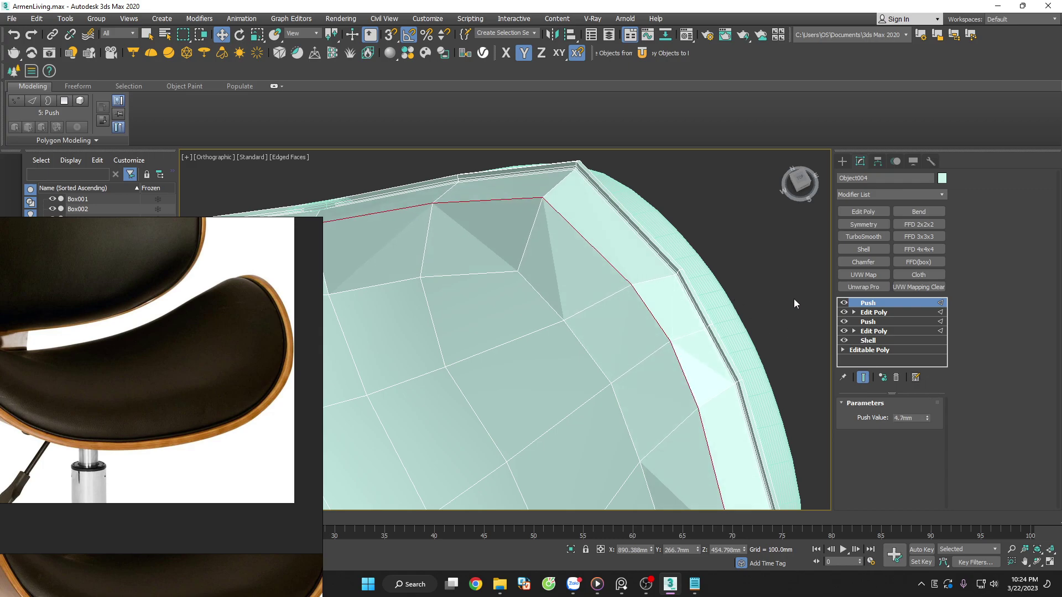
Add an Edit Poly modifier and connect edges to create a new parallel rim loop
left_click(868, 217)
key("2")
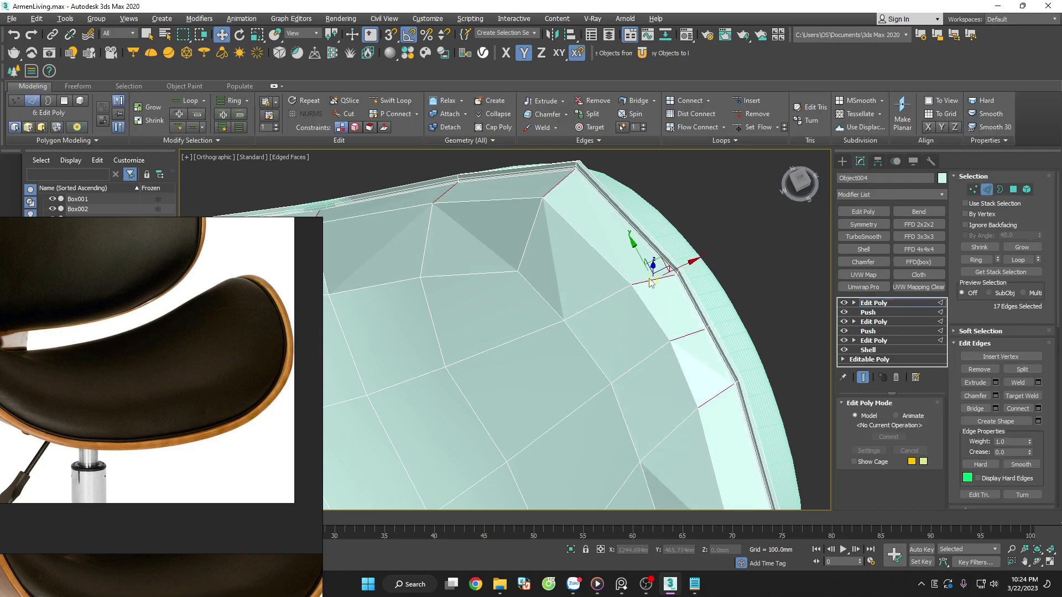
right_click(645, 275)
left_click(631, 307)
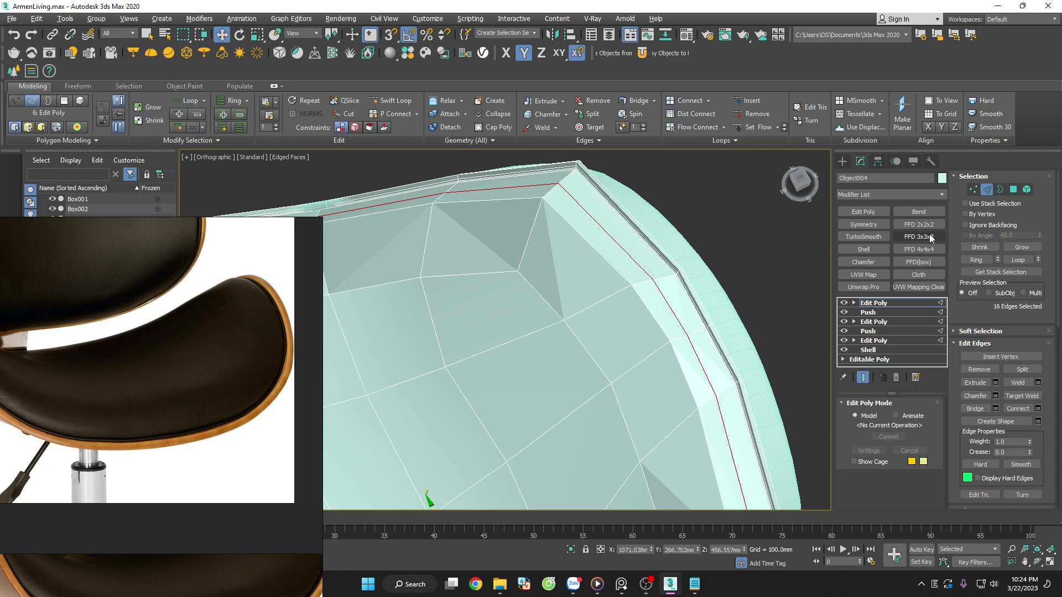
Add a second Push modifier set to 5.9 mm on the new rim loop
left_click(942, 195)
scroll(896, 309, "down", 3)
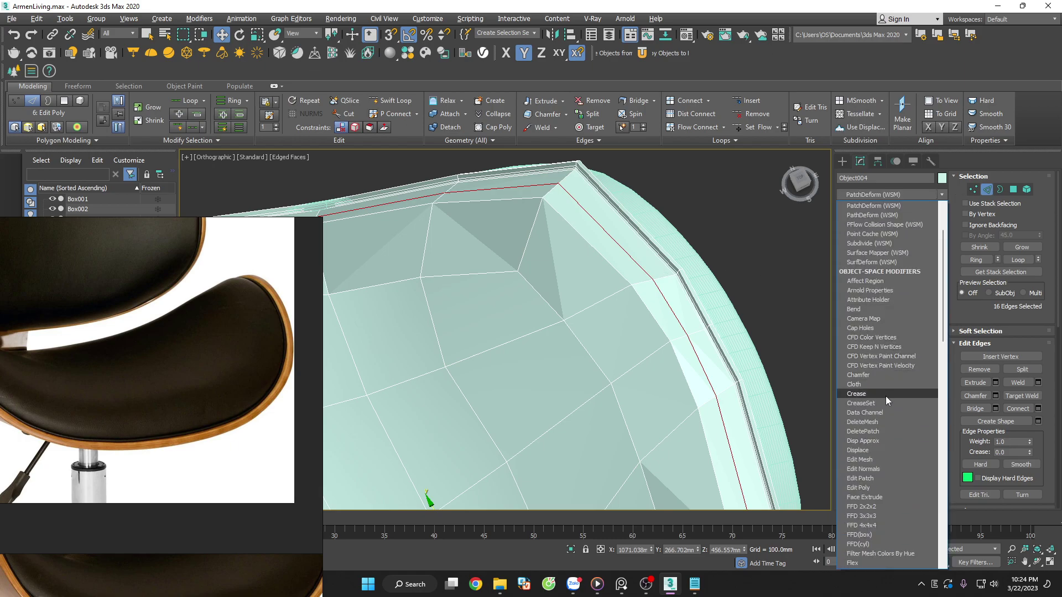
scroll(891, 415, "down", 3)
scroll(892, 420, "down", 4)
scroll(901, 446, "down", 3)
scroll(903, 443, "down", 3)
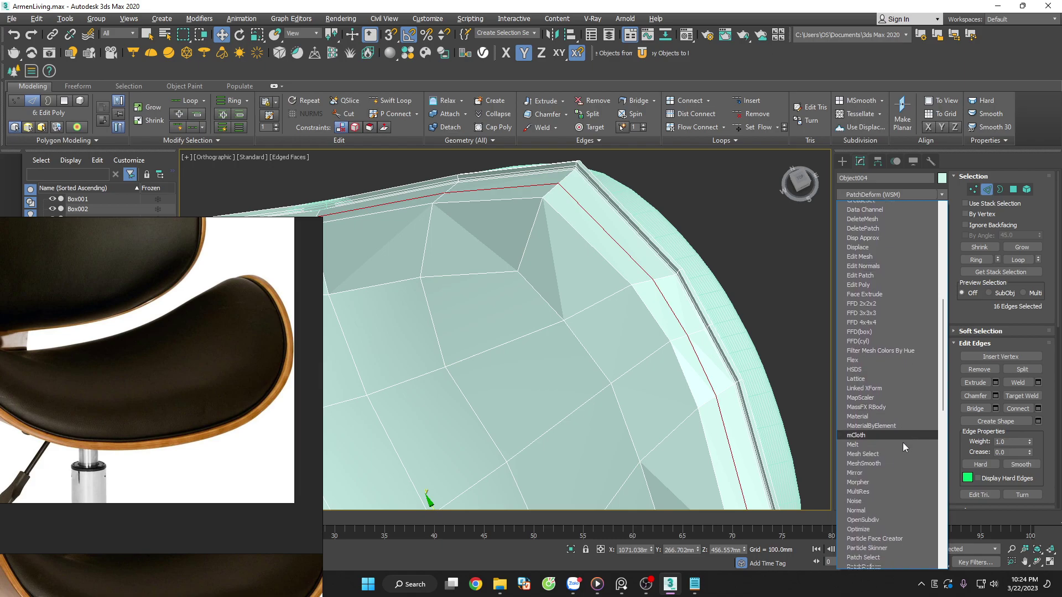
scroll(901, 440, "down", 3)
scroll(901, 440, "down", 4)
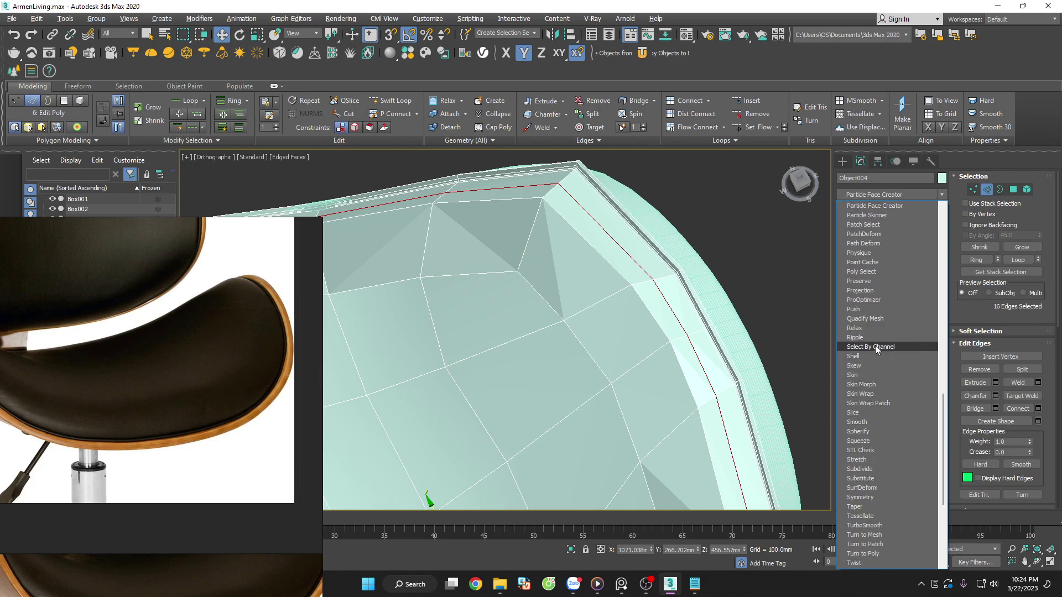
left_click(869, 308)
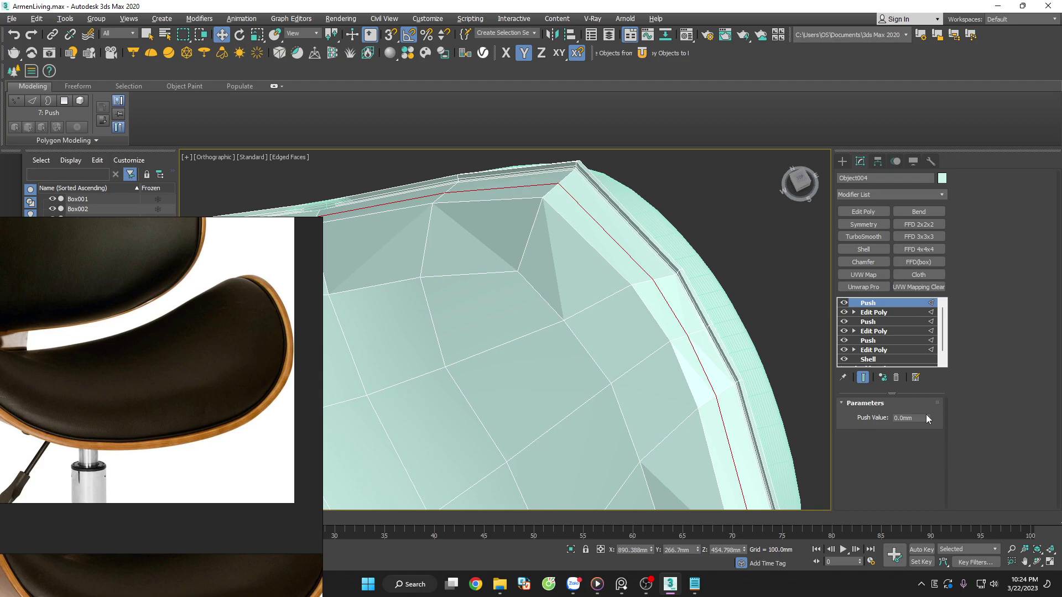
left_click_drag(927, 418, 929, 381)
Orbit, switch to the front view, and select the neighbouring Group001 object
scroll(633, 279, "down", 5)
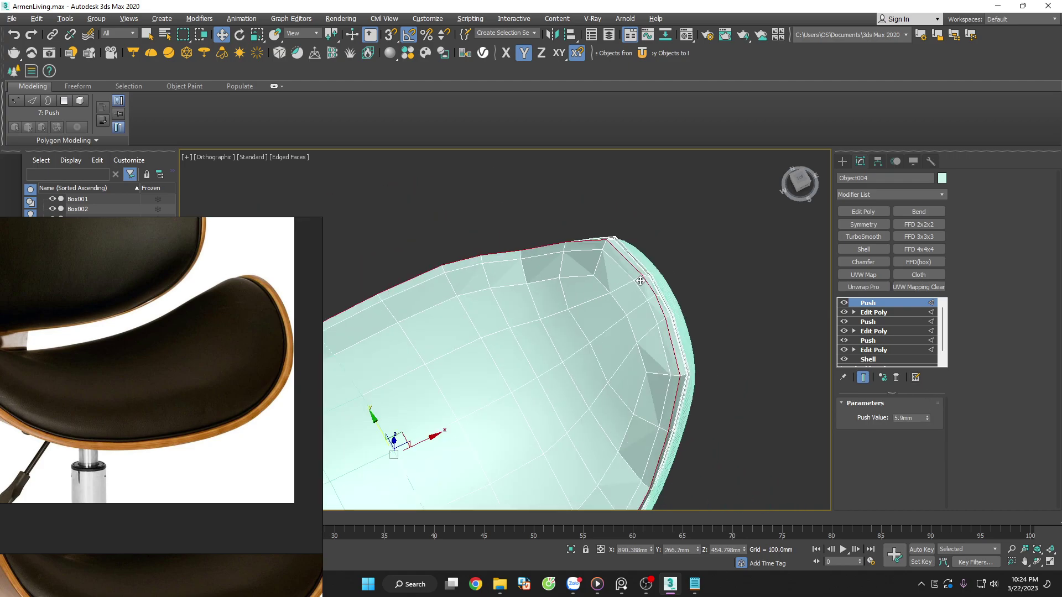
mouse_move(633, 280)
middle_mouse_down("alt")
mouse_move(678, 324)
mouse_move(659, 267)
mouse_move(647, 266)
mouse_move(648, 278)
middle_mouse_up("alt")
left_click(800, 184)
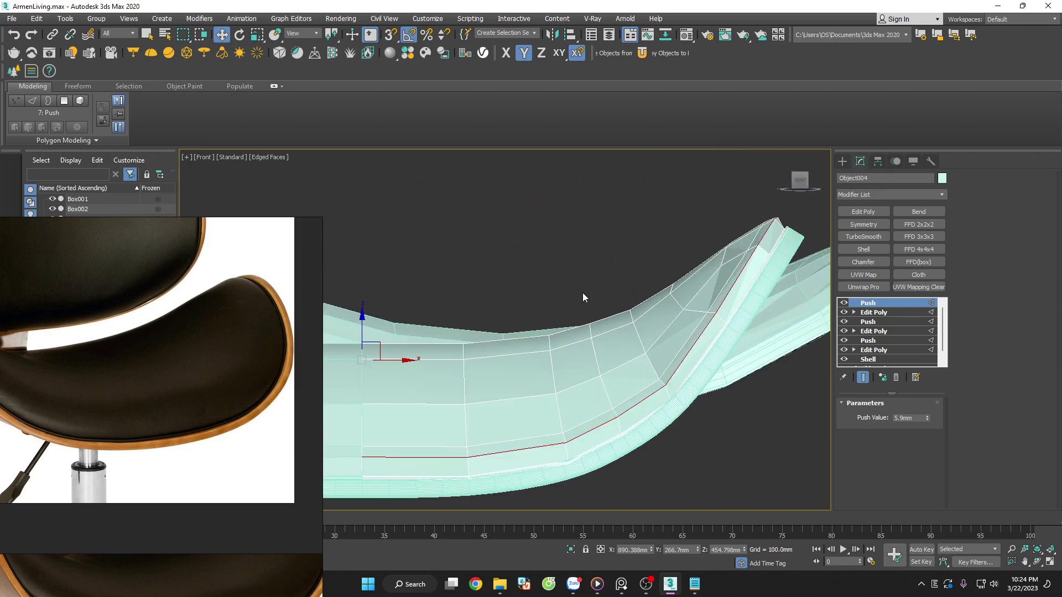
scroll(582, 297, "down", 2)
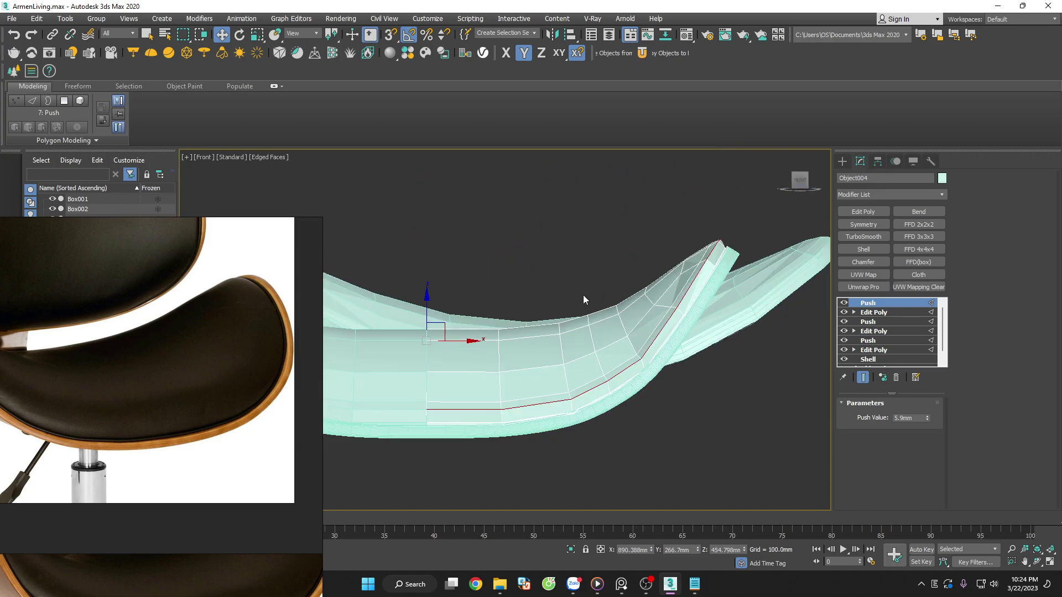
left_click(677, 295)
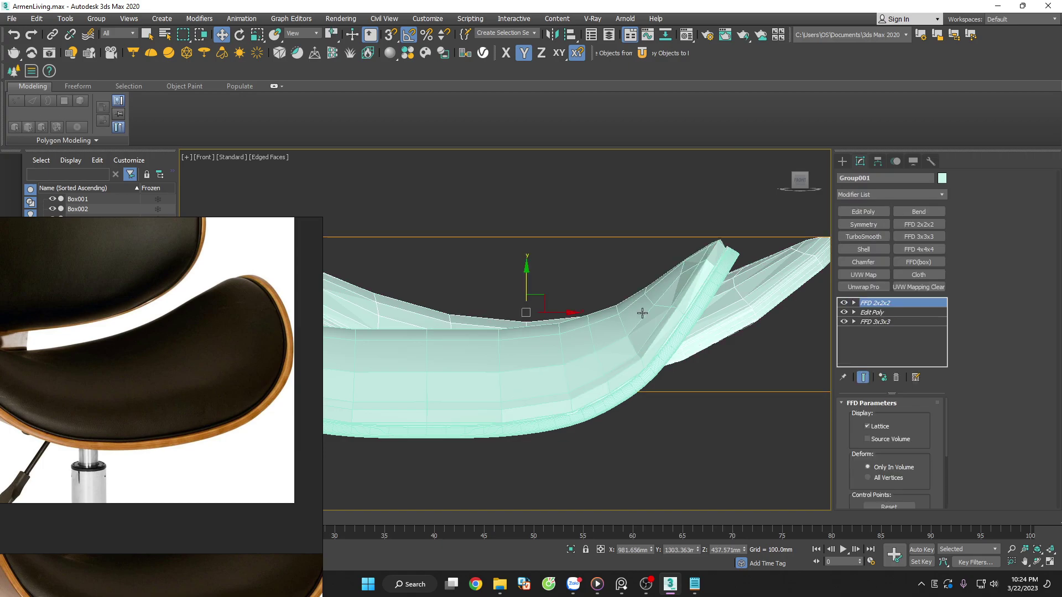
Undo the stray selection and reselect the full 16-edge rim loop in edge mode
key("ctrl+z")
key("2")
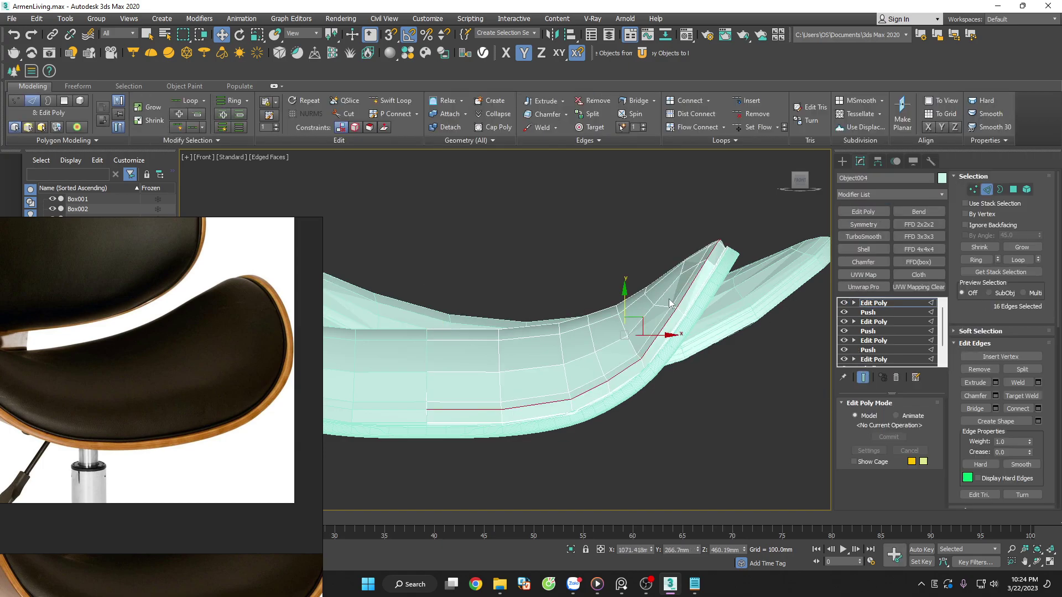
left_click_drag(673, 299, 631, 322)
scroll(597, 305, "up", 2)
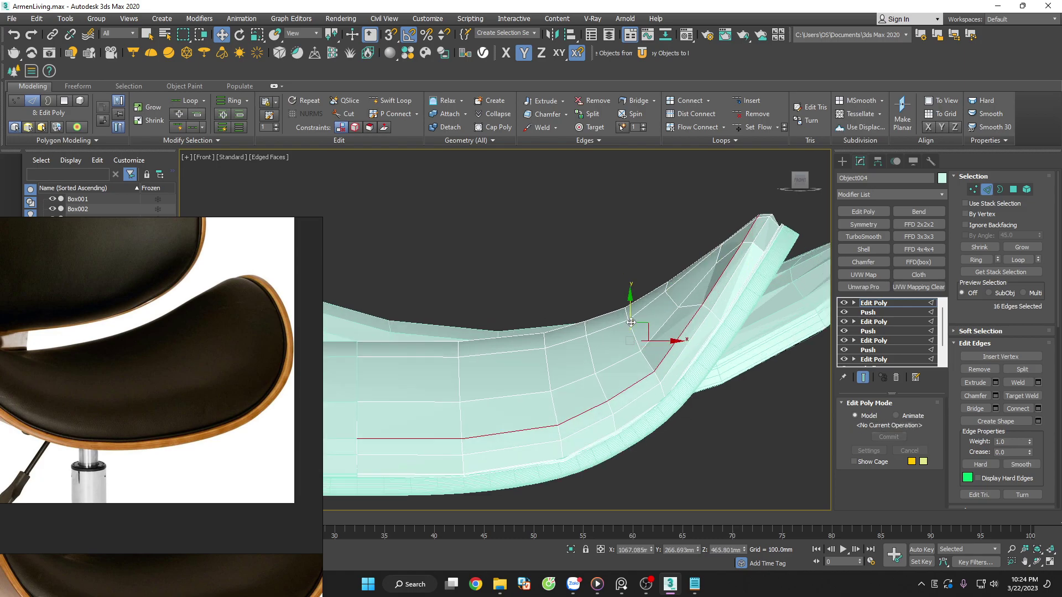
left_click_drag(619, 366, 785, 221, "alt")
middle_click_drag(664, 342, 705, 292, "alt")
left_click(697, 255, "ctrl")
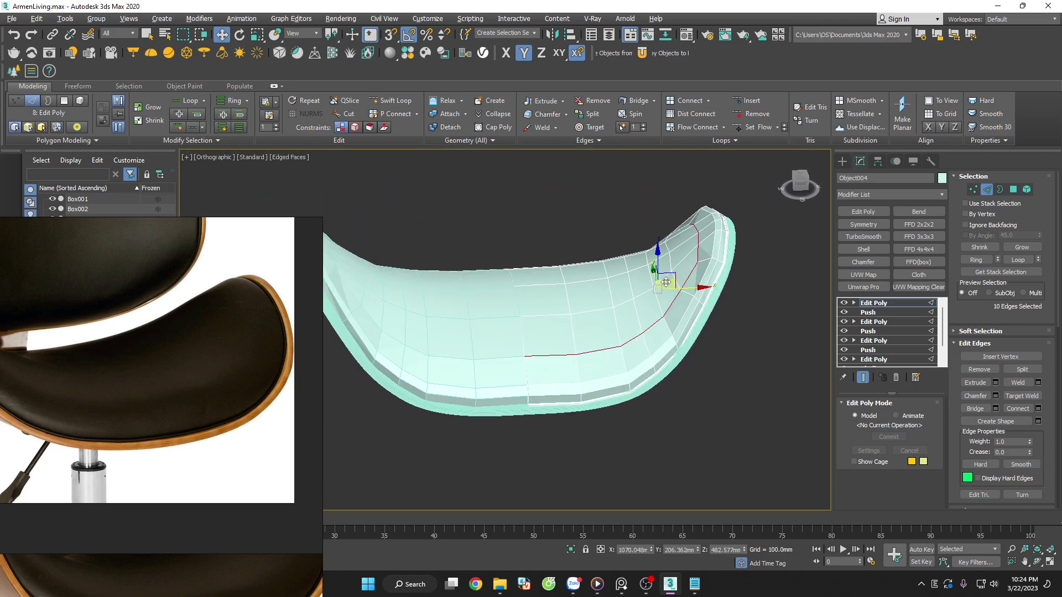
left_click(618, 221, "ctrl")
From the front view, nudge the rim loop up along Y, deselect, and reapply TurboSmooth
key("f")
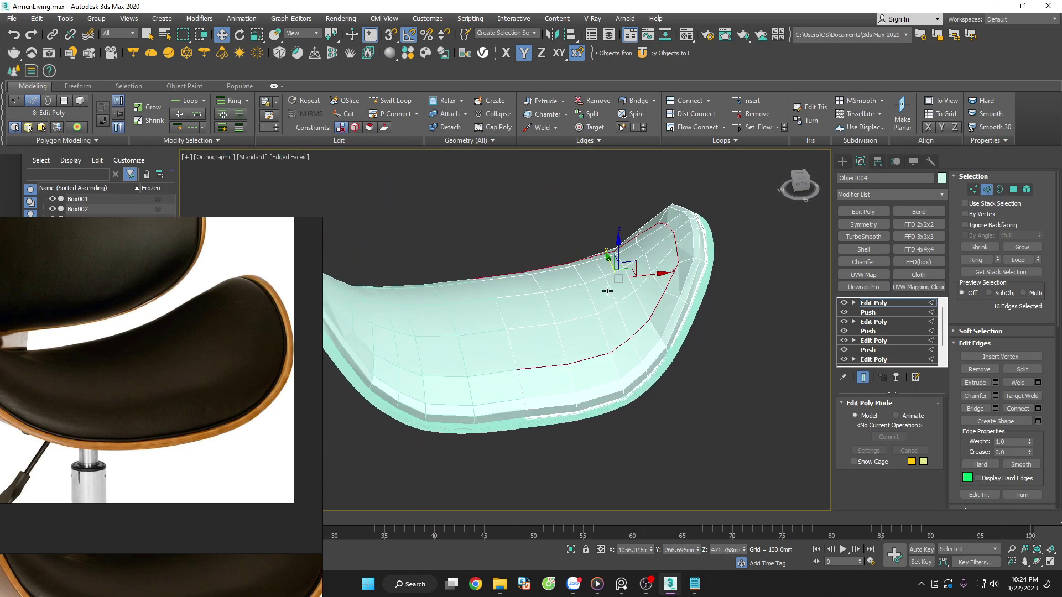
scroll(649, 298, "up", 3)
left_click_drag(631, 297, 632, 289)
left_click(692, 225)
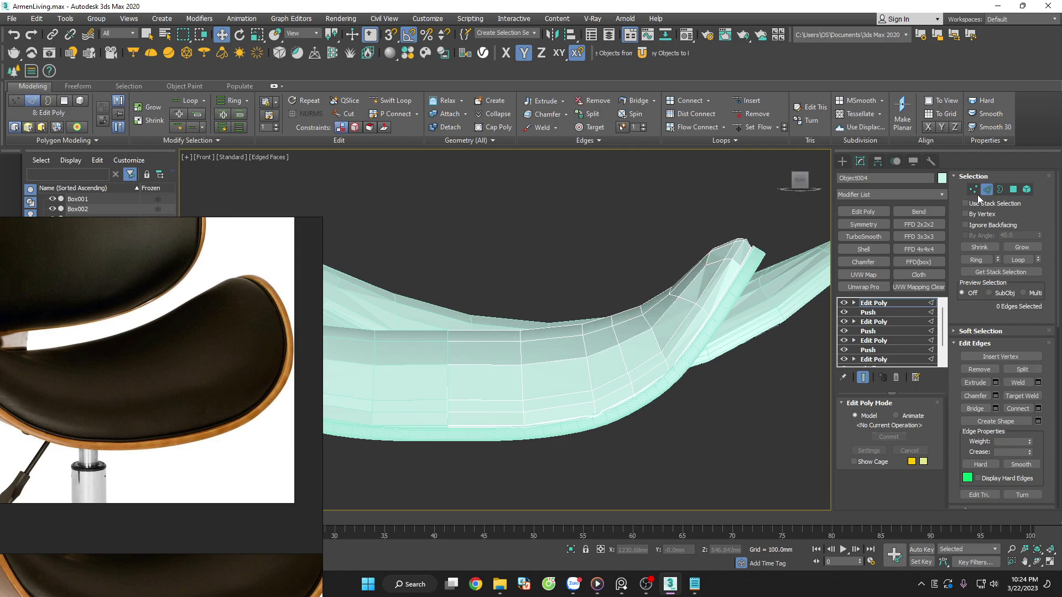
left_click(987, 189)
Apply TurboSmooth, hide edged faces, and inspect the rim groove from several angles
left_click(863, 236)
scroll(715, 353, "down", 3)
middle_click_drag(715, 353, 758, 406, "alt")
key("F4")
scroll(741, 332, "up", 3)
scroll(740, 364, "down", 3)
scroll(757, 407, "up", 4)
scroll(724, 298, "up", 3)
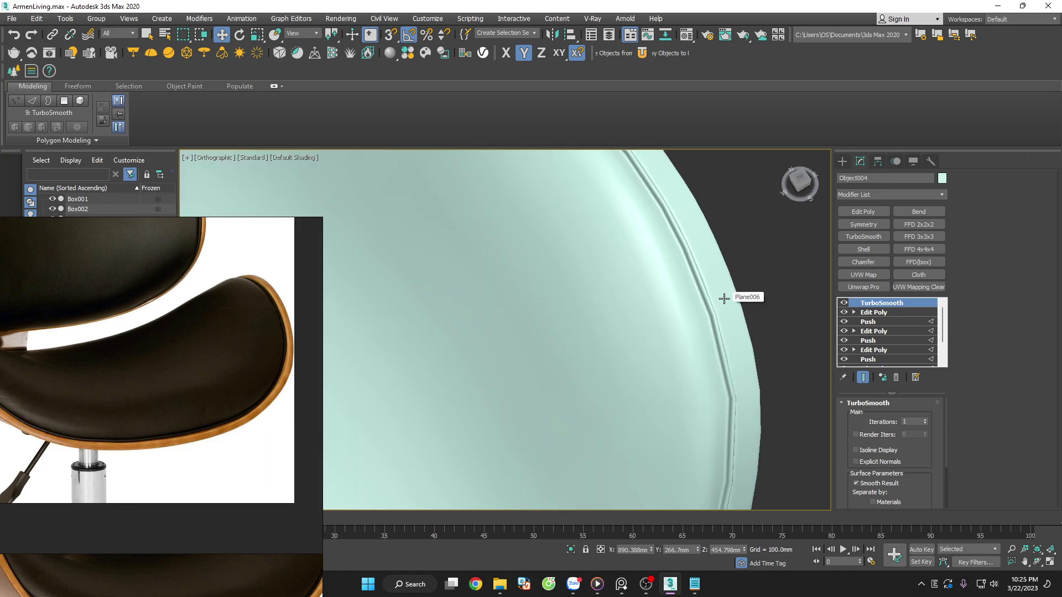
scroll(724, 299, "up", 2)
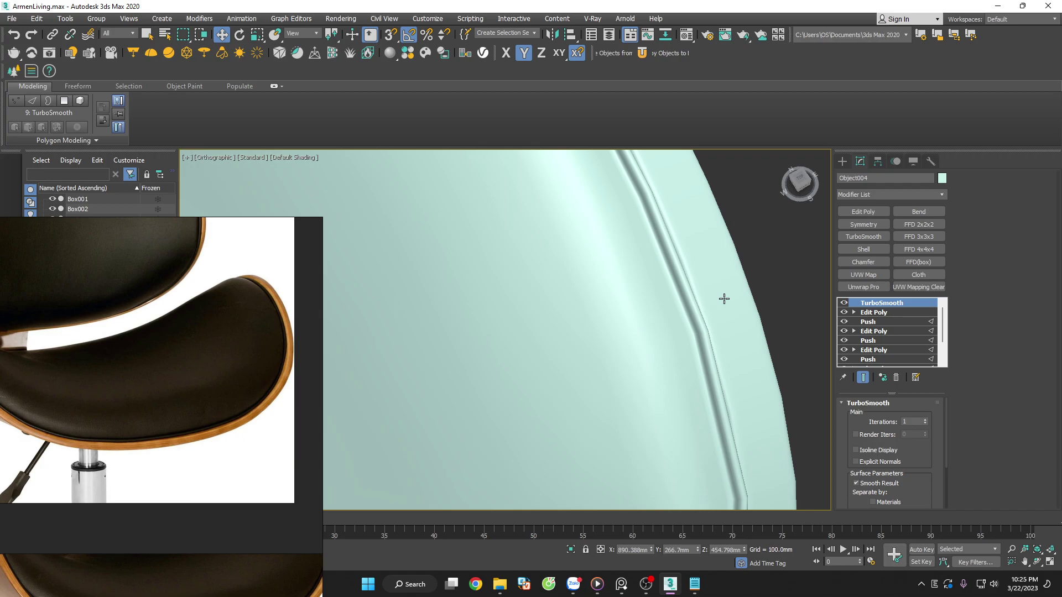
scroll(719, 311, "down", 5)
mouse_move(699, 316)
middle_mouse_down("alt")
mouse_move(695, 287)
mouse_move(650, 291)
middle_mouse_up("alt")
scroll(708, 314, "up", 1)
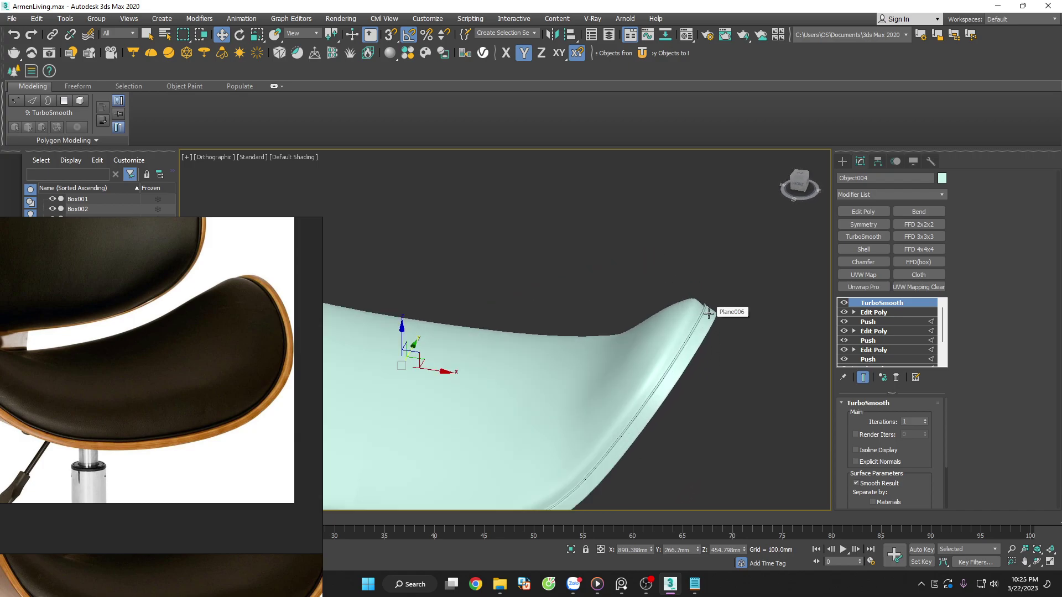
scroll(708, 314, "up", 2)
scroll(708, 314, "up", 2)
scroll(708, 313, "up", 2)
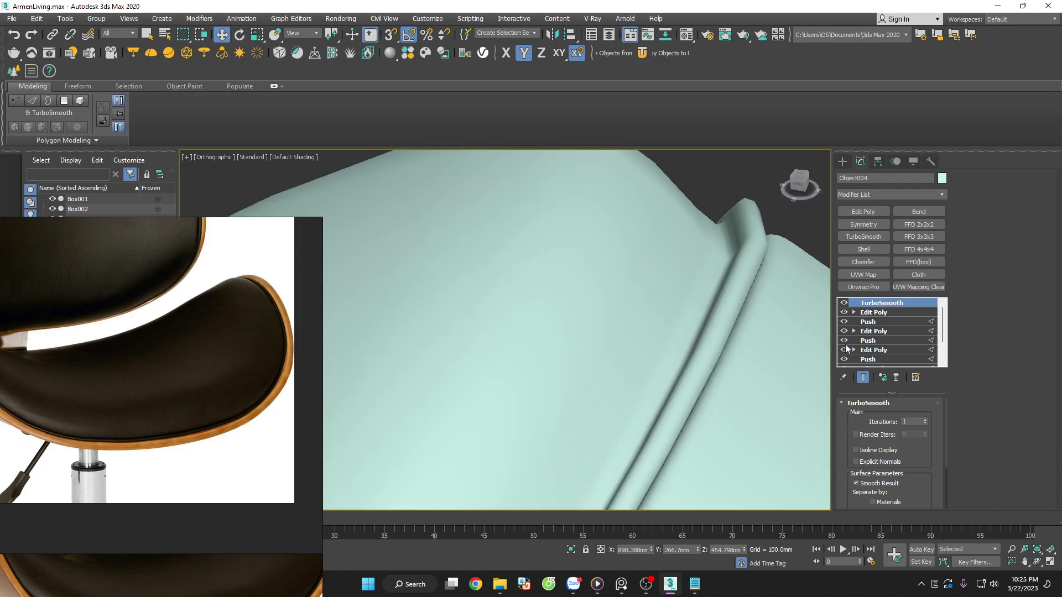
Remove TurboSmooth and turn Edged Faces back on to show the faceted mesh
left_click(897, 377)
key("F4")
scroll(752, 301, "down", 3)
Select the seat shell and isolate it with Alt+Q, viewing it from above
left_click(765, 291)
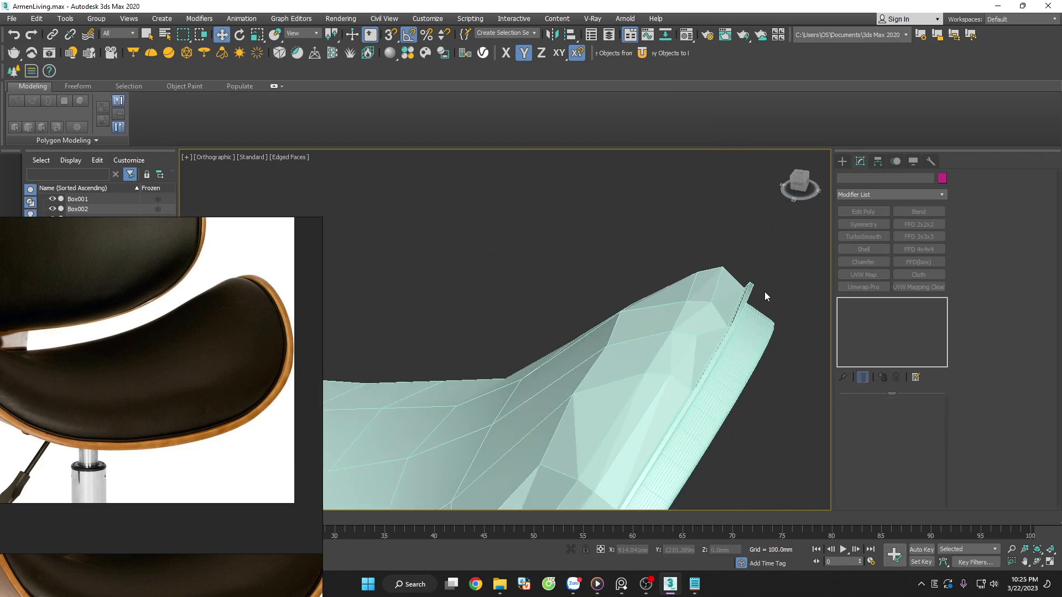
scroll(765, 291, "up", 2)
left_click(709, 294)
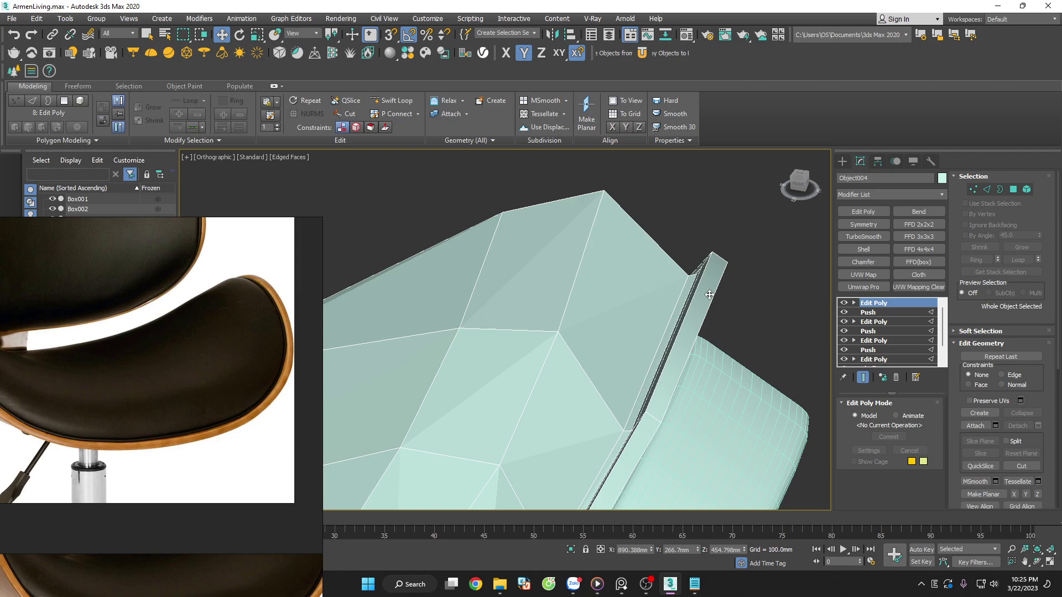
key("alt+q")
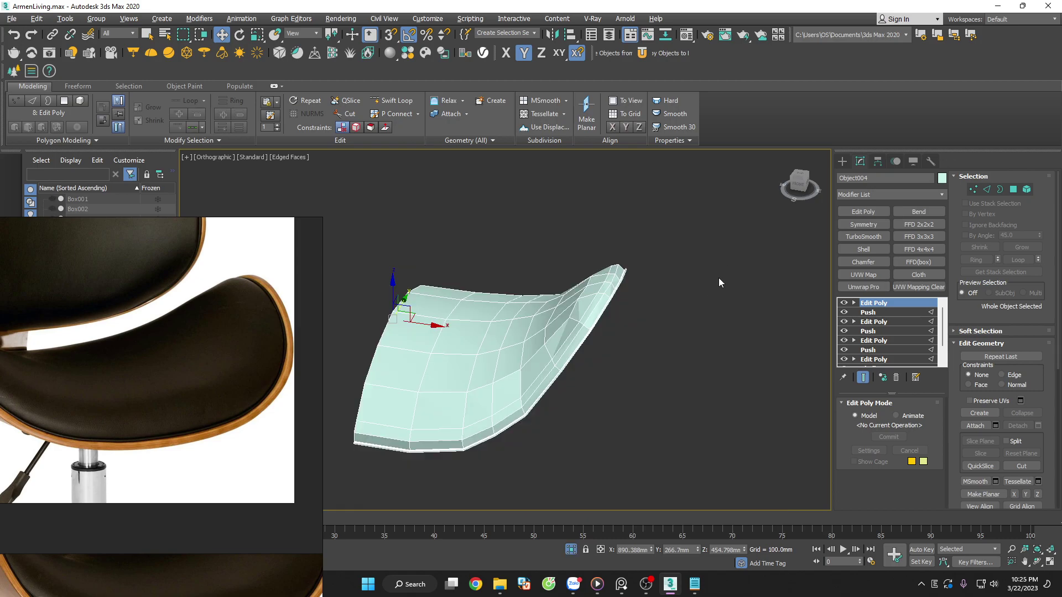
middle_click_drag(718, 278, 731, 329, "alt")
scroll(732, 329, "up", 3)
scroll(612, 273, "up", 3)
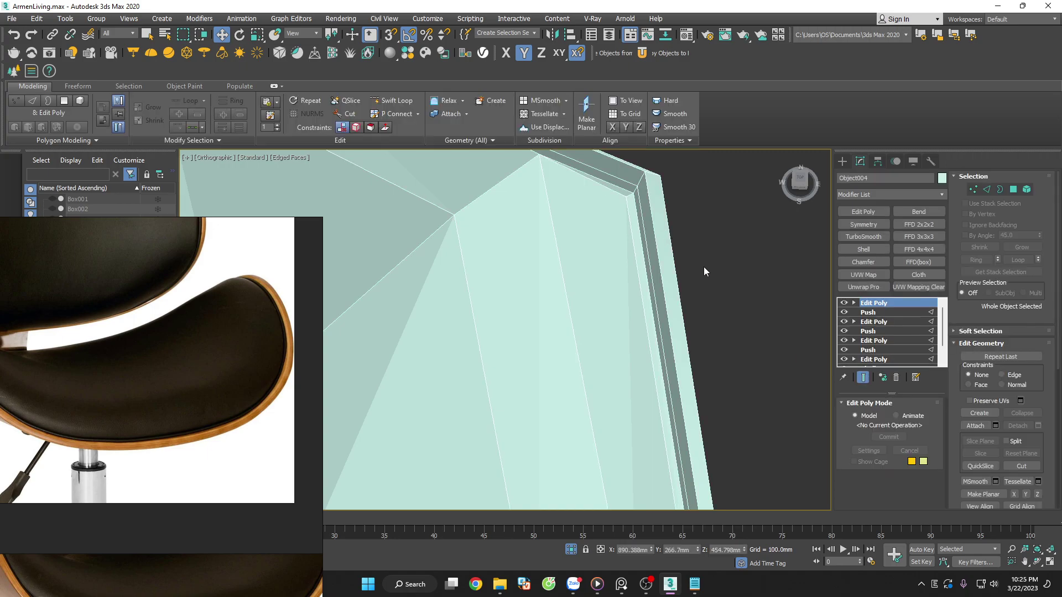
Orbit and zoom in on the seat's right rim corner
scroll(704, 267, "down", 2)
scroll(713, 281, "down", 2)
middle_click_drag(734, 339, 758, 317, "alt")
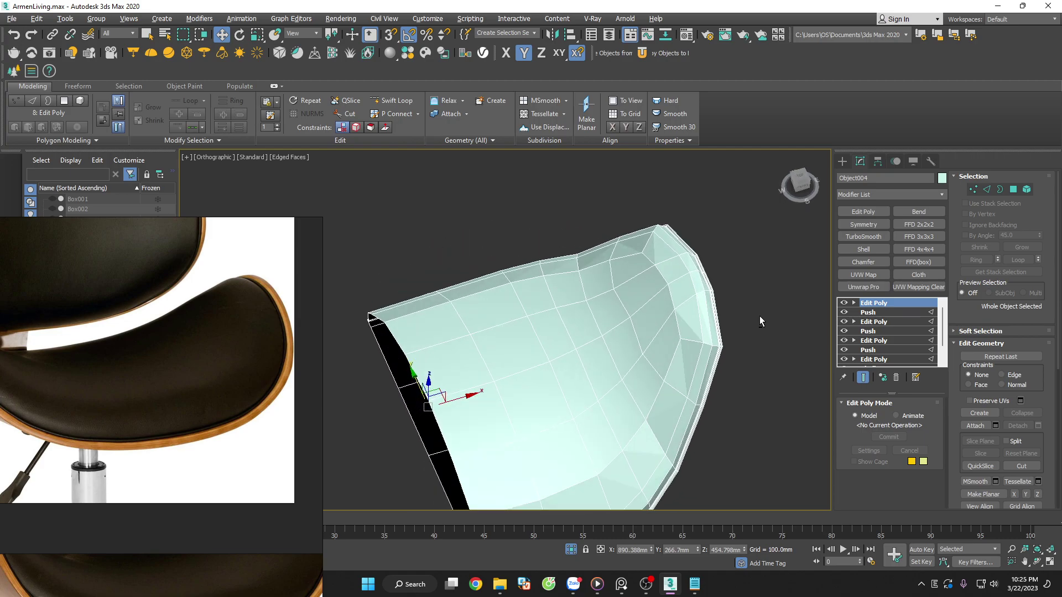
scroll(702, 252, "up", 2)
scroll(689, 271, "up", 2)
scroll(686, 275, "up", 2)
scroll(686, 275, "up", 2)
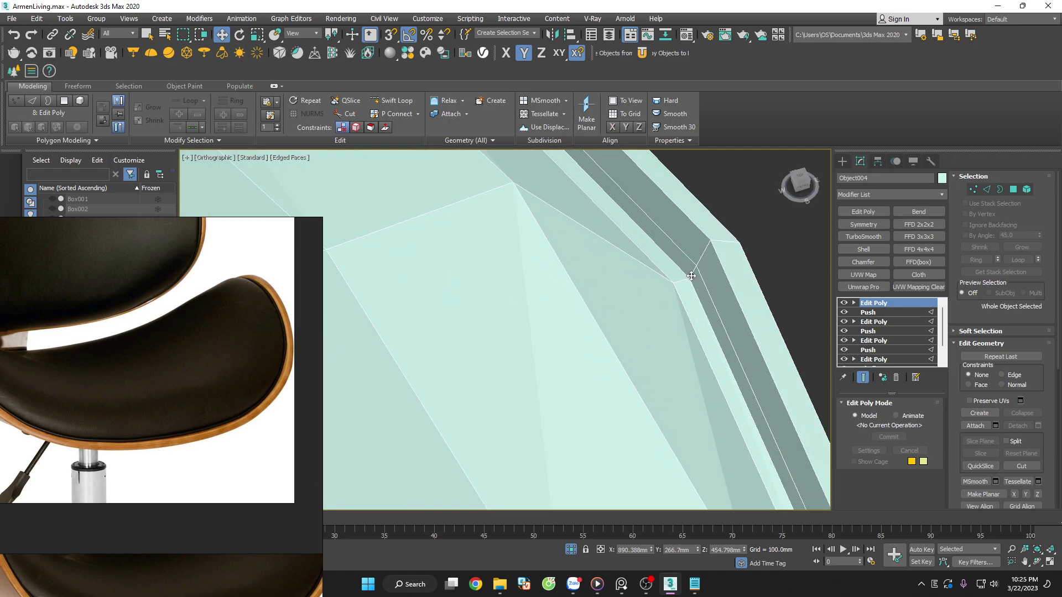
scroll(690, 270, "up", 2)
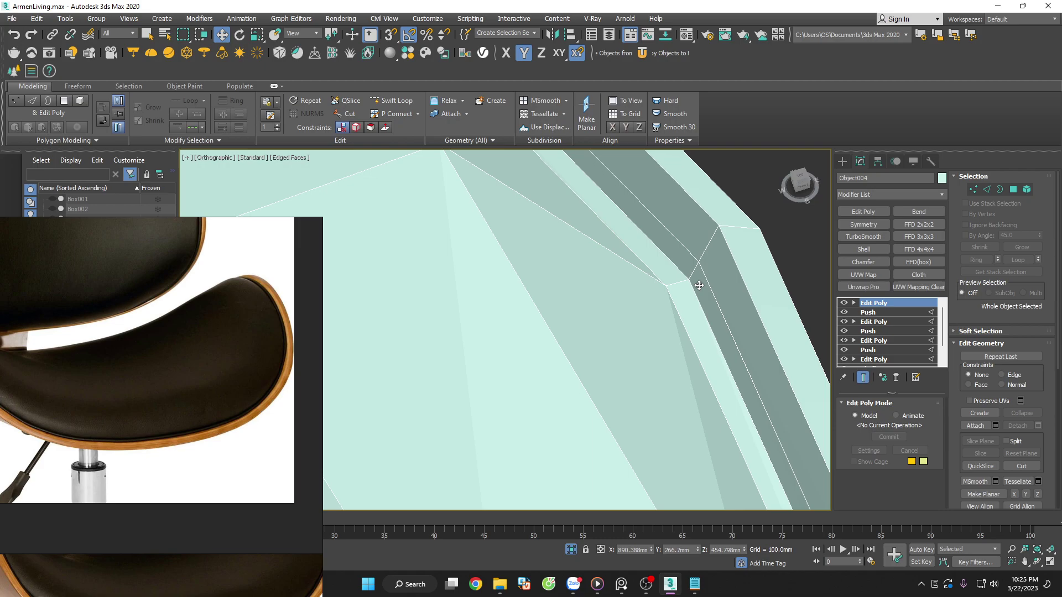
In Polygon mode, select the rim polygon strip, inspect it up close, then clear it
key("2")
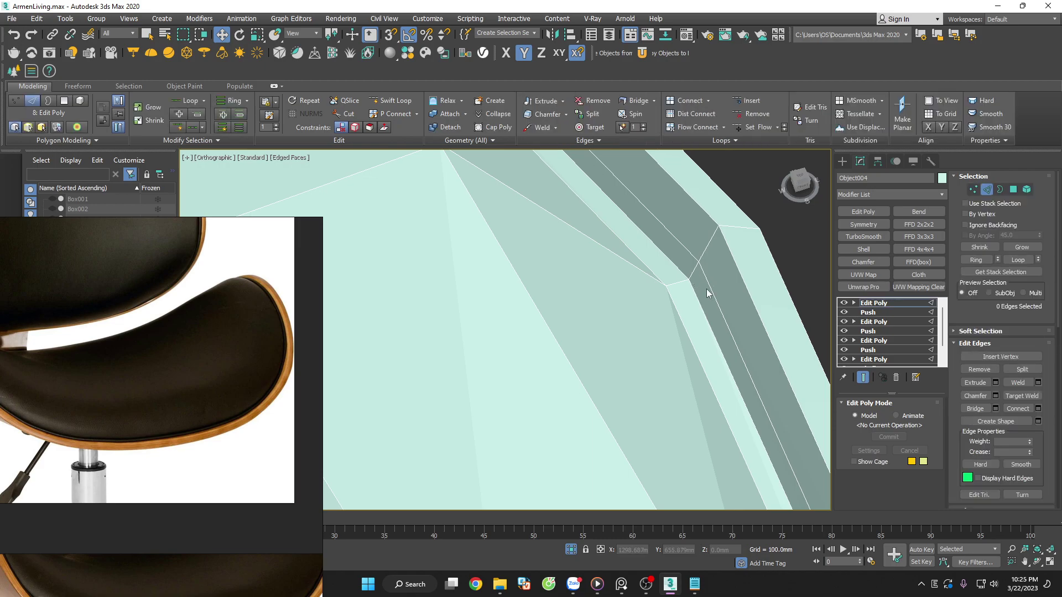
left_click(1013, 189)
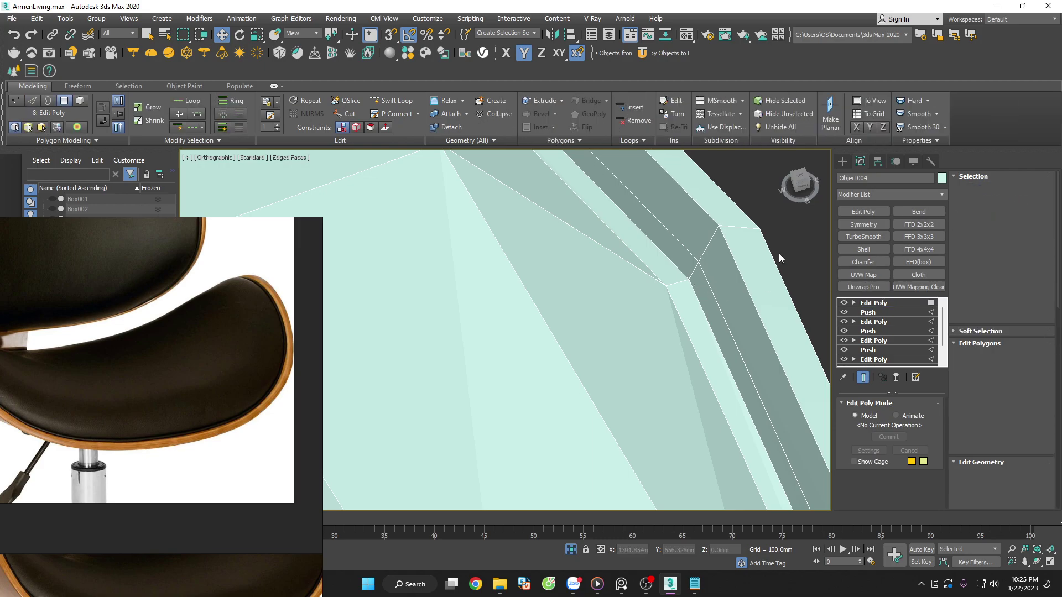
double_click(695, 280)
mouse_move(690, 254)
middle_mouse_down("alt")
mouse_move(737, 300)
mouse_move(719, 316)
mouse_move(704, 271)
mouse_move(778, 339)
mouse_move(778, 398)
mouse_move(701, 327)
mouse_move(736, 365)
mouse_move(772, 383)
mouse_move(782, 350)
middle_mouse_up("alt")
scroll(737, 299, "down", 5)
scroll(779, 340, "up", 4)
scroll(767, 372, "up", 4)
scroll(767, 372, "down", 5)
scroll(631, 265, "up", 4)
scroll(630, 274, "up", 3)
scroll(643, 294, "down", 5)
scroll(756, 365, "up", 5)
left_click(784, 349)
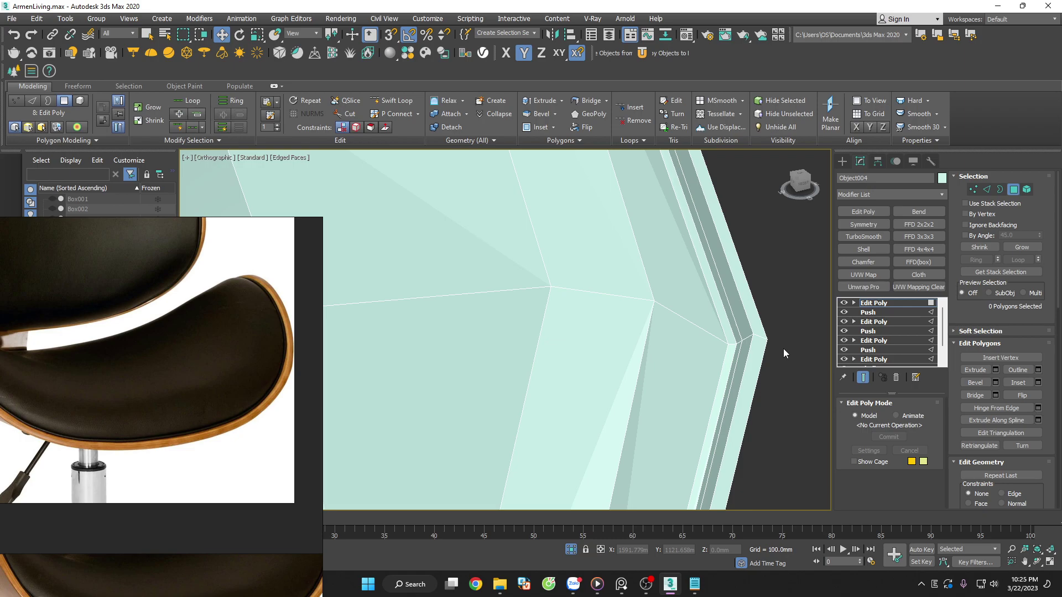
Check an edge along the rim band in Edge mode, then deselect and exit sub-object mode
middle_click_drag(782, 348, 742, 343, "alt")
key("2")
left_click(754, 337)
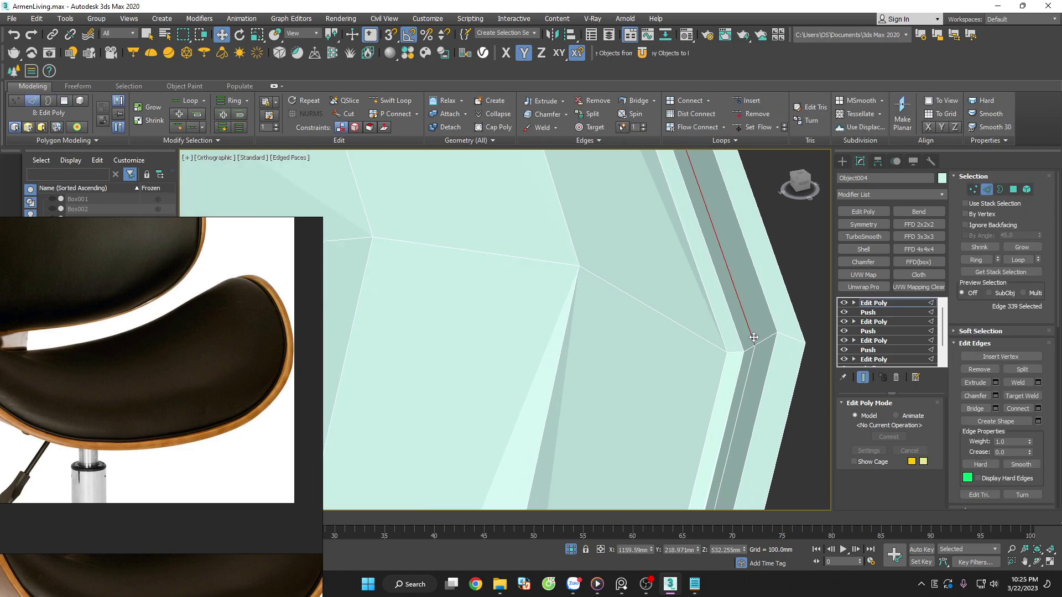
left_click(768, 341)
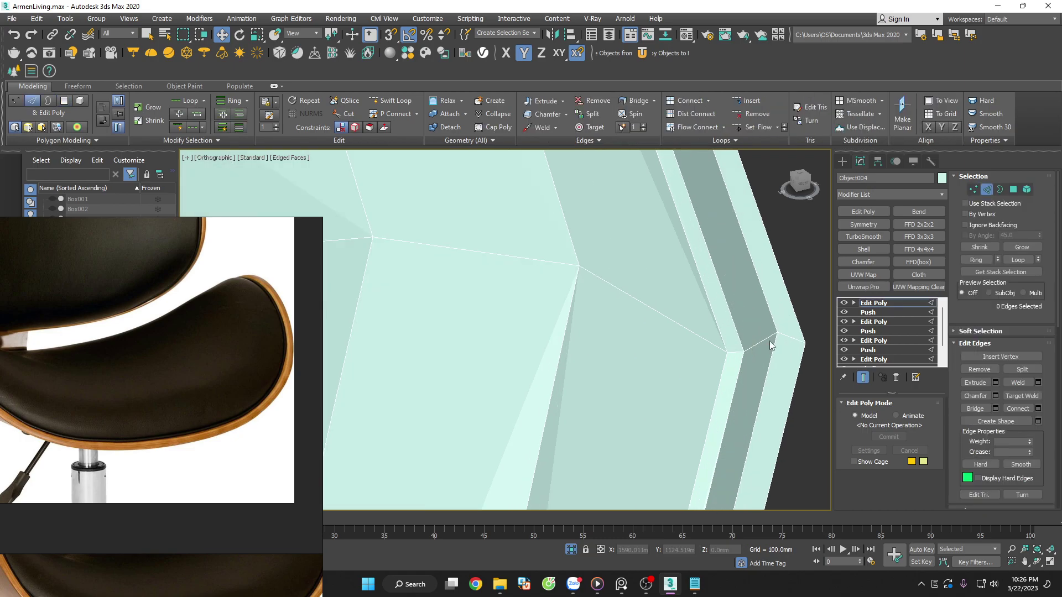
left_click(972, 189)
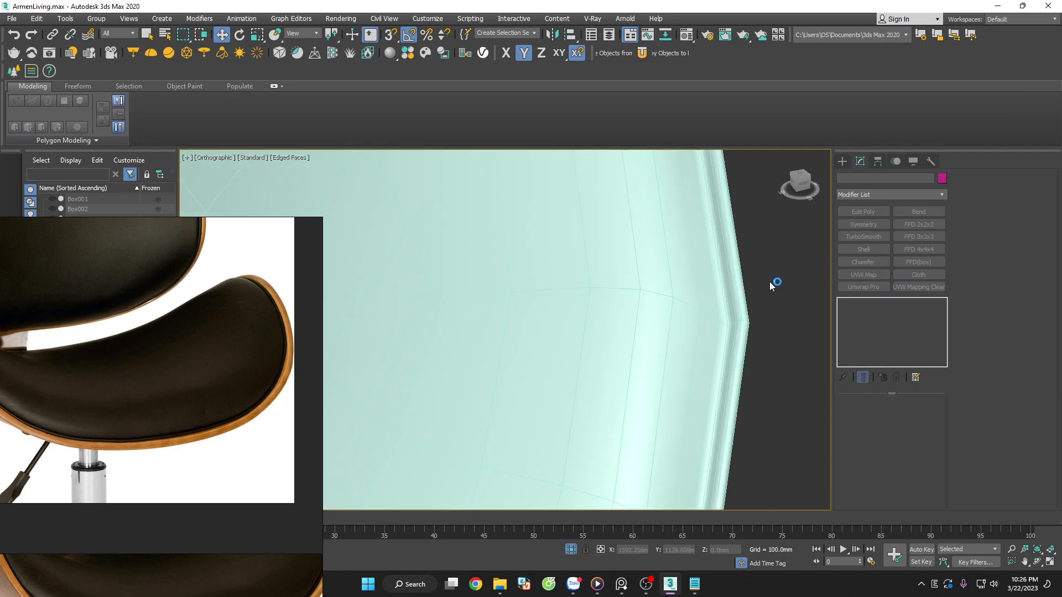
Test the seat shell's TurboSmooth Iterations, dropping them to 0 and raising them again
scroll(769, 281, "down", 3)
key("F4")
scroll(781, 310, "down", 3)
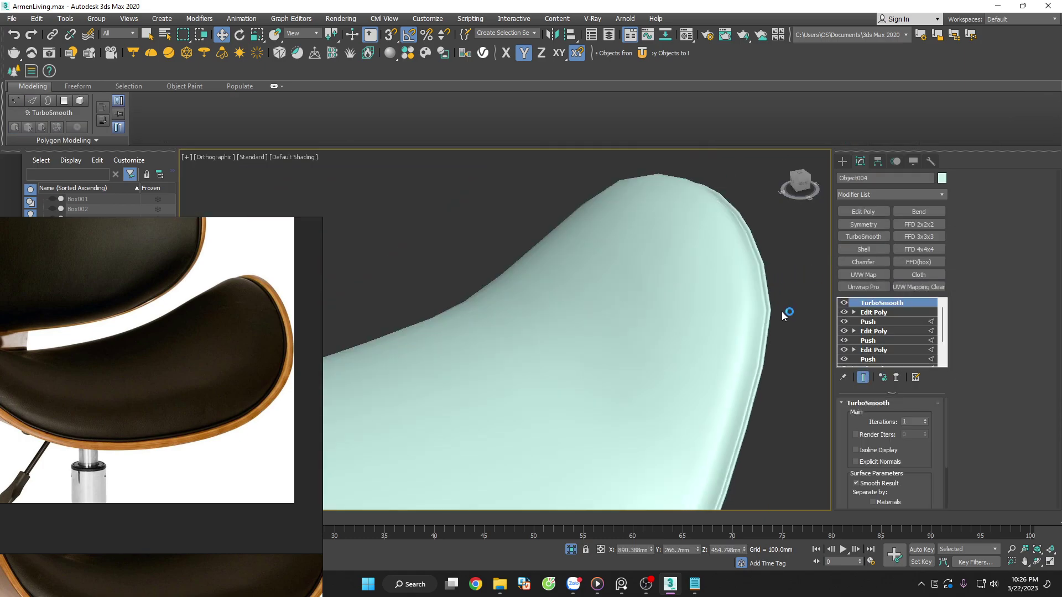
scroll(777, 305, "up", 3)
scroll(776, 305, "up", 3)
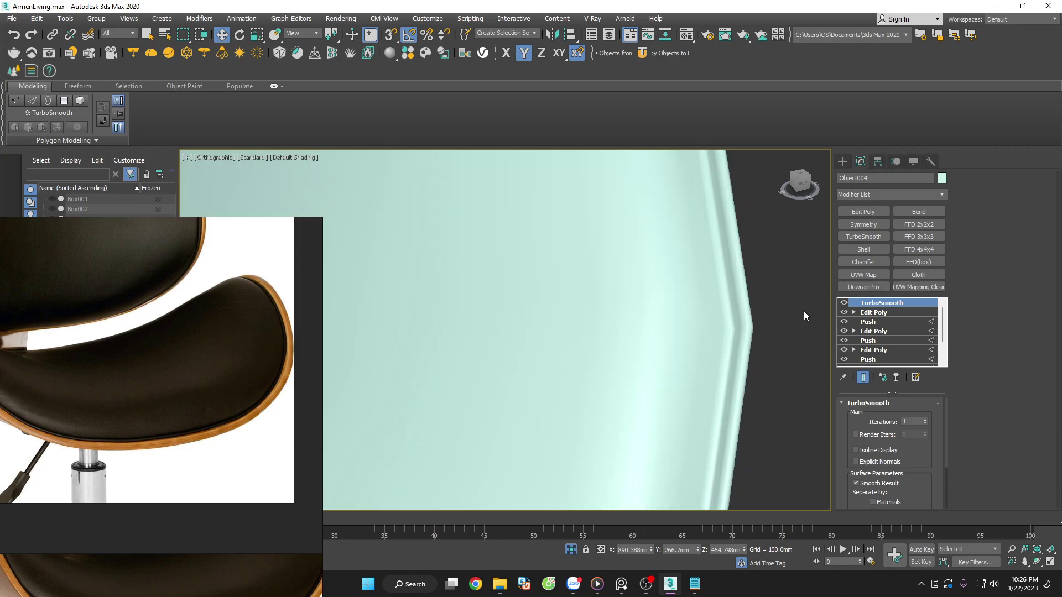
left_click(924, 425)
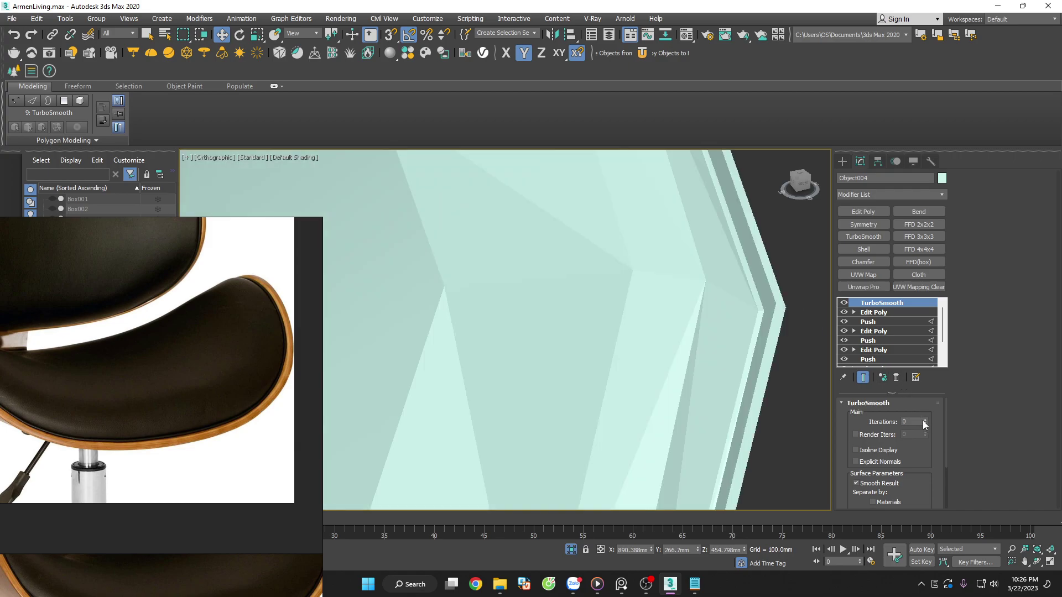
left_click(925, 422)
left_click(783, 333)
scroll(783, 333, "down", 3)
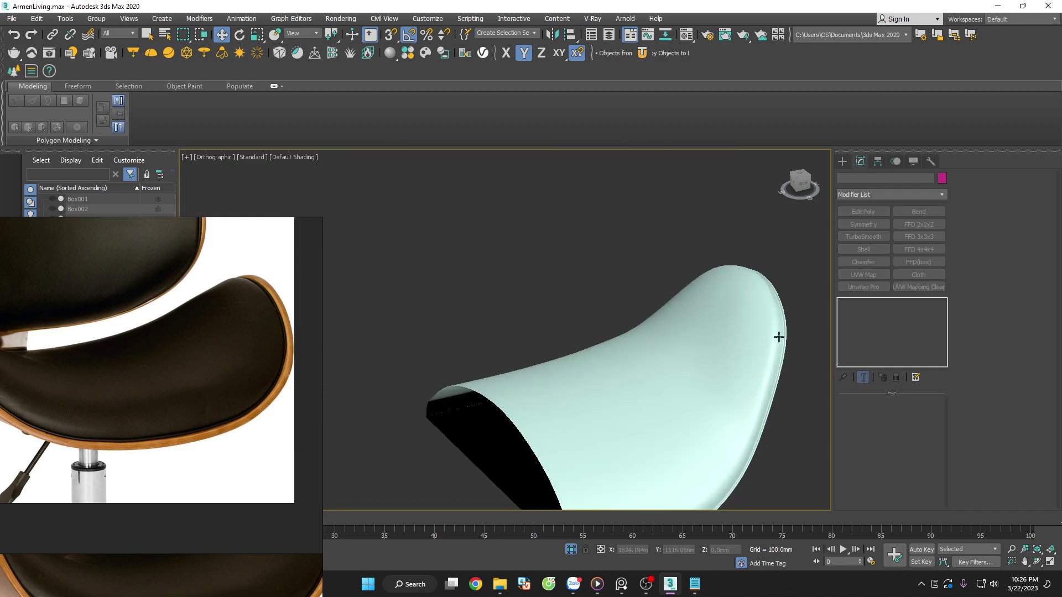
Remove the TurboSmooth modifier from the seat shell
left_click(780, 335)
scroll(796, 324, "up", 3)
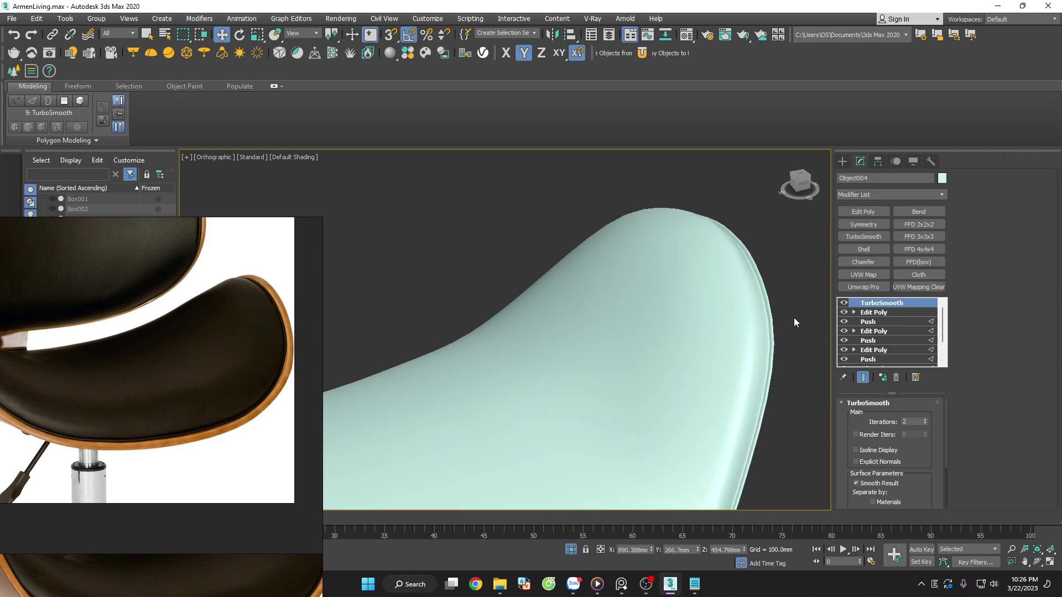
scroll(795, 318, "up", 2)
scroll(774, 306, "up", 2)
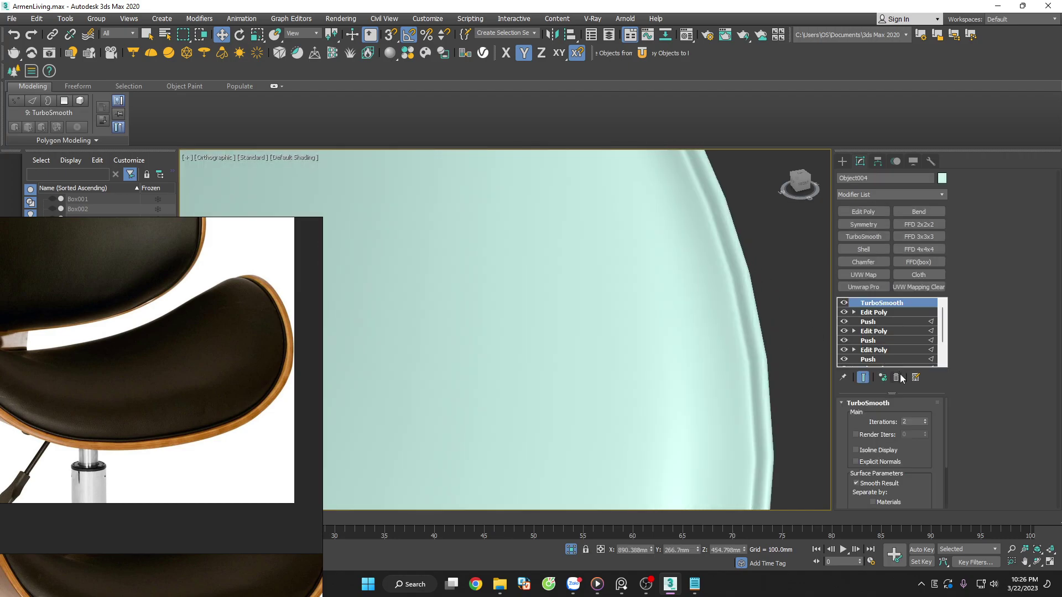
left_click(897, 378)
left_click(792, 316)
left_click(769, 330)
Show edged faces and orbit to inspect the faceted rim from several angles
key("F4")
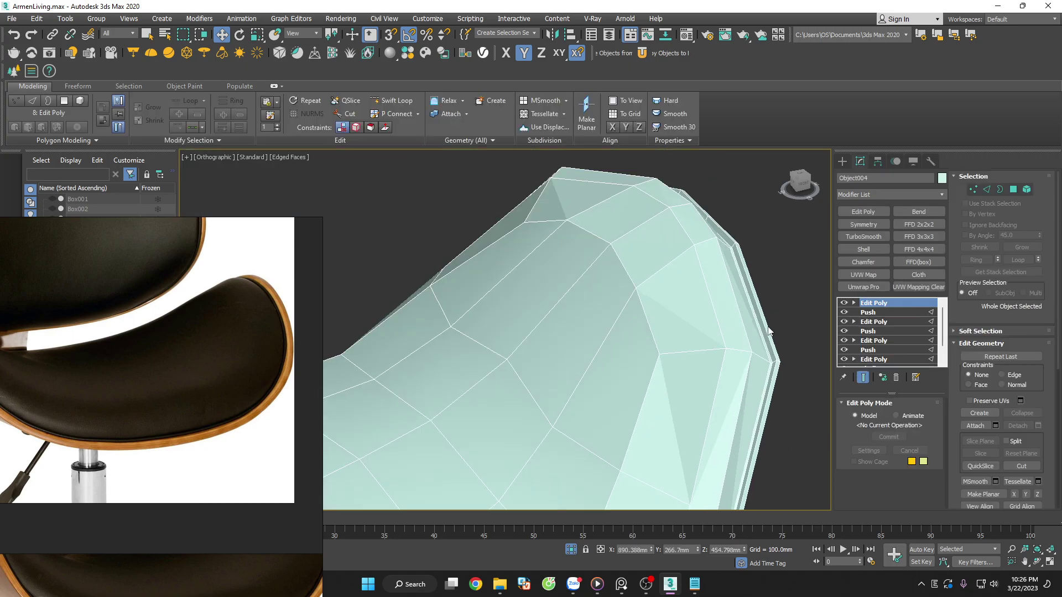
scroll(769, 330, "down", 3)
scroll(775, 327, "down", 3)
scroll(741, 332, "down", 2)
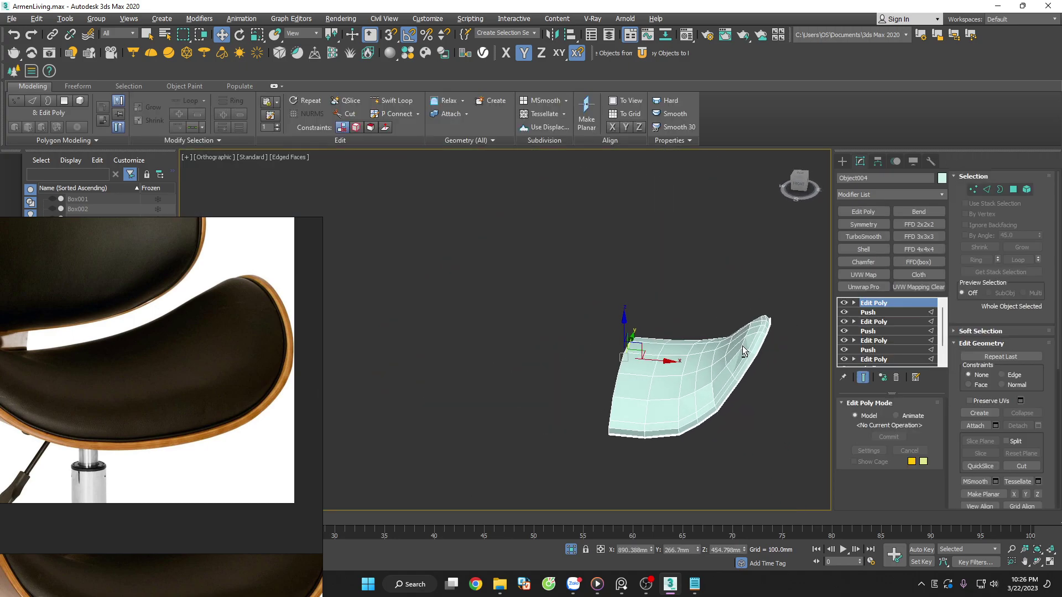
scroll(779, 315, "up", 3)
scroll(765, 330, "up", 2)
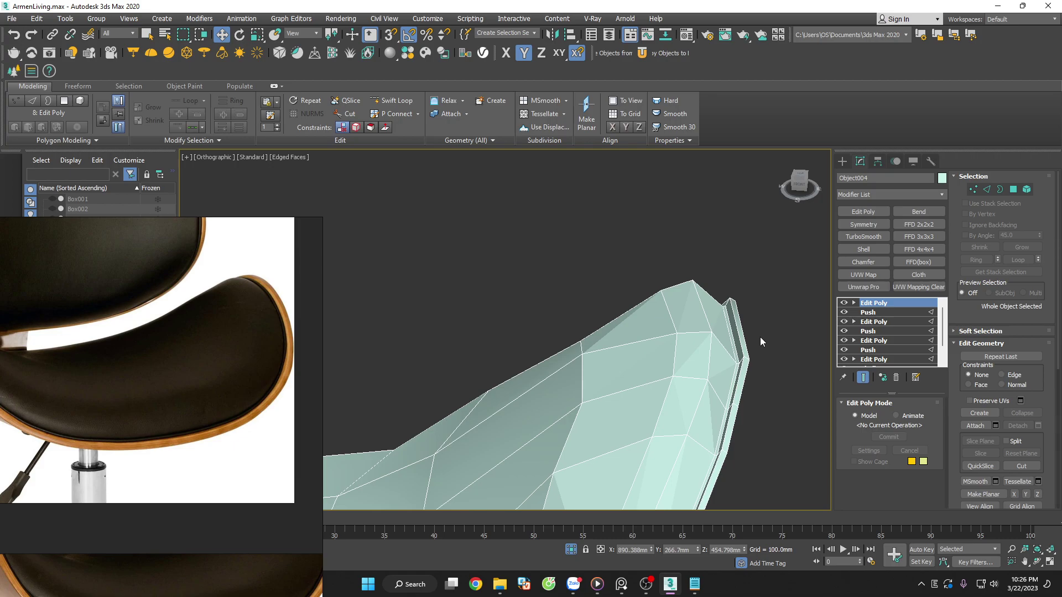
scroll(760, 336, "down", 2)
scroll(760, 274, "down", 3)
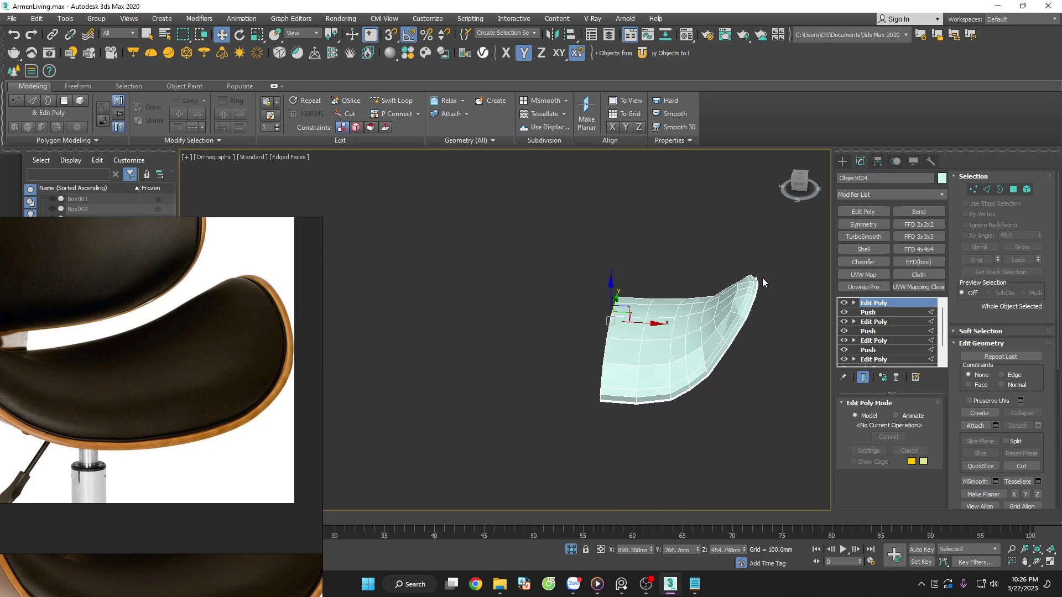
scroll(775, 315, "down", 2)
middle_click_drag(789, 353, 824, 351, "alt")
scroll(759, 263, "up", 3)
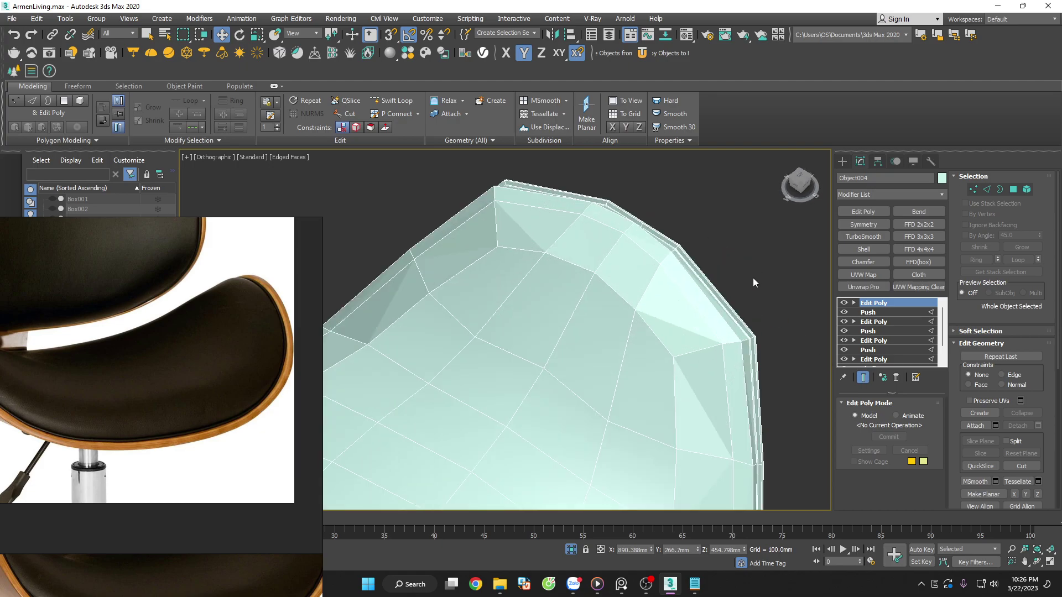
scroll(752, 277, "up", 2)
scroll(749, 444, "down", 1)
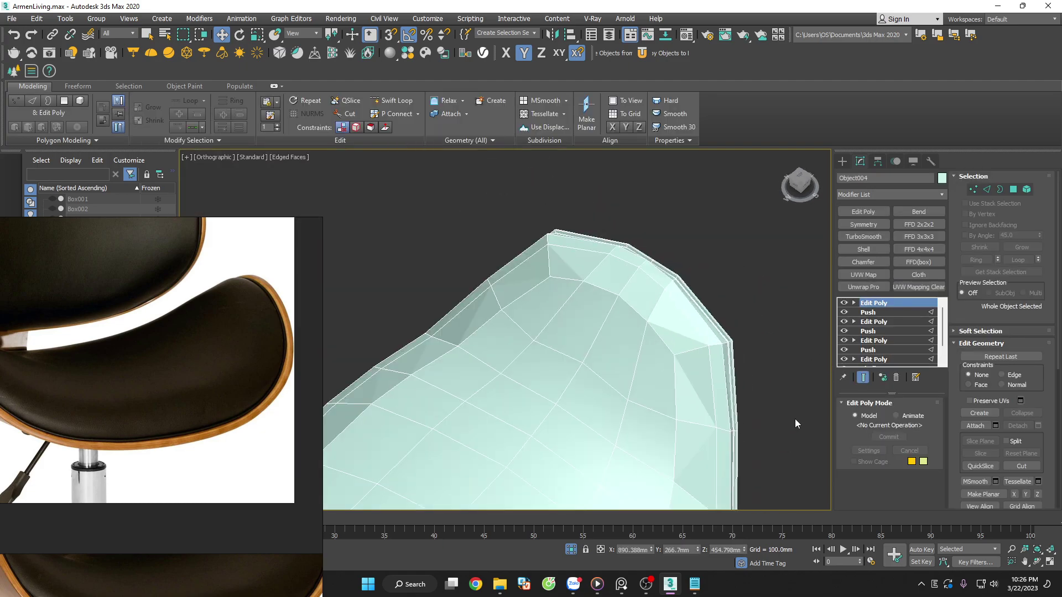
scroll(795, 424, "down", 3)
scroll(764, 386, "down", 1)
middle_click_drag(774, 407, 758, 405, "alt")
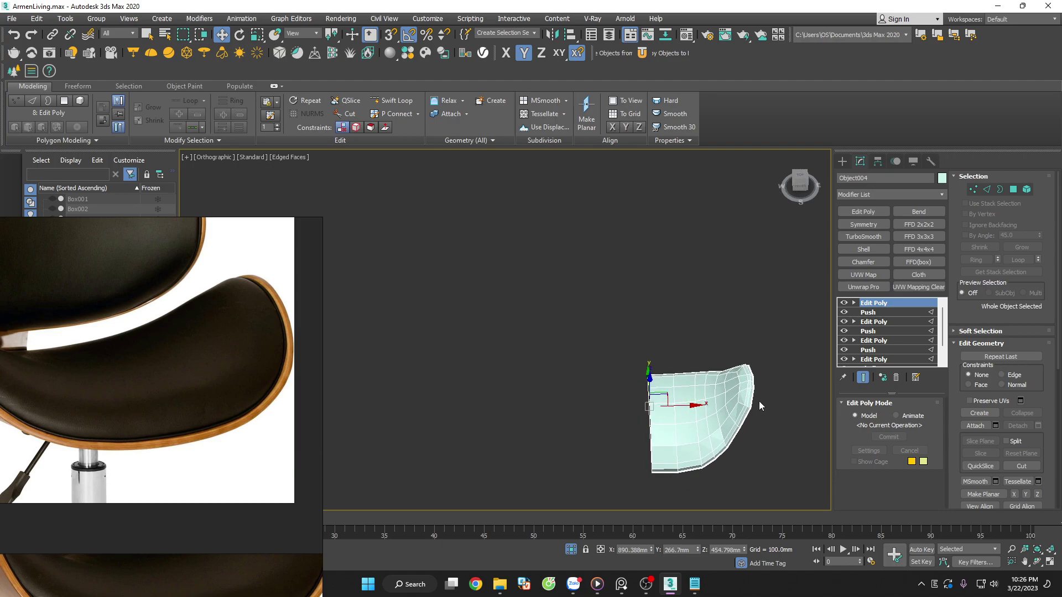
Delete the stacked Edit Poly and Push modifiers from the seat shell
key("f")
scroll(884, 353, "down", 1)
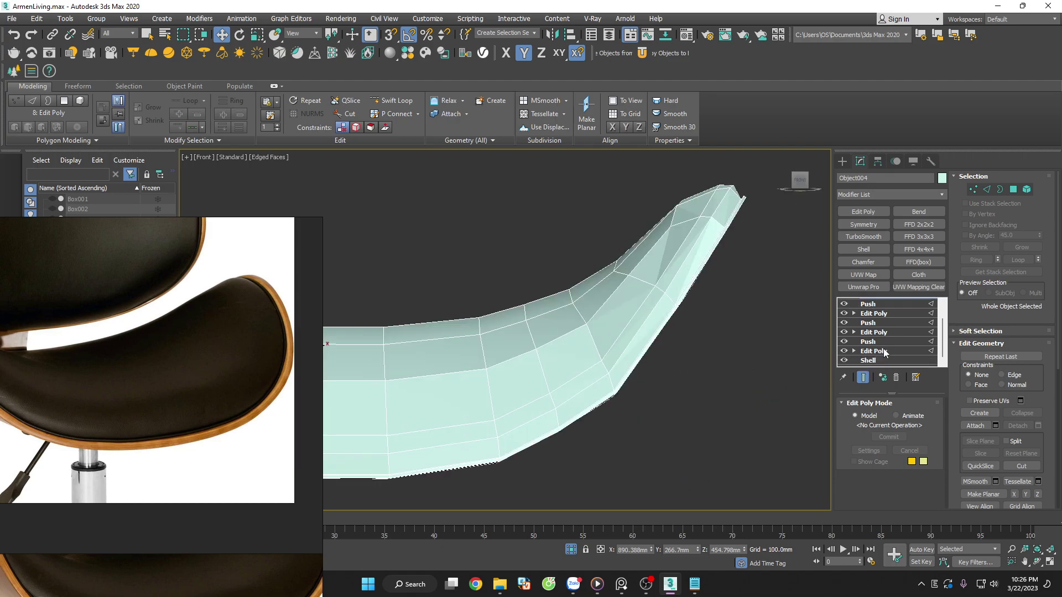
left_click(885, 351, "shift")
scroll(887, 352, "down", 1)
left_click(896, 377)
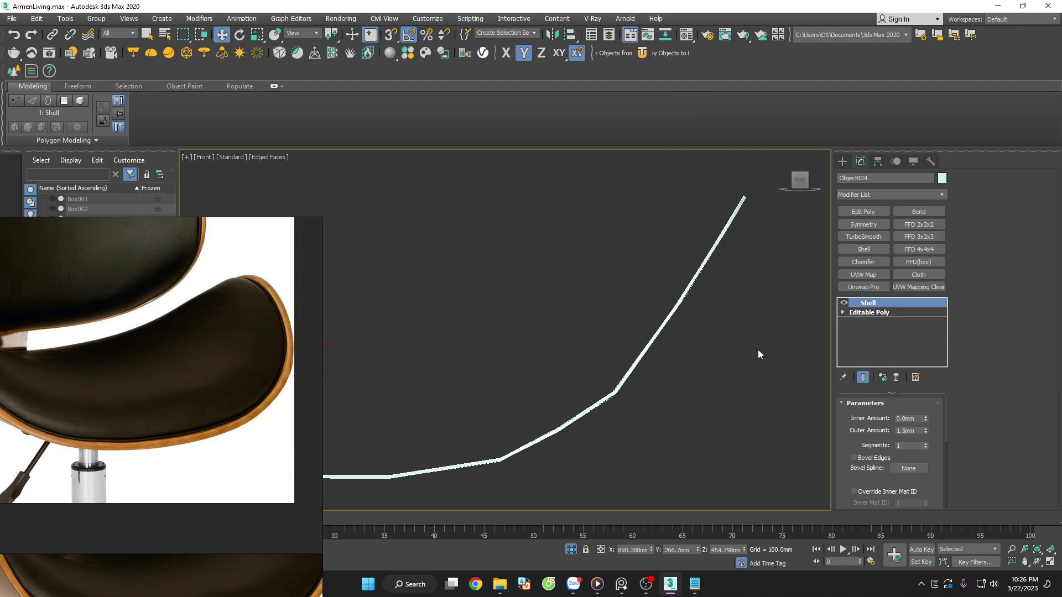
mouse_move(696, 370)
middle_mouse_down("alt")
mouse_move(740, 434)
mouse_move(750, 423)
middle_mouse_up("alt")
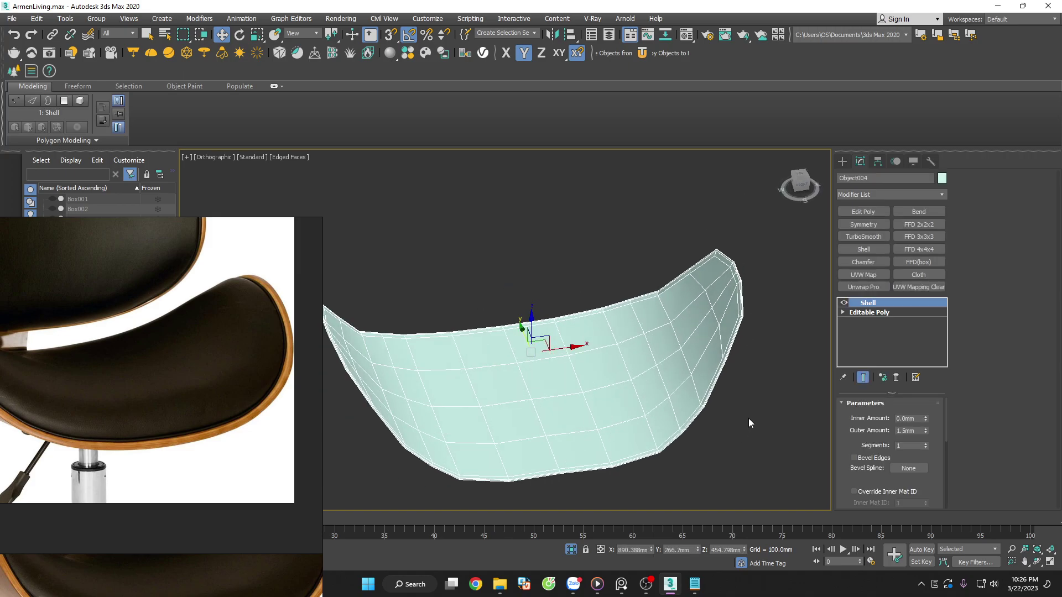
Remove the Edit Poly and Shell modifiers, reducing the shell to its base mesh
left_click(859, 211)
key("f")
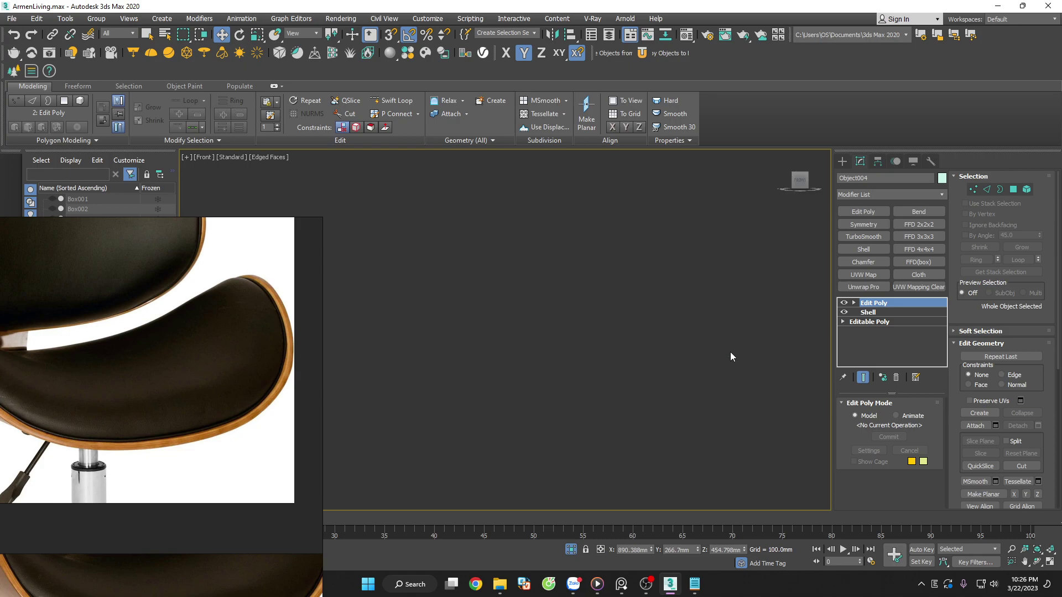
mouse_move(730, 351)
middle_mouse_down("alt")
mouse_move(749, 380)
mouse_move(761, 373)
middle_mouse_up("alt")
scroll(755, 258, "up", 5)
scroll(755, 258, "up", 3)
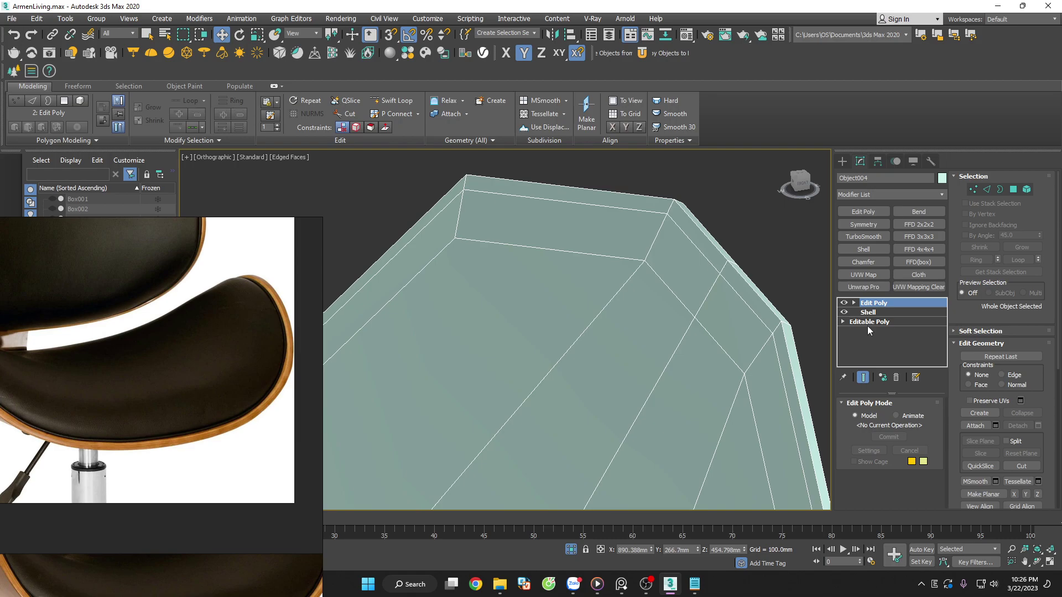
left_click(868, 313, "ctrl")
left_click(896, 378)
Delete the outer rim polygon loop, then exit isolation to show all objects
key("2")
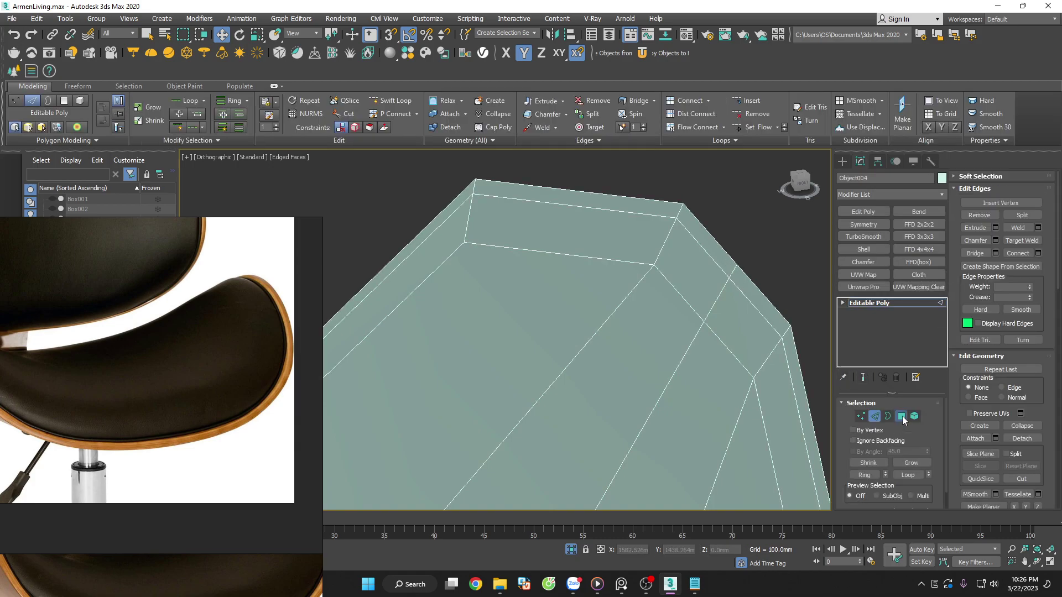
left_click(902, 416)
left_click(711, 235)
left_click(748, 285, "shift")
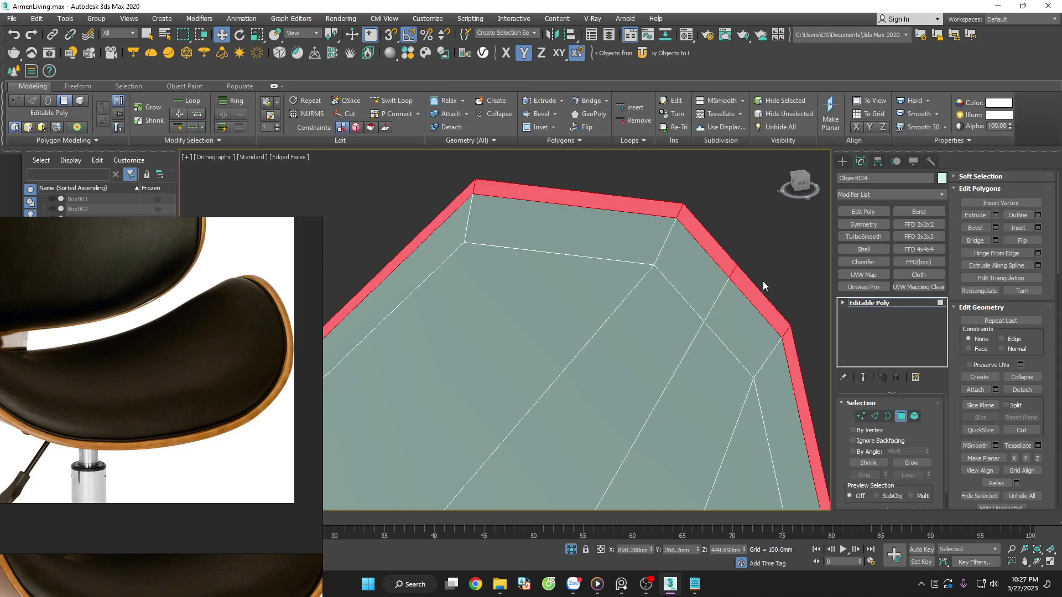
key("Delete")
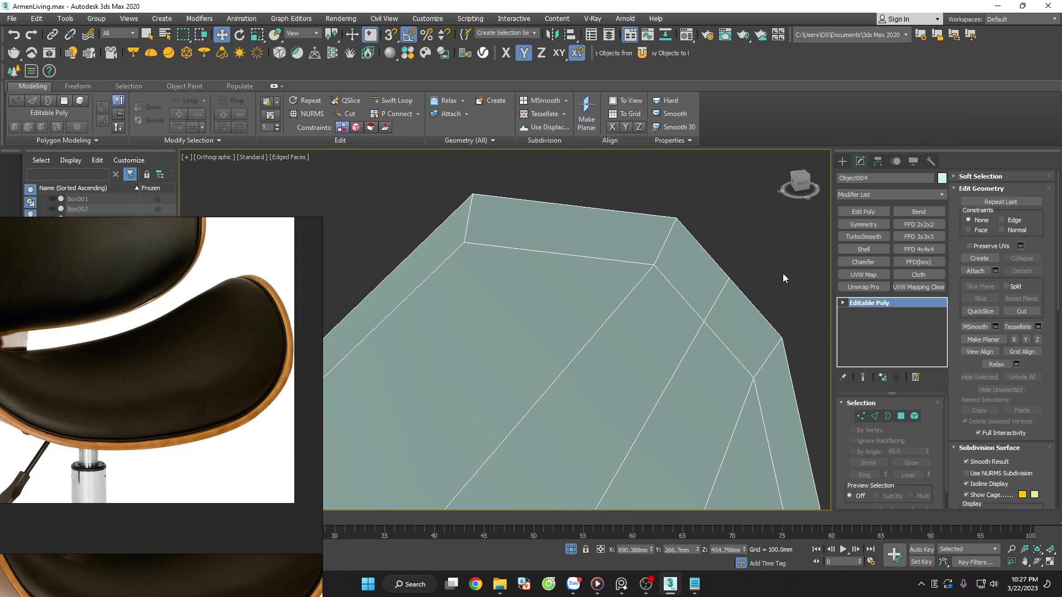
left_click(782, 274)
left_click(572, 551)
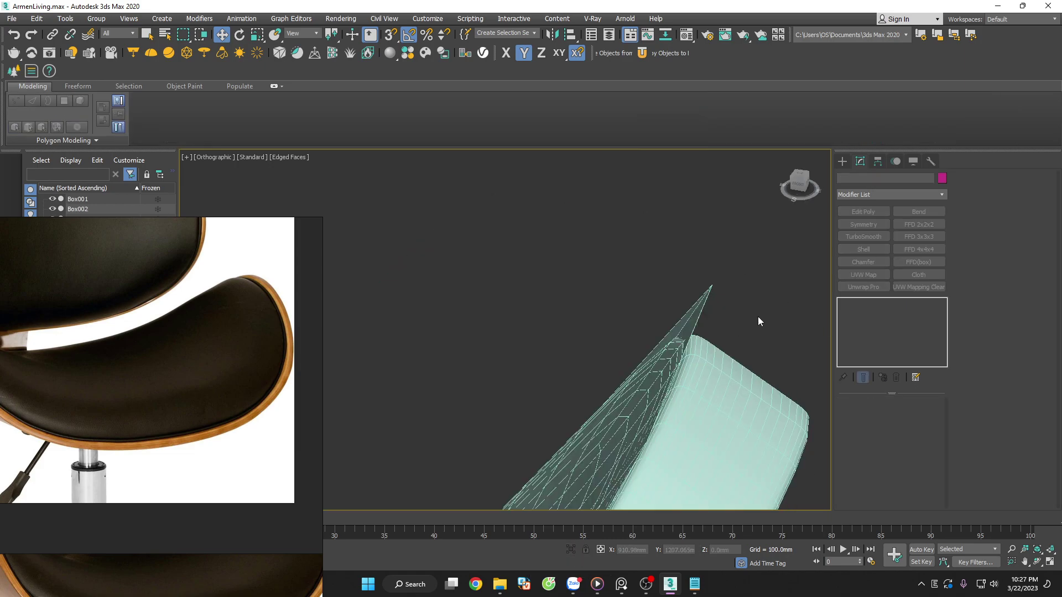
Select the other seats, including Plane006, to inspect their modifier stacks
scroll(759, 319, "down", 3)
scroll(785, 351, "down", 2)
scroll(789, 367, "down", 2)
scroll(789, 367, "up", 5)
middle_click_drag(789, 367, 583, 355)
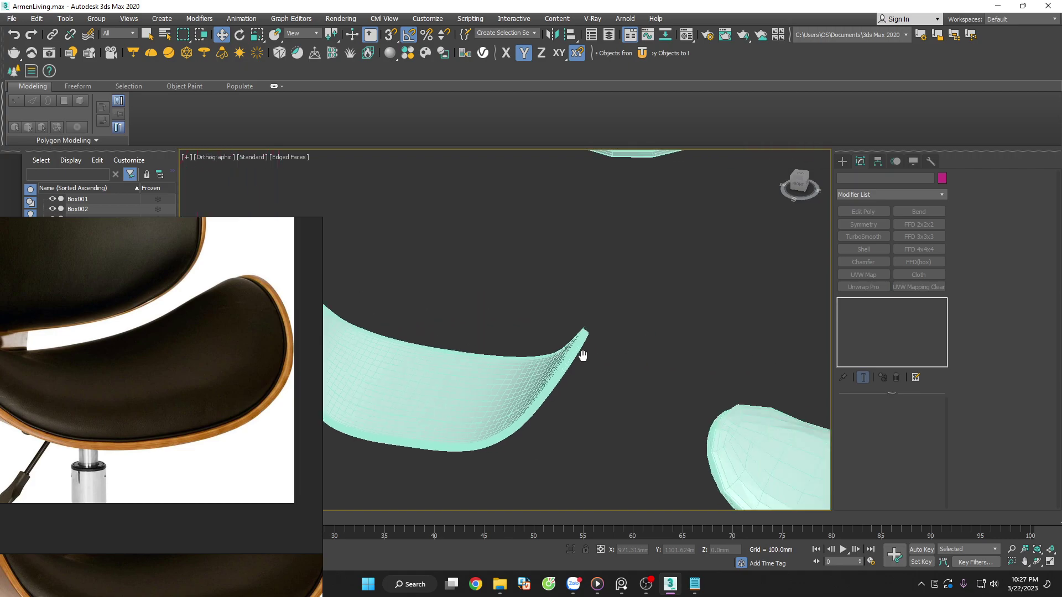
scroll(609, 362, "down", 5)
scroll(659, 380, "up", 2)
scroll(647, 380, "down", 2)
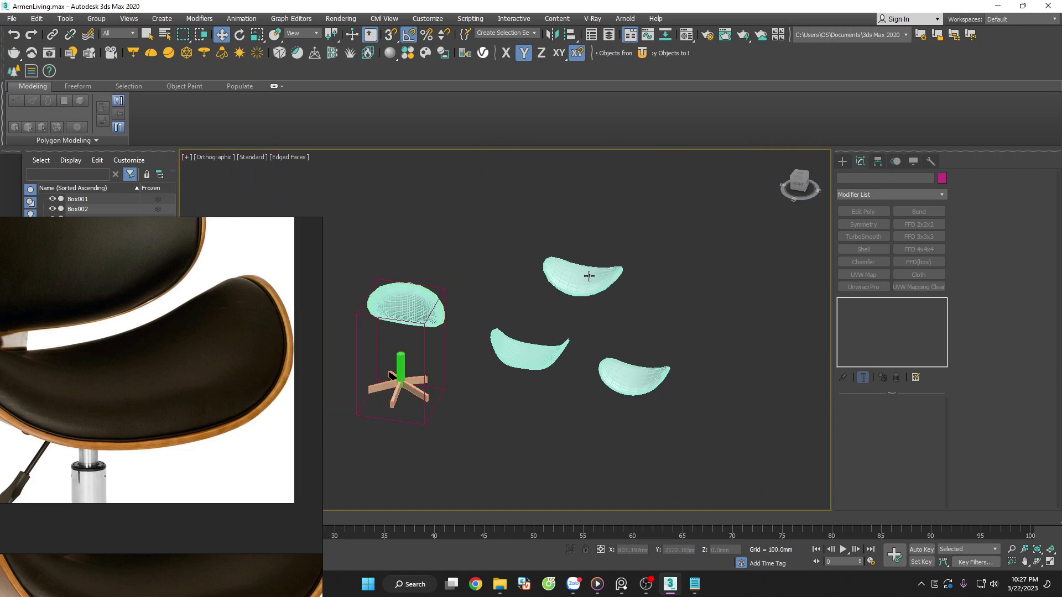
scroll(589, 276, "up", 5)
left_click(599, 294)
scroll(609, 298, "down", 4)
scroll(650, 348, "down", 1)
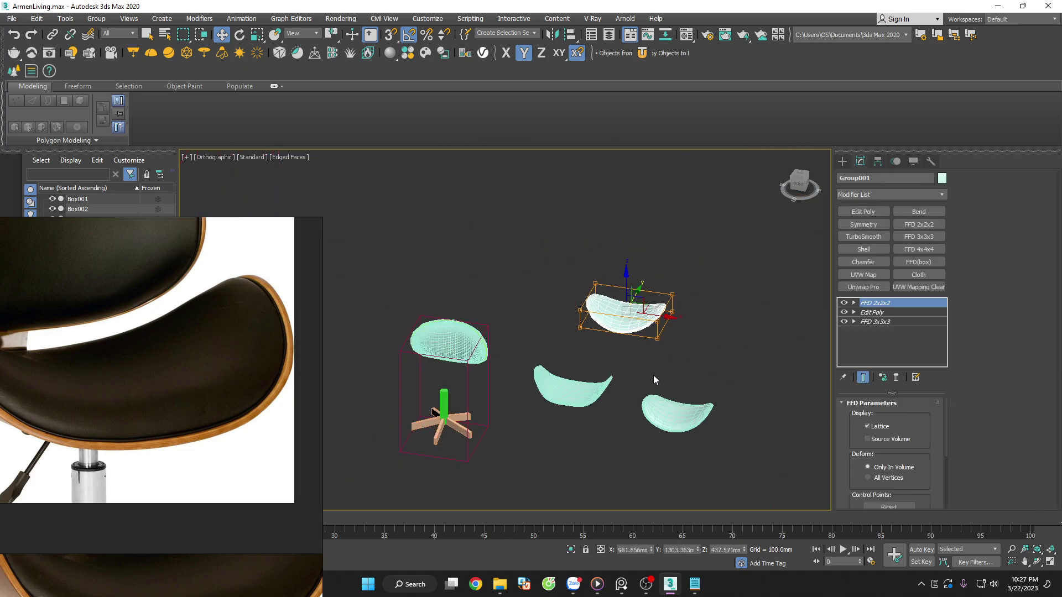
mouse_move(654, 380)
middle_mouse_down("alt")
mouse_move(678, 415)
mouse_move(680, 443)
mouse_move(611, 358)
middle_mouse_up("alt")
scroll(587, 353, "up", 8)
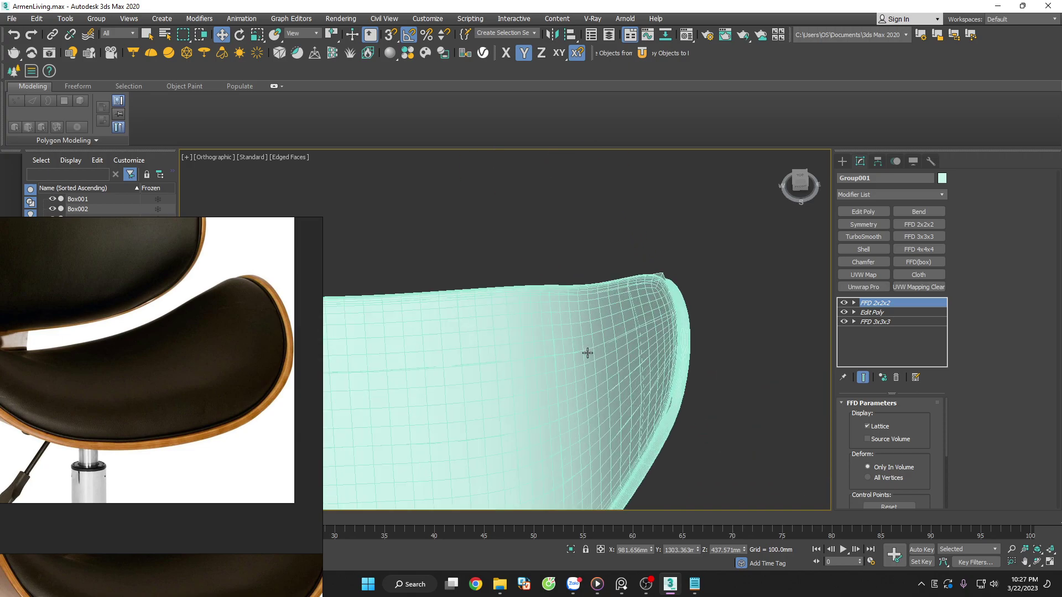
left_click(622, 347)
scroll(699, 289, "up", 2)
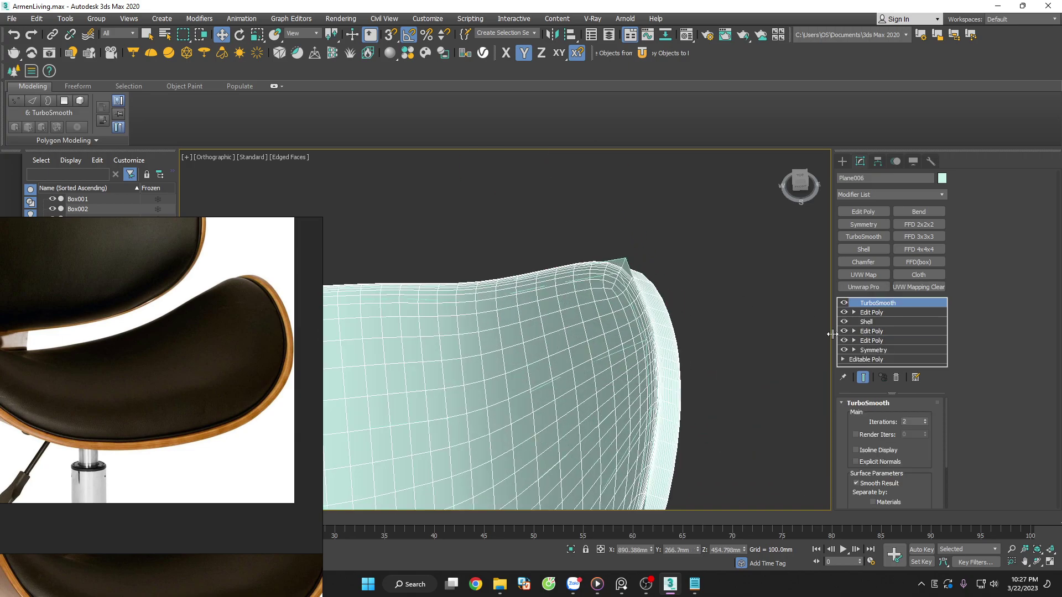
Preview TurboSmooth on the trimmed shell, then remove it again
left_click(897, 378)
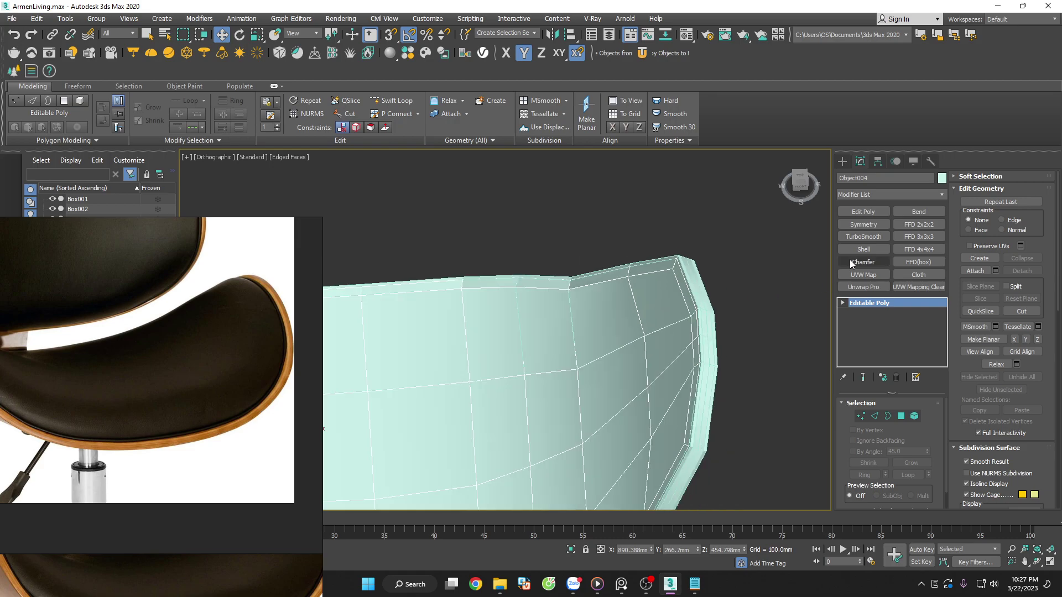
left_click(865, 238)
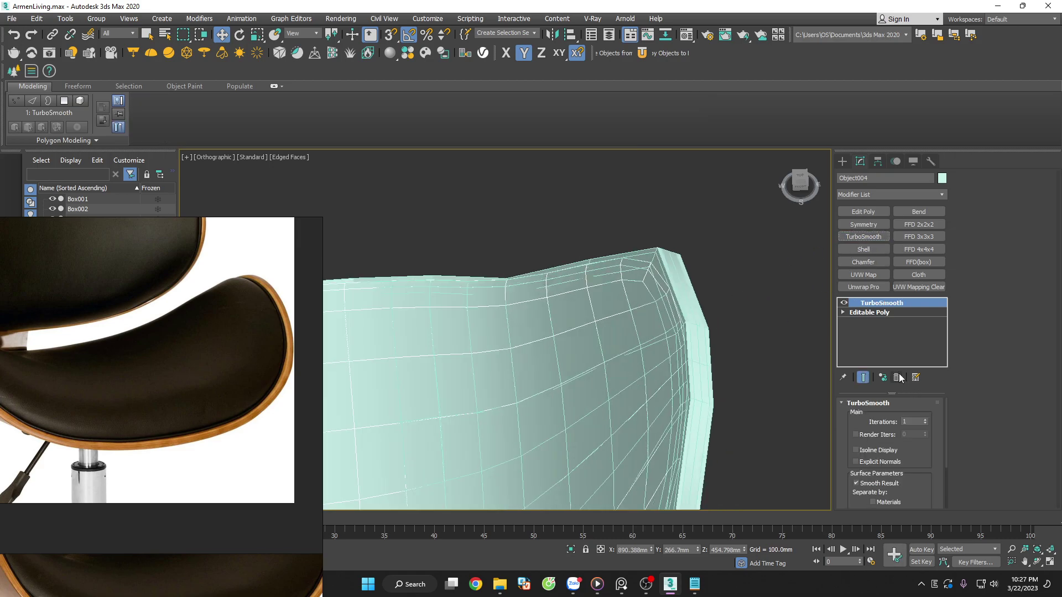
left_click(897, 378)
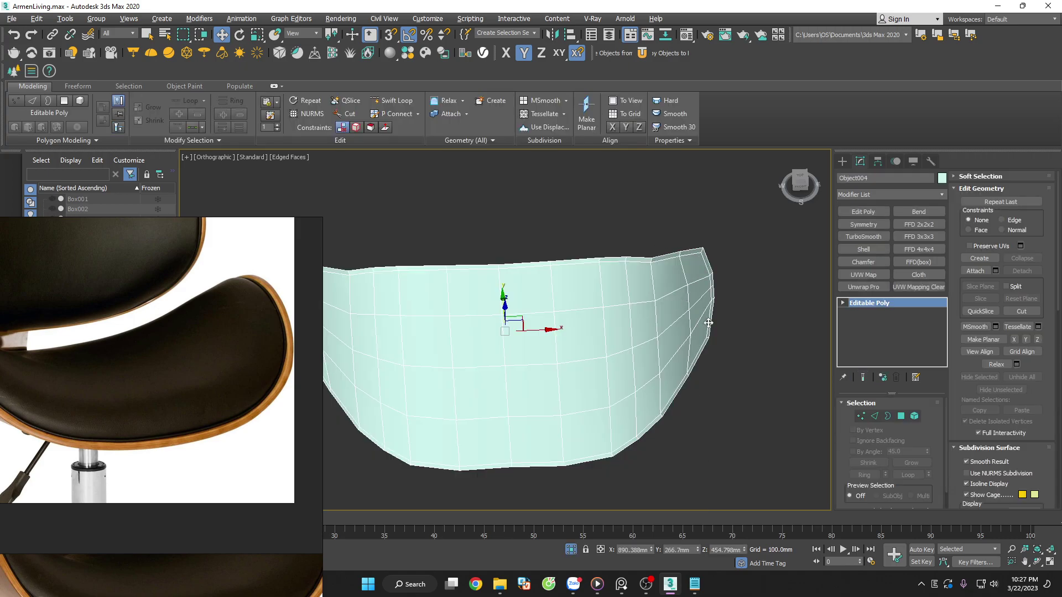
middle_click_drag(709, 323, 741, 348, "alt")
Select all of the shell's polygons, then clear and pick one on the right side
left_click(901, 416)
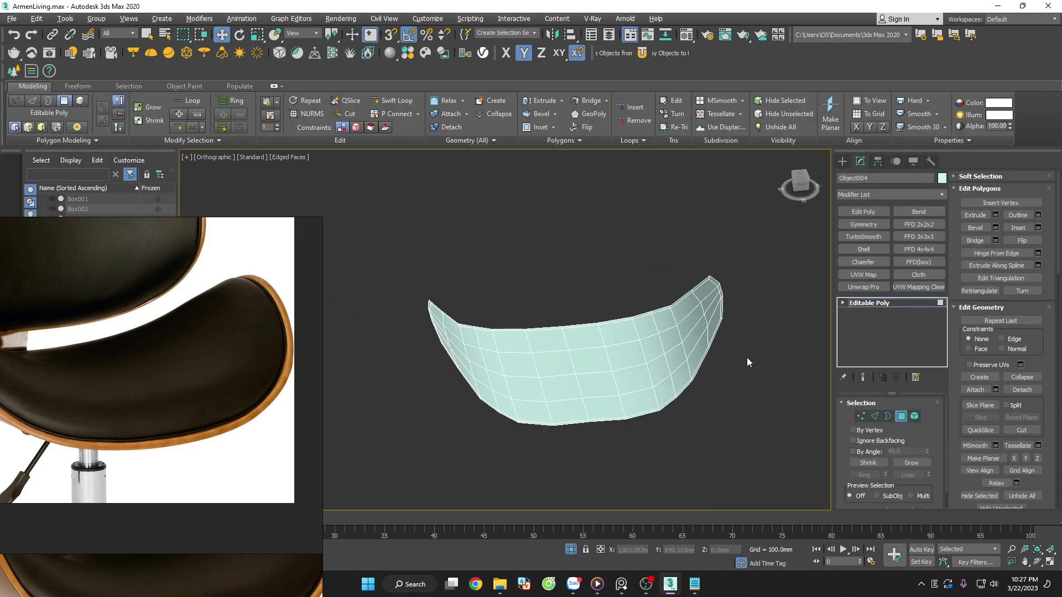
key("ctrl+a")
middle_click_drag(407, 449, 576, 479, "alt")
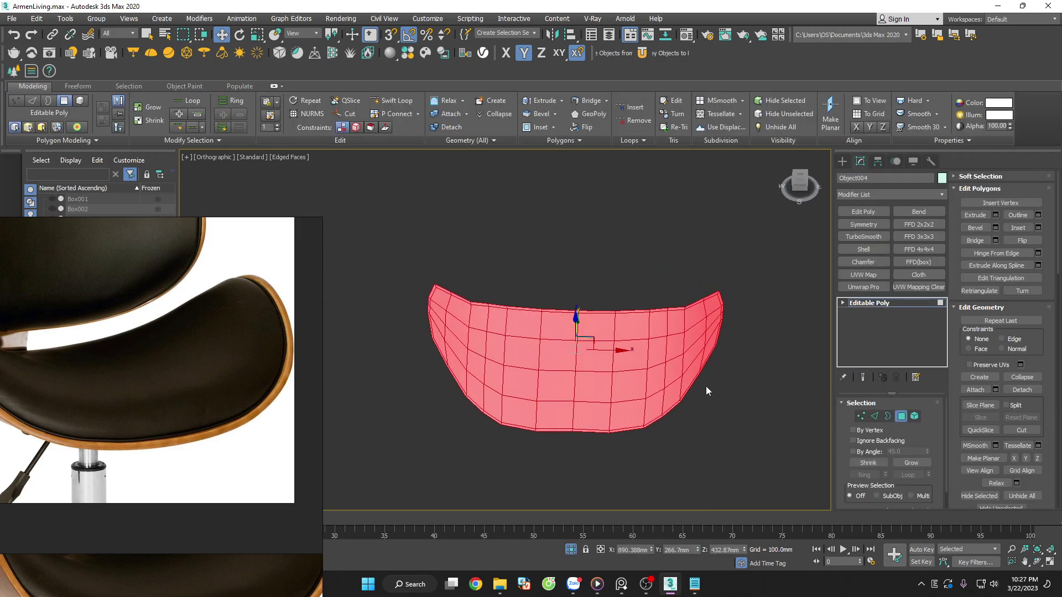
scroll(711, 342, "up", 3)
left_click(718, 302)
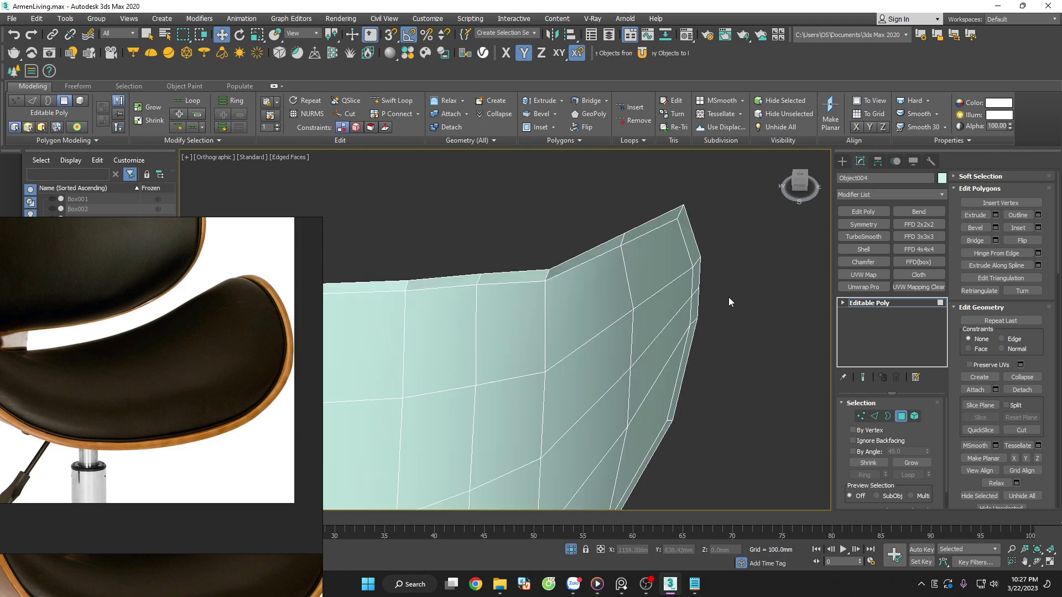
left_click(687, 250)
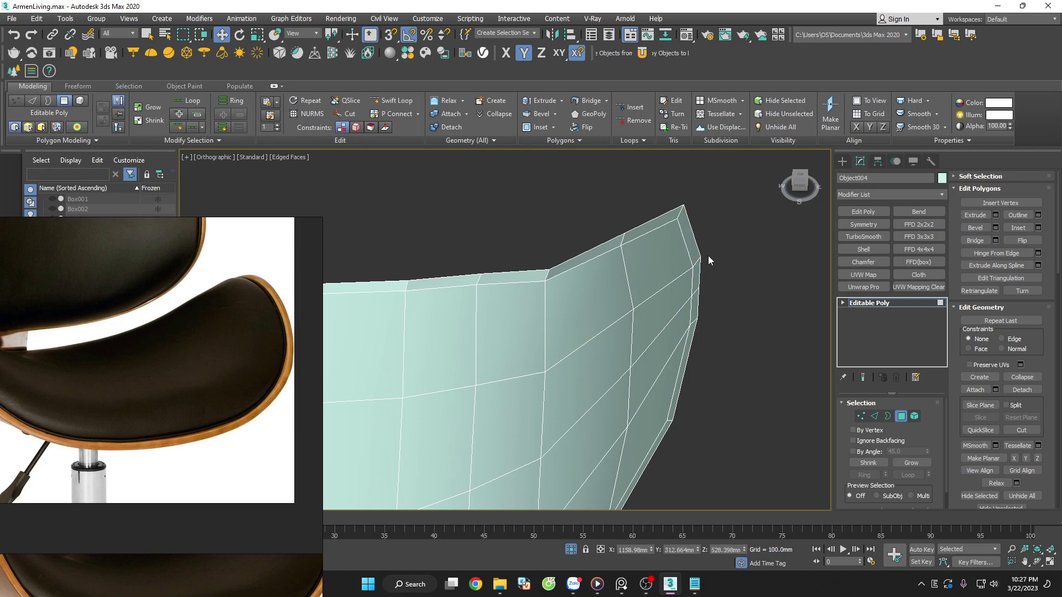
Select the shell's top and bottom border edge loops, then return to Polygon level
key("2")
double_click(650, 237)
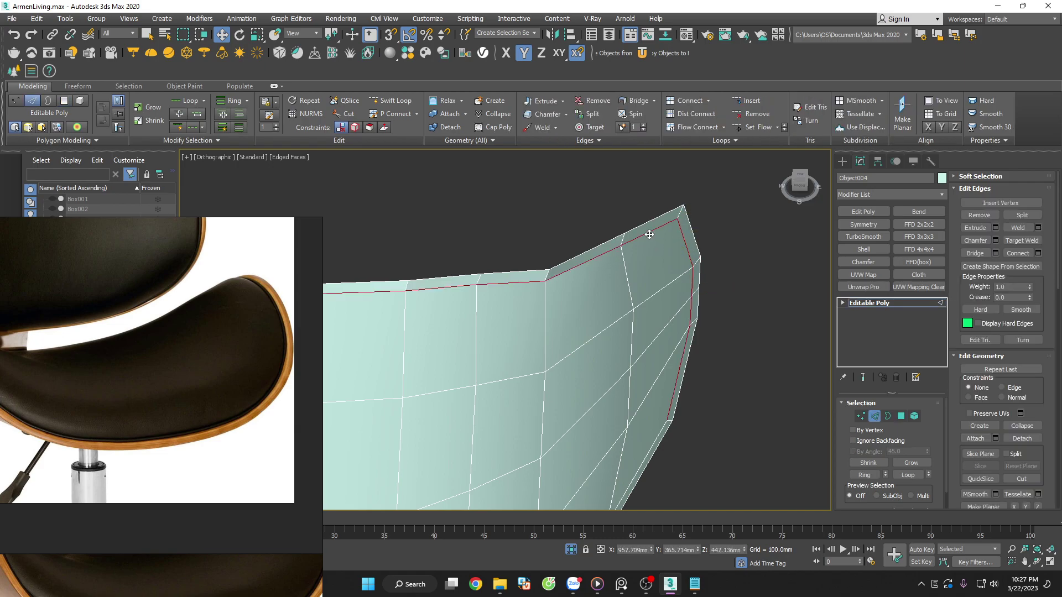
mouse_move(649, 236)
middle_mouse_down("alt")
mouse_move(711, 288)
mouse_move(732, 393)
mouse_move(728, 310)
middle_mouse_up("alt")
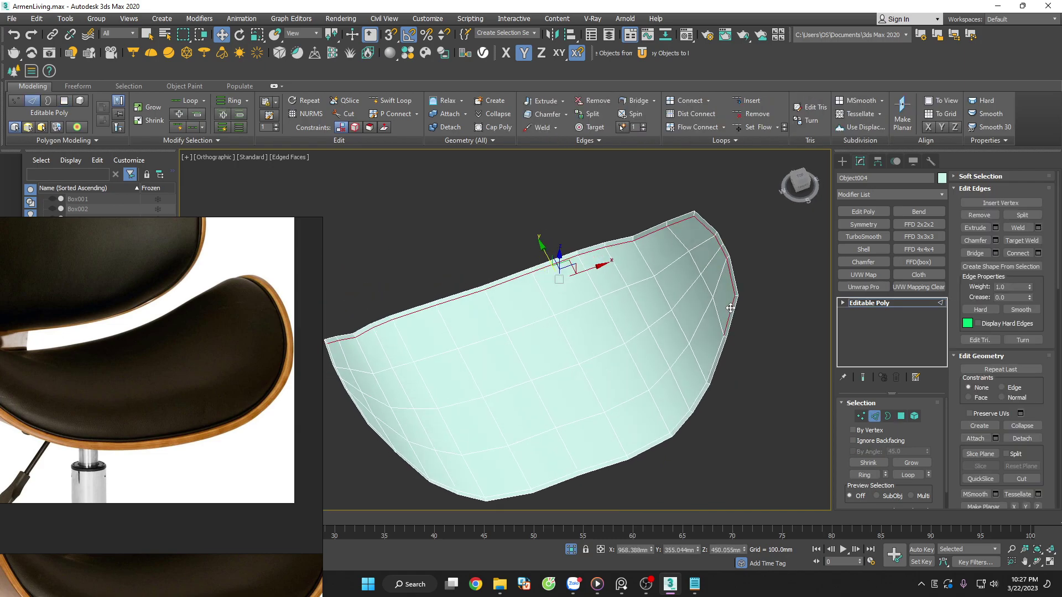
double_click(633, 368)
mouse_move(633, 368)
middle_mouse_down("alt")
mouse_move(583, 392)
mouse_move(334, 207)
middle_mouse_up("alt")
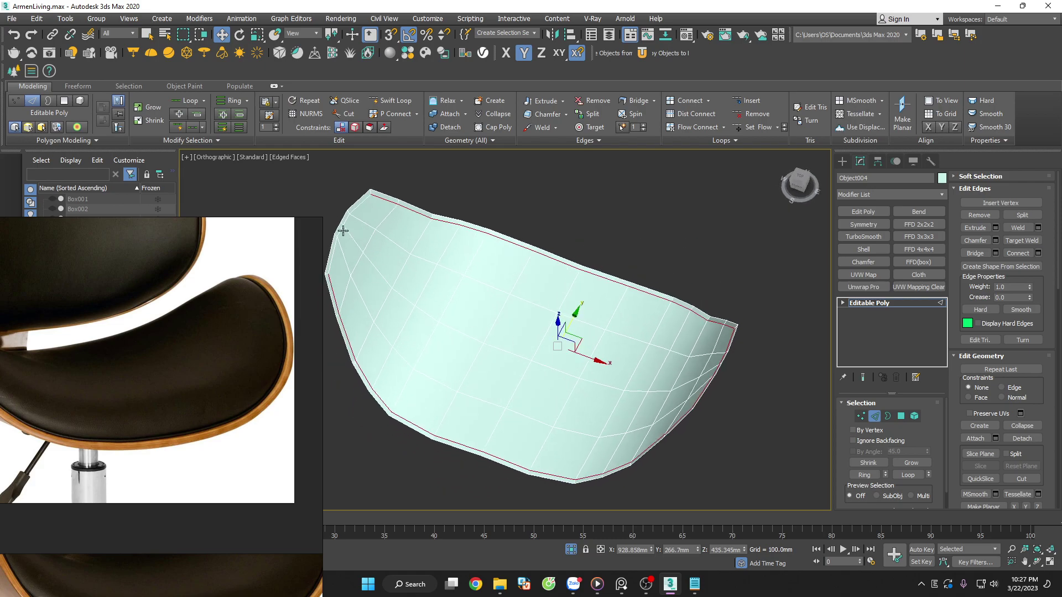
left_click(346, 233)
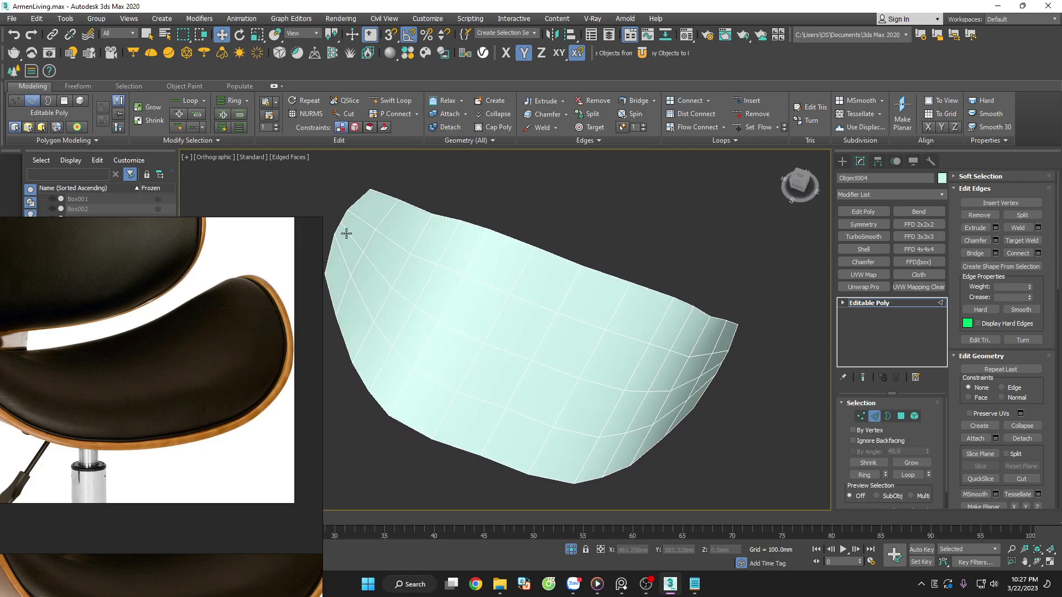
left_click(904, 416)
Inset all of the shell's polygons by about 24 mm
scroll(610, 252, "down", 2)
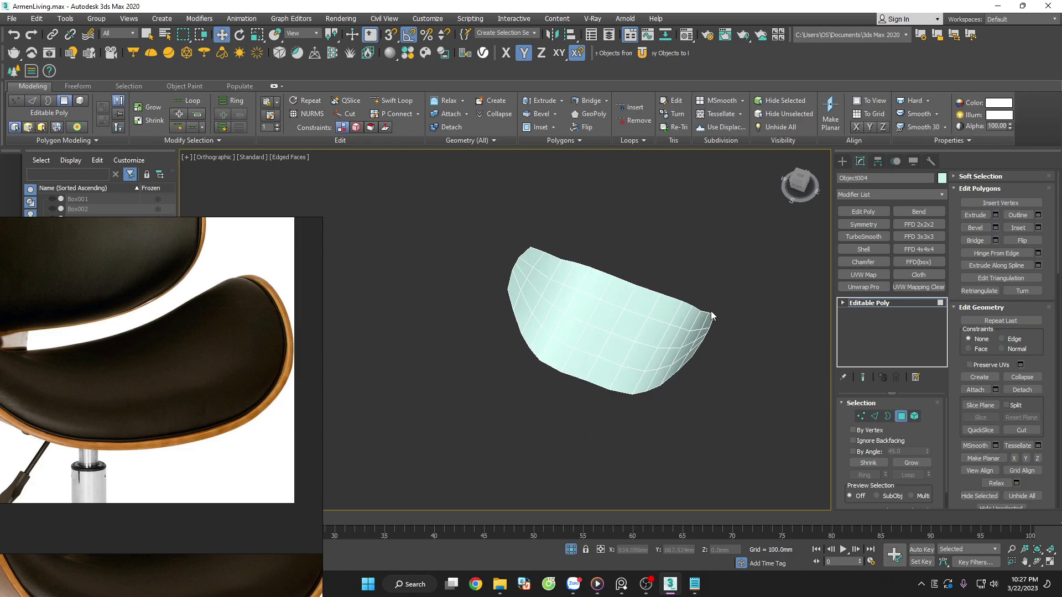
key("ctrl+a")
middle_click_drag(733, 320, 805, 354, "alt")
scroll(805, 359, "up", 3)
scroll(805, 358, "up", 2)
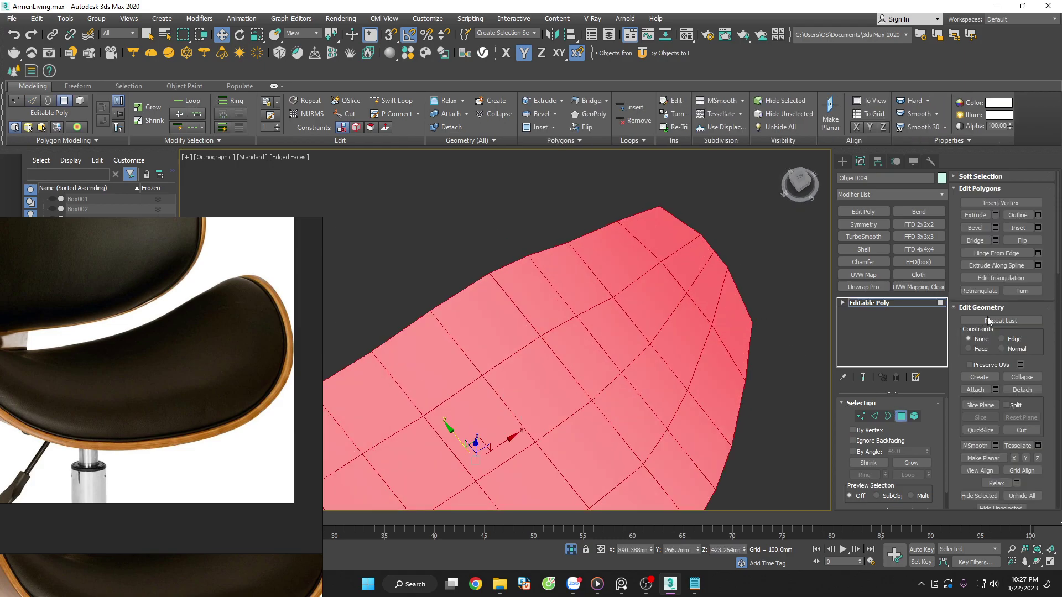
left_click(1038, 228)
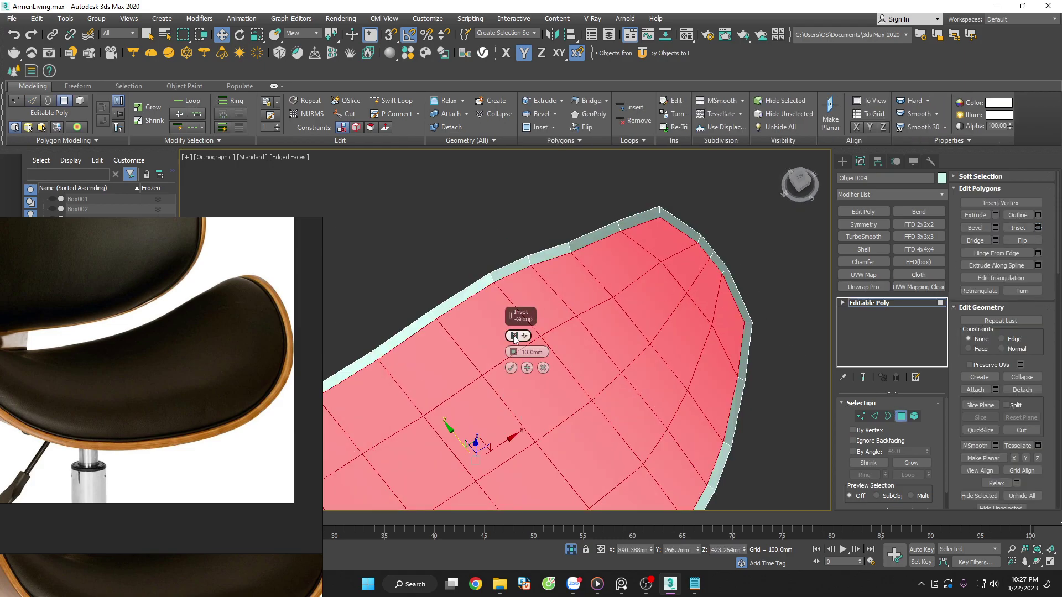
left_click_drag(513, 352, 520, 324)
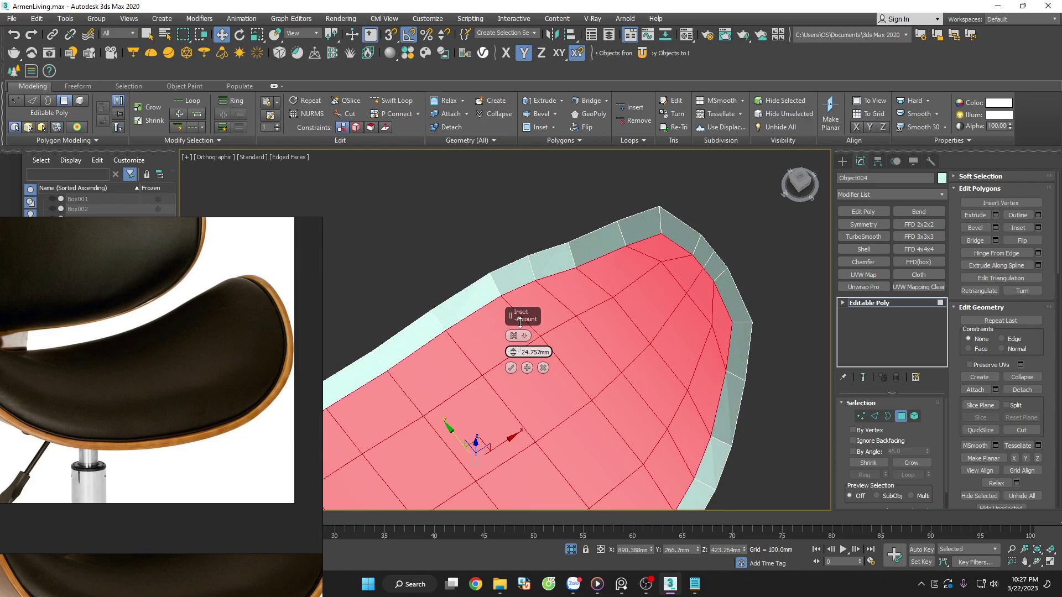
left_click(511, 367)
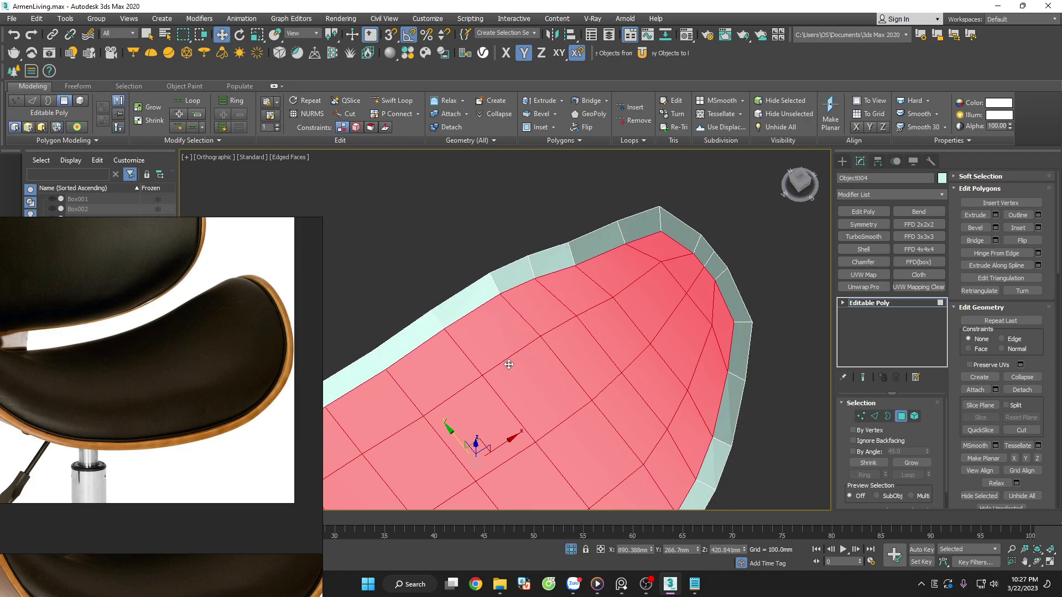
key("ctrl+d")
Add a Shell modifier for thickness with an Edit Poly modifier above it
scroll(696, 283, "down", 3)
key("ctrl+a")
key("f")
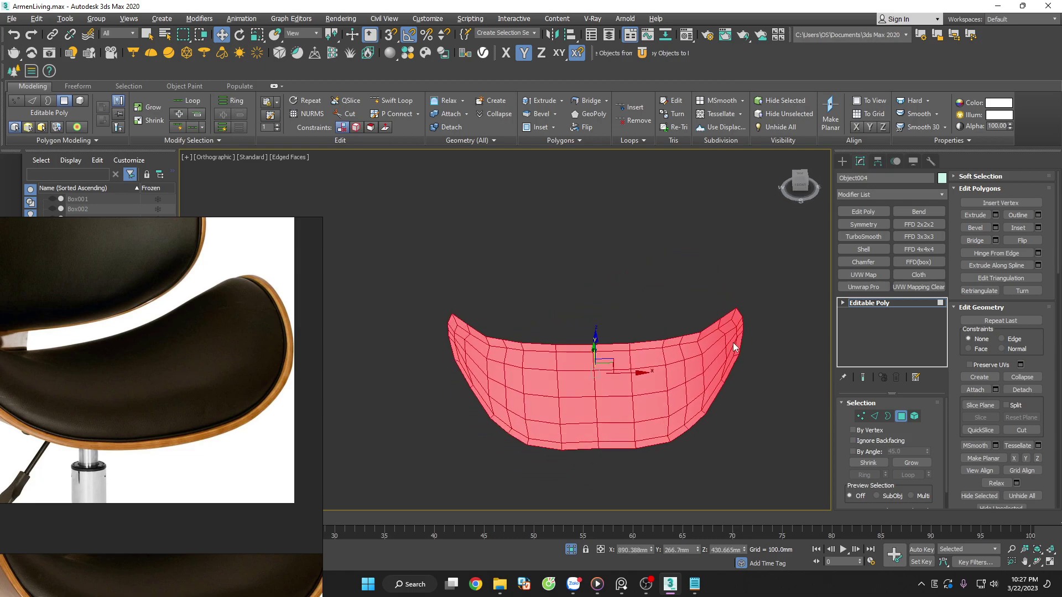
left_click(900, 416)
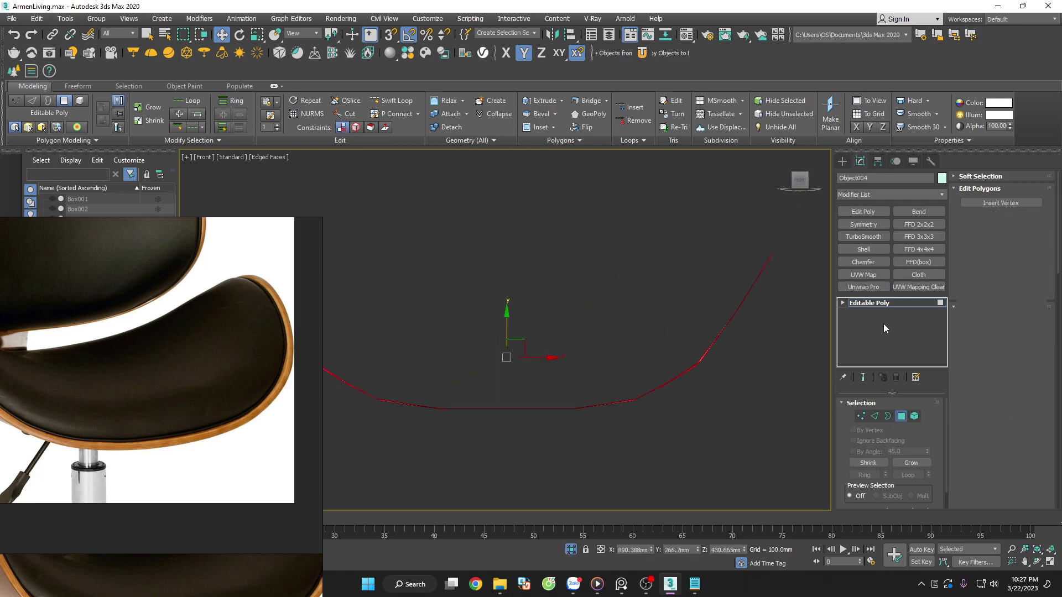
left_click(864, 249)
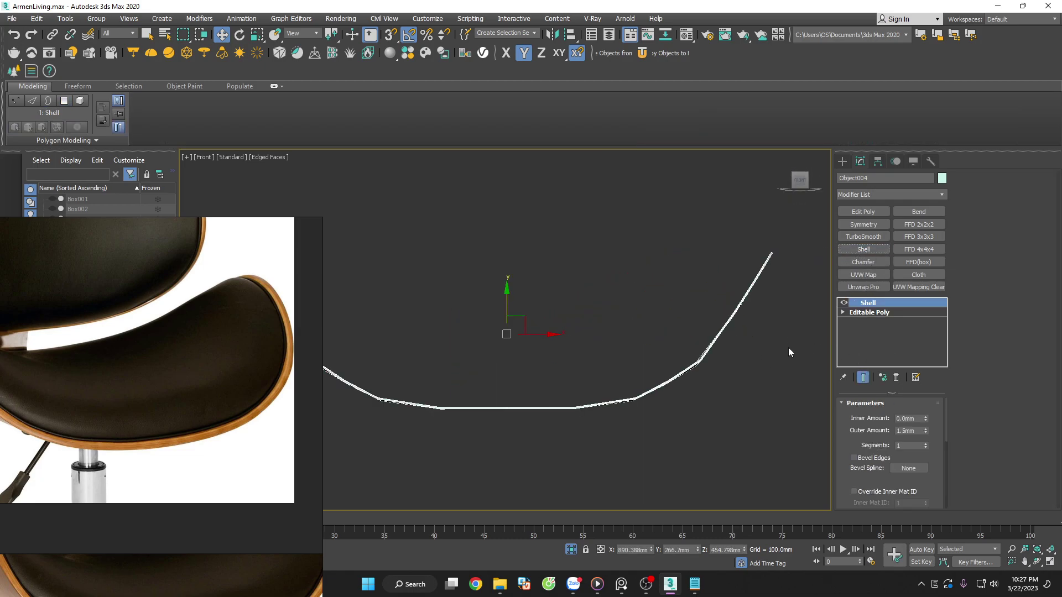
left_click(873, 213)
middle_click_drag(802, 289, 798, 343, "alt")
scroll(779, 347, "down", 2)
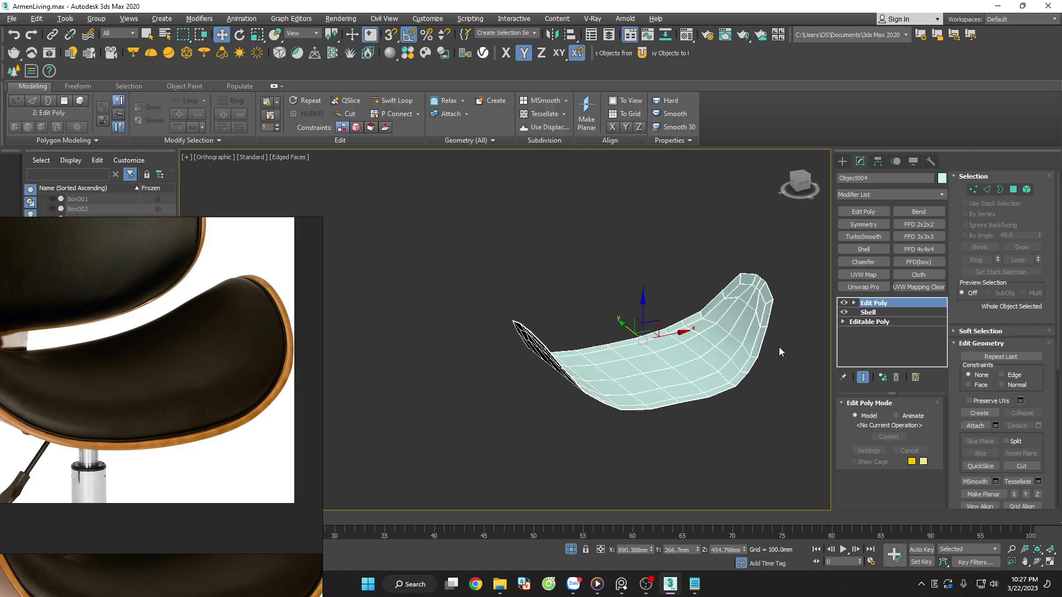
scroll(775, 350, "down", 2)
Thin the Shell Outer Amount to 1.4mm and enable By Angle polygon selection
left_click(1013, 189)
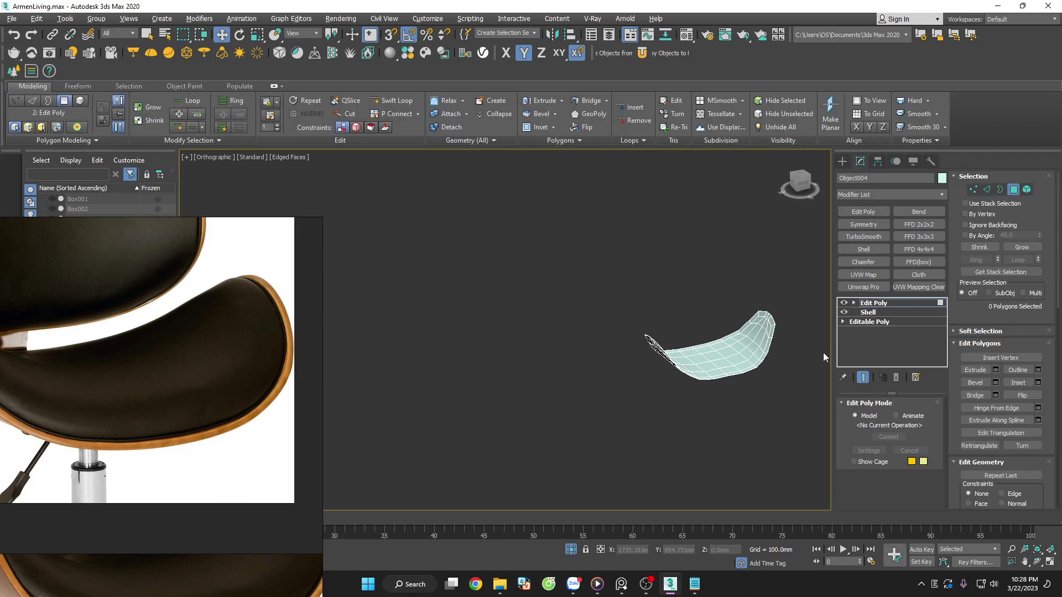
scroll(792, 331, "up", 2)
scroll(759, 323, "up", 5)
scroll(717, 288, "up", 3)
scroll(717, 288, "up", 3)
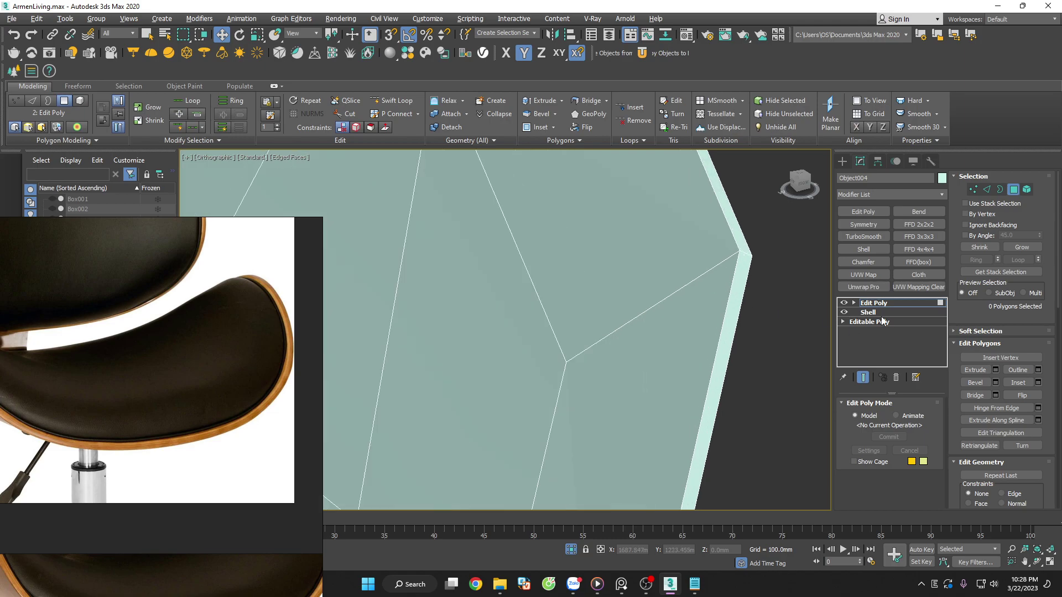
left_click(879, 313)
left_click_drag(925, 433, 925, 437)
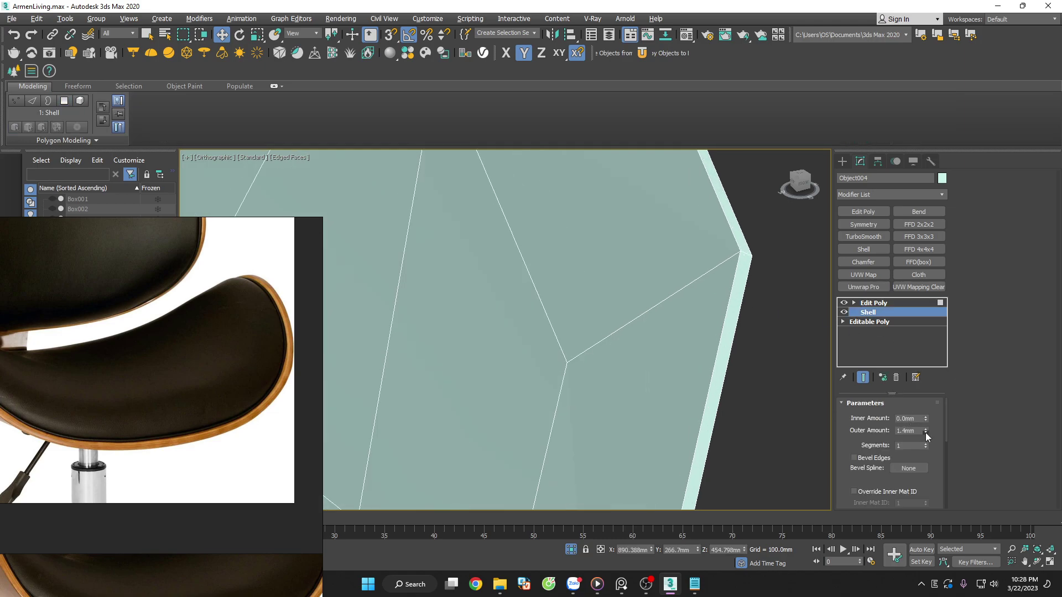
left_click(877, 303)
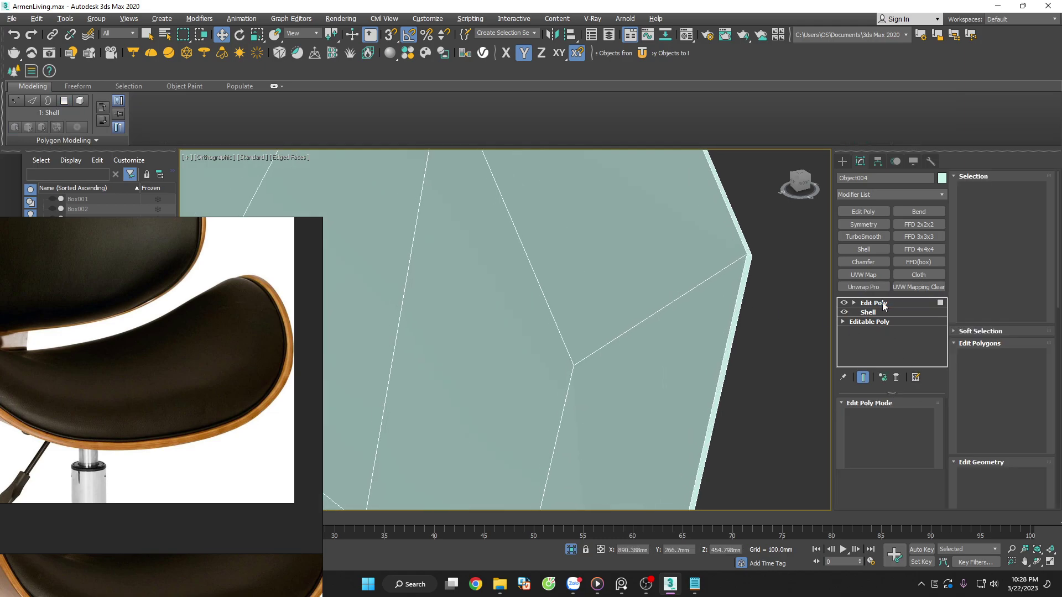
left_click(992, 235)
Select the seat's top faces and set the bevel direction to Local Normal
left_click(704, 272)
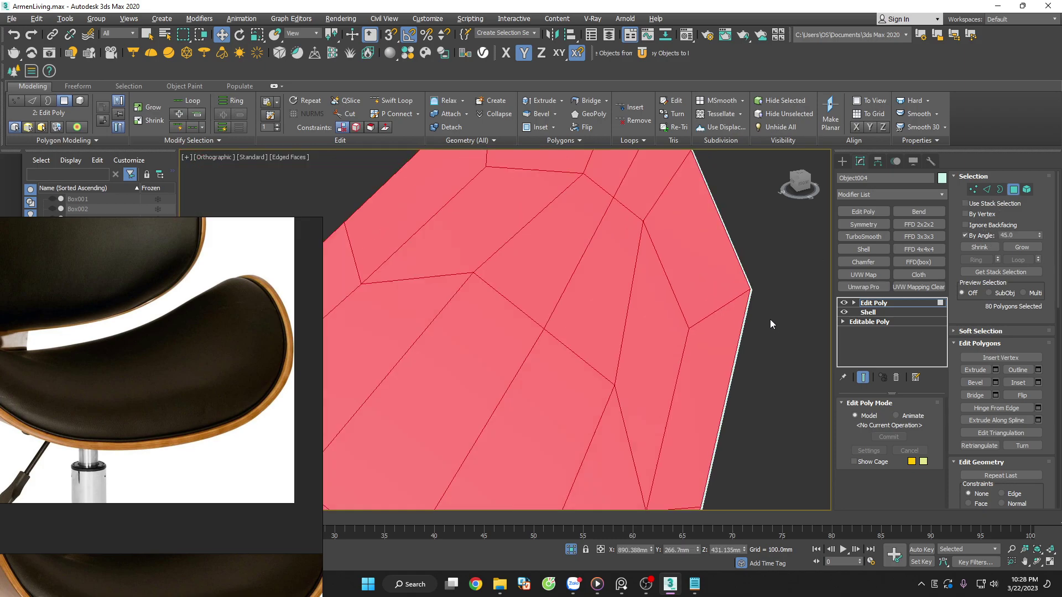
scroll(770, 319, "down", 3)
scroll(782, 338, "down", 3)
key("f")
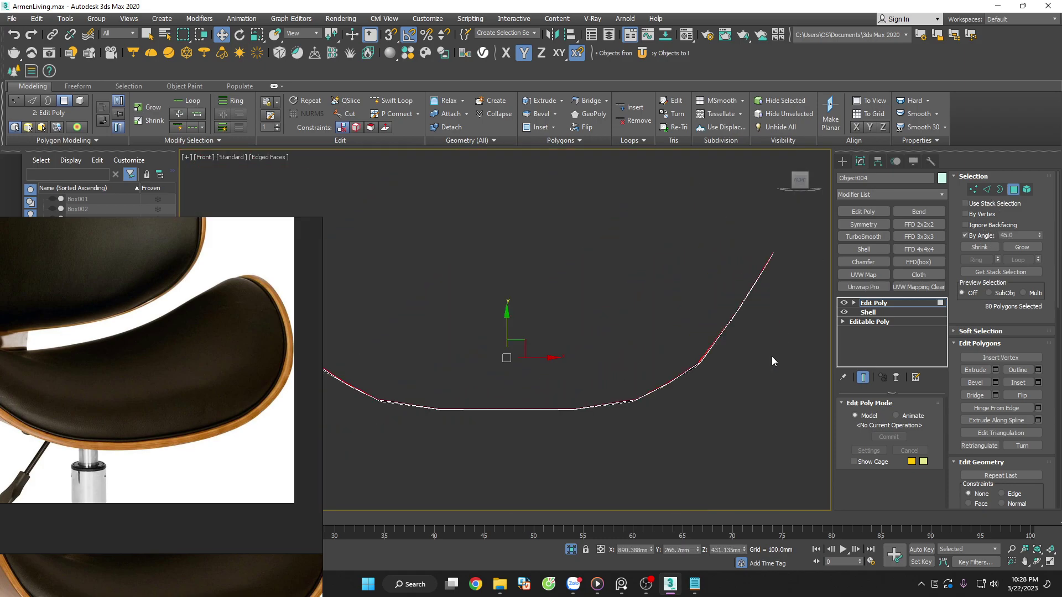
scroll(771, 356, "down", 3)
scroll(738, 360, "up", 2)
scroll(738, 360, "up", 2)
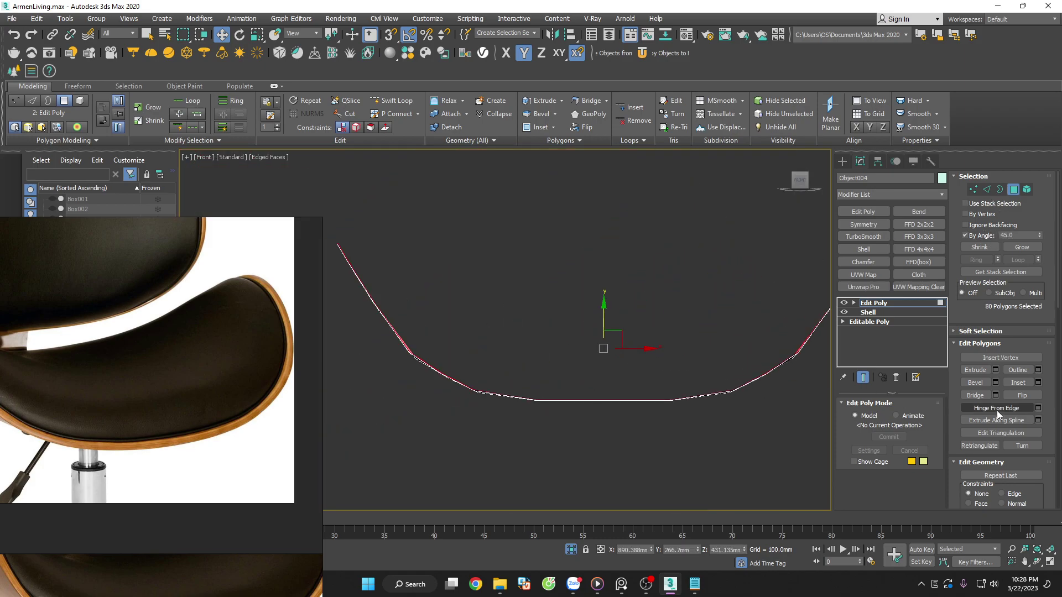
left_click(995, 382)
left_click(513, 336)
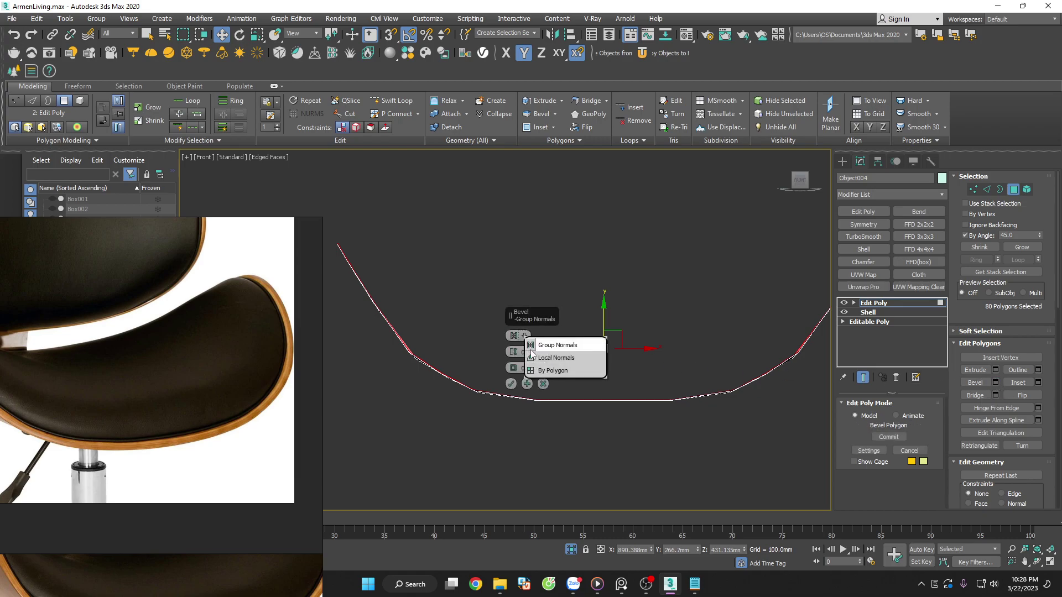
left_click(534, 357)
Set the first bevel to 18.129mm and apply it
left_click_drag(515, 355, 514, 332)
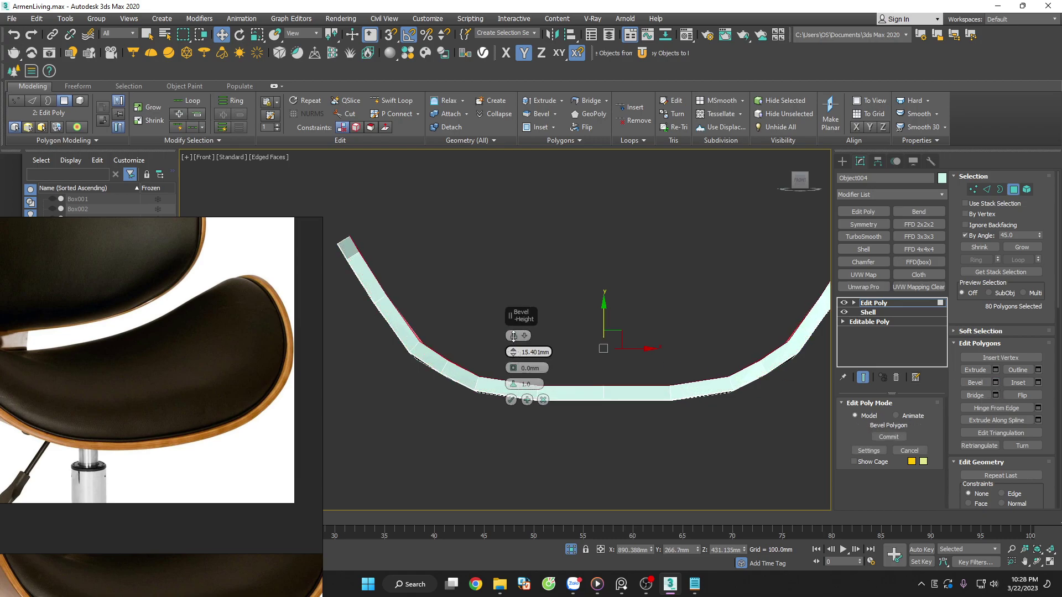
mouse_move(515, 368)
left_mouse_down()
mouse_move(514, 379)
mouse_move(516, 341)
left_mouse_up()
right_click(514, 369)
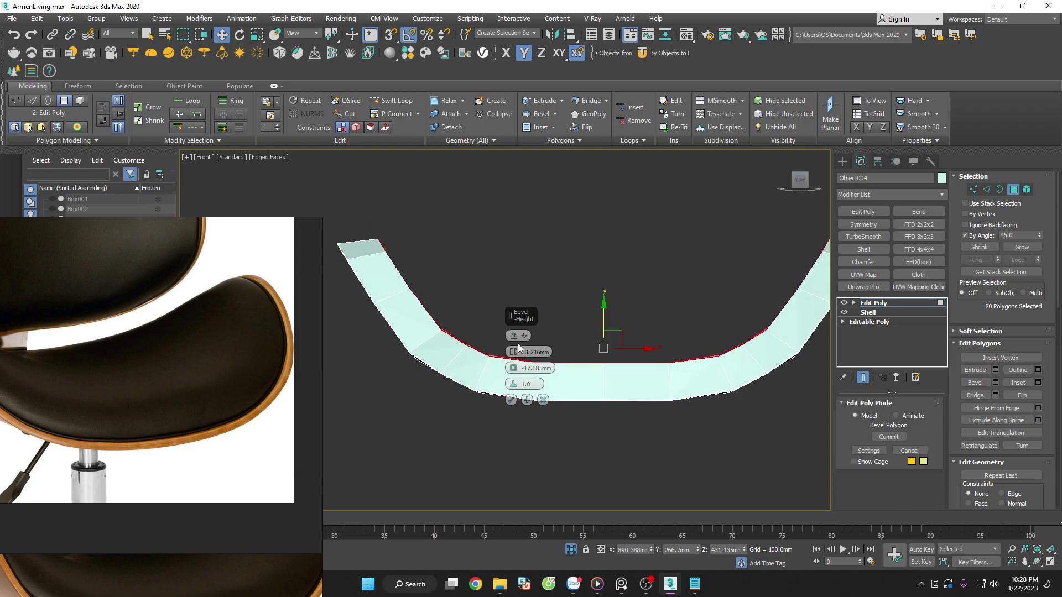
middle_click_drag(693, 436, 646, 486, "alt")
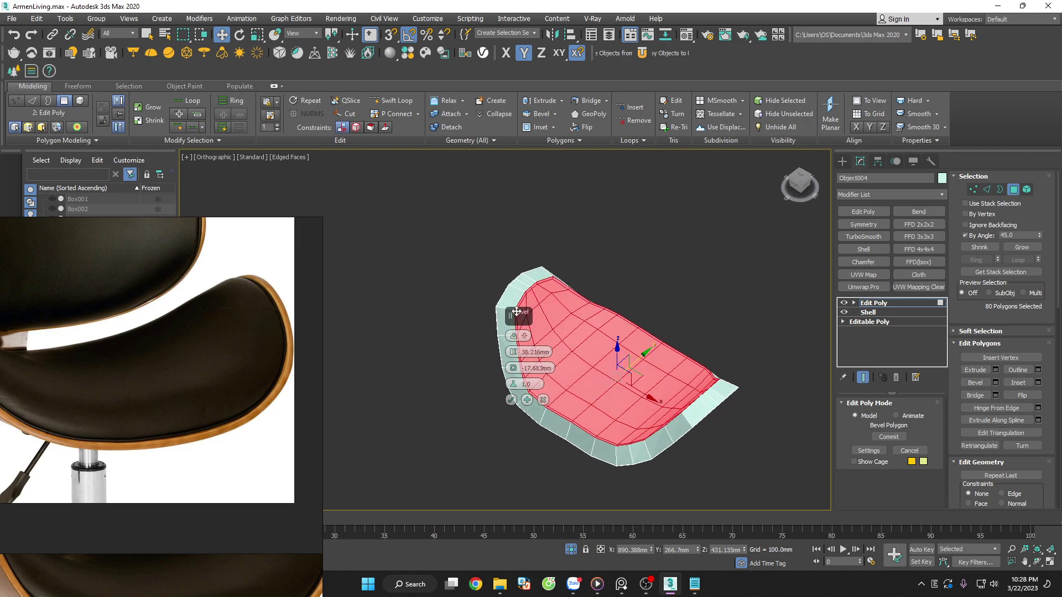
scroll(547, 289, "up", 6)
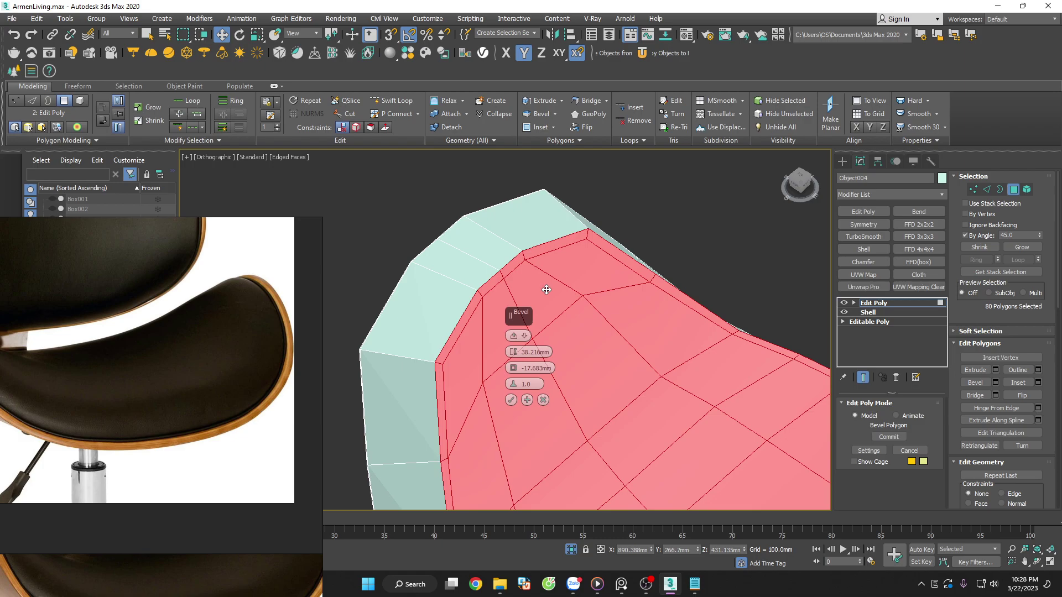
scroll(609, 301, "down", 5)
scroll(702, 313, "down", 2)
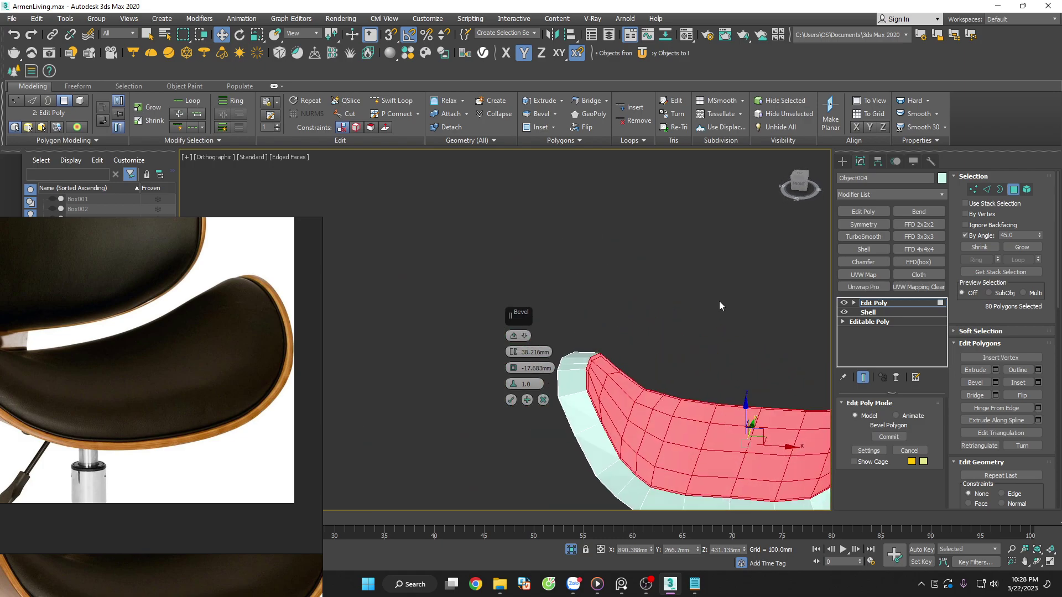
key("f")
key("z")
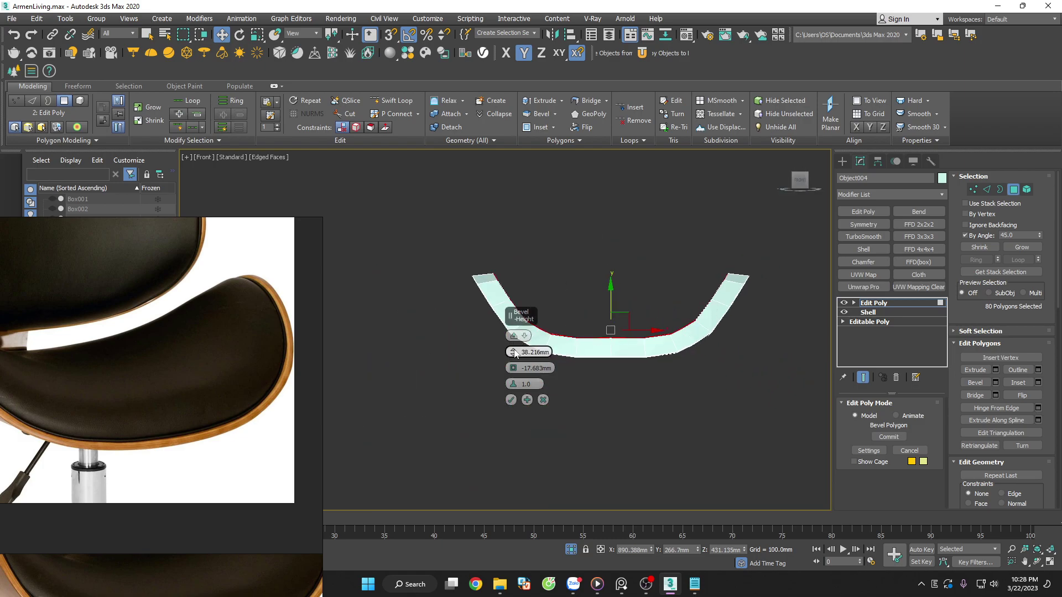
right_click(514, 353)
scroll(724, 315, "up", 3)
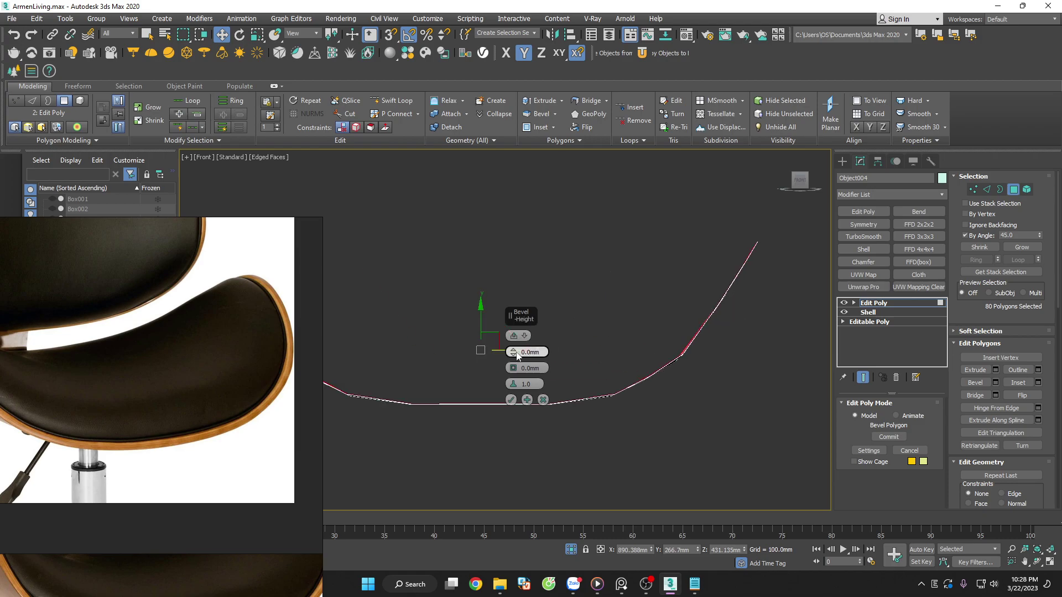
left_click_drag(515, 354, 513, 374)
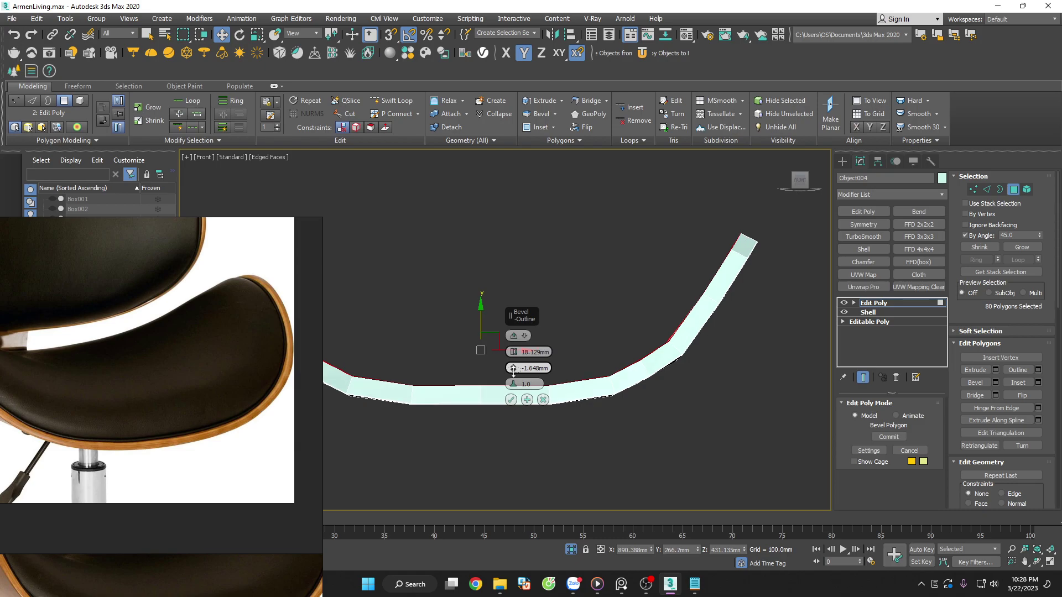
left_click(527, 400)
Add a second bevel with a -22.524mm outline and commit it
left_click_drag(513, 368, 515, 378)
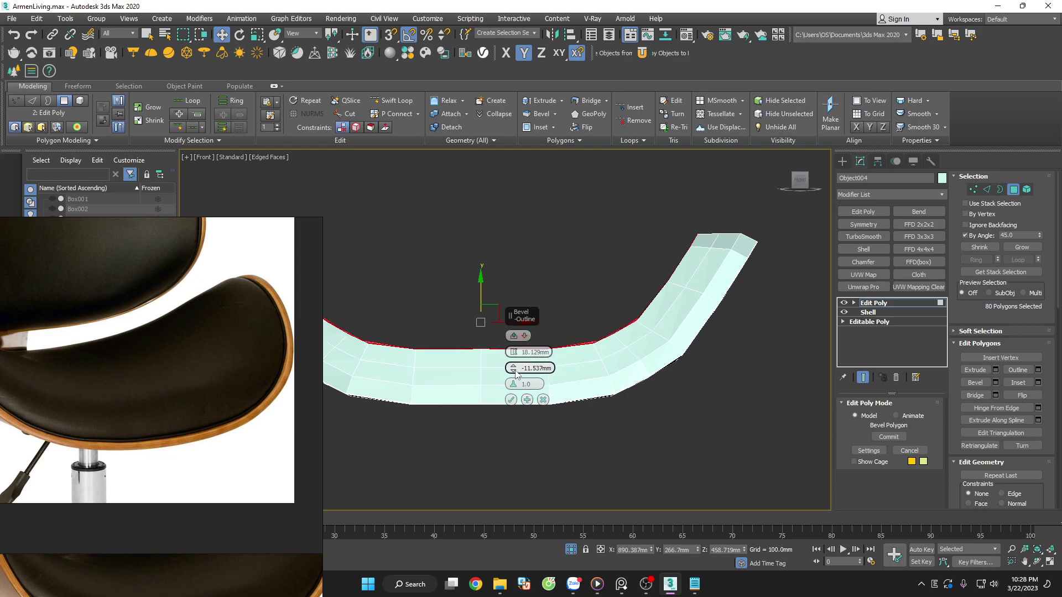
left_click_drag(516, 375, 628, 406)
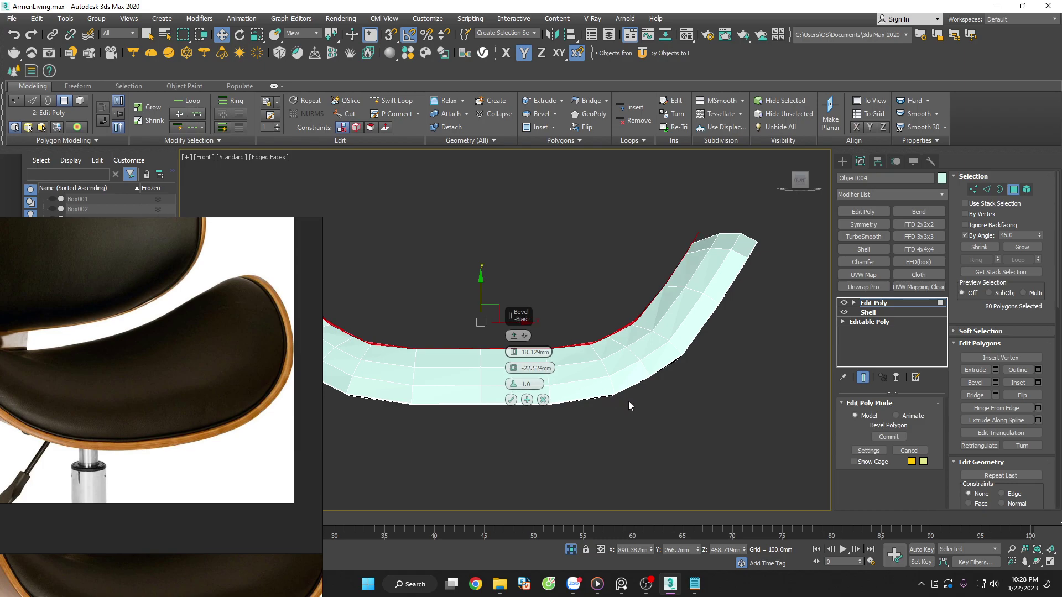
mouse_move(628, 406)
middle_mouse_down("alt")
mouse_move(702, 441)
mouse_move(699, 465)
middle_mouse_up("alt")
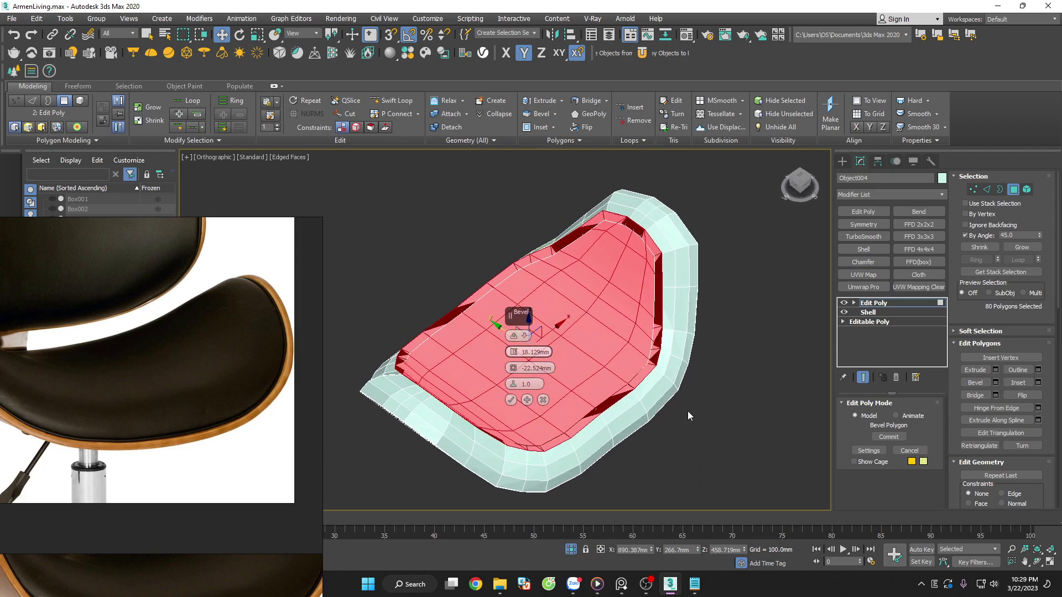
left_click(511, 400)
middle_click_drag(682, 466, 646, 480, "alt")
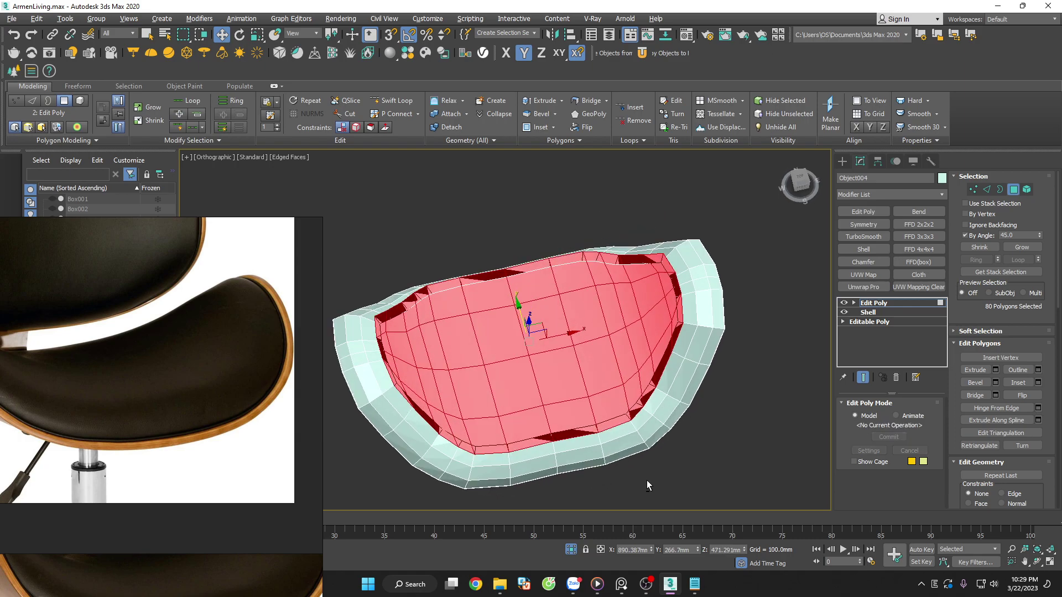
Delete the left half of the seat's polygons from the Top view
key("t")
scroll(644, 467, "down", 3)
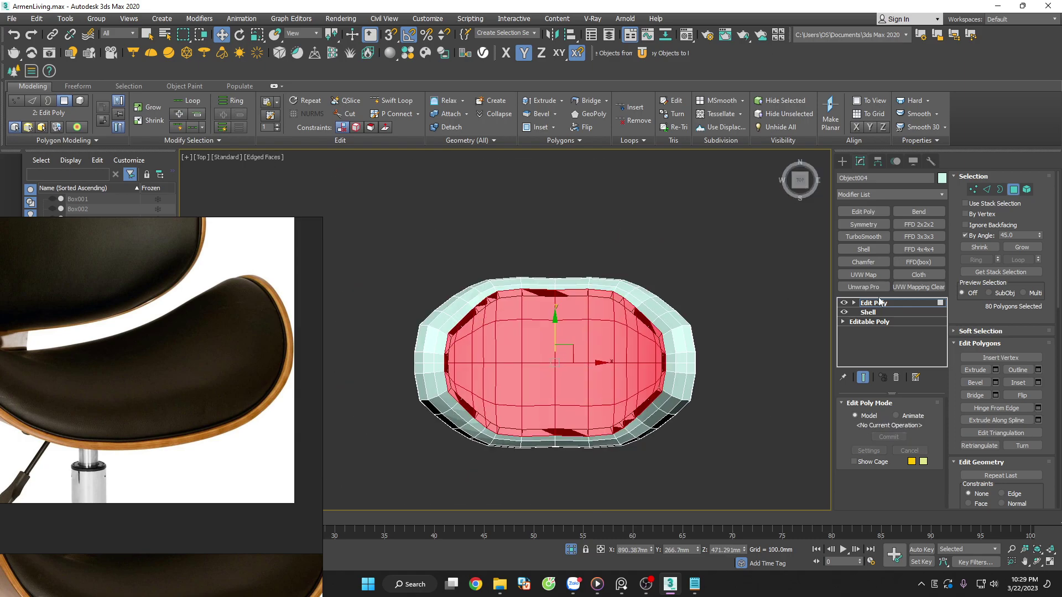
left_click(642, 271)
left_click_drag(533, 261, 483, 488)
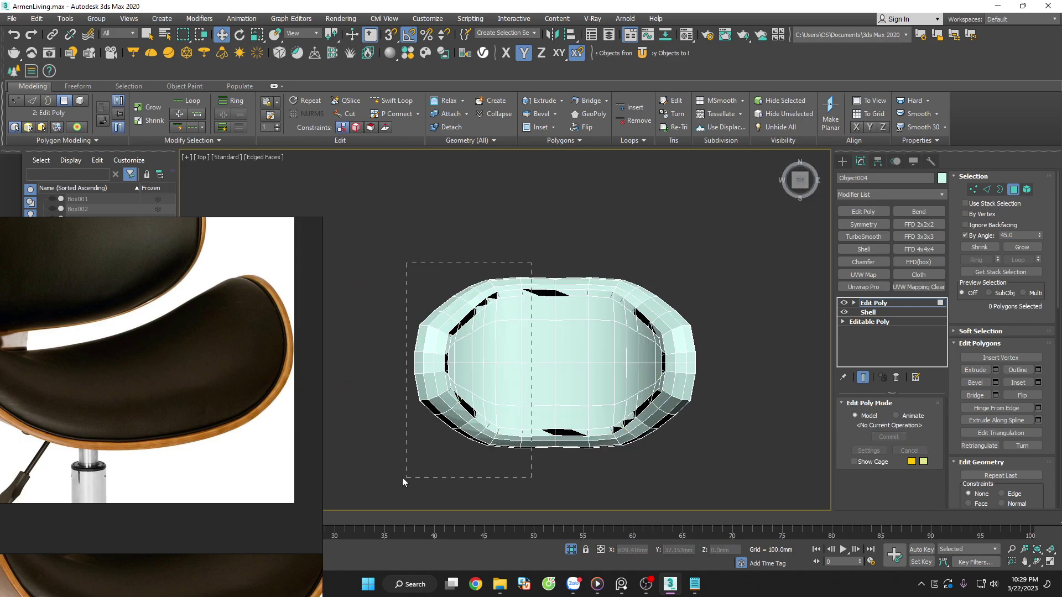
left_click(538, 480)
left_click(965, 236)
left_click_drag(528, 271, 469, 476)
key("Delete")
middle_click_drag(469, 476, 641, 305, "alt")
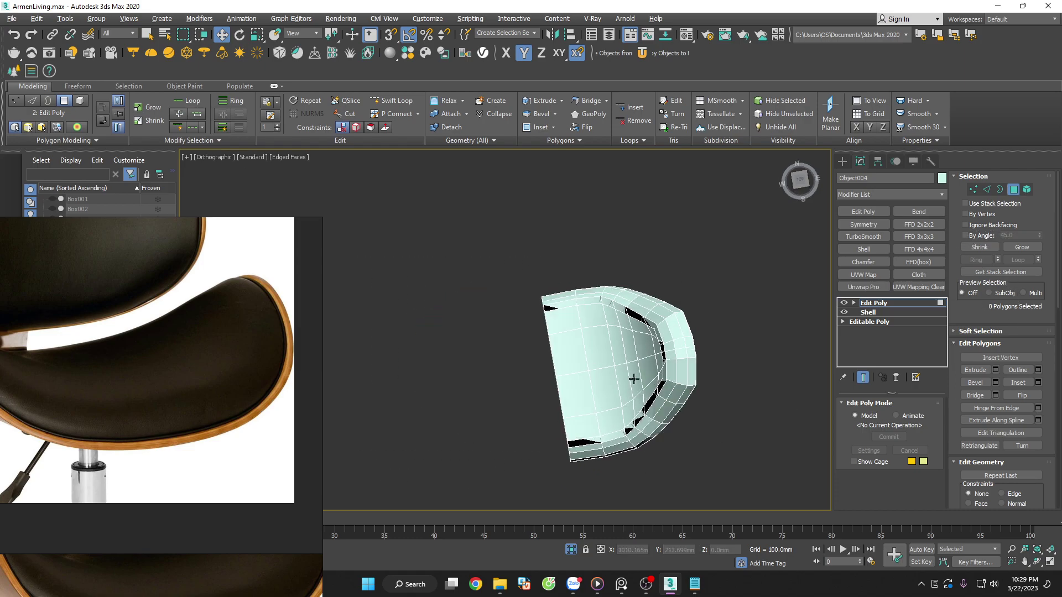
scroll(641, 305, "up", 5)
key("F4")
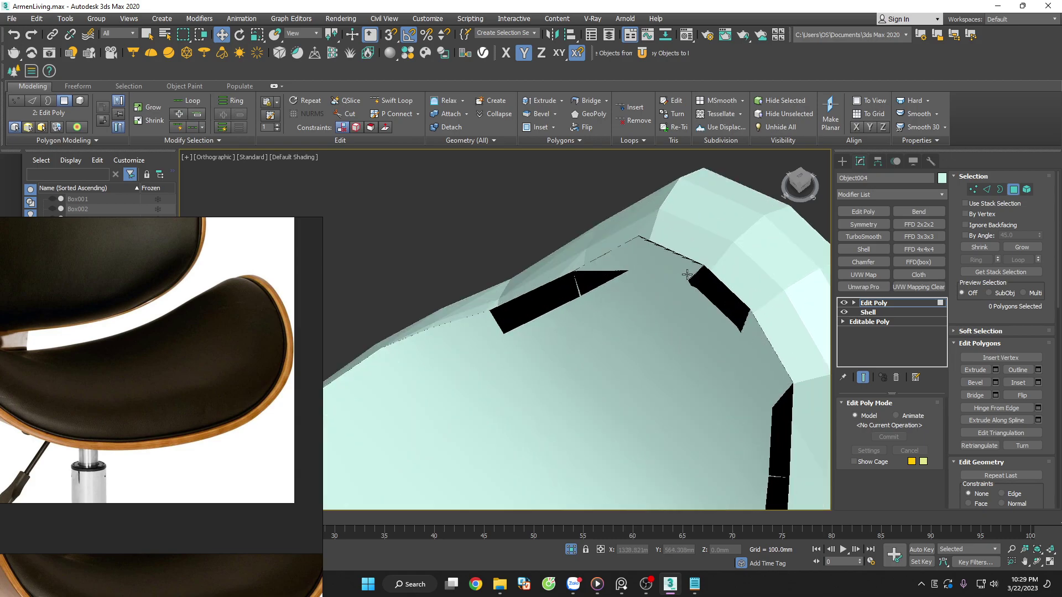
In Vertex mode, select the seven side-rim vertices along the seat's opening
left_click(975, 190)
key("F4")
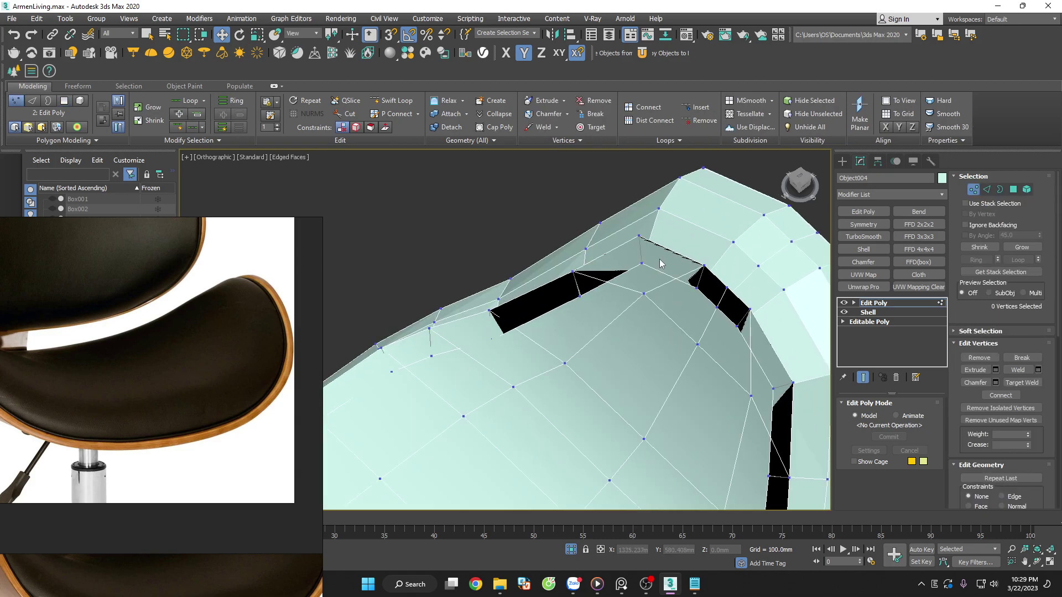
scroll(658, 265, "down", 5)
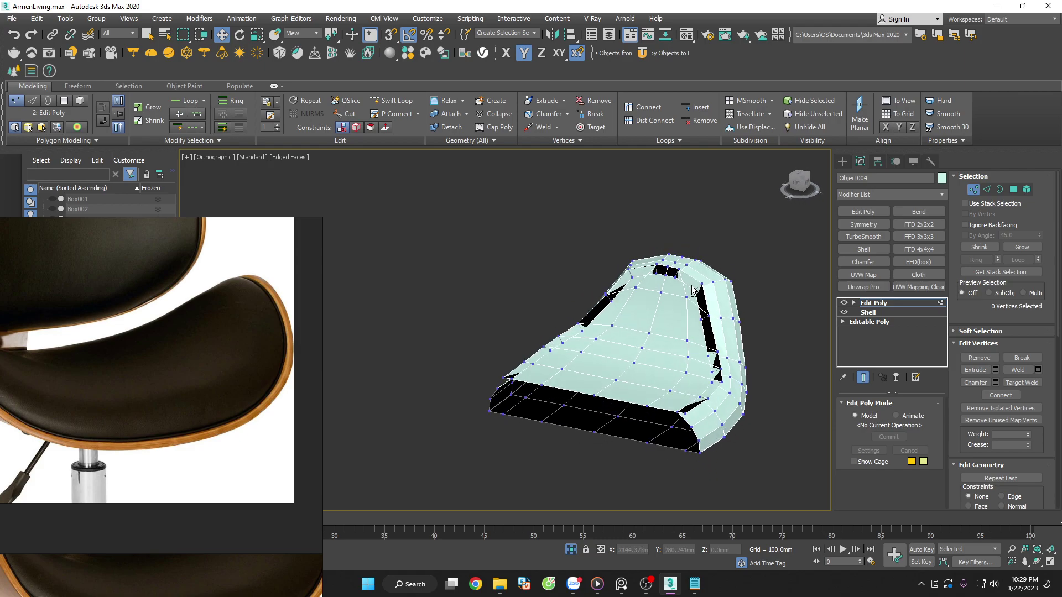
scroll(695, 313, "up", 3)
scroll(696, 312, "up", 3)
scroll(755, 406, "up", 2)
left_click(755, 407)
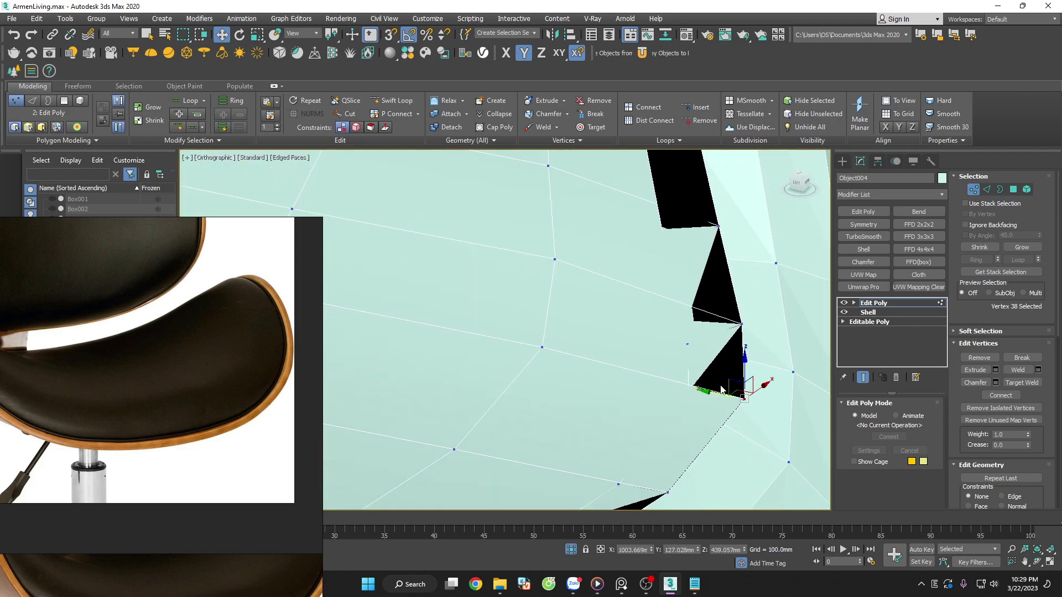
scroll(754, 407, "down", 3)
scroll(692, 438, "up", 2)
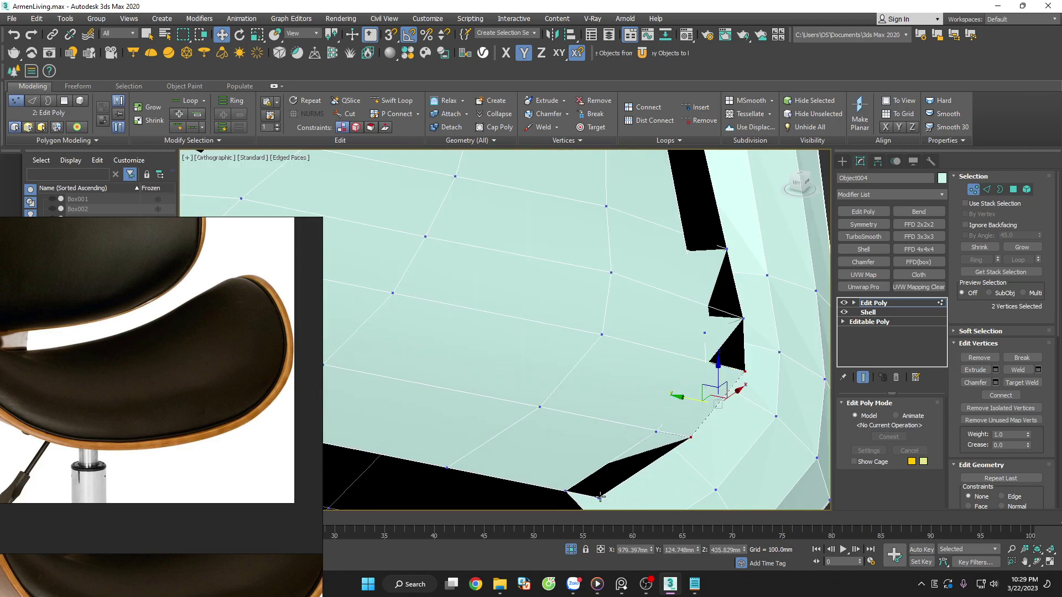
left_click(599, 497, "ctrl")
left_click(744, 315, "ctrl")
left_click(727, 249, "ctrl")
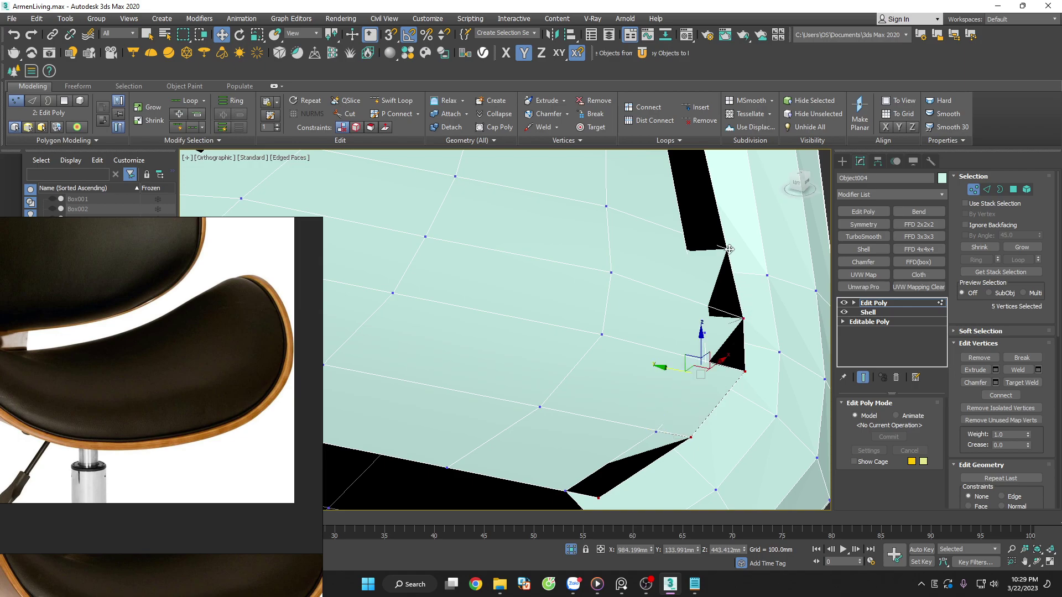
scroll(720, 249, "down", 3)
scroll(703, 219, "up", 3)
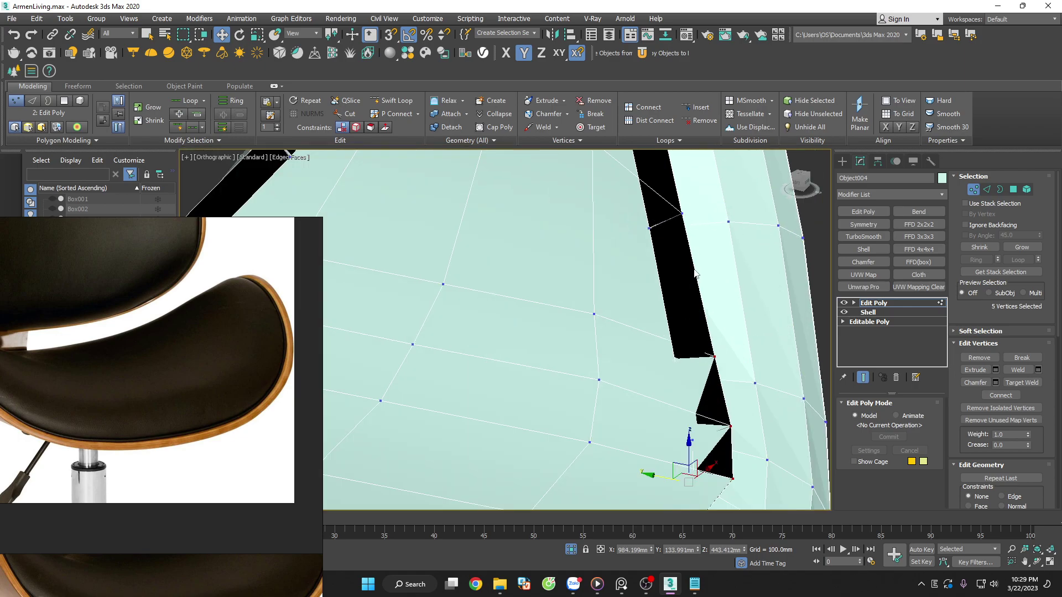
left_click(682, 215, "ctrl")
scroll(686, 221, "down", 3)
scroll(661, 238, "up", 3)
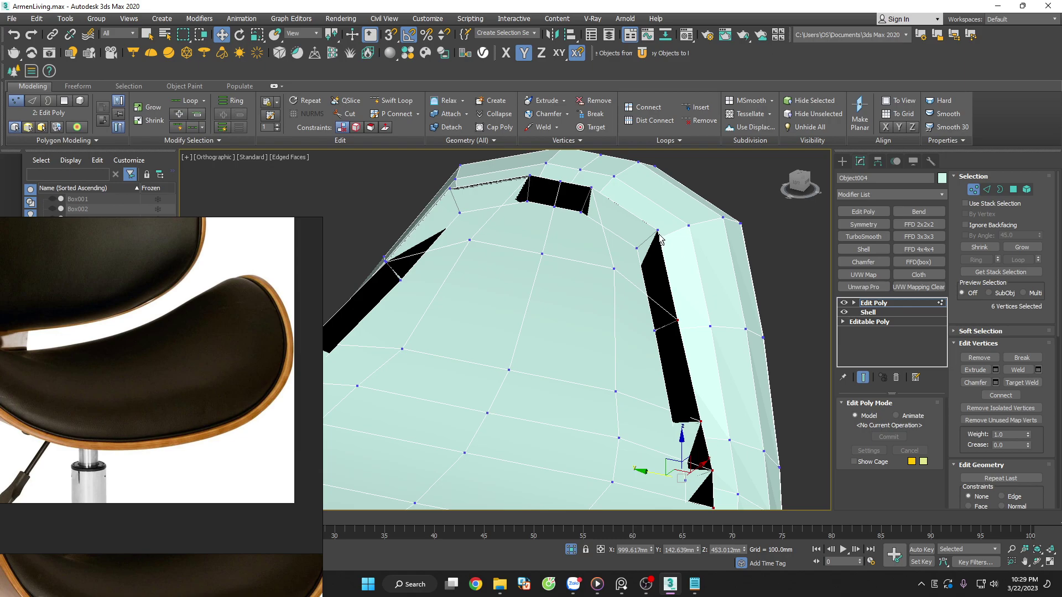
left_click(658, 230, "ctrl")
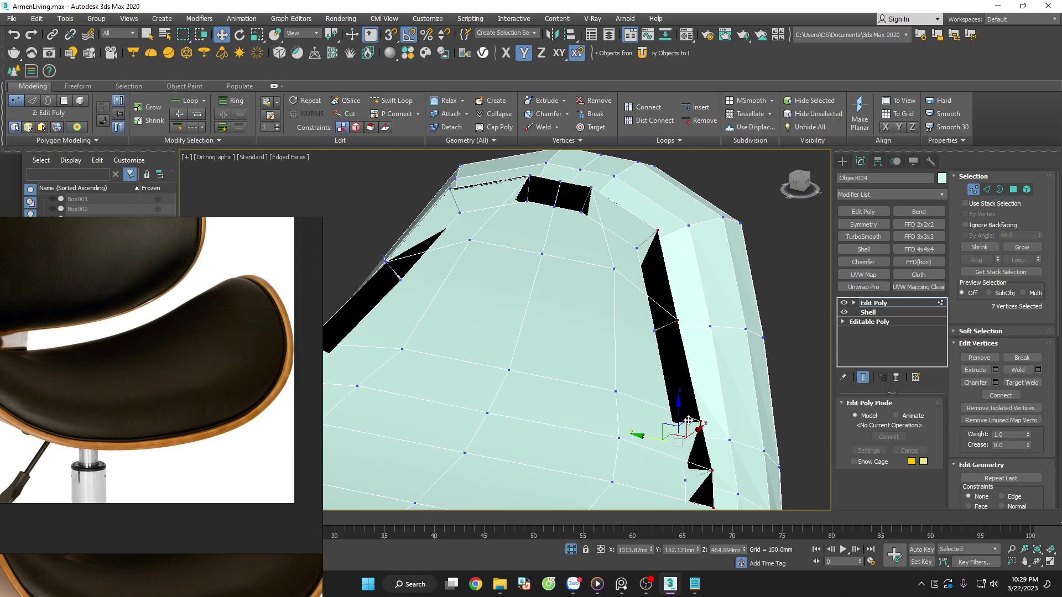
Slide the selected rim vertices along Y to close the black gap
left_click_drag(660, 439, 618, 430)
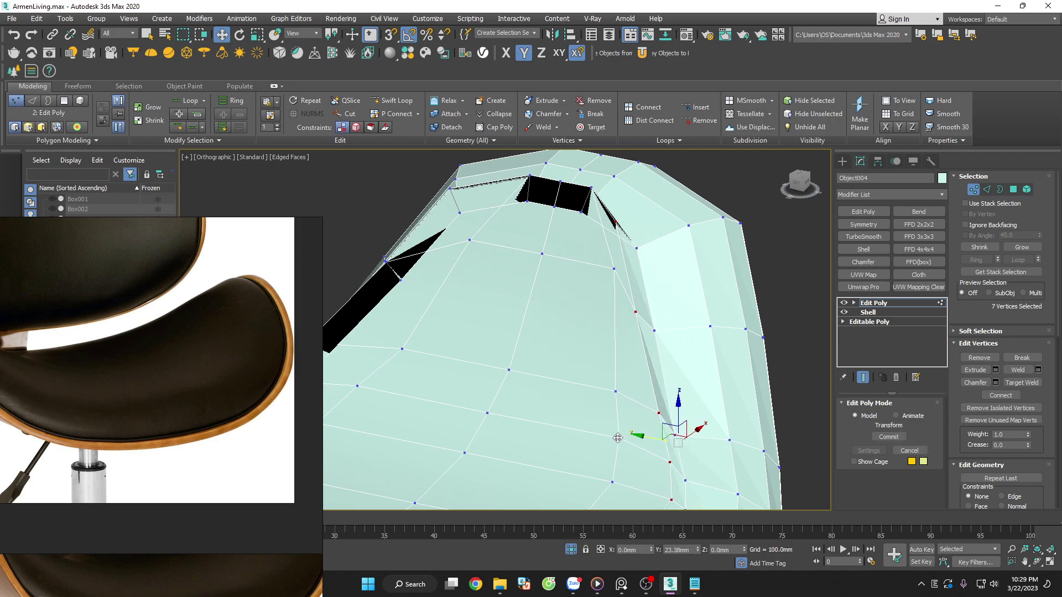
scroll(690, 440, "down", 3)
mouse_move(636, 421)
middle_mouse_down("alt")
mouse_move(621, 388)
mouse_move(647, 380)
middle_mouse_up("alt")
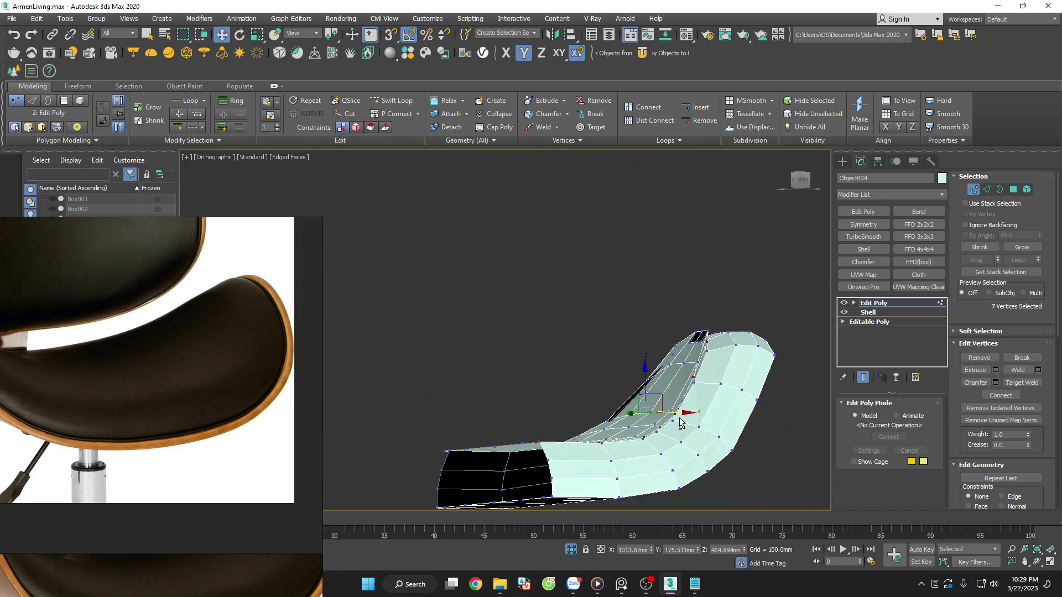
scroll(707, 479, "up", 3)
middle_click_drag(707, 479, 709, 448, "alt")
key("ctrl+z")
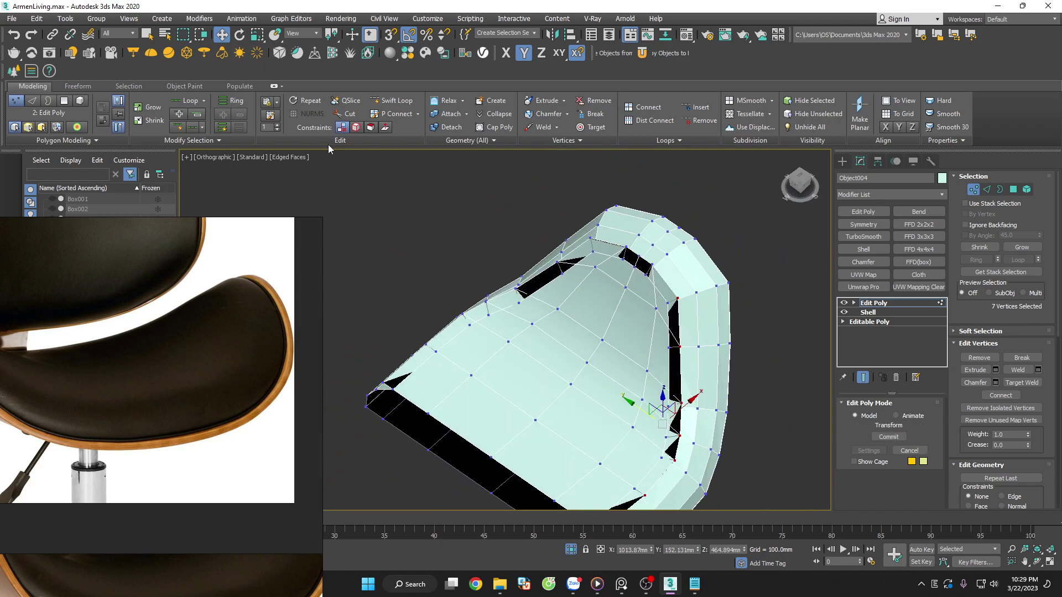
left_click_drag(652, 421, 618, 403)
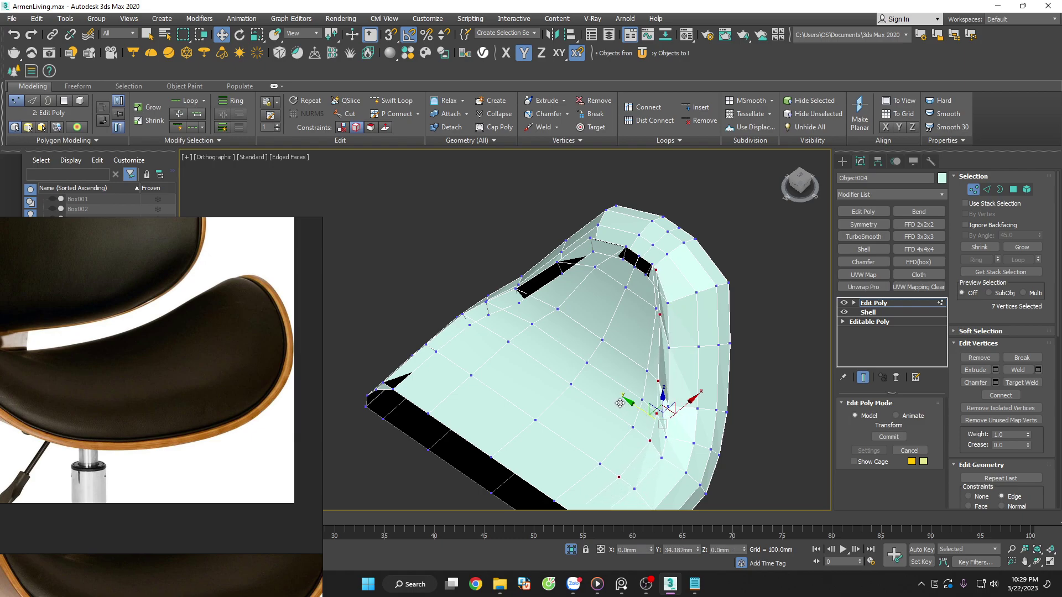
middle_click_drag(620, 403, 718, 397, "alt")
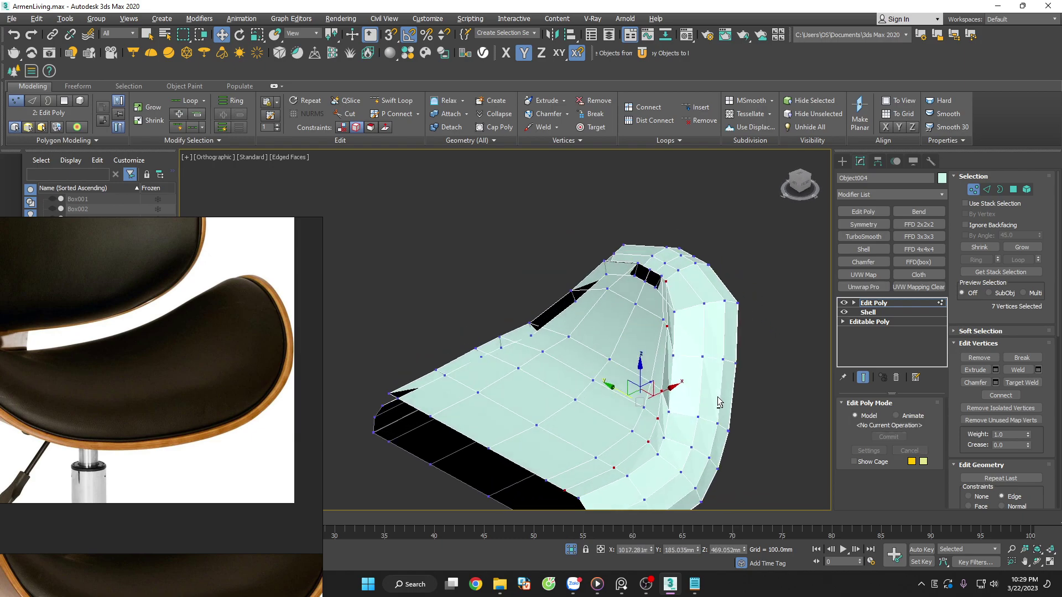
Try moving two corner vertices beside the top hole, cancelling and undoing the attempts
scroll(728, 383, "up", 5)
scroll(686, 298, "up", 5)
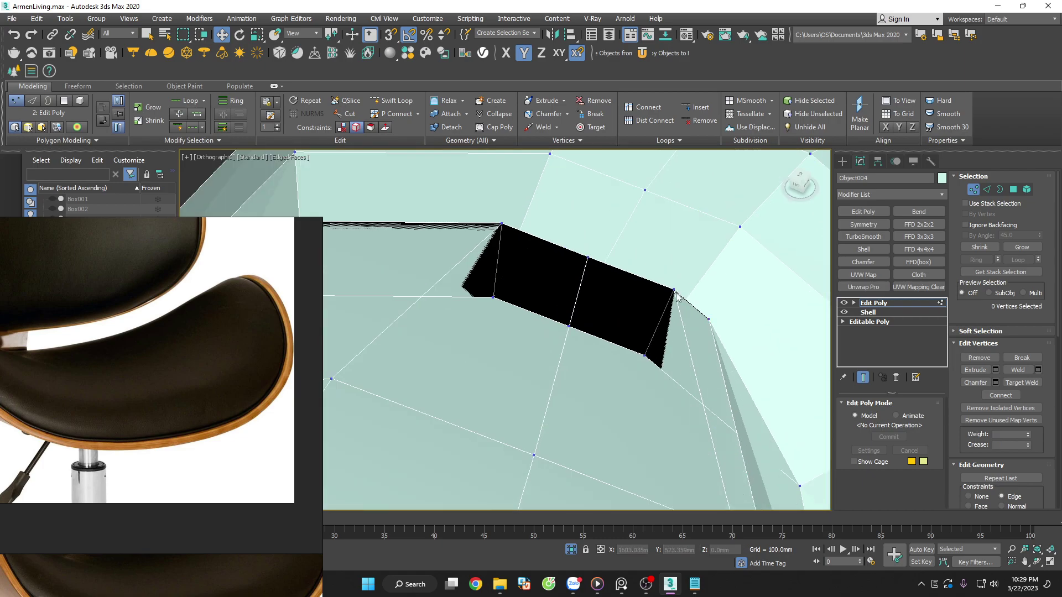
left_click(674, 290)
scroll(677, 282, "down", 4)
left_click_drag(693, 272, 668, 309)
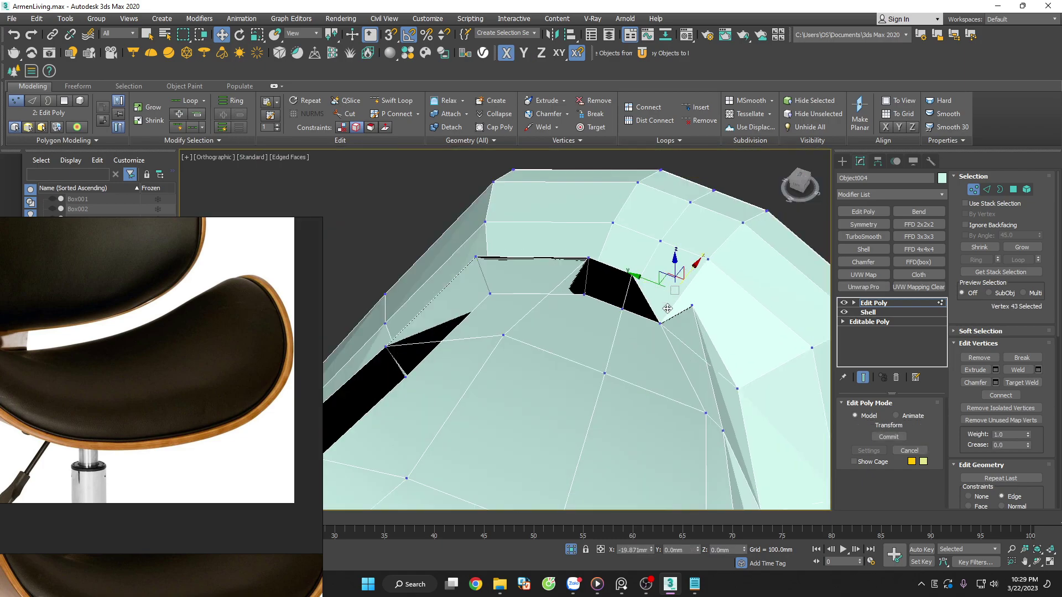
right_click(661, 319)
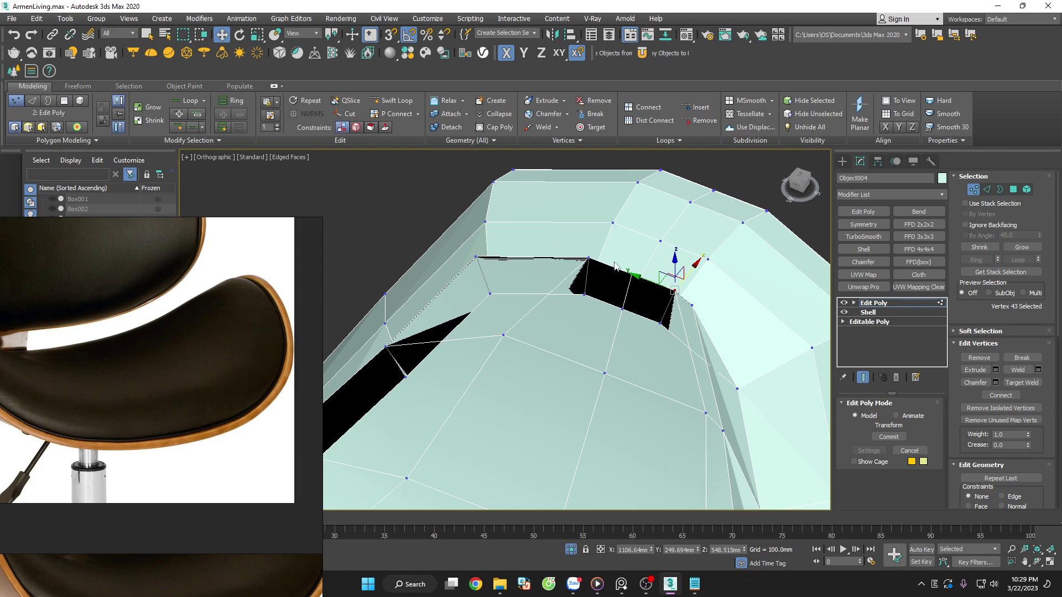
scroll(616, 266, "up", 3)
left_click_drag(700, 269, 709, 306)
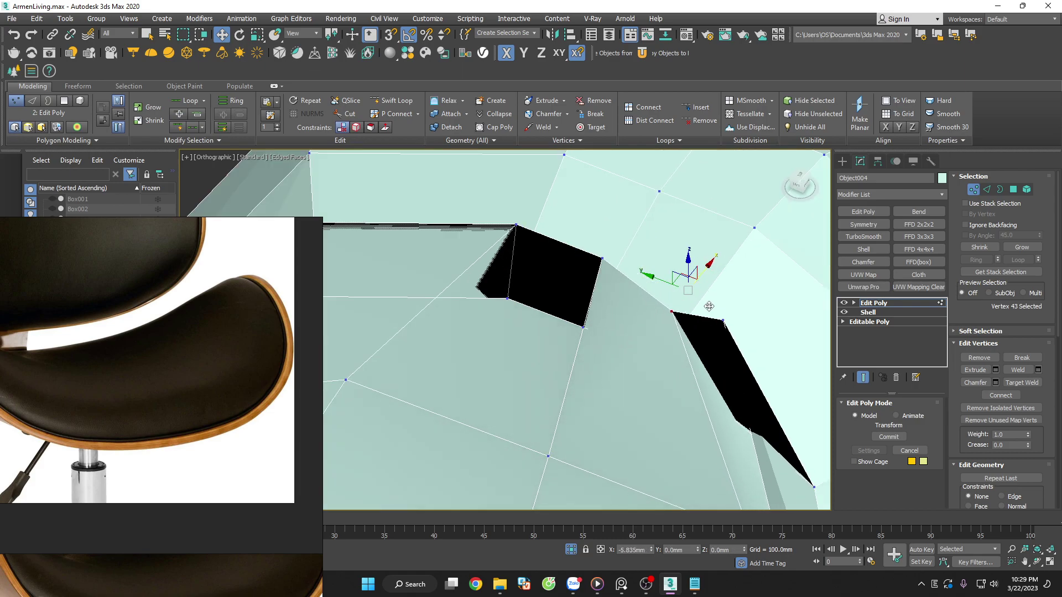
right_click(734, 324)
left_click(723, 322, "ctrl")
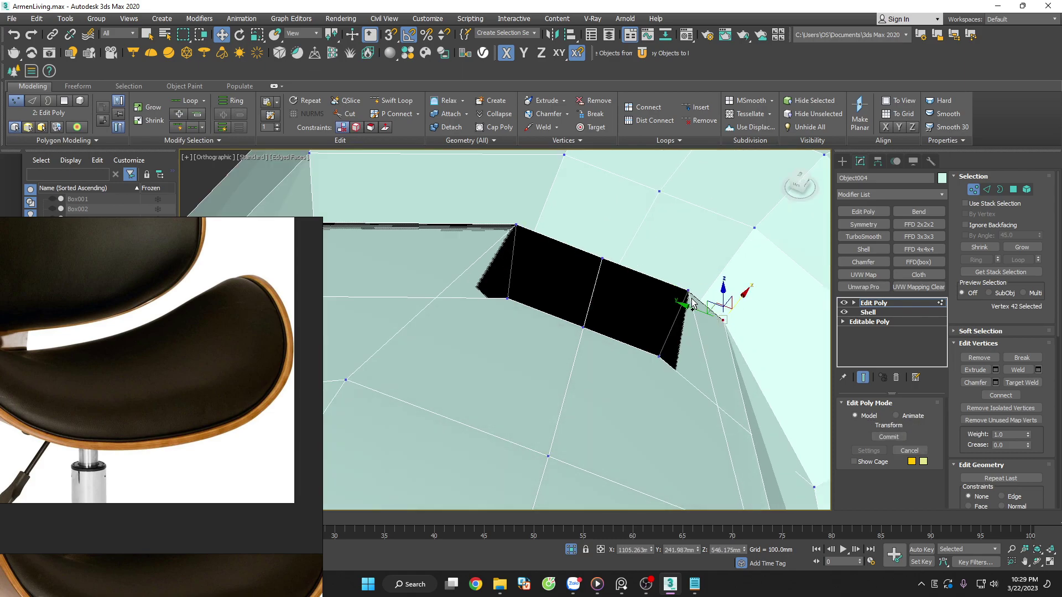
left_click_drag(717, 290, 707, 298)
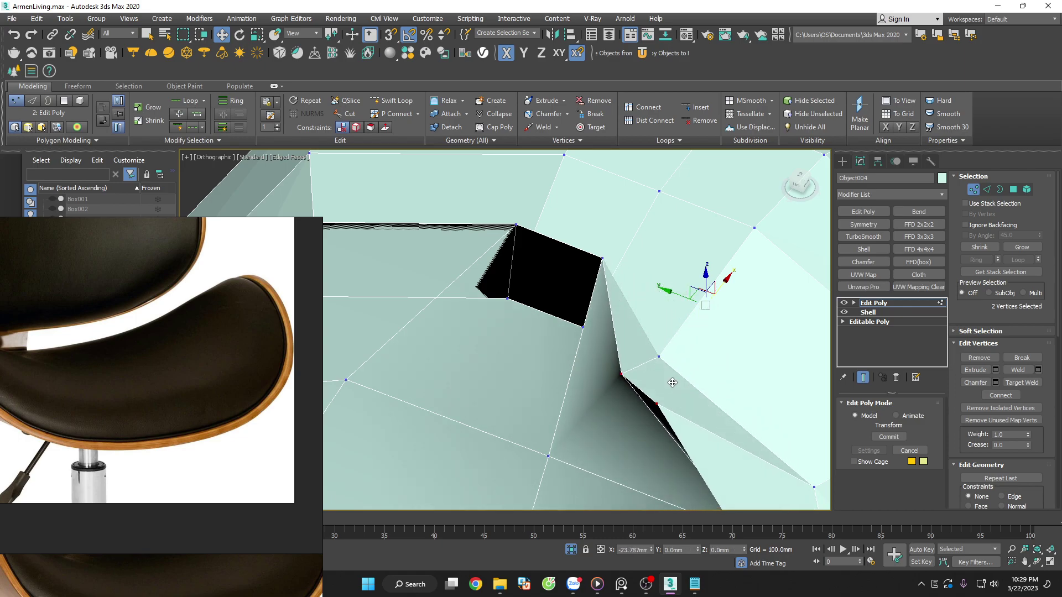
scroll(750, 379, "down", 3)
scroll(750, 379, "down", 2)
mouse_move(750, 374)
middle_mouse_down("alt")
mouse_move(782, 341)
mouse_move(768, 350)
middle_mouse_up("alt")
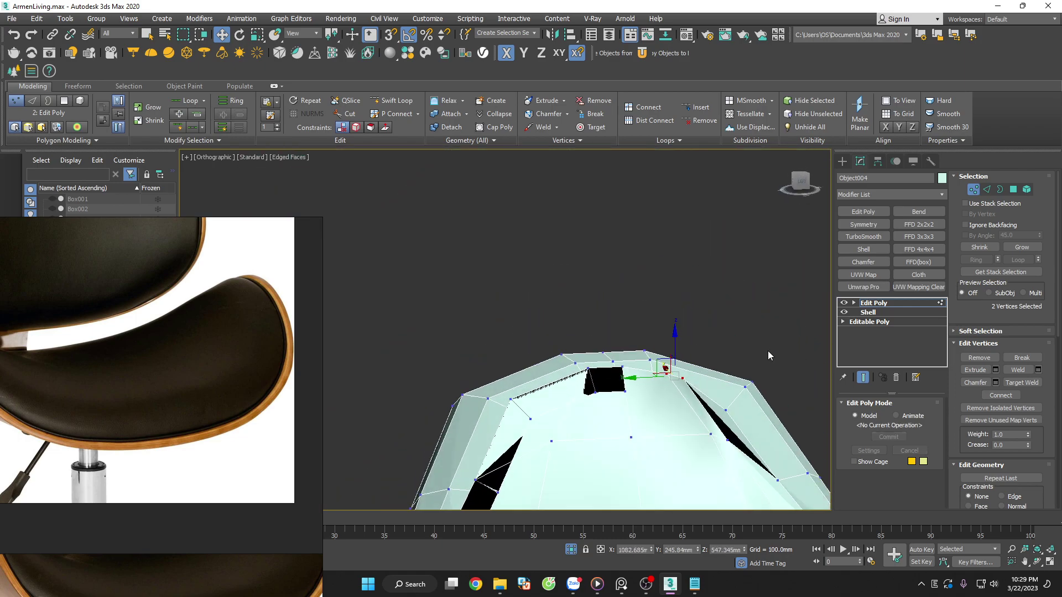
key("ctrl+z")
middle_click_drag(748, 418, 695, 426, "alt")
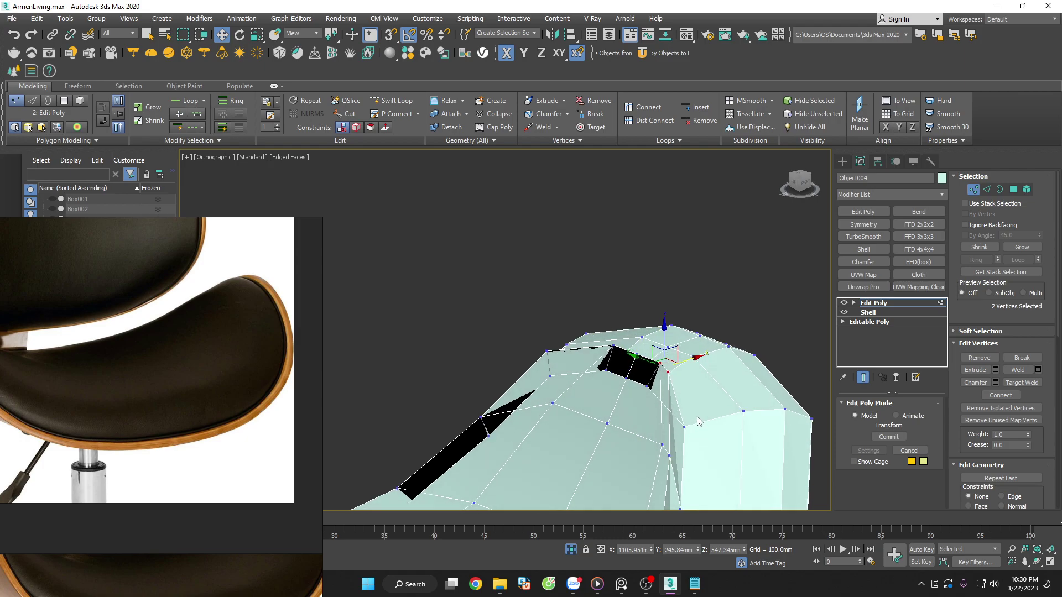
Pull three vertices down and nudge one more along Y to shrink the hole
scroll(681, 387, "up", 2)
left_click(662, 346, "ctrl")
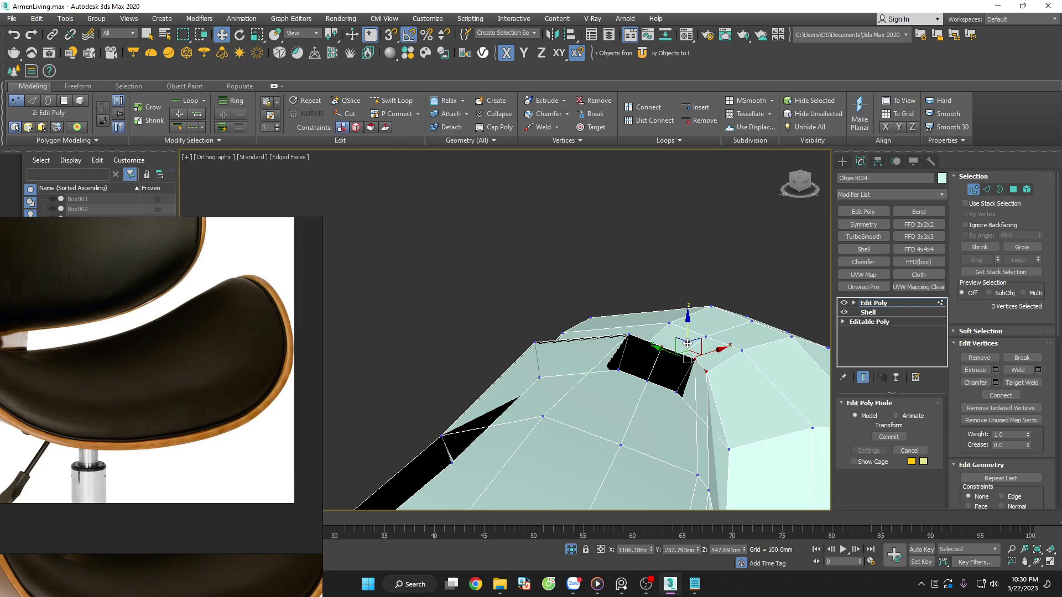
left_click_drag(701, 341, 681, 397)
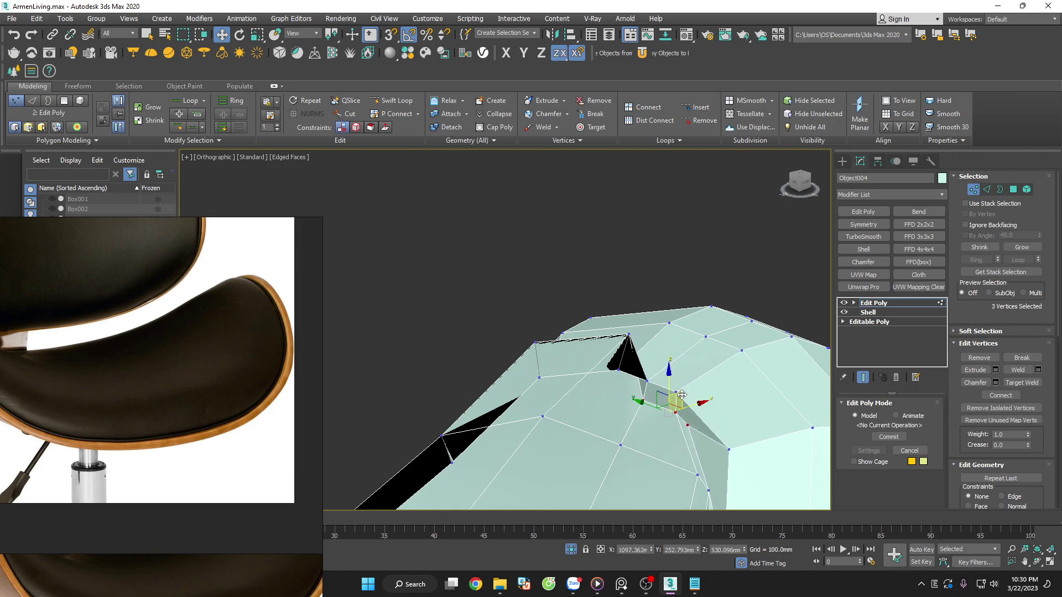
middle_click_drag(682, 397, 722, 460, "alt")
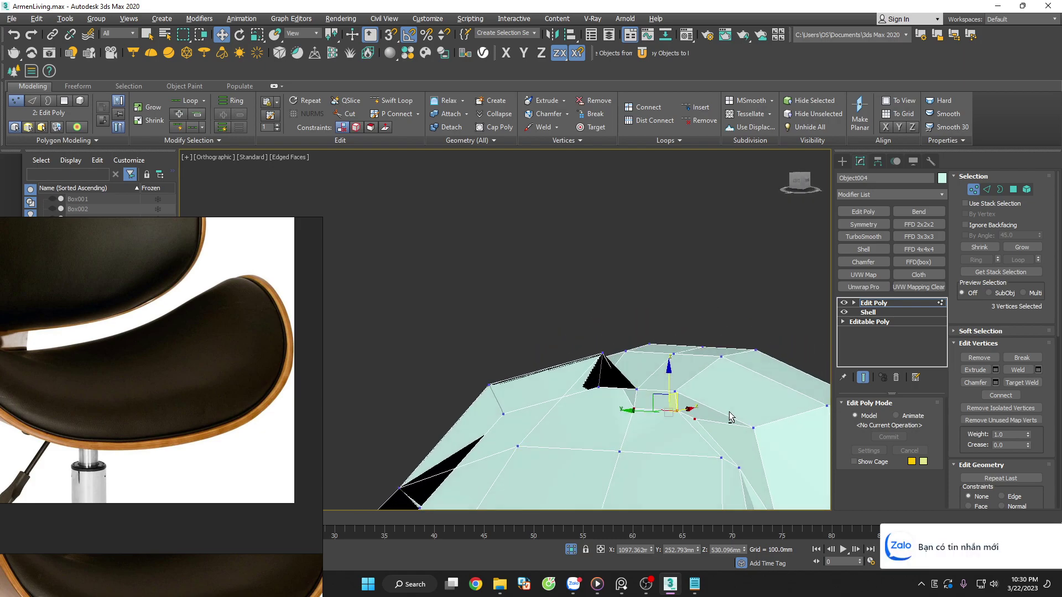
left_click(723, 460)
left_click_drag(698, 459, 702, 461)
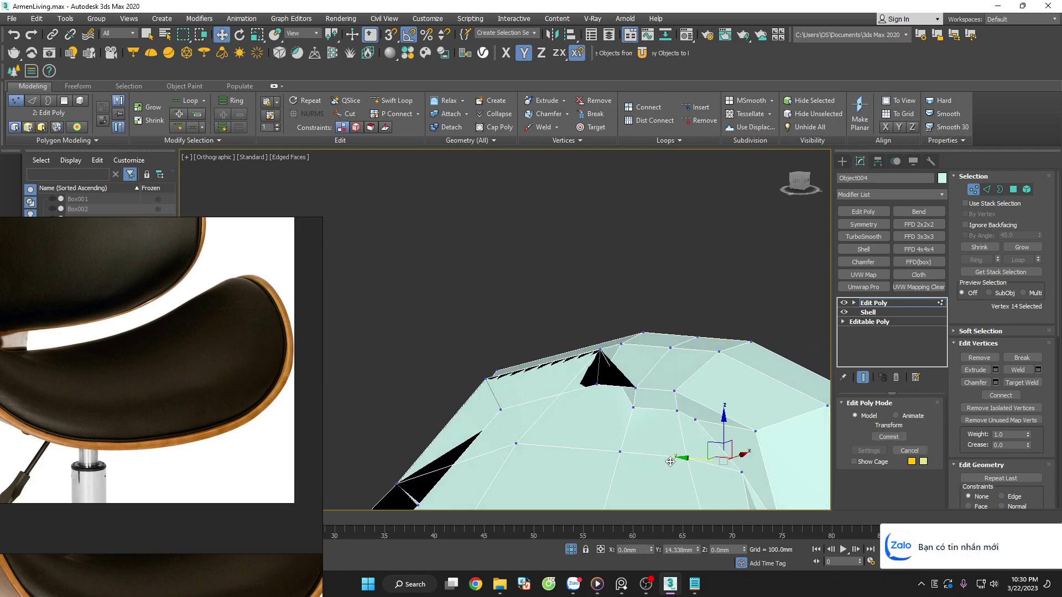
mouse_move(701, 461)
middle_mouse_down("alt")
mouse_move(681, 340)
mouse_move(716, 383)
middle_mouse_up("alt")
scroll(681, 340, "down", 5)
Delete the 72 upper-half polygons from the Top view
left_click(1014, 190)
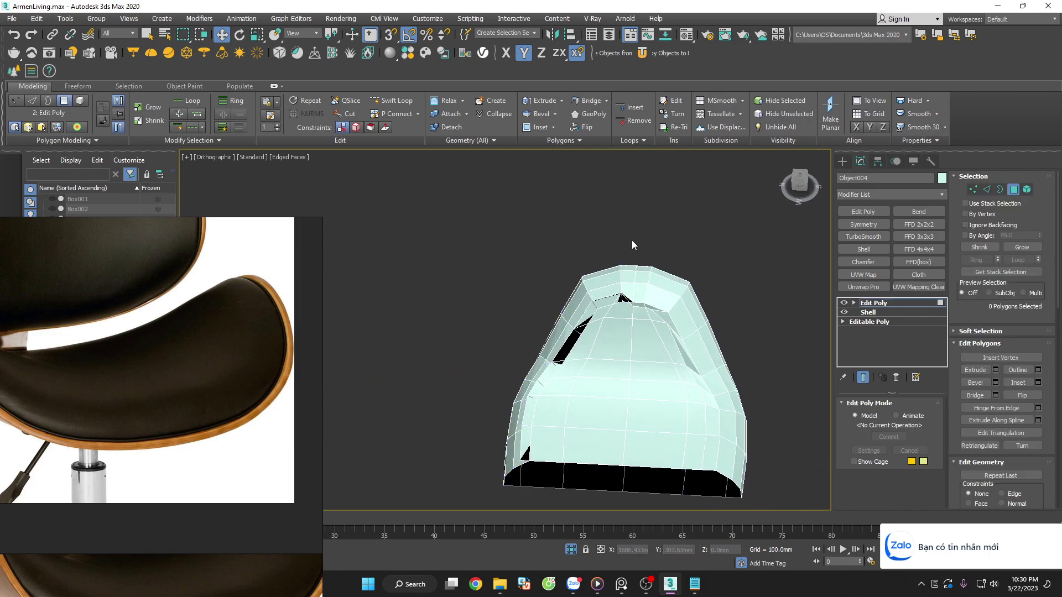
key("t")
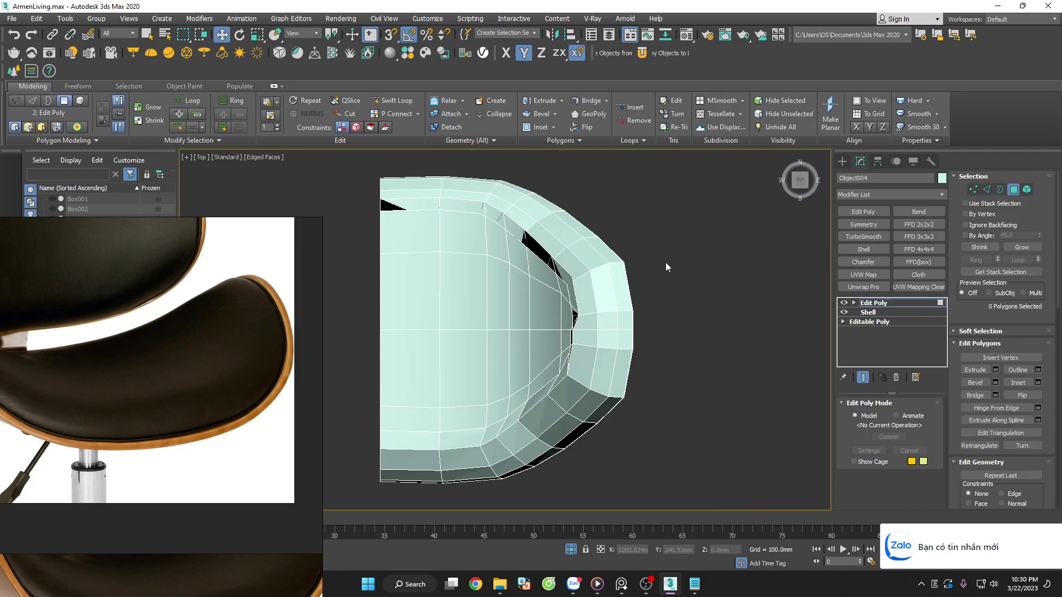
left_click_drag(375, 315, 376, 316)
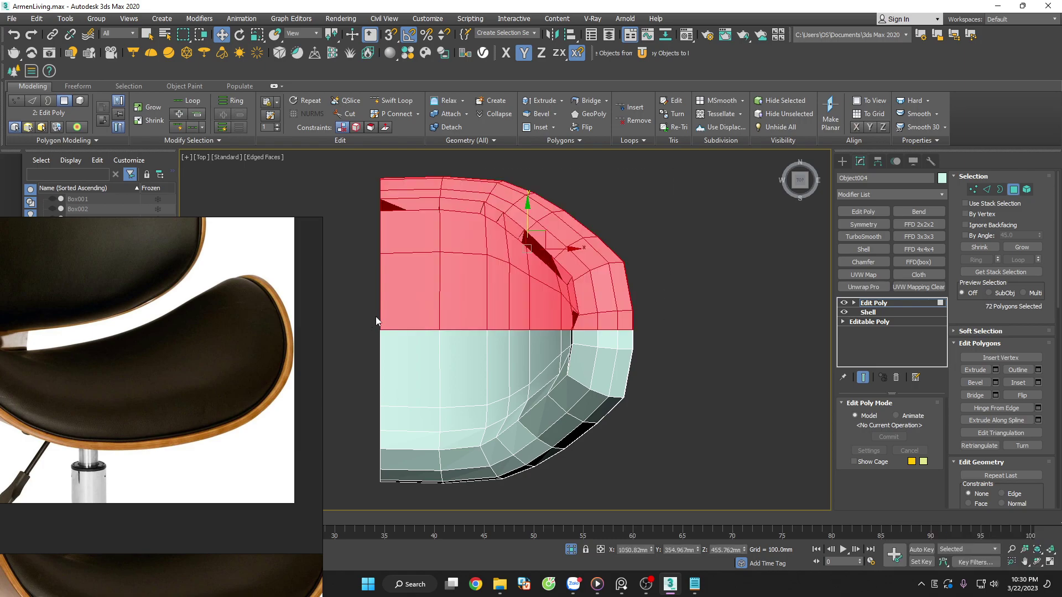
key("Delete")
scroll(410, 339, "down", 4)
middle_click_drag(410, 338, 577, 363, "alt")
scroll(462, 337, "up", 2)
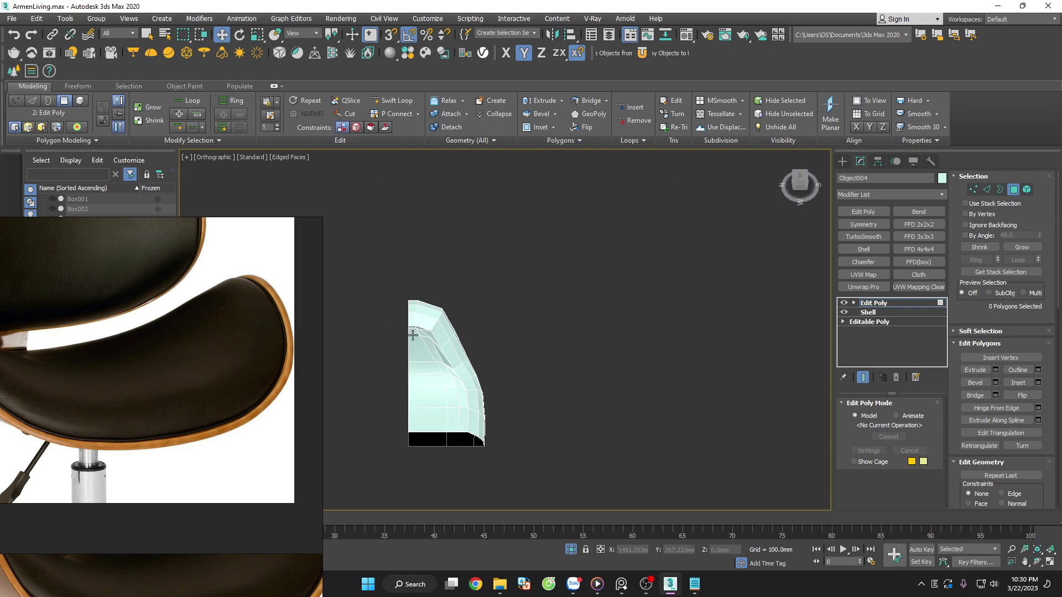
scroll(463, 337, "up", 4)
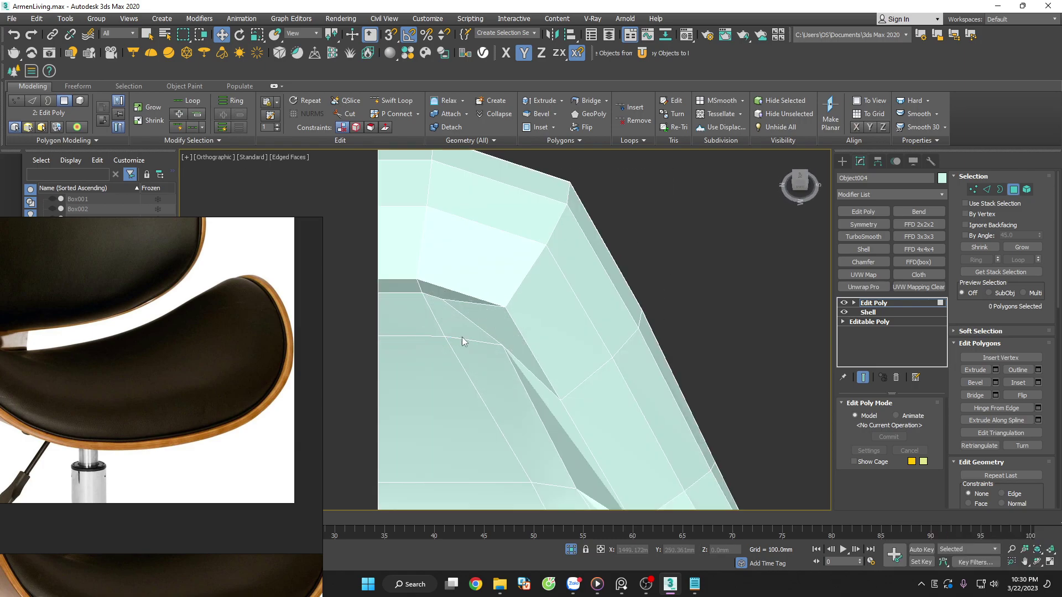
Exit polygon editing and switch to Vertex mode on the remaining quarter section
left_click(907, 304)
scroll(550, 301, "down", 5)
mouse_move(593, 346)
middle_mouse_down("alt")
mouse_move(598, 311)
mouse_move(559, 326)
mouse_move(540, 351)
middle_mouse_up("alt")
key("1")
scroll(547, 325, "up", 3)
scroll(533, 296, "up", 2)
scroll(533, 296, "down", 3)
Select and inspect a vertical edge loop on the shell, then clear it
key("2")
scroll(545, 304, "up", 3)
double_click(545, 305)
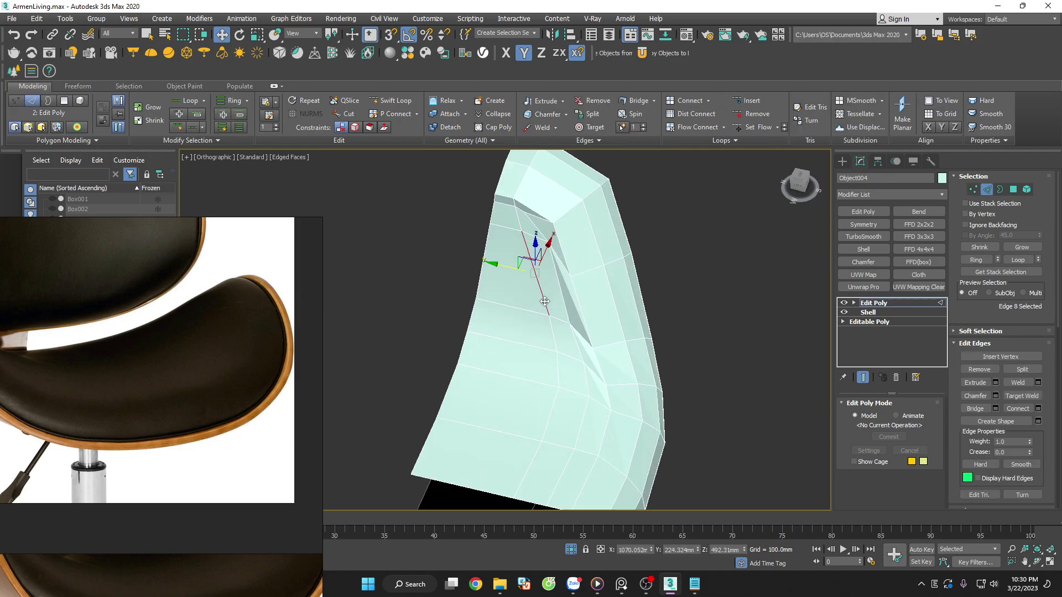
scroll(569, 238, "down", 2)
left_click_drag(535, 208, 536, 209, "alt")
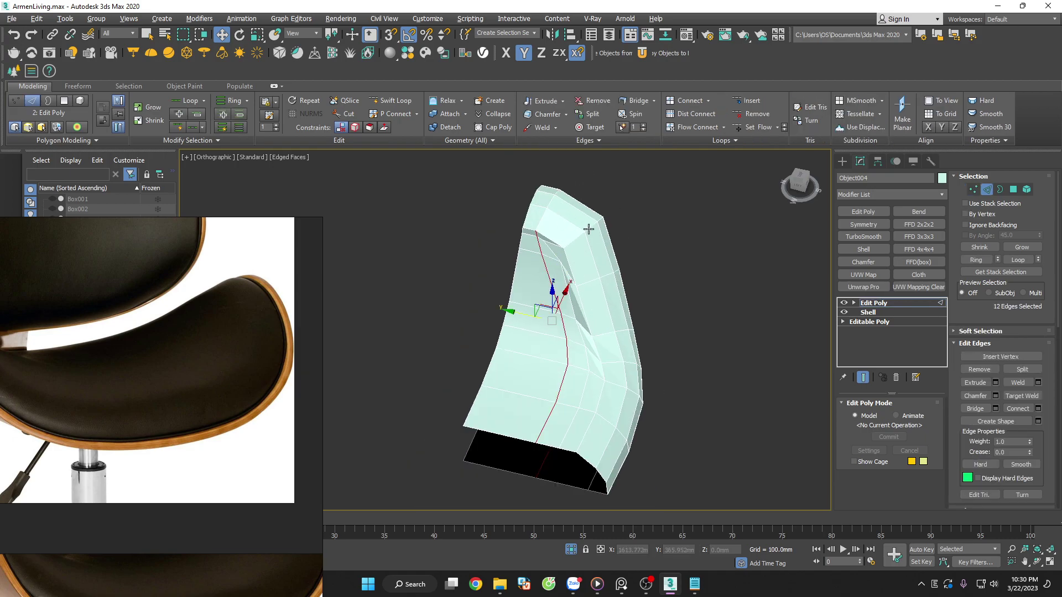
middle_click_drag(615, 283, 617, 292, "alt")
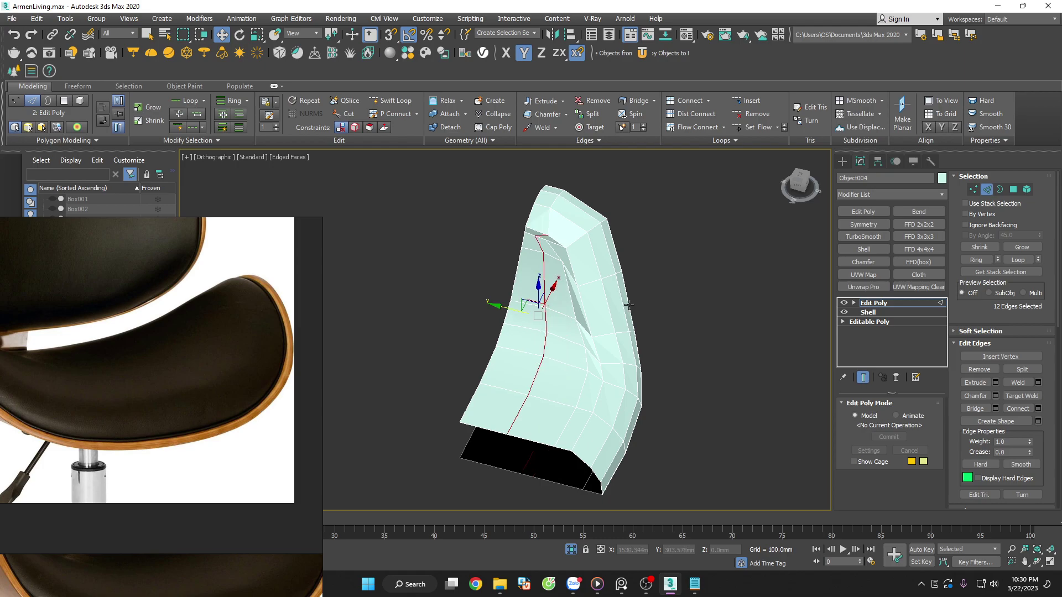
scroll(531, 230, "up", 4)
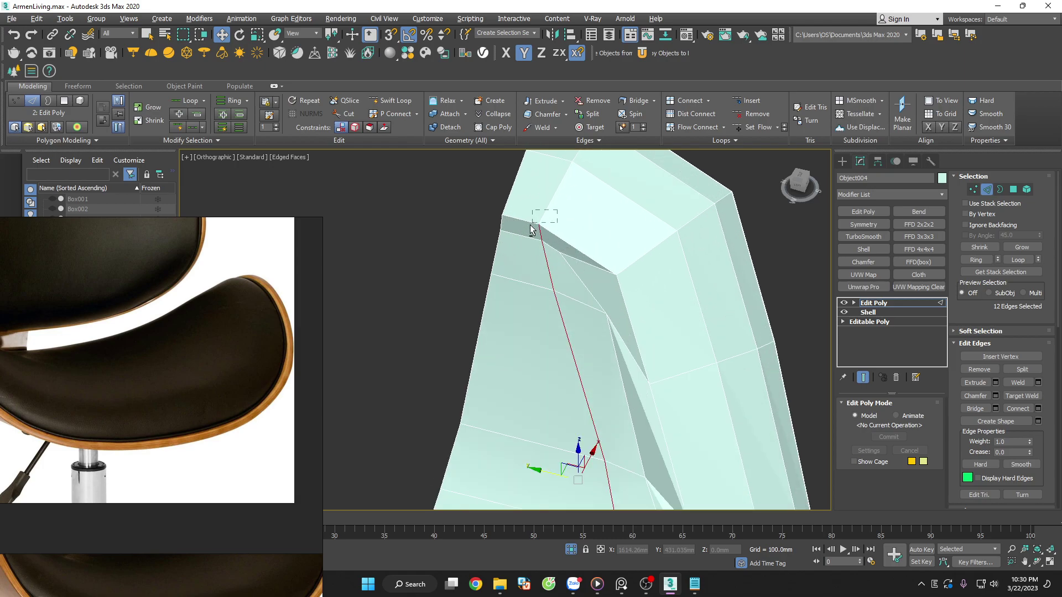
left_click(591, 237)
scroll(601, 308, "down", 4)
middle_click_drag(601, 308, 602, 297, "alt")
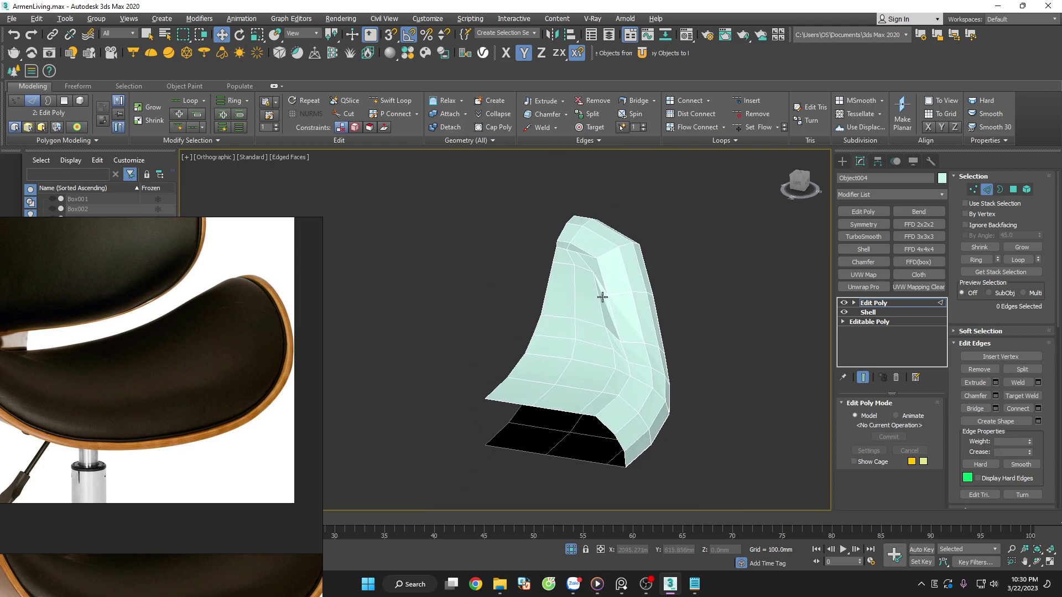
Select the curved top-rim edge loop and convert it to 28 vertices
double_click(600, 312)
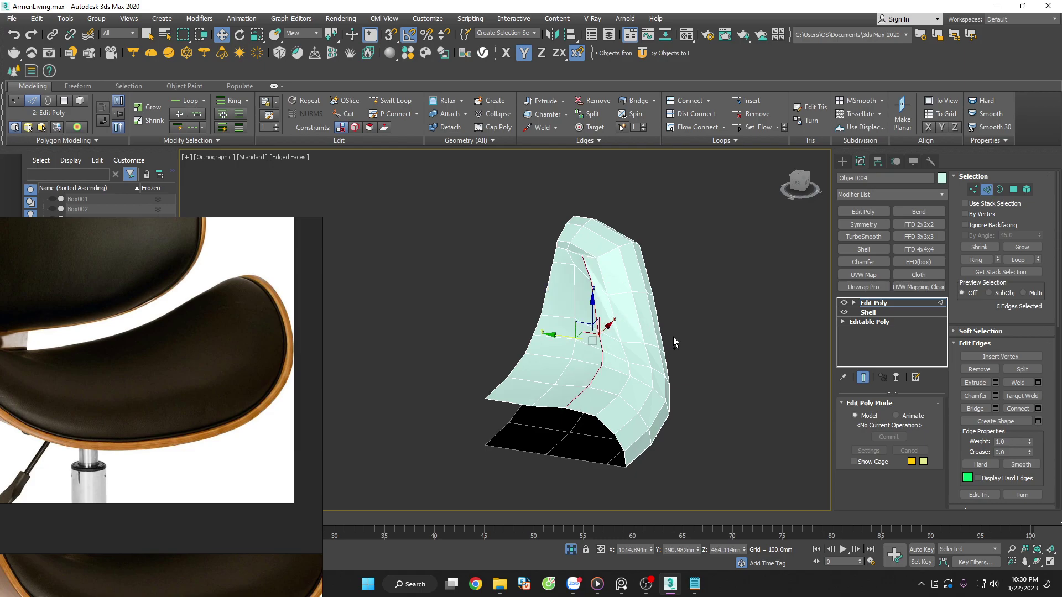
double_click(661, 329)
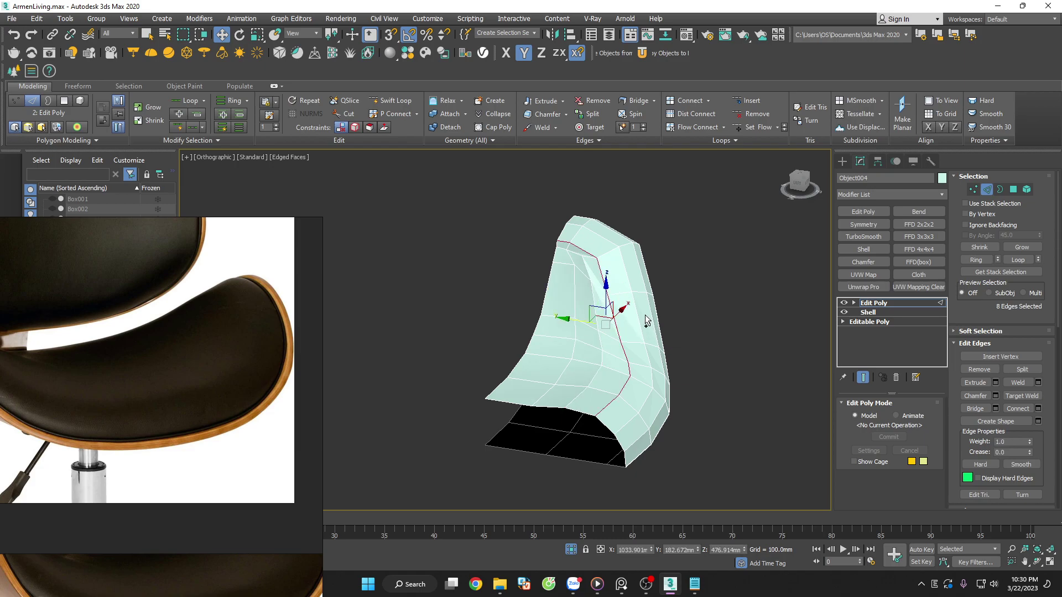
mouse_move(679, 376)
middle_mouse_down("alt")
mouse_move(634, 344)
mouse_move(635, 363)
mouse_move(623, 360)
mouse_move(666, 349)
mouse_move(733, 416)
middle_mouse_up("alt")
left_click(666, 347)
double_click(668, 348)
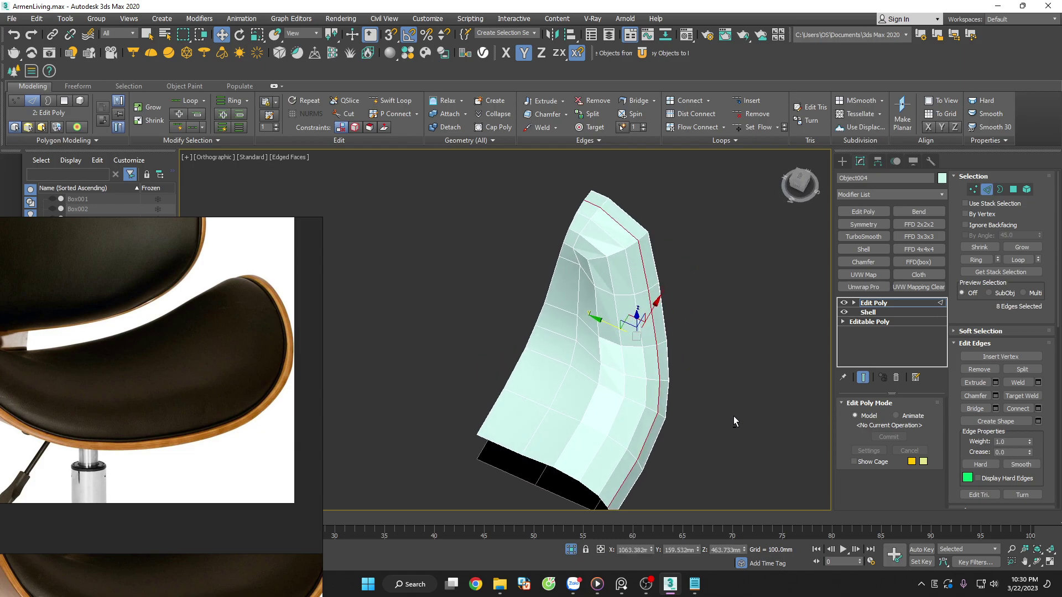
left_click(734, 413)
mouse_move(676, 354)
middle_mouse_down("alt")
mouse_move(716, 287)
mouse_move(821, 343)
mouse_move(798, 352)
middle_mouse_up("alt")
scroll(529, 361, "up", 5)
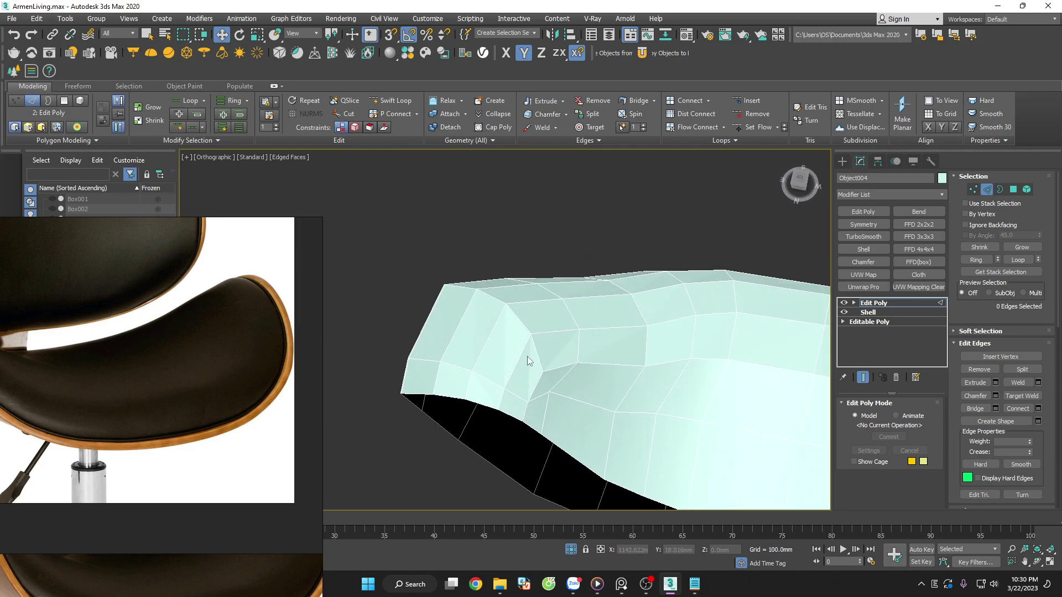
key("1")
mouse_move(531, 387)
middle_mouse_down("alt")
mouse_move(514, 397)
mouse_move(436, 347)
mouse_move(436, 312)
mouse_move(498, 343)
middle_mouse_up("alt")
Shift the selected rim vertices slightly along X
left_click_drag(568, 368, 568, 371)
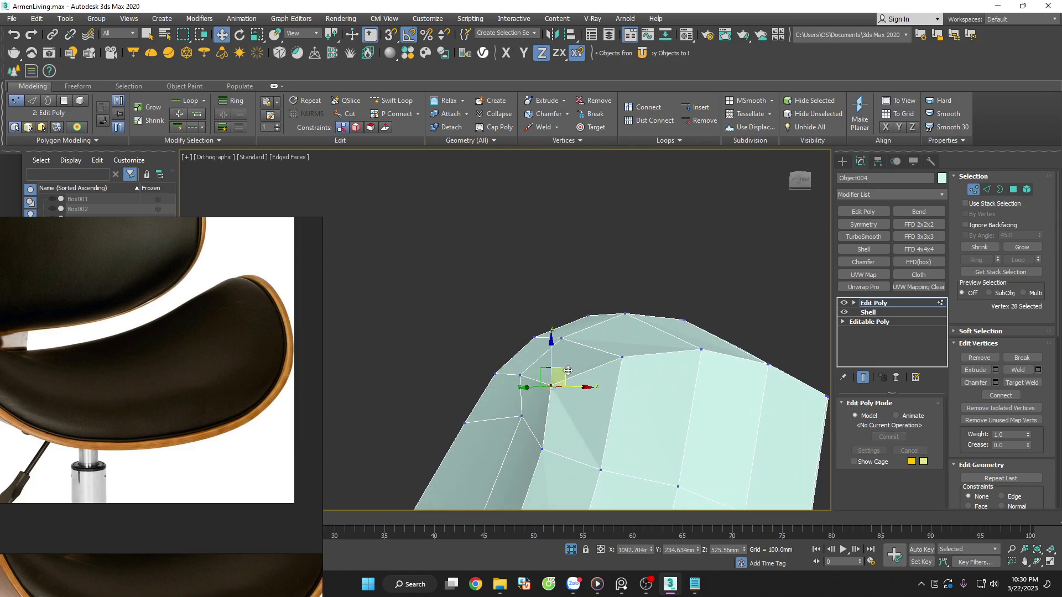
middle_click_drag(568, 370, 601, 412, "alt")
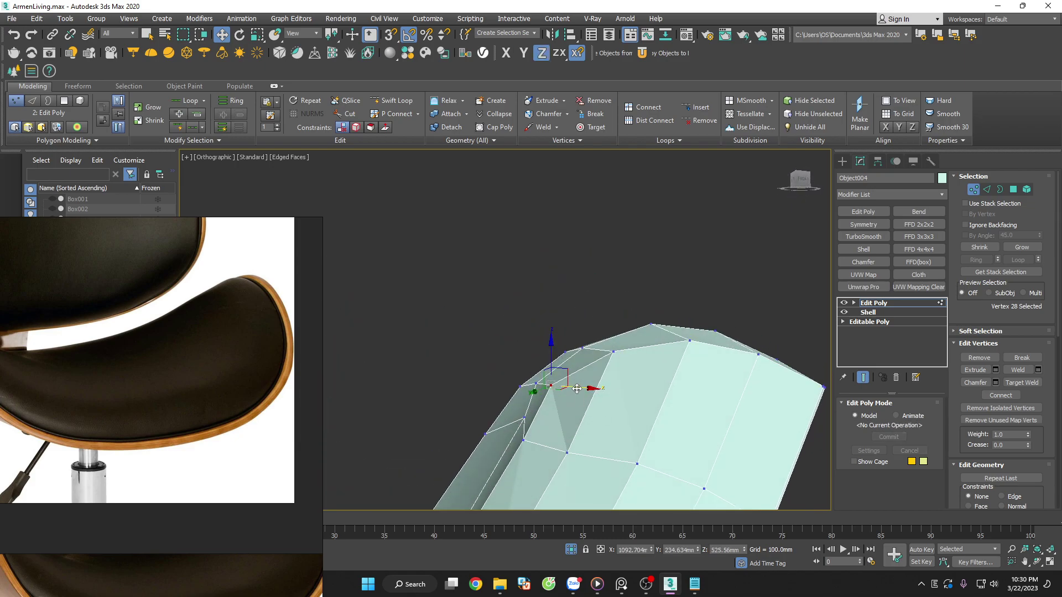
left_click_drag(576, 389, 580, 387)
mouse_move(584, 388)
middle_mouse_down("alt")
mouse_move(686, 458)
mouse_move(650, 510)
mouse_move(676, 499)
mouse_move(571, 412)
middle_mouse_up("alt")
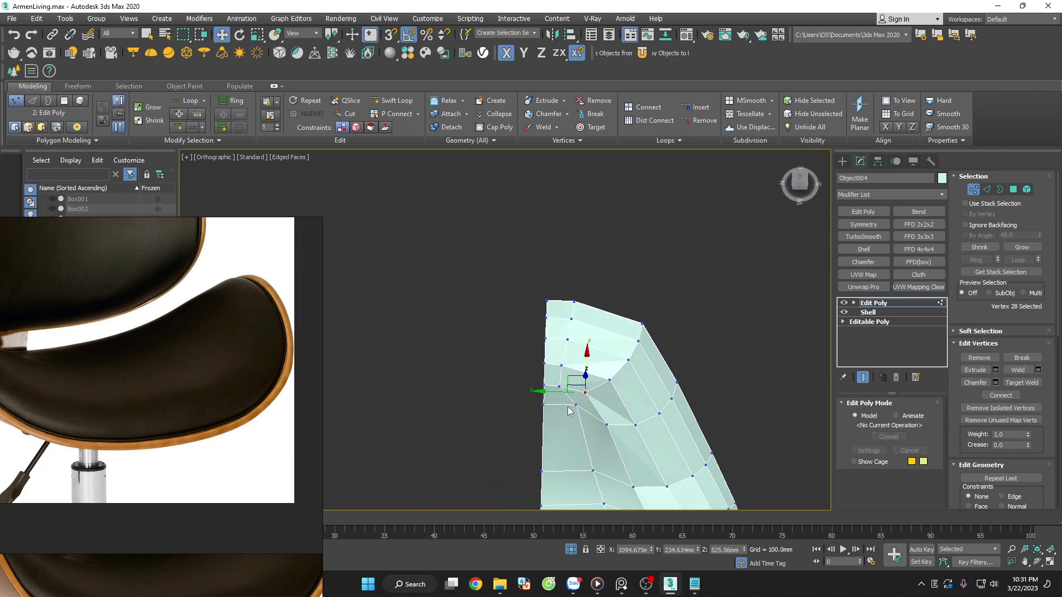
Refine the rim vertex selection, then return to whole-object level
left_click(574, 403)
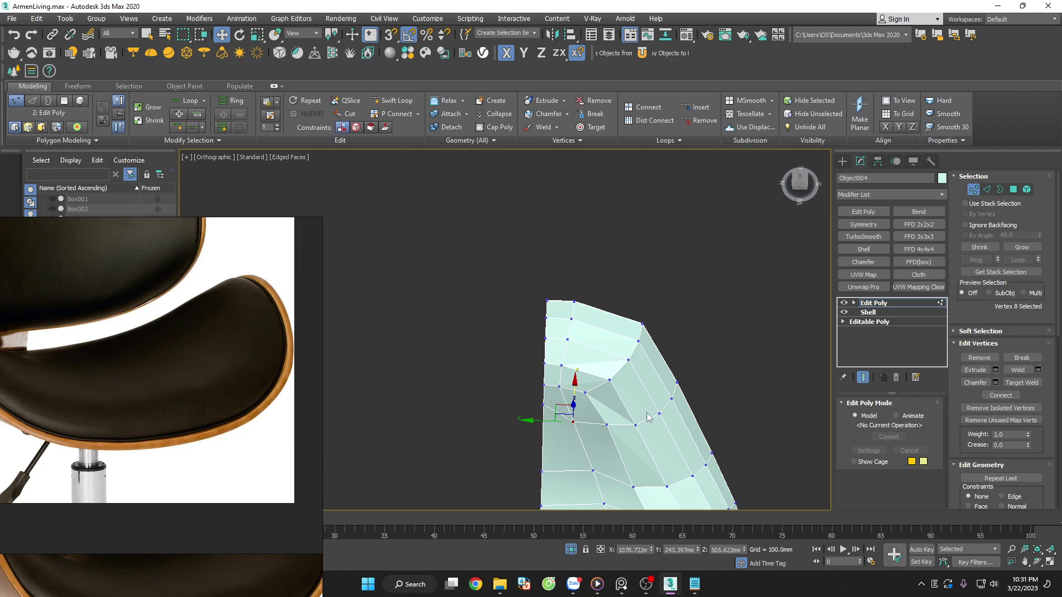
mouse_move(643, 420)
middle_mouse_down("alt")
mouse_move(681, 383)
mouse_move(721, 383)
mouse_move(661, 414)
mouse_move(569, 379)
mouse_move(582, 417)
middle_mouse_up("alt")
double_click(577, 436)
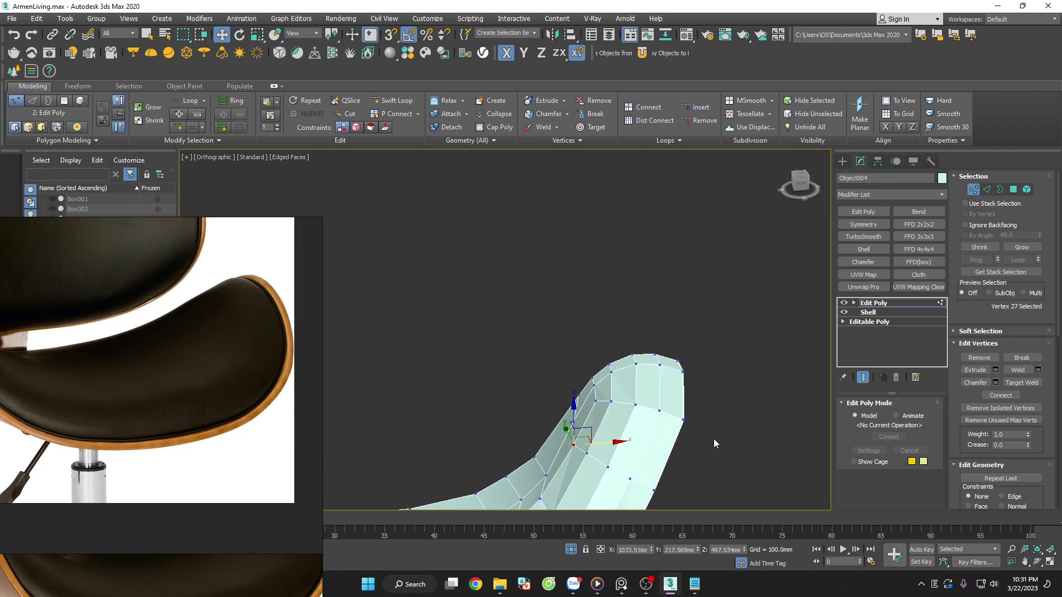
middle_click_drag(715, 435, 749, 349)
scroll(627, 330, "up", 3)
double_click(627, 331)
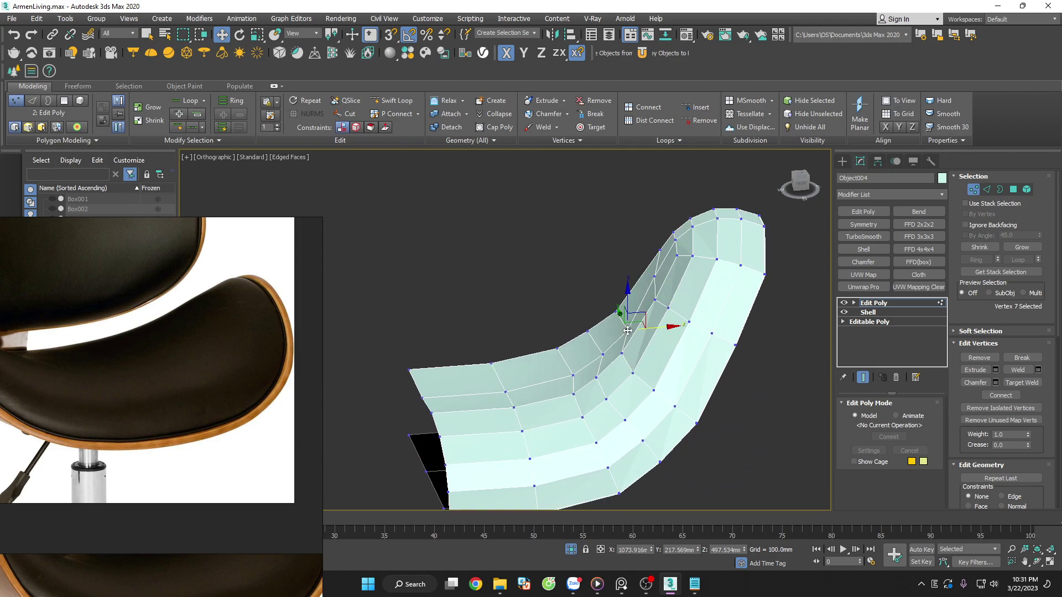
left_click(974, 192)
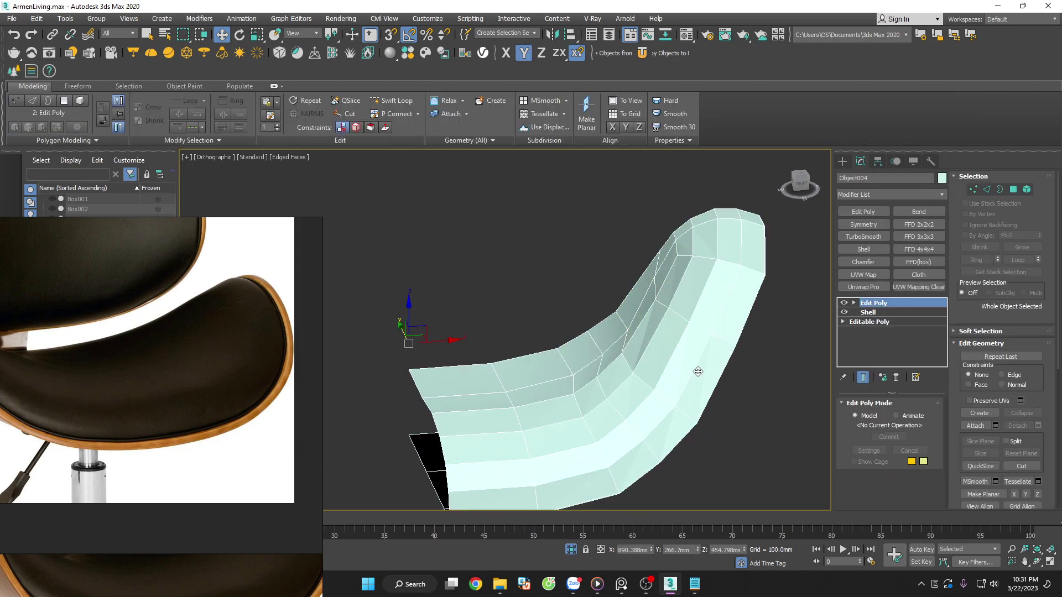
Add a Symmetry modifier mirroring the shell across Y with Flip enabled
key("t")
scroll(676, 414, "down", 3)
scroll(774, 326, "up", 2)
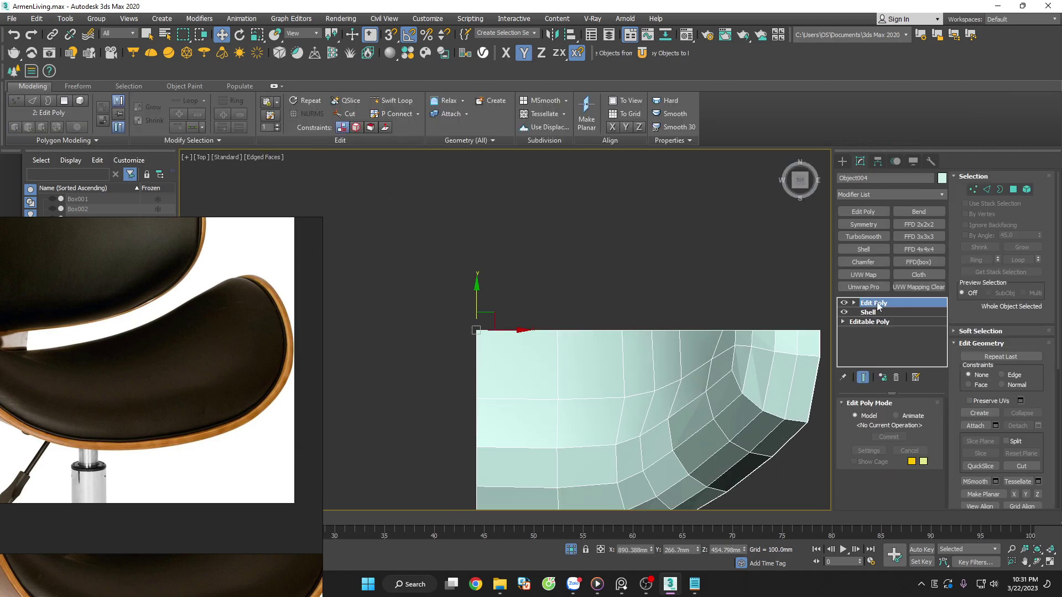
left_click(864, 226)
scroll(682, 349, "down", 3)
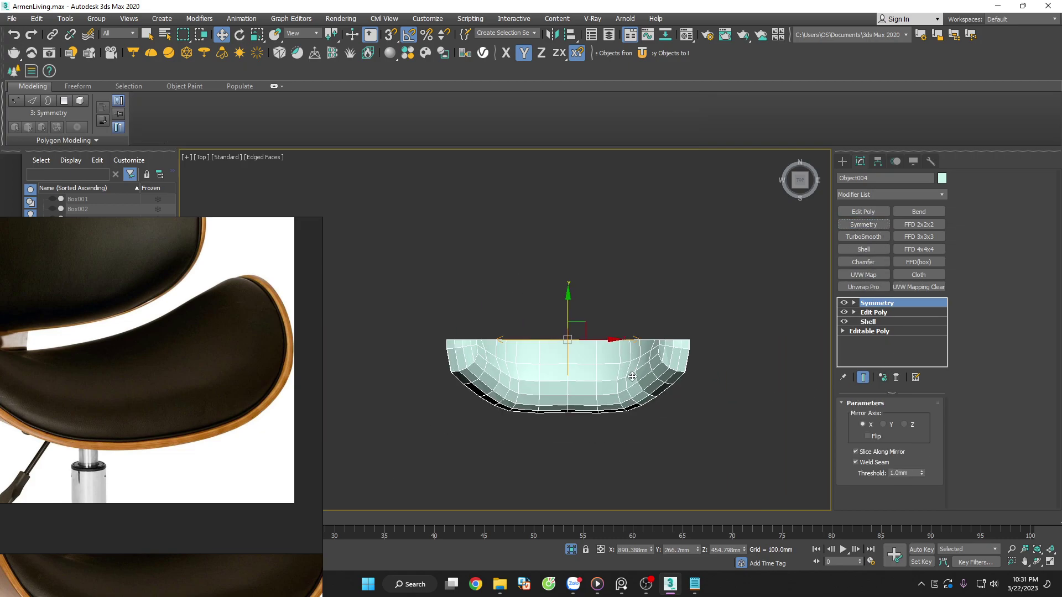
mouse_move(683, 350)
middle_mouse_down("alt")
mouse_move(687, 368)
mouse_move(722, 315)
mouse_move(703, 316)
mouse_move(671, 379)
middle_mouse_up("alt")
key("ctrl+z")
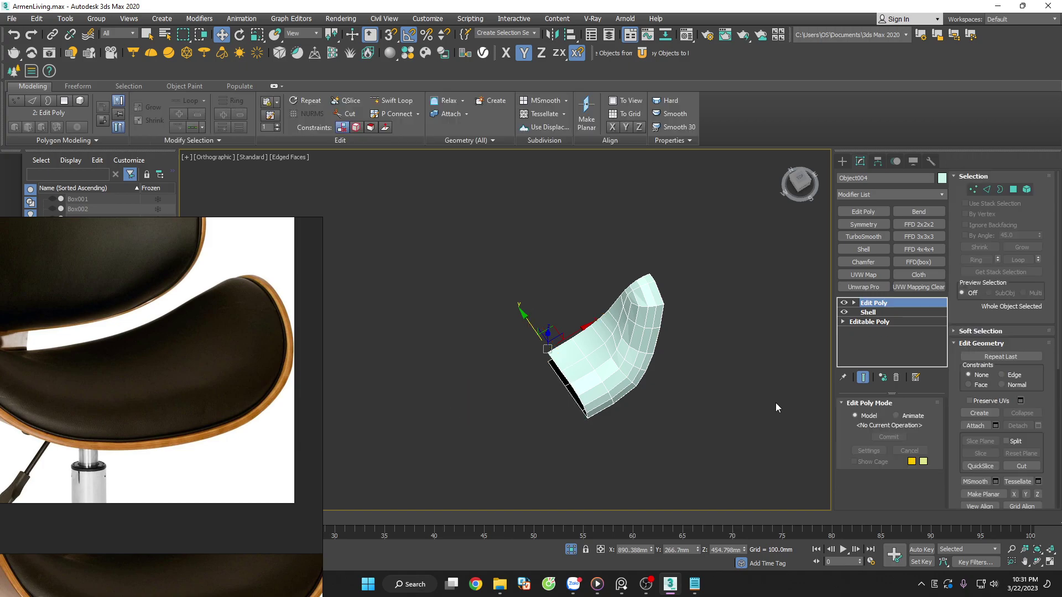
left_click(864, 224)
left_click(887, 426)
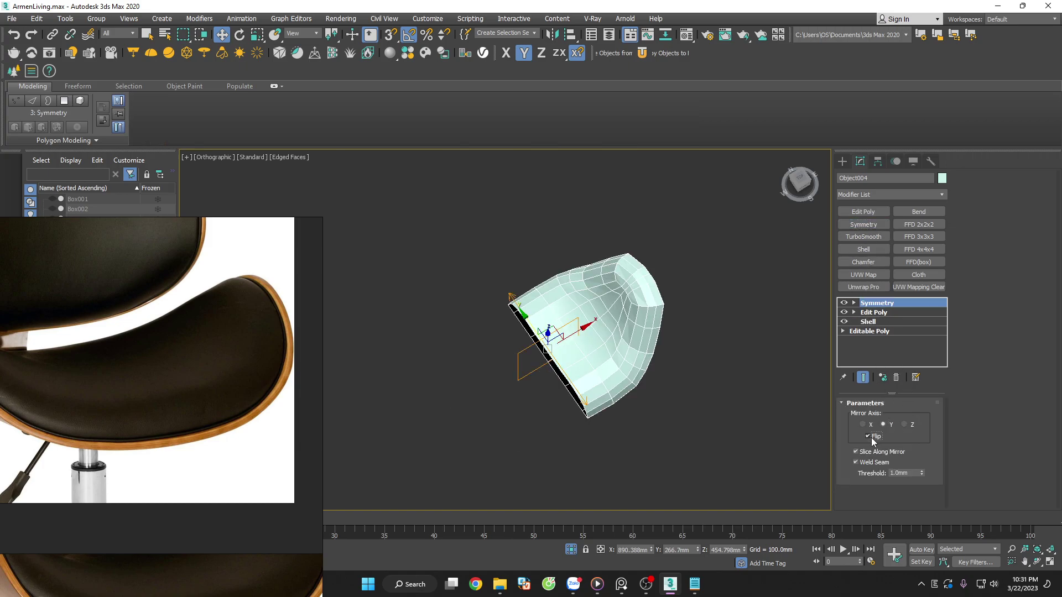
middle_click_drag(690, 412, 688, 344, "alt")
scroll(688, 344, "up", 3)
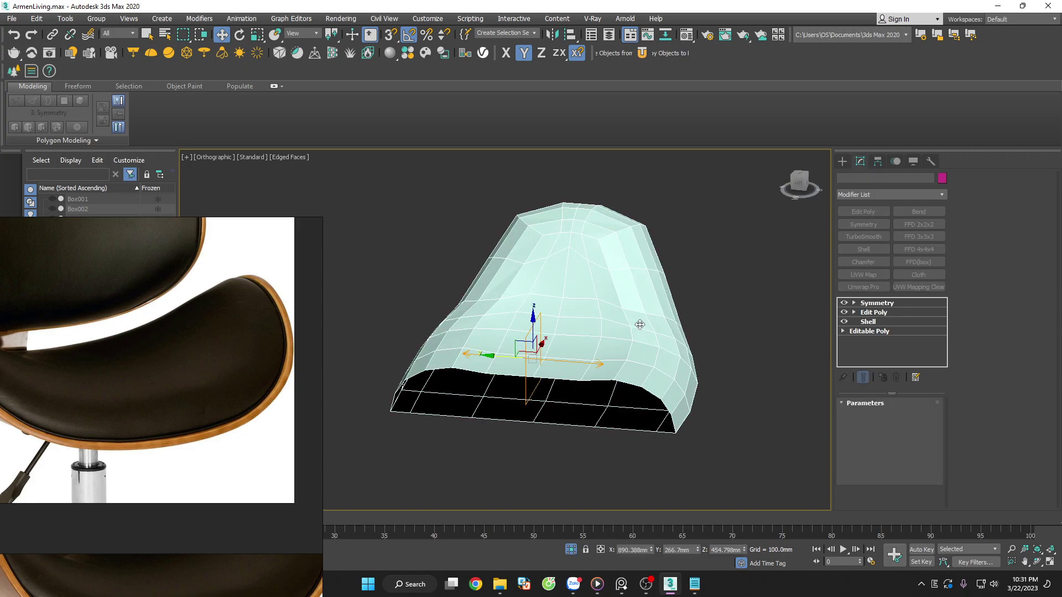
Preview the mirrored seat shell smoothed with TurboSmooth from several angles
left_click(854, 236)
left_click(739, 301)
key("F4")
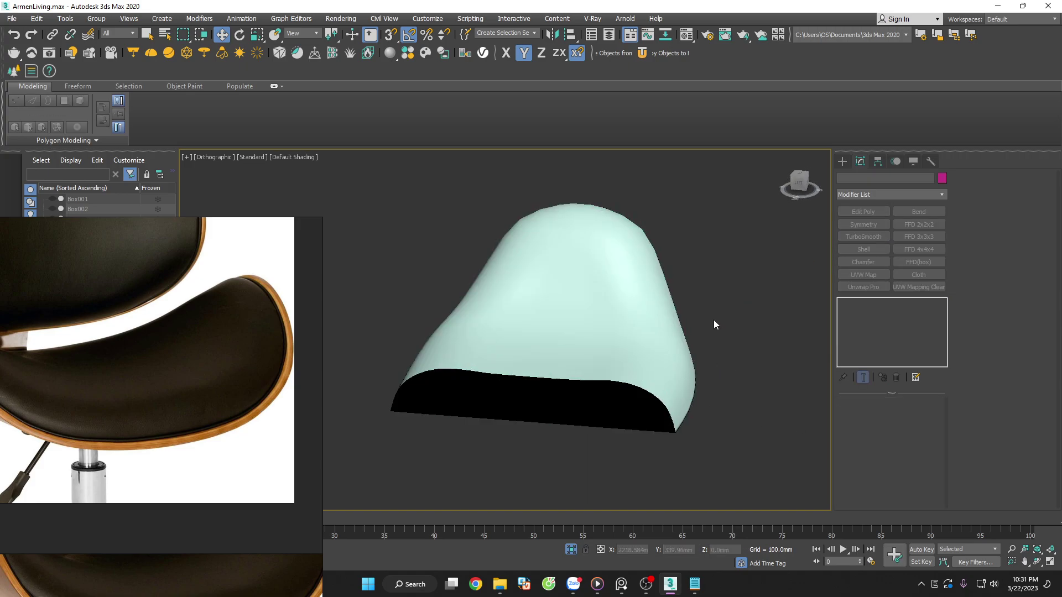
scroll(719, 343, "down", 3)
scroll(616, 319, "down", 3)
left_click(520, 354)
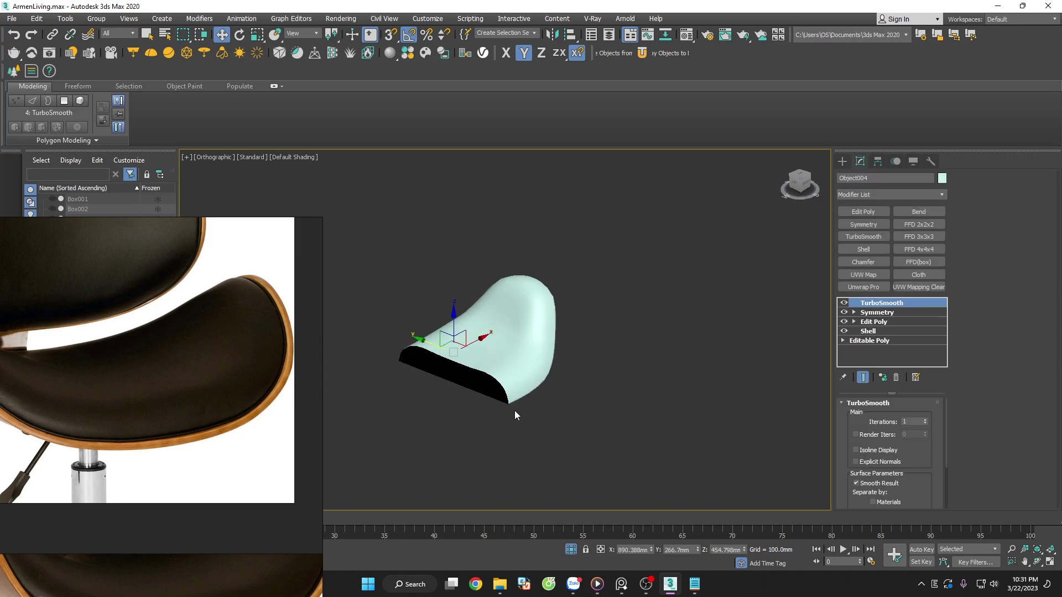
key("f")
scroll(551, 389, "up", 5)
scroll(607, 412, "down", 2)
mouse_move(606, 413)
middle_mouse_down("alt")
mouse_move(647, 465)
mouse_move(664, 446)
mouse_move(672, 469)
mouse_move(713, 474)
mouse_move(665, 490)
mouse_move(613, 477)
mouse_move(796, 423)
middle_mouse_up("alt")
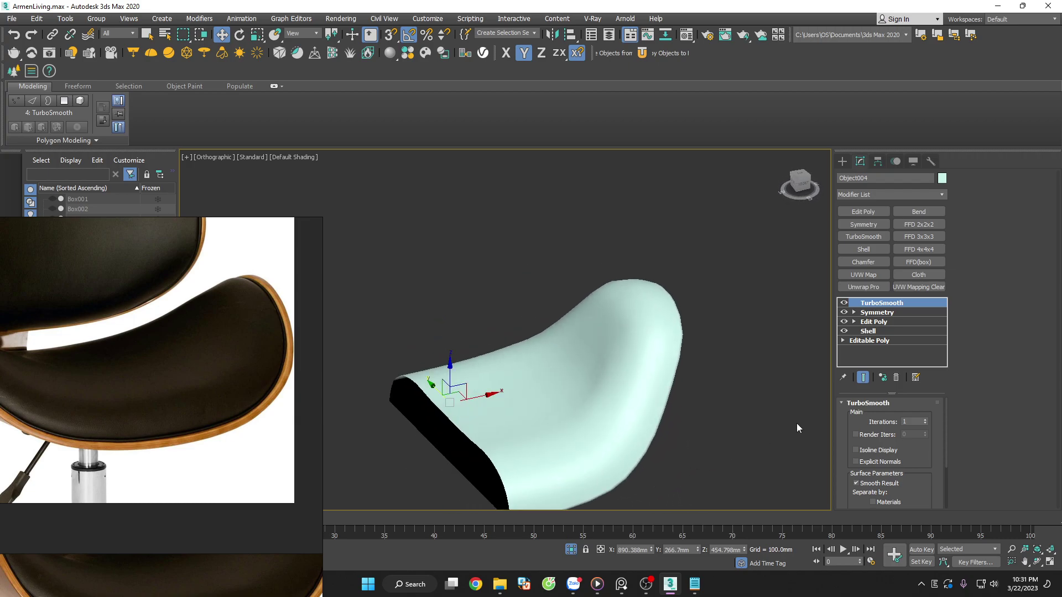
Remove TurboSmooth and add a new Edit Poly modifier on top
left_click(897, 381)
key("F4")
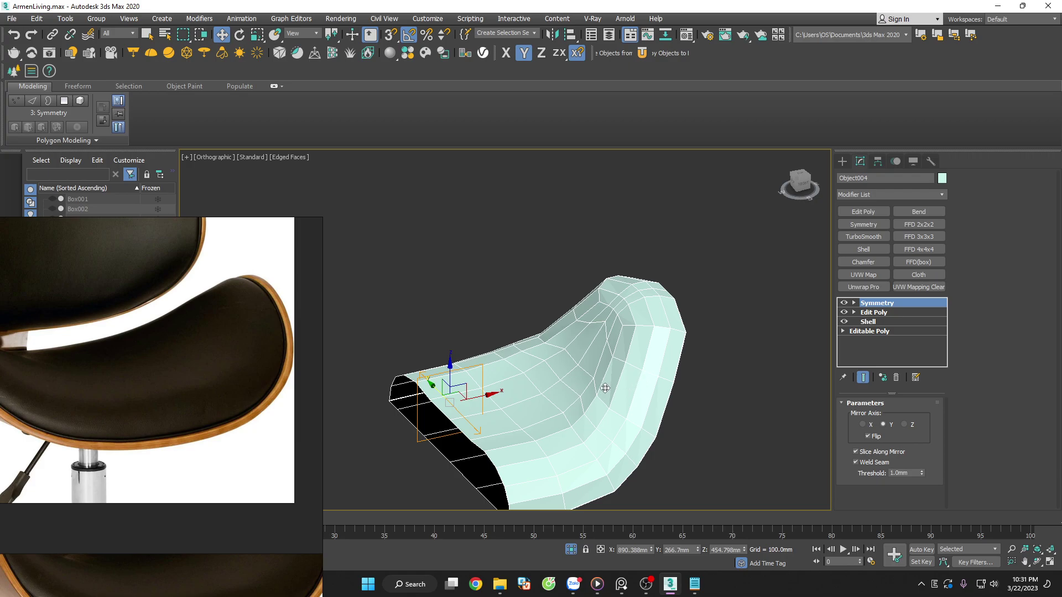
left_click(873, 216)
Add an Edit Poly modifier above Symmetry and select four edges along a path across the seat
left_click_drag(878, 303, 884, 309)
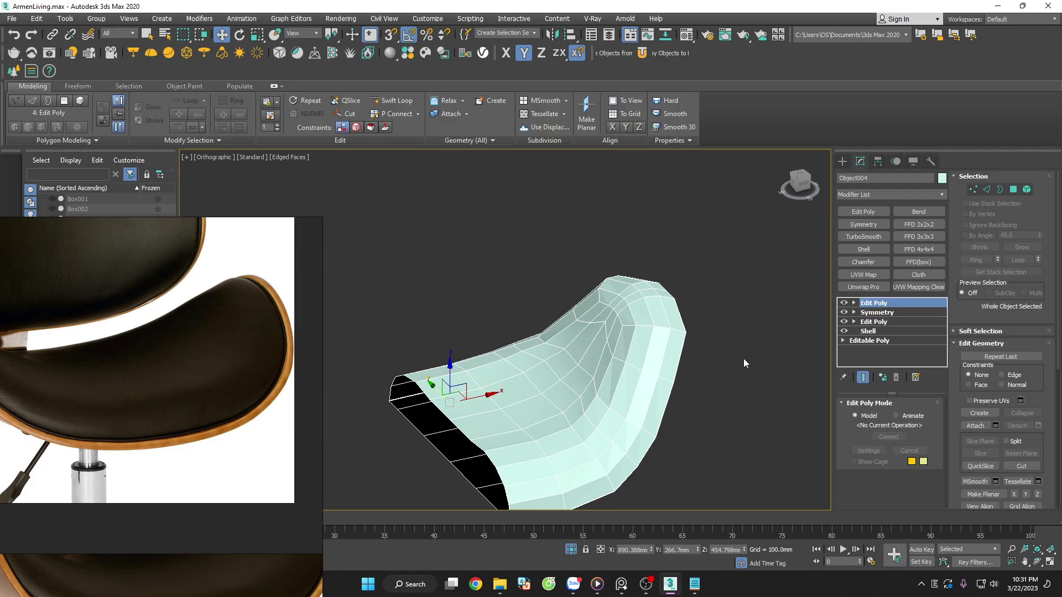
key("2")
left_click(588, 348)
left_click(566, 372, "ctrl")
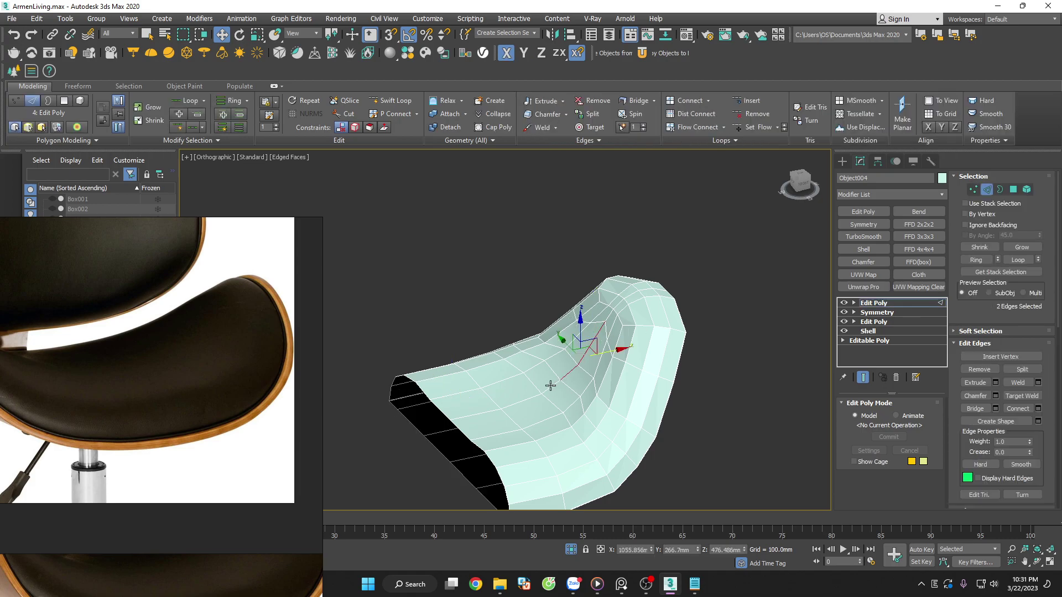
left_click(521, 400, "ctrl")
left_click(477, 415, "ctrl")
left_click_drag(565, 420, 569, 417)
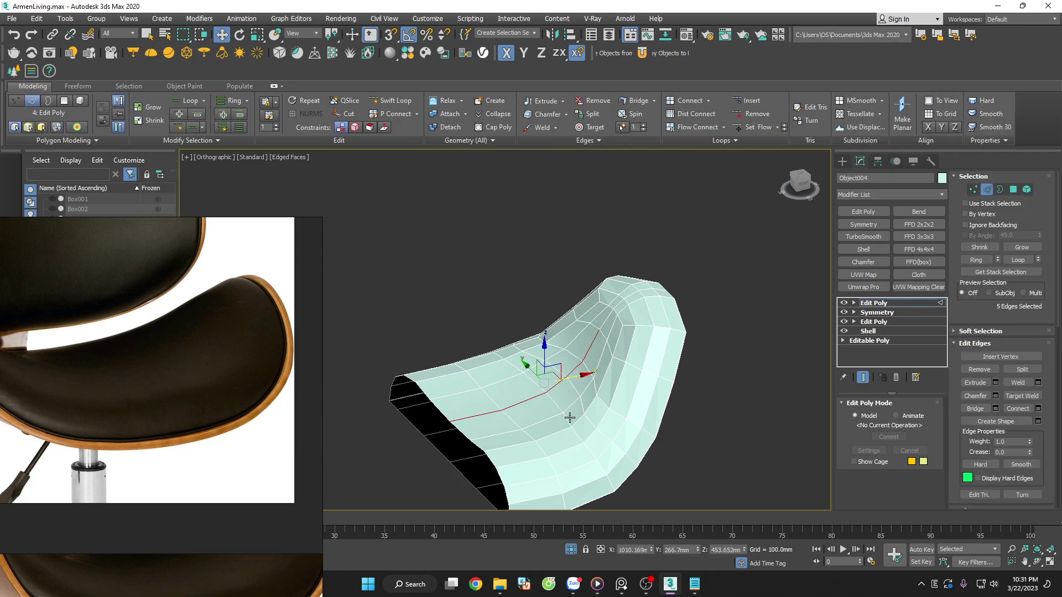
key("ctrl+z")
Raise the selected seat edges slightly upward in the Front view
middle_click_drag(597, 359, 575, 365, "alt")
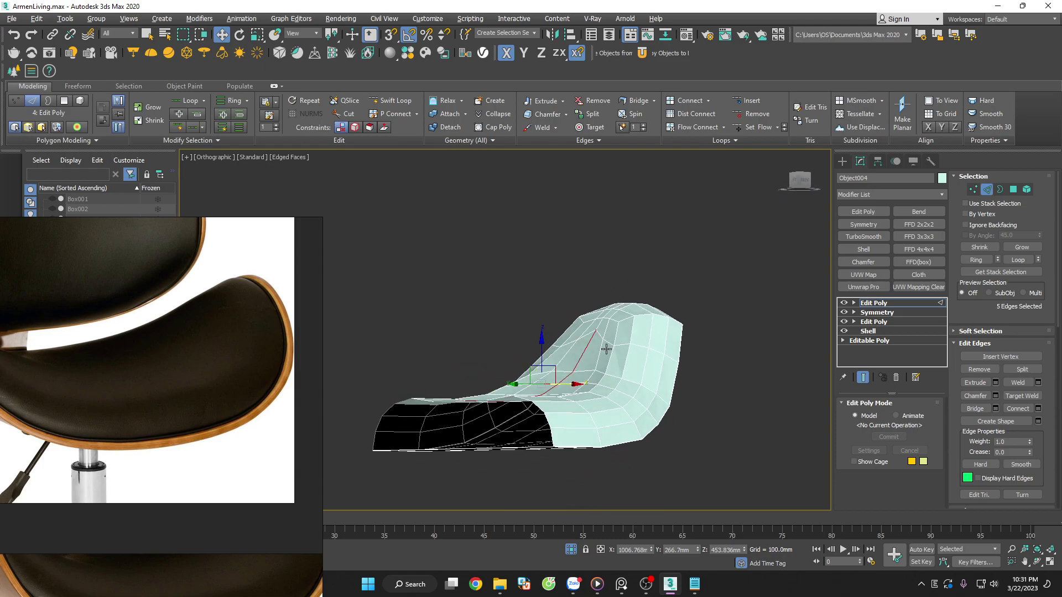
key("f")
key("z")
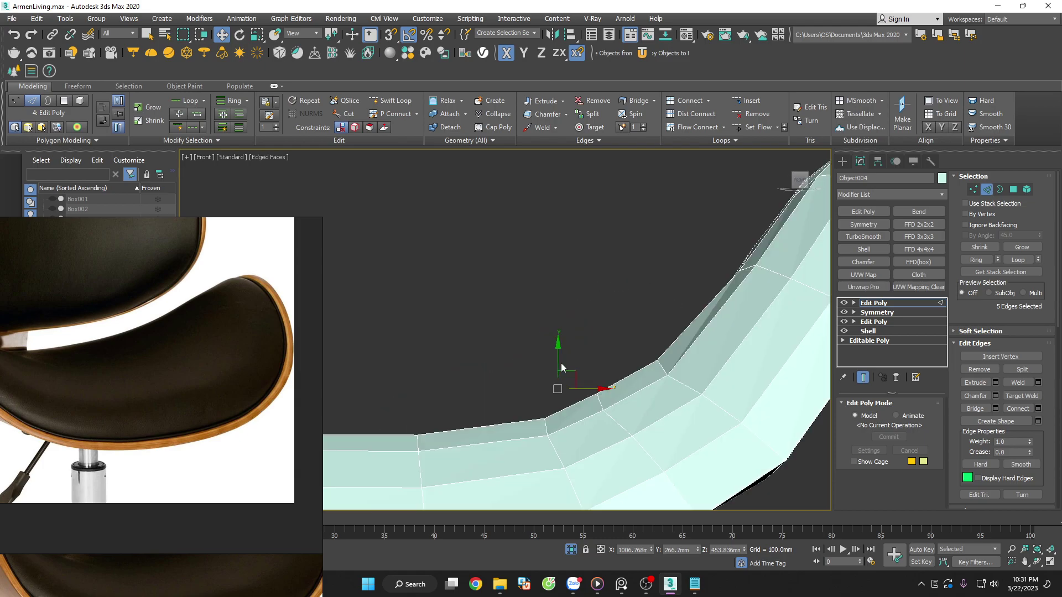
left_click_drag(558, 359, 559, 343)
scroll(709, 299, "down", 2)
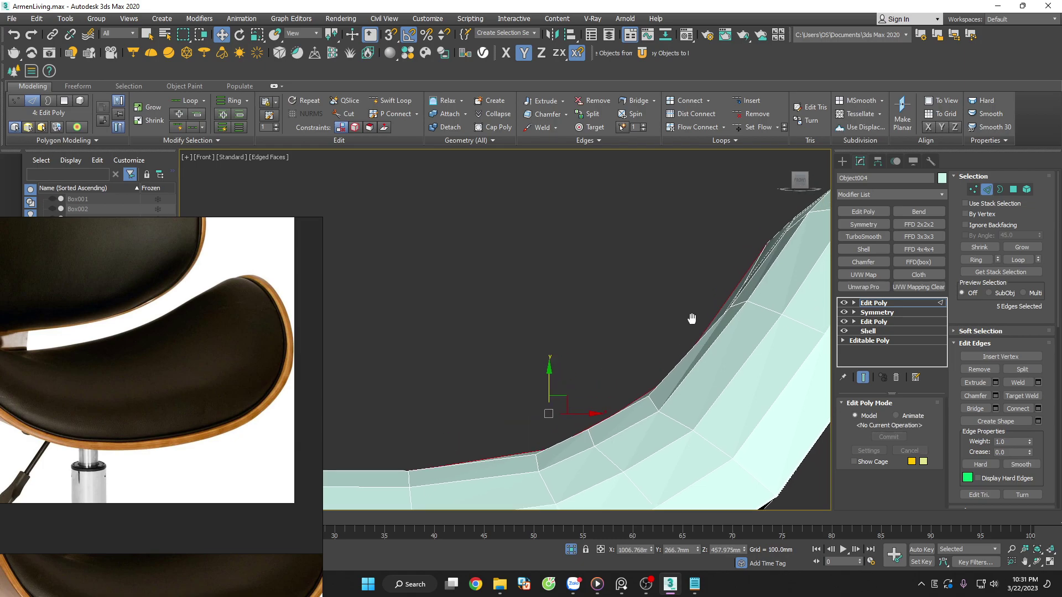
scroll(688, 313, "down", 3)
Select an 11-edge loop across the seat surface, removing the far edges from the selection
mouse_move(687, 313)
middle_mouse_down("alt")
mouse_move(787, 346)
mouse_move(795, 372)
mouse_move(745, 393)
middle_mouse_up("alt")
left_click(701, 376)
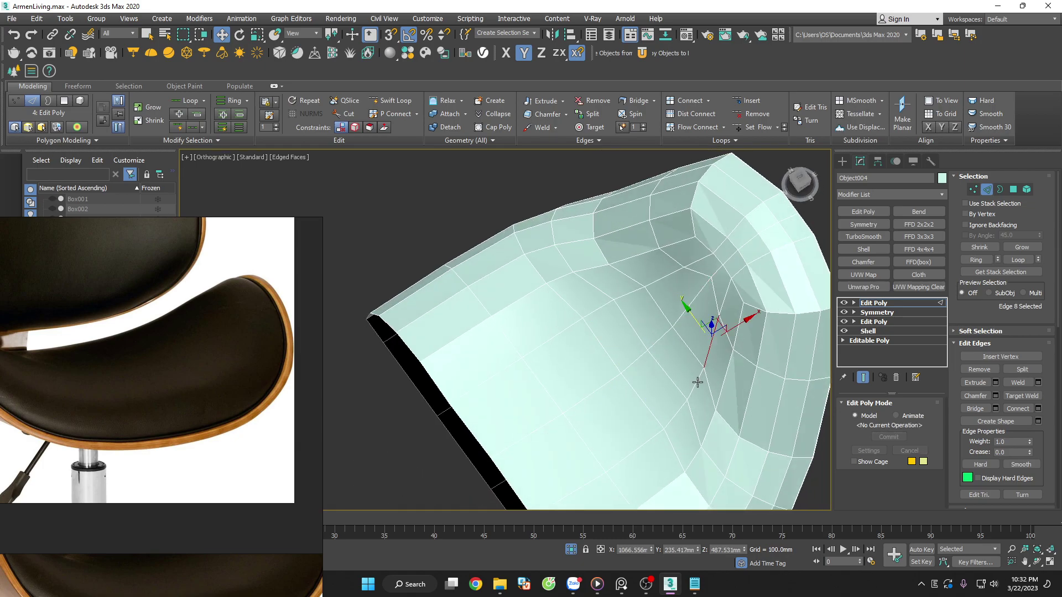
double_click(674, 416)
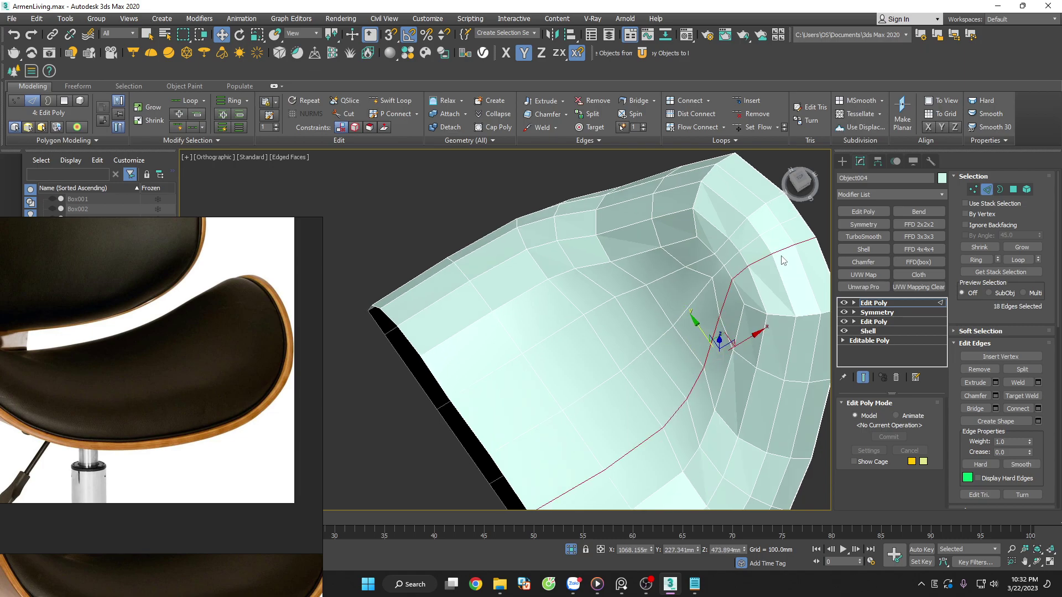
middle_click_drag(782, 260, 796, 226, "alt")
mouse_move(720, 289)
left_mouse_down("alt")
mouse_move(729, 292)
mouse_move(721, 281)
mouse_move(682, 297)
left_mouse_up("alt")
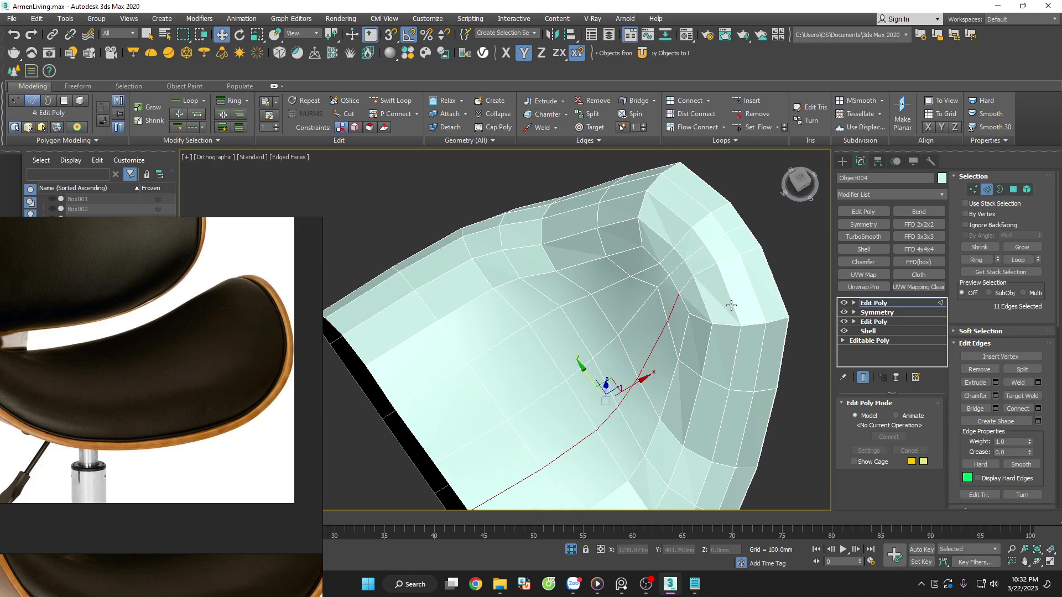
middle_click_drag(733, 303, 775, 301, "alt")
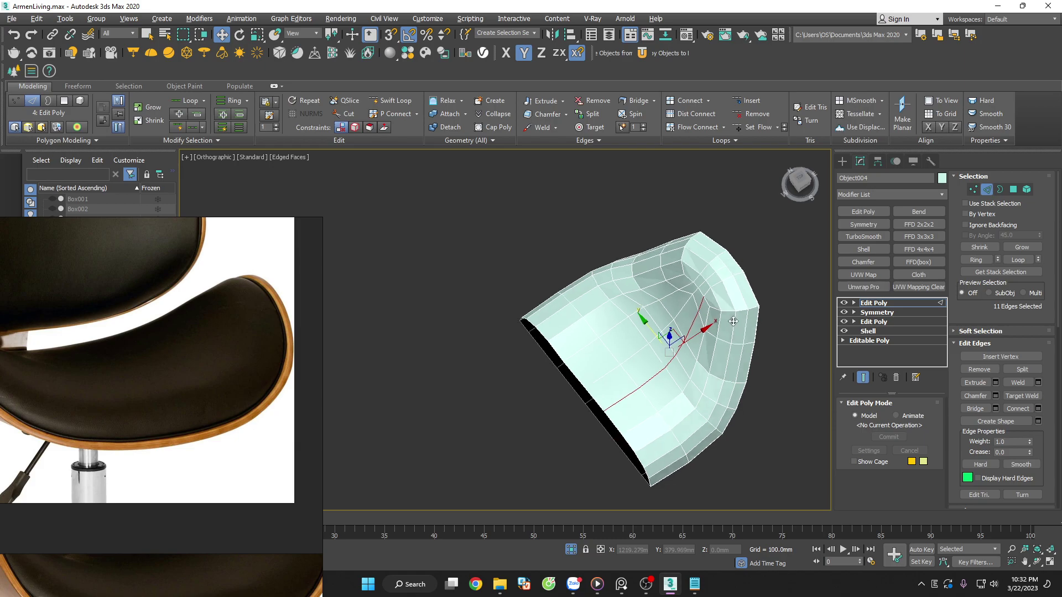
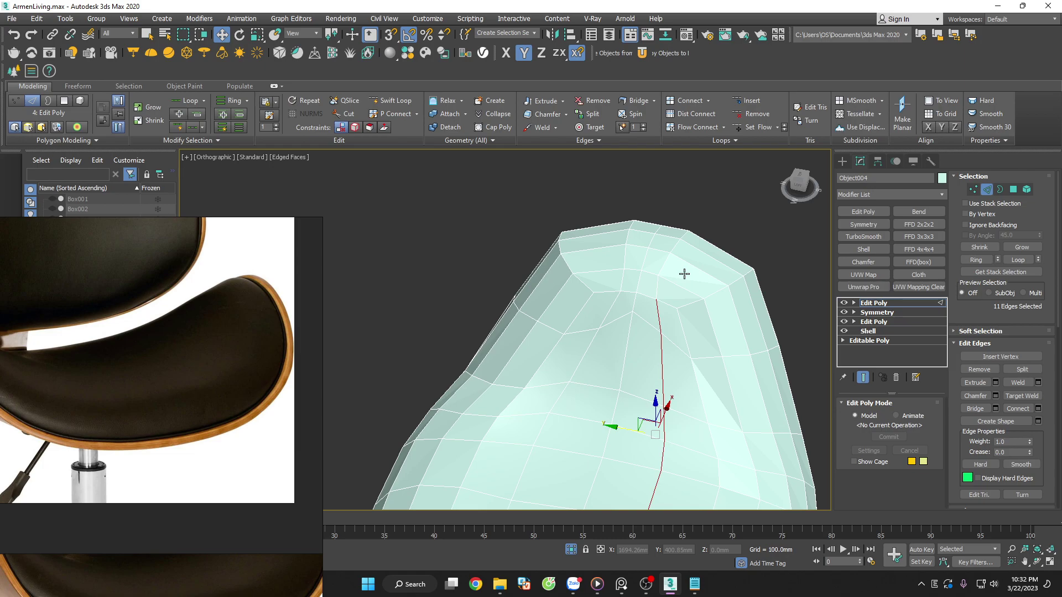
Select an edge chain running down the seat's upper surface, then clear the selection
scroll(688, 260, "down", 3)
scroll(688, 315, "up", 3)
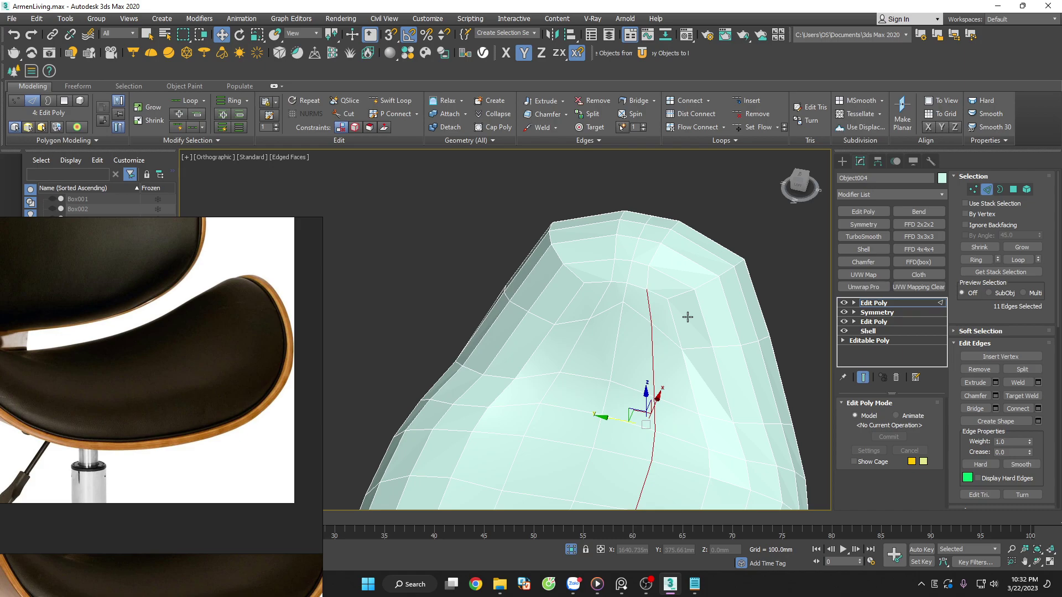
left_click(600, 310)
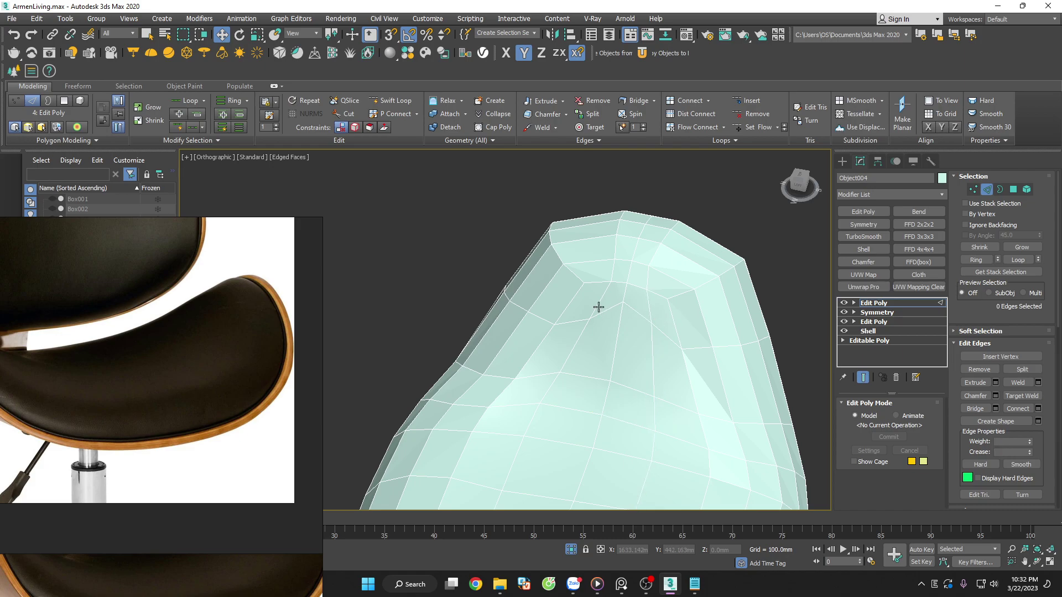
scroll(600, 312, "down", 3)
left_click(575, 346, "ctrl")
left_click(561, 371, "ctrl")
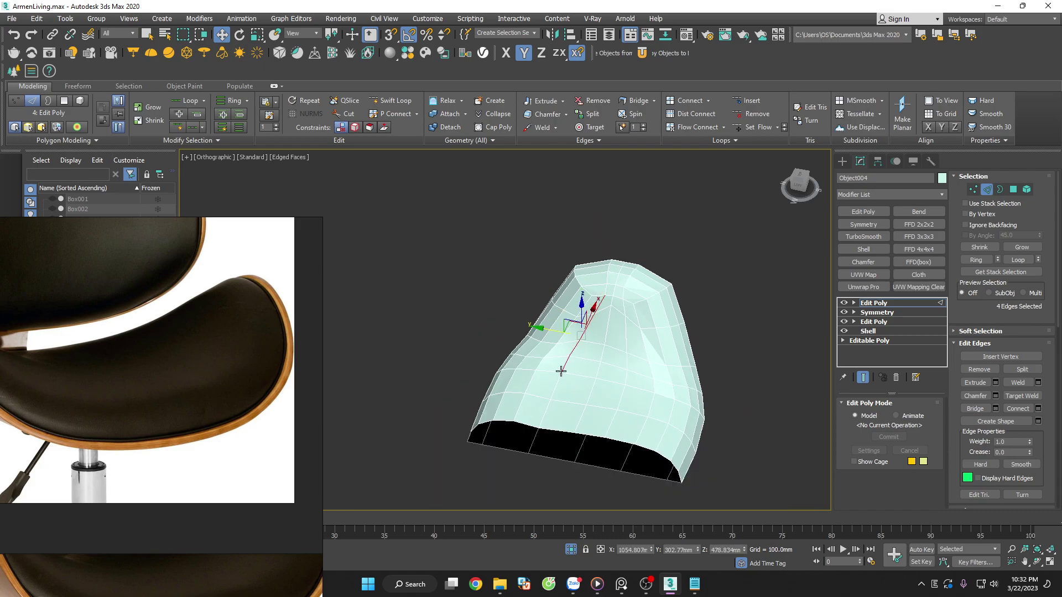
left_click(550, 402, "ctrl")
left_click(545, 423, "ctrl")
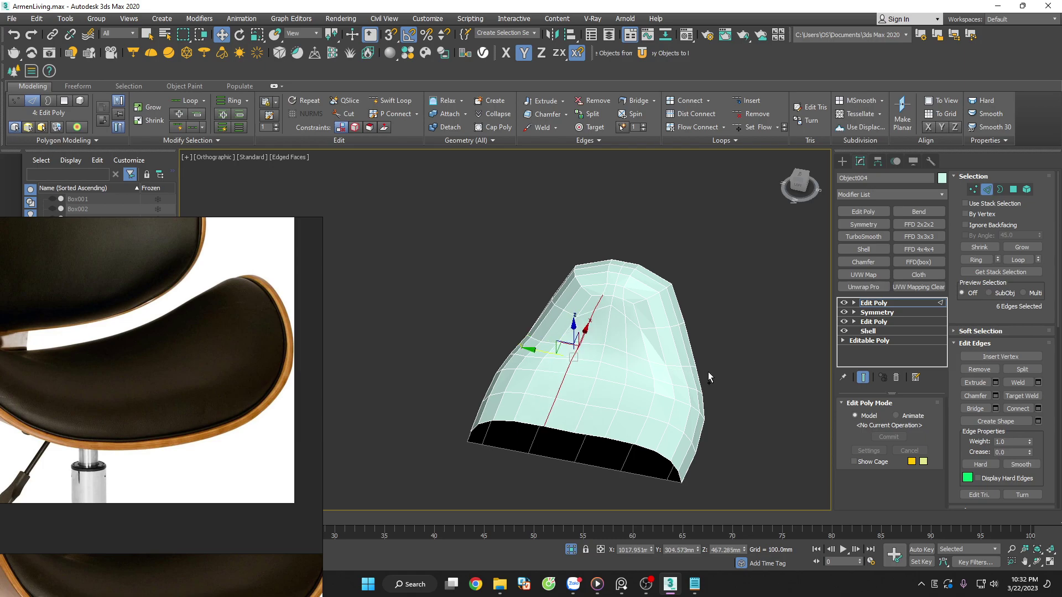
middle_click_drag(707, 379, 679, 343, "alt")
left_click(725, 372)
scroll(603, 369, "up", 4)
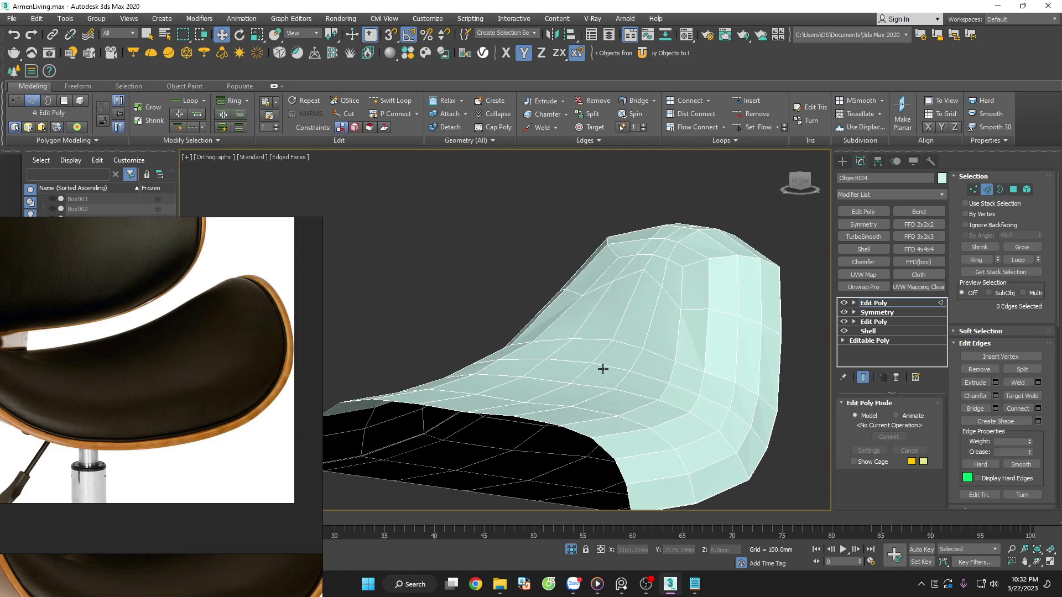
Preview subdivision smoothing on the seat shell without the wireframe, then remove it
left_click(986, 189)
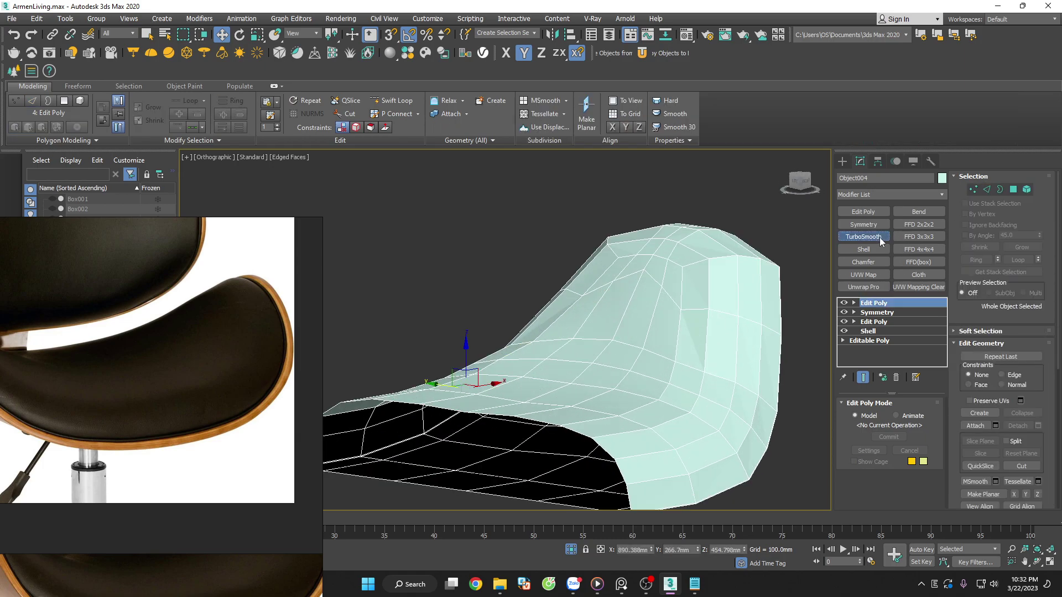
left_click(879, 236)
key("F4")
scroll(765, 303, "down", 2)
mouse_move(732, 363)
middle_mouse_down("alt")
mouse_move(703, 429)
mouse_move(690, 403)
mouse_move(706, 407)
mouse_move(721, 322)
mouse_move(851, 357)
middle_mouse_up("alt")
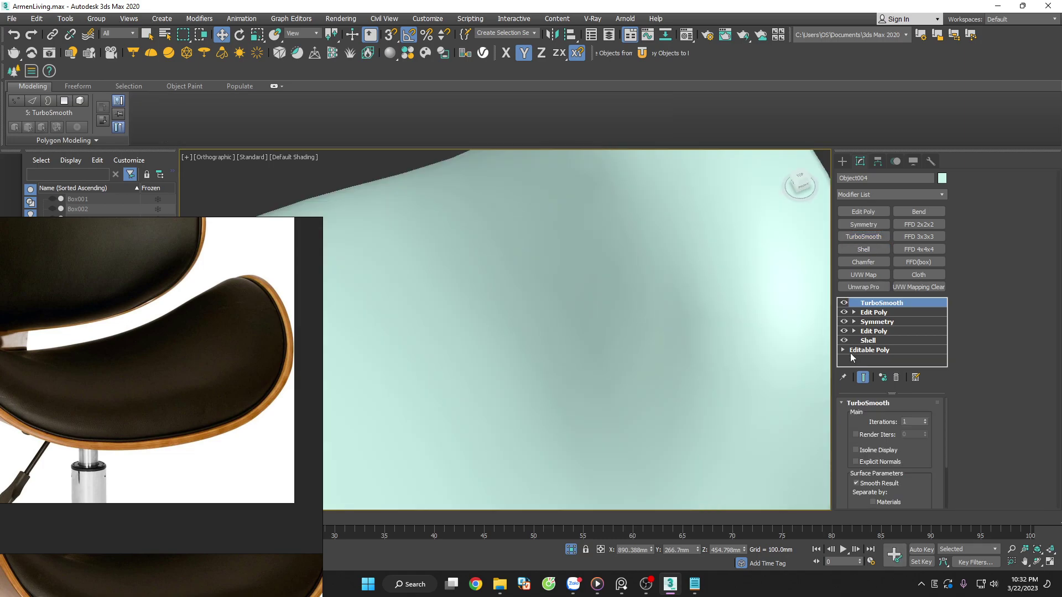
left_click(896, 377)
key("F4")
scroll(718, 325, "down", 4)
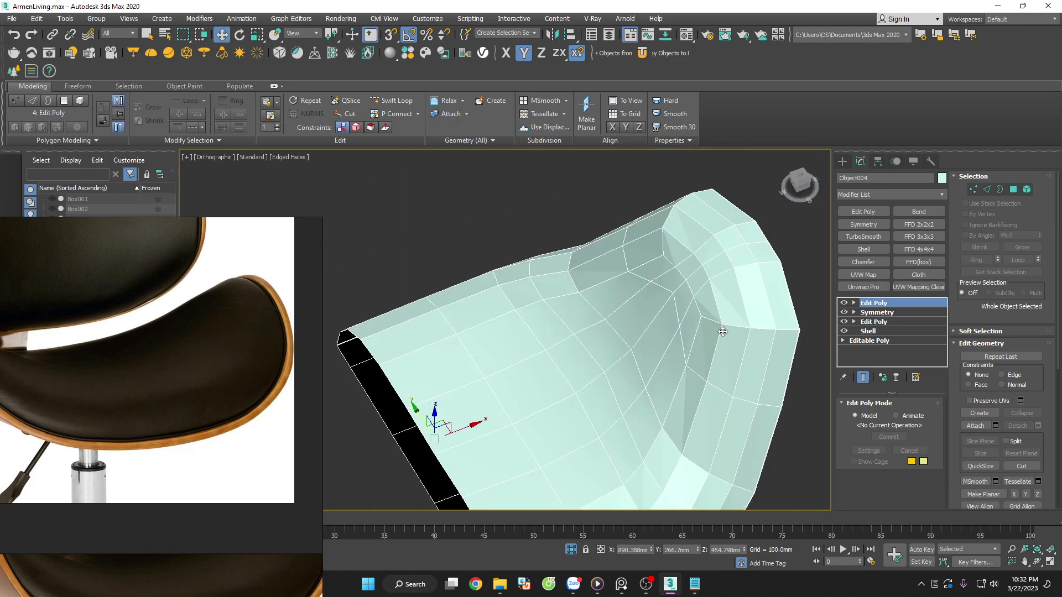
Select two vertices on the seat's curve, then preview and remove the smoothing again
left_click(702, 318)
left_click(663, 256, "ctrl")
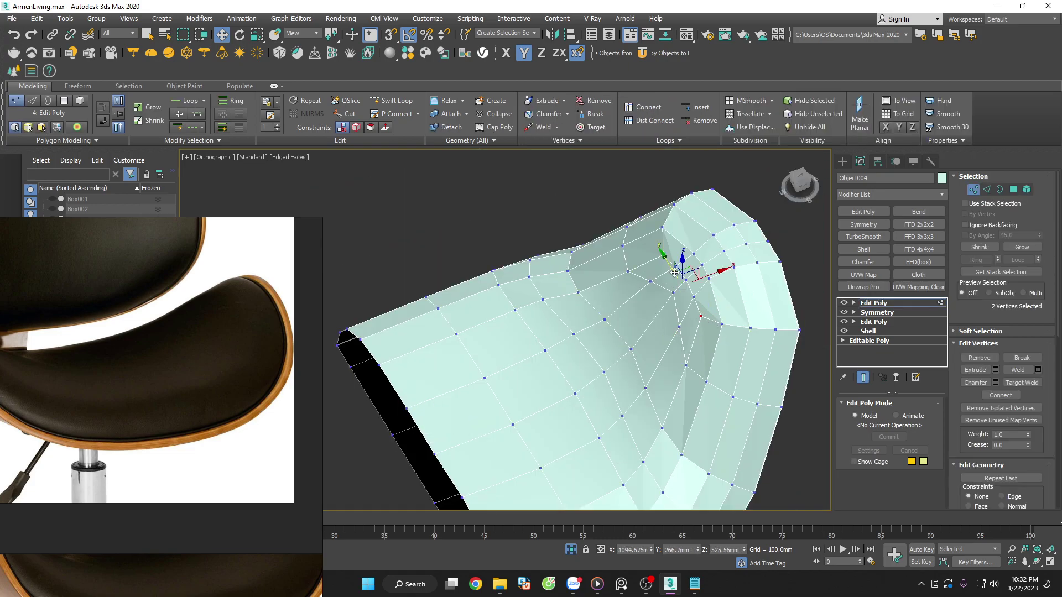
middle_click_drag(742, 293, 763, 253, "alt")
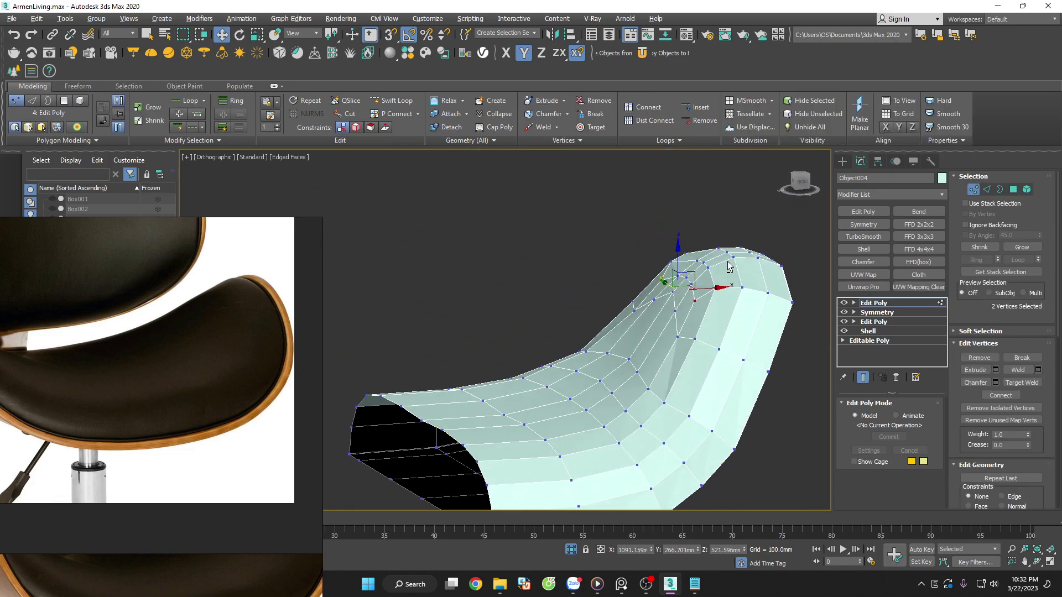
left_click(882, 235)
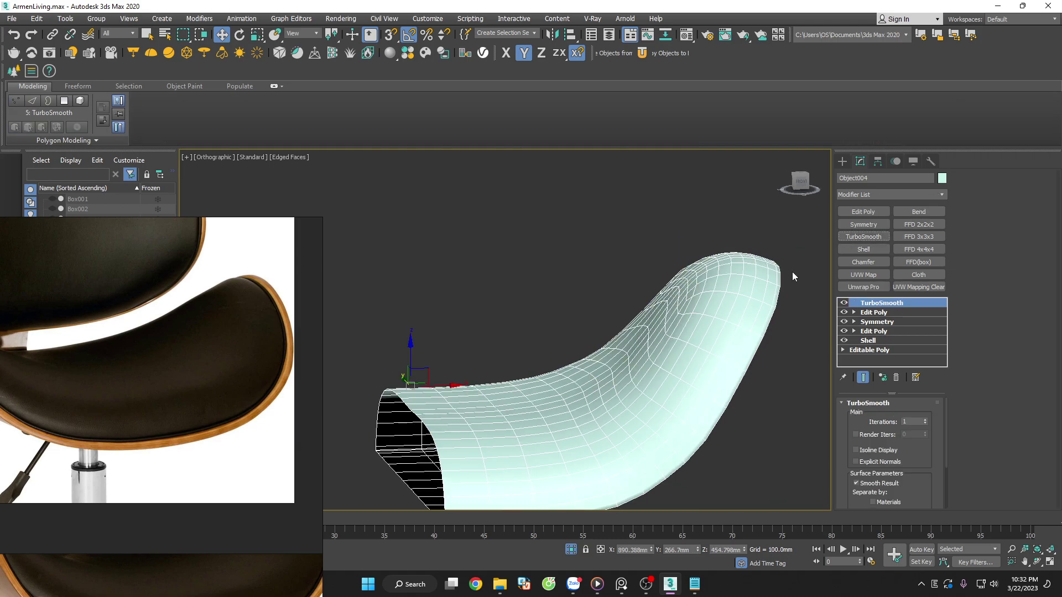
key("F4")
mouse_move(792, 271)
middle_mouse_down("alt")
mouse_move(830, 376)
mouse_move(871, 386)
mouse_move(848, 357)
mouse_move(778, 341)
middle_mouse_up("alt")
scroll(778, 341, "up", 5)
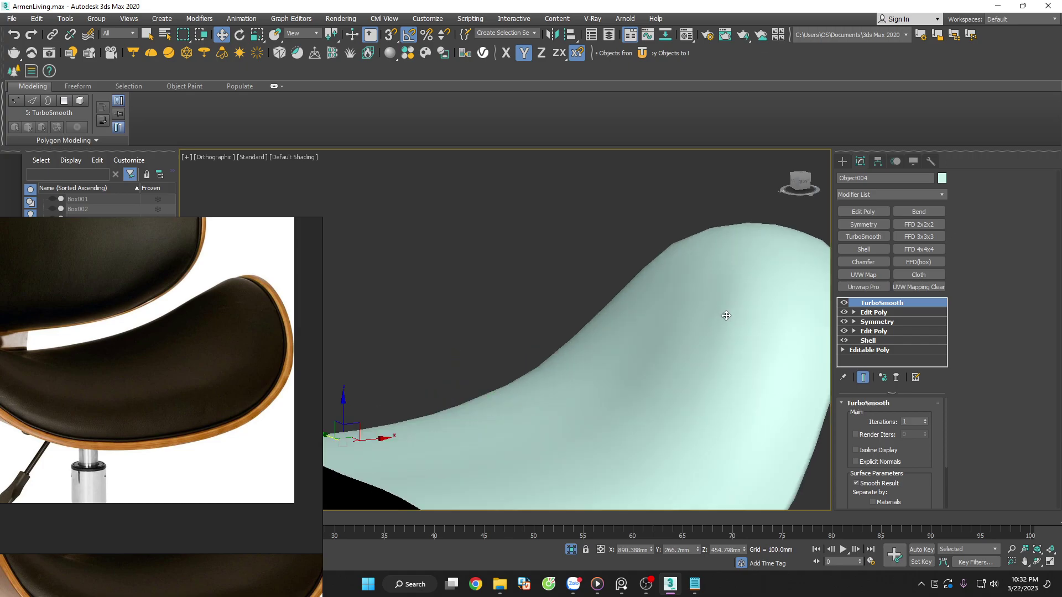
scroll(723, 308, "up", 3)
left_click(897, 378)
key("F4")
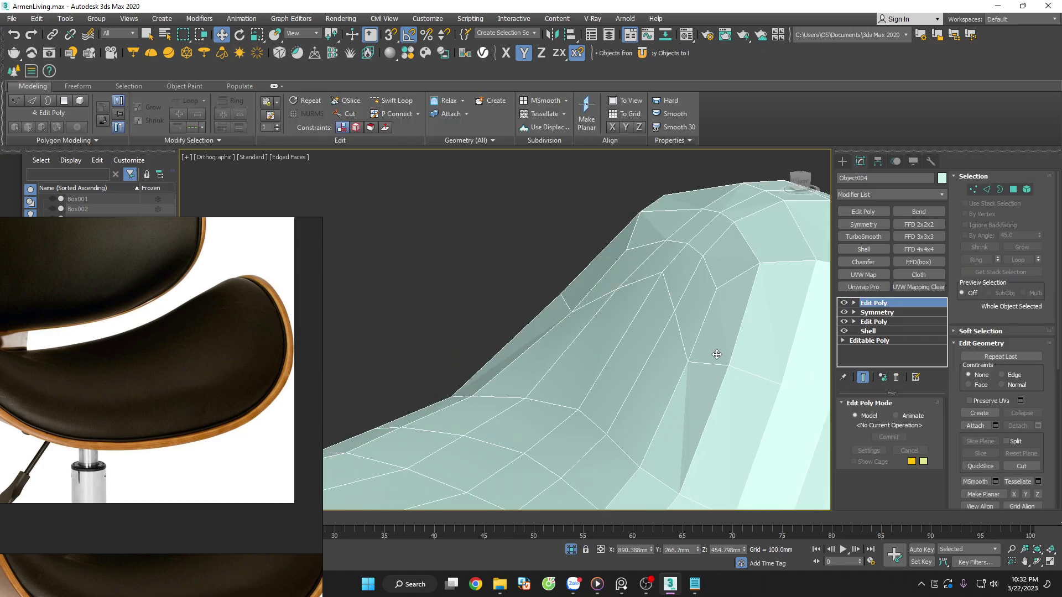
Inspect the seat's edges from the side and behind, then preview and remove the smoothing once more
left_click(989, 193)
scroll(743, 354, "down", 5)
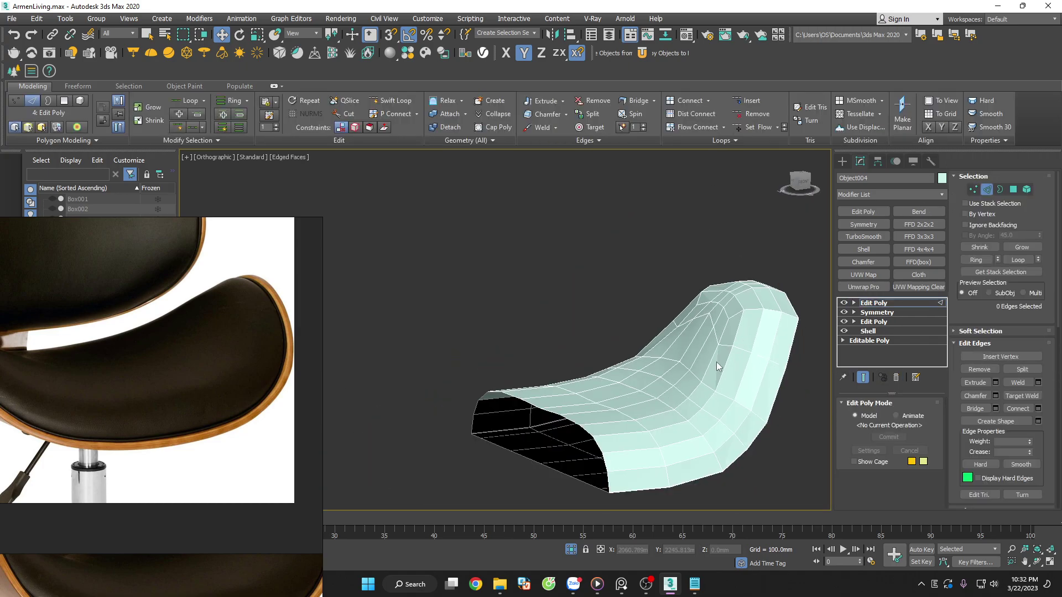
middle_click_drag(712, 366, 589, 351, "alt")
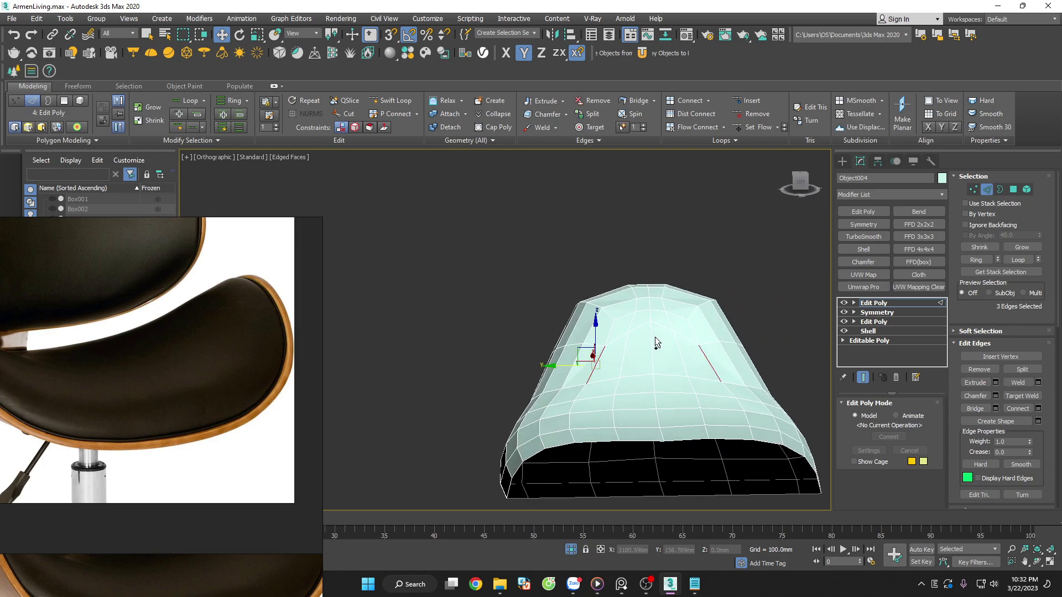
middle_click_drag(739, 316, 677, 343, "alt")
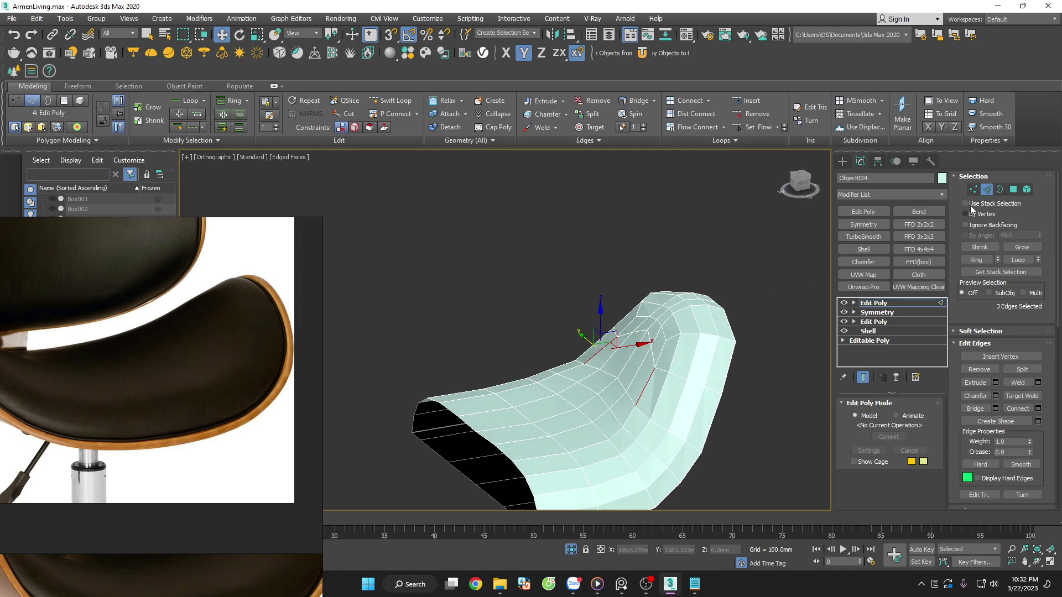
left_click(987, 190)
left_click(874, 236)
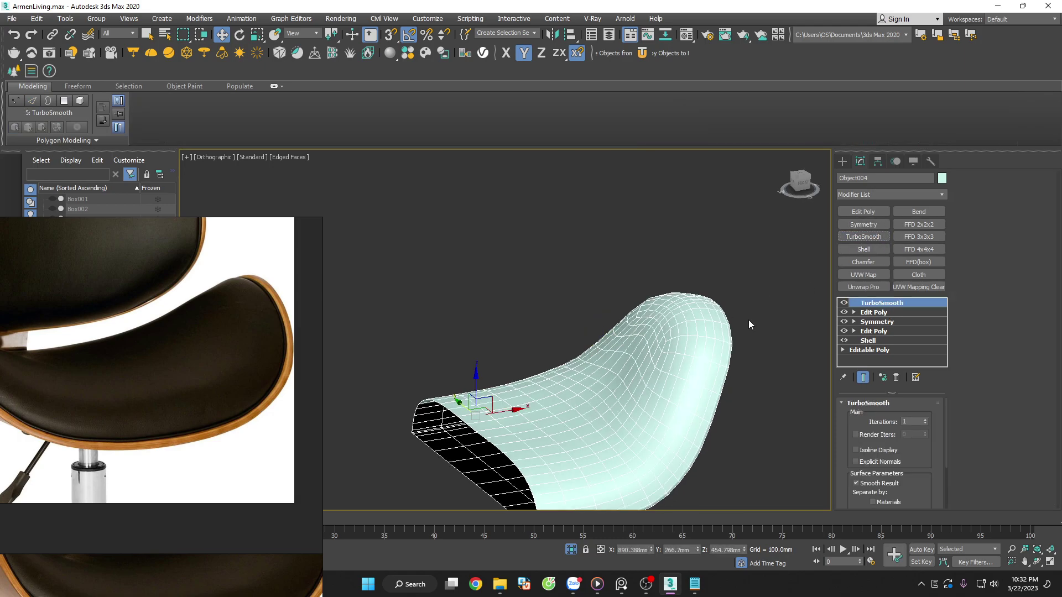
key("F4")
middle_click_drag(748, 325, 731, 412, "alt")
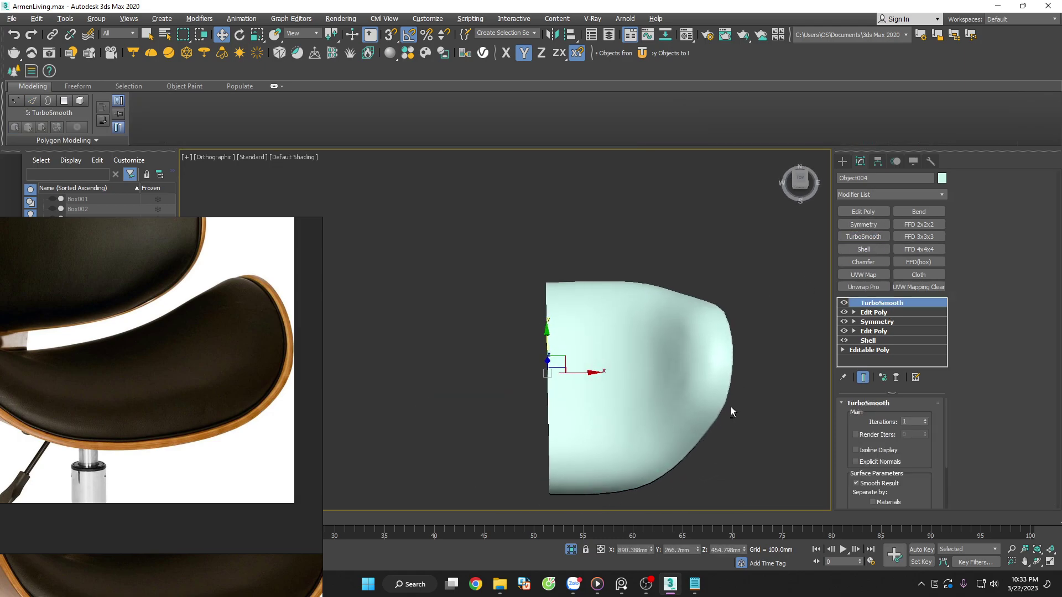
left_click(896, 377)
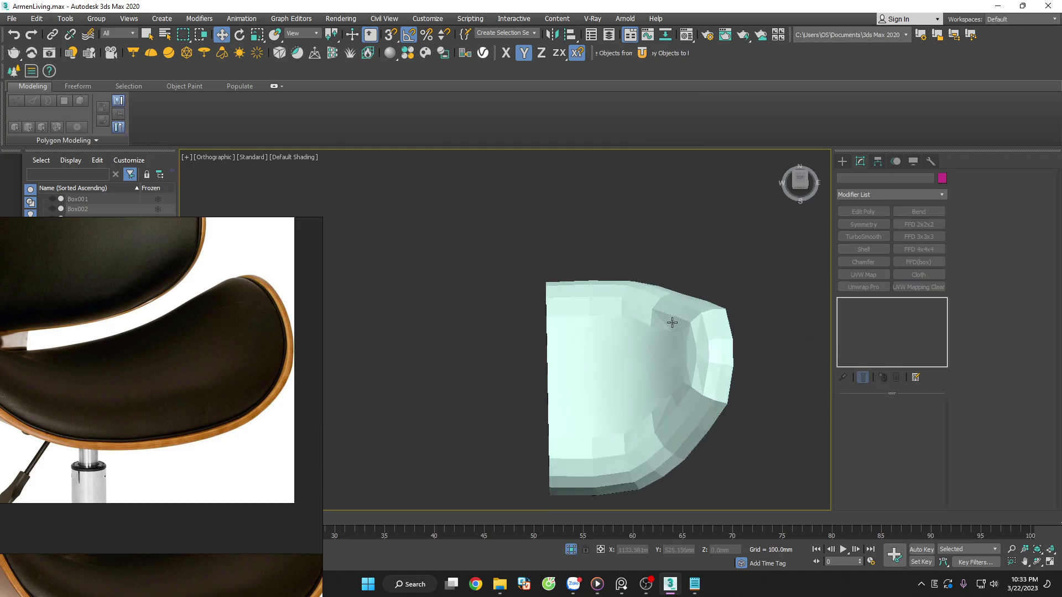
In Top view, mirror the seat shell across its centre with a symmetry modifier
key("t")
scroll(711, 299, "down", 2)
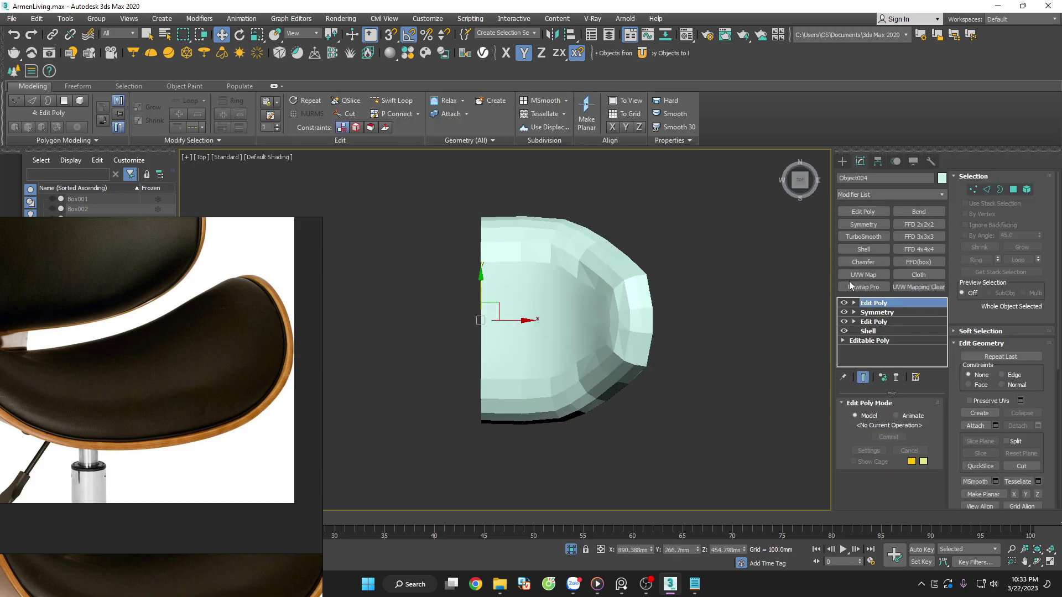
left_click(867, 224)
middle_click_drag(702, 339, 735, 289, "alt")
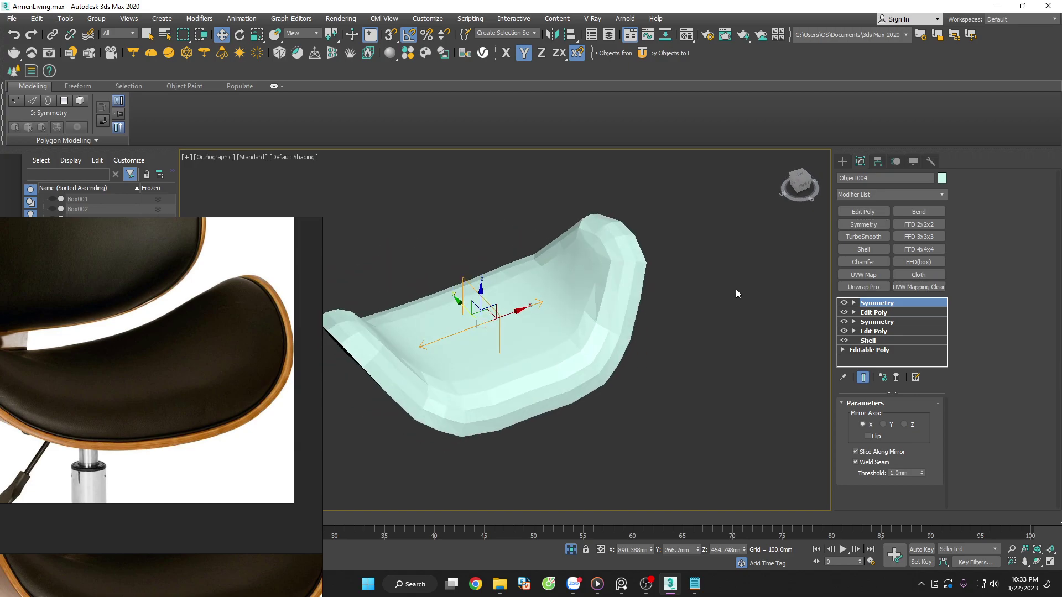
Add an Edit Poly above the mirror and a TurboSmooth with 2 iterations
left_click(861, 213)
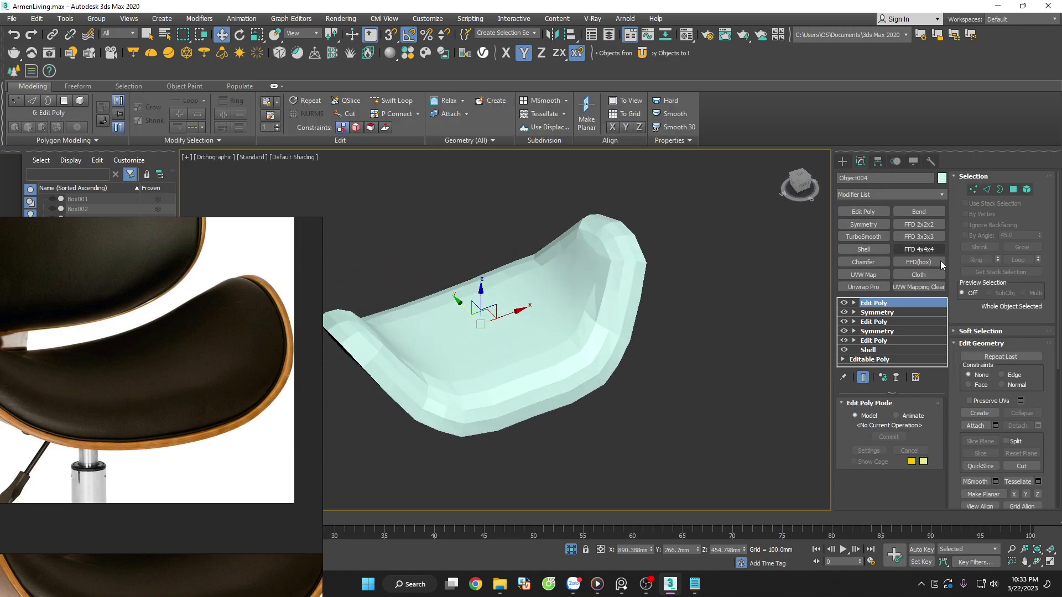
left_click(868, 237)
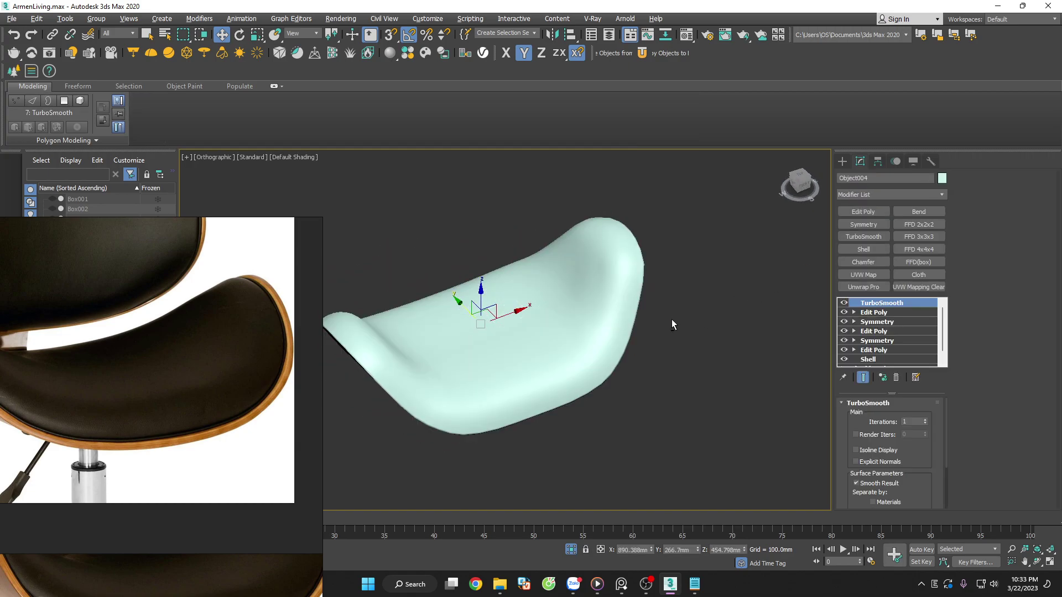
middle_click_drag(672, 320, 619, 311, "alt")
scroll(656, 305, "up", 3)
scroll(631, 296, "up", 3)
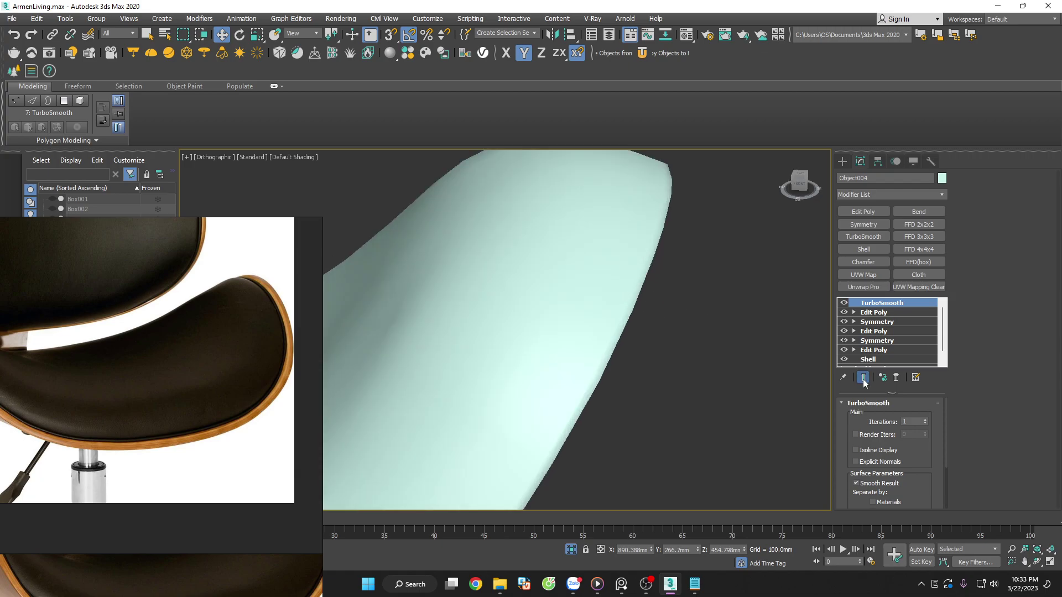
left_click(925, 420)
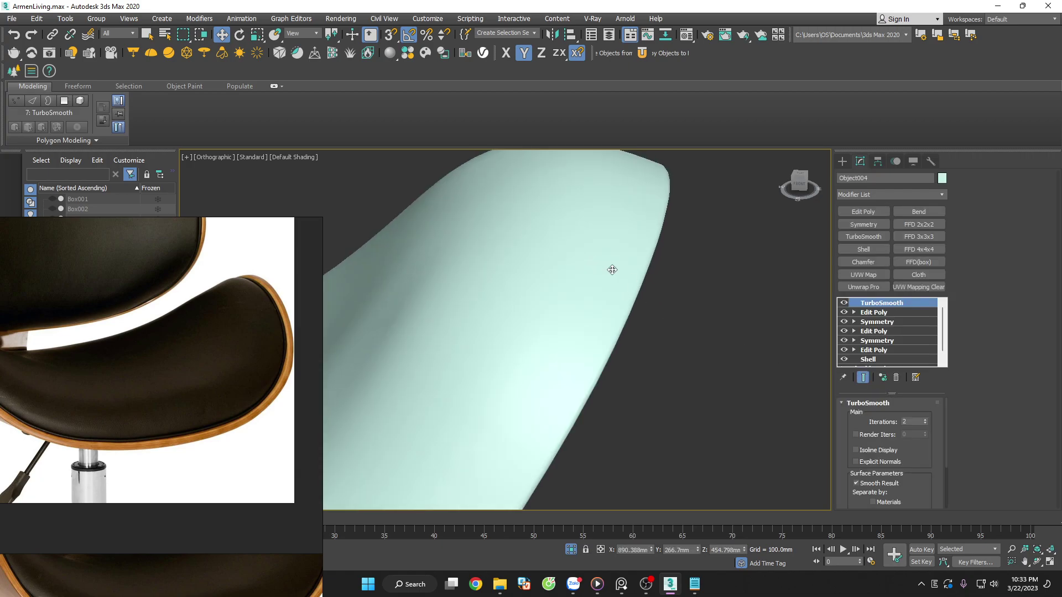
key("F4")
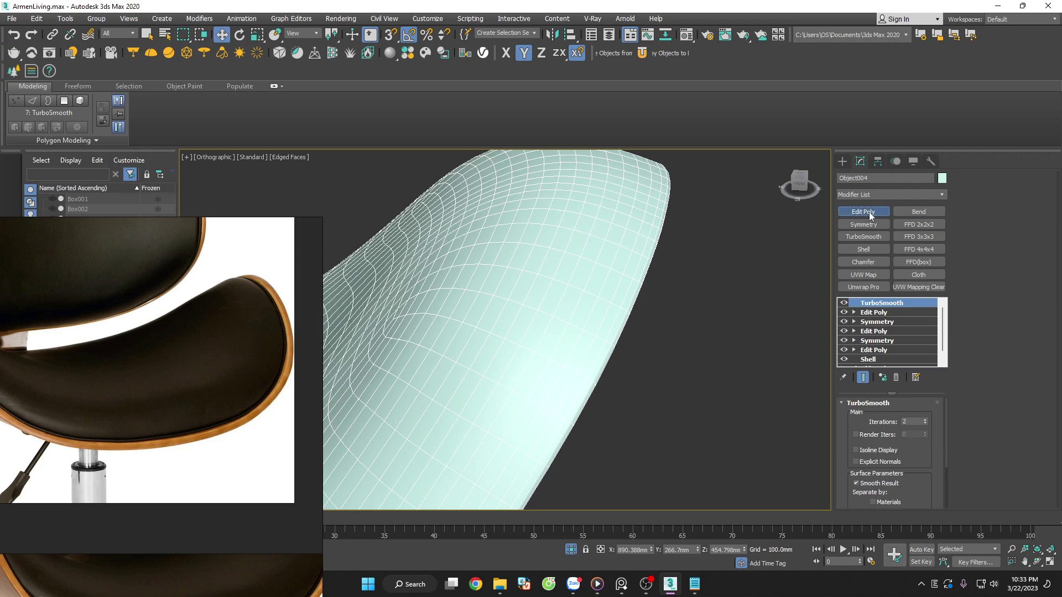
Add another Edit Poly and create Shape002 from the seat's border edges
left_click(865, 212)
scroll(661, 246, "up", 5)
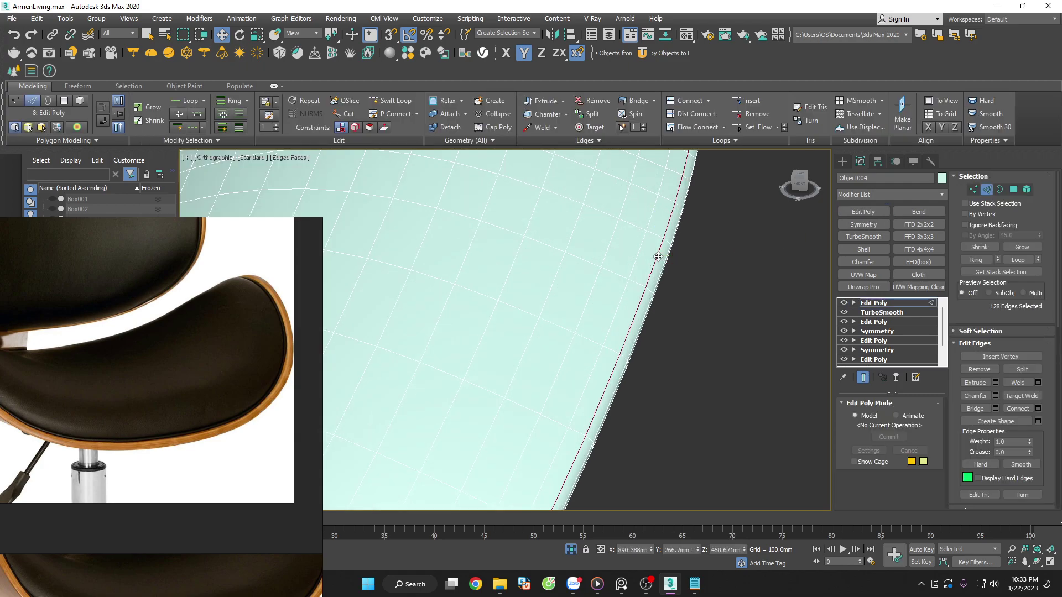
scroll(658, 256, "down", 5)
middle_click_drag(731, 310, 714, 291, "alt")
right_click(714, 291)
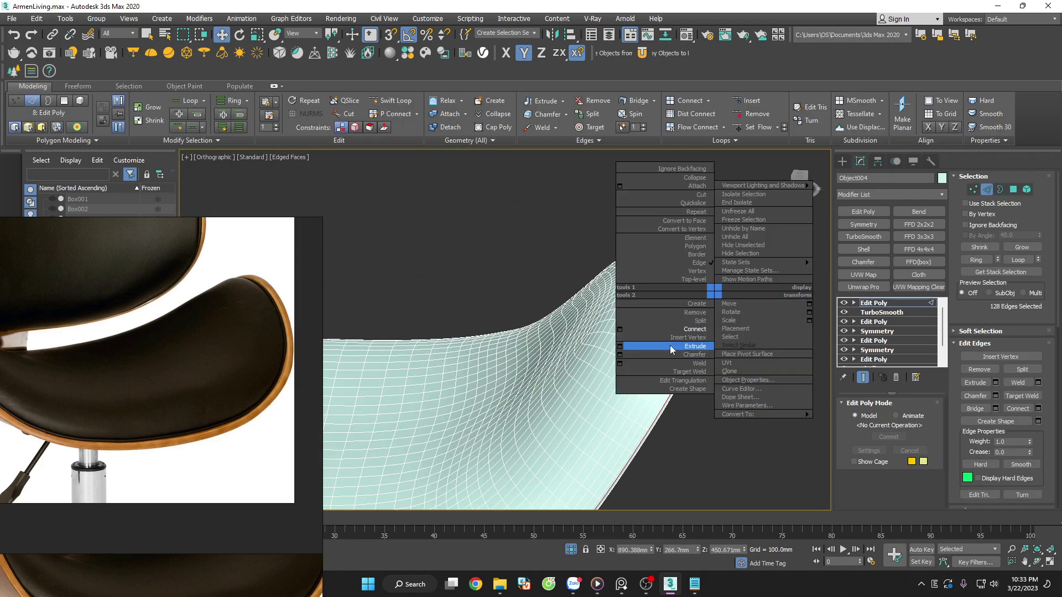
left_click(670, 390)
left_click(508, 305)
mouse_move(602, 315)
middle_mouse_down("alt")
mouse_move(733, 313)
mouse_move(752, 381)
mouse_move(552, 241)
middle_mouse_up("alt")
scroll(733, 313, "up", 3)
Deselect the seat, then give the Plane006 shell a TurboSmooth modifier
left_click(984, 188)
left_click(761, 293)
scroll(761, 293, "down", 5)
scroll(576, 473, "up", 3)
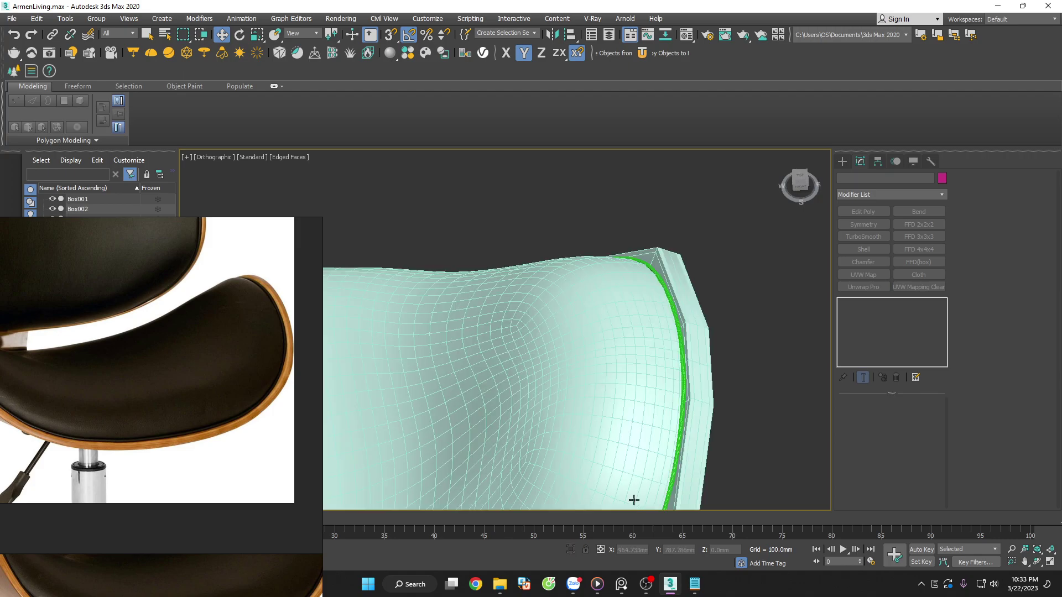
scroll(635, 500, "up", 3)
left_click(687, 297)
left_click(877, 237)
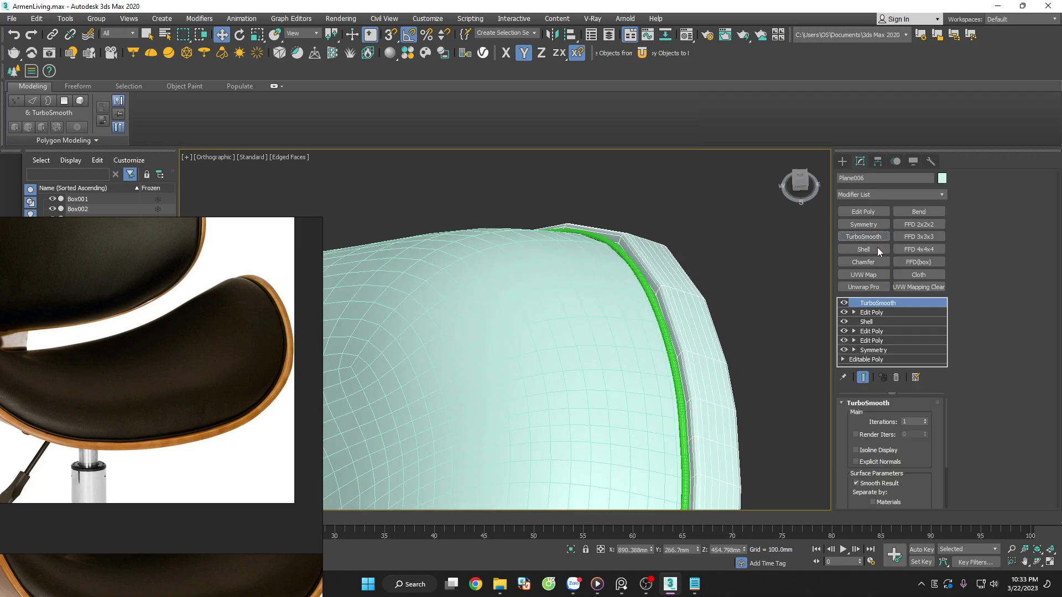
left_click(736, 292)
scroll(762, 289, "down", 3)
scroll(763, 293, "down", 3)
Select the seat pieces and orbit around the seat
left_click(691, 365)
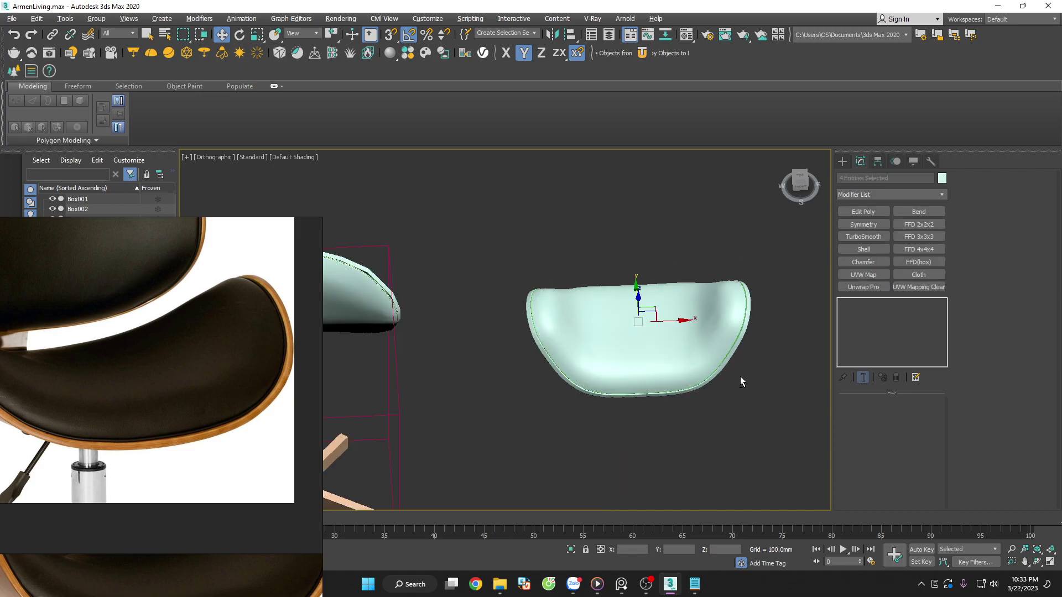
middle_click_drag(740, 376, 755, 357, "alt")
left_click(755, 357)
scroll(747, 276, "up", 3)
scroll(746, 276, "up", 3)
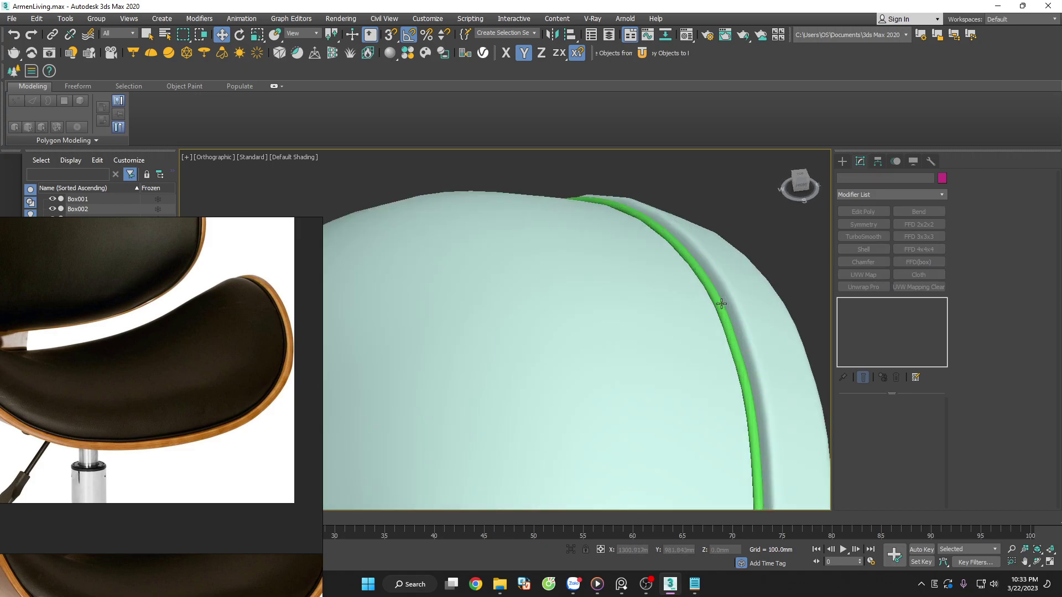
scroll(273, 302, "up", 2)
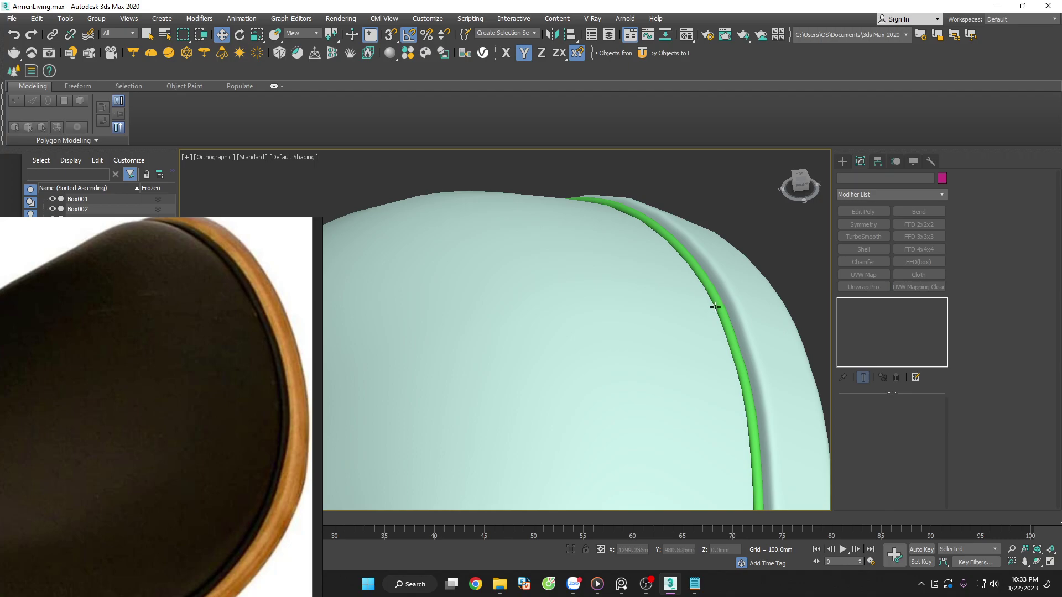
scroll(747, 308, "down", 5)
left_click(595, 403)
mouse_move(700, 436)
middle_mouse_down("alt")
mouse_move(692, 474)
mouse_move(690, 457)
mouse_move(712, 445)
middle_mouse_up("alt")
scroll(719, 332, "up", 5)
Select Object004, turn on Edged Faces, and delete TurboSmooth from its stack
left_click(747, 330)
key("F4")
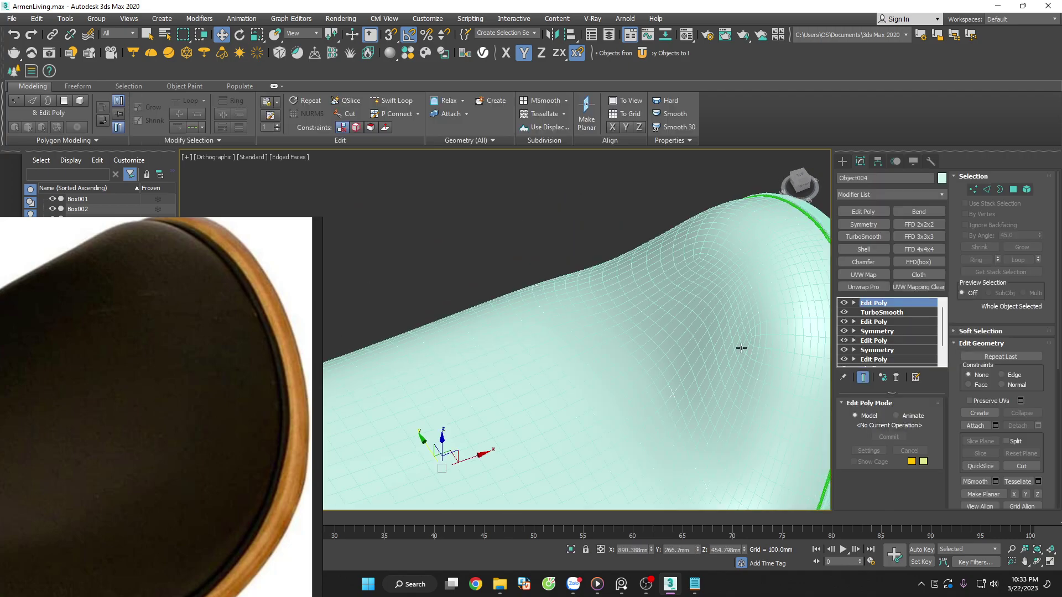
scroll(741, 348, "down", 3)
left_click(897, 378)
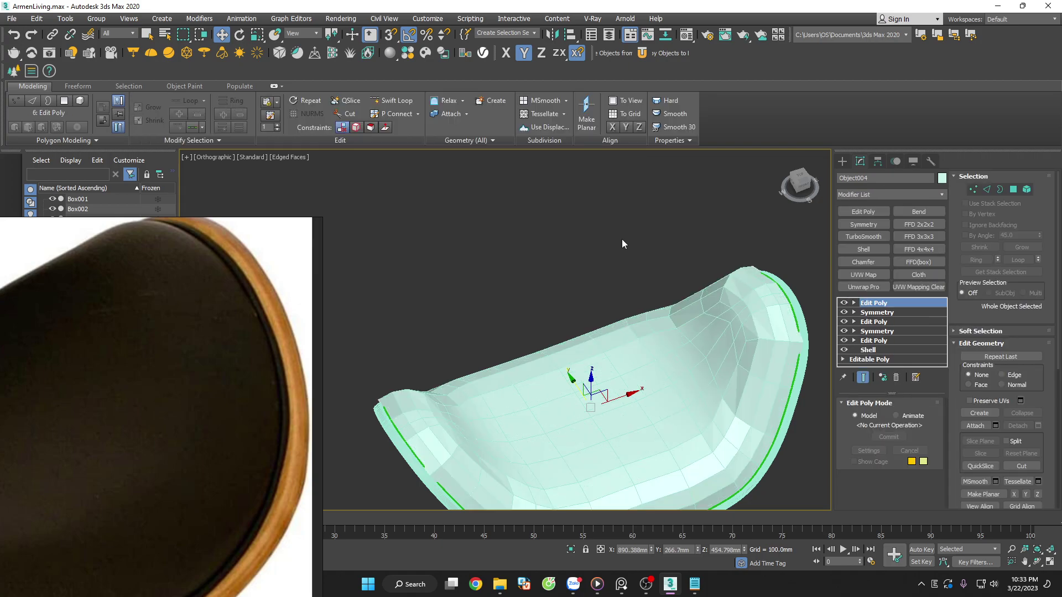
scroll(730, 316, "up", 3)
scroll(735, 343, "down", 3)
mouse_move(736, 342)
middle_mouse_down("alt")
mouse_move(735, 315)
mouse_move(736, 354)
mouse_move(724, 325)
middle_mouse_up("alt")
In Edge mode, pick edges on the seat's side and inspect its edge loops from several angles
key("1")
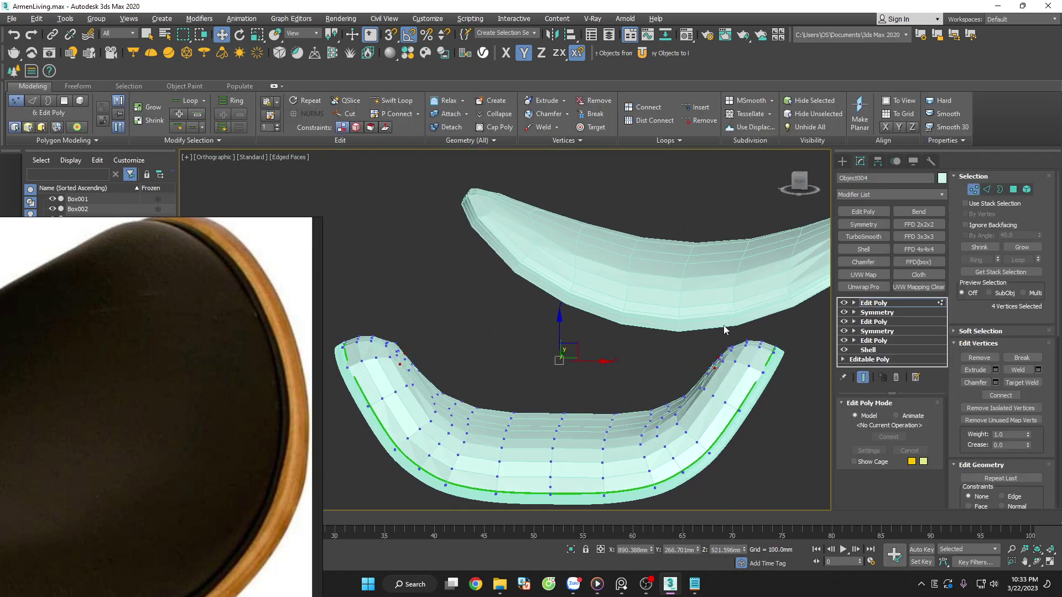
scroll(723, 331, "up", 4)
scroll(726, 374, "up", 1)
key("2")
left_click(717, 380)
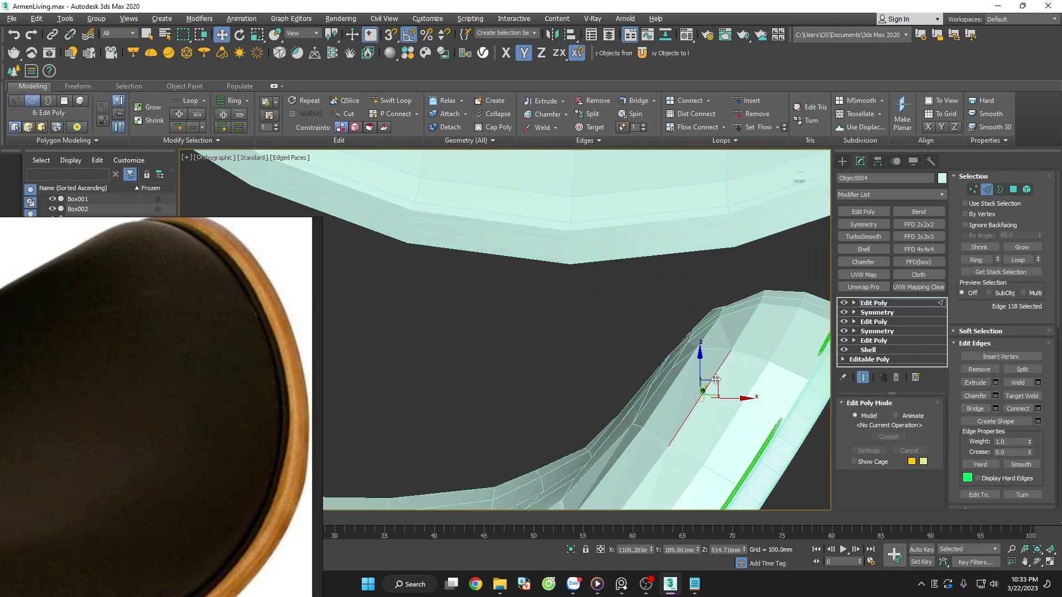
left_click(786, 331)
left_click(795, 279)
middle_click_drag(794, 278, 728, 330, "alt")
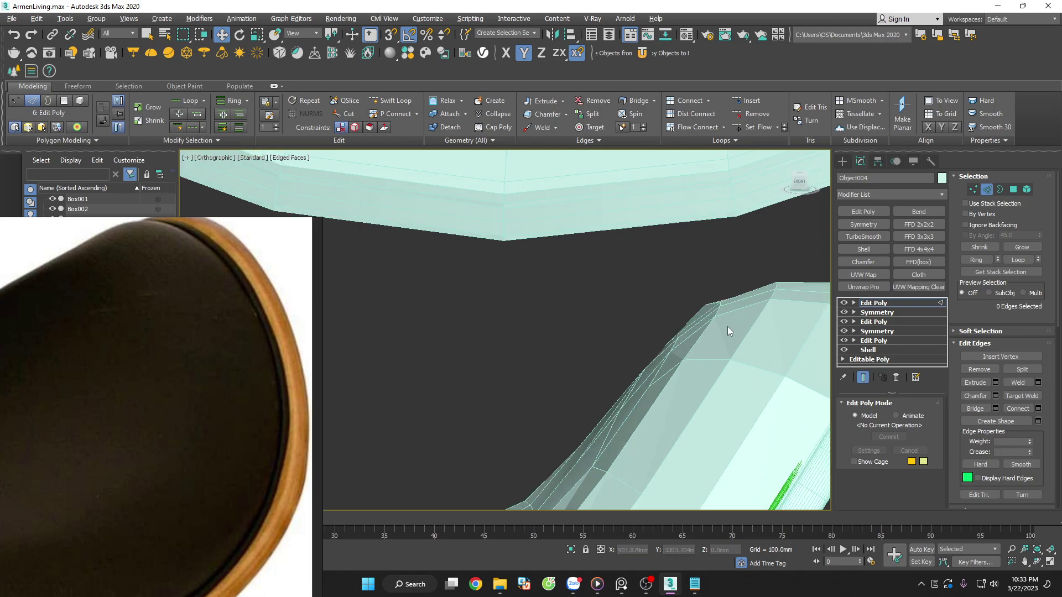
left_click(728, 308)
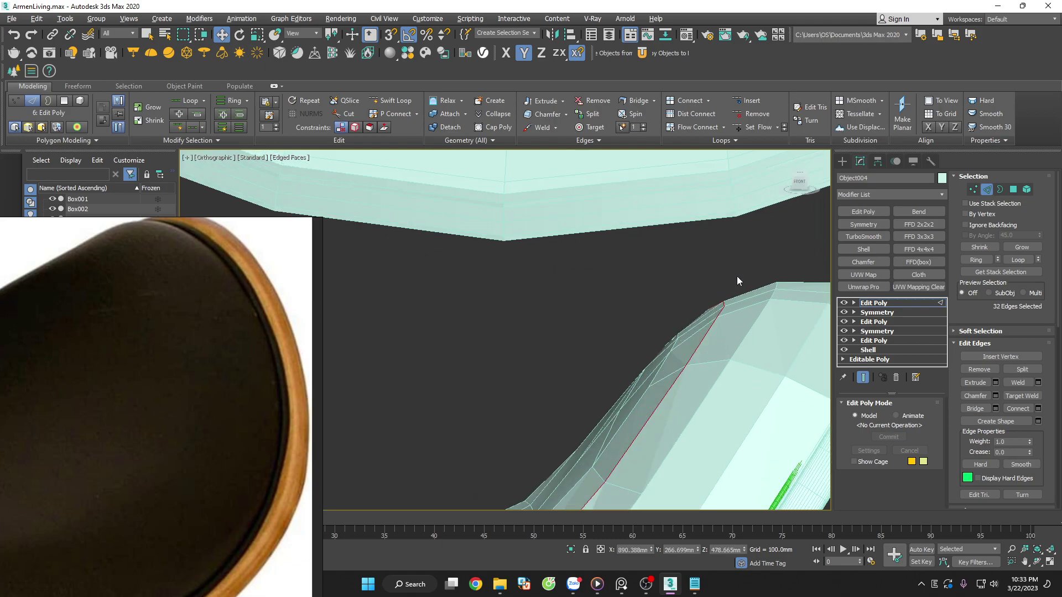
mouse_move(737, 276)
middle_mouse_down("alt")
mouse_move(762, 358)
mouse_move(719, 315)
middle_mouse_up("alt")
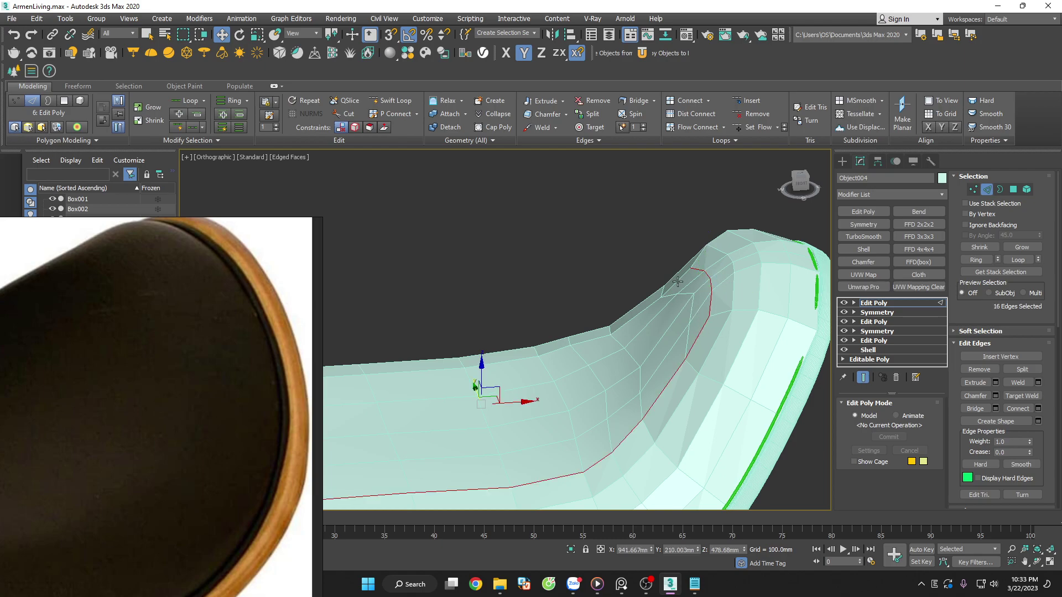
scroll(682, 287, "down", 3)
middle_click_drag(682, 287, 518, 271, "alt")
scroll(519, 272, "up", 3)
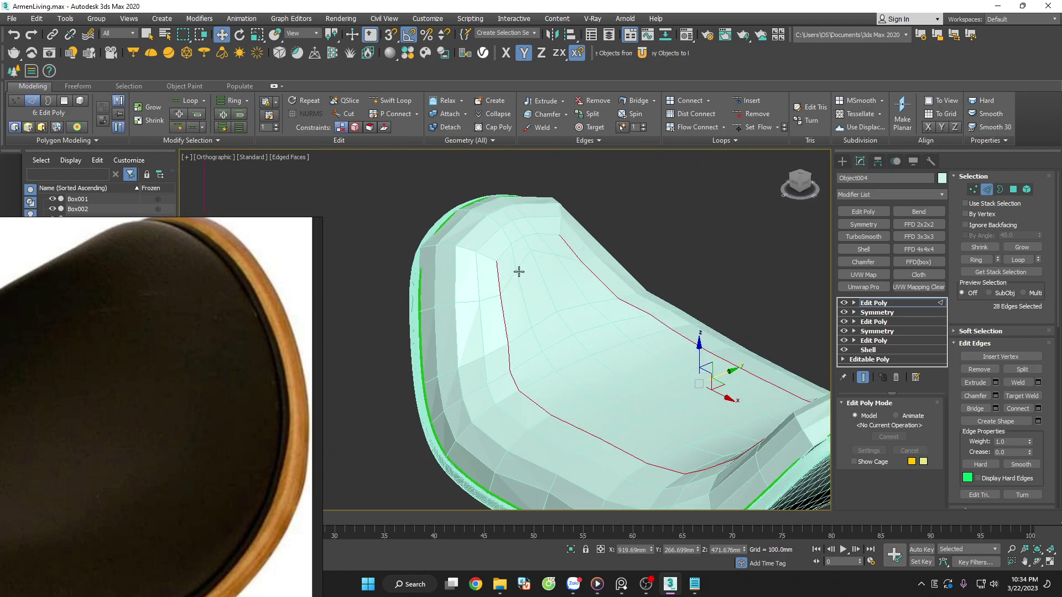
left_click(672, 271)
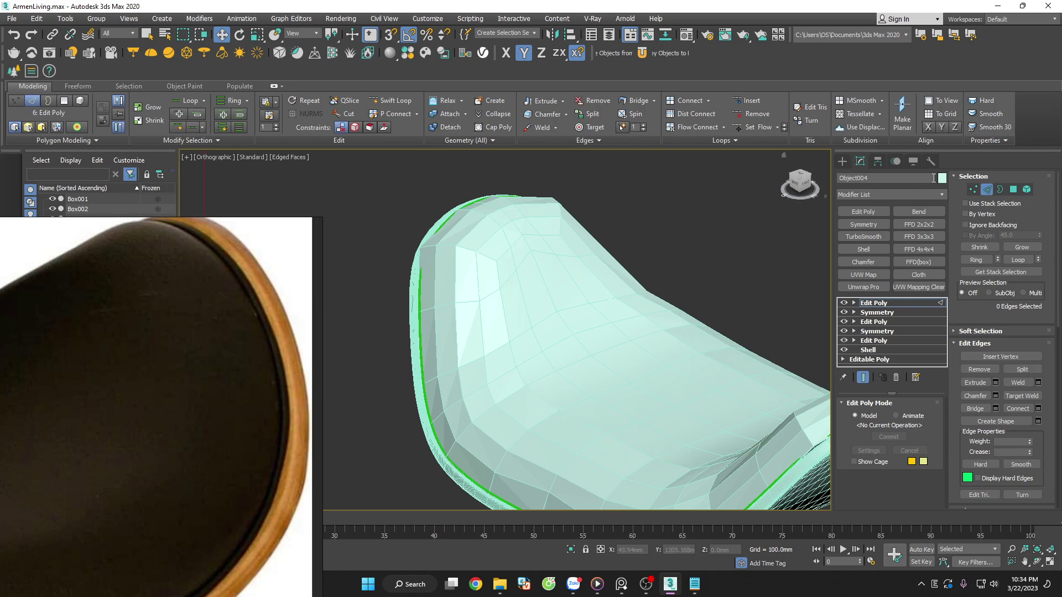
Preview the seat with TurboSmooth again, restore the wireframe, then select Plane006
left_click(984, 189)
left_click(885, 239)
key("F4")
scroll(636, 249, "down", 4)
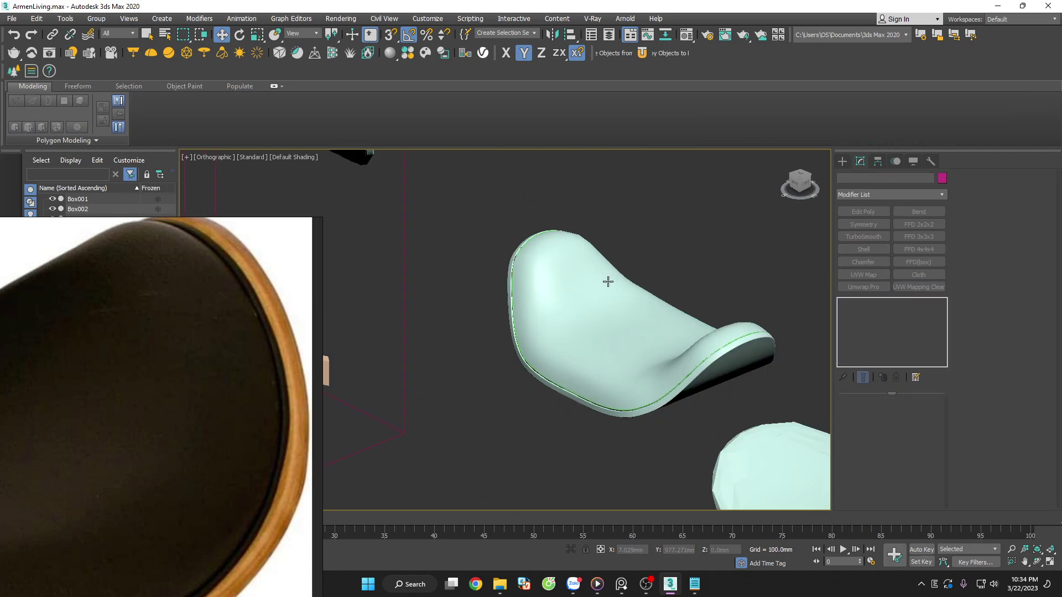
middle_click_drag(783, 397, 888, 380, "alt")
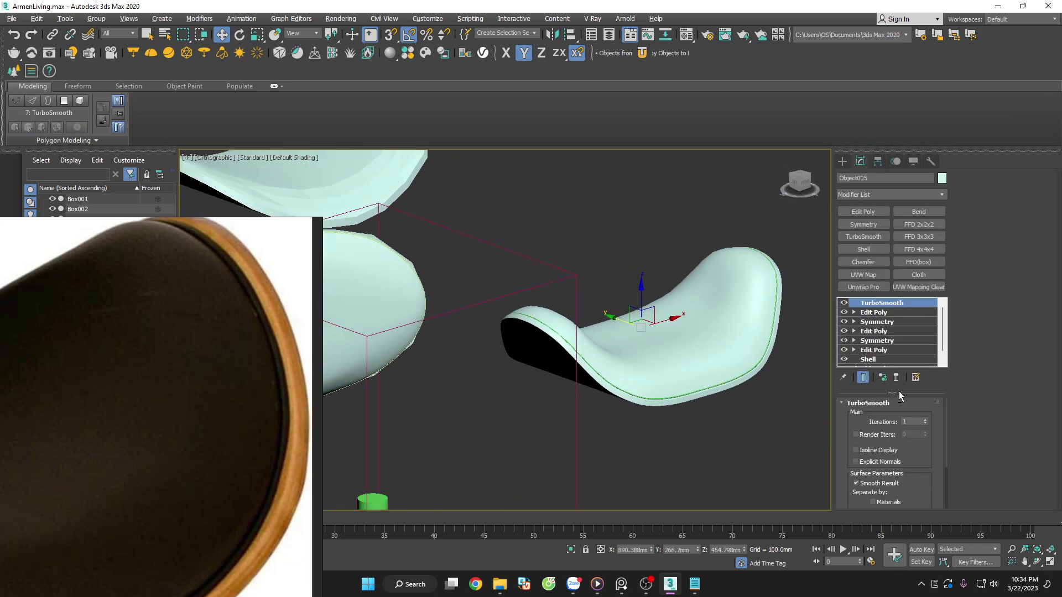
left_click(777, 407)
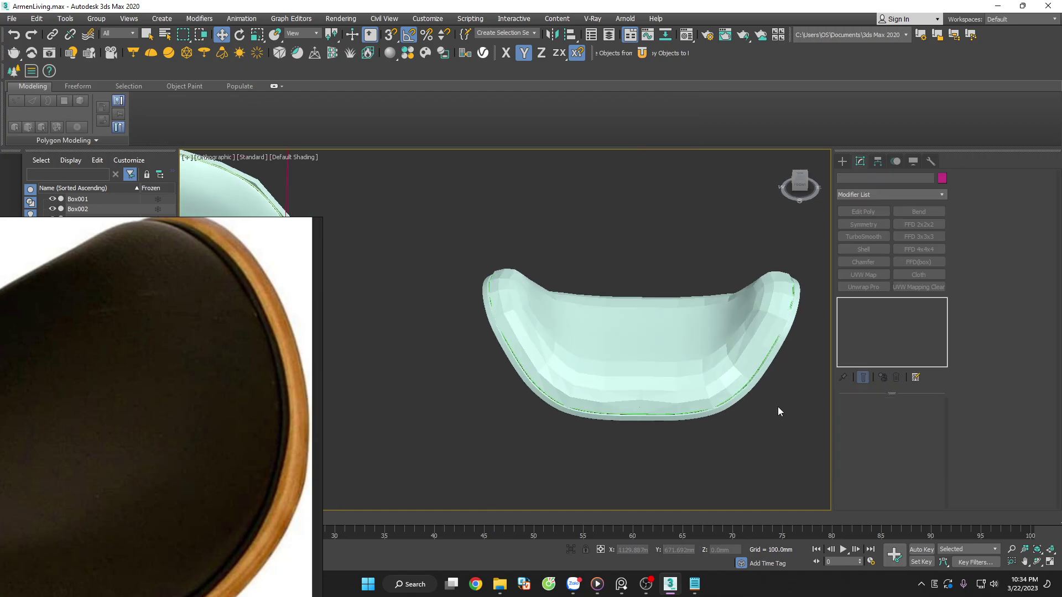
key("F4")
scroll(740, 281, "up", 6)
left_click(741, 281)
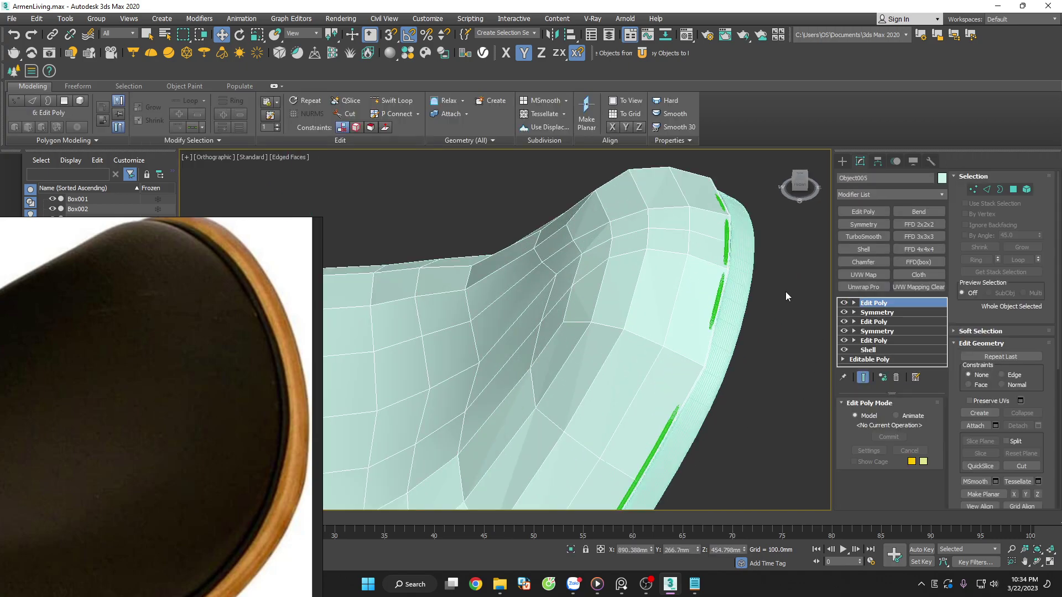
Add TurboSmooth to Object004 and hide the wireframe overlay
left_click(680, 284)
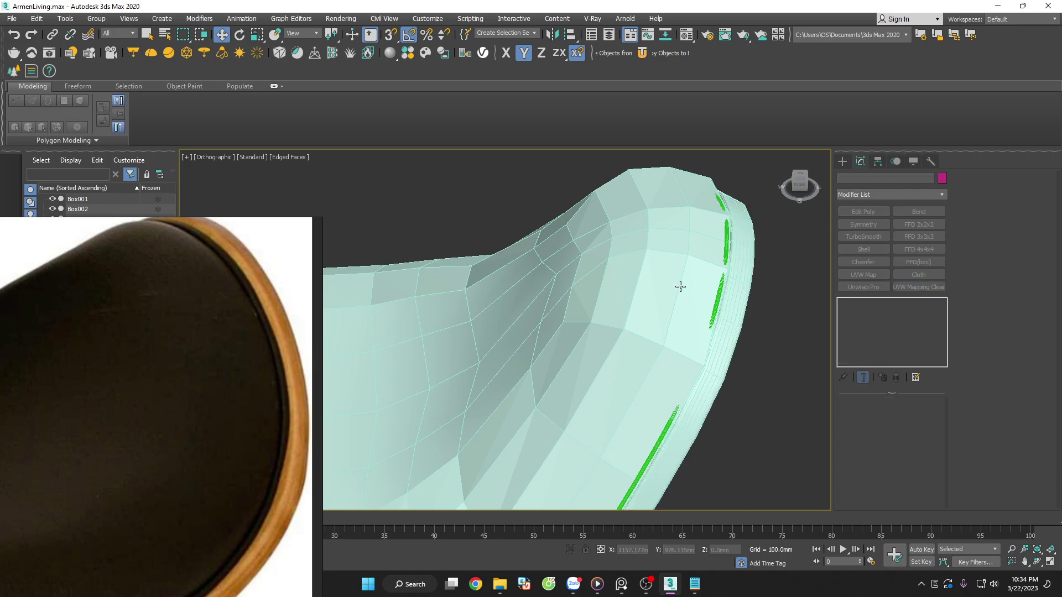
left_click(866, 238)
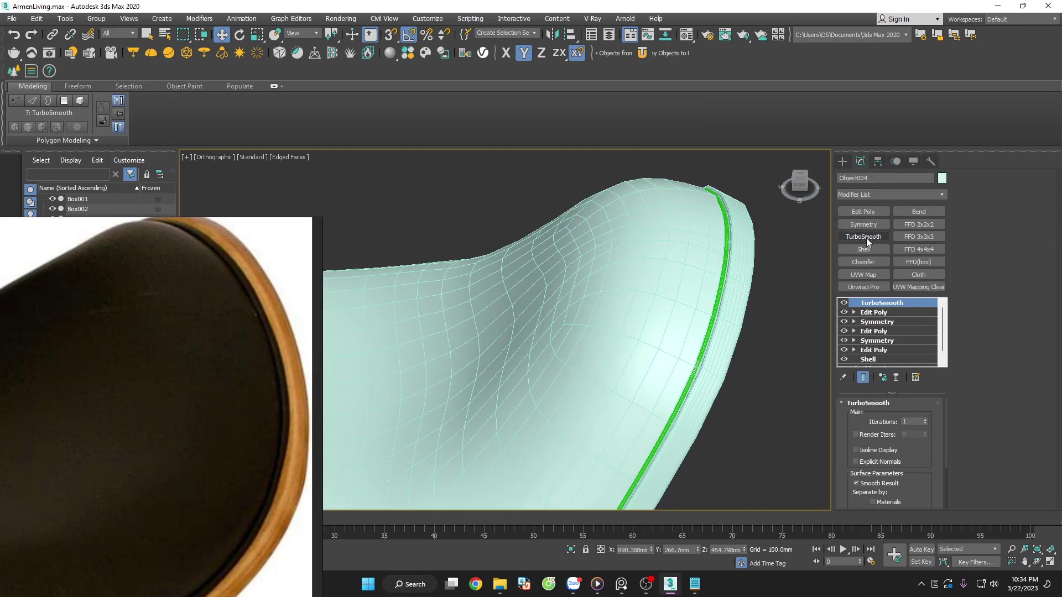
left_click(775, 284)
key("F4")
scroll(775, 284, "up", 5)
left_click(662, 236)
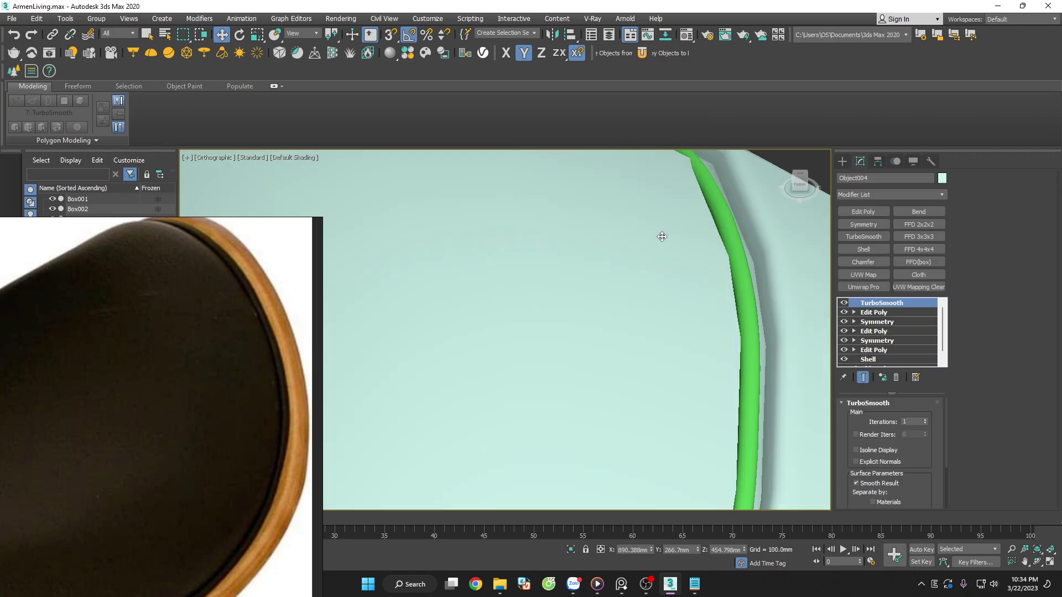
scroll(708, 277, "down", 5)
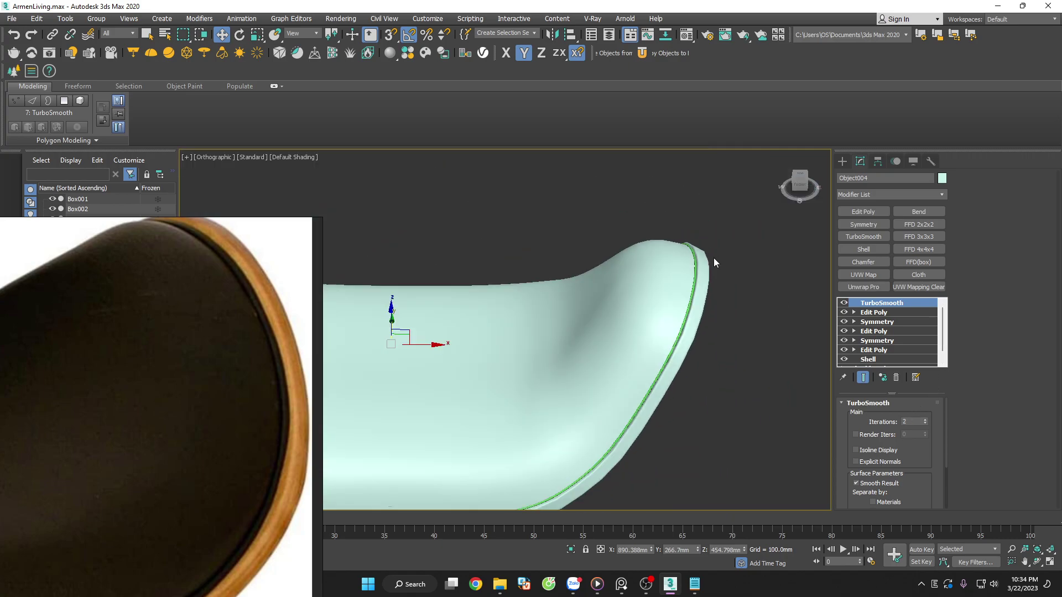
scroll(714, 258, "down", 5)
Select the whole seat assembly and switch to Top view
key("ctrl+a")
middle_click_drag(587, 385, 626, 407, "alt")
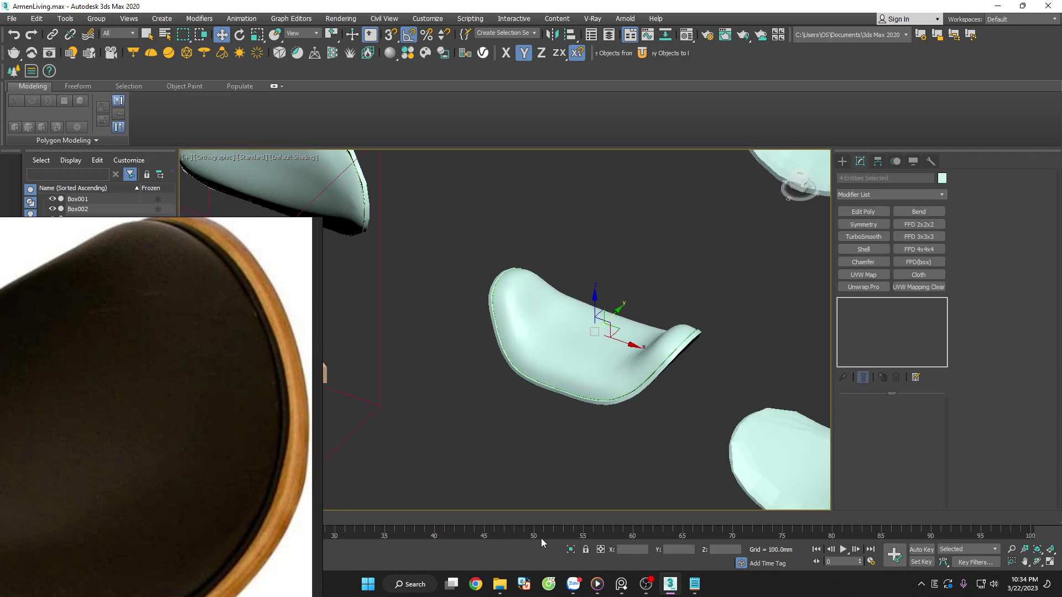
scroll(689, 407, "down", 2)
key("t")
scroll(689, 434, "up", 5)
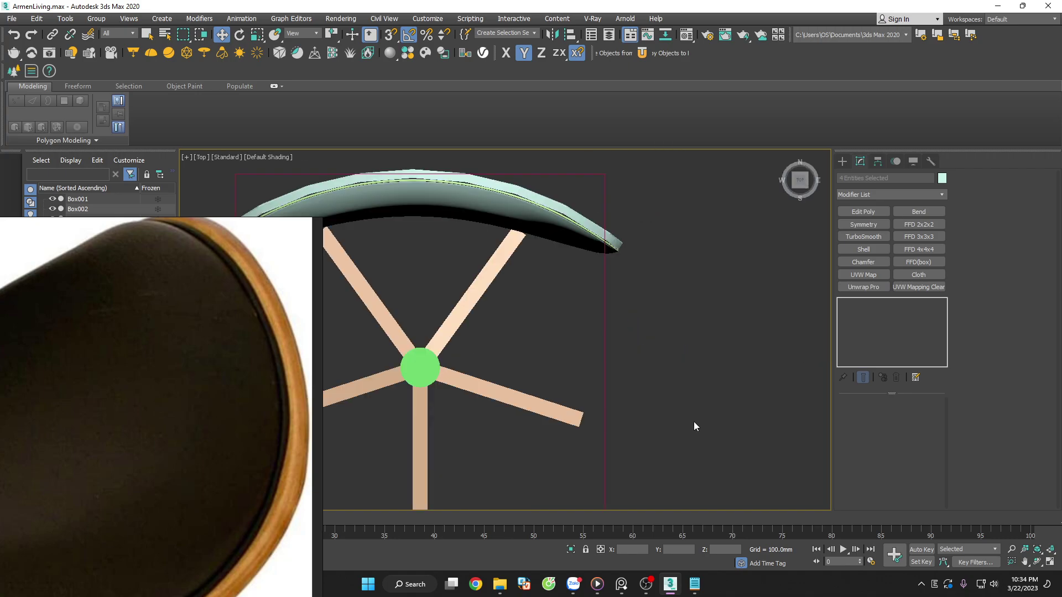
scroll(699, 407, "up", 4)
scroll(701, 384, "down", 5)
scroll(802, 321, "down", 3)
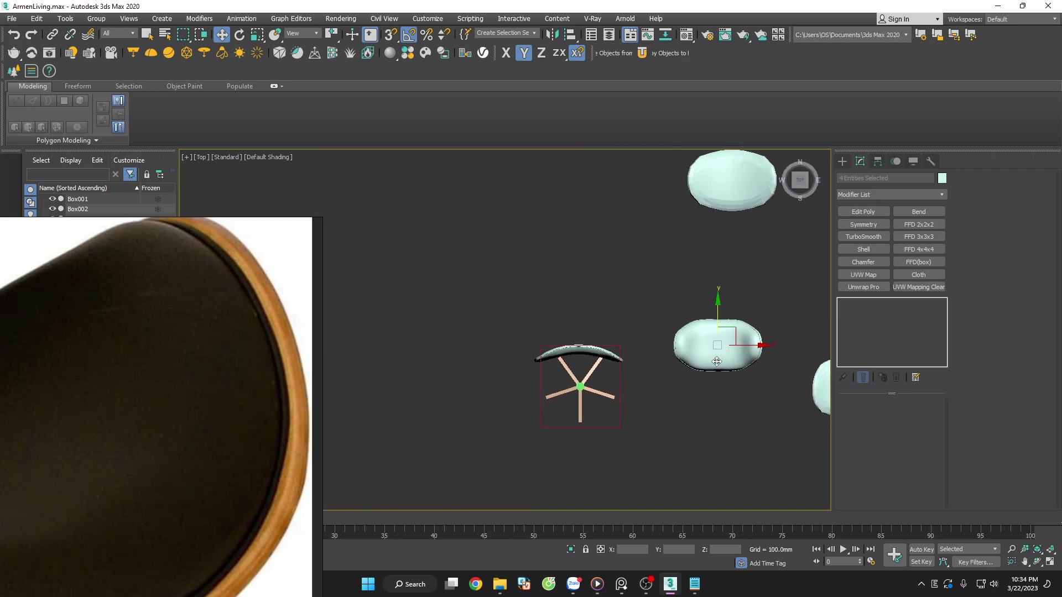
scroll(719, 359, "up", 3)
Move the seat along X, then with snapping along Y to centre it over the base
left_click_drag(758, 326, 458, 491)
key("s")
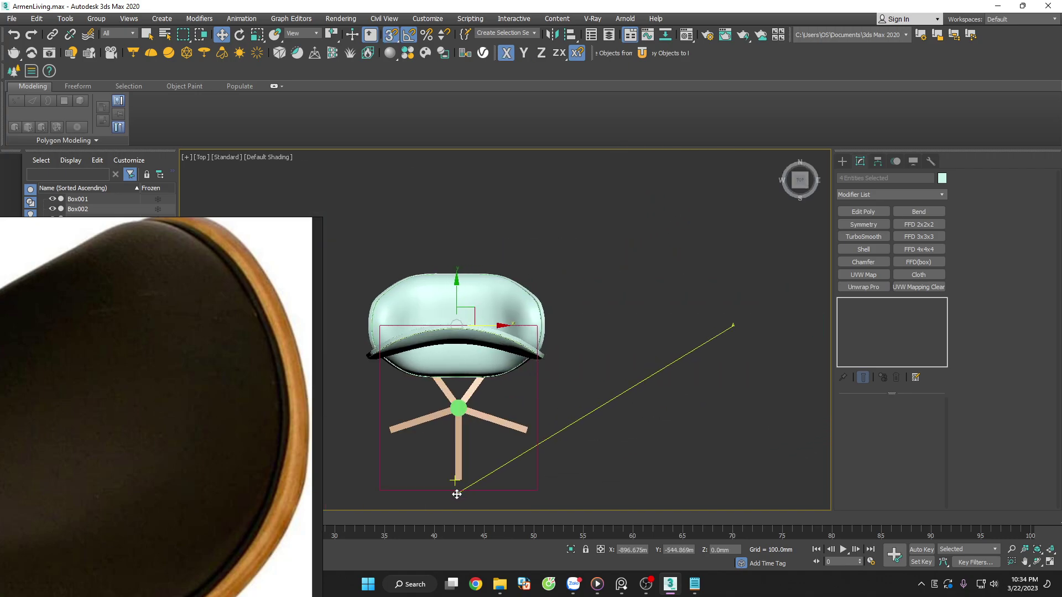
key("F6")
left_click_drag(454, 297, 467, 404)
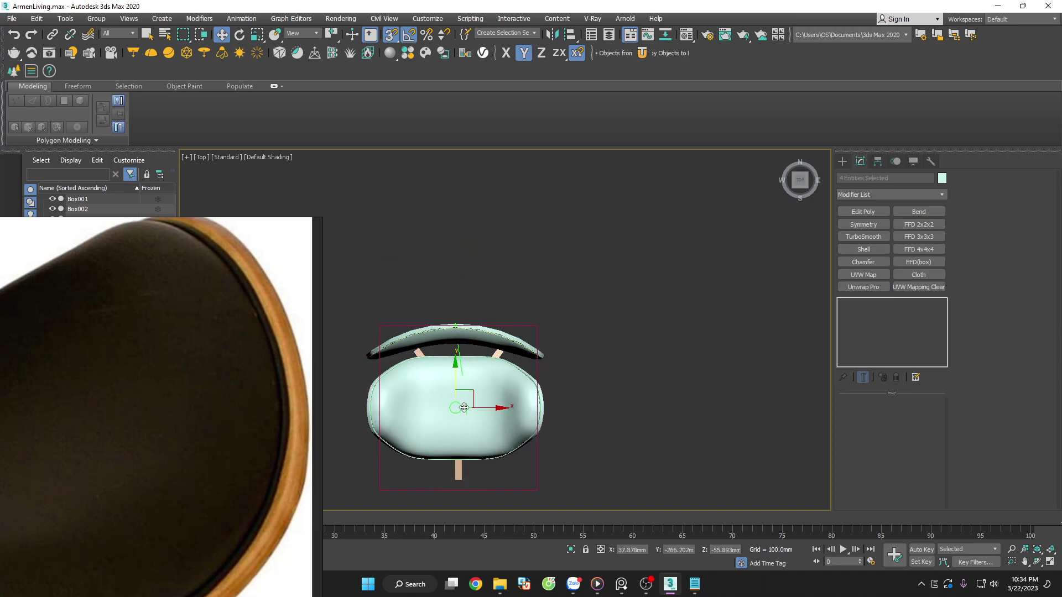
key("alt+w")
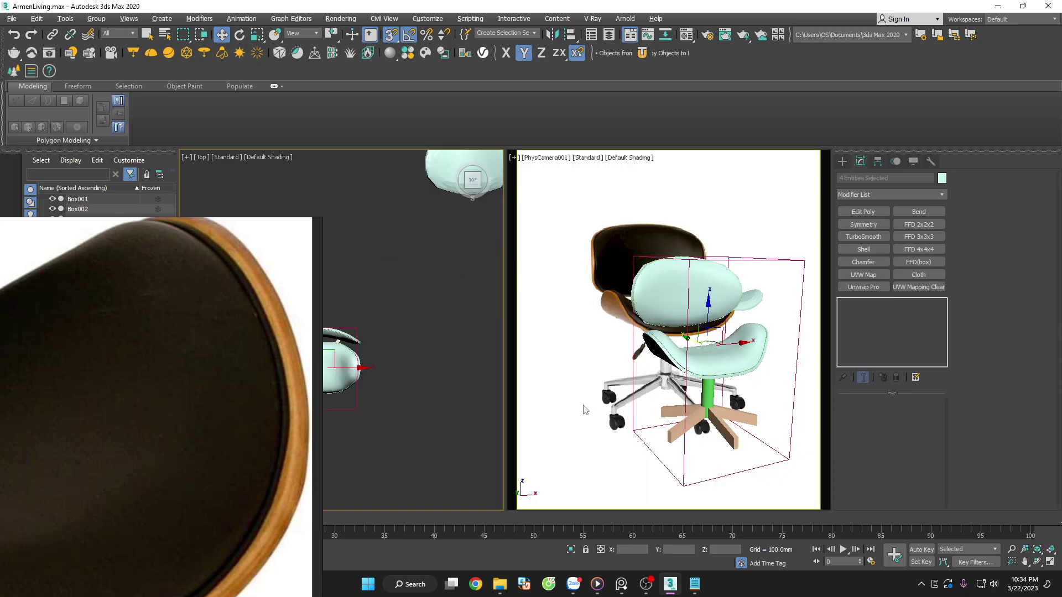
Line the seat up with the reference chair and select the seat shell Object004
left_click_drag(672, 425, 650, 394)
mouse_move(436, 370)
middle_mouse_down("alt")
mouse_move(451, 373)
mouse_move(491, 327)
middle_mouse_up("alt")
scroll(384, 379, "up", 3)
left_click(440, 360)
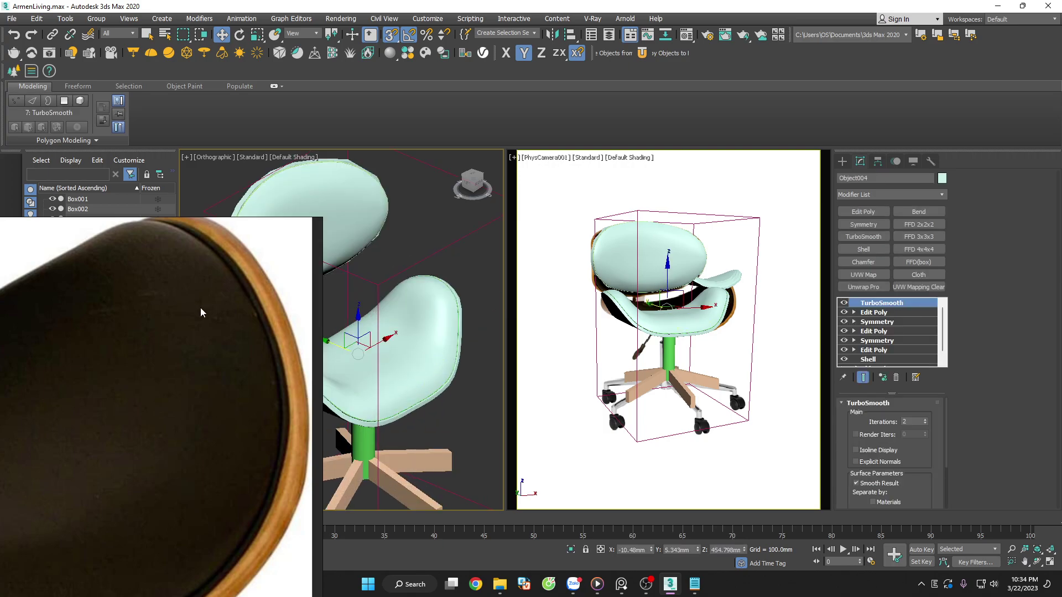
left_click_drag(200, 308, 67, 314)
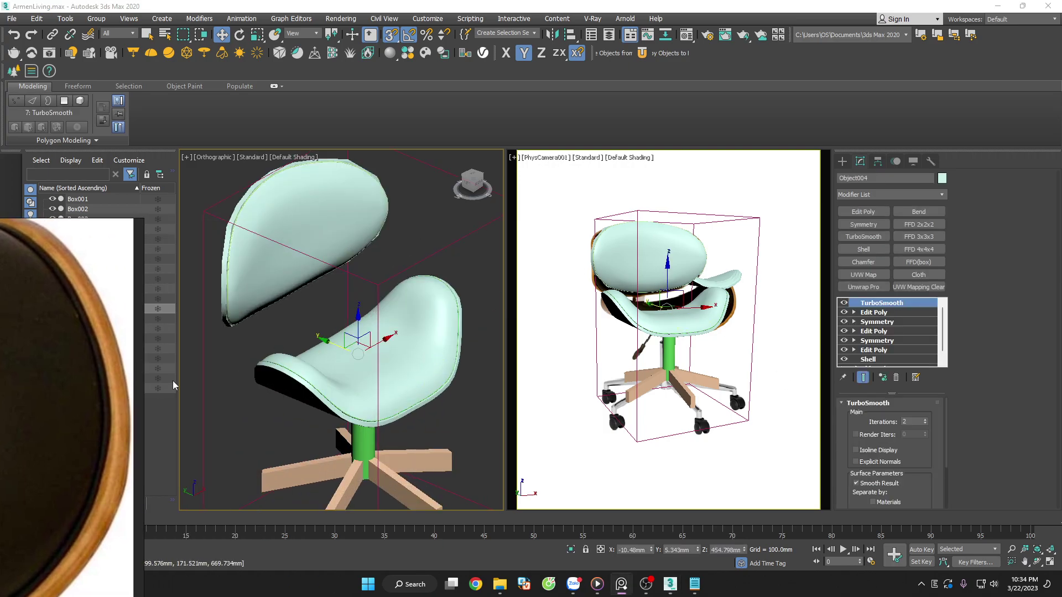
mouse_move(377, 405)
middle_mouse_down("alt")
mouse_move(413, 452)
mouse_move(394, 449)
middle_mouse_up("alt")
scroll(181, 304, "down", 3)
scroll(167, 323, "down", 3)
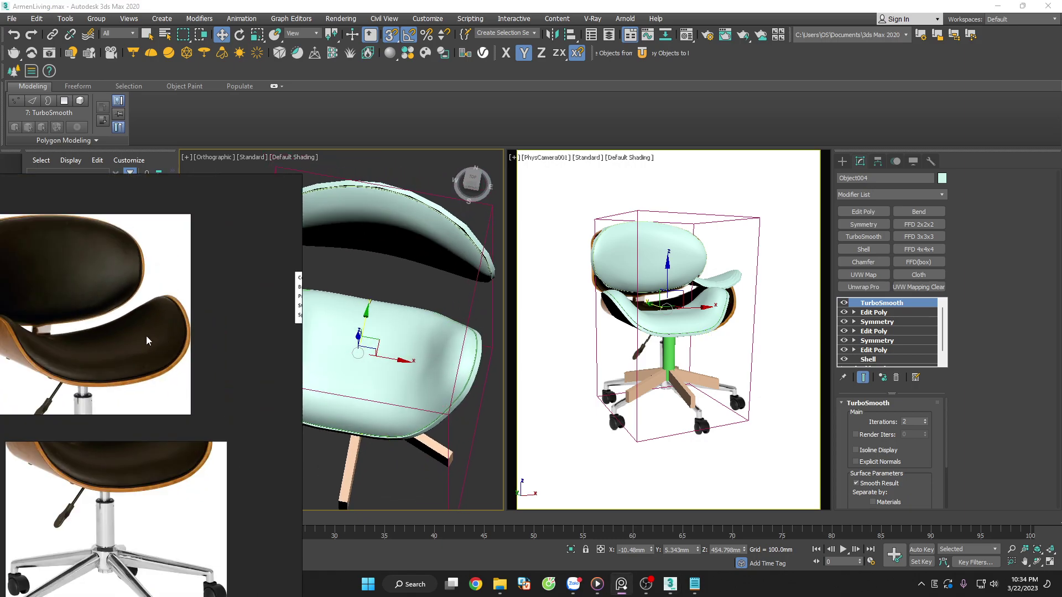
mouse_move(390, 389)
middle_mouse_down("alt")
mouse_move(429, 350)
mouse_move(420, 365)
mouse_move(431, 380)
mouse_move(434, 303)
mouse_move(420, 299)
middle_mouse_up("alt")
Move the backrest shell up and away from the seat
left_click(435, 303)
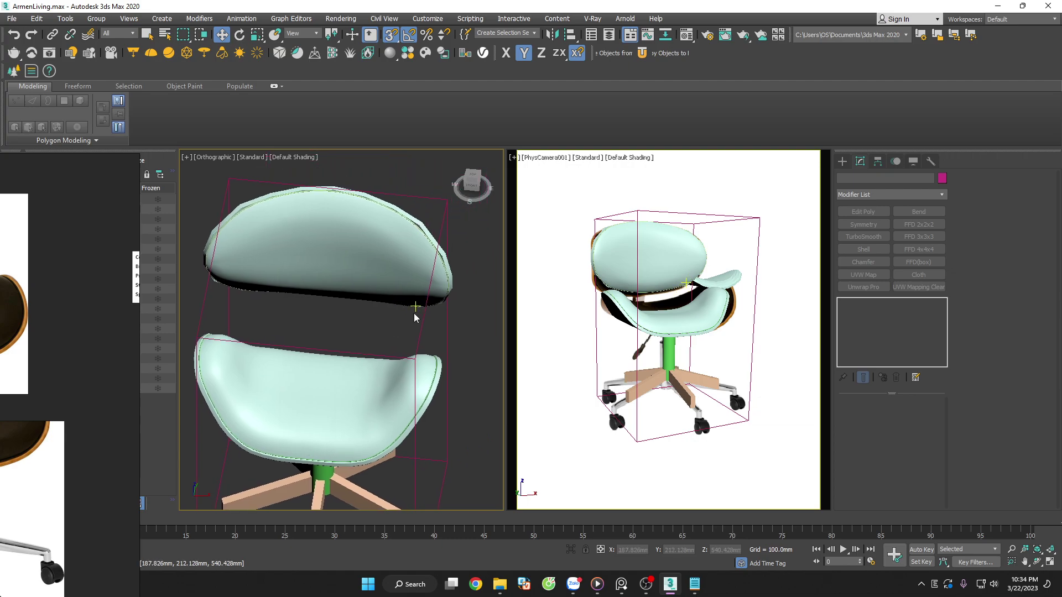
scroll(402, 322, "down", 3)
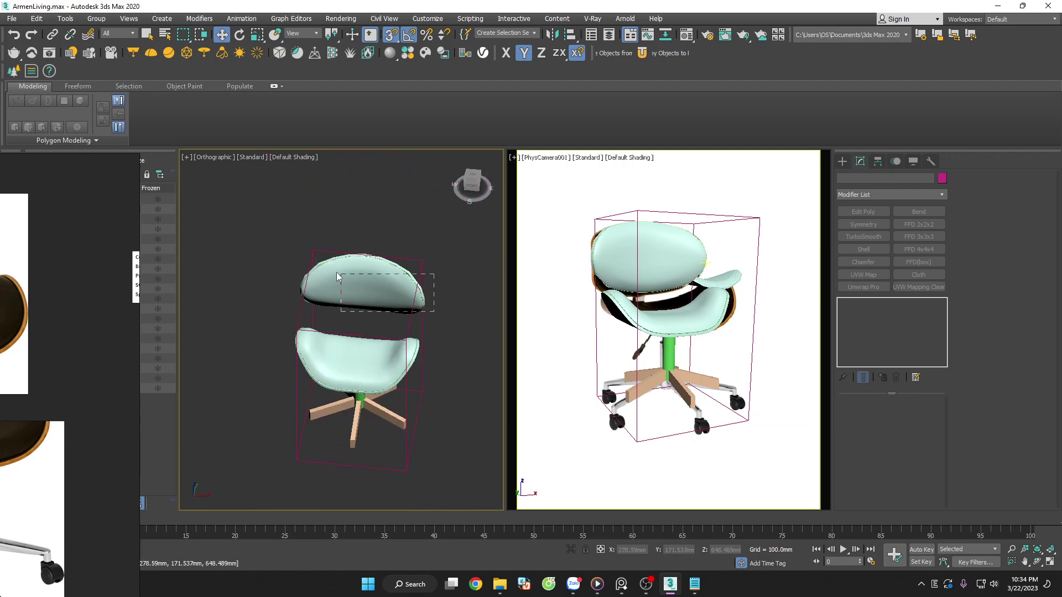
left_click_drag(336, 272, 338, 273)
middle_click_drag(440, 313, 245, 230, "alt")
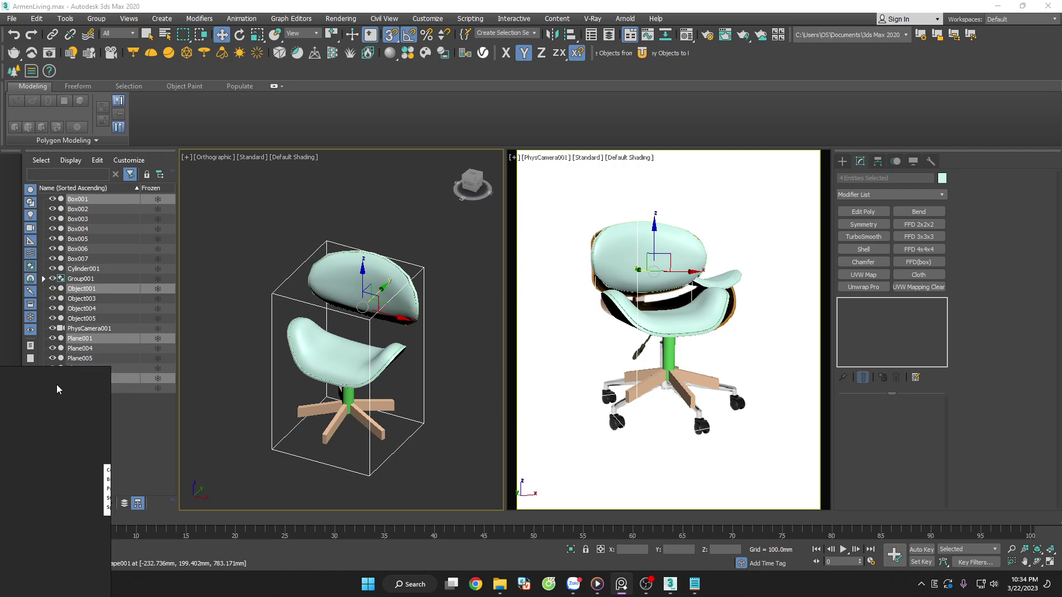
left_click(336, 191)
left_click(405, 289)
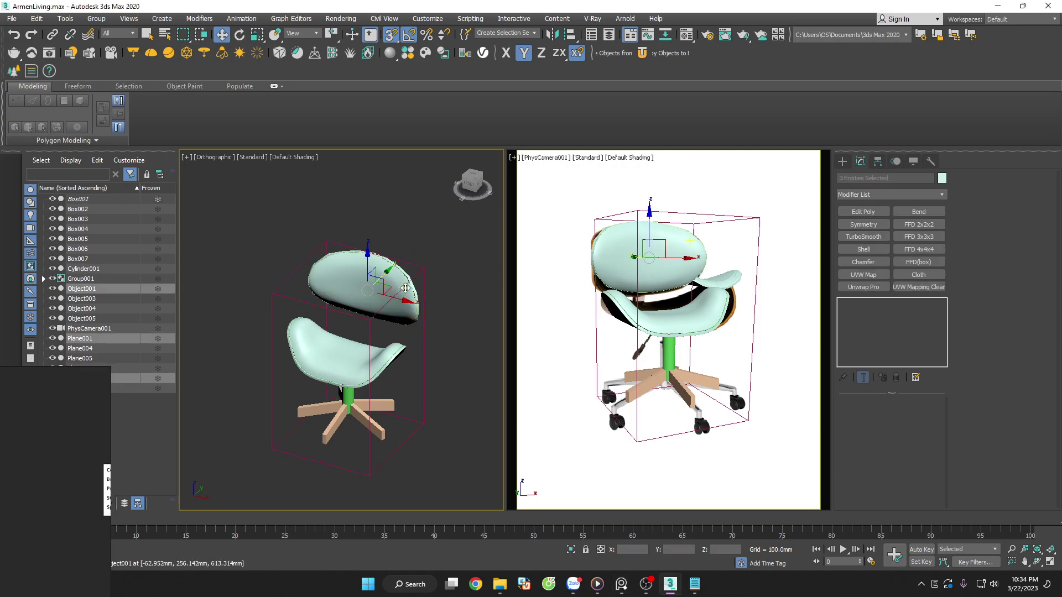
left_click_drag(386, 274, 427, 234)
Shift-drag a copy of the seat shell up and to the right
left_click(436, 343)
left_click(374, 361)
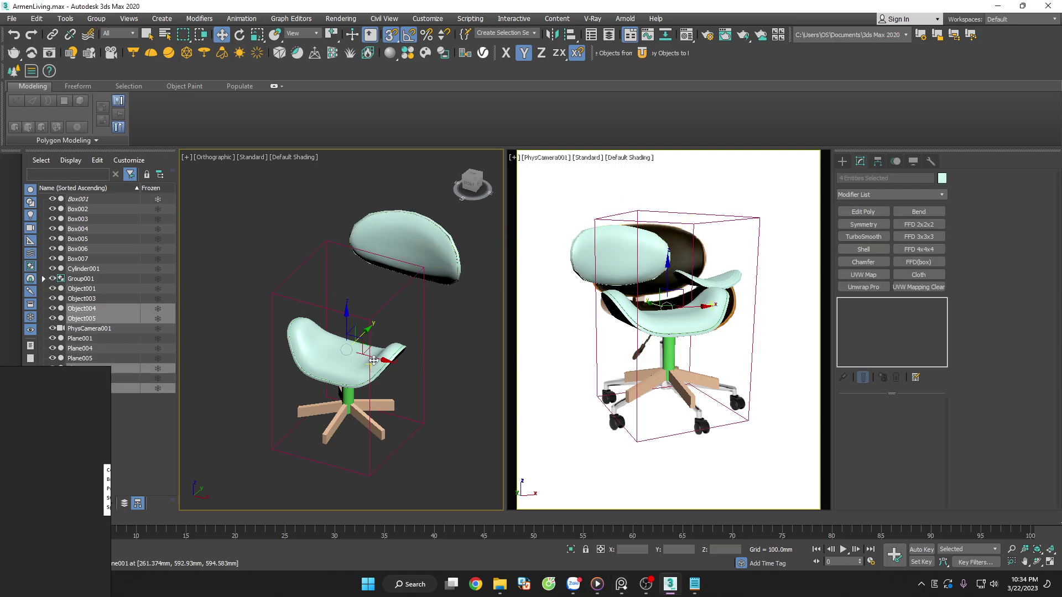
left_click_drag(369, 338, 440, 301, "shift")
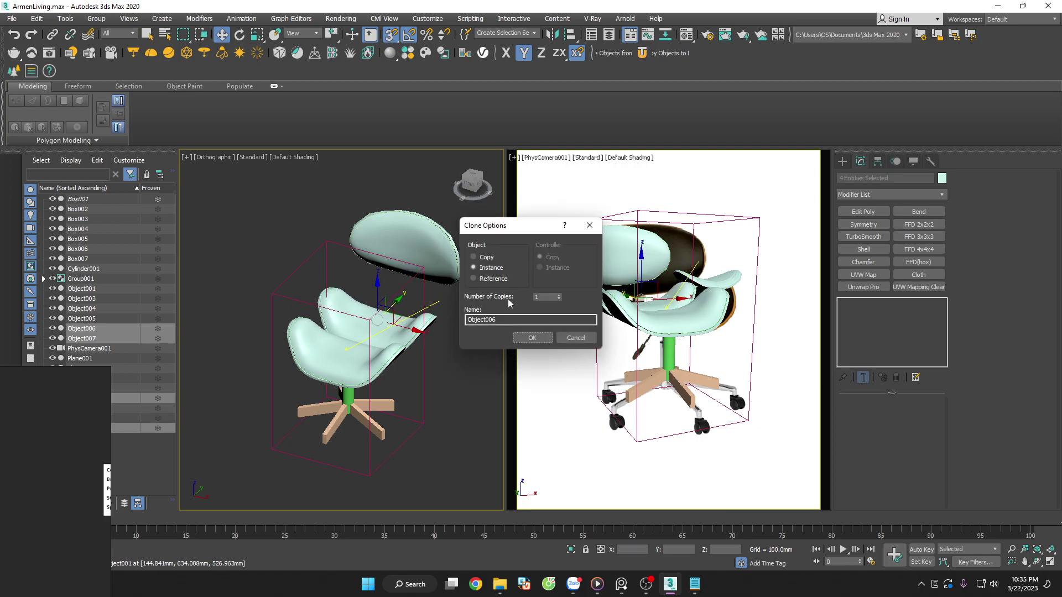
Keep the seat clone as an independent Copy and tilt it about X with angle snap
left_click(525, 336)
key("f")
key("z")
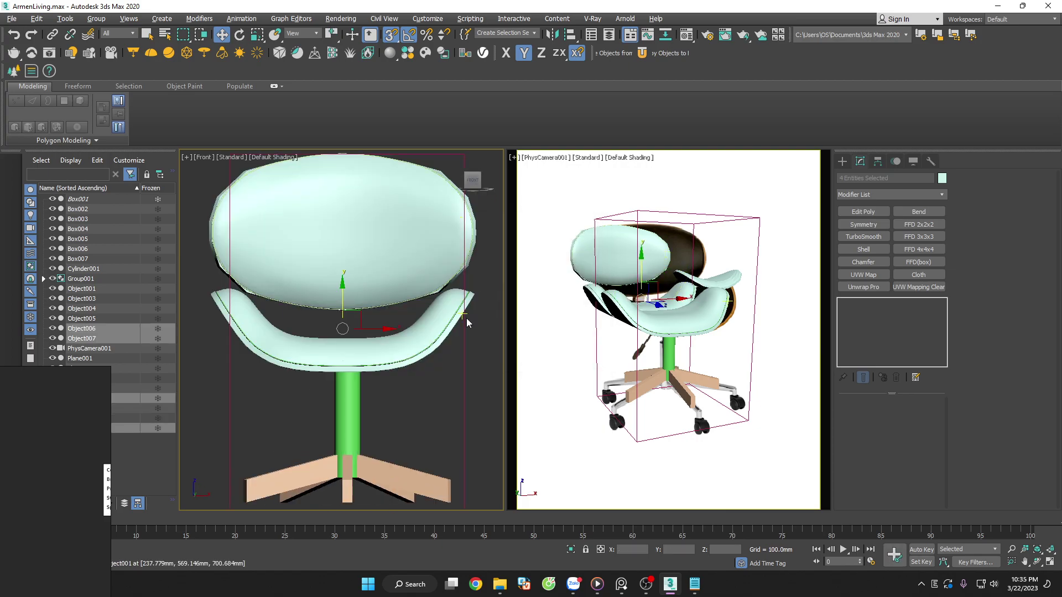
scroll(467, 318, "down", 3)
key("e")
mouse_move(395, 306)
left_mouse_down()
mouse_move(396, 315)
mouse_move(408, 309)
left_mouse_up()
right_click(408, 35)
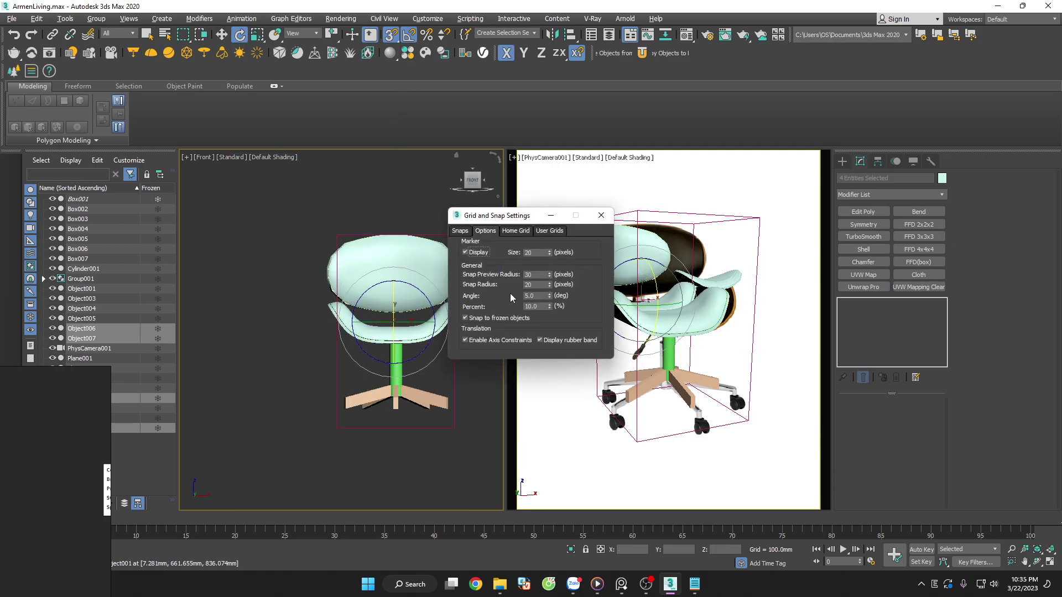
left_click(599, 221)
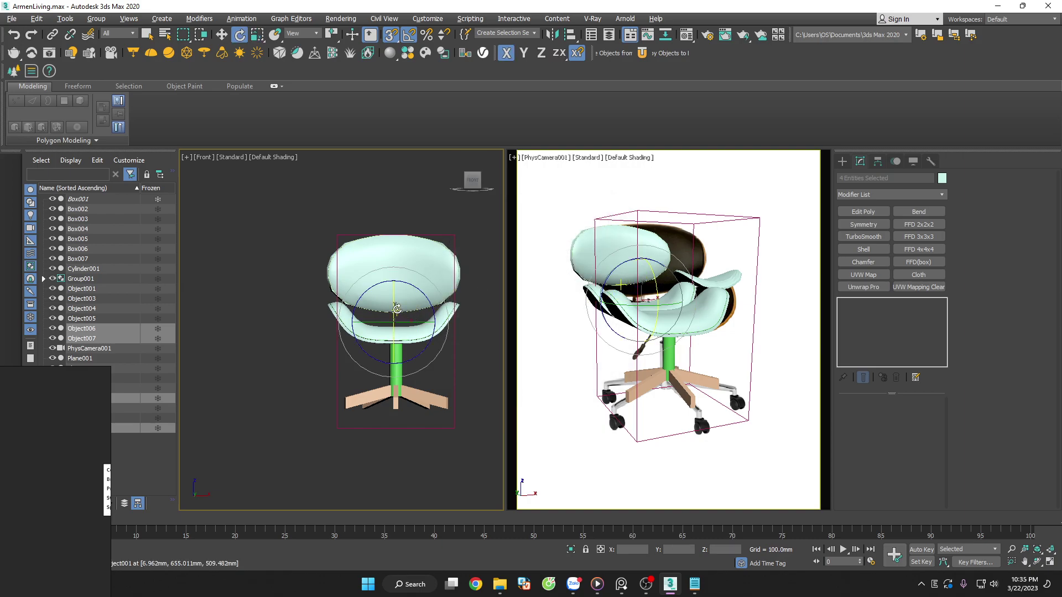
mouse_move(396, 310)
left_mouse_down()
mouse_move(397, 343)
mouse_move(415, 342)
left_mouse_up()
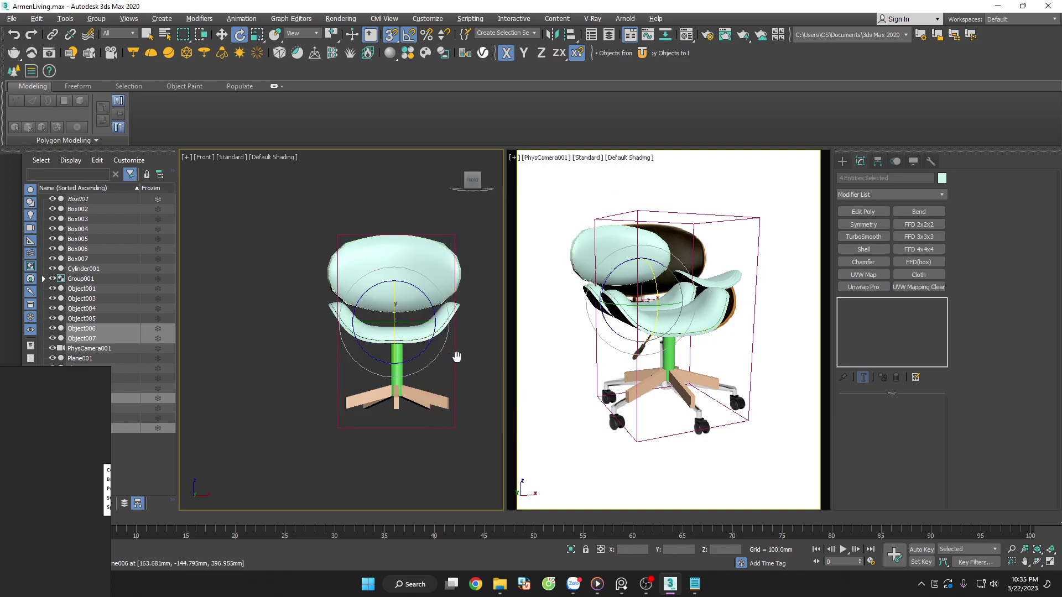
Rotate off another seat copy 50° about X and raise it to the backrest
scroll(462, 354, "up", 2)
key("w")
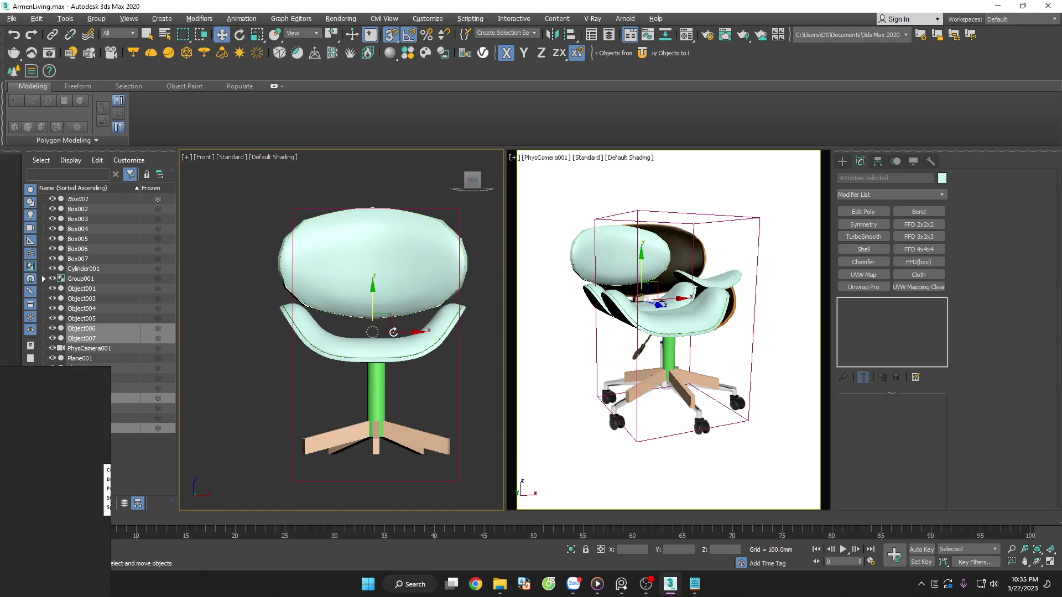
key("e")
left_click_drag(372, 332, 370, 361, "shift")
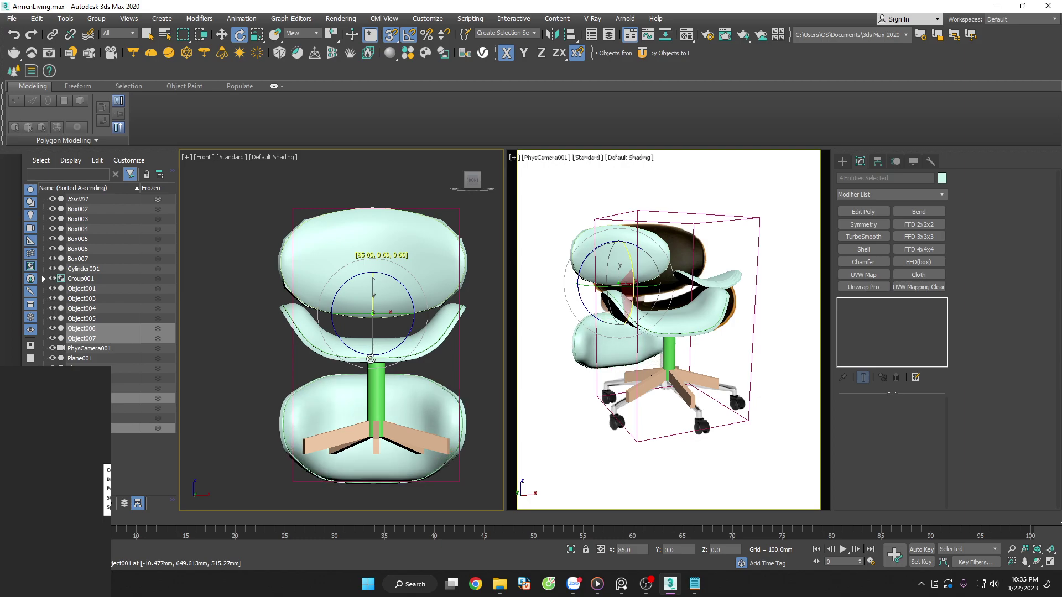
key("w")
left_click_drag(370, 392, 384, 268)
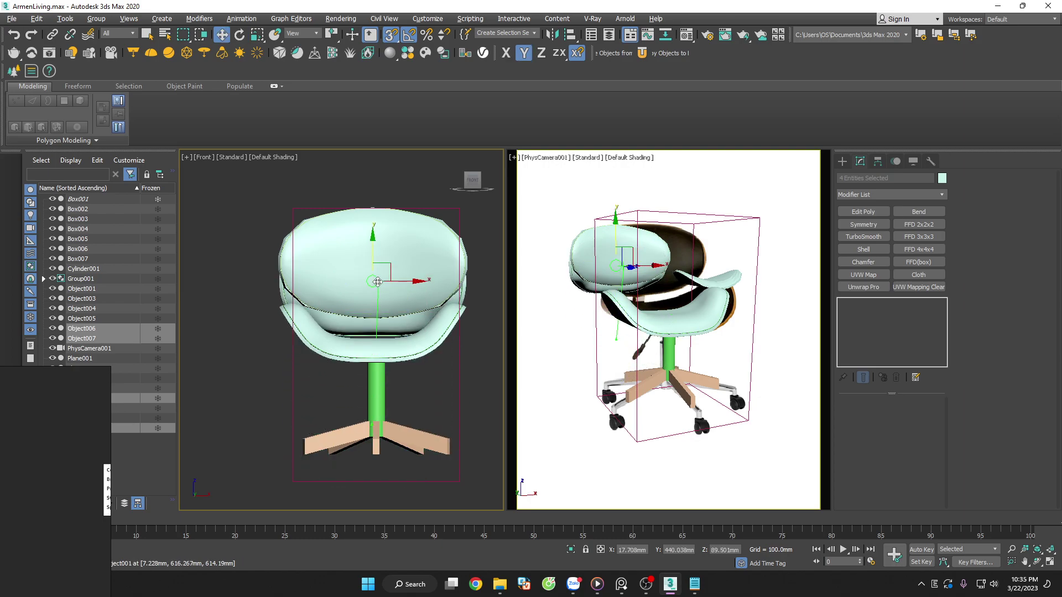
Lower the copied shell toward the seat and move the old backrest piece away
middle_click_drag(392, 283, 385, 289, "alt")
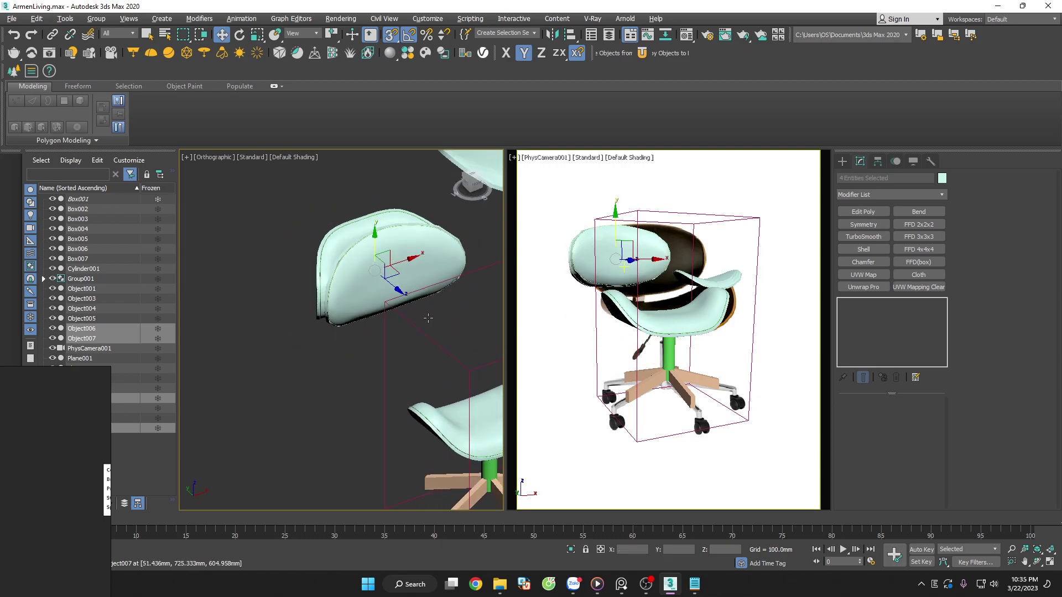
left_click_drag(384, 289, 428, 377)
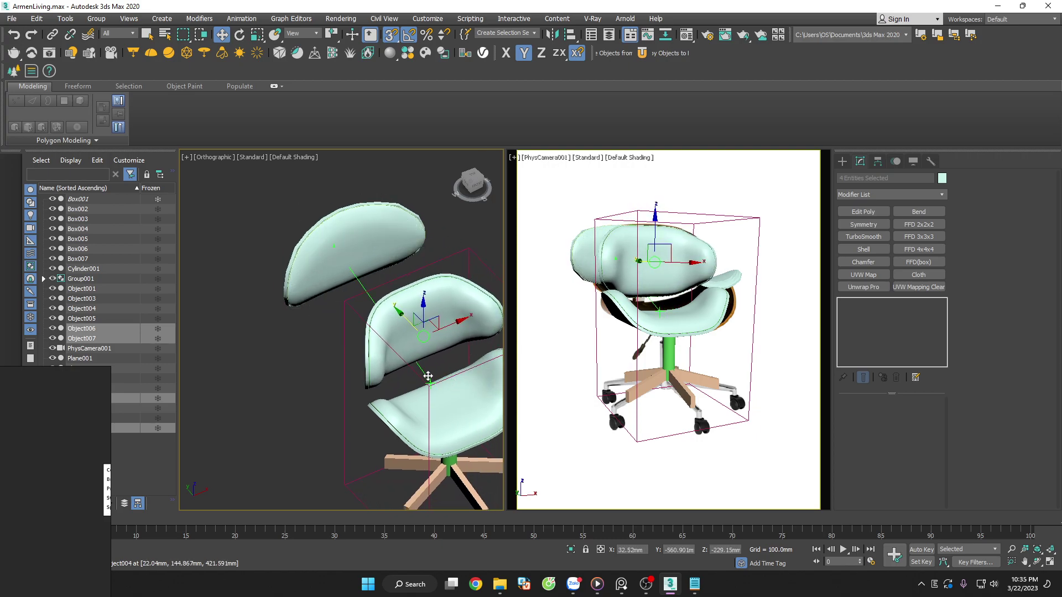
left_click(360, 233)
scroll(360, 232, "down", 3)
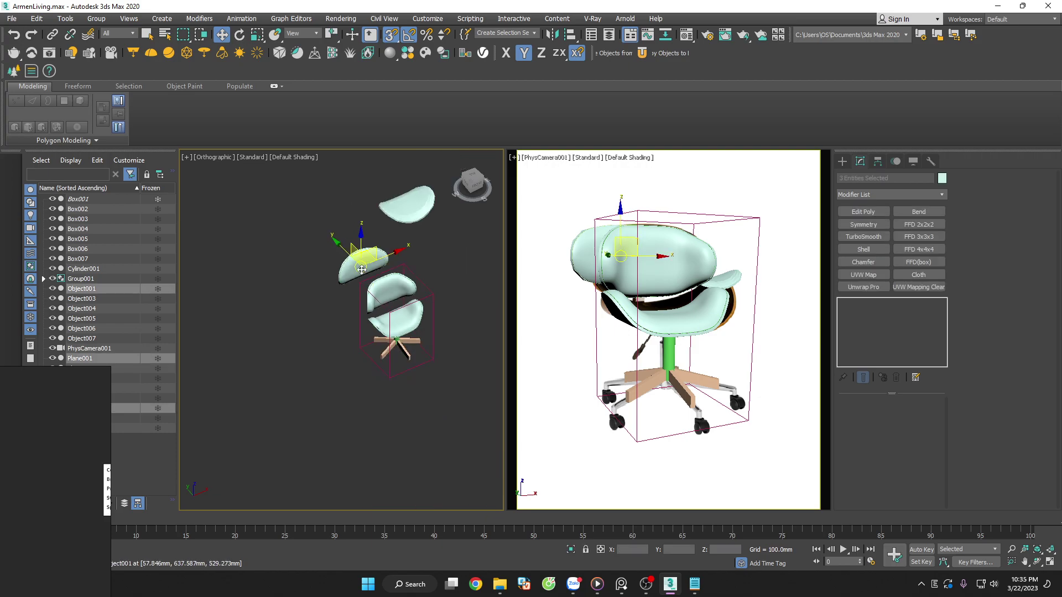
left_click_drag(357, 230, 365, 236)
Shift the new backrest pieces up and to the left
left_click(391, 287)
scroll(391, 283, "up", 2)
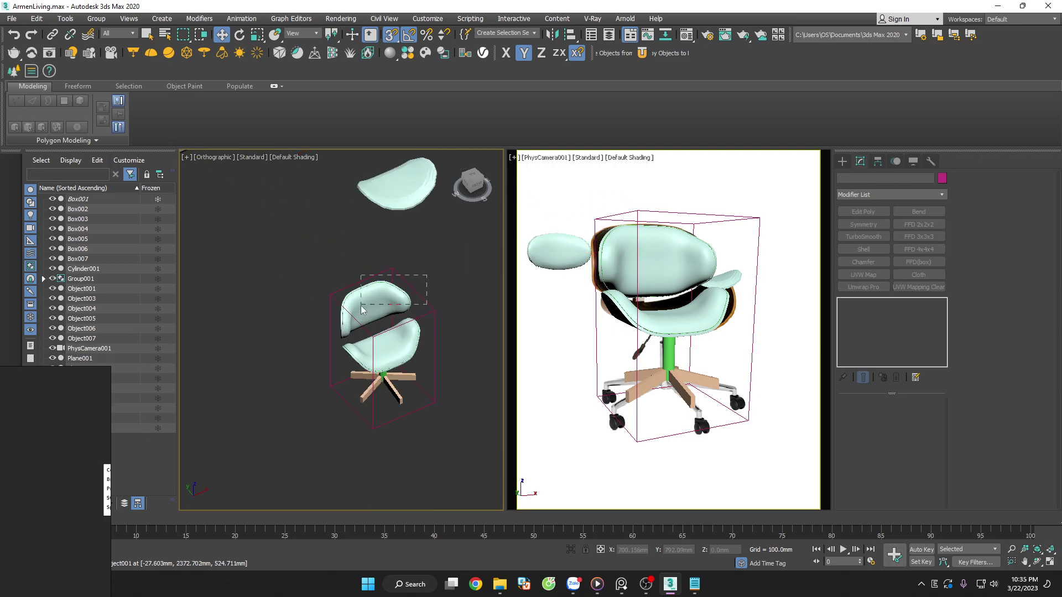
scroll(391, 283, "up", 2)
scroll(392, 283, "up", 4)
left_click_drag(354, 295, 339, 275)
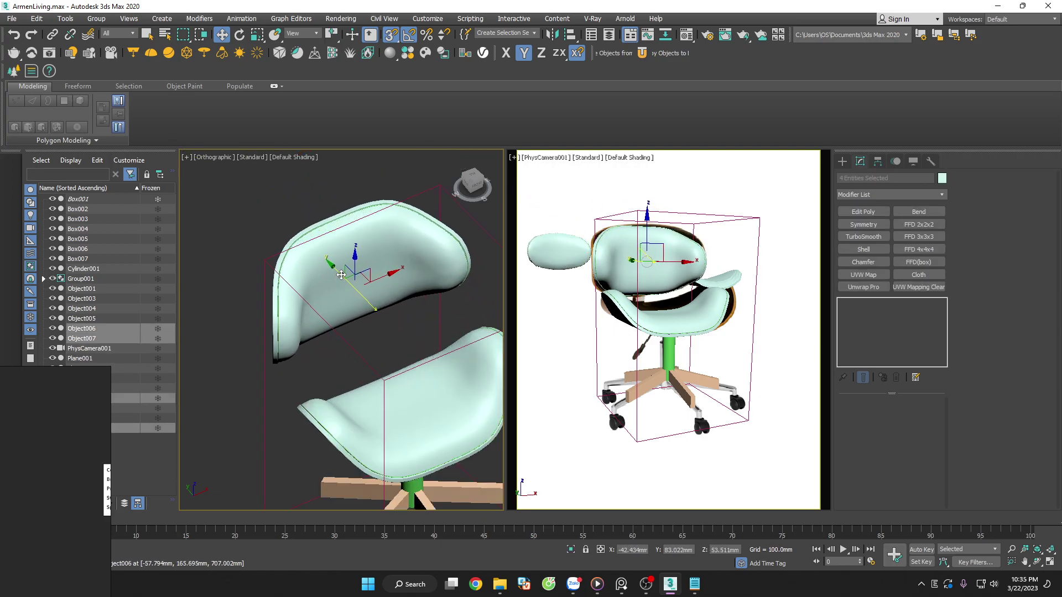
middle_click_drag(339, 275, 257, 285, "alt")
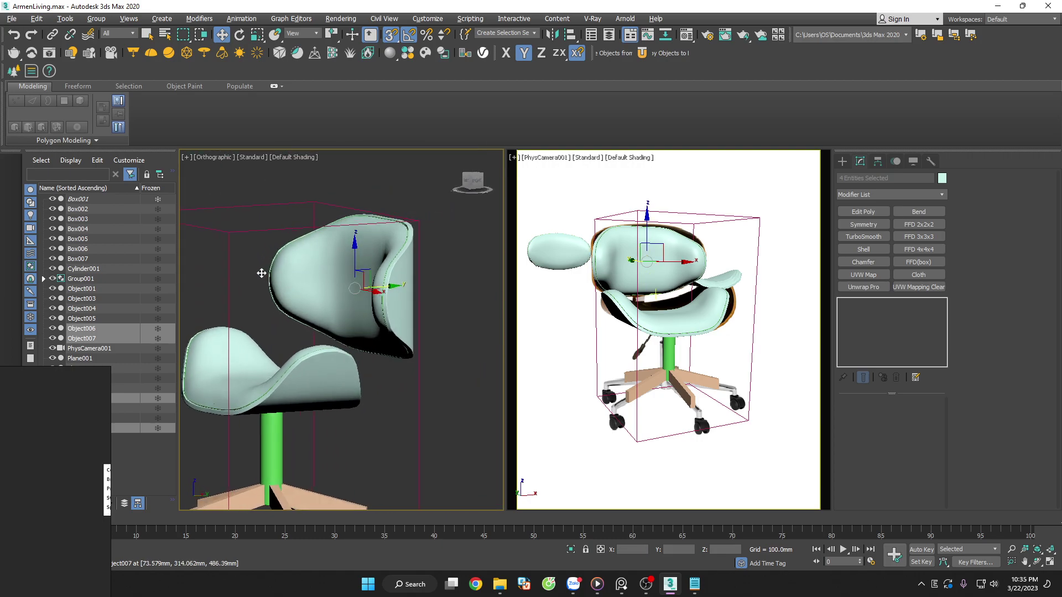
In Top view, box-select the seat and backrest parts and shift them toward the back
left_click(384, 368)
scroll(389, 373, "down", 5)
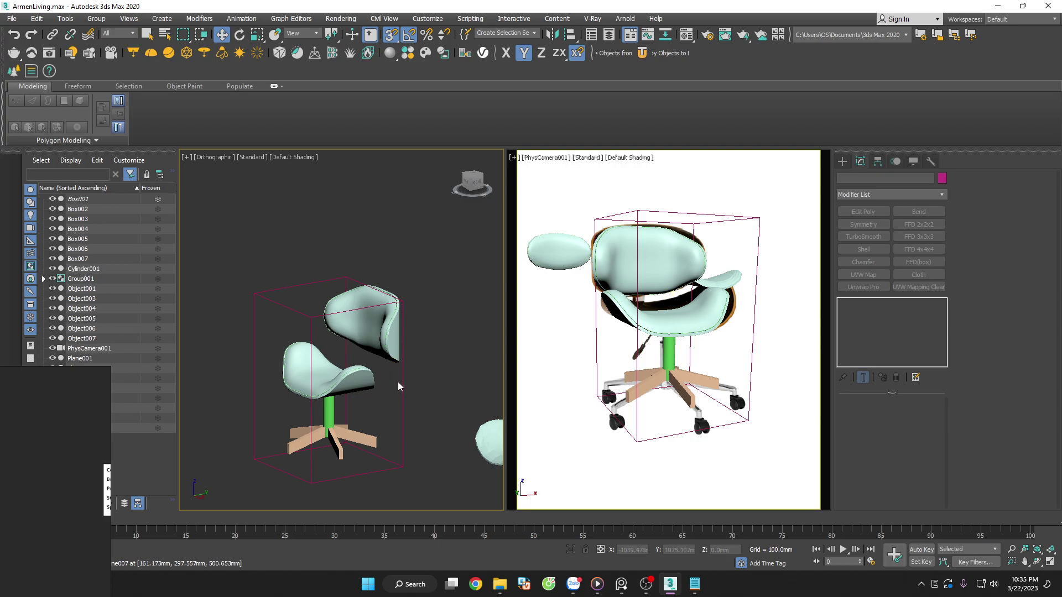
key("t")
scroll(397, 377, "down", 3)
middle_click_drag(284, 299, 396, 332)
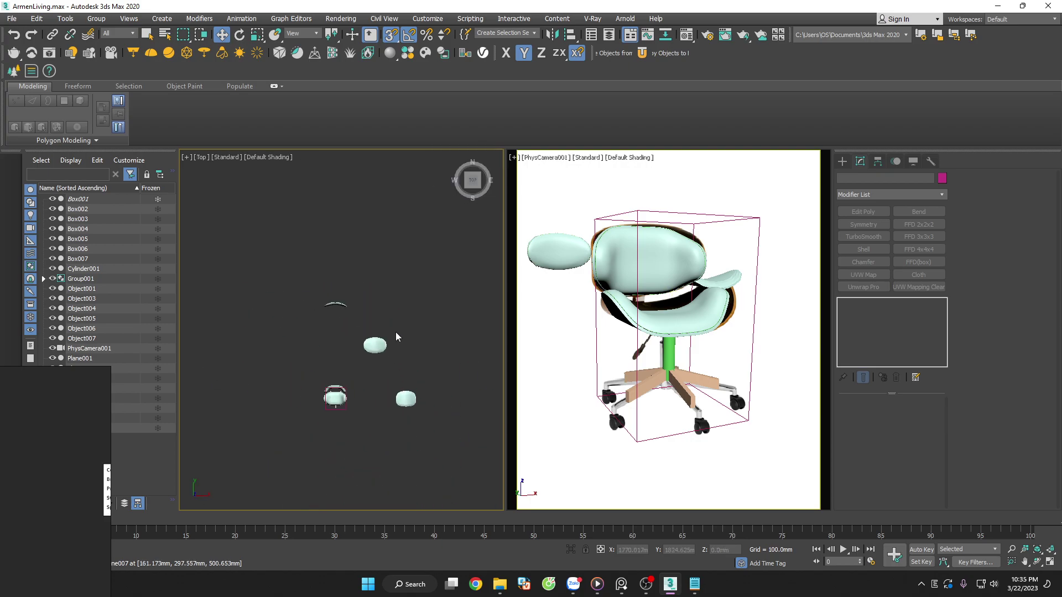
scroll(396, 332, "up", 3)
scroll(416, 261, "up", 5)
left_click_drag(372, 267, 283, 334)
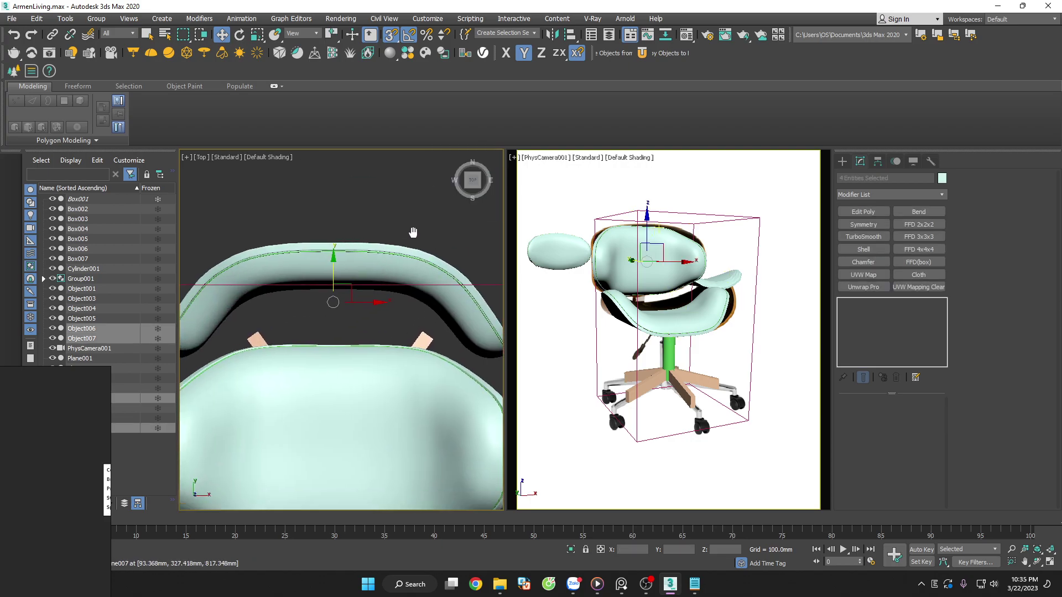
scroll(283, 333, "down", 4)
middle_click_drag(348, 265, 349, 339)
left_click_drag(348, 338, 349, 327)
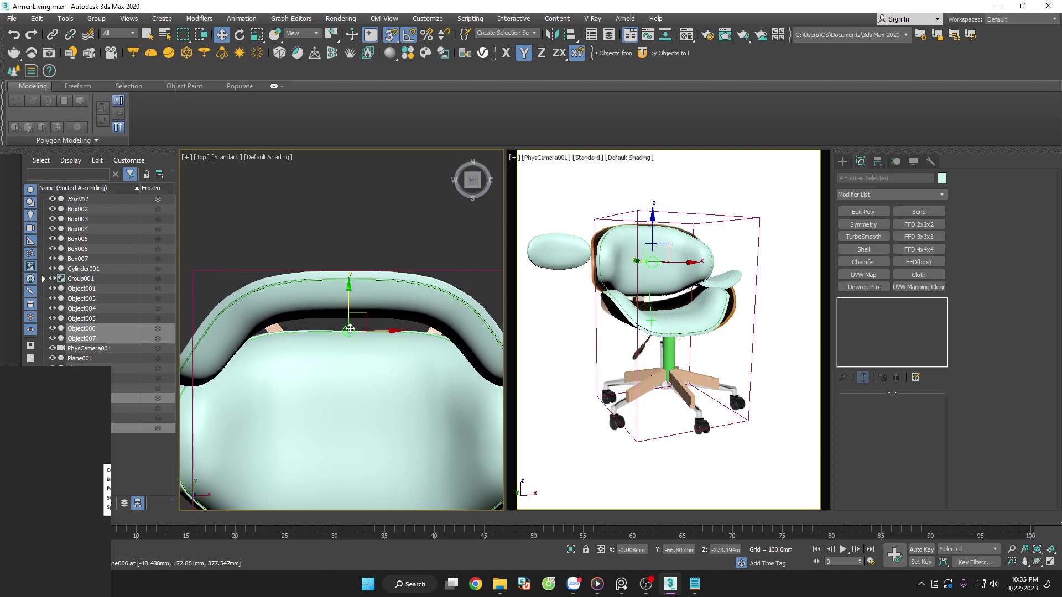
Select the two loose seat parts off to the right
scroll(374, 215, "down", 5)
mouse_move(376, 216)
middle_mouse_down("alt")
mouse_move(397, 204)
mouse_move(421, 255)
middle_mouse_up("alt")
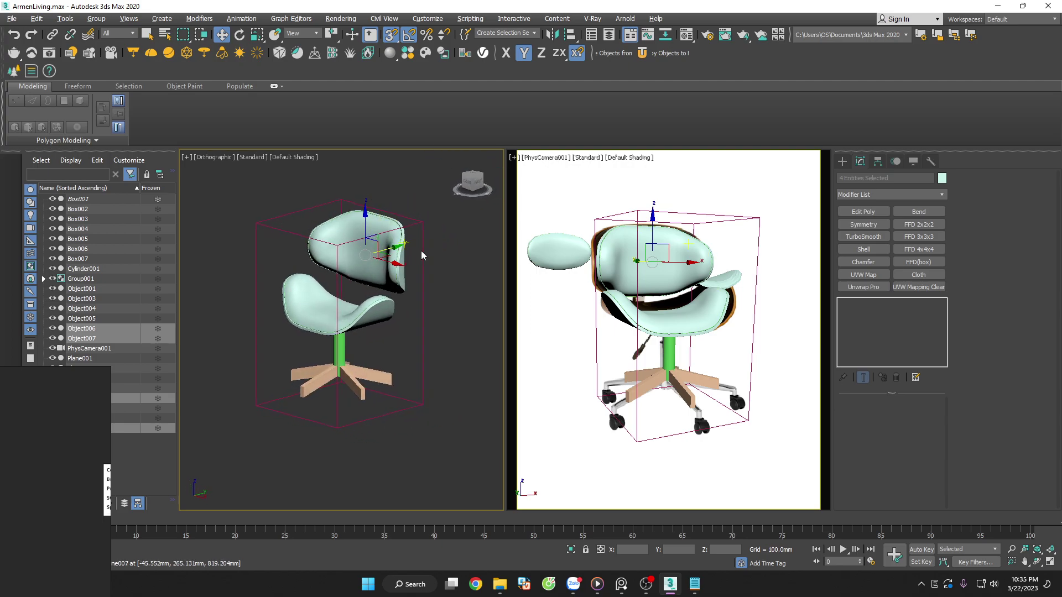
left_click(453, 305)
scroll(451, 302, "down", 3)
middle_click_drag(443, 297, 359, 291)
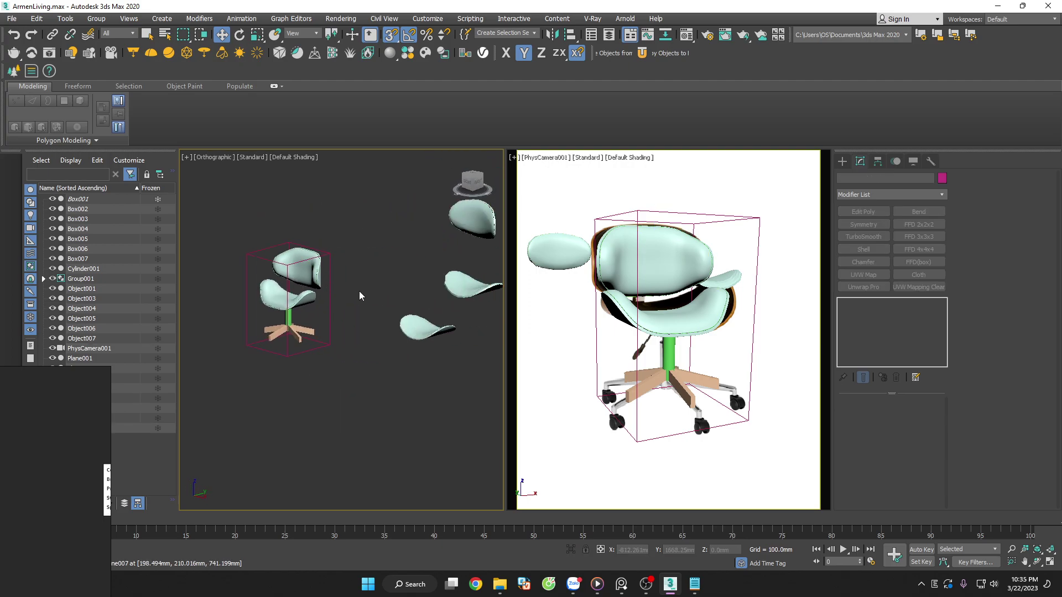
left_click_drag(386, 259, 418, 373)
middle_click_drag(418, 373, 296, 347)
Move the loose seat parts aside along Y and hide them
scroll(342, 336, "down", 4)
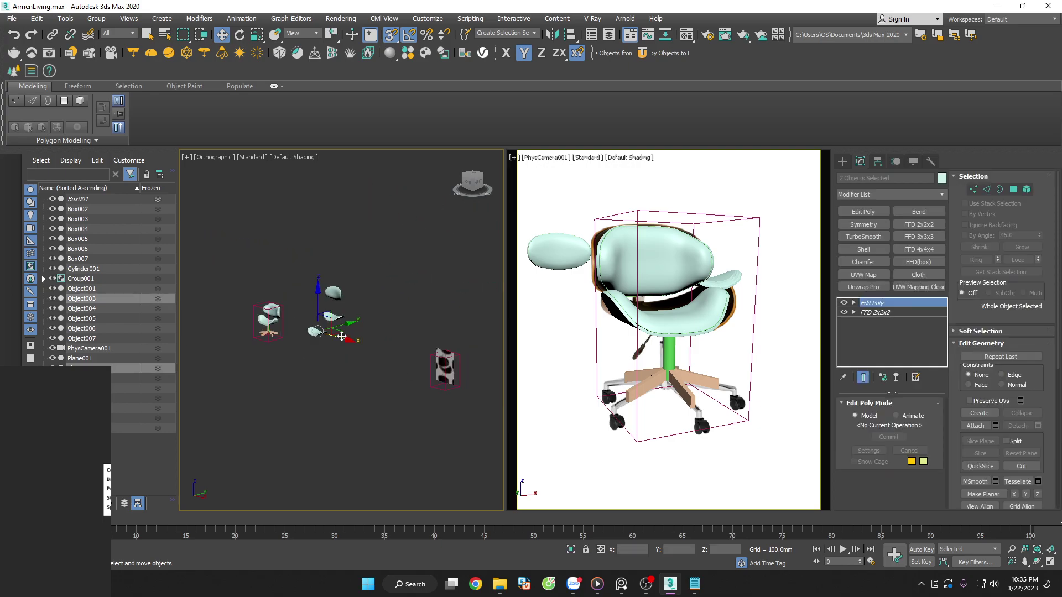
left_click_drag(370, 368, 322, 266)
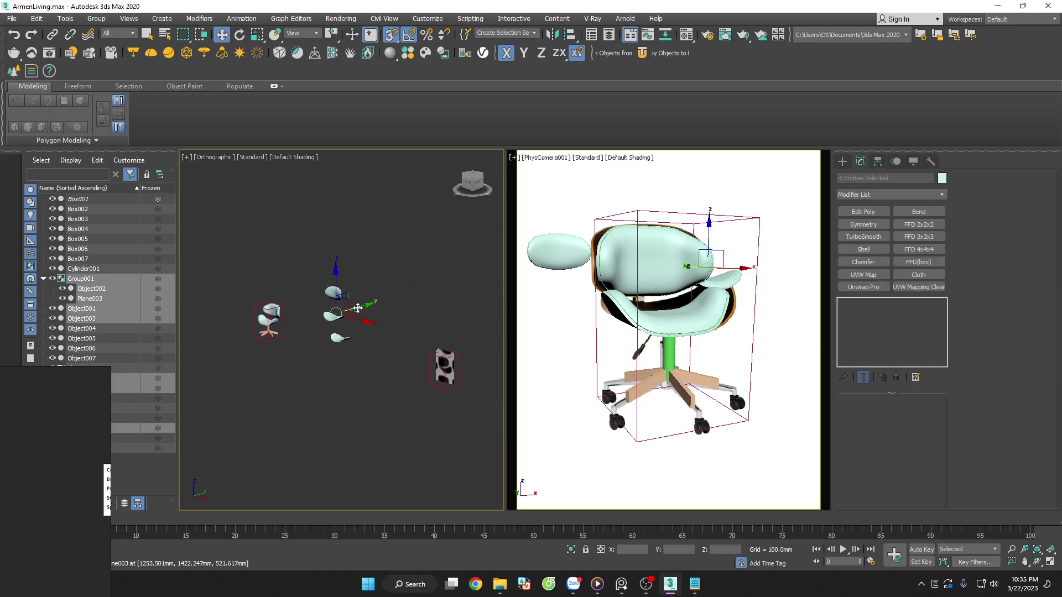
left_click_drag(368, 299, 697, 136)
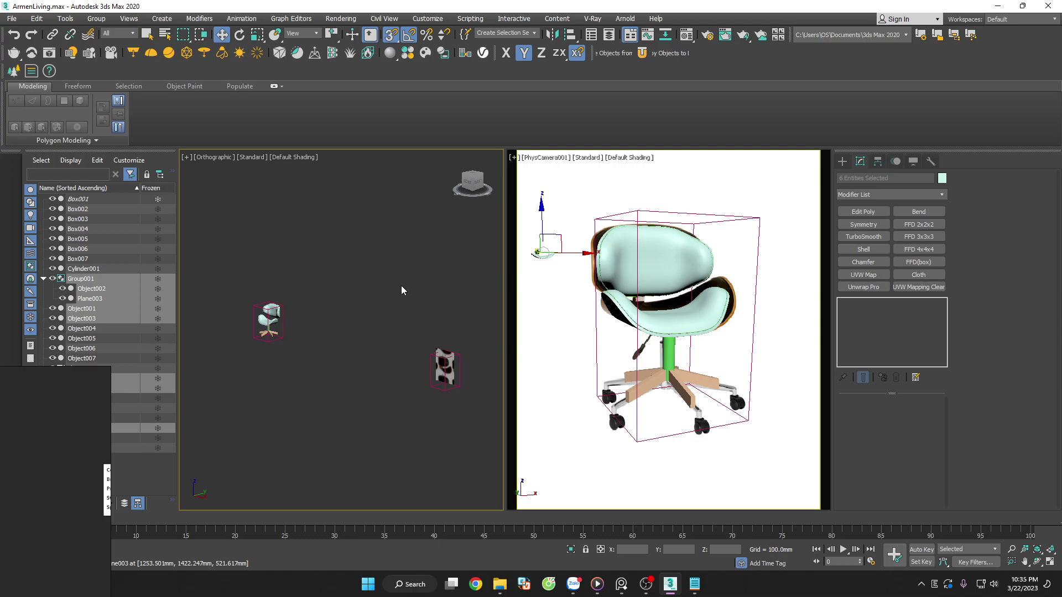
scroll(442, 285, "up", 4)
right_click(443, 285)
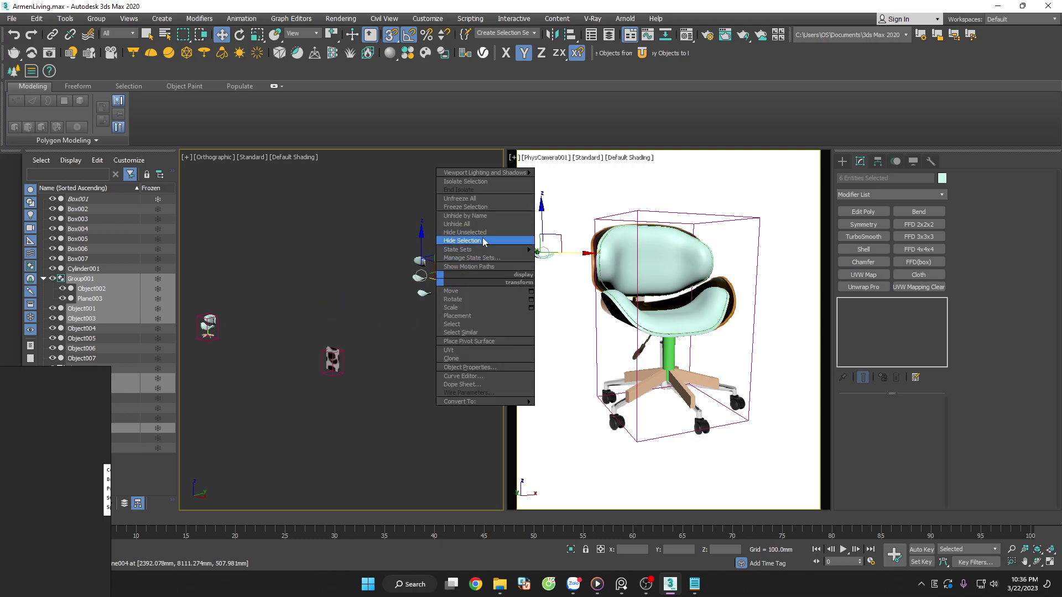
left_click(462, 241)
Frame the chair in Front view and move the reference photo aside to reveal it
key("f")
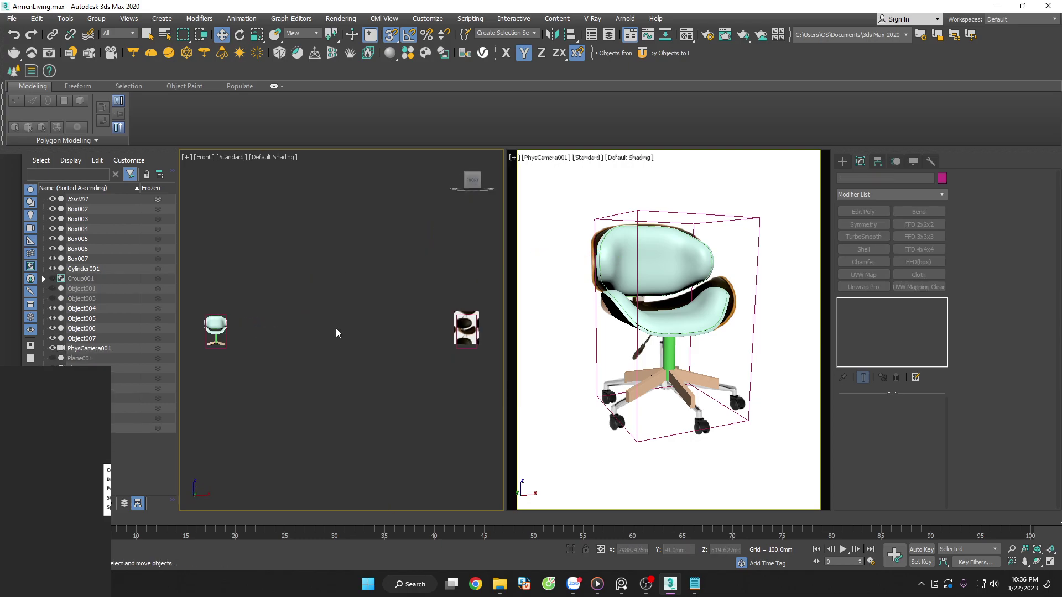
key("z")
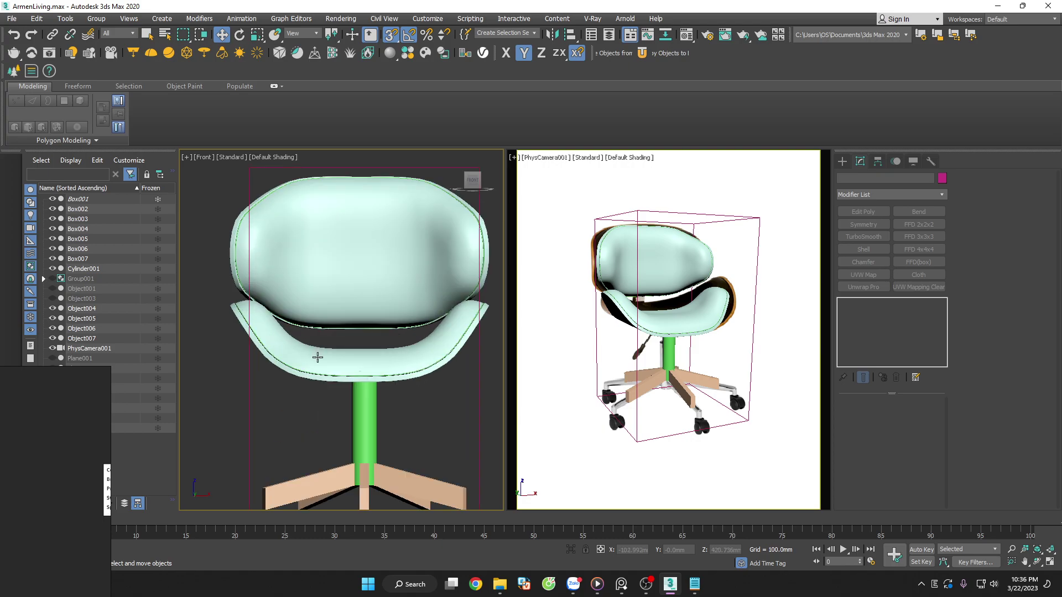
left_click(317, 357)
middle_click_drag(318, 357, 396, 410, "alt")
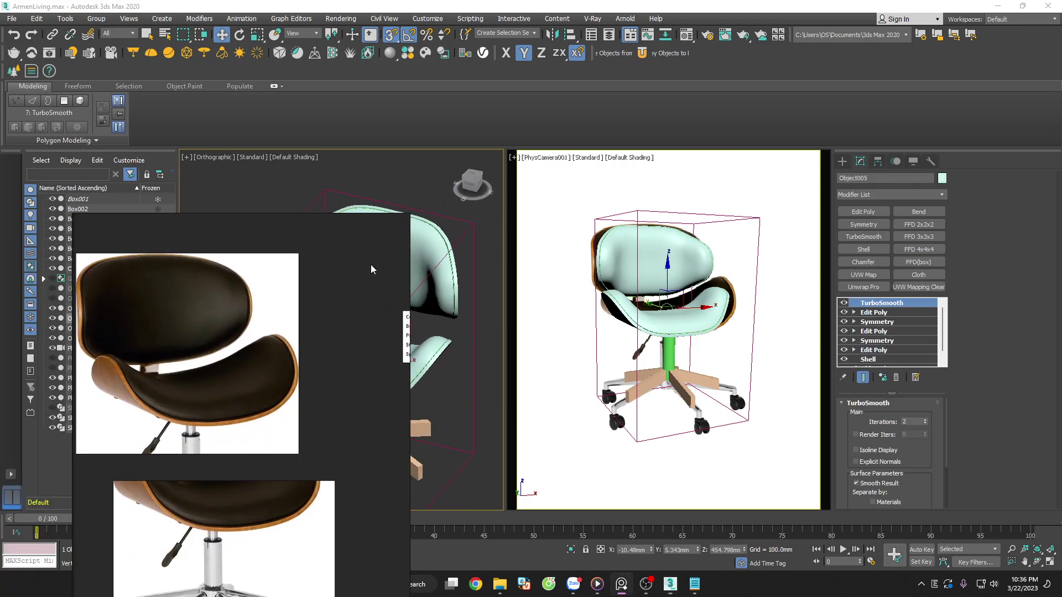
scroll(204, 331, "up", 2)
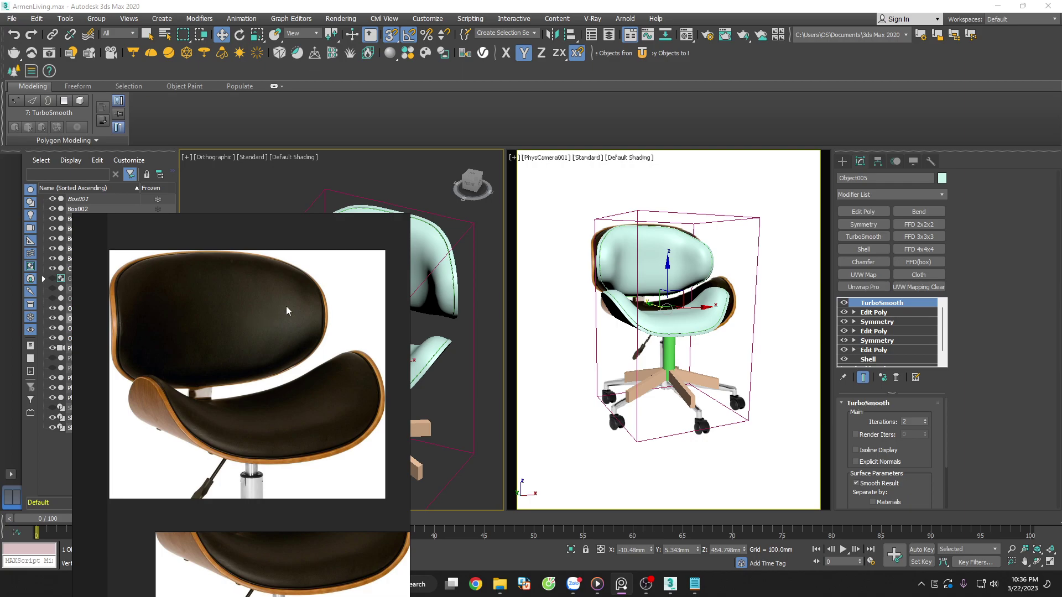
left_click_drag(321, 302, 244, 317)
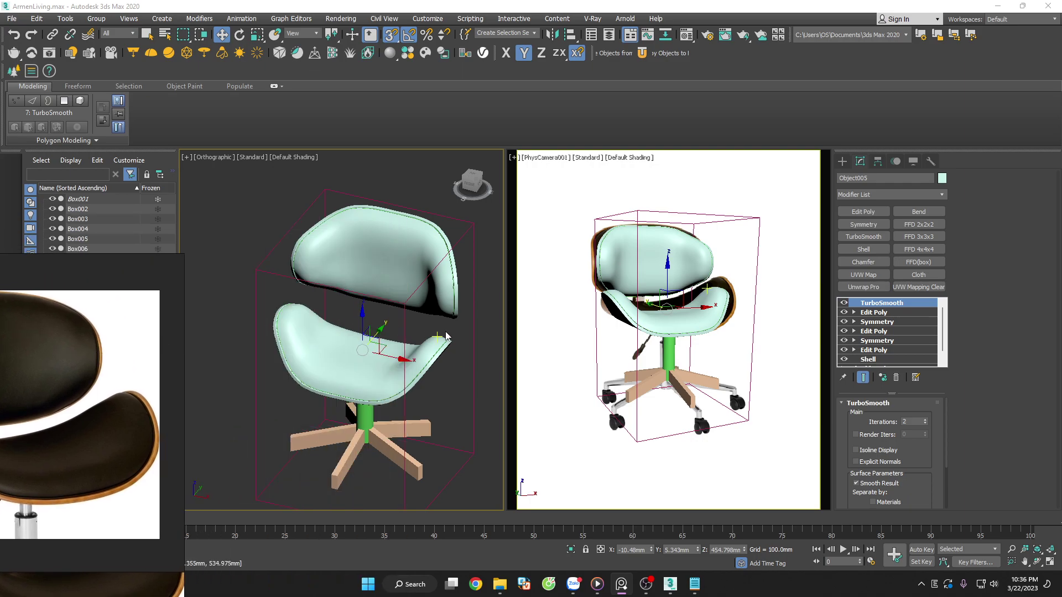
left_click(455, 338)
mouse_move(458, 339)
middle_mouse_down("alt")
mouse_move(423, 407)
mouse_move(440, 346)
middle_mouse_up("alt")
Inspect the seat Object005, seat part Plane006 and piping spline Shape002, then deselect
scroll(357, 320, "up", 4)
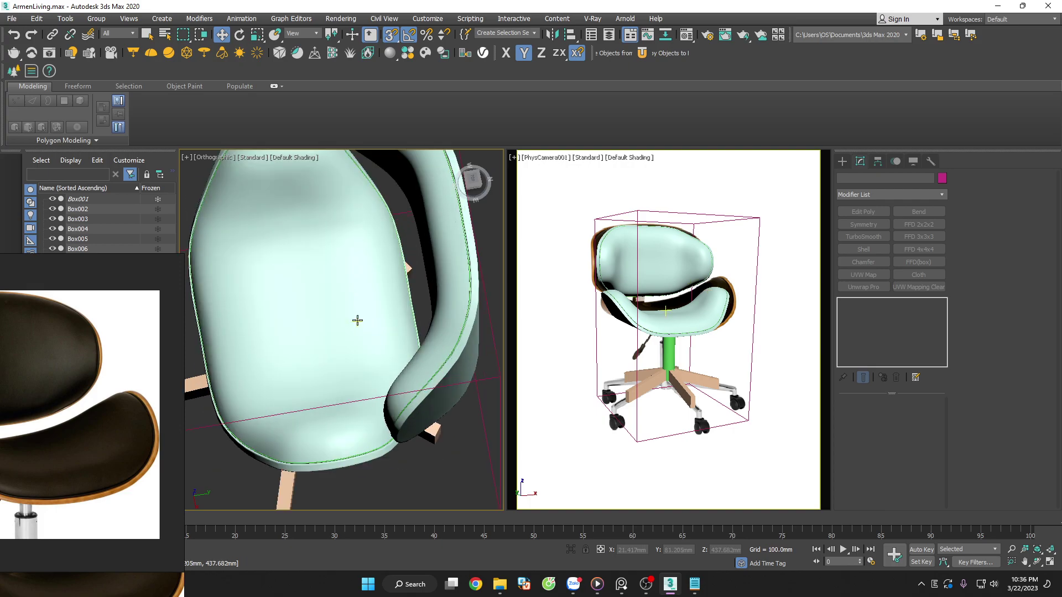
left_click(358, 320)
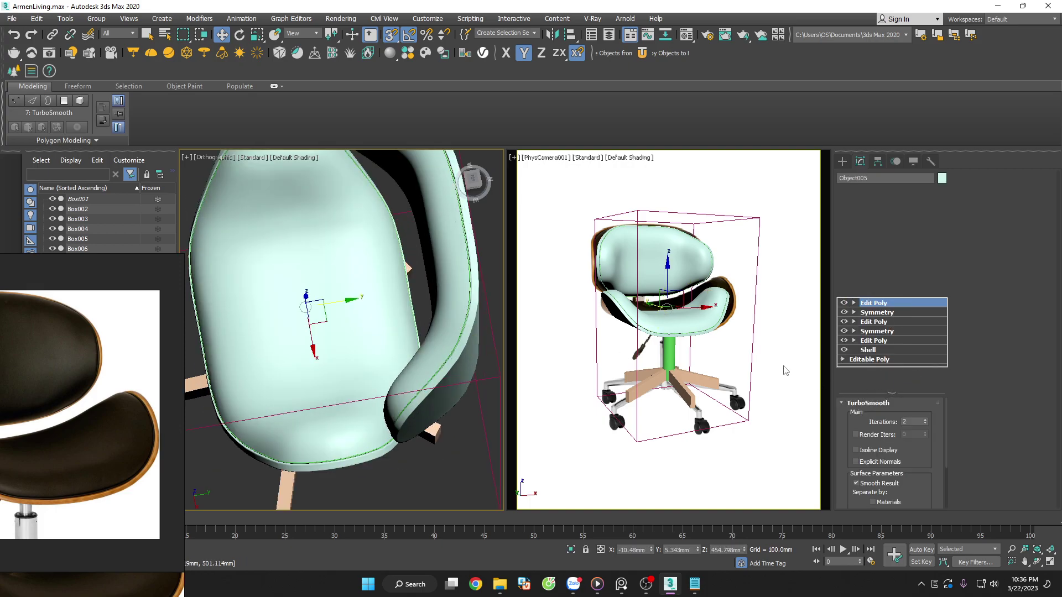
left_click(469, 372)
scroll(363, 446, "up", 3)
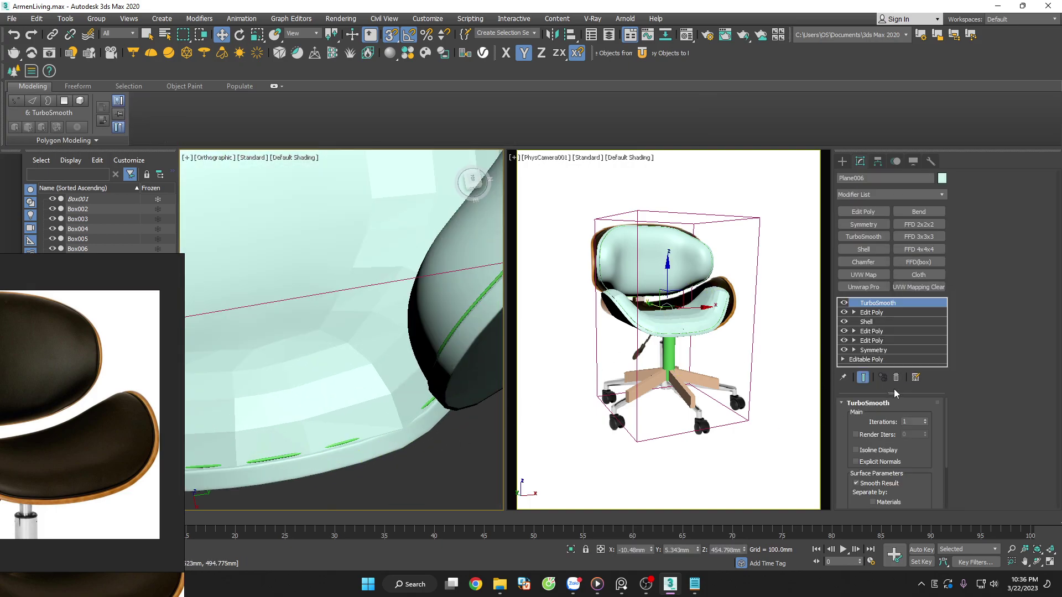
left_click(543, 474)
scroll(343, 445, "up", 3)
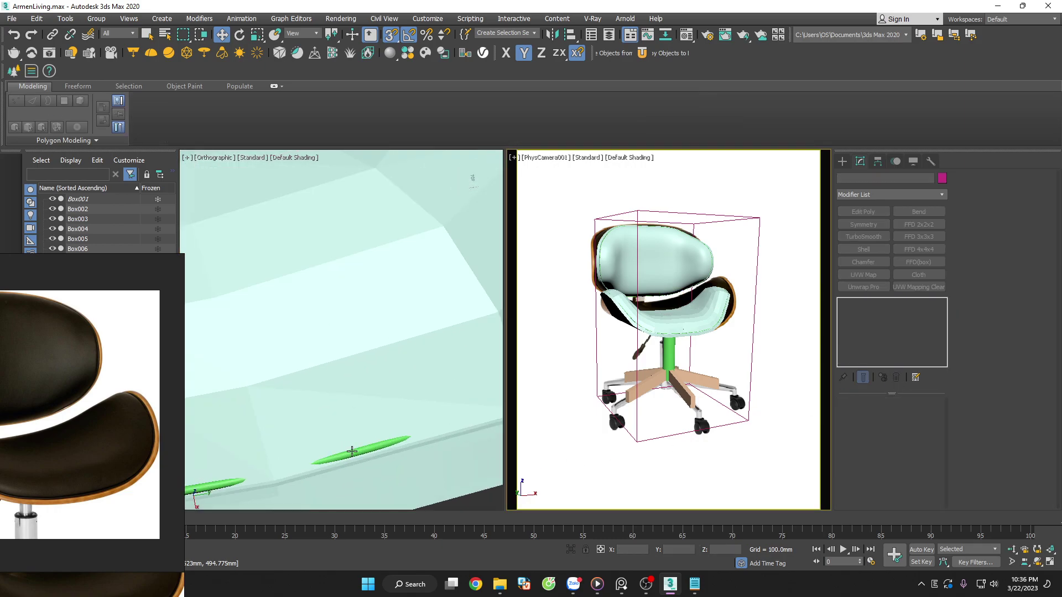
left_click(389, 452)
key("ctrl+d")
Box-select the seat pieces together and view them from Top
scroll(389, 373, "down", 3)
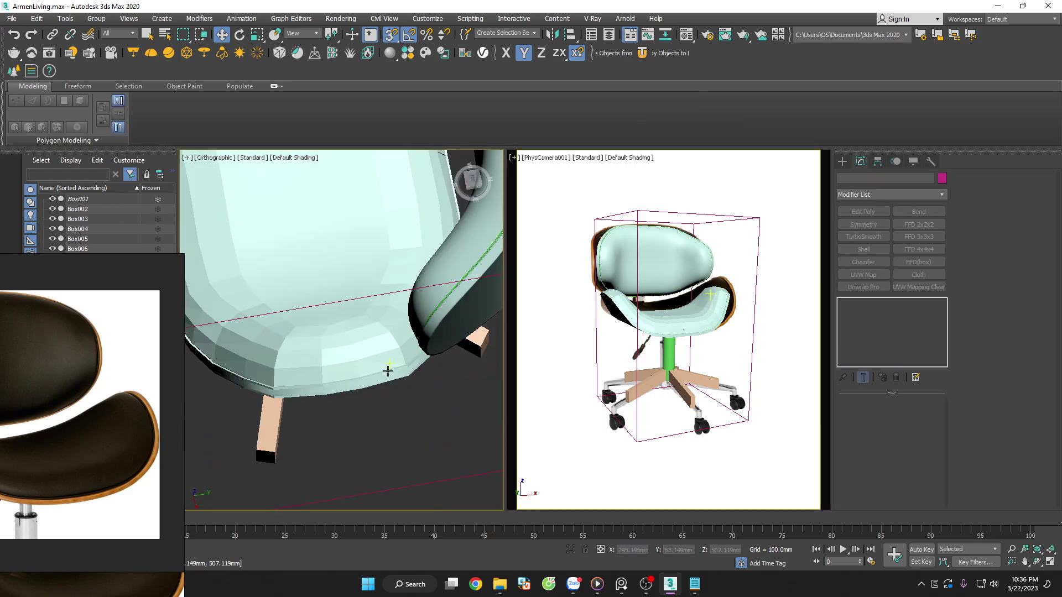
scroll(396, 374, "down", 3)
mouse_move(363, 272)
middle_mouse_down("alt")
mouse_move(382, 400)
mouse_move(431, 327)
middle_mouse_up("alt")
scroll(405, 263, "up", 4)
left_click_drag(354, 255, 354, 256)
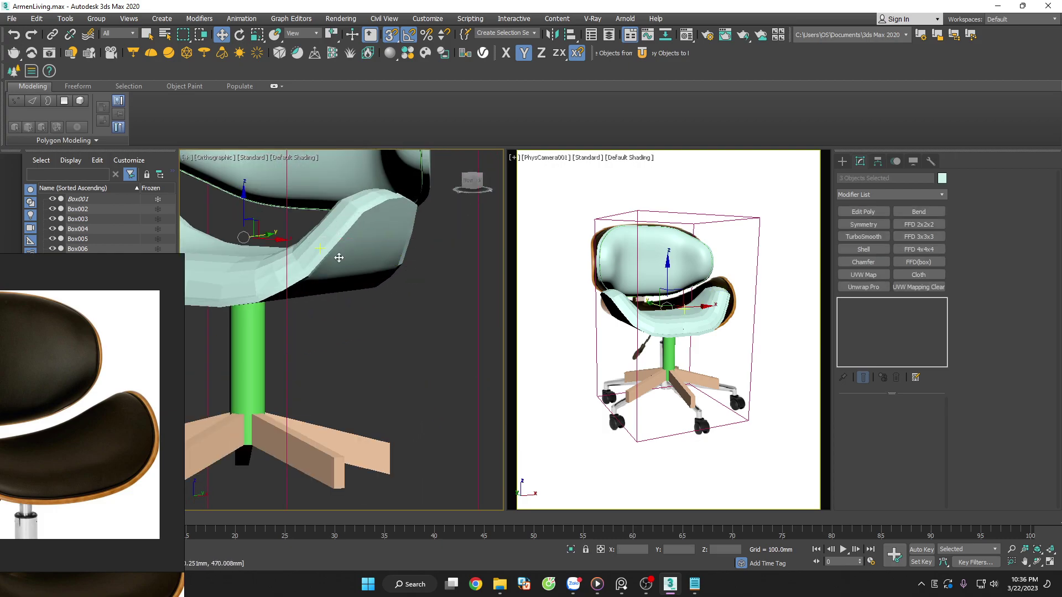
scroll(400, 325, "down", 4)
mouse_move(400, 324)
middle_mouse_down("alt")
mouse_move(397, 369)
mouse_move(457, 294)
mouse_move(511, 268)
mouse_move(464, 287)
mouse_move(515, 274)
middle_mouse_up("alt")
key("t")
scroll(402, 363, "down", 2)
scroll(290, 377, "up", 3)
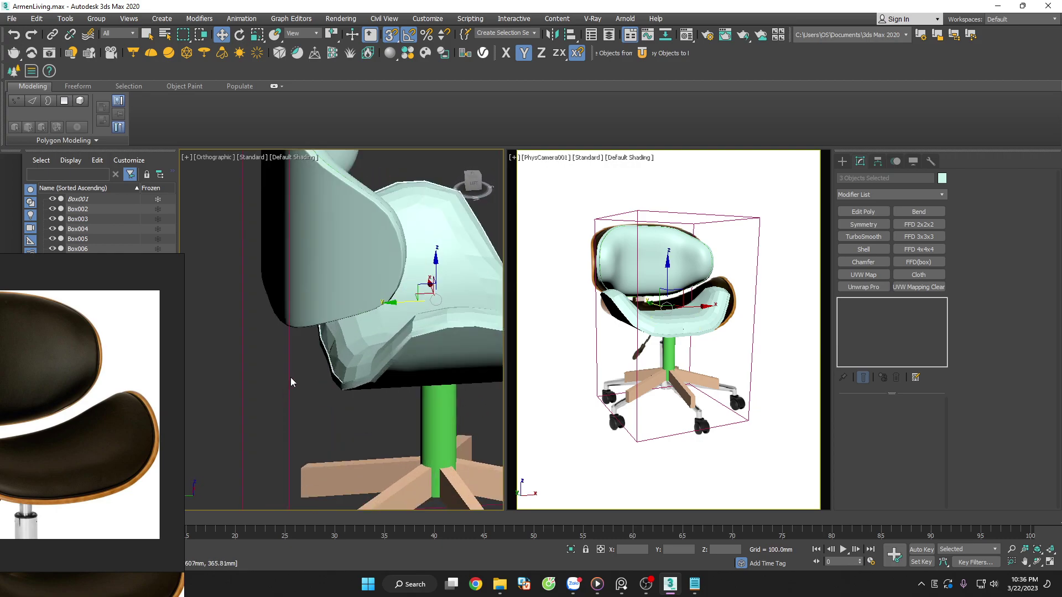
scroll(291, 377, "up", 2)
scroll(316, 366, "down", 2)
scroll(335, 360, "down", 4)
middle_click_drag(386, 377, 344, 427, "alt")
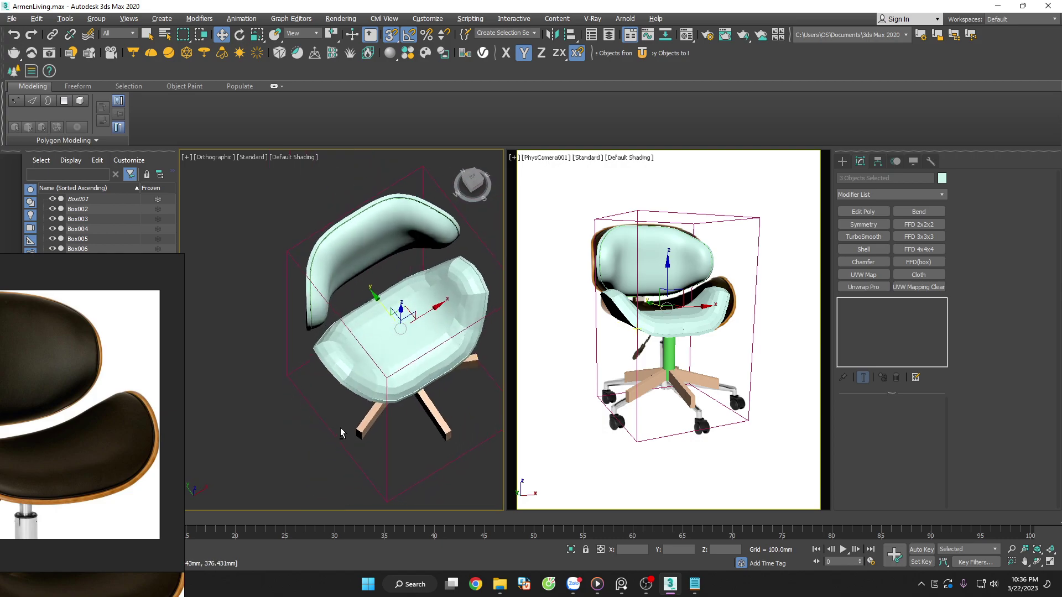
Add an FFD 2x2x2 lattice to the framed seat pieces and shift it about 6.6mm on Y
key("t")
key("z")
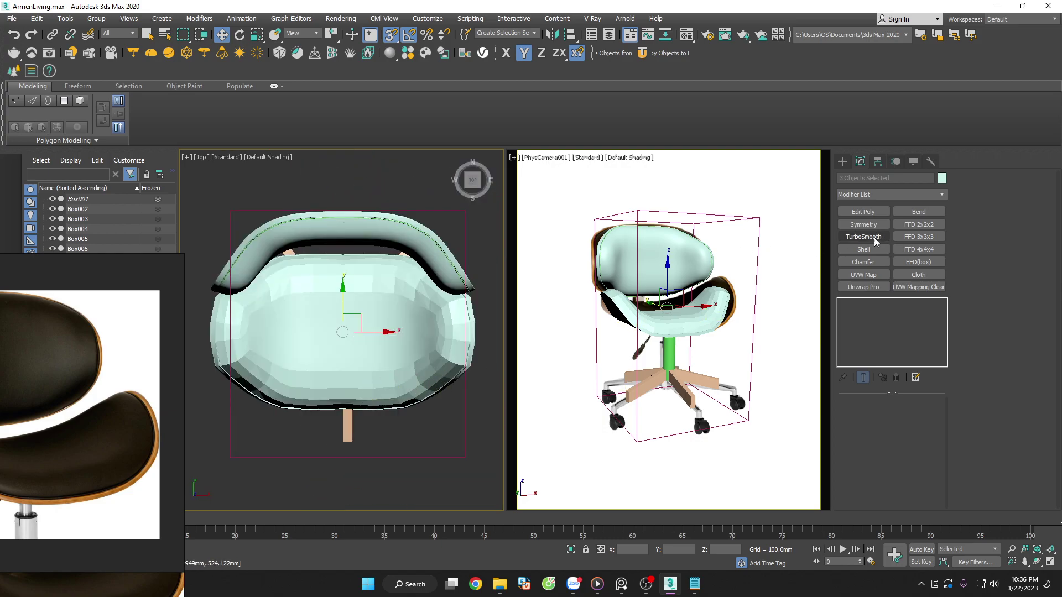
left_click(919, 224)
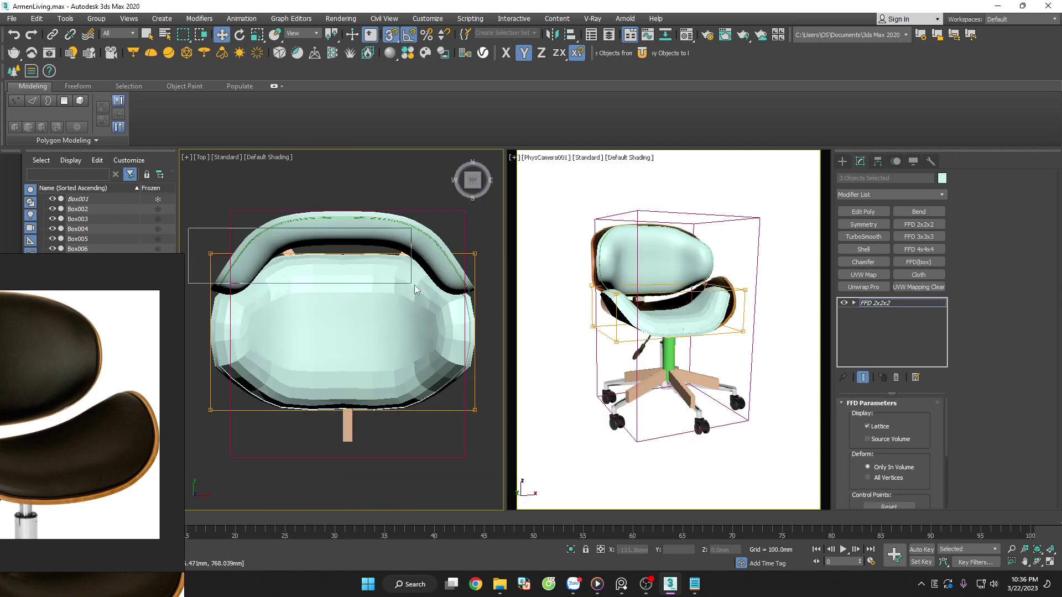
scroll(334, 244, "up", 3)
left_click_drag(334, 244, 335, 224)
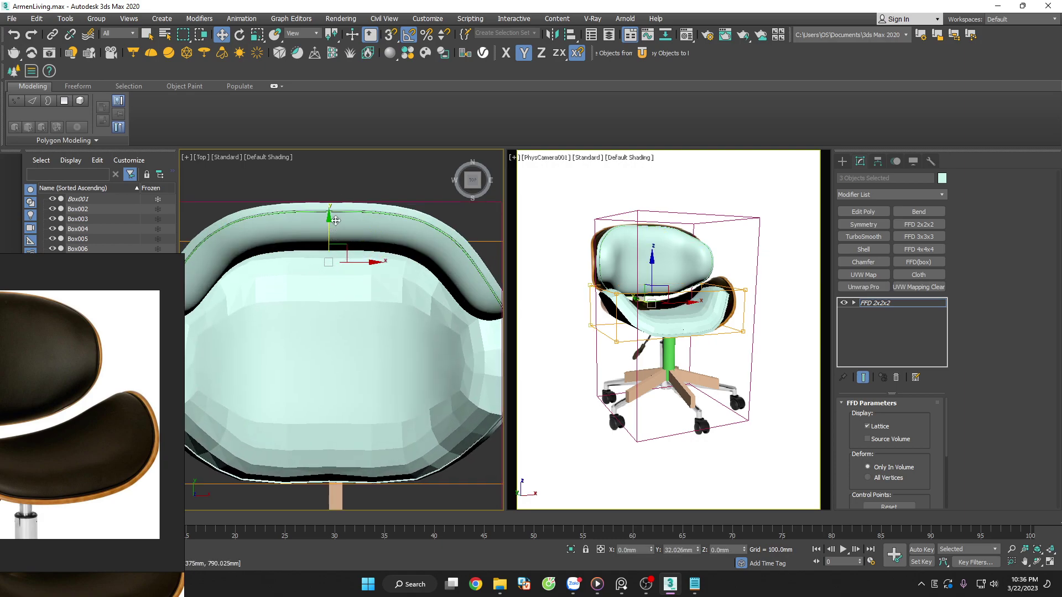
left_click_drag(335, 225, 334, 237)
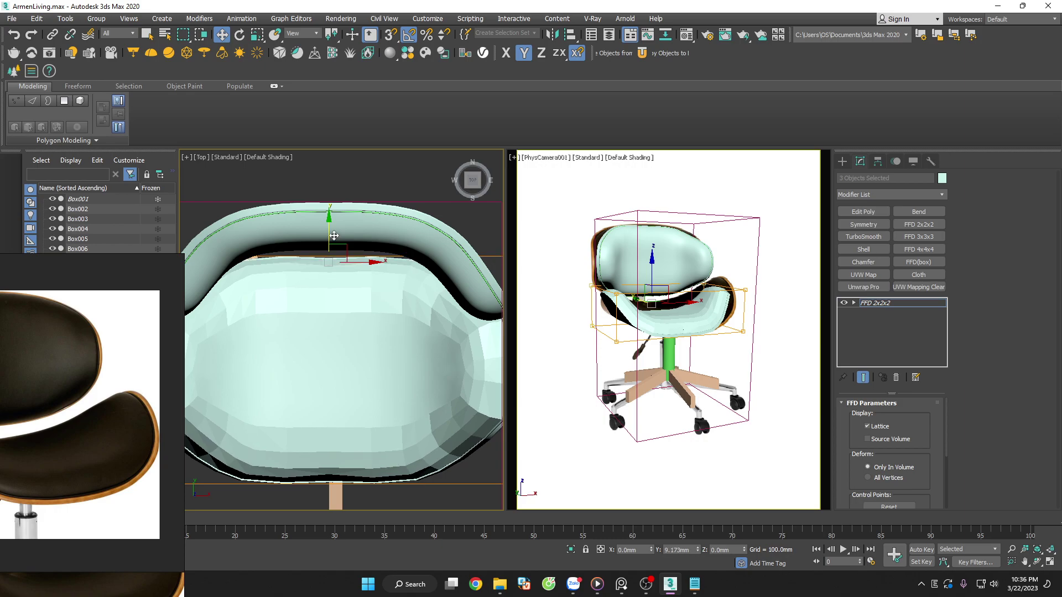
scroll(370, 376, "down", 3)
Pull the lattice's lower edge downward in Top view
middle_click_drag(371, 373, 412, 378, "alt")
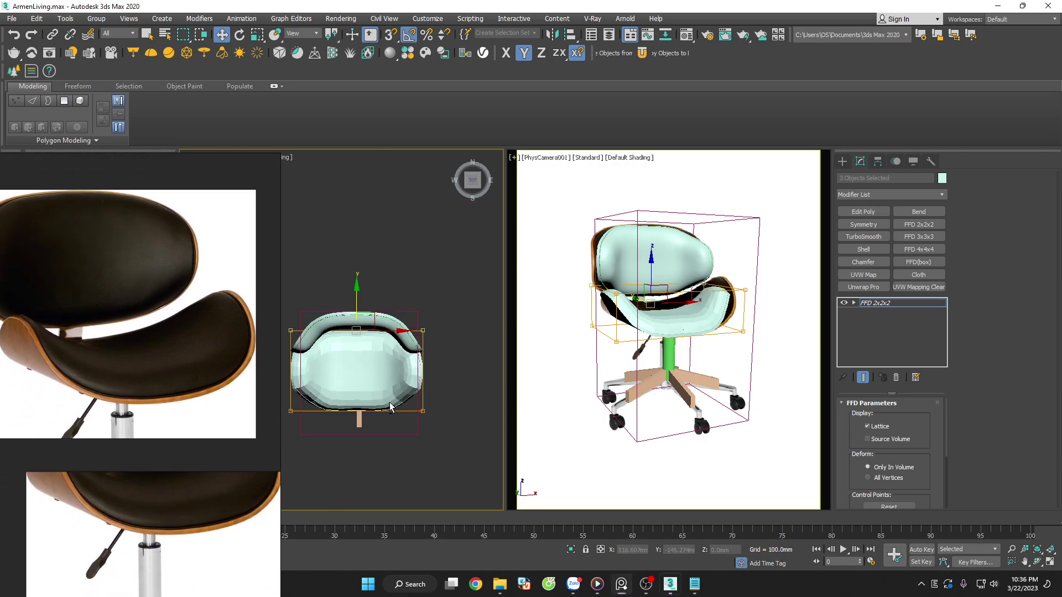
key("t")
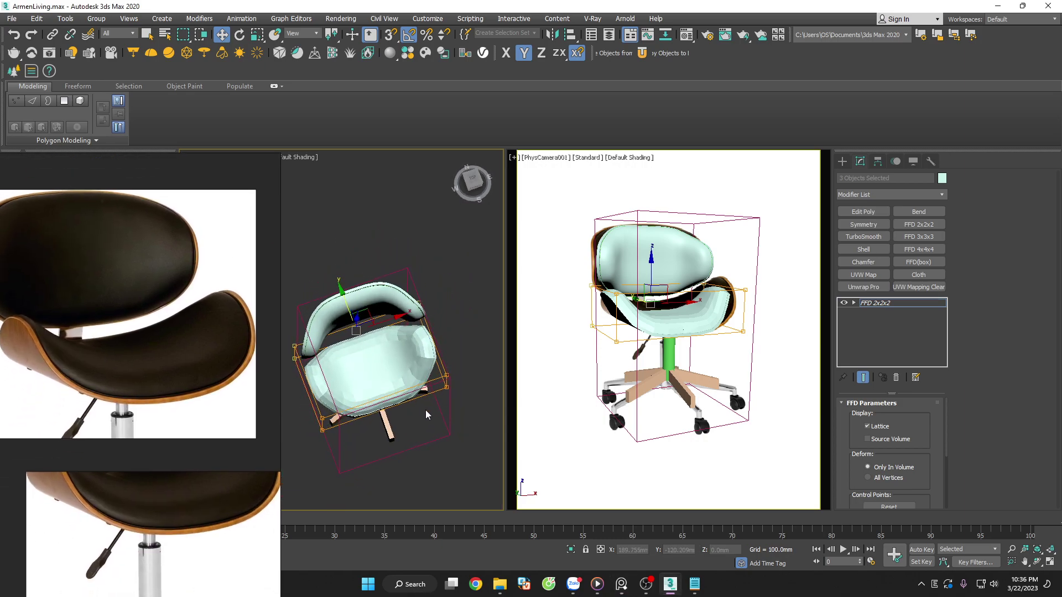
scroll(429, 410, "up", 3)
scroll(429, 410, "down", 3)
key("x")
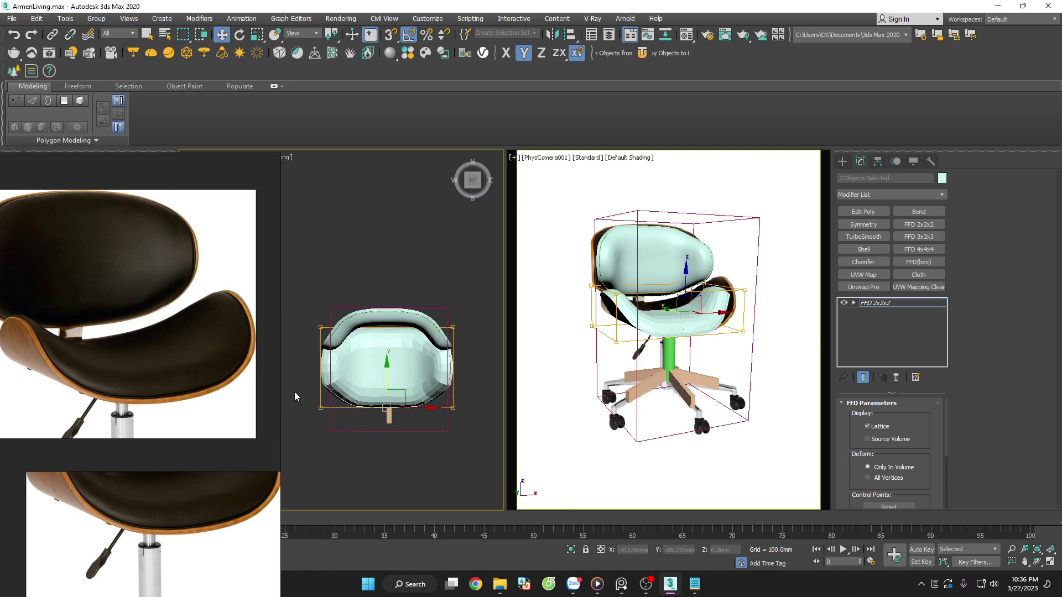
left_click_drag(386, 379, 384, 388)
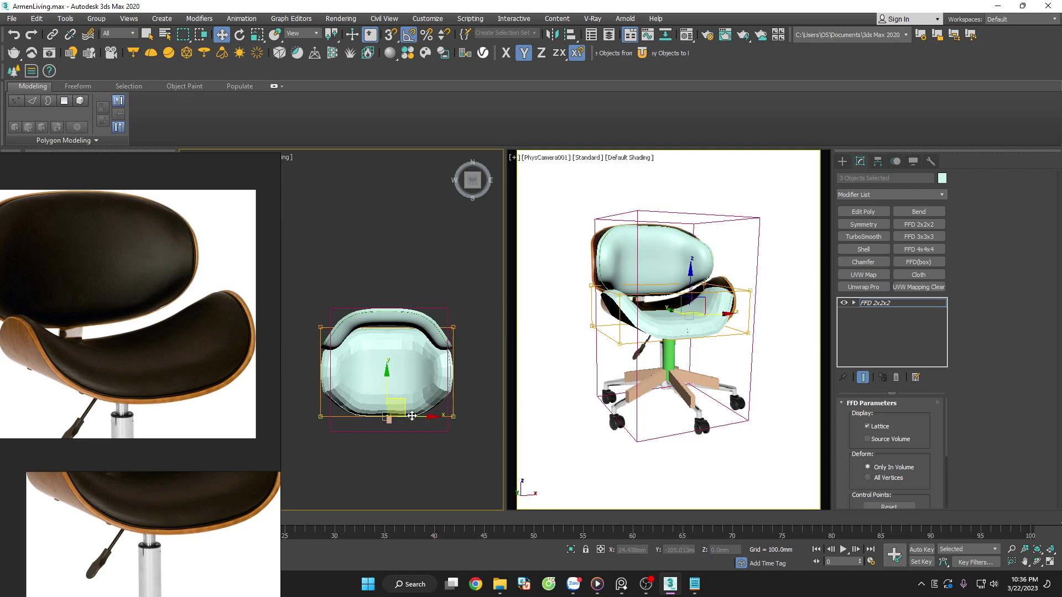
middle_click_drag(384, 388, 379, 412, "alt")
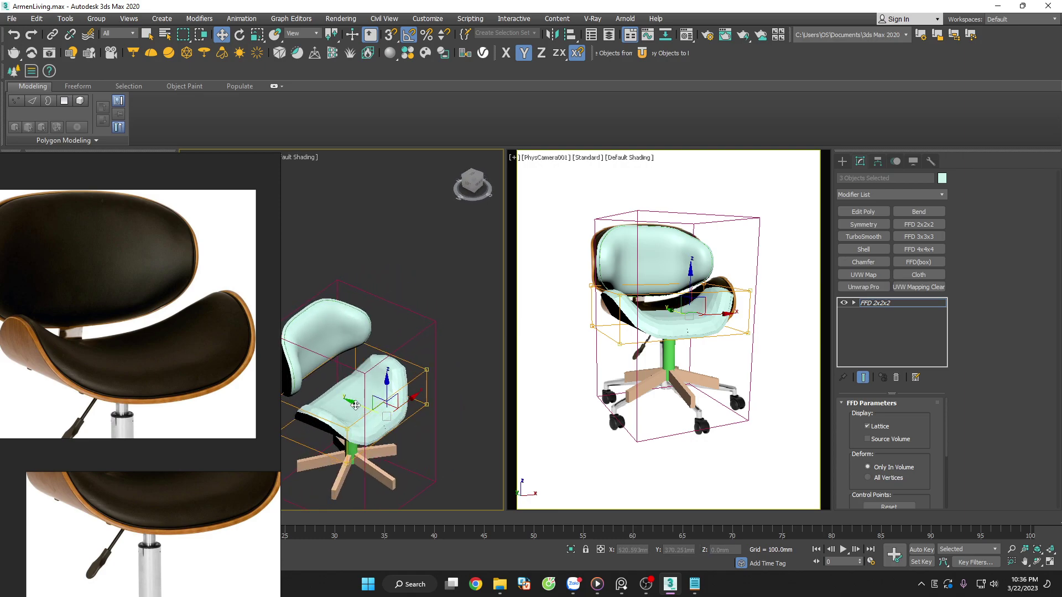
left_click(889, 305)
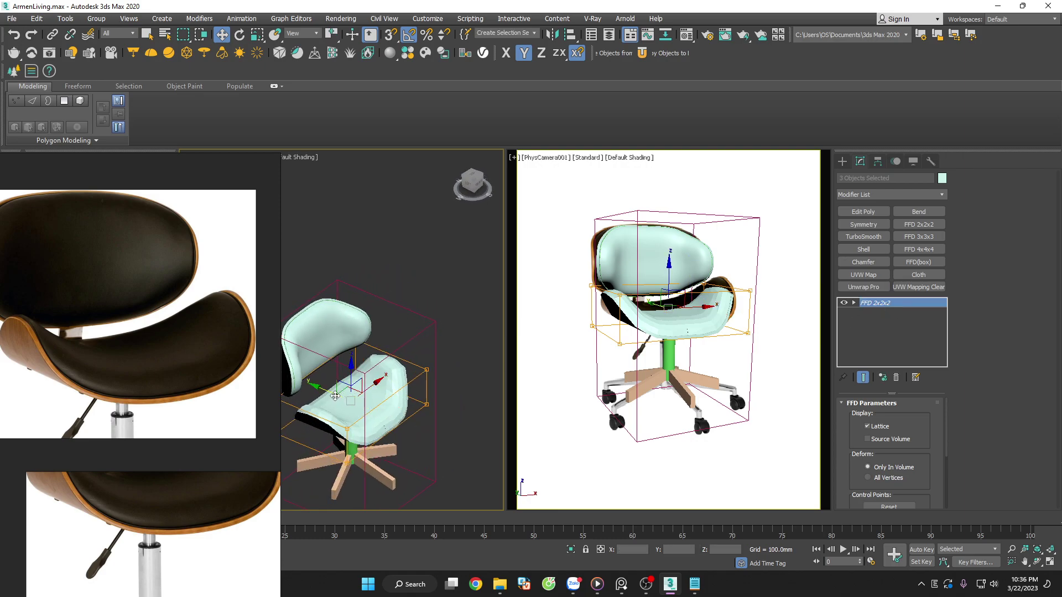
Reposition the lattice and seat on Y, ending at 3.753mm, then return to Perspective
left_click_drag(335, 396, 328, 343)
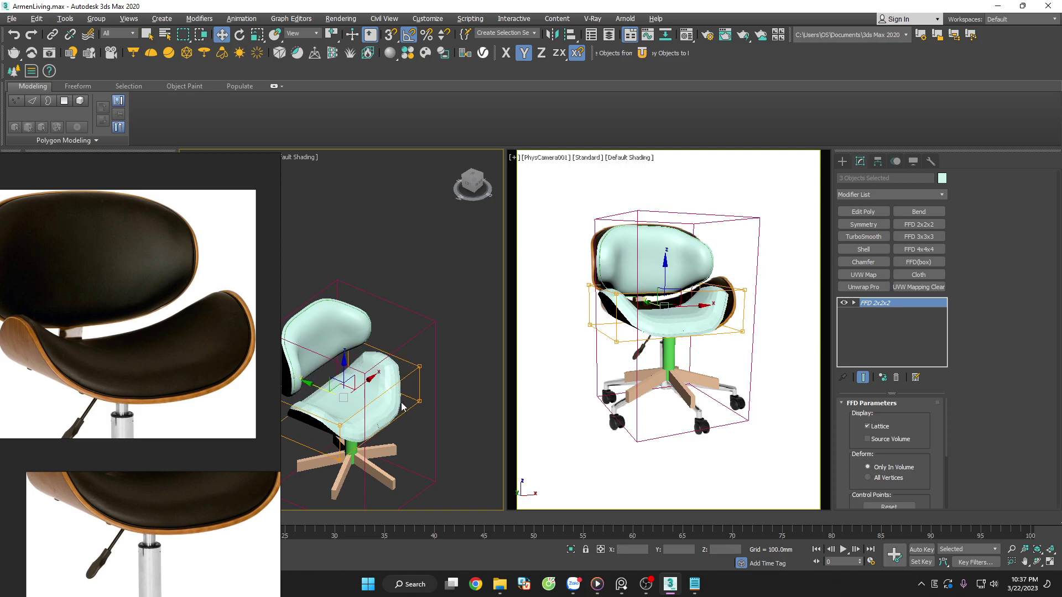
middle_click_drag(403, 408, 432, 440, "alt")
key("t")
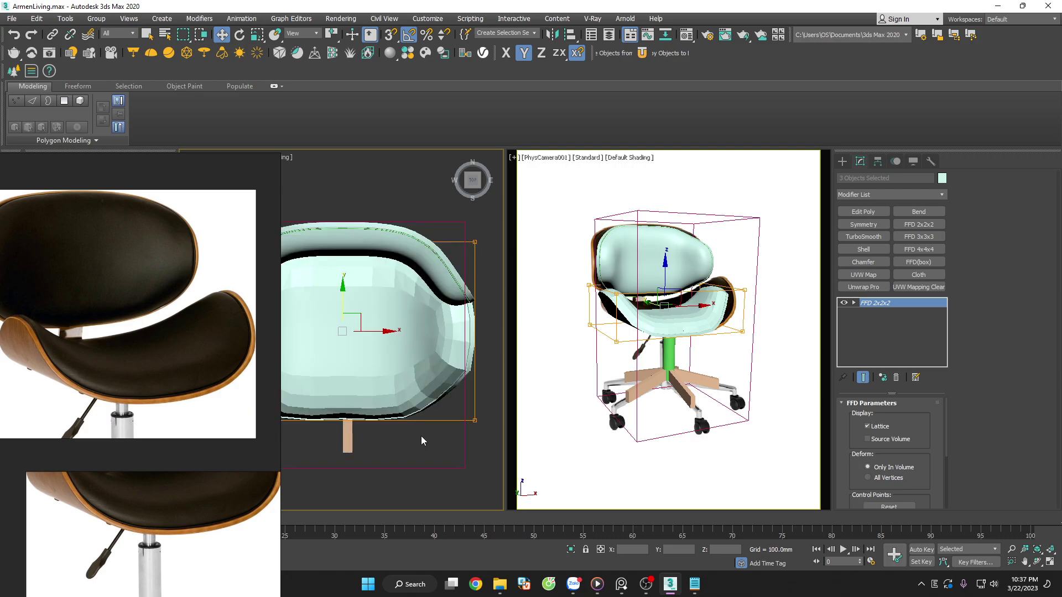
scroll(423, 410, "down", 3)
scroll(387, 332, "up", 3)
left_click_drag(381, 325, 381, 345)
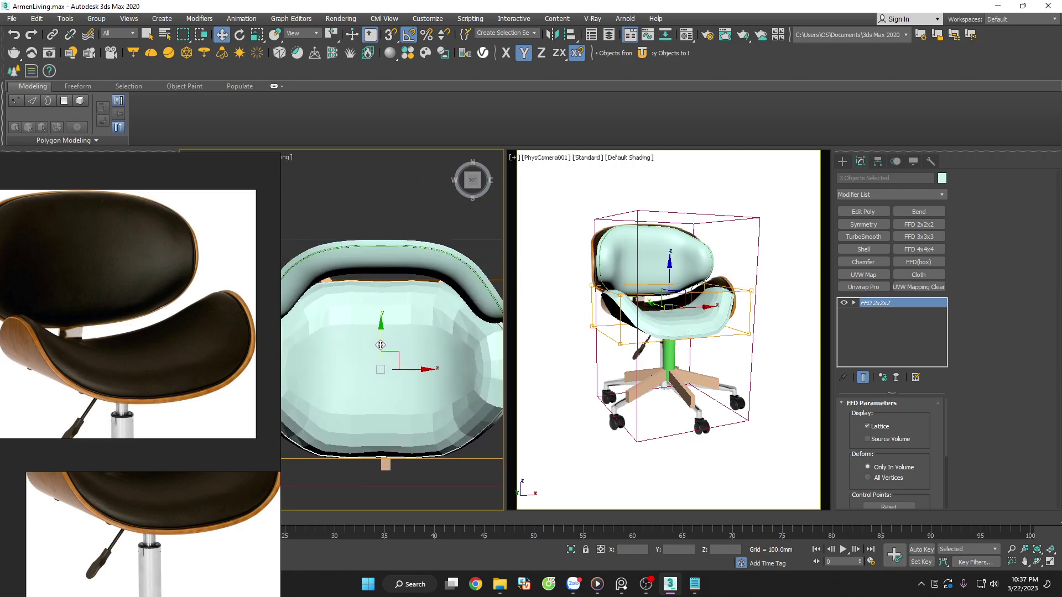
left_click_drag(380, 338, 381, 339)
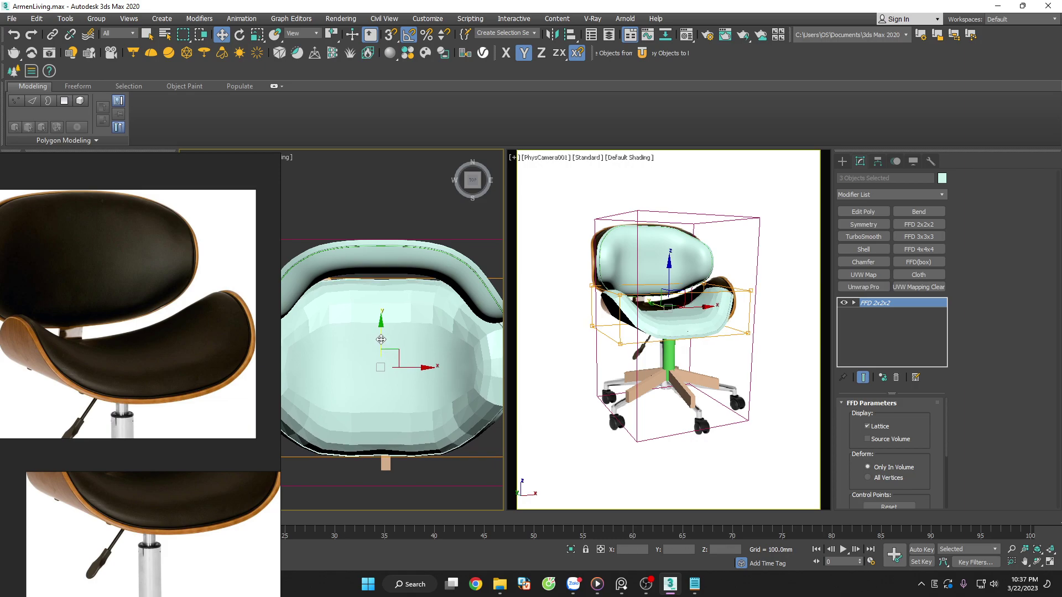
key("p")
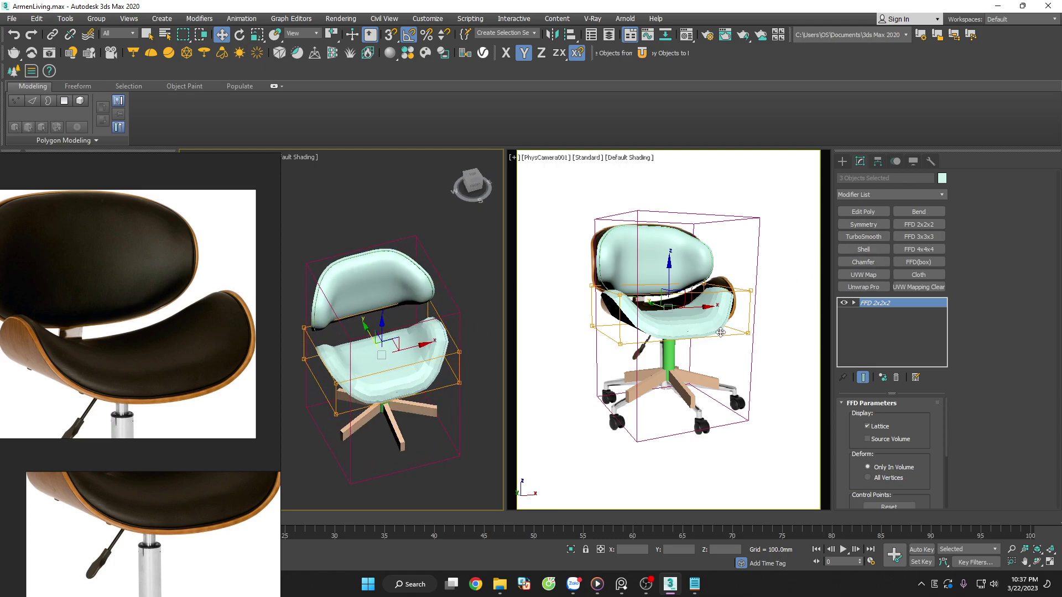
Collapse the FFD 2x2x2 lattice into the shells' mesh with Collapse All
right_click(869, 304)
left_click(912, 419)
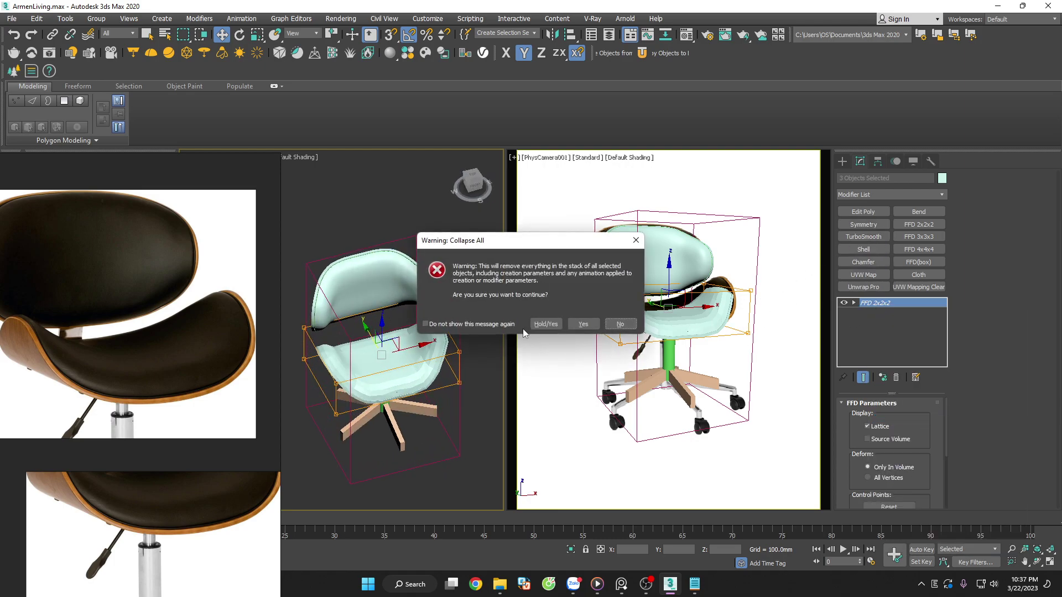
left_click(584, 327)
Add a TurboSmooth modifier to both shells, Object004 and Object005
left_click(412, 360)
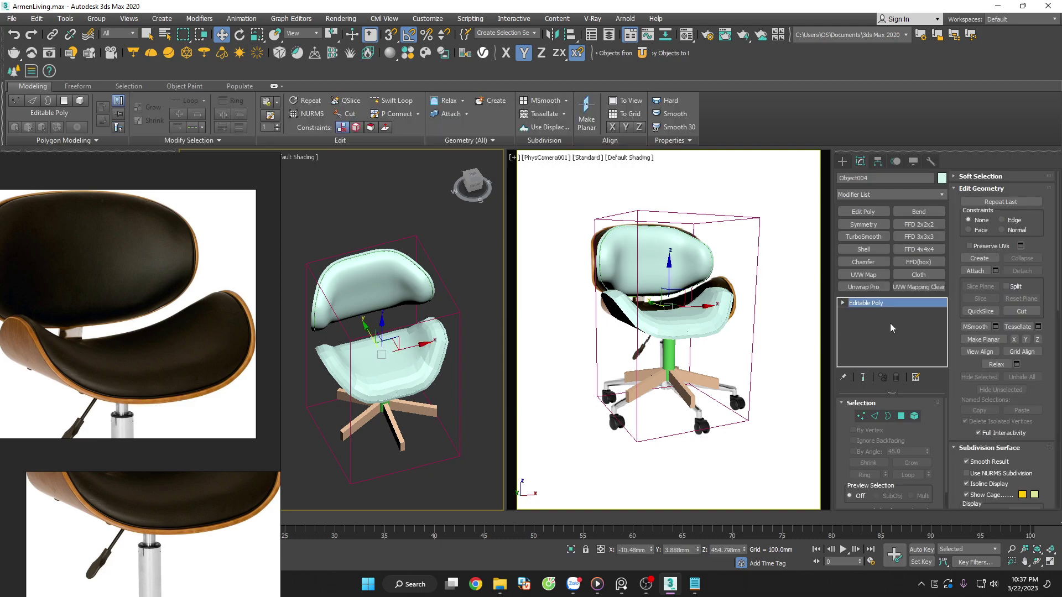
scroll(460, 371, "down", 2)
key("ctrl+a")
scroll(456, 357, "up", 5)
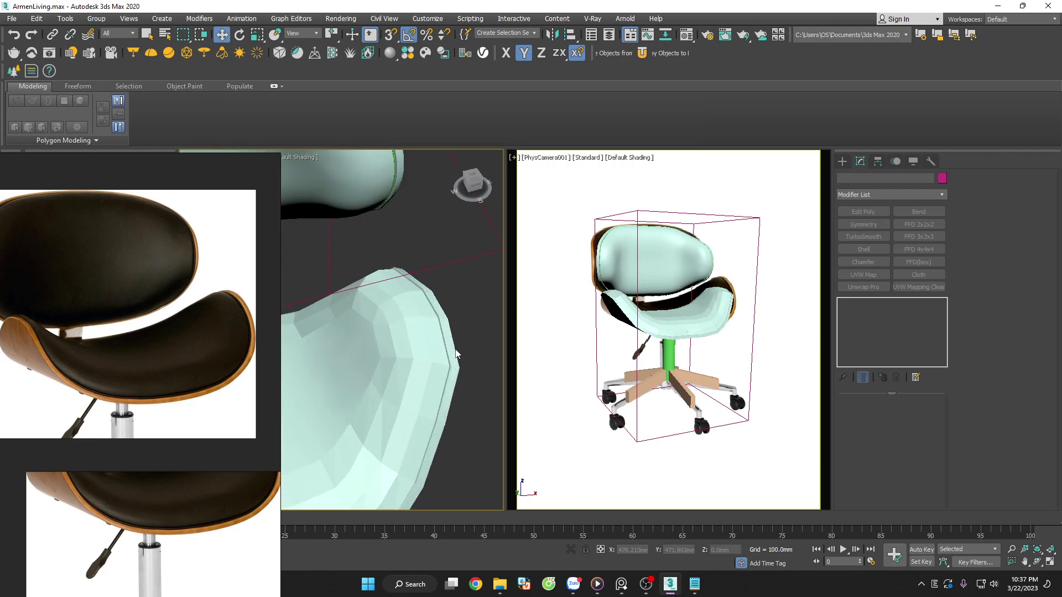
scroll(456, 358, "up", 1)
left_click(374, 344)
scroll(417, 335, "up", 1)
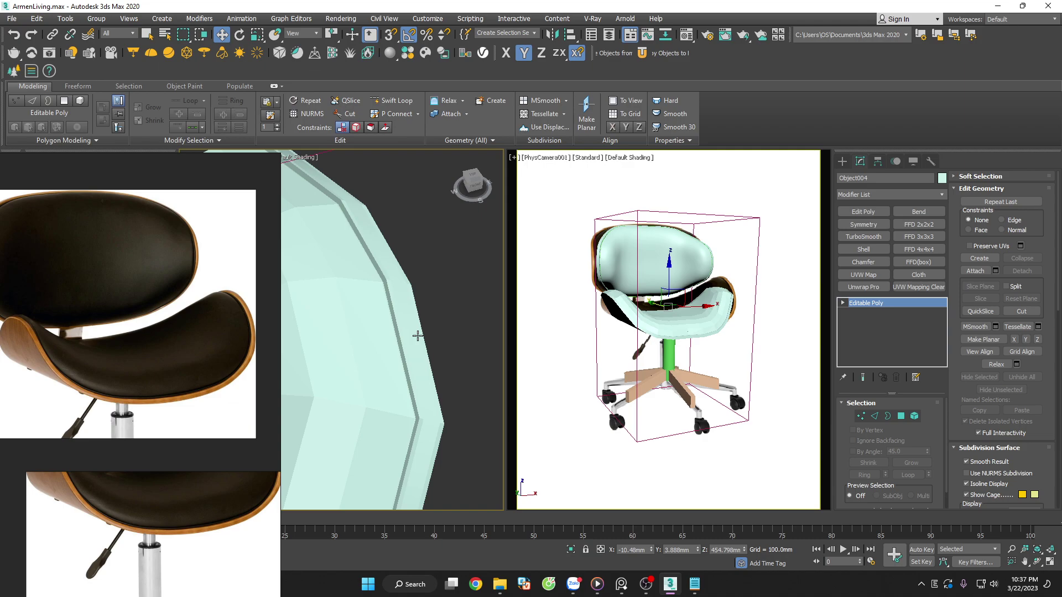
left_click(865, 238)
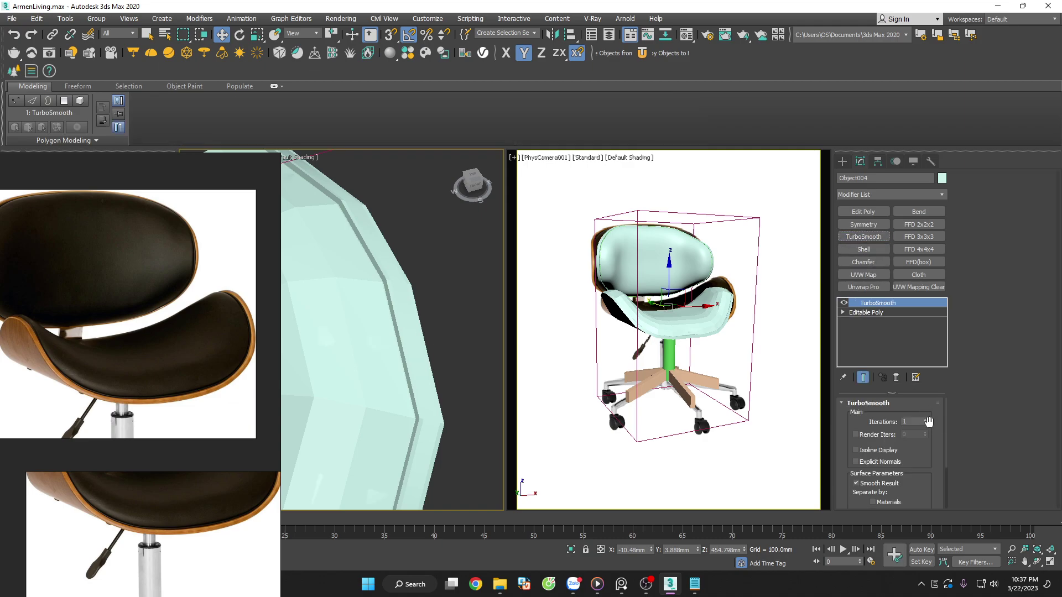
scroll(463, 285, "down", 3)
left_click(474, 293)
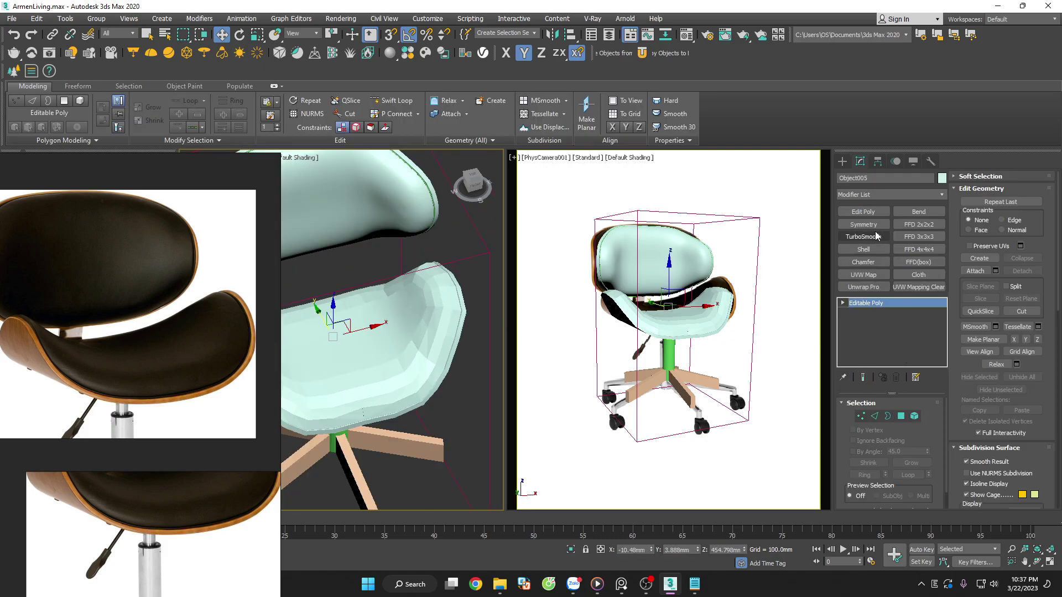
left_click(875, 237)
Shift the Object004 shell to the right along X and nudge Object005
scroll(444, 301, "up", 3)
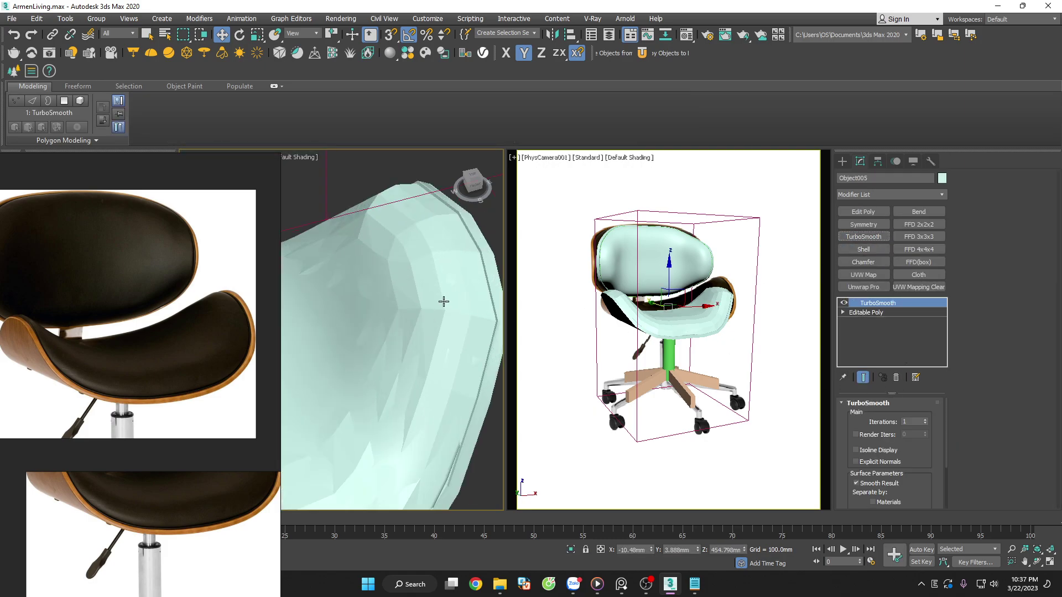
scroll(444, 301, "down", 3)
scroll(444, 302, "down", 2)
left_click(459, 321)
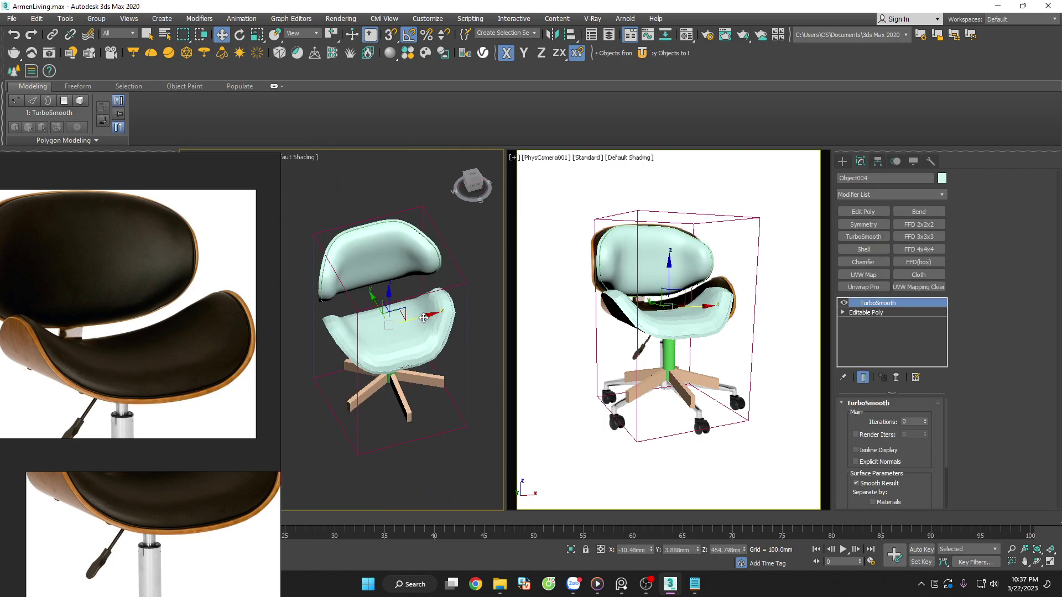
left_click_drag(423, 318, 457, 313)
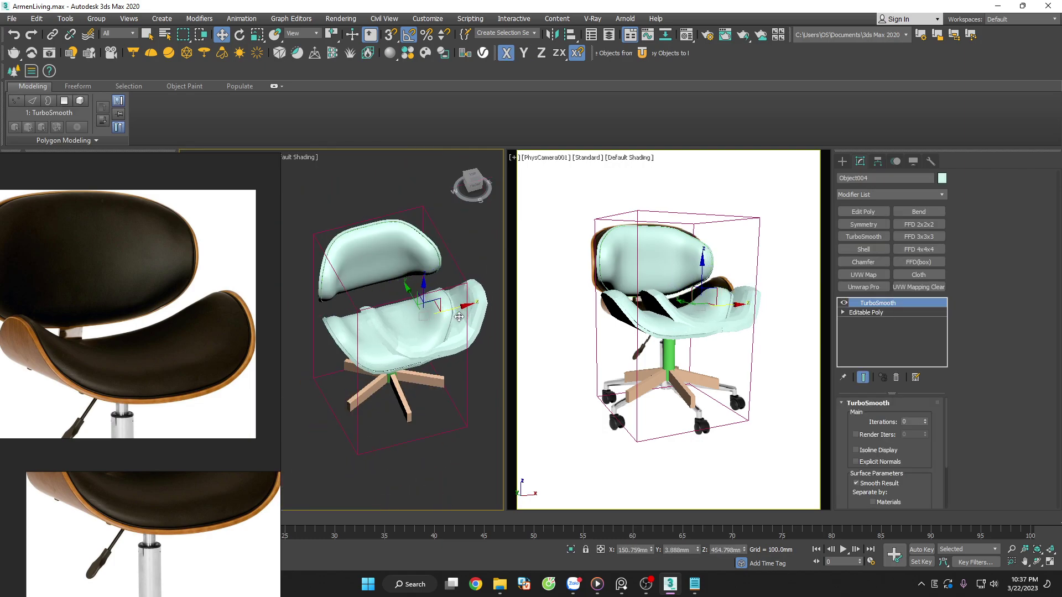
left_click(464, 308)
scroll(465, 308, "up", 3)
scroll(442, 313, "down", 2)
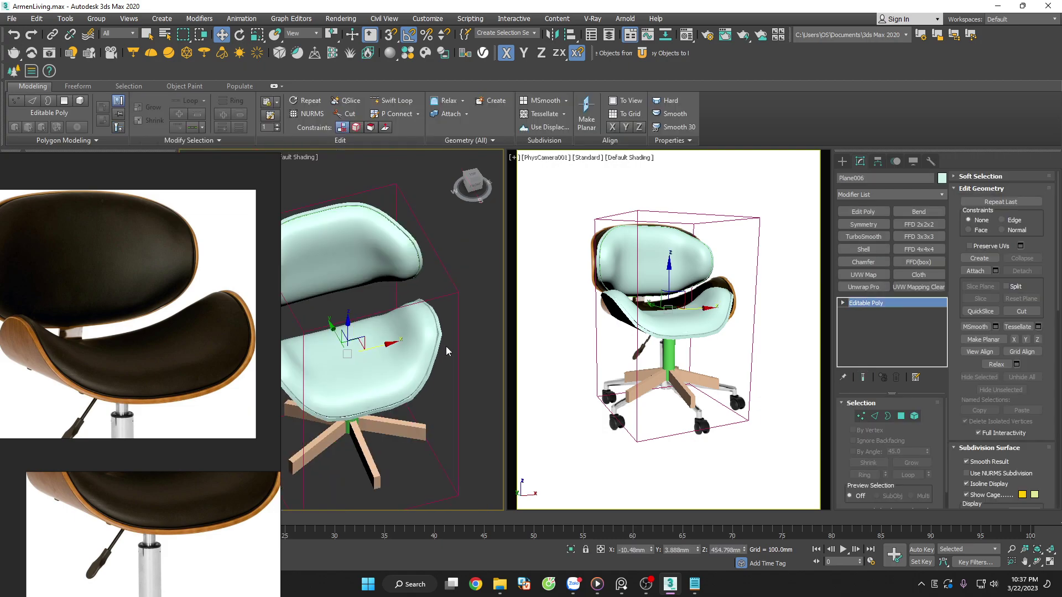
mouse_move(379, 342)
left_mouse_down()
mouse_move(445, 357)
mouse_move(446, 332)
left_mouse_up()
Set Object005's TurboSmooth Iterations to 2 and stack an Edit Poly above it
scroll(446, 332, "up", 3)
scroll(446, 332, "up", 3)
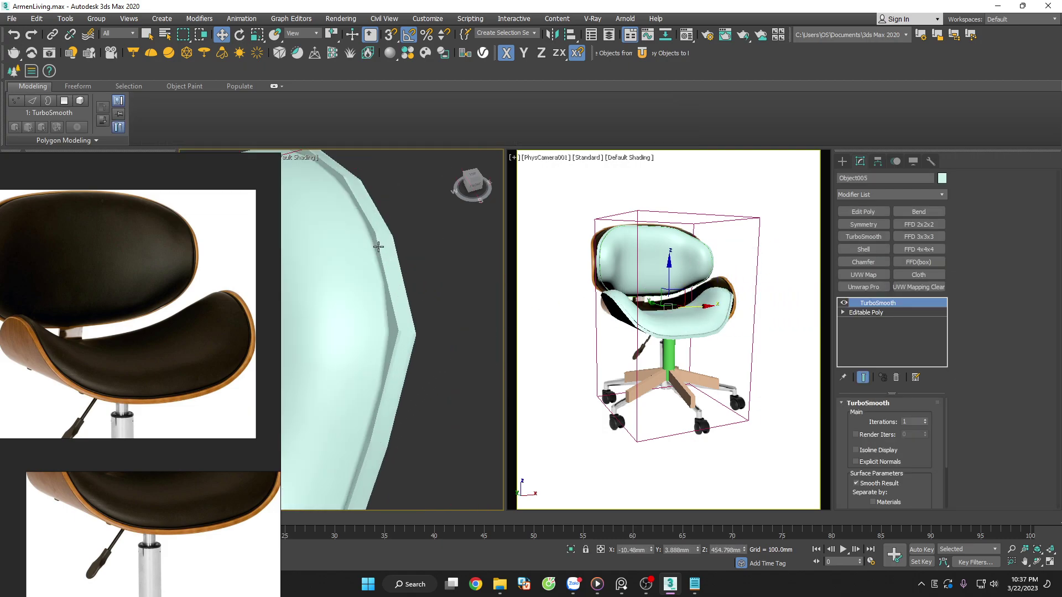
scroll(421, 282, "up", 3)
scroll(414, 272, "up", 1)
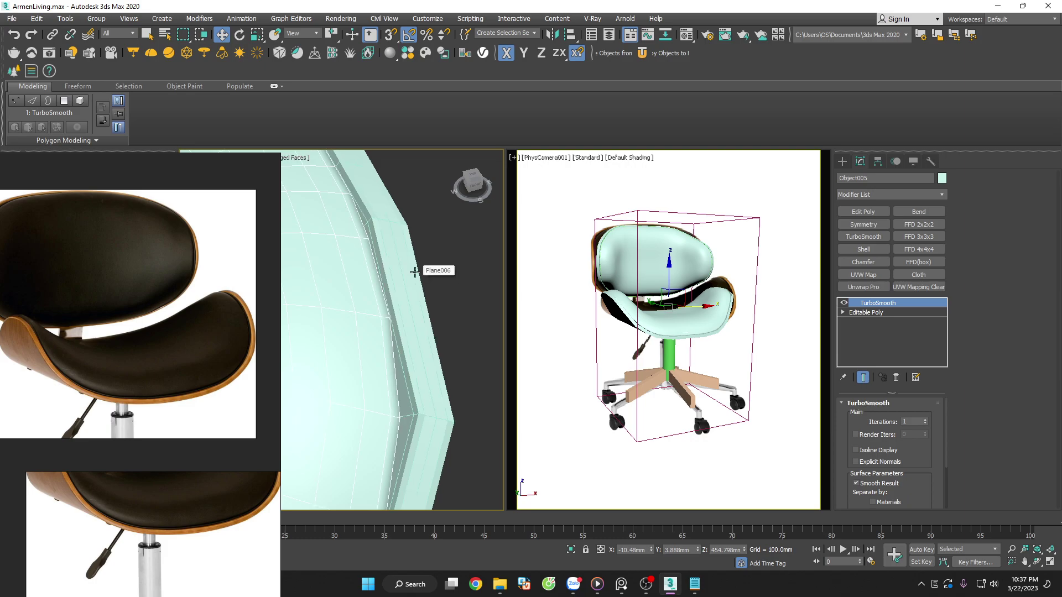
left_click(925, 419)
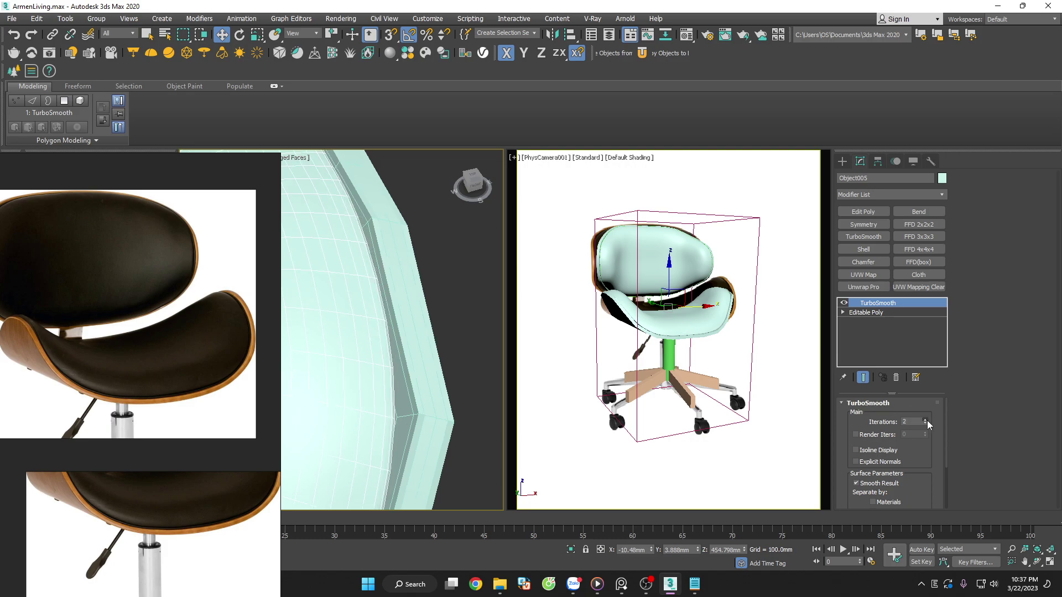
left_click(871, 213)
Turn the shell's rim edge loop into a smooth spline with Create Shape
key("2")
double_click(362, 240)
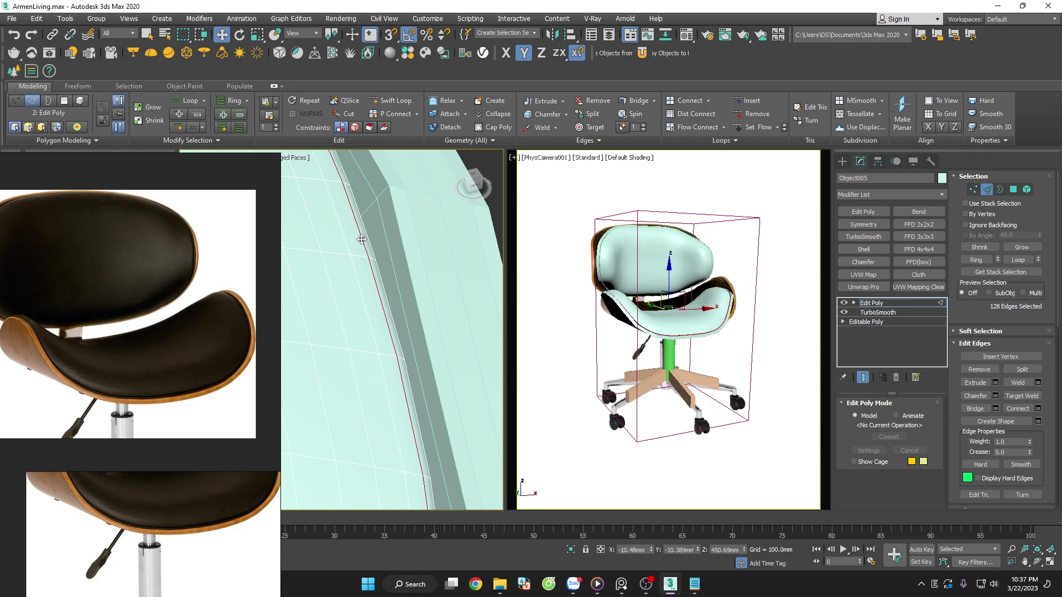
middle_click_drag(385, 253, 396, 265, "alt")
right_click(396, 264)
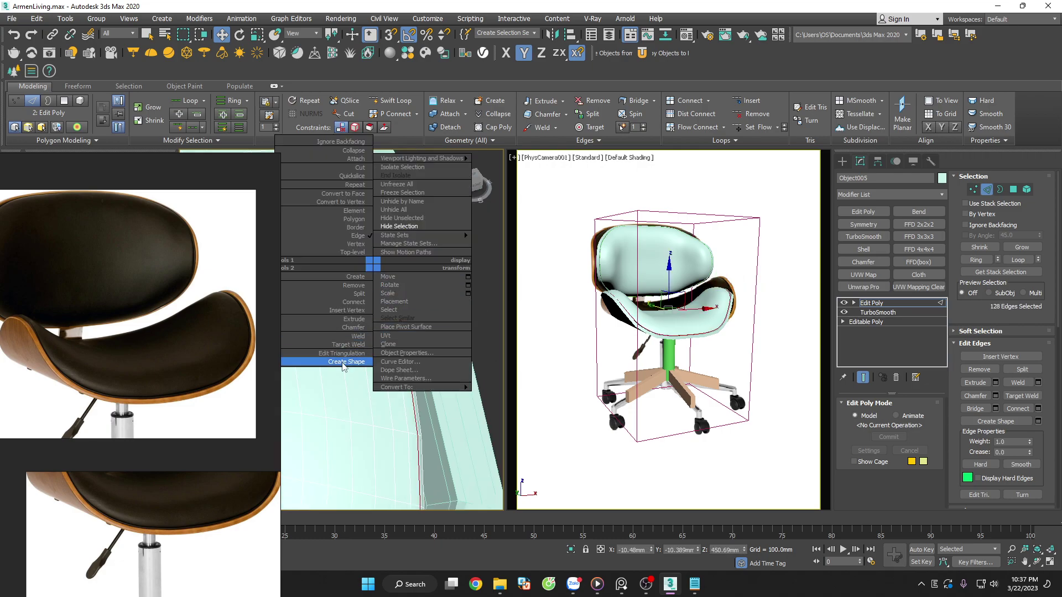
left_click(315, 362)
left_click(507, 307)
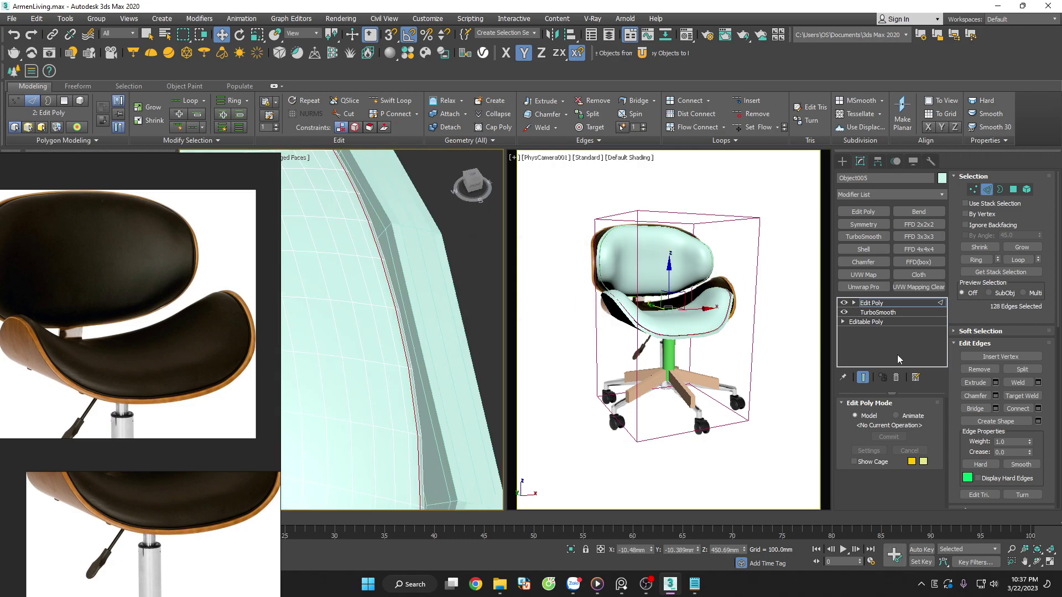
left_click(894, 303)
Isolate the new spline Shape004 to inspect it, then end isolation
left_click(473, 246)
scroll(475, 252, "down", 5)
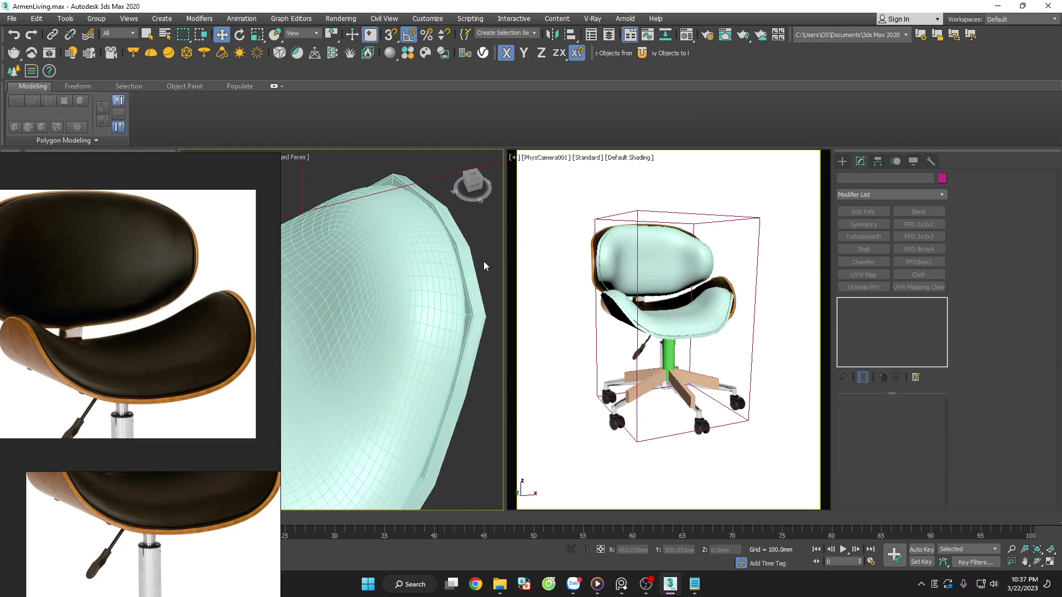
scroll(476, 274, "up", 5)
left_click(464, 288)
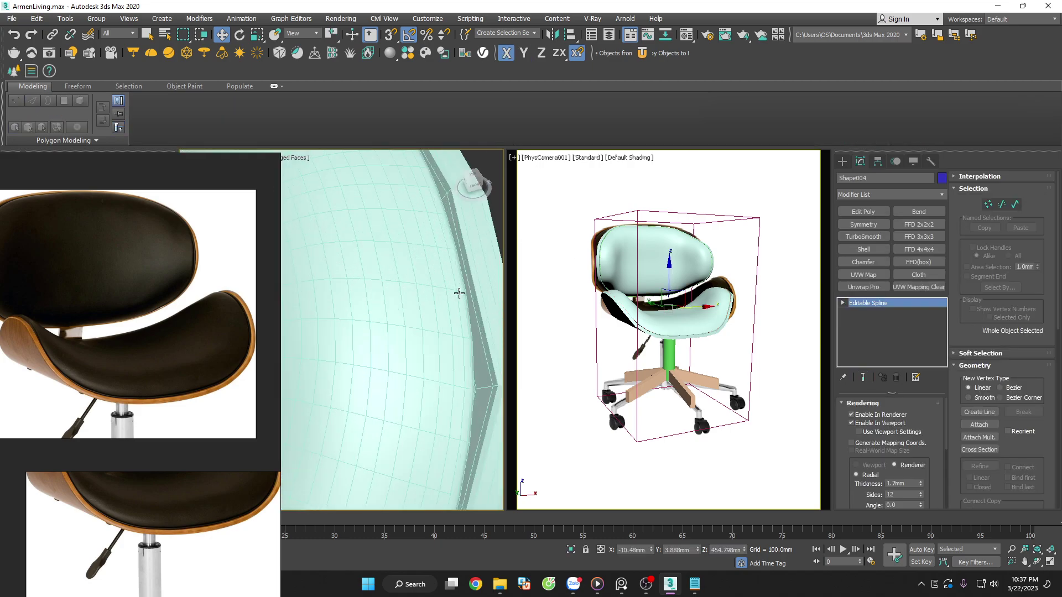
scroll(459, 293, "down", 5)
left_click(460, 304)
left_click(449, 321)
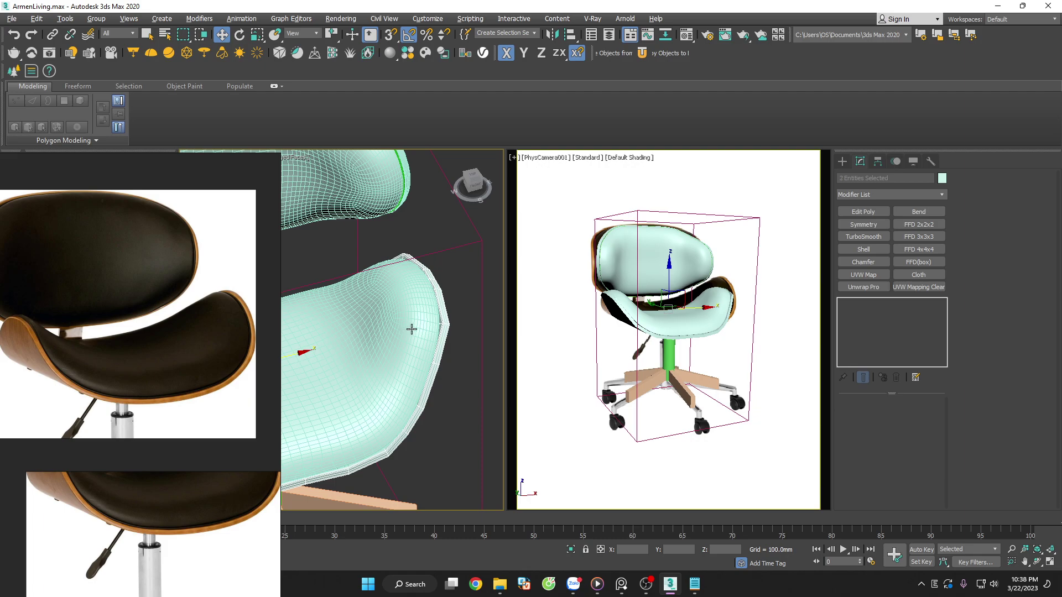
left_click(449, 321)
scroll(443, 301, "down", 3)
scroll(457, 312, "down", 5)
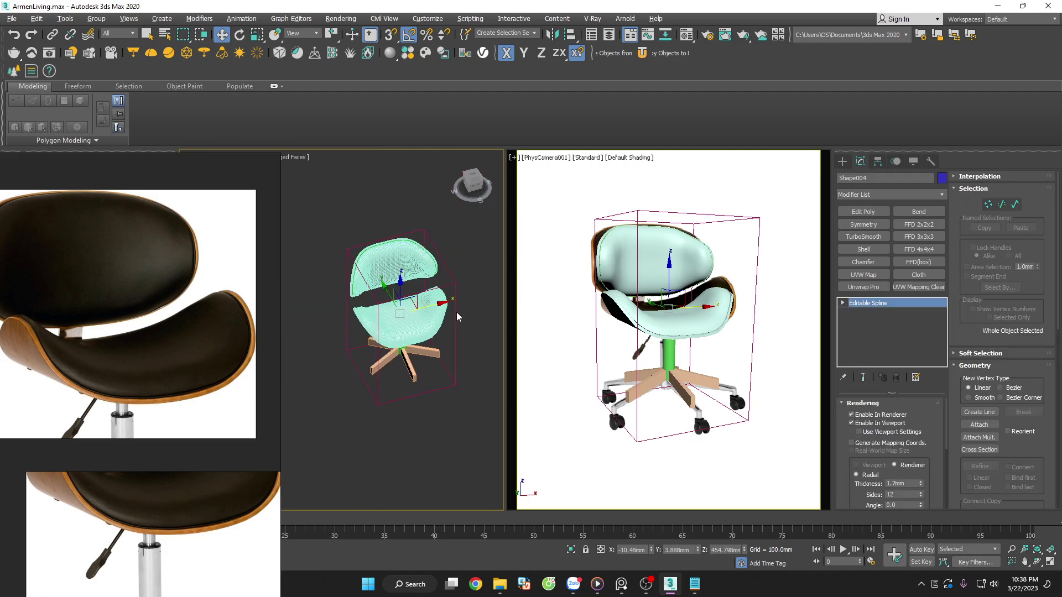
key("alt+q")
mouse_move(423, 331)
middle_mouse_down("alt")
mouse_move(379, 381)
mouse_move(403, 350)
middle_mouse_up("alt")
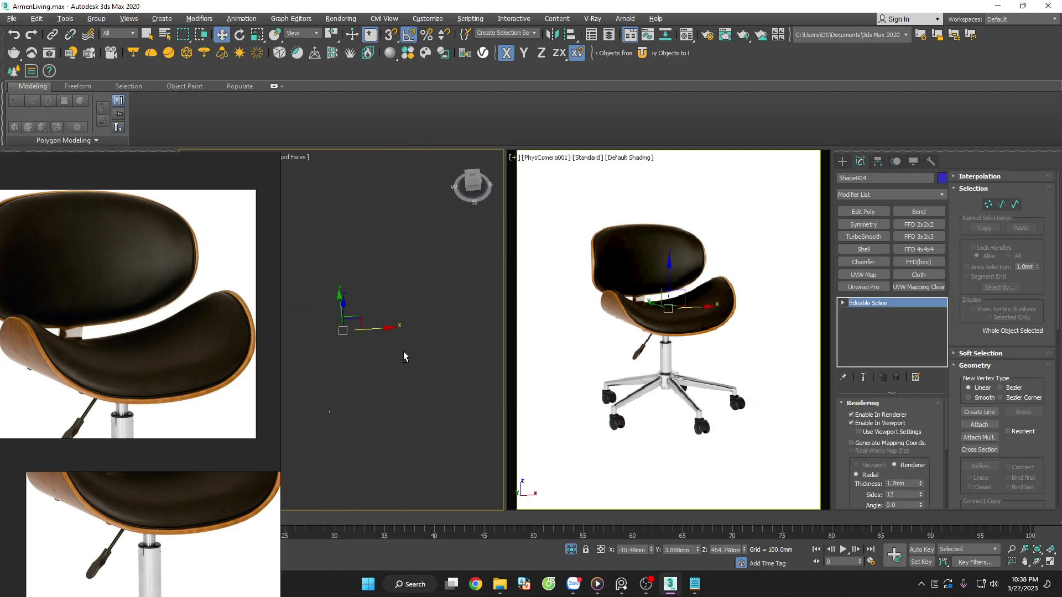
scroll(331, 424, "up", 3)
scroll(374, 392, "down", 5)
left_click(570, 550)
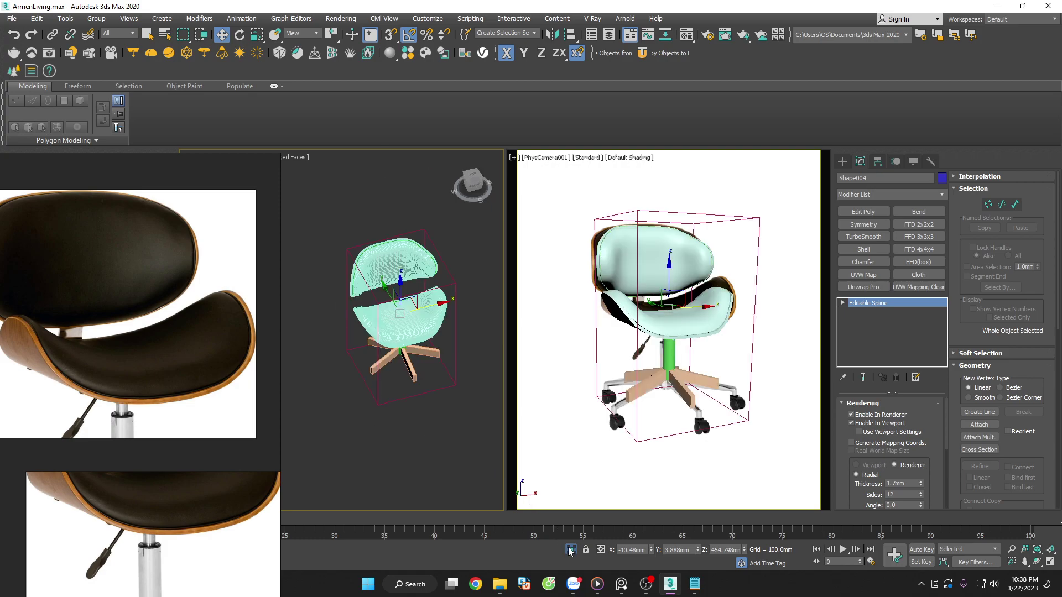
On seat shell Object005, make another rim edge loop into a spline shape
scroll(457, 331, "up", 5)
left_click(459, 312)
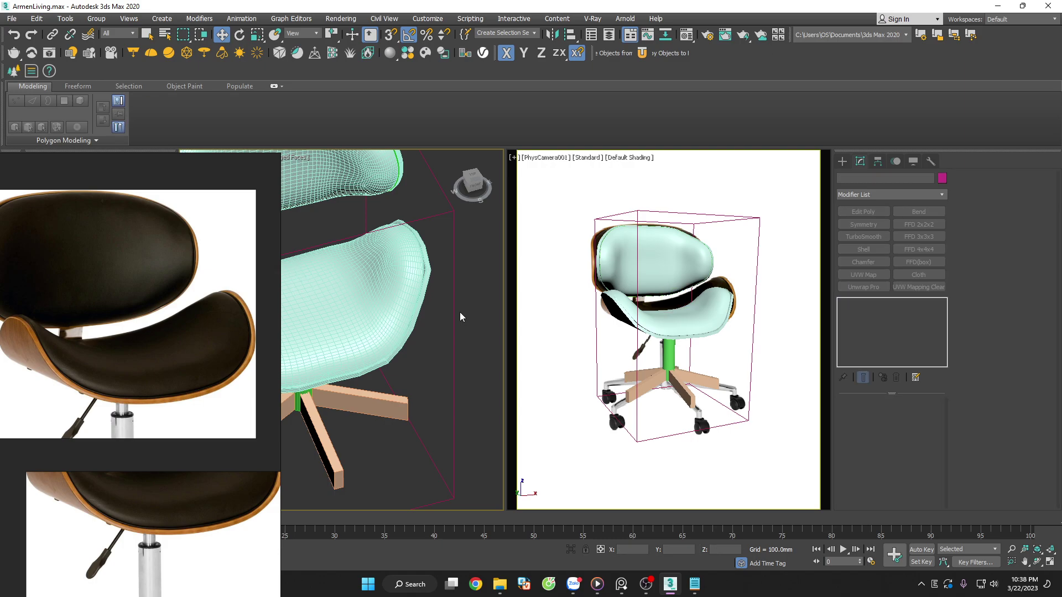
scroll(409, 249, "up", 4)
left_click(421, 263)
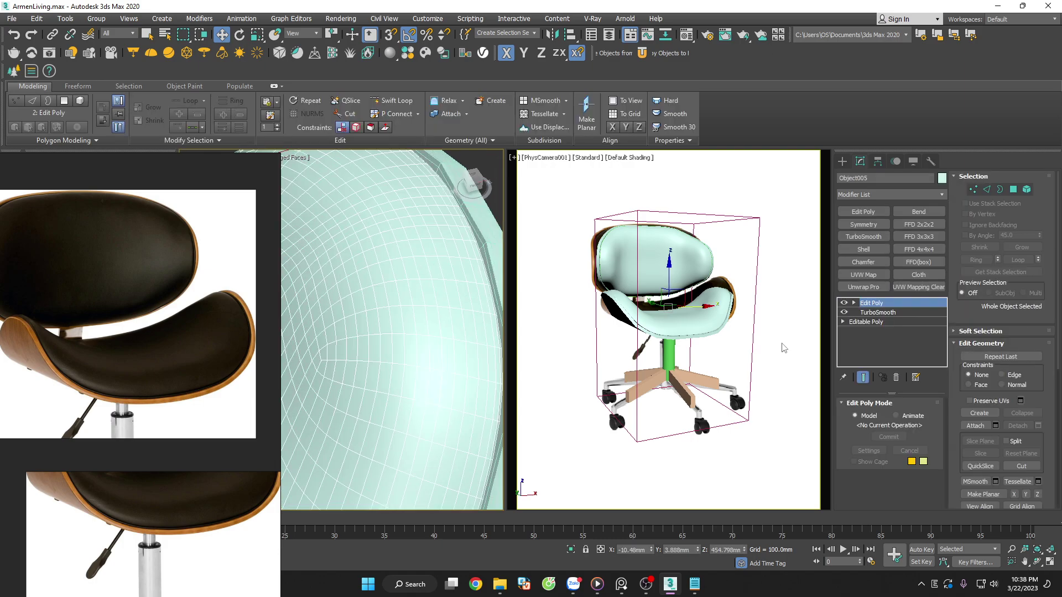
left_click(987, 189)
scroll(452, 257, "up", 3)
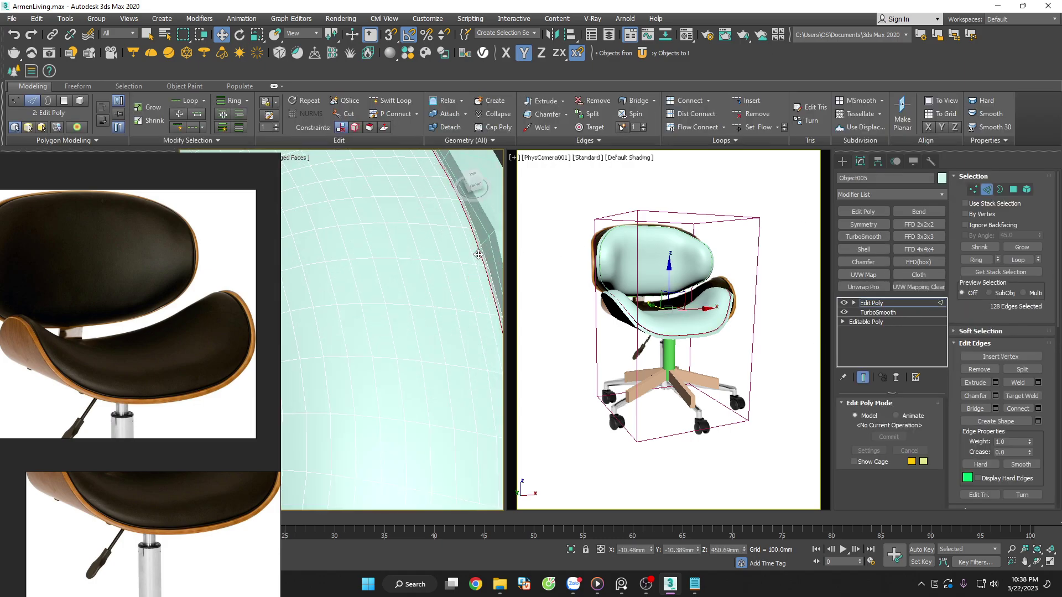
scroll(452, 258, "up", 1)
left_click(465, 247)
double_click(466, 248)
right_click(466, 247)
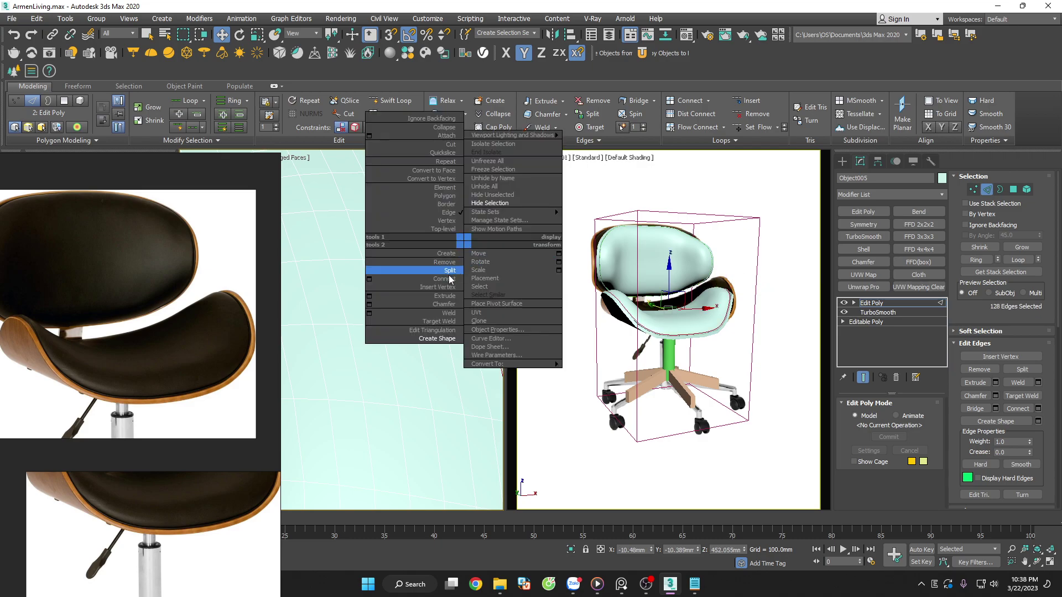
left_click(418, 338)
left_click(507, 306)
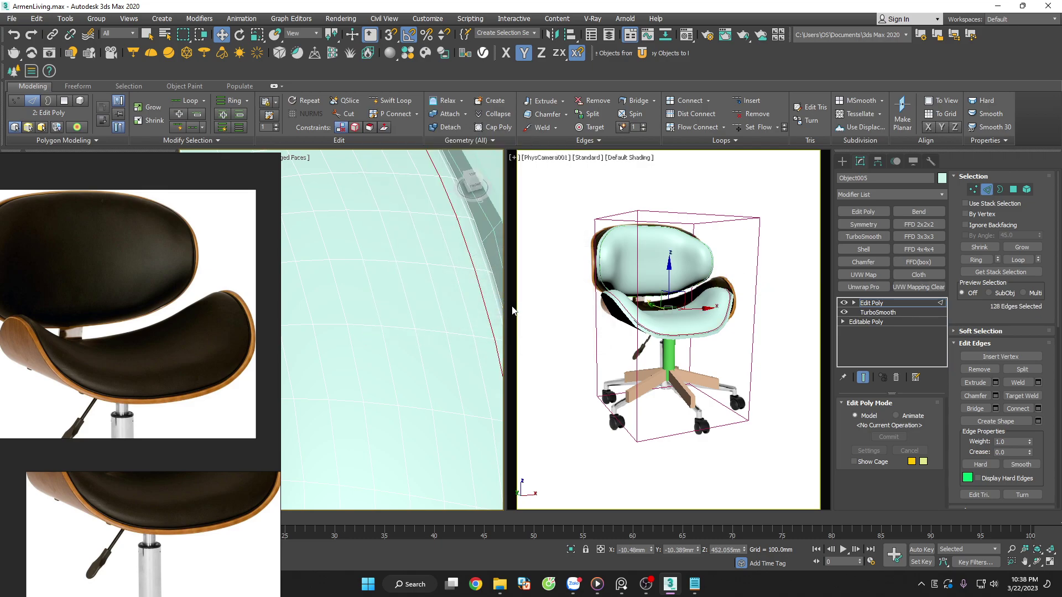
Select the seat's rim edges and create the smooth shape Shape004 from them
scroll(443, 314, "down", 3)
scroll(443, 314, "down", 3)
scroll(463, 298, "down", 2)
scroll(464, 298, "up", 2)
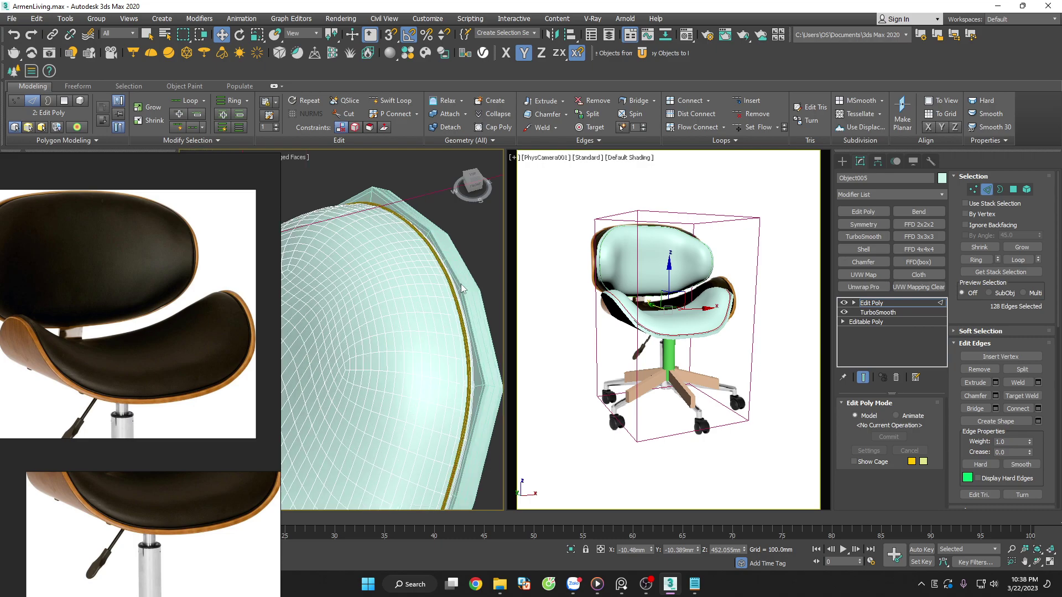
scroll(463, 295, "up", 3)
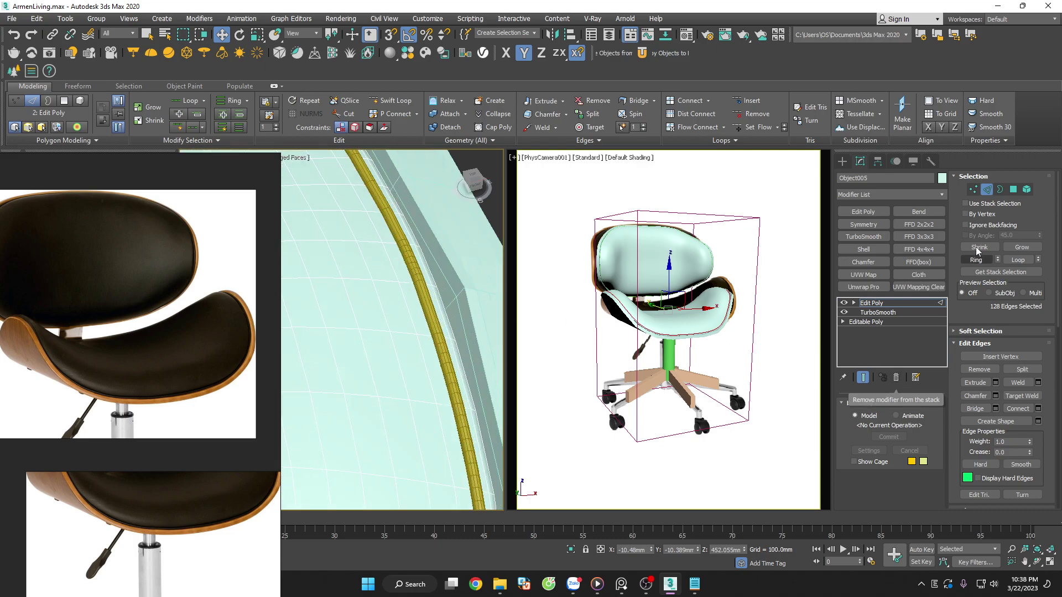
left_click(988, 190)
left_click(431, 327)
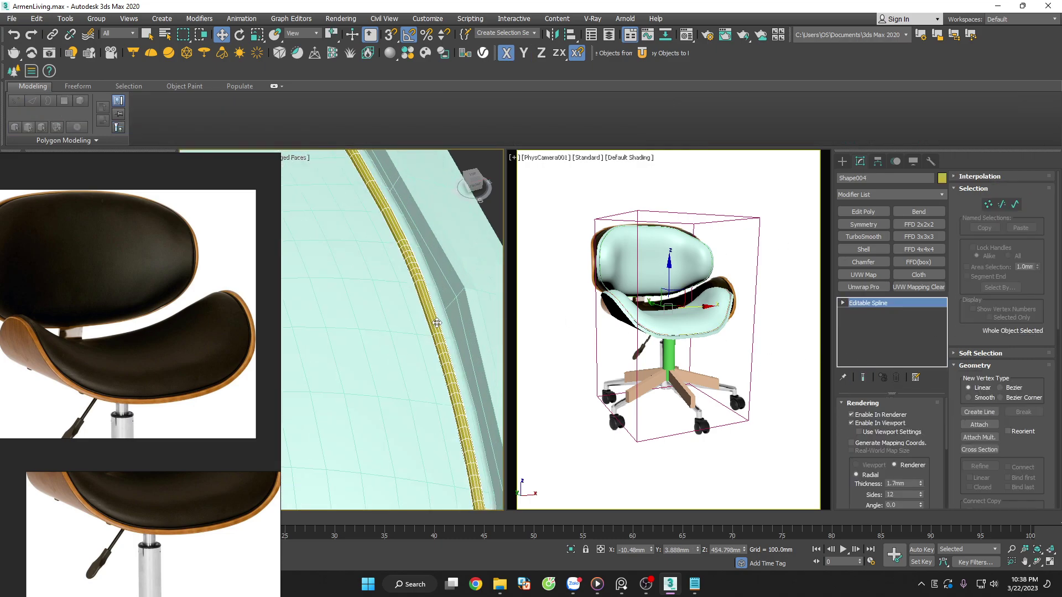
left_click(436, 310)
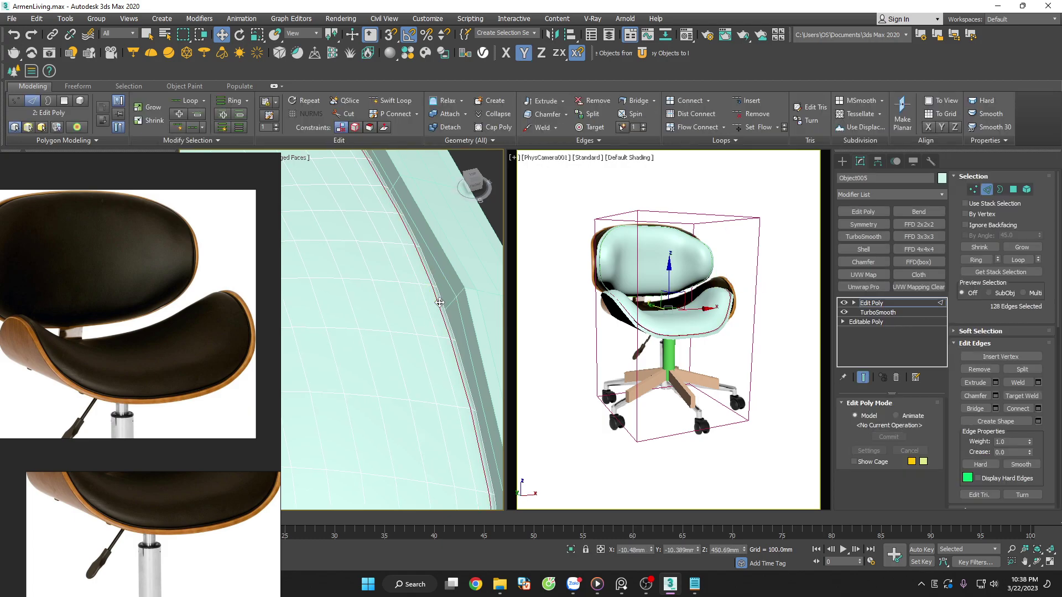
right_click(437, 301)
left_click(399, 398)
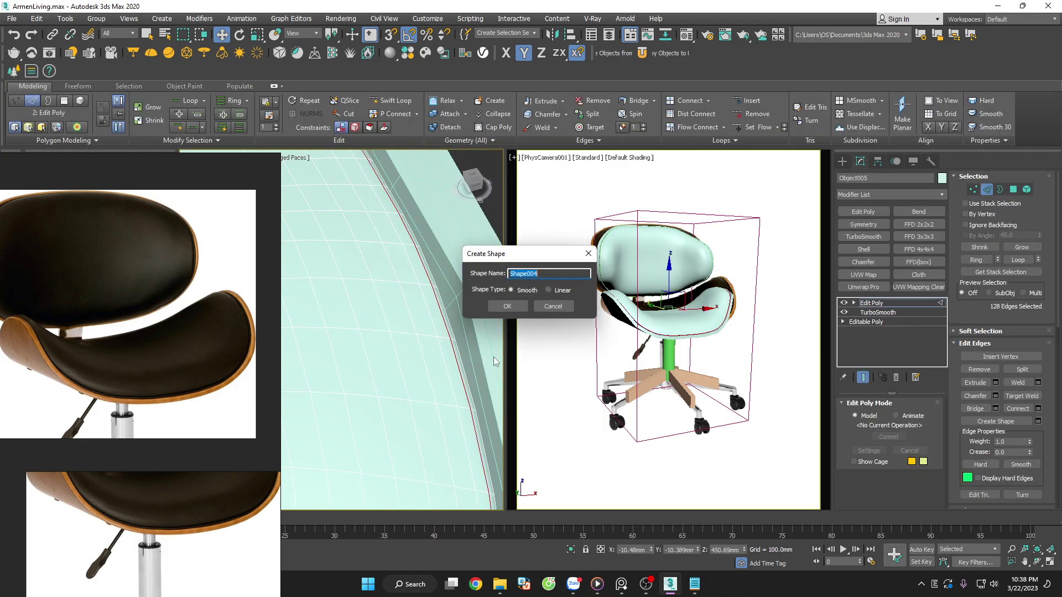
left_click(505, 307)
Select the full rim edge loop and create the shape Shape005 from it
scroll(429, 326, "down", 3)
left_click(473, 293)
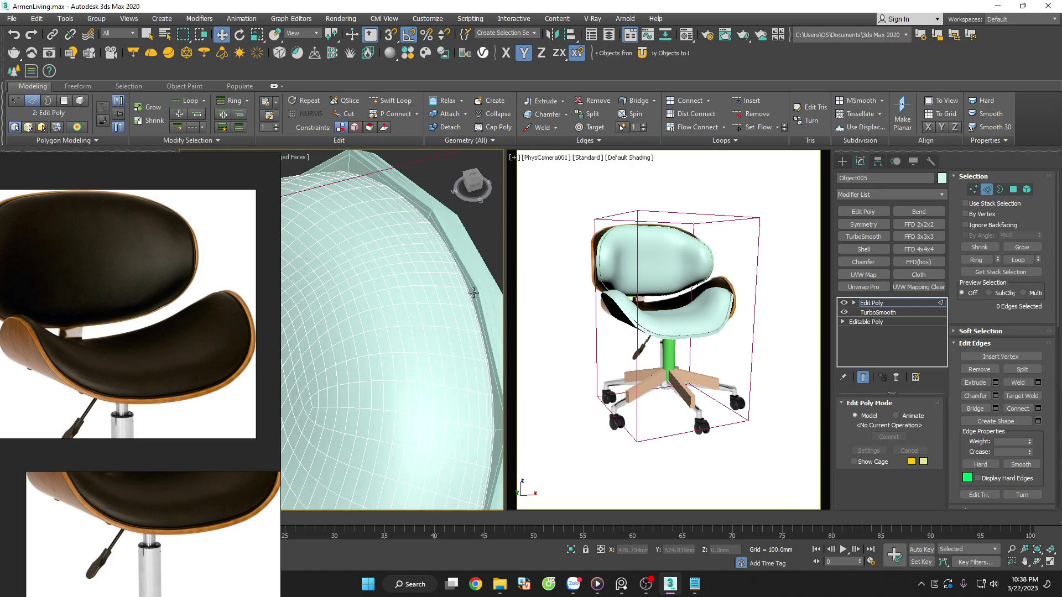
scroll(474, 294, "up", 5)
double_click(456, 299)
right_click(455, 298)
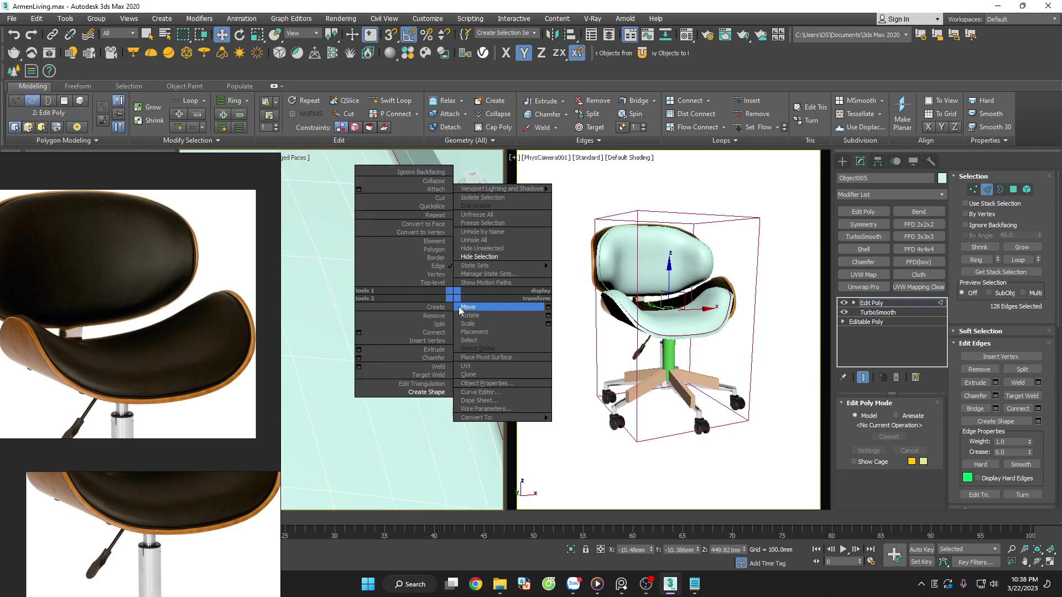
left_click(401, 394)
left_click(506, 307)
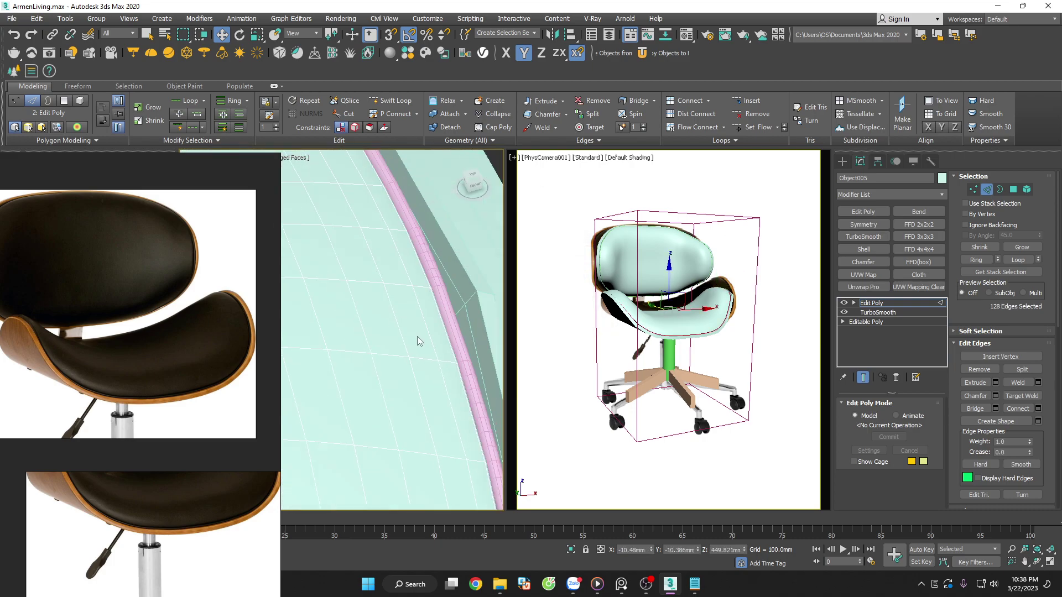
Exit edge editing and check the new pink rim spline, then clear the selection
scroll(476, 271, "down", 3)
left_click(492, 261)
scroll(490, 266, "up", 3)
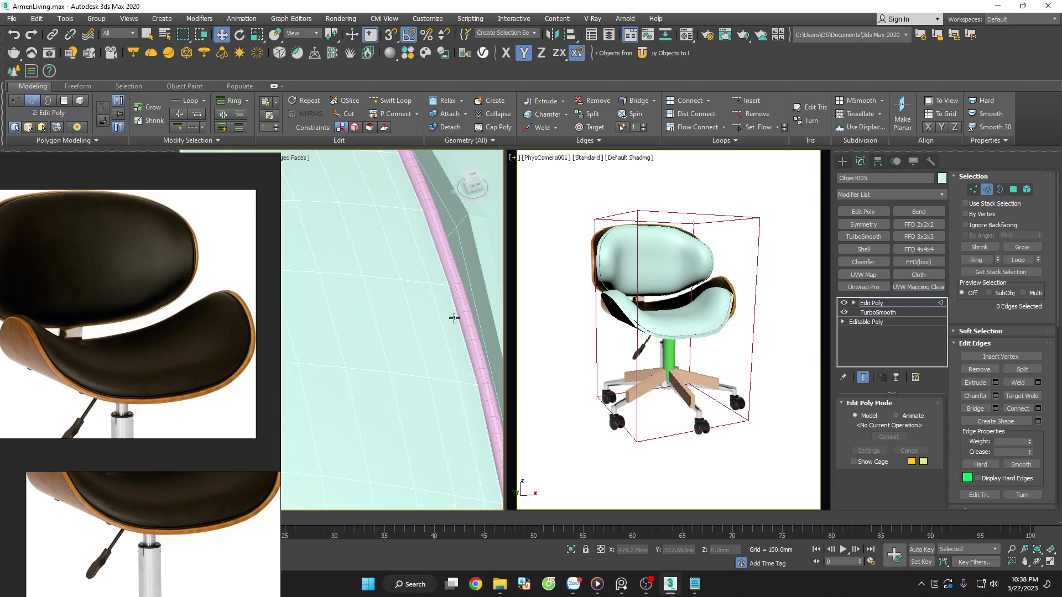
left_click(455, 307)
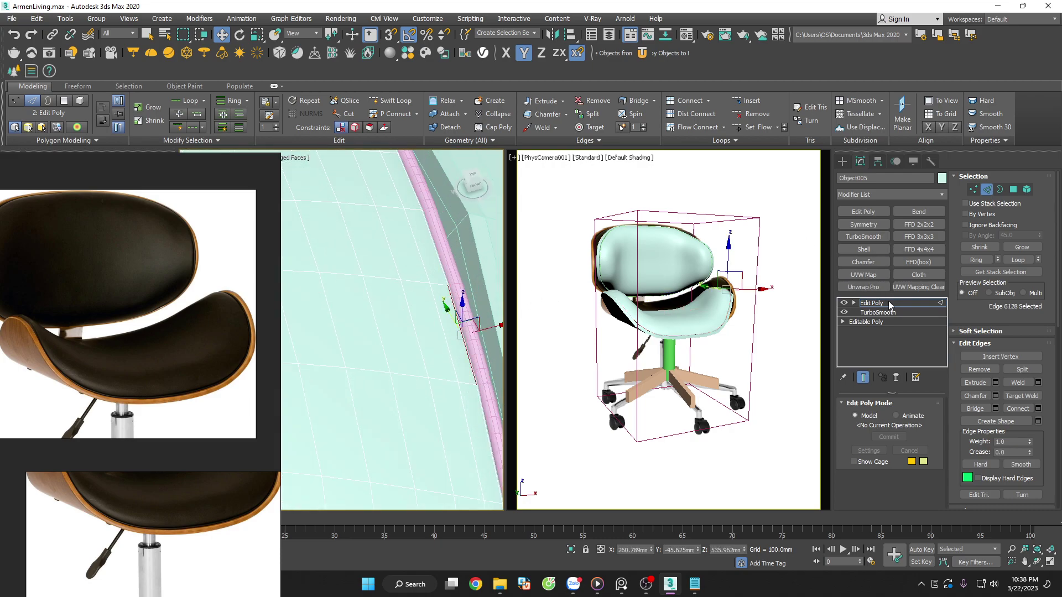
left_click(871, 303)
scroll(443, 332, "down", 5)
left_click(428, 334)
scroll(426, 333, "up", 3)
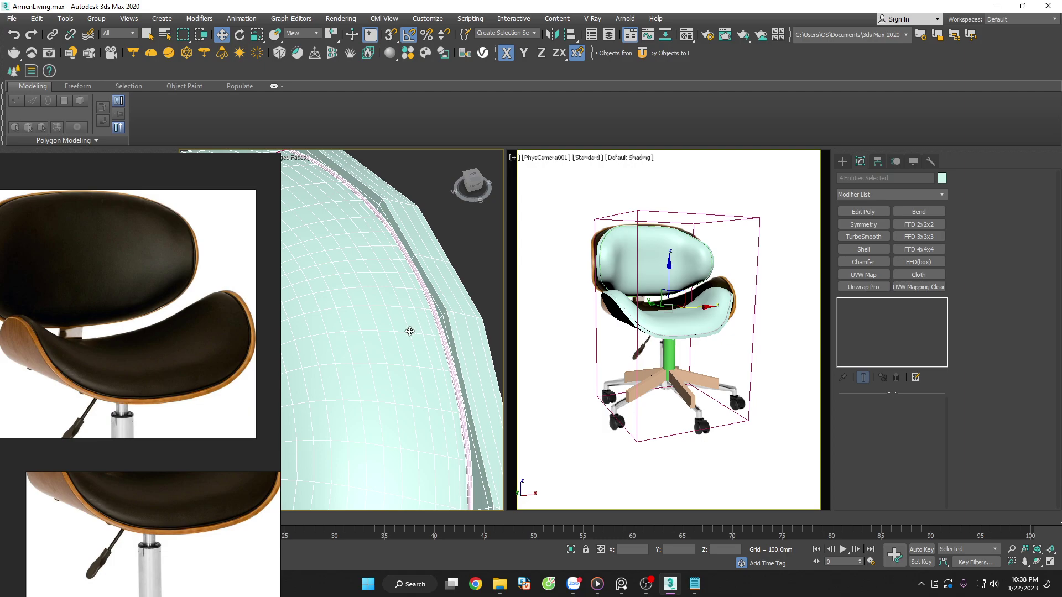
scroll(420, 332, "up", 1)
scroll(423, 331, "up", 2)
left_click(423, 330)
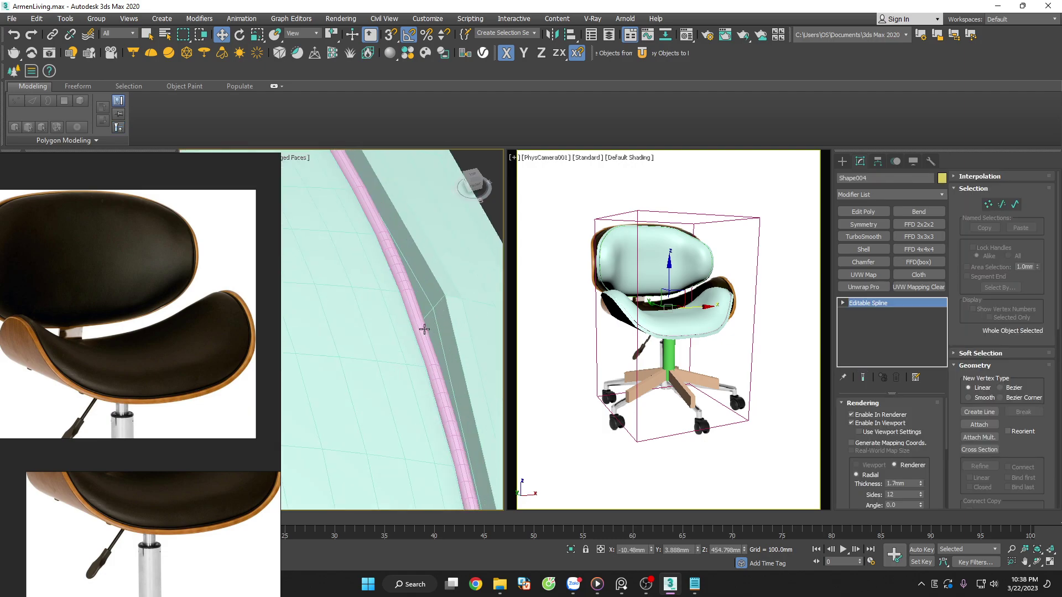
left_click(424, 332)
left_click(426, 335)
scroll(426, 335, "down", 4)
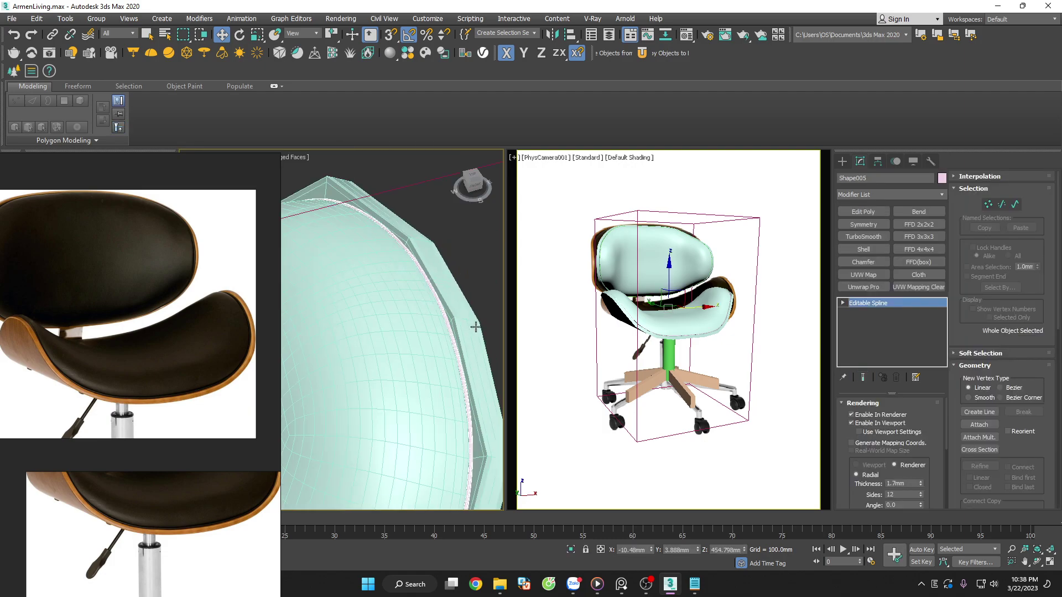
left_click(483, 317)
scroll(480, 327, "down", 2)
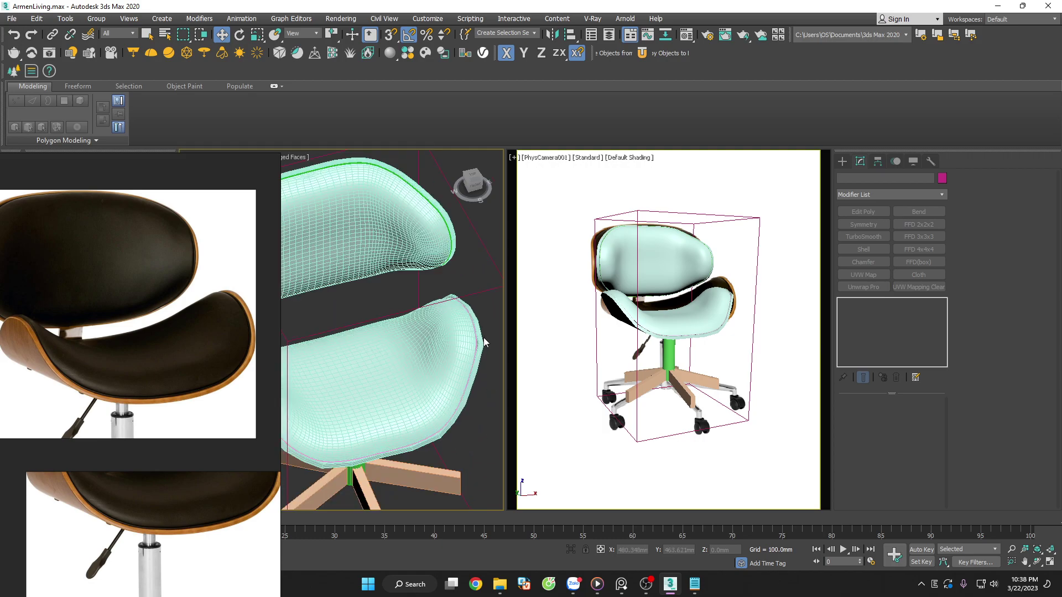
Add TurboSmooth at 1 iteration to the seat mesh Plane006, then deselect it
left_click(484, 338)
scroll(483, 339, "up", 3)
scroll(482, 348, "up", 2)
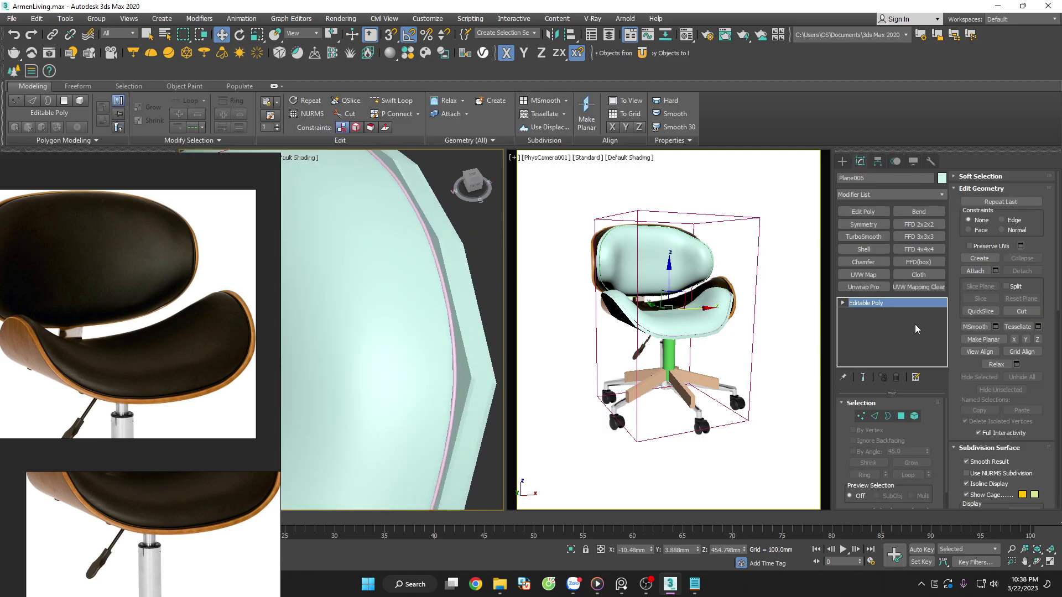
left_click(866, 237)
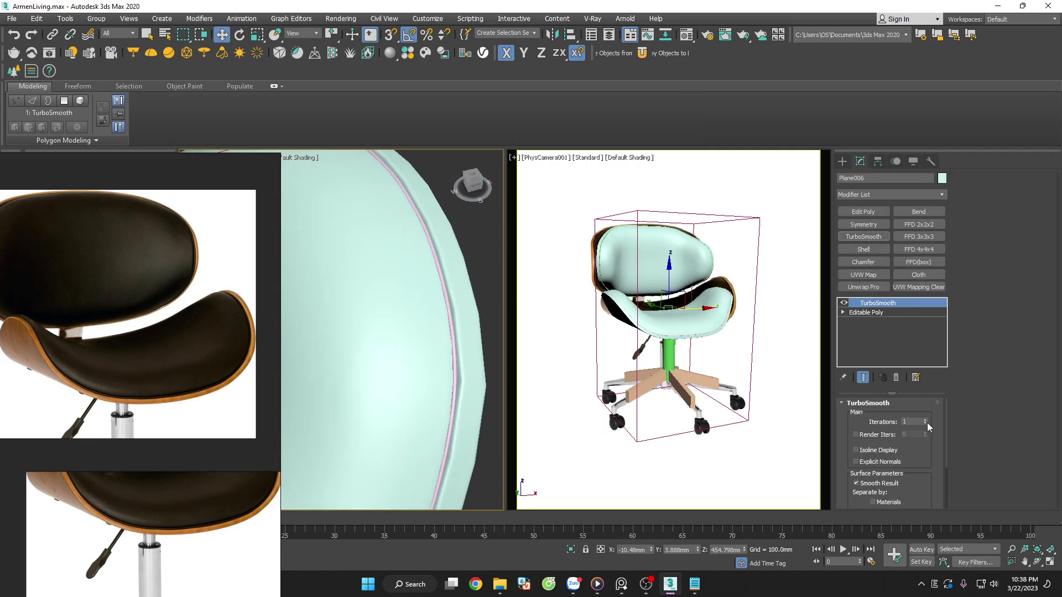
left_click(480, 255)
scroll(496, 310, "down", 3)
scroll(486, 342, "down", 2)
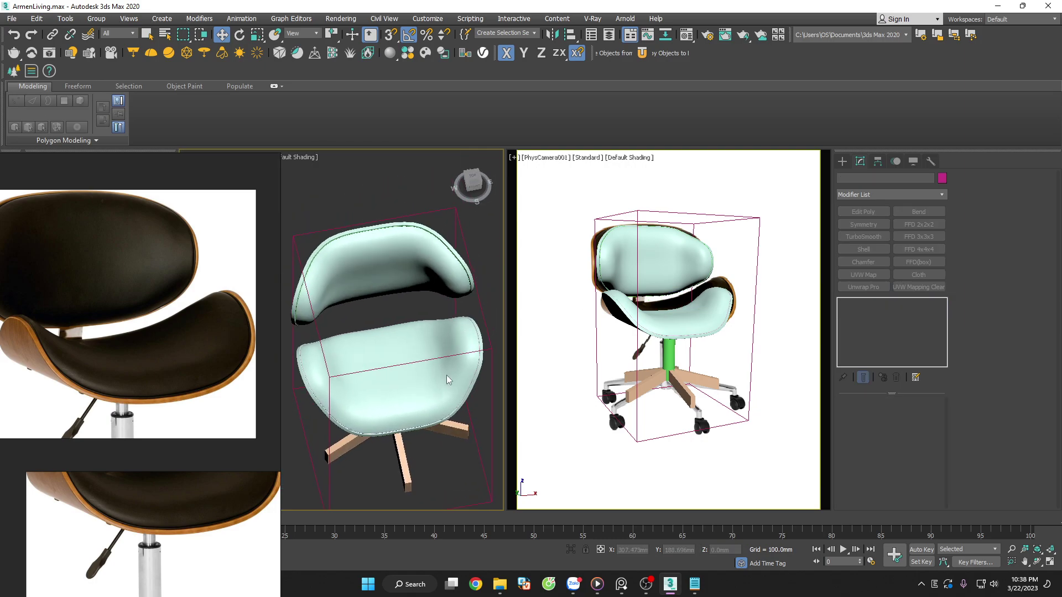
scroll(447, 375, "up", 2)
scroll(138, 282, "down", 4)
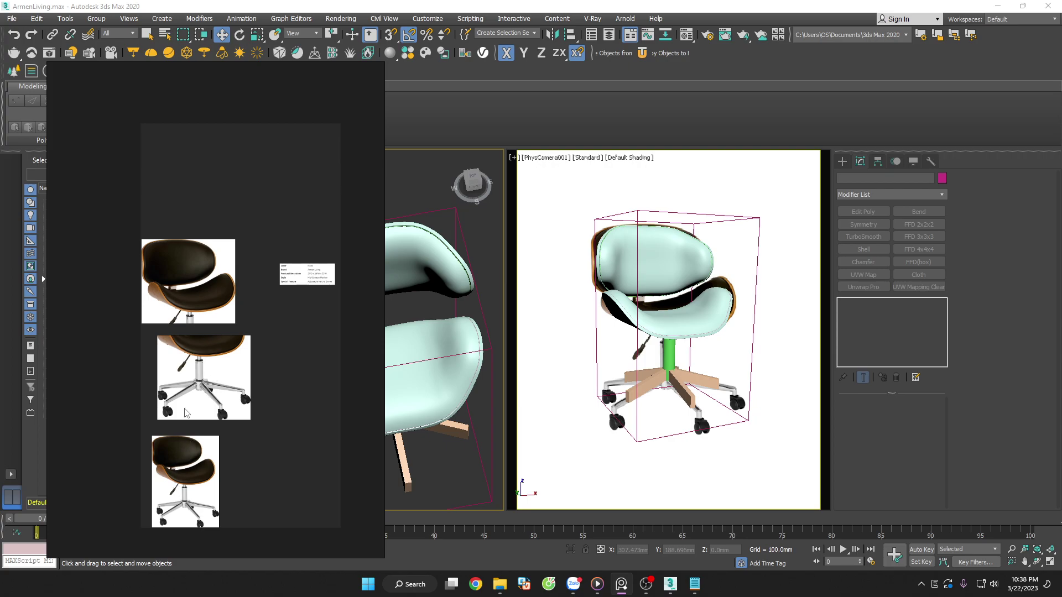
scroll(185, 413, "up", 1)
scroll(190, 362, "up", 3)
scroll(189, 367, "up", 2)
scroll(172, 336, "up", 2)
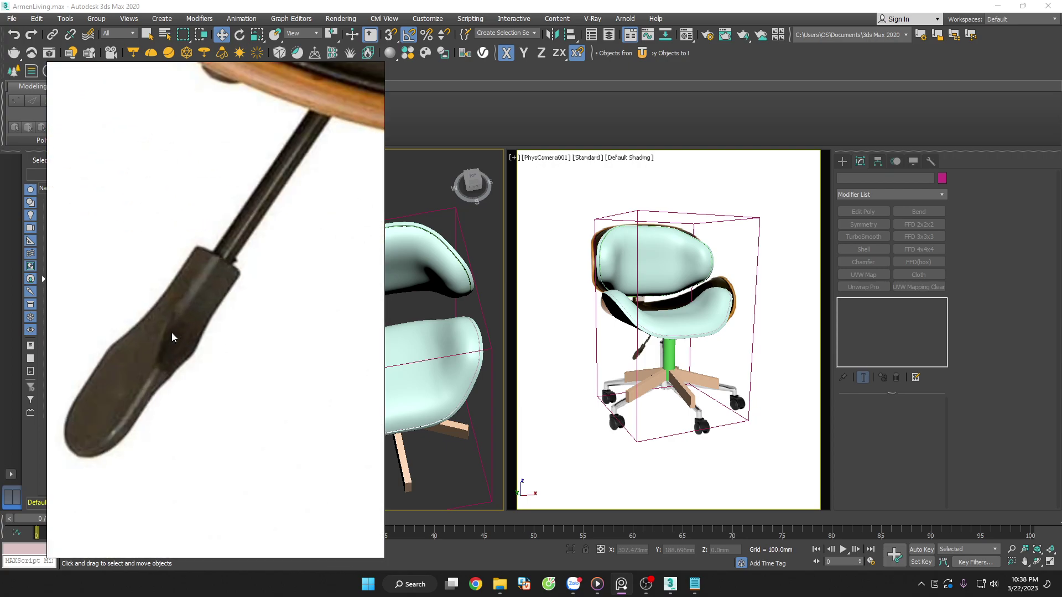
scroll(183, 337, "down", 3)
scroll(204, 351, "down", 2)
scroll(209, 359, "down", 2)
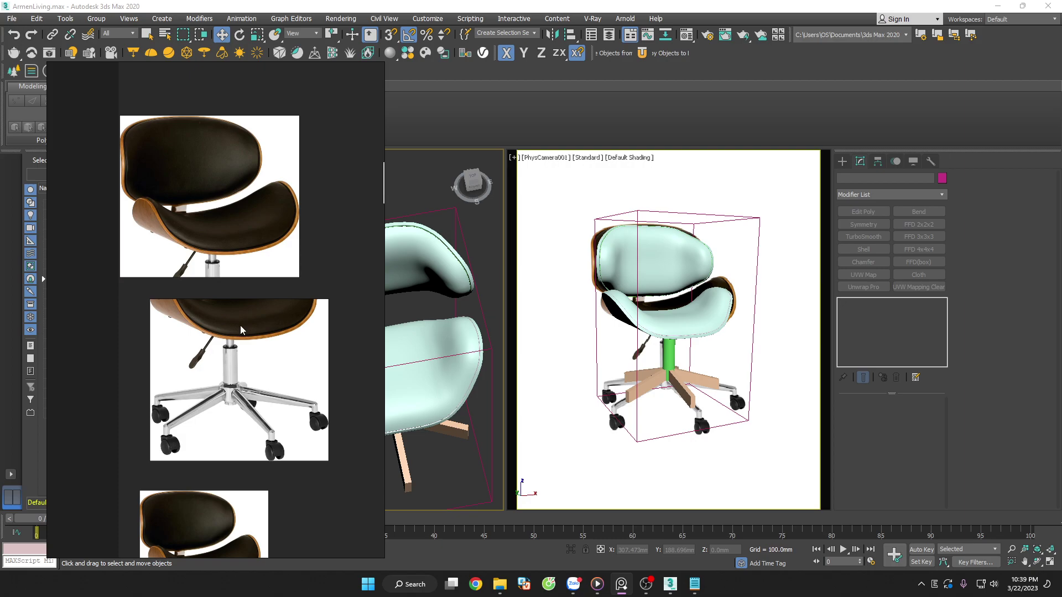
left_click_drag(273, 323, 140, 314)
scroll(419, 360, "down", 2)
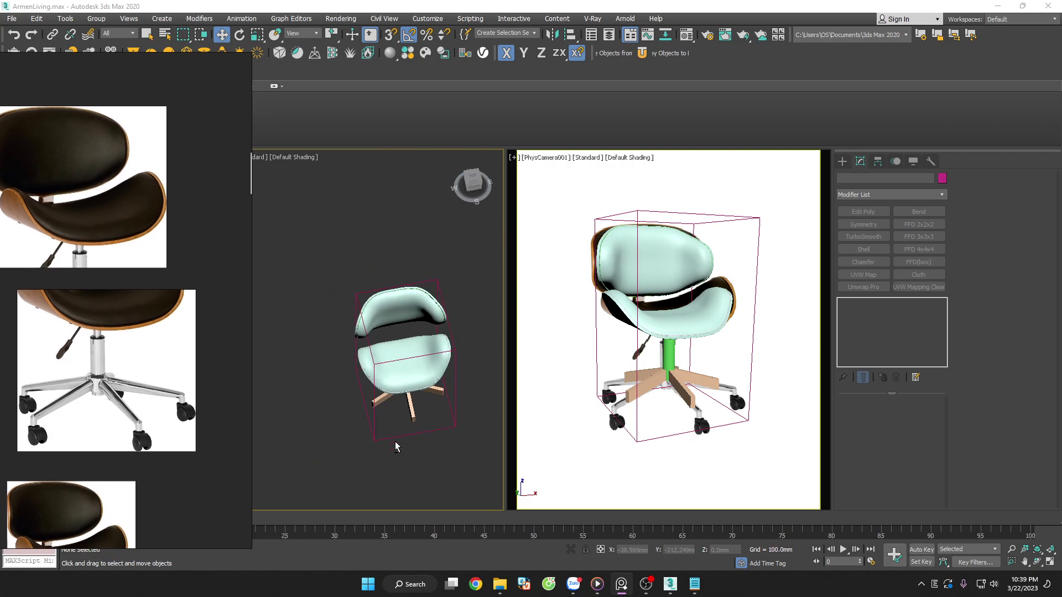
mouse_move(396, 447)
middle_mouse_down("alt")
mouse_move(353, 481)
mouse_move(448, 387)
mouse_move(500, 363)
mouse_move(428, 397)
mouse_move(449, 373)
middle_mouse_up("alt")
scroll(464, 379, "up", 5)
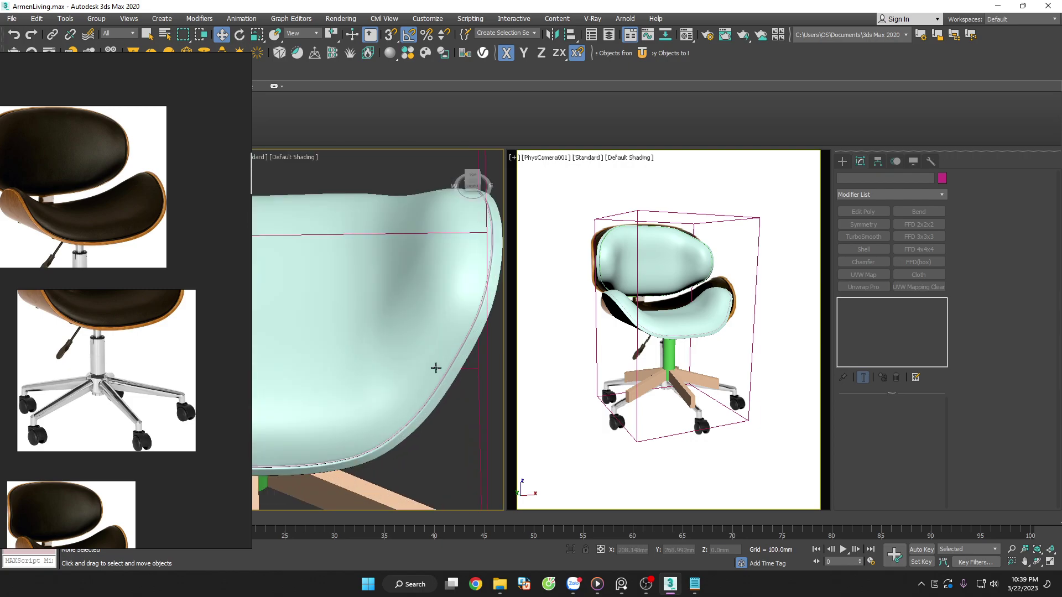
scroll(464, 390, "down", 2)
scroll(413, 356, "down", 3)
scroll(443, 396, "down", 3)
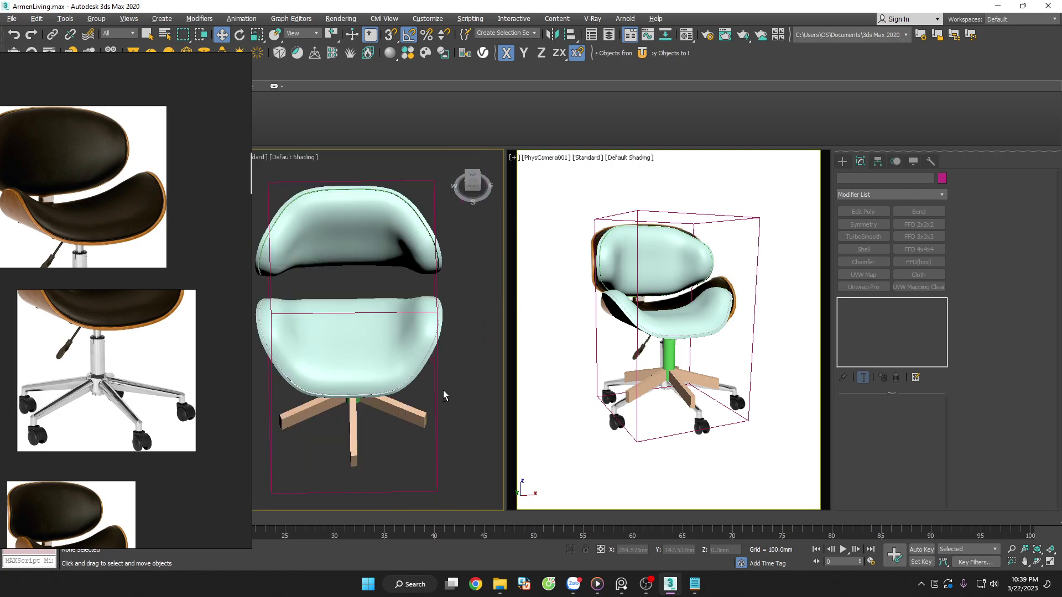
middle_click_drag(443, 396, 454, 363, "alt")
scroll(454, 363, "down", 2)
scroll(454, 363, "down", 5)
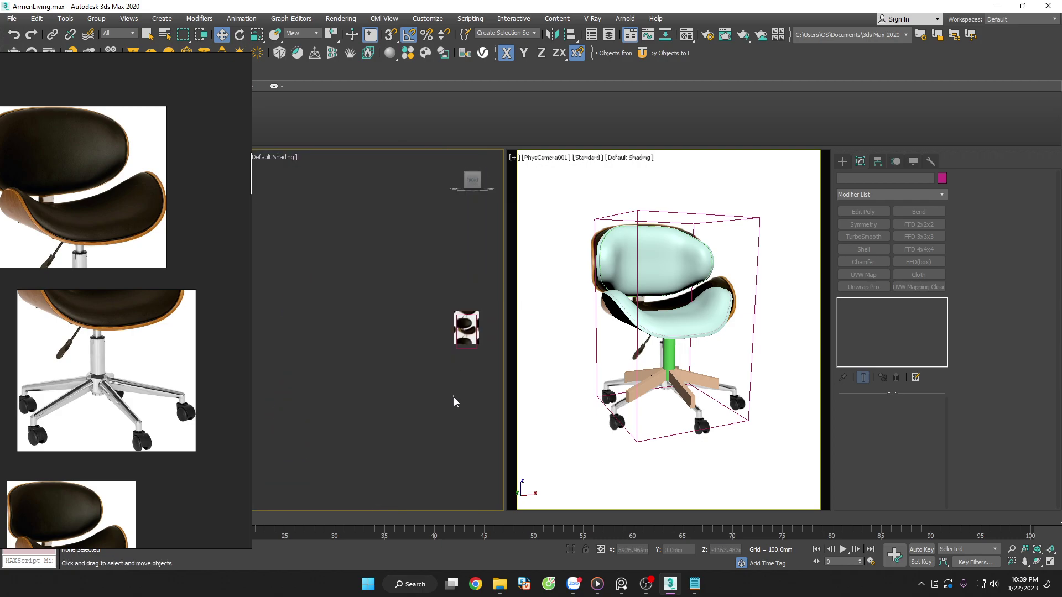
scroll(467, 372, "up", 2)
scroll(459, 376, "up", 2)
scroll(448, 382, "up", 2)
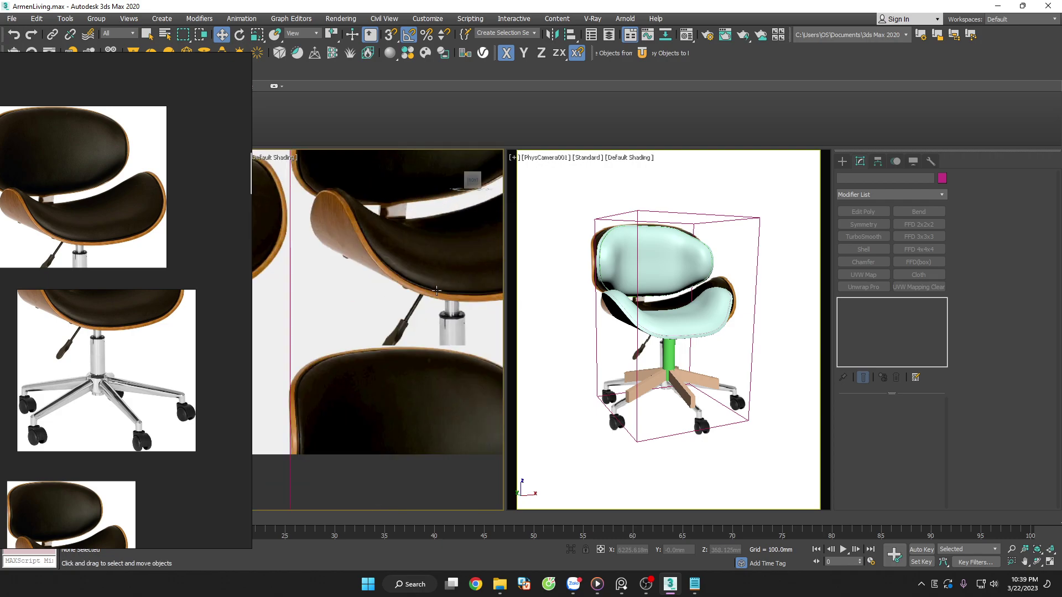
scroll(431, 388, "down", 6)
scroll(438, 370, "up", 3)
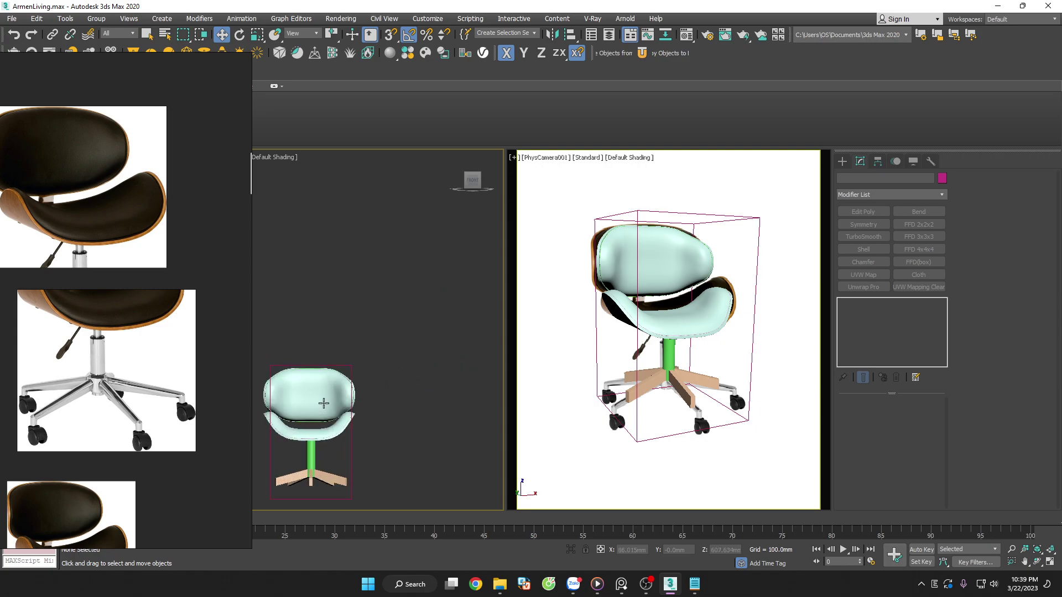
scroll(438, 373, "up", 1)
scroll(439, 377, "up", 4)
scroll(439, 380, "down", 2)
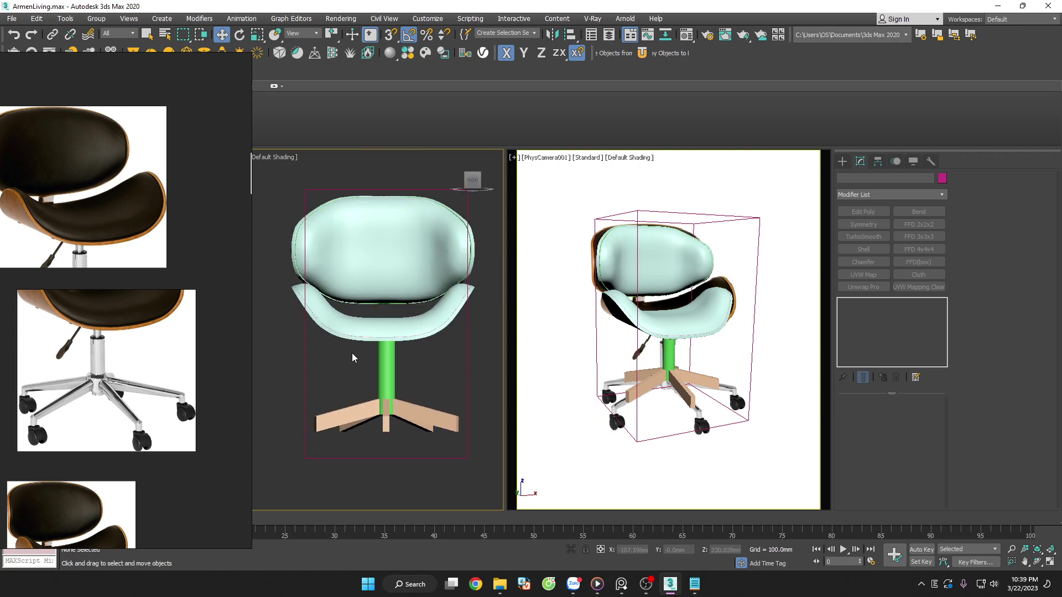
scroll(486, 264, "up", 4)
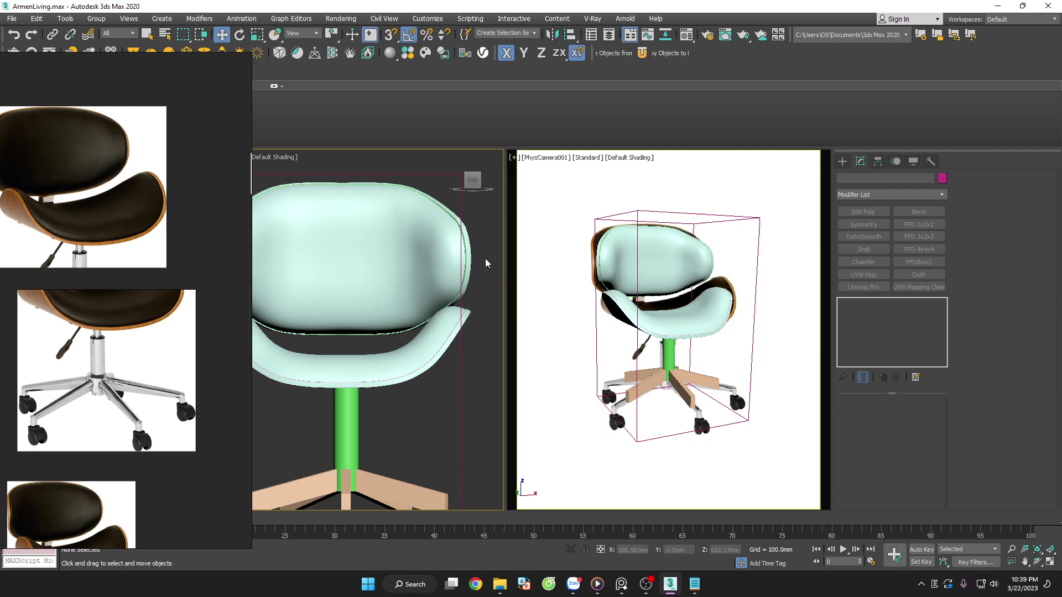
left_click(432, 277)
key("z")
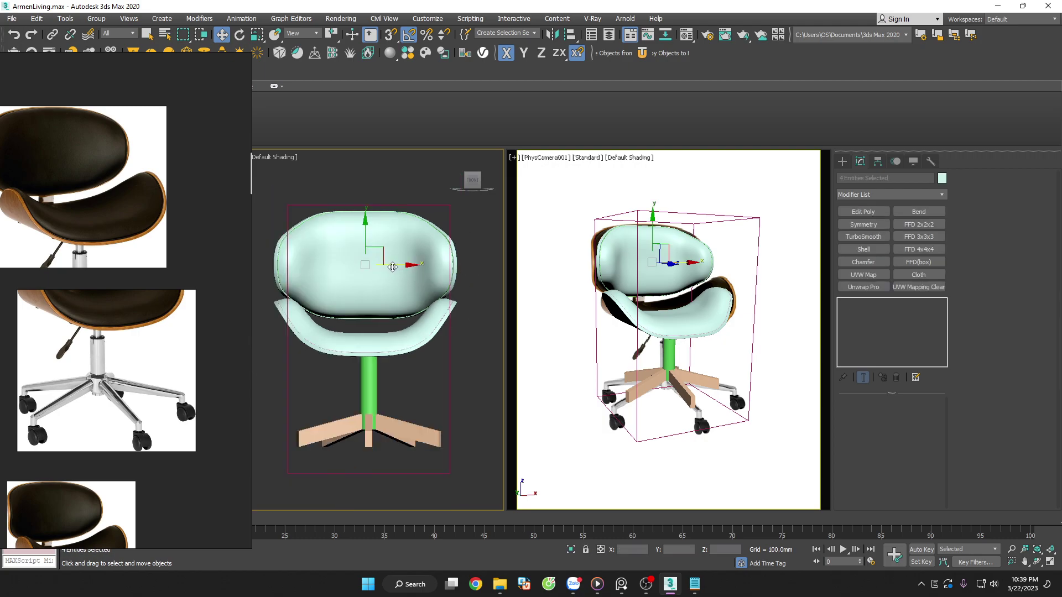
key("F4")
scroll(392, 264, "up", 2)
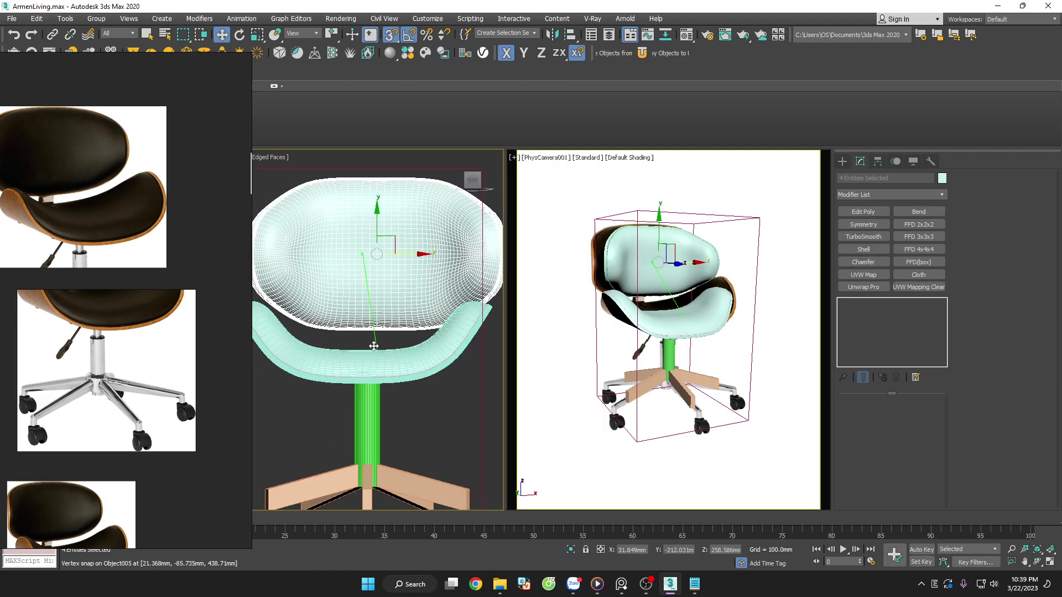
key("s")
left_click(432, 400)
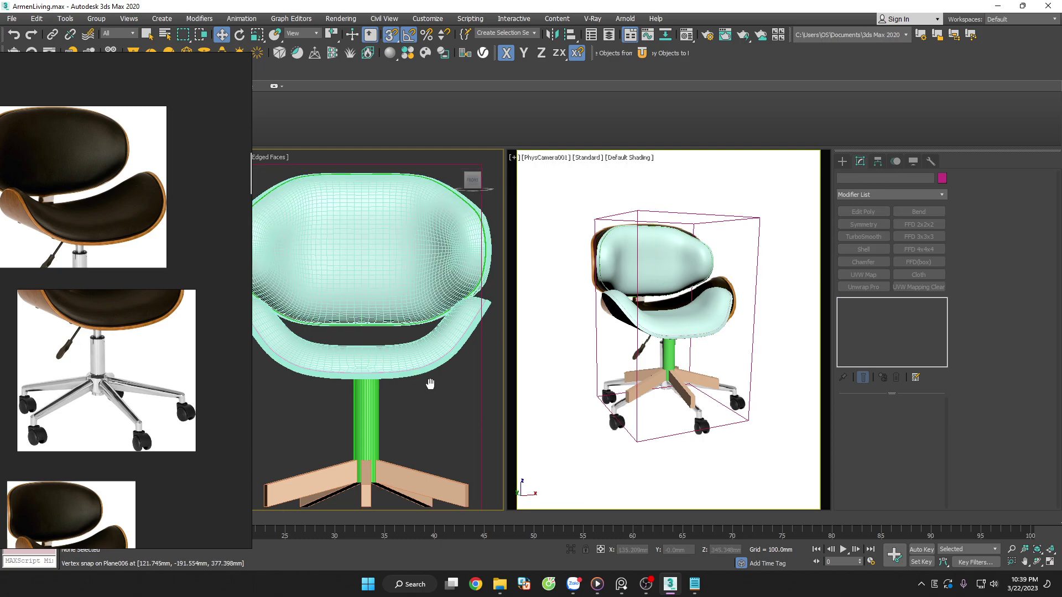
middle_click_drag(429, 379, 439, 363)
middle_click_drag(343, 374, 387, 354, "alt")
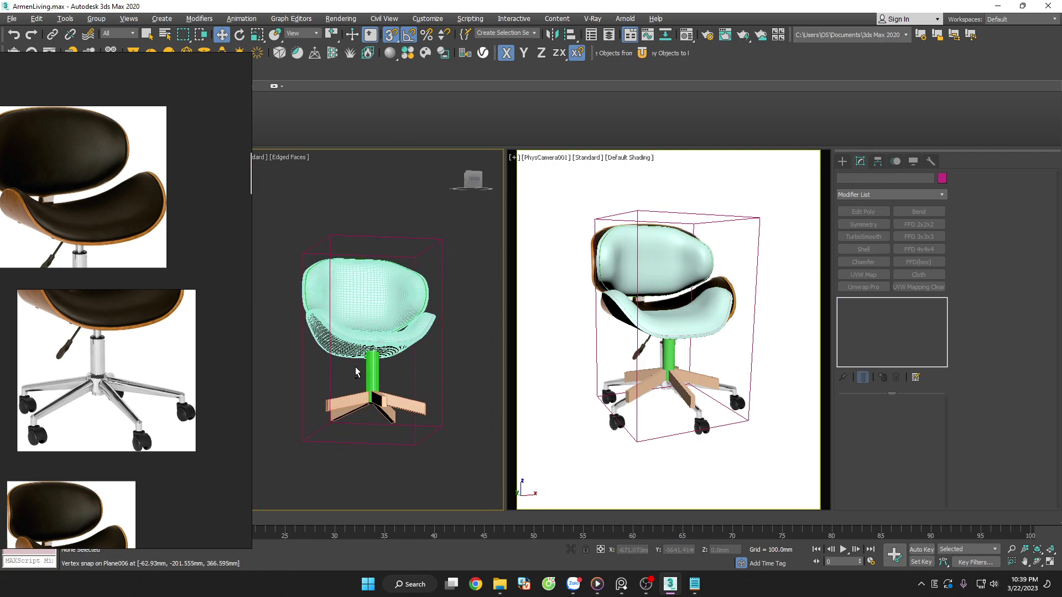
scroll(449, 421, "up", 5)
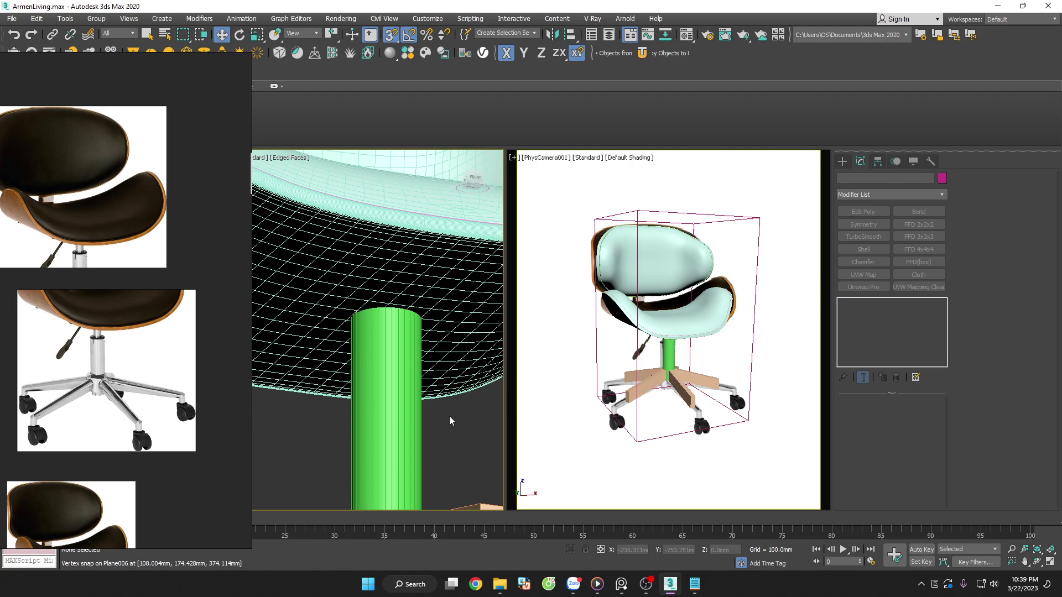
key("s")
left_click(659, 281)
left_click_drag(691, 285, 747, 284)
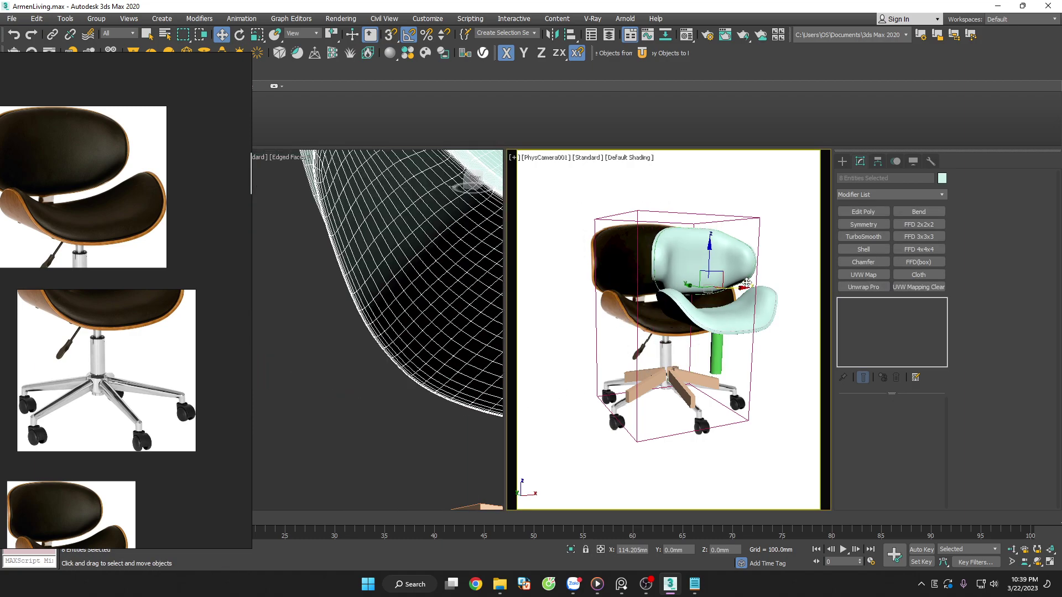
key("ctrl+z")
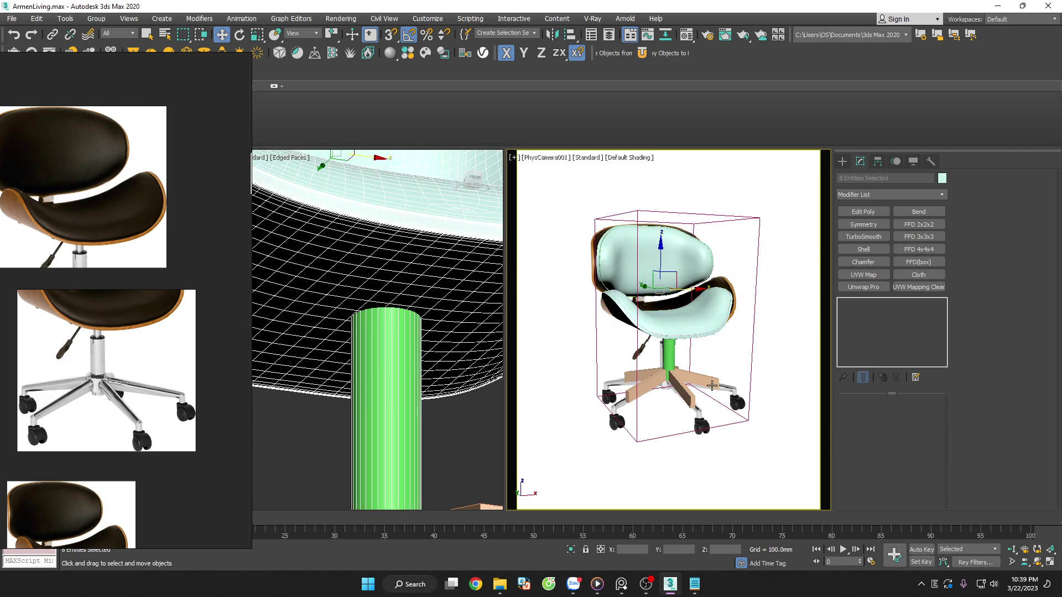
key("ctrl+z")
key("ctrl+z")
scroll(442, 385, "down", 5)
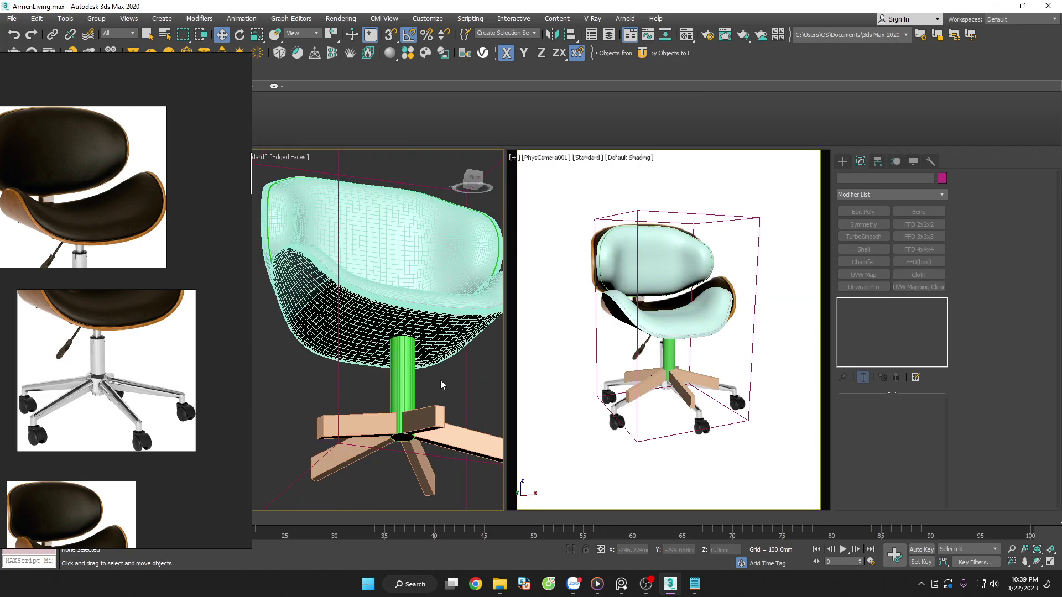
scroll(443, 385, "up", 2)
scroll(443, 385, "up", 2)
scroll(443, 385, "up", 2)
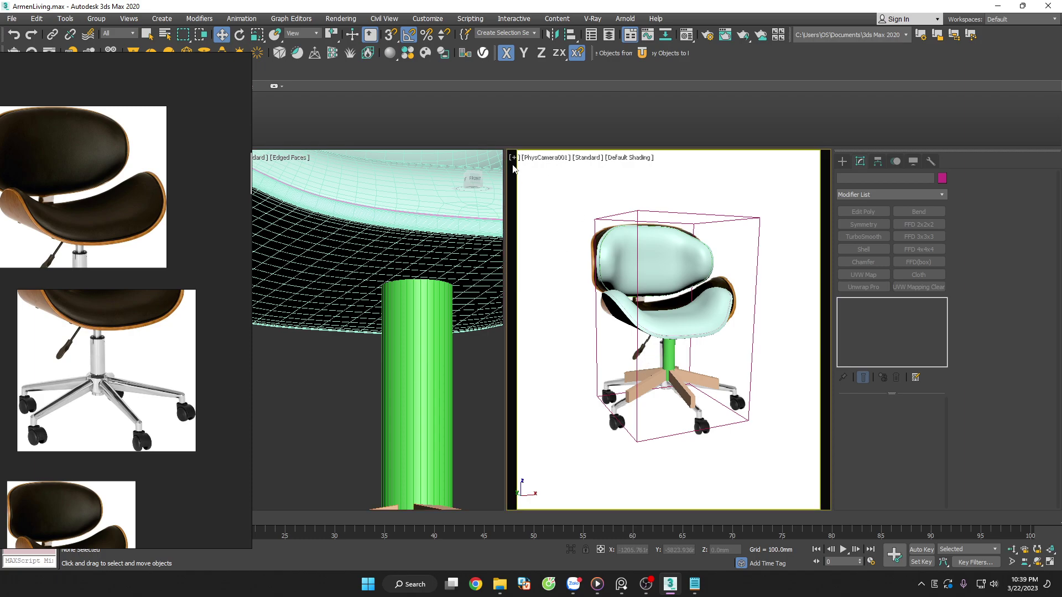
left_click(514, 157)
Turn on 2D Pan Zoom in the camera view to magnify the stem, and pick the Line spline tool
left_click(561, 307)
scroll(648, 360, "up", 5)
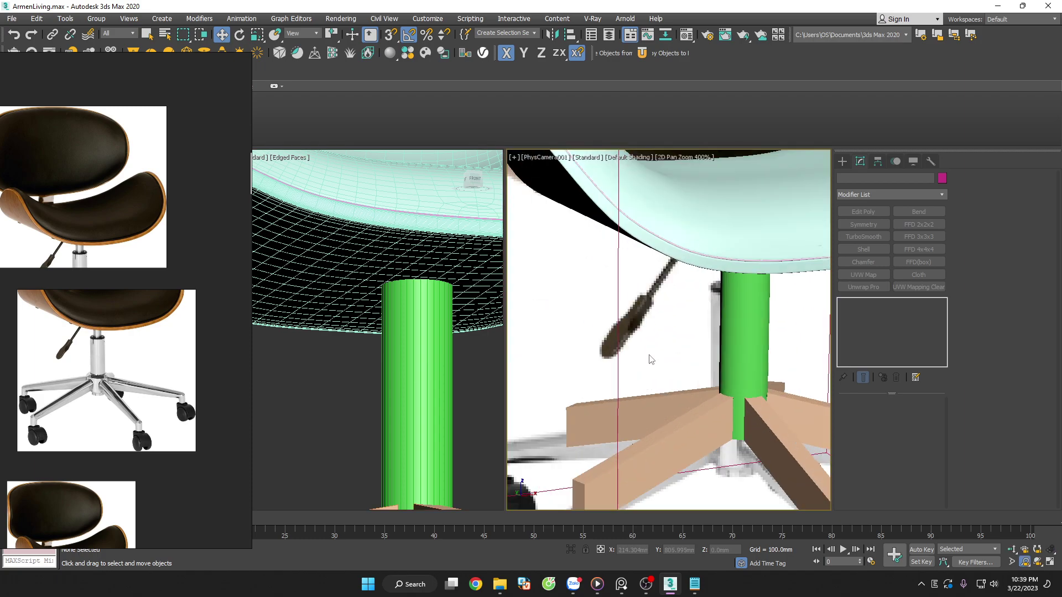
left_click(843, 161)
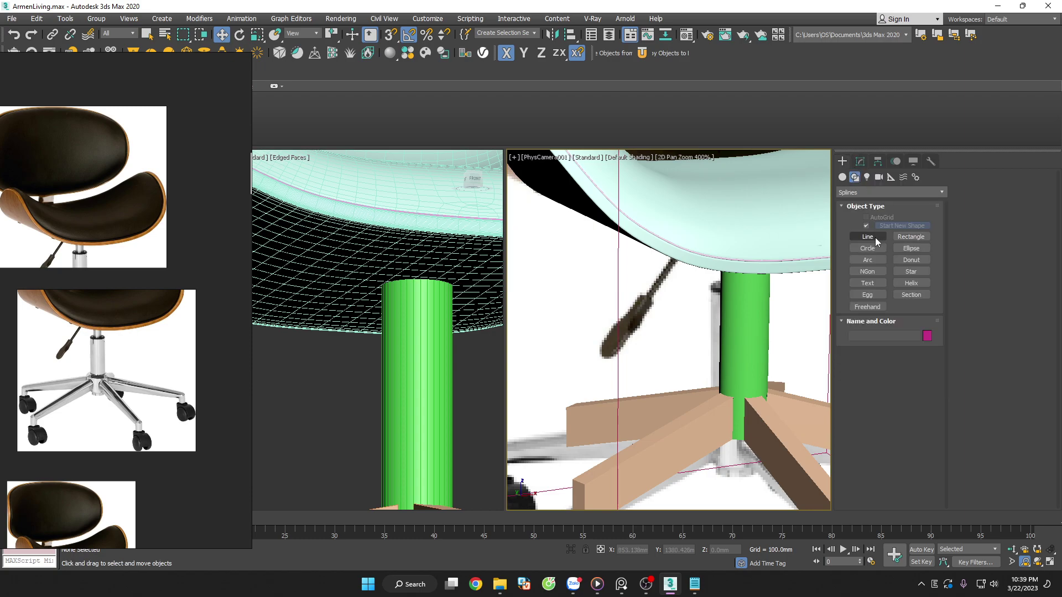
left_click(876, 239)
scroll(387, 332, "down", 5)
scroll(420, 354, "up", 3)
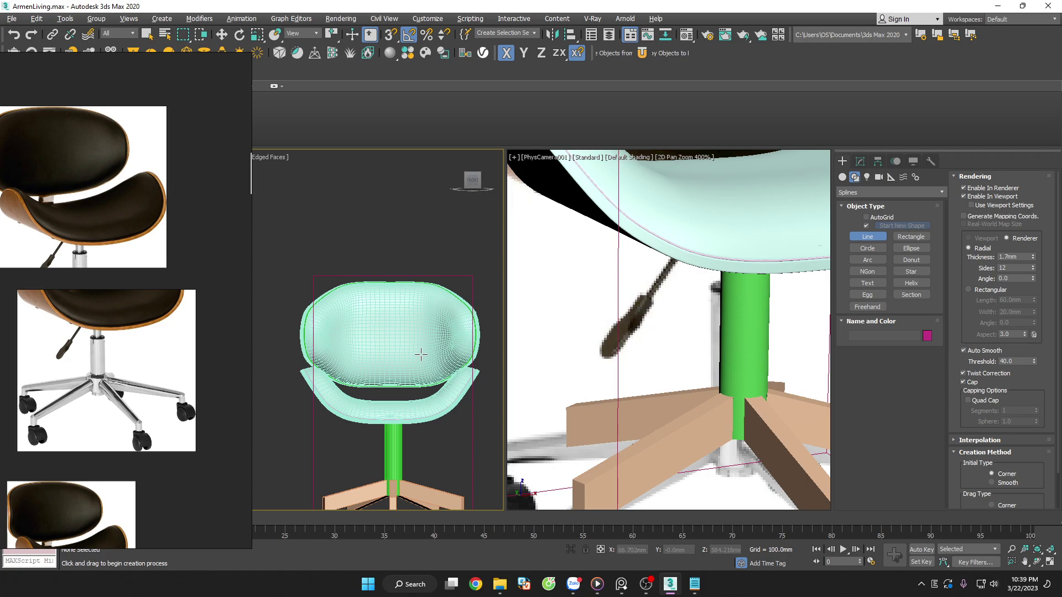
scroll(421, 354, "down", 5)
scroll(334, 331, "down", 1)
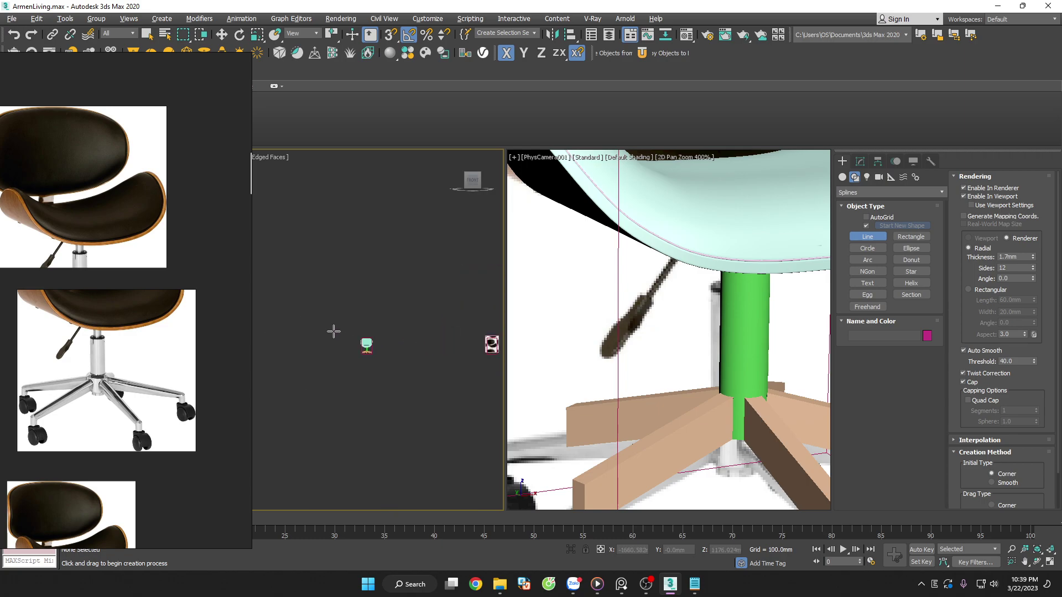
Switch to Move and pan and zoom the Front view over the chair
key("w")
left_click_drag(376, 315, 486, 384)
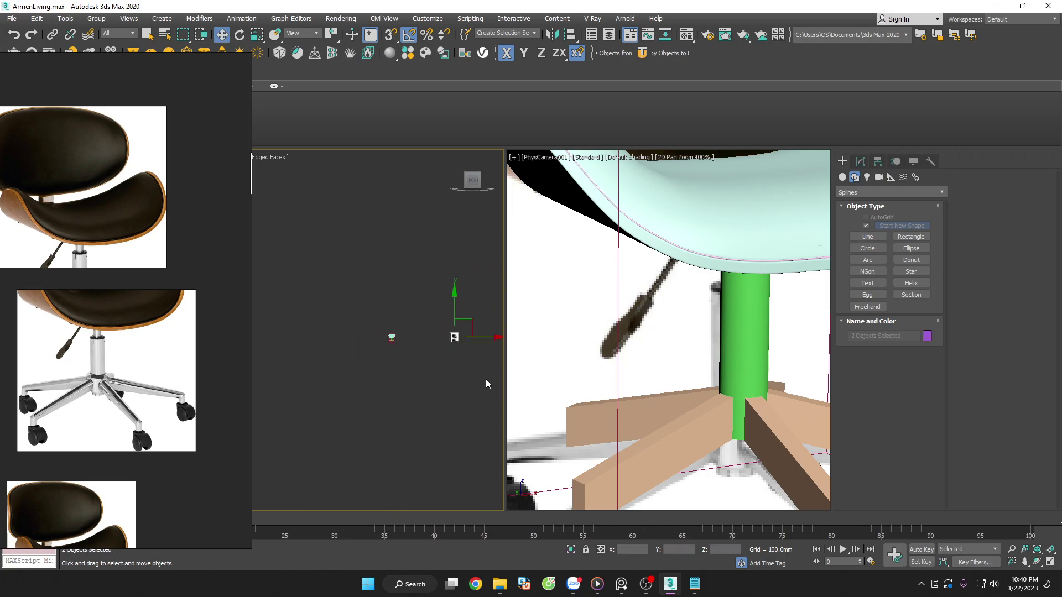
left_click(486, 384)
scroll(415, 310, "up", 5)
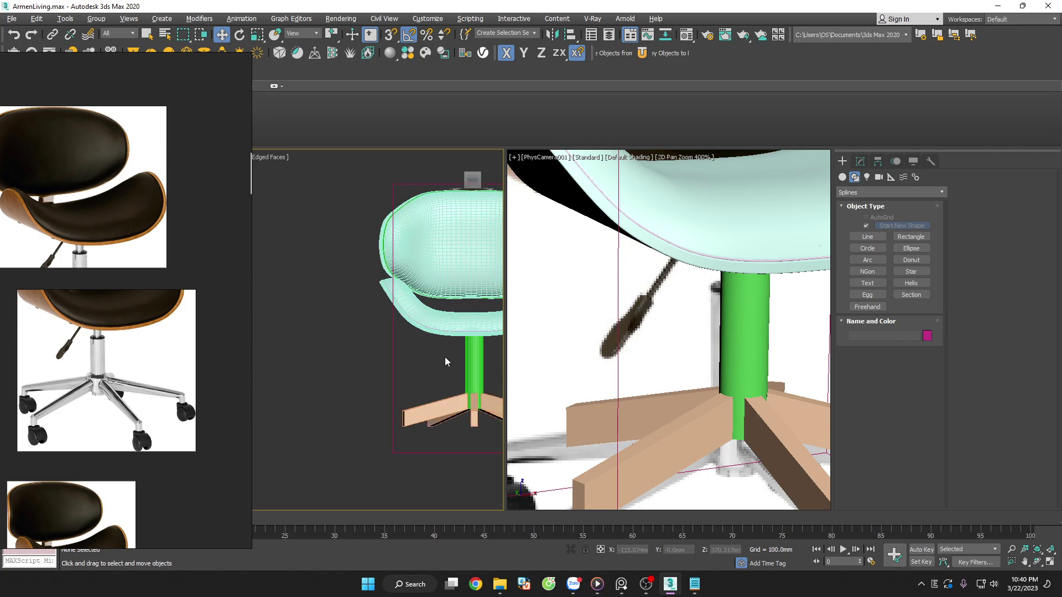
scroll(445, 361, "up", 2)
scroll(123, 313, "down", 4)
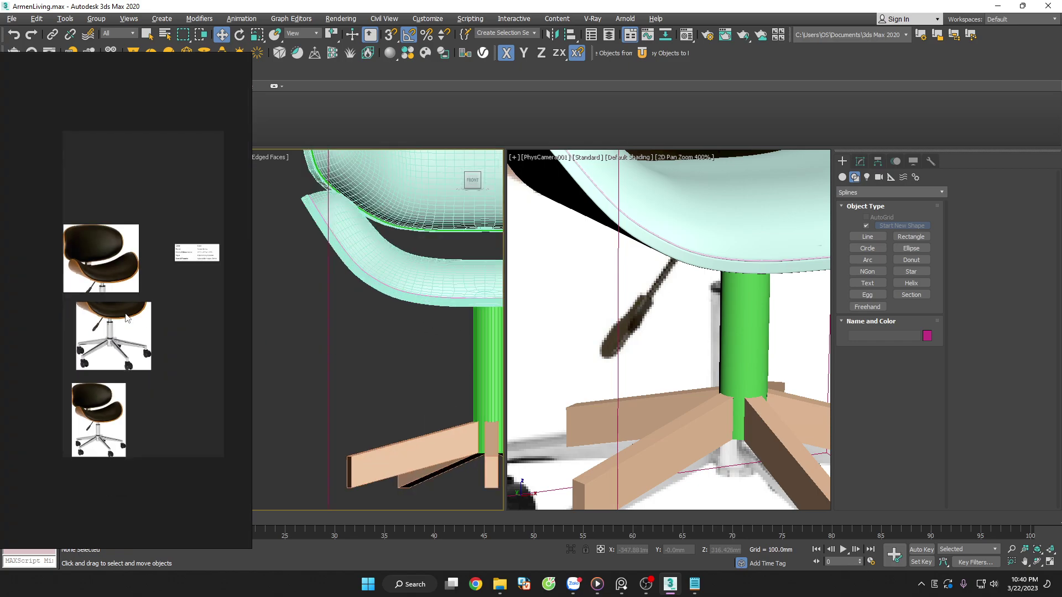
scroll(109, 311, "up", 3)
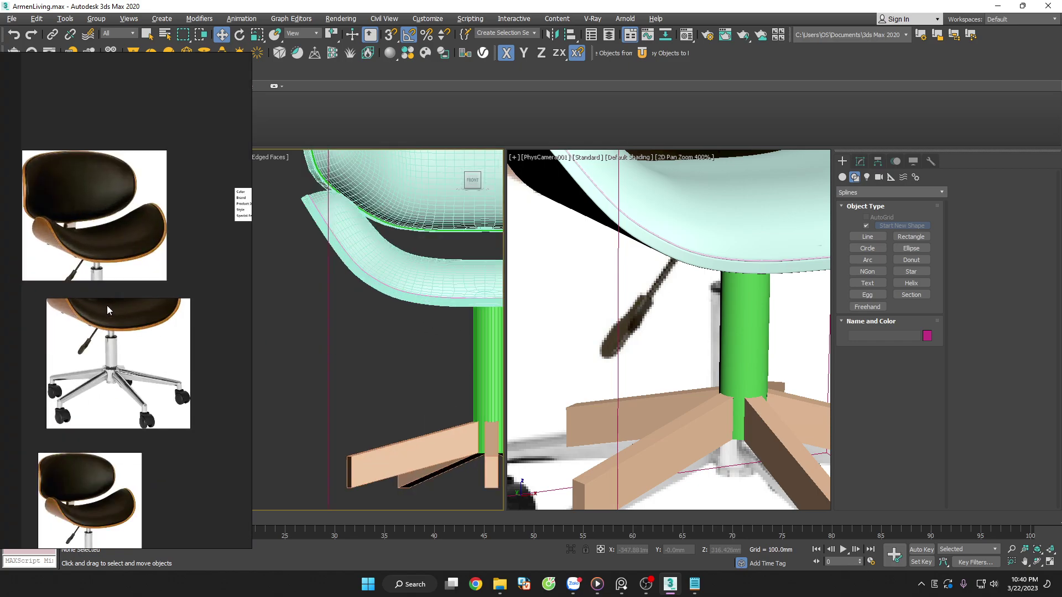
scroll(106, 304, "up", 2)
scroll(77, 292, "up", 2)
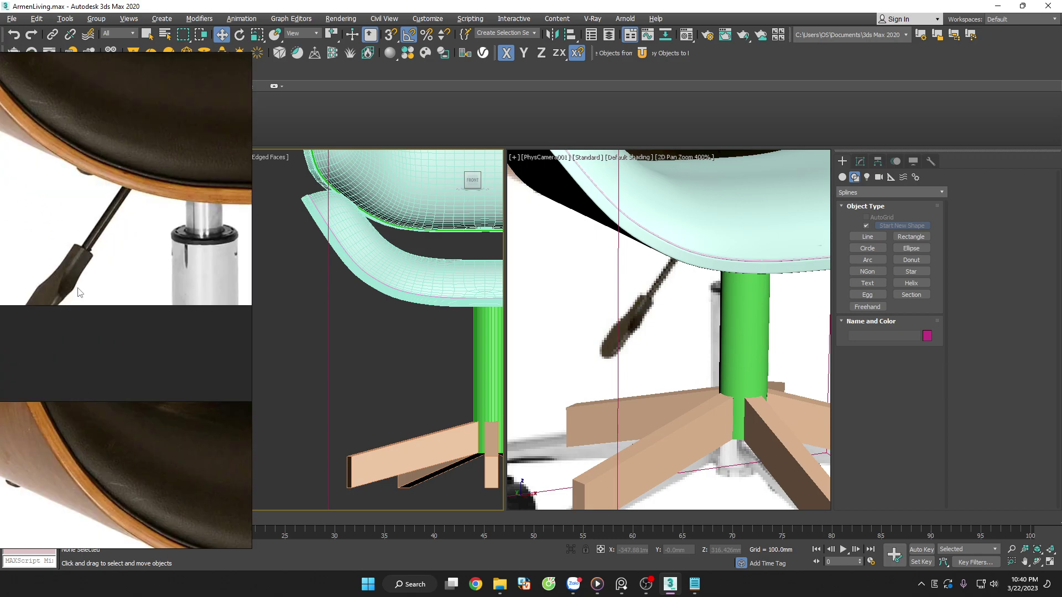
scroll(401, 352, "down", 4)
scroll(401, 352, "down", 8)
middle_click_drag(517, 356, 441, 356)
scroll(447, 381, "down", 1)
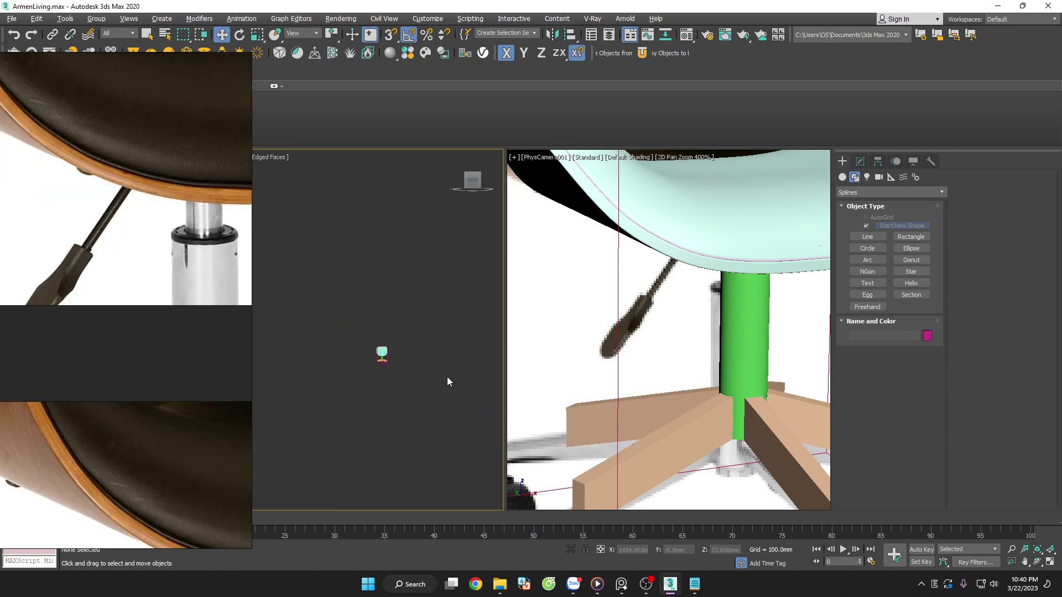
Select reference plane Plane005 and zoom in on the height-adjust lever
key("ctrl+a")
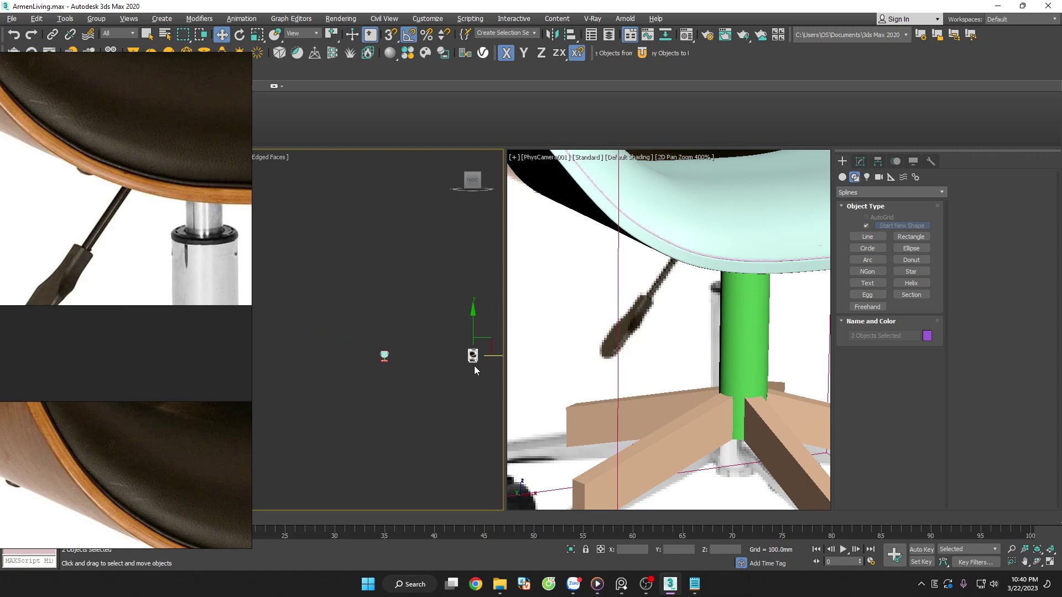
scroll(473, 366, "up", 5)
left_click(420, 326)
scroll(420, 326, "up", 2)
scroll(420, 325, "up", 2)
scroll(417, 329, "down", 1)
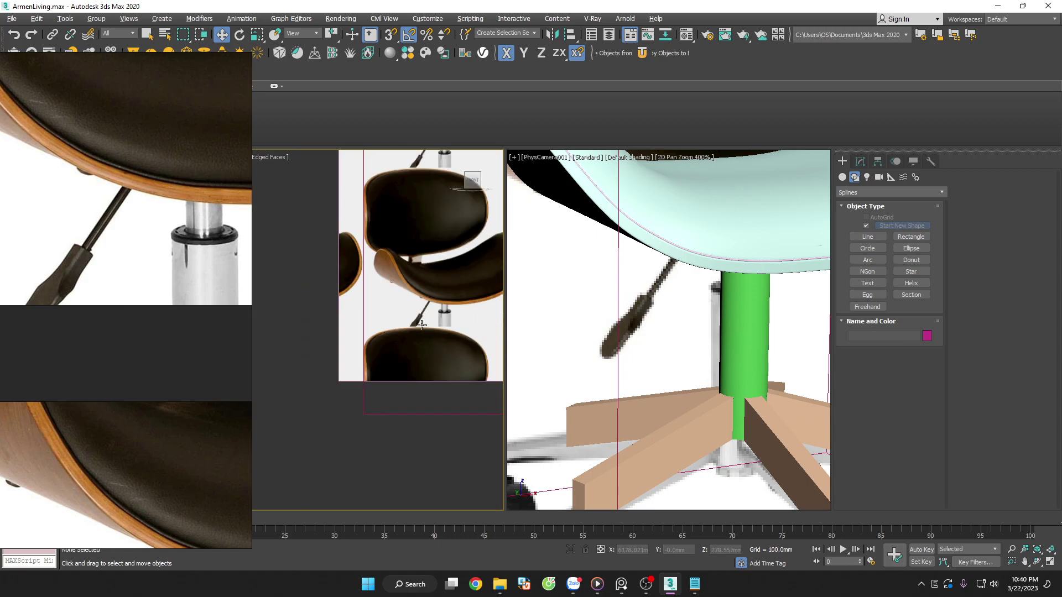
scroll(401, 333, "up", 2)
scroll(412, 313, "up", 1)
scroll(412, 313, "down", 1)
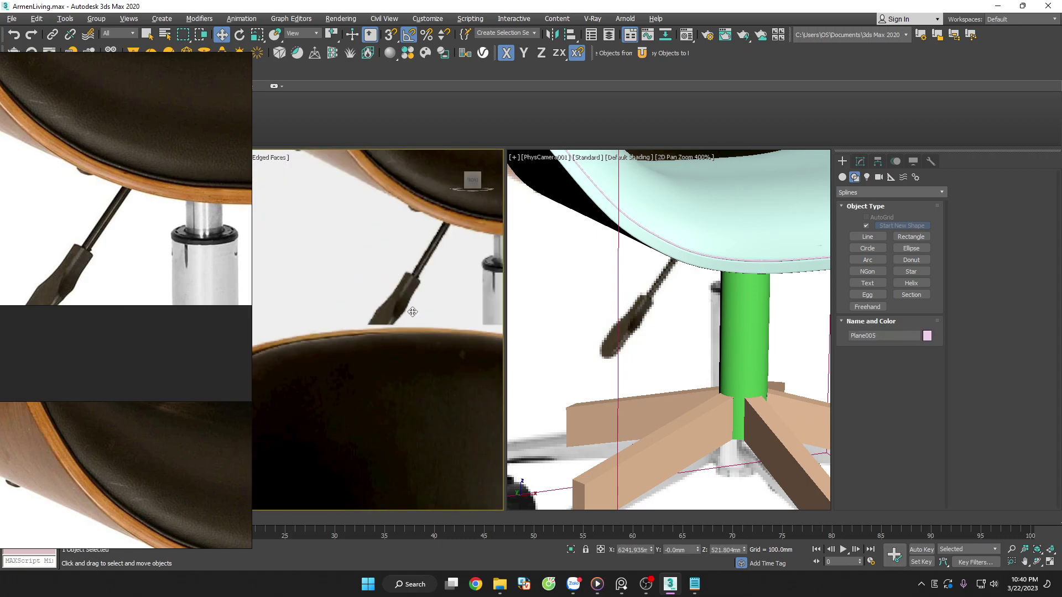
scroll(446, 247, "up", 2)
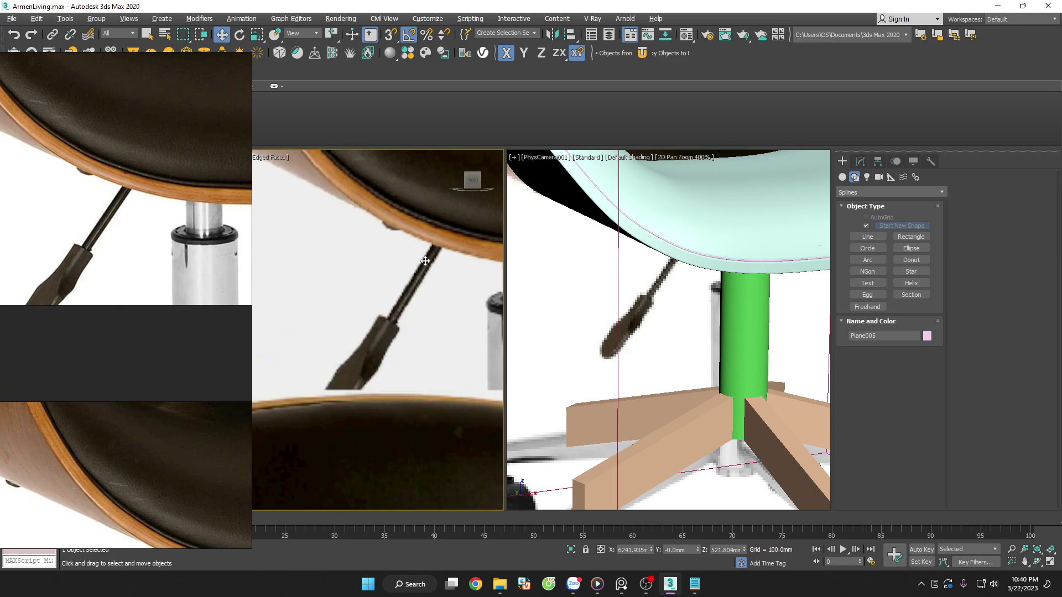
left_click(129, 19)
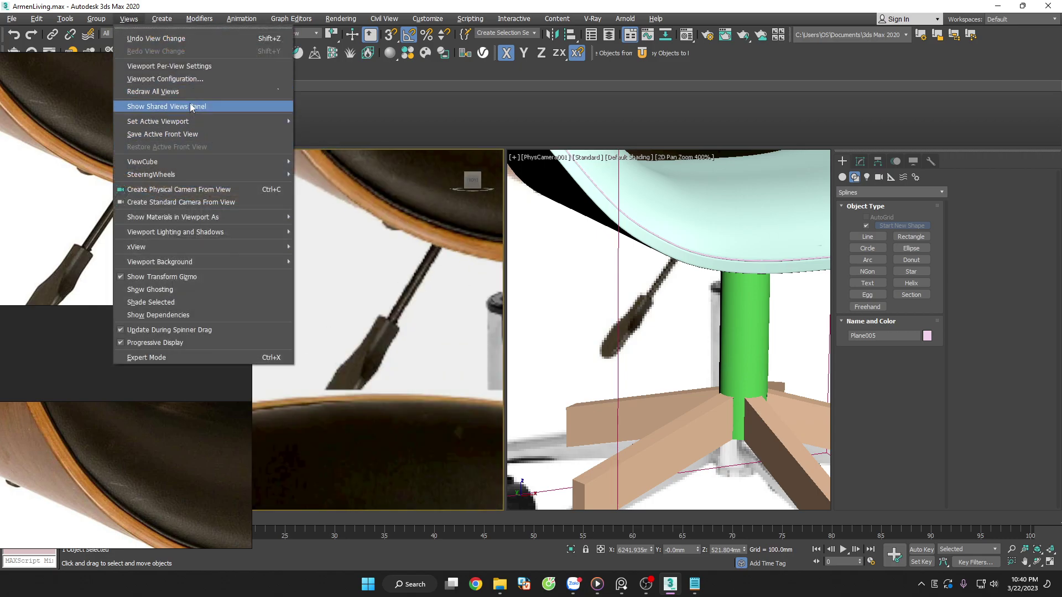
left_click(195, 78)
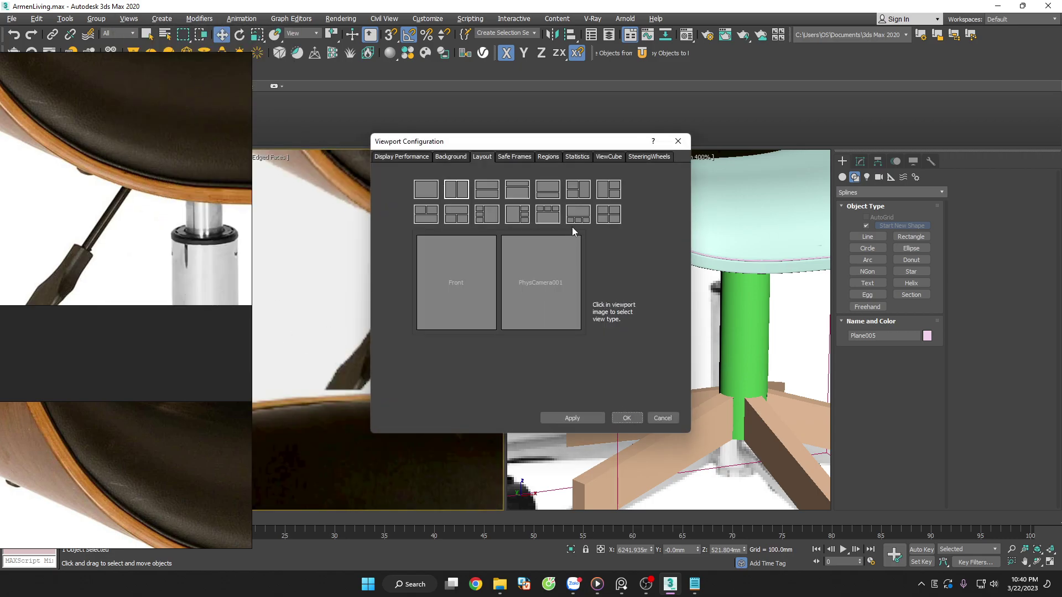
left_click(449, 157)
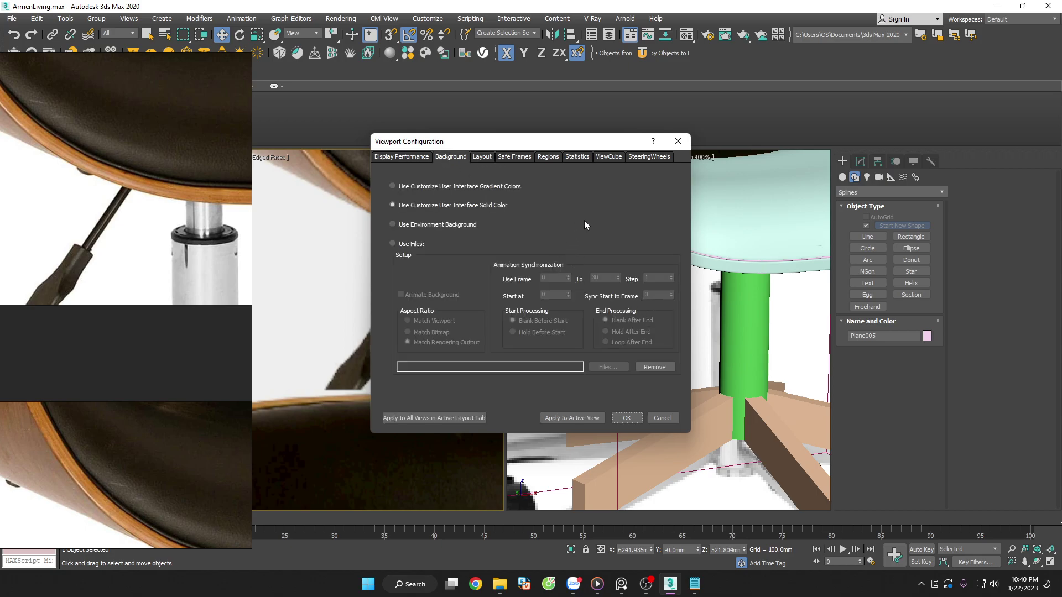
left_click(481, 157)
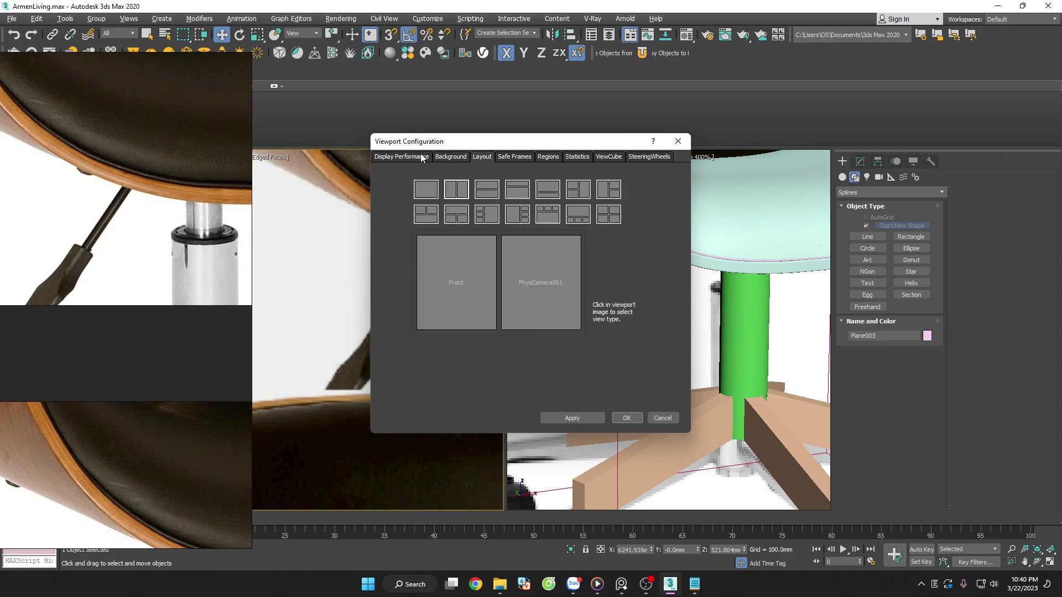
left_click(402, 157)
left_click(635, 225)
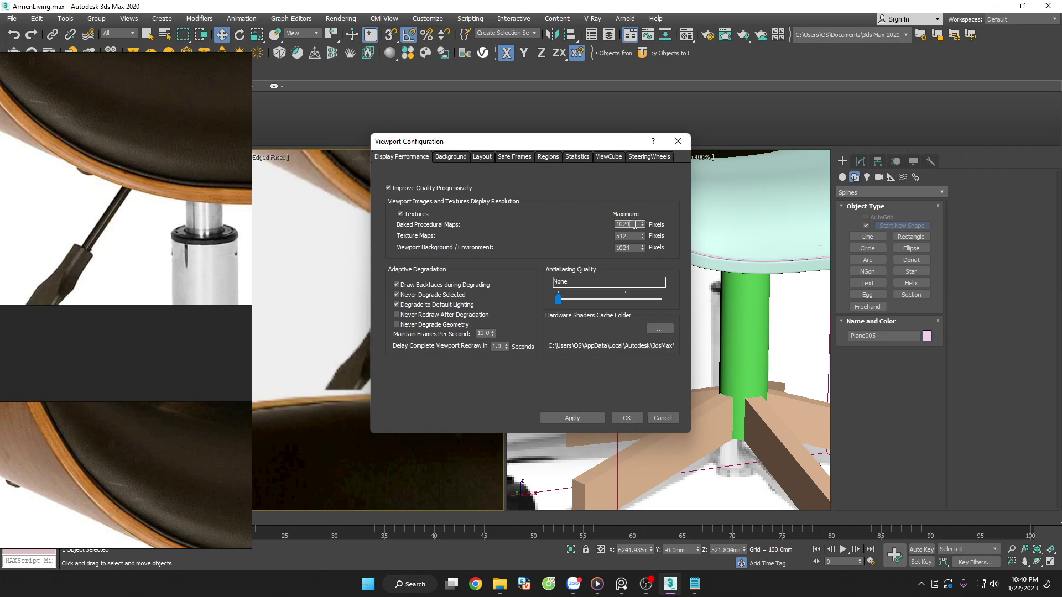
type("6")
double_click(483, 333)
type("40")
double_click(628, 236)
type("4096")
double_click(631, 249)
left_click(626, 418)
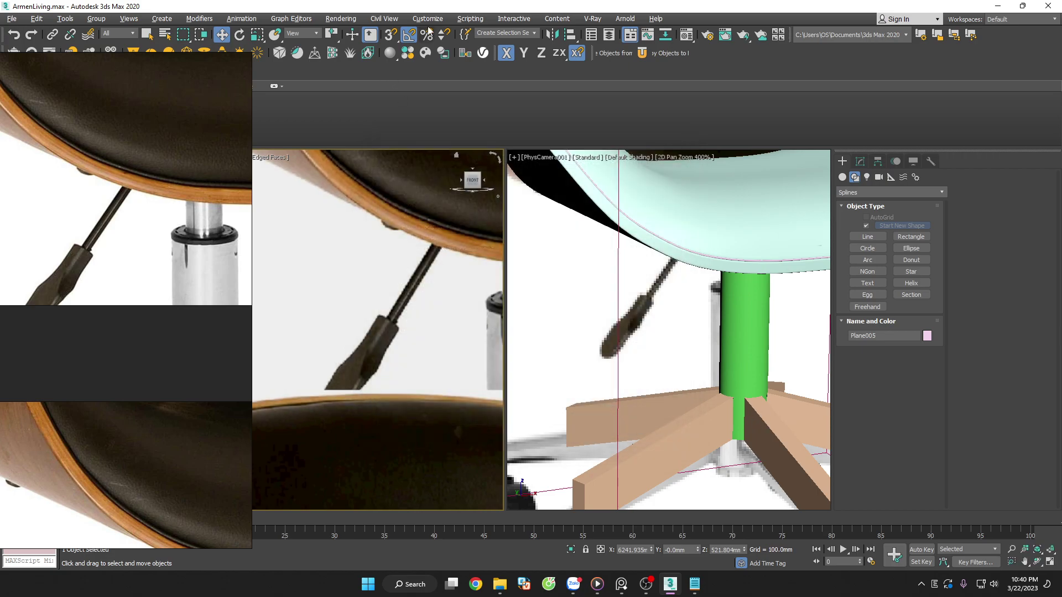
left_click(427, 18)
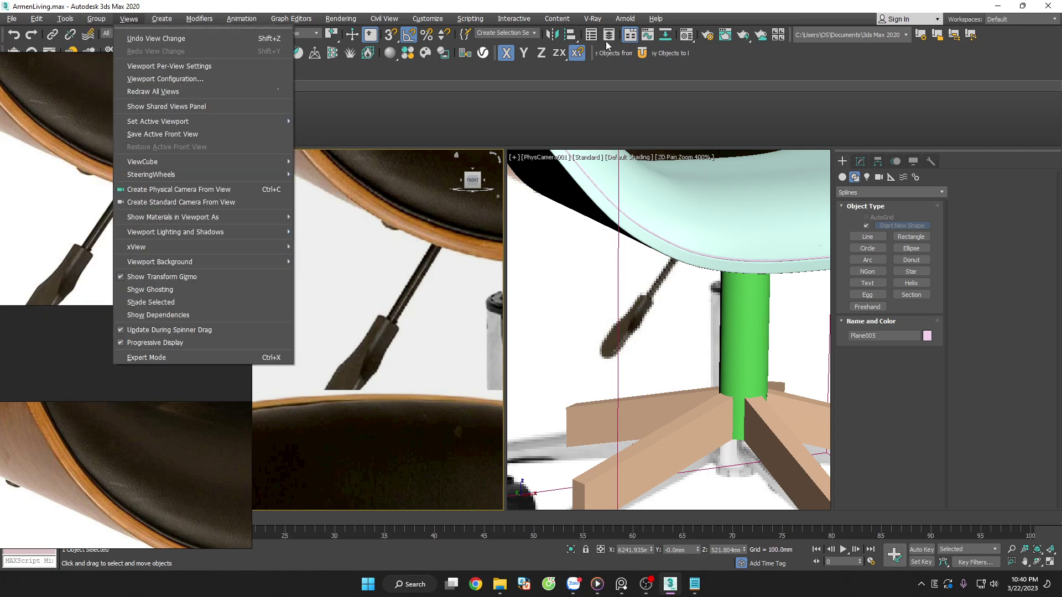
left_click(605, 40)
left_click(470, 19)
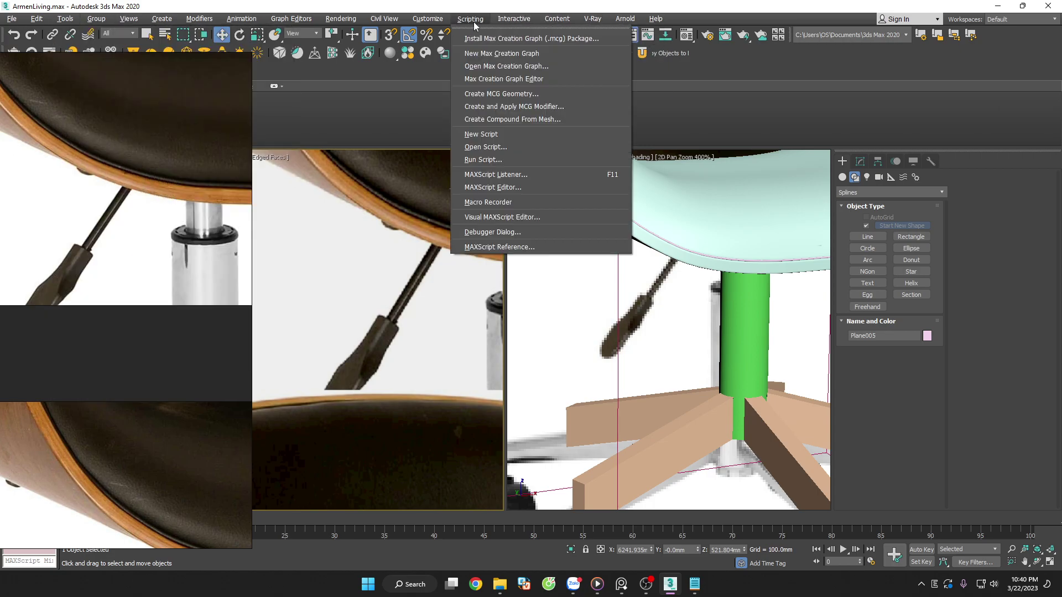
left_click(438, 193)
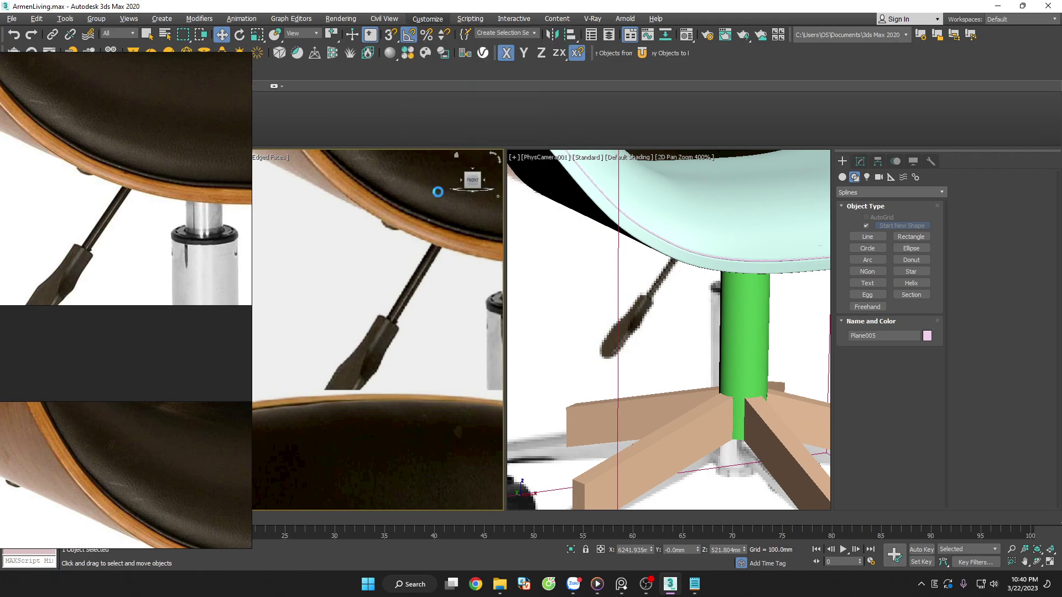
left_click(610, 142)
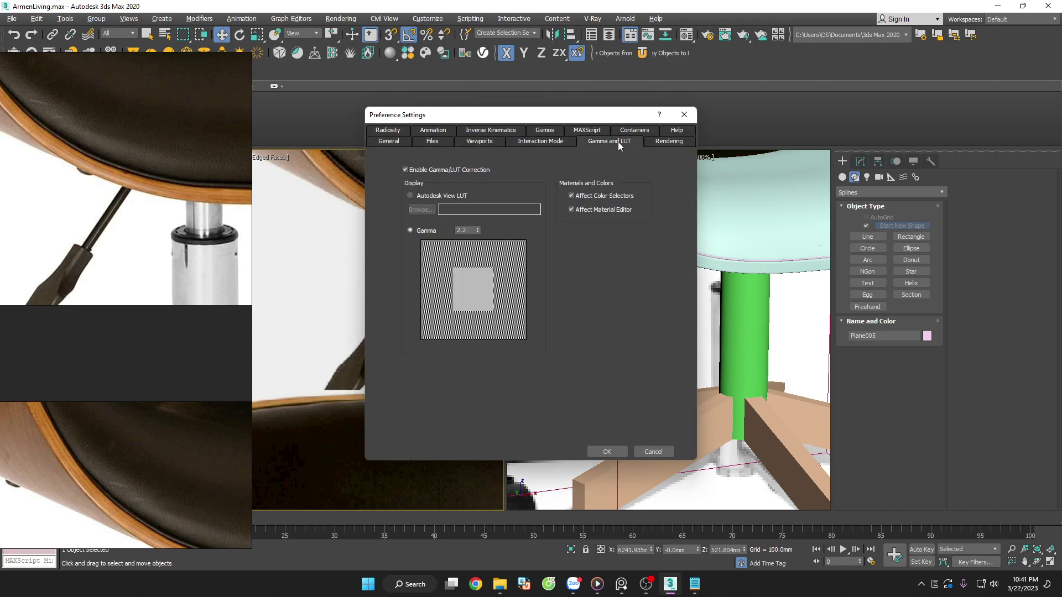
left_click(639, 451)
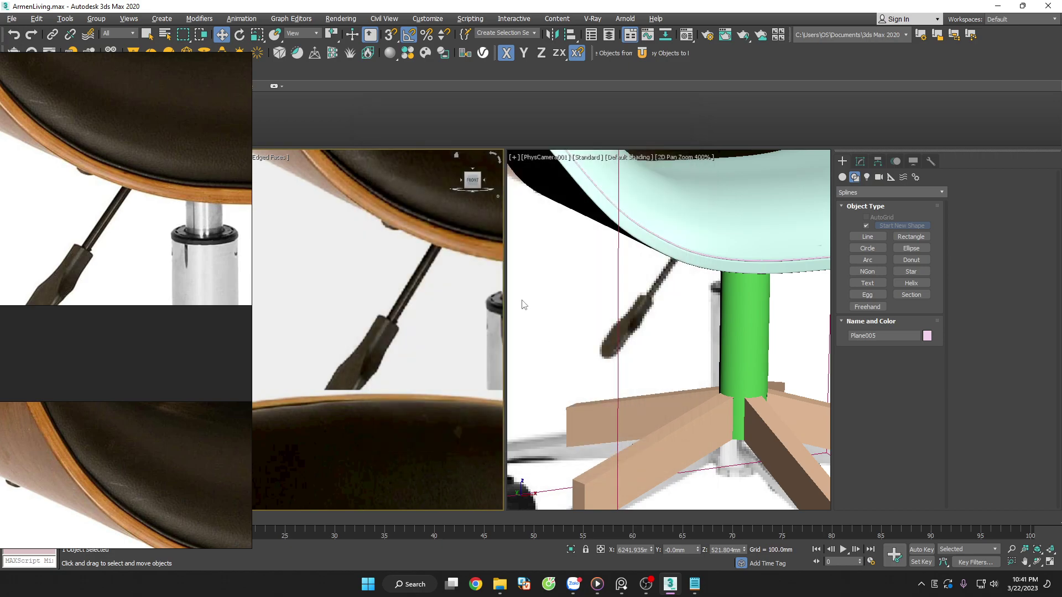
Draw a two-point trial line along the chair stem
scroll(462, 348, "down", 1)
scroll(442, 343, "down", 1)
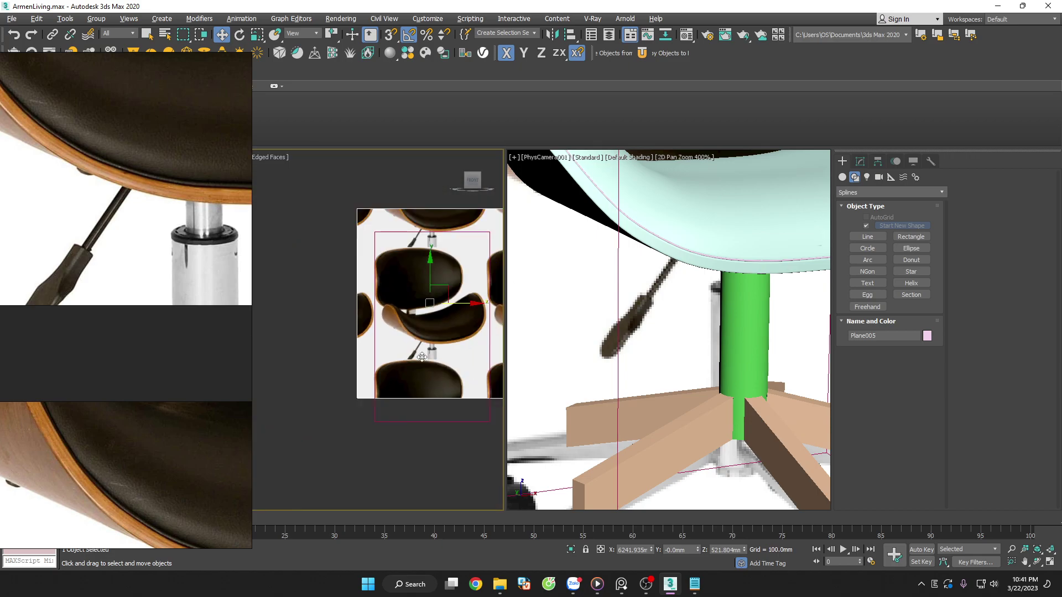
scroll(428, 339, "down", 2)
scroll(427, 339, "up", 2)
left_click(866, 236)
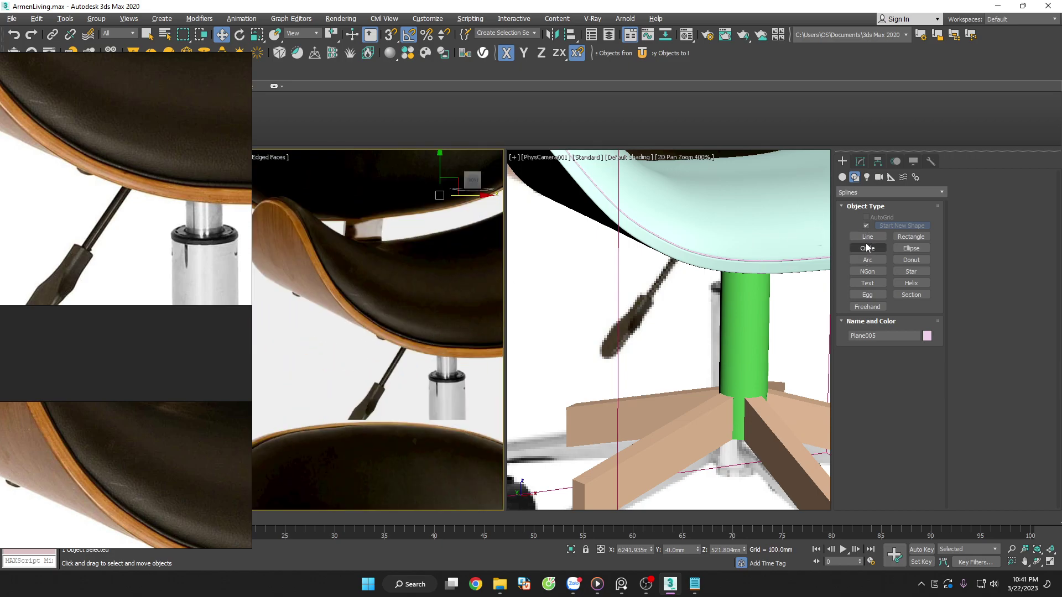
left_click(867, 236)
left_click(417, 334)
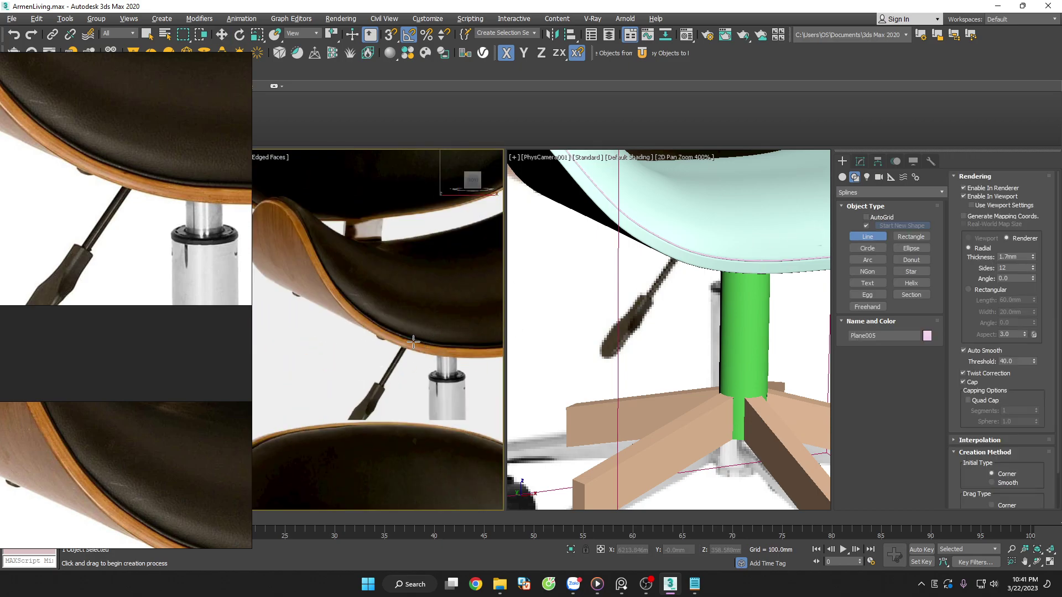
left_click(369, 394)
right_click(369, 395)
Move the trial line along Y to -57.62mm, checking it from an angled view
middle_click_drag(370, 395, 496, 384, "alt")
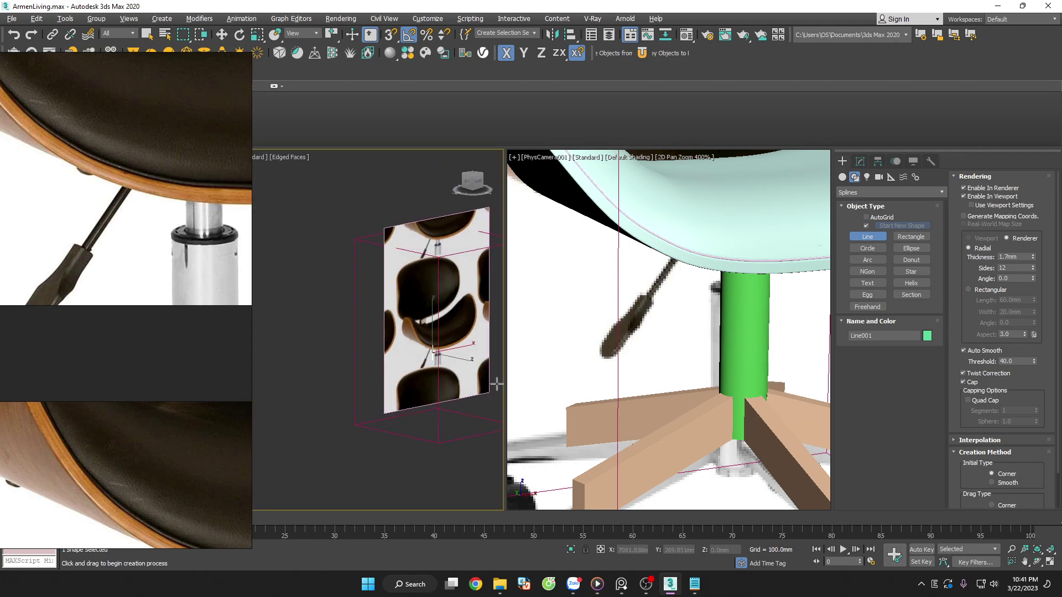
key("f")
key("w")
scroll(441, 389, "up", 2)
scroll(441, 389, "up", 2)
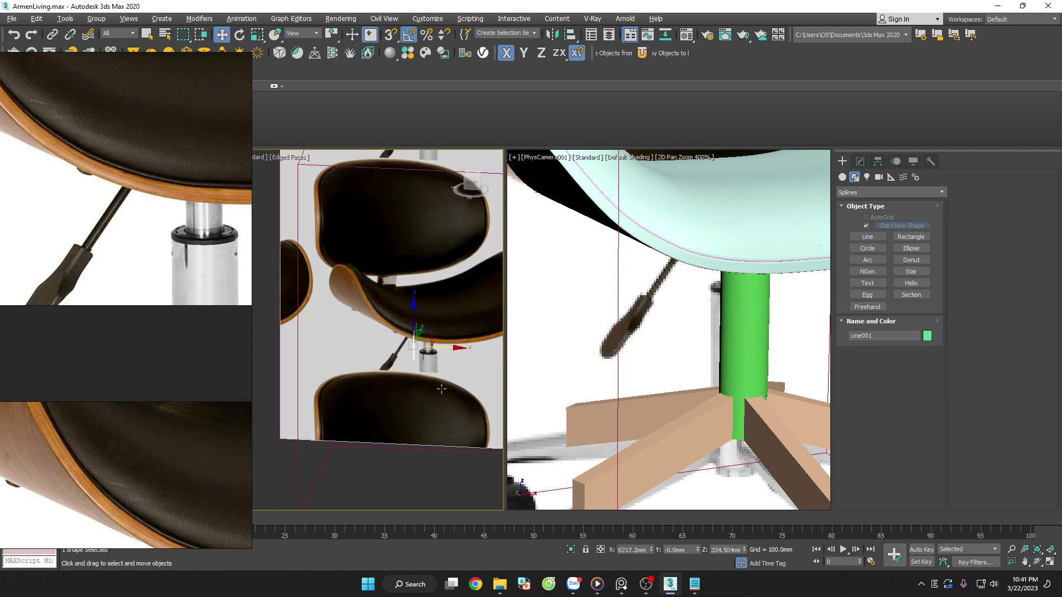
middle_click_drag(441, 389, 408, 379, "alt")
left_click_drag(425, 334, 397, 357)
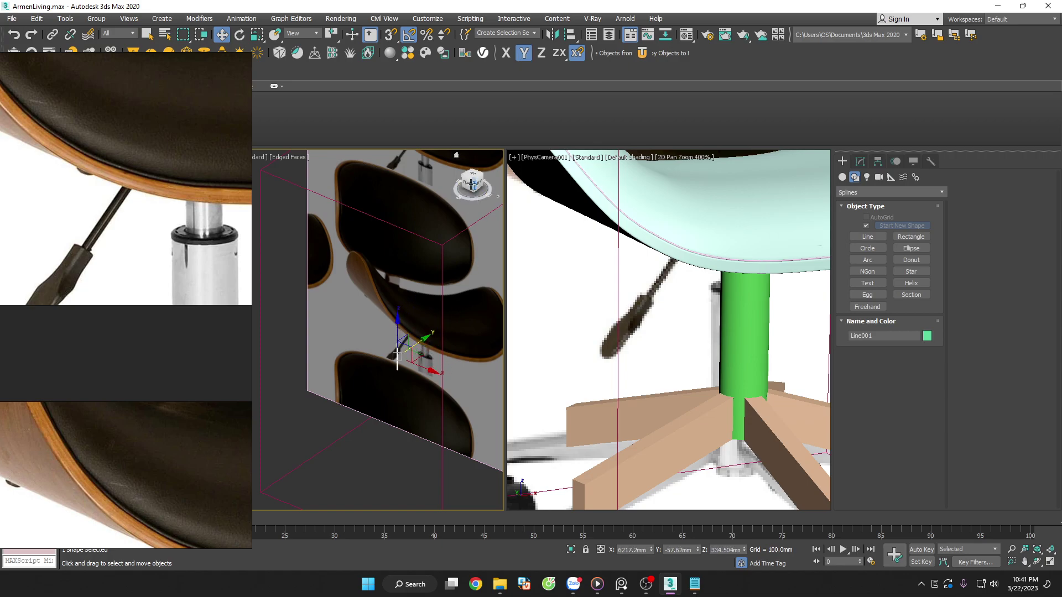
key("f")
scroll(446, 301, "up", 2)
scroll(438, 296, "up", 2)
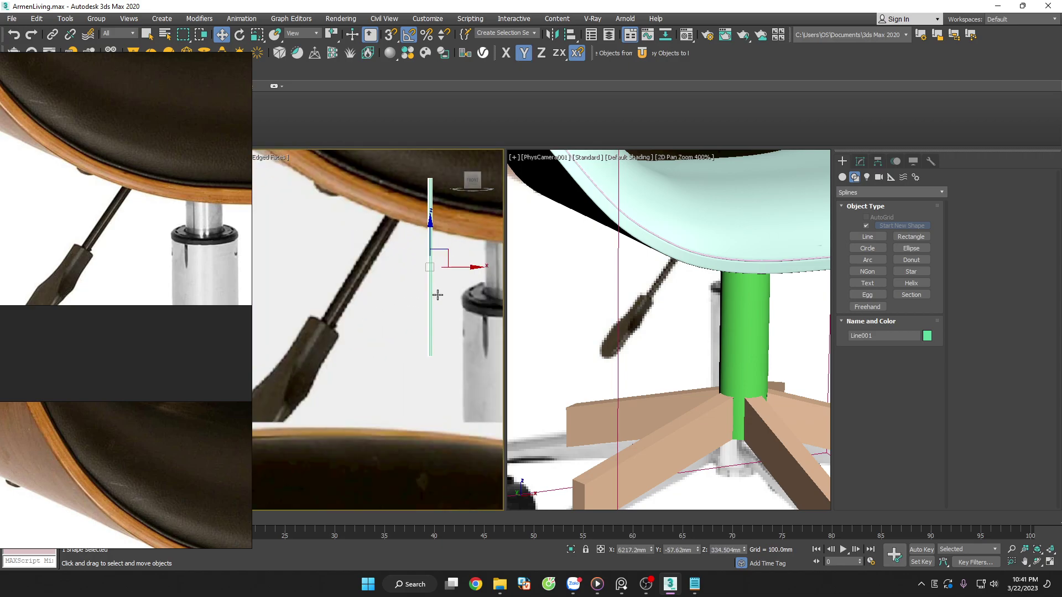
In Plane005's Object Properties, enable Display as Box and uncheck Show Frozen in Gray
left_click(453, 273)
scroll(433, 313, "down", 3)
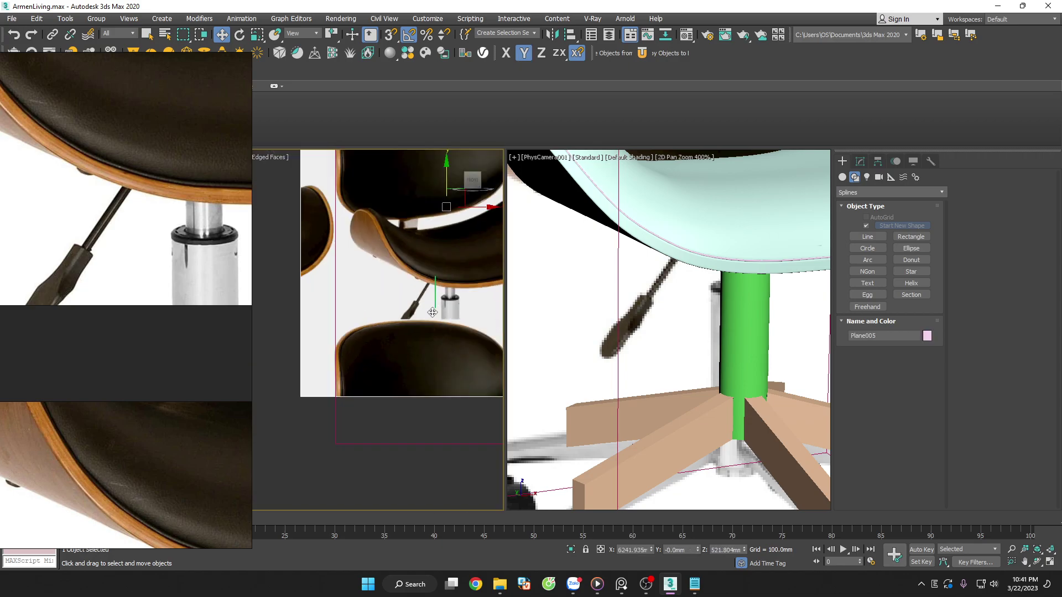
scroll(465, 299, "down", 3)
right_click(465, 301)
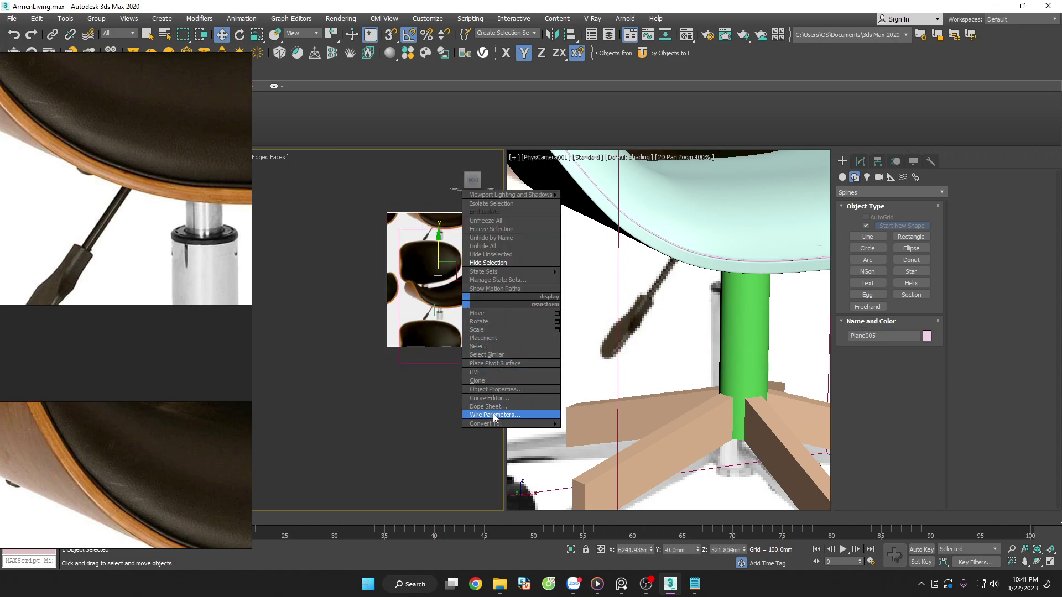
left_click(496, 390)
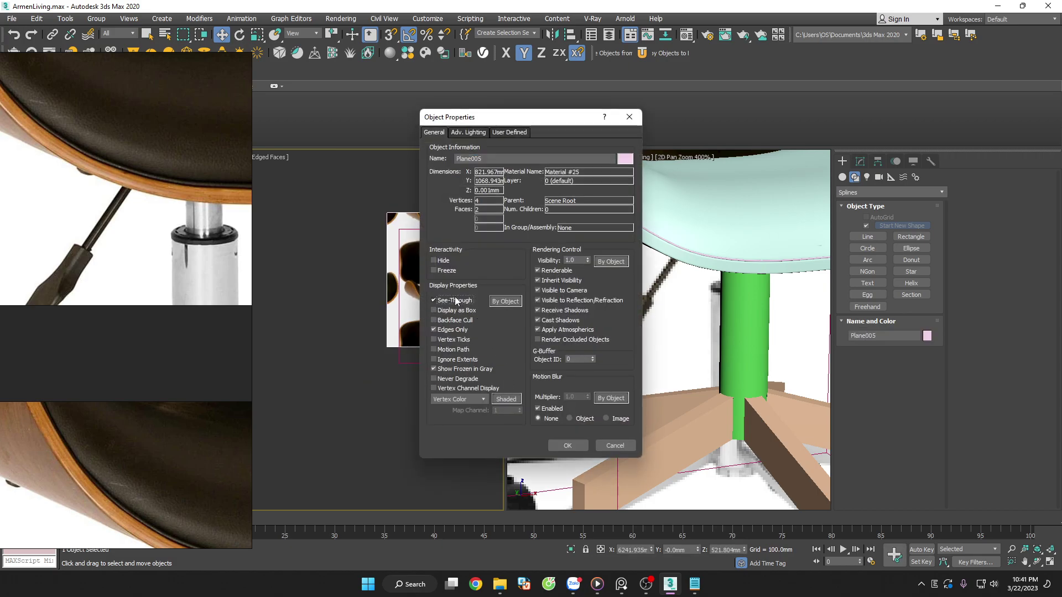
left_click(454, 310)
left_click(461, 369)
left_click(565, 443)
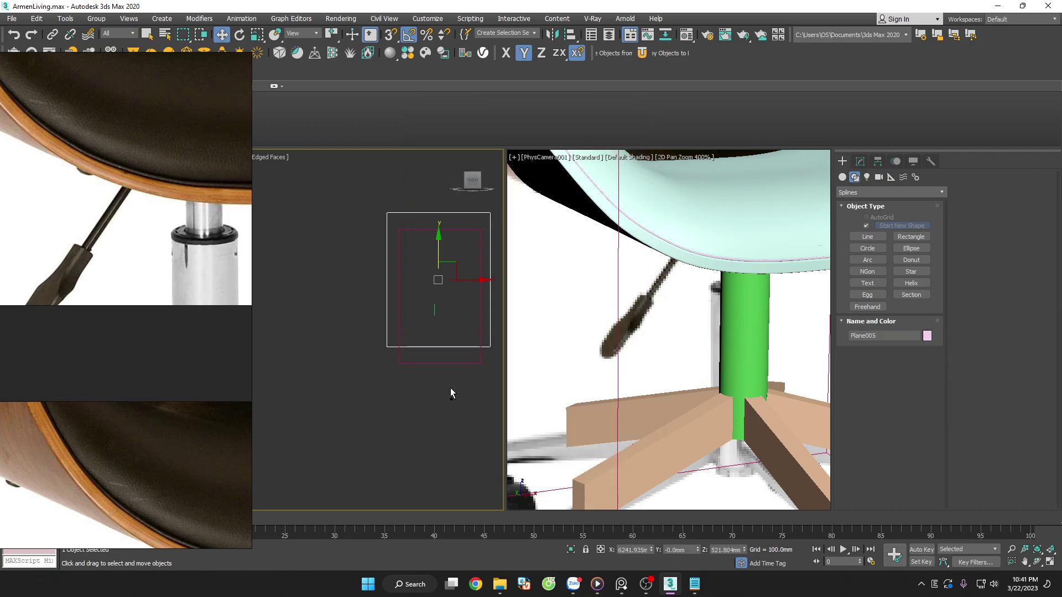
Undo away the trial line in wireframe, then return to shaded view with Plane005 selected
left_click(433, 387)
left_click(451, 347)
key("F3")
left_click(454, 382)
key("ctrl+z")
left_click(454, 382)
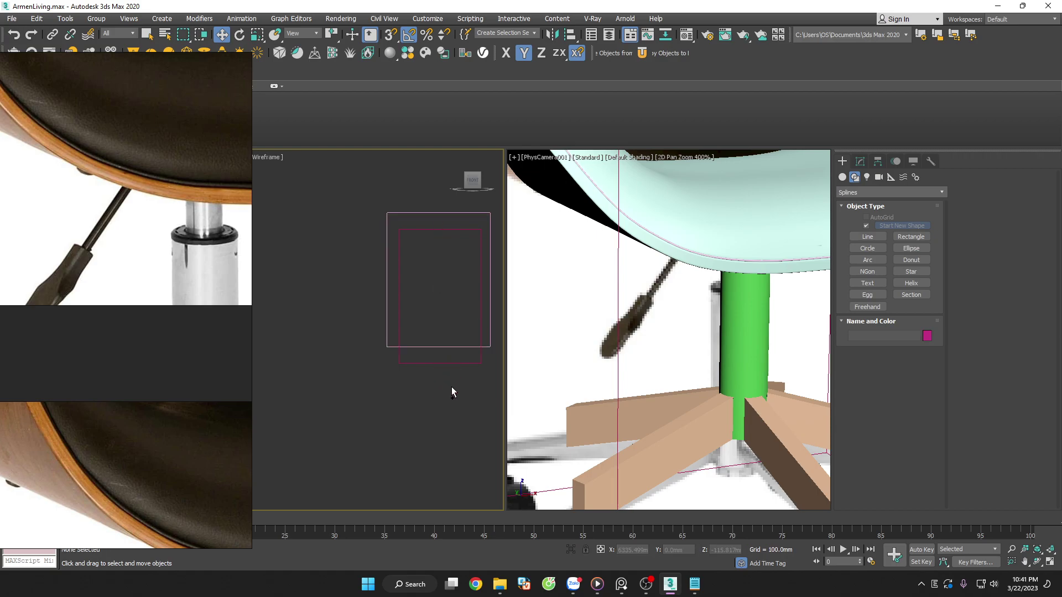
left_click(452, 354)
key("F3")
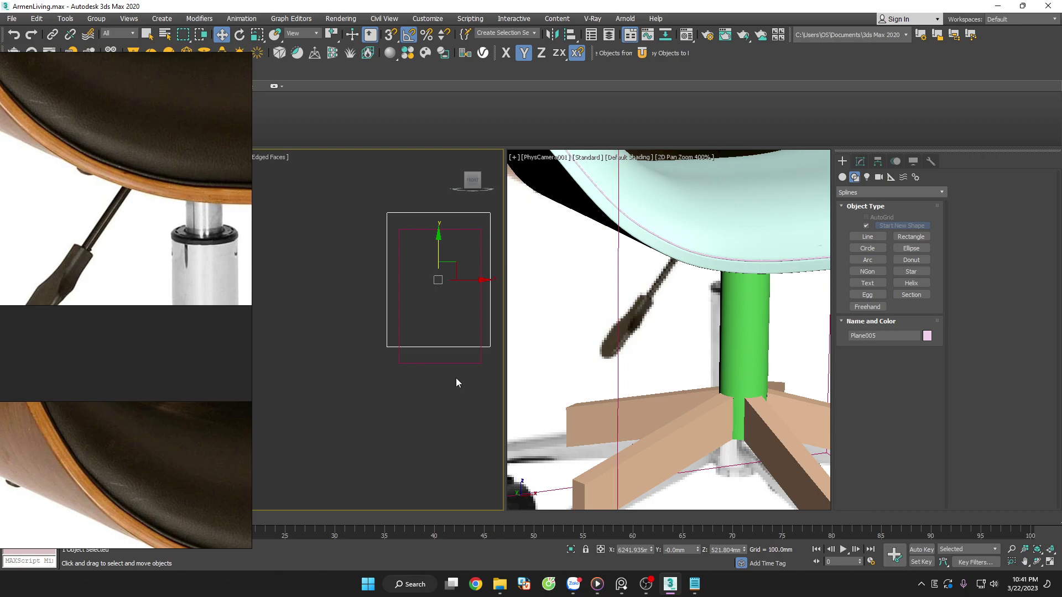
Turn off Plane005's box display and freeze it in Object Properties
right_click(456, 377)
left_click(477, 430)
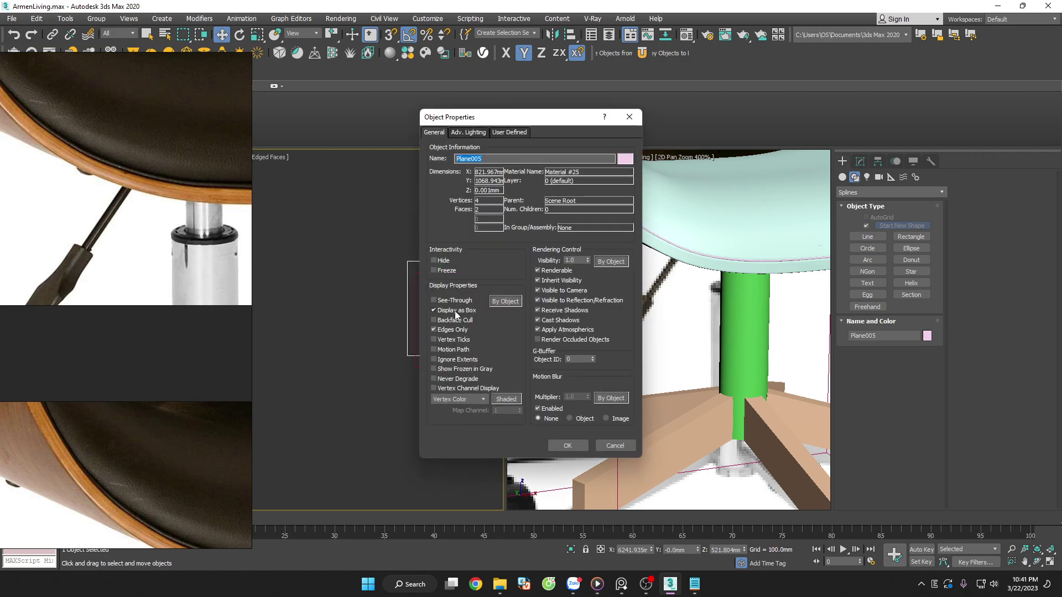
left_click(455, 312)
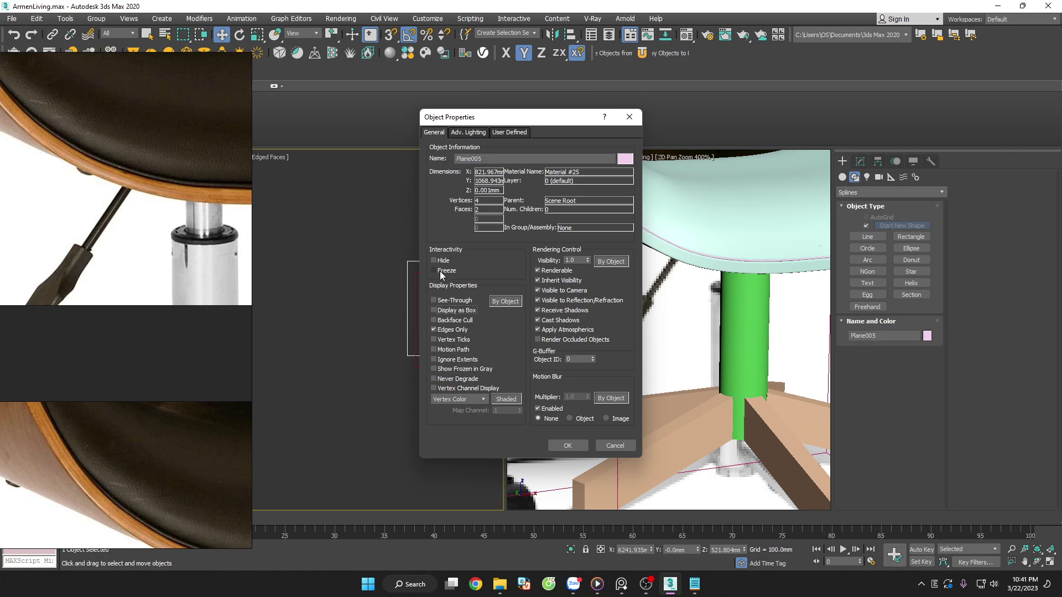
left_click(440, 271)
left_click(563, 446)
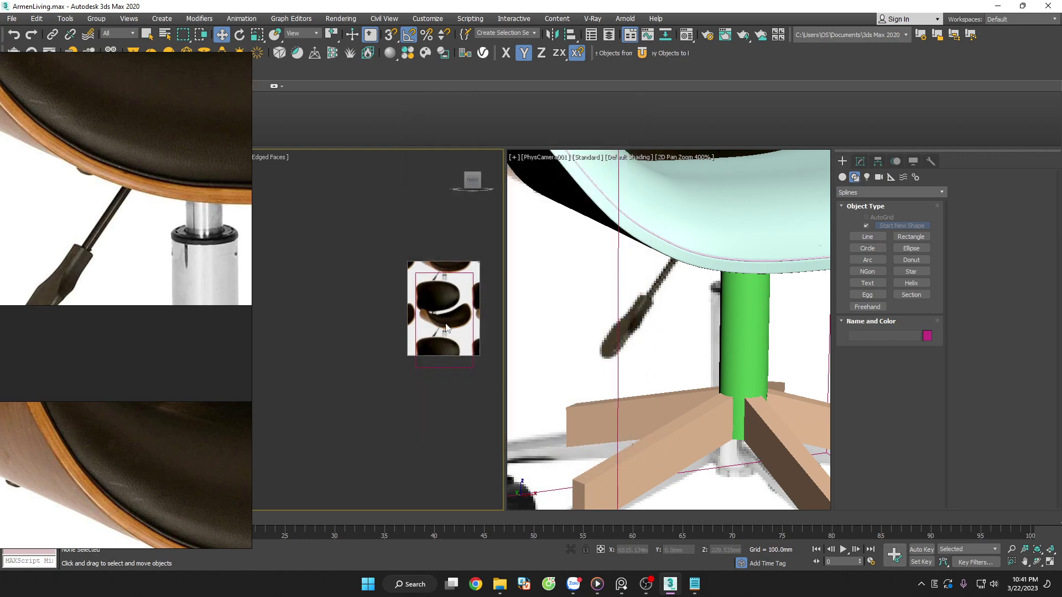
scroll(348, 338, "up", 2)
scroll(348, 337, "up", 2)
scroll(348, 337, "up", 2)
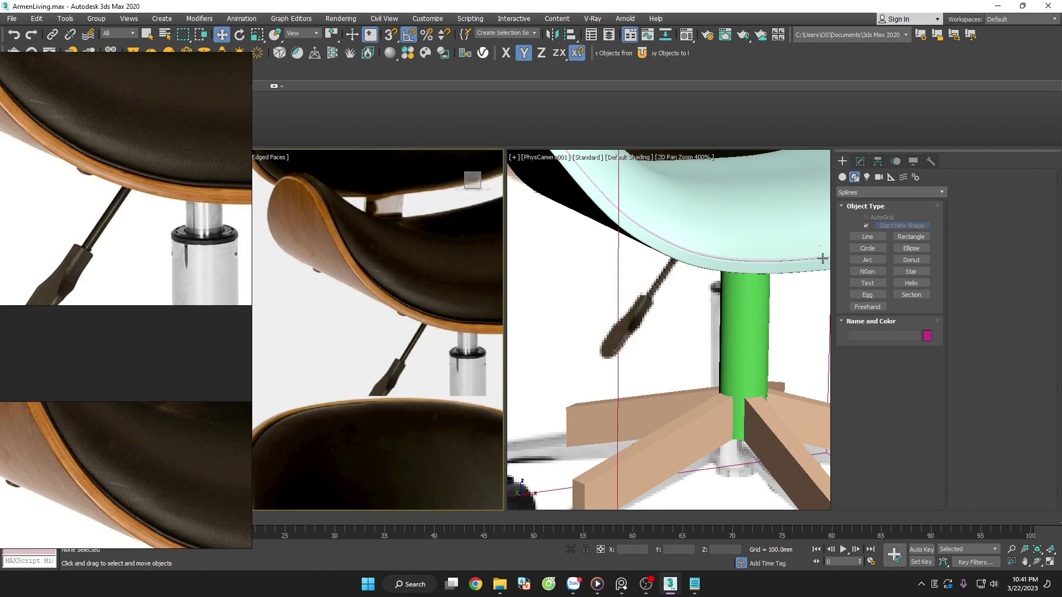
left_click(868, 237)
Draw a two-point line from the top of the lever rod down to its lower end
scroll(404, 332, "up", 2)
left_click(468, 324)
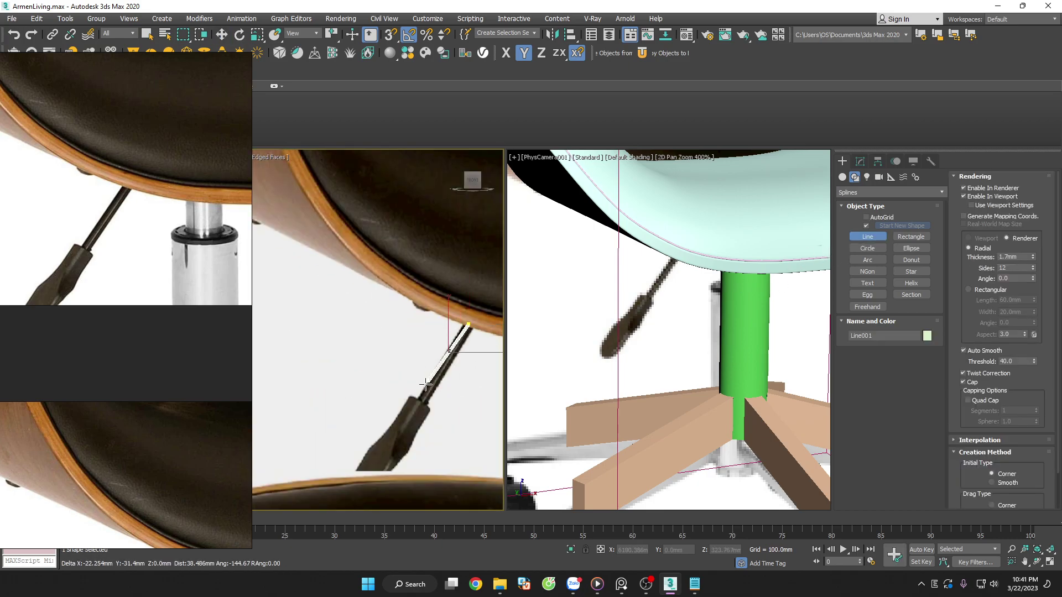
left_click(426, 402)
right_click(456, 369)
scroll(457, 368, "up", 4)
key("w")
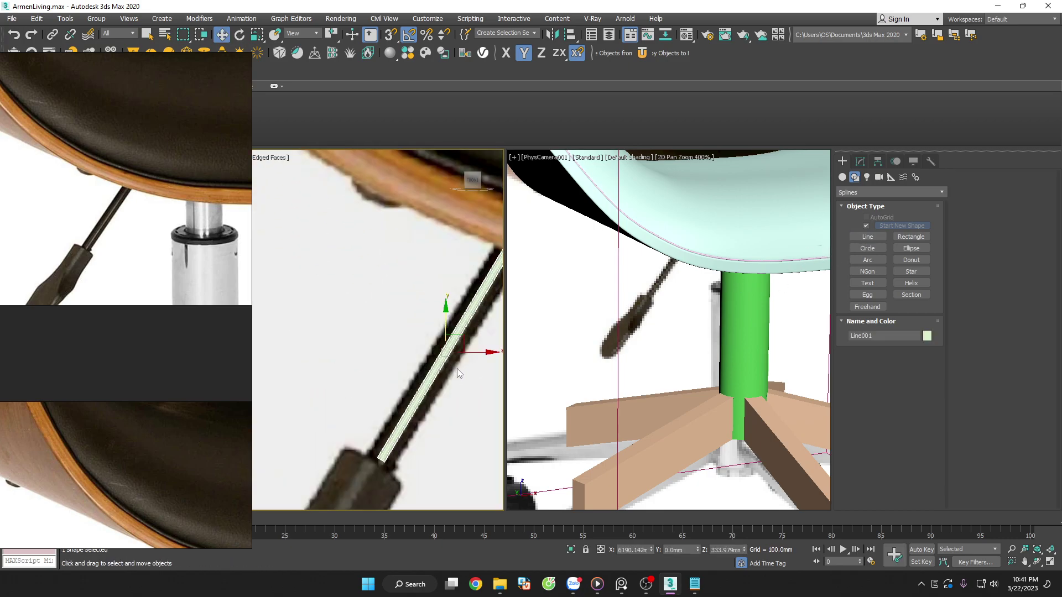
Set the lever line's rendering Thickness to 6.0mm
left_click(860, 161)
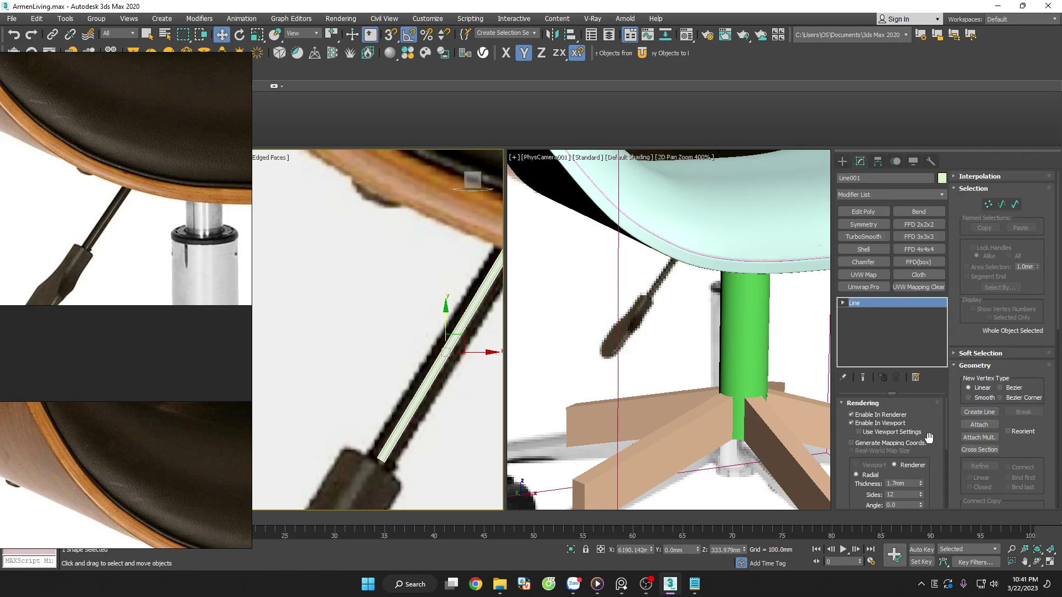
left_click_drag(921, 484, 901, 485)
double_click(900, 484)
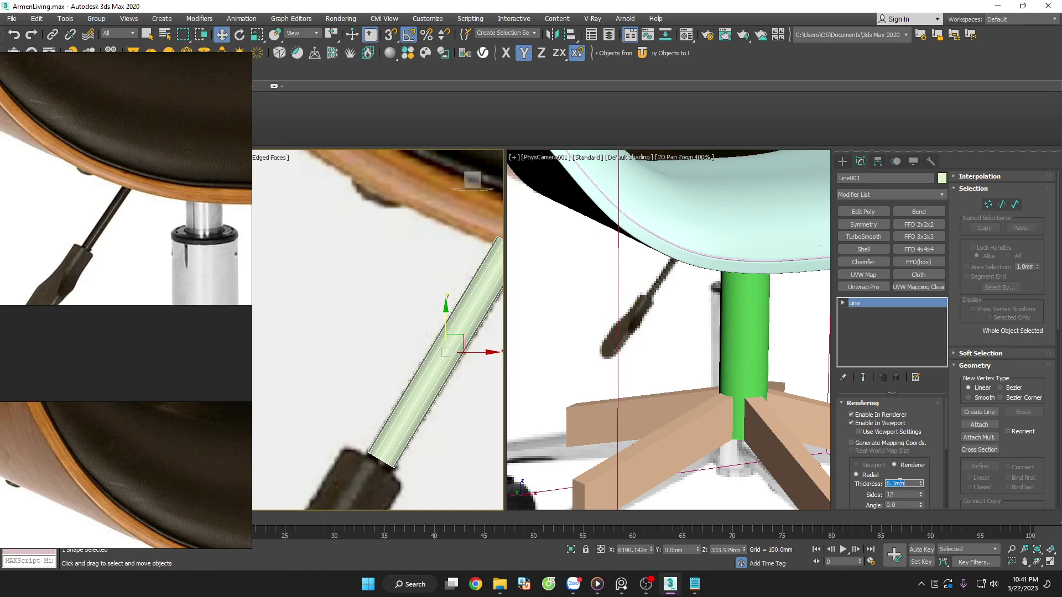
type("6")
key("Return")
scroll(415, 316, "down", 1)
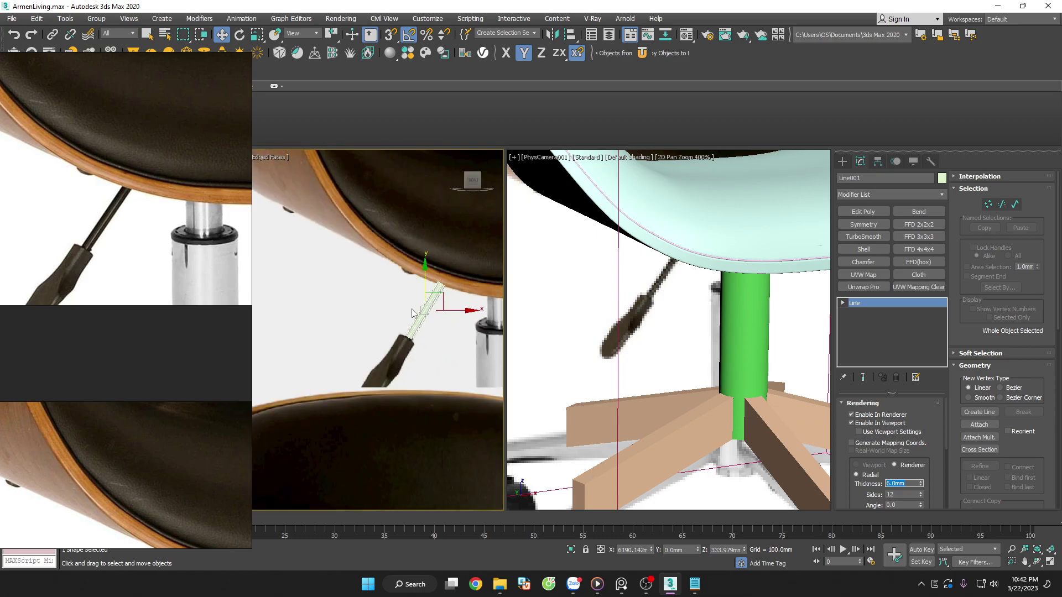
scroll(397, 373, "down", 1)
left_click(411, 351)
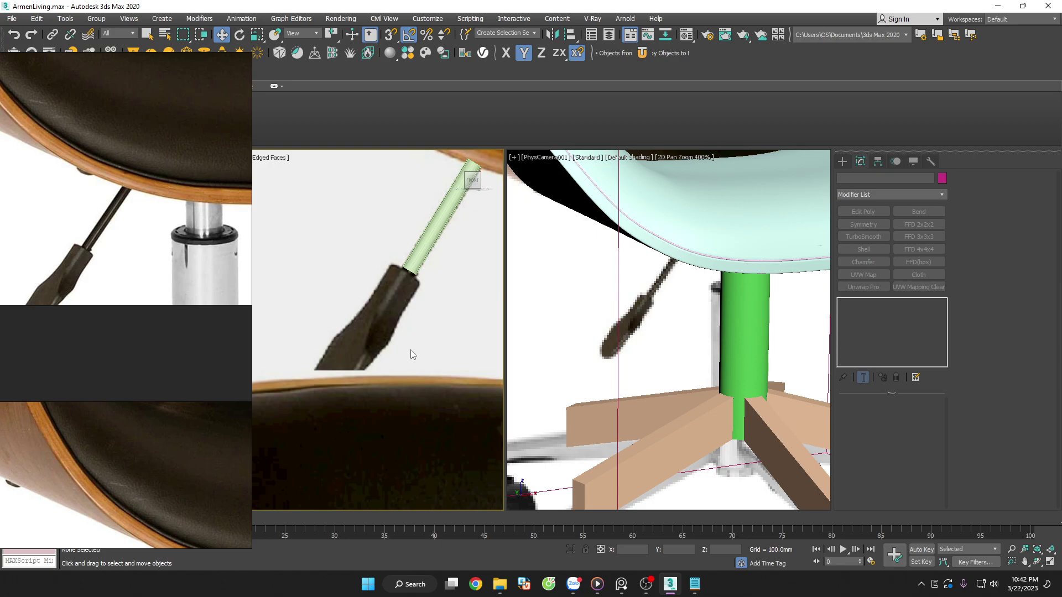
scroll(381, 352, "up", 1)
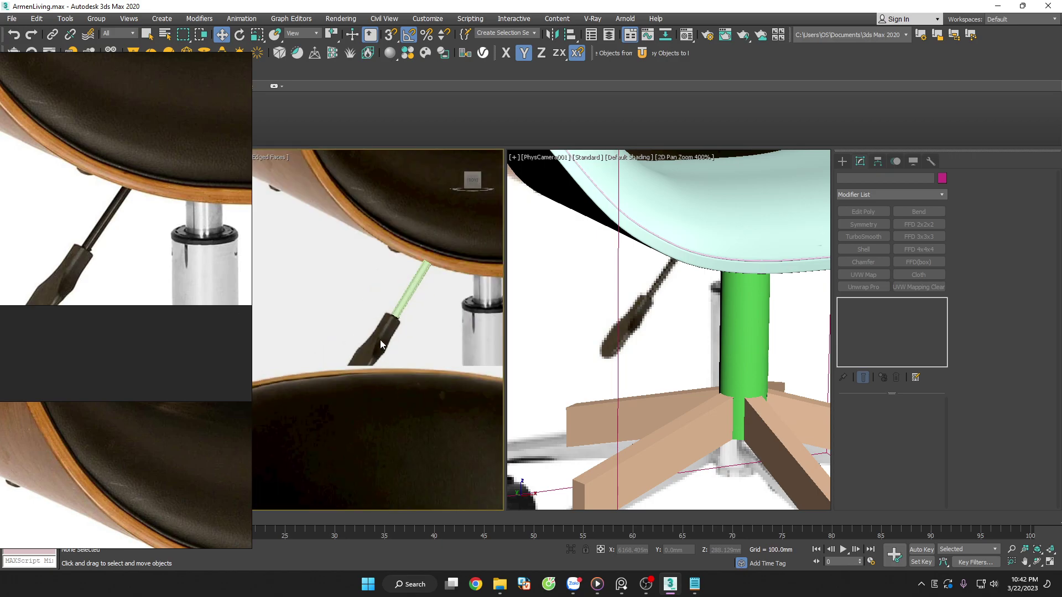
scroll(380, 339, "up", 2)
scroll(398, 354, "down", 3)
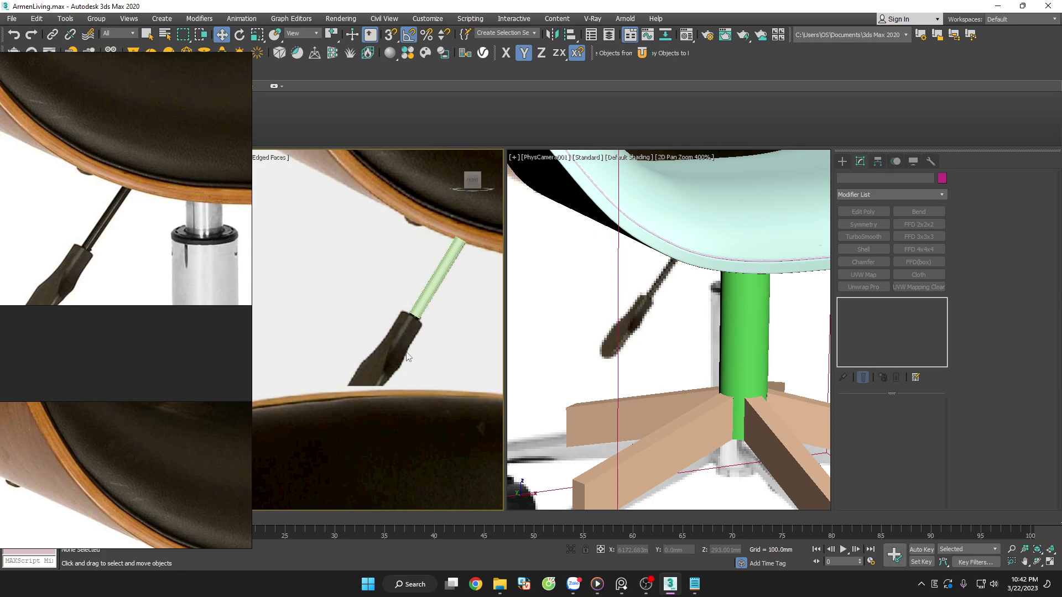
Draw an NGon shape in the front viewport just below the lever handle
scroll(129, 276, "down", 3)
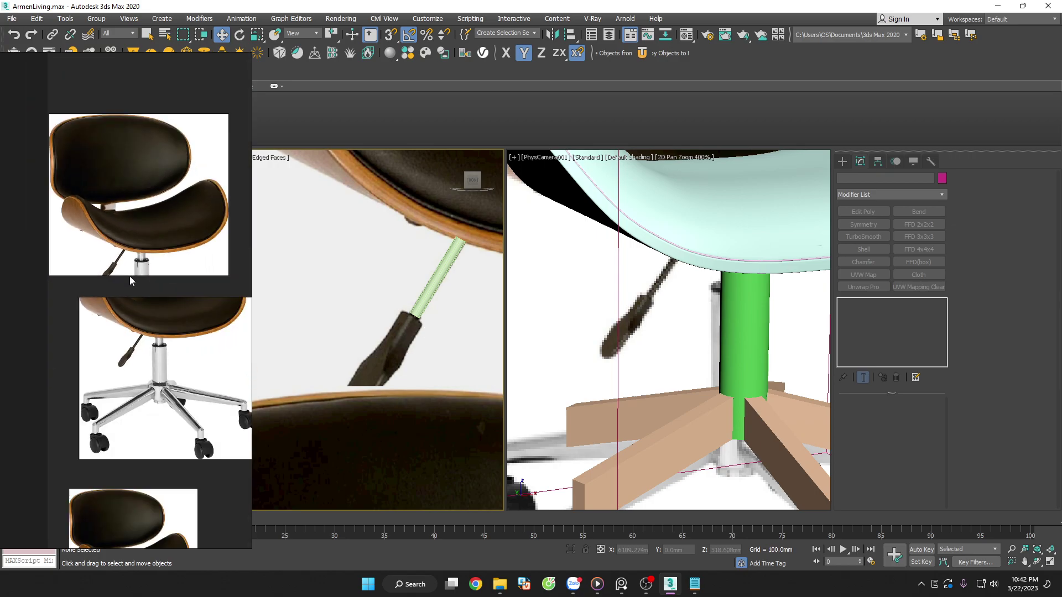
scroll(130, 277, "down", 1)
scroll(128, 303, "up", 4)
scroll(133, 333, "up", 2)
scroll(118, 331, "up", 2)
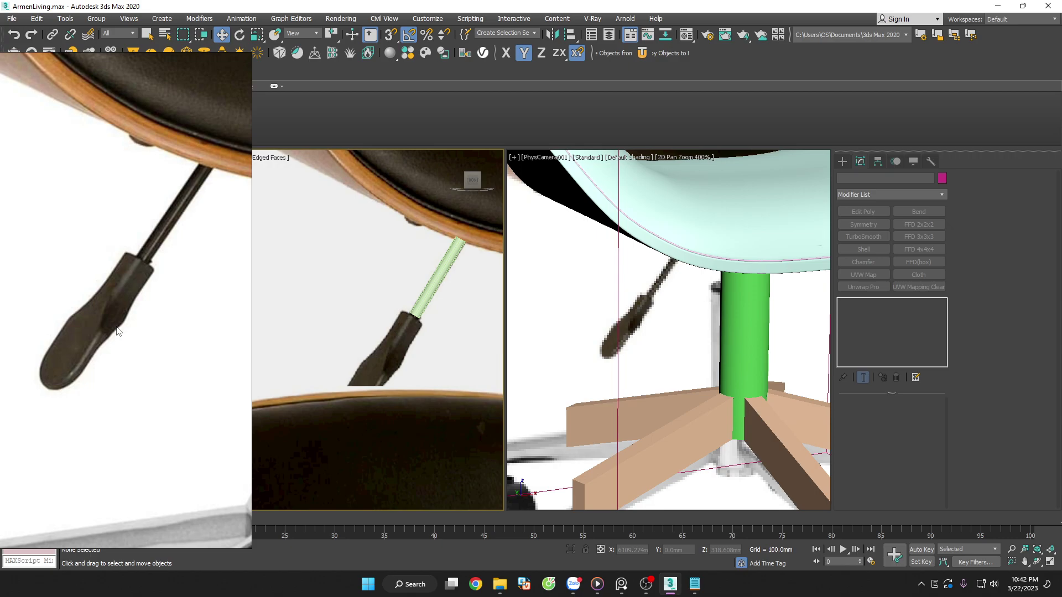
scroll(318, 339, "down", 2)
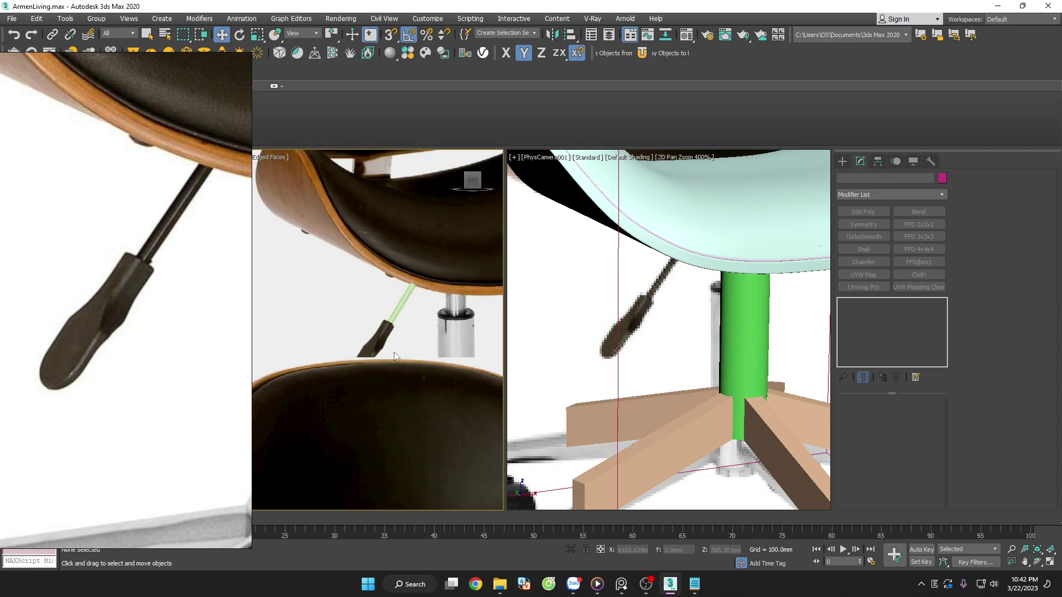
scroll(341, 409, "up", 2)
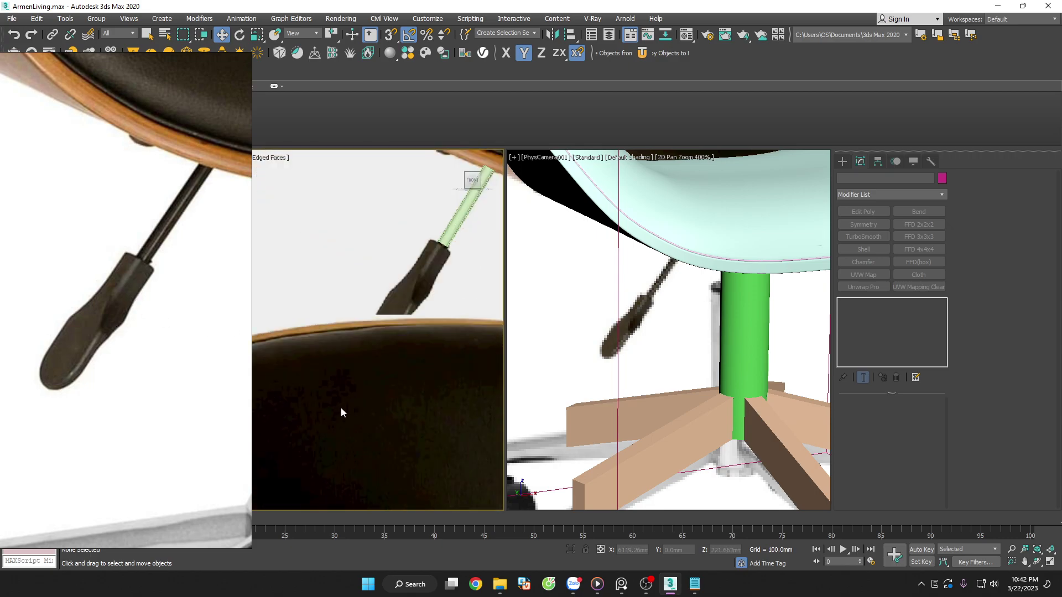
left_click(842, 161)
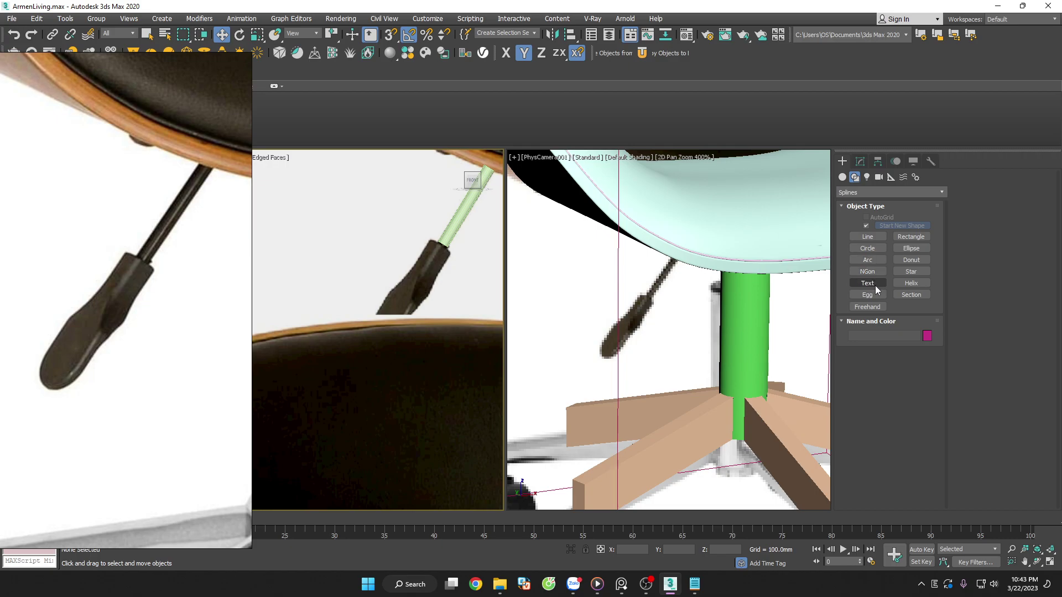
left_click(842, 177)
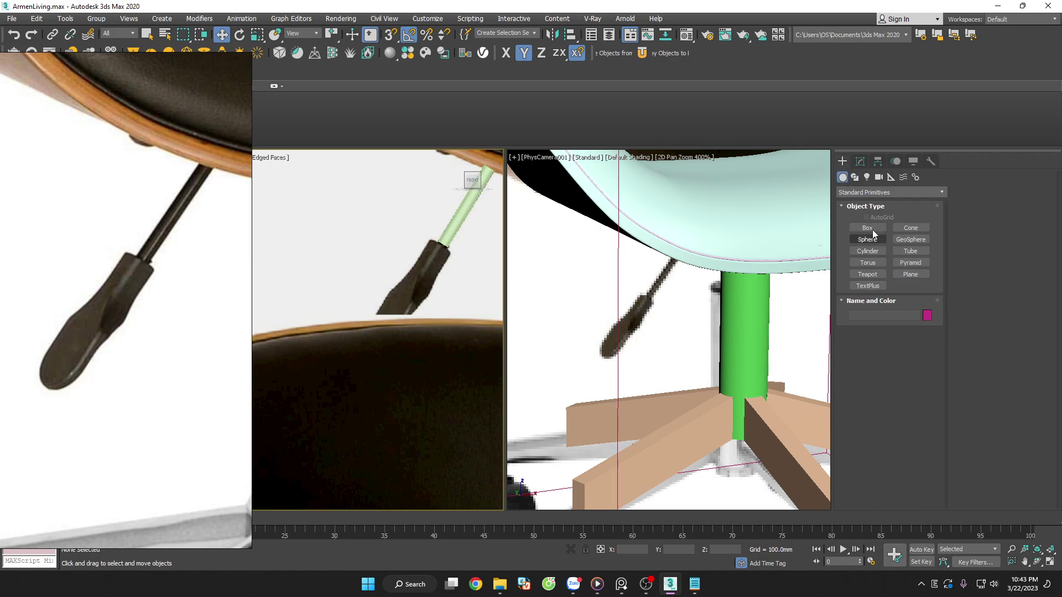
left_click(855, 178)
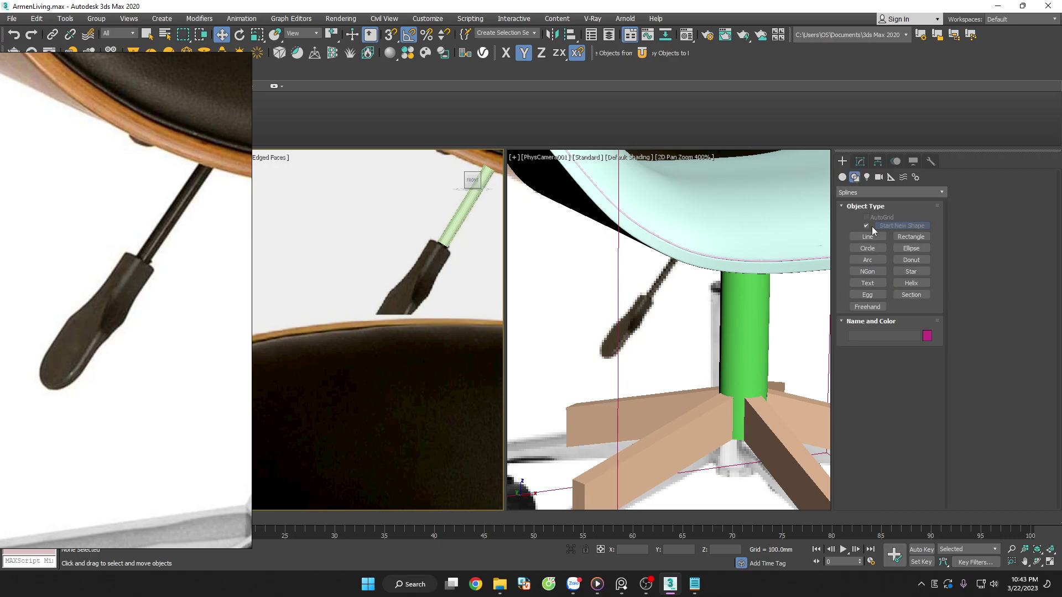
left_click(843, 178)
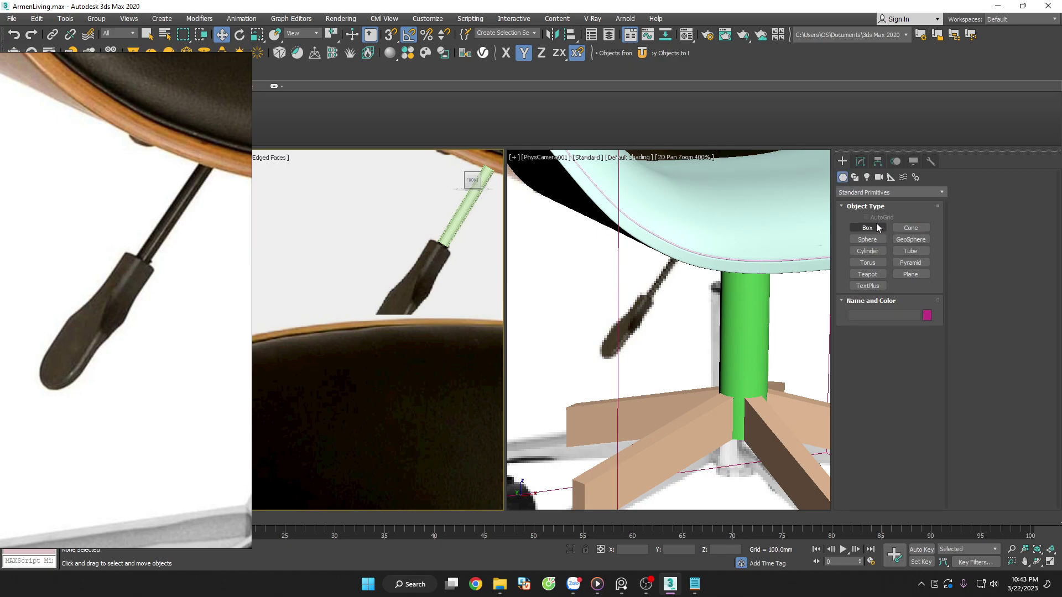
left_click(854, 178)
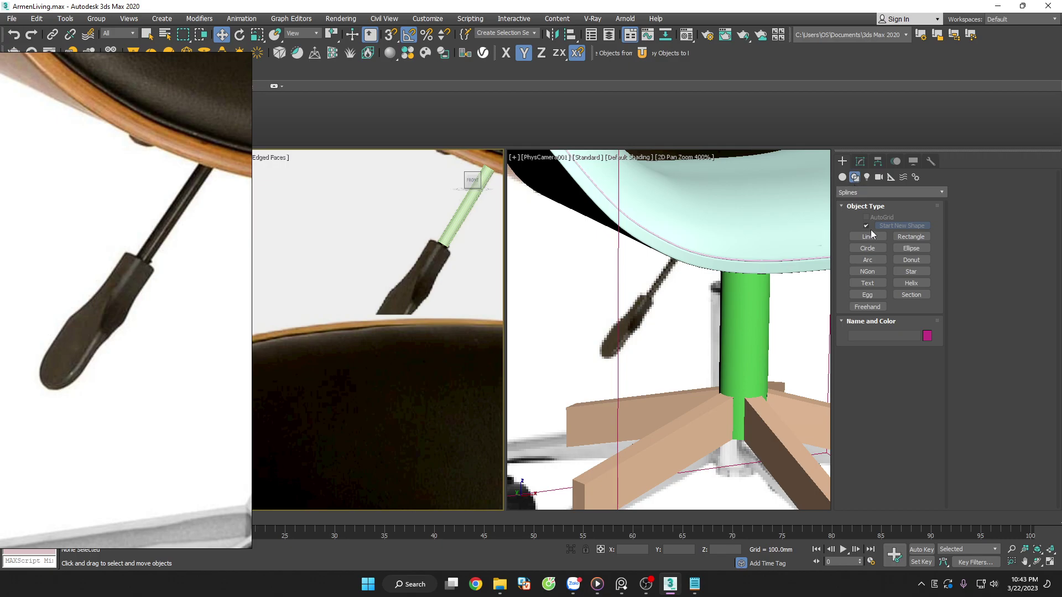
left_click(867, 271)
middle_click_drag(399, 391, 393, 358)
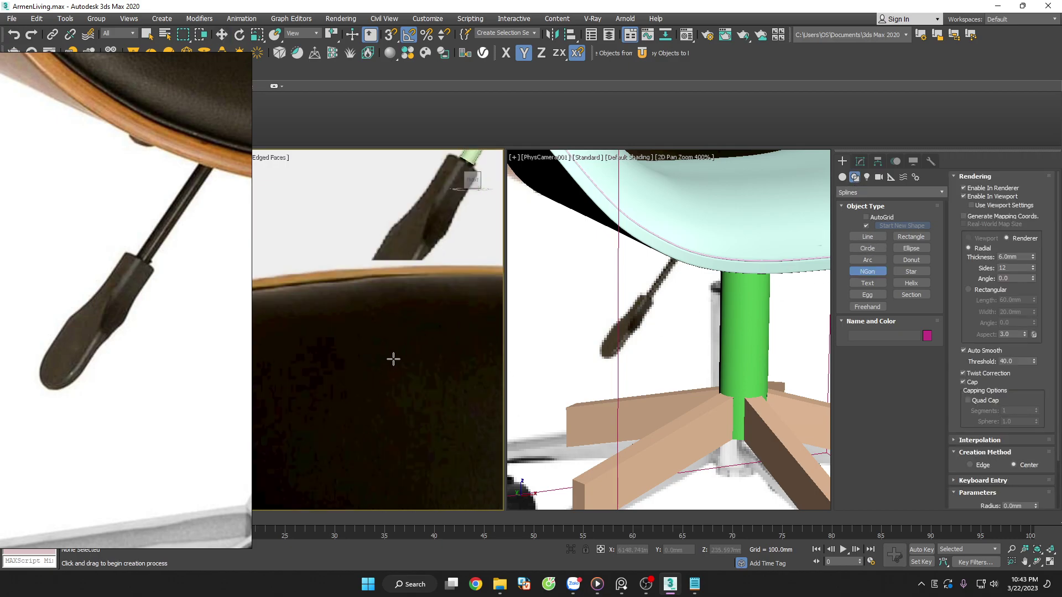
left_click_drag(394, 358, 440, 340)
Turn off the NGon's renderer and viewport rendering so it stays a thin outline
key("w")
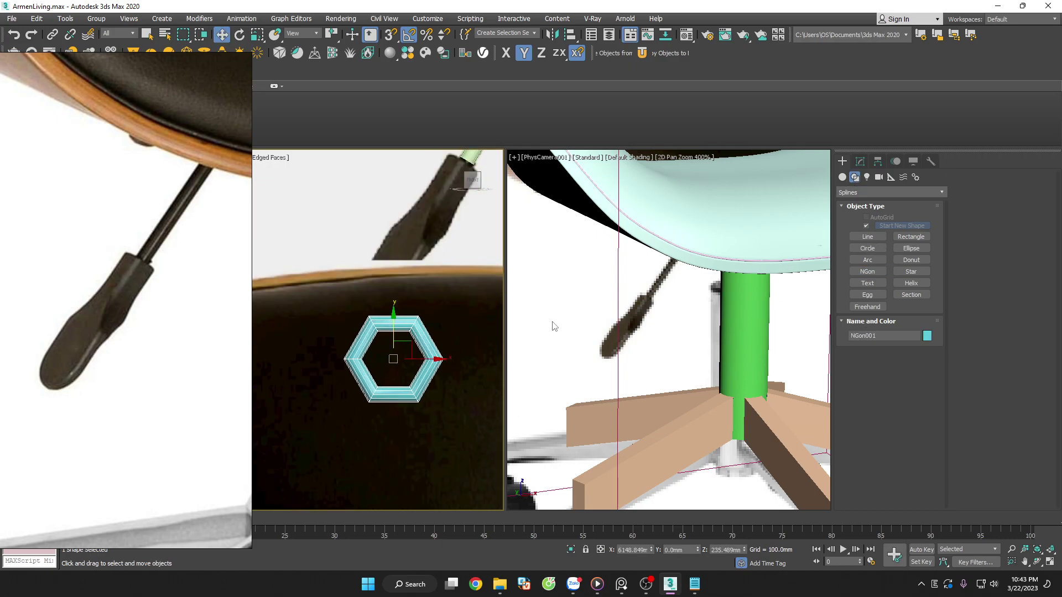
left_click(860, 161)
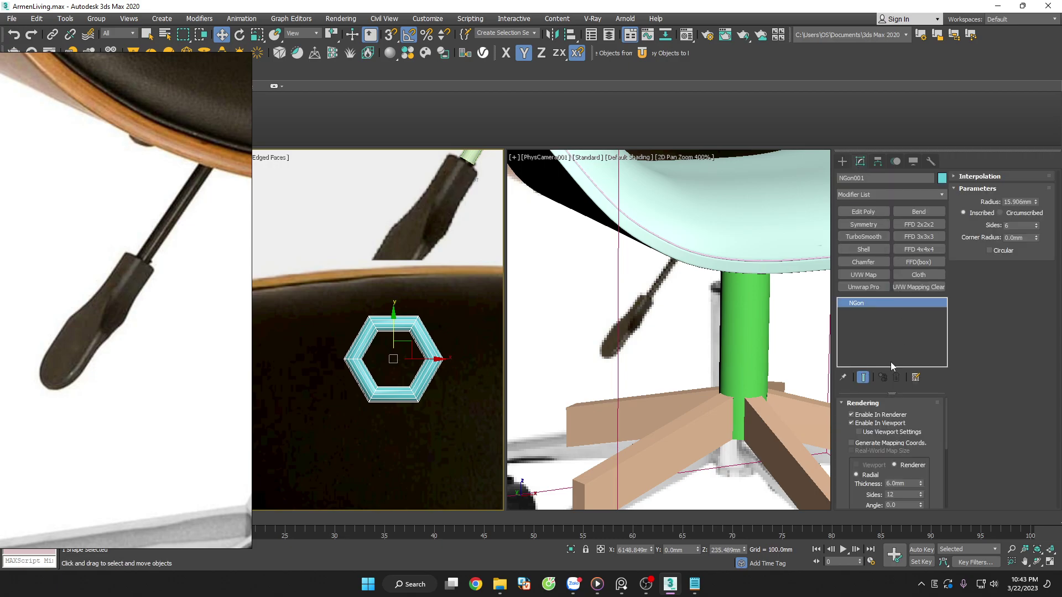
left_click(876, 415)
scroll(399, 384, "up", 2)
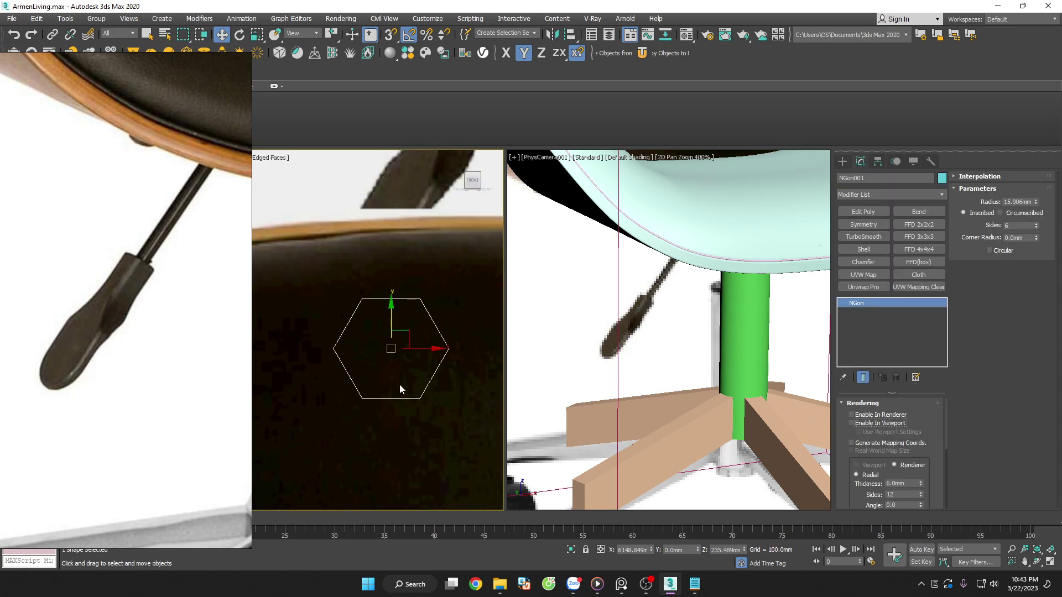
scroll(399, 383, "down", 3)
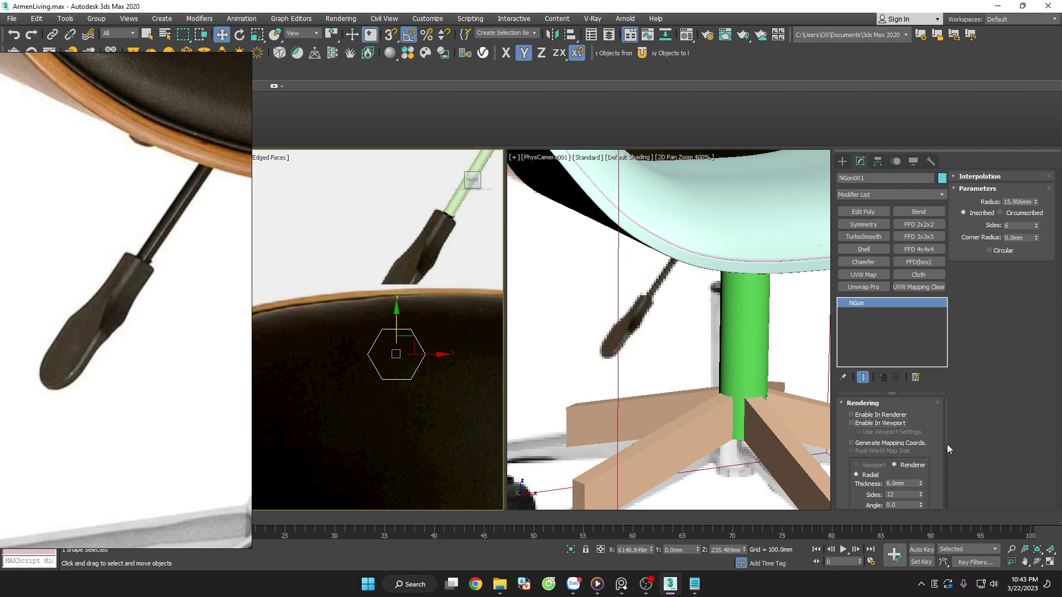
left_click_drag(947, 443, 947, 466)
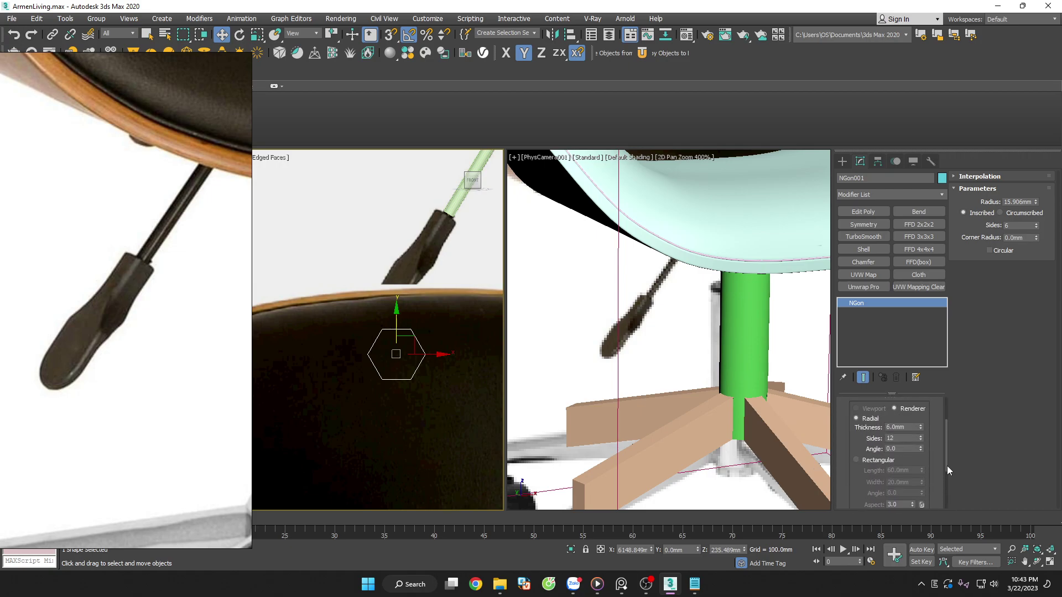
left_click_drag(944, 450, 957, 500)
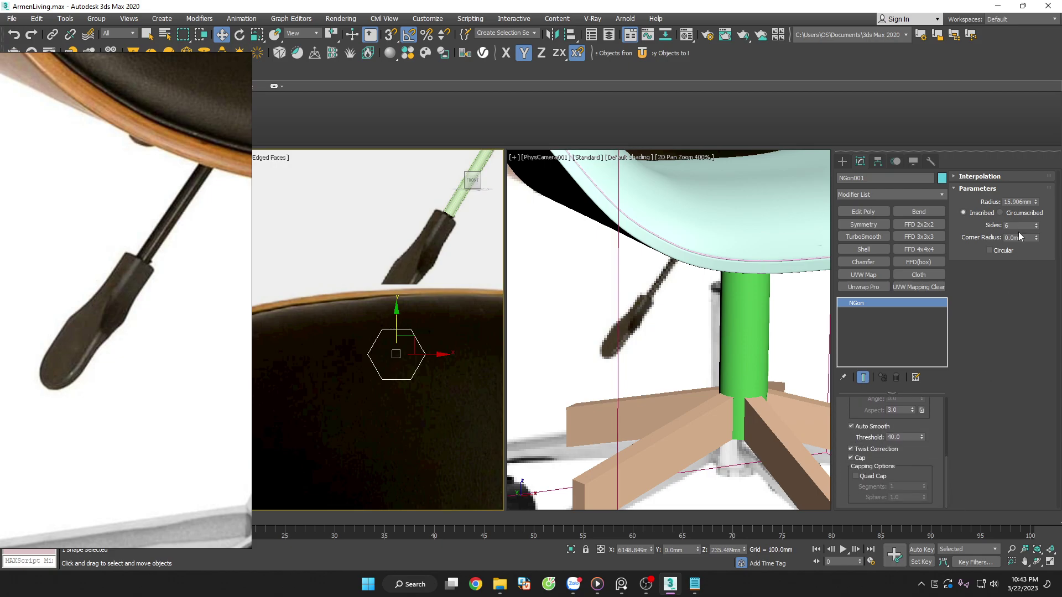
Set the NGon to 16 sides and move it further down below the lever
left_click(1035, 223)
left_click(1036, 224)
left_click(1036, 224)
left_click(1036, 224)
double_click(1024, 225)
type("16")
key("Return")
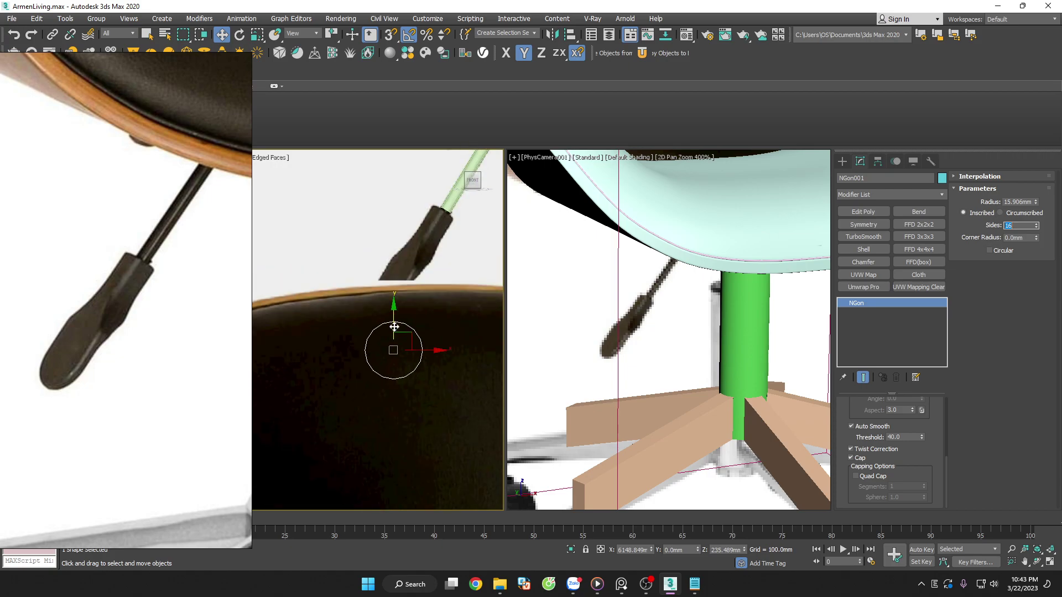
left_click_drag(409, 354, 406, 390)
right_click(864, 306)
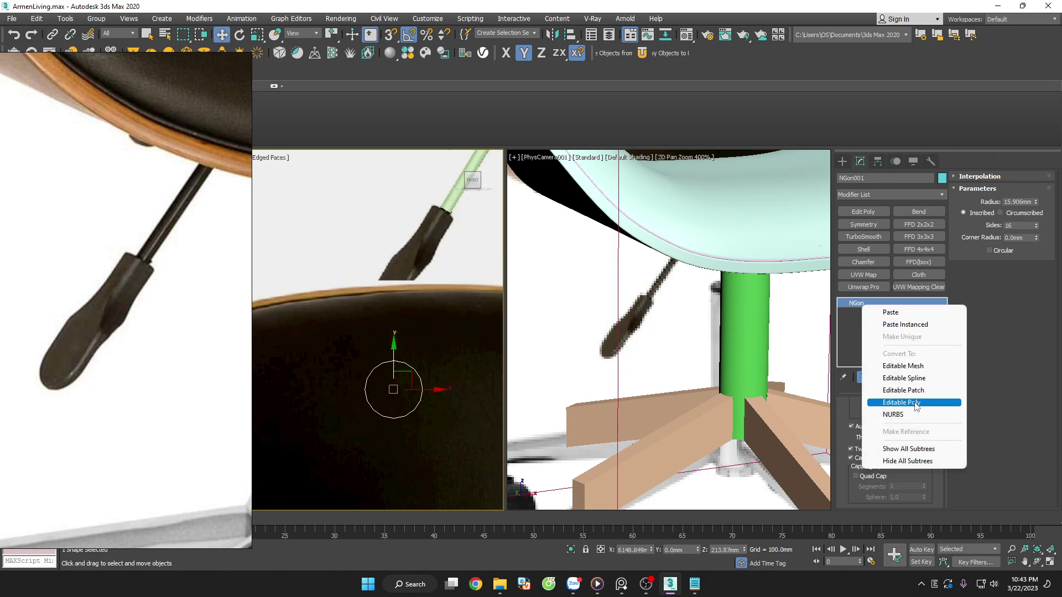
Convert the NGon to Editable Poly, connect its middle vertices, and delete the top half
left_click(885, 403)
scroll(394, 394, "up", 3)
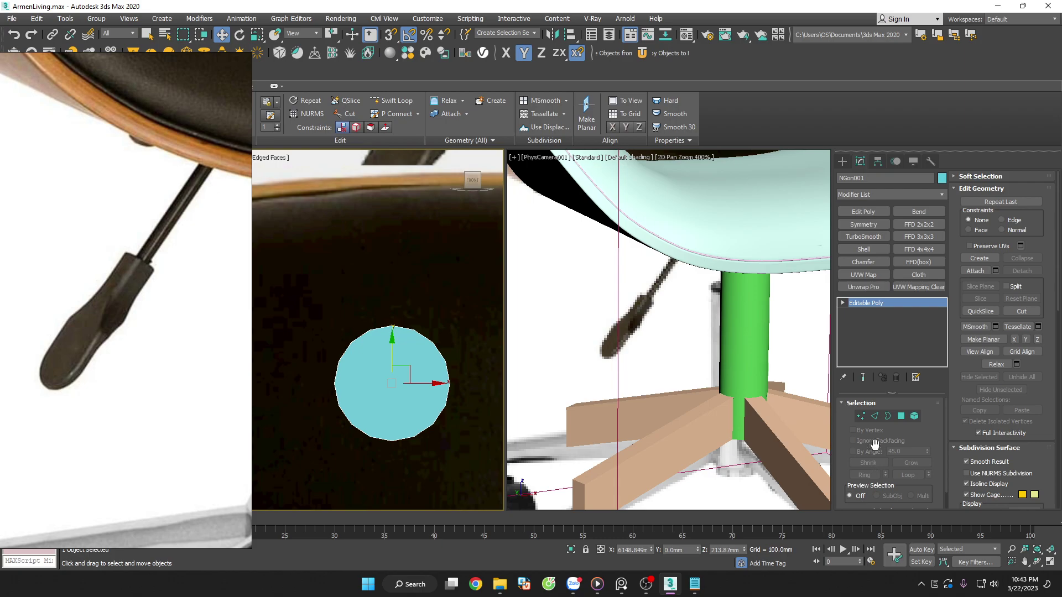
left_click(860, 416)
left_click_drag(308, 373, 463, 391)
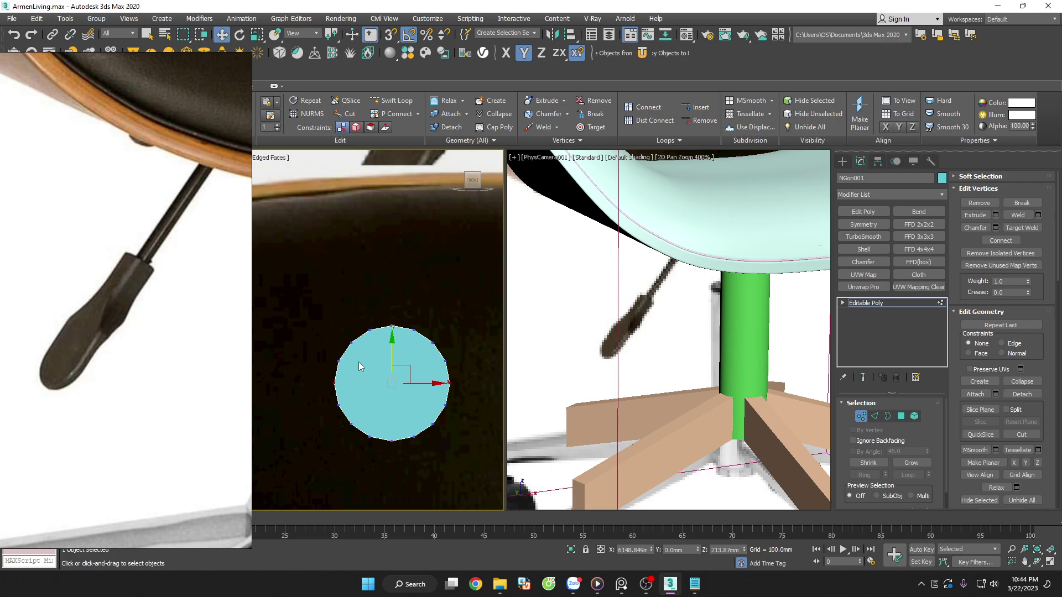
key("ctrl+shift+e")
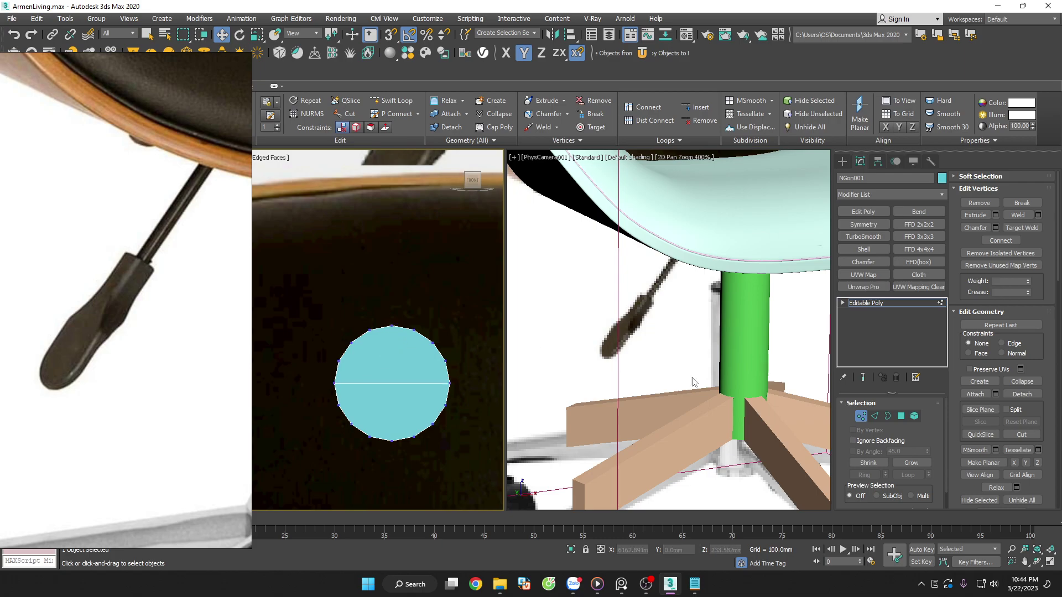
left_click(901, 416)
left_click_drag(290, 303, 496, 377)
key("Delete")
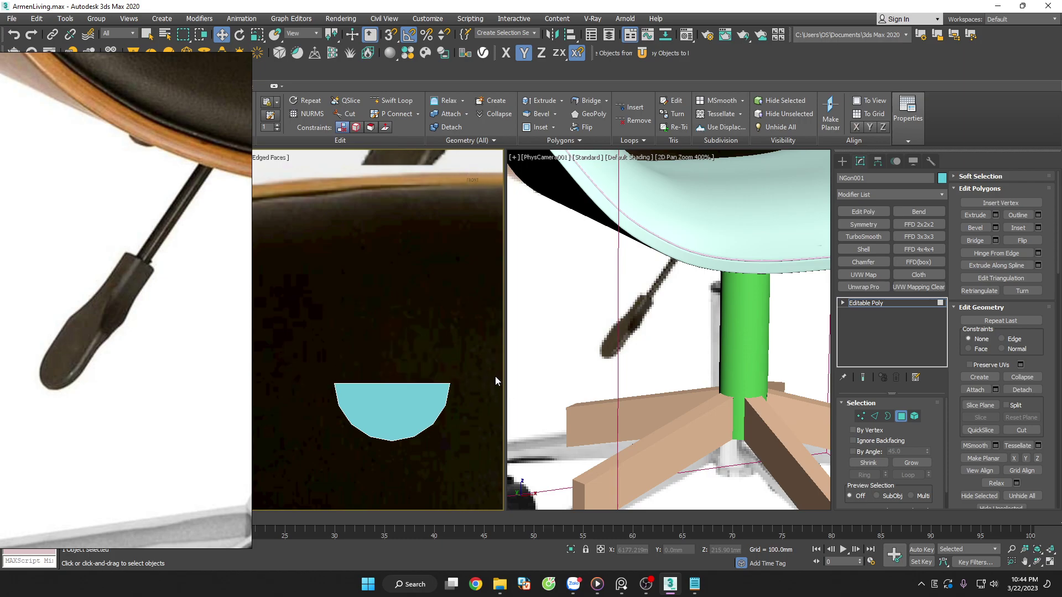
Pull the half-circle's flat top edge upward to lengthen it into a round-bottomed paddle
left_click(875, 416)
left_click(390, 383)
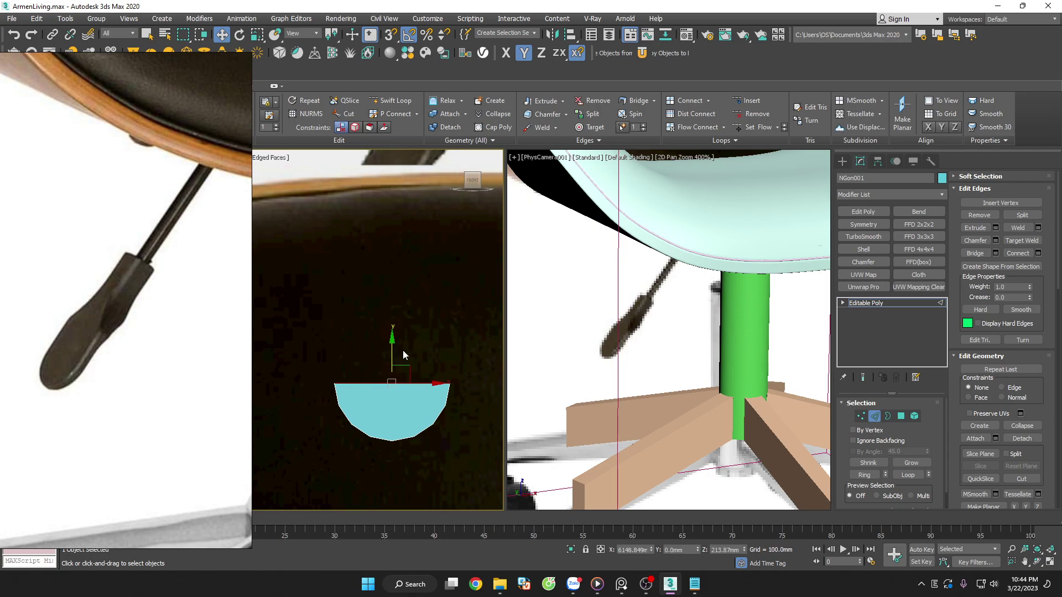
left_click_drag(391, 352, 399, 269)
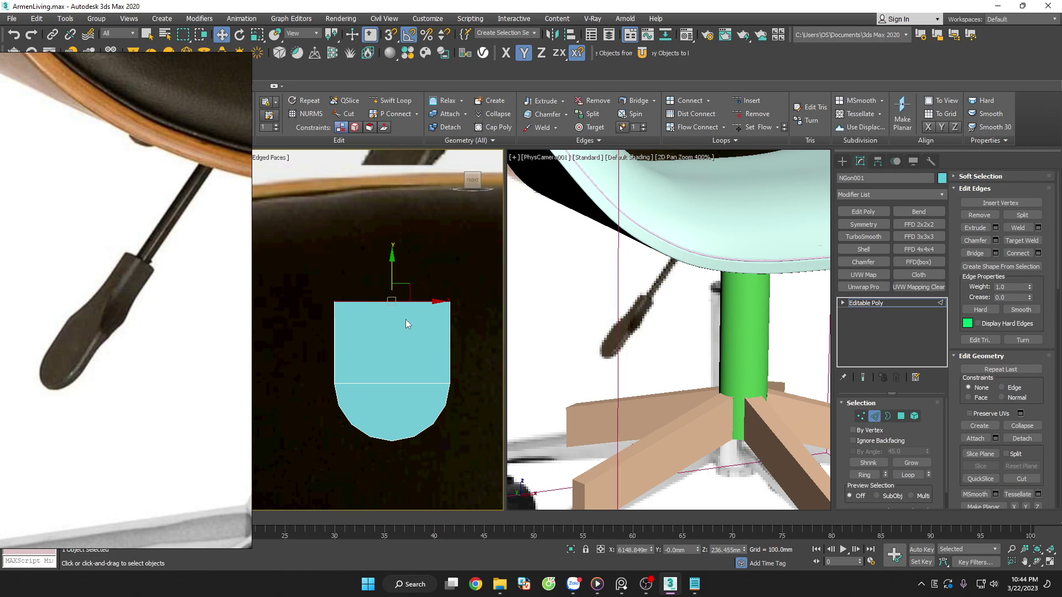
key("1")
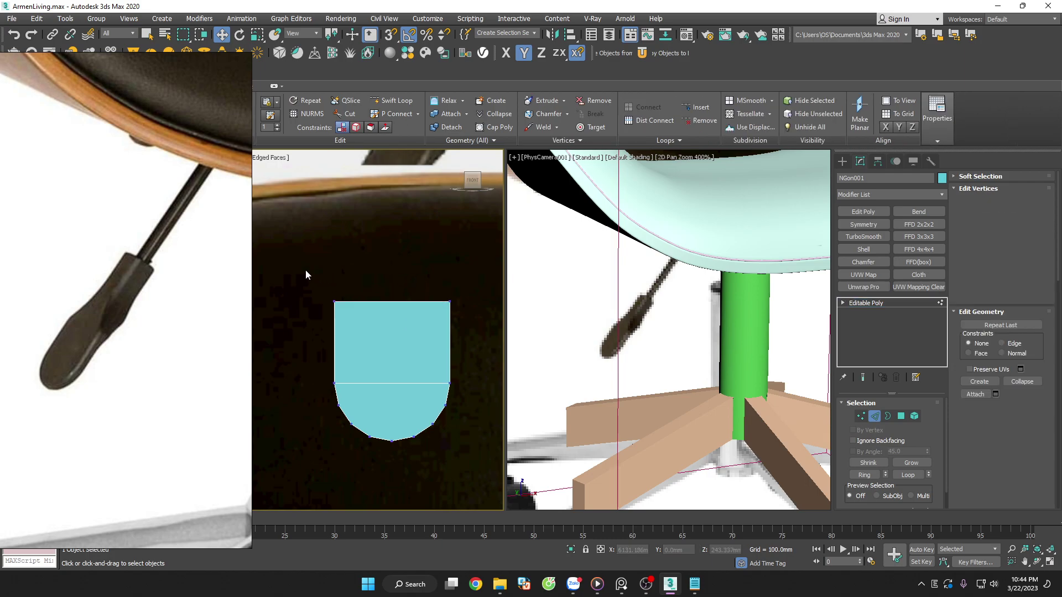
left_click_drag(298, 270, 473, 328)
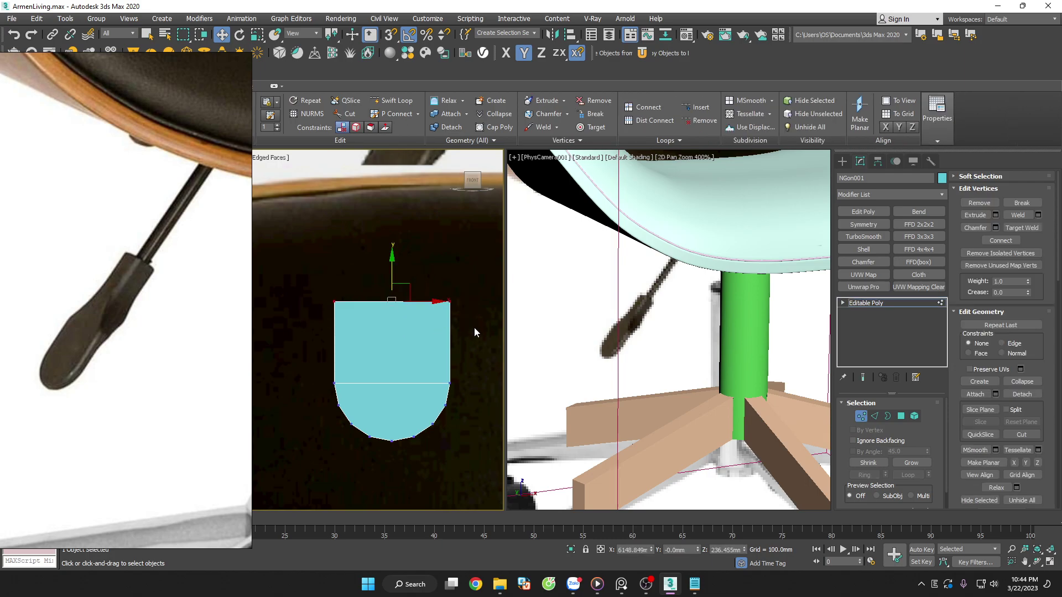
key("2")
scroll(414, 302, "down", 2)
scroll(427, 324, "down", 2)
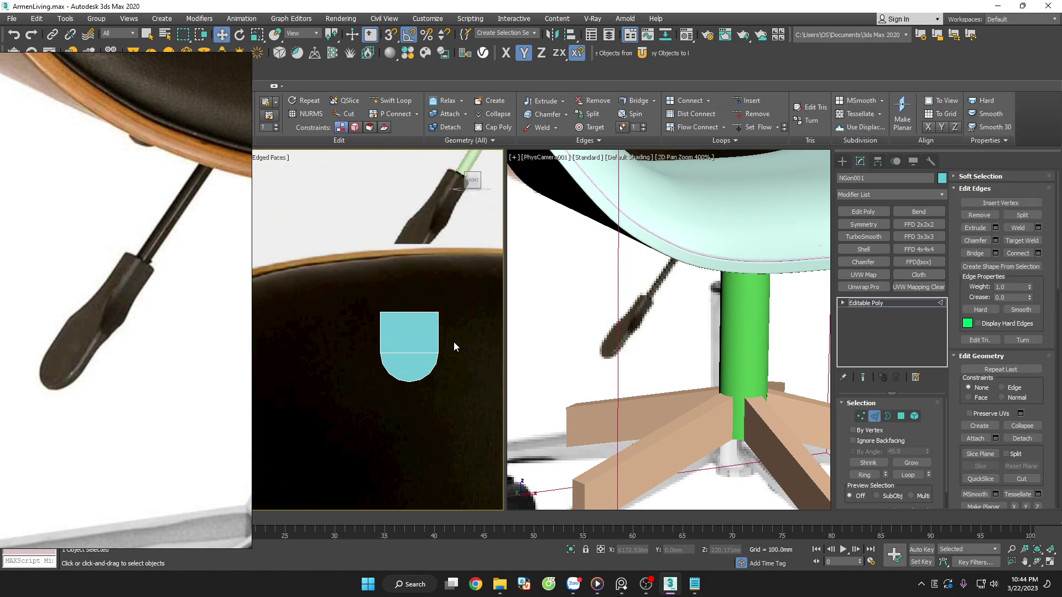
left_click_drag(415, 311, 421, 232)
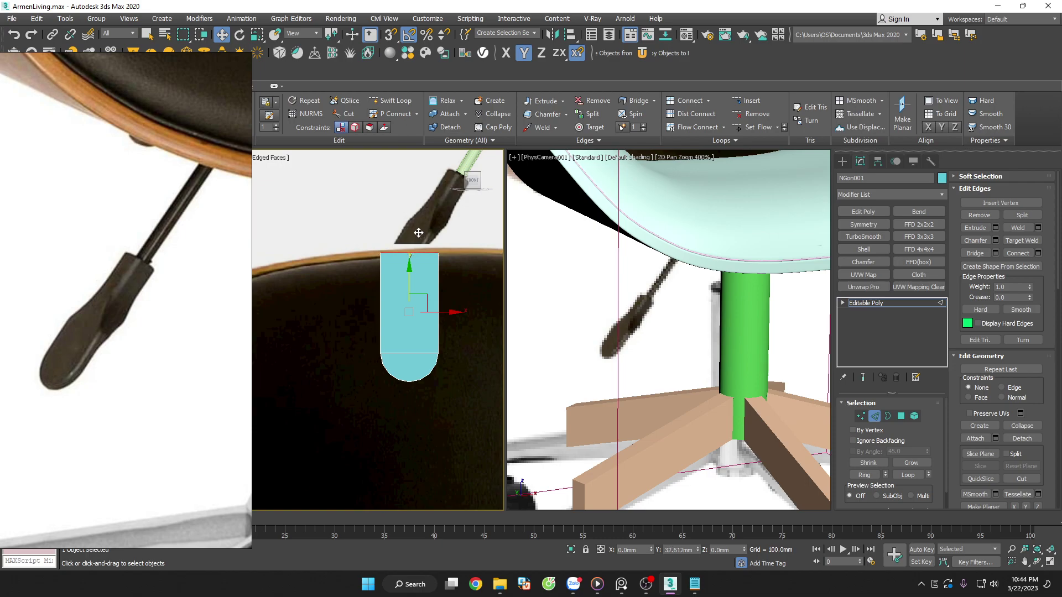
Connect a new edge loop across the handle and raise it near the top
key("2")
scroll(409, 282, "up", 2)
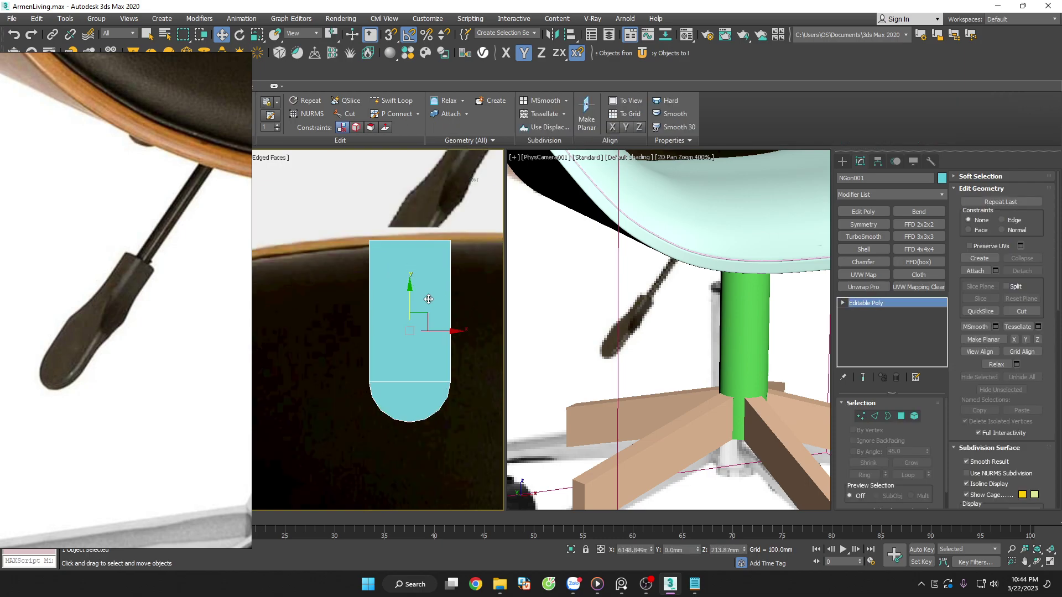
key("2")
right_click(408, 300)
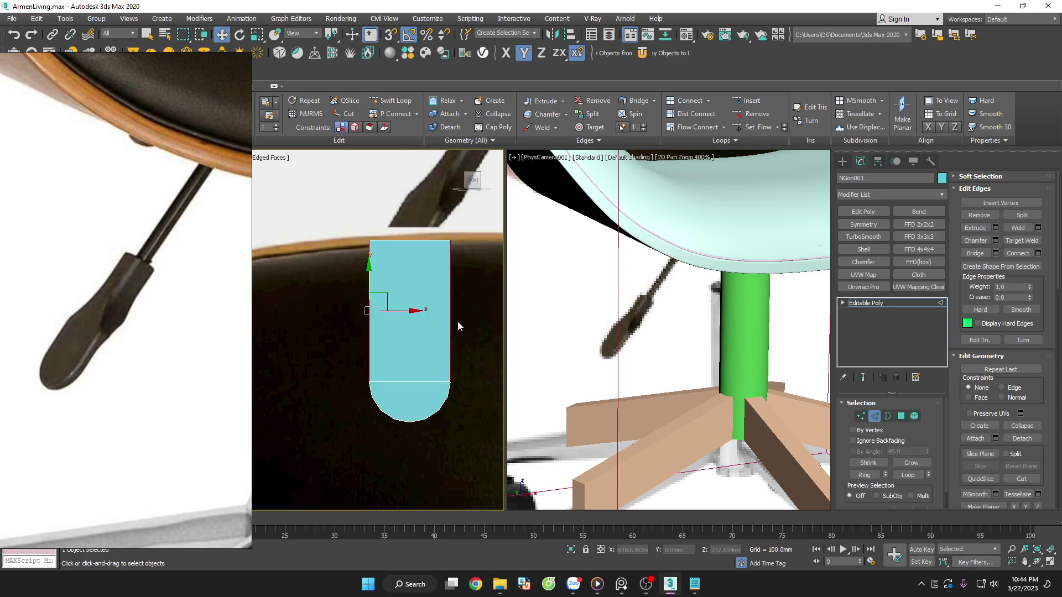
right_click(444, 304)
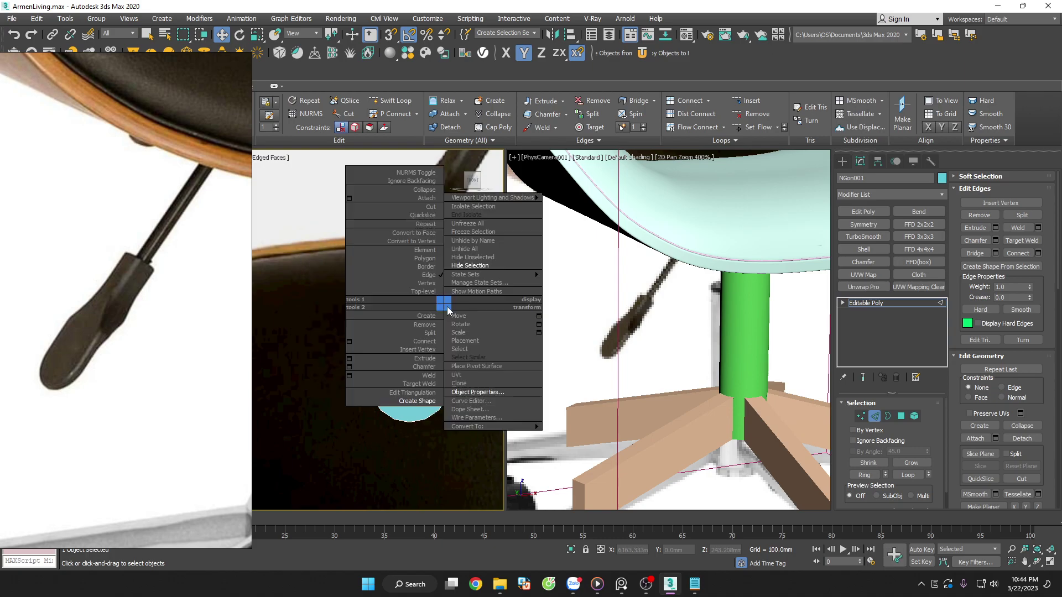
left_click(429, 341)
left_click_drag(411, 286, 418, 258)
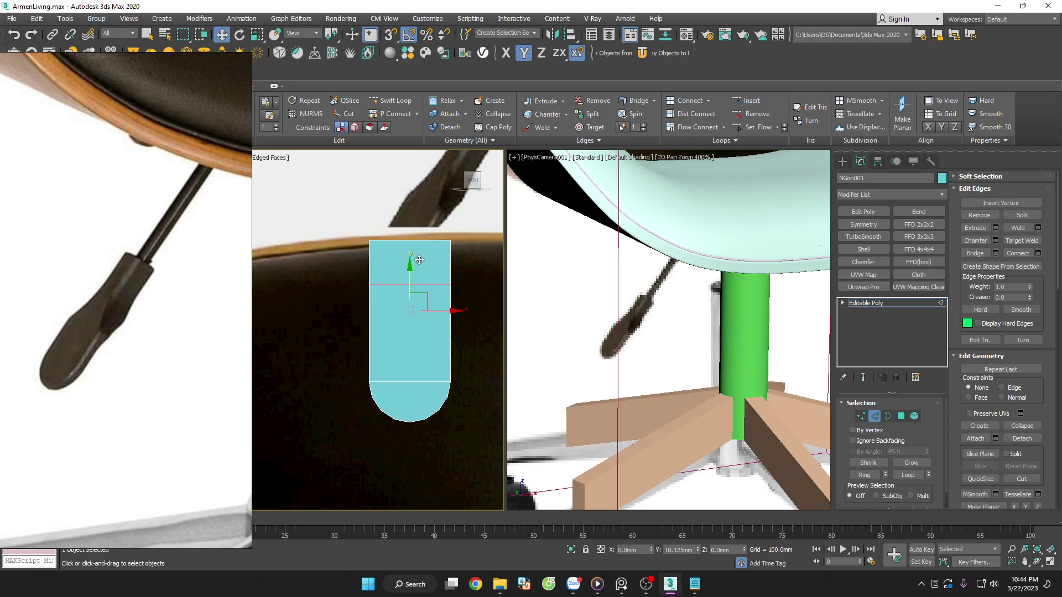
Scale the handle's top vertices inward along X to taper its neck
key("1")
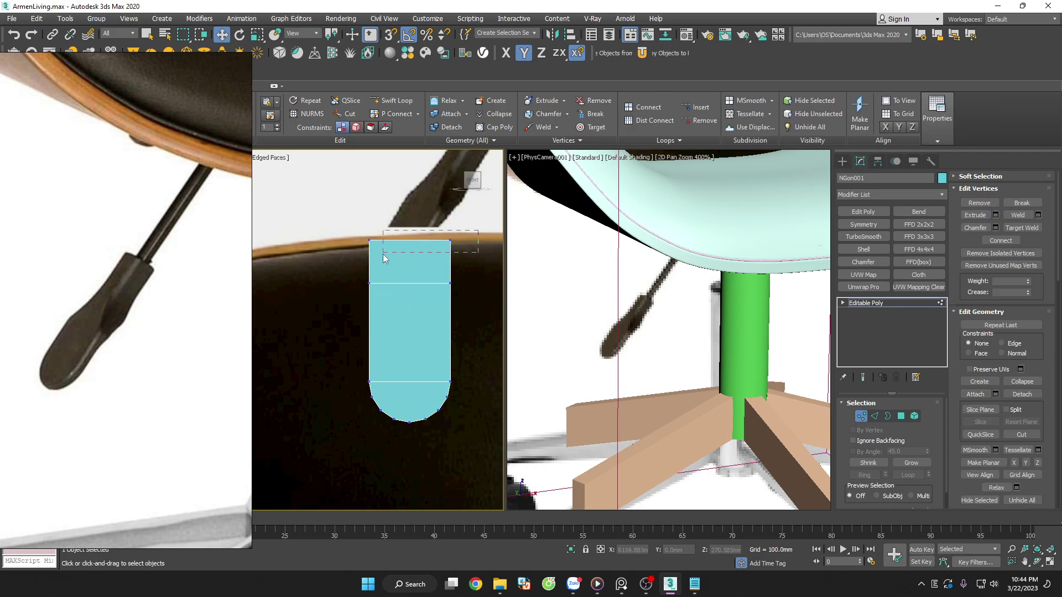
mouse_move(360, 227)
left_mouse_down()
mouse_move(465, 251)
mouse_move(414, 234)
left_mouse_up()
key("r")
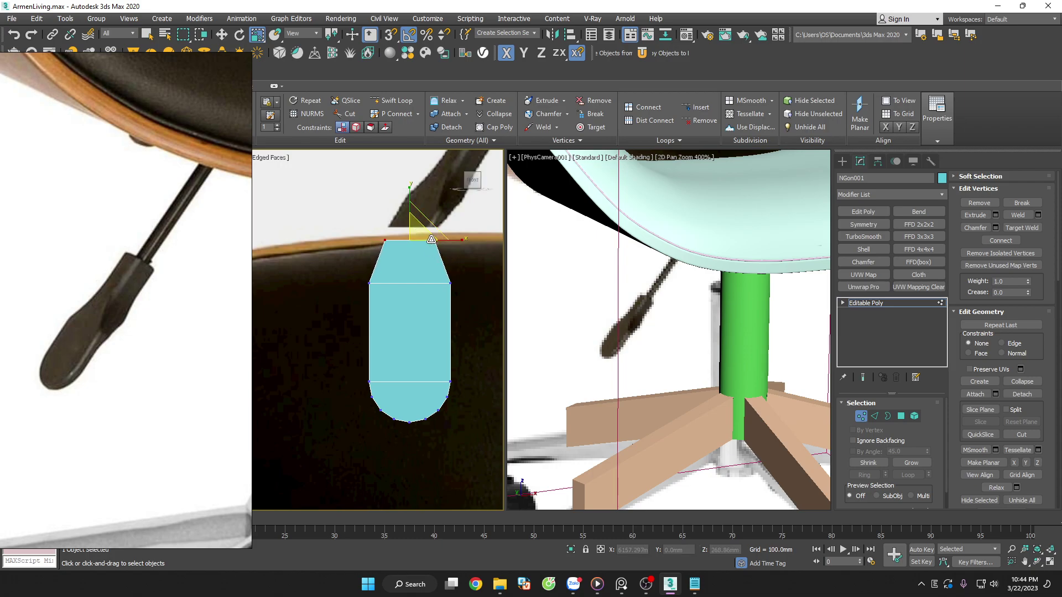
left_click_drag(431, 239, 421, 238)
key("2")
middle_click_drag(425, 252, 415, 308)
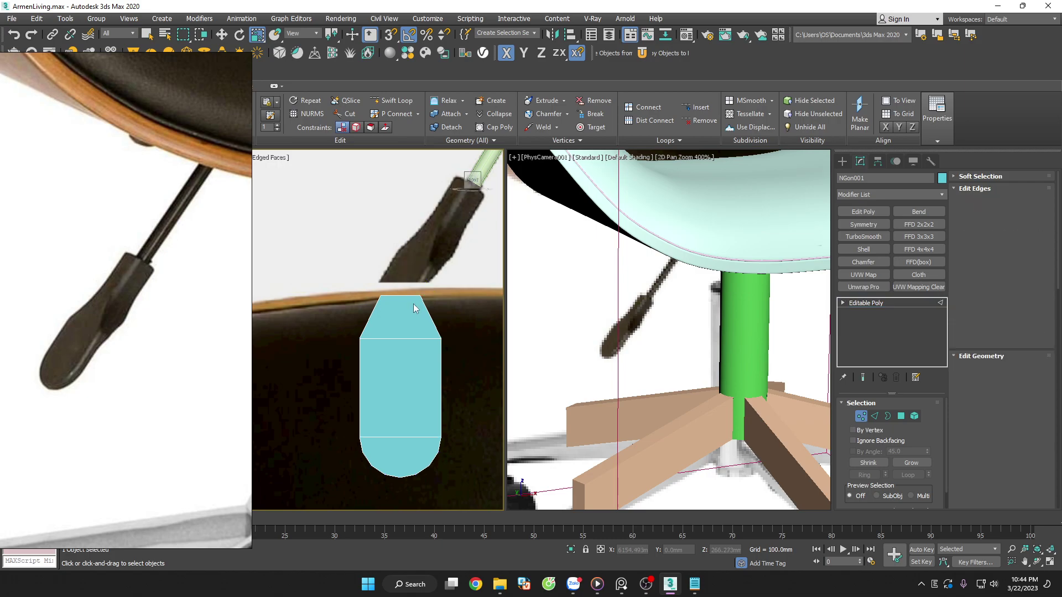
left_click(402, 297)
key("w")
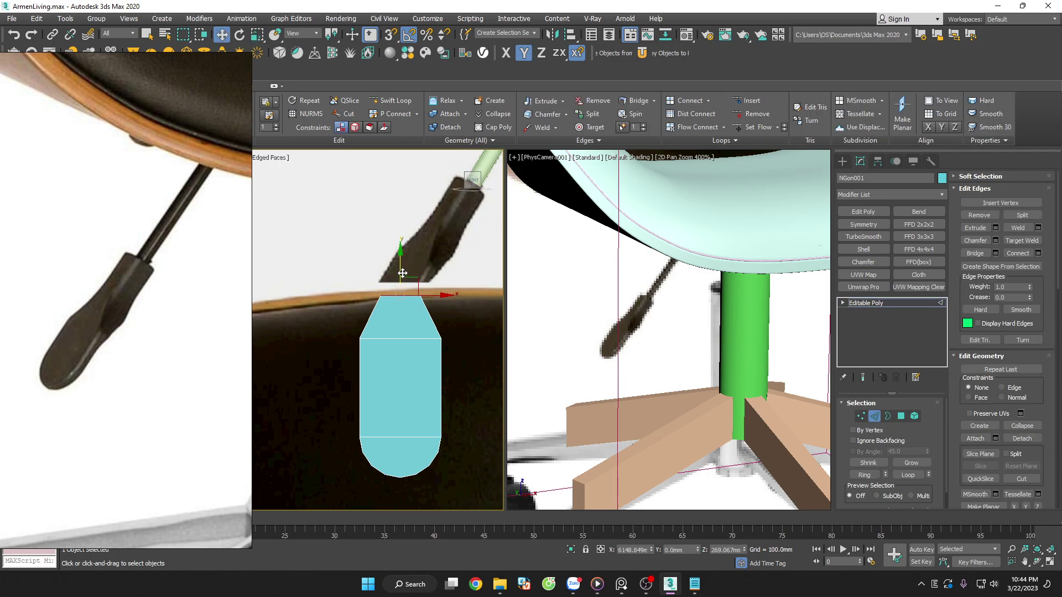
left_click(440, 310)
middle_click_drag(440, 312, 435, 276)
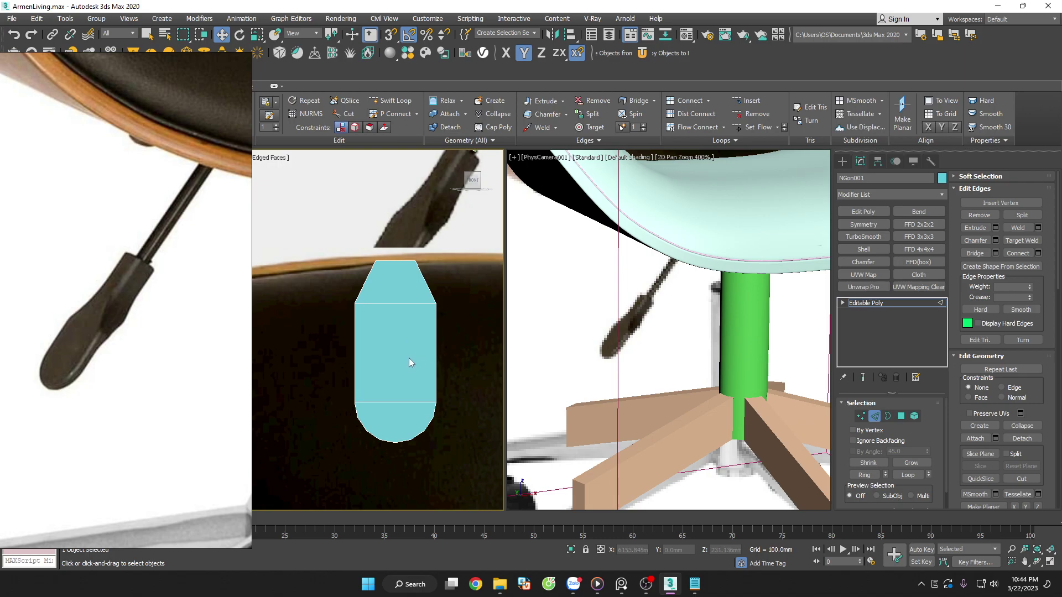
scroll(410, 360, "down", 3)
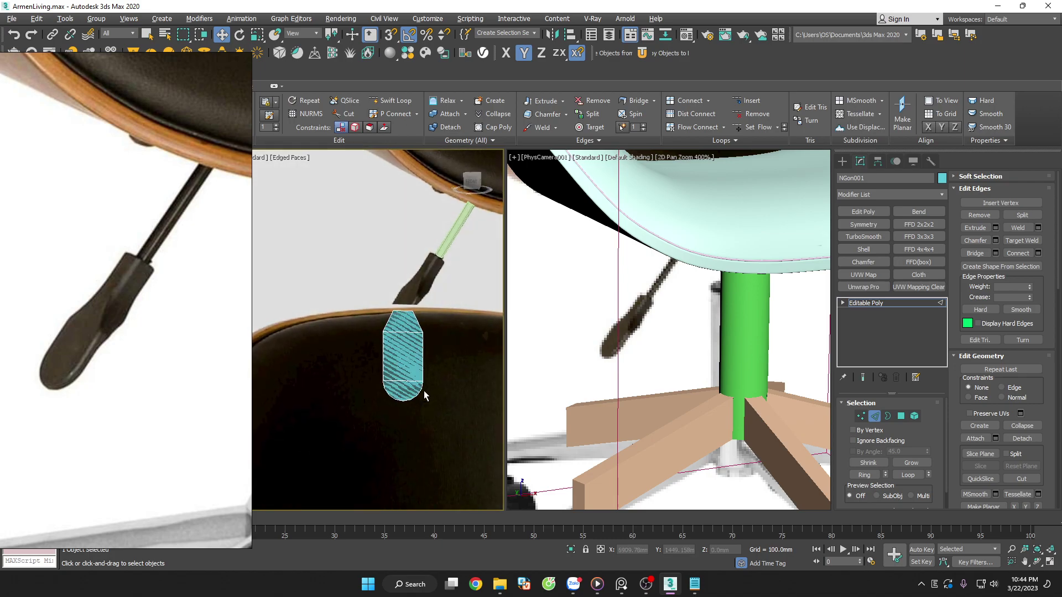
scroll(436, 385, "up", 2)
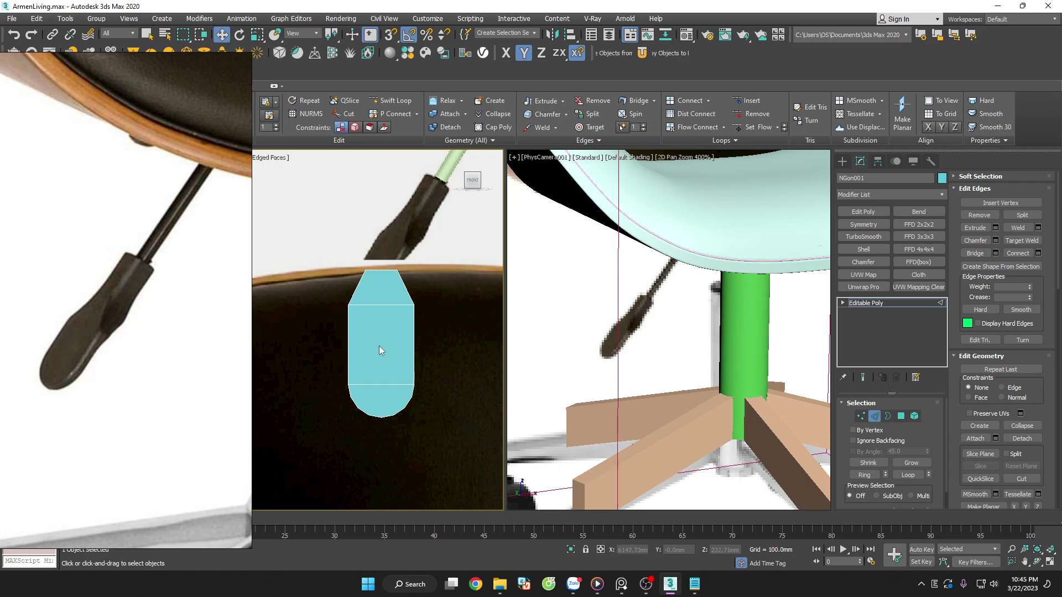
scroll(396, 380, "up", 2)
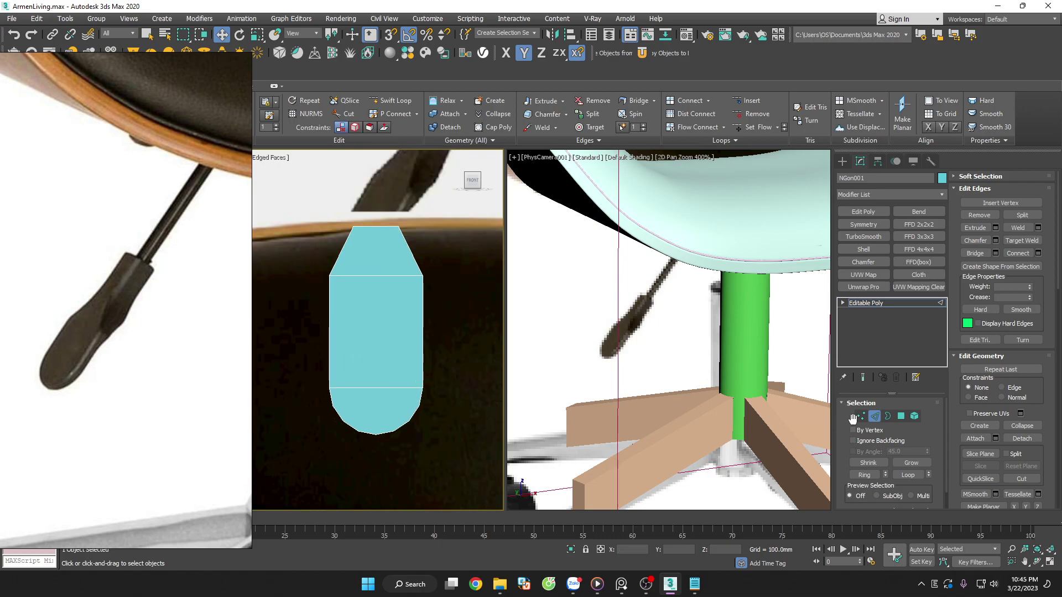
Inset the handle's top, middle and bottom faces by 1.697mm
key("4")
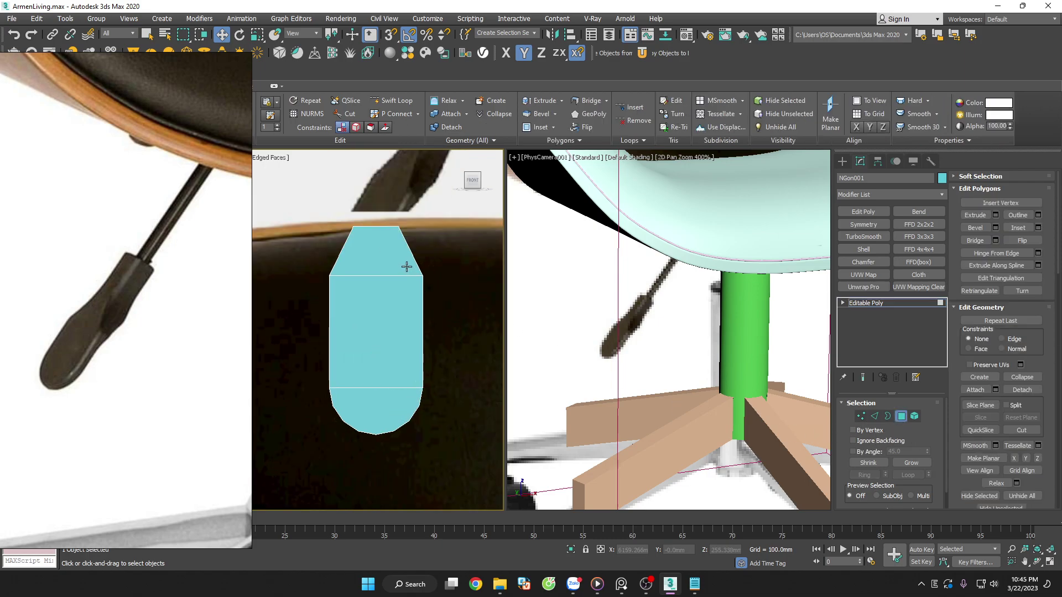
left_click(406, 267)
left_click(404, 292, "ctrl")
left_click(379, 400, "ctrl")
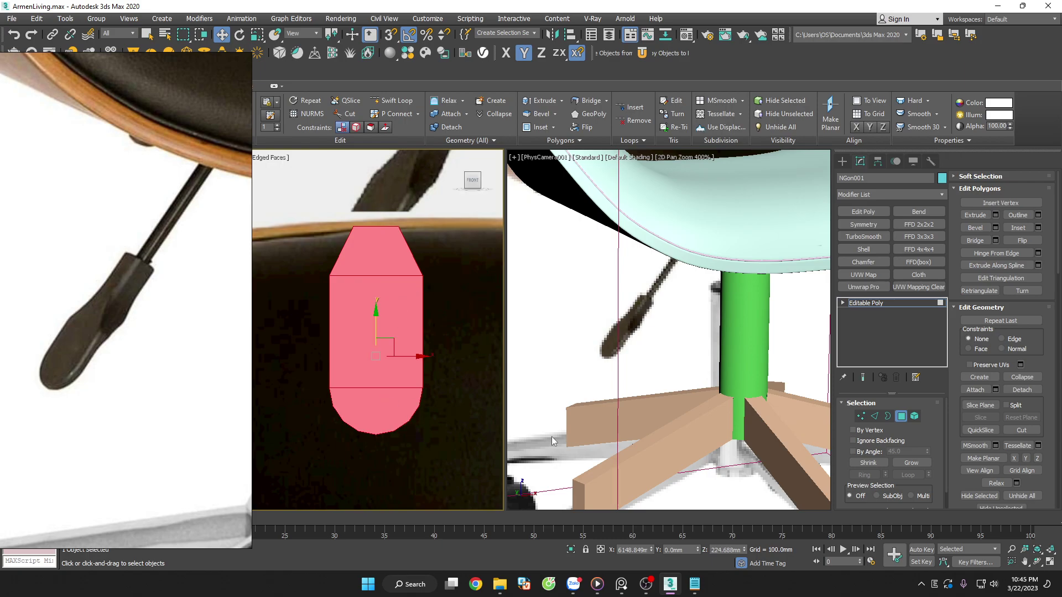
left_click(1038, 227)
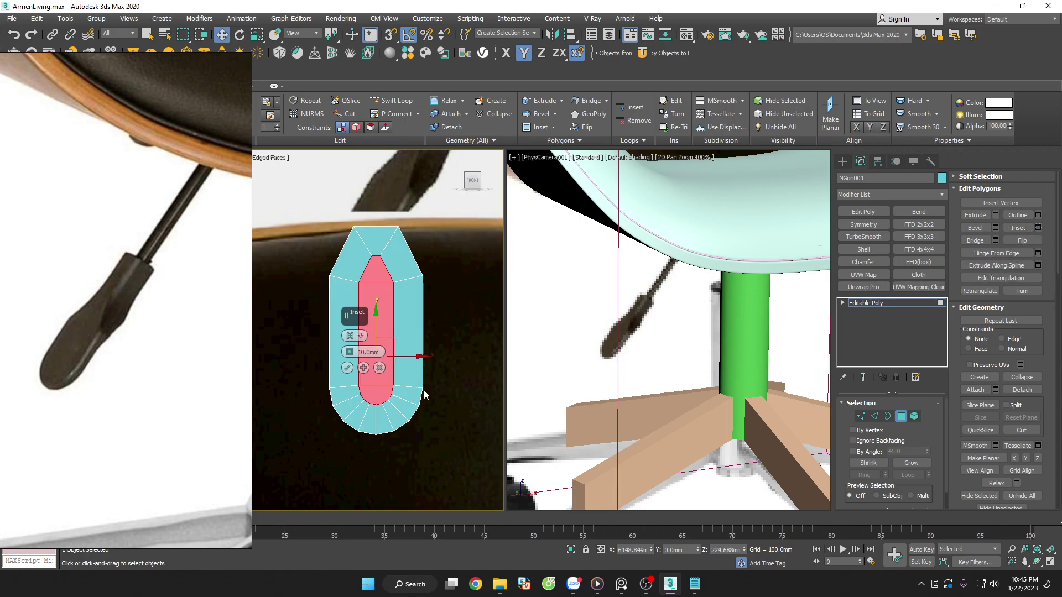
right_click(350, 352)
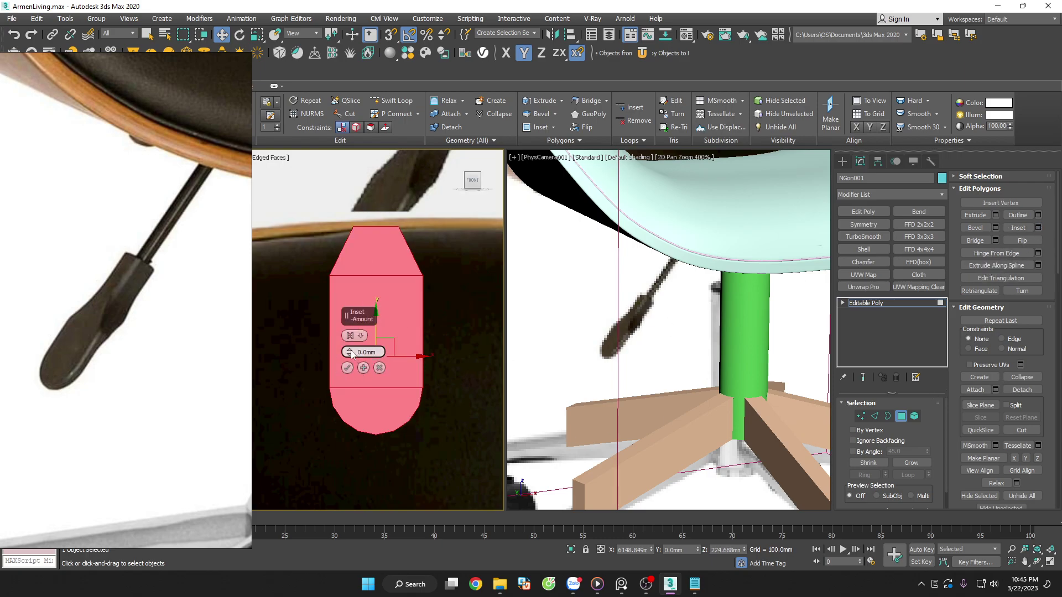
left_click_drag(351, 354, 352, 345)
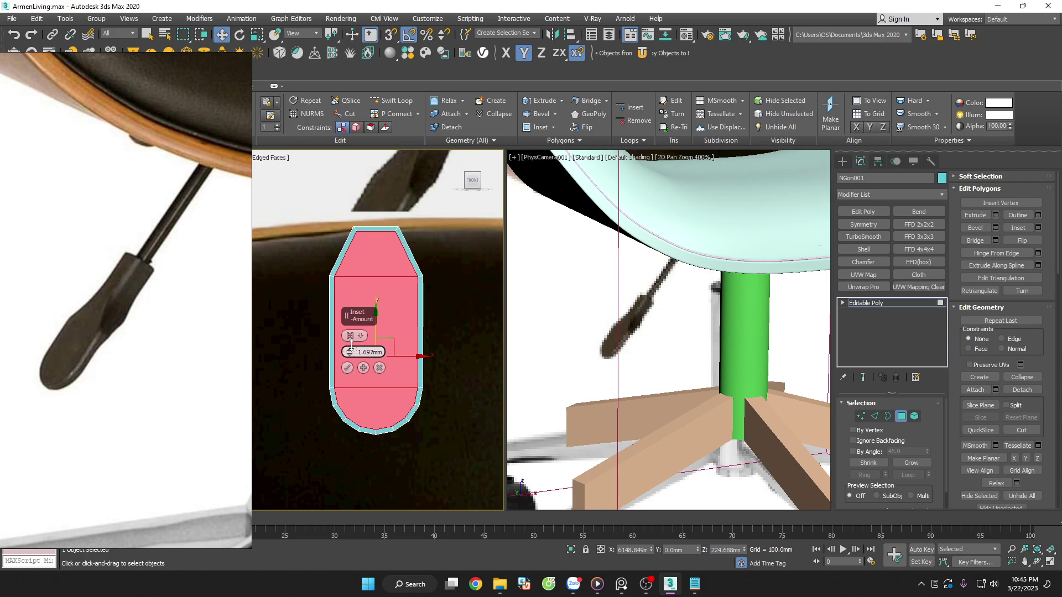
left_click(348, 367)
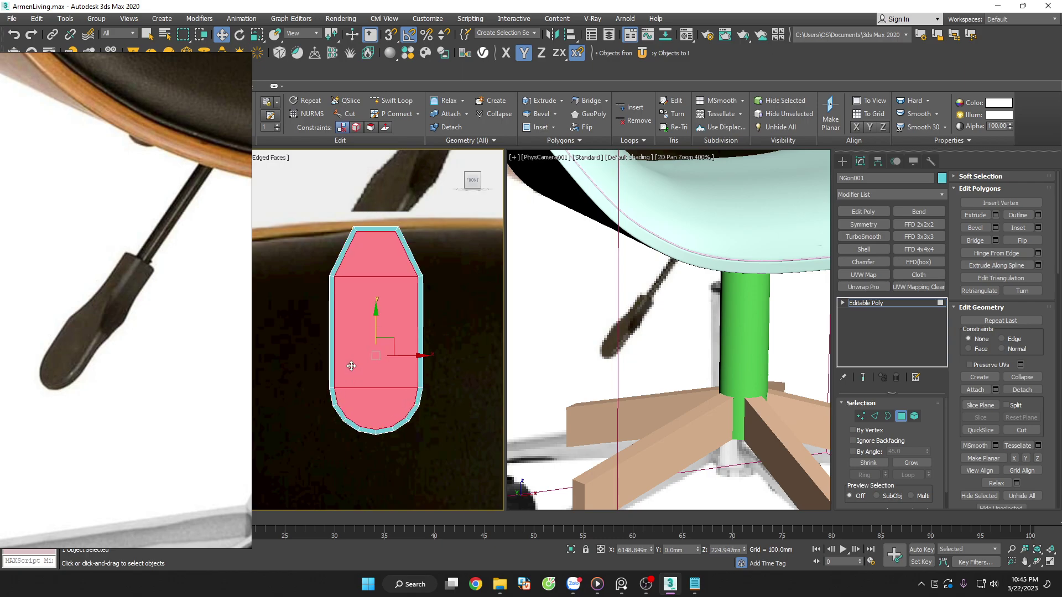
key("ctrl+d")
scroll(343, 277, "up", 4)
left_click(339, 291)
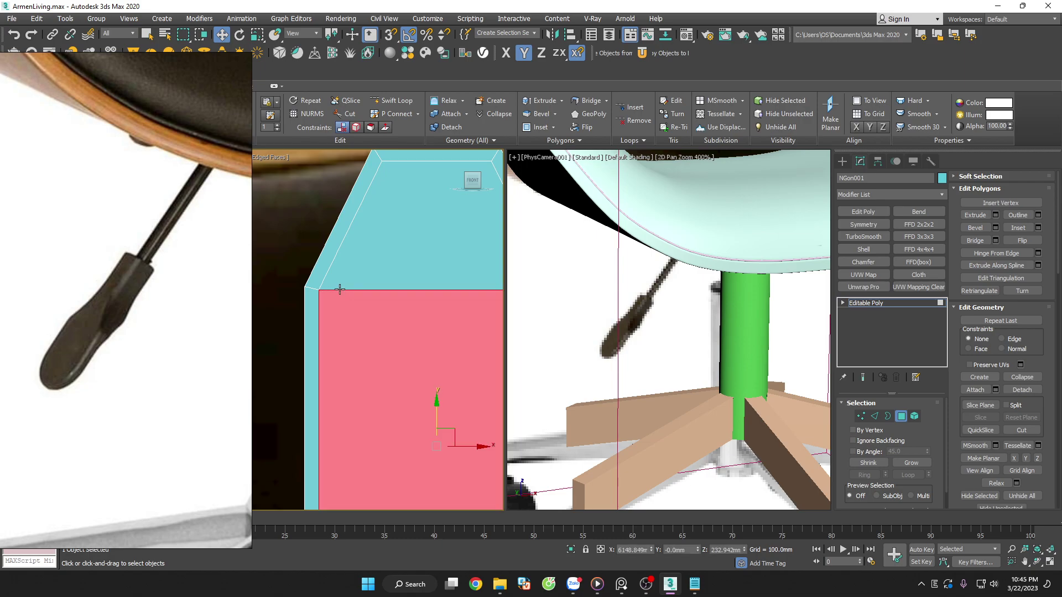
Extrude the selected edges with height 0 and width 1.333mm to form a thin strip
key("2")
scroll(382, 314, "down", 4)
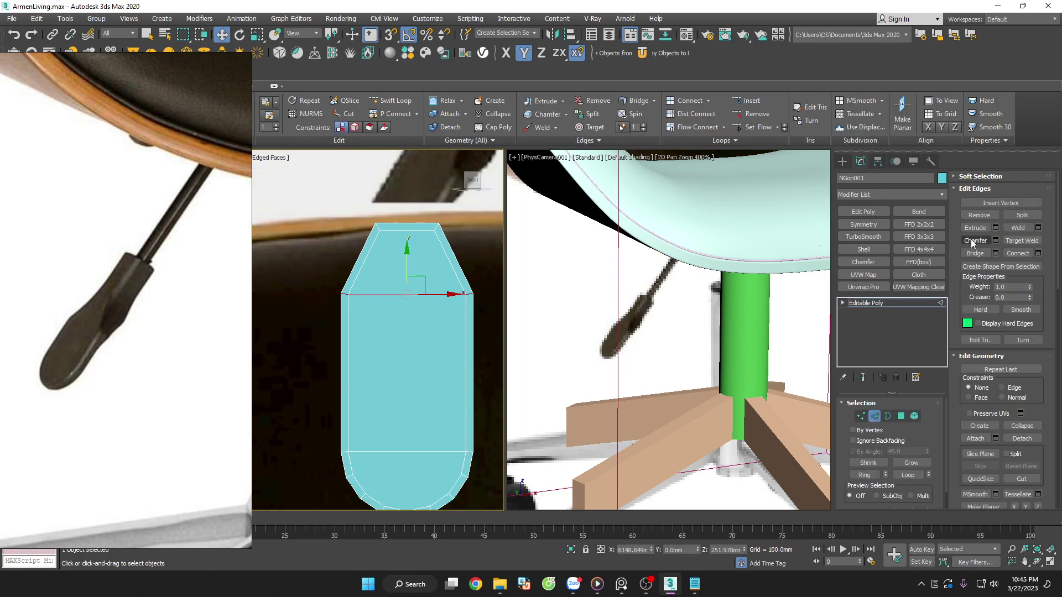
left_click(995, 228)
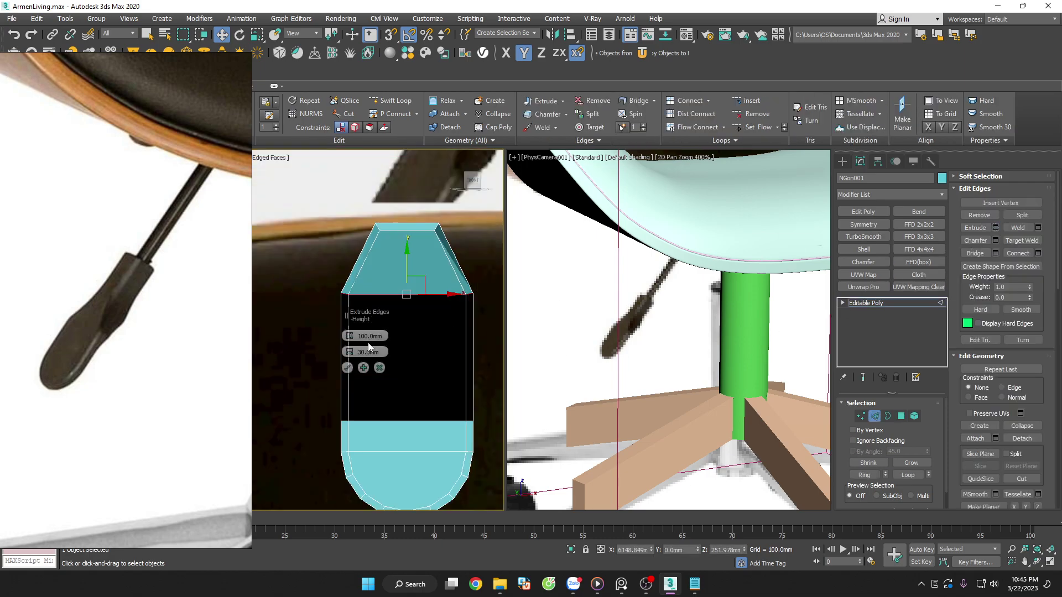
left_click_drag(349, 354, 351, 346)
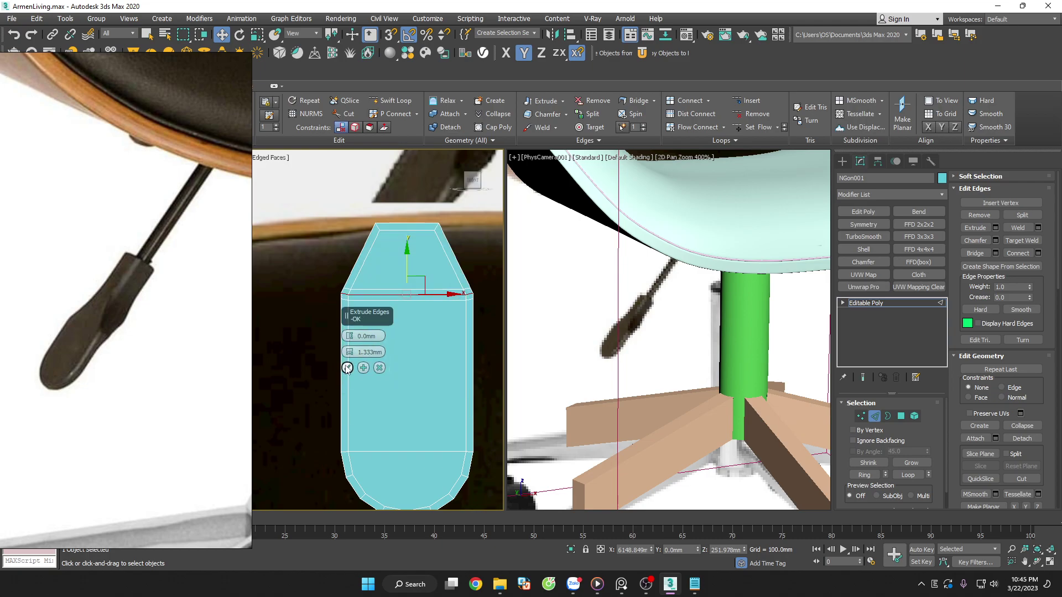
left_click(347, 369)
left_click(342, 342)
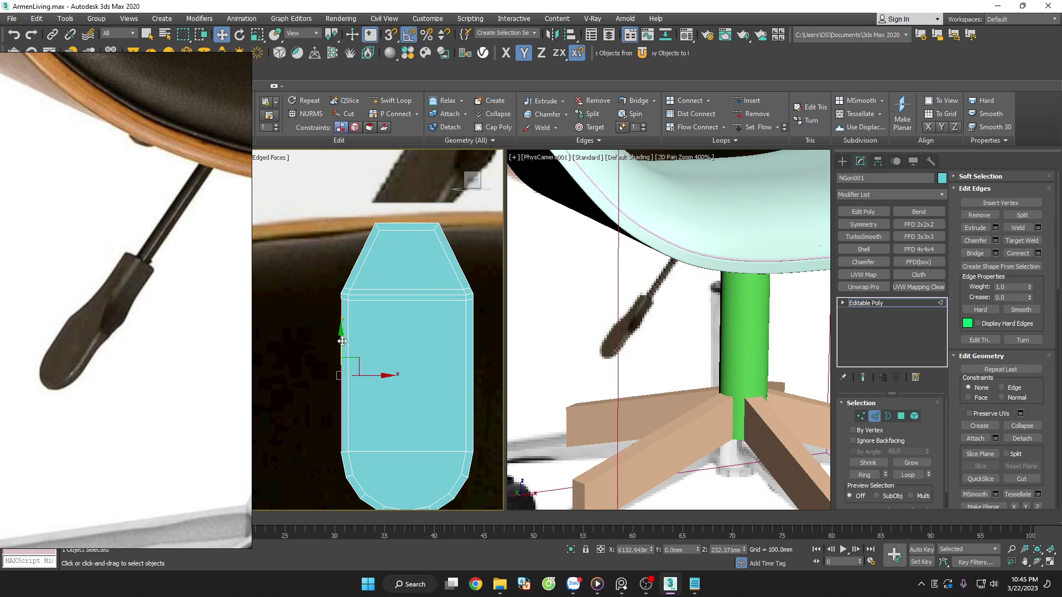
left_click(873, 416)
scroll(414, 204, "up", 2)
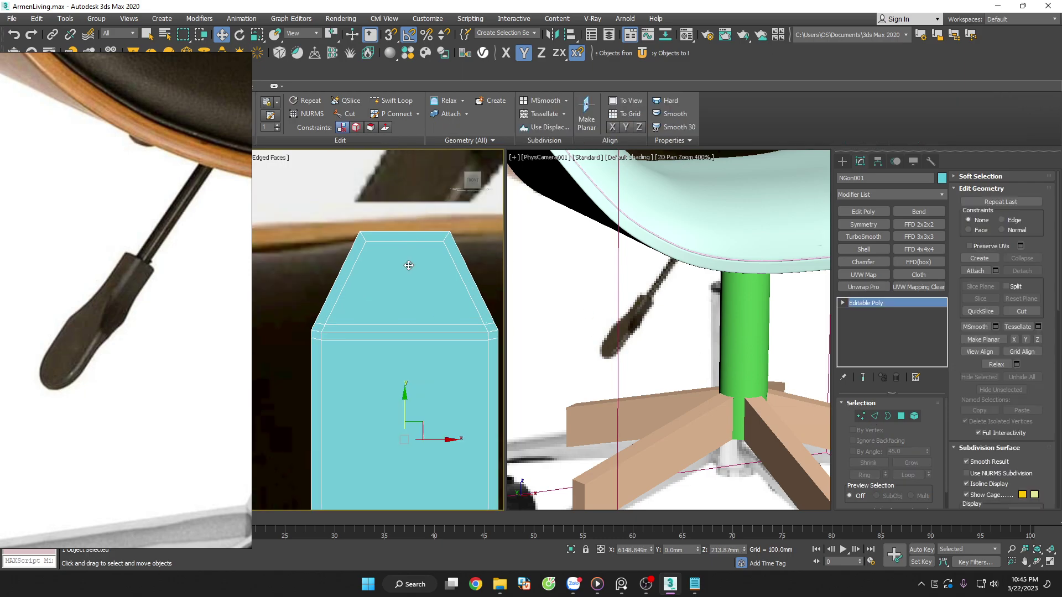
scroll(410, 239, "down", 2)
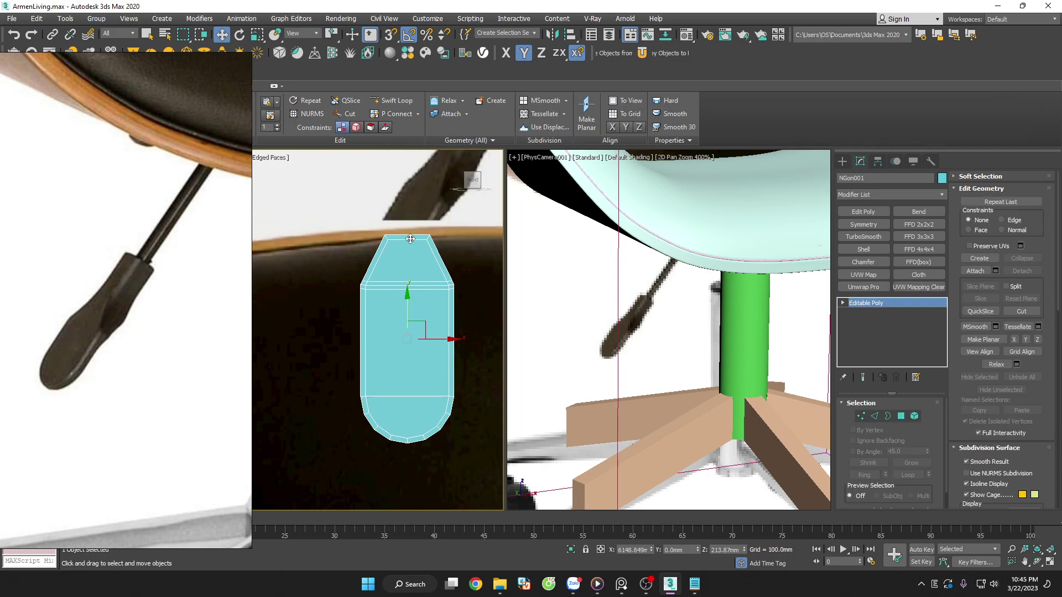
scroll(410, 239, "up", 2)
scroll(410, 239, "up", 1)
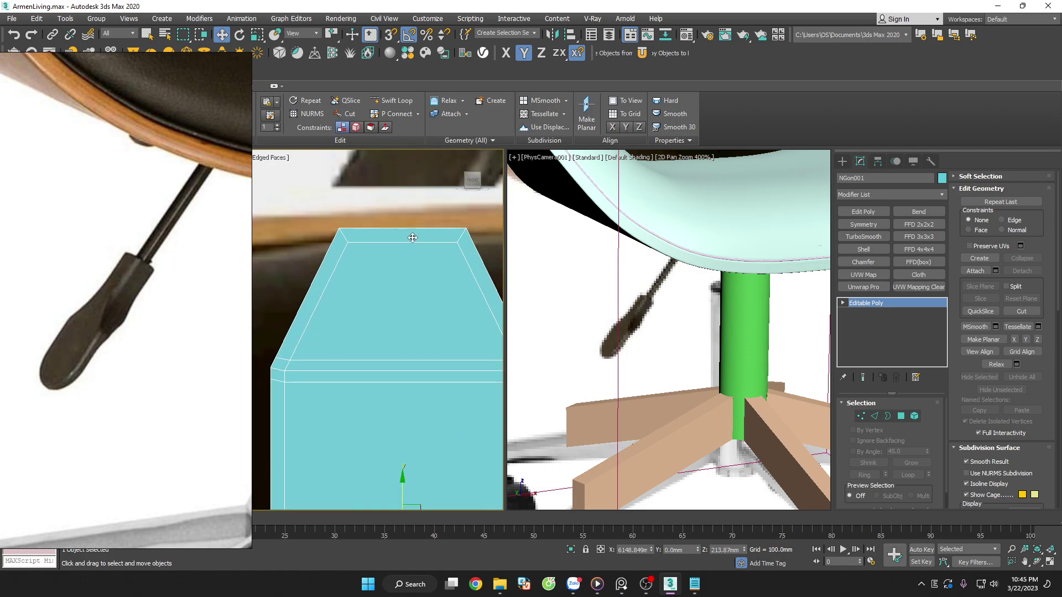
Snap the handle's top edge down flush with its corners
left_click(901, 415)
key("2")
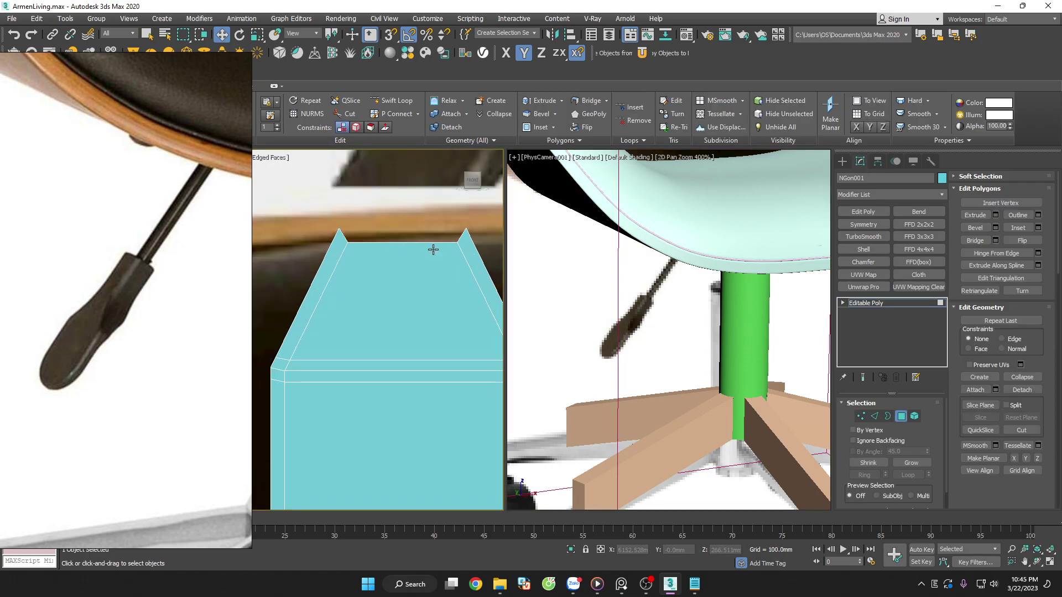
left_click(423, 241)
left_click_drag(407, 227, 398, 237)
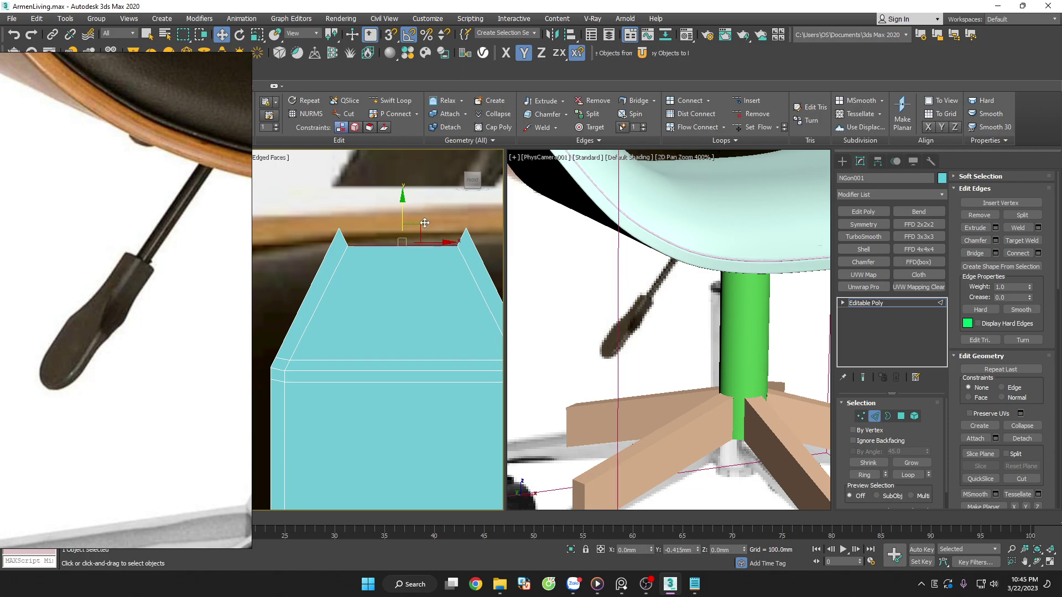
key("s")
scroll(399, 236, "down", 1)
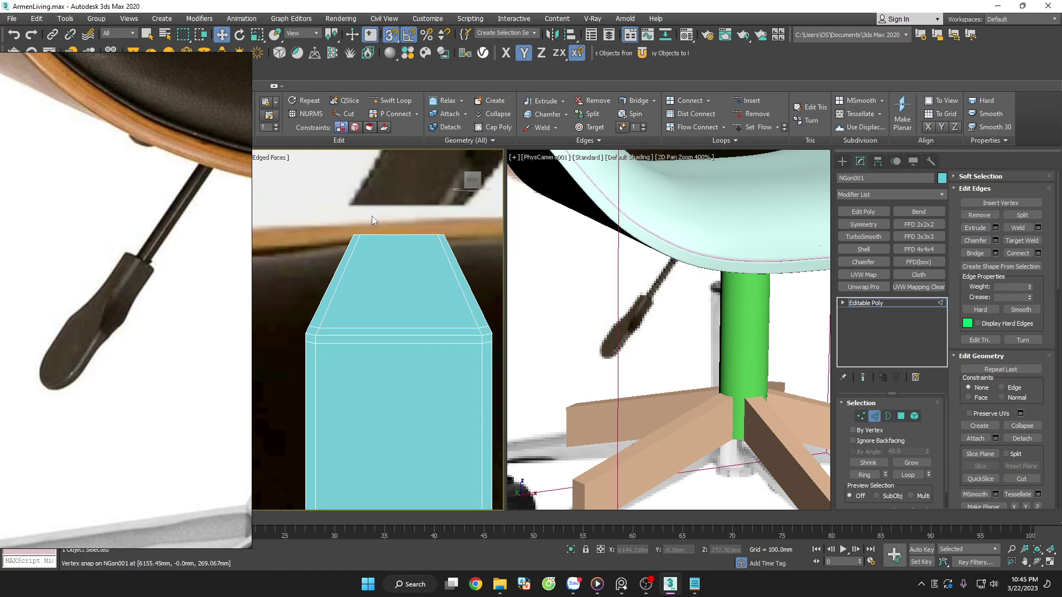
scroll(371, 216, "down", 3)
Shift-drag the whole handle sideways to start cloning a copy
key("2")
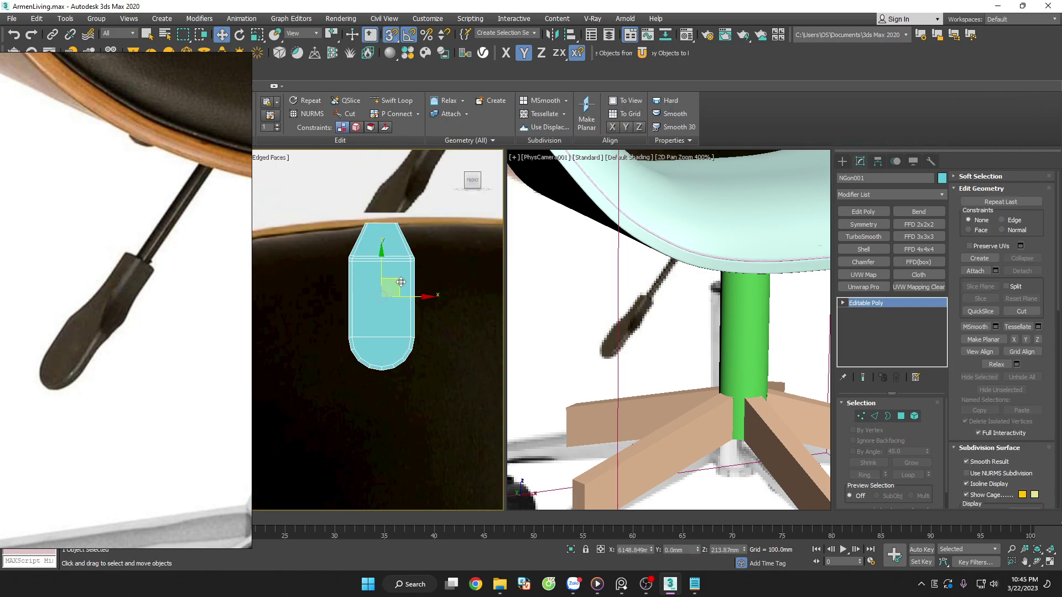
scroll(429, 301, "down", 1)
scroll(387, 296, "down", 1)
scroll(357, 290, "down", 1)
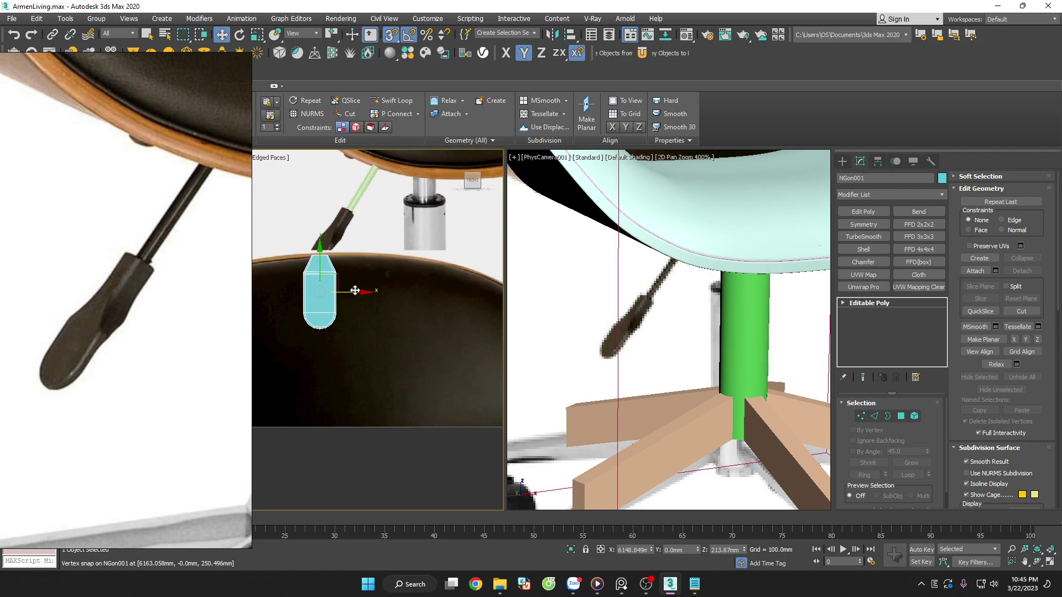
left_click_drag(357, 290, 426, 290, "shift")
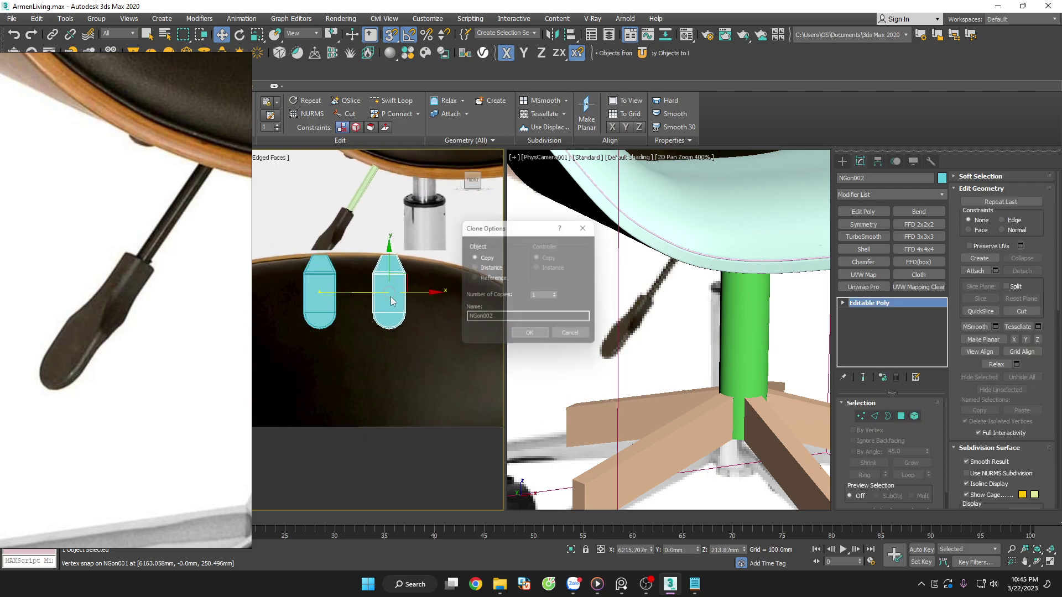
Clone the handle as an instance and rotate the copy 90° on Y to sit edge-on in Front view
left_click(532, 337)
key("e")
mouse_move(410, 318)
left_mouse_down()
mouse_move(427, 315)
mouse_move(372, 309)
left_mouse_up()
key("w")
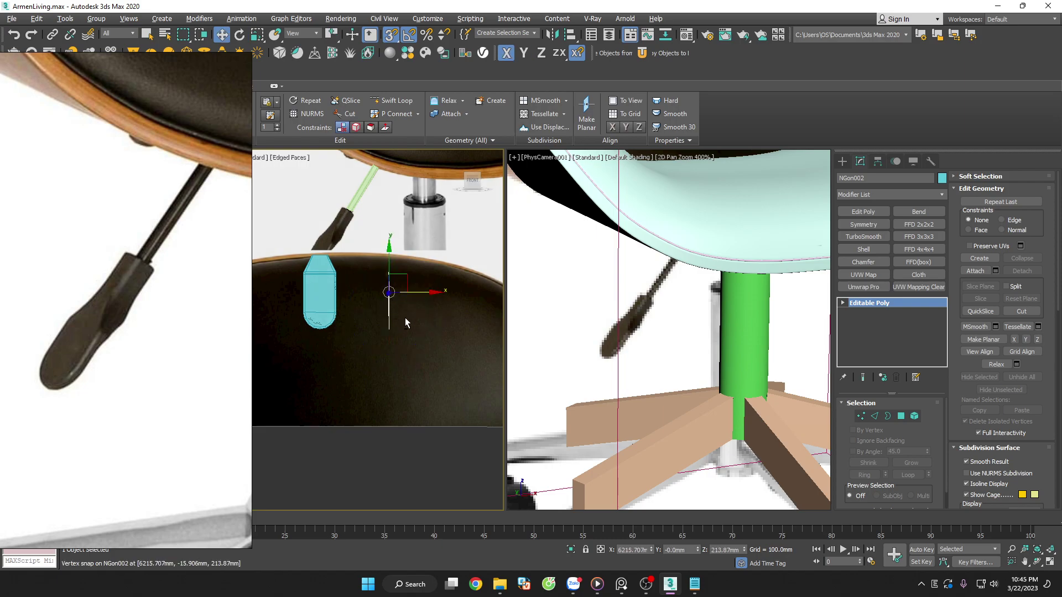
middle_click_drag(405, 317, 357, 340, "alt")
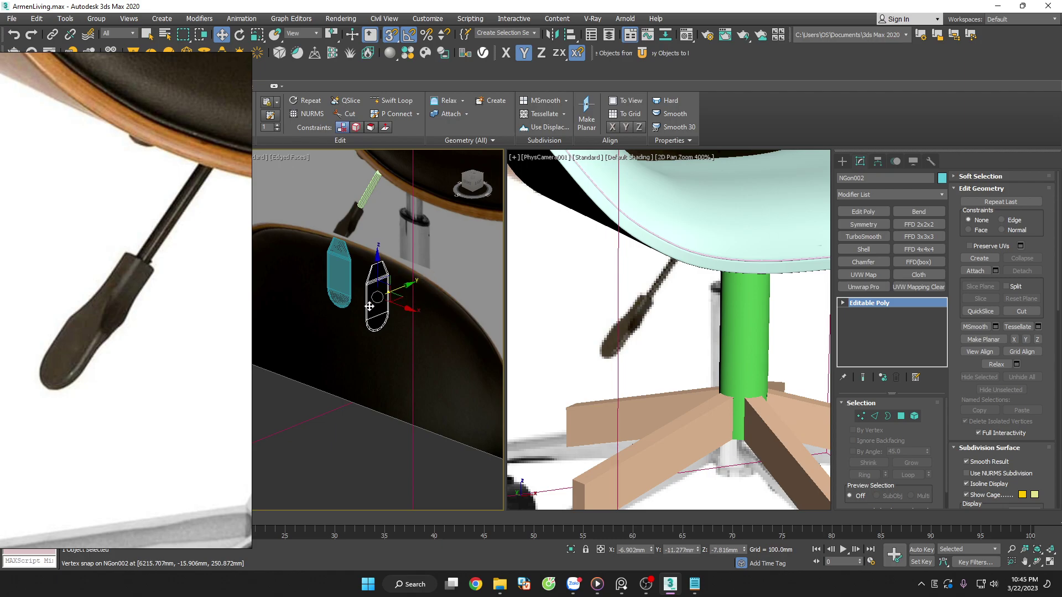
key("f")
scroll(405, 308, "up", 5)
scroll(404, 308, "up", 3)
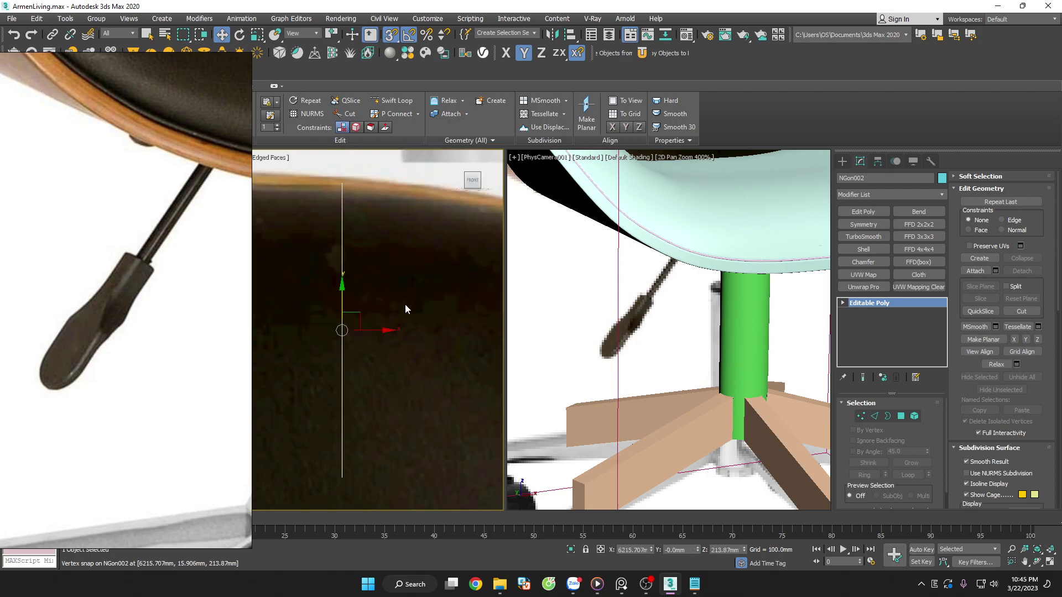
middle_click_drag(405, 304, 380, 287)
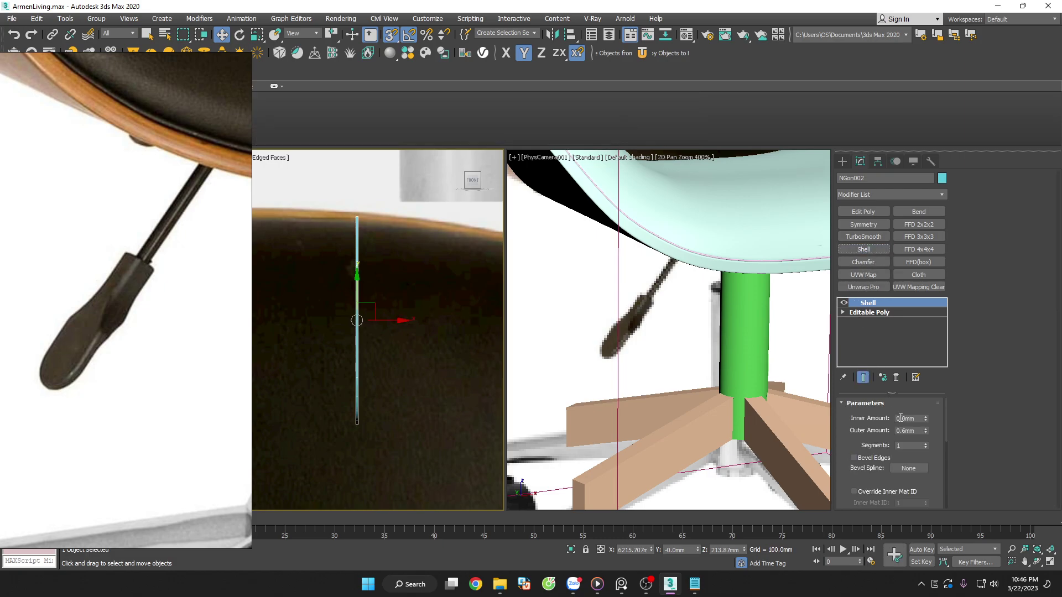
Set the copy's Shell to 0 outer and 10.0mm inner amount, and add Edit Poly above it
right_click(926, 431)
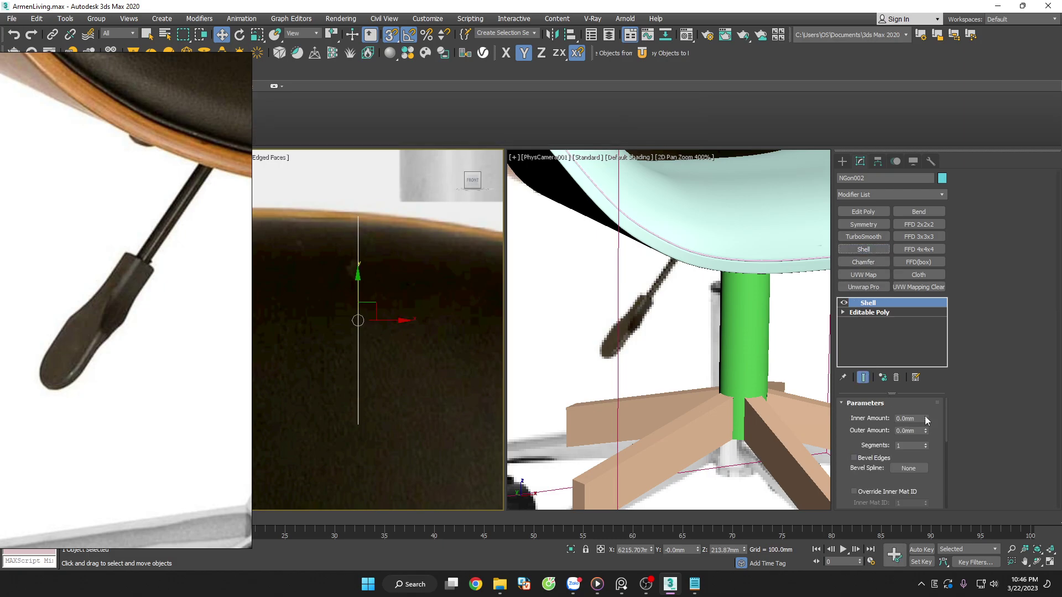
left_click_drag(925, 419, 926, 365)
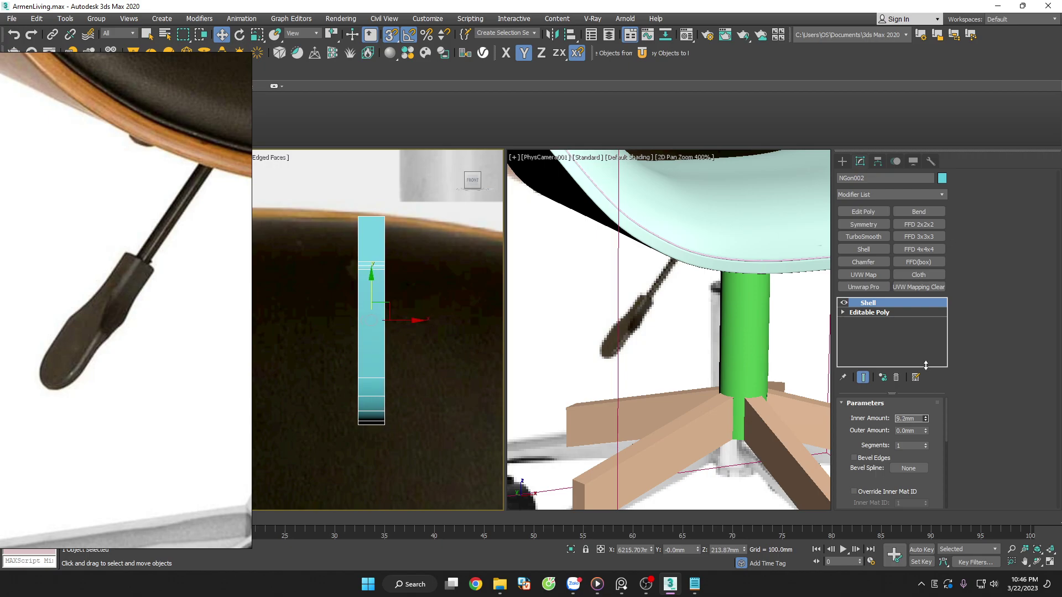
scroll(426, 290, "down", 3)
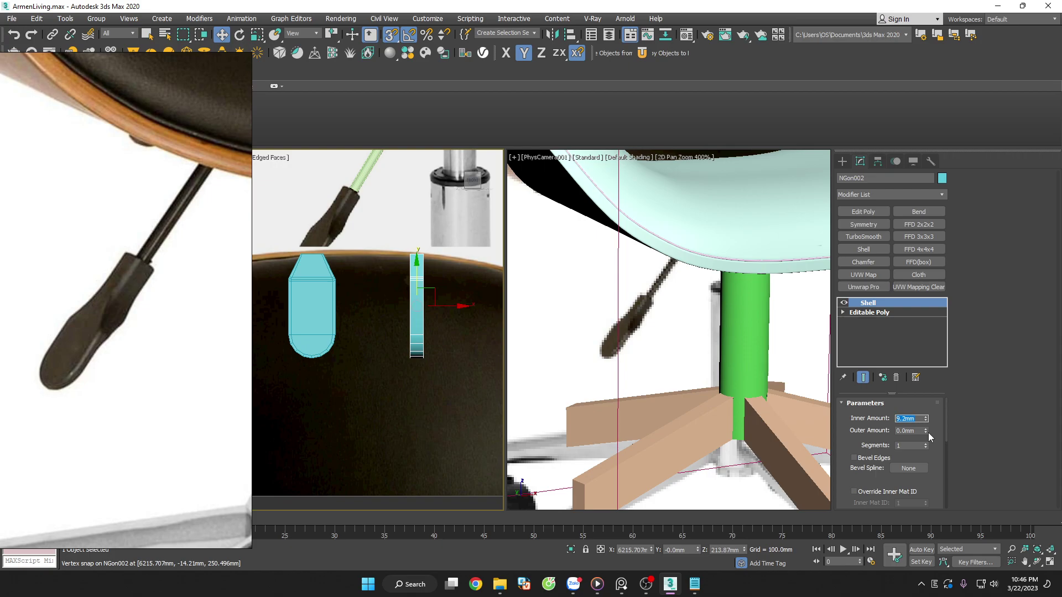
type("10")
key("Return")
scroll(430, 256, "up", 4)
scroll(443, 257, "up", 2)
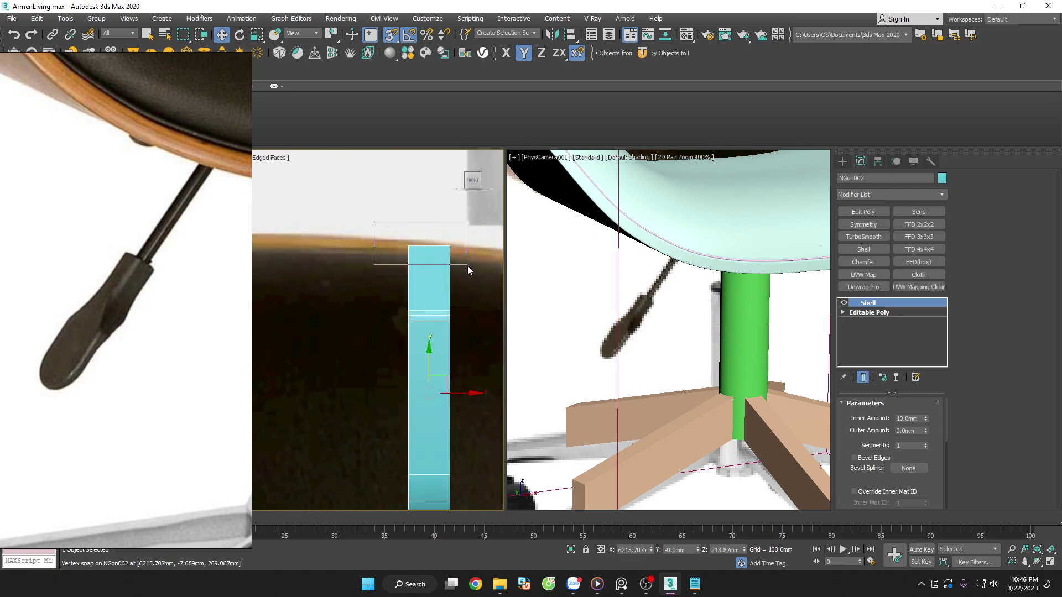
left_click(863, 212)
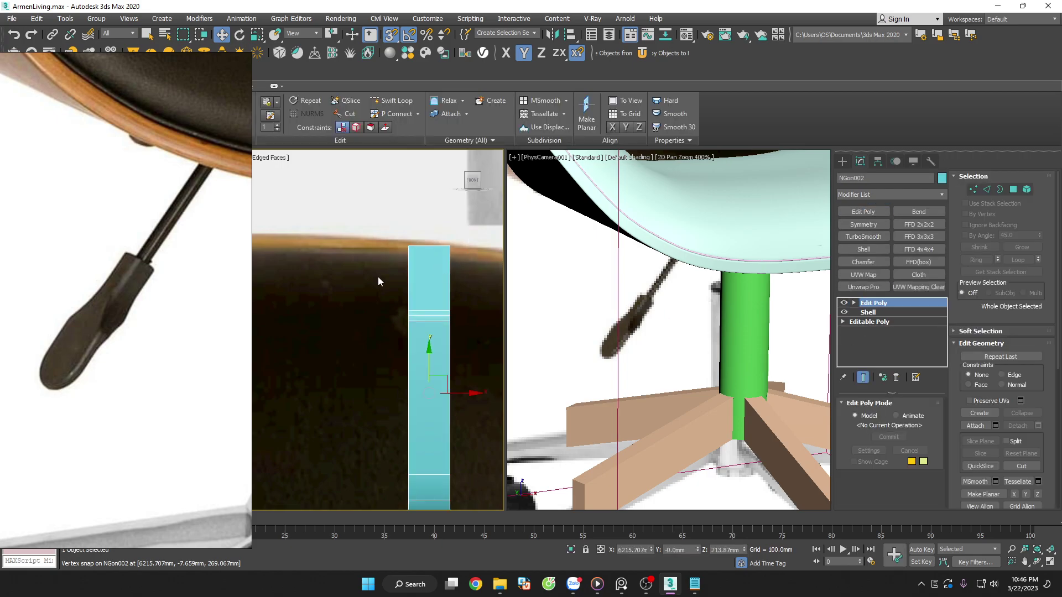
Scale the slab's top vertices to 113% along X
left_click_drag(382, 226, 487, 299)
scroll(464, 270, "down", 3)
key("r")
key("F5")
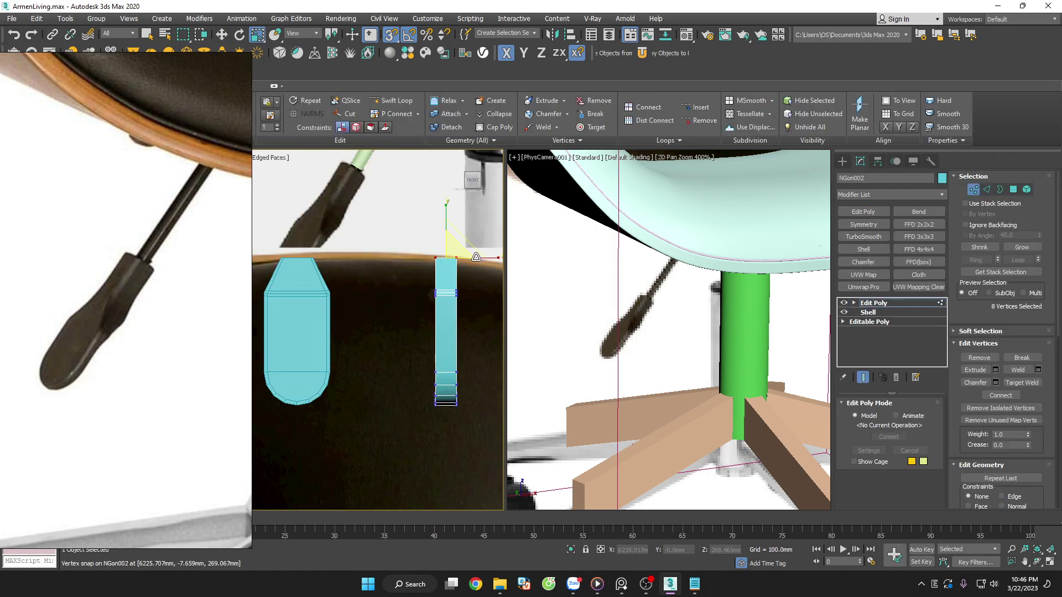
left_click_drag(476, 257, 489, 255)
scroll(457, 329, "down", 3)
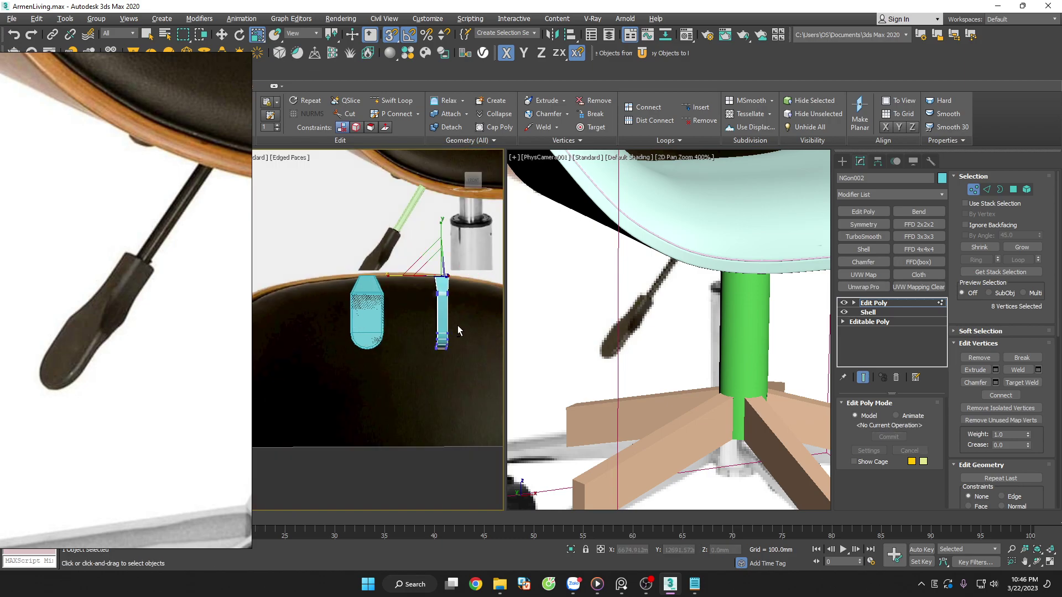
mouse_move(458, 327)
middle_mouse_down("alt")
mouse_move(502, 336)
mouse_move(497, 347)
mouse_move(473, 327)
middle_mouse_up("alt")
Move the side-profile piece beside the front piece and isolate both handle pieces
key("w")
key("F6")
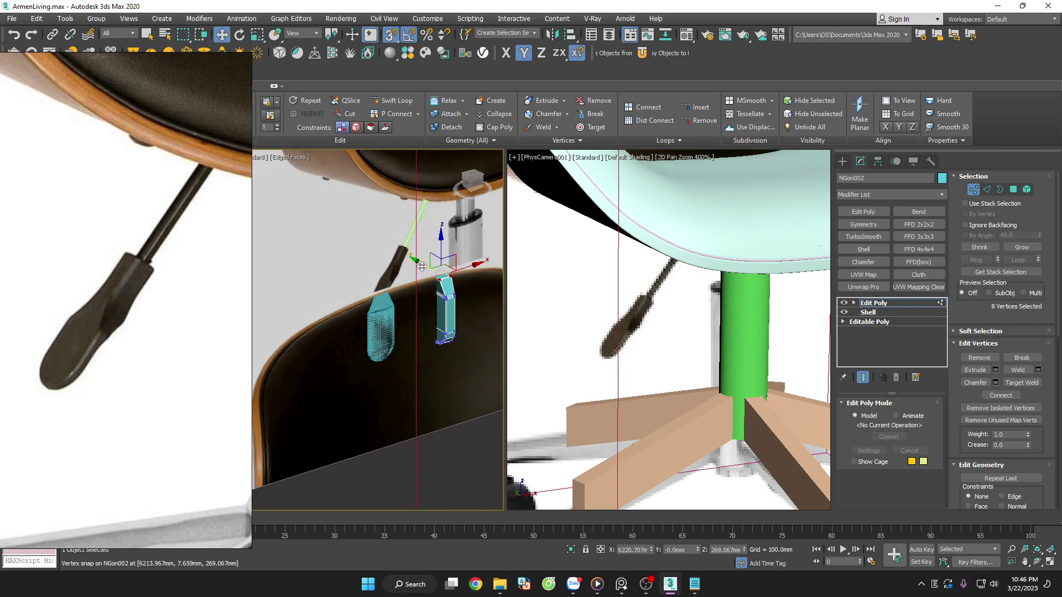
left_click(870, 304)
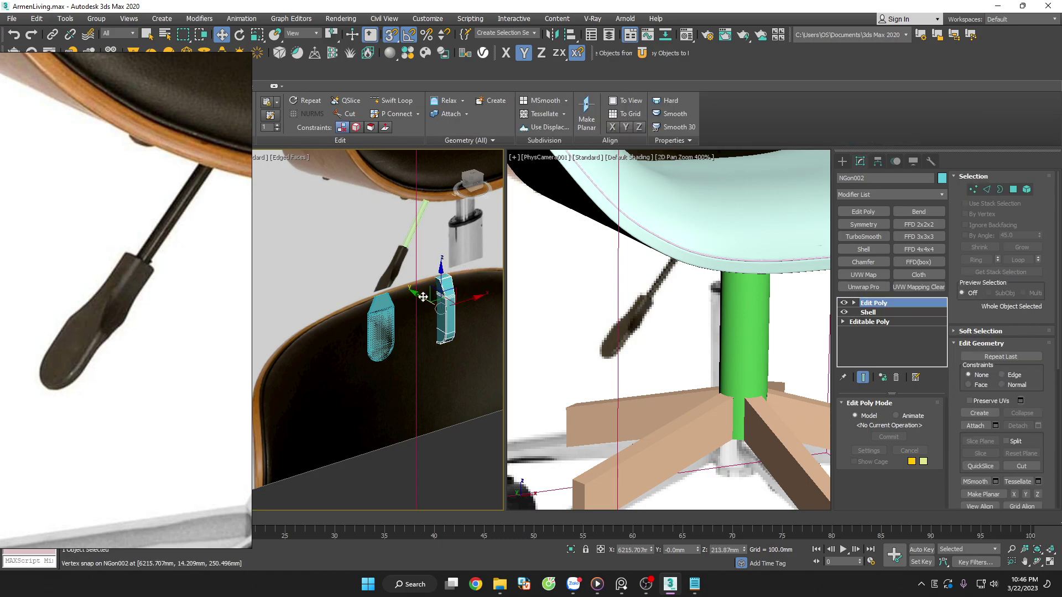
left_click_drag(449, 316, 464, 341)
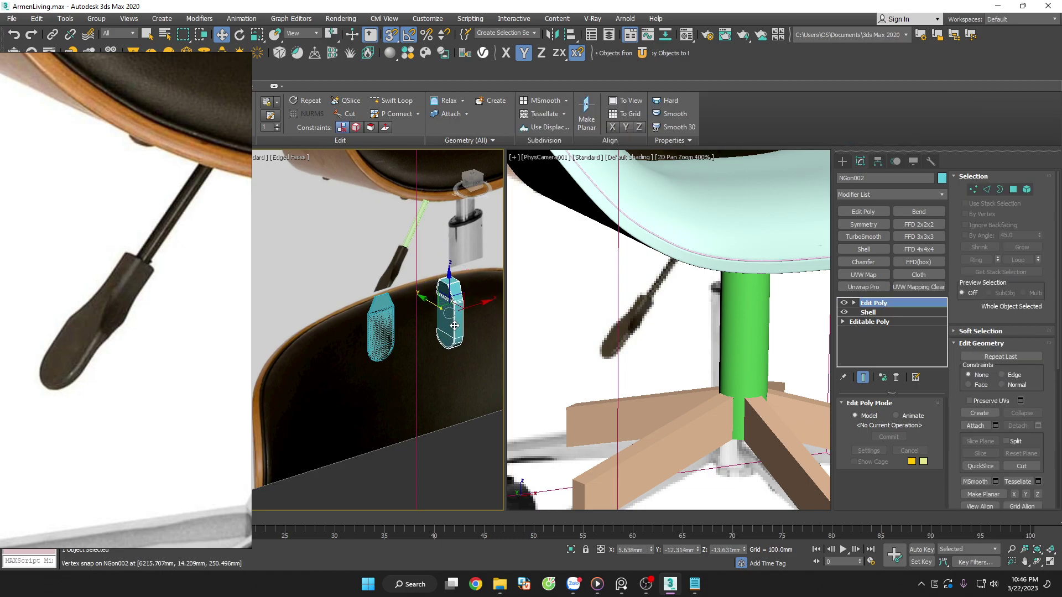
left_click(383, 332)
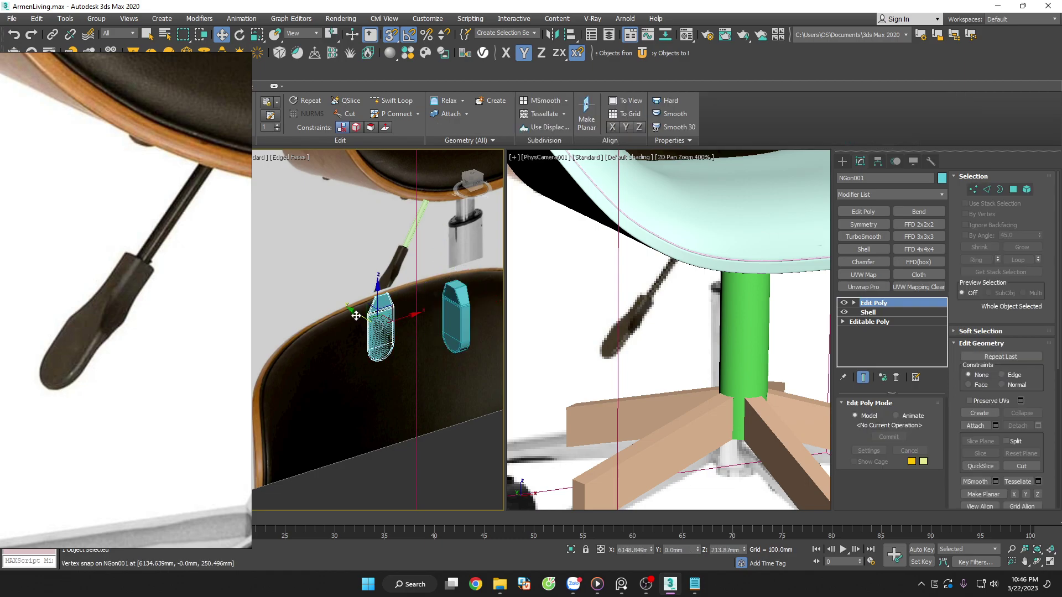
left_click(454, 330)
middle_click_drag(455, 329, 423, 314, "alt")
key("f")
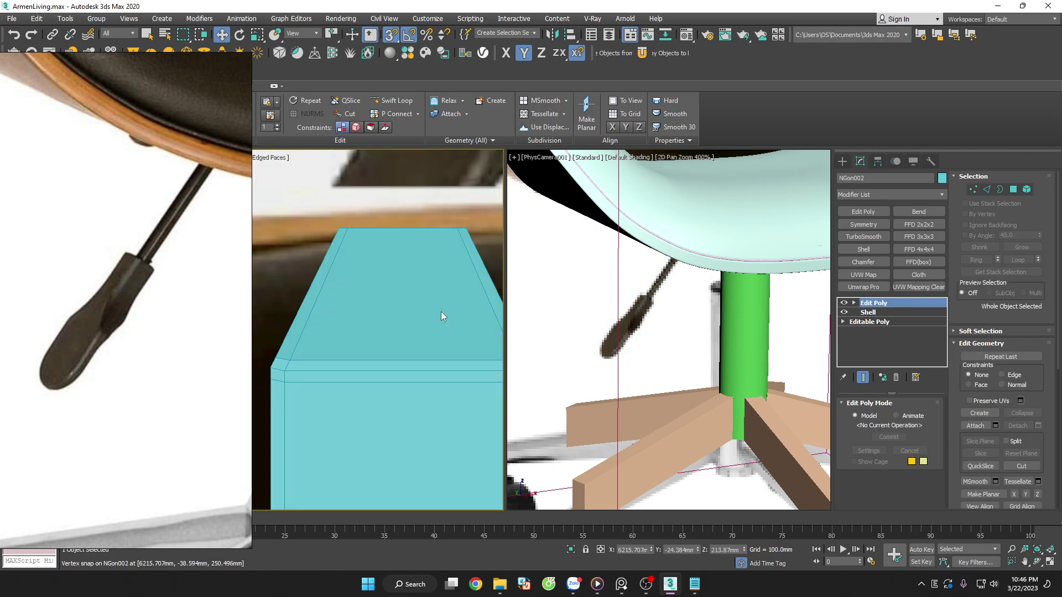
scroll(440, 311, "down", 2)
scroll(440, 314, "down", 2)
scroll(441, 315, "down", 2)
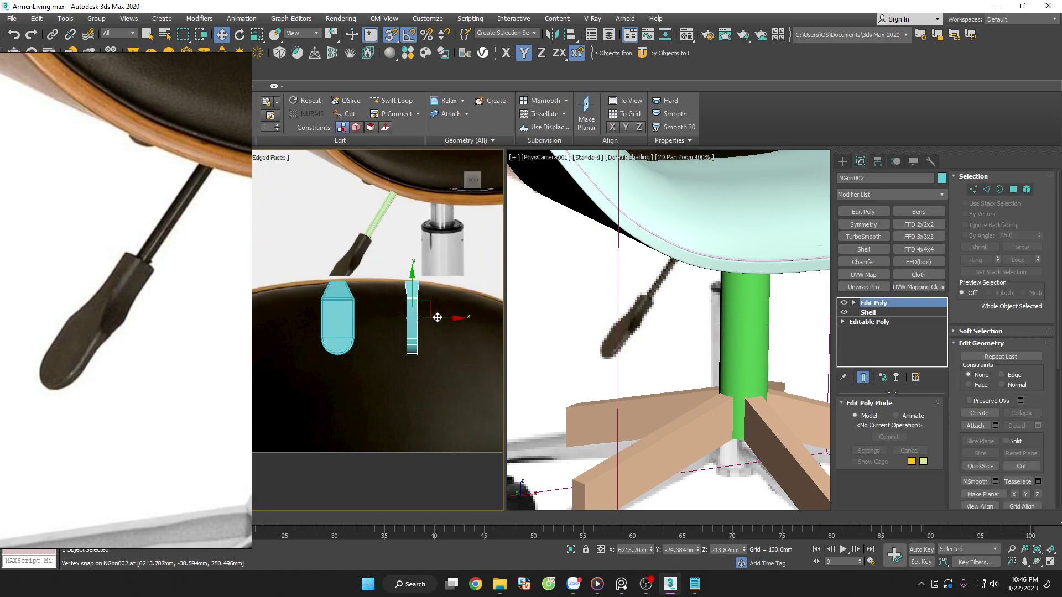
left_click(339, 318, "ctrl")
key("alt+q")
Move the side-profile piece closer along X, then reselect it
left_click(401, 317)
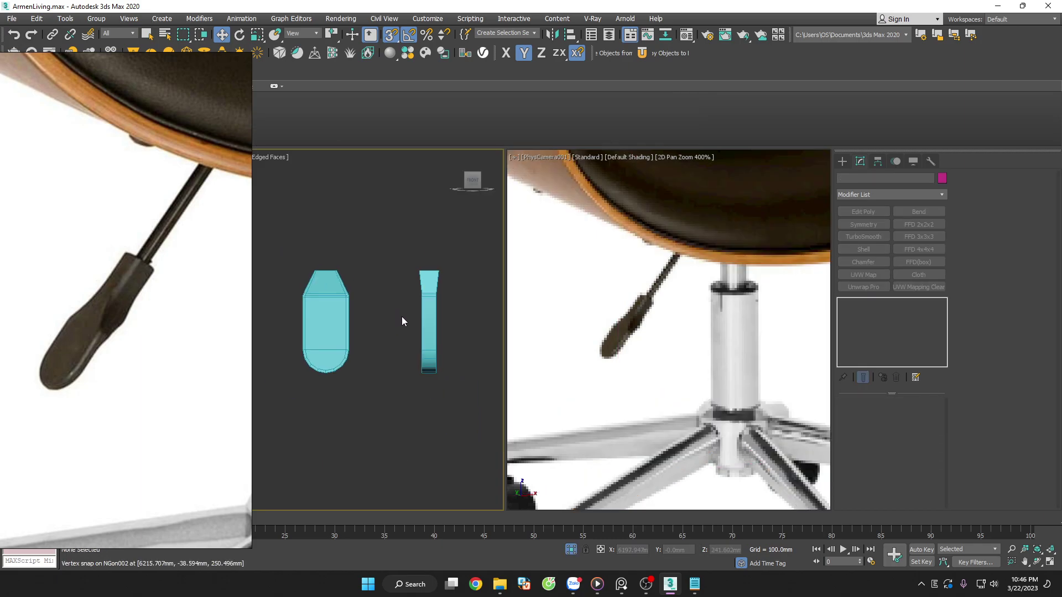
left_click(442, 318)
left_click_drag(470, 323, 446, 323)
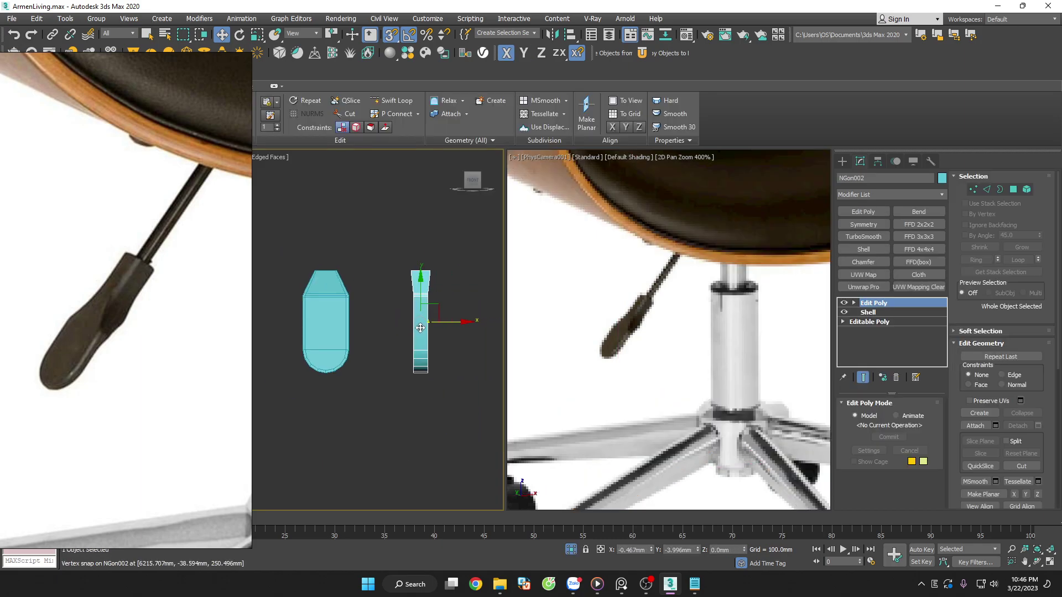
left_click(429, 337)
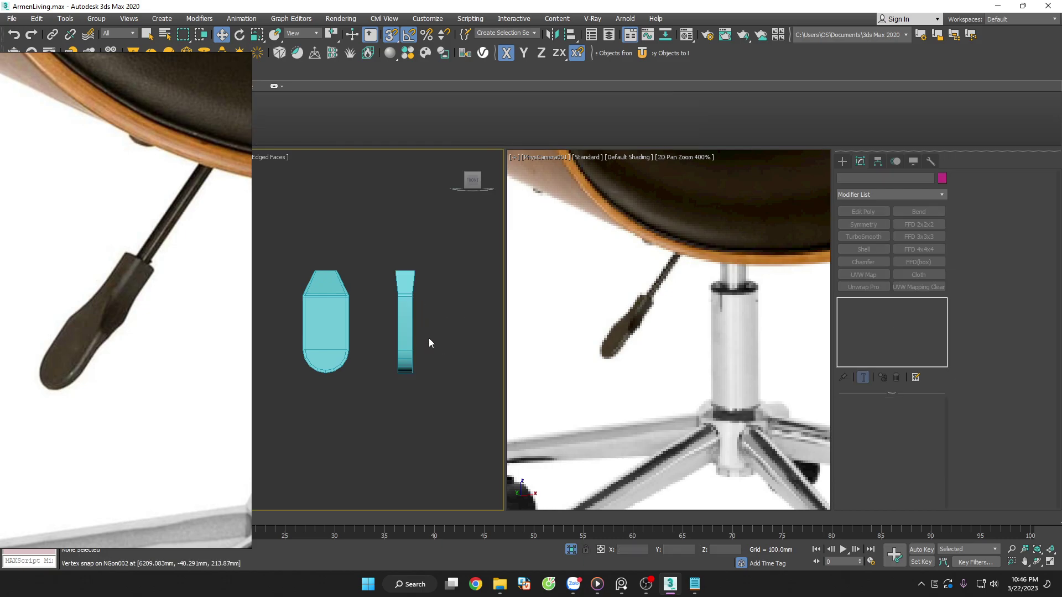
scroll(429, 337, "up", 3)
left_click(397, 310)
Narrow the lower vertices to 79% along X and scale the funnel-top vertices
key("1")
left_click_drag(363, 271, 424, 407)
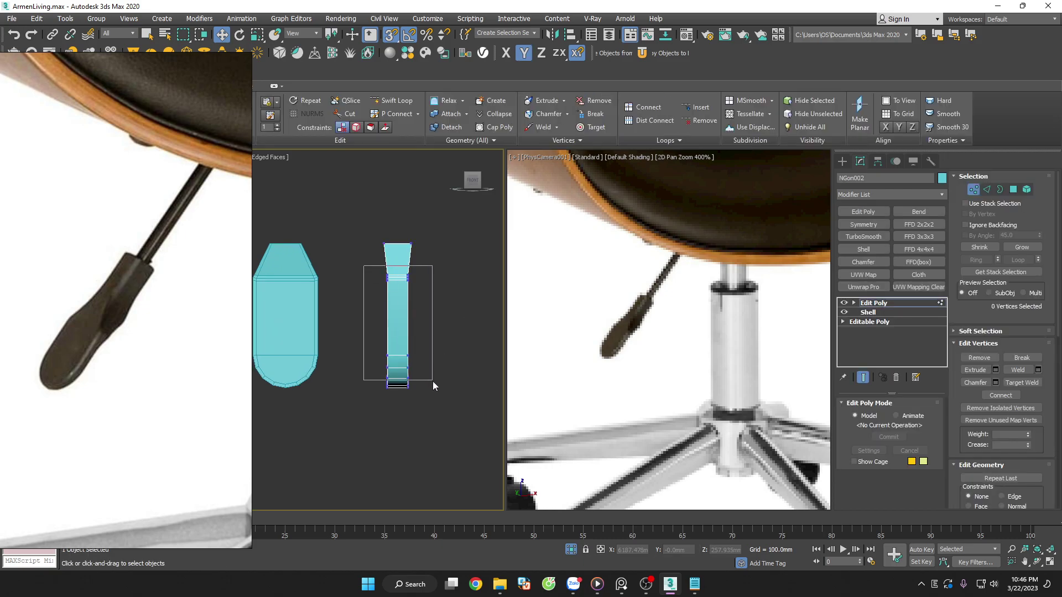
key("r")
left_click_drag(439, 337, 429, 339)
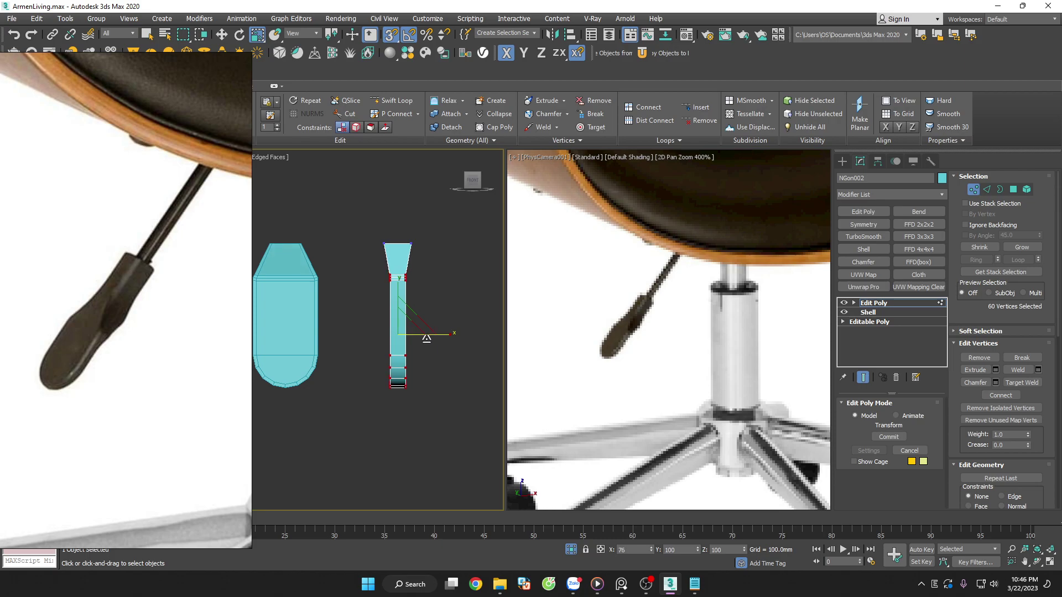
left_click(443, 274)
left_click_drag(435, 227, 371, 246)
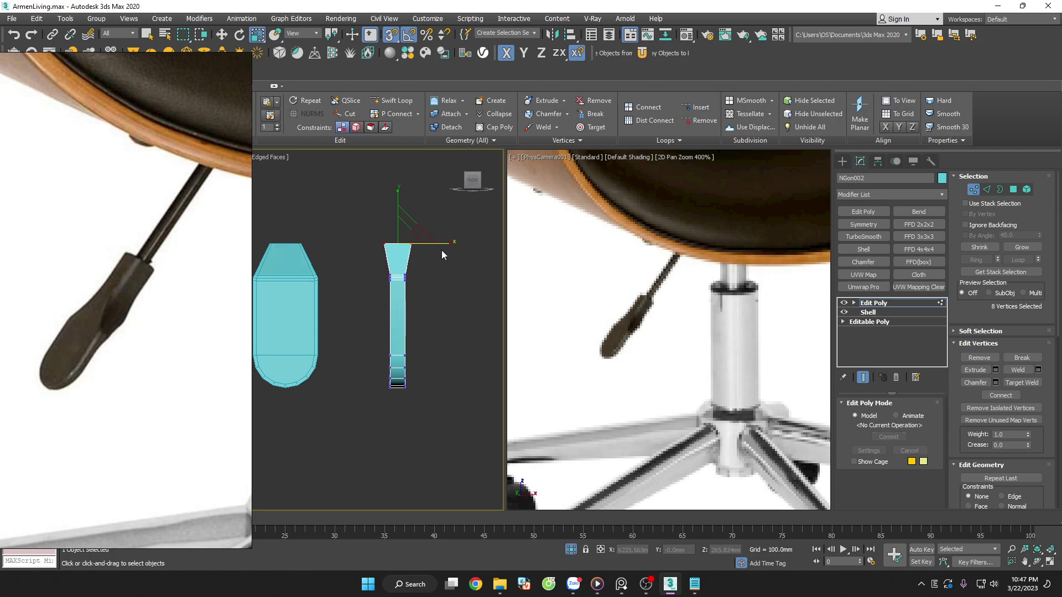
left_click_drag(438, 241, 439, 240)
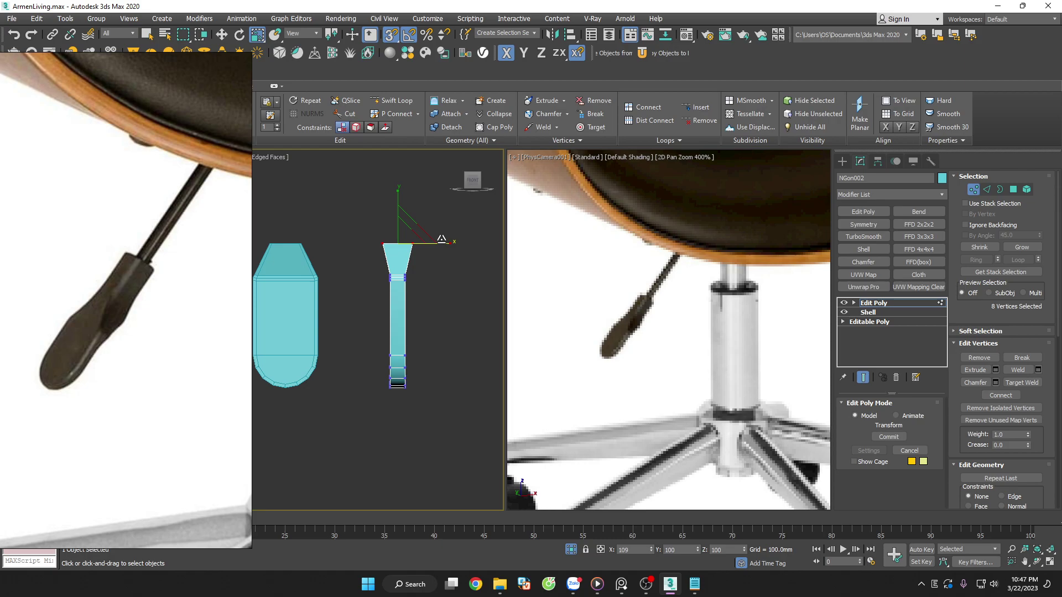
left_click(446, 237)
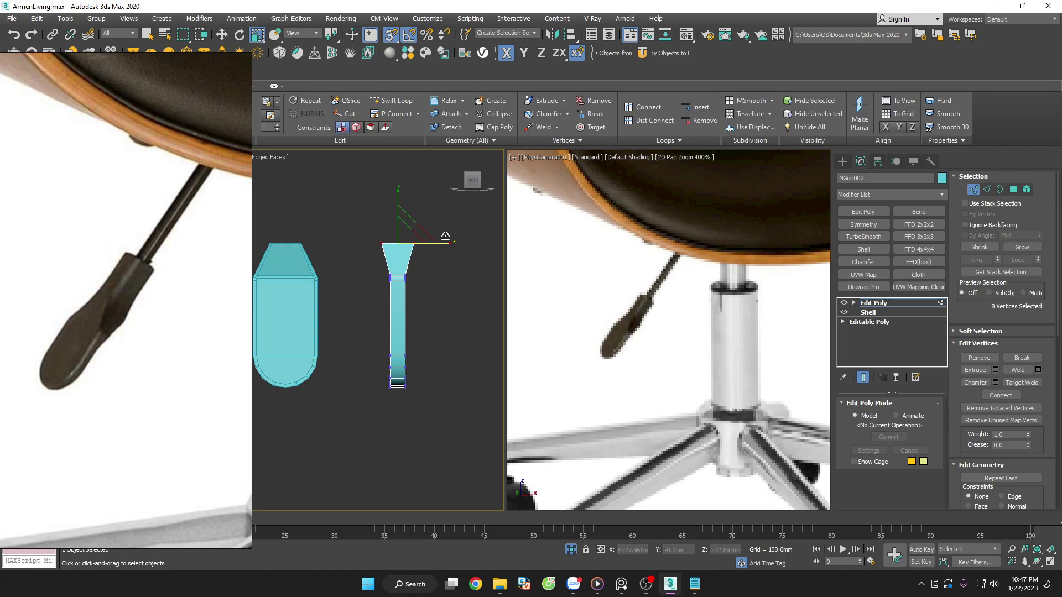
Reselect the 60 lower vertices and narrow them to 89% along X
left_click_drag(374, 408, 374, 407)
left_click_drag(434, 335, 427, 338)
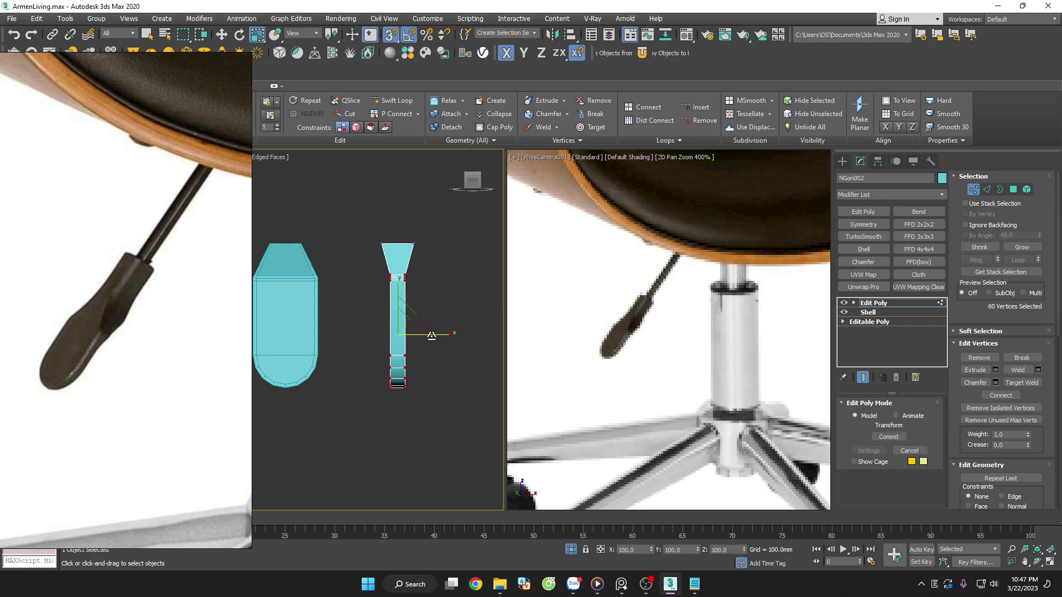
left_click(448, 367)
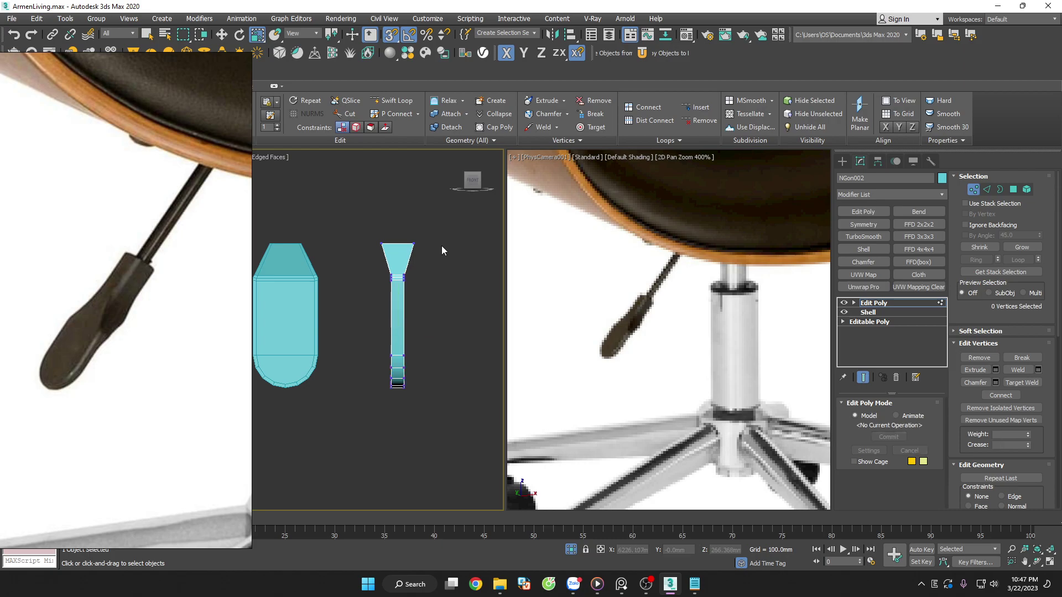
left_click_drag(379, 232, 457, 273)
left_click(457, 273)
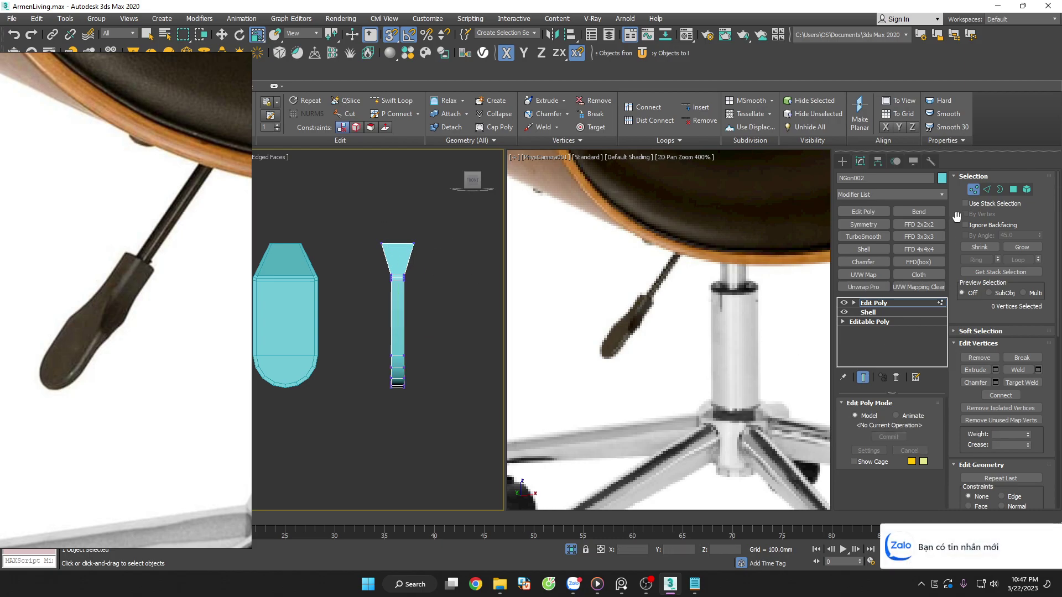
Check the funnel-top polygons and leg borders, then pick an edge on the narrow stem
left_click(1012, 189)
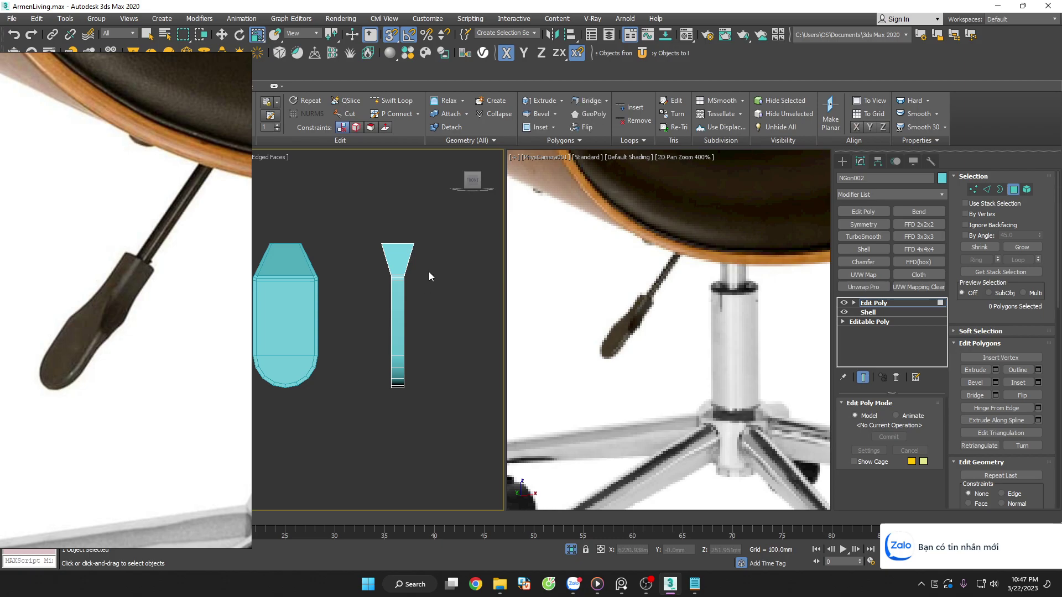
left_click_drag(384, 231, 435, 250)
left_click(435, 250)
left_click(999, 189)
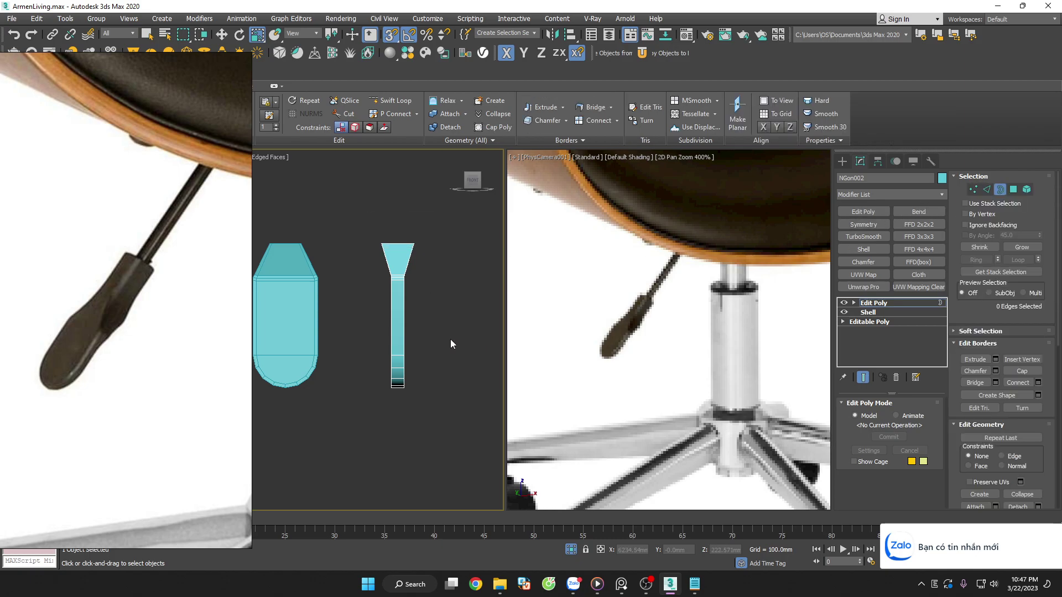
scroll(419, 374, "up", 2)
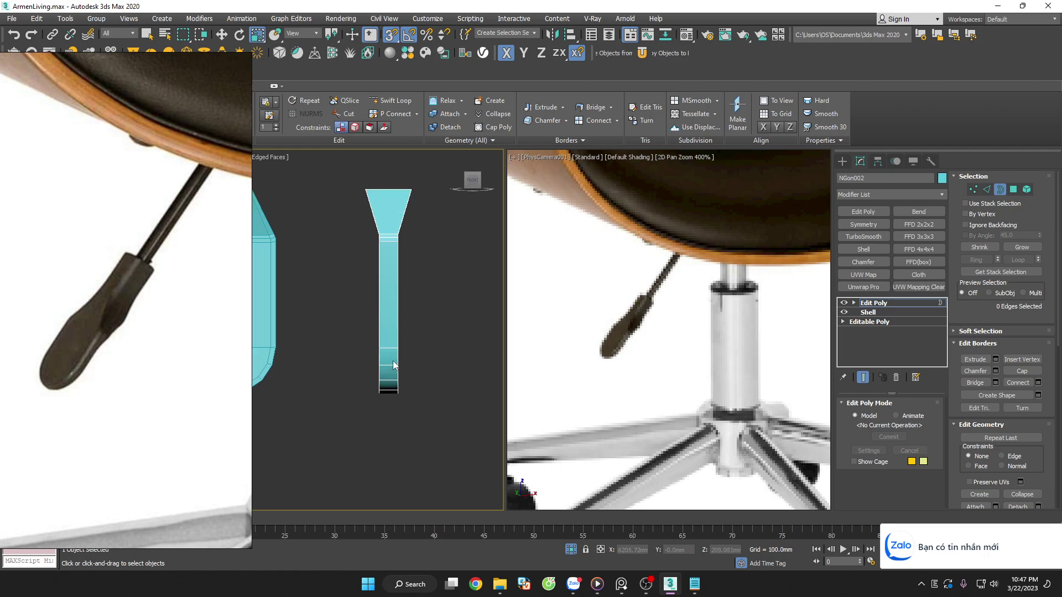
left_click(999, 189)
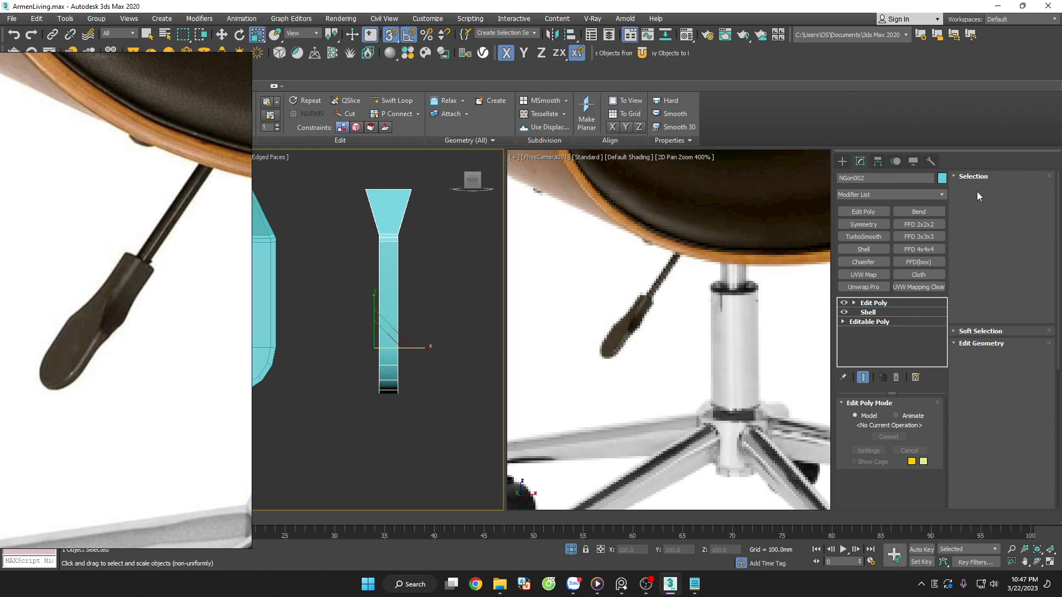
key("w")
key("2")
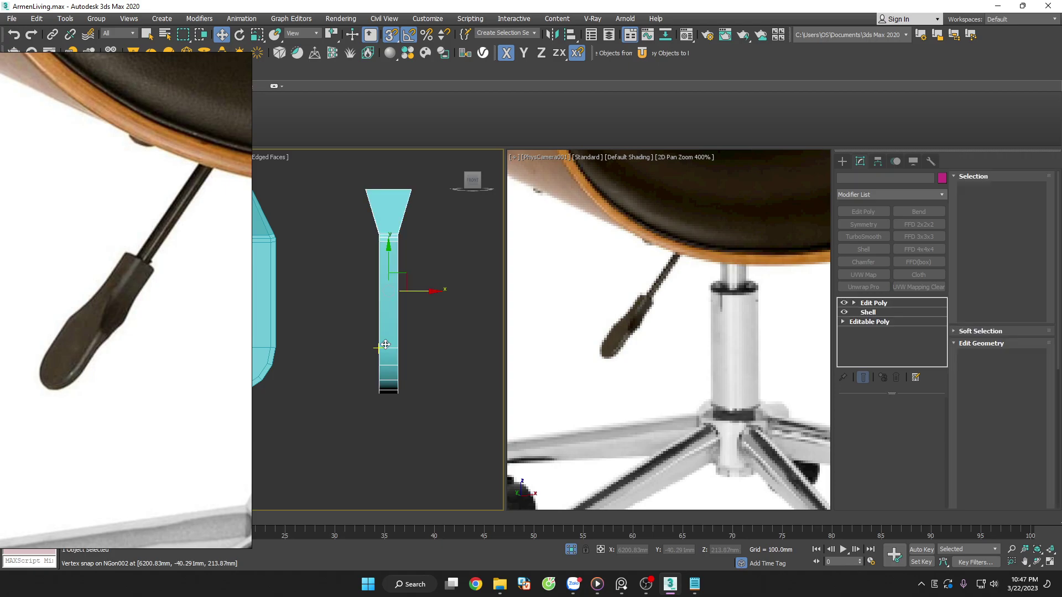
left_click(391, 348)
Connect the stem edge ring with a centre edge and extrude it 1.539mm wide
double_click(392, 351)
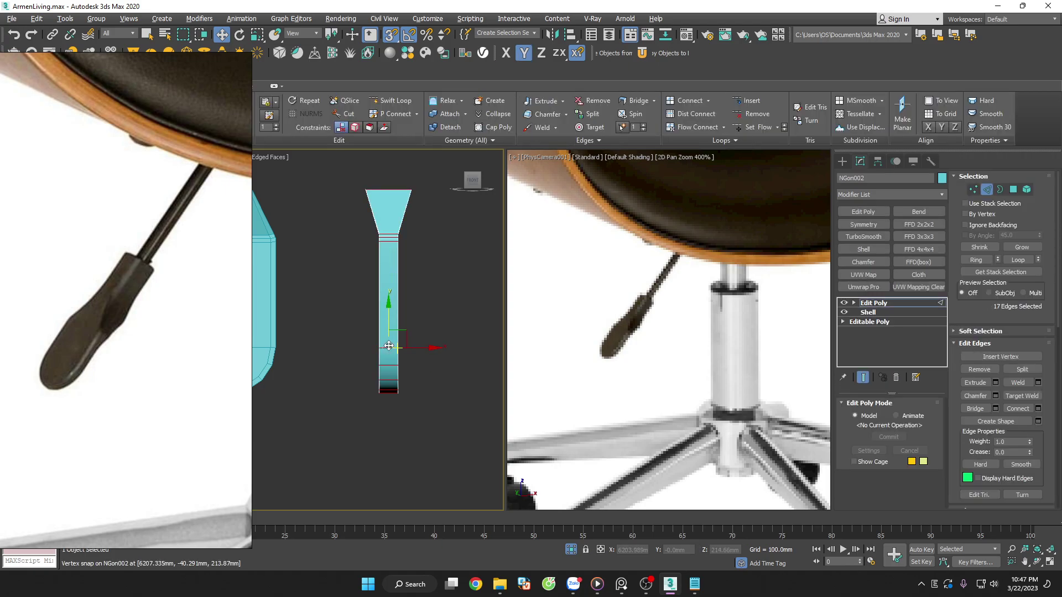
right_click(385, 342)
left_click(370, 385)
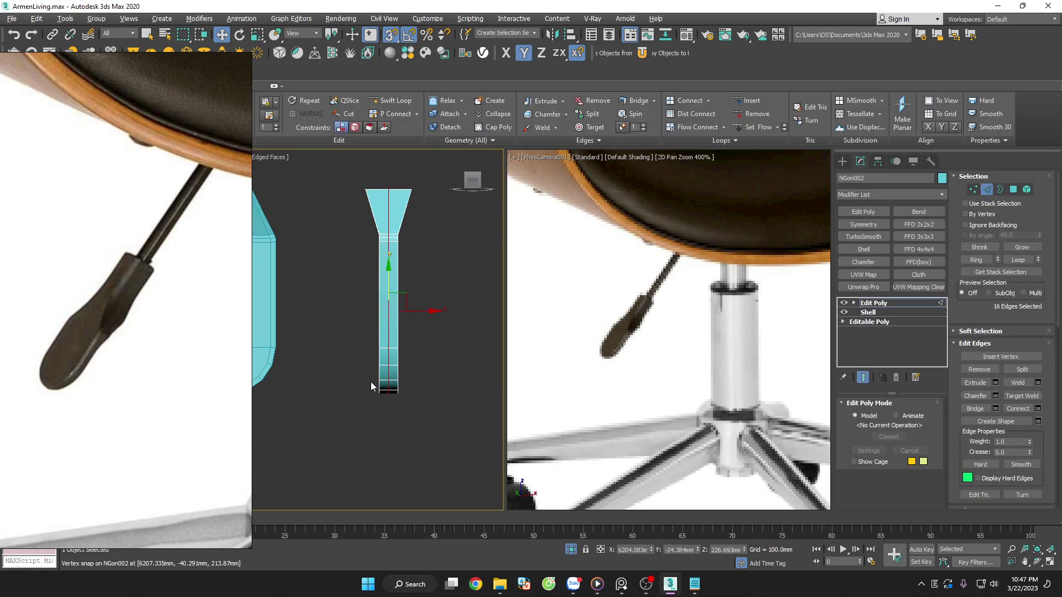
left_click(995, 382)
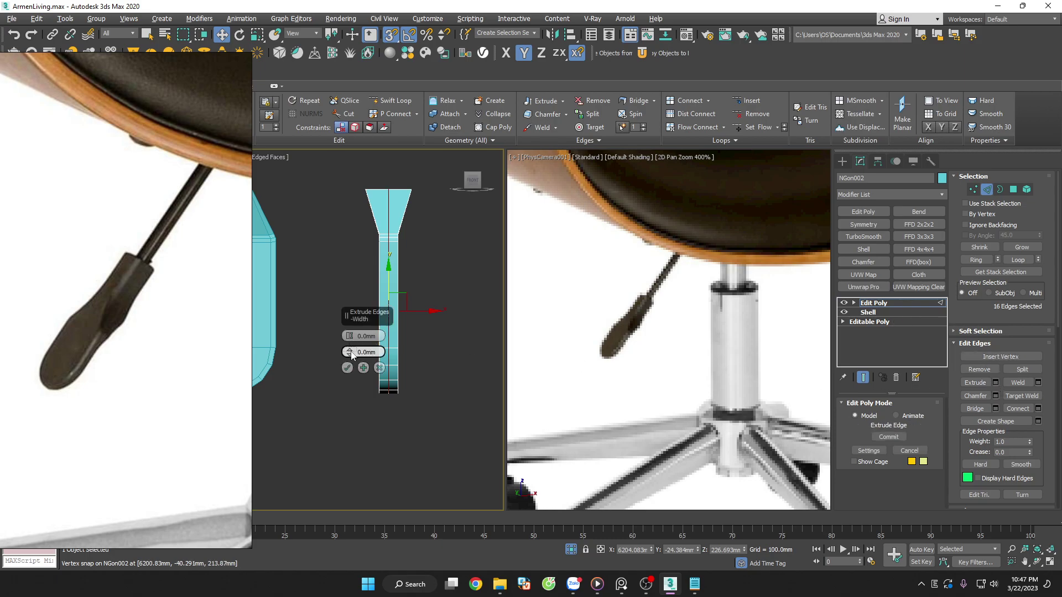
left_click_drag(351, 354, 352, 346)
left_click(347, 368)
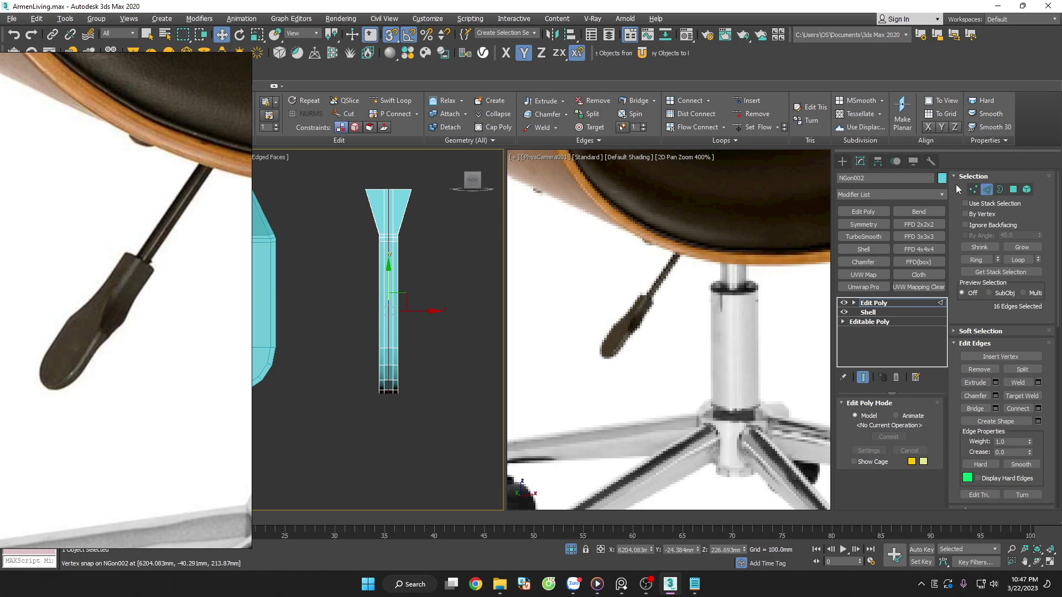
Preview the leg with a TurboSmooth modifier, then remove it
left_click(987, 189)
left_click(855, 237)
left_click(458, 284)
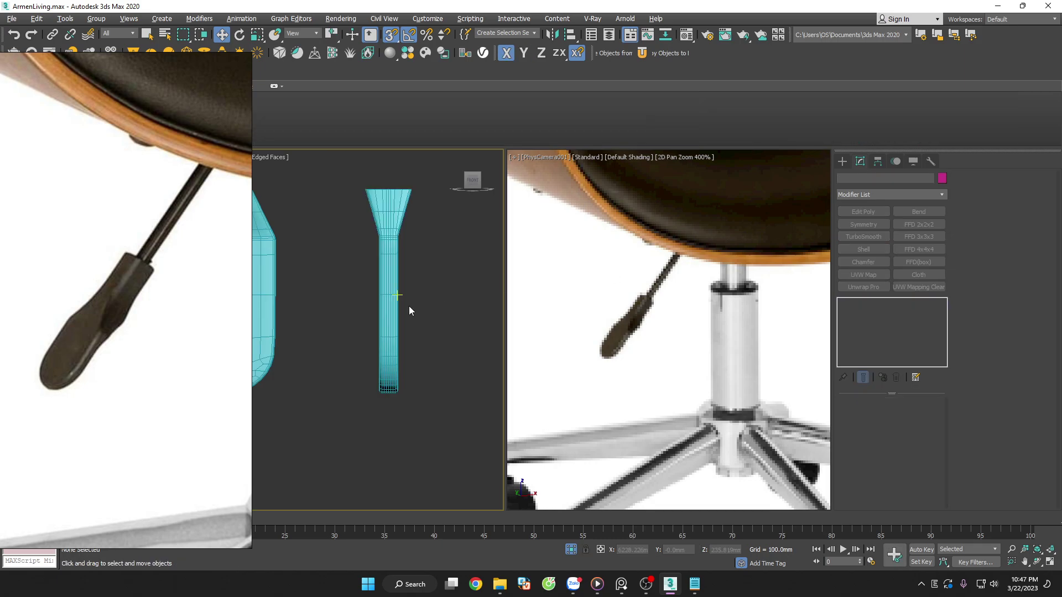
left_click(390, 314)
scroll(420, 324, "up", 2)
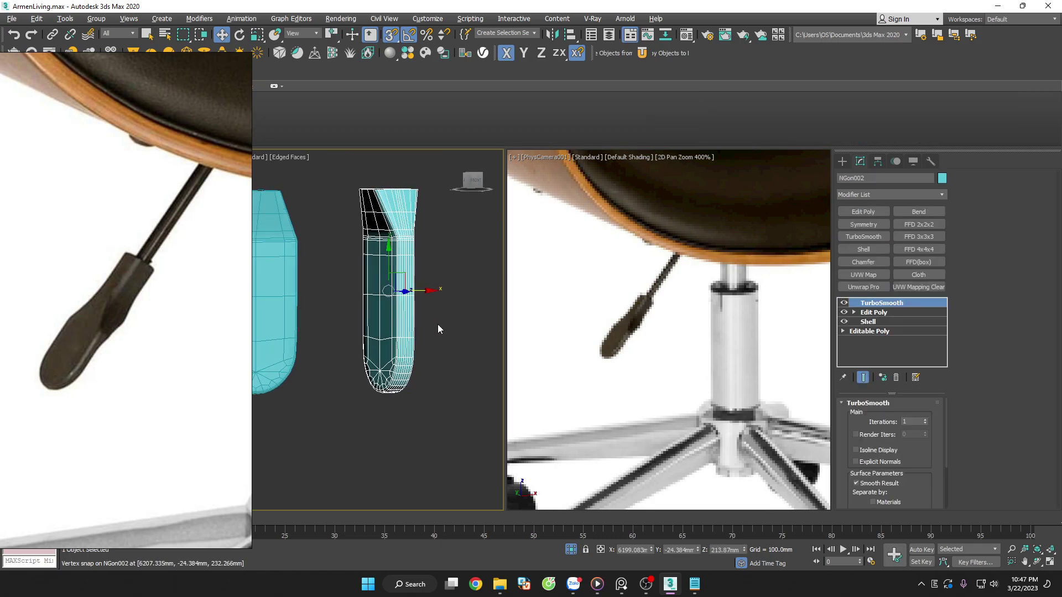
scroll(437, 324, "up", 3)
scroll(437, 324, "up", 3)
left_click(896, 378)
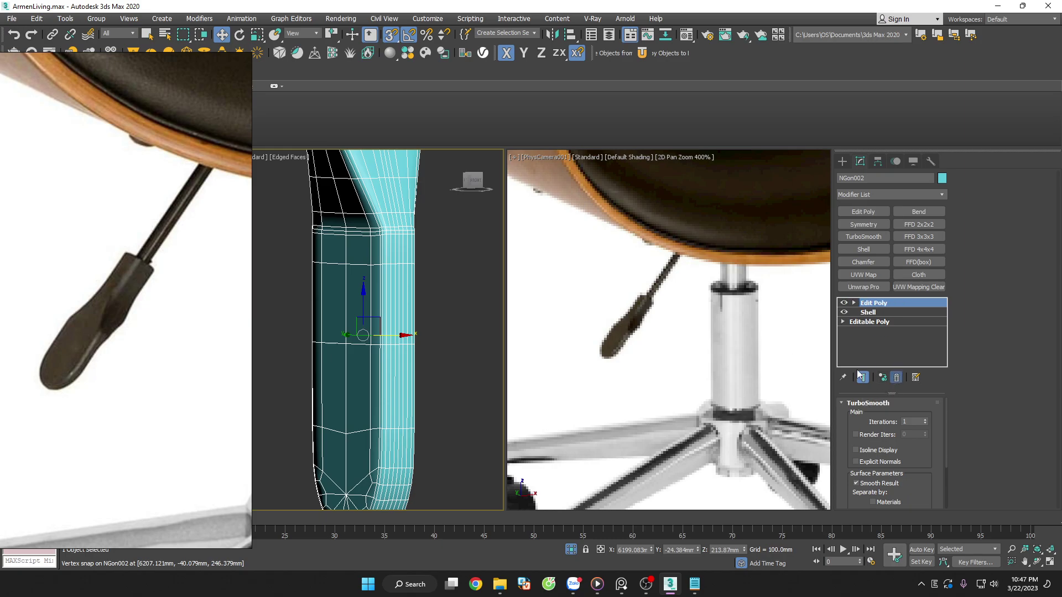
Select the leg's vertical edge loops, then clear the edge selection
left_click(462, 303)
left_click(390, 288)
double_click(391, 272)
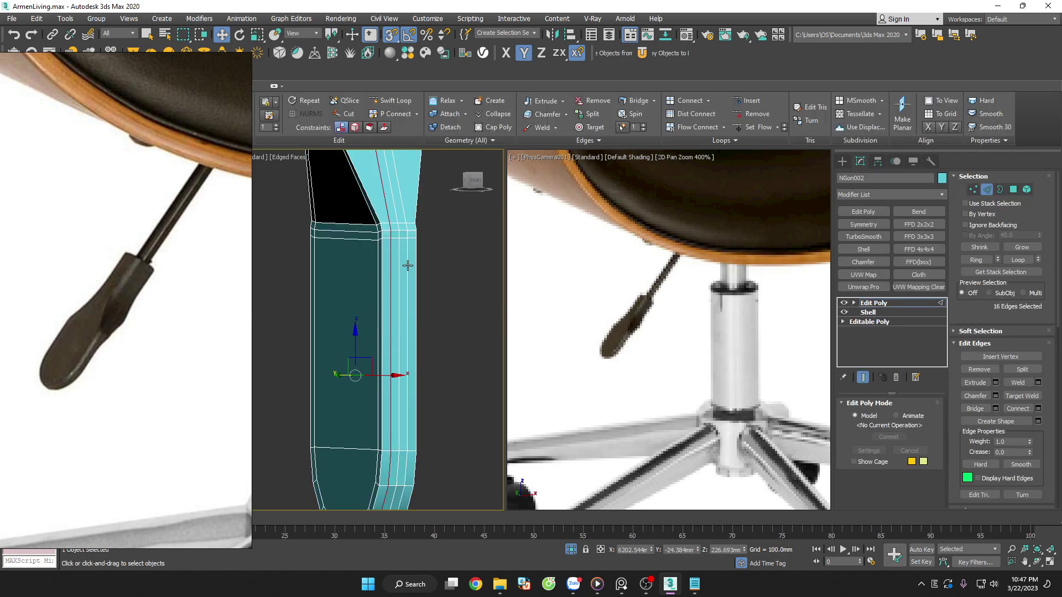
left_click(408, 266, "ctrl")
key("ctrl+d")
scroll(420, 286, "down", 3)
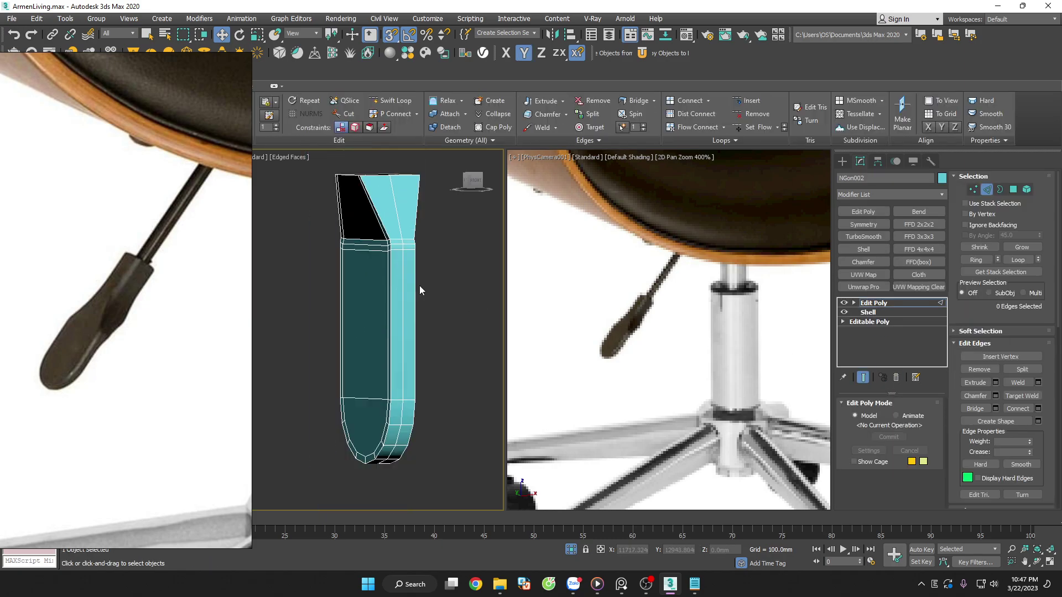
scroll(380, 233, "up", 5)
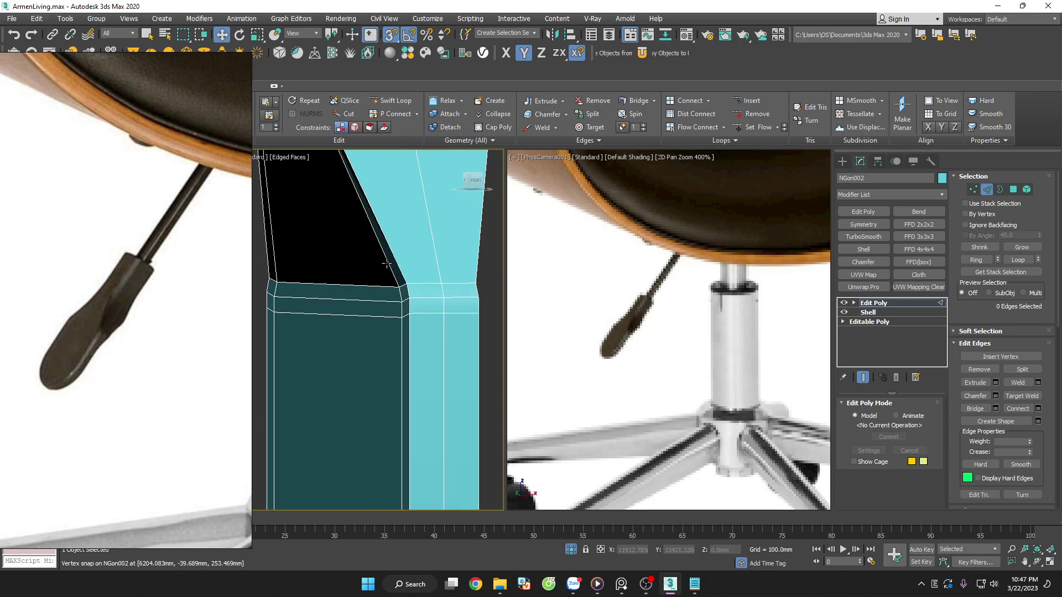
Reapply TurboSmooth and inspect the leg from front and angled views without wireframe
left_click(872, 236)
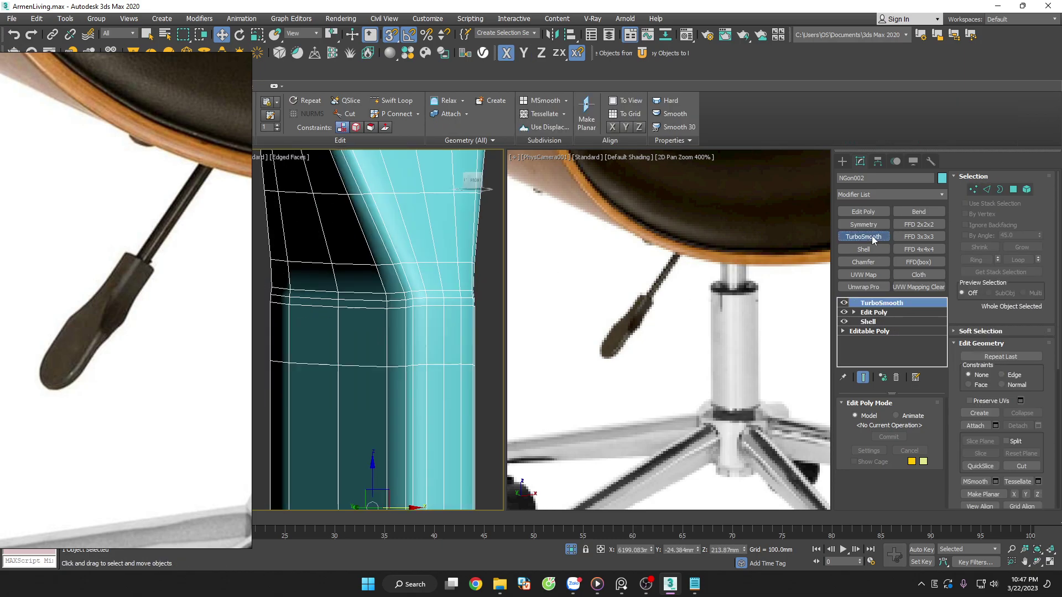
scroll(431, 322, "down", 2)
scroll(423, 330, "down", 2)
scroll(414, 339, "down", 2)
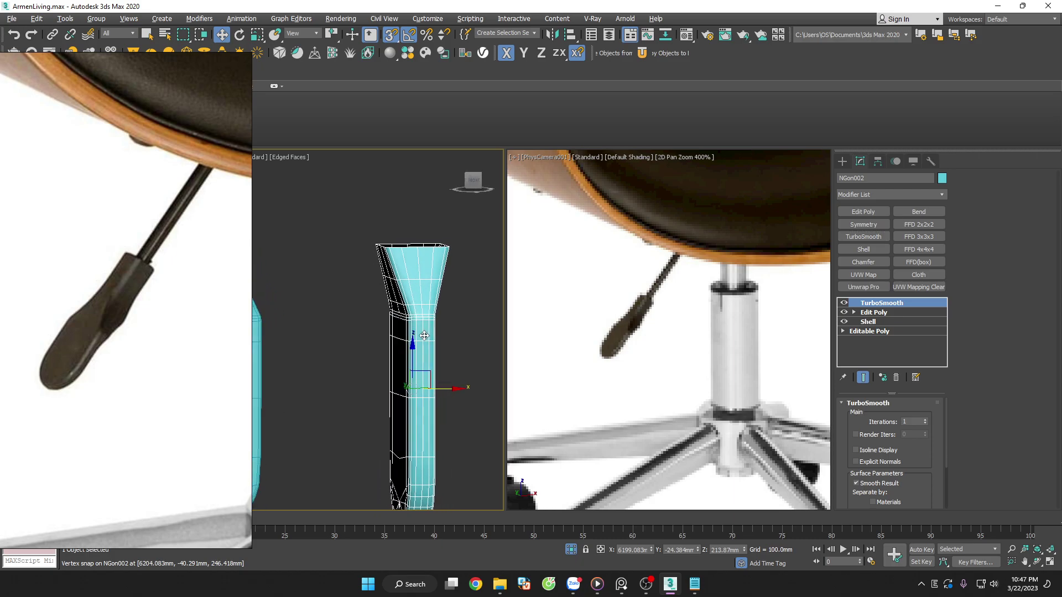
key("f")
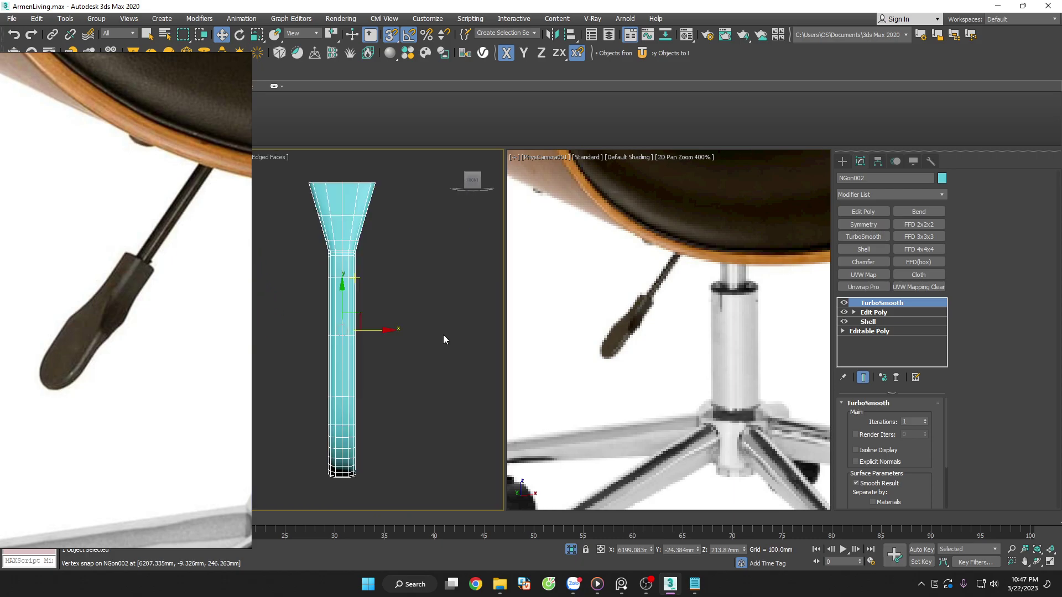
left_click(403, 303)
key("F4")
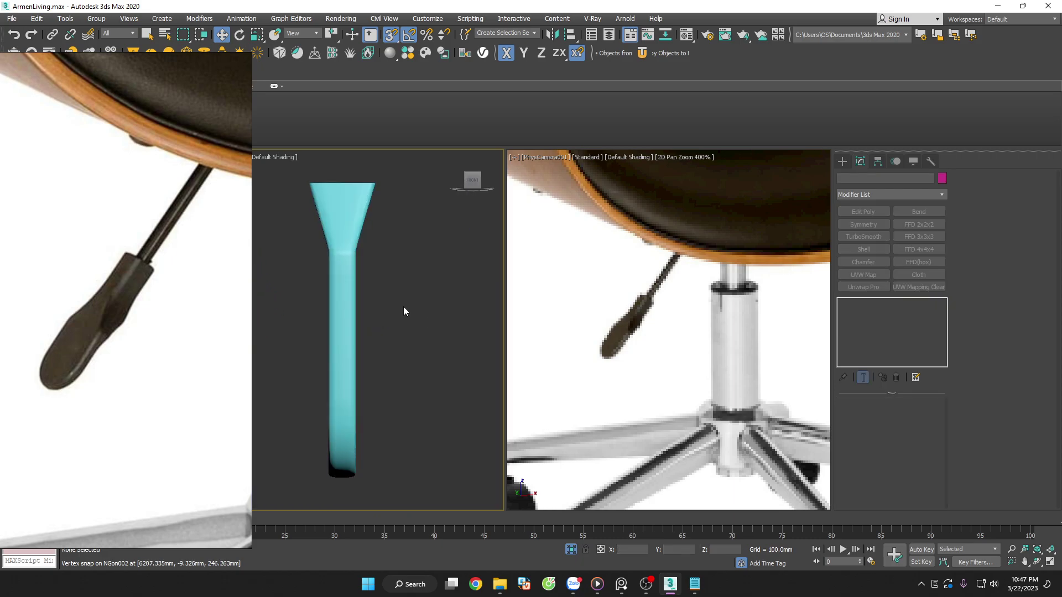
left_click(350, 372)
mouse_move(370, 376)
middle_mouse_down("alt")
mouse_move(419, 365)
mouse_move(446, 330)
middle_mouse_up("alt")
scroll(446, 331, "up", 2)
left_click(896, 378)
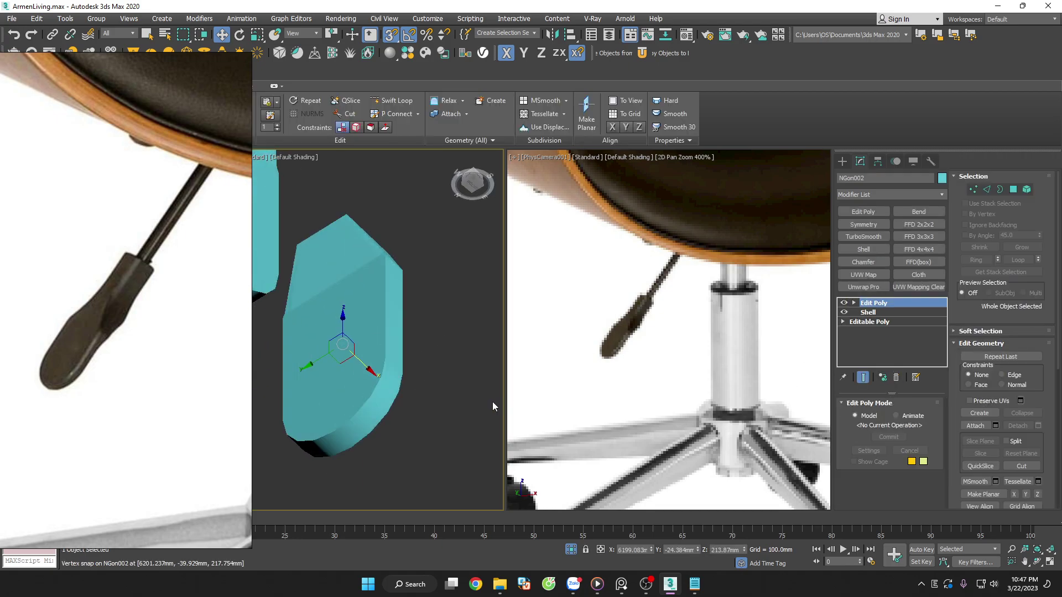
key("F4")
left_click(441, 390)
left_click(389, 375)
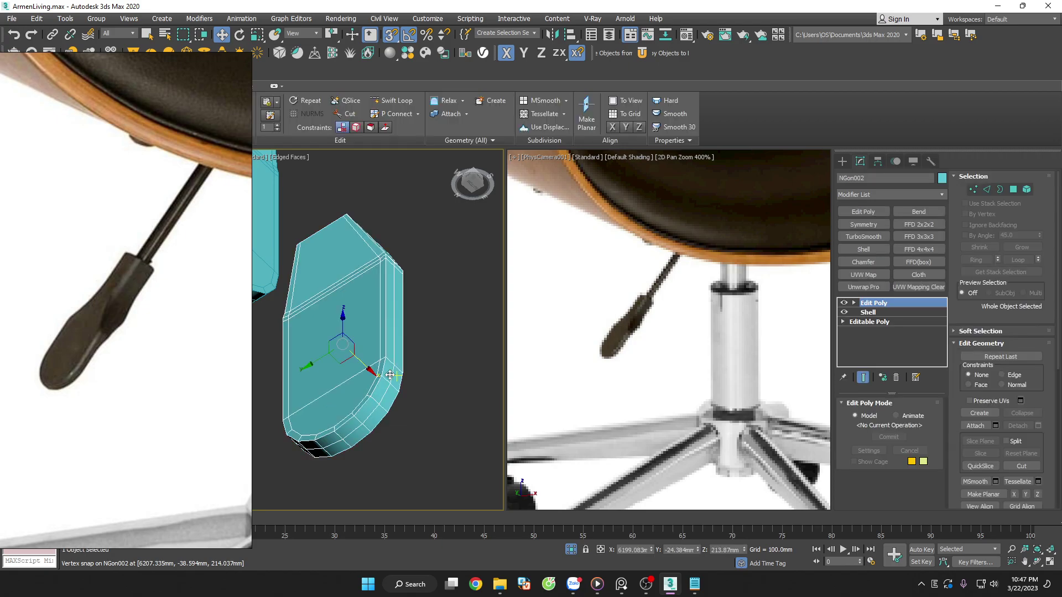
mouse_move(390, 375)
middle_mouse_down("alt")
mouse_move(354, 368)
mouse_move(382, 386)
middle_mouse_up("alt")
key("2")
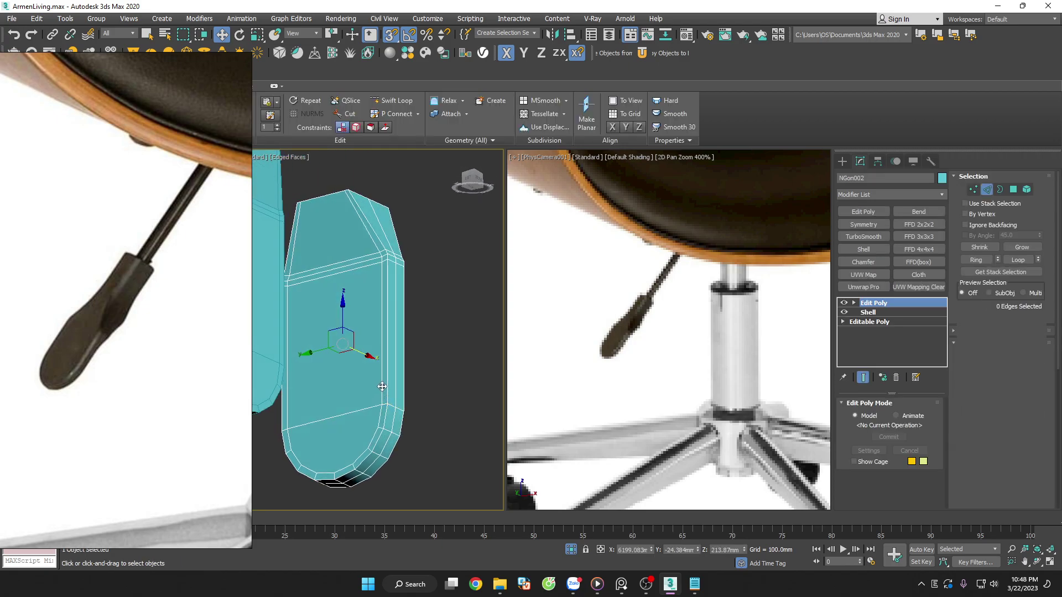
double_click(382, 386)
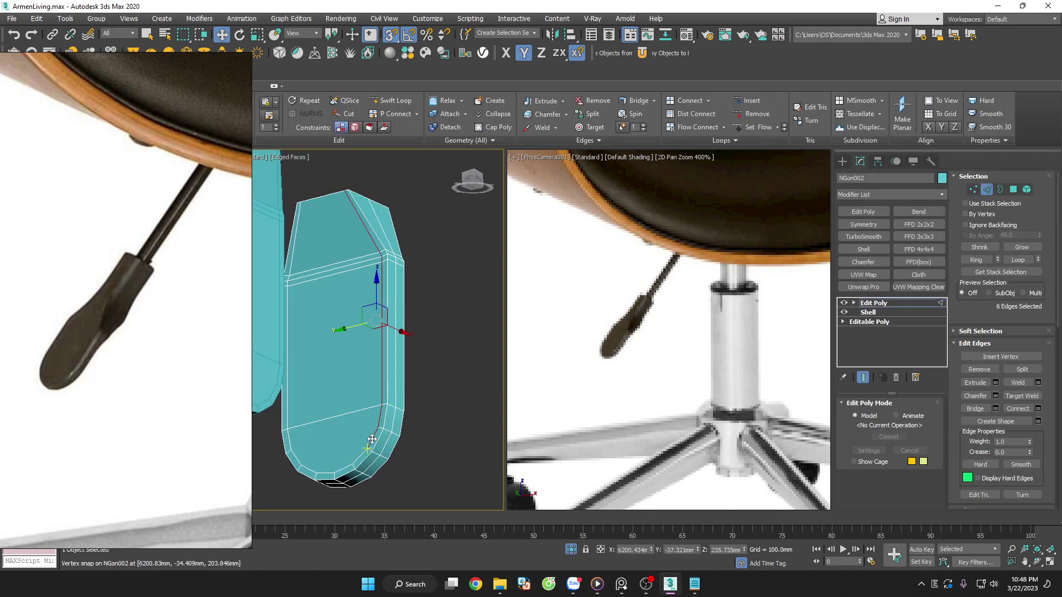
left_click(341, 469, "ctrl")
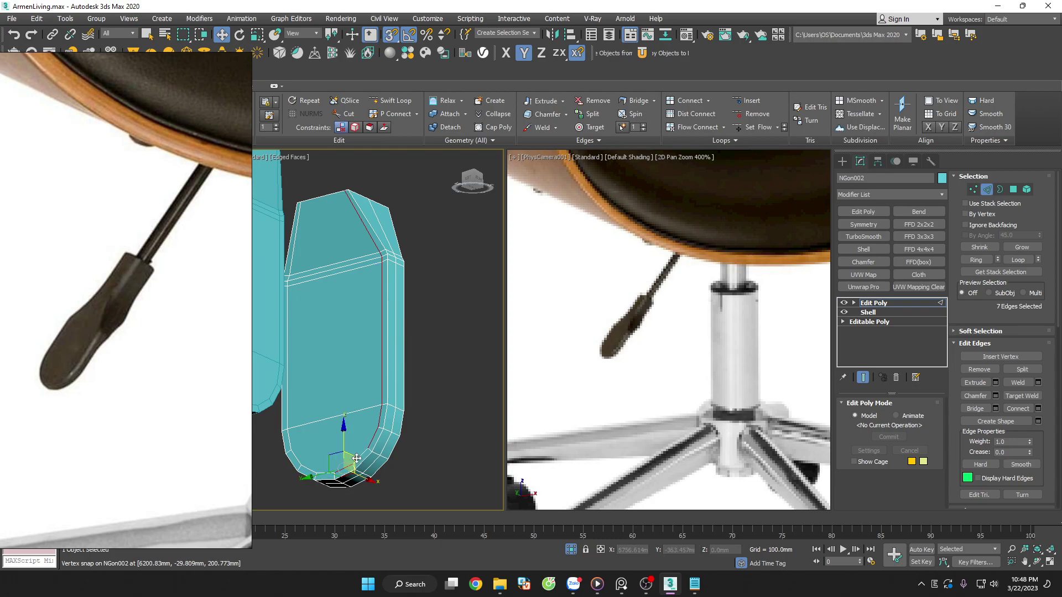
scroll(362, 456, "up", 2)
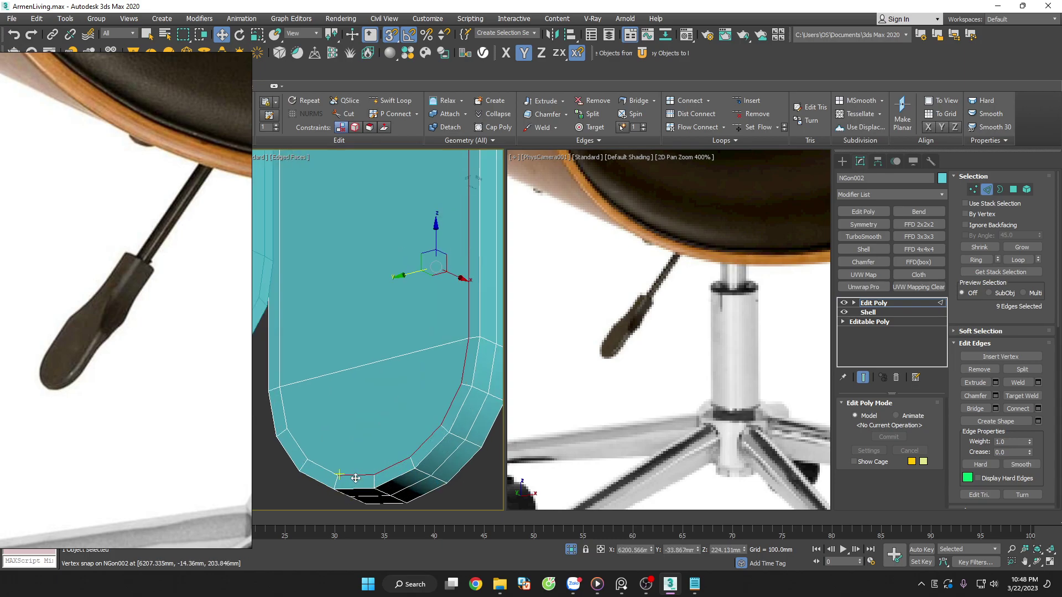
left_click(298, 452, "ctrl")
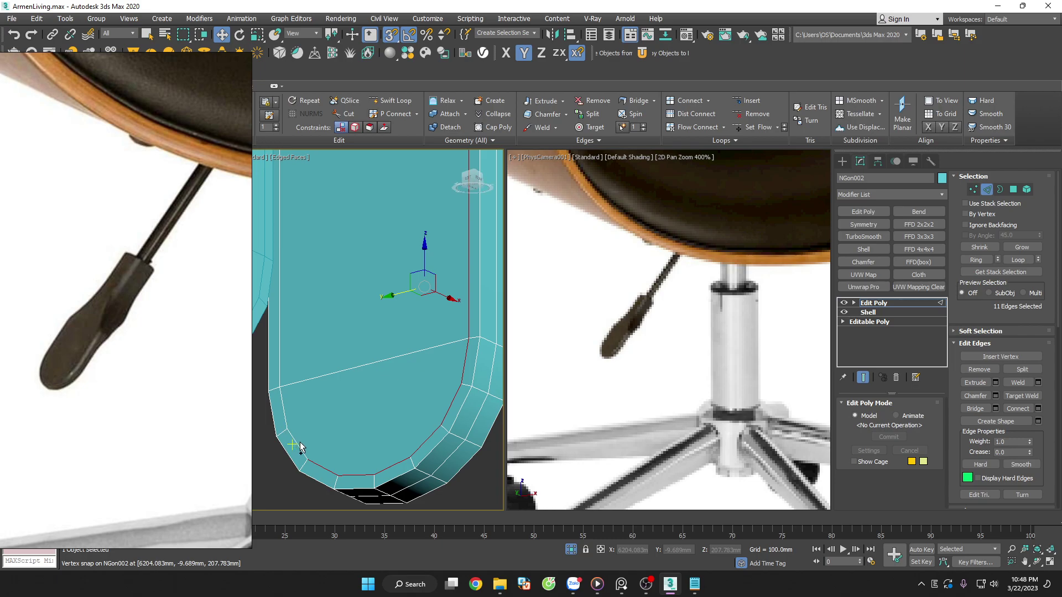
left_click(283, 409, "ctrl")
left_click(277, 365, "ctrl")
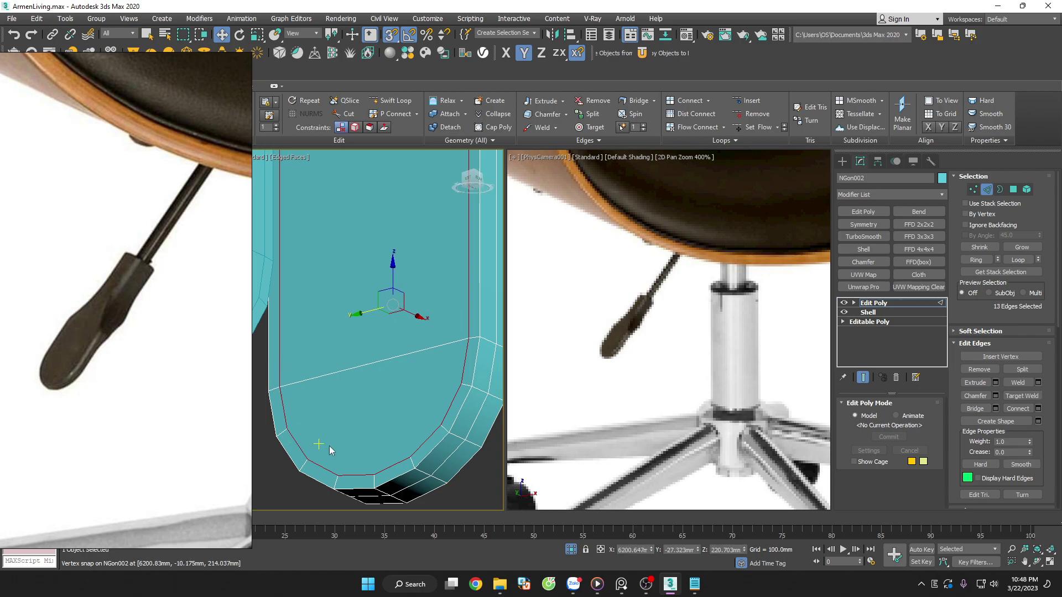
scroll(337, 437, "down", 5)
scroll(320, 420, "up", 3)
scroll(316, 421, "up", 3)
left_click(315, 421, "ctrl")
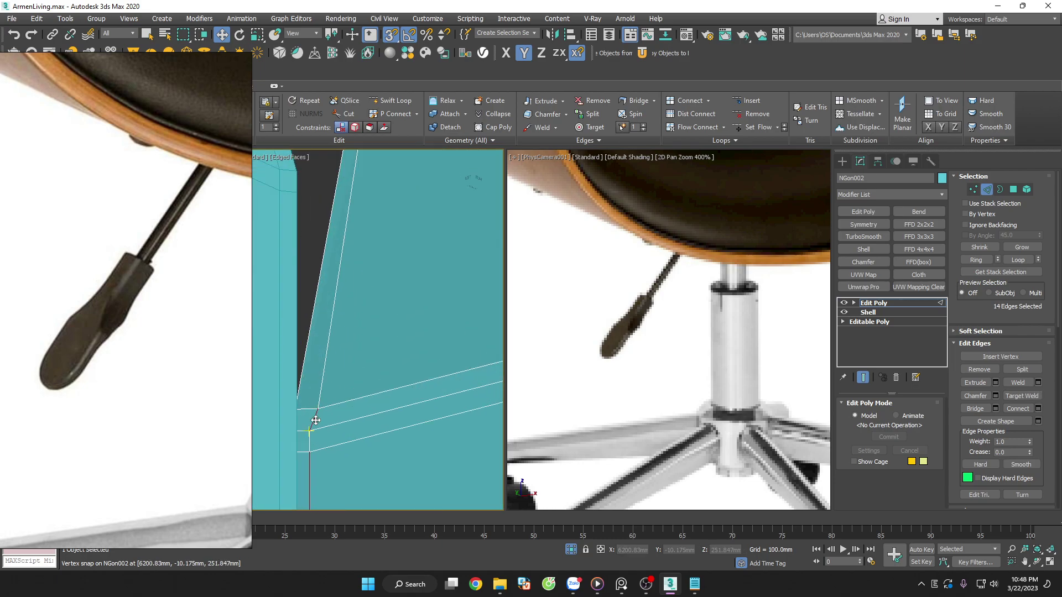
middle_click_drag(322, 403, 344, 398, "alt")
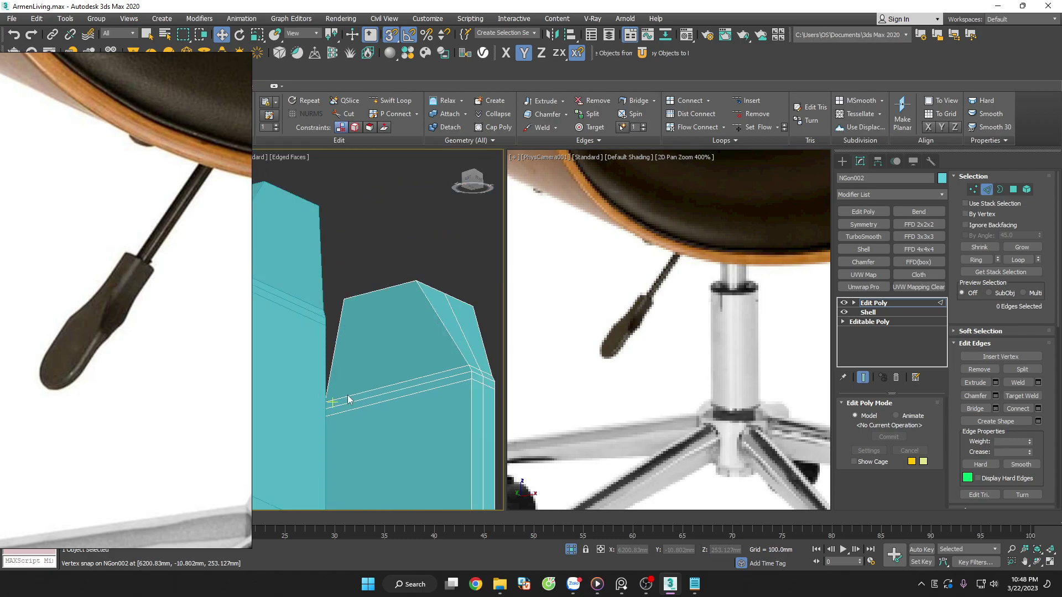
scroll(348, 398, "down", 5)
mouse_move(434, 358)
middle_mouse_down("alt")
mouse_move(406, 408)
mouse_move(360, 421)
mouse_move(378, 402)
middle_mouse_up("alt")
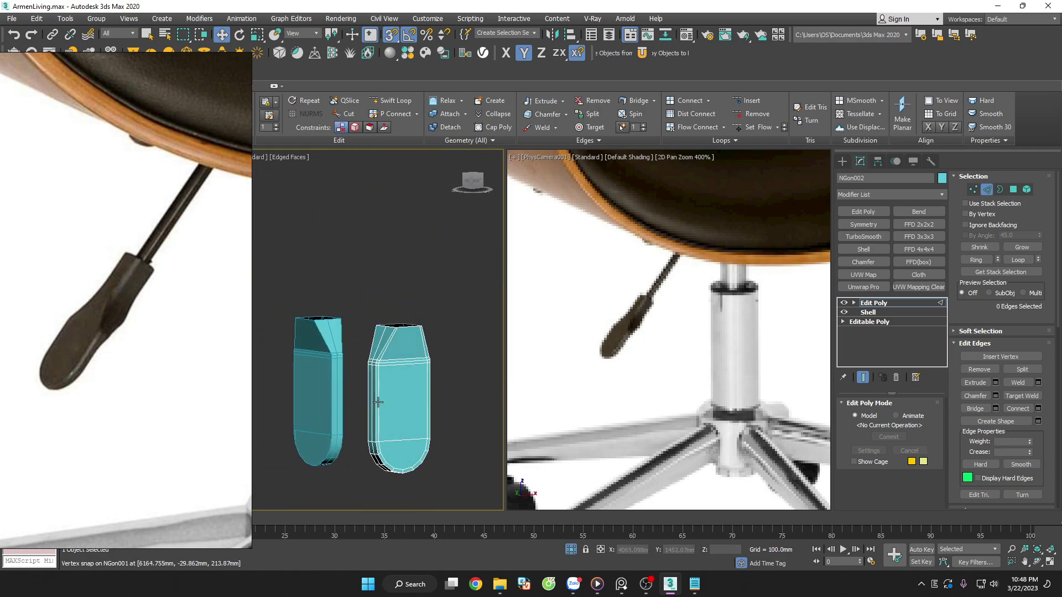
scroll(378, 402, "up", 5)
double_click(379, 341)
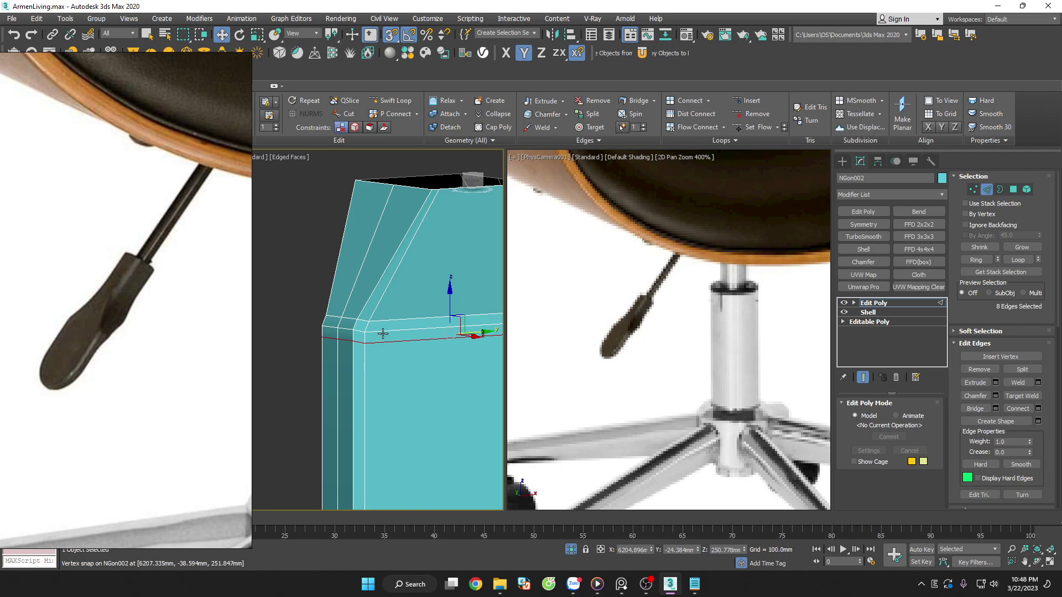
double_click(374, 308)
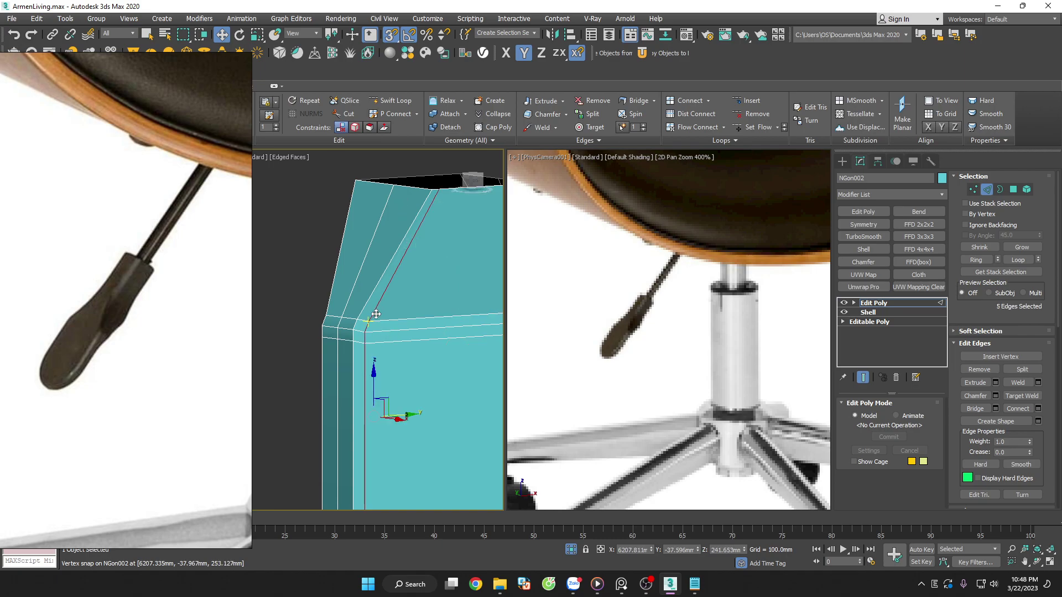
scroll(371, 334, "down", 5)
scroll(424, 434, "up", 5)
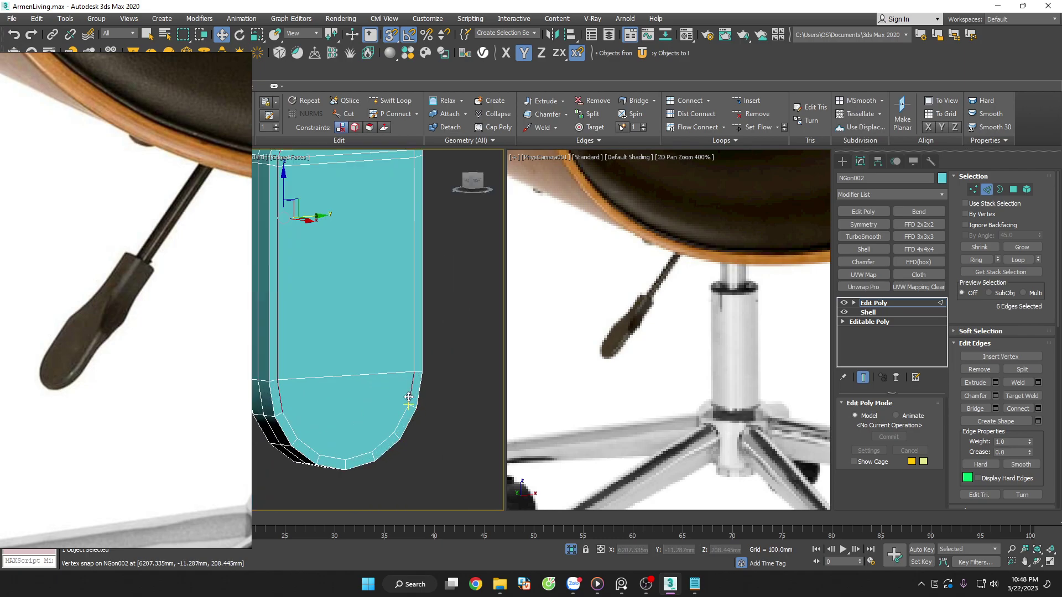
double_click(410, 396, "ctrl")
left_click(387, 439, "ctrl")
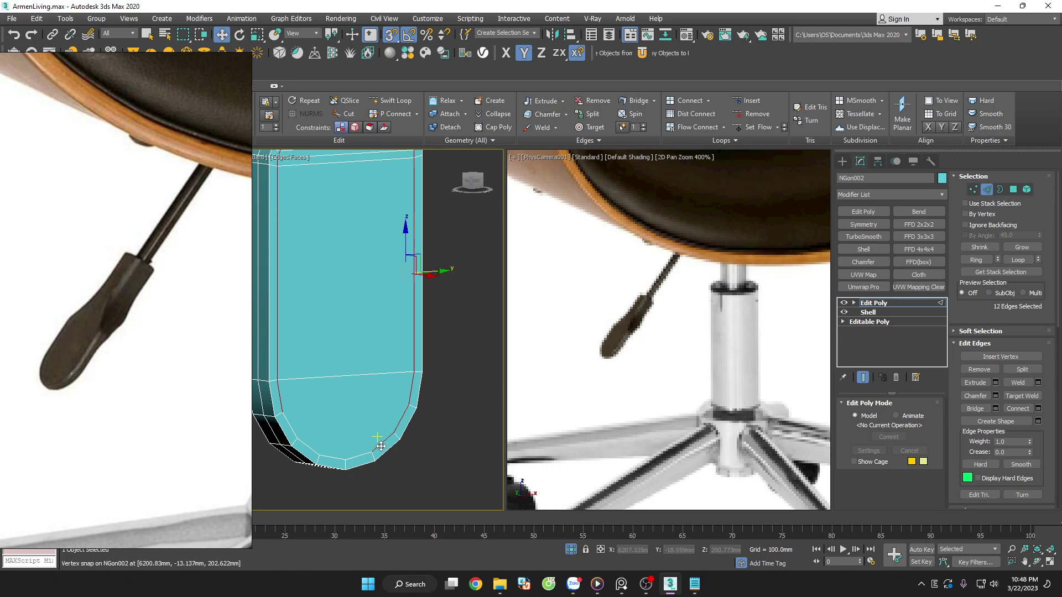
left_click(336, 458, "ctrl")
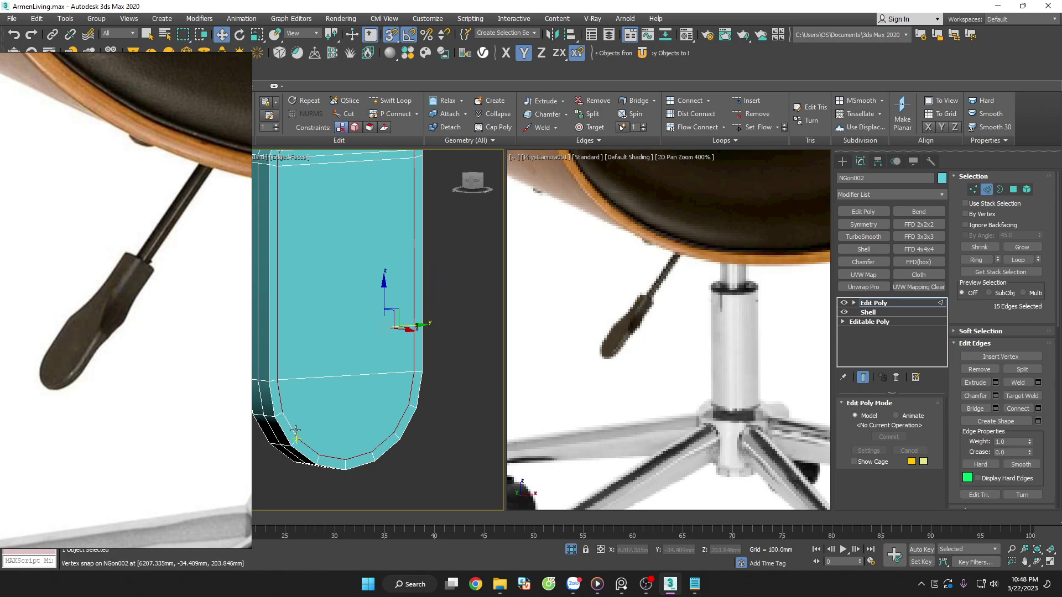
left_click(328, 437)
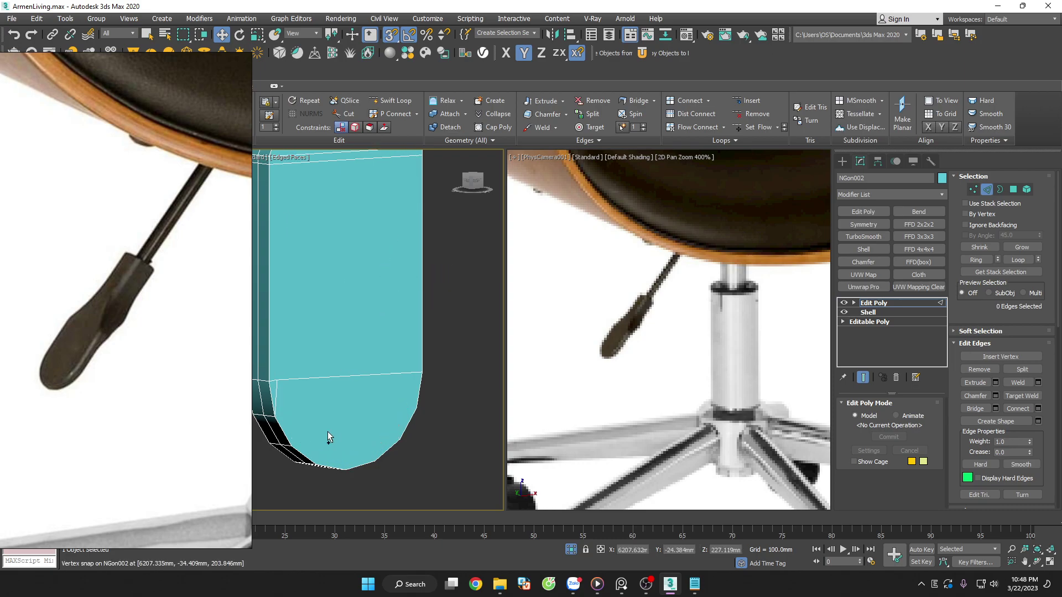
left_click(277, 396)
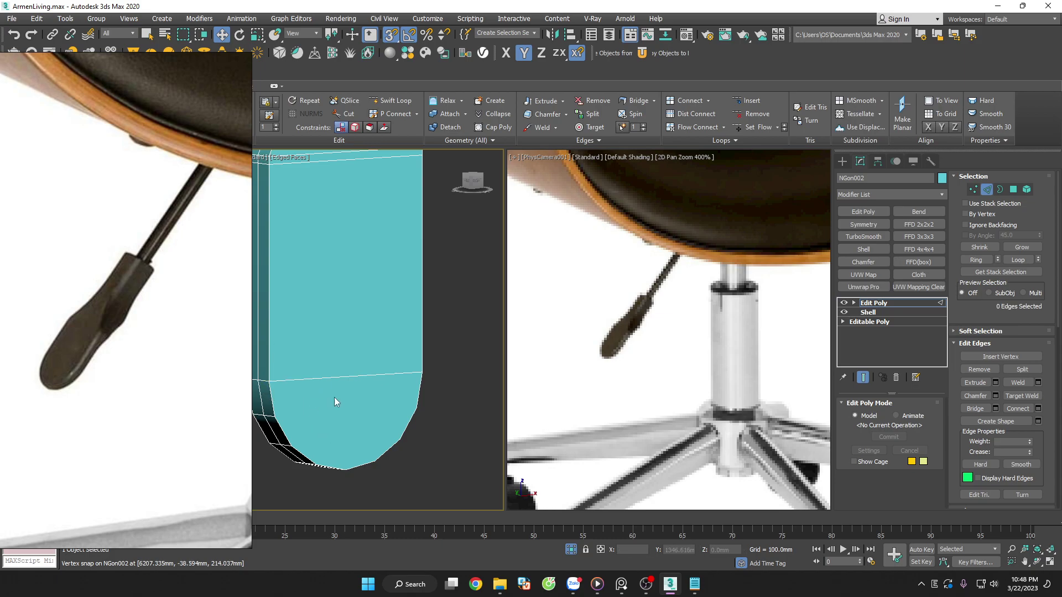
scroll(382, 409, "down", 5)
left_click(444, 442)
middle_click_drag(443, 442, 533, 457, "alt")
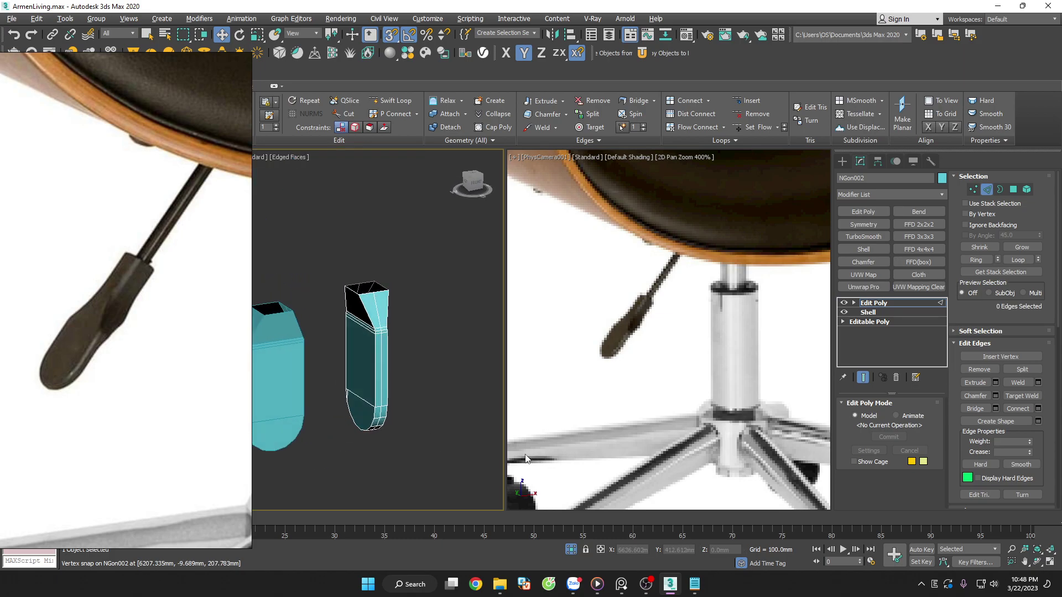
left_click(1013, 190)
Select the handle's flat front and right side faces using select-by-angle
key("z")
left_click(375, 380)
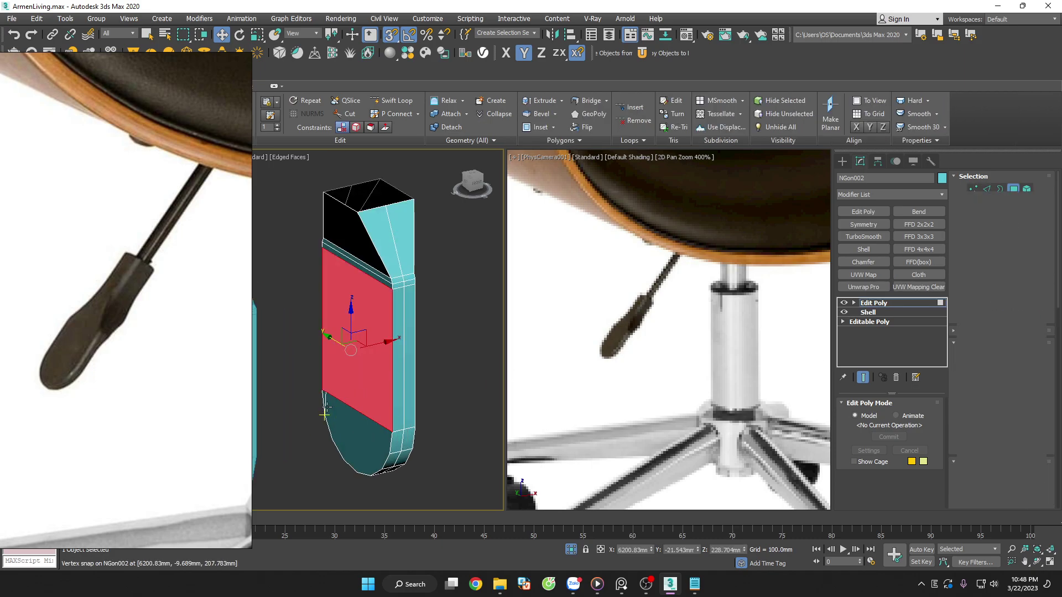
key("2")
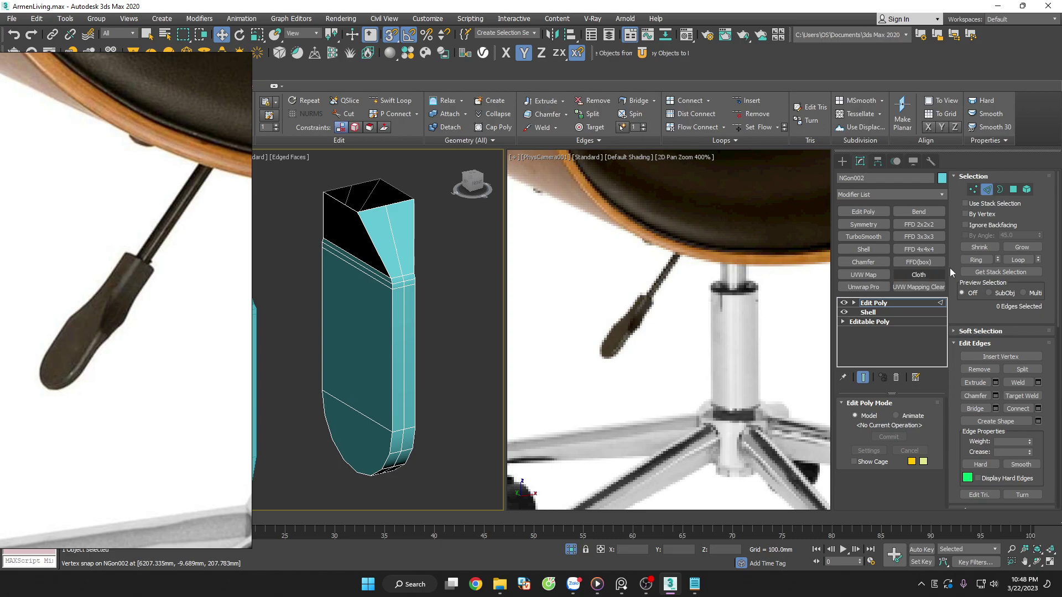
left_click(1014, 190)
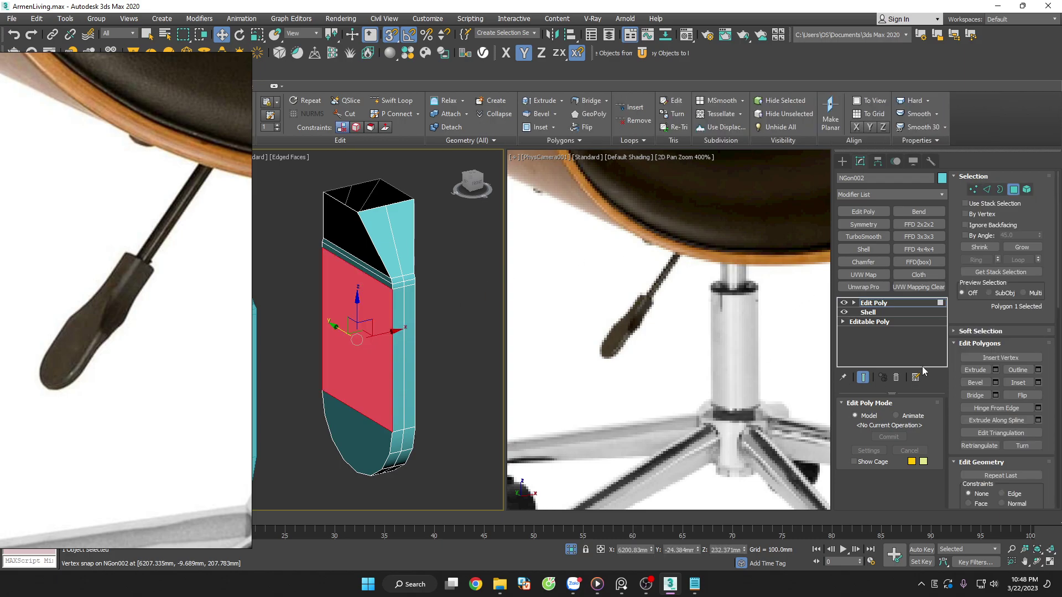
left_click(980, 235)
left_click(388, 299)
middle_click_drag(387, 298, 343, 299, "alt")
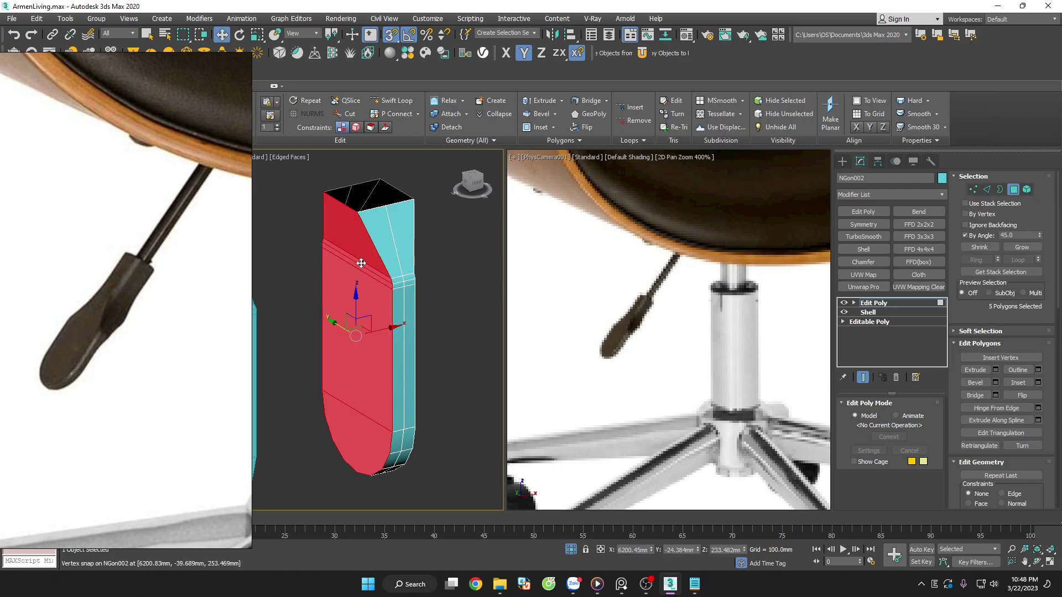
left_click(382, 332, "ctrl")
mouse_move(382, 332)
middle_mouse_down("alt")
mouse_move(433, 295)
mouse_move(486, 304)
middle_mouse_up("alt")
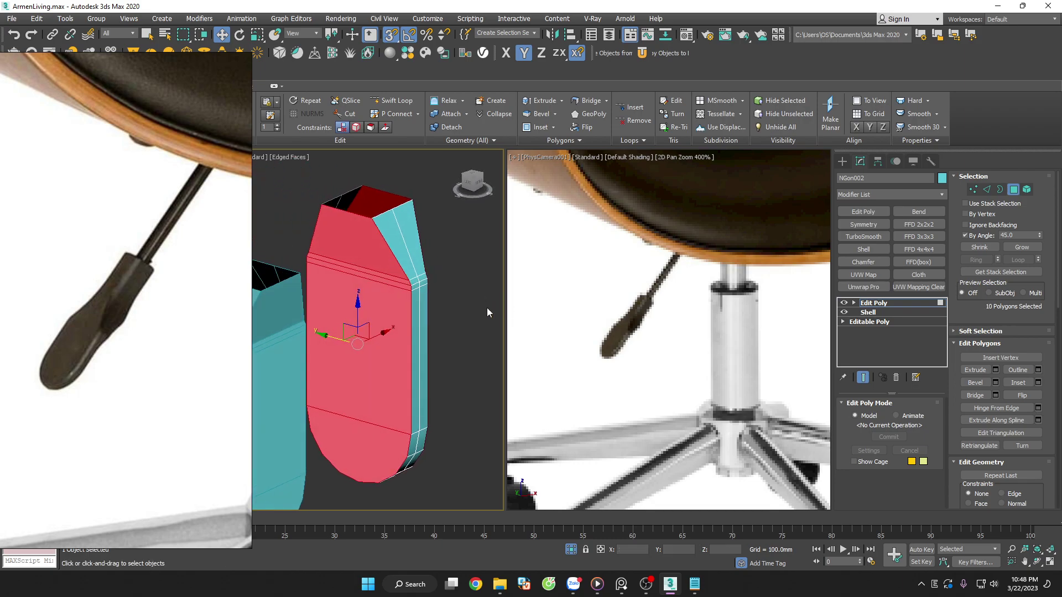
scroll(408, 275, "up", 5)
Inset the selected side faces by about 1.8 mm
left_click(1039, 382)
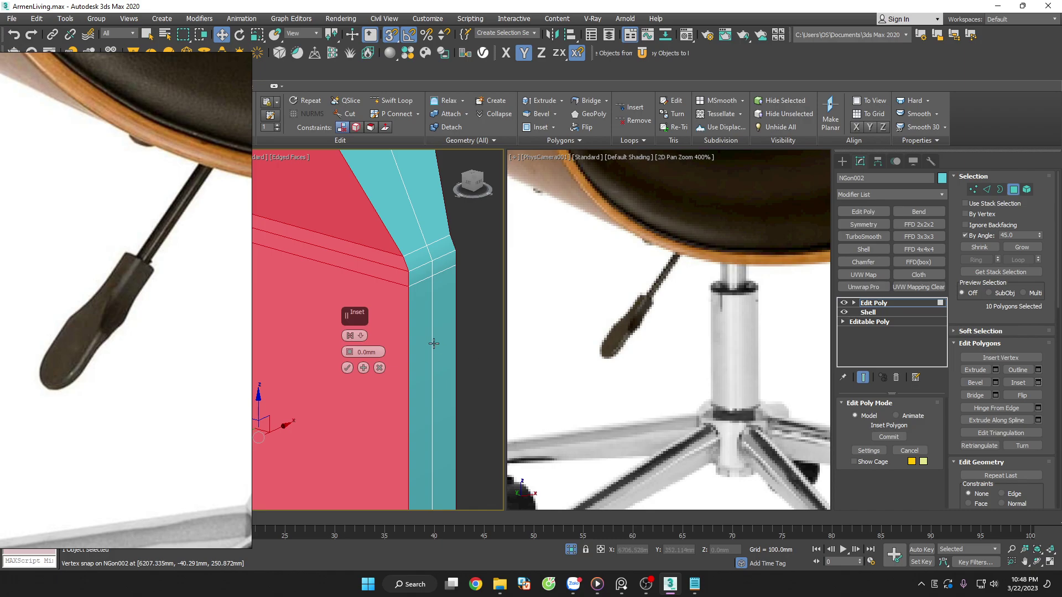
left_click_drag(349, 352, 350, 330)
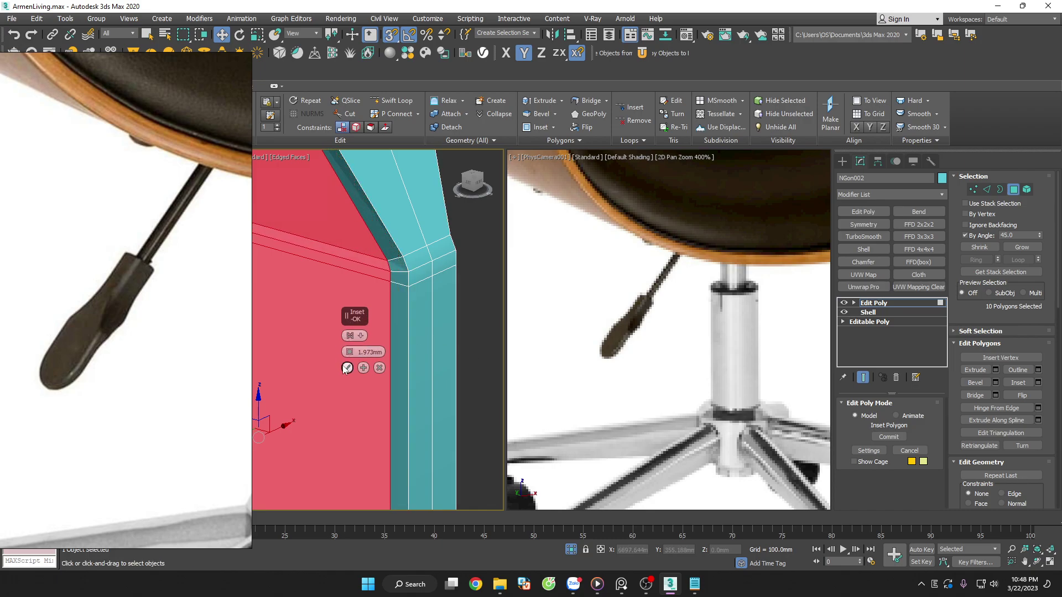
left_click_drag(349, 352, 349, 352)
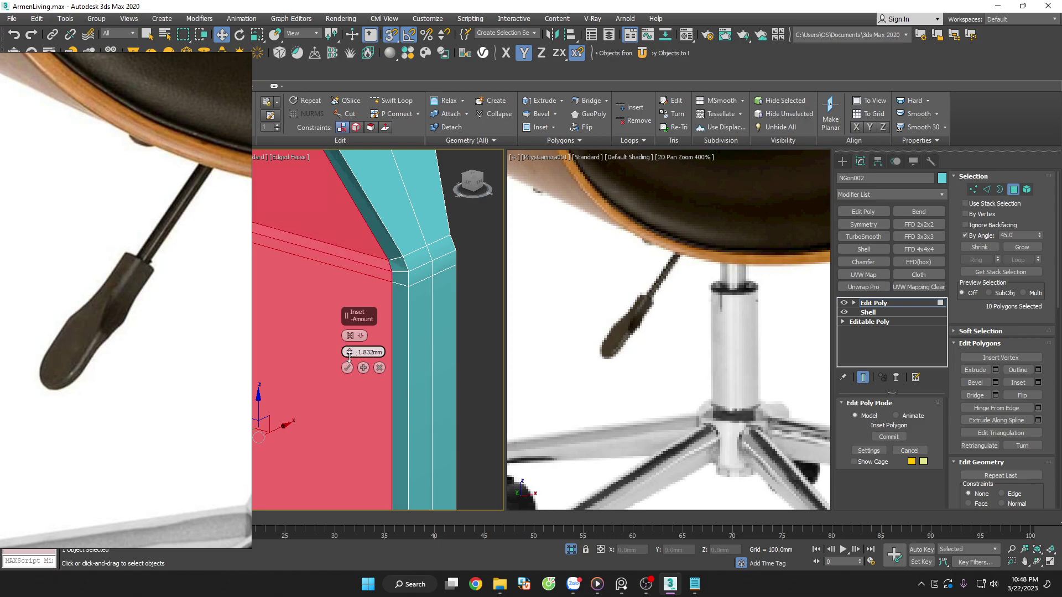
left_click(348, 368)
scroll(424, 349, "down", 5)
left_click(425, 349)
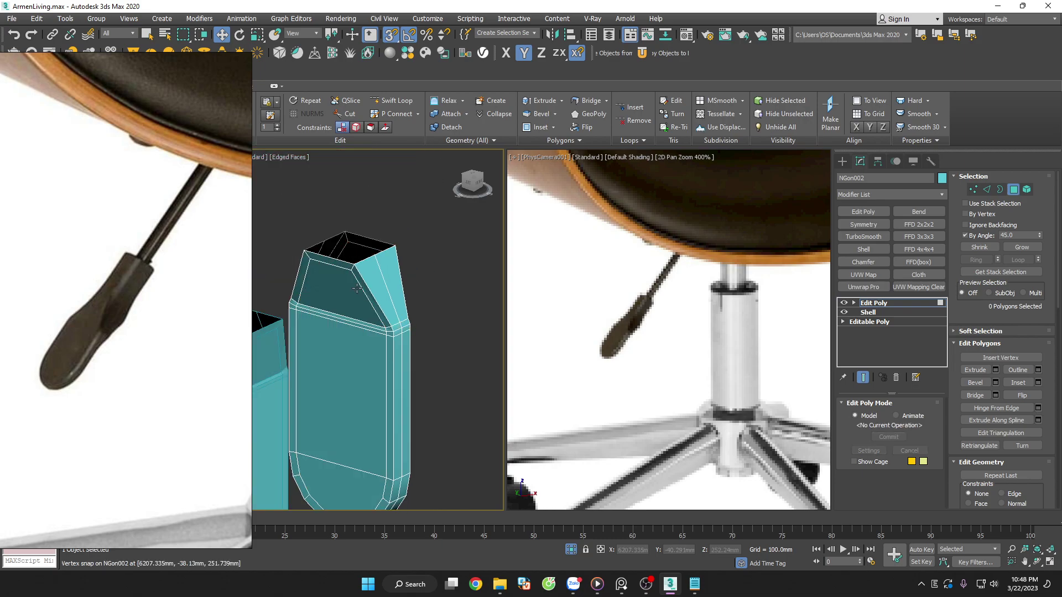
scroll(358, 265, "up", 5)
Delete the leftover inner top face and front strip face inside the open top
left_click(358, 264)
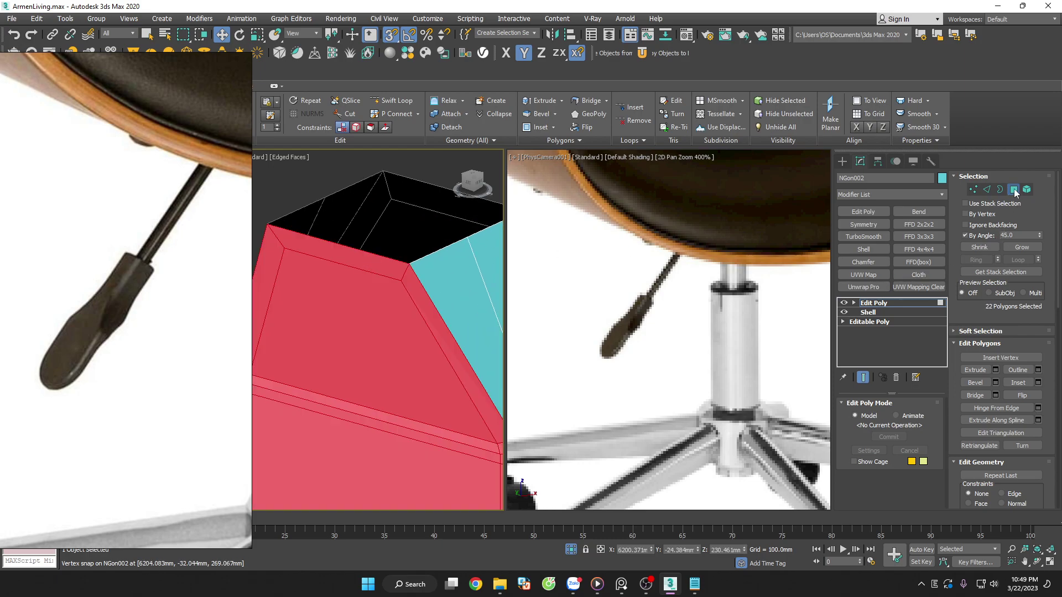
left_click(1014, 190)
left_click(1014, 189)
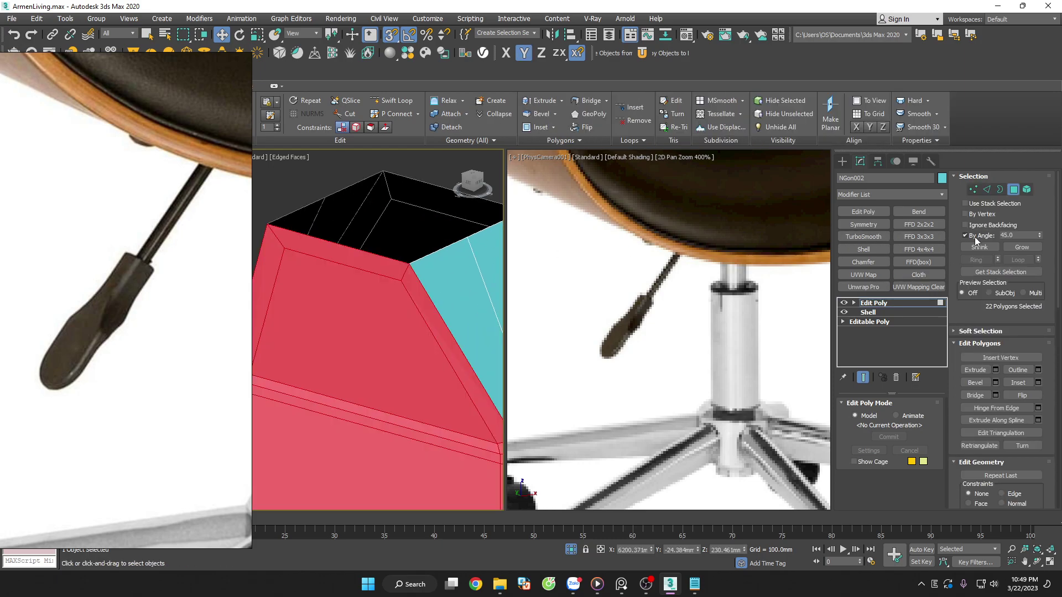
scroll(443, 276, "down", 3)
scroll(474, 230, "down", 3)
left_click(448, 228)
scroll(434, 272, "up", 5)
left_click(421, 308)
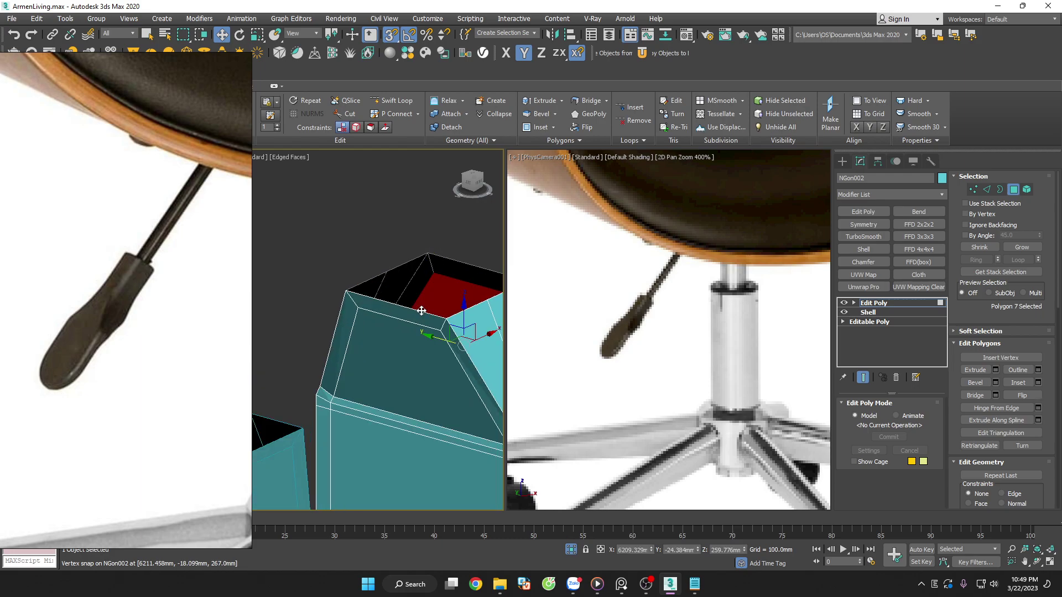
key("Delete")
left_click(413, 310)
key("Delete")
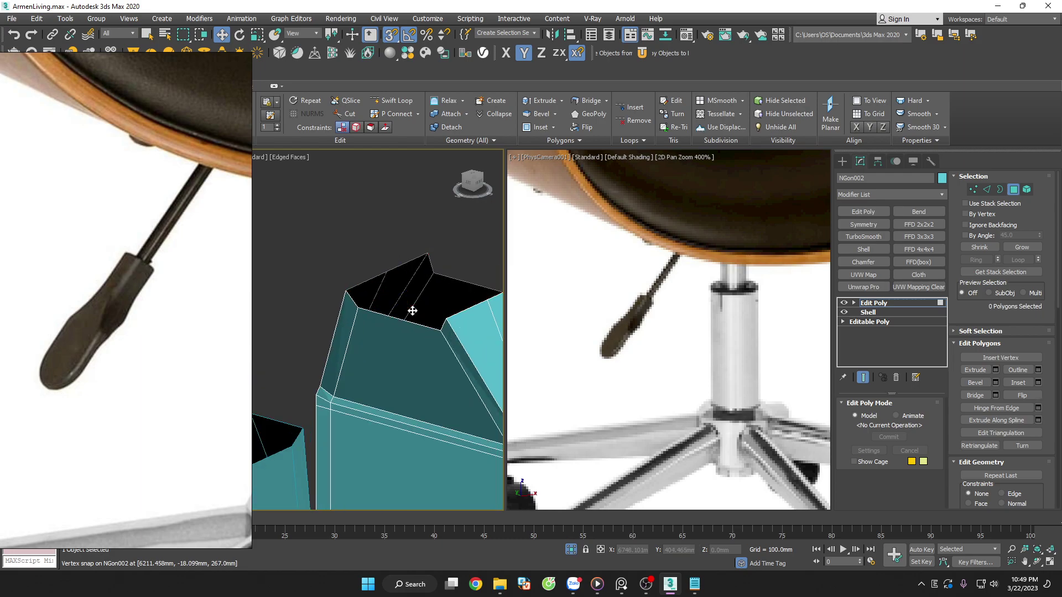
scroll(413, 310, "down", 5)
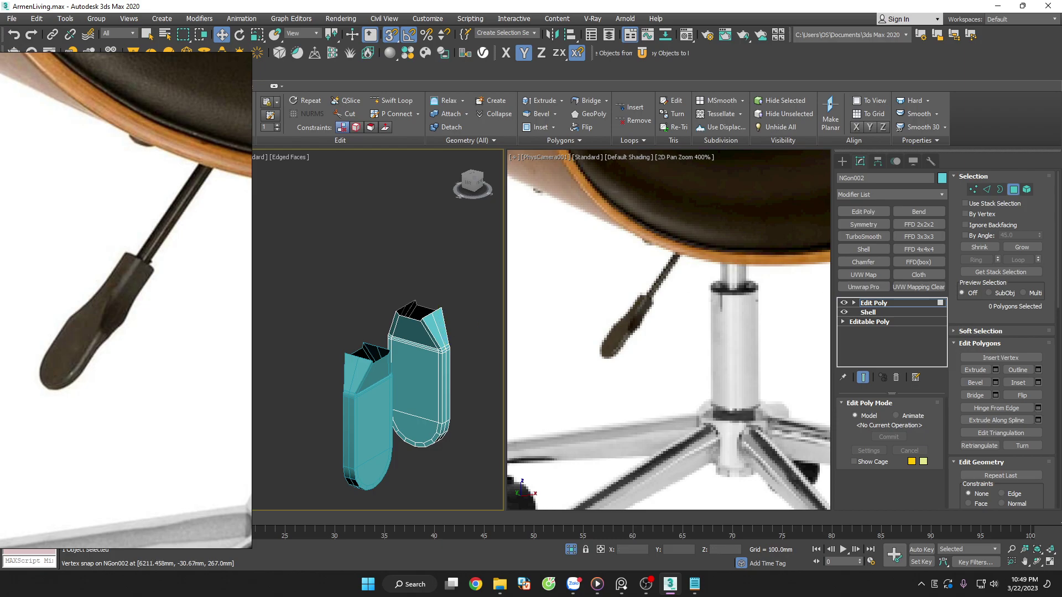
left_click(598, 584)
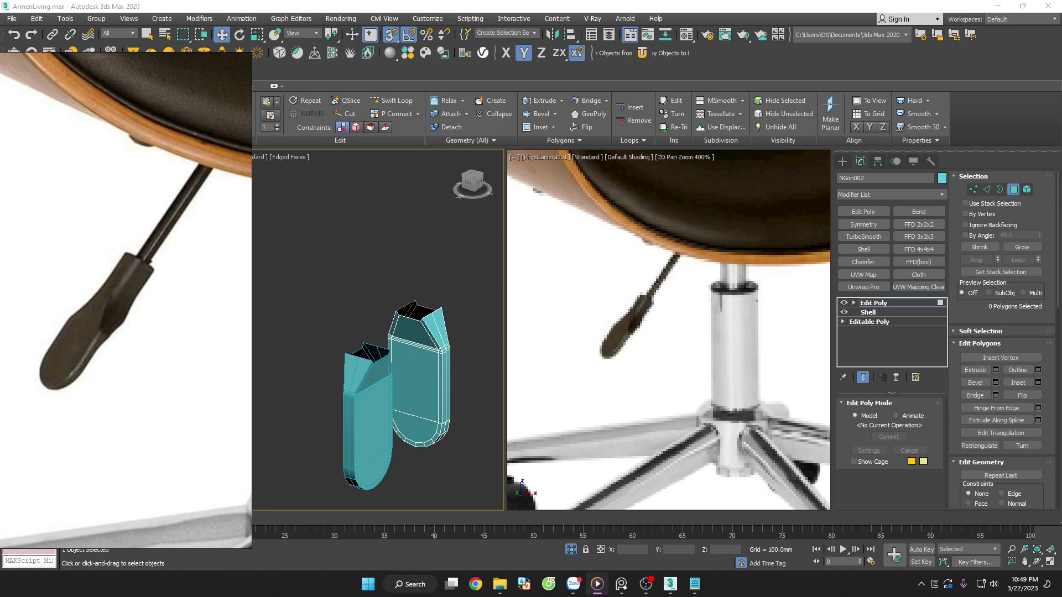
Select the handle's top rim edges and move them to reshape the neck
scroll(418, 306, "up", 2)
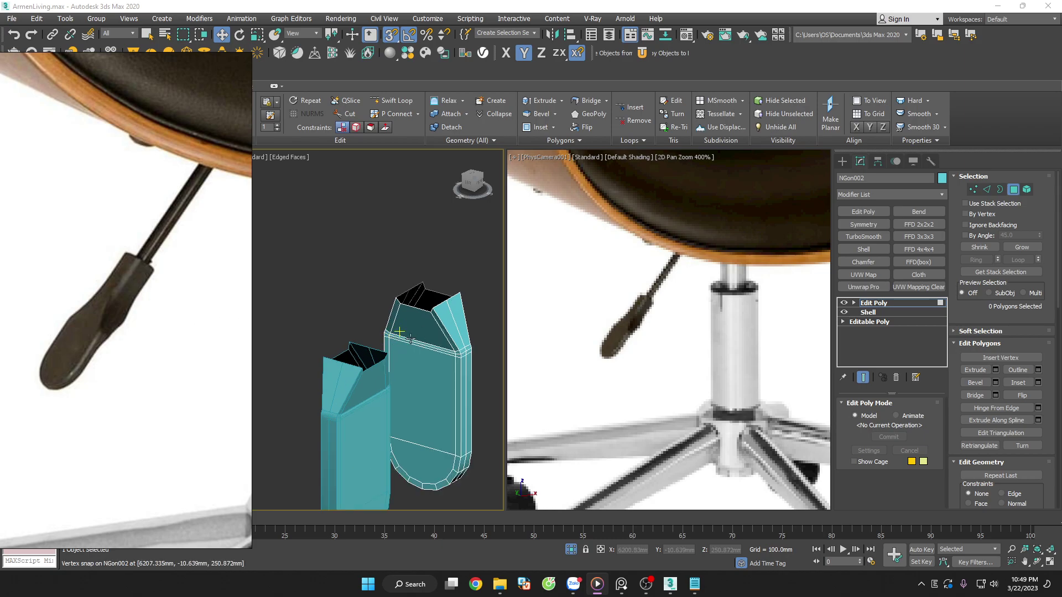
scroll(418, 306, "up", 3)
left_click(418, 306)
scroll(418, 306, "down", 2)
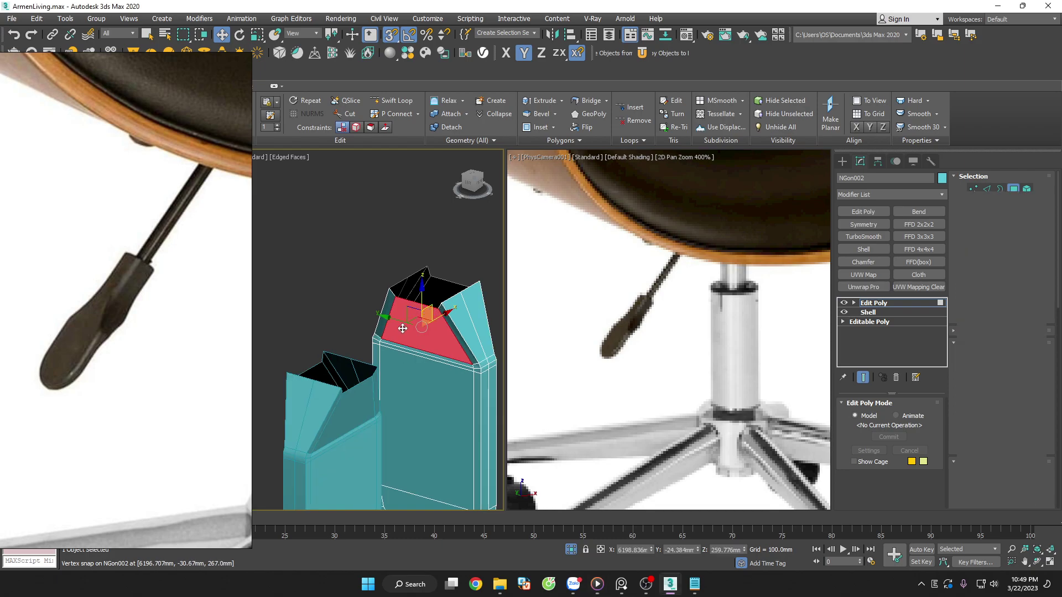
key("2")
scroll(397, 347, "down", 3)
scroll(339, 377, "up", 5)
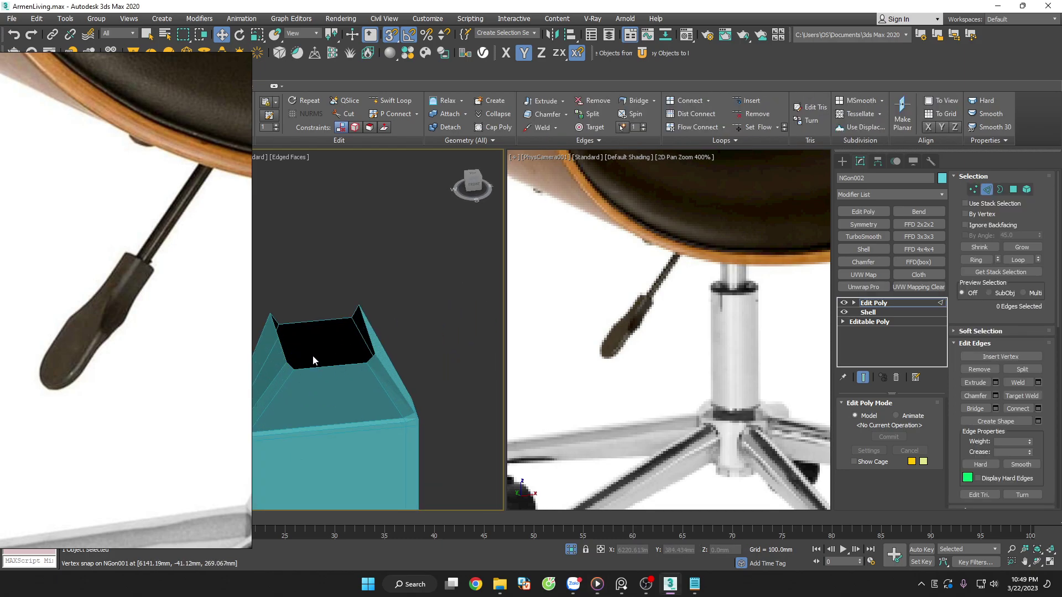
scroll(320, 367, "down", 5)
middle_click_drag(321, 368, 387, 354, "alt")
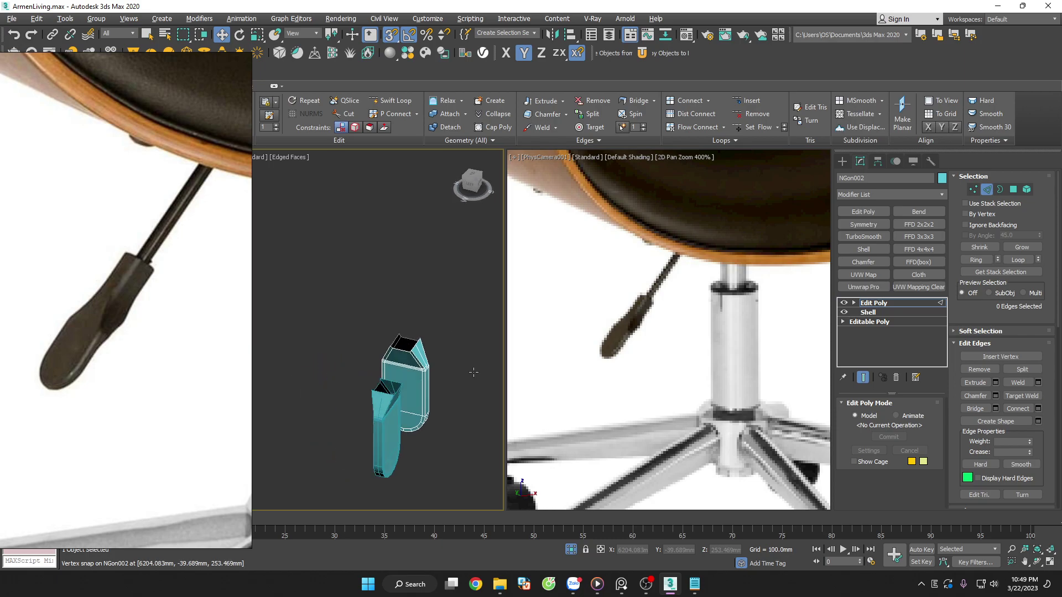
scroll(405, 351, "up", 5)
left_click(404, 351)
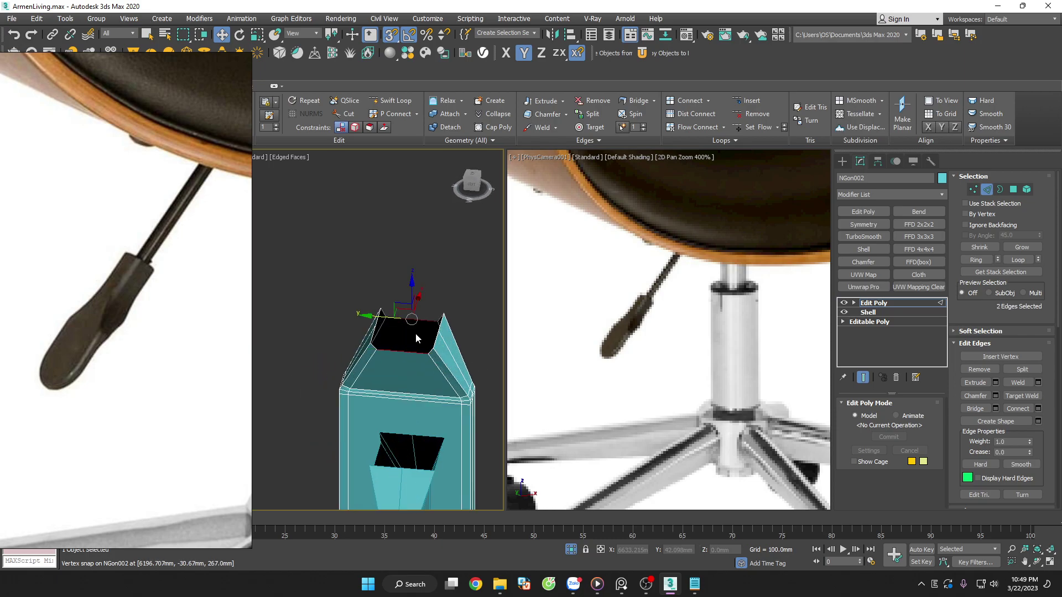
left_click_drag(416, 333, 420, 320)
Raise the top edges to the snapped vertex height in a flat side view
scroll(420, 317, "up", 2)
scroll(430, 344, "up", 3)
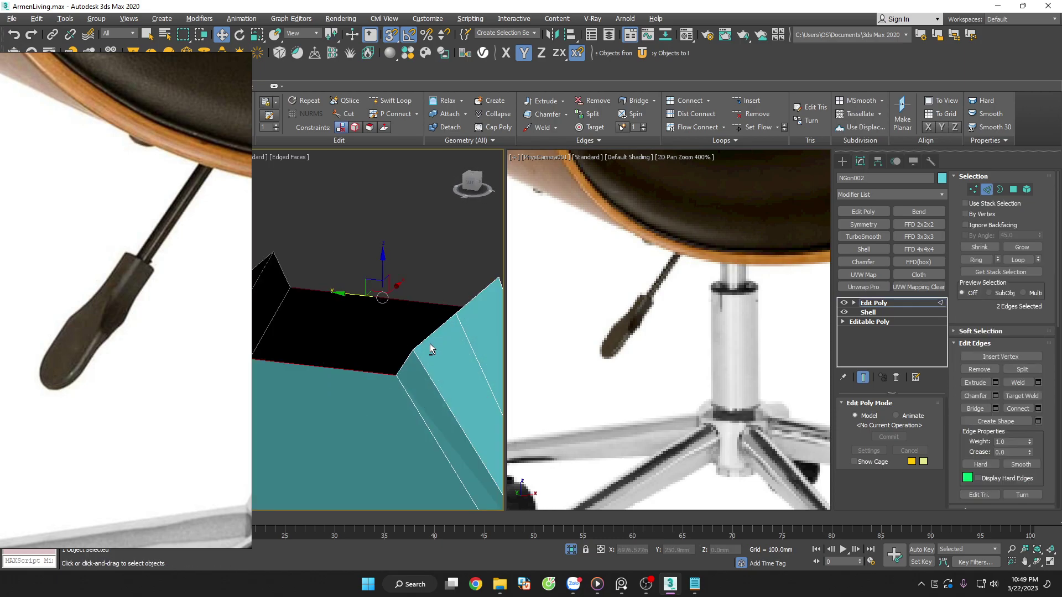
key("l")
scroll(428, 336, "down", 4)
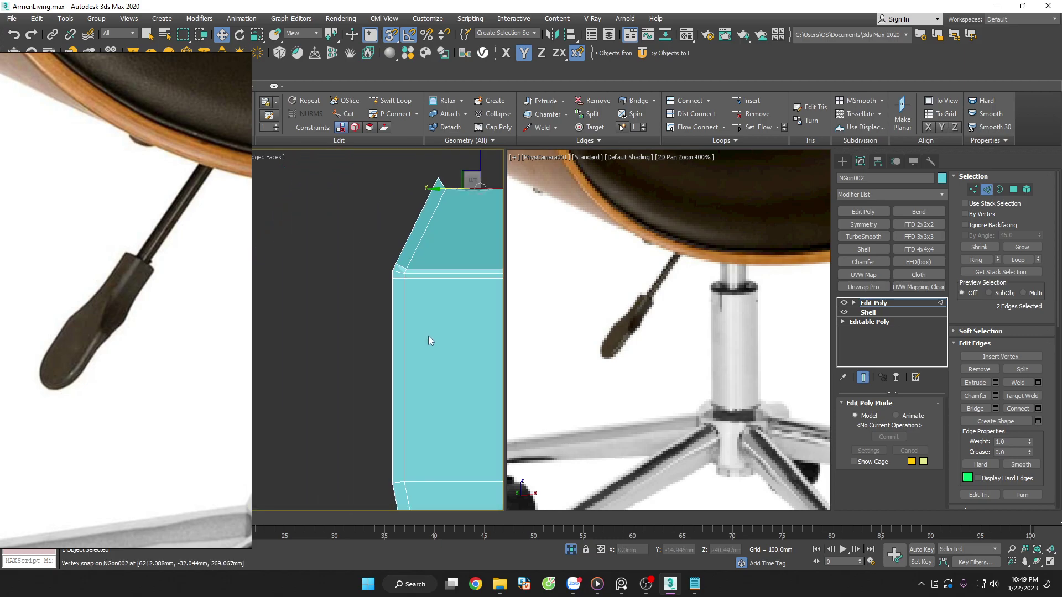
scroll(428, 332, "down", 1)
key("t")
scroll(401, 247, "up", 3)
scroll(402, 247, "up", 1)
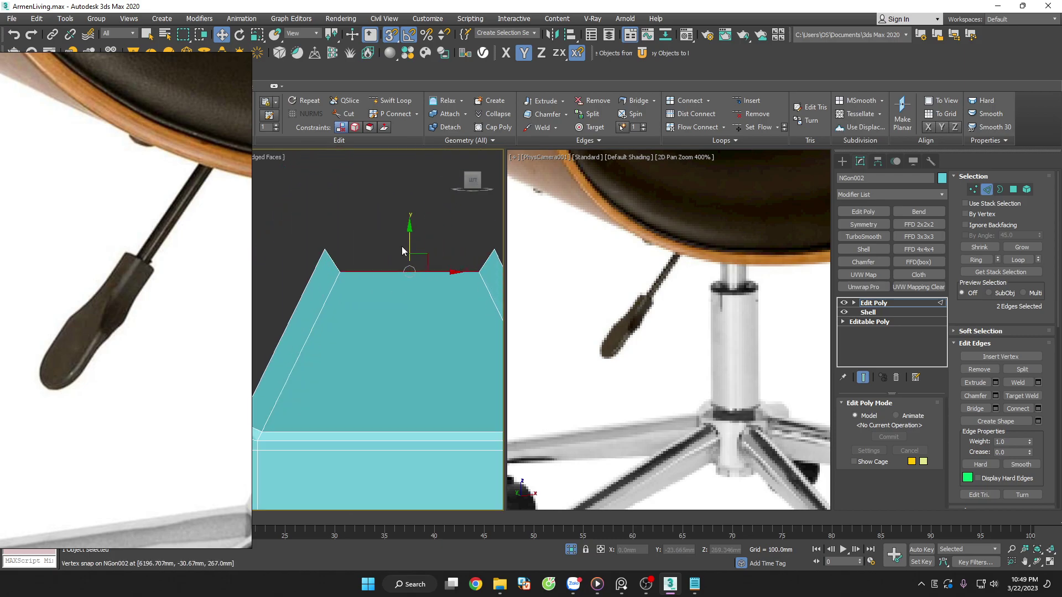
left_click_drag(409, 246, 459, 247)
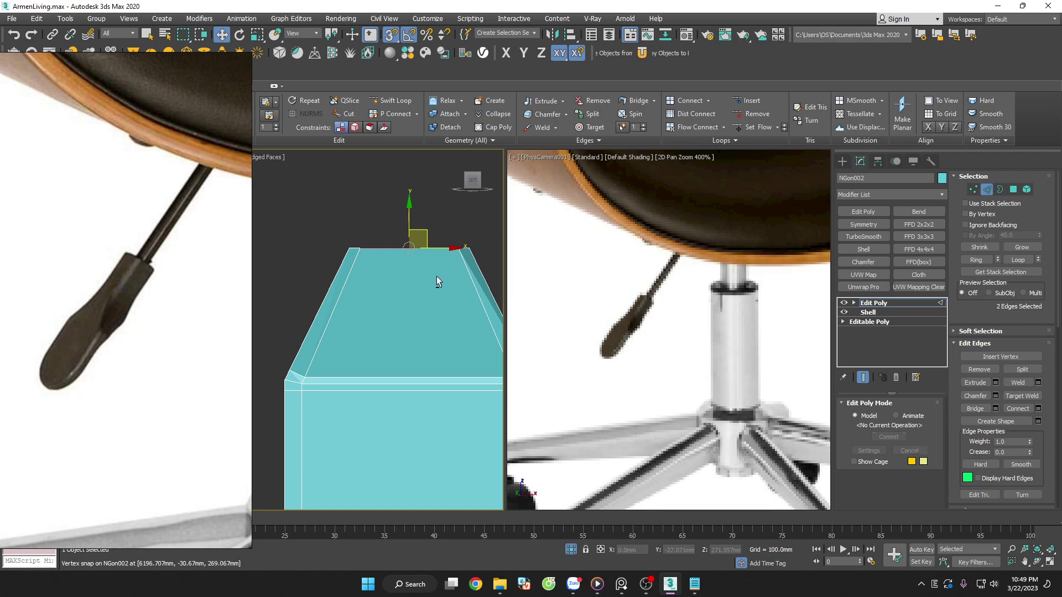
middle_click_drag(437, 276, 404, 345, "alt")
In Top view, shift the profile's side edge outward along X to straighten it
key("t")
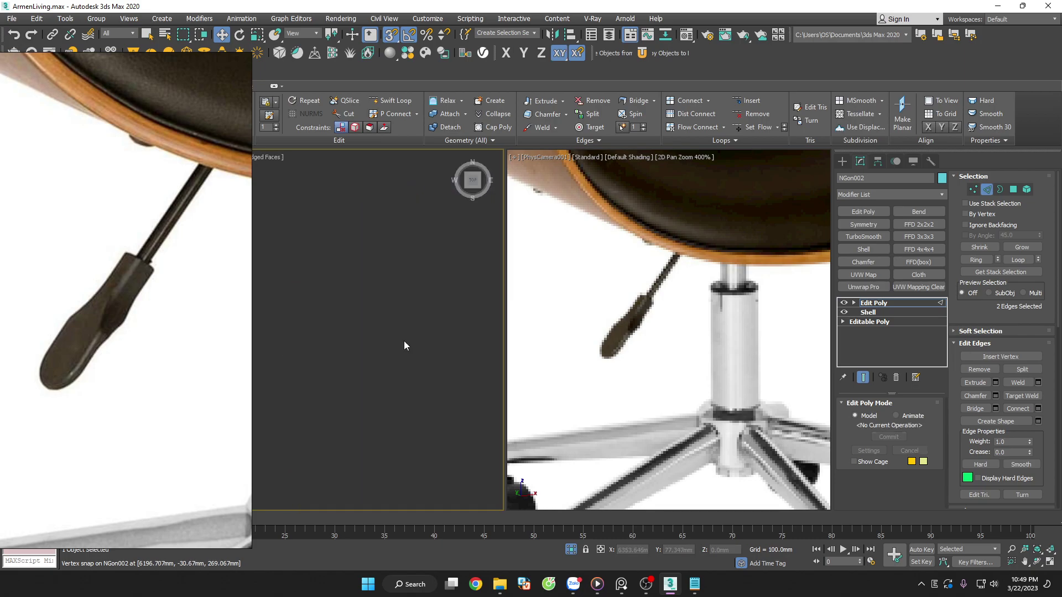
scroll(404, 338, "down", 2)
scroll(392, 347, "down", 3)
scroll(464, 362, "down", 1)
scroll(463, 361, "up", 5)
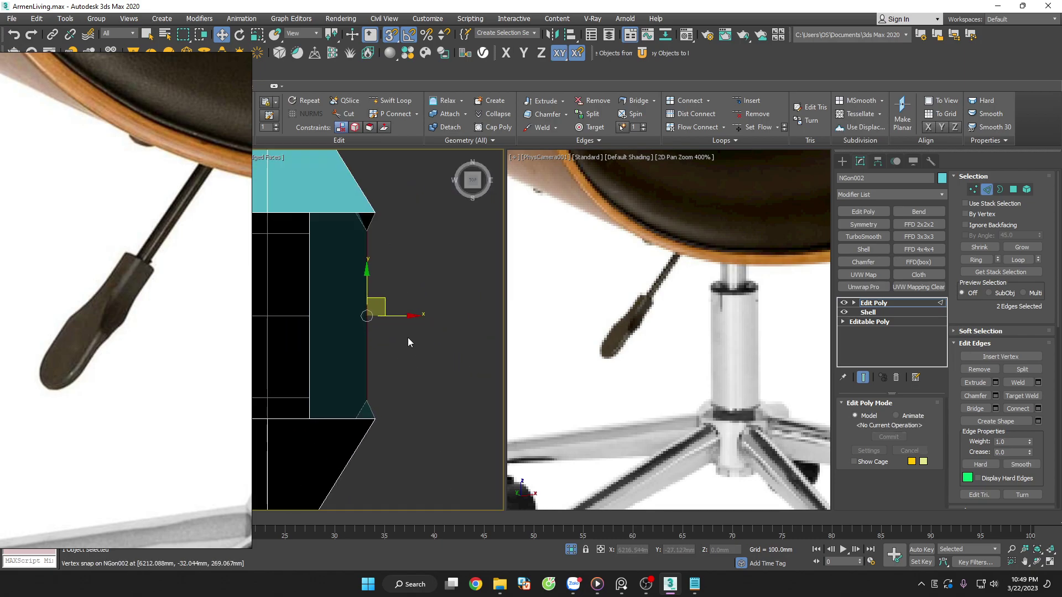
left_click(367, 276)
left_click_drag(399, 315, 418, 314)
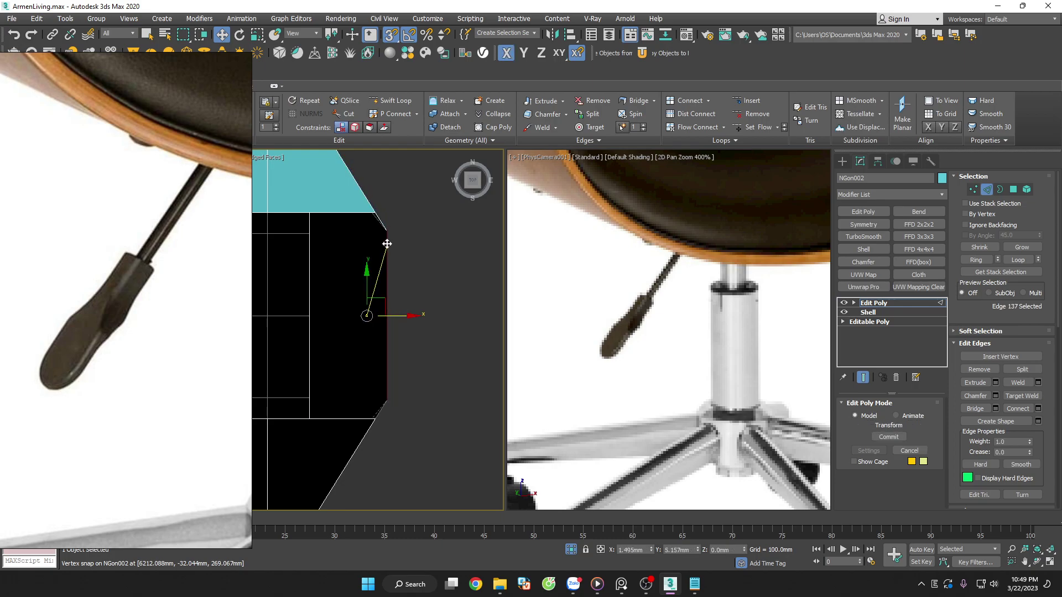
left_click(458, 303)
key("z")
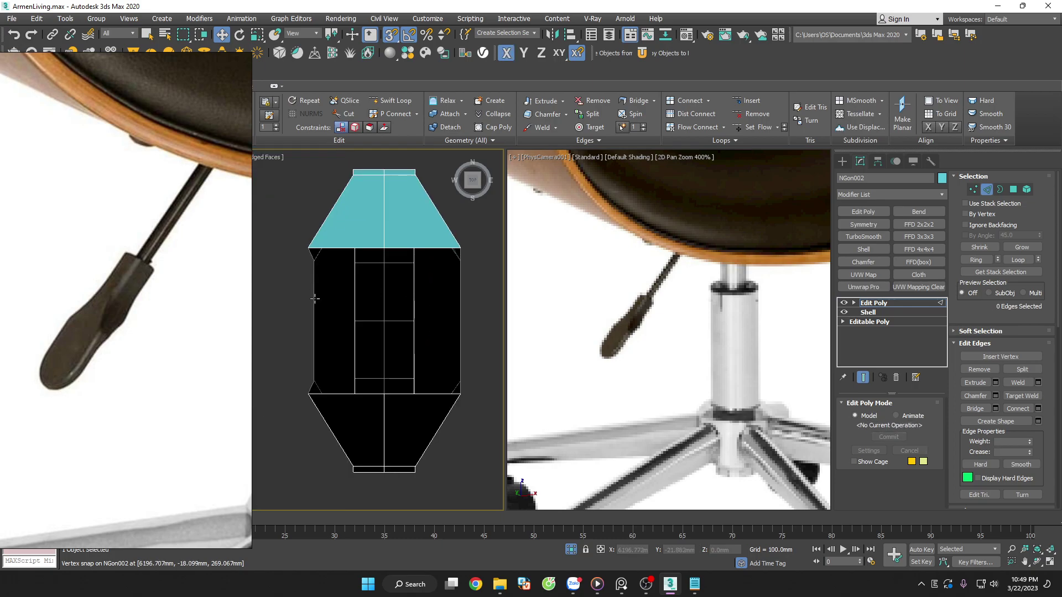
Select the handle's left edge, then frame the handle in Front view
left_click(315, 299)
scroll(347, 299, "down", 1)
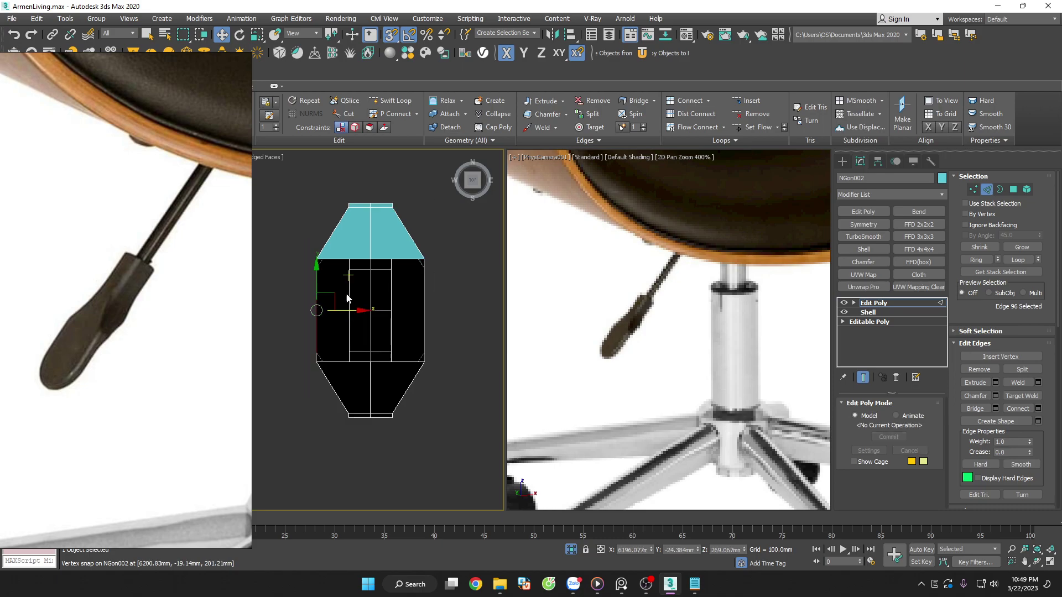
key("f")
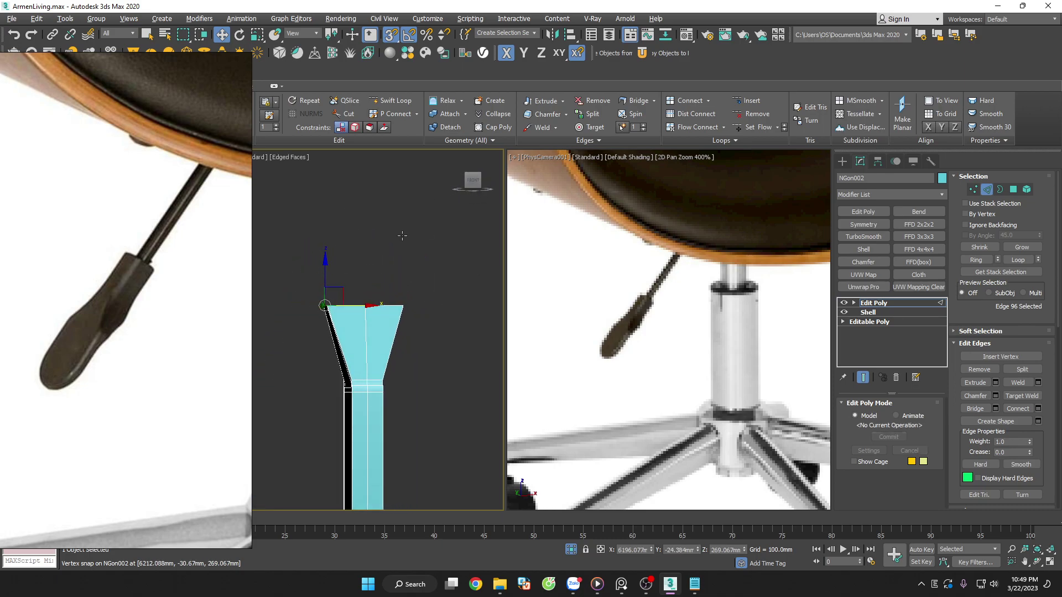
left_click(427, 297)
key("z")
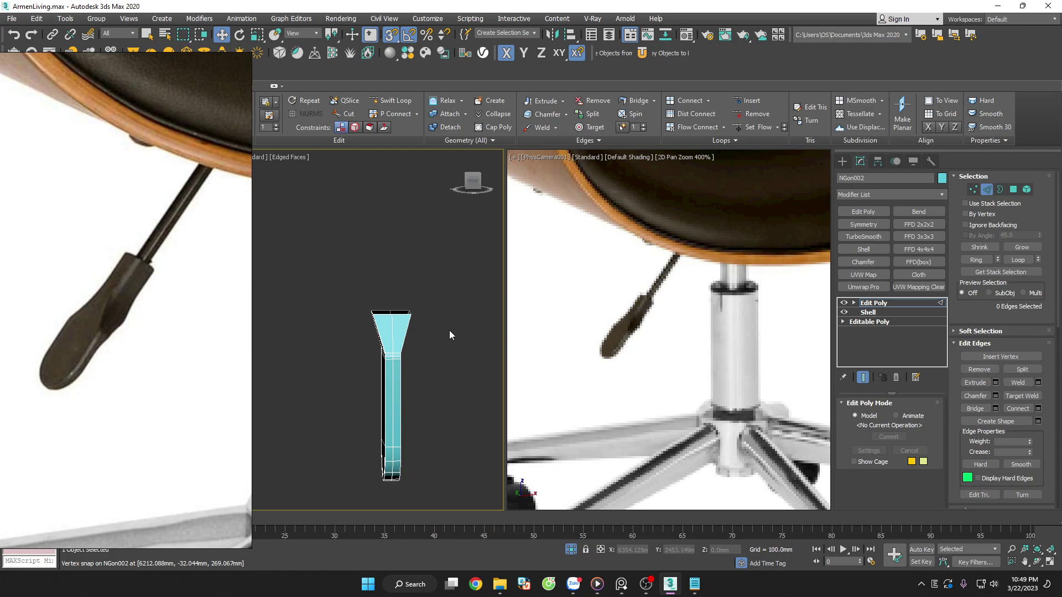
Shift-drag the open top border up along Z into a neck, then start Swift Loop
left_click(1000, 190)
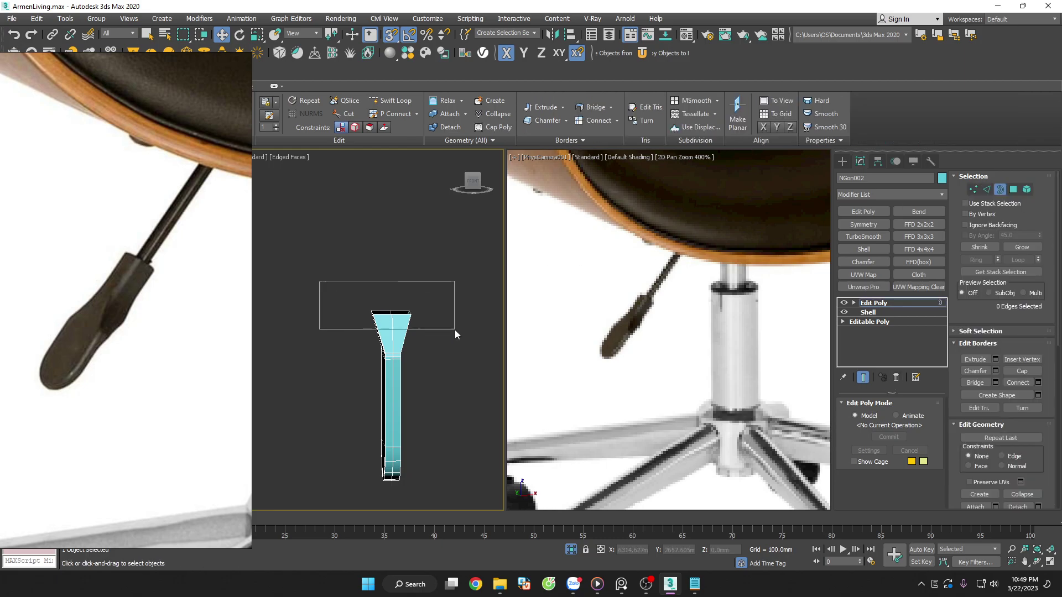
left_click_drag(456, 331, 456, 331)
left_click_drag(396, 290, 395, 212, "shift")
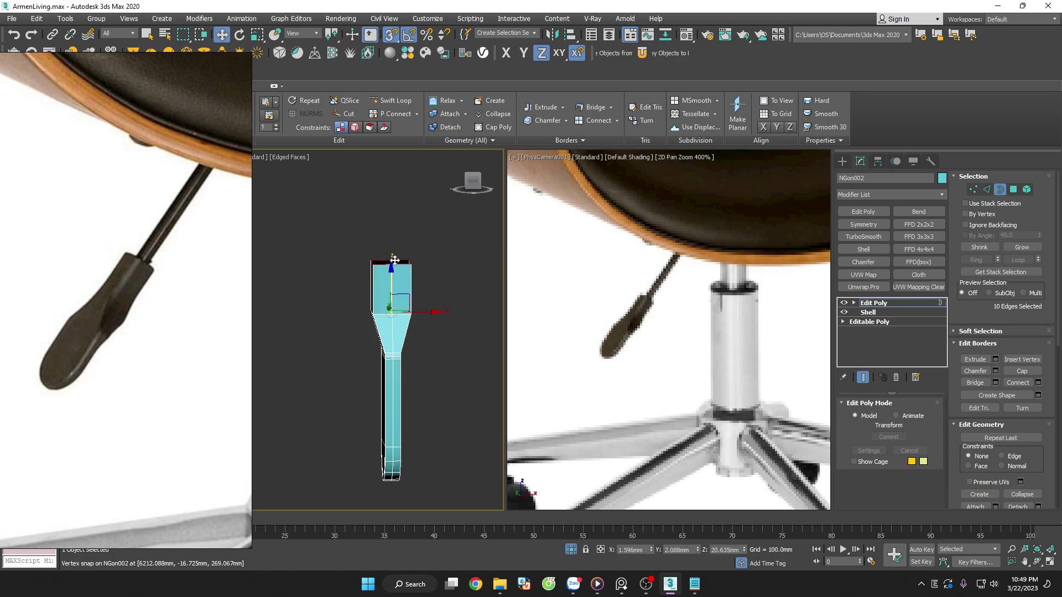
middle_click_drag(434, 307, 480, 343, "alt")
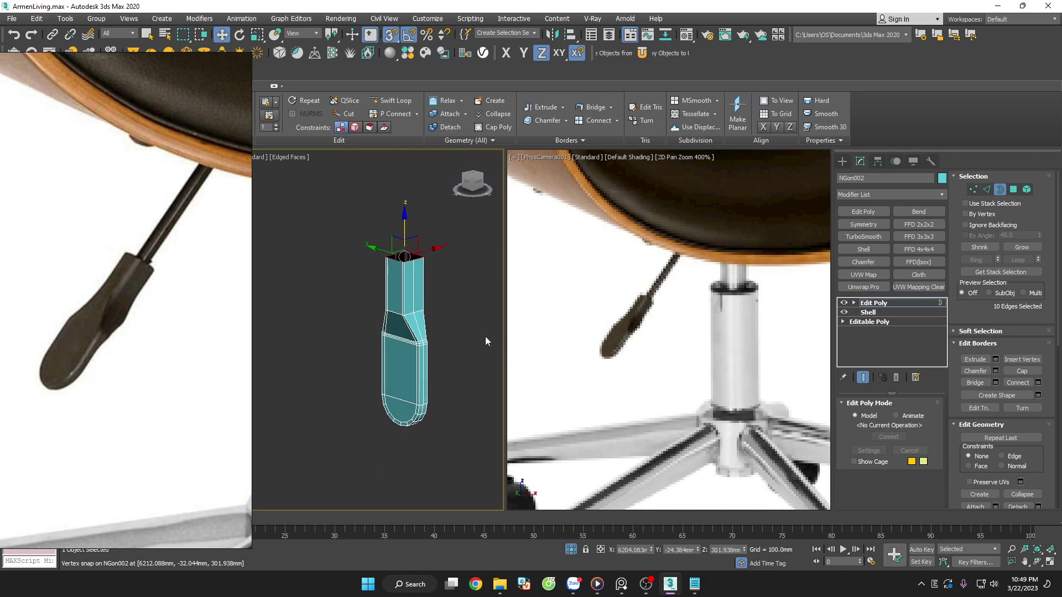
left_click(434, 334)
key("z")
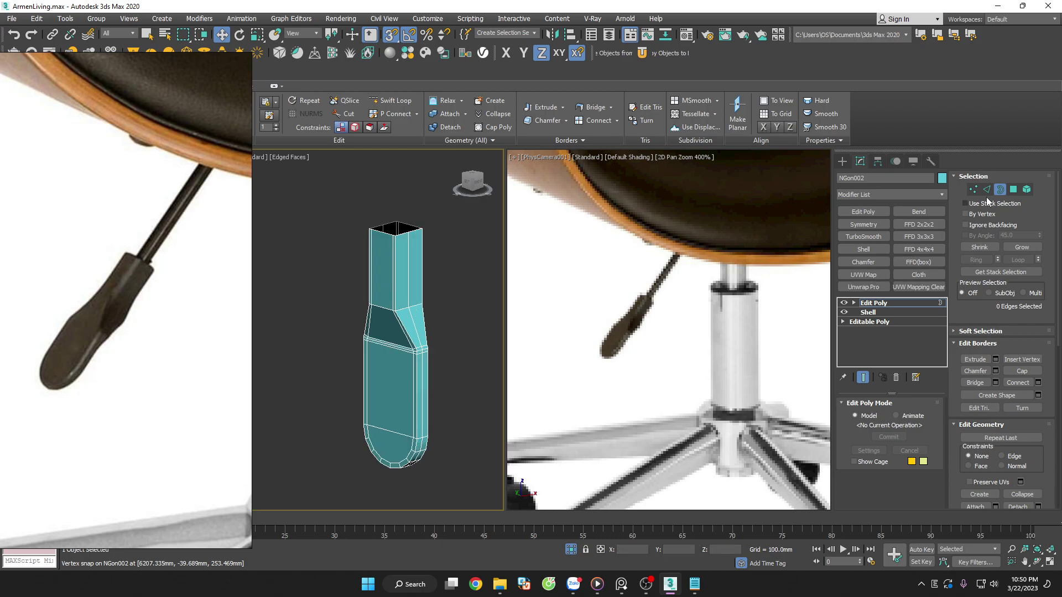
left_click(1000, 189)
left_click(399, 105)
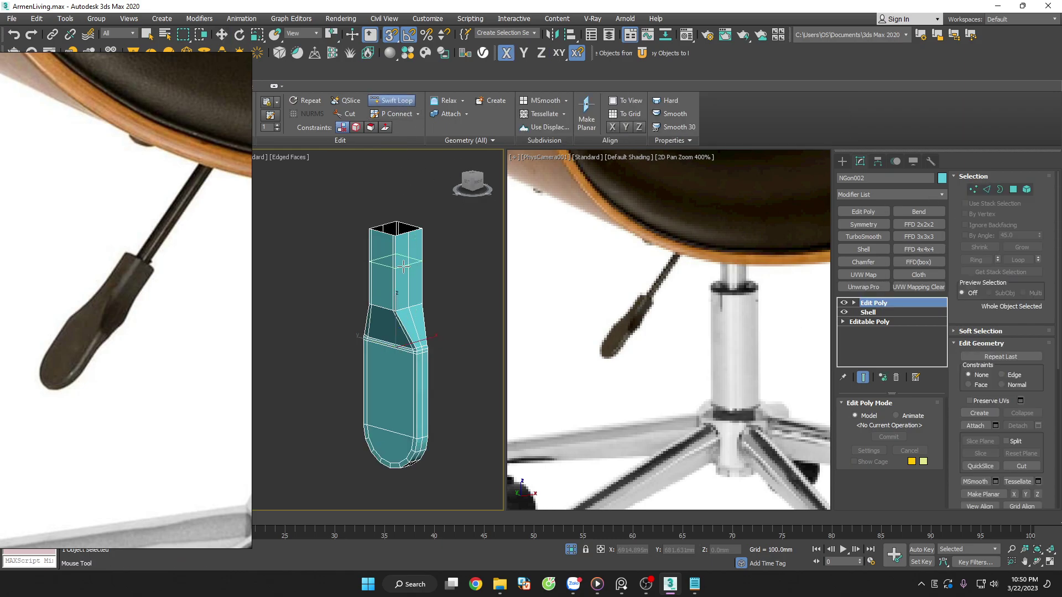
scroll(404, 290, "up", 3)
Add an edge loop across the new neck, then preview TurboSmooth and remove it
left_click(405, 283)
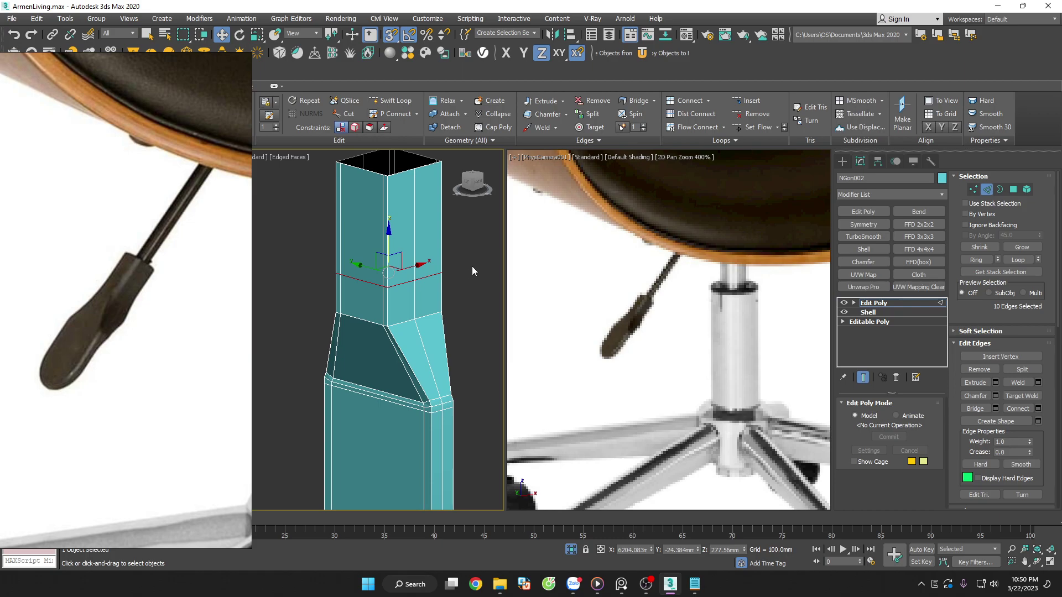
left_click(871, 236)
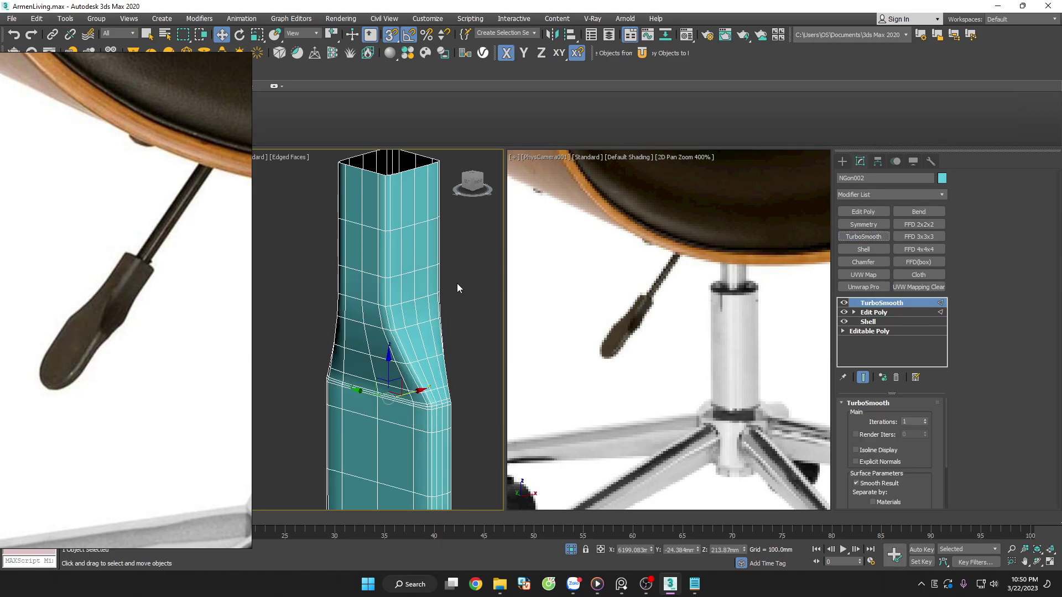
key("F4")
scroll(456, 284, "down", 2)
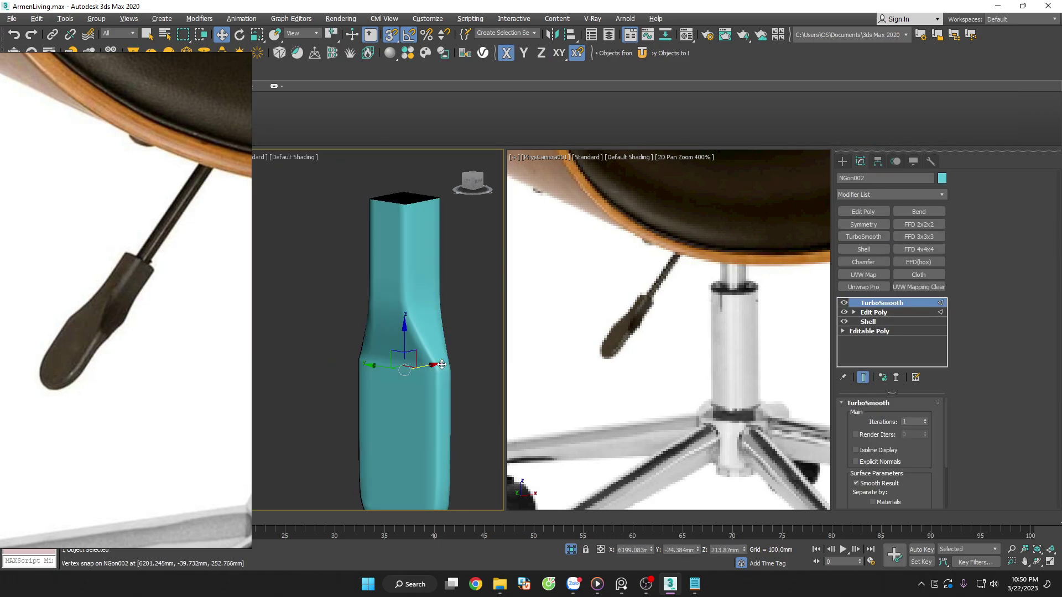
mouse_move(442, 365)
middle_mouse_down("alt")
mouse_move(476, 331)
mouse_move(477, 299)
middle_mouse_up("alt")
scroll(427, 358, "up", 3)
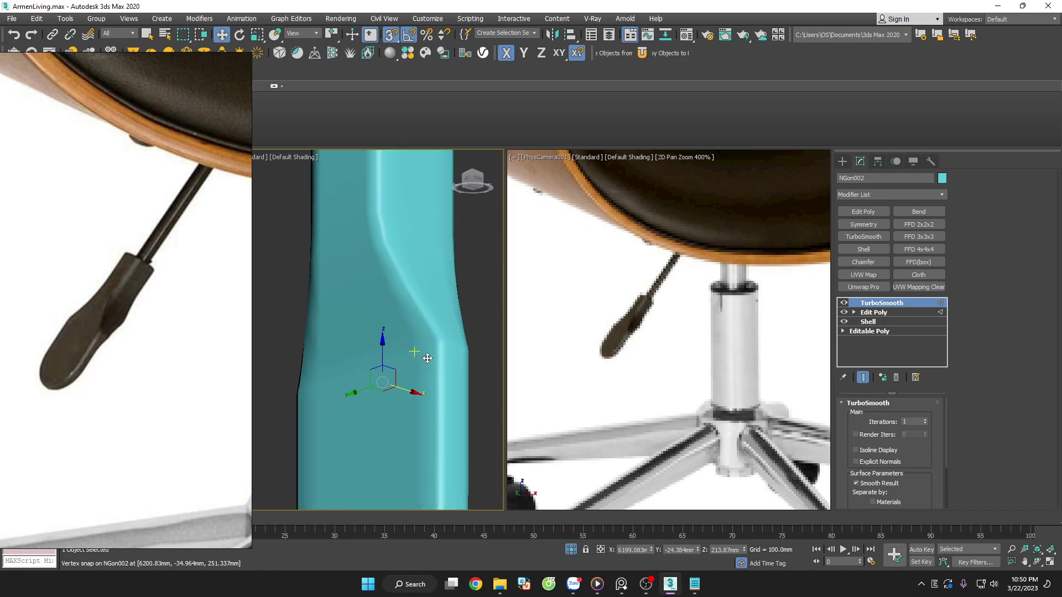
left_click(896, 378)
key("F4")
scroll(431, 350, "up", 3)
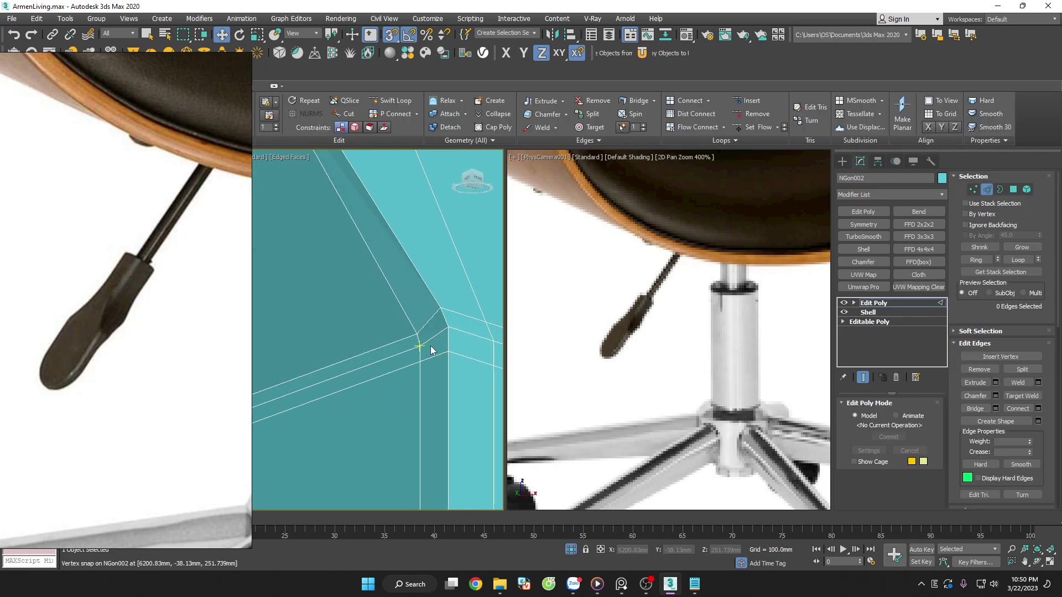
middle_click_drag(422, 360, 422, 328, "alt")
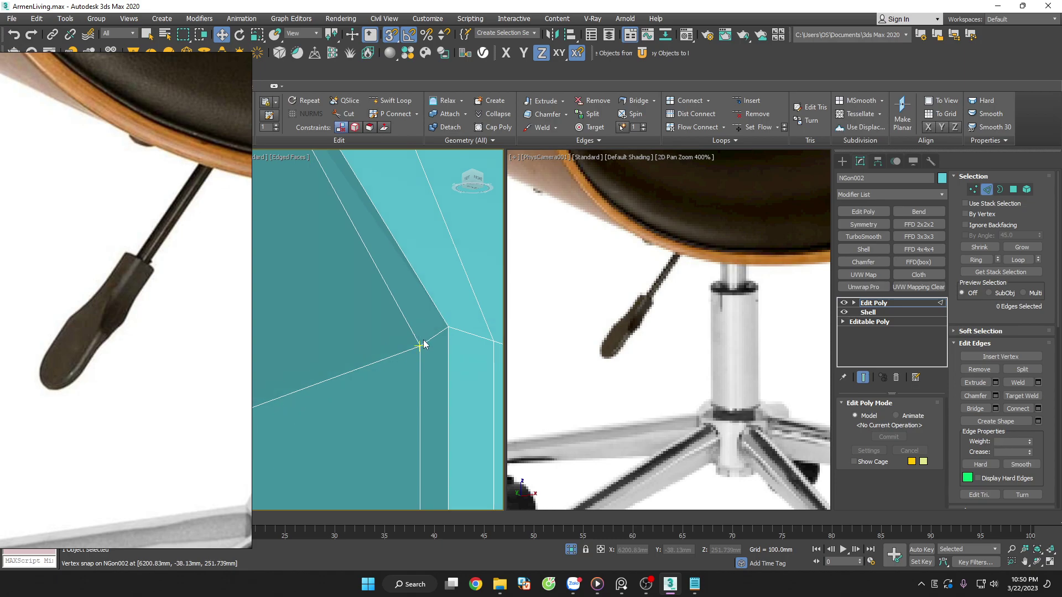
Extrude the neck-to-body edge loop with a small Extrude Edges height, then deselect
double_click(423, 343)
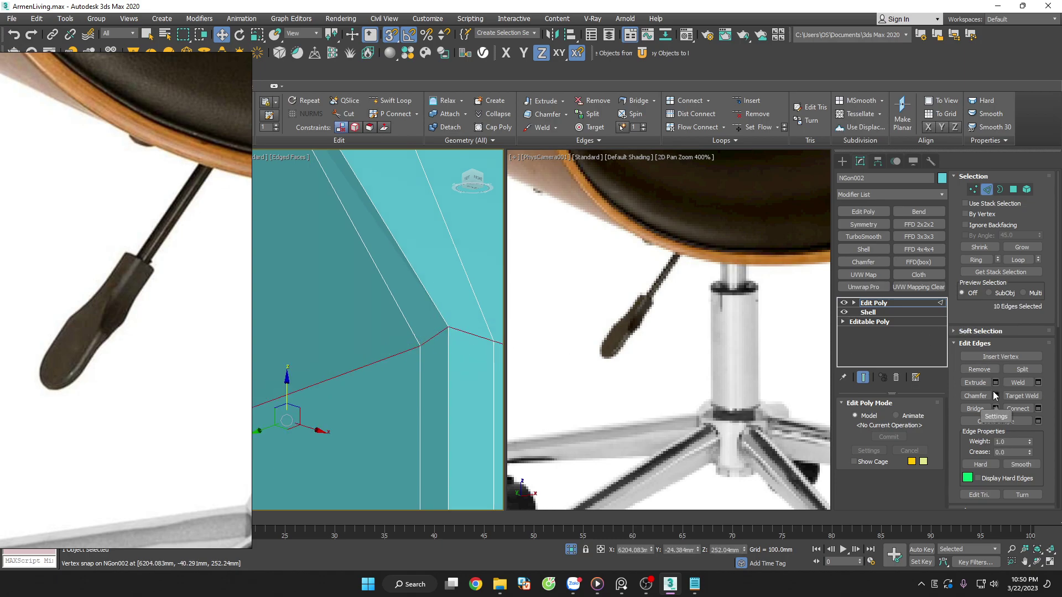
scroll(447, 318, "down", 3)
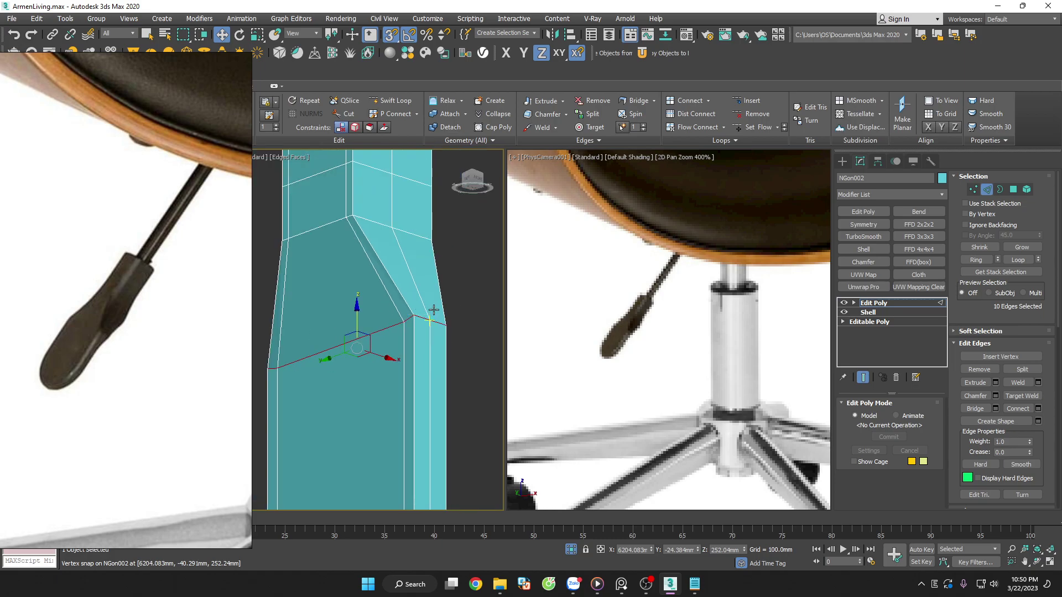
scroll(434, 310, "up", 2)
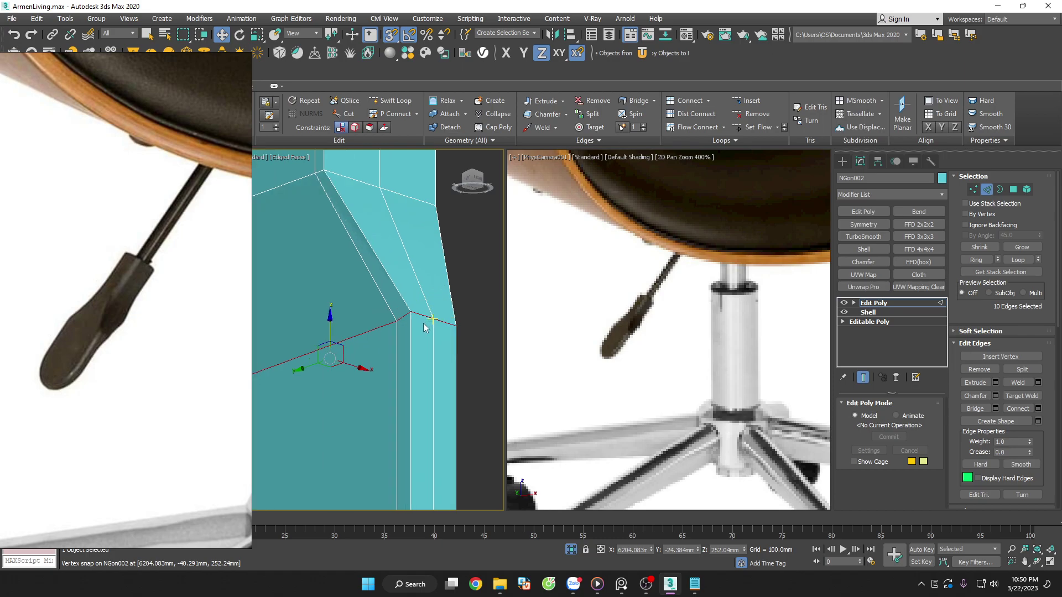
left_click(996, 382)
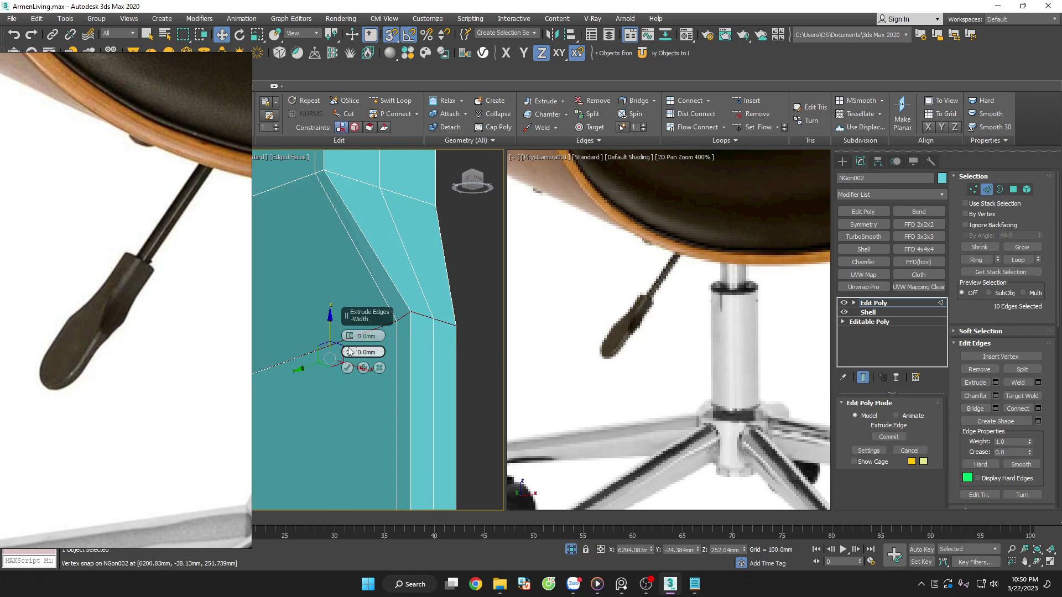
left_click_drag(350, 353, 352, 339)
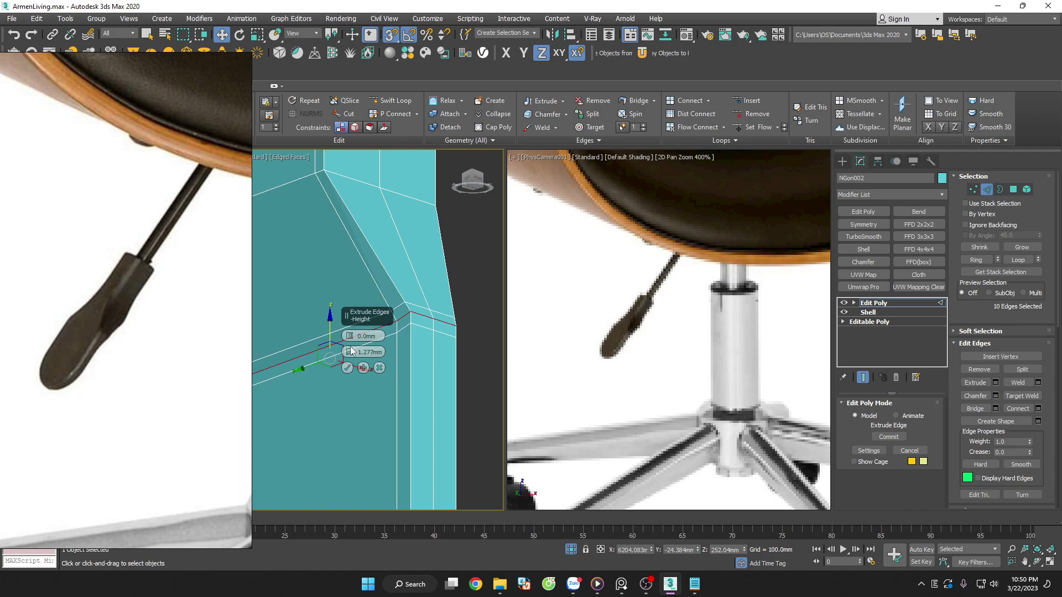
left_click(347, 368)
scroll(440, 335, "down", 3)
scroll(440, 335, "down", 2)
left_click(449, 347)
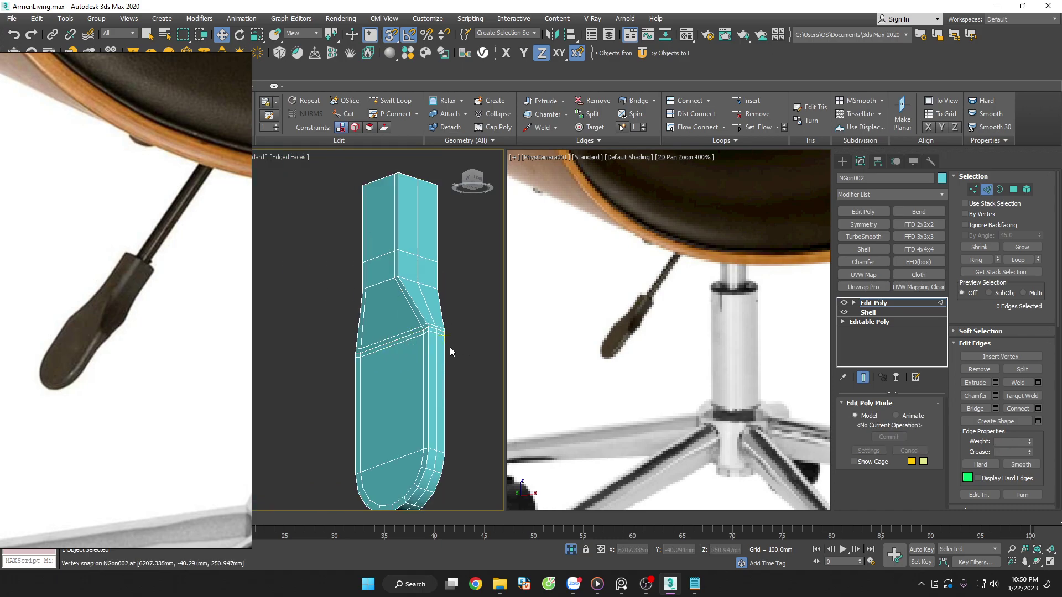
scroll(450, 347, "down", 2)
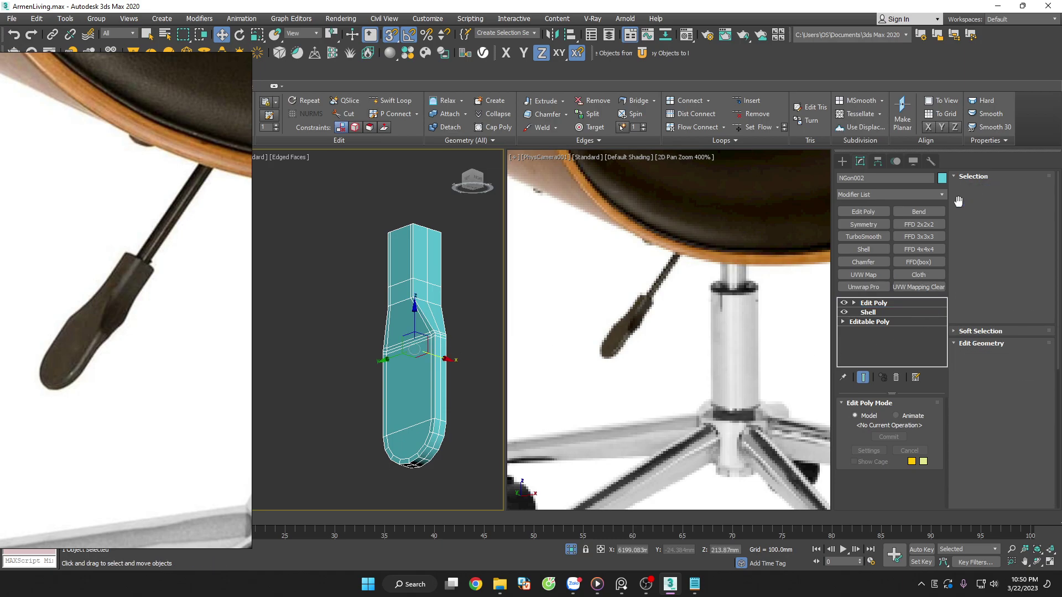
Preview the ridged handle with TurboSmooth again, then remove the modifier
left_click(863, 237)
scroll(432, 335, "up", 3)
key("F4")
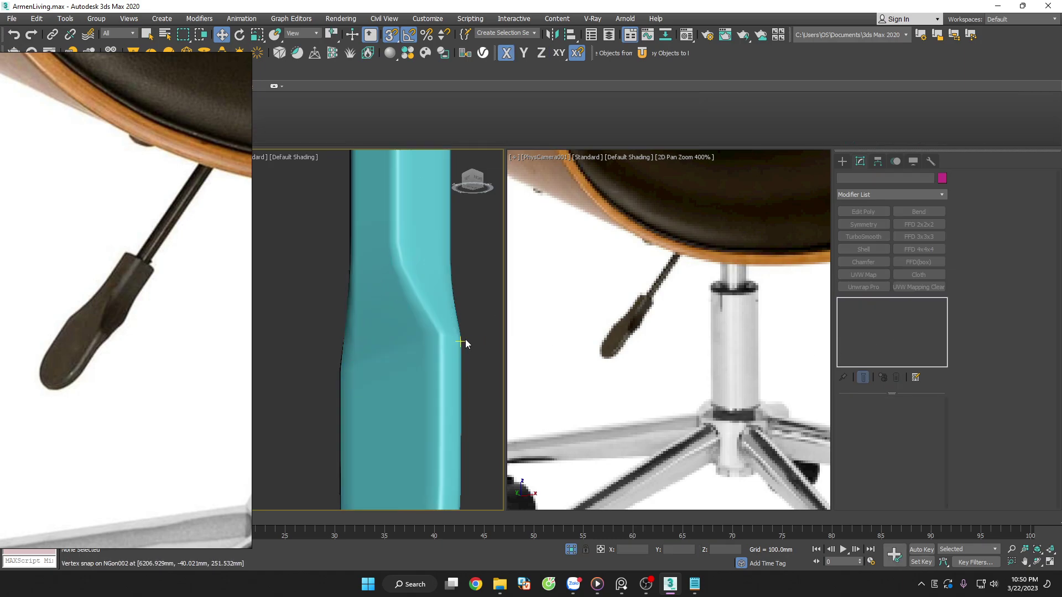
scroll(462, 344, "up", 2)
scroll(398, 350, "down", 4)
middle_click_drag(423, 365, 452, 368, "alt")
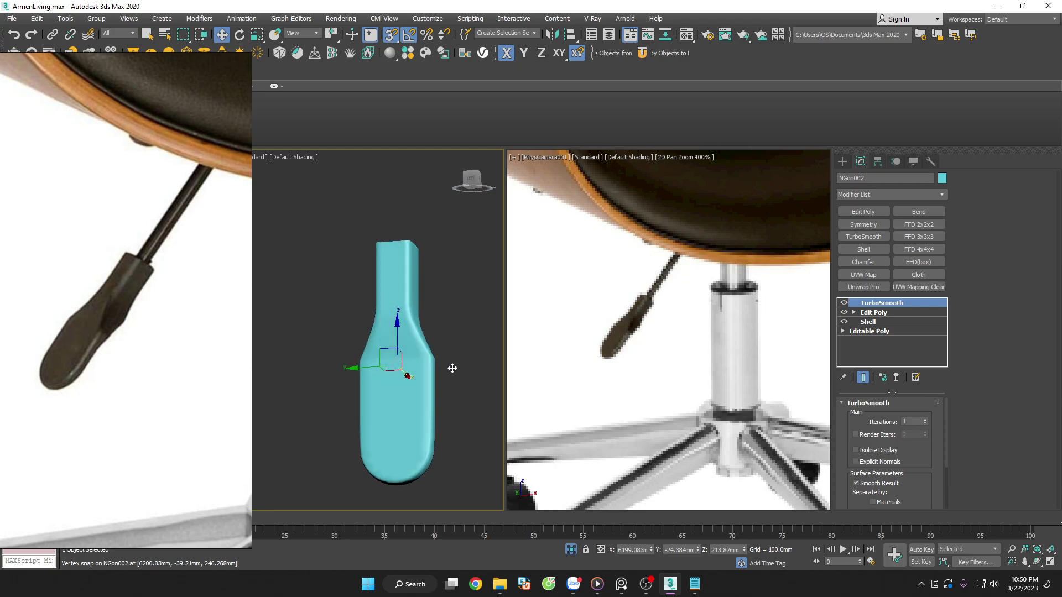
left_click(898, 379)
scroll(496, 385, "up", 2)
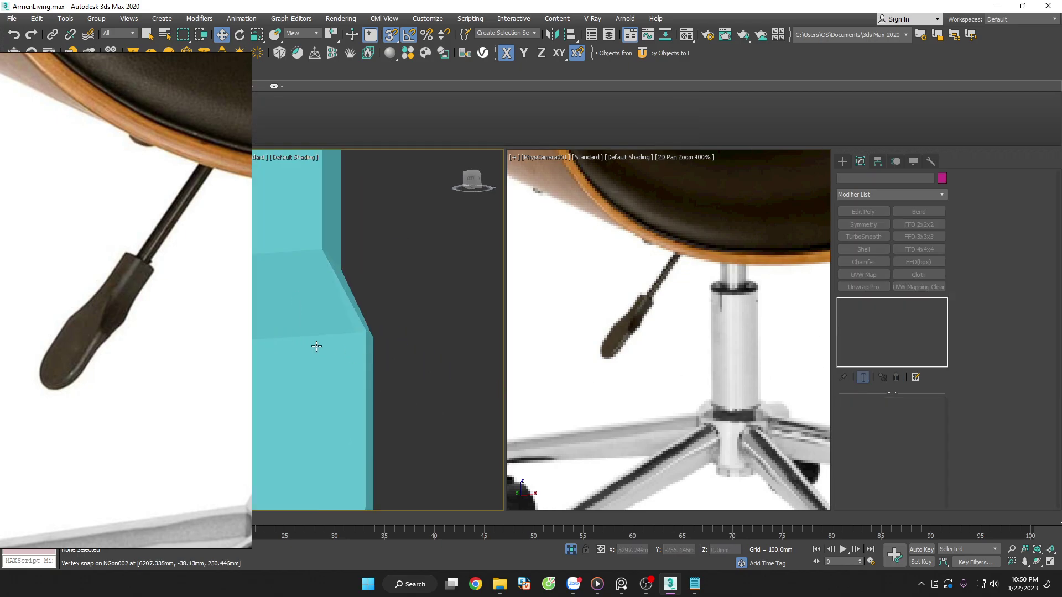
key("F4")
scroll(339, 334, "up", 2)
Switch to Edge and then Vertex sub-object level
key("2")
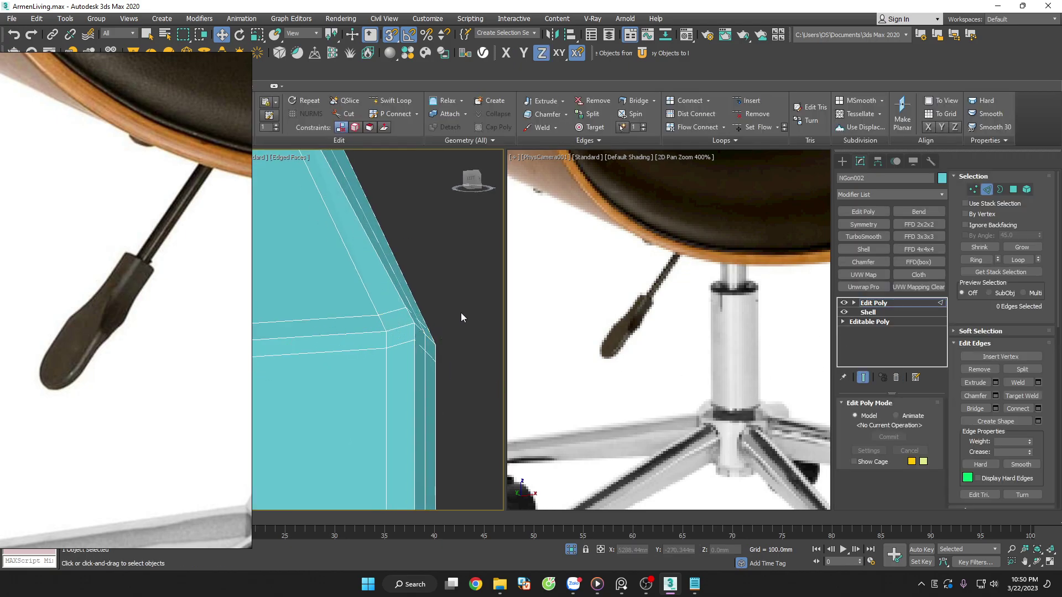
scroll(461, 310, "down", 3)
scroll(461, 317, "down", 2)
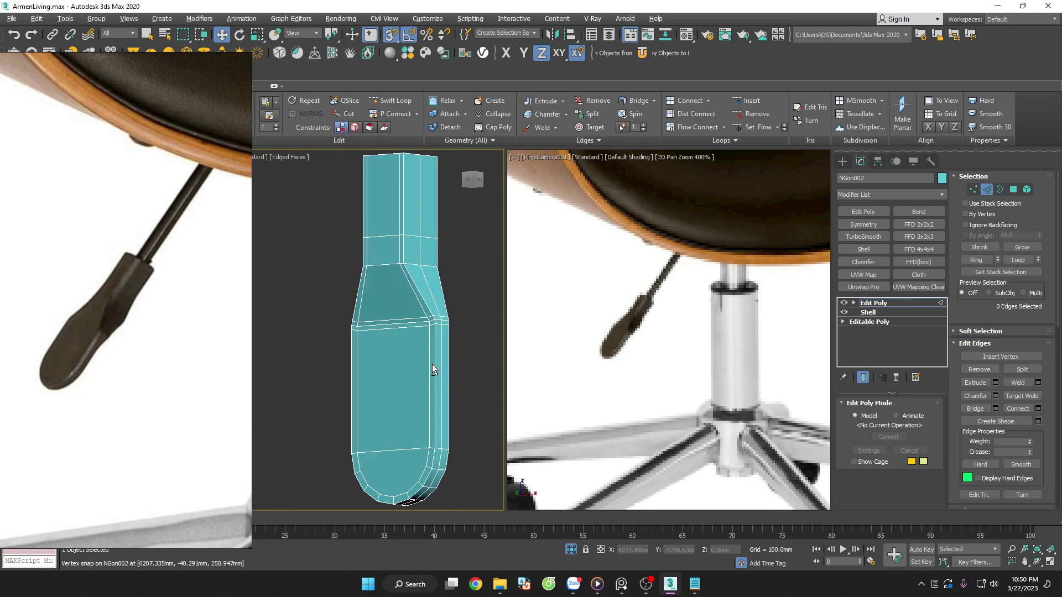
scroll(433, 364, "up", 4)
key("1")
scroll(430, 337, "up", 2)
Connect the handle's edge ring to add a centre edge loop down its length
scroll(429, 331, "down", 3)
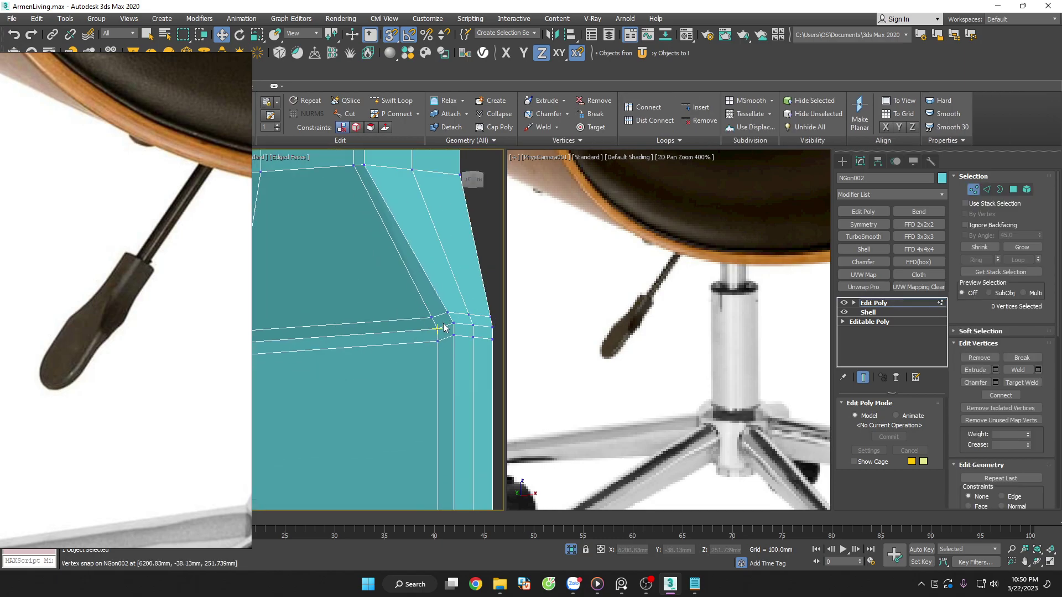
scroll(437, 354, "down", 3)
left_click(436, 393)
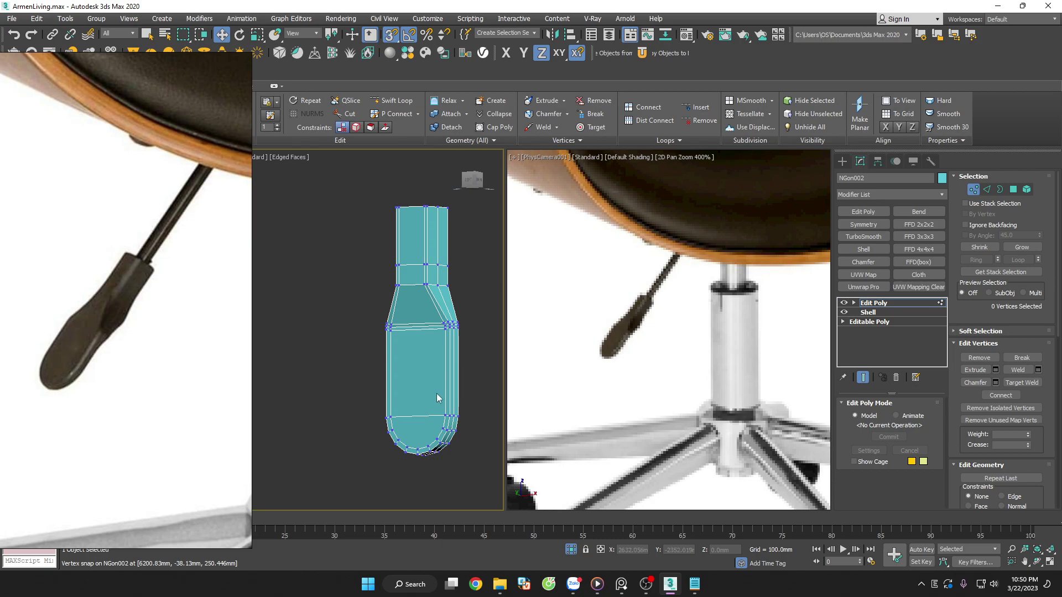
key("2")
double_click(424, 328)
right_click(423, 331)
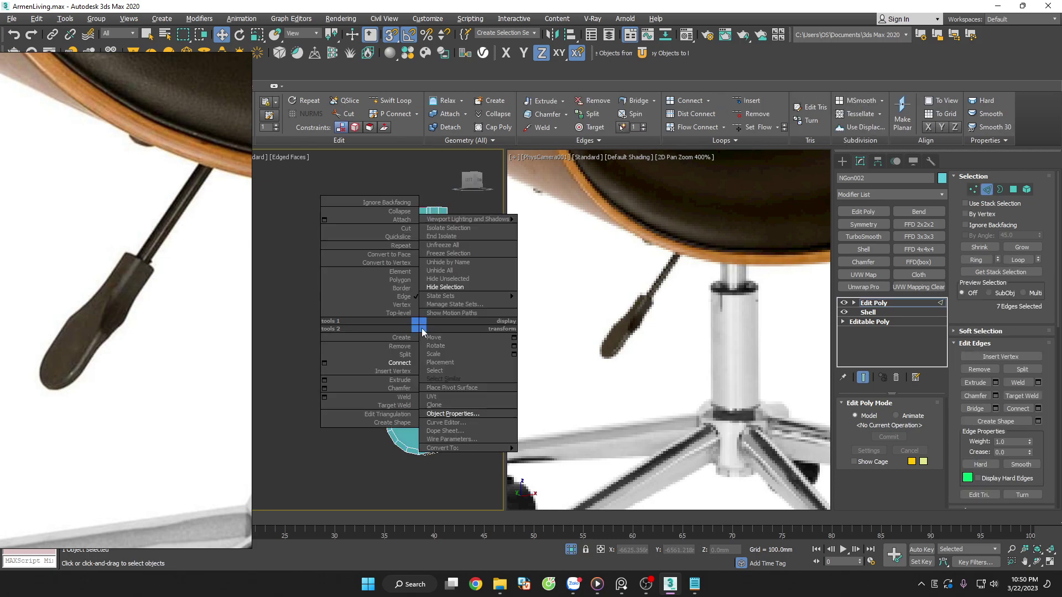
left_click(406, 364)
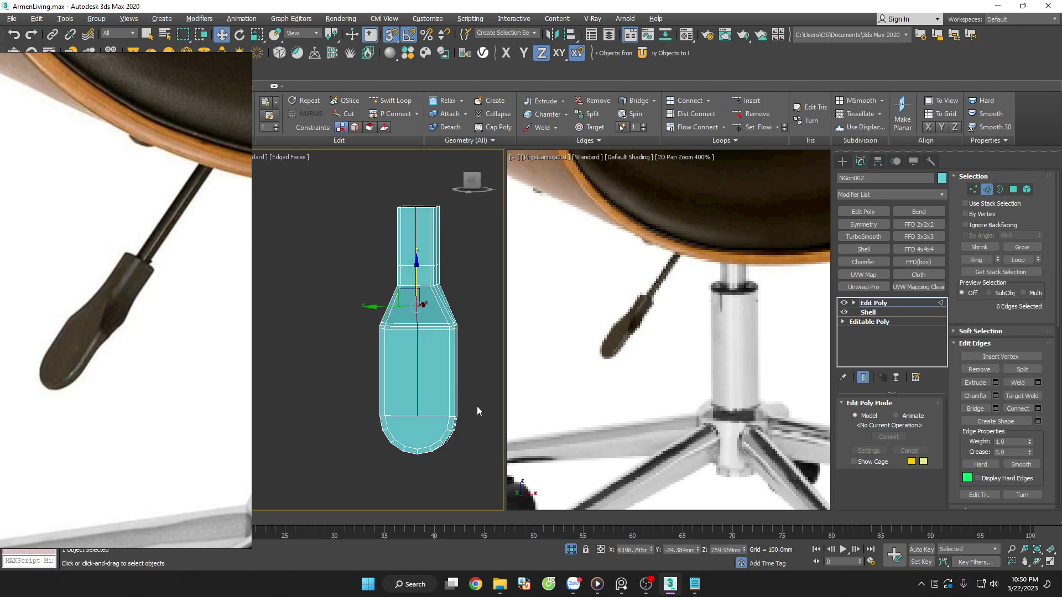
In Vertex mode, check the two vertices on the new centre line
scroll(419, 437, "up", 2)
scroll(418, 437, "up", 2)
key("1")
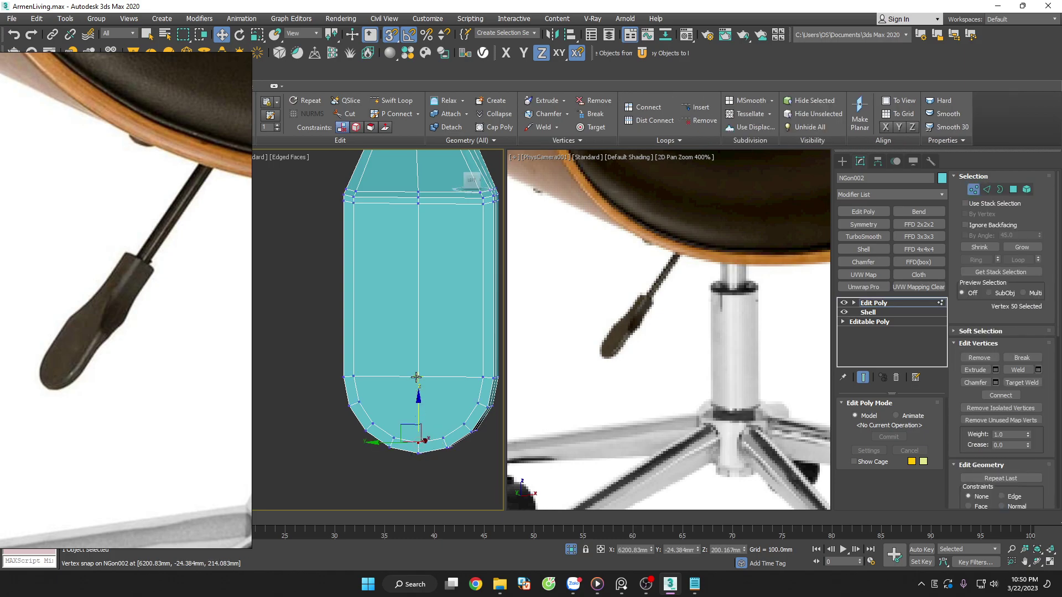
left_click_drag(417, 378, 421, 447)
left_click(469, 470)
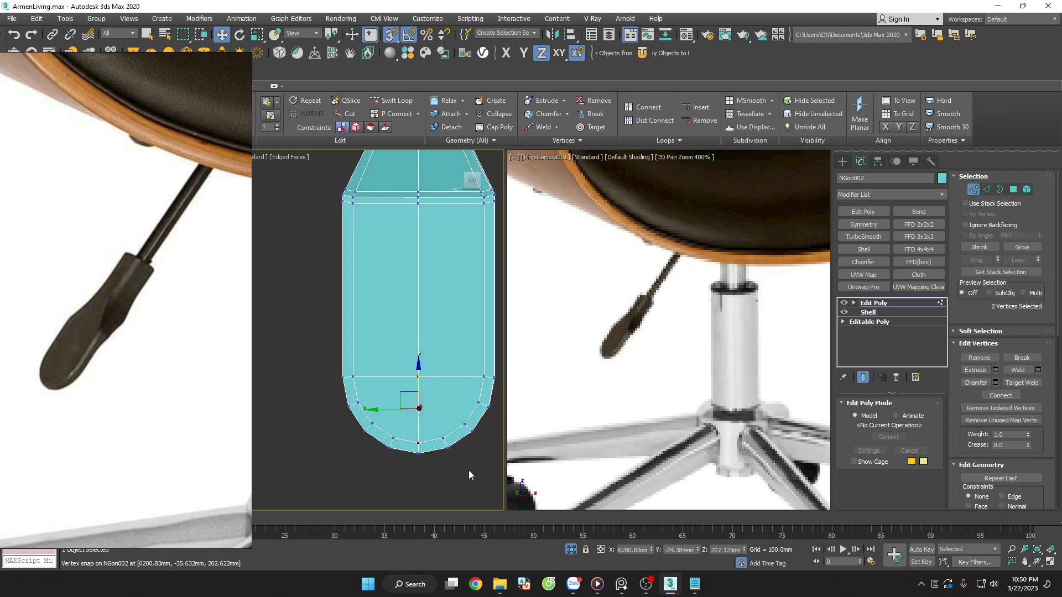
scroll(443, 456, "up", 2)
Cut an edge across the rounded end from the left vertex to the right vertex
key("alt+c")
left_click(342, 410)
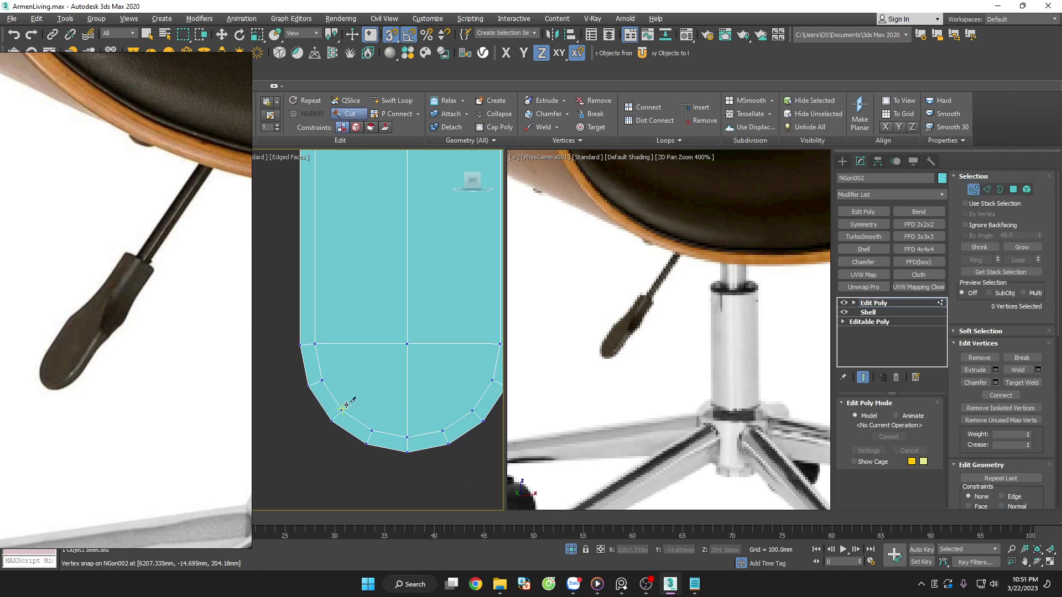
left_click(472, 411)
right_click(470, 407)
left_click(485, 378)
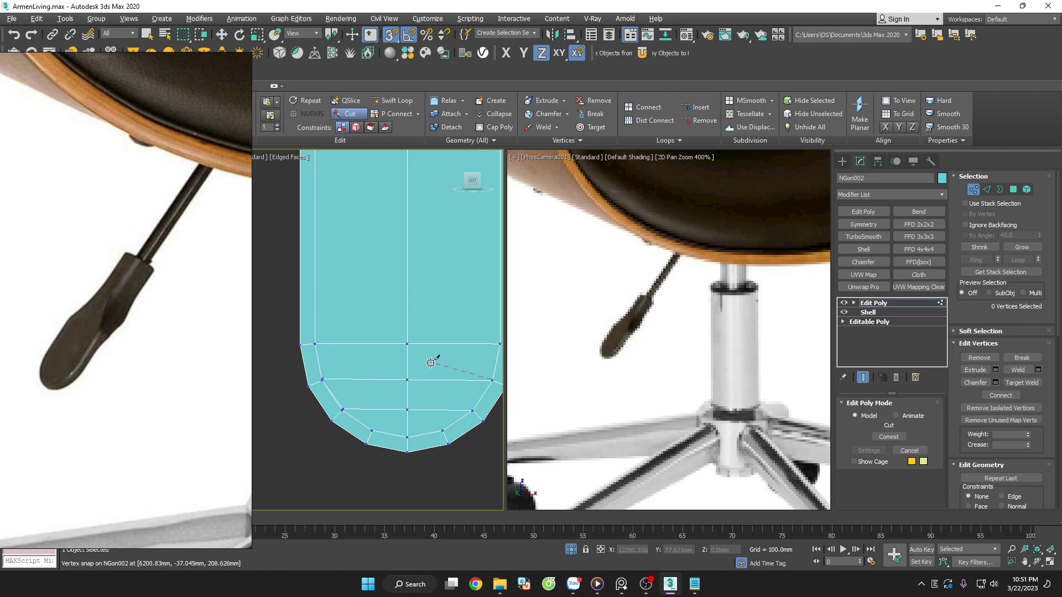
scroll(347, 415, "up", 3)
scroll(390, 384, "down", 3)
right_click(421, 360)
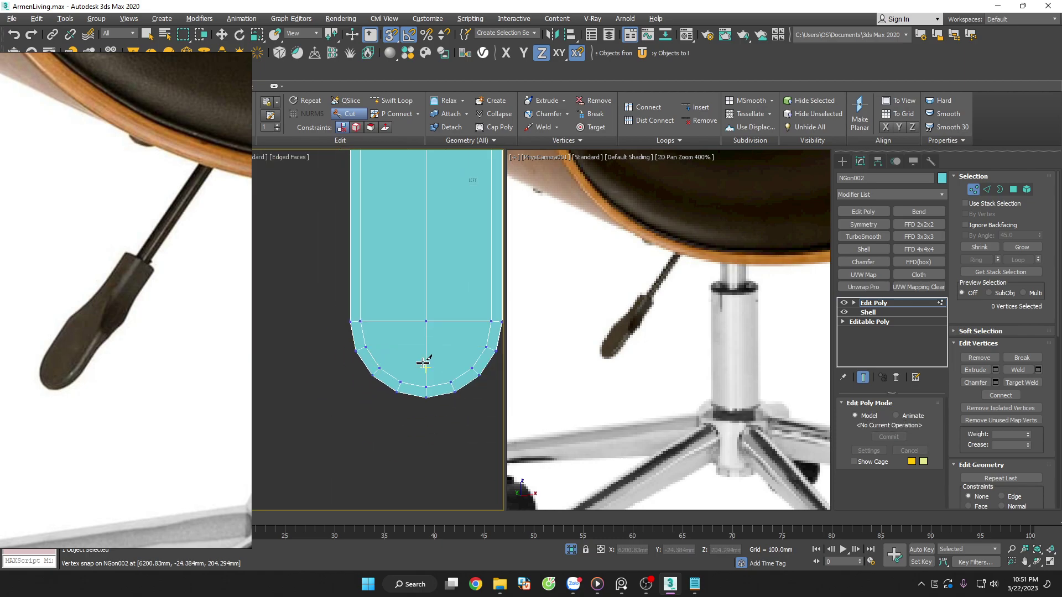
scroll(413, 359, "up", 2)
Cut diagonal edges from the side vertices toward the centre, undoing one failed cut
left_click(325, 363)
scroll(349, 359, "up", 2)
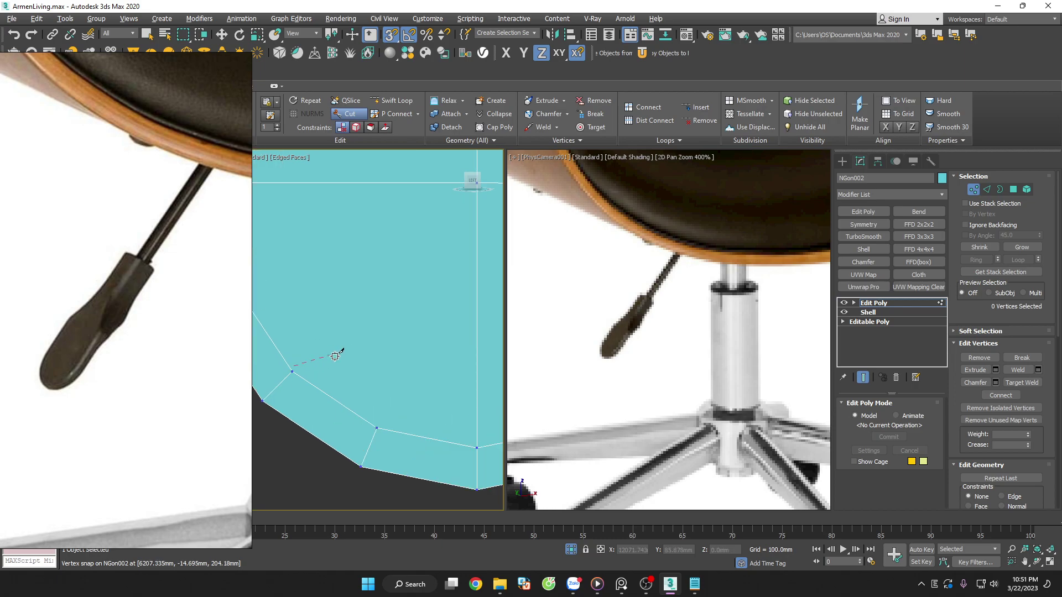
scroll(434, 227, "down", 3)
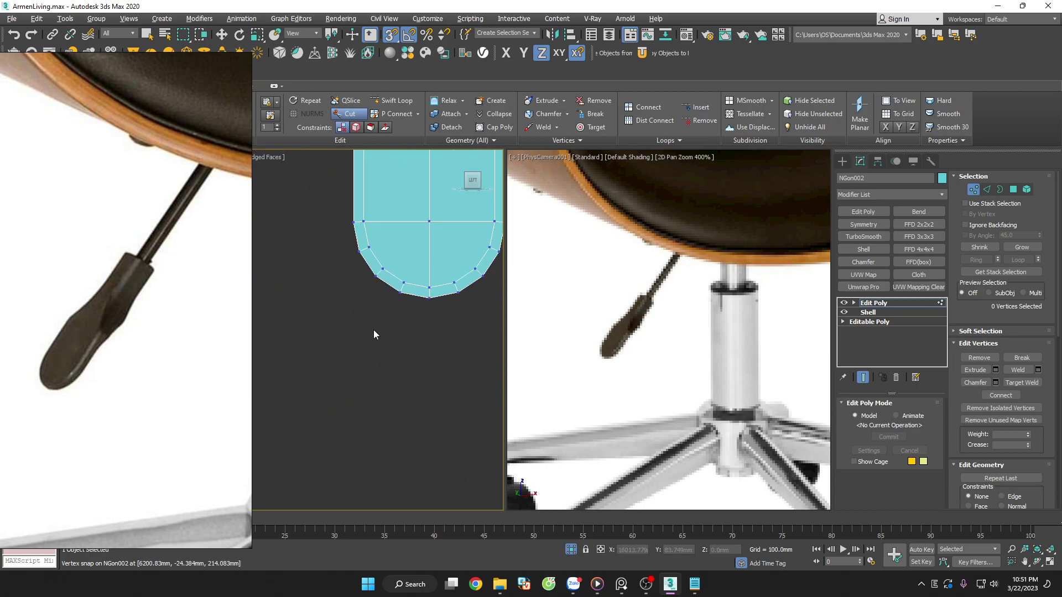
scroll(435, 259, "up", 1)
left_click(332, 276)
scroll(332, 276, "down", 1)
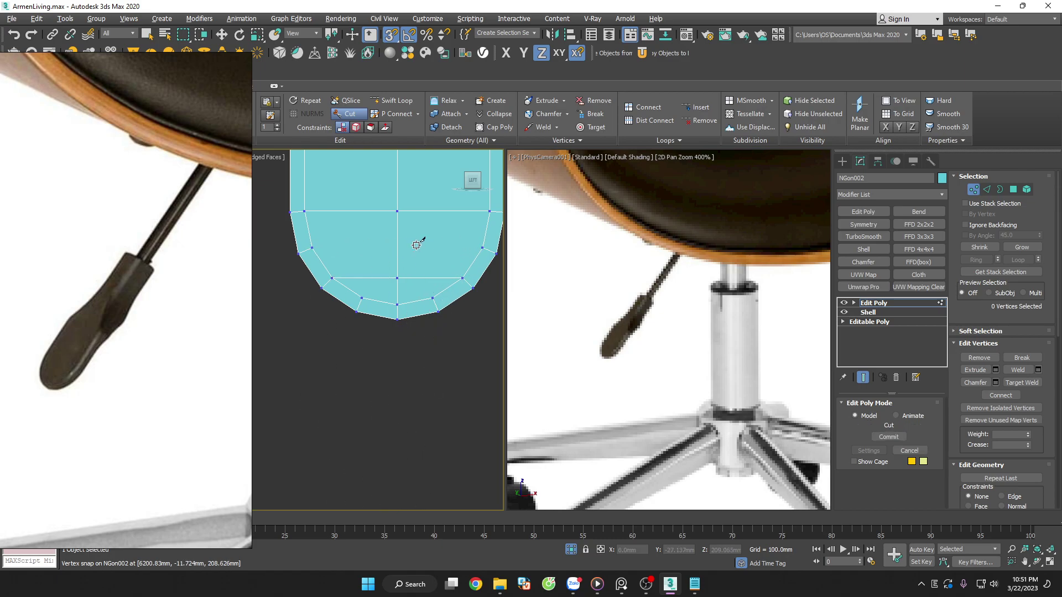
scroll(383, 273, "down", 2)
scroll(402, 293, "down", 4)
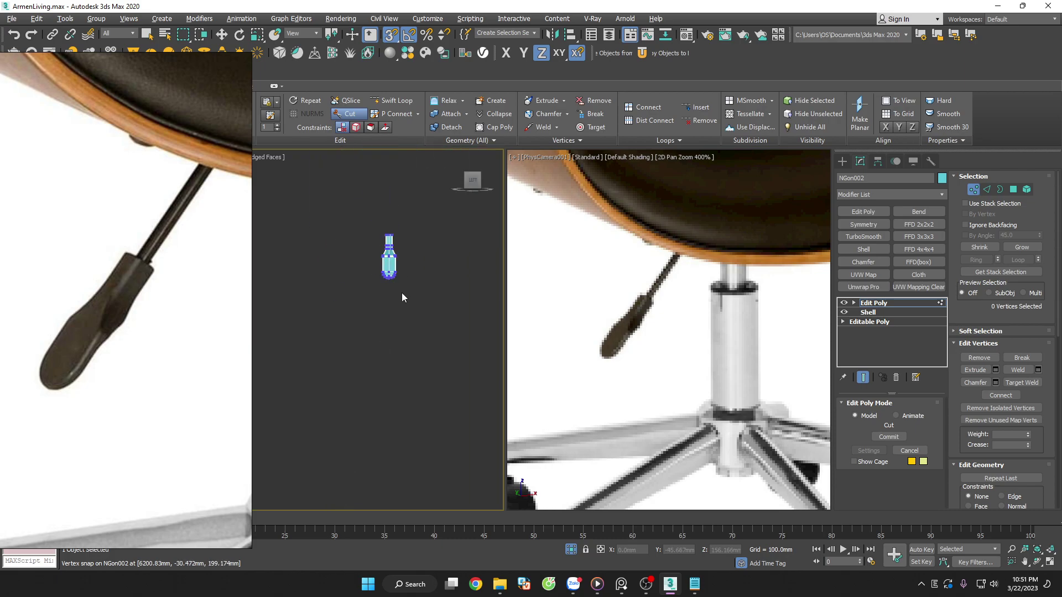
scroll(372, 256, "up", 5)
scroll(345, 337, "up", 1)
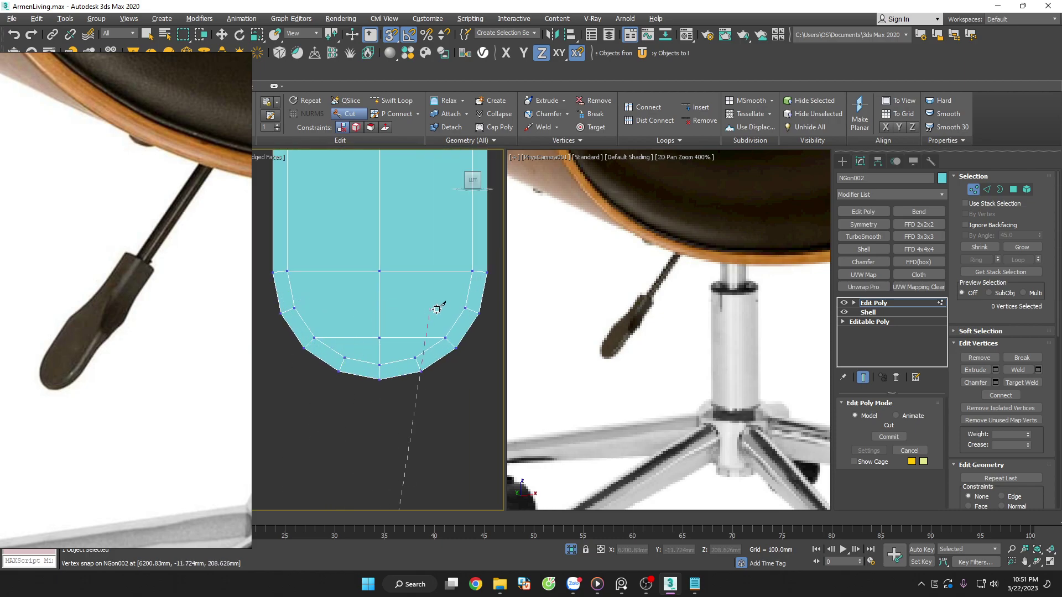
key("ctrl+z")
left_click(465, 307)
right_click(364, 316)
left_click(301, 311)
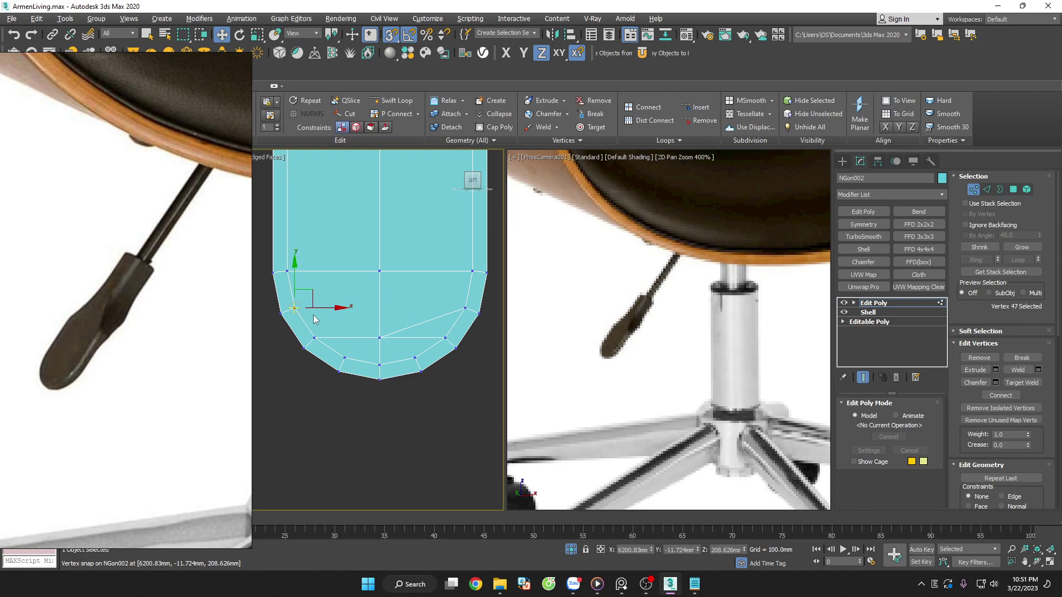
Remove the centre edge, connect the two side vertices, and delete both diagonal edges
left_click(378, 337)
key("2")
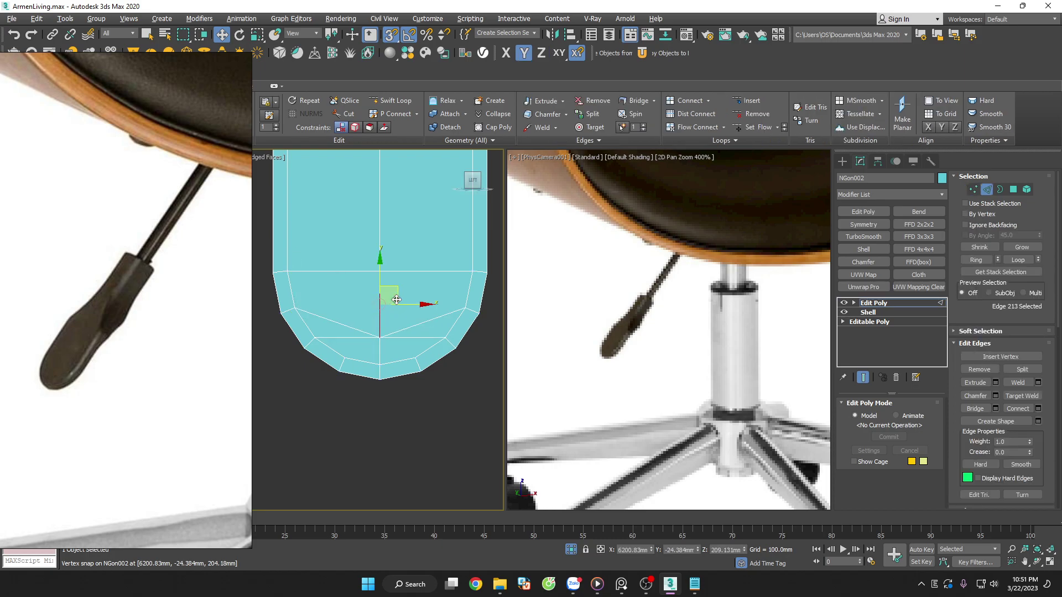
key("ctrl+d")
key("1")
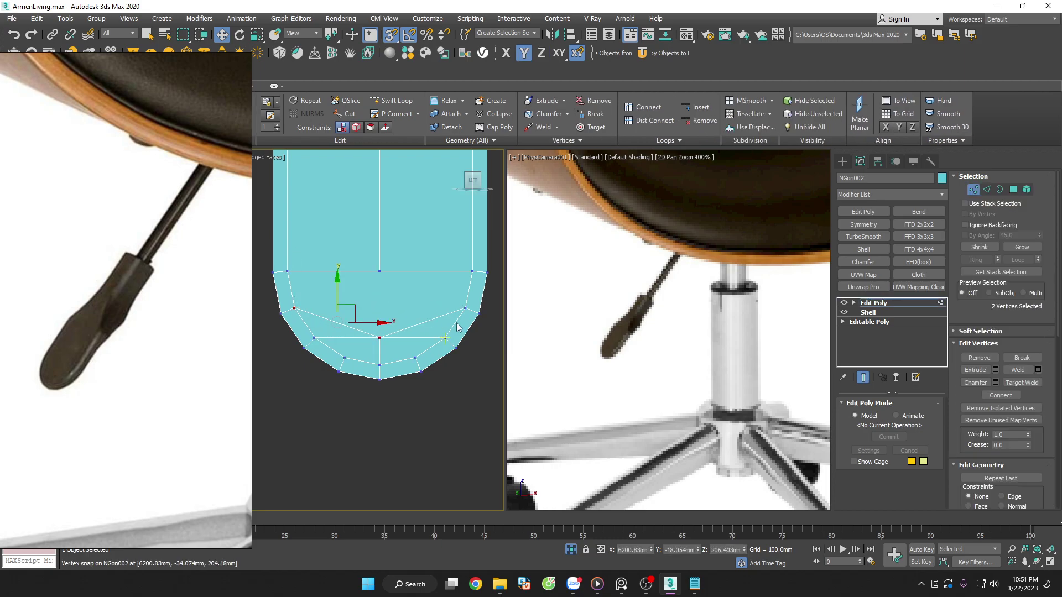
key("ctrl+shift+e")
key("2")
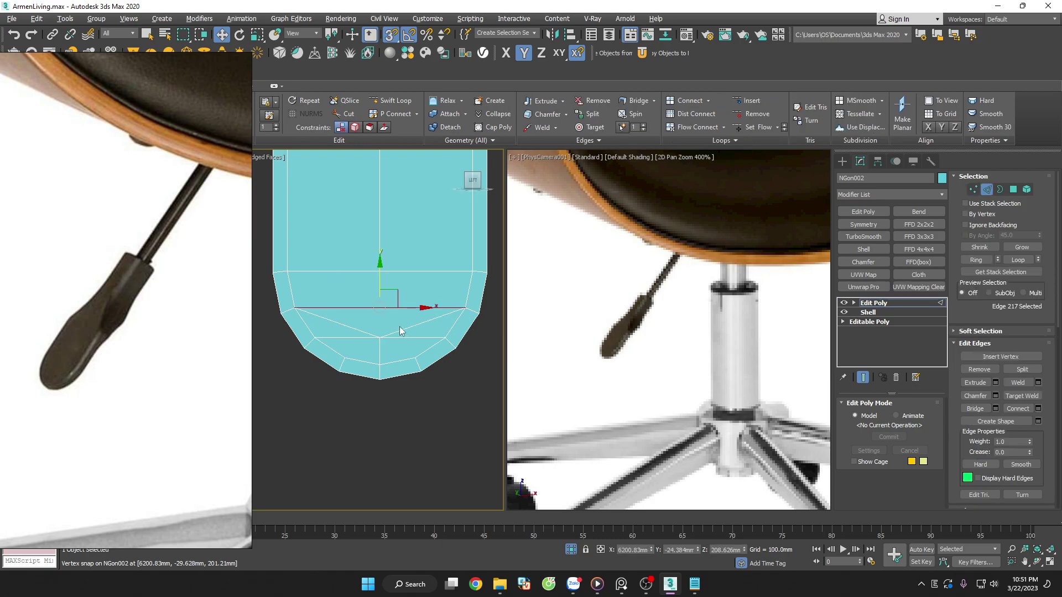
left_click(401, 329)
left_click(356, 330, "ctrl")
key("BackSpace")
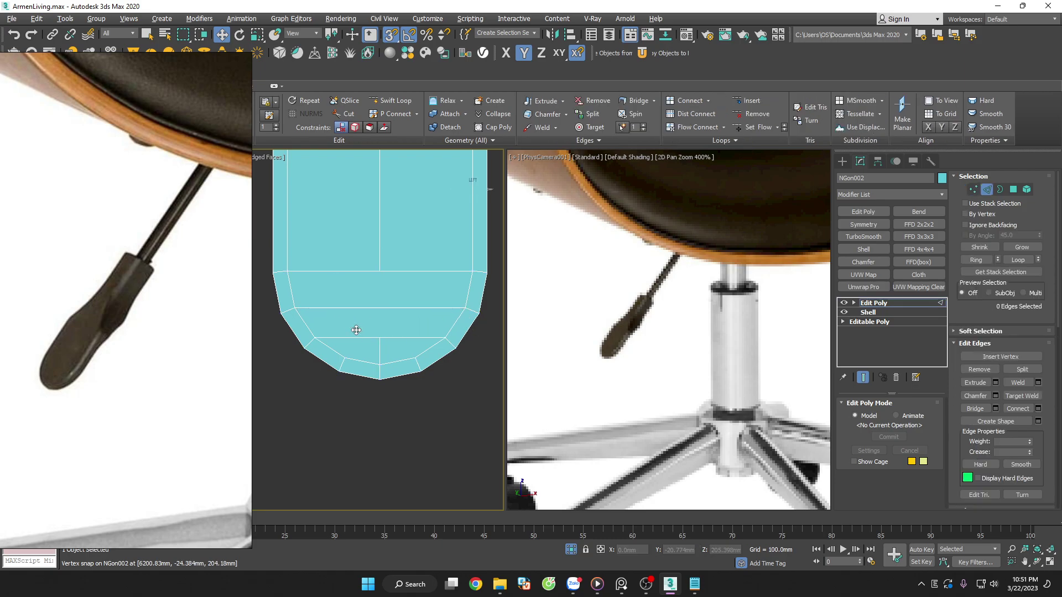
Cut an edge from the centre vertex down to the bottom tip vertex
key("alt+c")
left_click(379, 337)
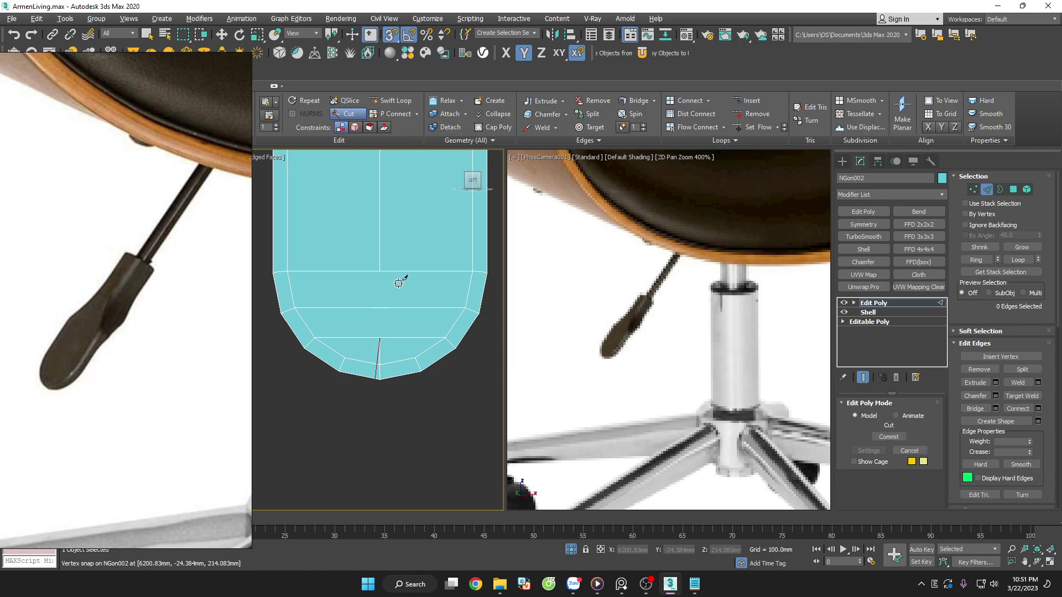
key("w")
scroll(407, 320, "down", 10)
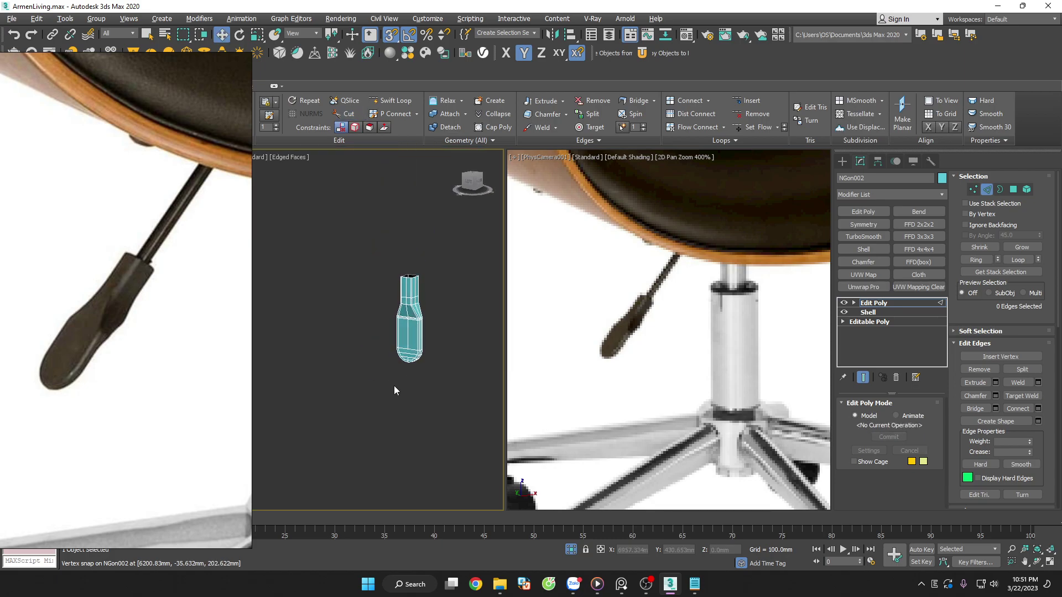
scroll(385, 391, "up", 5)
scroll(385, 391, "up", 3)
key("alt+c")
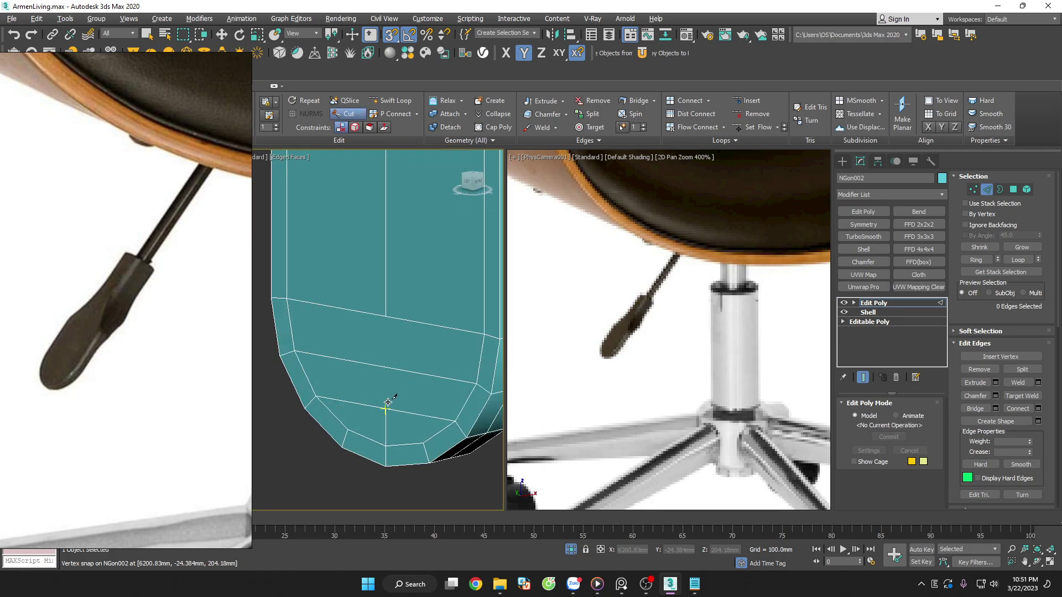
left_click(386, 319)
key("w")
scroll(406, 327, "down", 8)
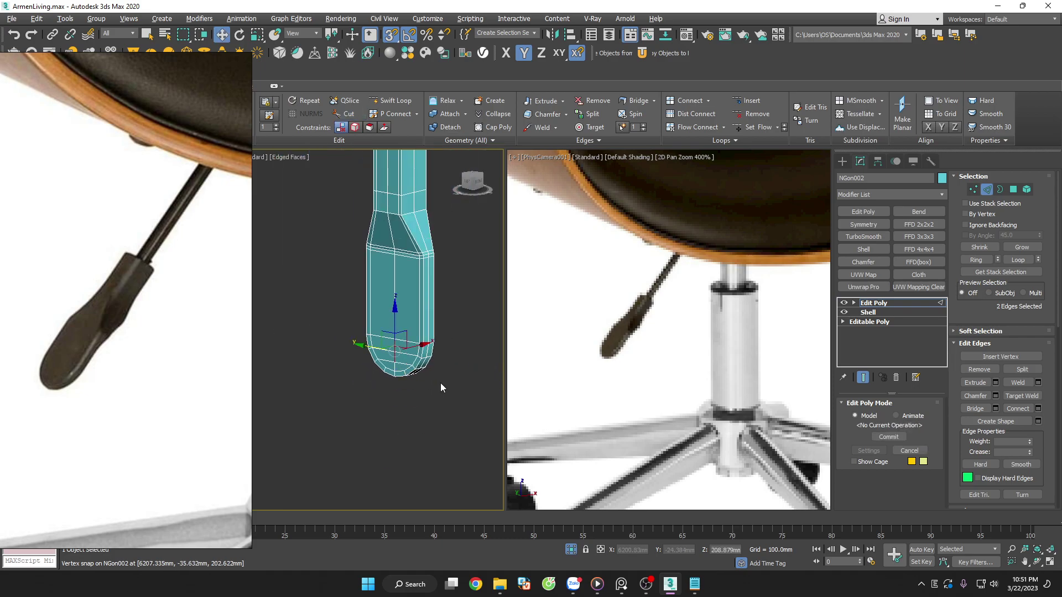
Deselect and return to a straight front view of the handle
left_click(478, 370)
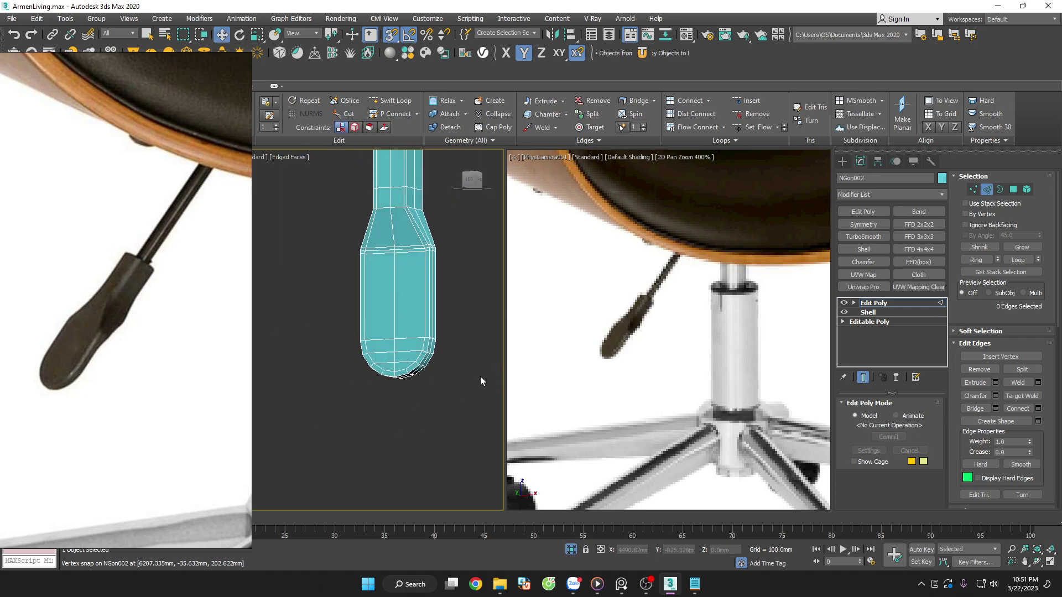
scroll(477, 374, "down", 2)
middle_click_drag(475, 373, 427, 392, "alt")
key("f")
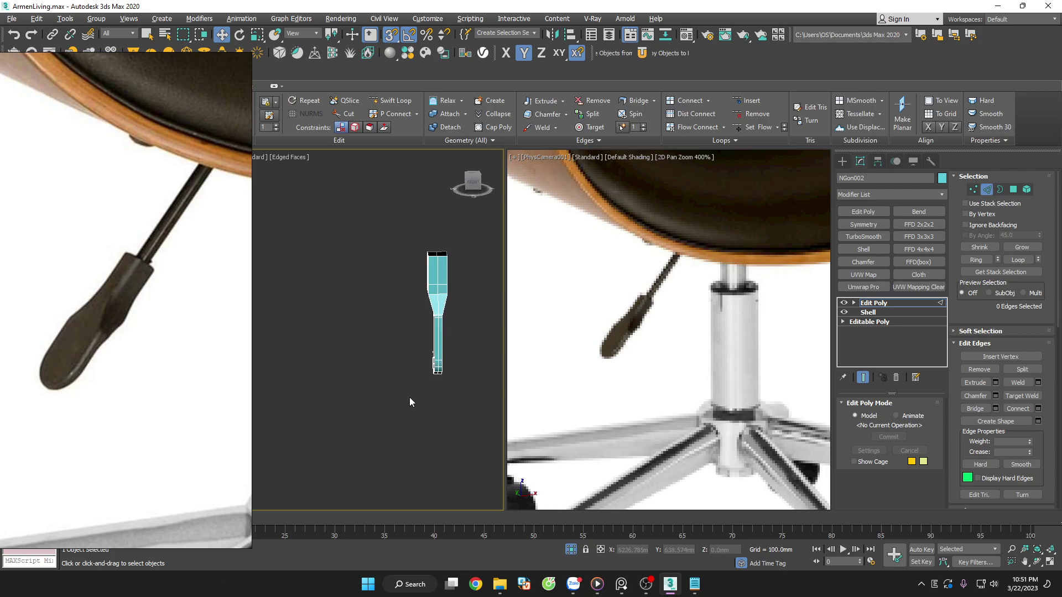
left_click(474, 190)
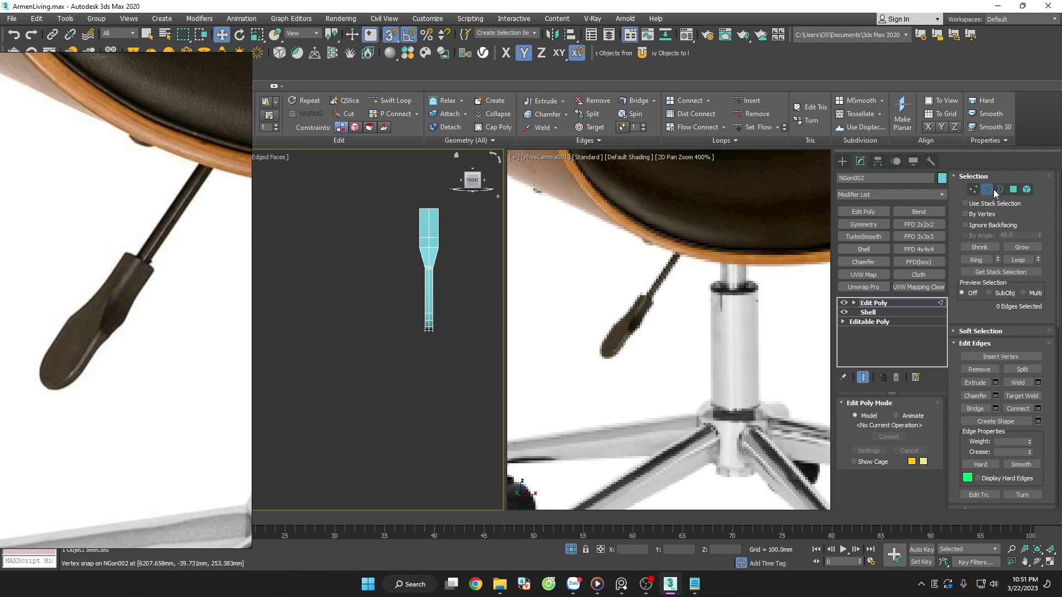
Delete the right half of the handle's polygons
left_click(1013, 190)
scroll(464, 238, "up", 2)
scroll(448, 224, "up", 1)
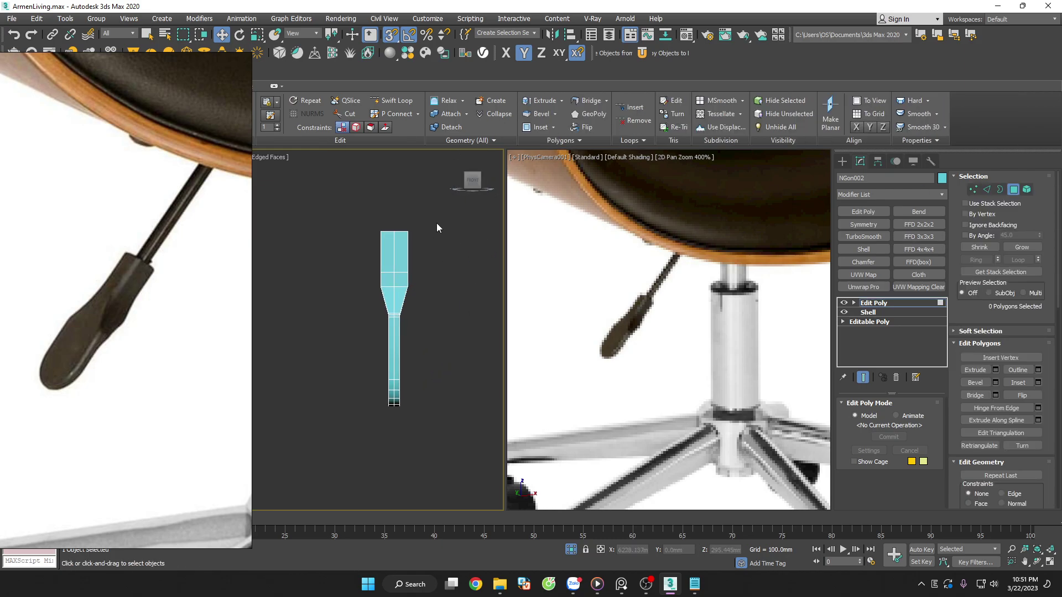
left_click_drag(398, 429, 397, 430)
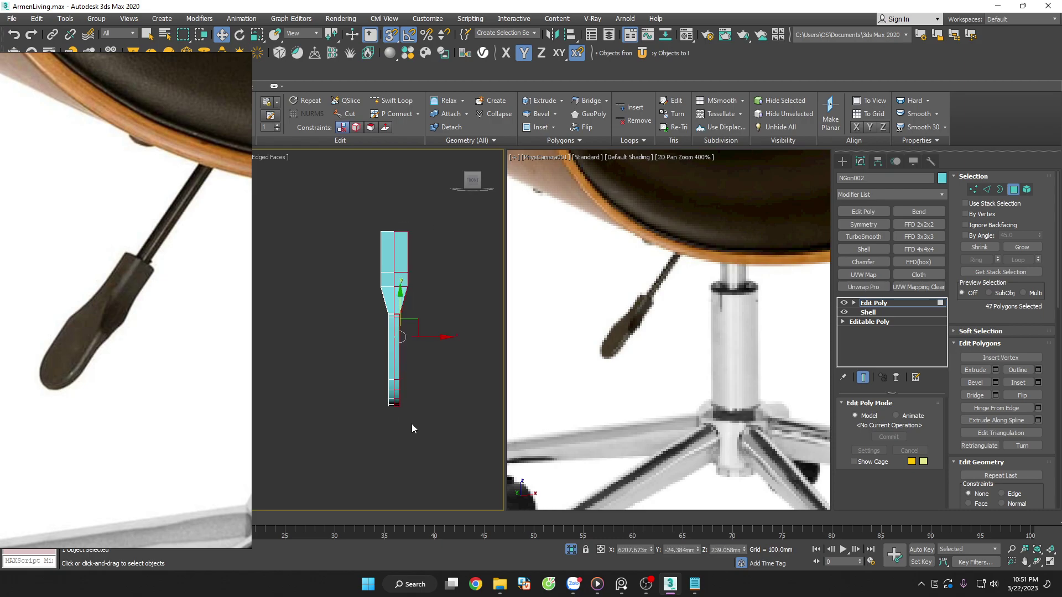
key("Delete")
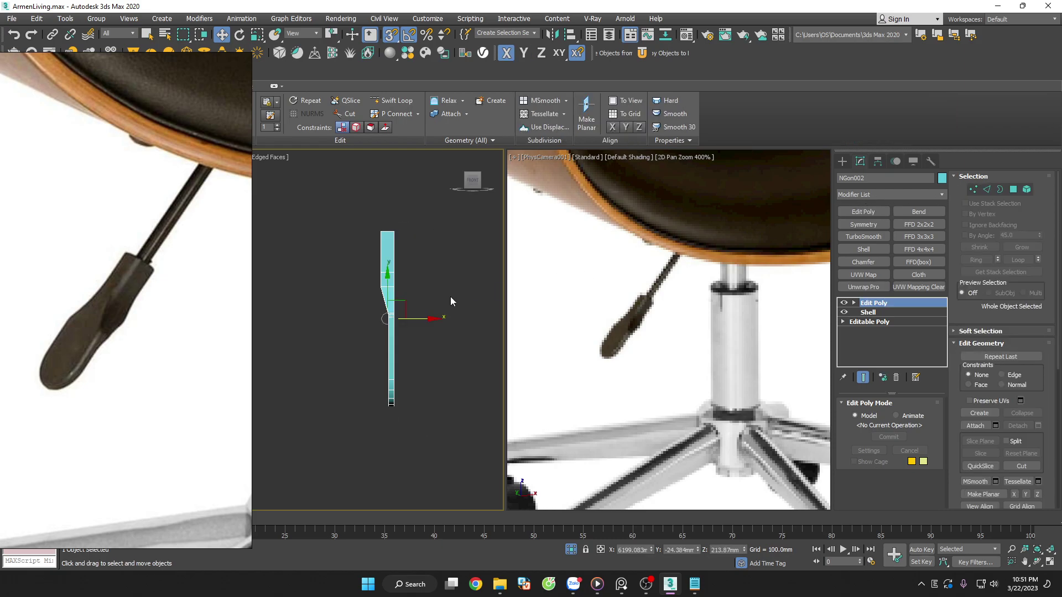
scroll(422, 316, "up", 2)
left_click(430, 300)
With Affect Pivot Only, snap NGon002's pivot onto the handle's lower edge
left_click(372, 278)
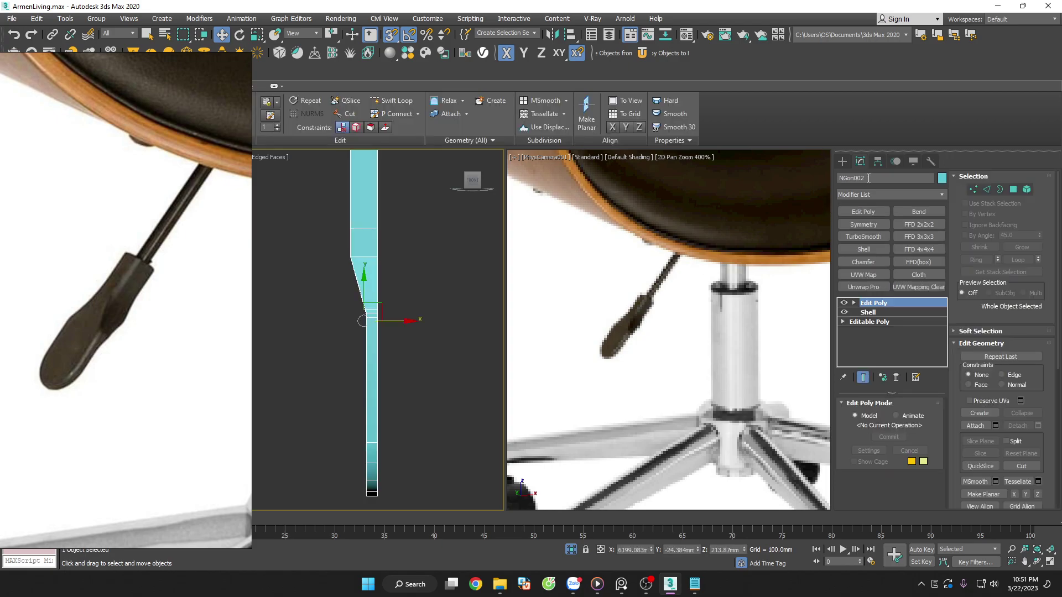
left_click(877, 161)
left_click(889, 237)
left_click_drag(364, 319, 354, 442)
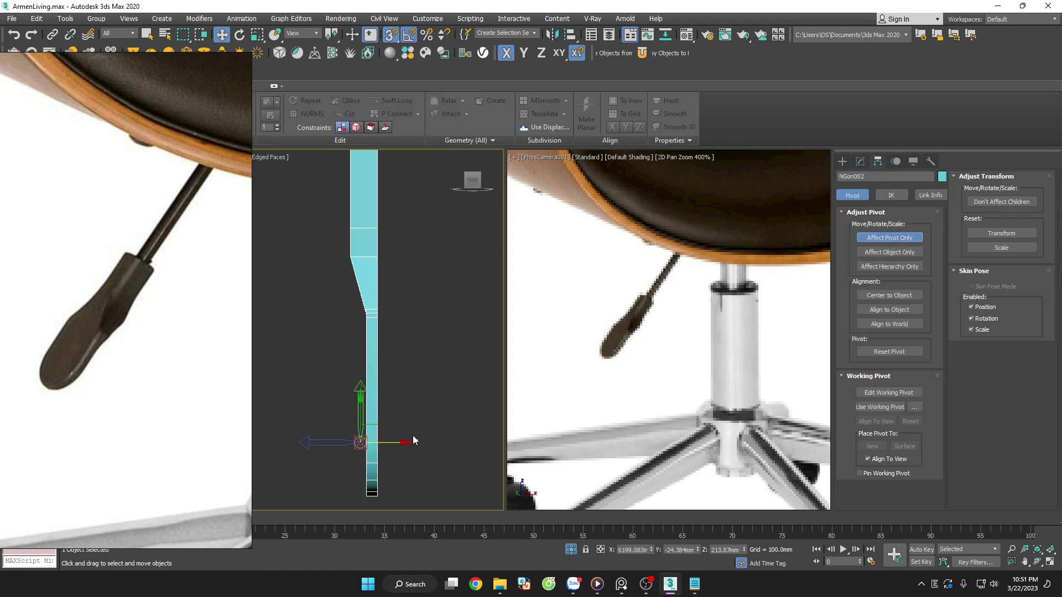
key("s")
key("s")
left_click_drag(382, 319, 382, 276)
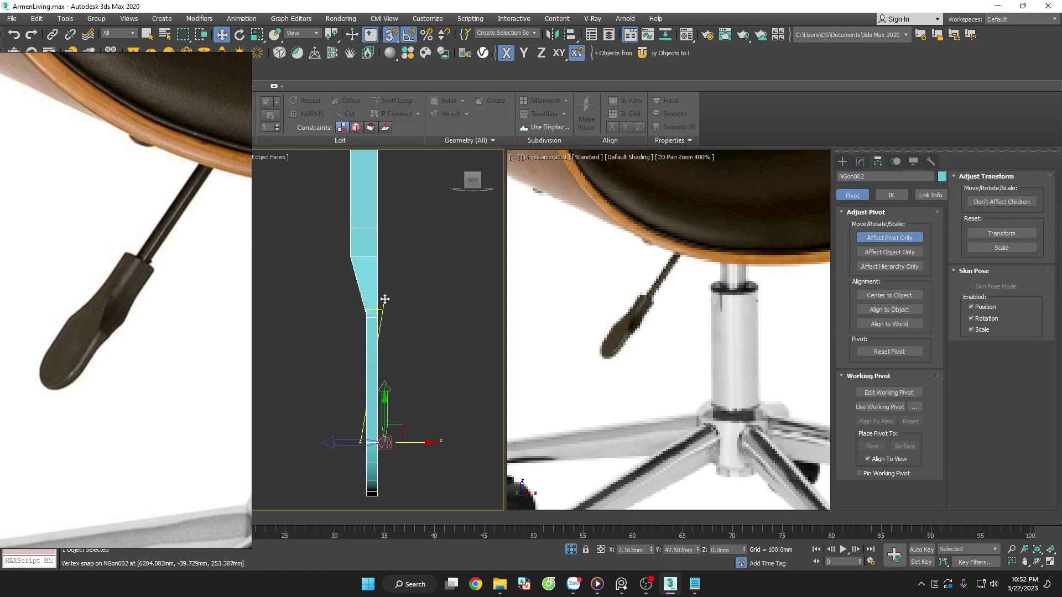
left_click(911, 238)
key("l")
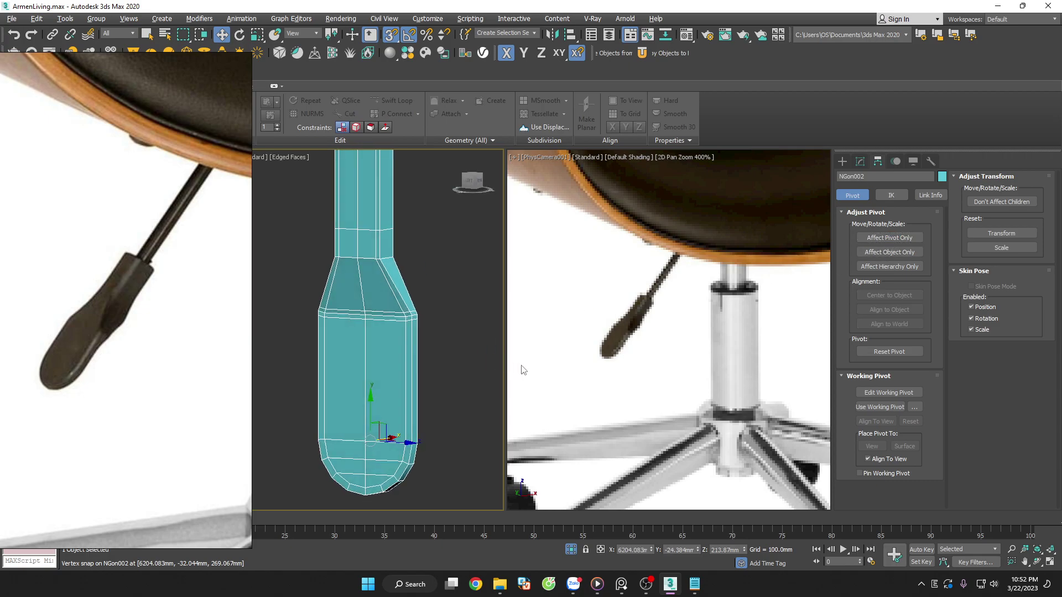
left_click(455, 310)
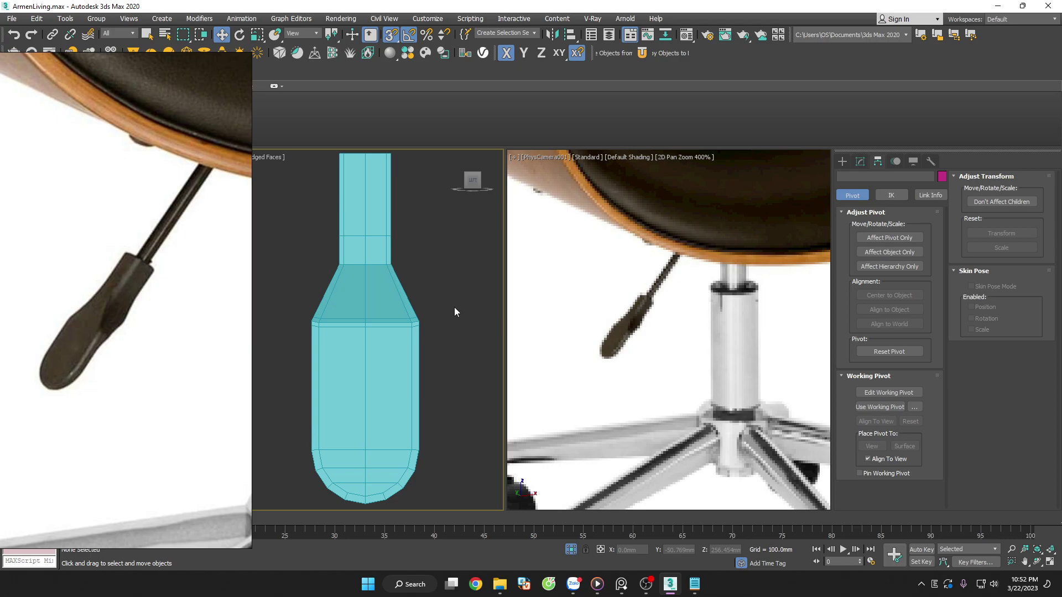
Enter Vertex mode on the handle and frame its shoulder corner from the left side
scroll(365, 327, "up", 3)
left_click(362, 346)
key("1")
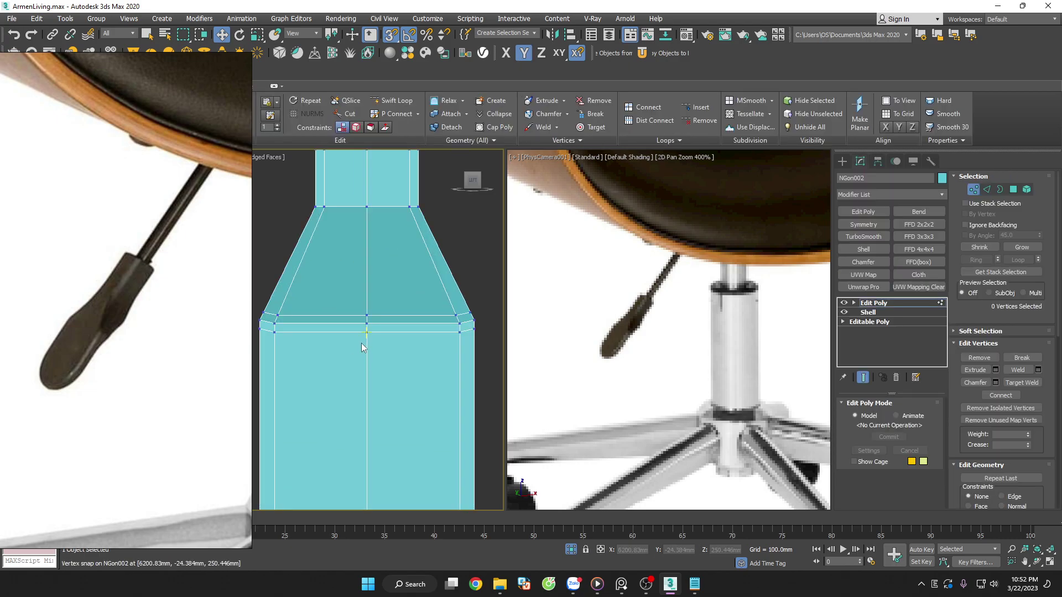
scroll(362, 347, "down", 3)
mouse_move(371, 348)
middle_mouse_down("alt")
mouse_move(393, 370)
mouse_move(280, 390)
mouse_move(389, 379)
mouse_move(463, 228)
middle_mouse_up("alt")
left_click(472, 184)
scroll(470, 183, "up", 2)
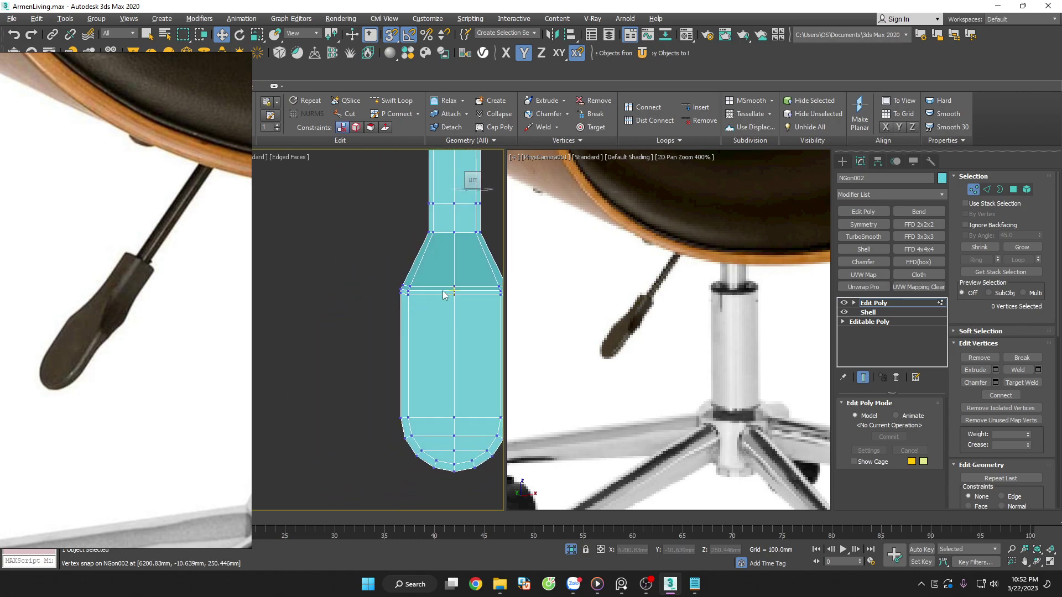
scroll(437, 315, "up", 3)
scroll(386, 335, "up", 2)
scroll(386, 335, "down", 4)
mouse_move(373, 334)
middle_mouse_down("alt")
mouse_move(419, 346)
mouse_move(411, 334)
middle_mouse_up("alt")
scroll(411, 334, "up", 1)
scroll(398, 334, "up", 1)
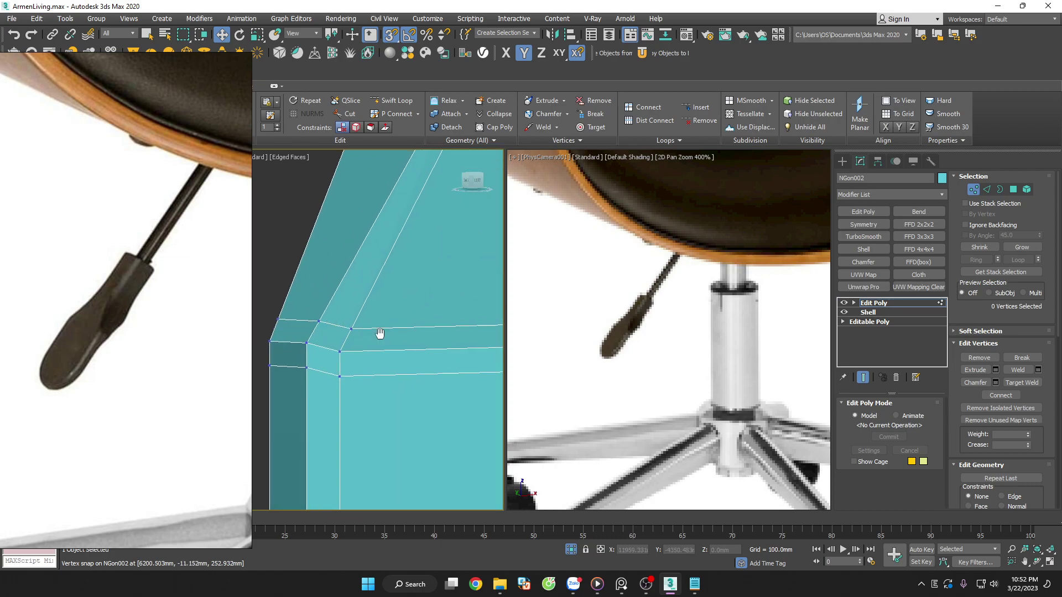
scroll(375, 334, "up", 1)
scroll(304, 332, "up", 1)
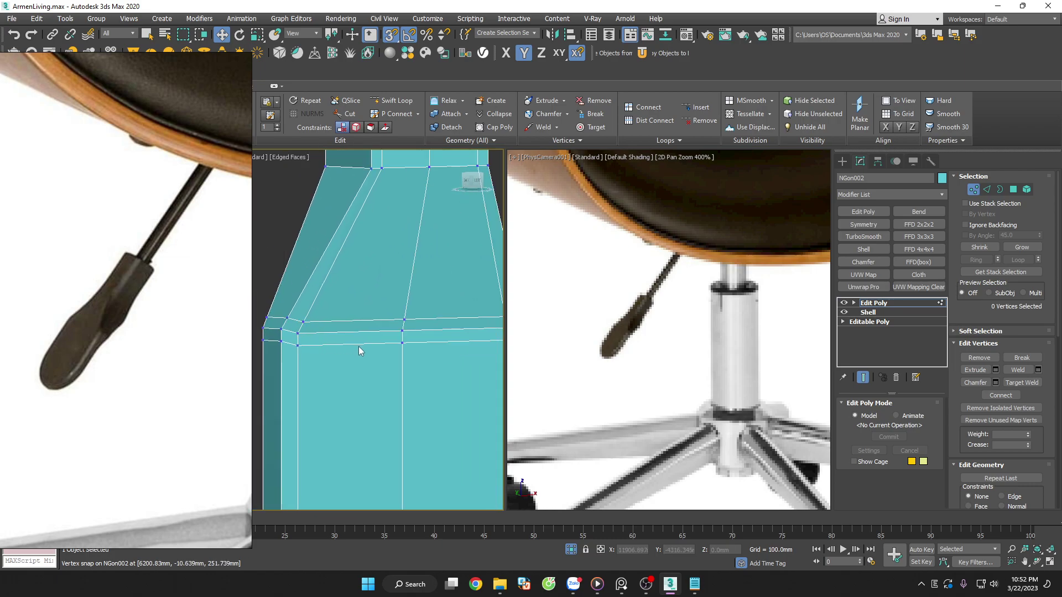
middle_click_drag(359, 346, 379, 323, "alt")
Collapse the three shoulder-corner vertices into one
left_click_drag(418, 360, 417, 359)
right_click(396, 332)
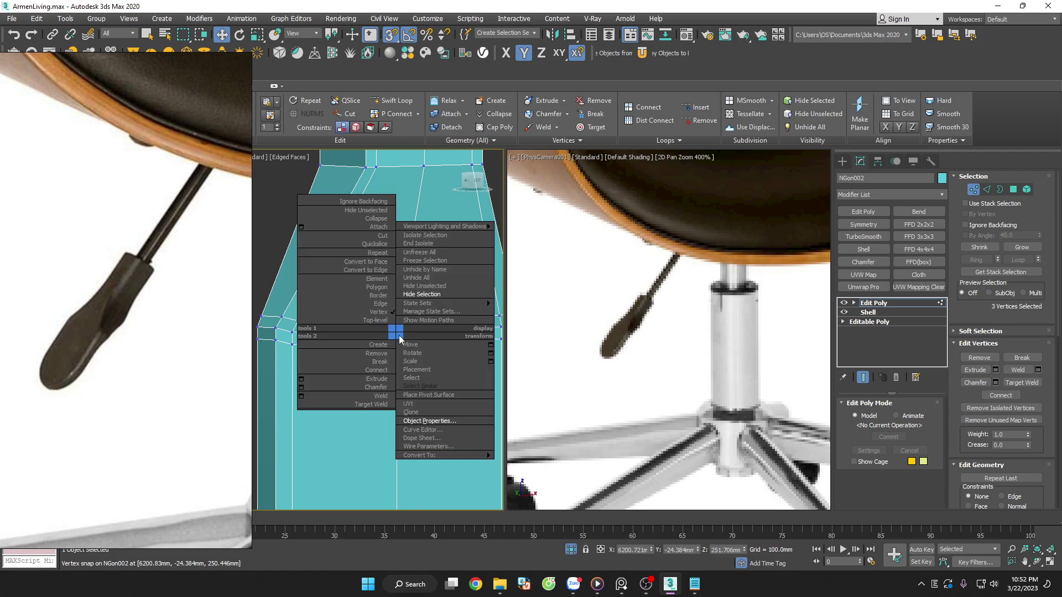
left_click(376, 218)
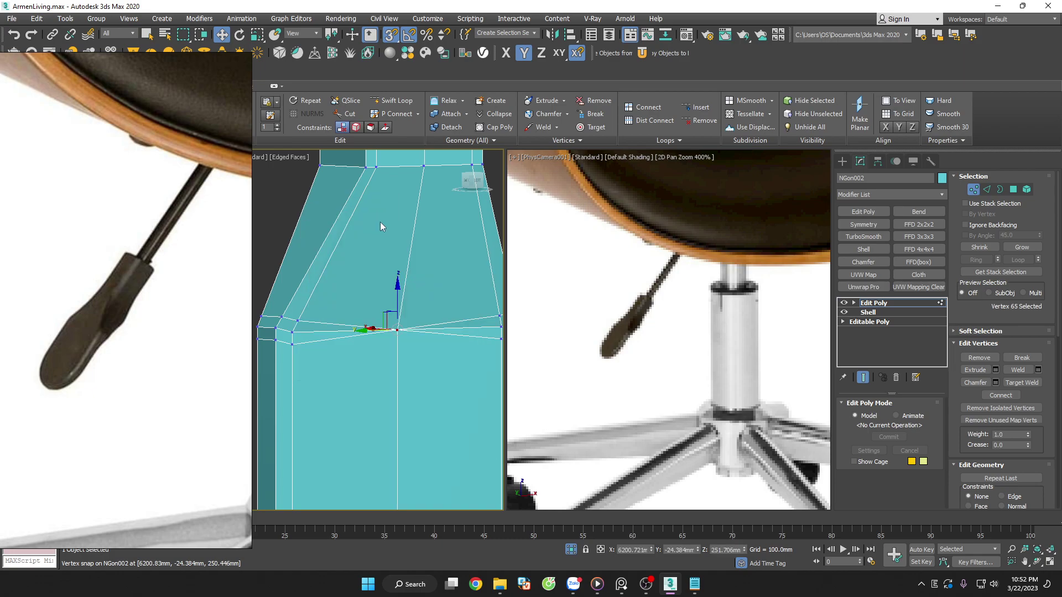
scroll(284, 338, "up", 2)
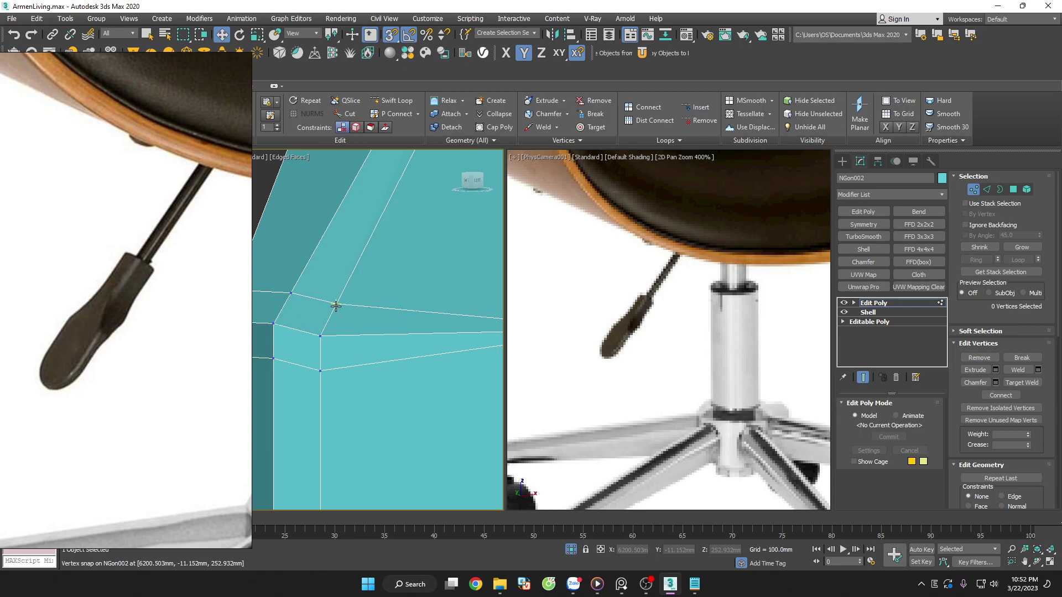
Target-weld the leftover vertices onto the corner vertex, then add a TurboSmooth preview
left_click(1022, 382)
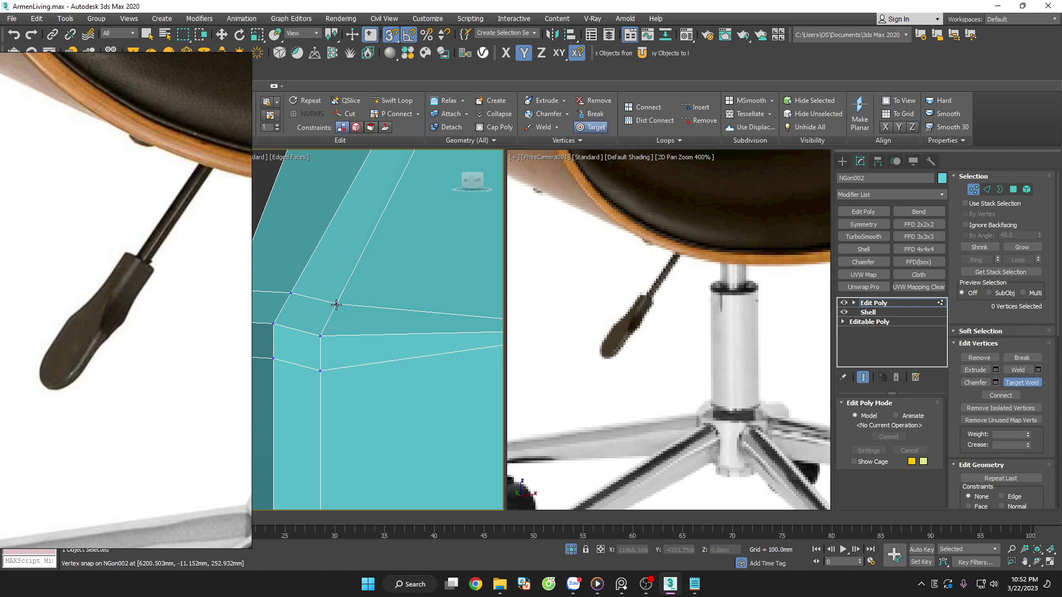
left_click(321, 335)
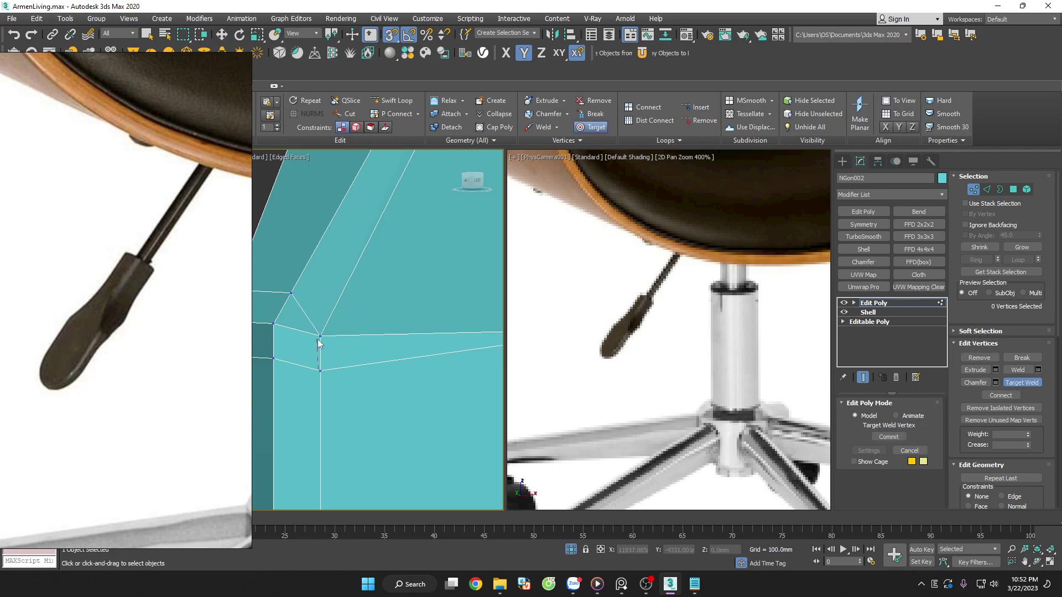
left_click(320, 336)
right_click(324, 353)
key("2")
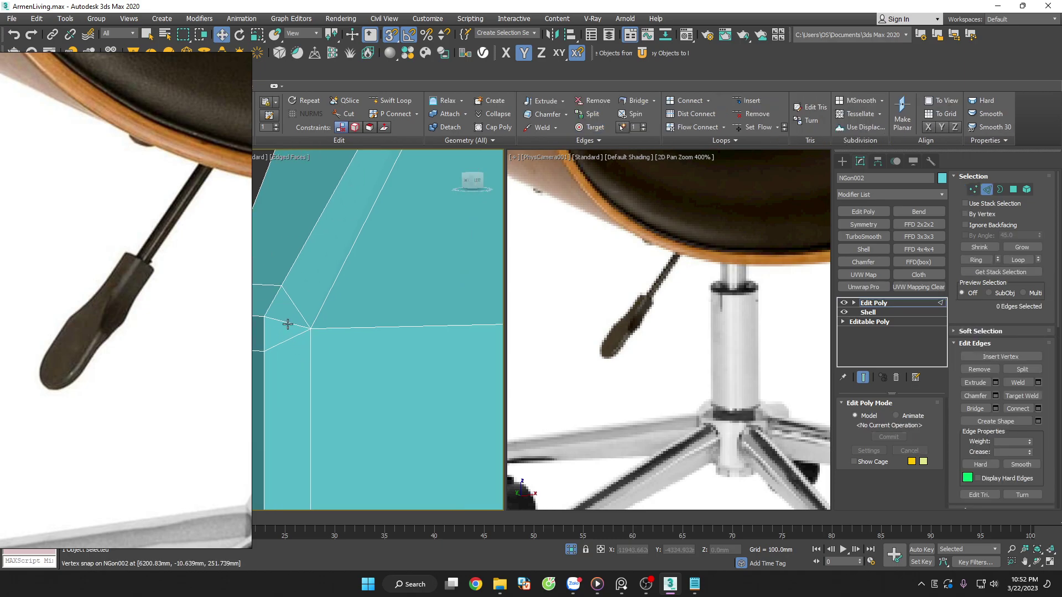
scroll(388, 355, "down", 5)
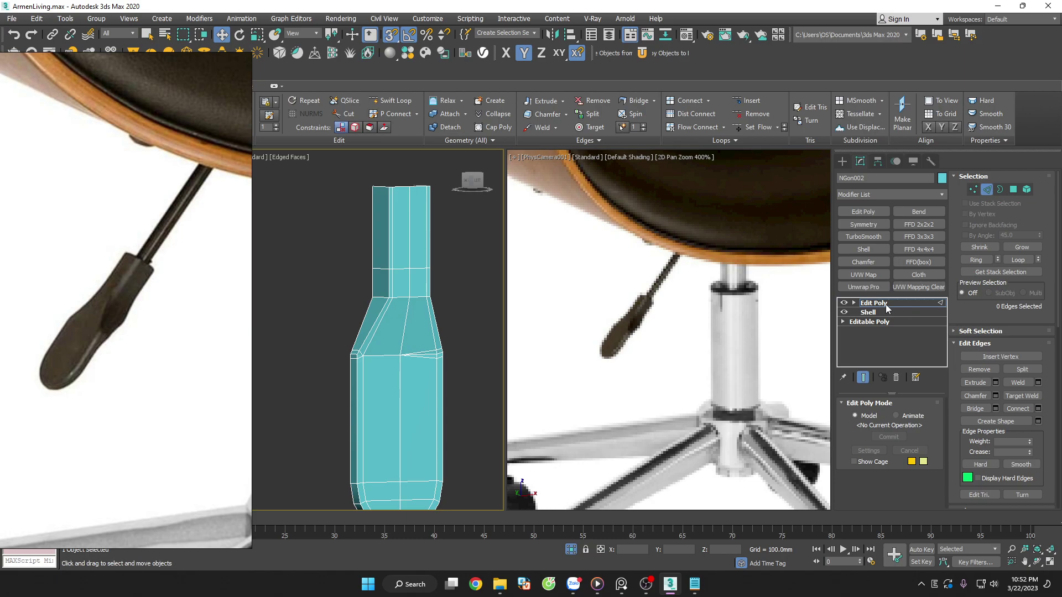
left_click(863, 237)
Inspect the TurboSmoothed shoulder with edged faces toggled off and on, orbiting to a front view
scroll(382, 368, "up", 3)
key("F4")
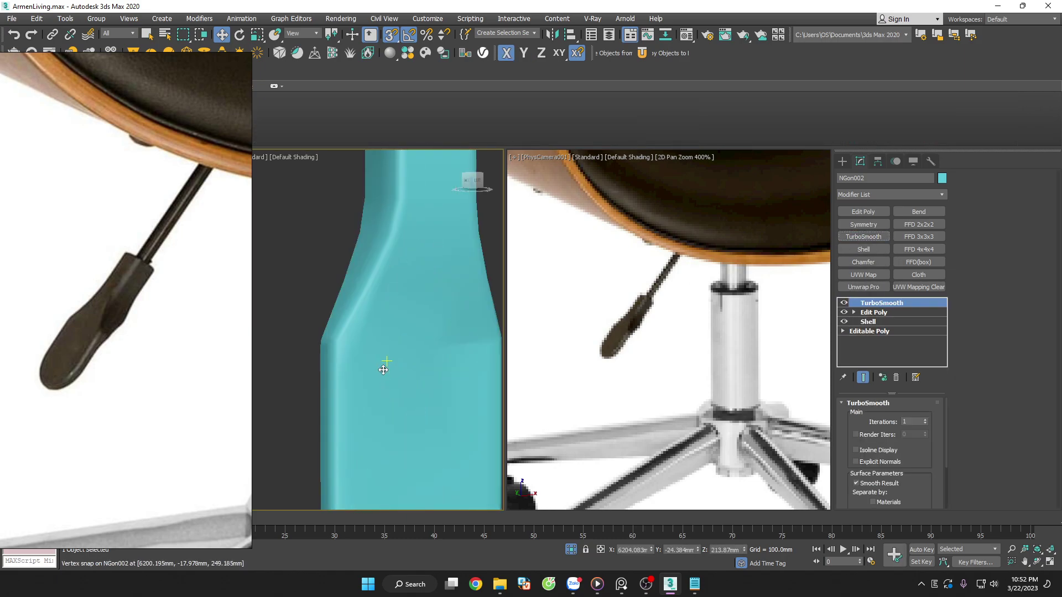
scroll(386, 368, "down", 3)
scroll(378, 356, "up", 3)
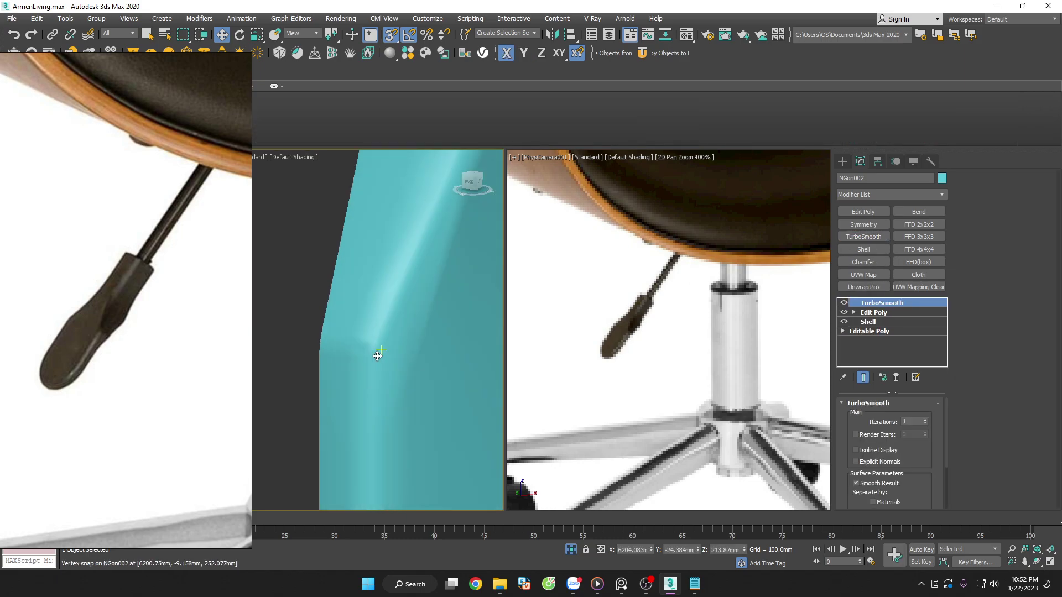
key("F4")
middle_click_drag(399, 356, 421, 332, "alt")
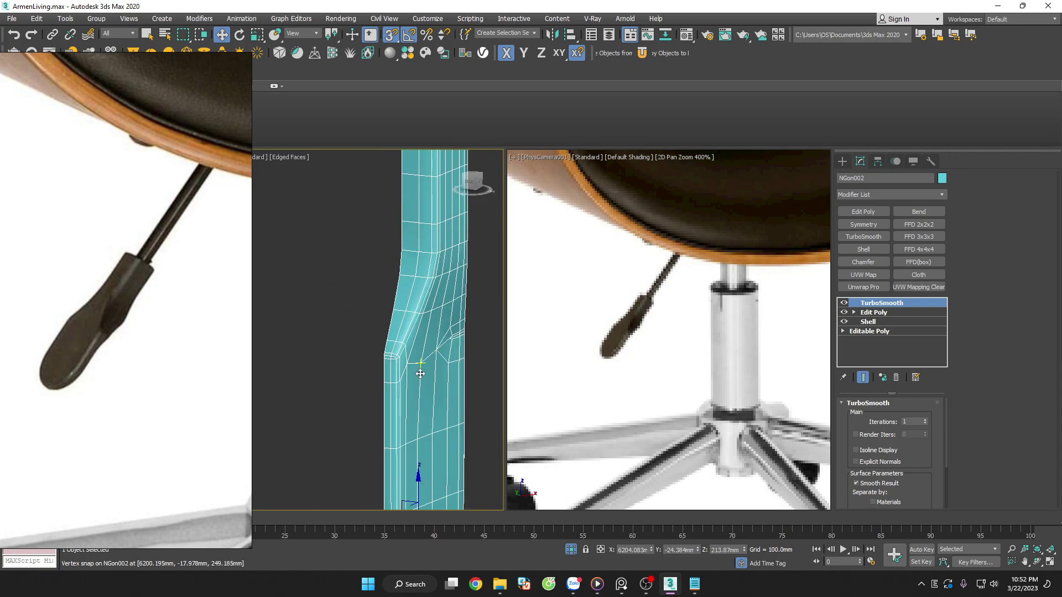
Delete TurboSmooth and select the shoulder vertex at vertex level
left_click(897, 381)
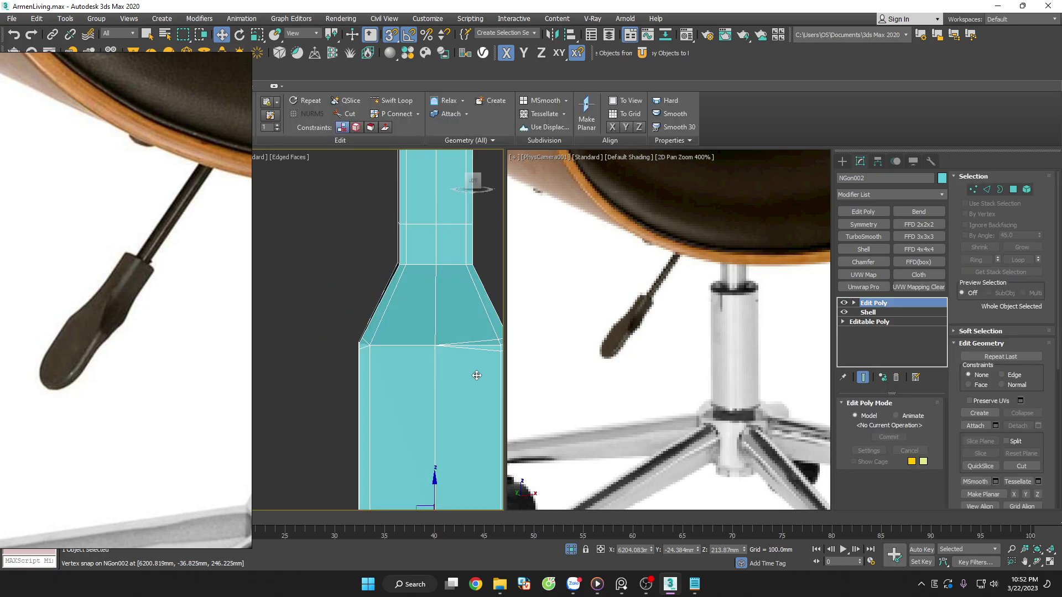
scroll(329, 313, "up", 5)
key("1")
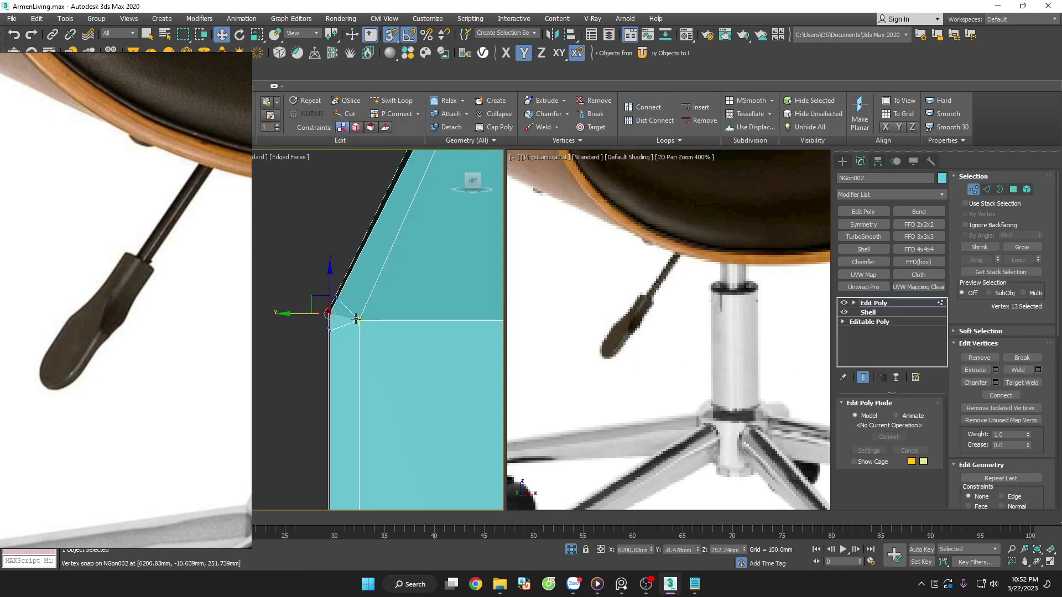
left_click(356, 320, "ctrl")
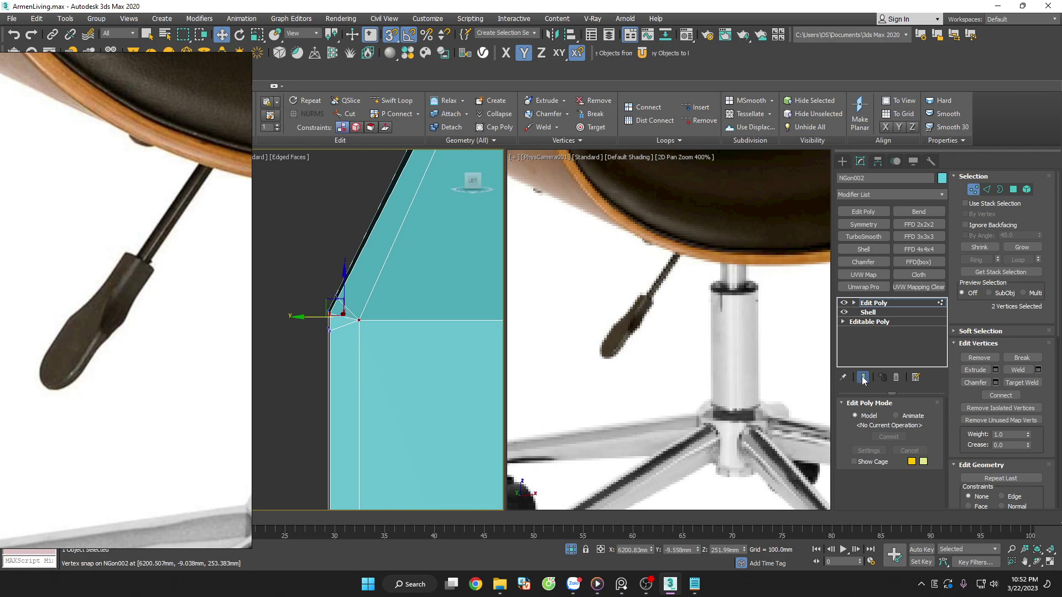
Re-add TurboSmooth to check the smoothed shoulder, then delete it again, returning to Edit Poly
left_click(905, 304)
left_click(863, 237)
key("F4")
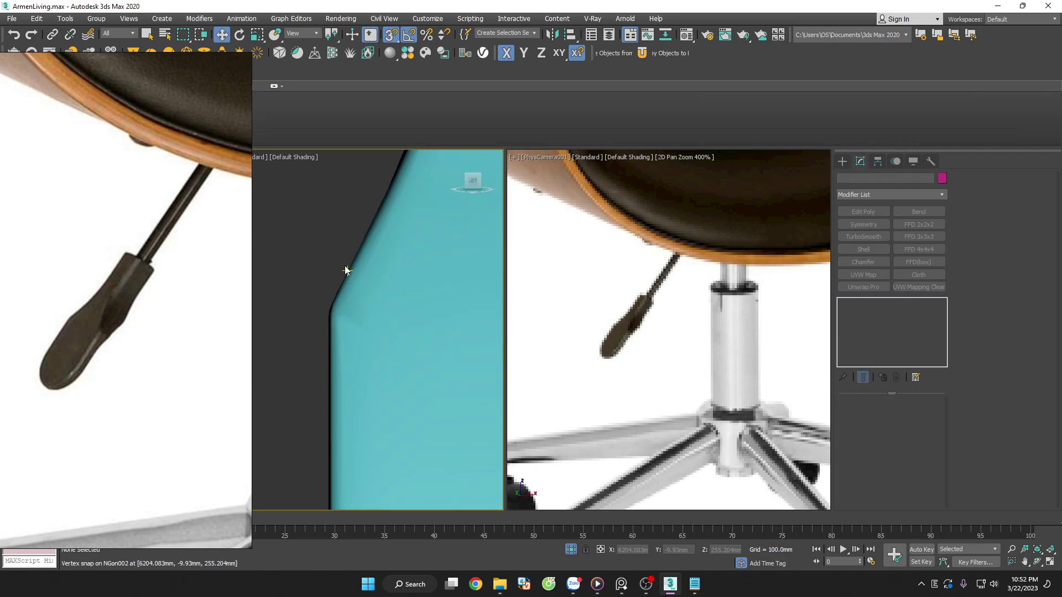
mouse_move(410, 331)
middle_mouse_down("alt")
mouse_move(429, 294)
mouse_move(425, 267)
mouse_move(461, 286)
mouse_move(448, 297)
mouse_move(365, 244)
middle_mouse_up("alt")
left_click(895, 378)
key("F4")
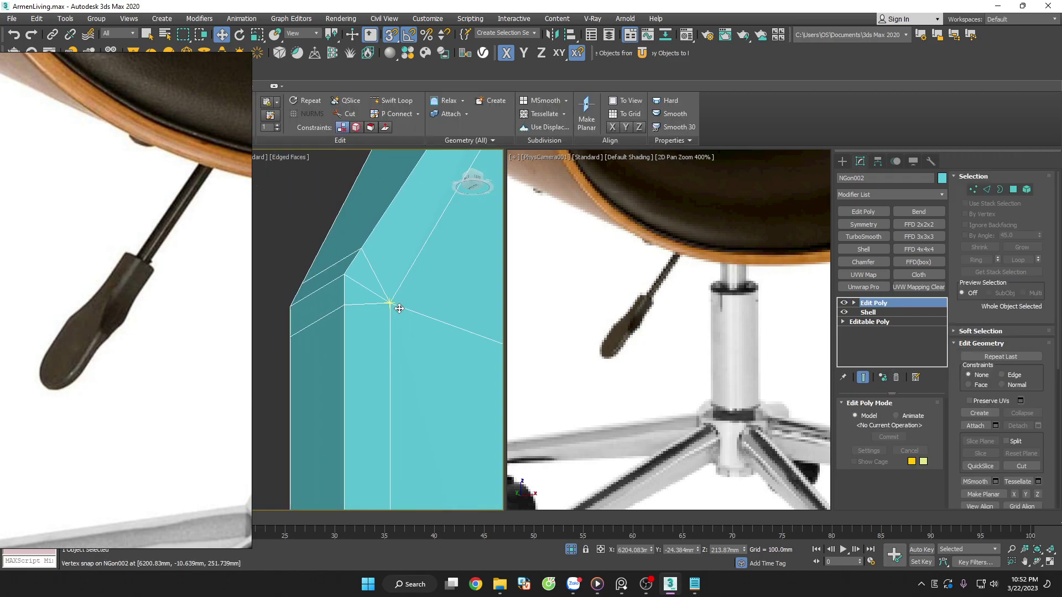
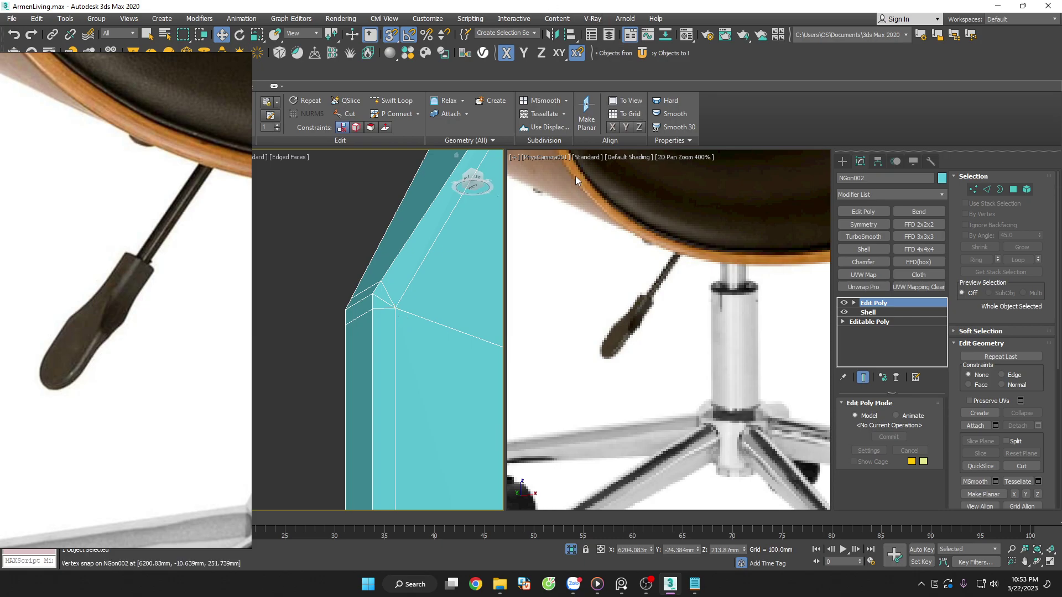
Step back through the undo history to the unsmoothed paddle handle mesh
key("ctrl+z")
key("ctrl+y")
key("ctrl+z")
key("ctrl+y")
key("ctrl+z")
key("ctrl+y")
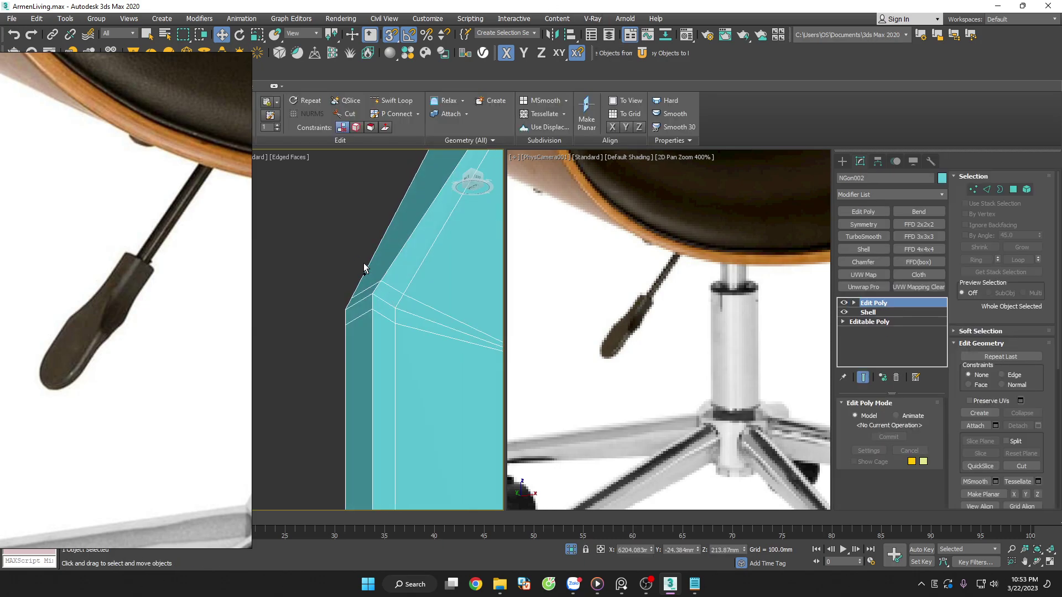
key("z")
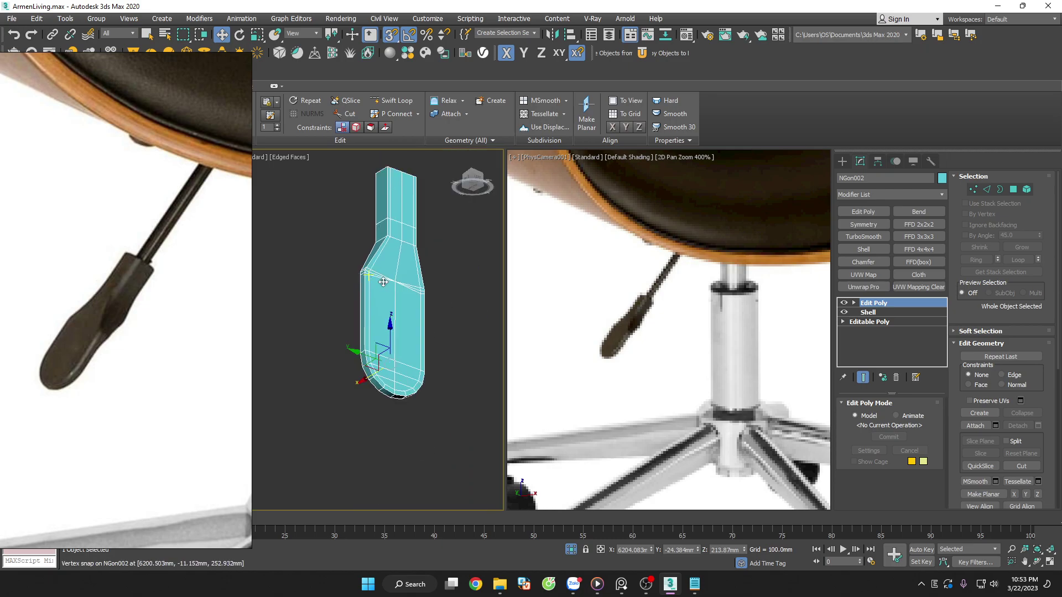
Select the paddle handle and pick two shoulder vertices in Vertex mode
left_click(458, 320)
scroll(399, 280, "up", 3)
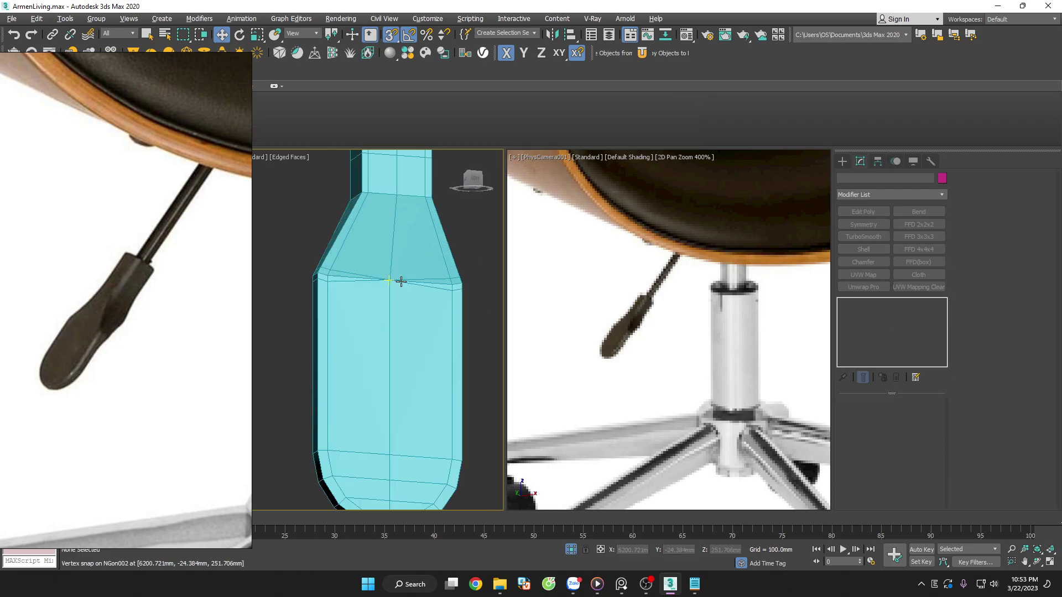
scroll(372, 292, "up", 2)
scroll(378, 299, "down", 2)
middle_click_drag(378, 299, 384, 296)
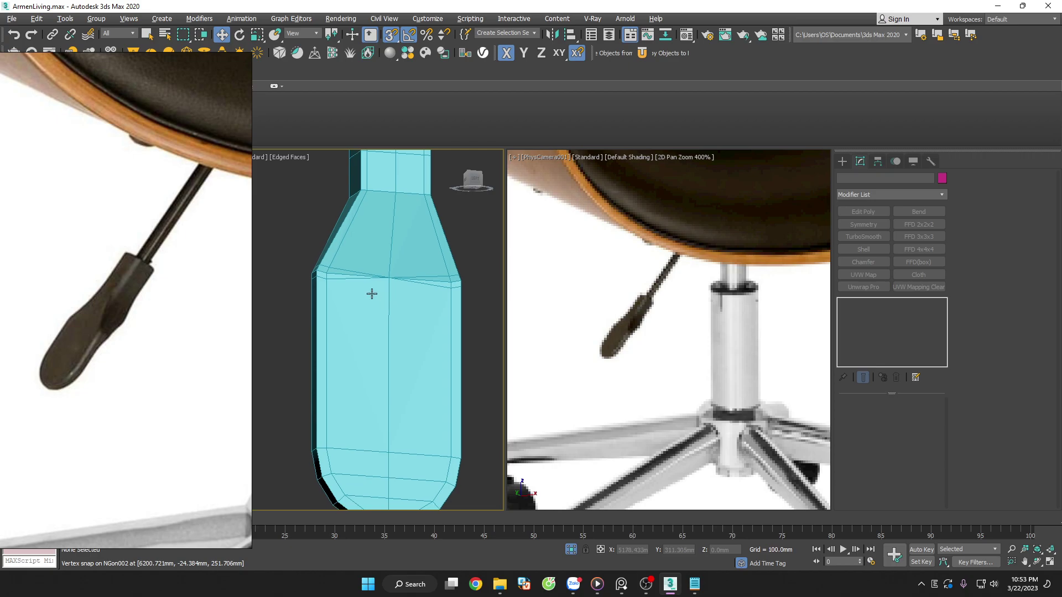
left_click(339, 292)
key("1")
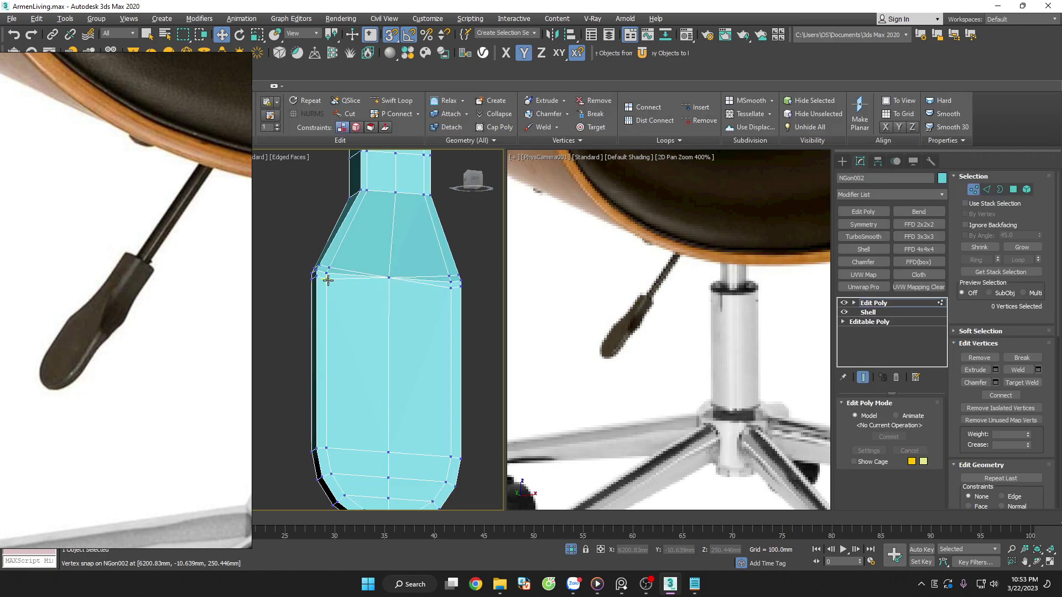
left_click(327, 275)
left_click(387, 453, "ctrl")
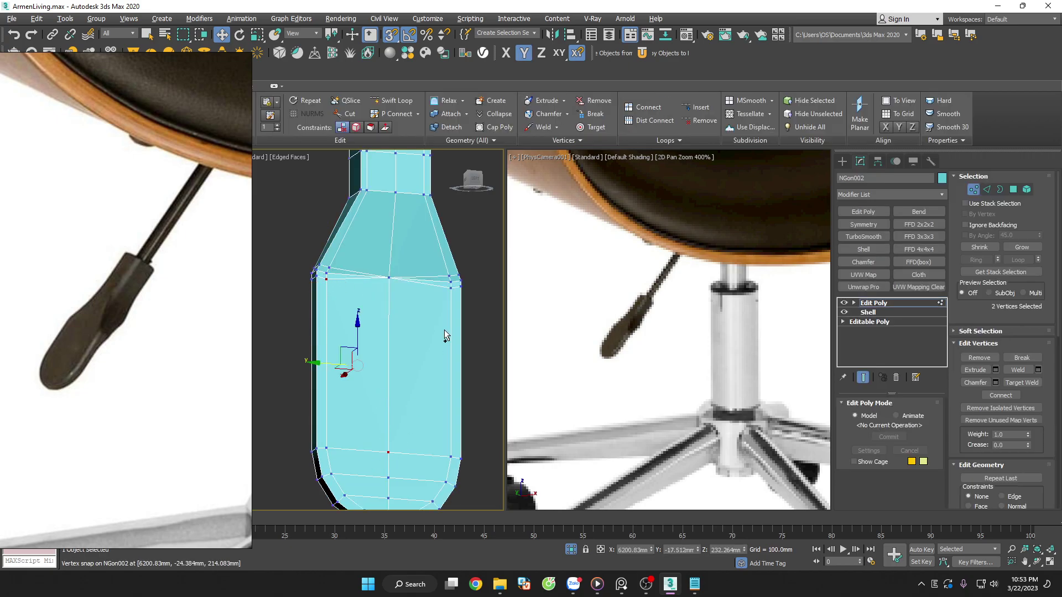
Reselect the left shoulder and top vertices, then remove the two shoulder edges
left_click(480, 303)
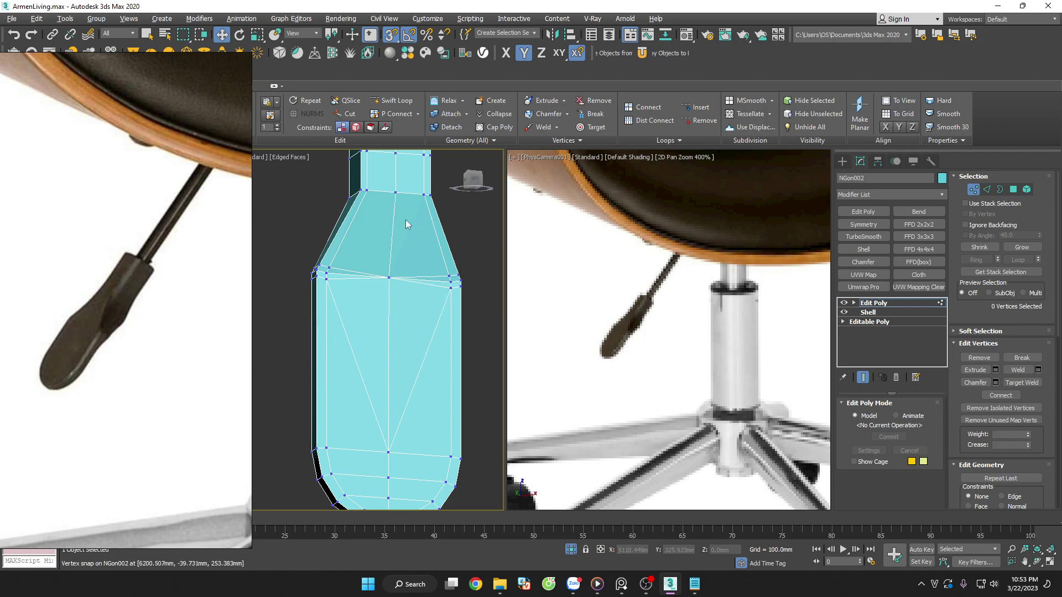
scroll(406, 220, "up", 2)
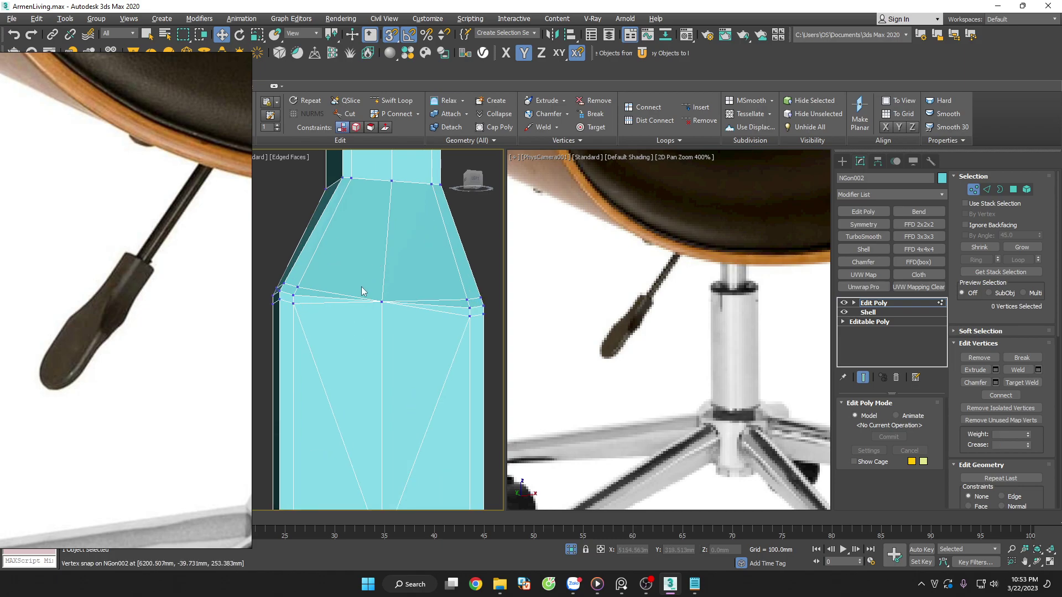
left_click(299, 286)
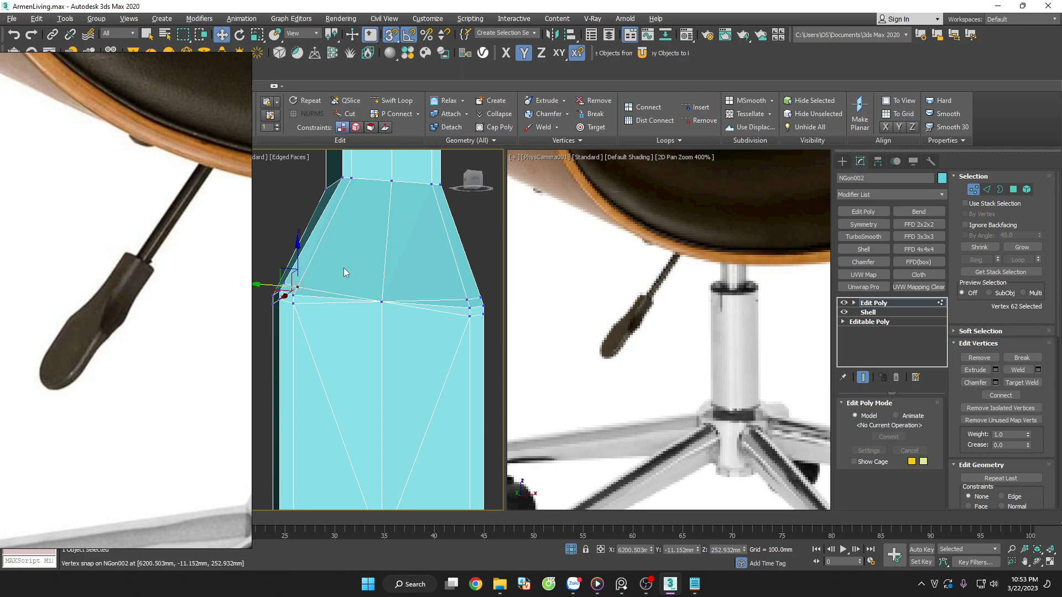
left_click(391, 181, "ctrl")
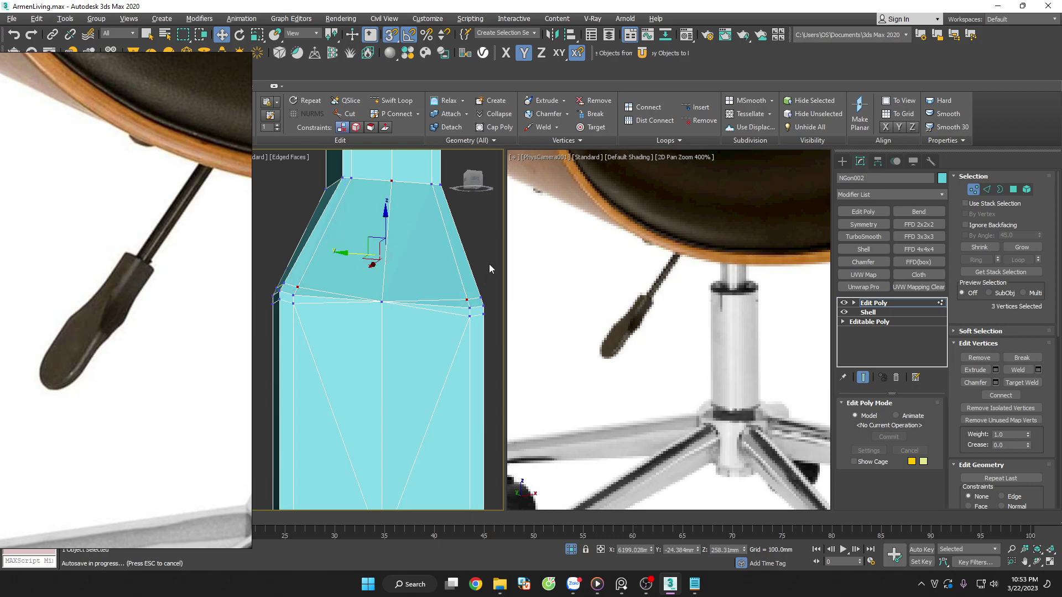
key("2")
left_click(445, 313, "ctrl")
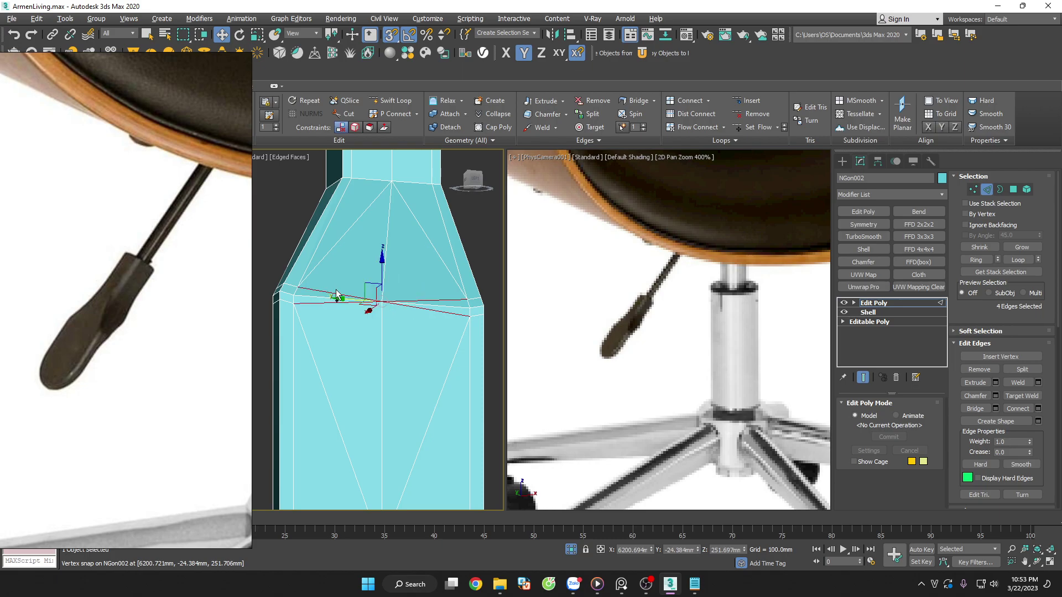
key("BackSpace")
Preview TurboSmooth on the paddle handle, then delete it
left_click(985, 191)
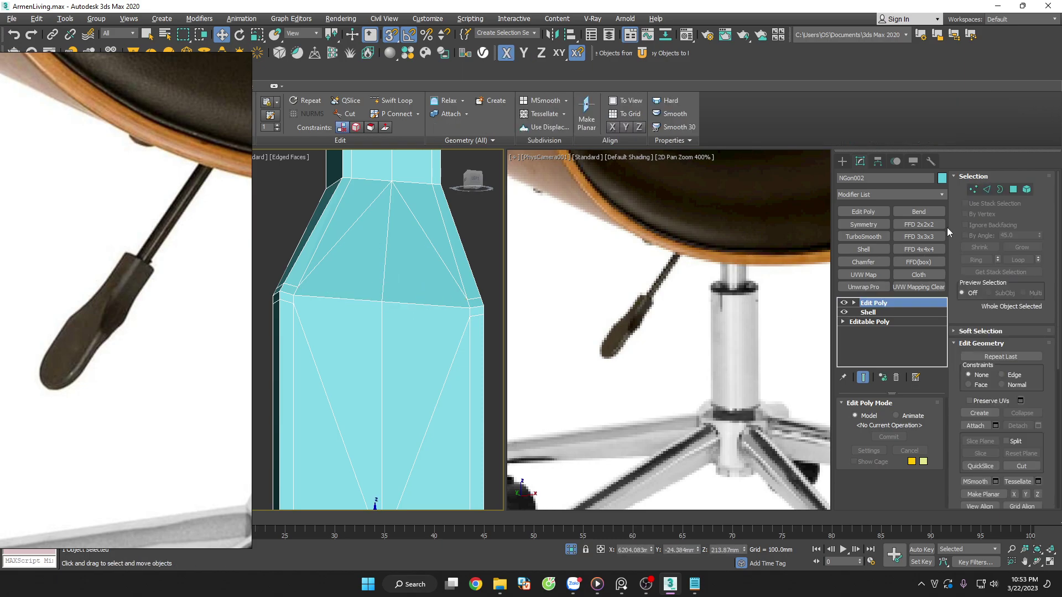
left_click(862, 237)
key("F4")
scroll(360, 308, "down", 4)
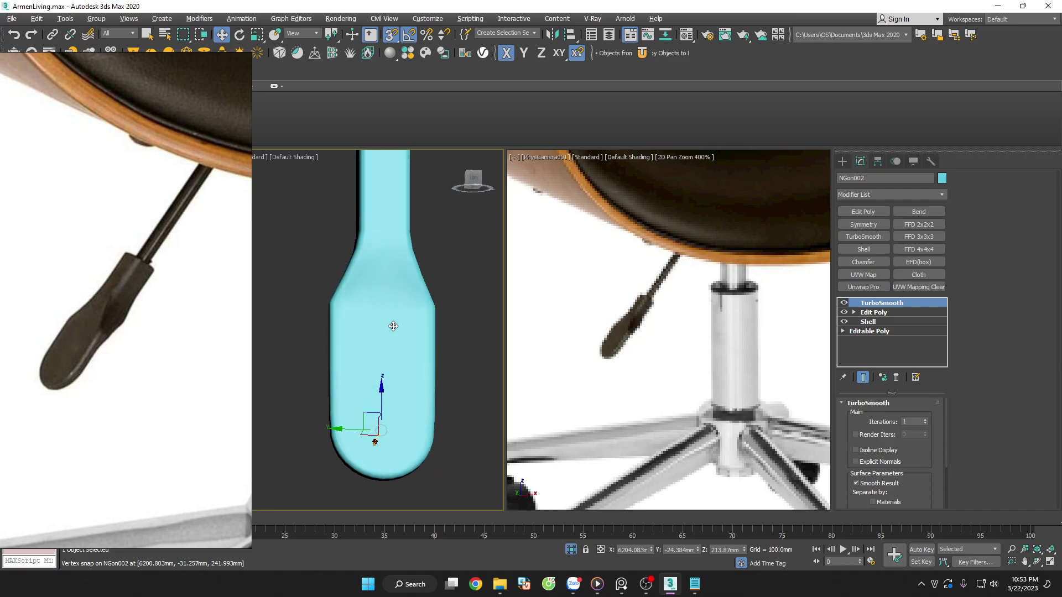
mouse_move(336, 331)
middle_mouse_down("alt")
mouse_move(368, 308)
mouse_move(370, 393)
mouse_move(441, 332)
mouse_move(402, 357)
mouse_move(351, 367)
mouse_move(240, 363)
mouse_move(401, 367)
mouse_move(315, 370)
middle_mouse_up("alt")
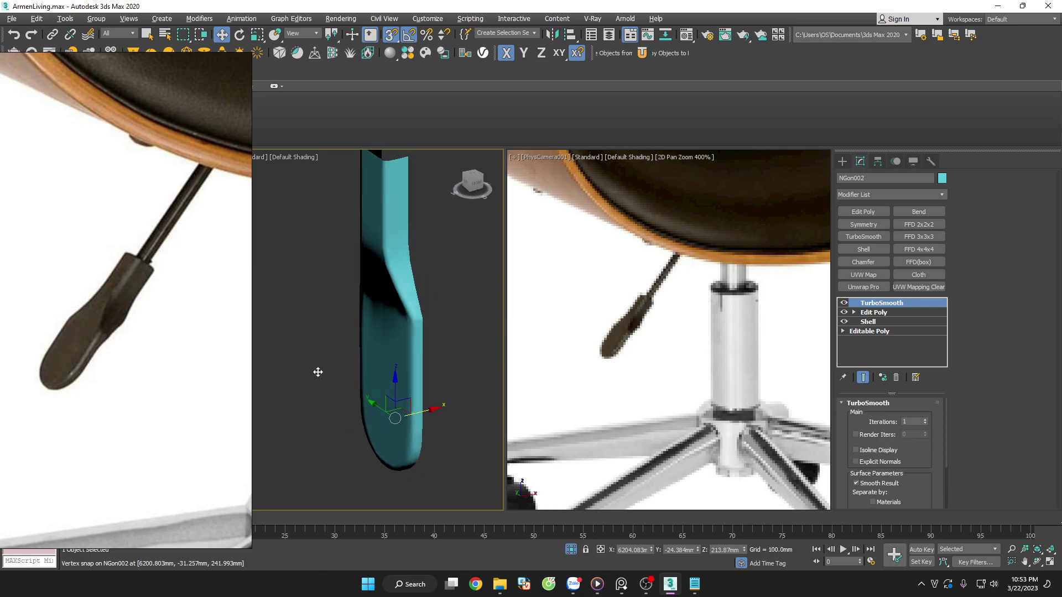
left_click(896, 380)
Add a Symmetry modifier mirrored on Z with Flip off, topped by an Edit Poly
left_click(862, 225)
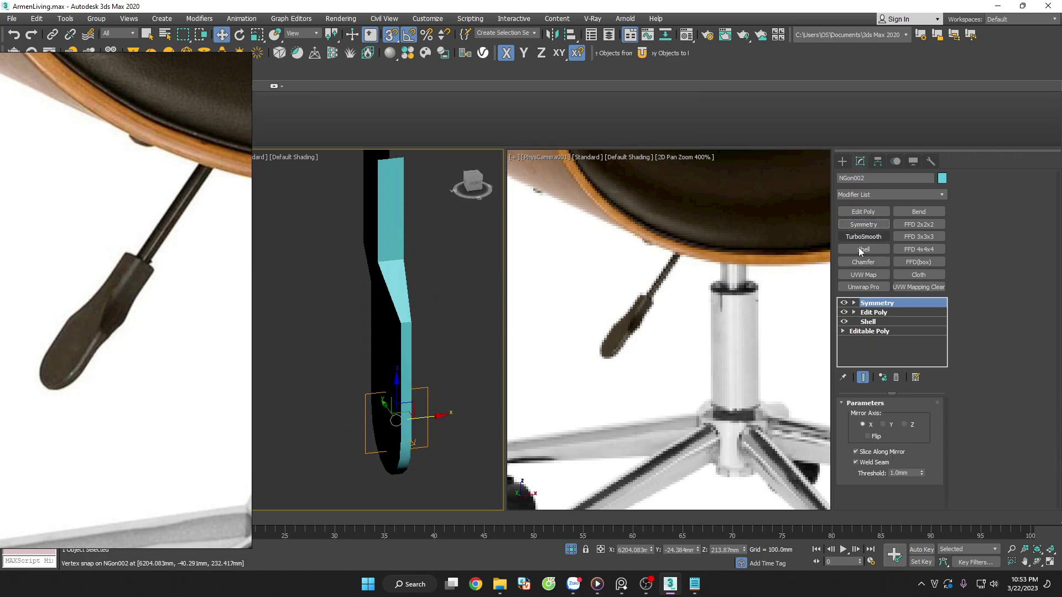
left_click(884, 425)
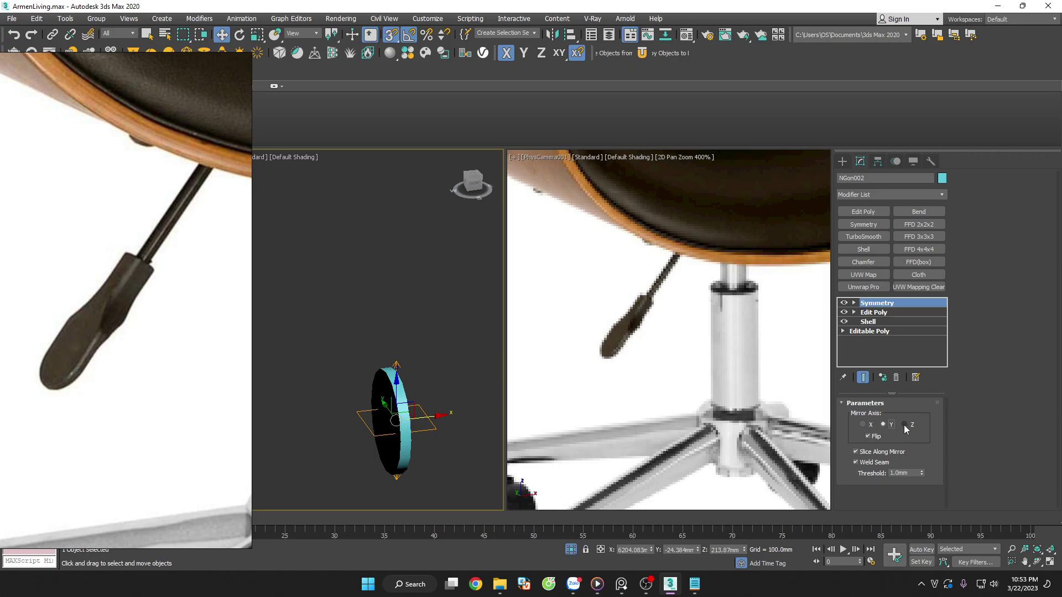
left_click(905, 426)
left_click(876, 438)
mouse_move(487, 349)
middle_mouse_down("alt")
mouse_move(536, 310)
mouse_move(373, 284)
mouse_move(484, 311)
mouse_move(478, 352)
middle_mouse_up("alt")
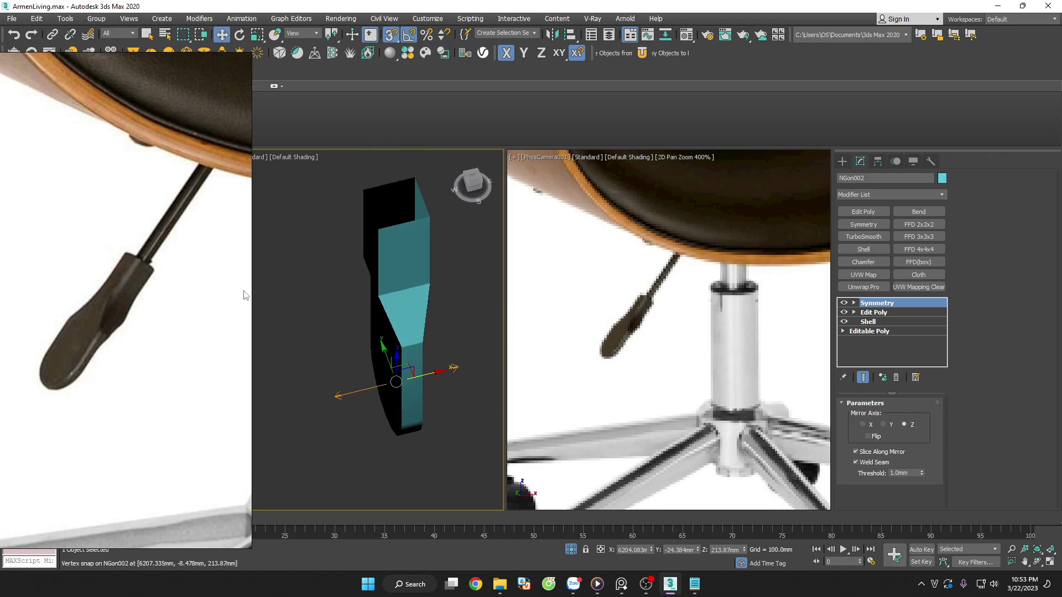
scroll(183, 285, "down", 2)
scroll(383, 175, "up", 3)
scroll(383, 175, "down", 3)
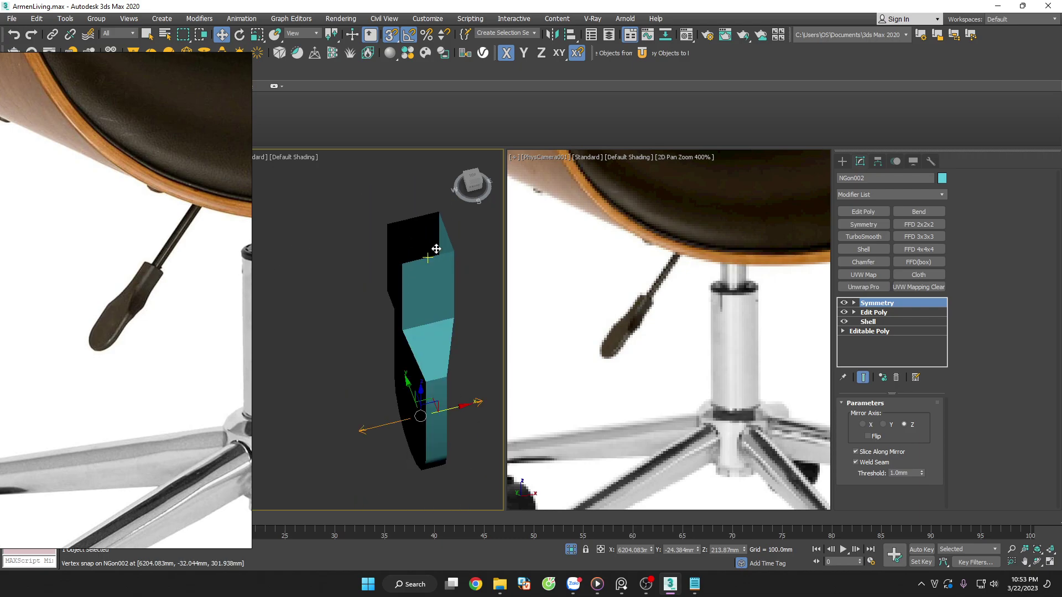
key("F4")
scroll(464, 235, "up", 3)
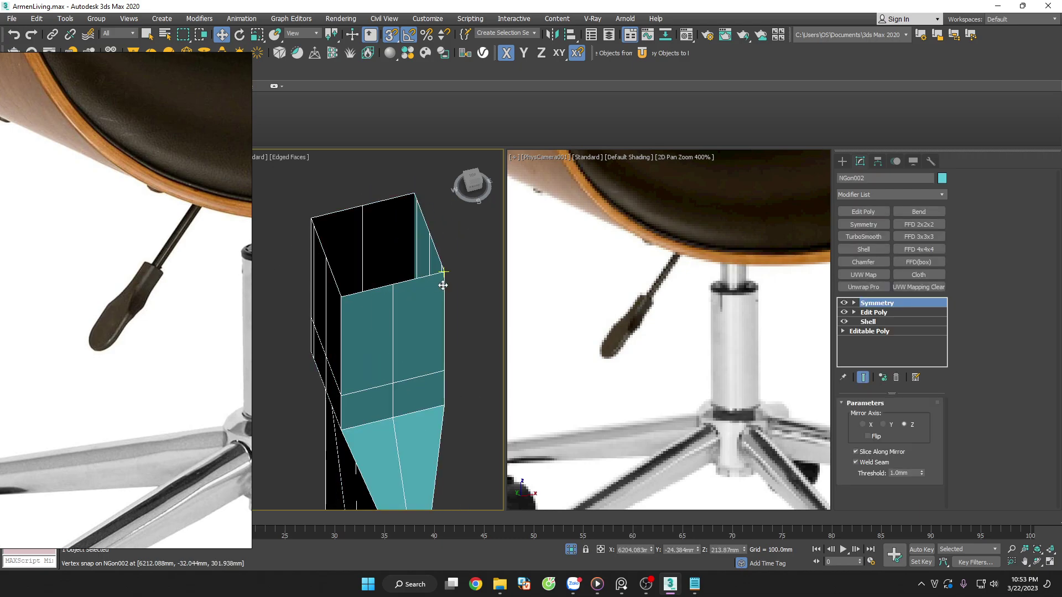
scroll(437, 293, "down", 2)
left_click(863, 211)
Collapse the handle's entire modifier stack into a single editable mesh
right_click(885, 304)
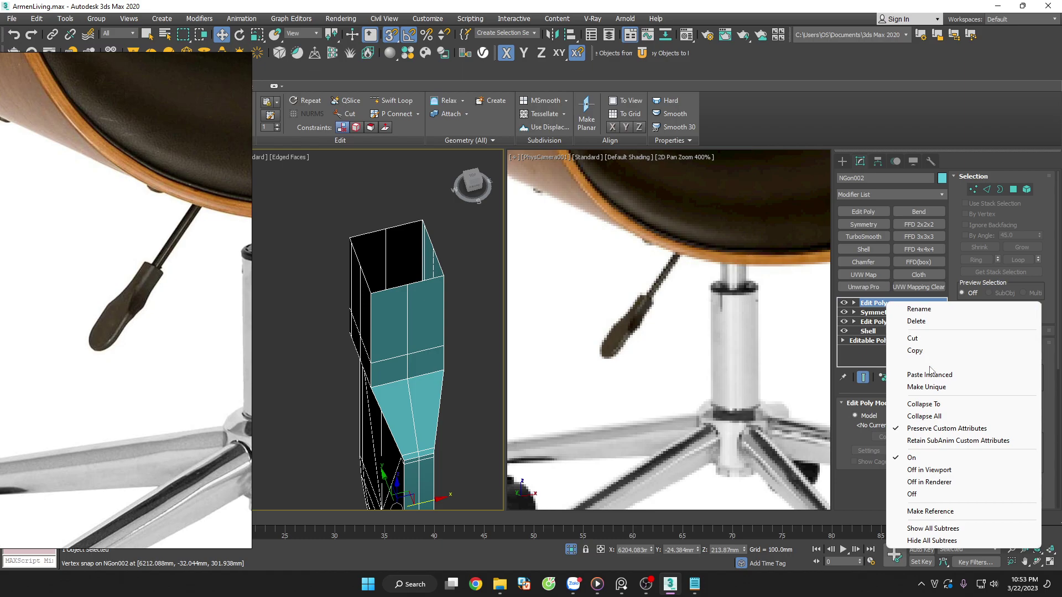
left_click(918, 416)
left_click(583, 324)
scroll(466, 287, "down", 5)
left_click(465, 287)
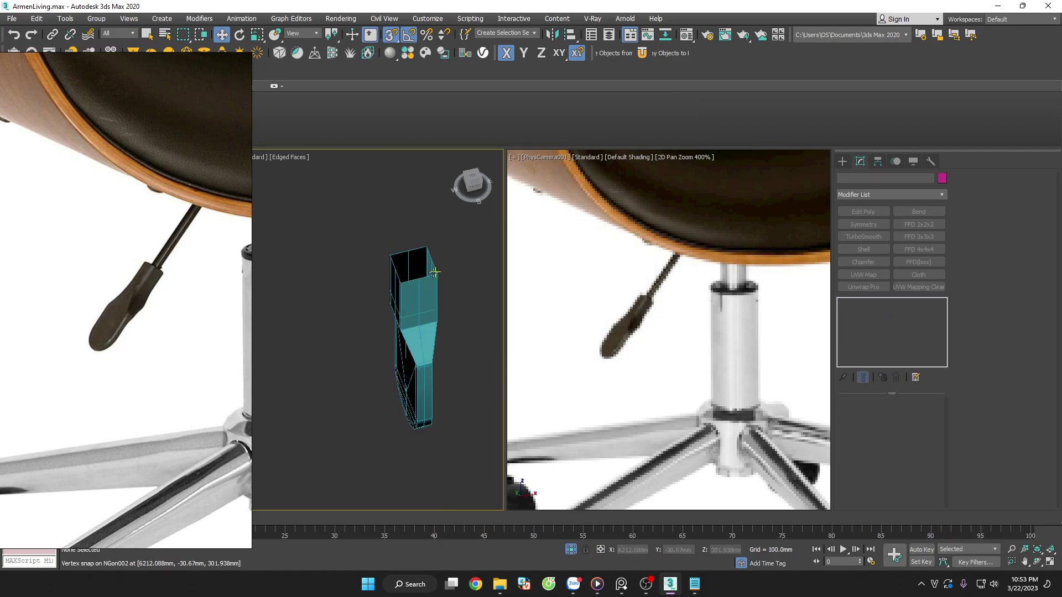
scroll(435, 358, "up", 2)
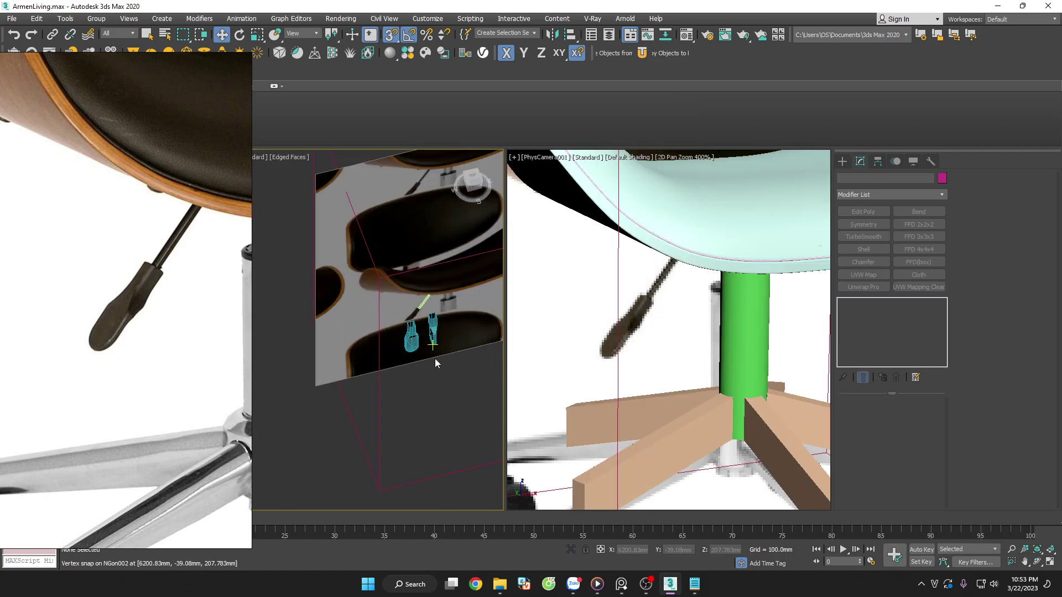
scroll(444, 326, "up", 2)
scroll(442, 286, "up", 3)
scroll(443, 286, "down", 5)
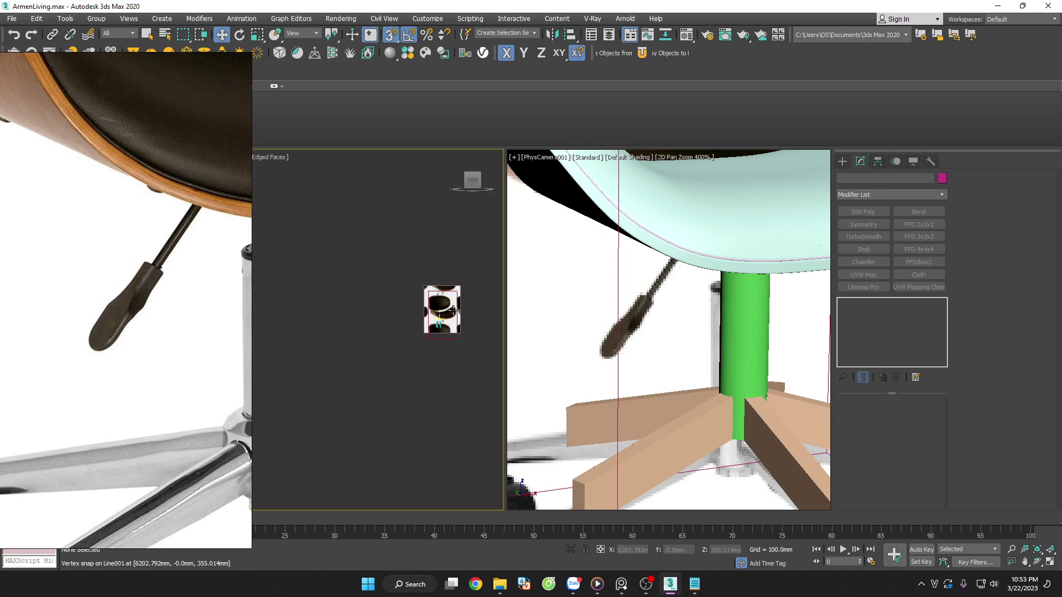
scroll(440, 370, "up", 2)
Move the green lever rod Line001 left and rotate it to match the reference tilt
left_click(437, 356)
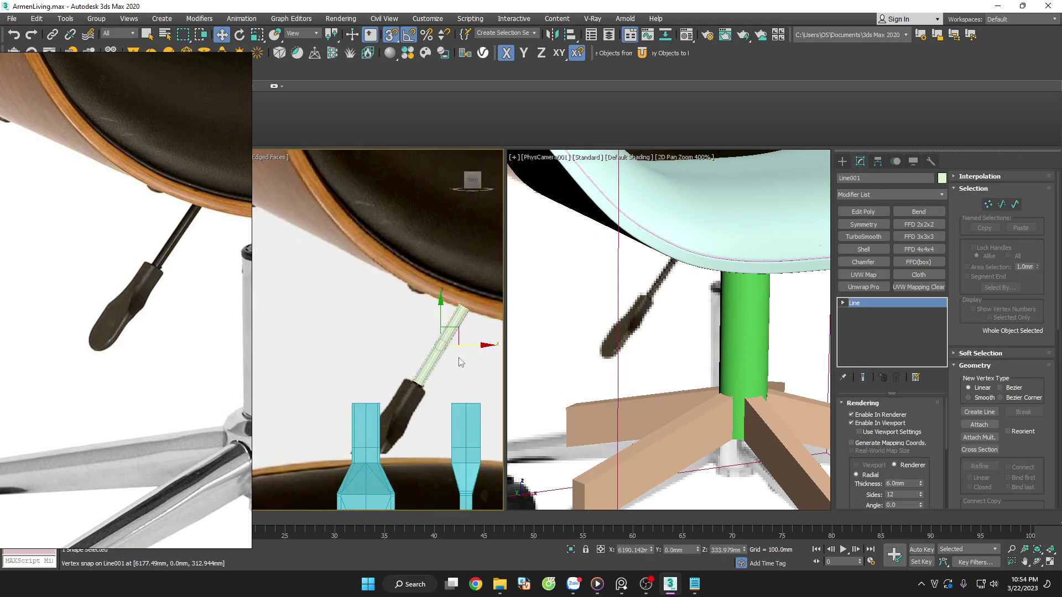
mouse_move(469, 347)
left_mouse_down()
mouse_move(402, 347)
mouse_move(406, 314)
left_mouse_up()
key("e")
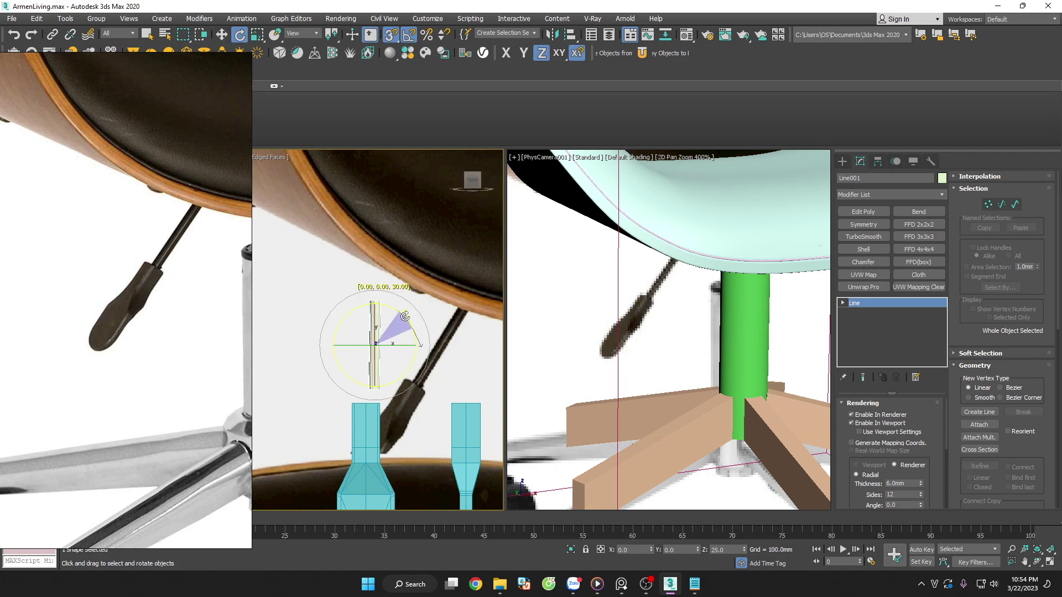
left_click(445, 315)
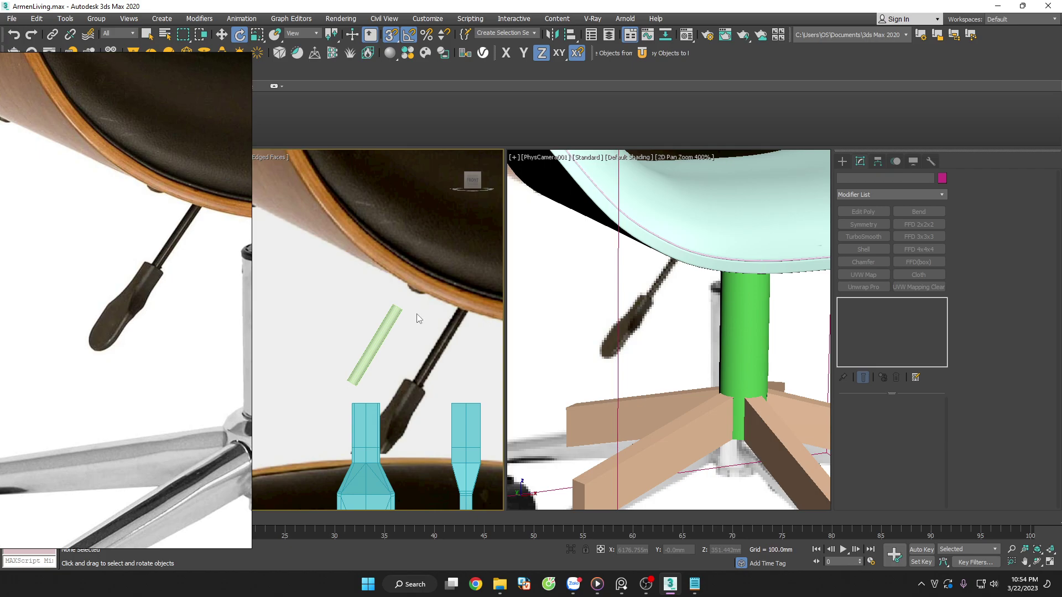
scroll(418, 319, "down", 2)
scroll(404, 337, "up", 2)
Reselect the lever rod for moving and set up vertex snapping
left_click(393, 328)
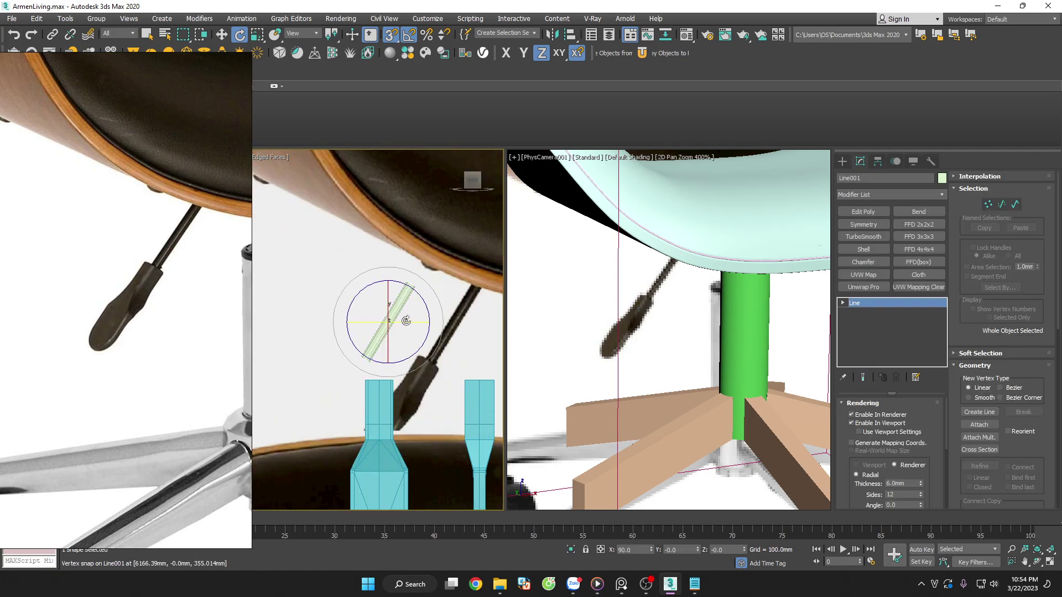
left_click(413, 290)
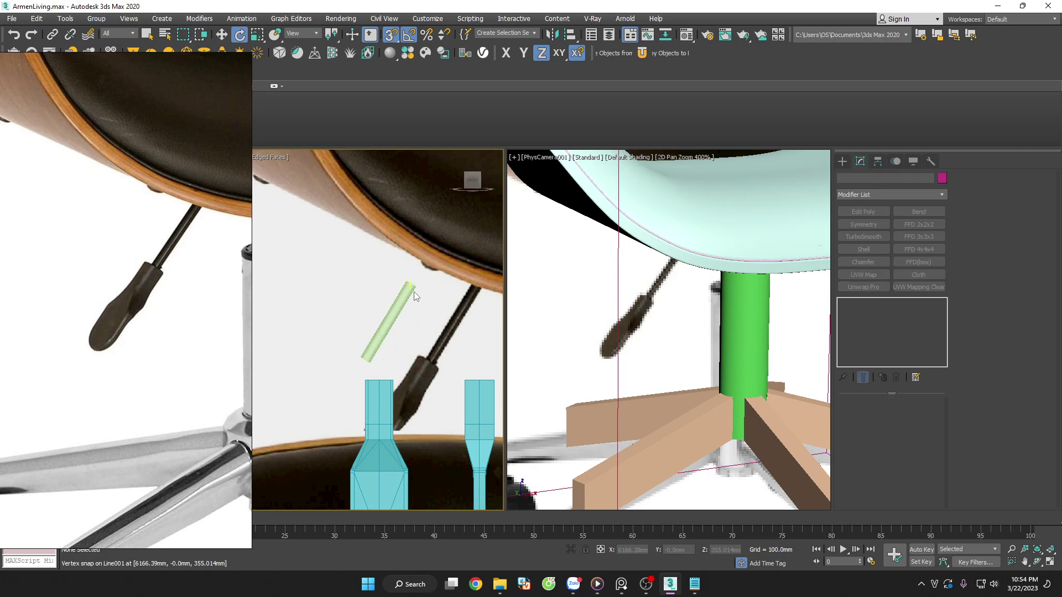
left_click(414, 296)
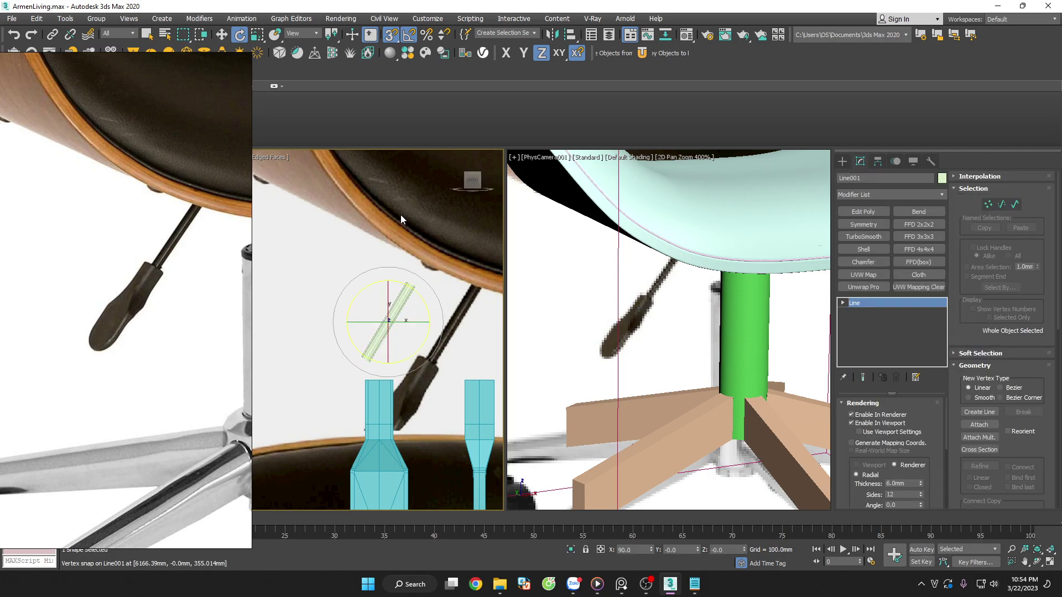
key("w")
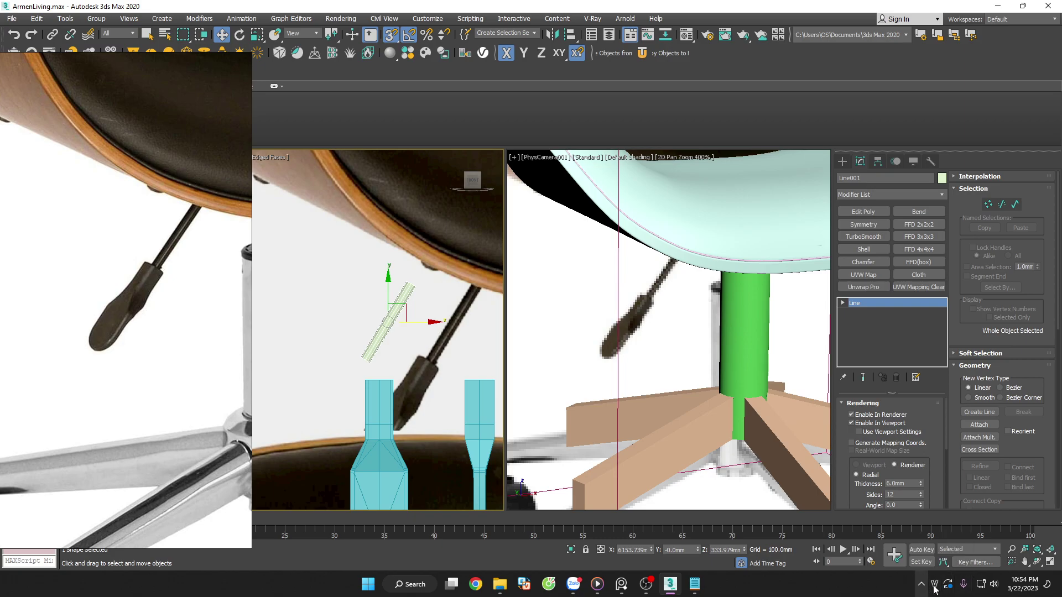
right_click(921, 585)
left_click(921, 580)
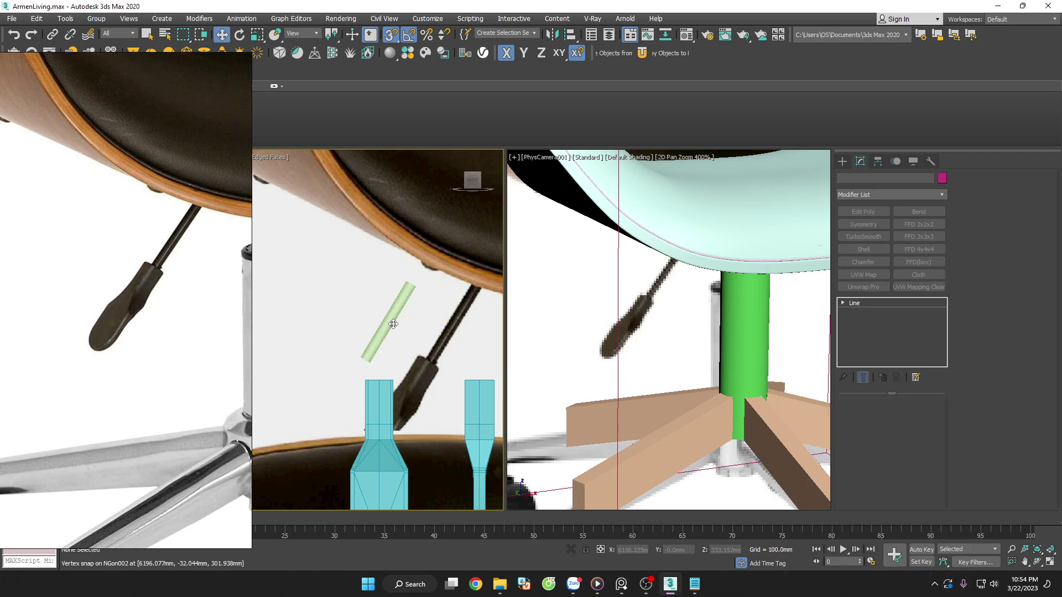
Snap the lever rod right onto a vertex, then select the lever handle
left_click_drag(394, 326, 487, 330)
left_click(403, 387)
middle_click_drag(403, 386, 395, 439, "alt")
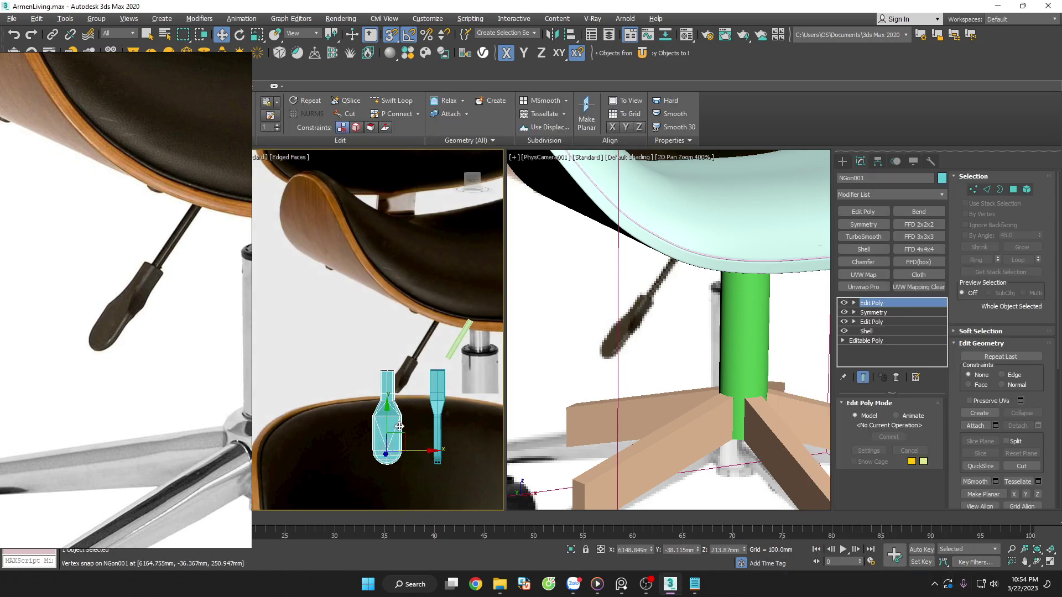
scroll(388, 379, "up", 5)
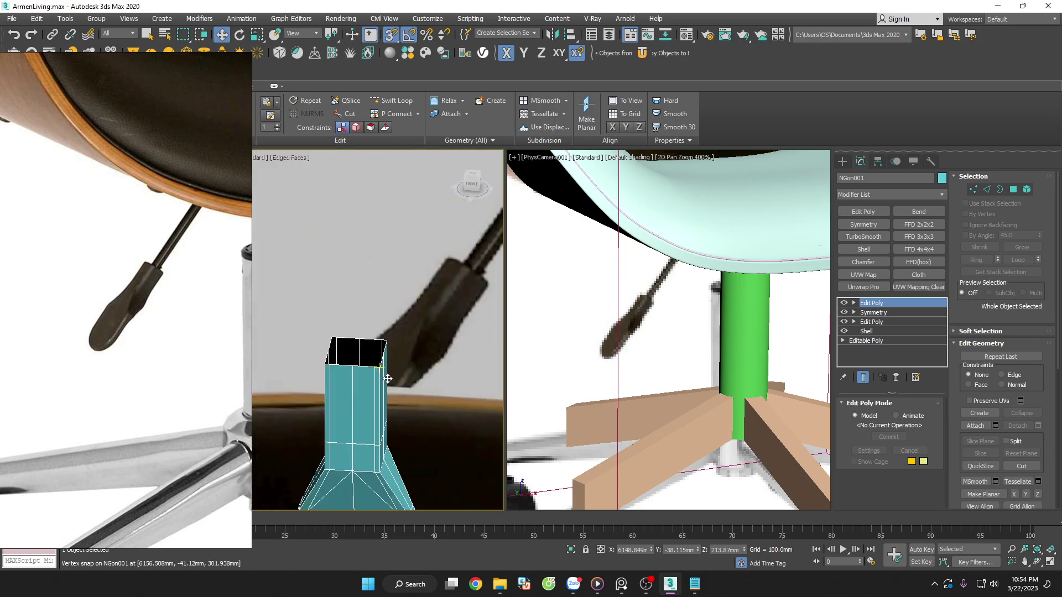
Select the open border at the top of the square neck and cap it
left_click(999, 189)
mouse_move(248, 386)
left_mouse_down()
mouse_move(401, 386)
mouse_move(233, 347)
left_mouse_up()
left_click_drag(322, 314, 412, 381)
scroll(387, 365, "up", 3)
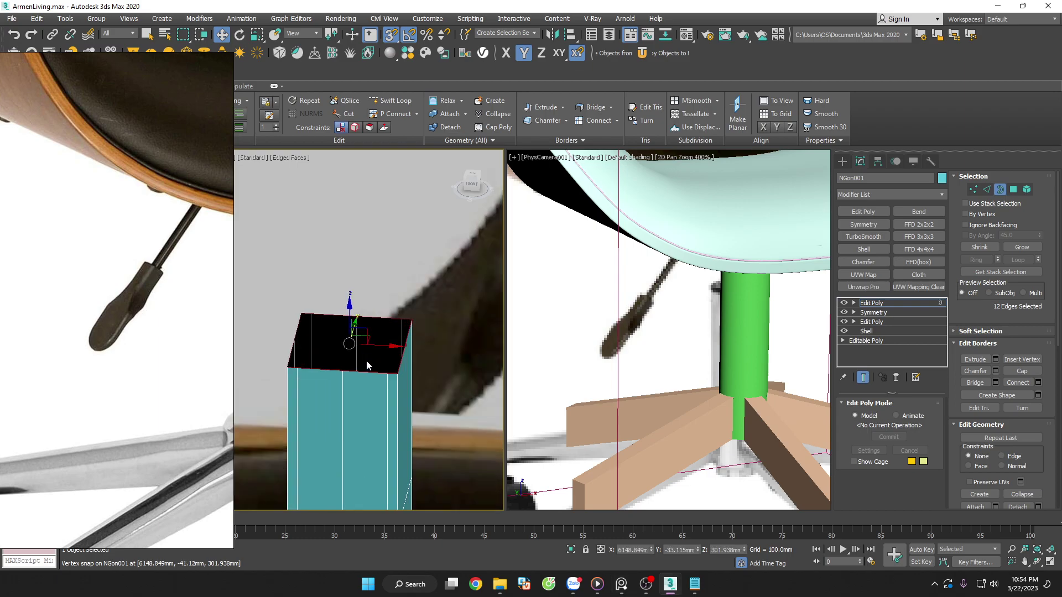
right_click(366, 360)
left_click(423, 363)
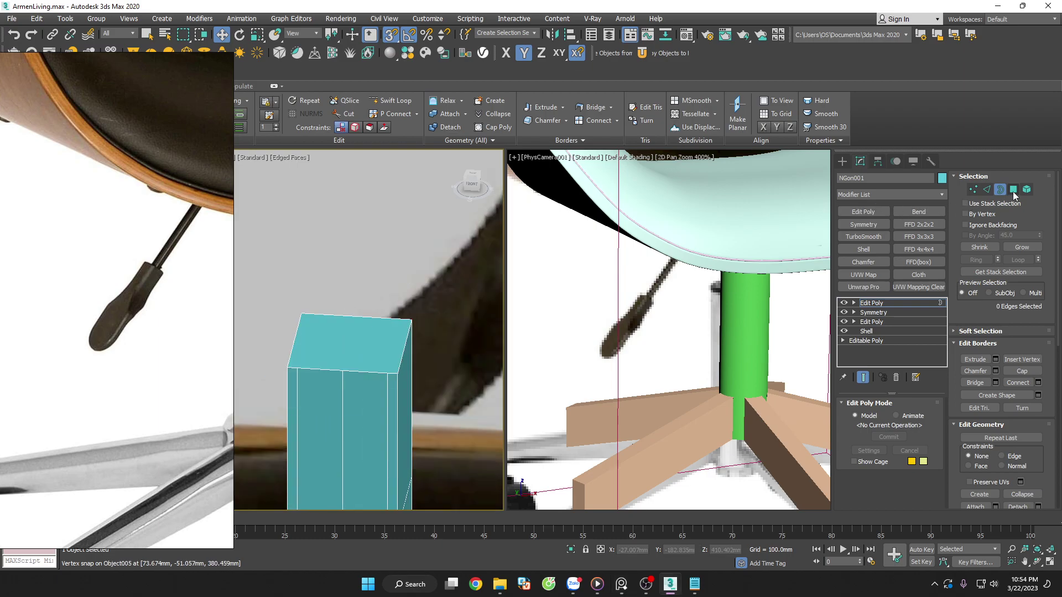
Try a roughly 3 mm inset on the new top face, then discard it
left_click(1013, 189)
left_click(344, 353)
middle_click_drag(357, 350, 387, 354, "alt")
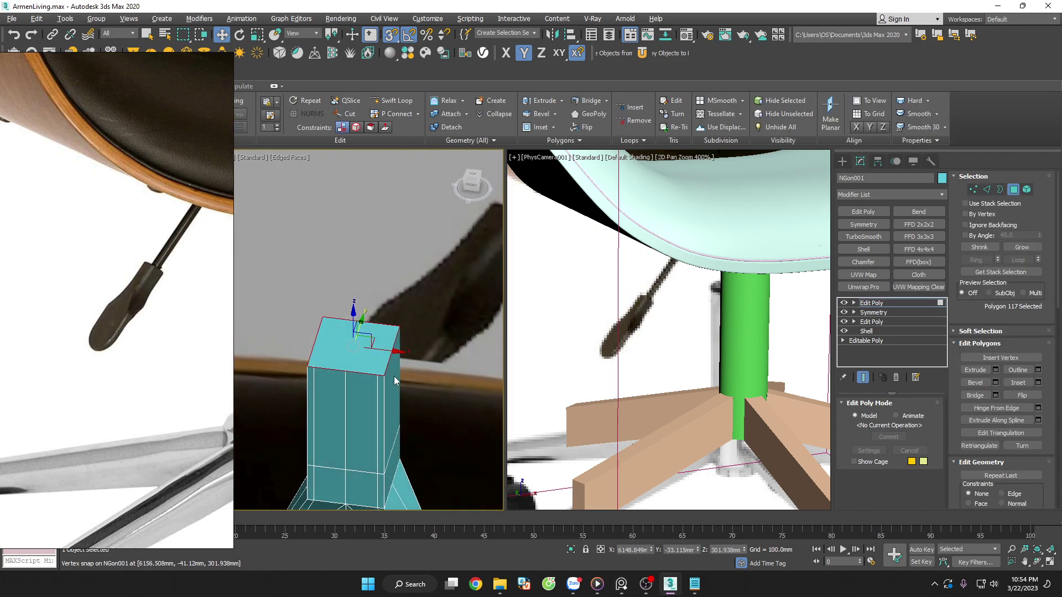
left_click(1038, 382)
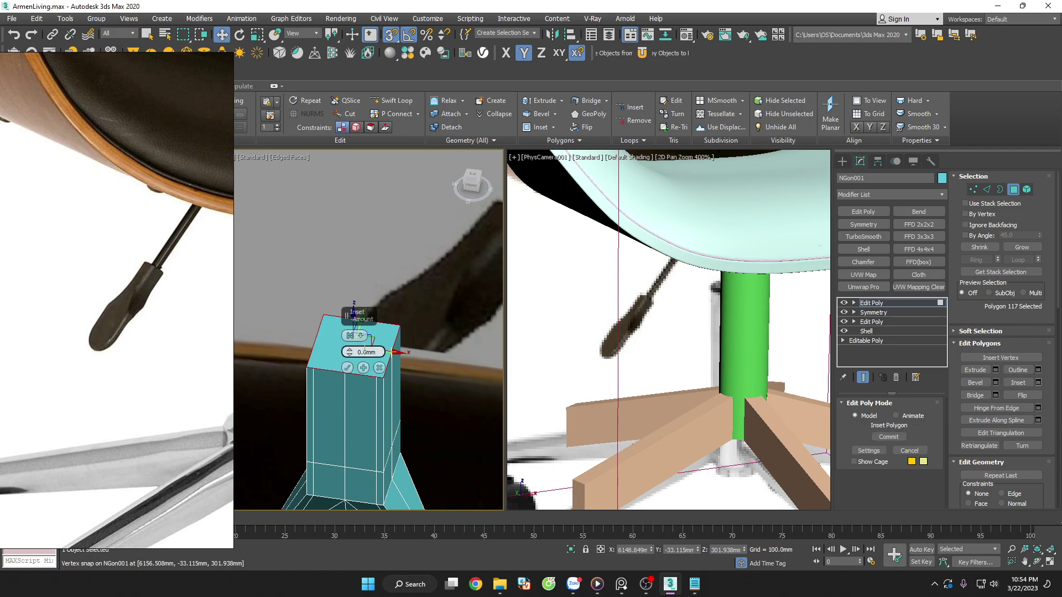
left_click_drag(349, 352, 351, 332)
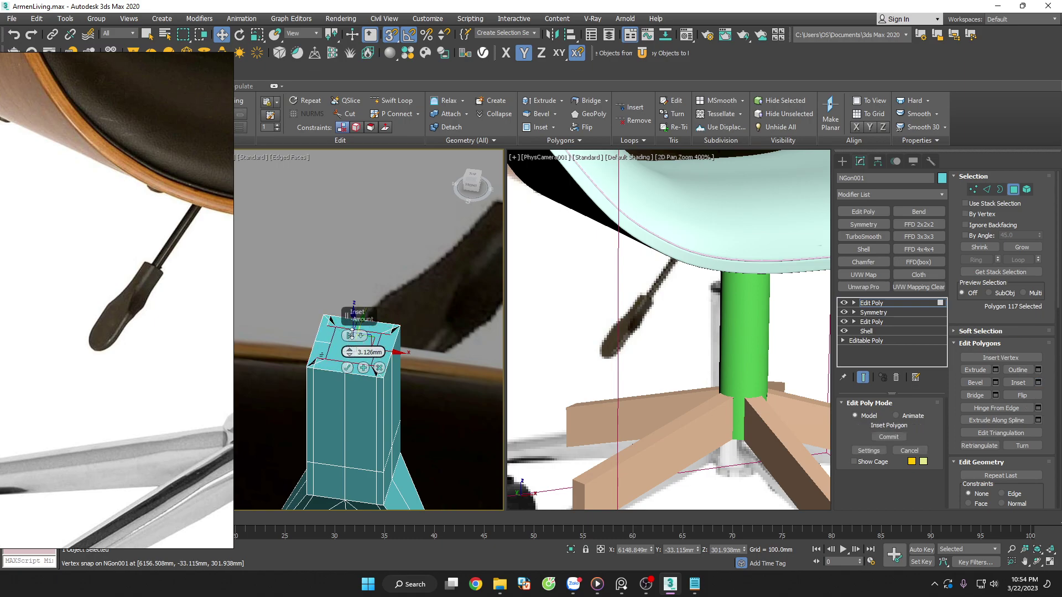
key("Escape")
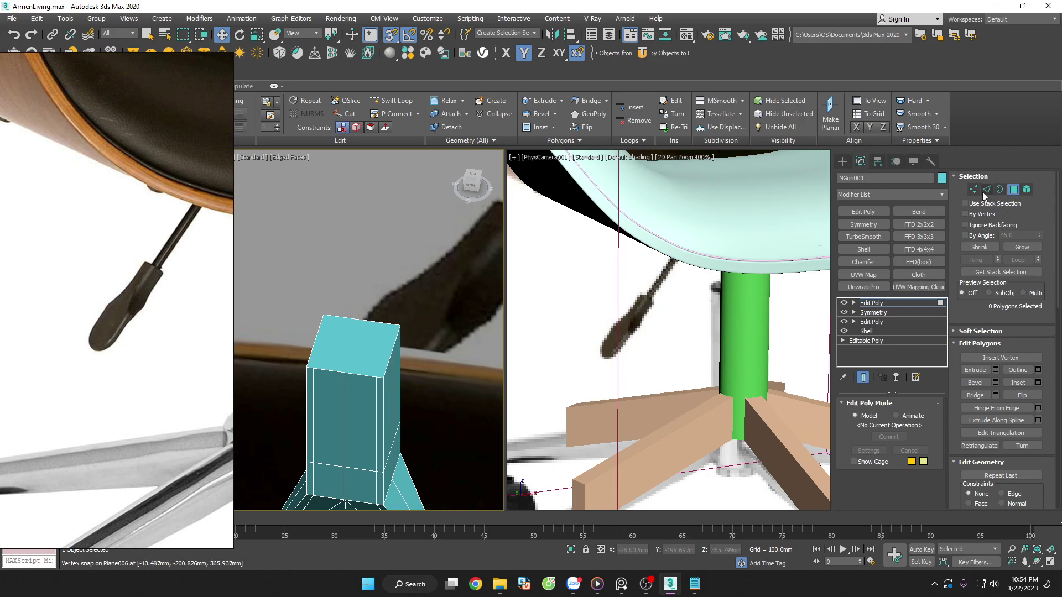
key("1")
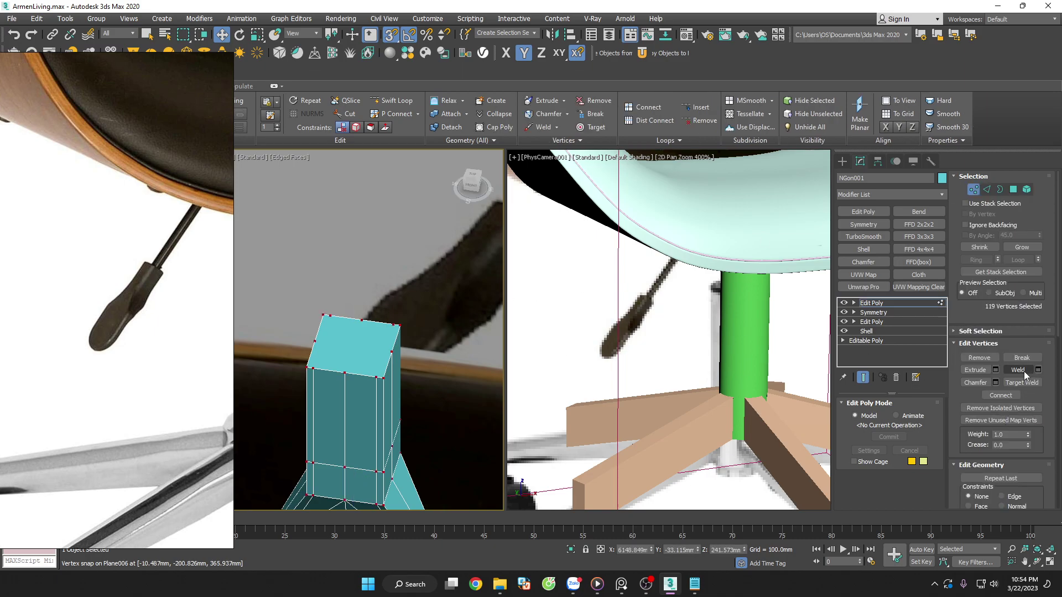
Inset the top face into a thin rim of about 2.36mm and delete the inner face
left_click(1013, 189)
left_click(340, 341)
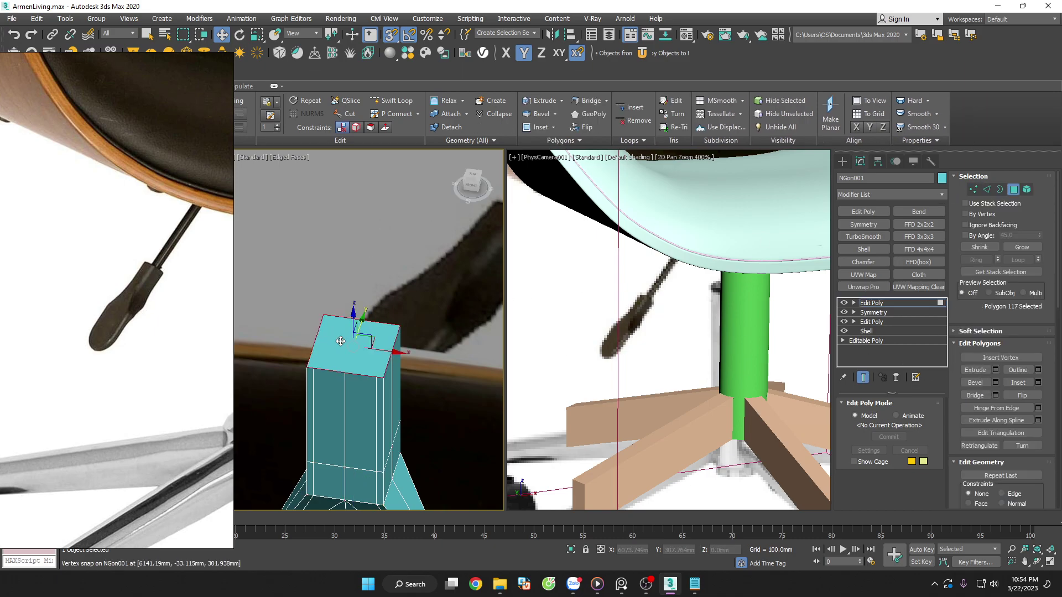
scroll(340, 341, "up", 2)
left_click(1038, 383)
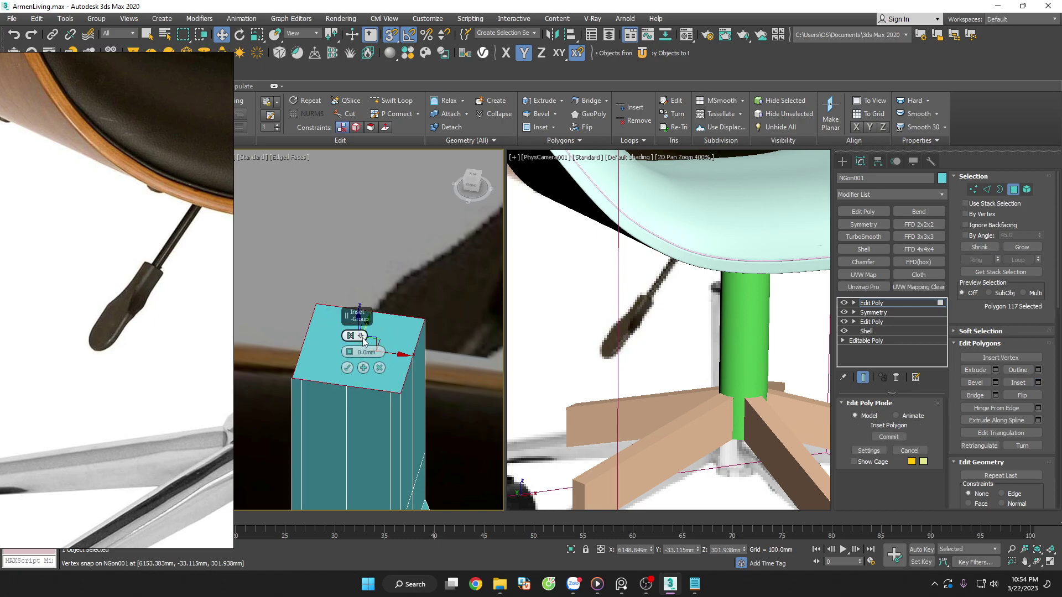
left_click_drag(352, 355, 354, 333)
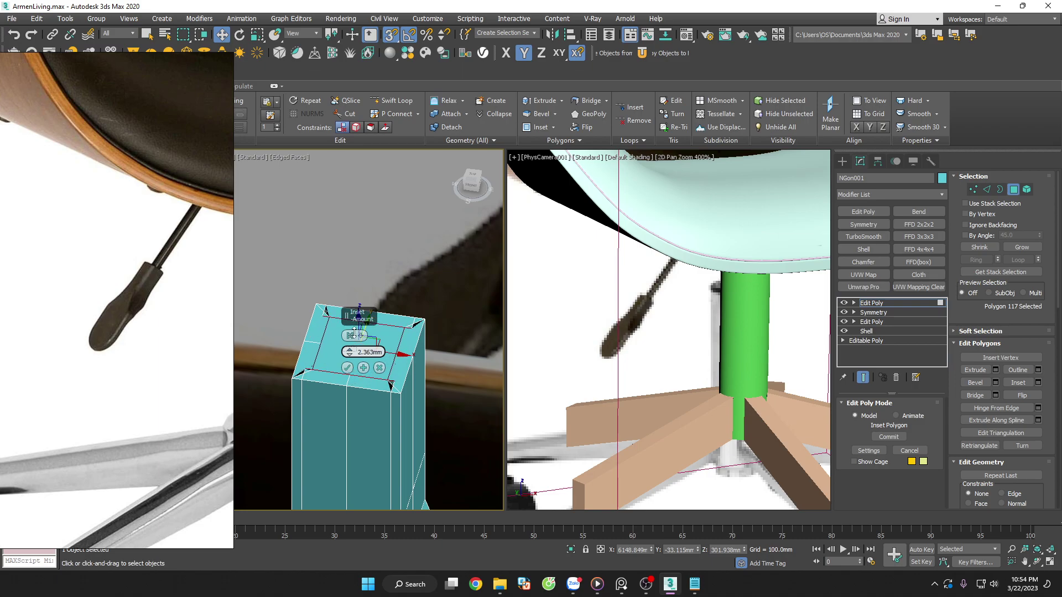
left_click(347, 367)
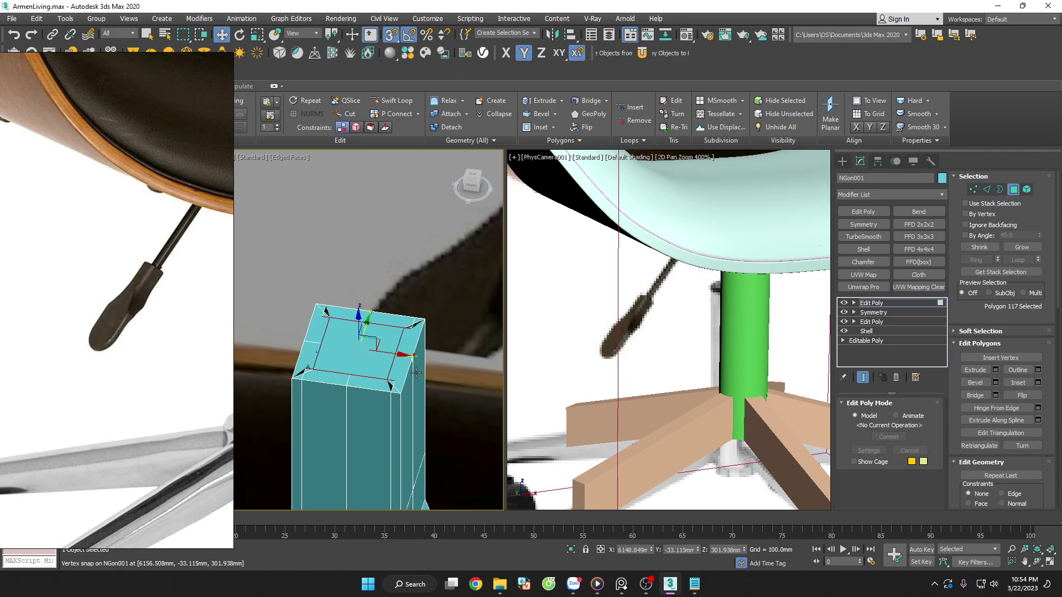
key("Delete")
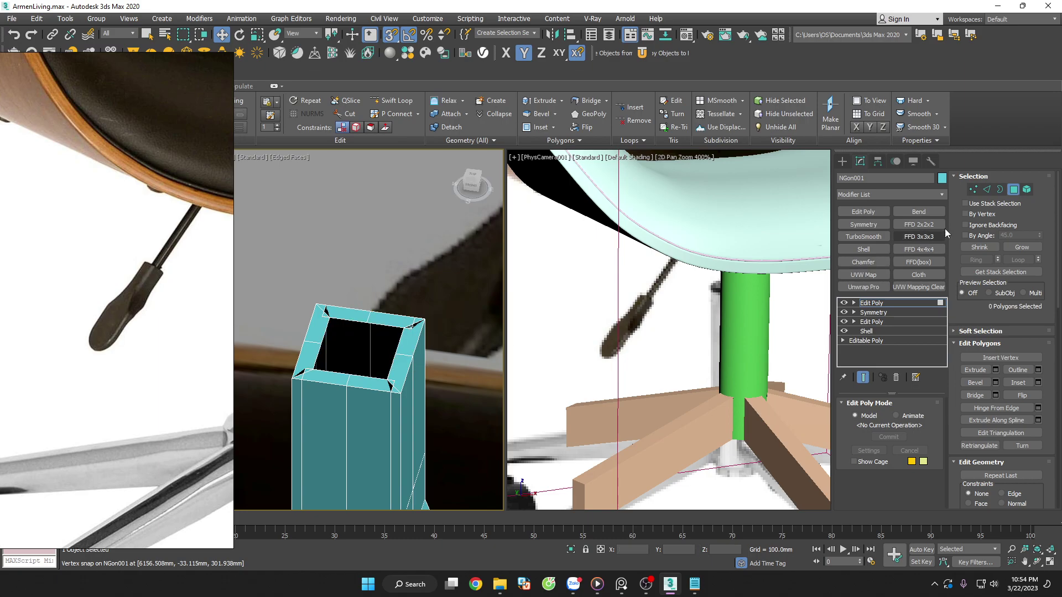
Select an edge on the new hole's rim
left_click(988, 190)
scroll(348, 327, "up", 2)
left_click(347, 323)
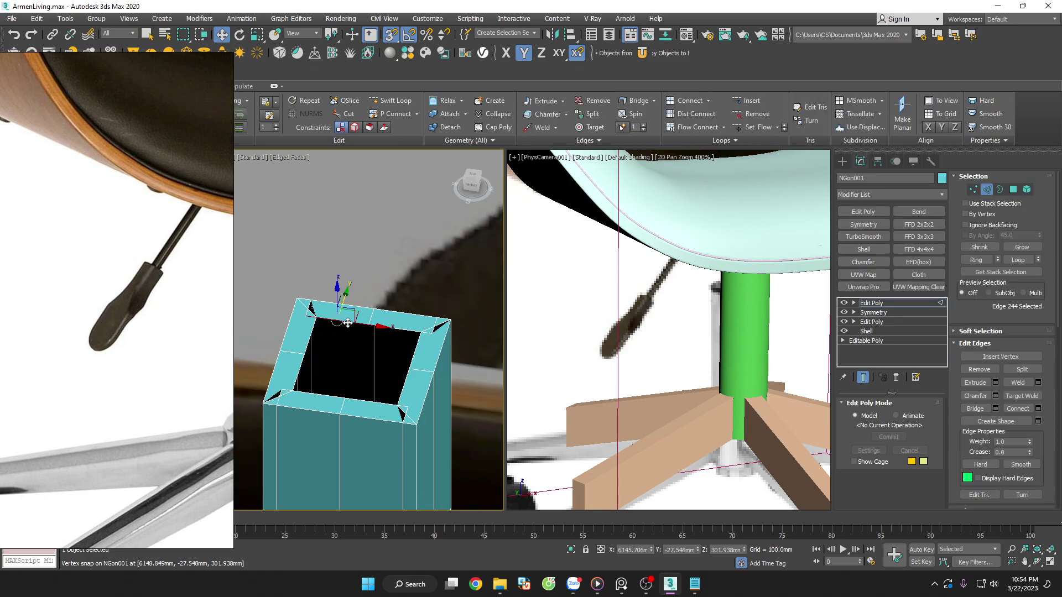
Round the hole's border loop into a circle with the Loop Tools
key("3")
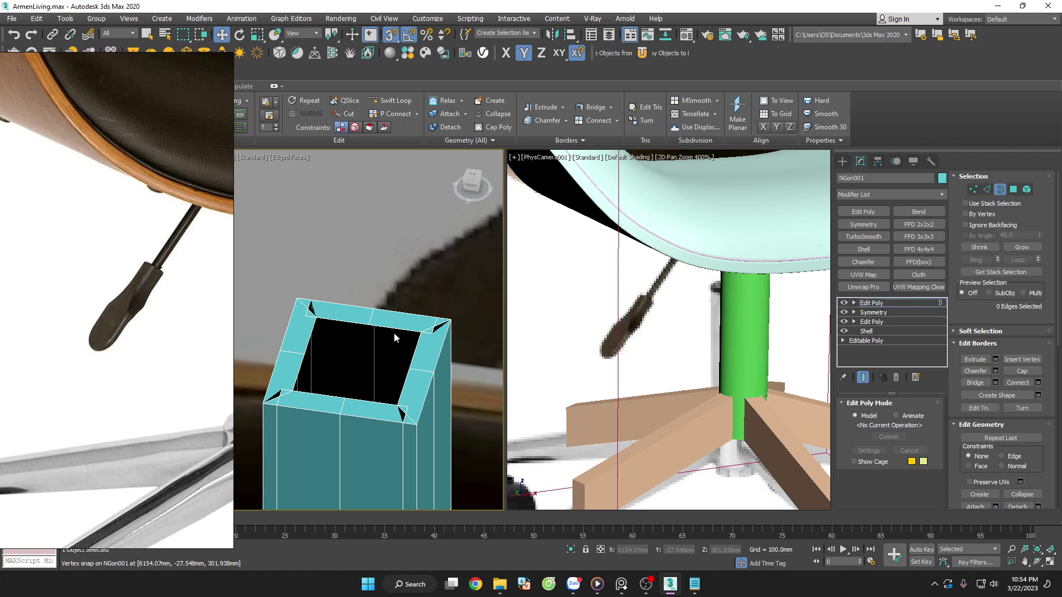
left_click(394, 331)
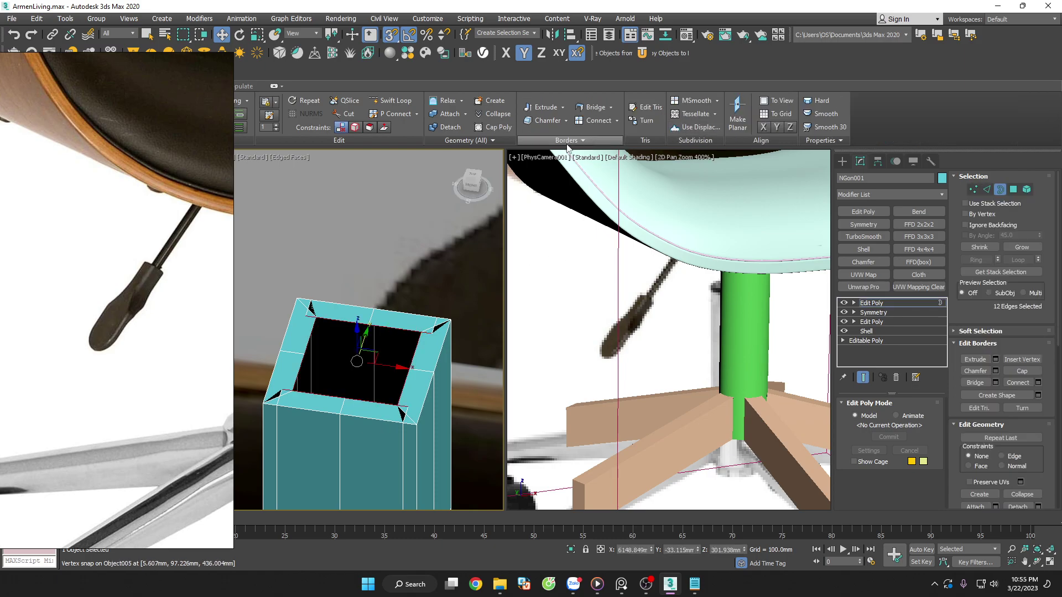
left_click_drag(202, 137, 77, 264)
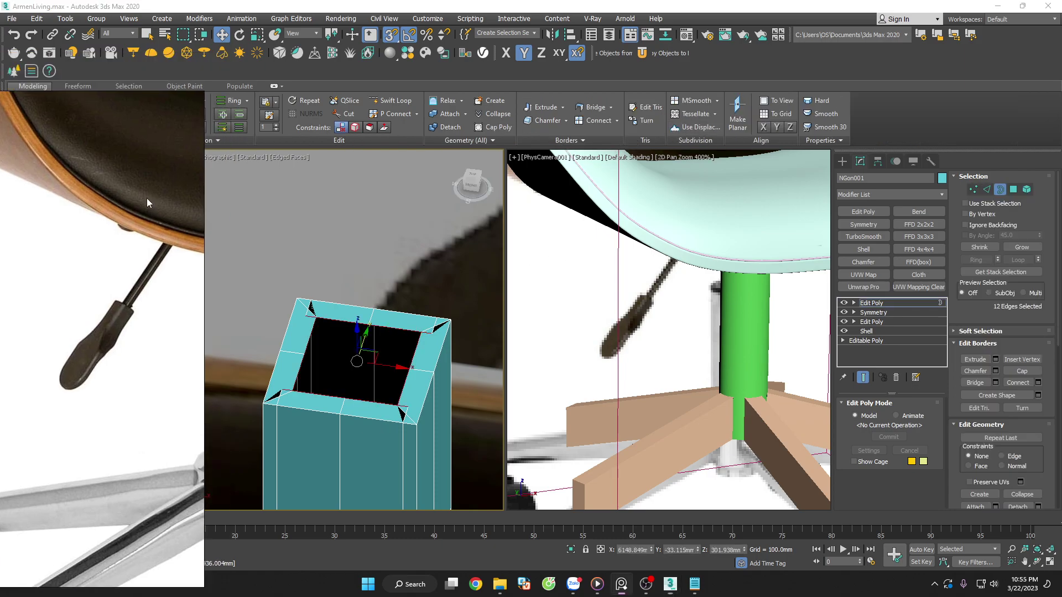
left_click(988, 190)
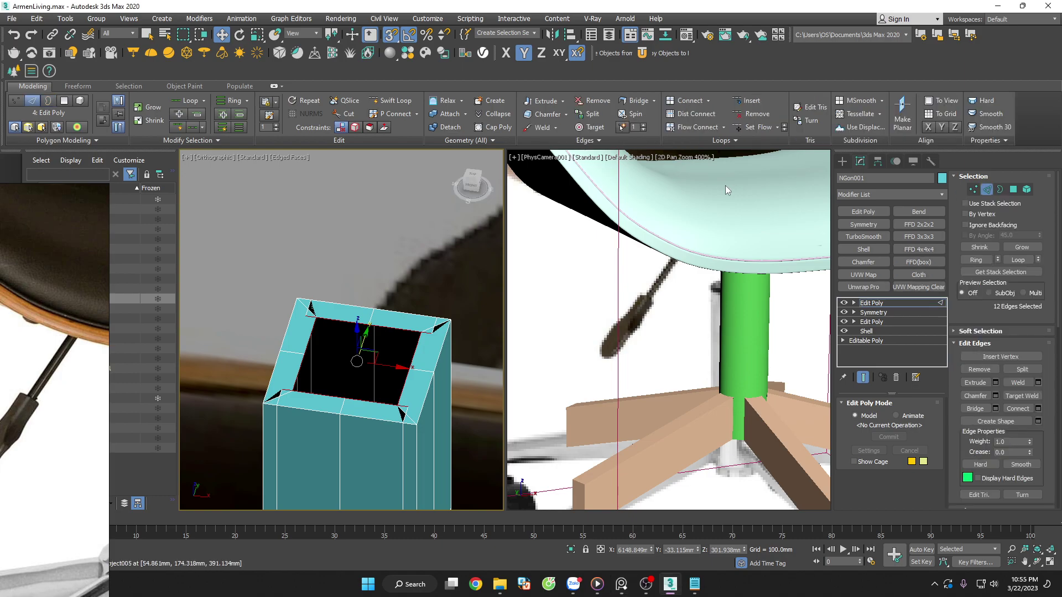
left_click(722, 142)
left_click(744, 173)
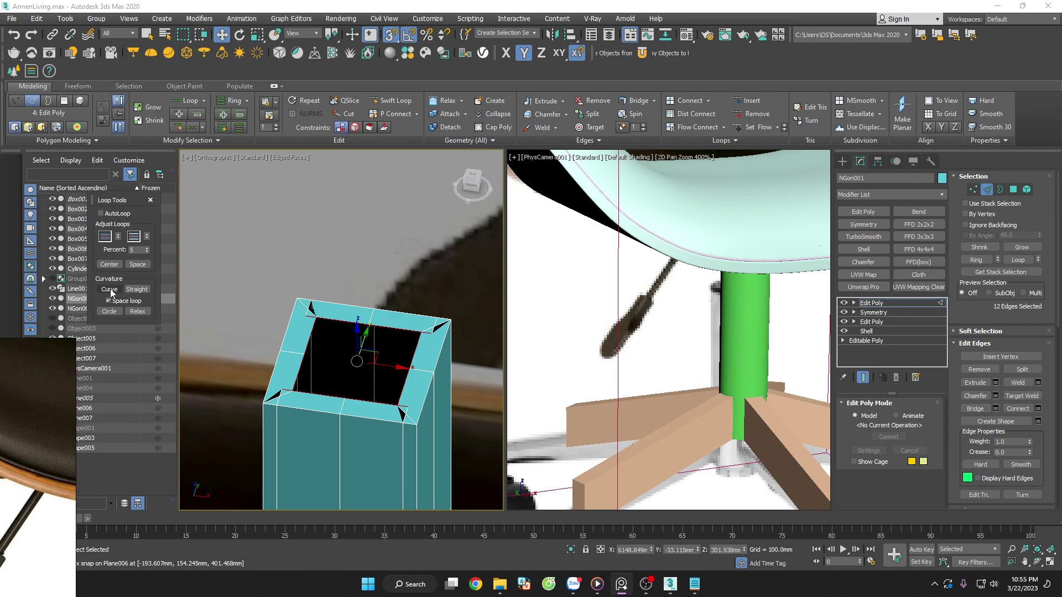
left_click(105, 312)
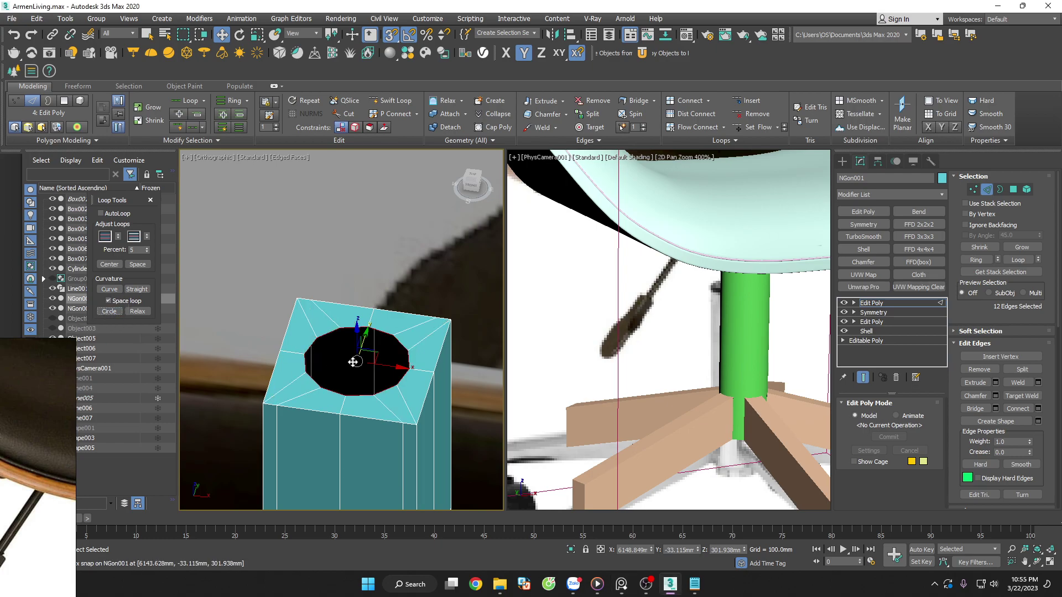
Scale the circular hole slightly larger
mouse_move(389, 373)
middle_mouse_down("alt")
mouse_move(343, 425)
mouse_move(392, 367)
mouse_move(387, 350)
mouse_move(424, 334)
mouse_move(364, 323)
middle_mouse_up("alt")
scroll(425, 334, "up", 4)
scroll(424, 334, "up", 4)
key("r")
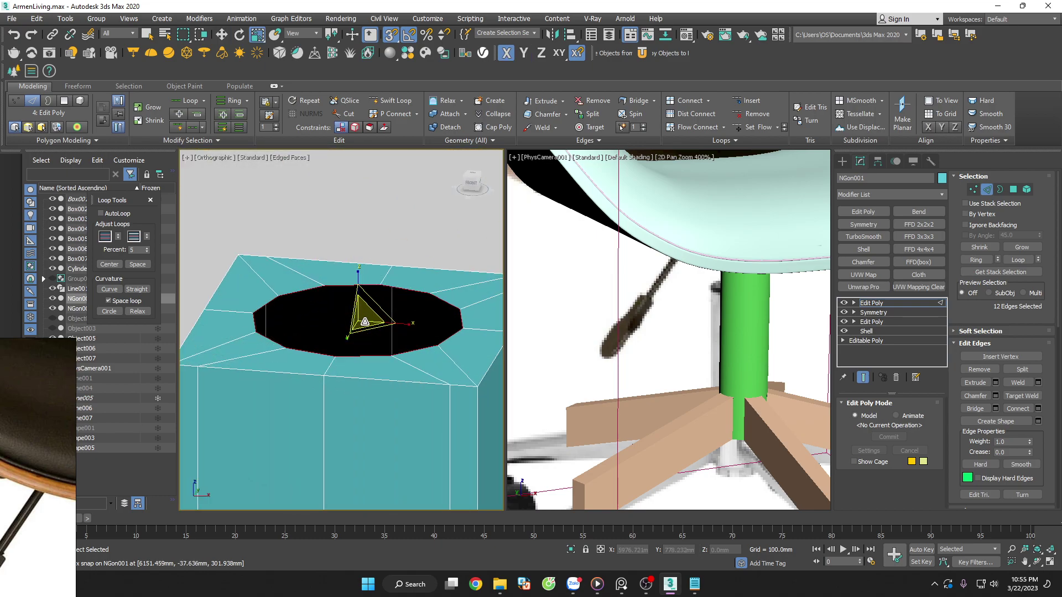
left_click_drag(364, 324, 370, 320)
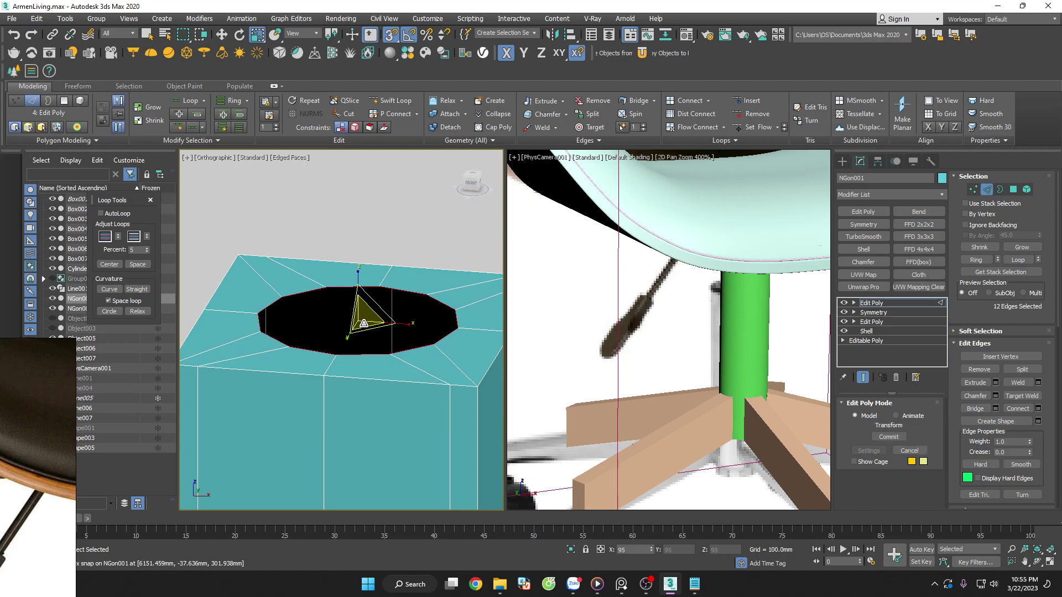
Extrude the hole's full edge loop slightly
left_click(426, 303)
double_click(429, 300)
key("w")
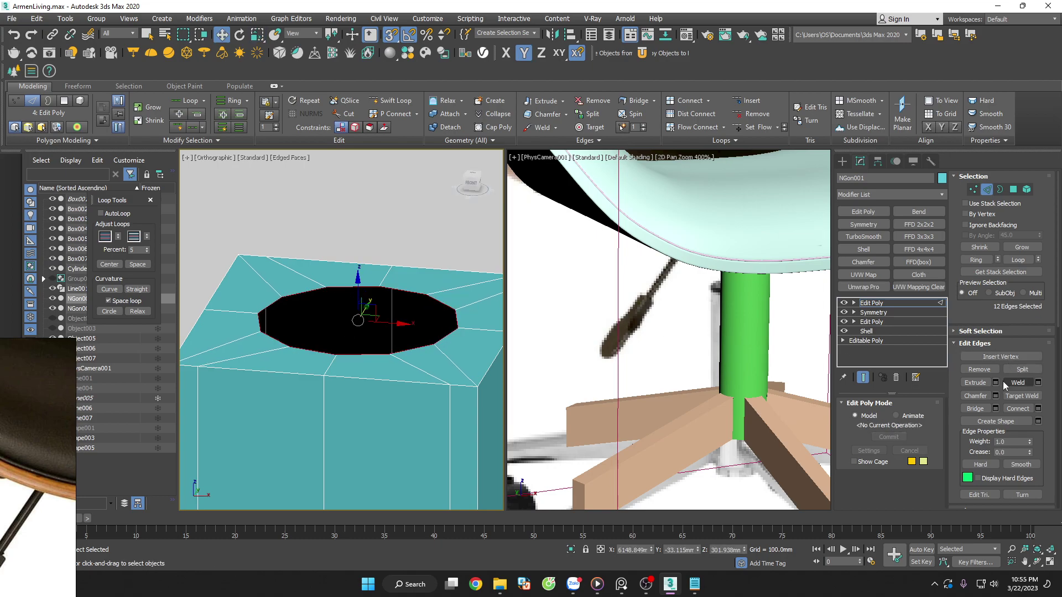
left_click(995, 382)
left_click_drag(350, 352, 350, 344)
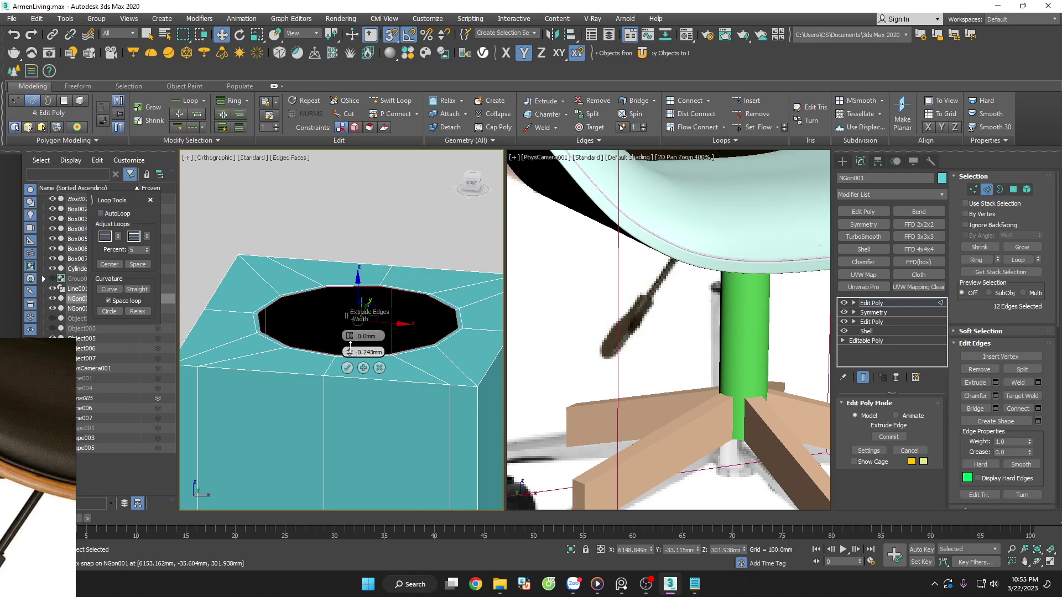
left_click(348, 368)
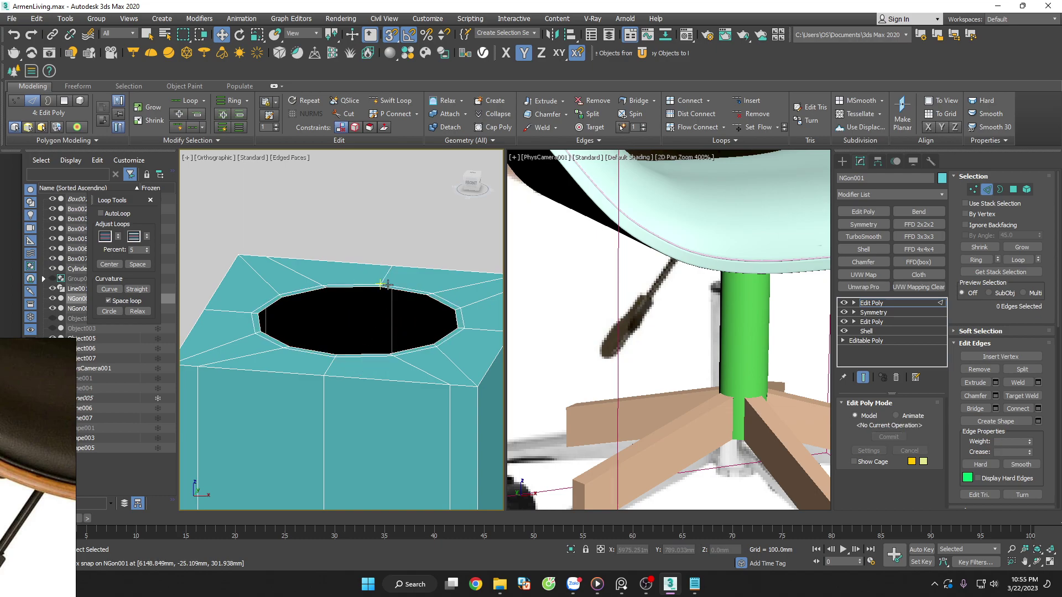
scroll(395, 293, "down", 5)
Pull the hole's border upward into a long rod
left_click(1000, 189)
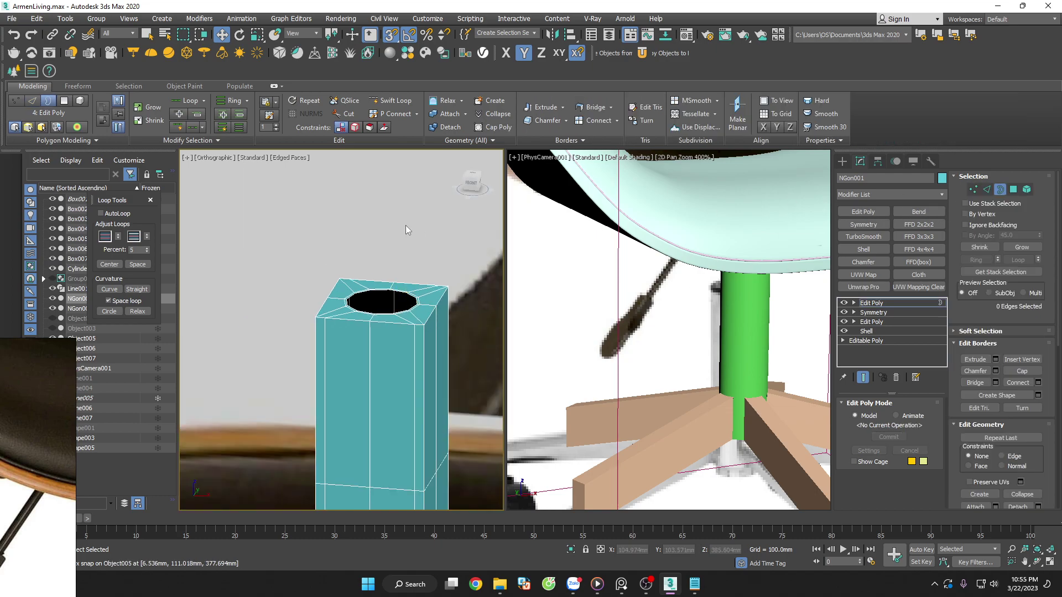
left_click(388, 303)
scroll(386, 320, "down", 4)
left_click_drag(386, 293, 387, 163)
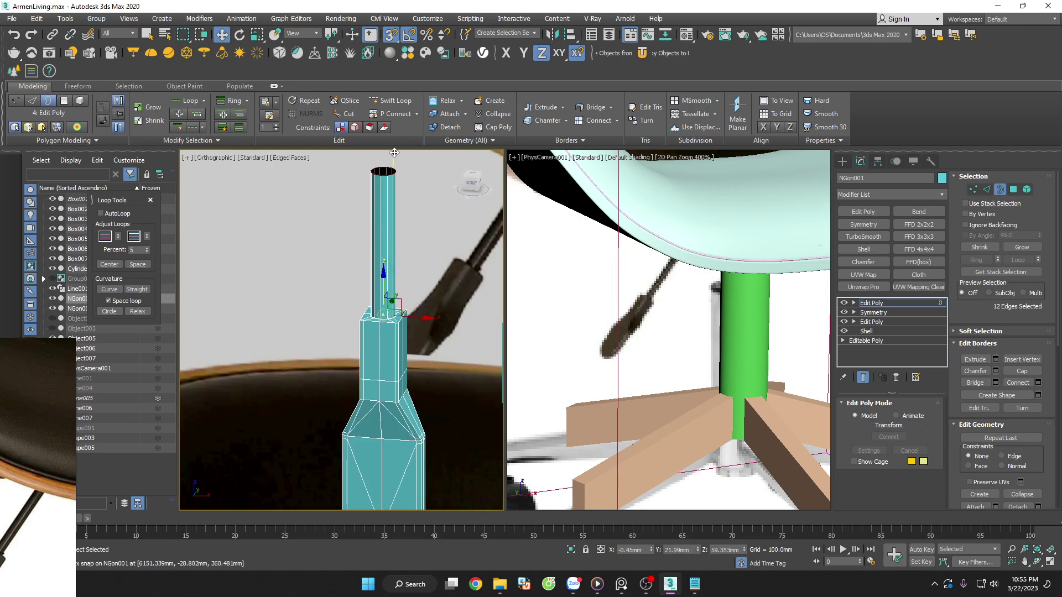
scroll(387, 166, "down", 3)
scroll(408, 257, "up", 2)
Move the lever handle beside the chair and view it from the Front, zoomed out
left_click(408, 256)
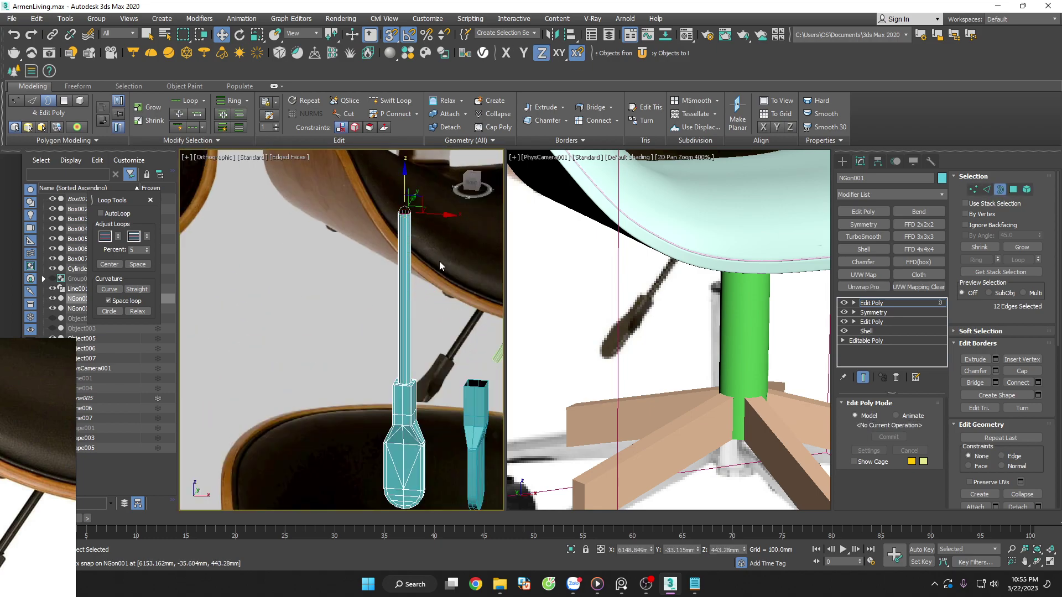
scroll(404, 222, "down", 2)
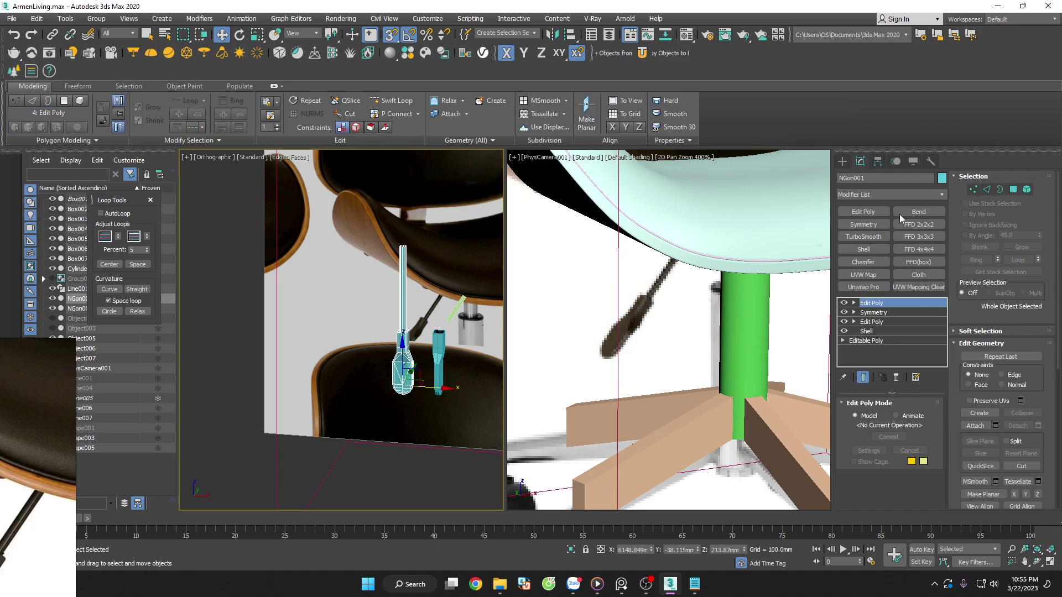
left_click(284, 319)
scroll(390, 411, "up", 3)
left_click(415, 356)
scroll(432, 357, "down", 3)
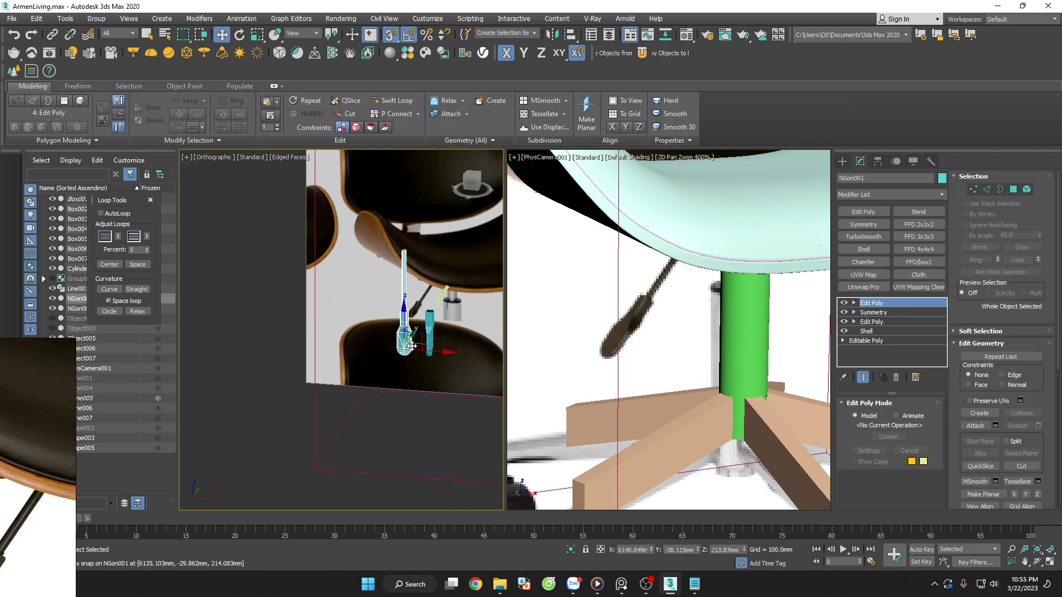
scroll(440, 357, "down", 2)
scroll(446, 359, "down", 2)
scroll(451, 367, "down", 2)
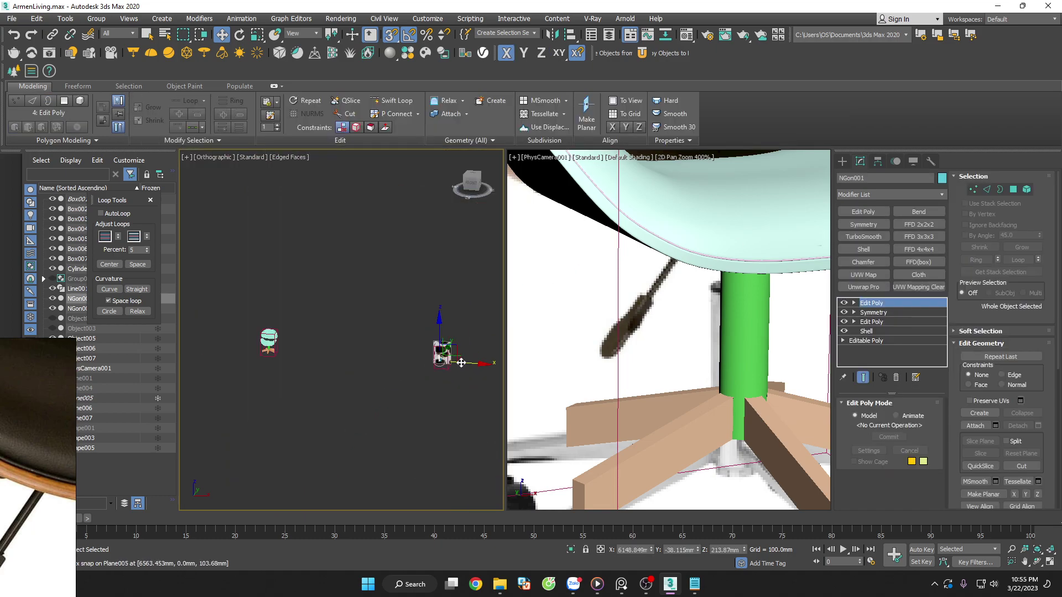
left_click_drag(460, 363, 282, 356)
scroll(271, 348, "up", 6)
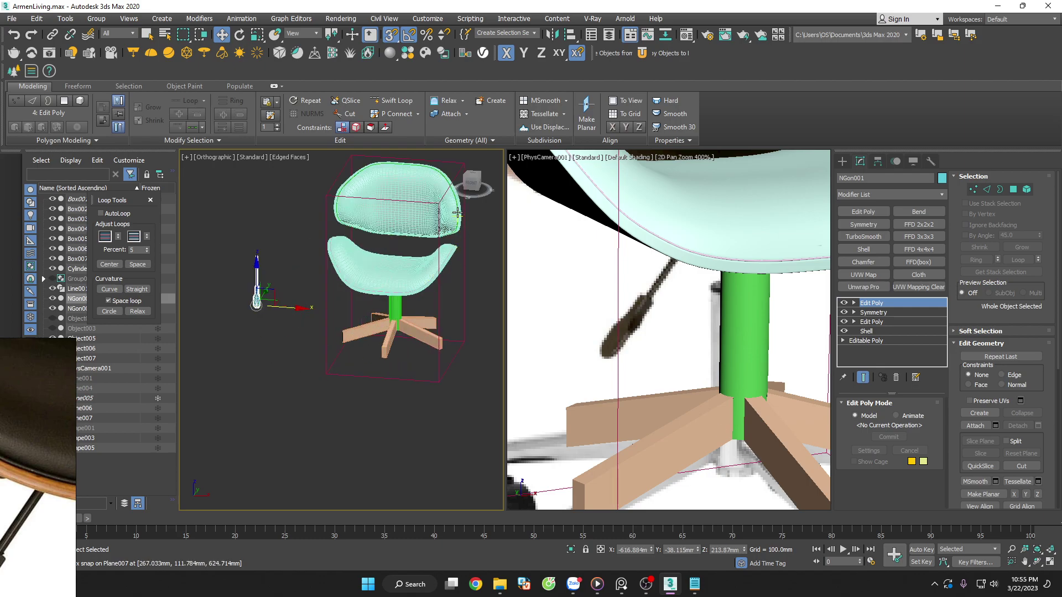
left_click(471, 183)
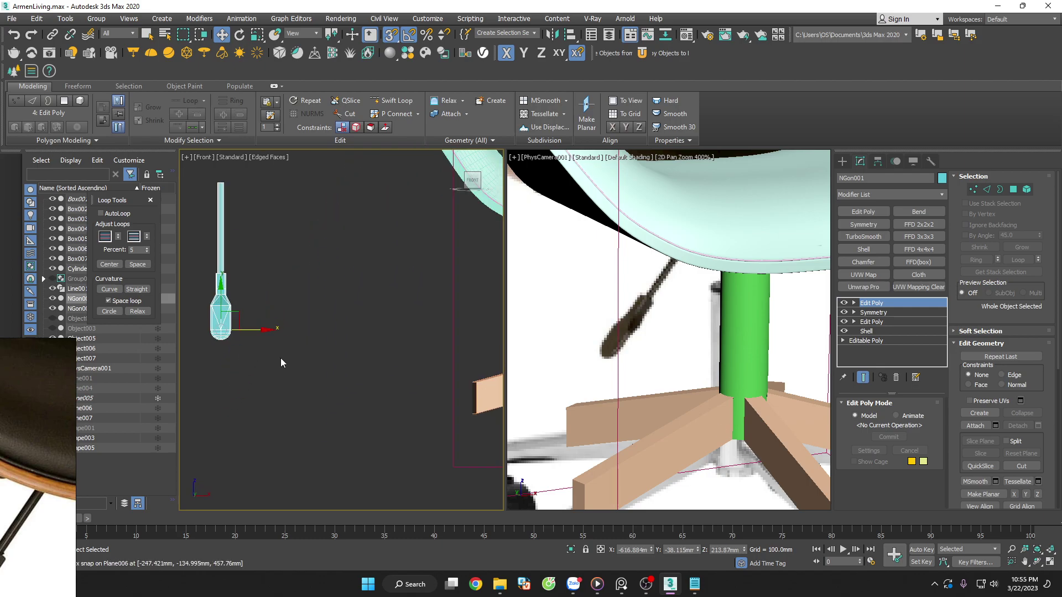
scroll(280, 356, "down", 2)
Clone the lever as an Instance and rotate the copy about Y -85° and Z -5°
left_click_drag(278, 342, 412, 353, "shift")
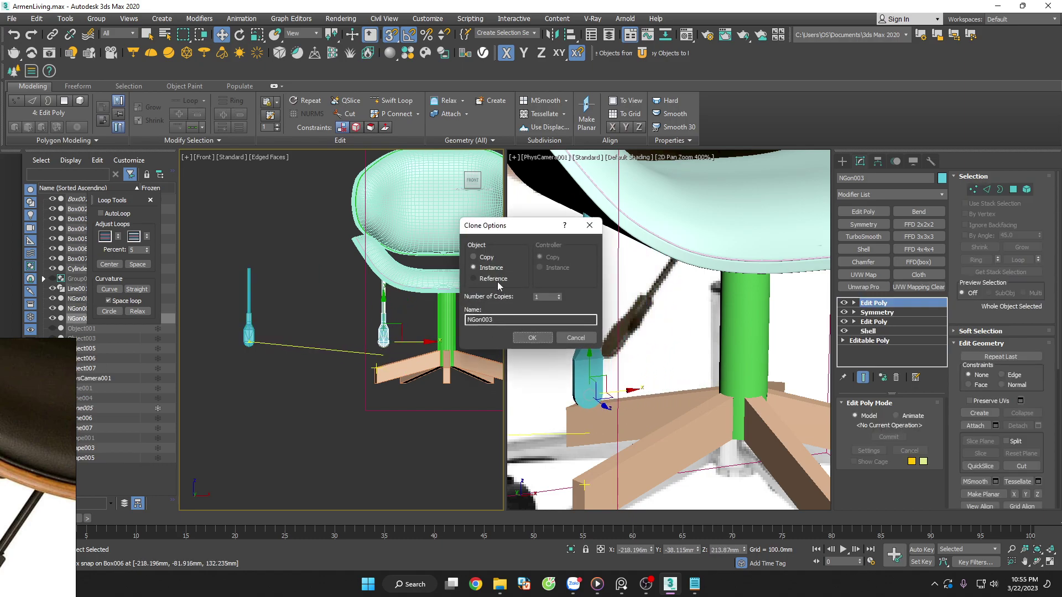
left_click(531, 336)
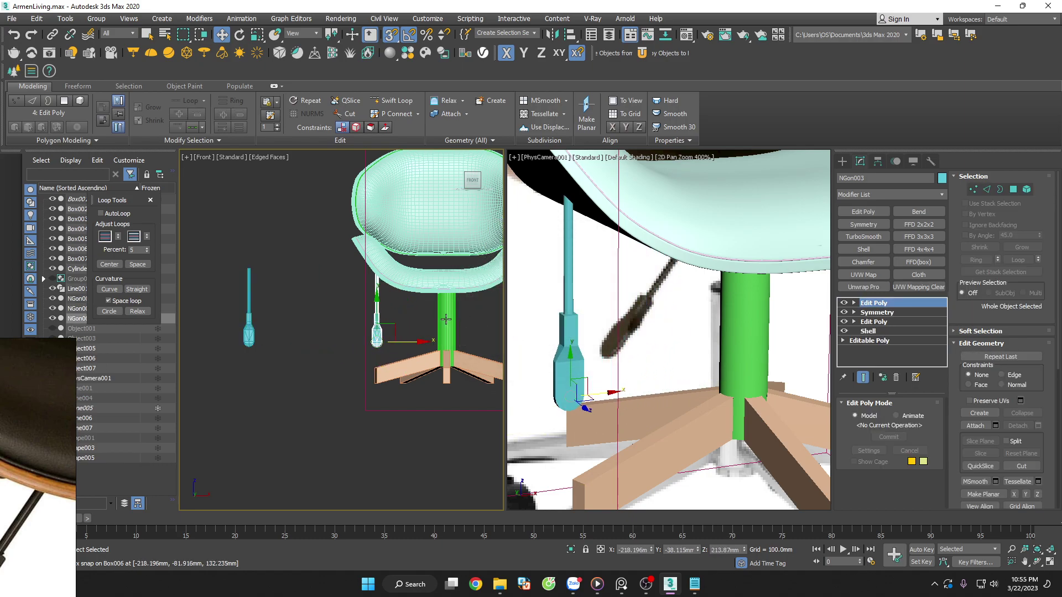
scroll(407, 331, "up", 2)
key("e")
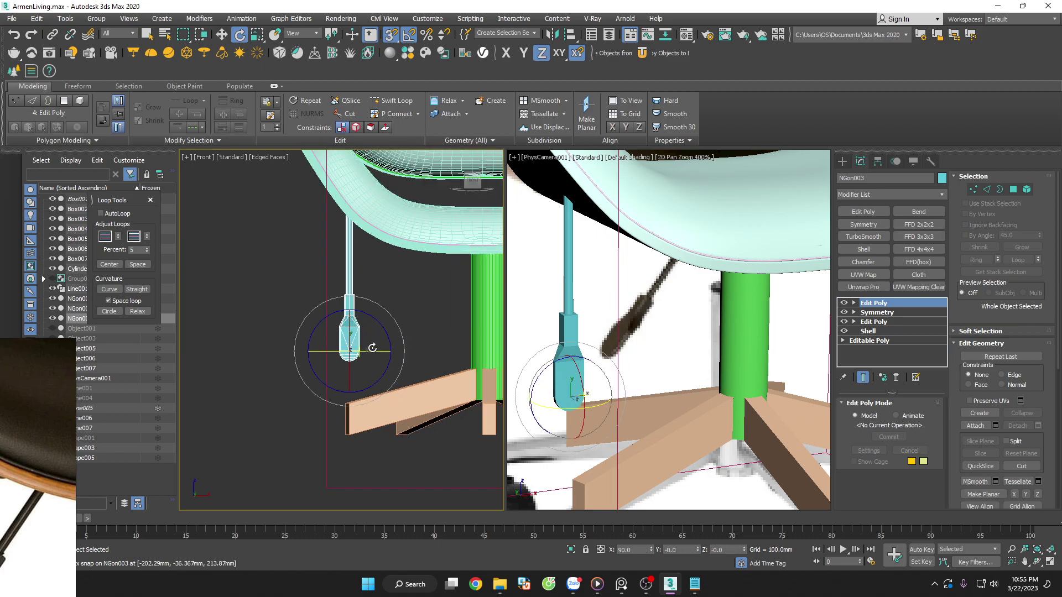
left_click_drag(378, 353, 329, 355)
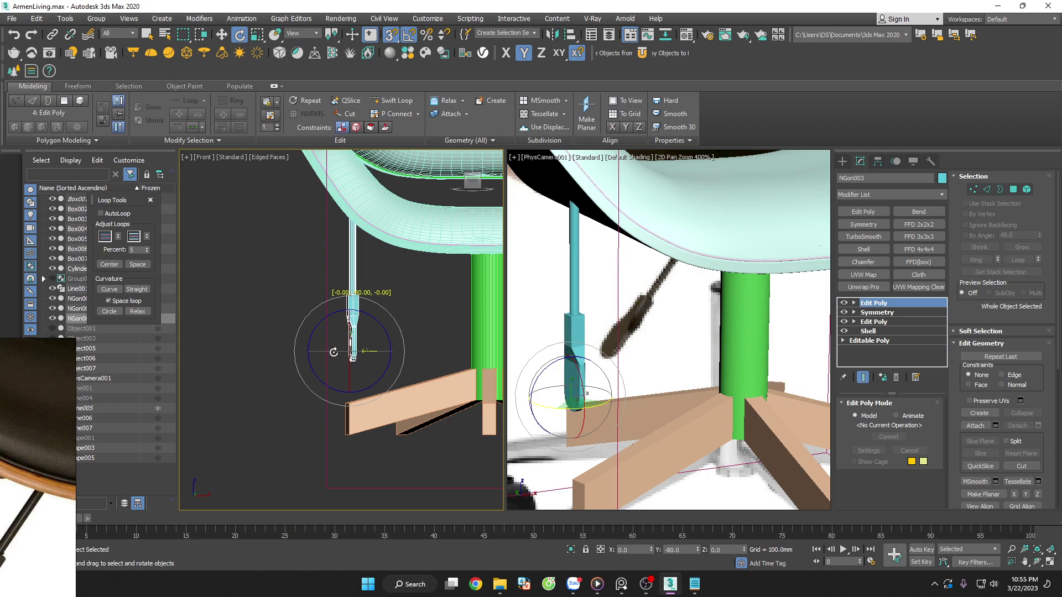
left_click_drag(329, 354, 332, 354)
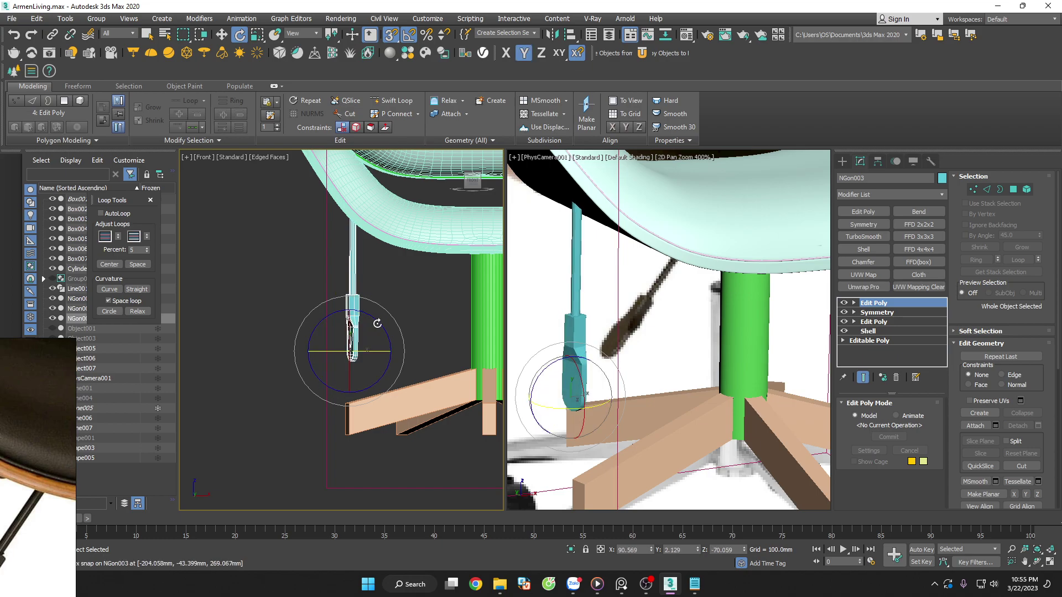
left_click_drag(370, 321, 393, 321)
Raise the copied lever up along the green column
scroll(393, 321, "down", 3)
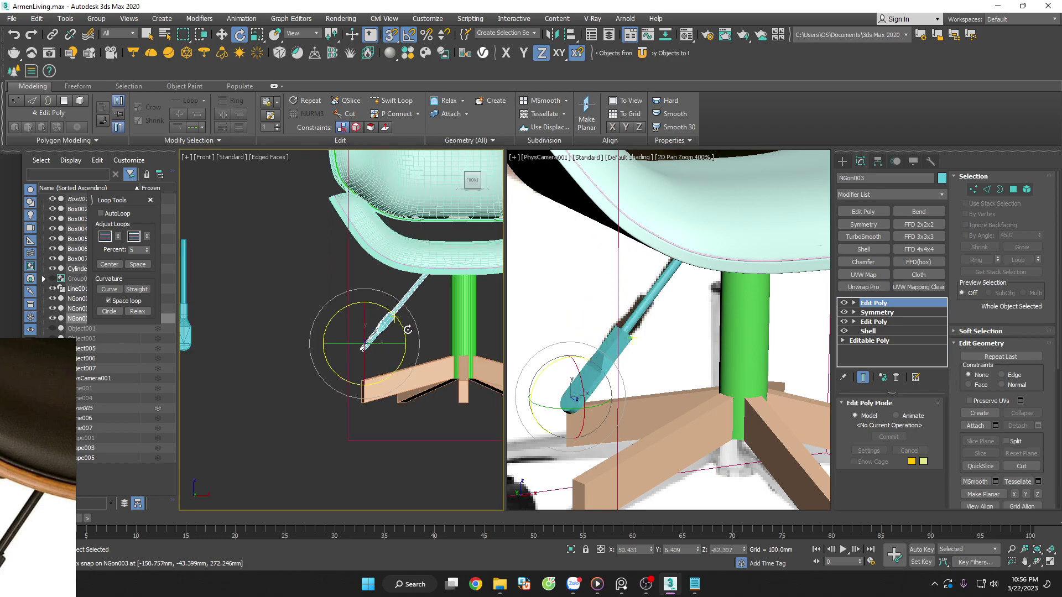
middle_click_drag(393, 321, 467, 373, "alt")
key("w")
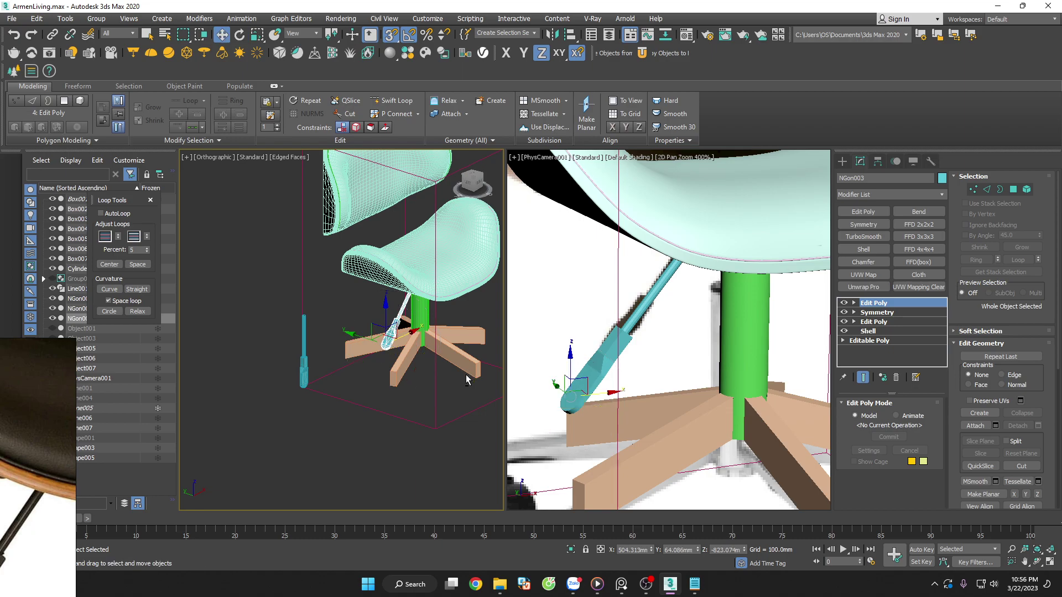
scroll(357, 335, "up", 3)
mouse_move(356, 335)
left_mouse_down()
mouse_move(348, 330)
mouse_move(333, 381)
left_mouse_up()
Return to the front view and move the copy up and right toward the column
key("r")
scroll(357, 344, "up", 3)
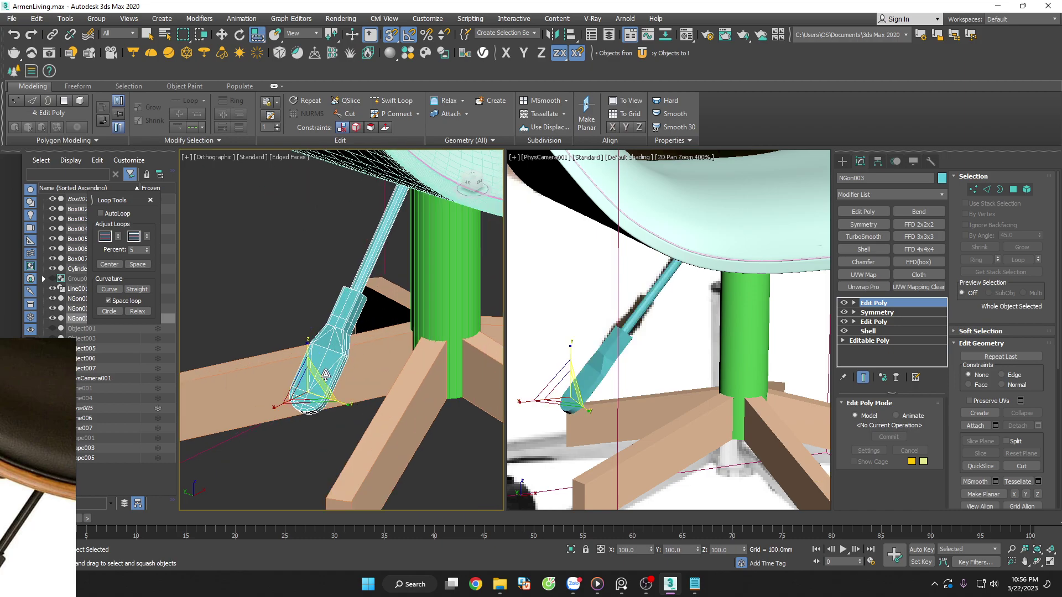
scroll(387, 309, "down", 3)
scroll(469, 240, "down", 2)
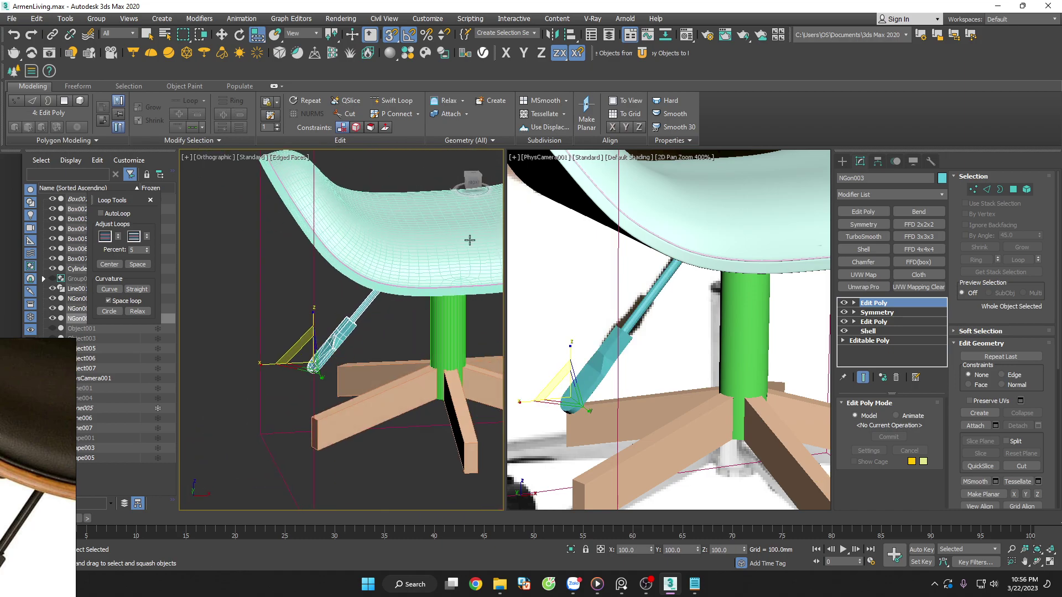
left_click(474, 183)
scroll(294, 353, "up", 3)
key("w")
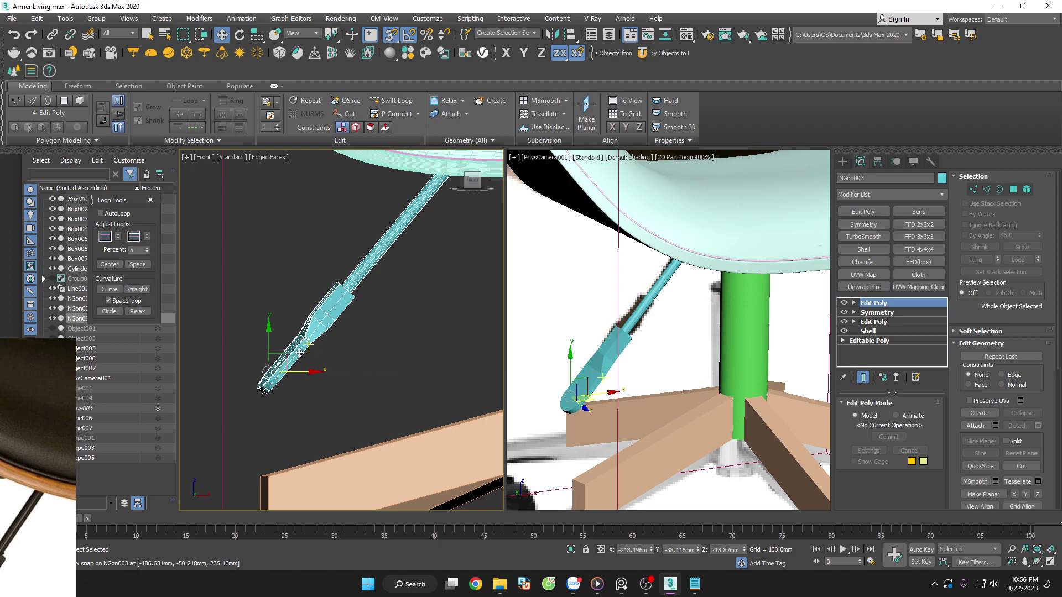
left_click_drag(286, 363, 319, 322)
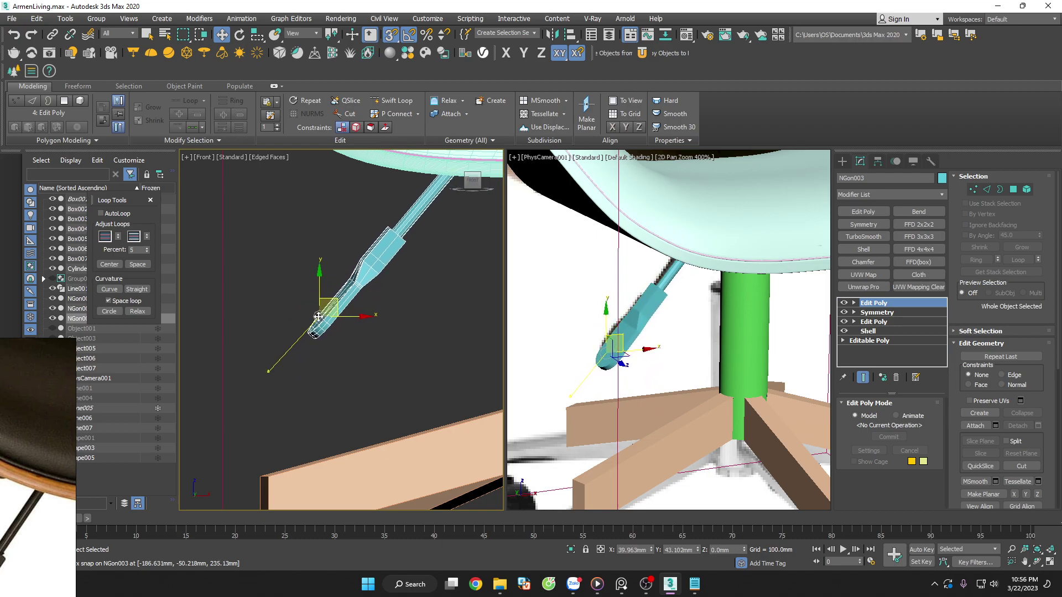
Uniformly shrink the copy to about 93%, nudging it onto the rod's lower tip
key("r")
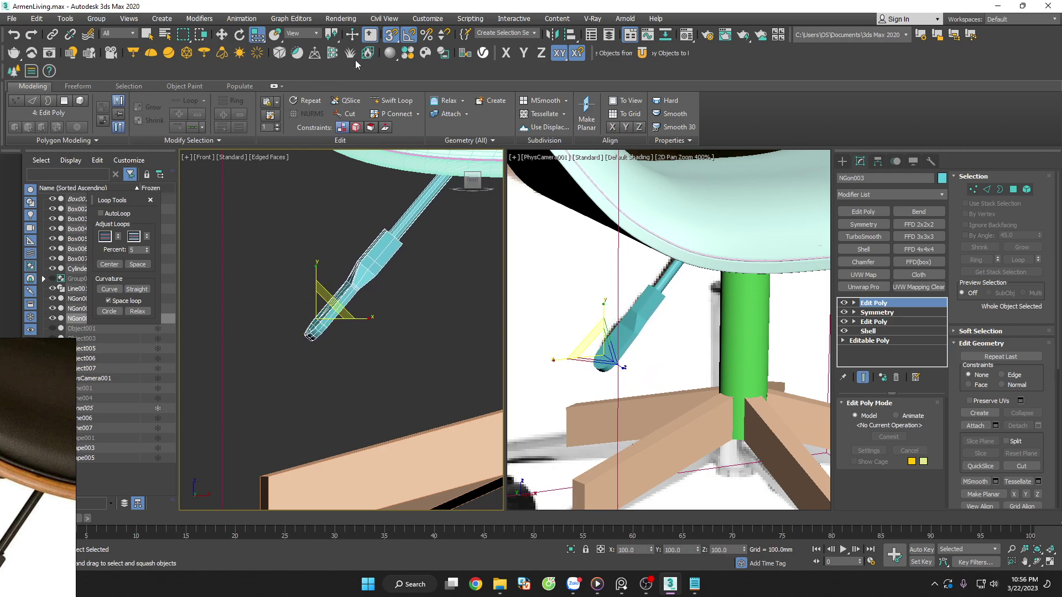
key("r")
left_click_drag(325, 313, 325, 323)
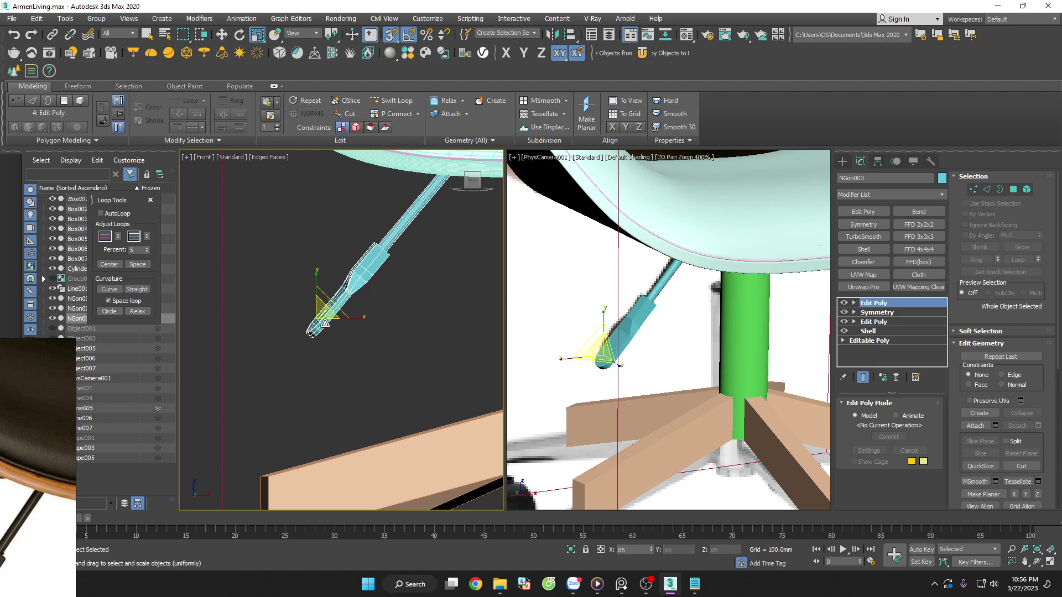
key("w")
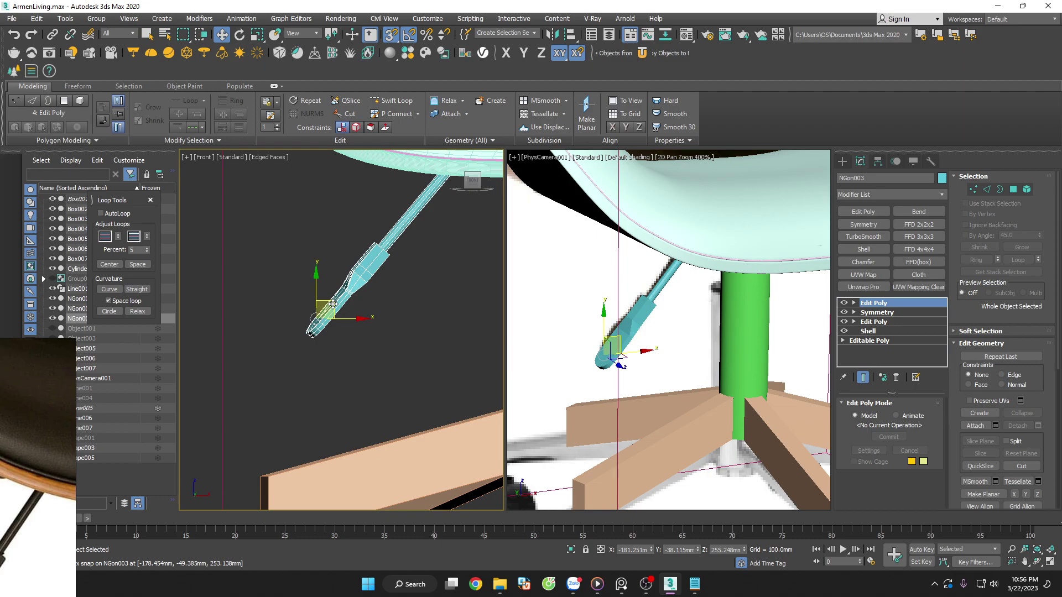
mouse_move(318, 321)
left_mouse_down()
mouse_move(328, 287)
mouse_move(318, 313)
left_mouse_up()
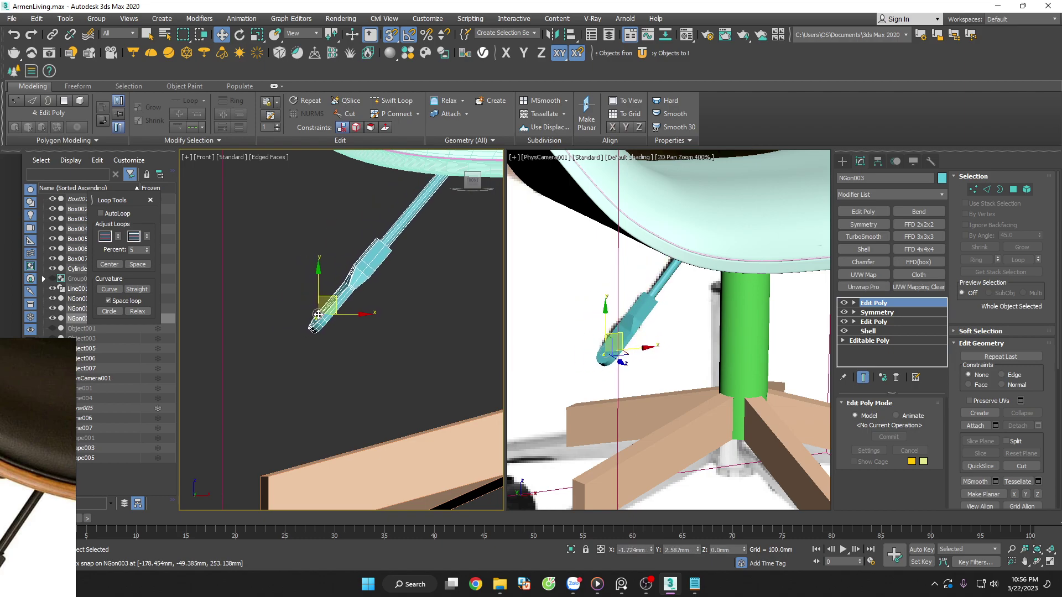
key("r")
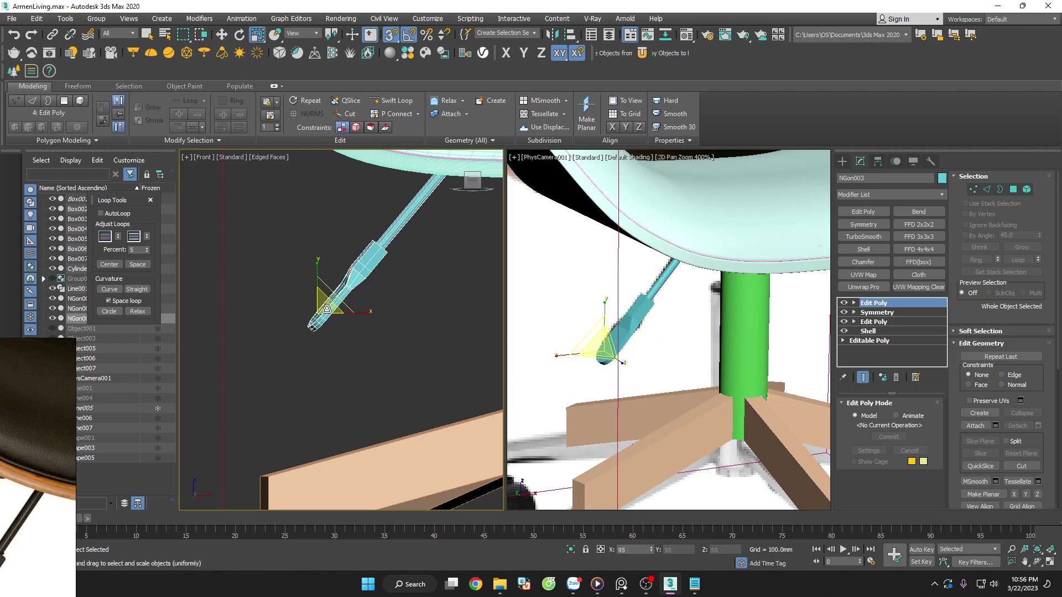
left_click_drag(327, 305, 327, 308)
Collapse the lever's Edit Poly modifier stack with Collapse All
key("w")
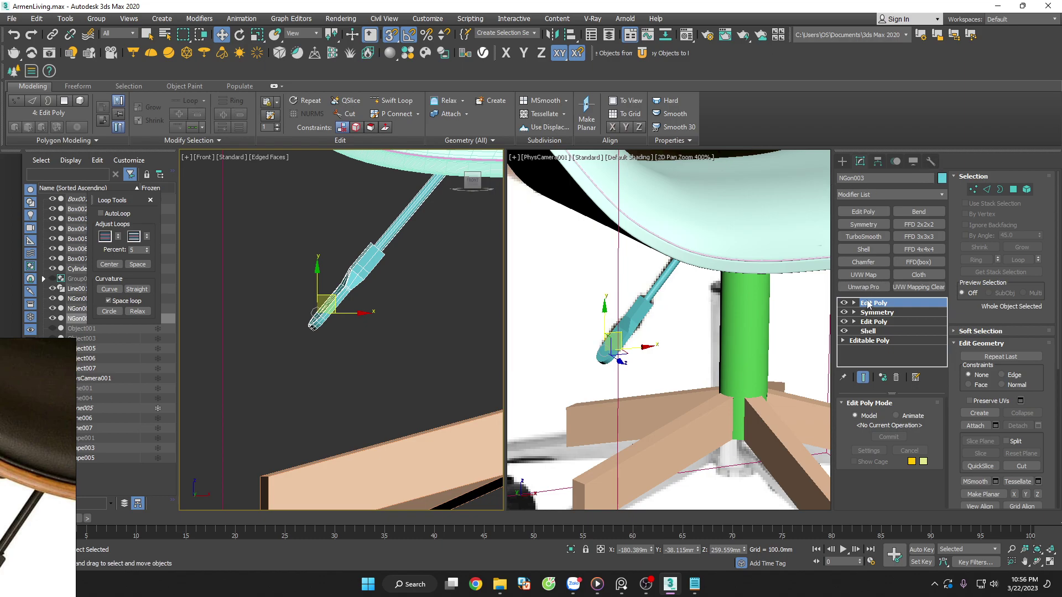
right_click(867, 303)
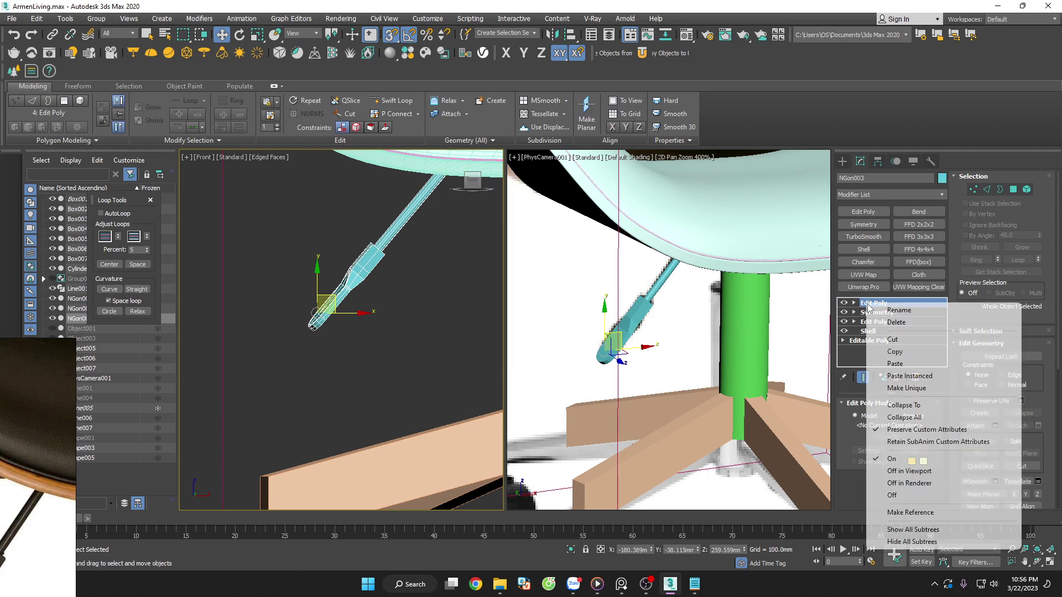
left_click(918, 417)
left_click(581, 323)
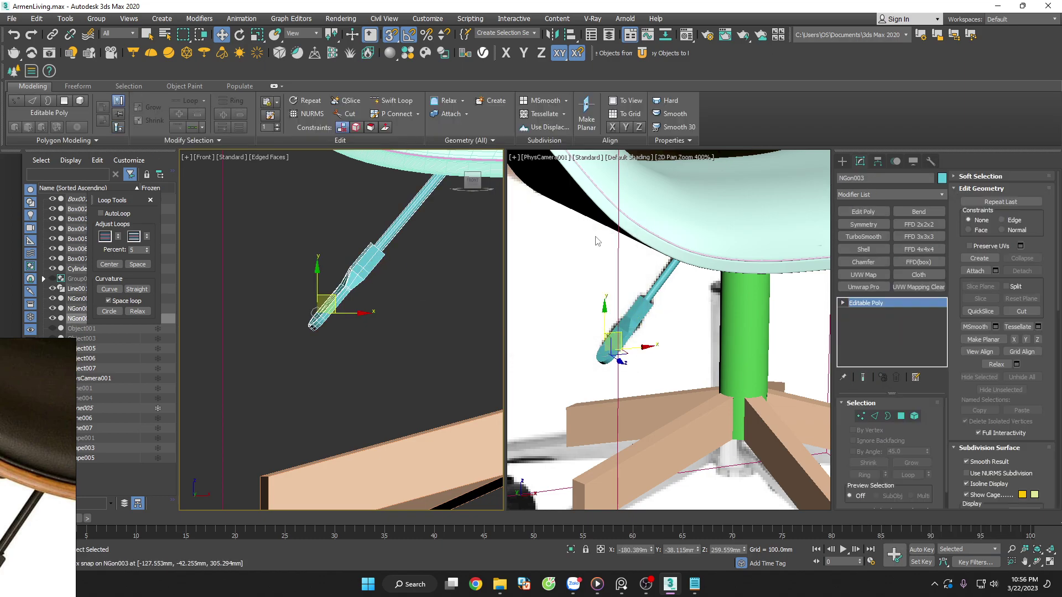
Apply Reset XForm to the lever and collapse the XForm into the editable poly
left_click(931, 161)
left_click(889, 298)
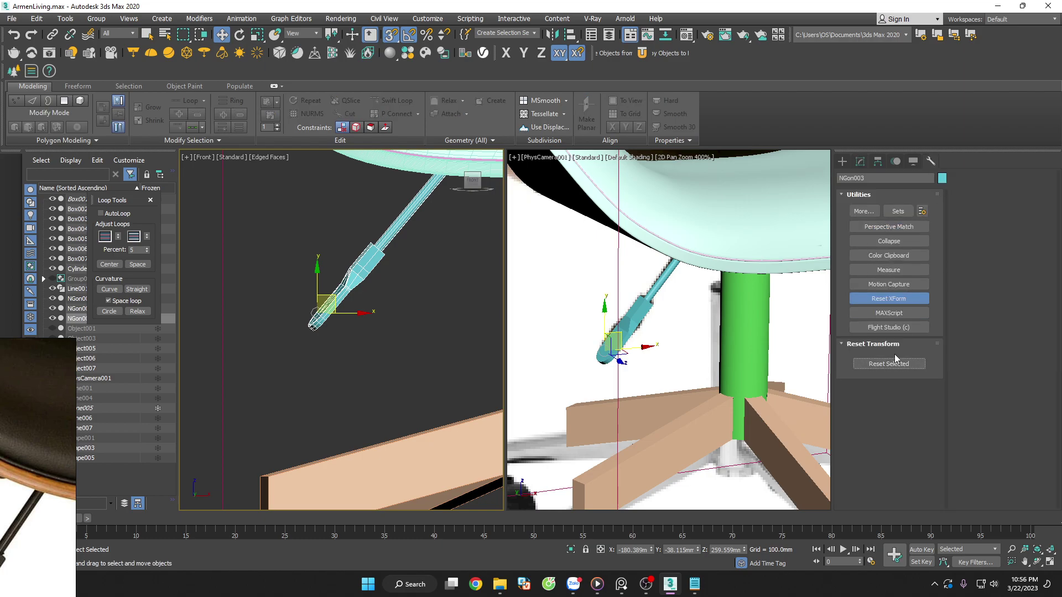
left_click(859, 161)
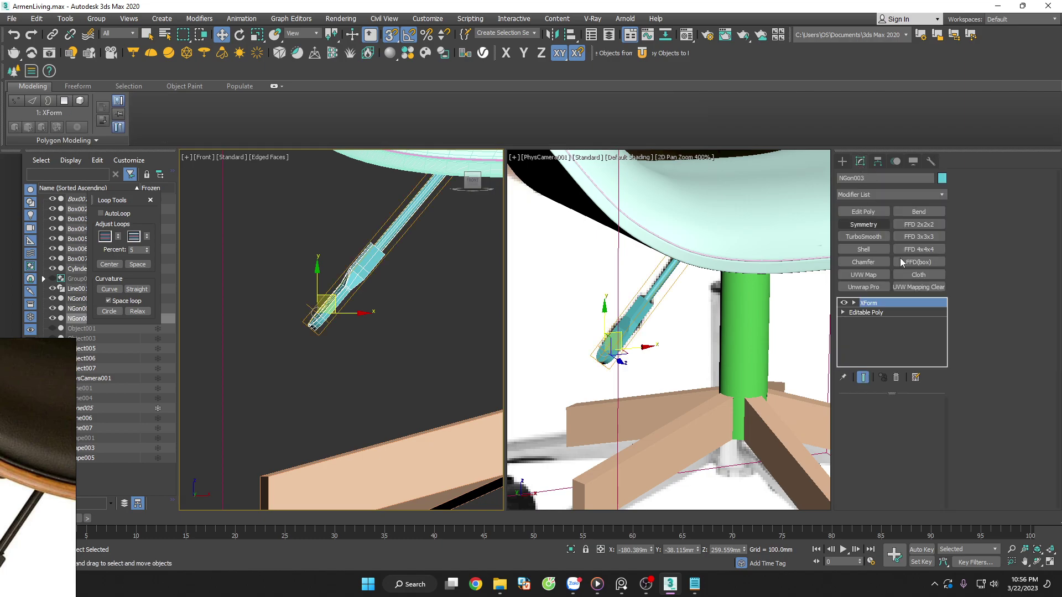
right_click(879, 308)
left_click(913, 408)
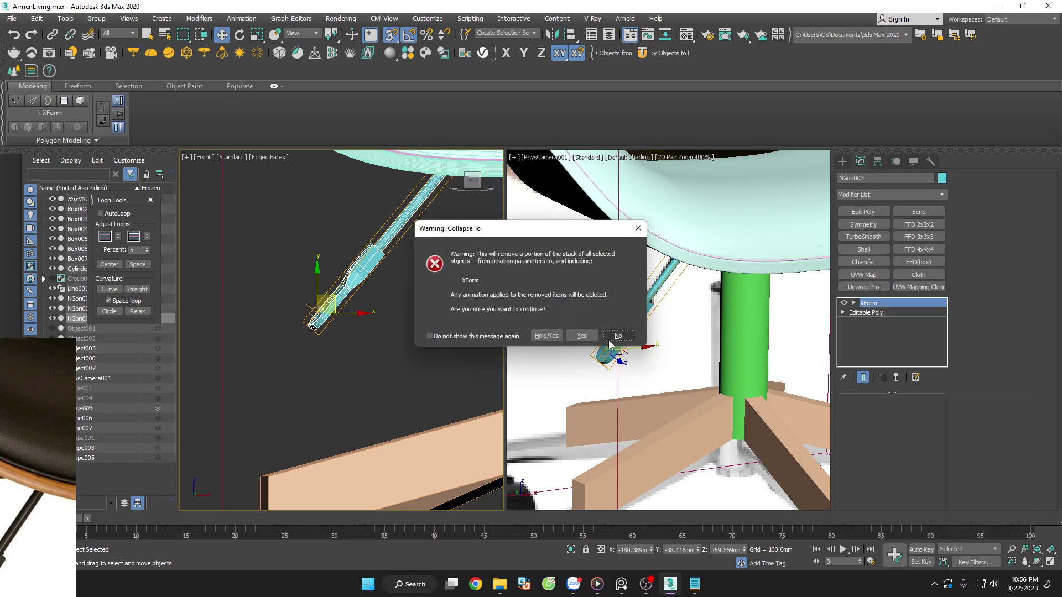
left_click(610, 342)
Deselect the lever and orbit around the chair to check its placement
left_click(450, 317)
scroll(427, 310, "down", 5)
middle_click_drag(407, 297, 430, 287, "alt")
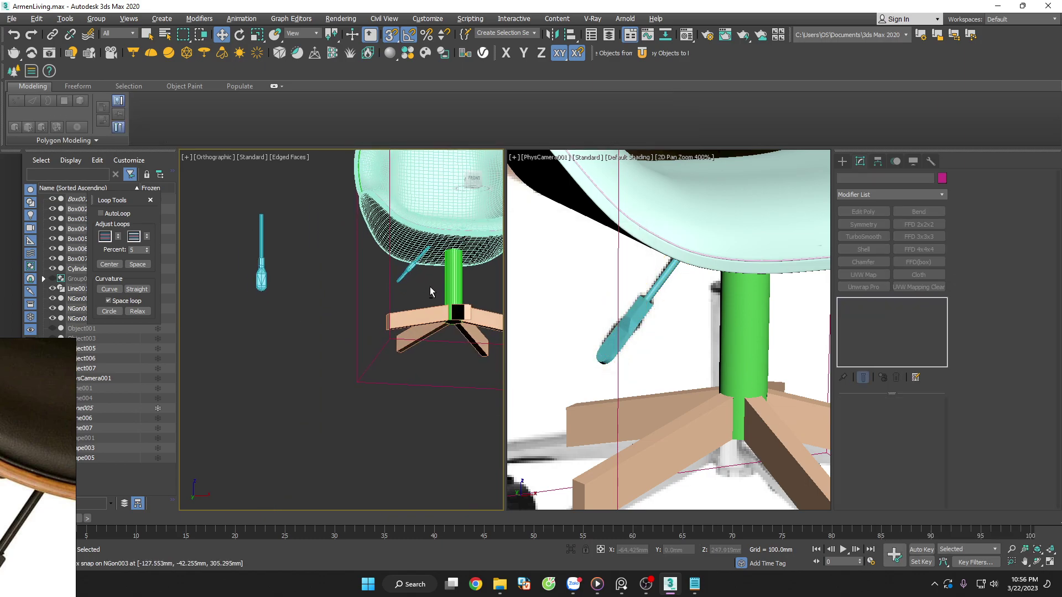
scroll(432, 240, "up", 7)
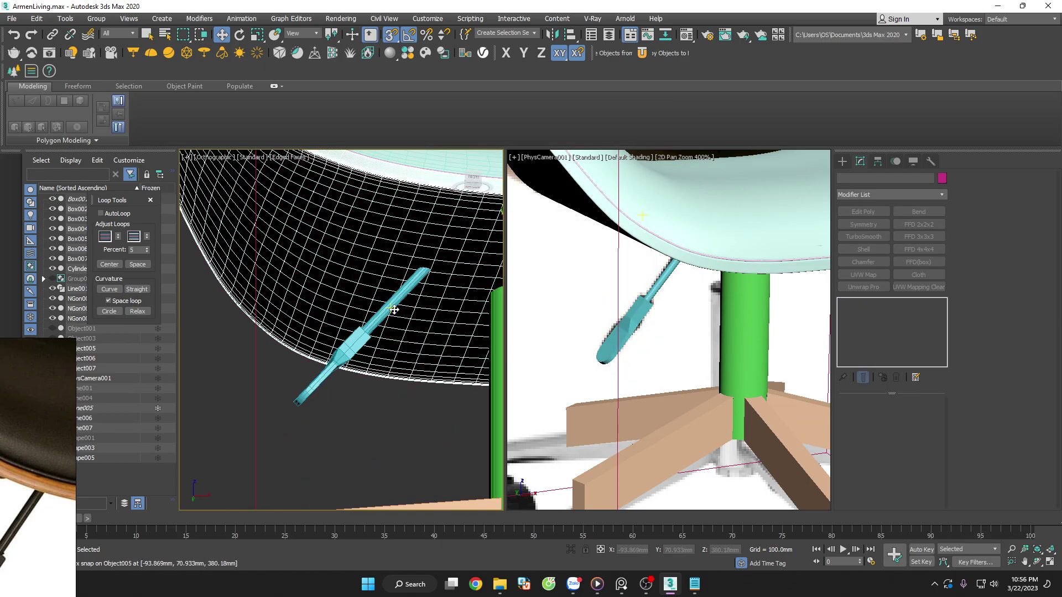
scroll(394, 310, "down", 4)
scroll(392, 331, "down", 3)
Inspect the lever beside the column from the side, then activate the camera view
left_click(389, 345)
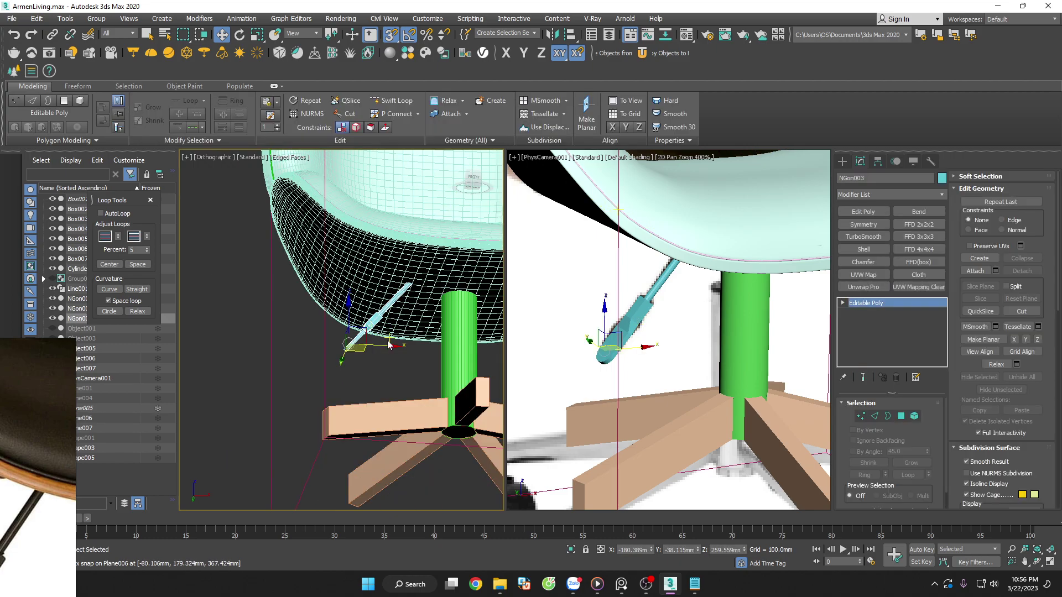
mouse_move(389, 344)
middle_mouse_down("alt")
mouse_move(390, 391)
mouse_move(391, 365)
middle_mouse_up("alt")
left_click(239, 335)
scroll(696, 348, "down", 5)
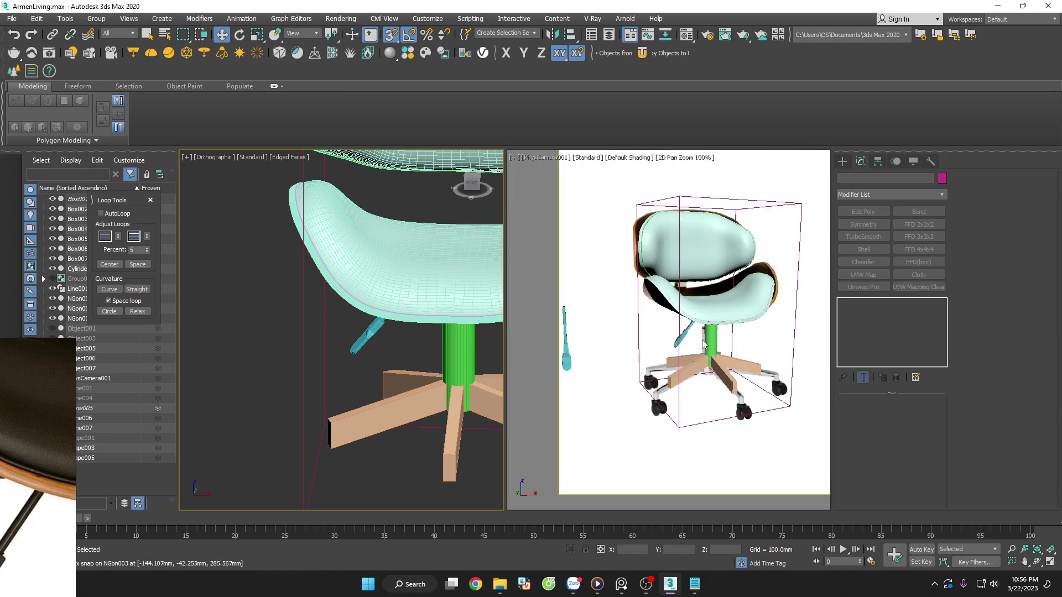
left_click(705, 343)
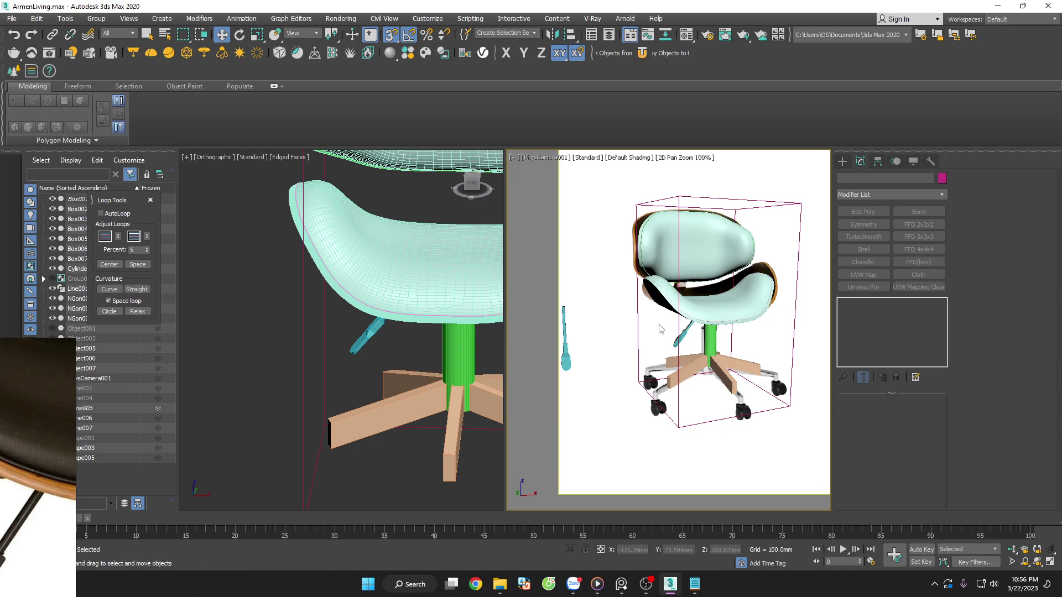
scroll(282, 343, "down", 5)
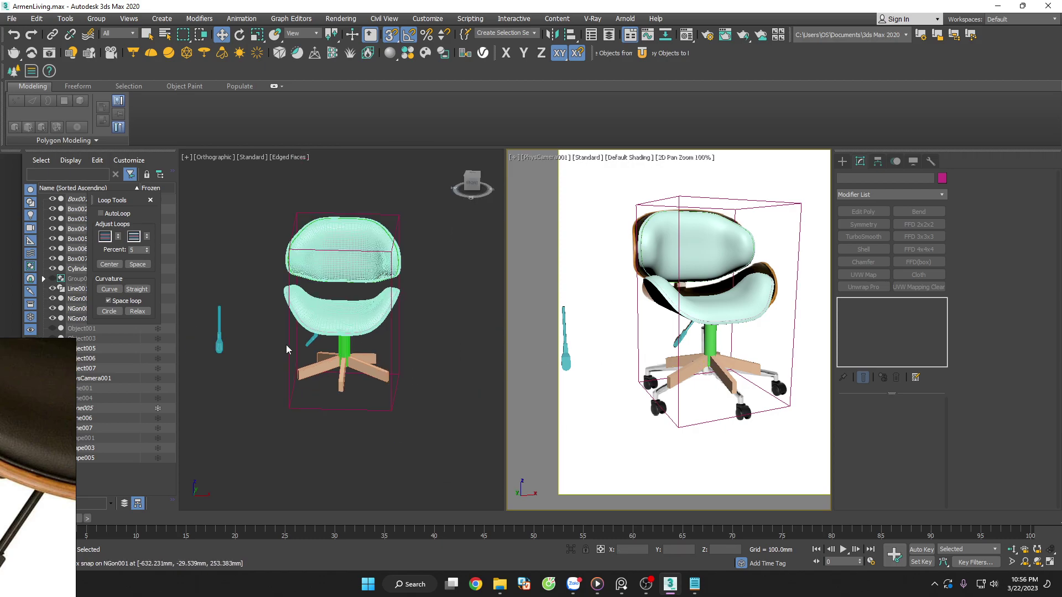